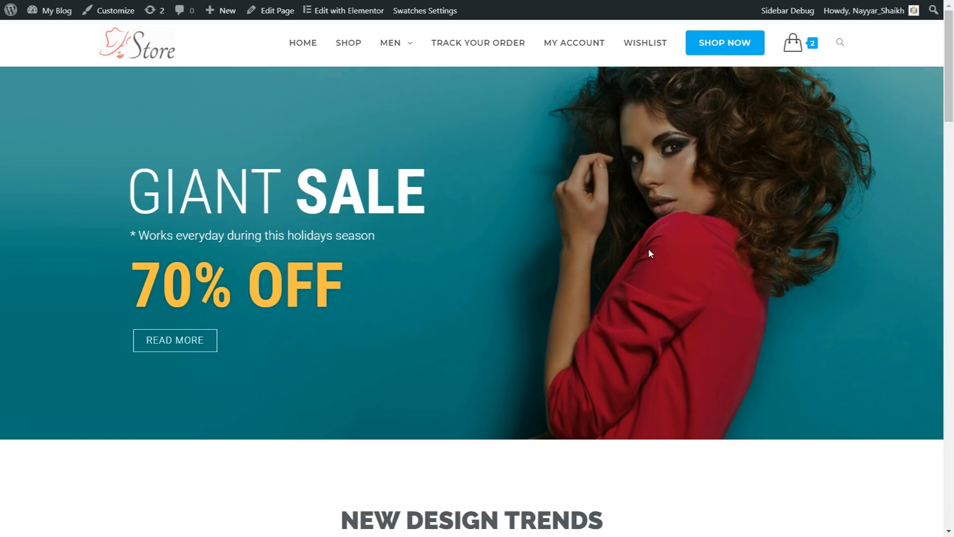
Reload the store homepage and drop down the Men mega menu with Pants, Shirts, Accessories and Bags
{"action": "key", "text": "F5"}
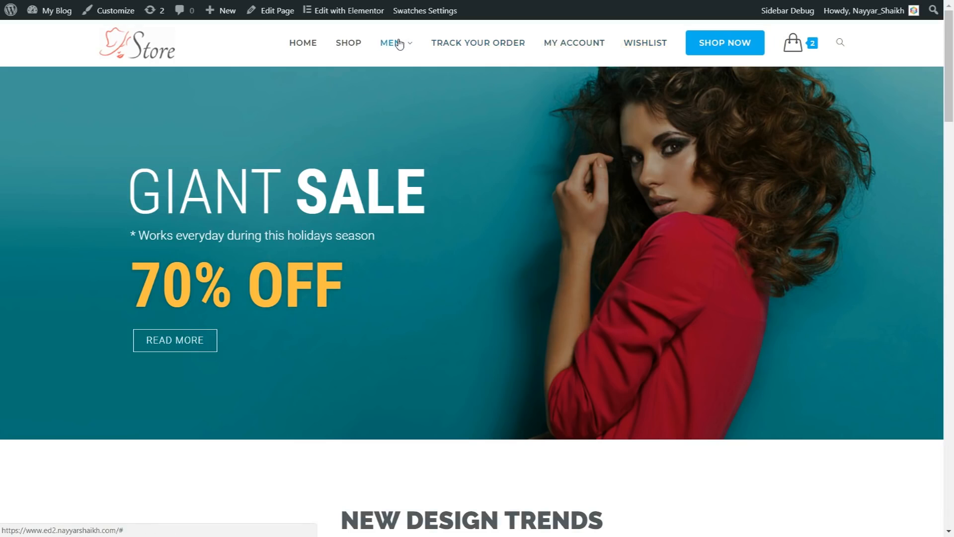
{"action": "mouse_move", "coordinate": [398, 44]}
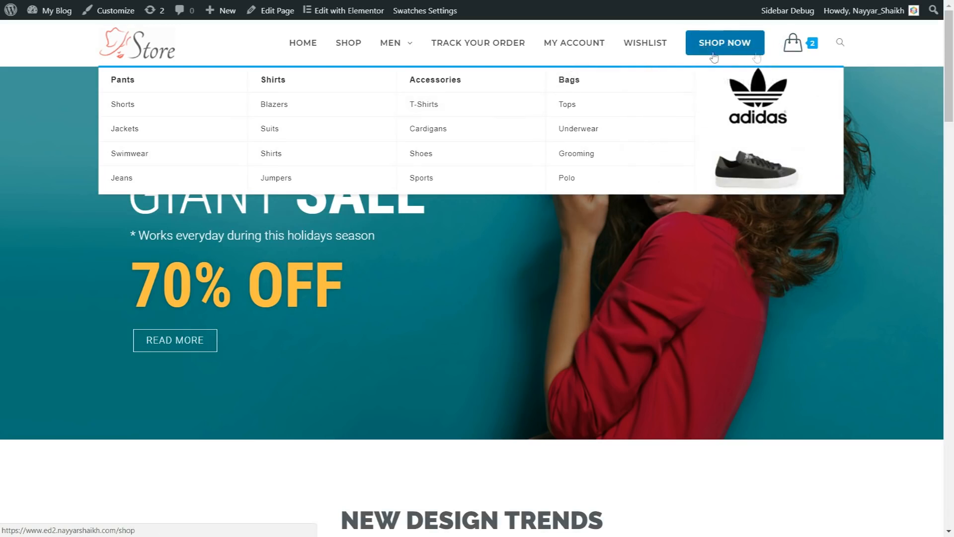
{"action": "mouse_move", "coordinate": [793, 47]}
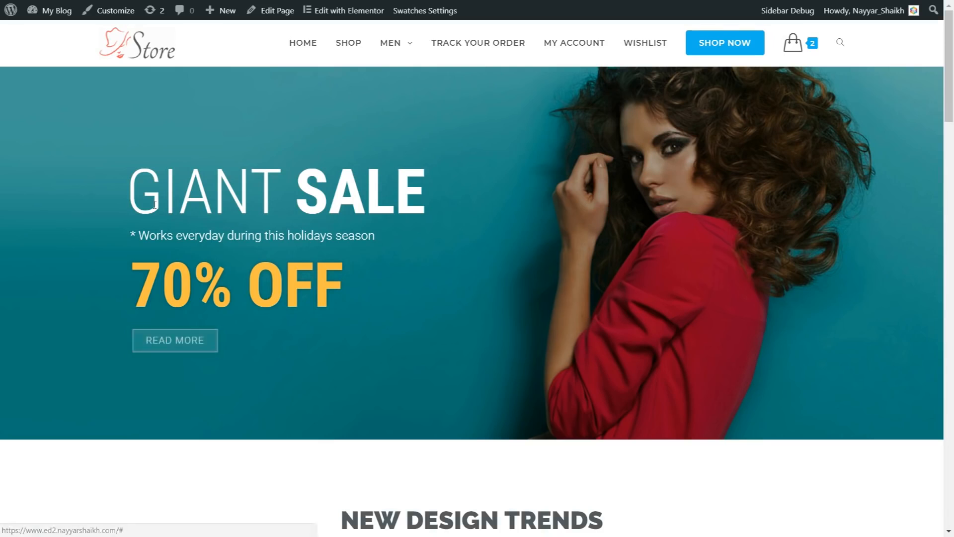
{"action": "left_click_drag", "start_coordinate": [134, 189], "coordinate": [425, 200]}
{"action": "left_click", "coordinate": [408, 201]}
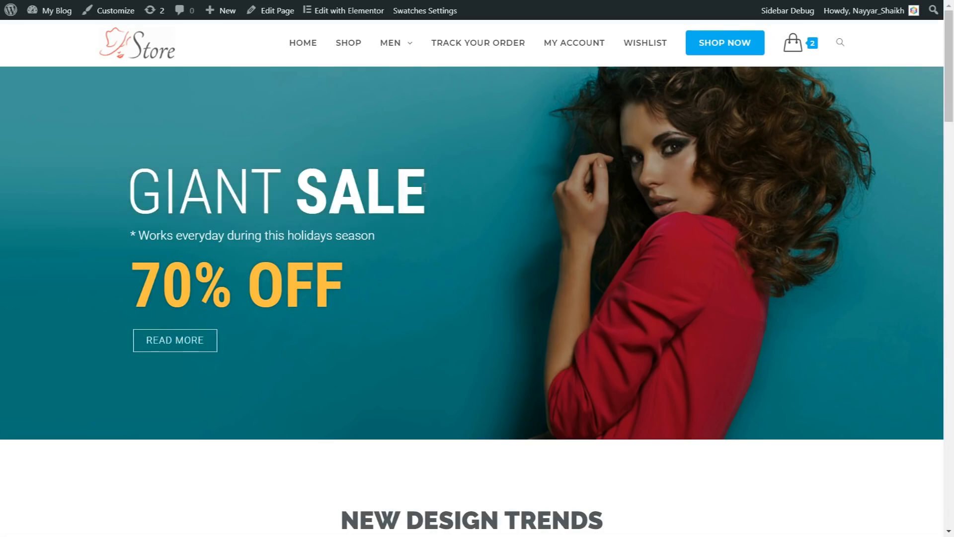
{"action": "left_click_drag", "start_coordinate": [127, 242], "coordinate": [334, 237]}
{"action": "left_click_drag", "start_coordinate": [348, 292], "coordinate": [103, 281]}
{"action": "left_click", "coordinate": [132, 280]}
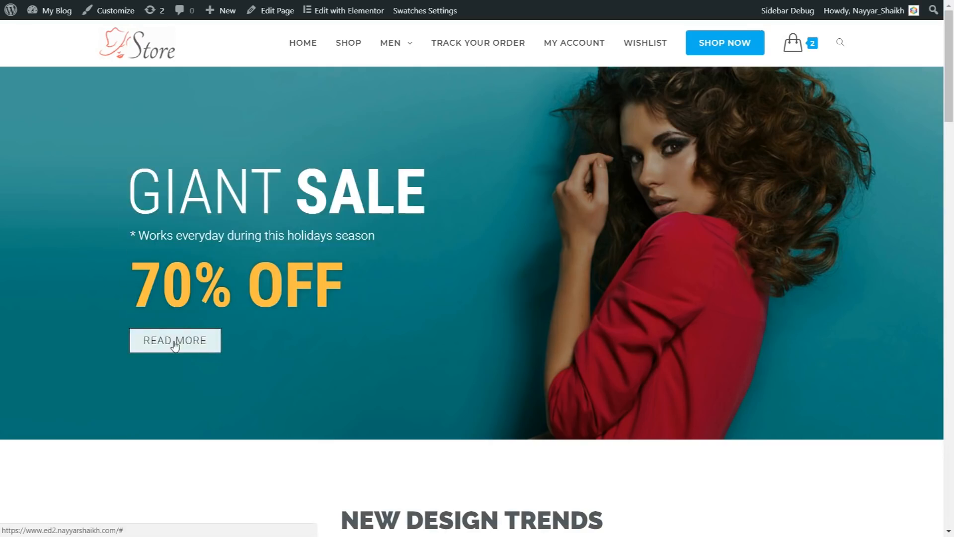
{"action": "left_click_drag", "start_coordinate": [128, 284], "coordinate": [406, 284]}
{"action": "left_click", "coordinate": [406, 289]}
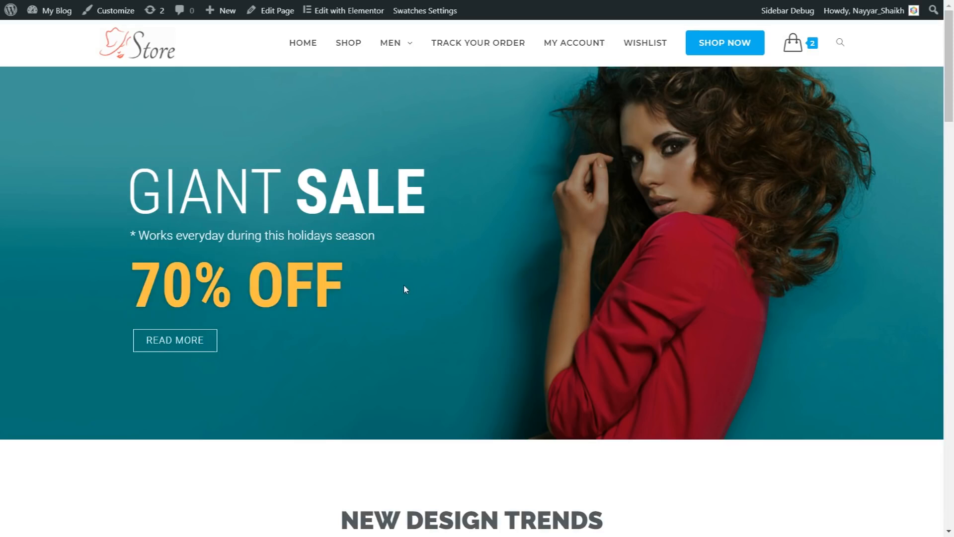
Scroll down to New Comers and open the Drawing Print Shirt quick view, priced $150.99
{"action": "scroll", "coordinate": [779, 304], "scroll_direction": "down", "scroll_amount": 3}
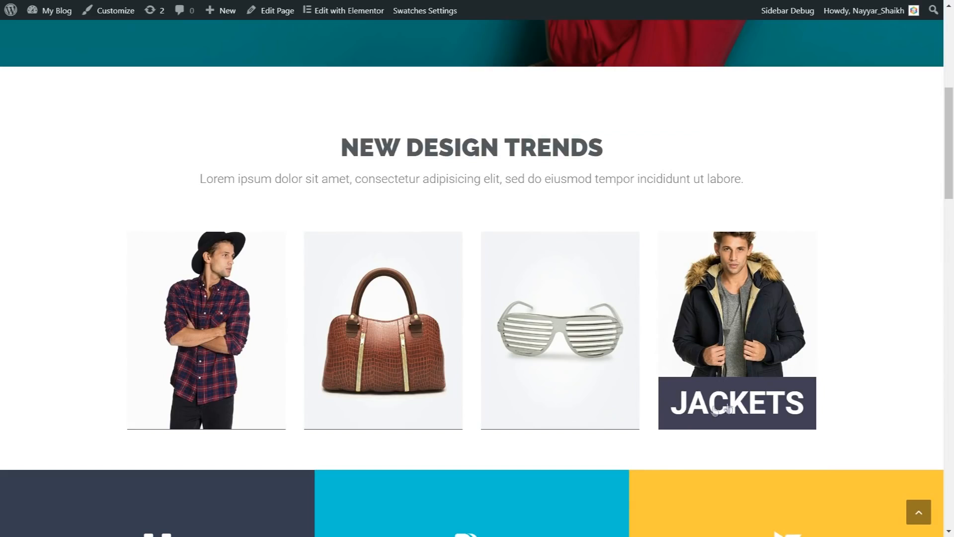
{"action": "scroll", "coordinate": [845, 334], "scroll_direction": "down", "scroll_amount": 6}
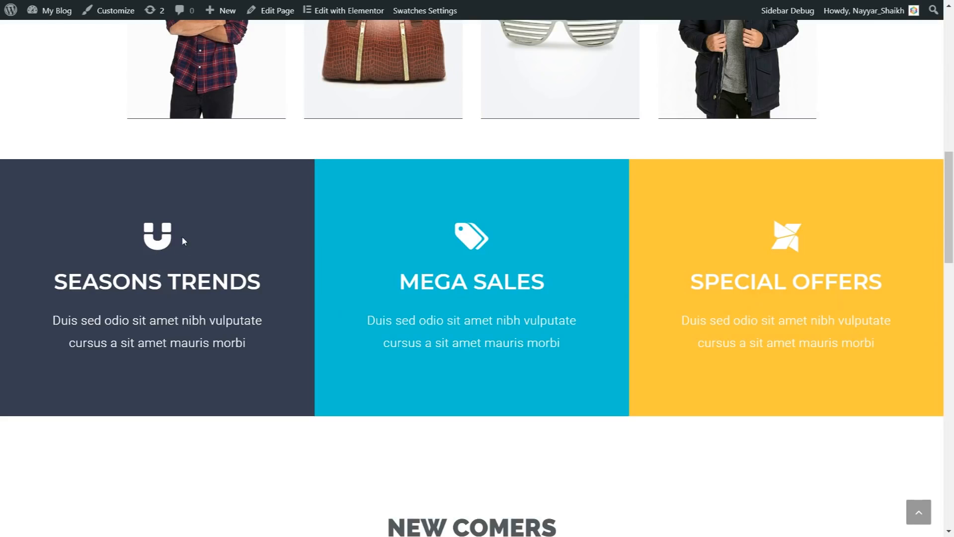
{"action": "scroll", "coordinate": [584, 373], "scroll_direction": "down", "scroll_amount": 5}
{"action": "scroll", "coordinate": [587, 375], "scroll_direction": "down", "scroll_amount": 4}
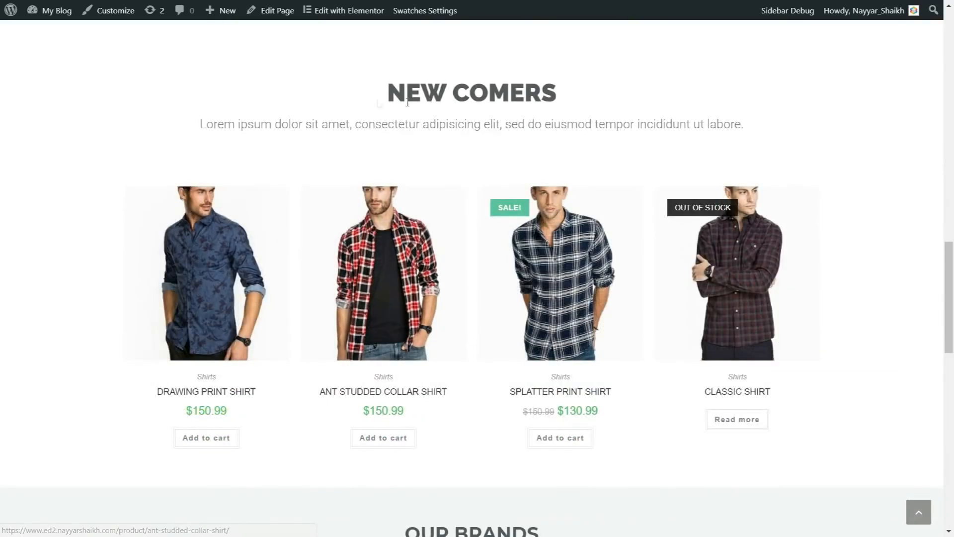
{"action": "left_click_drag", "start_coordinate": [420, 92], "coordinate": [558, 89]}
{"action": "left_click", "coordinate": [555, 85]}
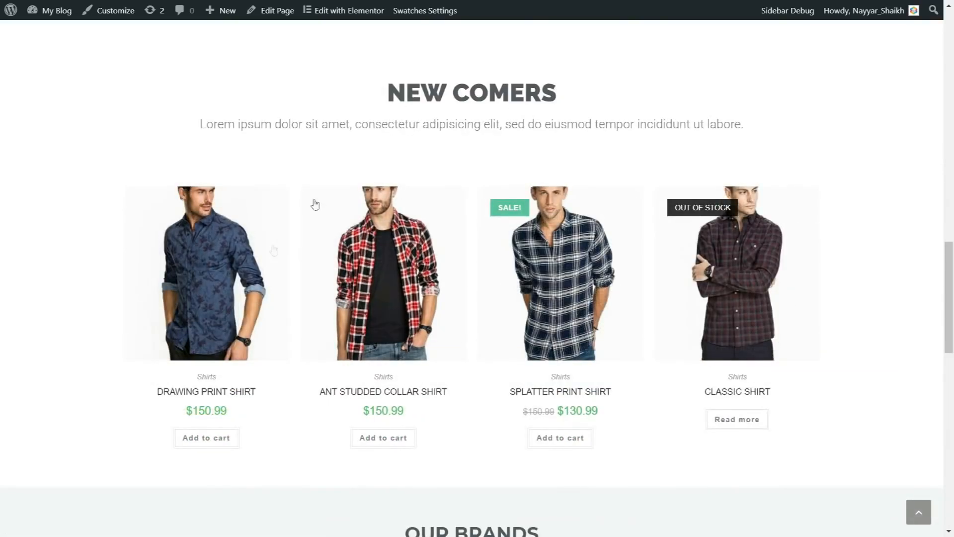
{"action": "mouse_move", "coordinate": [556, 260]}
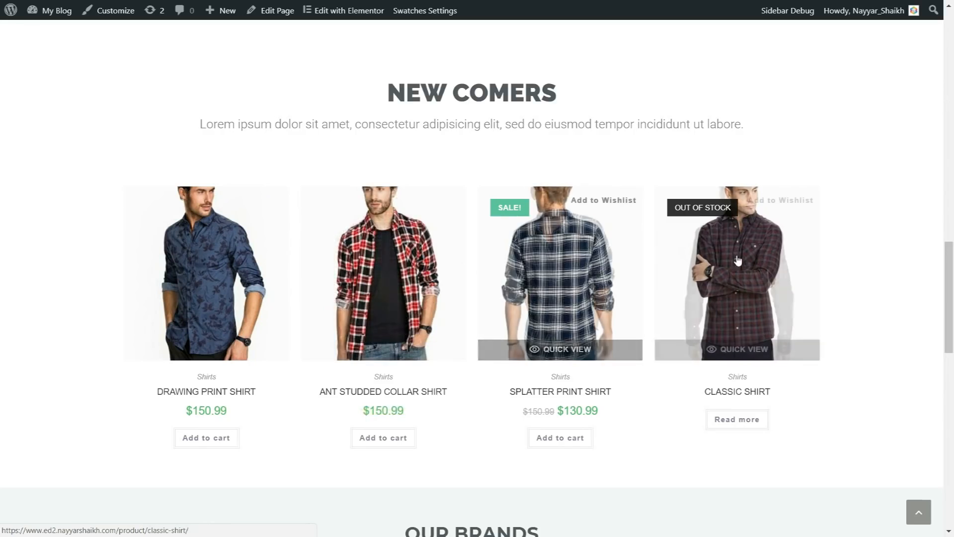
{"action": "mouse_move", "coordinate": [388, 269]}
{"action": "mouse_move", "coordinate": [224, 277]}
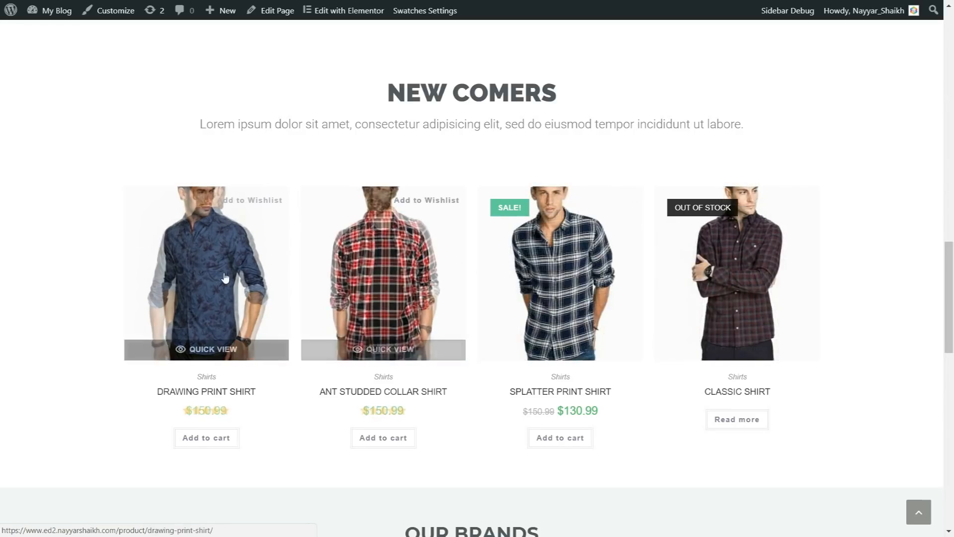
{"action": "left_click", "coordinate": [219, 354]}
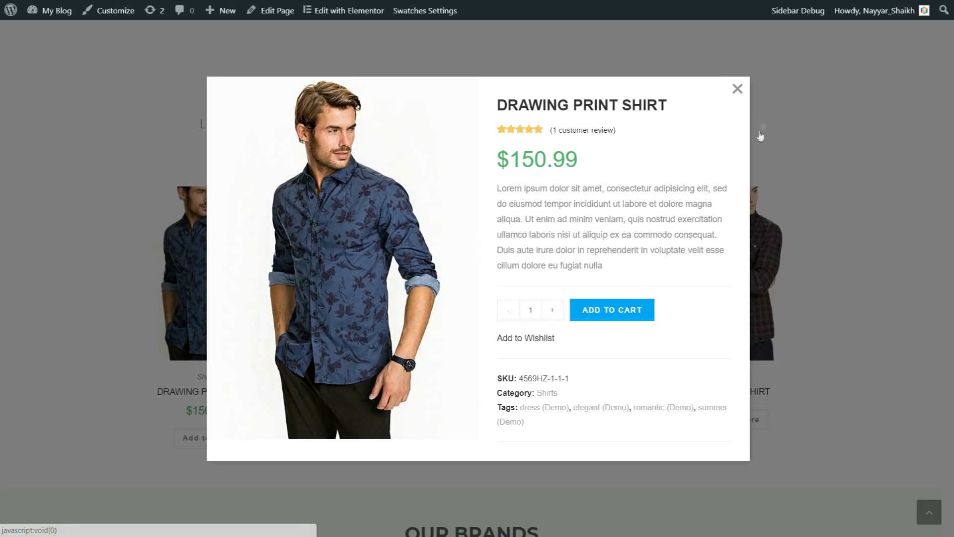
Close the shirt's quick view and scroll down to the Our Brands logo carousel
{"action": "left_click", "coordinate": [737, 89]}
{"action": "scroll", "coordinate": [867, 240], "scroll_direction": "down", "scroll_amount": 6}
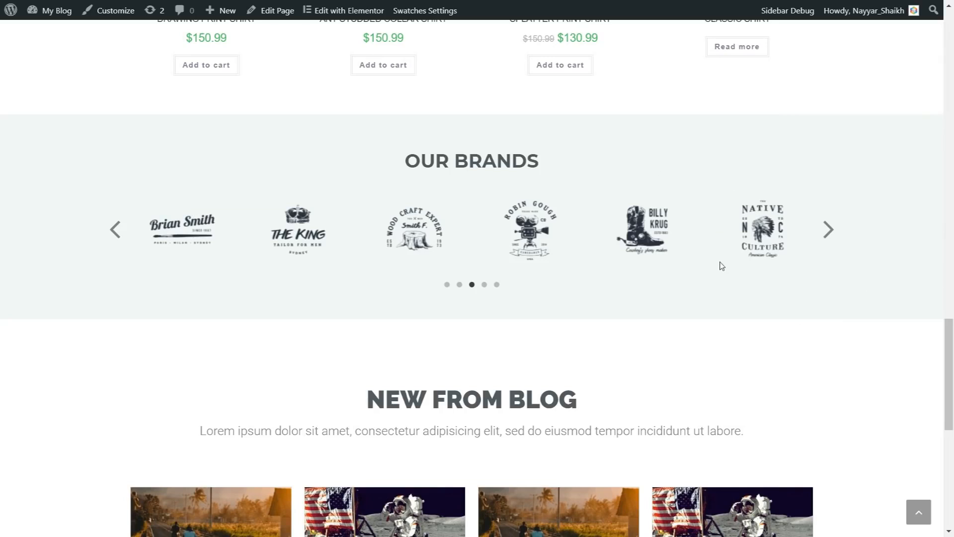
Scroll down to the homepage footer, then use back-to-top to return to the header
{"action": "scroll", "coordinate": [788, 344], "scroll_direction": "down", "scroll_amount": 4}
{"action": "scroll", "coordinate": [775, 268], "scroll_direction": "down", "scroll_amount": 3}
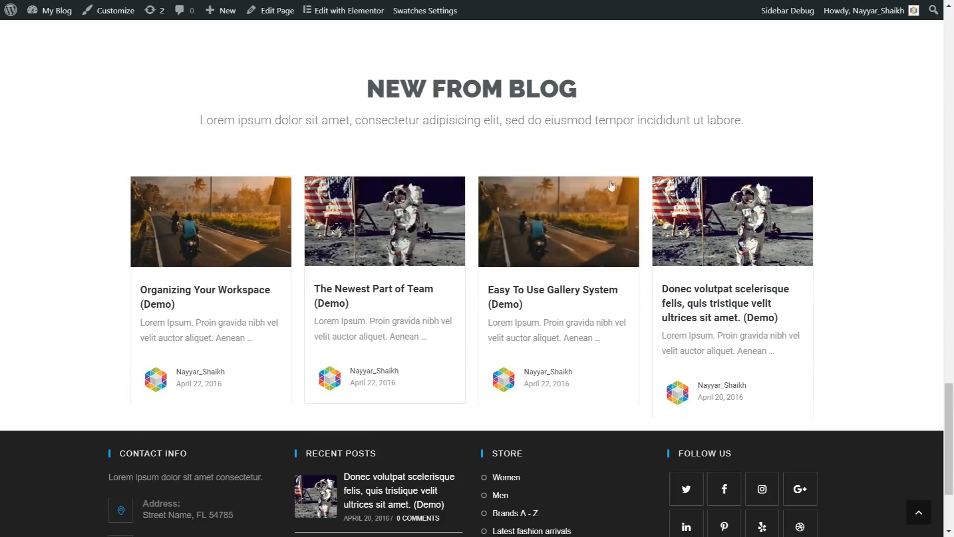
{"action": "scroll", "coordinate": [866, 291], "scroll_direction": "down", "scroll_amount": 3}
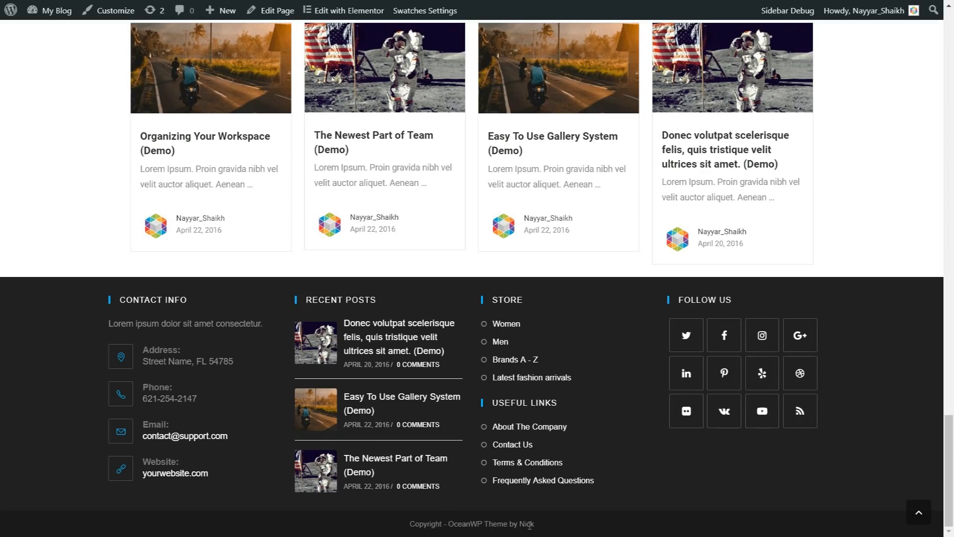
{"action": "left_click", "coordinate": [919, 516]}
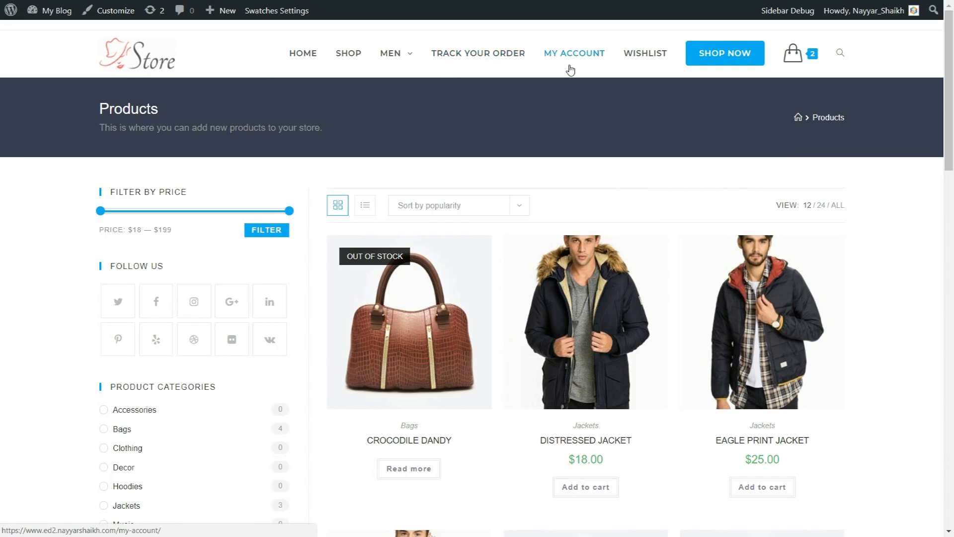
{"action": "left_click_drag", "start_coordinate": [99, 120], "coordinate": [275, 143]}
{"action": "left_click", "coordinate": [275, 142]}
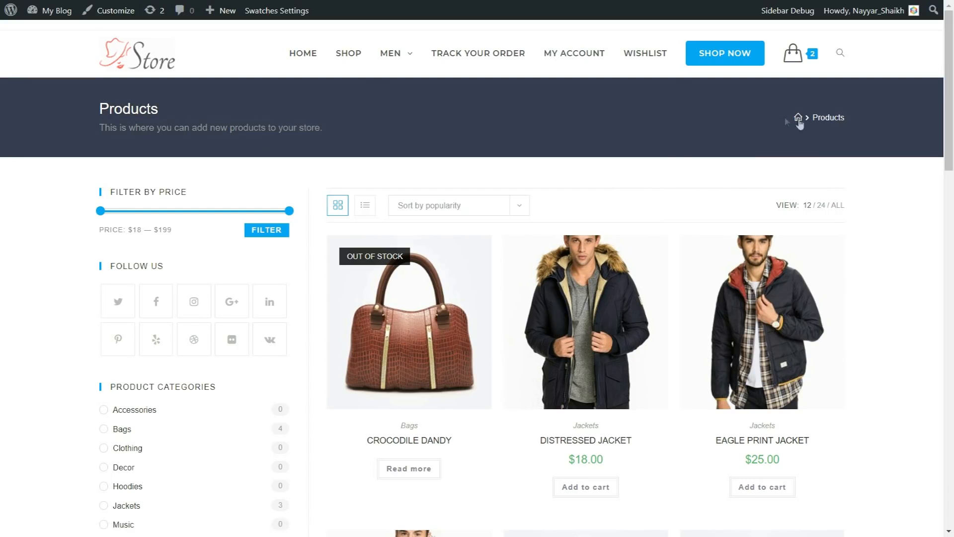
{"action": "left_click_drag", "start_coordinate": [100, 108], "coordinate": [153, 109]}
{"action": "left_click", "coordinate": [137, 152]}
{"action": "left_click_drag", "start_coordinate": [98, 132], "coordinate": [316, 128]}
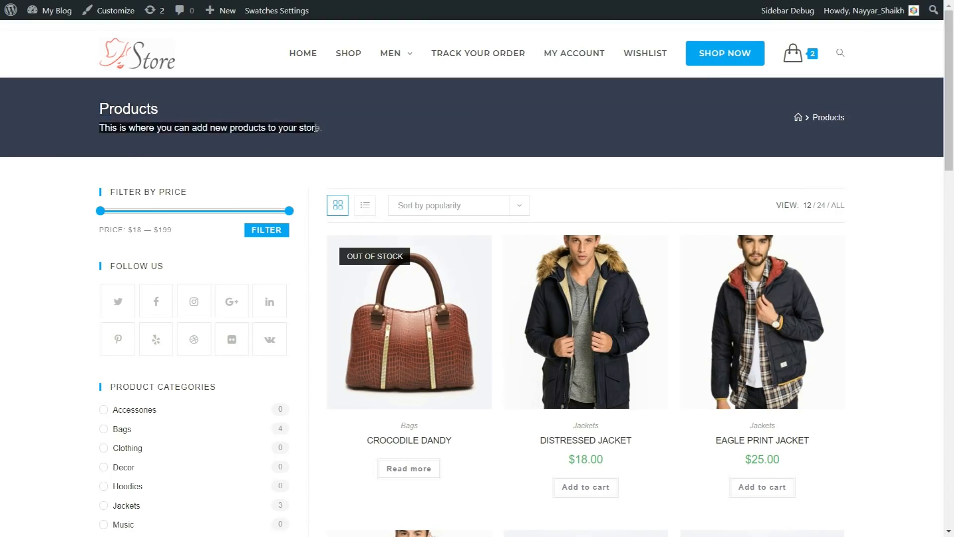
{"action": "left_click", "coordinate": [316, 128]}
{"action": "scroll", "coordinate": [471, 155], "scroll_direction": "down", "scroll_amount": 4}
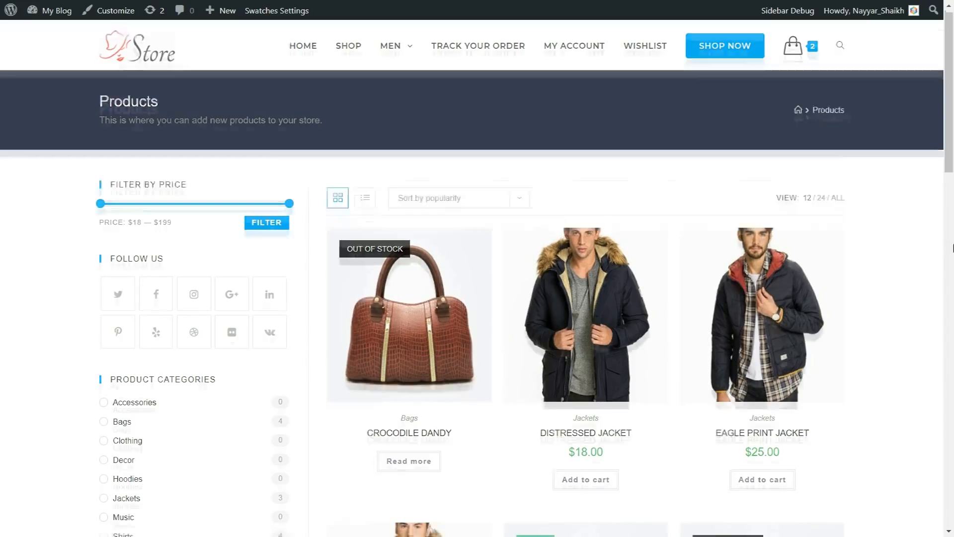
{"action": "scroll", "coordinate": [538, 132], "scroll_direction": "down", "scroll_amount": 20}
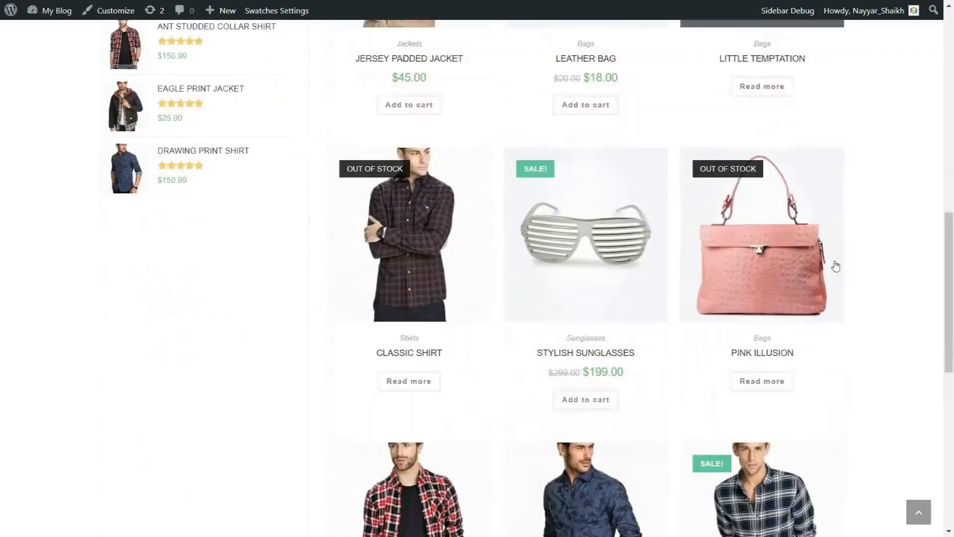
{"action": "scroll", "coordinate": [585, 327], "scroll_direction": "up", "scroll_amount": 20}
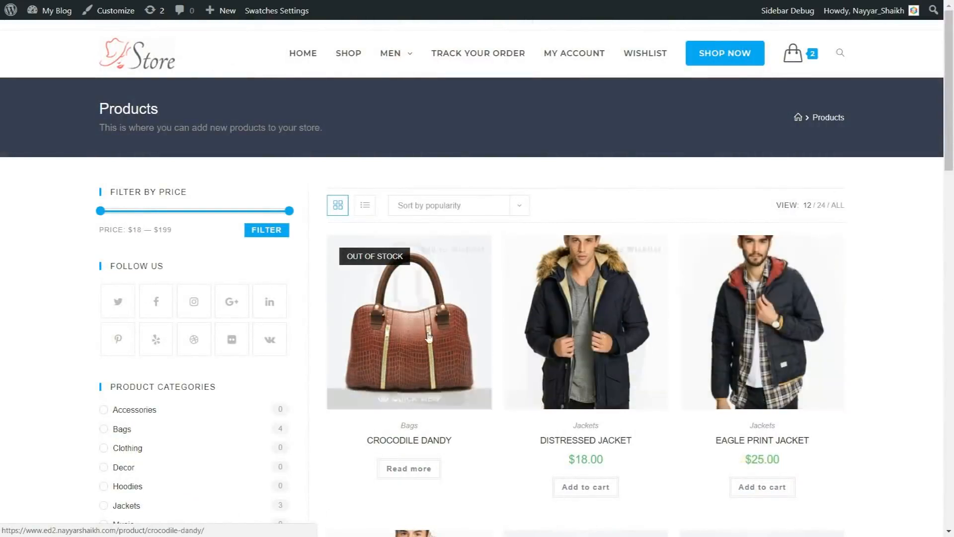
{"action": "left_click", "coordinate": [439, 209]}
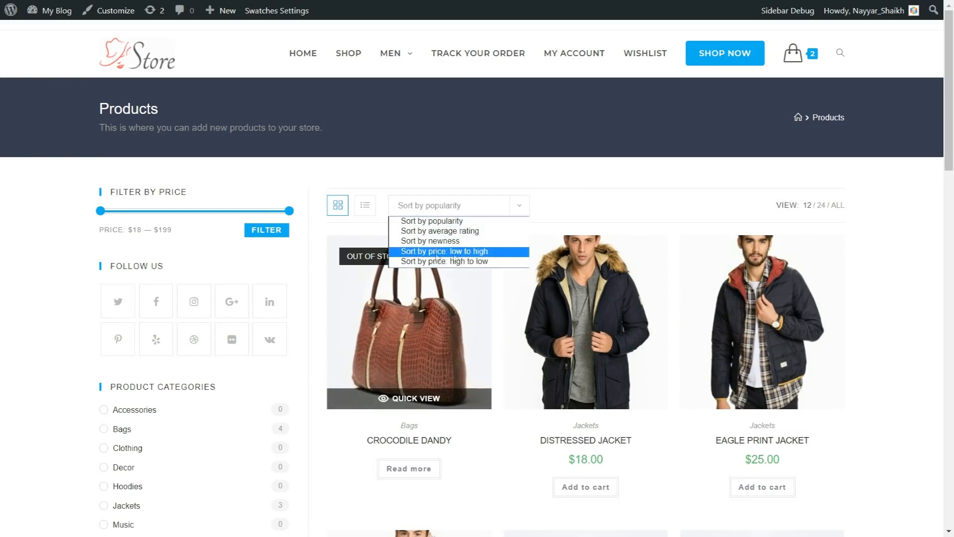
{"action": "left_click", "coordinate": [574, 221]}
{"action": "left_click", "coordinate": [365, 206]}
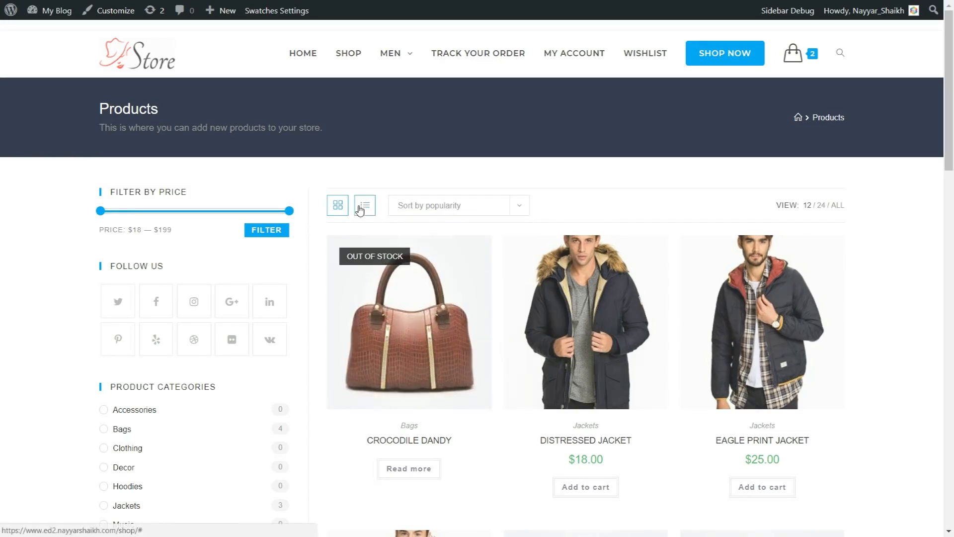
{"action": "scroll", "coordinate": [702, 276], "scroll_direction": "down", "scroll_amount": 1}
{"action": "scroll", "coordinate": [703, 277], "scroll_direction": "down", "scroll_amount": 10}
{"action": "scroll", "coordinate": [703, 360], "scroll_direction": "up", "scroll_amount": 10}
{"action": "left_click", "coordinate": [337, 205]}
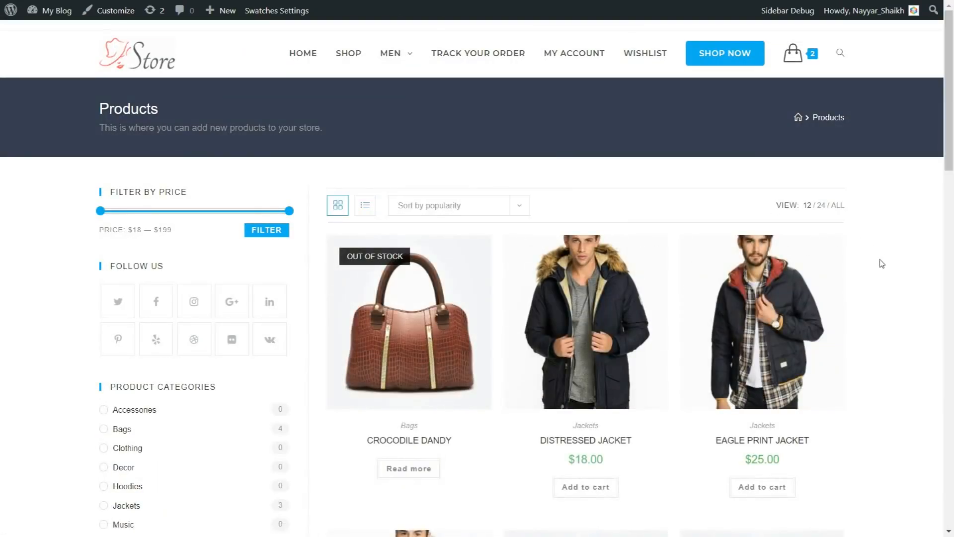
{"action": "scroll", "coordinate": [176, 240], "scroll_direction": "down", "scroll_amount": 1}
{"action": "scroll", "coordinate": [198, 206], "scroll_direction": "down", "scroll_amount": 3}
{"action": "scroll", "coordinate": [202, 222], "scroll_direction": "up", "scroll_amount": 4}
Lower the shop's maximum price filter to $92 and browse the filtered products
{"action": "left_click_drag", "start_coordinate": [293, 214], "coordinate": [177, 220]}
{"action": "left_click_drag", "start_coordinate": [103, 237], "coordinate": [164, 234]}
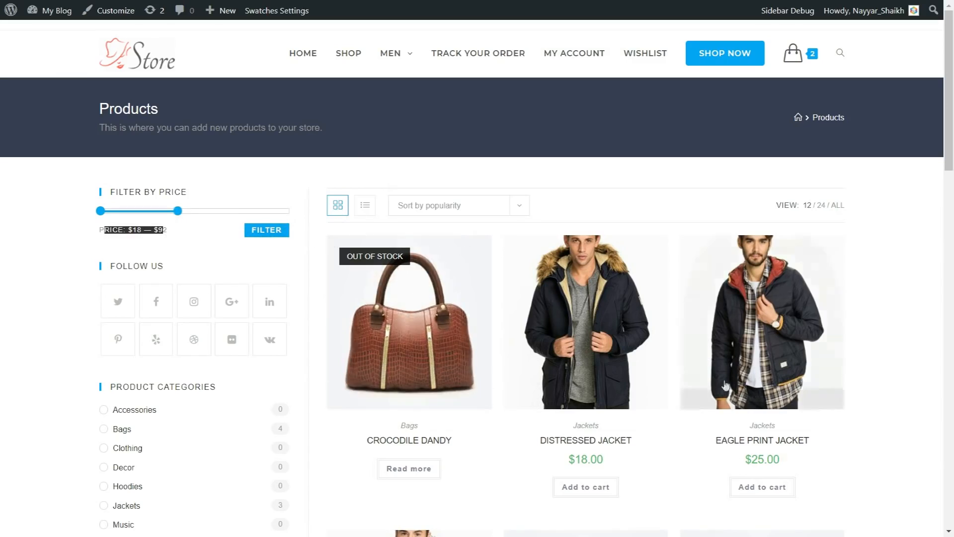
{"action": "scroll", "coordinate": [219, 266], "scroll_direction": "down", "scroll_amount": 3}
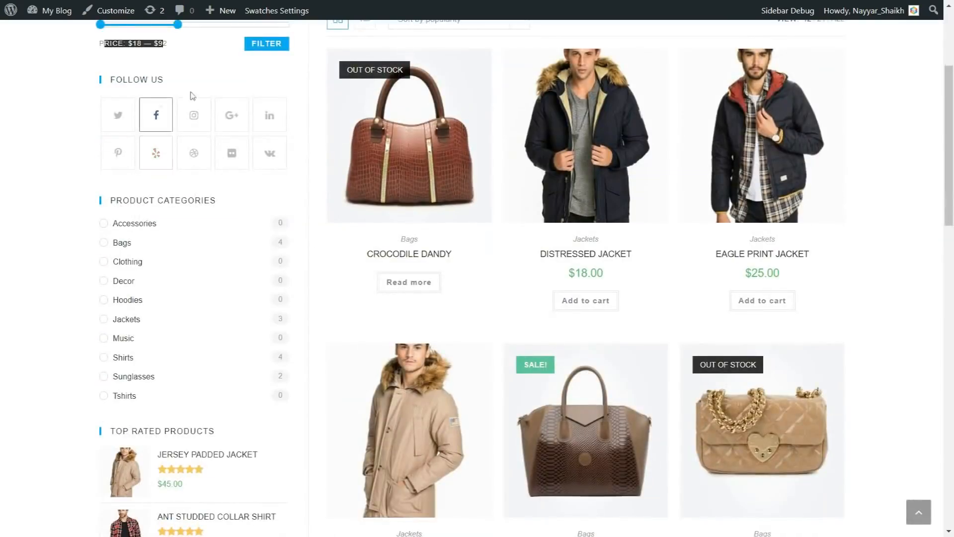
{"action": "scroll", "coordinate": [271, 159], "scroll_direction": "down", "scroll_amount": 1}
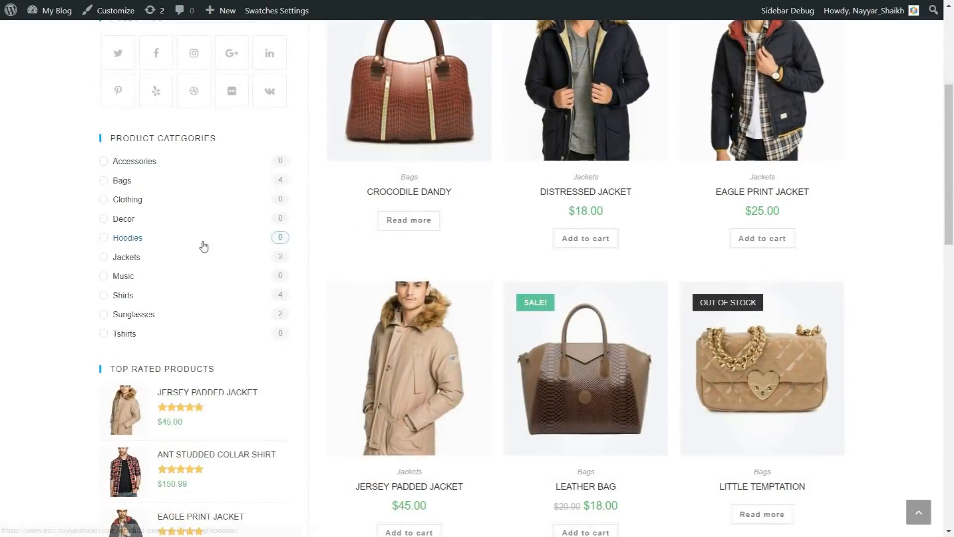
{"action": "scroll", "coordinate": [204, 246], "scroll_direction": "down", "scroll_amount": 3}
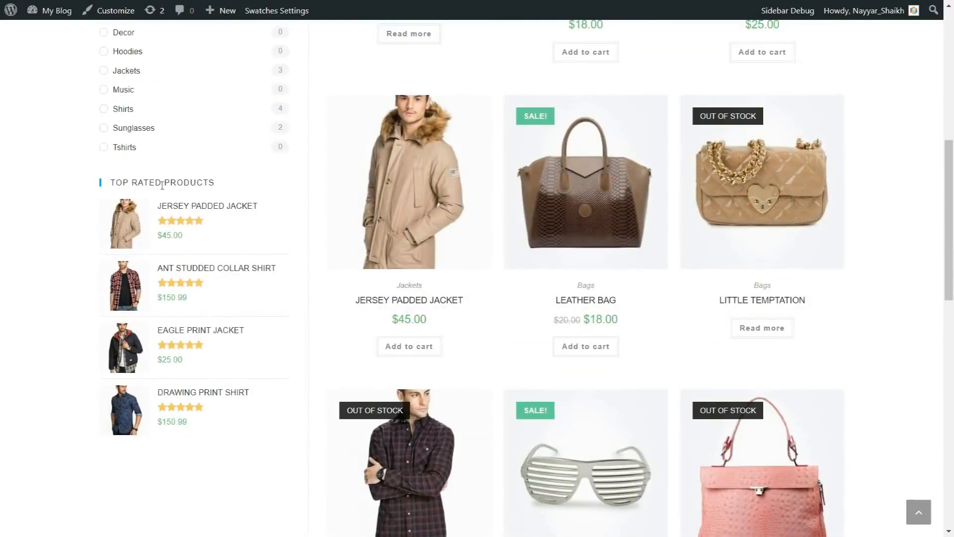
{"action": "scroll", "coordinate": [194, 382], "scroll_direction": "up", "scroll_amount": 7}
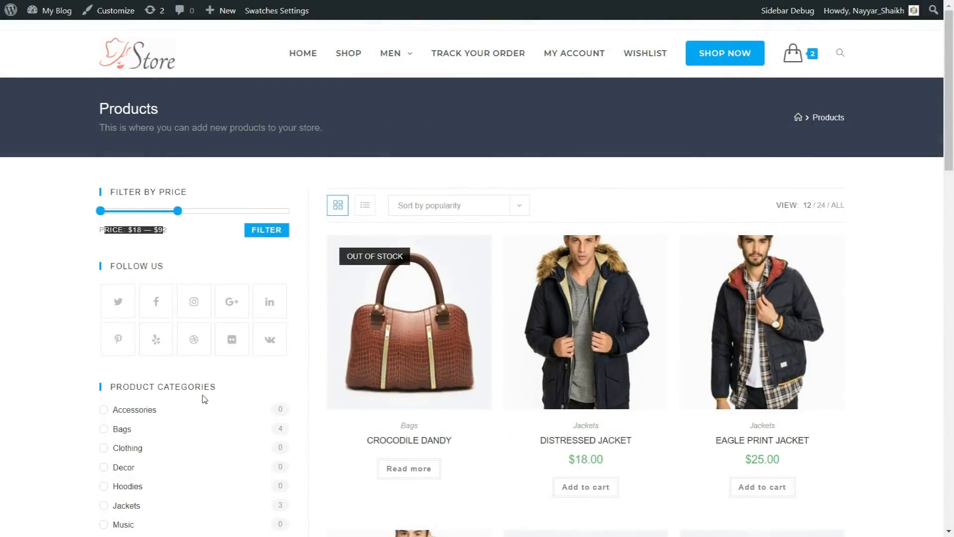
Open the Leather Bag product page and scroll through it
{"action": "key", "text": "alt+Left"}
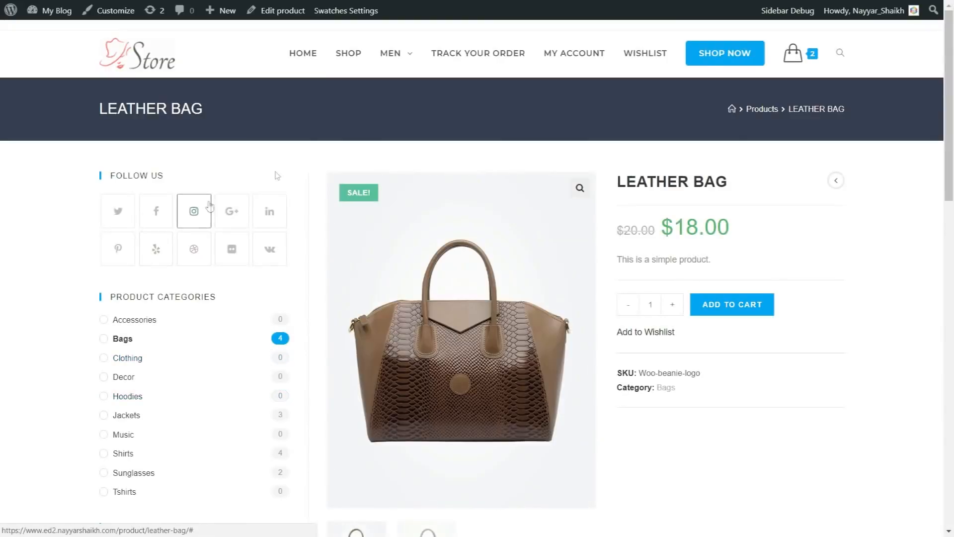
{"action": "scroll", "coordinate": [875, 334], "scroll_direction": "down", "scroll_amount": 6}
{"action": "scroll", "coordinate": [870, 335], "scroll_direction": "up", "scroll_amount": 6}
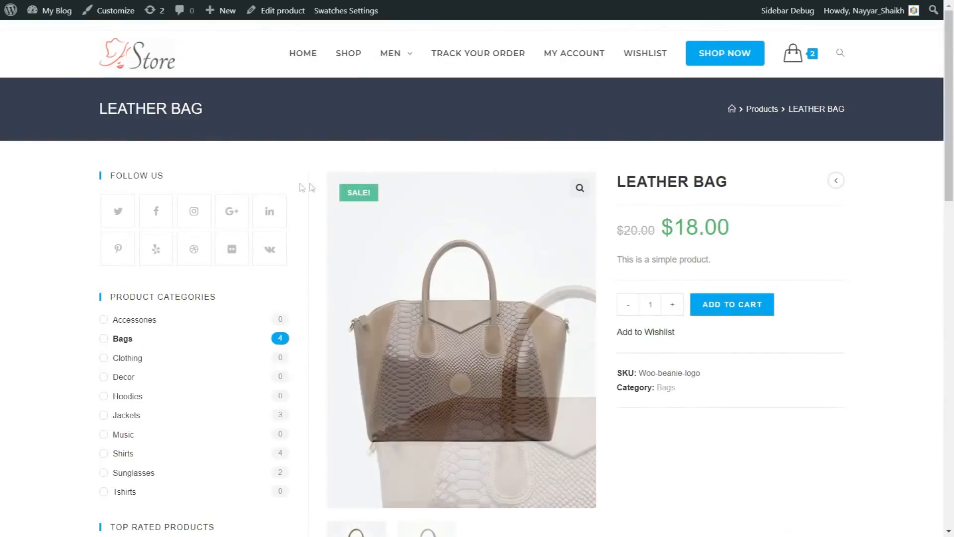
{"action": "scroll", "coordinate": [215, 284], "scroll_direction": "down", "scroll_amount": 7}
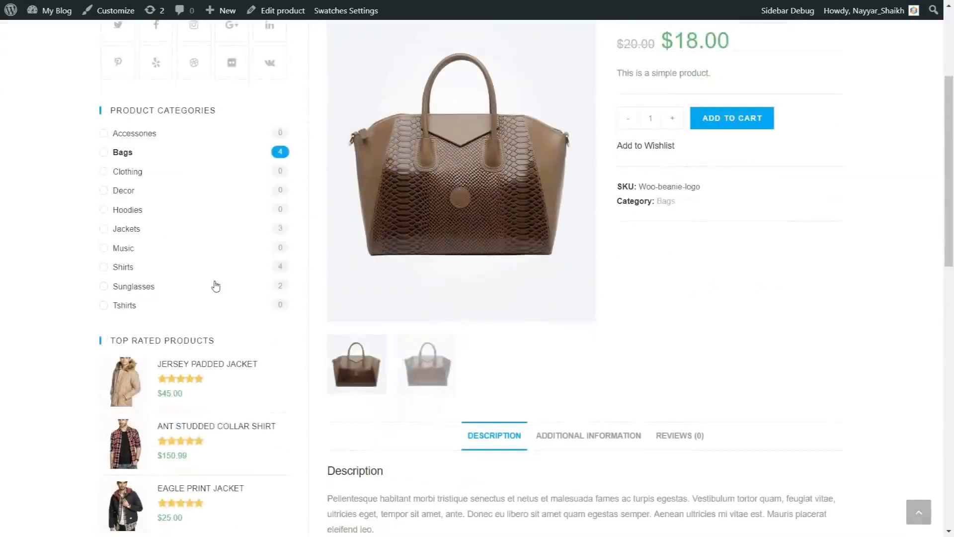
{"action": "scroll", "coordinate": [214, 330], "scroll_direction": "up", "scroll_amount": 7}
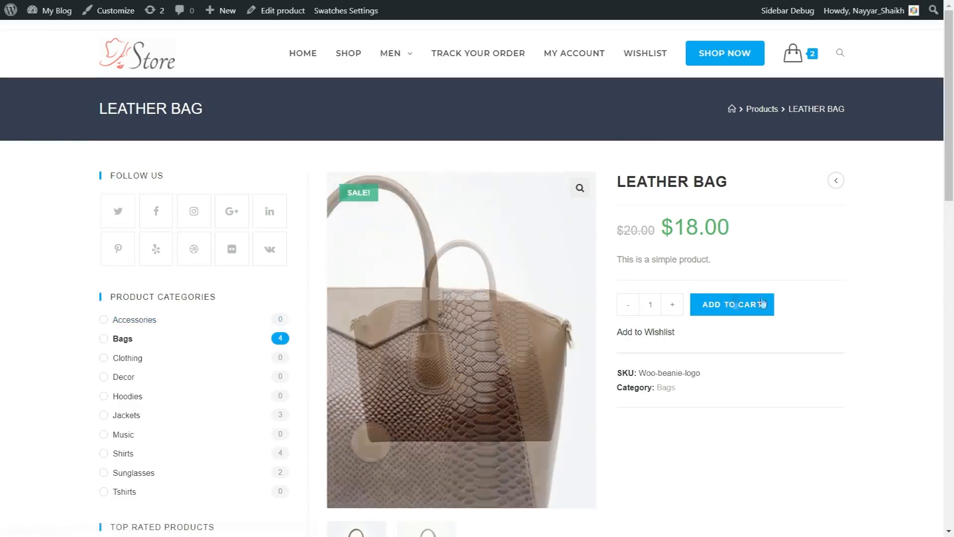
{"action": "scroll", "coordinate": [874, 295], "scroll_direction": "down", "scroll_amount": 2}
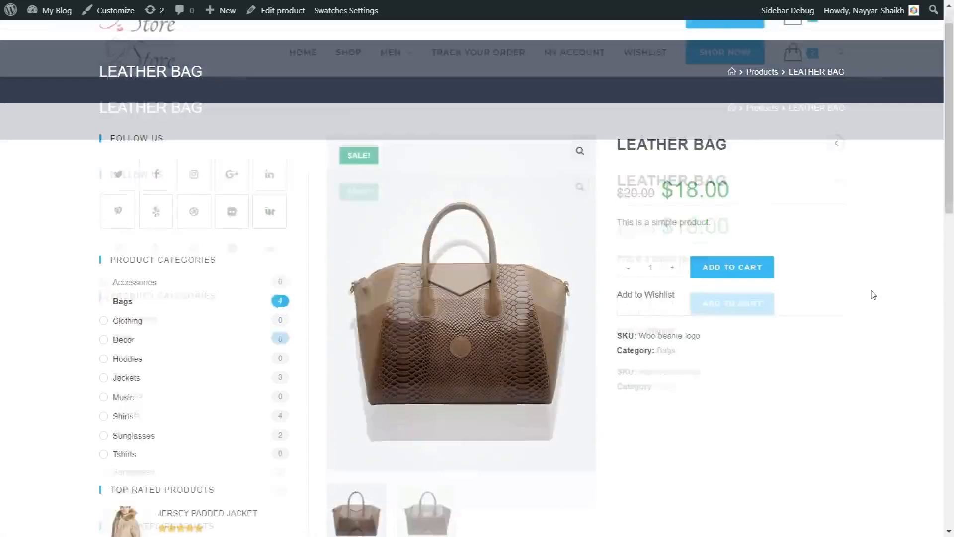
{"action": "scroll", "coordinate": [874, 295], "scroll_direction": "up", "scroll_amount": 2}
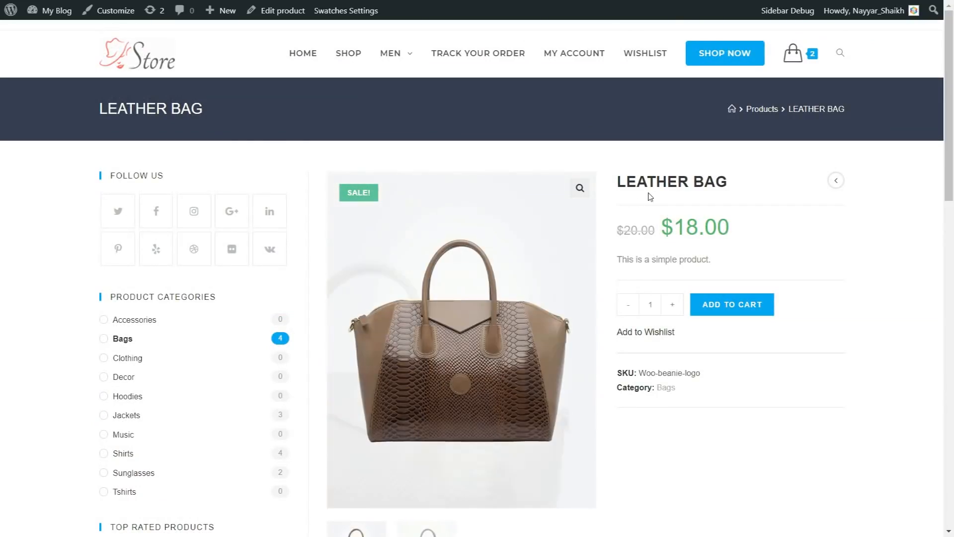
Review the Leather Bag's title, old price $20.00, sale price $18.00 and short description
{"action": "left_click_drag", "start_coordinate": [616, 181], "coordinate": [717, 184]}
{"action": "left_click", "coordinate": [709, 226]}
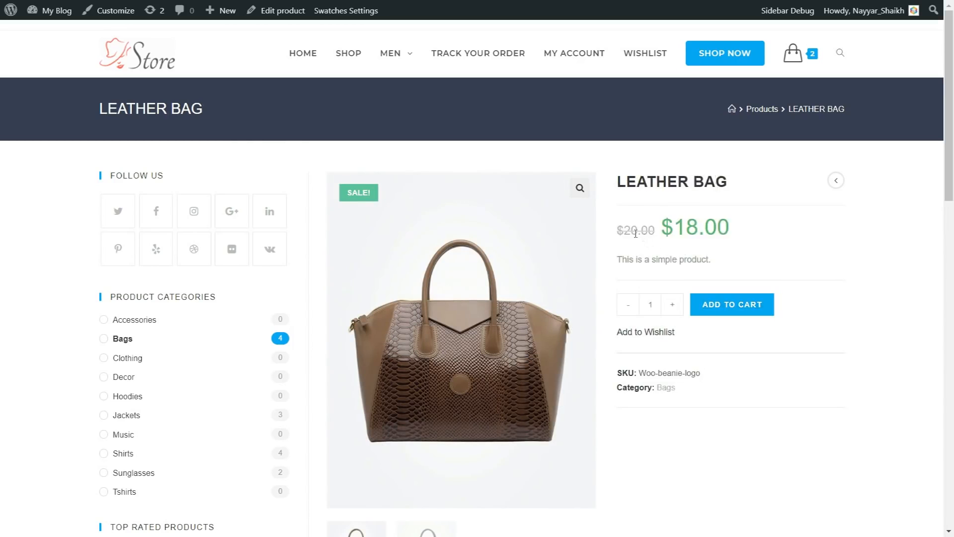
{"action": "left_click_drag", "start_coordinate": [618, 234], "coordinate": [660, 230]}
{"action": "left_click", "coordinate": [623, 243]}
{"action": "left_click_drag", "start_coordinate": [747, 238], "coordinate": [662, 233]}
{"action": "left_click", "coordinate": [711, 247]}
{"action": "left_click_drag", "start_coordinate": [710, 261], "coordinate": [630, 261]}
{"action": "left_click", "coordinate": [657, 279]}
{"action": "scroll", "coordinate": [686, 299], "scroll_direction": "down", "scroll_amount": 3}
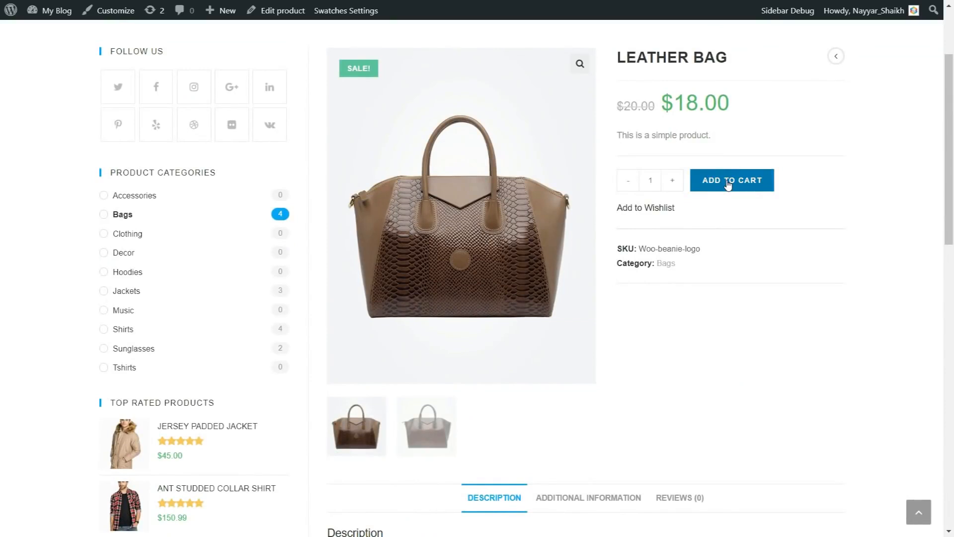
{"action": "scroll", "coordinate": [794, 269], "scroll_direction": "down", "scroll_amount": 3}
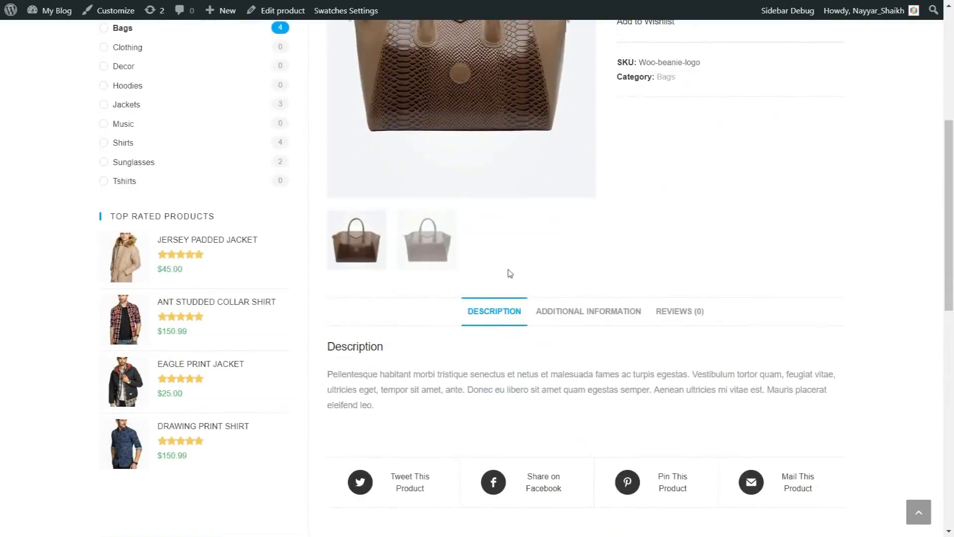
Browse the Leather Bag's product images and additional information, ending on the empty Reviews tab
{"action": "left_click", "coordinate": [412, 263]}
{"action": "scroll", "coordinate": [411, 267], "scroll_direction": "up", "scroll_amount": 5}
{"action": "left_click", "coordinate": [359, 499]}
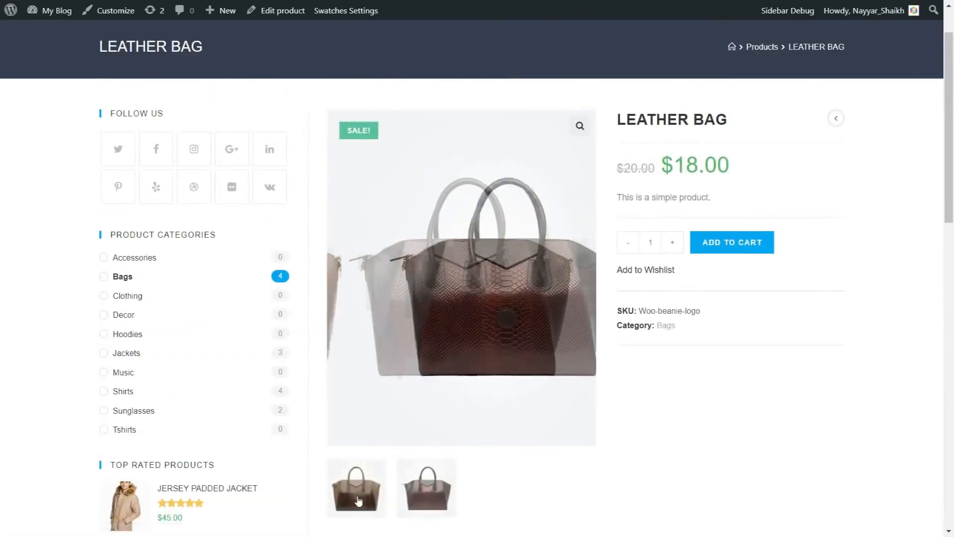
{"action": "scroll", "coordinate": [575, 341], "scroll_direction": "down", "scroll_amount": 5}
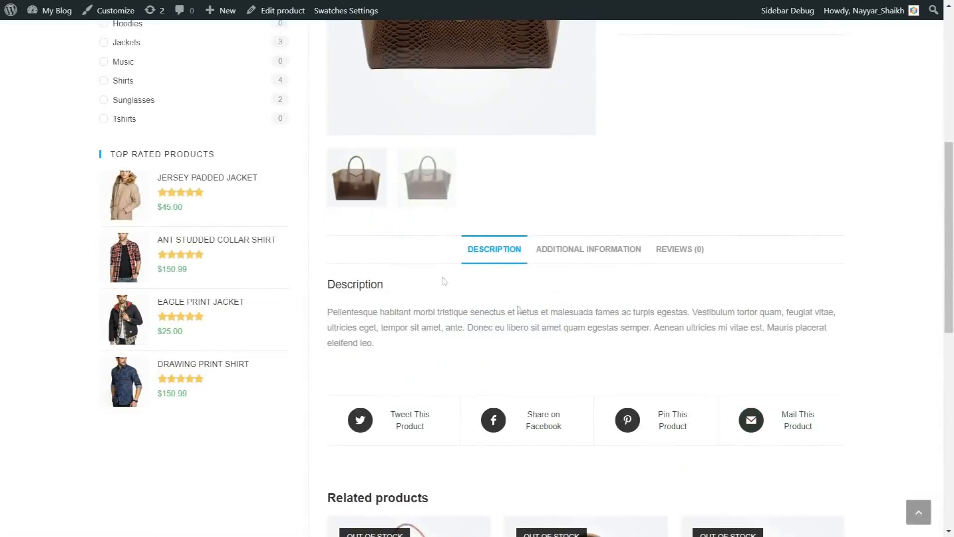
{"action": "left_click", "coordinate": [592, 261]}
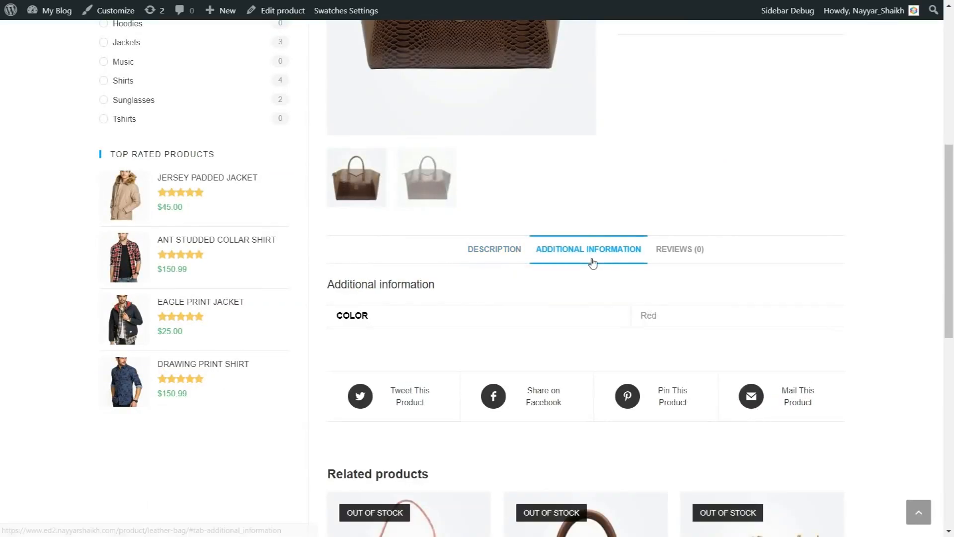
{"action": "left_click", "coordinate": [693, 252]}
{"action": "scroll", "coordinate": [696, 284], "scroll_direction": "down", "scroll_amount": 3}
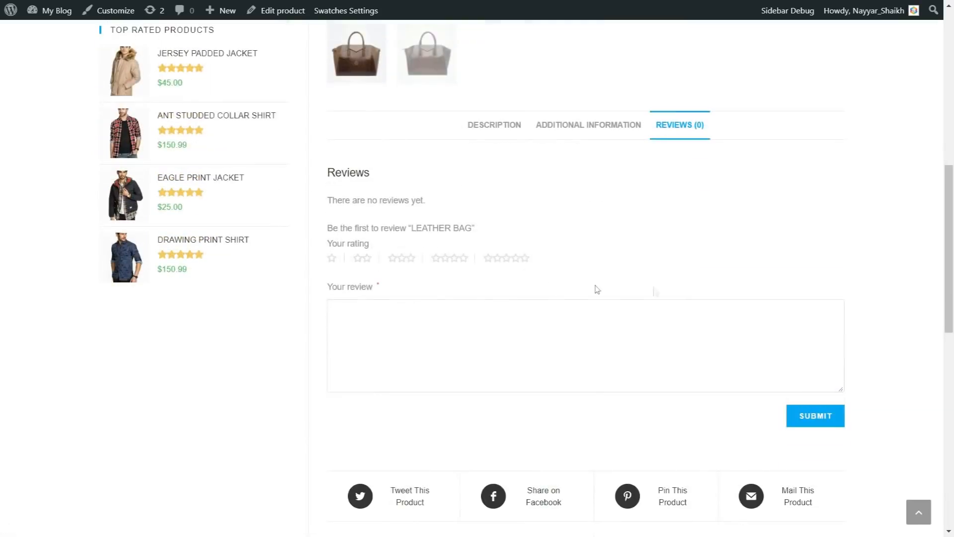
Post a 5-star 'Awesome' review on the Leather Bag and jump to the posted review
{"action": "left_click", "coordinate": [527, 264]}
{"action": "left_click", "coordinate": [504, 322]}
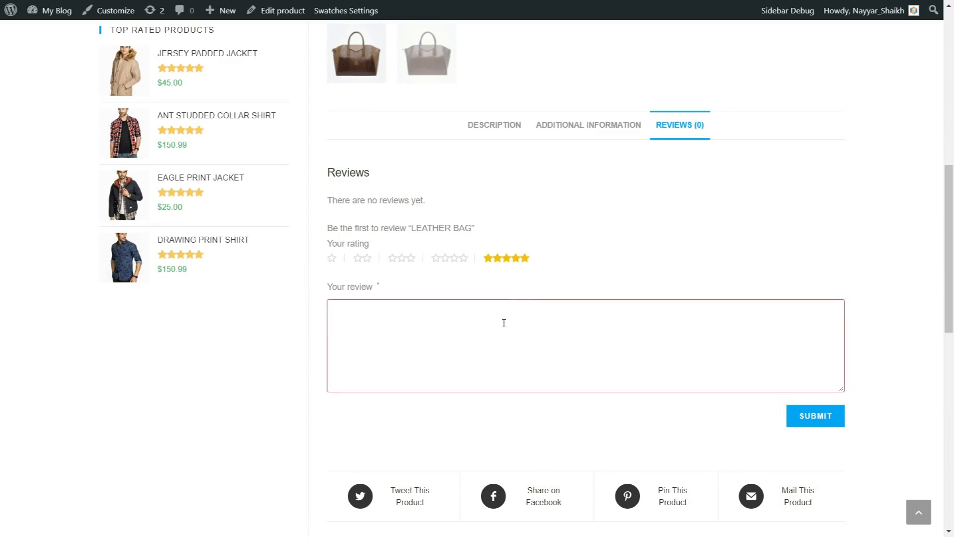
{"action": "type", "text": "Awesome"}
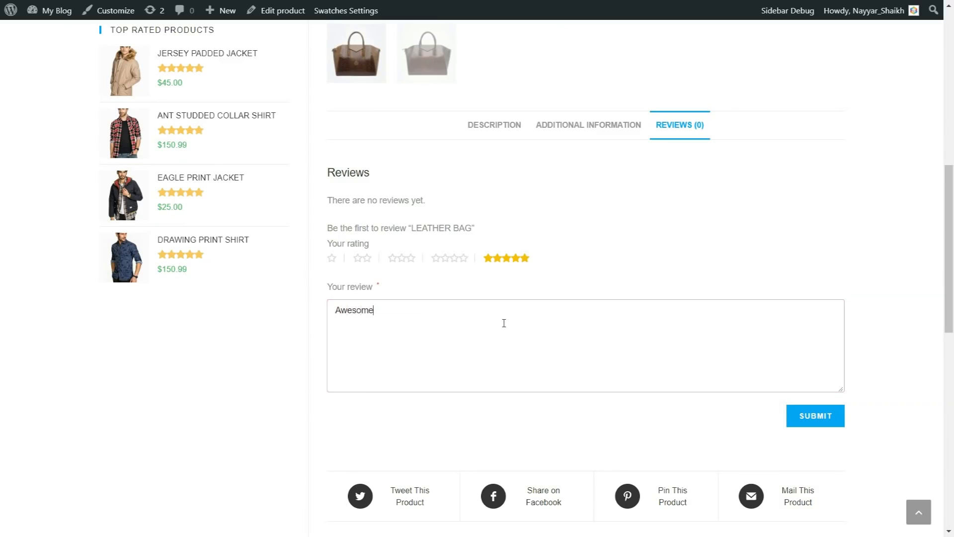
{"action": "left_click", "coordinate": [820, 419]}
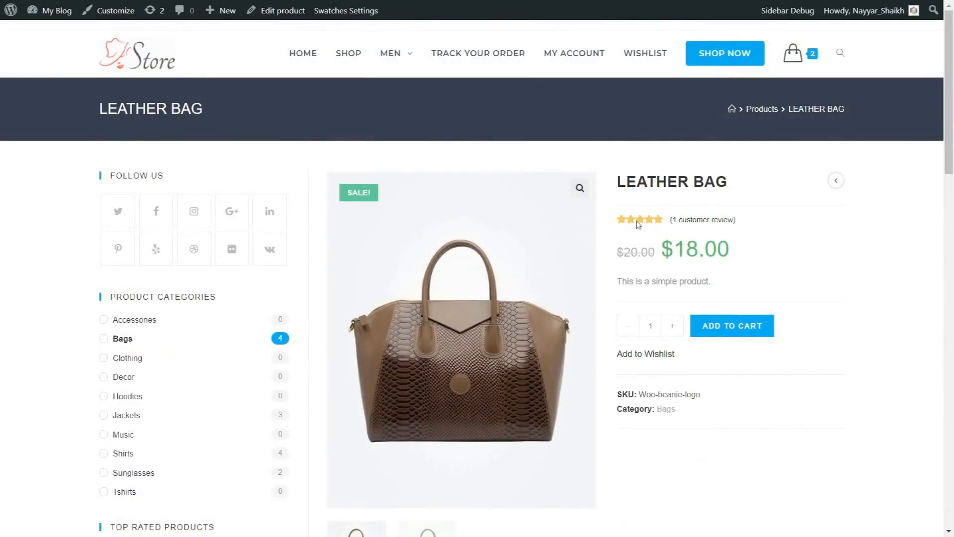
{"action": "left_click", "coordinate": [690, 220]}
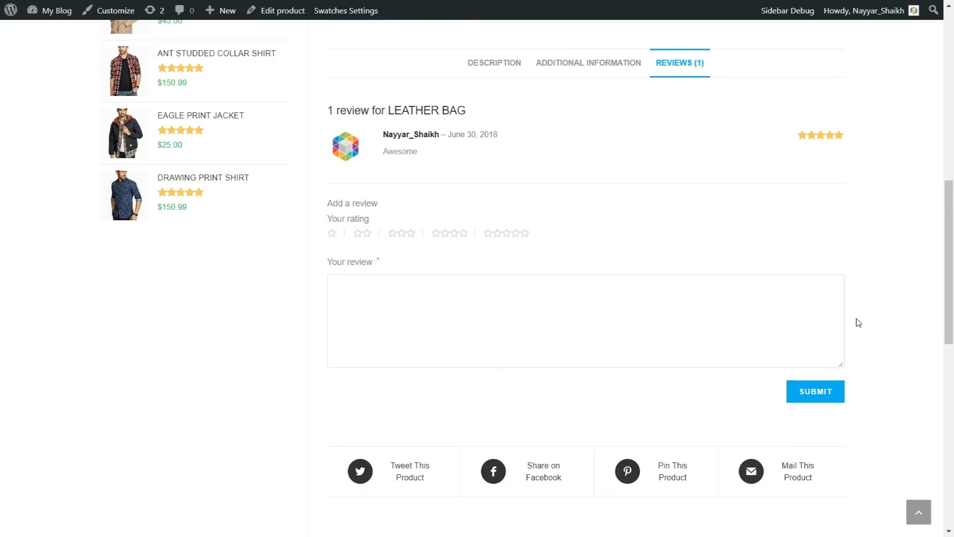
Scroll up and down through the Leather Bag product page and the store footer
{"action": "scroll", "coordinate": [858, 322], "scroll_direction": "down", "scroll_amount": 2}
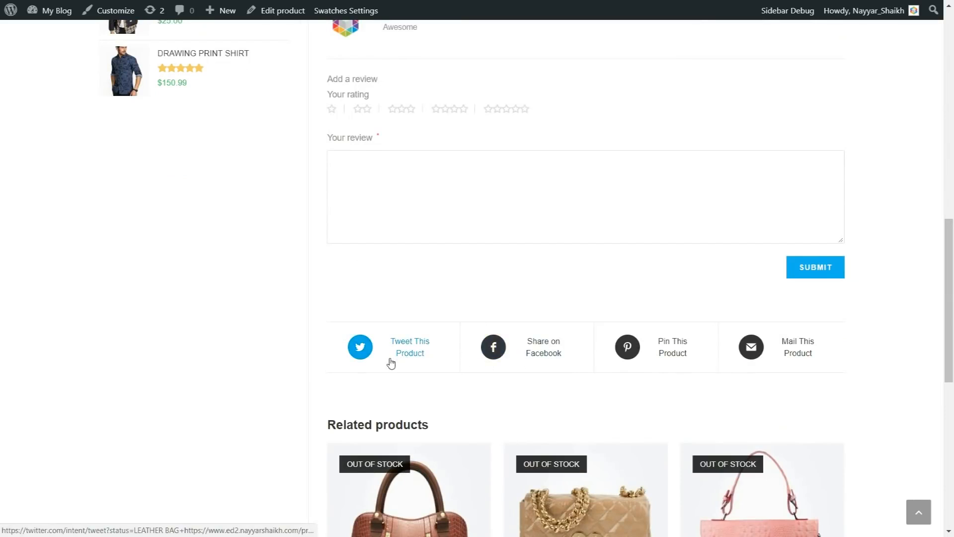
{"action": "scroll", "coordinate": [405, 369], "scroll_direction": "up", "scroll_amount": 12}
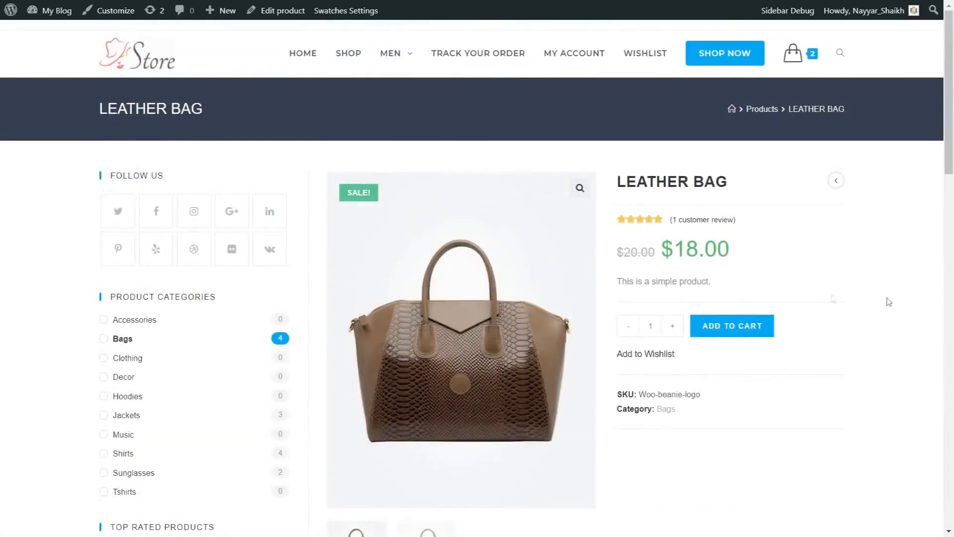
{"action": "scroll", "coordinate": [890, 310], "scroll_direction": "down", "scroll_amount": 12}
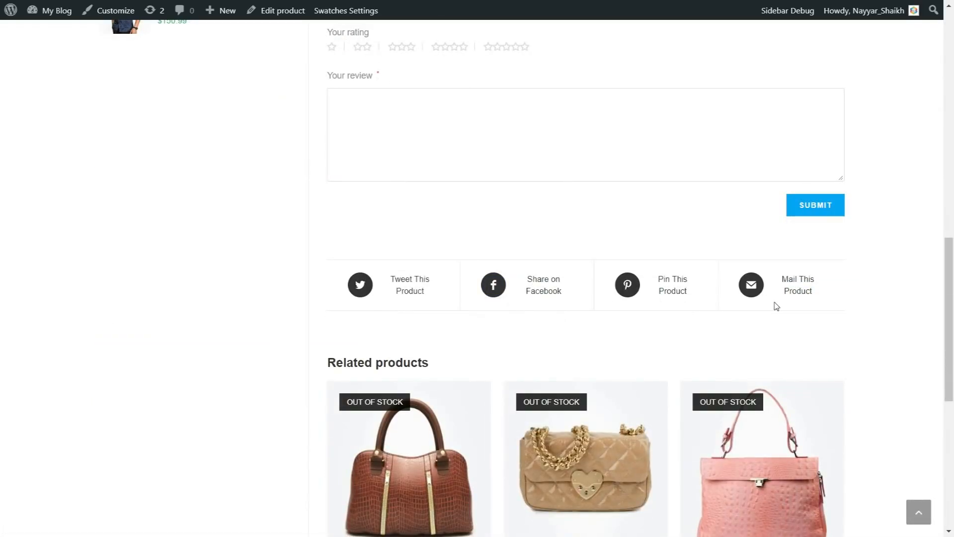
{"action": "scroll", "coordinate": [867, 326], "scroll_direction": "down", "scroll_amount": 1}
{"action": "scroll", "coordinate": [869, 337], "scroll_direction": "up", "scroll_amount": 6}
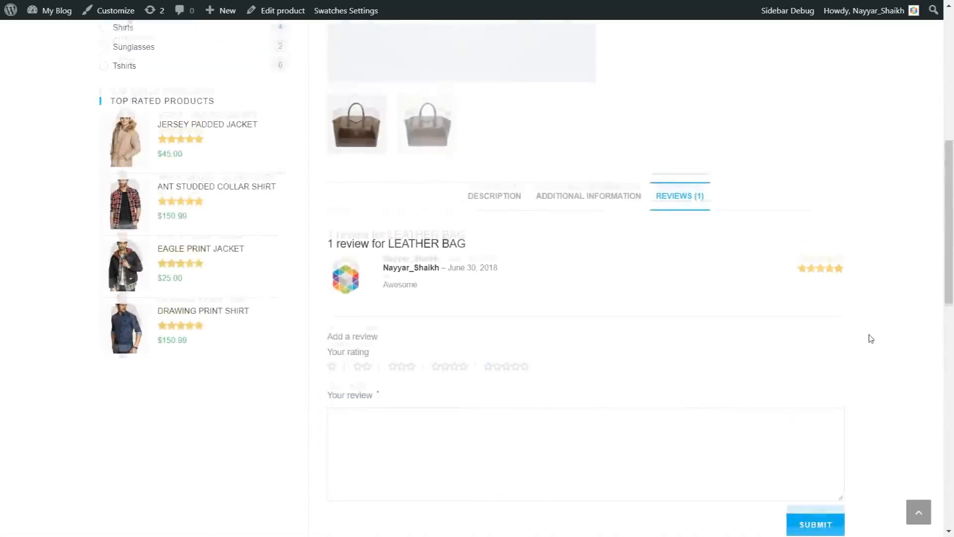
{"action": "scroll", "coordinate": [870, 338], "scroll_direction": "down", "scroll_amount": 6}
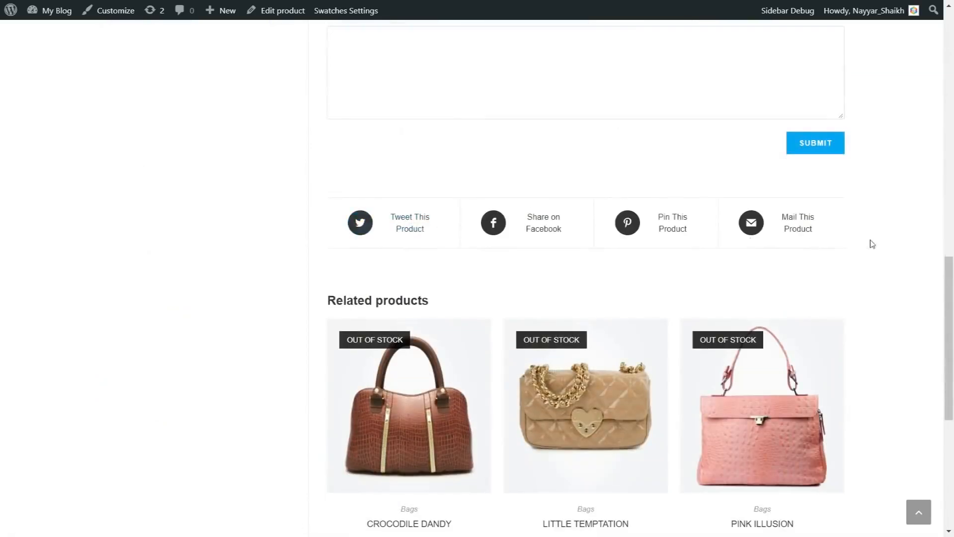
{"action": "scroll", "coordinate": [869, 241], "scroll_direction": "down", "scroll_amount": 3}
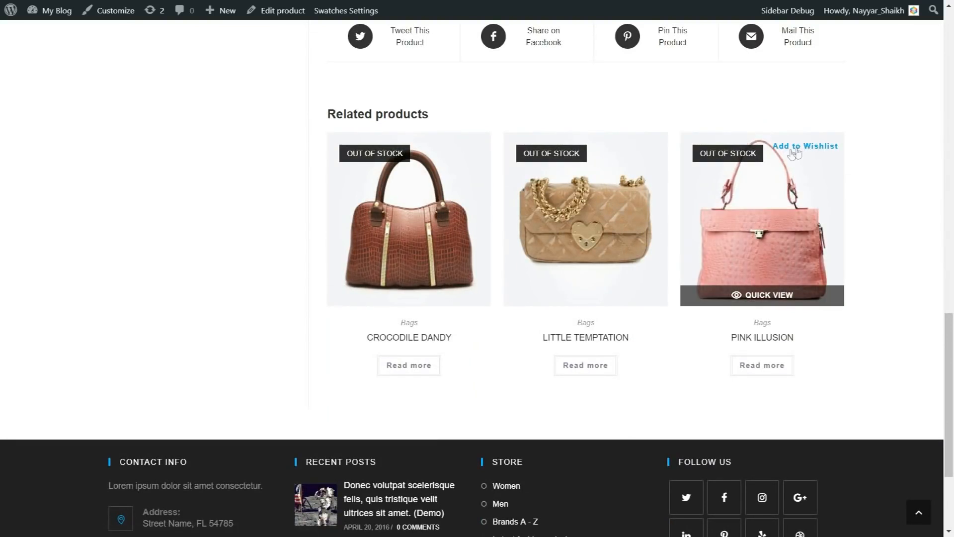
{"action": "scroll", "coordinate": [885, 331], "scroll_direction": "down", "scroll_amount": 4}
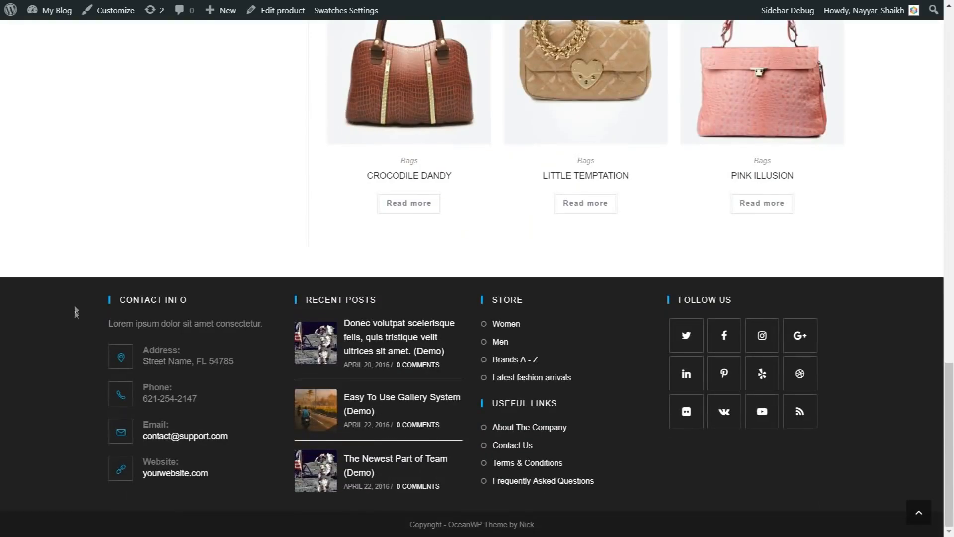
{"action": "scroll", "coordinate": [475, 453], "scroll_direction": "up", "scroll_amount": 15}
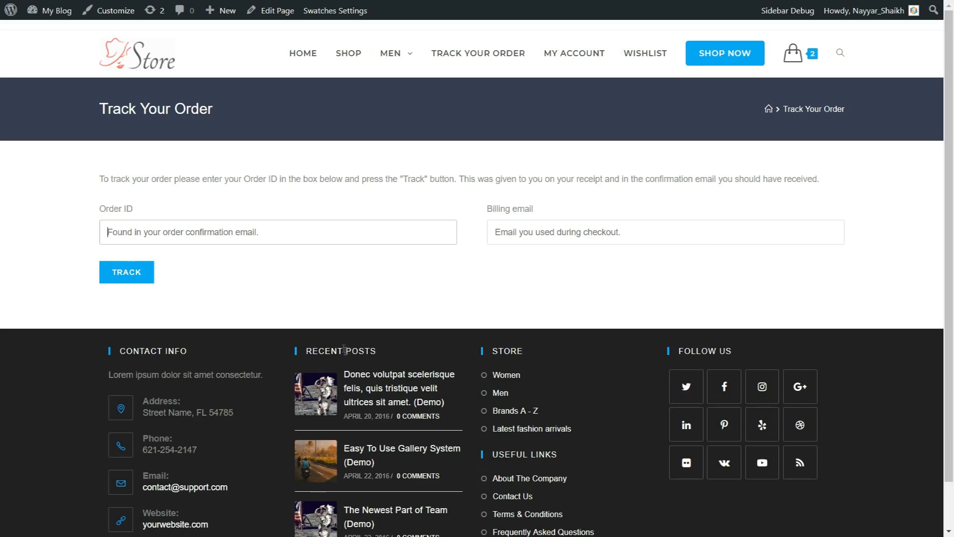
Autofill the order ID and billing email from saved entries and track the order
{"action": "left_click", "coordinate": [189, 237]}
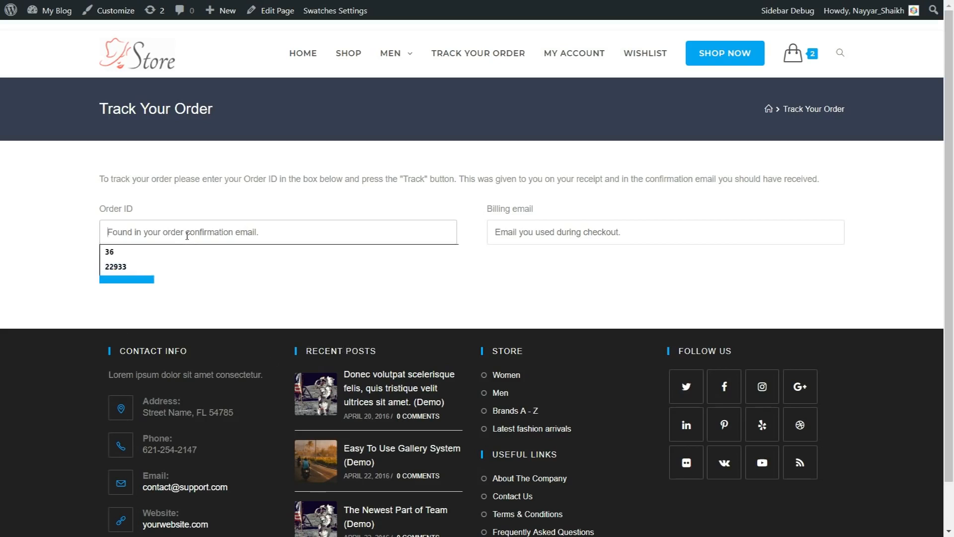
{"action": "left_click", "coordinate": [166, 267]}
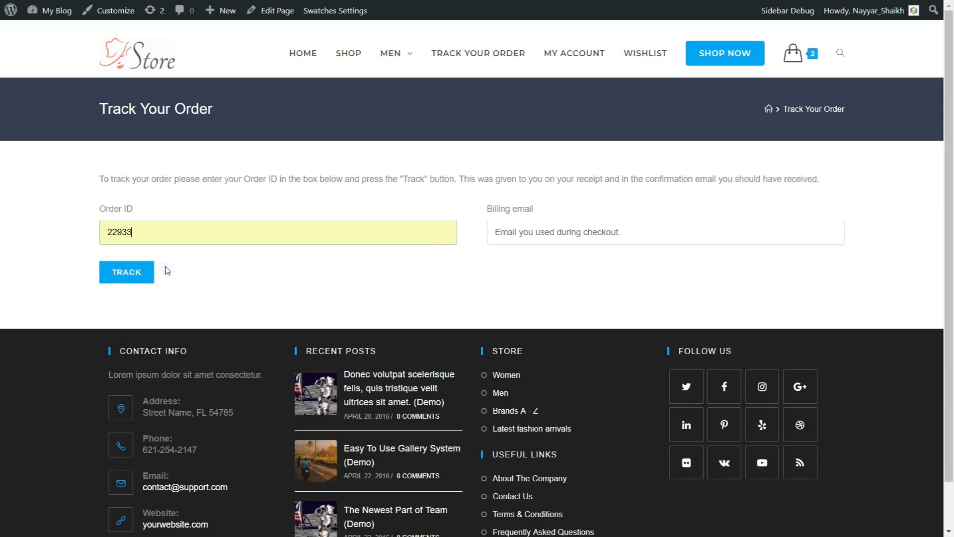
{"action": "left_click", "coordinate": [511, 237]}
{"action": "left_click", "coordinate": [512, 250]}
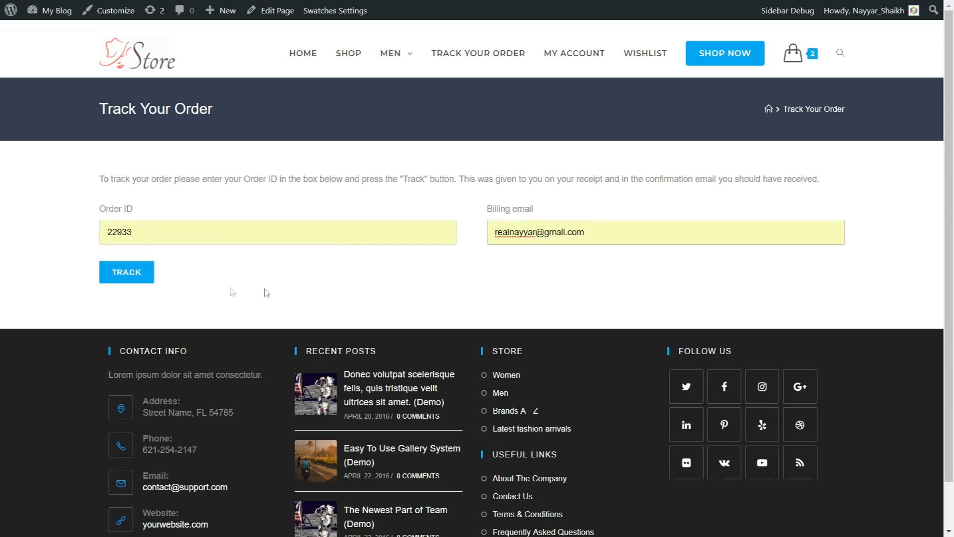
{"action": "left_click", "coordinate": [112, 282]}
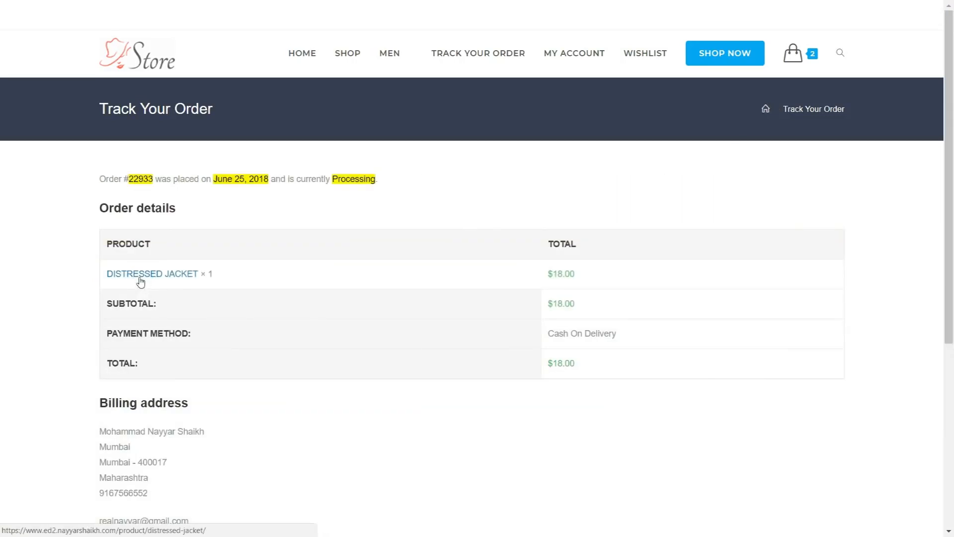
Inspect the tracked order's number, date June 25, 2018 and Processing status
{"action": "left_click_drag", "start_coordinate": [118, 179], "coordinate": [161, 181]}
{"action": "left_click", "coordinate": [162, 183]}
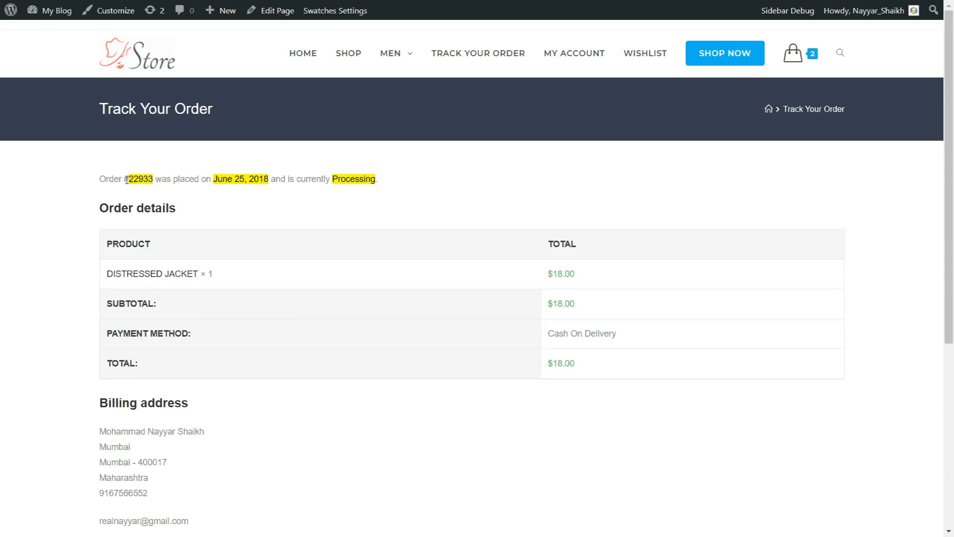
{"action": "left_click_drag", "start_coordinate": [125, 180], "coordinate": [153, 180]}
{"action": "left_click", "coordinate": [155, 180]}
{"action": "left_click_drag", "start_coordinate": [215, 177], "coordinate": [238, 179]}
{"action": "left_click_drag", "start_coordinate": [387, 185], "coordinate": [337, 175]}
{"action": "left_click_drag", "start_coordinate": [129, 179], "coordinate": [149, 179]}
{"action": "left_click_drag", "start_coordinate": [214, 179], "coordinate": [268, 181]}
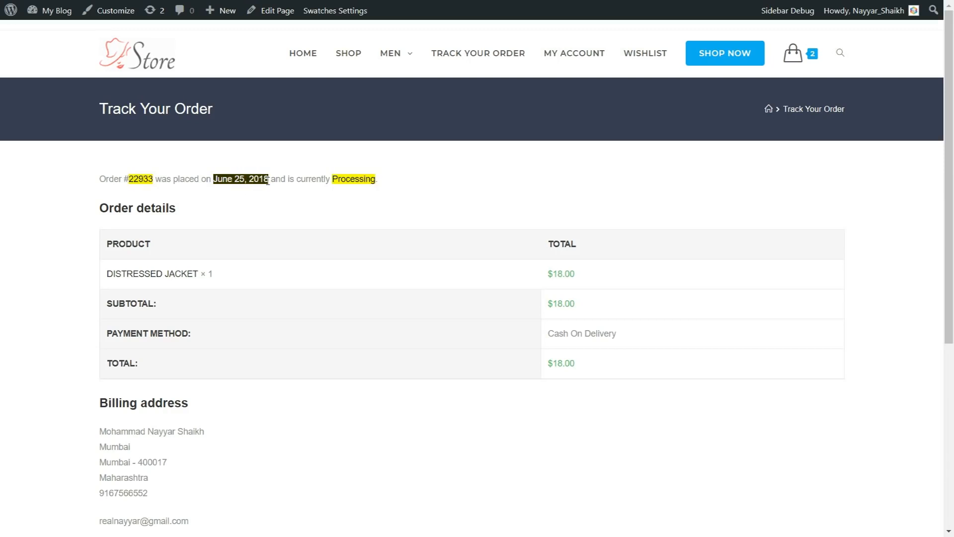
{"action": "left_click_drag", "start_coordinate": [380, 184], "coordinate": [329, 175]}
{"action": "left_click", "coordinate": [339, 186]}
Scroll through the order details: one Distressed Jacket at $18.00, paid Cash On Delivery
{"action": "scroll", "coordinate": [179, 226], "scroll_direction": "down", "scroll_amount": 1}
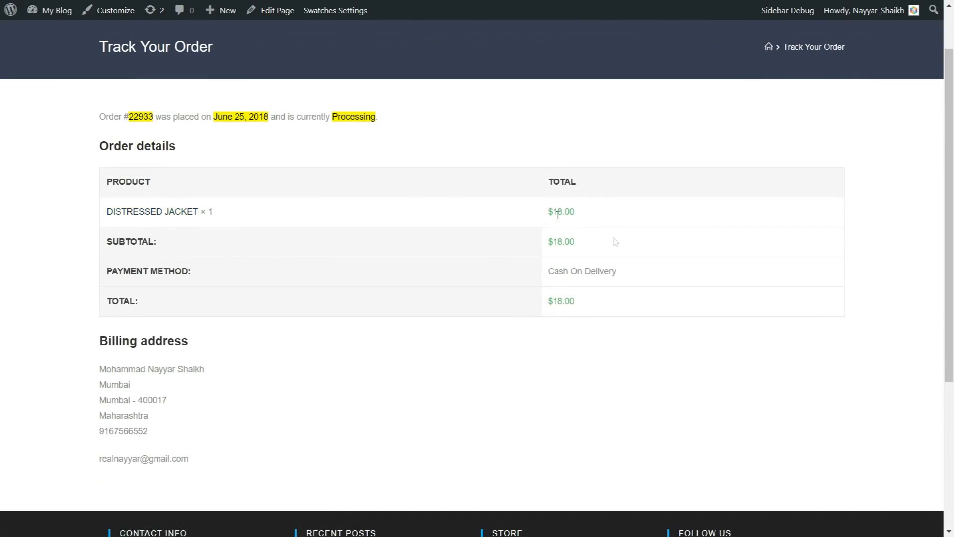
{"action": "scroll", "coordinate": [223, 350], "scroll_direction": "down", "scroll_amount": 2}
{"action": "left_click_drag", "start_coordinate": [97, 245], "coordinate": [175, 293]}
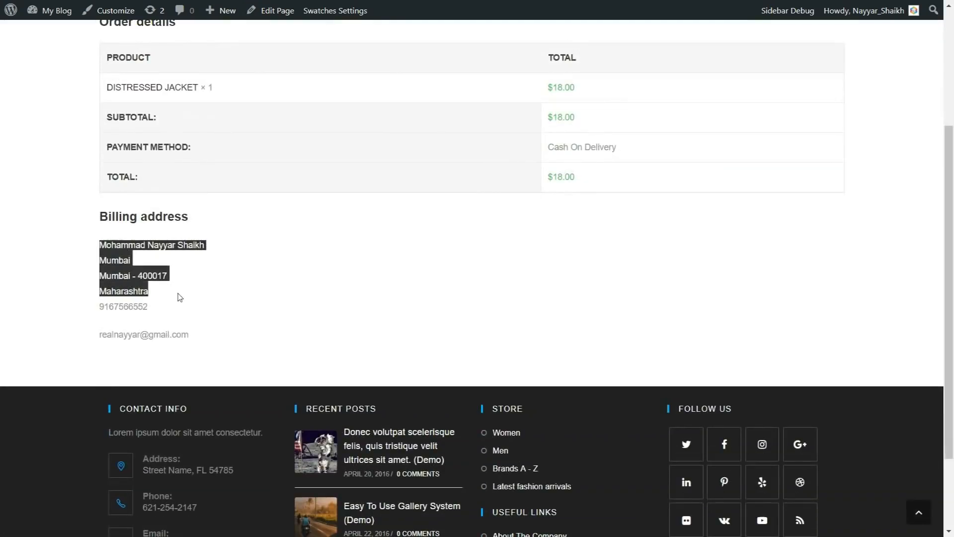
{"action": "scroll", "coordinate": [202, 352], "scroll_direction": "up", "scroll_amount": 3}
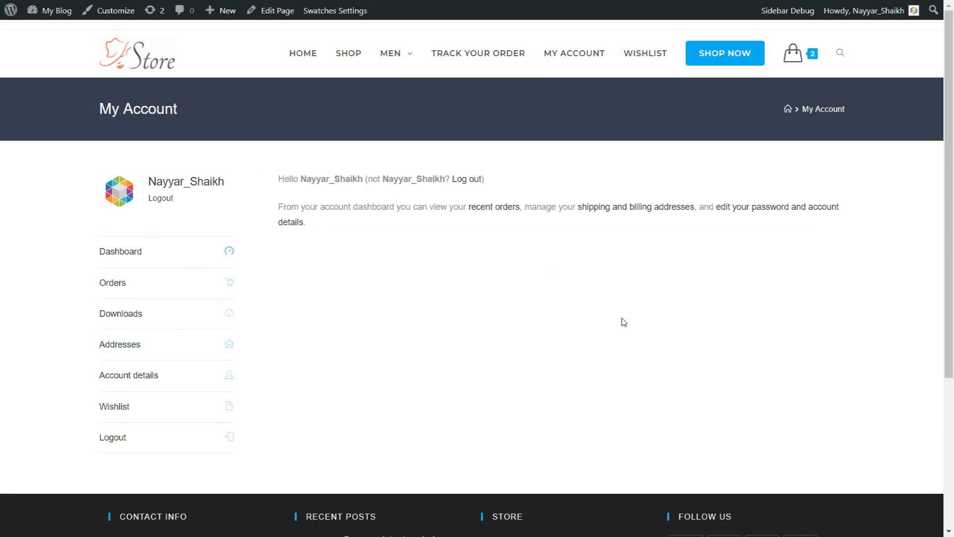
Browse the account's Orders, Downloads and Addresses sections in turn
{"action": "left_click", "coordinate": [130, 288]}
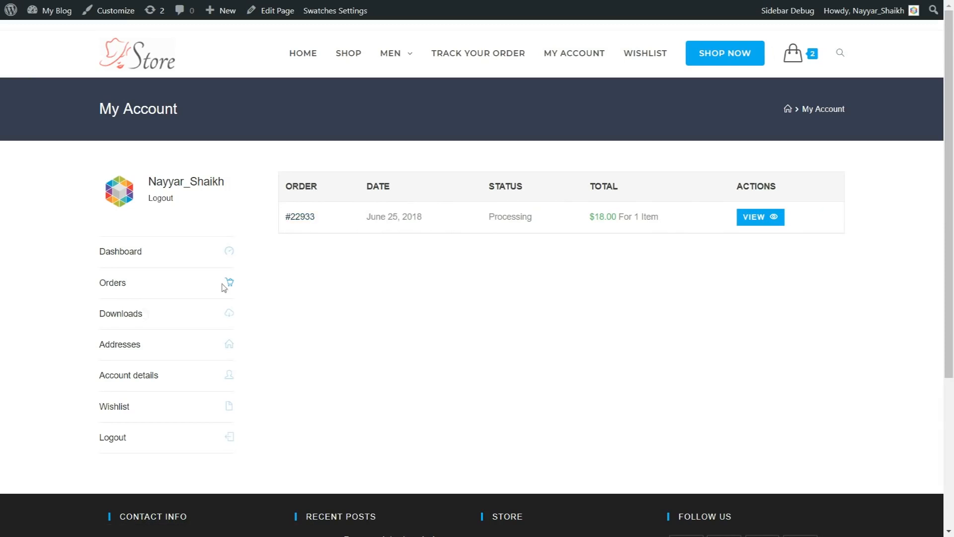
{"action": "left_click", "coordinate": [132, 317]}
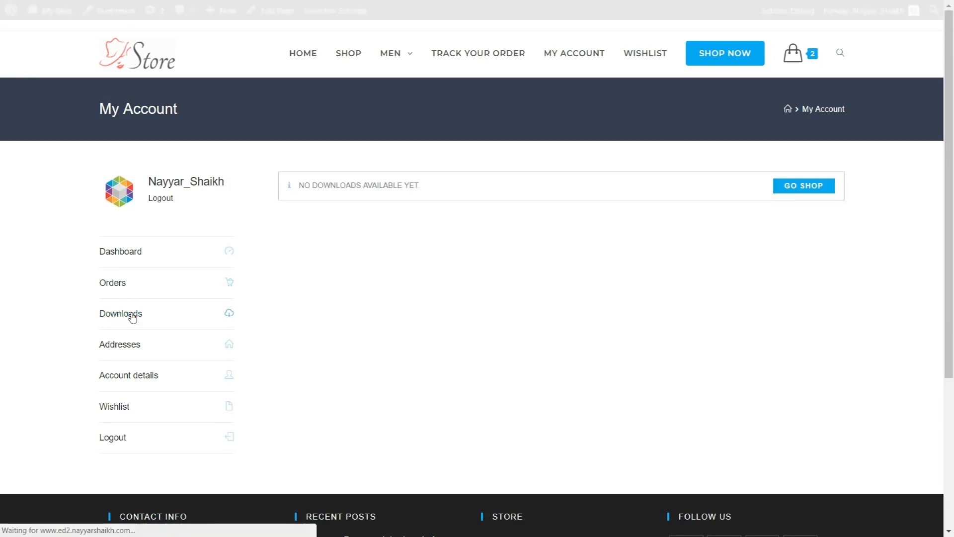
{"action": "left_click", "coordinate": [118, 343]}
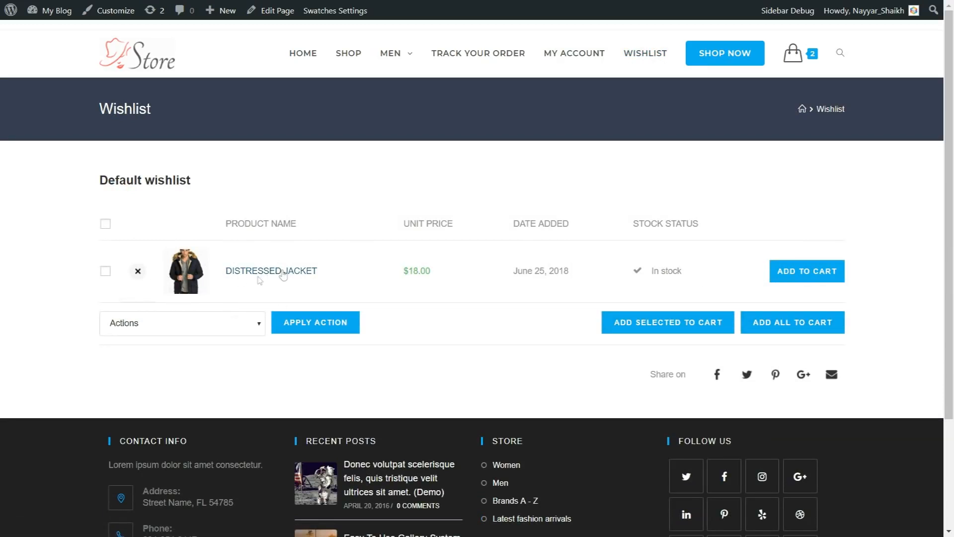
Add the selected wishlist items to the cart, bringing it to 2 items
{"action": "left_click", "coordinate": [186, 324]}
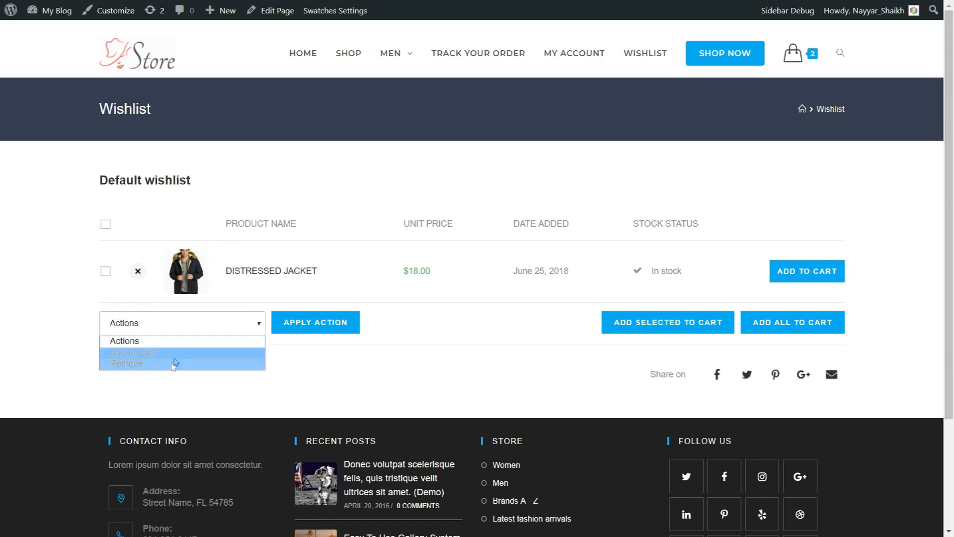
{"action": "left_click", "coordinate": [364, 357]}
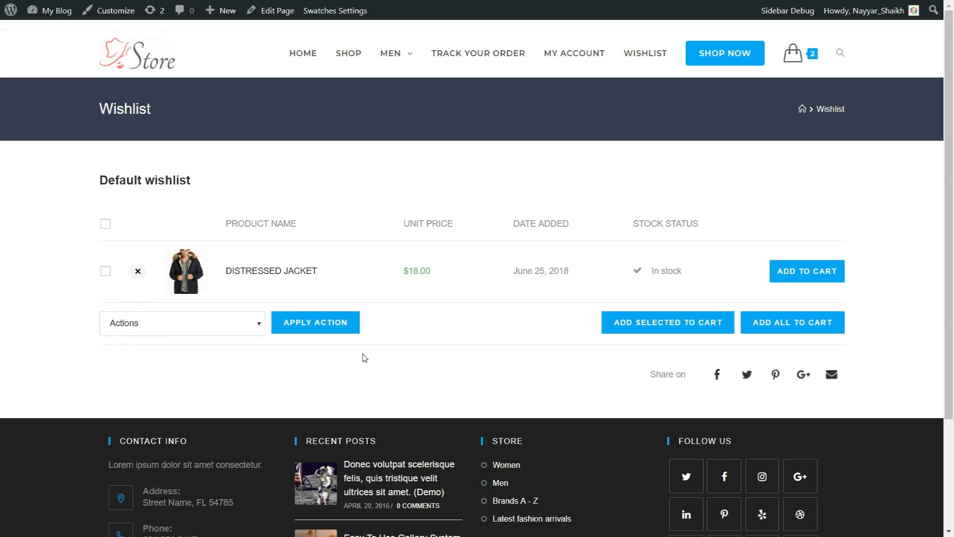
{"action": "left_click", "coordinate": [612, 317]}
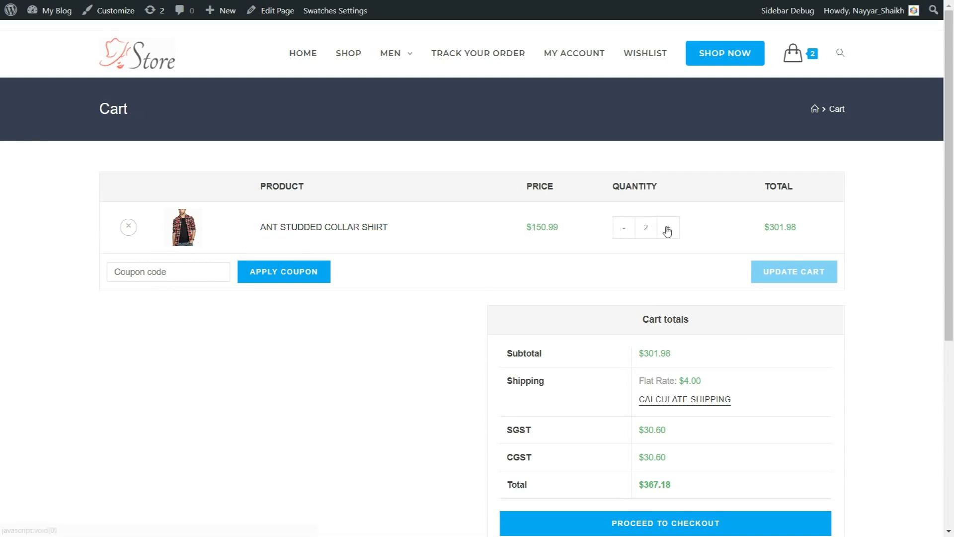
{"action": "double_click", "coordinate": [529, 229]}
{"action": "left_click", "coordinate": [532, 234]}
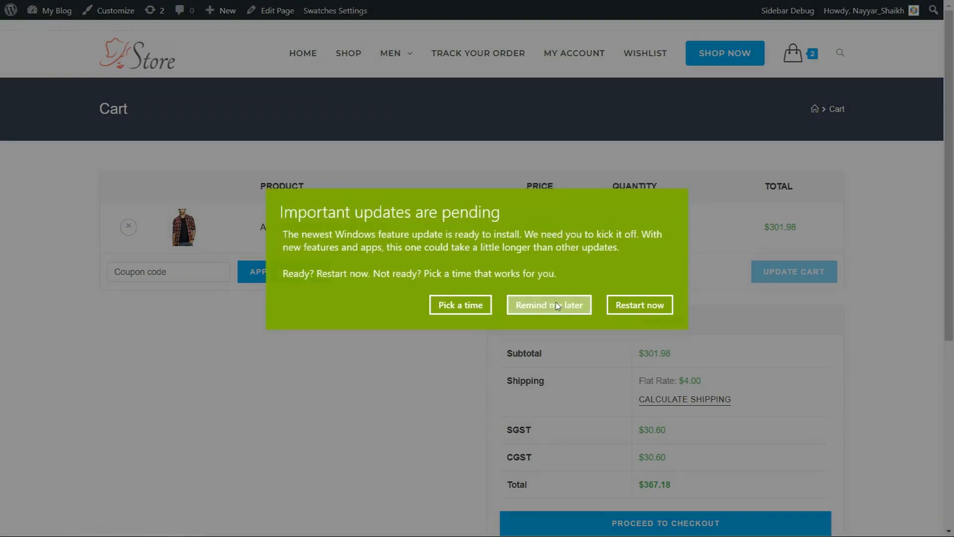
{"action": "left_click", "coordinate": [549, 305]}
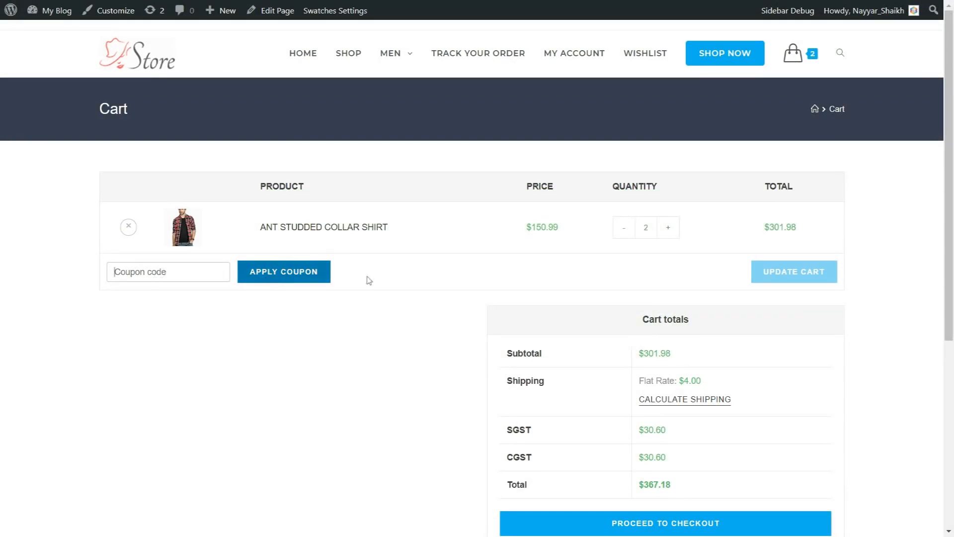
{"action": "scroll", "coordinate": [941, 274], "scroll_direction": "down", "scroll_amount": 3}
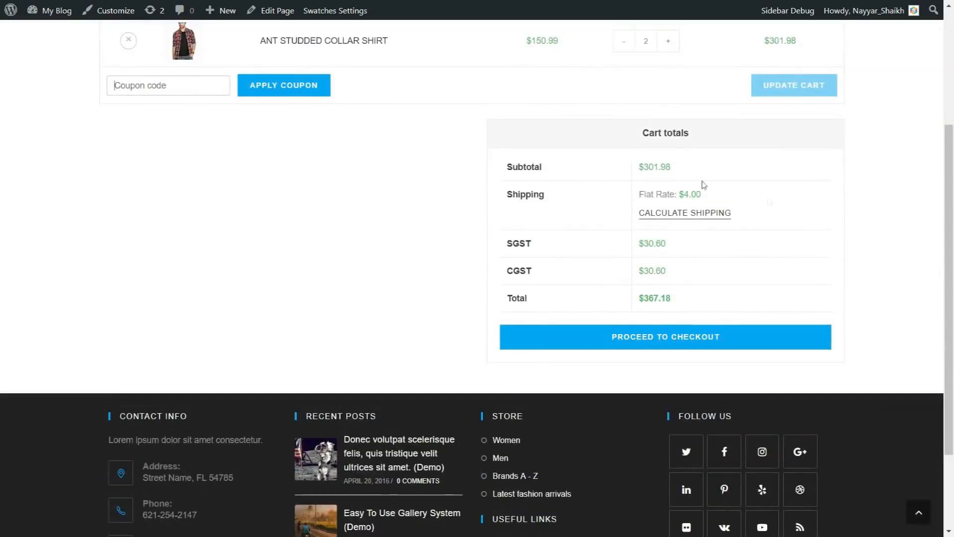
{"action": "left_click_drag", "start_coordinate": [637, 167], "coordinate": [687, 174]}
{"action": "left_click", "coordinate": [688, 174]}
{"action": "left_click_drag", "start_coordinate": [702, 195], "coordinate": [676, 194]}
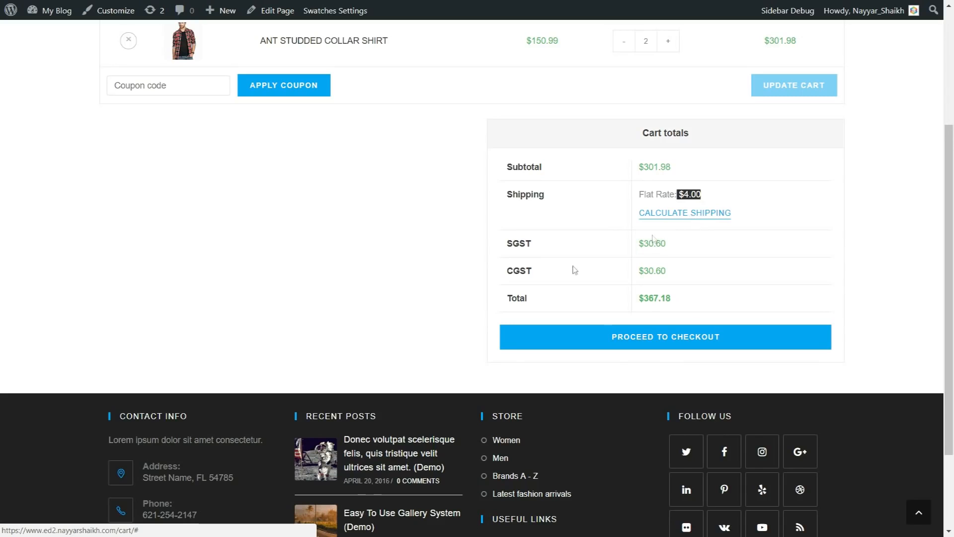
{"action": "mouse_move", "coordinate": [502, 243]}
{"action": "left_mouse_down"}
{"action": "mouse_move", "coordinate": [533, 271]}
{"action": "mouse_move", "coordinate": [499, 247]}
{"action": "left_mouse_up"}
{"action": "left_click", "coordinate": [535, 273]}
{"action": "left_click", "coordinate": [517, 254]}
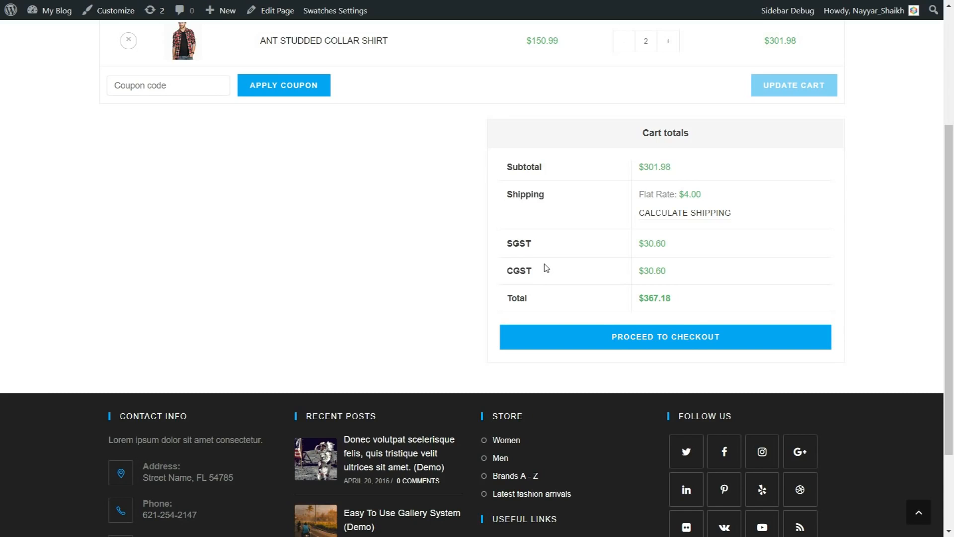
{"action": "left_click_drag", "start_coordinate": [675, 245], "coordinate": [638, 244]}
{"action": "left_click_drag", "start_coordinate": [675, 273], "coordinate": [638, 271]}
{"action": "left_click_drag", "start_coordinate": [505, 243], "coordinate": [504, 272]}
{"action": "left_click_drag", "start_coordinate": [677, 299], "coordinate": [637, 301]}
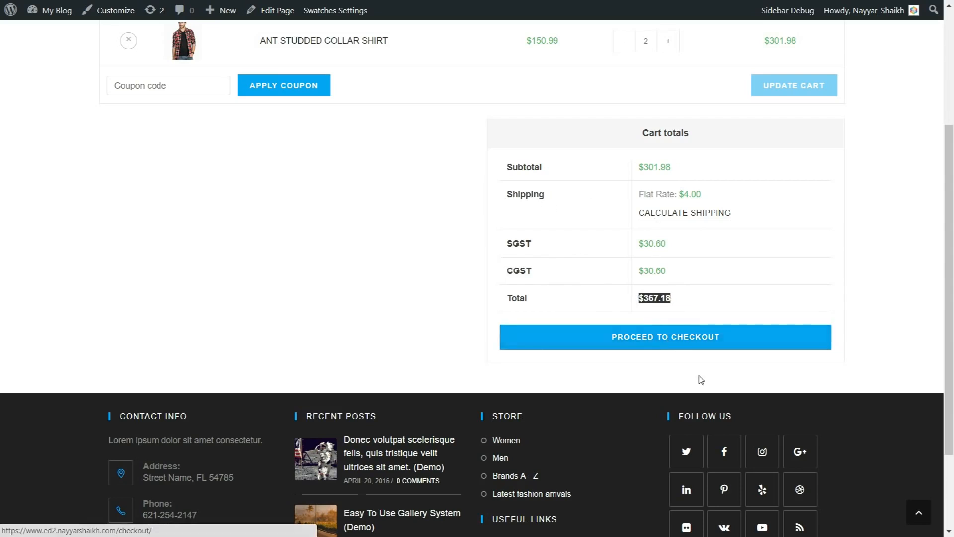
Scroll the finished store homepage to preview the Giant Sale 70% off slider and 2-item cart
{"action": "scroll", "coordinate": [701, 380], "scroll_direction": "up", "scroll_amount": 3}
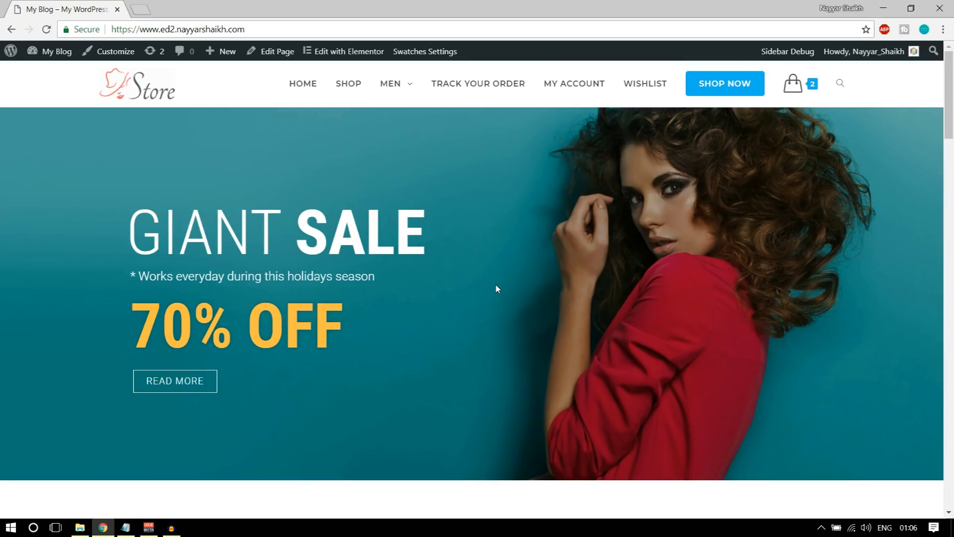
{"action": "scroll", "coordinate": [517, 281], "scroll_direction": "down", "scroll_amount": 10}
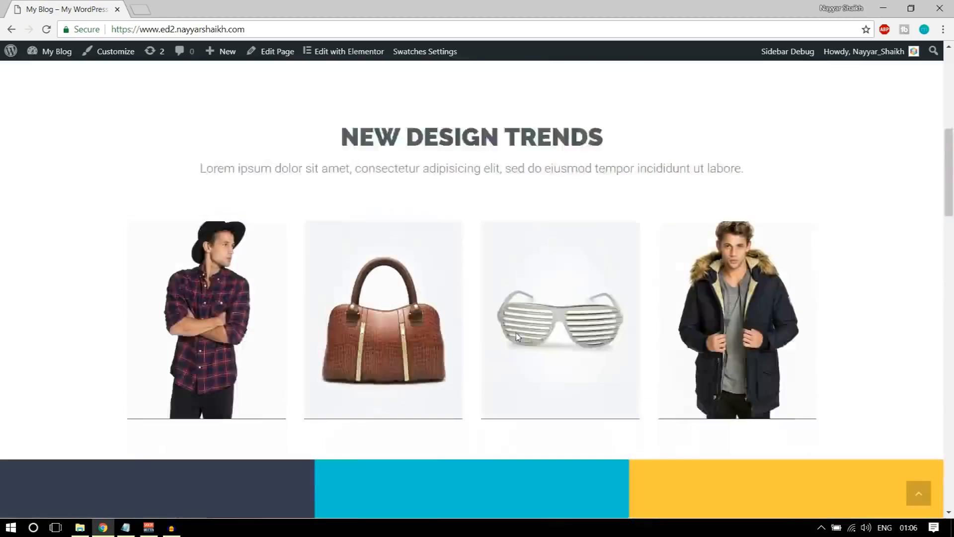
{"action": "scroll", "coordinate": [516, 381], "scroll_direction": "up", "scroll_amount": 10}
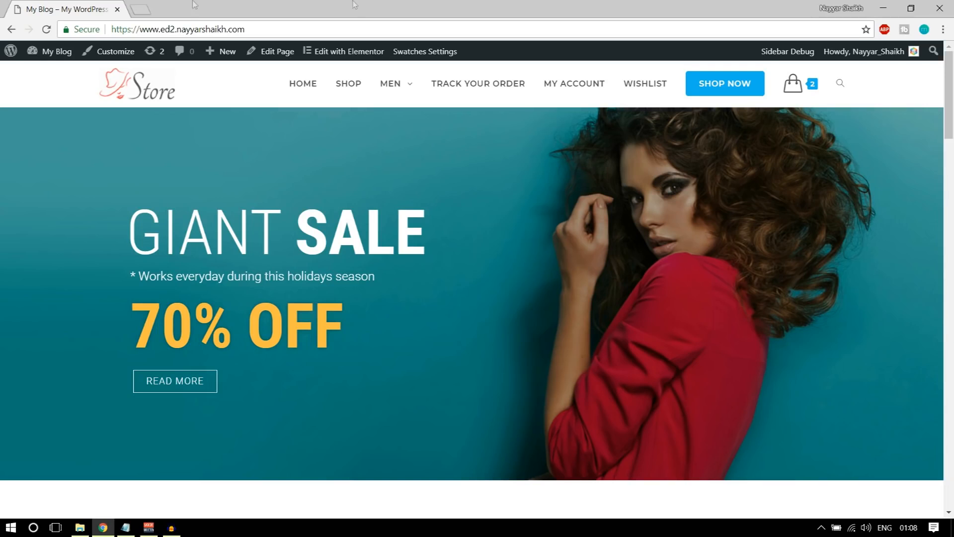
Load bloggdude.com/tmd in a new tab and scroll to the TMDHosting cloud plan cards
{"action": "left_click", "coordinate": [141, 9]}
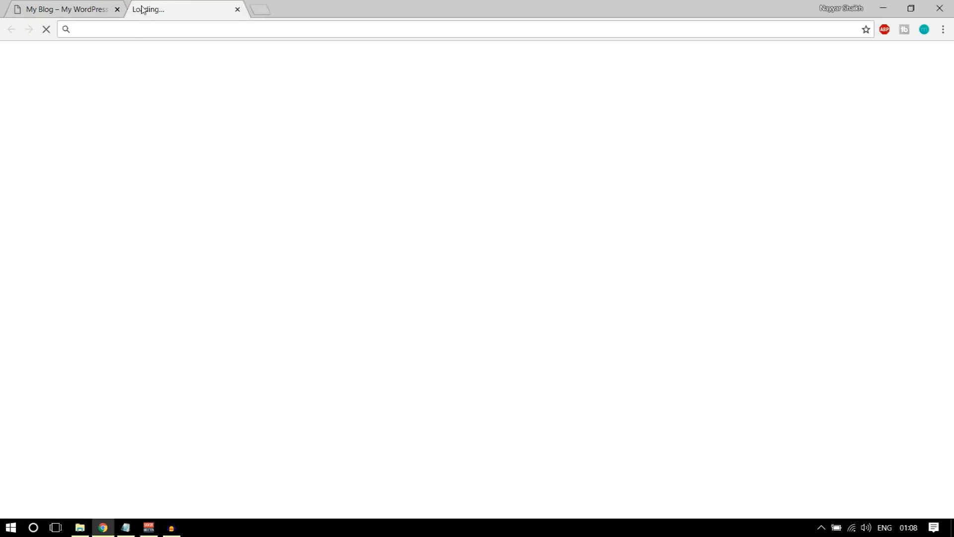
{"action": "type", "text": "bloggdude.com"}
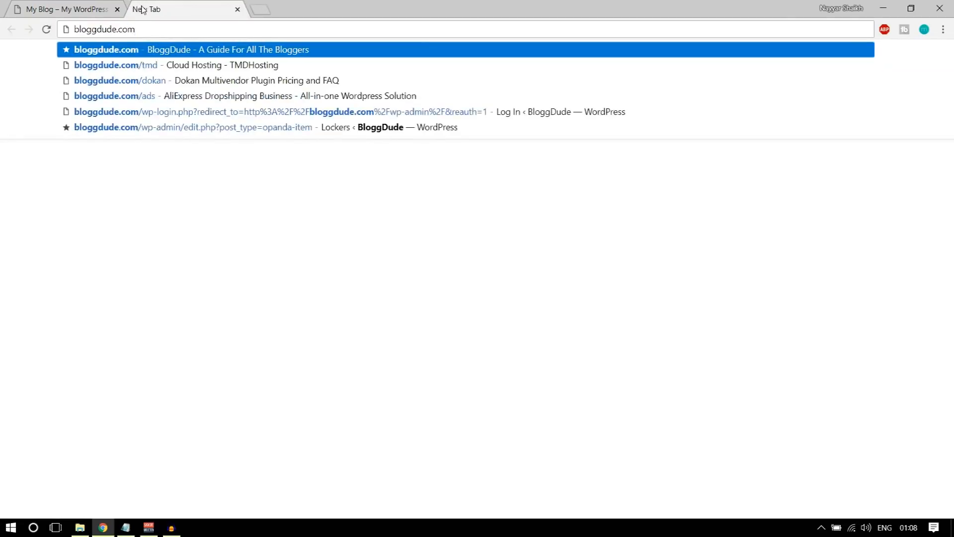
{"action": "type", "text": "/tmd"}
{"action": "key", "text": "Return"}
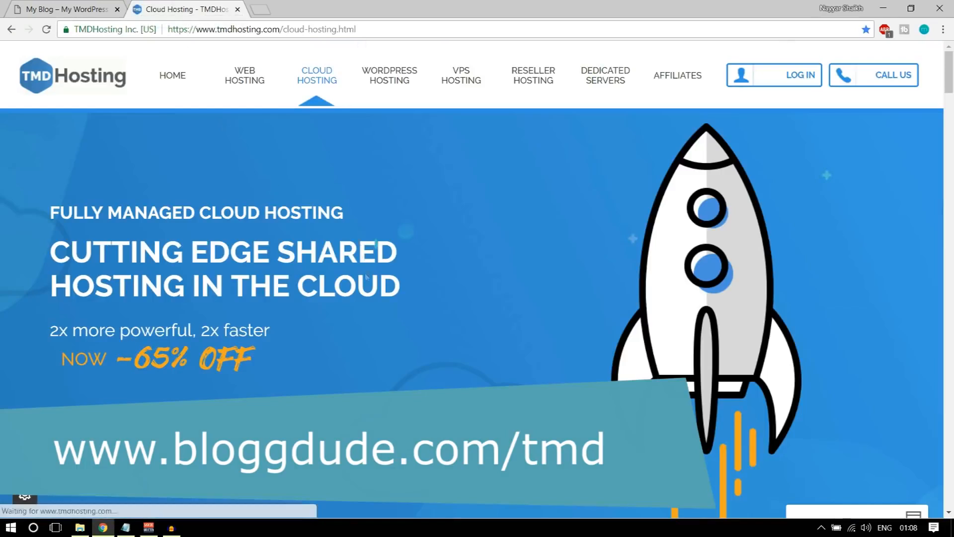
{"action": "scroll", "coordinate": [366, 278], "scroll_direction": "down", "scroll_amount": 8}
{"action": "scroll", "coordinate": [363, 296], "scroll_direction": "up", "scroll_amount": 8}
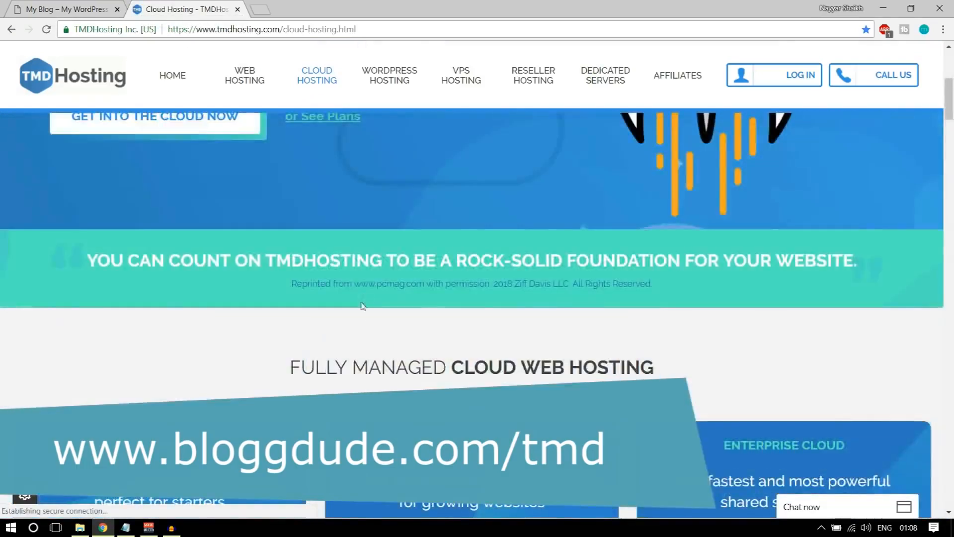
{"action": "scroll", "coordinate": [364, 333], "scroll_direction": "down", "scroll_amount": 8}
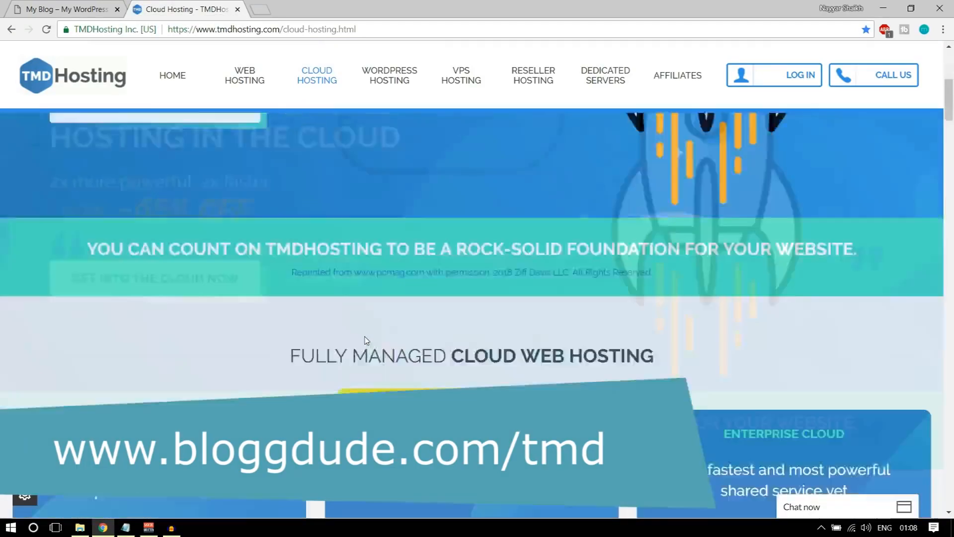
{"action": "scroll", "coordinate": [365, 340], "scroll_direction": "down", "scroll_amount": 2}
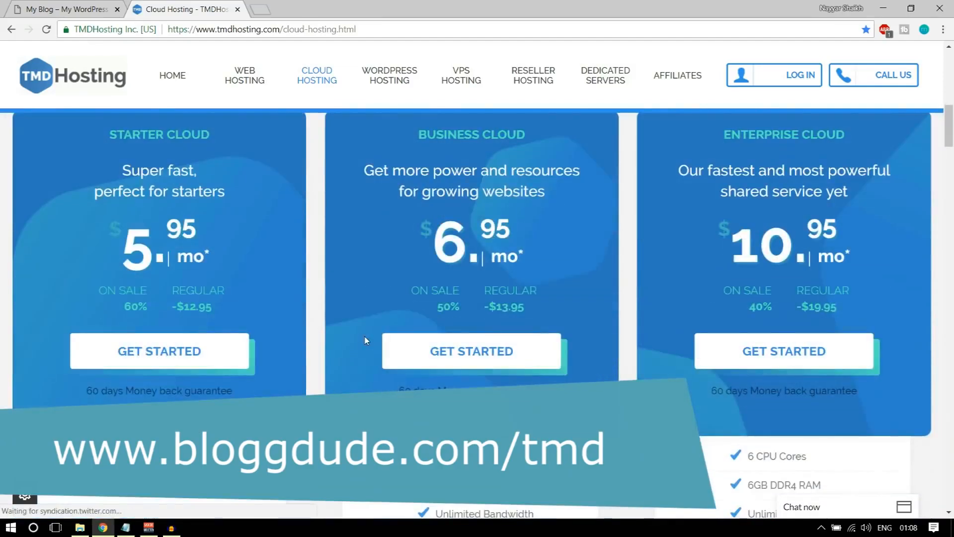
{"action": "scroll", "coordinate": [373, 346], "scroll_direction": "up", "scroll_amount": 1}
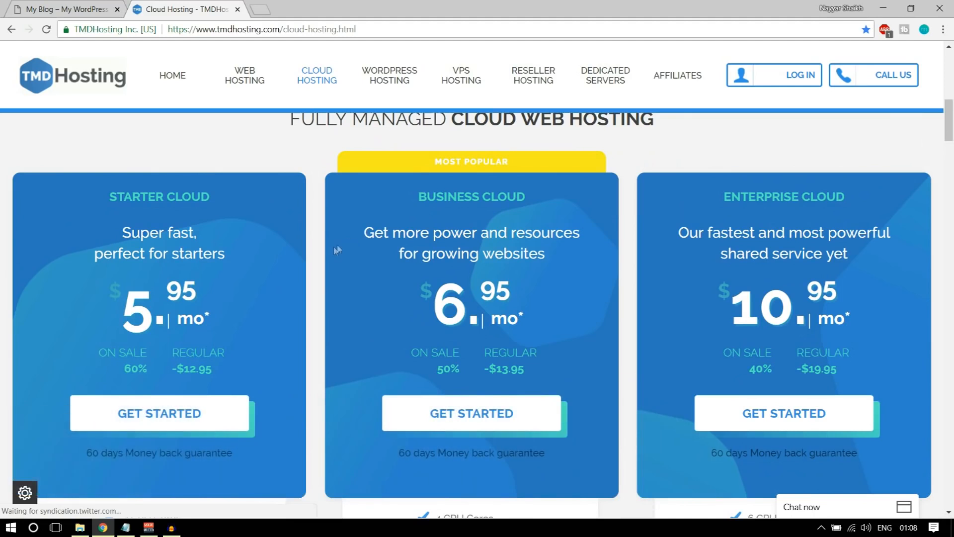
Highlight the page address, the Starter Cloud name and its $5.95 price, then bring up the web hosting link's options
{"action": "left_click_drag", "start_coordinate": [357, 29], "coordinate": [282, 30]}
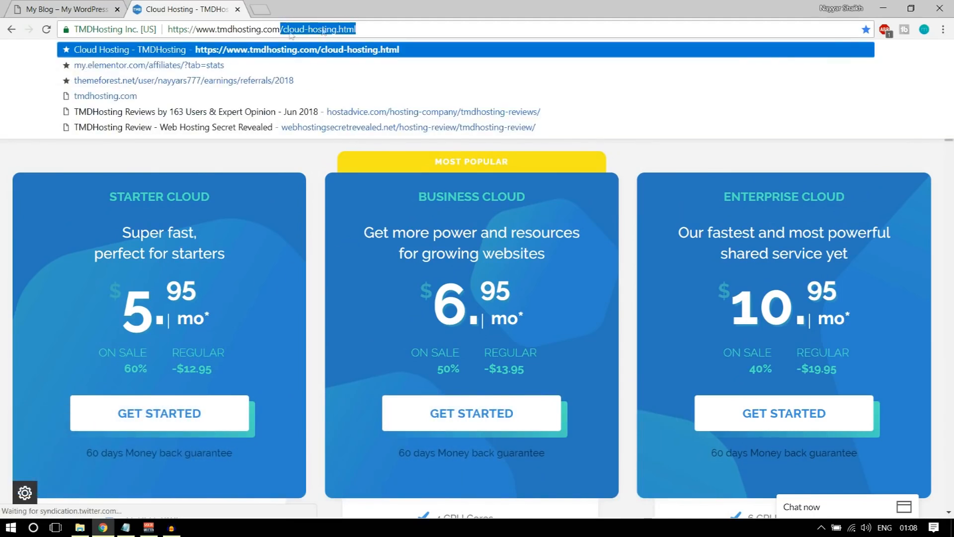
{"action": "left_click", "coordinate": [332, 249]}
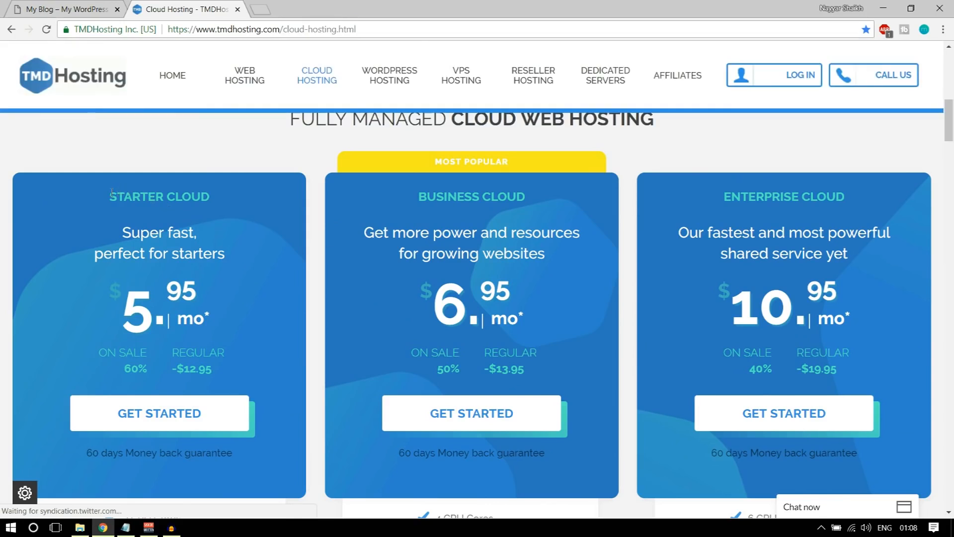
{"action": "left_click_drag", "start_coordinate": [109, 196], "coordinate": [217, 194]}
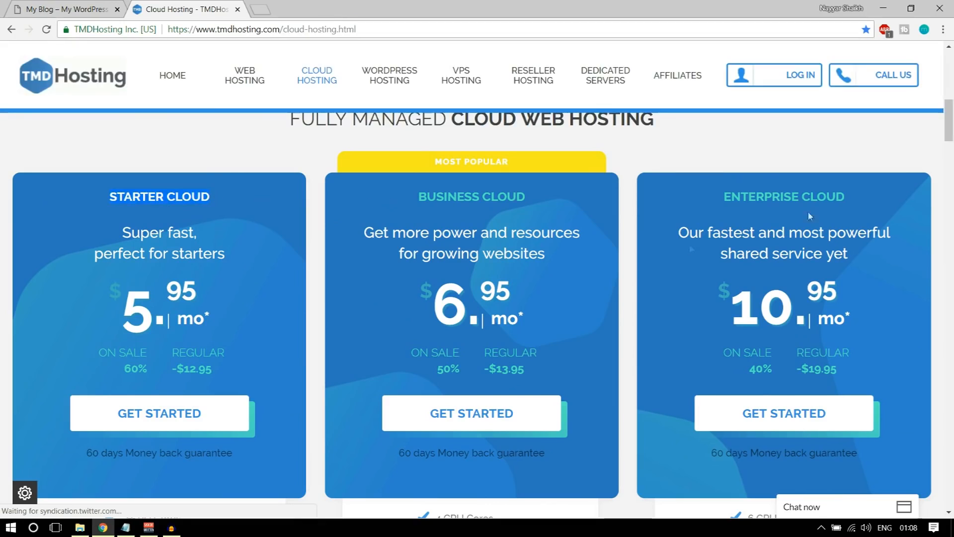
{"action": "left_click_drag", "start_coordinate": [127, 305], "coordinate": [200, 308]}
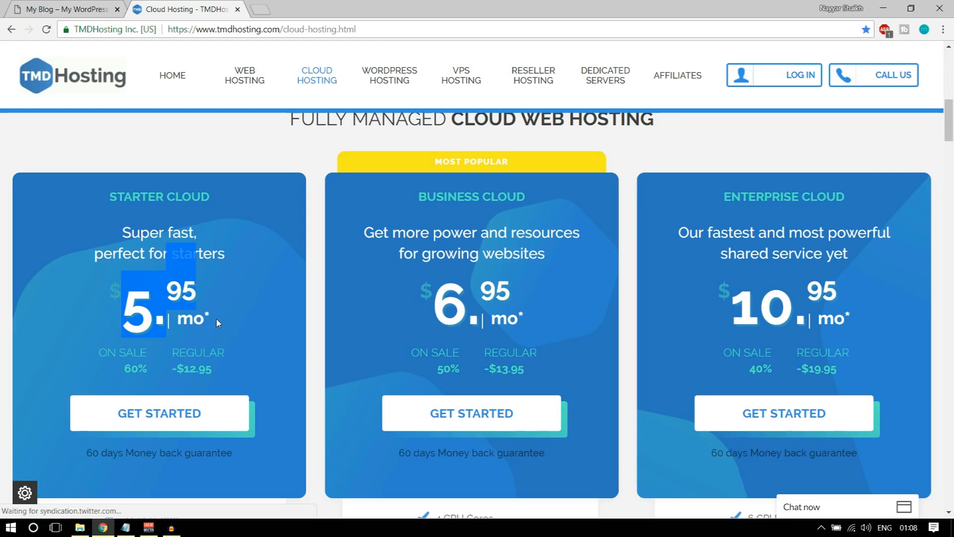
{"action": "left_click", "coordinate": [220, 309]}
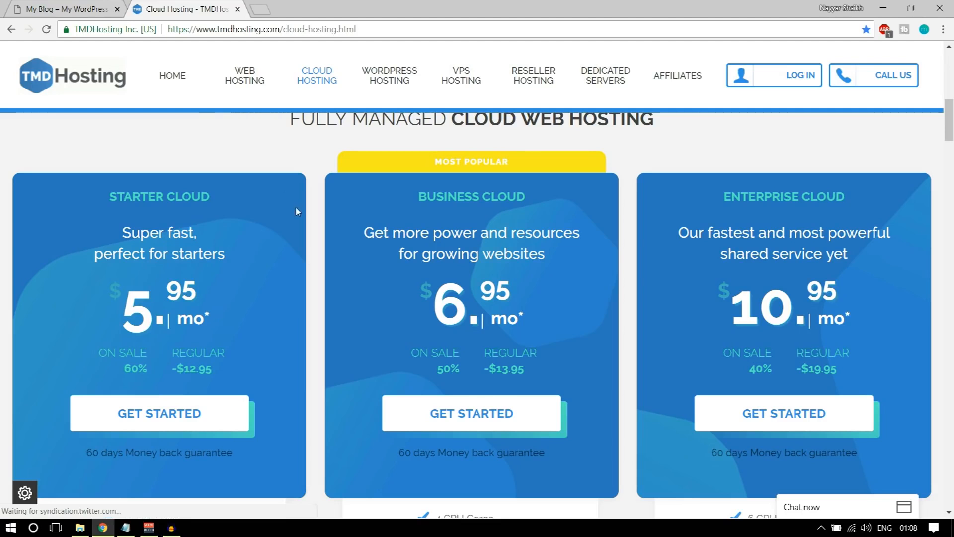
{"action": "right_click", "coordinate": [237, 85]}
{"action": "left_click", "coordinate": [263, 89]}
{"action": "left_click", "coordinate": [291, 12]}
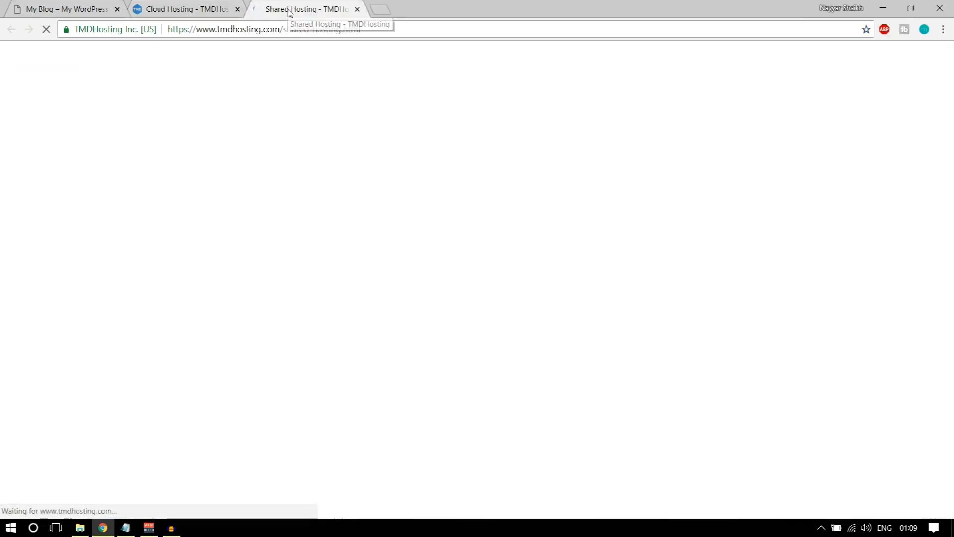
{"action": "scroll", "coordinate": [363, 244], "scroll_direction": "down", "scroll_amount": 5}
{"action": "scroll", "coordinate": [269, 254], "scroll_direction": "up", "scroll_amount": 3}
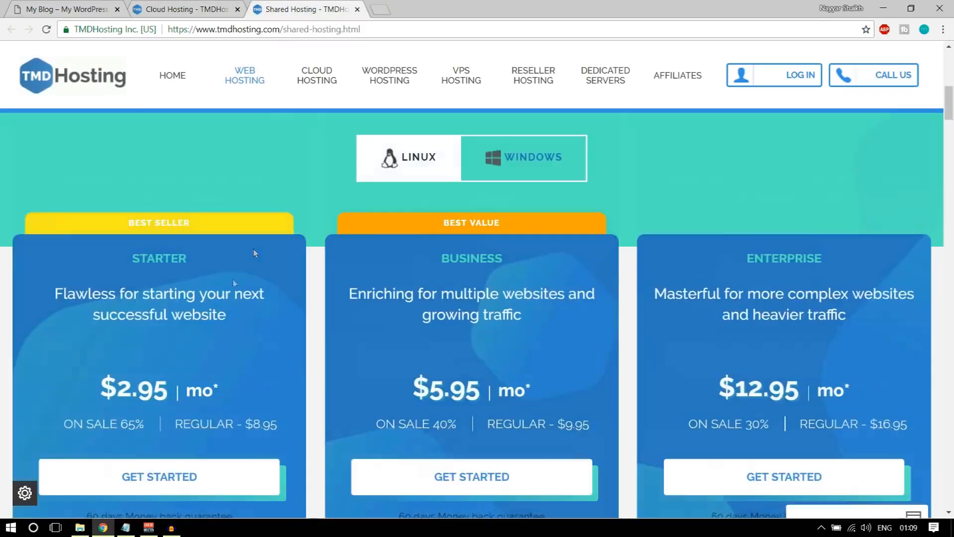
{"action": "mouse_move", "coordinate": [138, 387]}
{"action": "left_mouse_down"}
{"action": "mouse_move", "coordinate": [118, 387]}
{"action": "mouse_move", "coordinate": [152, 386]}
{"action": "left_mouse_up"}
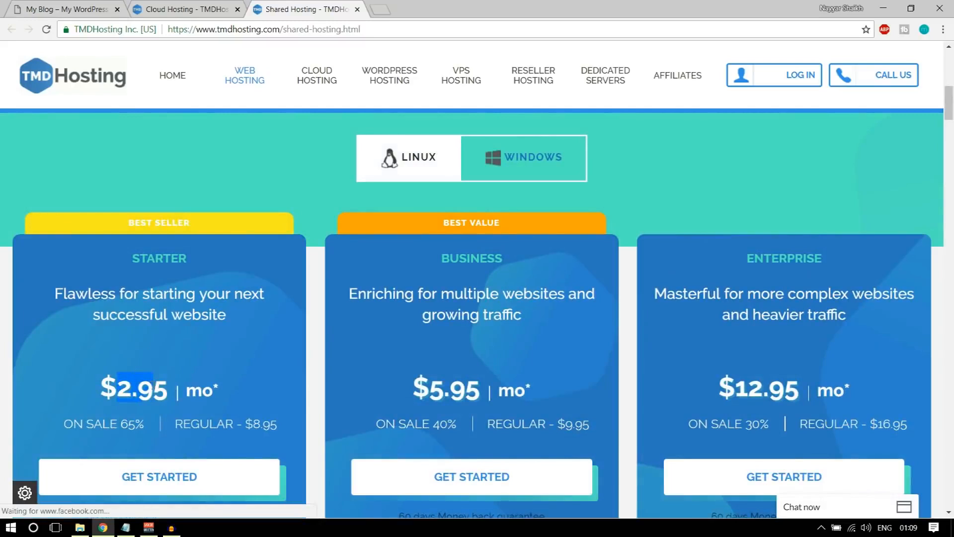
{"action": "left_click", "coordinate": [154, 385]}
{"action": "scroll", "coordinate": [199, 330], "scroll_direction": "down", "scroll_amount": 5}
{"action": "scroll", "coordinate": [167, 358], "scroll_direction": "down", "scroll_amount": 4}
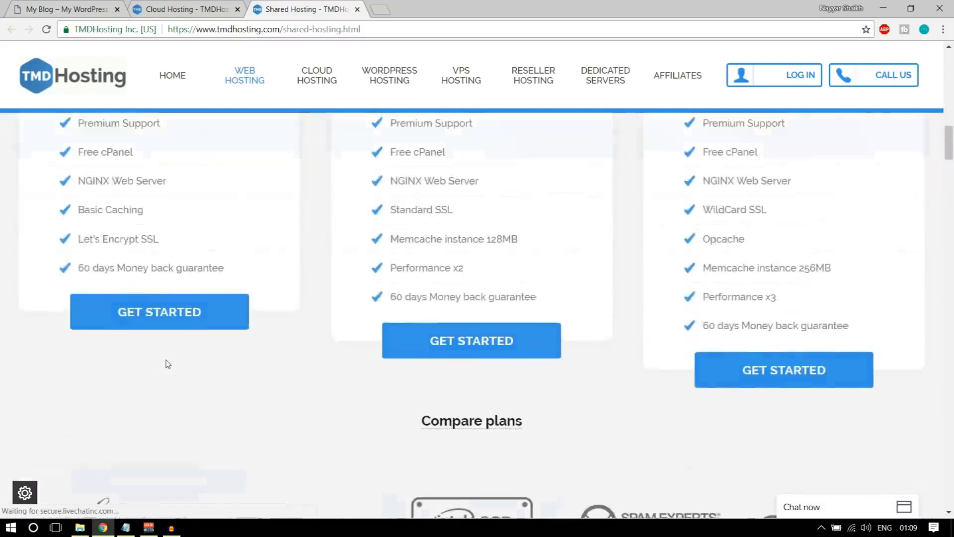
{"action": "scroll", "coordinate": [166, 363], "scroll_direction": "up", "scroll_amount": 10}
{"action": "scroll", "coordinate": [223, 352], "scroll_direction": "down", "scroll_amount": 4}
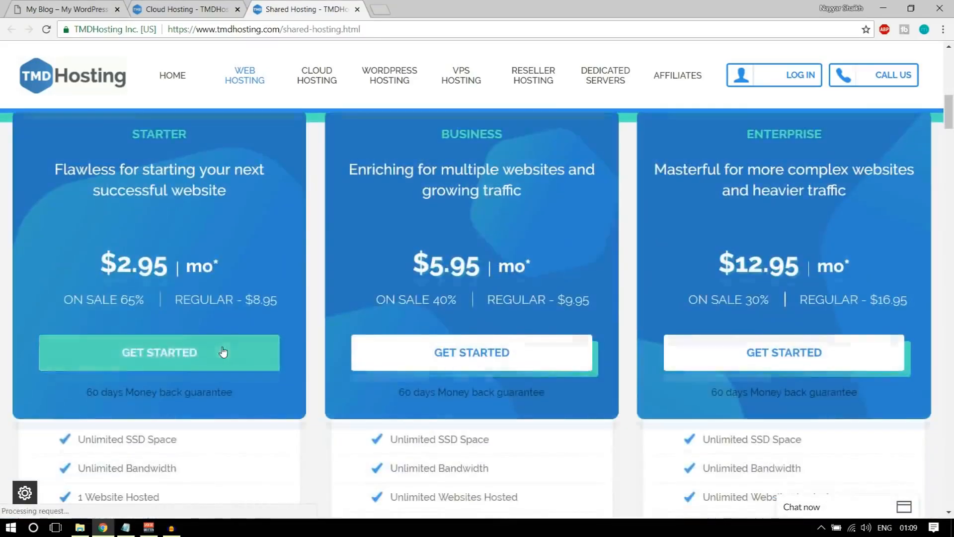
{"action": "scroll", "coordinate": [264, 127], "scroll_direction": "up", "scroll_amount": 3}
{"action": "scroll", "coordinate": [256, 190], "scroll_direction": "down", "scroll_amount": 1}
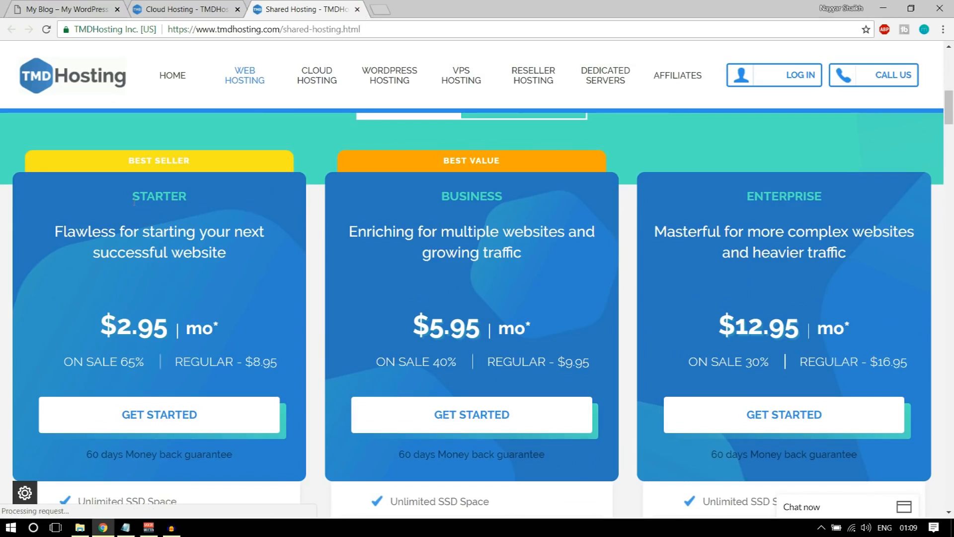
{"action": "scroll", "coordinate": [373, 324], "scroll_direction": "down", "scroll_amount": 1}
{"action": "scroll", "coordinate": [373, 326], "scroll_direction": "up", "scroll_amount": 1}
{"action": "scroll", "coordinate": [234, 277], "scroll_direction": "down", "scroll_amount": 1}
{"action": "scroll", "coordinate": [175, 278], "scroll_direction": "up", "scroll_amount": 2}
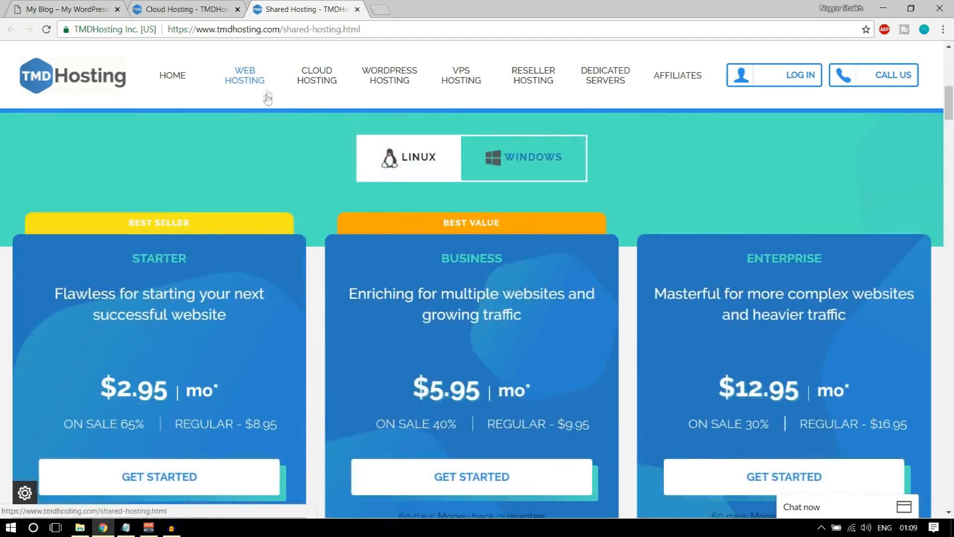
{"action": "scroll", "coordinate": [191, 199], "scroll_direction": "down", "scroll_amount": 1}
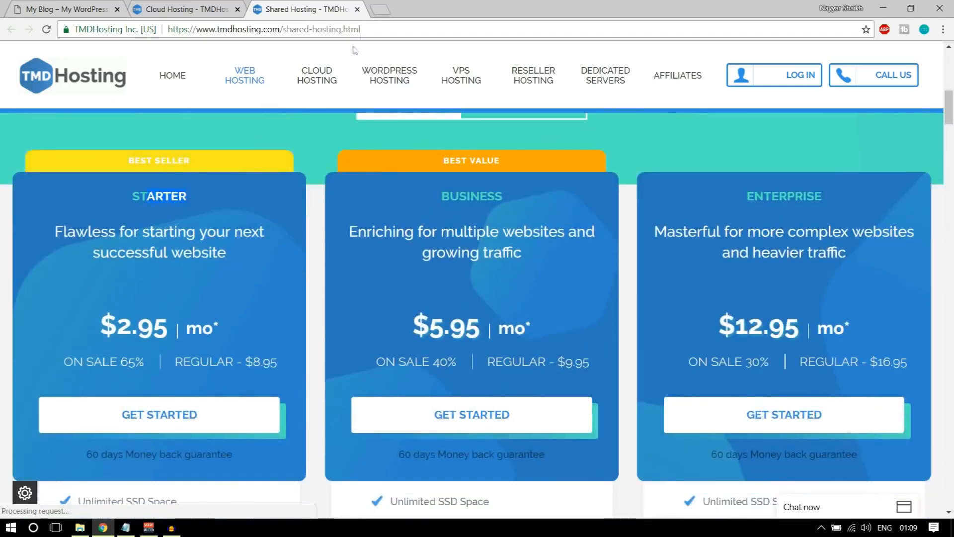
{"action": "left_click", "coordinate": [357, 9]}
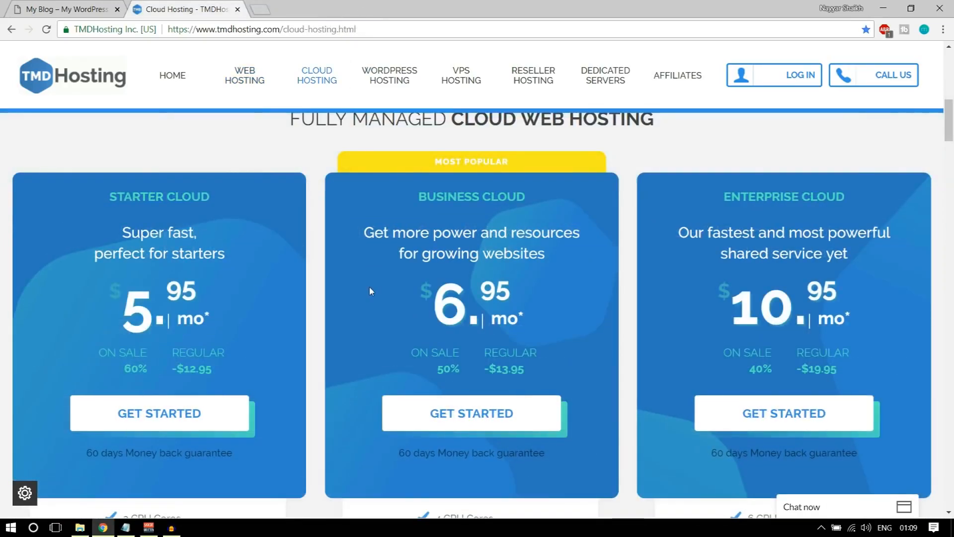
{"action": "scroll", "coordinate": [368, 287], "scroll_direction": "down", "scroll_amount": 1}
{"action": "left_click_drag", "start_coordinate": [108, 133], "coordinate": [204, 138]}
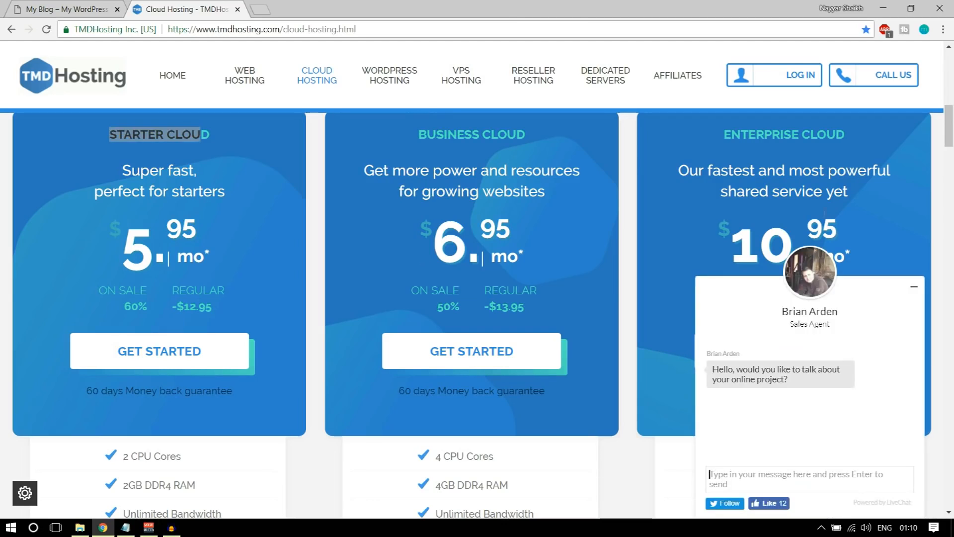
Minimize the LiveChat window to reveal the Starter, Business and Enterprise cloud plan cards
{"action": "left_click", "coordinate": [912, 291]}
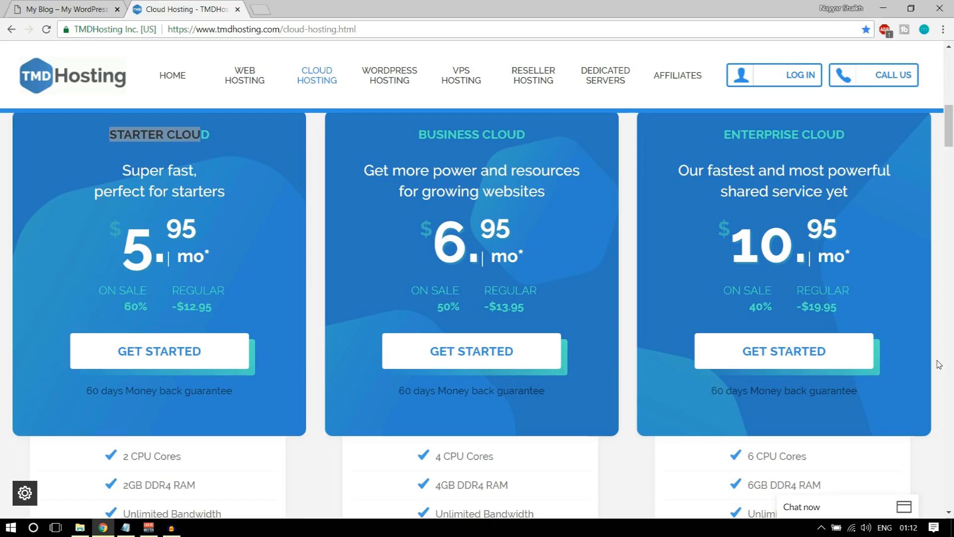
Highlight the Enterprise plan's 6 CPU Cores and 6GB DDR4 RAM features
{"action": "scroll", "coordinate": [941, 355], "scroll_direction": "down", "scroll_amount": 5}
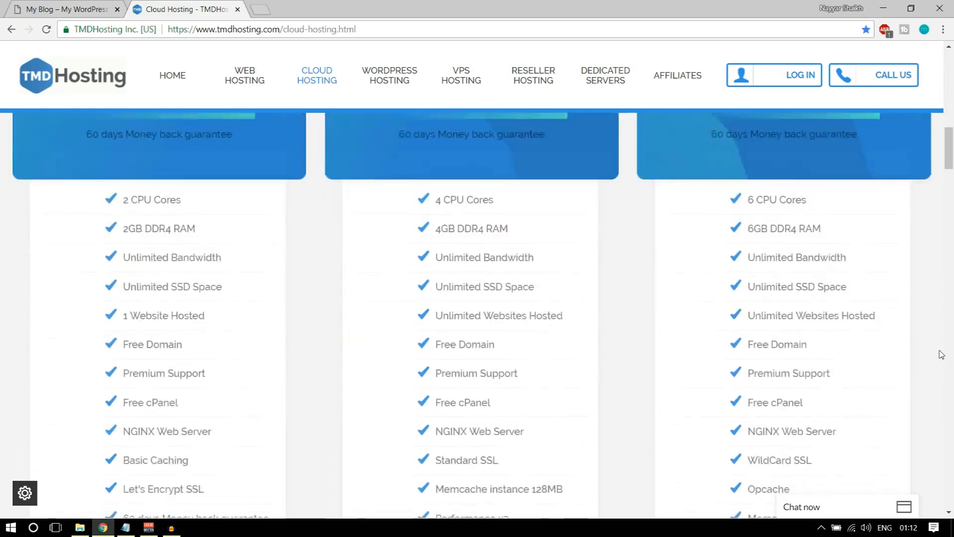
{"action": "left_click_drag", "start_coordinate": [746, 145], "coordinate": [823, 147]}
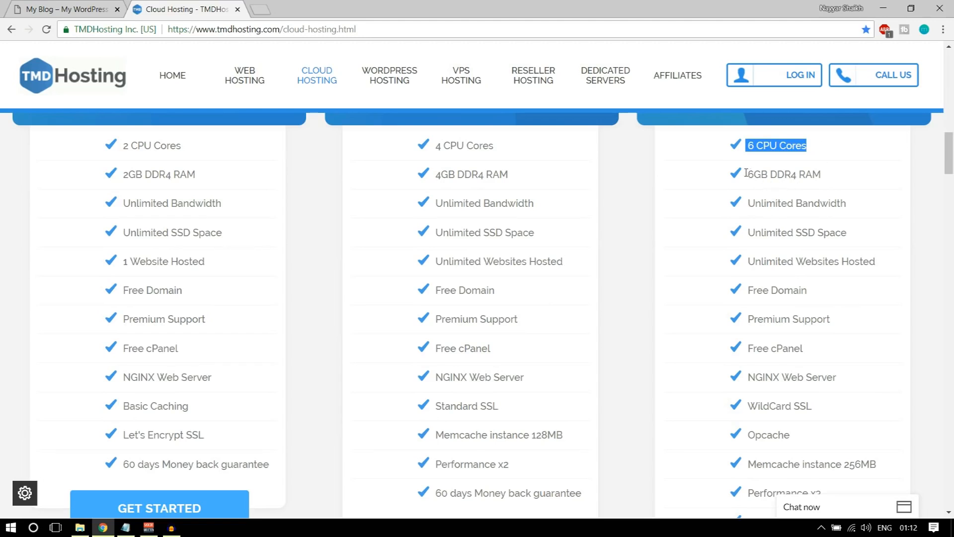
{"action": "left_click_drag", "start_coordinate": [747, 173], "coordinate": [835, 176]}
{"action": "left_click", "coordinate": [844, 175]}
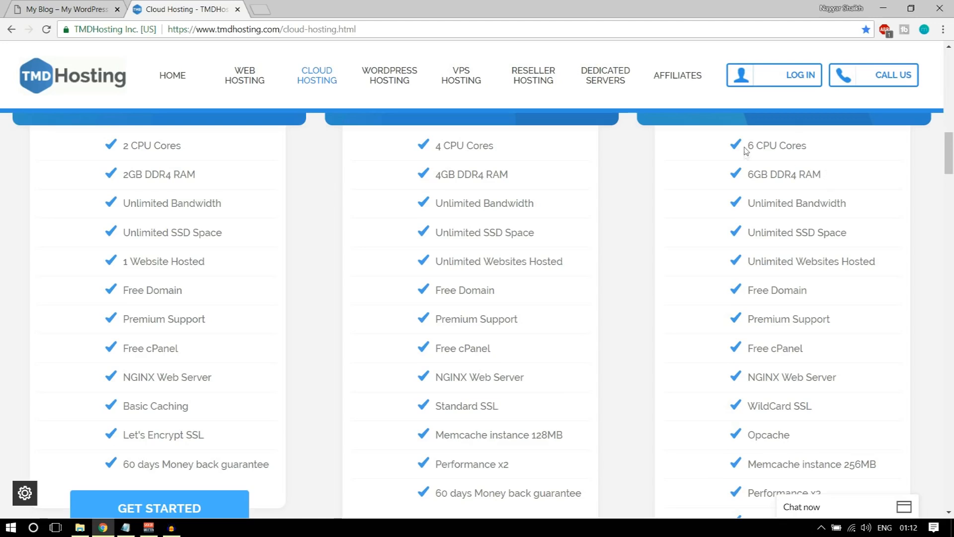
{"action": "left_click_drag", "start_coordinate": [747, 145], "coordinate": [828, 144]}
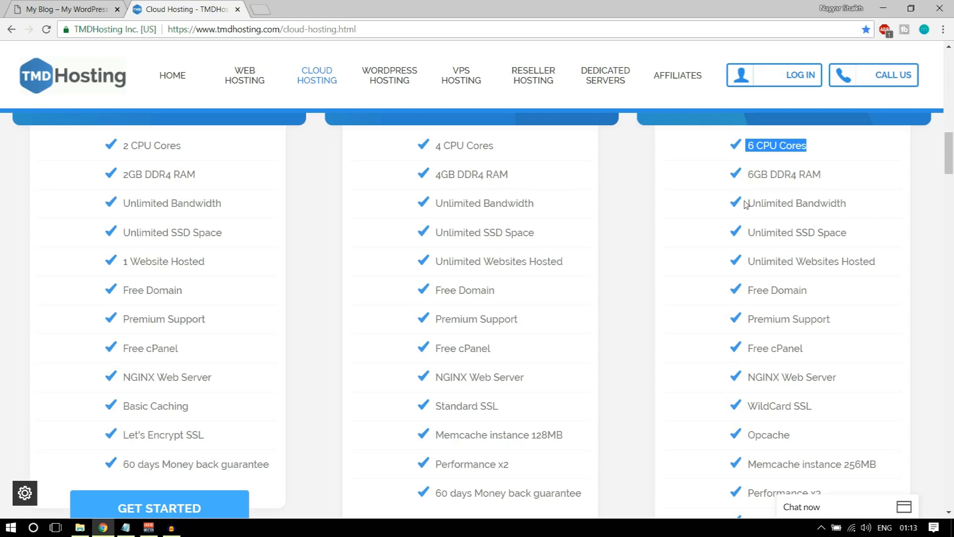
{"action": "left_click_drag", "start_coordinate": [750, 202], "coordinate": [859, 206]}
{"action": "left_click", "coordinate": [858, 207]}
Highlight Unlimited Bandwidth and SSD Space in the Enterprise plan, then open a new browser tab
{"action": "scroll", "coordinate": [885, 234], "scroll_direction": "up", "scroll_amount": 3}
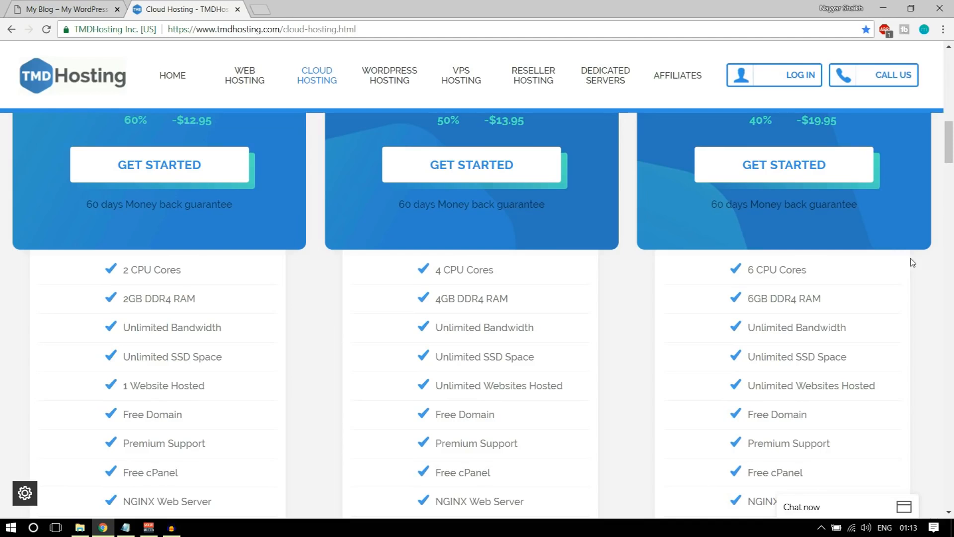
{"action": "scroll", "coordinate": [865, 337], "scroll_direction": "down", "scroll_amount": 2}
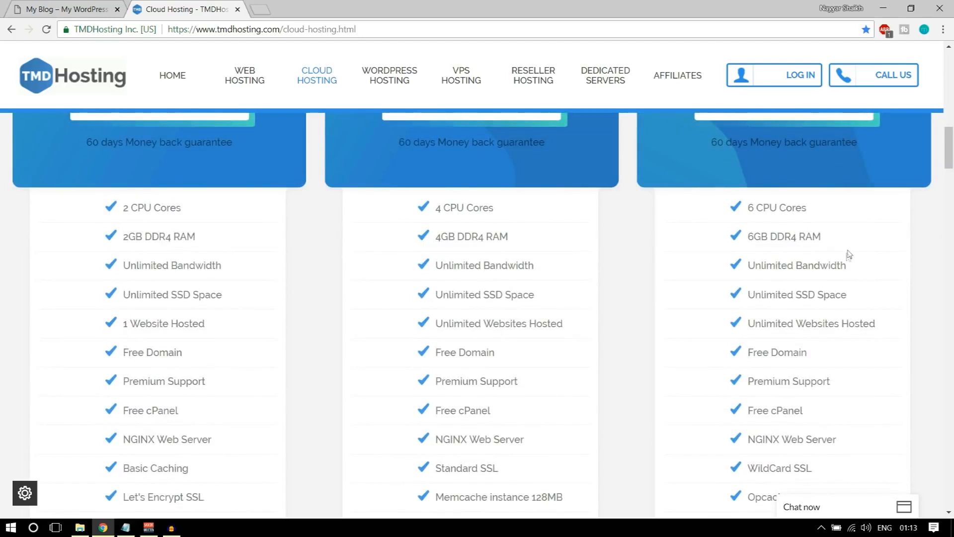
{"action": "left_click_drag", "start_coordinate": [847, 266], "coordinate": [749, 267]}
{"action": "scroll", "coordinate": [836, 287], "scroll_direction": "down", "scroll_amount": 1}
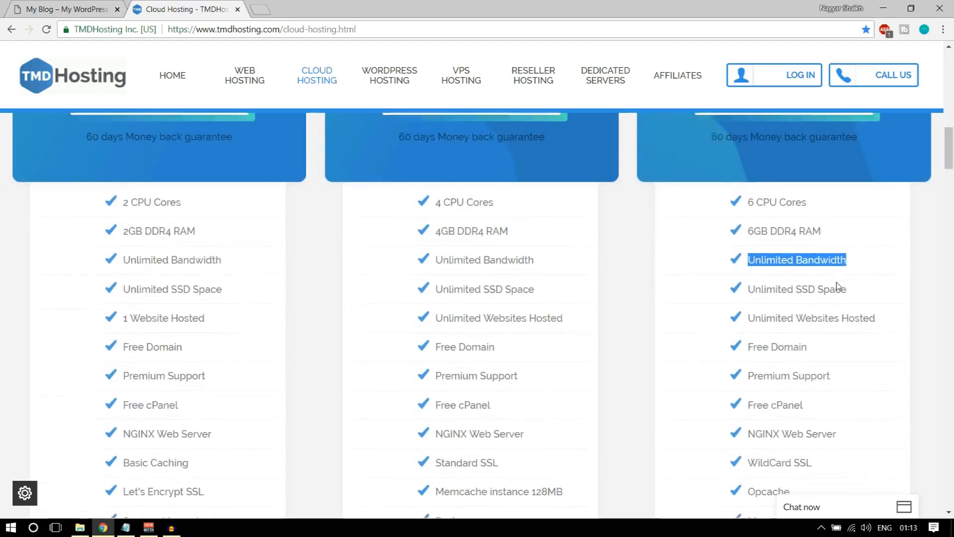
{"action": "scroll", "coordinate": [837, 287], "scroll_direction": "down", "scroll_amount": 2}
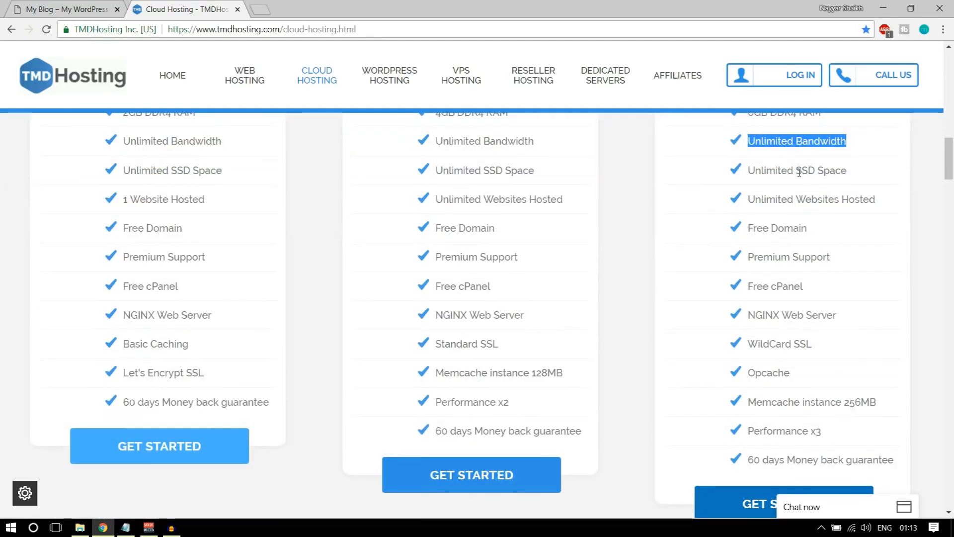
{"action": "left_click_drag", "start_coordinate": [799, 172], "coordinate": [887, 171]}
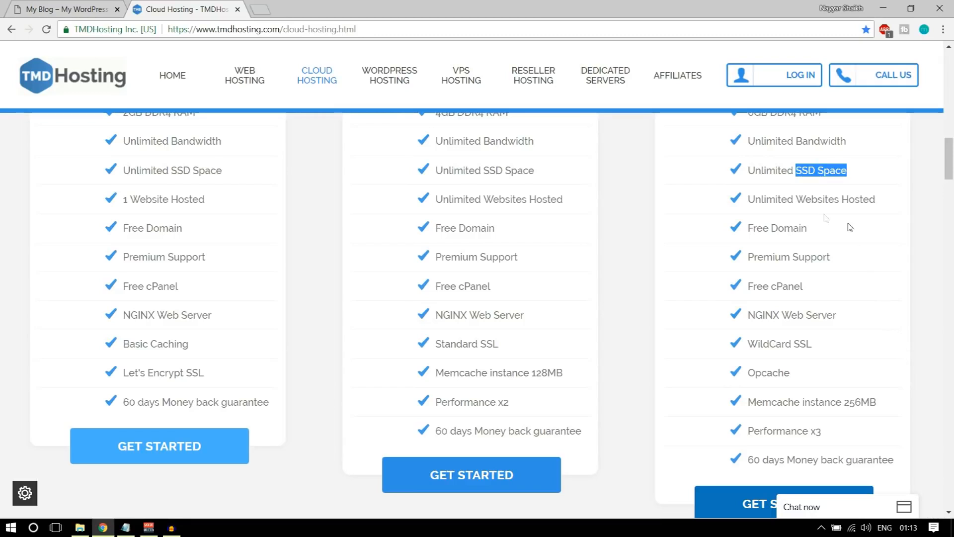
{"action": "left_click", "coordinate": [266, 7]}
Search 'ssd vs hdd web hosting', view the first Images comparison chart, then close the tab
{"action": "type", "text": "ssd"}
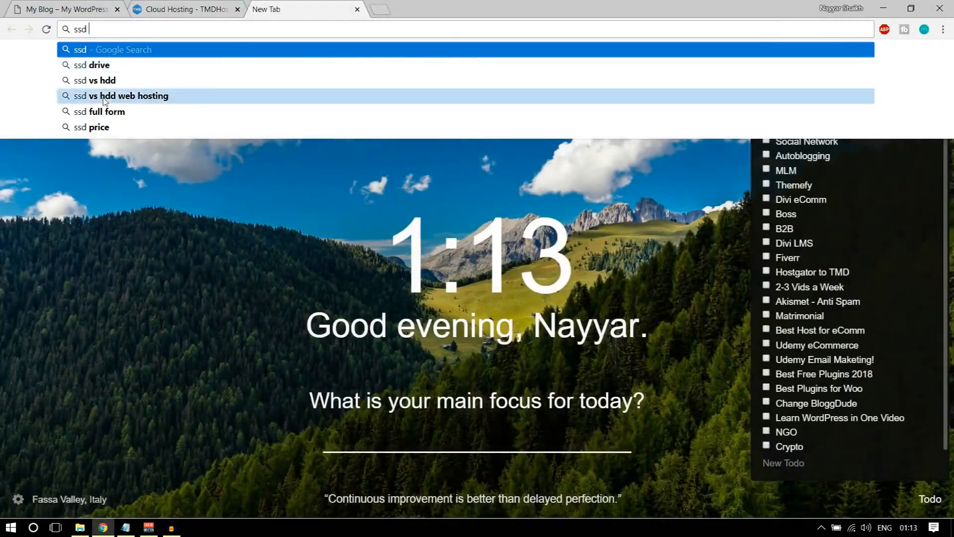
{"action": "left_click", "coordinate": [149, 95]}
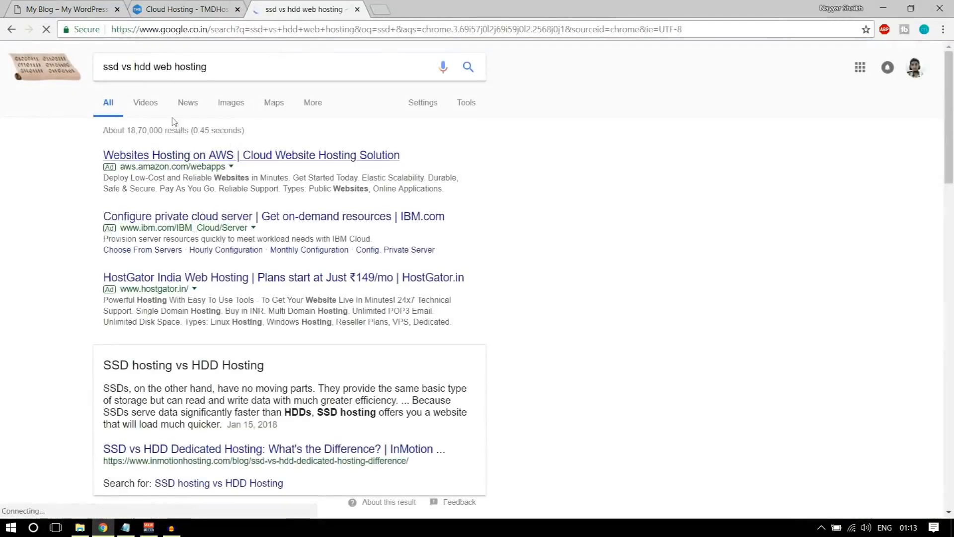
{"action": "left_click", "coordinate": [226, 106]}
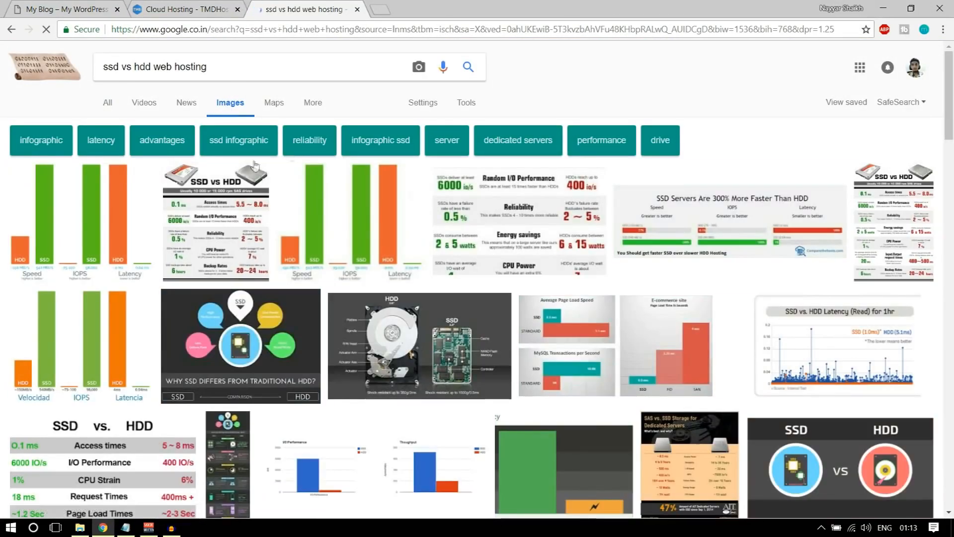
{"action": "left_click", "coordinate": [114, 195]}
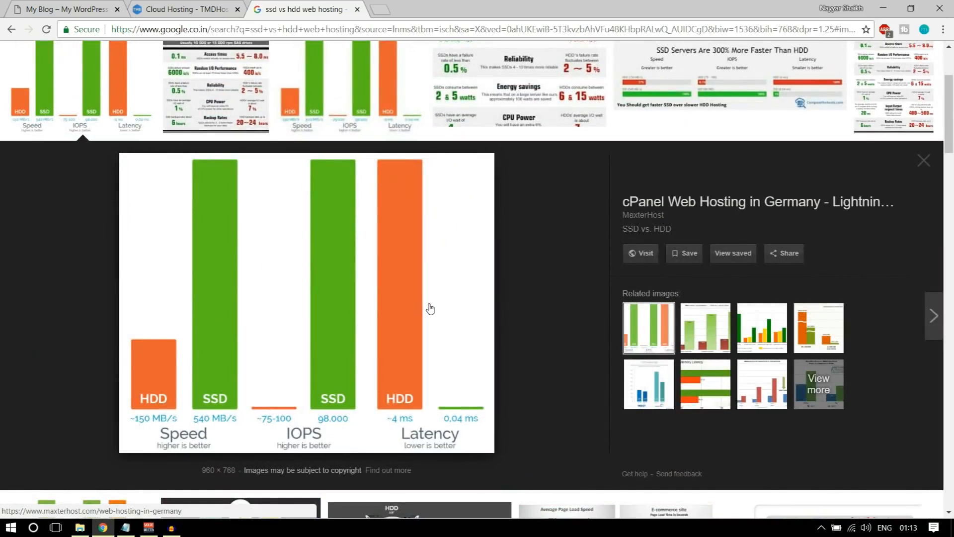
{"action": "scroll", "coordinate": [496, 351], "scroll_direction": "up", "scroll_amount": 3}
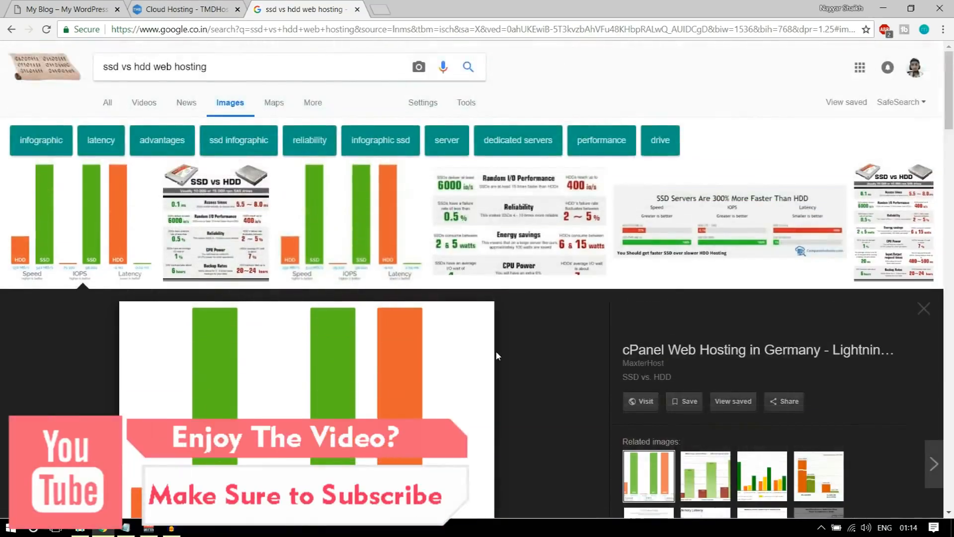
{"action": "scroll", "coordinate": [408, 235], "scroll_direction": "down", "scroll_amount": 4}
{"action": "scroll", "coordinate": [408, 234], "scroll_direction": "up", "scroll_amount": 4}
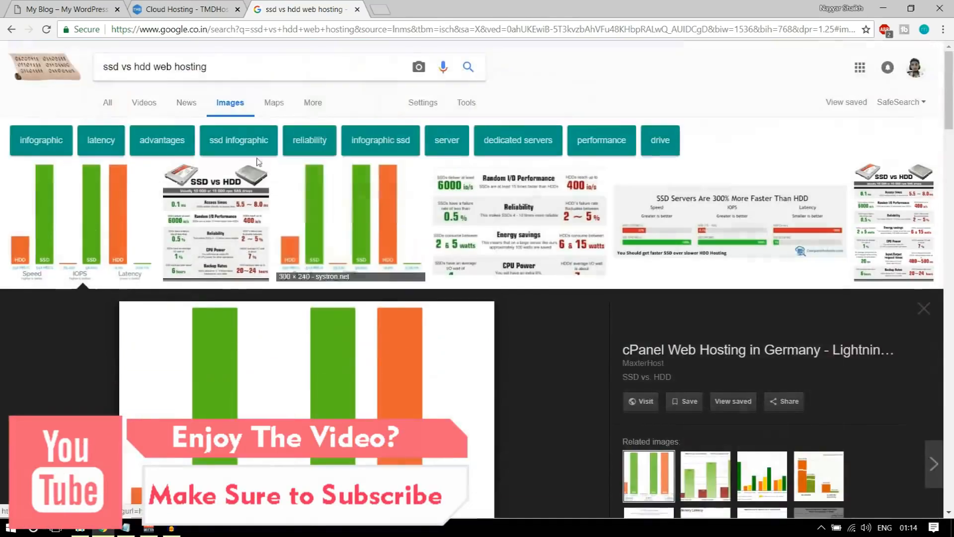
{"action": "scroll", "coordinate": [309, 89], "scroll_direction": "down", "scroll_amount": 3}
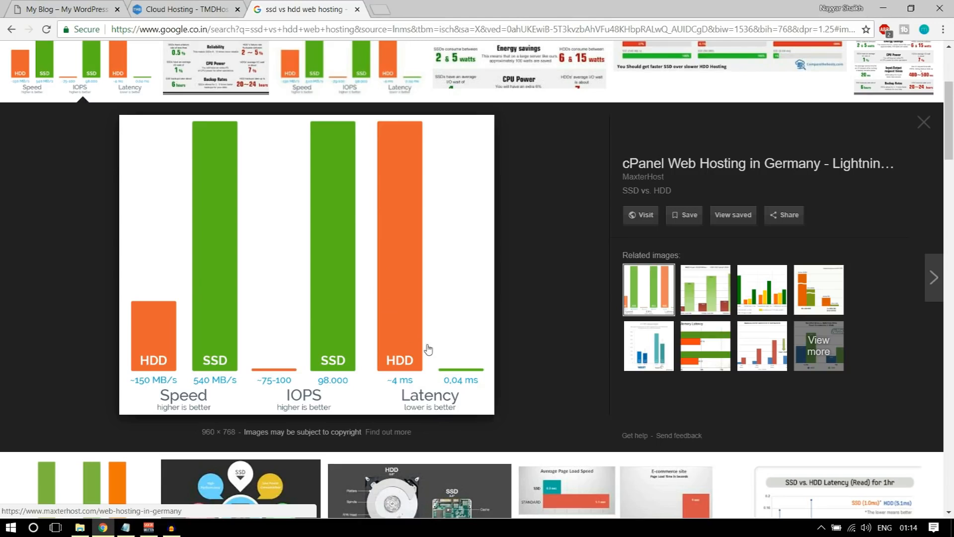
{"action": "left_click", "coordinate": [357, 10]}
{"action": "scroll", "coordinate": [851, 302], "scroll_direction": "up", "scroll_amount": 1}
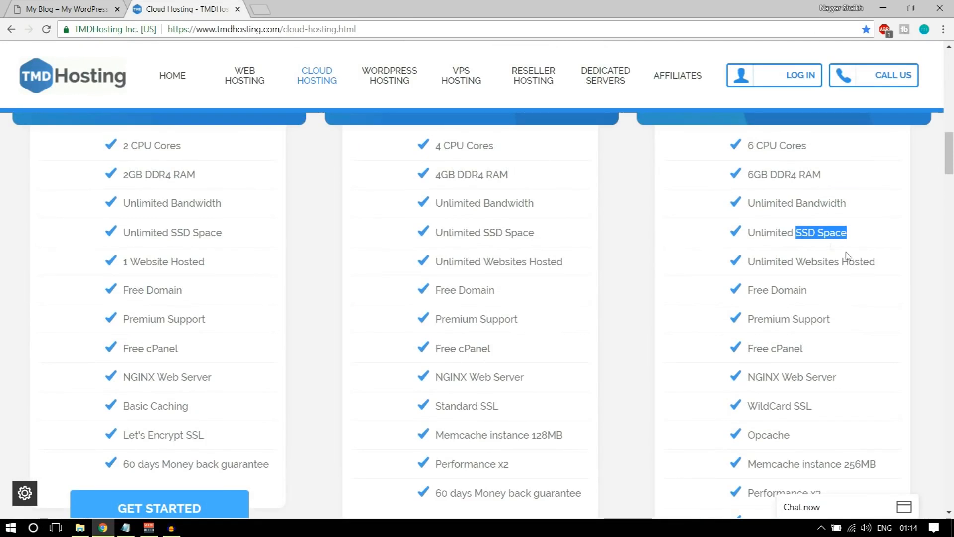
{"action": "left_click", "coordinate": [869, 234]}
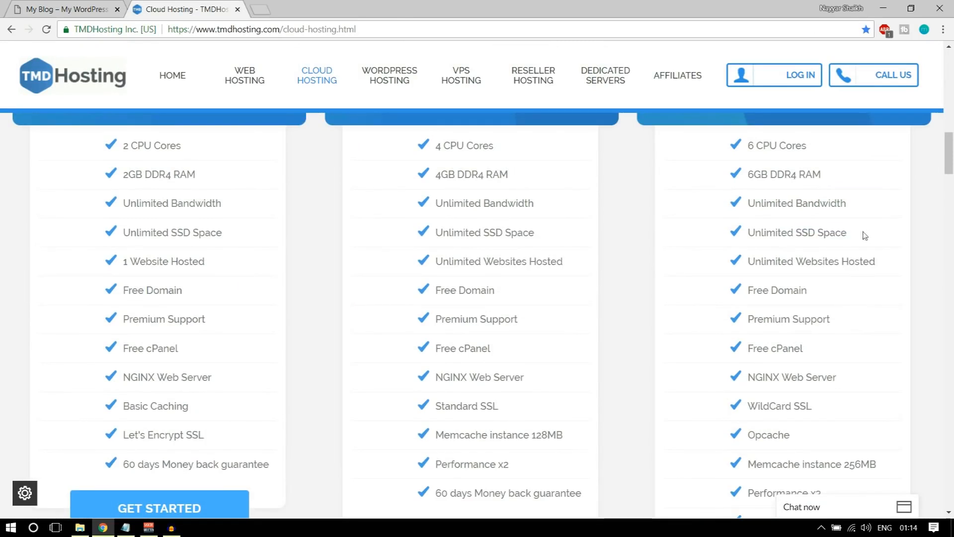
{"action": "left_click_drag", "start_coordinate": [752, 232], "coordinate": [864, 234]}
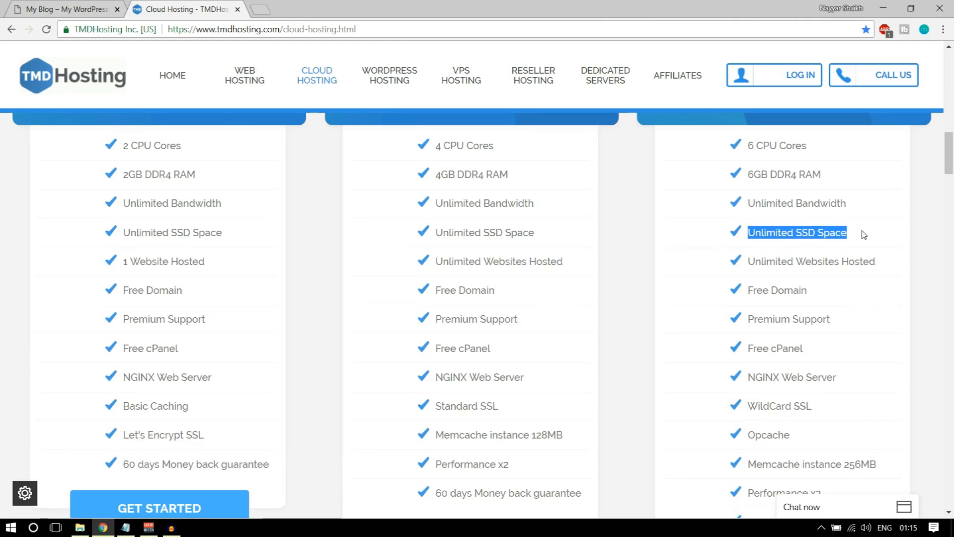
{"action": "left_click", "coordinate": [784, 243]}
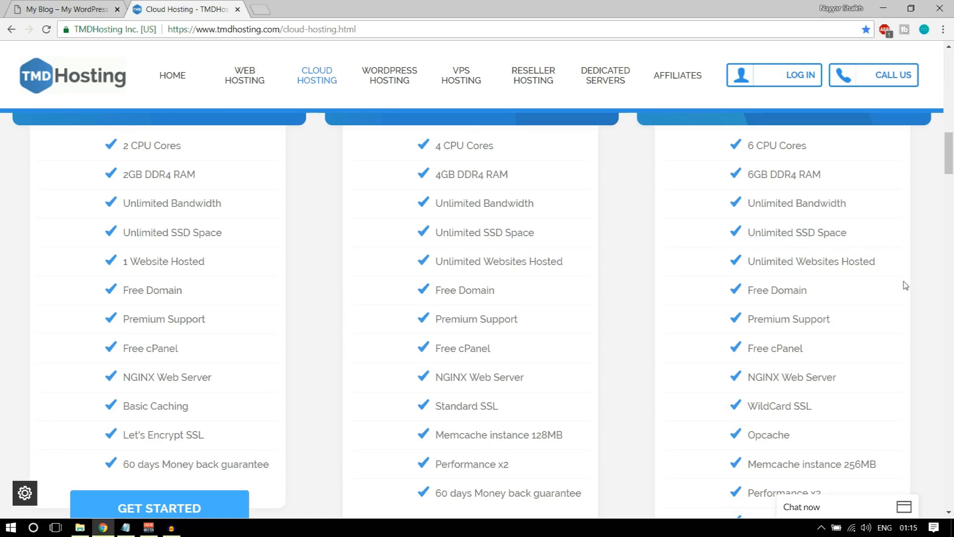
{"action": "left_click_drag", "start_coordinate": [745, 261], "coordinate": [889, 260]}
{"action": "left_click", "coordinate": [889, 315]}
{"action": "scroll", "coordinate": [890, 320], "scroll_direction": "up", "scroll_amount": 4}
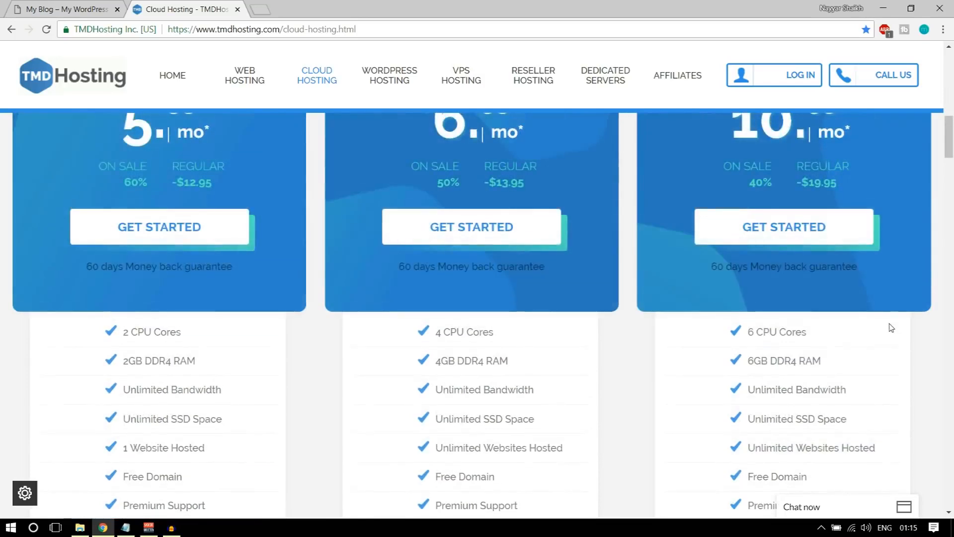
{"action": "scroll", "coordinate": [892, 328], "scroll_direction": "up", "scroll_amount": 2}
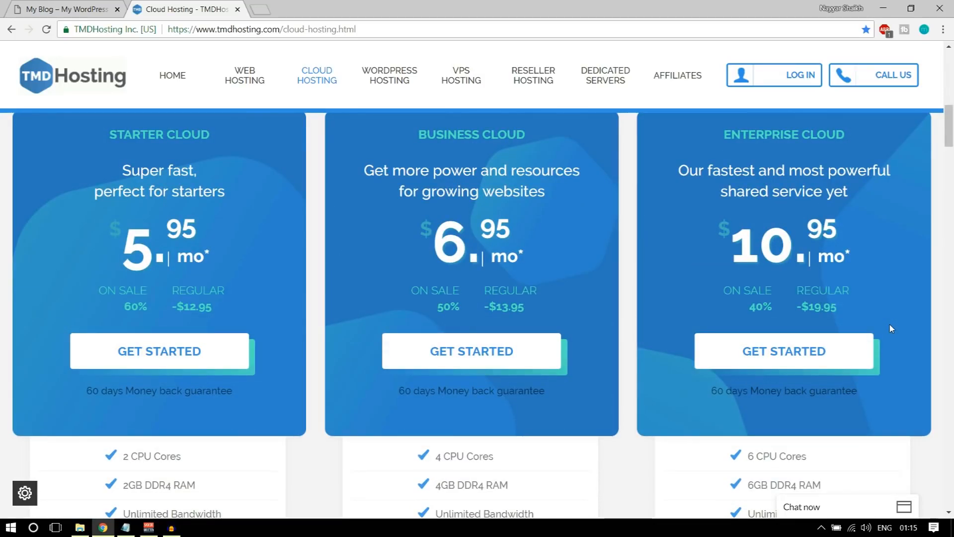
{"action": "scroll", "coordinate": [889, 328], "scroll_direction": "down", "scroll_amount": 5}
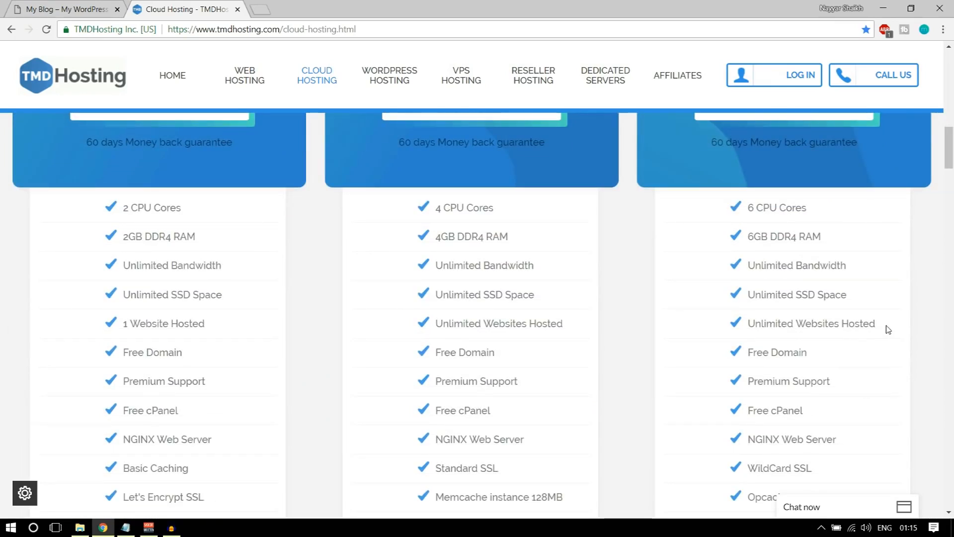
{"action": "scroll", "coordinate": [887, 329], "scroll_direction": "up", "scroll_amount": 5}
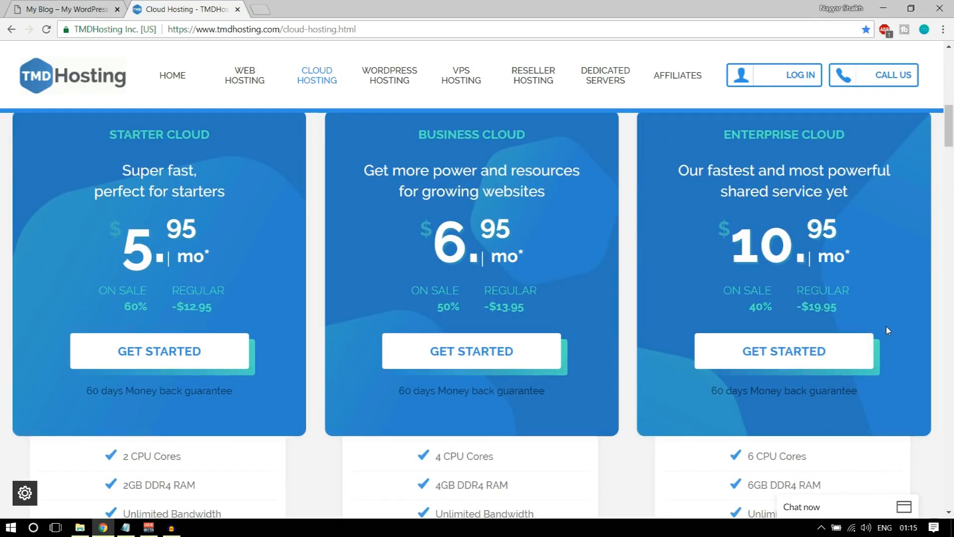
{"action": "scroll", "coordinate": [890, 325], "scroll_direction": "down", "scroll_amount": 6}
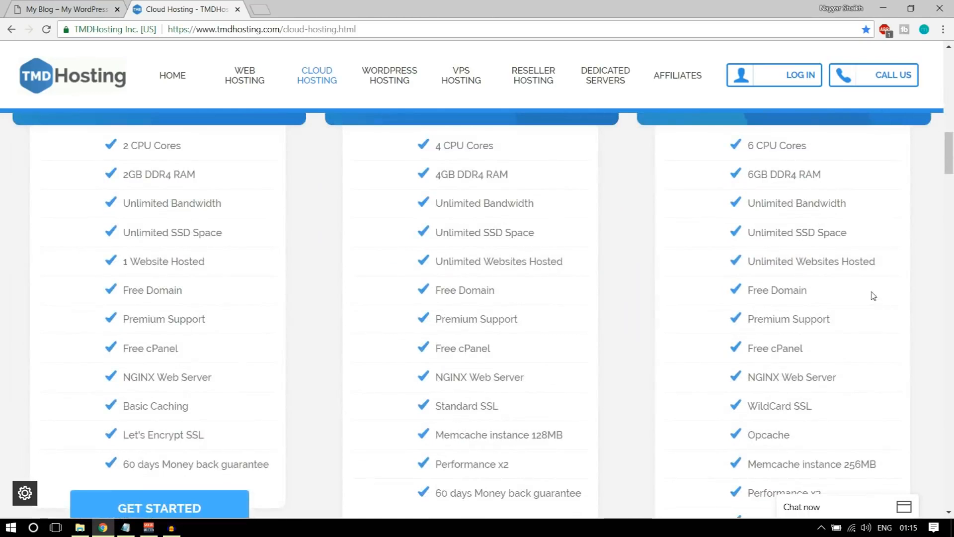
{"action": "left_click_drag", "start_coordinate": [802, 293], "coordinate": [730, 297]}
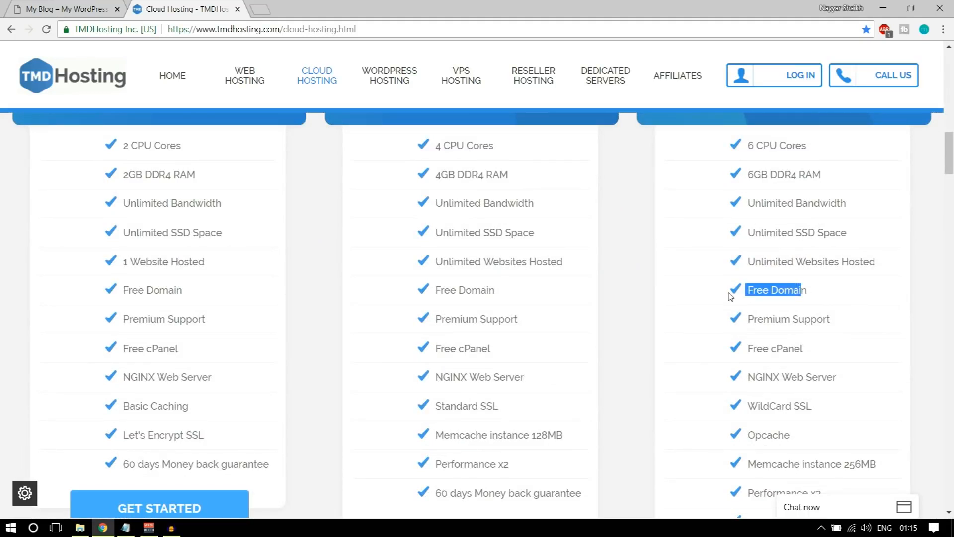
{"action": "left_click_drag", "start_coordinate": [818, 292], "coordinate": [747, 293]}
{"action": "left_click", "coordinate": [824, 290]}
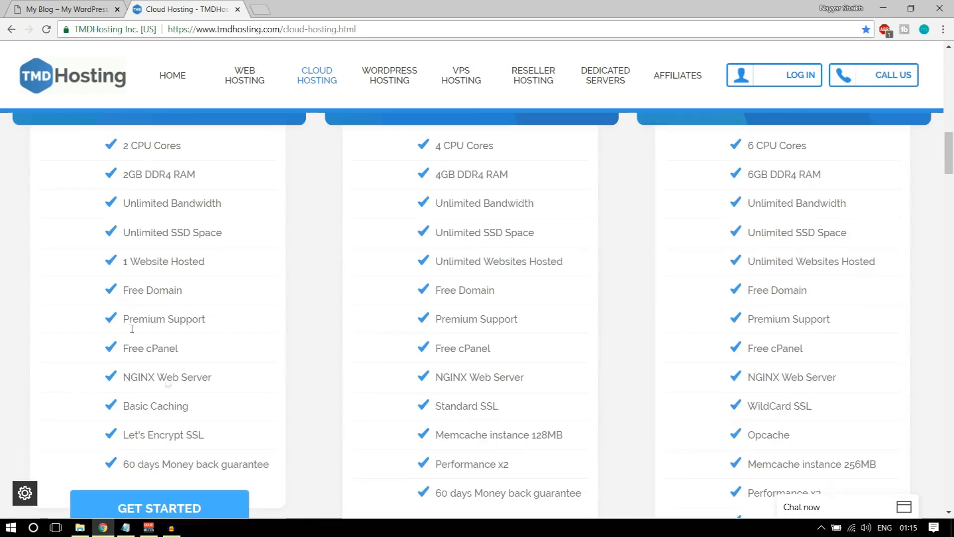
{"action": "scroll", "coordinate": [170, 391], "scroll_direction": "up", "scroll_amount": 5}
{"action": "scroll", "coordinate": [170, 391], "scroll_direction": "down", "scroll_amount": 5}
{"action": "left_click_drag", "start_coordinate": [809, 294], "coordinate": [747, 303]}
{"action": "left_click", "coordinate": [753, 304]}
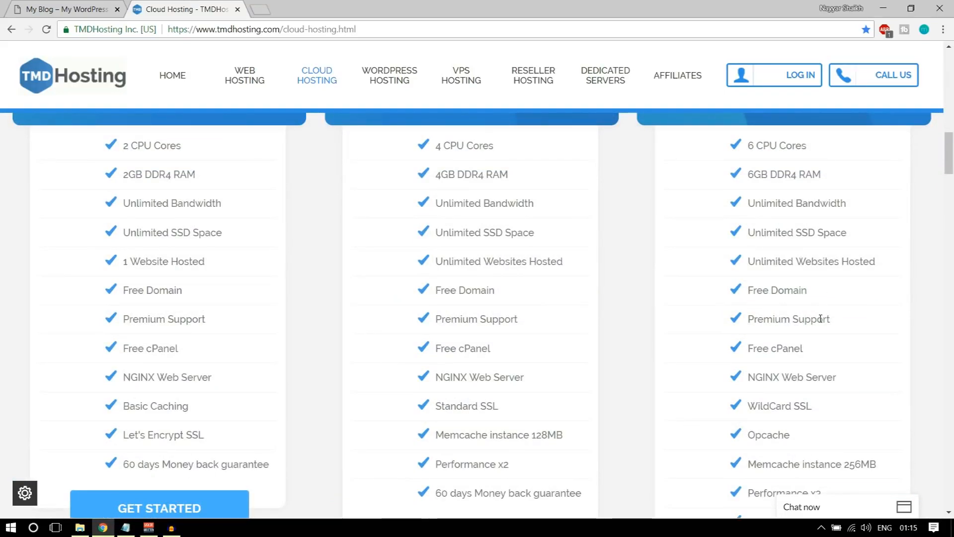
{"action": "scroll", "coordinate": [837, 269], "scroll_direction": "down", "scroll_amount": 1}
{"action": "left_click_drag", "start_coordinate": [828, 260], "coordinate": [761, 278]}
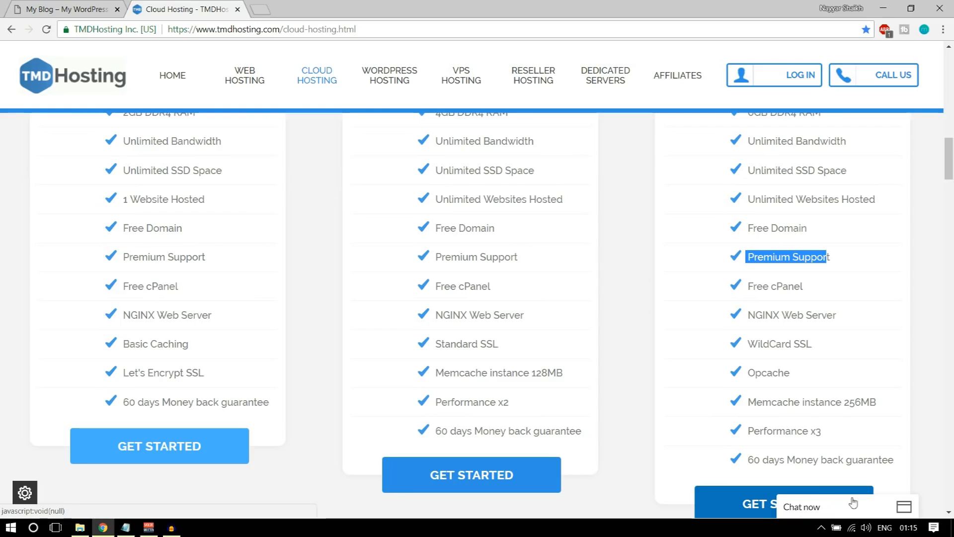
Open and minimize the sales chat, then highlight Free cPanel and NGINX Web Server
{"action": "left_click", "coordinate": [830, 504]}
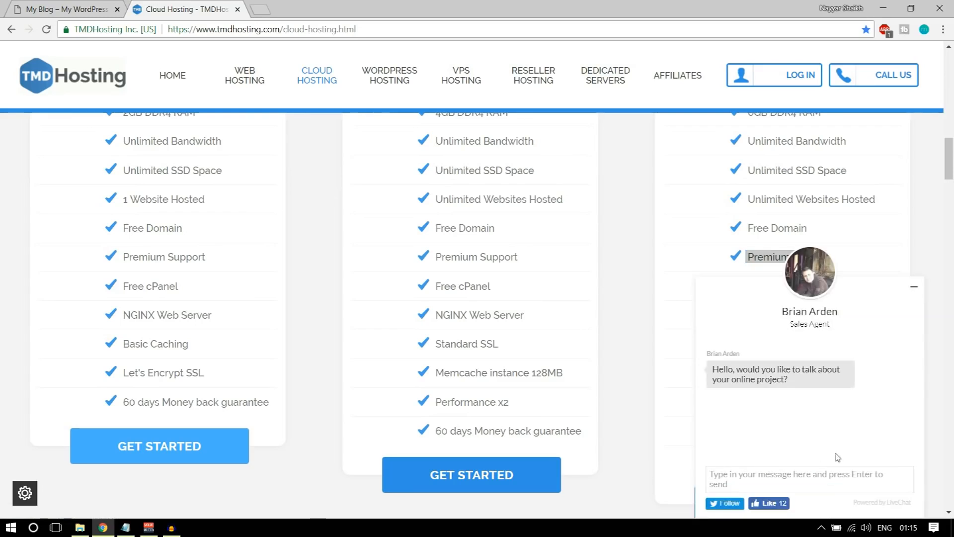
{"action": "left_click", "coordinate": [914, 287]}
{"action": "left_click_drag", "start_coordinate": [810, 292], "coordinate": [747, 288]}
{"action": "left_click_drag", "start_coordinate": [846, 320], "coordinate": [749, 315]}
Highlight WildCard SSL in the third plan and return to the WordPress store tab
{"action": "scroll", "coordinate": [832, 347], "scroll_direction": "down", "scroll_amount": 1}
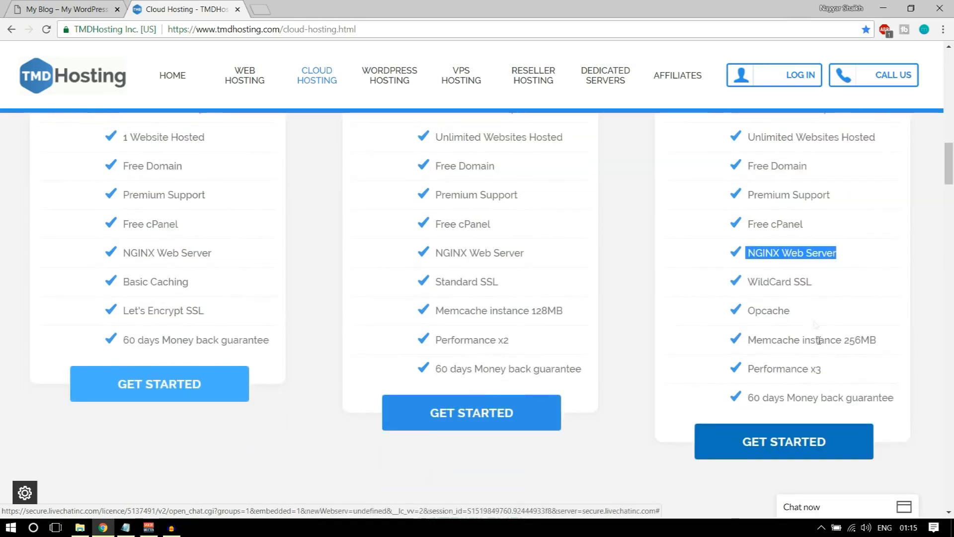
{"action": "left_click_drag", "start_coordinate": [818, 285], "coordinate": [748, 287]}
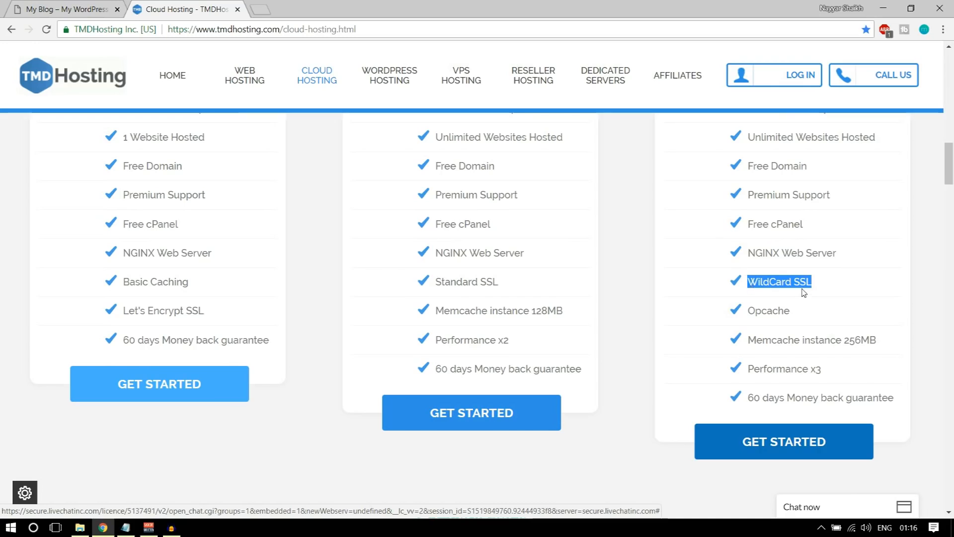
{"action": "scroll", "coordinate": [842, 337], "scroll_direction": "up", "scroll_amount": 1}
{"action": "left_click", "coordinate": [65, 9]}
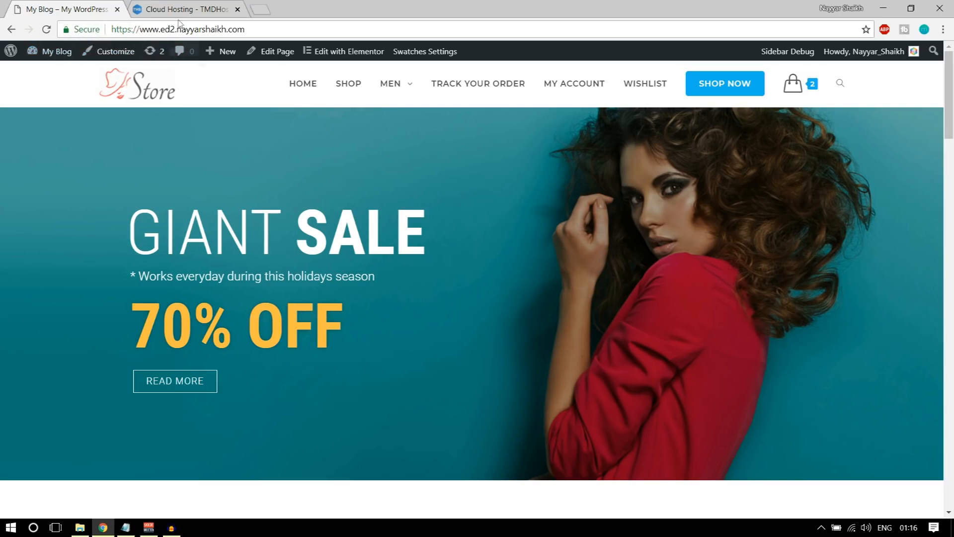
{"action": "left_click", "coordinate": [78, 33]}
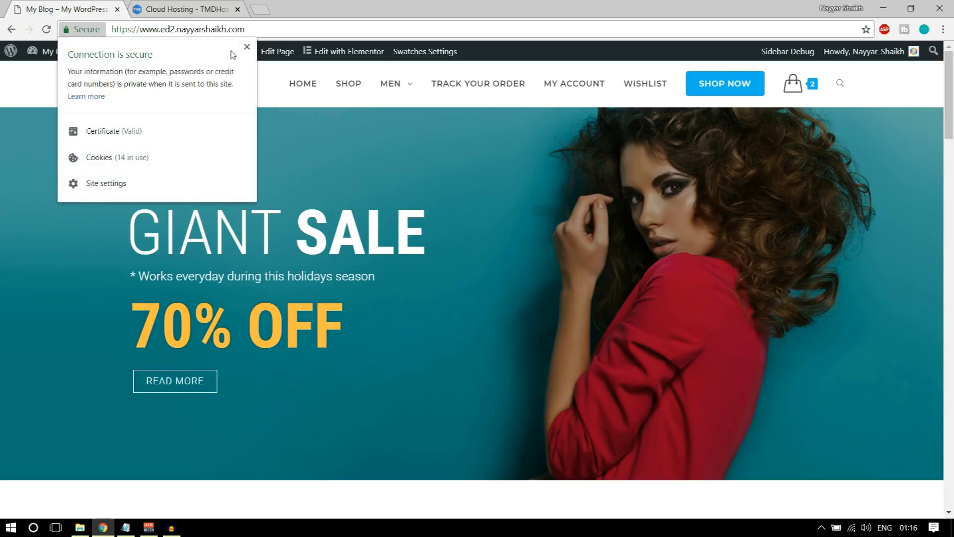
{"action": "left_click", "coordinate": [247, 47]}
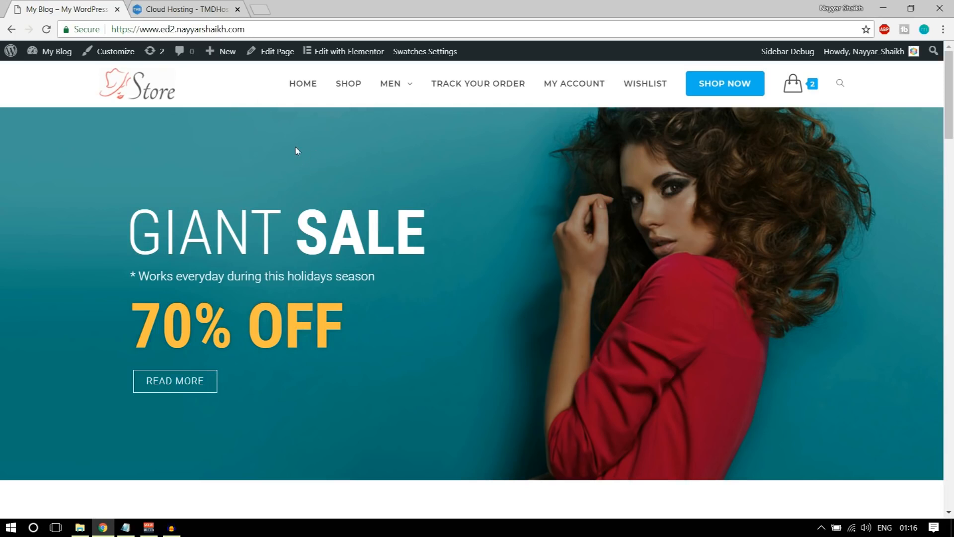
{"action": "left_click", "coordinate": [160, 5]}
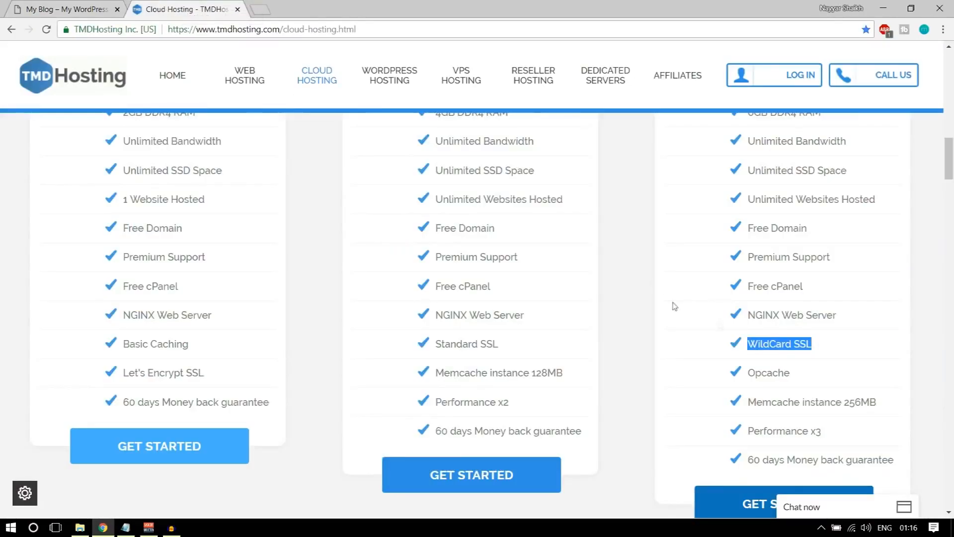
{"action": "left_click_drag", "start_coordinate": [819, 347], "coordinate": [792, 347]}
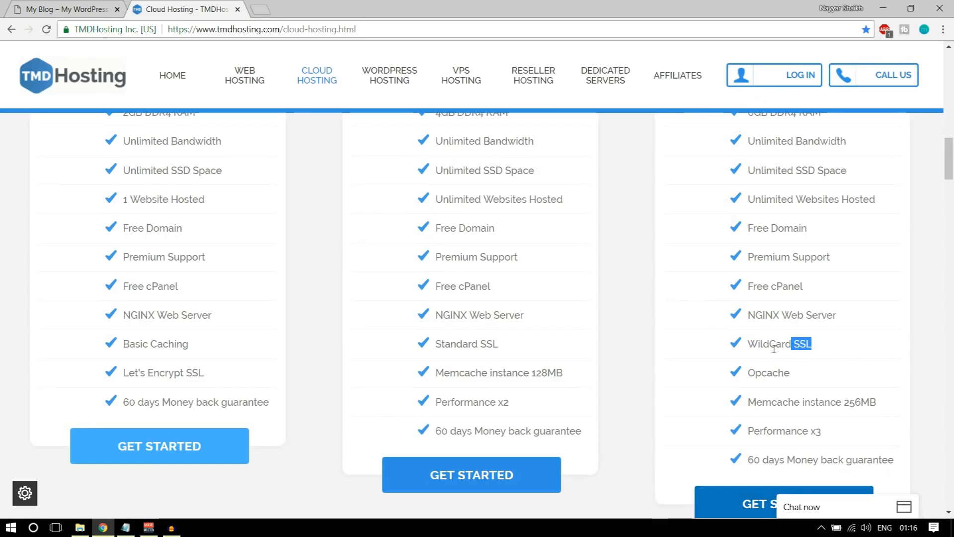
{"action": "left_click_drag", "start_coordinate": [749, 343], "coordinate": [831, 345]}
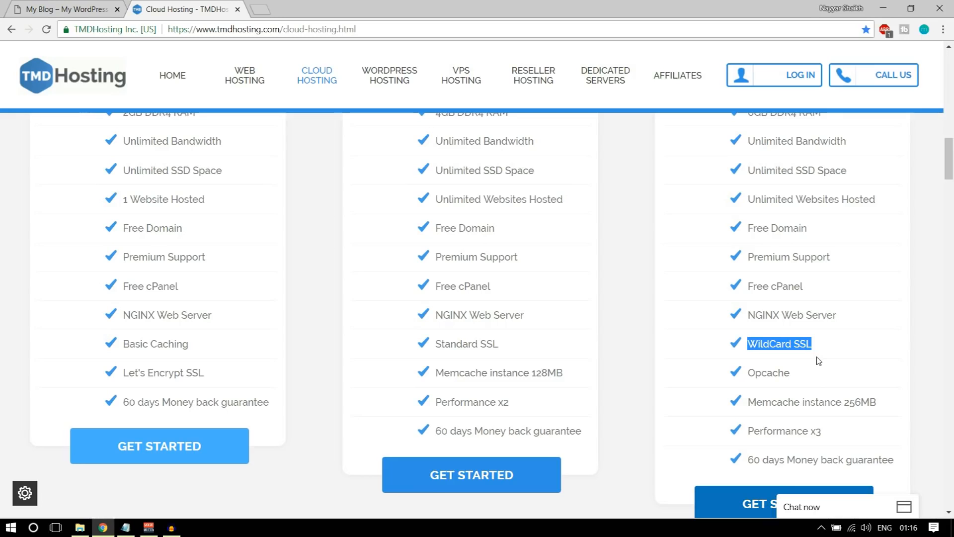
{"action": "left_click_drag", "start_coordinate": [812, 365], "coordinate": [754, 377]}
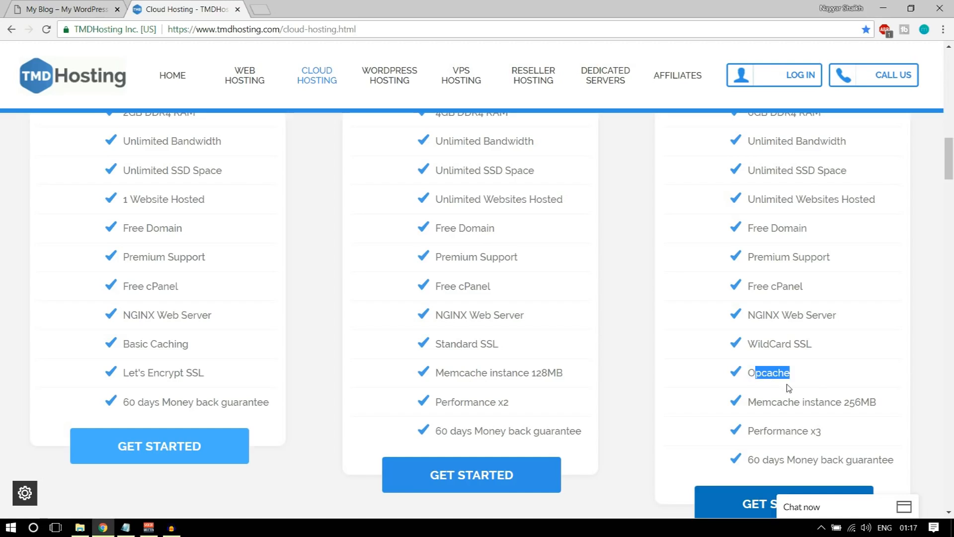
{"action": "scroll", "coordinate": [805, 378], "scroll_direction": "down", "scroll_amount": 1}
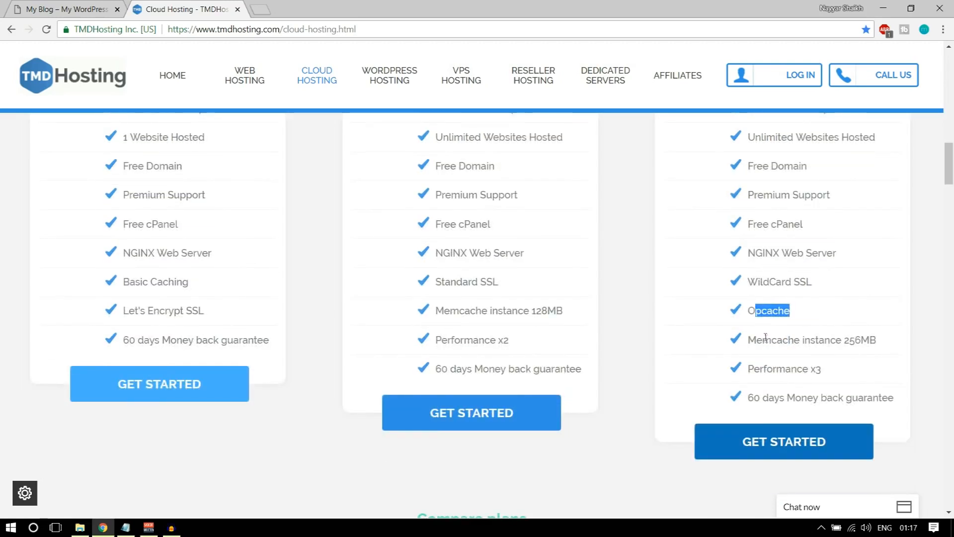
{"action": "left_click_drag", "start_coordinate": [877, 340], "coordinate": [843, 340]}
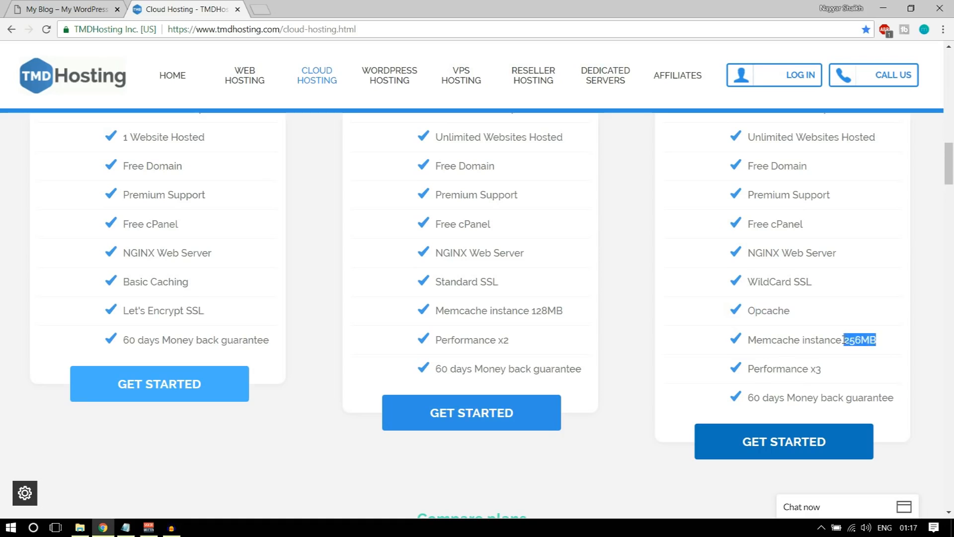
{"action": "left_click", "coordinate": [859, 342]}
Scroll through the cloud plan cards, highlighting plan details along the way
{"action": "scroll", "coordinate": [826, 394], "scroll_direction": "up", "scroll_amount": 6}
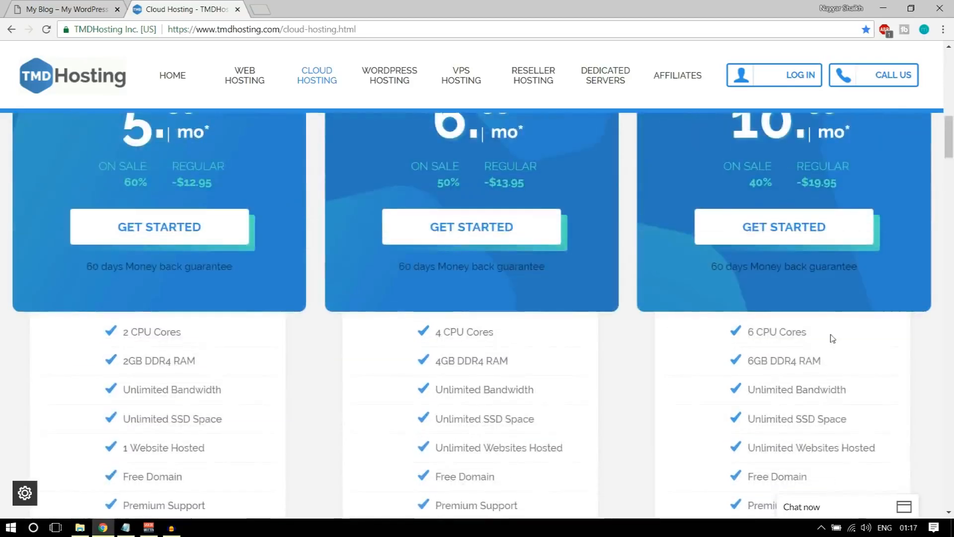
{"action": "scroll", "coordinate": [369, 302], "scroll_direction": "up", "scroll_amount": 4}
{"action": "scroll", "coordinate": [388, 322], "scroll_direction": "down", "scroll_amount": 5}
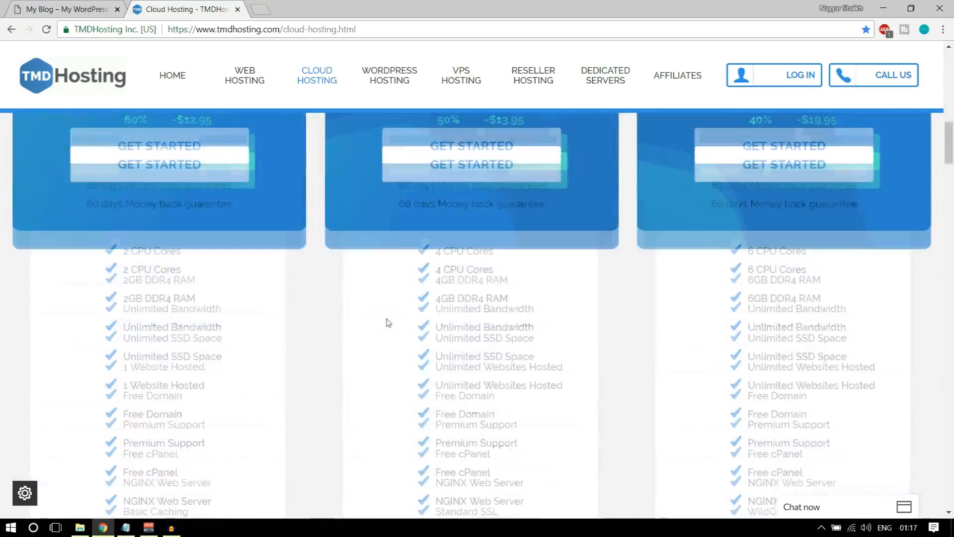
{"action": "scroll", "coordinate": [388, 323], "scroll_direction": "down", "scroll_amount": 5}
{"action": "left_click_drag", "start_coordinate": [746, 335], "coordinate": [895, 336]}
{"action": "scroll", "coordinate": [892, 343], "scroll_direction": "up", "scroll_amount": 6}
{"action": "scroll", "coordinate": [621, 303], "scroll_direction": "up", "scroll_amount": 2}
{"action": "scroll", "coordinate": [375, 255], "scroll_direction": "down", "scroll_amount": 2}
{"action": "scroll", "coordinate": [375, 256], "scroll_direction": "up", "scroll_amount": 1}
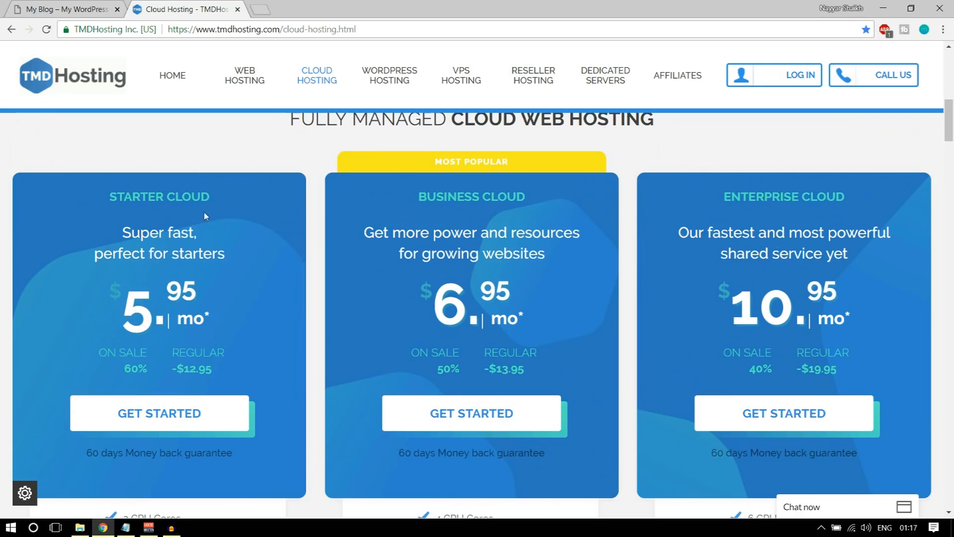
{"action": "scroll", "coordinate": [232, 258], "scroll_direction": "down", "scroll_amount": 5}
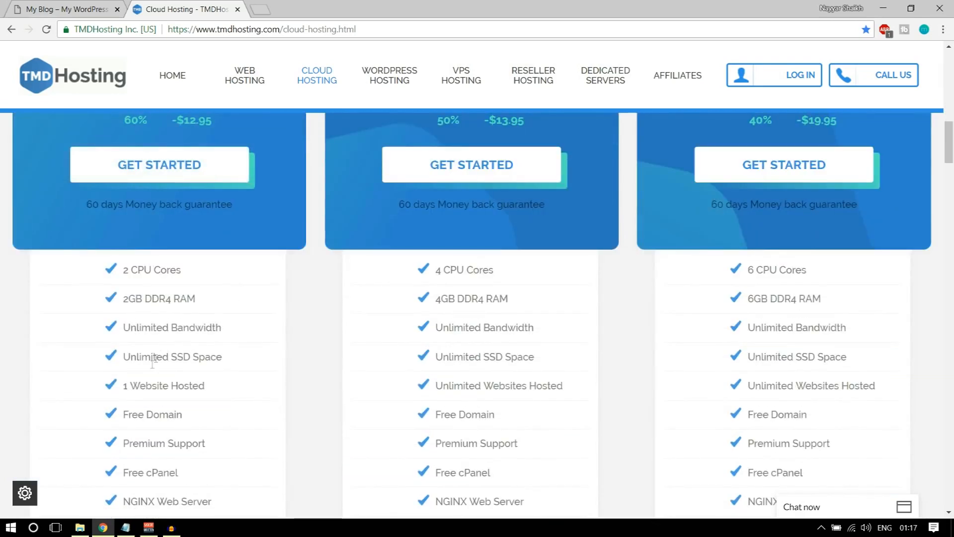
{"action": "left_click_drag", "start_coordinate": [126, 384], "coordinate": [215, 390]}
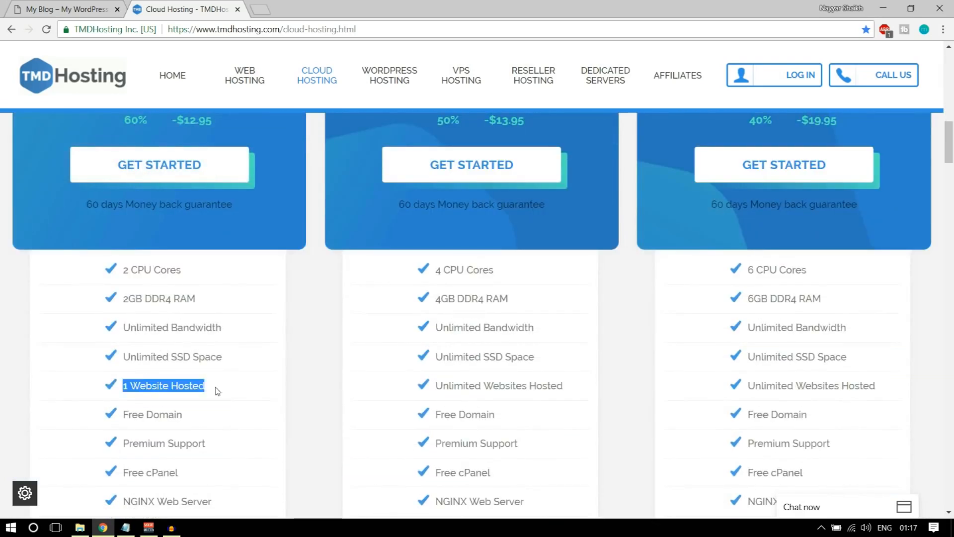
{"action": "scroll", "coordinate": [214, 408], "scroll_direction": "down", "scroll_amount": 2}
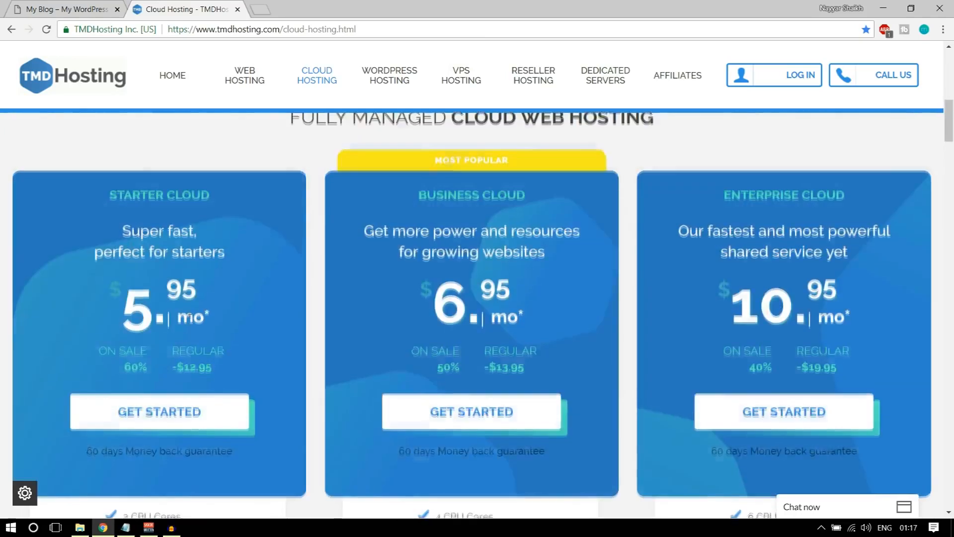
{"action": "scroll", "coordinate": [104, 209], "scroll_direction": "down", "scroll_amount": 6}
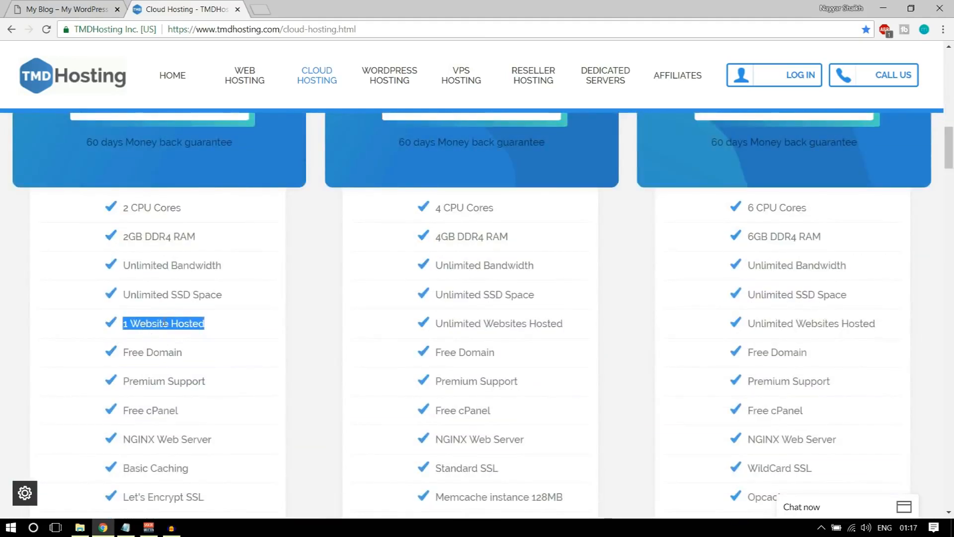
{"action": "scroll", "coordinate": [347, 394], "scroll_direction": "up", "scroll_amount": 7}
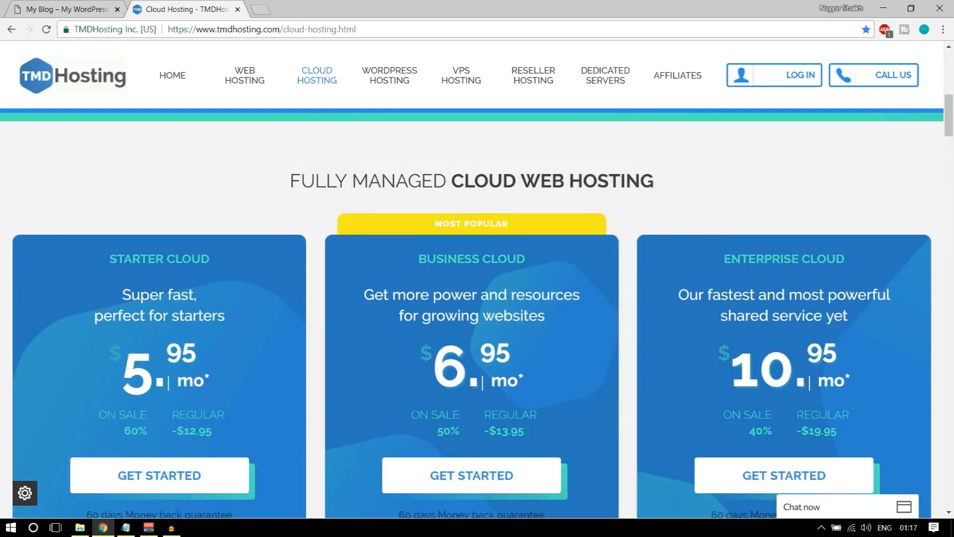
{"action": "scroll", "coordinate": [845, 299], "scroll_direction": "down", "scroll_amount": 1}
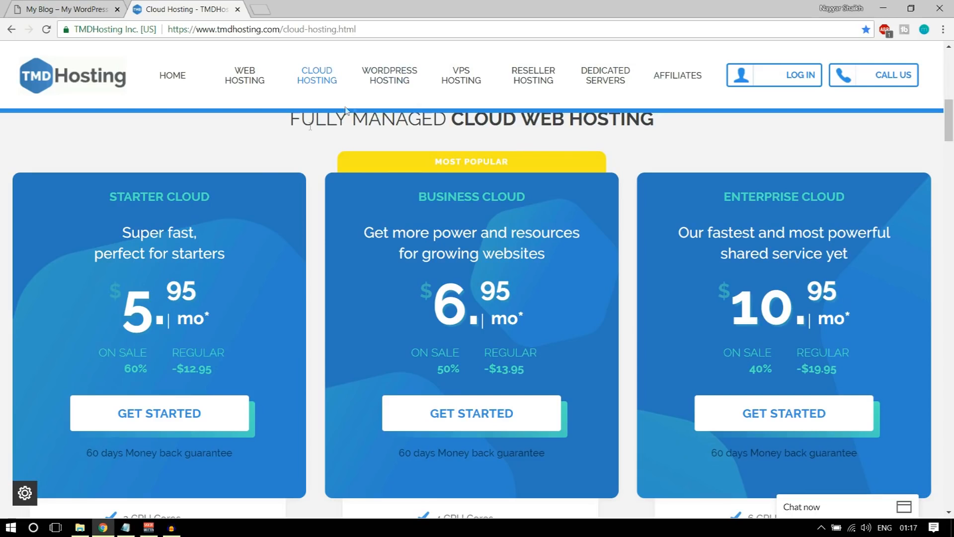
Highlight the Starter, Business and Enterprise Cloud names, then order Enterprise Cloud at $10.95/mo
{"action": "left_click_drag", "start_coordinate": [85, 200], "coordinate": [217, 198]}
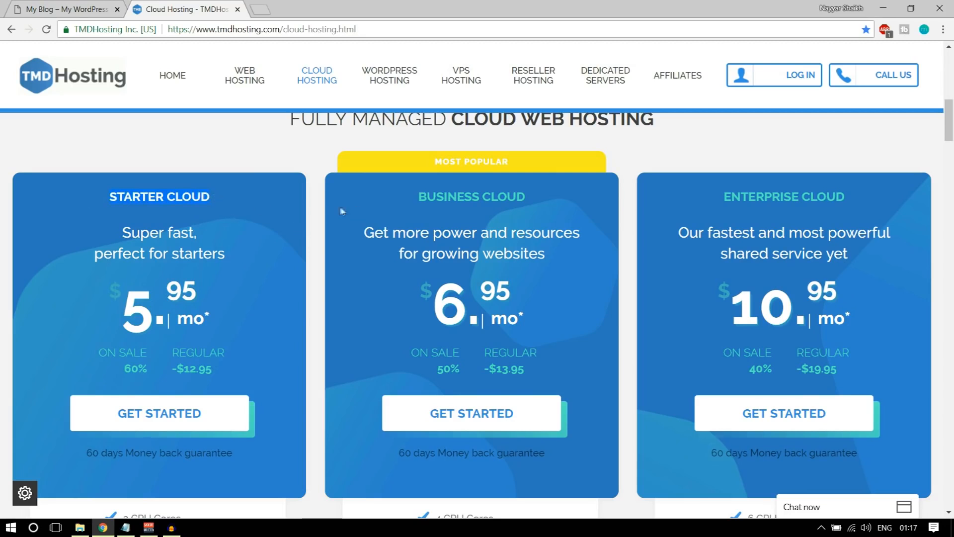
{"action": "left_click_drag", "start_coordinate": [398, 201], "coordinate": [533, 203]}
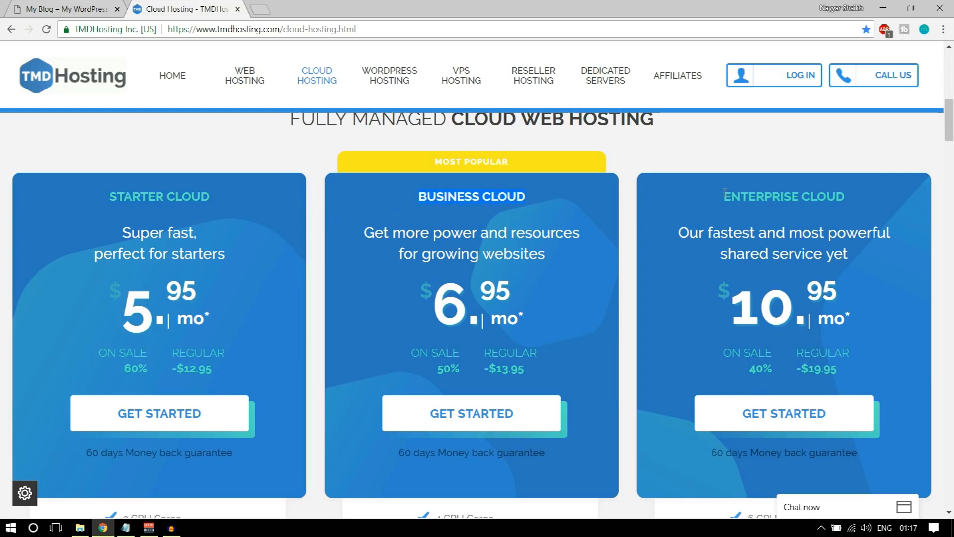
{"action": "left_click", "coordinate": [544, 202]}
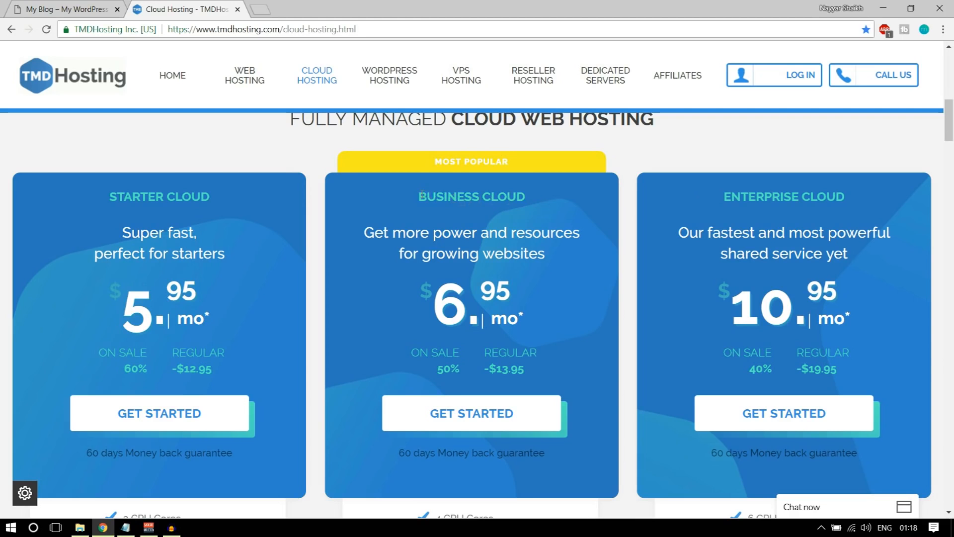
{"action": "left_click_drag", "start_coordinate": [418, 198], "coordinate": [503, 209]}
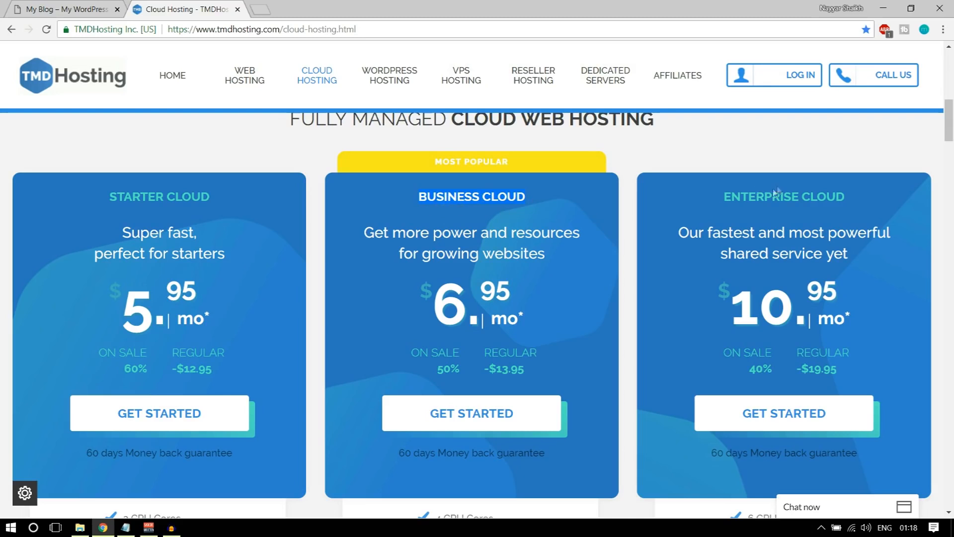
{"action": "left_click_drag", "start_coordinate": [726, 197], "coordinate": [856, 201]}
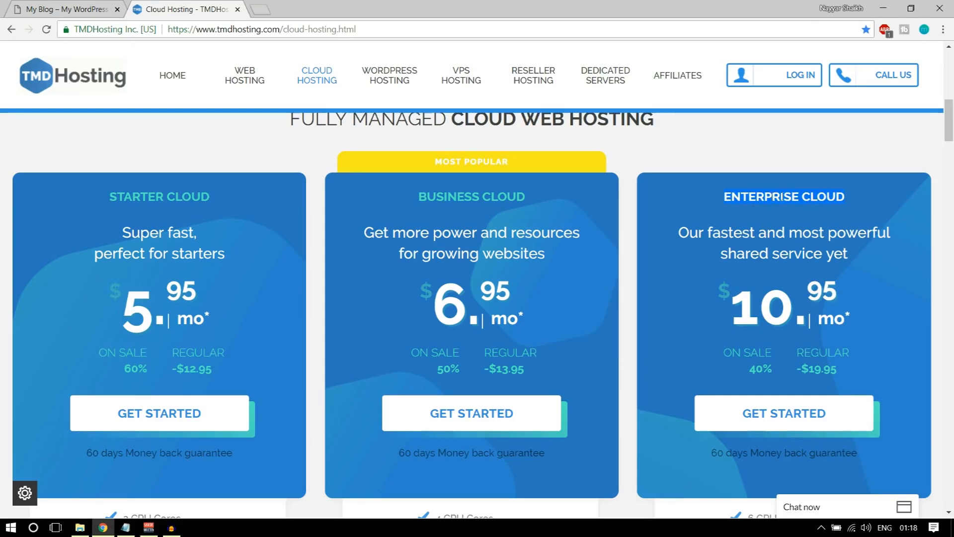
{"action": "scroll", "coordinate": [860, 297], "scroll_direction": "down", "scroll_amount": 3}
{"action": "scroll", "coordinate": [795, 427], "scroll_direction": "up", "scroll_amount": 3}
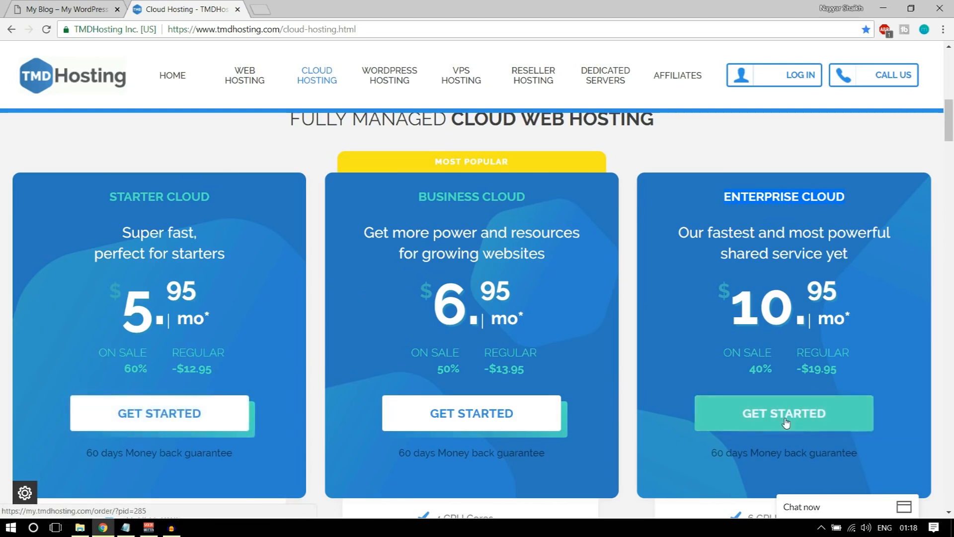
{"action": "left_click", "coordinate": [760, 419]}
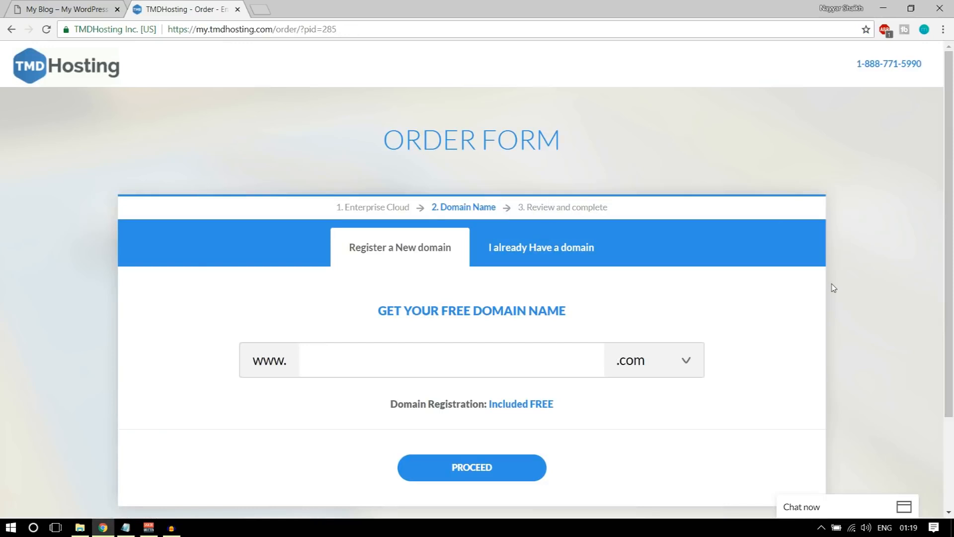
Enter the desired domain name and browse the free extensions, trying .com and .in
{"action": "scroll", "coordinate": [834, 288], "scroll_direction": "down", "scroll_amount": 1}
{"action": "left_click", "coordinate": [482, 296]}
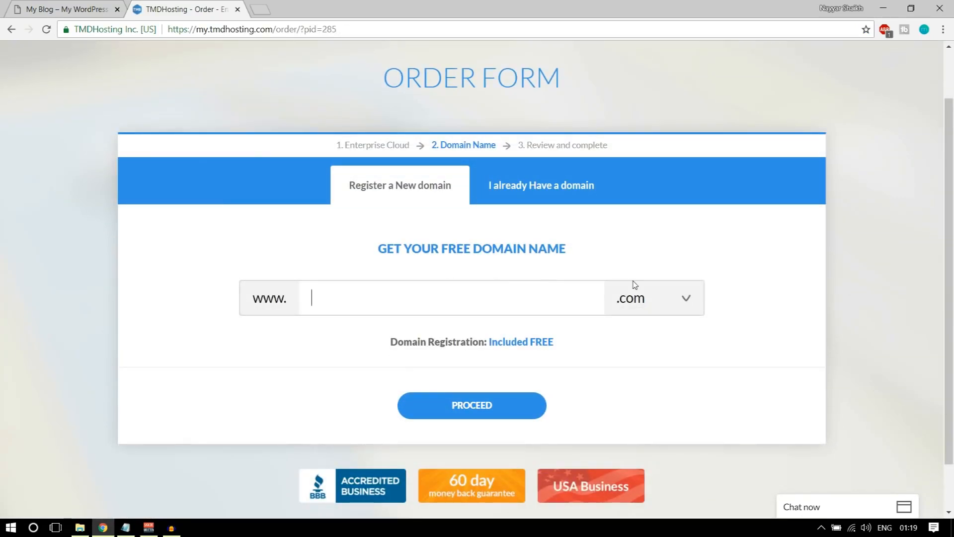
{"action": "type", "text": "nayyarshaikhh"}
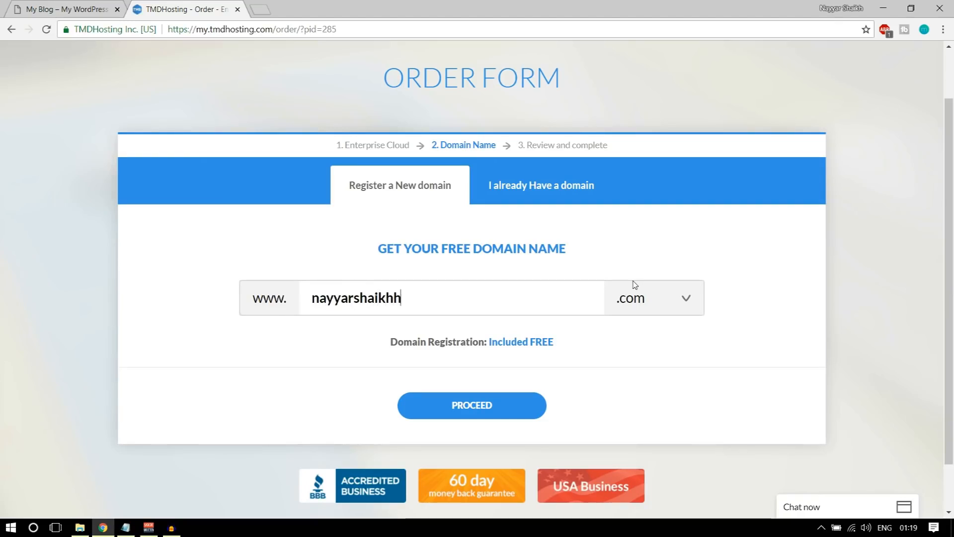
{"action": "left_click", "coordinate": [663, 300]}
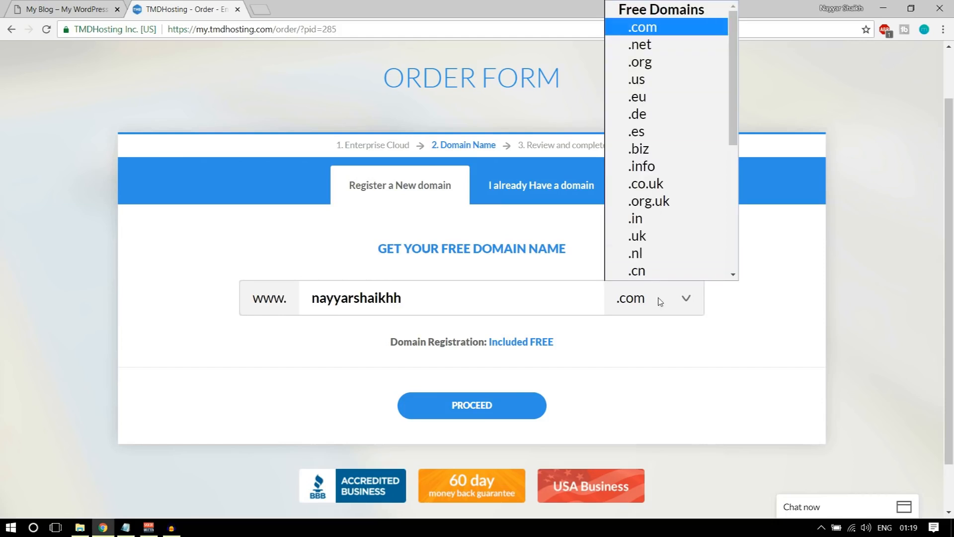
{"action": "left_click", "coordinate": [639, 29]}
{"action": "left_click", "coordinate": [635, 299]}
{"action": "left_click", "coordinate": [643, 219]}
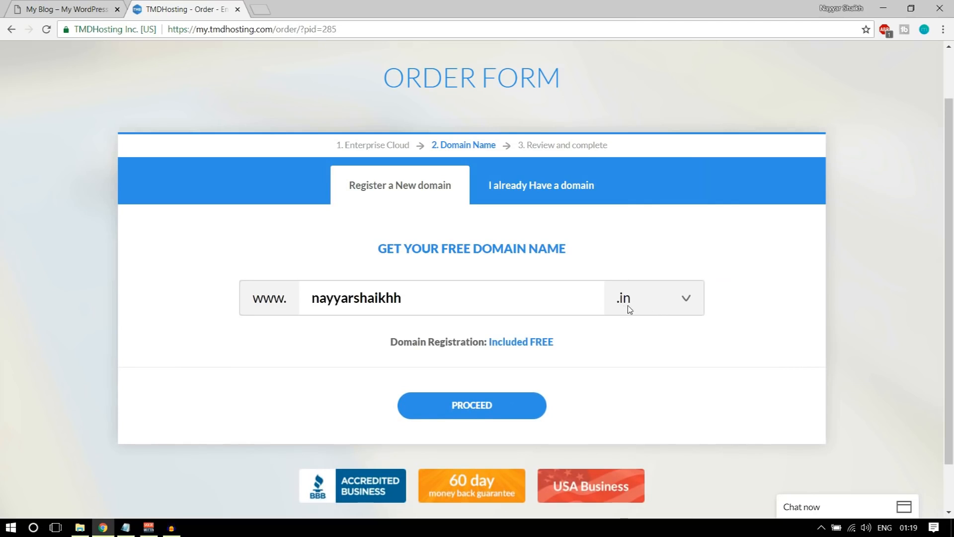
{"action": "left_click", "coordinate": [627, 305]}
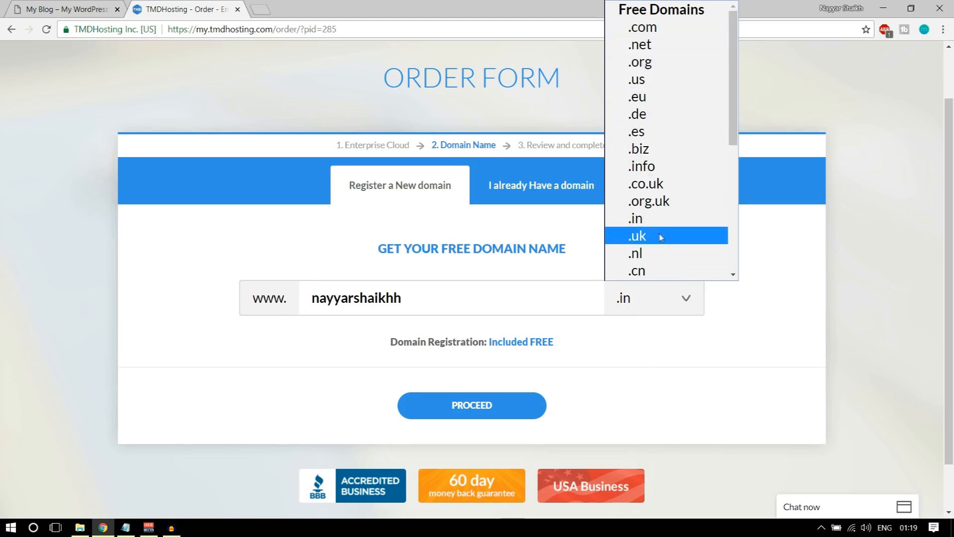
{"action": "left_click", "coordinate": [779, 249]}
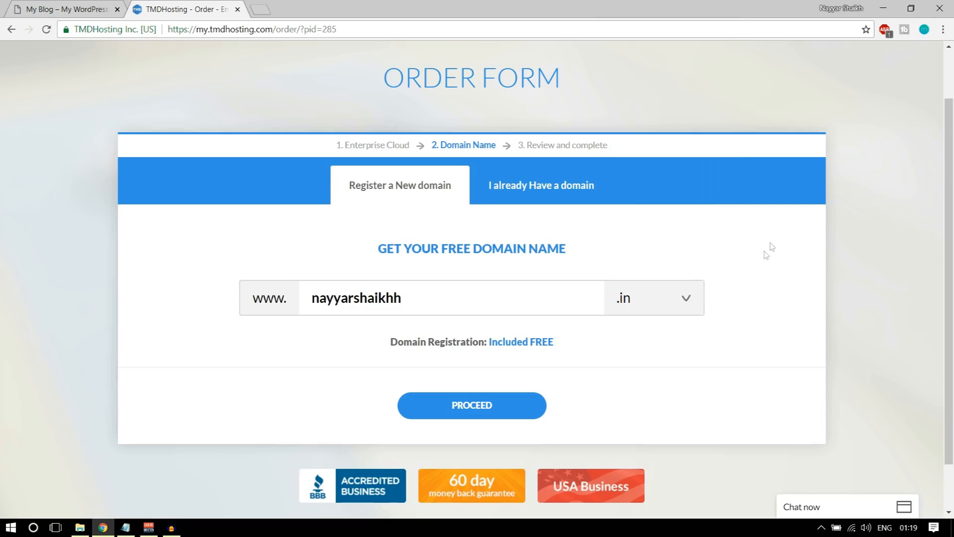
Set the domain extension back to .com and proceed with the free domain registration
{"action": "double_click", "coordinate": [393, 303]}
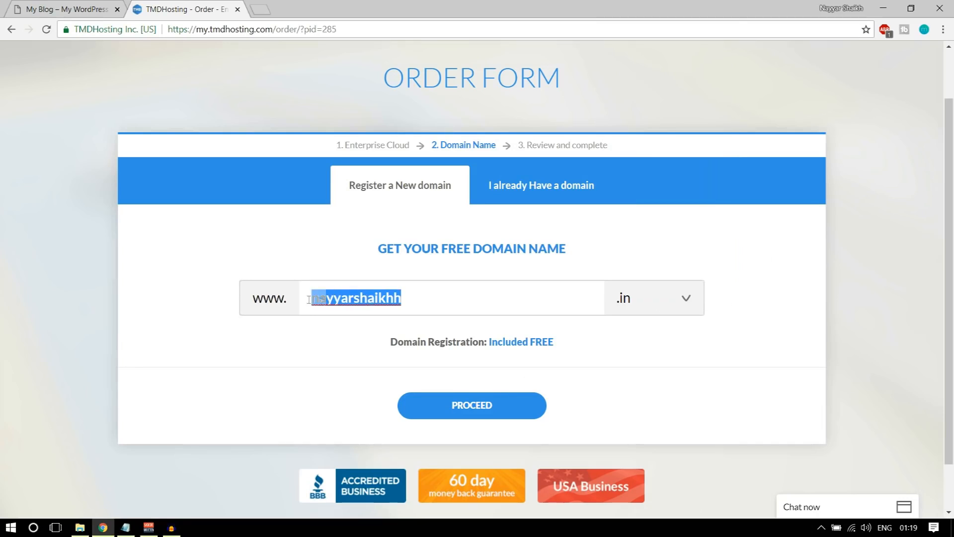
{"action": "left_click", "coordinate": [625, 305]}
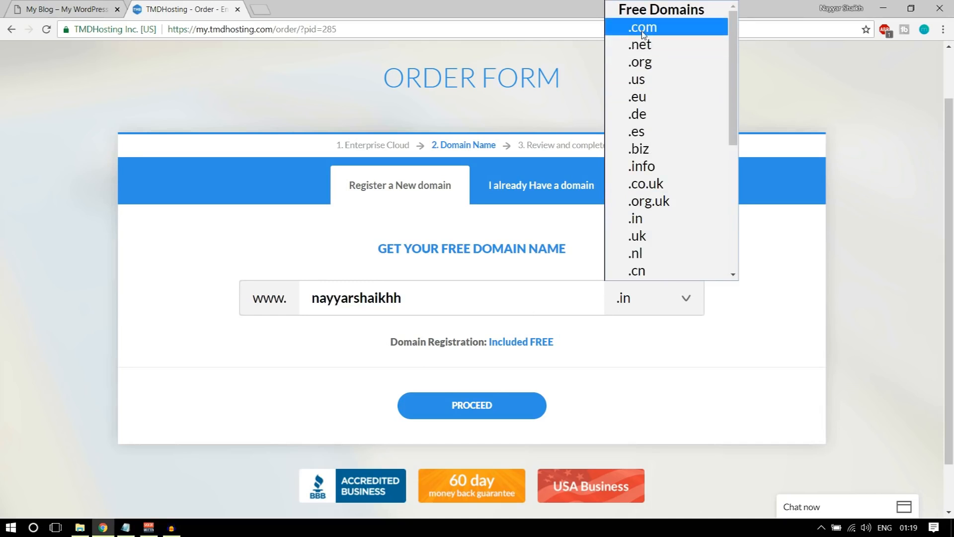
{"action": "left_click", "coordinate": [627, 26]}
{"action": "left_click", "coordinate": [489, 414]}
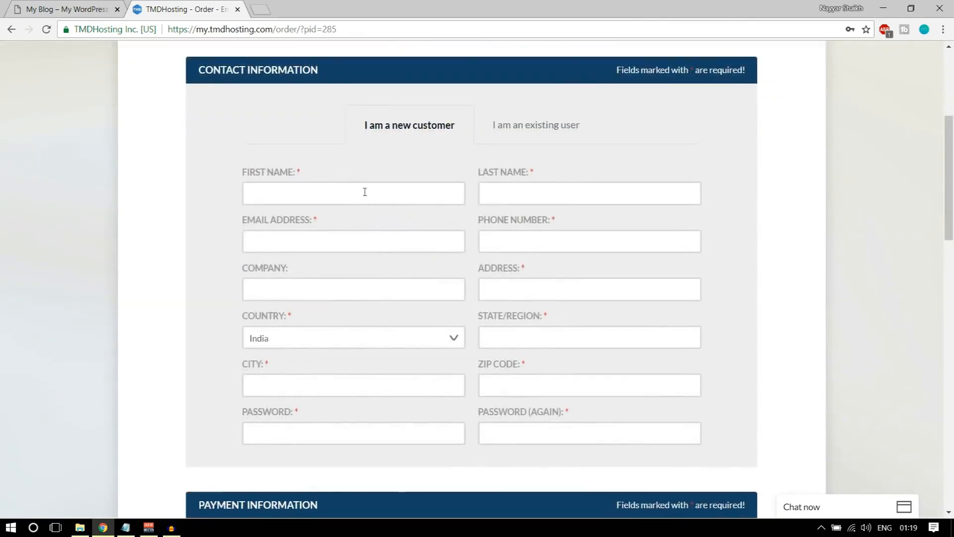
{"action": "left_click", "coordinate": [364, 191]}
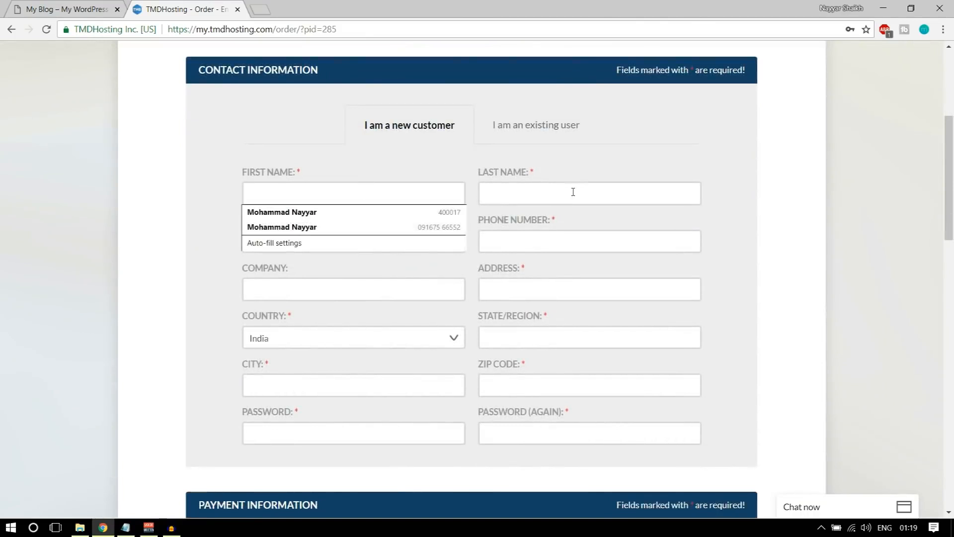
{"action": "left_click", "coordinate": [573, 236]}
{"action": "left_click", "coordinate": [387, 319]}
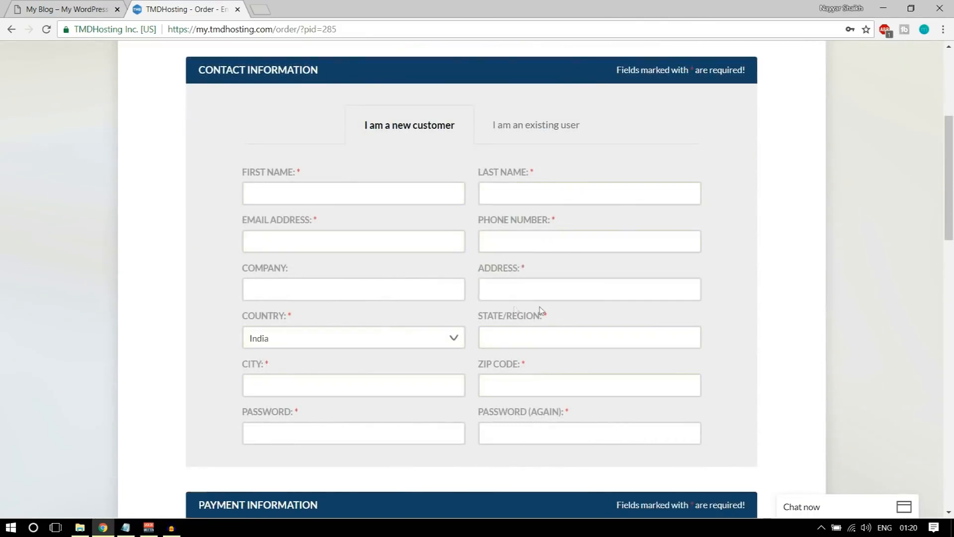
{"action": "scroll", "coordinate": [671, 385], "scroll_direction": "down", "scroll_amount": 1}
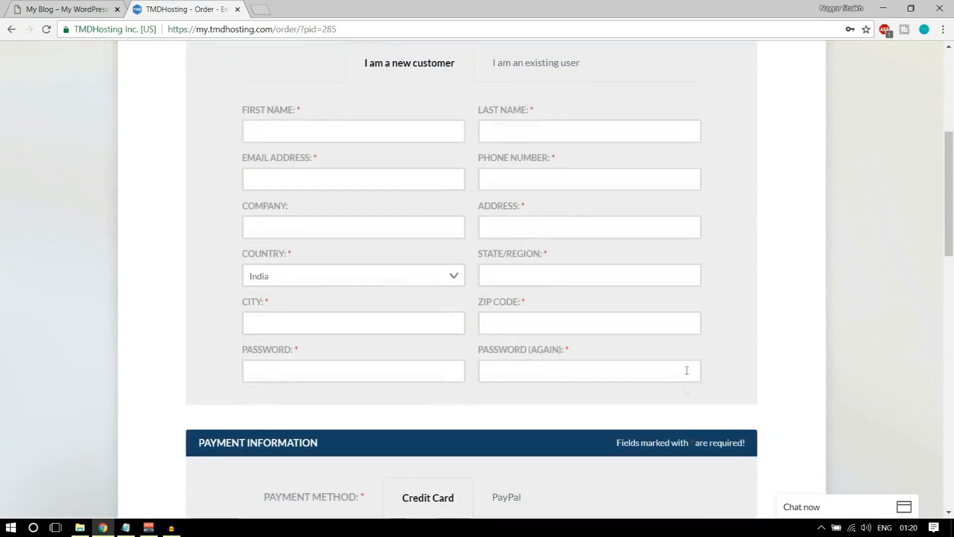
{"action": "scroll", "coordinate": [654, 318], "scroll_direction": "up", "scroll_amount": 1}
{"action": "scroll", "coordinate": [779, 291], "scroll_direction": "down", "scroll_amount": 6}
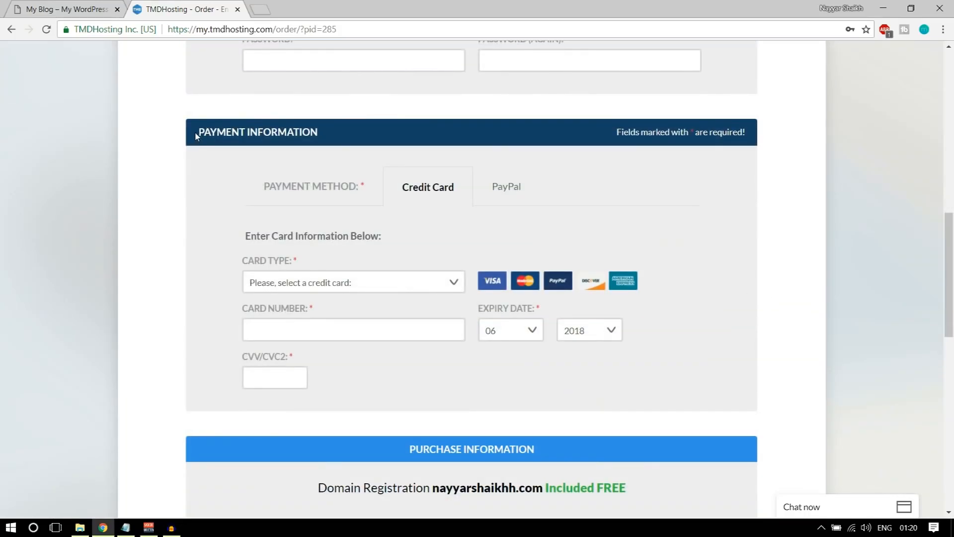
{"action": "left_click_drag", "start_coordinate": [319, 132], "coordinate": [308, 132]}
{"action": "left_click", "coordinate": [309, 133]}
{"action": "scroll", "coordinate": [825, 255], "scroll_direction": "down", "scroll_amount": 1}
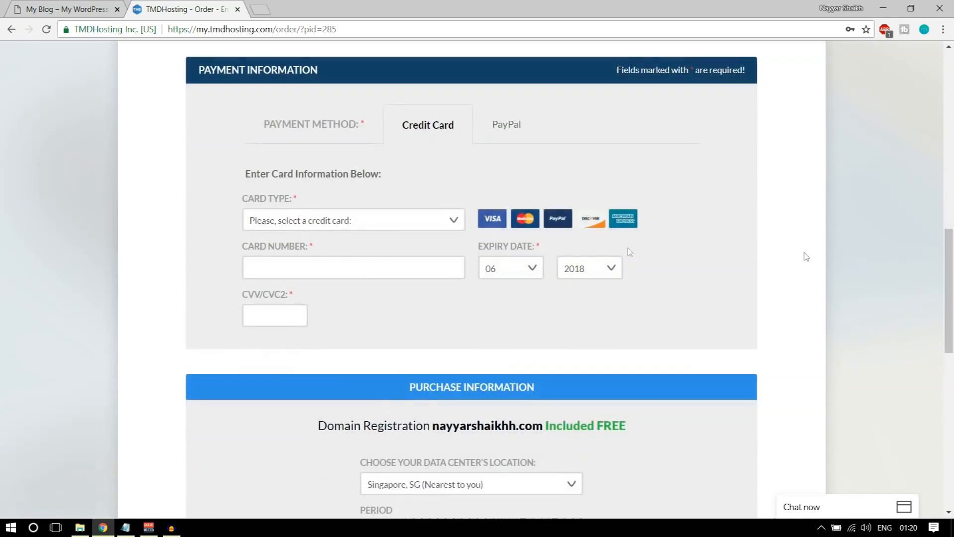
{"action": "left_click", "coordinate": [398, 227]}
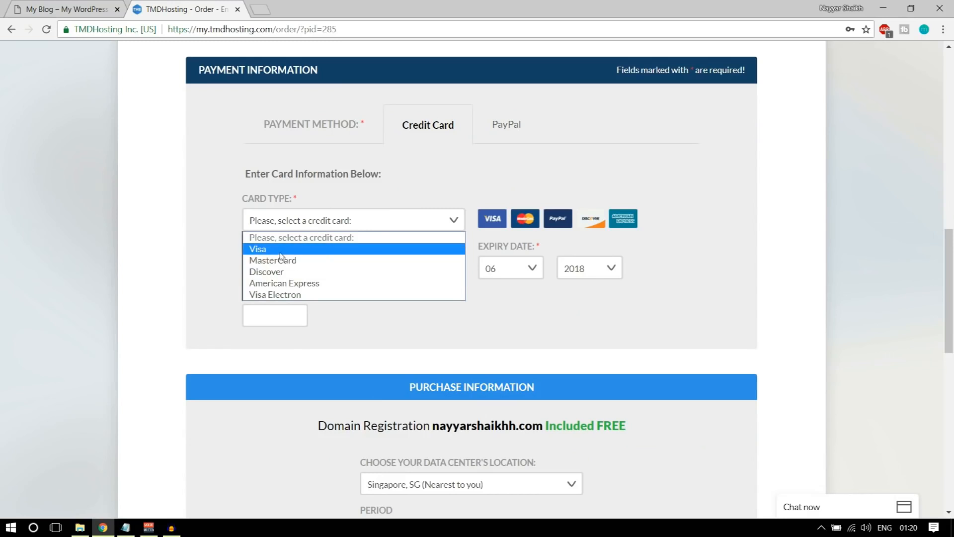
{"action": "left_click", "coordinate": [480, 182]}
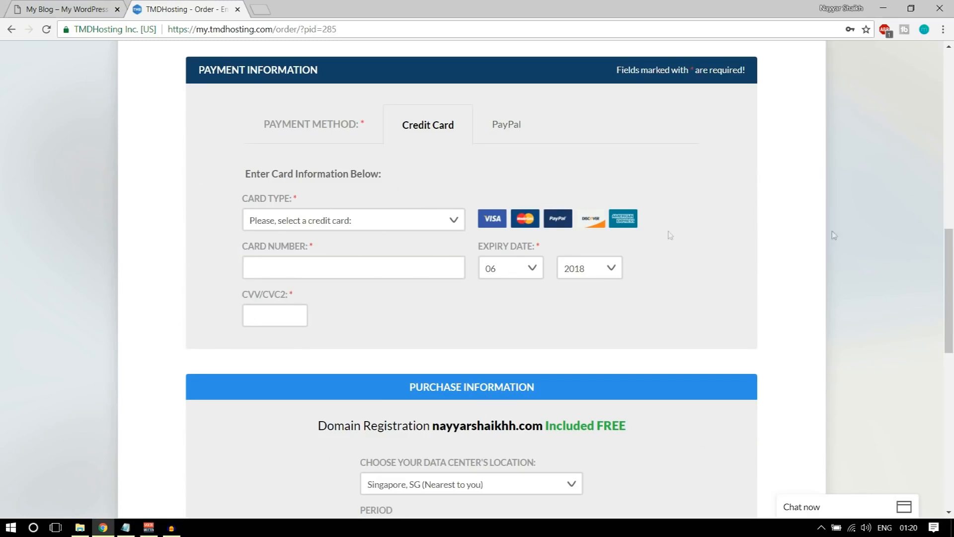
{"action": "scroll", "coordinate": [889, 240], "scroll_direction": "down", "scroll_amount": 6}
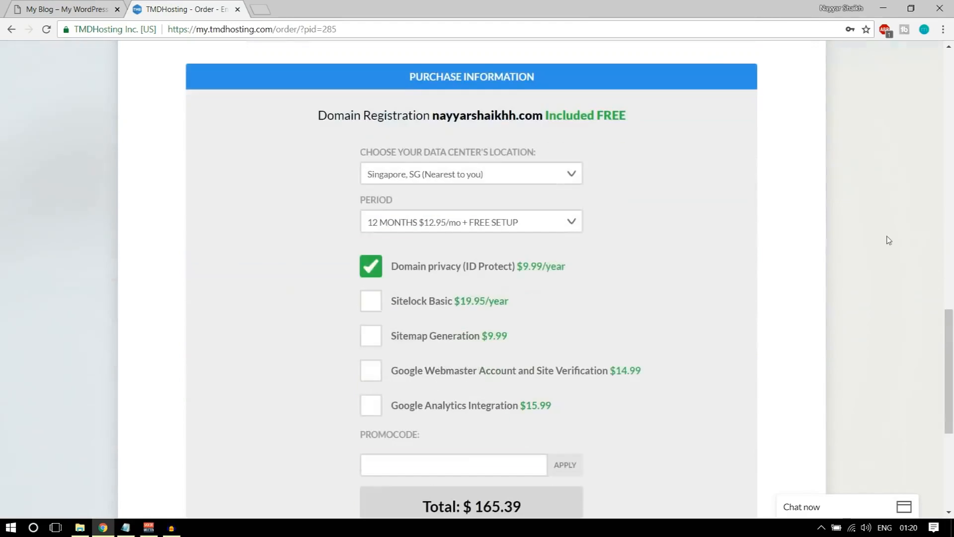
{"action": "left_click", "coordinate": [478, 179]}
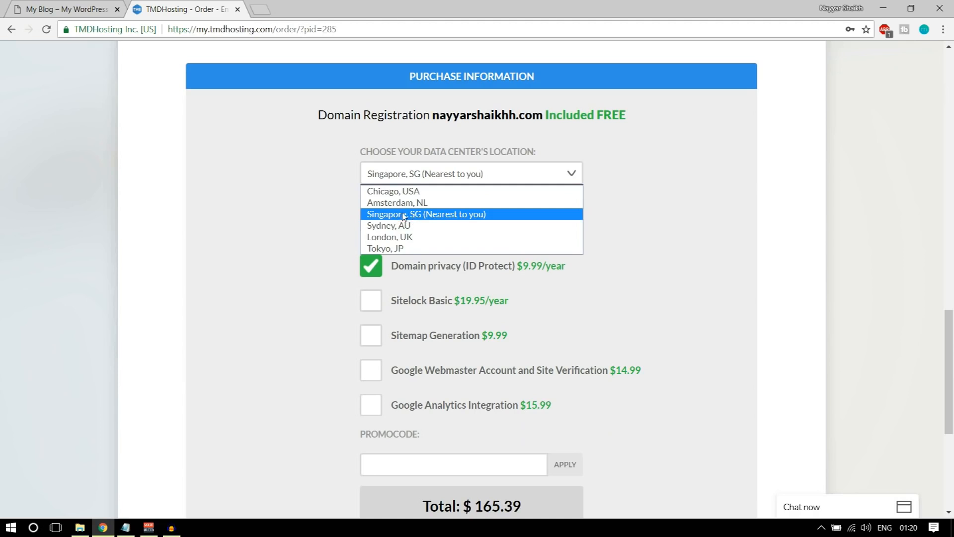
{"action": "left_click", "coordinate": [436, 217]}
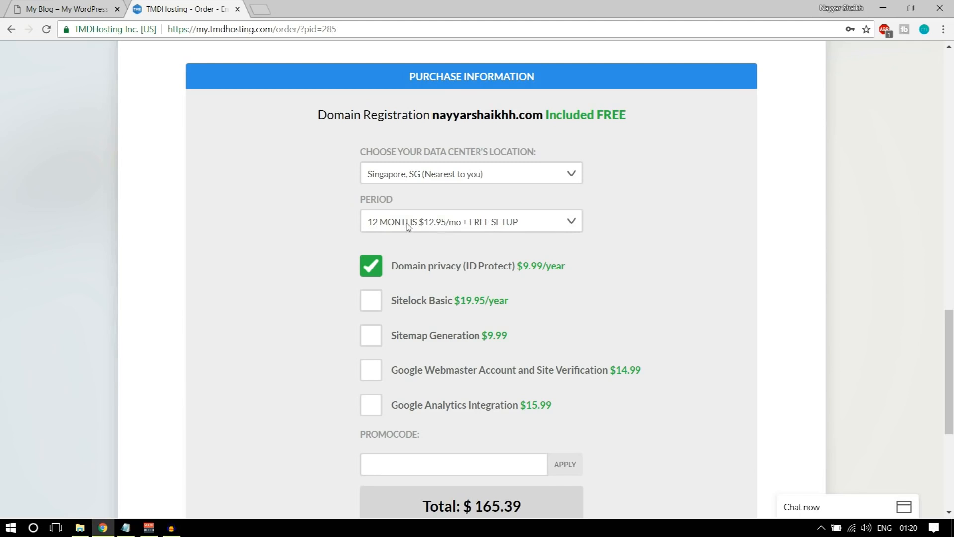
{"action": "left_click", "coordinate": [446, 220]}
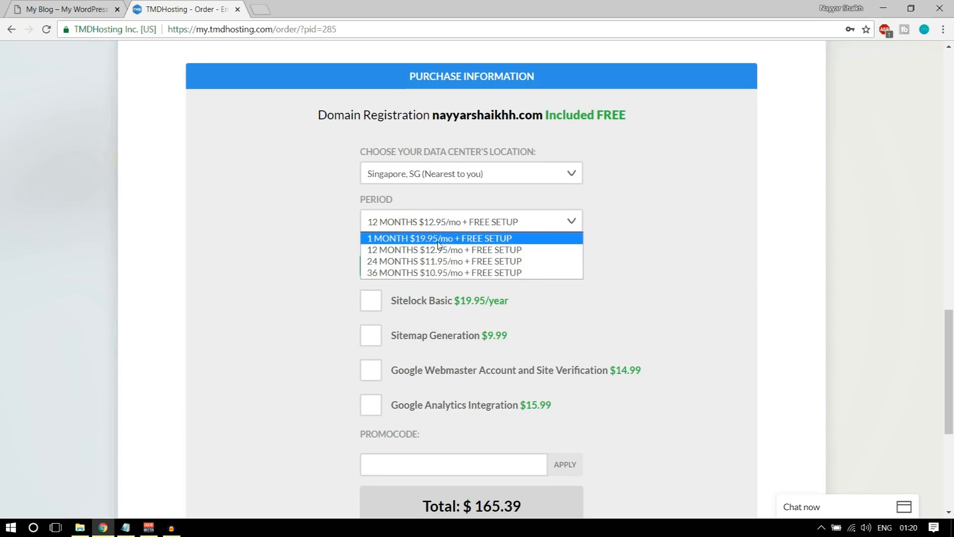
{"action": "left_click", "coordinate": [431, 217]}
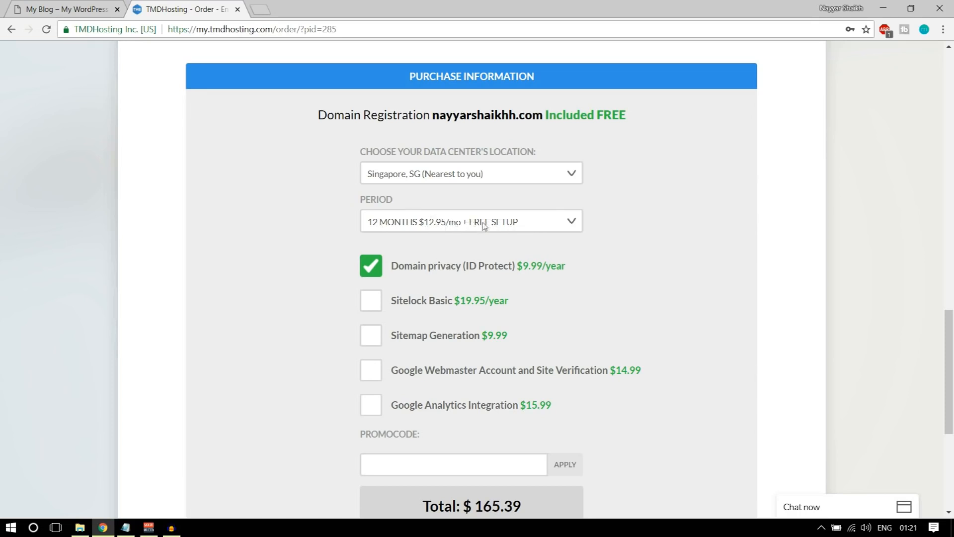
{"action": "scroll", "coordinate": [774, 273], "scroll_direction": "down", "scroll_amount": 3}
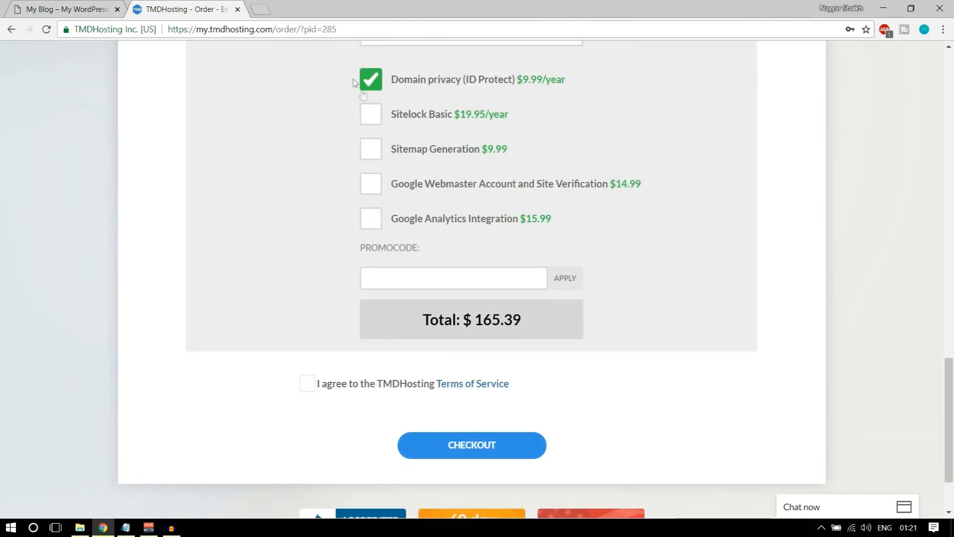
{"action": "scroll", "coordinate": [374, 90], "scroll_direction": "up", "scroll_amount": 1}
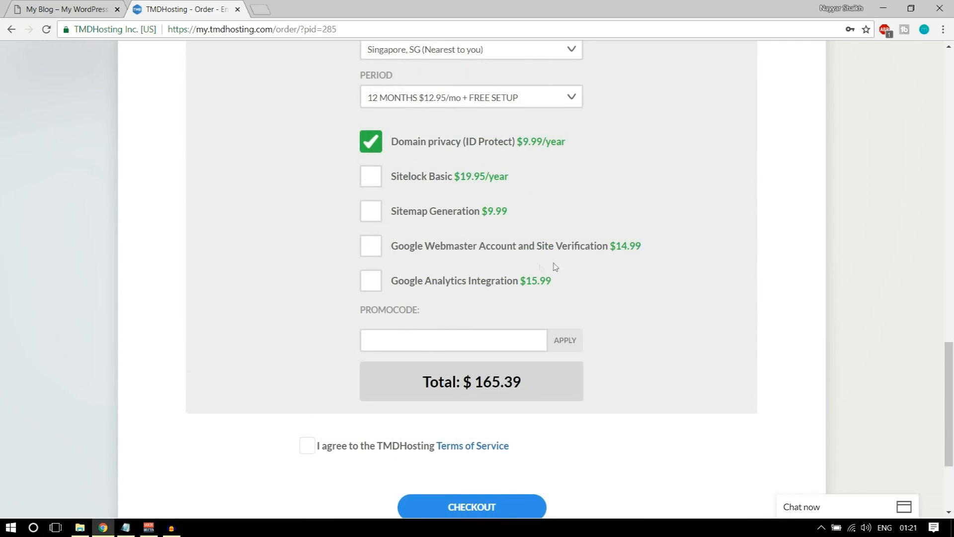
{"action": "scroll", "coordinate": [690, 258], "scroll_direction": "down", "scroll_amount": 2}
{"action": "scroll", "coordinate": [639, 251], "scroll_direction": "up", "scroll_amount": 2}
{"action": "scroll", "coordinate": [638, 224], "scroll_direction": "down", "scroll_amount": 1}
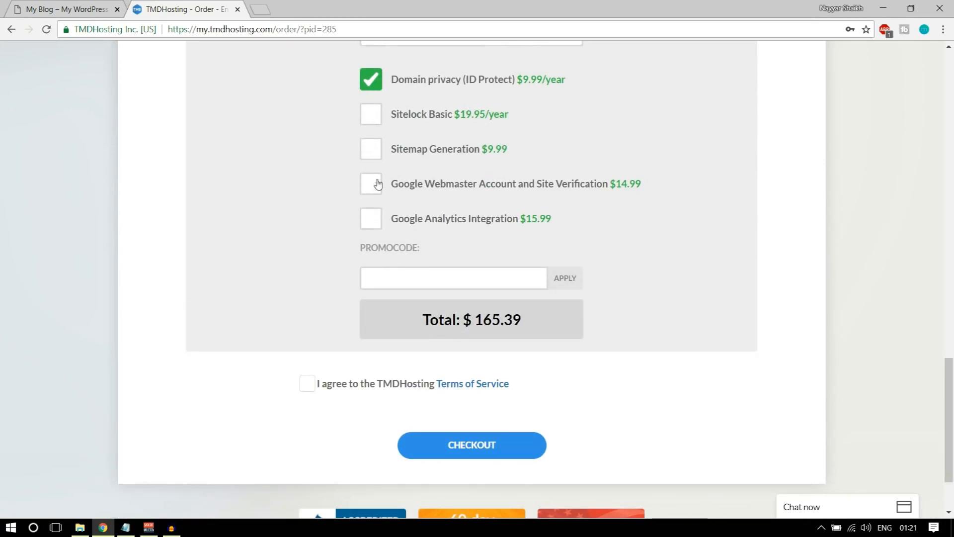
{"action": "left_click", "coordinate": [431, 272]}
{"action": "scroll", "coordinate": [510, 245], "scroll_direction": "down", "scroll_amount": 1}
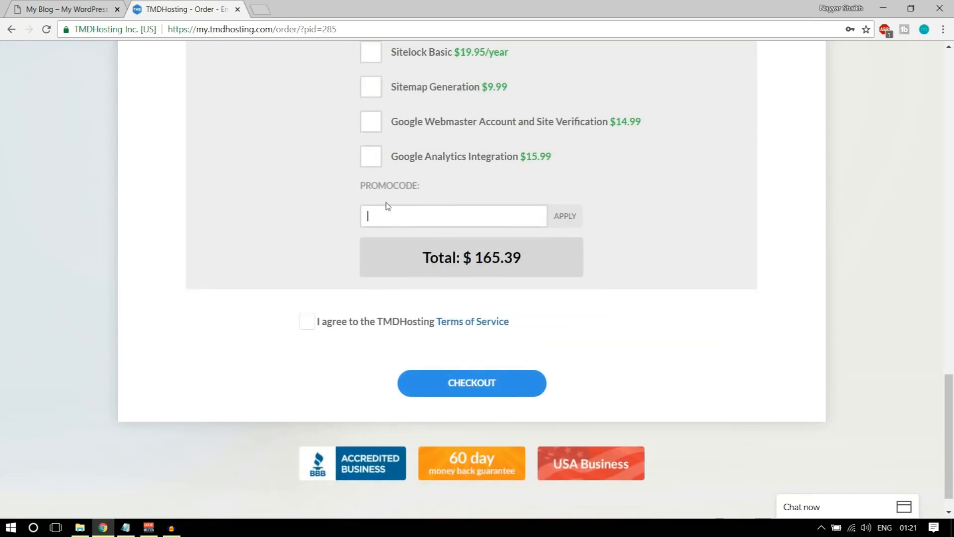
Apply the promo code for 7.00% off, totalling $154.51, and agree to the Terms of Service
{"action": "left_click_drag", "start_coordinate": [358, 188], "coordinate": [421, 190]}
{"action": "left_click", "coordinate": [421, 215]}
{"action": "type", "text": "NAYY"}
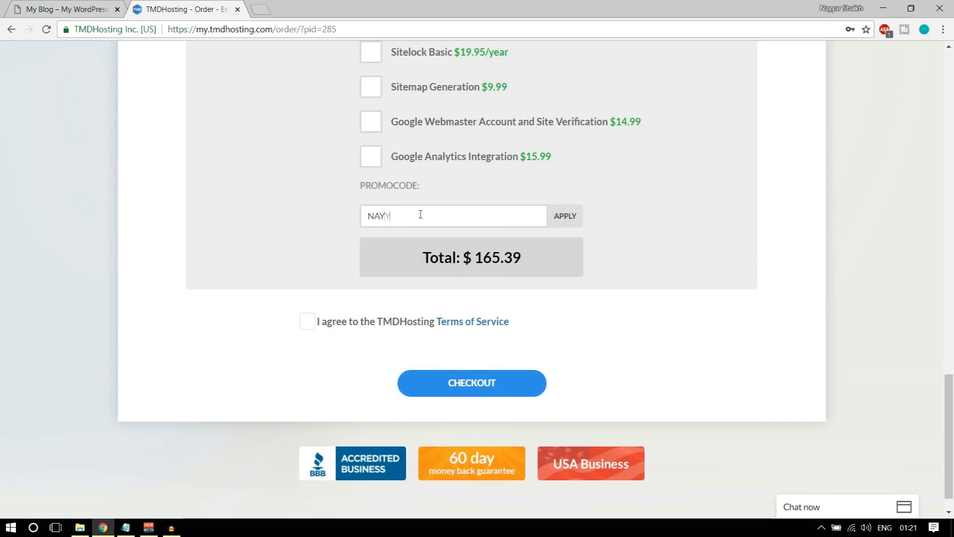
{"action": "type", "text": "AR7"}
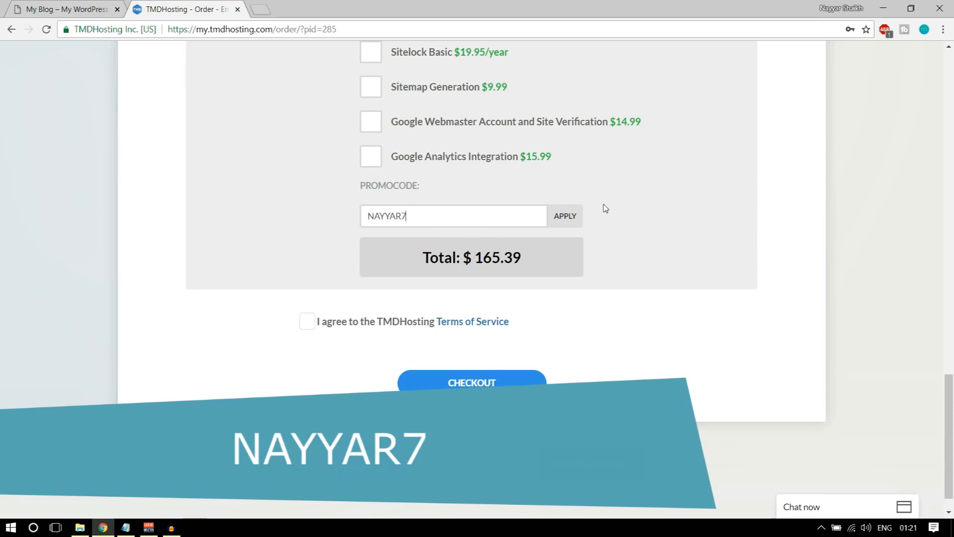
{"action": "left_click", "coordinate": [563, 219]}
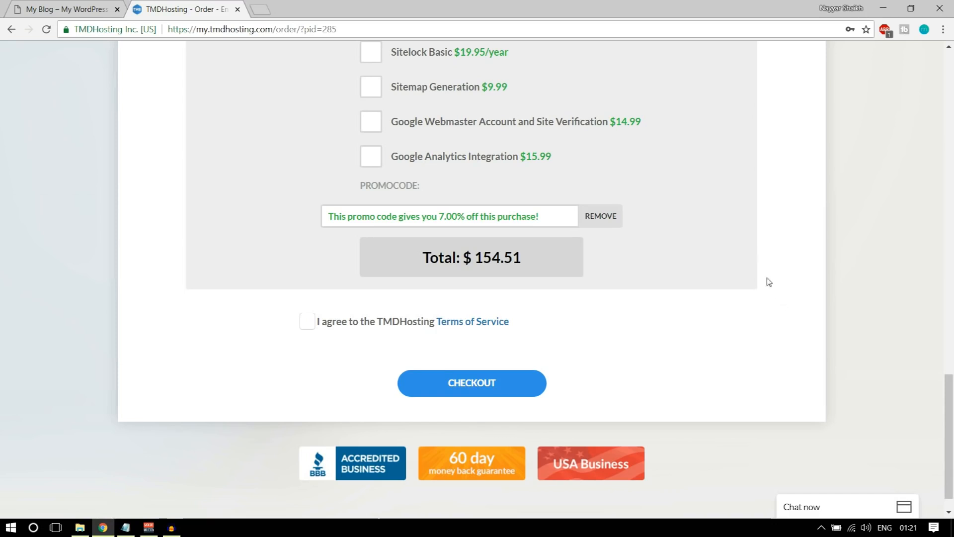
{"action": "left_click", "coordinate": [307, 322]}
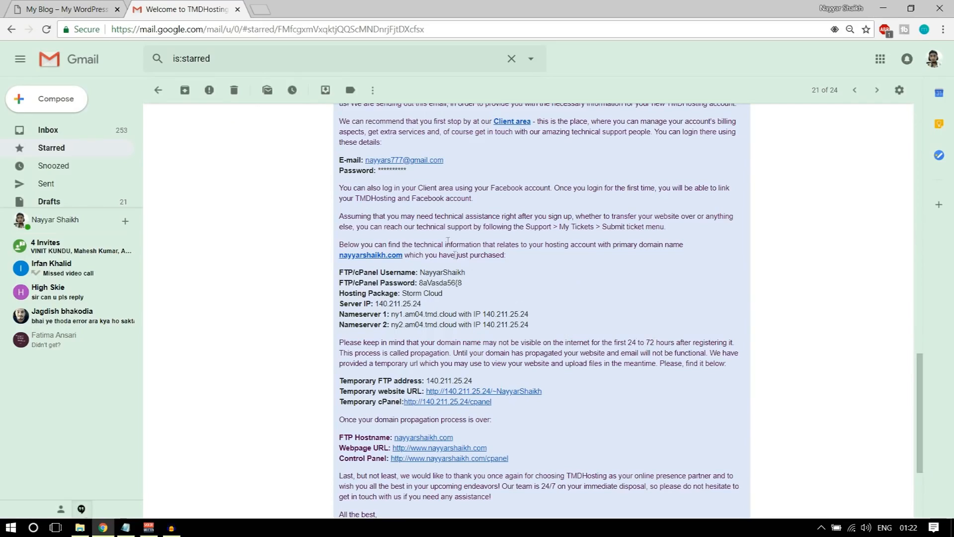
Highlight the FTP/cPanel username and both nameserver entries in the TMDHosting welcome email
{"action": "scroll", "coordinate": [653, 286], "scroll_direction": "up", "scroll_amount": 3}
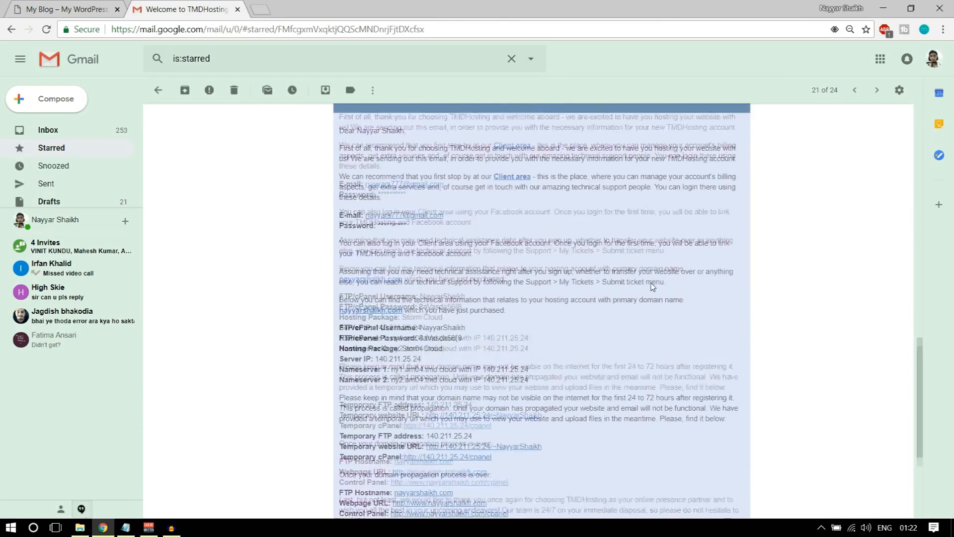
{"action": "scroll", "coordinate": [607, 285], "scroll_direction": "down", "scroll_amount": 4}
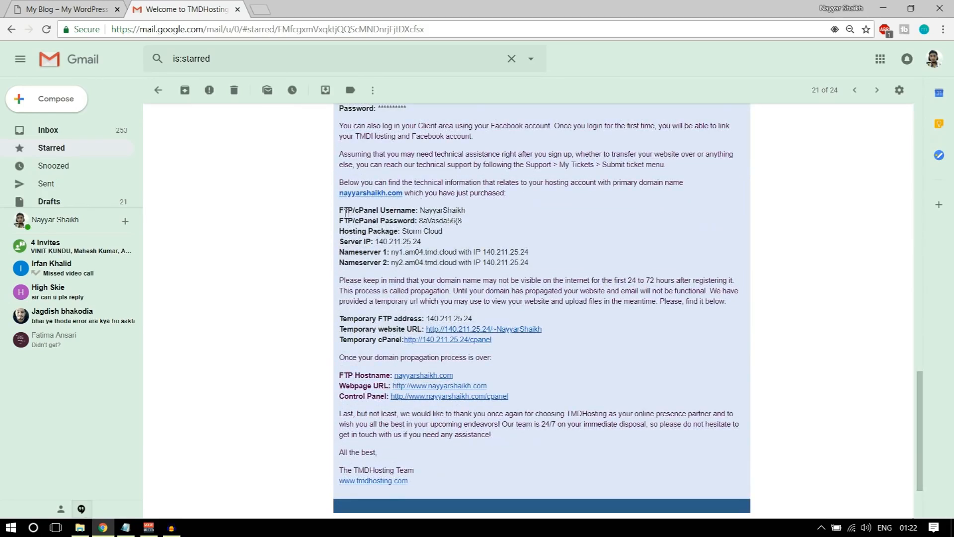
{"action": "left_click_drag", "start_coordinate": [340, 210], "coordinate": [425, 209]}
{"action": "left_click", "coordinate": [431, 211]}
{"action": "left_click_drag", "start_coordinate": [381, 209], "coordinate": [436, 220]}
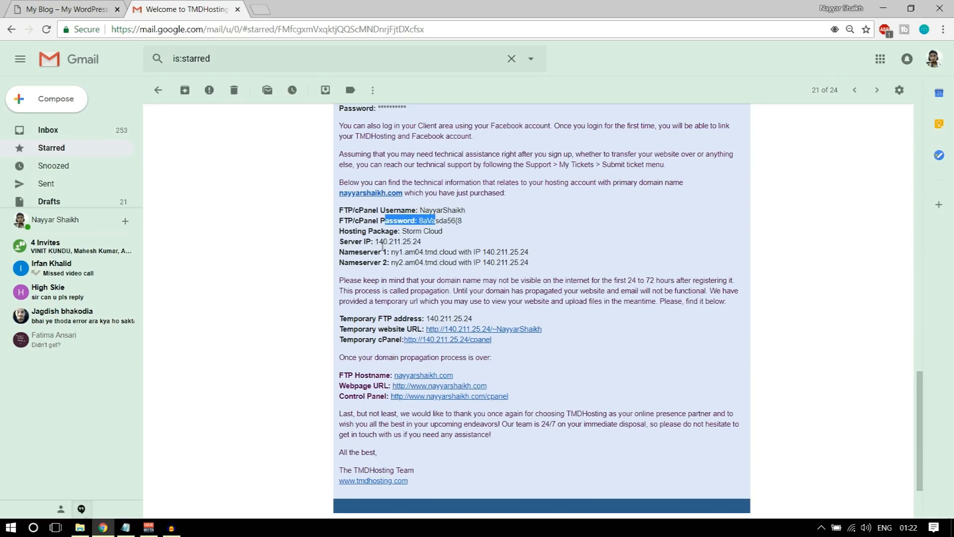
{"action": "left_click_drag", "start_coordinate": [368, 252], "coordinate": [530, 262]}
{"action": "left_click", "coordinate": [530, 260]}
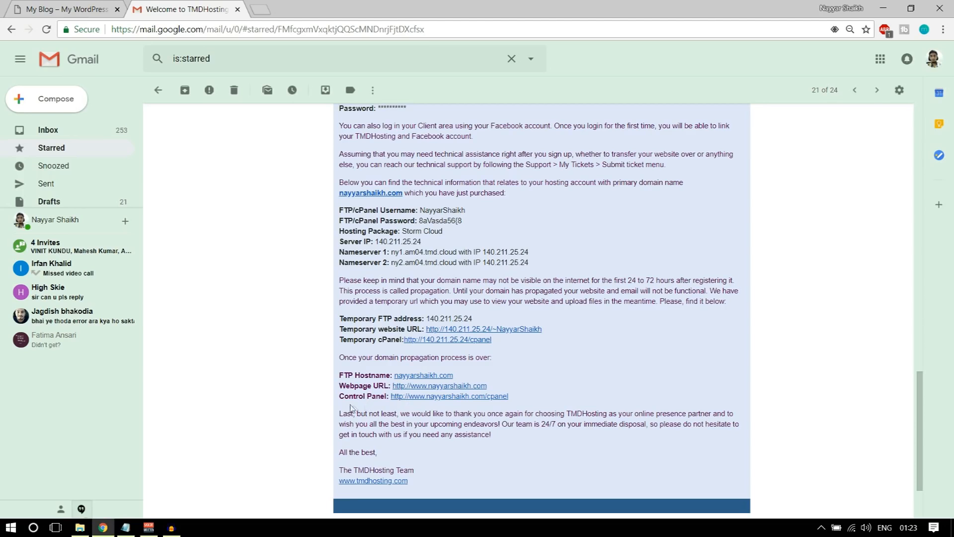
Open the Control Panel link from the TMDHosting welcome email in a new tab
{"action": "left_click_drag", "start_coordinate": [339, 396], "coordinate": [398, 397]}
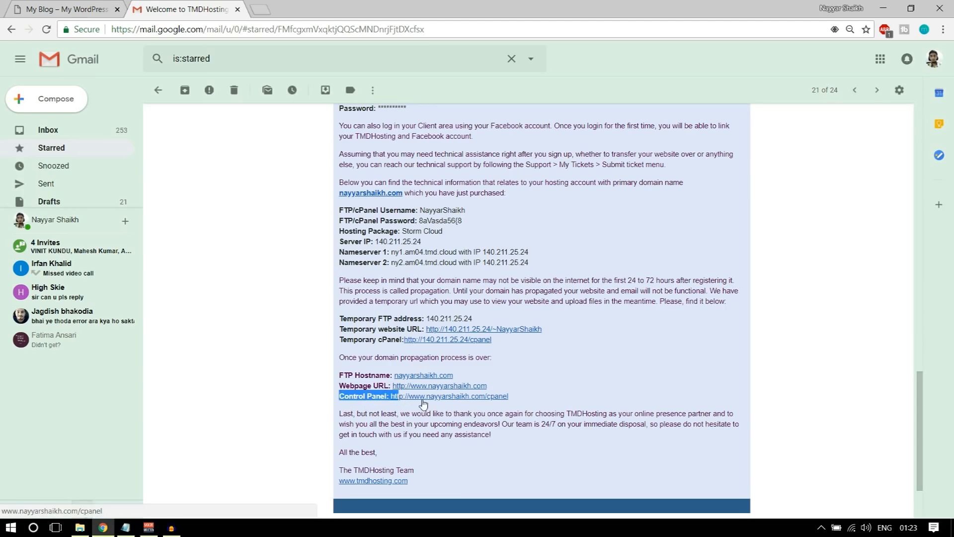
{"action": "right_click", "coordinate": [439, 399]}
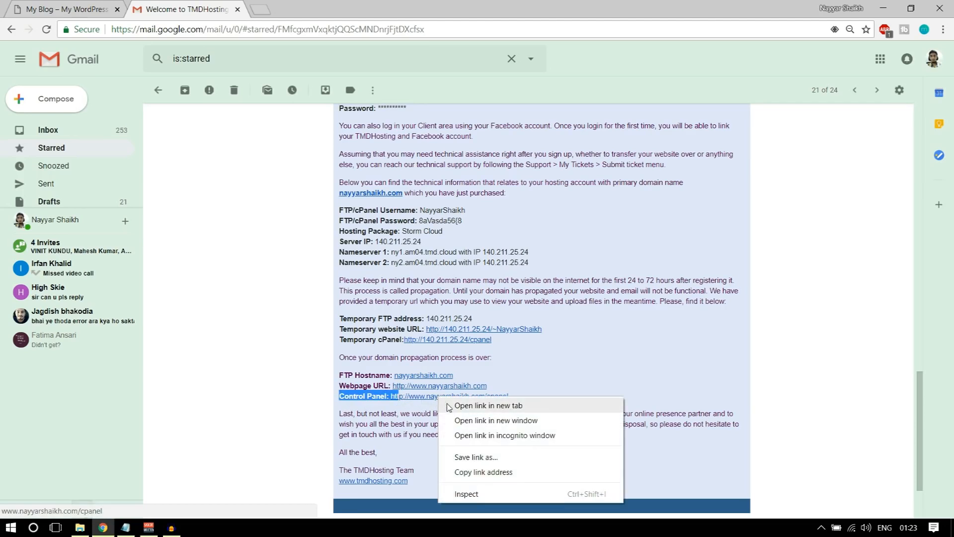
{"action": "left_click", "coordinate": [449, 407]}
Log in to cPanel with the saved credentials
{"action": "key", "text": "ctrl+Tab"}
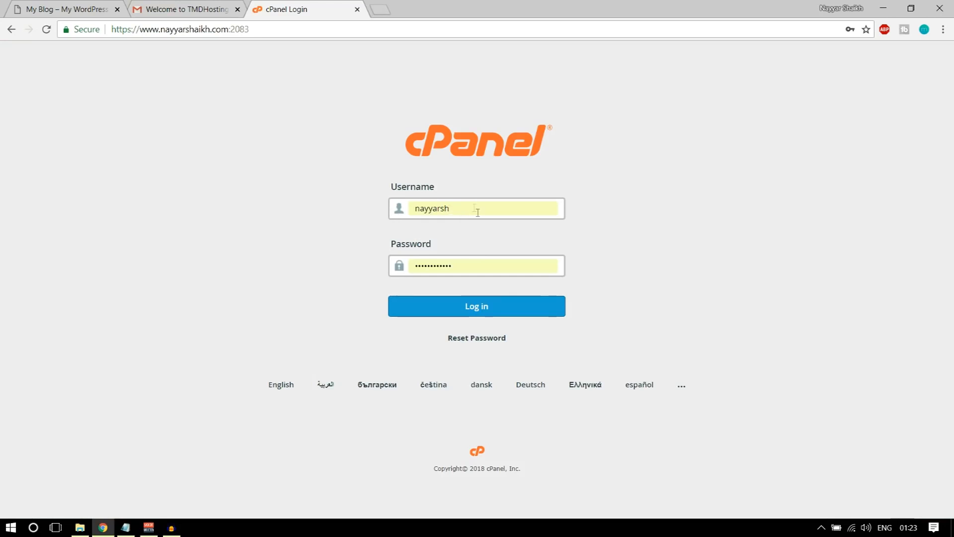
{"action": "key", "text": "ctrl+shift+Tab"}
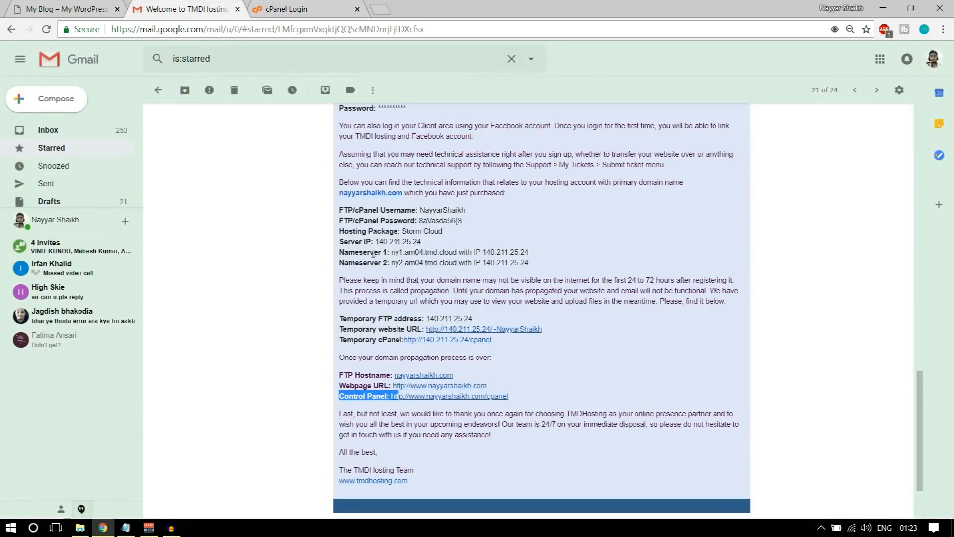
{"action": "key", "text": "ctrl+Tab"}
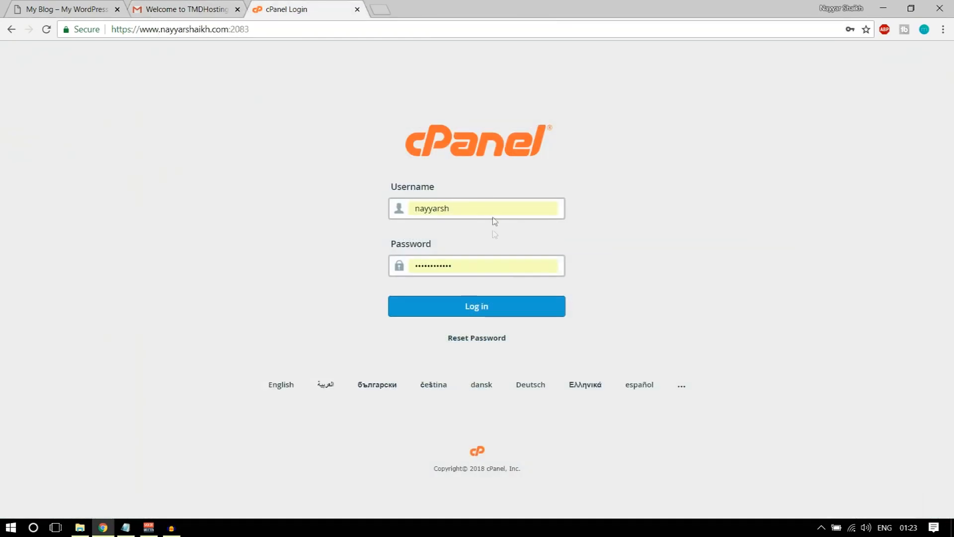
{"action": "left_click", "coordinate": [485, 316]}
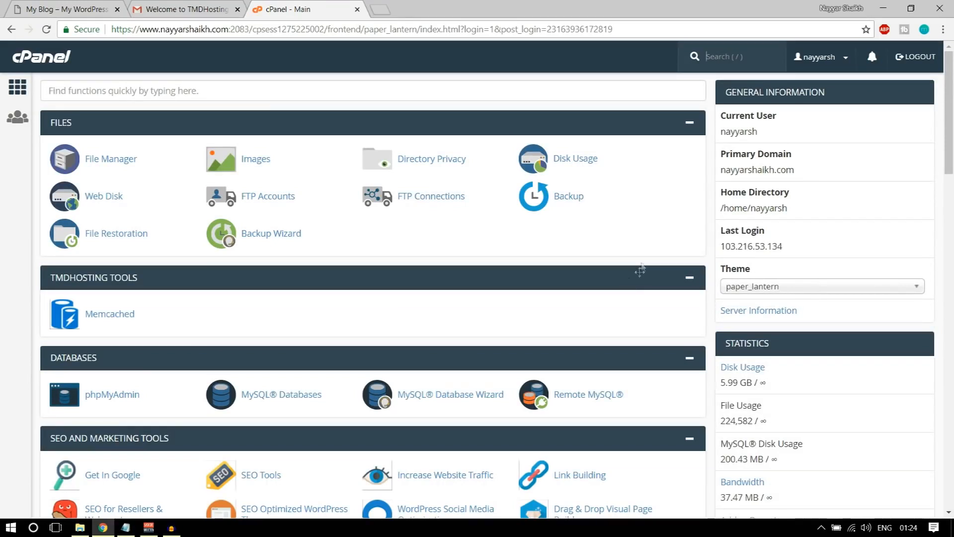
Find Softaculous Apps Installer on the cPanel page and choose WordPress
{"action": "scroll", "coordinate": [591, 195], "scroll_direction": "down", "scroll_amount": 4}
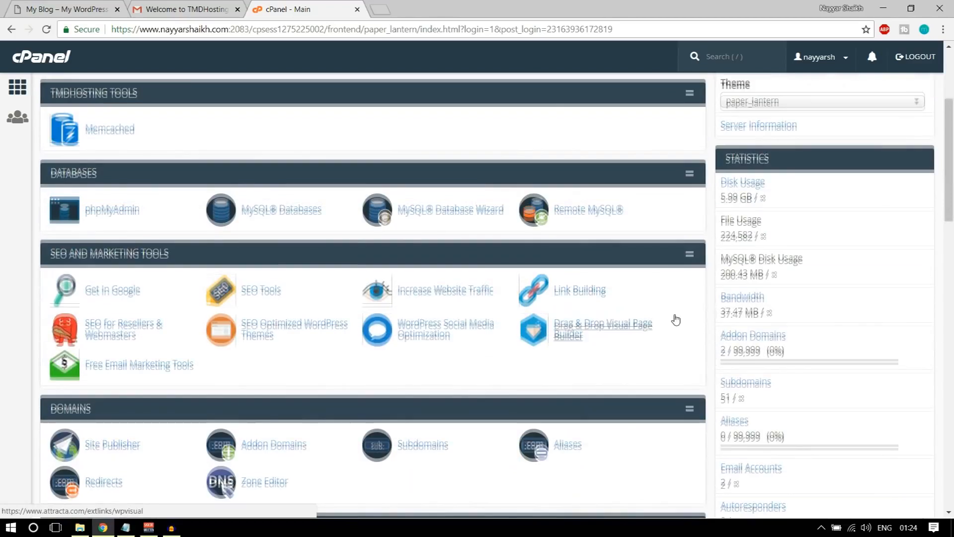
{"action": "scroll", "coordinate": [673, 320], "scroll_direction": "up", "scroll_amount": 4}
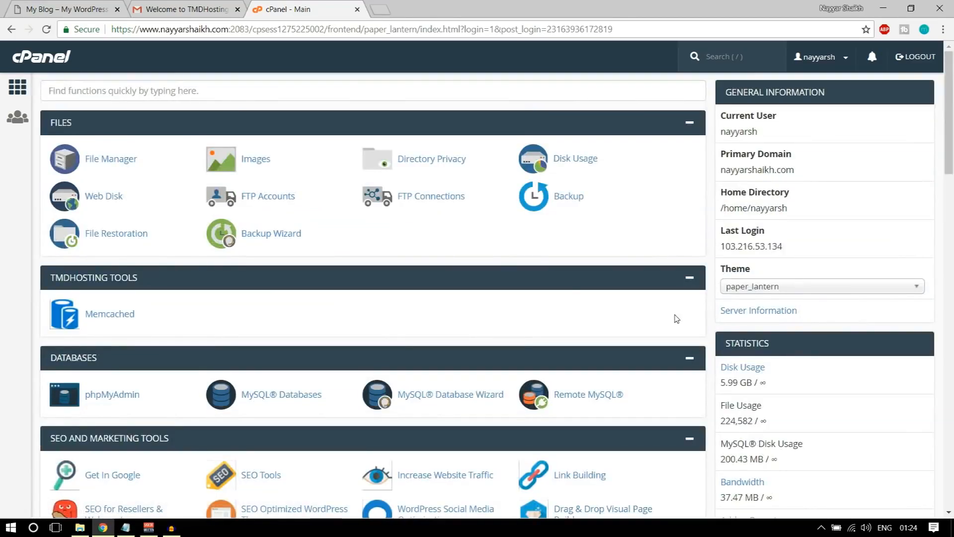
{"action": "scroll", "coordinate": [677, 319], "scroll_direction": "down", "scroll_amount": 6}
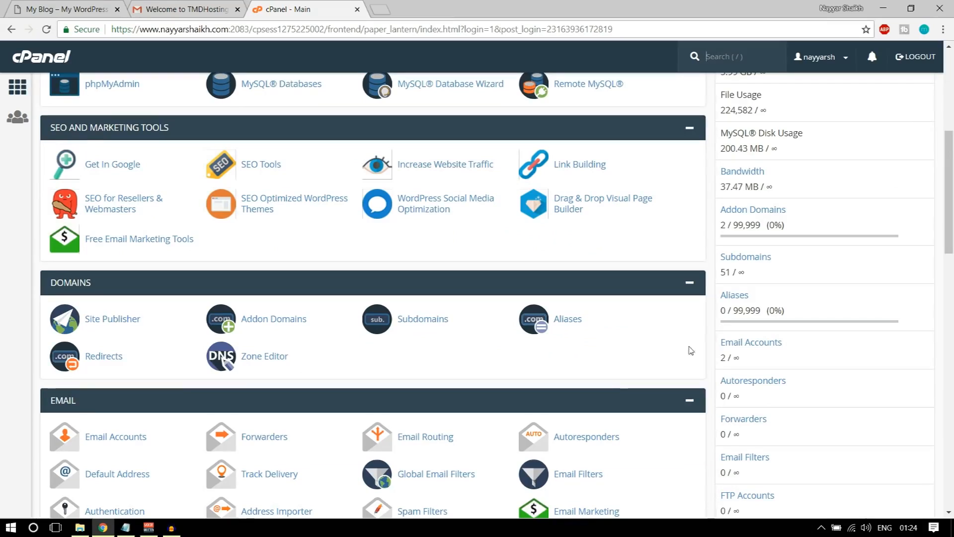
{"action": "scroll", "coordinate": [686, 343], "scroll_direction": "down", "scroll_amount": 8}
{"action": "scroll", "coordinate": [691, 351], "scroll_direction": "down", "scroll_amount": 10}
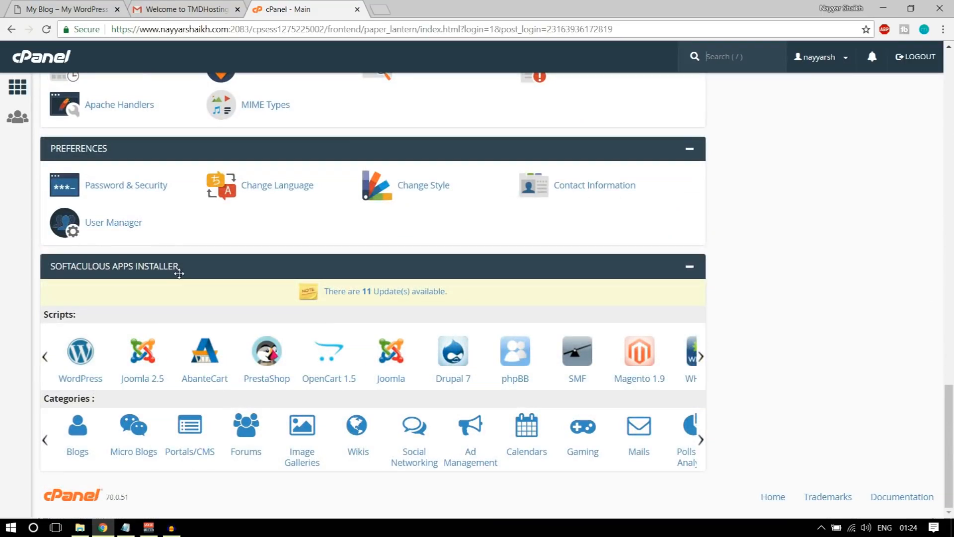
{"action": "left_click", "coordinate": [80, 354]}
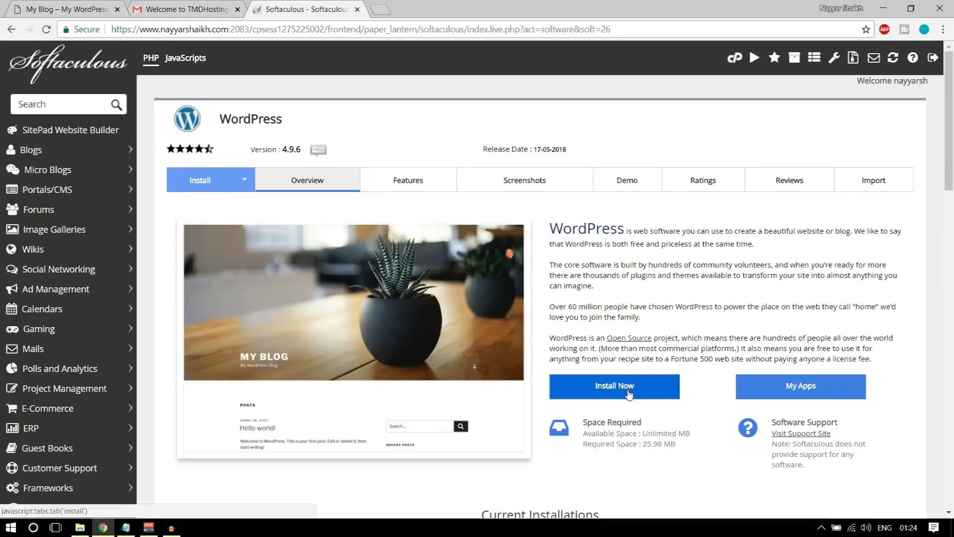
{"action": "left_click", "coordinate": [629, 394]}
{"action": "left_click", "coordinate": [553, 282]}
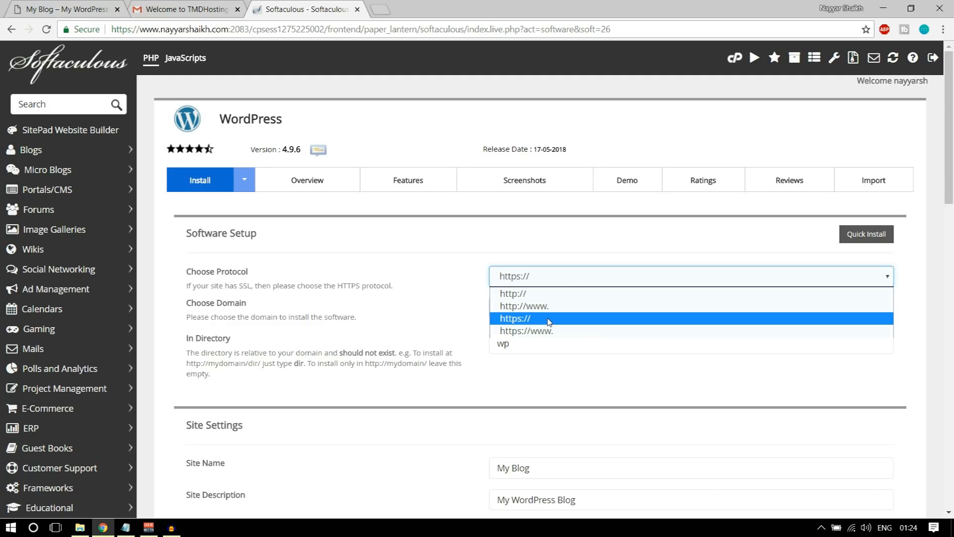
{"action": "left_click", "coordinate": [532, 331]}
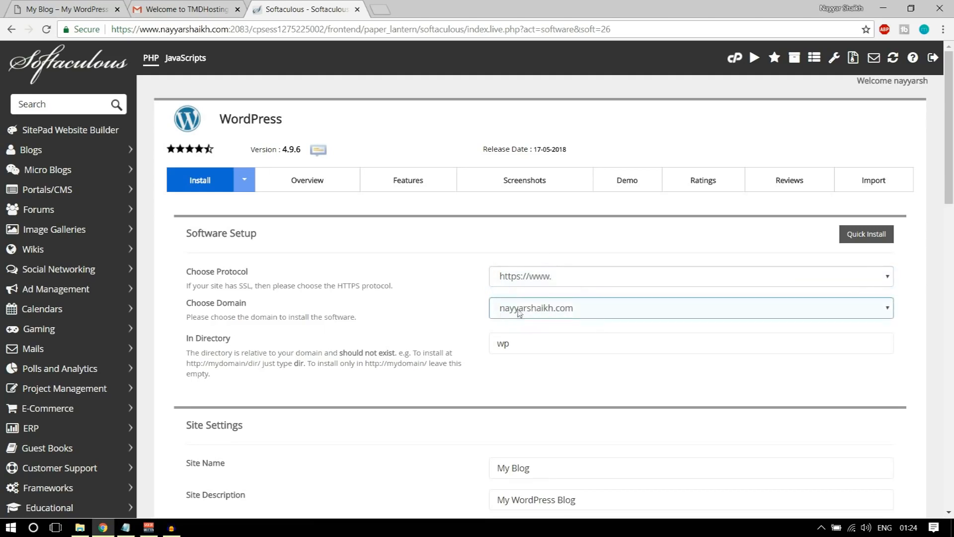
{"action": "left_click", "coordinate": [82, 7]}
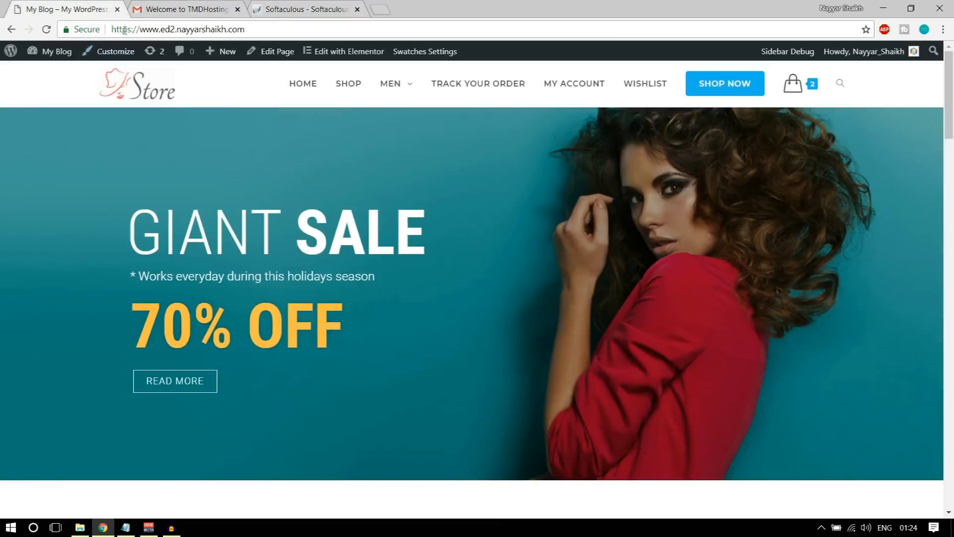
{"action": "left_click_drag", "start_coordinate": [127, 30], "coordinate": [131, 30]}
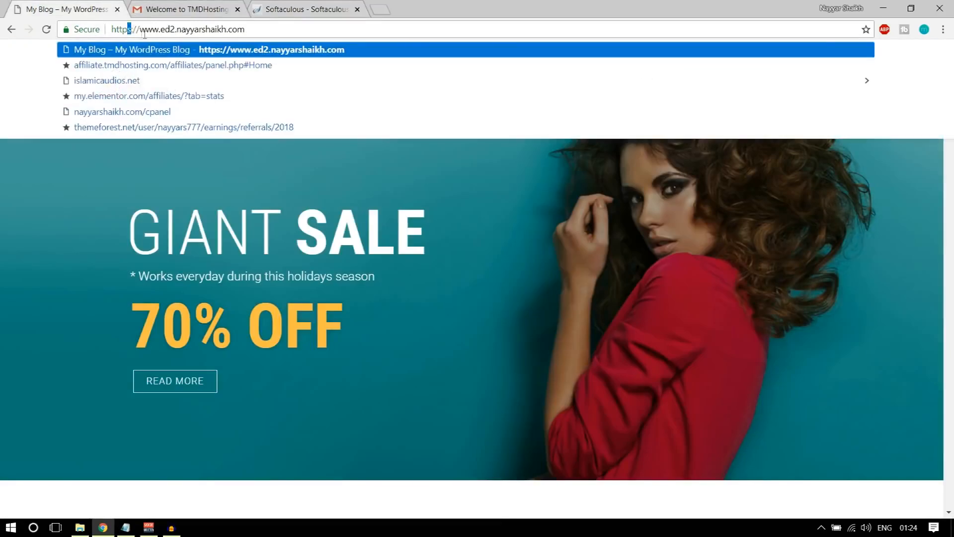
{"action": "left_click", "coordinate": [274, 10]}
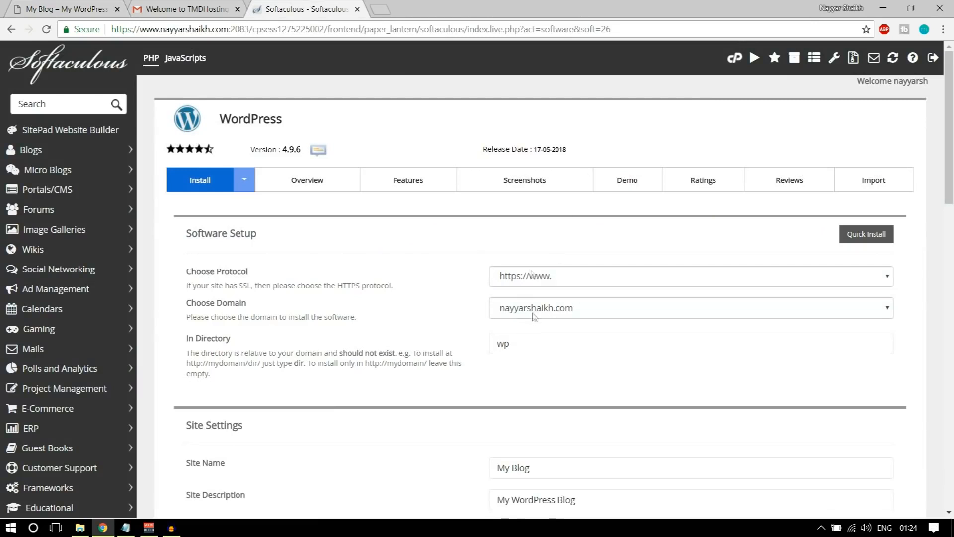
Target the ed1 subdomain and leave the install directory empty to install at root
{"action": "left_click", "coordinate": [569, 316]}
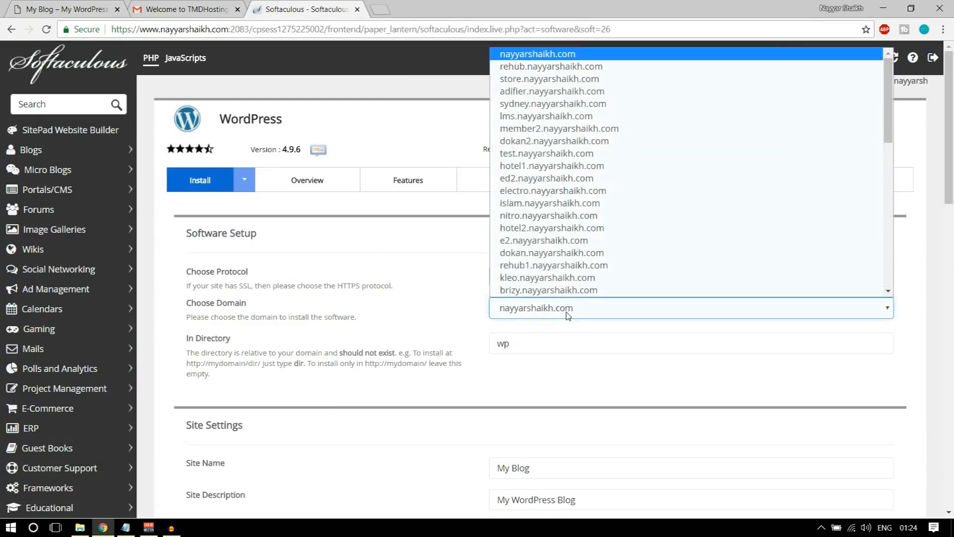
{"action": "key", "text": "d"}
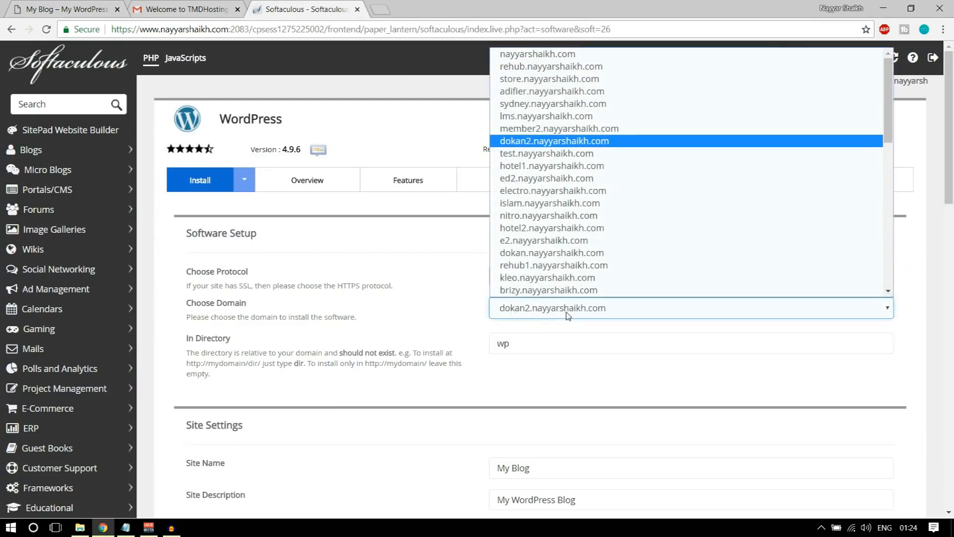
{"action": "key", "text": "e"}
{"action": "key", "text": "1"}
{"action": "key", "text": "Return"}
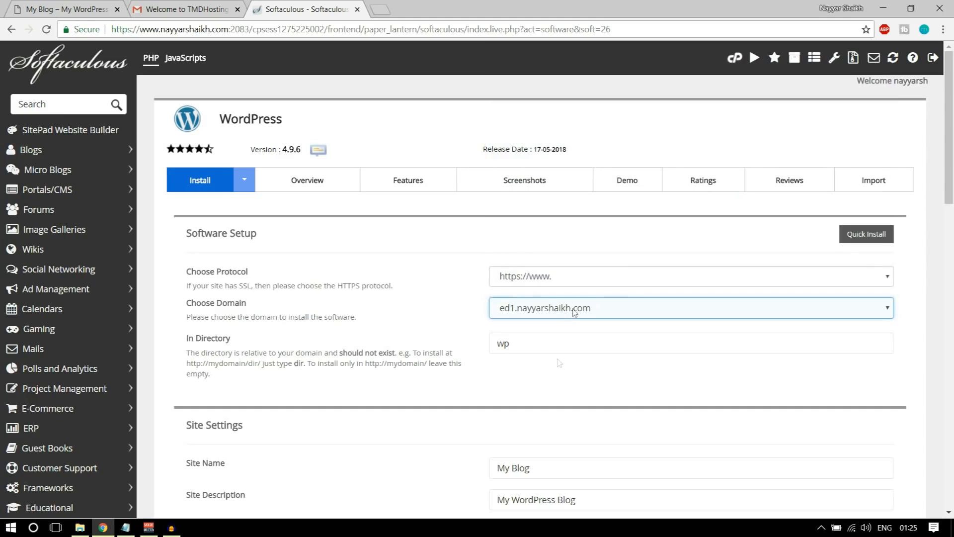
{"action": "double_click", "coordinate": [547, 345]}
{"action": "key", "text": "BackSpace"}
{"action": "left_click", "coordinate": [534, 390]}
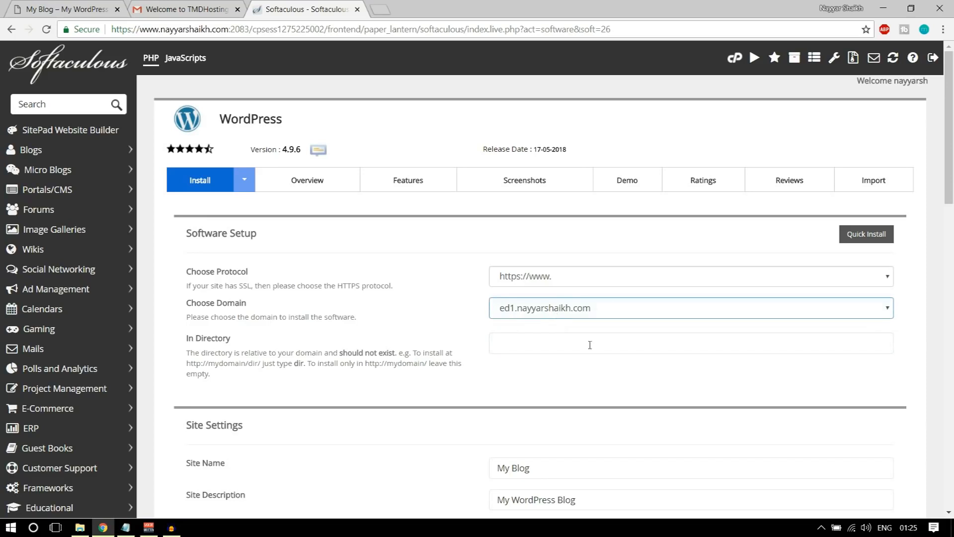
{"action": "scroll", "coordinate": [639, 416], "scroll_direction": "down", "scroll_amount": 4}
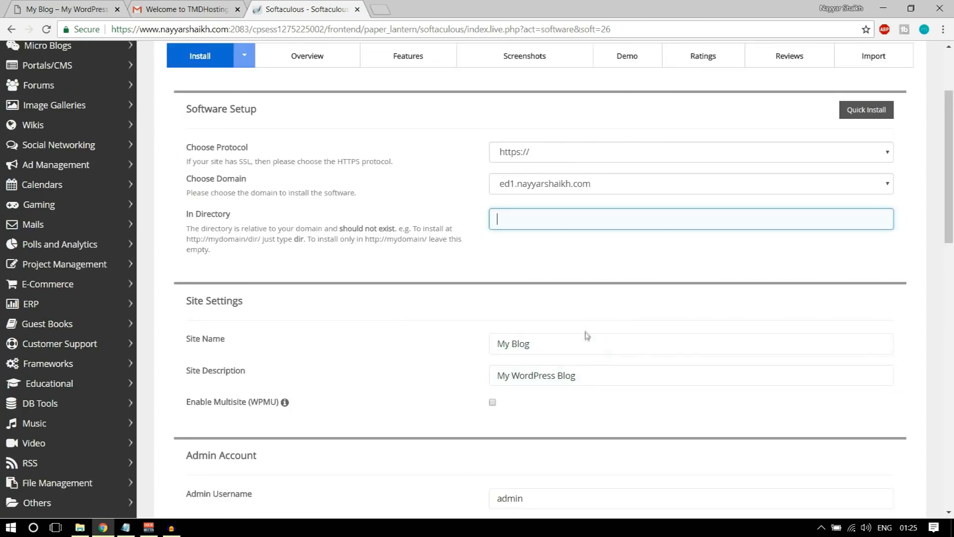
Name the site 'OceanWP eCommerce' with description 'eCommerce Tutorial'
{"action": "scroll", "coordinate": [564, 281], "scroll_direction": "down", "scroll_amount": 3}
{"action": "double_click", "coordinate": [557, 279]}
{"action": "triple_click", "coordinate": [557, 278]}
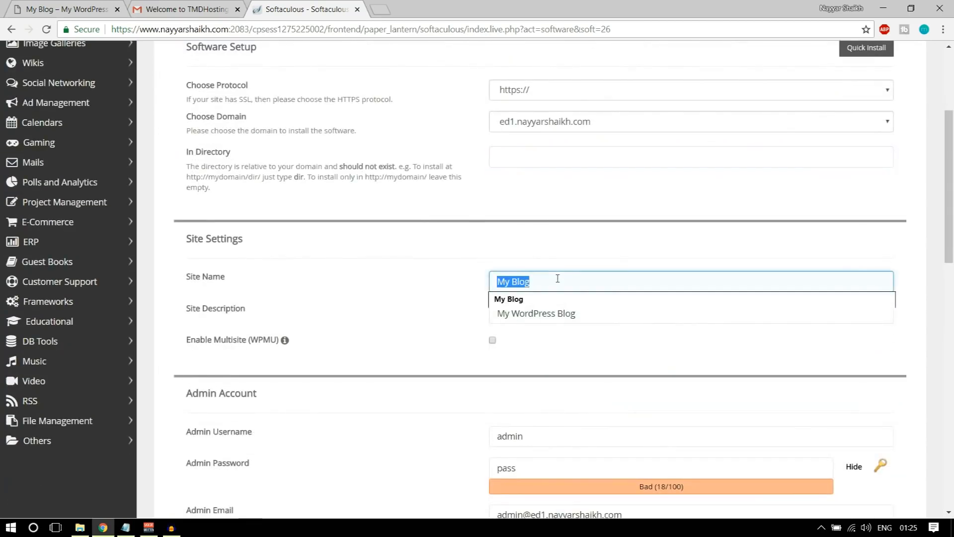
{"action": "key", "text": "BackSpace"}
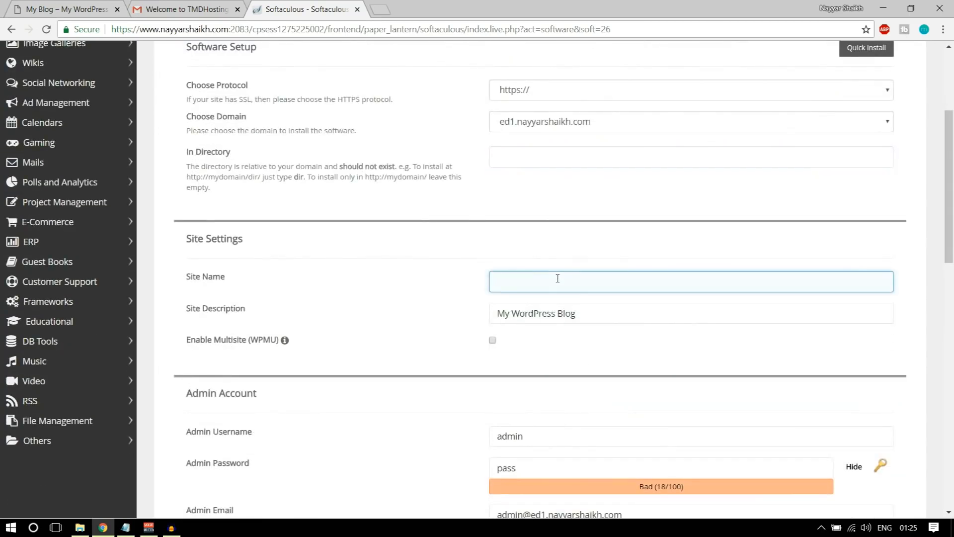
{"action": "type", "text": "OceanWP eCommerce"}
{"action": "triple_click", "coordinate": [594, 309]}
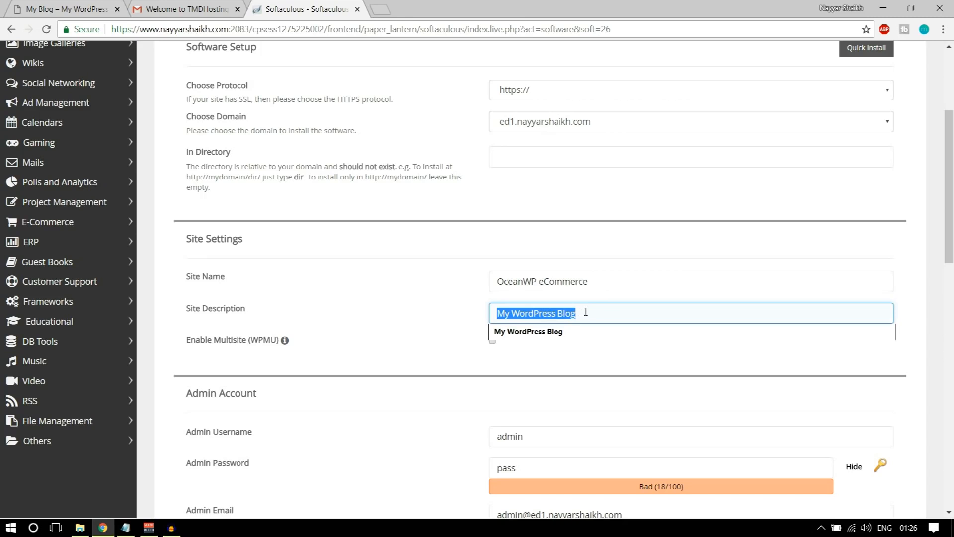
{"action": "type", "text": "eCommerec"}
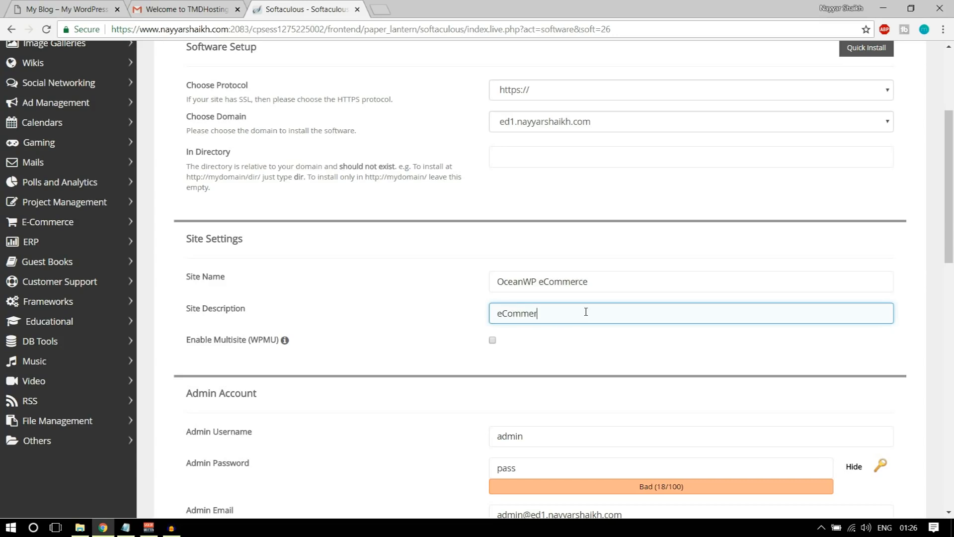
{"action": "key", "text": "BackSpace"}
{"action": "key", "text": "BackSpace"}
{"action": "type", "text": "ce Tutorial"}
Replace the default admin username with the suggested username, adding an underscore
{"action": "scroll", "coordinate": [617, 313], "scroll_direction": "down", "scroll_amount": 4}
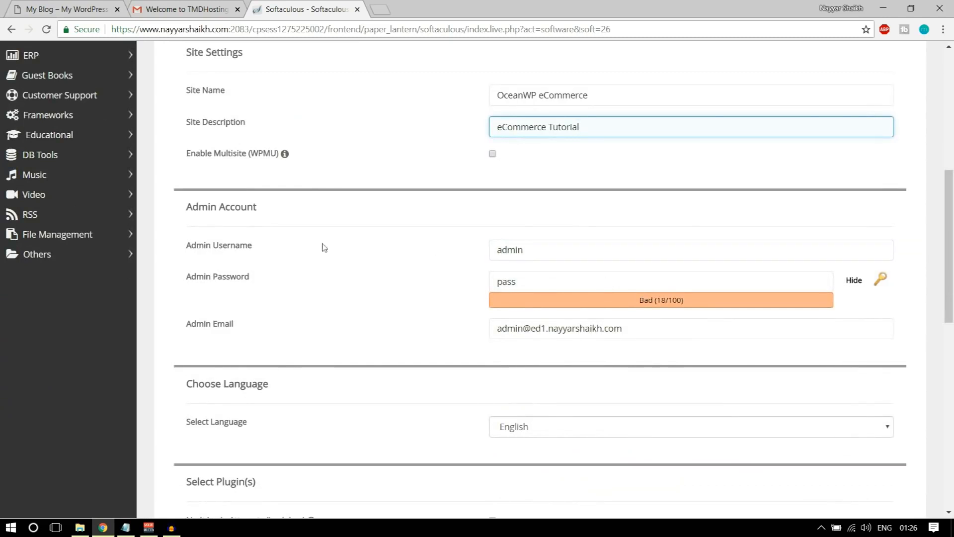
{"action": "double_click", "coordinate": [539, 251]}
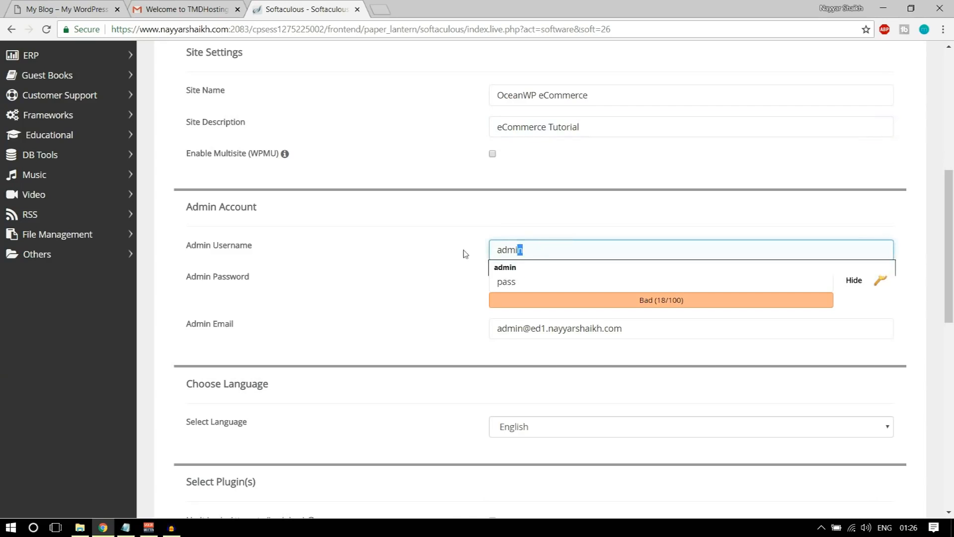
{"action": "left_click", "coordinate": [500, 232]}
{"action": "left_click_drag", "start_coordinate": [548, 276], "coordinate": [474, 285]}
{"action": "left_click_drag", "start_coordinate": [529, 247], "coordinate": [448, 250]}
{"action": "type", "text": "Nayyar_Shaikh"}
{"action": "left_click", "coordinate": [559, 268]}
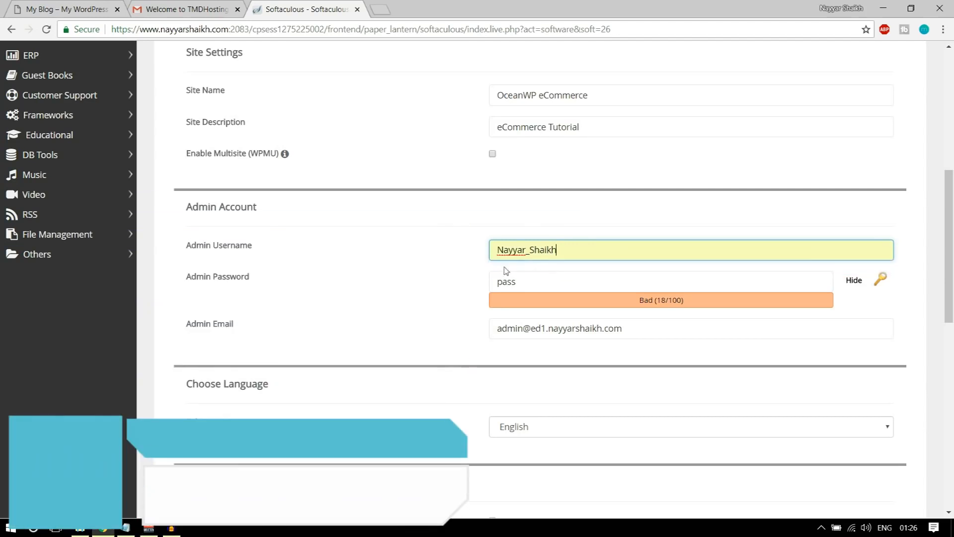
{"action": "left_click_drag", "start_coordinate": [580, 248], "coordinate": [530, 250]}
{"action": "left_click", "coordinate": [533, 232]}
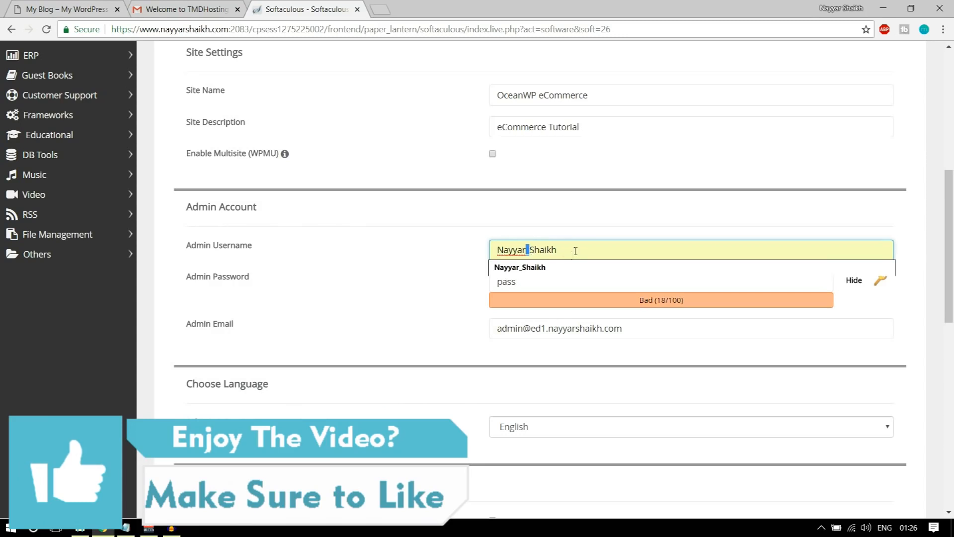
{"action": "type", "text": "_"}
Set a new admin password and fill the admin e-mail with the owner's saved address
{"action": "left_click", "coordinate": [543, 277]}
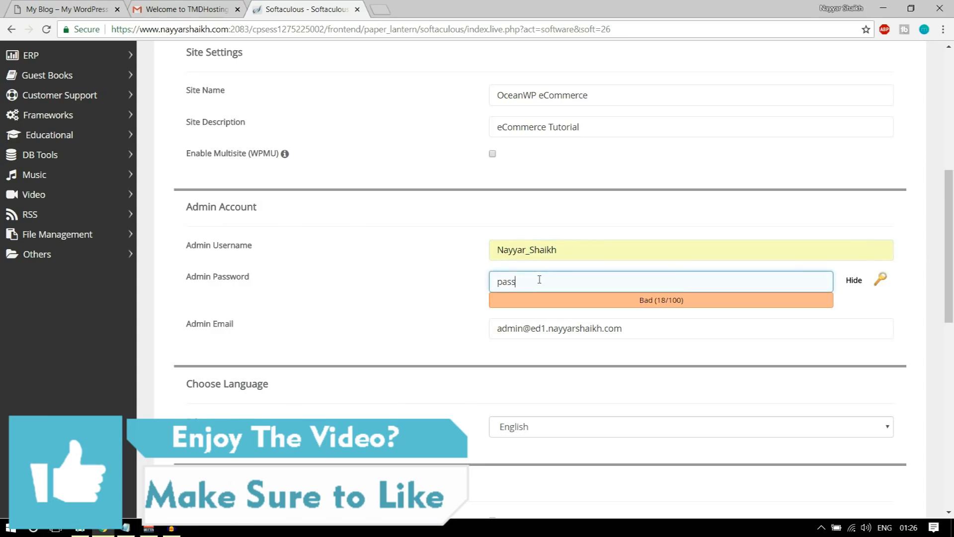
{"action": "left_click", "coordinate": [853, 286]}
{"action": "left_click", "coordinate": [618, 285]}
{"action": "double_click", "coordinate": [618, 285]}
{"action": "type", "text": "123456"}
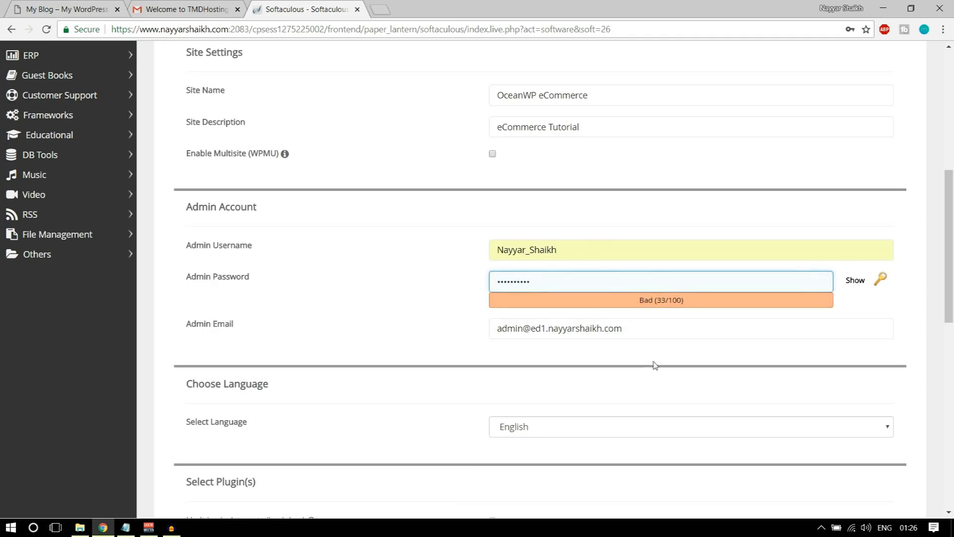
{"action": "left_click", "coordinate": [654, 326]}
{"action": "double_click", "coordinate": [655, 327]}
{"action": "type", "text": "real"}
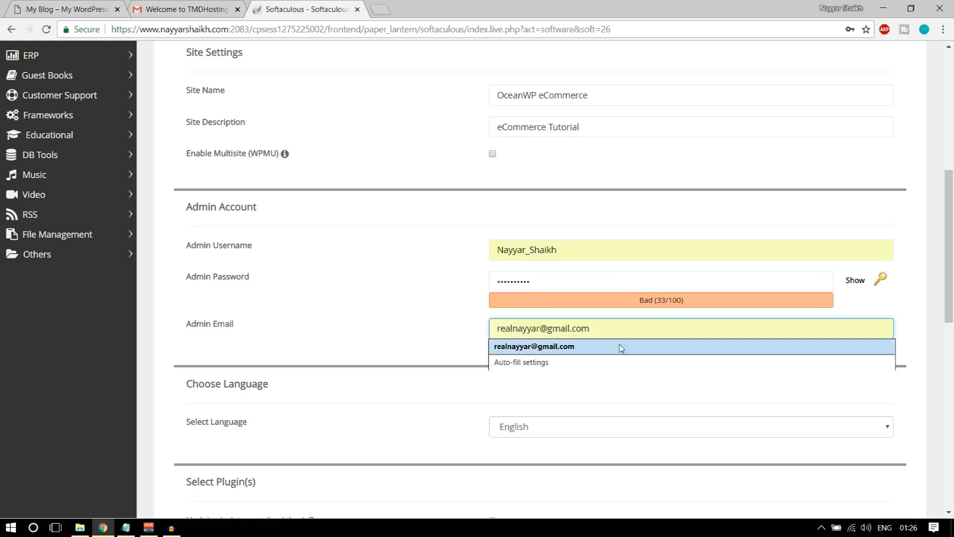
{"action": "left_click", "coordinate": [619, 346]}
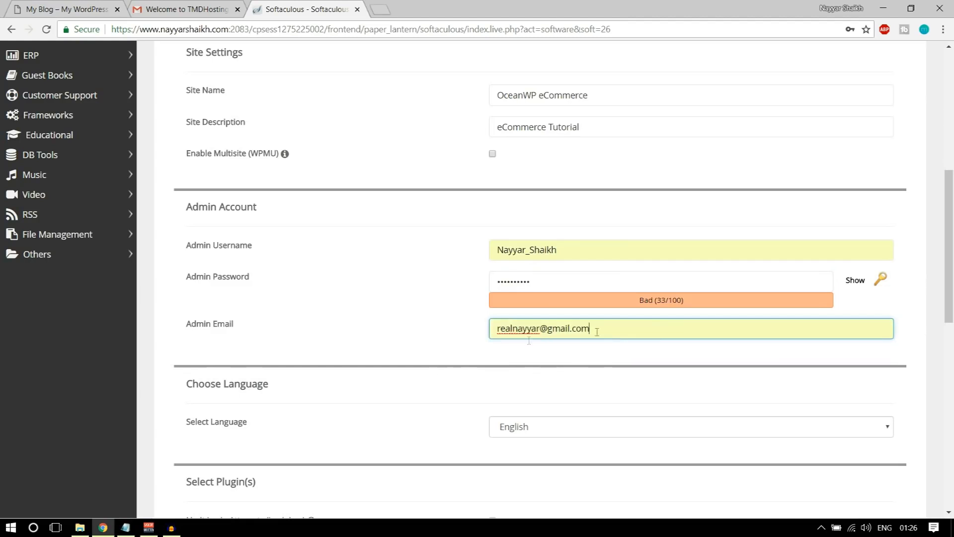
{"action": "scroll", "coordinate": [606, 335], "scroll_direction": "down", "scroll_amount": 15}
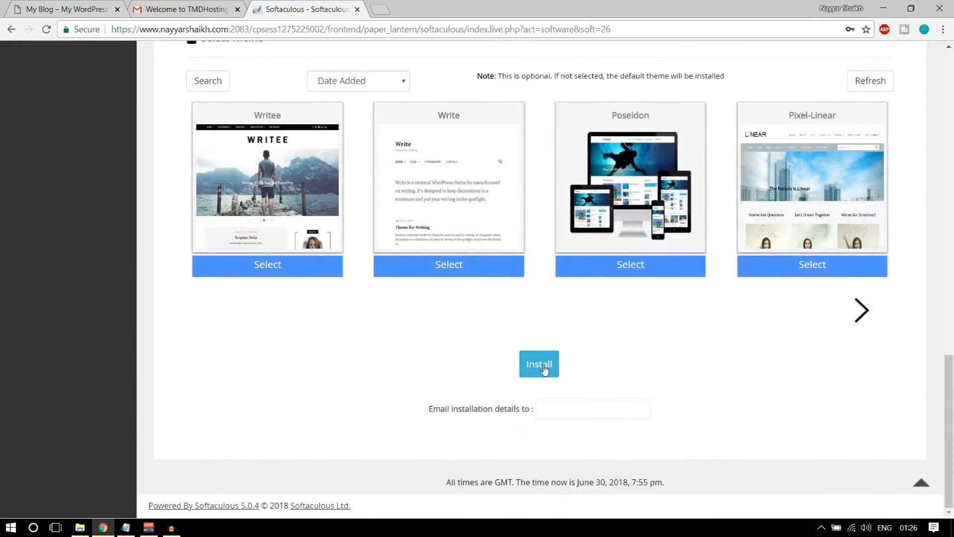
Install WordPress on ed1, go to the new site's admin dashboard, and close the Gmail and installer tabs
{"action": "left_click", "coordinate": [543, 368]}
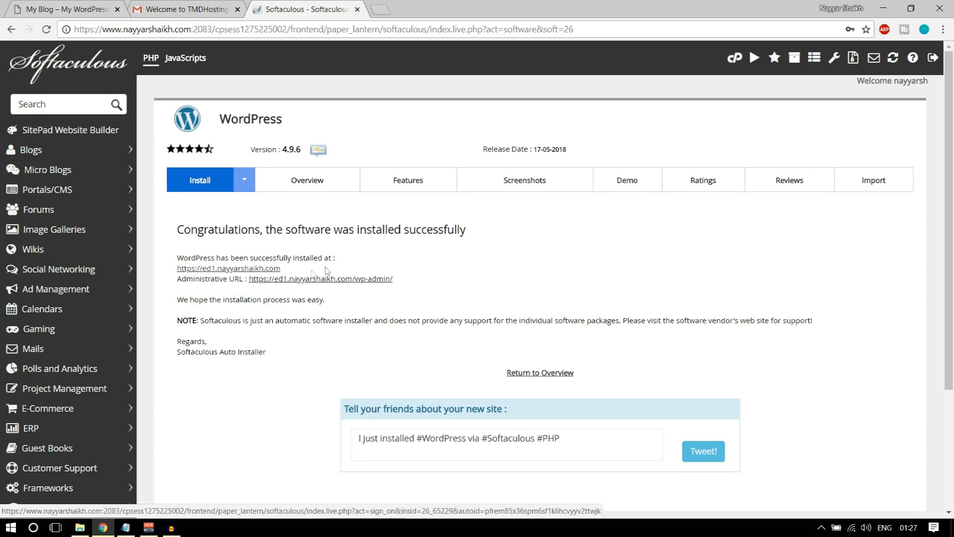
{"action": "left_click", "coordinate": [315, 279]}
{"action": "left_click", "coordinate": [237, 9]}
{"action": "left_click", "coordinate": [238, 9]}
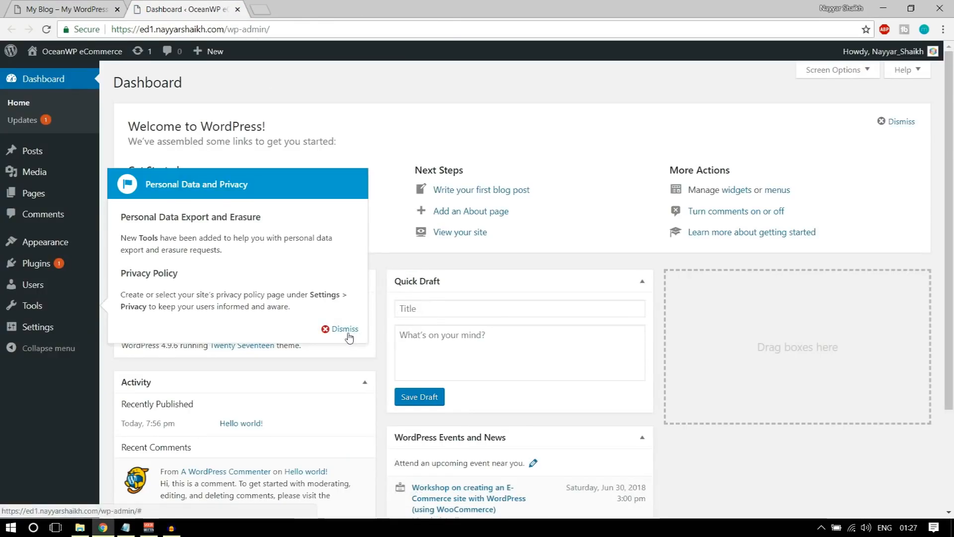
Dismiss the privacy notice and highlight the site domain and /wp-admin/ in the address
{"action": "left_click", "coordinate": [348, 330]}
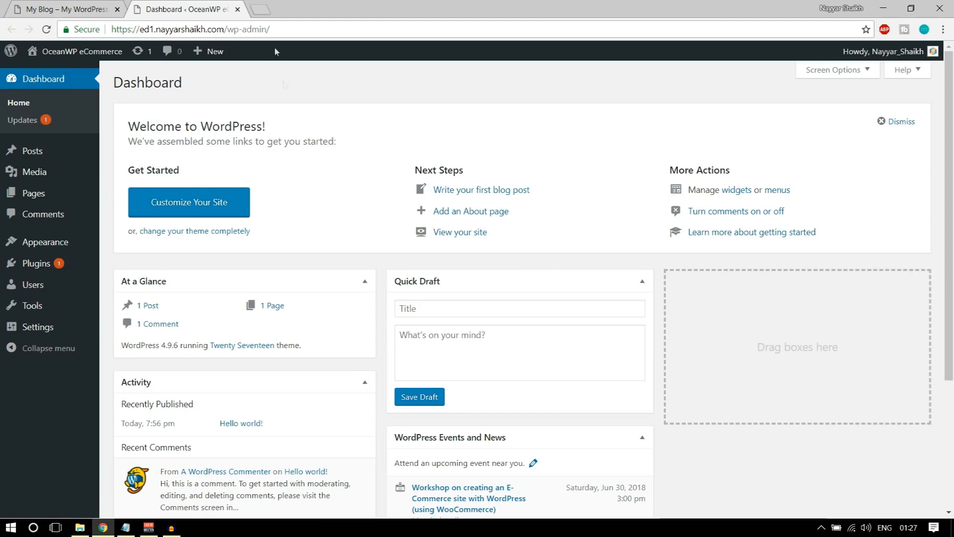
{"action": "left_click_drag", "start_coordinate": [119, 27], "coordinate": [225, 34]}
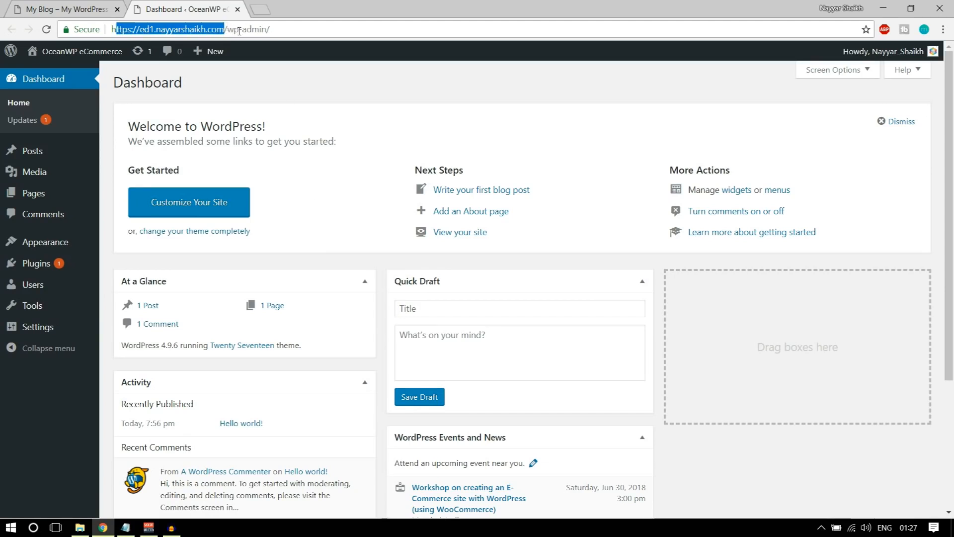
{"action": "left_click_drag", "start_coordinate": [272, 30], "coordinate": [221, 32]}
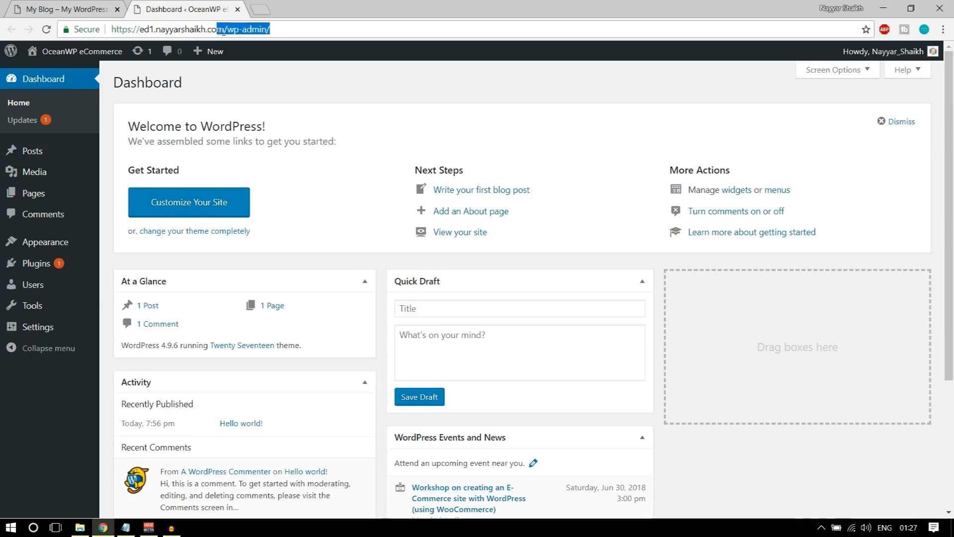
{"action": "left_click", "coordinate": [298, 70]}
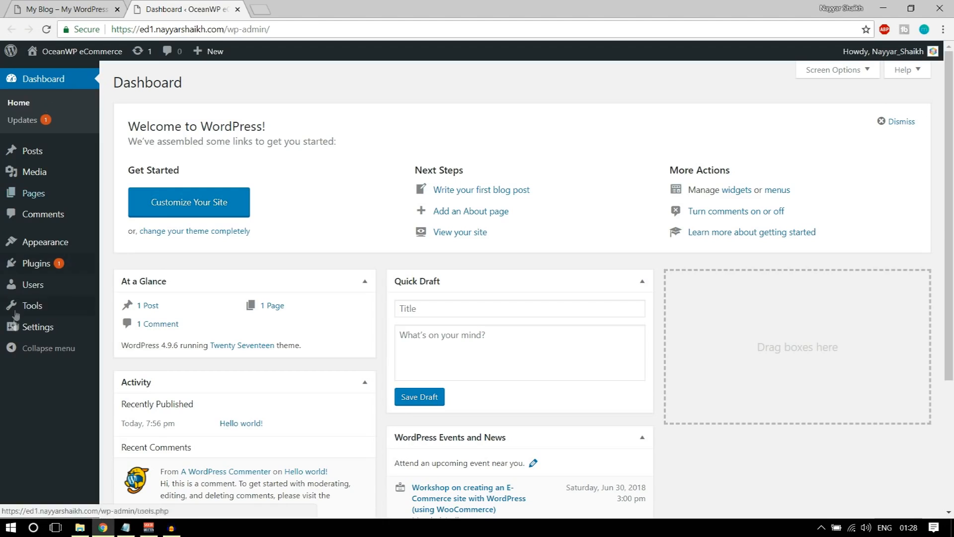
Go to the General Settings page from the sidebar
{"action": "mouse_move", "coordinate": [36, 332]}
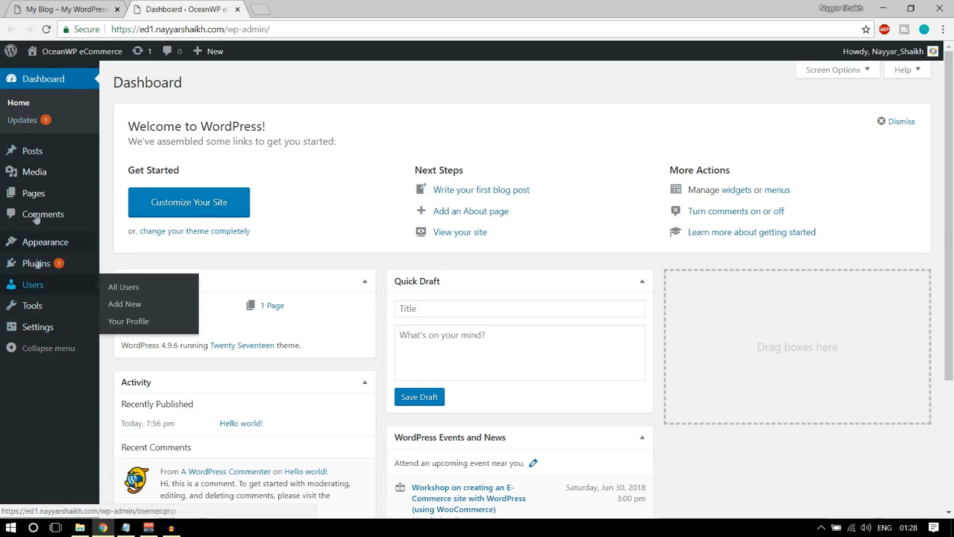
{"action": "mouse_move", "coordinate": [30, 161]}
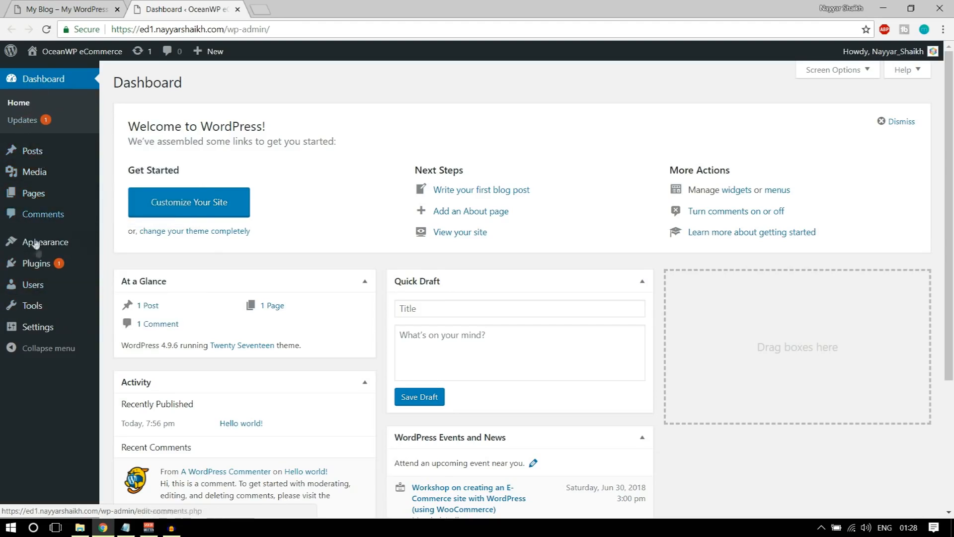
{"action": "left_click", "coordinate": [30, 332]}
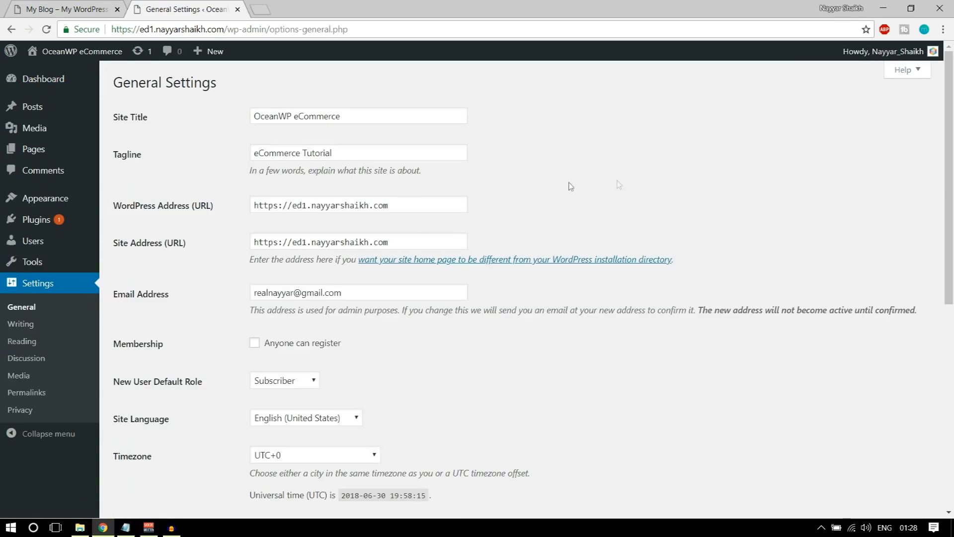
Review the site title and tagline, and leave 'Anyone can register' turned off
{"action": "left_click_drag", "start_coordinate": [362, 112], "coordinate": [217, 118]}
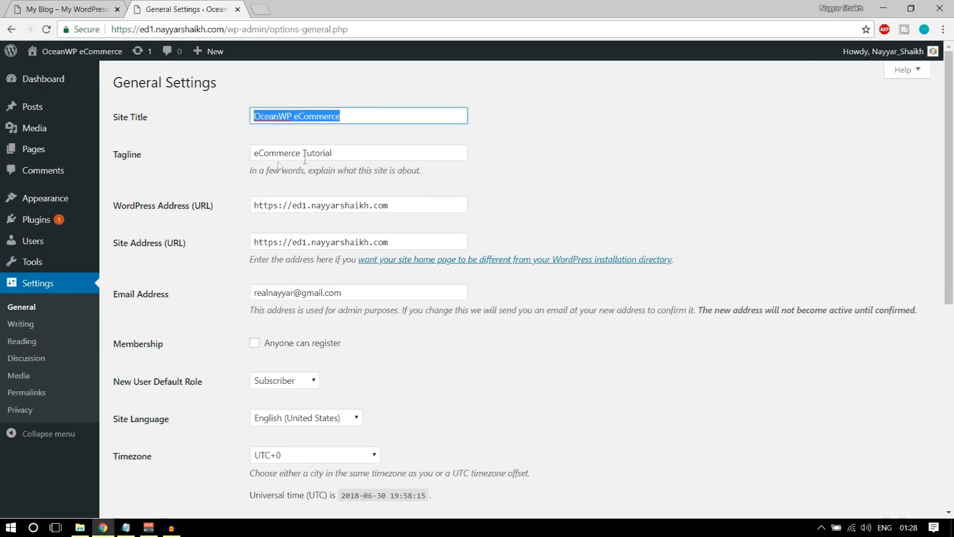
{"action": "left_click_drag", "start_coordinate": [336, 157], "coordinate": [229, 160]}
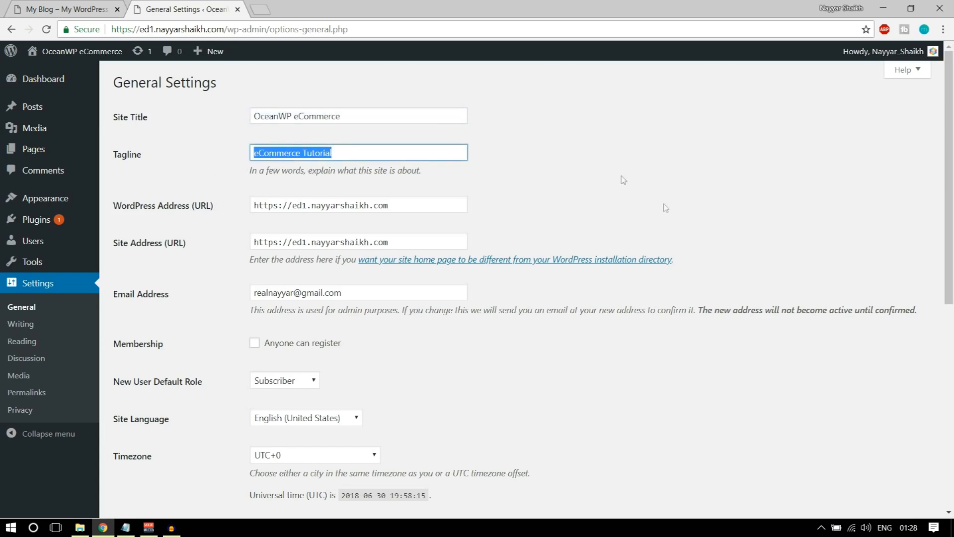
{"action": "scroll", "coordinate": [623, 179], "scroll_direction": "down", "scroll_amount": 4}
{"action": "left_click", "coordinate": [283, 157]}
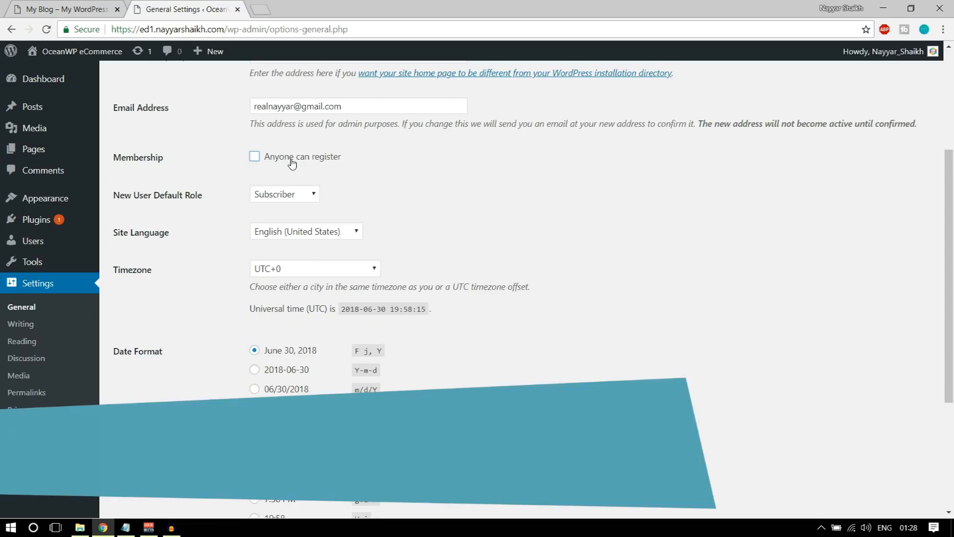
{"action": "left_click", "coordinate": [294, 160]}
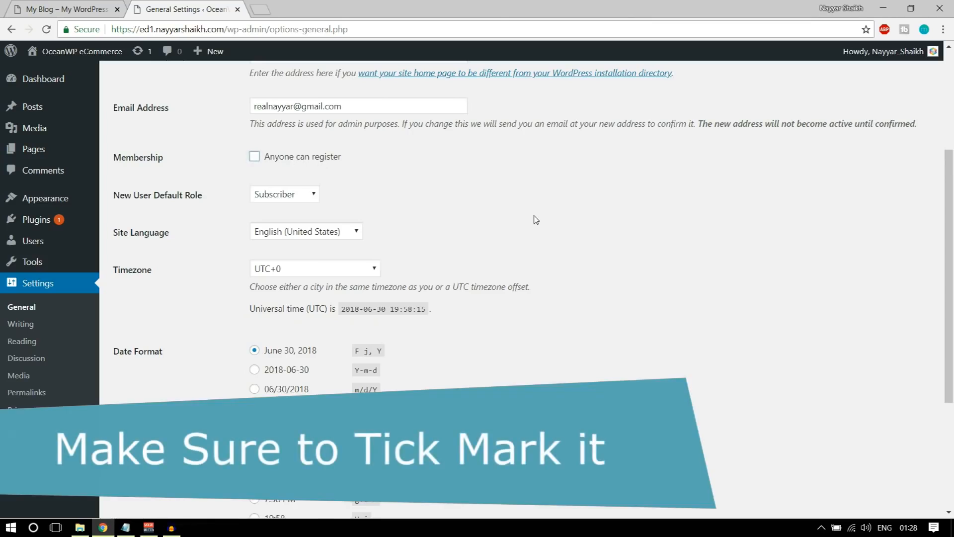
{"action": "scroll", "coordinate": [537, 227], "scroll_direction": "down", "scroll_amount": 2}
{"action": "scroll", "coordinate": [537, 226], "scroll_direction": "down", "scroll_amount": 2}
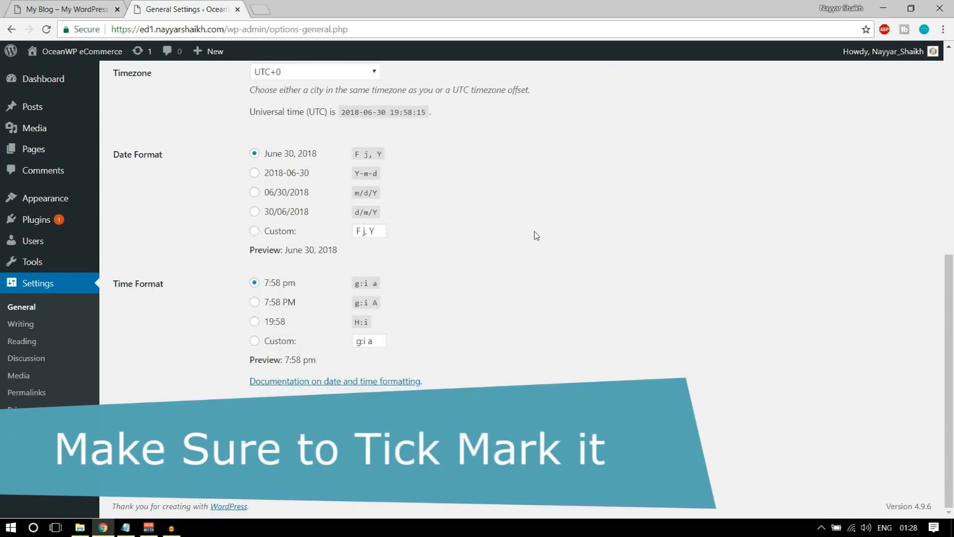
{"action": "scroll", "coordinate": [536, 228], "scroll_direction": "up", "scroll_amount": 5}
{"action": "scroll", "coordinate": [537, 246], "scroll_direction": "up", "scroll_amount": 3}
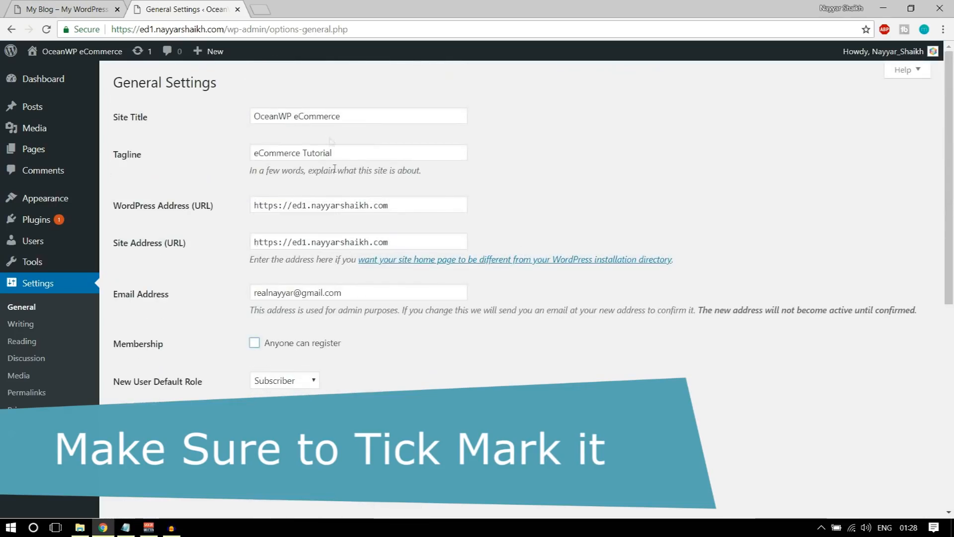
Check the title and admin e-mail, then move through Reading to the Permalink Settings
{"action": "left_click_drag", "start_coordinate": [349, 108], "coordinate": [239, 117]}
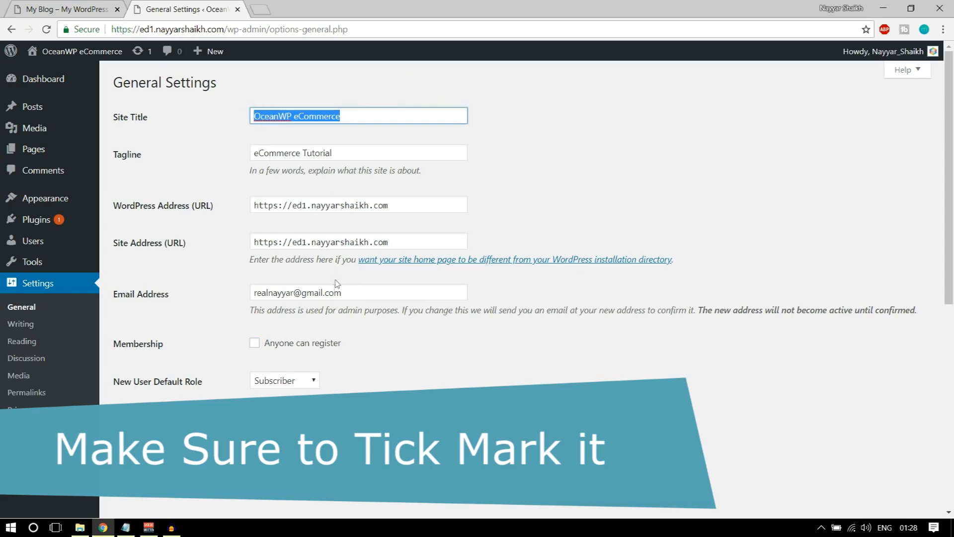
{"action": "left_click", "coordinate": [362, 296]}
{"action": "left_click", "coordinate": [210, 286]}
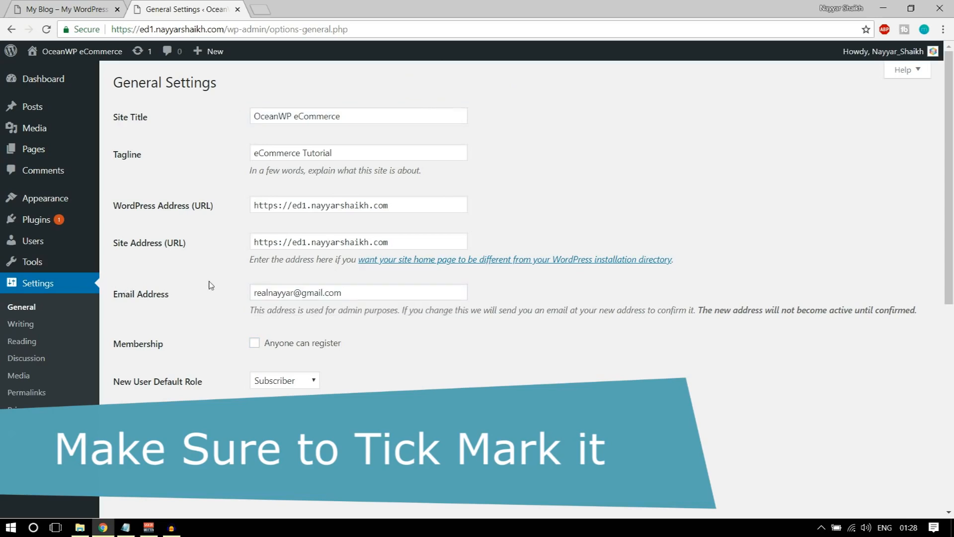
{"action": "left_click", "coordinate": [20, 341]}
{"action": "left_click", "coordinate": [58, 393]}
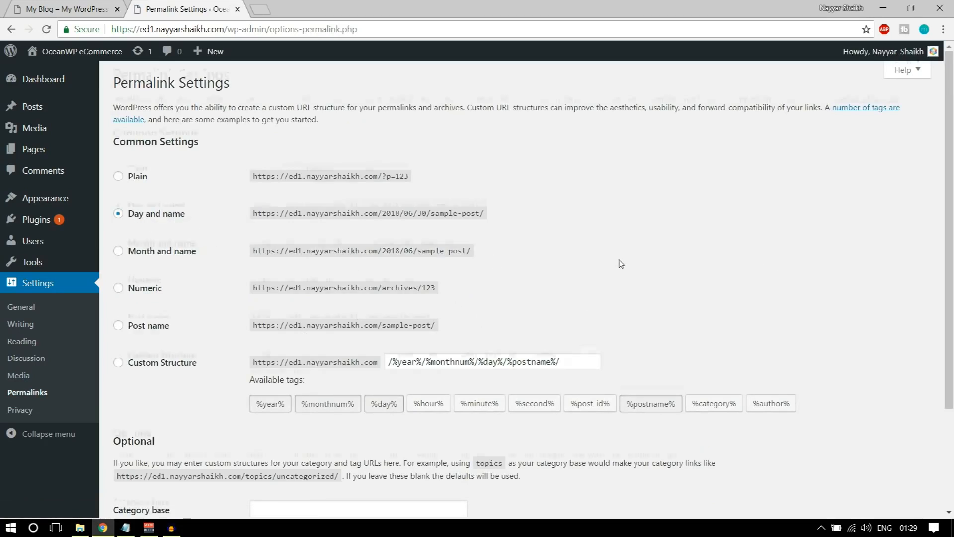
Switch permalinks to the Post name structure and save
{"action": "scroll", "coordinate": [620, 264], "scroll_direction": "down", "scroll_amount": 1}
{"action": "left_click", "coordinate": [120, 264]}
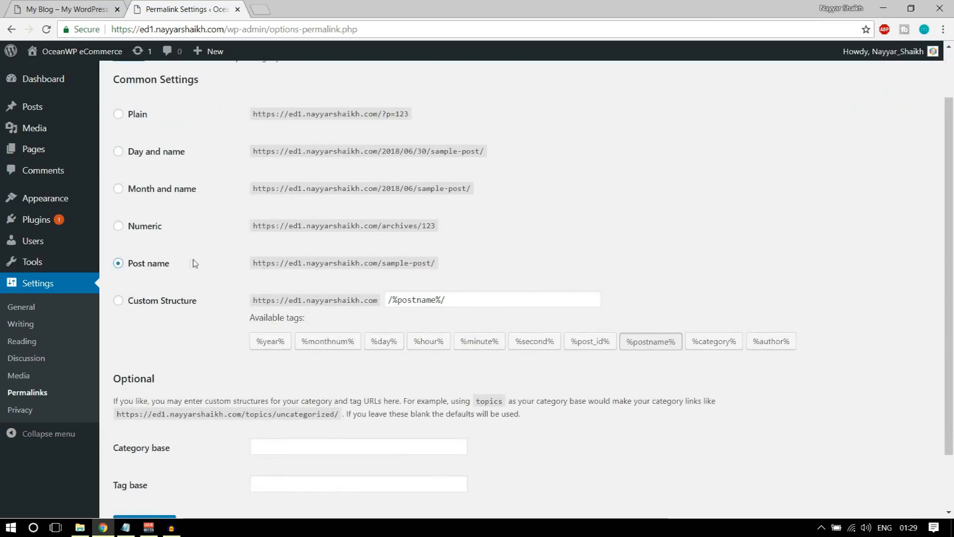
{"action": "scroll", "coordinate": [239, 264], "scroll_direction": "down", "scroll_amount": 2}
{"action": "left_click", "coordinate": [155, 455]}
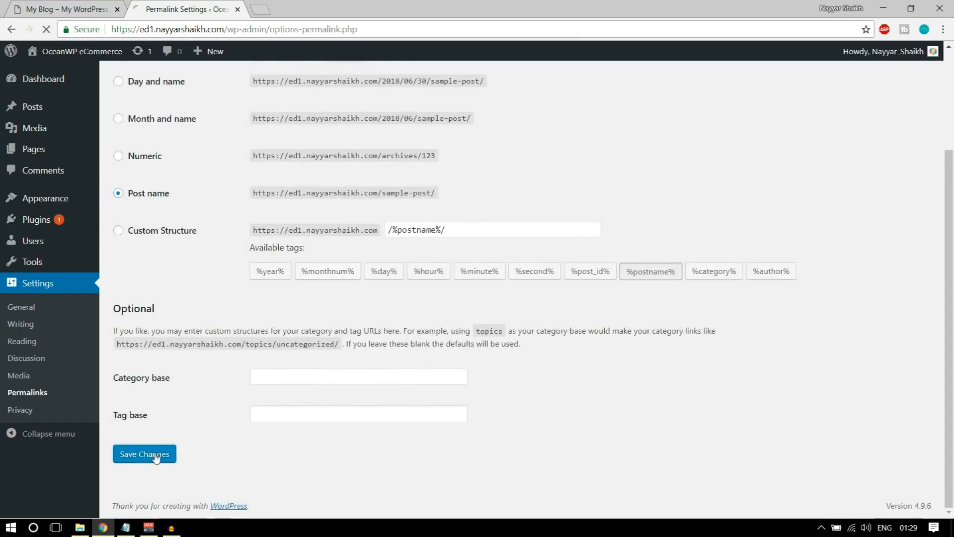
Go to Appearance > Themes, where Twenty Seventeen is active
{"action": "mouse_move", "coordinate": [37, 212]}
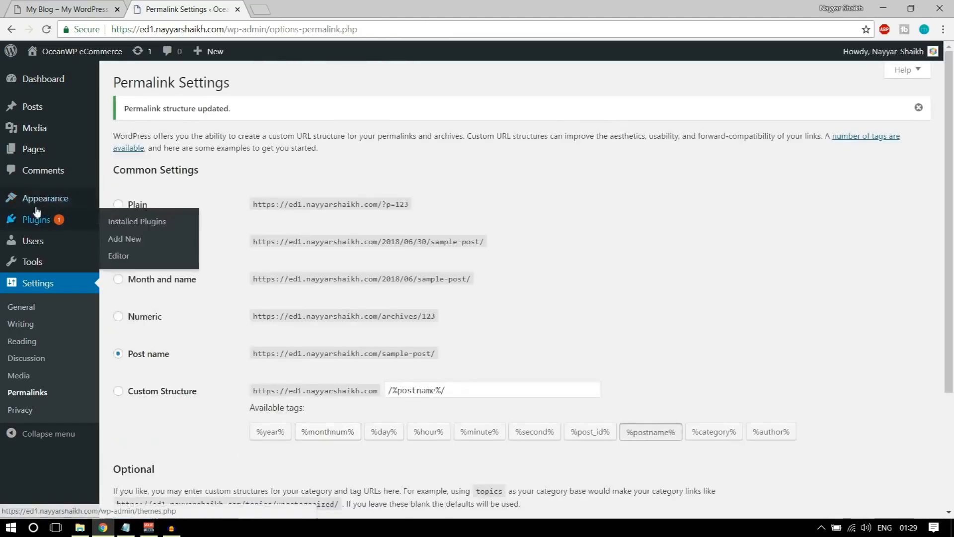
{"action": "left_click", "coordinate": [45, 199]}
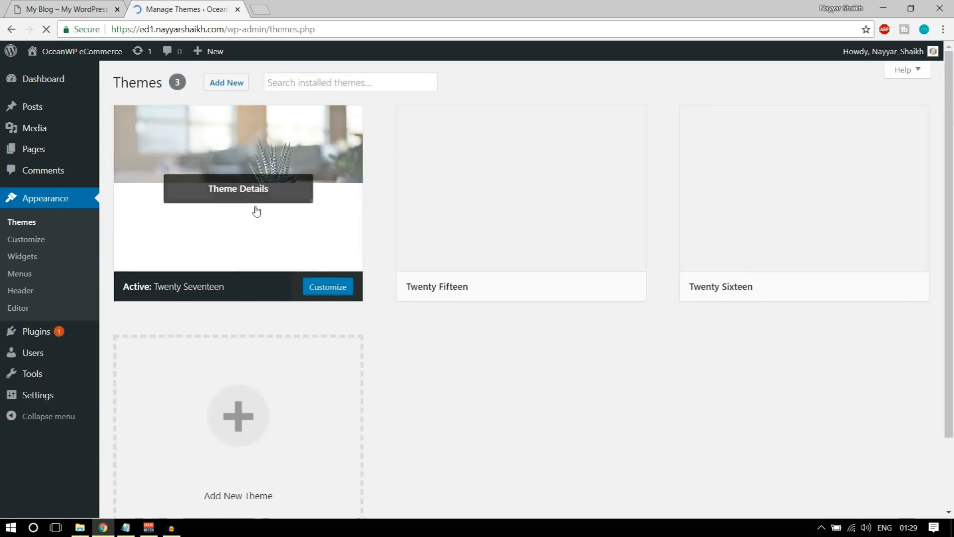
{"action": "mouse_move", "coordinate": [520, 202]}
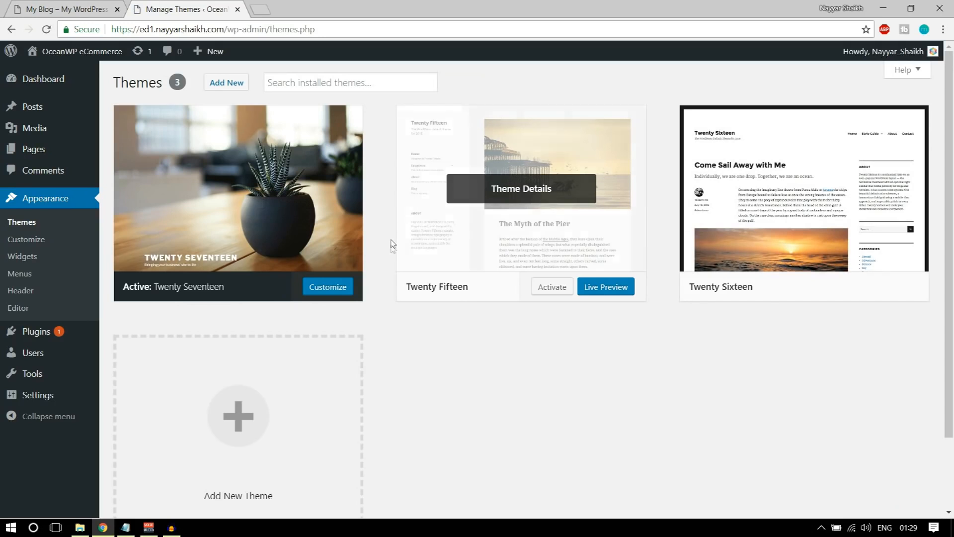
{"action": "mouse_move", "coordinate": [299, 201]}
{"action": "mouse_move", "coordinate": [87, 59]}
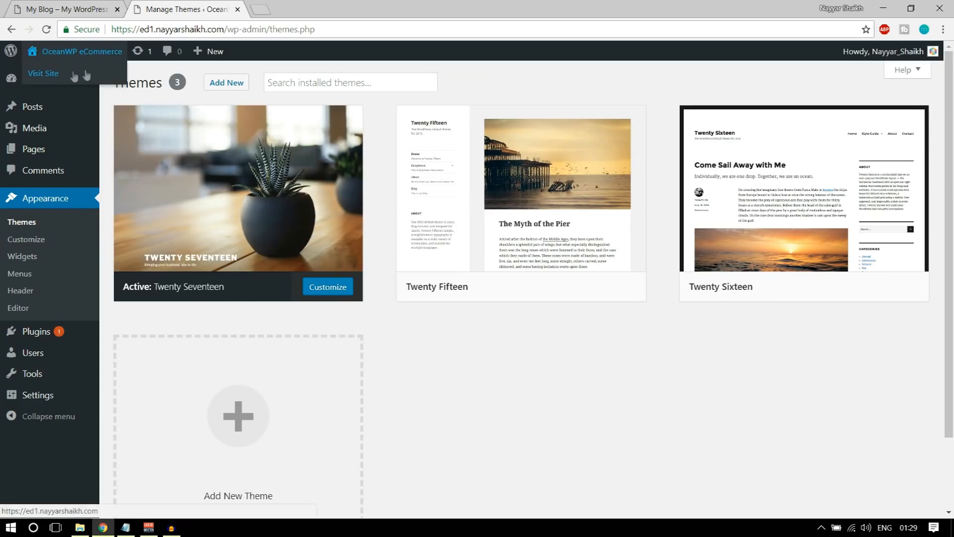
View the live ed1 front page in a new tab and scroll through it
{"action": "right_click", "coordinate": [79, 75]}
{"action": "left_click", "coordinate": [124, 82]}
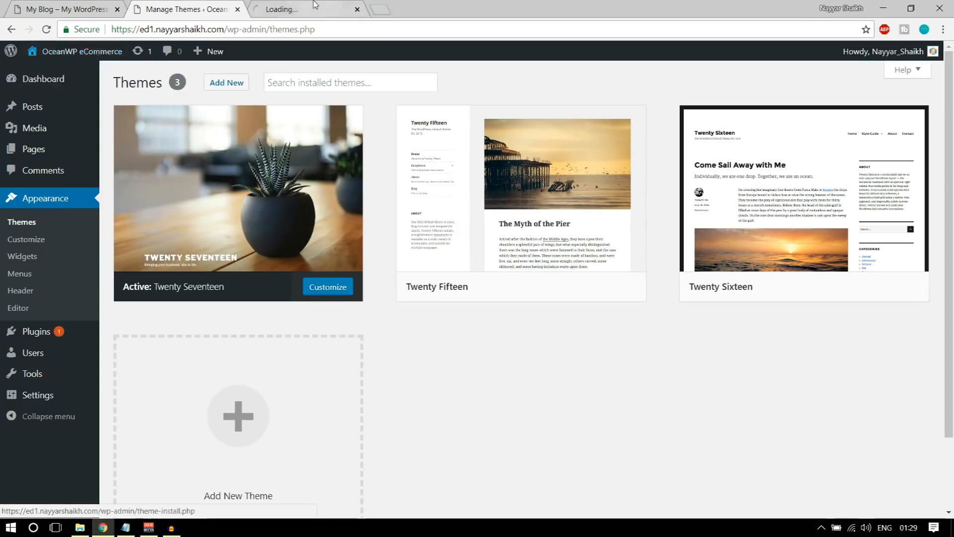
{"action": "left_click", "coordinate": [258, 9]}
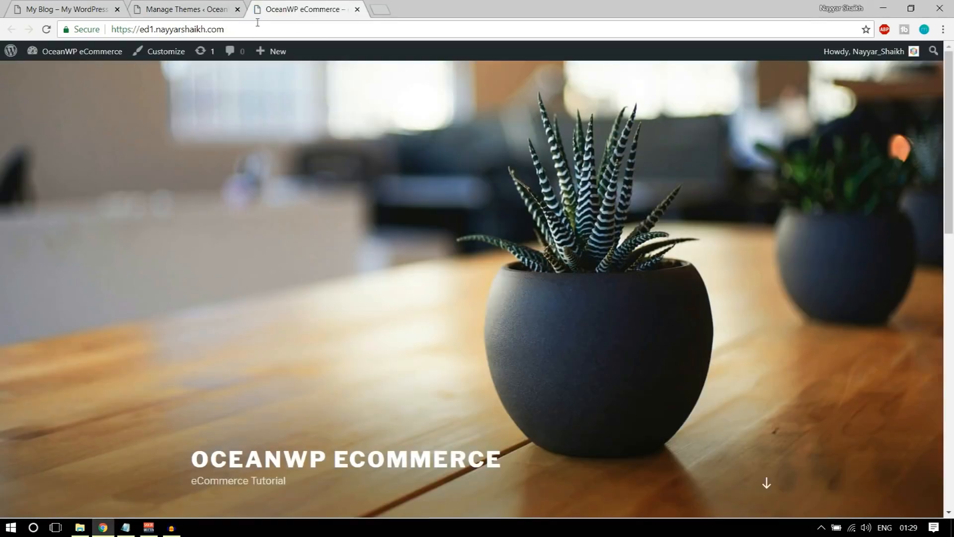
{"action": "scroll", "coordinate": [368, 348], "scroll_direction": "down", "scroll_amount": 10}
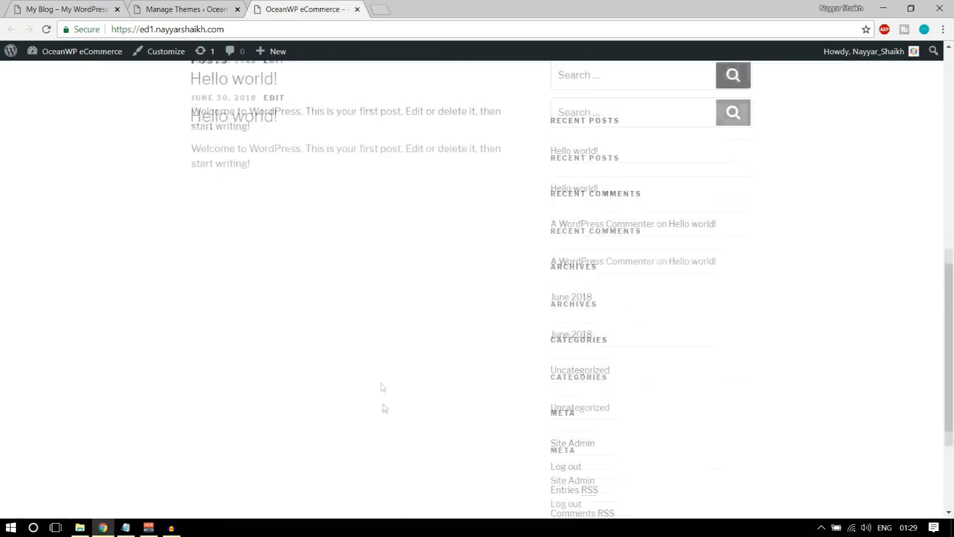
{"action": "scroll", "coordinate": [384, 418], "scroll_direction": "up", "scroll_amount": 8}
{"action": "scroll", "coordinate": [386, 422], "scroll_direction": "down", "scroll_amount": 10}
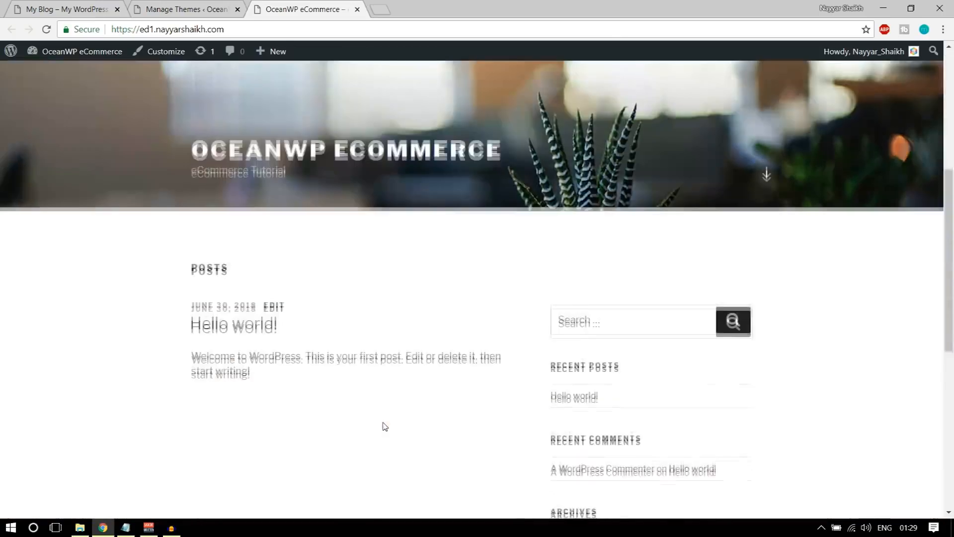
{"action": "scroll", "coordinate": [390, 435], "scroll_direction": "up", "scroll_amount": 15}
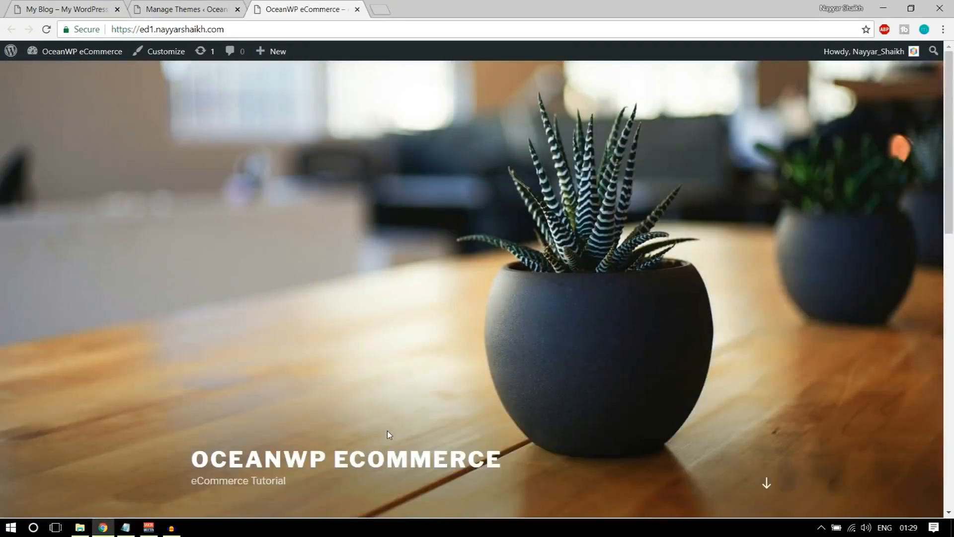
Compare with the finished My Blog store, then return to the installed themes page
{"action": "left_click", "coordinate": [60, 9]}
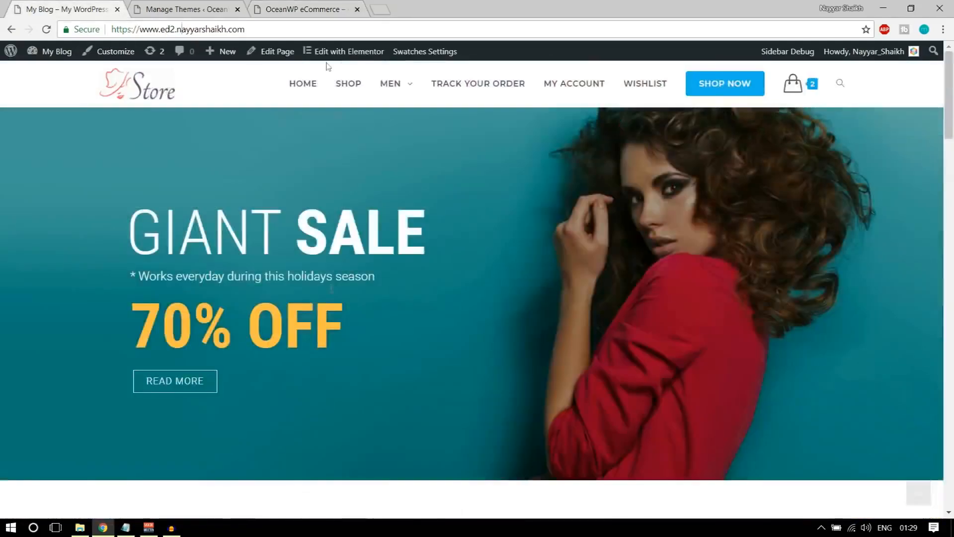
{"action": "left_click", "coordinate": [299, 7]}
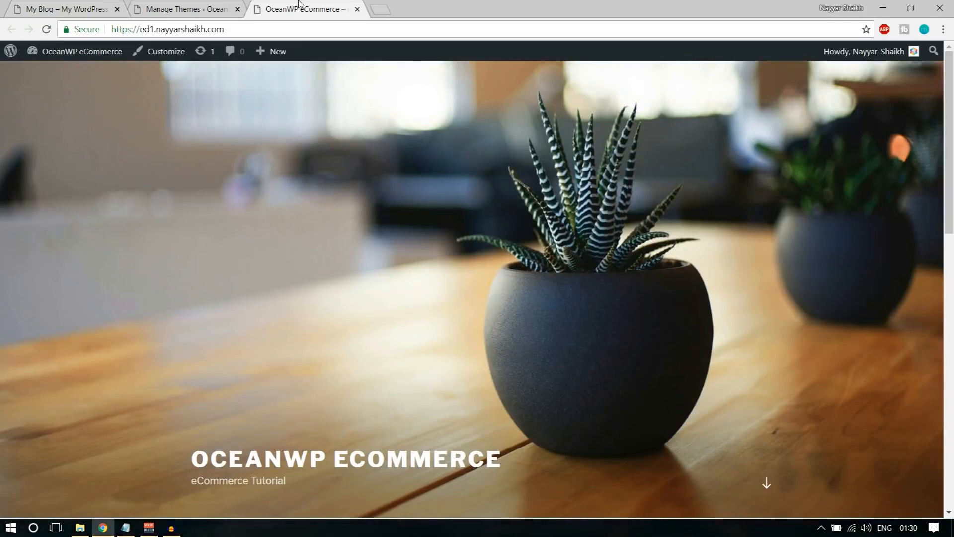
{"action": "left_click", "coordinate": [245, 5]}
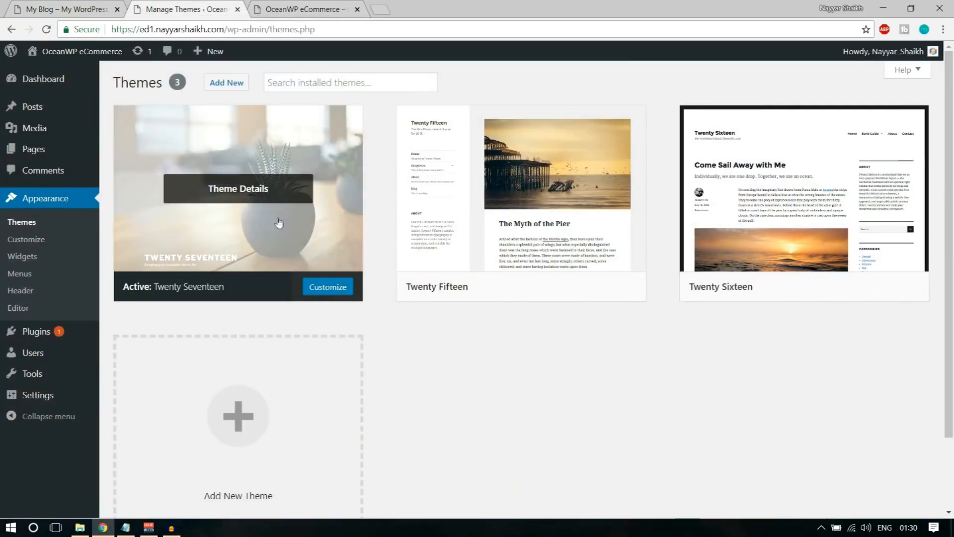
Delete the Twenty Fifteen and Twenty Sixteen themes
{"action": "left_click", "coordinate": [535, 155]}
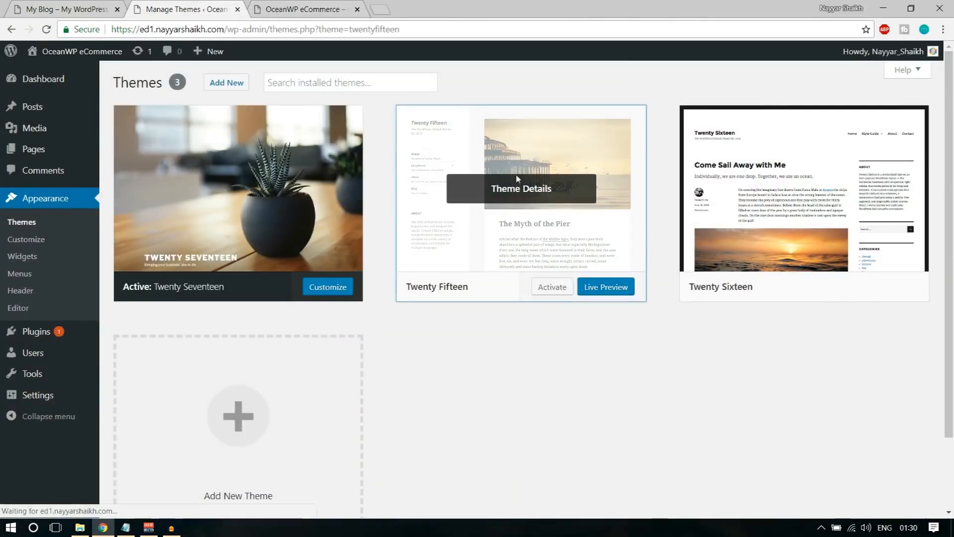
{"action": "left_click", "coordinate": [908, 490]}
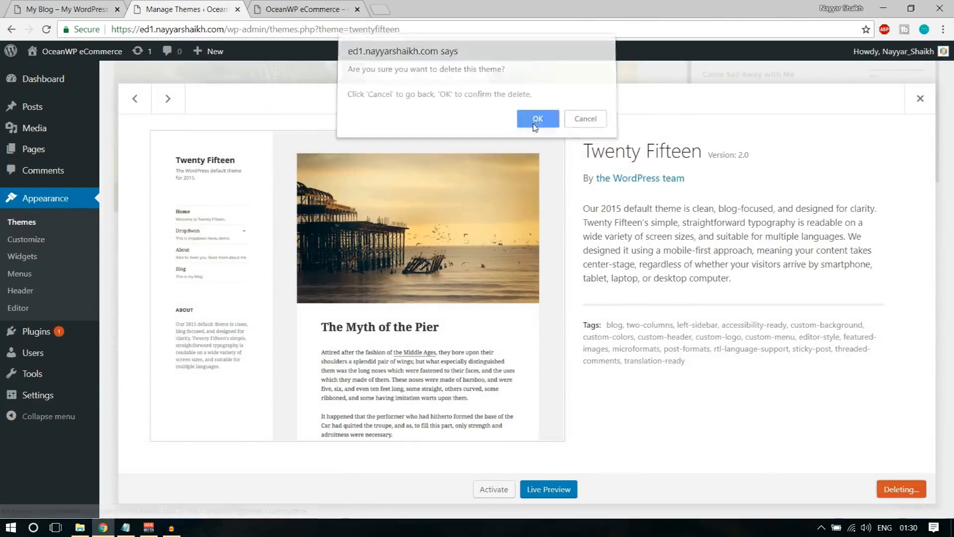
{"action": "left_click", "coordinate": [537, 123]}
{"action": "left_click", "coordinate": [507, 166]}
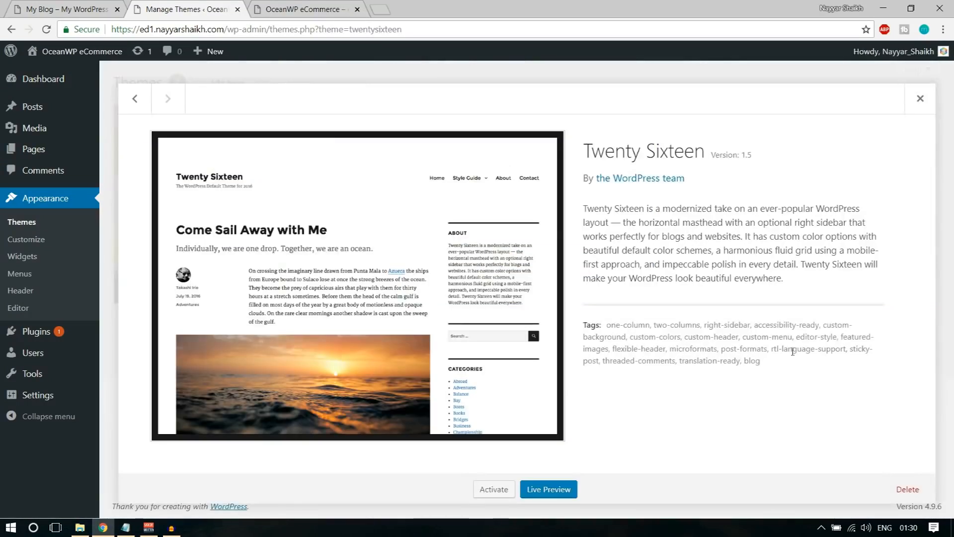
{"action": "left_click", "coordinate": [892, 489]}
{"action": "left_click", "coordinate": [538, 122]}
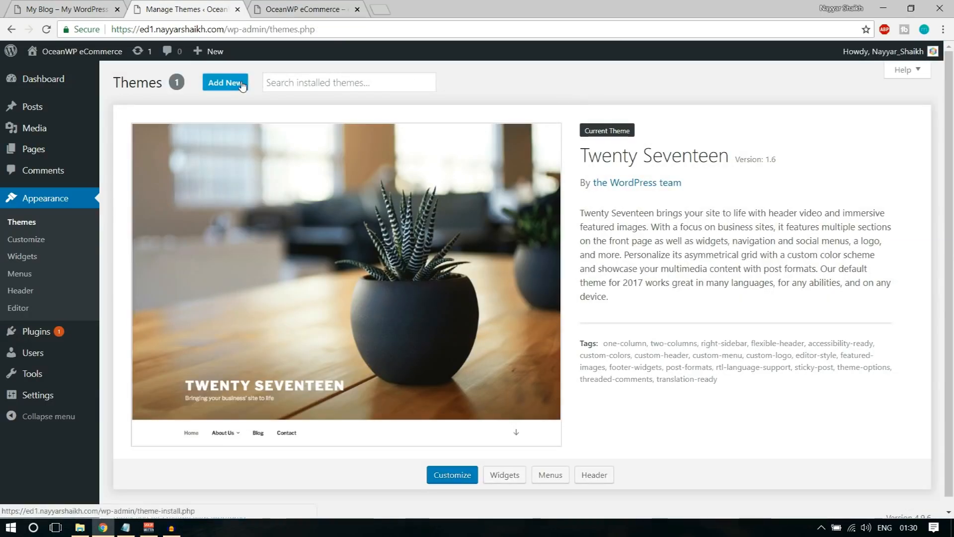
Search for 'oceanwp', then install and activate the OceanWP theme
{"action": "left_click", "coordinate": [795, 122]}
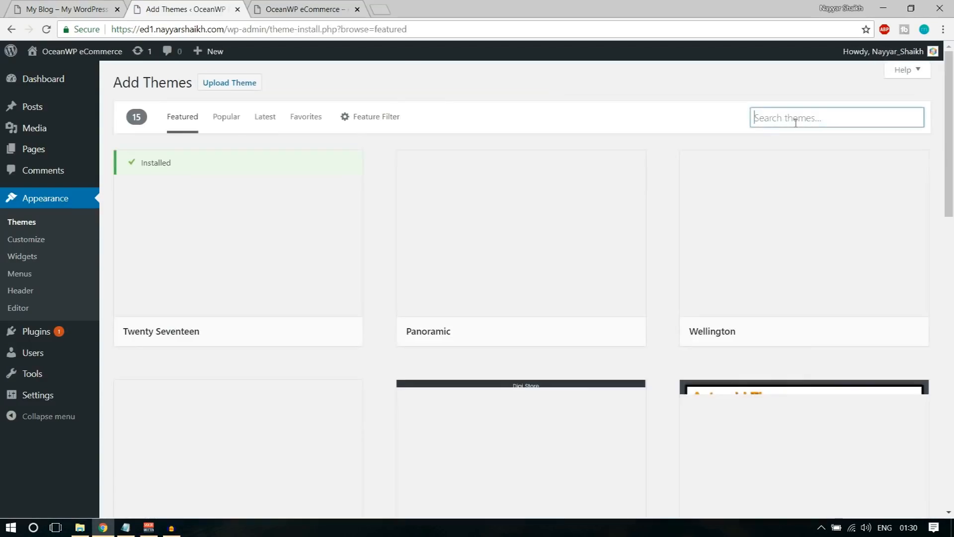
{"action": "type", "text": "oceanwp"}
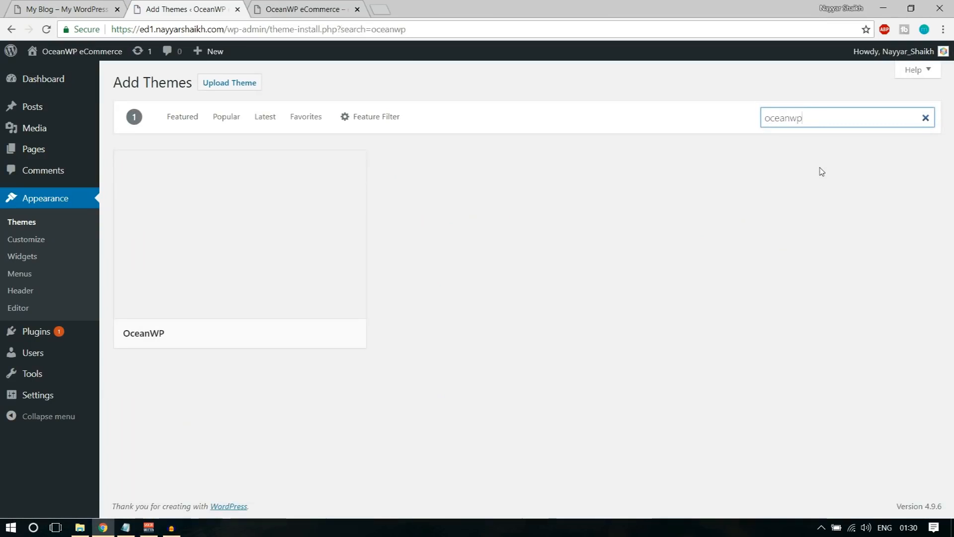
{"action": "mouse_move", "coordinate": [363, 194]}
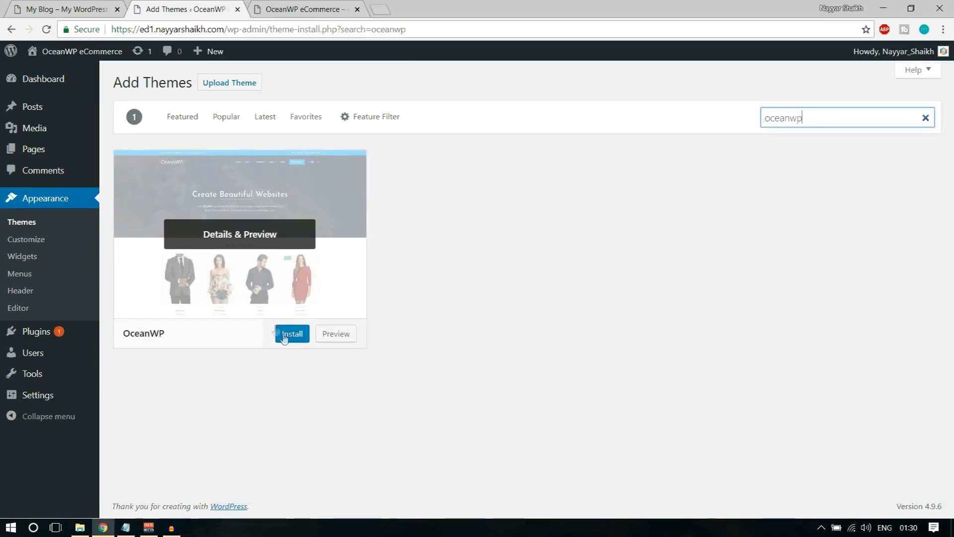
{"action": "left_click", "coordinate": [302, 336]}
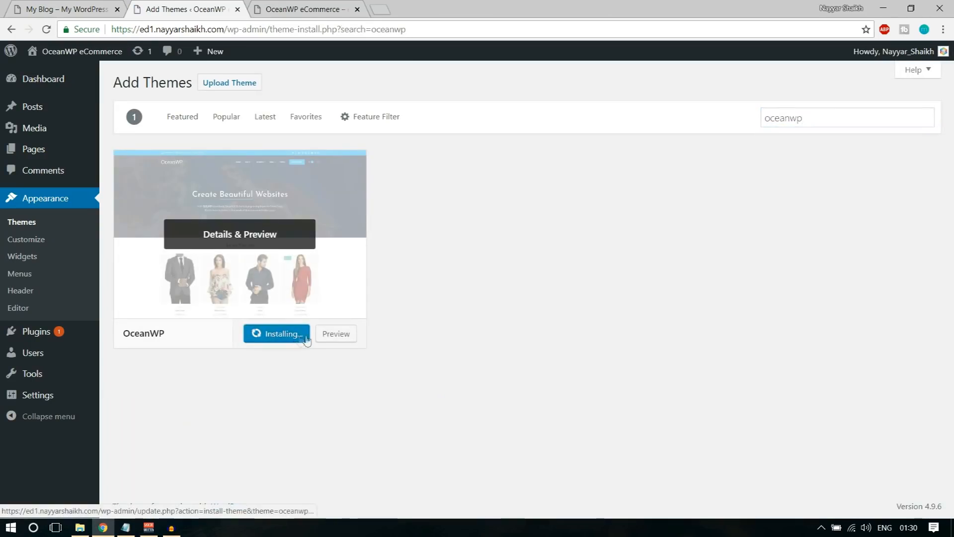
{"action": "left_click", "coordinate": [275, 336]}
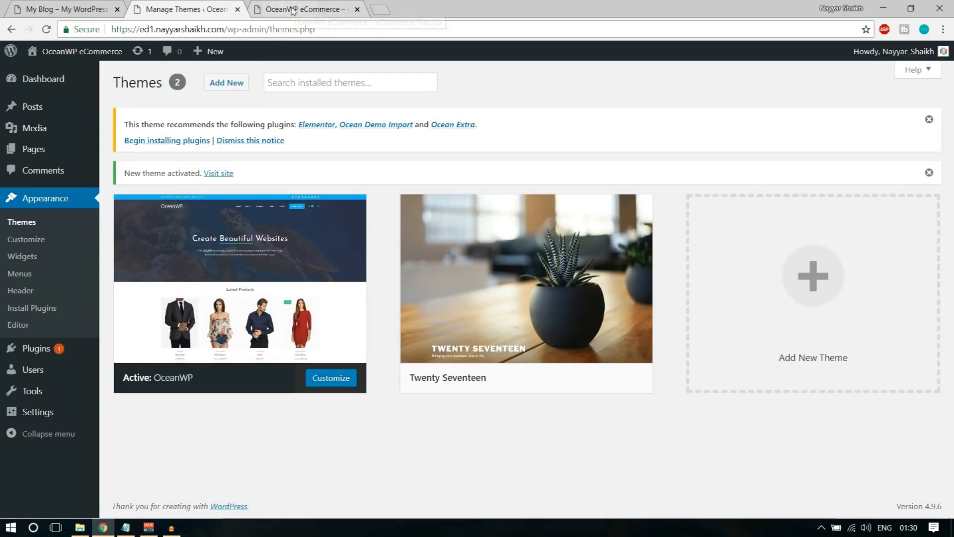
Reload the front page to see OceanWP, glance at the My Blog store, and return to Themes
{"action": "left_click", "coordinate": [262, 8]}
{"action": "left_click", "coordinate": [46, 28]}
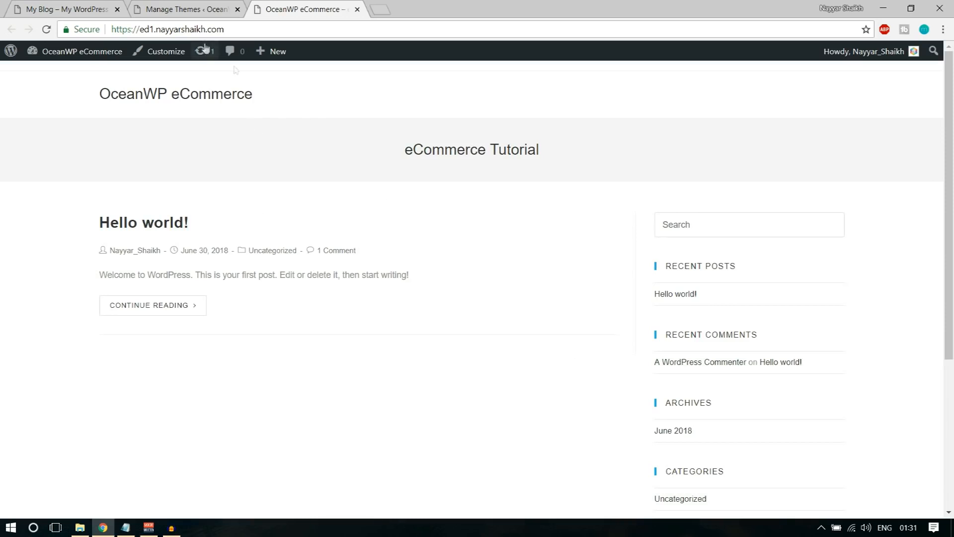
{"action": "key", "text": "ctrl+1"}
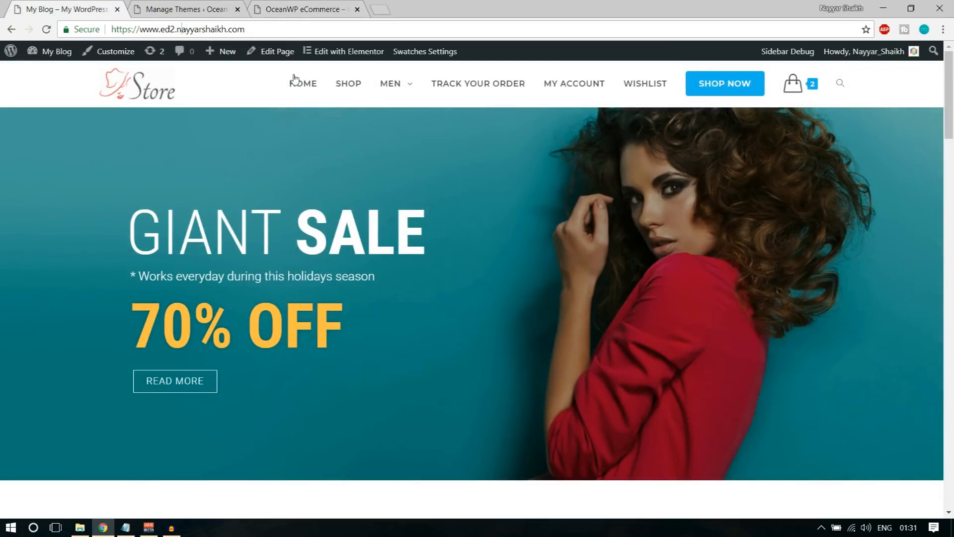
{"action": "left_click", "coordinate": [201, 6]}
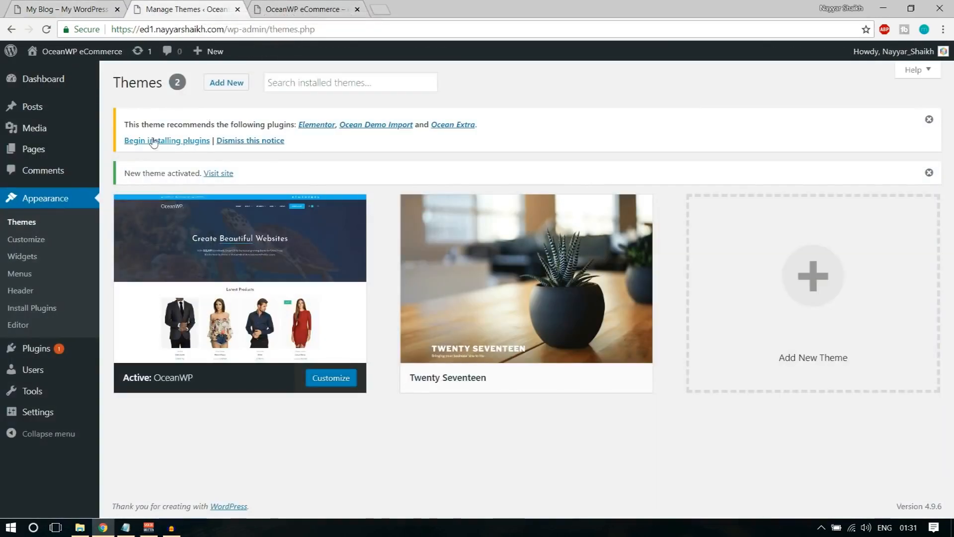
Bulk-install all three recommended plugins (Elementor, Ocean Demo Import, Ocean Extra), then return to the Dashboard
{"action": "left_click_drag", "start_coordinate": [129, 122], "coordinate": [282, 120]}
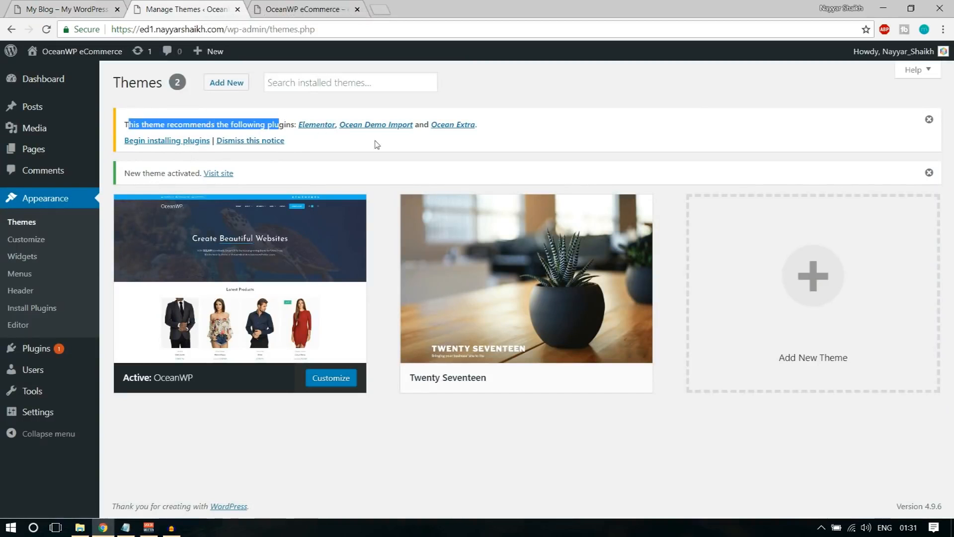
{"action": "left_click", "coordinate": [427, 149]}
{"action": "left_click", "coordinate": [172, 142]}
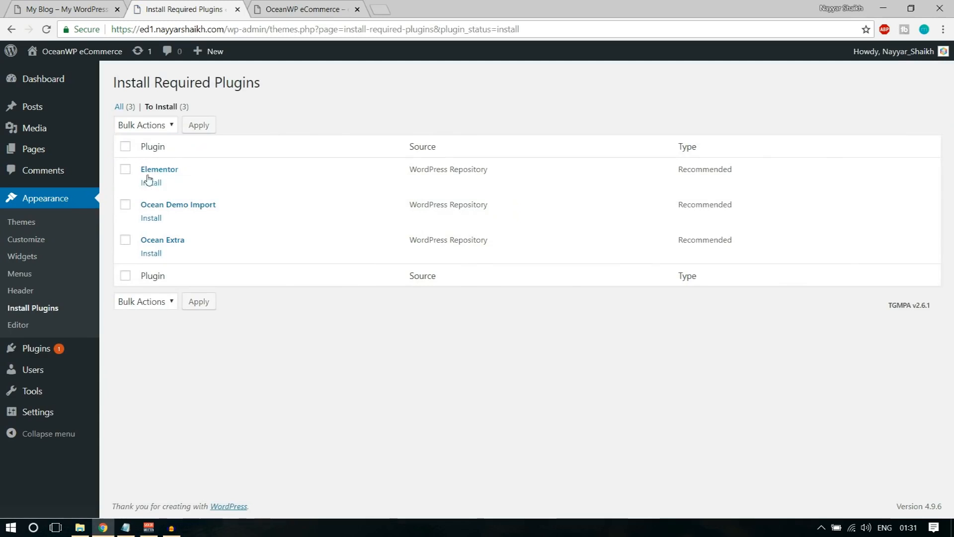
{"action": "left_click", "coordinate": [126, 147]}
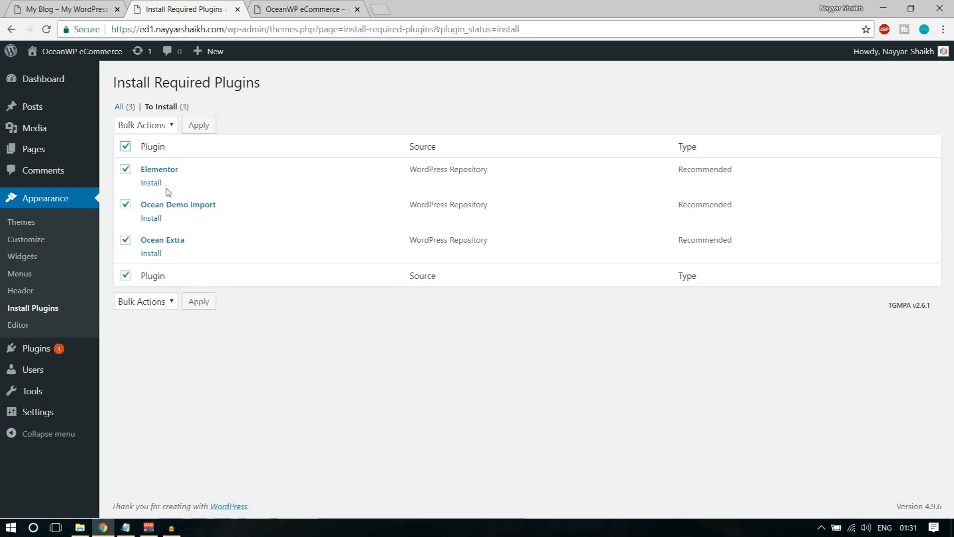
{"action": "left_click", "coordinate": [145, 127]}
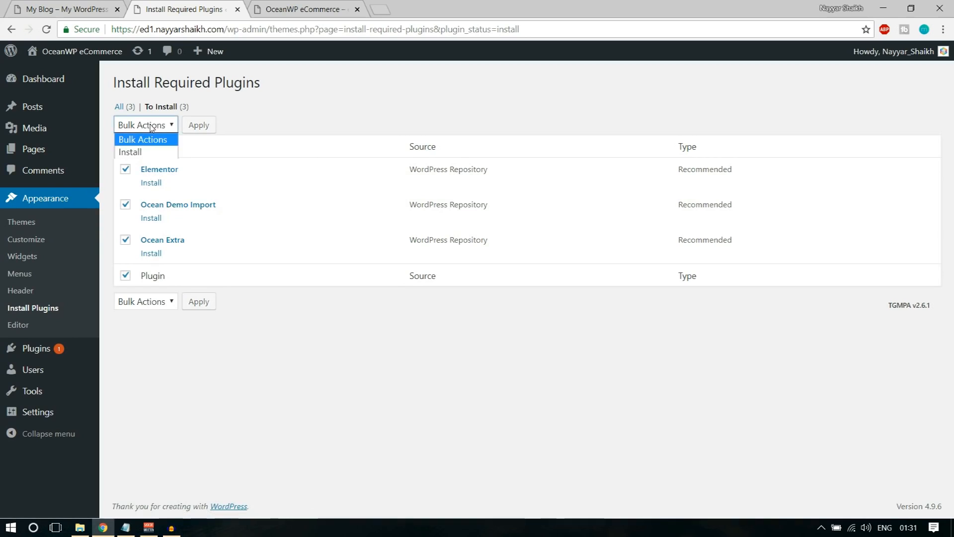
{"action": "left_click", "coordinate": [147, 154]}
{"action": "left_click", "coordinate": [202, 128]}
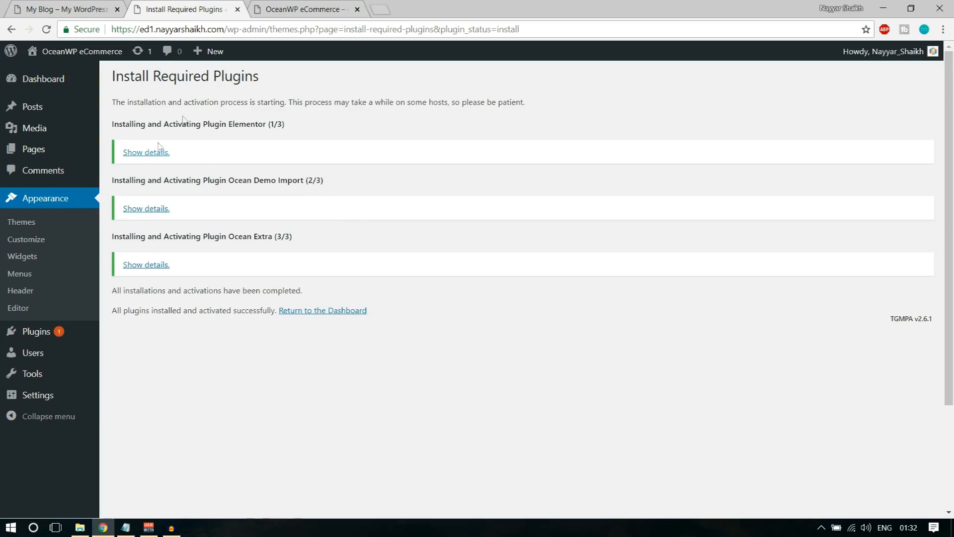
{"action": "left_click", "coordinate": [337, 316]}
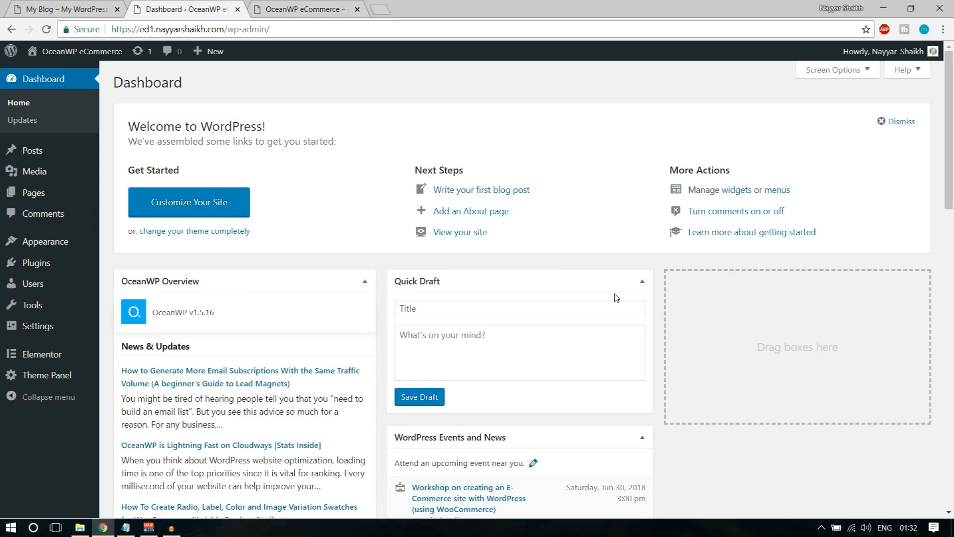
Open Installed Plugins and review the Elementor, Ocean Demo Import and Ocean Extra entries
{"action": "mouse_move", "coordinate": [36, 274]}
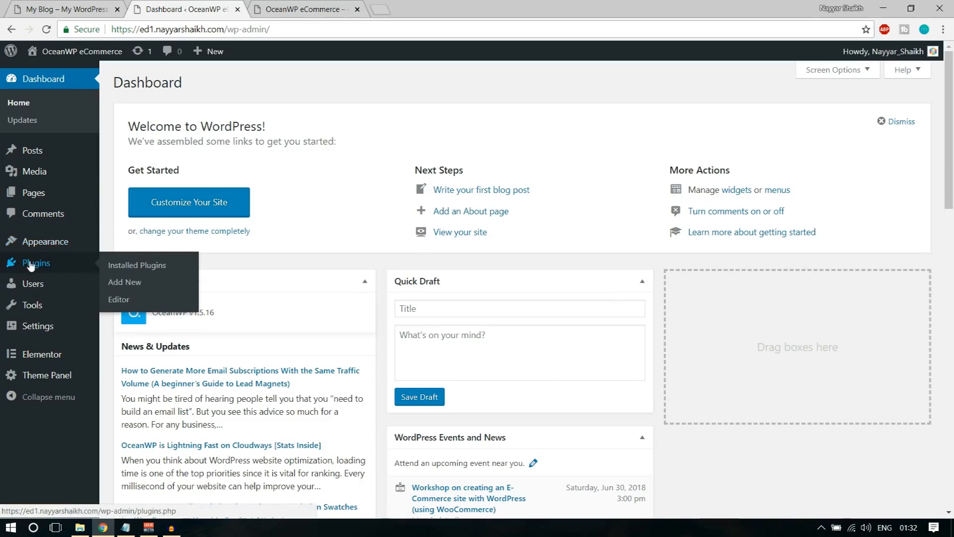
{"action": "left_click", "coordinate": [30, 264]}
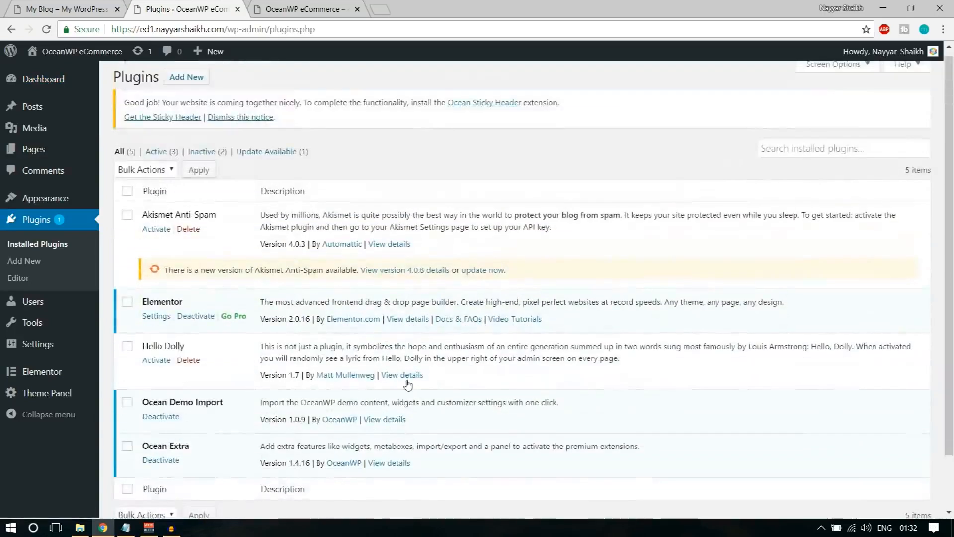
{"action": "scroll", "coordinate": [407, 384], "scroll_direction": "down", "scroll_amount": 1}
{"action": "left_click_drag", "start_coordinate": [141, 340], "coordinate": [227, 341]}
{"action": "left_click_drag", "start_coordinate": [191, 383], "coordinate": [132, 384]}
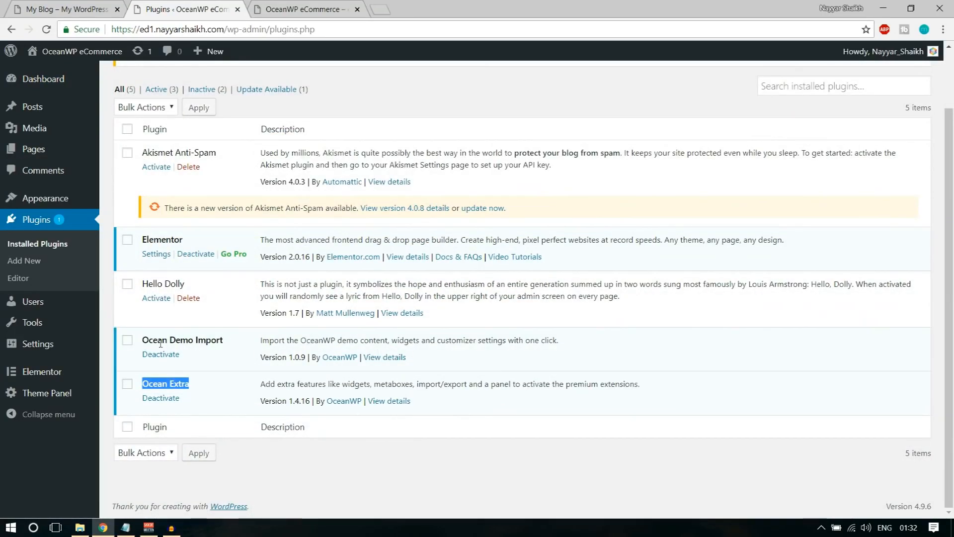
{"action": "left_click_drag", "start_coordinate": [141, 239], "coordinate": [185, 241]}
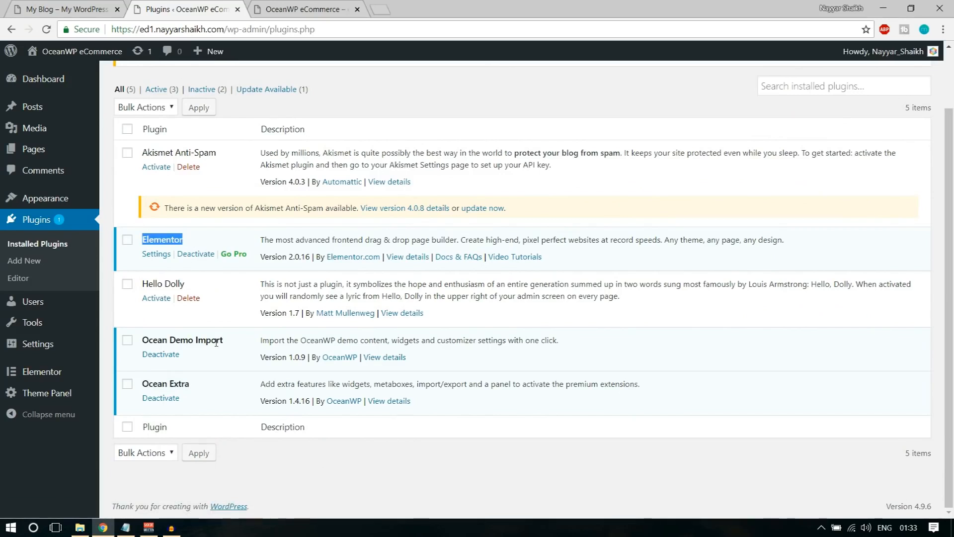
{"action": "left_click_drag", "start_coordinate": [227, 342], "coordinate": [144, 334]}
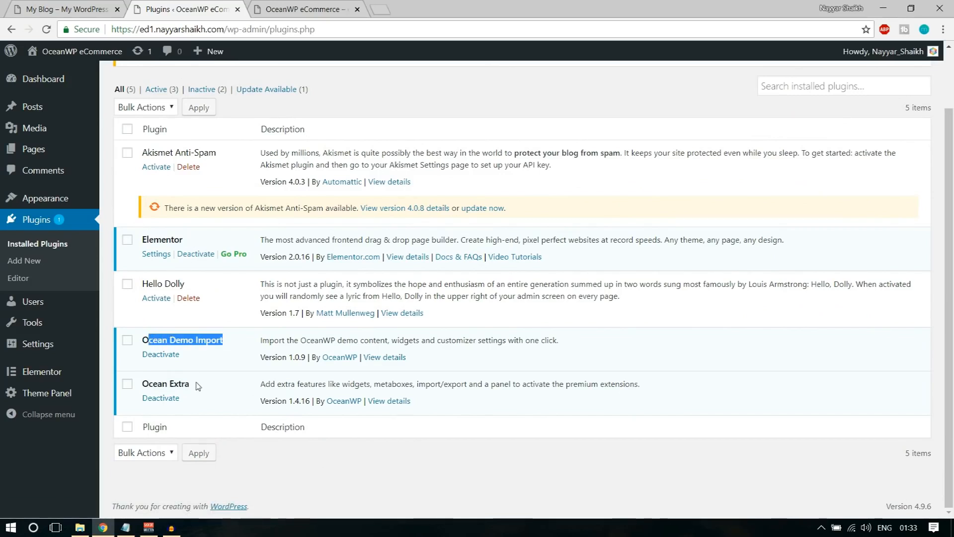
{"action": "left_click_drag", "start_coordinate": [199, 385], "coordinate": [139, 382]}
{"action": "scroll", "coordinate": [244, 376], "scroll_direction": "up", "scroll_amount": 2}
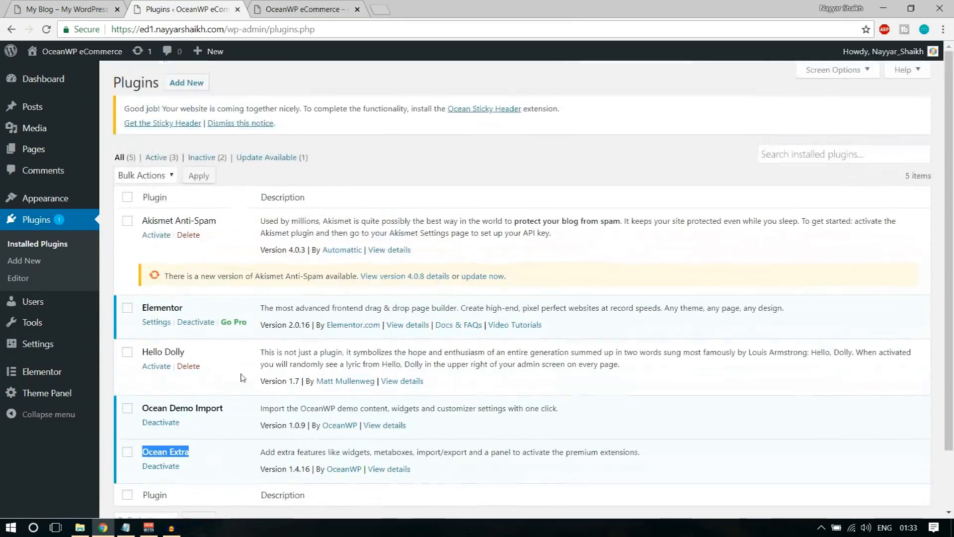
{"action": "left_click", "coordinate": [233, 192]}
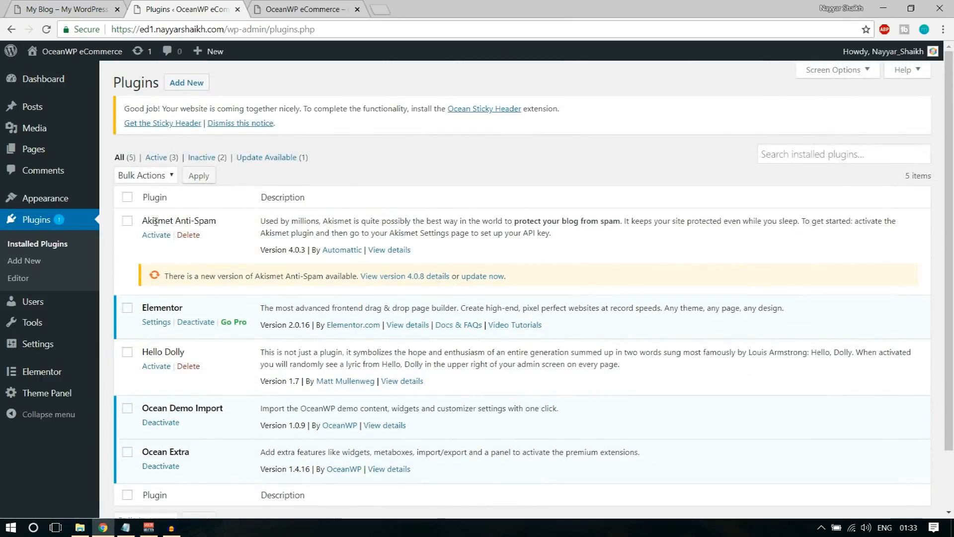
Bulk-delete Hello Dolly and Akismet Anti-Spam, and dismiss the Ocean Sticky Header notice
{"action": "left_click", "coordinate": [127, 352]}
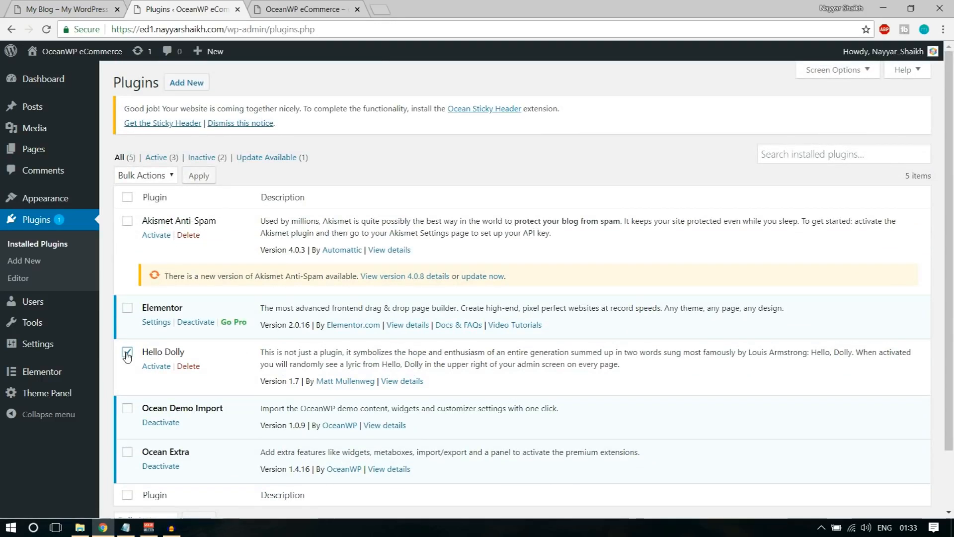
{"action": "left_click", "coordinate": [127, 220]}
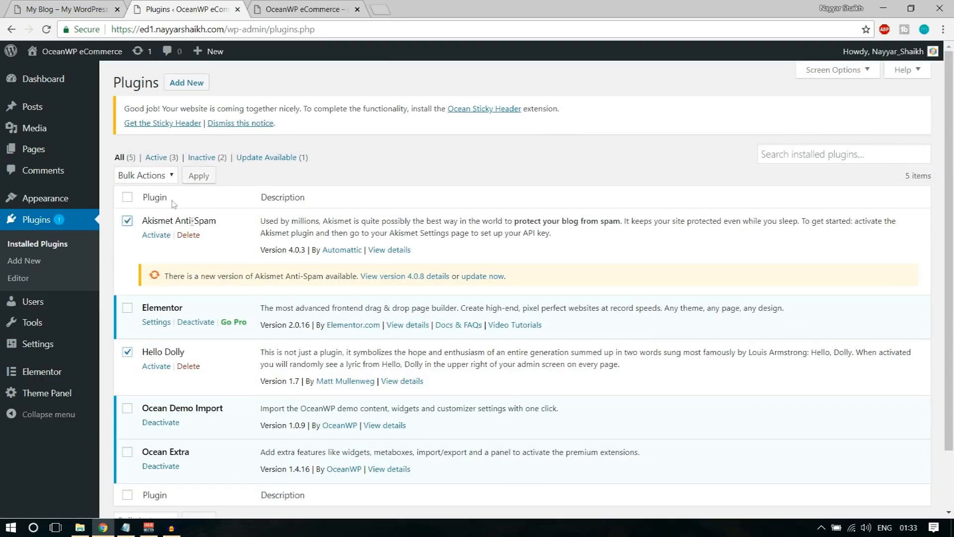
{"action": "left_click", "coordinate": [143, 176]}
{"action": "left_click", "coordinate": [131, 242]}
{"action": "left_click", "coordinate": [199, 177]}
{"action": "left_click", "coordinate": [546, 113]}
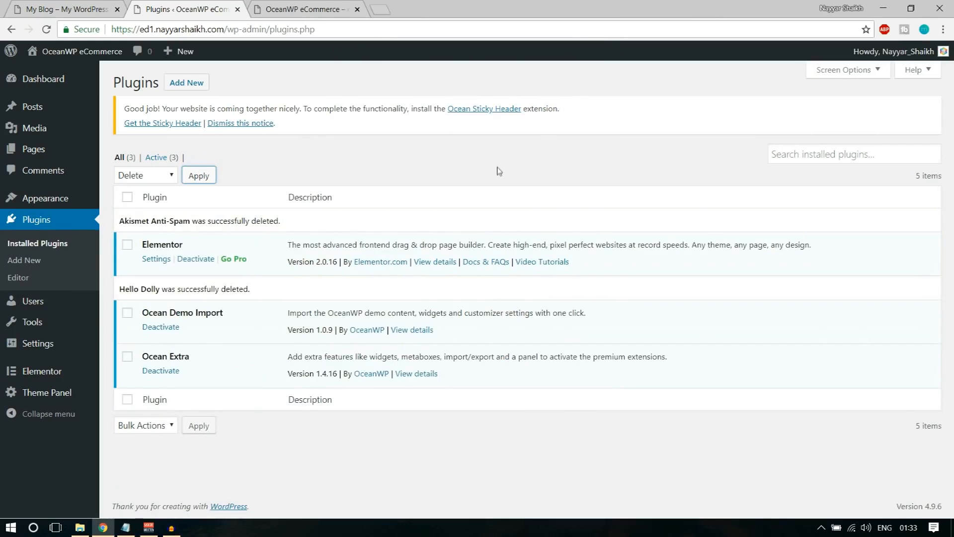
{"action": "left_click", "coordinate": [256, 123]}
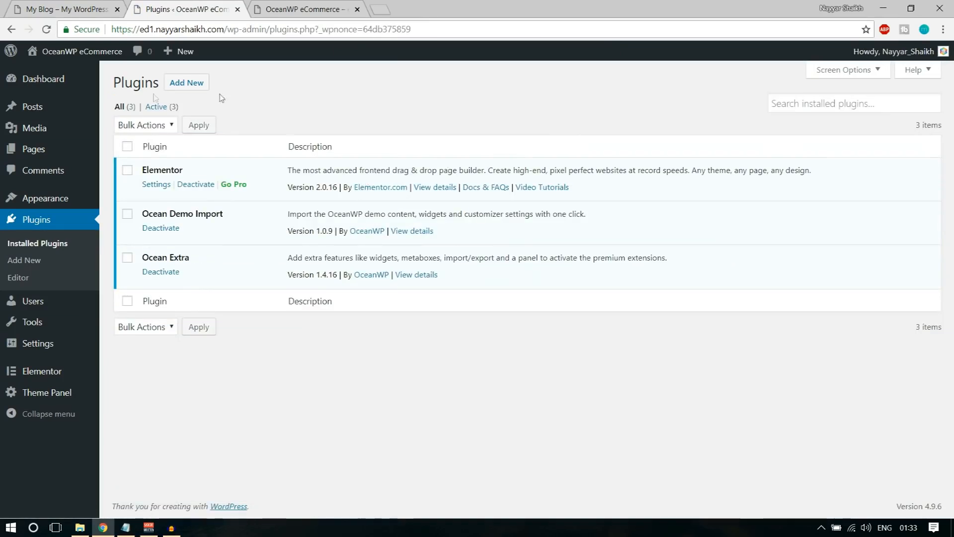
Open the Add Plugins page, then load bloggdude.com in a new browser tab
{"action": "left_click", "coordinate": [190, 85]}
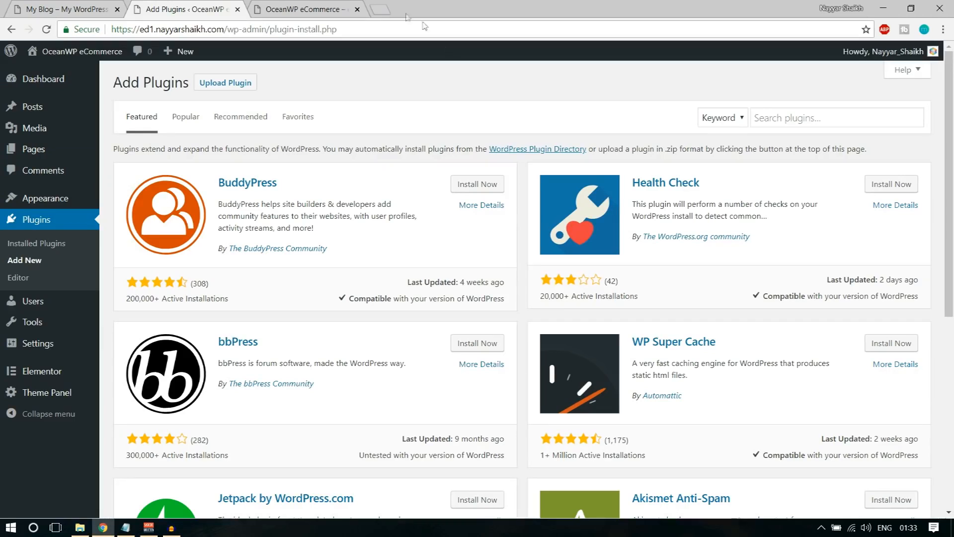
{"action": "left_click", "coordinate": [383, 8]}
{"action": "type", "text": "b"}
{"action": "key", "text": "Return"}
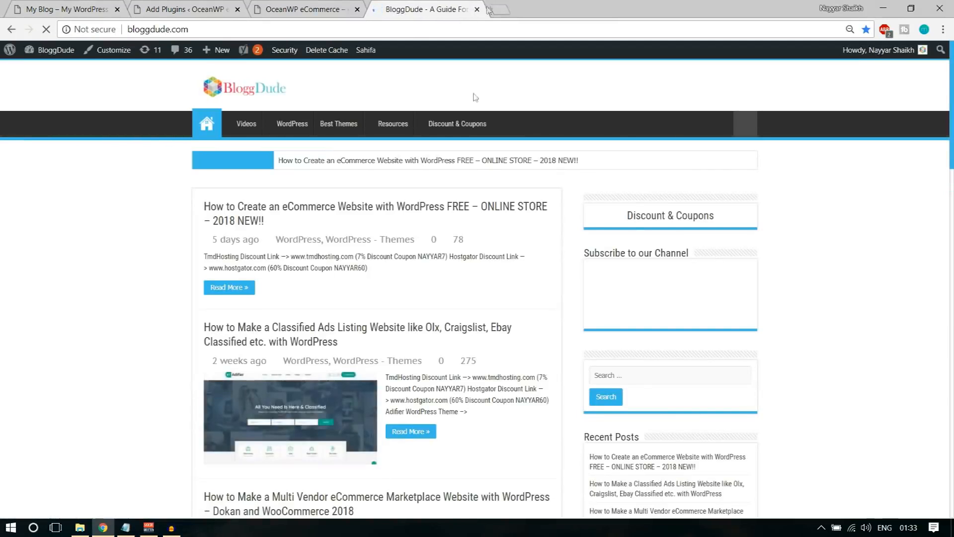
Open the eCommerce tutorial post and find its resources download line
{"action": "left_click", "coordinate": [364, 209]}
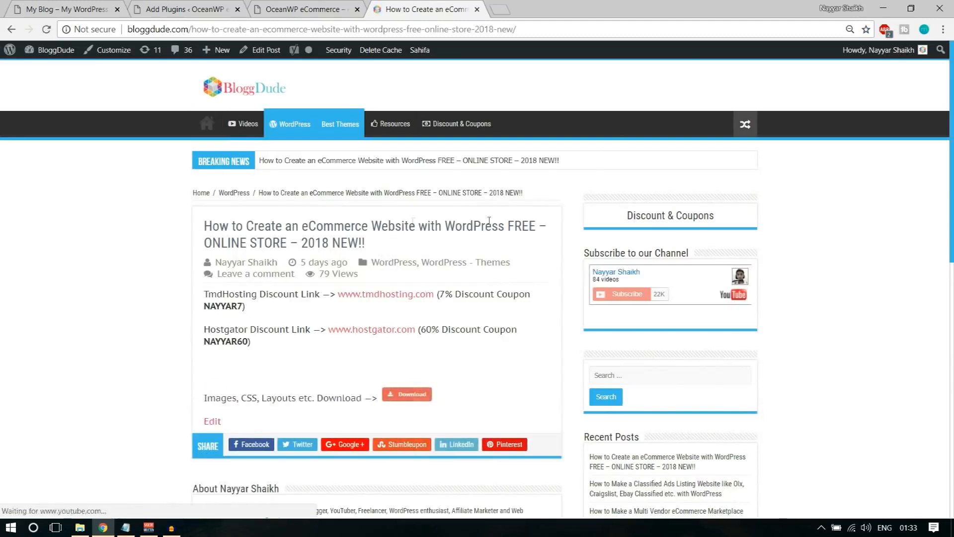
{"action": "scroll", "coordinate": [521, 317], "scroll_direction": "down", "scroll_amount": 4}
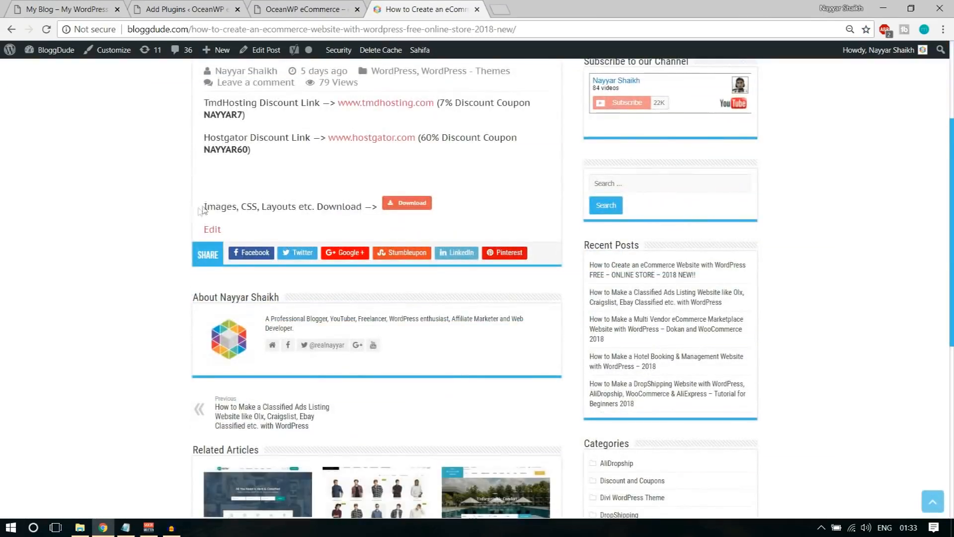
{"action": "left_click_drag", "start_coordinate": [204, 206], "coordinate": [366, 217]}
{"action": "left_click", "coordinate": [356, 217]}
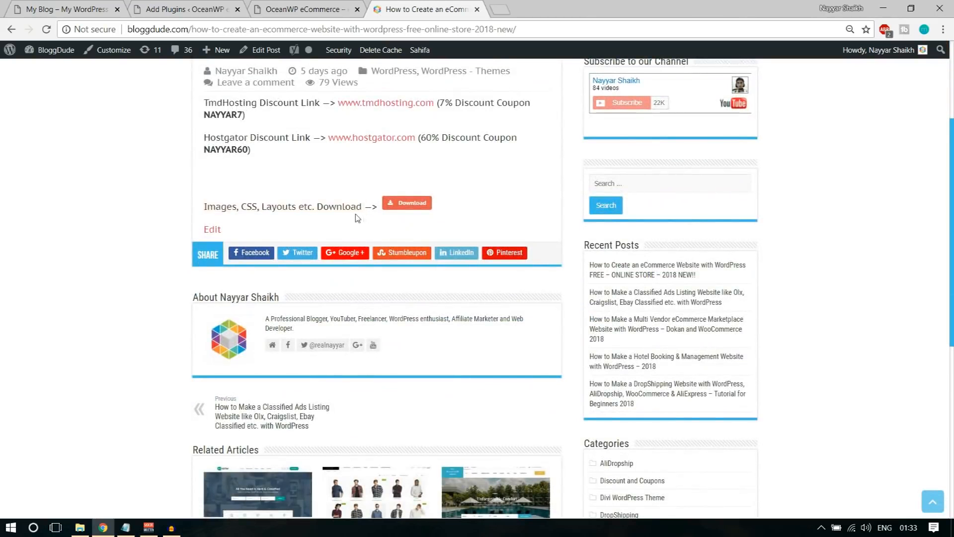
Start and cancel the resource zip download, then switch to the OceanWP eCommerce tab
{"action": "left_click", "coordinate": [406, 208]}
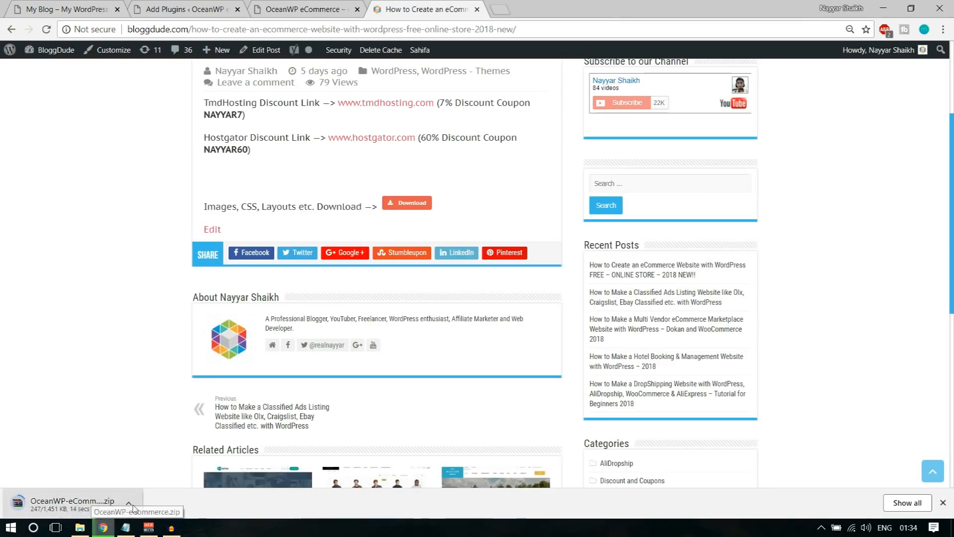
{"action": "left_click", "coordinate": [129, 505]}
{"action": "left_click", "coordinate": [128, 505]}
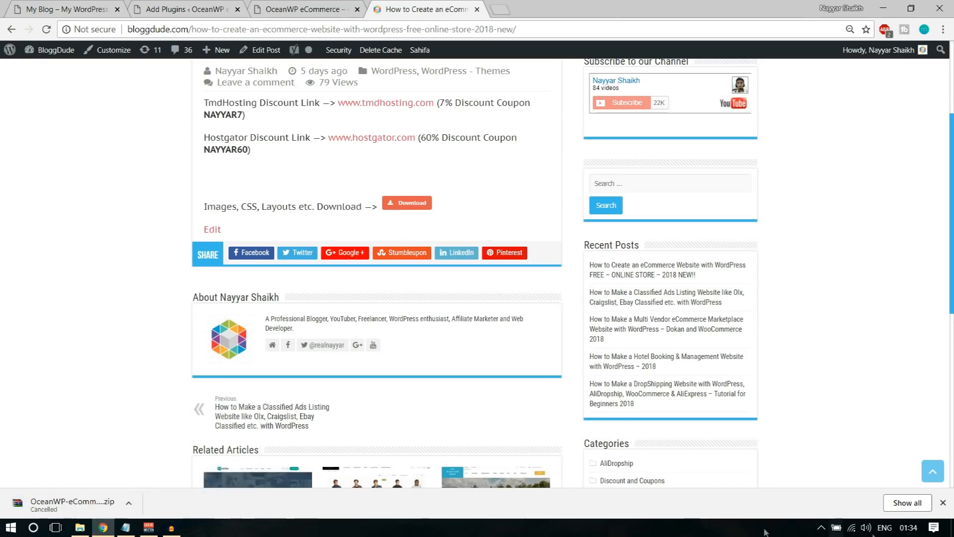
{"action": "left_click", "coordinate": [943, 502]}
{"action": "scroll", "coordinate": [908, 474], "scroll_direction": "up", "scroll_amount": 4}
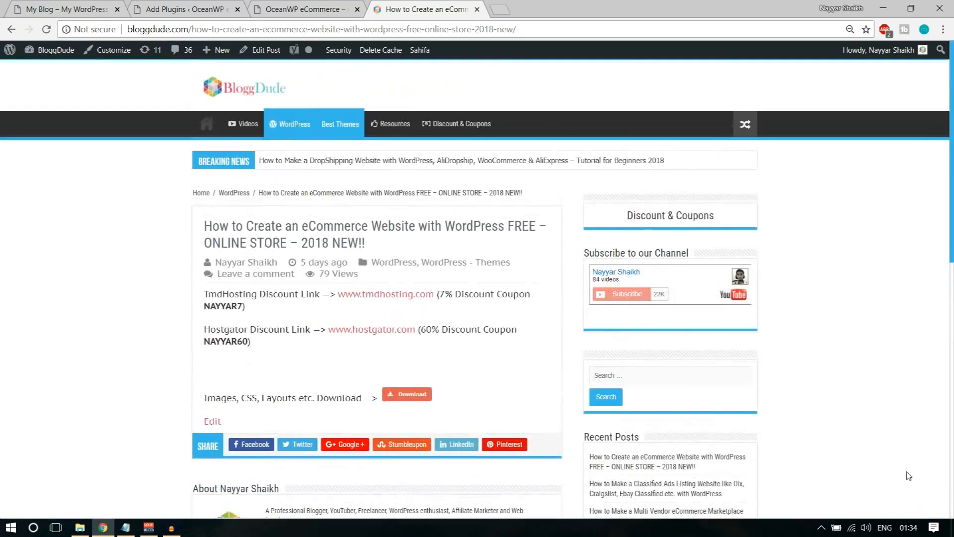
{"action": "left_click_drag", "start_coordinate": [203, 395], "coordinate": [468, 403]}
{"action": "left_click", "coordinate": [468, 401]}
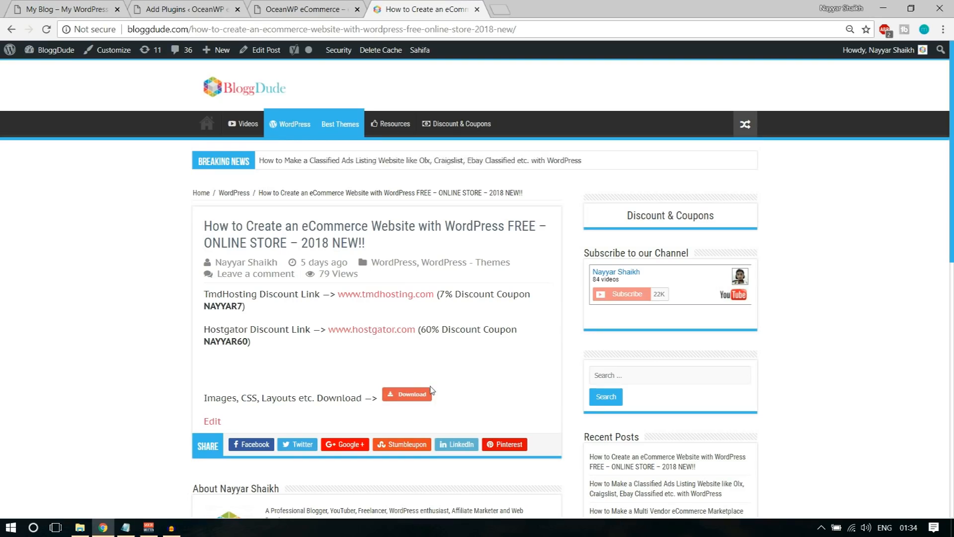
{"action": "left_click", "coordinate": [314, 13]}
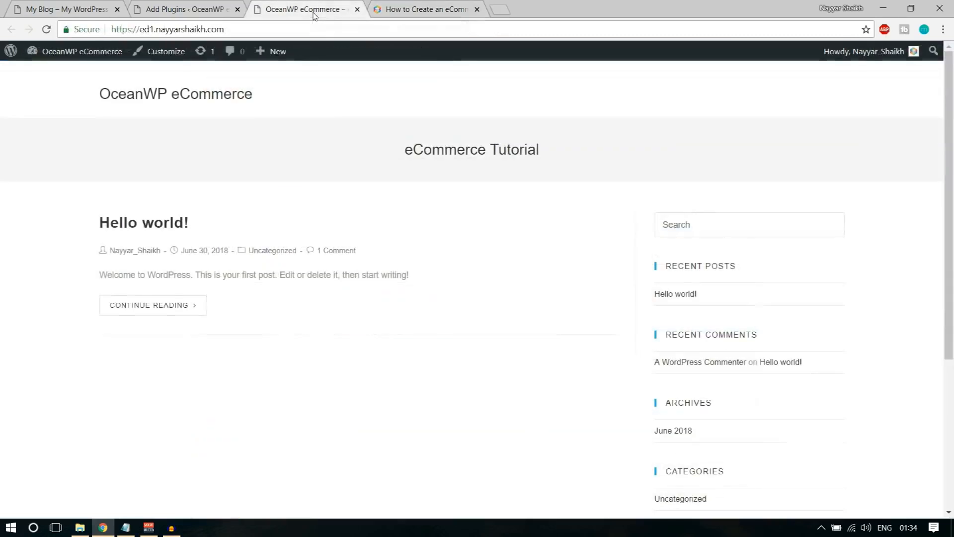
Copy 'Ocean Product Sharing' from the Steps notes and search for it in Add Plugins
{"action": "left_click", "coordinate": [170, 4]}
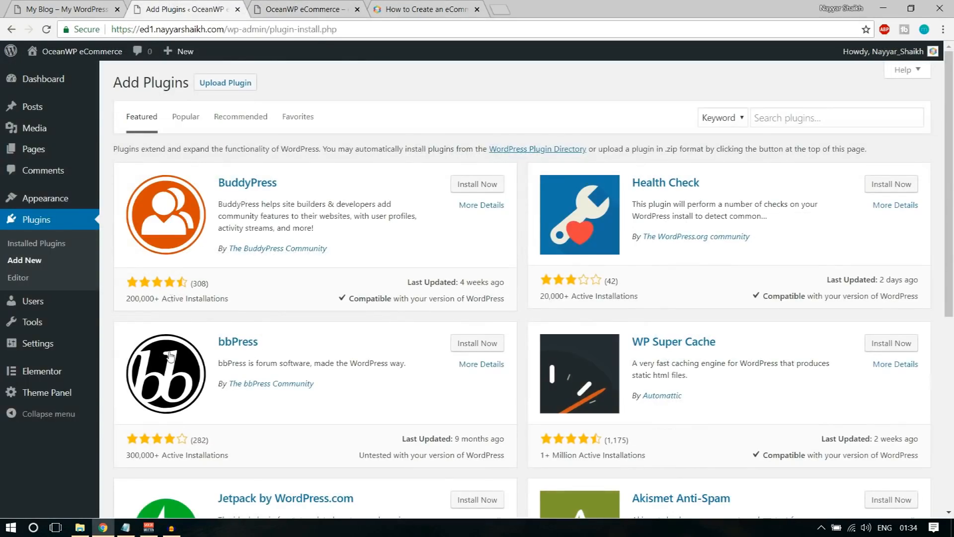
{"action": "left_click", "coordinate": [126, 527]}
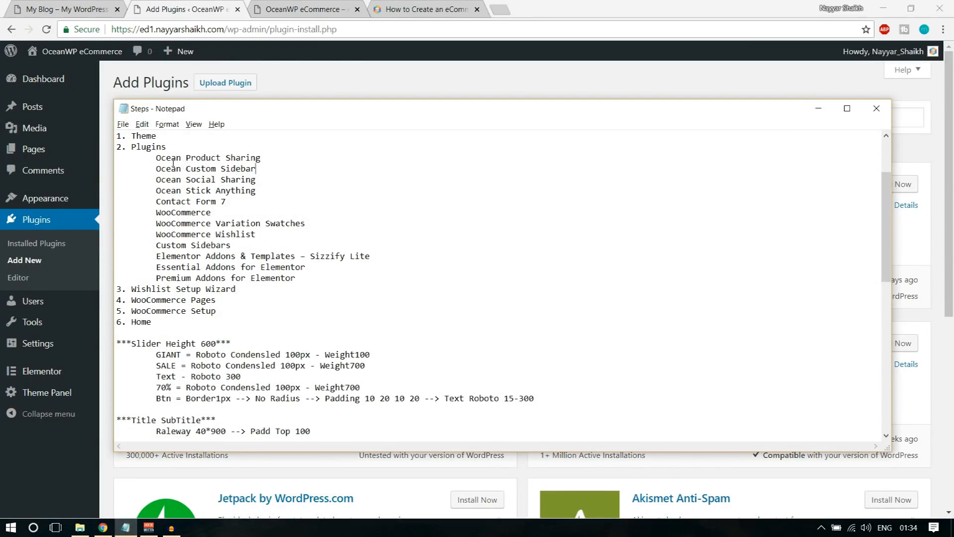
{"action": "left_click_drag", "start_coordinate": [150, 158], "coordinate": [333, 279]}
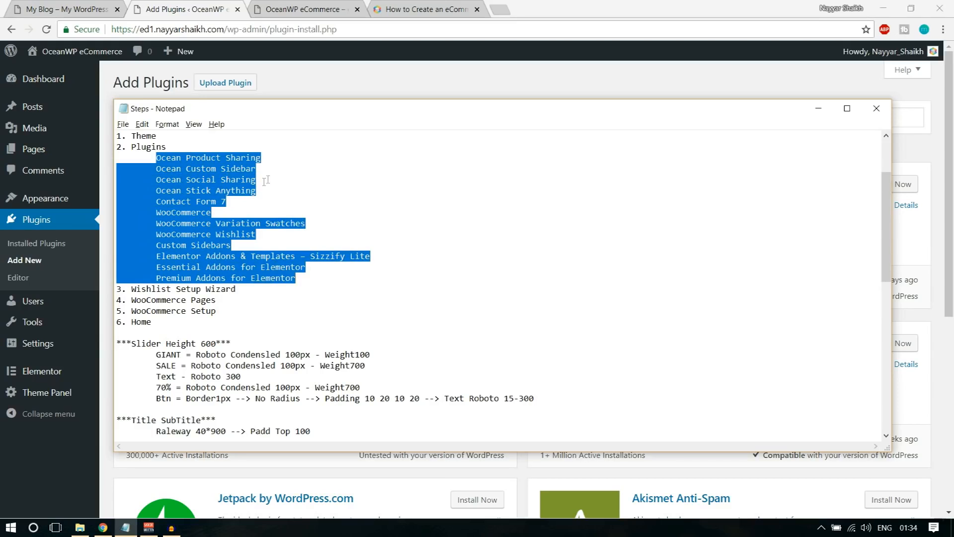
{"action": "left_click", "coordinate": [271, 161]}
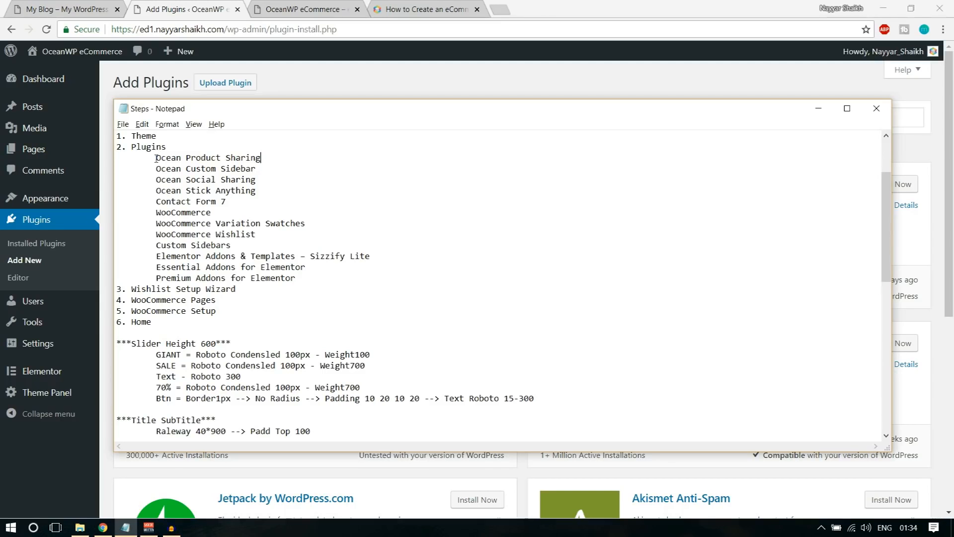
{"action": "left_click_drag", "start_coordinate": [155, 158], "coordinate": [266, 157]}
{"action": "key", "text": "ctrl+c"}
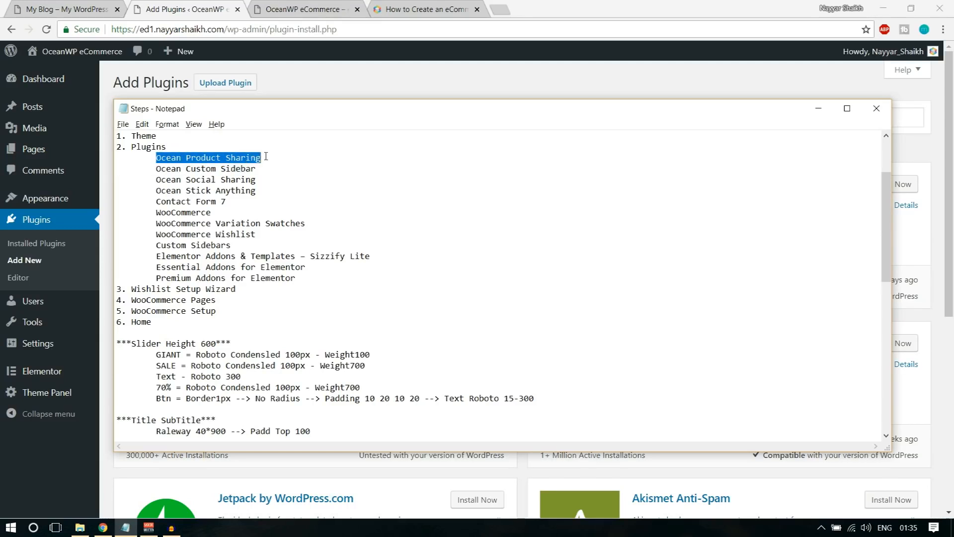
{"action": "left_click", "coordinate": [199, 6]}
{"action": "left_click", "coordinate": [781, 118]}
{"action": "key", "text": "ctrl+v"}
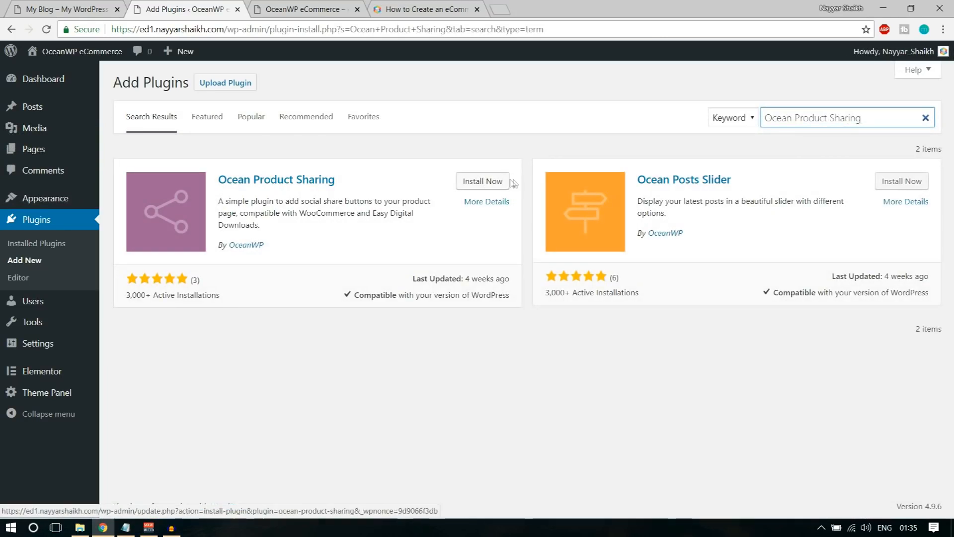
Install and activate Ocean Product Sharing
{"action": "left_click", "coordinate": [482, 182]}
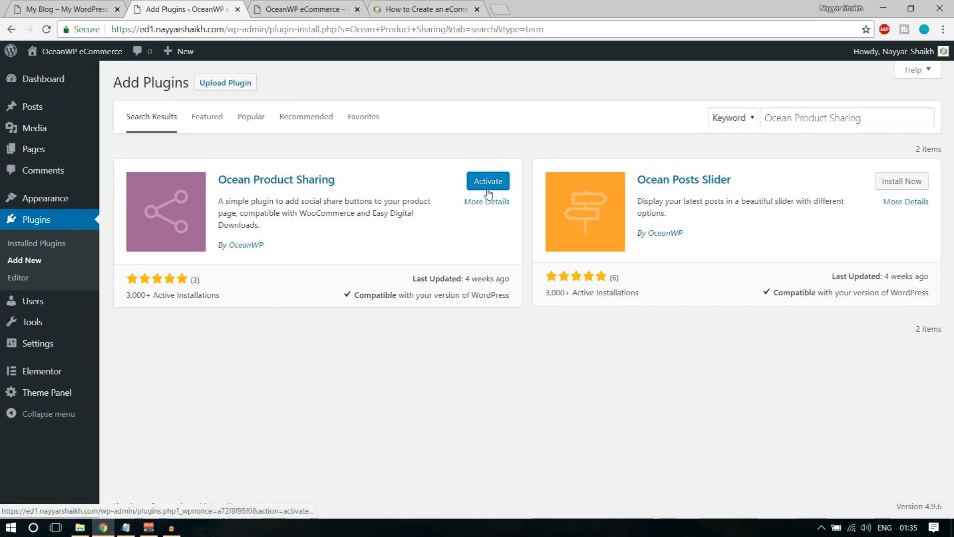
{"action": "left_click", "coordinate": [130, 533]}
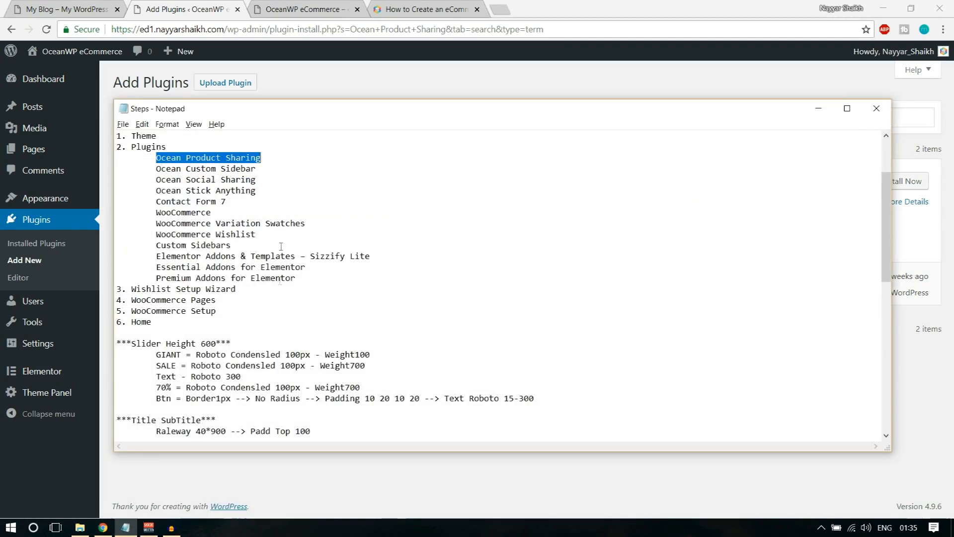
{"action": "left_click", "coordinate": [358, 75]}
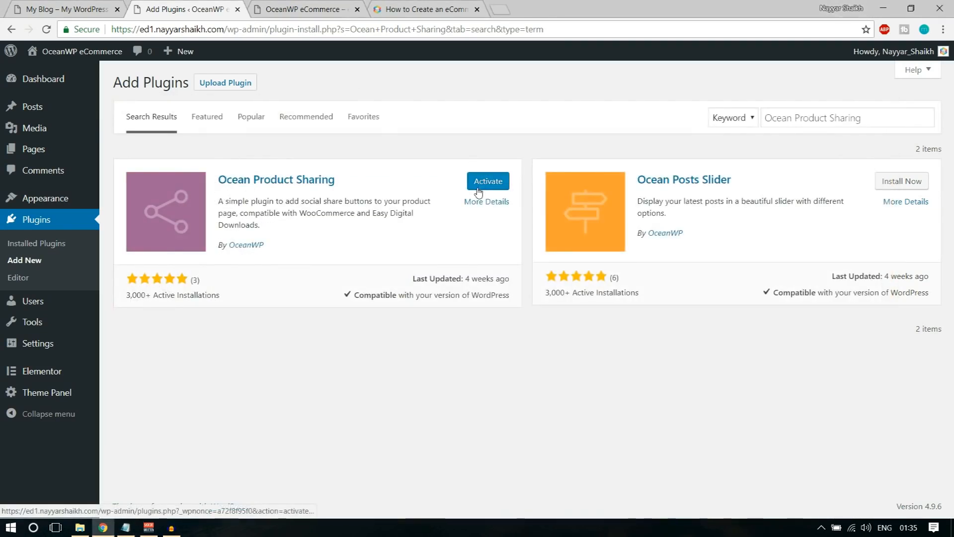
{"action": "left_click", "coordinate": [480, 188]}
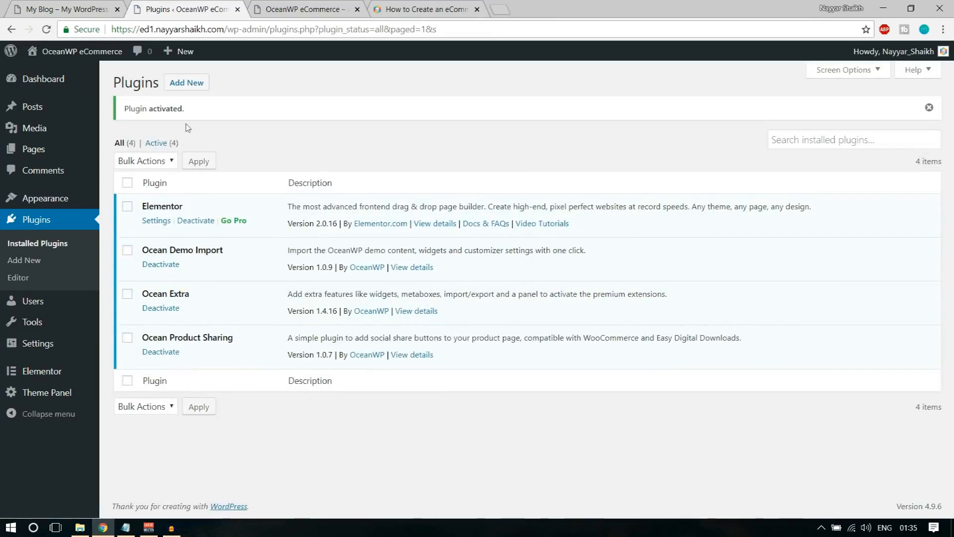
Search for Ocean Custom Sidebar from the notes and install it
{"action": "left_click", "coordinate": [196, 85]}
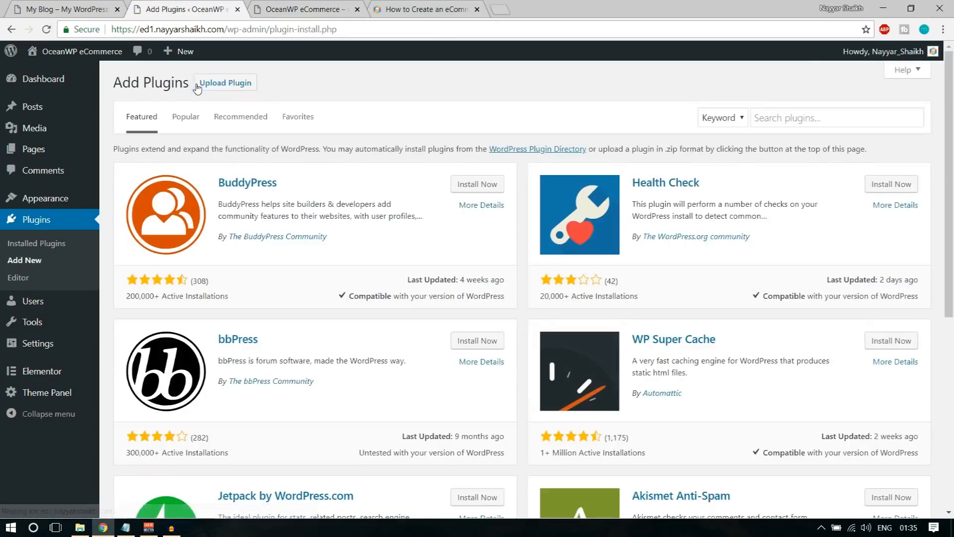
{"action": "left_click", "coordinate": [126, 528]}
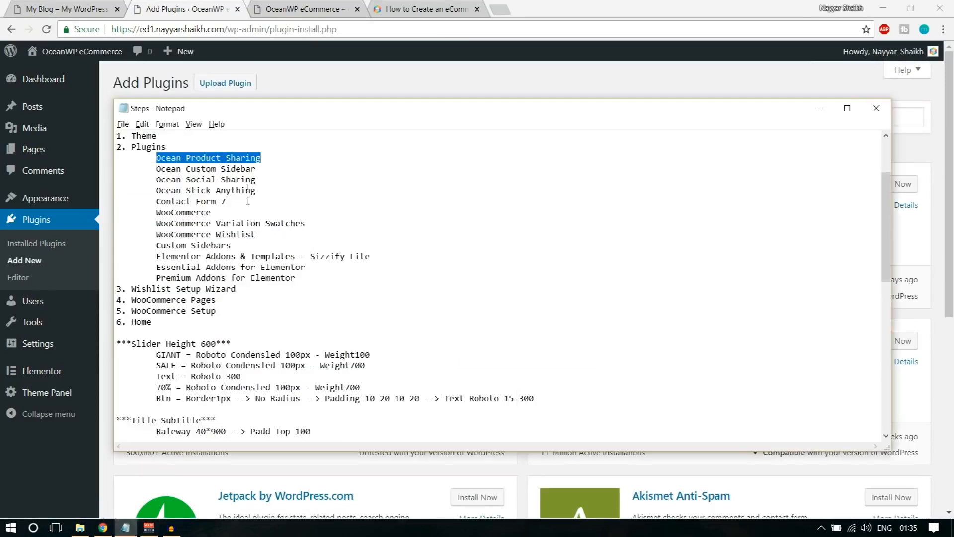
{"action": "left_click_drag", "start_coordinate": [264, 169], "coordinate": [155, 168]}
{"action": "key", "text": "ctrl+c"}
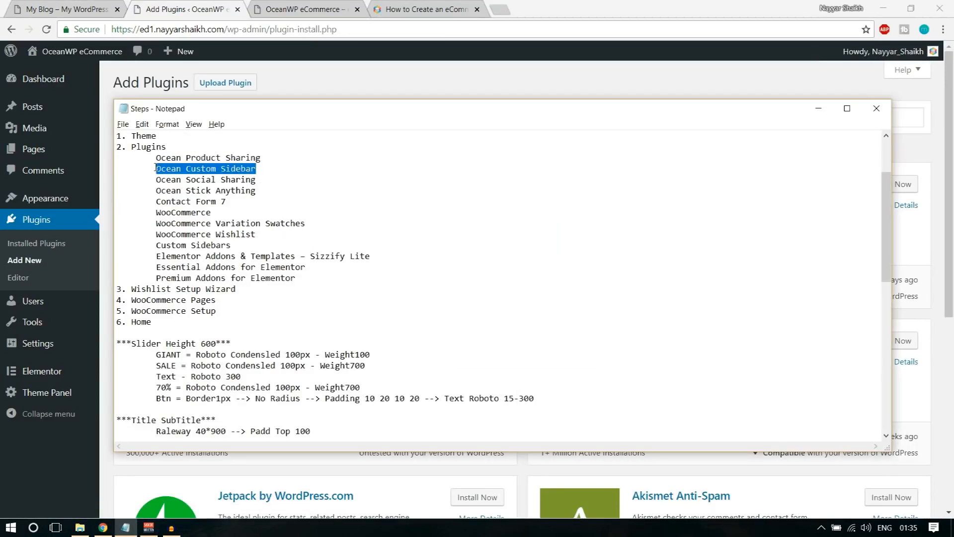
{"action": "left_click", "coordinate": [437, 85]}
{"action": "left_click", "coordinate": [790, 119]}
{"action": "key", "text": "ctrl+v"}
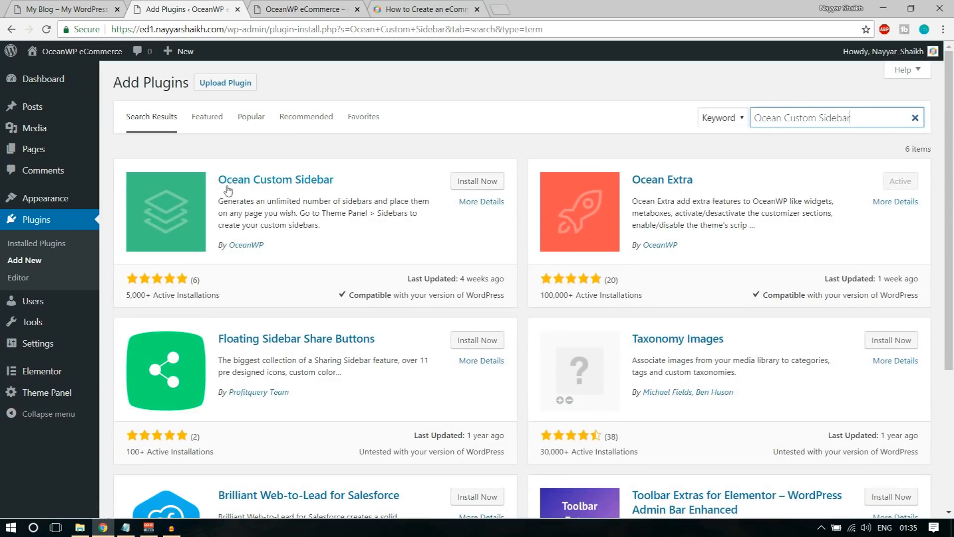
{"action": "left_click", "coordinate": [489, 188]}
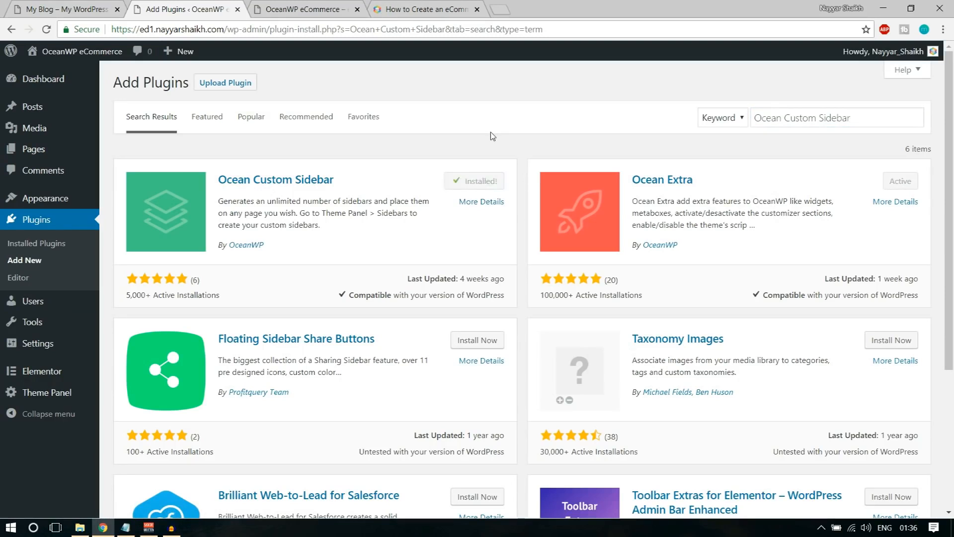
Search for Ocean Social Sharing from the notes and install it
{"action": "left_click", "coordinate": [125, 528]}
{"action": "left_click_drag", "start_coordinate": [152, 182], "coordinate": [278, 176]}
{"action": "key", "text": "ctrl+c"}
{"action": "left_click", "coordinate": [431, 79]}
{"action": "left_click", "coordinate": [843, 118]}
{"action": "key", "text": "ctrl+a"}
{"action": "key", "text": "ctrl+v"}
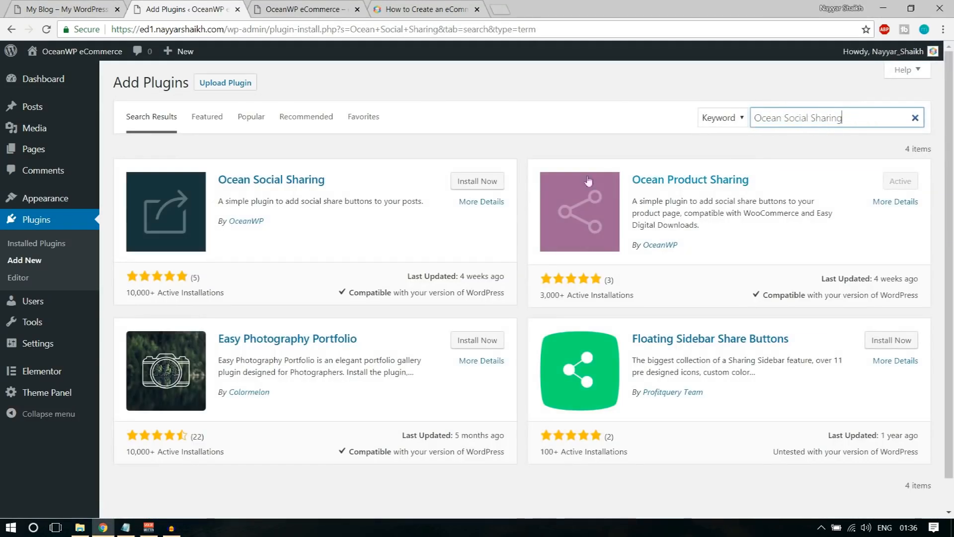
{"action": "left_click_drag", "start_coordinate": [283, 226], "coordinate": [239, 226]}
{"action": "left_click", "coordinate": [259, 242]}
{"action": "left_click", "coordinate": [490, 184]}
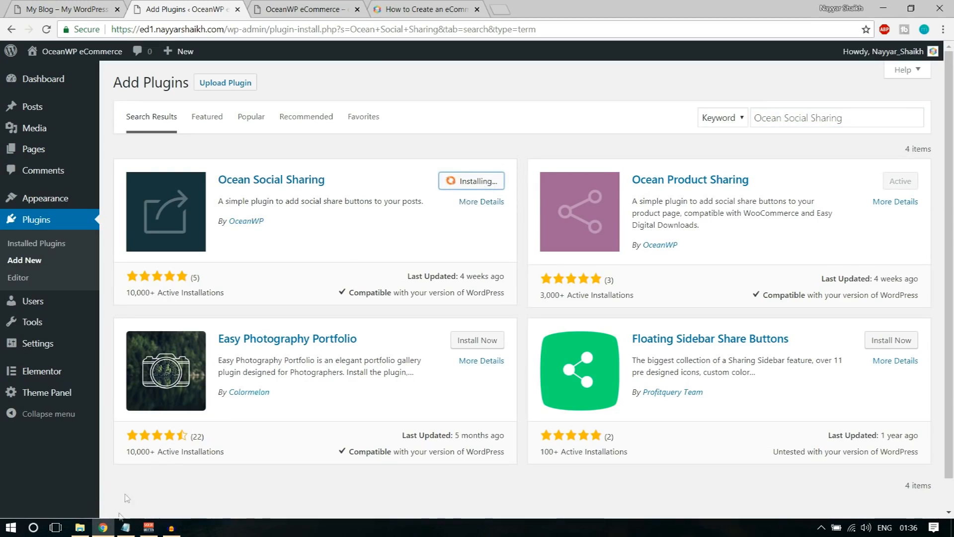
Search for Ocean Stick Anything from the notes and install it
{"action": "left_click", "coordinate": [126, 527]}
{"action": "mouse_move", "coordinate": [263, 192]}
{"action": "left_mouse_down"}
{"action": "mouse_move", "coordinate": [154, 184]}
{"action": "mouse_move", "coordinate": [269, 186]}
{"action": "left_mouse_up"}
{"action": "key", "text": "ctrl+c"}
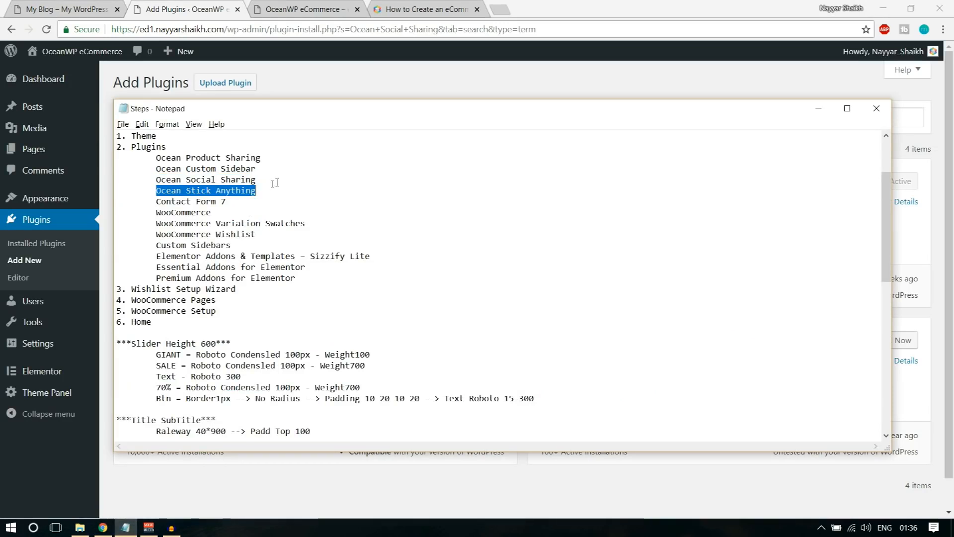
{"action": "left_click", "coordinate": [482, 82]}
{"action": "left_click", "coordinate": [811, 111]}
{"action": "key", "text": "ctrl+a"}
{"action": "key", "text": "ctrl+v"}
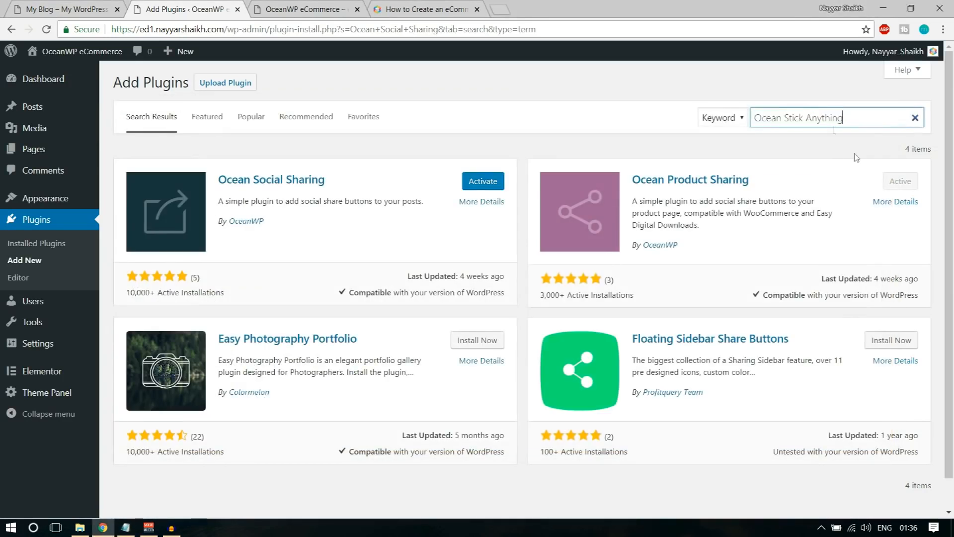
{"action": "left_click", "coordinate": [482, 182]}
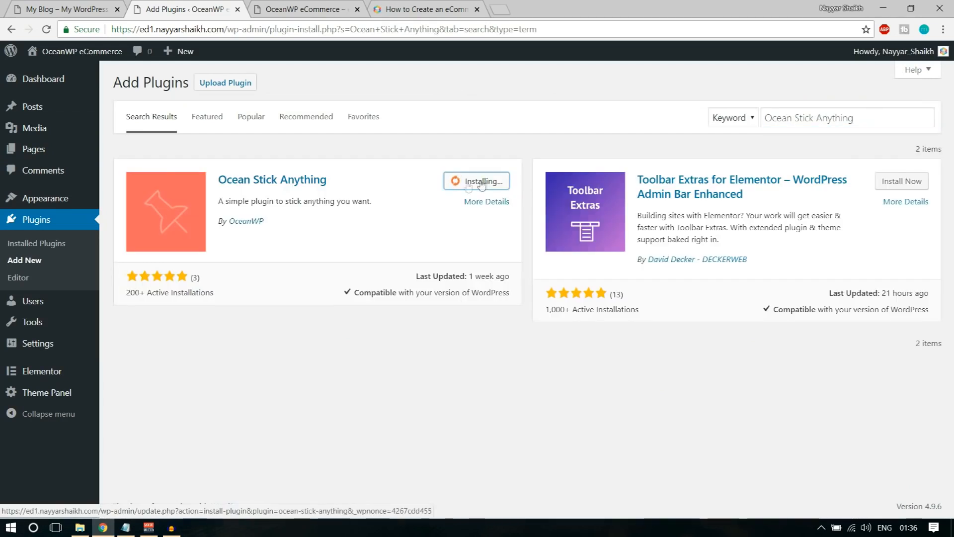
Copy Contact Form 7 from the notes and search for it
{"action": "left_click", "coordinate": [125, 529]}
{"action": "left_click_drag", "start_coordinate": [155, 203], "coordinate": [235, 203]}
{"action": "key", "text": "ctrl+c"}
{"action": "left_click", "coordinate": [588, 95]}
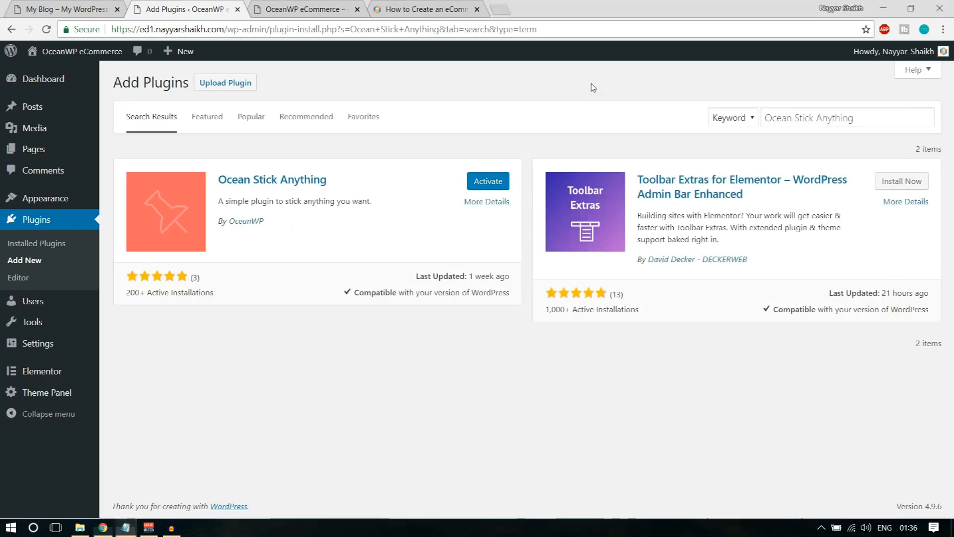
{"action": "left_click", "coordinate": [818, 117]}
{"action": "key", "text": "ctrl+a"}
{"action": "key", "text": "ctrl+v"}
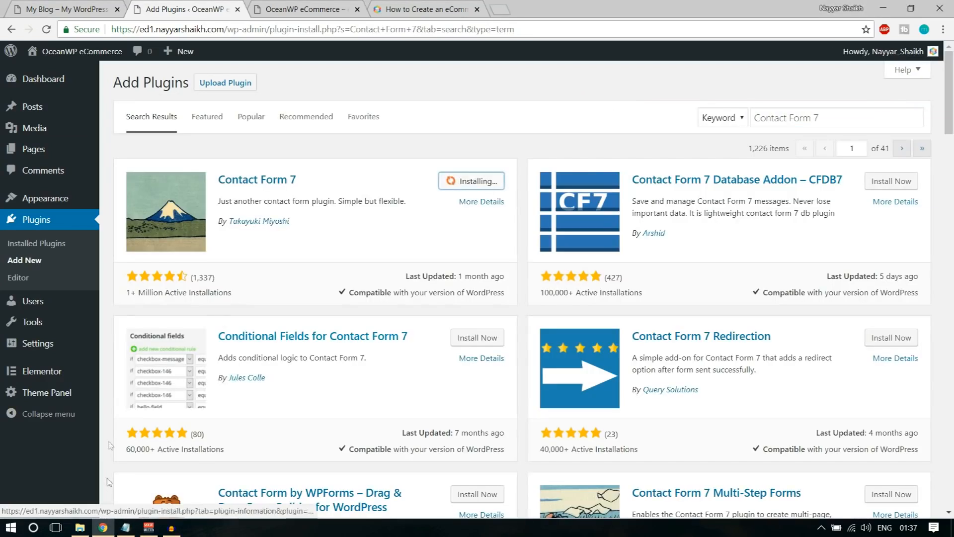
Copy 'WooCommerce' from the checklist notes and search for it in Add Plugins
{"action": "left_click", "coordinate": [126, 527]}
{"action": "left_click_drag", "start_coordinate": [211, 212], "coordinate": [148, 218]}
{"action": "left_click", "coordinate": [583, 82]}
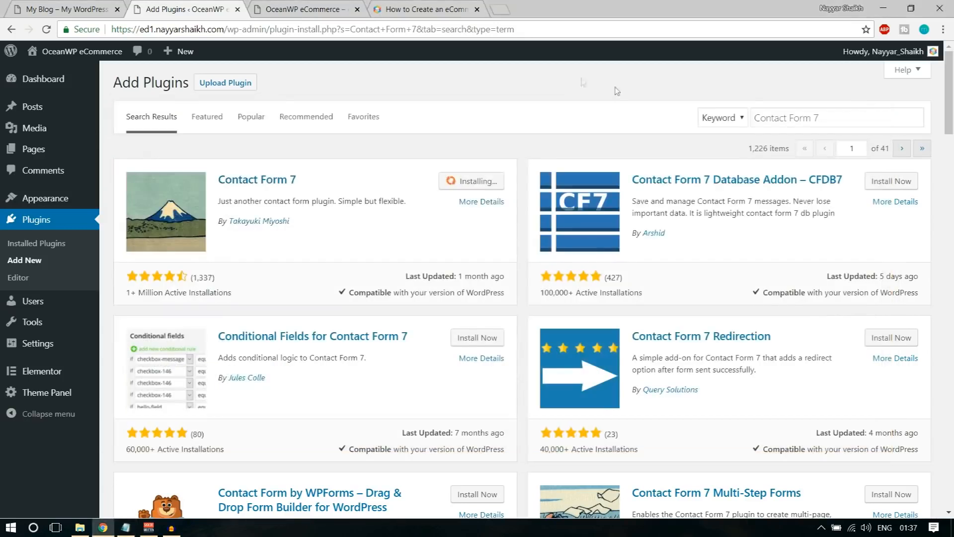
{"action": "left_click", "coordinate": [774, 116]}
{"action": "key", "text": "ctrl+a"}
{"action": "type", "text": "WooCommerce"}
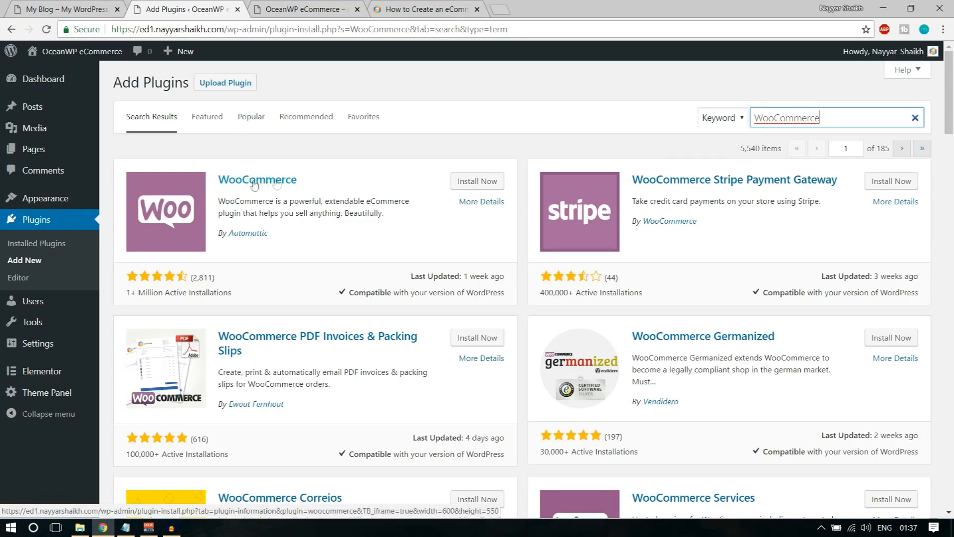
Install WooCommerce, then search for and install WooCommerce Variation Swatches
{"action": "left_click", "coordinate": [467, 183]}
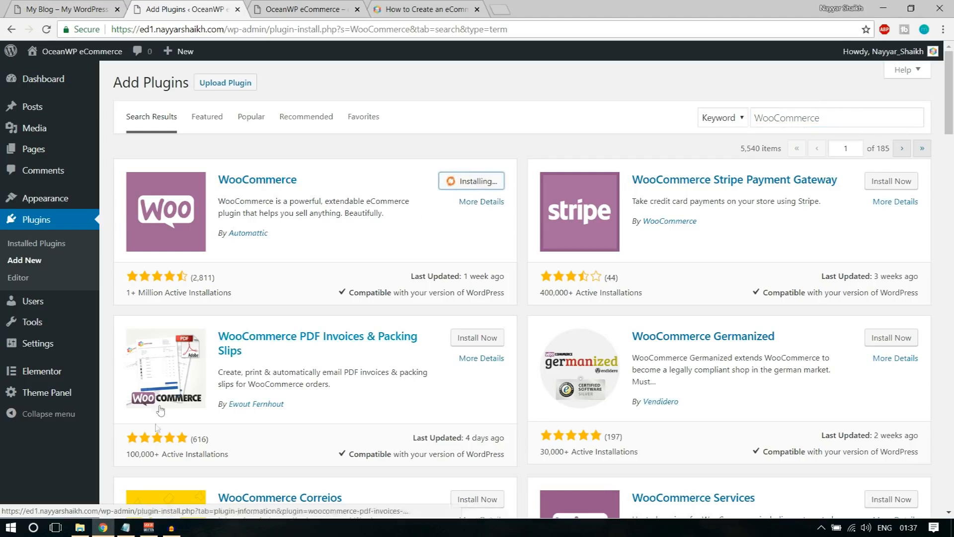
{"action": "key", "text": "alt+Tab"}
{"action": "left_click_drag", "start_coordinate": [306, 223], "coordinate": [154, 223]}
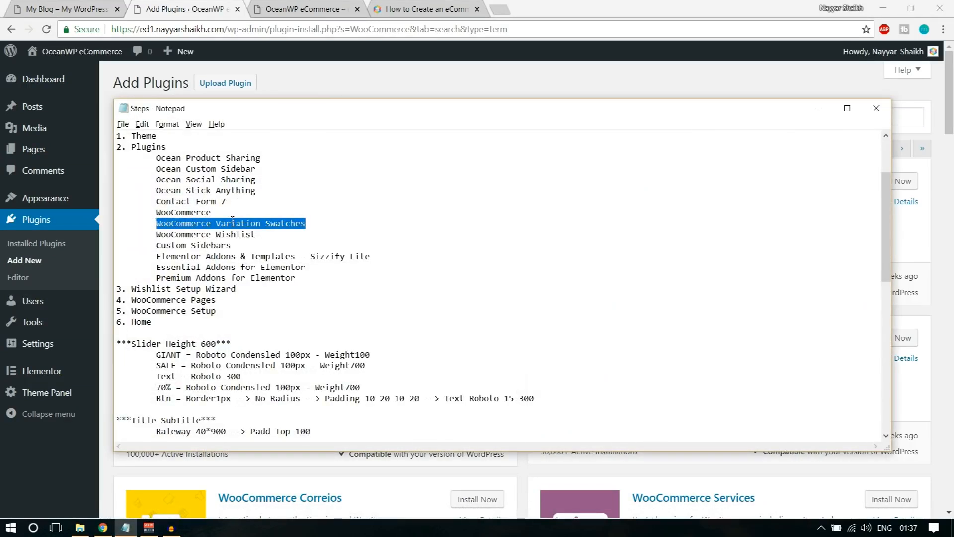
{"action": "key", "text": "ctrl+c"}
{"action": "double_click", "coordinate": [907, 117]}
{"action": "key", "text": "ctrl+v"}
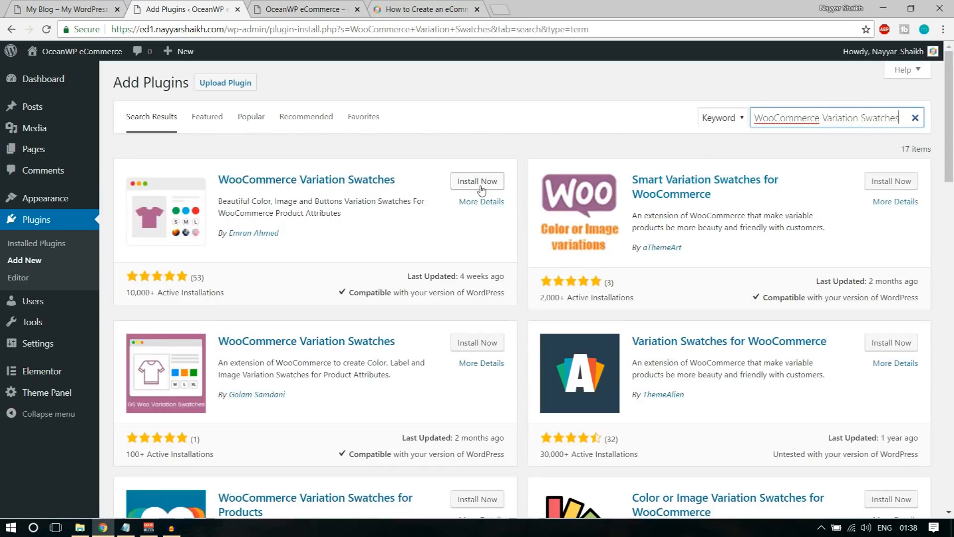
{"action": "left_click", "coordinate": [480, 188]}
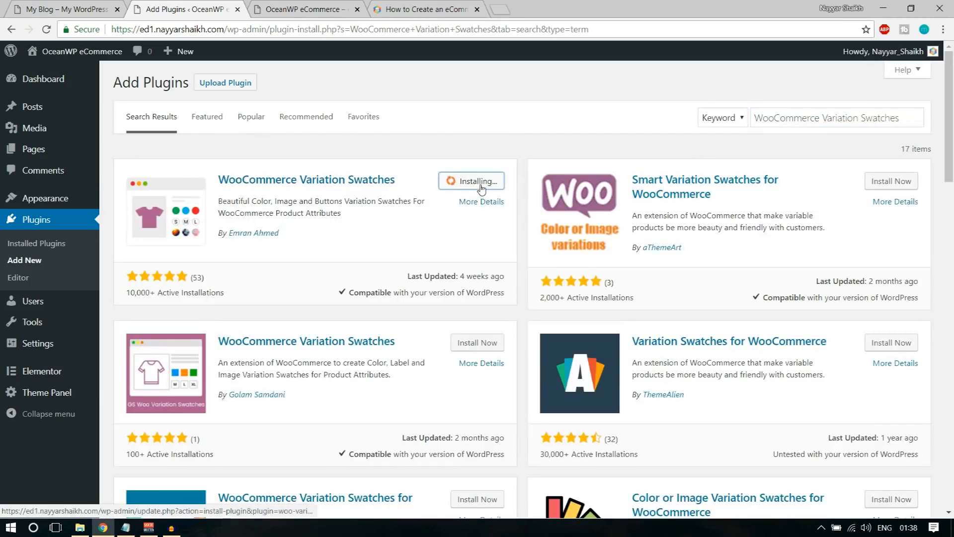
Search for and install the WooCommerce Wishlist Plugin
{"action": "left_click", "coordinate": [126, 528]}
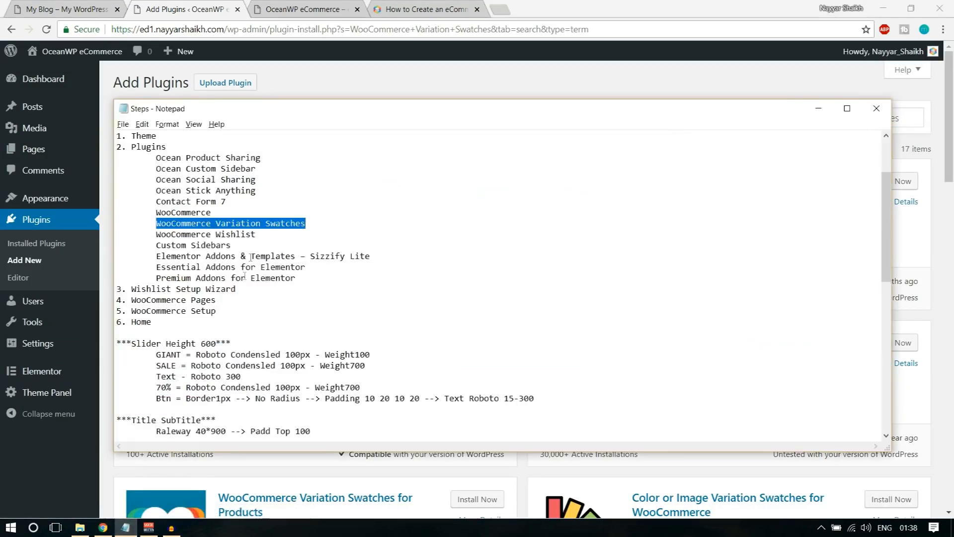
{"action": "left_click_drag", "start_coordinate": [265, 239], "coordinate": [156, 237]}
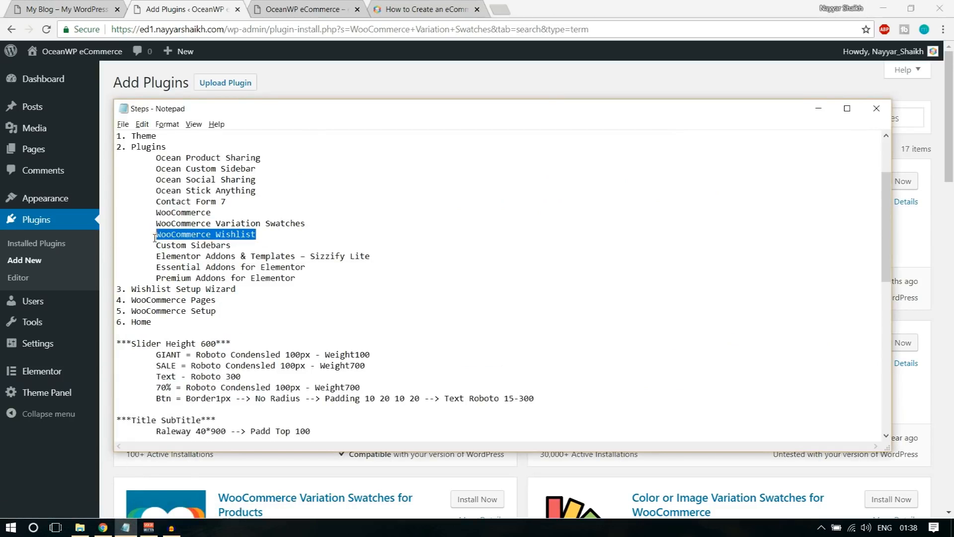
{"action": "key", "text": "alt+Tab"}
{"action": "left_click", "coordinate": [797, 120]}
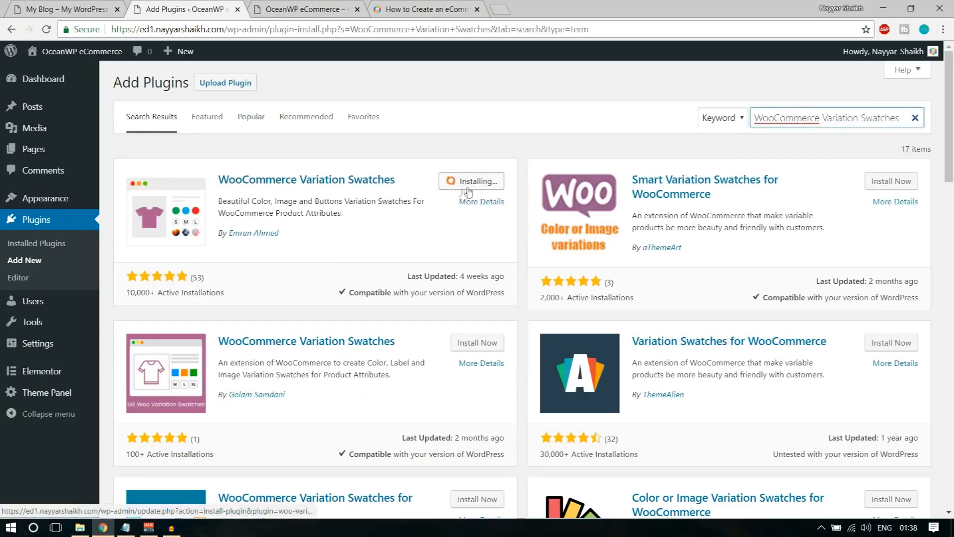
{"action": "key", "text": "ctrl+a"}
{"action": "key", "text": "ctrl+v"}
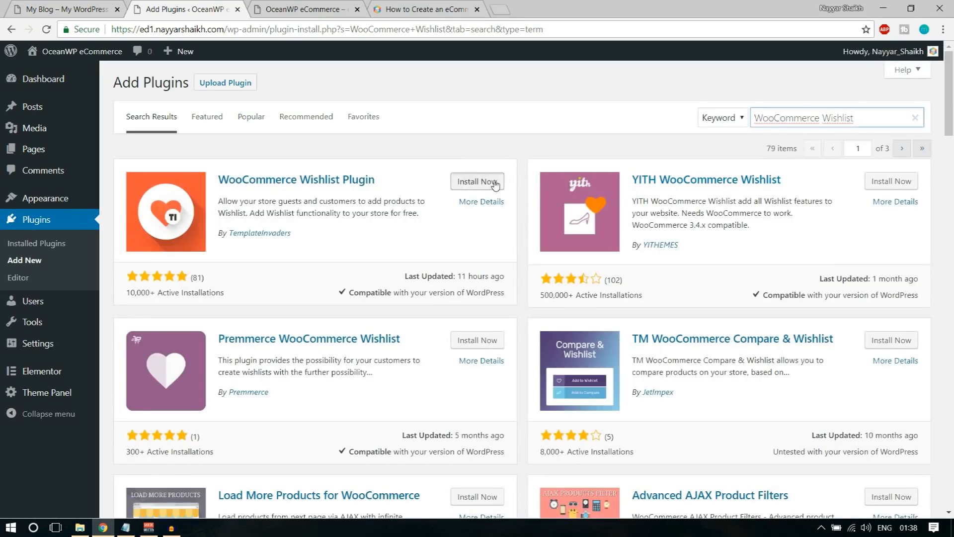
{"action": "left_click", "coordinate": [477, 181]}
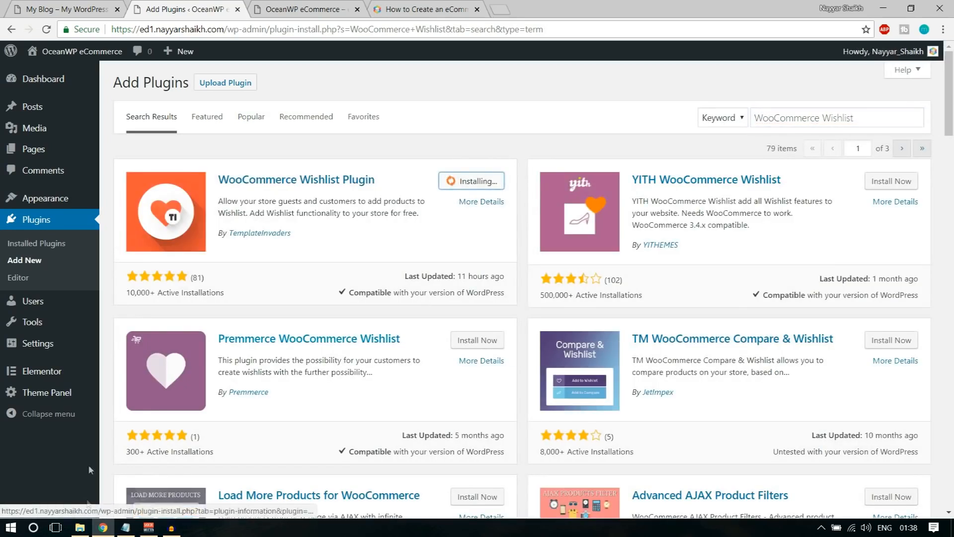
Search for and install Custom Sidebars, then copy the Sizzify Lite line from the notes
{"action": "left_click", "coordinate": [126, 527]}
{"action": "left_click_drag", "start_coordinate": [155, 246], "coordinate": [247, 244]}
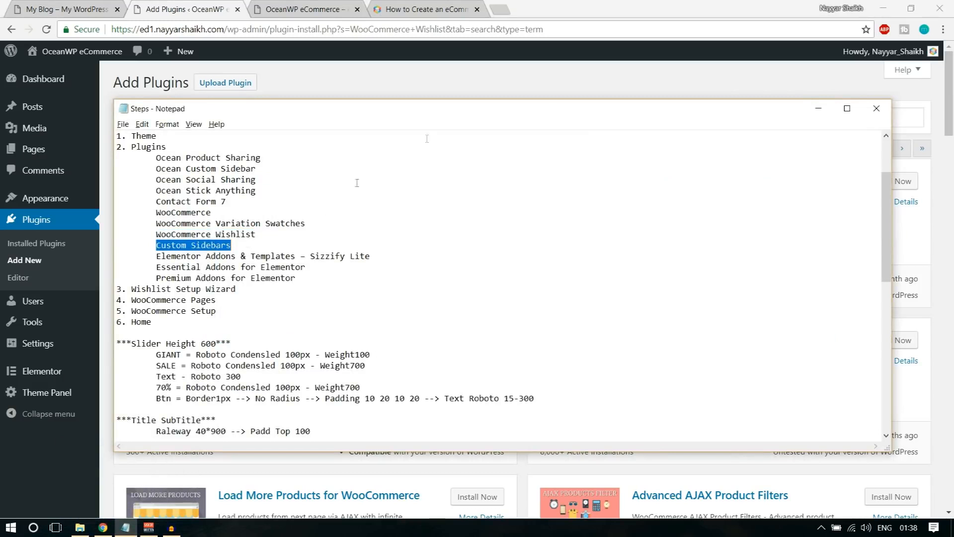
{"action": "left_click", "coordinate": [460, 77]}
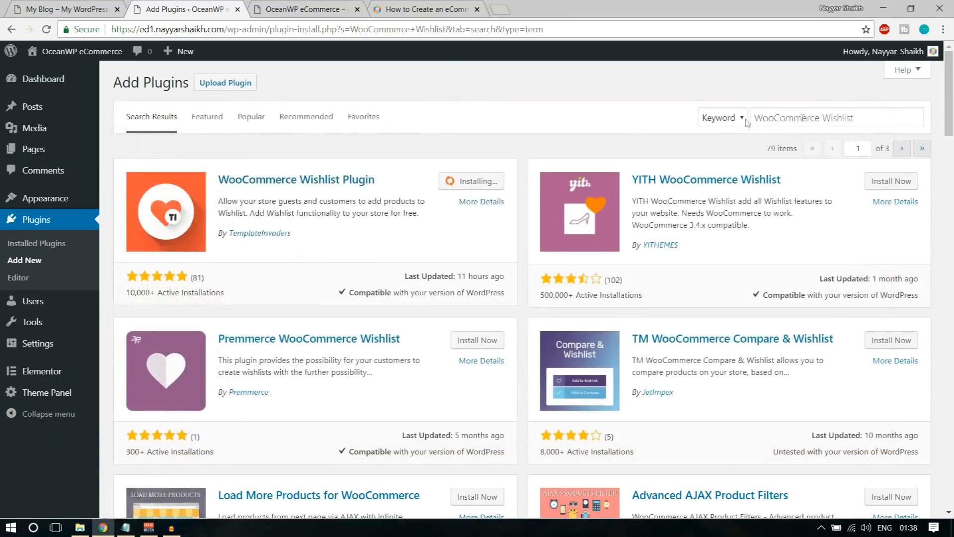
{"action": "triple_click", "coordinate": [850, 118]}
{"action": "key", "text": "ctrl+v"}
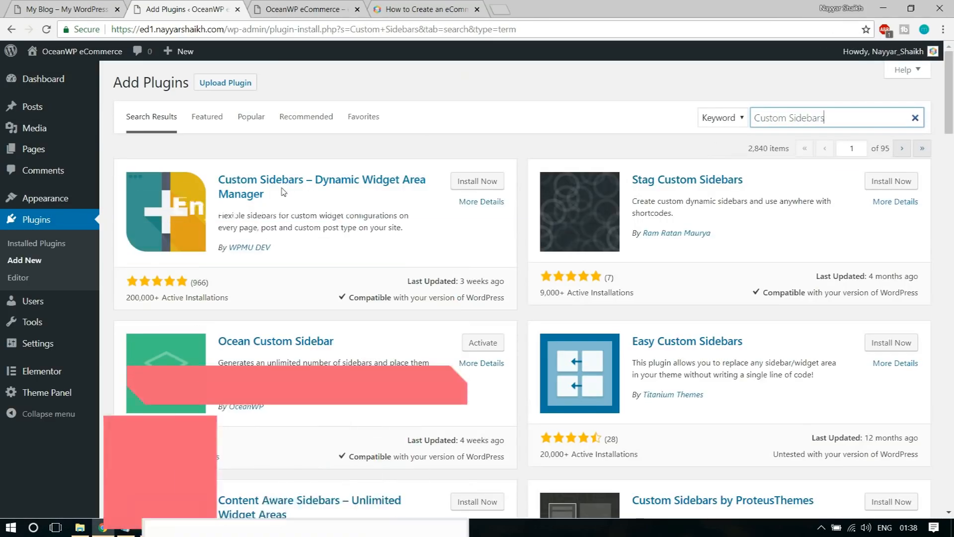
{"action": "left_click_drag", "start_coordinate": [281, 247], "coordinate": [241, 247]}
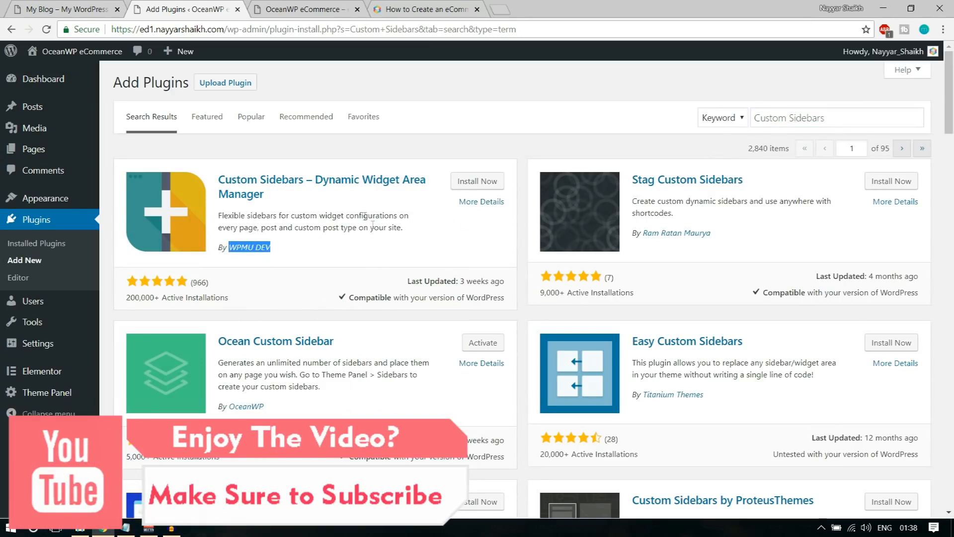
{"action": "left_click", "coordinate": [483, 188]}
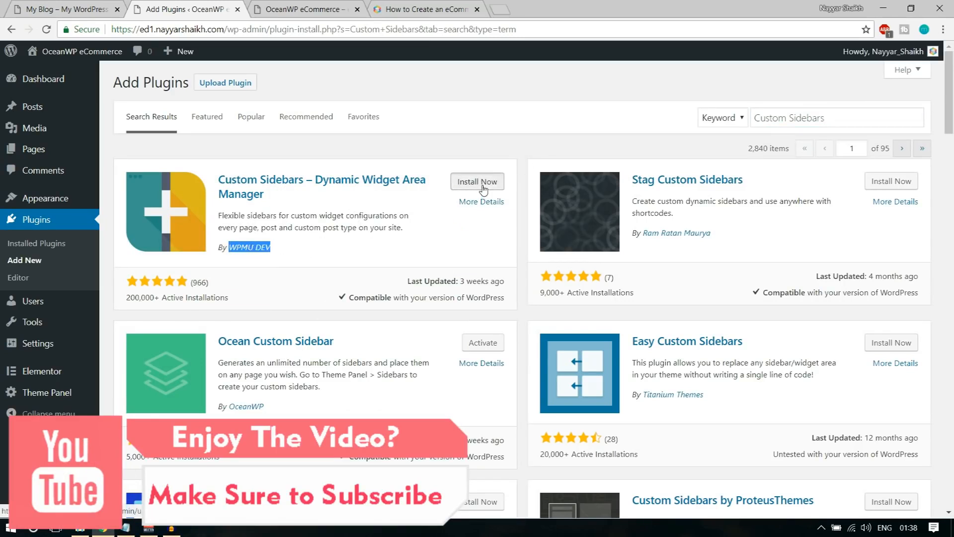
{"action": "left_click", "coordinate": [131, 527]}
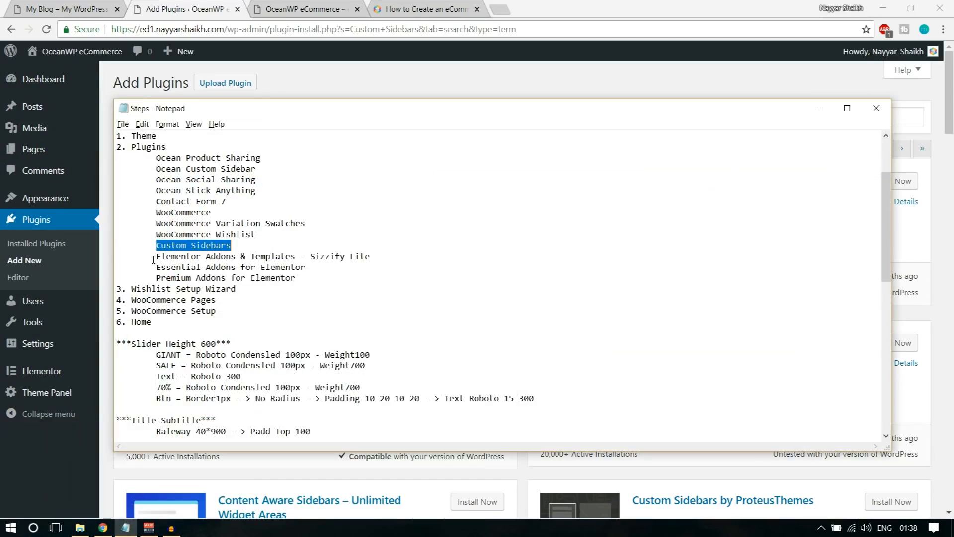
{"action": "left_click_drag", "start_coordinate": [157, 255], "coordinate": [405, 253]}
{"action": "key", "text": "ctrl+c"}
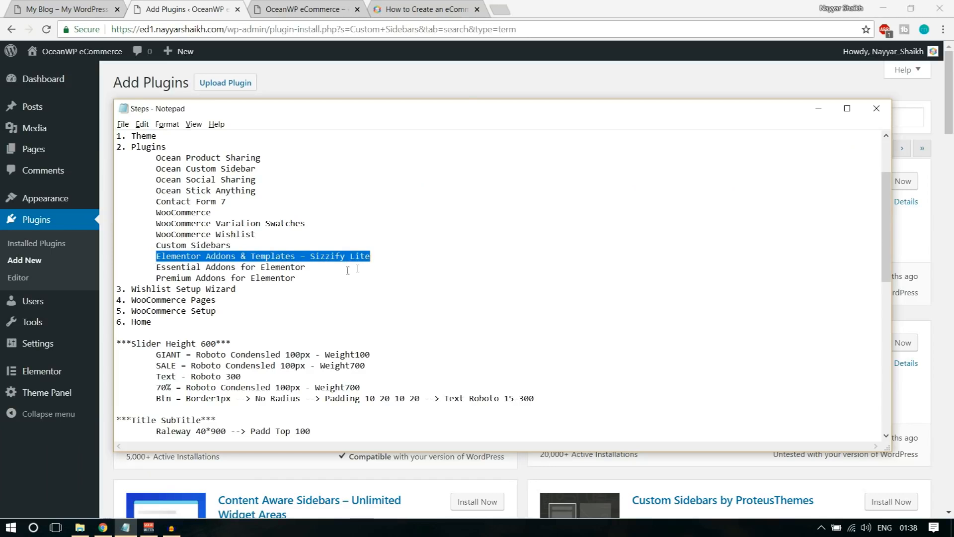
Search for and install Elementor Addons & Templates – Sizzify Lite
{"action": "left_click", "coordinate": [465, 91]}
{"action": "left_click", "coordinate": [803, 118]}
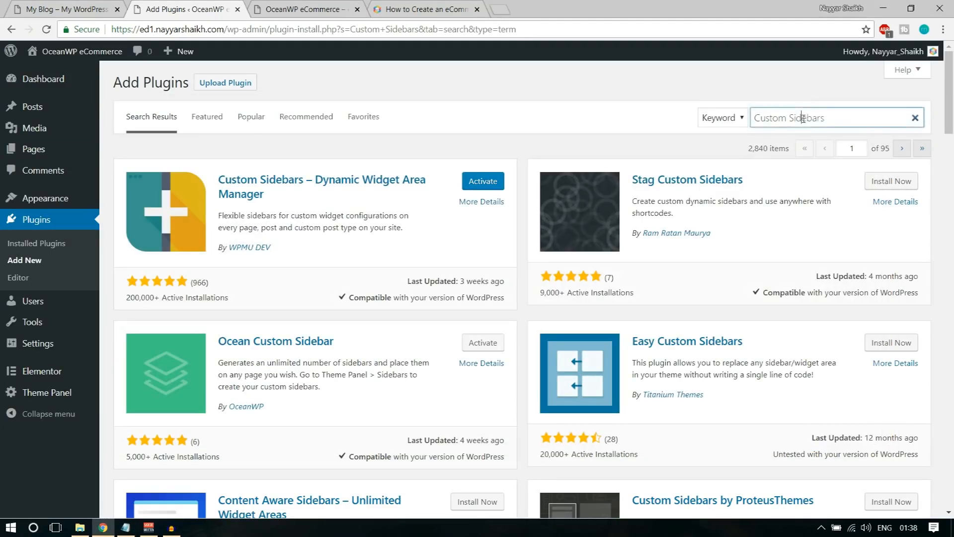
{"action": "key", "text": "ctrl+a"}
{"action": "key", "text": "ctrl+v"}
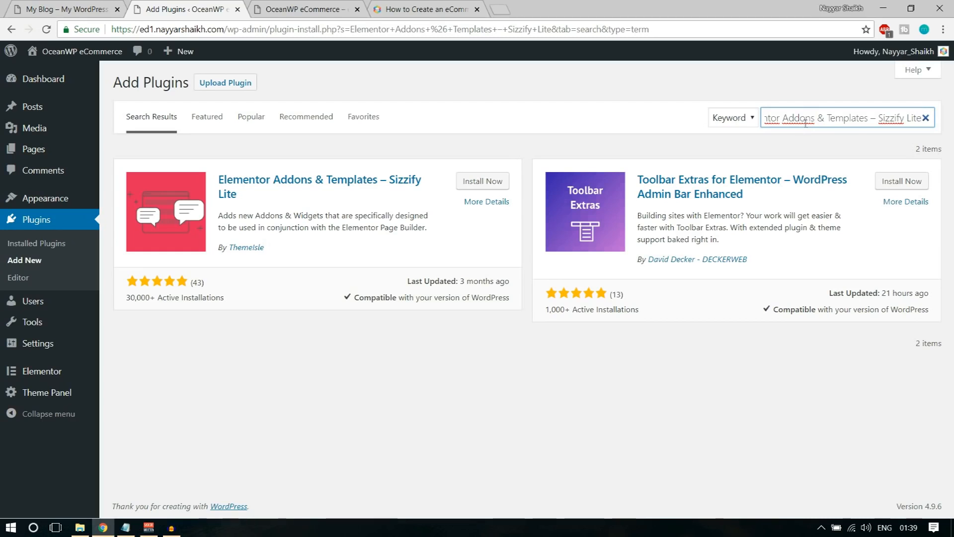
{"action": "left_click", "coordinate": [486, 182]}
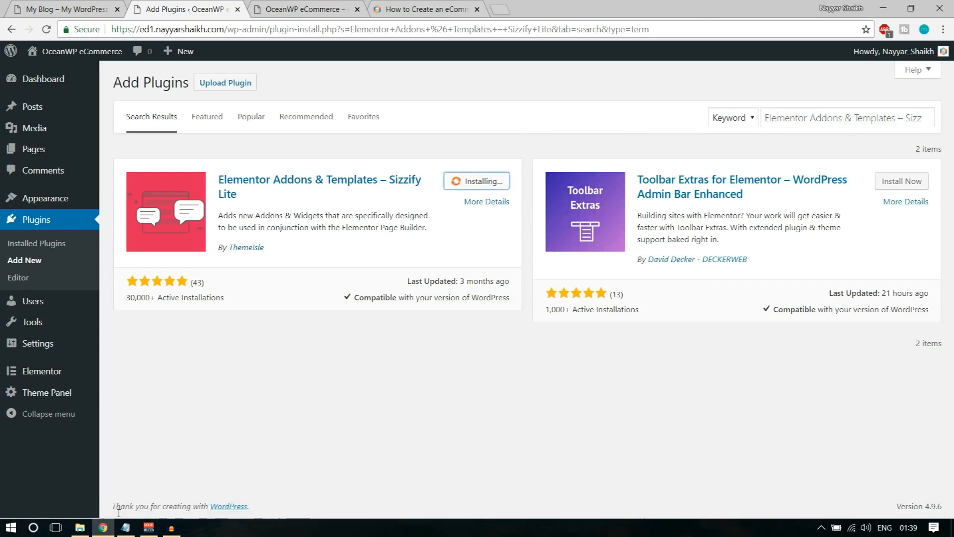
Copy Essential Addons for Elementor from the notes and search for it
{"action": "left_click", "coordinate": [125, 527]}
{"action": "left_click_drag", "start_coordinate": [154, 267], "coordinate": [318, 264]}
{"action": "key", "text": "ctrl+c"}
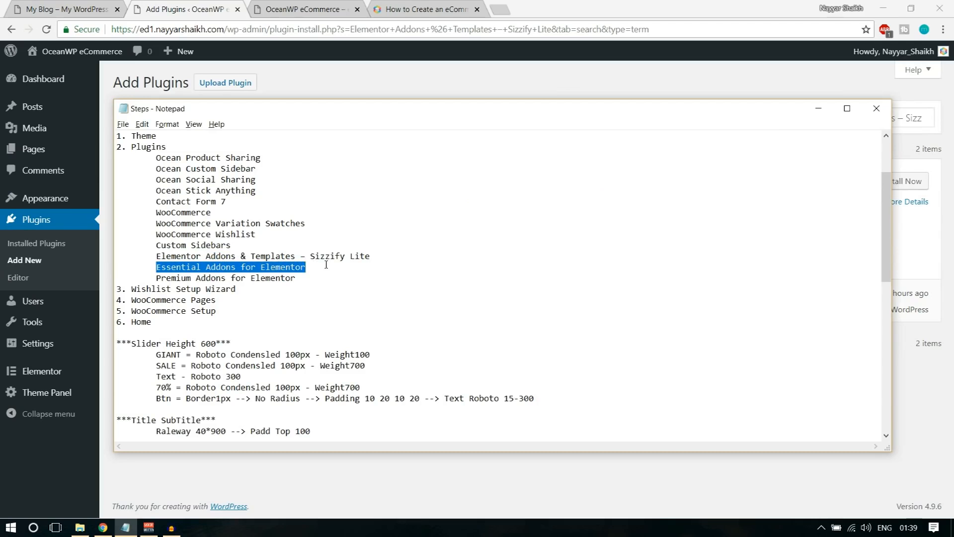
{"action": "left_click", "coordinate": [567, 97]}
{"action": "triple_click", "coordinate": [834, 117]}
{"action": "key", "text": "ctrl+v"}
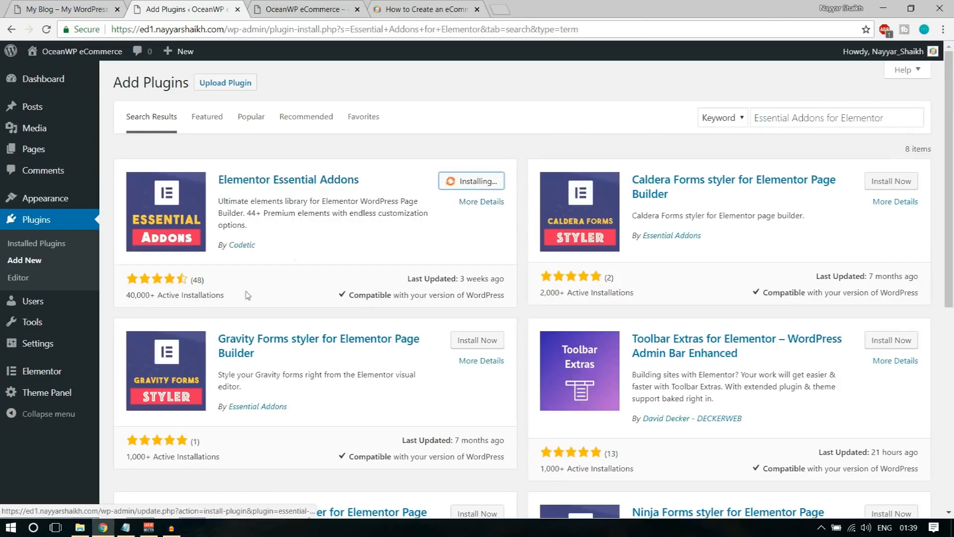
Search for and install Premium Addons for Elementor, then view Installed Plugins
{"action": "left_click", "coordinate": [125, 527]}
{"action": "left_click_drag", "start_coordinate": [157, 278], "coordinate": [356, 275]}
{"action": "key", "text": "ctrl+c"}
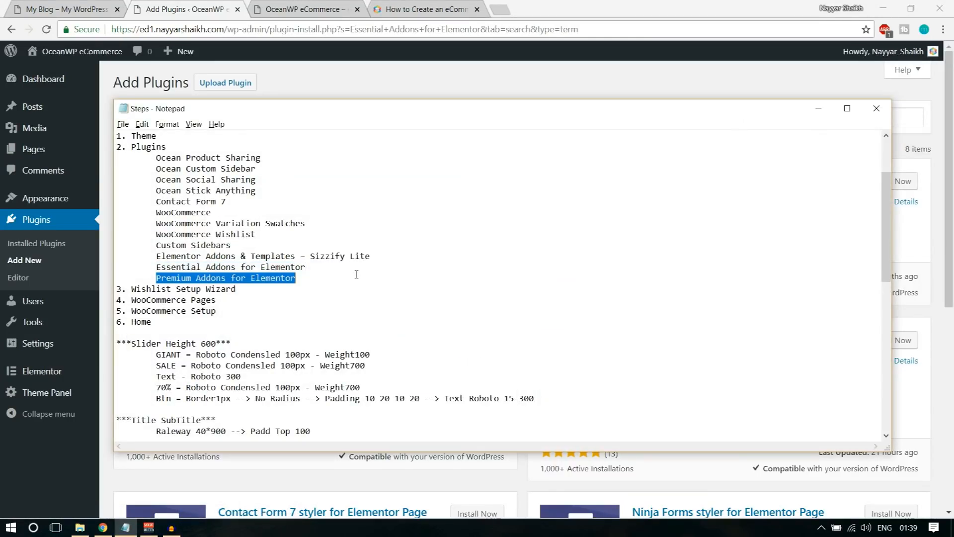
{"action": "left_click", "coordinate": [648, 91]}
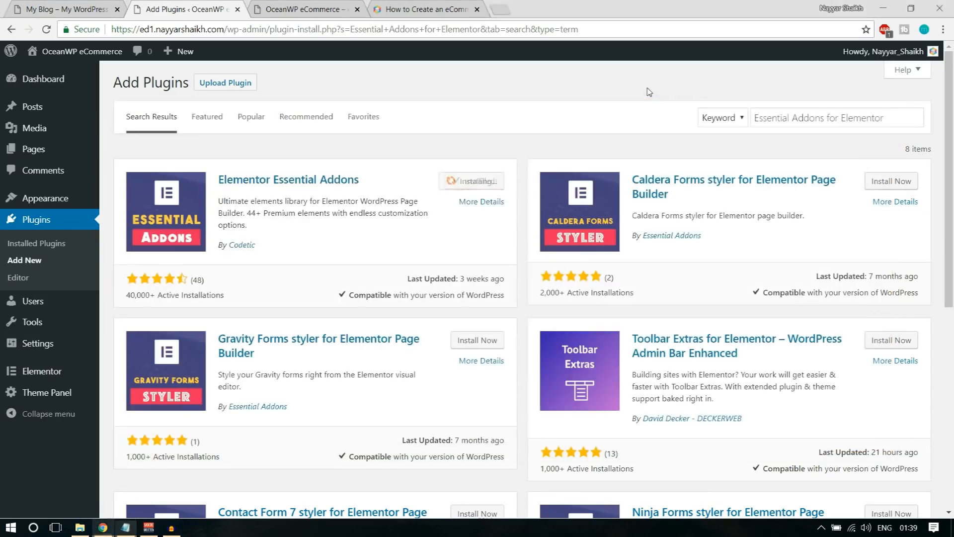
{"action": "left_click", "coordinate": [829, 120]}
{"action": "key", "text": "ctrl+v"}
{"action": "key", "text": "ctrl+a"}
{"action": "key", "text": "ctrl+v"}
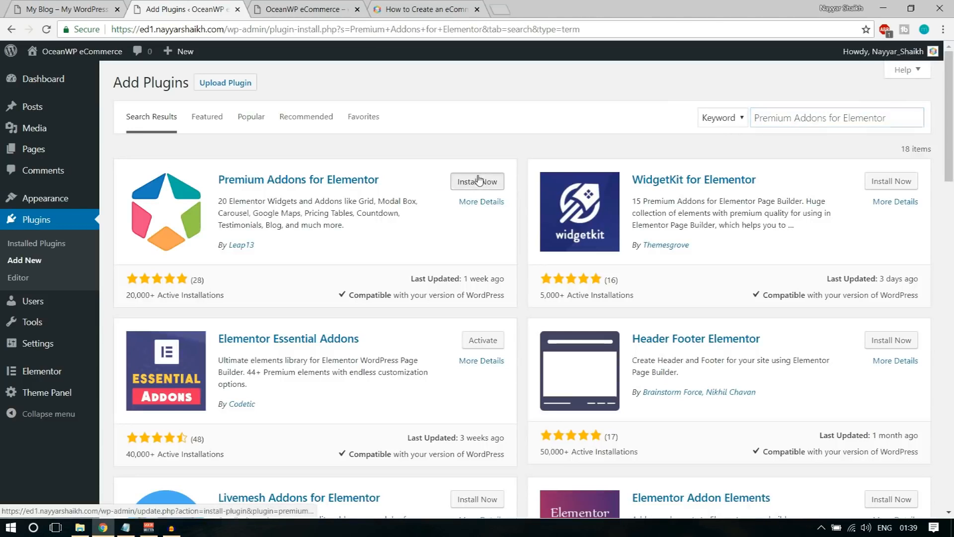
{"action": "left_click", "coordinate": [476, 181]}
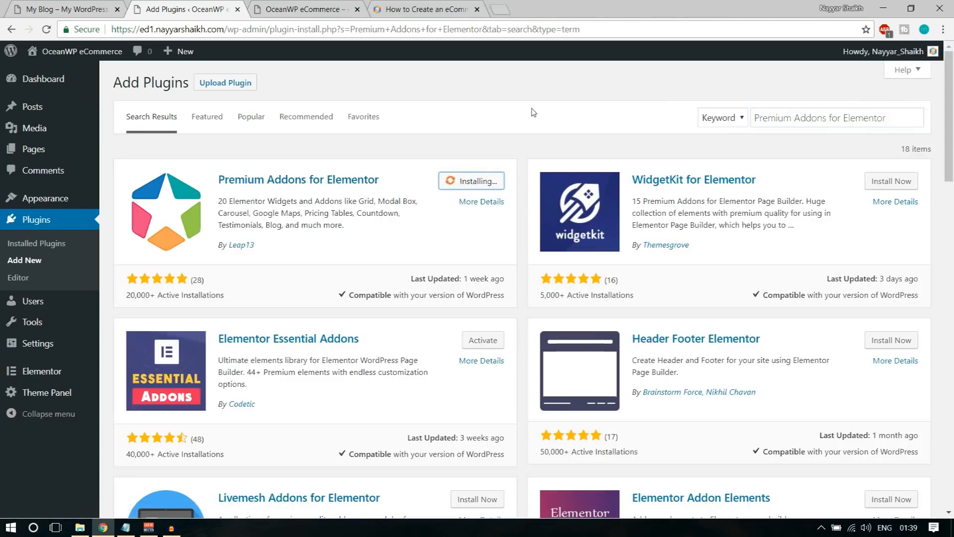
{"action": "left_click", "coordinate": [51, 243]}
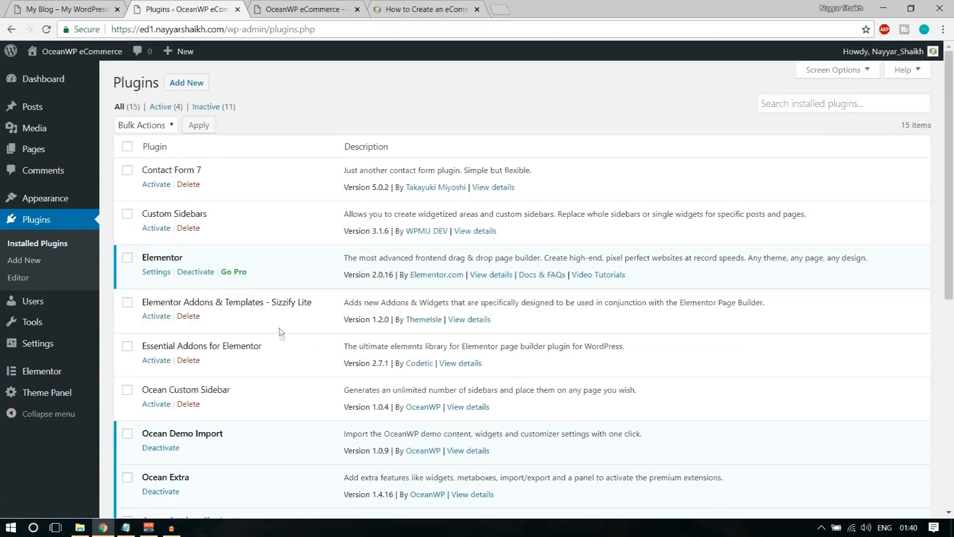
Bulk-activate all installed plugins from the Installed Plugins list
{"action": "scroll", "coordinate": [281, 332], "scroll_direction": "down", "scroll_amount": 8}
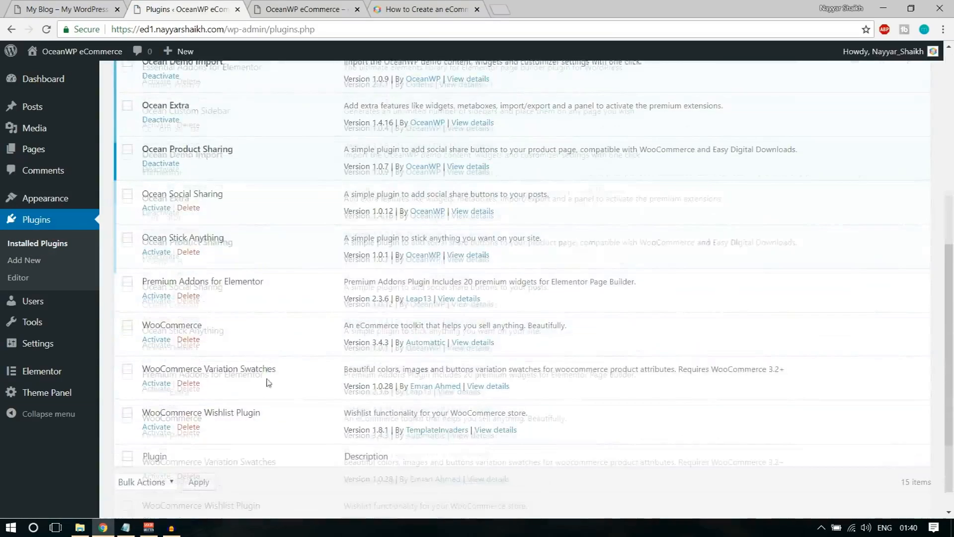
{"action": "scroll", "coordinate": [268, 382], "scroll_direction": "up", "scroll_amount": 8}
{"action": "left_click", "coordinate": [127, 146]}
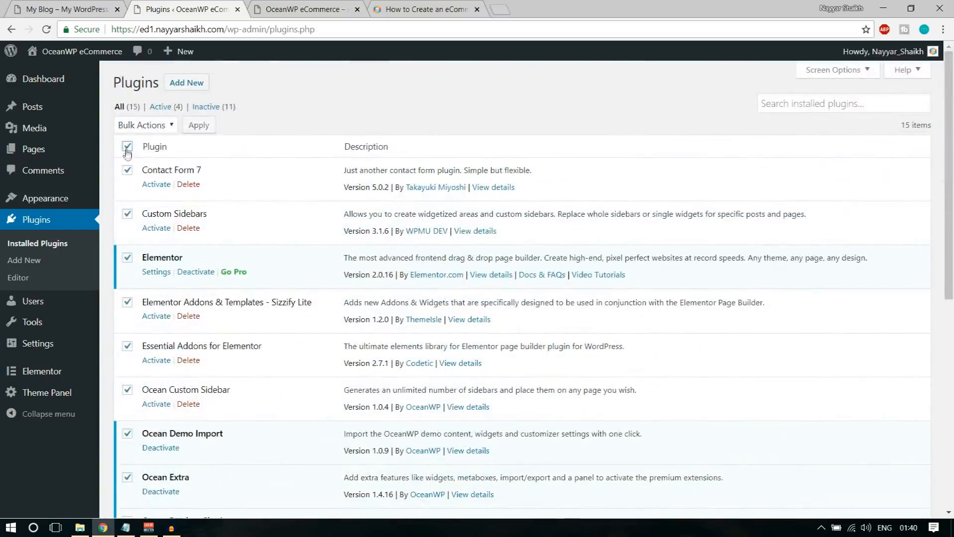
{"action": "left_click", "coordinate": [158, 129]}
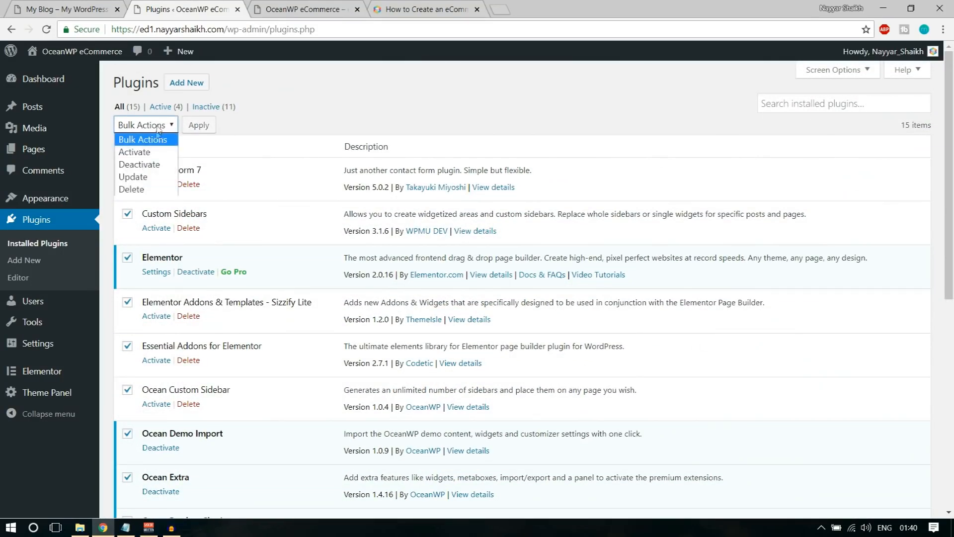
{"action": "left_click", "coordinate": [149, 153]}
{"action": "left_click", "coordinate": [199, 126]}
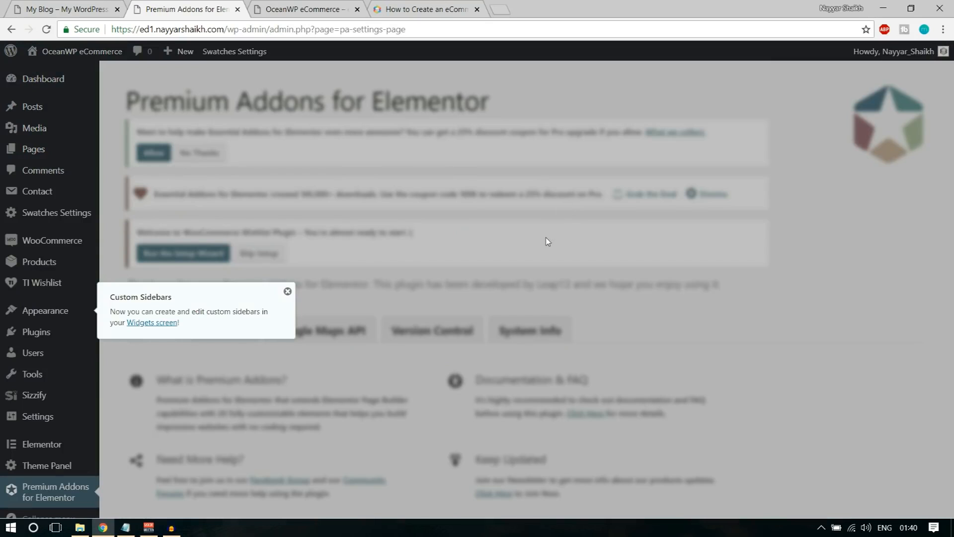
Dismiss the Custom Sidebars notice and check the Dashboard sidebar for the new plugin menus
{"action": "left_click", "coordinate": [287, 291]}
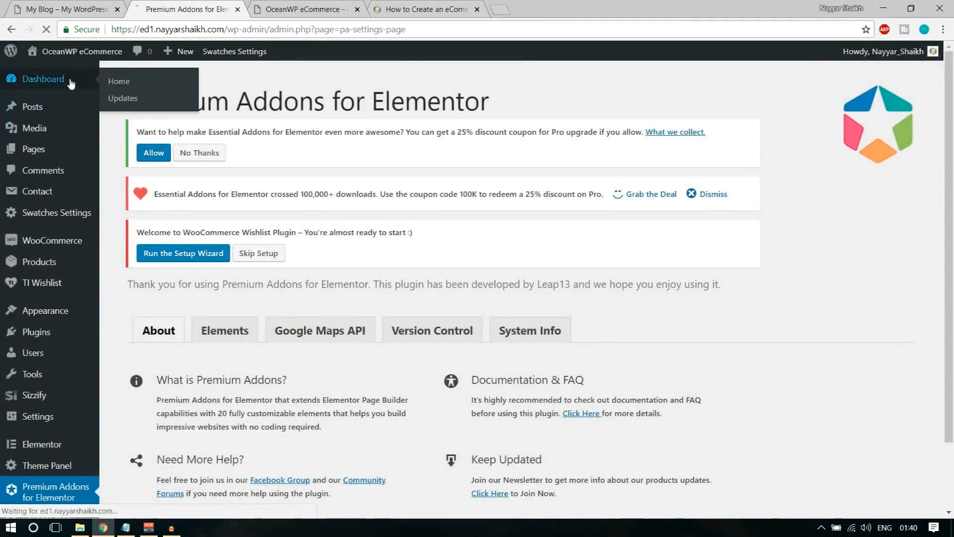
{"action": "left_click", "coordinate": [100, 131]}
{"action": "scroll", "coordinate": [92, 368], "scroll_direction": "down", "scroll_amount": 5}
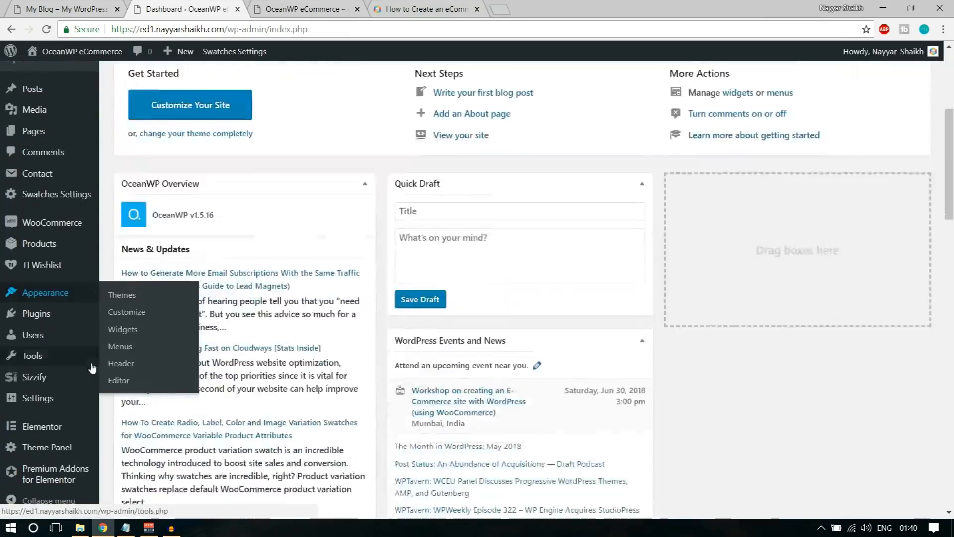
{"action": "scroll", "coordinate": [91, 374], "scroll_direction": "down", "scroll_amount": 5}
{"action": "scroll", "coordinate": [79, 449], "scroll_direction": "up", "scroll_amount": 10}
{"action": "scroll", "coordinate": [63, 406], "scroll_direction": "down", "scroll_amount": 3}
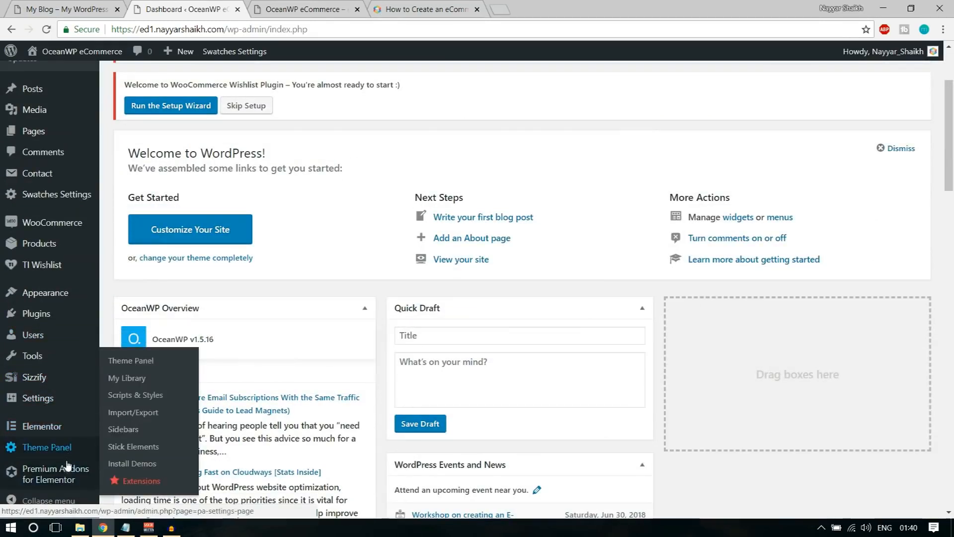
{"action": "scroll", "coordinate": [67, 464], "scroll_direction": "up", "scroll_amount": 3}
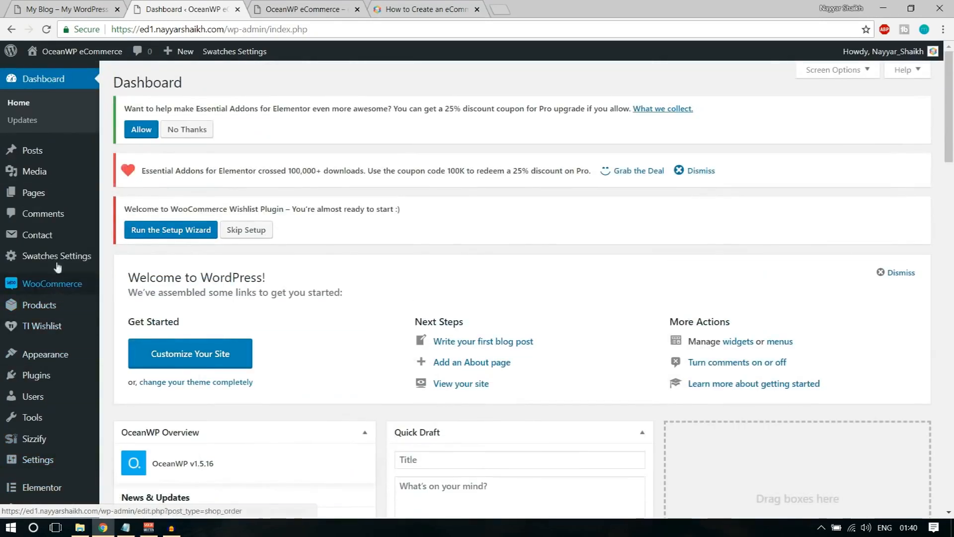
{"action": "mouse_move", "coordinate": [52, 309]}
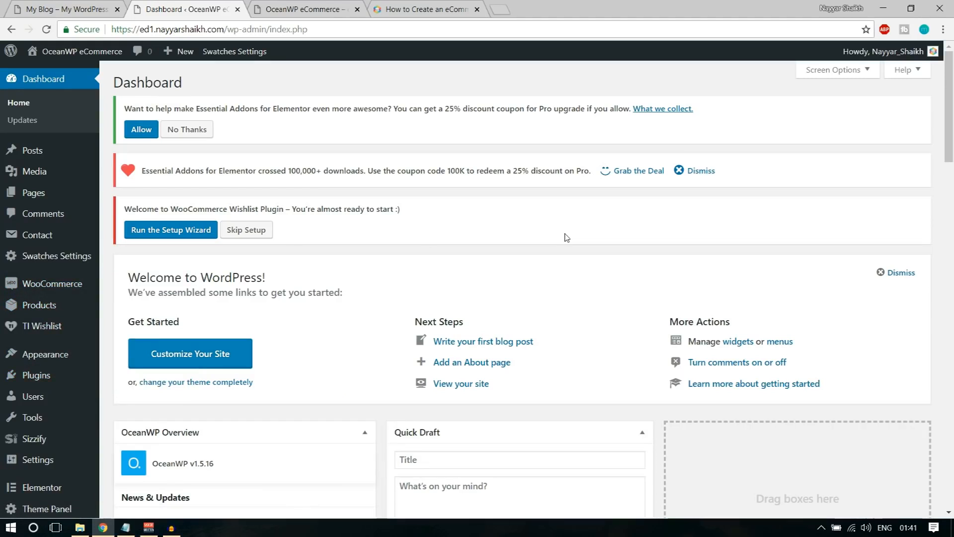
Decline Essential Addons data sharing, skip the wishlist setup and dismiss the download notice
{"action": "left_click", "coordinate": [167, 131]}
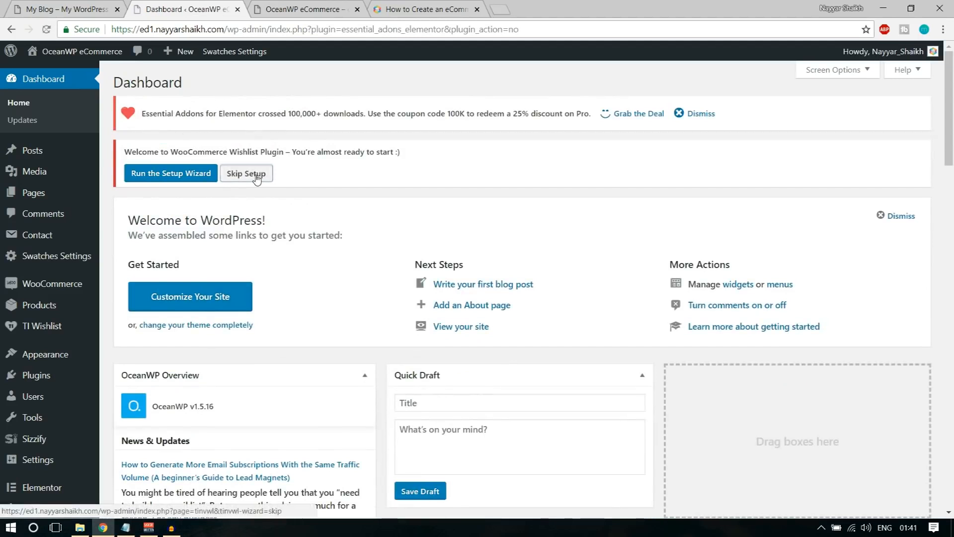
{"action": "left_click", "coordinate": [256, 177]}
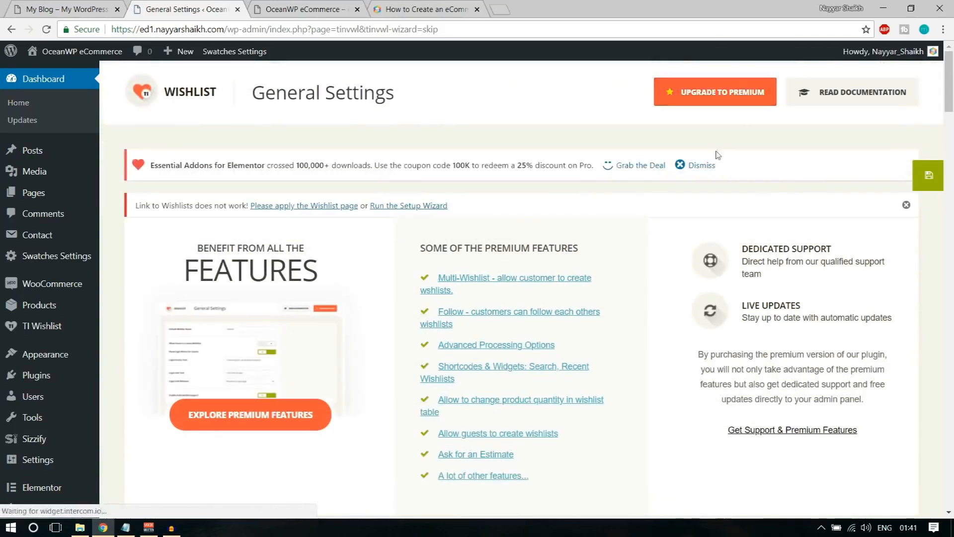
{"action": "left_click", "coordinate": [702, 165]}
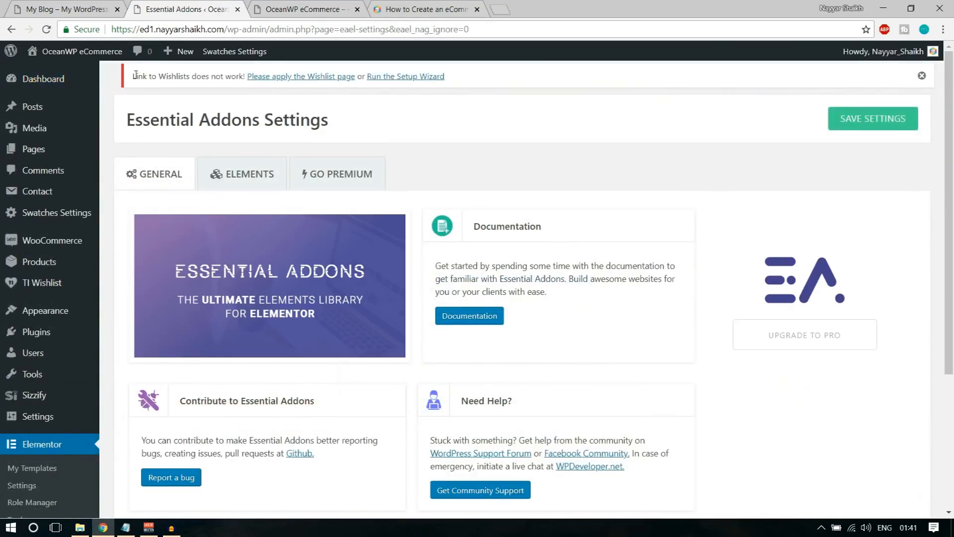
{"action": "left_click_drag", "start_coordinate": [134, 73], "coordinate": [446, 80]}
{"action": "left_click", "coordinate": [440, 93]}
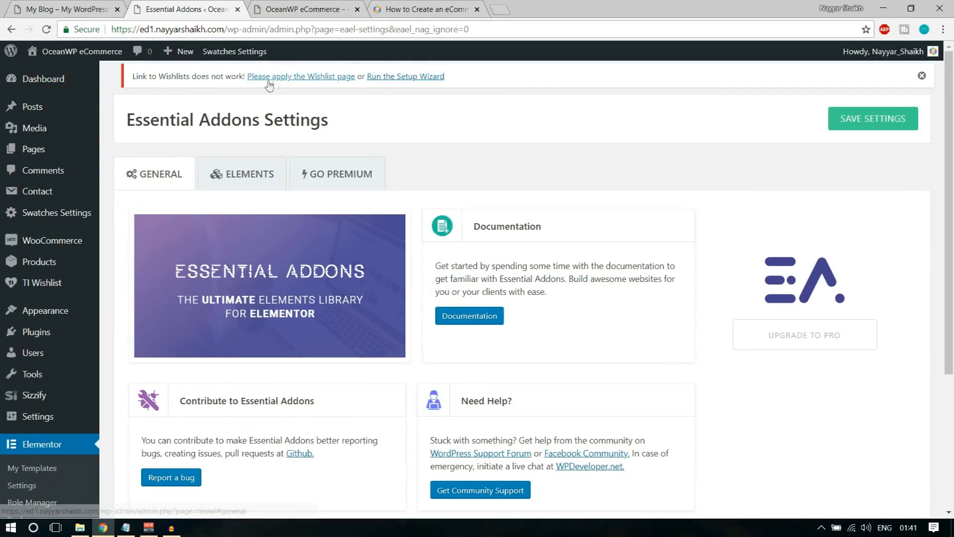
Start the TI Wishlist wizard, keeping the default wishlist name and an automatically created wishlist page
{"action": "left_click", "coordinate": [413, 78]}
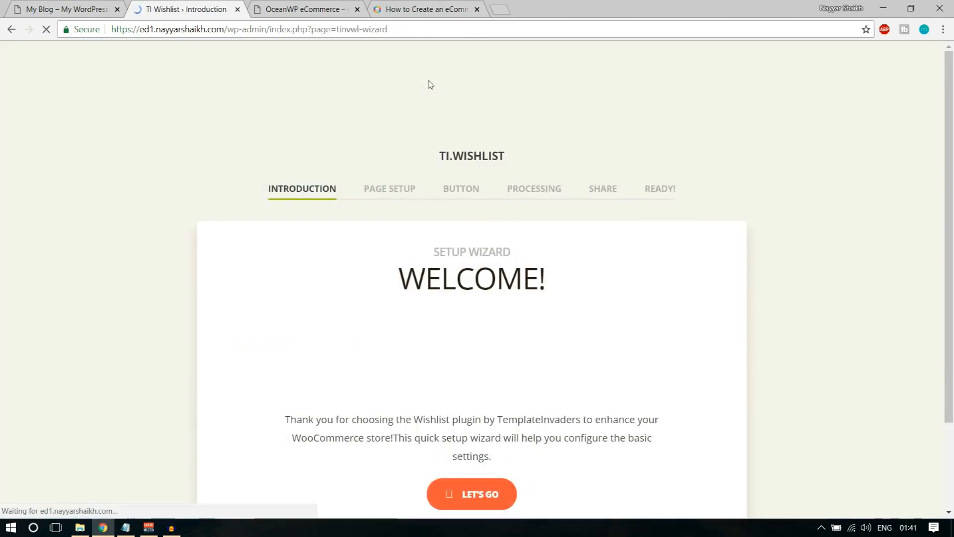
{"action": "scroll", "coordinate": [800, 274], "scroll_direction": "down", "scroll_amount": 2}
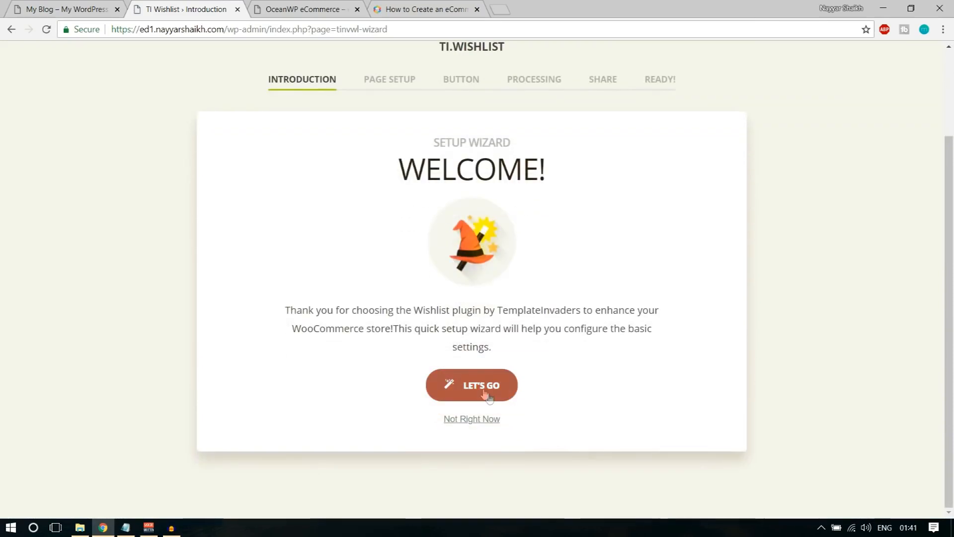
{"action": "left_click", "coordinate": [487, 396]}
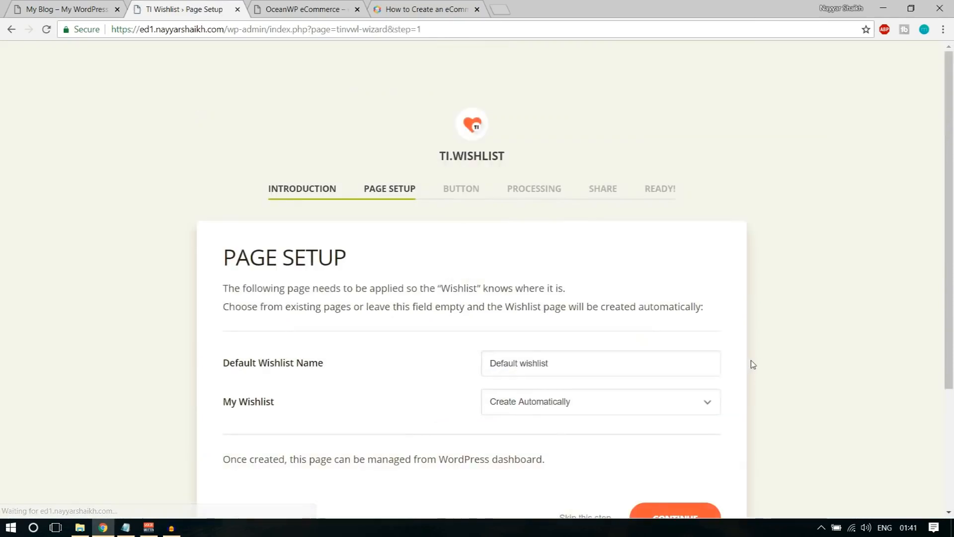
{"action": "scroll", "coordinate": [750, 363], "scroll_direction": "down", "scroll_amount": 2}
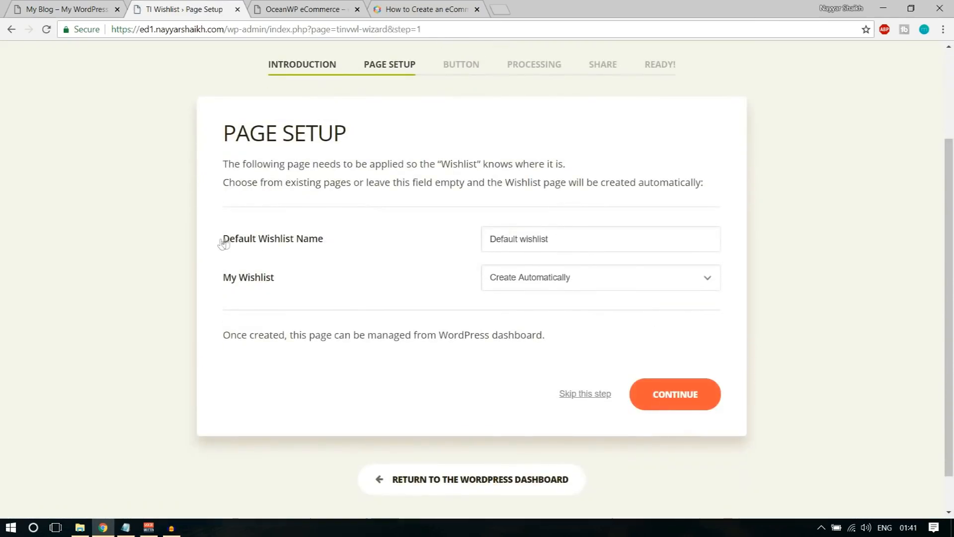
{"action": "left_click_drag", "start_coordinate": [221, 244], "coordinate": [330, 240]}
{"action": "left_click", "coordinate": [318, 247]}
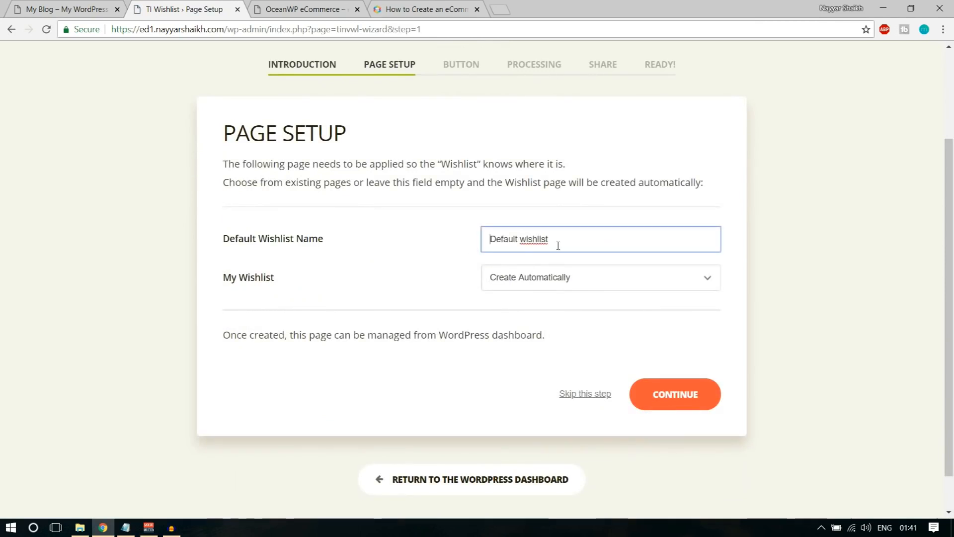
{"action": "left_click_drag", "start_coordinate": [585, 234], "coordinate": [387, 250]}
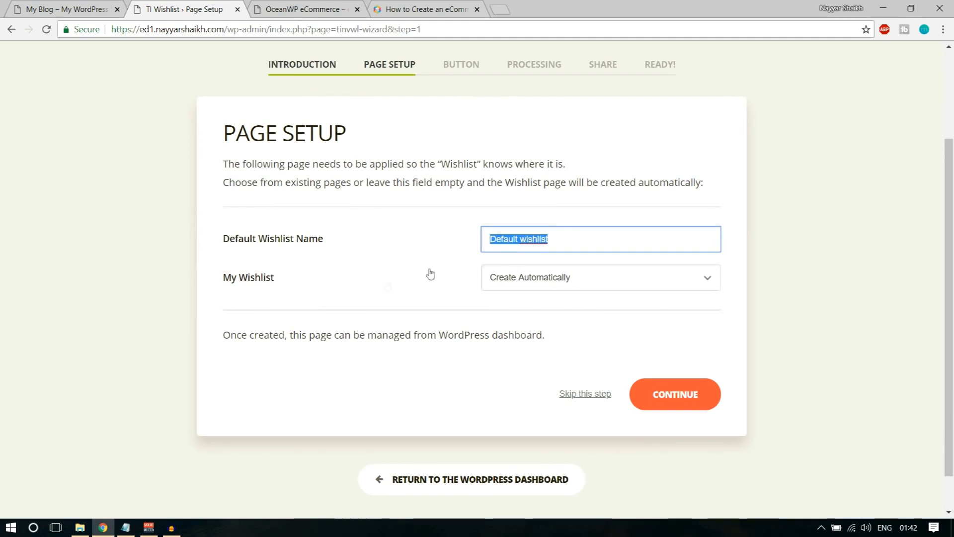
{"action": "left_click_drag", "start_coordinate": [224, 284], "coordinate": [285, 285]}
{"action": "left_click", "coordinate": [555, 282]}
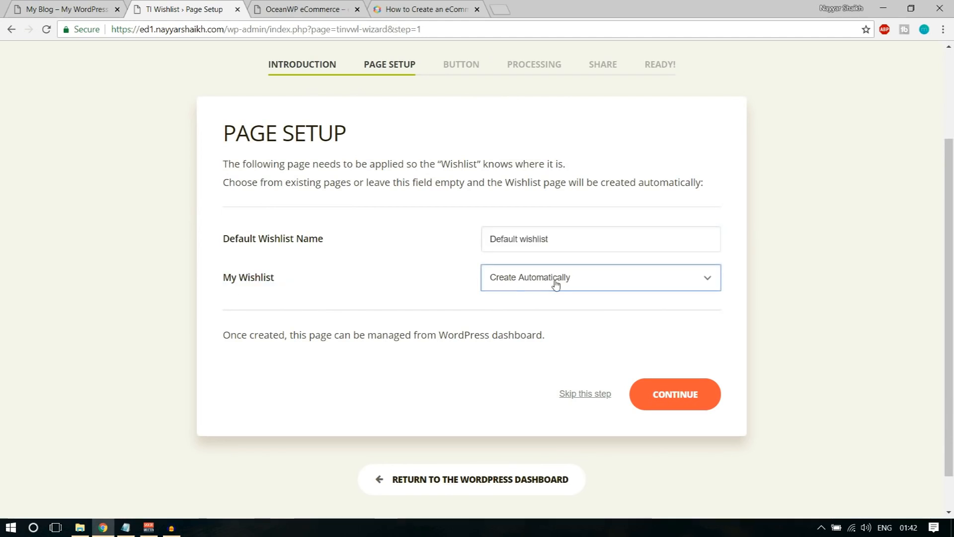
{"action": "left_click", "coordinate": [545, 299]}
{"action": "left_click", "coordinate": [574, 288]}
{"action": "left_click", "coordinate": [575, 283]}
{"action": "scroll", "coordinate": [879, 257], "scroll_direction": "up", "scroll_amount": 2}
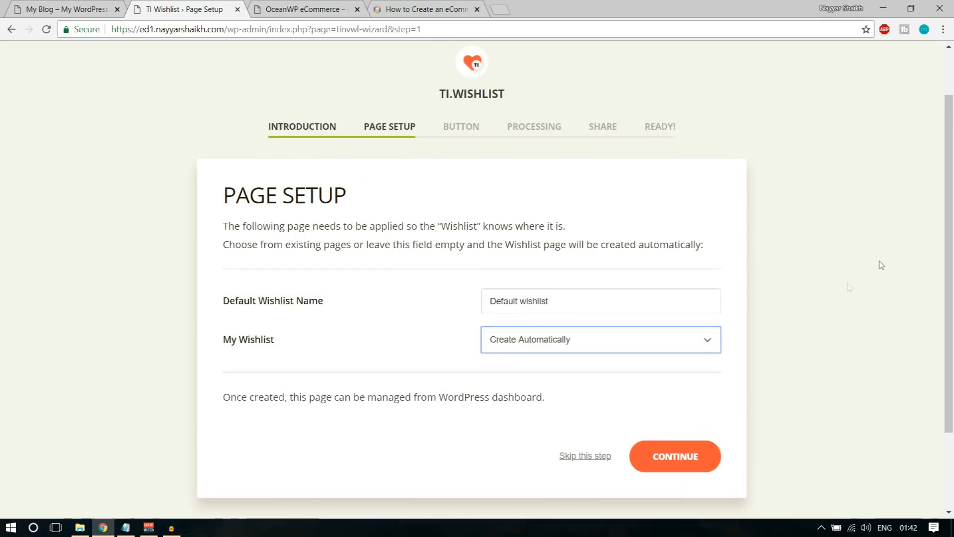
{"action": "left_click", "coordinate": [693, 467]}
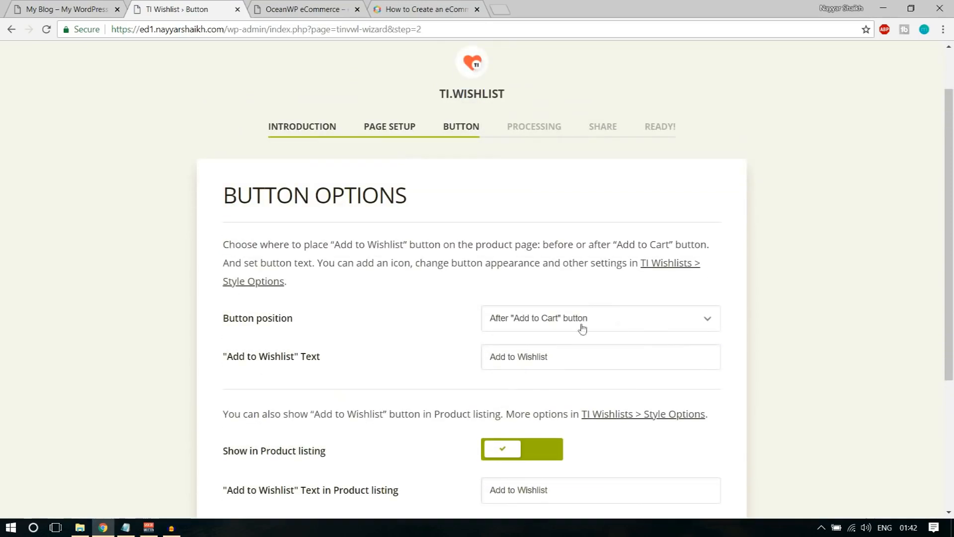
Keep the Add to Wishlist button text and toggle Show in Product listing off and back on
{"action": "scroll", "coordinate": [561, 325], "scroll_direction": "down", "scroll_amount": 1}
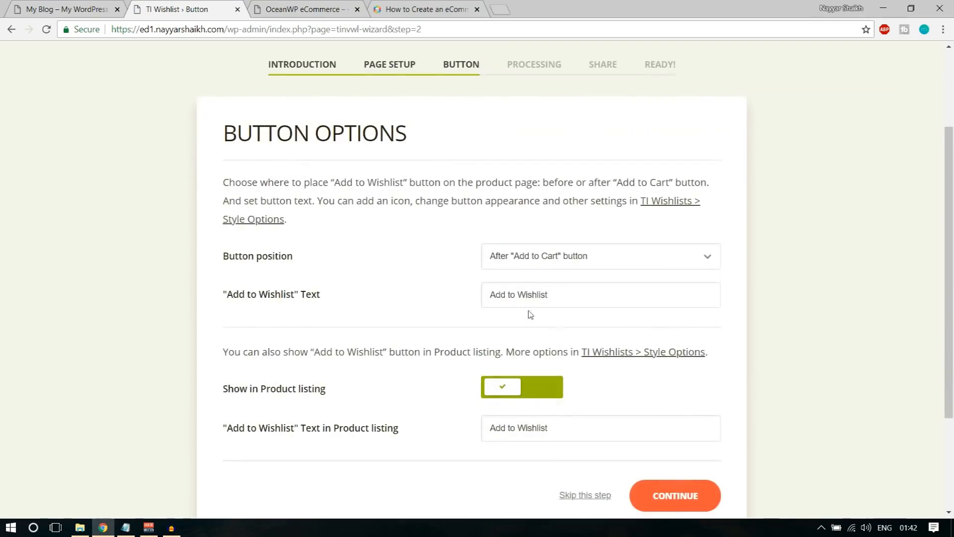
{"action": "left_click_drag", "start_coordinate": [223, 256], "coordinate": [294, 267]}
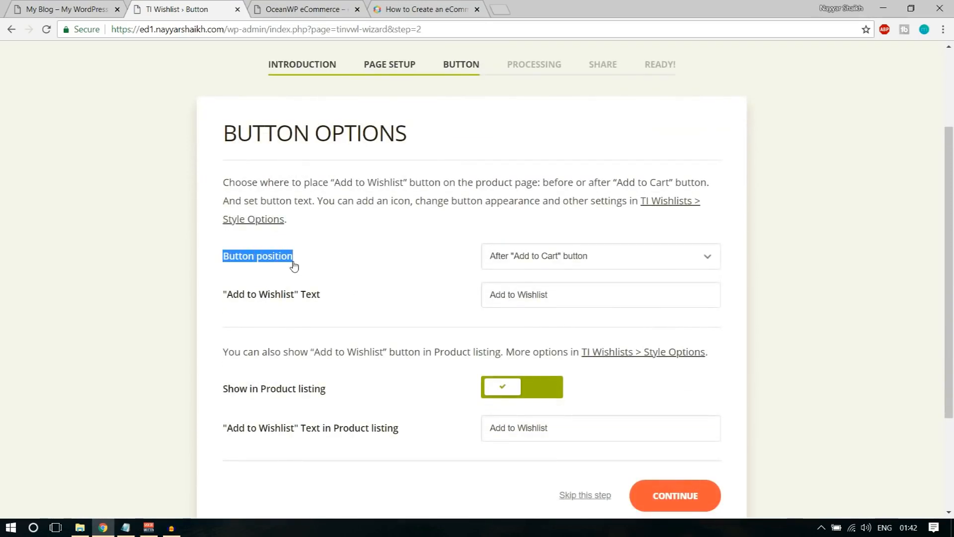
{"action": "left_click", "coordinate": [294, 267]}
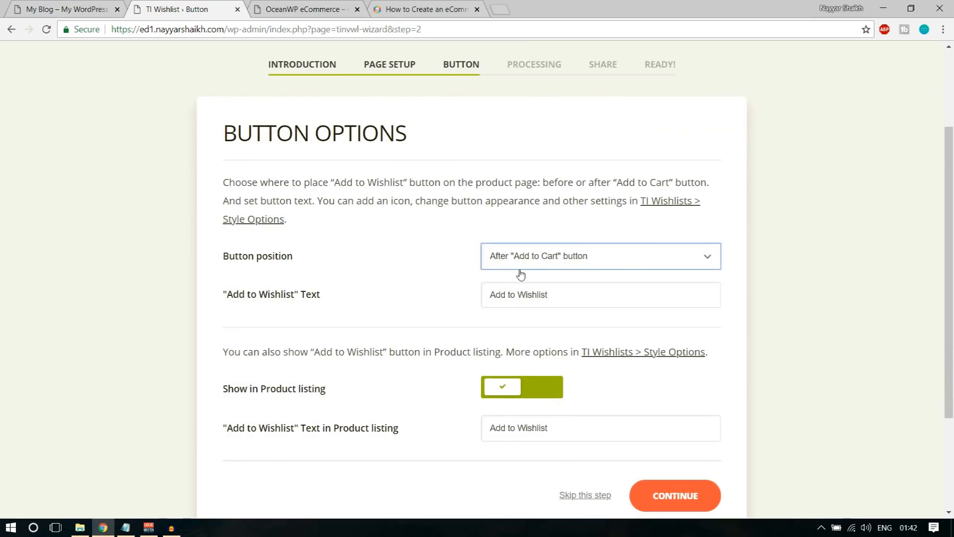
{"action": "left_click_drag", "start_coordinate": [222, 305], "coordinate": [338, 304]}
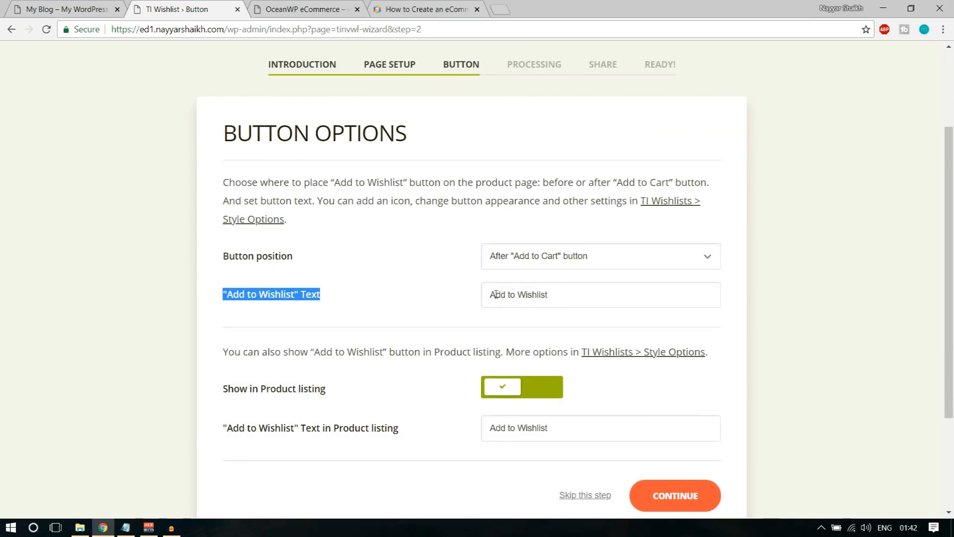
{"action": "triple_click", "coordinate": [548, 299]}
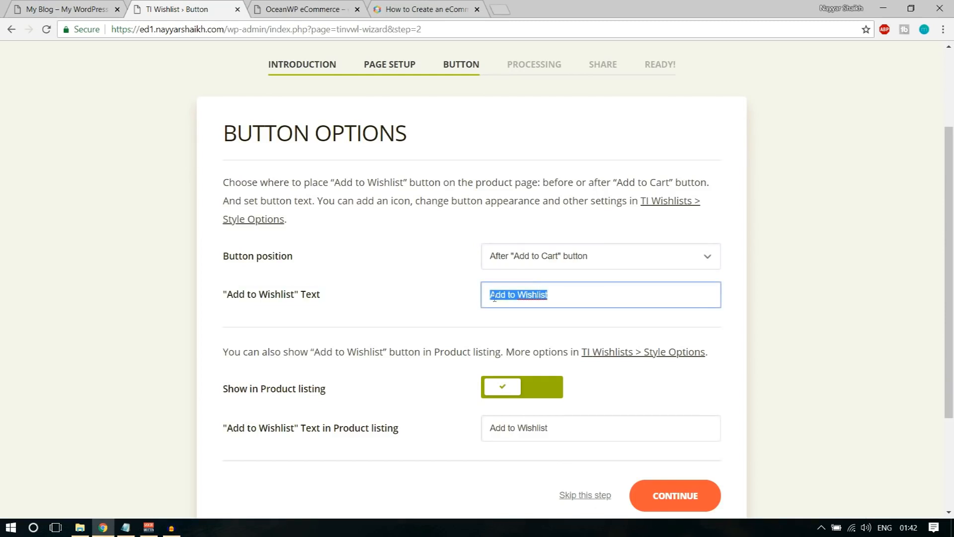
{"action": "scroll", "coordinate": [816, 320], "scroll_direction": "down", "scroll_amount": 1}
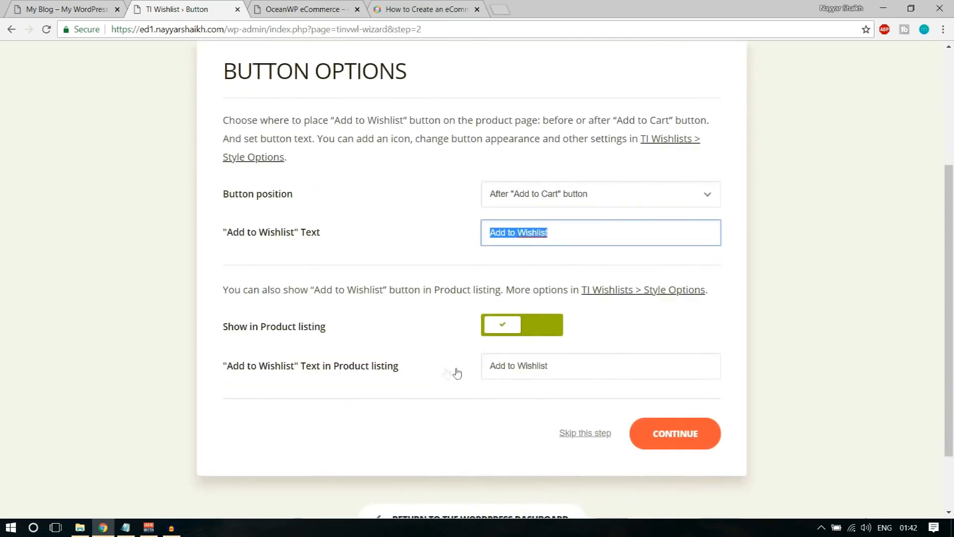
{"action": "left_click_drag", "start_coordinate": [224, 326], "coordinate": [315, 333]}
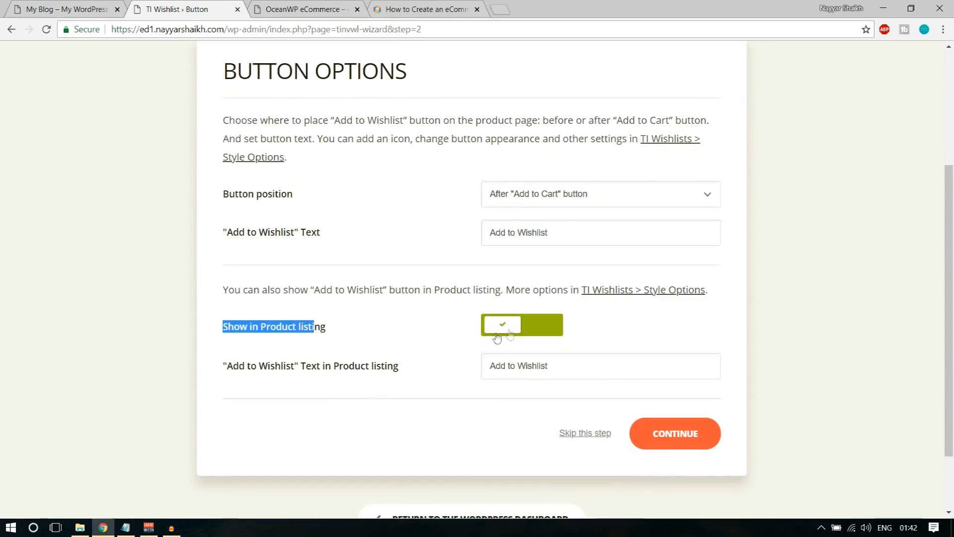
{"action": "left_click", "coordinate": [591, 329]}
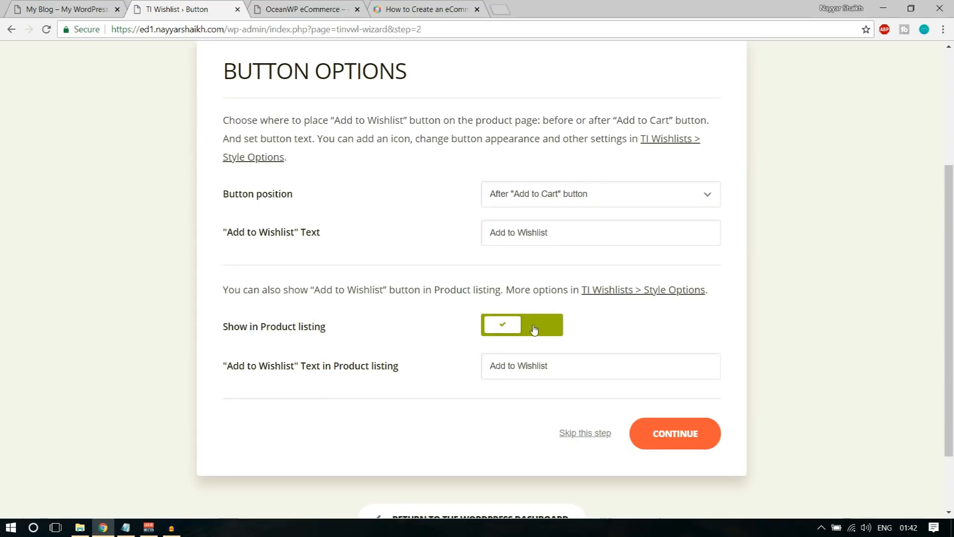
{"action": "left_click", "coordinate": [514, 333]}
{"action": "left_click", "coordinate": [512, 333]}
{"action": "left_click", "coordinate": [682, 442]}
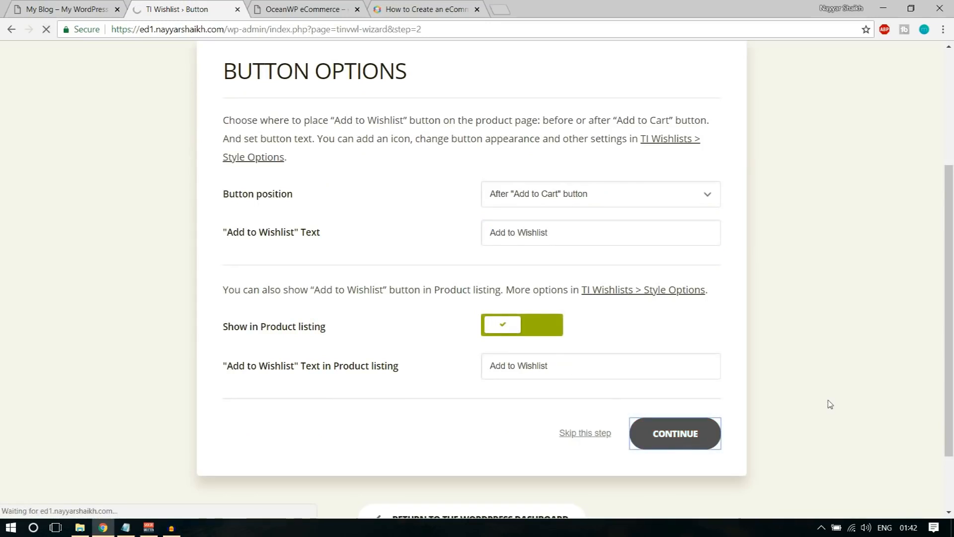
Continue through the Processing and Share steps to finish the wishlist setup
{"action": "left_click", "coordinate": [682, 427]}
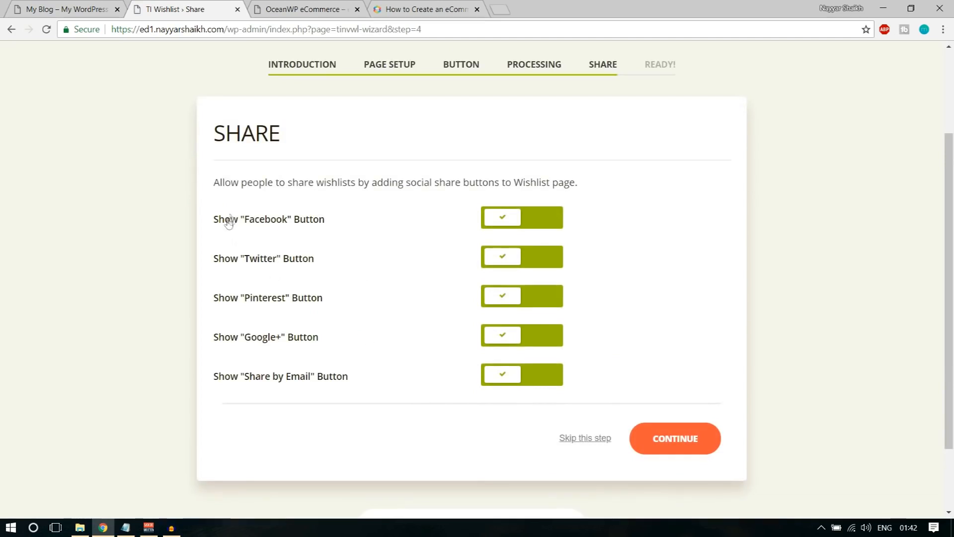
{"action": "left_click", "coordinate": [697, 444]}
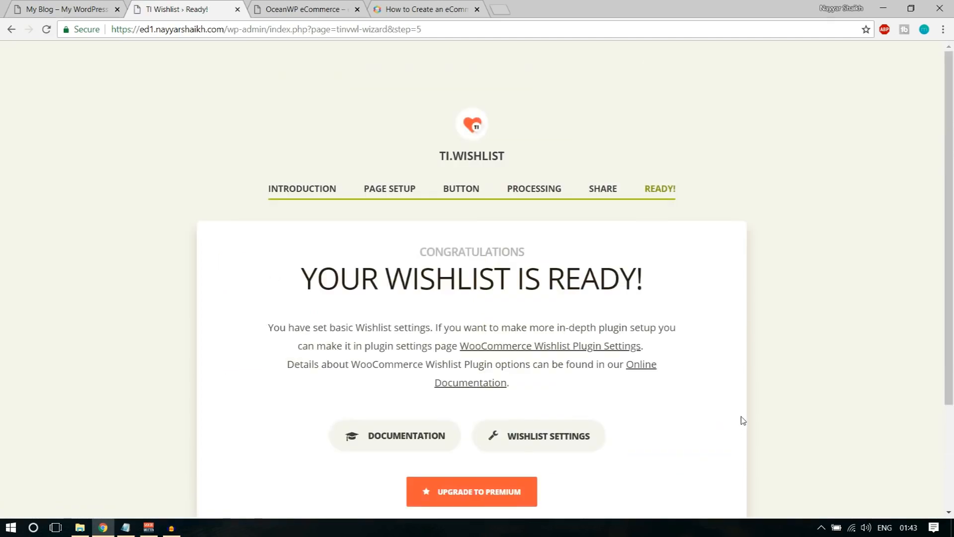
{"action": "scroll", "coordinate": [741, 420], "scroll_direction": "down", "scroll_amount": 3}
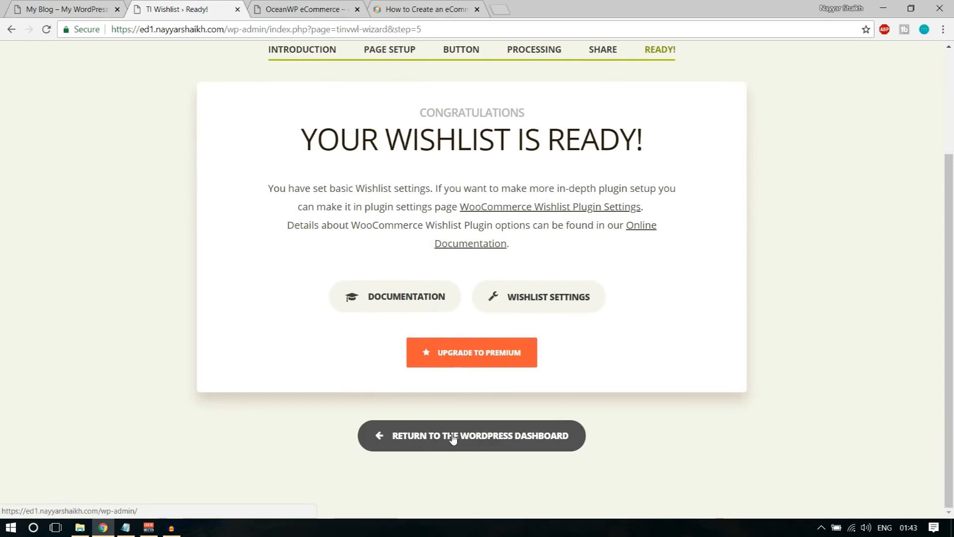
{"action": "left_click", "coordinate": [458, 438]}
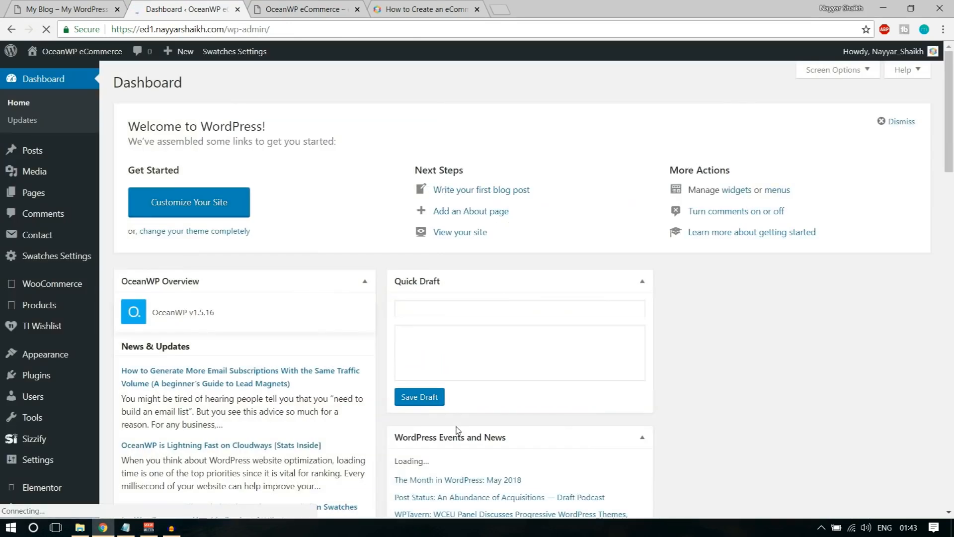
Collapse all eight dashboard overview boxes, from OceanWP Overview to WooCommerce reviews, then view Pages
{"action": "left_click", "coordinate": [365, 281]}
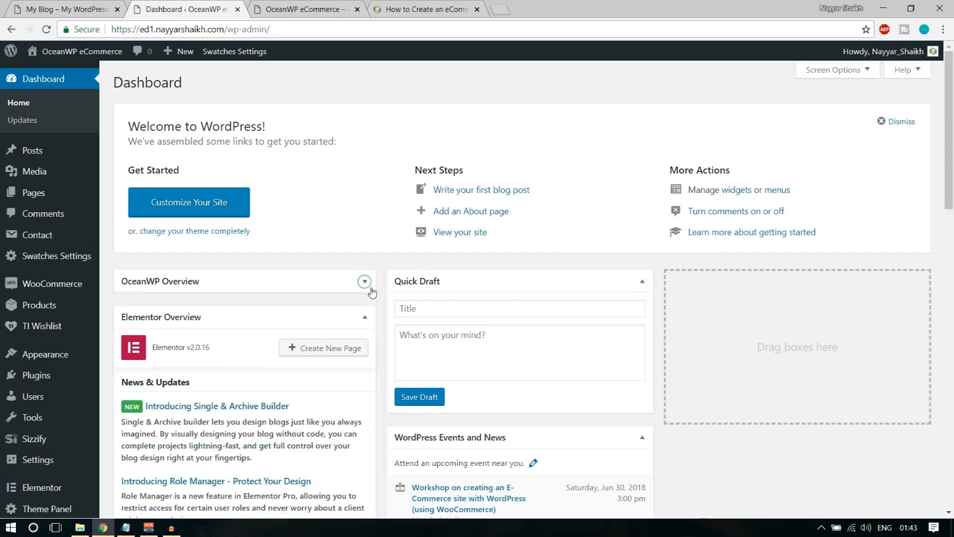
{"action": "left_click", "coordinate": [642, 281]}
{"action": "left_click", "coordinate": [364, 318]}
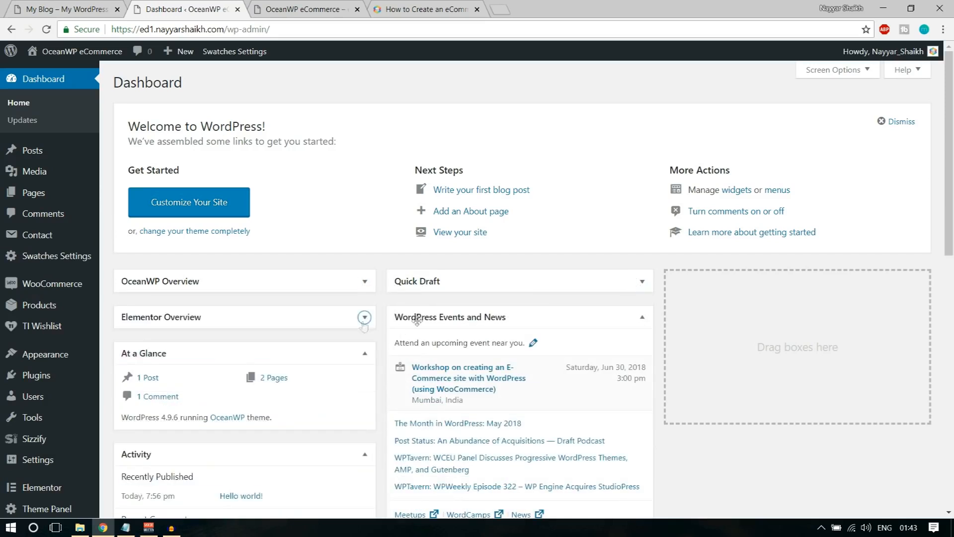
{"action": "left_click", "coordinate": [642, 317]}
{"action": "left_click", "coordinate": [365, 353]}
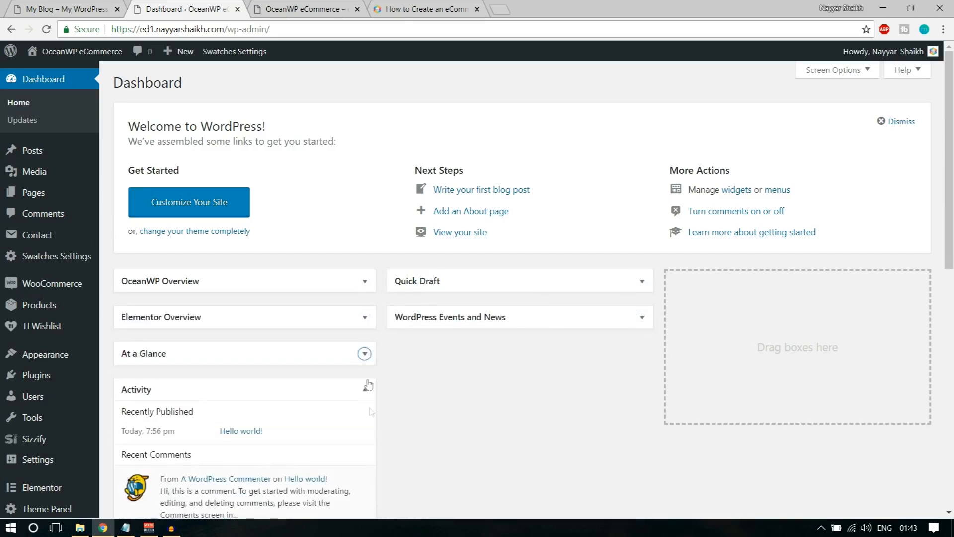
{"action": "left_click", "coordinate": [364, 389]}
{"action": "left_click", "coordinate": [366, 426]}
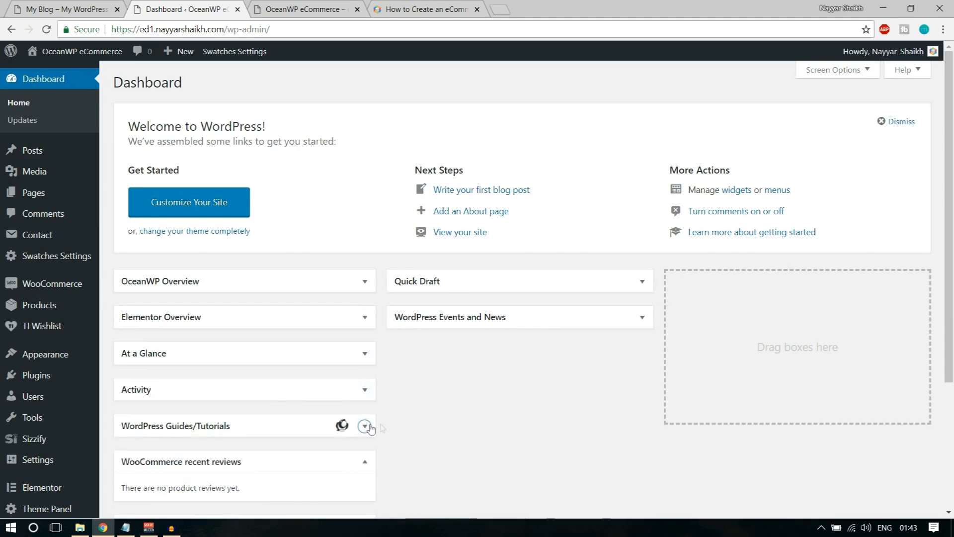
{"action": "left_click", "coordinate": [365, 461]}
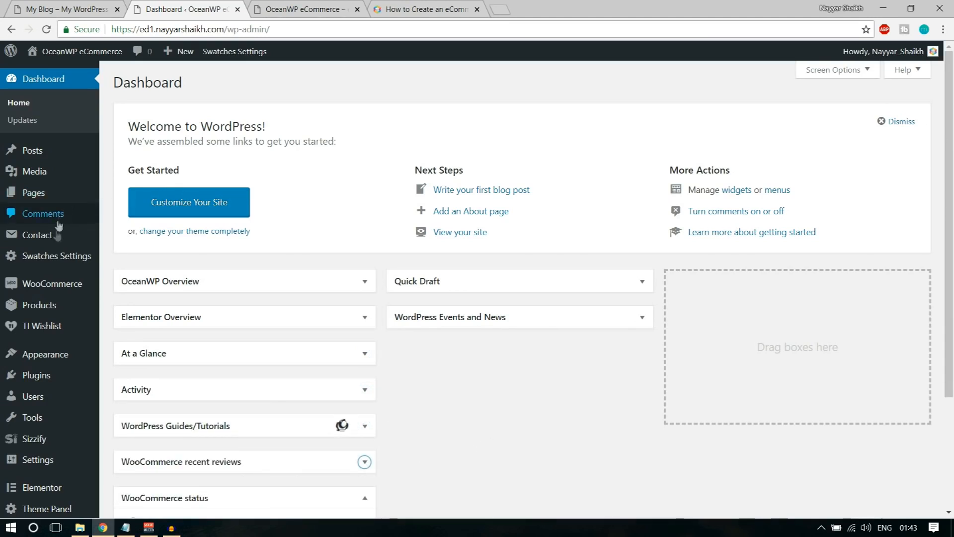
{"action": "left_click", "coordinate": [39, 199]}
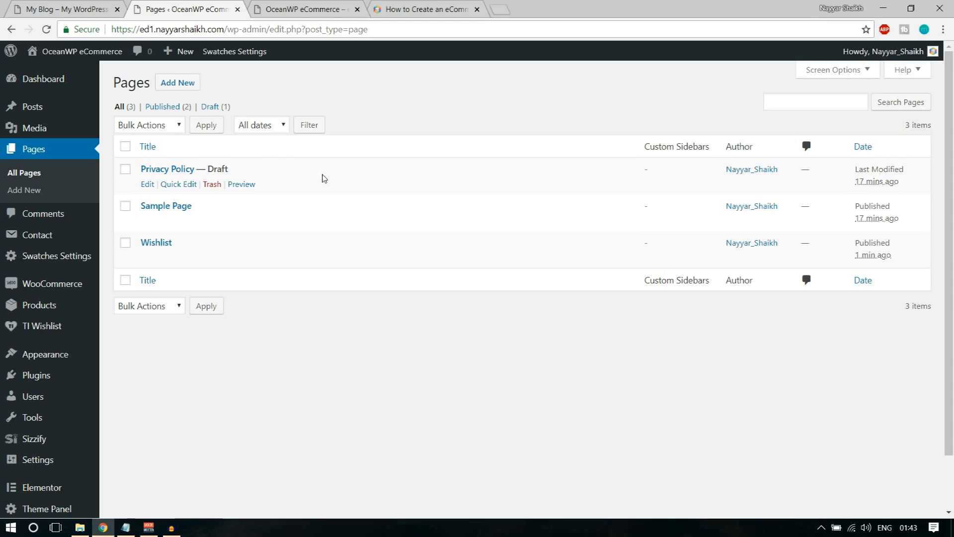
Search Google for 'woocommerce shortcodes' in a new tab and open the WooCommerce Docs result
{"action": "left_click", "coordinate": [499, 8]}
{"action": "type", "text": "woocomerce"}
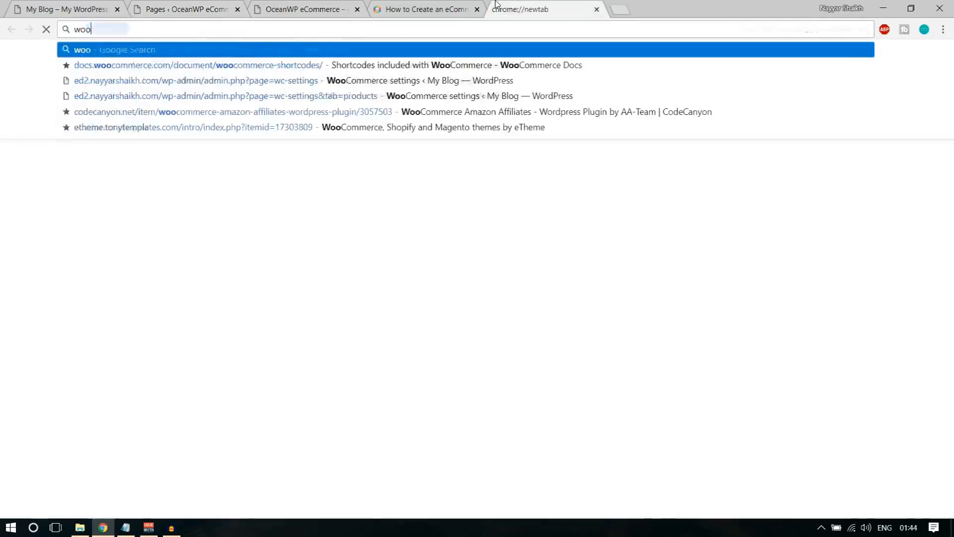
{"action": "key", "text": "Down"}
{"action": "key", "text": "Down"}
{"action": "key", "text": "Down"}
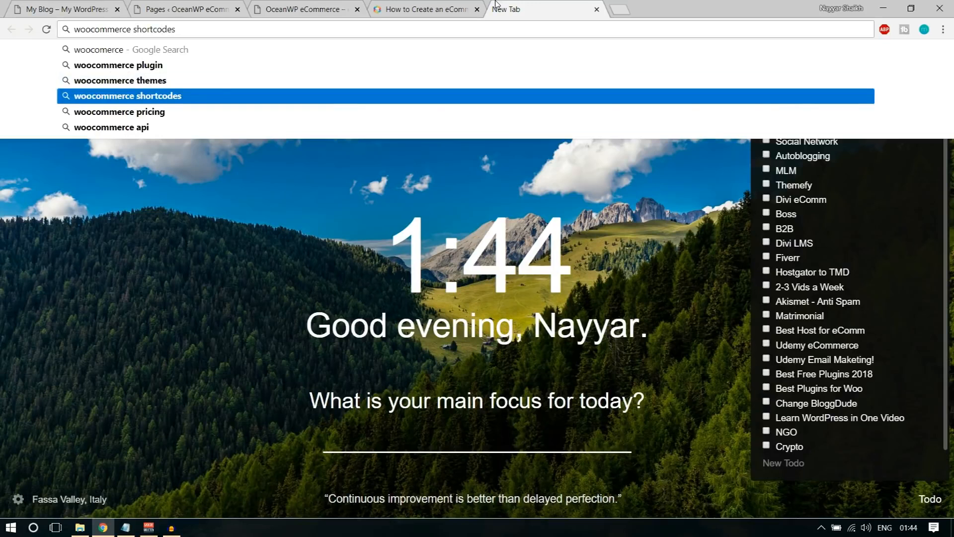
{"action": "key", "text": "Return"}
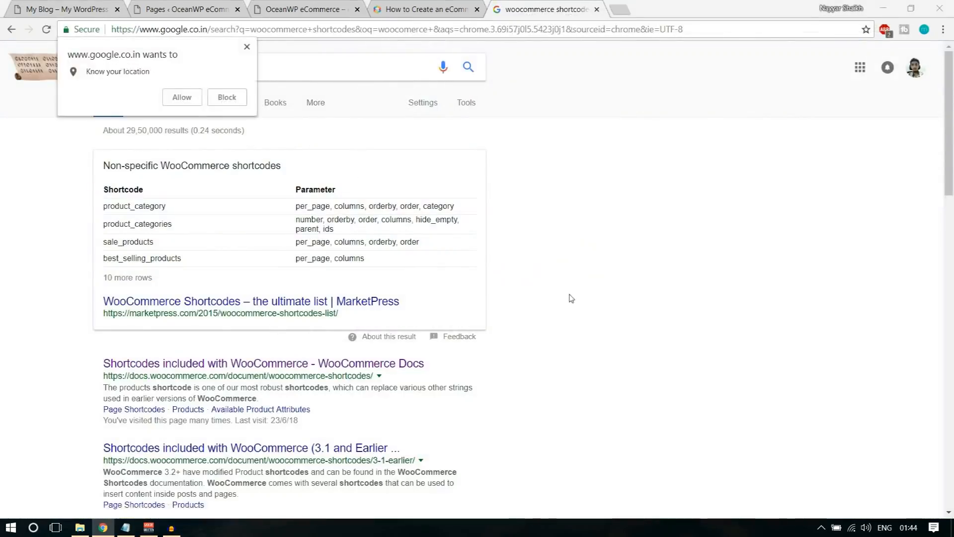
{"action": "scroll", "coordinate": [569, 298], "scroll_direction": "down", "scroll_amount": 1}
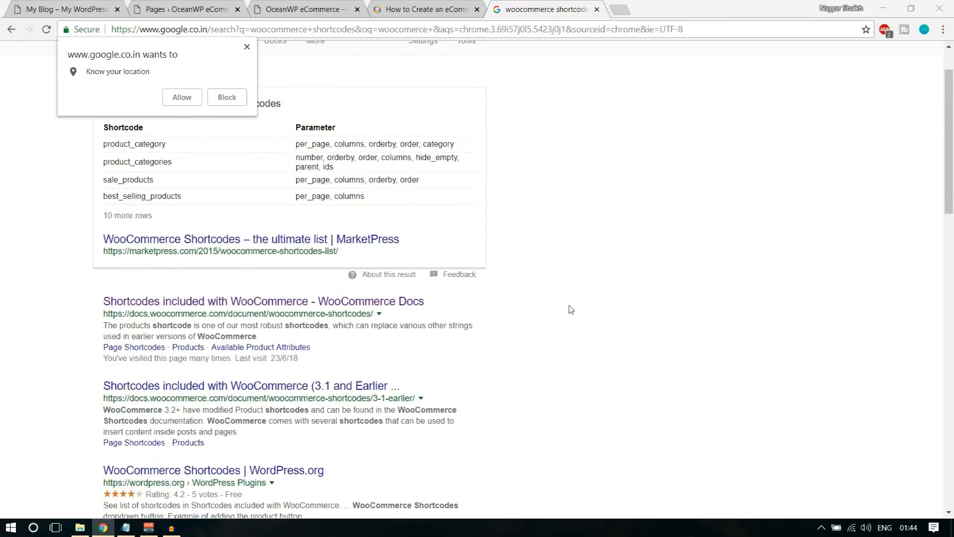
{"action": "left_click", "coordinate": [229, 304]}
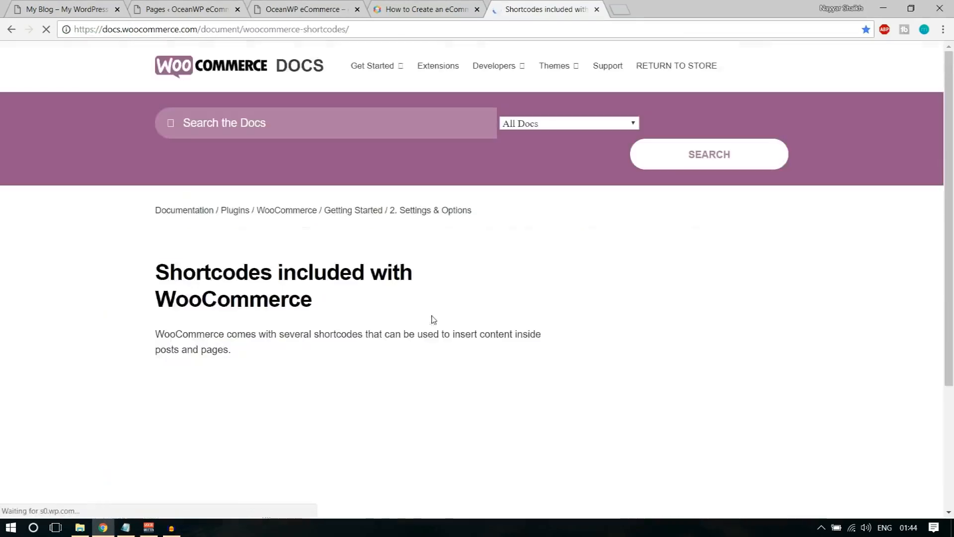
Copy the [woocommerce_cart] shortcode from the docs' Page Shortcodes list and return to WordPress Pages
{"action": "scroll", "coordinate": [579, 313], "scroll_direction": "down", "scroll_amount": 6}
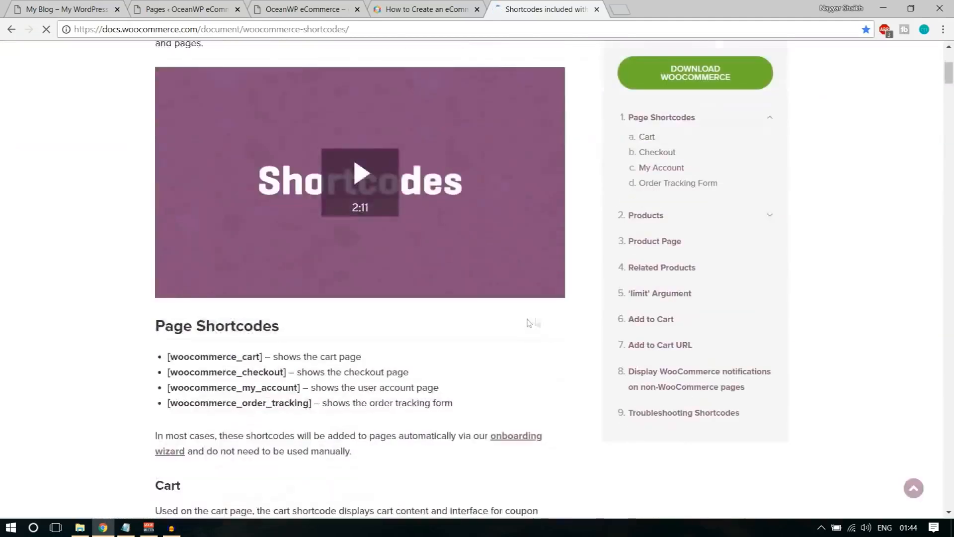
{"action": "left_click_drag", "start_coordinate": [155, 209], "coordinate": [273, 258]}
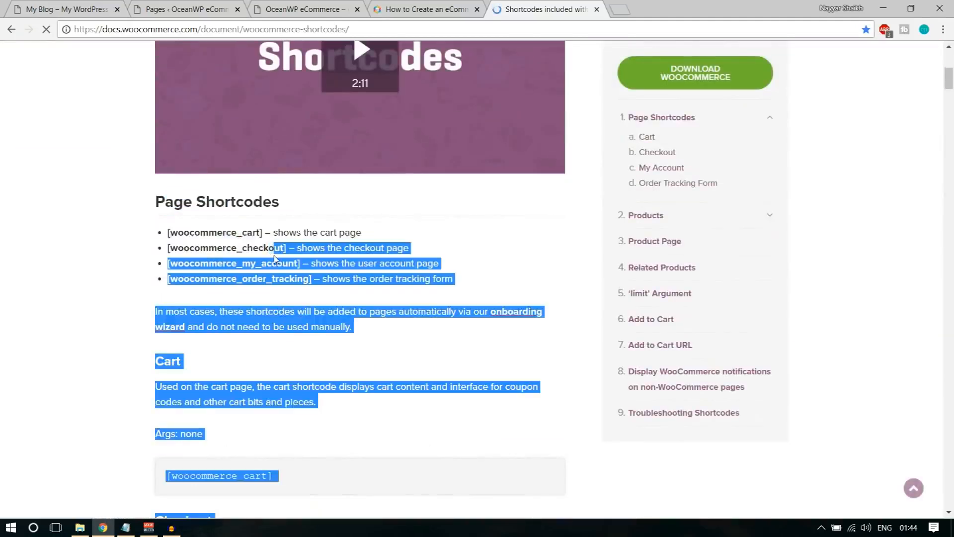
{"action": "left_click", "coordinate": [273, 258]}
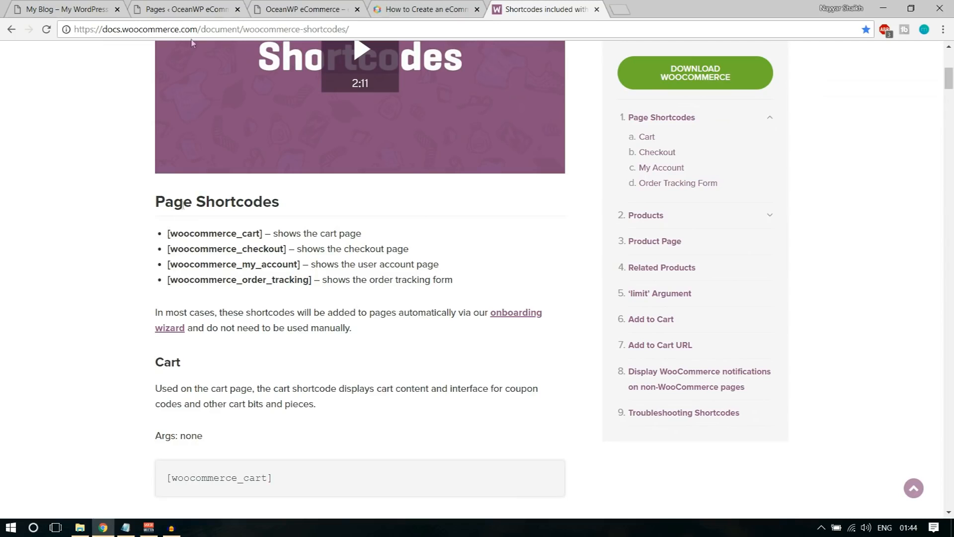
{"action": "left_click_drag", "start_coordinate": [168, 233], "coordinate": [266, 233]}
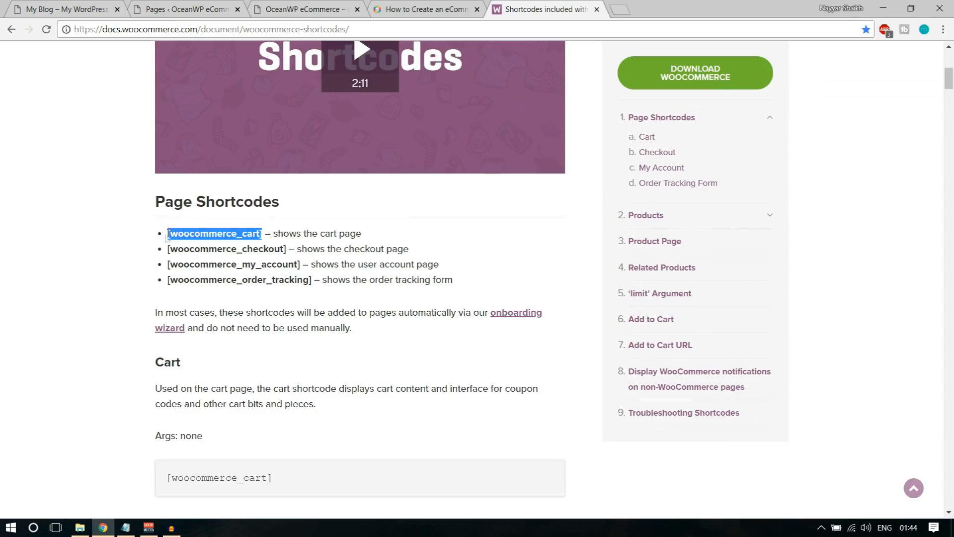
{"action": "left_click", "coordinate": [251, 238]}
{"action": "left_click_drag", "start_coordinate": [263, 232], "coordinate": [169, 230]}
{"action": "key", "text": "ctrl+c"}
{"action": "left_click_drag", "start_coordinate": [273, 232], "coordinate": [362, 232]}
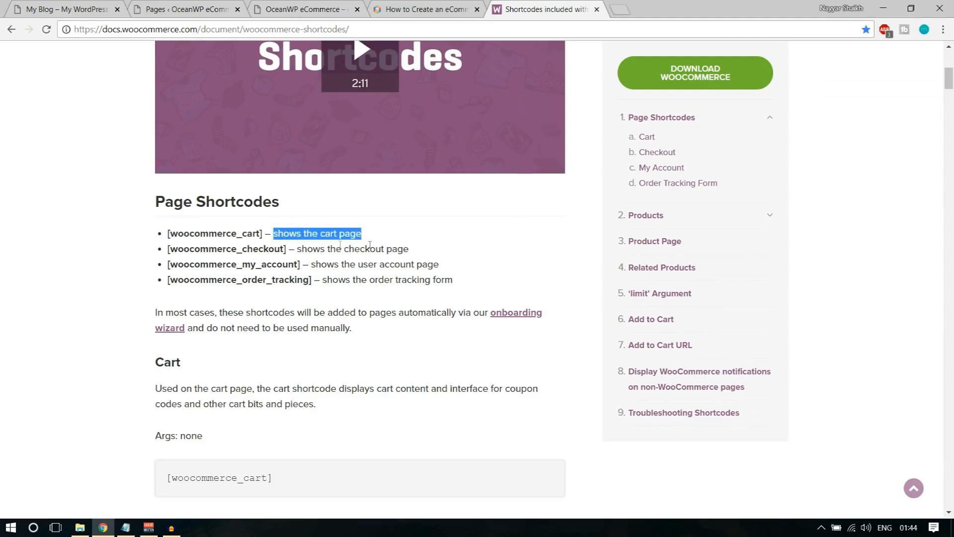
{"action": "left_click", "coordinate": [184, 9]}
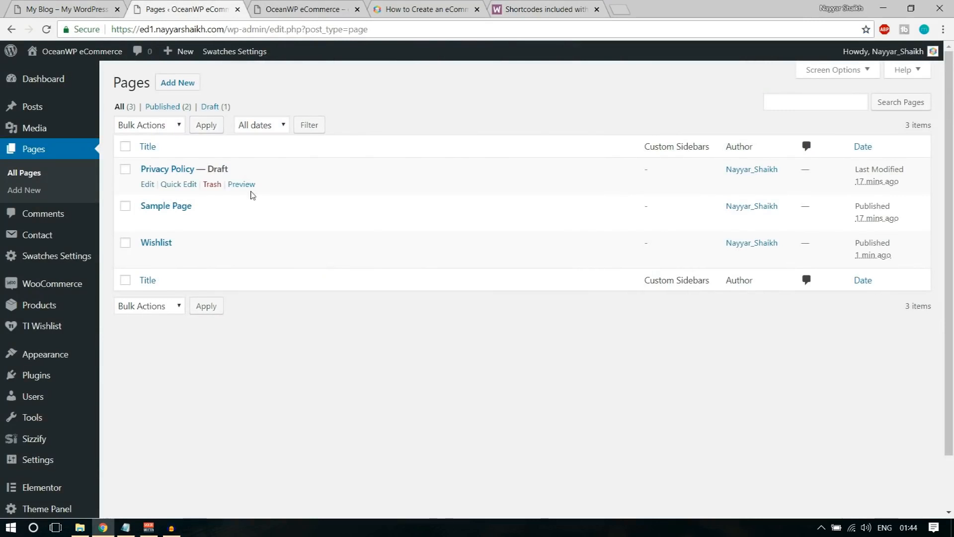
Create and publish a 'Cart' page containing the pasted [woocommerce_cart] shortcode
{"action": "left_click", "coordinate": [184, 93]}
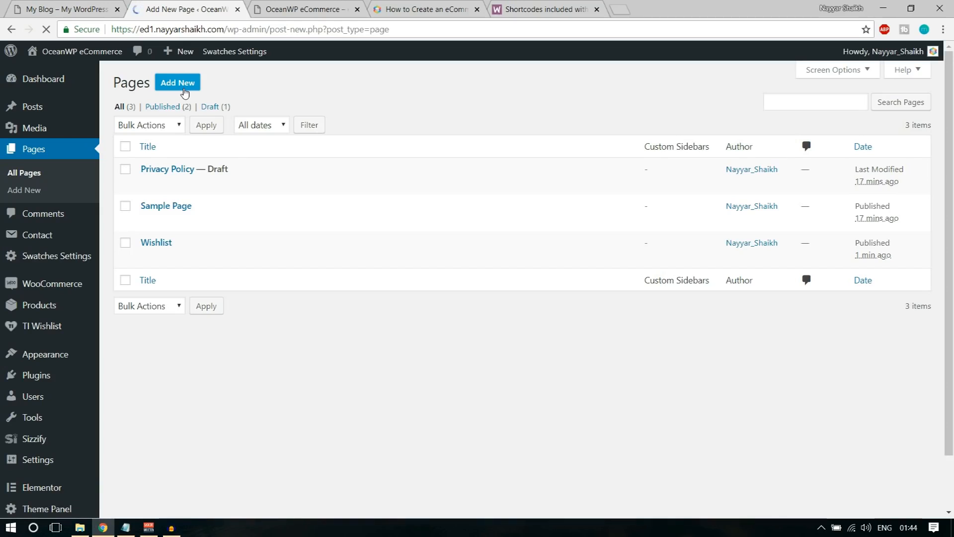
{"action": "type", "text": "Cart"}
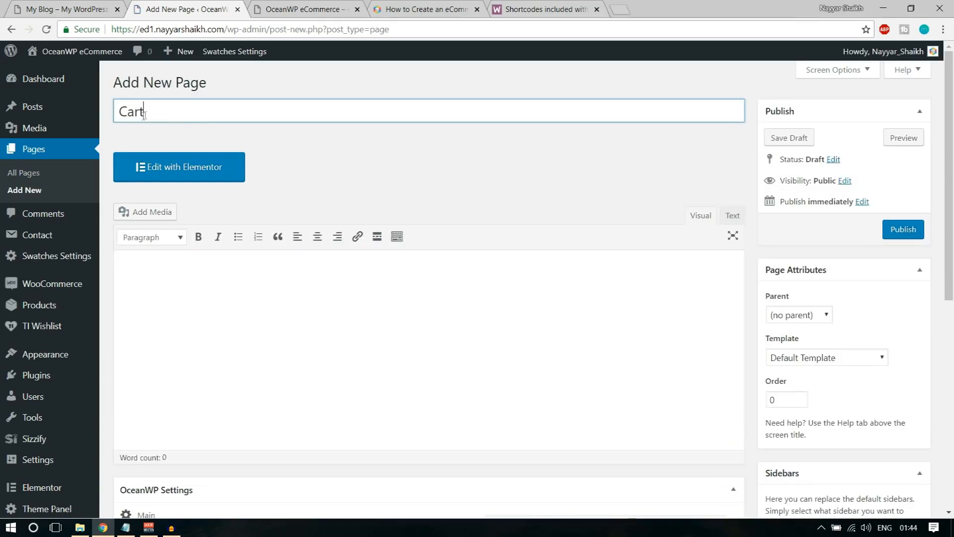
{"action": "left_click", "coordinate": [264, 325]}
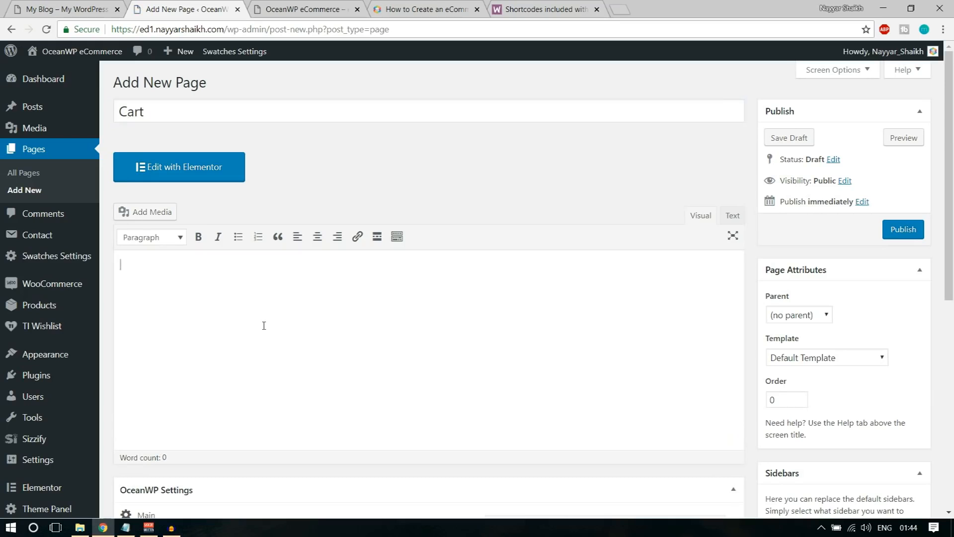
{"action": "key", "text": "ctrl+v"}
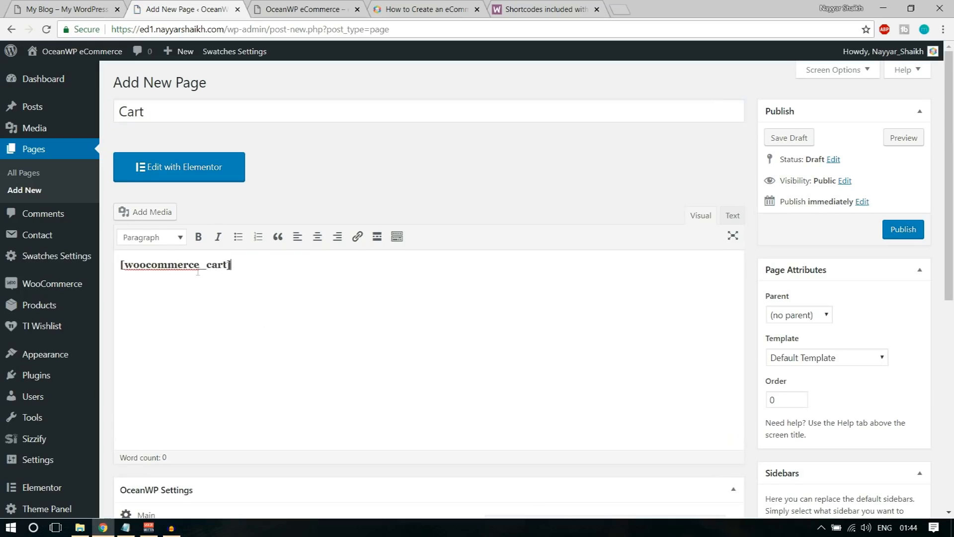
{"action": "left_click_drag", "start_coordinate": [236, 264], "coordinate": [109, 262]}
{"action": "left_click", "coordinate": [158, 296]}
{"action": "left_click_drag", "start_coordinate": [237, 271], "coordinate": [121, 269]}
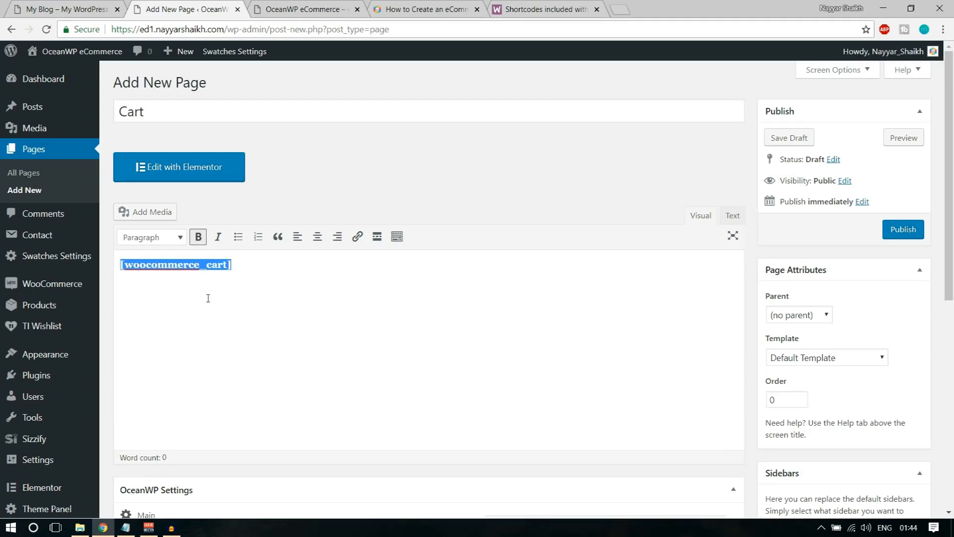
{"action": "left_click_drag", "start_coordinate": [164, 107], "coordinate": [110, 110]}
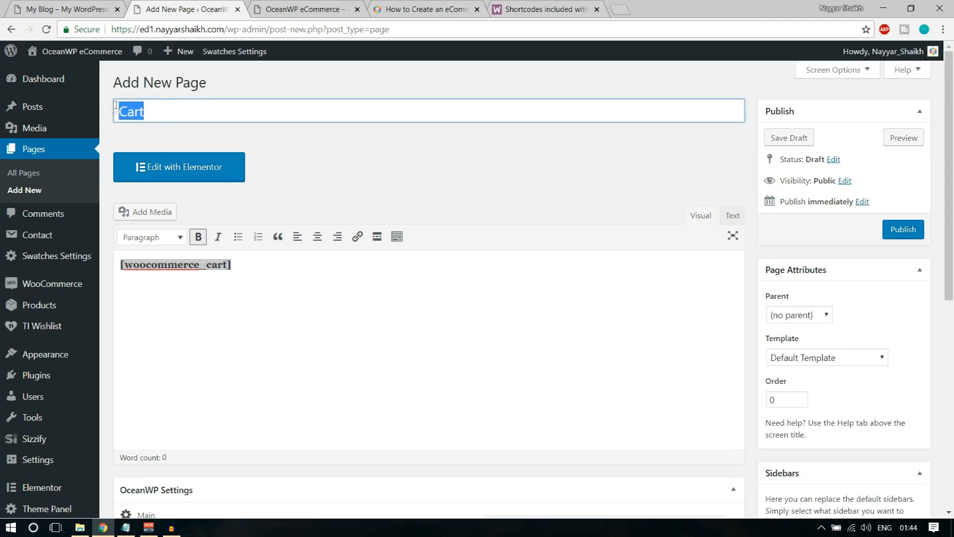
{"action": "left_click", "coordinate": [234, 284]}
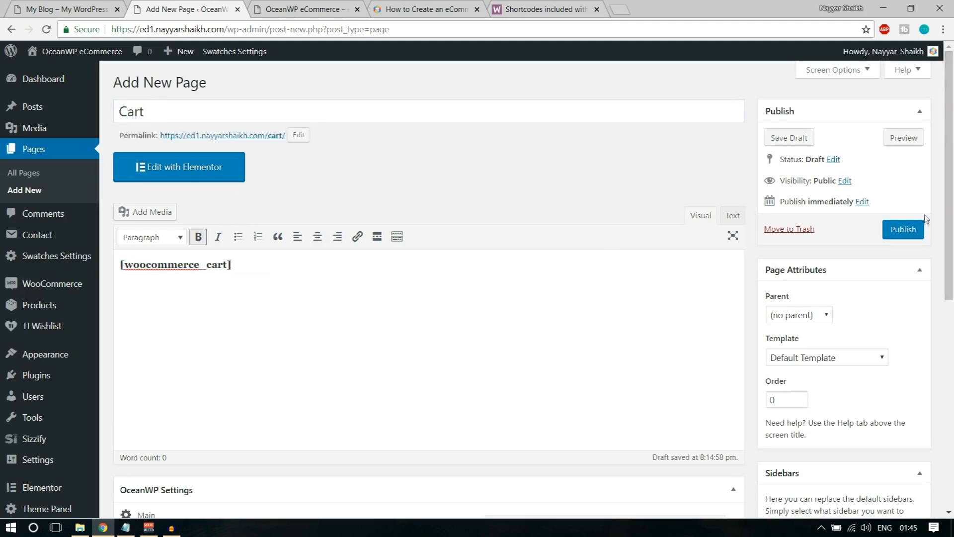
{"action": "left_click", "coordinate": [914, 230]}
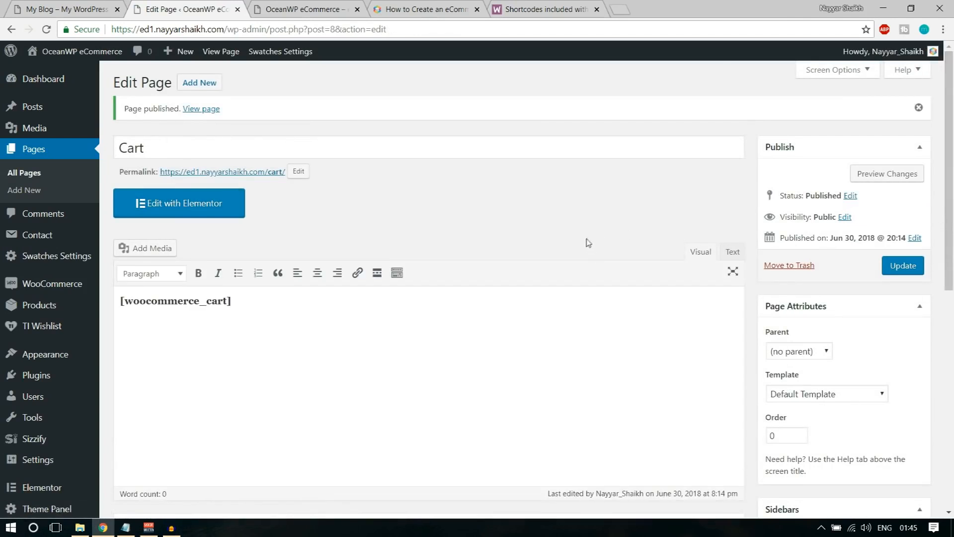
Copy the [woocommerce_checkout] shortcode from the docs and start a new page
{"action": "left_click", "coordinate": [530, 9]}
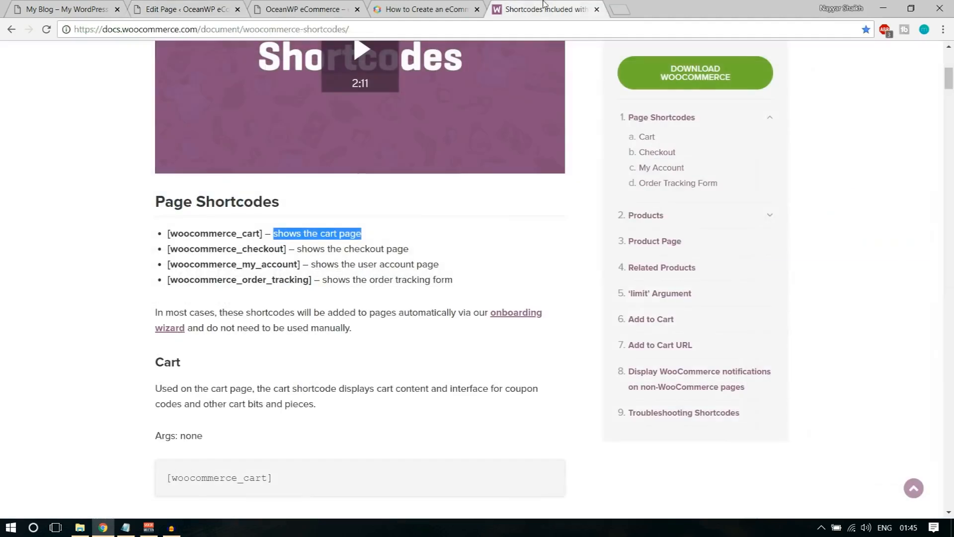
{"action": "left_click", "coordinate": [211, 261]}
{"action": "left_click_drag", "start_coordinate": [166, 251], "coordinate": [291, 247]}
{"action": "key", "text": "ctrl+c"}
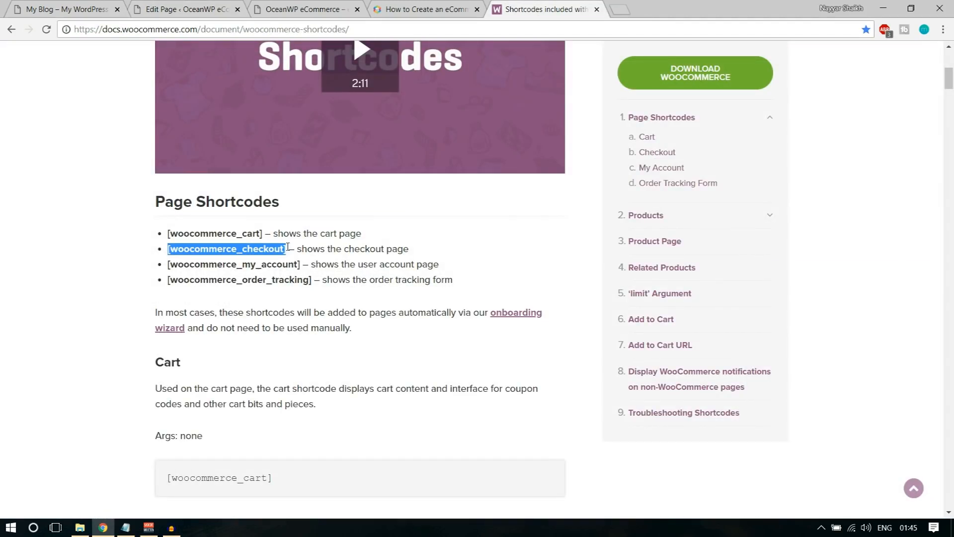
{"action": "left_click", "coordinate": [229, 5]}
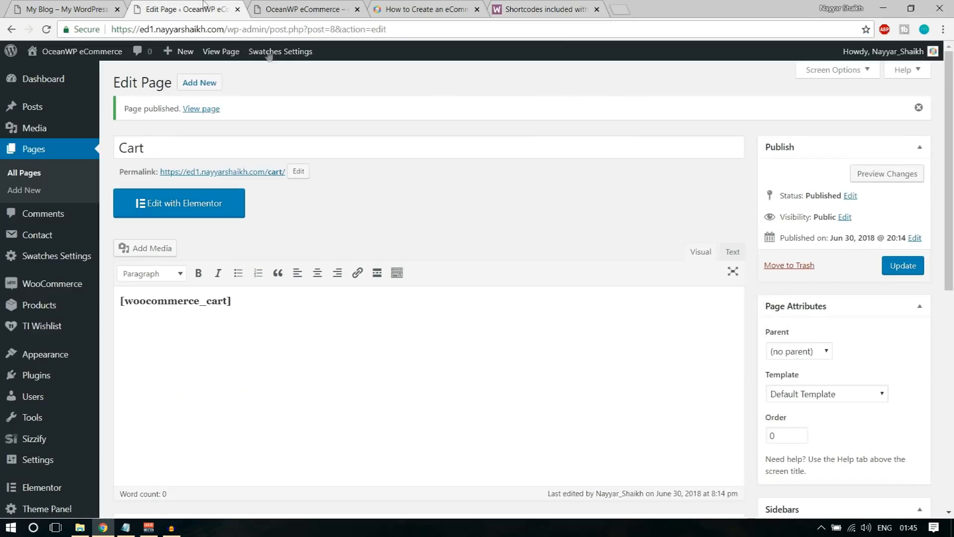
{"action": "left_click", "coordinate": [211, 84]}
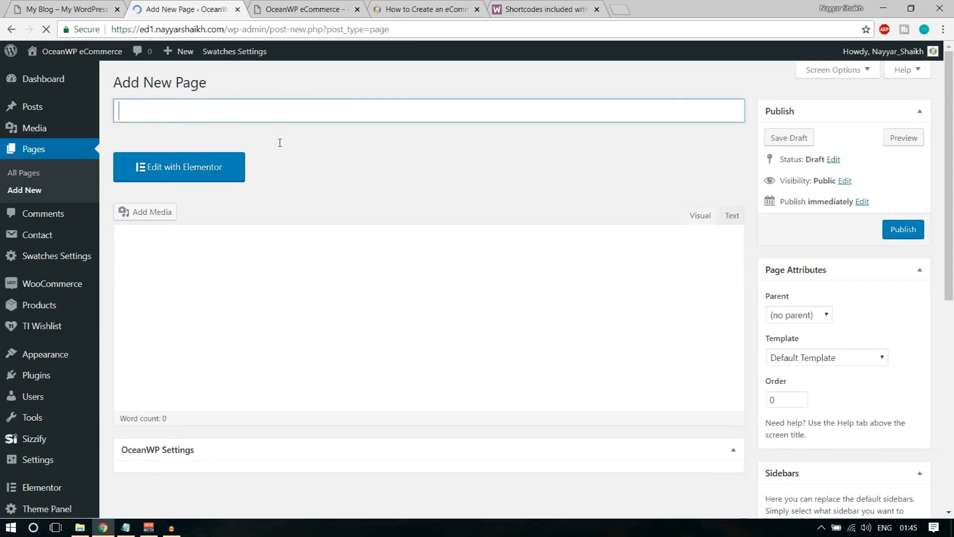
Publish a 'Checkout' page with the pasted [woocommerce_checkout] shortcode
{"action": "type", "text": "Che"}
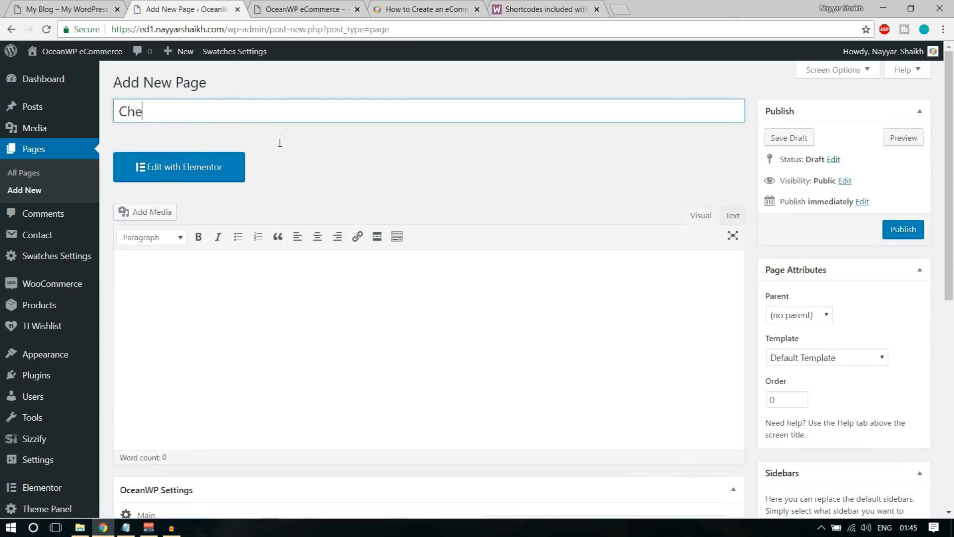
{"action": "type", "text": "ckout"}
{"action": "left_click", "coordinate": [271, 304]}
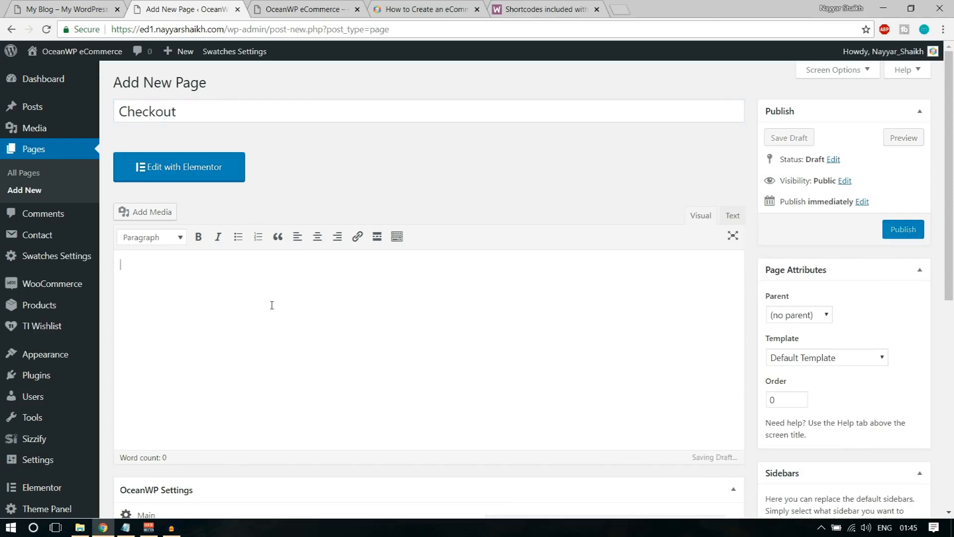
{"action": "key", "text": "ctrl+v"}
{"action": "left_click", "coordinate": [893, 232]}
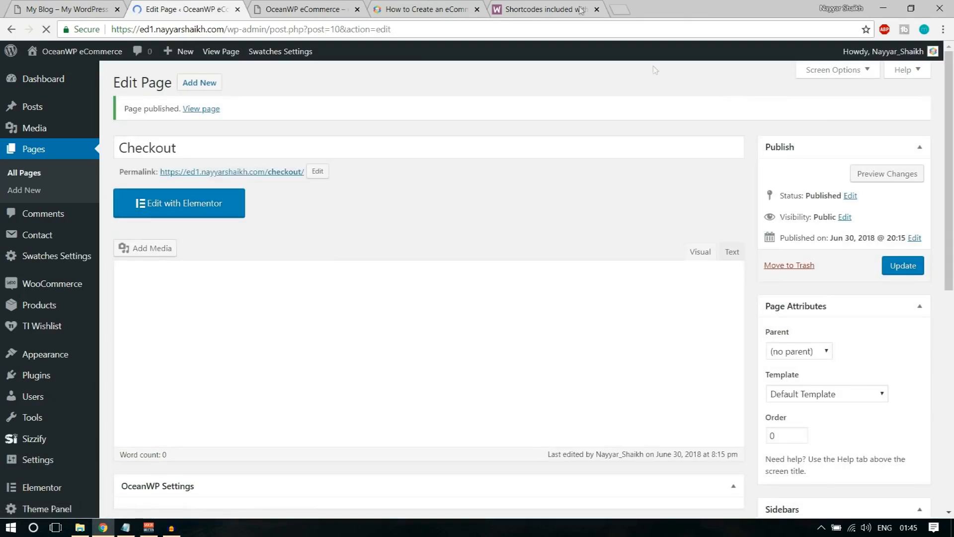
Copy [woocommerce_my_account] from the docs and publish a My Account page with it
{"action": "left_click", "coordinate": [544, 9]}
{"action": "left_click_drag", "start_coordinate": [168, 266], "coordinate": [306, 265]}
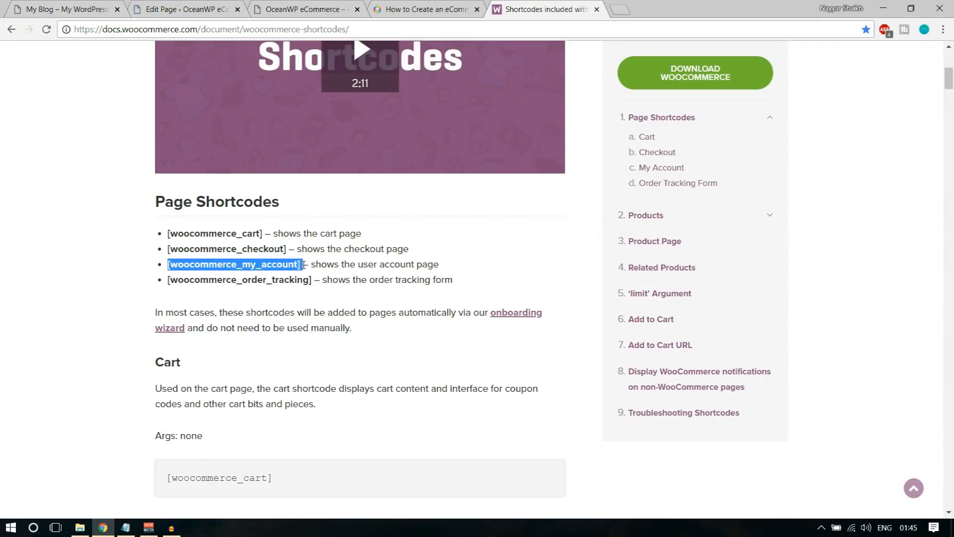
{"action": "left_click", "coordinate": [215, 9]}
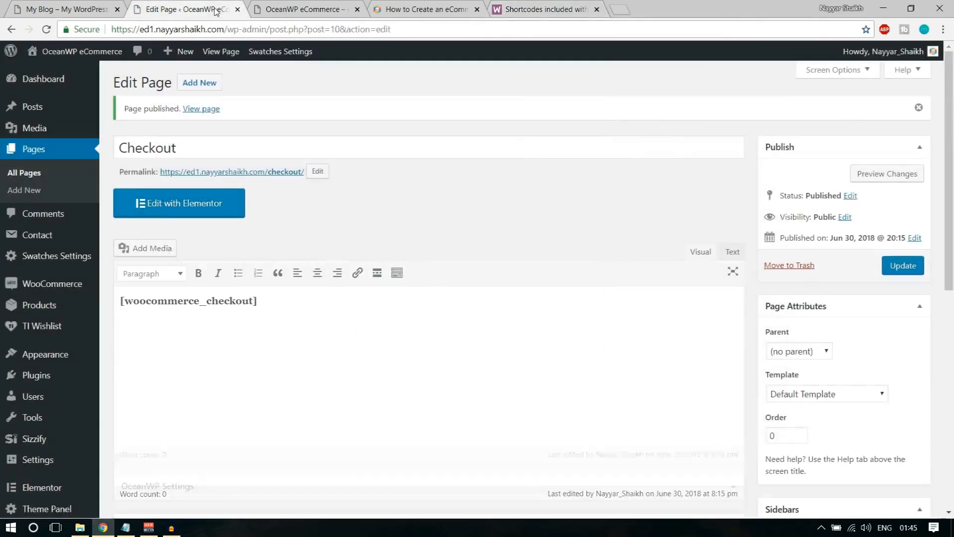
{"action": "left_click", "coordinate": [184, 83]}
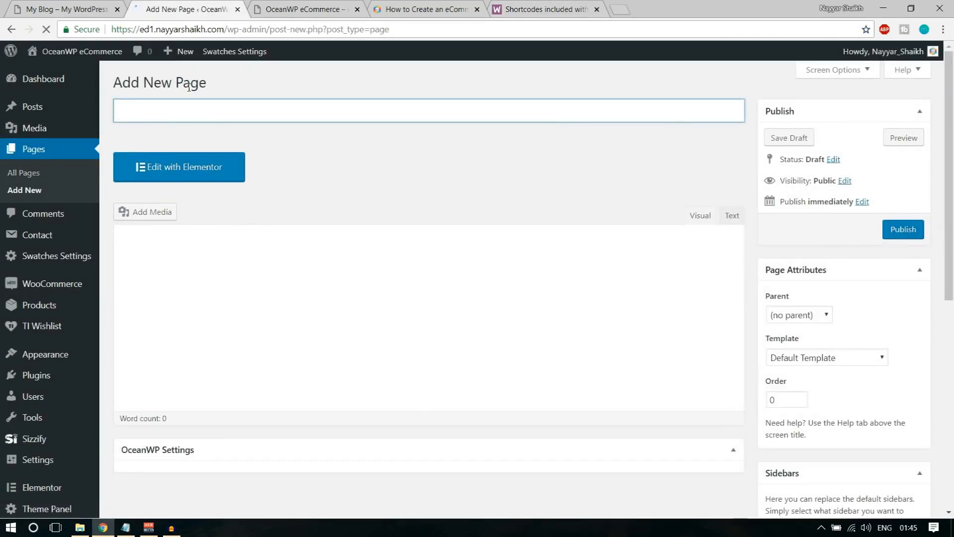
{"action": "type", "text": "MNy"}
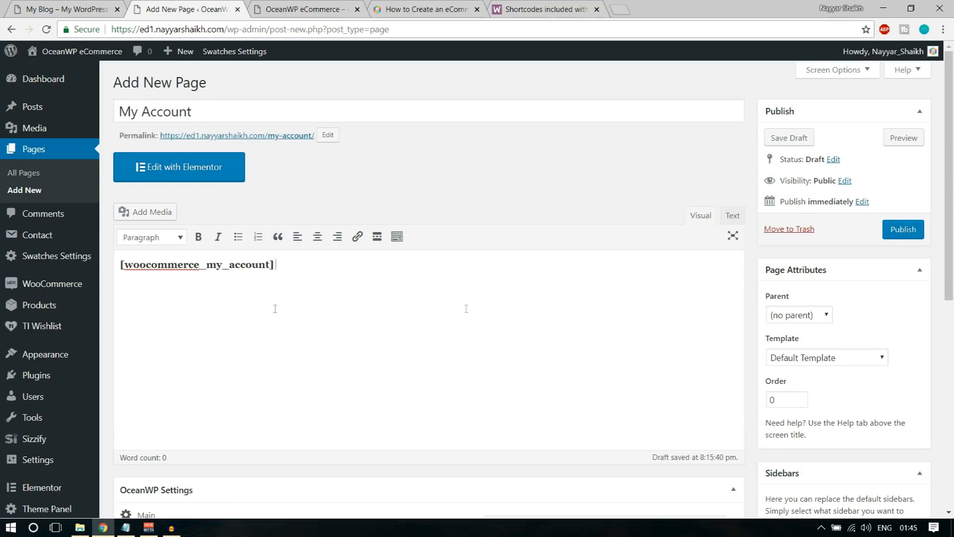
{"action": "left_click", "coordinate": [916, 227]}
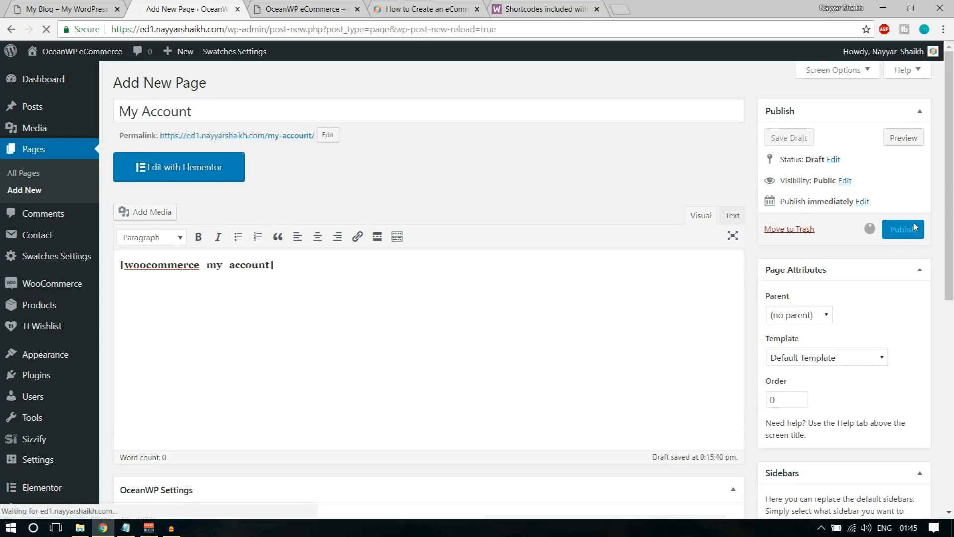
Copy the [woocommerce_order_tracking] shortcode from the docs and start another new page
{"action": "left_click", "coordinate": [517, 11]}
{"action": "left_click_drag", "start_coordinate": [169, 282], "coordinate": [310, 282]}
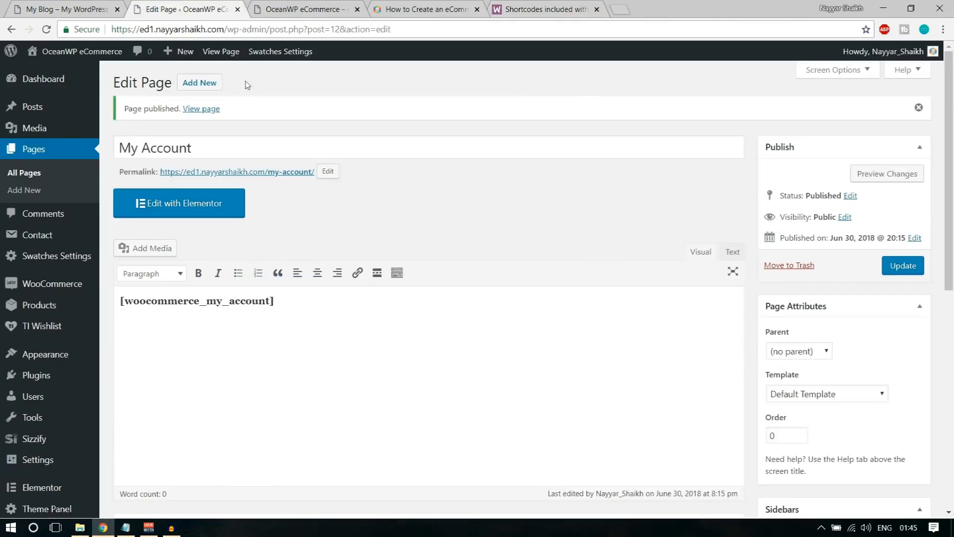
{"action": "left_click", "coordinate": [209, 9]}
{"action": "left_click", "coordinate": [208, 88]}
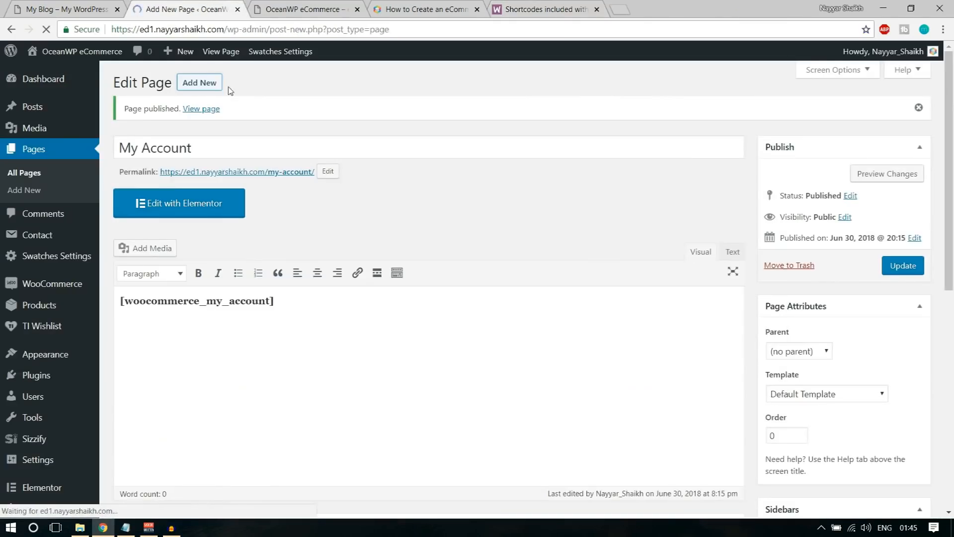
Publish a 'Track Your Order' page with [woocommerce_order_tracking], then view All Pages
{"action": "type", "text": "Tr"}
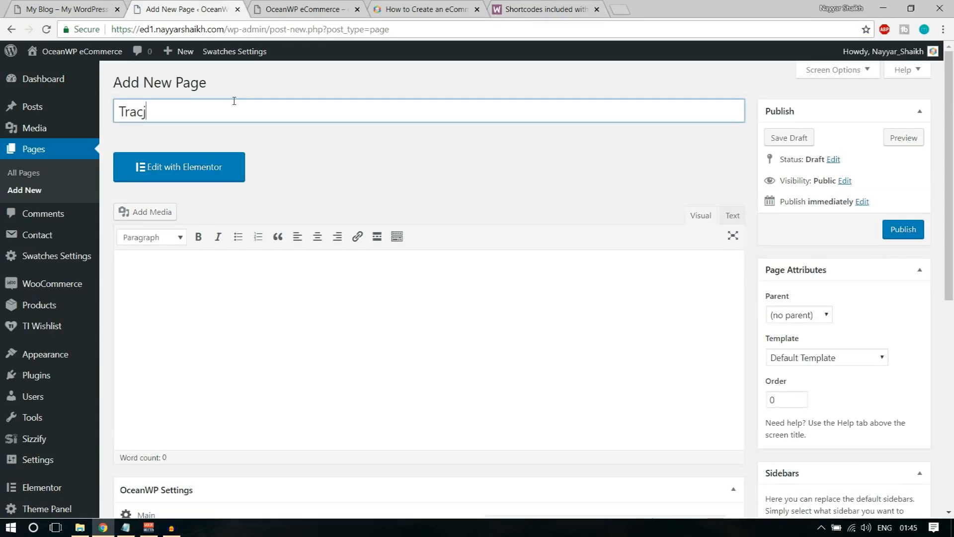
{"action": "type", "text": "ack Your Order"}
{"action": "left_click", "coordinate": [218, 258]}
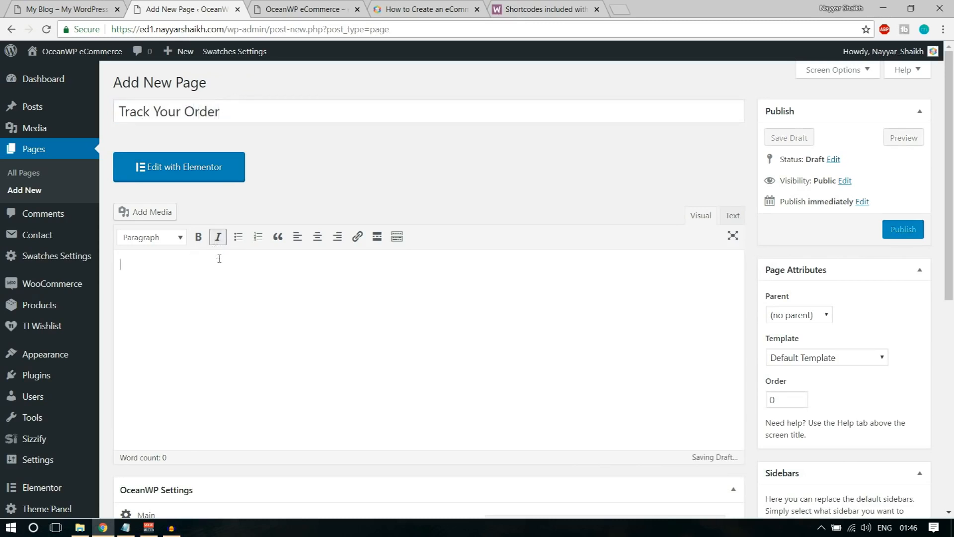
{"action": "type", "text": "[woocommerce_order_tracking]"}
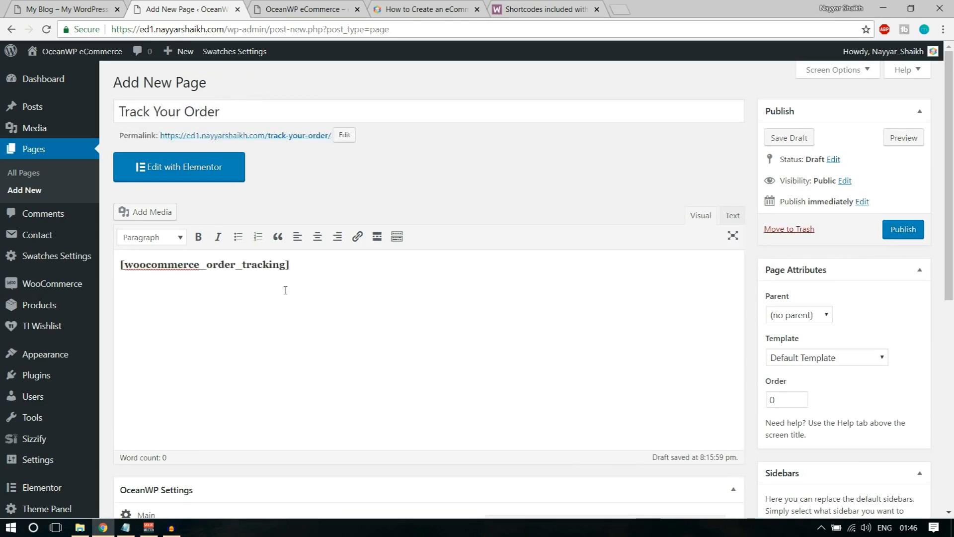
{"action": "left_click", "coordinate": [914, 234]}
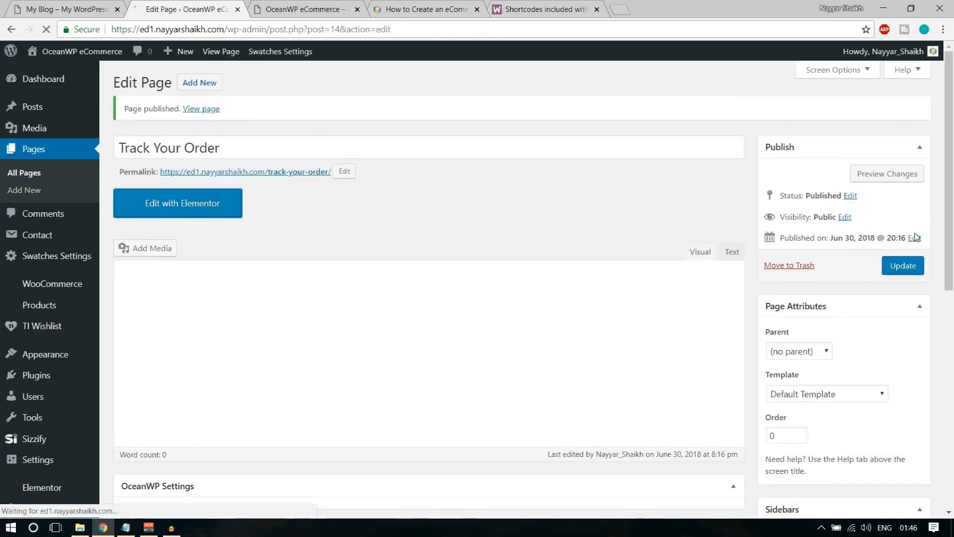
{"action": "left_click", "coordinate": [23, 174]}
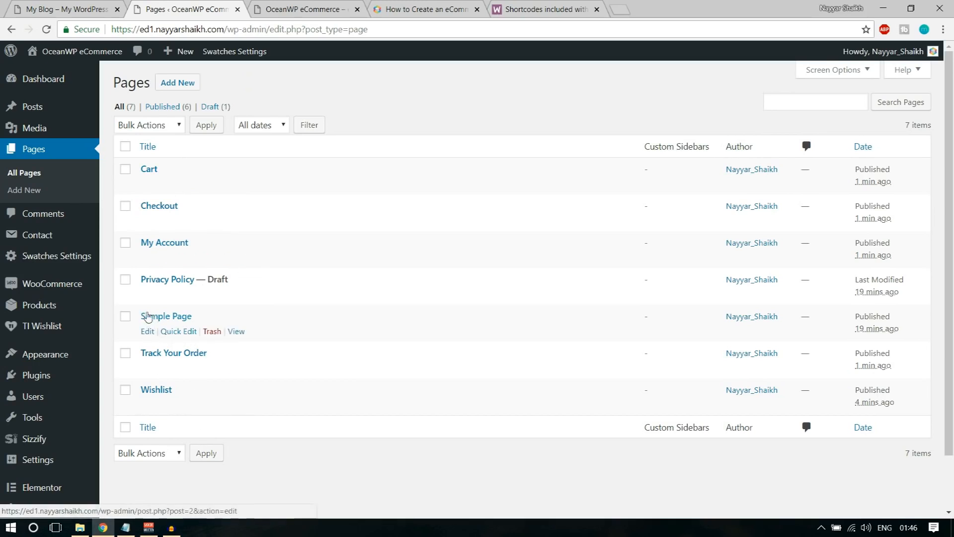
Trash the Sample Page and reload the site's front page to check it
{"action": "left_click", "coordinate": [212, 332]}
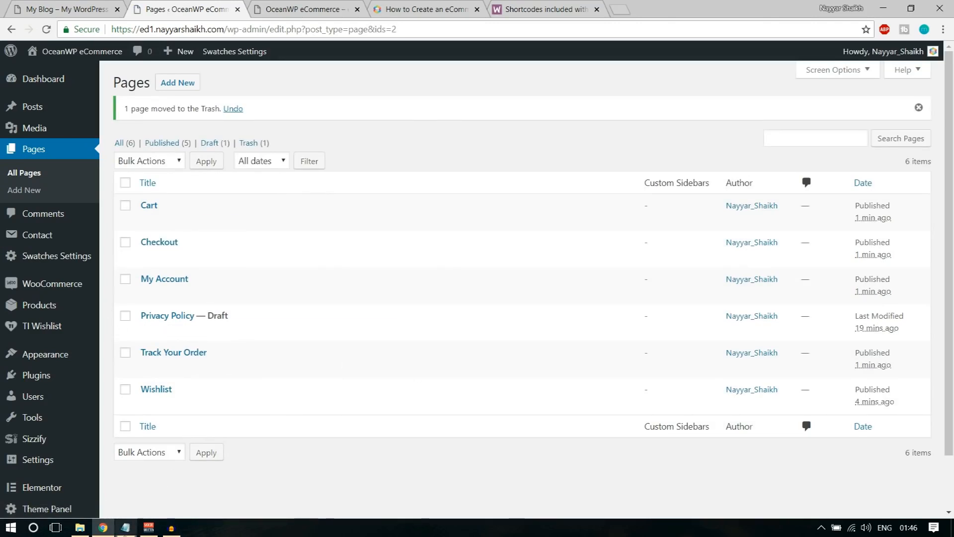
{"action": "left_click", "coordinate": [306, 9]}
{"action": "left_click", "coordinate": [46, 29]}
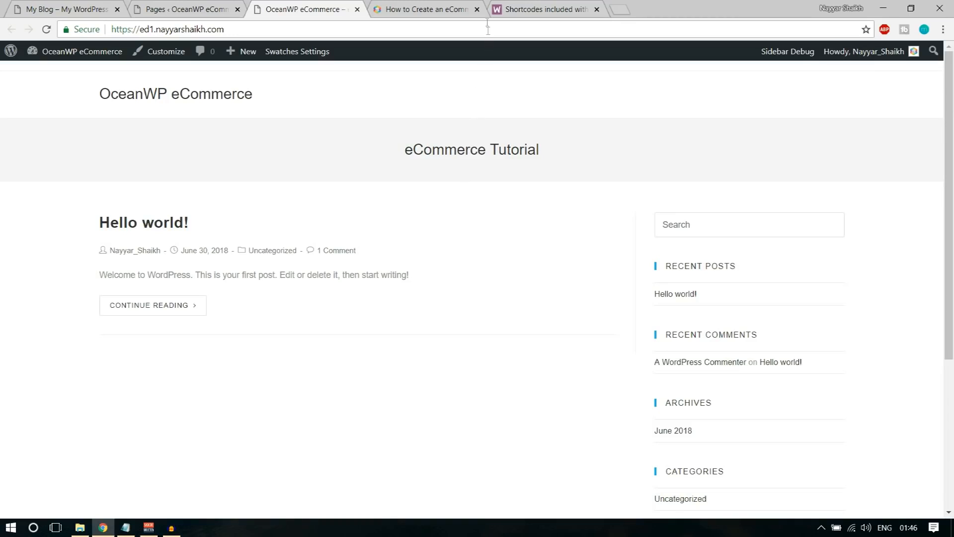
Close the tutorial and WooCommerce Docs tabs and return to the Pages list
{"action": "left_click", "coordinate": [478, 10]}
{"action": "left_click", "coordinate": [477, 9]}
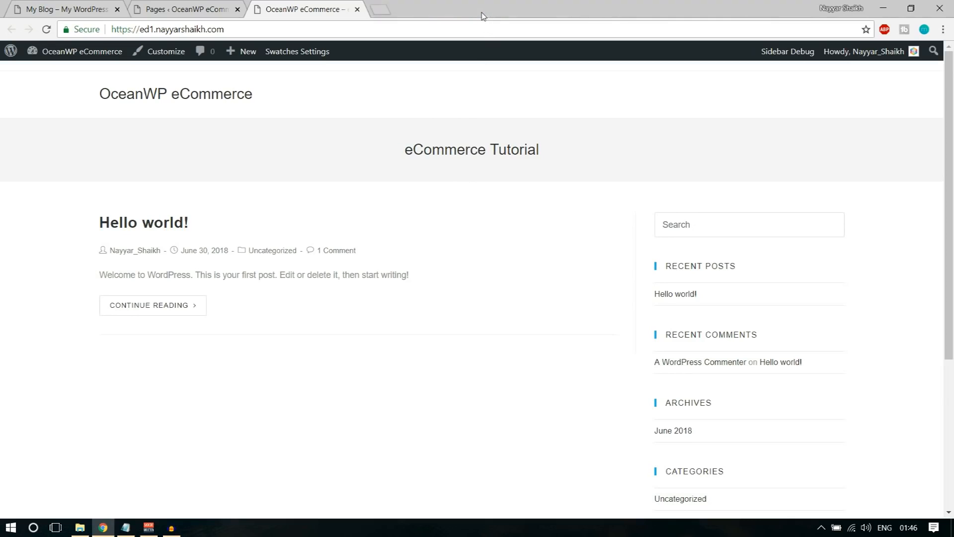
{"action": "left_click", "coordinate": [186, 9]}
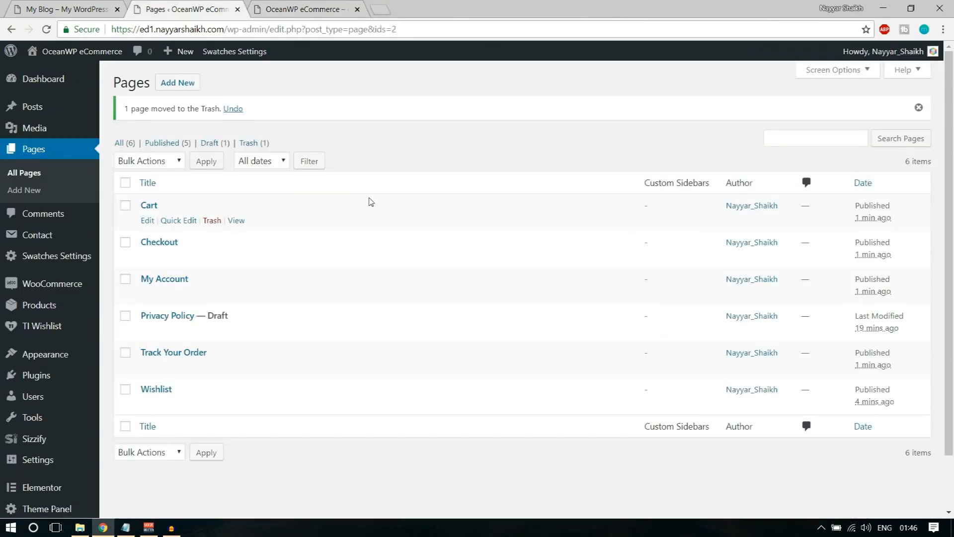
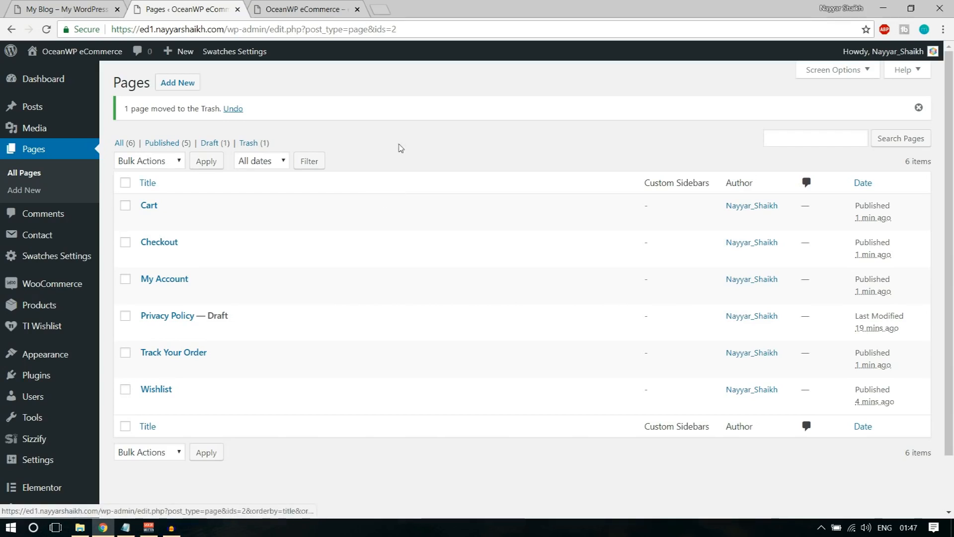
Go to WooCommerce > Settings from the admin sidebar
{"action": "mouse_move", "coordinate": [51, 288]}
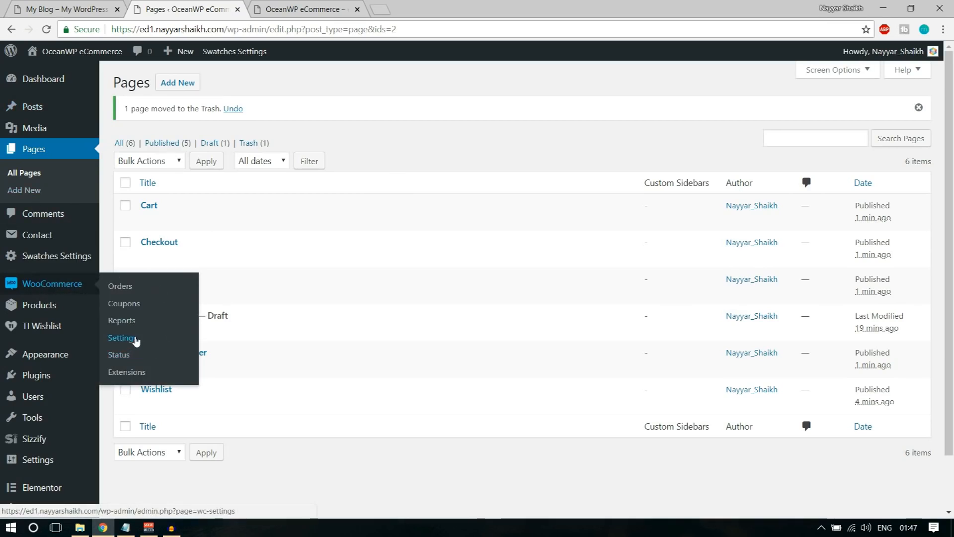
{"action": "left_click", "coordinate": [136, 338]}
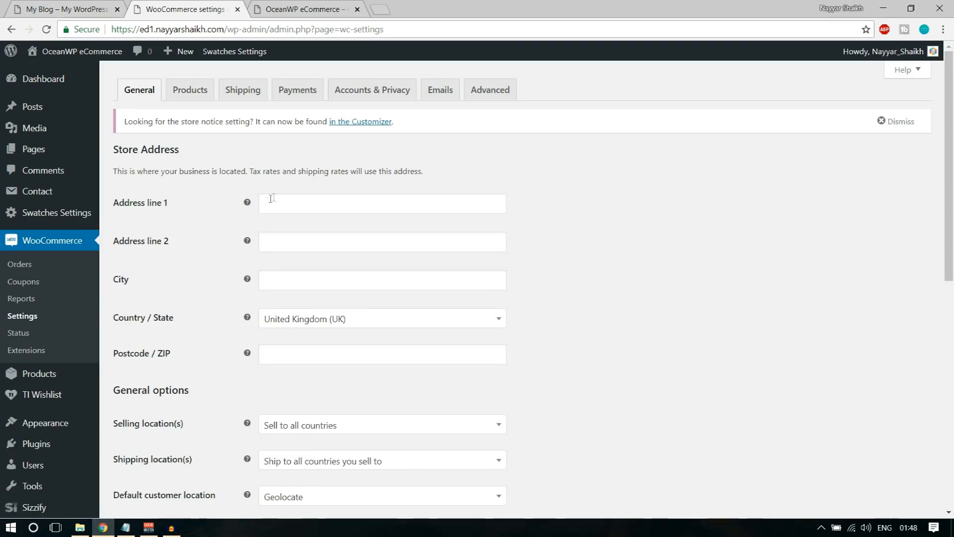
Fill the store address with the saved Mumbai details and set Country / State to India — Maharashtra
{"action": "left_click", "coordinate": [311, 209]}
{"action": "left_click", "coordinate": [330, 219]}
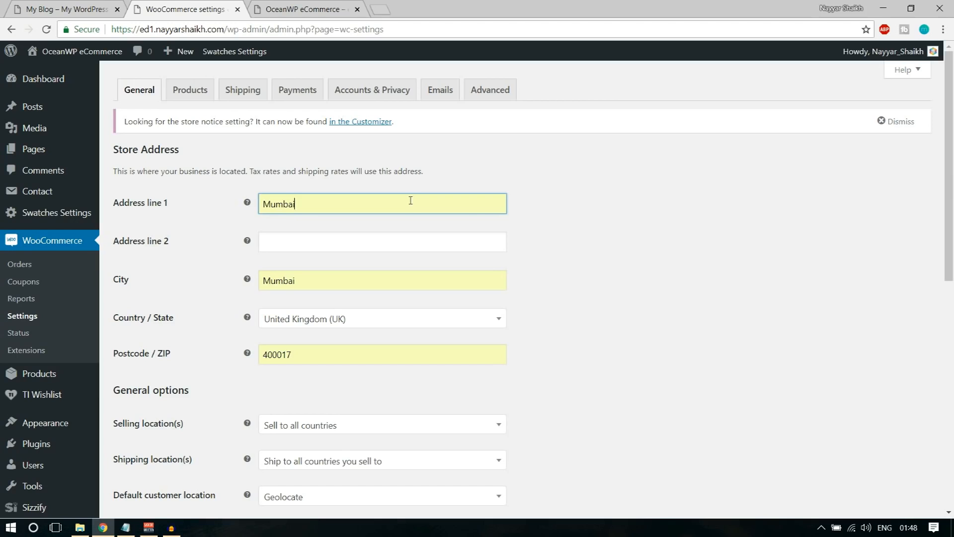
{"action": "scroll", "coordinate": [497, 306], "scroll_direction": "down", "scroll_amount": 3}
{"action": "left_click", "coordinate": [352, 198]}
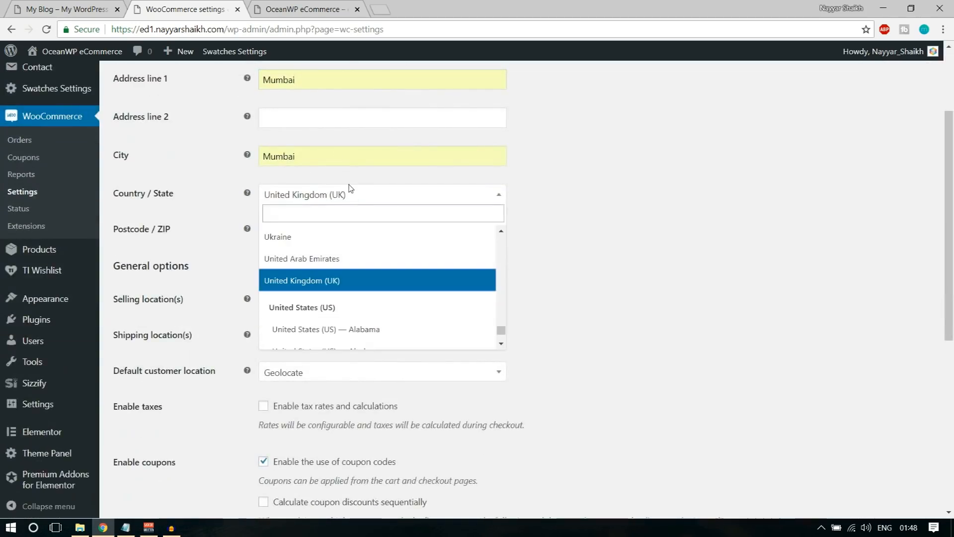
{"action": "type", "text": "maha"}
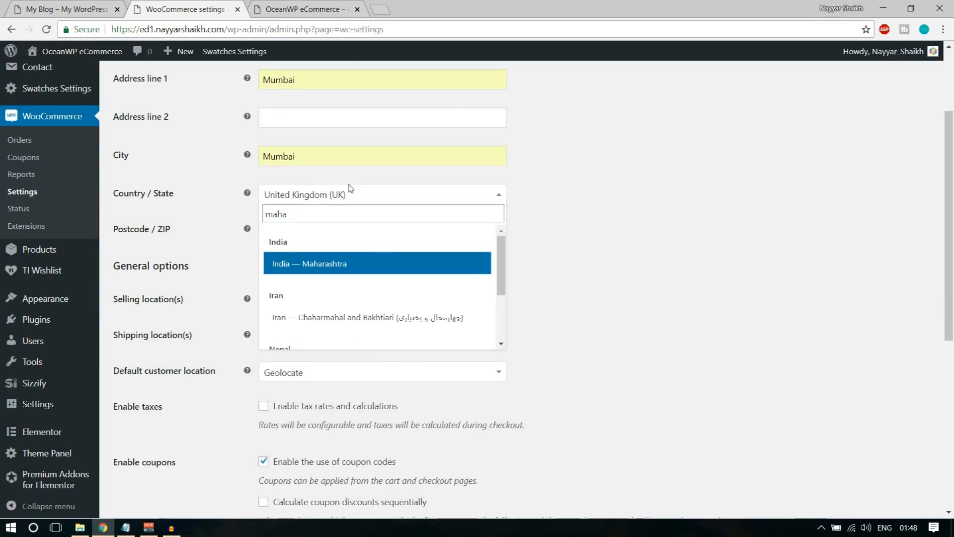
{"action": "key", "text": "Return"}
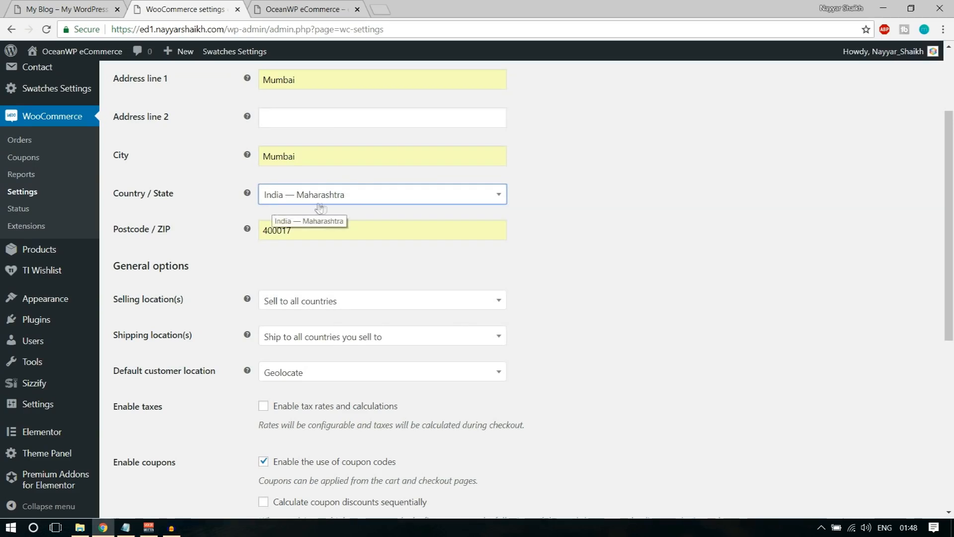
{"action": "double_click", "coordinate": [311, 163]}
{"action": "left_click", "coordinate": [614, 209]}
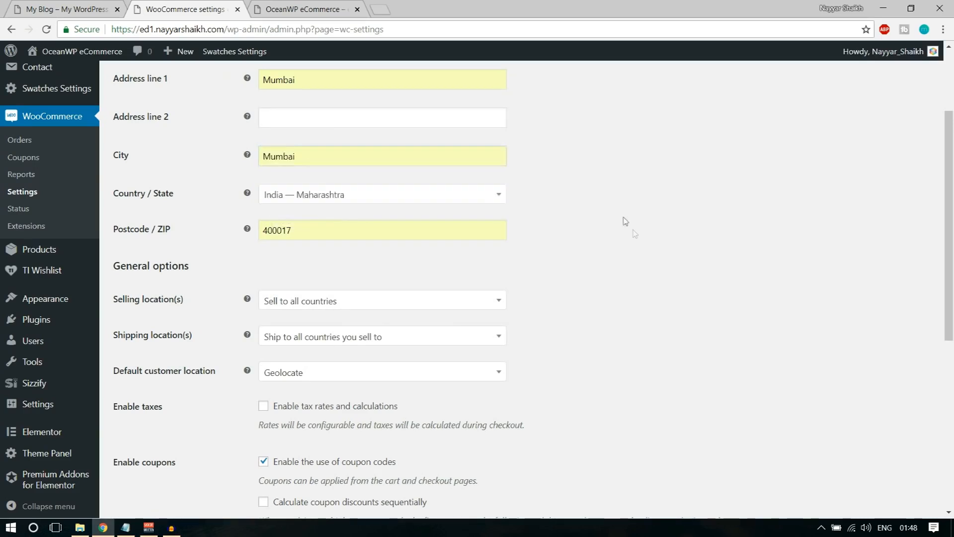
{"action": "scroll", "coordinate": [634, 230], "scroll_direction": "down", "scroll_amount": 2}
{"action": "scroll", "coordinate": [634, 233], "scroll_direction": "down", "scroll_amount": 3}
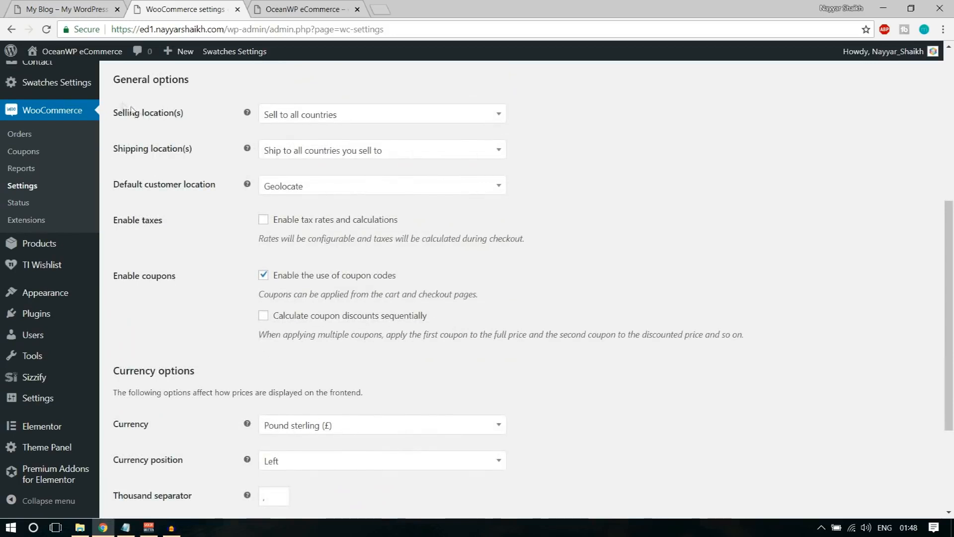
Sell to specific countries only: India, Pakistan and United States (US)
{"action": "left_click", "coordinate": [338, 124]}
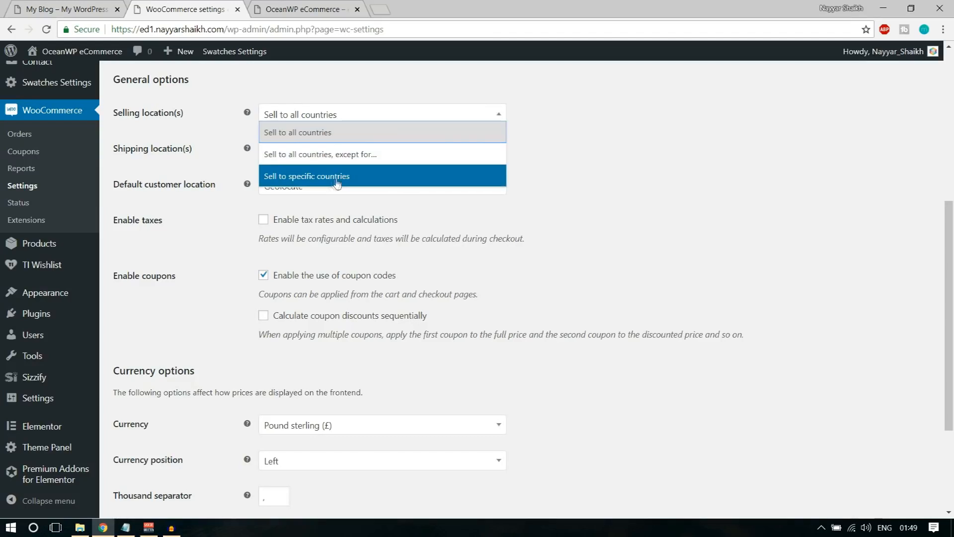
{"action": "left_click", "coordinate": [318, 179]}
{"action": "left_click", "coordinate": [319, 152]}
{"action": "type", "text": "ind"}
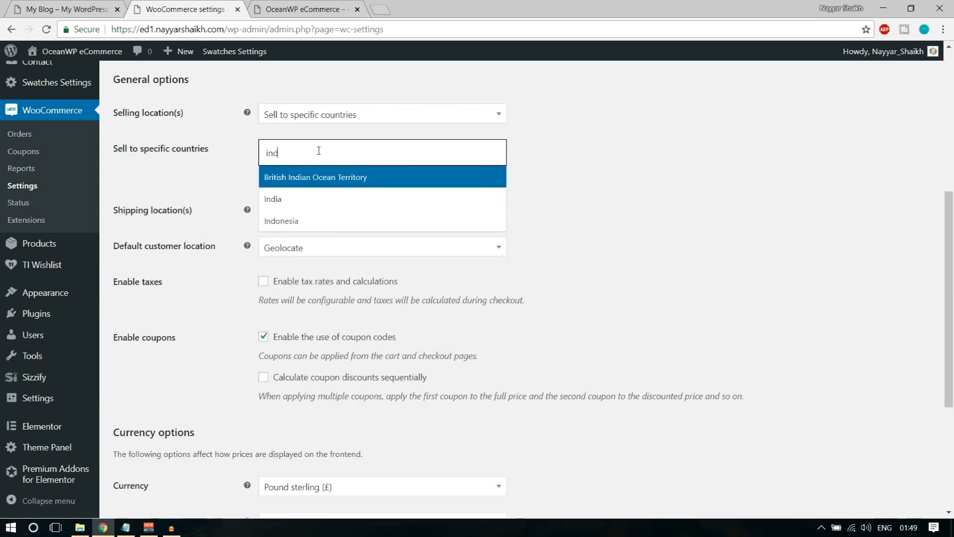
{"action": "left_click", "coordinate": [297, 205]}
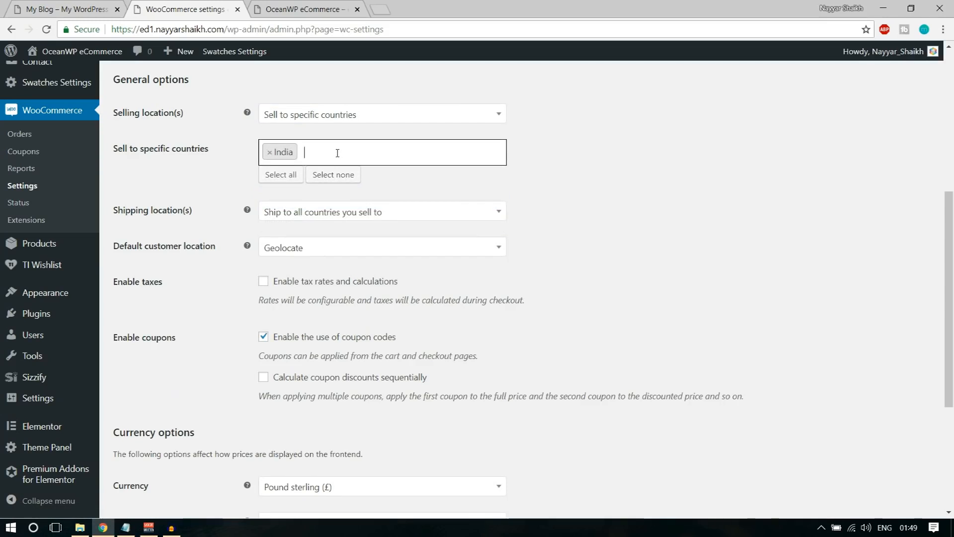
{"action": "type", "text": "pakis"}
{"action": "key", "text": "Return"}
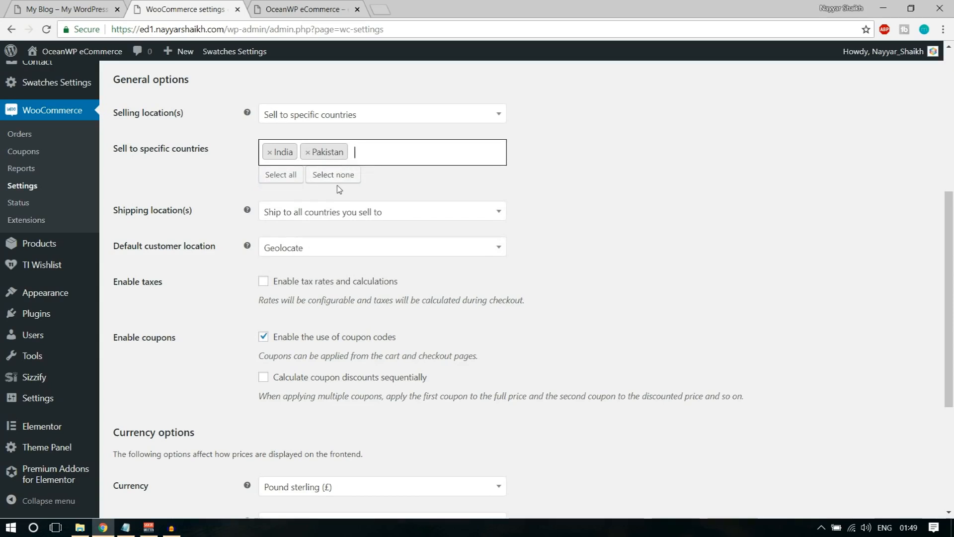
{"action": "type", "text": "uni"}
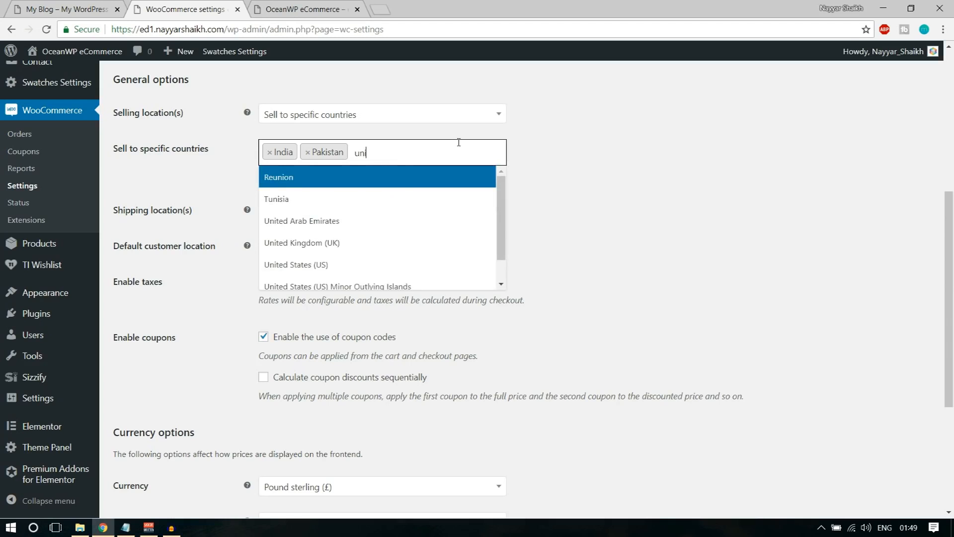
{"action": "type", "text": "te"}
{"action": "left_click", "coordinate": [420, 220]}
{"action": "left_click", "coordinate": [609, 215]}
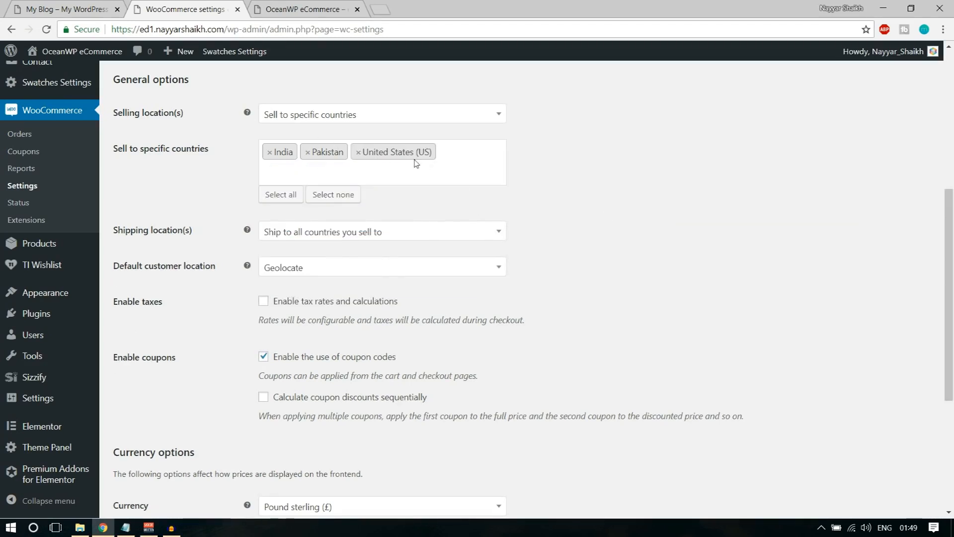
Keep shipping to all selling countries and enable tax rates and calculations
{"action": "scroll", "coordinate": [348, 142], "scroll_direction": "down", "scroll_amount": 3}
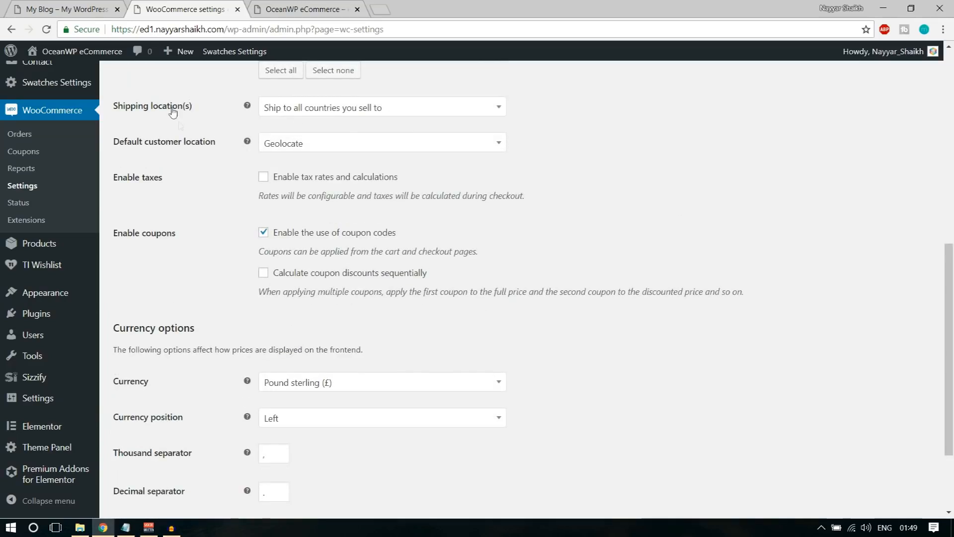
{"action": "scroll", "coordinate": [172, 112], "scroll_direction": "up", "scroll_amount": 1}
{"action": "left_click", "coordinate": [309, 171]}
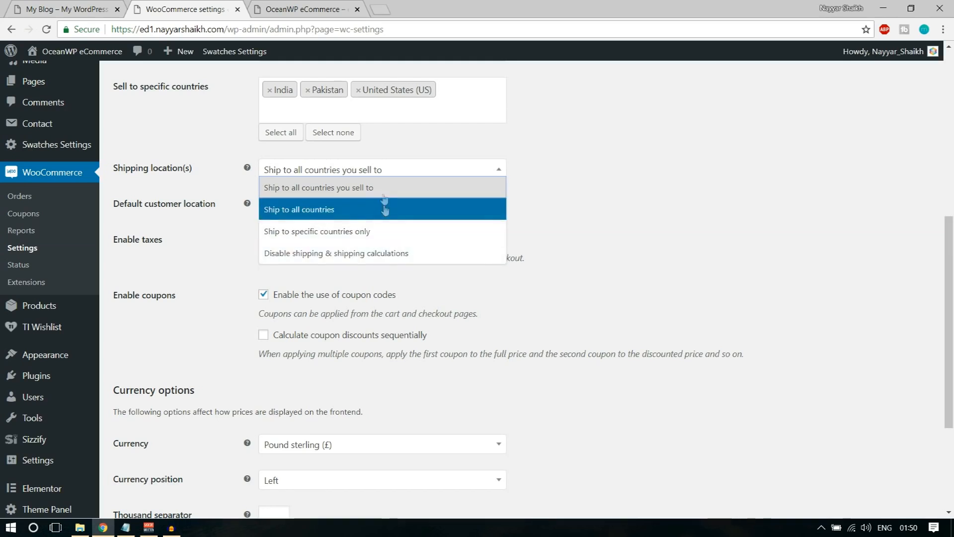
{"action": "left_click", "coordinate": [363, 195]}
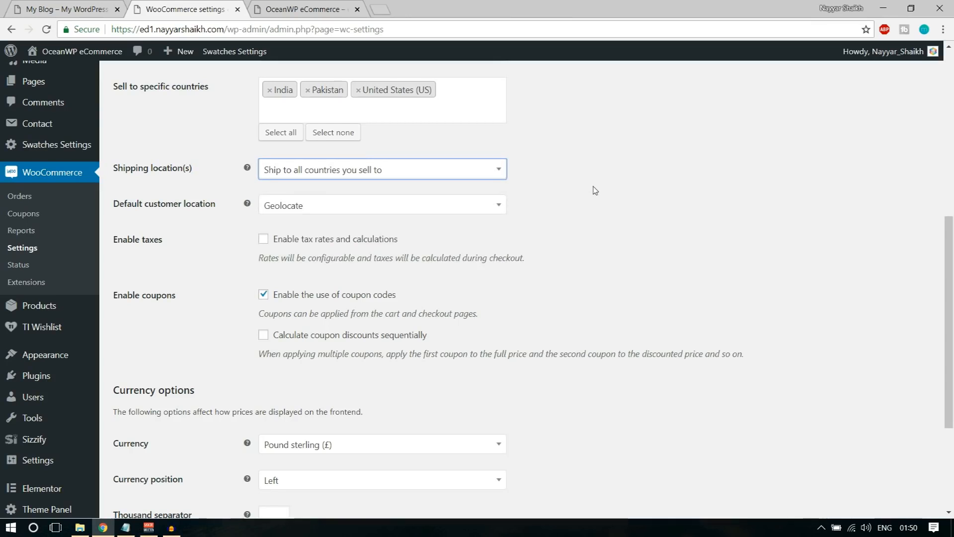
{"action": "scroll", "coordinate": [559, 200], "scroll_direction": "up", "scroll_amount": 1}
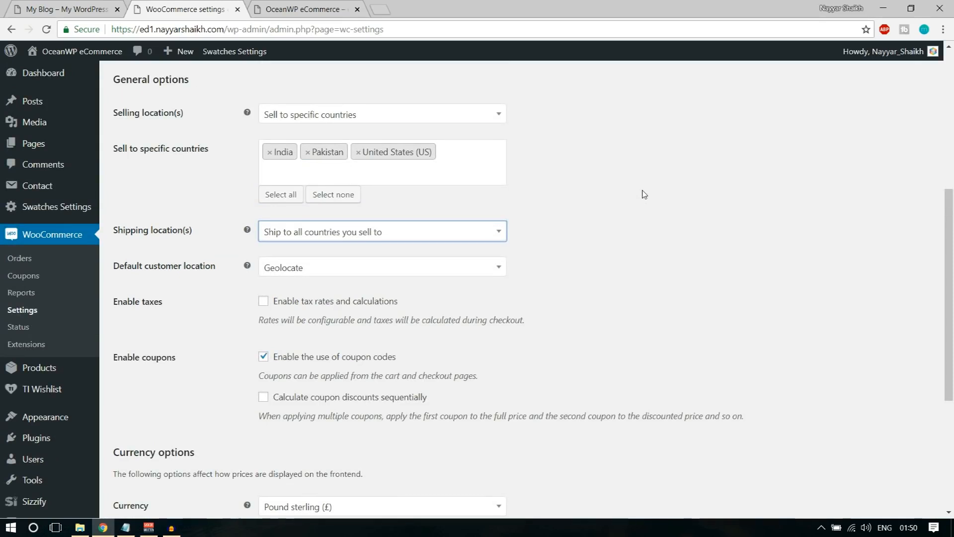
{"action": "scroll", "coordinate": [366, 209], "scroll_direction": "down", "scroll_amount": 1}
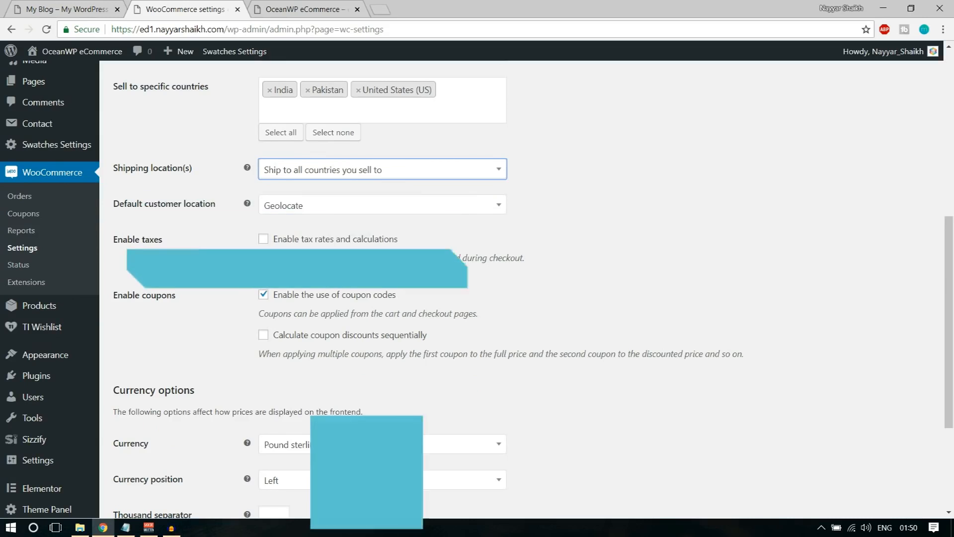
{"action": "left_click", "coordinate": [286, 245]}
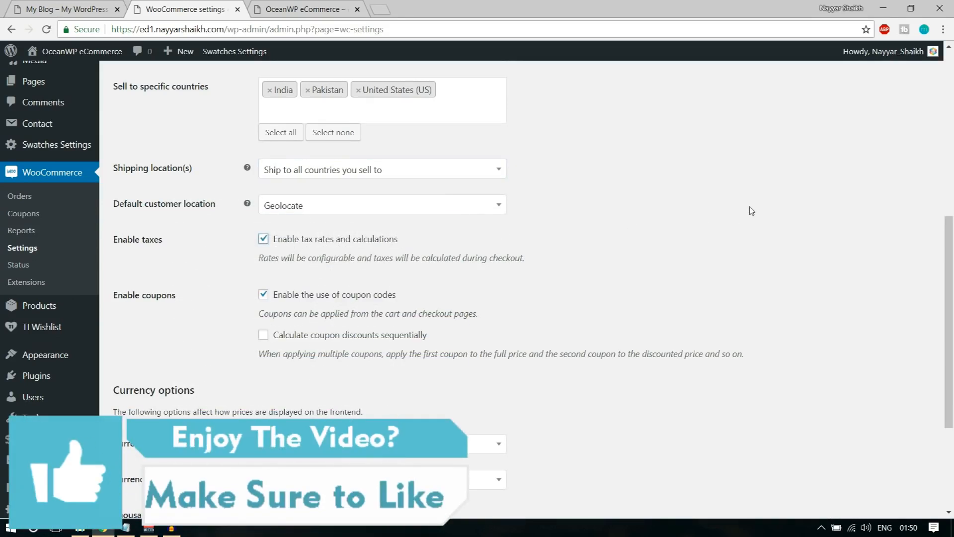
{"action": "left_click", "coordinate": [308, 244]}
{"action": "left_click", "coordinate": [300, 243]}
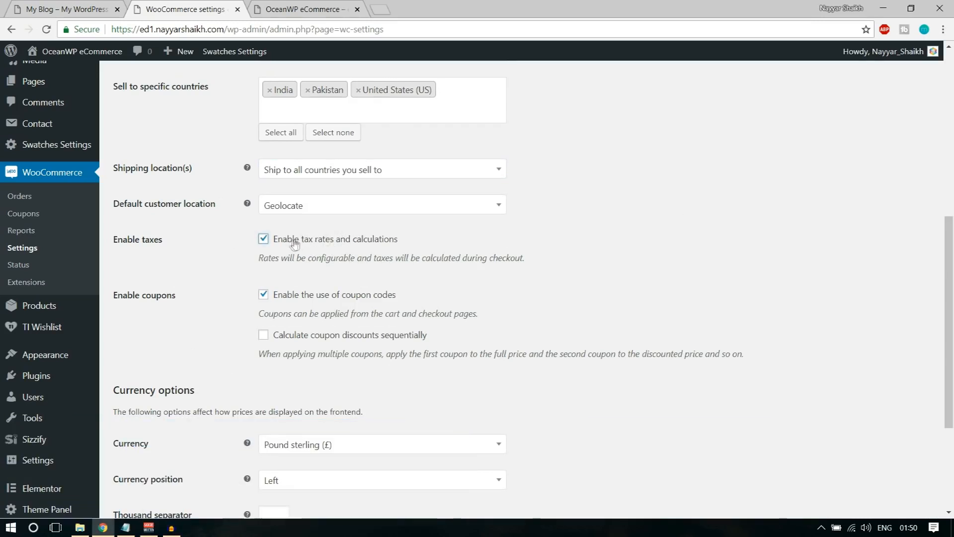
{"action": "scroll", "coordinate": [681, 256], "scroll_direction": "down", "scroll_amount": 4}
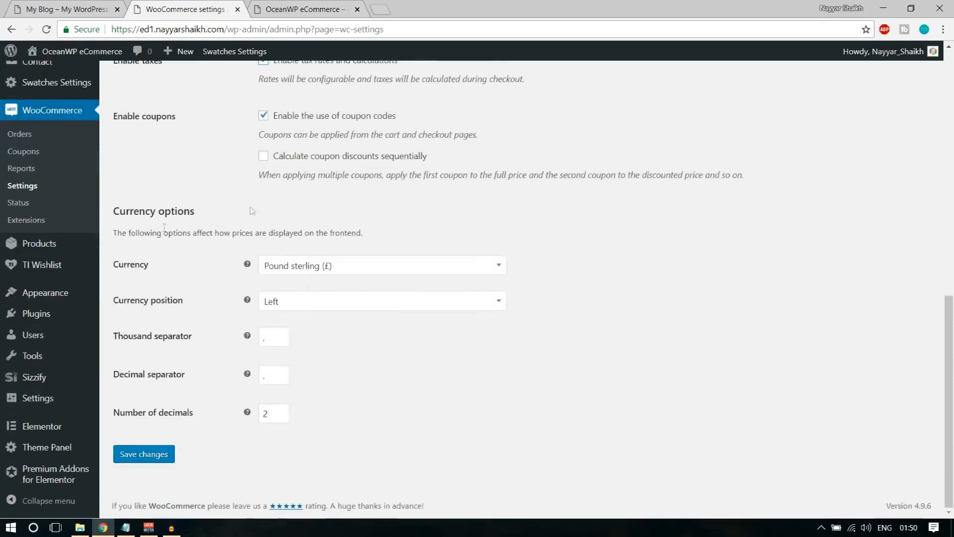
Set the store currency to United States (US) dollar ($) and save the general settings
{"action": "left_click", "coordinate": [299, 268]}
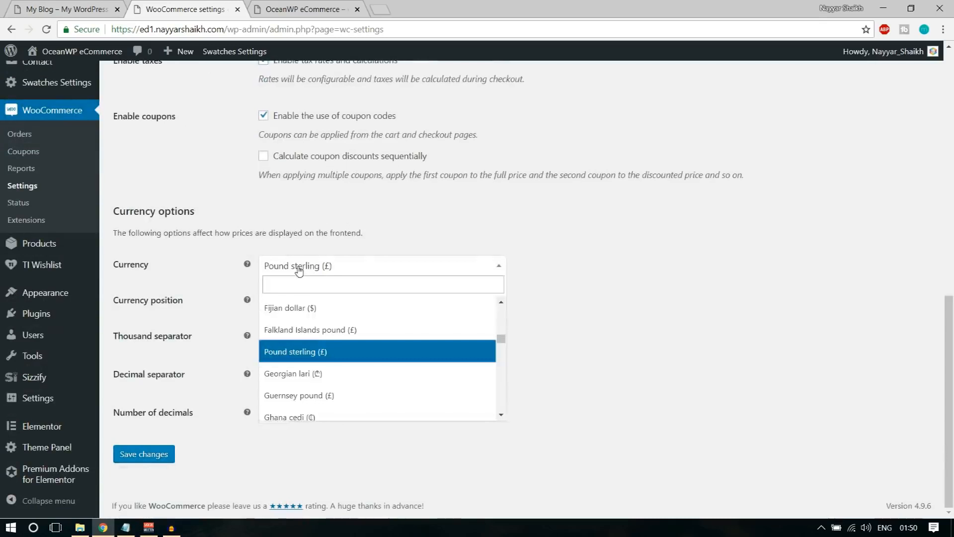
{"action": "type", "text": "indi"}
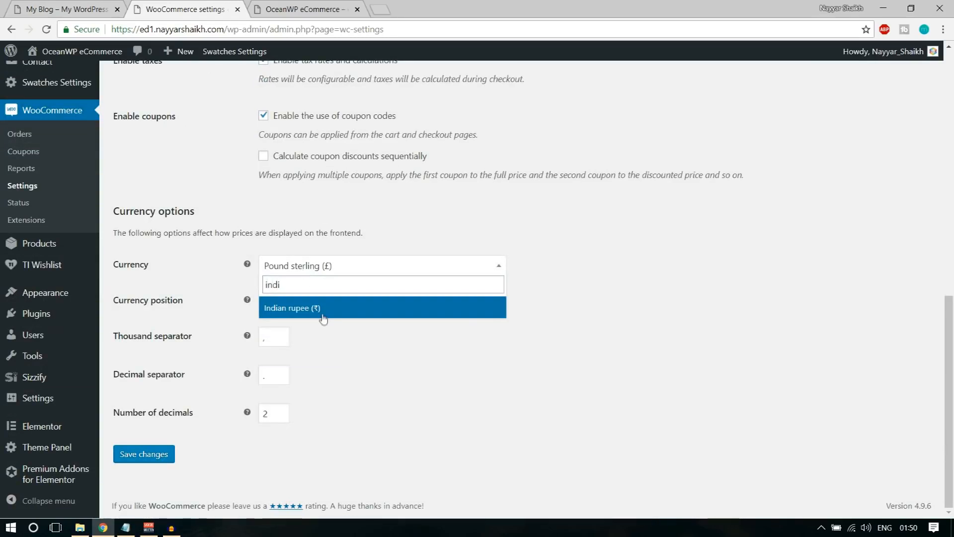
{"action": "left_click", "coordinate": [324, 318]}
{"action": "left_click", "coordinate": [339, 269]}
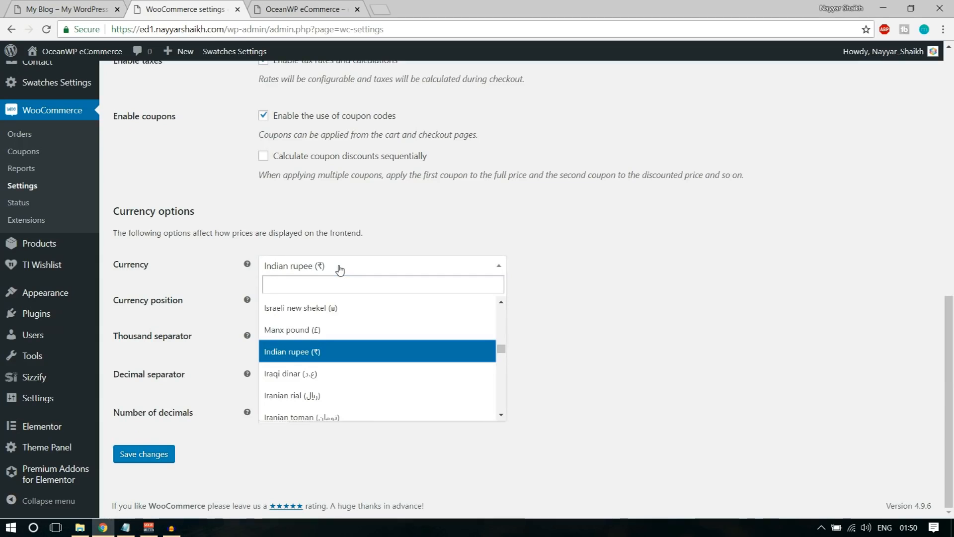
{"action": "type", "text": "unit"}
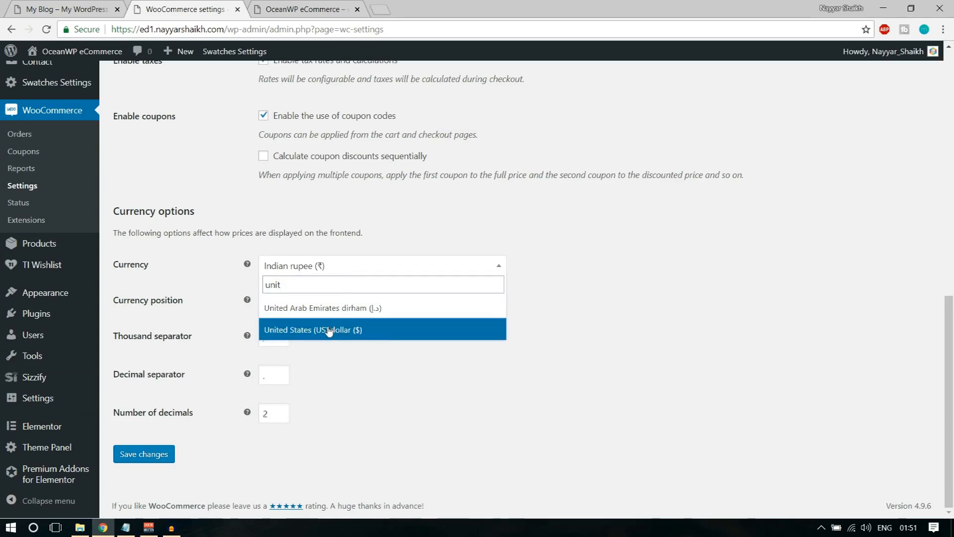
{"action": "left_click", "coordinate": [331, 330]}
{"action": "left_click", "coordinate": [614, 285]}
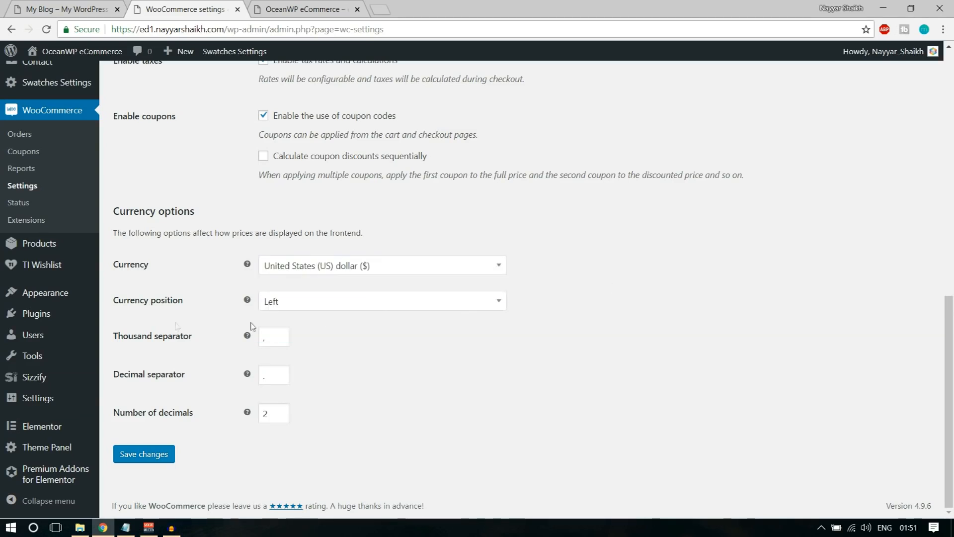
{"action": "left_click", "coordinate": [277, 339]}
{"action": "left_click", "coordinate": [364, 345]}
{"action": "left_click", "coordinate": [276, 336]}
{"action": "left_click", "coordinate": [386, 338]}
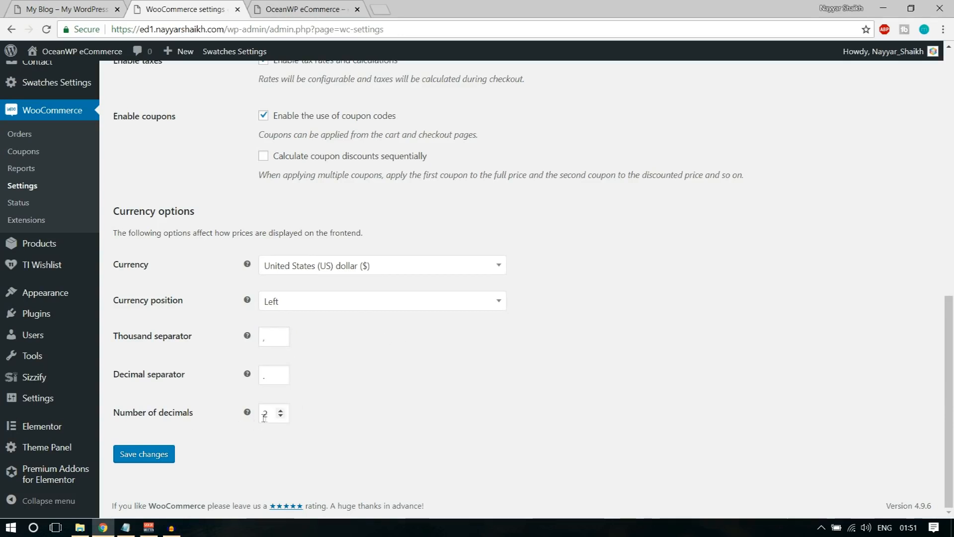
{"action": "left_click", "coordinate": [143, 460]}
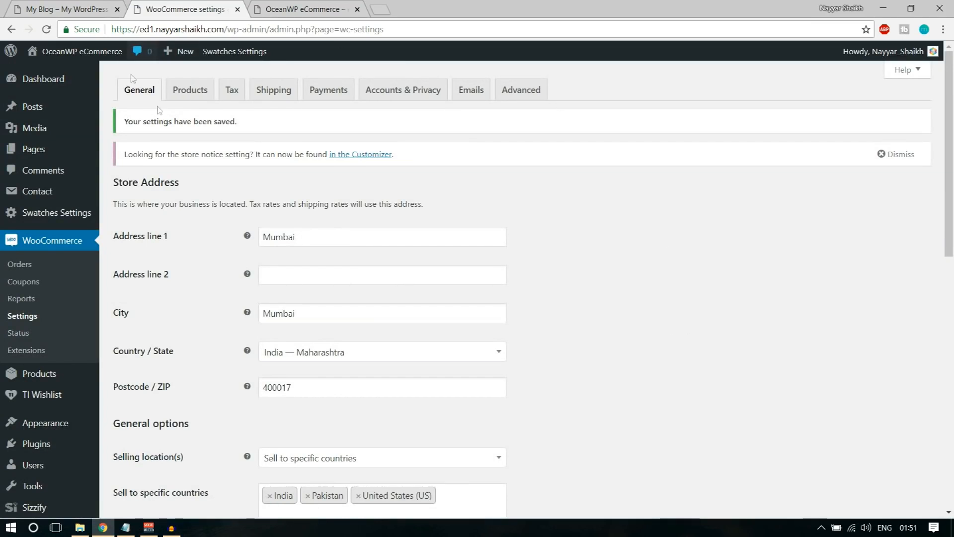
On the Products settings, set the weight unit to g
{"action": "left_click", "coordinate": [193, 96]}
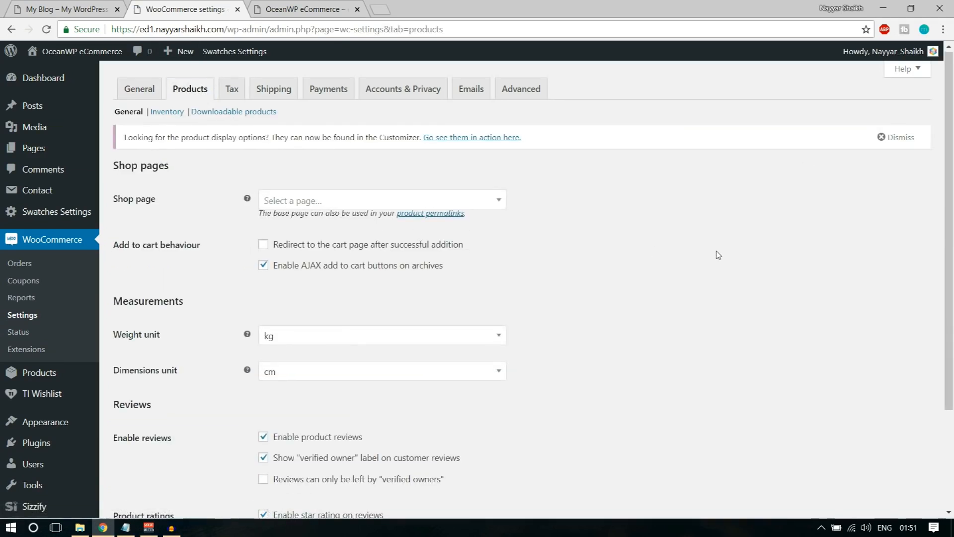
{"action": "scroll", "coordinate": [718, 194], "scroll_direction": "down", "scroll_amount": 1}
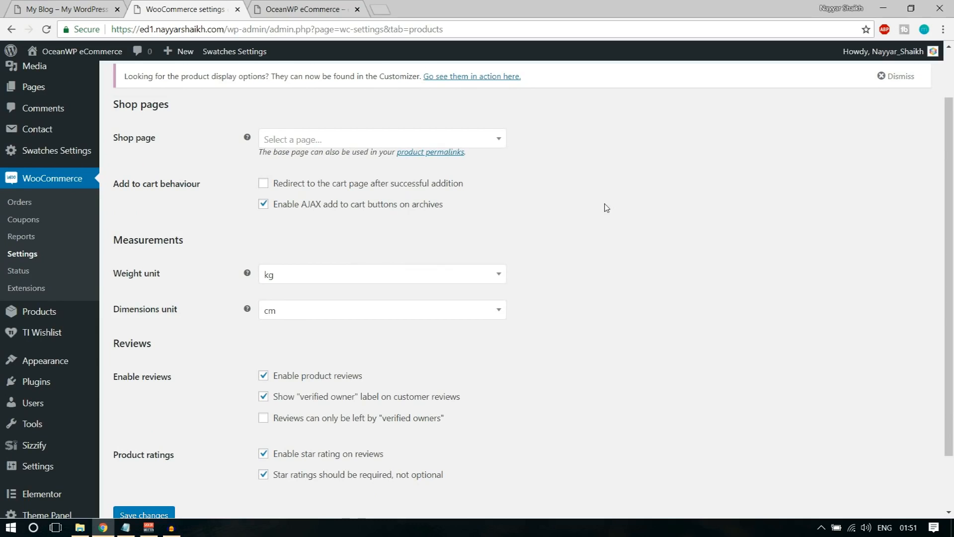
{"action": "left_click_drag", "start_coordinate": [119, 189], "coordinate": [217, 195]}
{"action": "left_click", "coordinate": [227, 196]}
{"action": "scroll", "coordinate": [684, 263], "scroll_direction": "down", "scroll_amount": 1}
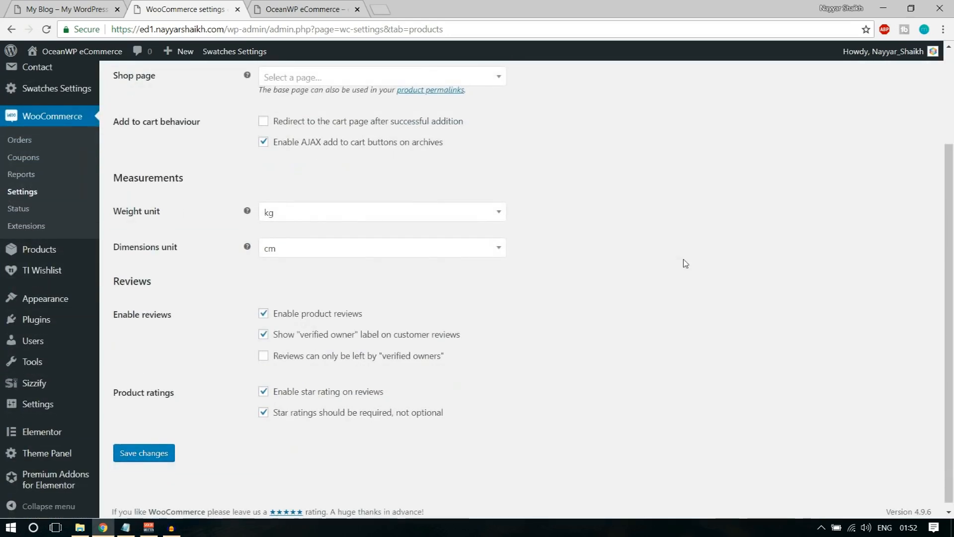
{"action": "left_click", "coordinate": [343, 216]}
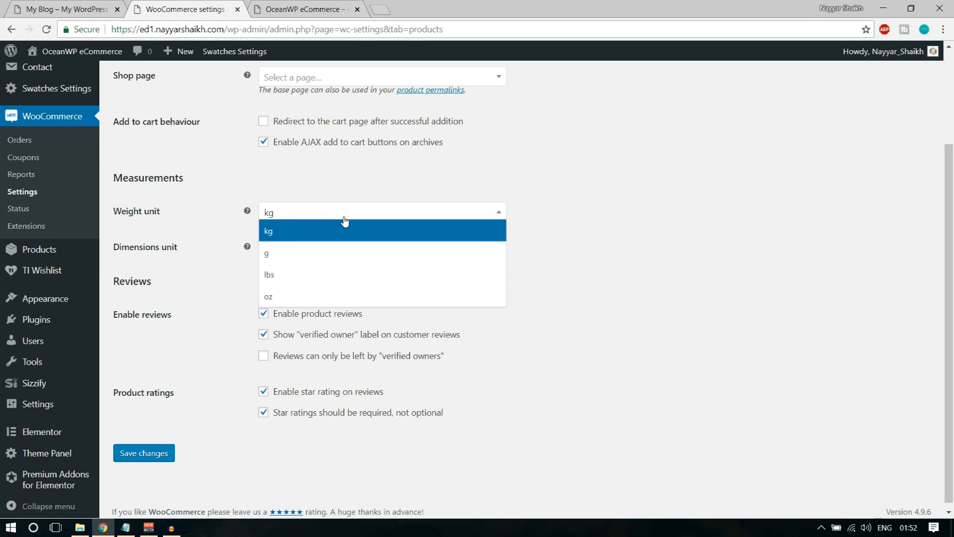
{"action": "left_click", "coordinate": [334, 253]}
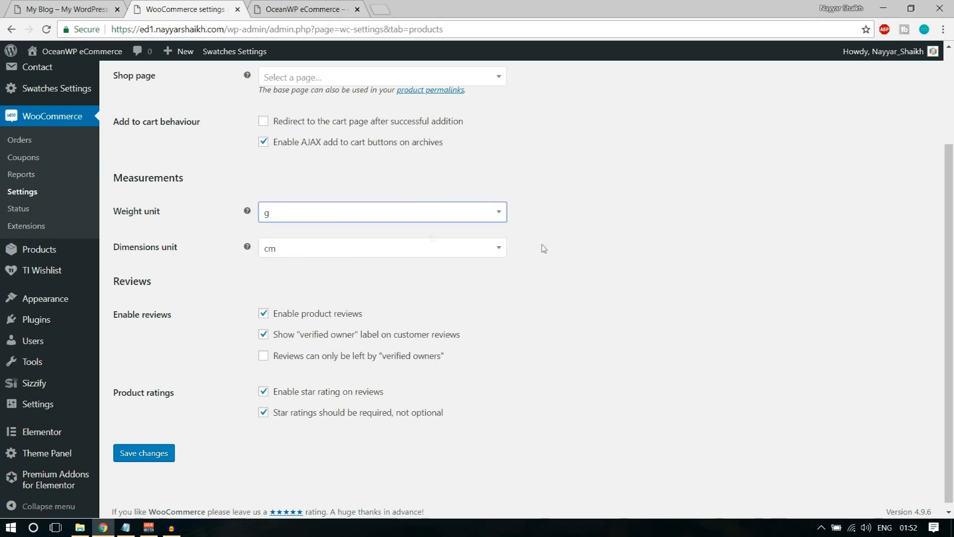
{"action": "left_click", "coordinate": [414, 219]}
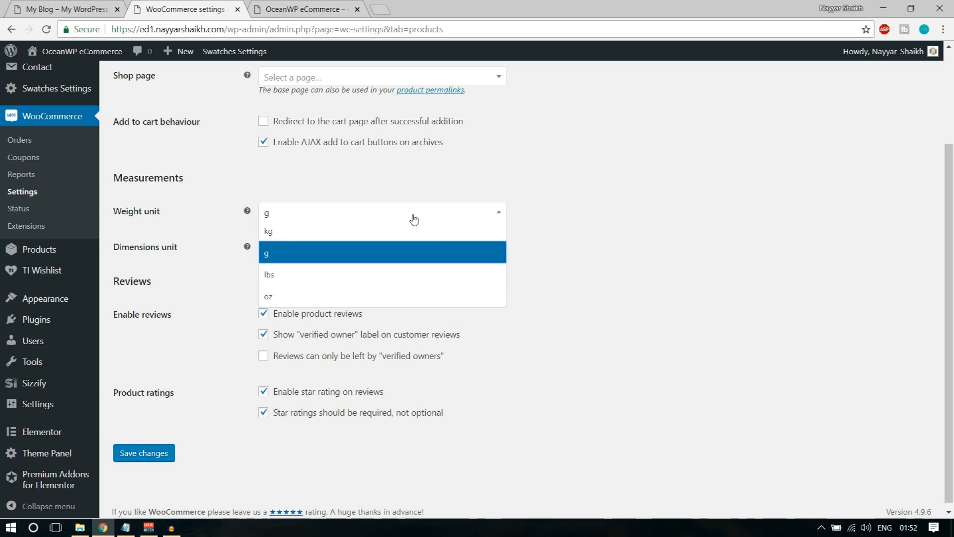
{"action": "left_click", "coordinate": [393, 229]}
{"action": "left_click", "coordinate": [380, 214]}
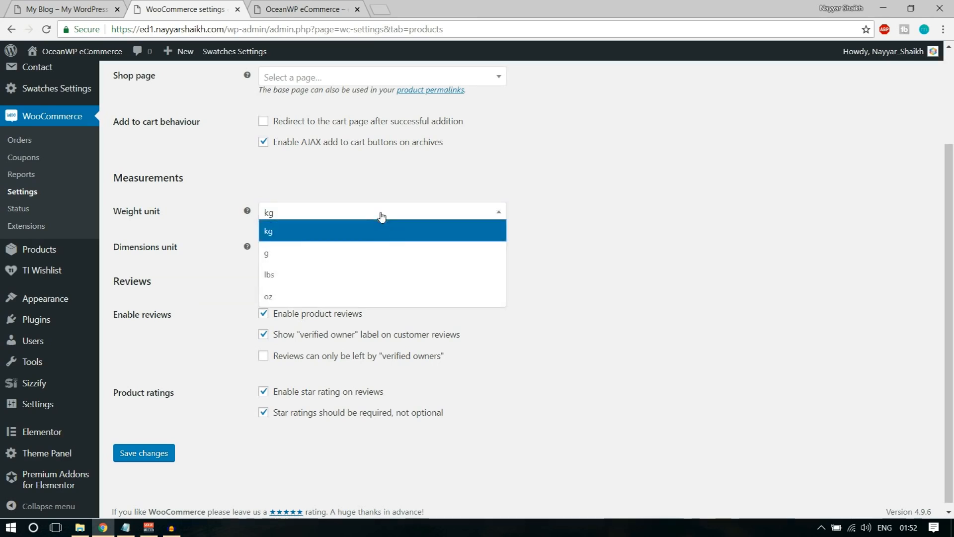
{"action": "left_click", "coordinate": [352, 254]}
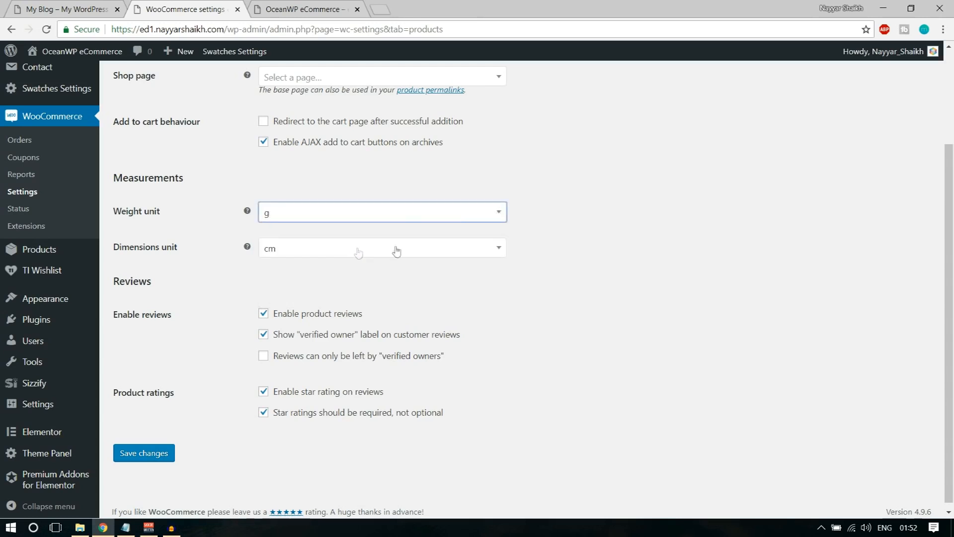
{"action": "left_click", "coordinate": [344, 214]}
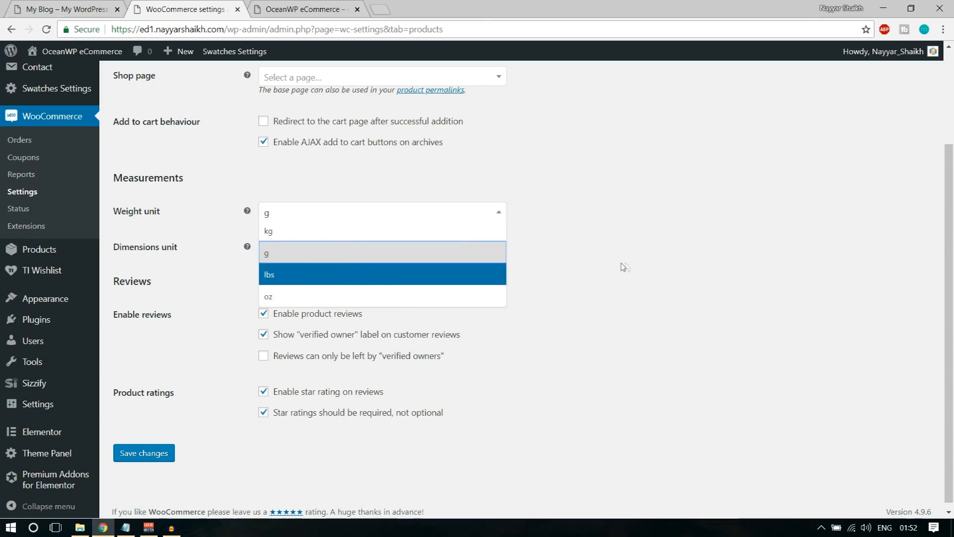
{"action": "left_click", "coordinate": [698, 196]}
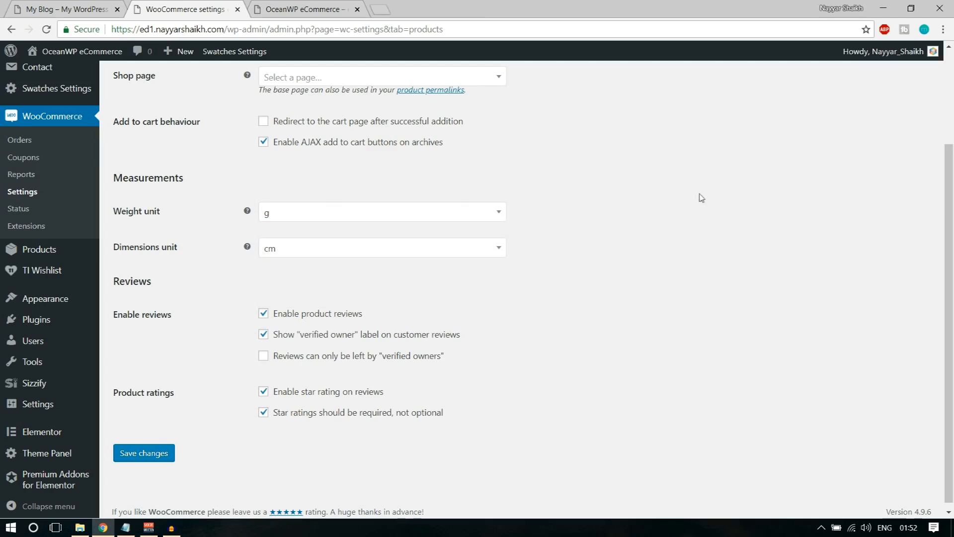
Keep dimensions in cm, restrict reviews to verified owners, and save the product settings
{"action": "left_click", "coordinate": [333, 249]}
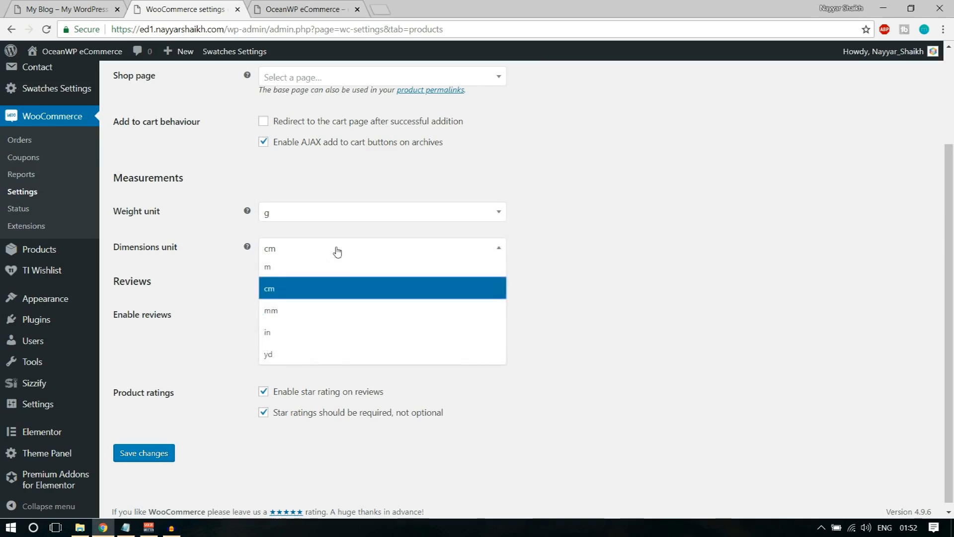
{"action": "left_click", "coordinate": [583, 271]}
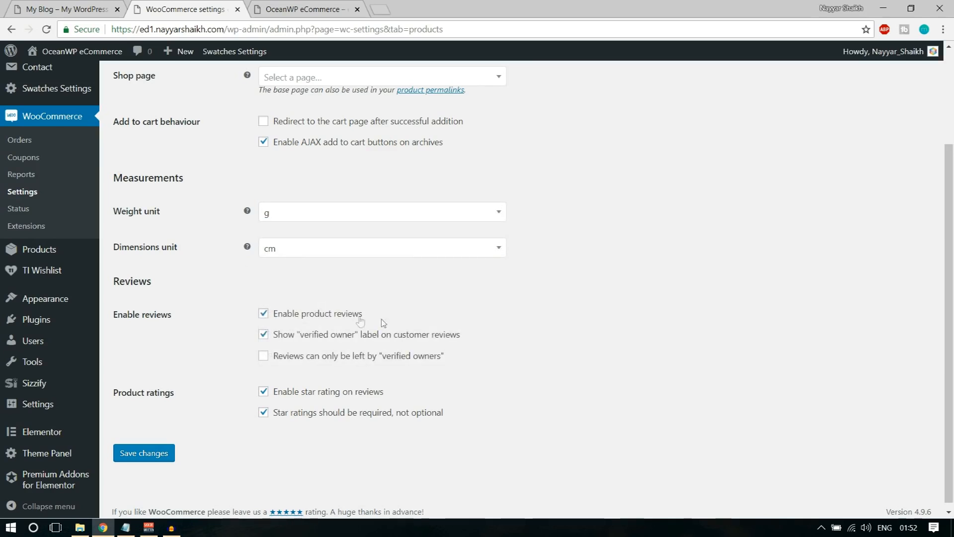
{"action": "left_click", "coordinate": [332, 250]}
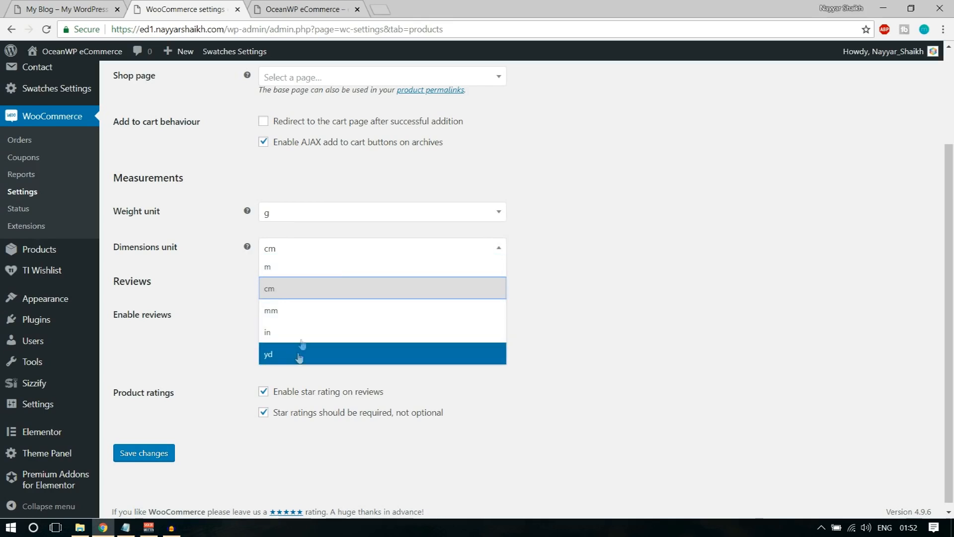
{"action": "left_click", "coordinate": [640, 299]}
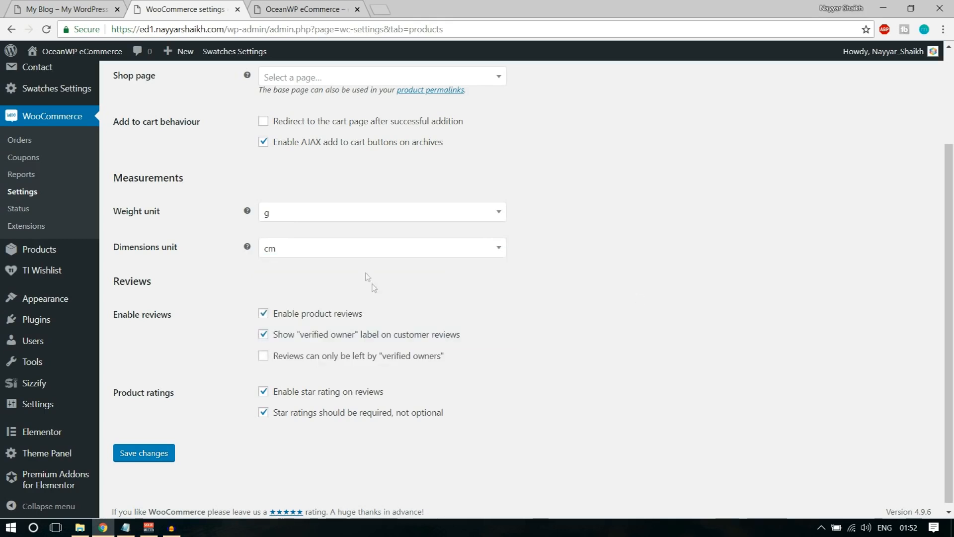
{"action": "left_click", "coordinate": [368, 249]}
{"action": "left_click", "coordinate": [330, 289]}
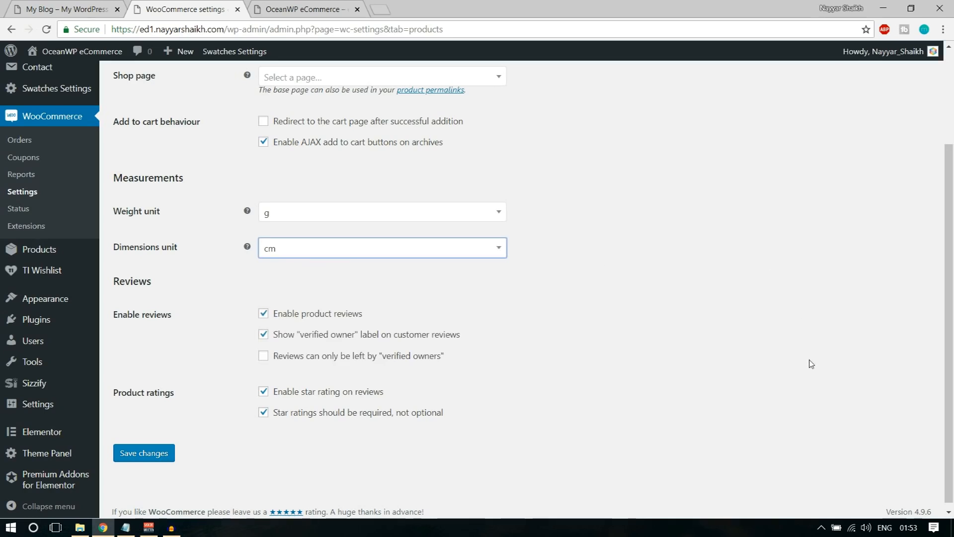
{"action": "scroll", "coordinate": [811, 364], "scroll_direction": "down", "scroll_amount": 1}
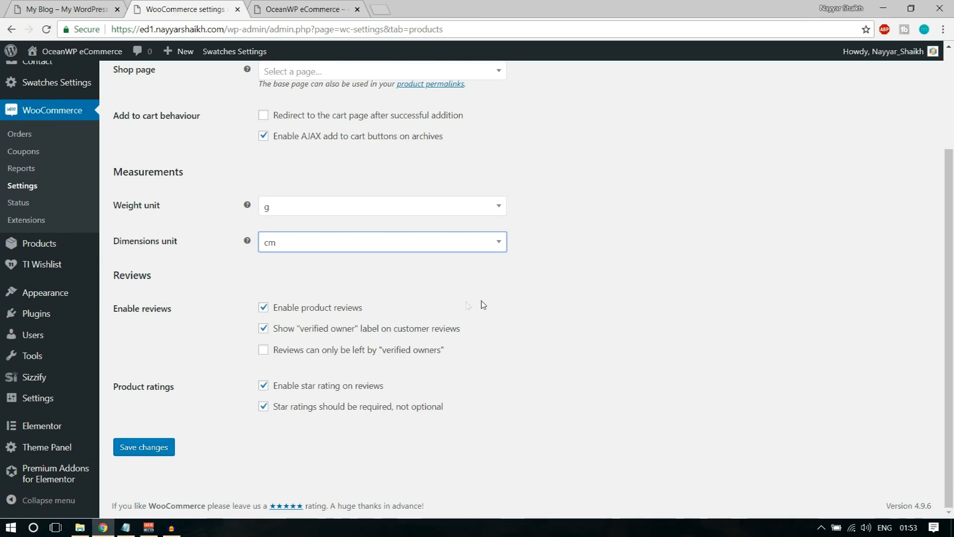
{"action": "left_click_drag", "start_coordinate": [302, 330], "coordinate": [470, 341]}
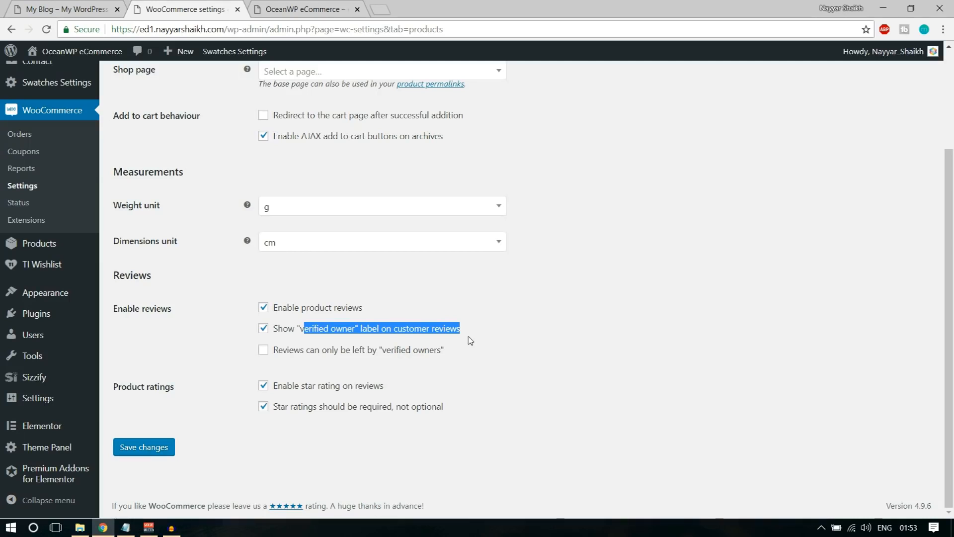
{"action": "left_click", "coordinate": [378, 370]}
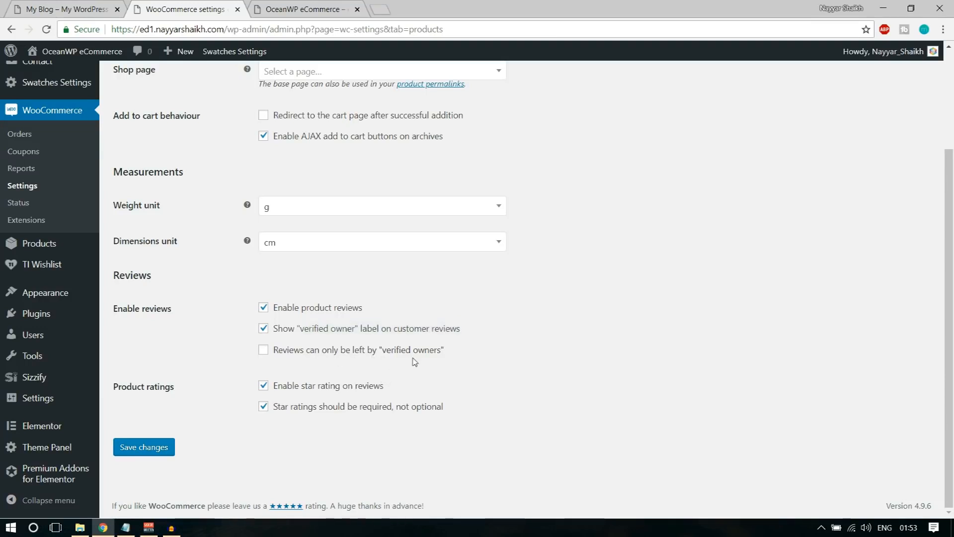
{"action": "left_click", "coordinate": [321, 357]}
{"action": "left_click", "coordinate": [151, 447]}
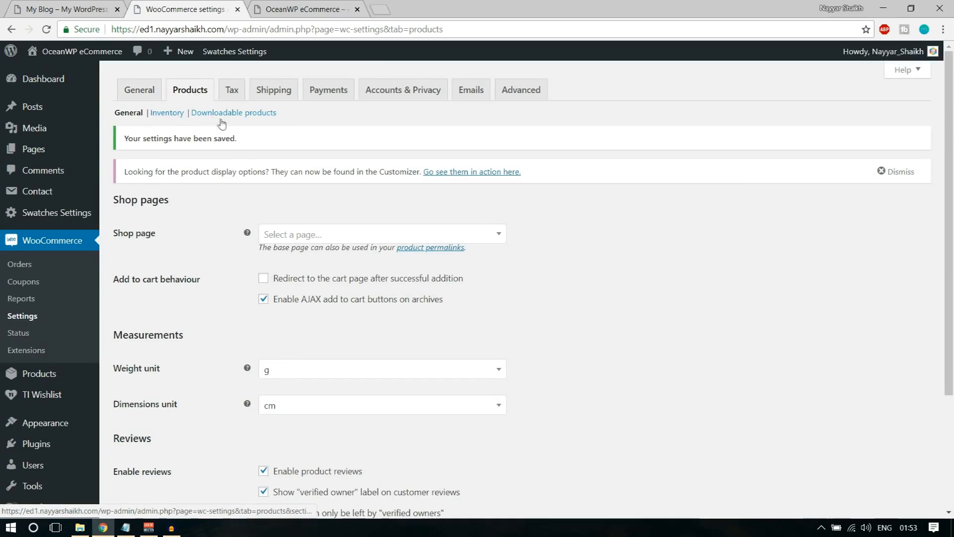
Open the Inventory settings, then view the Drawing Print Shirt product page on the store
{"action": "left_click", "coordinate": [176, 115]}
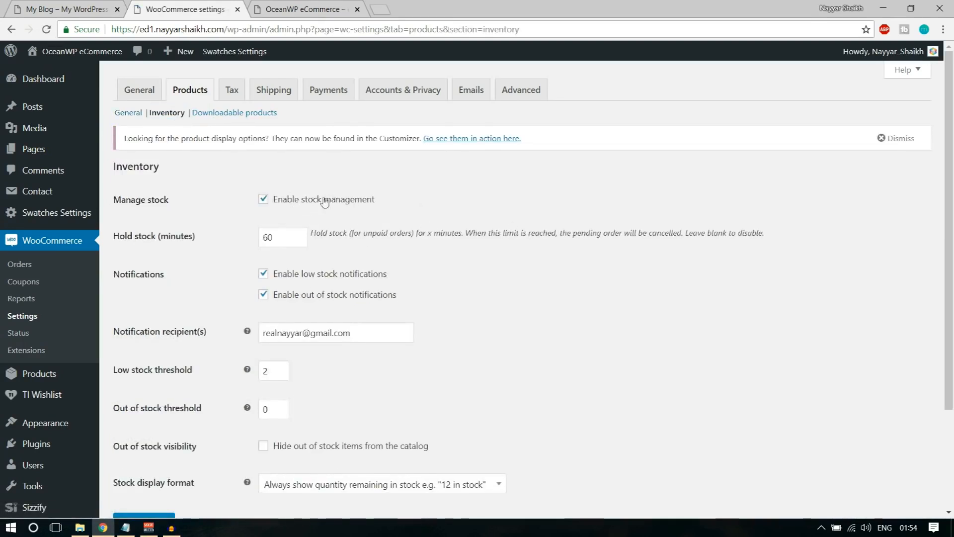
{"action": "left_click", "coordinate": [70, 9]}
{"action": "scroll", "coordinate": [601, 297], "scroll_direction": "down", "scroll_amount": 8}
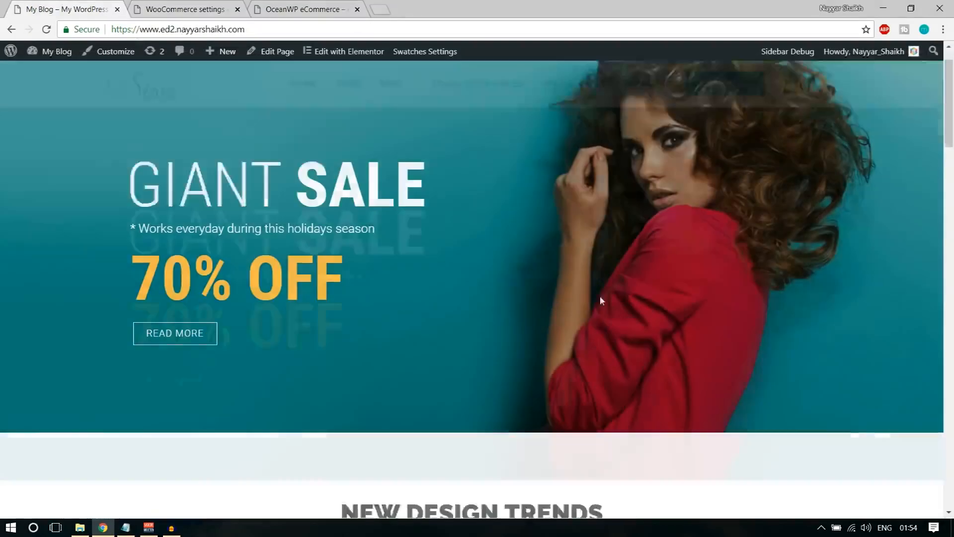
{"action": "scroll", "coordinate": [603, 329], "scroll_direction": "down", "scroll_amount": 2}
{"action": "scroll", "coordinate": [606, 348], "scroll_direction": "down", "scroll_amount": 8}
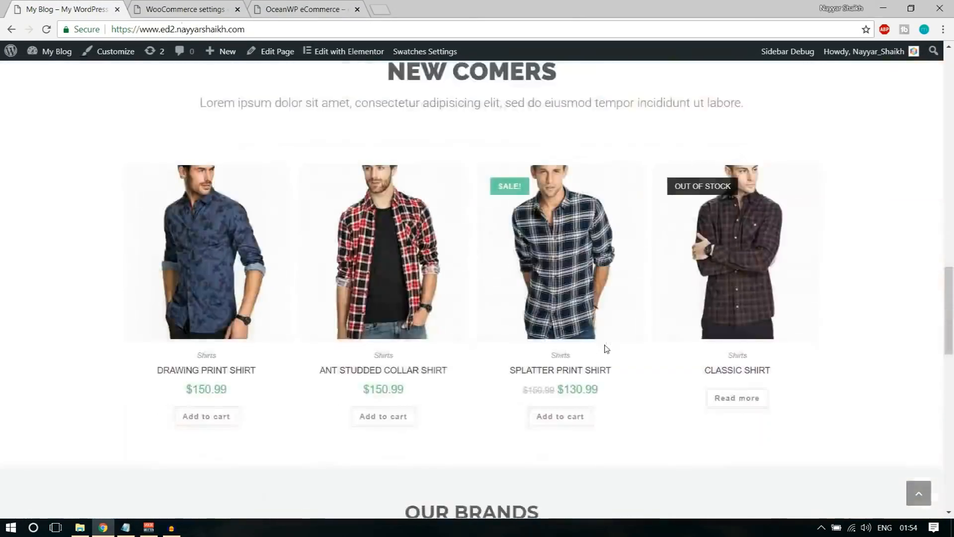
{"action": "left_click", "coordinate": [206, 159]}
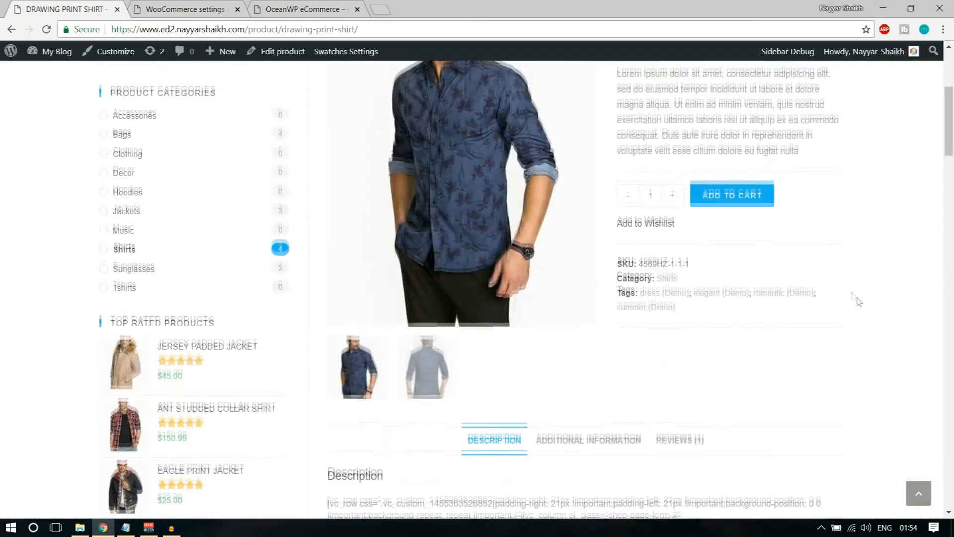
{"action": "scroll", "coordinate": [883, 358], "scroll_direction": "up", "scroll_amount": 5}
{"action": "scroll", "coordinate": [895, 315], "scroll_direction": "down", "scroll_amount": 10}
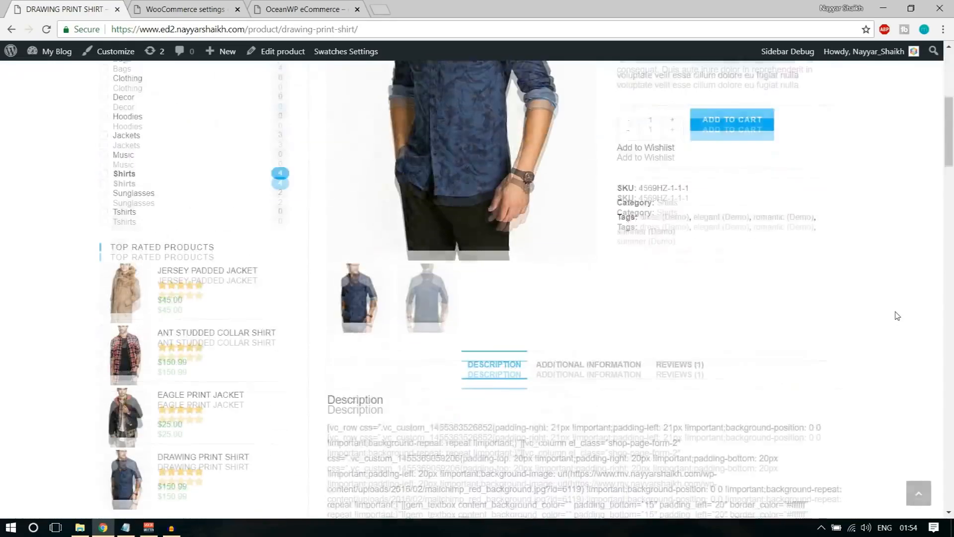
{"action": "scroll", "coordinate": [895, 315], "scroll_direction": "up", "scroll_amount": 10}
{"action": "scroll", "coordinate": [895, 316], "scroll_direction": "down", "scroll_amount": 3}
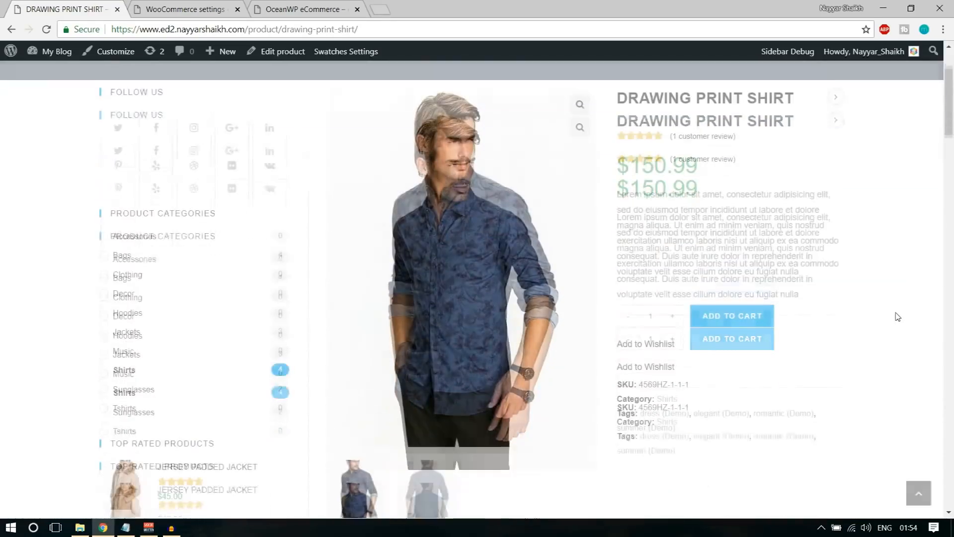
Compare the Hold stock value of 60 with the Drawing Print Shirt product details
{"action": "left_click", "coordinate": [202, 8]}
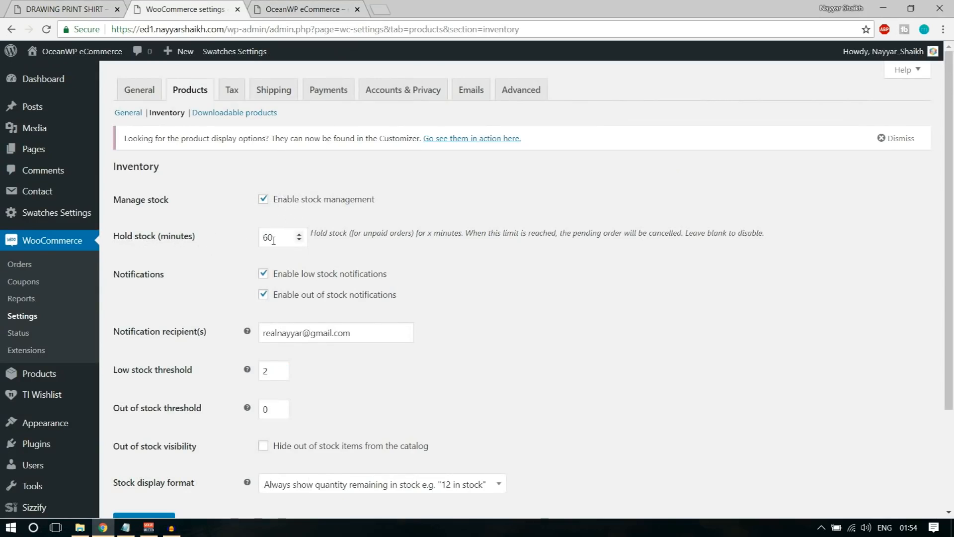
{"action": "left_click_drag", "start_coordinate": [279, 237], "coordinate": [249, 237]}
{"action": "left_click", "coordinate": [495, 286]}
{"action": "left_click", "coordinate": [57, 8]}
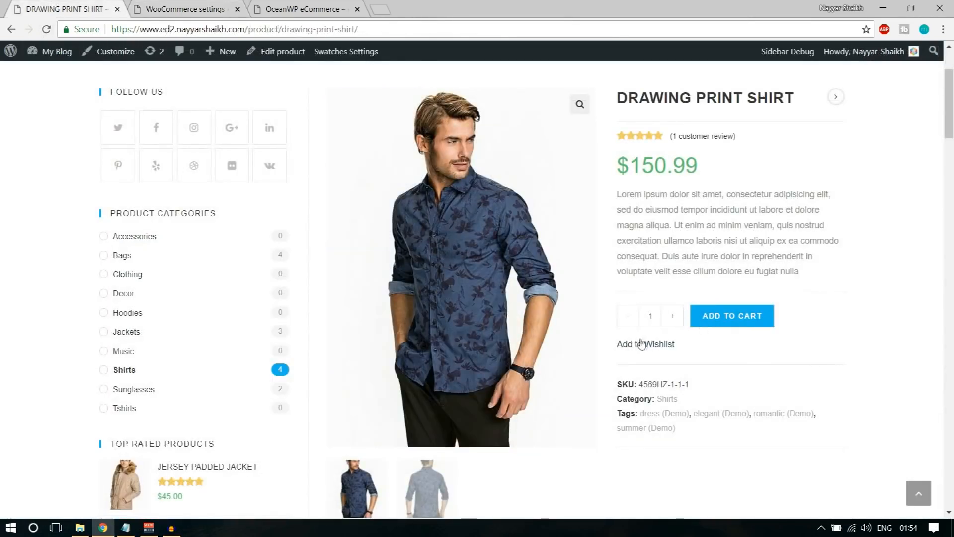
{"action": "left_click_drag", "start_coordinate": [616, 349], "coordinate": [619, 271]}
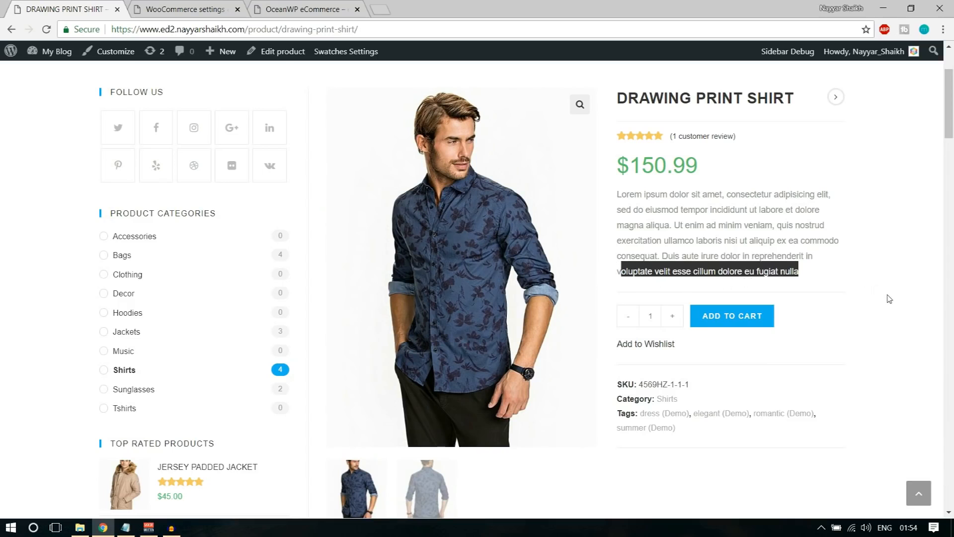
{"action": "left_click", "coordinate": [760, 260]}
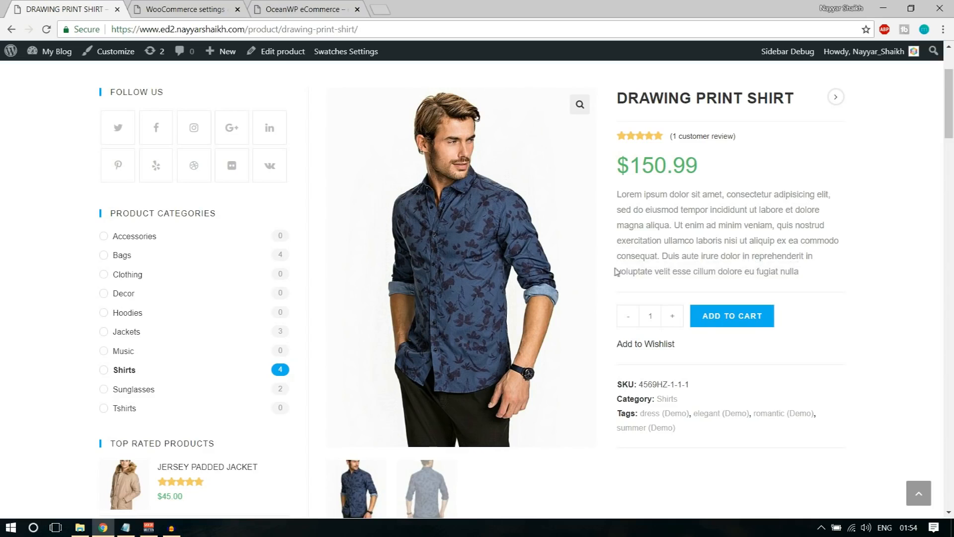
{"action": "left_click_drag", "start_coordinate": [615, 270], "coordinate": [799, 273]}
{"action": "left_click", "coordinate": [800, 274]}
{"action": "left_click", "coordinate": [205, 4]}
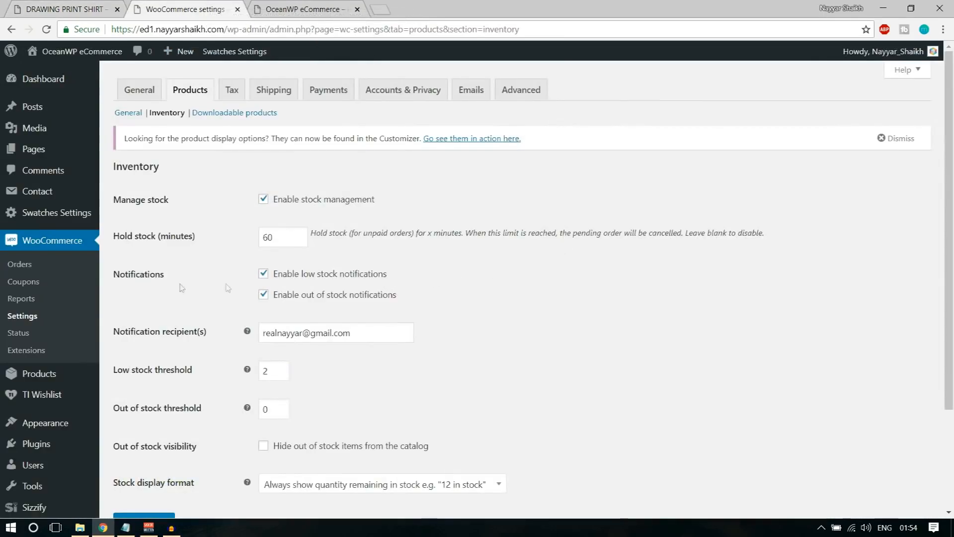
Review the low and out of stock notification options and the recipient address
{"action": "left_click_drag", "start_coordinate": [114, 277], "coordinate": [188, 276]}
{"action": "left_click", "coordinate": [249, 281]}
{"action": "left_click_drag", "start_coordinate": [285, 279], "coordinate": [374, 275]}
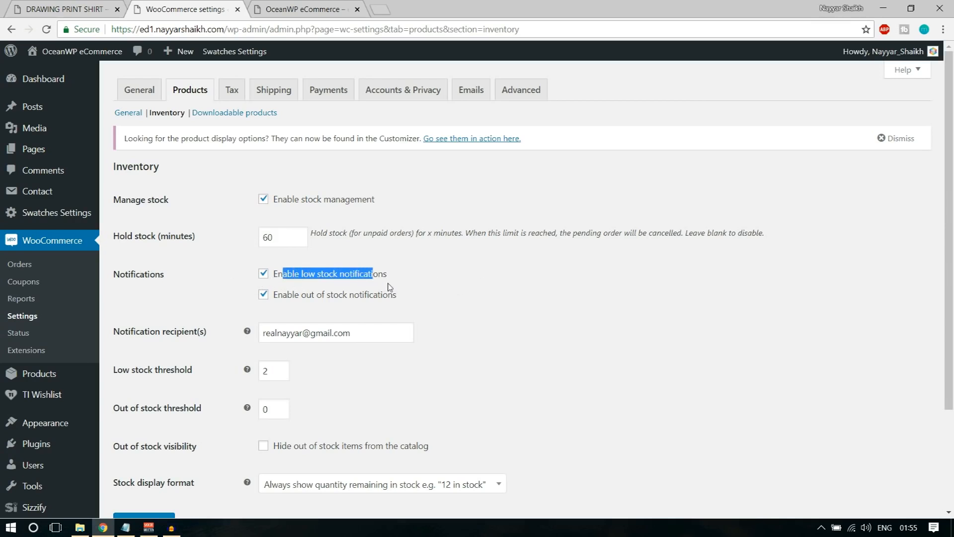
{"action": "left_click_drag", "start_coordinate": [301, 296], "coordinate": [378, 298]}
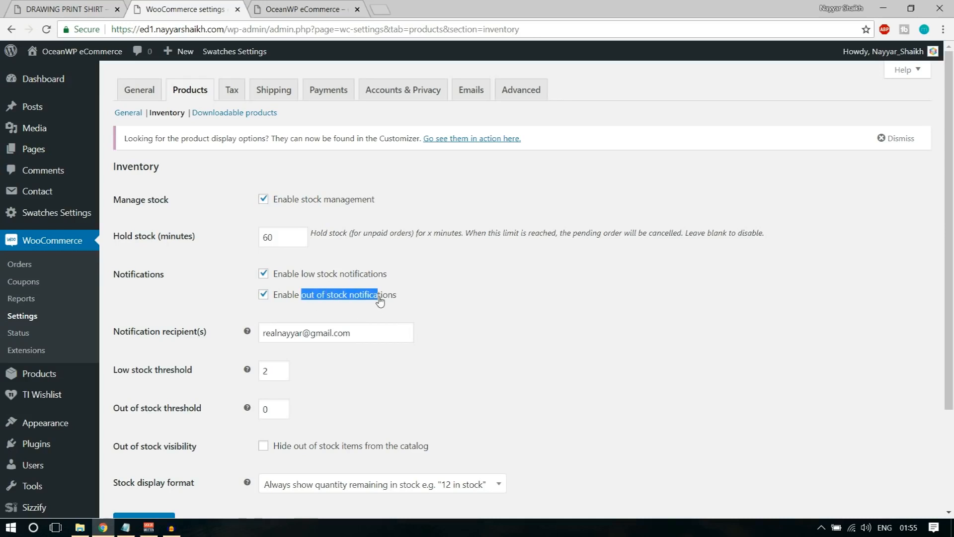
{"action": "left_click", "coordinate": [396, 304]}
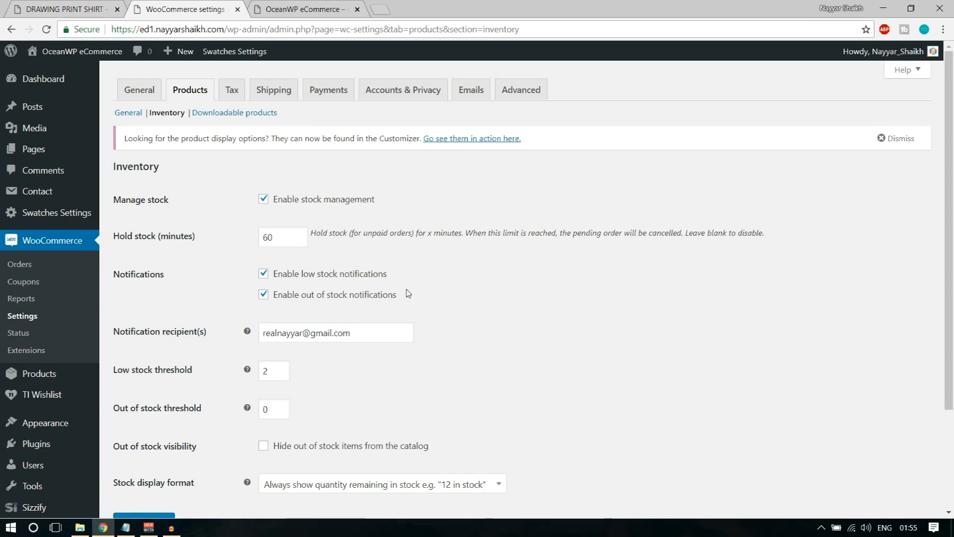
{"action": "left_click_drag", "start_coordinate": [352, 333], "coordinate": [259, 334]}
{"action": "left_click", "coordinate": [475, 329]}
{"action": "scroll", "coordinate": [502, 327], "scroll_direction": "down", "scroll_amount": 3}
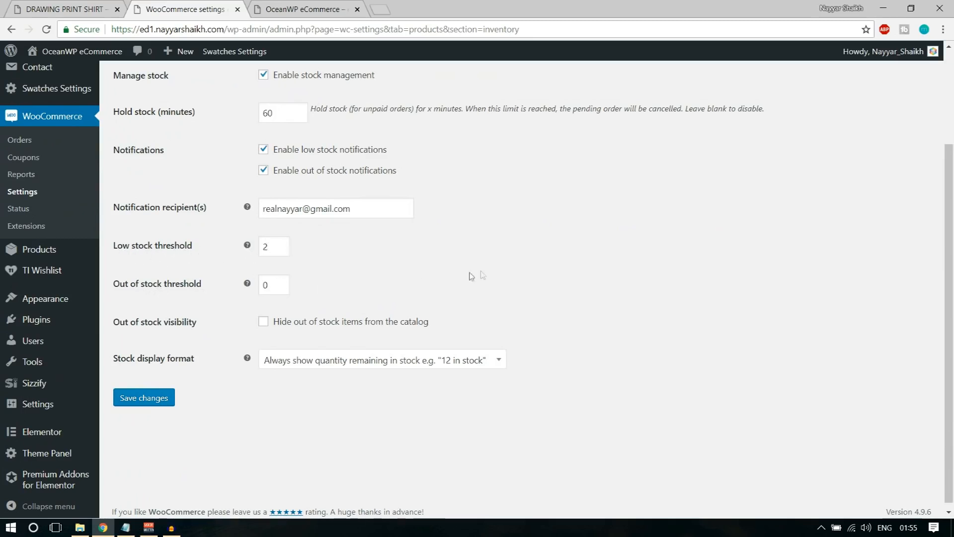
Check low stock threshold 2 and out of stock threshold 0, then save inventory settings
{"action": "left_click", "coordinate": [266, 247]}
{"action": "double_click", "coordinate": [266, 247]}
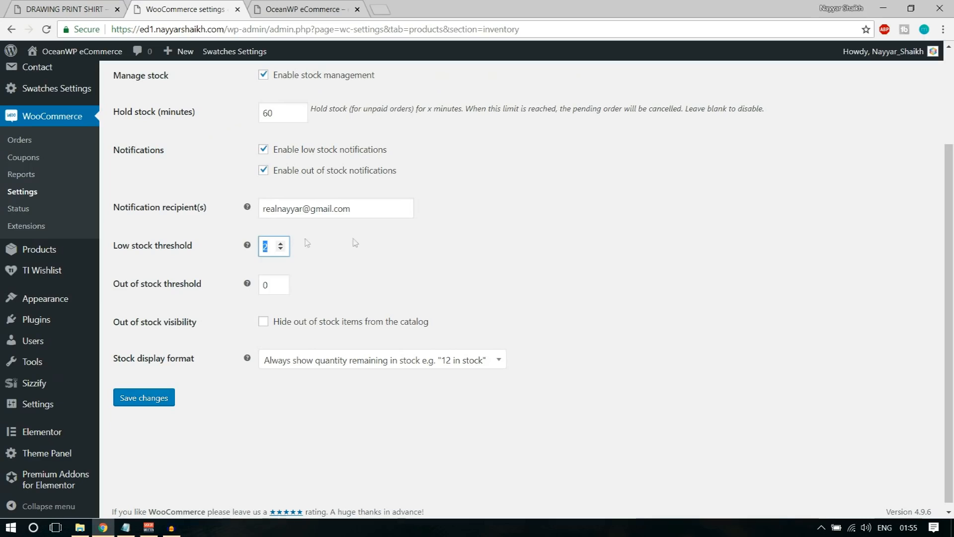
{"action": "scroll", "coordinate": [411, 253], "scroll_direction": "up", "scroll_amount": 1}
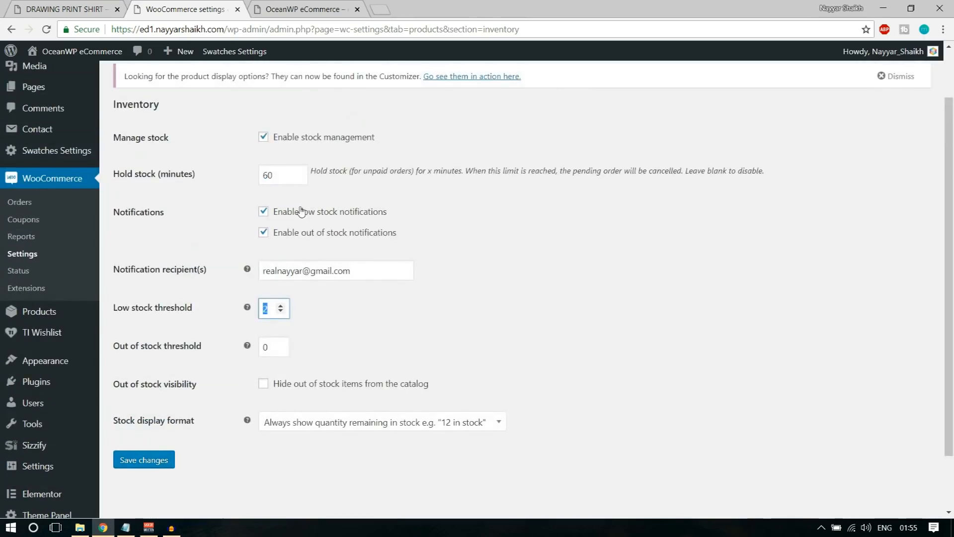
{"action": "triple_click", "coordinate": [318, 271]}
{"action": "left_click", "coordinate": [507, 281]}
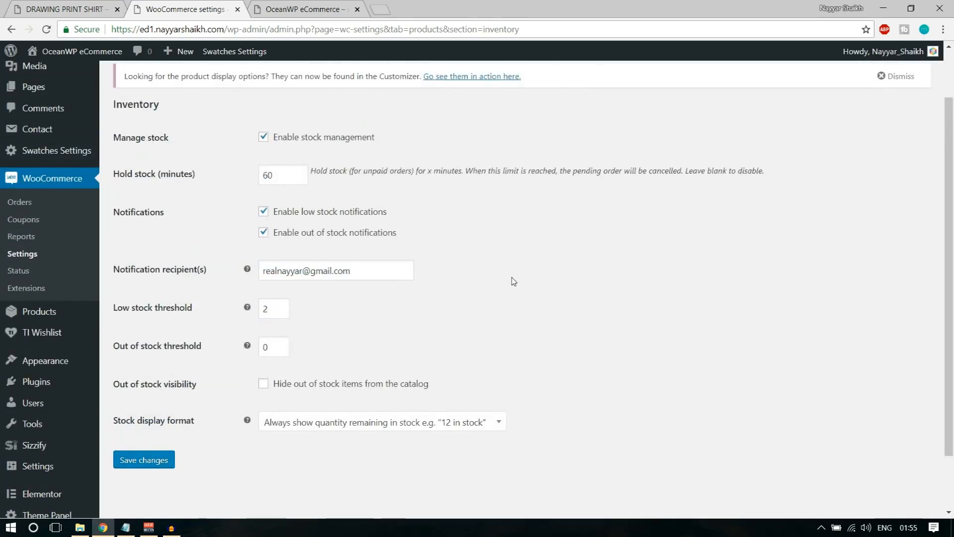
{"action": "left_click_drag", "start_coordinate": [276, 346], "coordinate": [255, 352]}
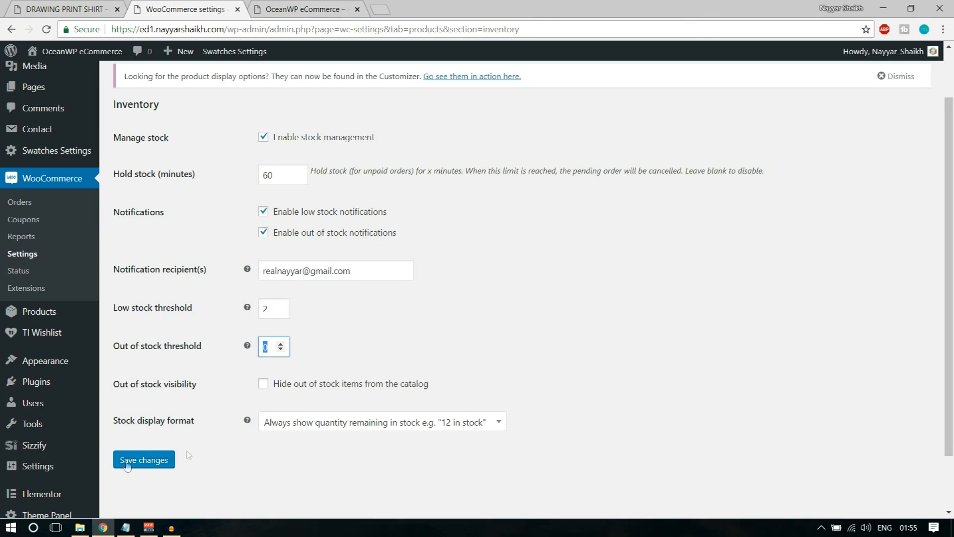
{"action": "left_click", "coordinate": [144, 458]}
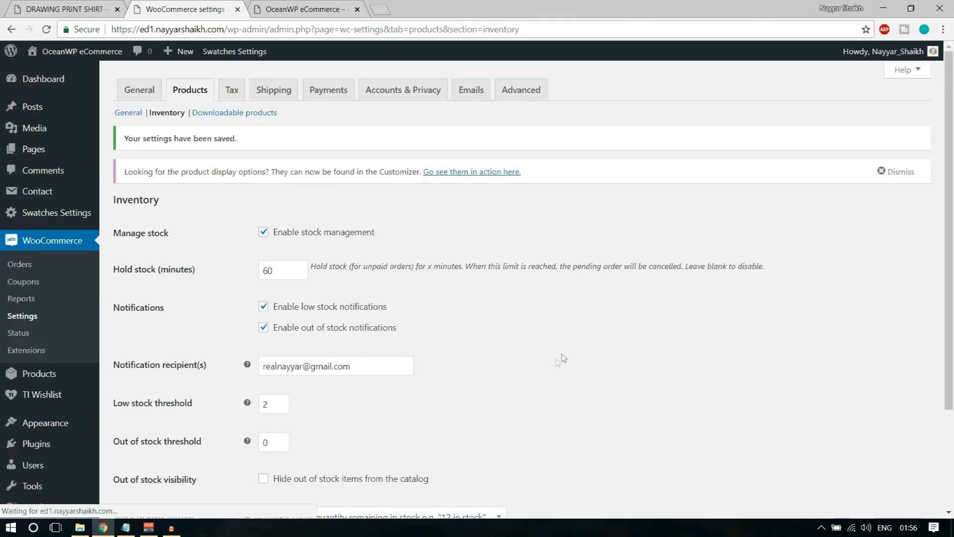
Open the Tax settings and compare the exclusive-of-tax pricing with the shirt's price
{"action": "left_click", "coordinate": [239, 98]}
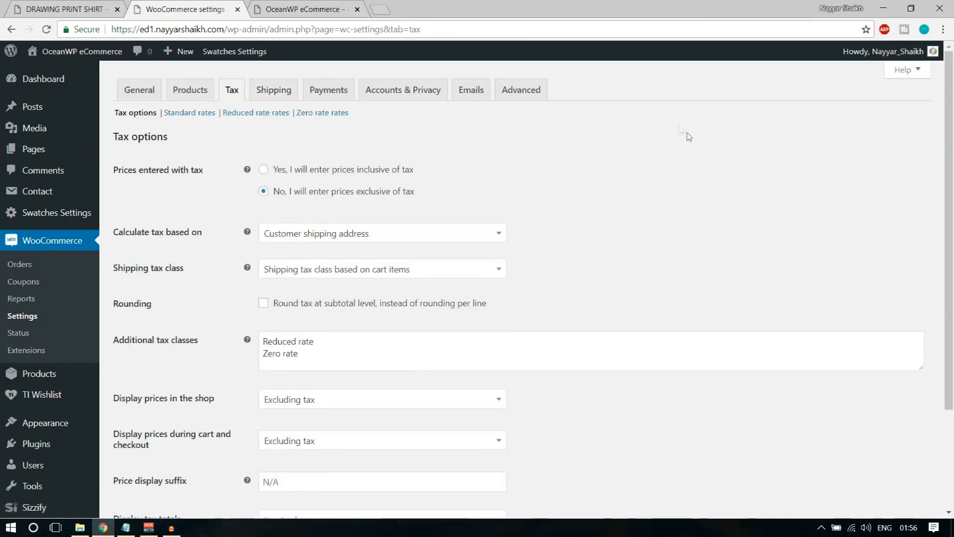
{"action": "left_click_drag", "start_coordinate": [118, 173], "coordinate": [203, 177]}
{"action": "left_click", "coordinate": [219, 177]}
{"action": "left_click_drag", "start_coordinate": [420, 191], "coordinate": [263, 178]}
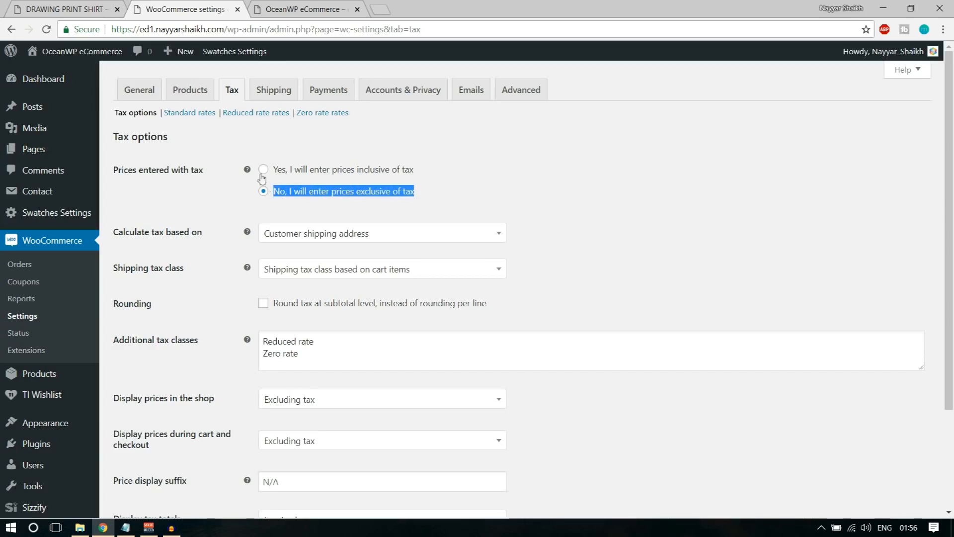
{"action": "left_click", "coordinate": [94, 8]}
{"action": "left_click_drag", "start_coordinate": [689, 175], "coordinate": [616, 171]}
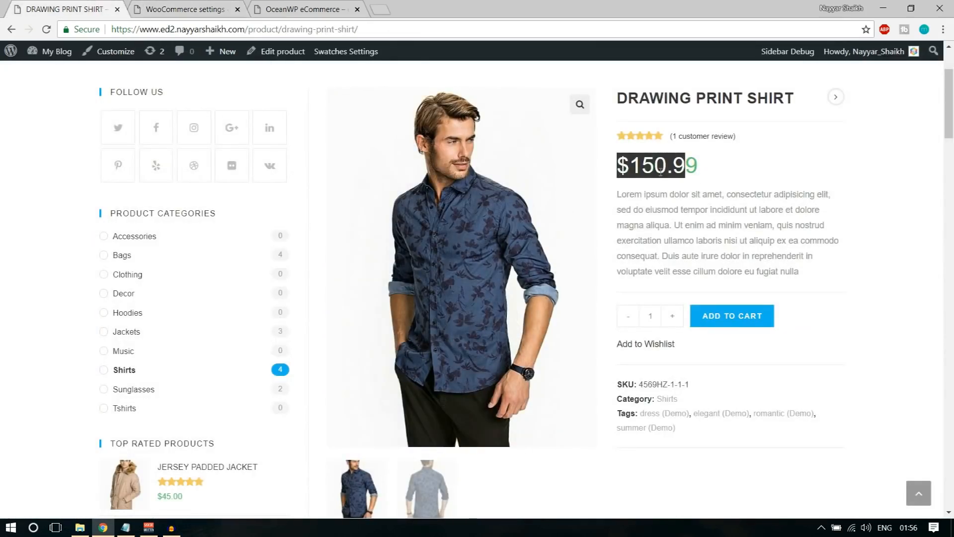
{"action": "left_click", "coordinate": [660, 173]}
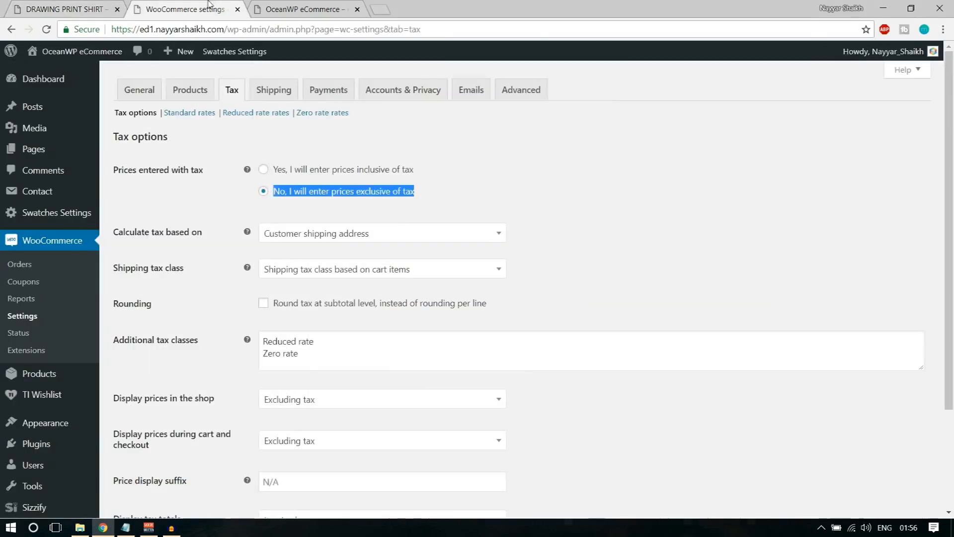
{"action": "left_click", "coordinate": [184, 9]}
Keep tax based on customer shipping address and shipping tax class based on cart items
{"action": "left_click", "coordinate": [404, 238]}
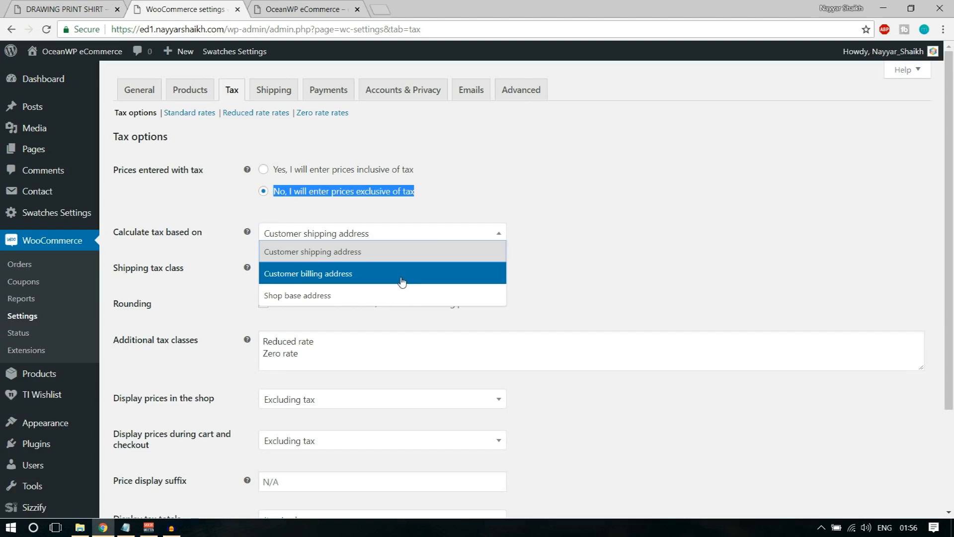
{"action": "left_click", "coordinate": [394, 254]}
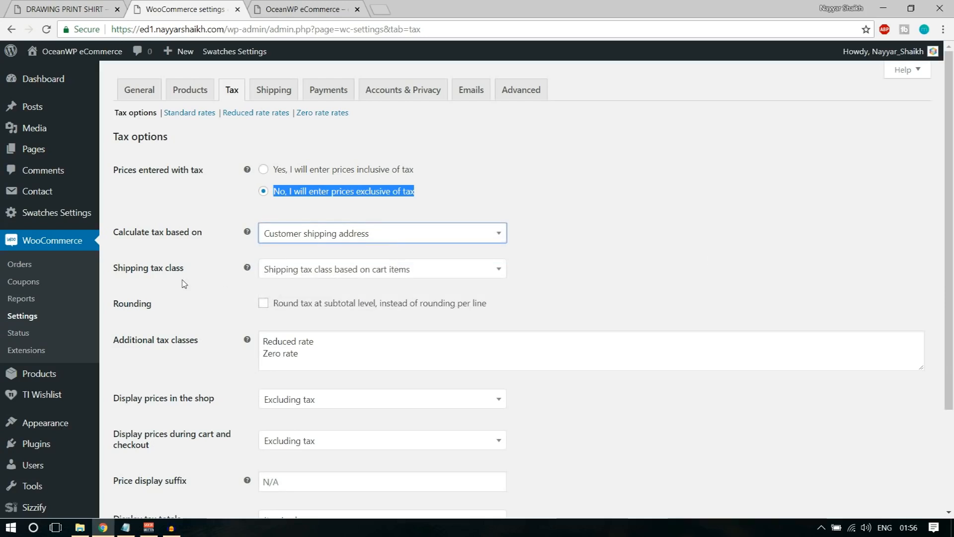
{"action": "left_click", "coordinate": [391, 275]}
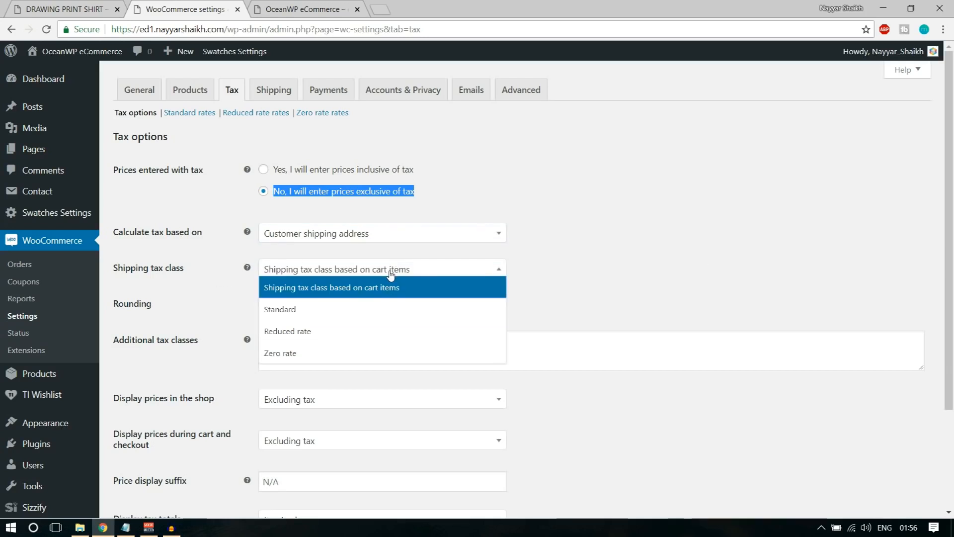
{"action": "left_click", "coordinate": [391, 275]}
{"action": "left_click", "coordinate": [633, 273]}
{"action": "scroll", "coordinate": [633, 273], "scroll_direction": "down", "scroll_amount": 1}
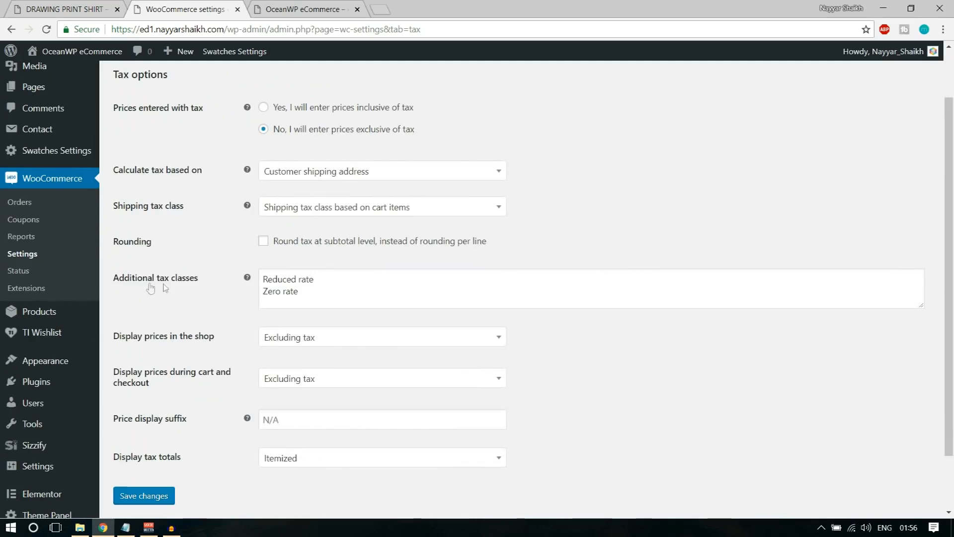
{"action": "left_click_drag", "start_coordinate": [112, 278], "coordinate": [206, 283]}
{"action": "double_click", "coordinate": [360, 214]}
{"action": "left_click", "coordinate": [360, 214]}
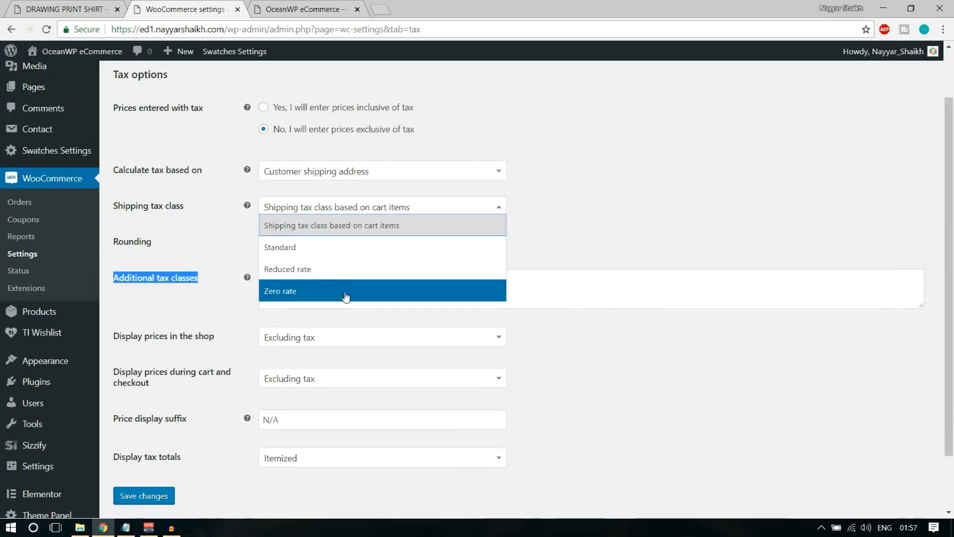
{"action": "left_click", "coordinate": [525, 214]}
{"action": "left_click", "coordinate": [353, 211]}
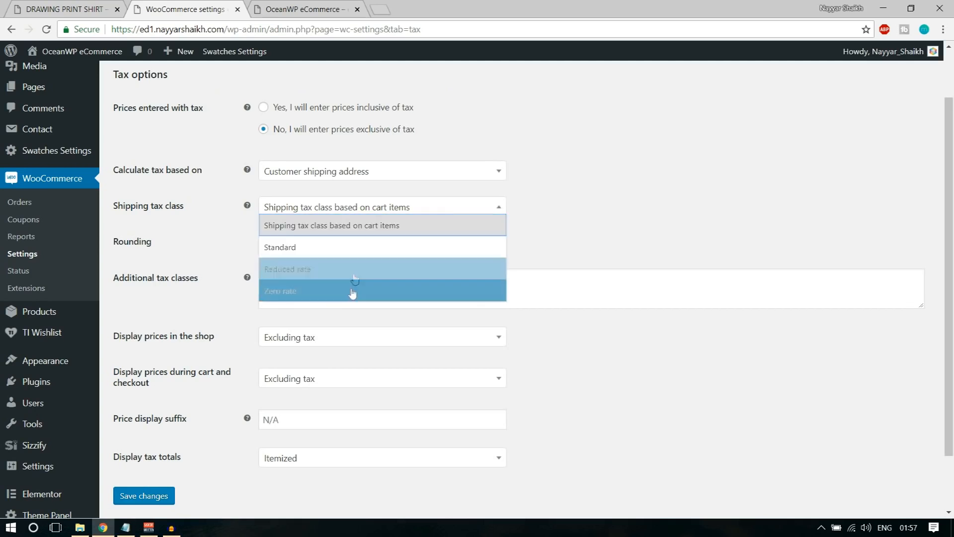
{"action": "left_click", "coordinate": [346, 229]}
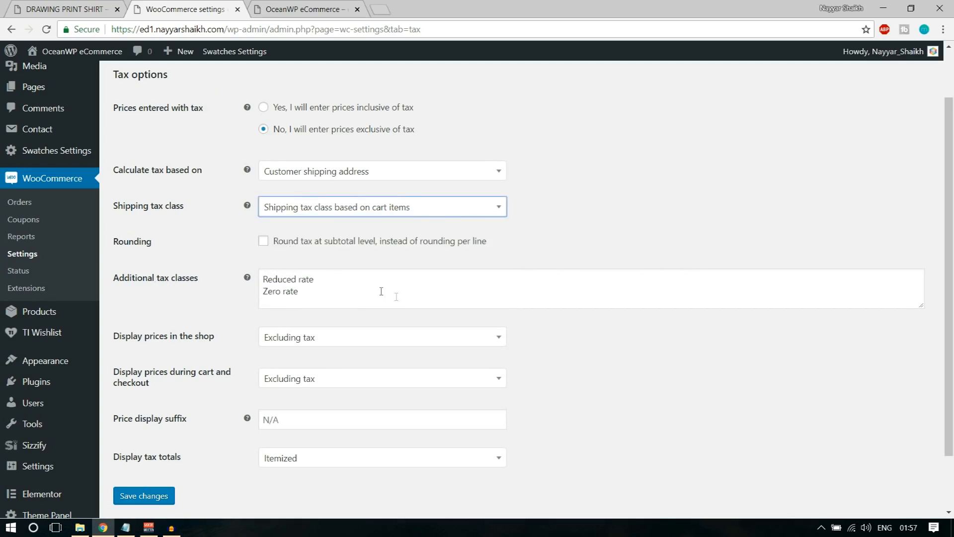
Review the Reduced and Zero rate classes and shop price display, then save tax options
{"action": "left_click_drag", "start_coordinate": [331, 275], "coordinate": [207, 282]}
{"action": "left_click_drag", "start_coordinate": [361, 294], "coordinate": [170, 295]}
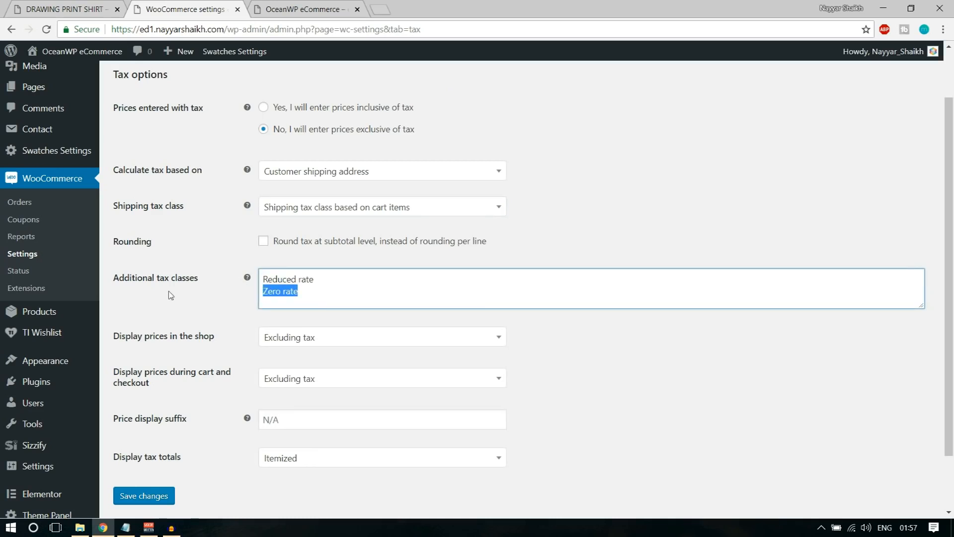
{"action": "left_click", "coordinate": [350, 300]}
{"action": "scroll", "coordinate": [674, 336], "scroll_direction": "down", "scroll_amount": 3}
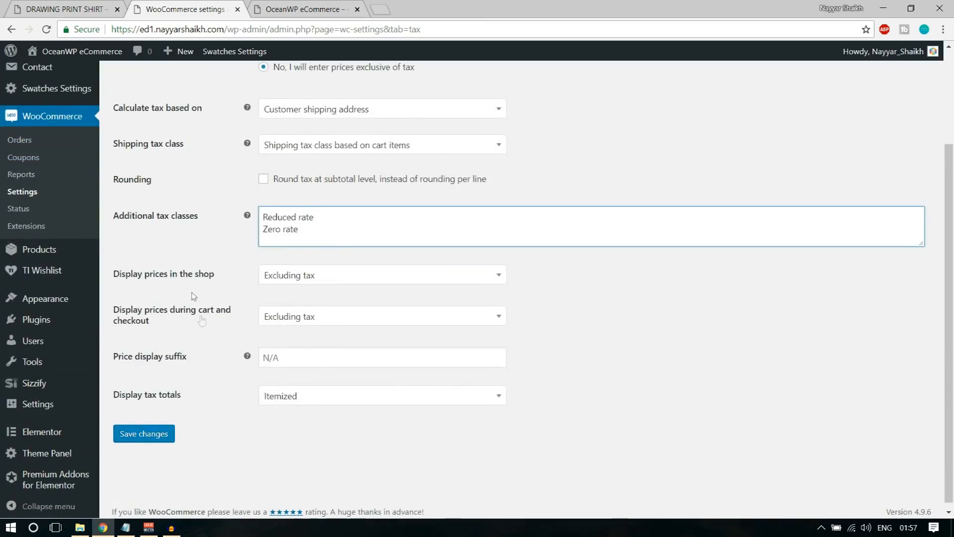
{"action": "left_click_drag", "start_coordinate": [130, 275], "coordinate": [233, 281]}
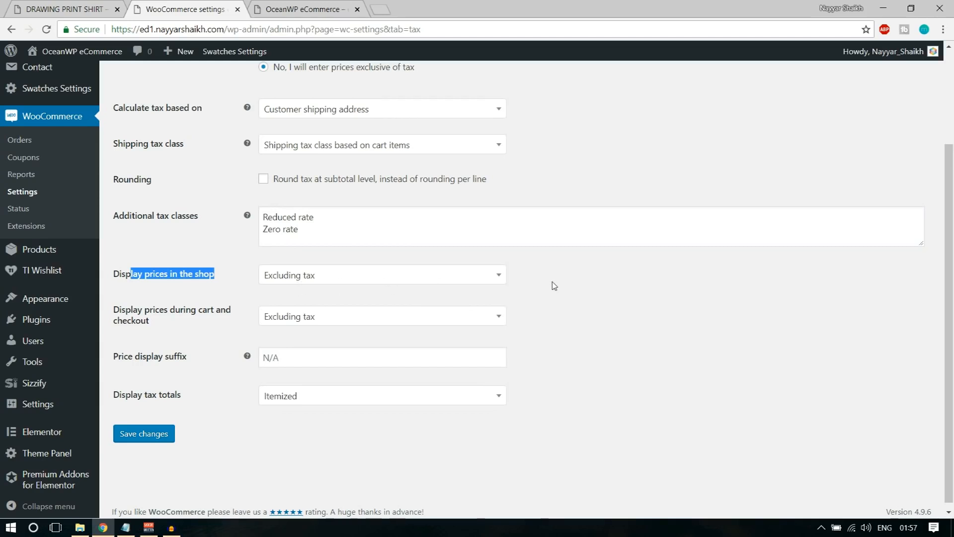
{"action": "left_click", "coordinate": [151, 437]}
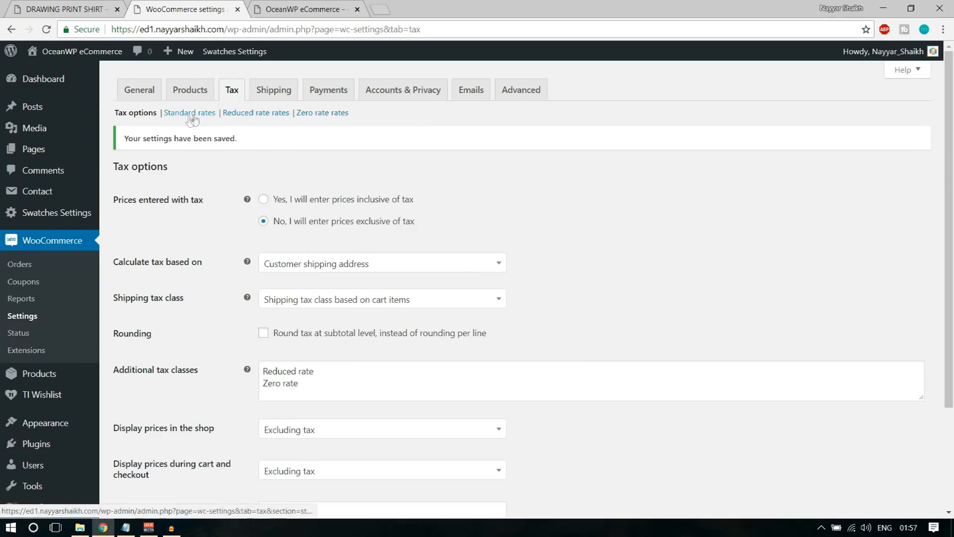
{"action": "scroll", "coordinate": [169, 224], "scroll_direction": "down", "scroll_amount": 2}
{"action": "scroll", "coordinate": [169, 224], "scroll_direction": "up", "scroll_amount": 2}
Add 'GST' on a new line below Zero rate in Additional tax classes and save
{"action": "scroll", "coordinate": [449, 265], "scroll_direction": "down", "scroll_amount": 2}
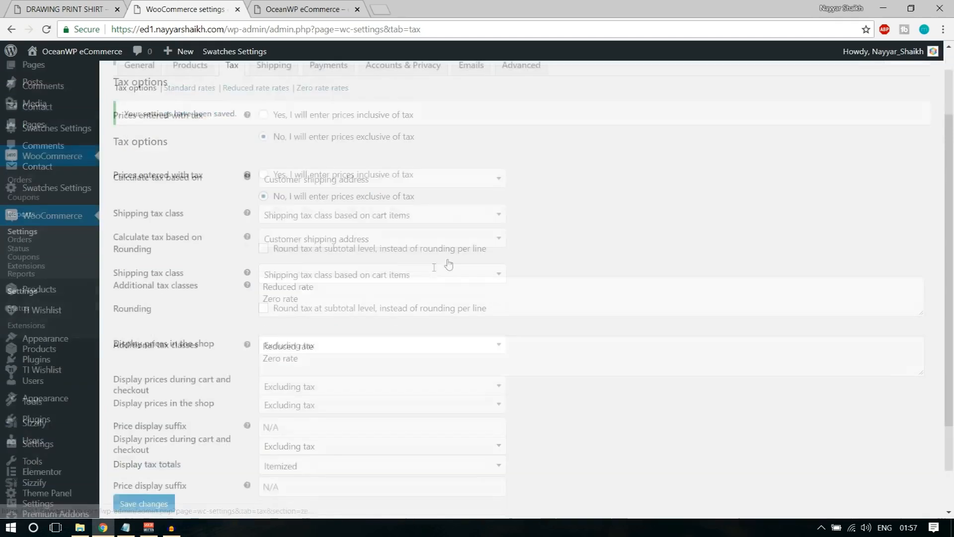
{"action": "scroll", "coordinate": [449, 264], "scroll_direction": "down", "scroll_amount": 2}
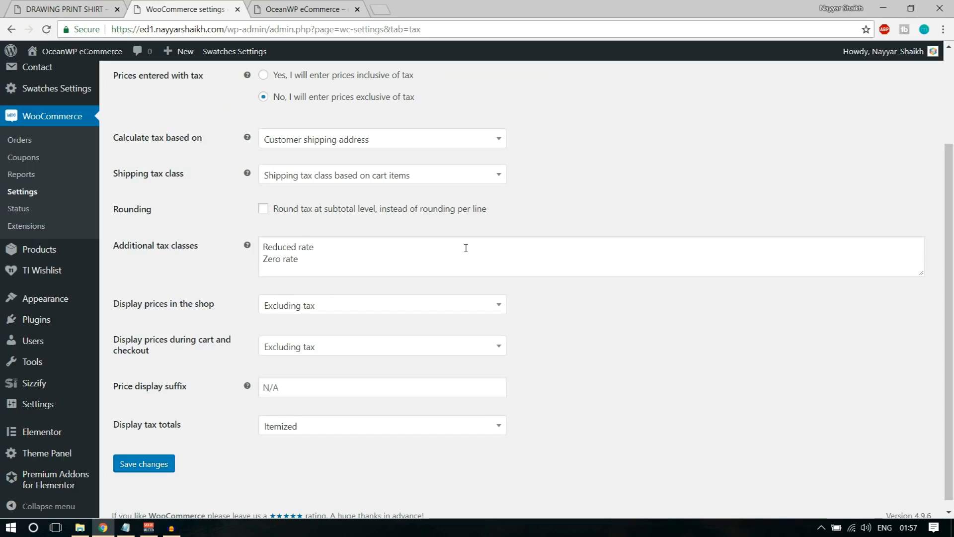
{"action": "left_click", "coordinate": [325, 258]}
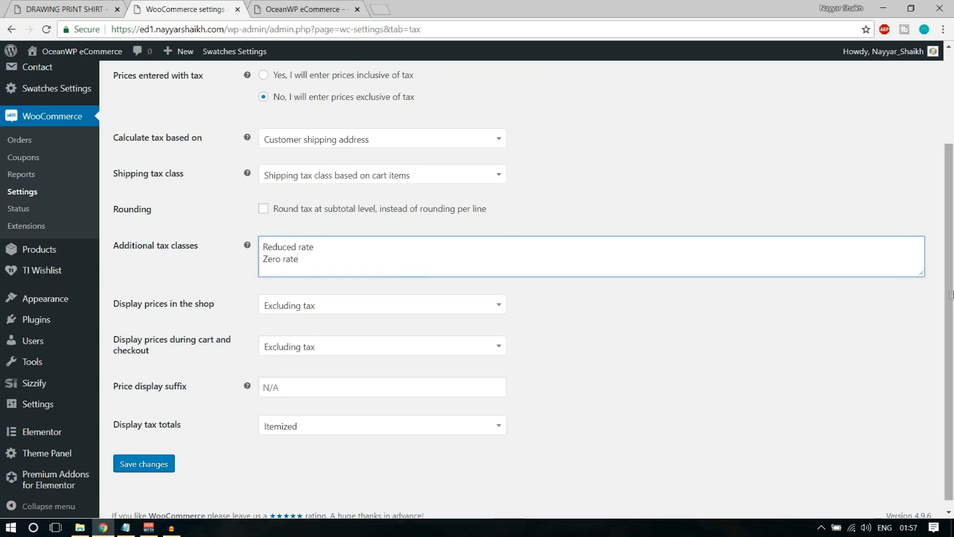
{"action": "left_click_drag", "start_coordinate": [921, 273], "coordinate": [919, 313]}
{"action": "key", "text": "Return"}
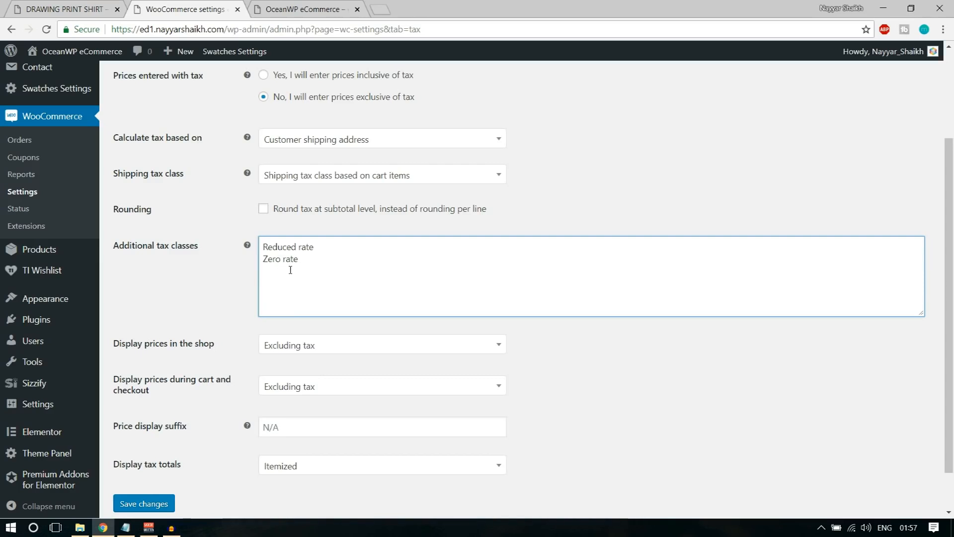
{"action": "type", "text": "GST"}
{"action": "scroll", "coordinate": [395, 326], "scroll_direction": "down", "scroll_amount": 1}
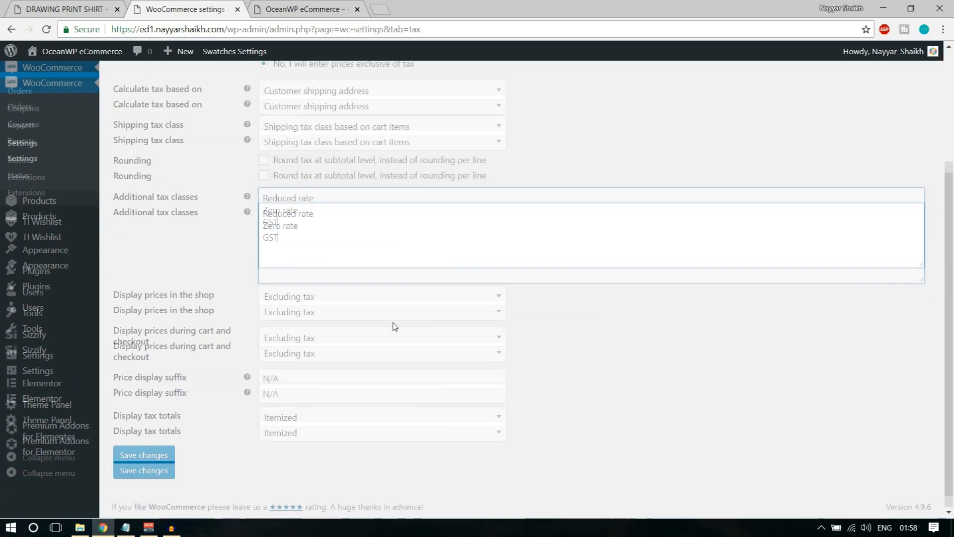
{"action": "left_click", "coordinate": [143, 454]}
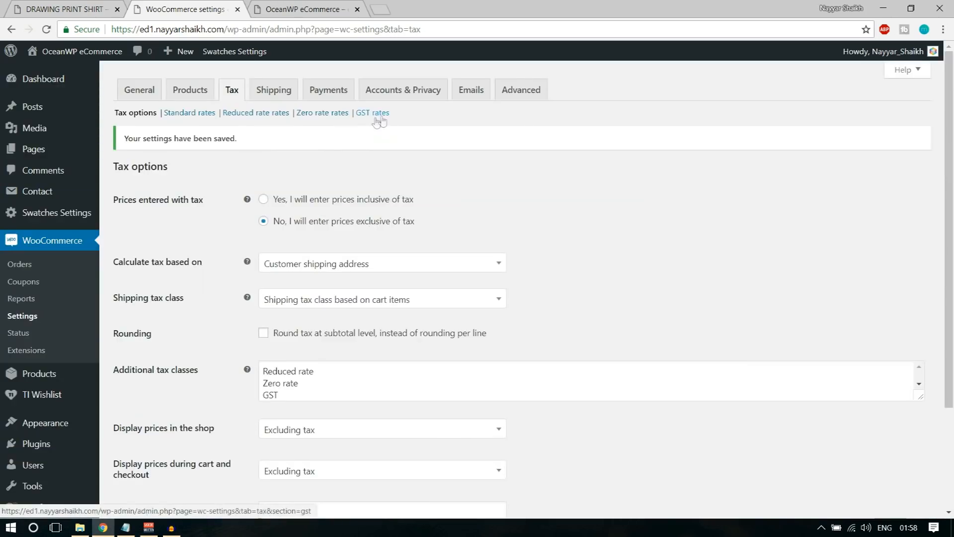
Add a GST tax rate row for country IN at 10% named CGST
{"action": "left_click", "coordinate": [384, 118]}
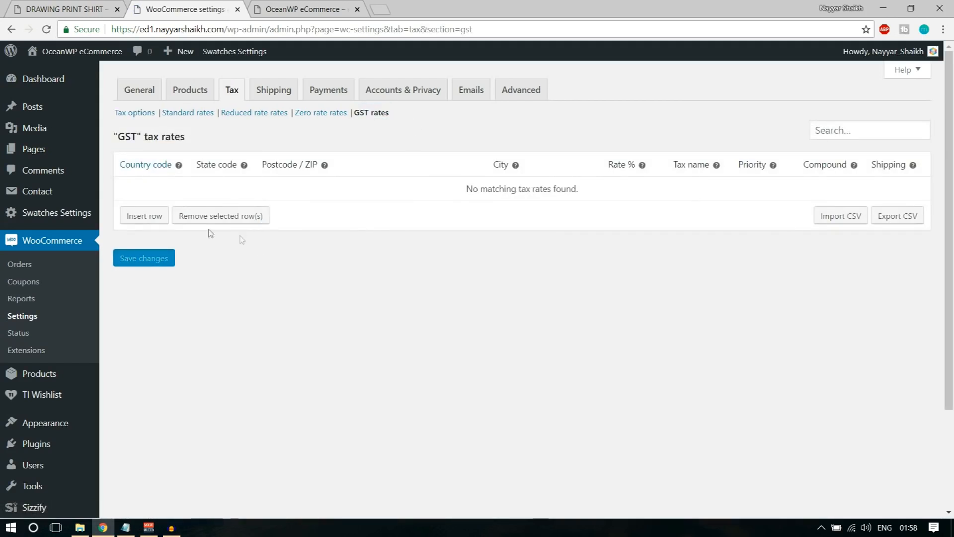
{"action": "left_click", "coordinate": [153, 220]}
{"action": "left_click", "coordinate": [145, 189]}
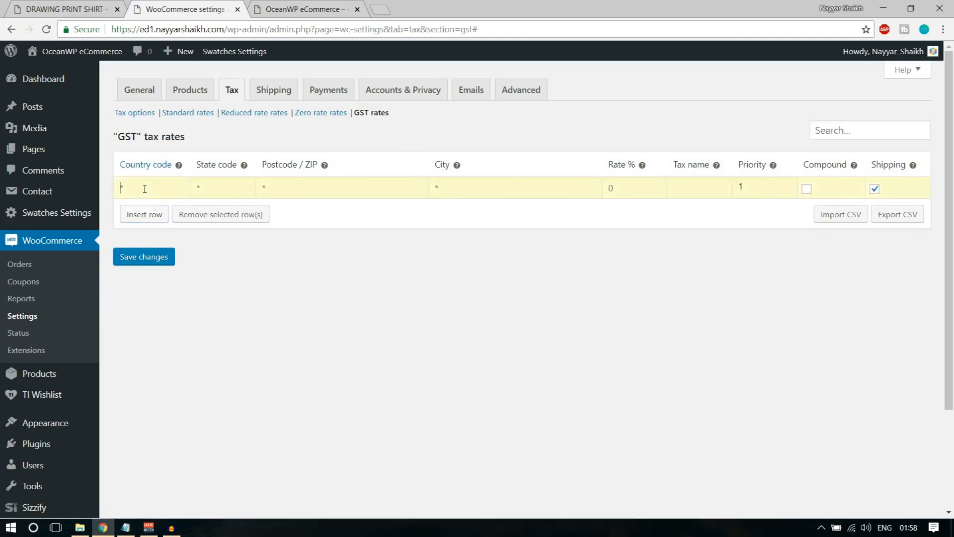
{"action": "type", "text": "IN"}
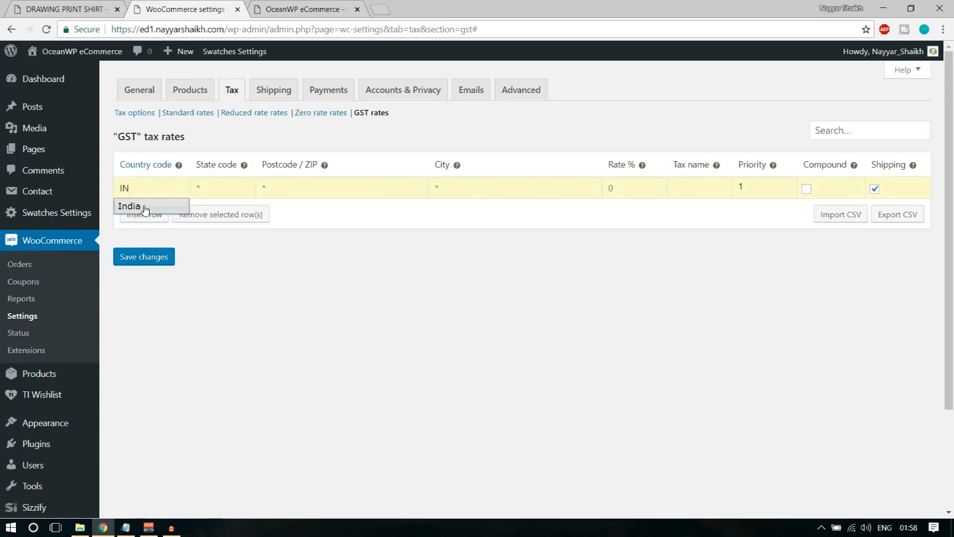
{"action": "left_click", "coordinate": [144, 209]}
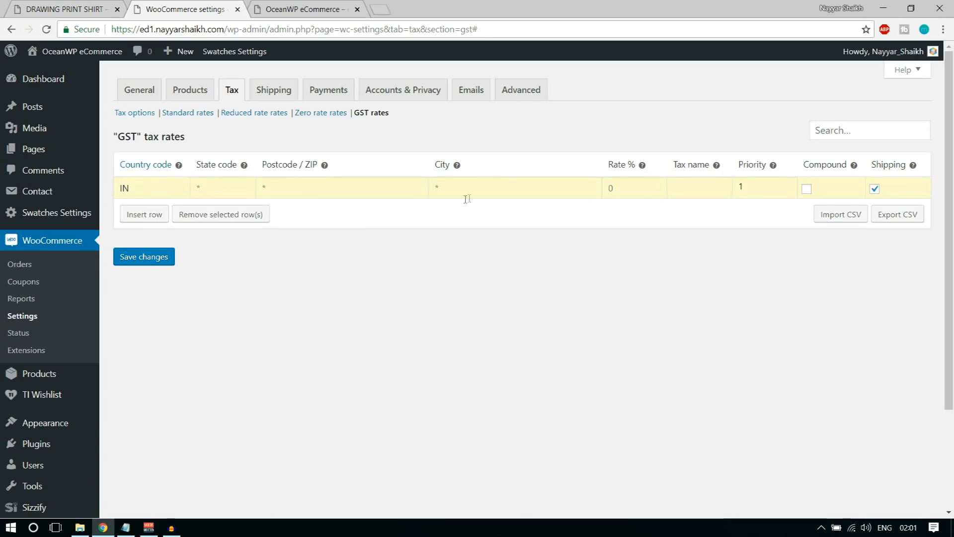
{"action": "left_click", "coordinate": [631, 188]}
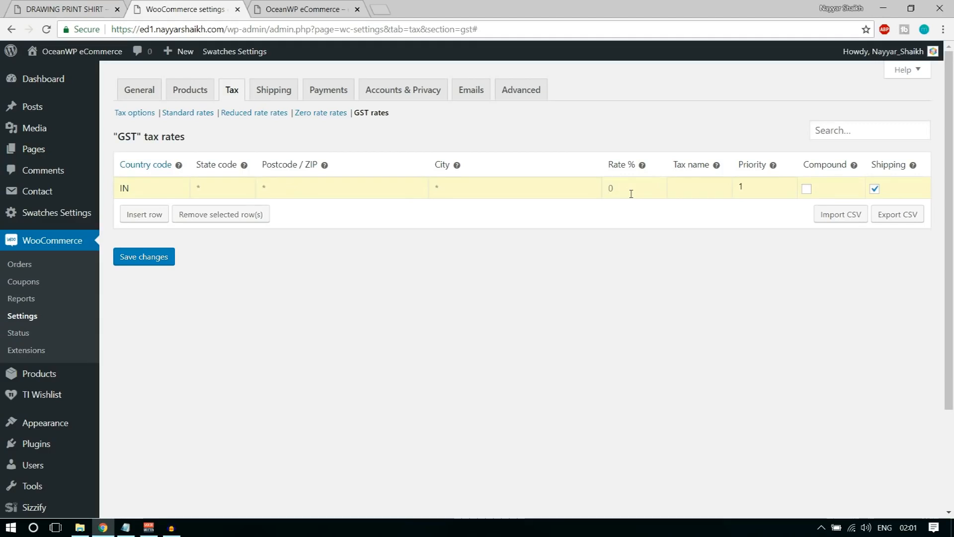
{"action": "type", "text": "10"}
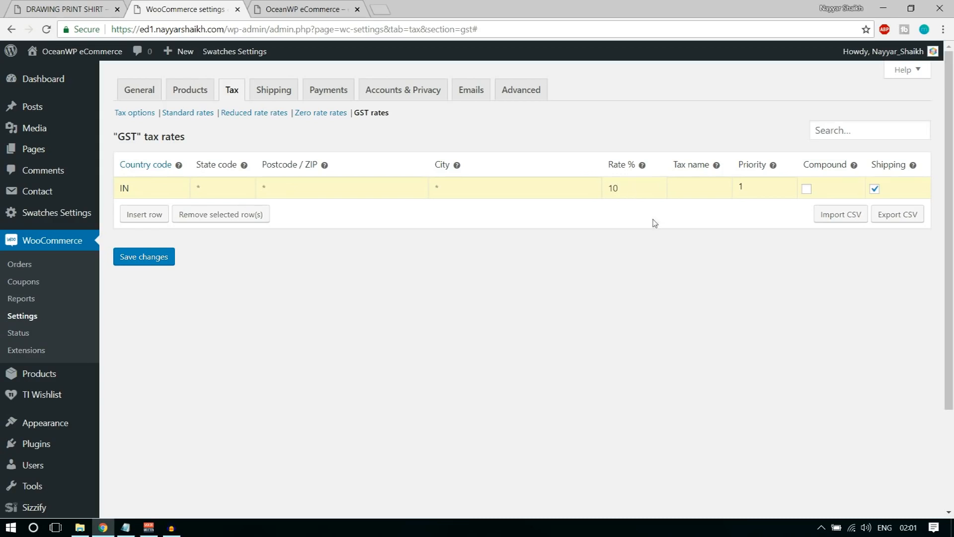
{"action": "left_click", "coordinate": [693, 190]}
{"action": "type", "text": "CGST"}
Add a second GST row for IN, state MH, at 10% named SGST
{"action": "left_click", "coordinate": [138, 214]}
{"action": "left_click", "coordinate": [161, 217]}
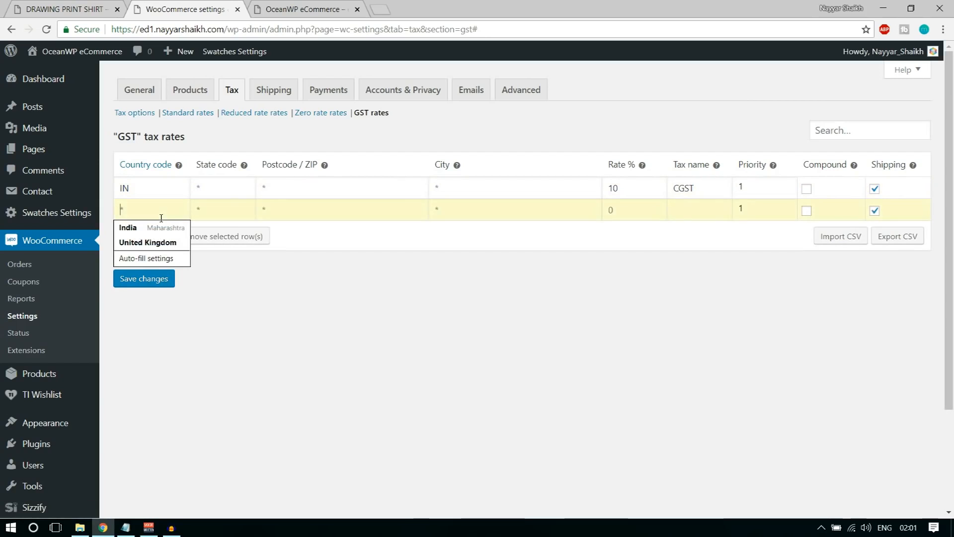
{"action": "type", "text": "IN"}
{"action": "key", "text": "Tab"}
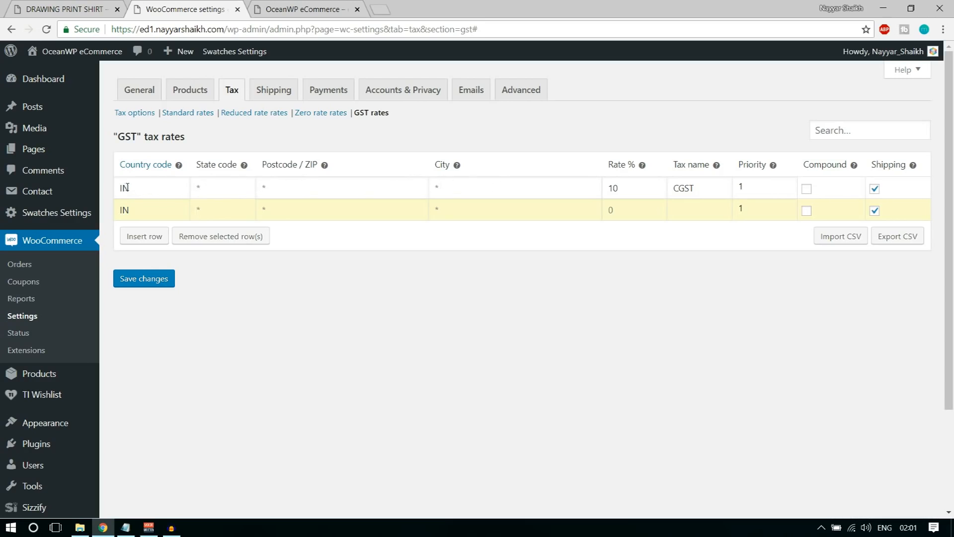
{"action": "left_click_drag", "start_coordinate": [125, 187], "coordinate": [134, 188]}
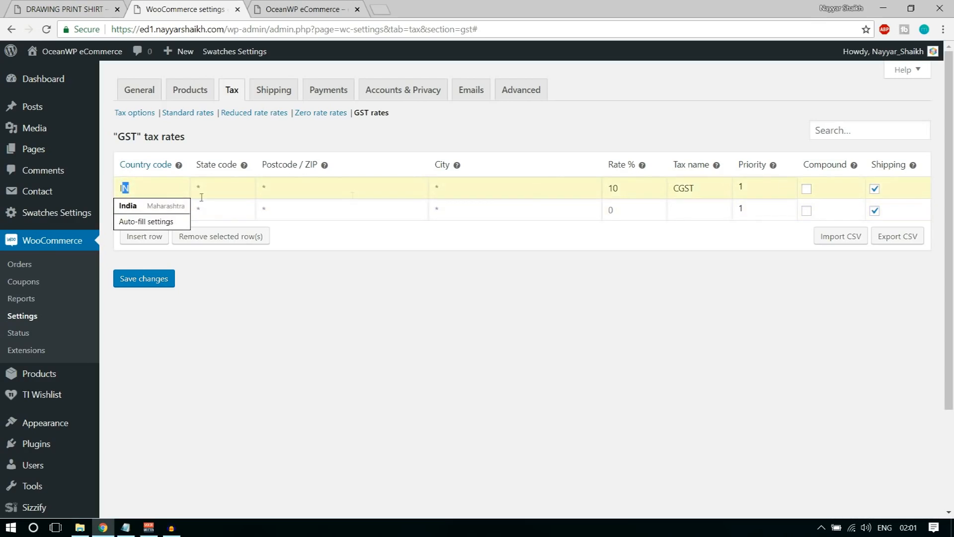
{"action": "left_click", "coordinate": [499, 329]}
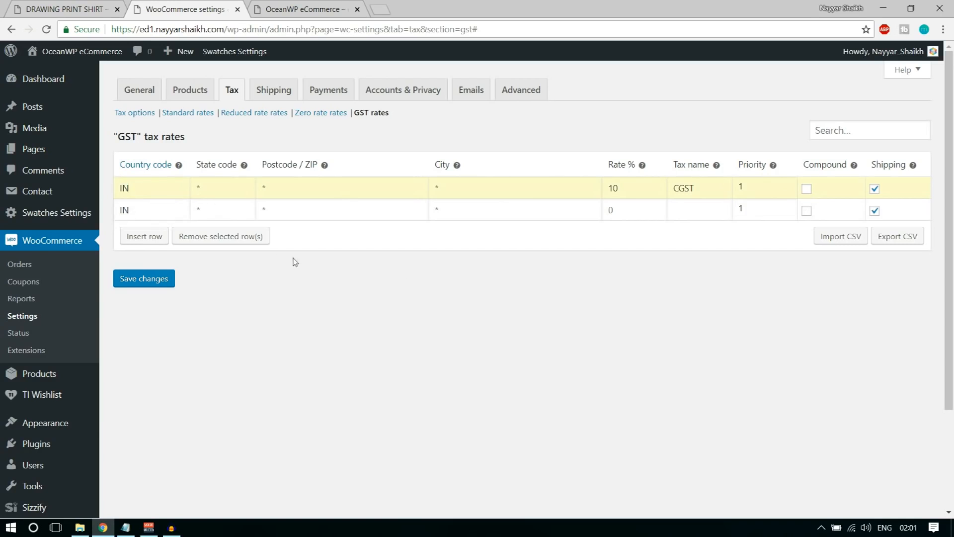
{"action": "left_click", "coordinate": [240, 213]}
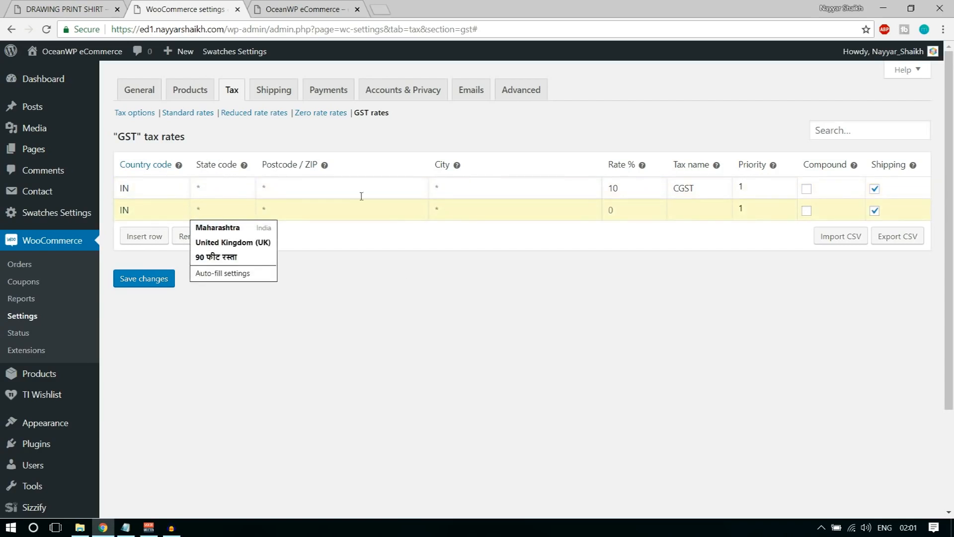
{"action": "type", "text": "MH"}
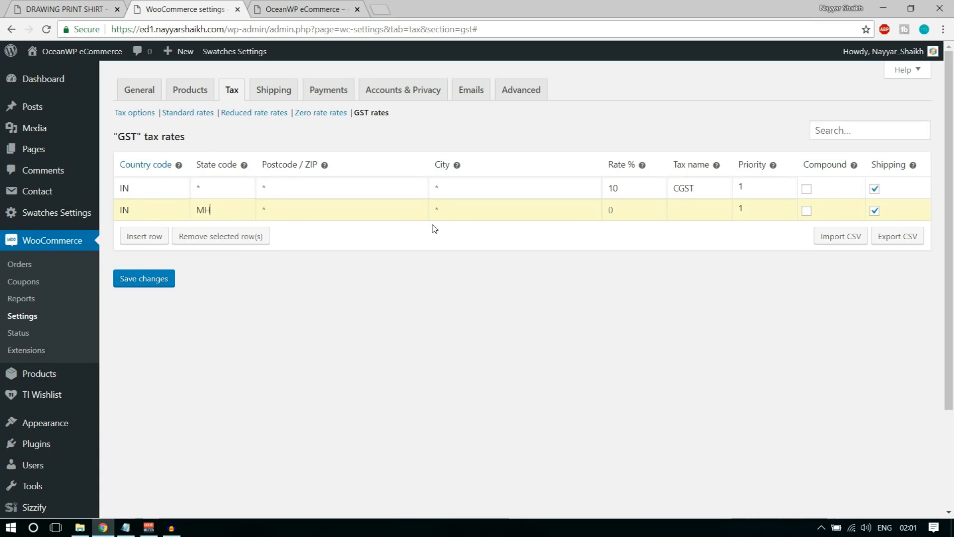
{"action": "left_click_drag", "start_coordinate": [218, 209], "coordinate": [198, 209]}
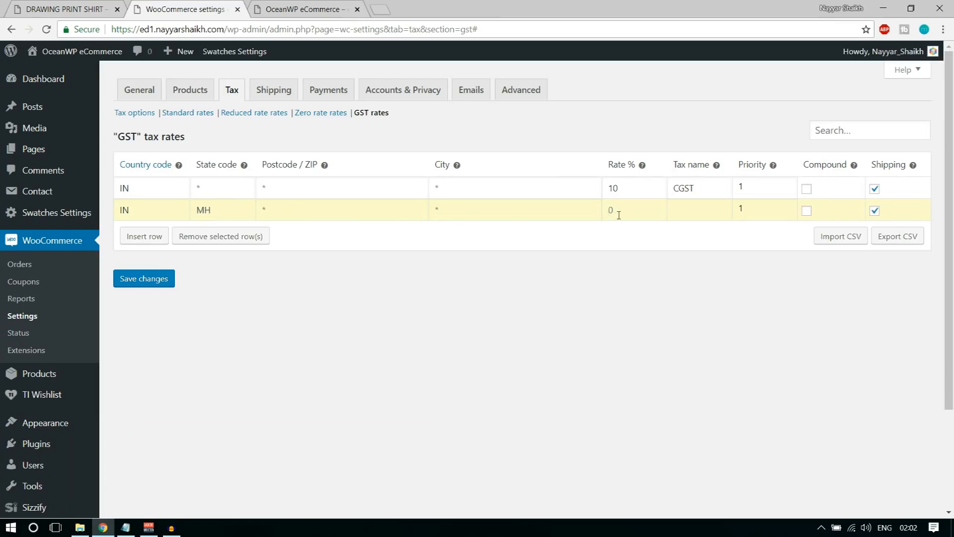
{"action": "type", "text": "10"}
{"action": "type", "text": "SGST"}
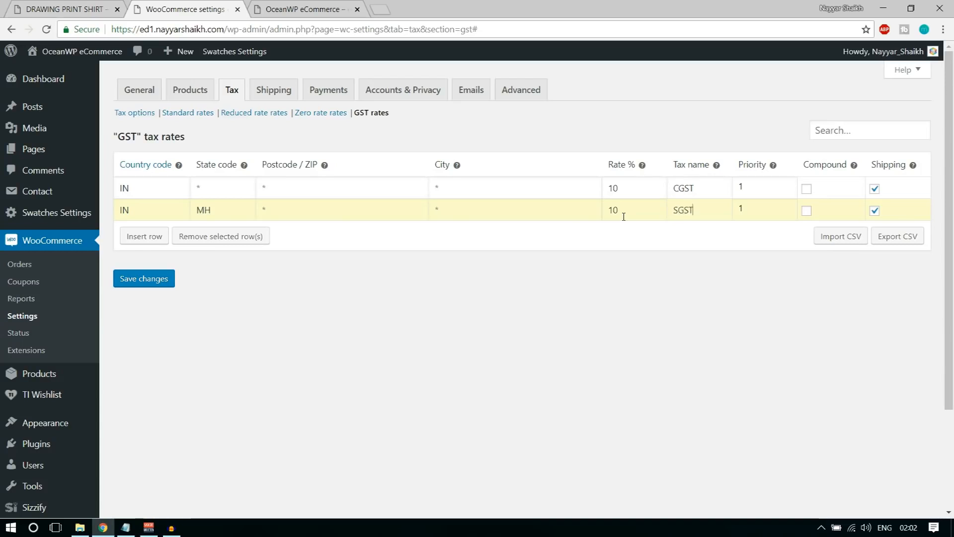
Mark both the CGST and SGST rates as compound and save the GST rates
{"action": "left_click", "coordinate": [810, 189]}
{"action": "left_click", "coordinate": [807, 211]}
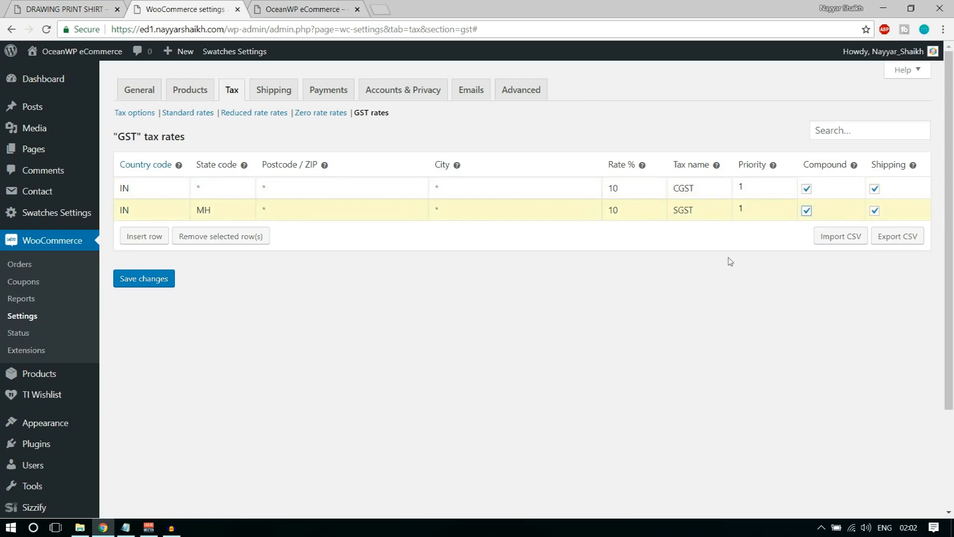
{"action": "left_click", "coordinate": [148, 283]}
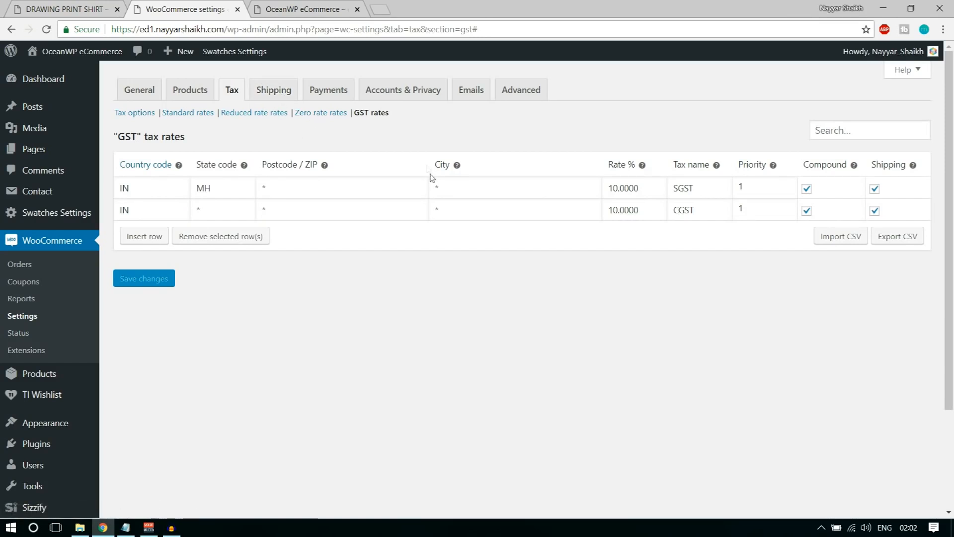
Open WooCommerce Shipping settings, check the empty zone list, and begin a new shipping zone
{"action": "left_click", "coordinate": [295, 96]}
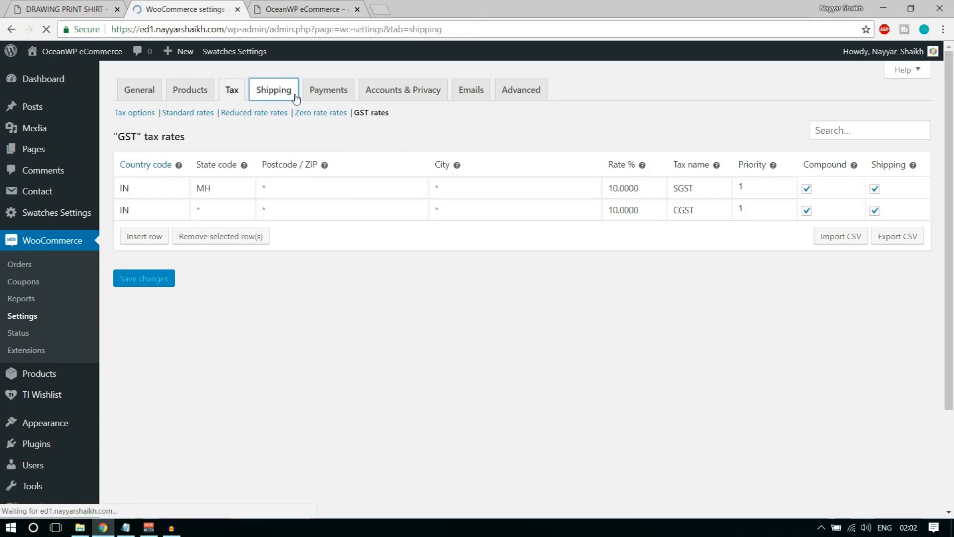
{"action": "scroll", "coordinate": [426, 385], "scroll_direction": "down", "scroll_amount": 5}
{"action": "scroll", "coordinate": [426, 383], "scroll_direction": "up", "scroll_amount": 5}
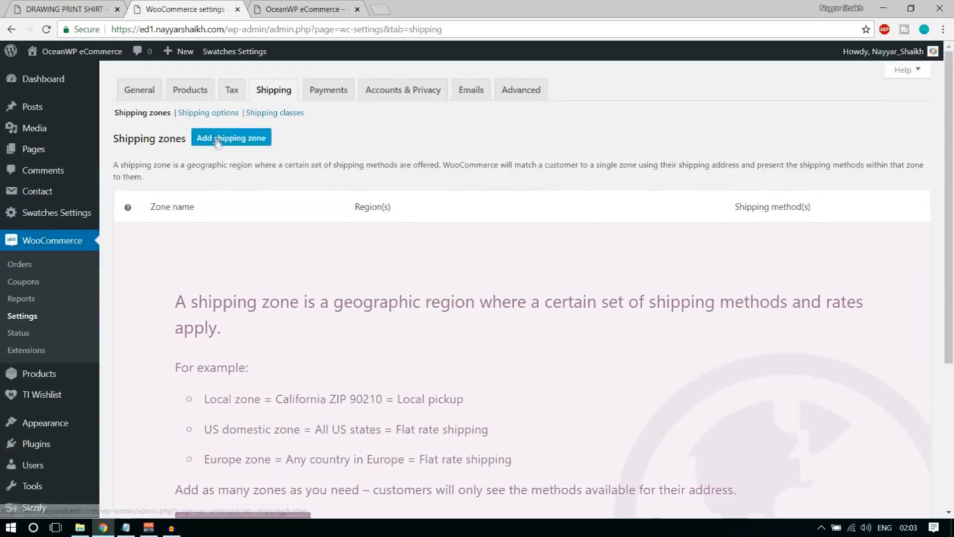
{"action": "left_click", "coordinate": [219, 141]}
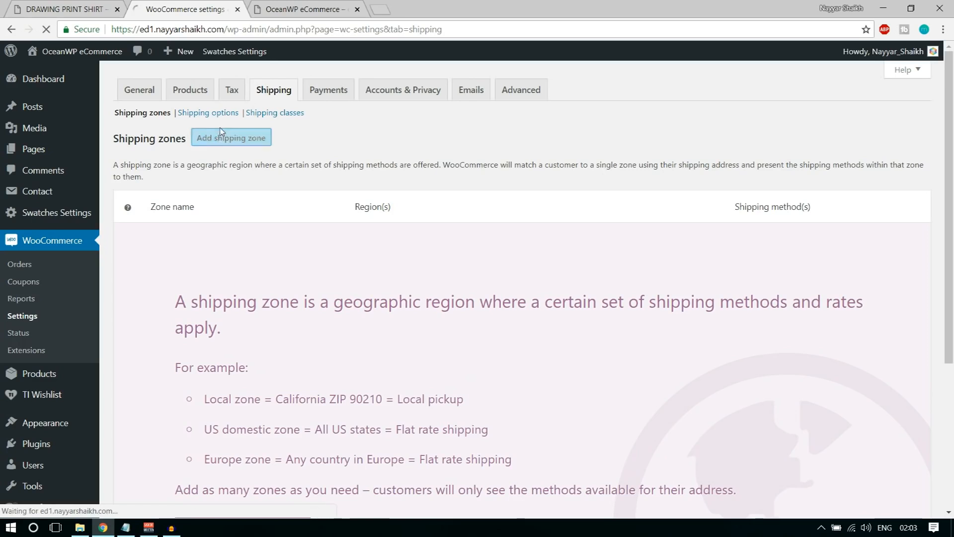
Create a Maharashtra zone covering the Maharashtra region and add a Flat rate method
{"action": "left_click", "coordinate": [301, 176]}
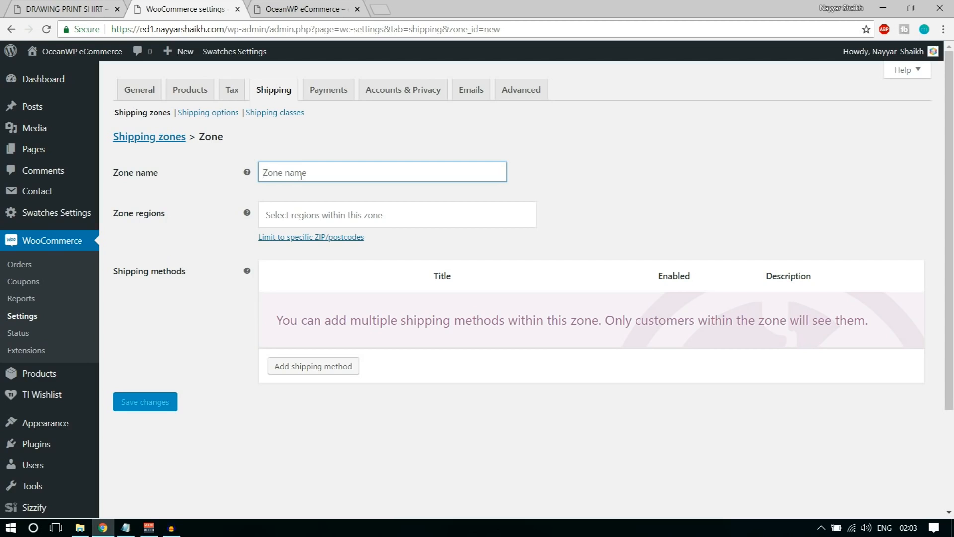
{"action": "type", "text": "Mah"}
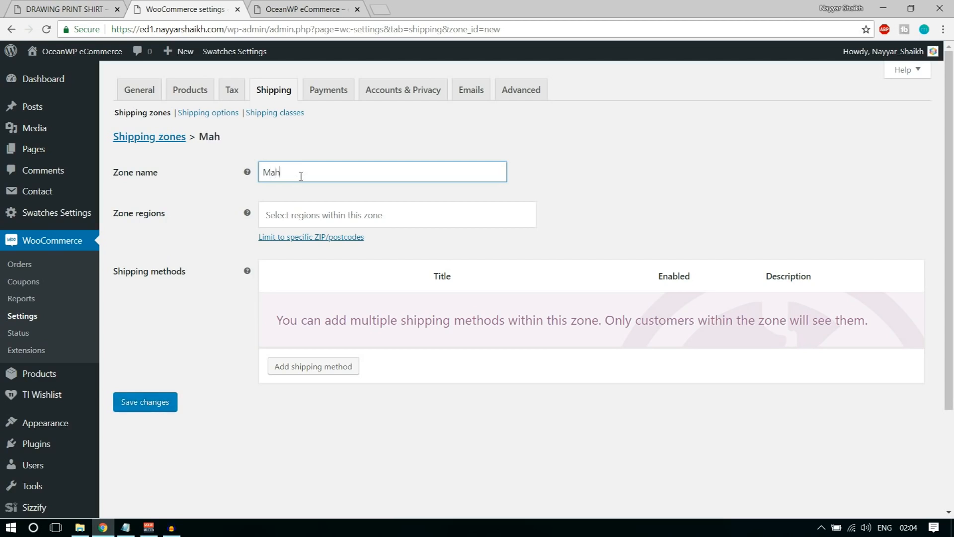
{"action": "type", "text": "arashtra"}
{"action": "left_click", "coordinate": [382, 215]}
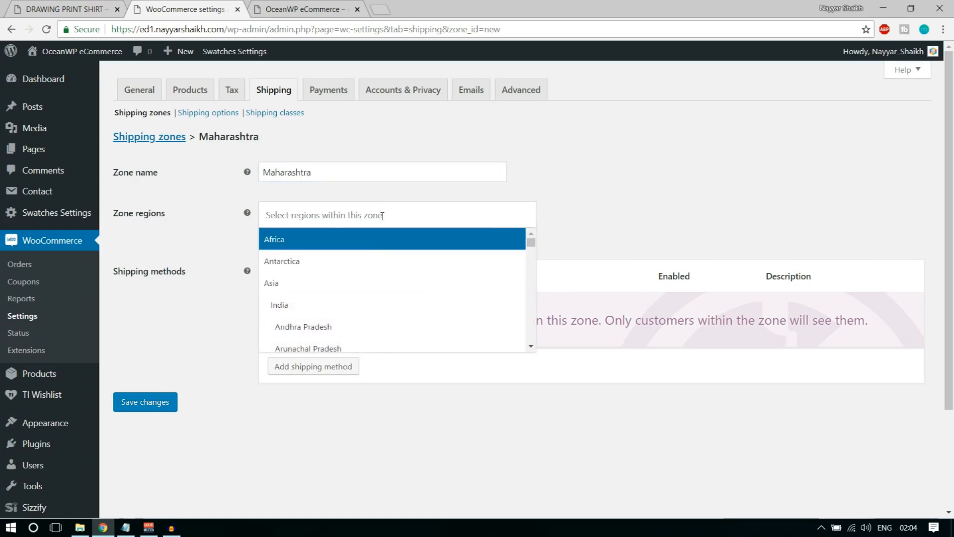
{"action": "type", "text": "maha"}
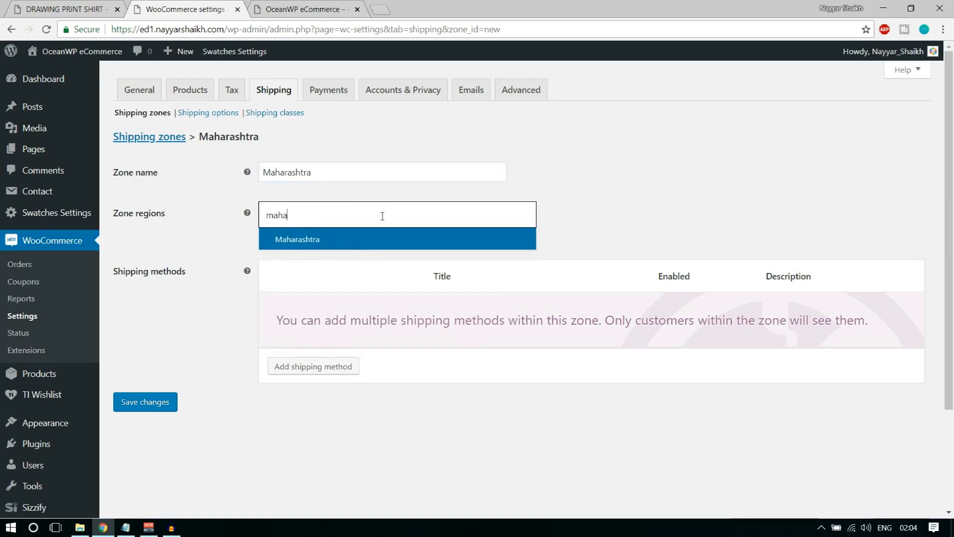
{"action": "left_click", "coordinate": [354, 241]}
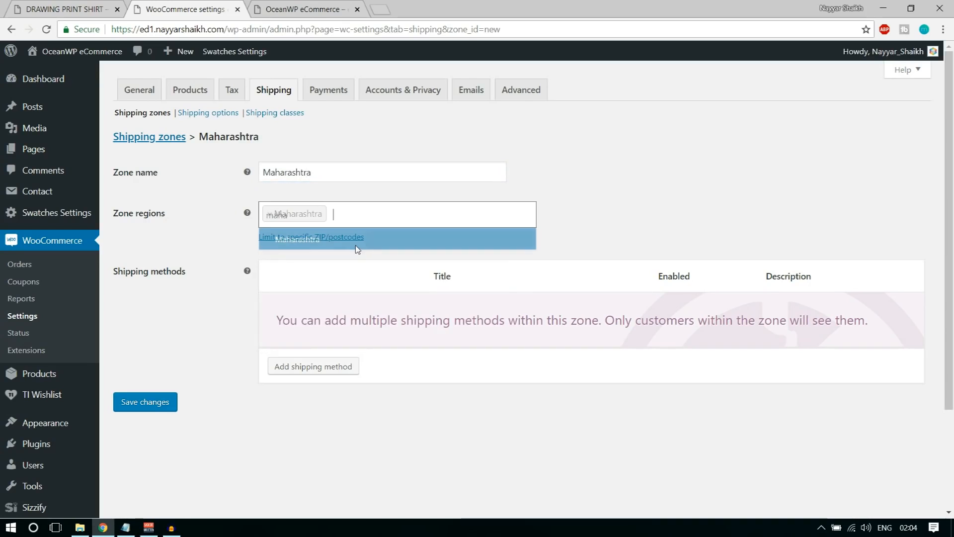
{"action": "left_click", "coordinate": [159, 401]}
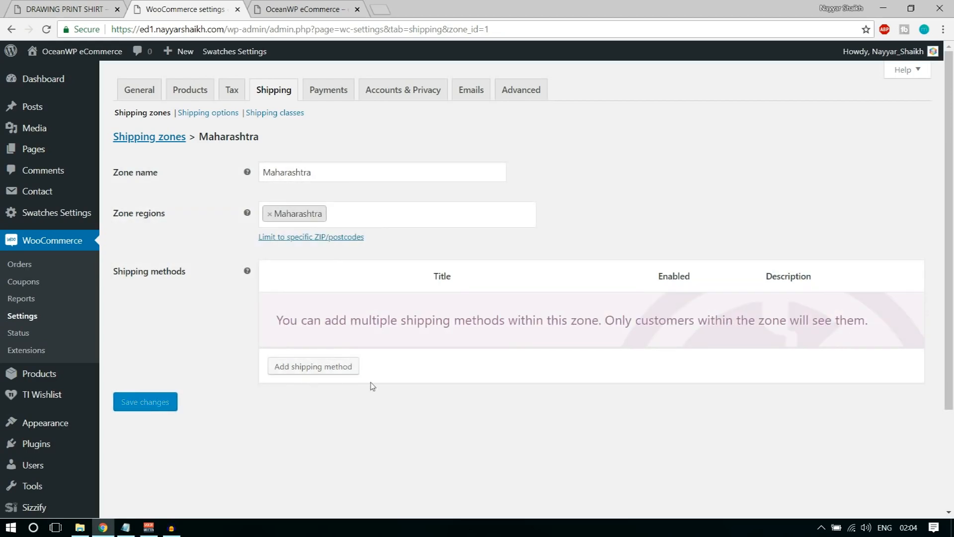
{"action": "left_click", "coordinate": [326, 373]}
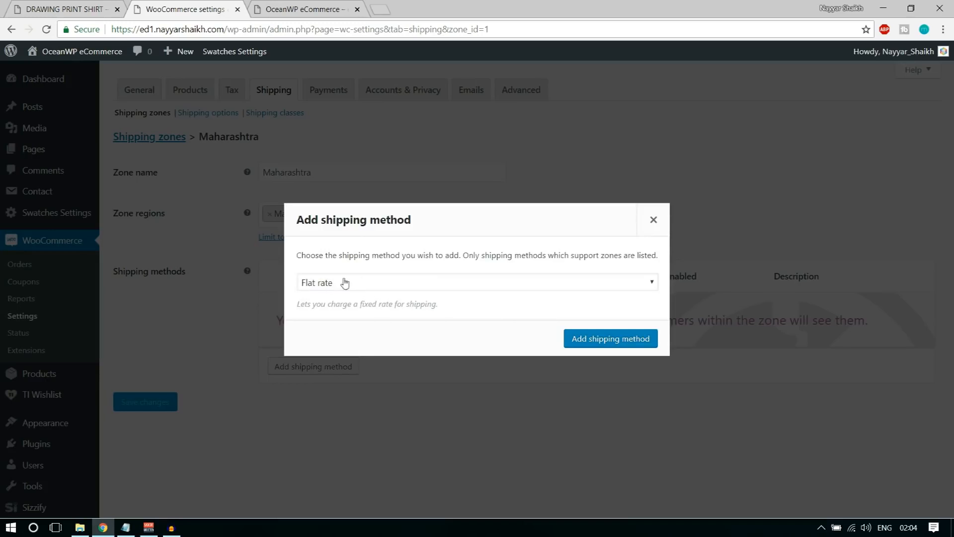
{"action": "left_click", "coordinate": [590, 342]}
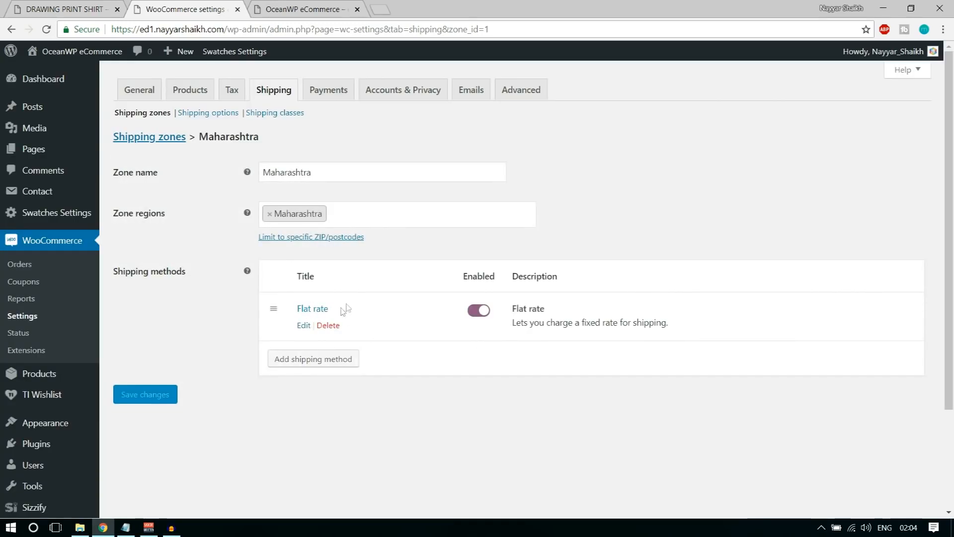
Replace the Flat rate's 0 cost with 2.00 * [qty] from the suggestions
{"action": "left_click", "coordinate": [304, 326]}
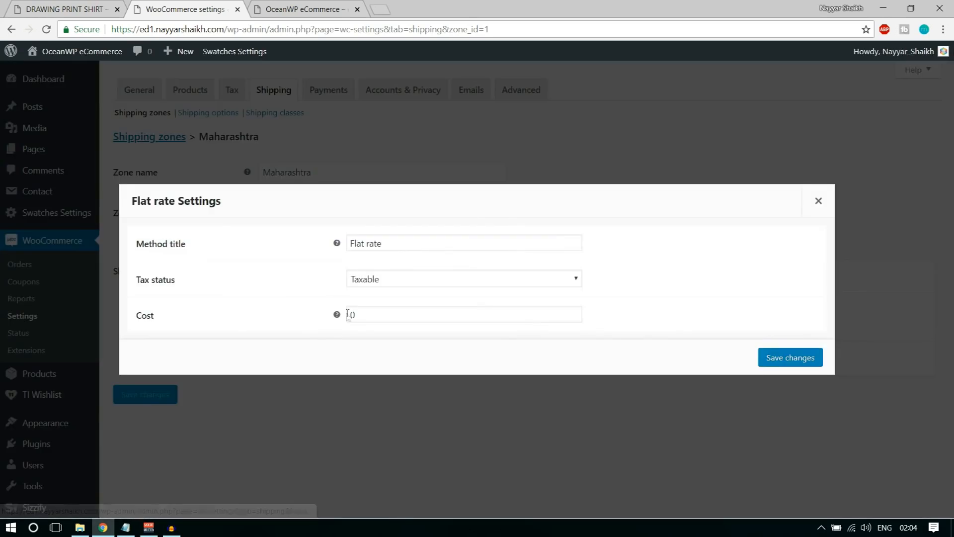
{"action": "left_click", "coordinate": [386, 315]}
{"action": "left_click_drag", "start_coordinate": [386, 315], "coordinate": [342, 318]}
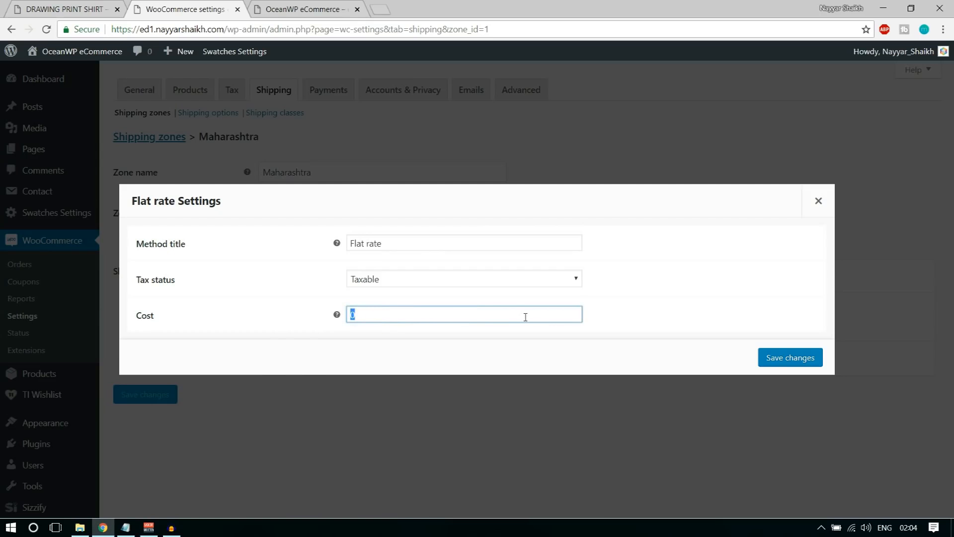
{"action": "type", "text": "2"}
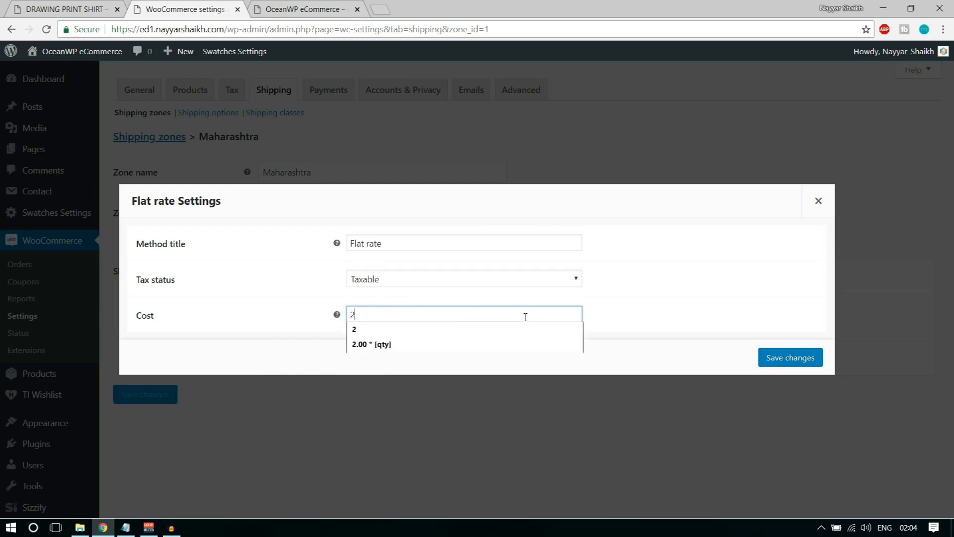
{"action": "type", "text": ".00"}
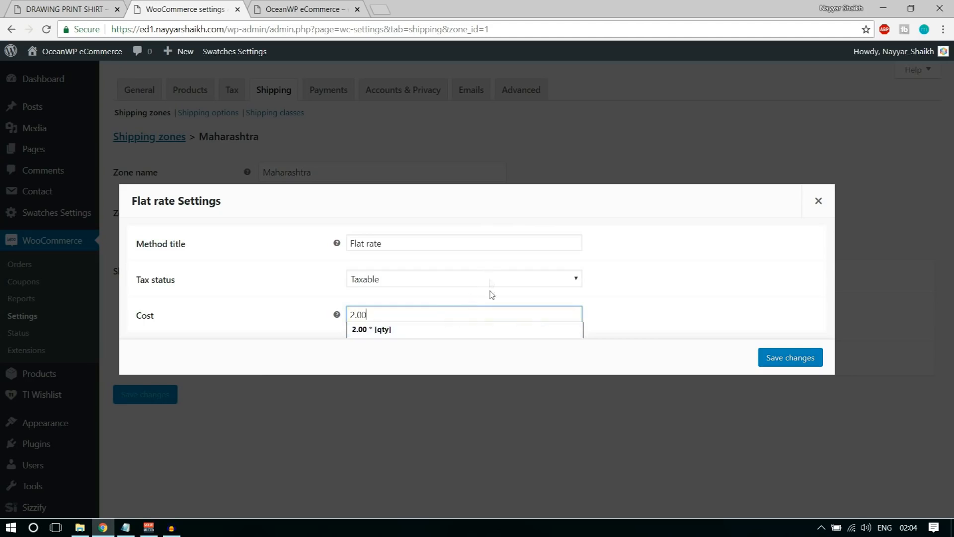
{"action": "left_click", "coordinate": [473, 333]}
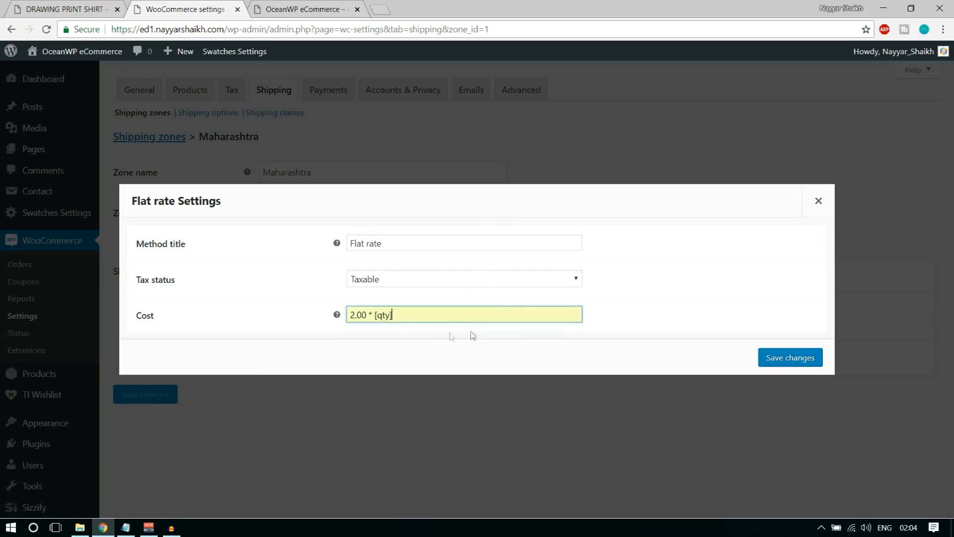
{"action": "left_click", "coordinate": [368, 314]}
{"action": "double_click", "coordinate": [371, 314]}
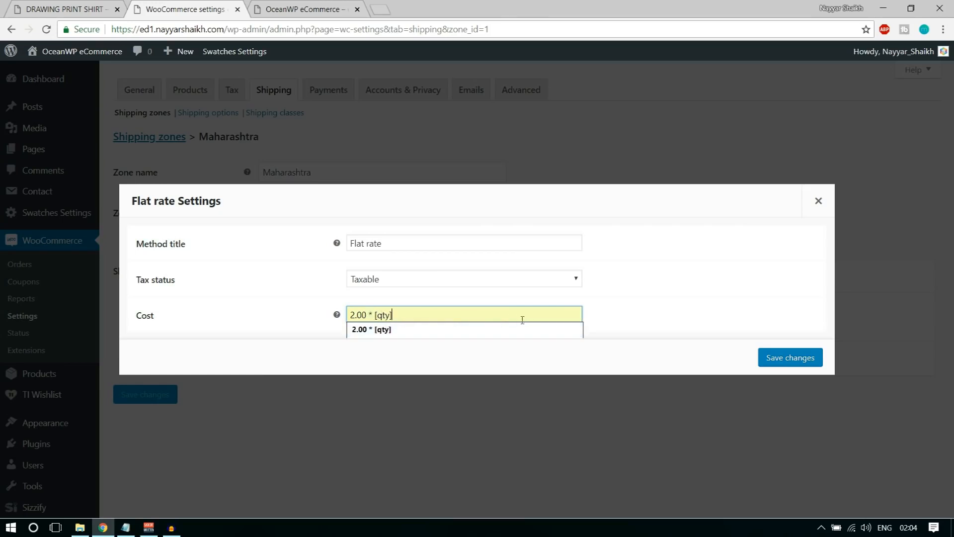
{"action": "double_click", "coordinate": [374, 314]}
{"action": "left_click_drag", "start_coordinate": [376, 315], "coordinate": [404, 314]}
Restore the 2.00 * [qty] cost and save the Taxable Flat rate settings
{"action": "left_click", "coordinate": [469, 351]}
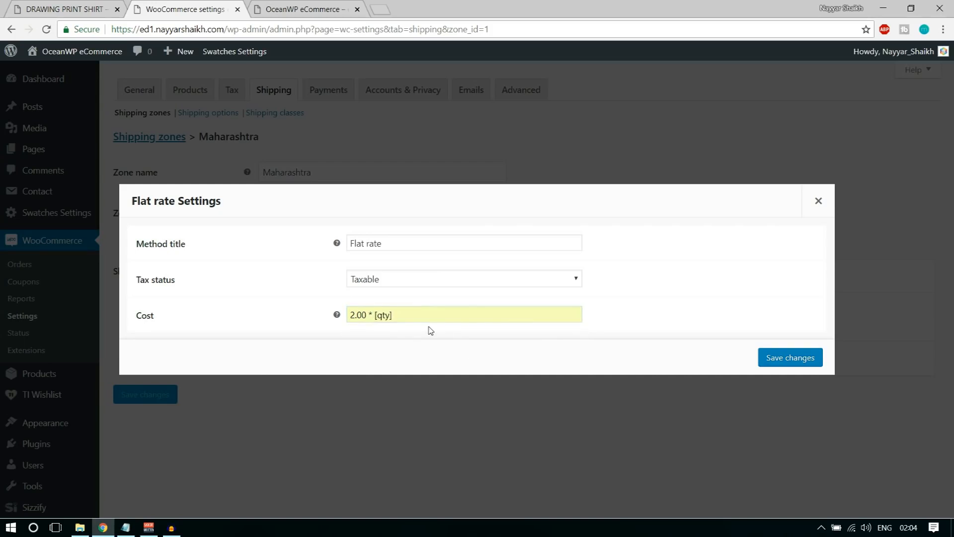
{"action": "left_click_drag", "start_coordinate": [349, 318], "coordinate": [679, 273]}
{"action": "left_click", "coordinate": [636, 303]}
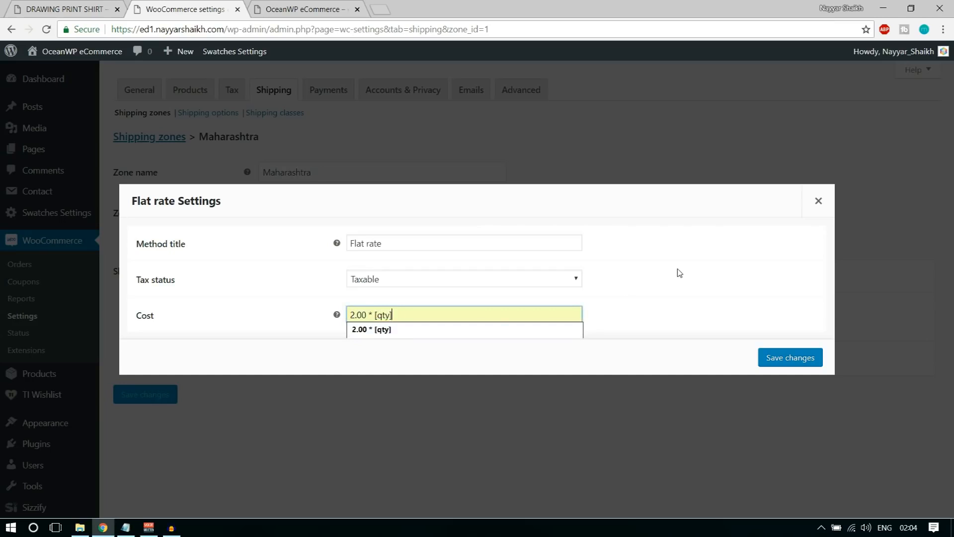
{"action": "key", "text": "ctrl+a"}
{"action": "type", "text": "2"}
{"action": "left_click", "coordinate": [690, 290]}
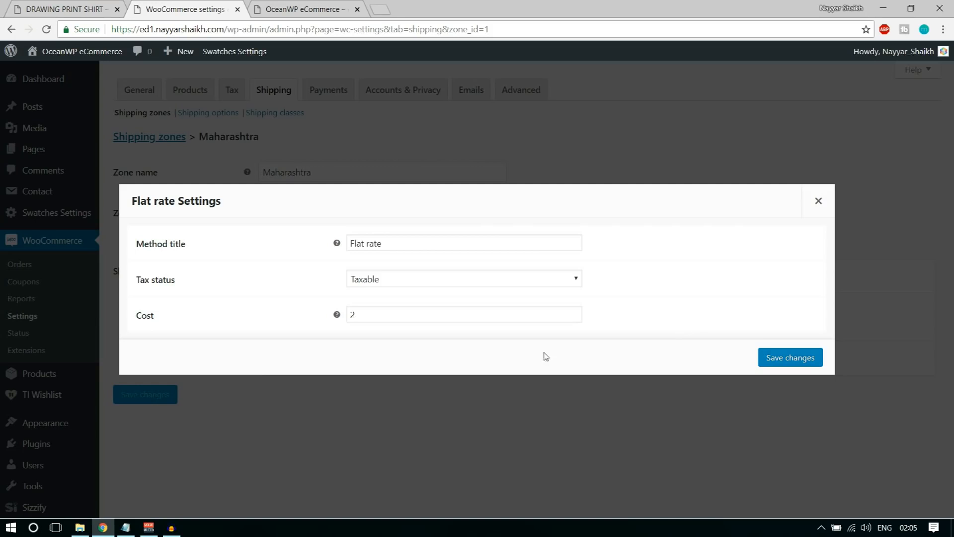
{"action": "left_click", "coordinate": [436, 316]}
{"action": "left_click", "coordinate": [407, 345]}
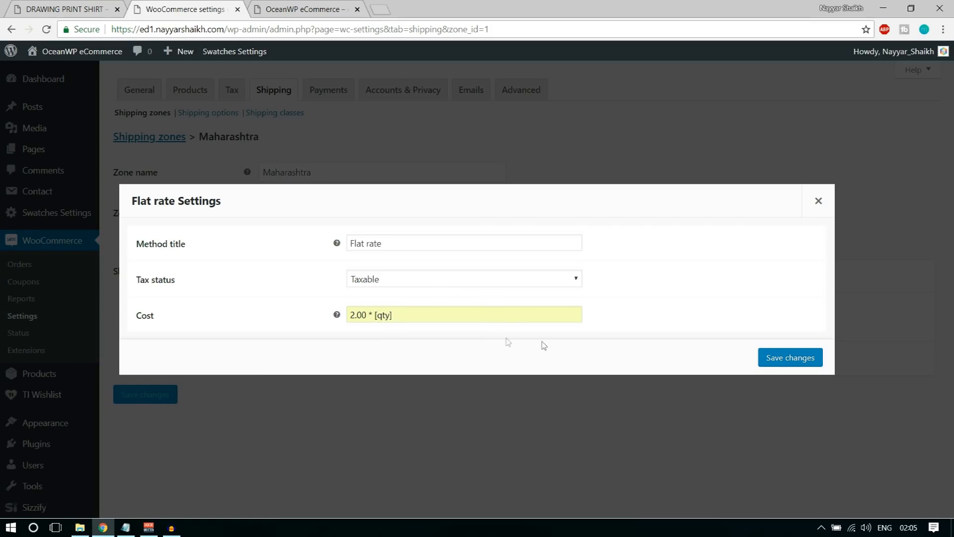
{"action": "left_click", "coordinate": [781, 353]}
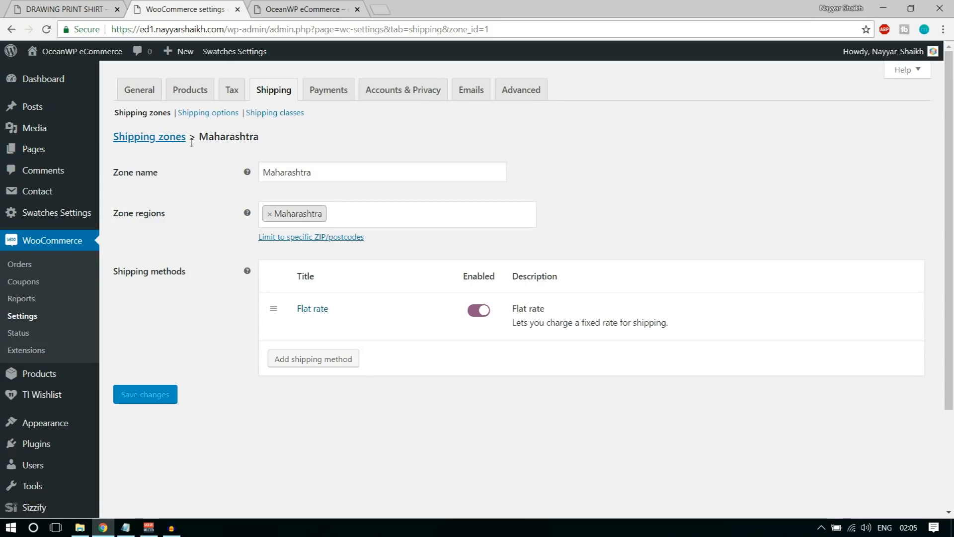
Create a new shipping zone named India covering the India region
{"action": "left_click", "coordinate": [156, 143]}
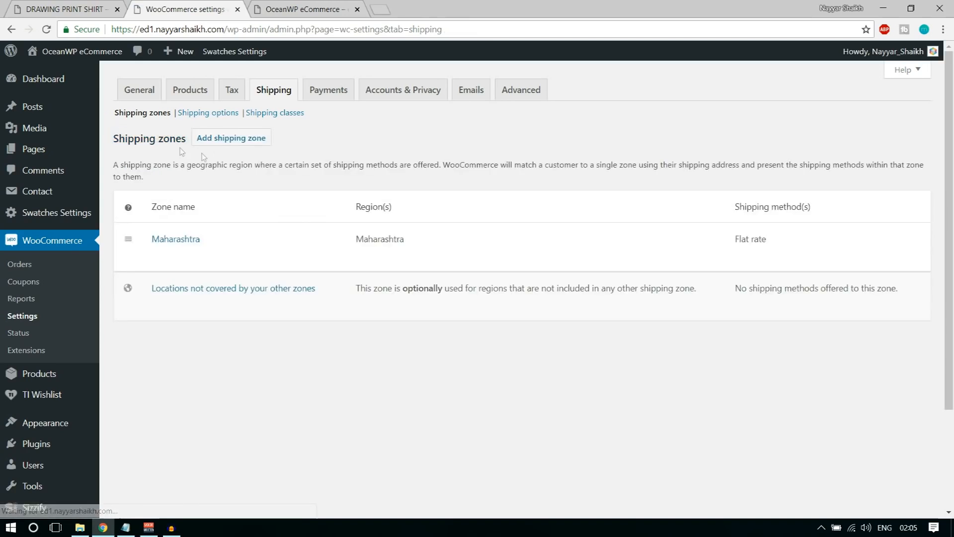
{"action": "left_click", "coordinate": [238, 143]}
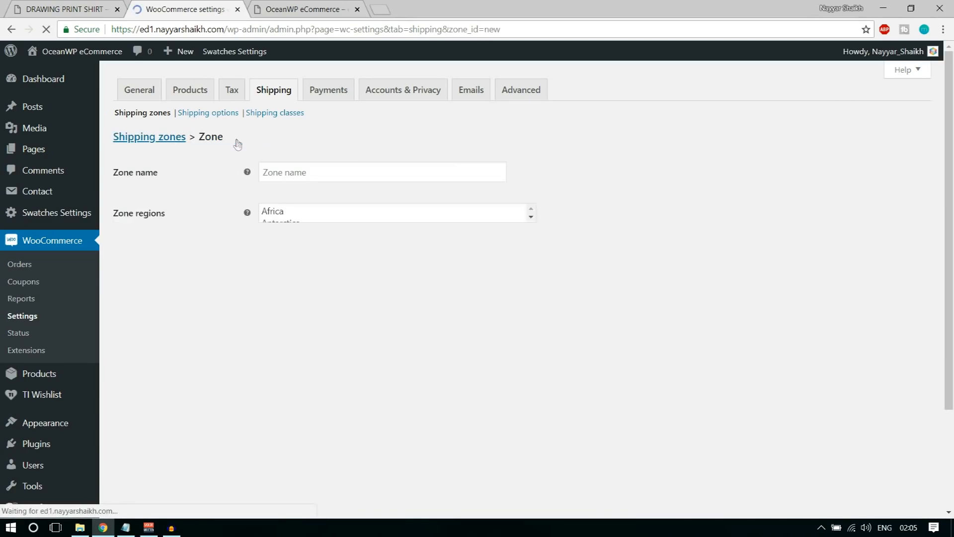
{"action": "type", "text": "India"}
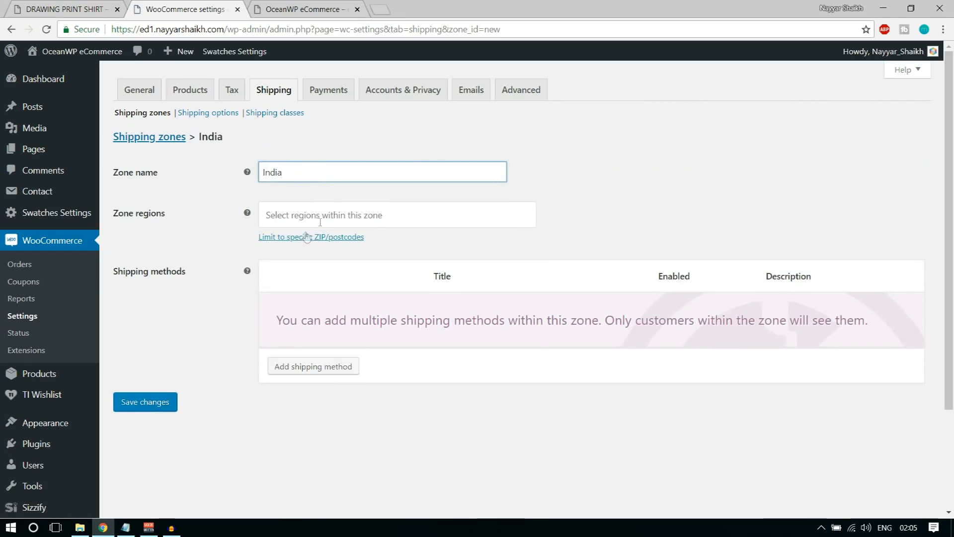
{"action": "left_click", "coordinate": [323, 217]}
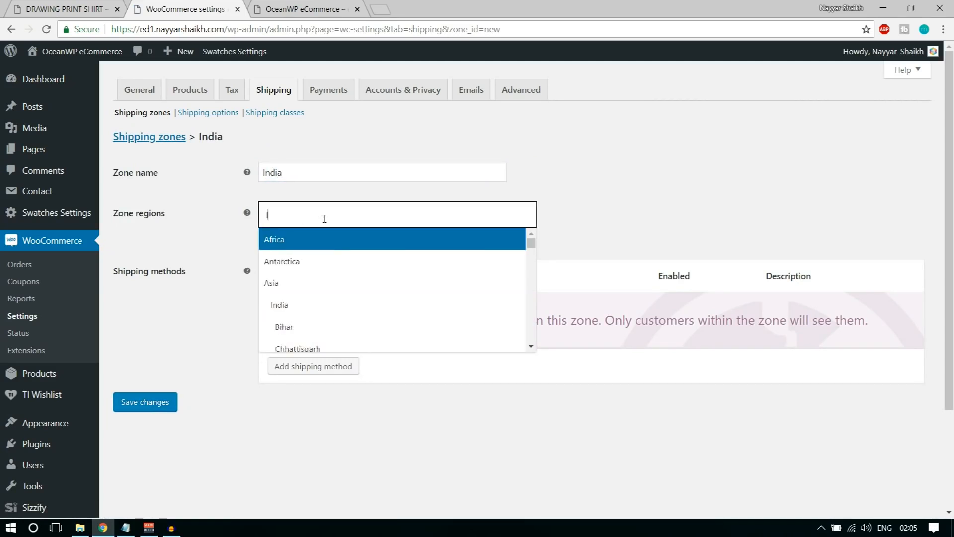
{"action": "type", "text": "Ind"}
{"action": "left_click", "coordinate": [334, 249]}
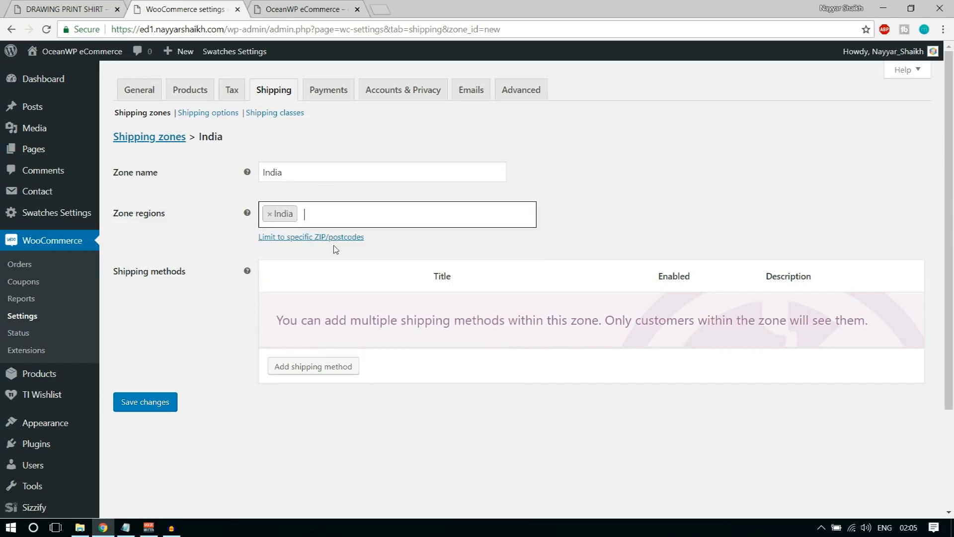
Add a Taxable Flat rate method to the India zone and save it
{"action": "left_click", "coordinate": [277, 370]}
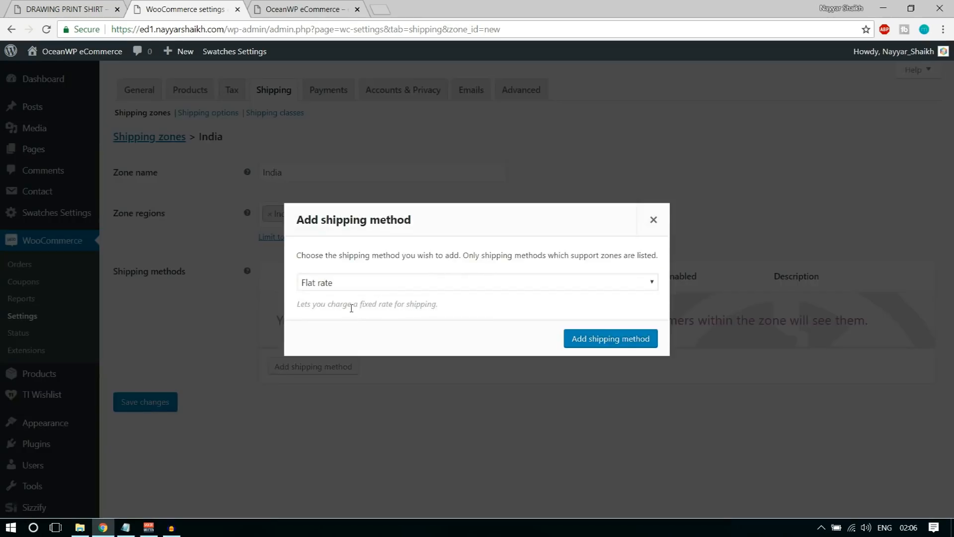
{"action": "left_click", "coordinate": [616, 343]}
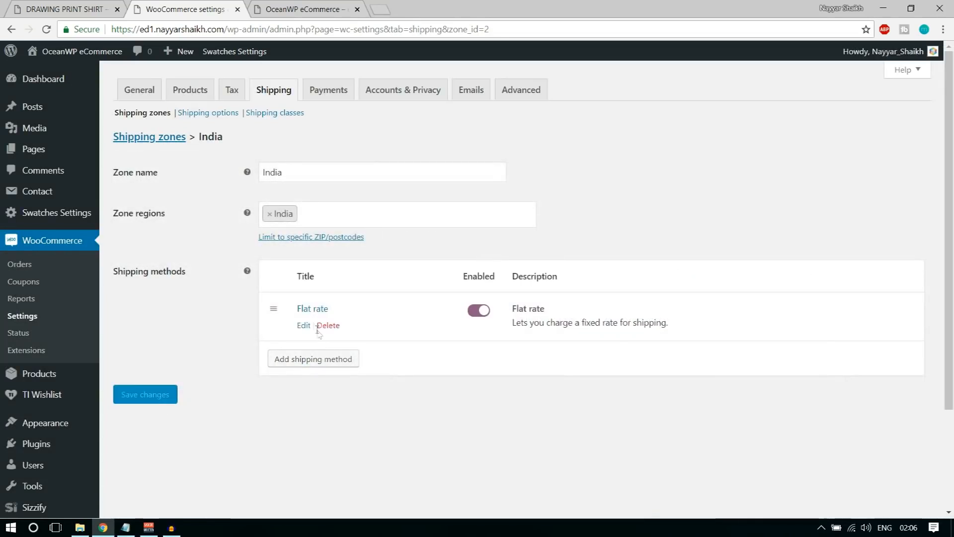
{"action": "left_click", "coordinate": [301, 326]}
{"action": "left_click", "coordinate": [389, 280]}
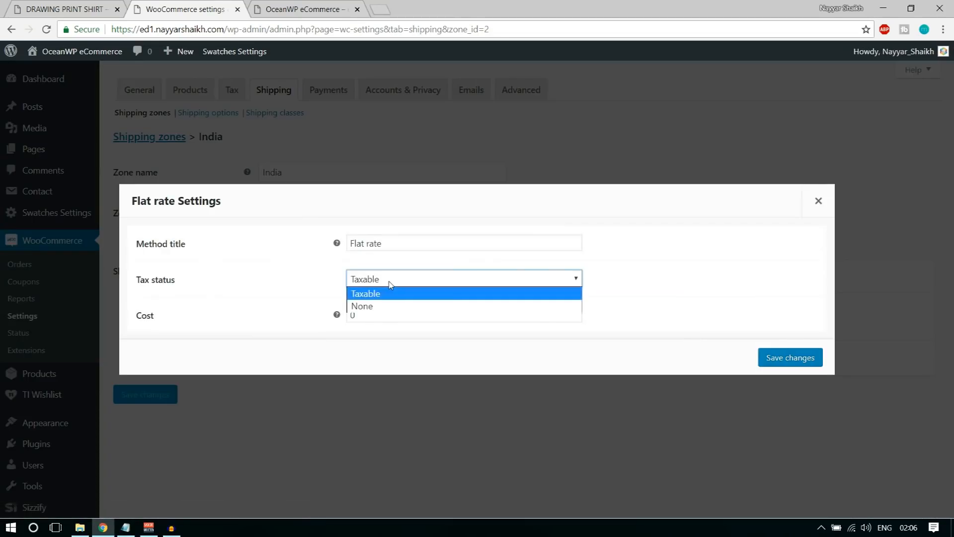
{"action": "left_click", "coordinate": [369, 314]}
{"action": "left_click", "coordinate": [369, 315]}
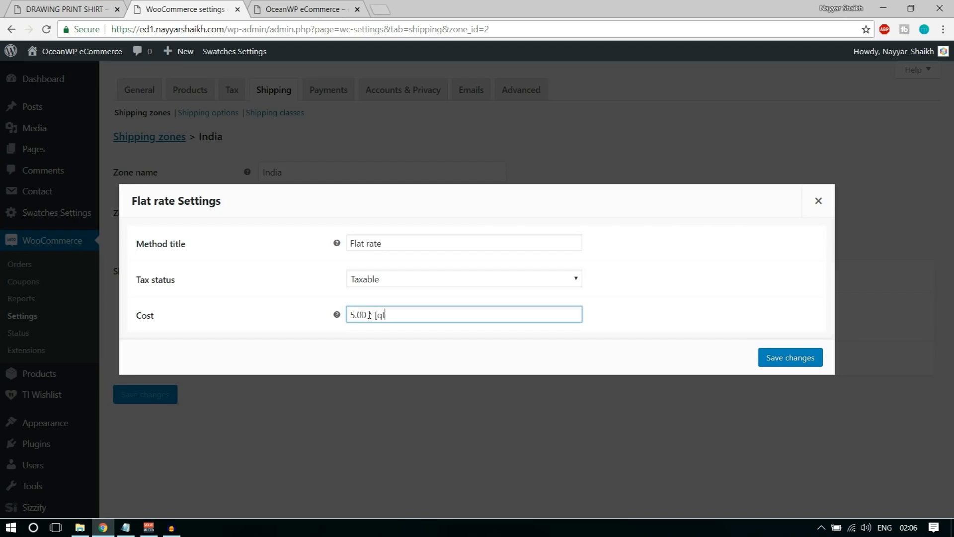
{"action": "left_click", "coordinate": [787, 357]}
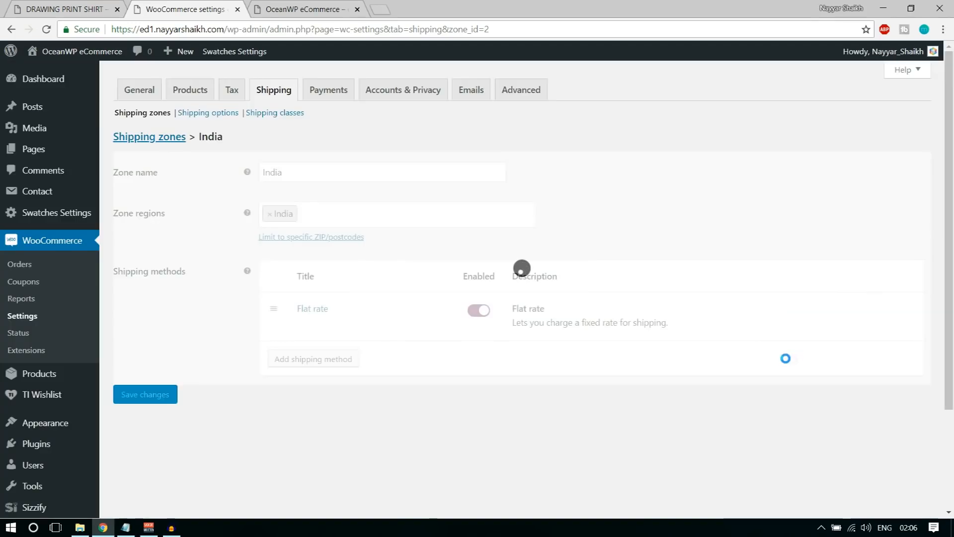
{"action": "left_click", "coordinate": [156, 141]}
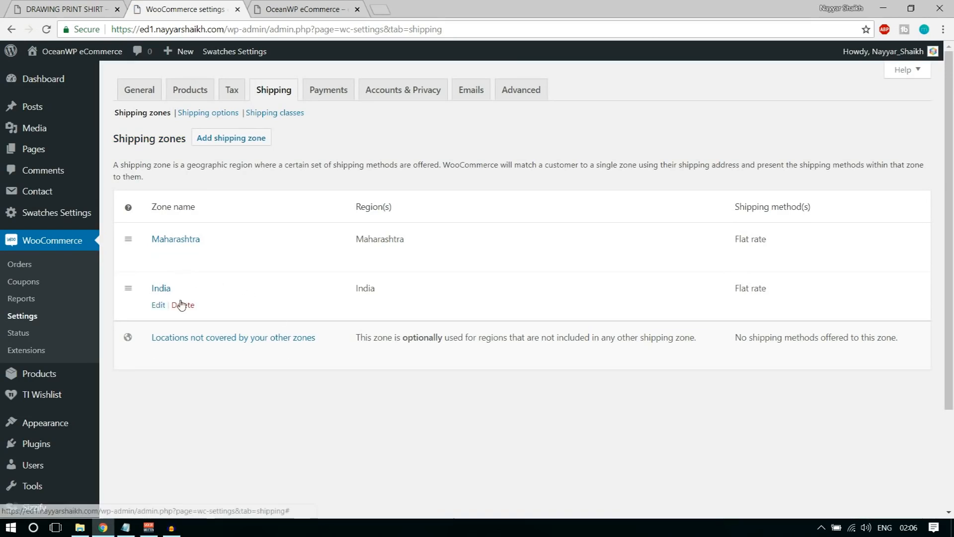
Delete the Maharashtra shipping zone, leaving India as the only zone
{"action": "left_click", "coordinate": [188, 255]}
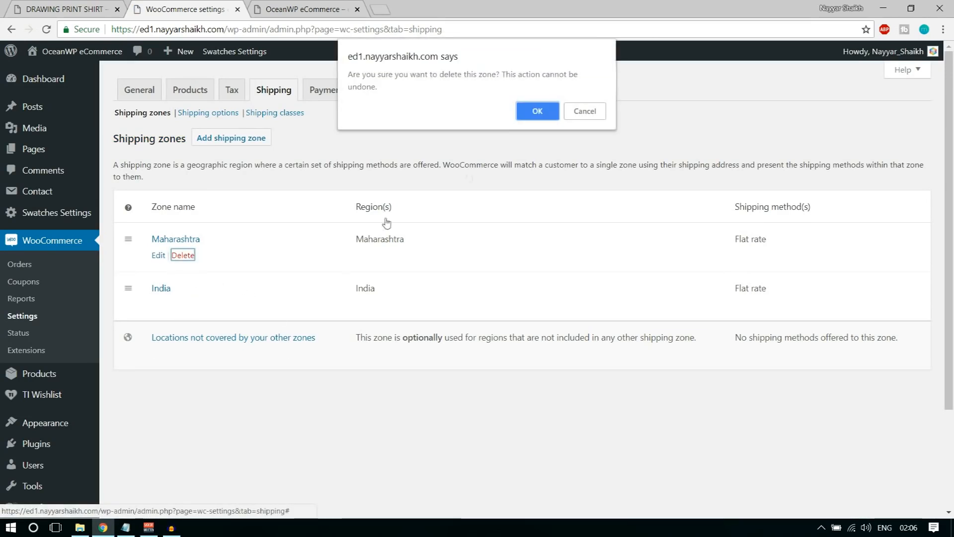
{"action": "left_click", "coordinate": [537, 111]}
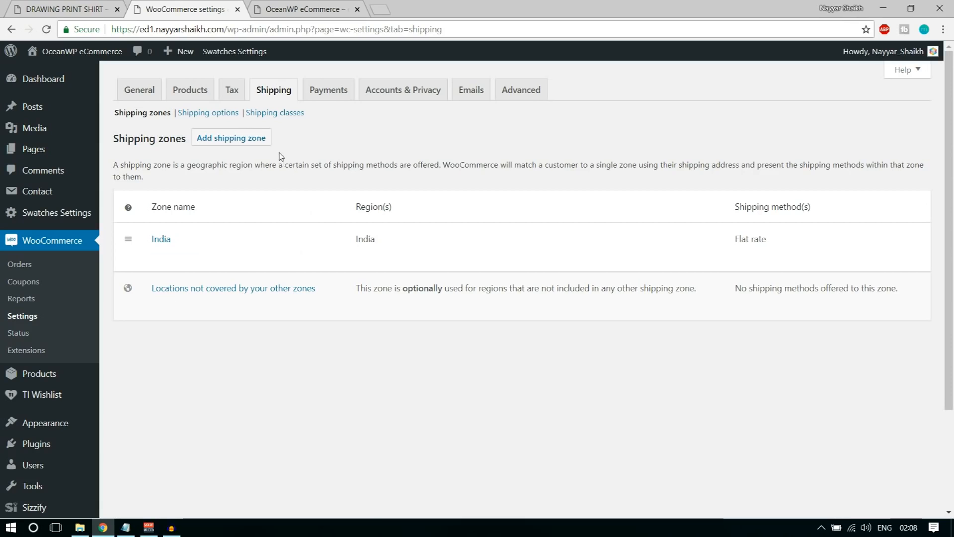
{"action": "left_click", "coordinate": [286, 118]}
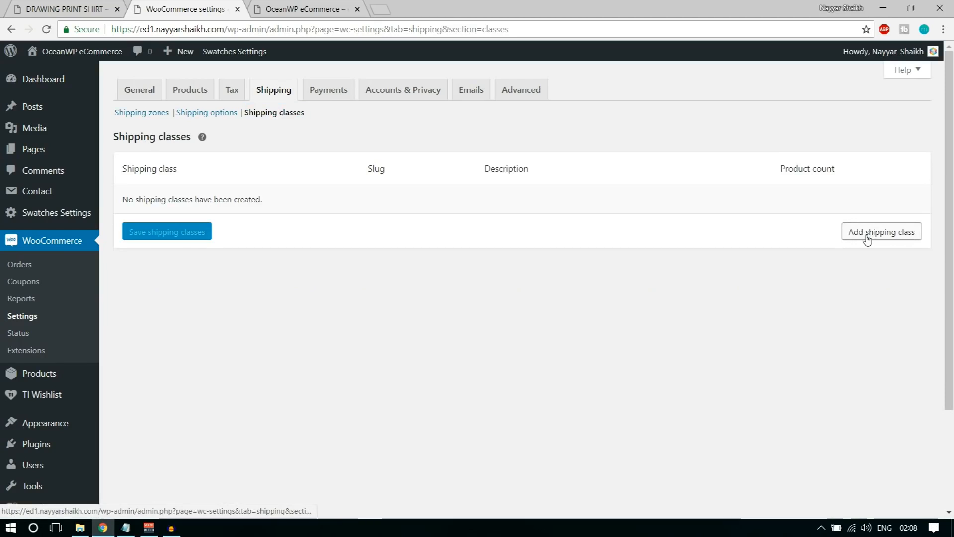
Add and save a Bulky shipping class with slug bulky
{"action": "left_click", "coordinate": [869, 248]}
{"action": "left_click", "coordinate": [196, 205]}
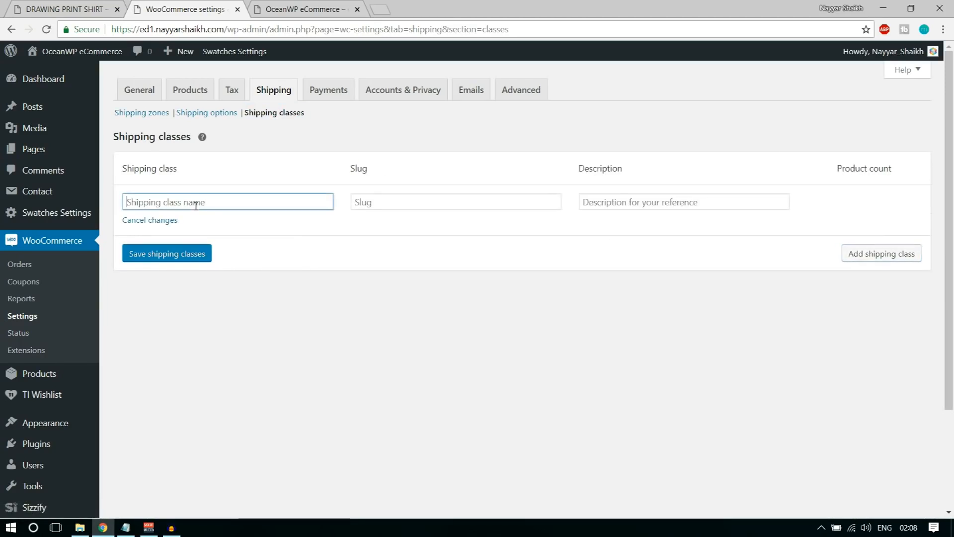
{"action": "type", "text": "Bulky"}
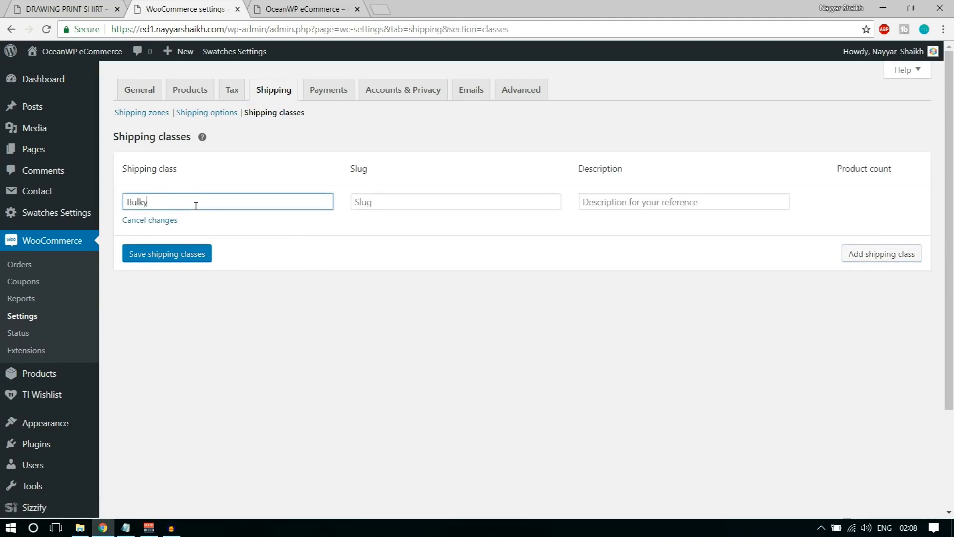
{"action": "left_click", "coordinate": [178, 254]}
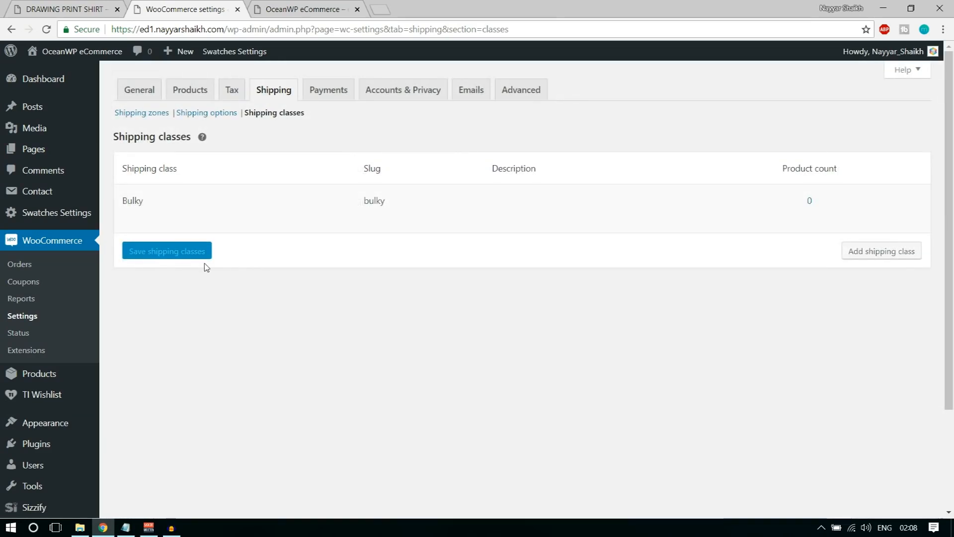
{"action": "left_click", "coordinate": [148, 113]}
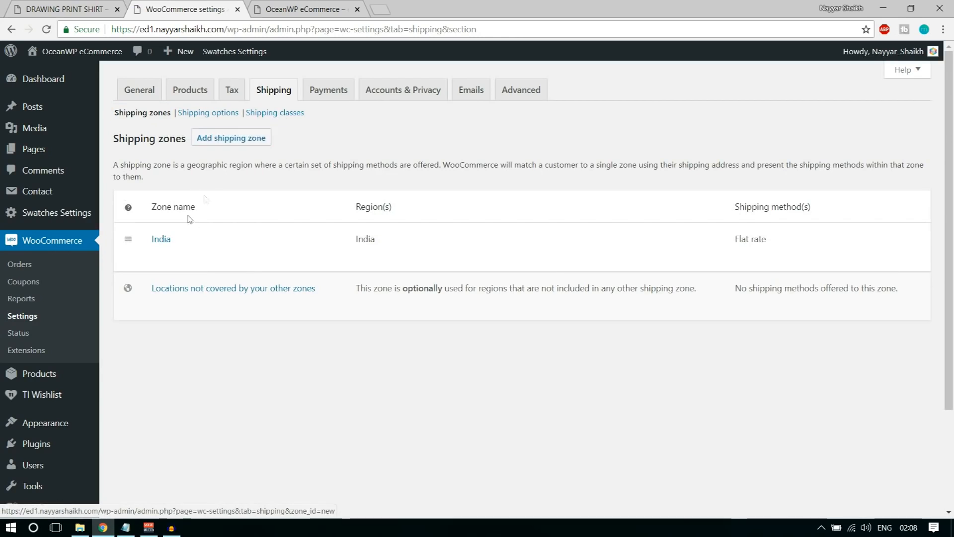
Give the India Flat rate a Bulky class cost of 10.00 * [qty]
{"action": "left_click", "coordinate": [158, 255]}
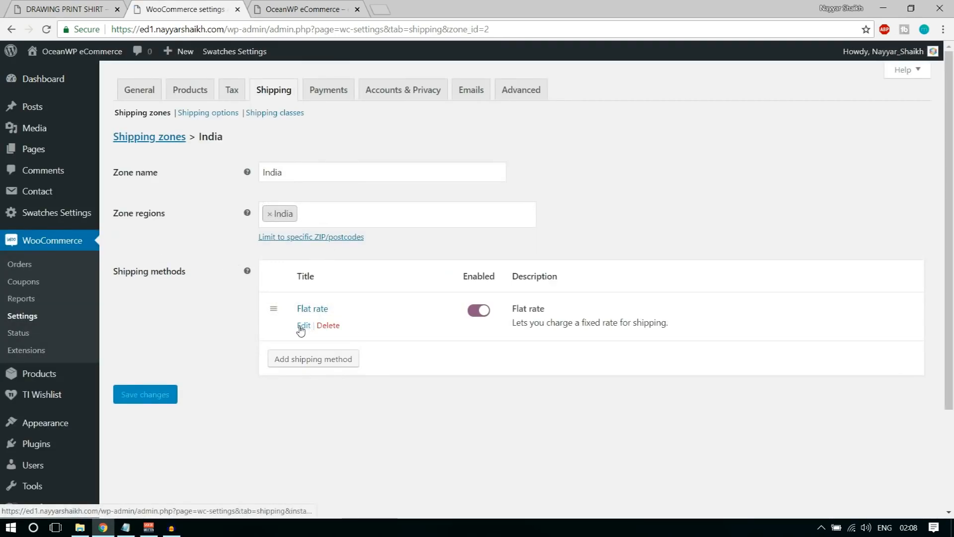
{"action": "left_click", "coordinate": [302, 326]}
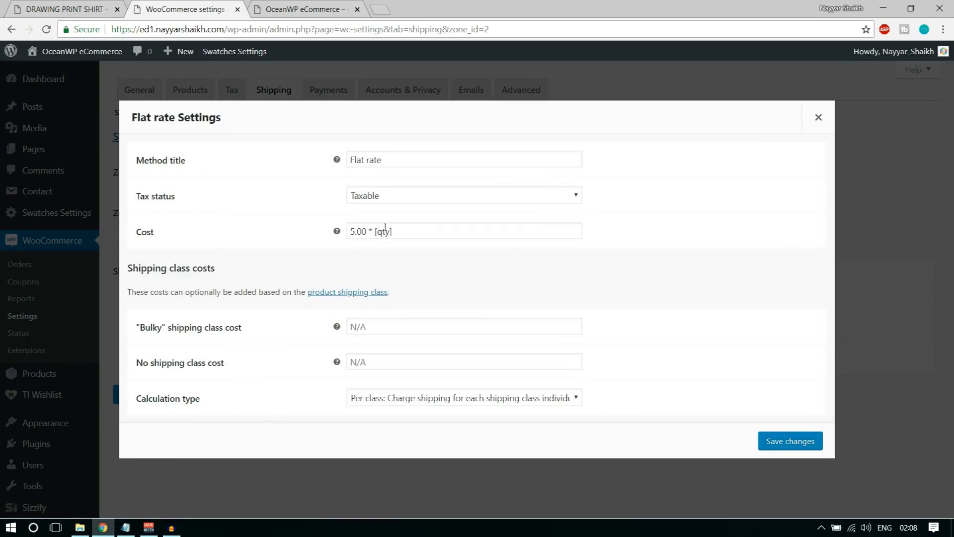
{"action": "triple_click", "coordinate": [420, 232]}
{"action": "left_click", "coordinate": [457, 327]}
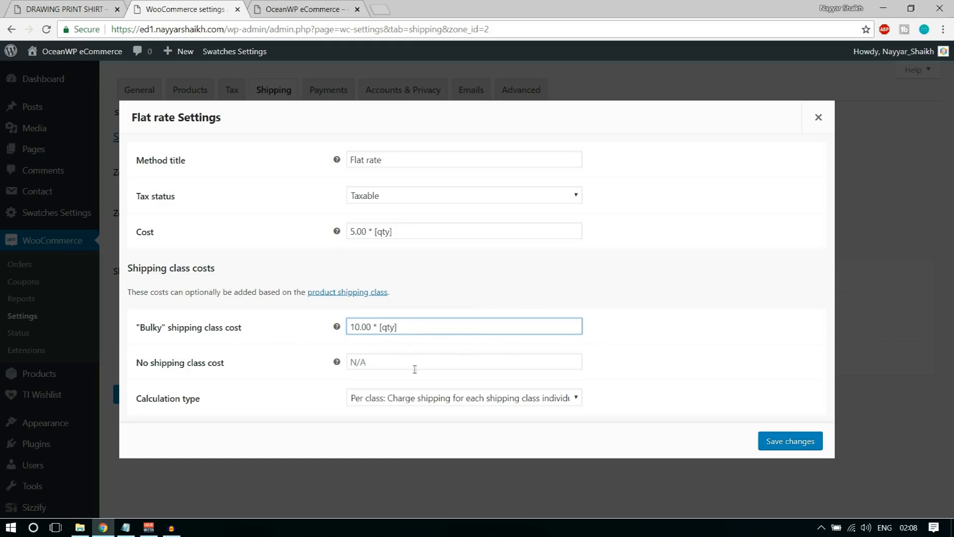
{"action": "left_click_drag", "start_coordinate": [137, 363], "coordinate": [232, 373]}
Paste 5.00 * [qty] as the no-shipping-class cost and save the Flat rate
{"action": "left_click_drag", "start_coordinate": [421, 232], "coordinate": [286, 240]}
{"action": "key", "text": "ctrl+c"}
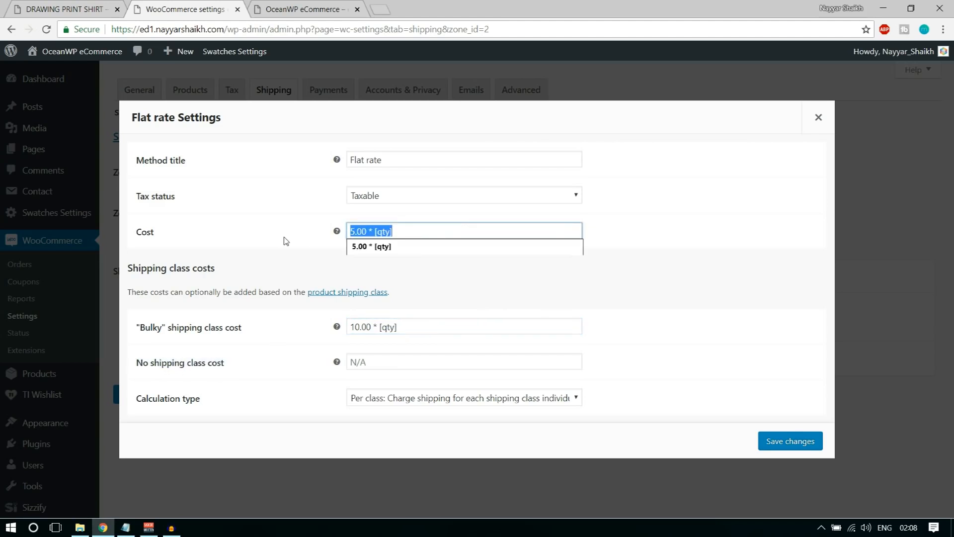
{"action": "left_click", "coordinate": [387, 358]}
{"action": "key", "text": "ctrl+v"}
{"action": "left_click", "coordinate": [724, 357]}
{"action": "left_click_drag", "start_coordinate": [417, 361], "coordinate": [339, 362]}
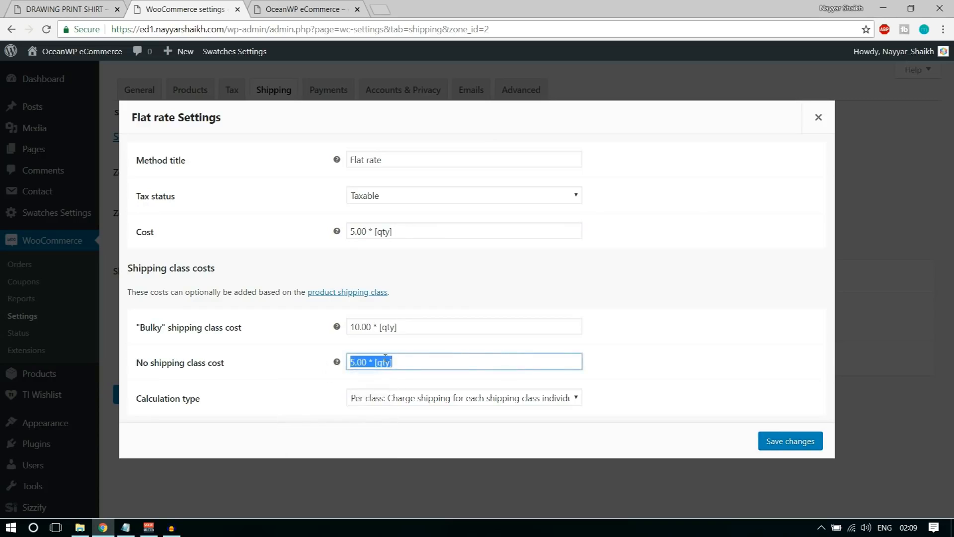
{"action": "left_click", "coordinate": [812, 444]}
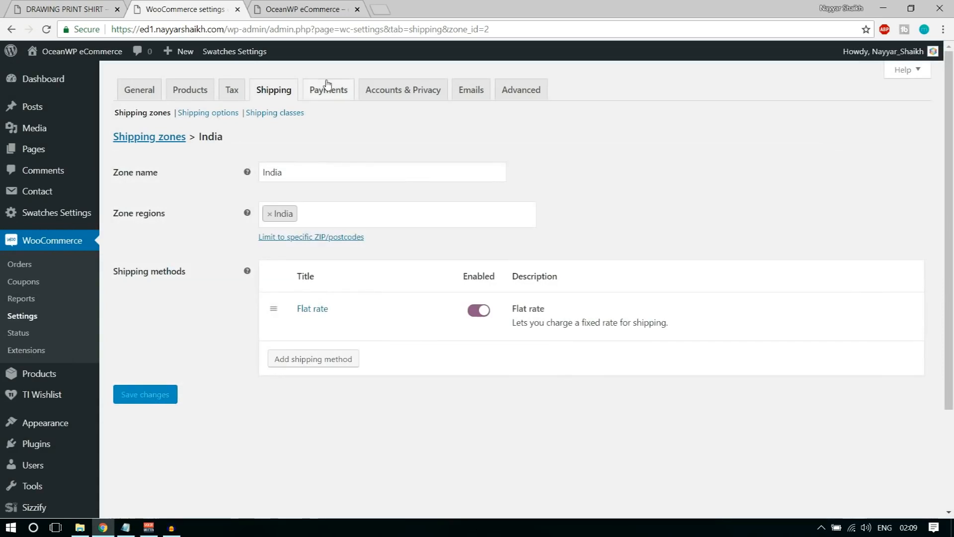
Enable and save PayPal as a payment method, then open its PayPal Standard settings
{"action": "left_click", "coordinate": [329, 97]}
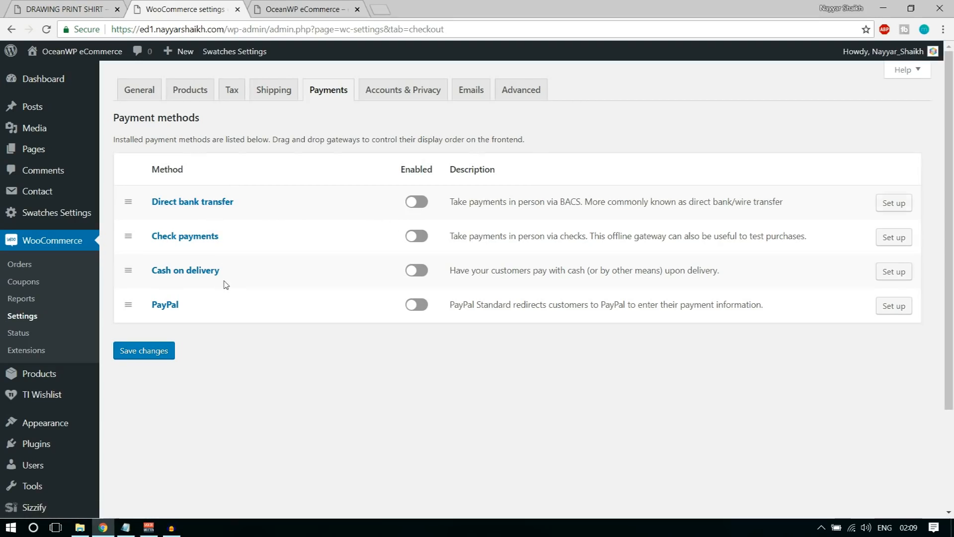
{"action": "left_click", "coordinate": [422, 310]}
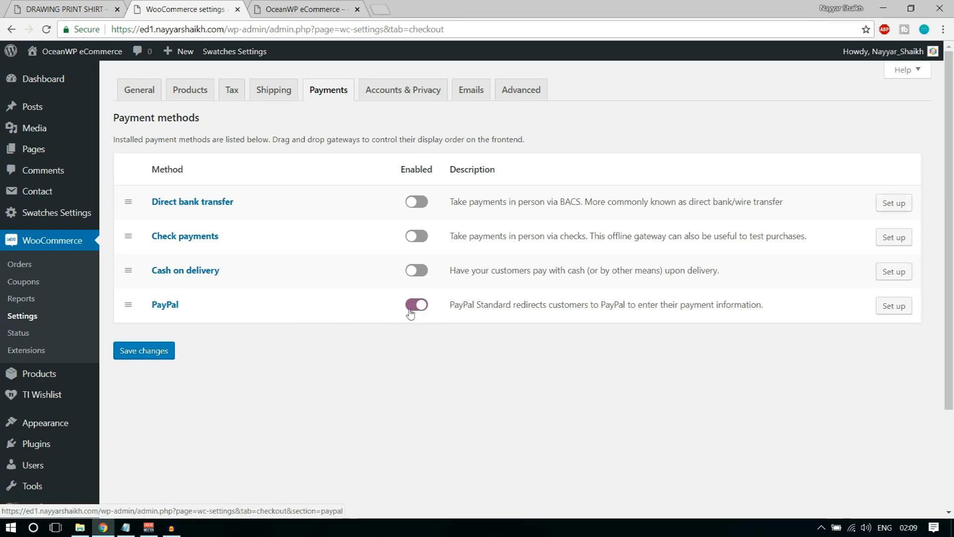
{"action": "left_click", "coordinate": [162, 351]}
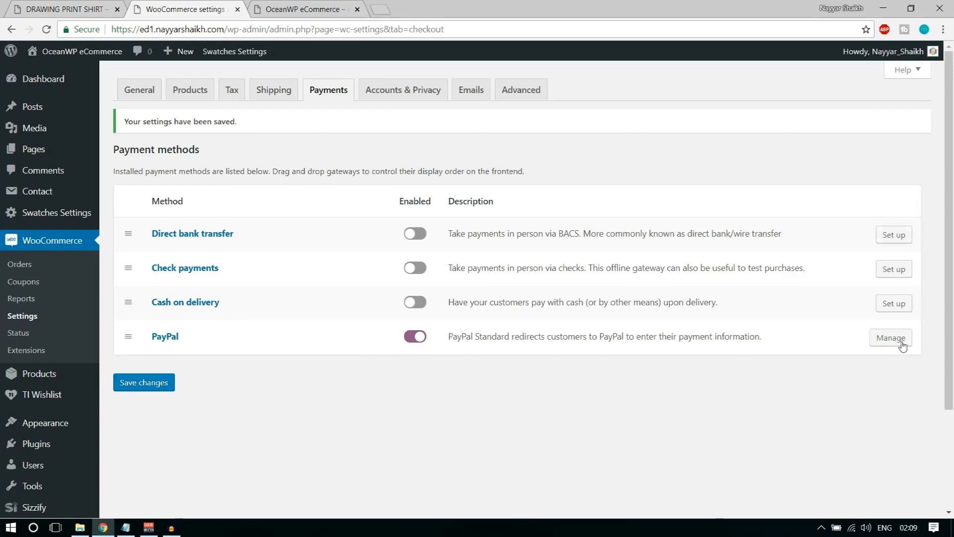
{"action": "left_click", "coordinate": [884, 343]}
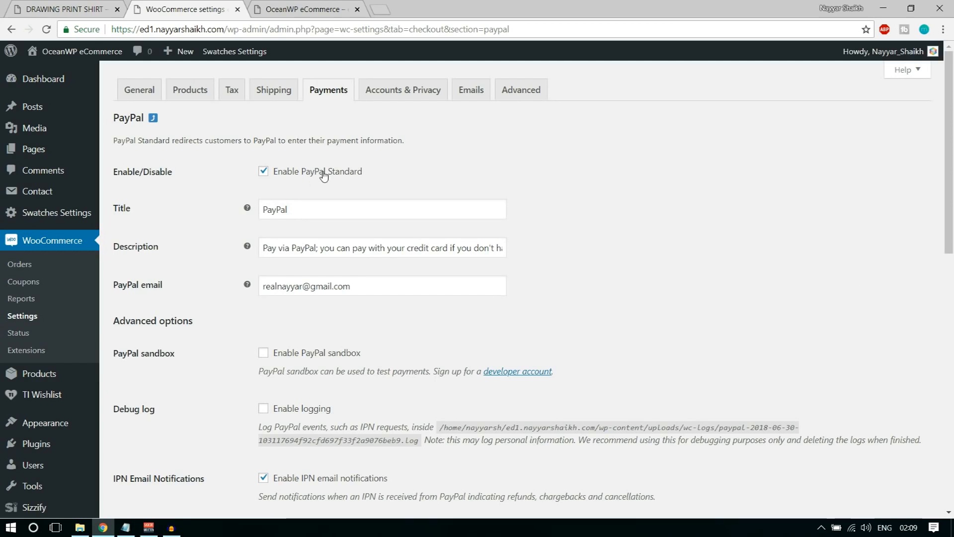
Look over the PayPal title, description, e-mail and API credential fields, then open a new browser tab
{"action": "left_click_drag", "start_coordinate": [316, 206], "coordinate": [262, 209]}
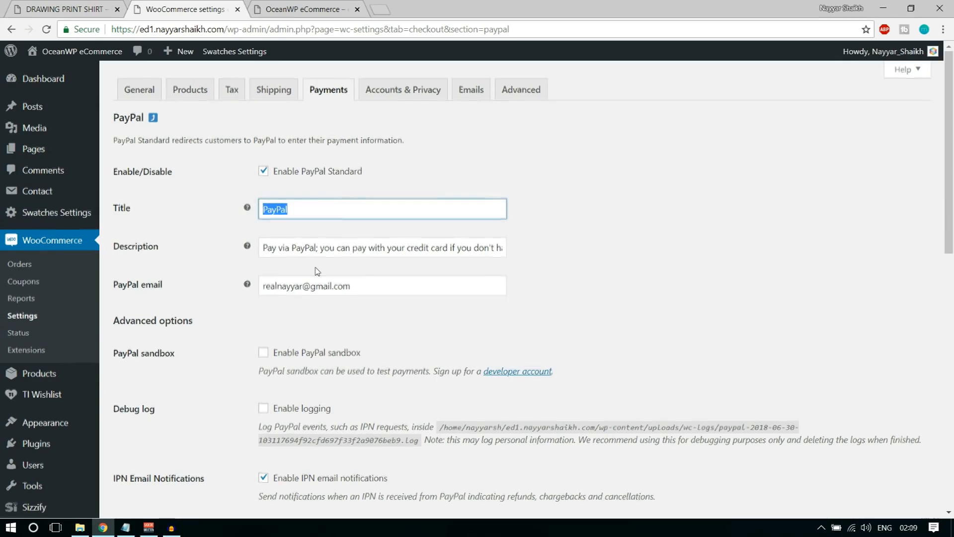
{"action": "scroll", "coordinate": [318, 271], "scroll_direction": "down", "scroll_amount": 1}
{"action": "left_click", "coordinate": [281, 185]}
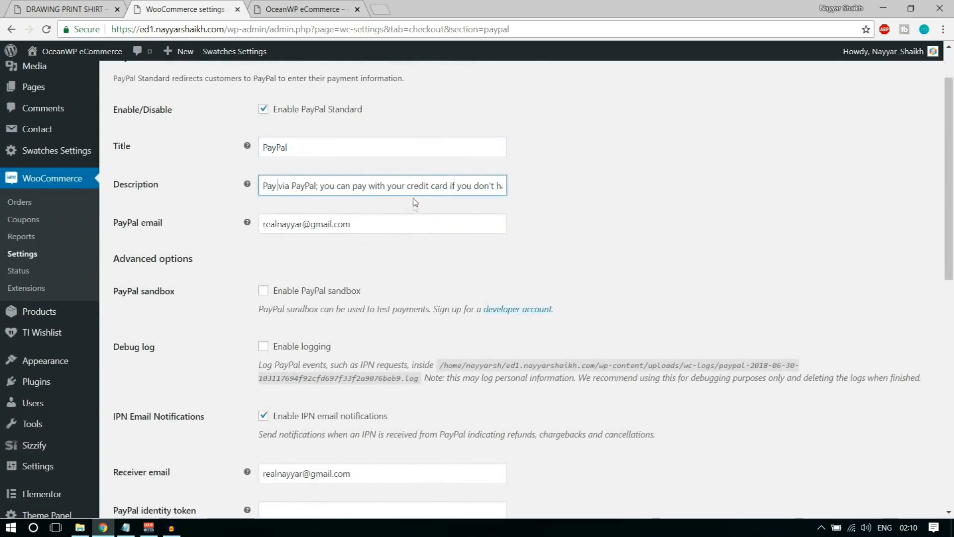
{"action": "left_click_drag", "start_coordinate": [166, 226], "coordinate": [109, 227]}
{"action": "left_click", "coordinate": [164, 223]}
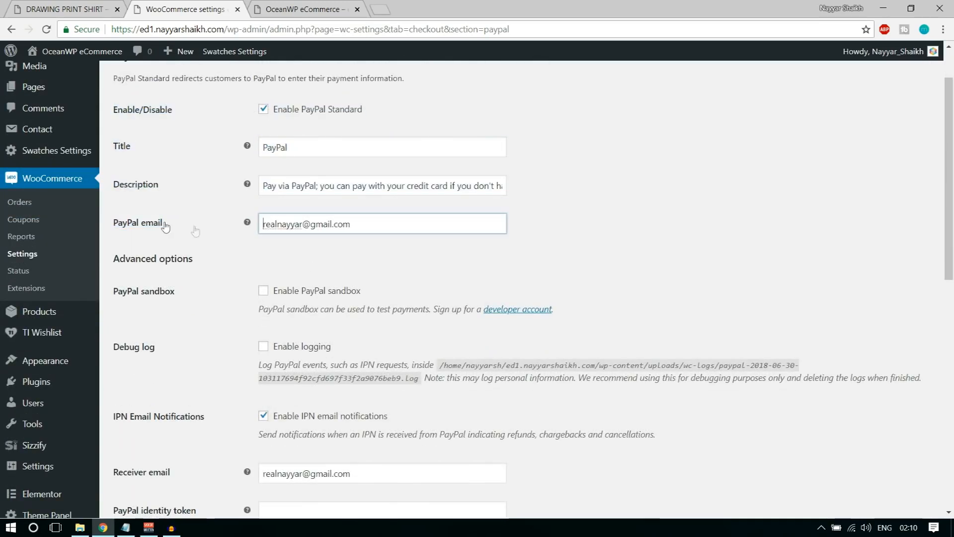
{"action": "scroll", "coordinate": [363, 225], "scroll_direction": "up", "scroll_amount": 1}
{"action": "left_click_drag", "start_coordinate": [367, 224], "coordinate": [250, 231]}
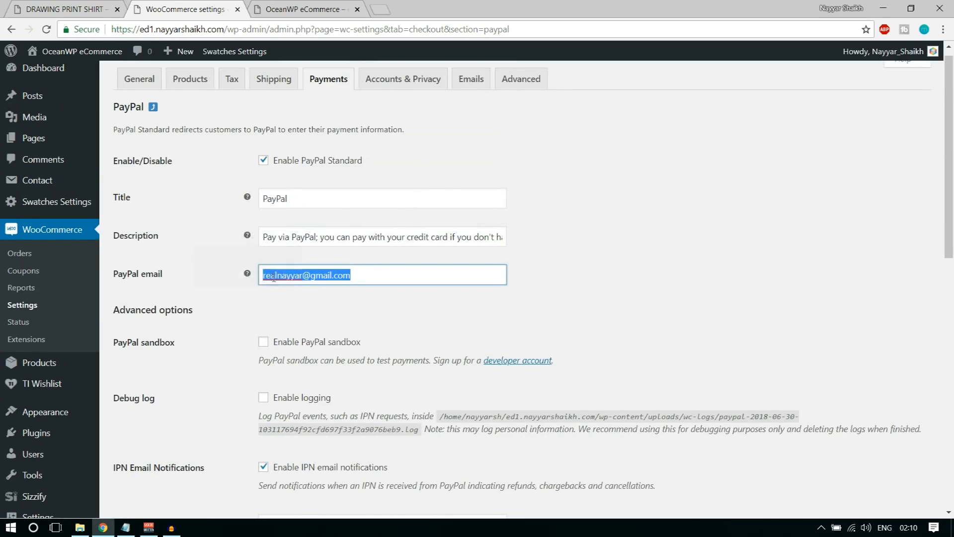
{"action": "left_click", "coordinate": [305, 311]}
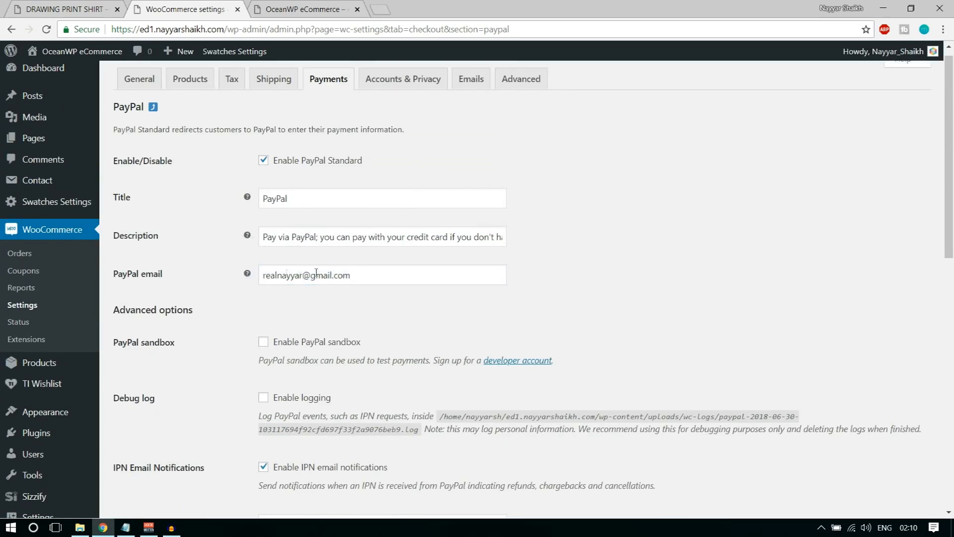
{"action": "scroll", "coordinate": [395, 292], "scroll_direction": "down", "scroll_amount": 5}
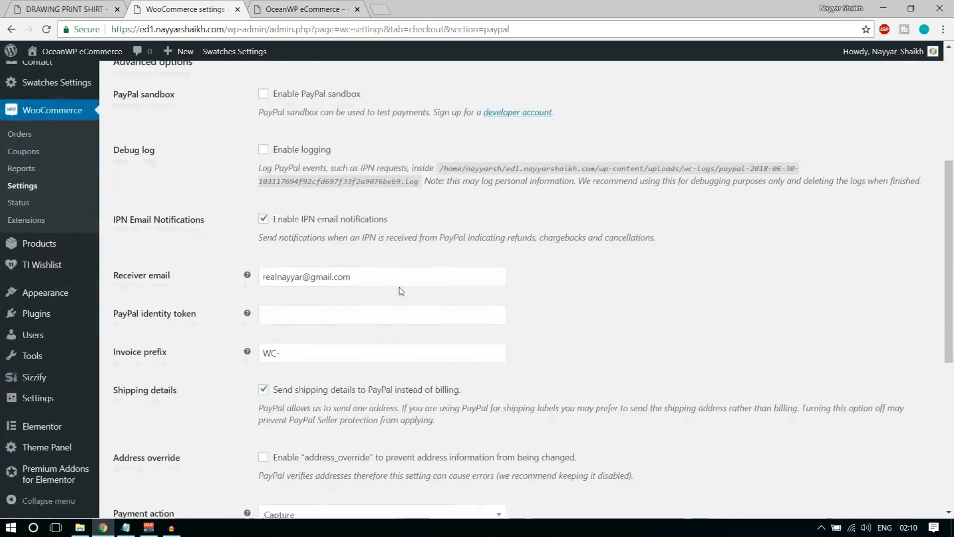
{"action": "scroll", "coordinate": [629, 263], "scroll_direction": "down", "scroll_amount": 7}
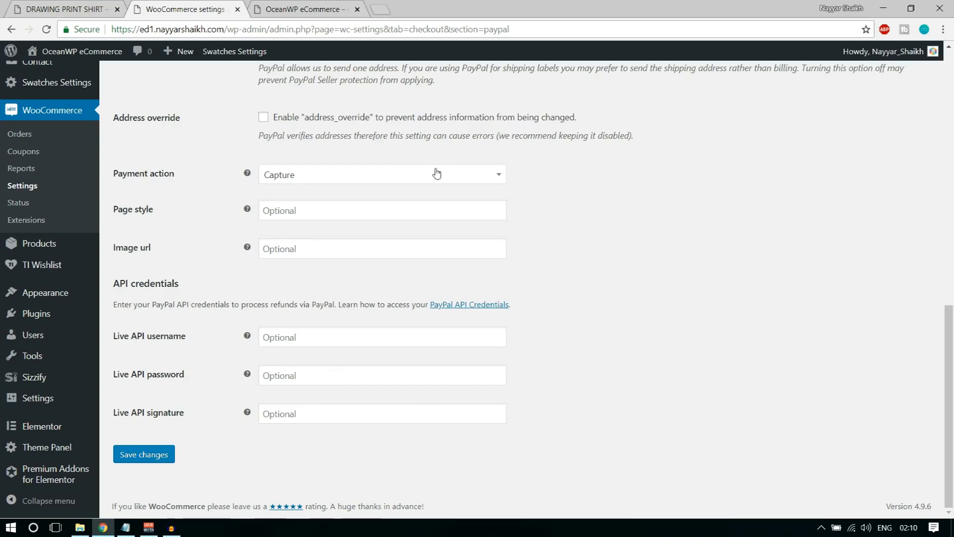
{"action": "left_click", "coordinate": [381, 6]}
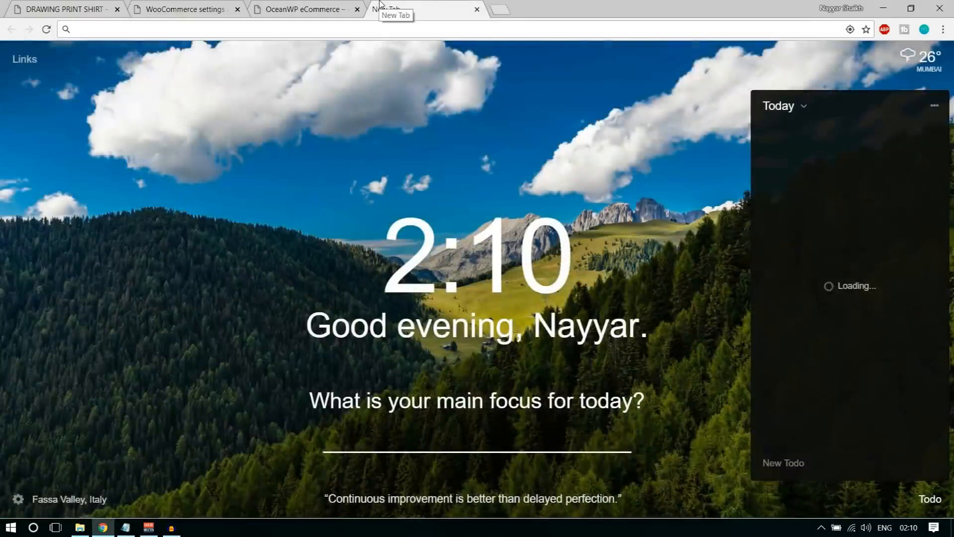
On the PayPal site, open the classic NVP/SOAP API credentials under seller preferences' API access
{"action": "type", "text": "pay"}
{"action": "key", "text": "Return"}
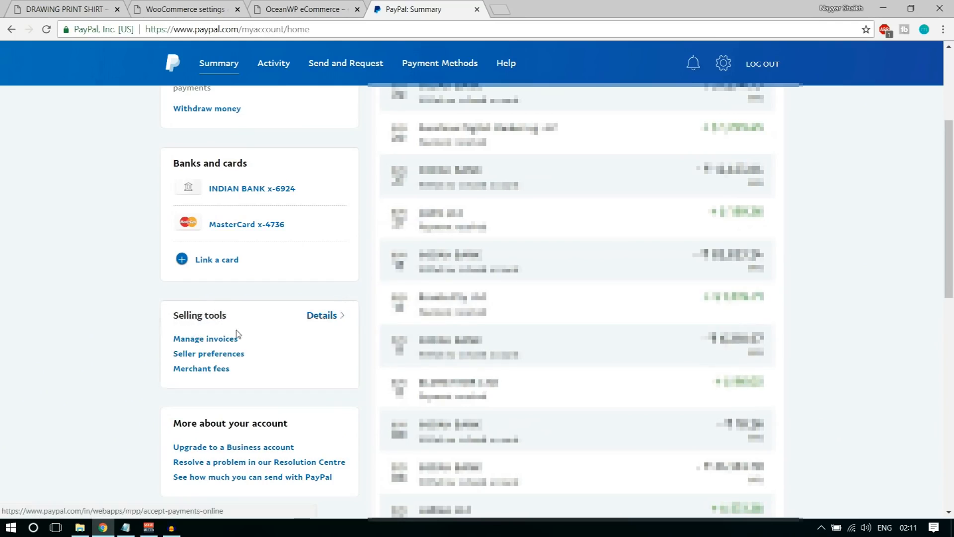
{"action": "left_click", "coordinate": [215, 355]}
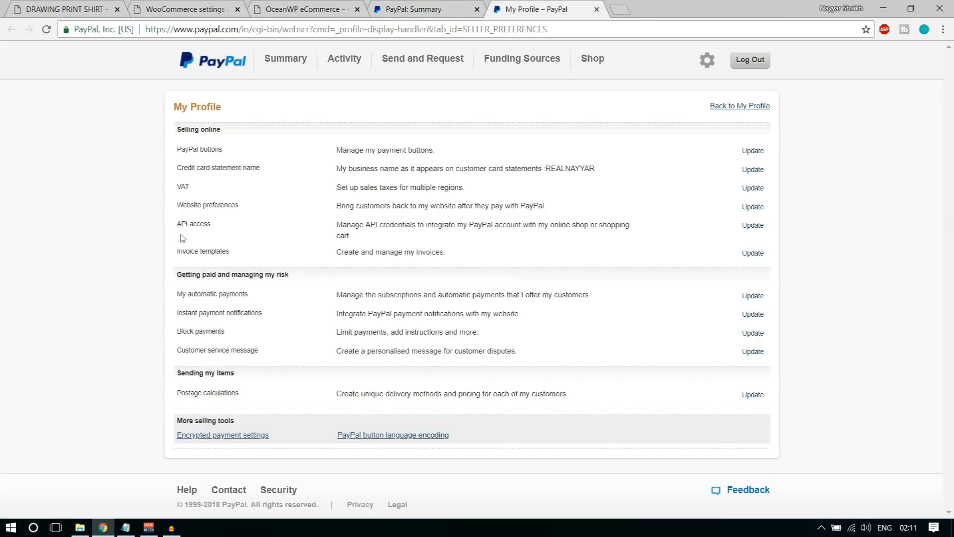
{"action": "left_click_drag", "start_coordinate": [175, 222], "coordinate": [234, 225]}
{"action": "left_click_drag", "start_coordinate": [176, 224], "coordinate": [200, 225]}
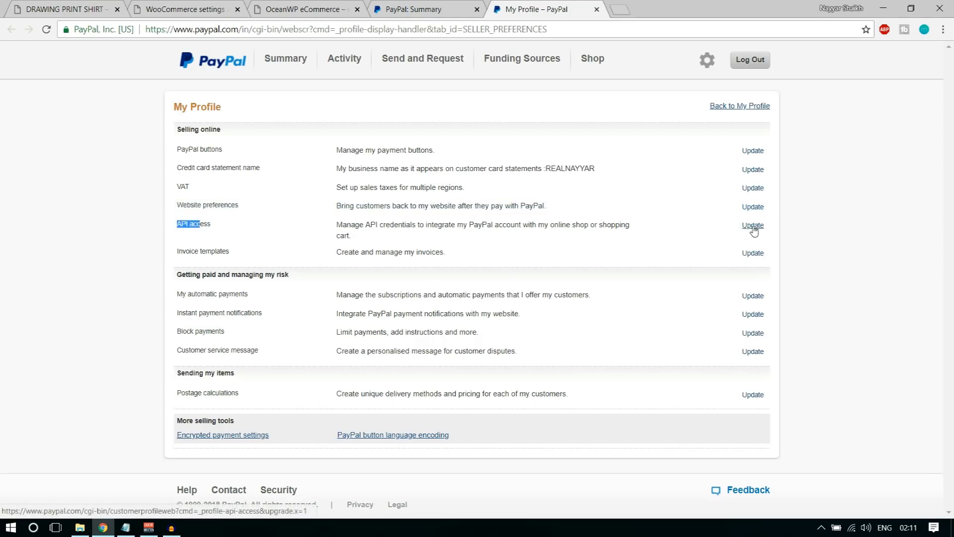
{"action": "left_click", "coordinate": [754, 227]}
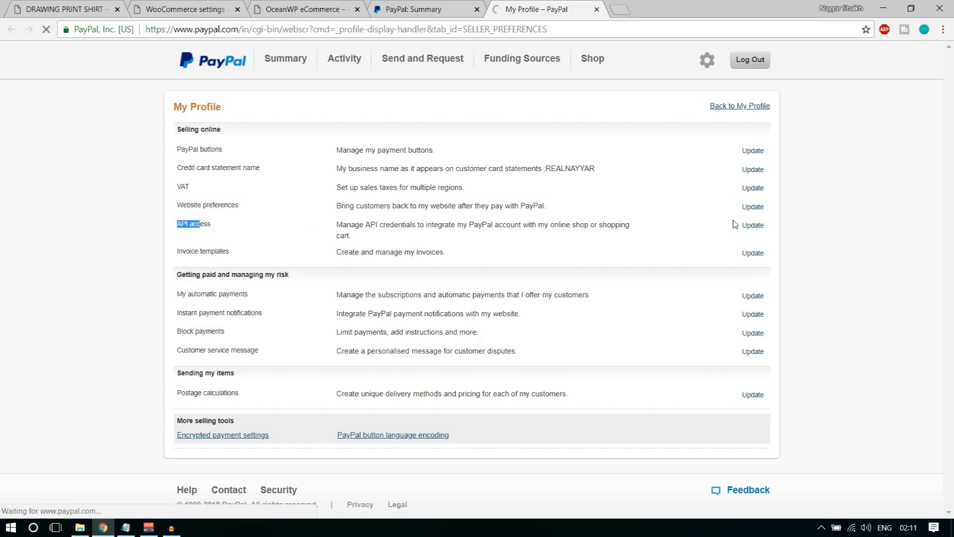
{"action": "scroll", "coordinate": [710, 358], "scroll_direction": "down", "scroll_amount": 8}
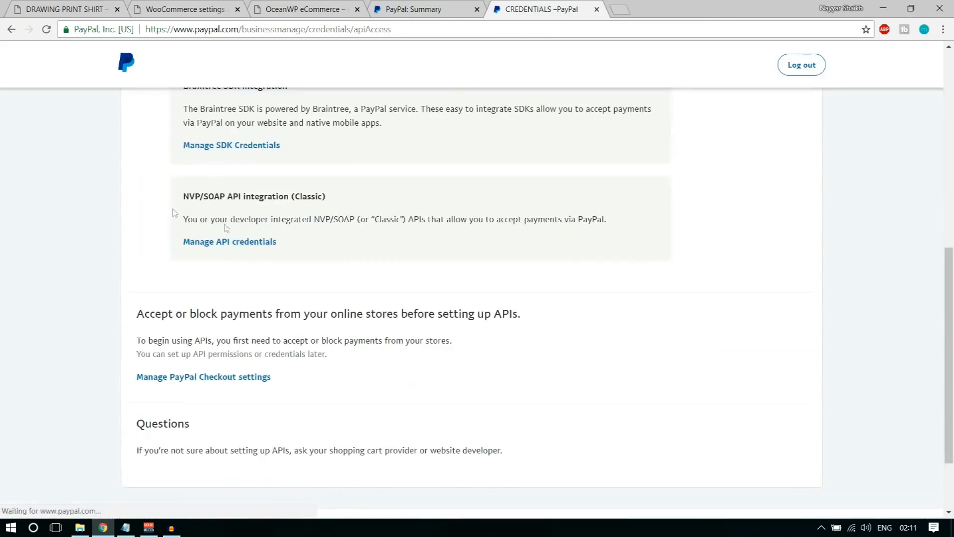
{"action": "left_click_drag", "start_coordinate": [182, 197], "coordinate": [341, 195]}
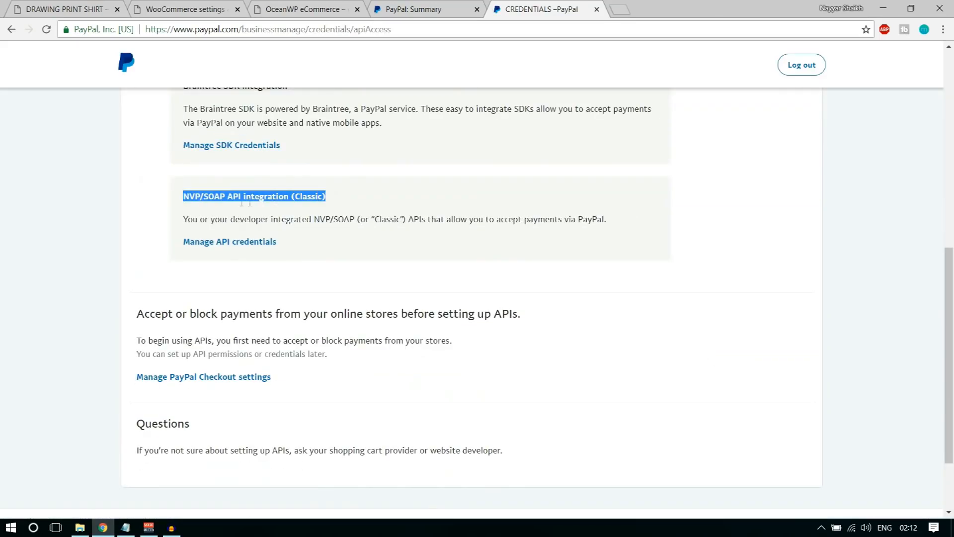
{"action": "left_click", "coordinate": [333, 196]}
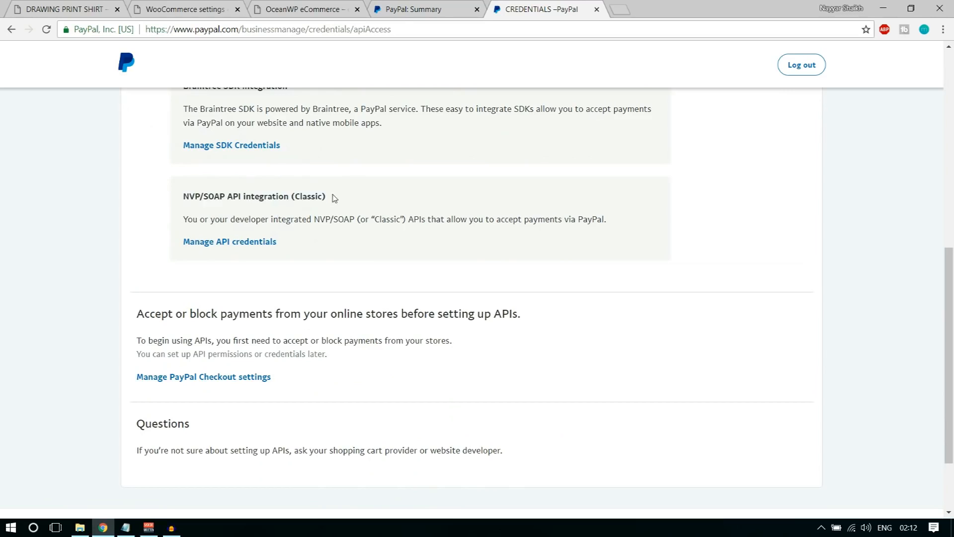
{"action": "left_click_drag", "start_coordinate": [338, 196], "coordinate": [287, 188]}
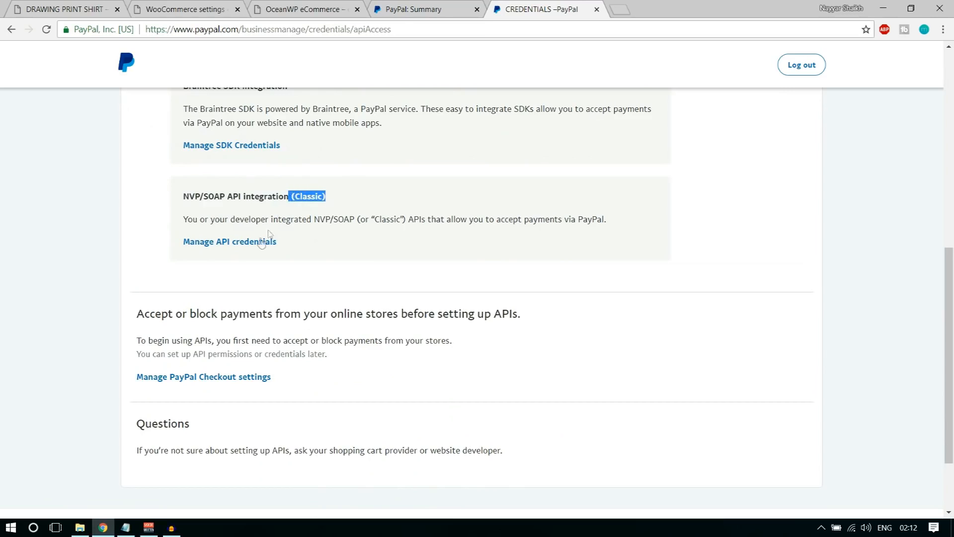
{"action": "left_click", "coordinate": [243, 242]}
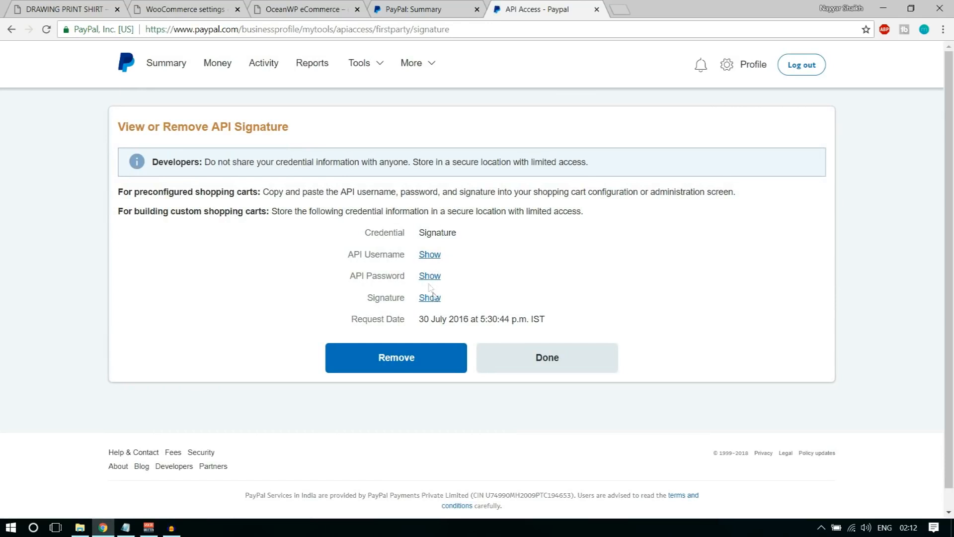
Copy the revealed API username into the store's PayPal settings, then reveal the API password
{"action": "left_click", "coordinate": [430, 255]}
{"action": "left_click_drag", "start_coordinate": [420, 255], "coordinate": [540, 257]}
{"action": "key", "text": "ctrl+c"}
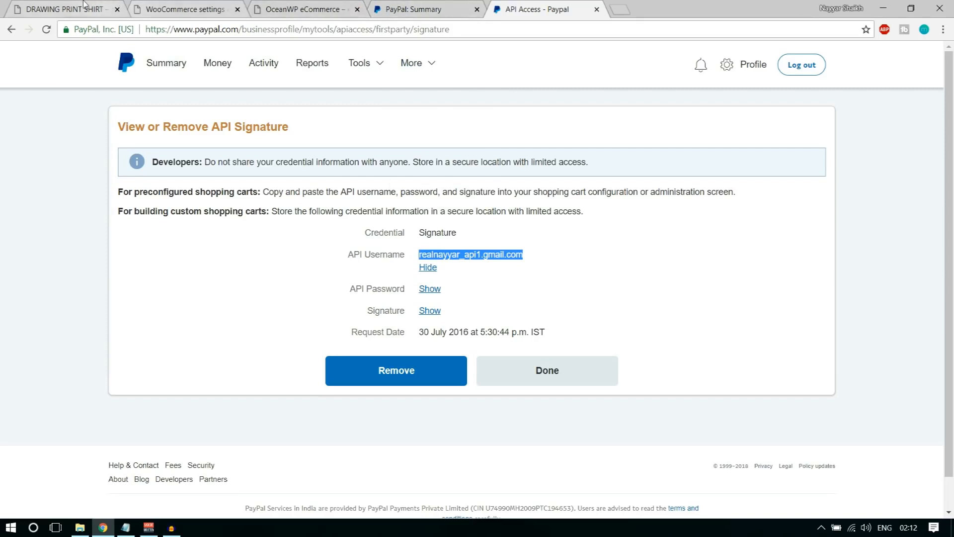
{"action": "left_click", "coordinate": [183, 7]}
{"action": "left_click", "coordinate": [316, 339]}
{"action": "key", "text": "ctrl+v"}
{"action": "left_click", "coordinate": [577, 318]}
{"action": "left_click", "coordinate": [559, 6]}
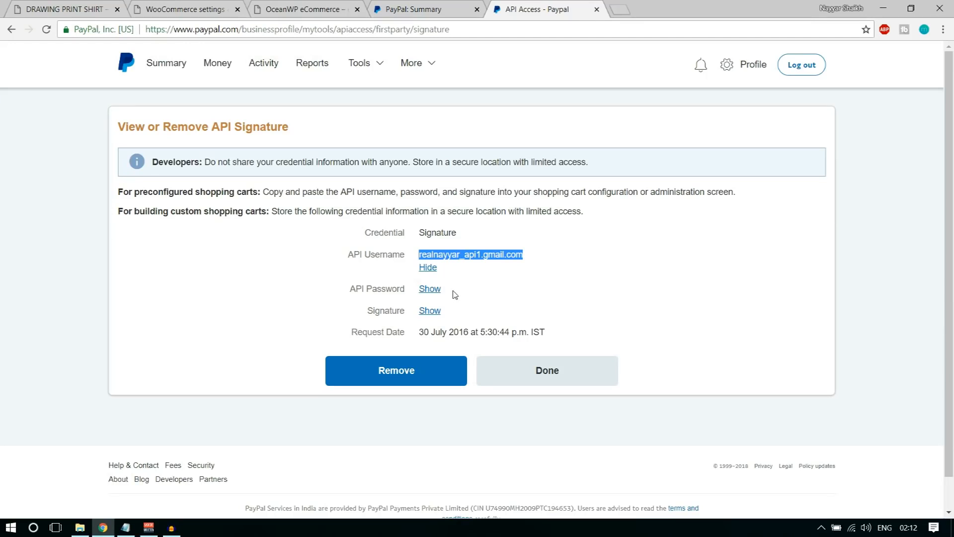
{"action": "left_click", "coordinate": [434, 290]}
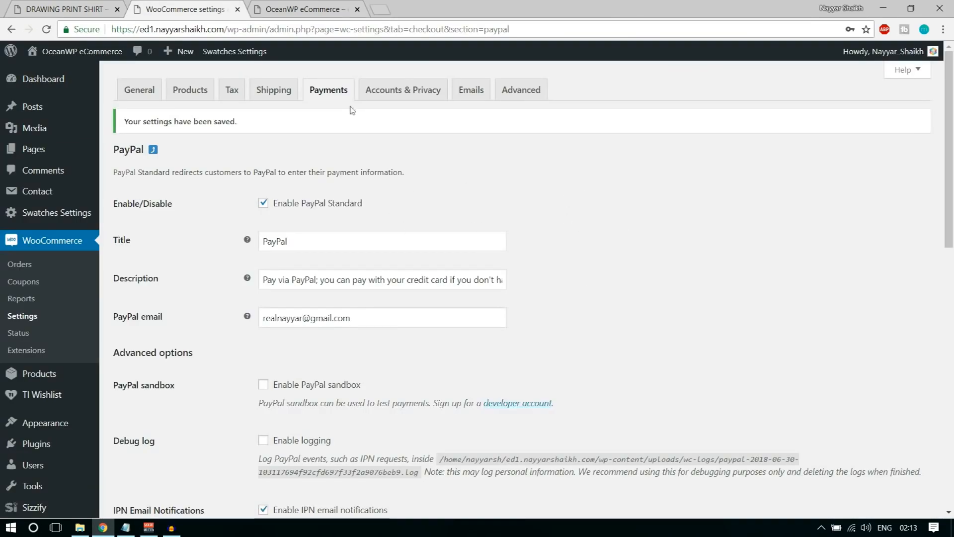
Check the payment methods list shows PayPal enabled, then go to Plugins > Add New
{"action": "left_click", "coordinate": [314, 101]}
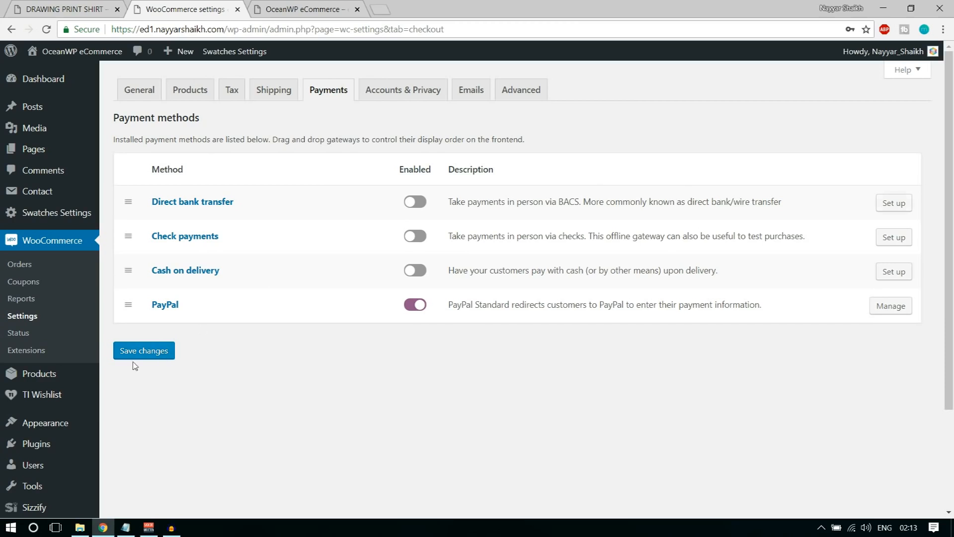
{"action": "scroll", "coordinate": [28, 443], "scroll_direction": "down", "scroll_amount": 1}
{"action": "mouse_move", "coordinate": [36, 393]}
{"action": "left_click", "coordinate": [122, 401]}
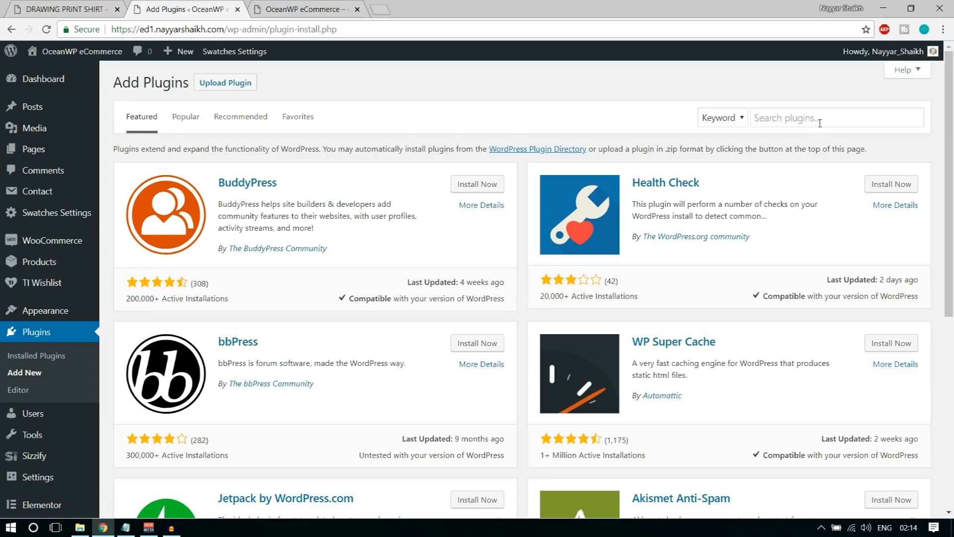
Search 'stripe' and install and activate the WooCommerce Stripe Payment Gateway plugin
{"action": "left_click", "coordinate": [820, 122]}
{"action": "type", "text": "str"}
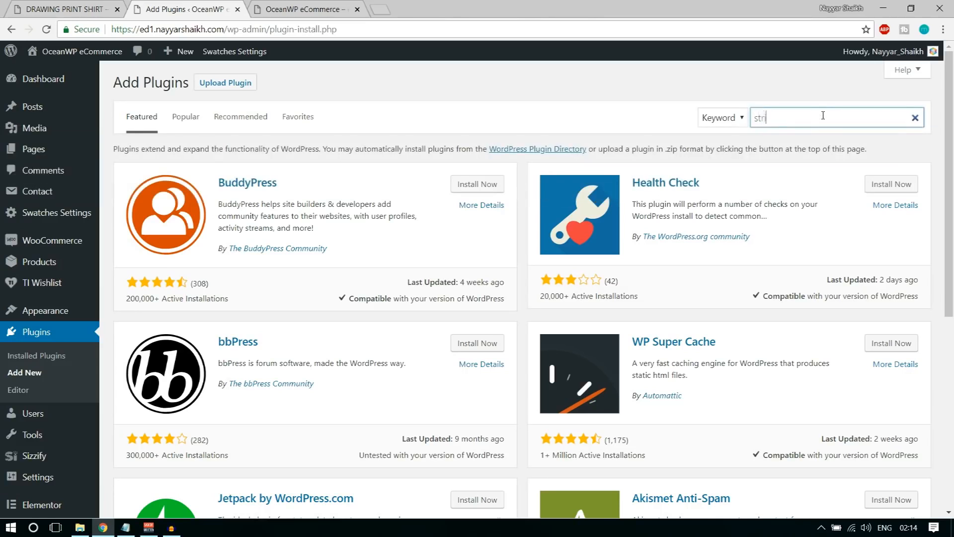
{"action": "type", "text": "ipe"}
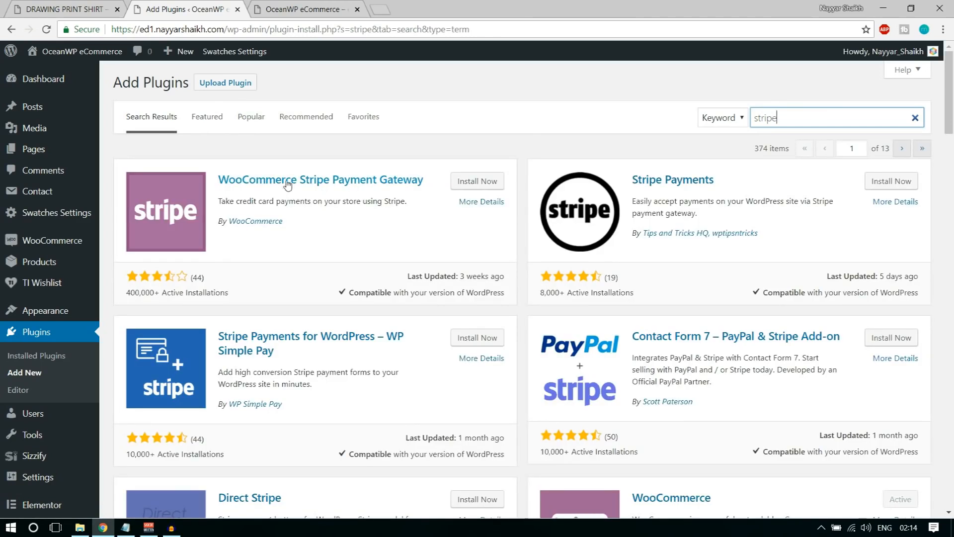
{"action": "left_click", "coordinate": [482, 189]}
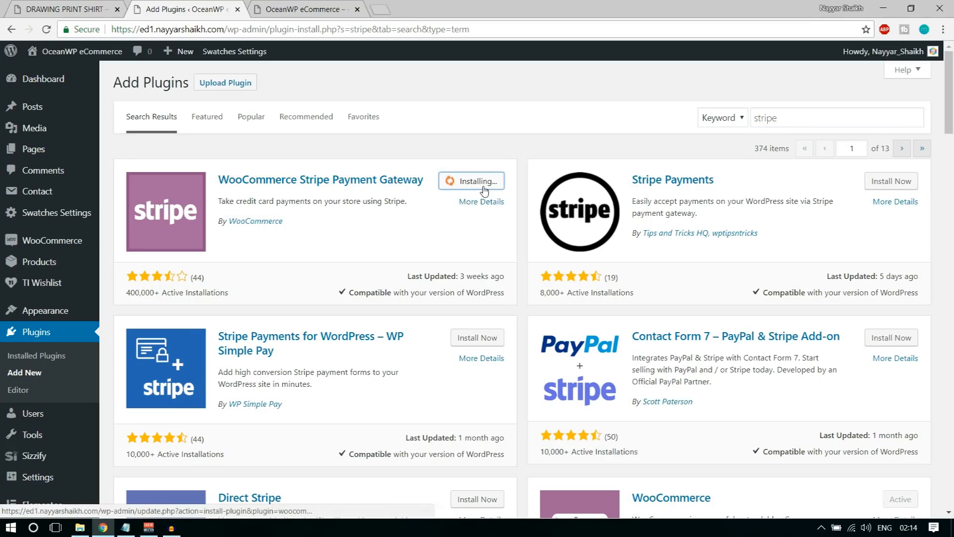
{"action": "left_click", "coordinate": [477, 181]}
Enable Stripe in WooCommerce's payment methods and open its setup page
{"action": "mouse_move", "coordinate": [44, 243]}
{"action": "left_click", "coordinate": [122, 294]}
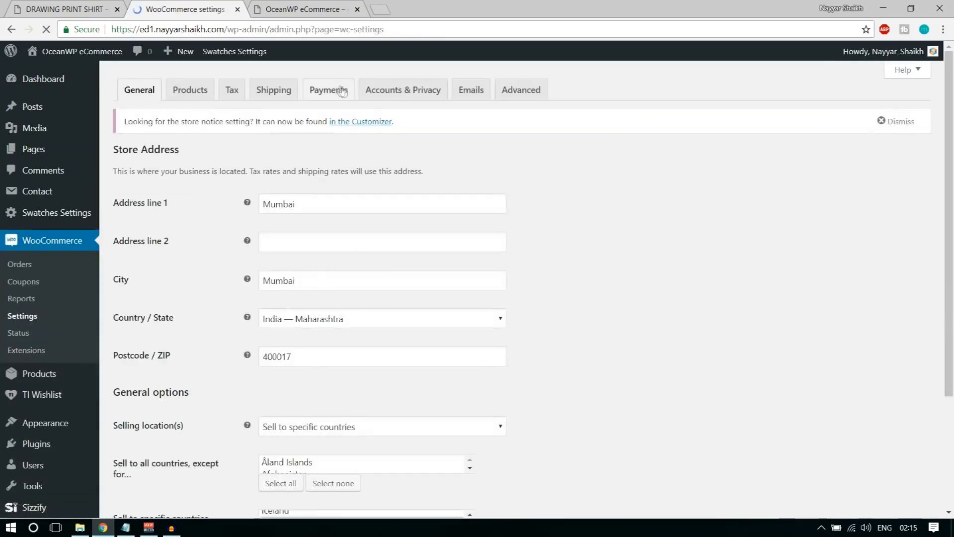
{"action": "left_click", "coordinate": [338, 92]}
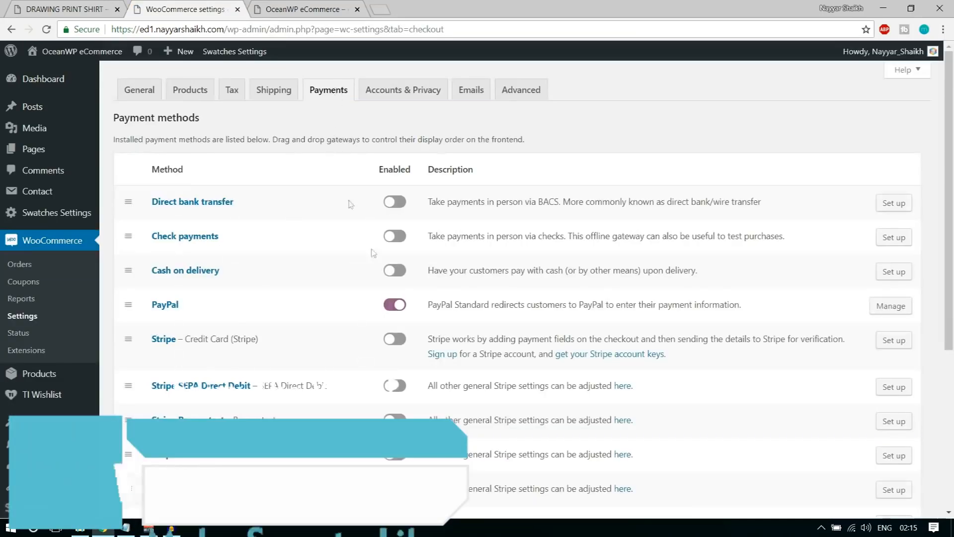
{"action": "scroll", "coordinate": [381, 346], "scroll_direction": "down", "scroll_amount": 7}
{"action": "scroll", "coordinate": [381, 347], "scroll_direction": "up", "scroll_amount": 5}
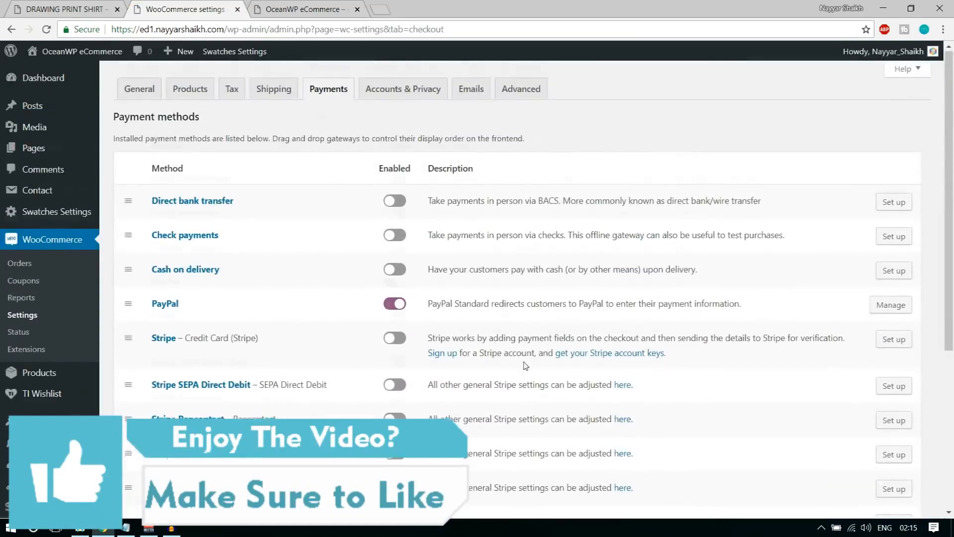
{"action": "scroll", "coordinate": [524, 362], "scroll_direction": "down", "scroll_amount": 1}
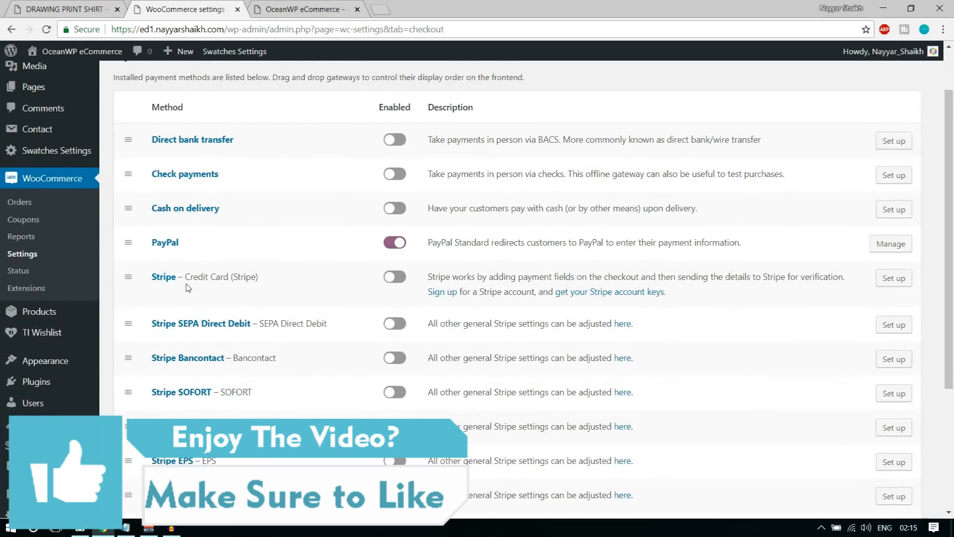
{"action": "left_click_drag", "start_coordinate": [186, 277], "coordinate": [260, 278]}
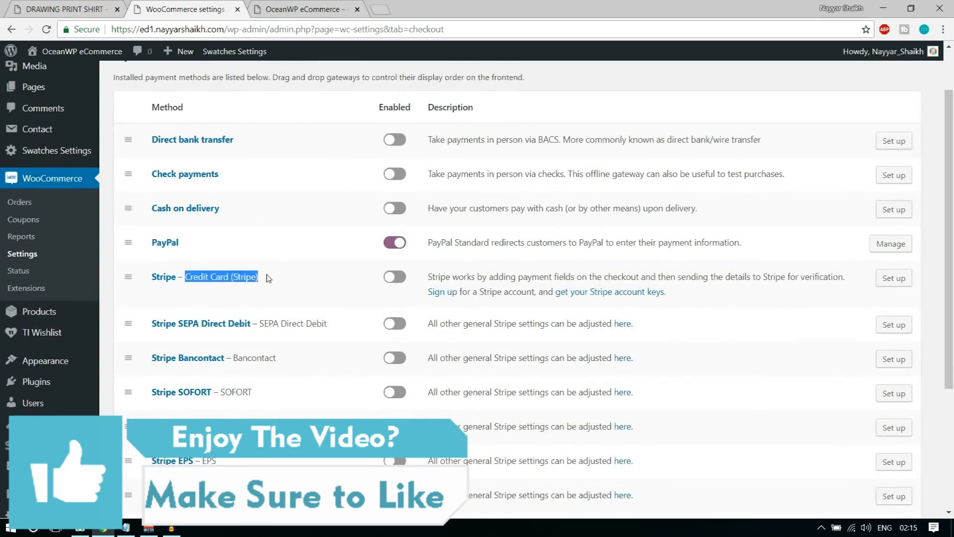
{"action": "left_click", "coordinate": [406, 281]}
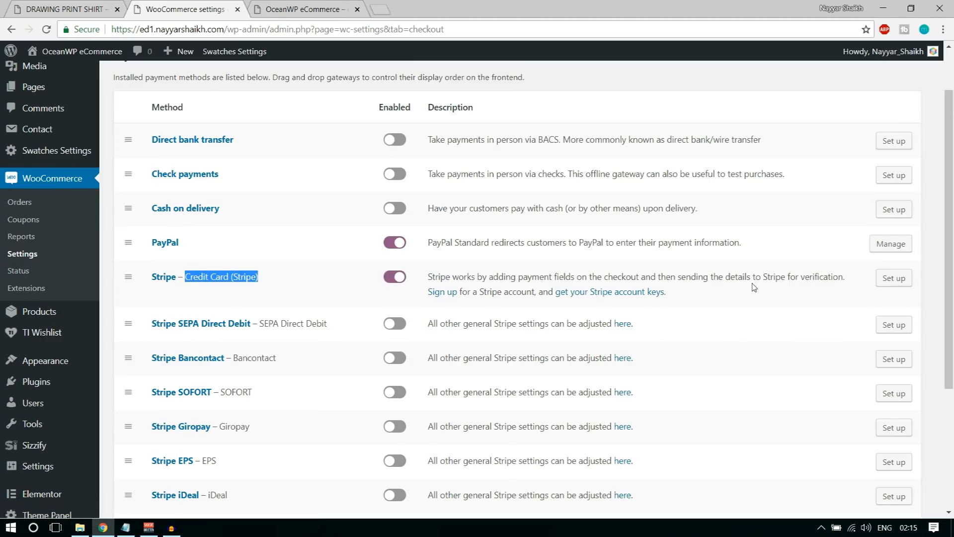
{"action": "left_click", "coordinate": [908, 284]}
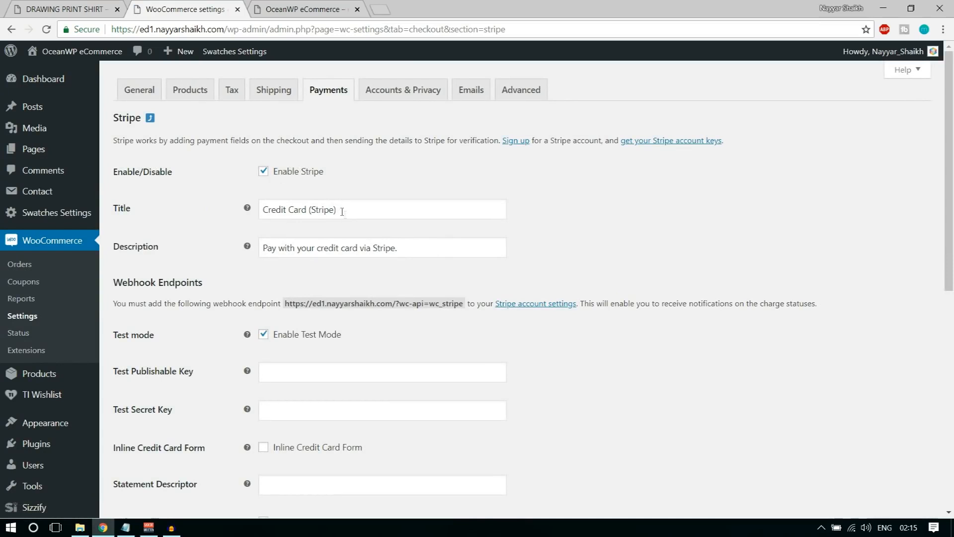
Change the Stripe title to 'Credit Card' and description to 'Pay with your credit card.'
{"action": "left_click_drag", "start_coordinate": [346, 212], "coordinate": [313, 207]}
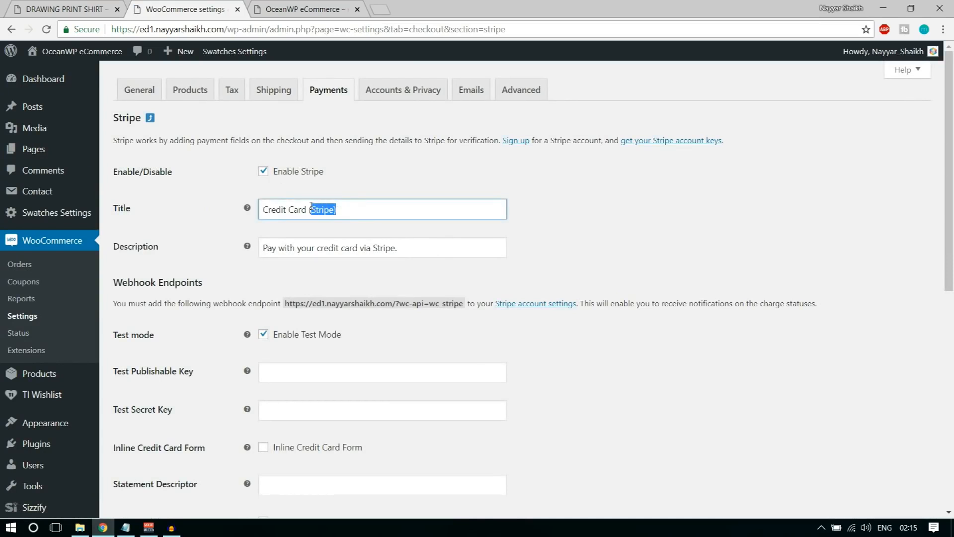
{"action": "key", "text": "BackSpace"}
{"action": "left_click", "coordinate": [418, 249]}
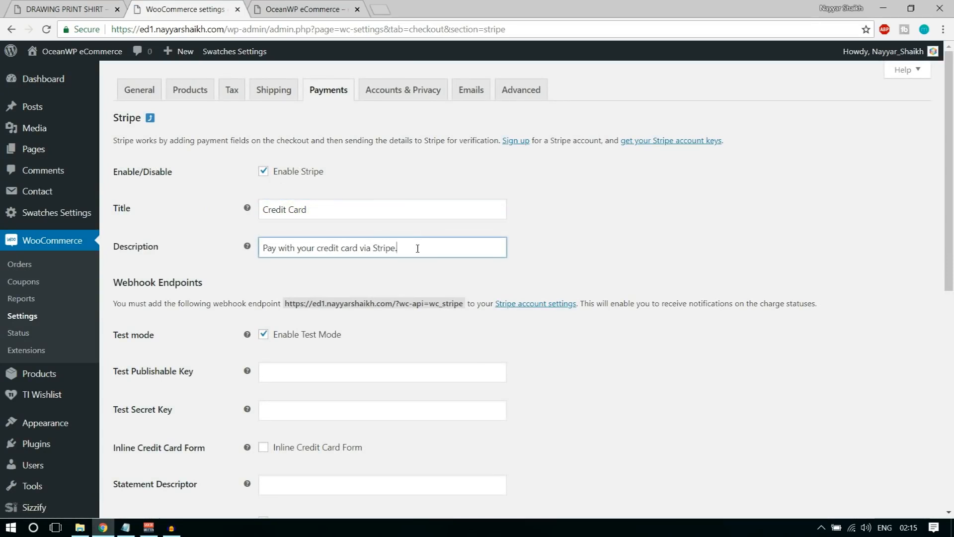
{"action": "left_click_drag", "start_coordinate": [404, 249], "coordinate": [362, 250]}
{"action": "key", "text": "BackSpace"}
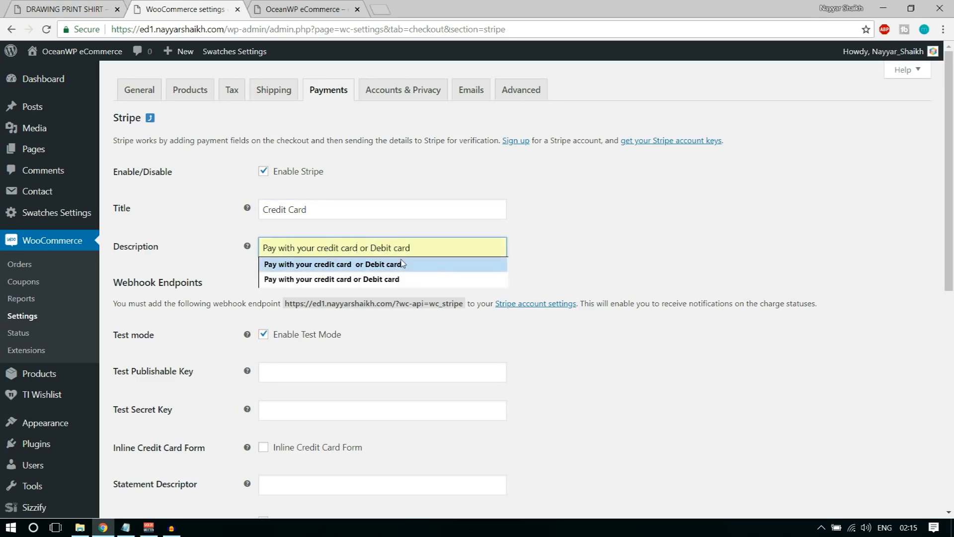
{"action": "type", "text": "."}
{"action": "left_click", "coordinate": [620, 222]}
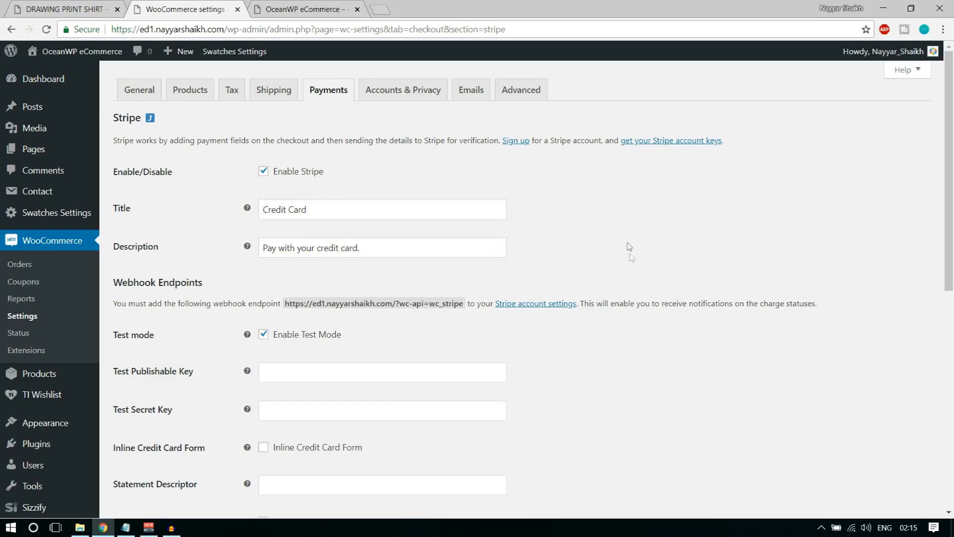
Leave test mode enabled and load the Stripe dashboard API keys page in a new tab
{"action": "scroll", "coordinate": [628, 251], "scroll_direction": "down", "scroll_amount": 6}
{"action": "scroll", "coordinate": [624, 258], "scroll_direction": "down", "scroll_amount": 1}
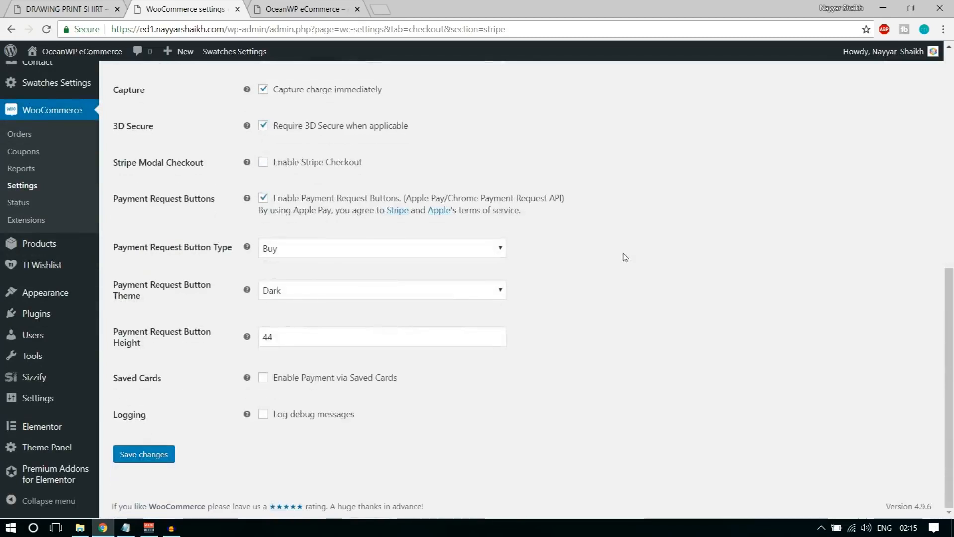
{"action": "scroll", "coordinate": [625, 260], "scroll_direction": "up", "scroll_amount": 5}
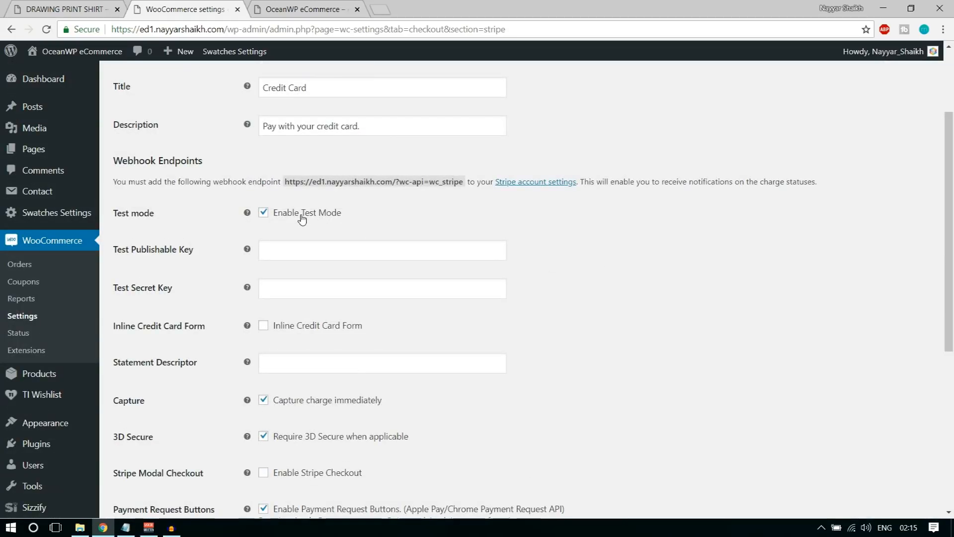
{"action": "left_click", "coordinate": [299, 219]}
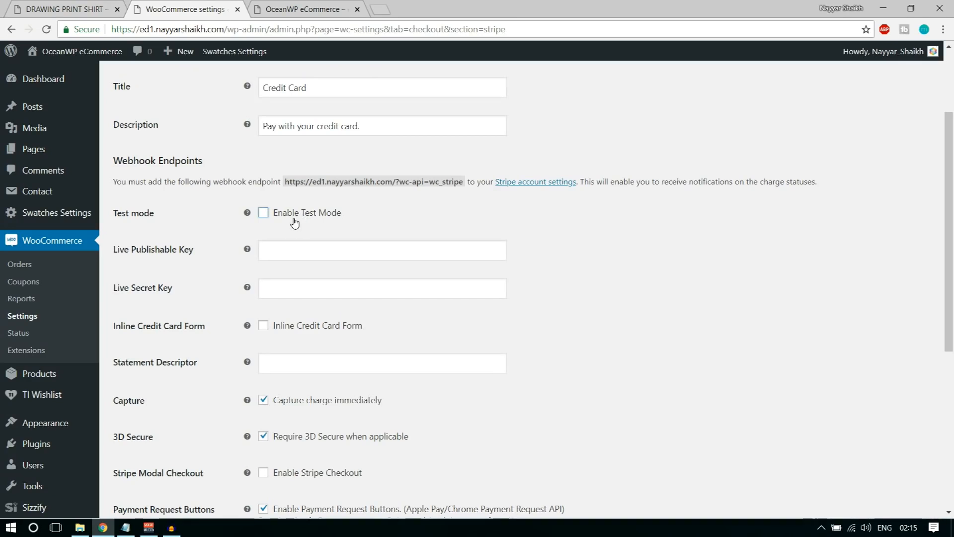
{"action": "left_click", "coordinate": [296, 223]}
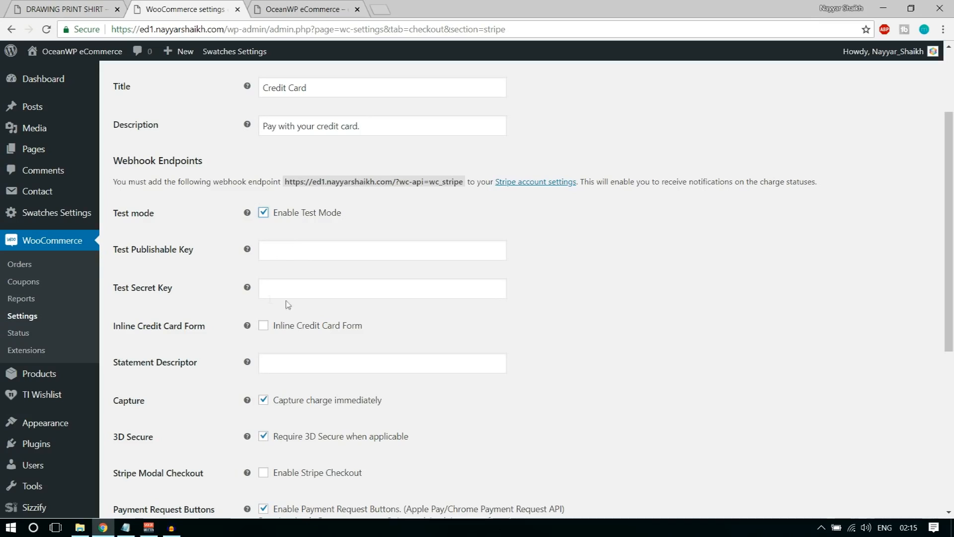
{"action": "left_click", "coordinate": [381, 7]}
{"action": "type", "text": "das"}
{"action": "key", "text": "Return"}
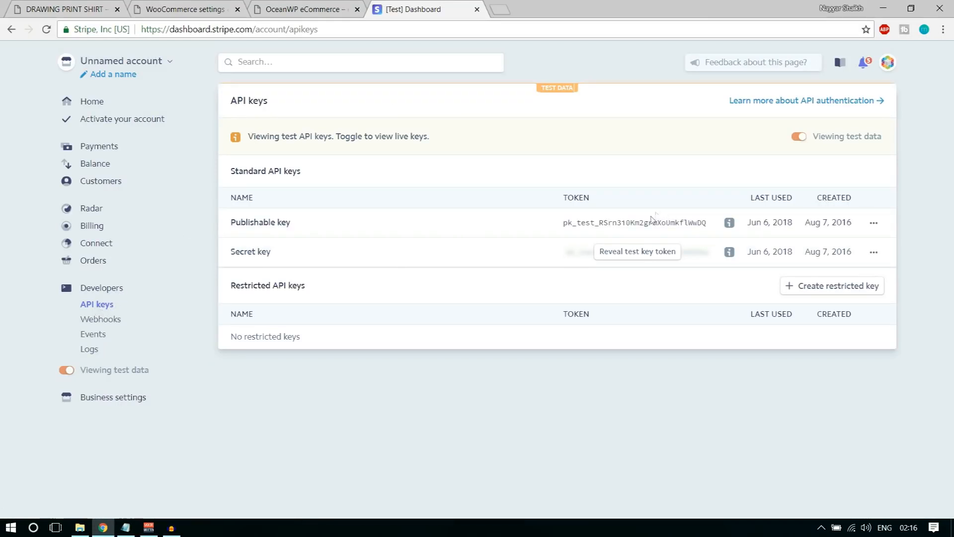
Copy the Stripe test publishable key into the Test Publishable Key field
{"action": "left_click_drag", "start_coordinate": [564, 225], "coordinate": [712, 232]}
{"action": "key", "text": "ctrl+c"}
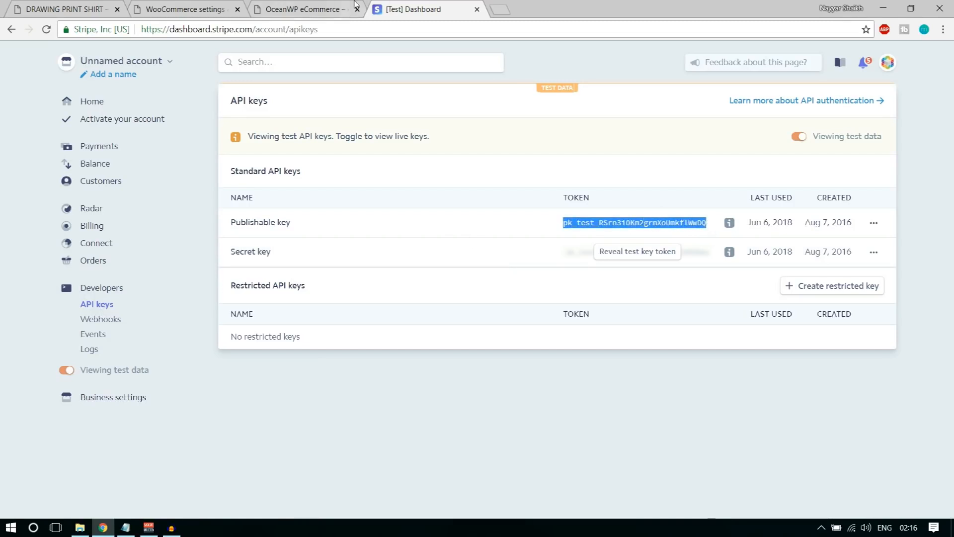
{"action": "left_click", "coordinate": [189, 9]}
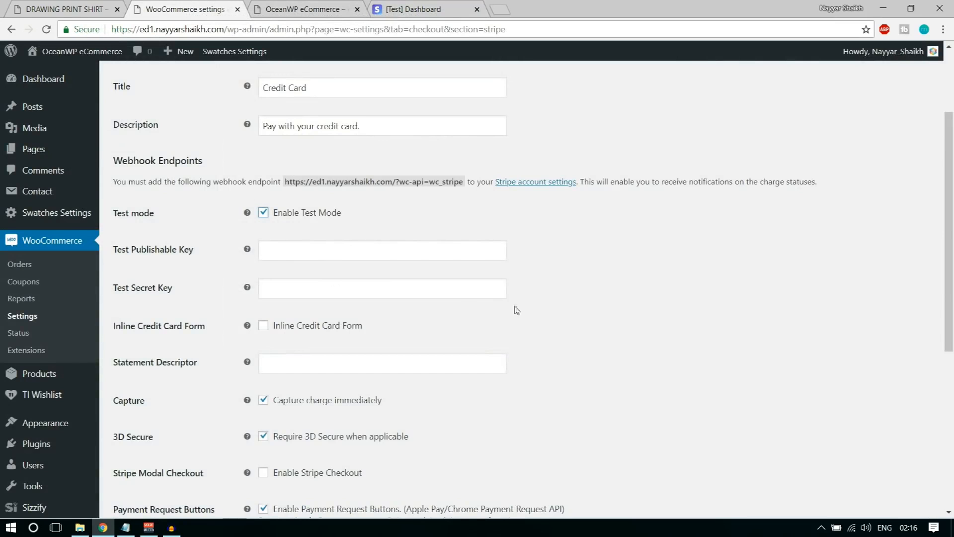
{"action": "left_click", "coordinate": [329, 250]}
{"action": "key", "text": "ctrl+v"}
Reveal the Stripe test secret key and paste it into the Test Secret Key field
{"action": "left_click", "coordinate": [398, 9]}
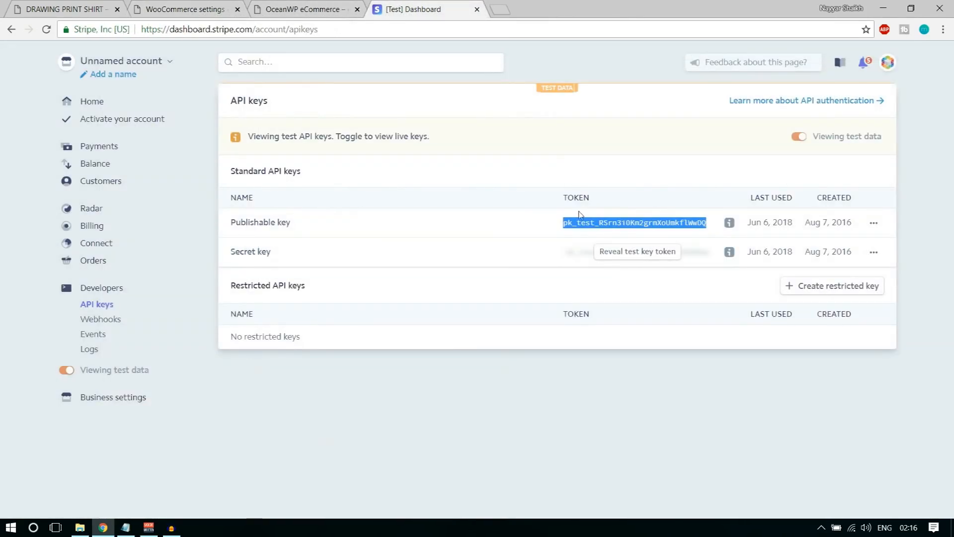
{"action": "left_click", "coordinate": [621, 252]}
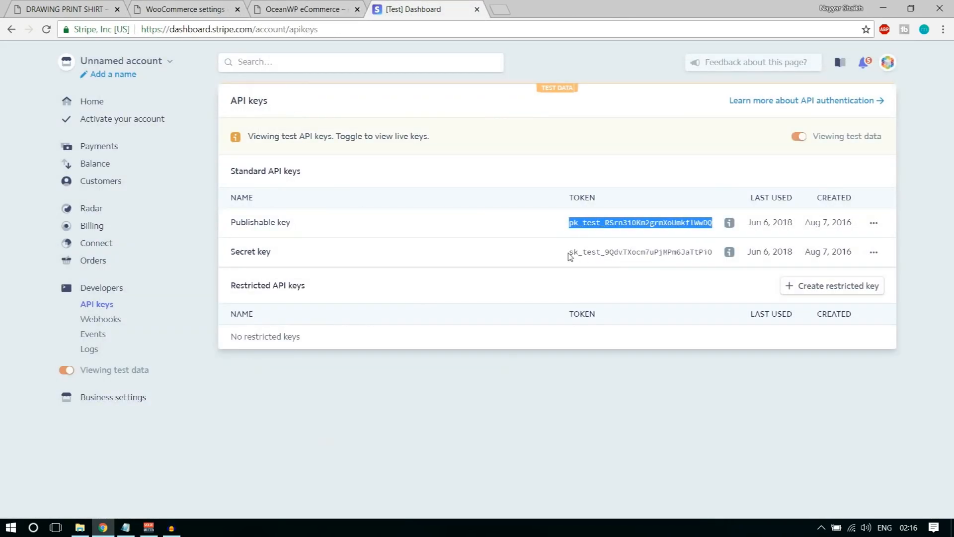
{"action": "left_click_drag", "start_coordinate": [568, 253], "coordinate": [713, 252]}
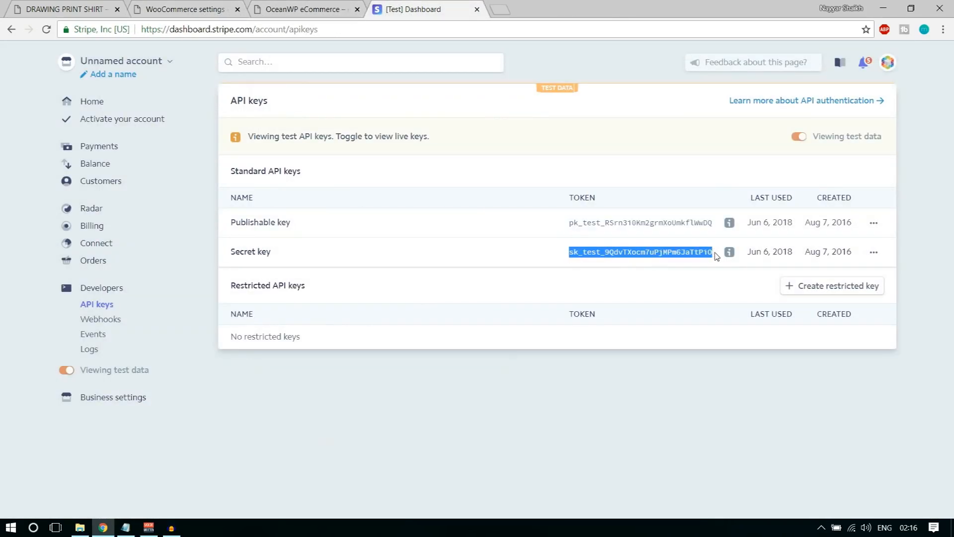
{"action": "left_click", "coordinate": [185, 9]}
{"action": "left_click", "coordinate": [303, 287]}
{"action": "key", "text": "ctrl+v"}
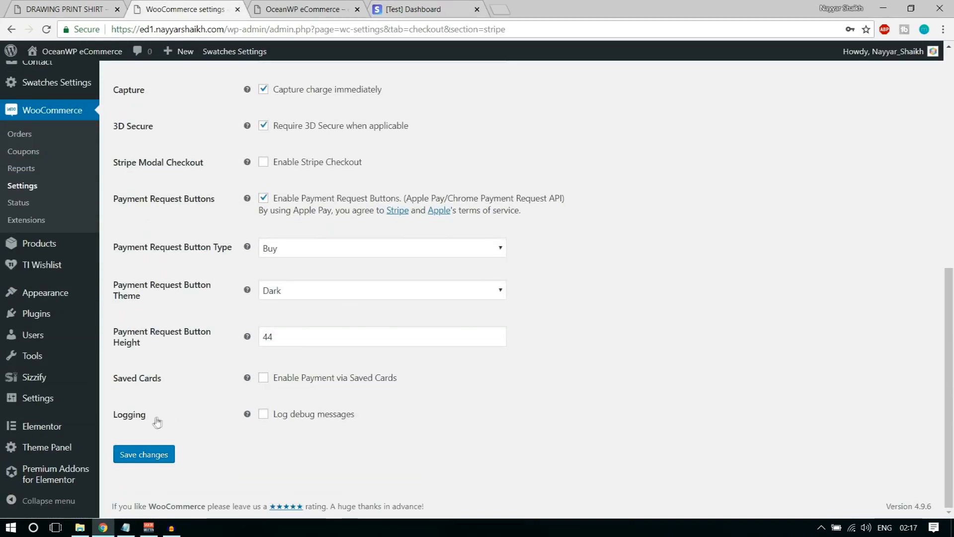
Save the Stripe settings and switch to the Accounts & Privacy settings
{"action": "left_click", "coordinate": [155, 458]}
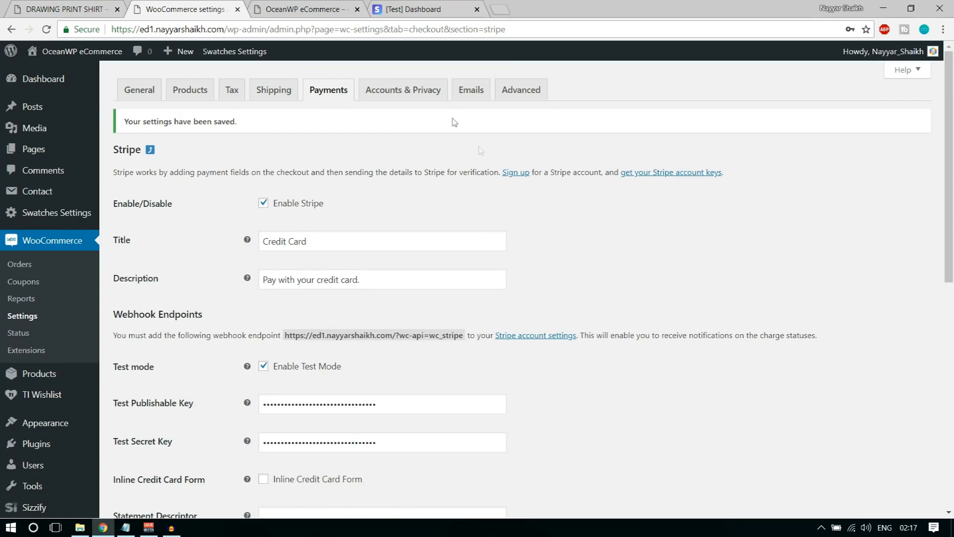
{"action": "left_click", "coordinate": [407, 90]}
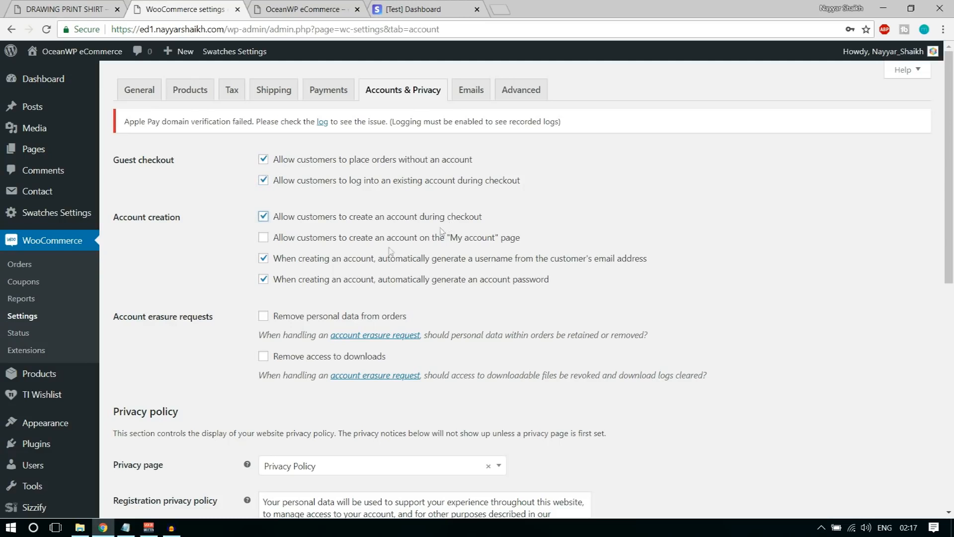
Allow account creation on My account, turn off auto-generated usernames and passwords, keep Privacy Policy, and save
{"action": "left_click", "coordinate": [417, 243]}
{"action": "left_click", "coordinate": [297, 260]}
{"action": "left_click", "coordinate": [397, 285]}
{"action": "scroll", "coordinate": [685, 304], "scroll_direction": "down", "scroll_amount": 1}
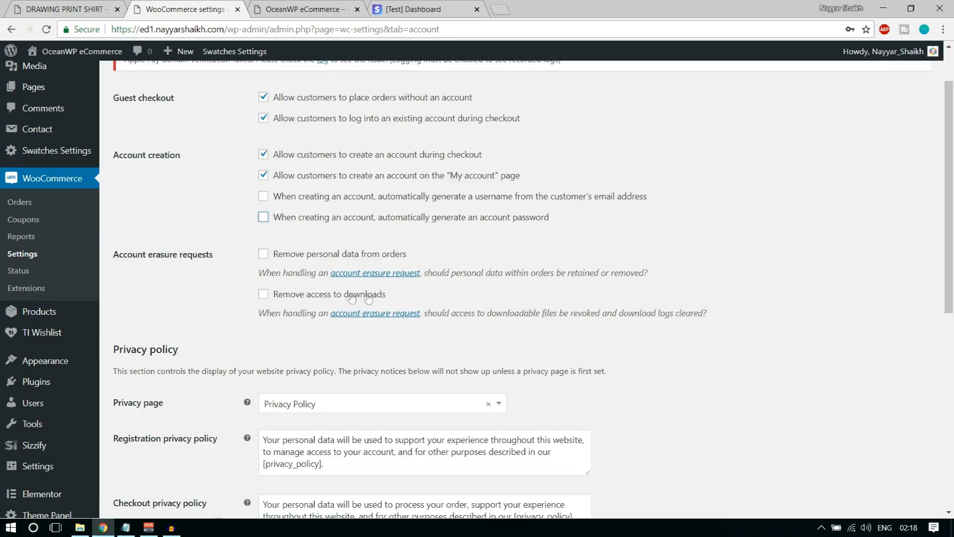
{"action": "scroll", "coordinate": [727, 371], "scroll_direction": "down", "scroll_amount": 3}
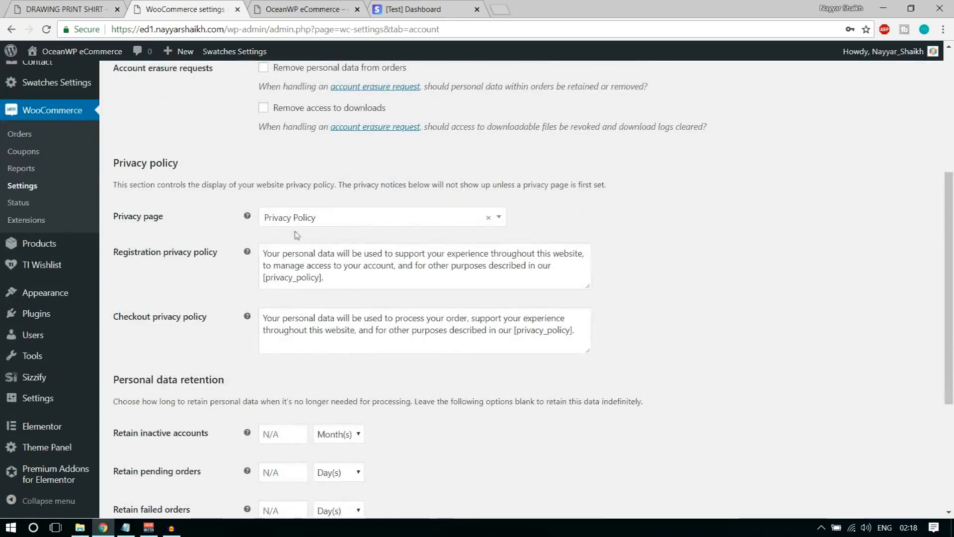
{"action": "left_click", "coordinate": [350, 220]}
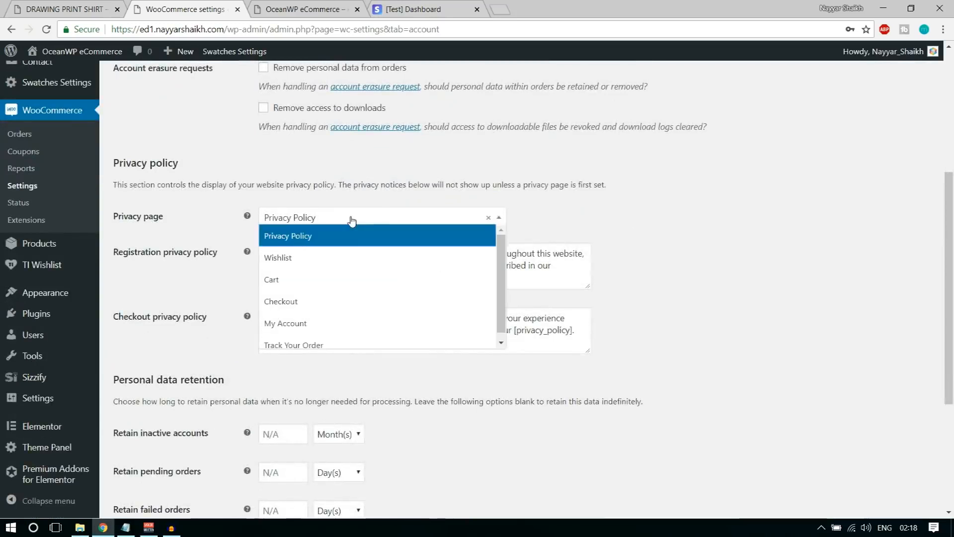
{"action": "left_click", "coordinate": [324, 236]}
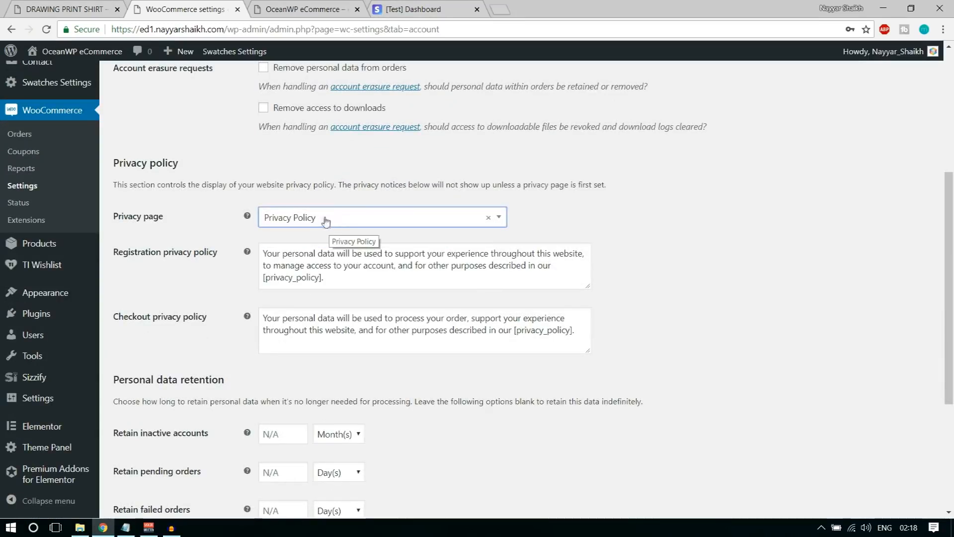
{"action": "left_click_drag", "start_coordinate": [369, 278], "coordinate": [260, 247]}
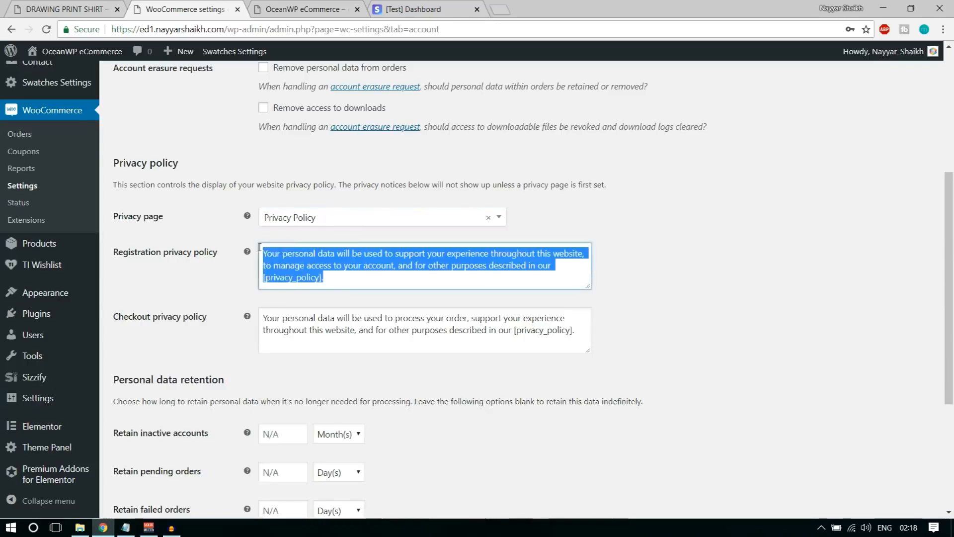
{"action": "left_click", "coordinate": [309, 265]}
{"action": "scroll", "coordinate": [315, 328], "scroll_direction": "down", "scroll_amount": 3}
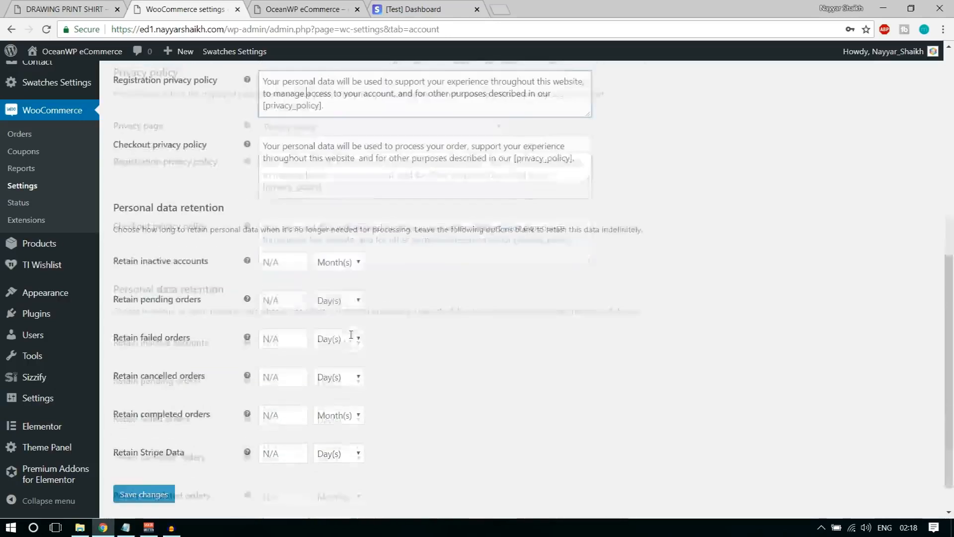
{"action": "left_click", "coordinate": [136, 481]}
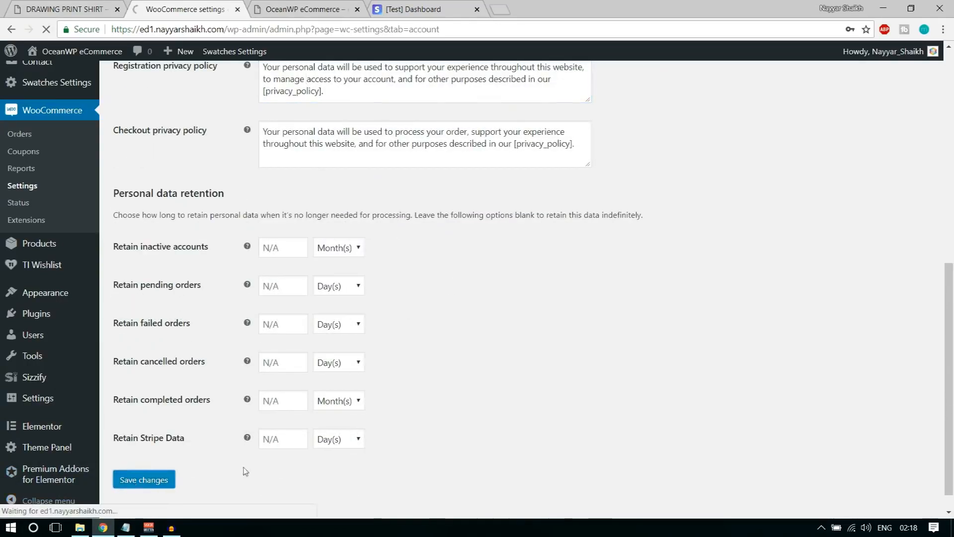
Review the order email notifications and their recipient addresses in the Emails settings
{"action": "left_click", "coordinate": [480, 93]}
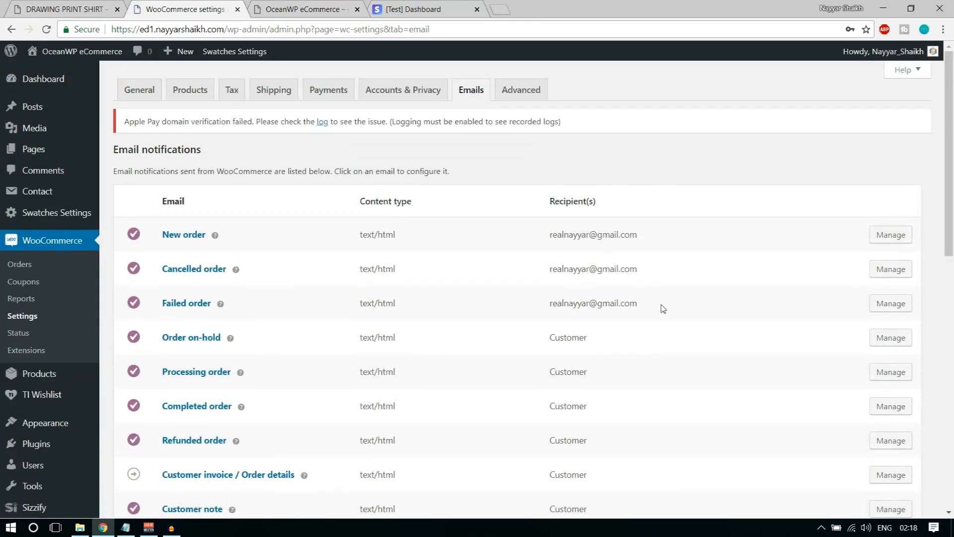
{"action": "left_click_drag", "start_coordinate": [663, 308], "coordinate": [526, 234]}
{"action": "left_click", "coordinate": [612, 272]}
{"action": "left_click_drag", "start_coordinate": [550, 304], "coordinate": [652, 307]}
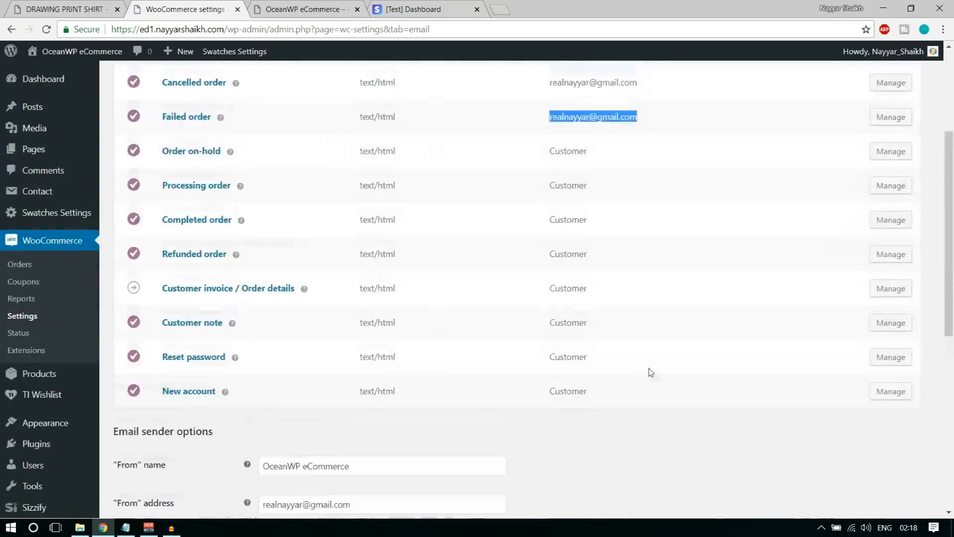
In Advanced page setup, assign the Cart, Checkout and My Account pages
{"action": "left_click", "coordinate": [538, 92]}
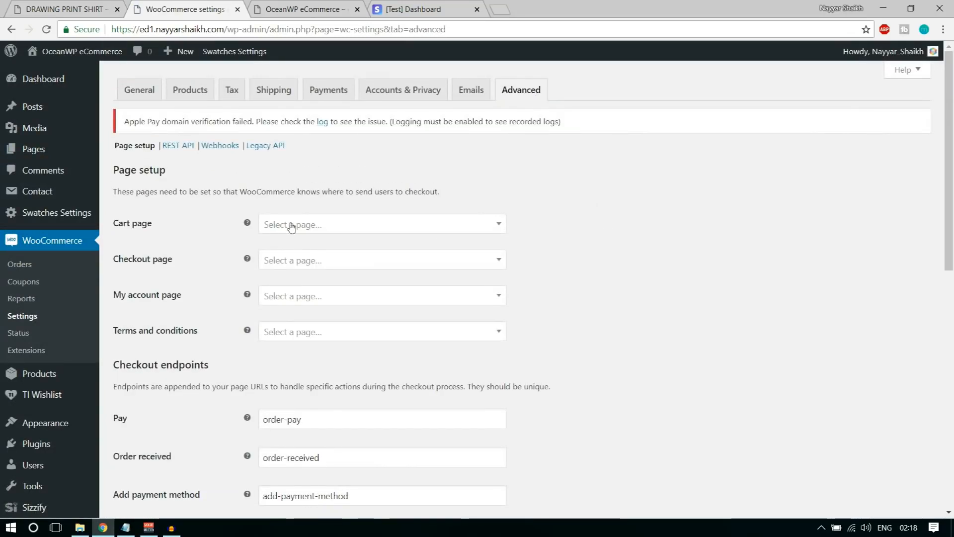
{"action": "left_click", "coordinate": [321, 224]}
{"action": "left_click", "coordinate": [320, 288]}
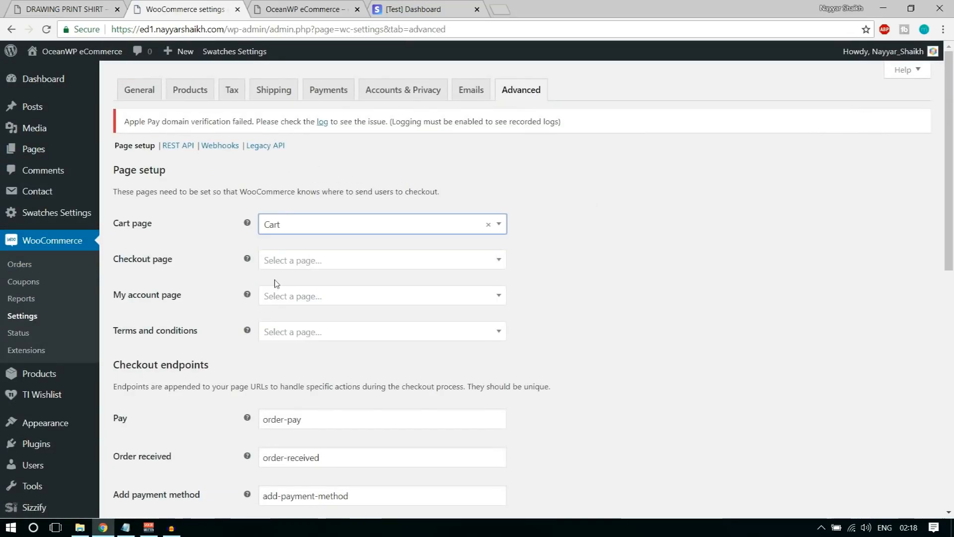
{"action": "left_click", "coordinate": [302, 261]}
{"action": "left_click", "coordinate": [320, 345]}
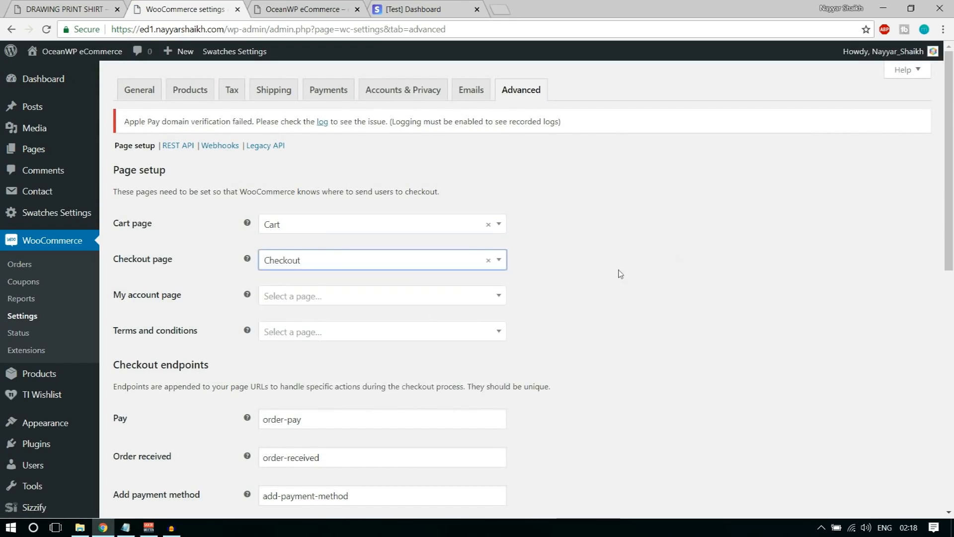
{"action": "scroll", "coordinate": [641, 261], "scroll_direction": "down", "scroll_amount": 1}
{"action": "left_click", "coordinate": [312, 234]}
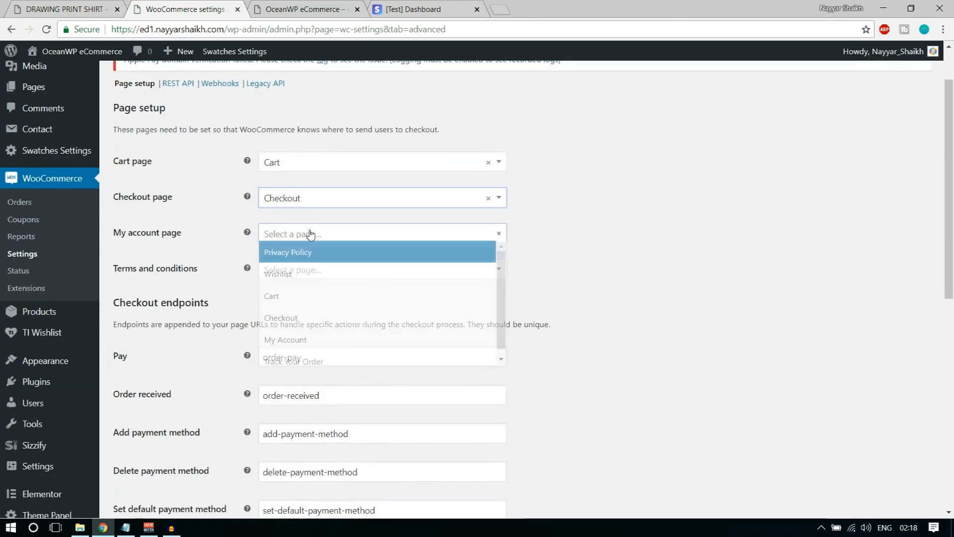
{"action": "left_click", "coordinate": [330, 347]}
Set Privacy Policy as the terms page, save, and reload the storefront tab
{"action": "left_click", "coordinate": [288, 272]}
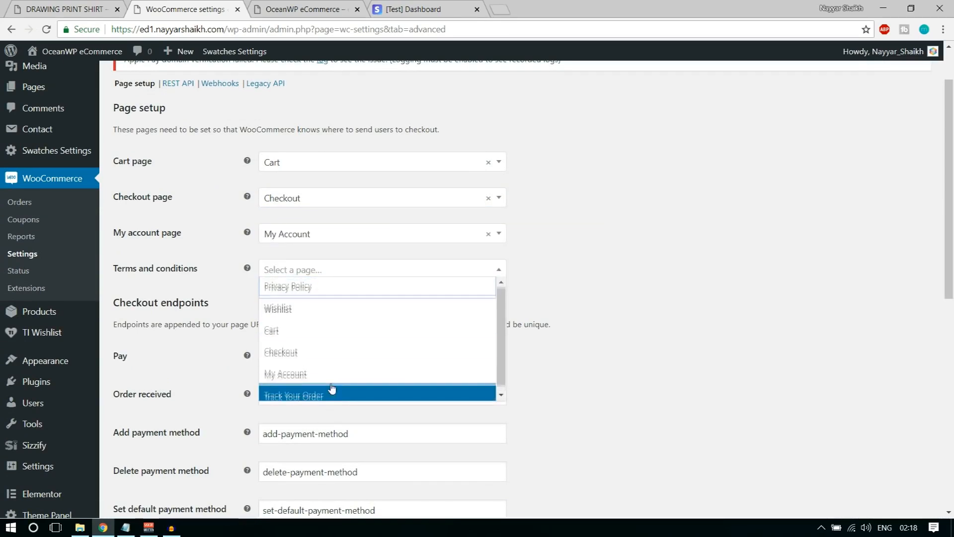
{"action": "left_click", "coordinate": [326, 288]}
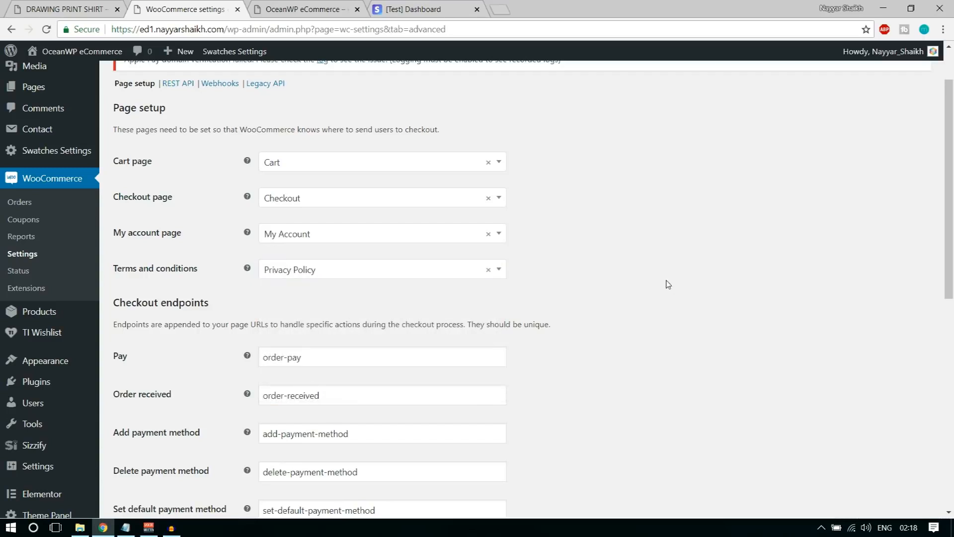
{"action": "scroll", "coordinate": [674, 301], "scroll_direction": "down", "scroll_amount": 3}
{"action": "scroll", "coordinate": [674, 300], "scroll_direction": "down", "scroll_amount": 5}
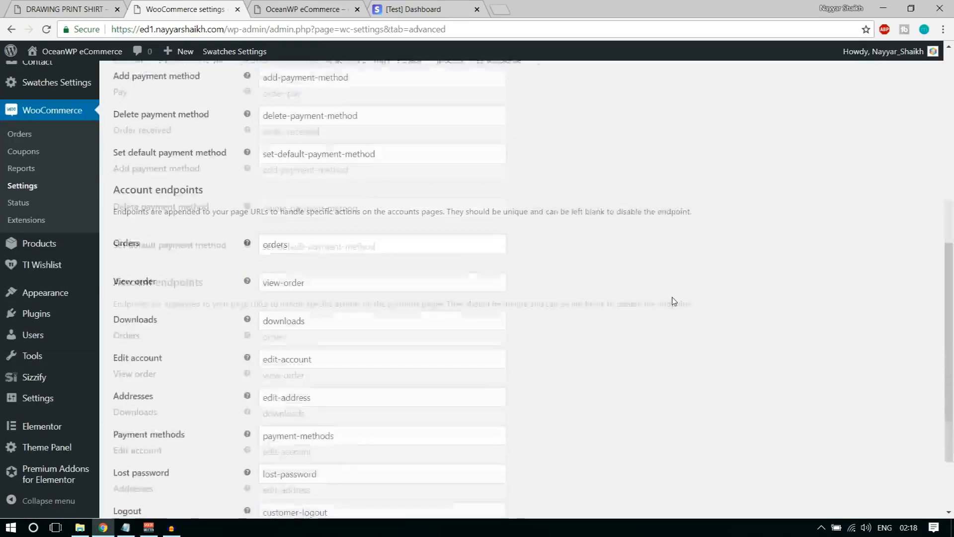
{"action": "scroll", "coordinate": [677, 302], "scroll_direction": "up", "scroll_amount": 8}
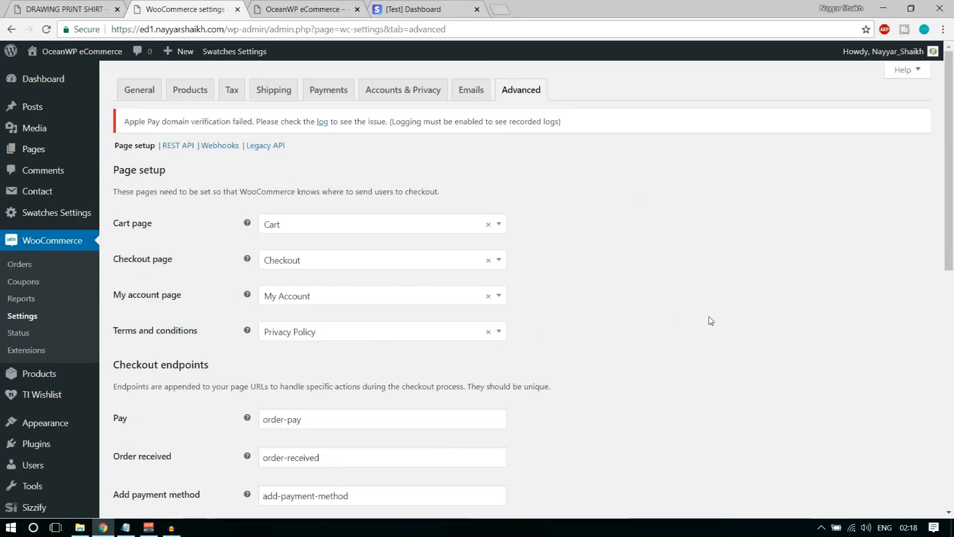
{"action": "scroll", "coordinate": [710, 321], "scroll_direction": "down", "scroll_amount": 10}
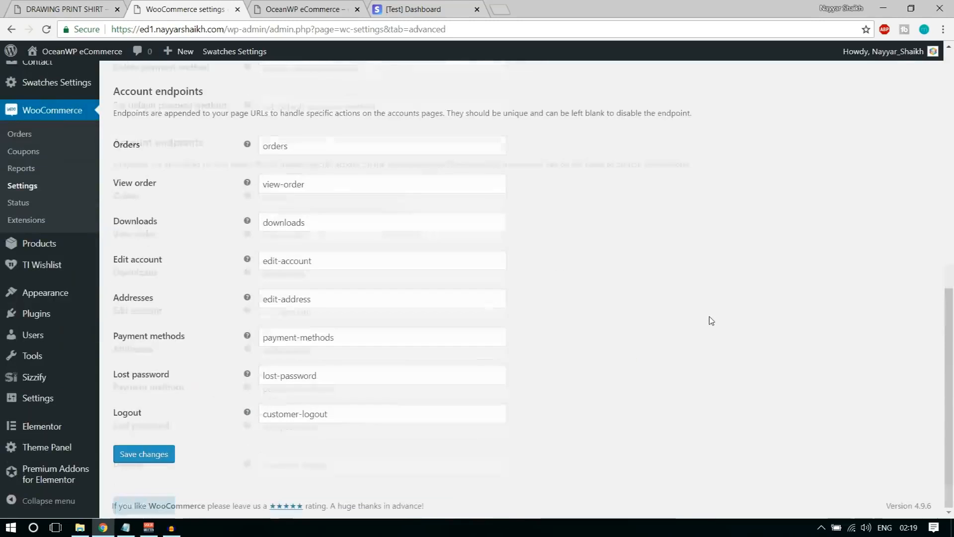
{"action": "left_click", "coordinate": [160, 453]}
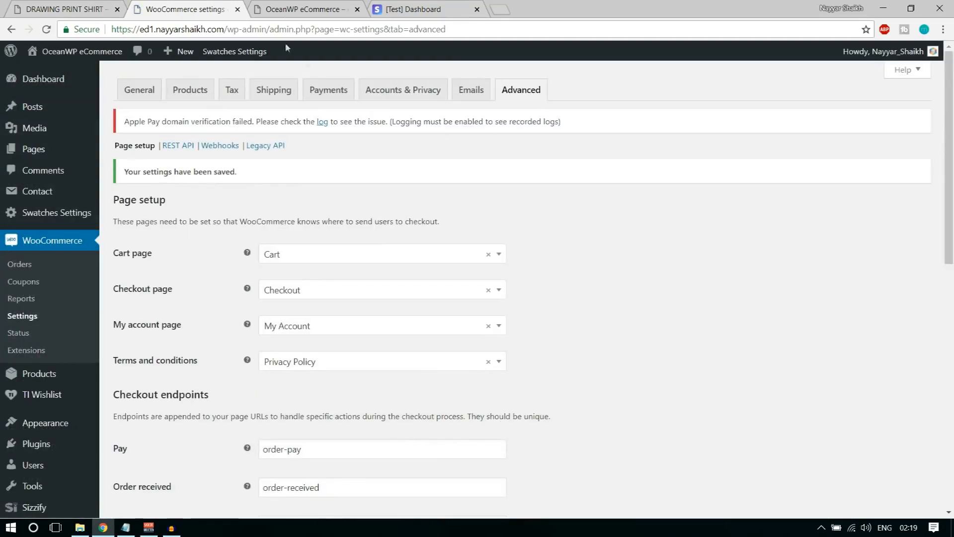
{"action": "left_click", "coordinate": [294, 7]}
{"action": "left_click", "coordinate": [46, 29]}
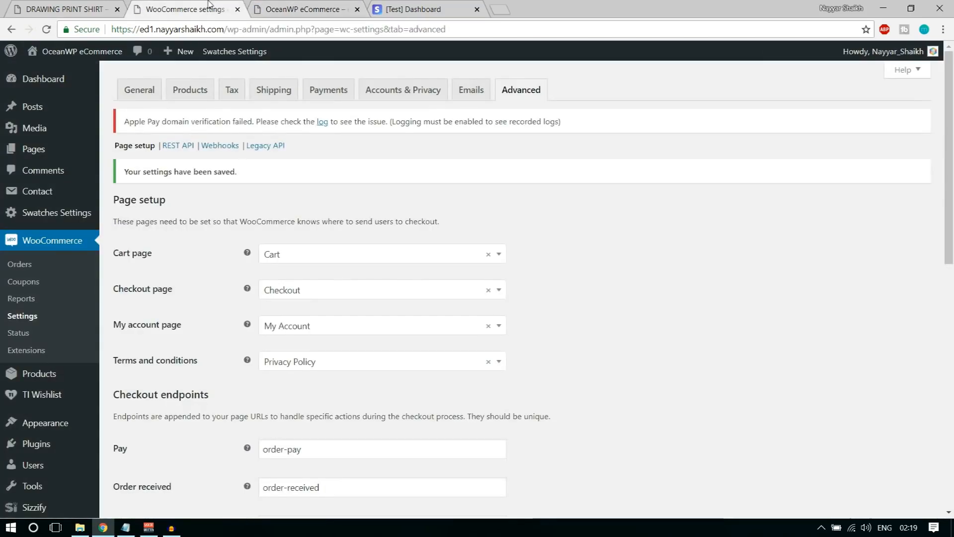
Switch back to the WooCommerce Advanced page setup tab
{"action": "left_click", "coordinate": [199, 8]}
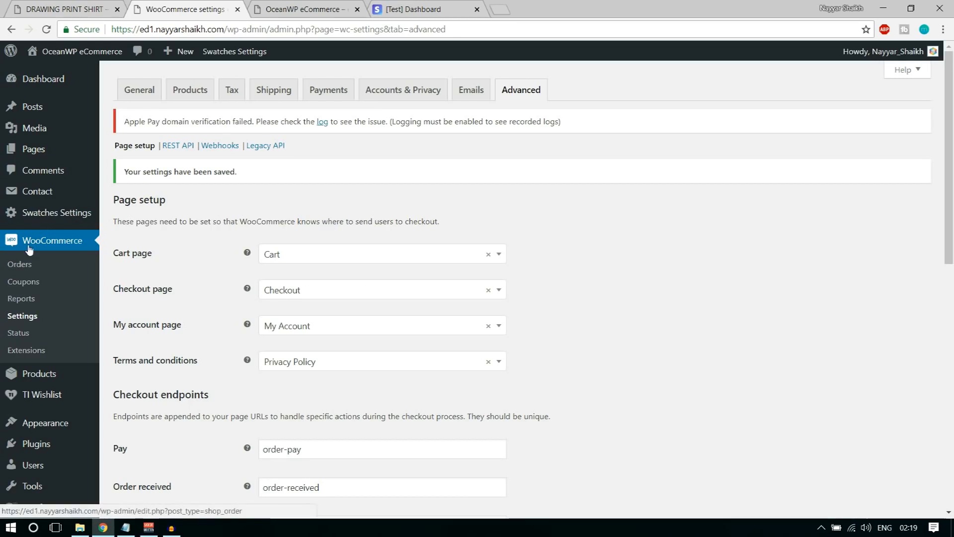
Start a new coupon, enter its code and the description 'This coupon code gives you 7% Off the Purchase'
{"action": "left_click", "coordinate": [25, 285]}
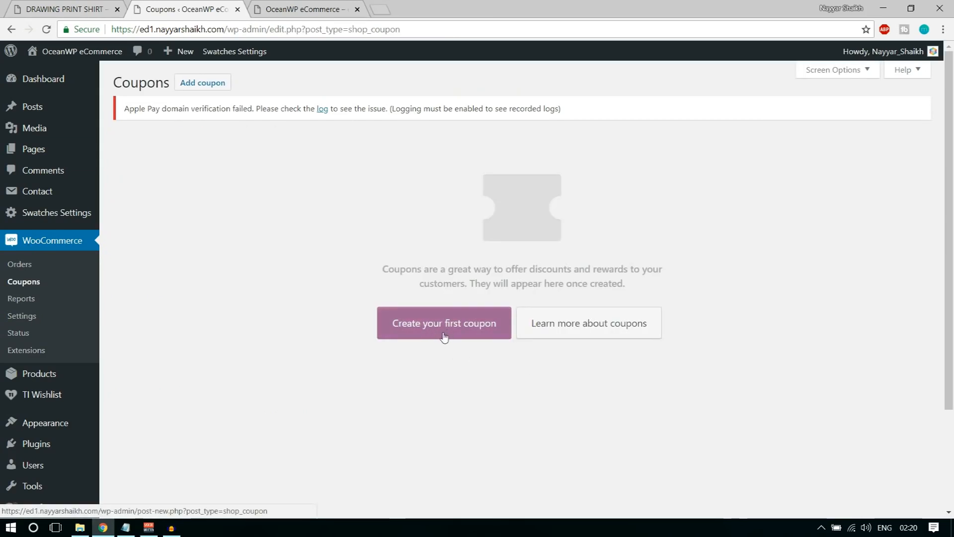
{"action": "left_click", "coordinate": [444, 335]}
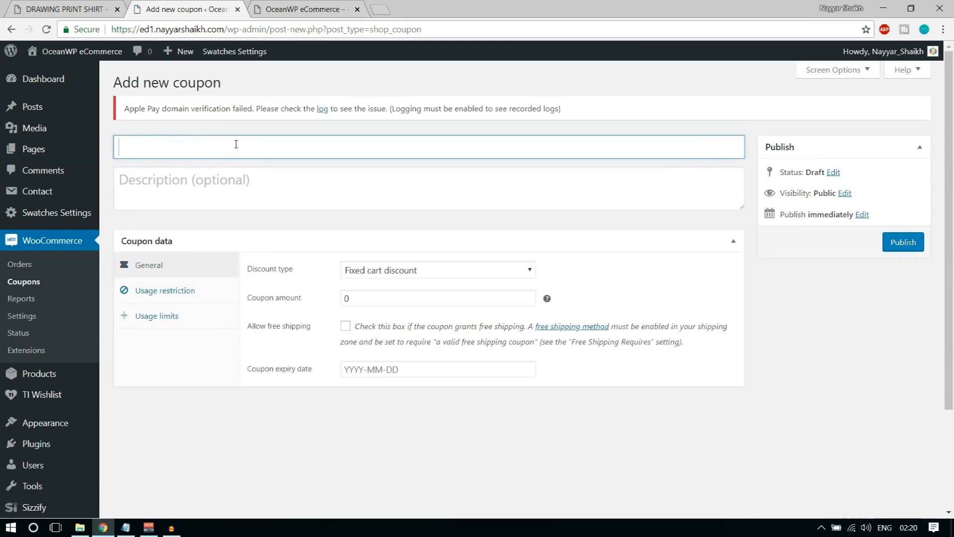
{"action": "type", "text": "NAYYAR7"}
{"action": "left_click", "coordinate": [234, 174]}
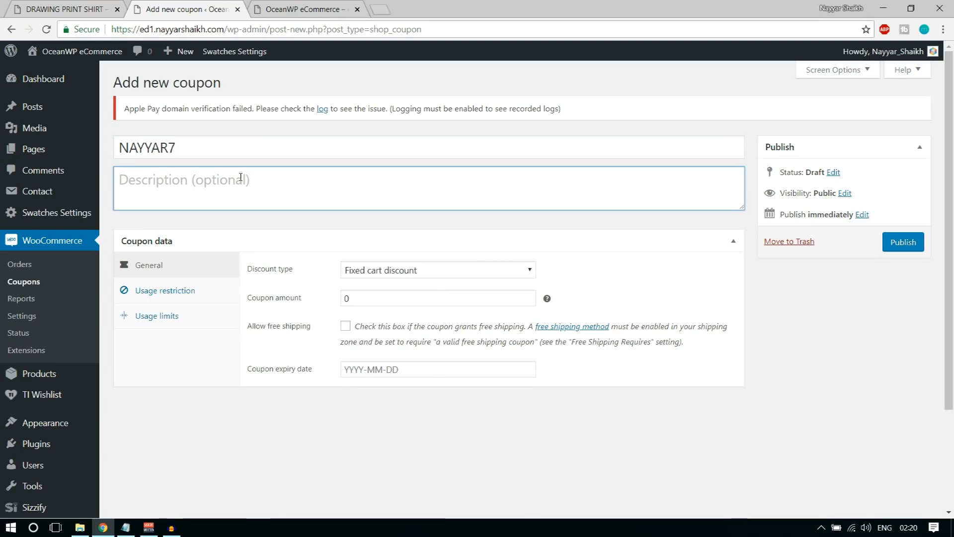
{"action": "type", "text": "This coupon code gives you "}
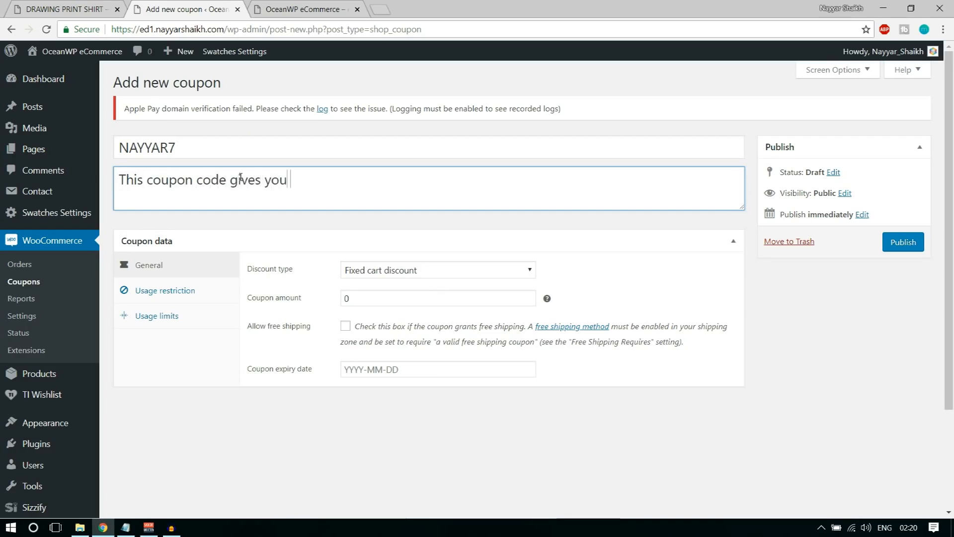
{"action": "type", "text": "7% Off the Purchase"}
Set the coupon's discount type to Percentage discount
{"action": "left_click", "coordinate": [169, 274]}
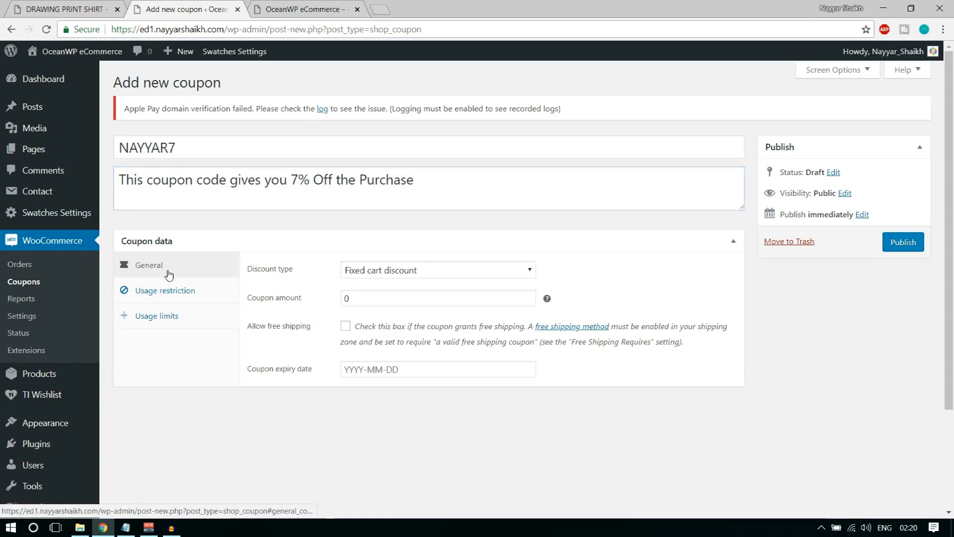
{"action": "left_click_drag", "start_coordinate": [266, 269], "coordinate": [303, 279]}
{"action": "left_click", "coordinate": [301, 279]}
{"action": "left_click", "coordinate": [397, 270]}
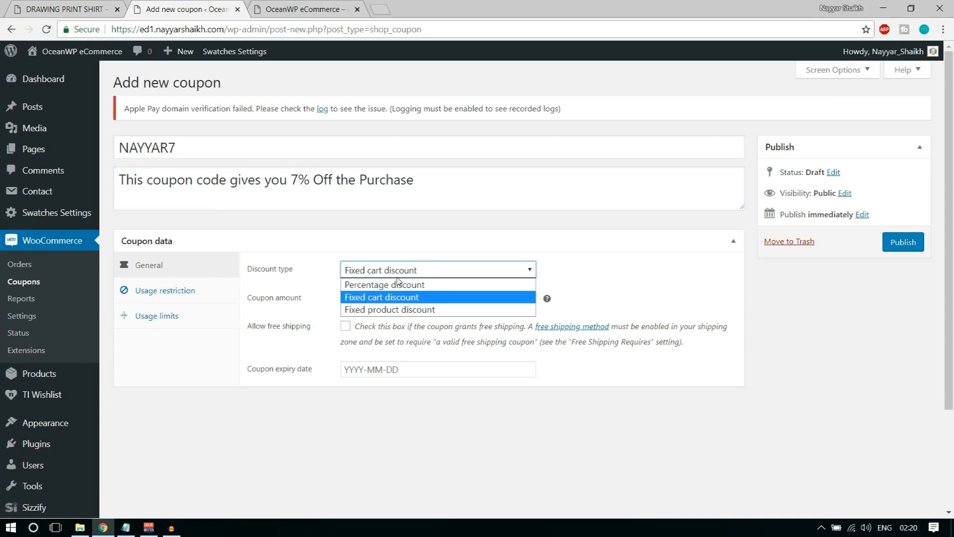
{"action": "left_click", "coordinate": [450, 310]}
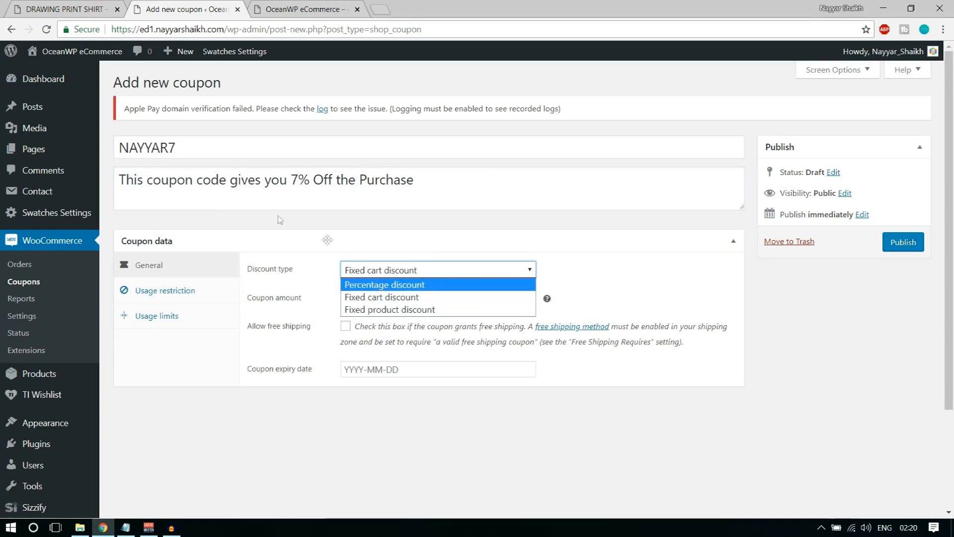
{"action": "left_click_drag", "start_coordinate": [290, 178], "coordinate": [323, 180]}
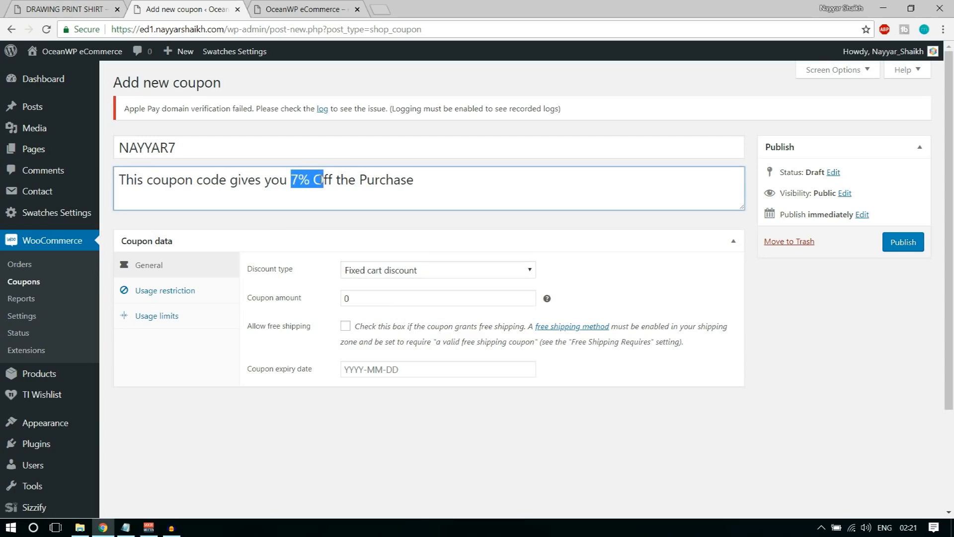
{"action": "left_click", "coordinate": [383, 272]}
{"action": "left_click", "coordinate": [394, 286]}
Set the coupon amount to 7 and the expiry date to 2018-07-31
{"action": "left_click", "coordinate": [401, 297]}
{"action": "left_click_drag", "start_coordinate": [357, 296], "coordinate": [341, 293]}
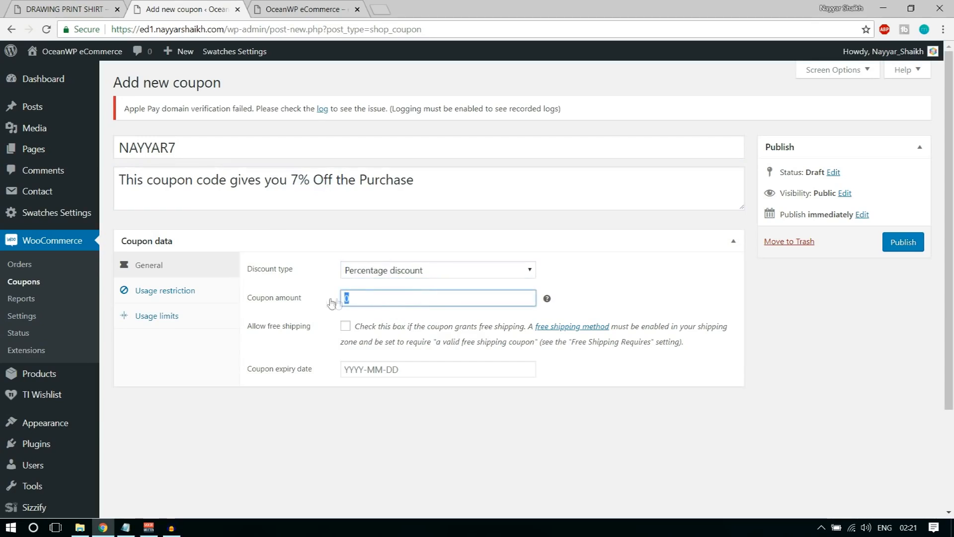
{"action": "key", "text": "BackSpace"}
{"action": "type", "text": "7"}
{"action": "left_click", "coordinate": [608, 279]}
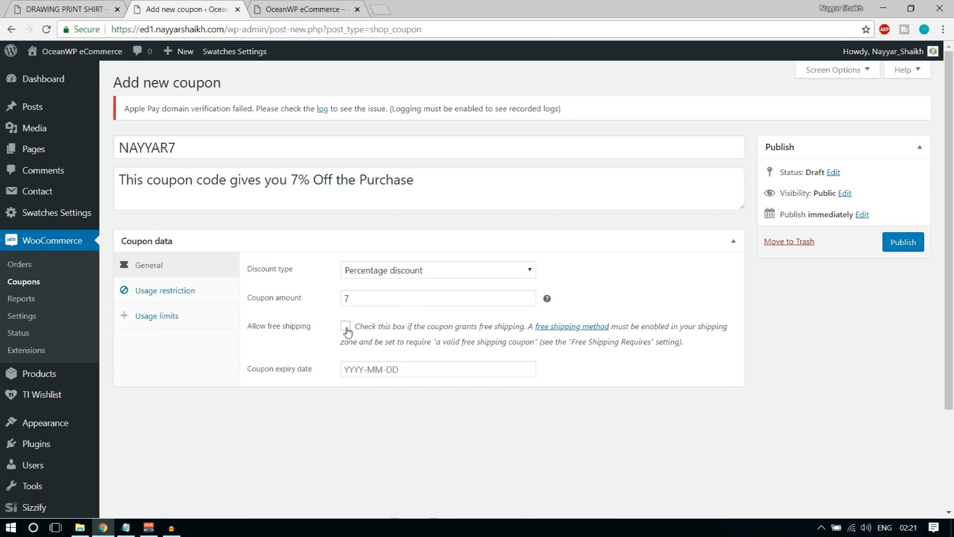
{"action": "left_click", "coordinate": [393, 369]}
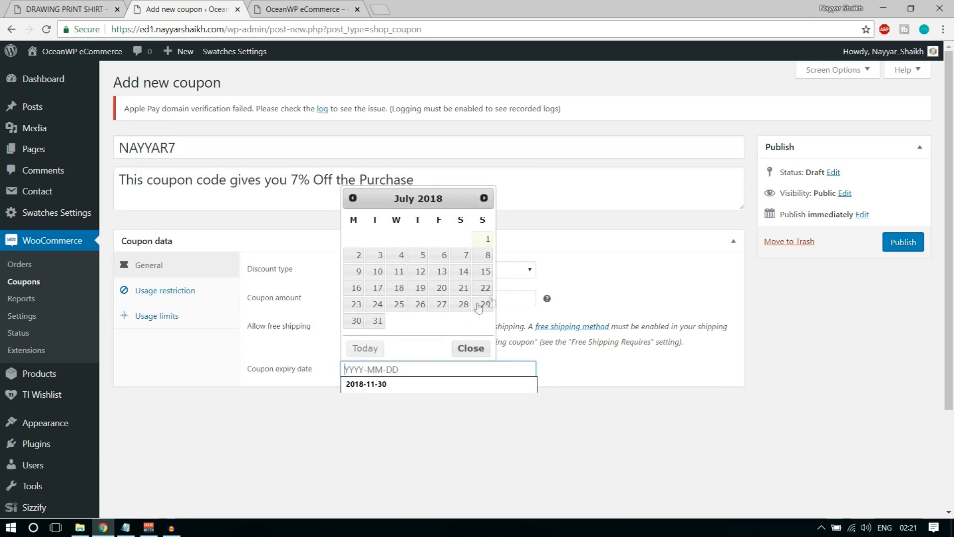
{"action": "left_click", "coordinate": [376, 321]}
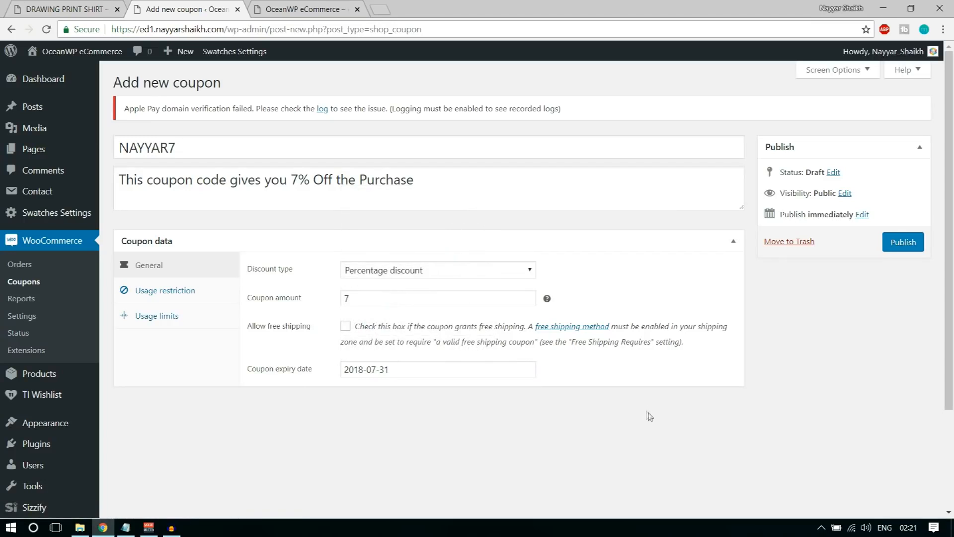
Under Usage restriction, set minimum spend to 100 and maximum spend to 1000
{"action": "left_click", "coordinate": [204, 289]}
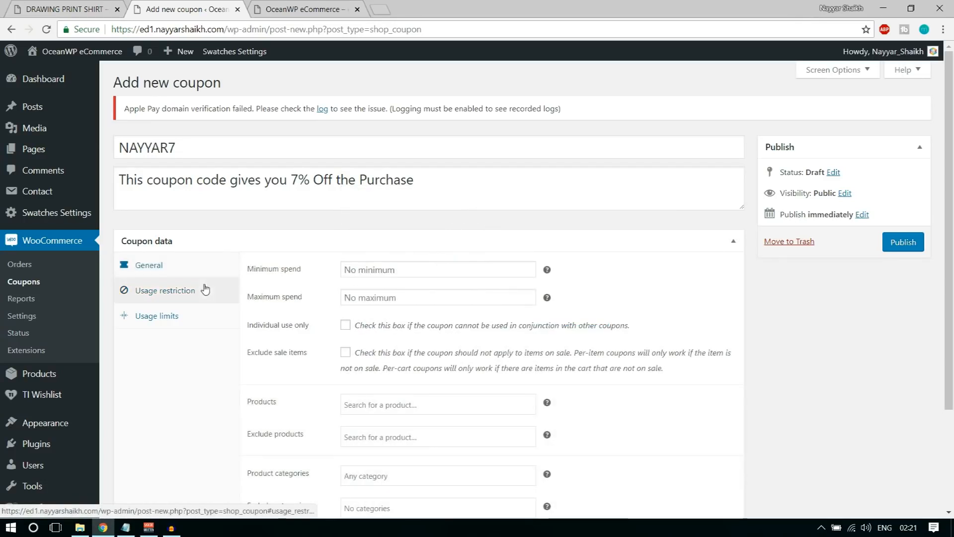
{"action": "left_click", "coordinate": [373, 269]}
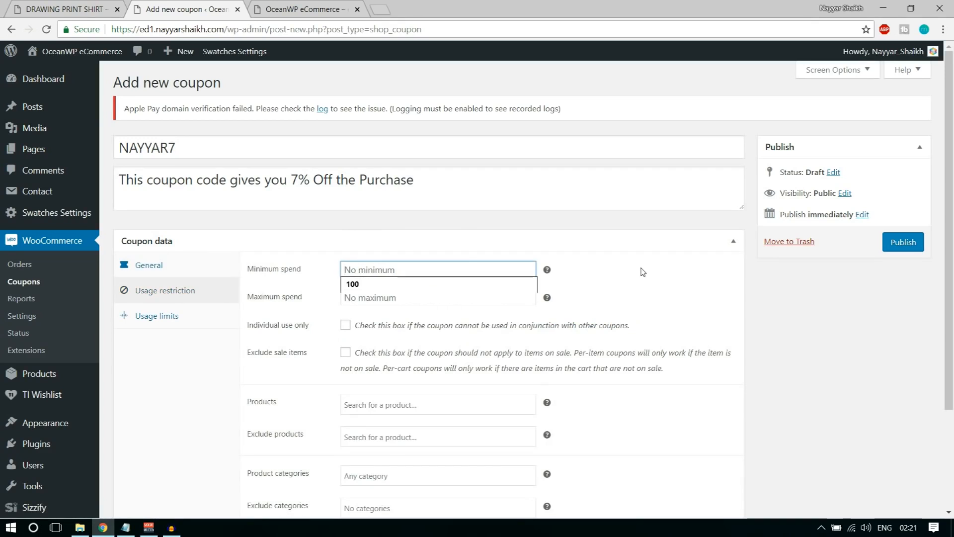
{"action": "type", "text": "100"}
{"action": "left_click", "coordinate": [643, 273]}
{"action": "left_click", "coordinate": [420, 298]}
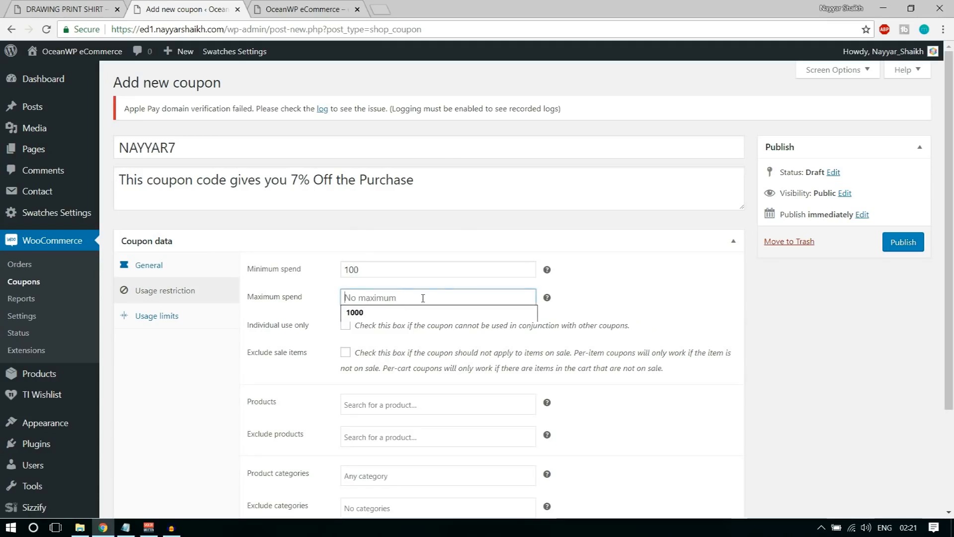
{"action": "left_click", "coordinate": [411, 313]}
{"action": "left_click", "coordinate": [633, 306]}
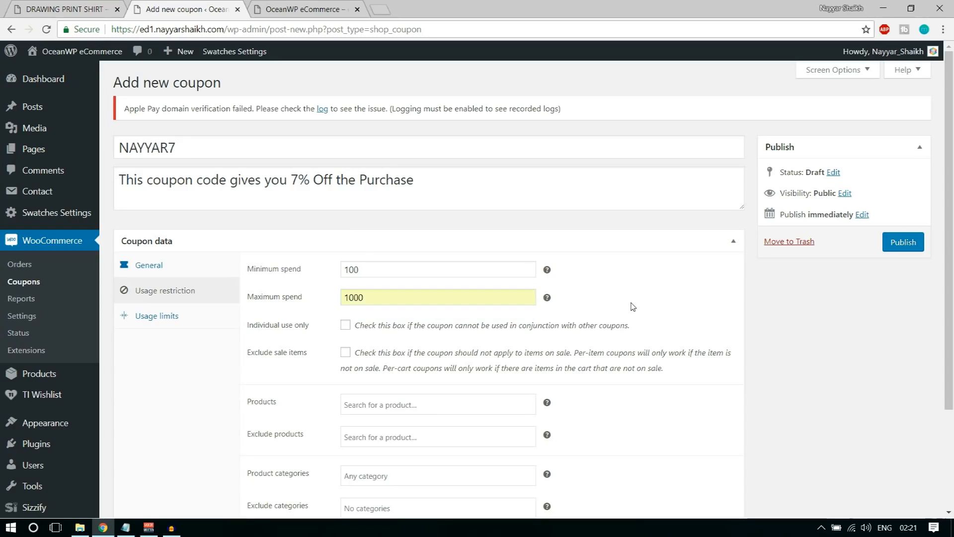
{"action": "double_click", "coordinate": [378, 298]}
{"action": "left_click", "coordinate": [647, 300]}
Make the coupon individual use only, exclude sale items, and publish it
{"action": "scroll", "coordinate": [748, 347], "scroll_direction": "down", "scroll_amount": 1}
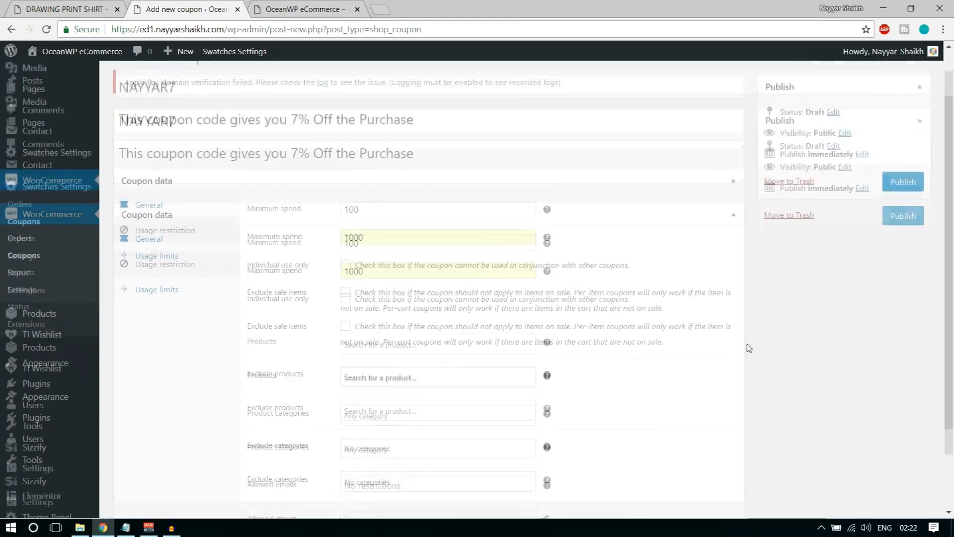
{"action": "scroll", "coordinate": [747, 344], "scroll_direction": "down", "scroll_amount": 2}
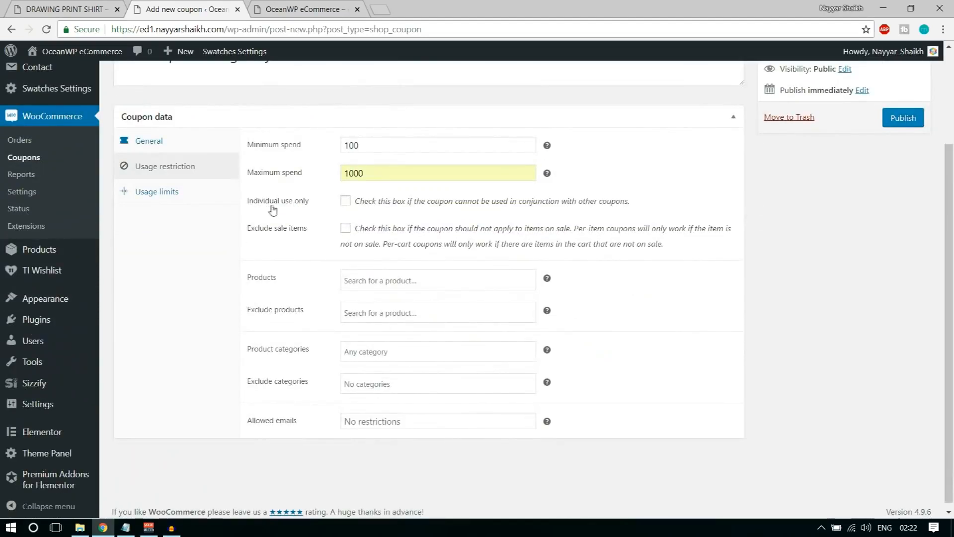
{"action": "left_click", "coordinate": [345, 200]}
{"action": "left_click", "coordinate": [346, 230]}
{"action": "left_click", "coordinate": [456, 283]}
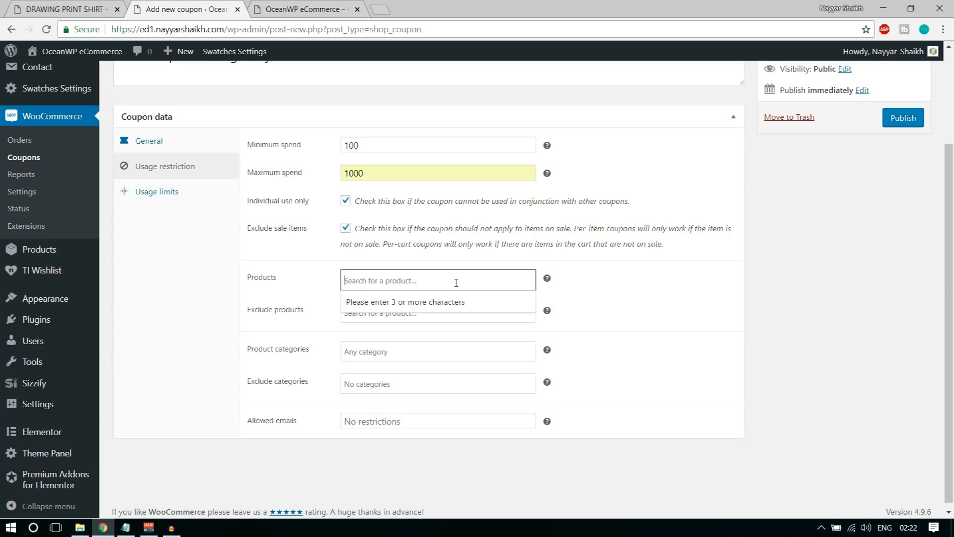
{"action": "left_click", "coordinate": [684, 294]}
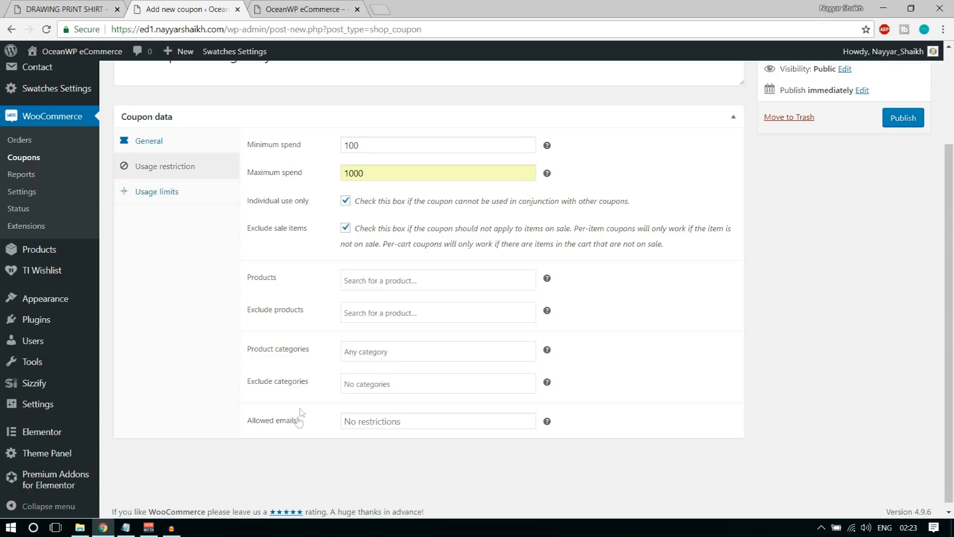
{"action": "left_click", "coordinate": [913, 118]}
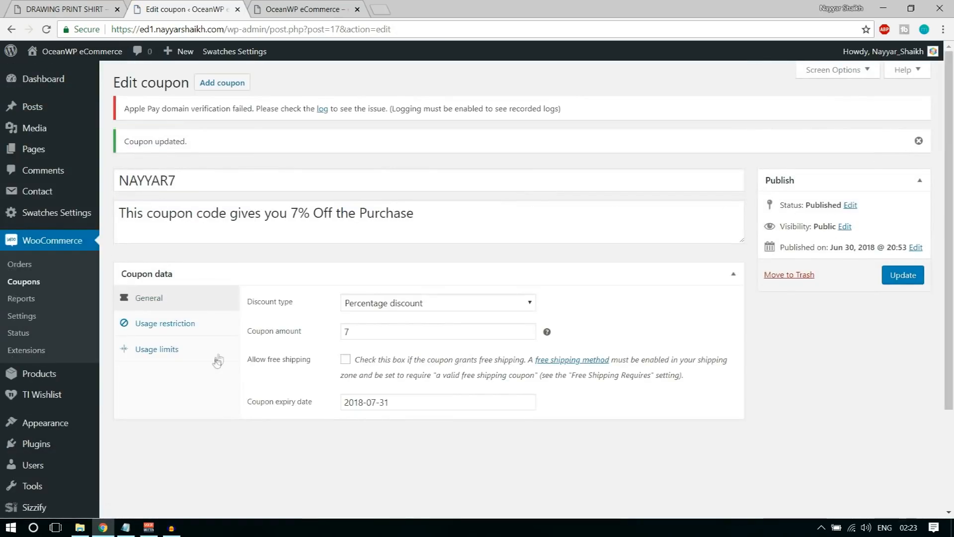
Under Usage limits, set the usage limit per coupon to 10
{"action": "left_click", "coordinate": [159, 350]}
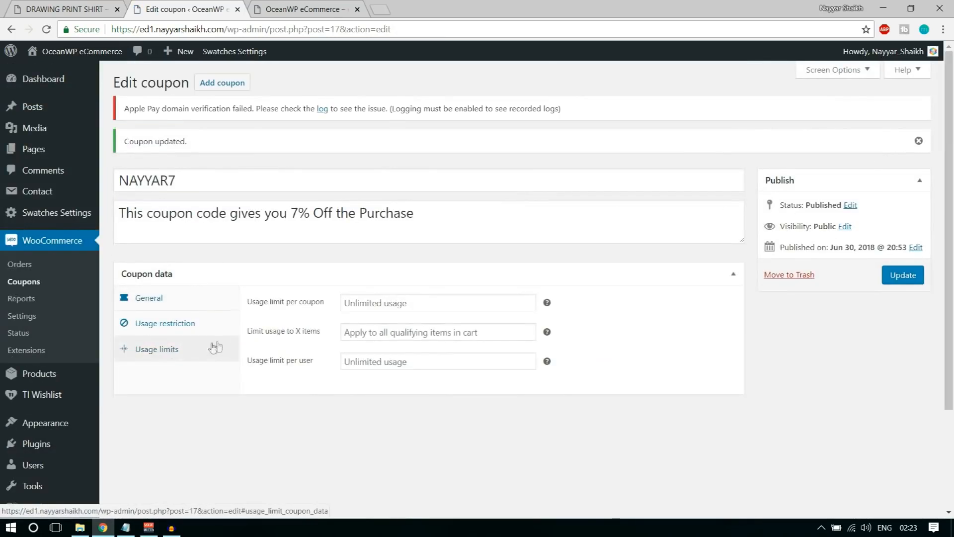
{"action": "left_click", "coordinate": [373, 303]}
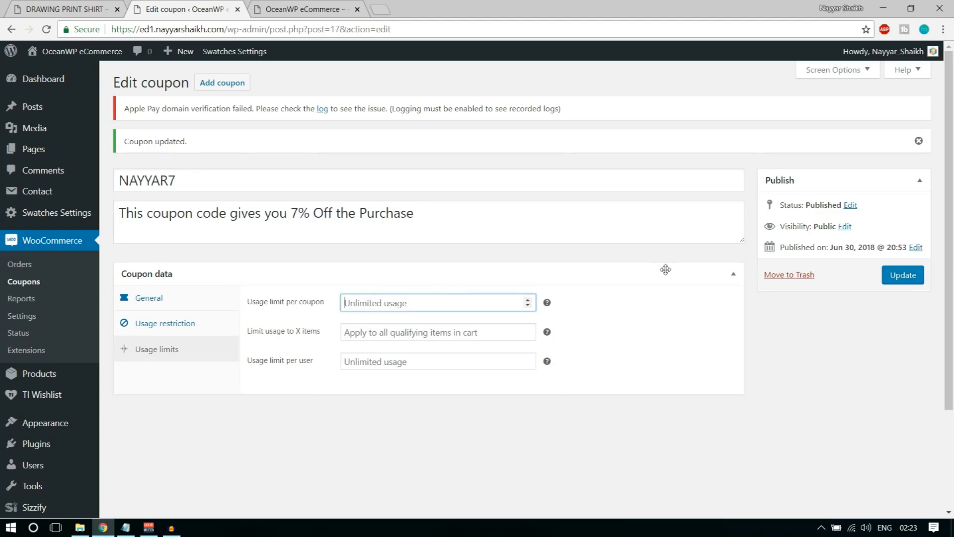
{"action": "type", "text": "10"}
{"action": "left_click", "coordinate": [666, 270]}
{"action": "left_click", "coordinate": [351, 272]}
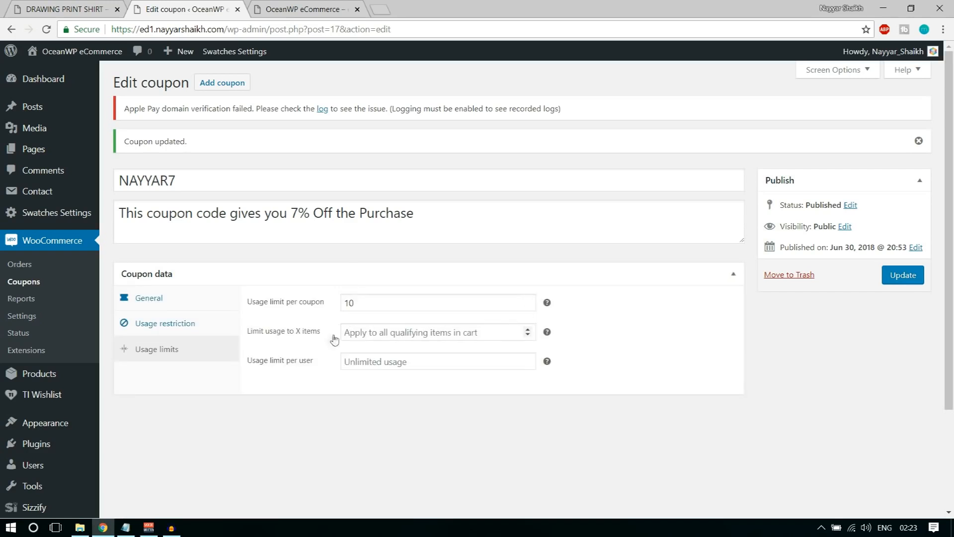
Limit usage to 1 item and 1 use per user, then update the coupon
{"action": "left_click", "coordinate": [377, 338]}
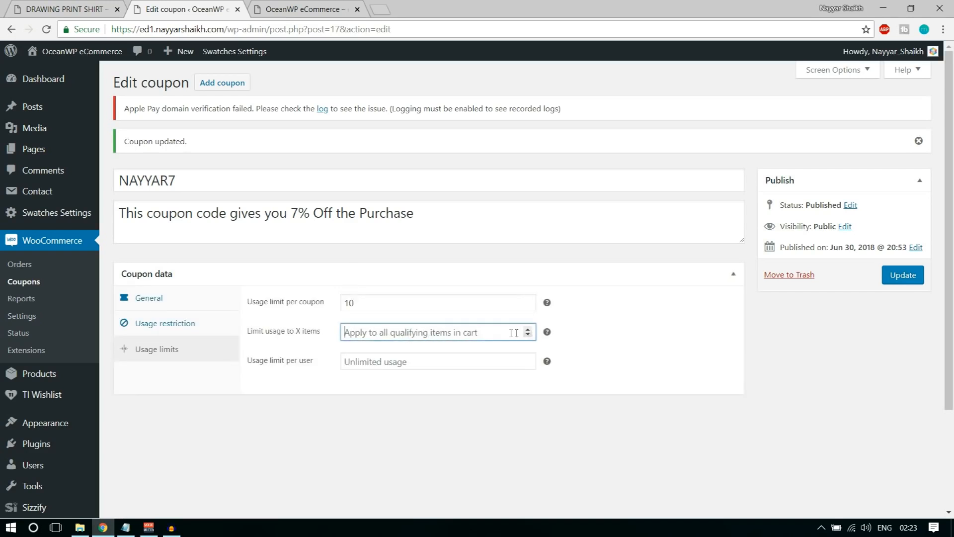
{"action": "left_click", "coordinate": [619, 332]}
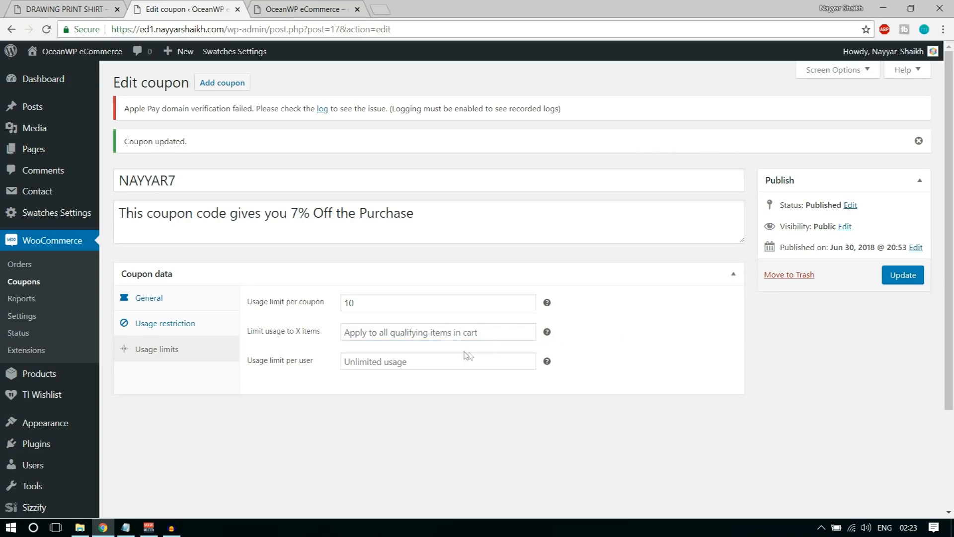
{"action": "left_click", "coordinate": [528, 329]}
{"action": "left_click", "coordinate": [582, 336]}
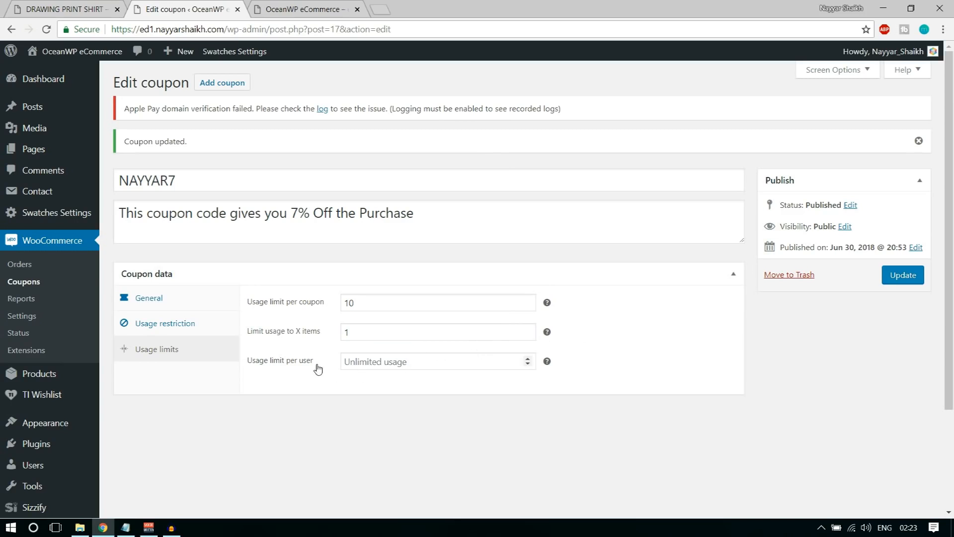
{"action": "left_click", "coordinate": [378, 363]}
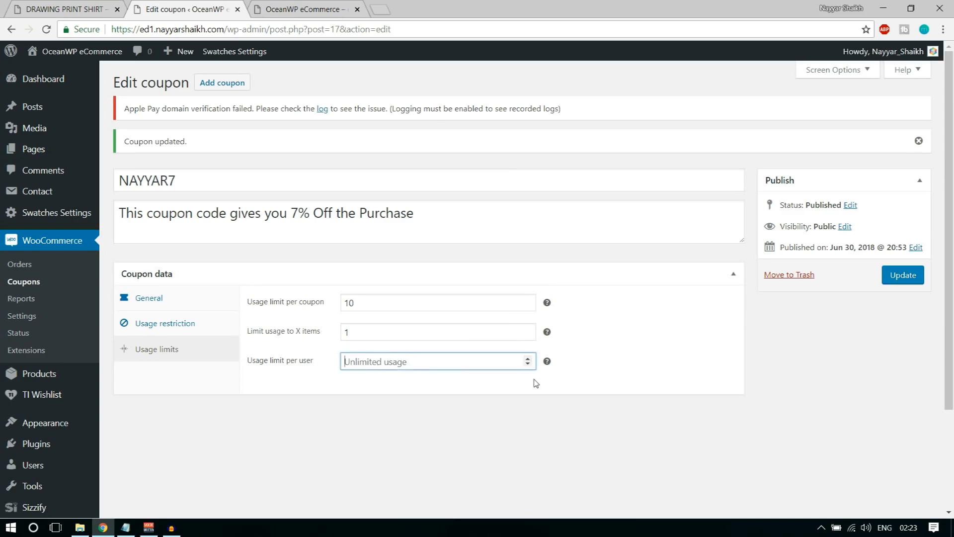
{"action": "type", "text": "1"}
{"action": "left_click", "coordinate": [579, 392]}
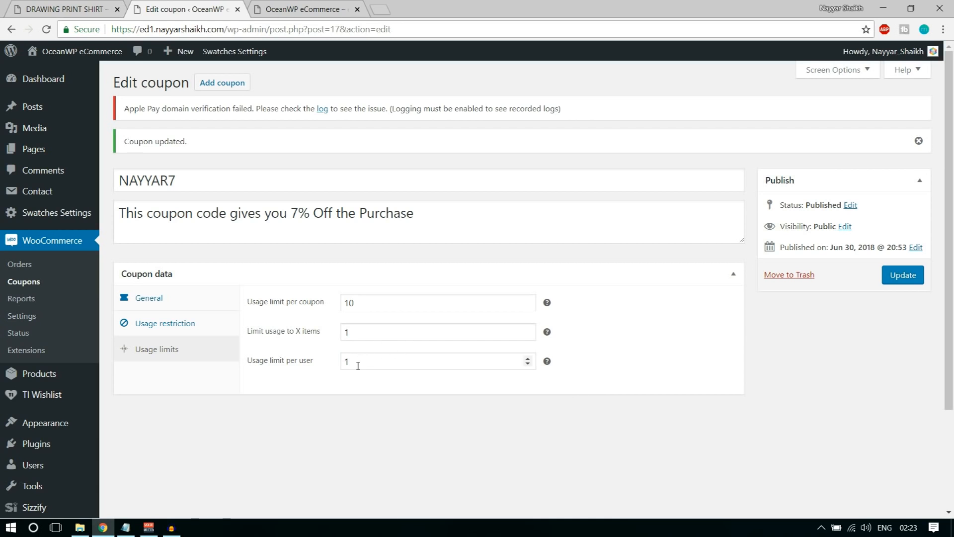
{"action": "left_click", "coordinate": [902, 279]}
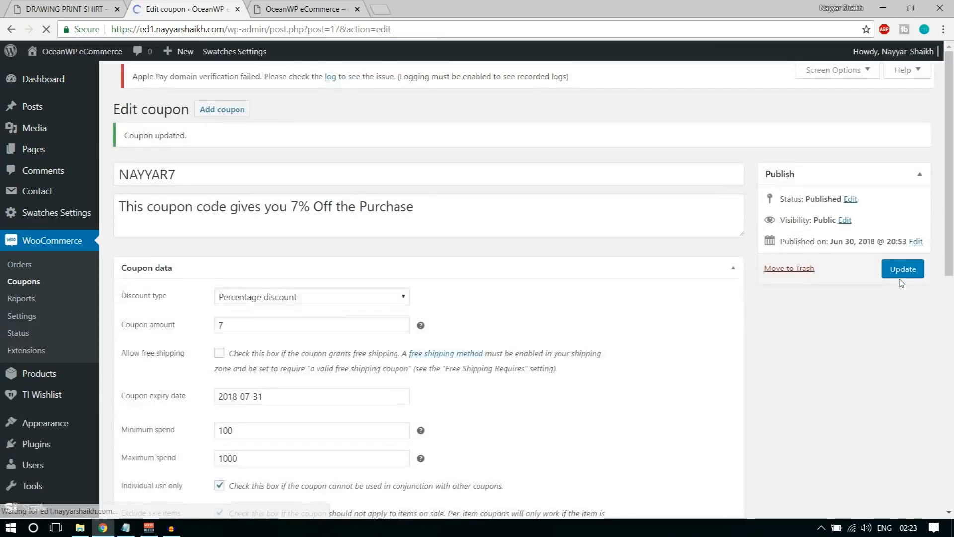
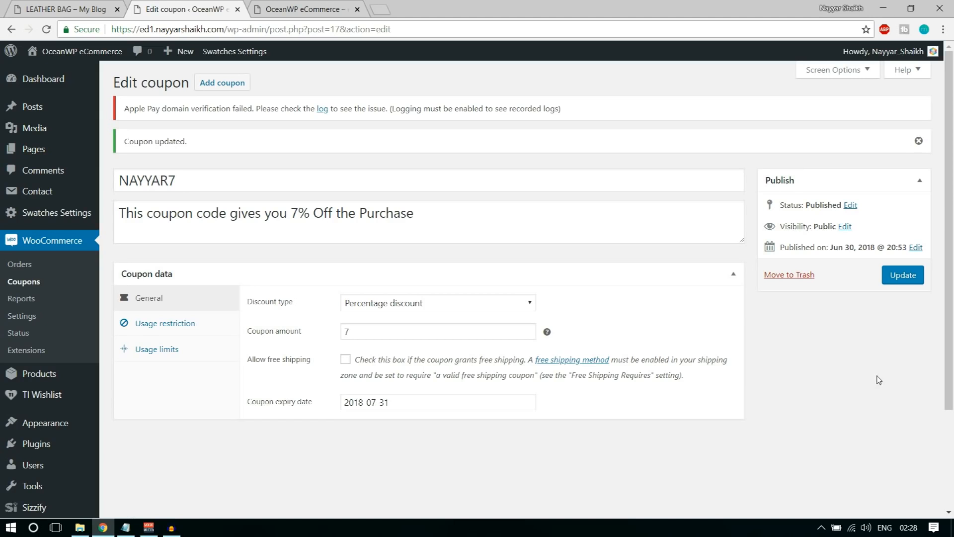
Start a new product, then view the tan bag image on the live Leather Bag page
{"action": "mouse_move", "coordinate": [24, 379]}
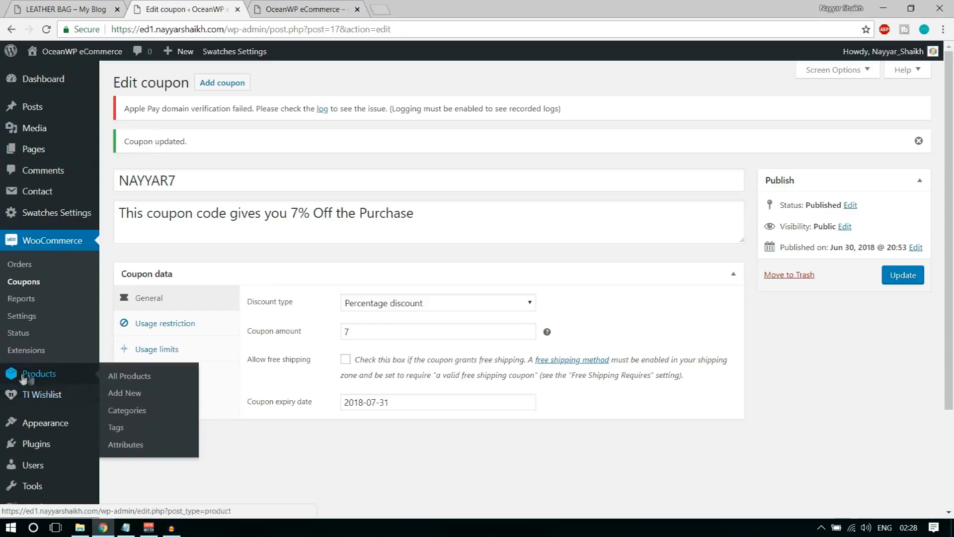
{"action": "left_click", "coordinate": [139, 396]}
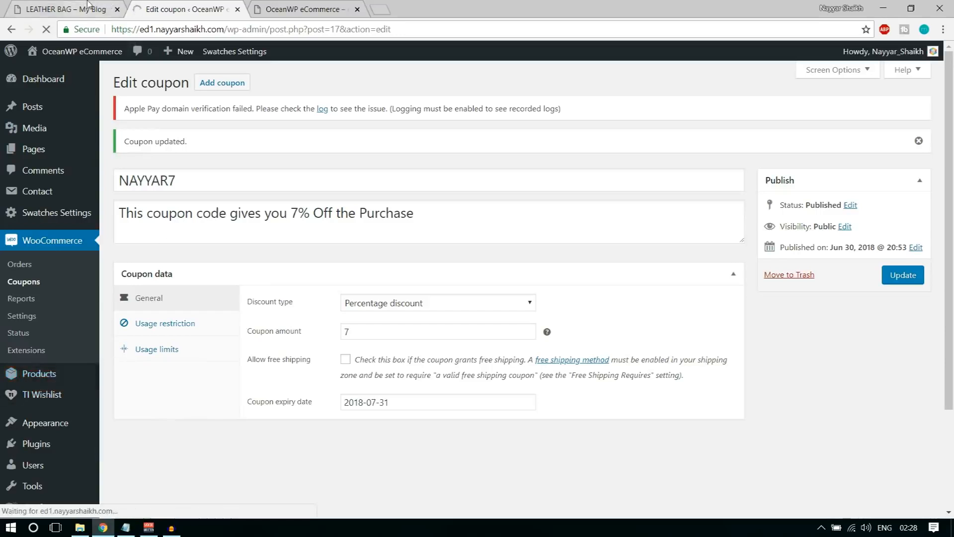
{"action": "left_click", "coordinate": [67, 9]}
{"action": "scroll", "coordinate": [939, 292], "scroll_direction": "down", "scroll_amount": 2}
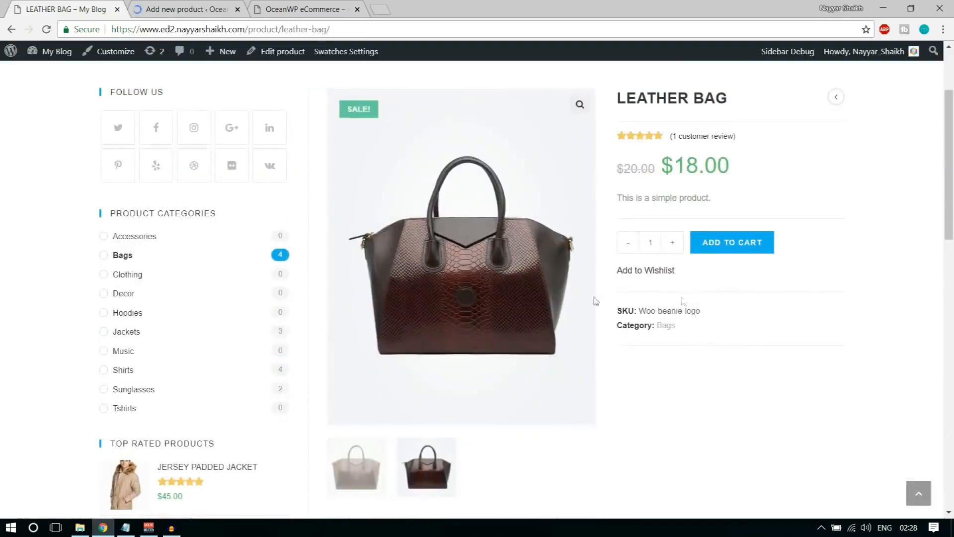
{"action": "left_click", "coordinate": [376, 476]}
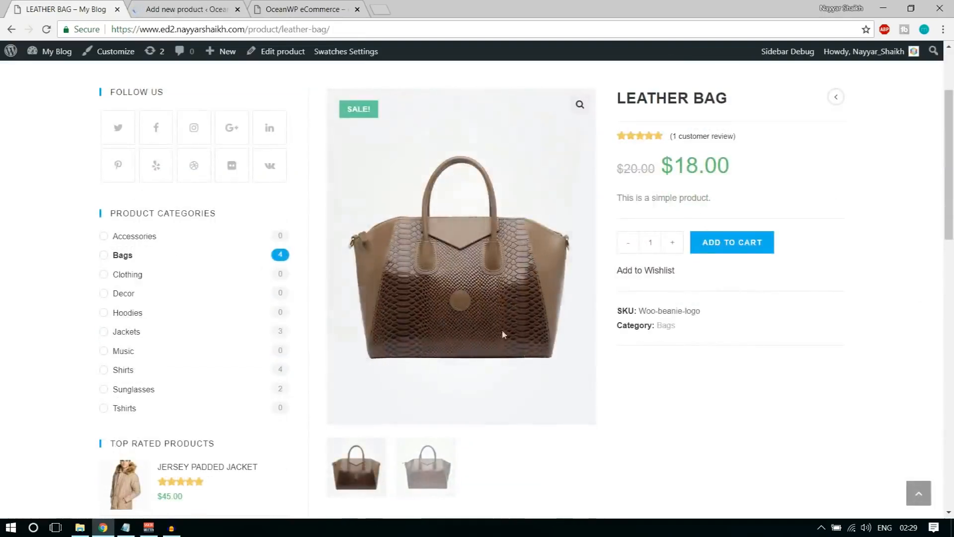
{"action": "scroll", "coordinate": [499, 321], "scroll_direction": "up", "scroll_amount": 1}
{"action": "scroll", "coordinate": [499, 321], "scroll_direction": "up", "scroll_amount": 1}
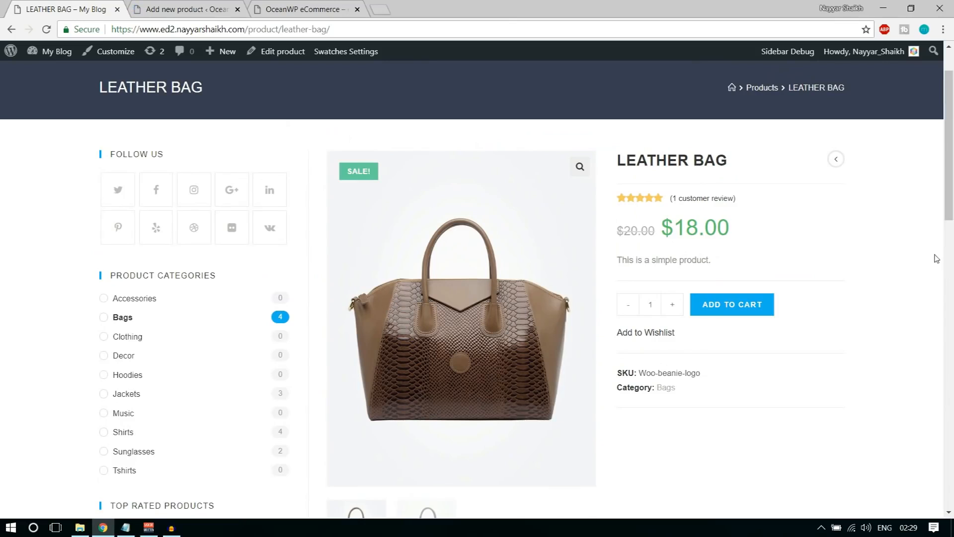
{"action": "scroll", "coordinate": [481, 225], "scroll_direction": "up", "scroll_amount": 1}
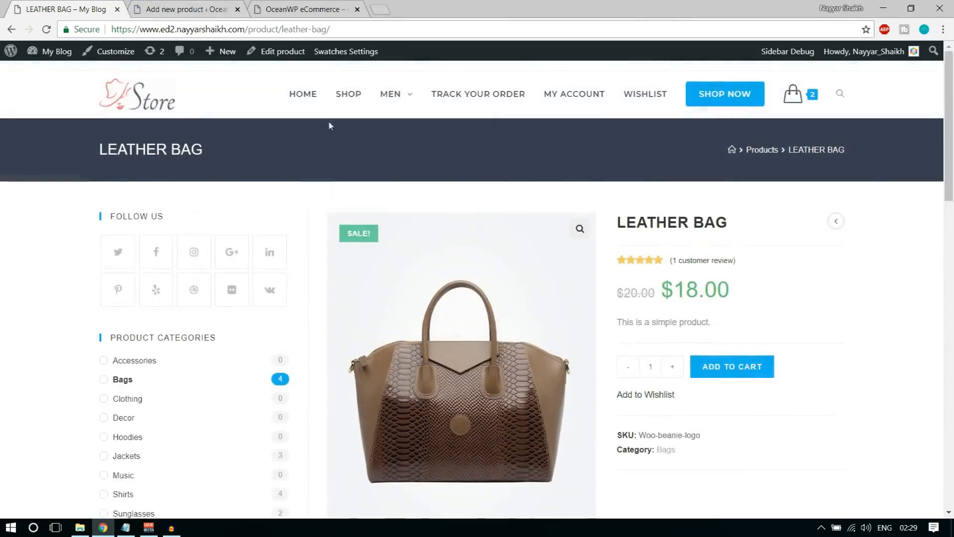
Click into the empty product name field and select the storefront LEATHER BAG title
{"action": "key", "text": "ctrl+Tab"}
{"action": "scroll", "coordinate": [495, 313], "scroll_direction": "down", "scroll_amount": 5}
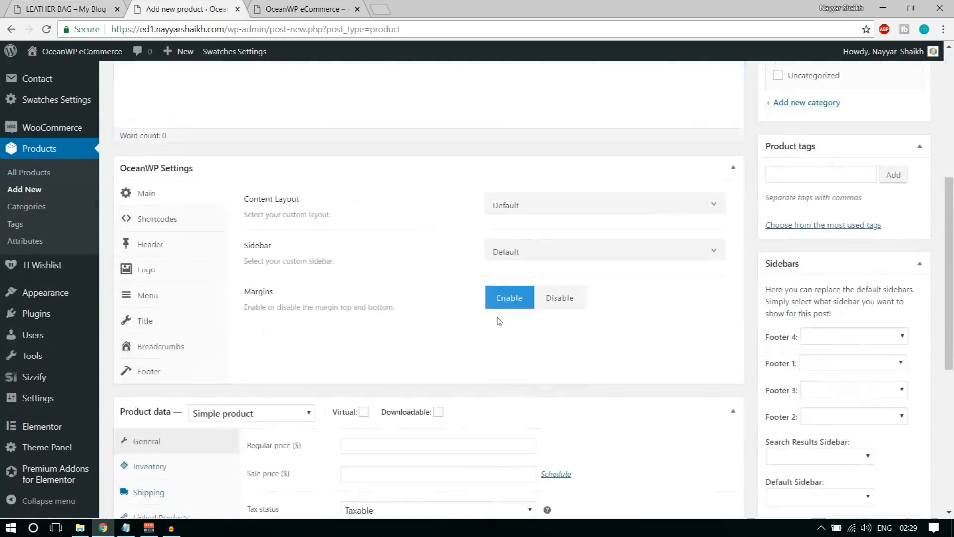
{"action": "scroll", "coordinate": [499, 322], "scroll_direction": "down", "scroll_amount": 5}
{"action": "scroll", "coordinate": [501, 353], "scroll_direction": "up", "scroll_amount": 10}
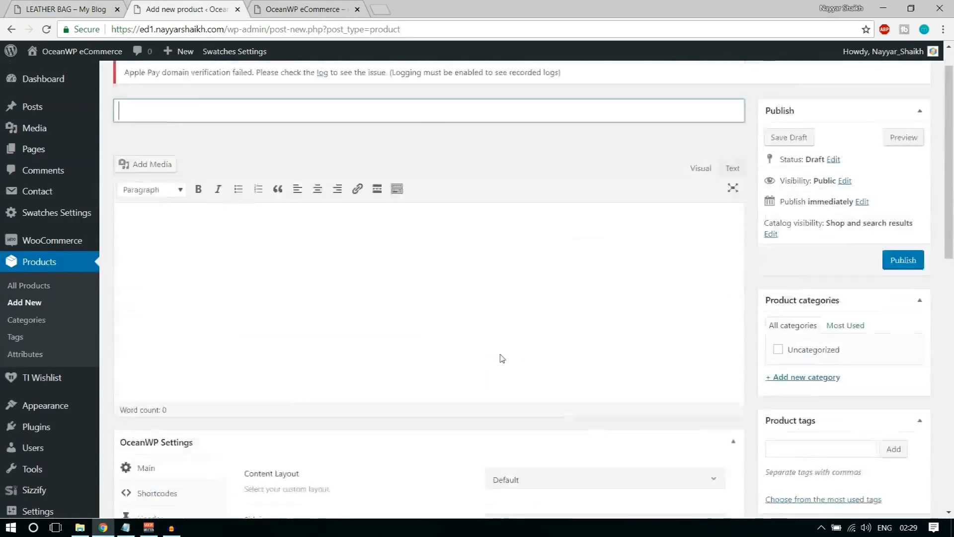
{"action": "left_click", "coordinate": [212, 179]}
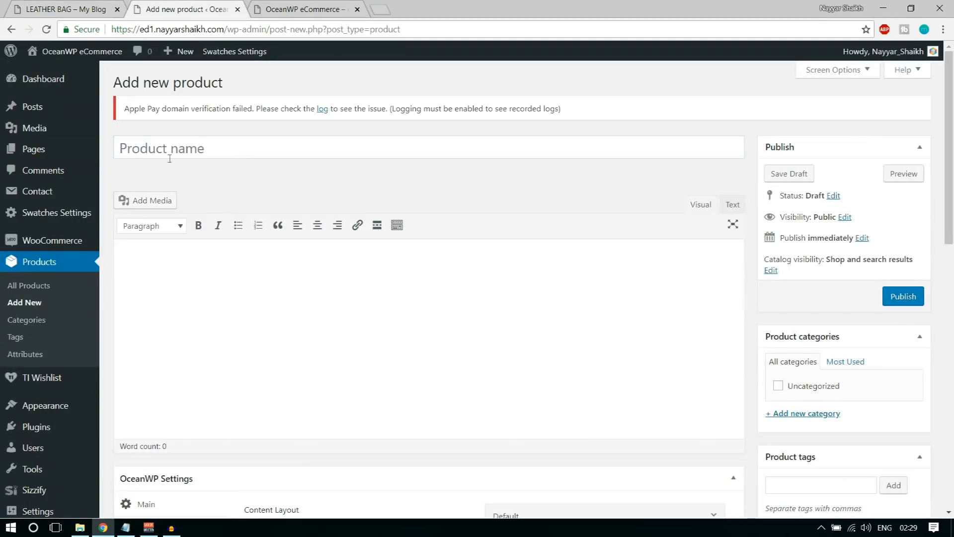
{"action": "left_click", "coordinate": [204, 147]}
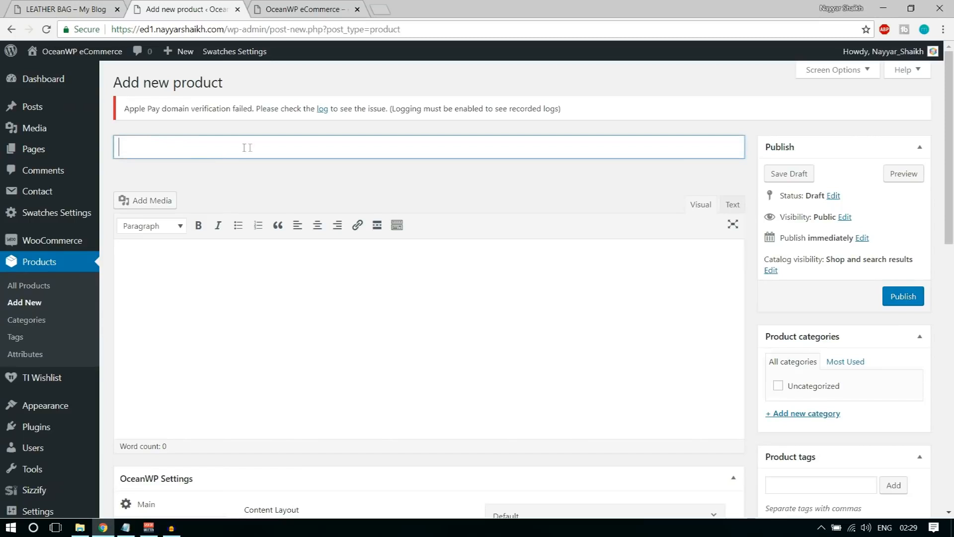
{"action": "left_click", "coordinate": [74, 4]}
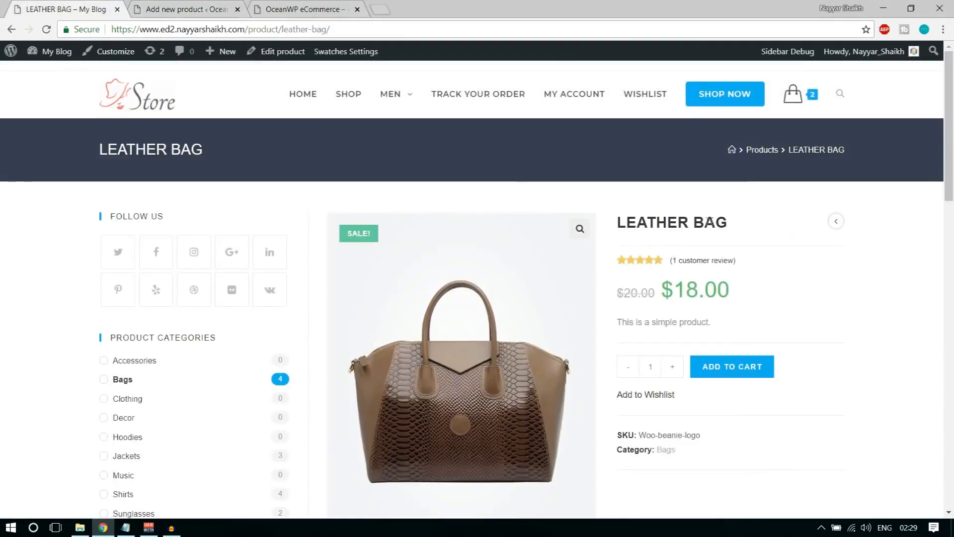
{"action": "left_click_drag", "start_coordinate": [736, 222], "coordinate": [615, 225]}
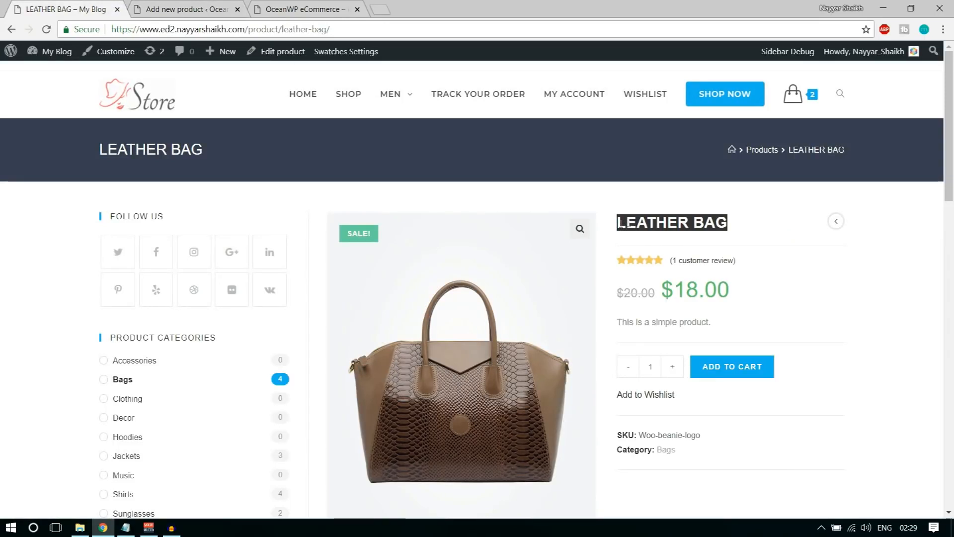
{"action": "left_click", "coordinate": [225, 8]}
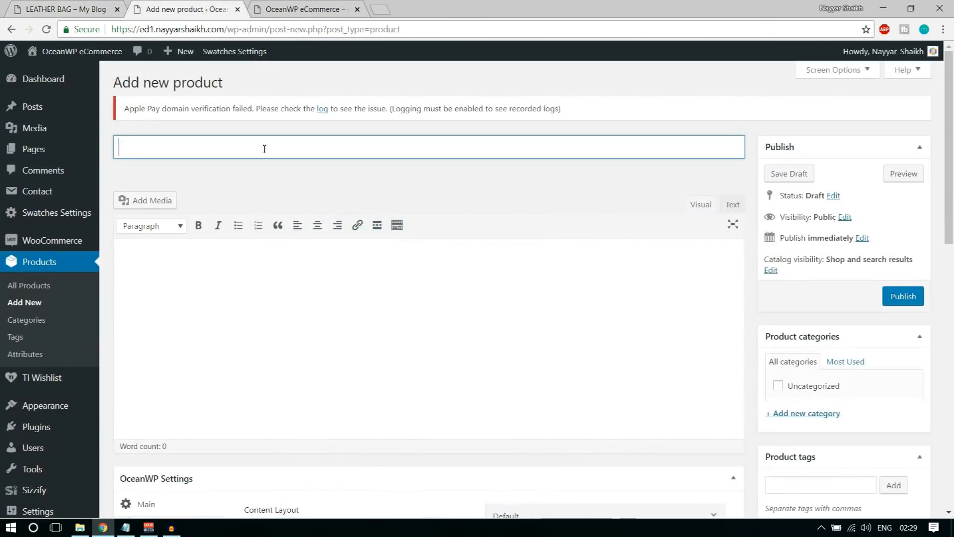
Title the product 'Leather Bag' and review the storefront summary and description text
{"action": "type", "text": "Leather "}
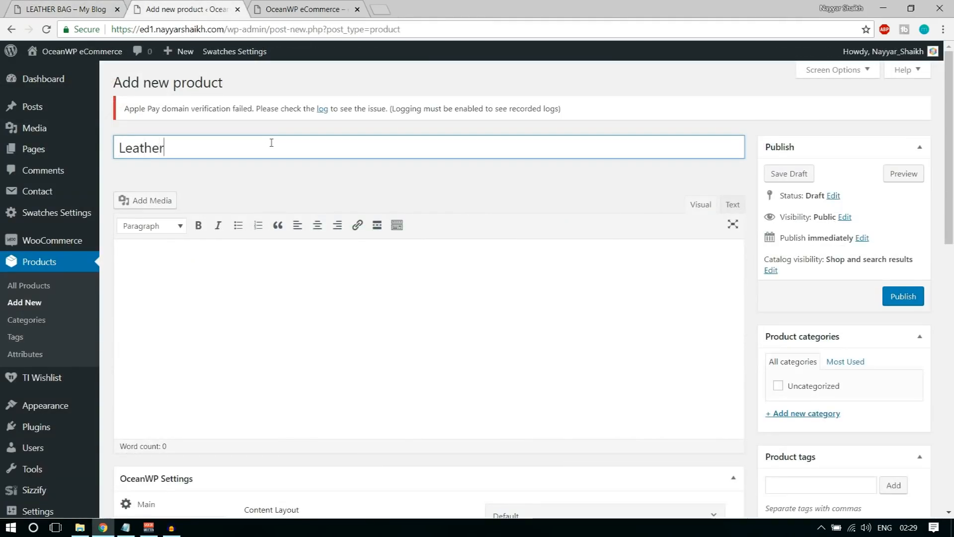
{"action": "type", "text": "Bag"}
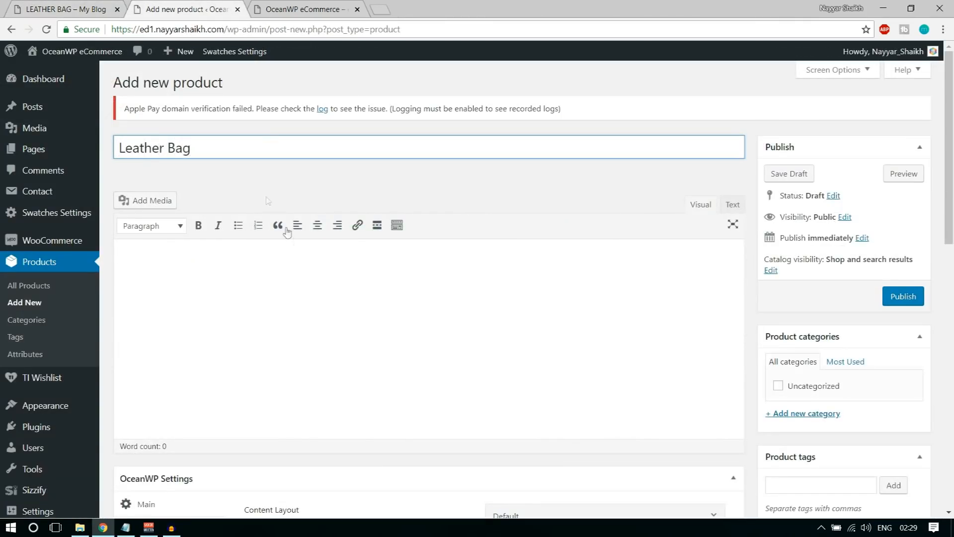
{"action": "left_click", "coordinate": [281, 308]}
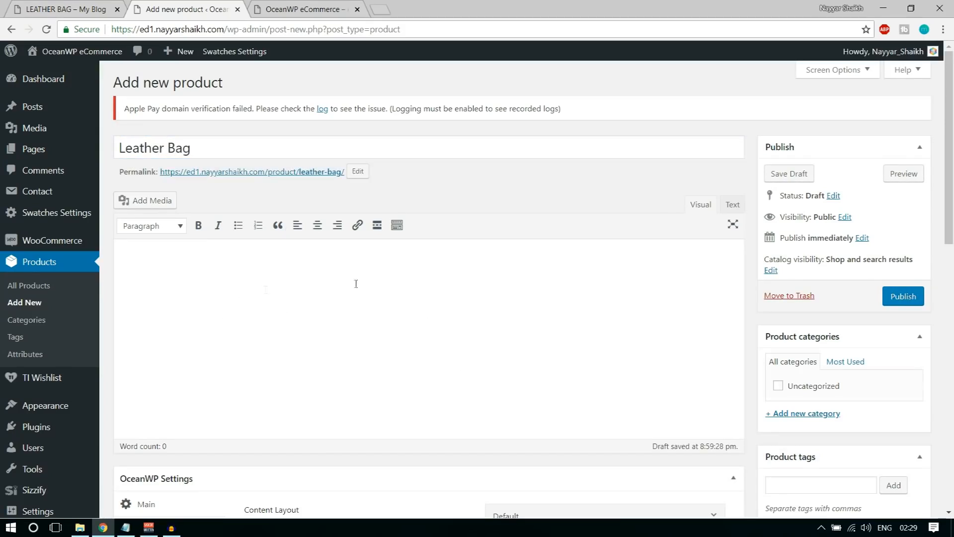
{"action": "scroll", "coordinate": [452, 305], "scroll_direction": "down", "scroll_amount": 2}
{"action": "scroll", "coordinate": [405, 294], "scroll_direction": "up", "scroll_amount": 1}
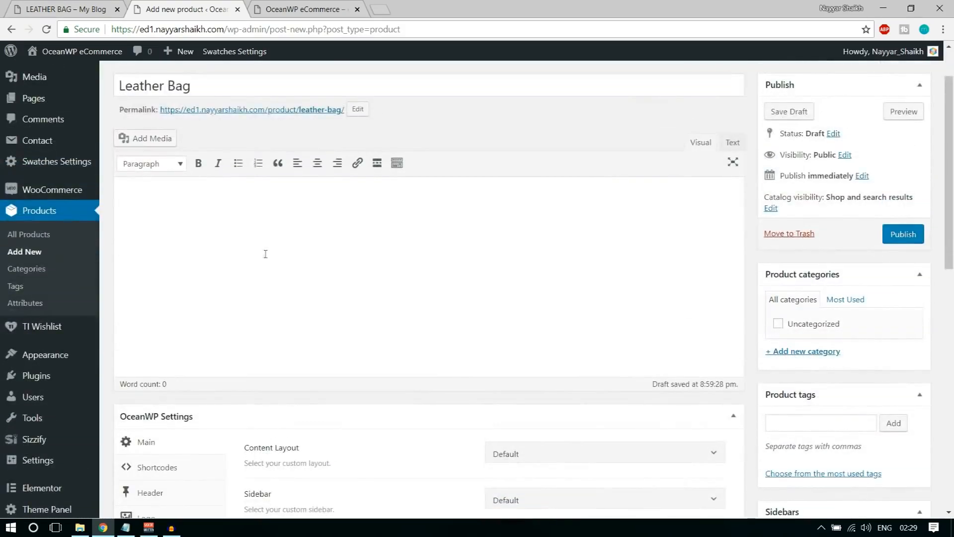
{"action": "left_click", "coordinate": [29, 5]}
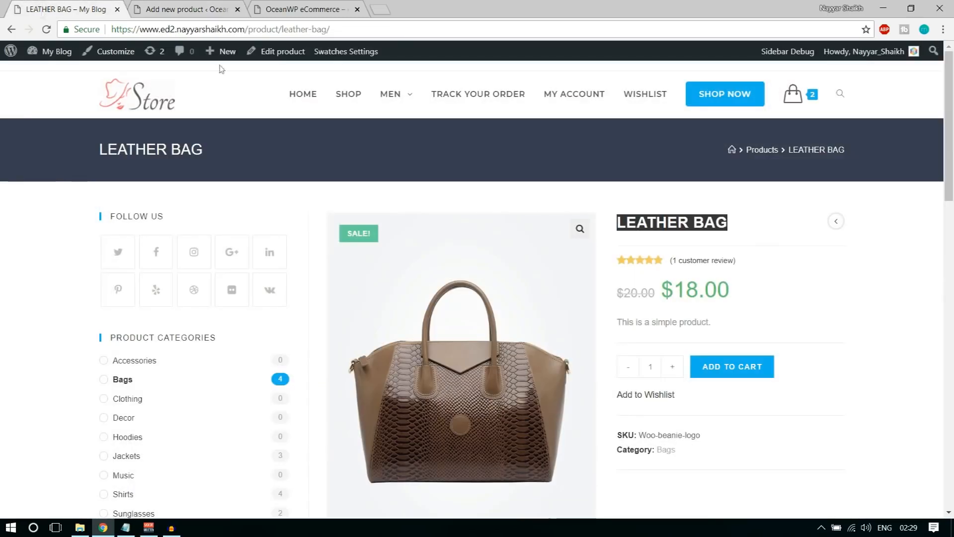
{"action": "left_click_drag", "start_coordinate": [730, 325], "coordinate": [682, 332]}
{"action": "left_click", "coordinate": [682, 332]}
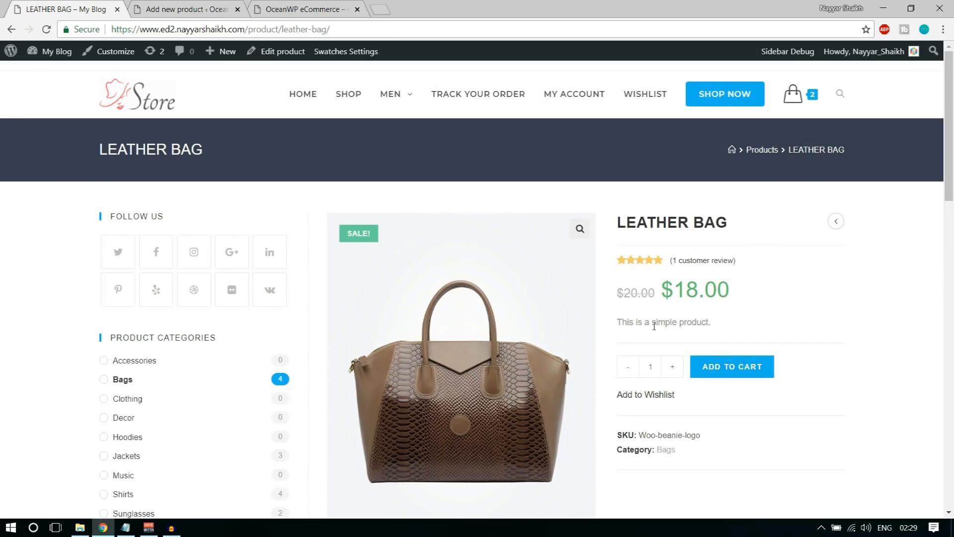
{"action": "left_click_drag", "start_coordinate": [624, 323], "coordinate": [704, 326]}
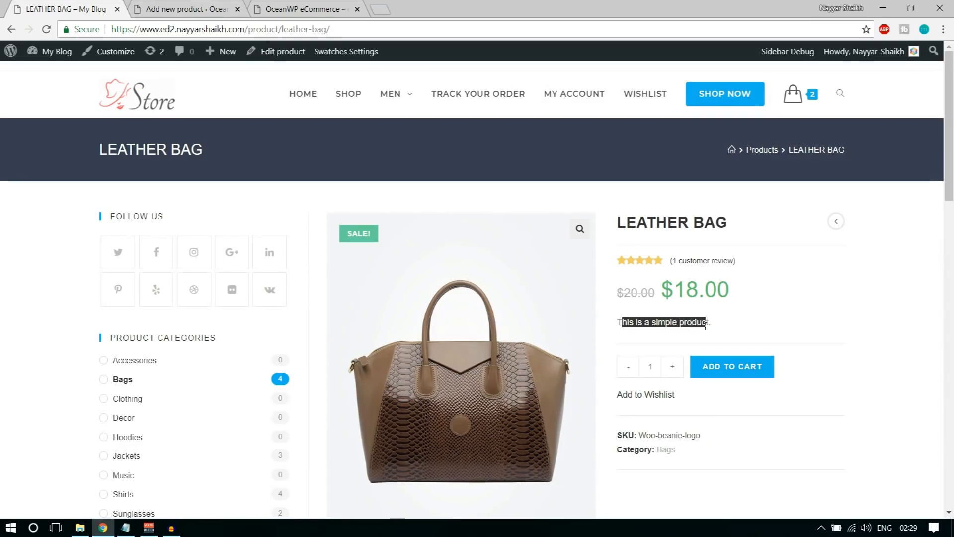
{"action": "scroll", "coordinate": [775, 352], "scroll_direction": "down", "scroll_amount": 8}
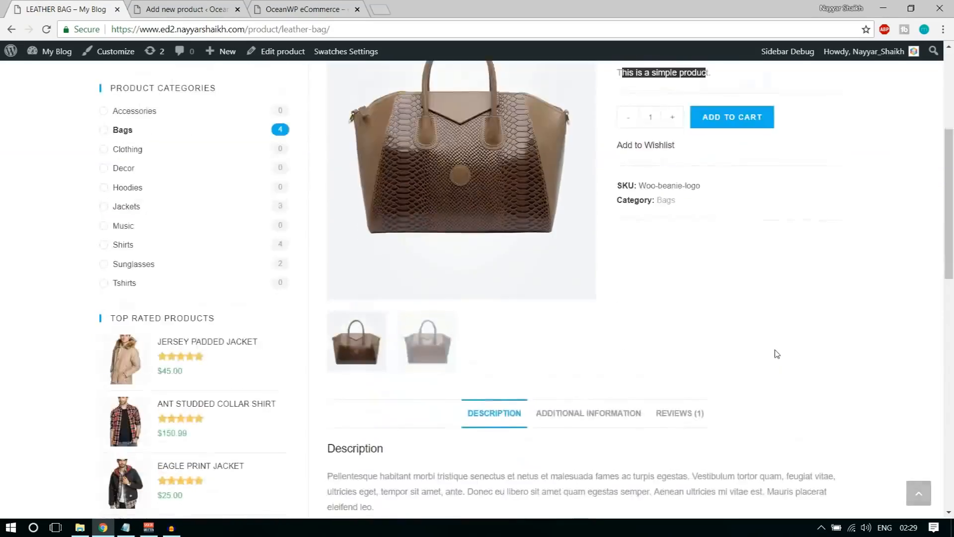
{"action": "left_click_drag", "start_coordinate": [327, 228], "coordinate": [367, 261]}
{"action": "left_click", "coordinate": [368, 261]}
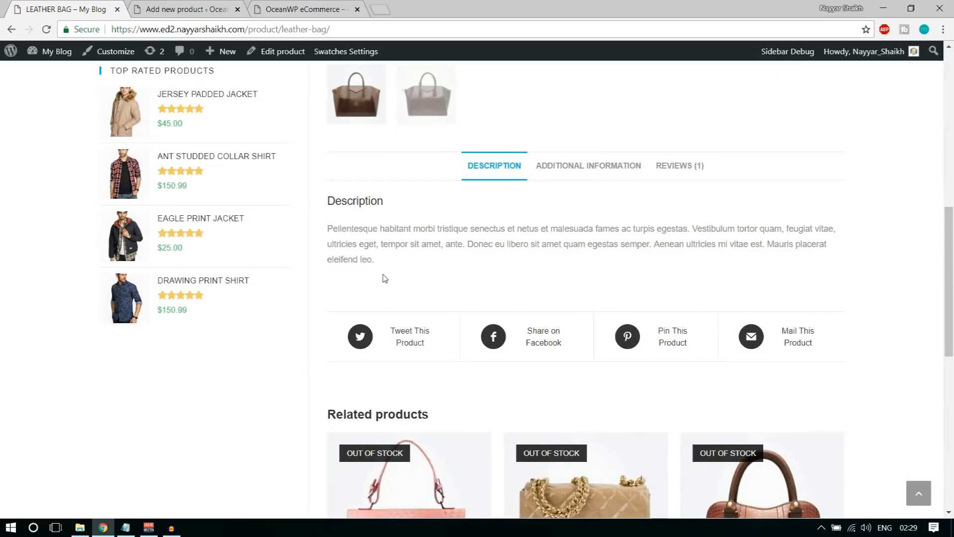
{"action": "left_click_drag", "start_coordinate": [375, 261], "coordinate": [328, 225]}
{"action": "left_click", "coordinate": [402, 239]}
{"action": "scroll", "coordinate": [495, 330], "scroll_direction": "up", "scroll_amount": 7}
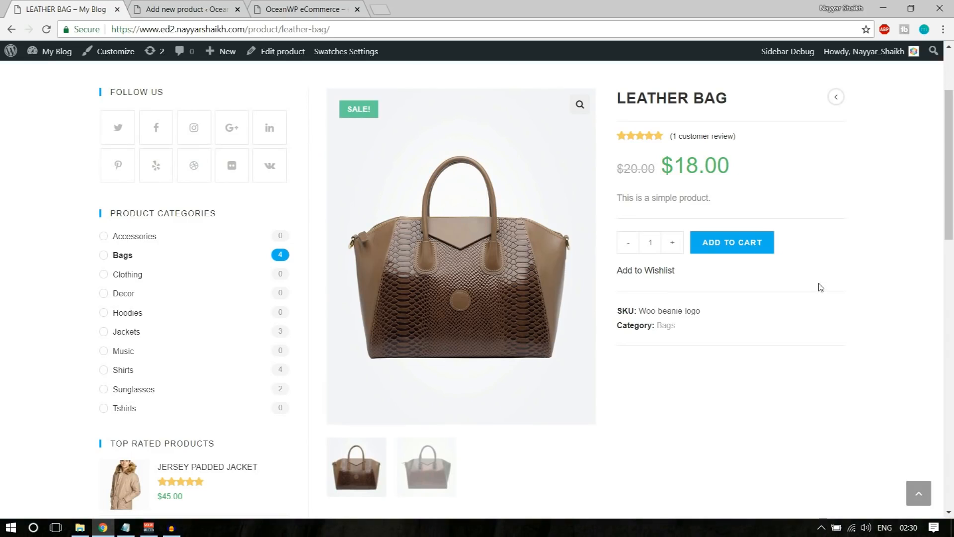
Copy the storefront description paragraph and paste it into the new product's description
{"action": "key", "text": "ctrl+Tab"}
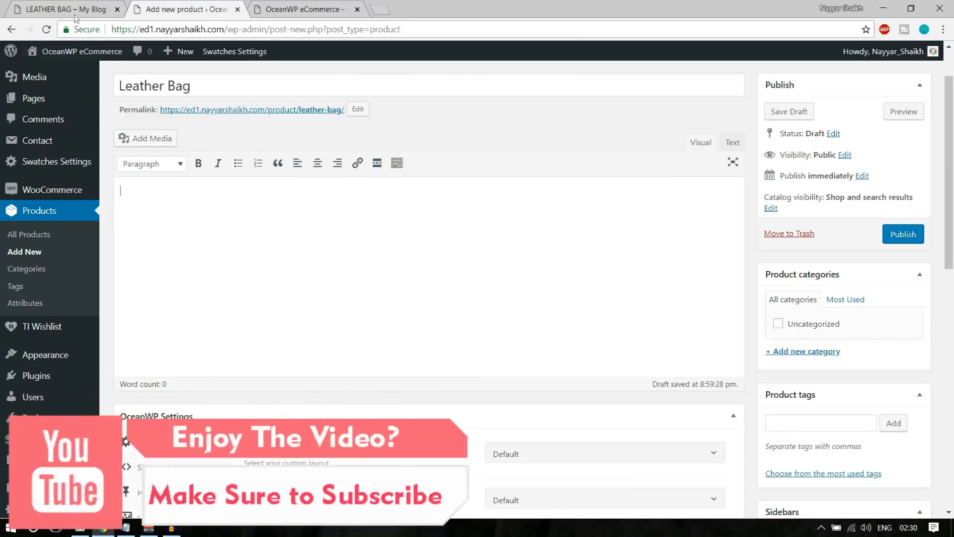
{"action": "key", "text": "ctrl+shift+Tab"}
{"action": "scroll", "coordinate": [404, 356], "scroll_direction": "down", "scroll_amount": 5}
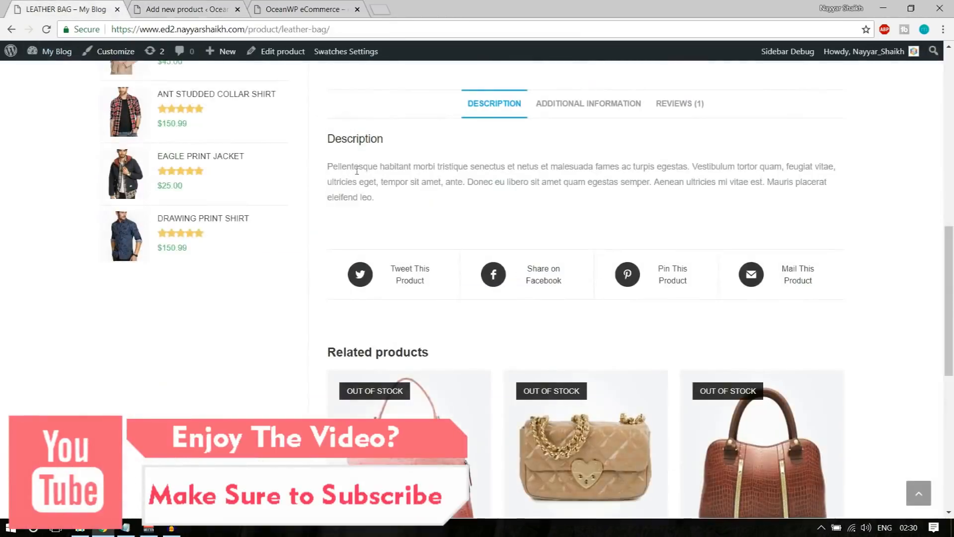
{"action": "mouse_move", "coordinate": [328, 164]}
{"action": "left_mouse_down"}
{"action": "mouse_move", "coordinate": [379, 205]}
{"action": "mouse_move", "coordinate": [378, 181]}
{"action": "mouse_move", "coordinate": [329, 169]}
{"action": "left_mouse_up"}
{"action": "key", "text": "ctrl+c"}
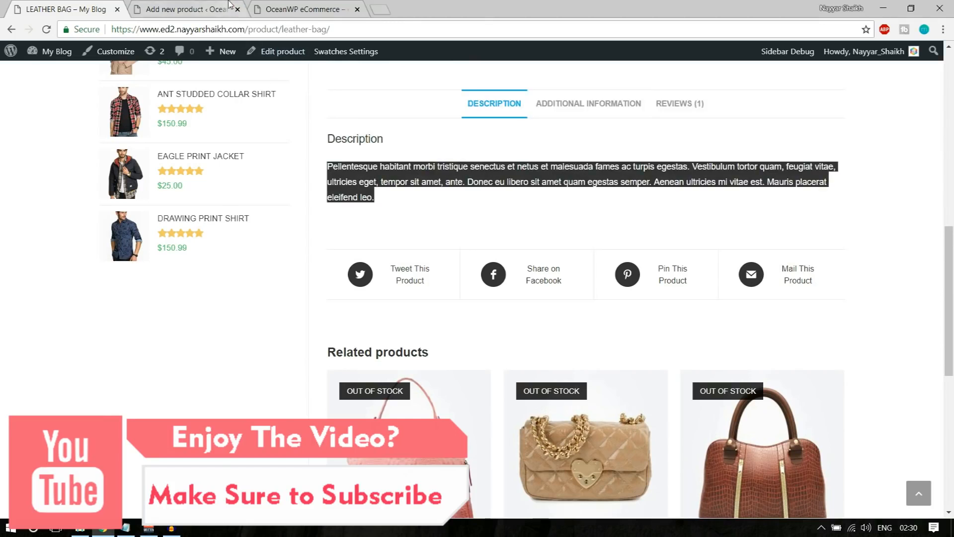
{"action": "left_click", "coordinate": [227, 4]}
{"action": "left_click", "coordinate": [226, 248]}
{"action": "key", "text": "ctrl+v"}
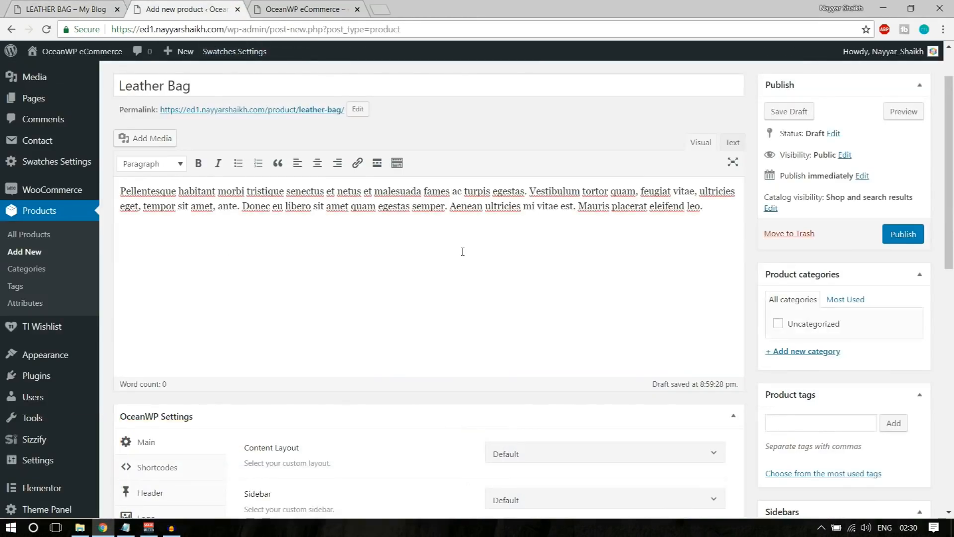
Upload Client-Logo-18 from E:\OceanWP eCommerce\Media and insert it into the description
{"action": "left_click", "coordinate": [152, 142]}
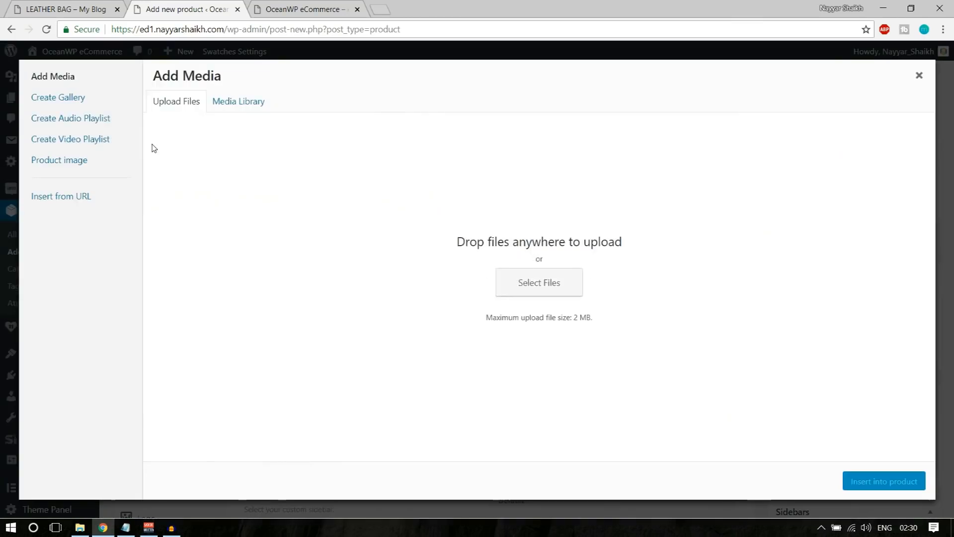
{"action": "left_click", "coordinate": [520, 282]}
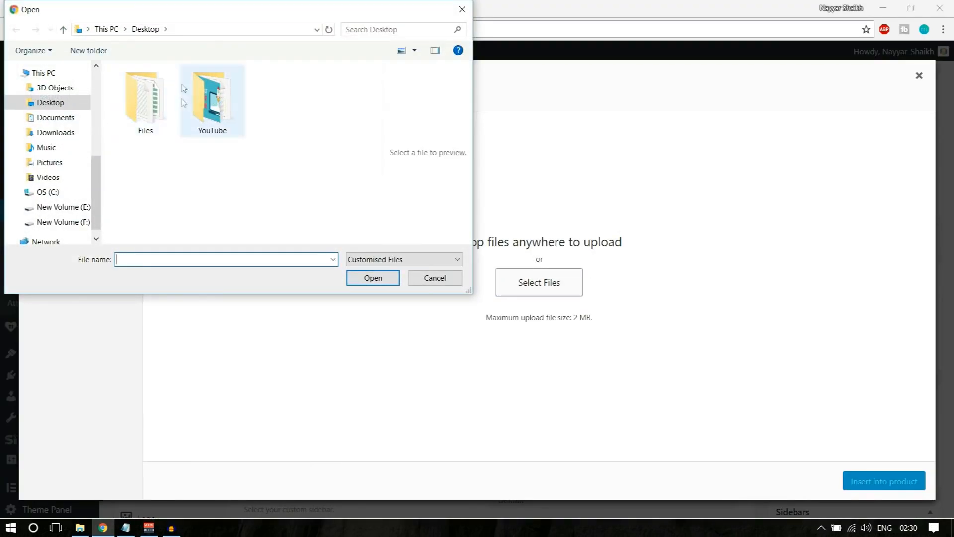
{"action": "left_click", "coordinate": [107, 31]}
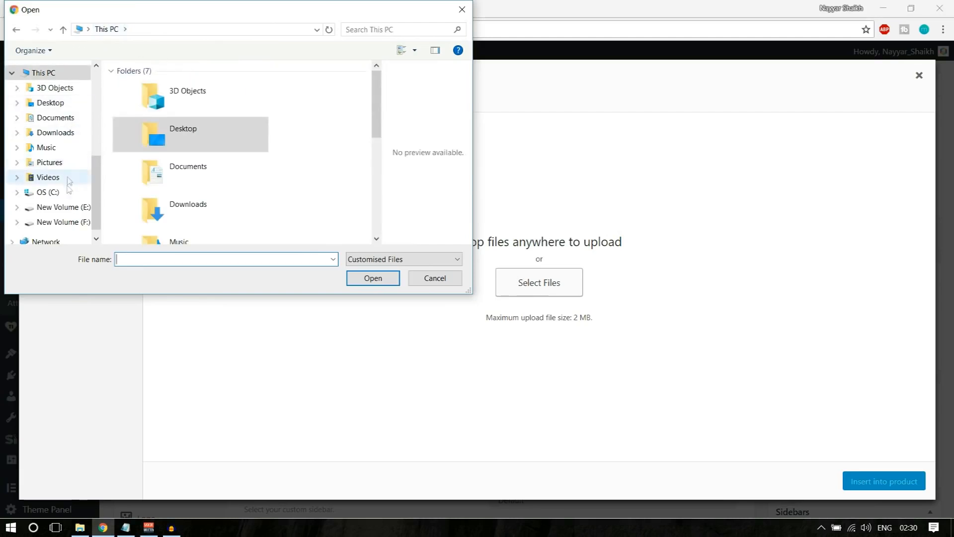
{"action": "scroll", "coordinate": [65, 179], "scroll_direction": "up", "scroll_amount": 2}
{"action": "left_click", "coordinate": [63, 112]}
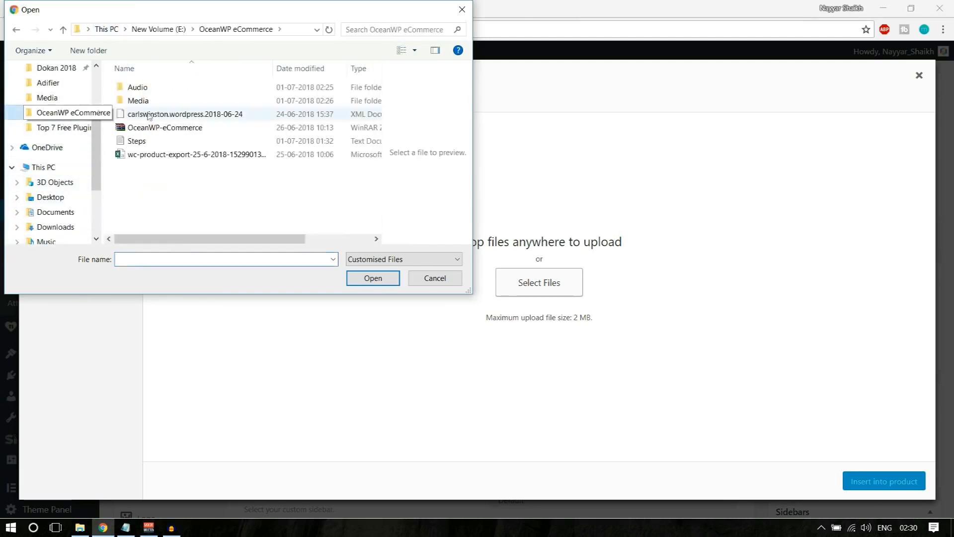
{"action": "double_click", "coordinate": [160, 105]}
{"action": "scroll", "coordinate": [239, 199], "scroll_direction": "down", "scroll_amount": 5}
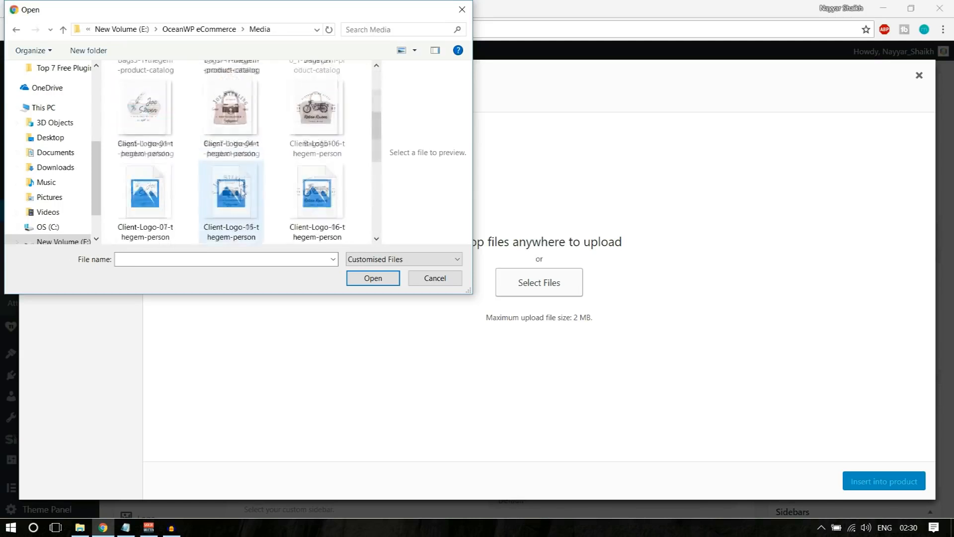
{"action": "scroll", "coordinate": [247, 211], "scroll_direction": "up", "scroll_amount": 5}
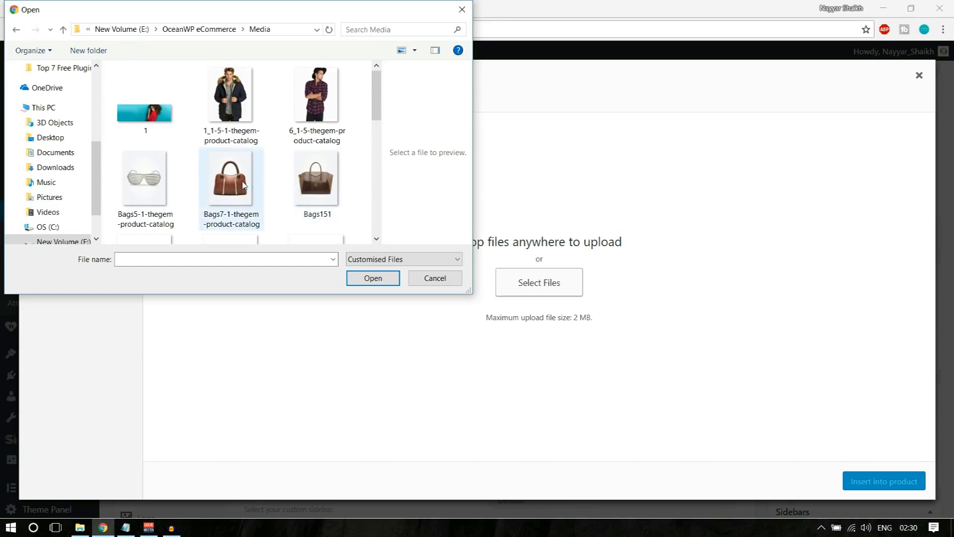
{"action": "scroll", "coordinate": [270, 198], "scroll_direction": "down", "scroll_amount": 10}
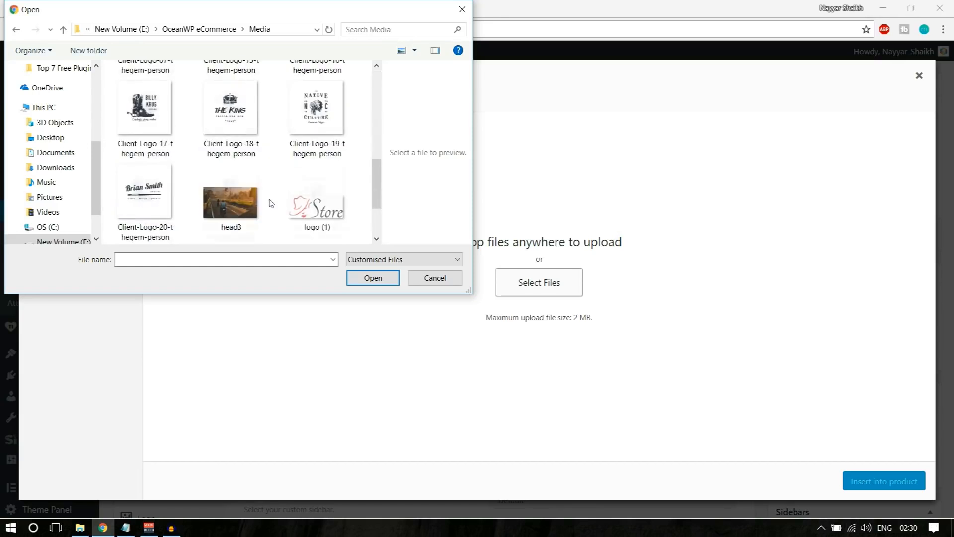
{"action": "scroll", "coordinate": [270, 212], "scroll_direction": "up", "scroll_amount": 2}
{"action": "left_click", "coordinate": [244, 181]}
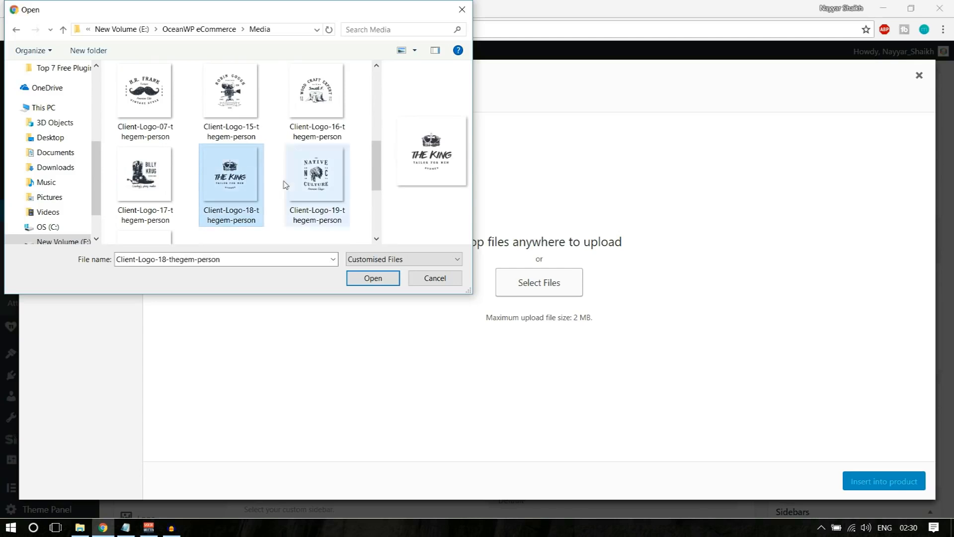
{"action": "left_click", "coordinate": [373, 278]}
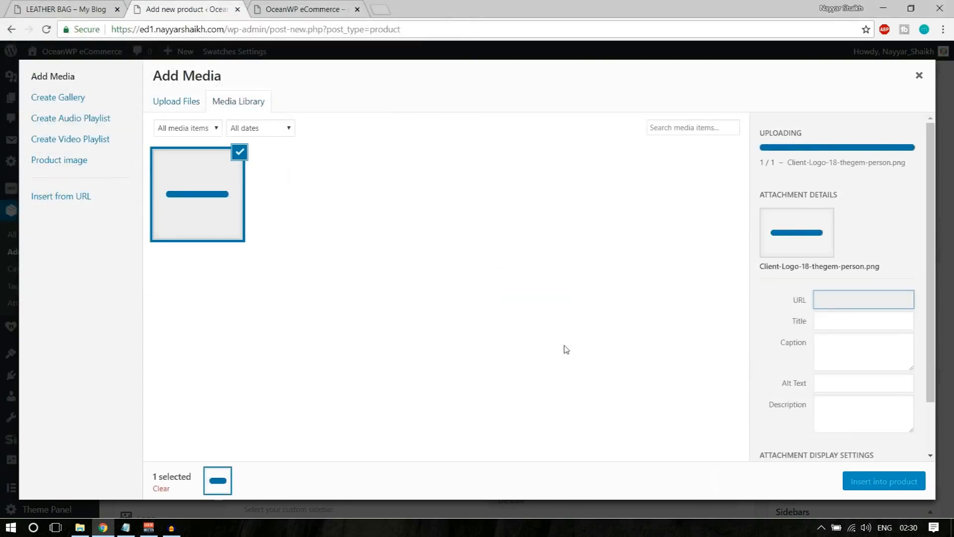
{"action": "left_click", "coordinate": [890, 482]}
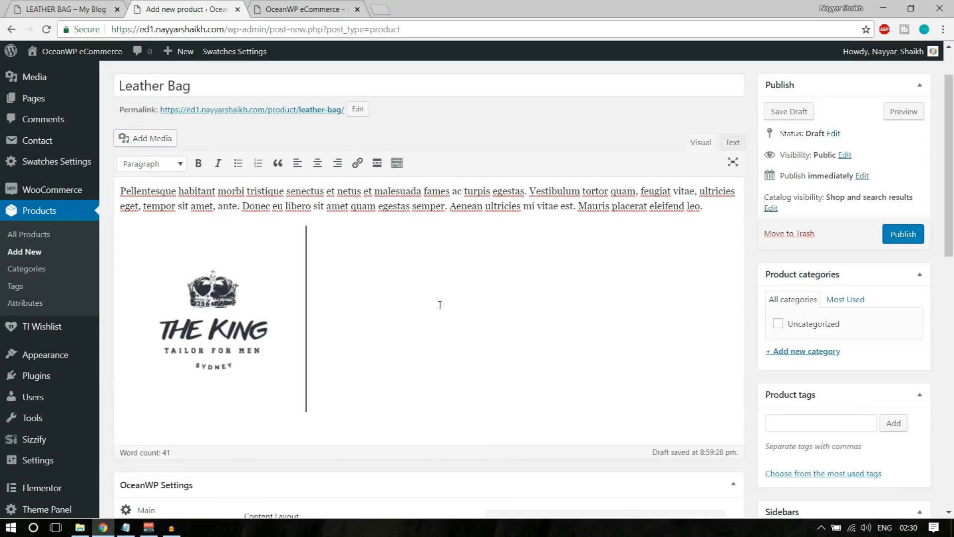
Align the King logo left and add two empty lines below the paragraph
{"action": "left_click", "coordinate": [239, 279]}
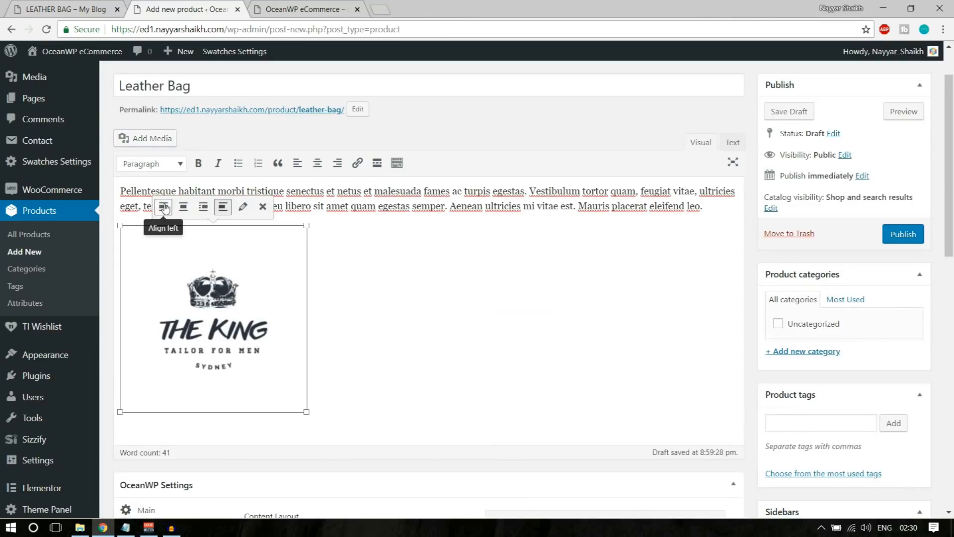
{"action": "left_click", "coordinate": [163, 209]}
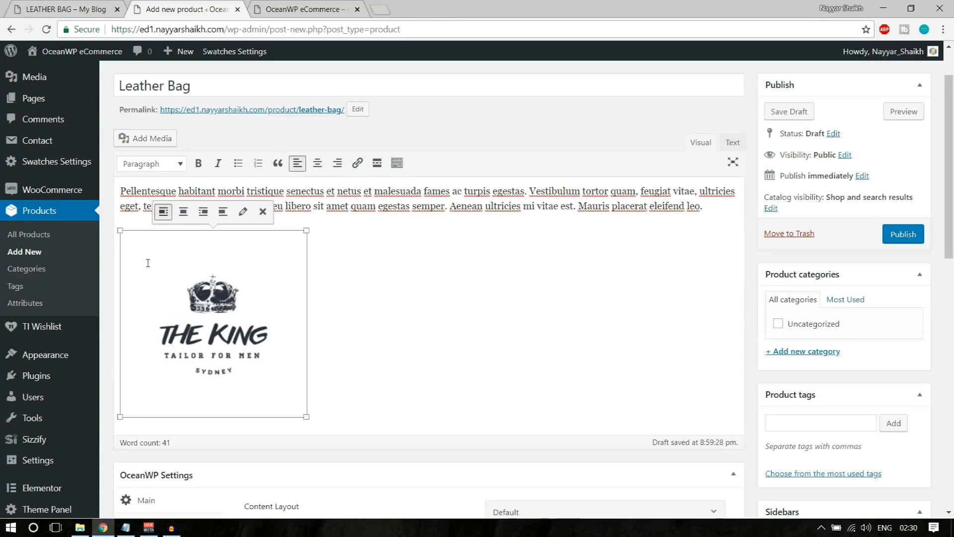
{"action": "key", "text": "Delete"}
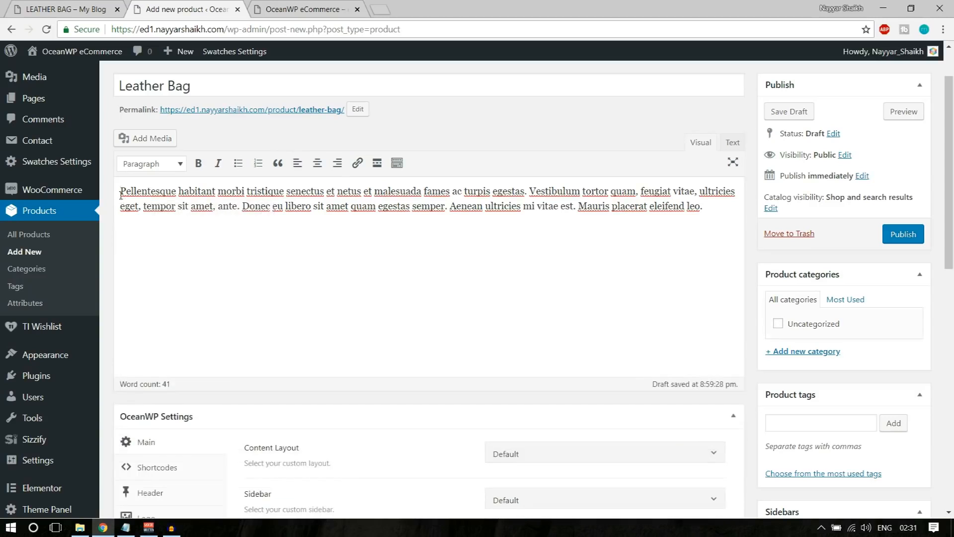
{"action": "key", "text": "ctrl+z"}
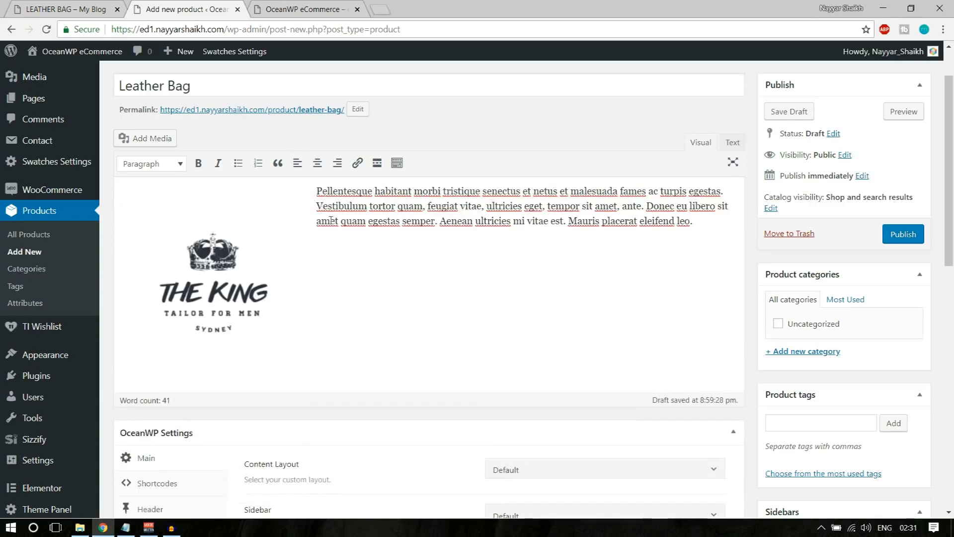
{"action": "left_click", "coordinate": [297, 215]}
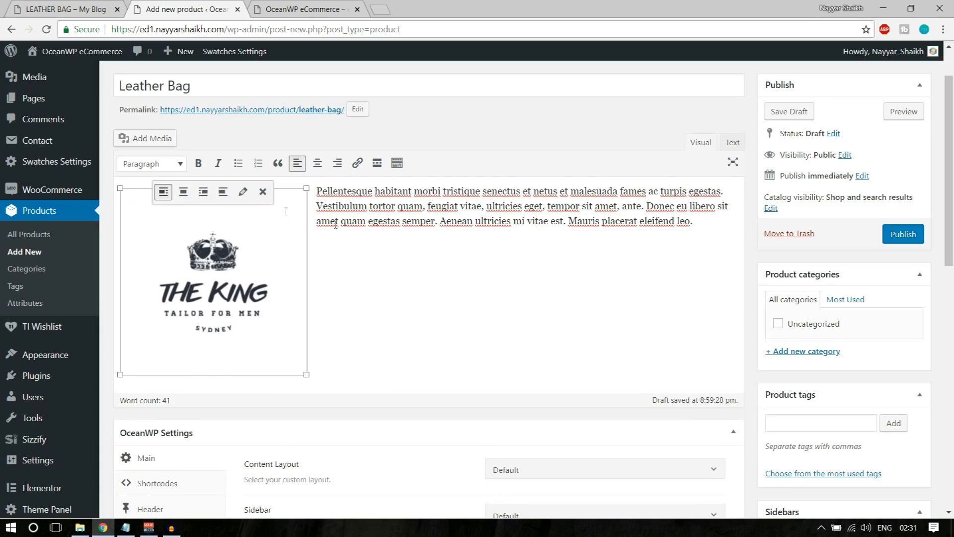
{"action": "left_click", "coordinate": [703, 232]}
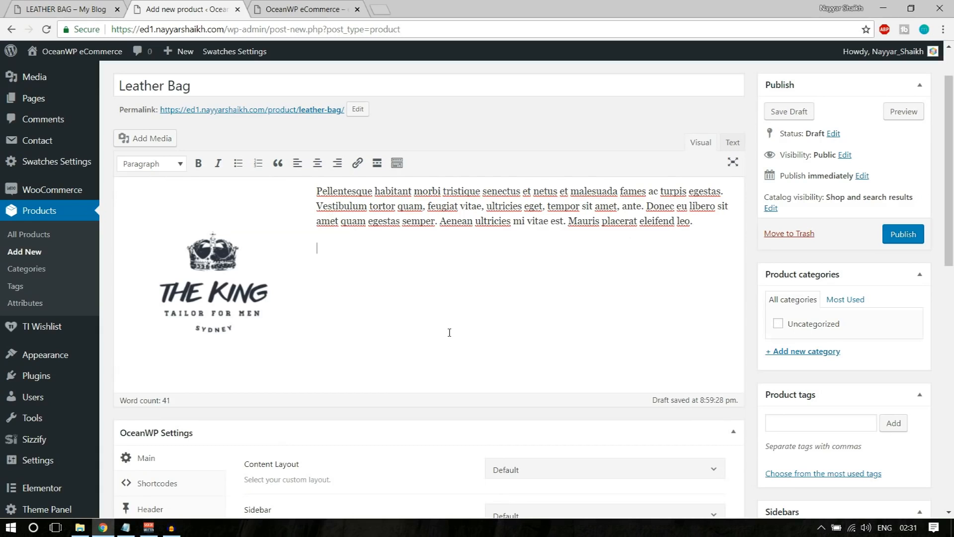
{"action": "key", "text": "Return"}
{"action": "key", "text": "Return"}
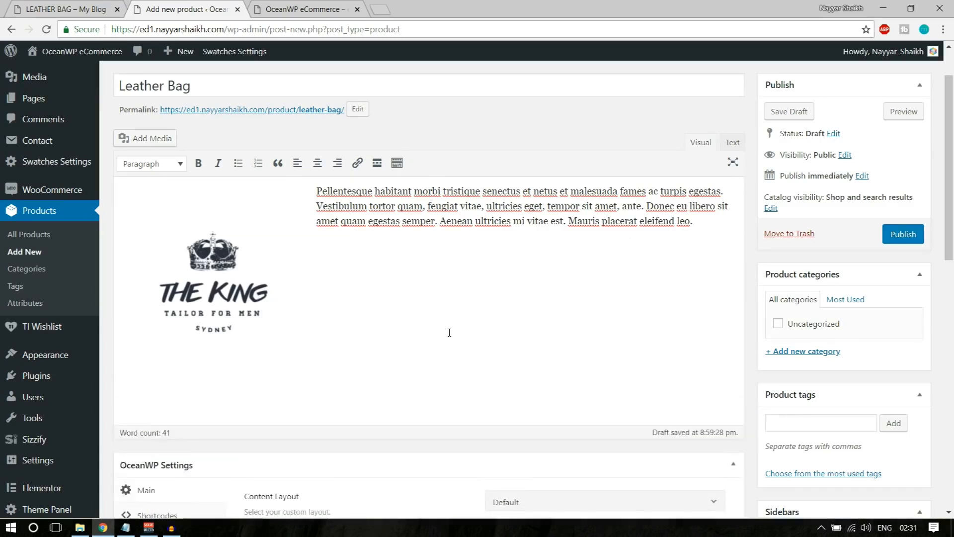
{"action": "key", "text": "Return"}
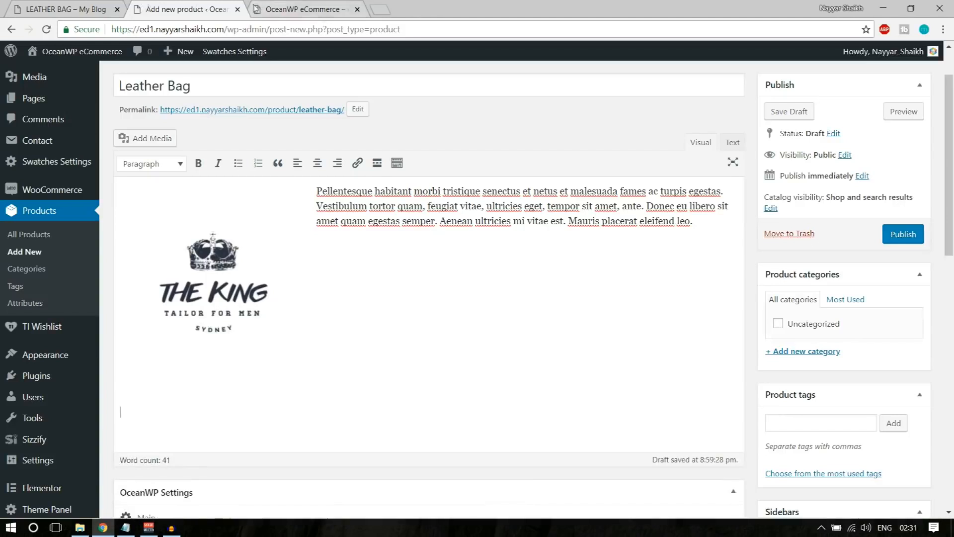
Copy the link of the 'Top 10 FREE Plugins For Wordpress 2018' video from youtube.com/nayyarshaikh
{"action": "left_click", "coordinate": [382, 6]}
{"action": "type", "text": "u"}
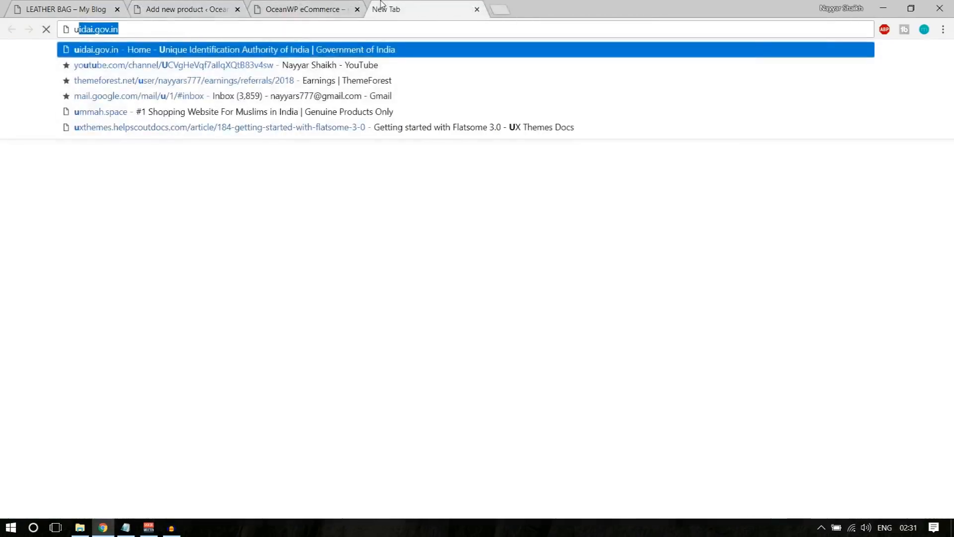
{"action": "key", "text": "BackSpace"}
{"action": "key", "text": "BackSpace"}
{"action": "type", "text": "youtube.com/nayyarshaikh"}
{"action": "key", "text": "Return"}
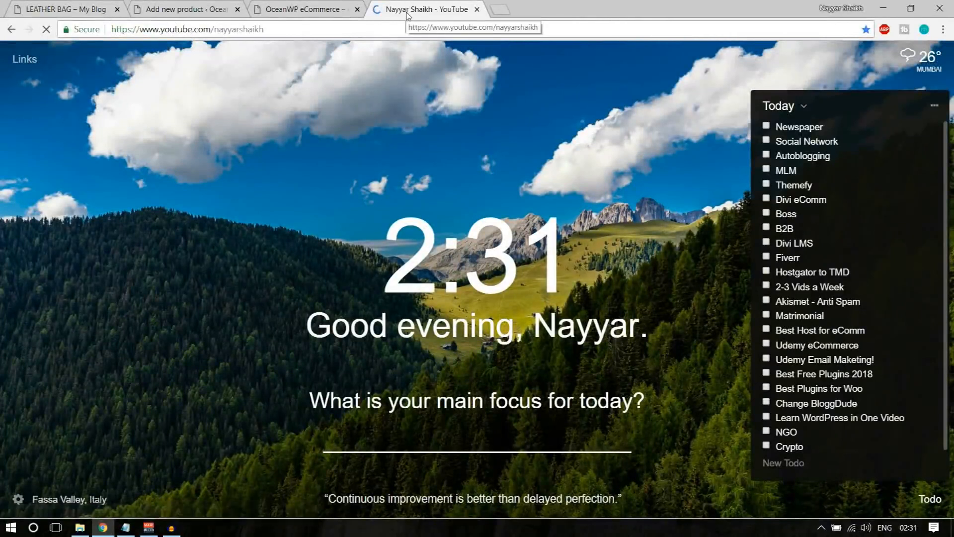
{"action": "scroll", "coordinate": [434, 161], "scroll_direction": "down", "scroll_amount": 4}
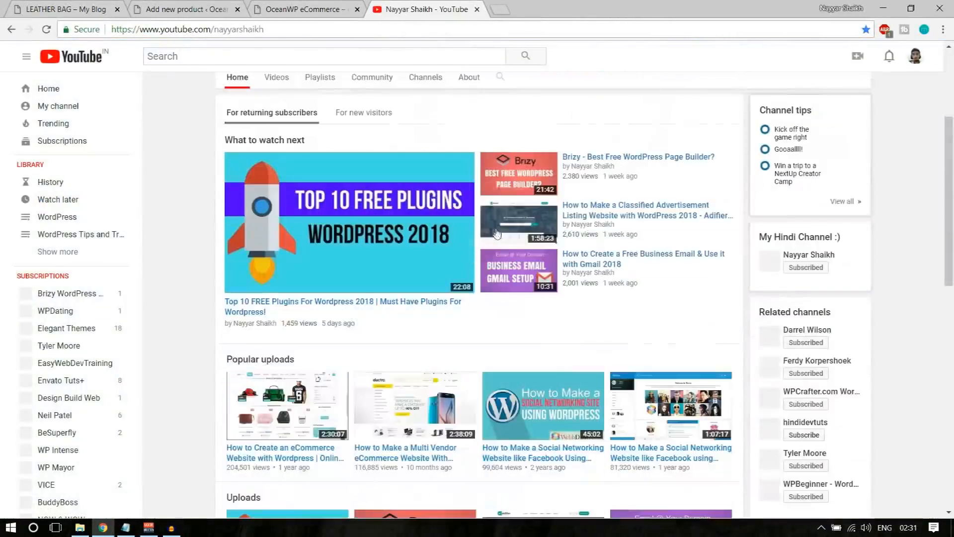
{"action": "right_click", "coordinate": [354, 309]}
{"action": "left_click", "coordinate": [428, 385]}
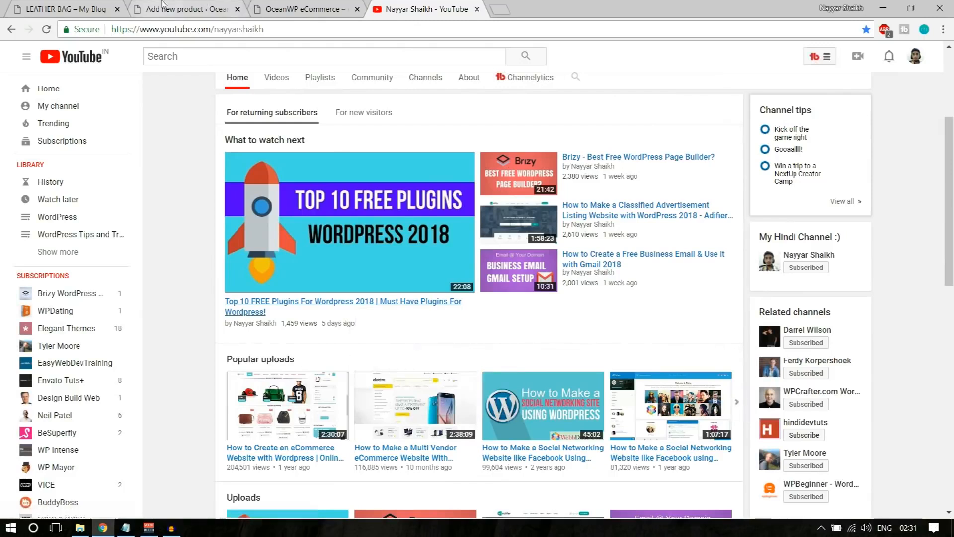
Paste the video link into the product description to embed it
{"action": "left_click", "coordinate": [187, 8]}
{"action": "key", "text": "ctrl+v"}
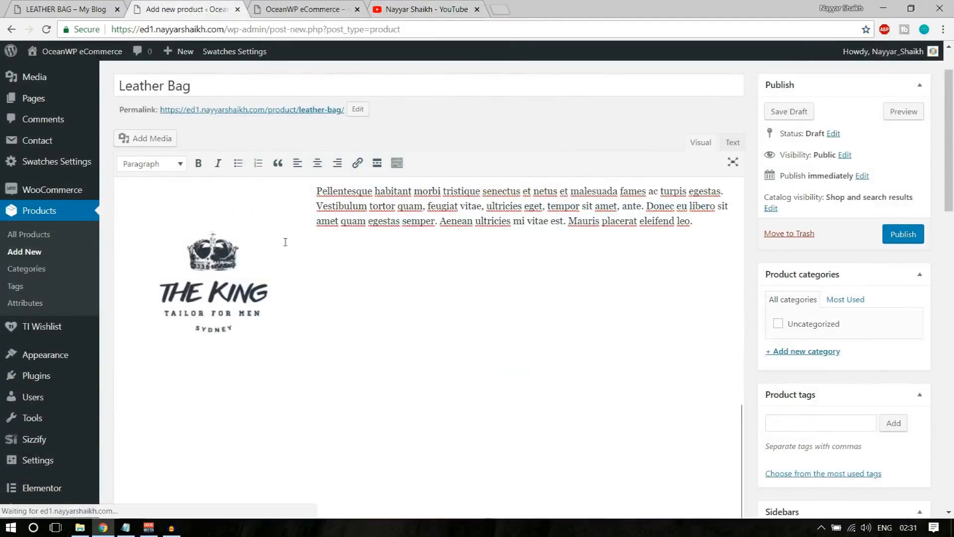
{"action": "scroll", "coordinate": [381, 334], "scroll_direction": "down", "scroll_amount": 10}
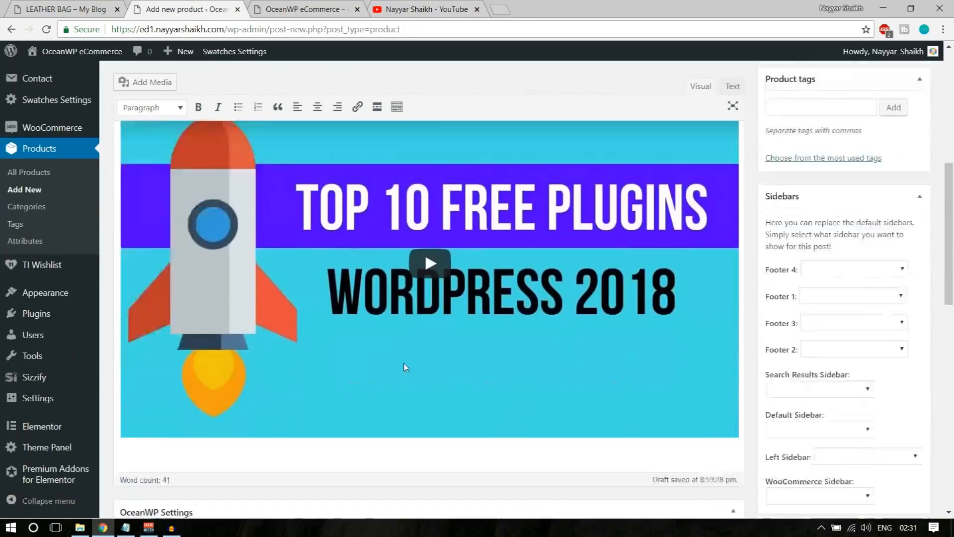
{"action": "scroll", "coordinate": [407, 362], "scroll_direction": "up", "scroll_amount": 8}
{"action": "scroll", "coordinate": [408, 362], "scroll_direction": "up", "scroll_amount": 3}
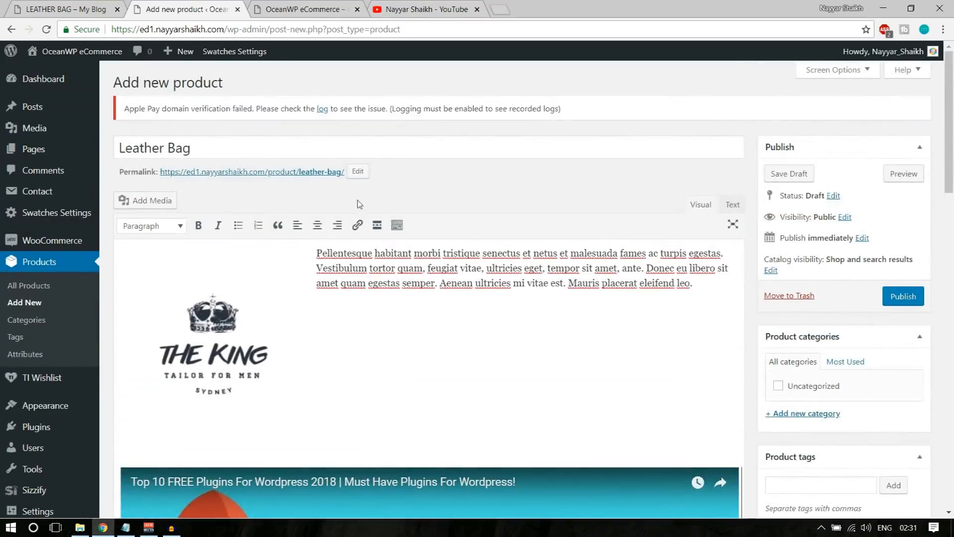
Colour the opening words 'Pellentesque habitant morbi tristique senectus' red
{"action": "left_click_drag", "start_coordinate": [346, 282], "coordinate": [420, 283]}
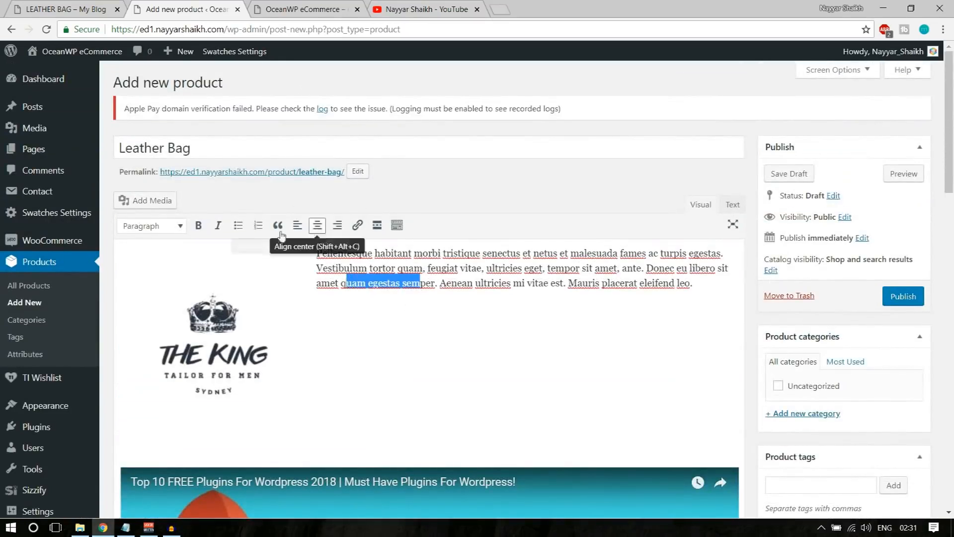
{"action": "left_click", "coordinate": [400, 228]}
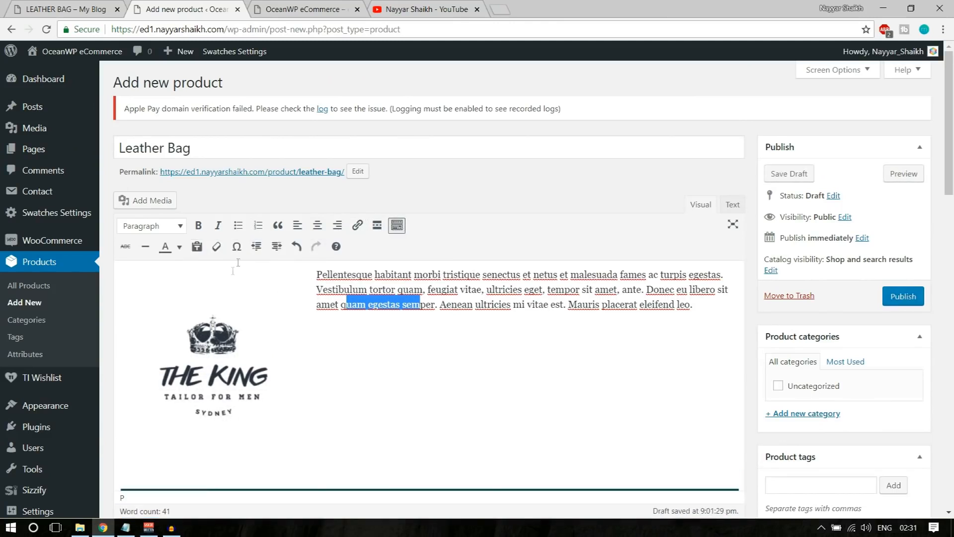
{"action": "left_click", "coordinate": [391, 304]}
{"action": "left_click_drag", "start_coordinate": [317, 274], "coordinate": [525, 275]}
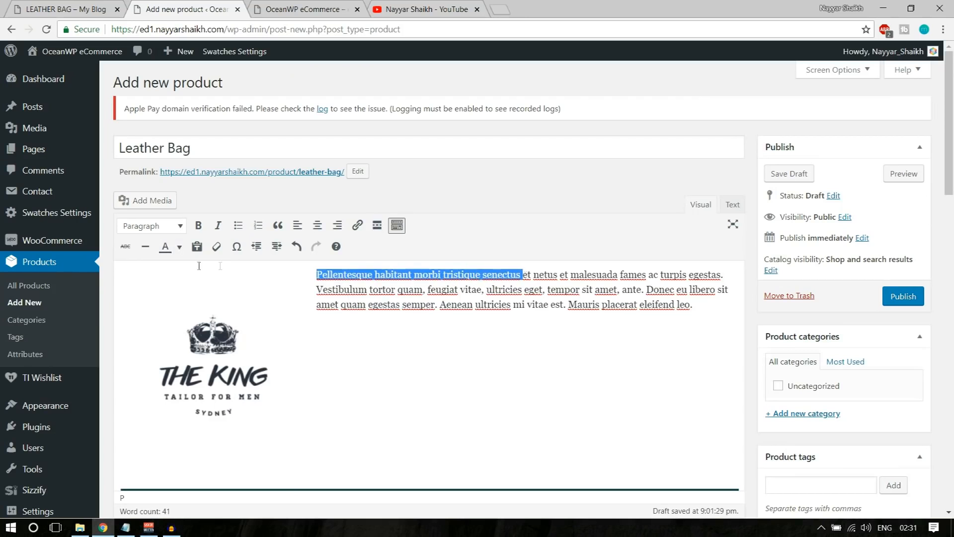
{"action": "left_click", "coordinate": [180, 247]}
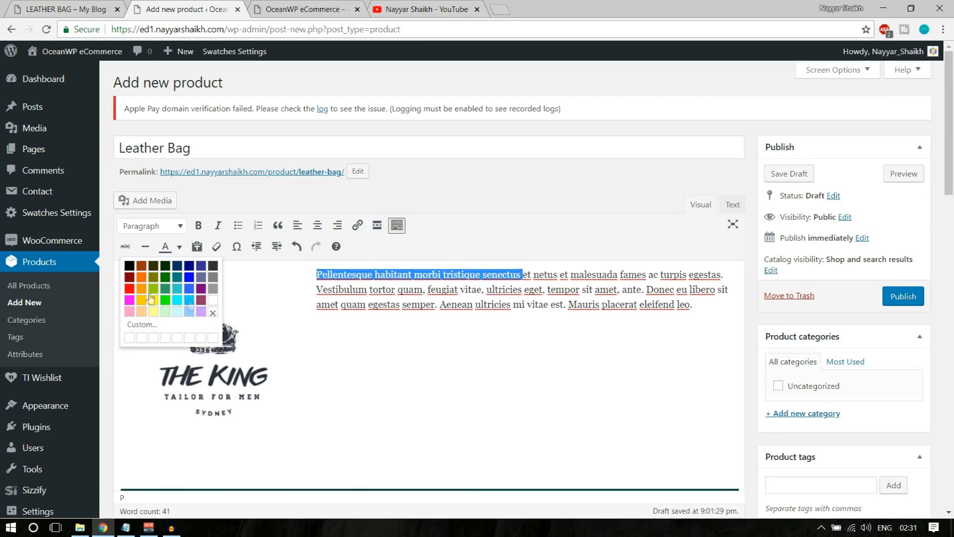
{"action": "left_click", "coordinate": [129, 288]}
{"action": "left_click", "coordinate": [338, 289]}
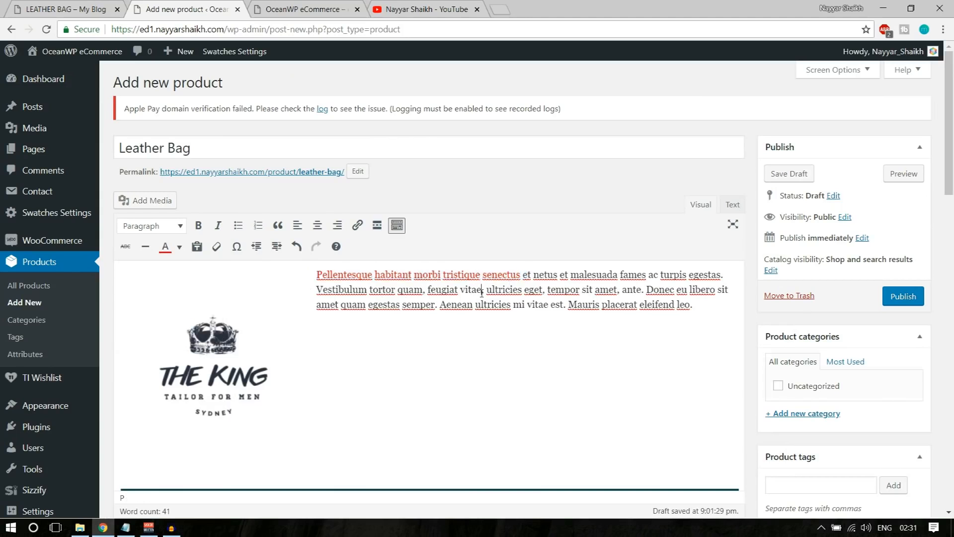
Link the word Vestibulum to '#'
{"action": "left_click_drag", "start_coordinate": [316, 289], "coordinate": [362, 289]}
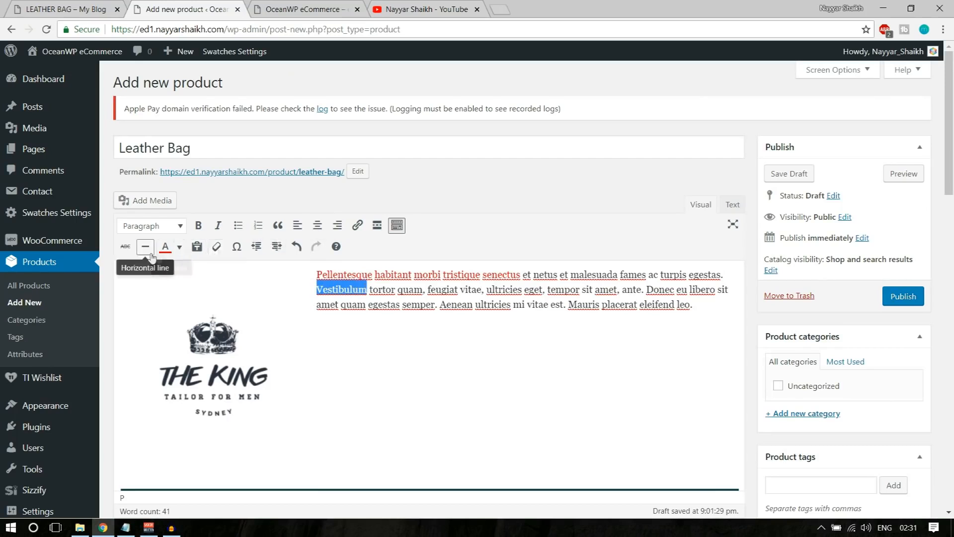
{"action": "left_click", "coordinate": [356, 230]}
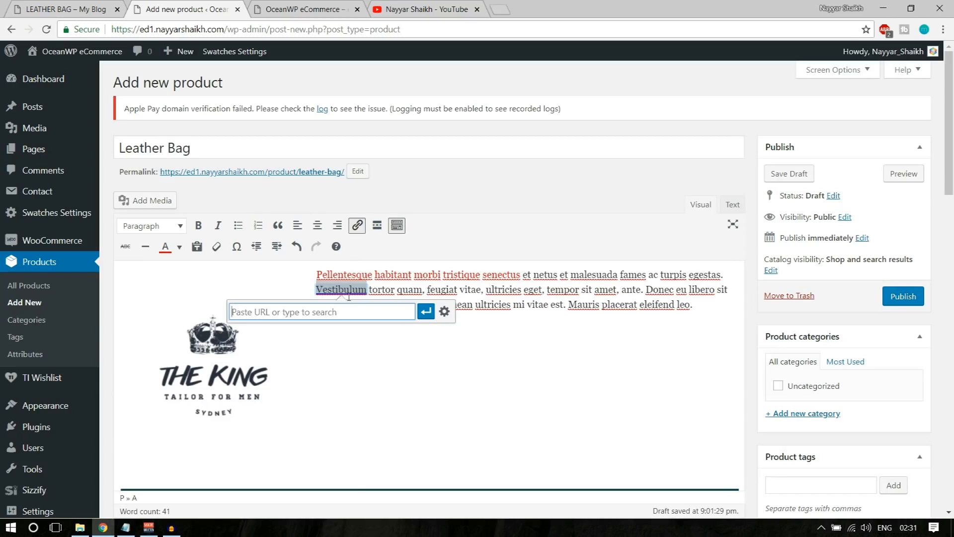
{"action": "type", "text": "#"}
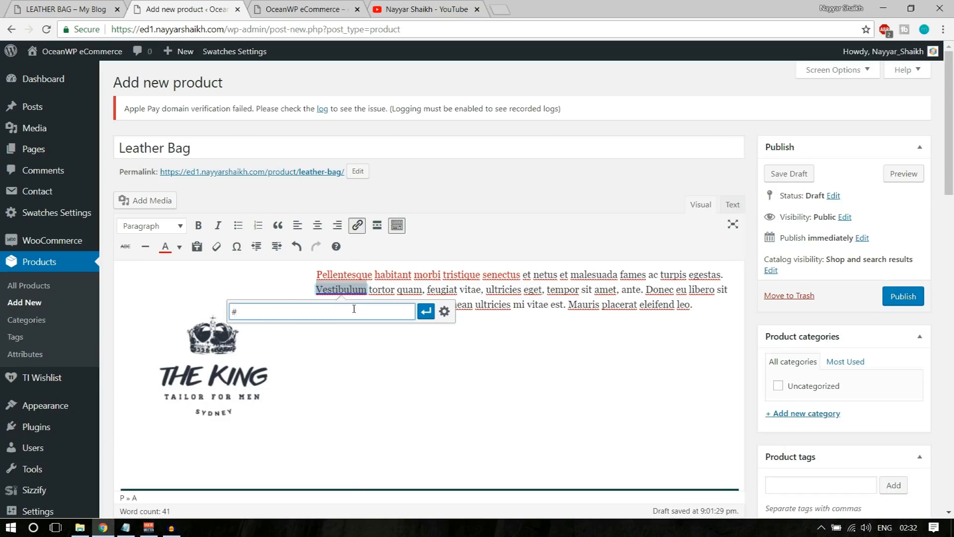
{"action": "left_click", "coordinate": [426, 311]}
{"action": "left_click", "coordinate": [484, 366]}
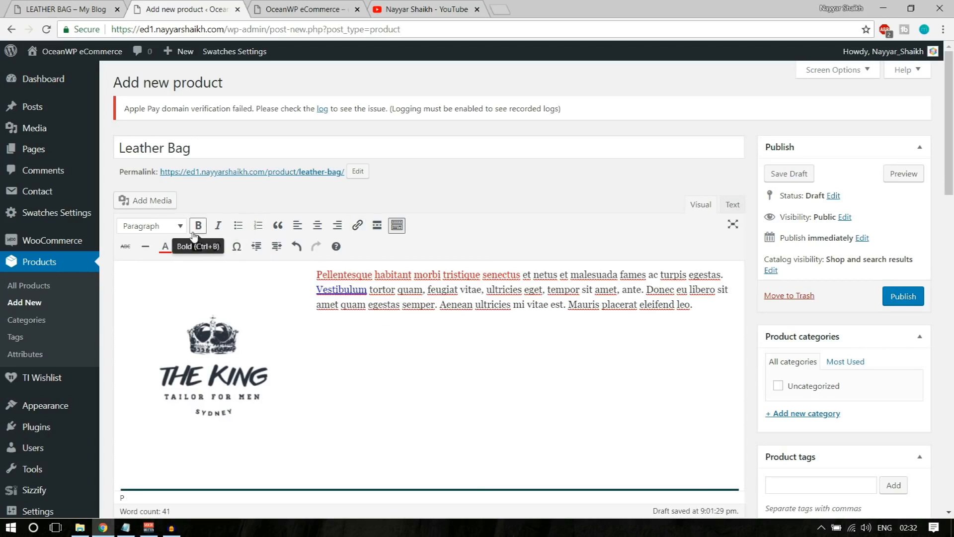
Paste the YouTube video link below the description as an embed
{"action": "left_click", "coordinate": [177, 226]}
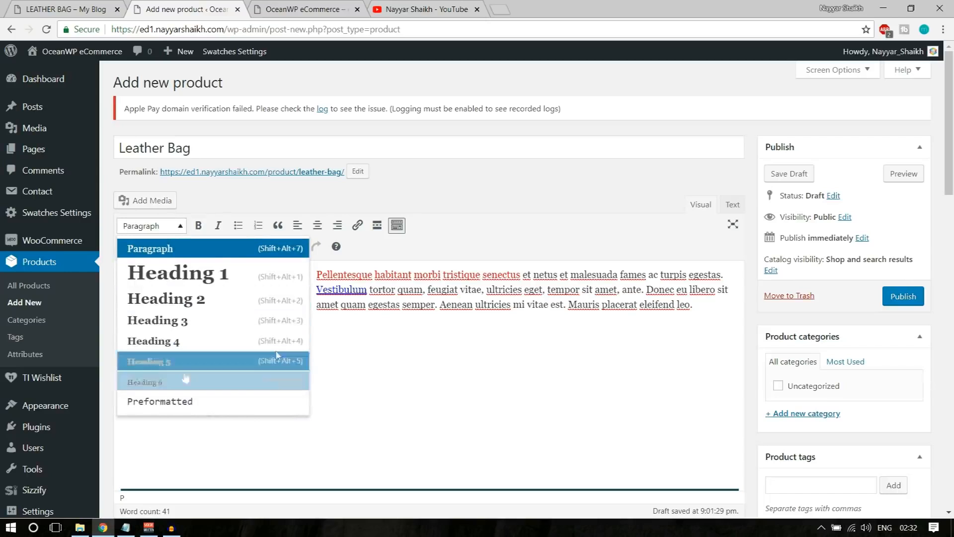
{"action": "left_click", "coordinate": [409, 358]}
{"action": "key", "text": "ctrl+v"}
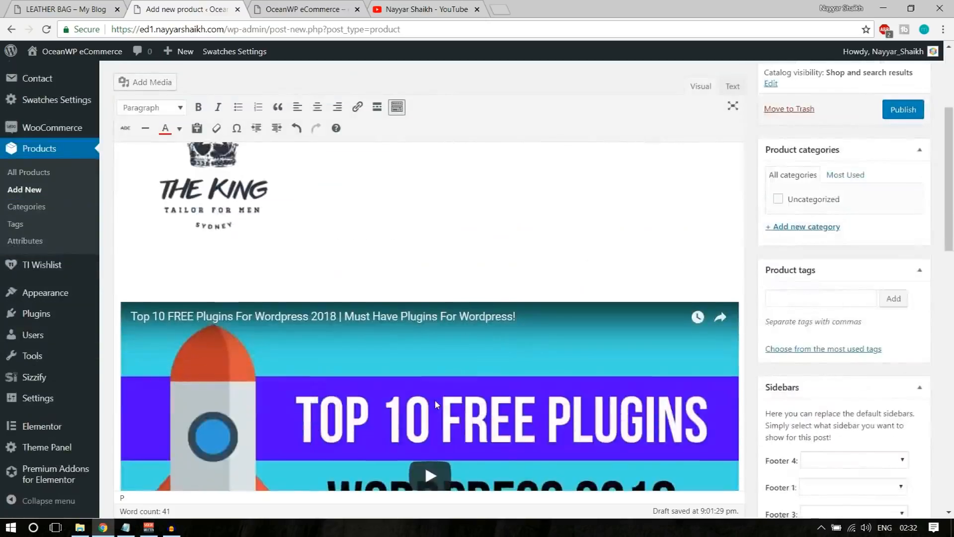
{"action": "scroll", "coordinate": [435, 400], "scroll_direction": "down", "scroll_amount": 5}
{"action": "scroll", "coordinate": [435, 402], "scroll_direction": "up", "scroll_amount": 10}
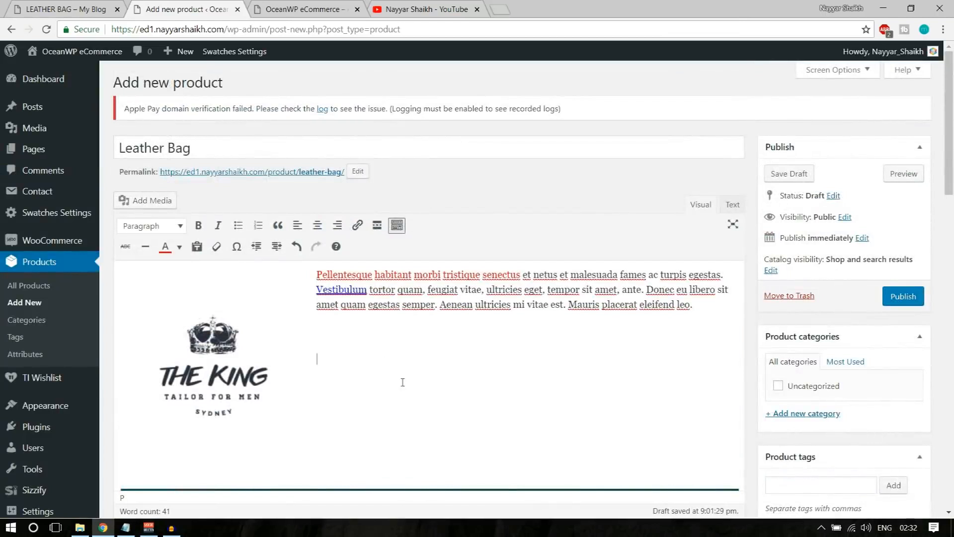
{"action": "scroll", "coordinate": [402, 382], "scroll_direction": "down", "scroll_amount": 1}
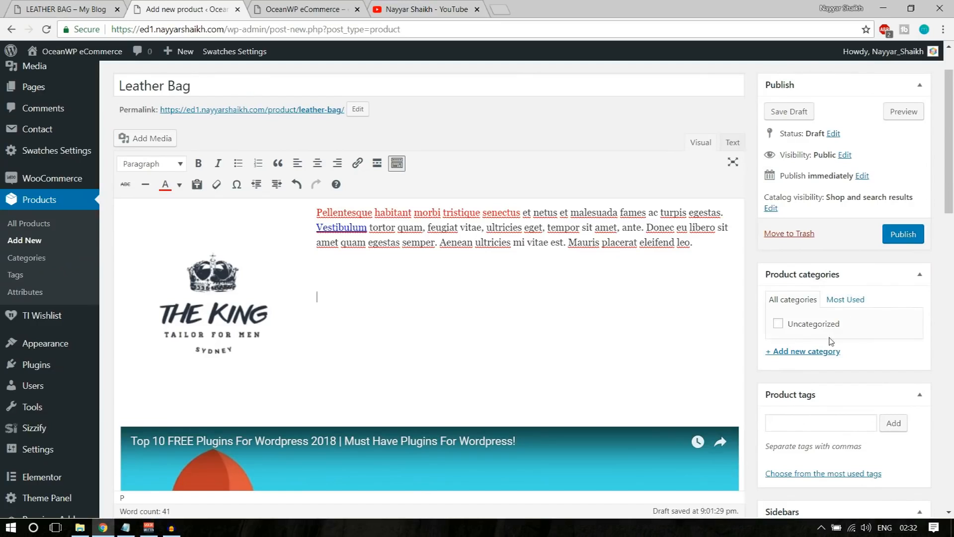
{"action": "scroll", "coordinate": [819, 368], "scroll_direction": "up", "scroll_amount": 1}
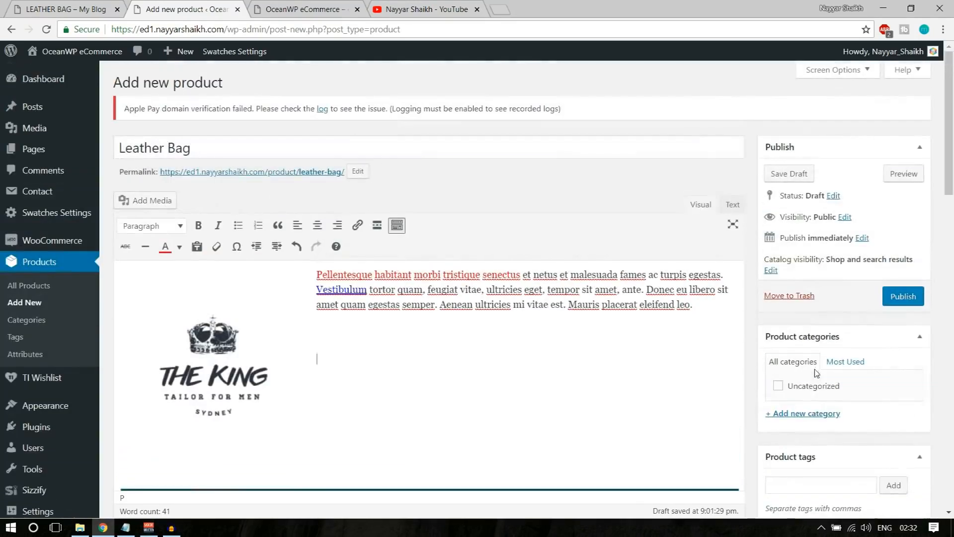
{"action": "scroll", "coordinate": [731, 363], "scroll_direction": "down", "scroll_amount": 2}
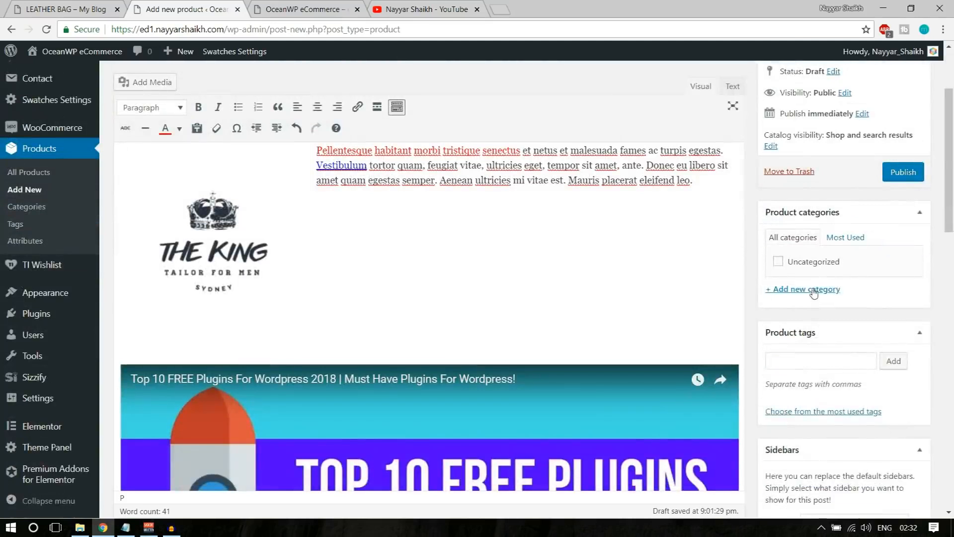
Add a Bags product category and a 'La' child category with Bags as parent
{"action": "left_click", "coordinate": [810, 290]}
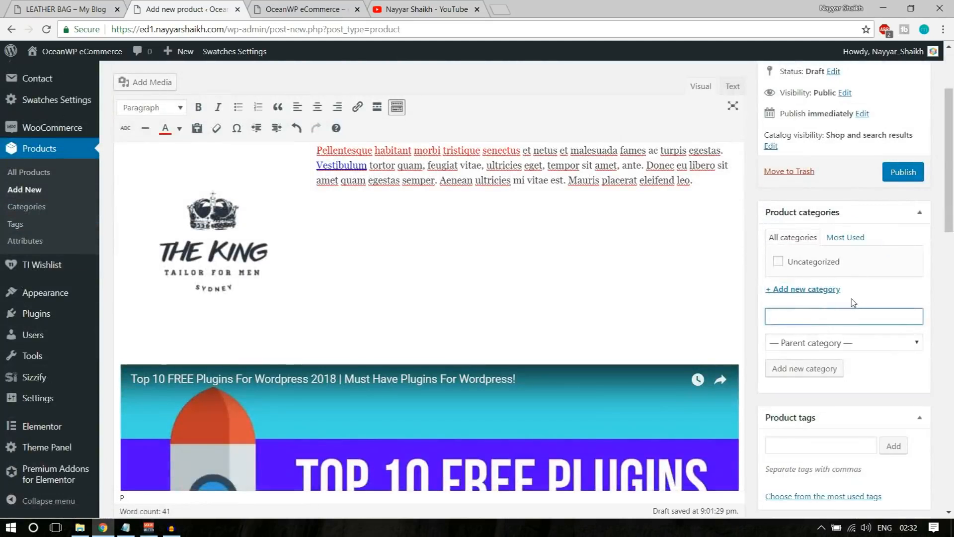
{"action": "left_click", "coordinate": [808, 379]}
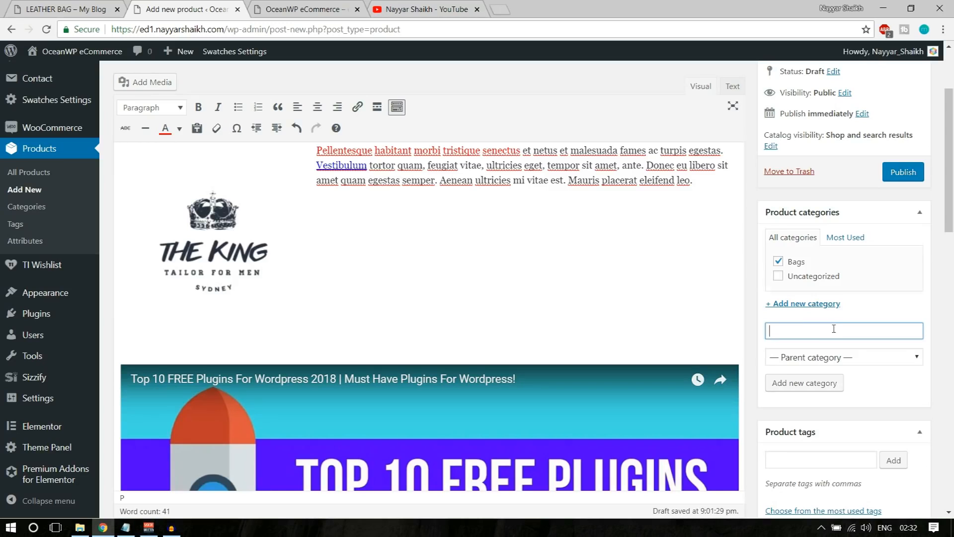
{"action": "type", "text": "La"}
{"action": "left_click", "coordinate": [839, 357]}
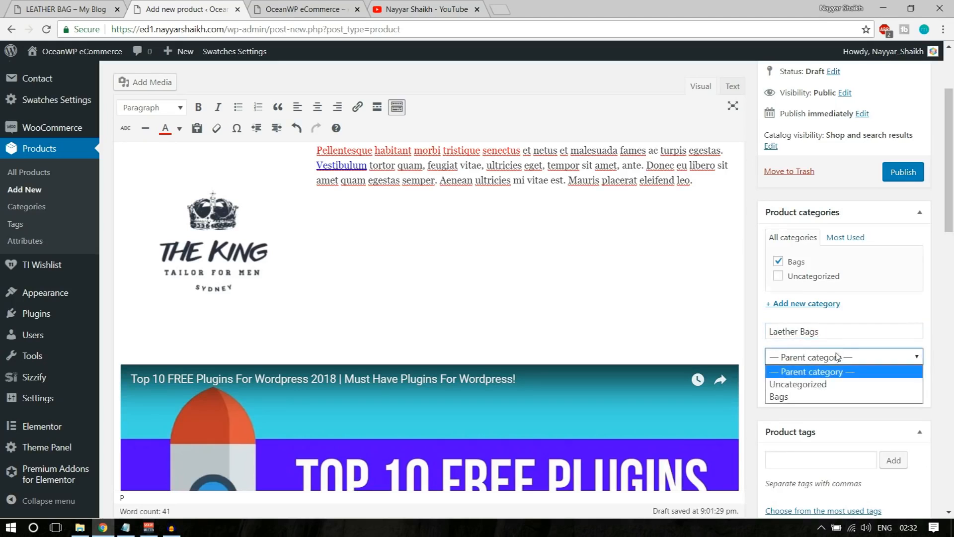
{"action": "left_click", "coordinate": [815, 394]}
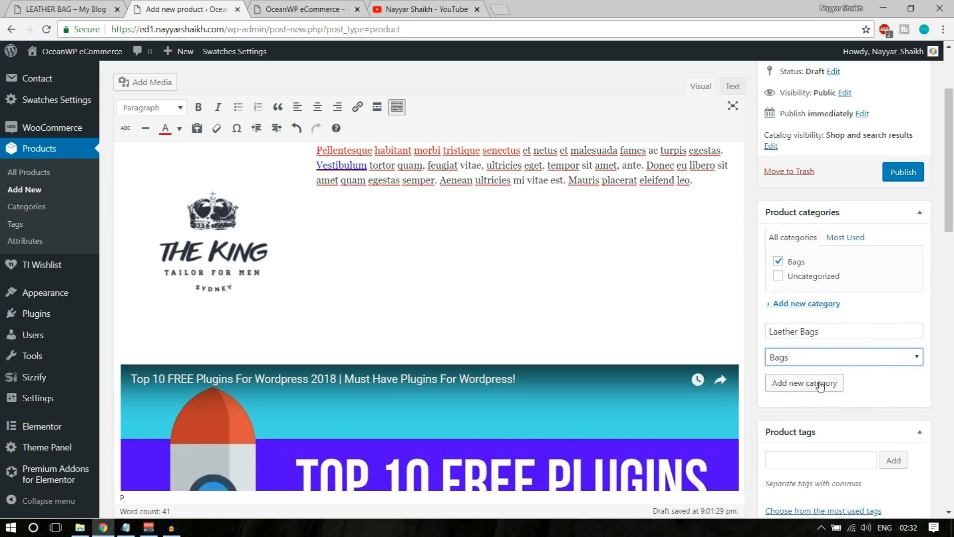
{"action": "left_click", "coordinate": [886, 391]}
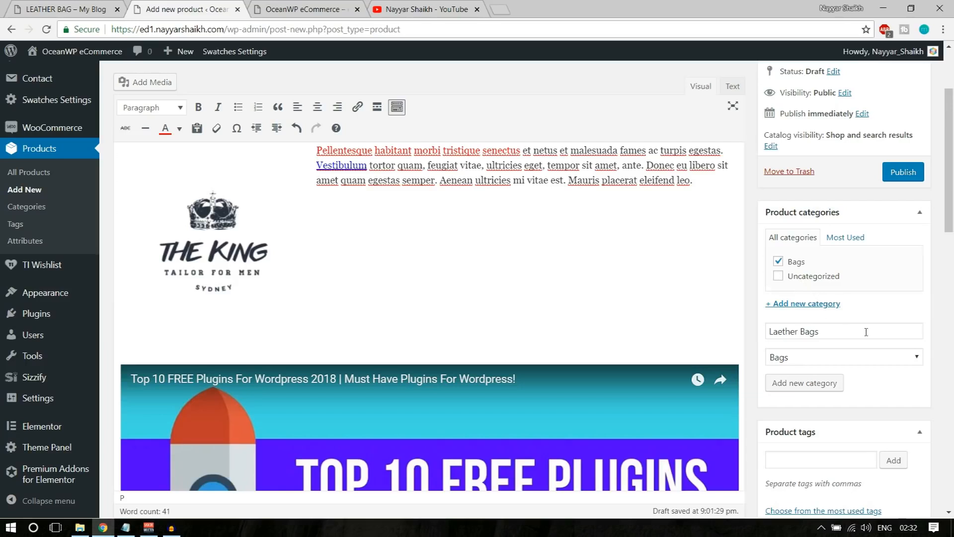
{"action": "scroll", "coordinate": [899, 391], "scroll_direction": "down", "scroll_amount": 3}
Add the product tags Leather and Bag
{"action": "left_click", "coordinate": [804, 336]}
{"action": "scroll", "coordinate": [922, 356], "scroll_direction": "down", "scroll_amount": 1}
{"action": "scroll", "coordinate": [922, 356], "scroll_direction": "down", "scroll_amount": 2}
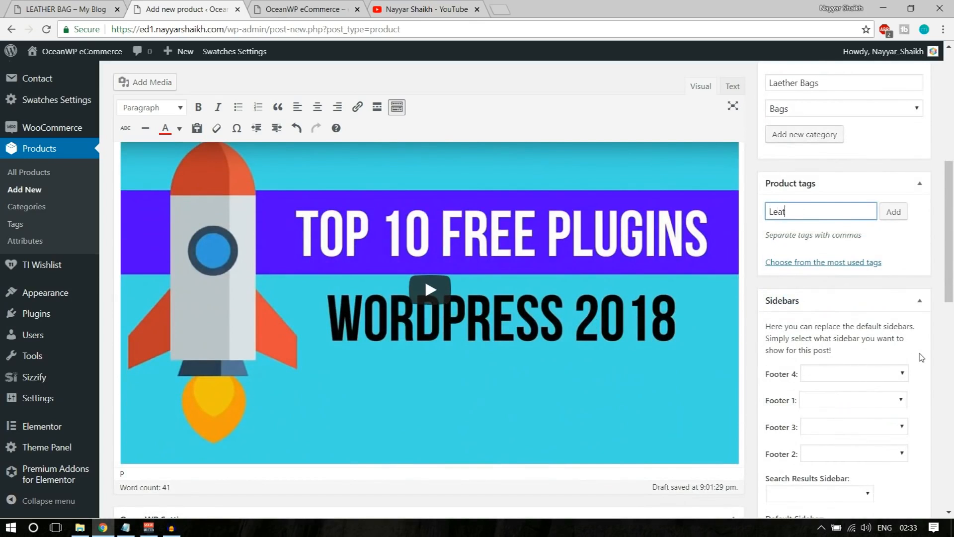
{"action": "key", "text": "Return"}
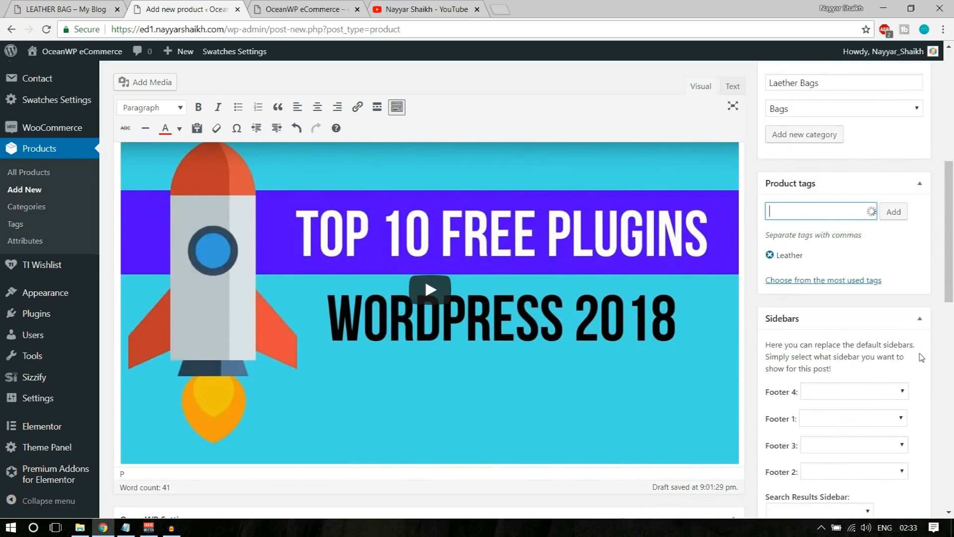
{"action": "key", "text": "Return"}
{"action": "scroll", "coordinate": [950, 373], "scroll_direction": "down", "scroll_amount": 3}
{"action": "scroll", "coordinate": [950, 373], "scroll_direction": "down", "scroll_amount": 2}
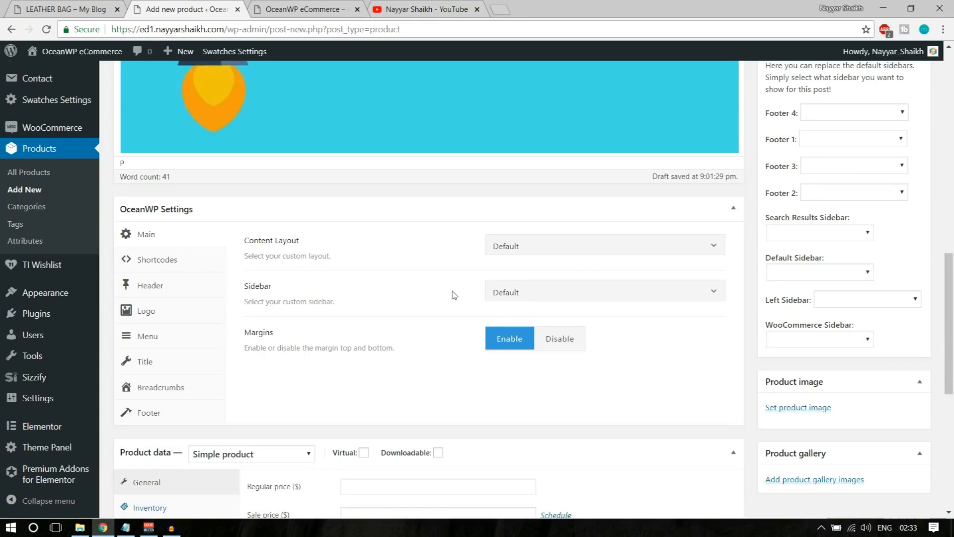
Compare the brown and dark bag images on the storefront product page
{"action": "scroll", "coordinate": [453, 298], "scroll_direction": "down", "scroll_amount": 1}
{"action": "scroll", "coordinate": [453, 302], "scroll_direction": "down", "scroll_amount": 4}
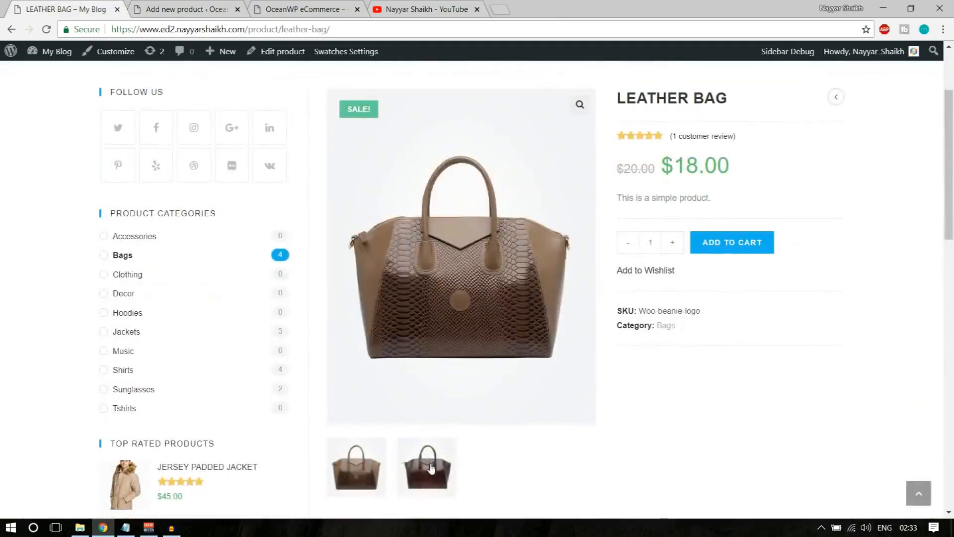
{"action": "left_click", "coordinate": [431, 467]}
{"action": "left_click", "coordinate": [356, 468]}
{"action": "left_click", "coordinate": [449, 485]}
{"action": "left_click", "coordinate": [356, 467]}
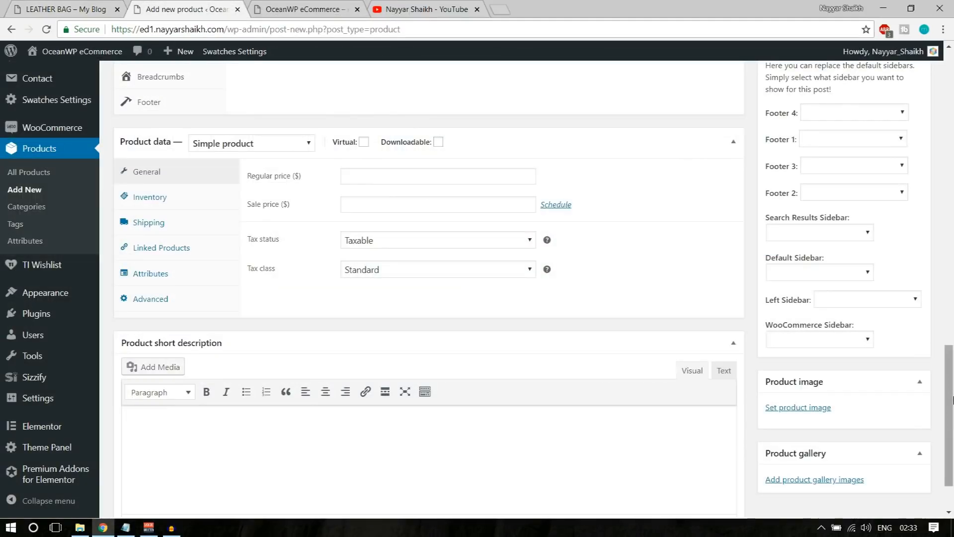
{"action": "scroll", "coordinate": [905, 413], "scroll_direction": "down", "scroll_amount": 2}
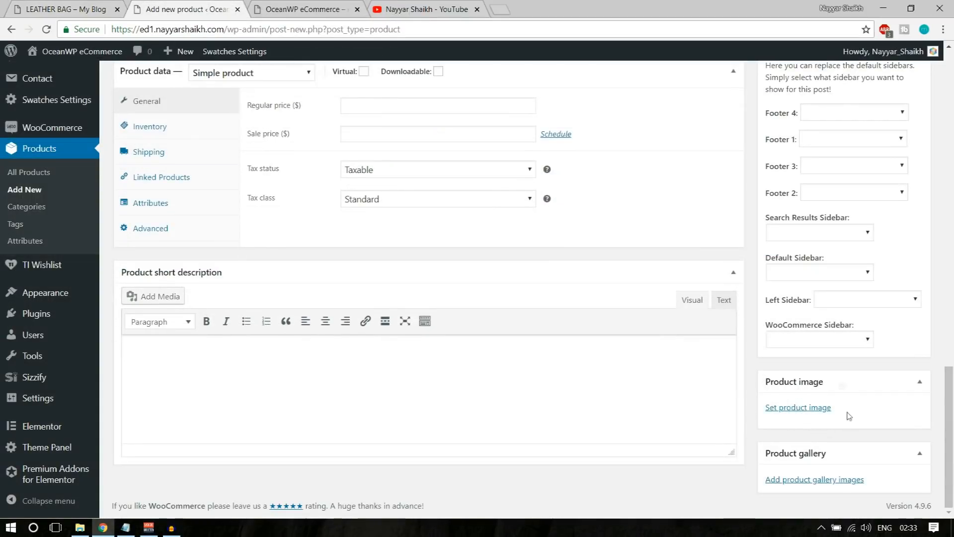
Upload the Bags151 and Bags7 images and set the brown Bags7 bag as product image
{"action": "left_click", "coordinate": [814, 409]}
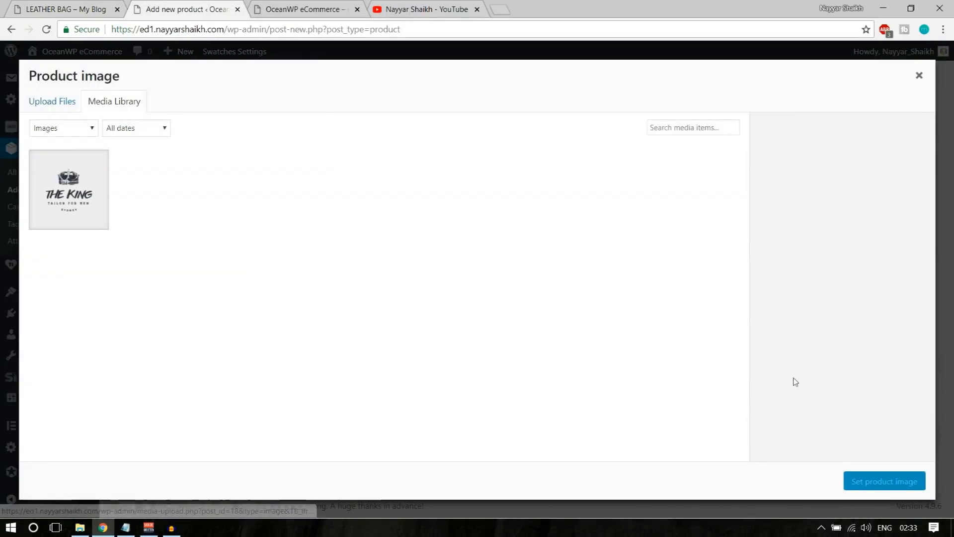
{"action": "left_click", "coordinate": [64, 102]}
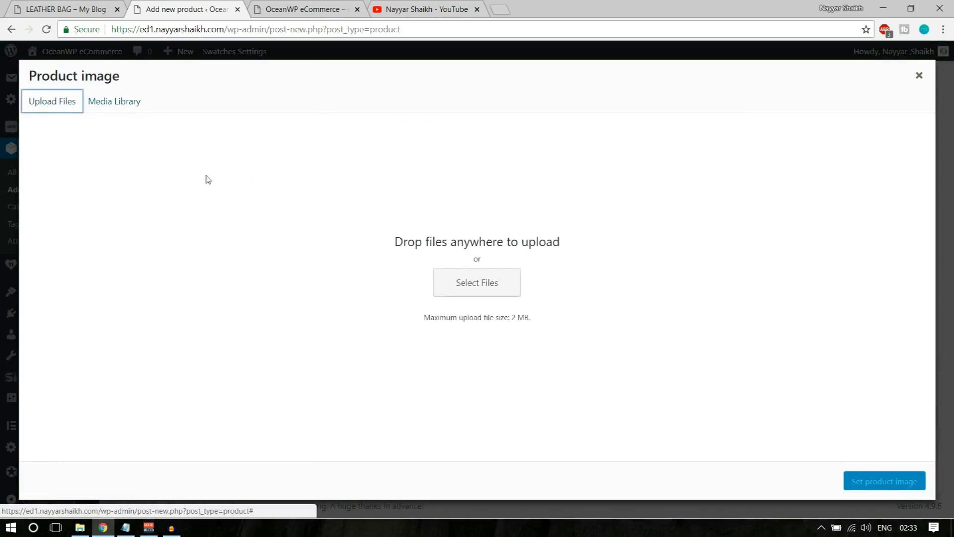
{"action": "left_click", "coordinate": [462, 291]}
{"action": "left_click", "coordinate": [305, 185]}
{"action": "left_click", "coordinate": [228, 194]}
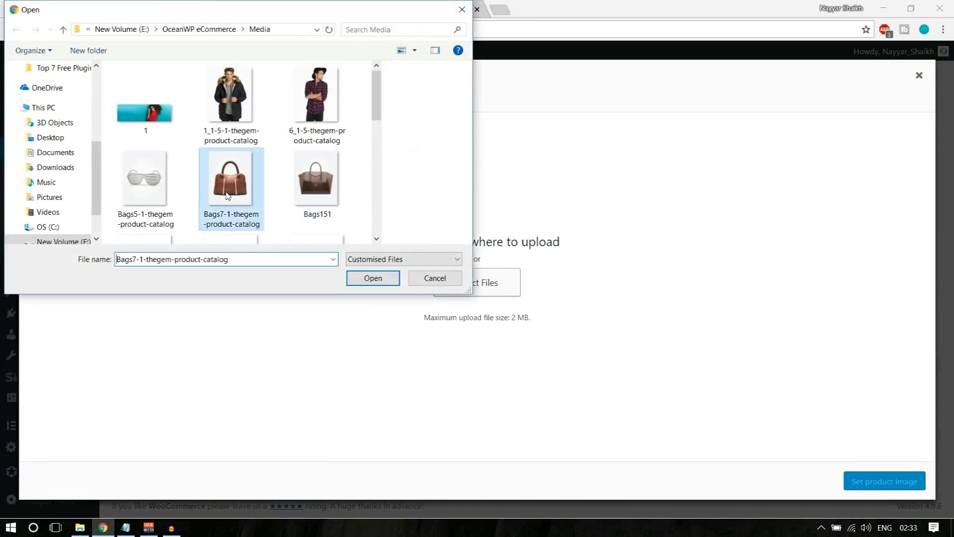
{"action": "left_click", "coordinate": [307, 189], "text": "ctrl"}
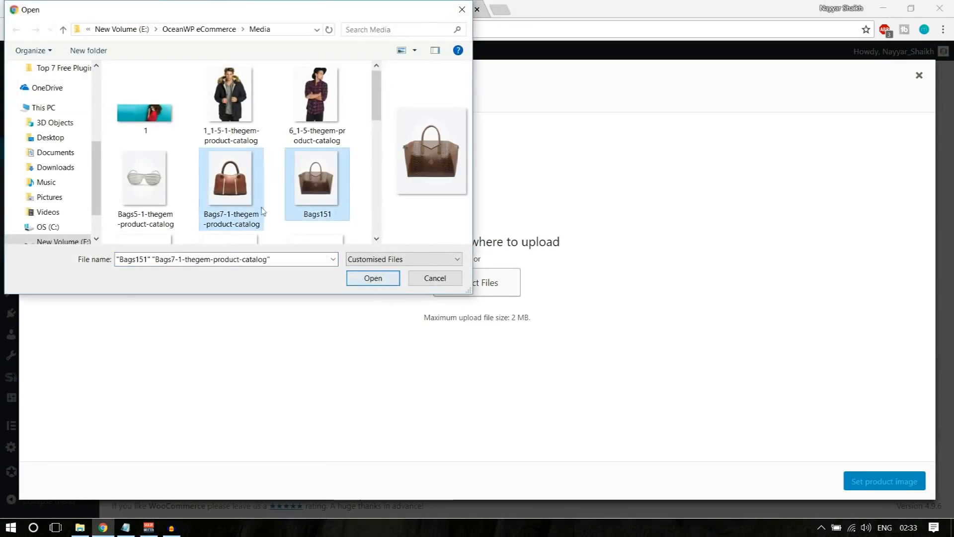
{"action": "left_click", "coordinate": [373, 279]}
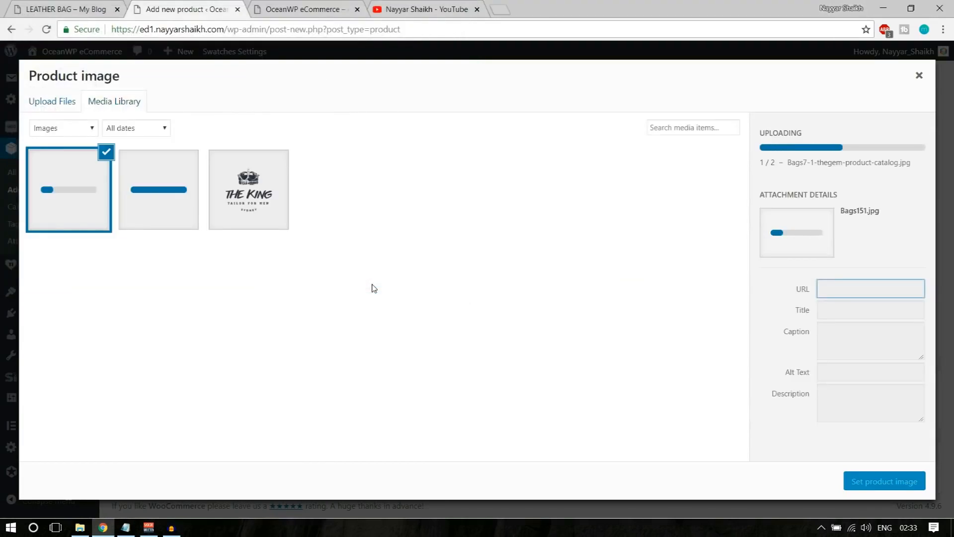
{"action": "left_click", "coordinate": [132, 197]}
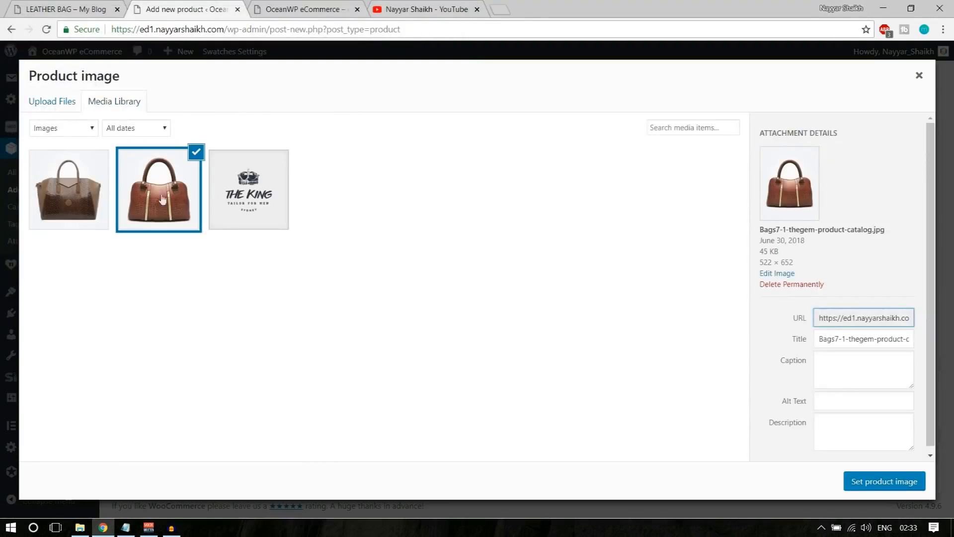
{"action": "left_click", "coordinate": [875, 481]}
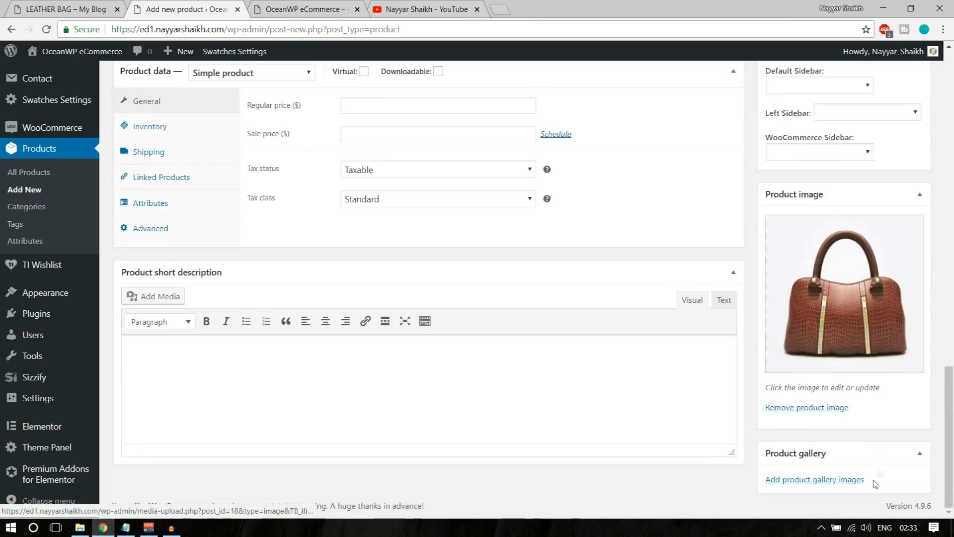
Add the first bag image to the product gallery
{"action": "left_click", "coordinate": [817, 478]}
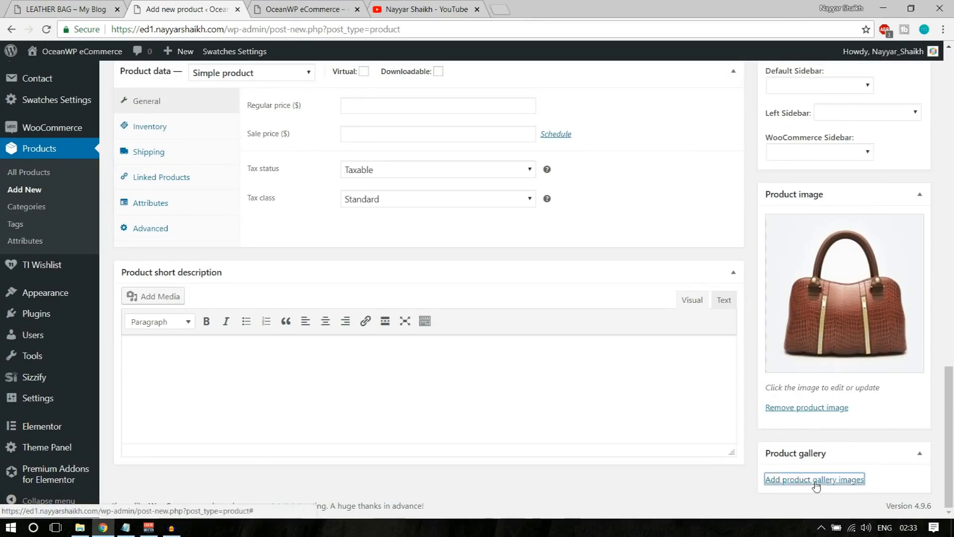
{"action": "left_click", "coordinate": [84, 187]}
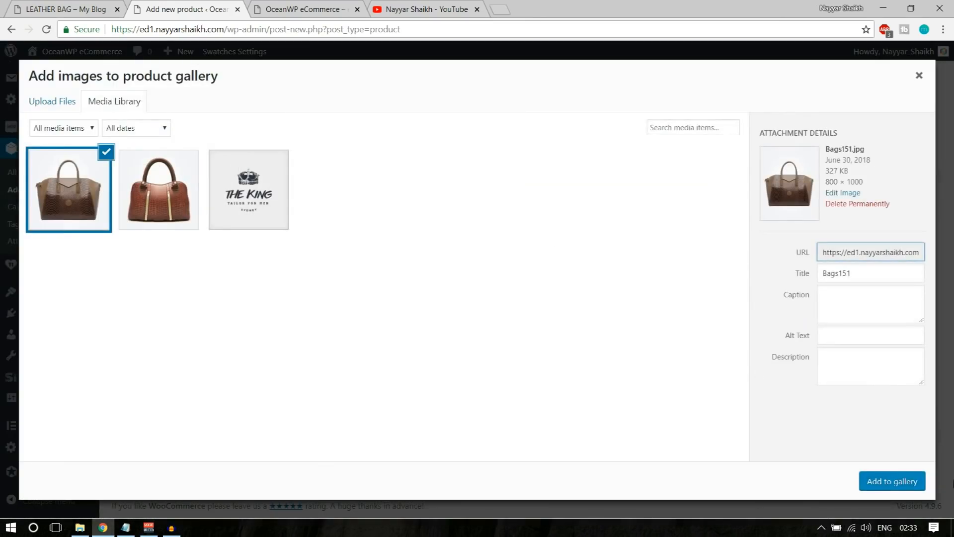
{"action": "left_click", "coordinate": [891, 482]}
{"action": "scroll", "coordinate": [863, 464], "scroll_direction": "up", "scroll_amount": 3}
{"action": "scroll", "coordinate": [796, 398], "scroll_direction": "up", "scroll_amount": 5}
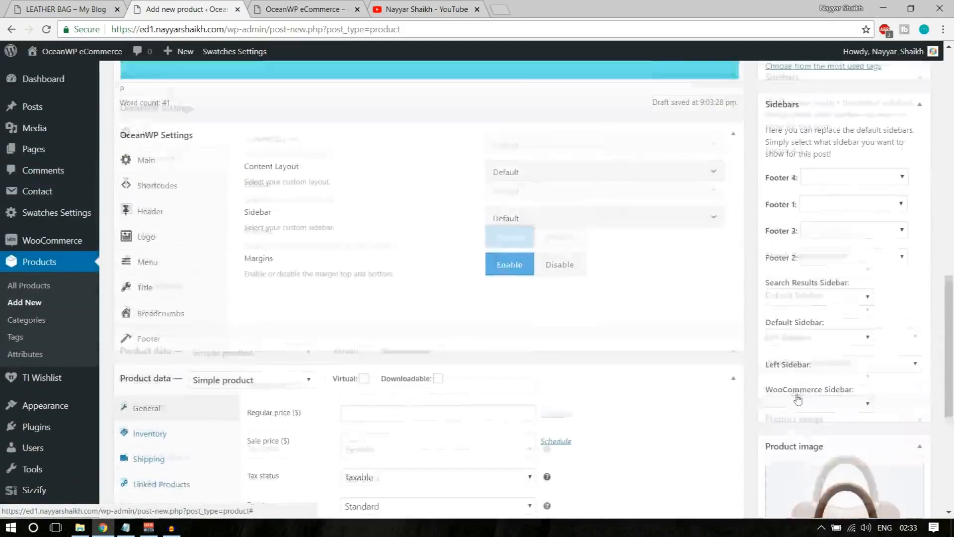
{"action": "scroll", "coordinate": [796, 397], "scroll_direction": "down", "scroll_amount": 5}
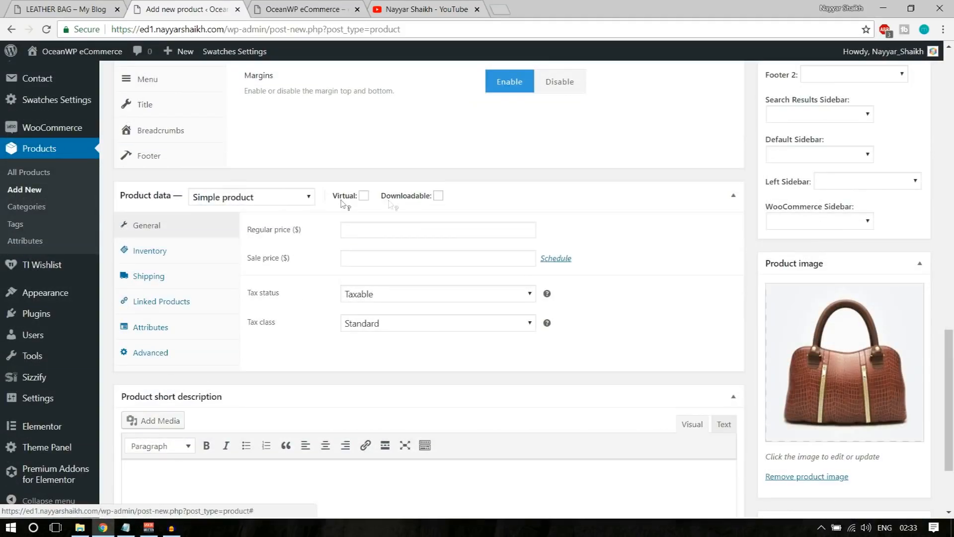
{"action": "left_click", "coordinate": [238, 199]}
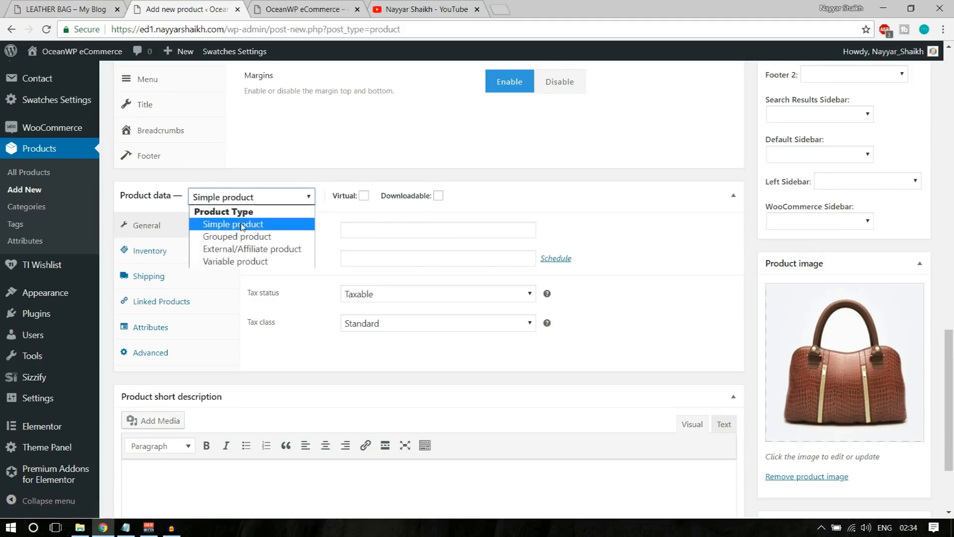
Keep the product type as Simple product and switch to the live LEATHER BAG storefront page
{"action": "left_click", "coordinate": [242, 226]}
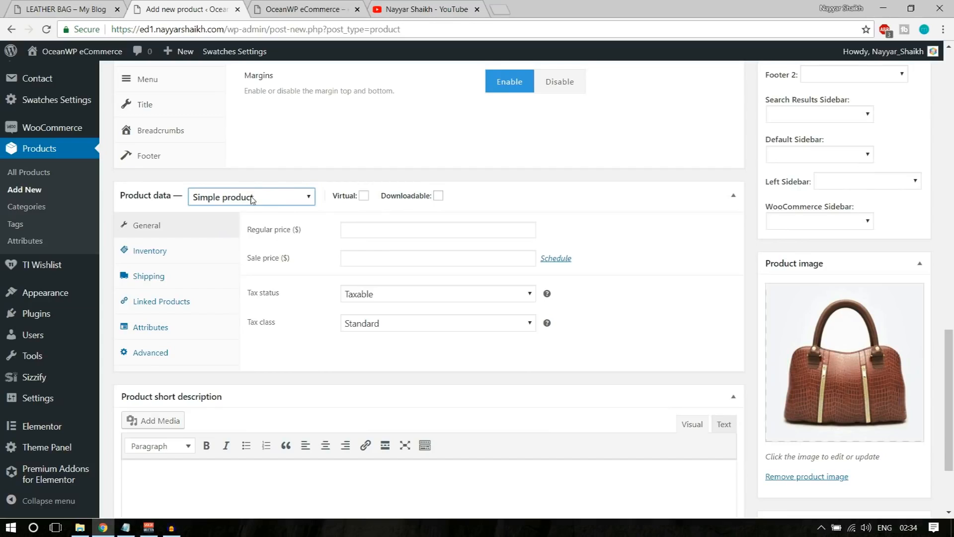
{"action": "left_click", "coordinate": [368, 230]}
{"action": "left_click", "coordinate": [76, 11]}
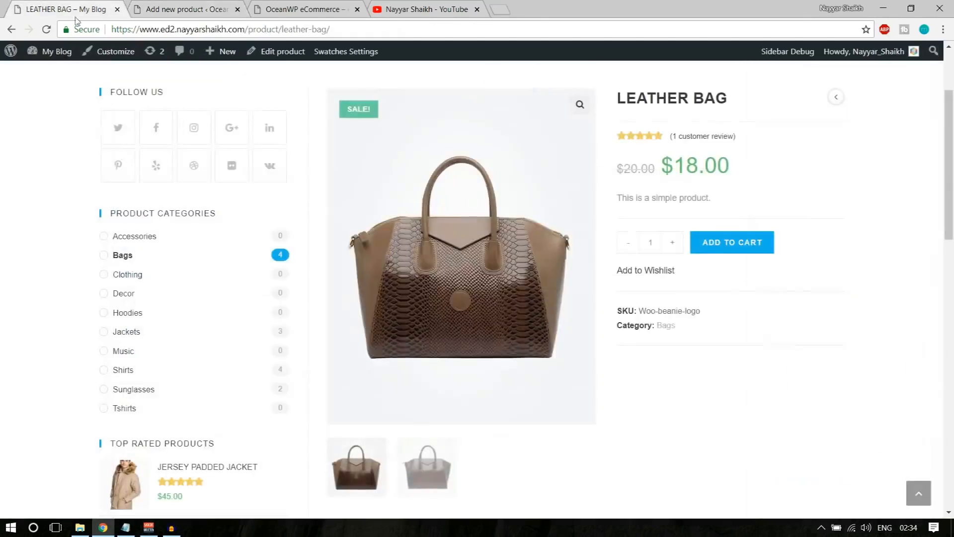
{"action": "scroll", "coordinate": [462, 249], "scroll_direction": "up", "scroll_amount": 3}
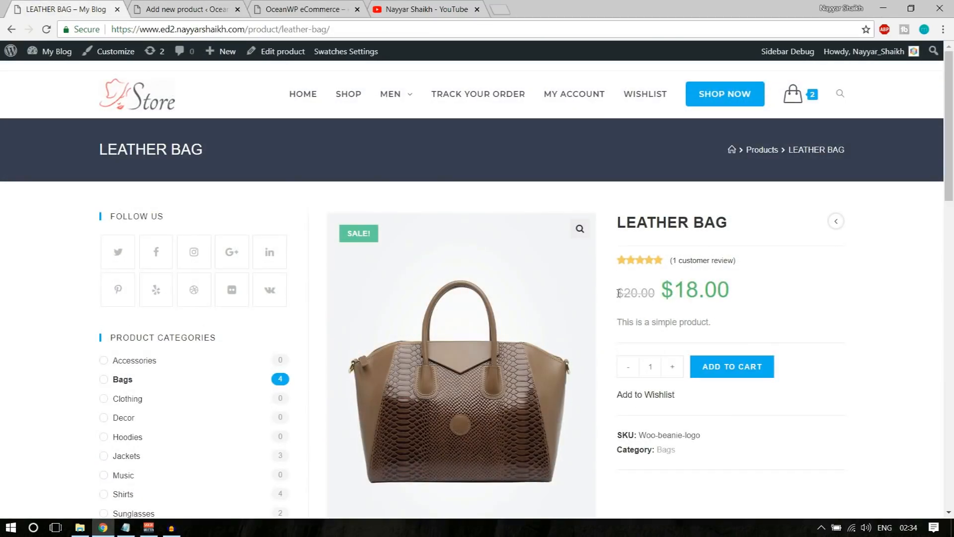
Highlight the struck-through $20.00 regular price and the $18.00 sale price on the storefront
{"action": "left_click_drag", "start_coordinate": [618, 293], "coordinate": [656, 293]}
{"action": "left_click", "coordinate": [658, 294]}
{"action": "left_click_drag", "start_coordinate": [739, 291], "coordinate": [663, 293]}
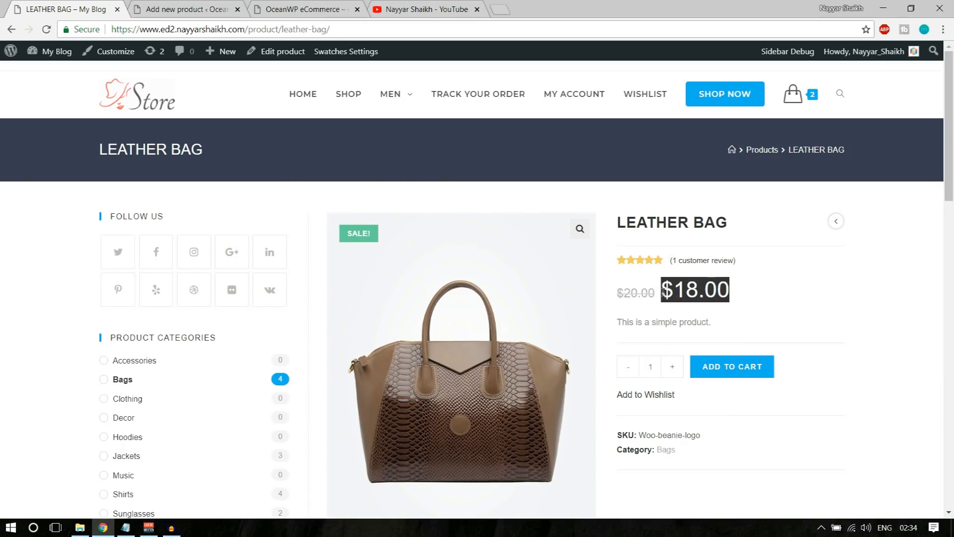
{"action": "left_click", "coordinate": [722, 292]}
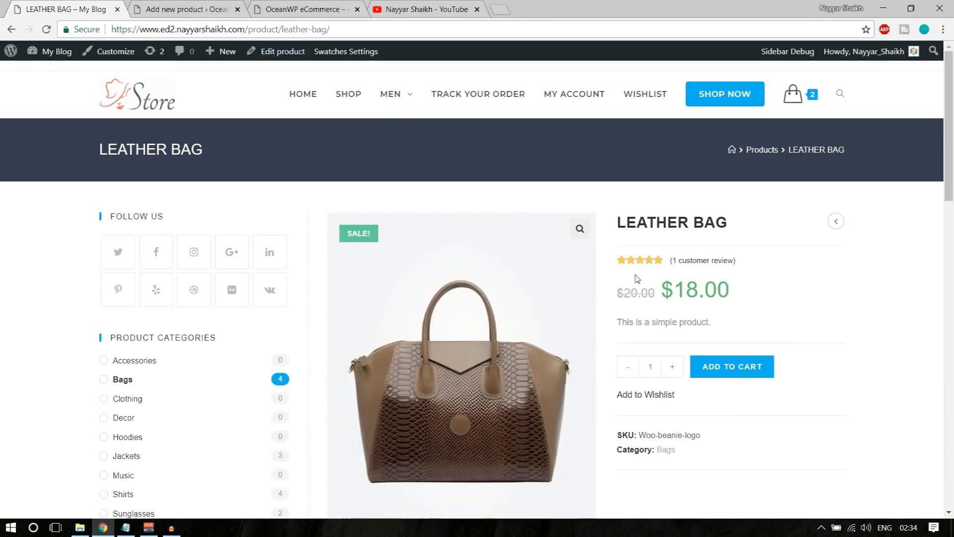
{"action": "left_click_drag", "start_coordinate": [616, 291], "coordinate": [708, 290]}
{"action": "left_click", "coordinate": [721, 289]}
{"action": "left_click_drag", "start_coordinate": [615, 294], "coordinate": [741, 290]}
{"action": "left_click", "coordinate": [740, 291]}
Back in the new product form, enter regular price 20 and sale price 18
{"action": "key", "text": "ctrl+Tab"}
{"action": "left_click", "coordinate": [389, 227]}
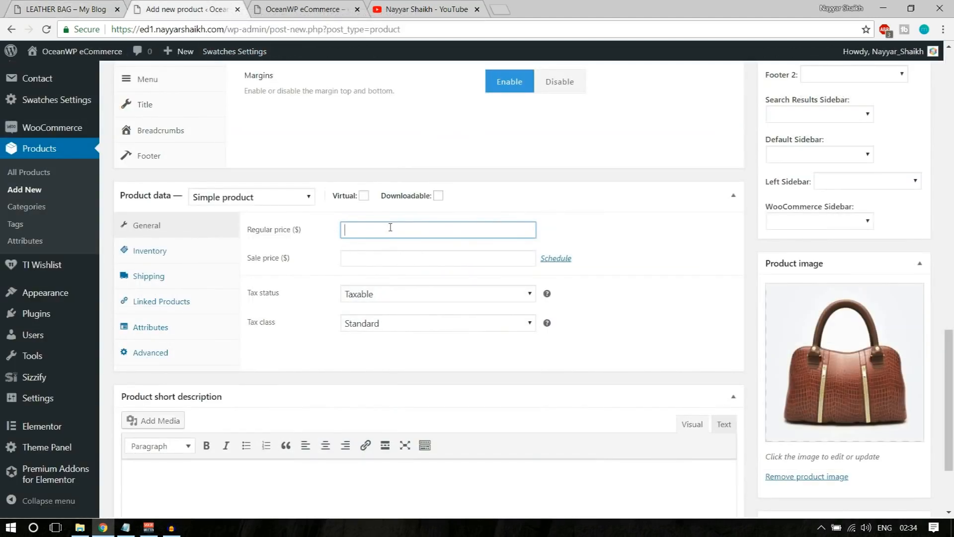
{"action": "type", "text": "20"}
{"action": "left_click", "coordinate": [386, 259]}
{"action": "type", "text": "18"}
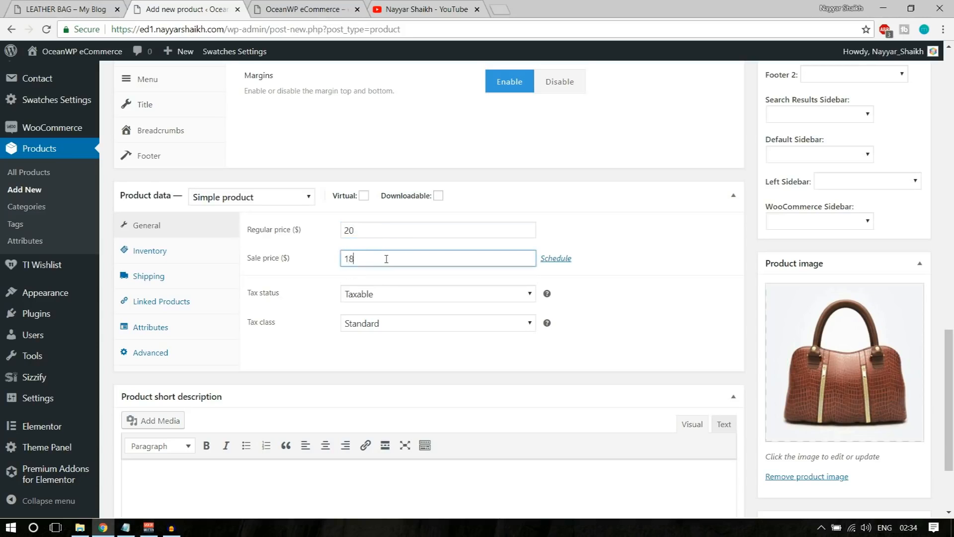
Keep tax status Taxable and set the tax class to GST
{"action": "left_click", "coordinate": [386, 297]}
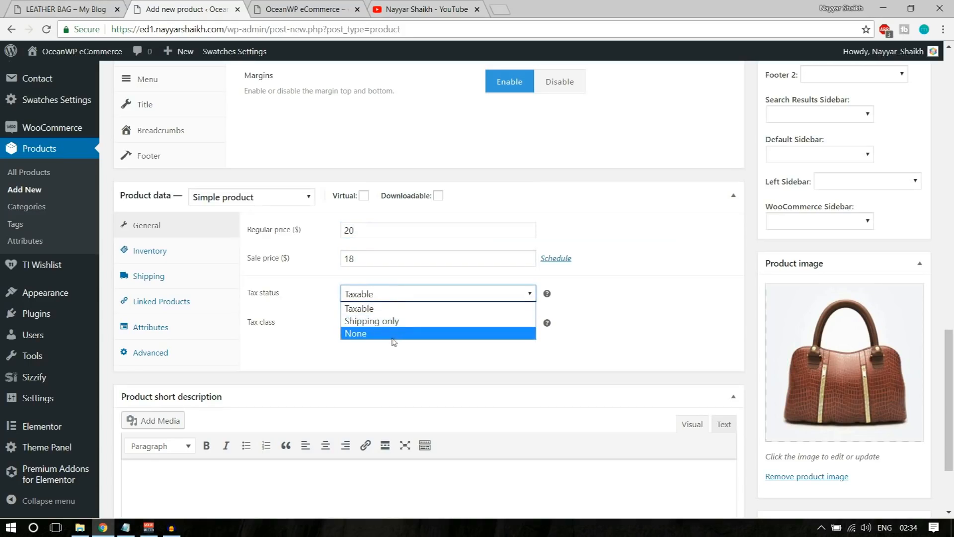
{"action": "left_click", "coordinate": [386, 308]}
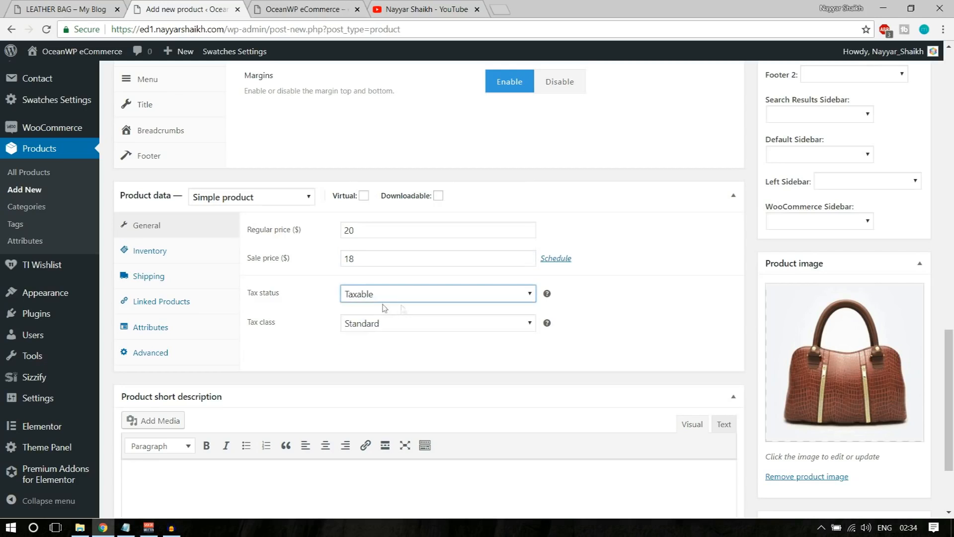
{"action": "left_click", "coordinate": [396, 326]}
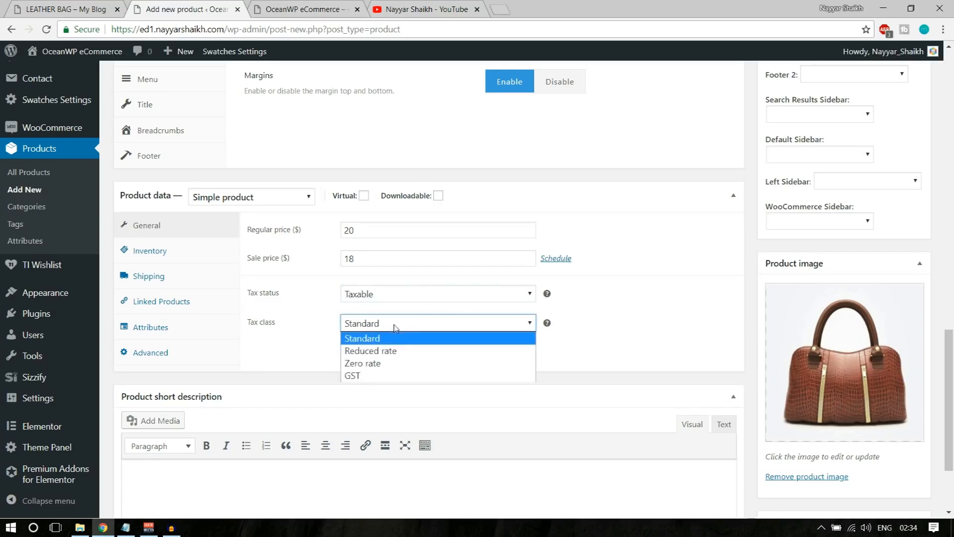
{"action": "left_click", "coordinate": [392, 377]}
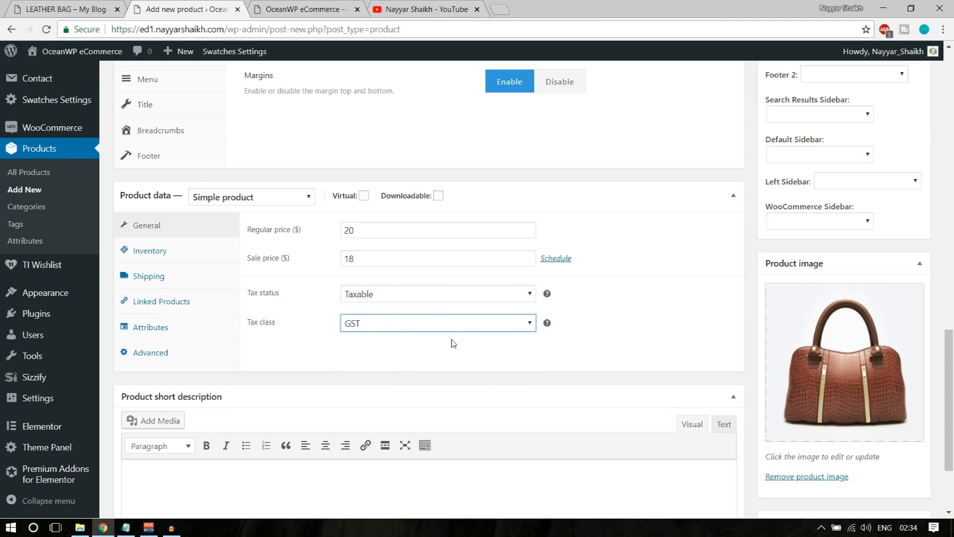
{"action": "left_click", "coordinate": [428, 328]}
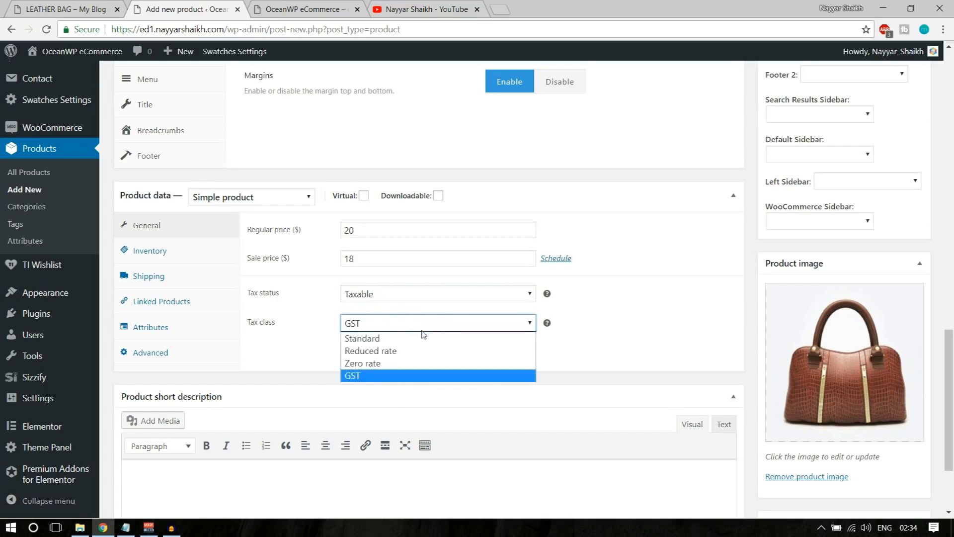
{"action": "left_click", "coordinate": [398, 375]}
{"action": "left_click", "coordinate": [164, 259]}
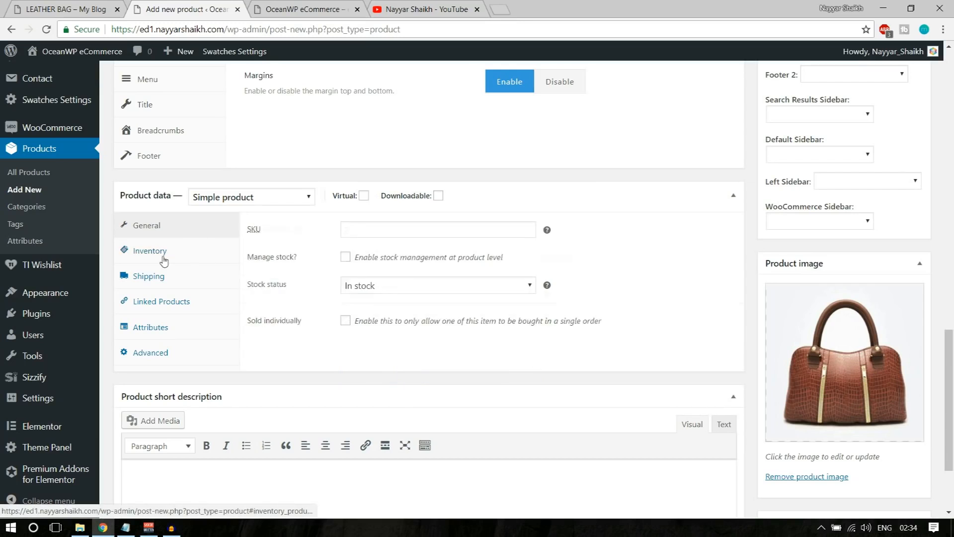
Enter the product SKU LeatherBag1
{"action": "left_click", "coordinate": [396, 226]}
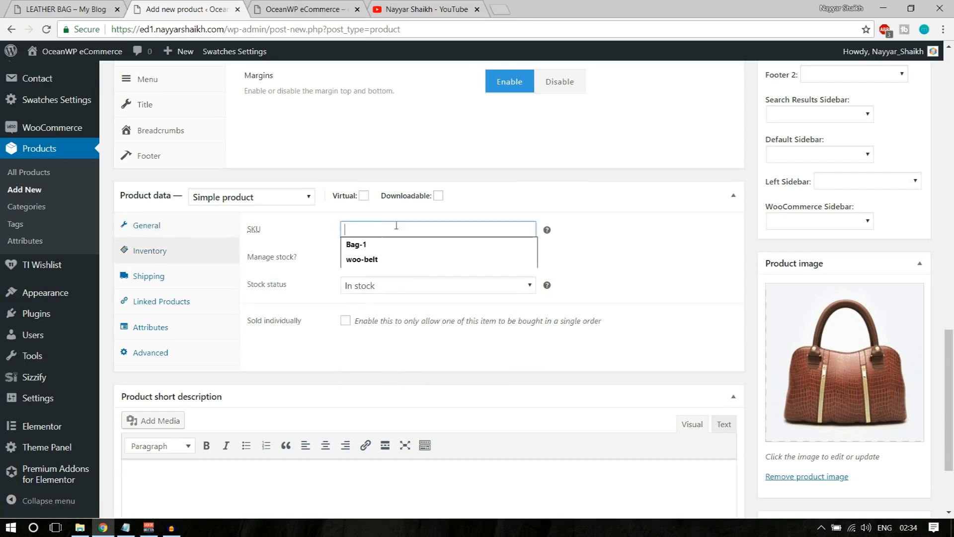
{"action": "left_click", "coordinate": [613, 202]}
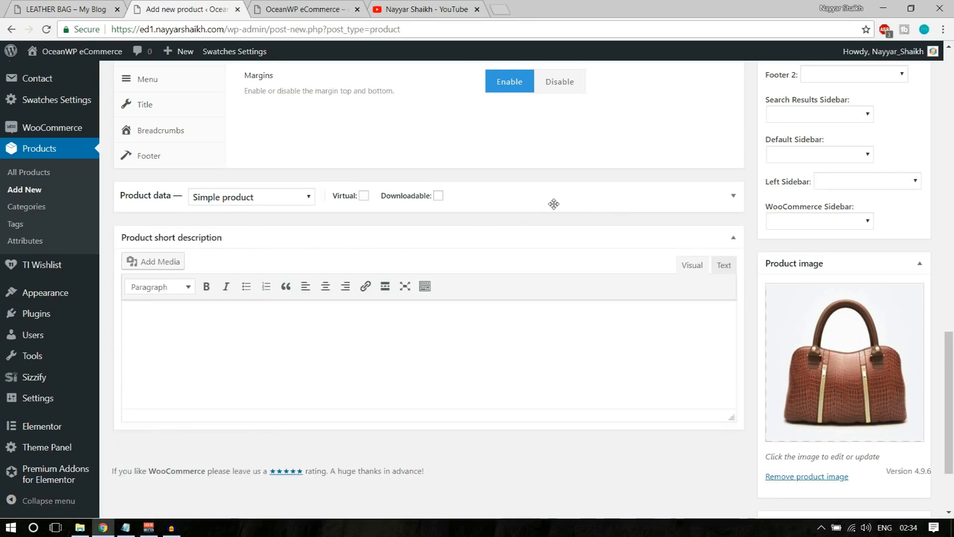
{"action": "left_click", "coordinate": [539, 207]}
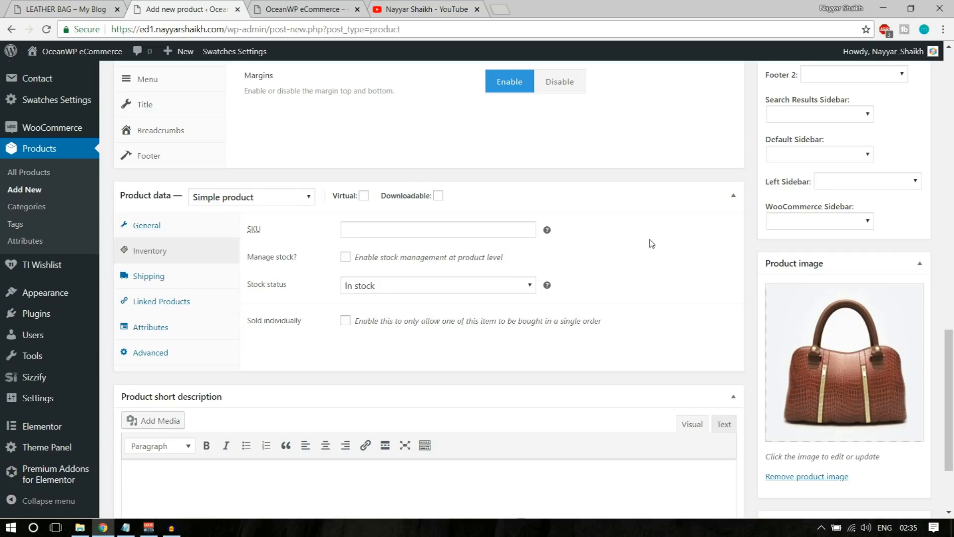
{"action": "left_click", "coordinate": [499, 230]}
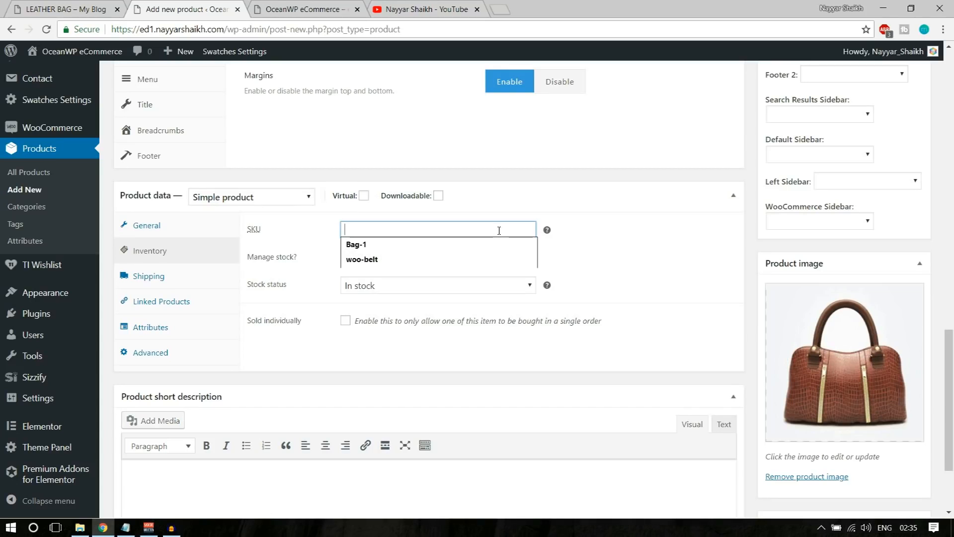
{"action": "type", "text": "LeatherBag1"}
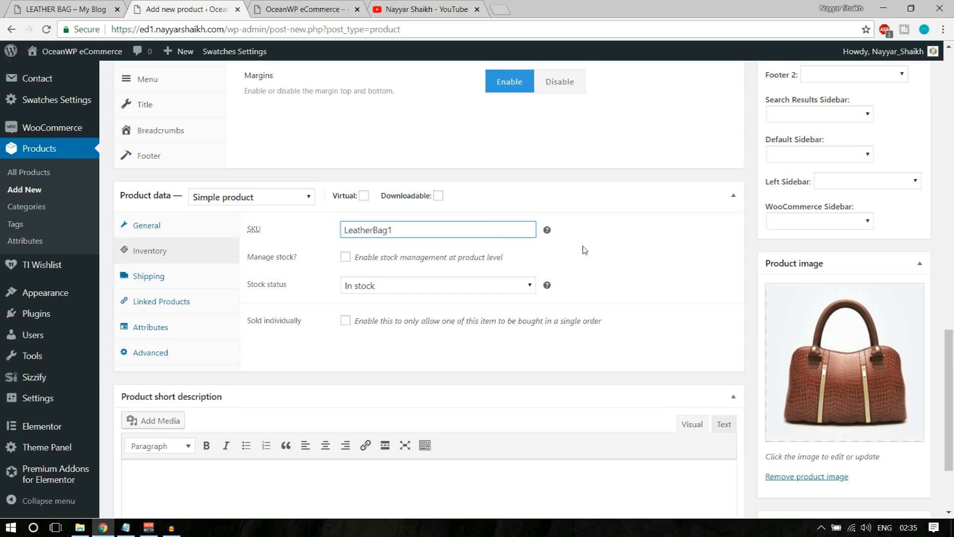
{"action": "left_click_drag", "start_coordinate": [396, 226], "coordinate": [333, 231]}
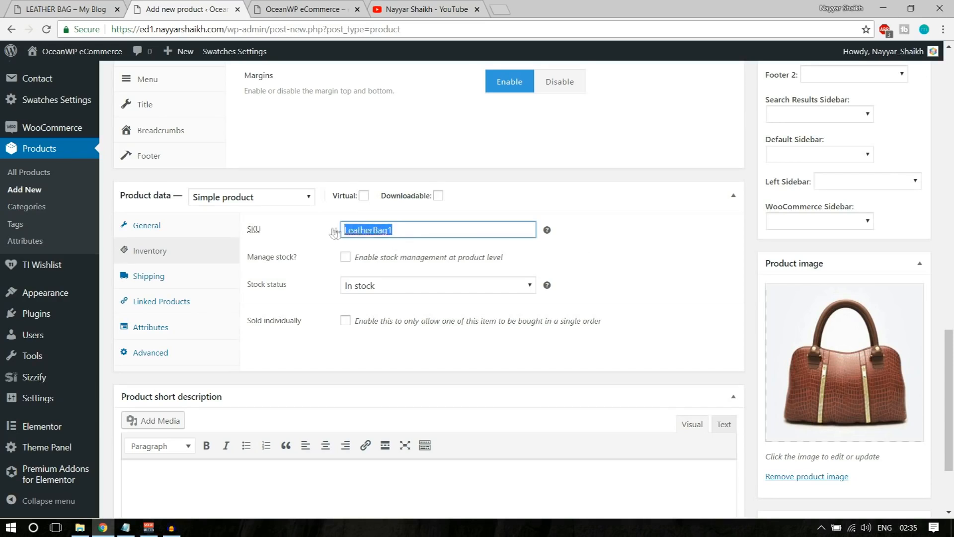
{"action": "left_click", "coordinate": [661, 237]}
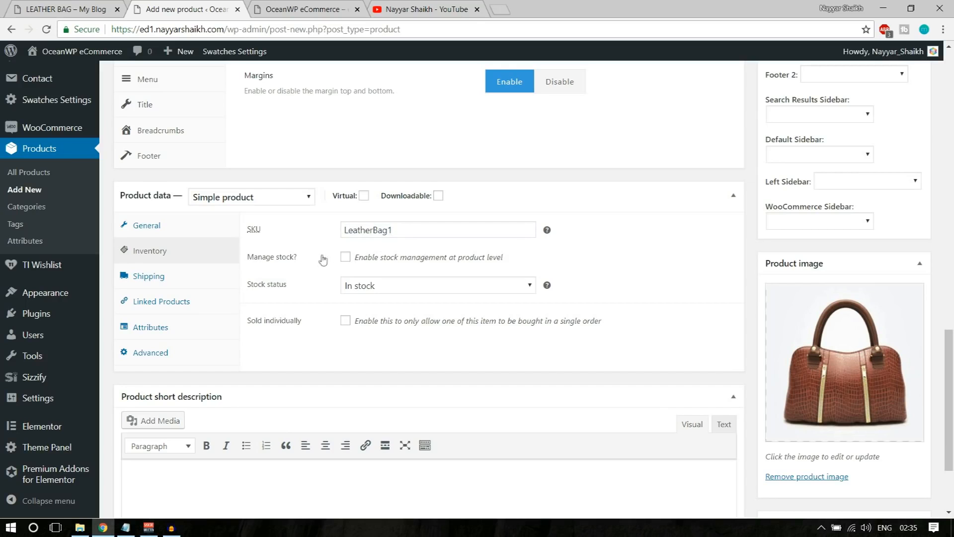
Enable stock management with a stock quantity of 20
{"action": "left_click", "coordinate": [344, 257]}
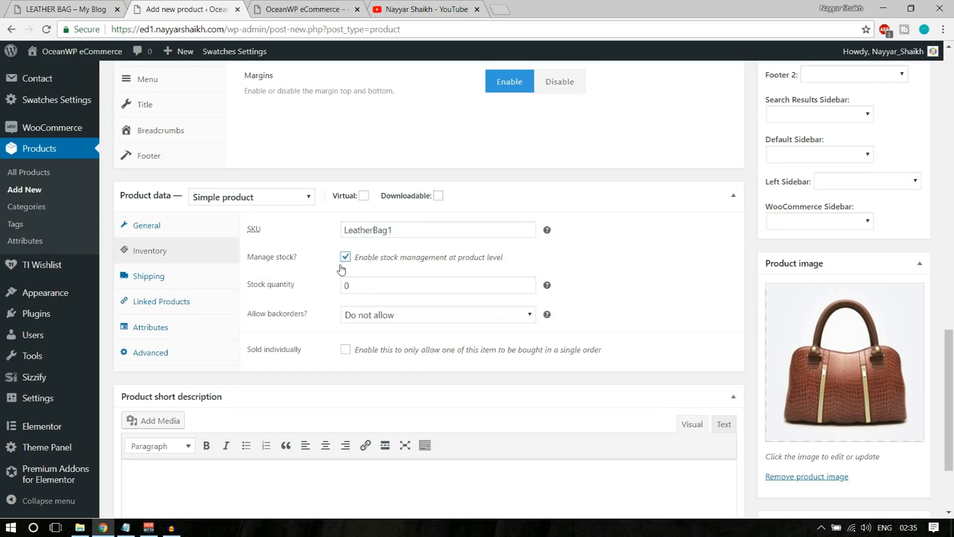
{"action": "left_click_drag", "start_coordinate": [379, 287], "coordinate": [337, 290]}
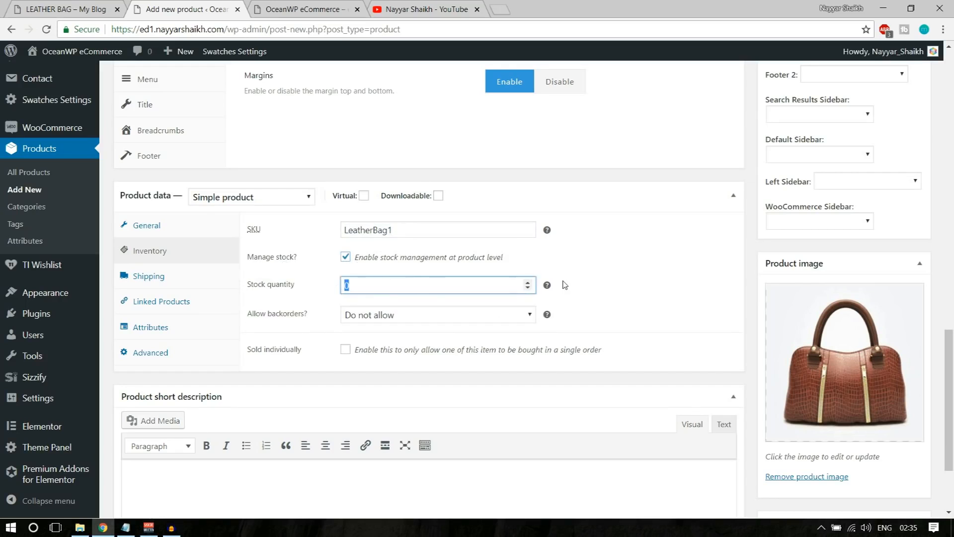
{"action": "type", "text": "20"}
{"action": "left_click", "coordinate": [626, 262]}
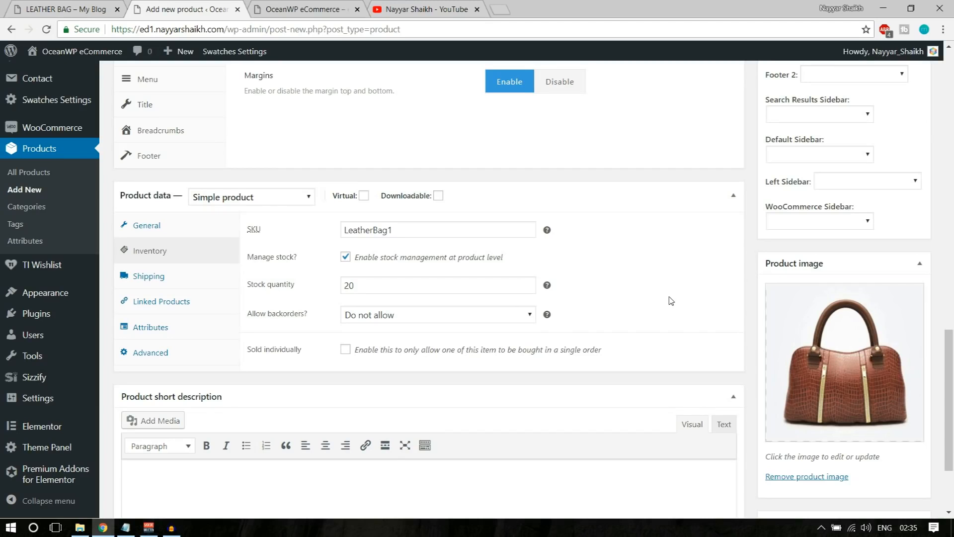
Set backorders to 'Allow, but notify customer'
{"action": "left_click", "coordinate": [433, 311]}
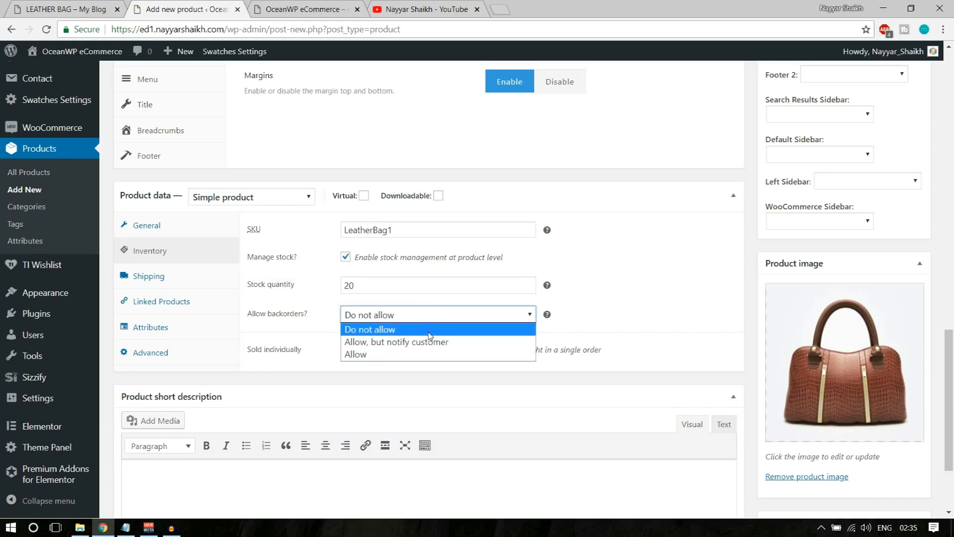
{"action": "left_click", "coordinate": [400, 330]}
{"action": "left_click", "coordinate": [400, 319]}
{"action": "left_click", "coordinate": [385, 355]}
{"action": "left_click", "coordinate": [389, 316]}
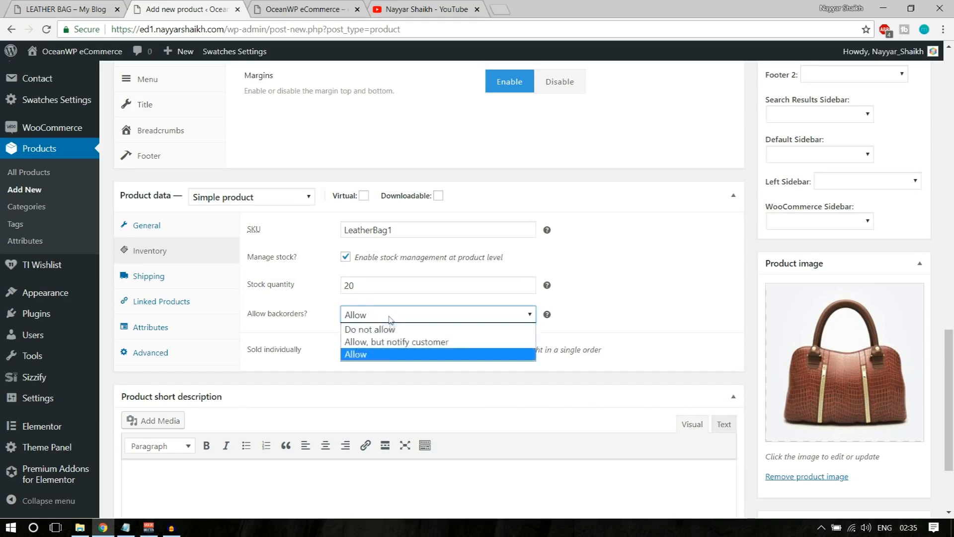
{"action": "left_click", "coordinate": [392, 343]}
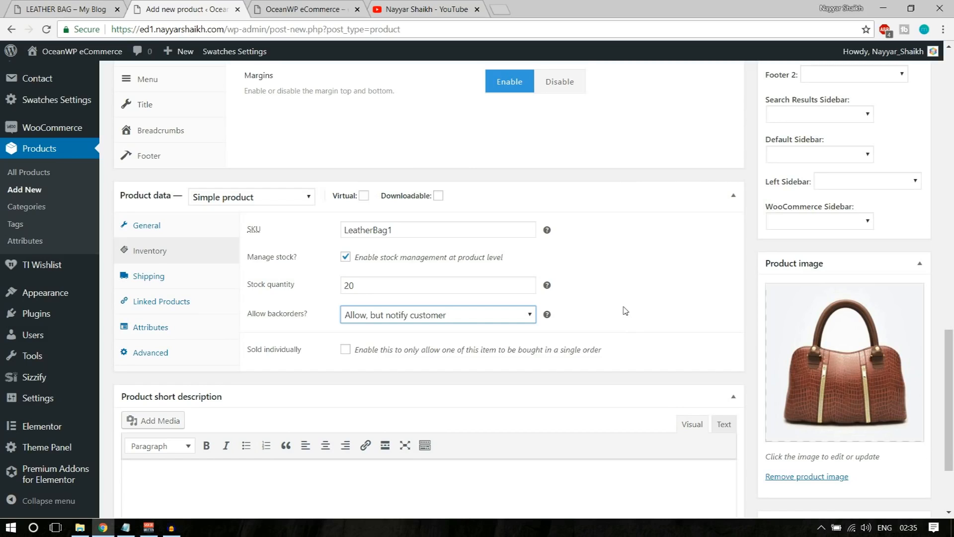
In the shipping settings, set the product weight to 300 g
{"action": "left_click", "coordinate": [152, 283]}
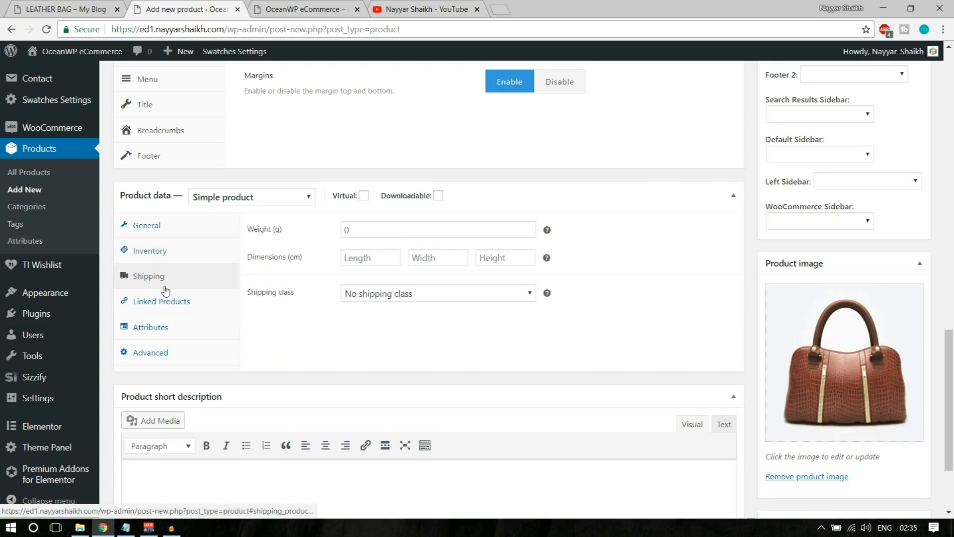
{"action": "left_click", "coordinate": [360, 229]}
{"action": "left_click", "coordinate": [630, 229]}
{"action": "left_click", "coordinate": [435, 233]}
{"action": "type", "text": "300"}
Enter dimensions 50 × 50 × 50 cm and keep No shipping class
{"action": "left_click", "coordinate": [388, 257]}
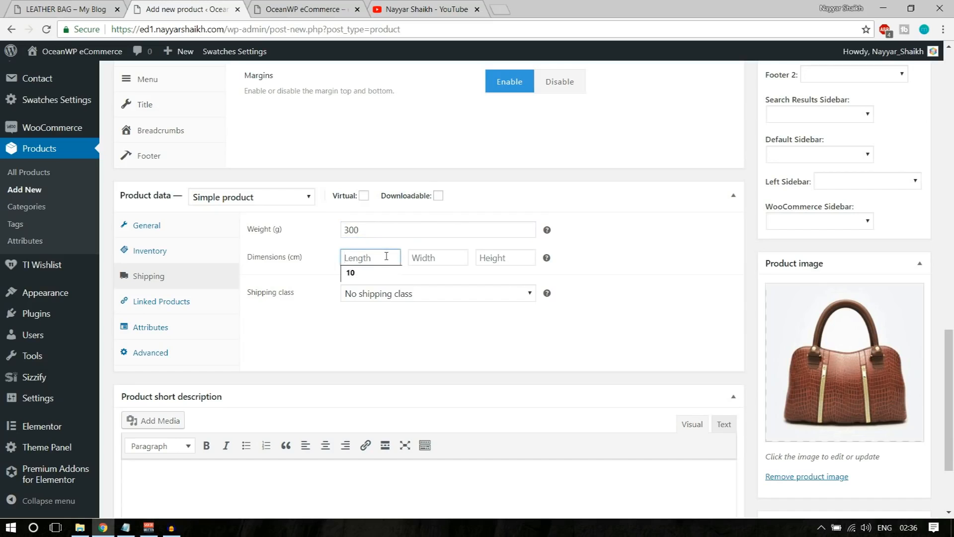
{"action": "type", "text": "50"}
{"action": "key", "text": "Tab"}
{"action": "type", "text": "50"}
{"action": "key", "text": "Tab"}
{"action": "type", "text": "50"}
{"action": "left_click", "coordinate": [405, 298]}
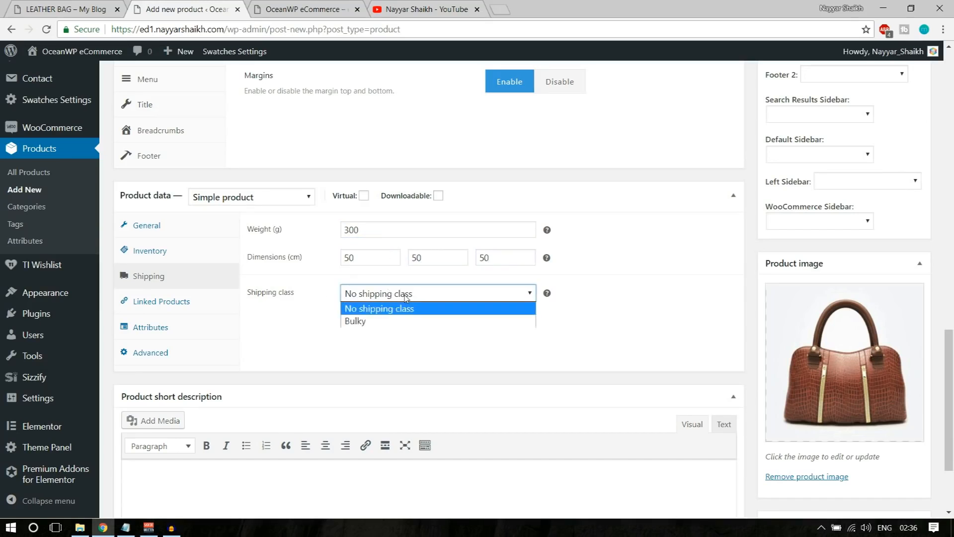
{"action": "left_click", "coordinate": [372, 311]}
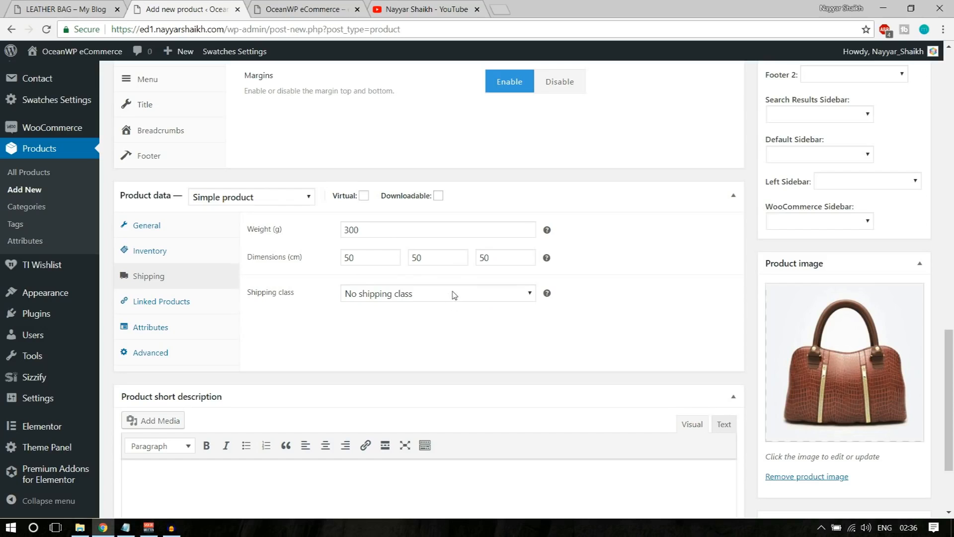
Look through the Linked Products and Attributes tabs, ending back on General with price 20/18 and GST
{"action": "left_click", "coordinate": [213, 303]}
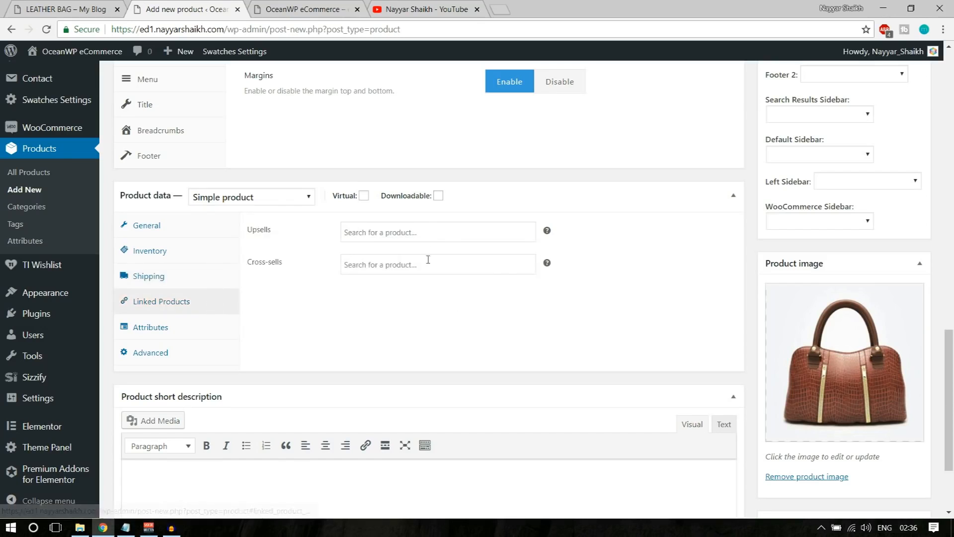
{"action": "left_click", "coordinate": [167, 328]}
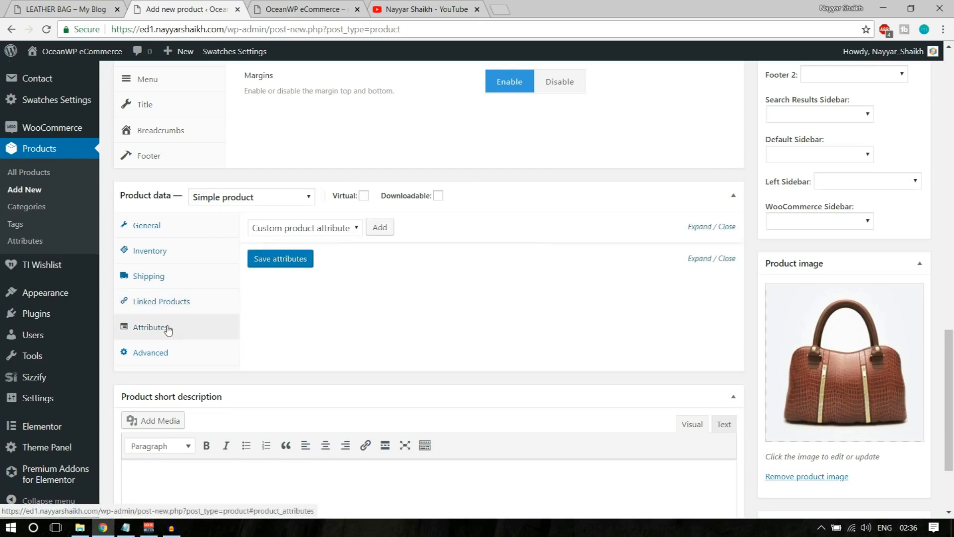
{"action": "left_click", "coordinate": [185, 227]}
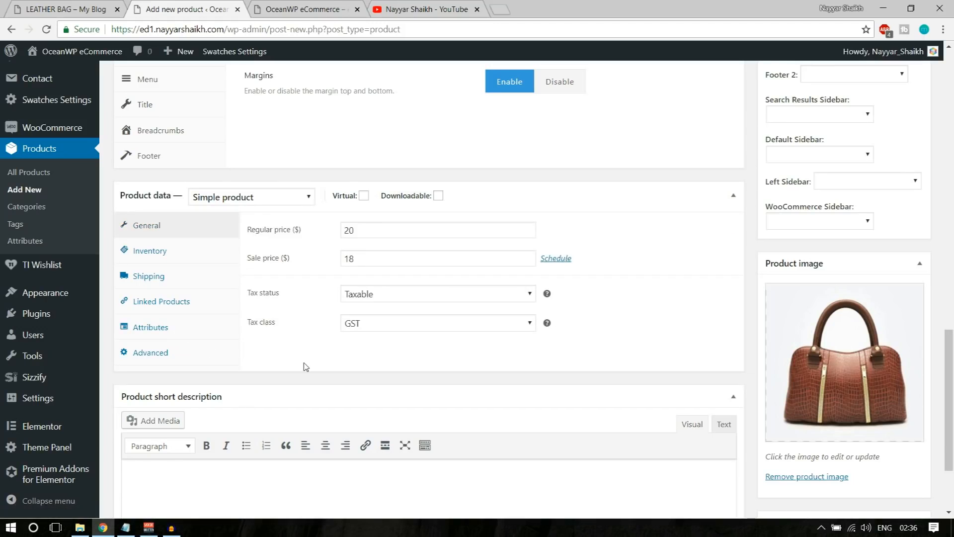
{"action": "left_click", "coordinate": [158, 327]}
{"action": "left_click", "coordinate": [168, 228]}
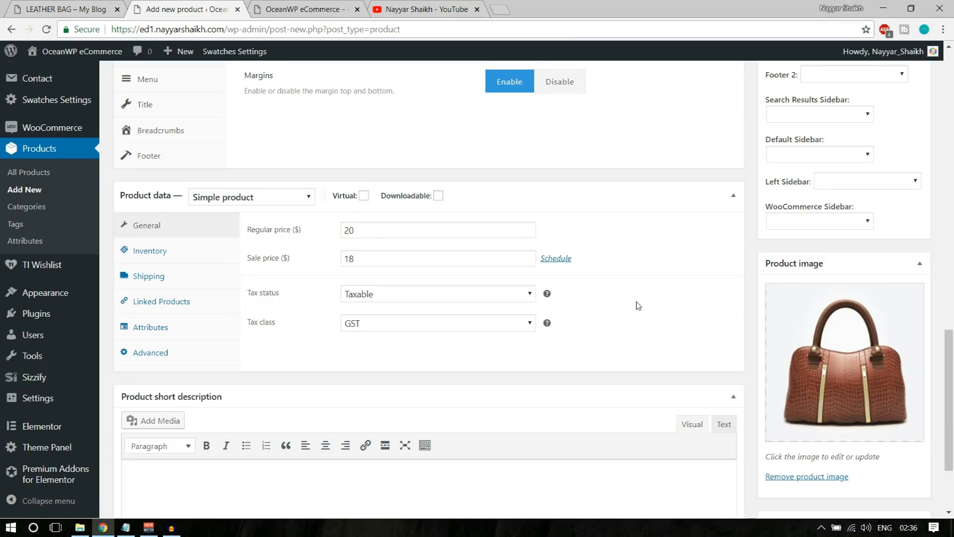
Check the short description text on the other site's Leather Bag page for reference
{"action": "scroll", "coordinate": [639, 305], "scroll_direction": "down", "scroll_amount": 3}
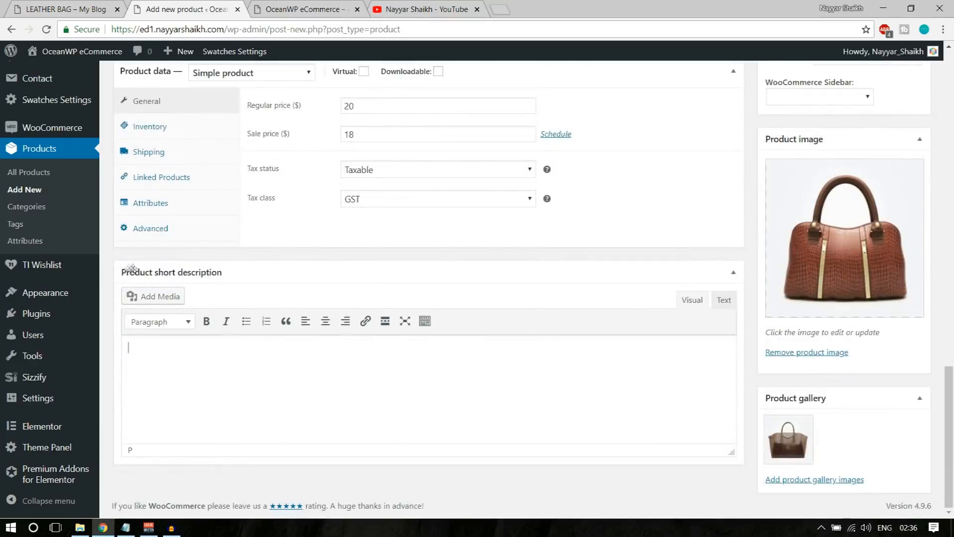
{"action": "left_click", "coordinate": [39, 4]}
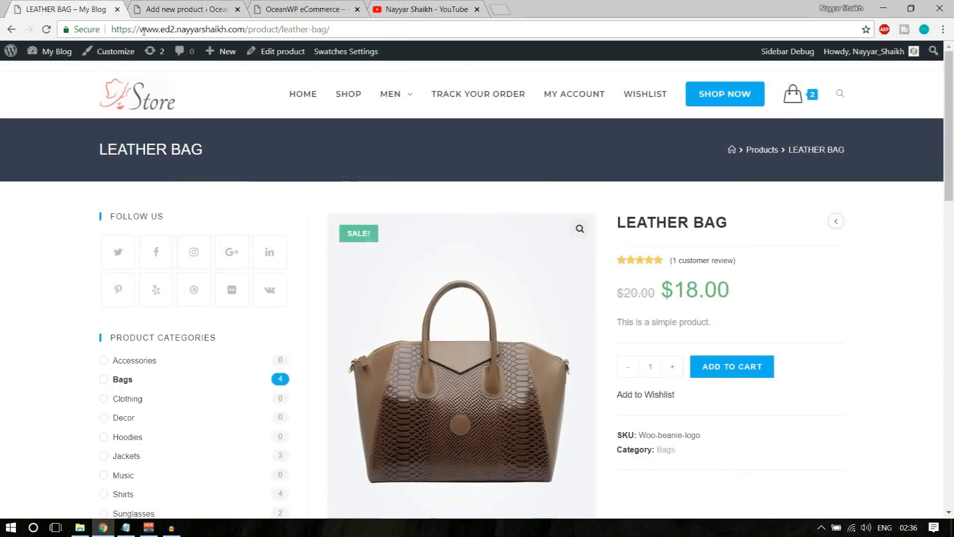
{"action": "left_click_drag", "start_coordinate": [716, 322], "coordinate": [616, 322]}
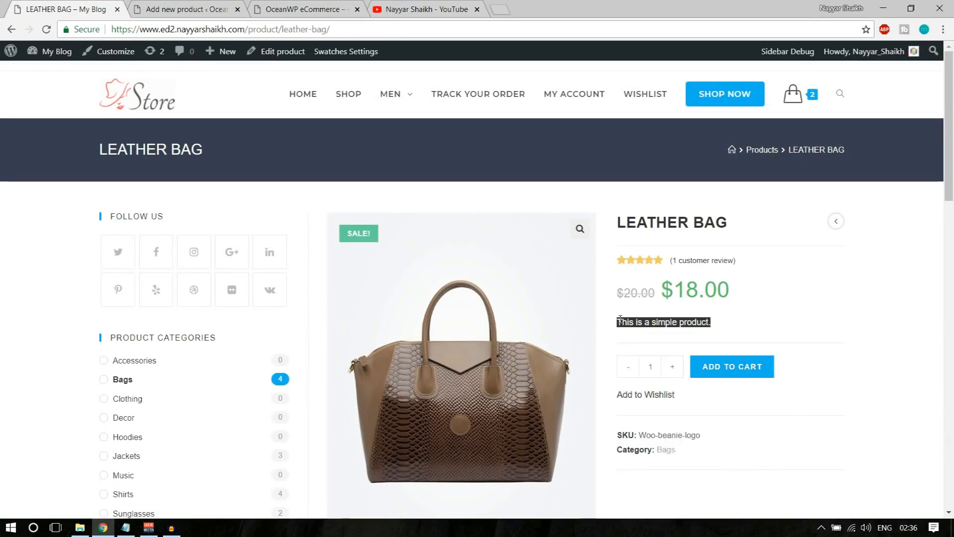
{"action": "left_click", "coordinate": [209, 10]}
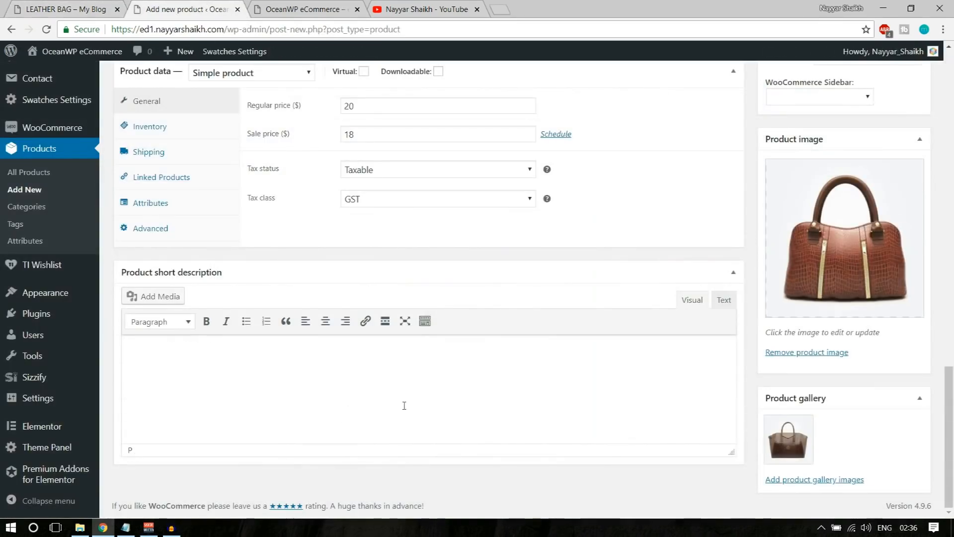
Insert The King logo into the short description and paste the Donec…'placerat eleifend leo.' paragraph
{"action": "left_click", "coordinate": [159, 301]}
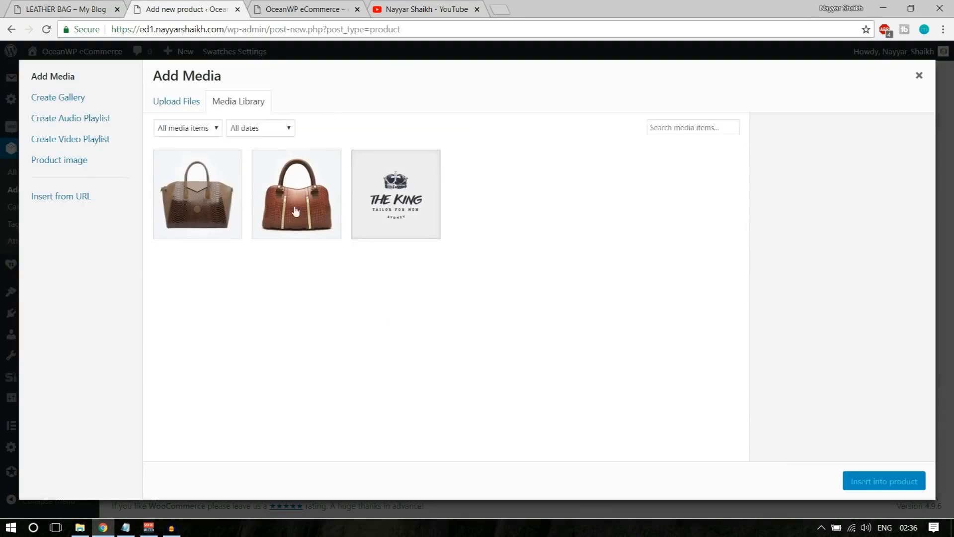
{"action": "left_click", "coordinate": [395, 201]}
{"action": "left_click", "coordinate": [917, 478]}
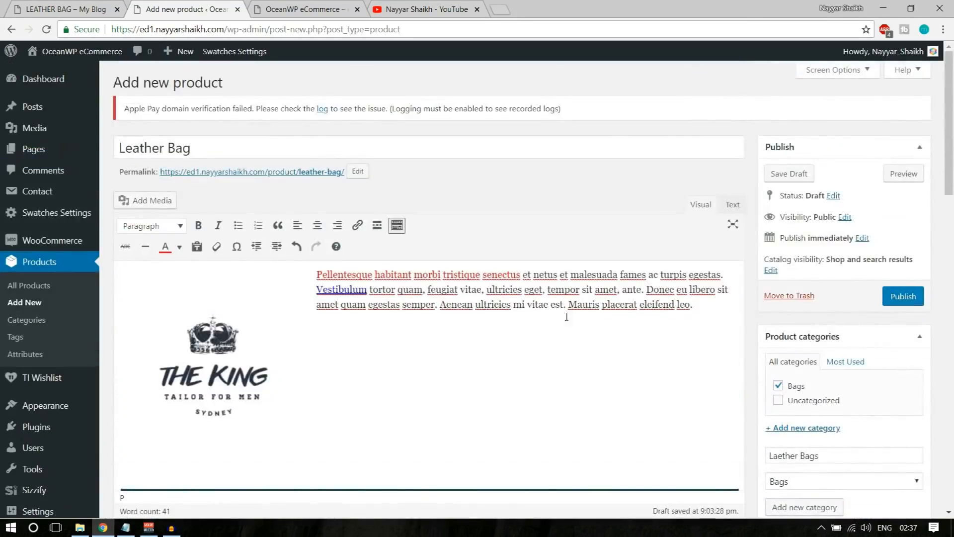
{"action": "left_click_drag", "start_coordinate": [698, 318], "coordinate": [646, 290]}
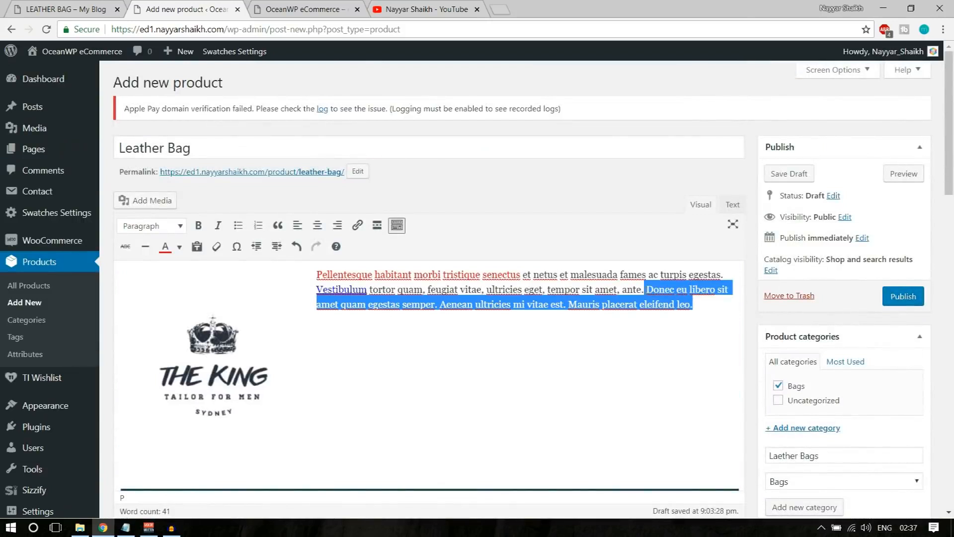
{"action": "scroll", "coordinate": [614, 312], "scroll_direction": "down", "scroll_amount": 15}
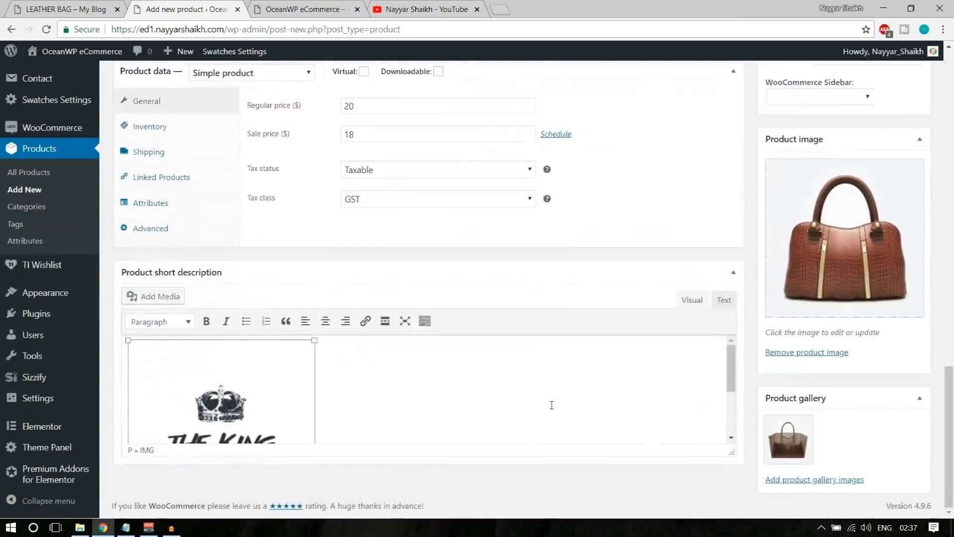
{"action": "left_click", "coordinate": [442, 383]}
{"action": "key", "text": "ctrl+v"}
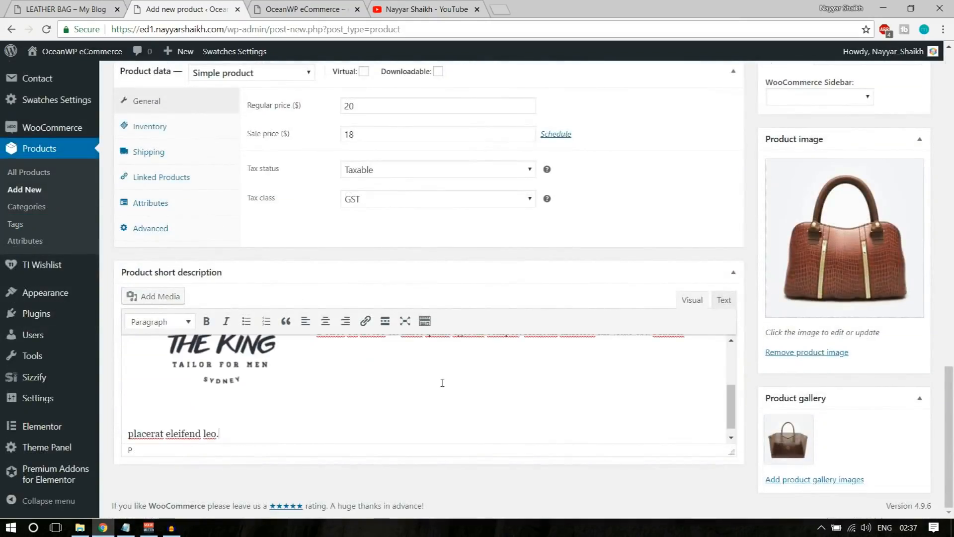
Align The King logo left so the paragraph wraps beside it
{"action": "left_click", "coordinate": [201, 365]}
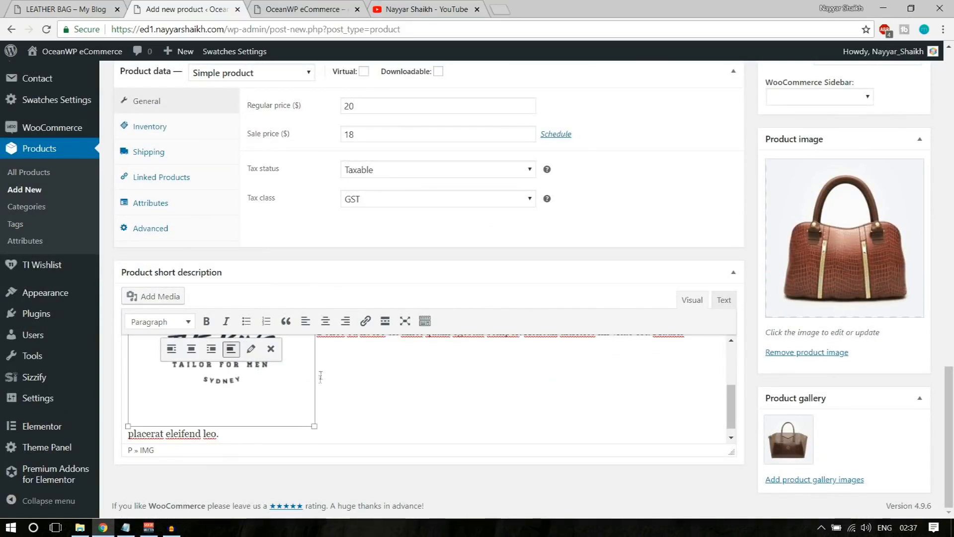
{"action": "left_click", "coordinate": [171, 350]}
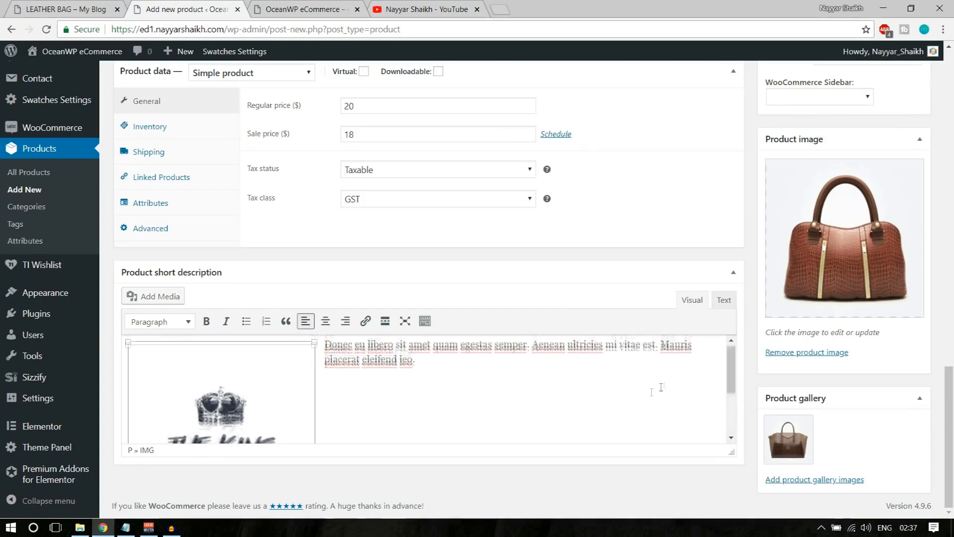
{"action": "scroll", "coordinate": [430, 411], "scroll_direction": "up", "scroll_amount": 3}
{"action": "scroll", "coordinate": [437, 416], "scroll_direction": "down", "scroll_amount": 2}
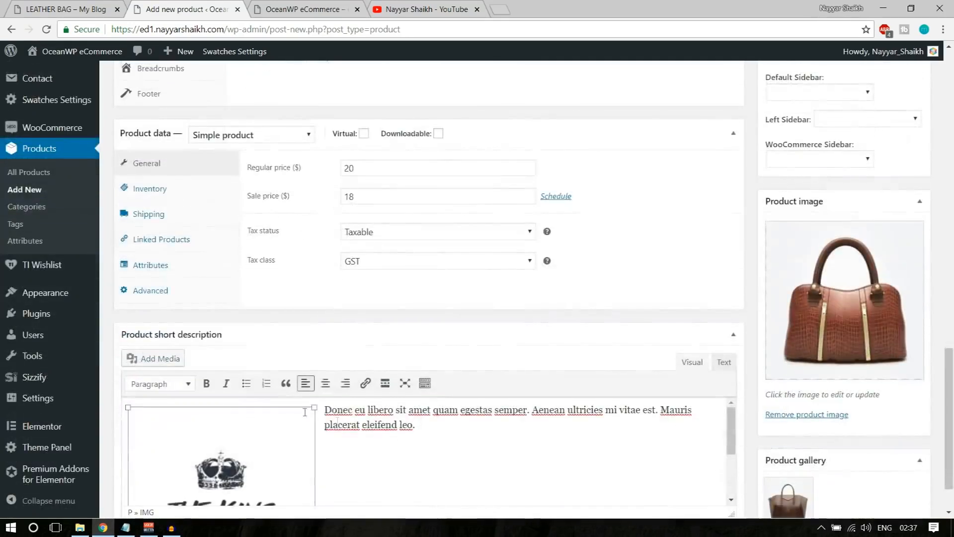
{"action": "scroll", "coordinate": [307, 337], "scroll_direction": "down", "scroll_amount": 1}
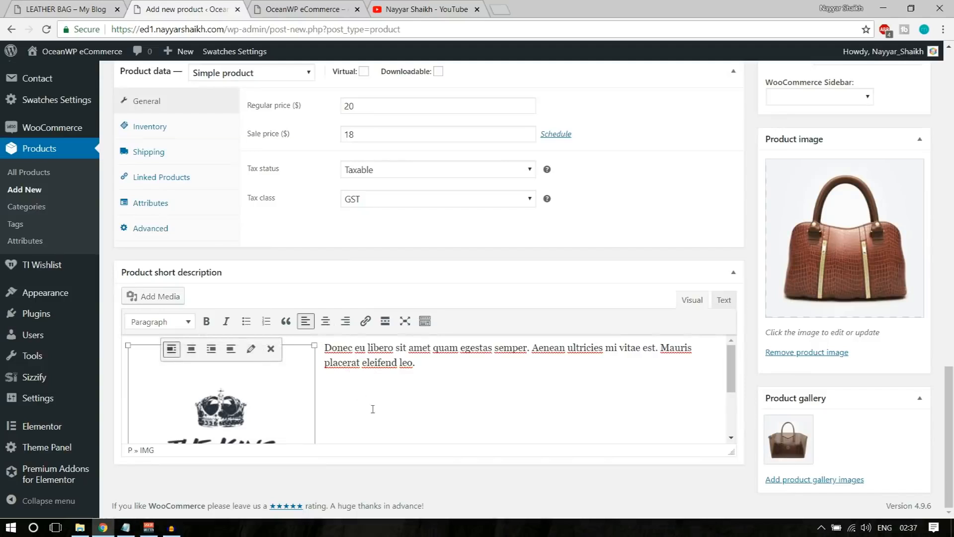
{"action": "scroll", "coordinate": [373, 409], "scroll_direction": "up", "scroll_amount": 15}
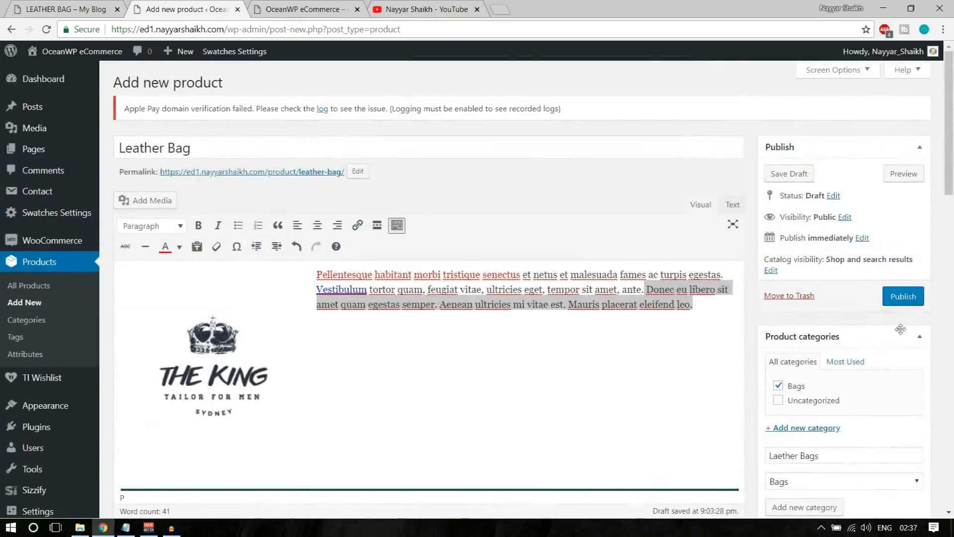
{"action": "left_click", "coordinate": [915, 302]}
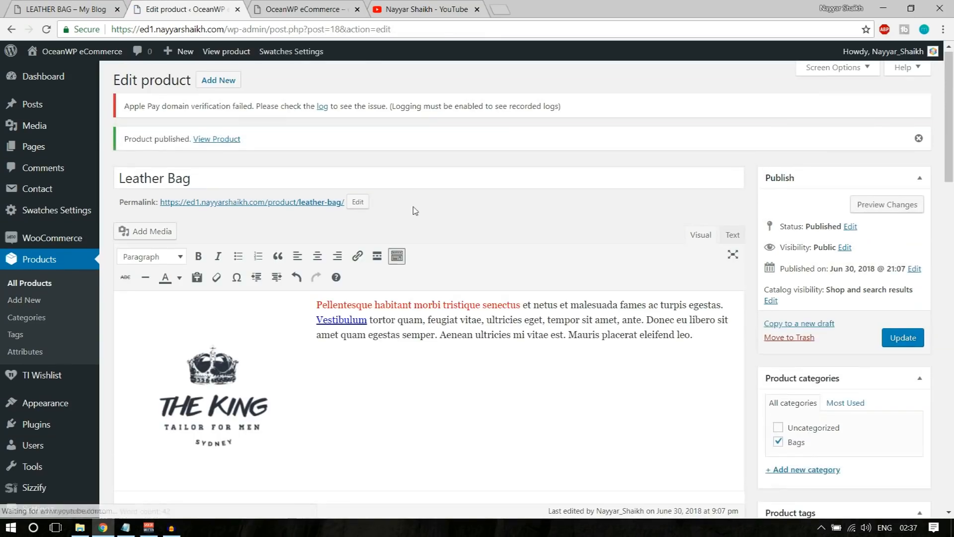
{"action": "right_click", "coordinate": [222, 142]}
{"action": "left_click", "coordinate": [230, 149]}
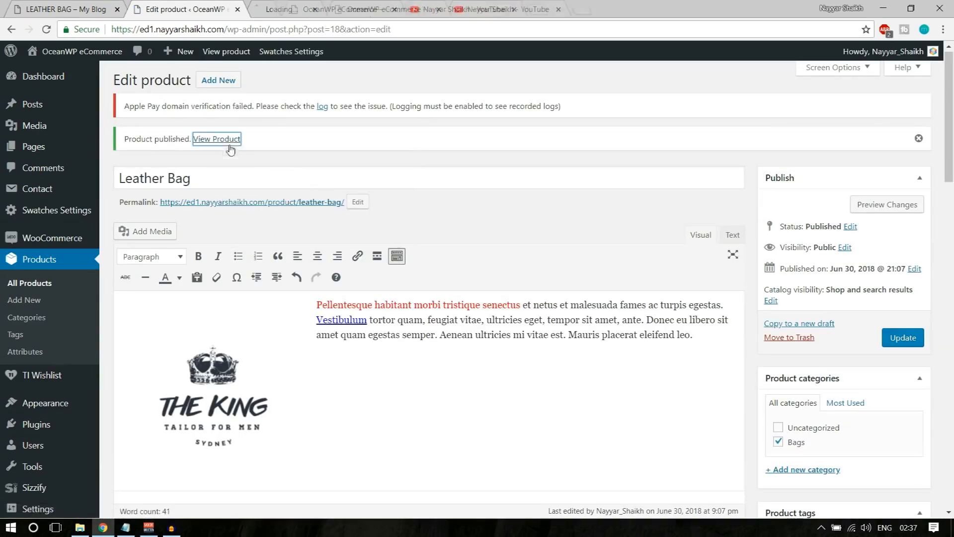
{"action": "left_click", "coordinate": [276, 9]}
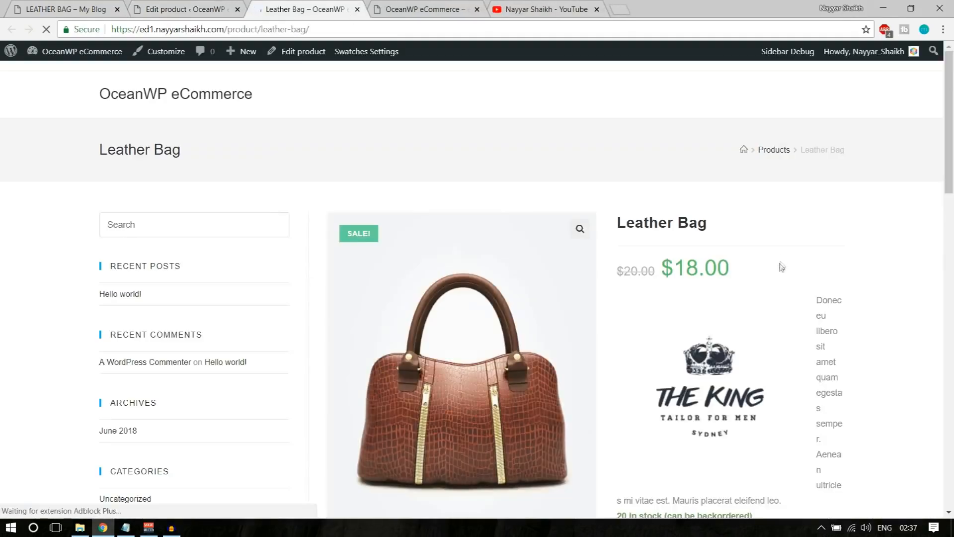
{"action": "scroll", "coordinate": [783, 278], "scroll_direction": "down", "scroll_amount": 2}
{"action": "scroll", "coordinate": [784, 277], "scroll_direction": "up", "scroll_amount": 2}
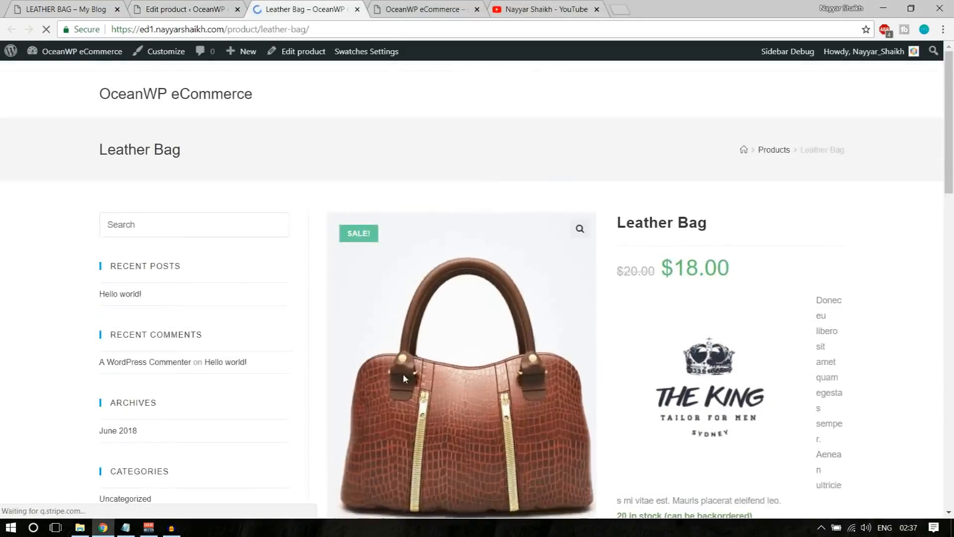
{"action": "scroll", "coordinate": [477, 341], "scroll_direction": "down", "scroll_amount": 2}
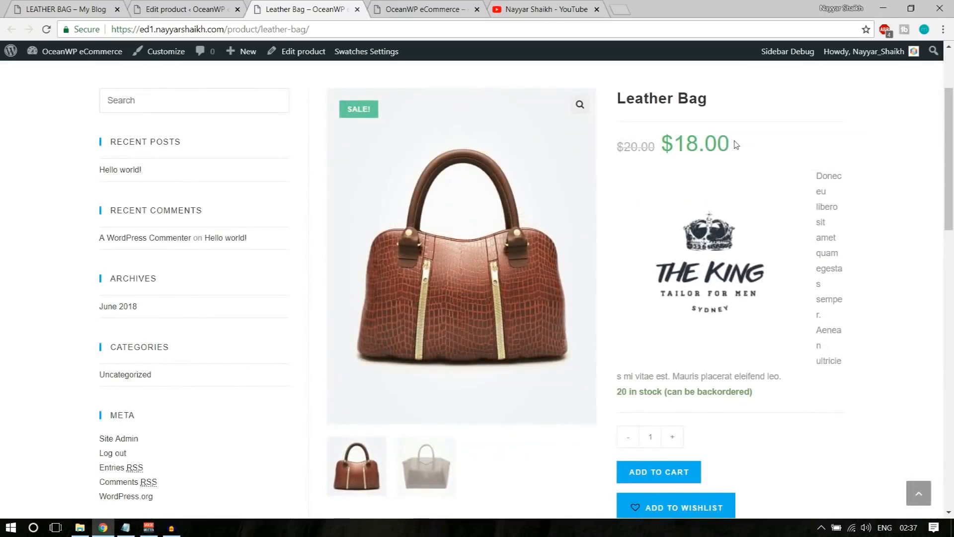
{"action": "left_click_drag", "start_coordinate": [815, 174], "coordinate": [840, 332]}
{"action": "scroll", "coordinate": [735, 278], "scroll_direction": "down", "scroll_amount": 3}
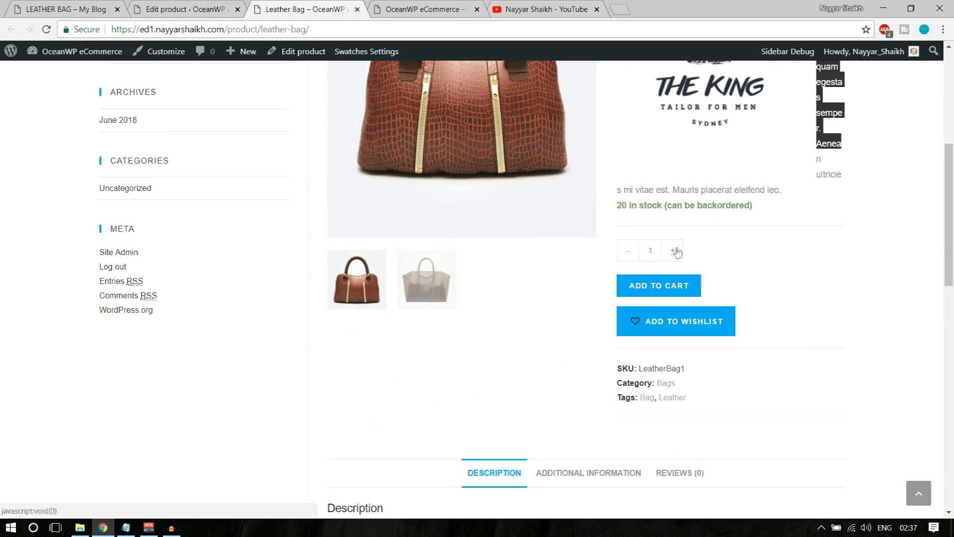
{"action": "scroll", "coordinate": [865, 275], "scroll_direction": "down", "scroll_amount": 1}
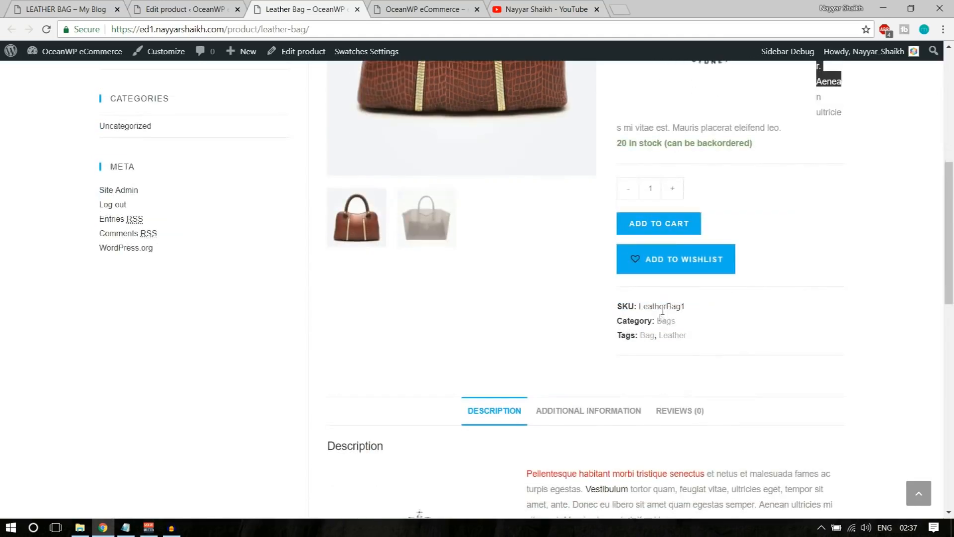
{"action": "scroll", "coordinate": [707, 334], "scroll_direction": "down", "scroll_amount": 5}
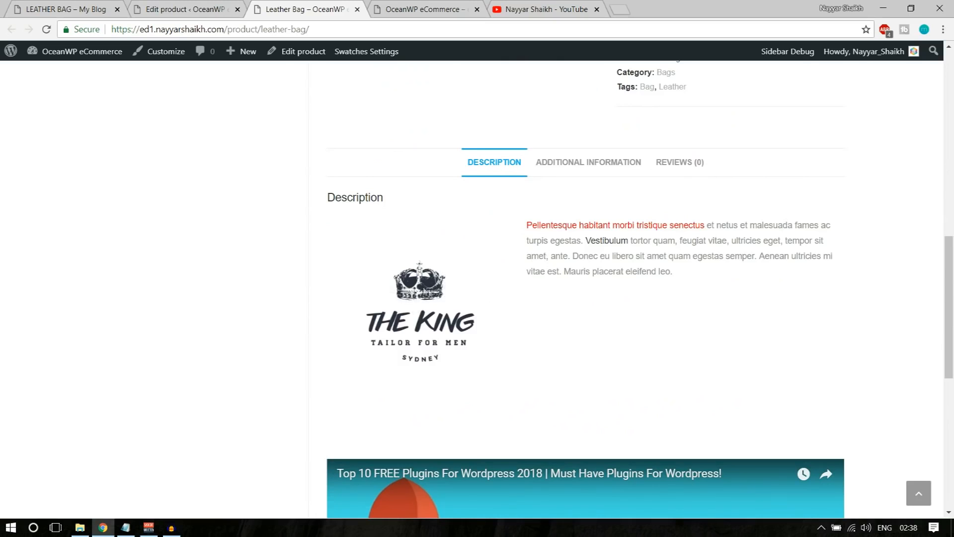
{"action": "left_click_drag", "start_coordinate": [528, 223], "coordinate": [664, 224]}
{"action": "left_click", "coordinate": [646, 226]}
{"action": "left_click", "coordinate": [595, 172]}
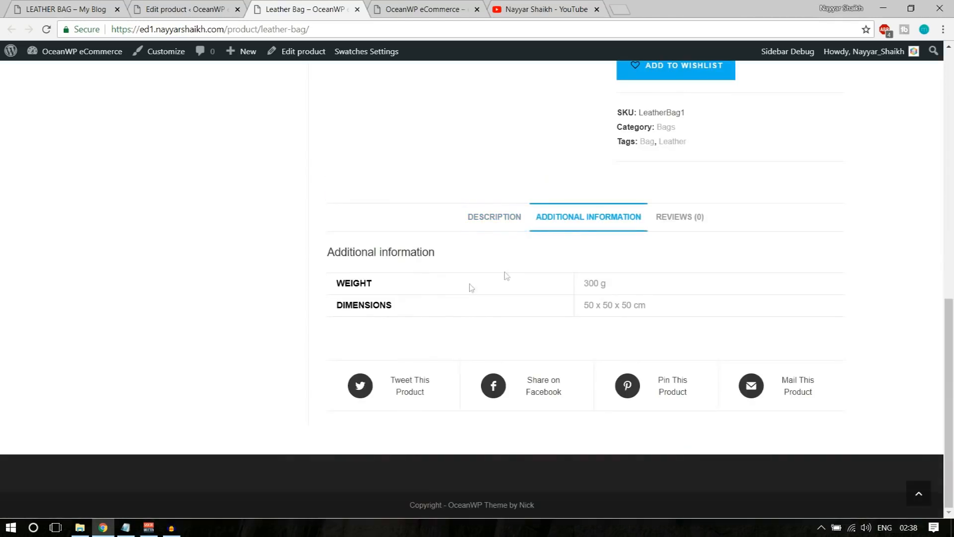
{"action": "triple_click", "coordinate": [589, 281]}
{"action": "left_click_drag", "start_coordinate": [569, 308], "coordinate": [648, 306]}
{"action": "left_click", "coordinate": [679, 221]}
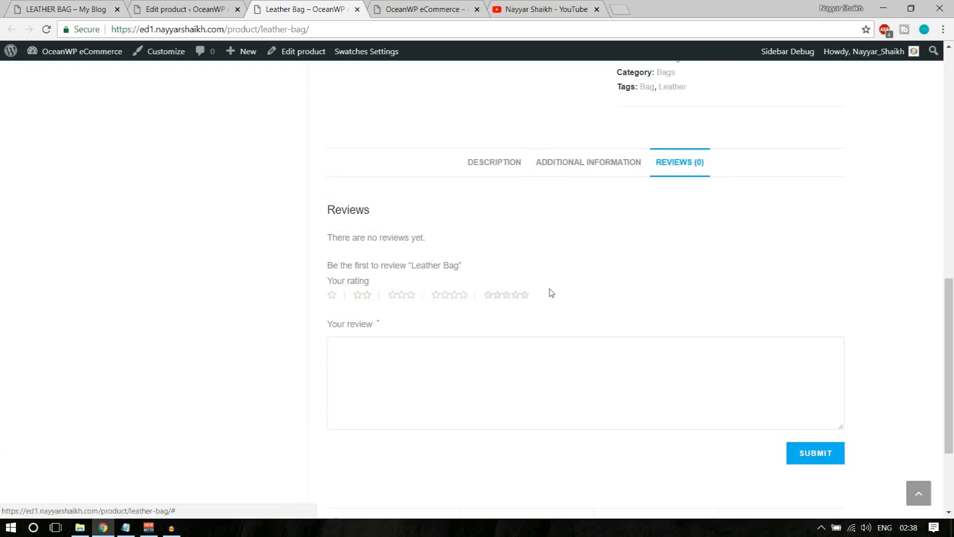
{"action": "left_click", "coordinate": [517, 167]}
{"action": "scroll", "coordinate": [745, 271], "scroll_direction": "down", "scroll_amount": 8}
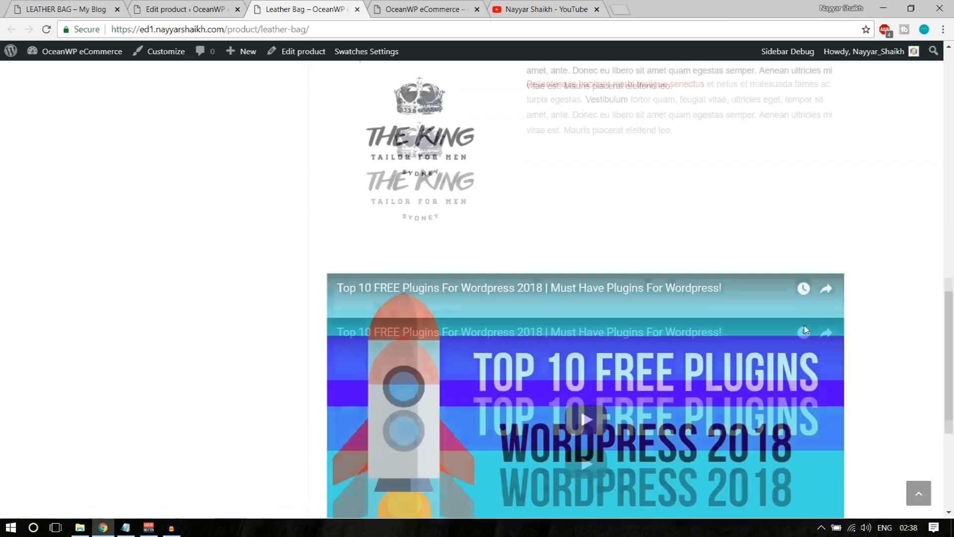
{"action": "scroll", "coordinate": [547, 299], "scroll_direction": "up", "scroll_amount": 6}
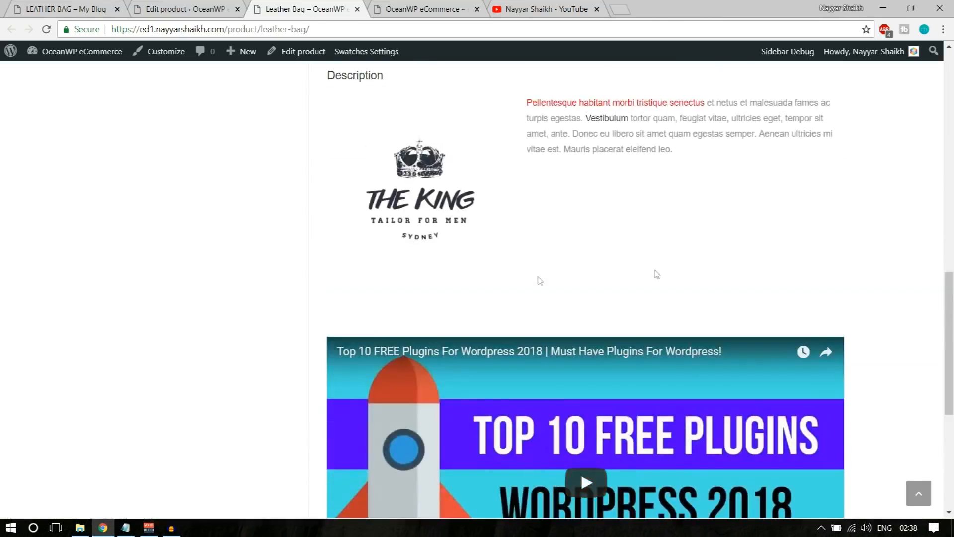
{"action": "scroll", "coordinate": [564, 304], "scroll_direction": "down", "scroll_amount": 6}
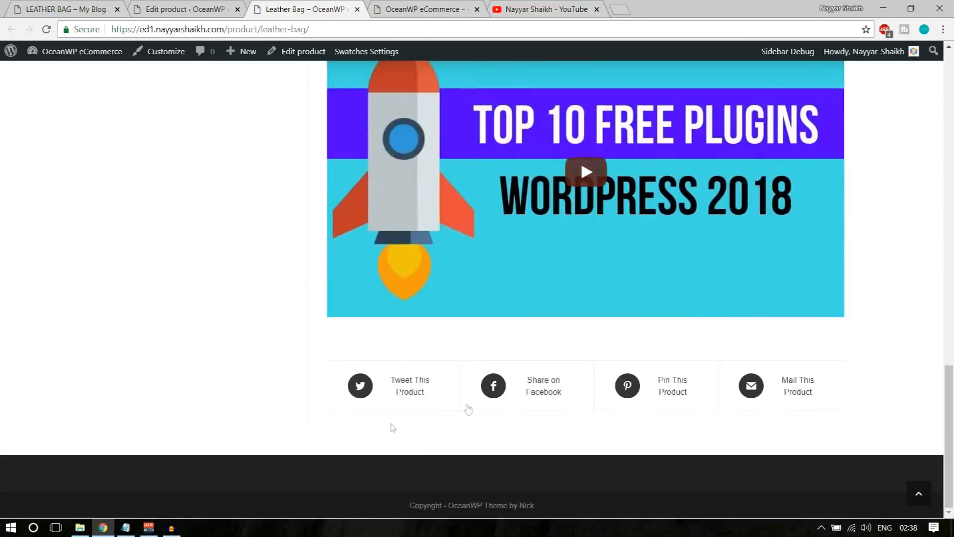
{"action": "scroll", "coordinate": [852, 414], "scroll_direction": "up", "scroll_amount": 5}
{"action": "scroll", "coordinate": [853, 417], "scroll_direction": "up", "scroll_amount": 3}
{"action": "scroll", "coordinate": [852, 417], "scroll_direction": "down", "scroll_amount": 8}
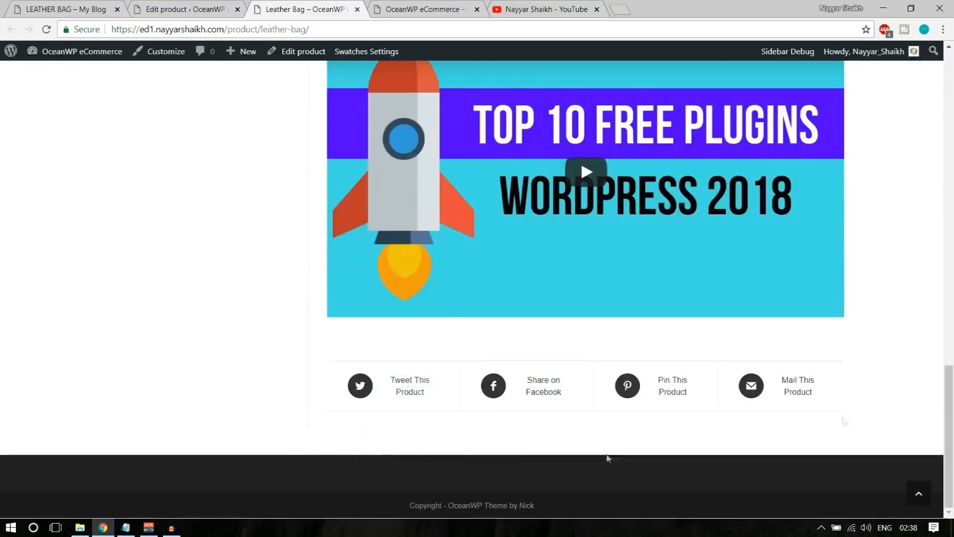
{"action": "scroll", "coordinate": [815, 402], "scroll_direction": "up", "scroll_amount": 13}
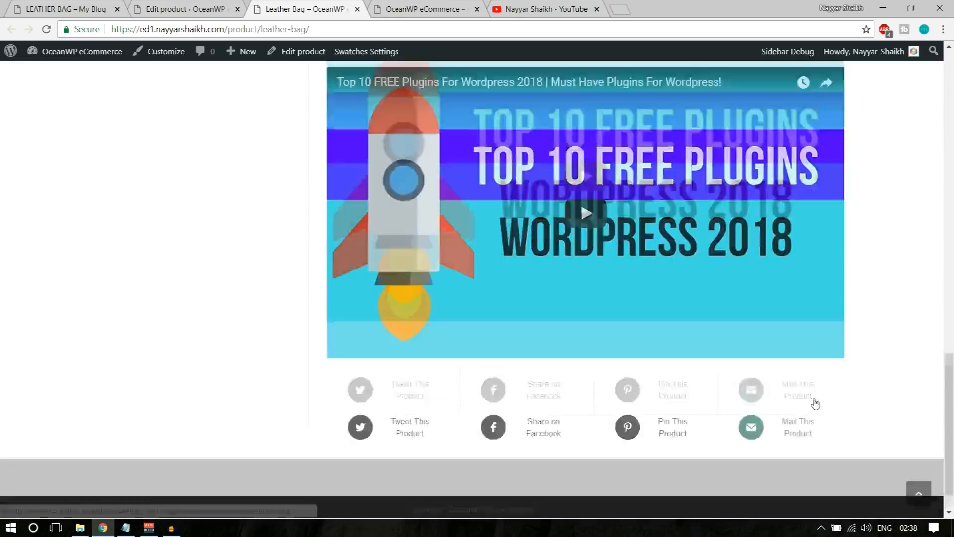
{"action": "scroll", "coordinate": [816, 402], "scroll_direction": "up", "scroll_amount": 6}
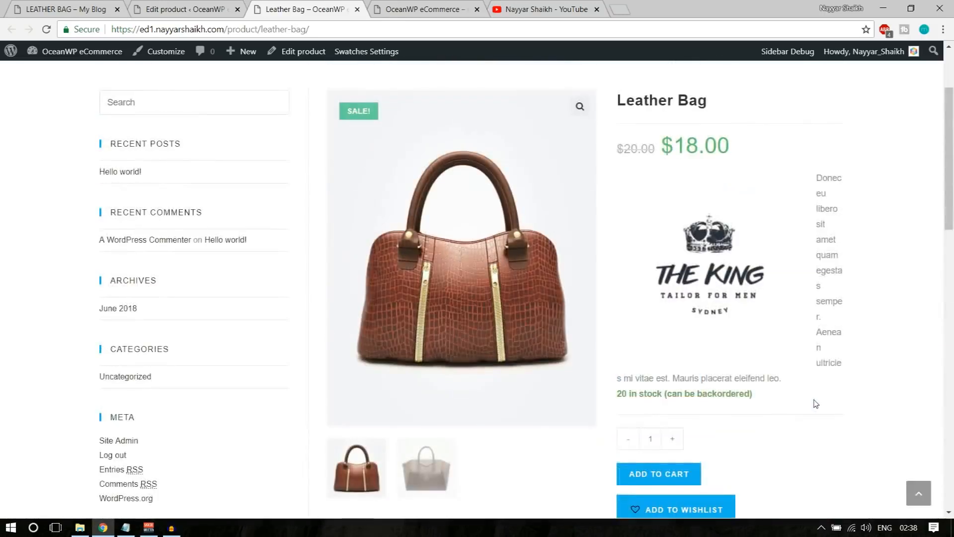
{"action": "scroll", "coordinate": [816, 403], "scroll_direction": "up", "scroll_amount": 3}
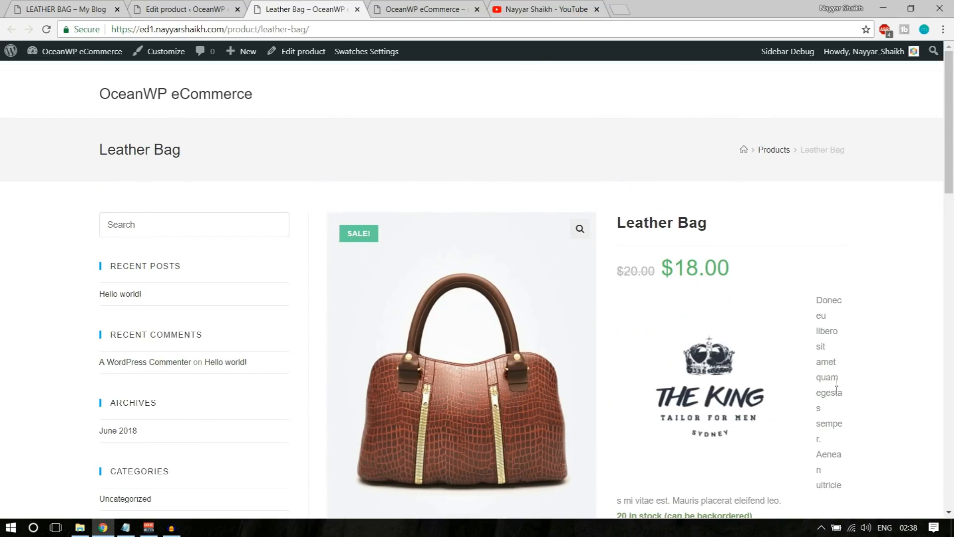
Go to the Leather Bag's Edit product page and scroll down to Product data showing prices 20 and 18
{"action": "left_click", "coordinate": [181, 9]}
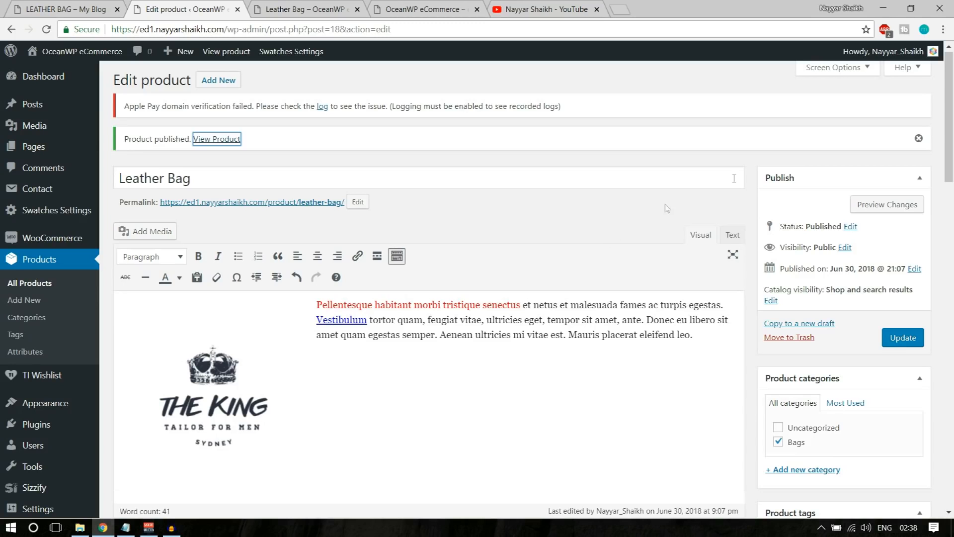
{"action": "scroll", "coordinate": [635, 308], "scroll_direction": "down", "scroll_amount": 1}
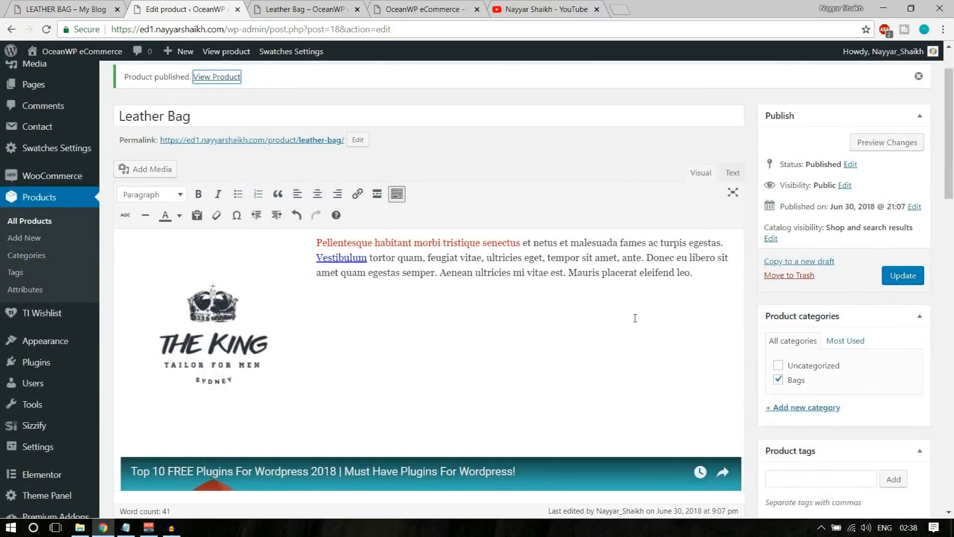
{"action": "scroll", "coordinate": [635, 320], "scroll_direction": "up", "scroll_amount": 1}
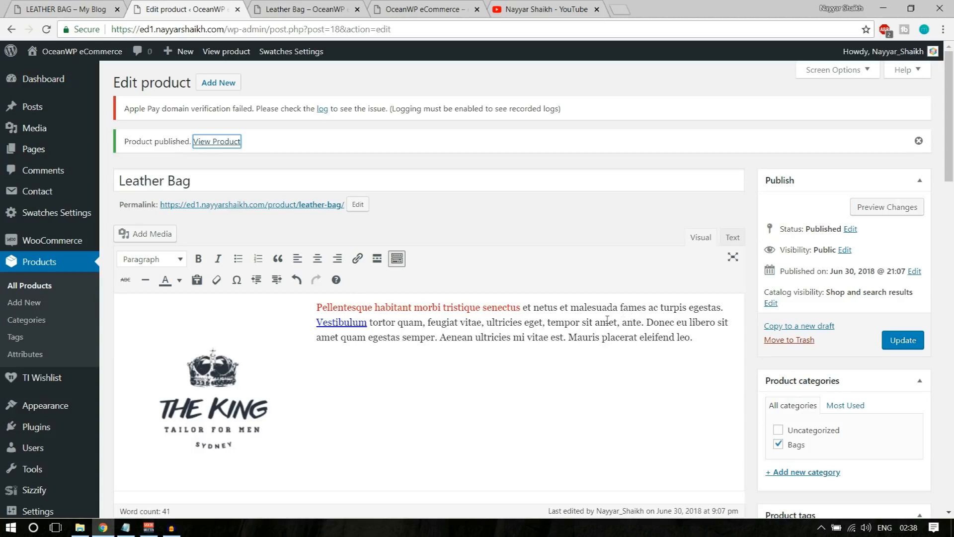
{"action": "left_click_drag", "start_coordinate": [193, 182], "coordinate": [115, 182]}
{"action": "scroll", "coordinate": [329, 243], "scroll_direction": "down", "scroll_amount": 1}
{"action": "scroll", "coordinate": [329, 245], "scroll_direction": "down", "scroll_amount": 1}
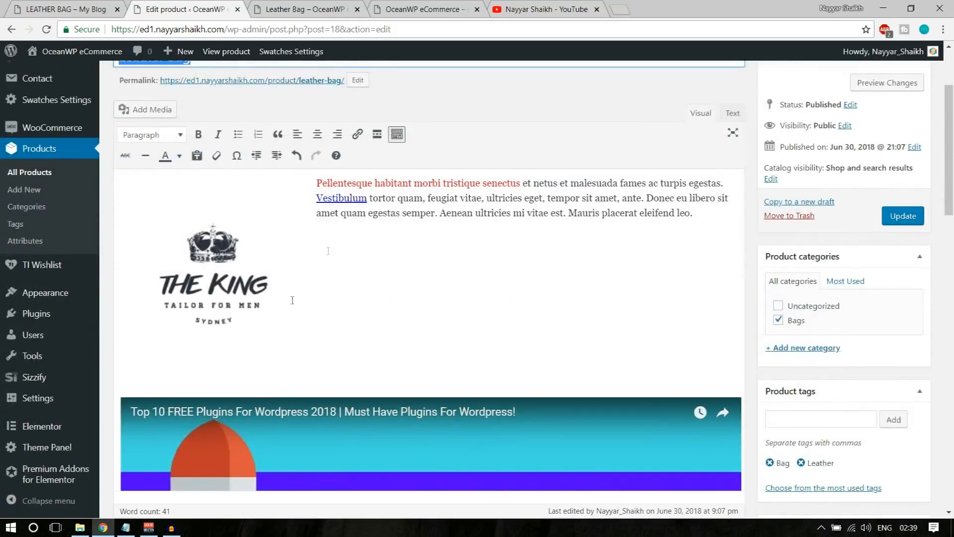
{"action": "scroll", "coordinate": [345, 297], "scroll_direction": "down", "scroll_amount": 2}
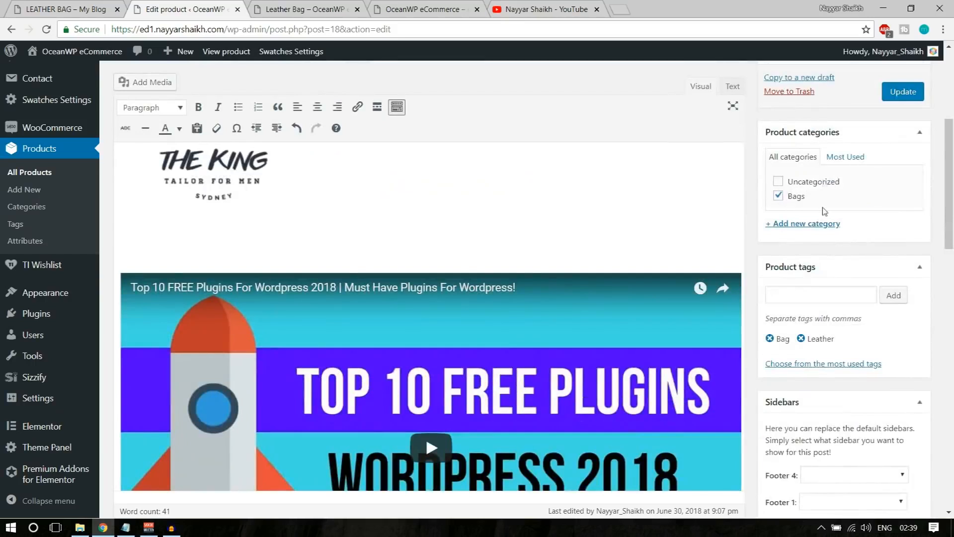
{"action": "scroll", "coordinate": [824, 209], "scroll_direction": "down", "scroll_amount": 2}
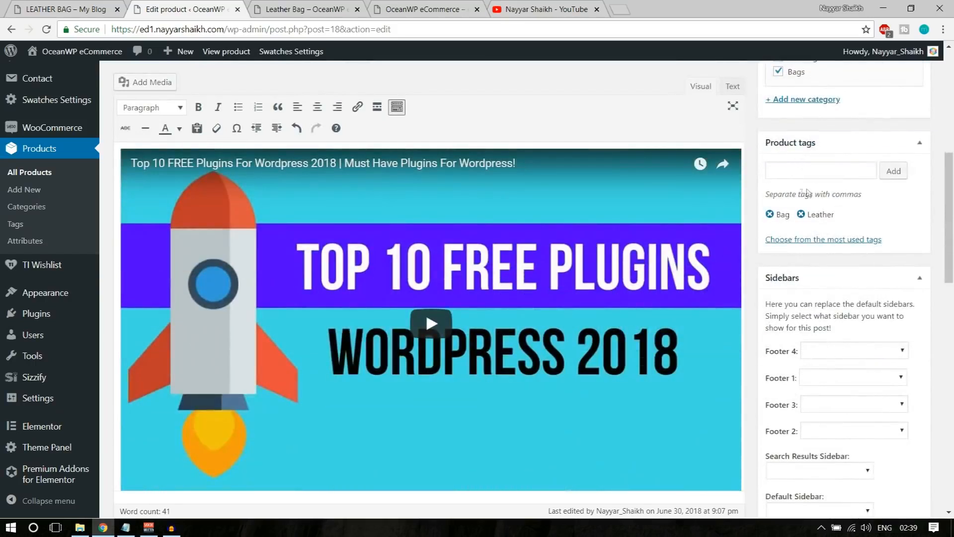
{"action": "scroll", "coordinate": [874, 209], "scroll_direction": "down", "scroll_amount": 7}
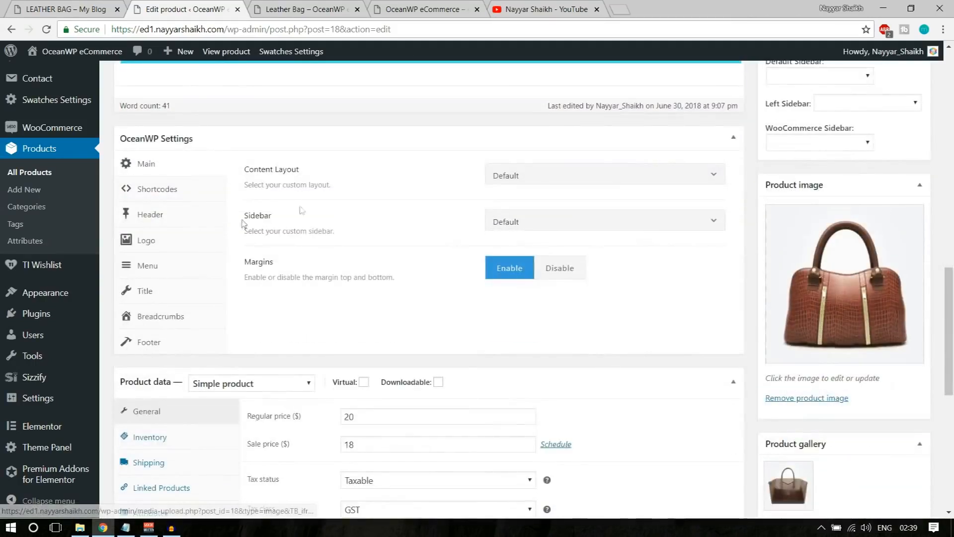
{"action": "scroll", "coordinate": [586, 239], "scroll_direction": "down", "scroll_amount": 5}
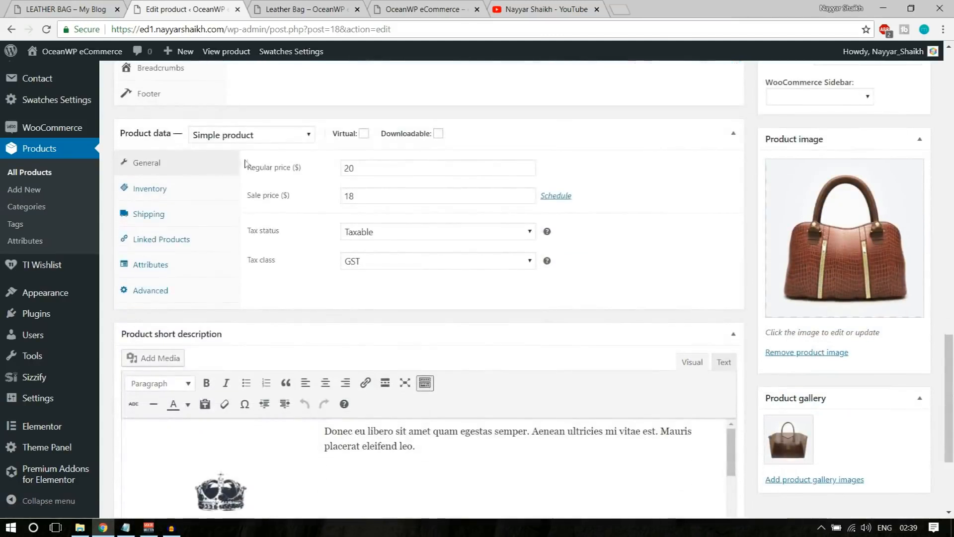
Change the product type to Variable product, reviewing the Inventory, Shipping and Linked Products tabs
{"action": "left_click", "coordinate": [239, 137]}
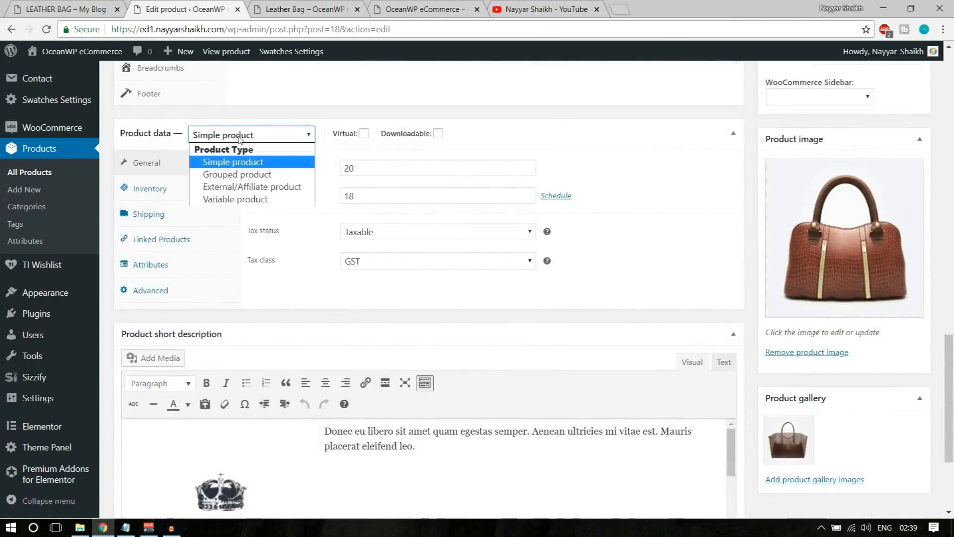
{"action": "left_click", "coordinate": [240, 199]}
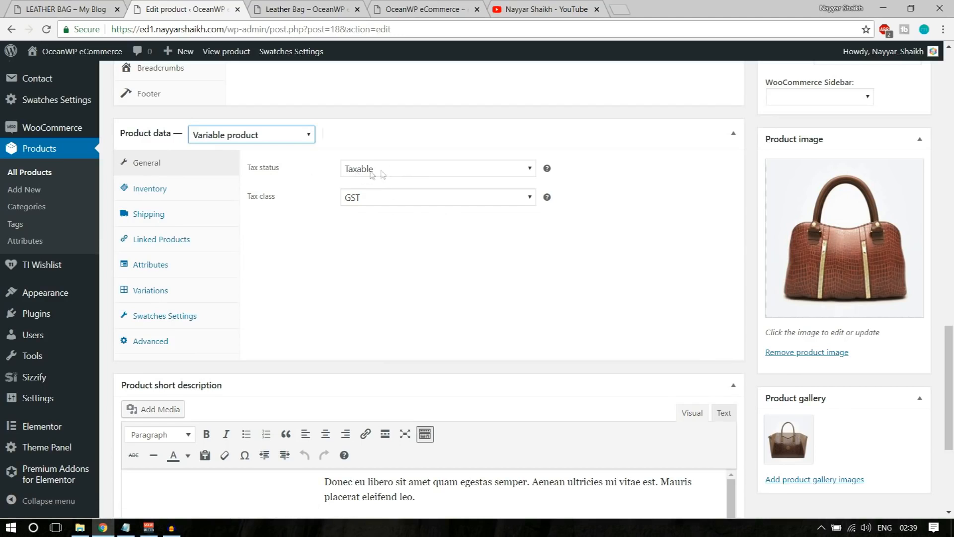
{"action": "left_click", "coordinate": [149, 196]}
{"action": "left_click_drag", "start_coordinate": [392, 168], "coordinate": [334, 172]}
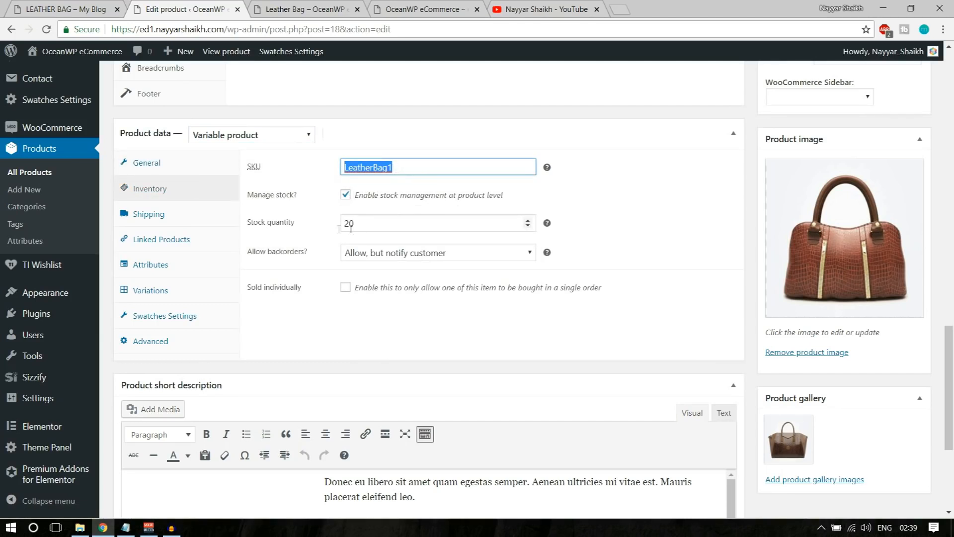
{"action": "left_click", "coordinate": [198, 218]}
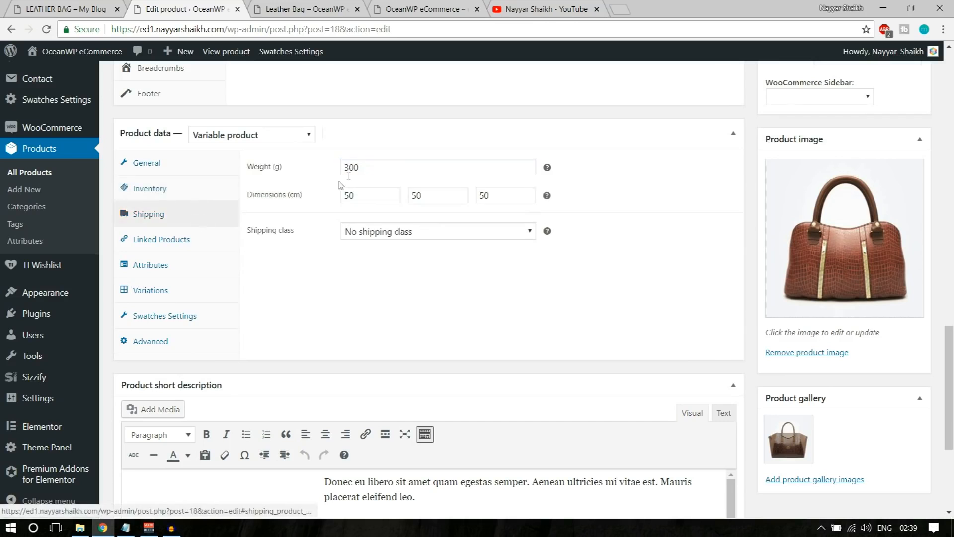
{"action": "left_click", "coordinate": [195, 239]}
{"action": "left_click", "coordinate": [186, 266]}
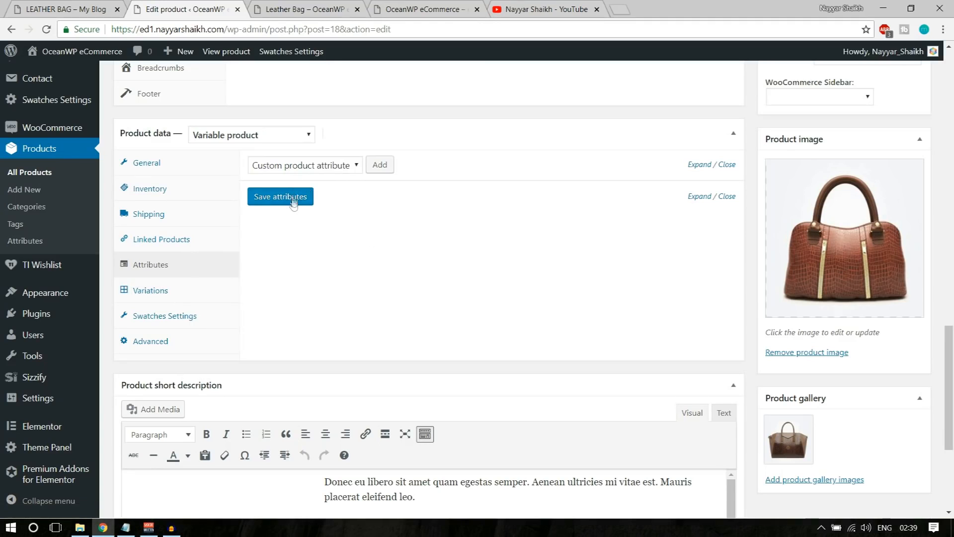
Add a custom product attribute named Material
{"action": "left_click", "coordinate": [381, 166]}
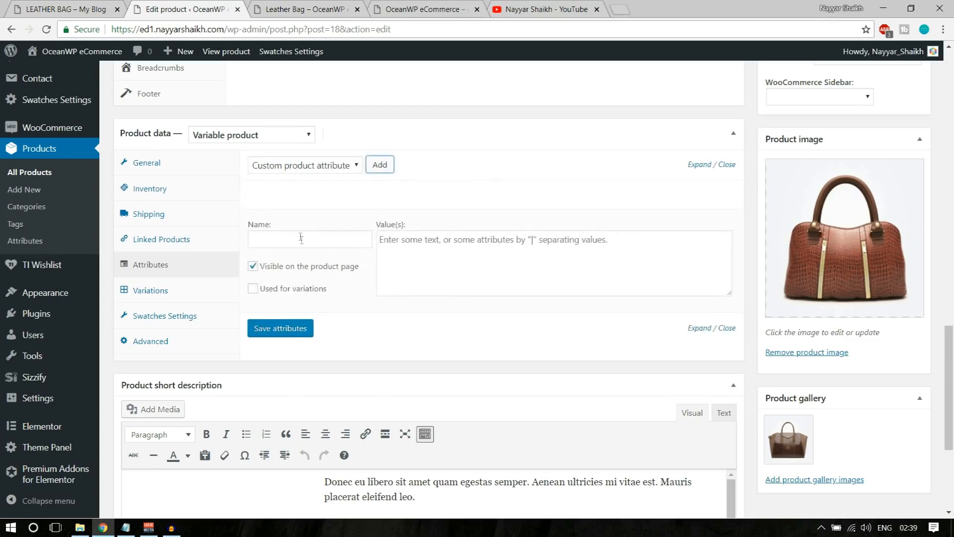
{"action": "left_click", "coordinate": [269, 240]}
{"action": "mouse_move", "coordinate": [421, 192]}
{"action": "type", "text": "Material"}
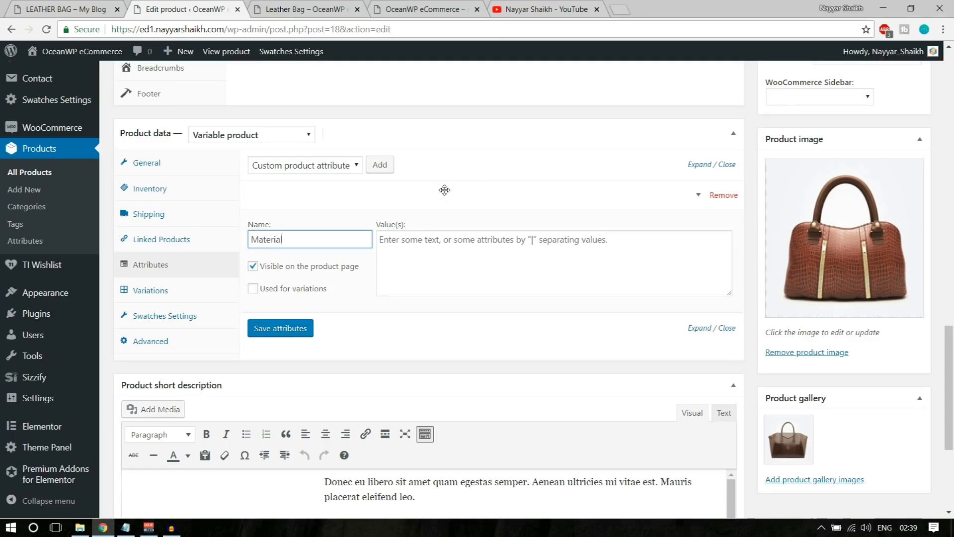
{"action": "key", "text": "ctrl+a"}
{"action": "type", "text": "Co"}
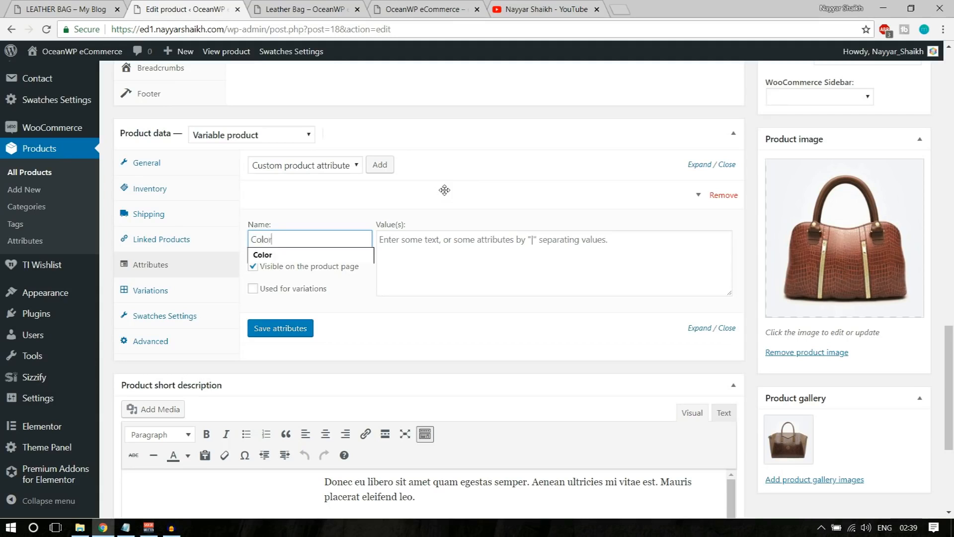
{"action": "type", "text": "lor"}
{"action": "key", "text": "ctrl+a"}
{"action": "type", "text": "Mate"}
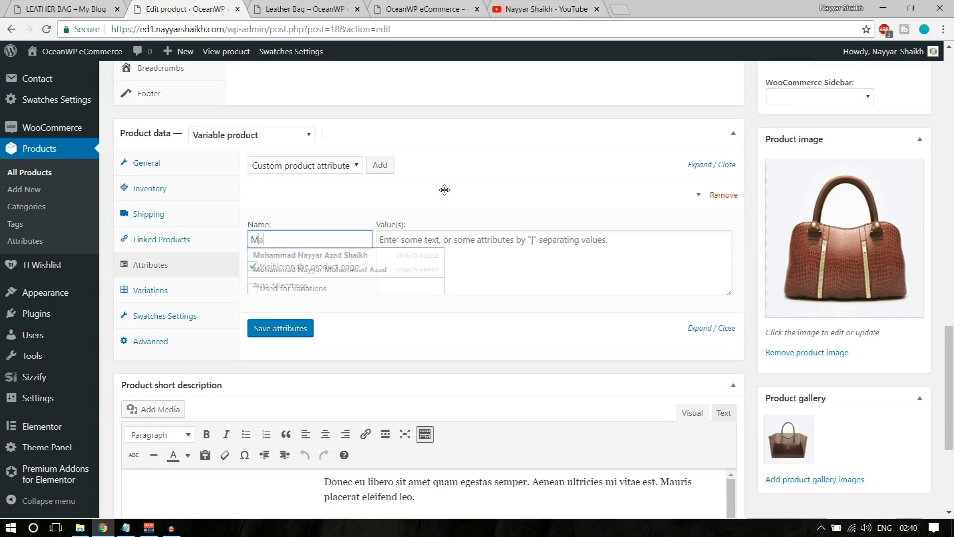
Give Material the values Leather | PU, tick Used for variations and save the attributes
{"action": "left_click", "coordinate": [449, 253]}
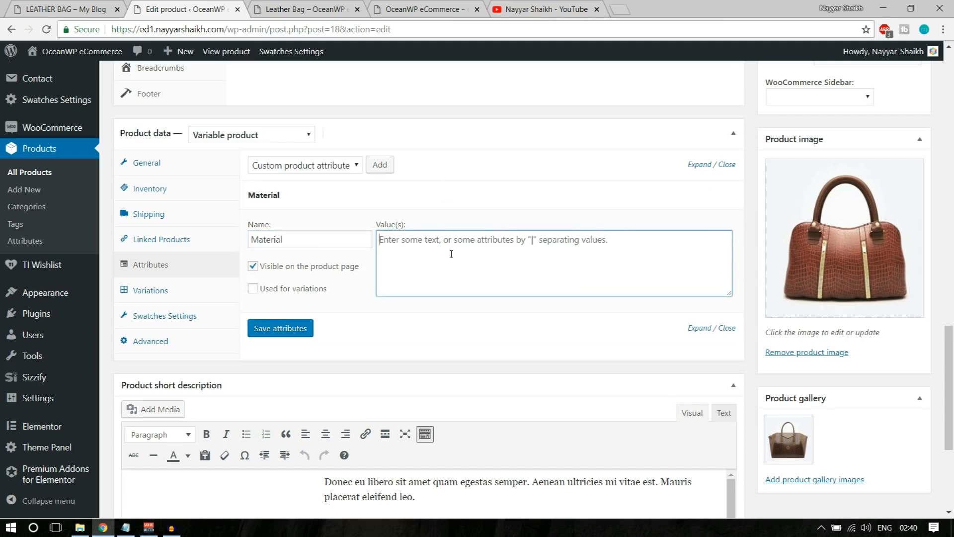
{"action": "type", "text": "Laether"}
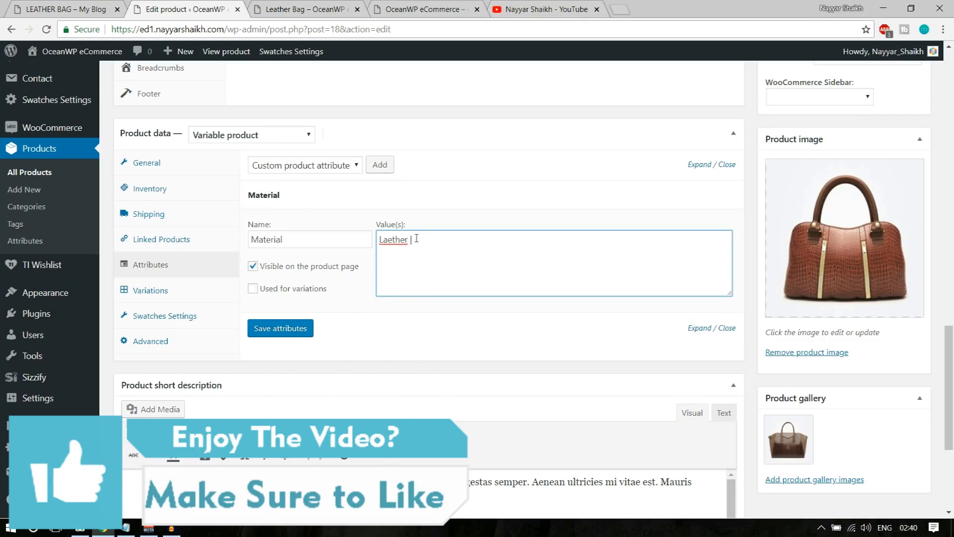
{"action": "left_click_drag", "start_coordinate": [410, 239], "coordinate": [359, 238]}
{"action": "type", "text": "Leather | PU | Option3"}
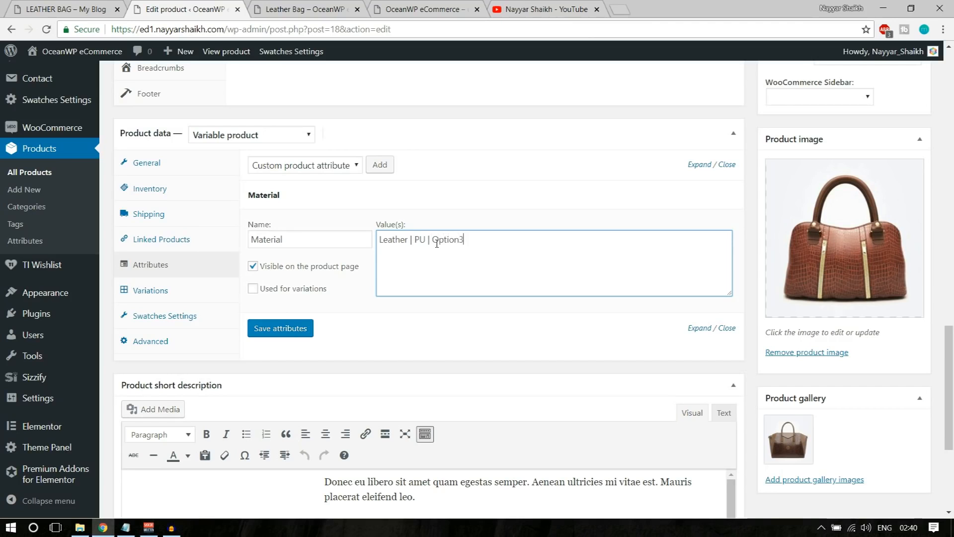
{"action": "left_click", "coordinate": [272, 290]}
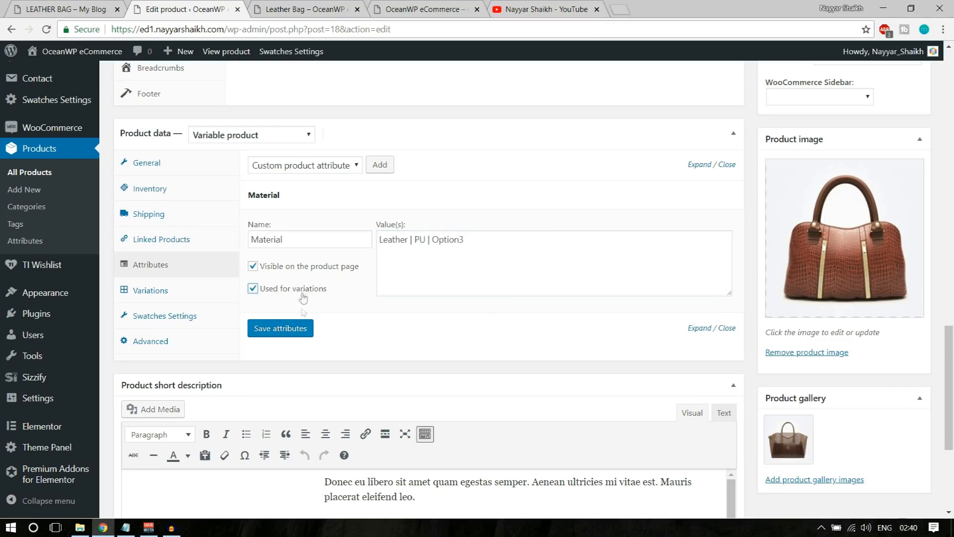
{"action": "left_click", "coordinate": [297, 336]}
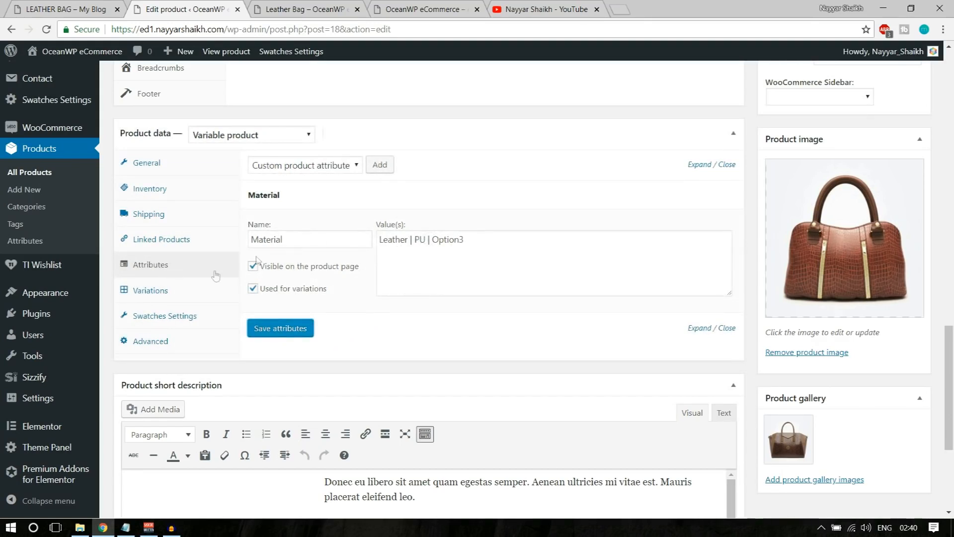
Create variations from all attributes, producing #22 Leather, #23 PU and #24 Option3
{"action": "left_click", "coordinate": [164, 294]}
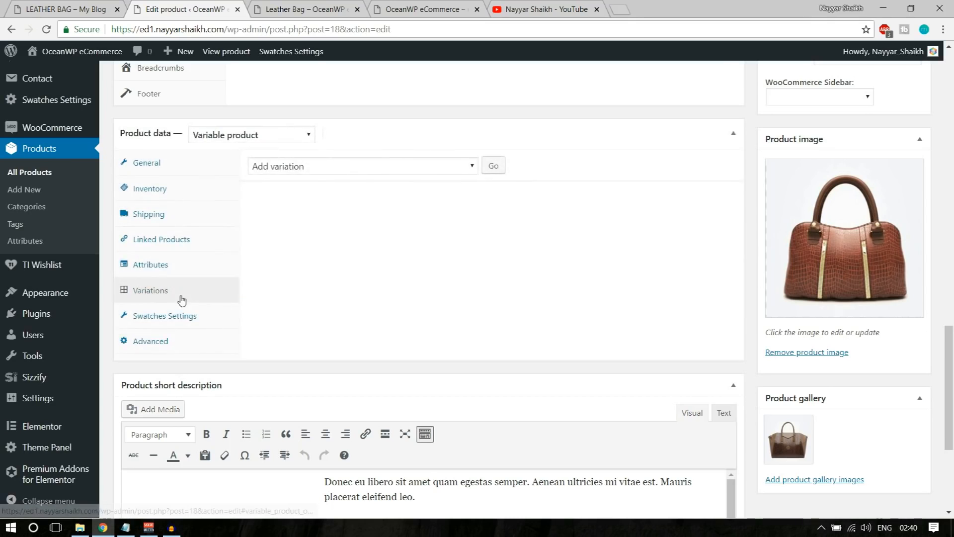
{"action": "left_click", "coordinate": [349, 168]}
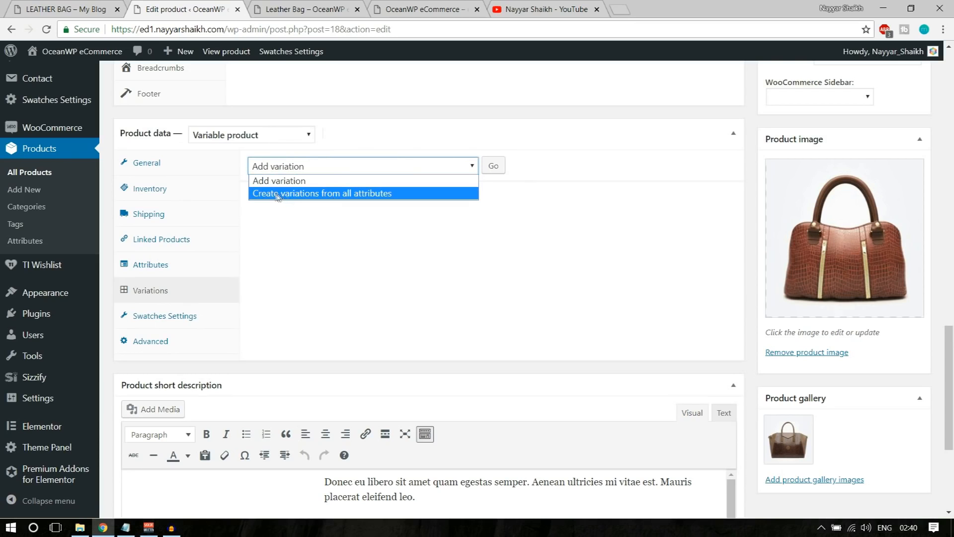
{"action": "left_click", "coordinate": [322, 193]}
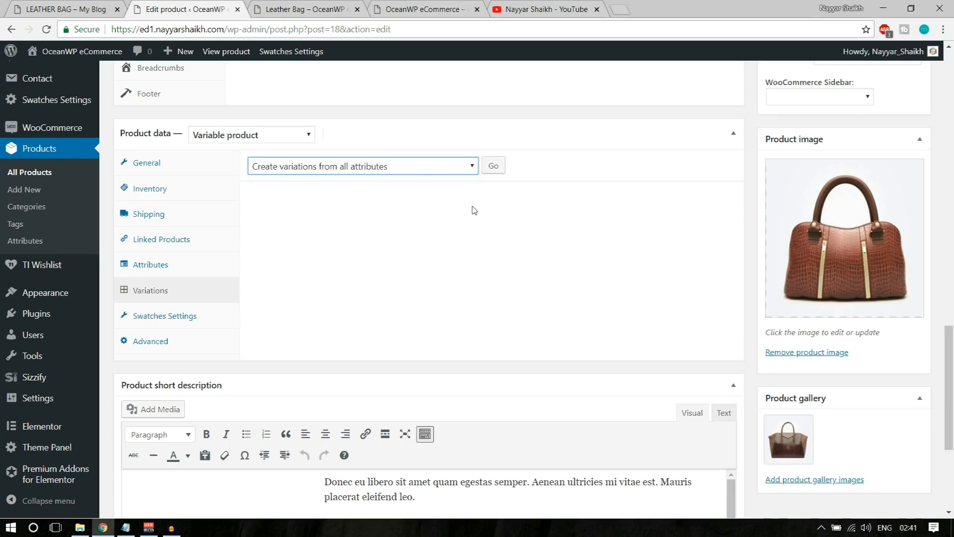
{"action": "left_click", "coordinate": [493, 174]}
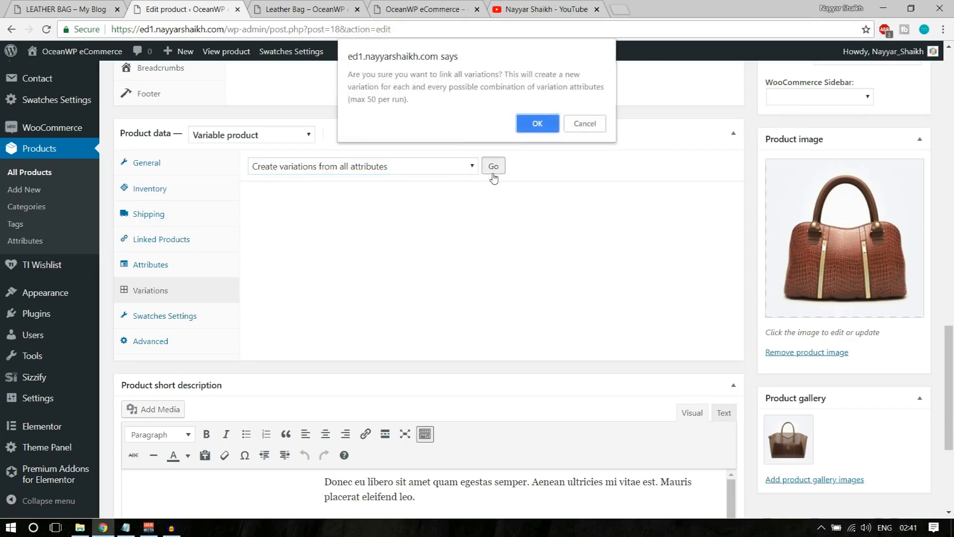
{"action": "left_click", "coordinate": [539, 125]}
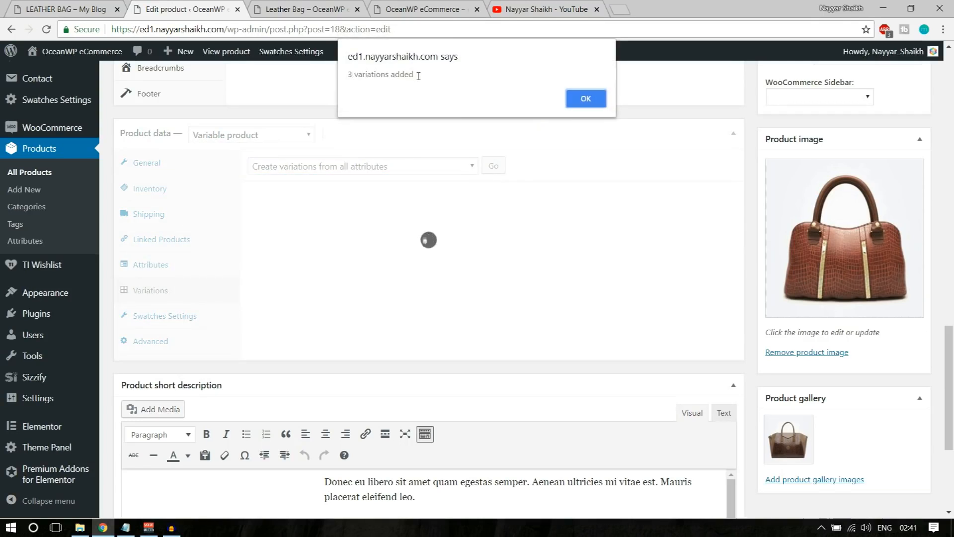
{"action": "left_click", "coordinate": [589, 100]}
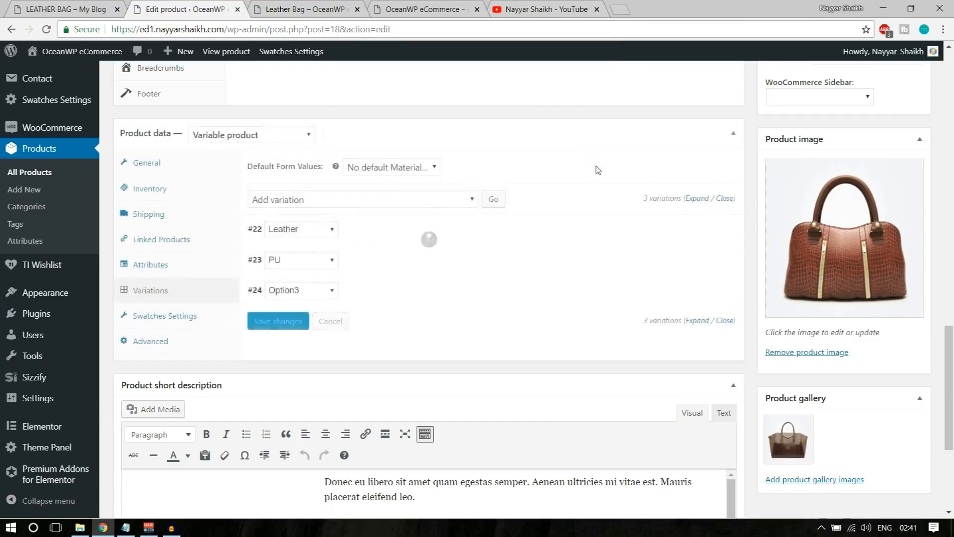
{"action": "scroll", "coordinate": [328, 113], "scroll_direction": "down", "scroll_amount": 3}
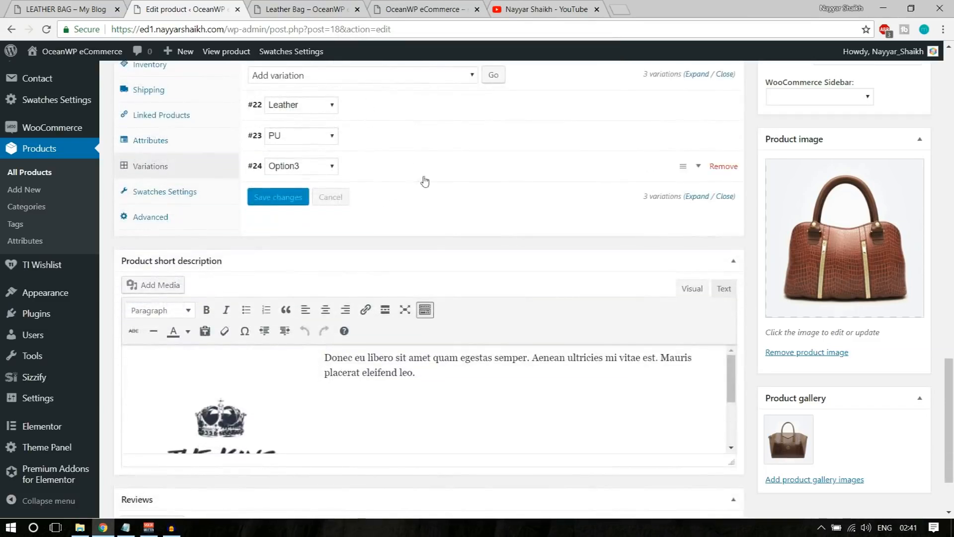
Give the Leather variation a regular price of 50
{"action": "scroll", "coordinate": [414, 182], "scroll_direction": "up", "scroll_amount": 1}
{"action": "left_click", "coordinate": [400, 174]}
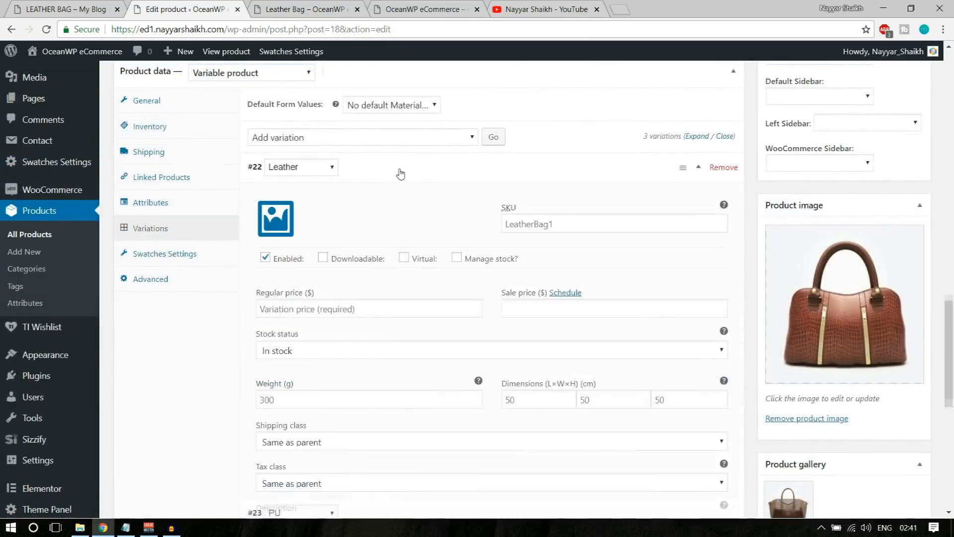
{"action": "scroll", "coordinate": [359, 242], "scroll_direction": "down", "scroll_amount": 1}
{"action": "left_click", "coordinate": [359, 242]}
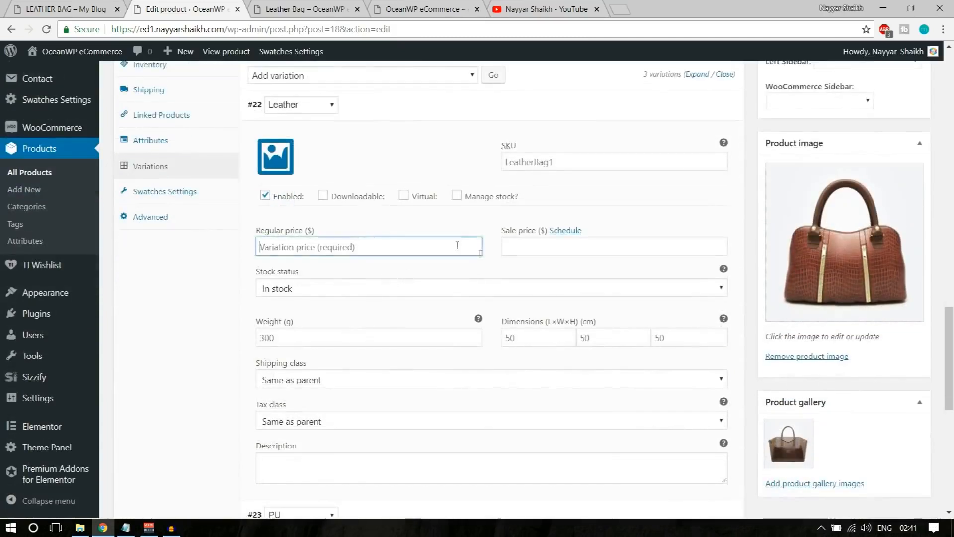
{"action": "scroll", "coordinate": [458, 243], "scroll_direction": "up", "scroll_amount": 1}
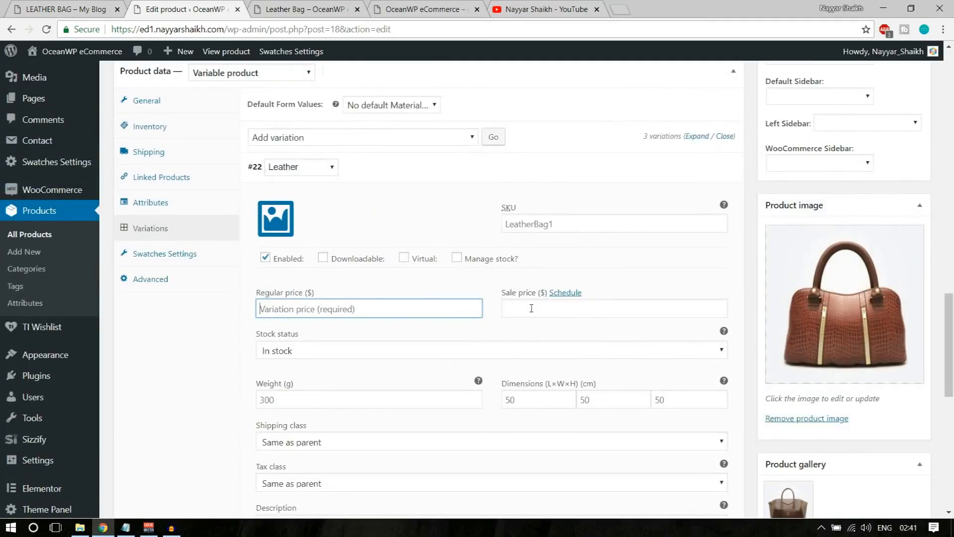
{"action": "type", "text": "50"}
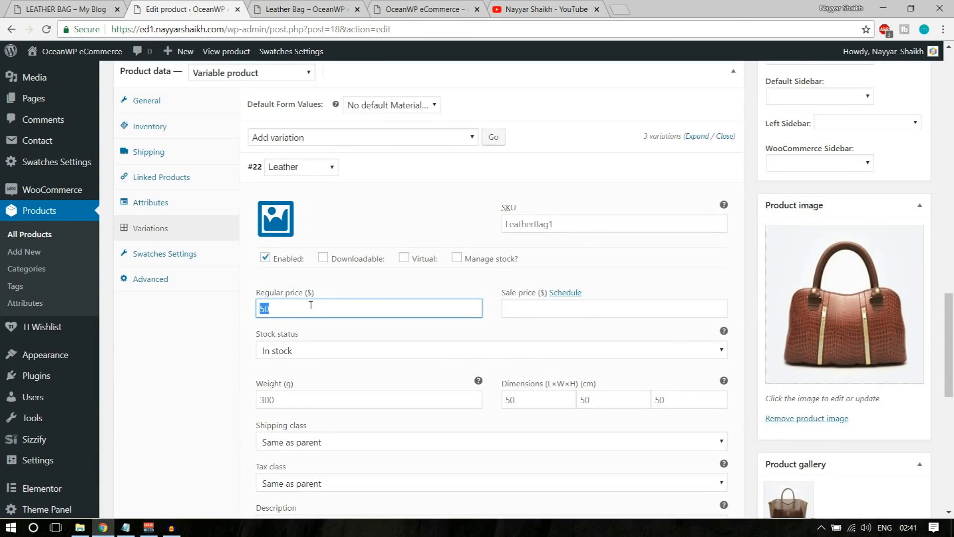
{"action": "scroll", "coordinate": [318, 310], "scroll_direction": "up", "scroll_amount": 5}
{"action": "scroll", "coordinate": [450, 320], "scroll_direction": "down", "scroll_amount": 3}
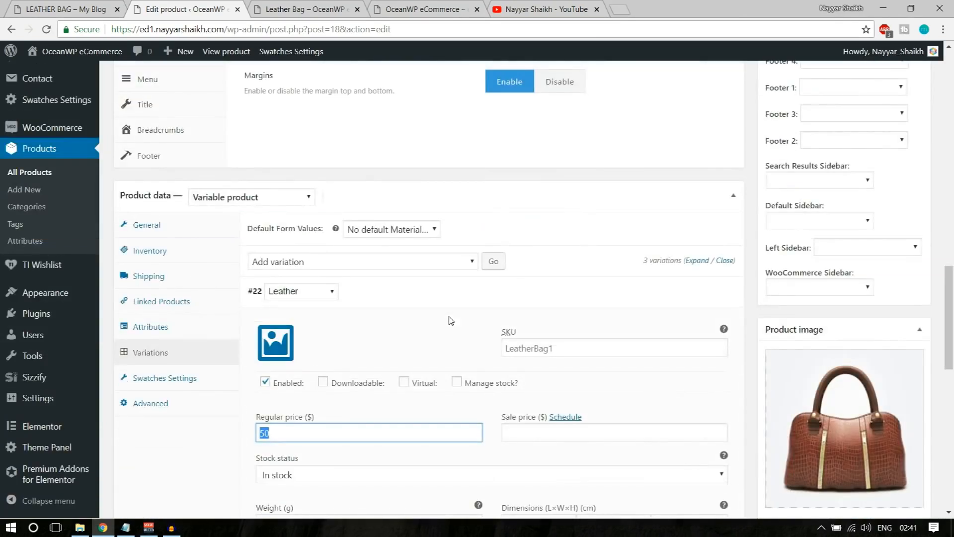
{"action": "scroll", "coordinate": [490, 303], "scroll_direction": "down", "scroll_amount": 2}
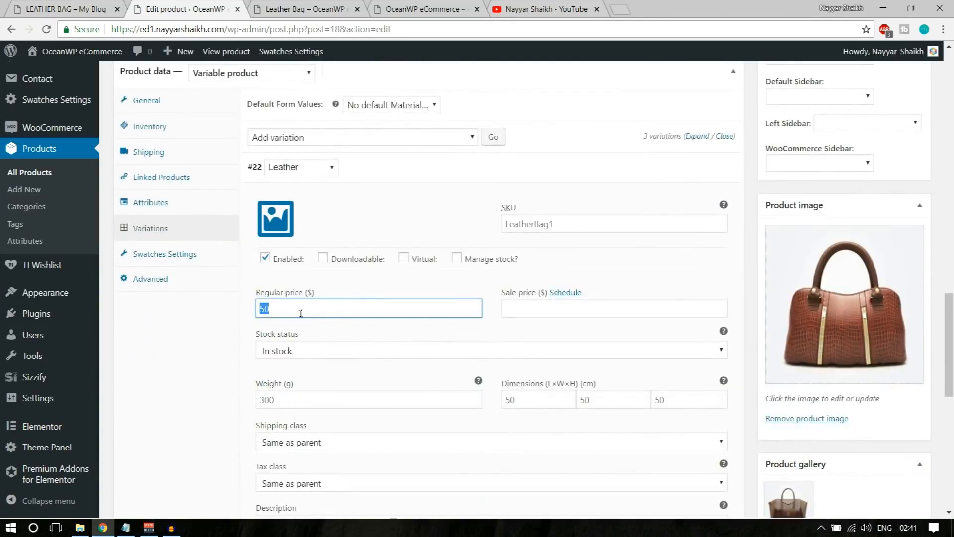
Set the Leather variation's image to the brown bag photo from the Media Library
{"action": "left_click", "coordinate": [282, 225]}
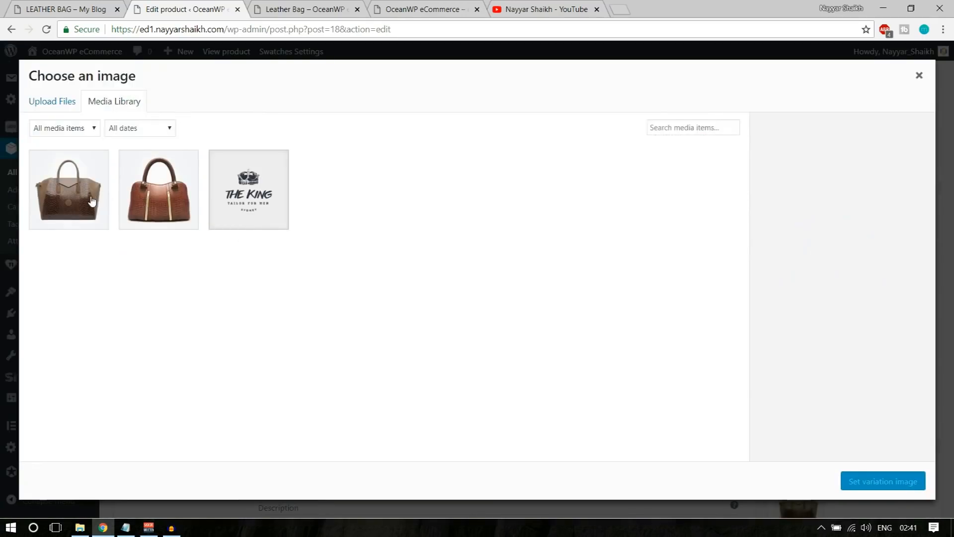
{"action": "left_click", "coordinate": [172, 207]}
{"action": "left_click", "coordinate": [853, 482]}
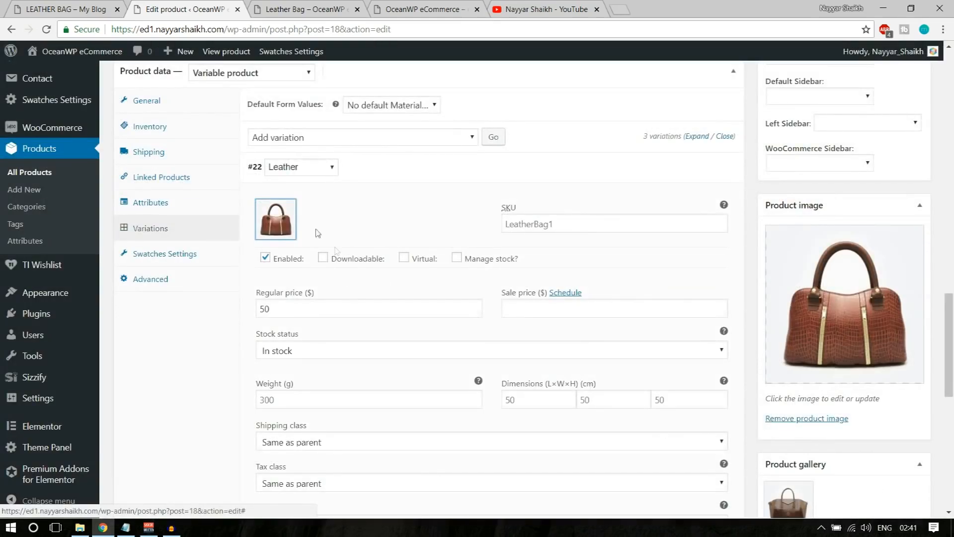
{"action": "scroll", "coordinate": [388, 368], "scroll_direction": "down", "scroll_amount": 3}
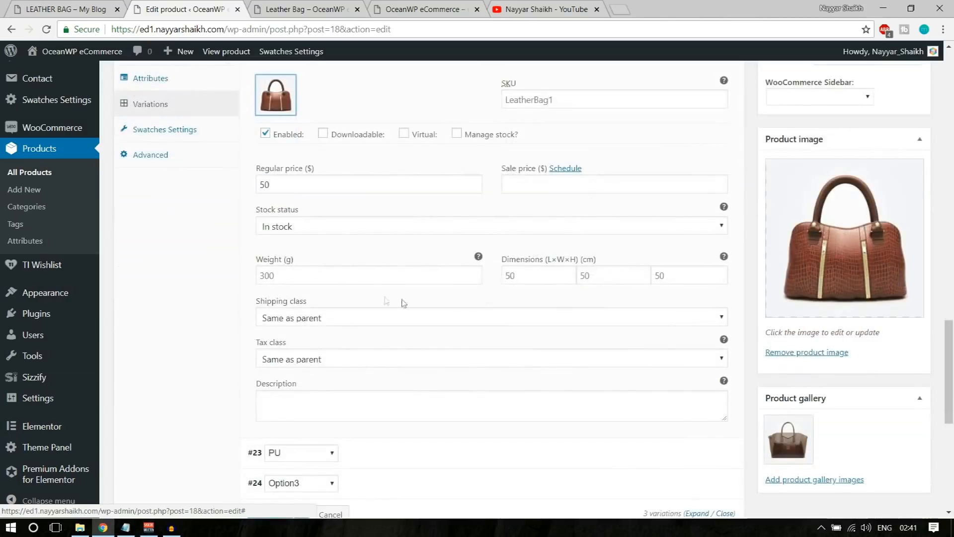
{"action": "scroll", "coordinate": [721, 194], "scroll_direction": "up", "scroll_amount": 4}
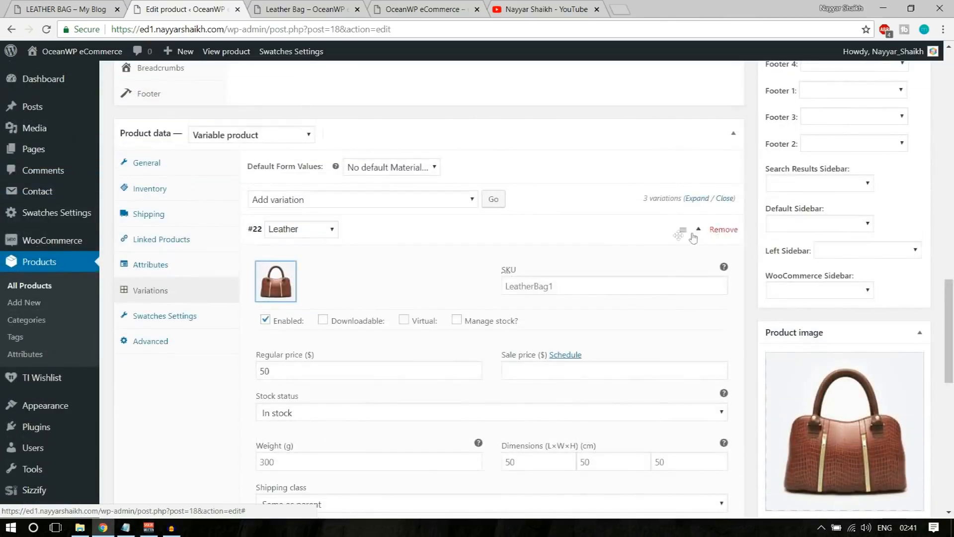
{"action": "left_click", "coordinate": [688, 234]}
Price the PU variation at 30 and give it the Bags151 bag image
{"action": "left_click", "coordinate": [703, 259]}
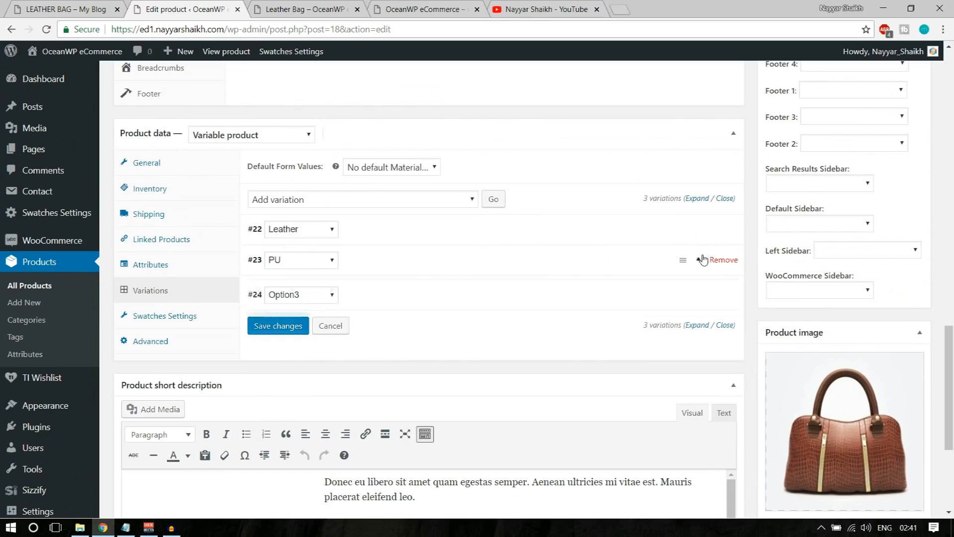
{"action": "scroll", "coordinate": [322, 358], "scroll_direction": "down", "scroll_amount": 1}
{"action": "left_click", "coordinate": [327, 337]}
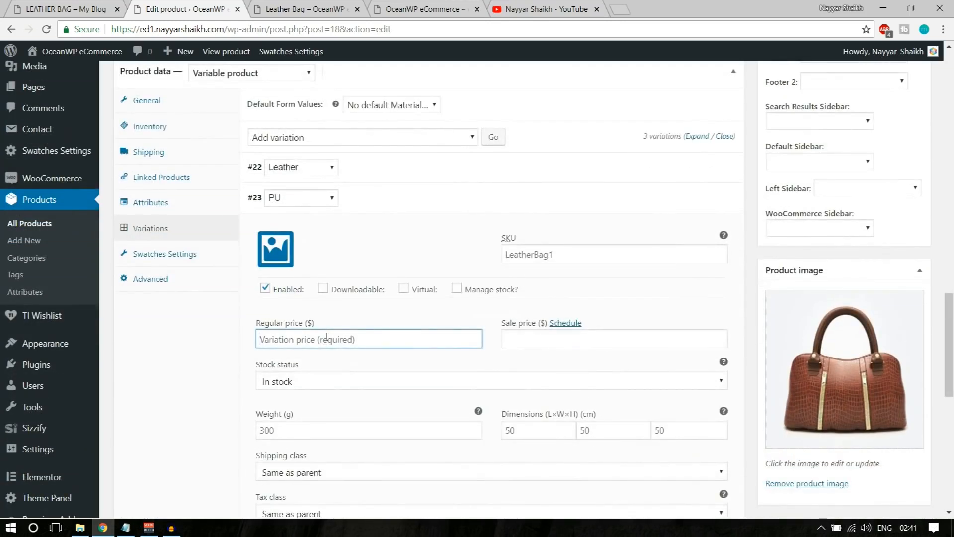
{"action": "type", "text": "30"}
{"action": "left_click", "coordinate": [273, 262]}
{"action": "left_click", "coordinate": [77, 200]}
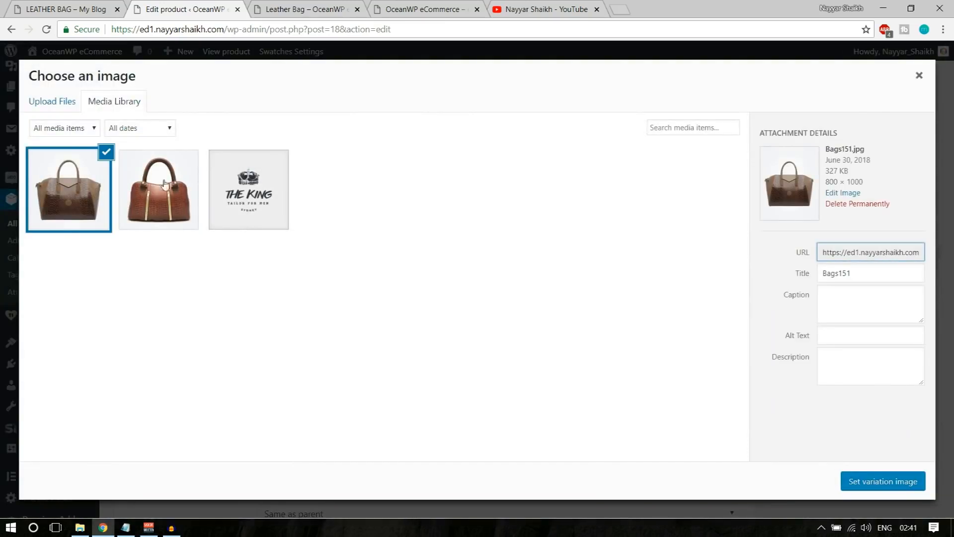
{"action": "left_click", "coordinate": [867, 488]}
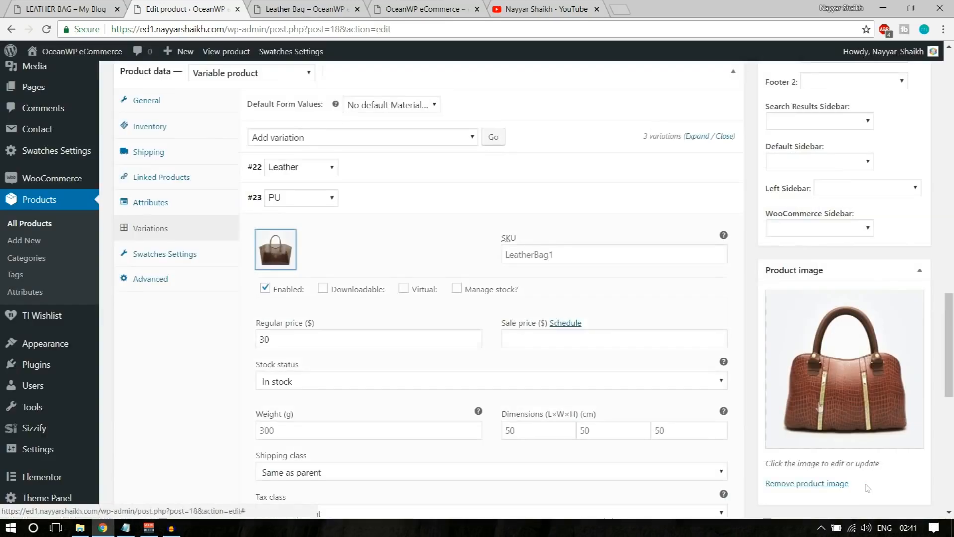
{"action": "left_click", "coordinate": [699, 208]}
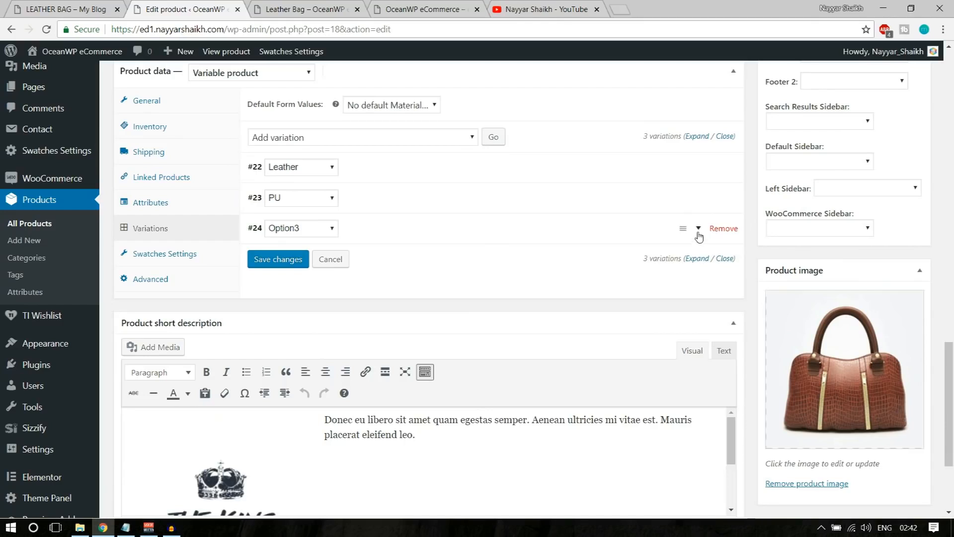
Give the Option3 variation THE KING logo image and a price of 10
{"action": "left_click", "coordinate": [686, 229]}
{"action": "left_click", "coordinate": [258, 290]}
{"action": "left_click", "coordinate": [216, 228]}
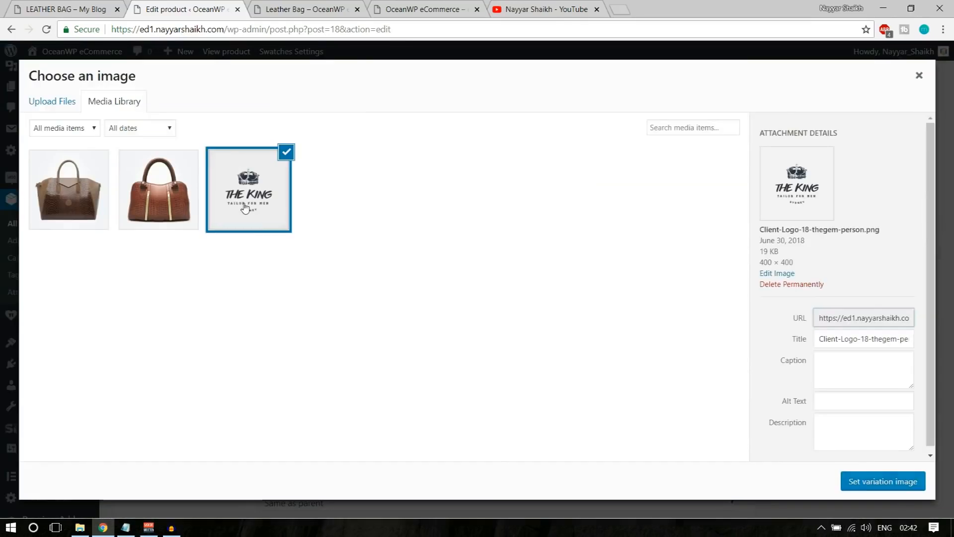
{"action": "left_click", "coordinate": [896, 482]}
{"action": "left_click", "coordinate": [360, 364]}
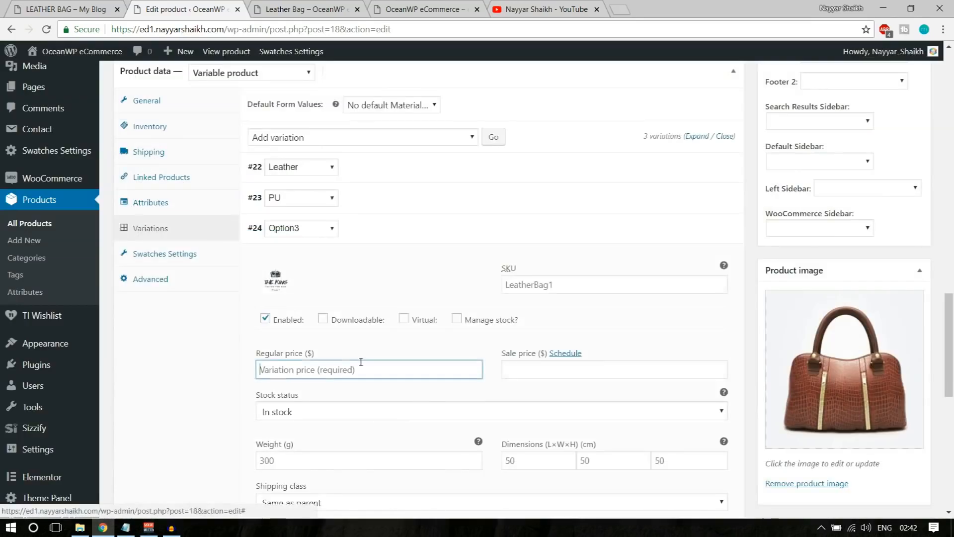
{"action": "type", "text": "10"}
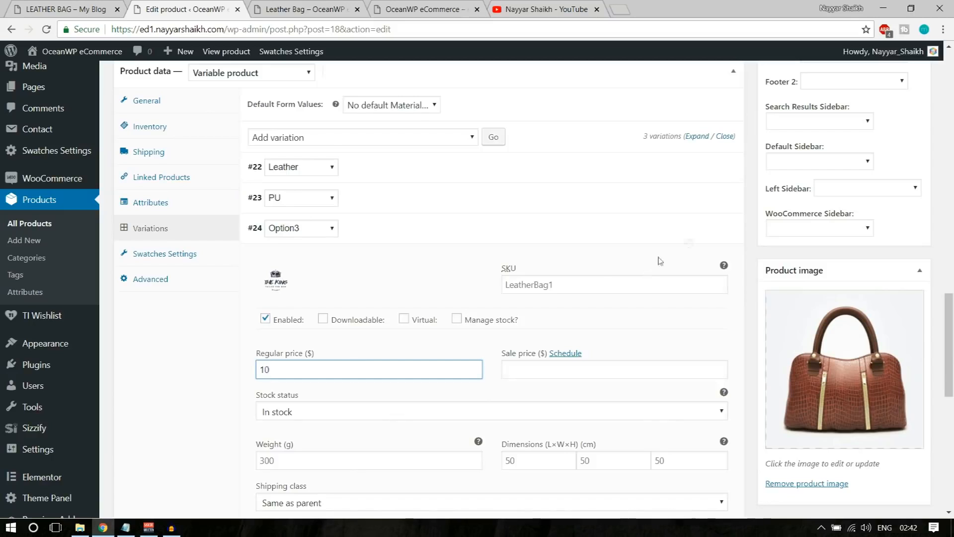
{"action": "left_click", "coordinate": [699, 240]}
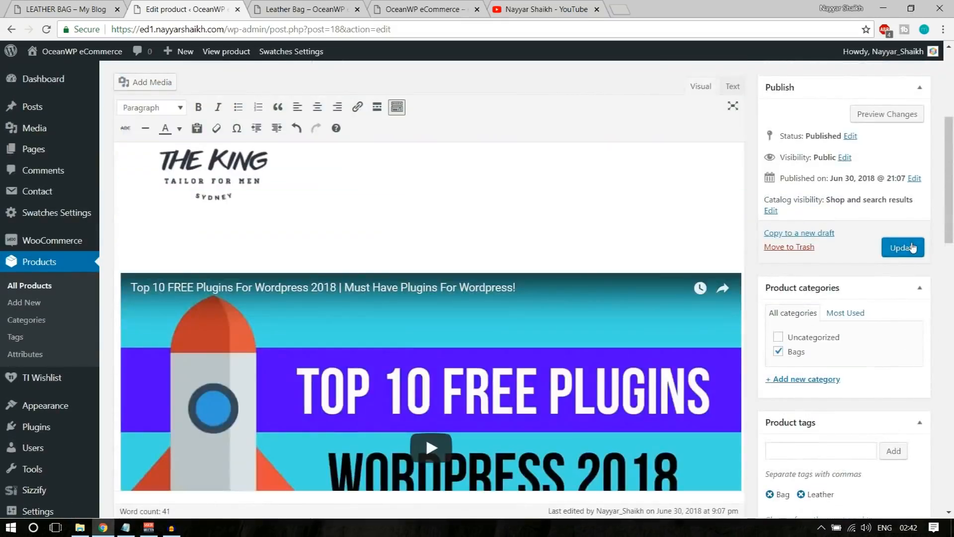
Save the product and reload the Leather Bag storefront showing the $10.00 – $50.00 range
{"action": "left_click", "coordinate": [909, 248]}
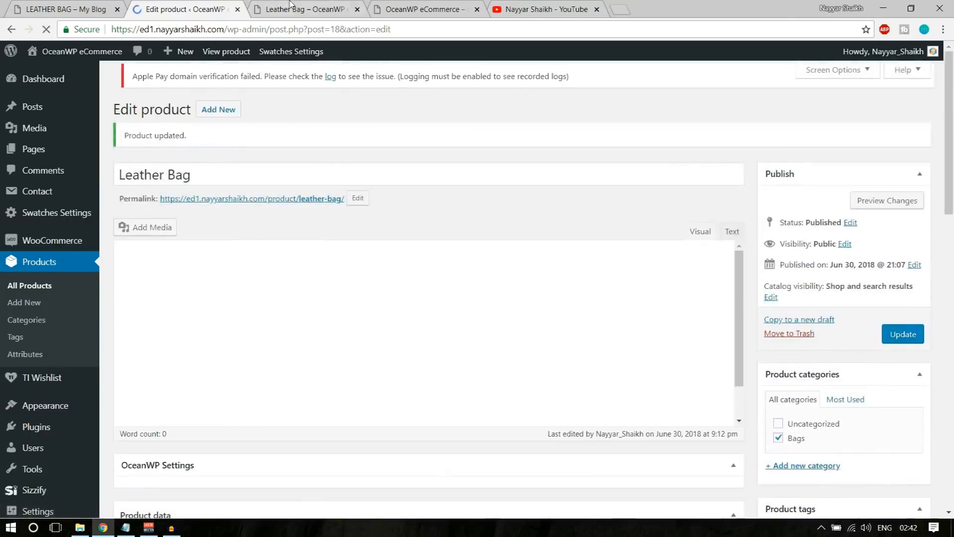
{"action": "left_click", "coordinate": [292, 9]}
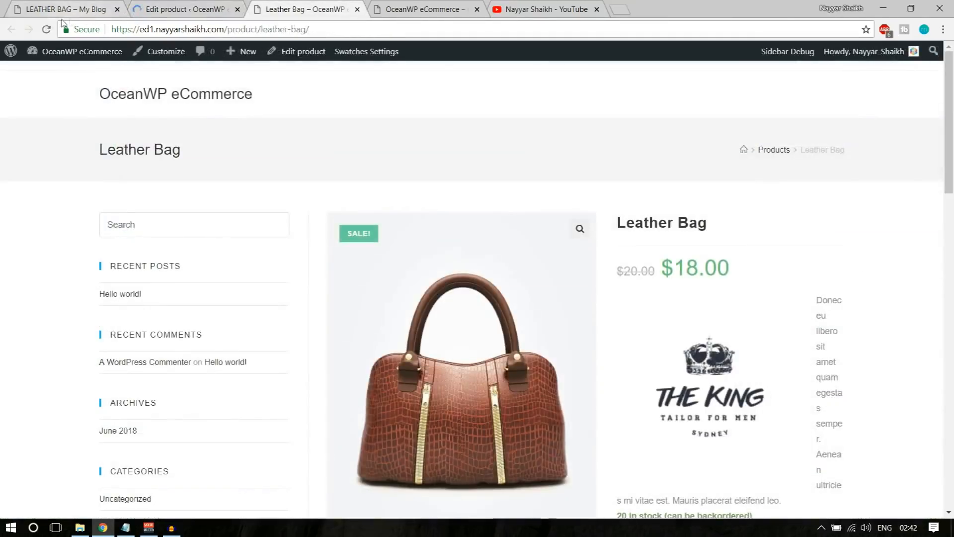
{"action": "left_click", "coordinate": [46, 29]}
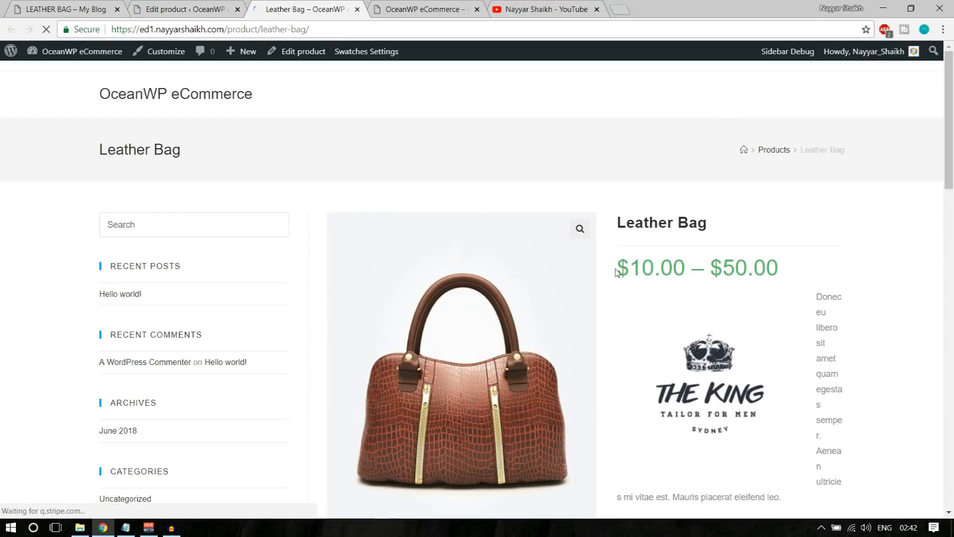
{"action": "left_click_drag", "start_coordinate": [616, 272], "coordinate": [770, 272]}
{"action": "left_click", "coordinate": [782, 272]}
{"action": "scroll", "coordinate": [882, 309], "scroll_direction": "down", "scroll_amount": 3}
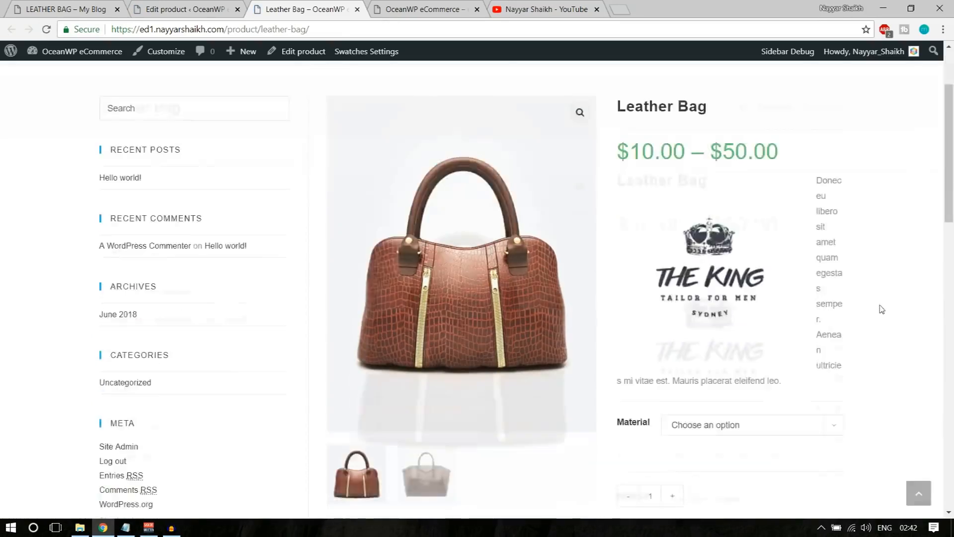
{"action": "scroll", "coordinate": [882, 309], "scroll_direction": "down", "scroll_amount": 5}
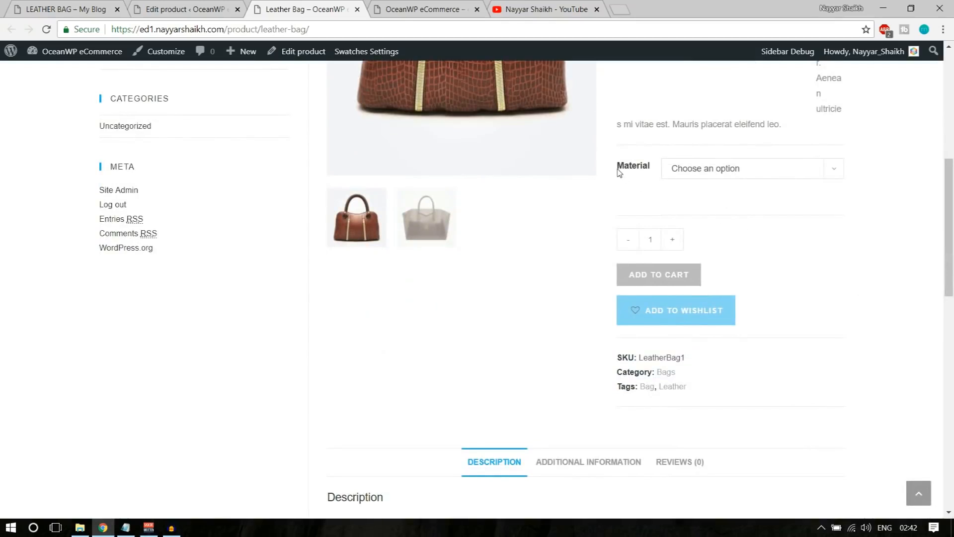
{"action": "left_click_drag", "start_coordinate": [618, 172], "coordinate": [641, 172]}
{"action": "scroll", "coordinate": [822, 320], "scroll_direction": "up", "scroll_amount": 4}
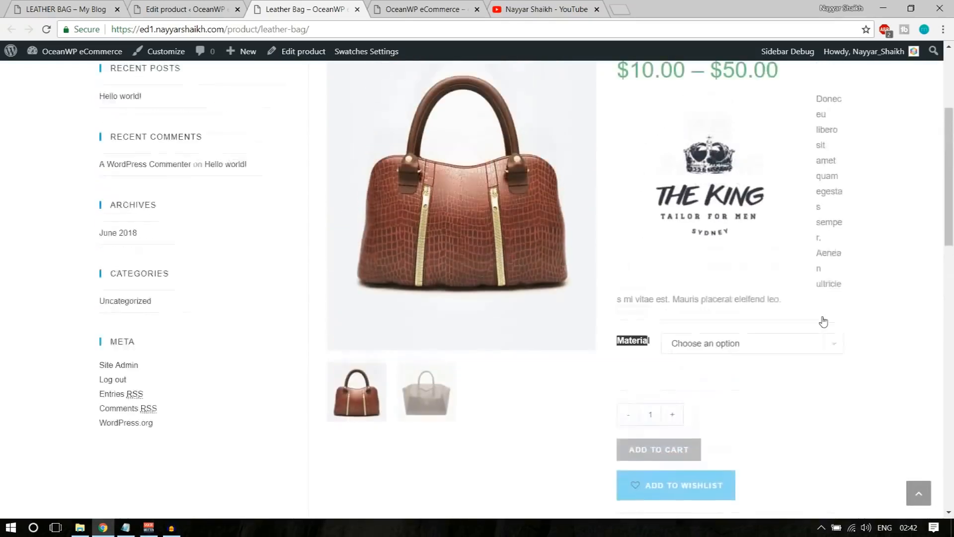
Pick Leather then PU in the Material dropdown to check their $50.00 and $30.00 prices
{"action": "left_click", "coordinate": [750, 355]}
{"action": "left_click", "coordinate": [721, 387]}
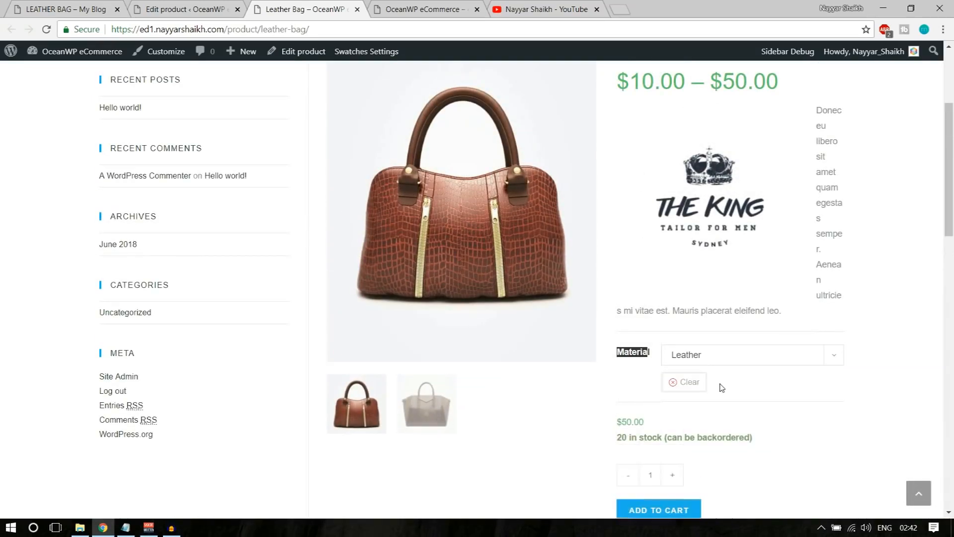
{"action": "left_click_drag", "start_coordinate": [616, 421], "coordinate": [646, 421]}
{"action": "left_click", "coordinate": [647, 421]}
{"action": "left_click", "coordinate": [727, 355]}
{"action": "left_click", "coordinate": [723, 396]}
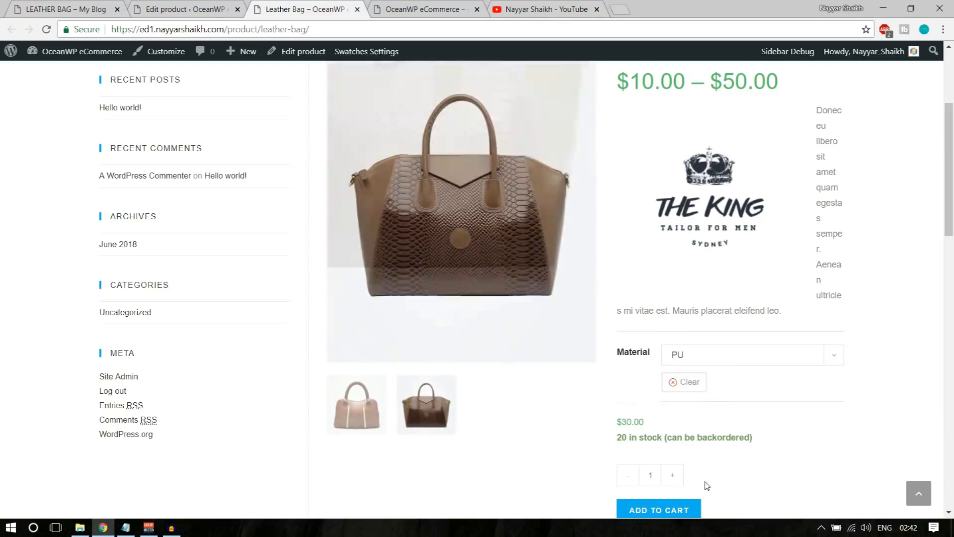
{"action": "mouse_move", "coordinate": [614, 425]}
{"action": "left_mouse_down"}
{"action": "mouse_move", "coordinate": [632, 422]}
{"action": "mouse_move", "coordinate": [615, 419]}
{"action": "left_mouse_up"}
{"action": "left_click", "coordinate": [637, 422]}
{"action": "left_click", "coordinate": [773, 419]}
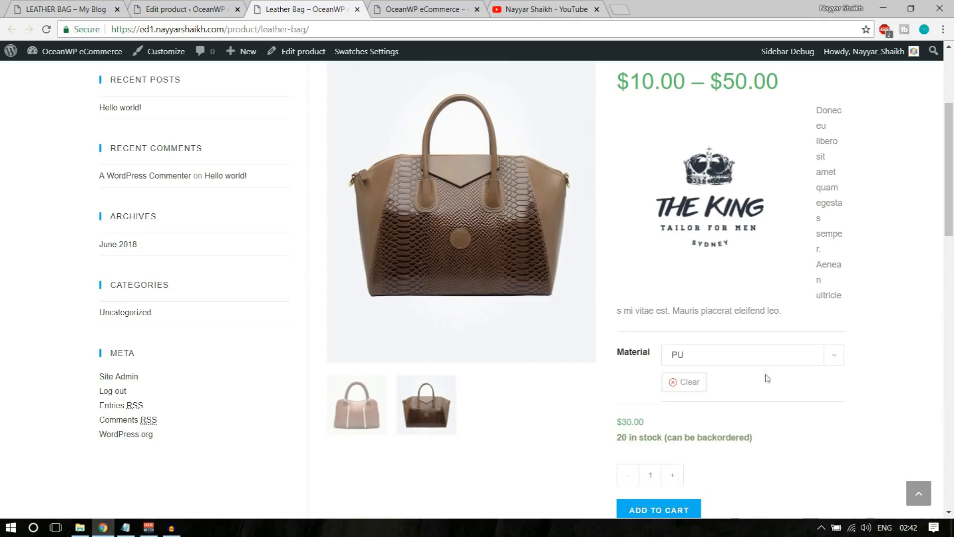
Pick Option3 in the Material dropdown to confirm its $10.00 price and logo image
{"action": "left_click", "coordinate": [756, 354]}
{"action": "left_click", "coordinate": [720, 410]}
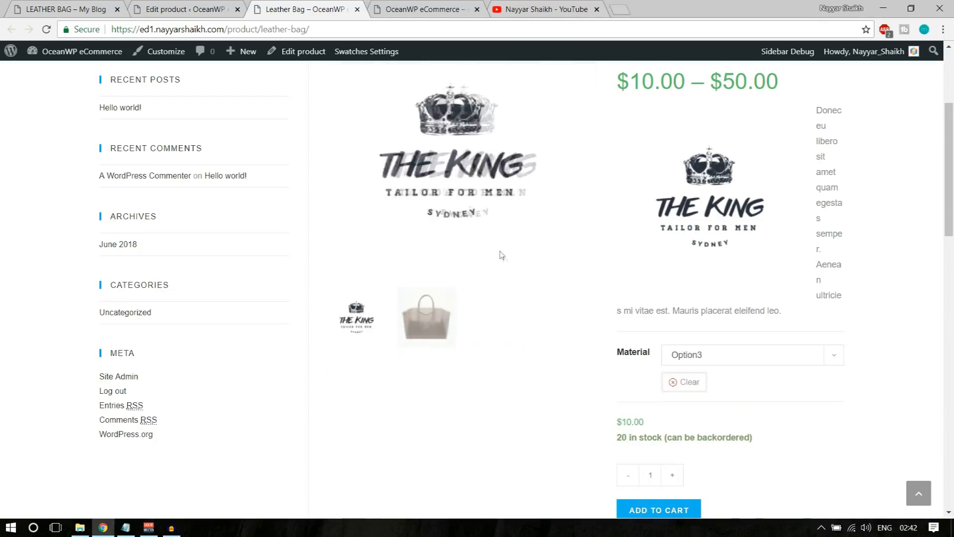
{"action": "left_click_drag", "start_coordinate": [615, 425], "coordinate": [642, 422]}
{"action": "left_click", "coordinate": [785, 417]}
{"action": "scroll", "coordinate": [785, 418], "scroll_direction": "down", "scroll_amount": 10}
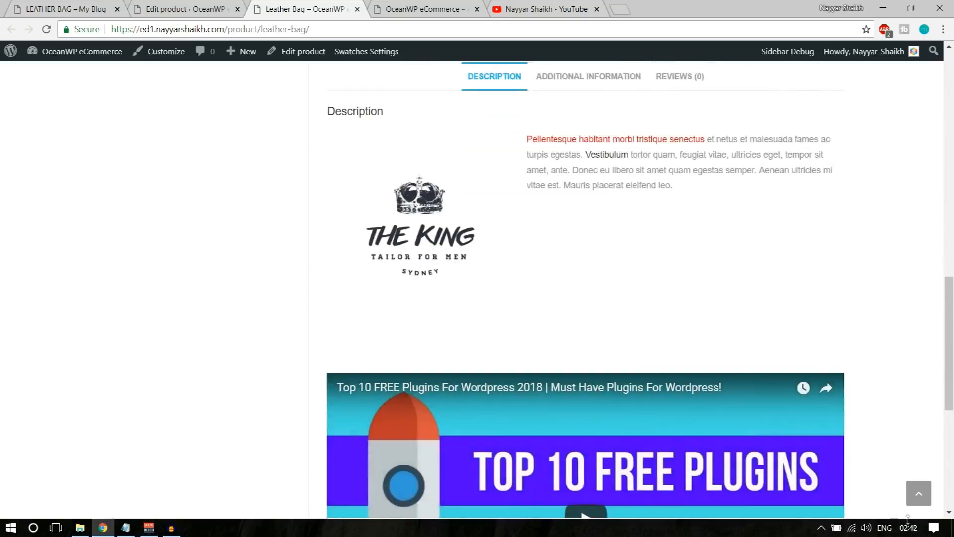
{"action": "left_click", "coordinate": [925, 500]}
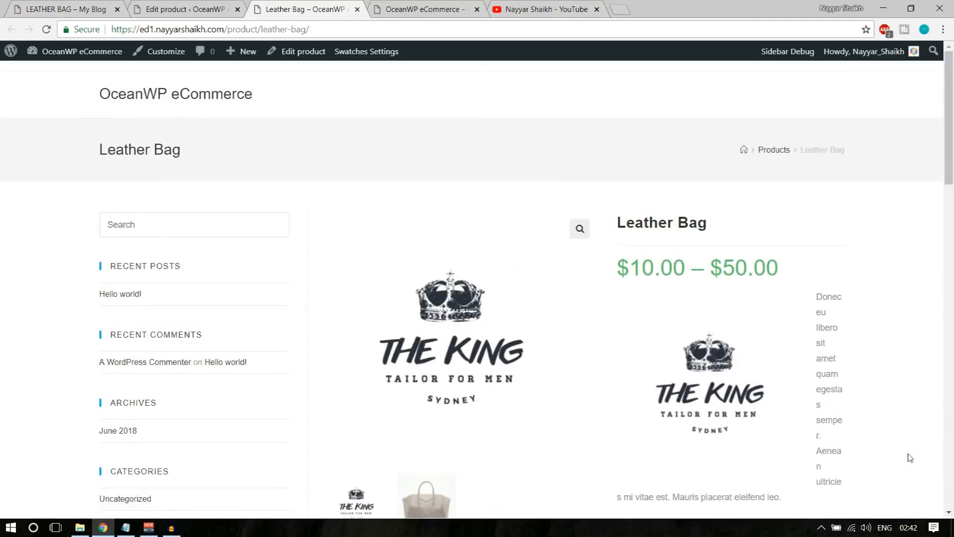
{"action": "left_click", "coordinate": [184, 9]}
Check that the Leather Bag's product data type remains Variable product, leaving it unchanged
{"action": "scroll", "coordinate": [482, 358], "scroll_direction": "down", "scroll_amount": 10}
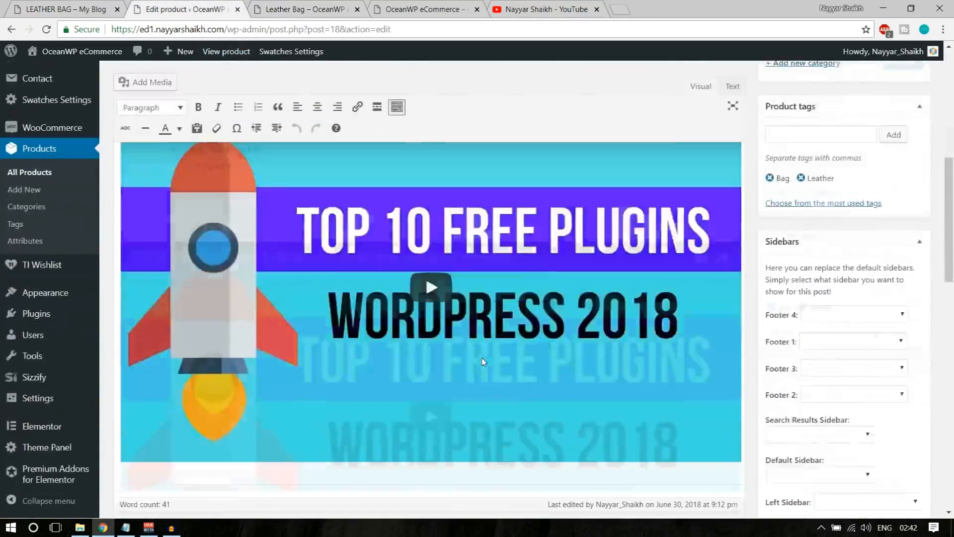
{"action": "scroll", "coordinate": [482, 358], "scroll_direction": "down", "scroll_amount": 10}
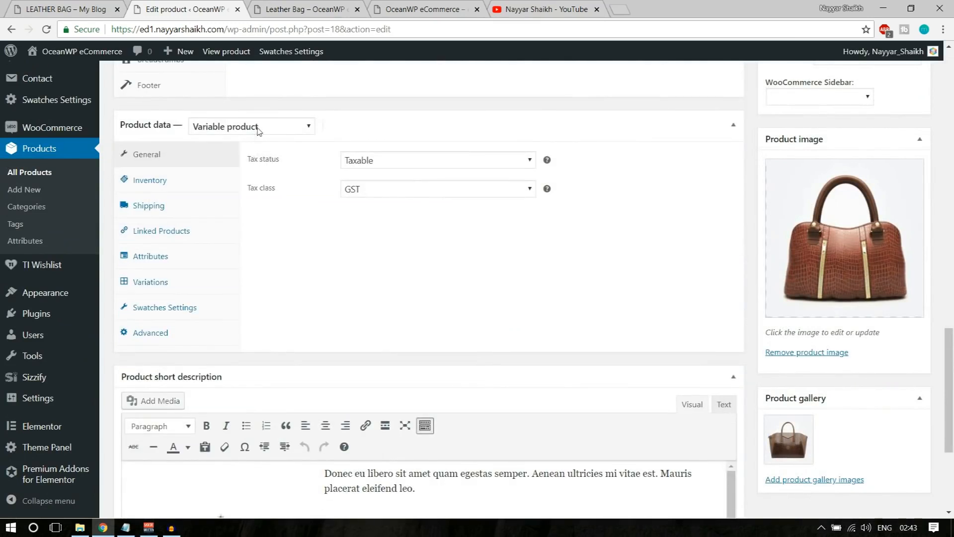
{"action": "left_click", "coordinate": [258, 131]}
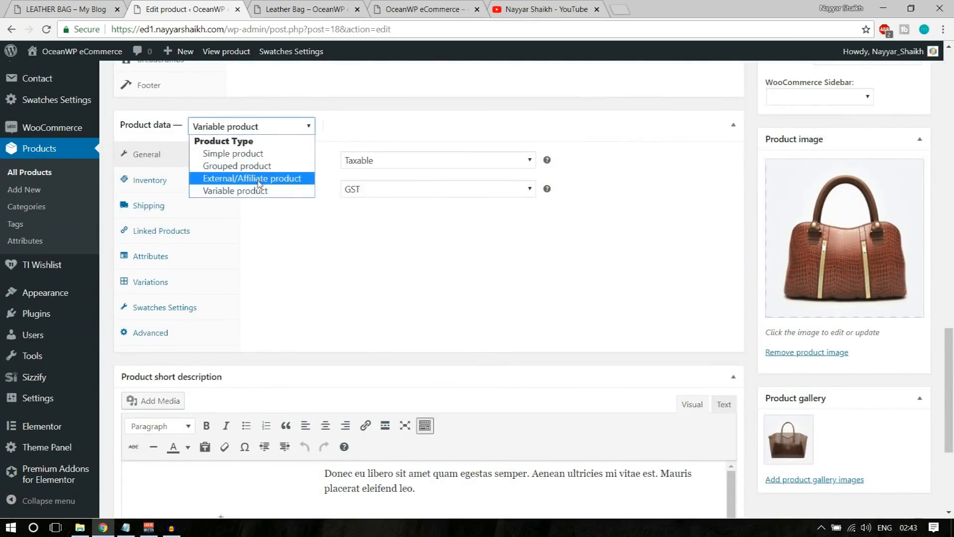
{"action": "left_click", "coordinate": [318, 254]}
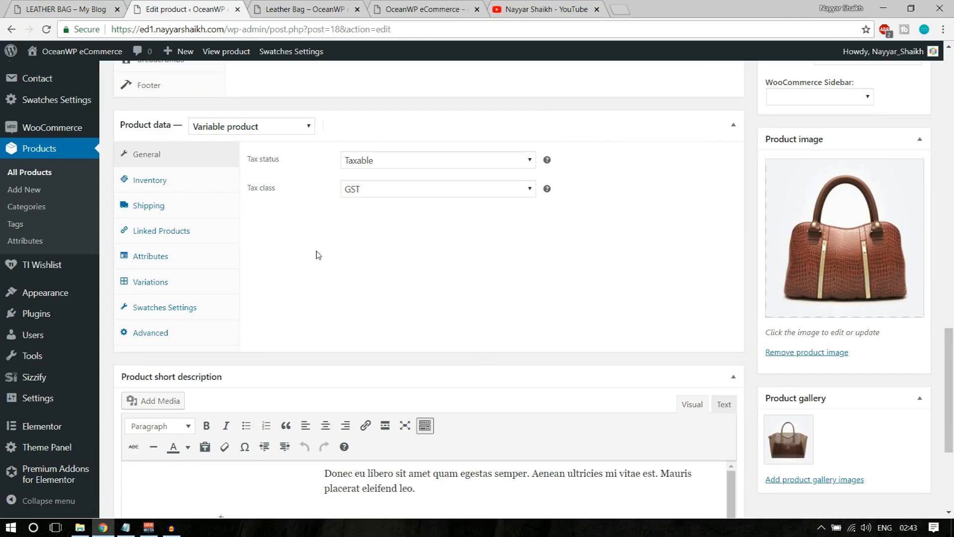
{"action": "left_click", "coordinate": [521, 10]}
Search YouTube for the channel owner's name plus 'woocommerce' to list their tutorials
{"action": "scroll", "coordinate": [381, 126], "scroll_direction": "up", "scroll_amount": 4}
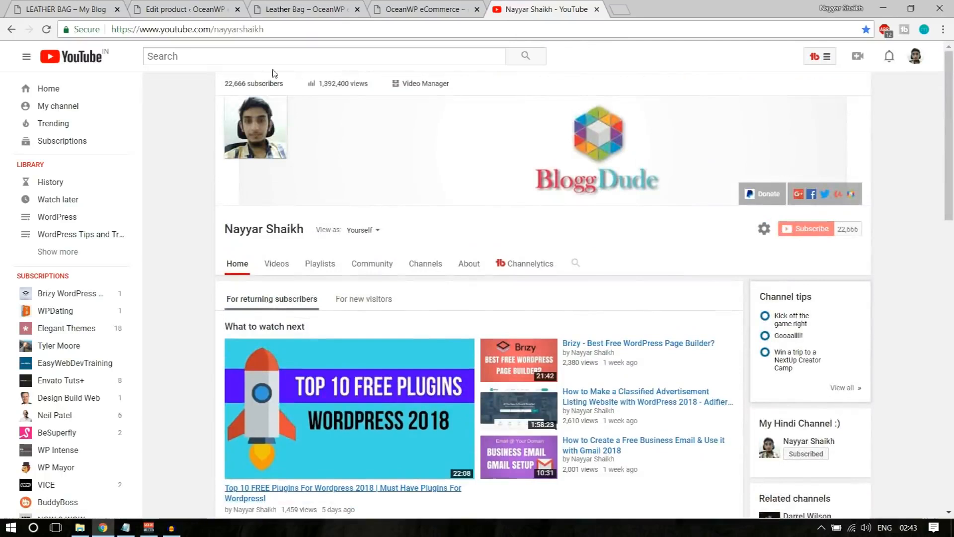
{"action": "scroll", "coordinate": [461, 233], "scroll_direction": "down", "scroll_amount": 8}
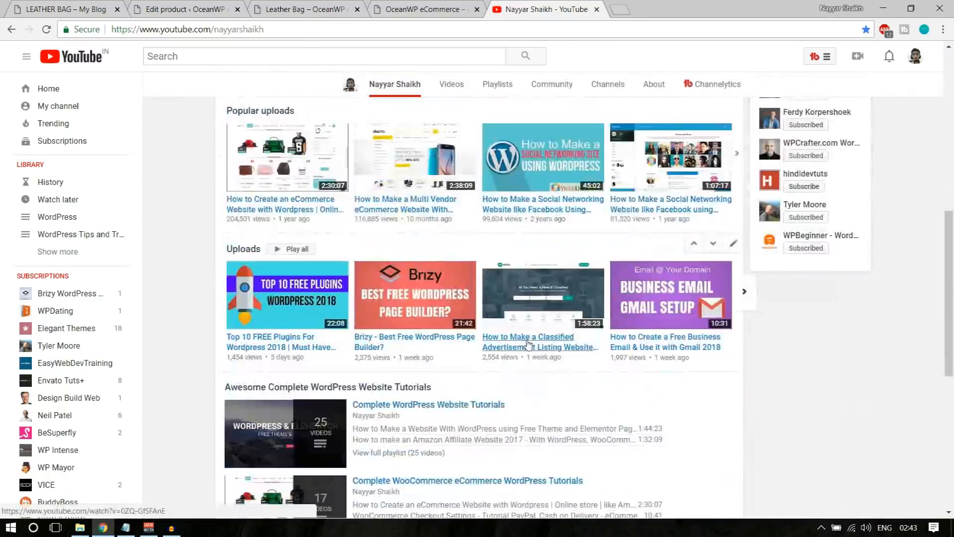
{"action": "scroll", "coordinate": [561, 370], "scroll_direction": "up", "scroll_amount": 8}
{"action": "left_click", "coordinate": [287, 62]}
{"action": "type", "text": "nay"}
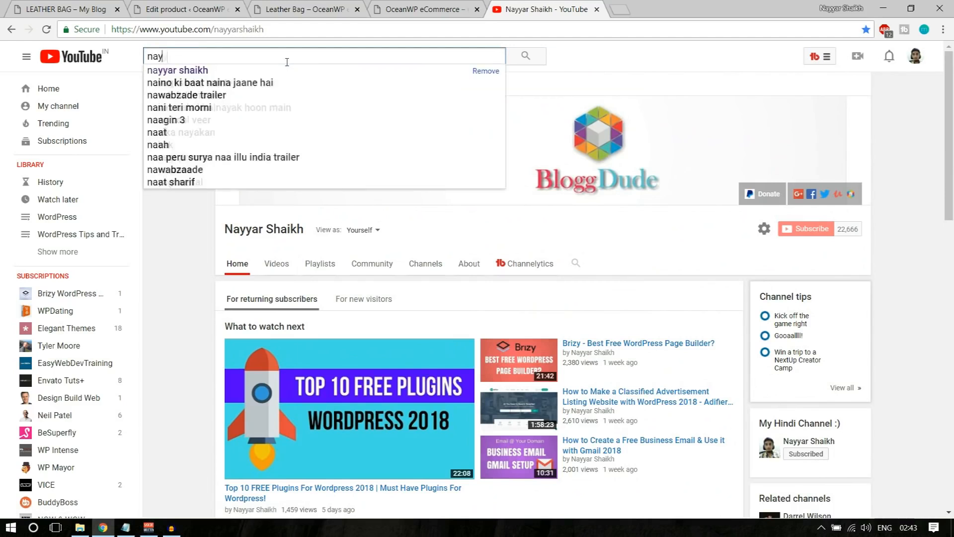
{"action": "type", "text": "yar shaikh wooco"}
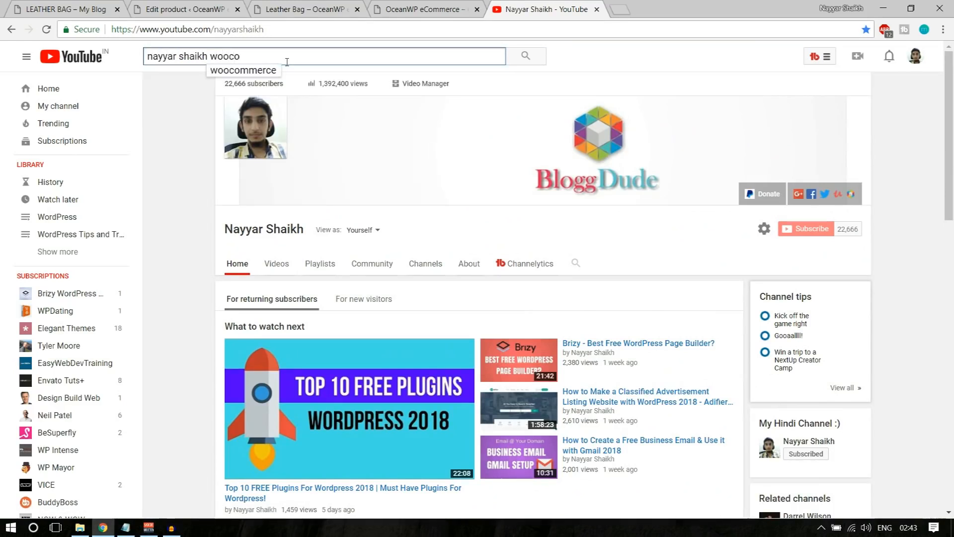
{"action": "type", "text": "mmerce"}
{"action": "key", "text": "Return"}
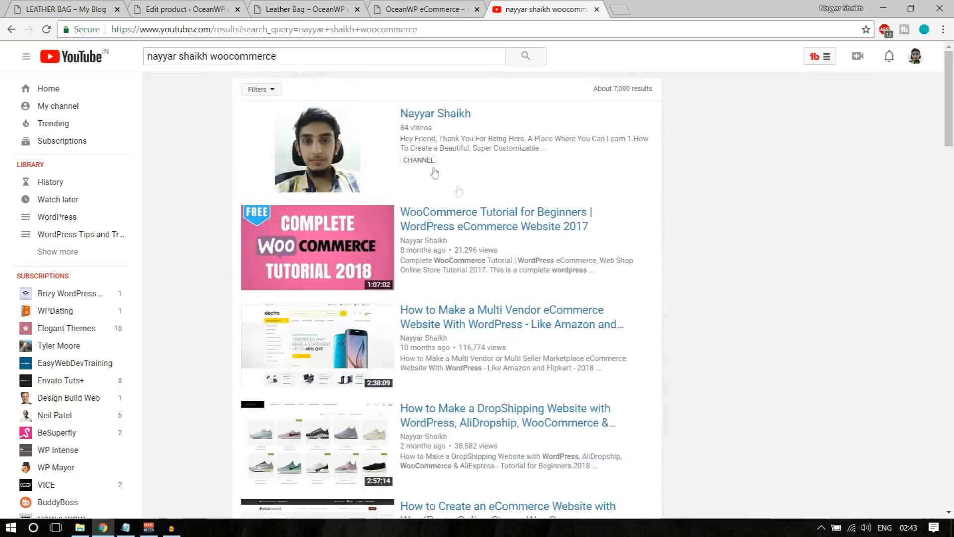
{"action": "scroll", "coordinate": [347, 262], "scroll_direction": "down", "scroll_amount": 2}
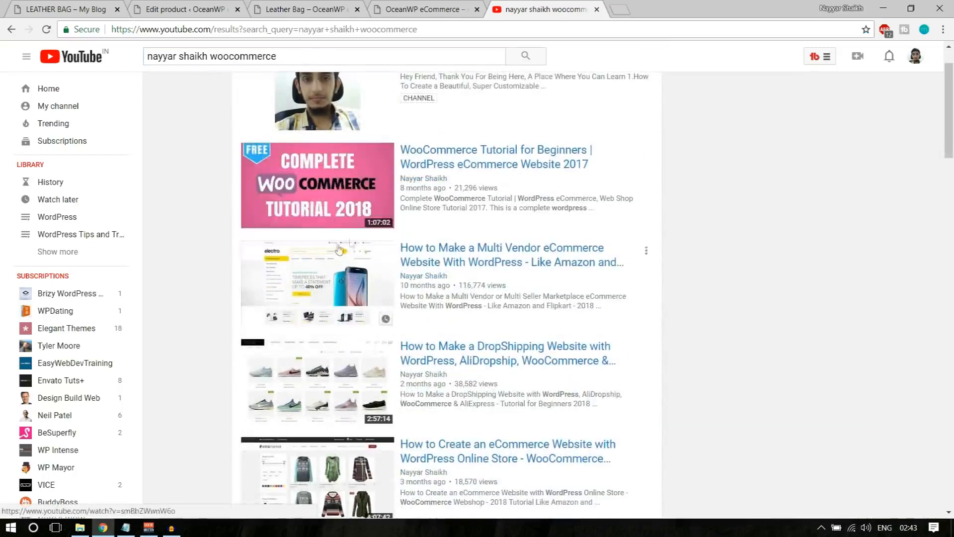
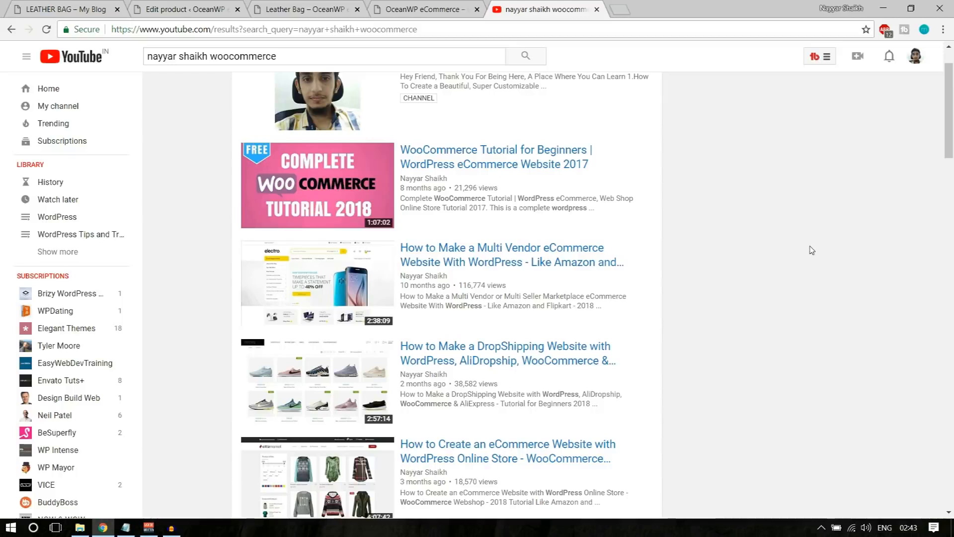
Browse the YouTube tutorial results, then return to the Leather Bag product page tab
{"action": "scroll", "coordinate": [812, 250], "scroll_direction": "down", "scroll_amount": 2}
{"action": "scroll", "coordinate": [812, 250], "scroll_direction": "up", "scroll_amount": 4}
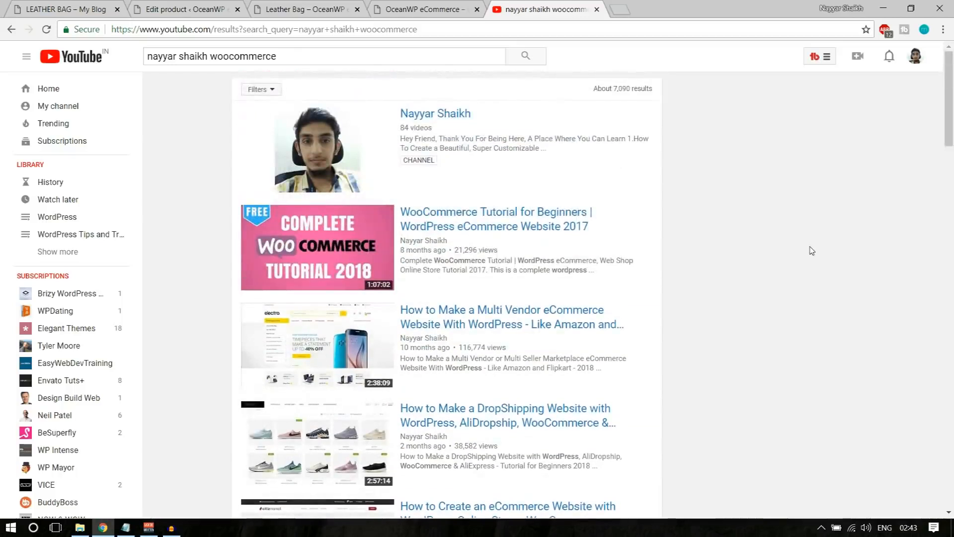
{"action": "scroll", "coordinate": [811, 250], "scroll_direction": "down", "scroll_amount": 2}
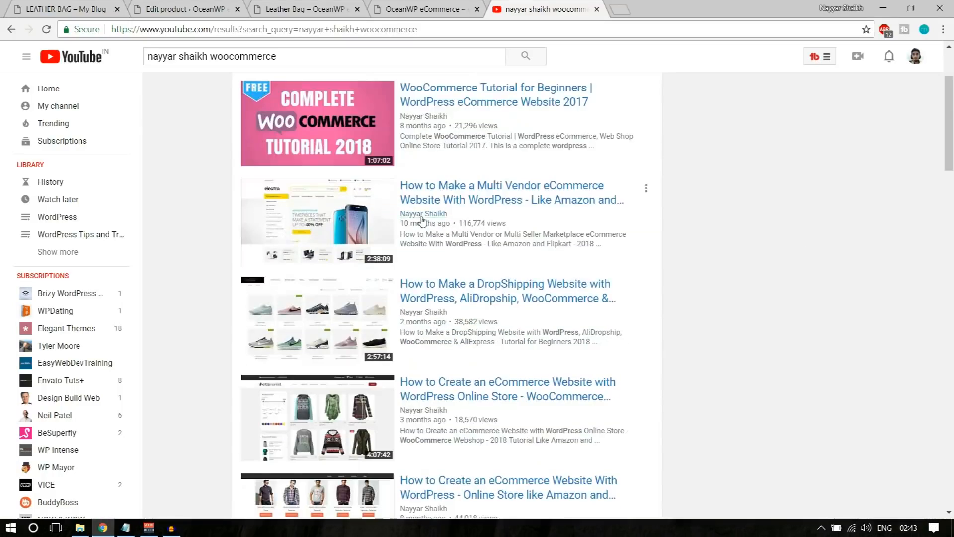
{"action": "scroll", "coordinate": [351, 350], "scroll_direction": "down", "scroll_amount": 5}
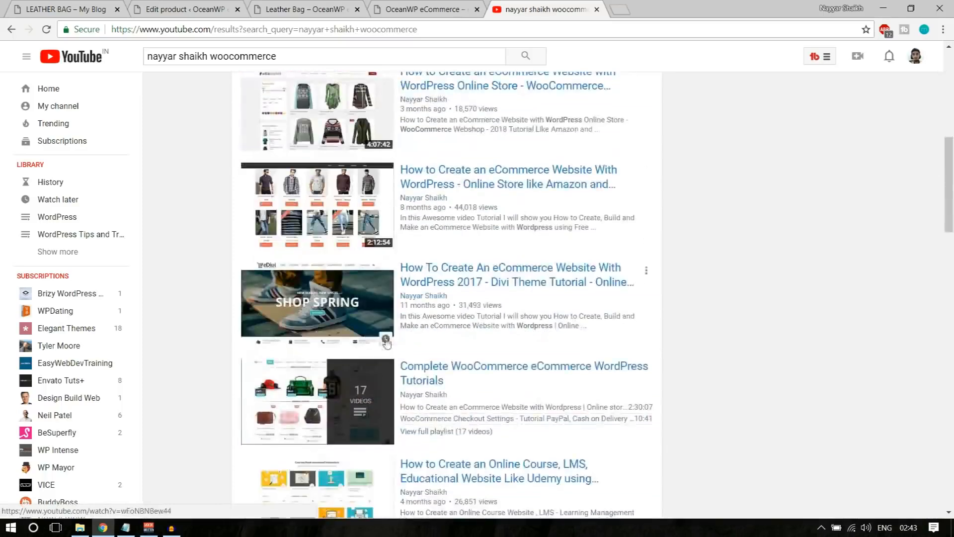
{"action": "scroll", "coordinate": [373, 281], "scroll_direction": "up", "scroll_amount": 6}
{"action": "scroll", "coordinate": [373, 282], "scroll_direction": "down", "scroll_amount": 11}
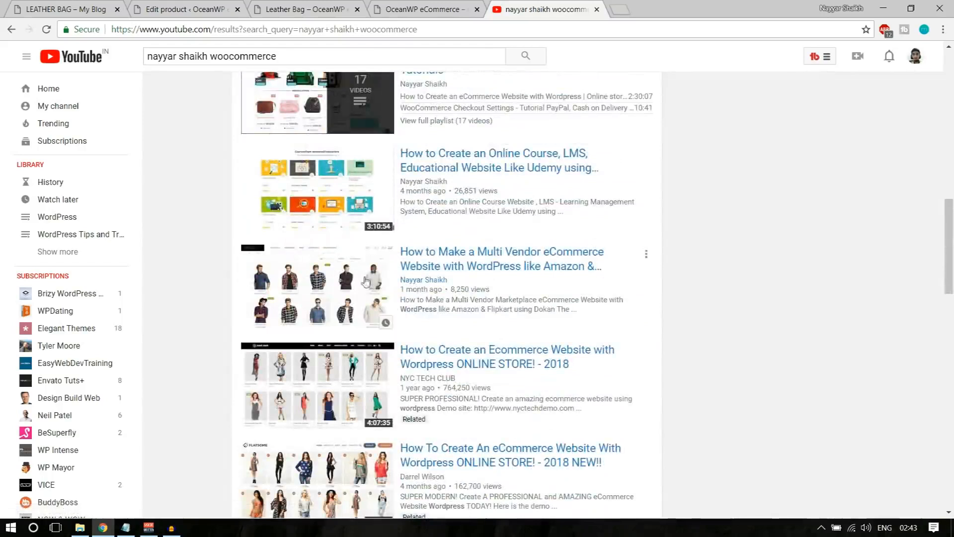
{"action": "scroll", "coordinate": [534, 336], "scroll_direction": "down", "scroll_amount": 2}
{"action": "scroll", "coordinate": [715, 334], "scroll_direction": "up", "scroll_amount": 6}
{"action": "scroll", "coordinate": [715, 334], "scroll_direction": "up", "scroll_amount": 8}
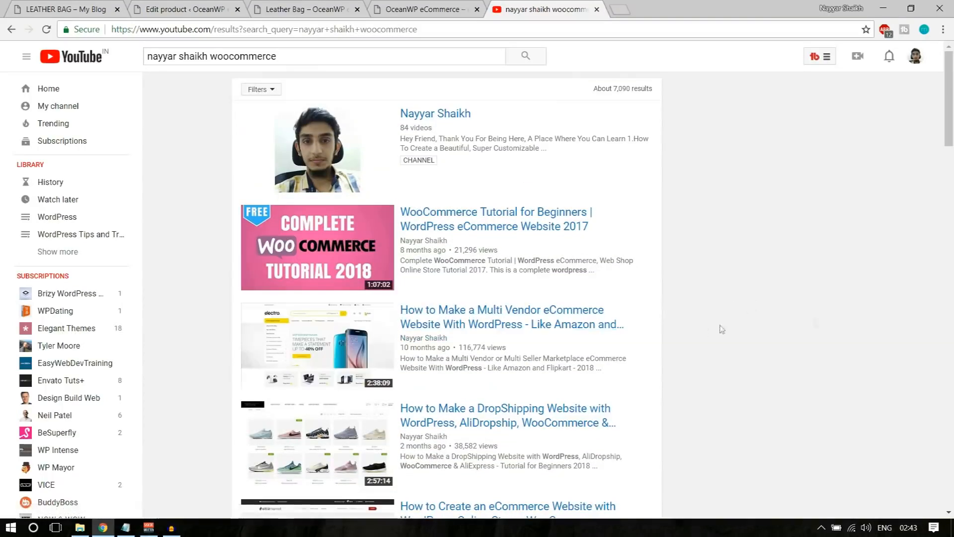
{"action": "scroll", "coordinate": [721, 330], "scroll_direction": "down", "scroll_amount": 4}
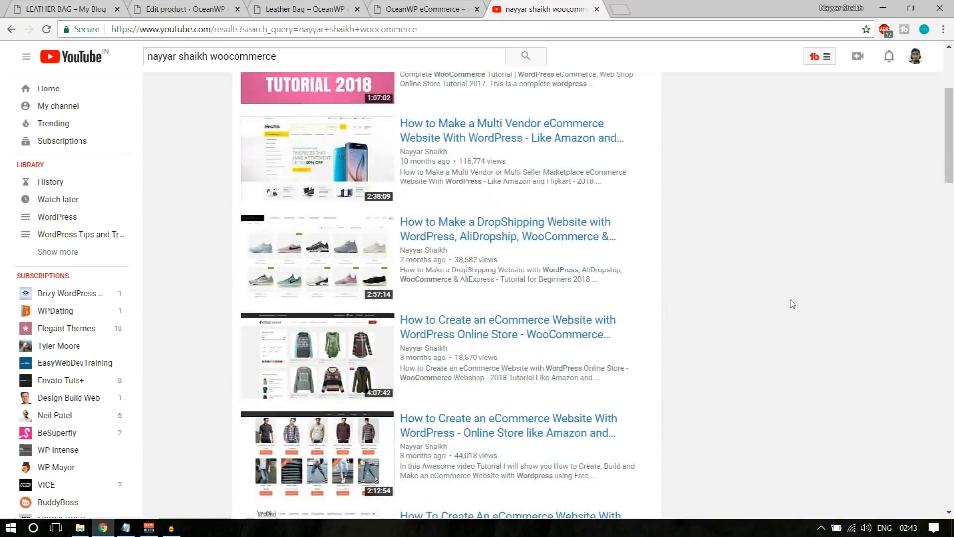
{"action": "scroll", "coordinate": [791, 305], "scroll_direction": "up", "scroll_amount": 4}
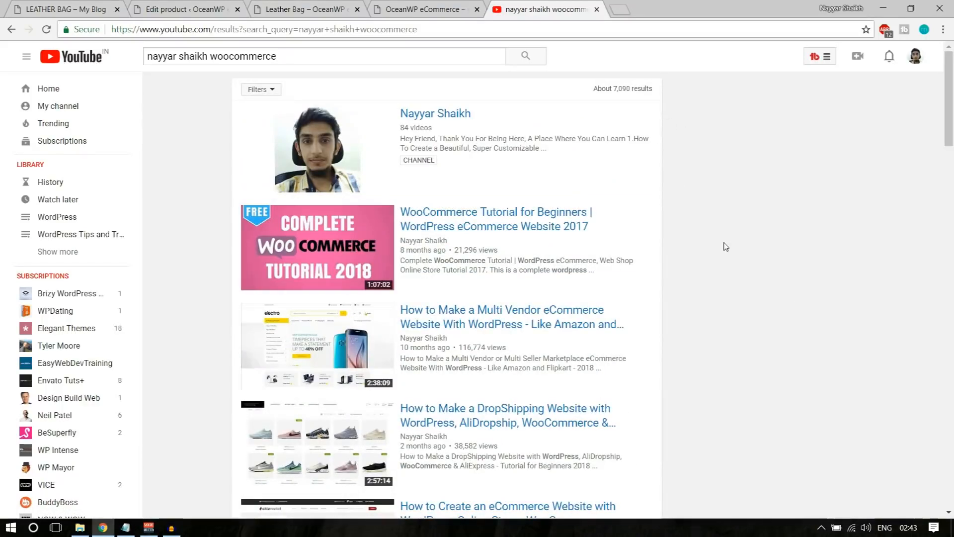
{"action": "scroll", "coordinate": [726, 246], "scroll_direction": "down", "scroll_amount": 3}
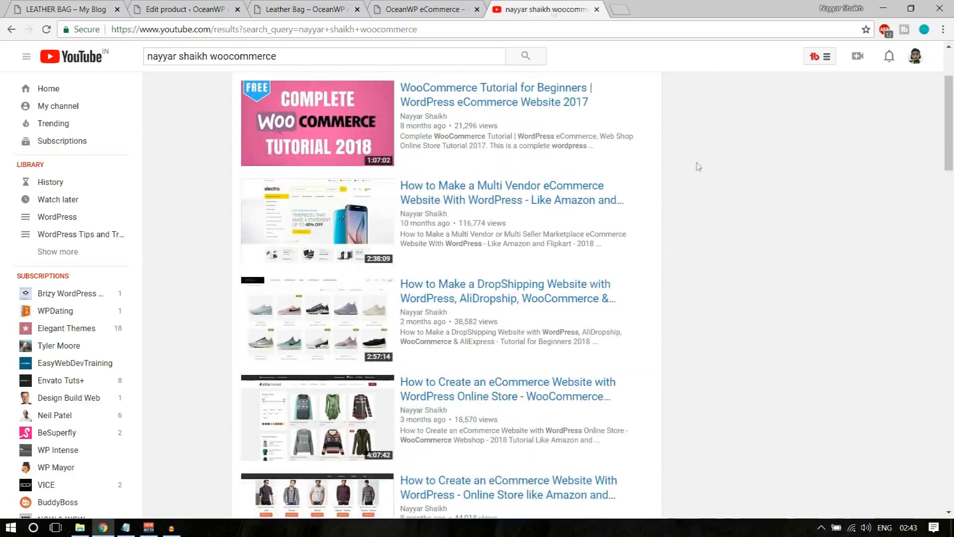
{"action": "left_click", "coordinate": [319, 5]}
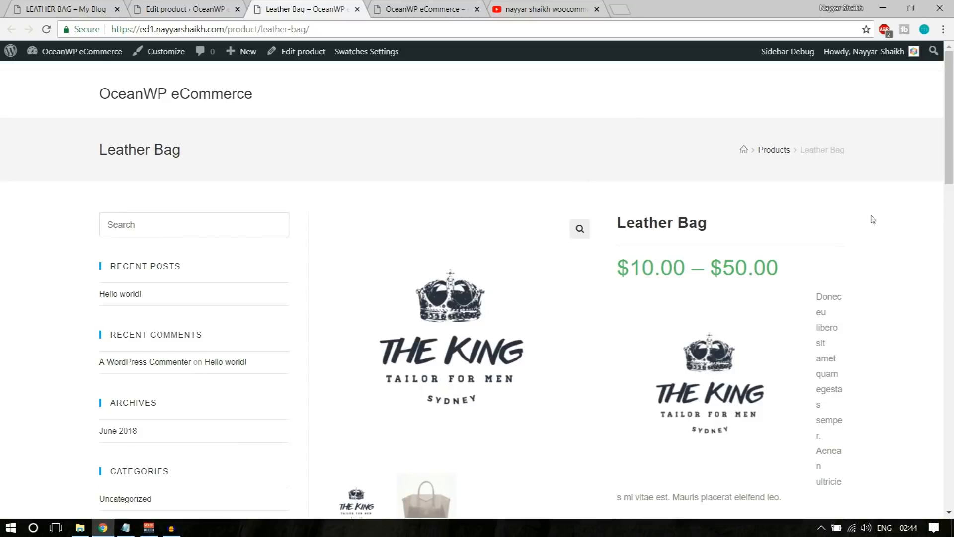
Close YouTube, look over the Leather Bag storefront page, and return to its Edit product screen
{"action": "left_click", "coordinate": [544, 9]}
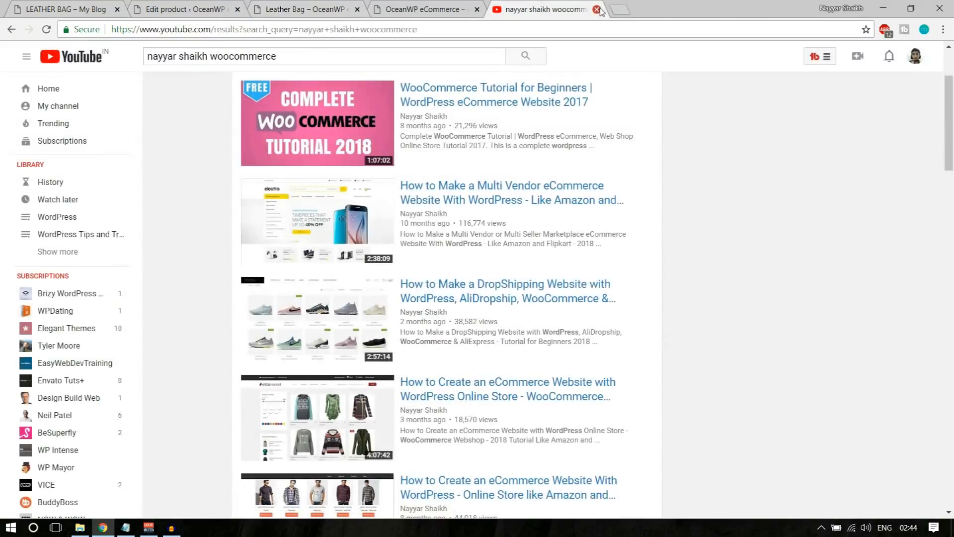
{"action": "left_click", "coordinate": [597, 9]}
{"action": "left_click", "coordinate": [287, 5]}
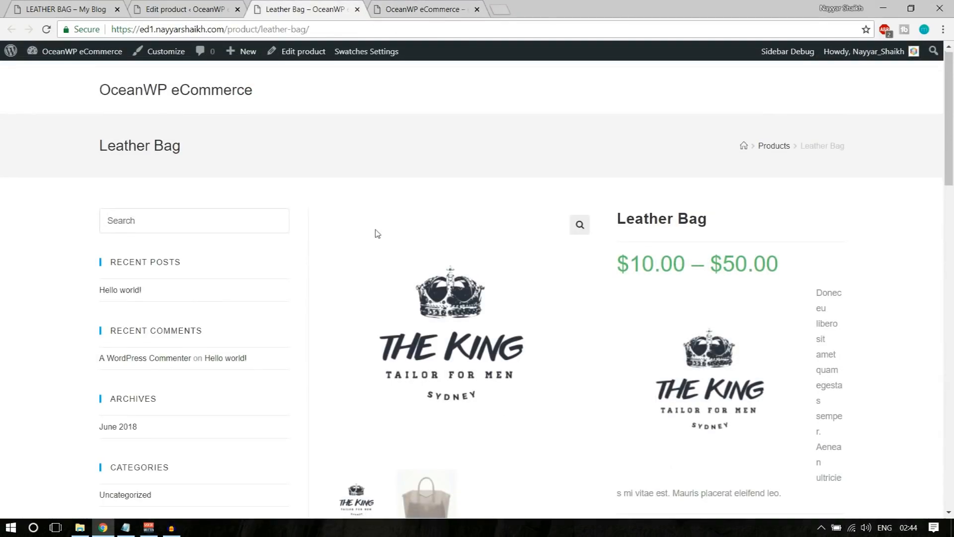
{"action": "scroll", "coordinate": [451, 335], "scroll_direction": "down", "scroll_amount": 10}
{"action": "scroll", "coordinate": [499, 390], "scroll_direction": "up", "scroll_amount": 7}
{"action": "scroll", "coordinate": [499, 390], "scroll_direction": "up", "scroll_amount": 4}
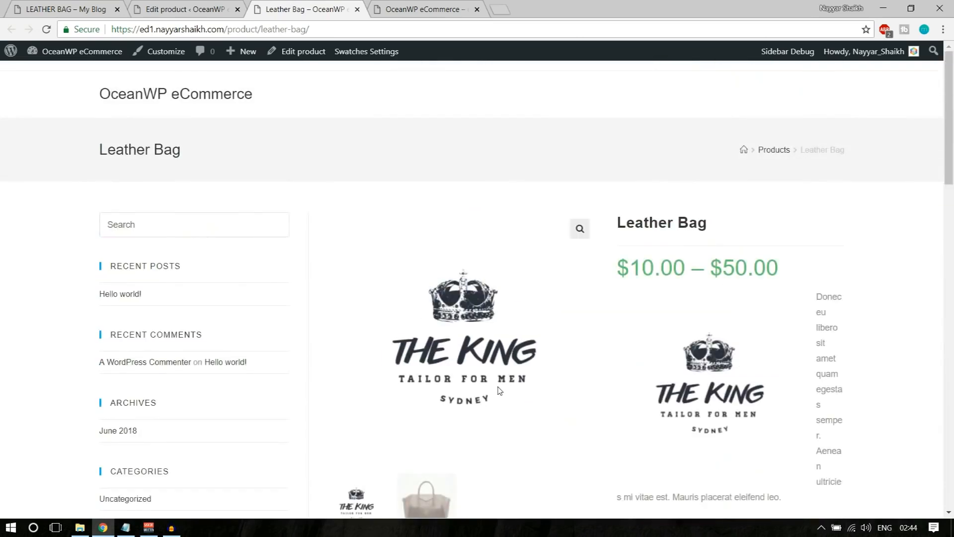
{"action": "scroll", "coordinate": [106, 253], "scroll_direction": "down", "scroll_amount": 11}
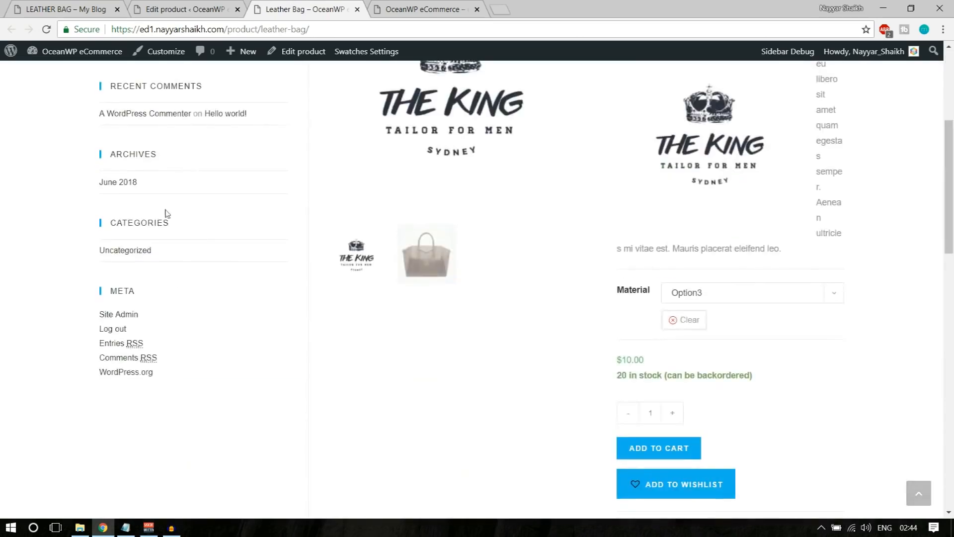
{"action": "scroll", "coordinate": [684, 352], "scroll_direction": "up", "scroll_amount": 6}
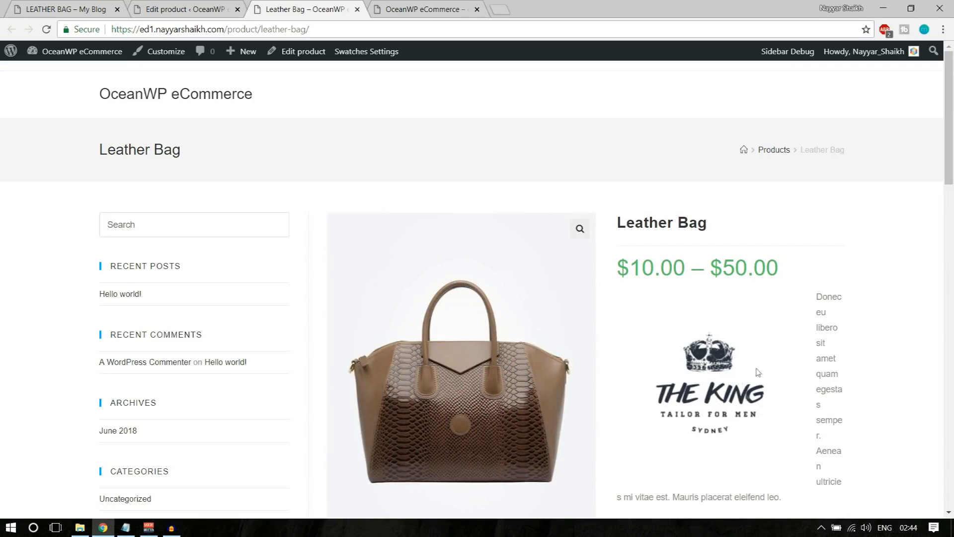
{"action": "key", "text": "ctrl+shift+Tab"}
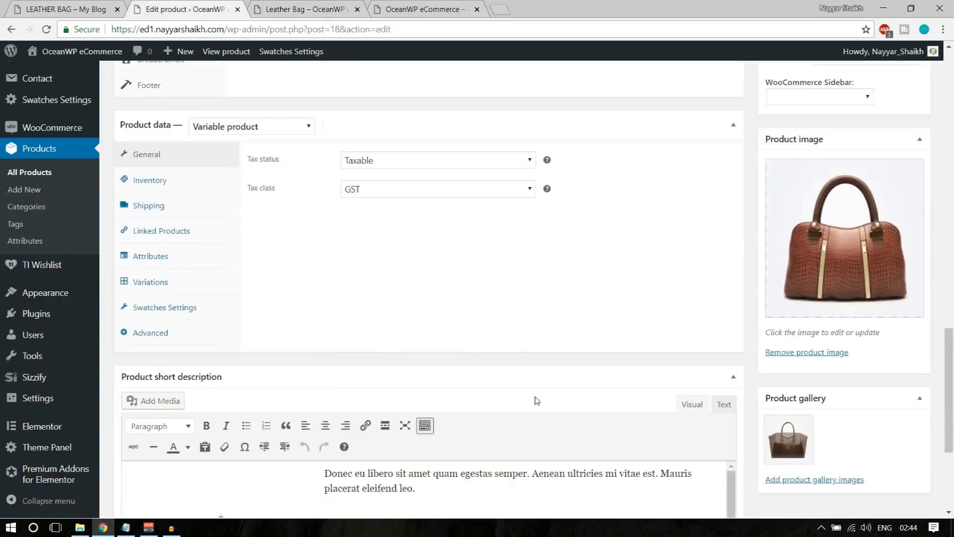
Delete the crown logo from the Leather Bag's short description and update the product
{"action": "scroll", "coordinate": [538, 401], "scroll_direction": "up", "scroll_amount": 7}
{"action": "scroll", "coordinate": [537, 401], "scroll_direction": "down", "scroll_amount": 12}
{"action": "left_click", "coordinate": [262, 318]}
{"action": "left_click", "coordinate": [262, 318]}
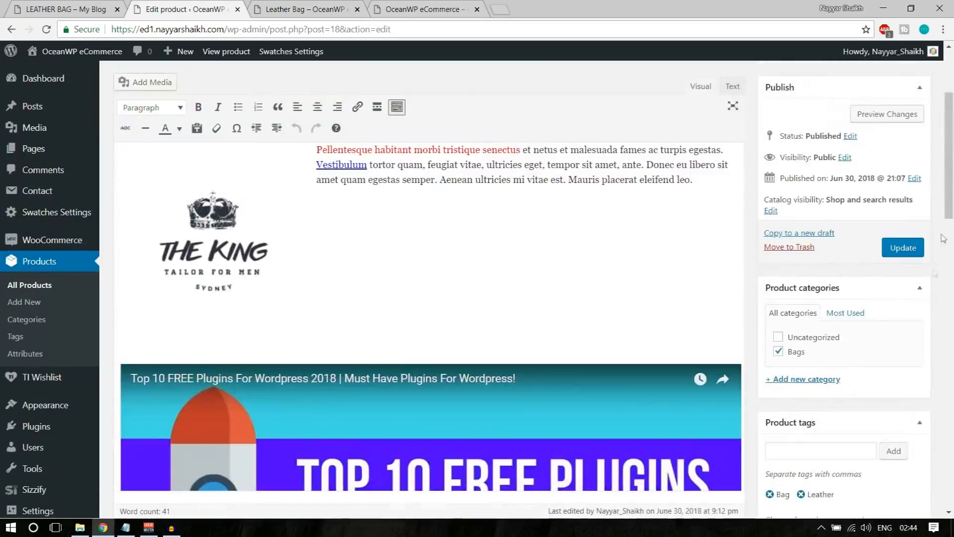
{"action": "left_click", "coordinate": [903, 248]}
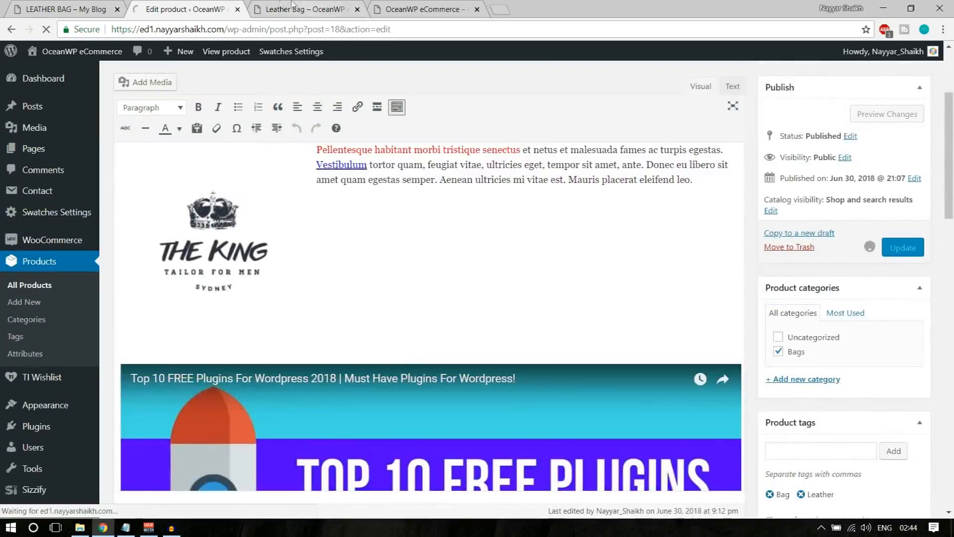
Reload the Leather Bag storefront page, then view the reference GIANT SALE homepage hero
{"action": "left_click", "coordinate": [306, 9]}
{"action": "left_click", "coordinate": [46, 30]}
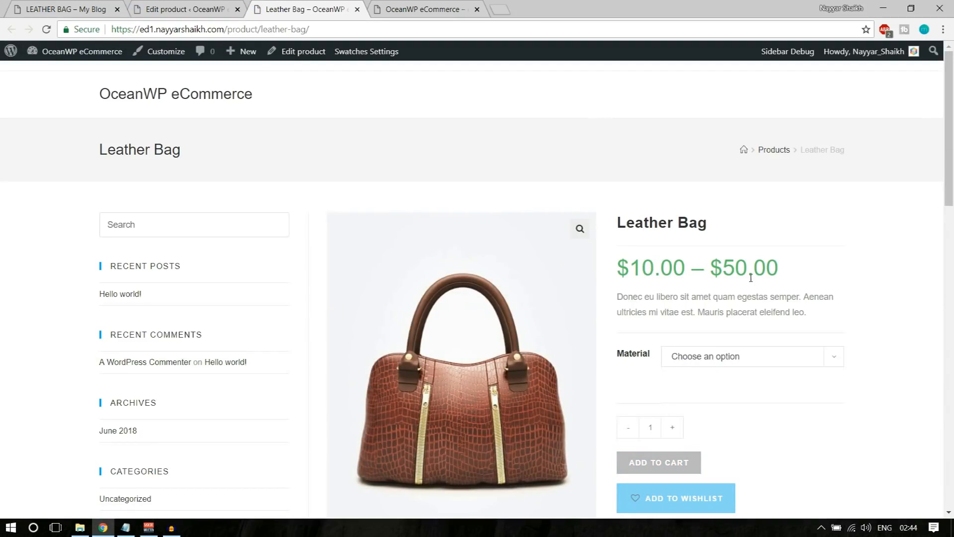
{"action": "left_click", "coordinate": [162, 102]}
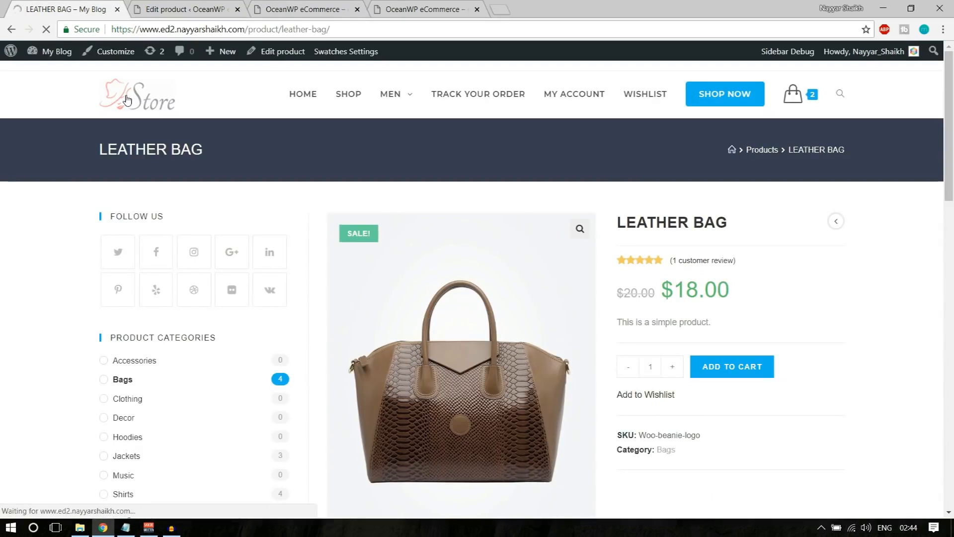
{"action": "left_click", "coordinate": [127, 99]}
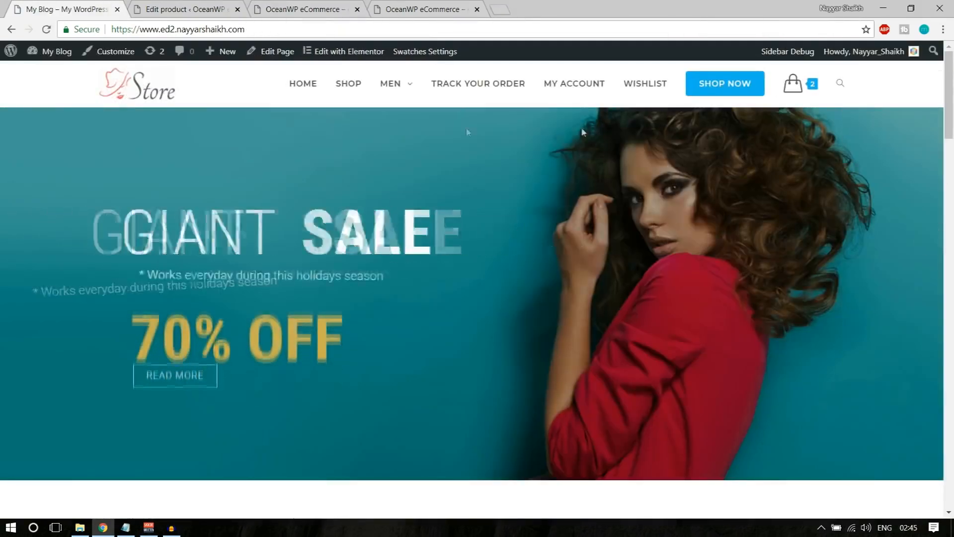
{"action": "scroll", "coordinate": [485, 334], "scroll_direction": "down", "scroll_amount": 10}
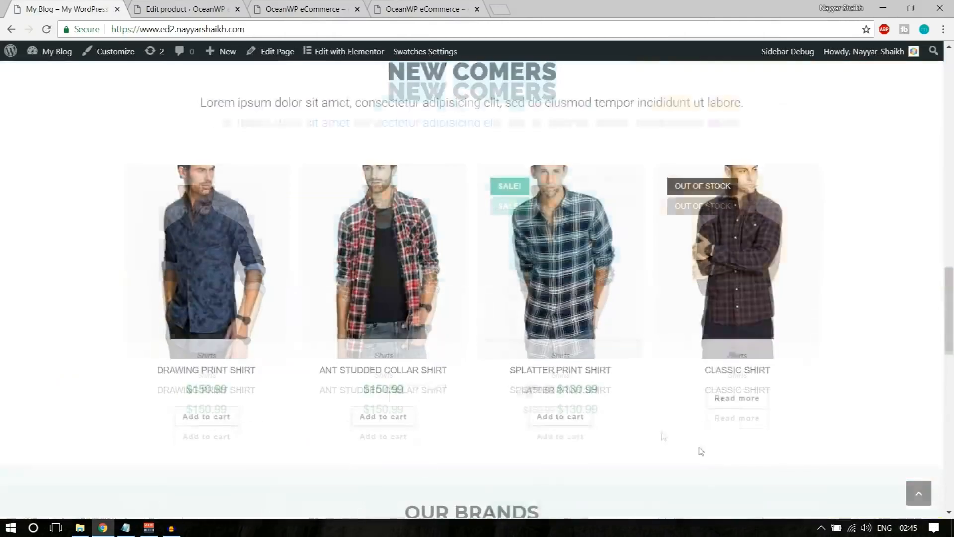
{"action": "scroll", "coordinate": [701, 451], "scroll_direction": "down", "scroll_amount": 5}
{"action": "left_click", "coordinate": [919, 493]}
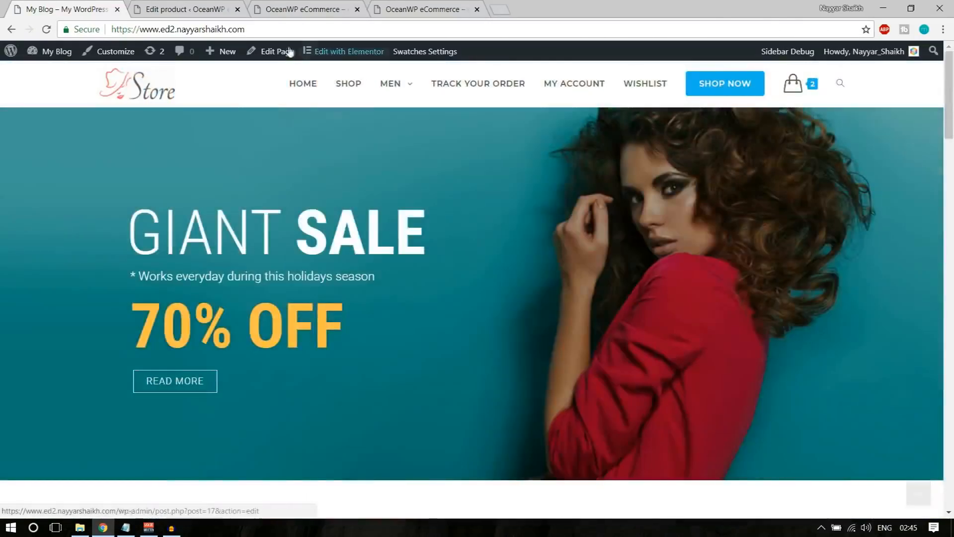
{"action": "key", "text": "ctrl+Tab"}
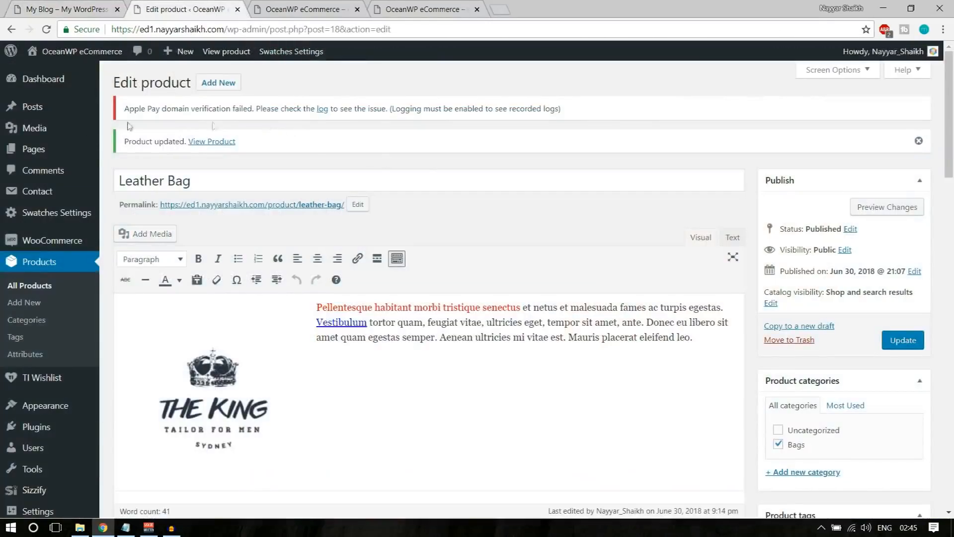
Create and publish a new blank page titled 'Home'
{"action": "mouse_move", "coordinate": [35, 157]}
{"action": "left_click", "coordinate": [125, 169]}
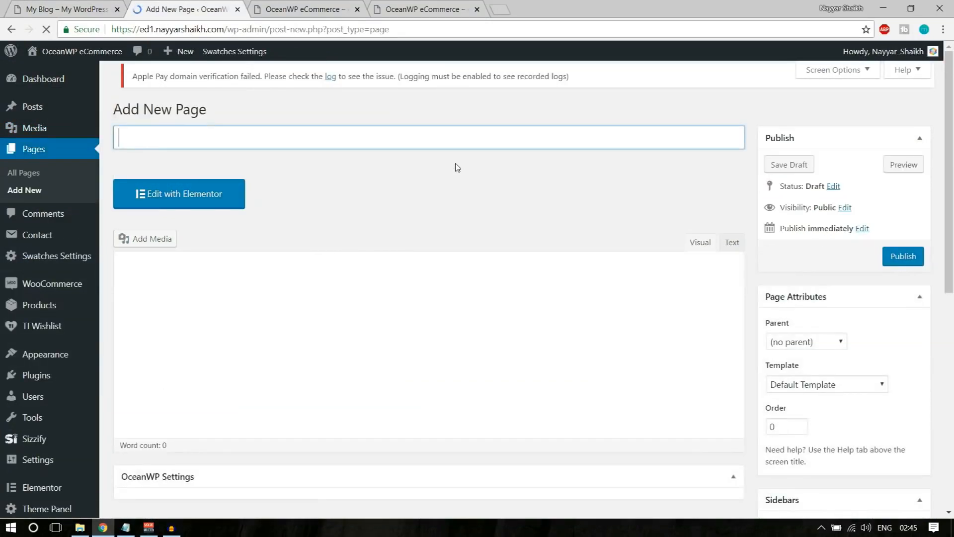
{"action": "type", "text": "Home"}
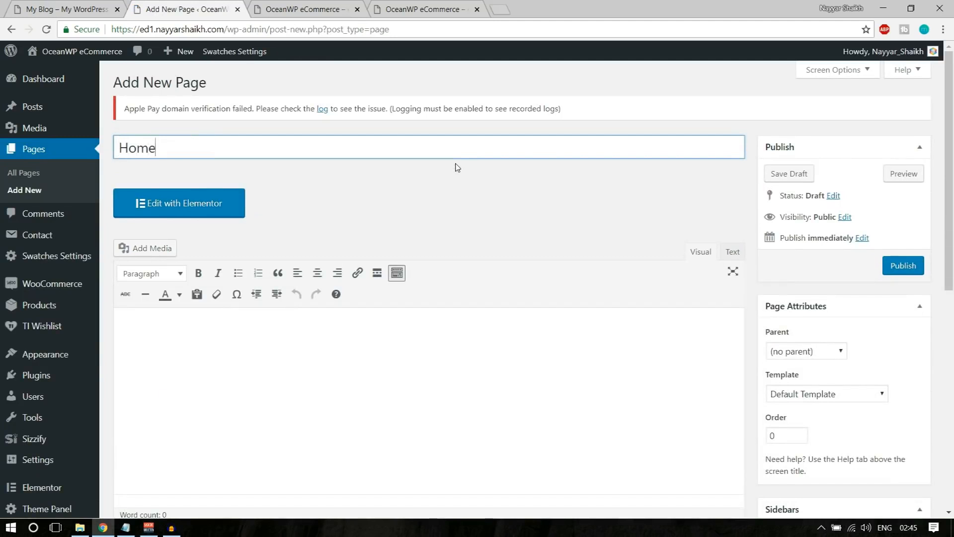
{"action": "left_click", "coordinate": [905, 271]}
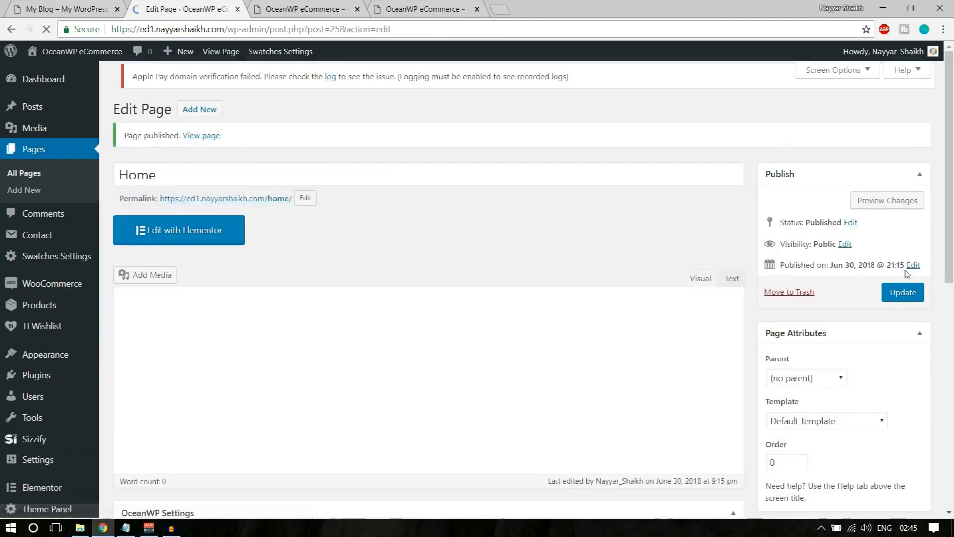
Open the published Home page in a new tab and look it over
{"action": "left_click", "coordinate": [475, 13]}
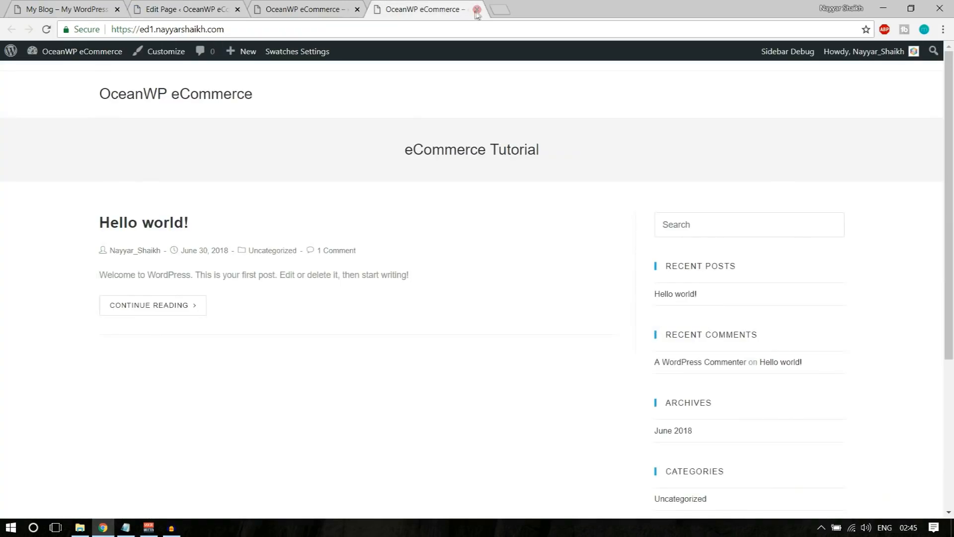
{"action": "left_click", "coordinate": [476, 10]}
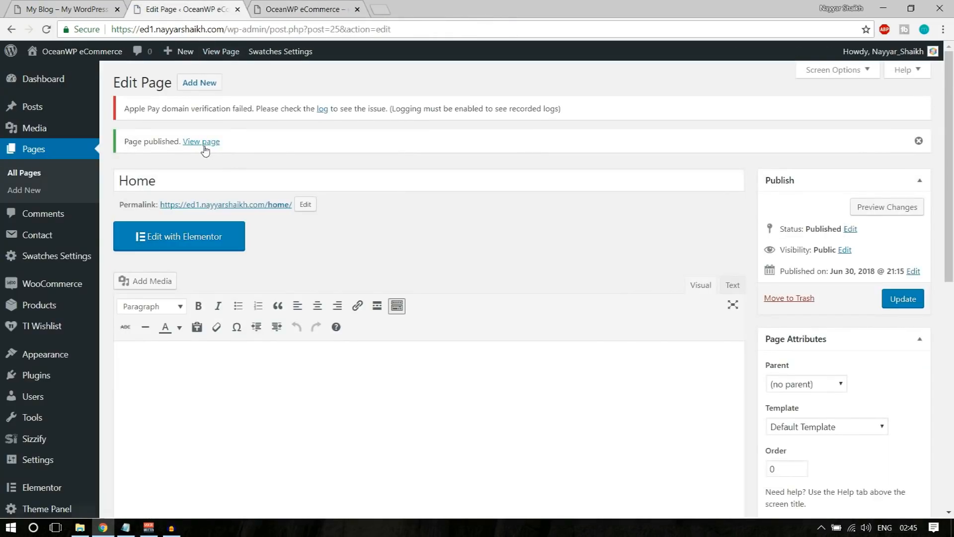
{"action": "right_click", "coordinate": [201, 143]}
{"action": "left_click", "coordinate": [214, 158]}
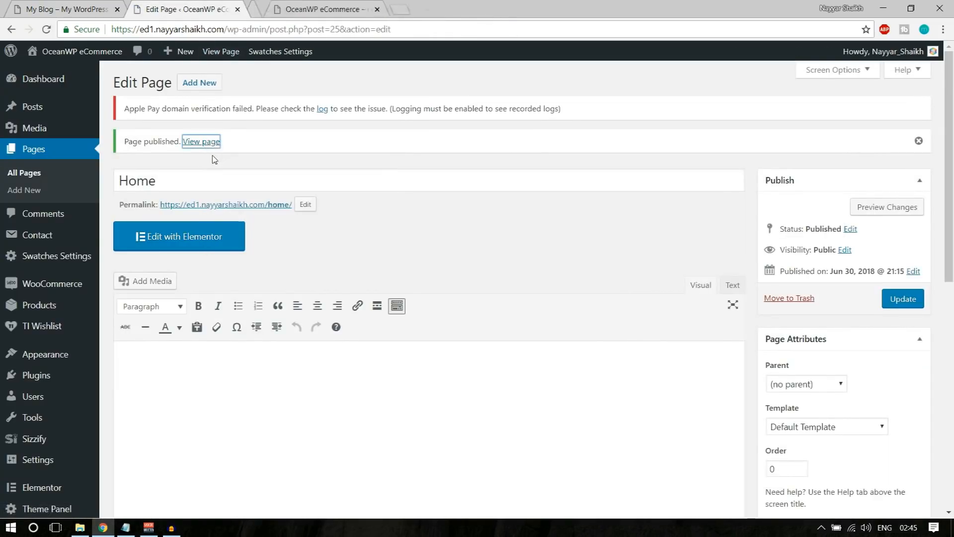
{"action": "left_click", "coordinate": [302, 5]}
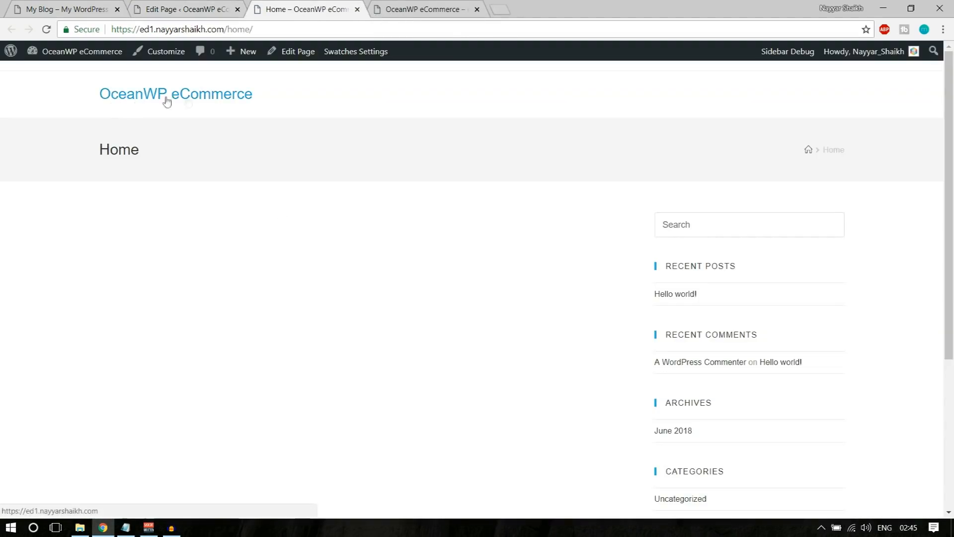
{"action": "left_click_drag", "start_coordinate": [95, 151], "coordinate": [257, 153]}
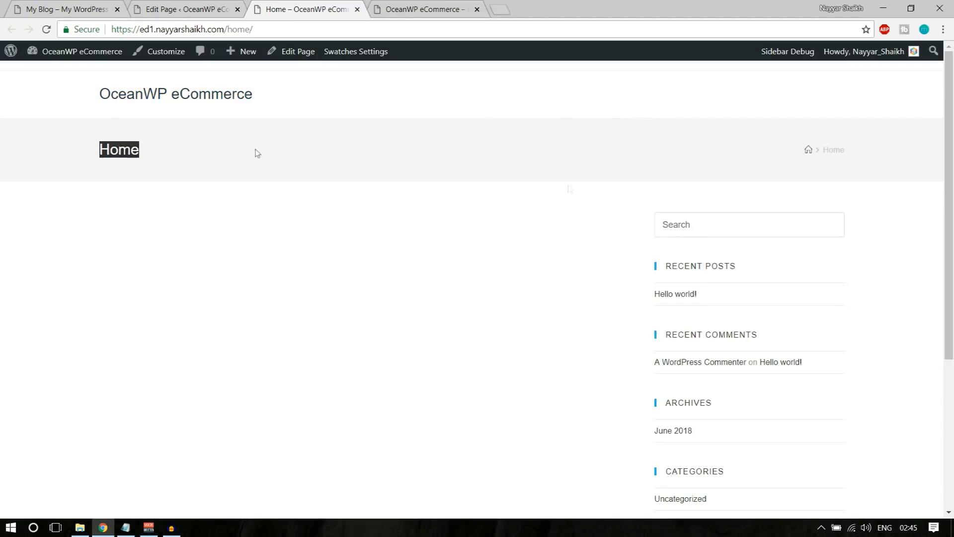
{"action": "scroll", "coordinate": [744, 228], "scroll_direction": "down", "scroll_amount": 5}
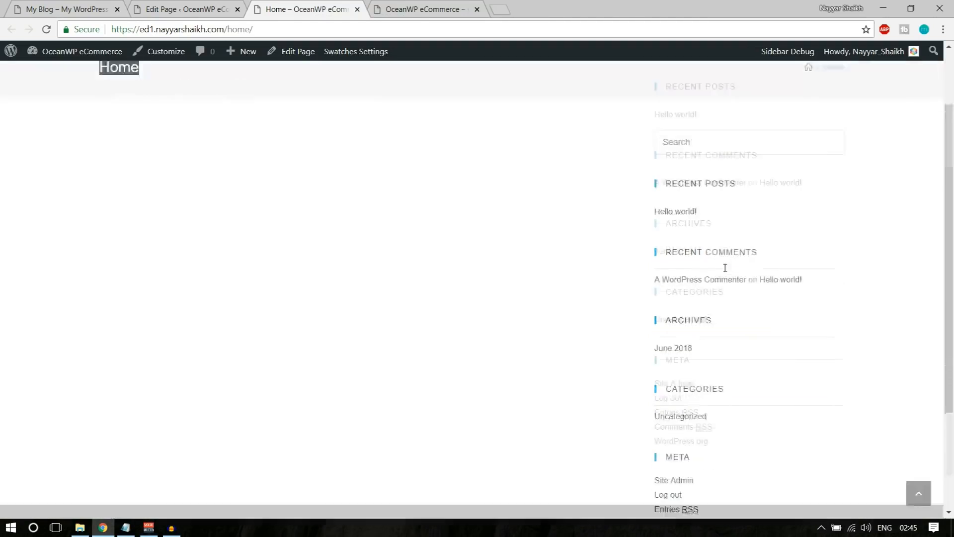
{"action": "scroll", "coordinate": [757, 292], "scroll_direction": "up", "scroll_amount": 5}
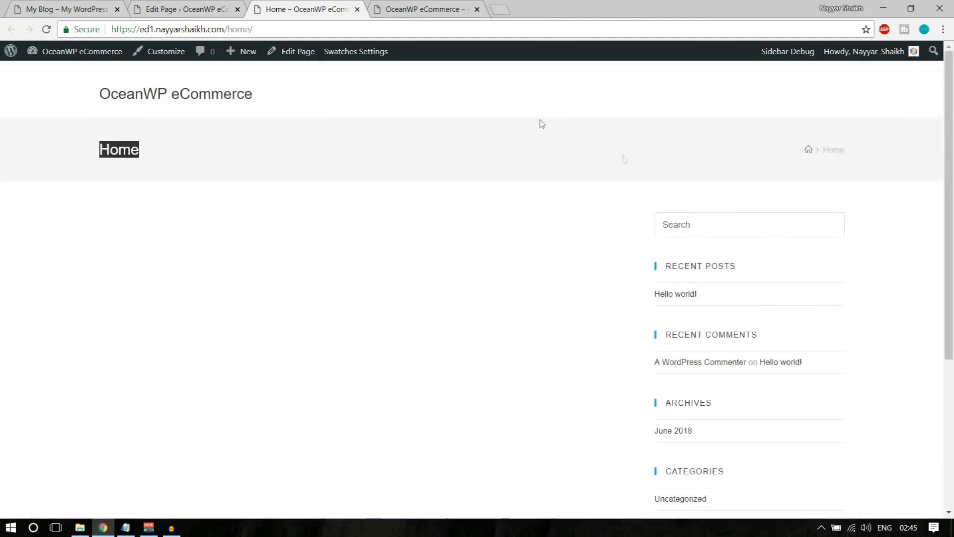
Compare it with the GIANT SALE store page, then scroll the Home editor to OceanWP Settings
{"action": "left_click", "coordinate": [88, 6]}
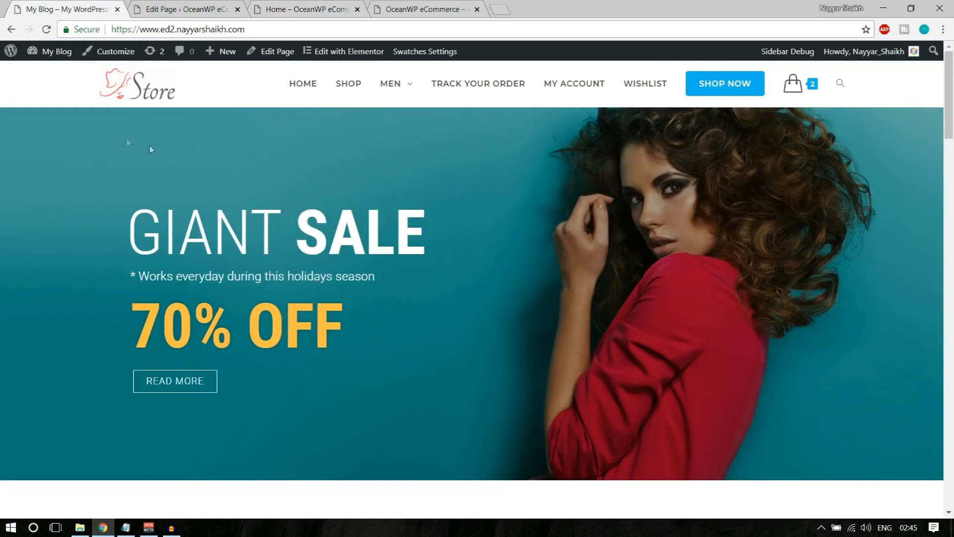
{"action": "scroll", "coordinate": [748, 252], "scroll_direction": "down", "scroll_amount": 10}
{"action": "scroll", "coordinate": [748, 251], "scroll_direction": "up", "scroll_amount": 10}
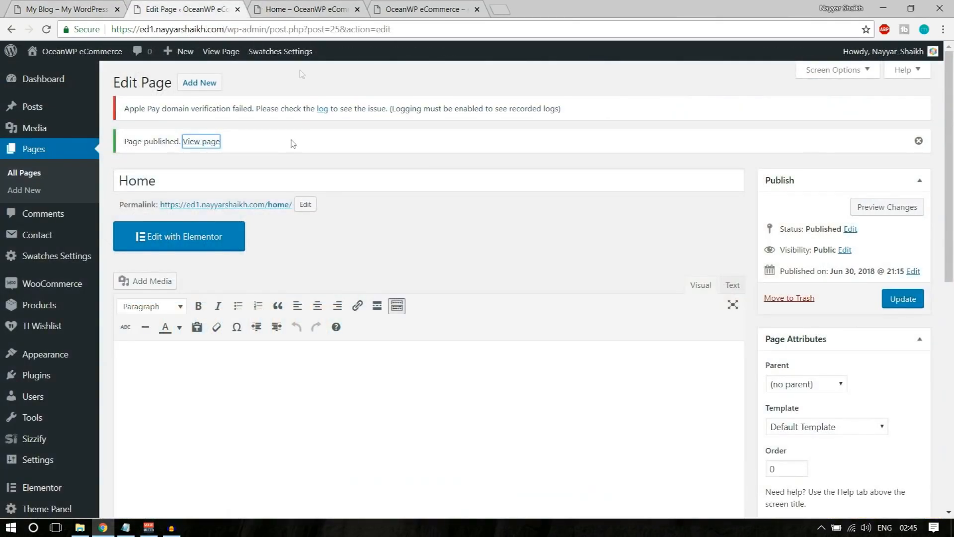
{"action": "left_click", "coordinate": [291, 6]}
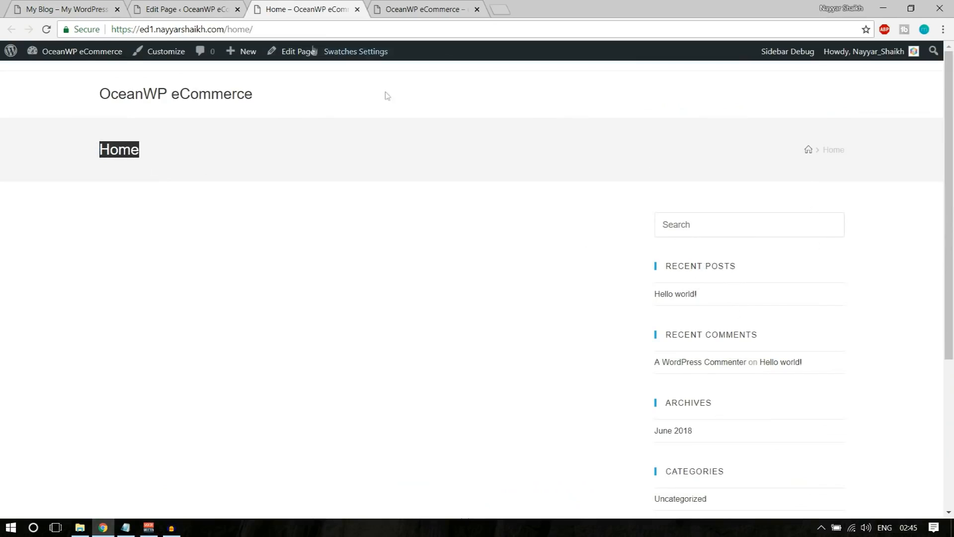
{"action": "left_click", "coordinate": [177, 5]}
{"action": "scroll", "coordinate": [391, 182], "scroll_direction": "down", "scroll_amount": 10}
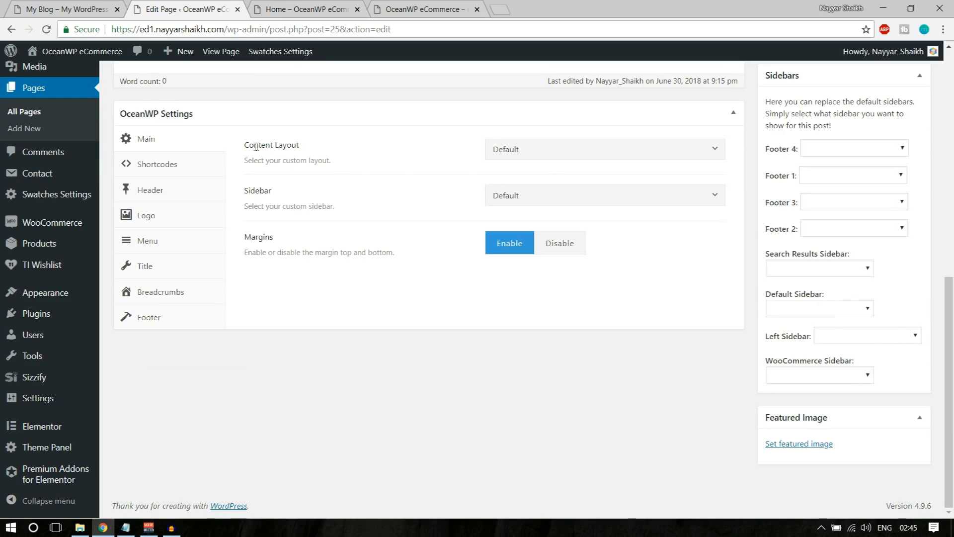
Set OceanWP Content Layout to Full Width, Display Page Title to Disable, and update the page
{"action": "left_click_drag", "start_coordinate": [250, 147], "coordinate": [320, 149]}
{"action": "left_click", "coordinate": [313, 151]}
{"action": "left_click", "coordinate": [531, 151]}
{"action": "left_click", "coordinate": [554, 241]}
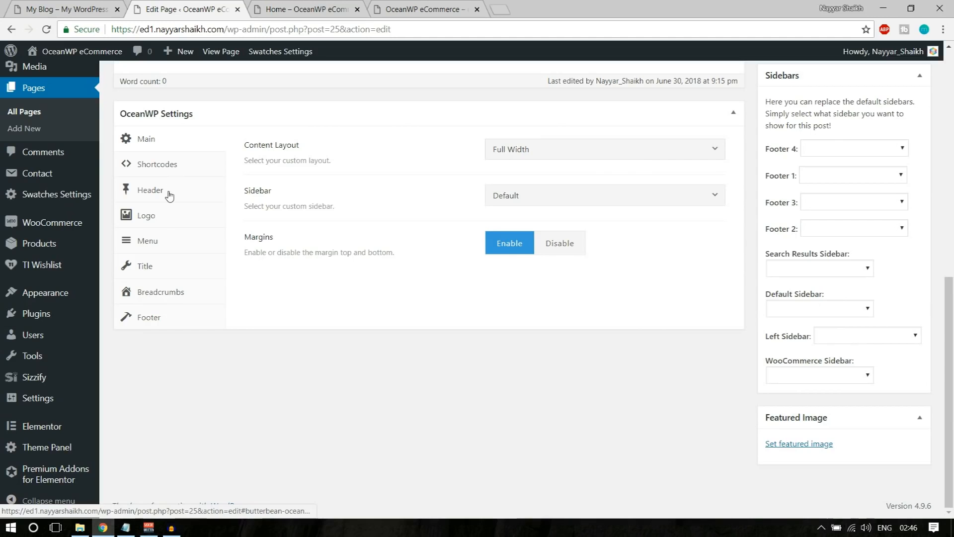
{"action": "left_click", "coordinate": [178, 268]}
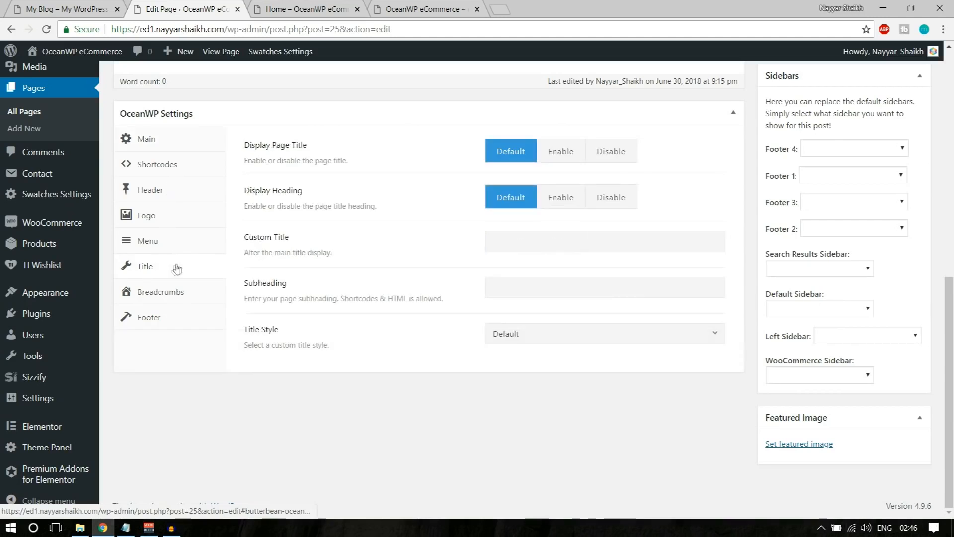
{"action": "left_click", "coordinate": [635, 157]}
{"action": "scroll", "coordinate": [228, 221], "scroll_direction": "up", "scroll_amount": 10}
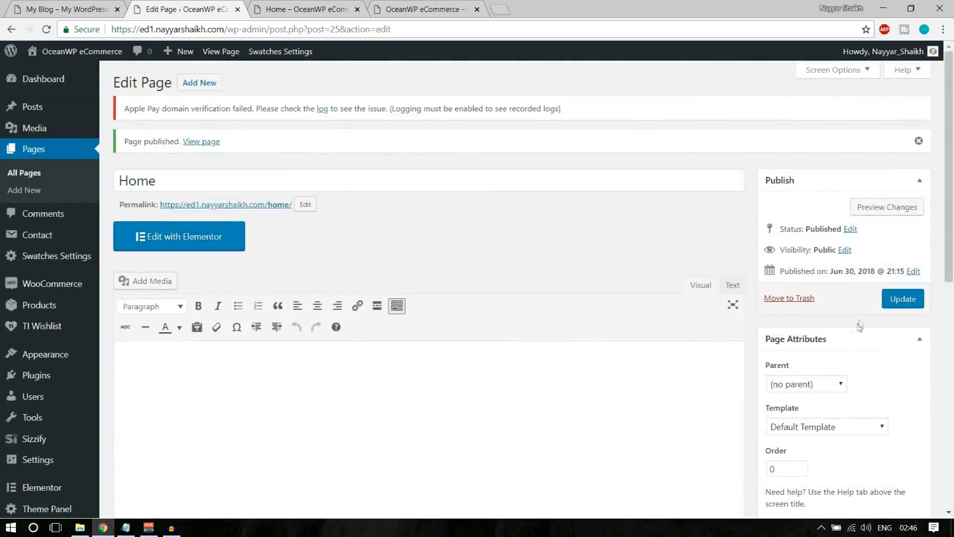
{"action": "left_click", "coordinate": [903, 301]}
Reload Home to confirm title and sidebar are gone, then study the reference GIANT SALE heading and subtitle
{"action": "left_click", "coordinate": [294, 5]}
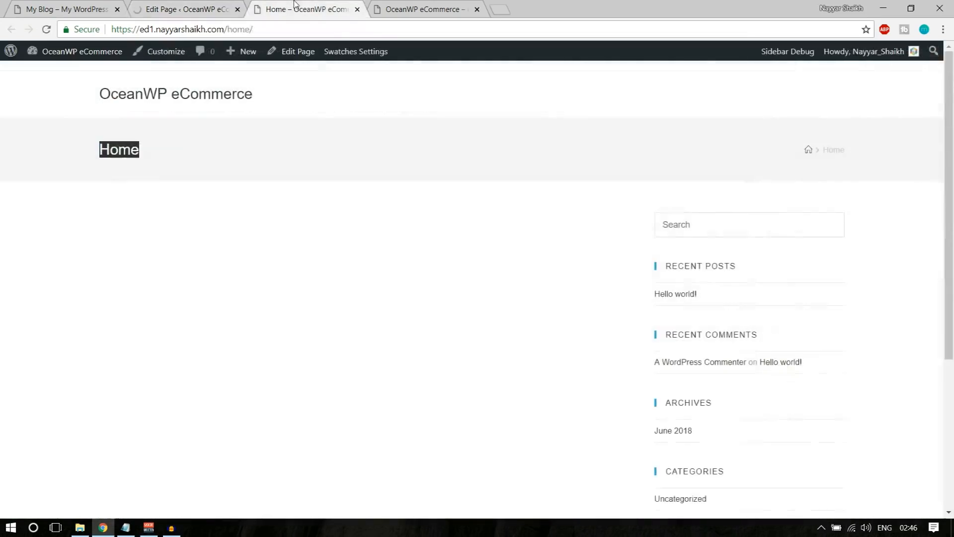
{"action": "left_click", "coordinate": [44, 30]}
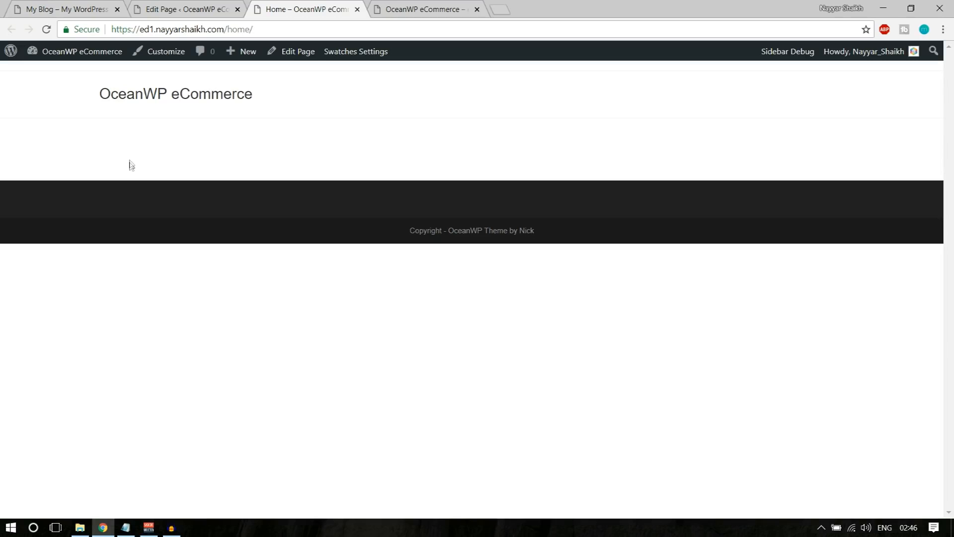
{"action": "key", "text": "ctrl+1"}
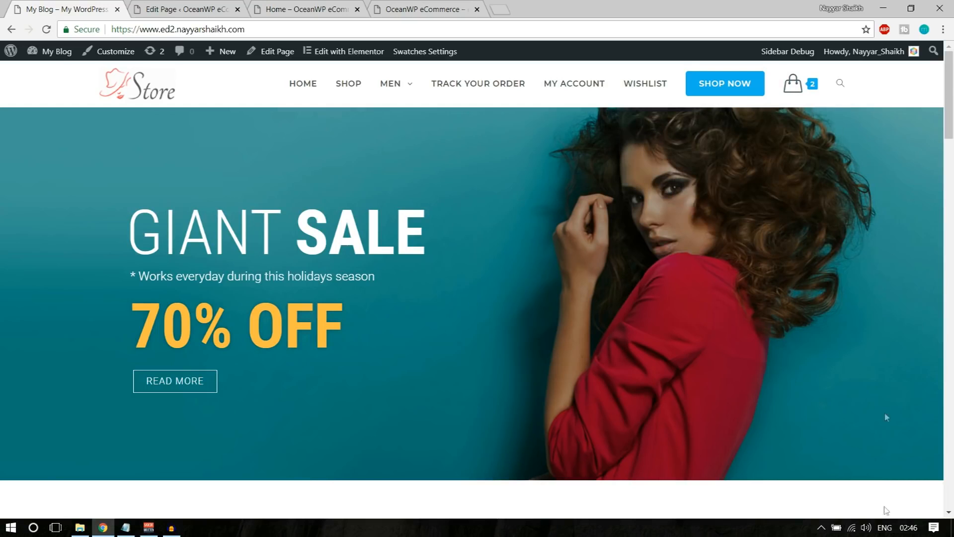
{"action": "left_click_drag", "start_coordinate": [130, 222], "coordinate": [283, 225]}
{"action": "left_click", "coordinate": [294, 226]}
{"action": "left_click_drag", "start_coordinate": [409, 219], "coordinate": [297, 220]}
{"action": "left_click", "coordinate": [298, 220]}
{"action": "left_click_drag", "start_coordinate": [133, 276], "coordinate": [356, 277]}
{"action": "left_click", "coordinate": [356, 277]}
{"action": "left_click", "coordinate": [319, 9]}
{"action": "left_click", "coordinate": [199, 9]}
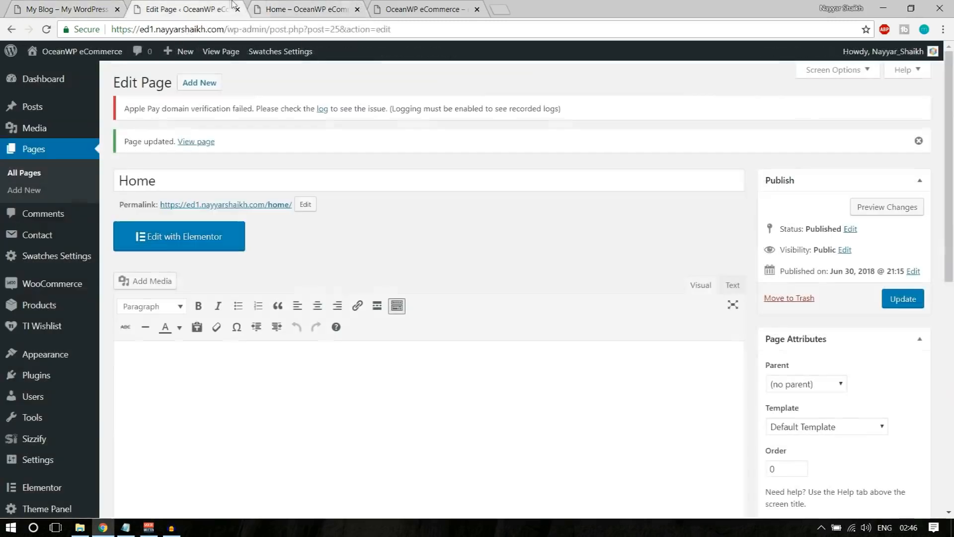
Open the Home page in Elementor and browse the widget panel
{"action": "left_click", "coordinate": [174, 248]}
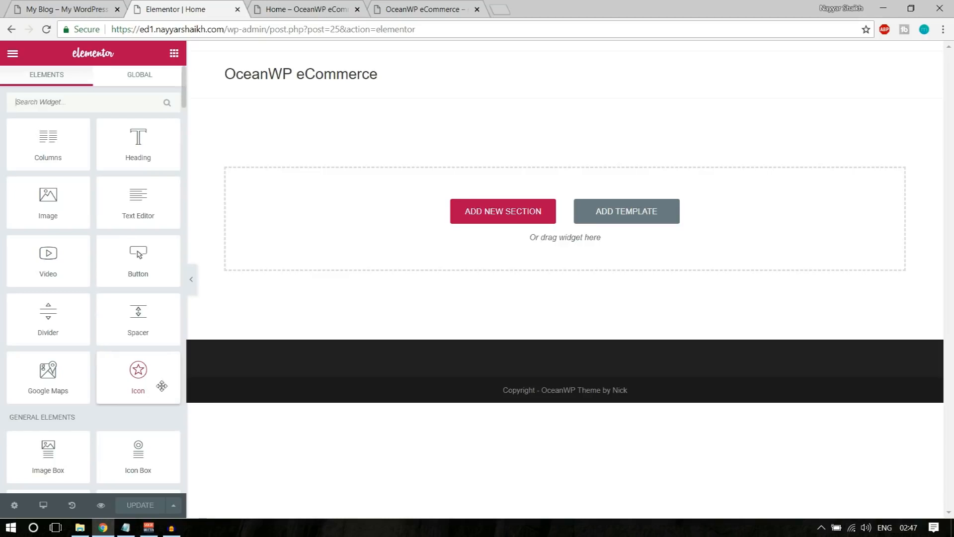
{"action": "scroll", "coordinate": [134, 433], "scroll_direction": "down", "scroll_amount": 5}
{"action": "scroll", "coordinate": [134, 432], "scroll_direction": "up", "scroll_amount": 5}
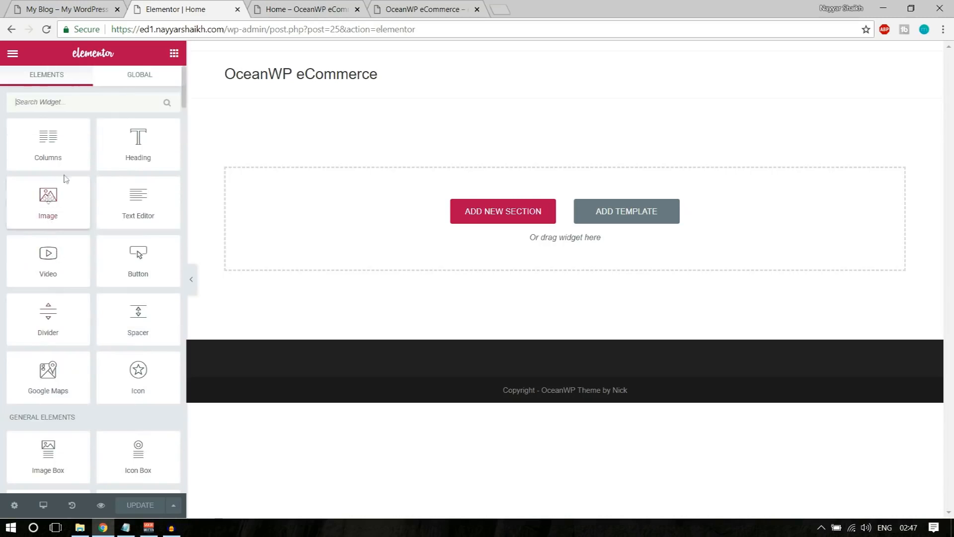
{"action": "scroll", "coordinate": [112, 346], "scroll_direction": "down", "scroll_amount": 2}
{"action": "scroll", "coordinate": [124, 360], "scroll_direction": "up", "scroll_amount": 2}
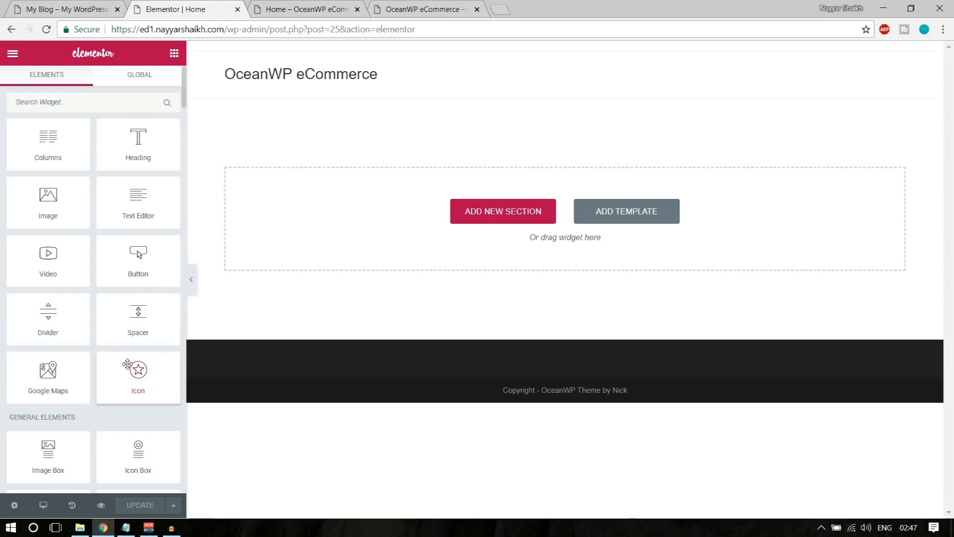
Examine the reference hero's GIANT SALE heading, then return to the Elementor editor
{"action": "left_click", "coordinate": [48, 4]}
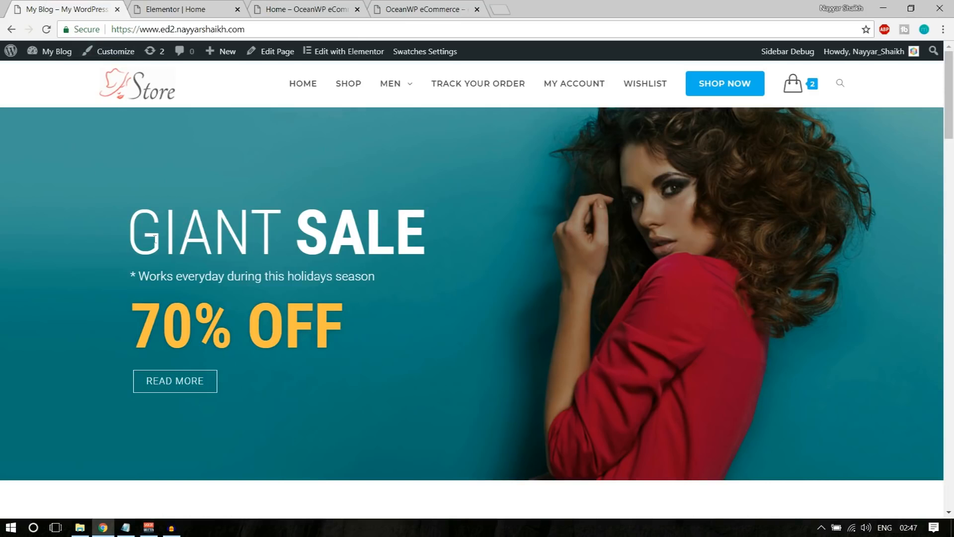
{"action": "left_click_drag", "start_coordinate": [130, 235], "coordinate": [390, 244]}
{"action": "left_click", "coordinate": [333, 245]}
{"action": "left_click_drag", "start_coordinate": [120, 233], "coordinate": [290, 235]}
{"action": "left_click", "coordinate": [302, 234]}
{"action": "left_click_drag", "start_coordinate": [126, 234], "coordinate": [287, 231]}
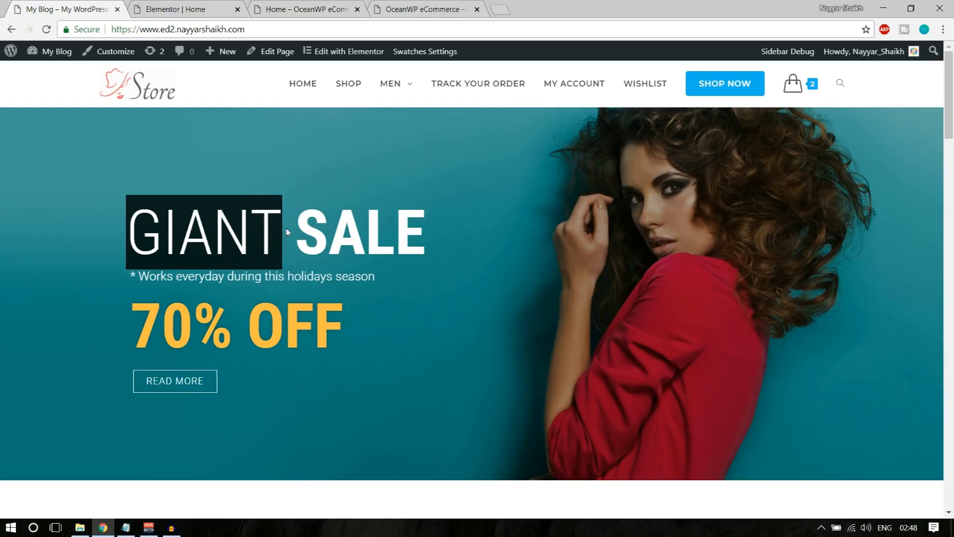
{"action": "left_click", "coordinate": [204, 9]}
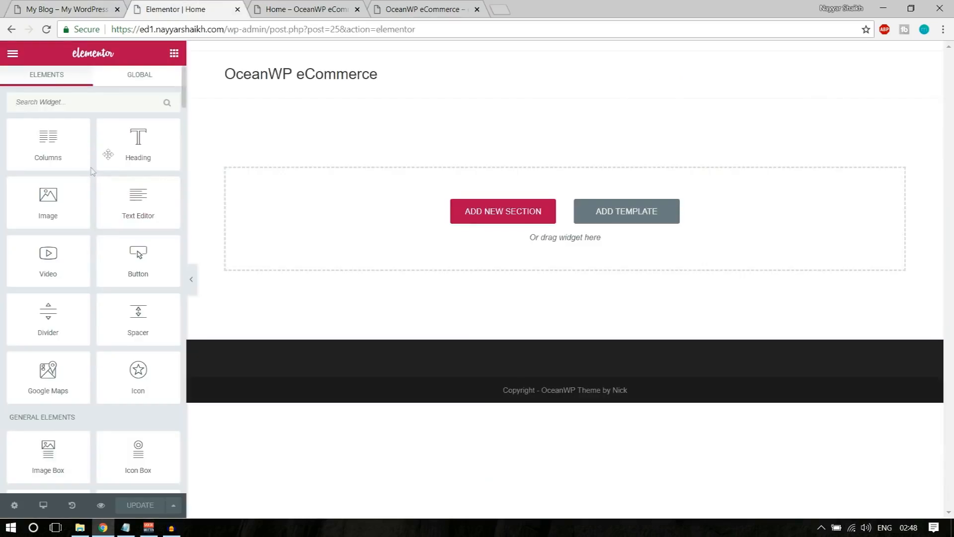
Add a Heading widget to the empty section and change its text to GIANT
{"action": "left_click_drag", "start_coordinate": [125, 144], "coordinate": [394, 228]}
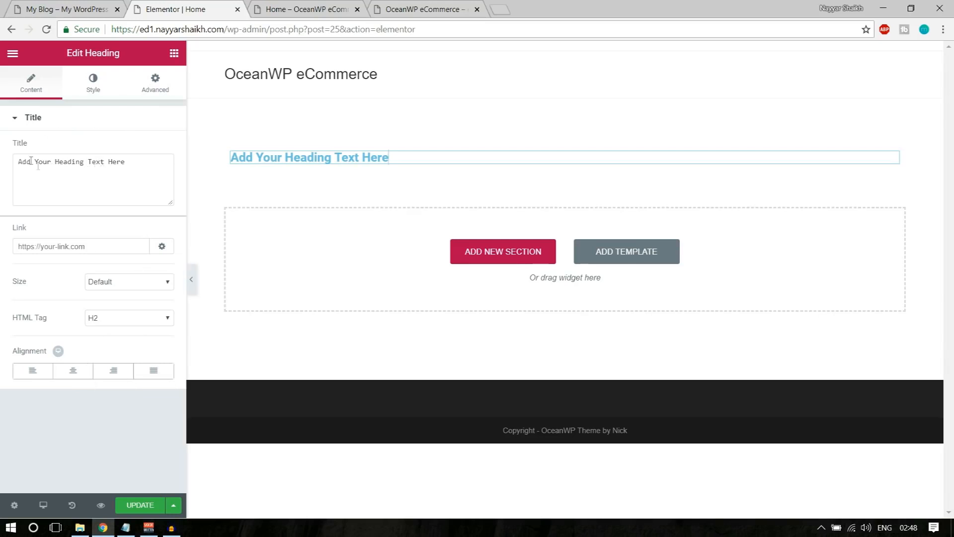
{"action": "left_click_drag", "start_coordinate": [15, 160], "coordinate": [126, 170]}
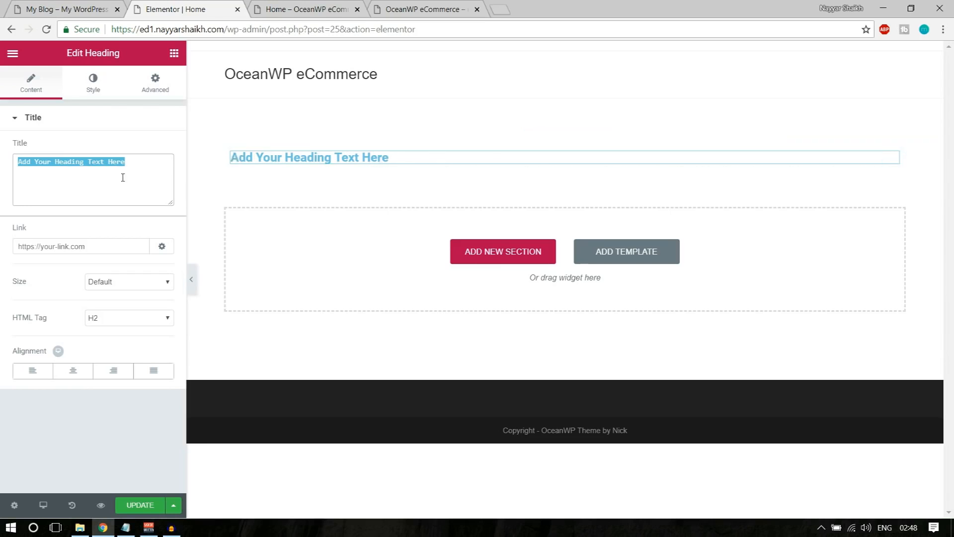
{"action": "type", "text": "Text"}
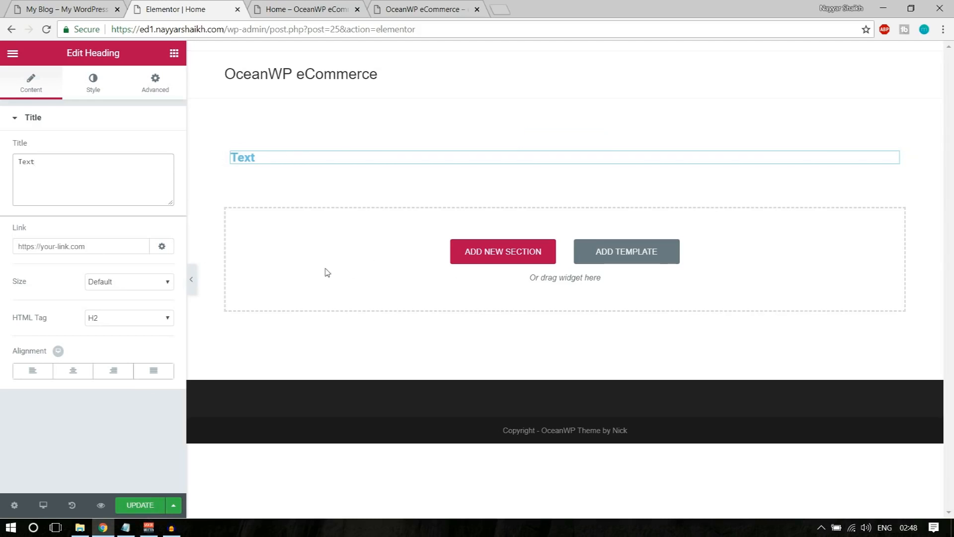
{"action": "key", "text": "ctrl+a"}
{"action": "type", "text": "GIANT"}
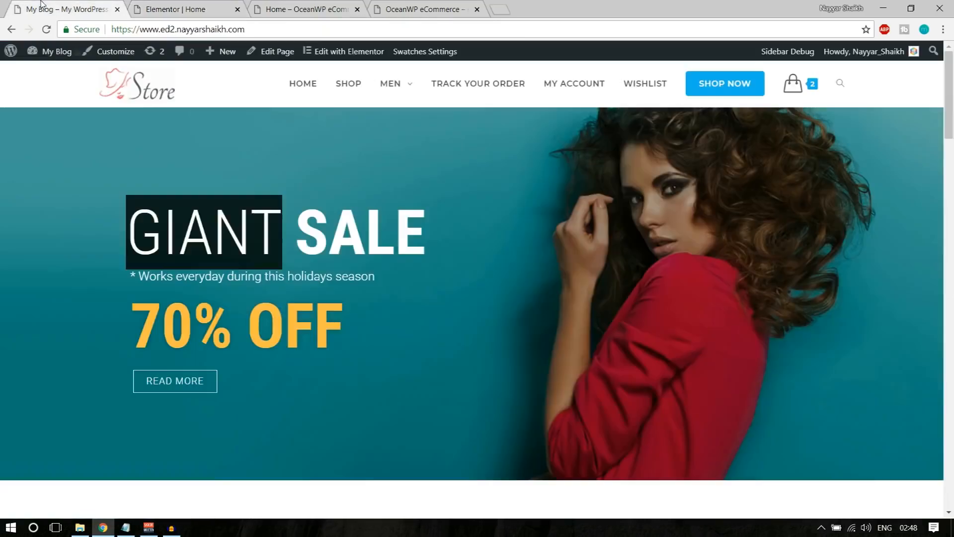
{"action": "left_click", "coordinate": [67, 9]}
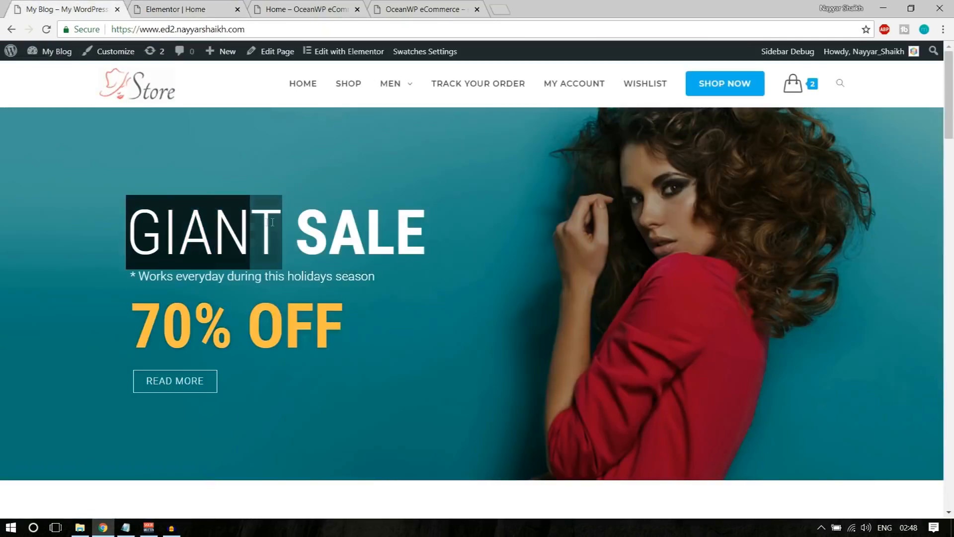
{"action": "left_click", "coordinate": [205, 6]}
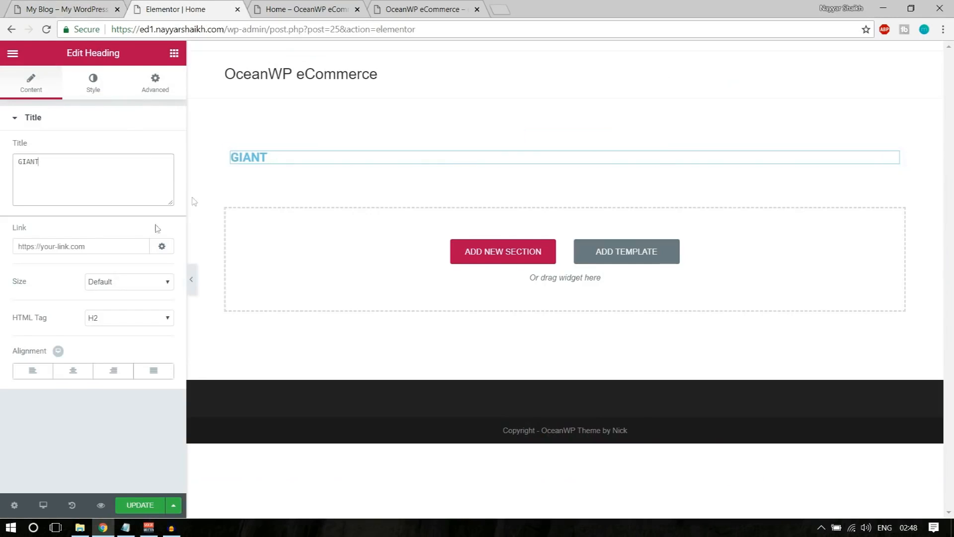
Set the GIANT heading's Title Text Color to white, checking it against the reference hero
{"action": "left_click", "coordinate": [90, 86]}
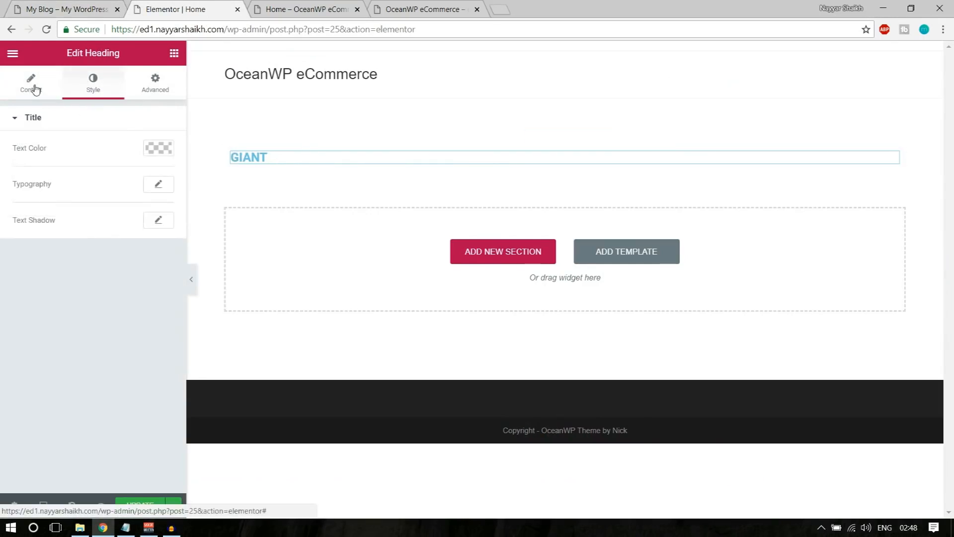
{"action": "left_click", "coordinate": [166, 156]}
{"action": "left_click", "coordinate": [125, 297]}
{"action": "left_click", "coordinate": [65, 9]}
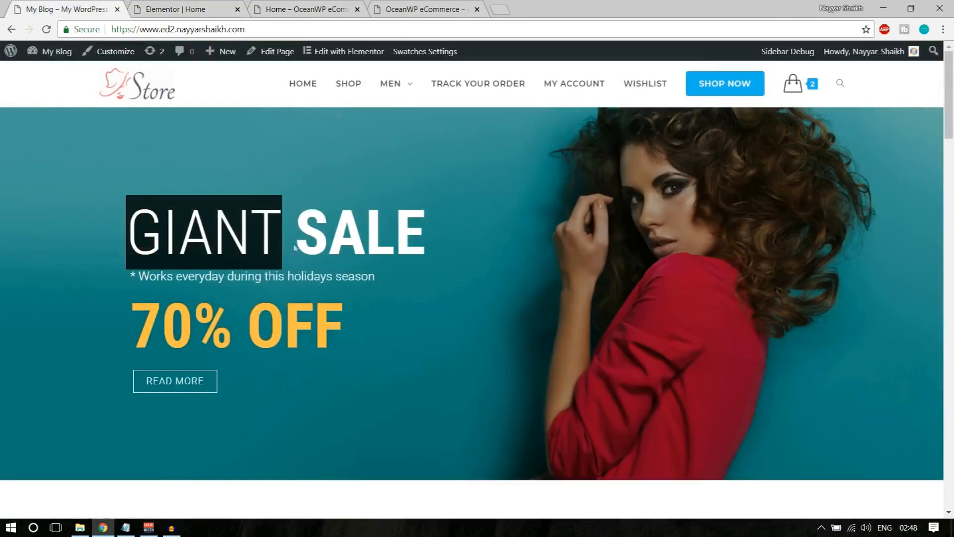
{"action": "left_click", "coordinate": [213, 5]}
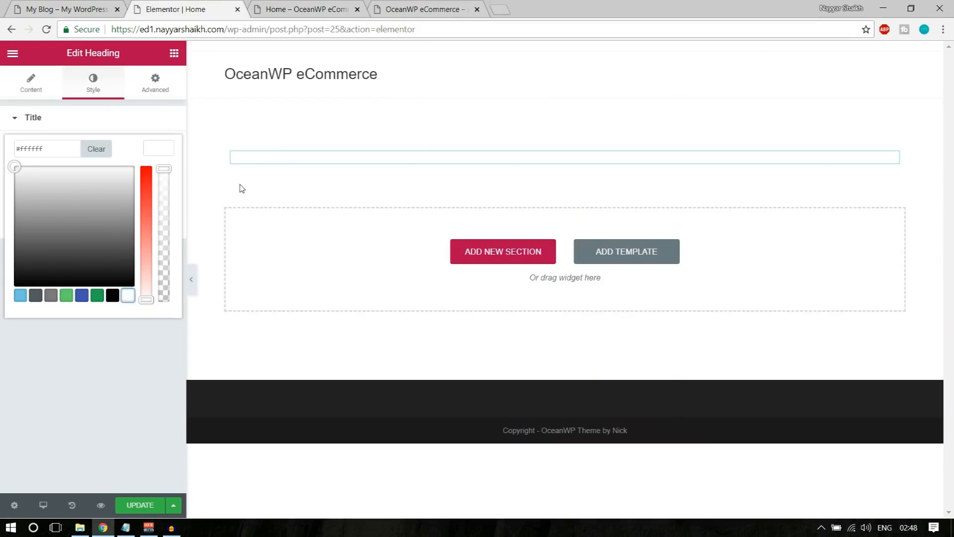
{"action": "left_click", "coordinate": [162, 148]}
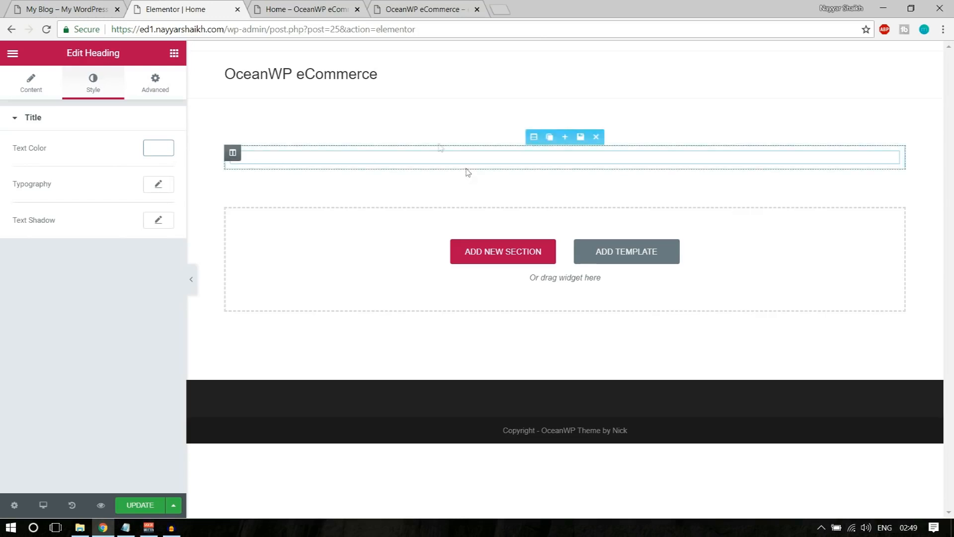
{"action": "left_click", "coordinate": [83, 8]}
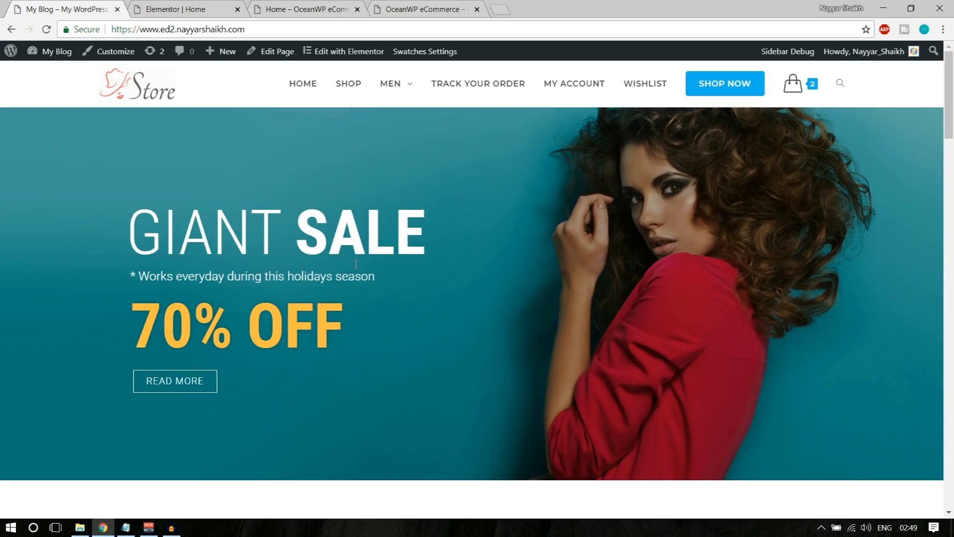
{"action": "left_click", "coordinate": [179, 9]}
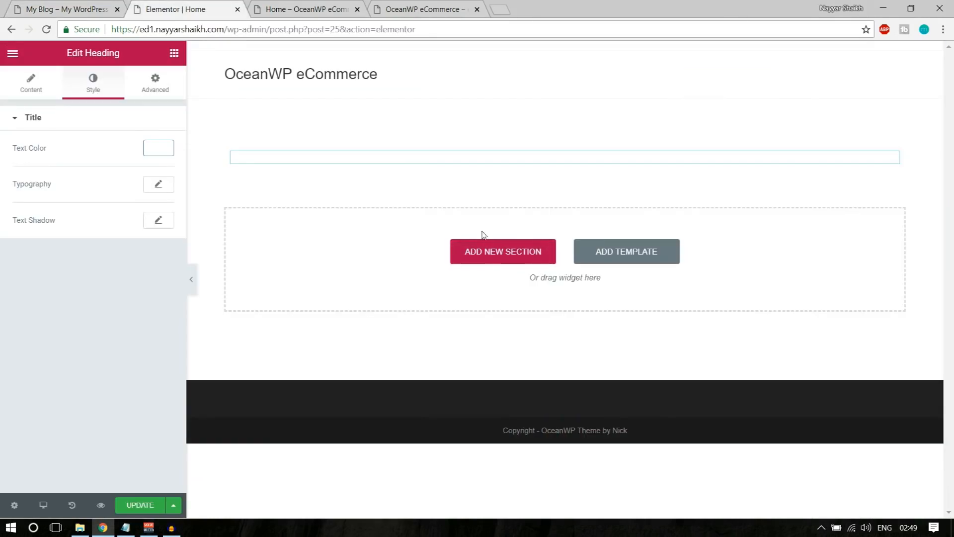
{"action": "mouse_move", "coordinate": [532, 151]}
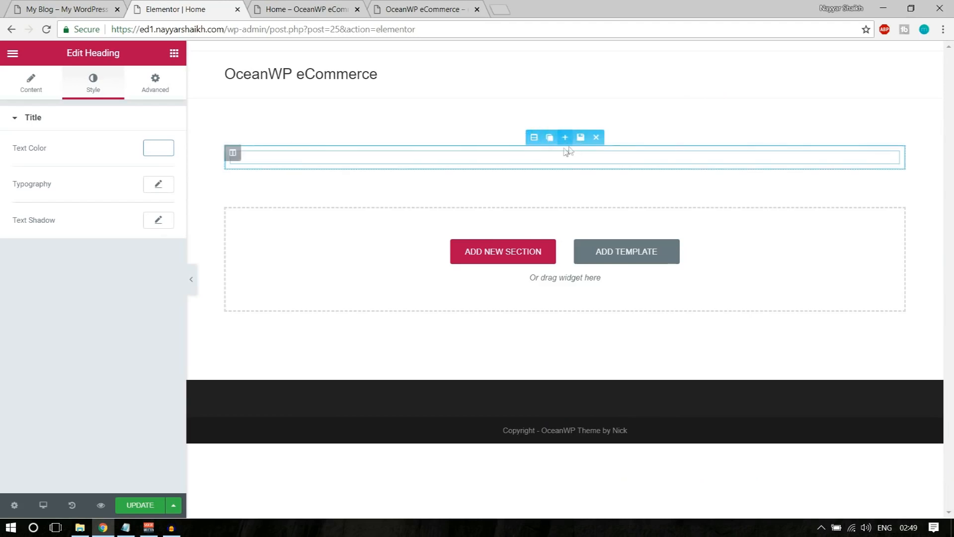
{"action": "mouse_move", "coordinate": [571, 153]}
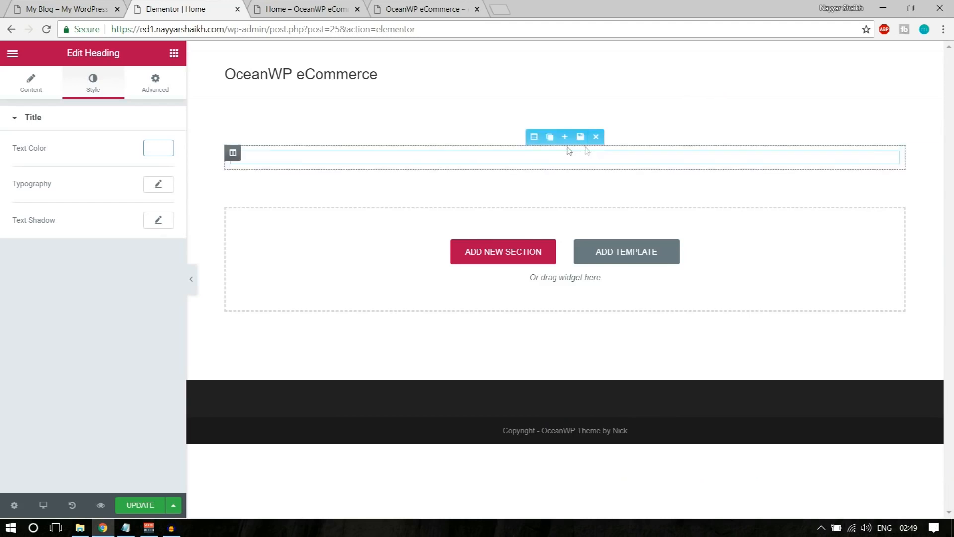
Give the section a Classic background using the uploaded teal image 1.jpg
{"action": "left_click", "coordinate": [535, 137]}
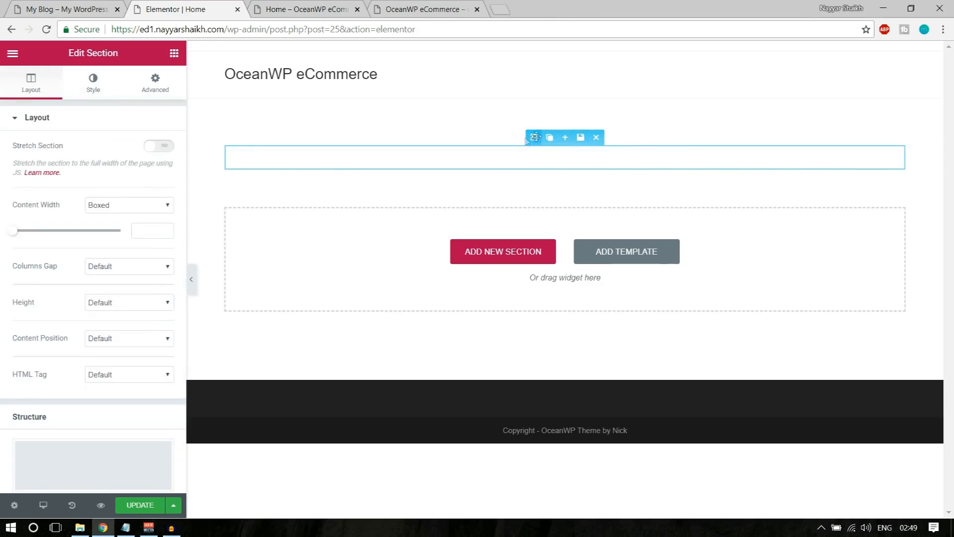
{"action": "left_click", "coordinate": [93, 85]}
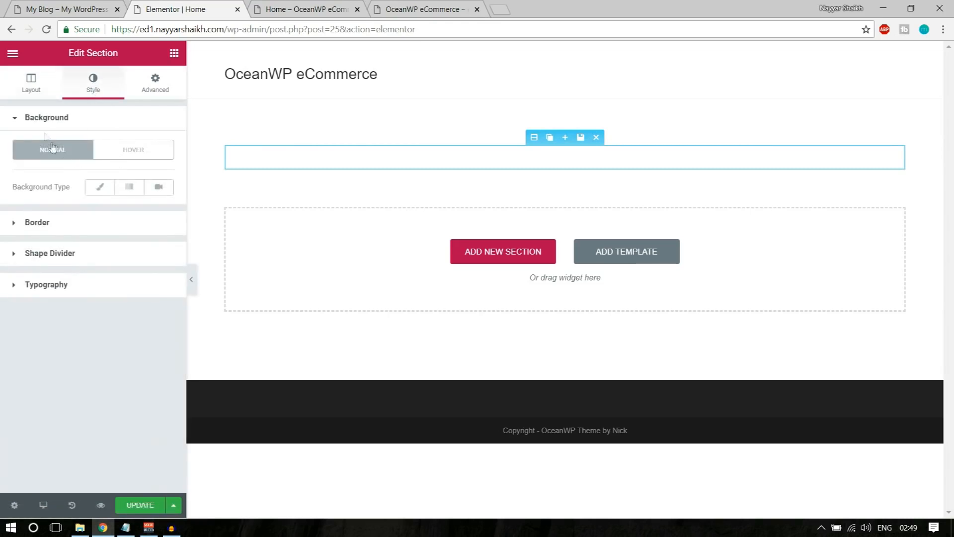
{"action": "left_click", "coordinate": [100, 189]}
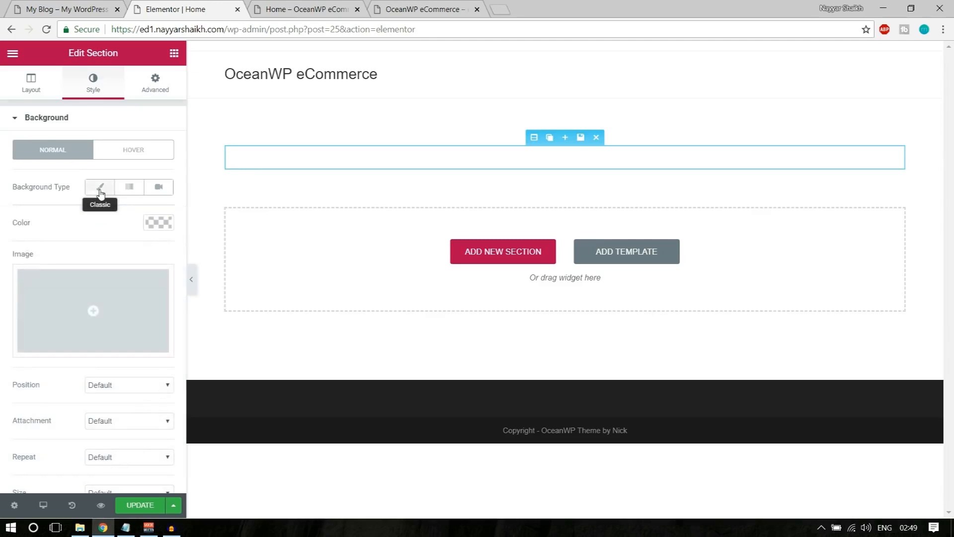
{"action": "left_click", "coordinate": [95, 312]}
{"action": "left_click", "coordinate": [65, 106]}
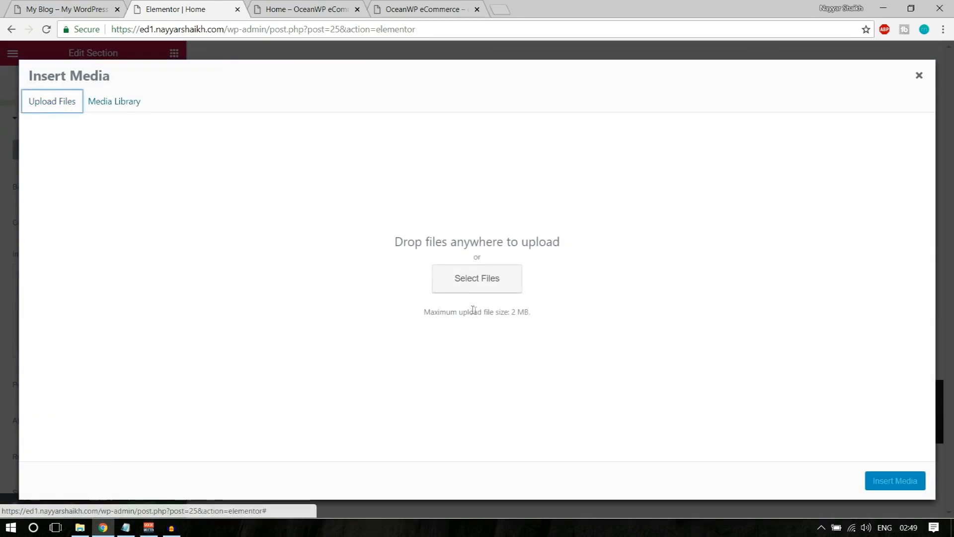
{"action": "left_click", "coordinate": [463, 282]}
{"action": "left_click", "coordinate": [141, 108]}
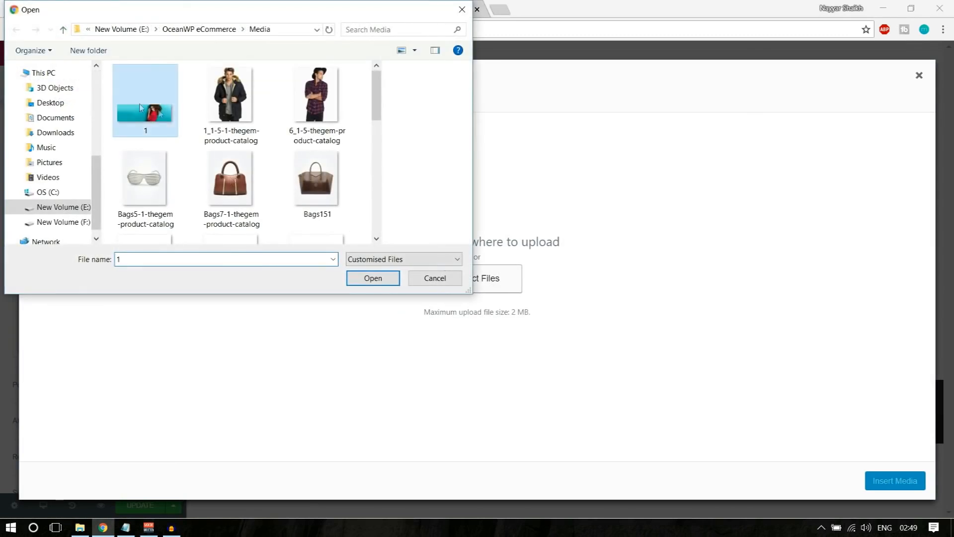
{"action": "left_click", "coordinate": [367, 278]}
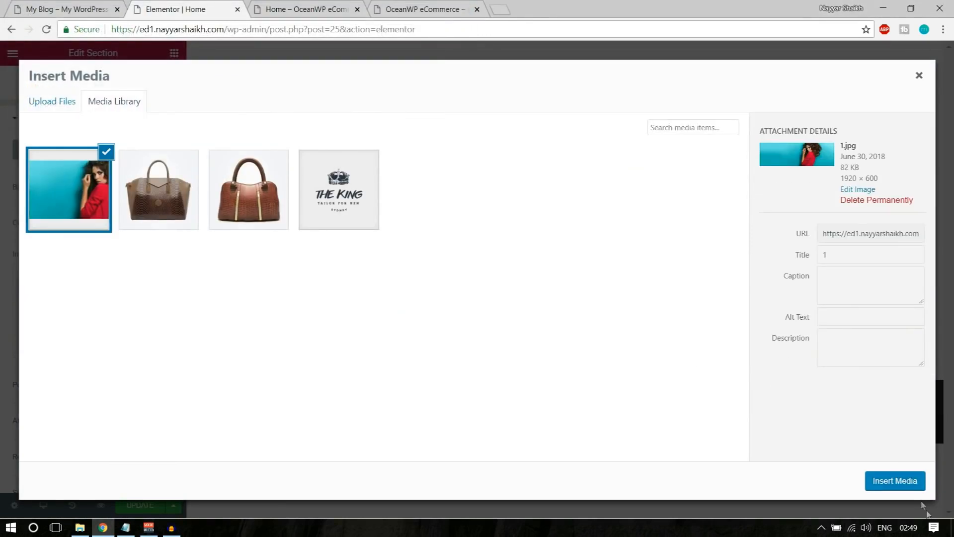
{"action": "left_click", "coordinate": [894, 478]}
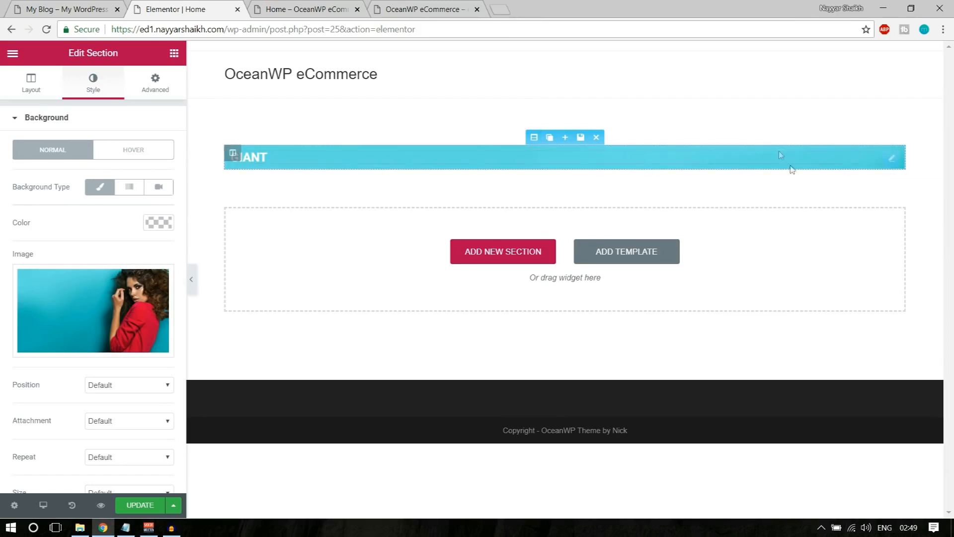
Compare the new background against the reference store page
{"action": "left_click", "coordinate": [75, 9]}
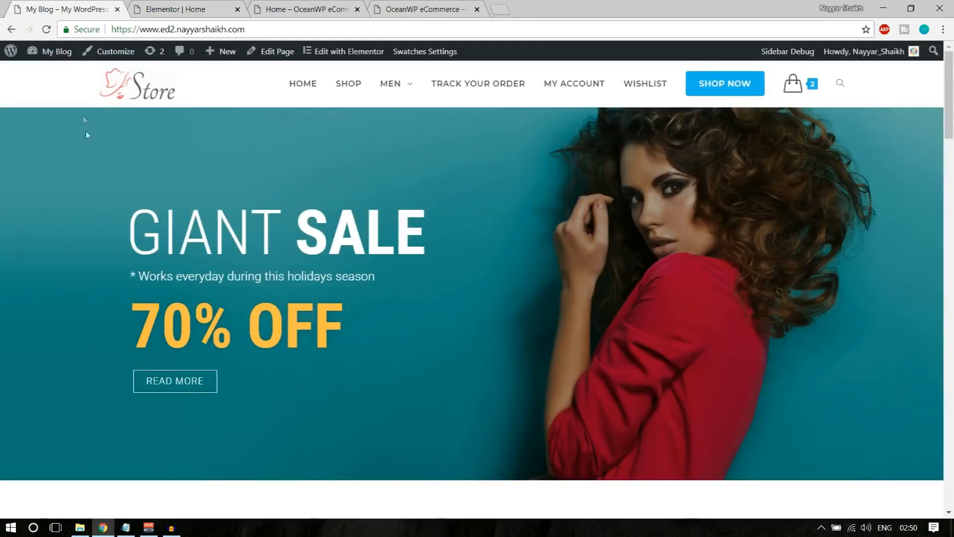
{"action": "scroll", "coordinate": [121, 249], "scroll_direction": "down", "scroll_amount": 9}
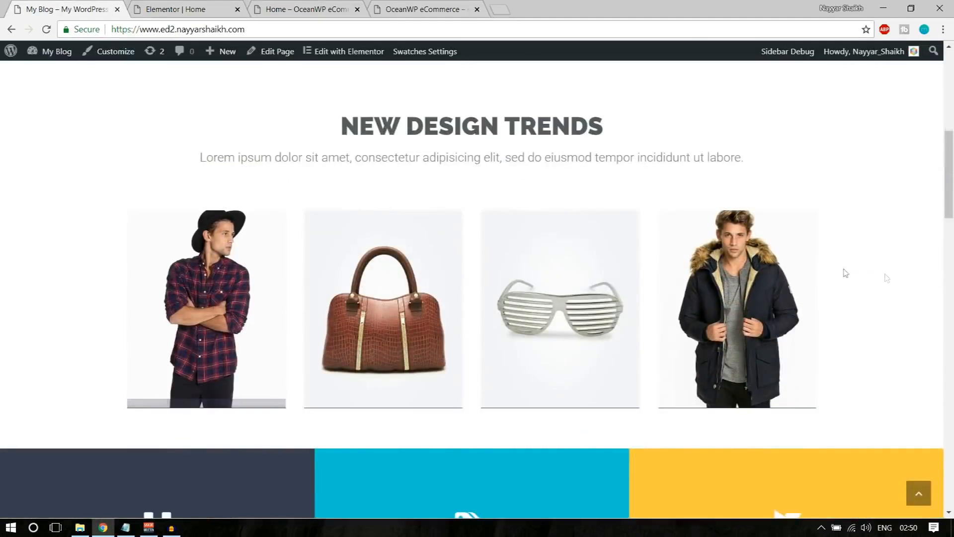
{"action": "scroll", "coordinate": [105, 342], "scroll_direction": "up", "scroll_amount": 9}
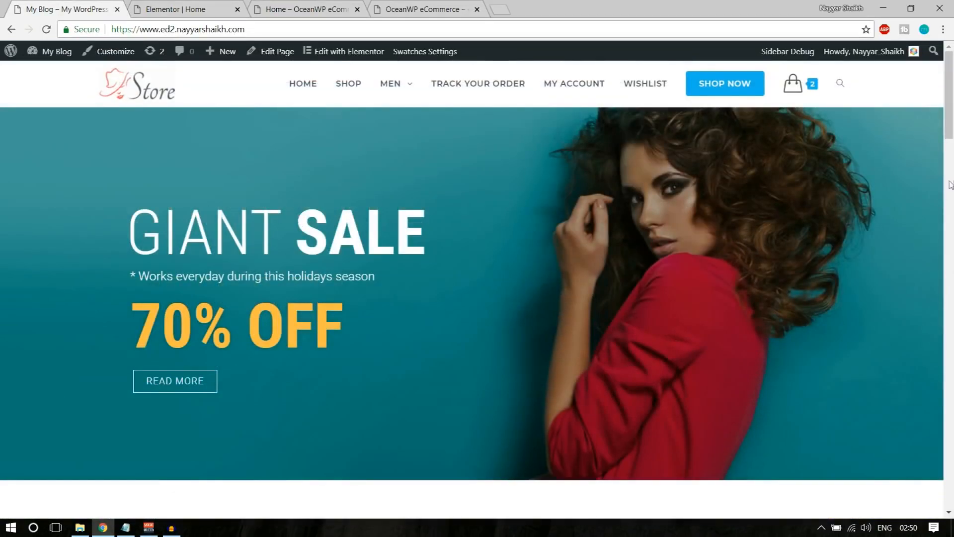
{"action": "left_click", "coordinate": [209, 9]}
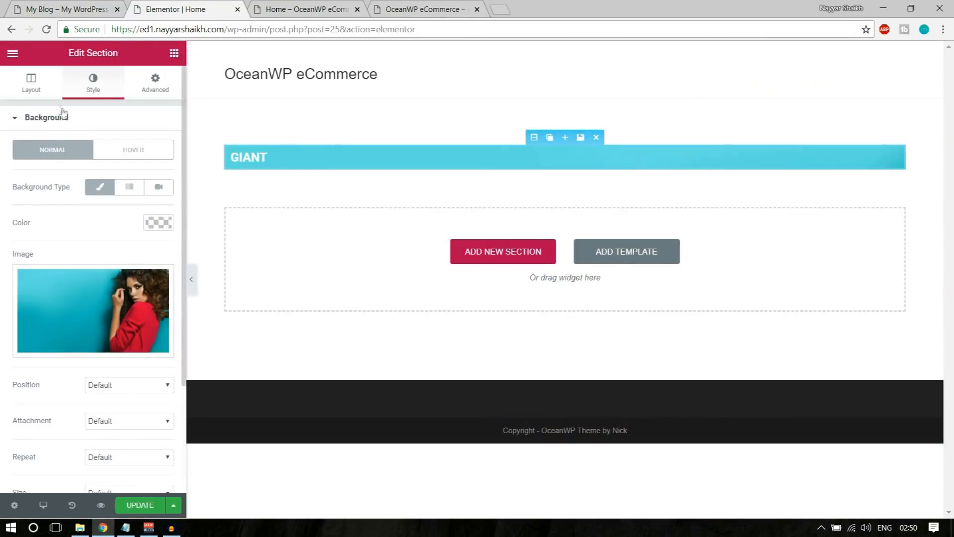
Turn on Stretch Section so the section spans the full page width
{"action": "left_click", "coordinate": [36, 97]}
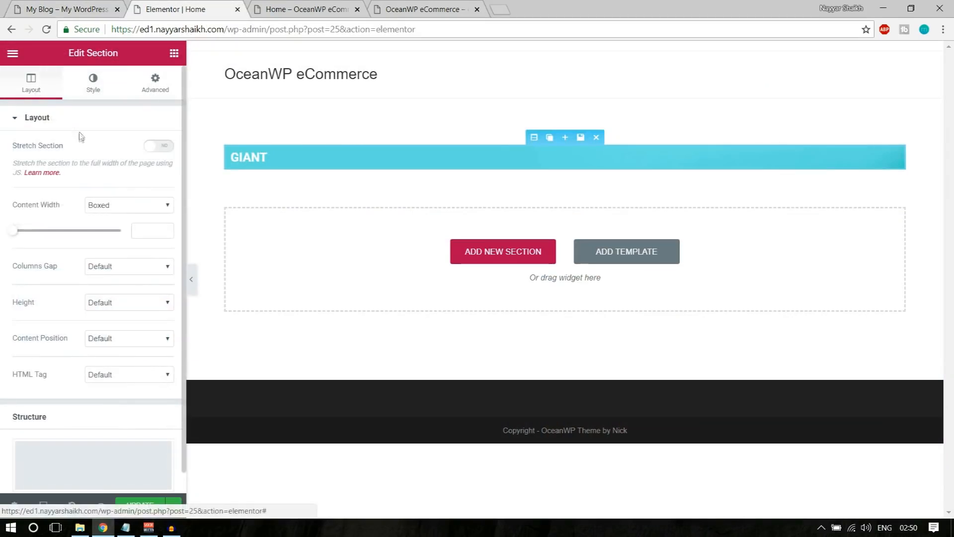
{"action": "left_click_drag", "start_coordinate": [10, 149], "coordinate": [67, 147]}
{"action": "left_click_drag", "start_coordinate": [69, 147], "coordinate": [6, 149]}
{"action": "left_click", "coordinate": [3, 149]}
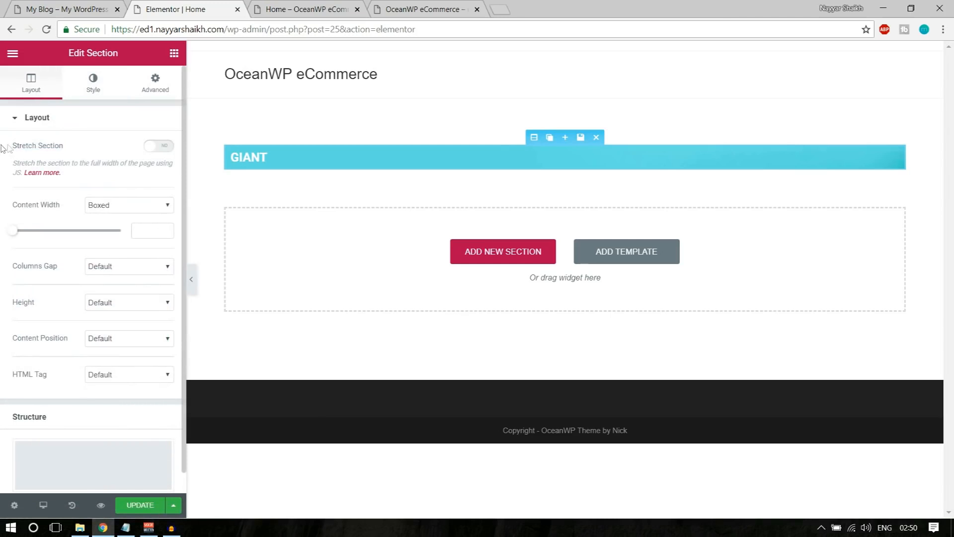
{"action": "left_click", "coordinate": [161, 146]}
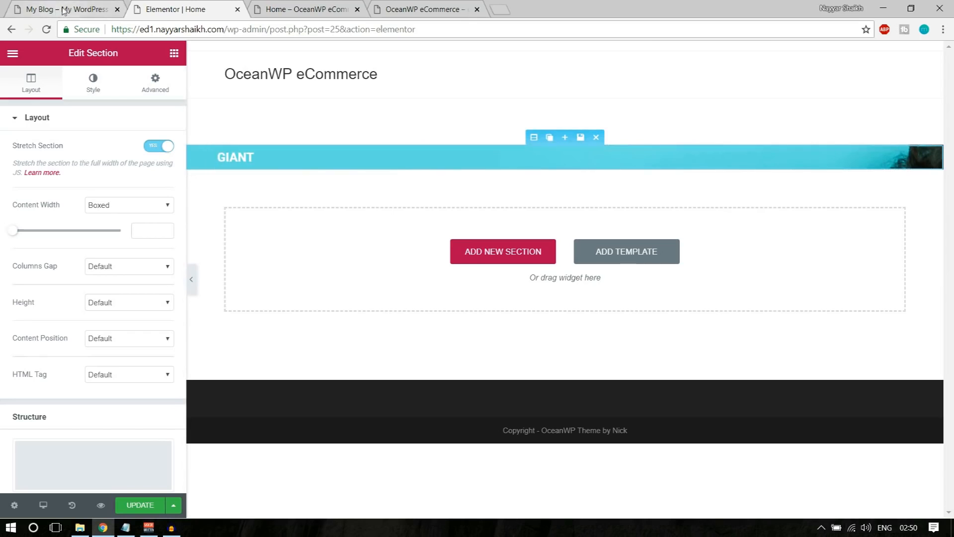
{"action": "left_click", "coordinate": [90, 82]}
{"action": "left_click", "coordinate": [31, 82]}
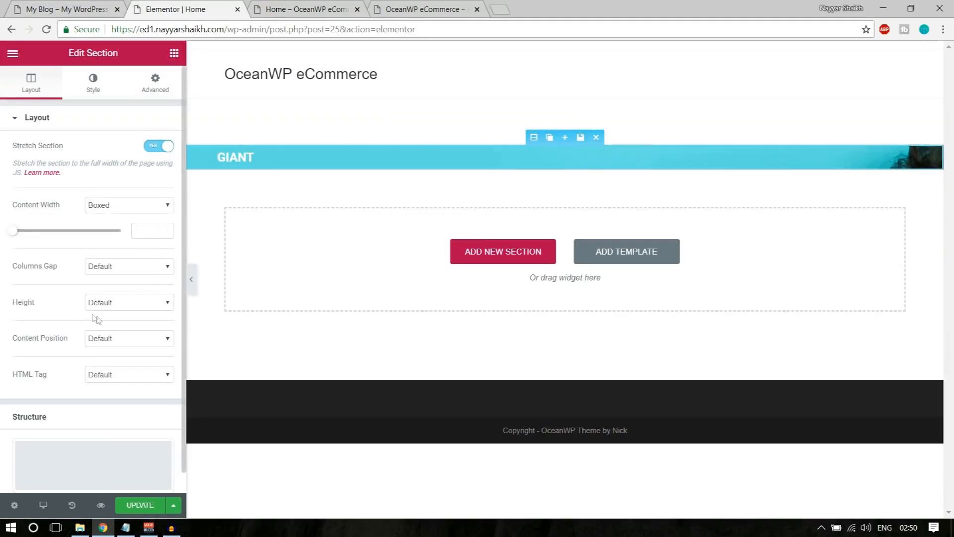
Set the section Height to Min Height of 600 px, leaving content position at Default
{"action": "left_click_drag", "start_coordinate": [13, 304], "coordinate": [27, 303]}
{"action": "left_click", "coordinate": [103, 306]}
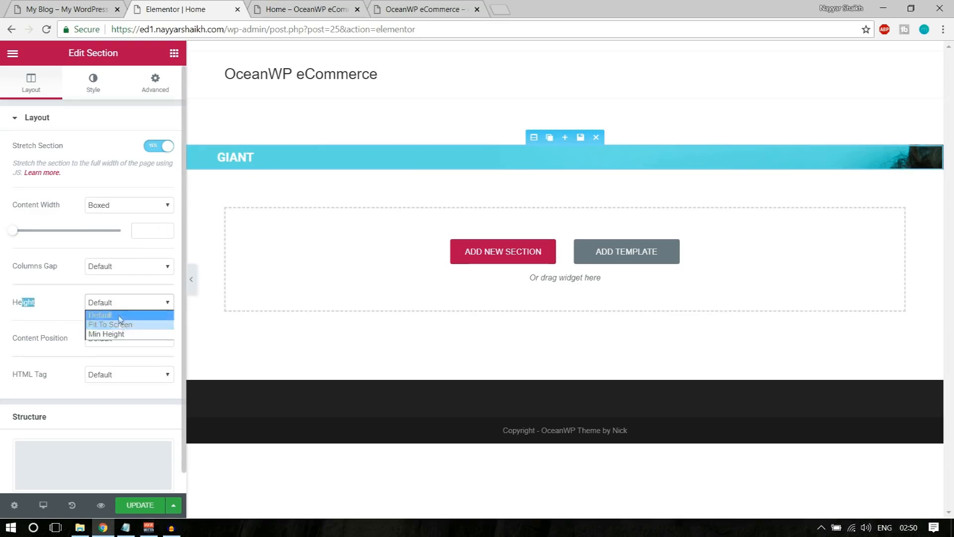
{"action": "left_click", "coordinate": [115, 334]}
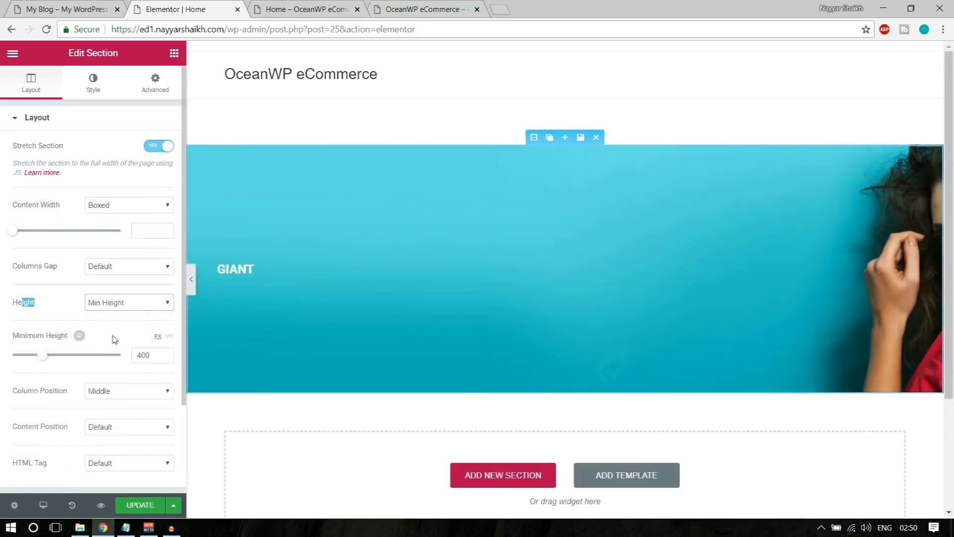
{"action": "left_click_drag", "start_coordinate": [153, 355], "coordinate": [132, 356]}
{"action": "type", "text": "600"}
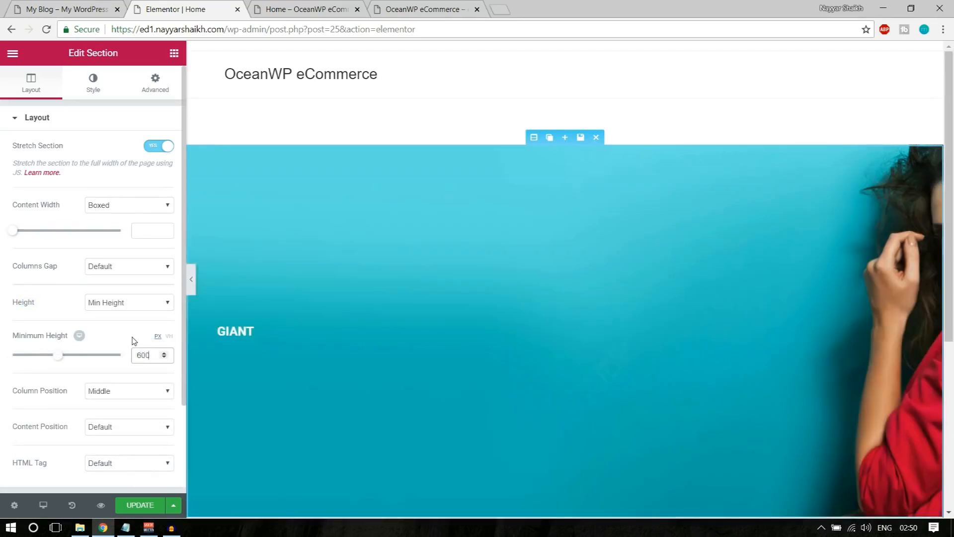
{"action": "scroll", "coordinate": [557, 317], "scroll_direction": "down", "scroll_amount": 5}
{"action": "scroll", "coordinate": [543, 293], "scroll_direction": "up", "scroll_amount": 4}
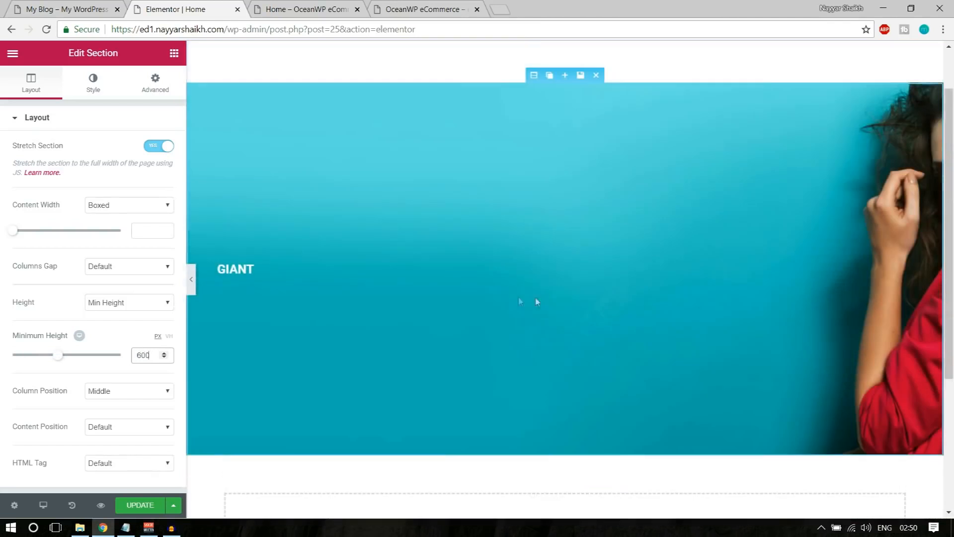
{"action": "scroll", "coordinate": [120, 378], "scroll_direction": "down", "scroll_amount": 2}
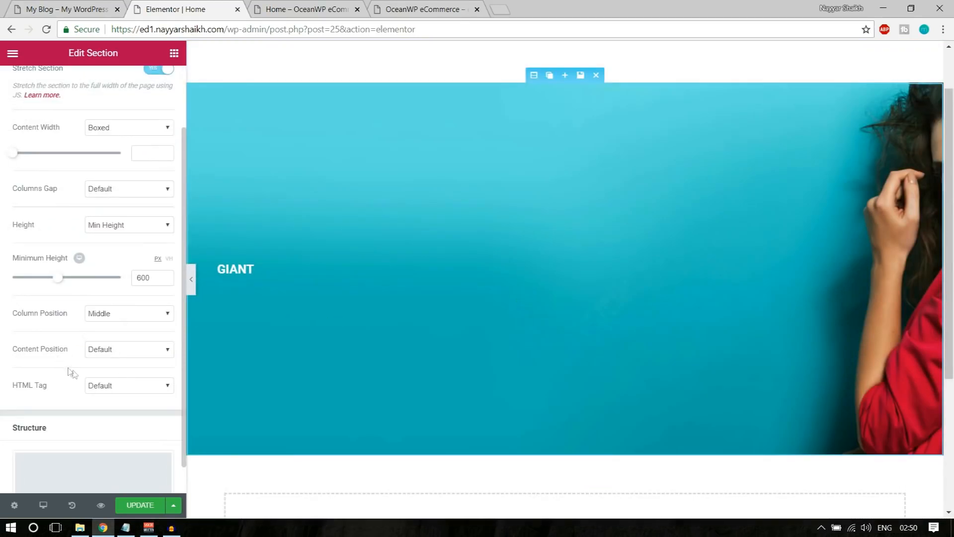
{"action": "left_click", "coordinate": [102, 352]}
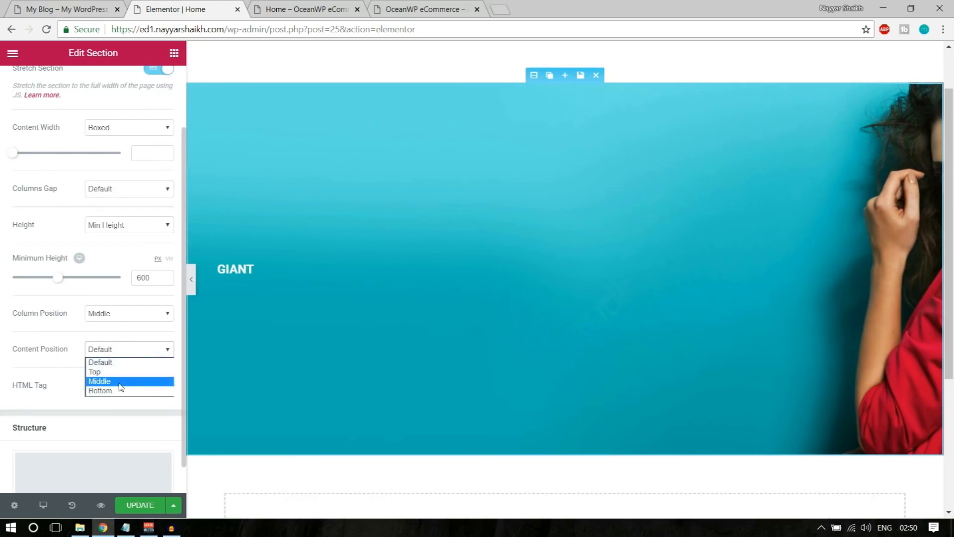
{"action": "left_click", "coordinate": [81, 355]}
{"action": "scroll", "coordinate": [143, 382], "scroll_direction": "up", "scroll_amount": 2}
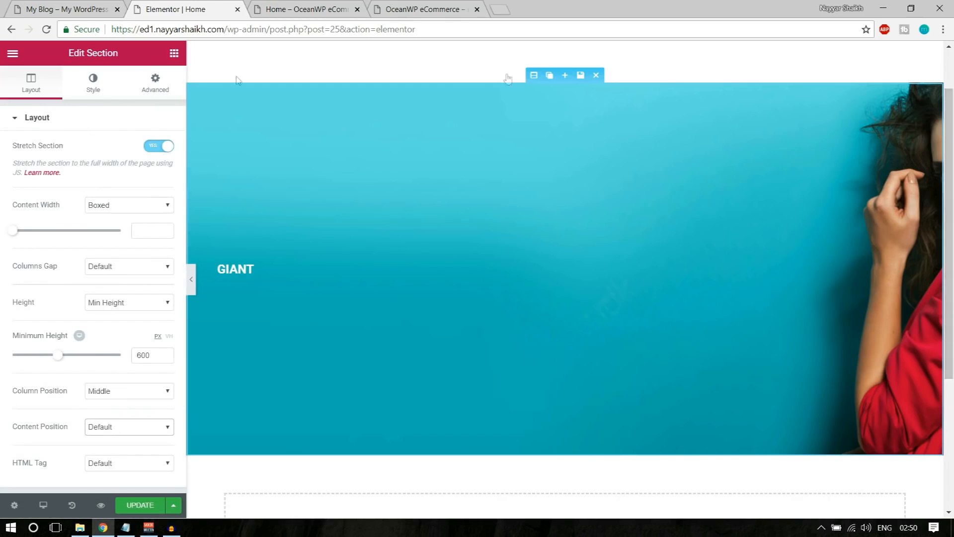
Compare the section with the reference hero on the My Blog tab
{"action": "left_click", "coordinate": [75, 10]}
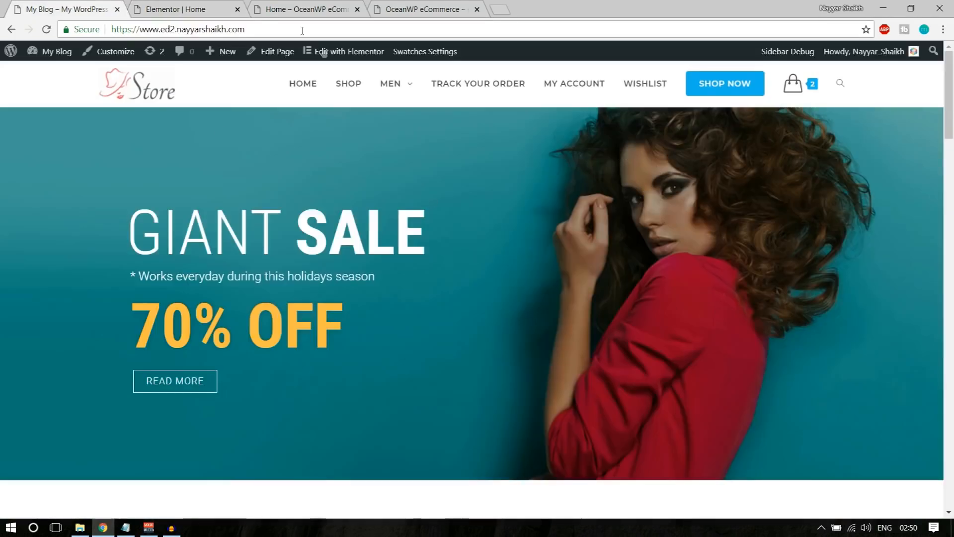
{"action": "left_click", "coordinate": [159, 9]}
{"action": "left_click", "coordinate": [197, 8]}
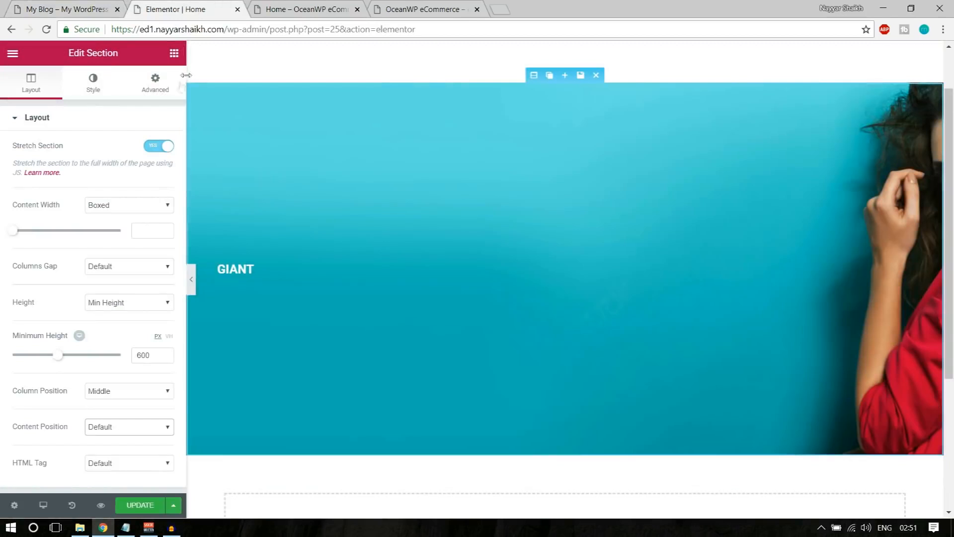
Set the section's background image position to Center Center
{"action": "left_click", "coordinate": [93, 91]}
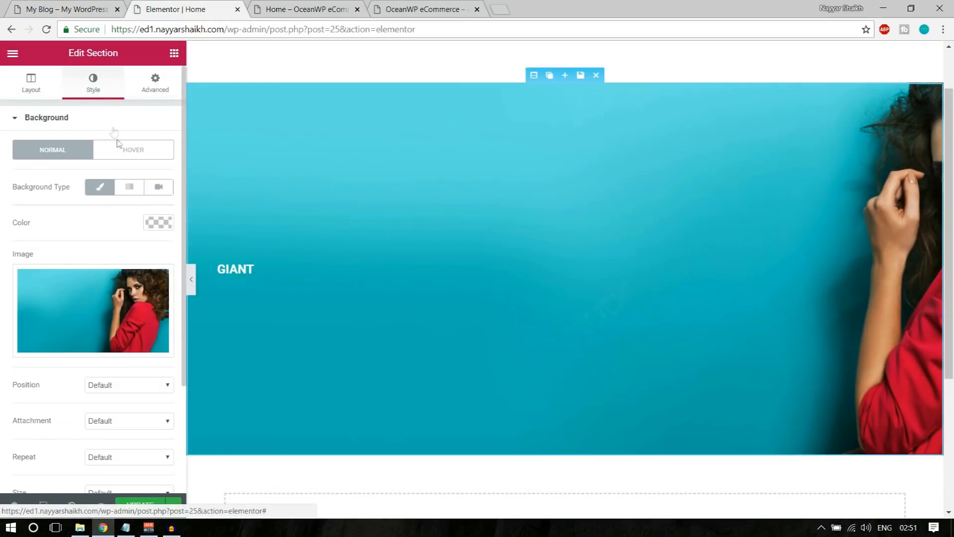
{"action": "scroll", "coordinate": [150, 262], "scroll_direction": "down", "scroll_amount": 3}
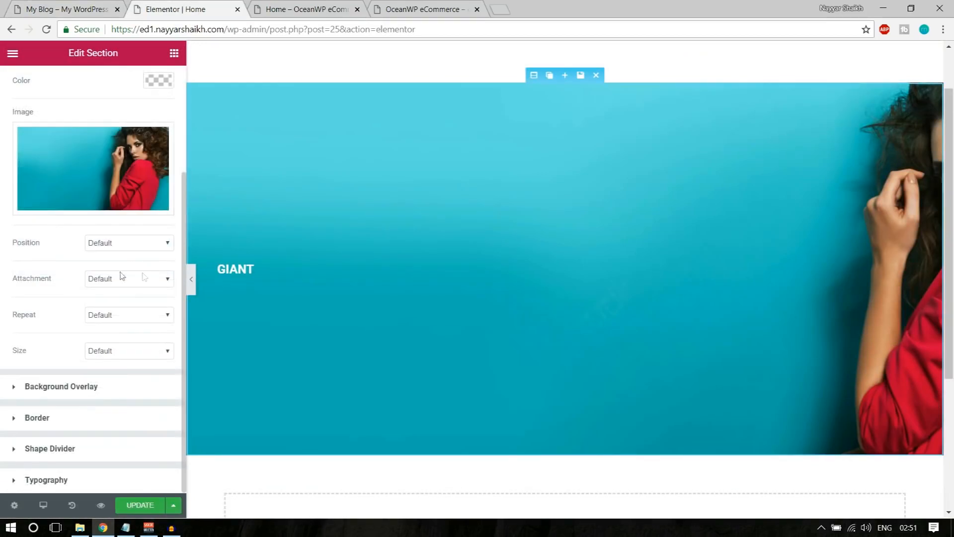
{"action": "left_click", "coordinate": [124, 242]}
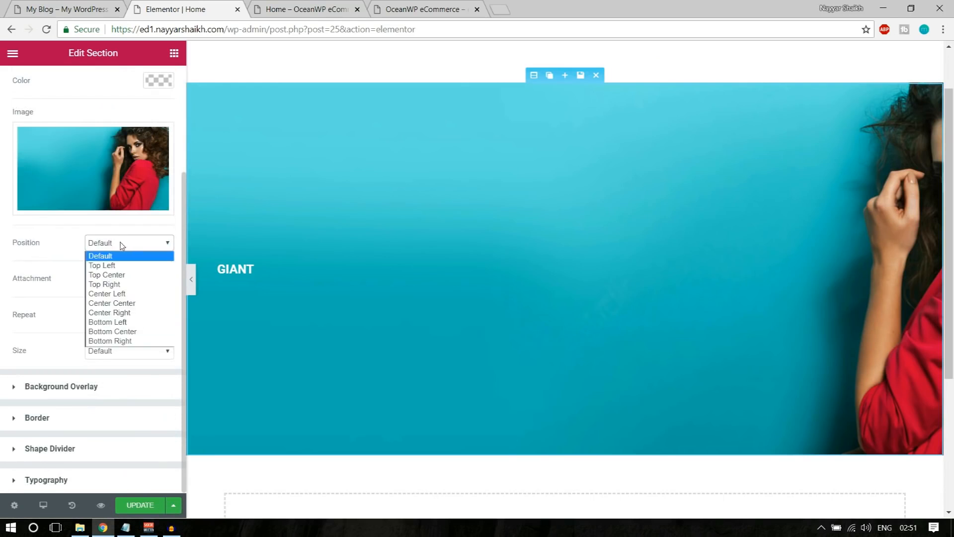
{"action": "left_click", "coordinate": [122, 244]}
{"action": "left_click", "coordinate": [115, 280]}
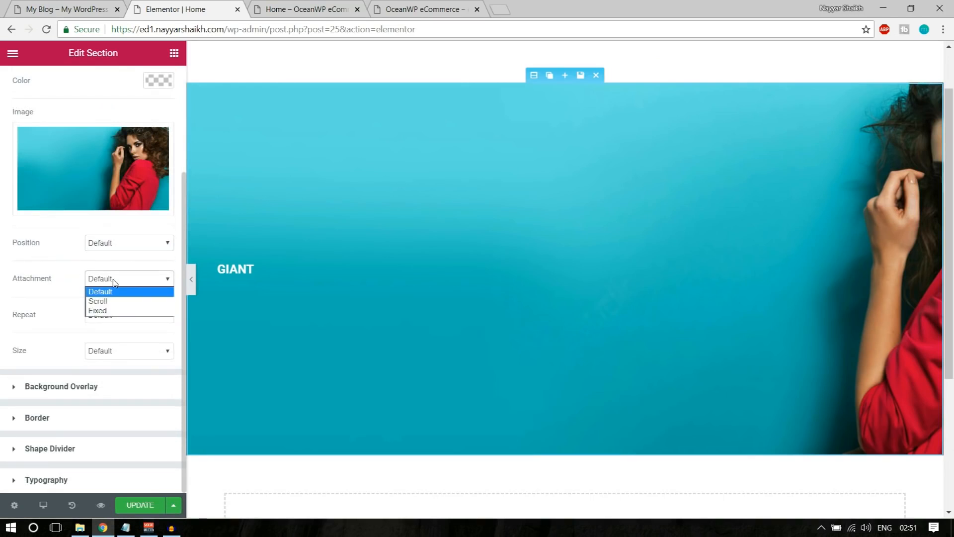
{"action": "left_click", "coordinate": [115, 283]}
{"action": "left_click", "coordinate": [126, 243]}
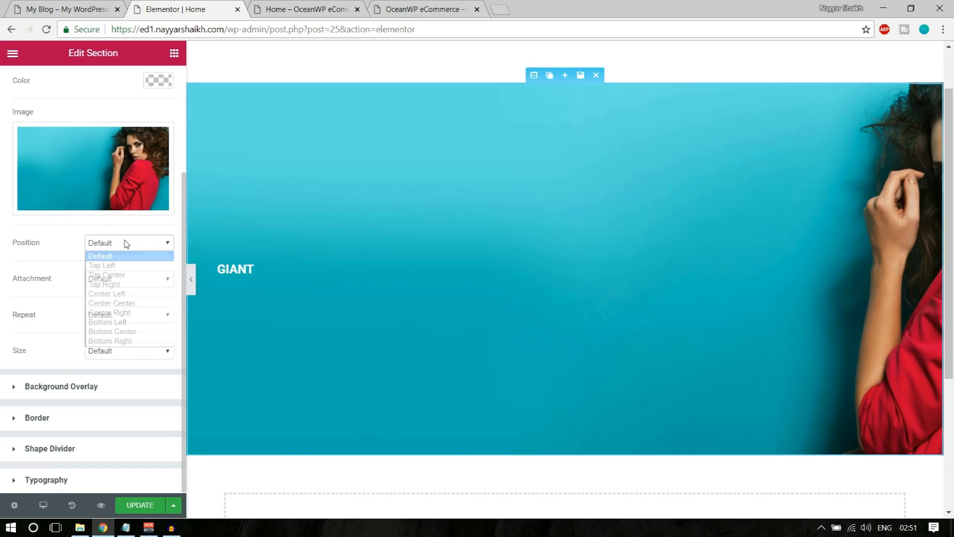
{"action": "left_click", "coordinate": [132, 304]}
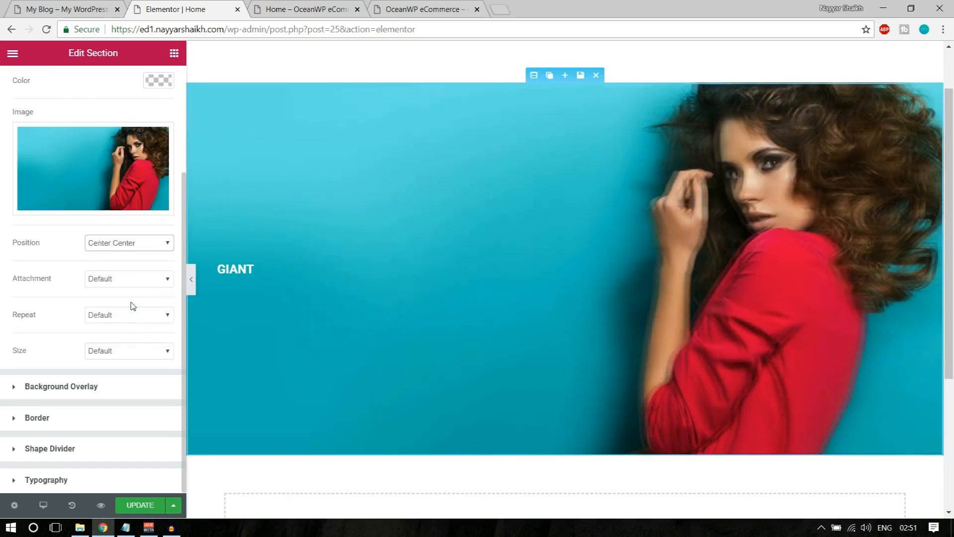
Set the background image size to Cover so the teal photo fills the hero
{"action": "scroll", "coordinate": [883, 213], "scroll_direction": "up", "scroll_amount": 1}
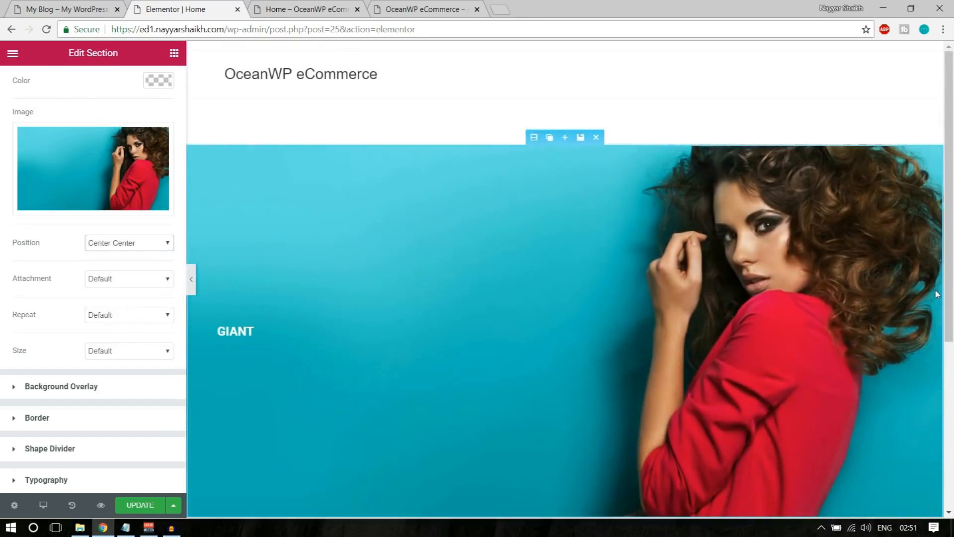
{"action": "left_click", "coordinate": [118, 350]}
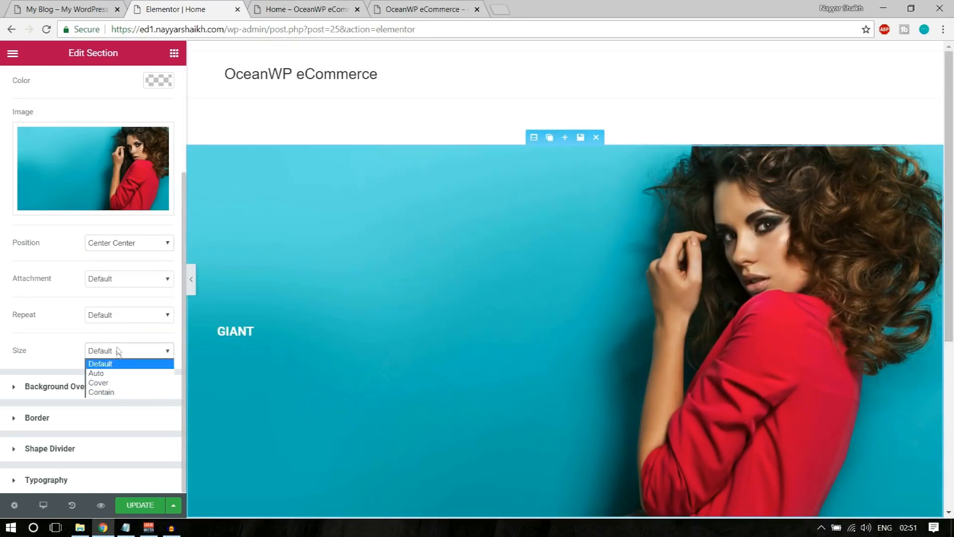
{"action": "left_click", "coordinate": [119, 387]}
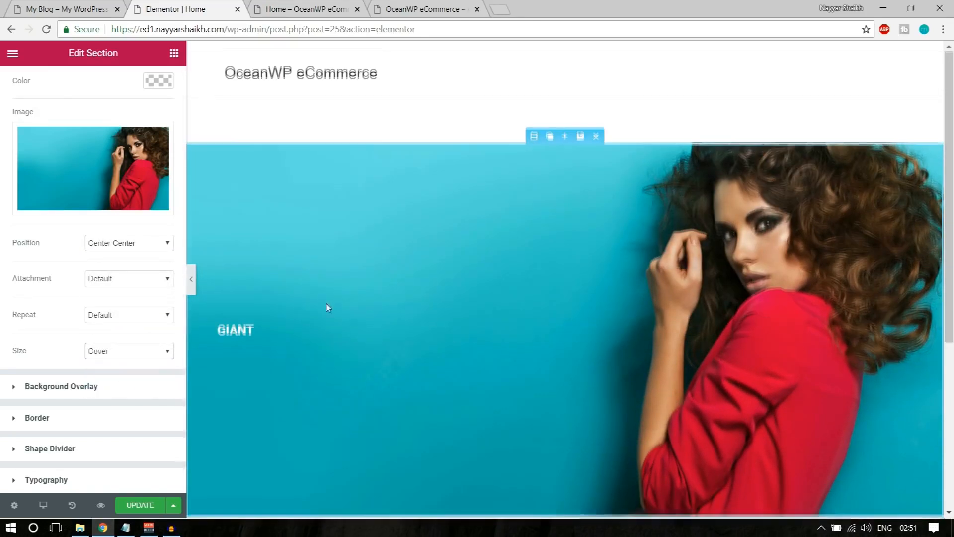
{"action": "scroll", "coordinate": [328, 307], "scroll_direction": "down", "scroll_amount": 2}
{"action": "double_click", "coordinate": [22, 243]}
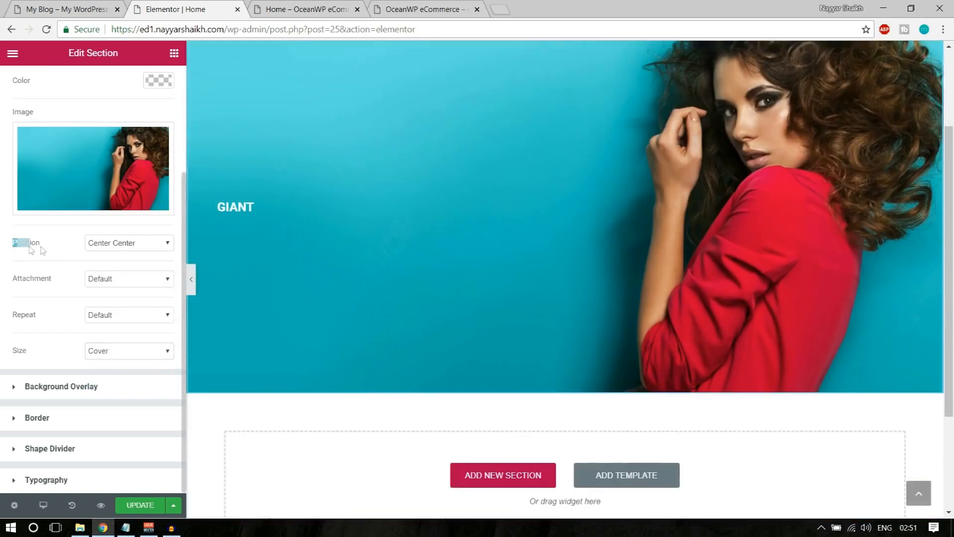
{"action": "scroll", "coordinate": [338, 366], "scroll_direction": "up", "scroll_amount": 2}
{"action": "scroll", "coordinate": [348, 362], "scroll_direction": "down", "scroll_amount": 1}
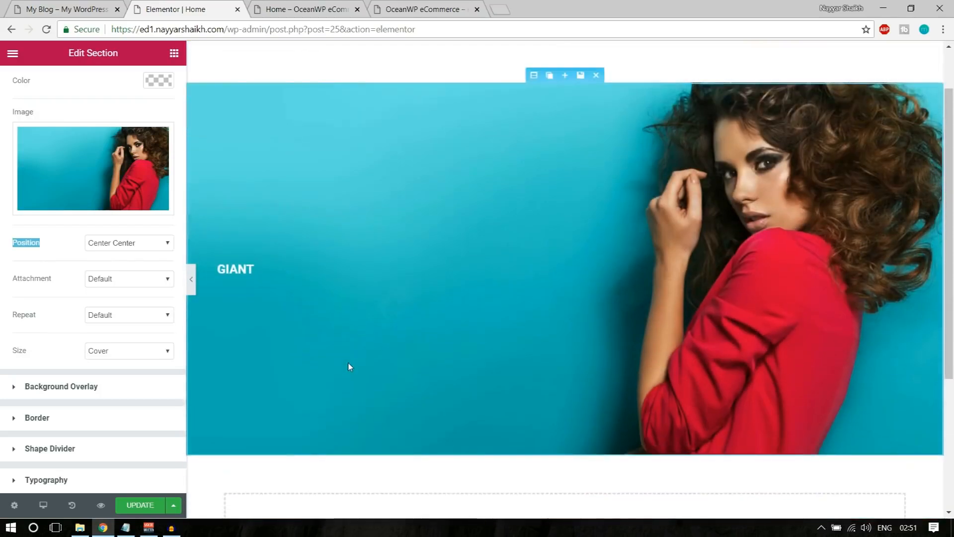
{"action": "scroll", "coordinate": [333, 362], "scroll_direction": "down", "scroll_amount": 1}
{"action": "scroll", "coordinate": [333, 362], "scroll_direction": "up", "scroll_amount": 1}
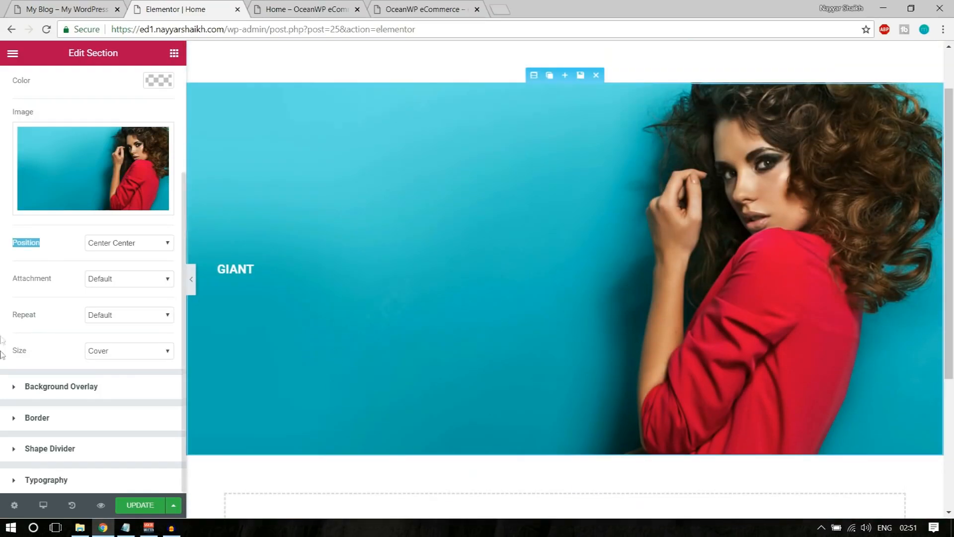
Add a Classic black background overlay with alpha around 0.7
{"action": "left_click", "coordinate": [68, 393]}
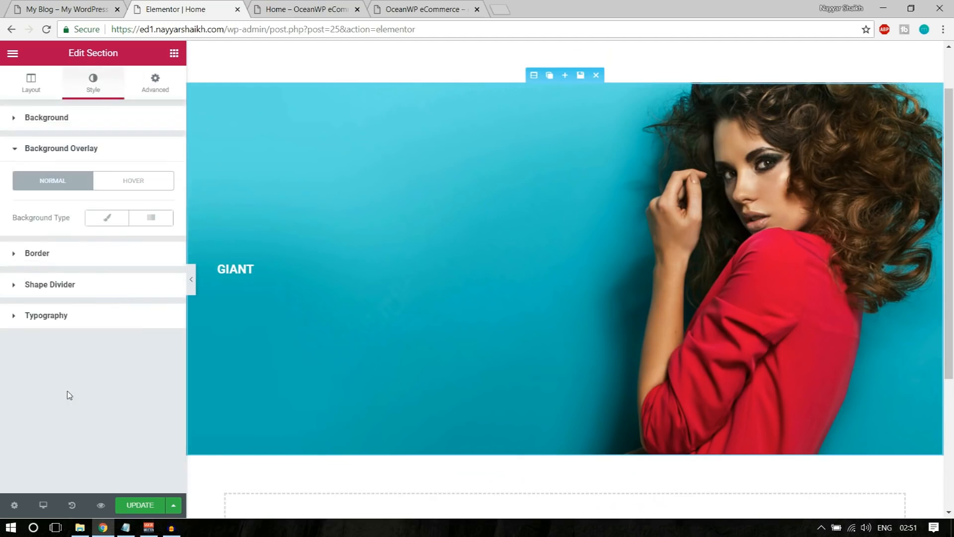
{"action": "left_click", "coordinate": [108, 217]}
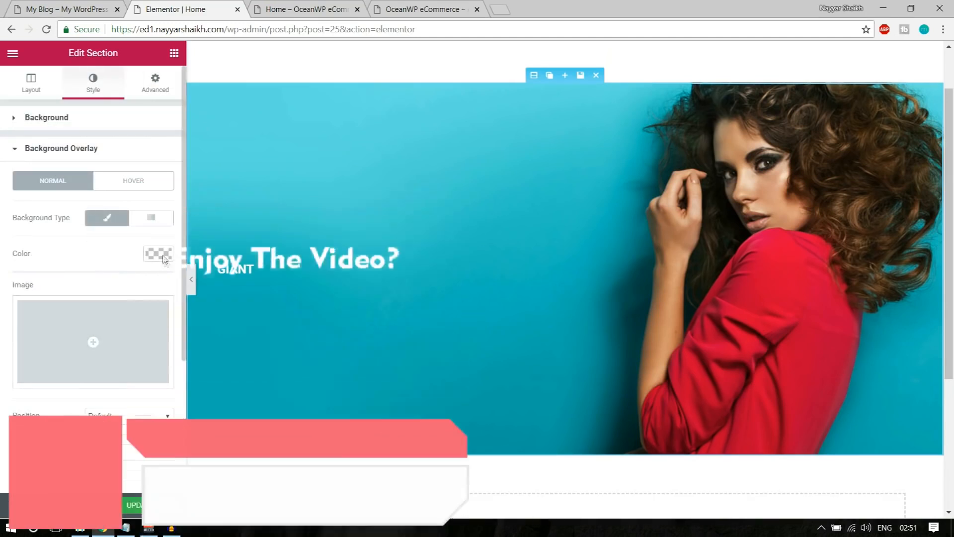
{"action": "left_click", "coordinate": [159, 253]}
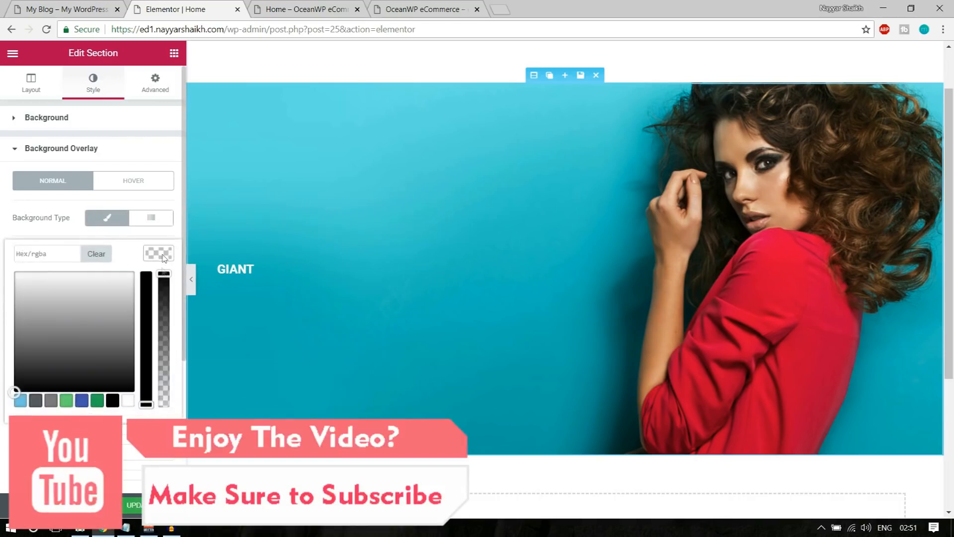
{"action": "left_click", "coordinate": [113, 400]}
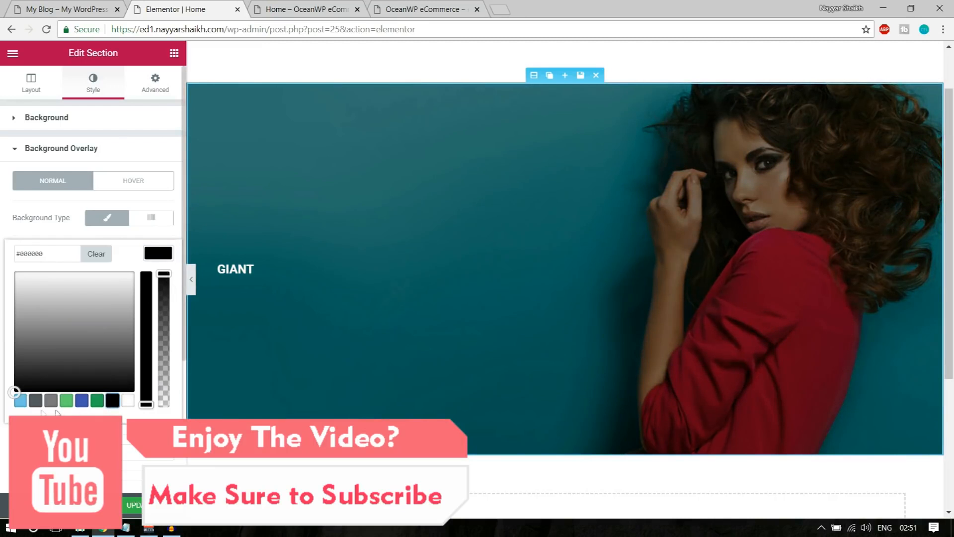
{"action": "left_click", "coordinate": [20, 403]}
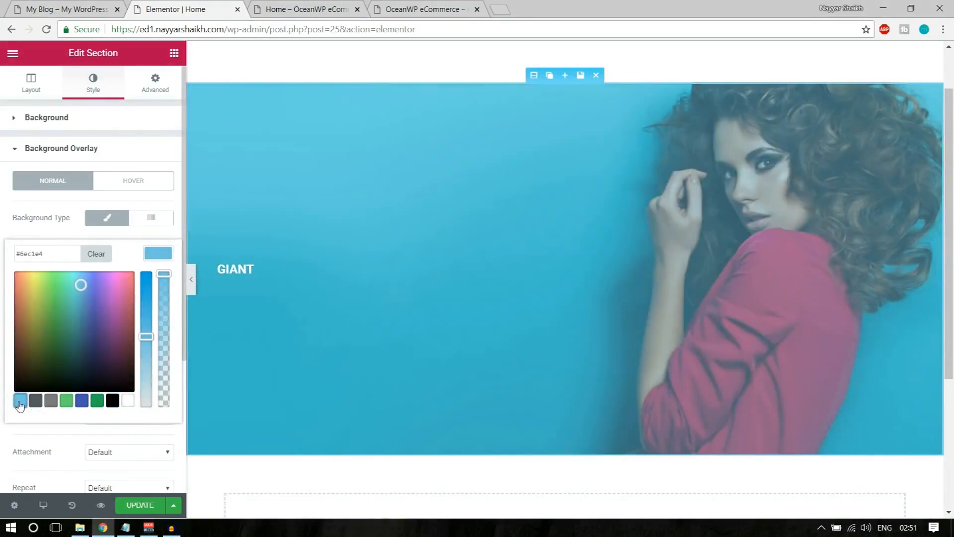
{"action": "left_click", "coordinate": [67, 405]}
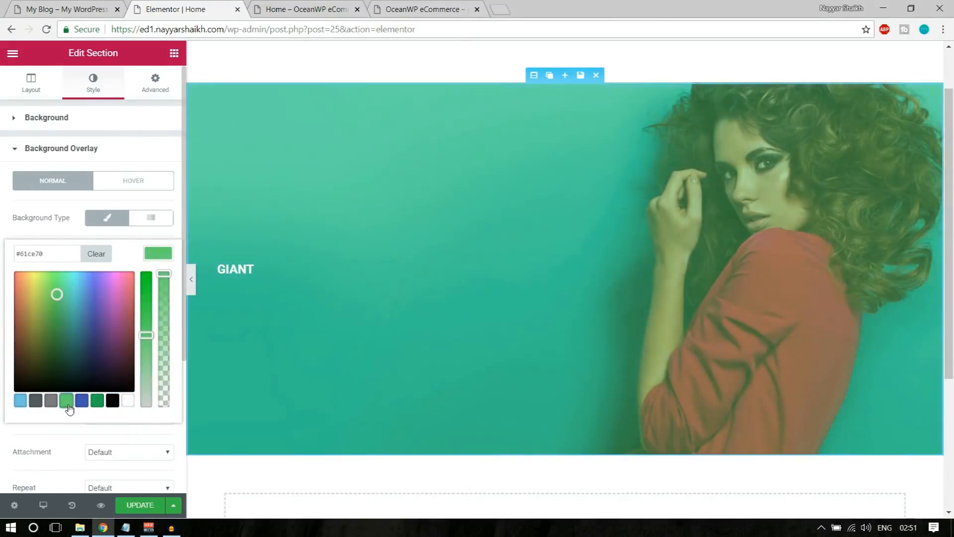
{"action": "left_click", "coordinate": [112, 403]}
{"action": "left_click_drag", "start_coordinate": [168, 275], "coordinate": [168, 298]}
{"action": "mouse_move", "coordinate": [167, 307]}
{"action": "left_mouse_down"}
{"action": "mouse_move", "coordinate": [168, 396]}
{"action": "mouse_move", "coordinate": [175, 320]}
{"action": "left_mouse_up"}
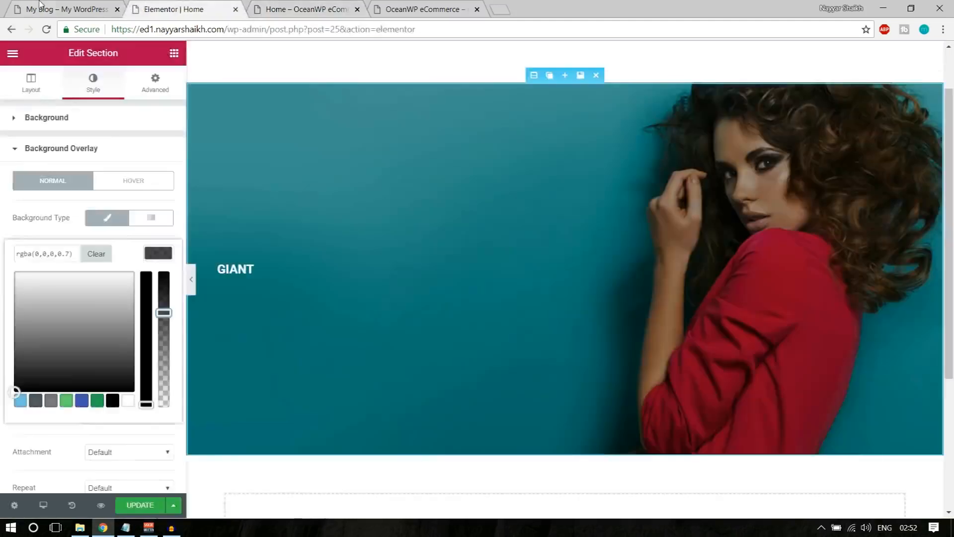
Compare the darkened hero with the reference homepage and save the page with Update
{"action": "left_click", "coordinate": [139, 5]}
{"action": "left_click", "coordinate": [140, 5]}
{"action": "left_click", "coordinate": [103, 5]}
{"action": "left_click", "coordinate": [141, 5]}
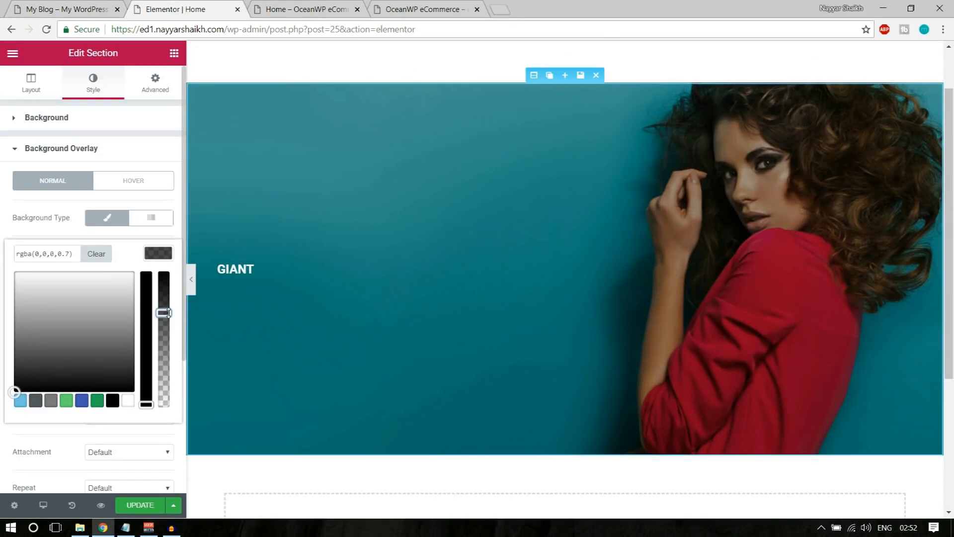
{"action": "left_click", "coordinate": [140, 505]}
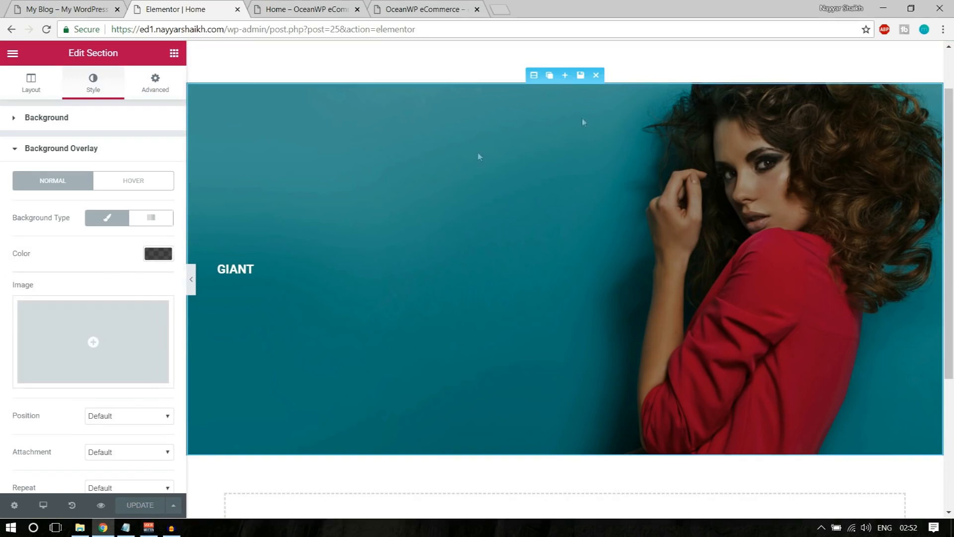
{"action": "left_click", "coordinate": [57, 9]}
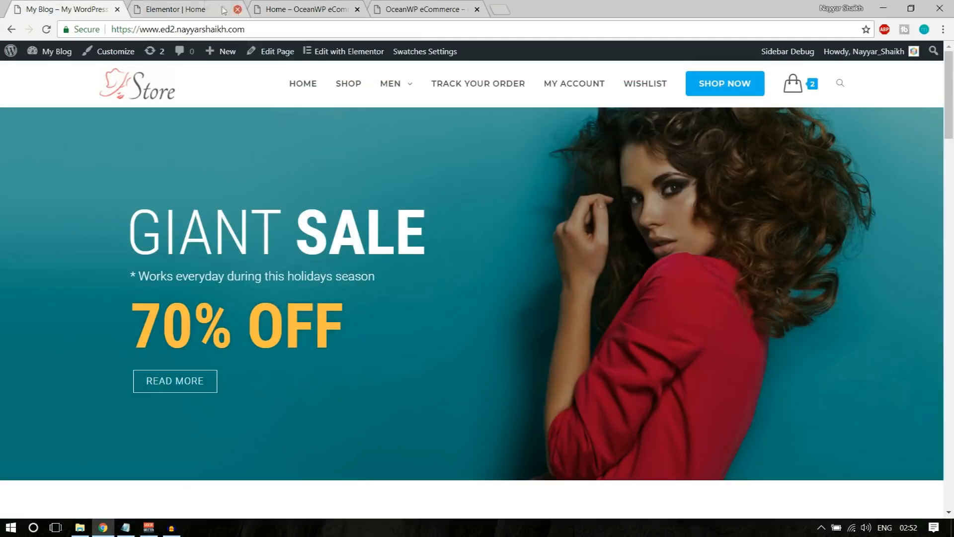
{"action": "left_click", "coordinate": [194, 9]}
Set the GIANT heading's font family to Roboto Condensed
{"action": "left_click", "coordinate": [250, 267]}
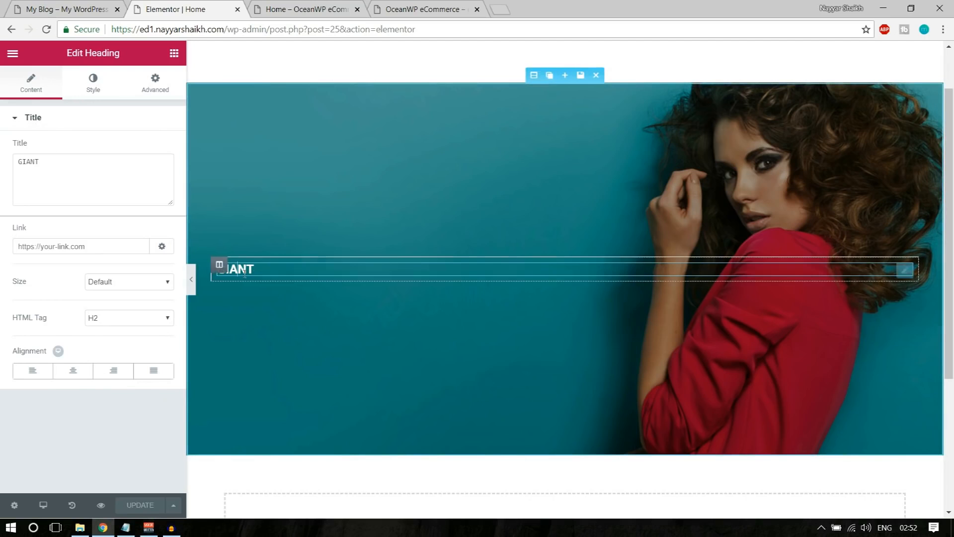
{"action": "left_click", "coordinate": [93, 81]}
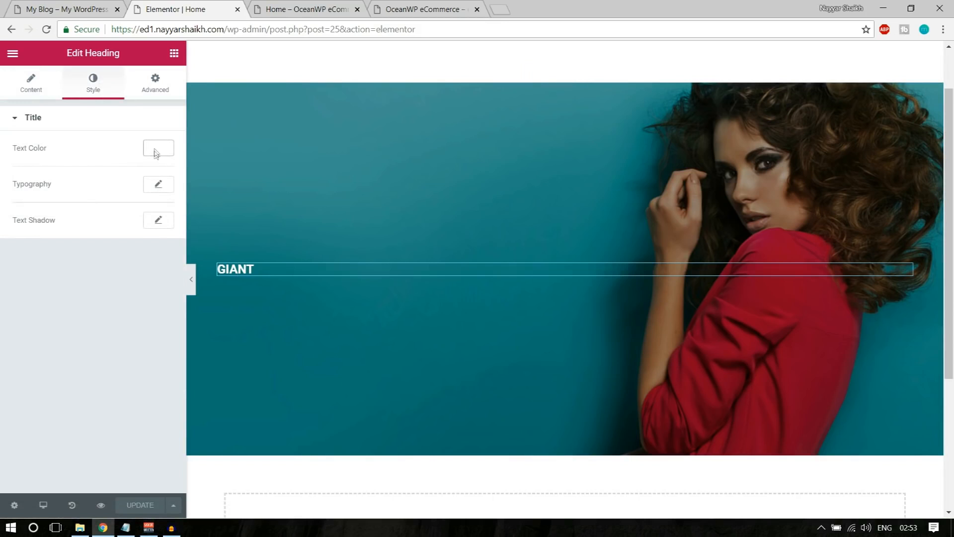
{"action": "left_click", "coordinate": [159, 186]}
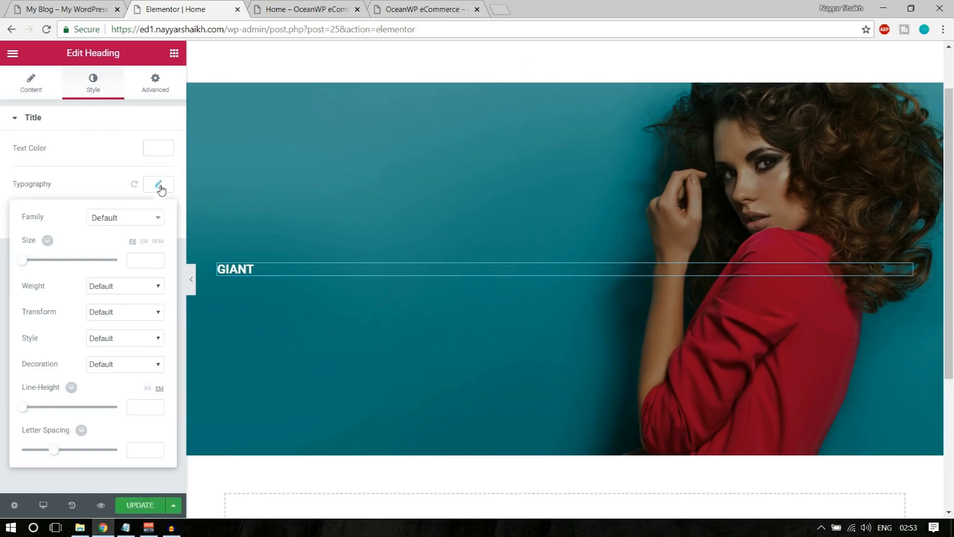
{"action": "left_click", "coordinate": [129, 218]}
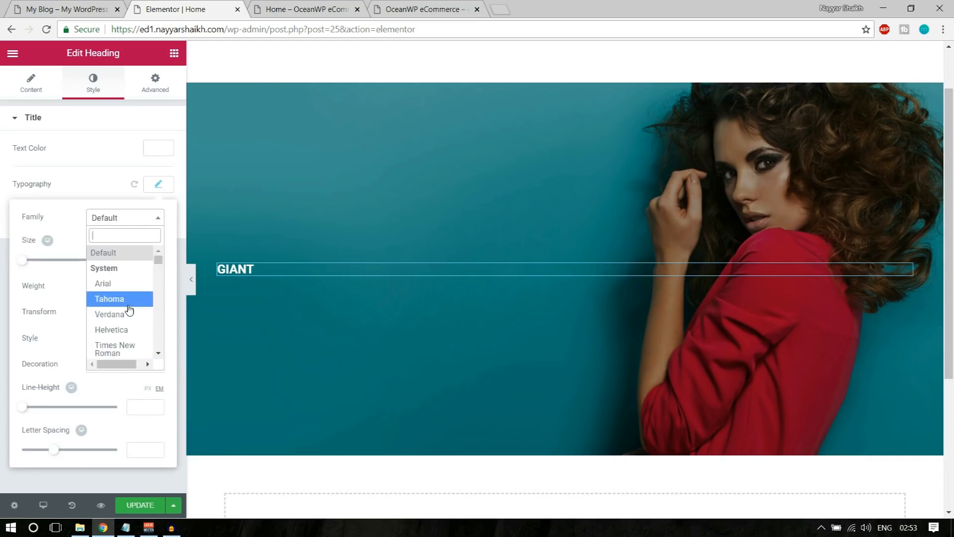
{"action": "type", "text": "robo"}
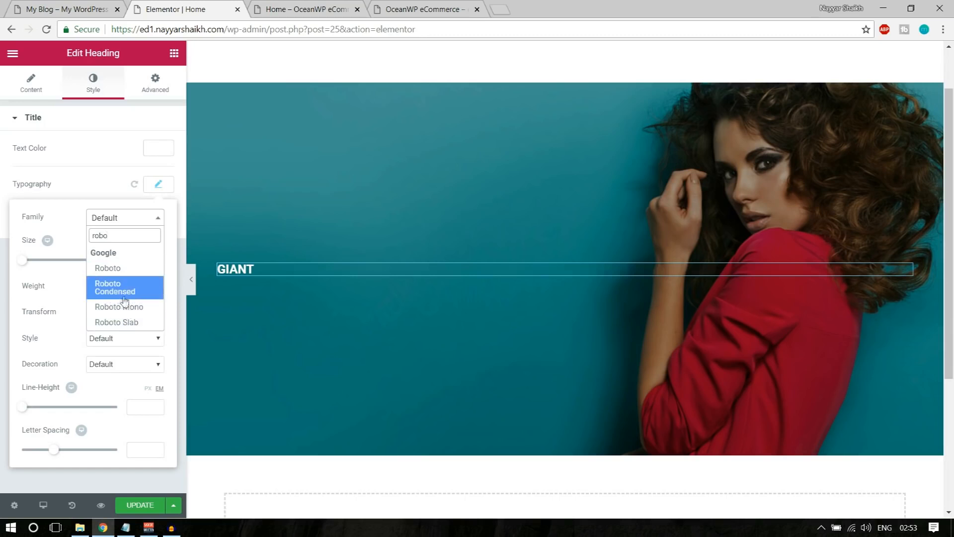
{"action": "left_click", "coordinate": [126, 297]}
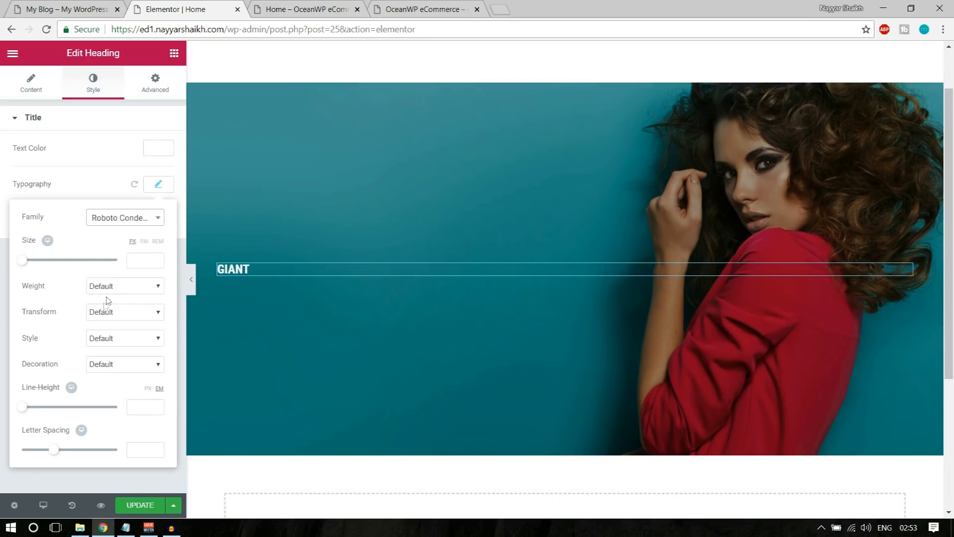
Set the GIANT heading size to 100, checking the reference GIANT lettering
{"action": "left_click_drag", "start_coordinate": [27, 266], "coordinate": [61, 268]}
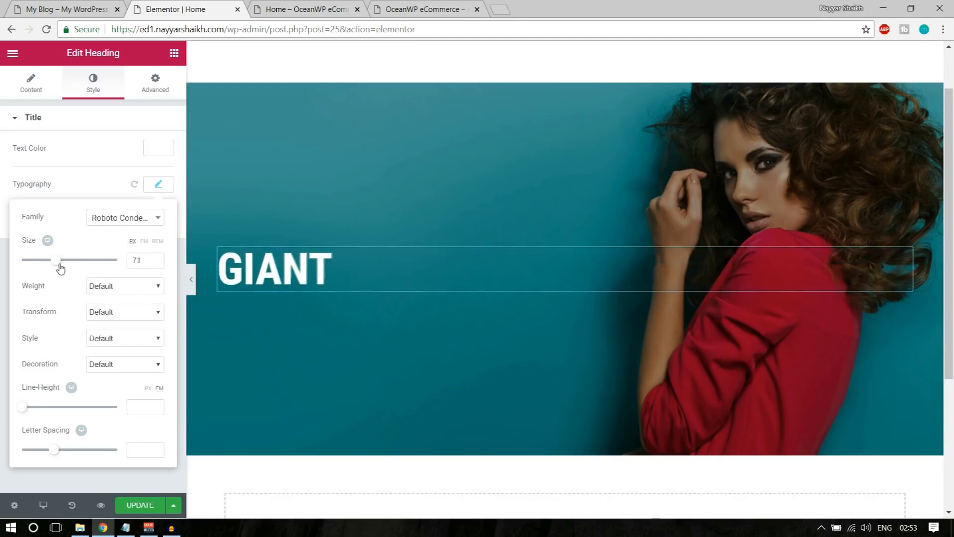
{"action": "left_click_drag", "start_coordinate": [60, 268], "coordinate": [61, 269]}
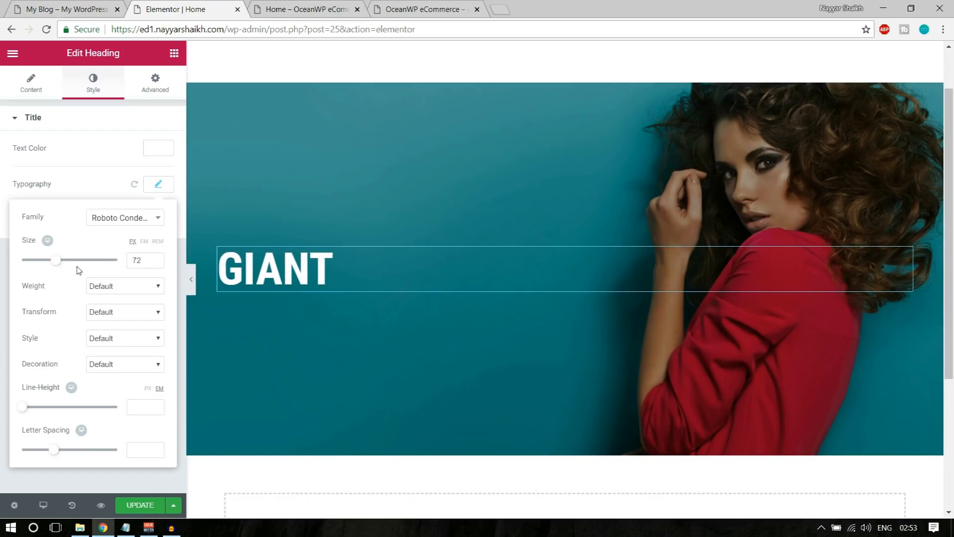
{"action": "left_click_drag", "start_coordinate": [146, 264], "coordinate": [120, 267]}
{"action": "type", "text": "70"}
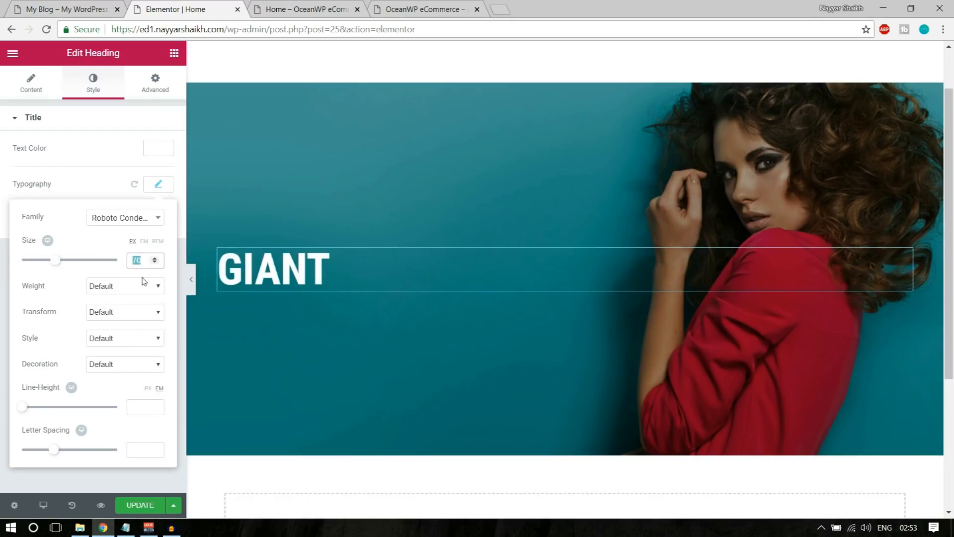
{"action": "type", "text": "100"}
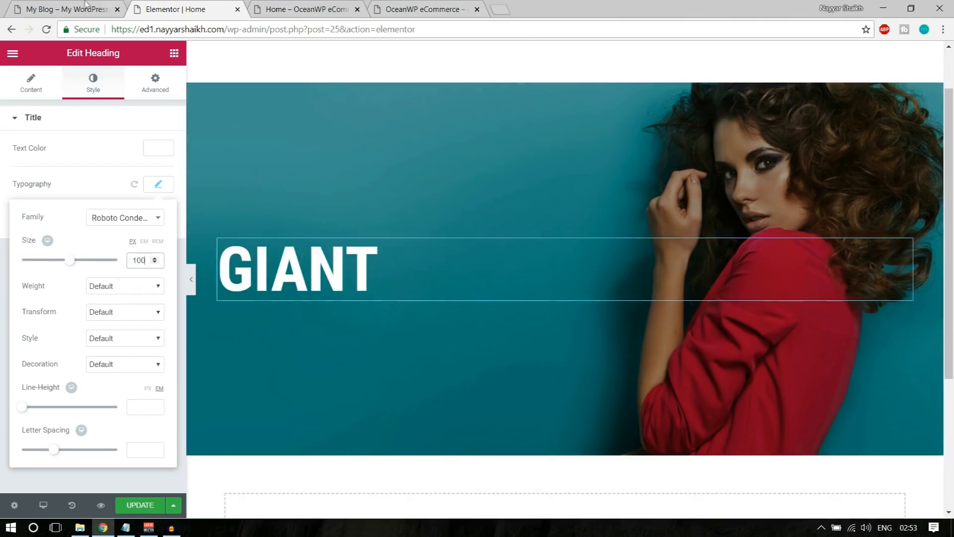
{"action": "left_click", "coordinate": [67, 9]}
{"action": "left_click_drag", "start_coordinate": [133, 234], "coordinate": [249, 234]}
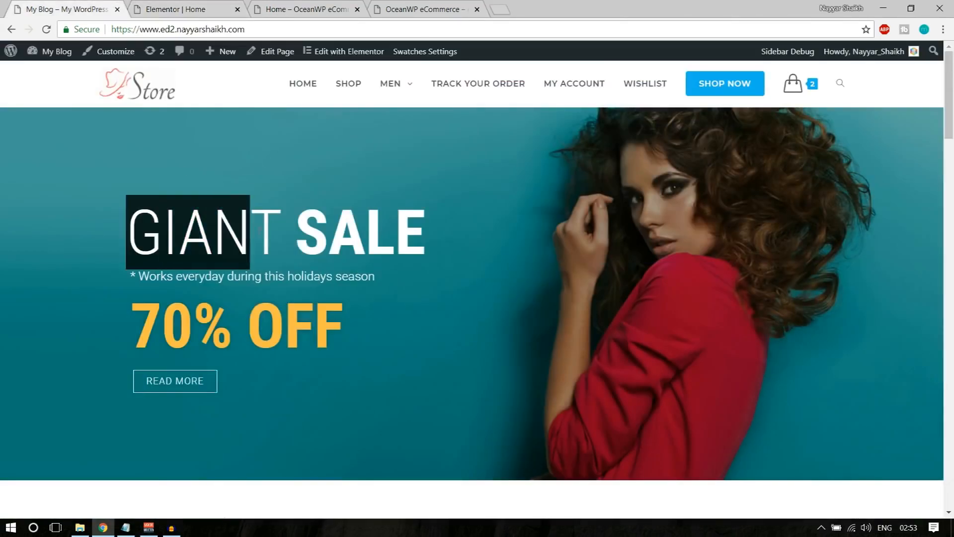
{"action": "left_click", "coordinate": [265, 231]}
{"action": "left_click", "coordinate": [161, 6]}
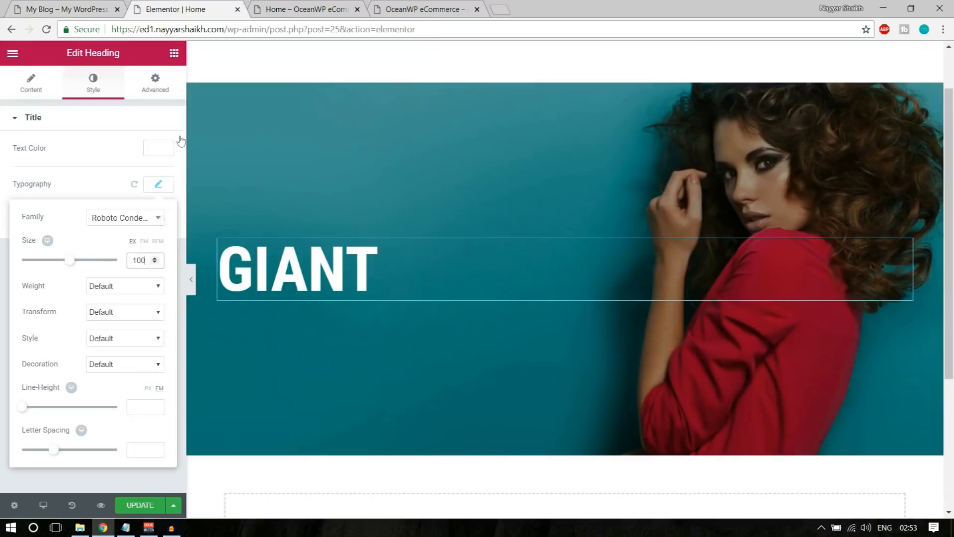
Give GIANT the thin 100 font weight and close the typography settings
{"action": "left_click", "coordinate": [110, 287]}
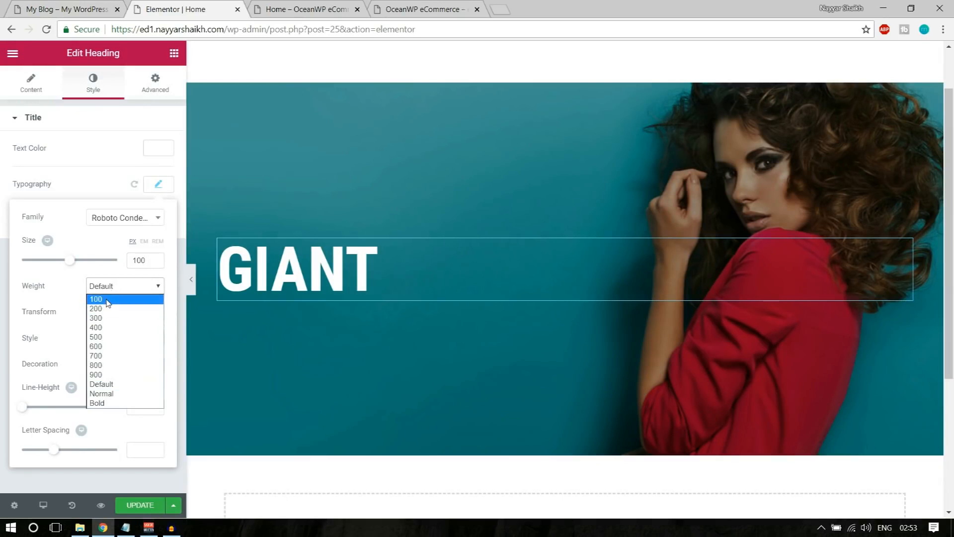
{"action": "left_click", "coordinate": [97, 299]}
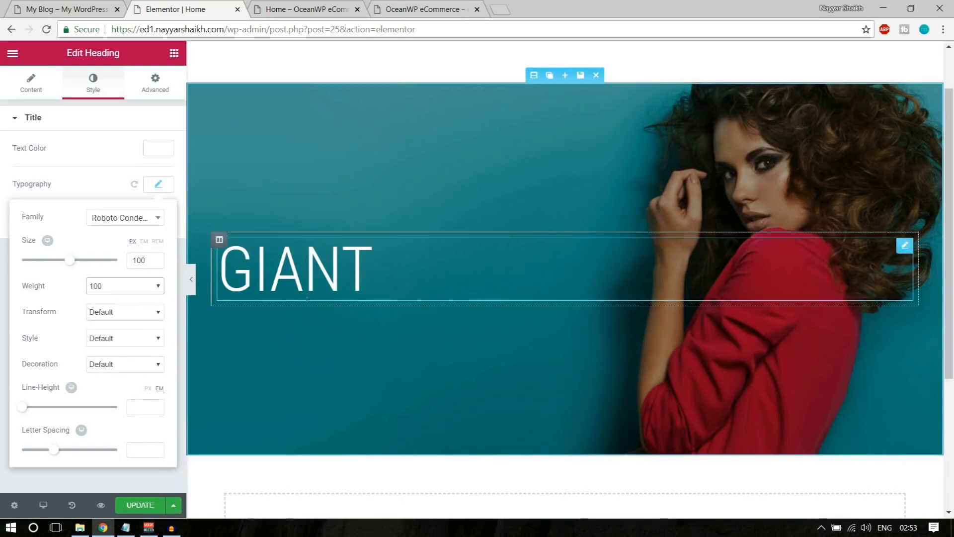
{"action": "left_click", "coordinate": [67, 9]}
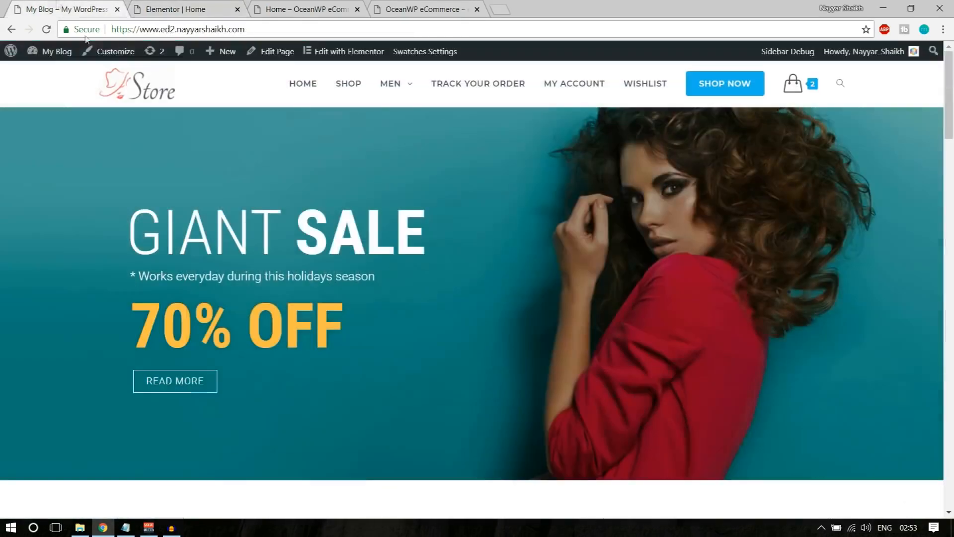
{"action": "left_click", "coordinate": [221, 5]}
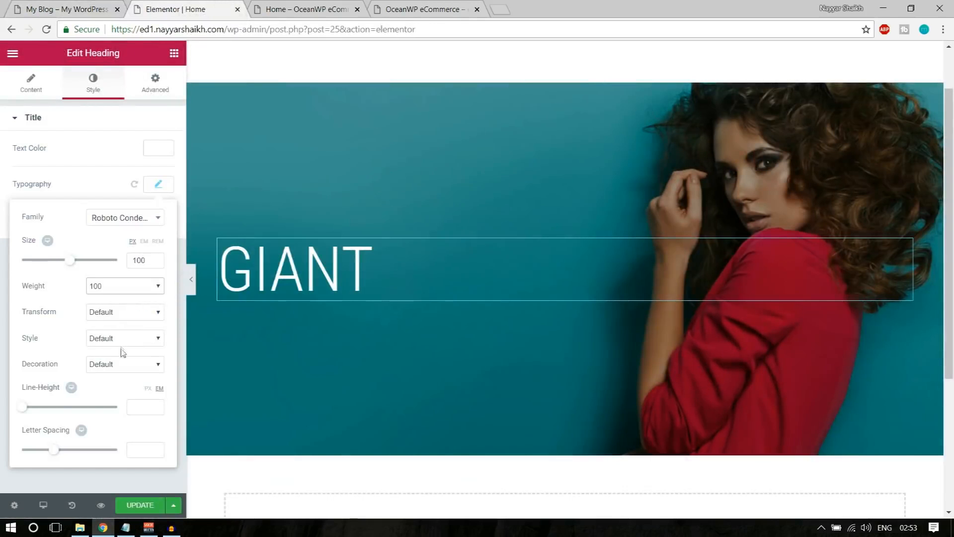
{"action": "left_click", "coordinate": [159, 184]}
Inspect the SALE lettering on the live store hero for reference
{"action": "left_click", "coordinate": [40, 7]}
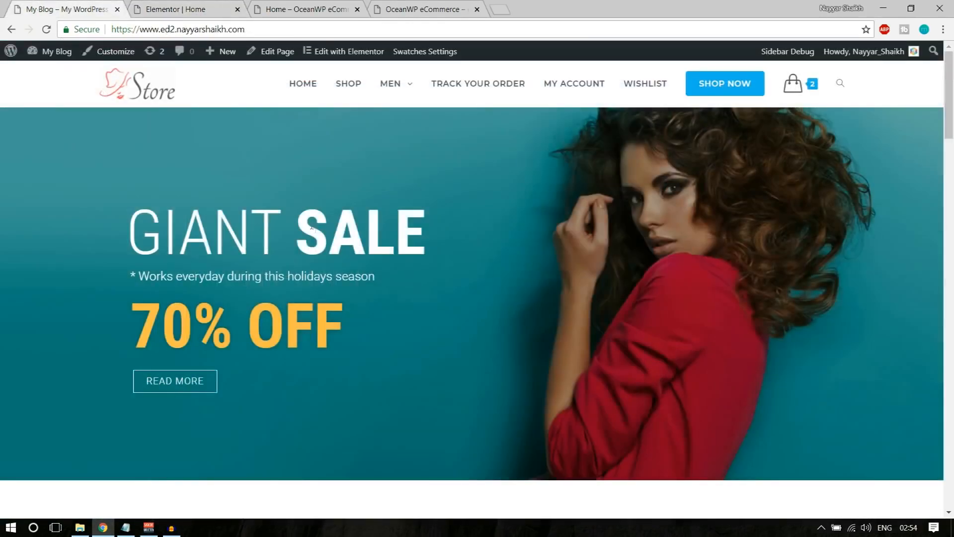
{"action": "left_click_drag", "start_coordinate": [304, 222], "coordinate": [442, 225]}
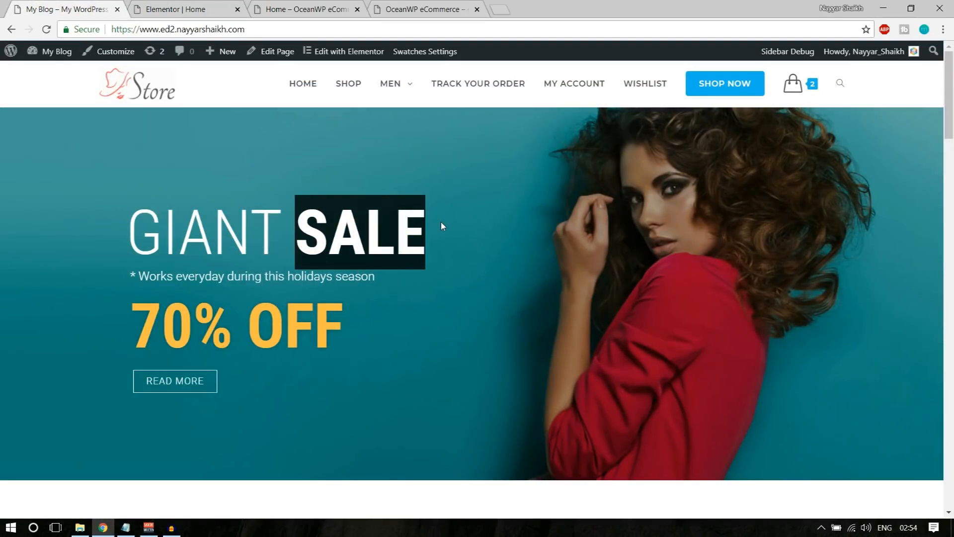
{"action": "left_click", "coordinate": [345, 231]}
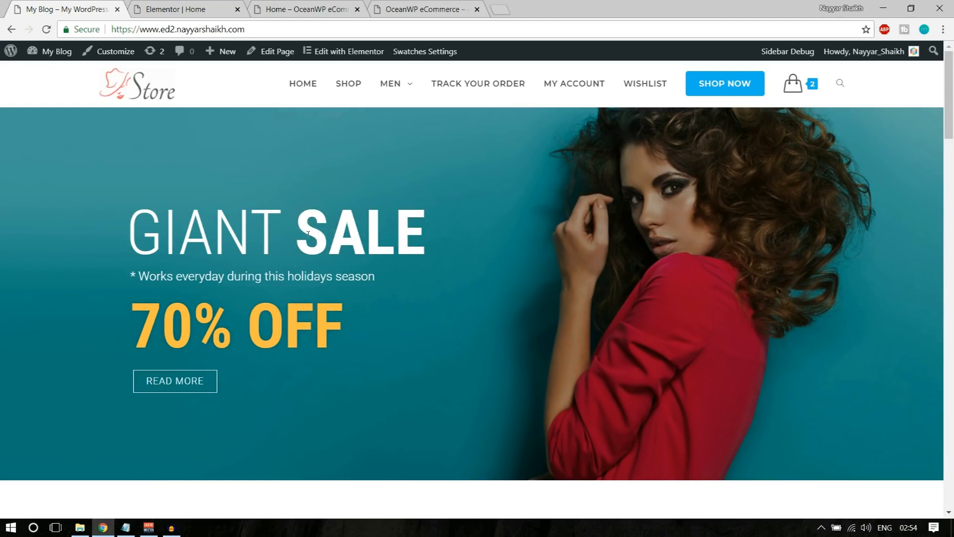
{"action": "left_click_drag", "start_coordinate": [302, 230], "coordinate": [428, 232]}
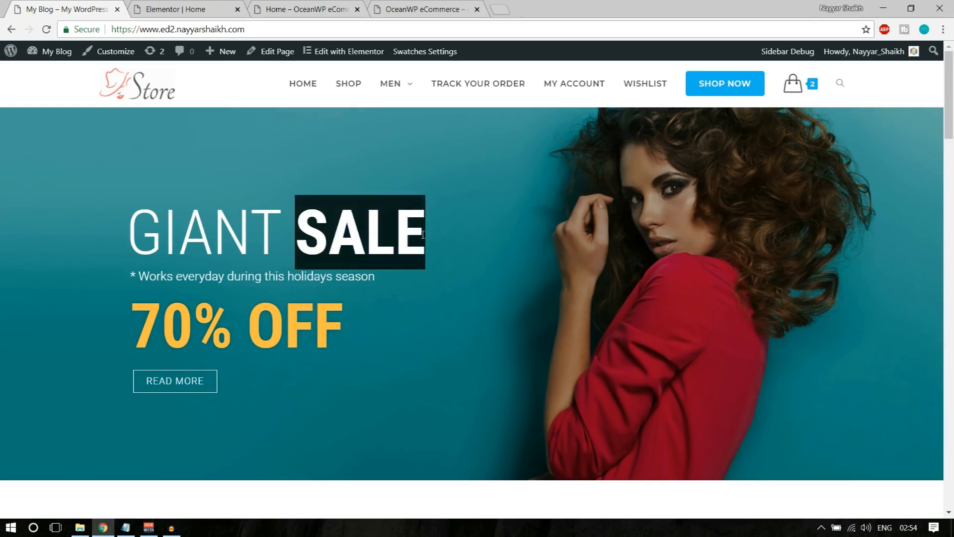
{"action": "left_click", "coordinate": [423, 234]}
{"action": "left_click", "coordinate": [199, 6]}
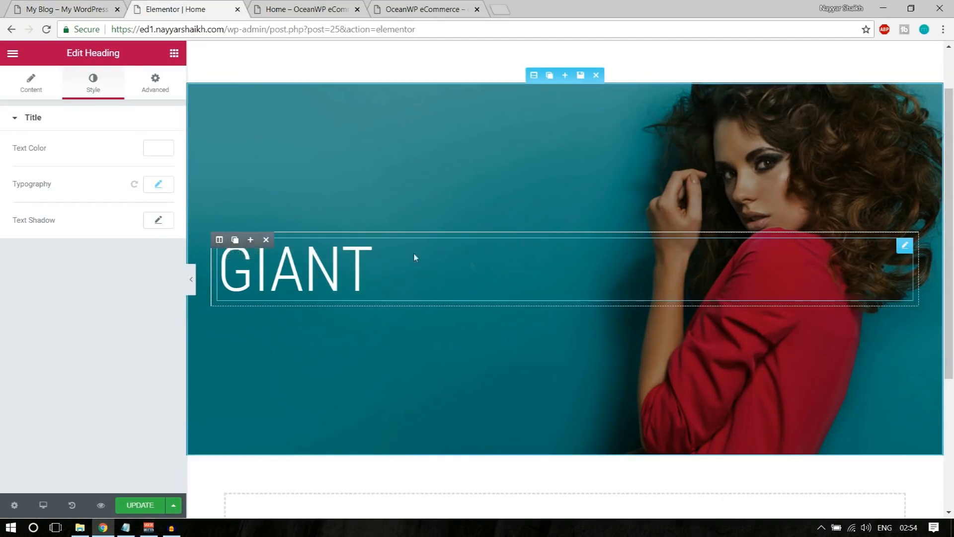
Duplicate the GIANT column and narrow the original to about 25% width
{"action": "left_click", "coordinate": [235, 240]}
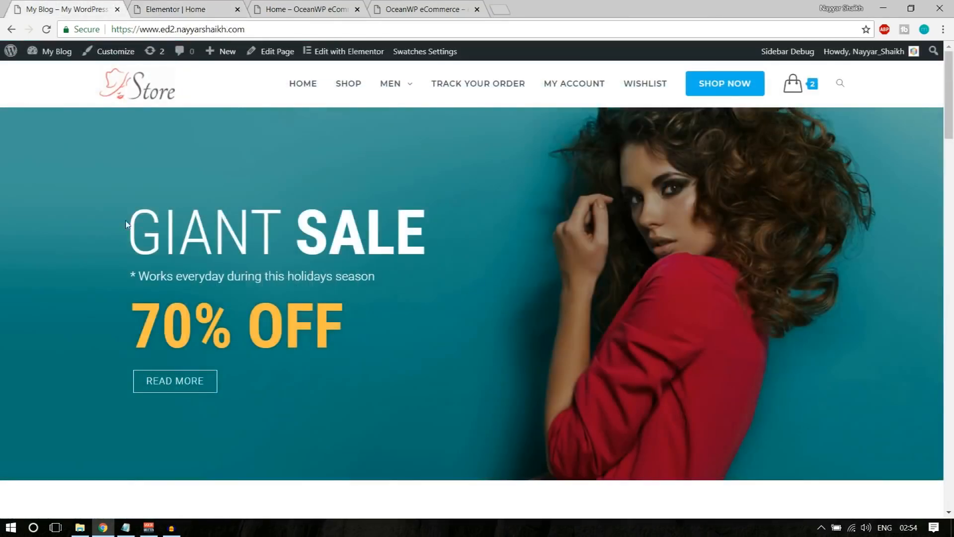
{"action": "left_click_drag", "start_coordinate": [125, 224], "coordinate": [284, 226]}
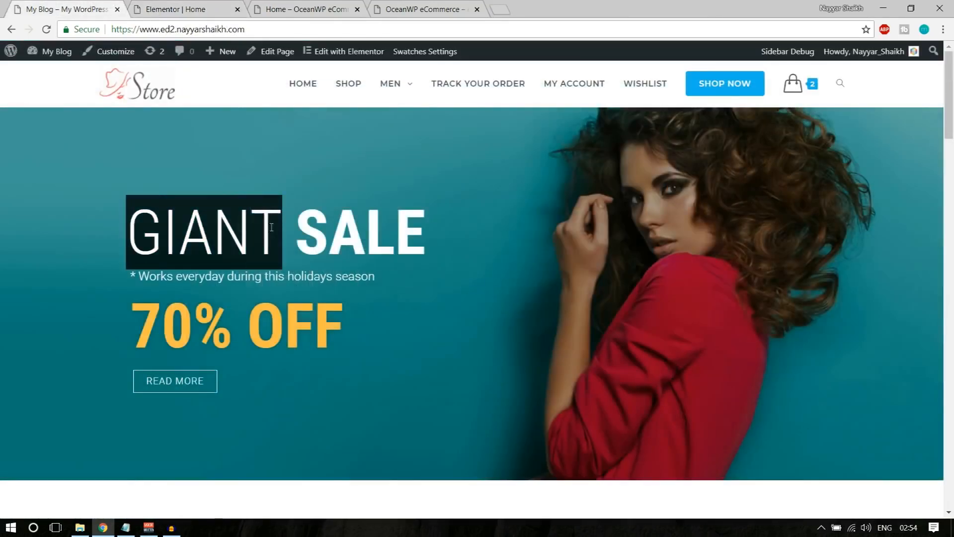
{"action": "left_click", "coordinate": [432, 223]}
{"action": "left_click_drag", "start_coordinate": [432, 223], "coordinate": [307, 219]}
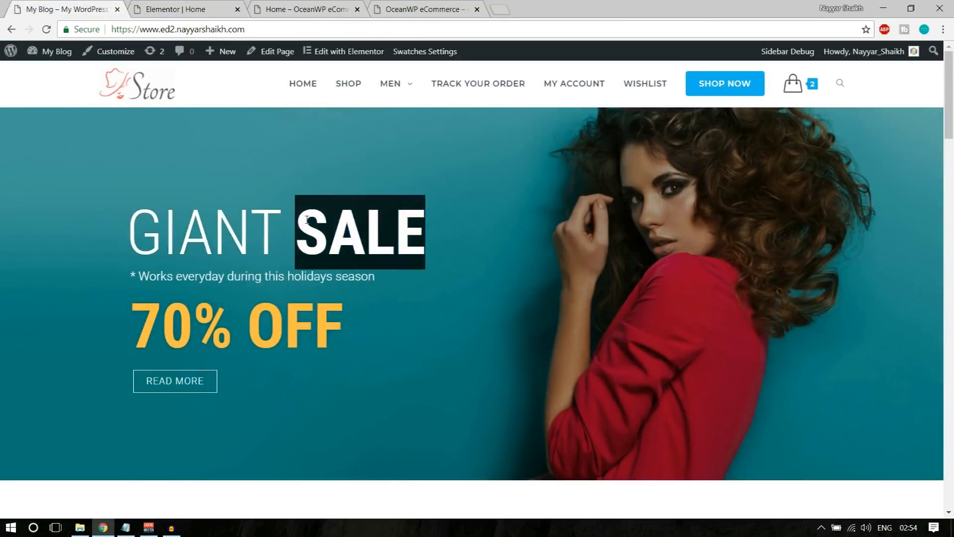
{"action": "left_click", "coordinate": [204, 9]}
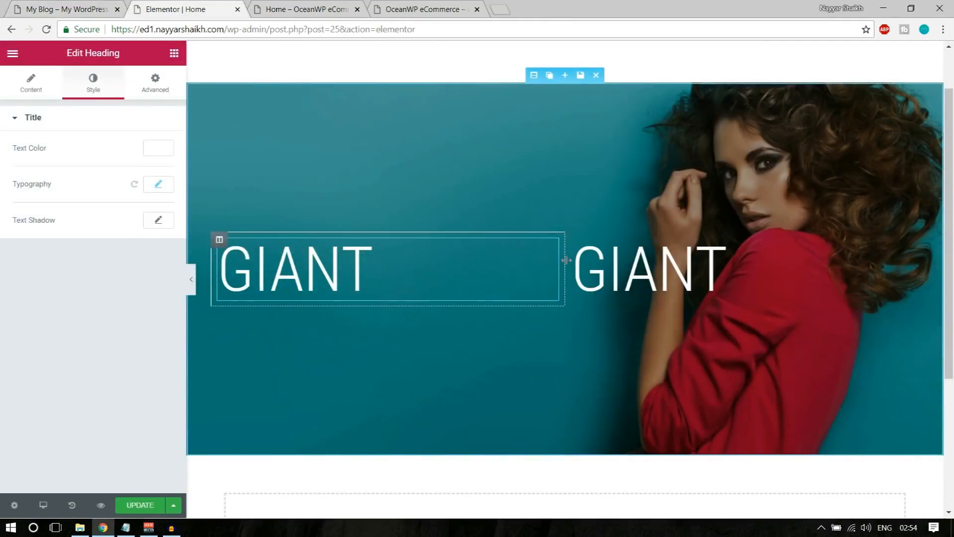
{"action": "left_click_drag", "start_coordinate": [567, 259], "coordinate": [390, 271]}
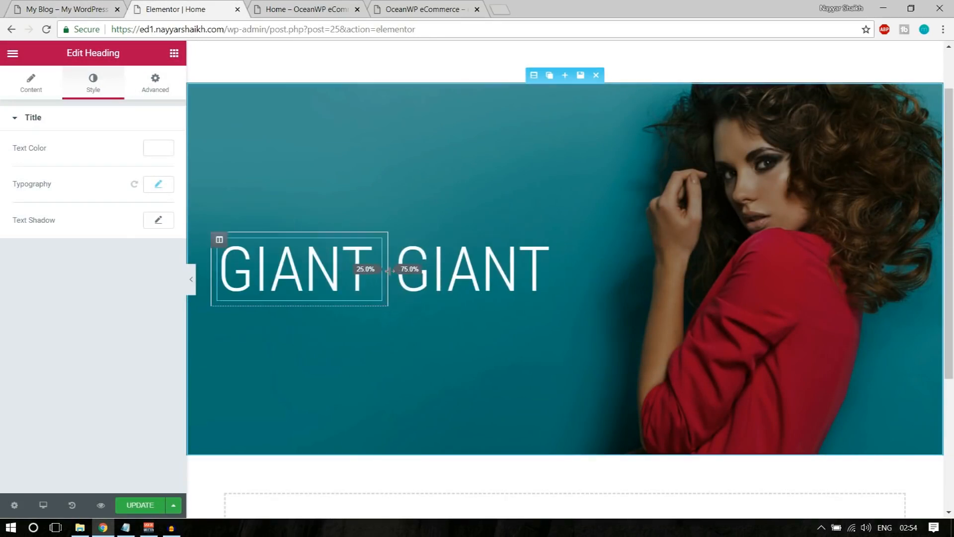
Retitle the duplicated heading SALE with weight 700, then save the page
{"action": "left_click", "coordinate": [513, 291]}
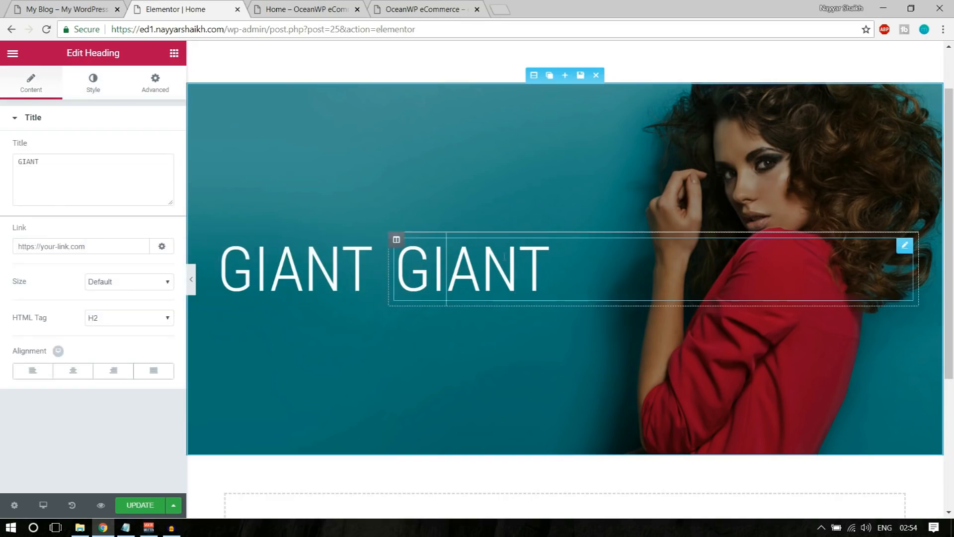
{"action": "left_click_drag", "start_coordinate": [81, 166], "coordinate": [2, 163]}
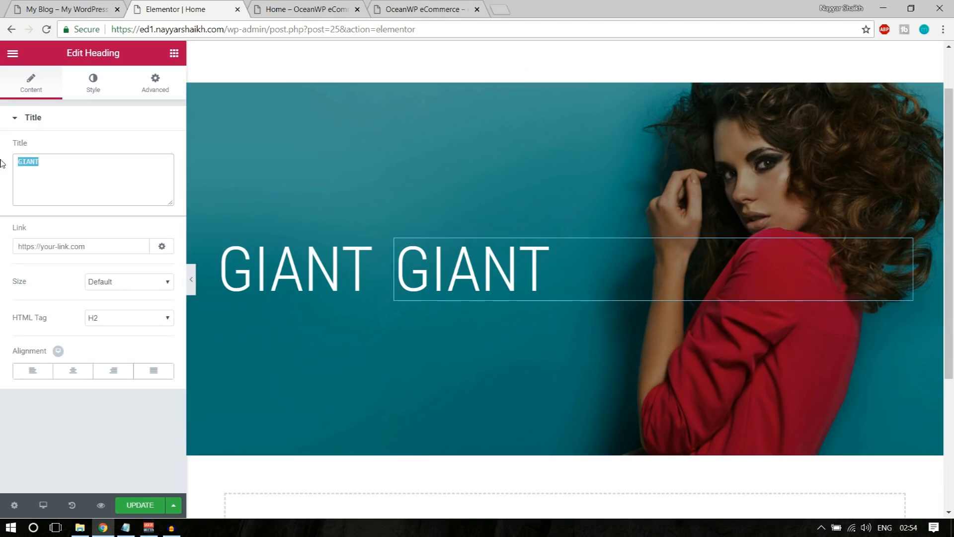
{"action": "type", "text": "SALE"}
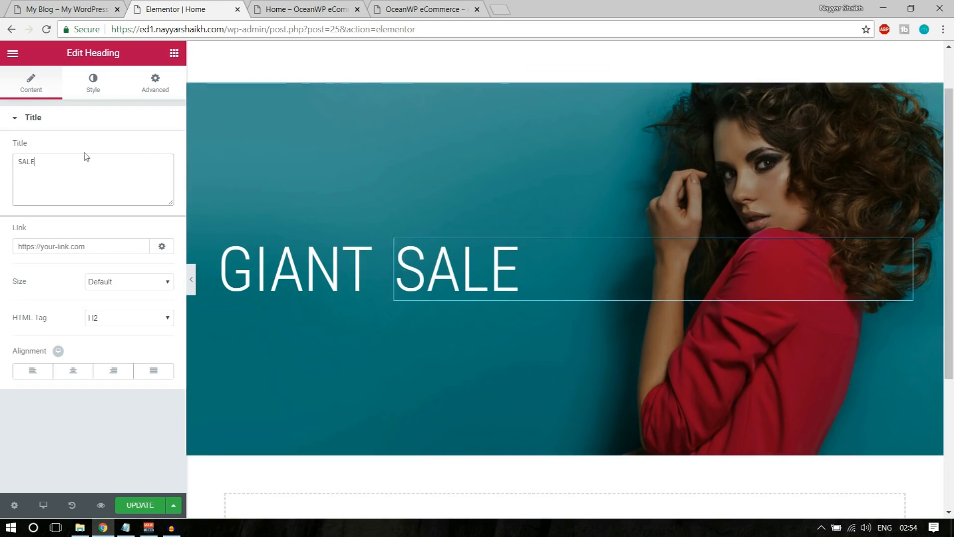
{"action": "left_click", "coordinate": [92, 88]}
{"action": "left_click", "coordinate": [158, 184]}
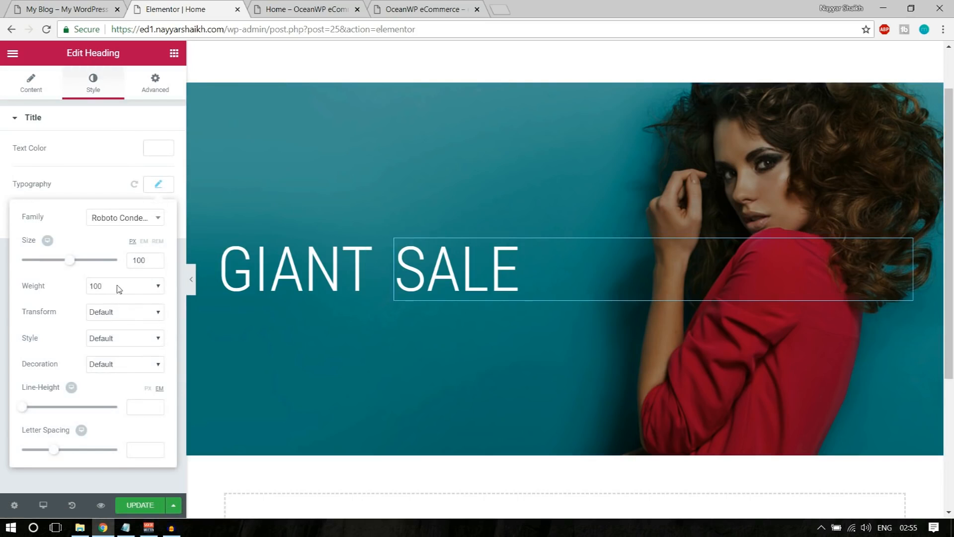
{"action": "left_click", "coordinate": [118, 287]}
{"action": "left_click", "coordinate": [132, 353]}
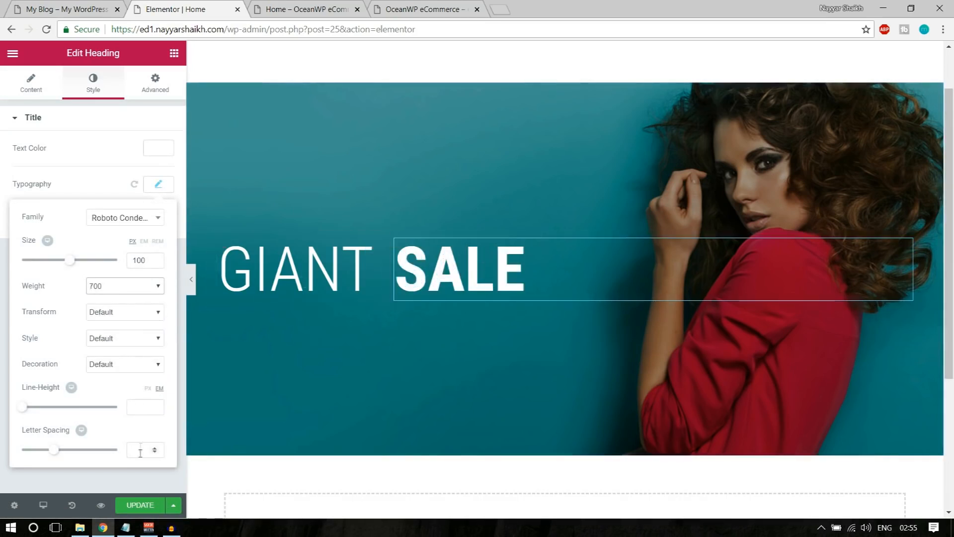
{"action": "left_click", "coordinate": [132, 506]}
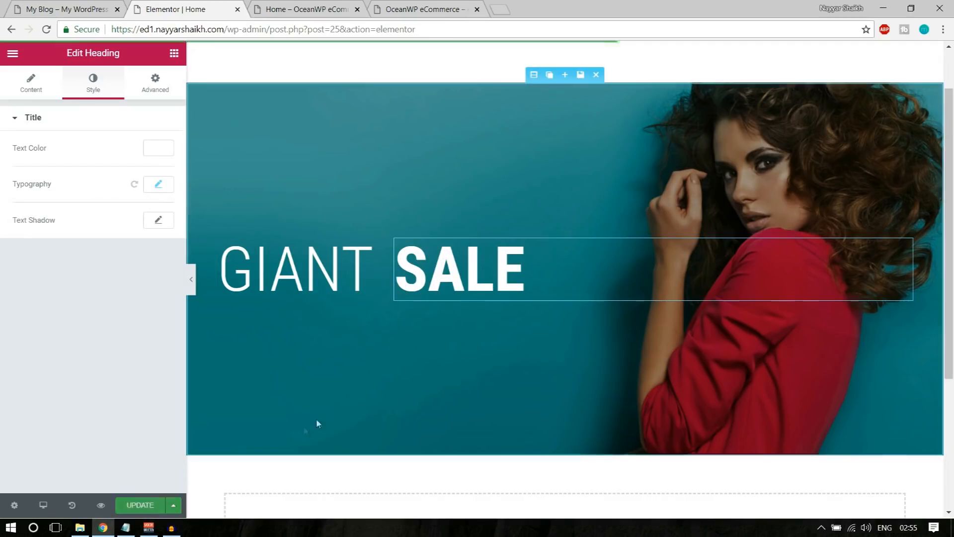
{"action": "left_click", "coordinate": [75, 6]}
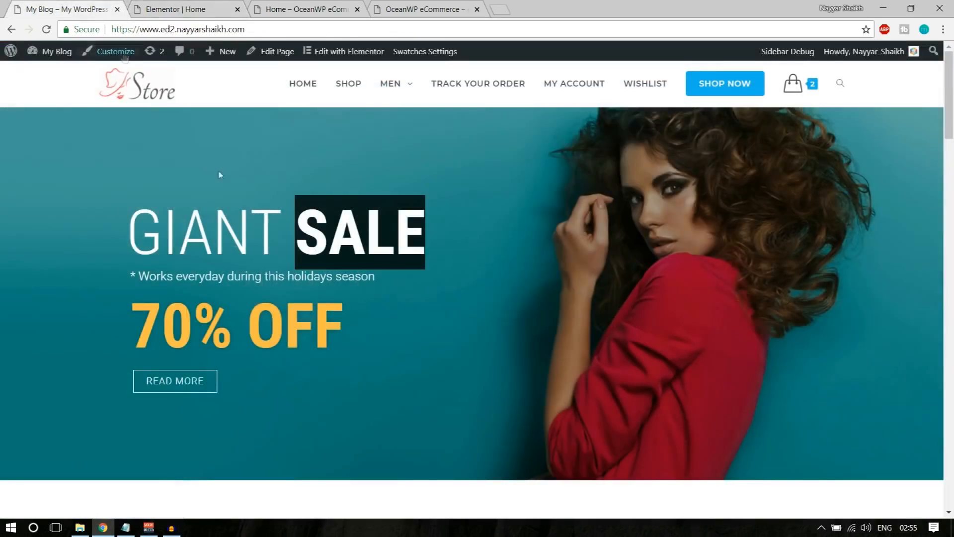
Check the live subtitle line, then drag a Heading widget from the library toward the hero
{"action": "left_click_drag", "start_coordinate": [130, 276], "coordinate": [389, 277]}
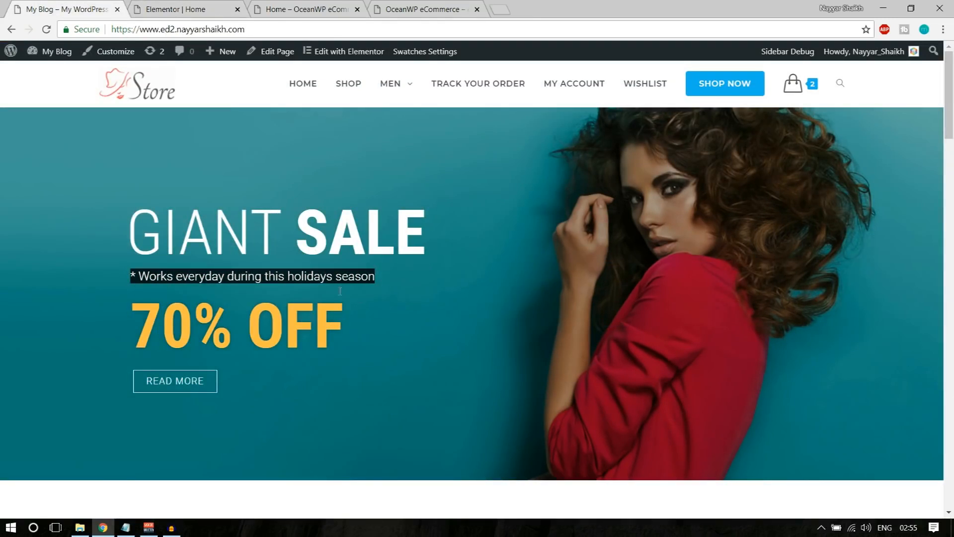
{"action": "left_click", "coordinate": [211, 278]}
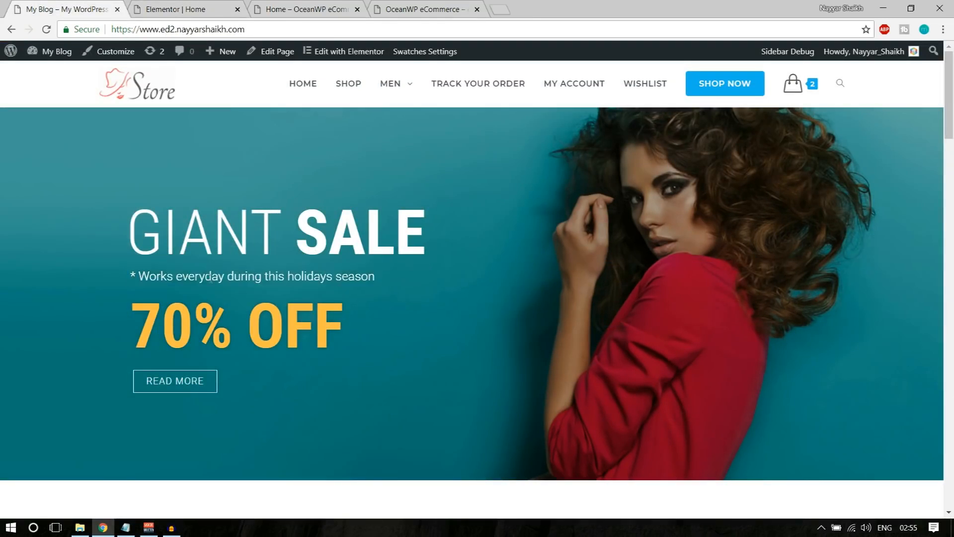
{"action": "left_click", "coordinate": [188, 7]}
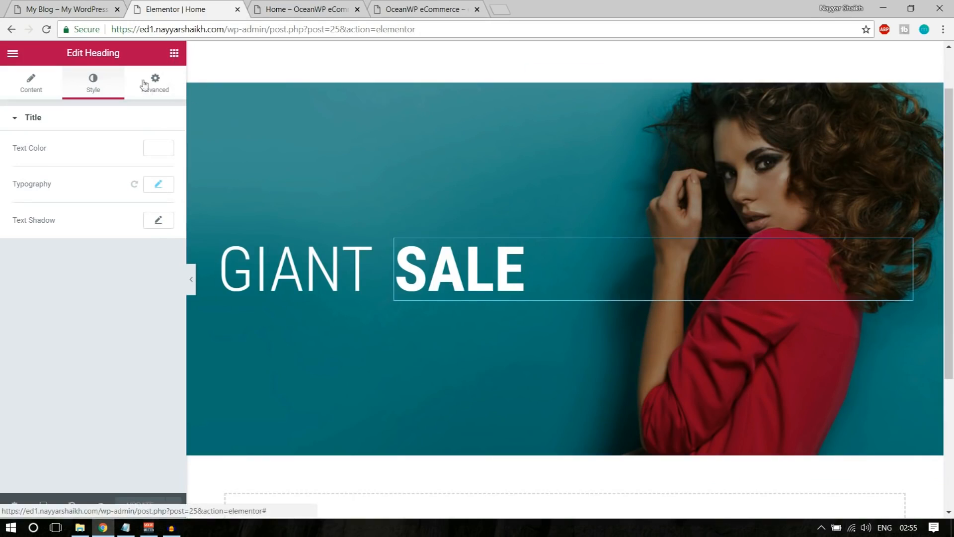
{"action": "left_click", "coordinate": [174, 55]}
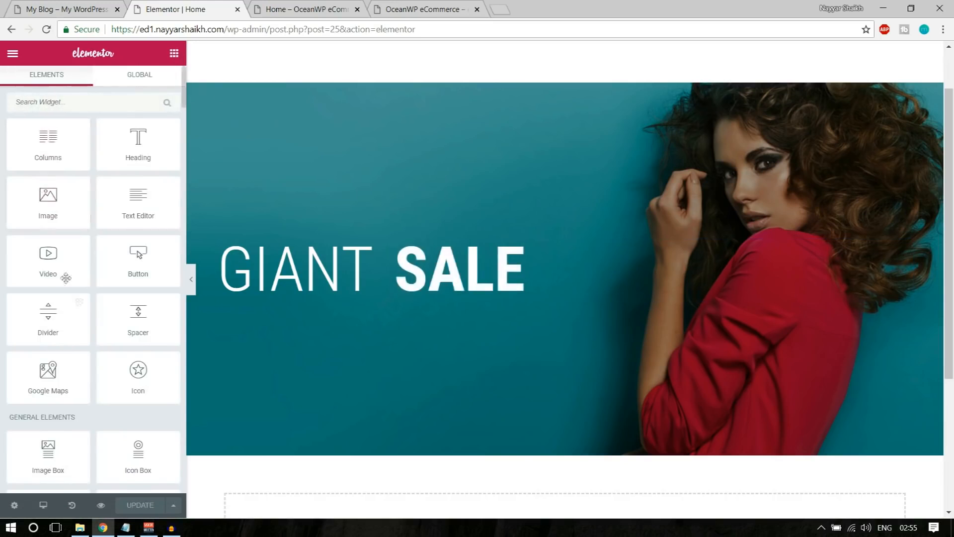
{"action": "scroll", "coordinate": [98, 323], "scroll_direction": "down", "scroll_amount": 5}
{"action": "scroll", "coordinate": [98, 323], "scroll_direction": "up", "scroll_amount": 5}
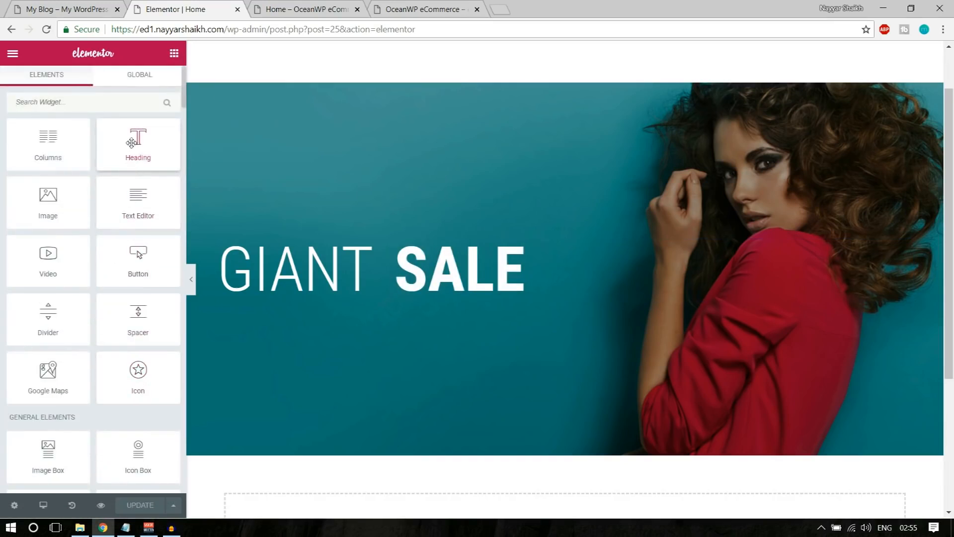
{"action": "left_click_drag", "start_coordinate": [131, 140], "coordinate": [213, 257]}
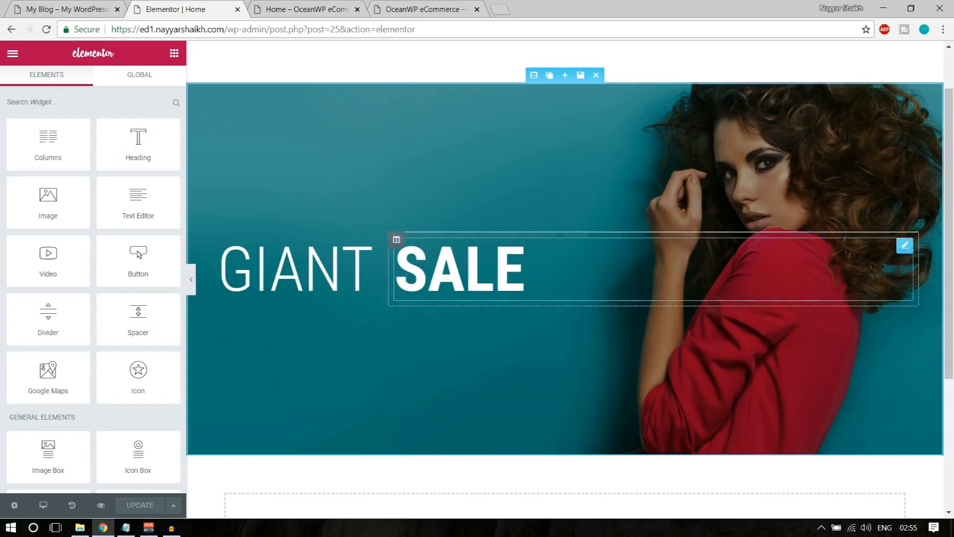
Compare against the live store hero and scroll through the editor page
{"action": "left_click", "coordinate": [56, 5]}
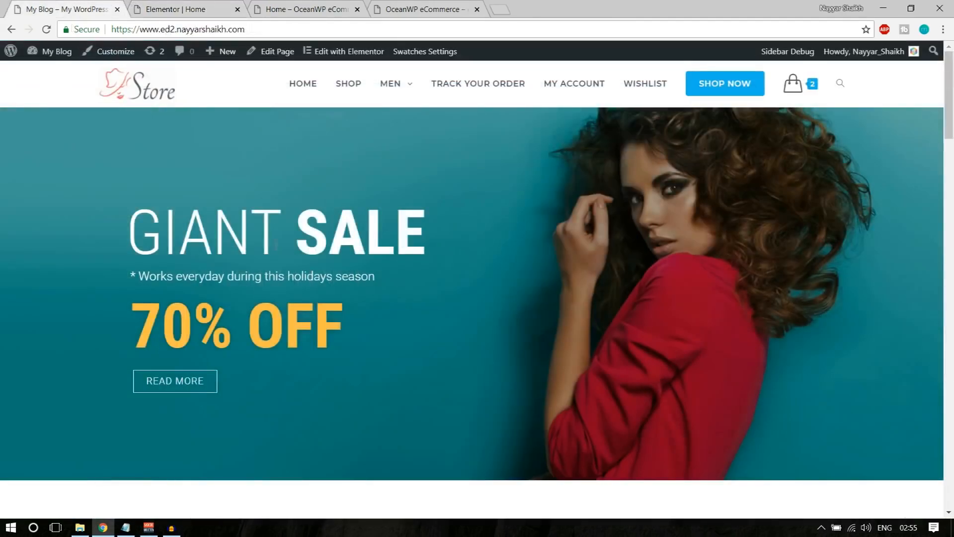
{"action": "left_click", "coordinate": [169, 5]}
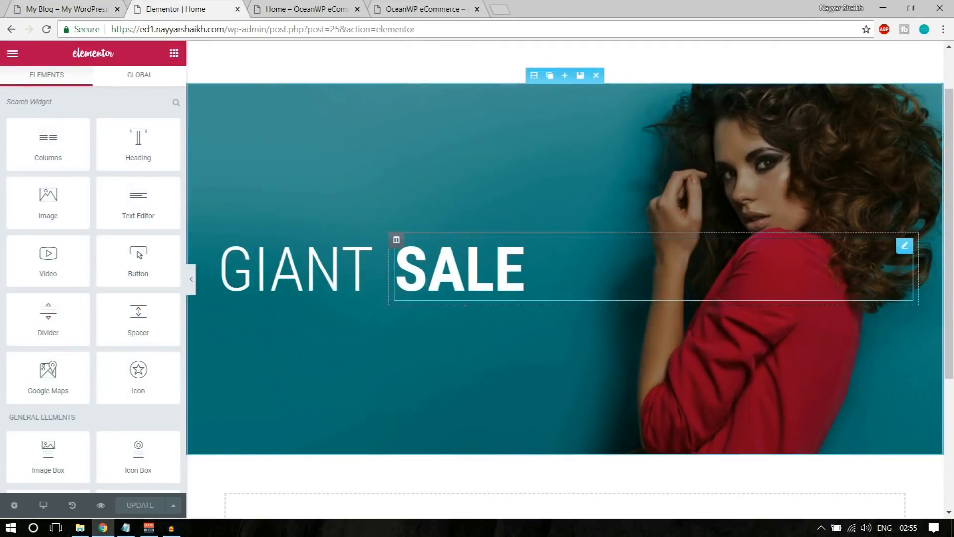
{"action": "scroll", "coordinate": [147, 365], "scroll_direction": "down", "scroll_amount": 8}
{"action": "scroll", "coordinate": [148, 366], "scroll_direction": "down", "scroll_amount": 5}
{"action": "scroll", "coordinate": [149, 366], "scroll_direction": "up", "scroll_amount": 9}
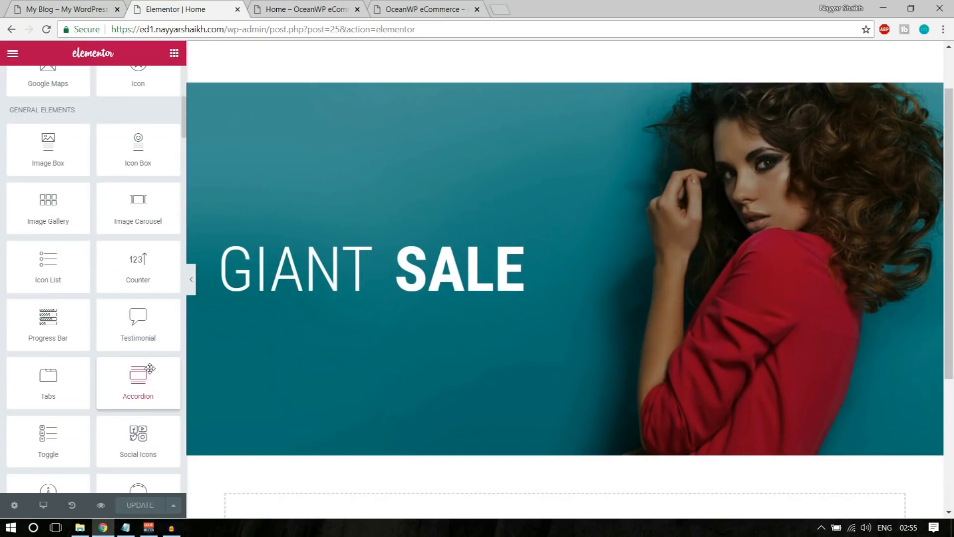
{"action": "scroll", "coordinate": [156, 330], "scroll_direction": "up", "scroll_amount": 5}
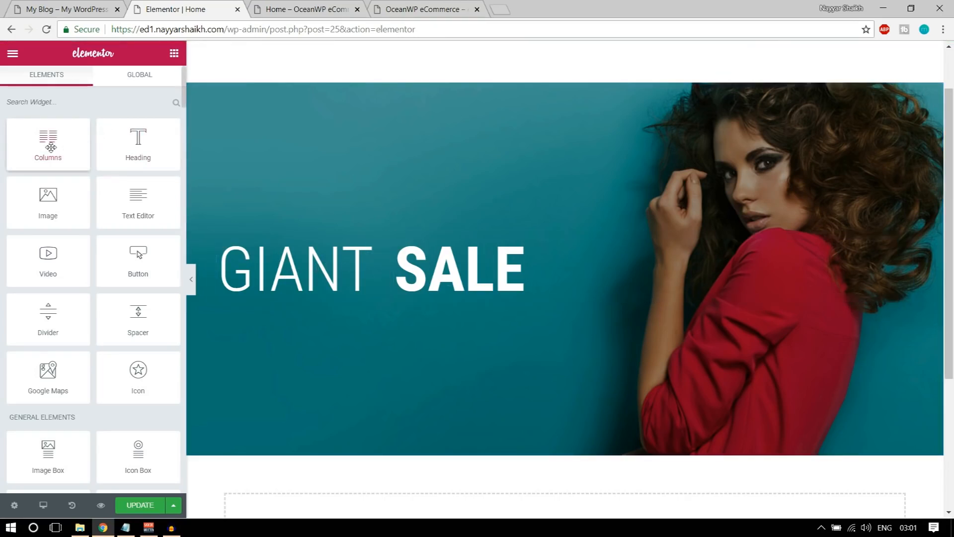
Drop a two-column inner section onto the GIANT heading in the hero
{"action": "left_click", "coordinate": [35, 7]}
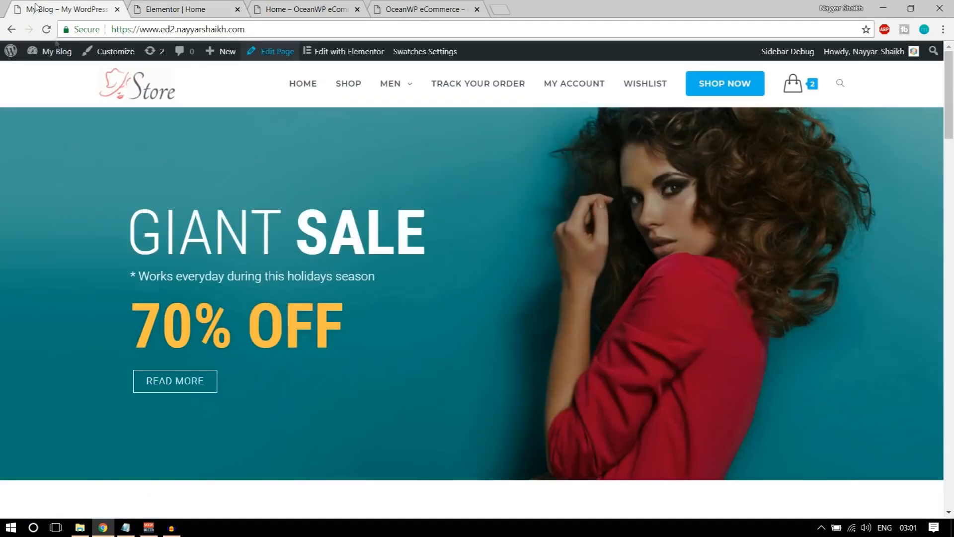
{"action": "left_click_drag", "start_coordinate": [132, 275], "coordinate": [333, 276]}
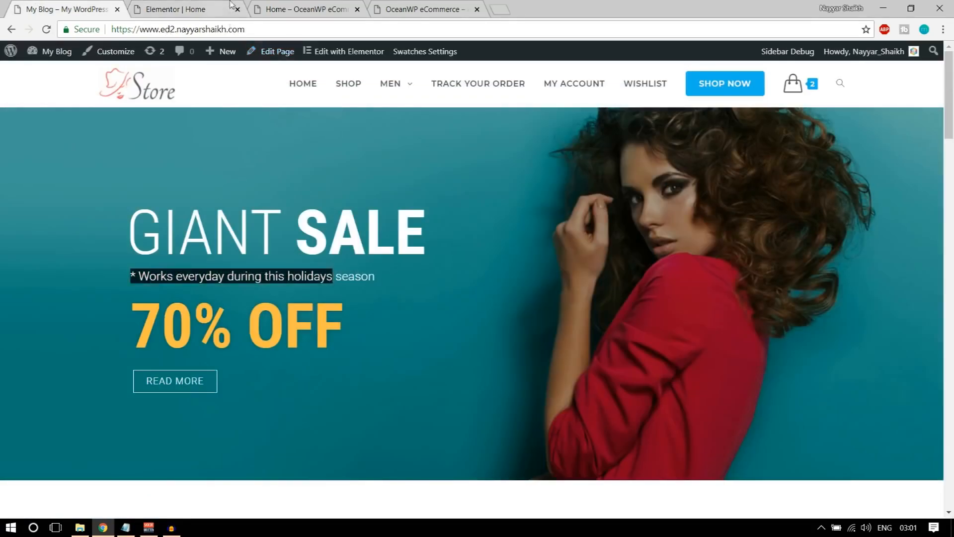
{"action": "left_click", "coordinate": [231, 7]}
{"action": "left_click_drag", "start_coordinate": [120, 144], "coordinate": [168, 164]}
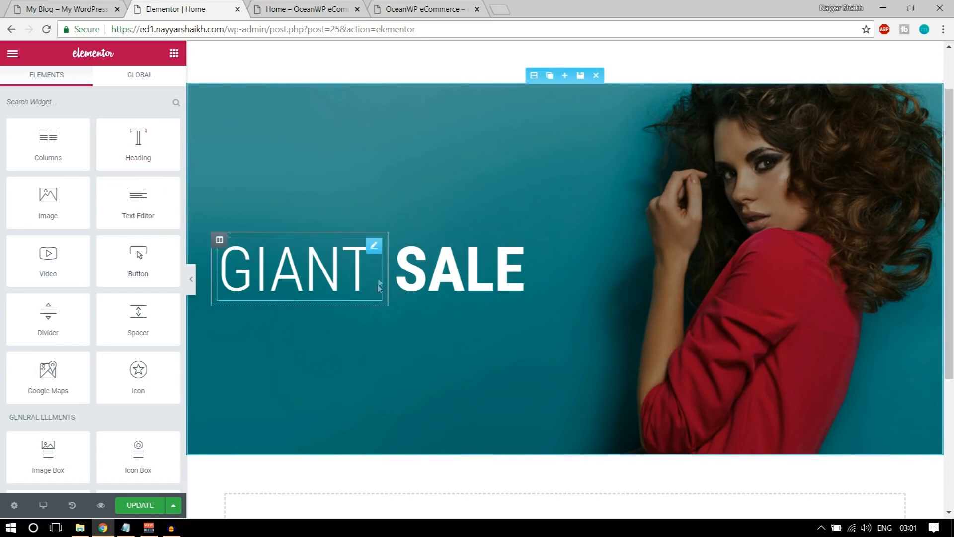
{"action": "left_click_drag", "start_coordinate": [57, 140], "coordinate": [334, 282]}
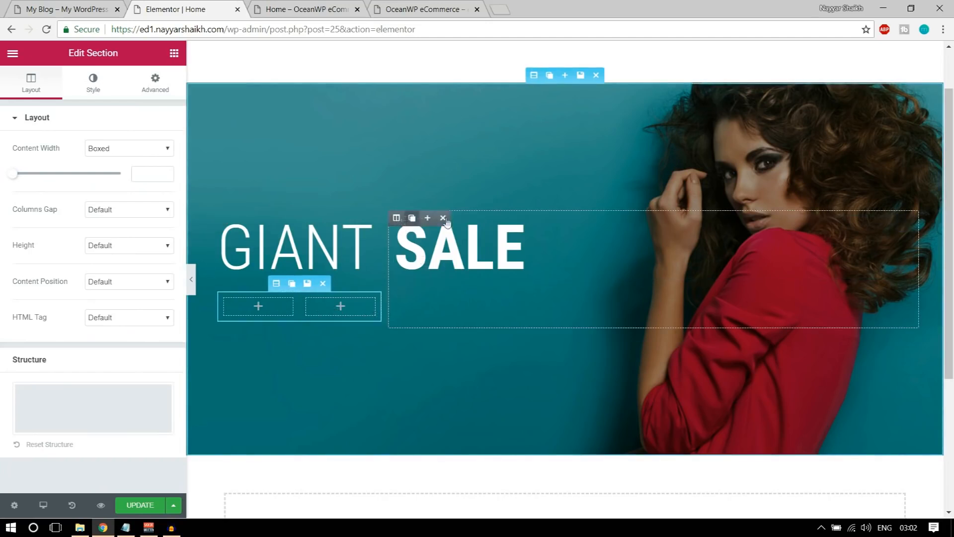
Move SALE and GIANT into the row, delete the empty right column, and resize to 25/75
{"action": "left_click_drag", "start_coordinate": [904, 223], "coordinate": [334, 305]}
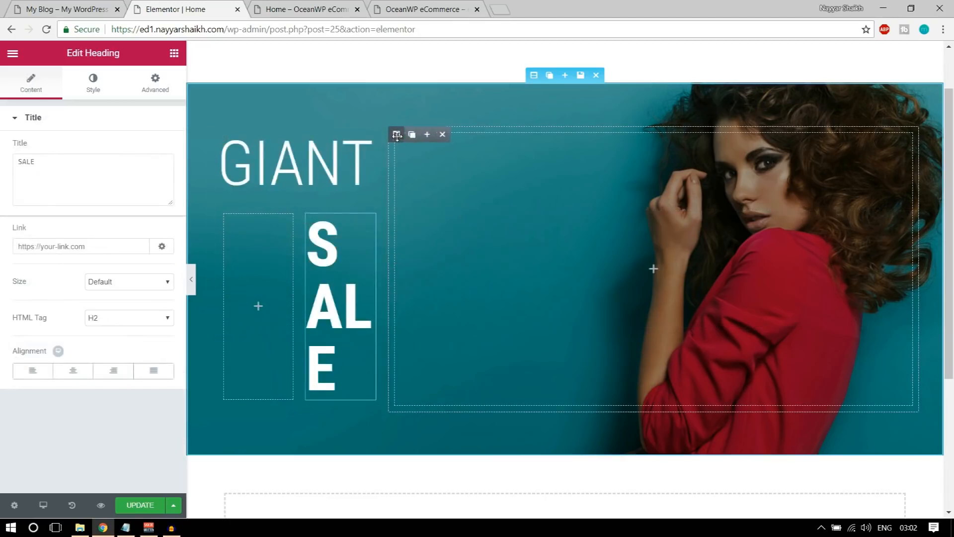
{"action": "left_click", "coordinate": [442, 134]}
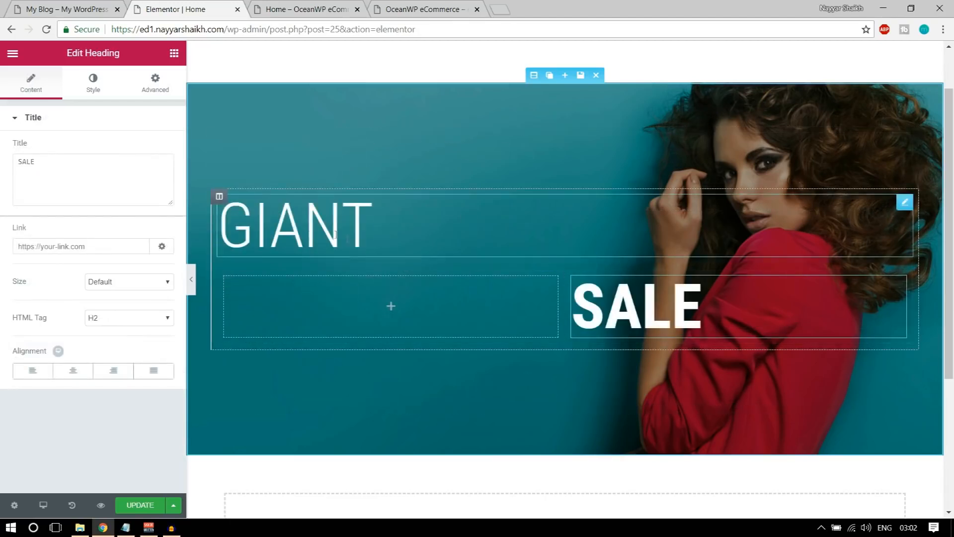
{"action": "left_click_drag", "start_coordinate": [903, 202], "coordinate": [367, 274]}
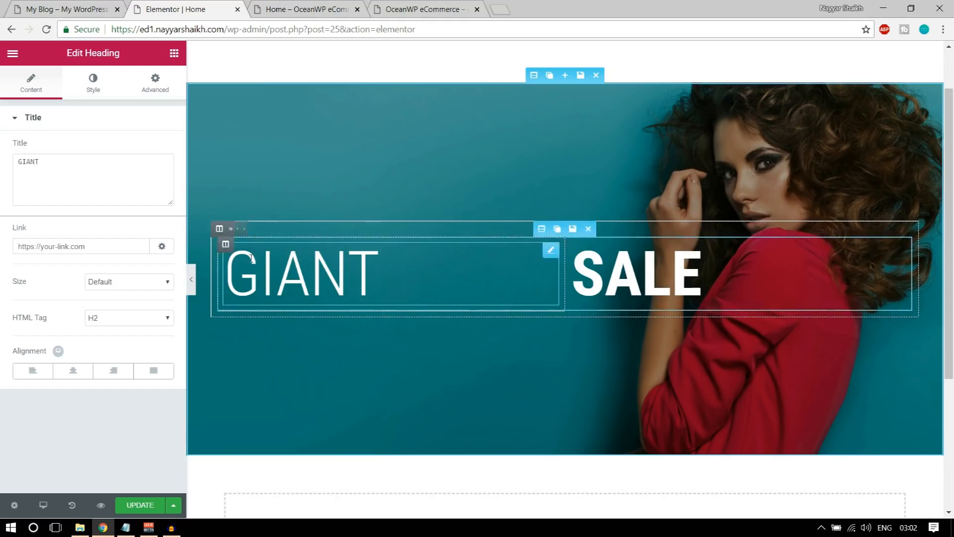
{"action": "left_click_drag", "start_coordinate": [566, 271], "coordinate": [391, 268]}
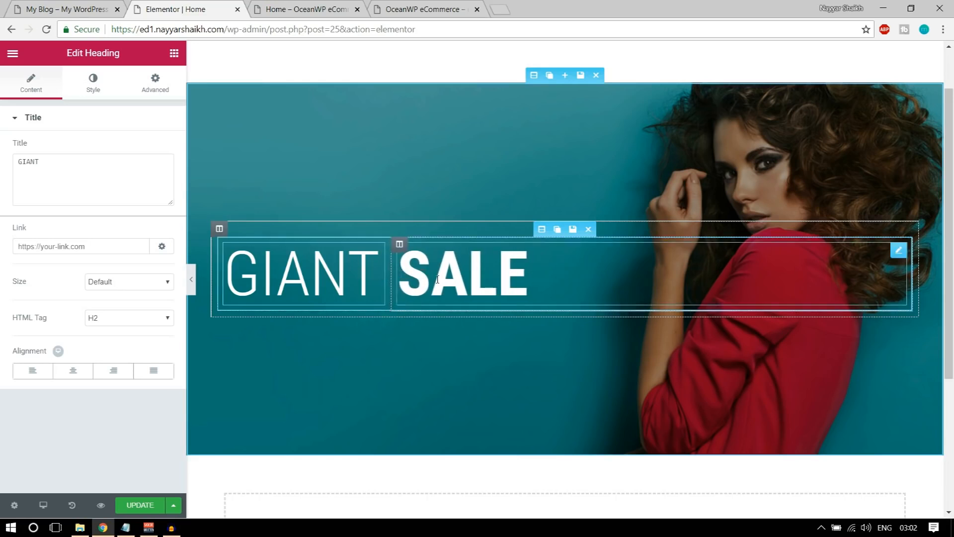
Save the page and select the full subtitle line on the live store page
{"action": "left_click", "coordinate": [127, 505]}
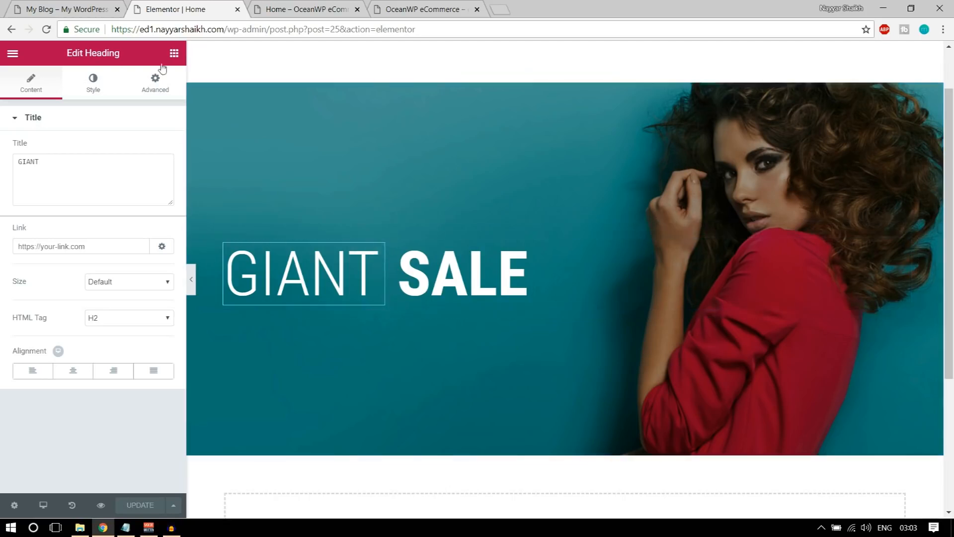
{"action": "left_click", "coordinate": [85, 11]}
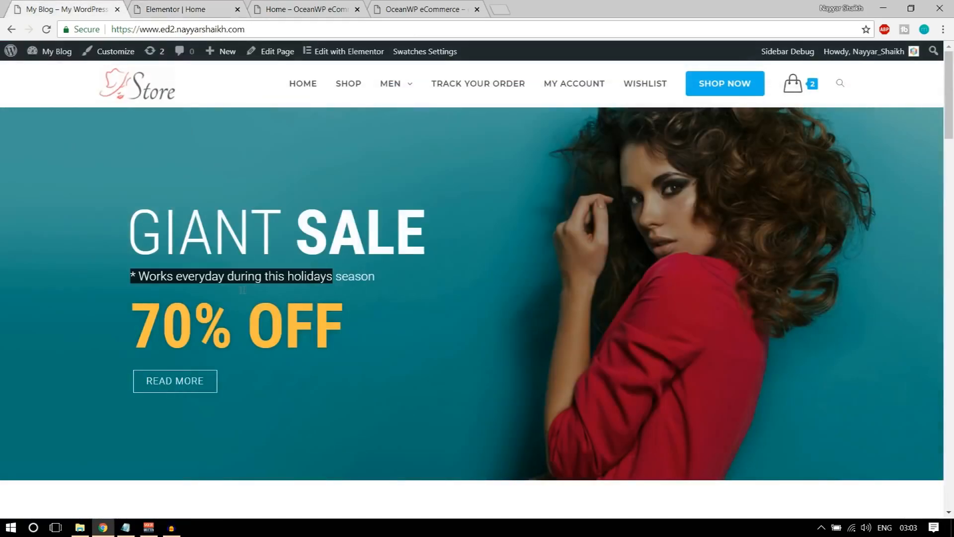
{"action": "left_click_drag", "start_coordinate": [112, 270], "coordinate": [412, 280]}
{"action": "key", "text": "ctrl+c"}
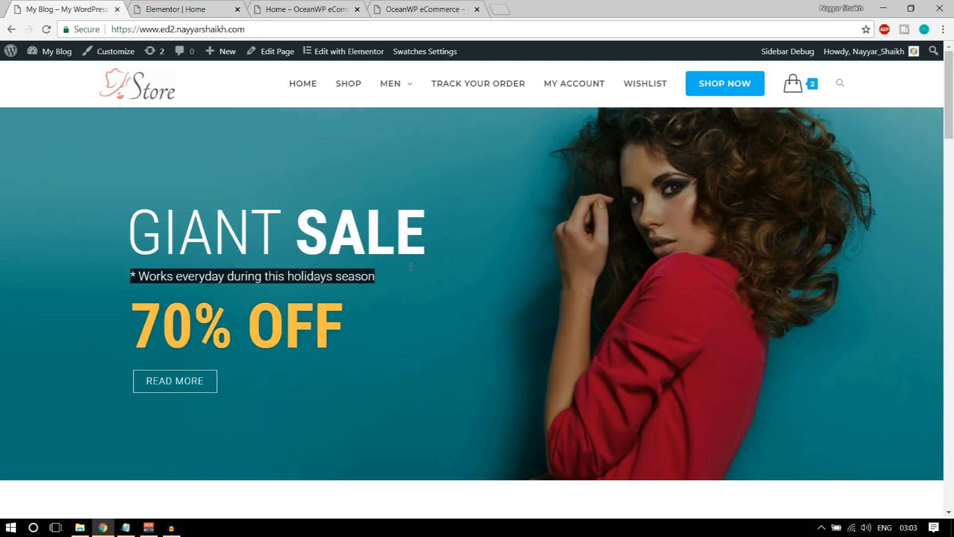
Add a Heading below GIANT SALE and paste '* Works everyday during this holidays season' as its title
{"action": "left_click", "coordinate": [175, 7]}
{"action": "left_click", "coordinate": [174, 53]}
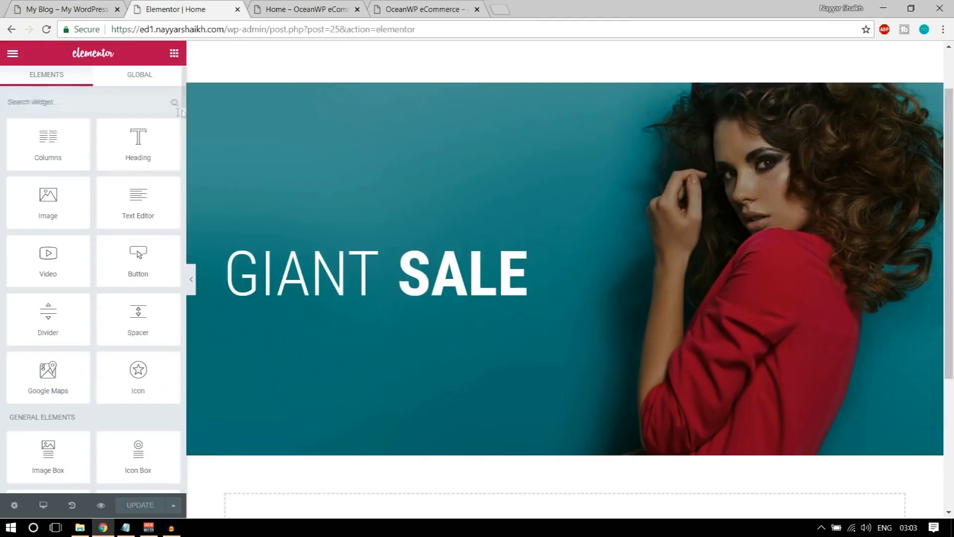
{"action": "left_click_drag", "start_coordinate": [138, 145], "coordinate": [343, 275]}
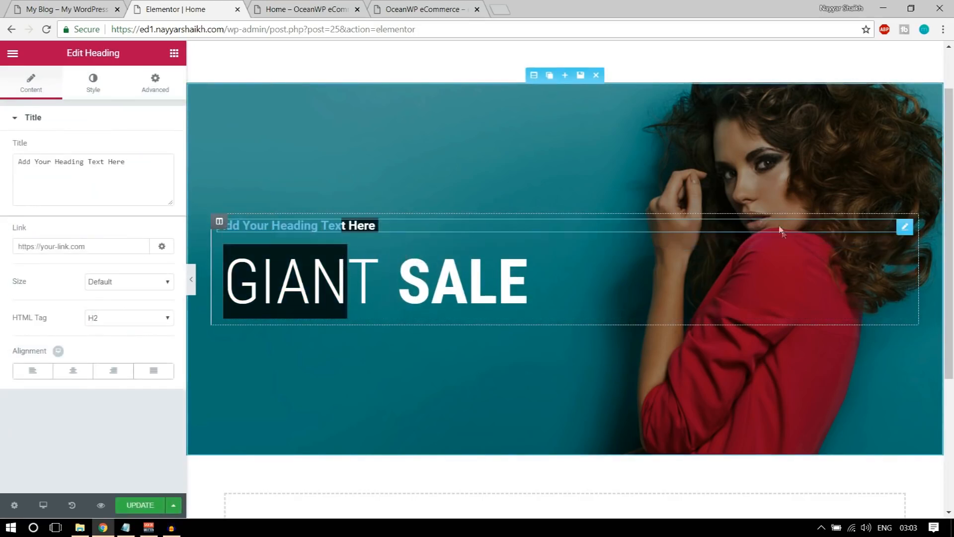
{"action": "left_click_drag", "start_coordinate": [897, 227], "coordinate": [863, 303]}
{"action": "left_click", "coordinate": [303, 310]}
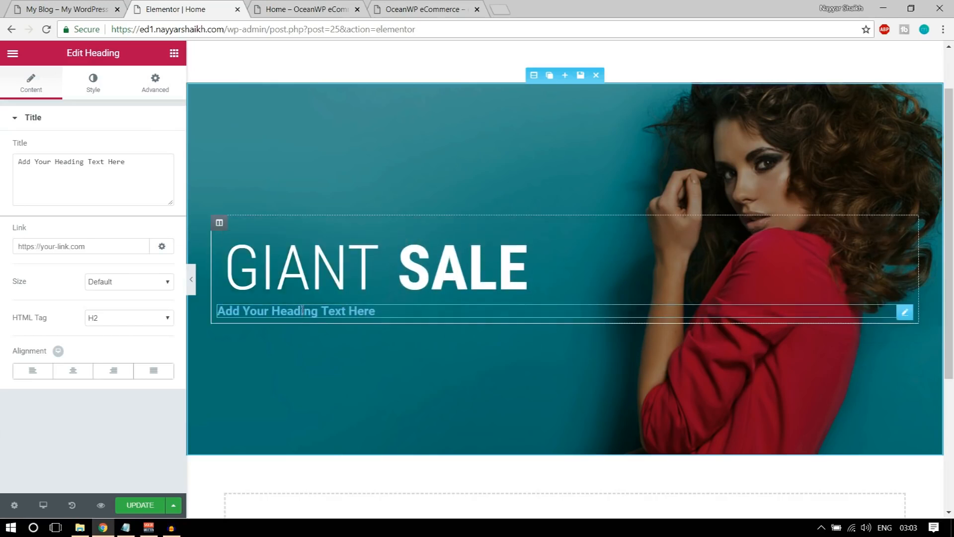
{"action": "left_click", "coordinate": [146, 180]}
{"action": "key", "text": "ctrl+a"}
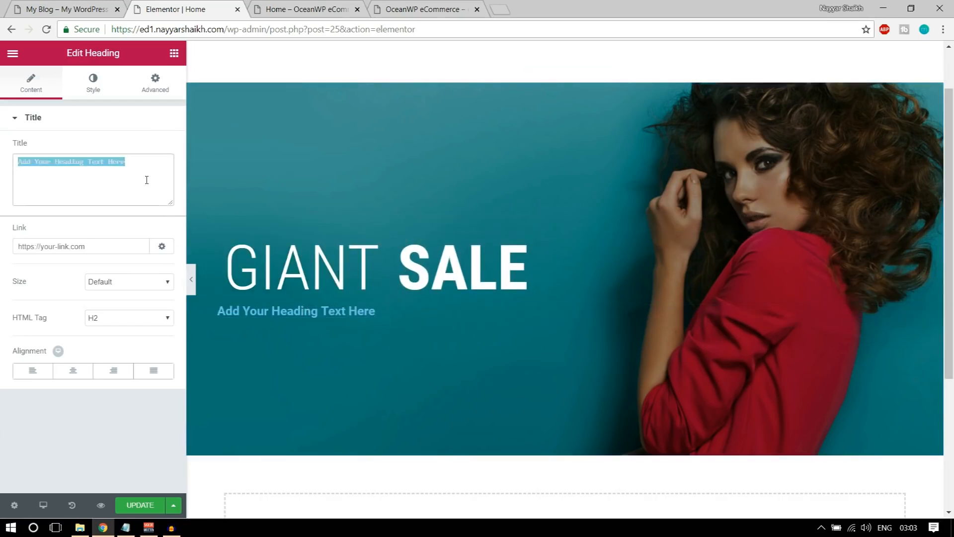
{"action": "key", "text": "ctrl+v"}
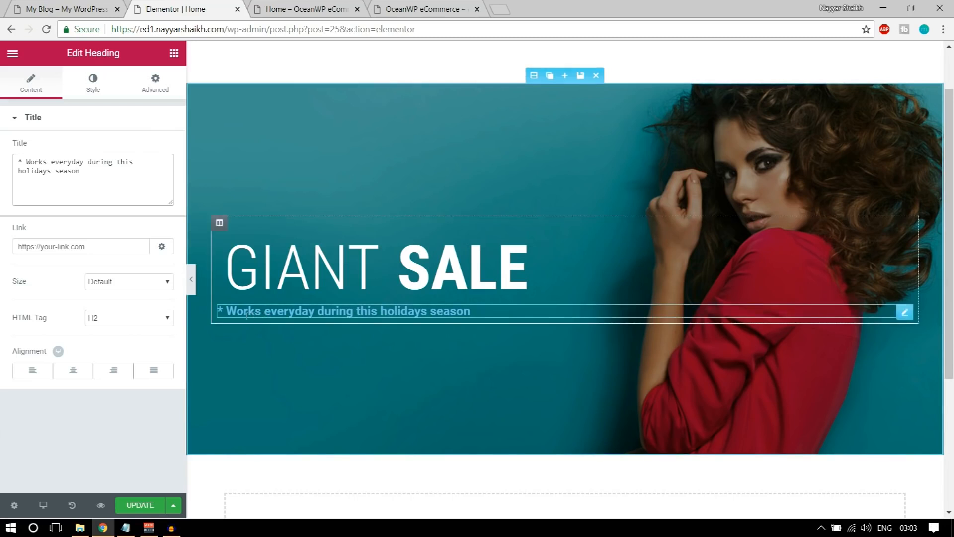
Make the subtitle text colour white (#ffffff)
{"action": "left_click", "coordinate": [93, 81]}
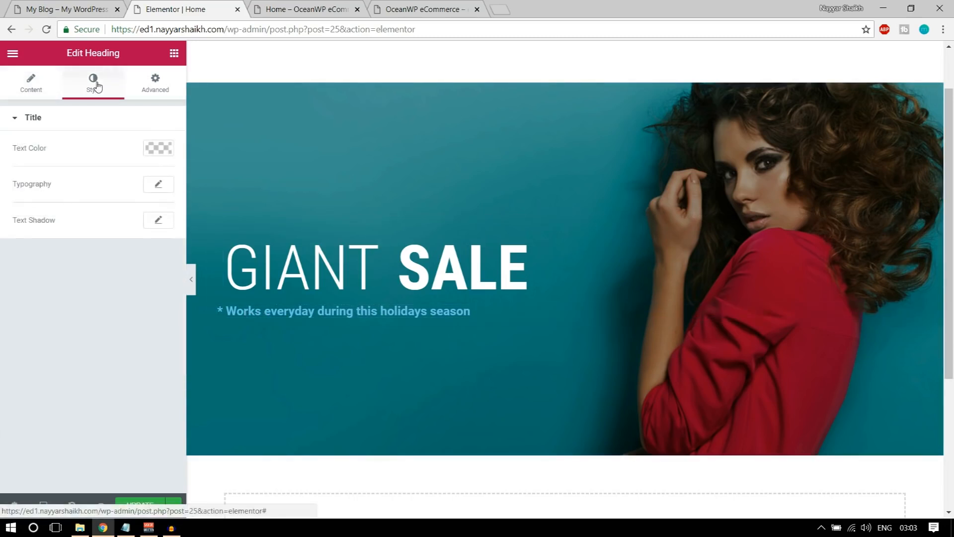
{"action": "left_click", "coordinate": [168, 148]}
{"action": "left_click", "coordinate": [128, 295]}
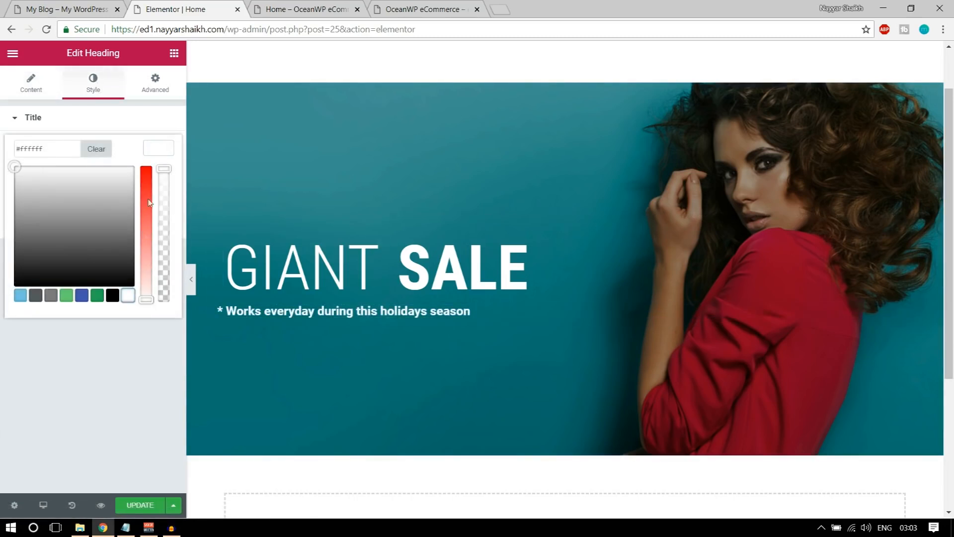
{"action": "left_click", "coordinate": [163, 153]}
Set the subtitle typography to Roboto at weight 300
{"action": "left_click", "coordinate": [160, 185]}
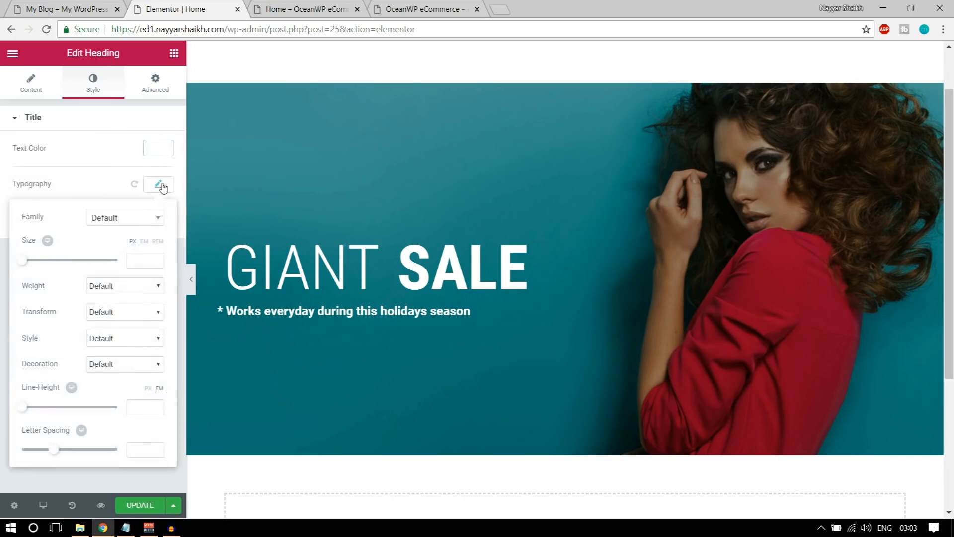
{"action": "left_click", "coordinate": [130, 218]}
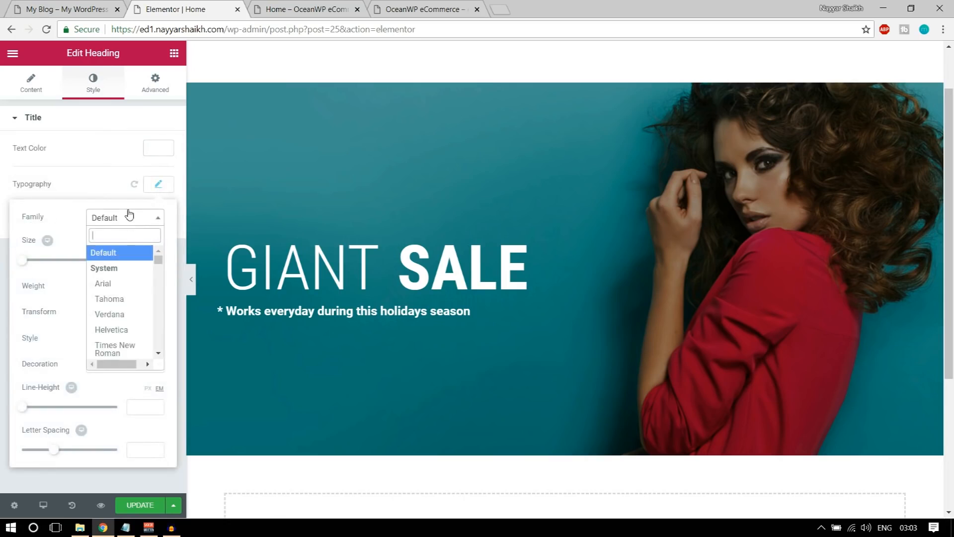
{"action": "type", "text": "robo"}
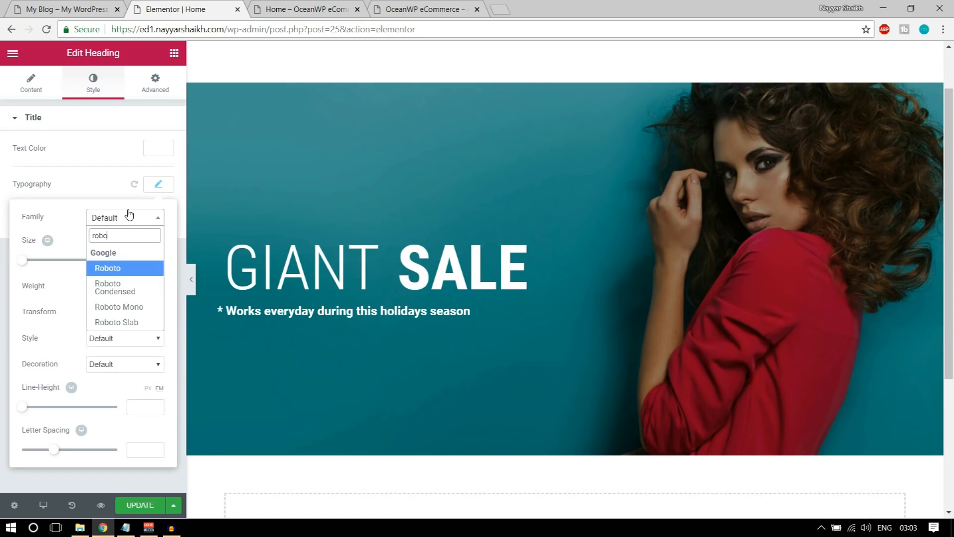
{"action": "key", "text": "Return"}
{"action": "left_click", "coordinate": [115, 288]}
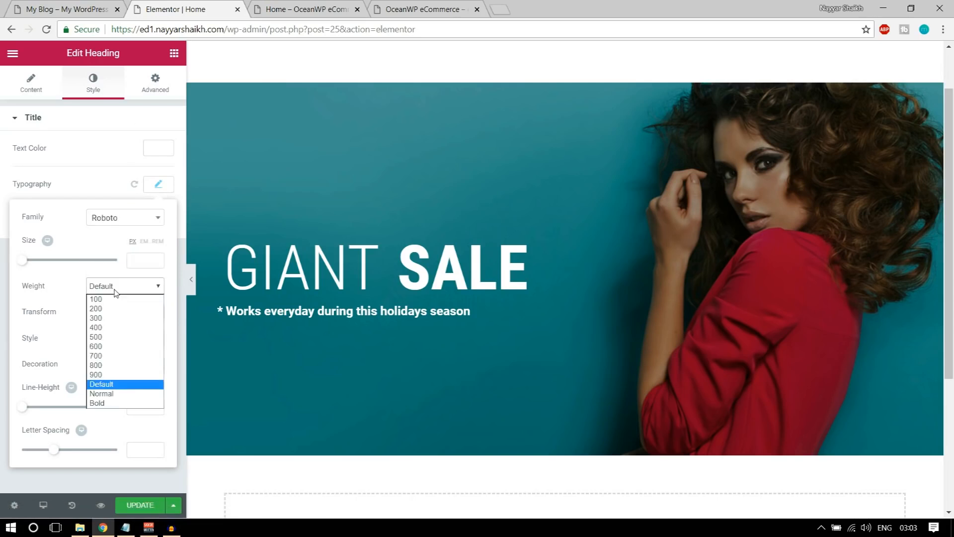
{"action": "left_click", "coordinate": [113, 319]}
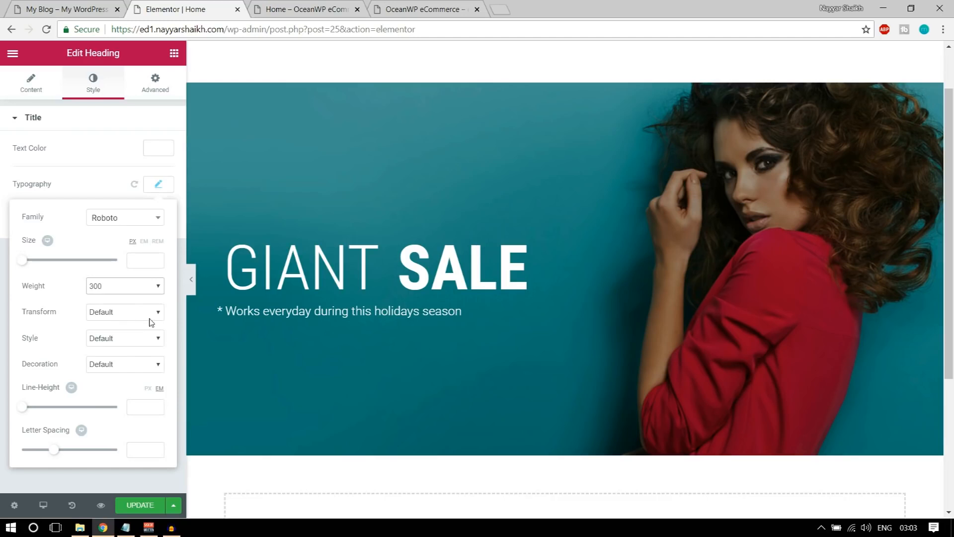
{"action": "left_click", "coordinate": [155, 190]}
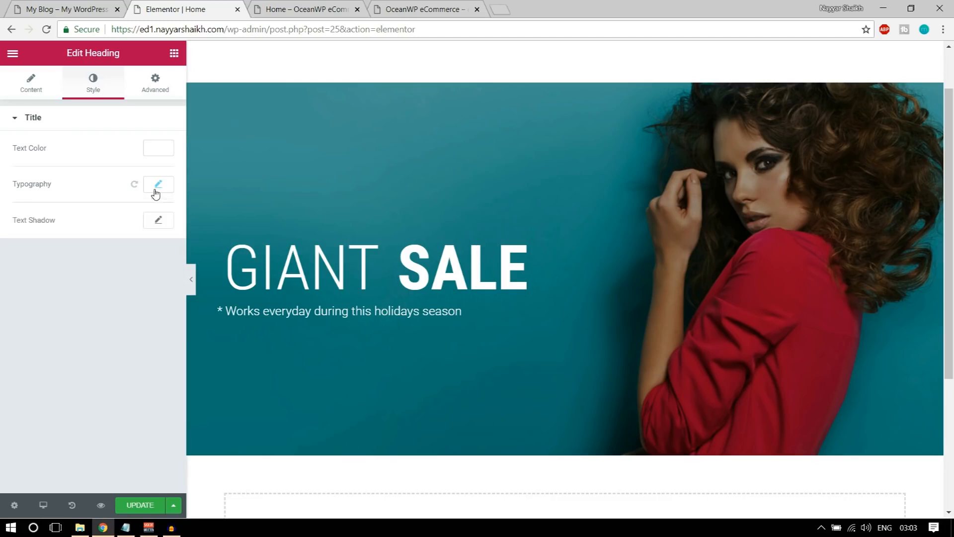
{"action": "left_click", "coordinate": [33, 4]}
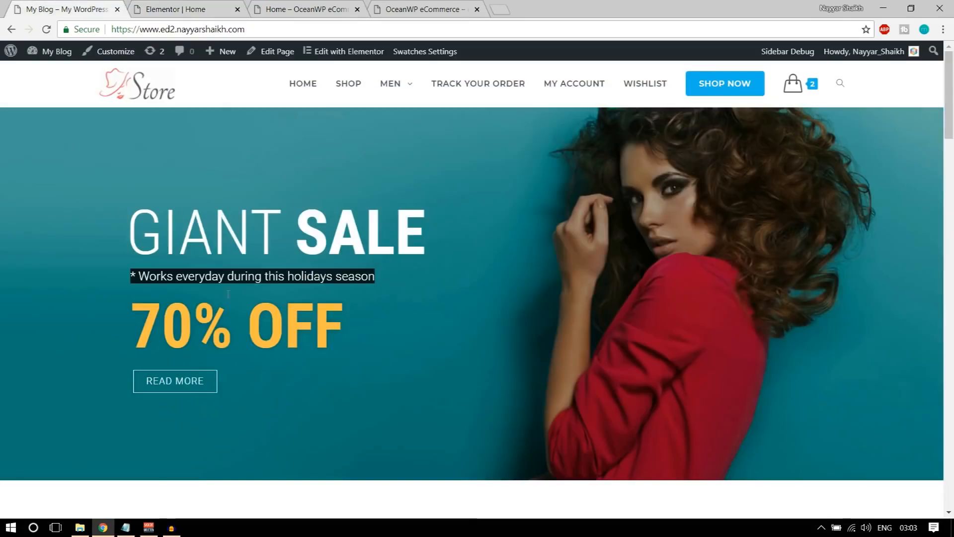
Unlink the subtitle's padding and give it a 20 px left padding in the Advanced tab
{"action": "left_click", "coordinate": [133, 238]}
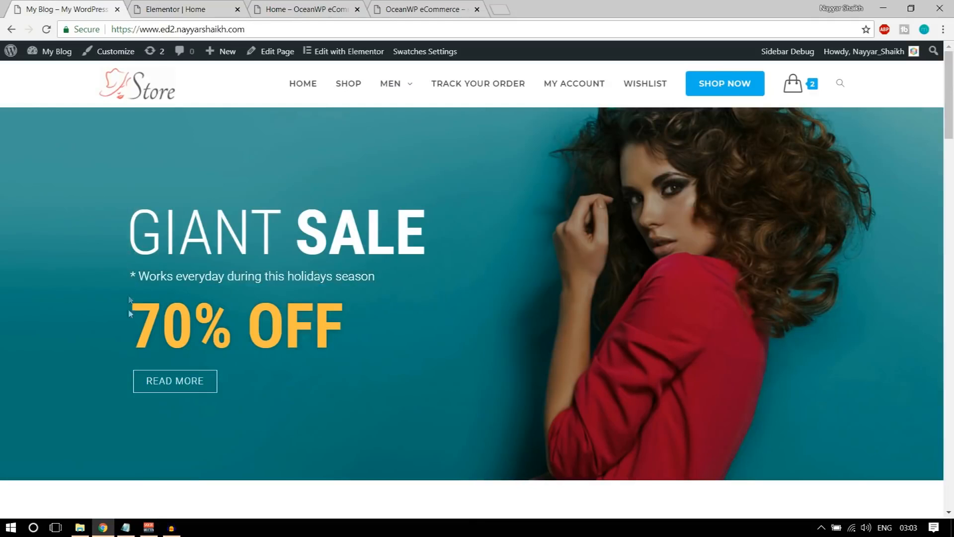
{"action": "left_click", "coordinate": [137, 11]}
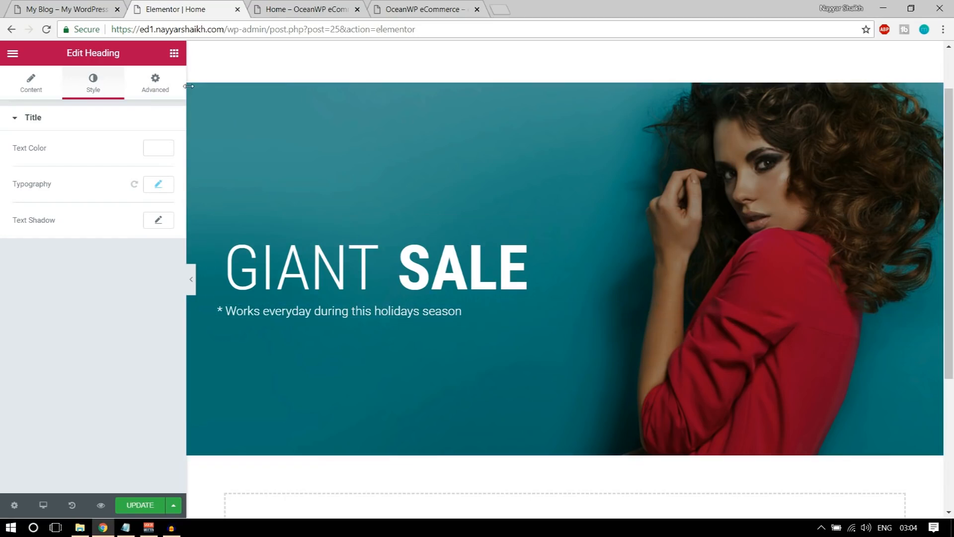
{"action": "left_click", "coordinate": [158, 93]}
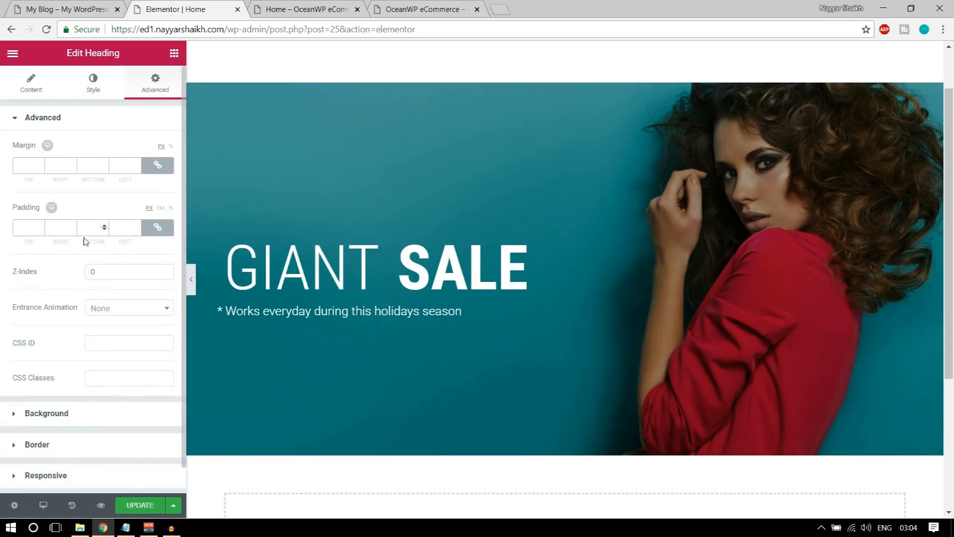
{"action": "left_click", "coordinate": [158, 230]}
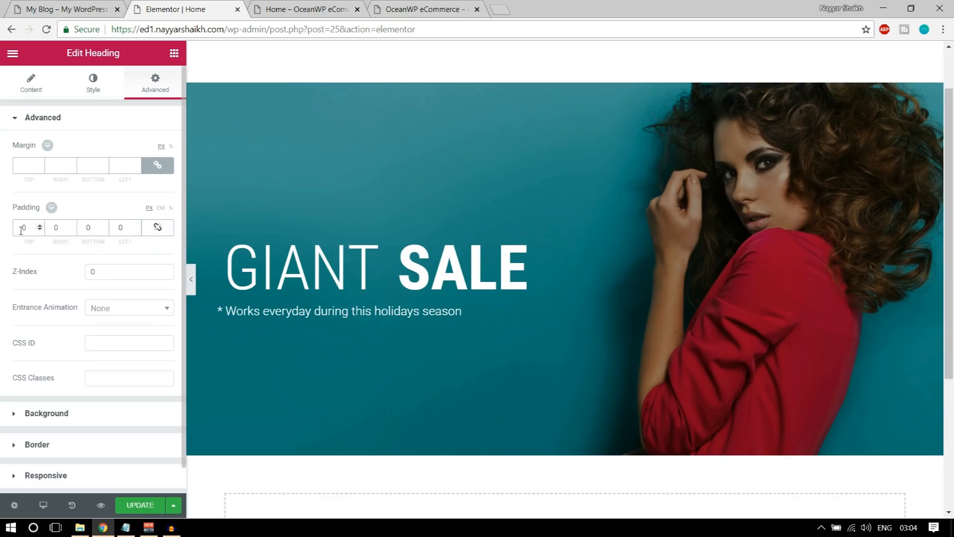
{"action": "left_click", "coordinate": [159, 232]}
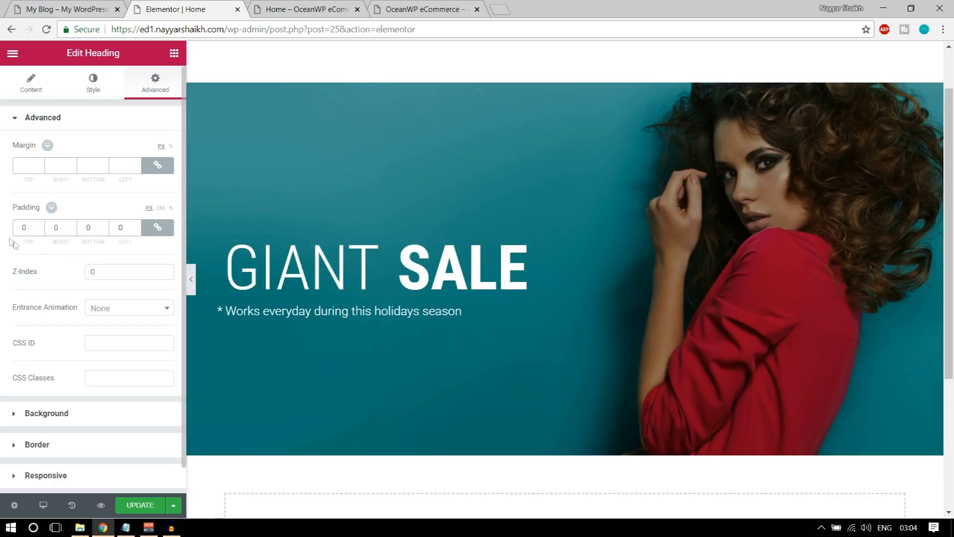
{"action": "type", "text": "10"}
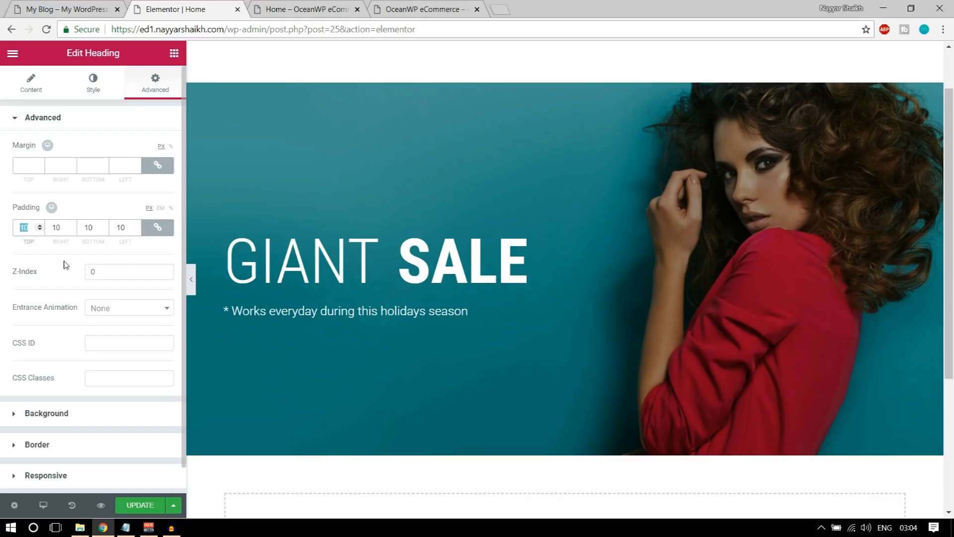
{"action": "type", "text": "0"}
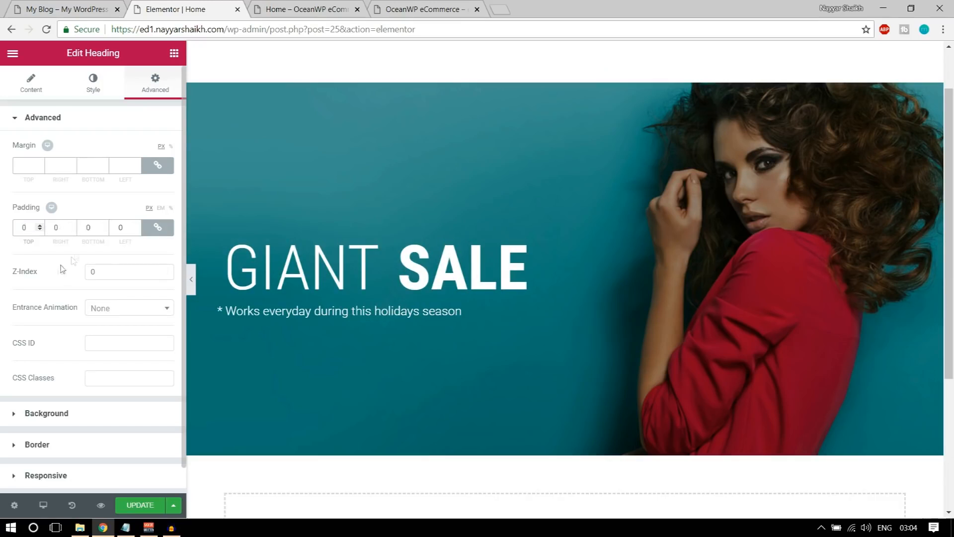
{"action": "left_click", "coordinate": [157, 227]}
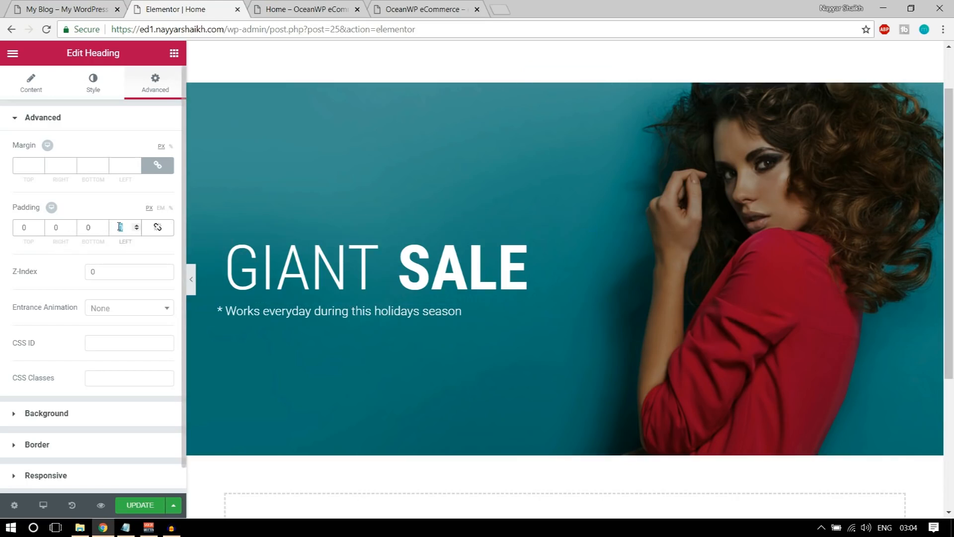
{"action": "type", "text": "4030"}
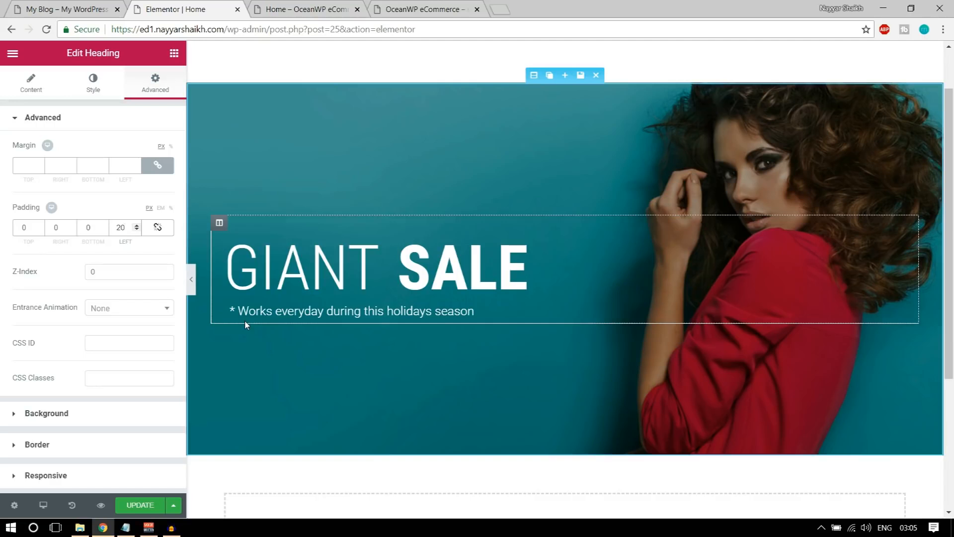
{"action": "left_click", "coordinate": [66, 5]}
{"action": "left_click_drag", "start_coordinate": [137, 323], "coordinate": [338, 326]}
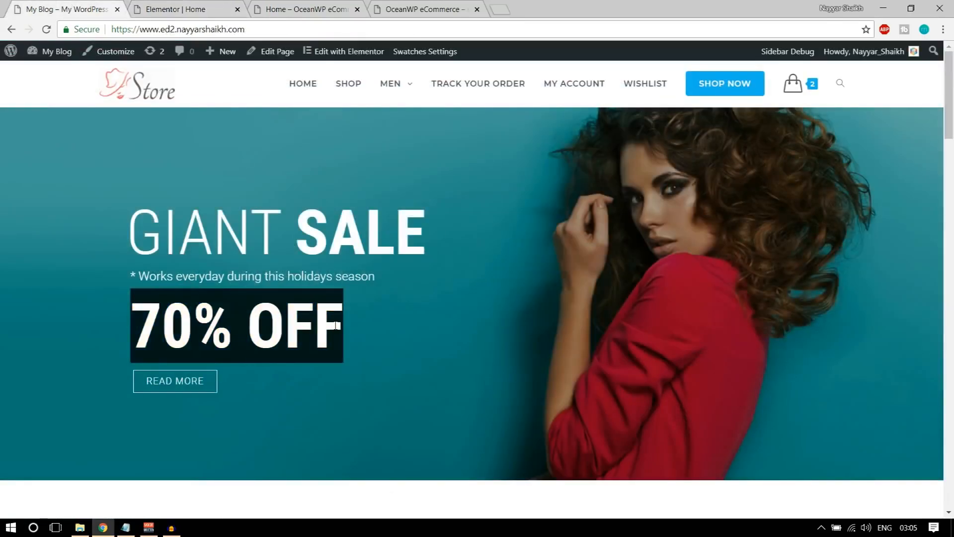
Duplicate the SALE column, then undo moving the copy to the left
{"action": "left_click", "coordinate": [194, 9]}
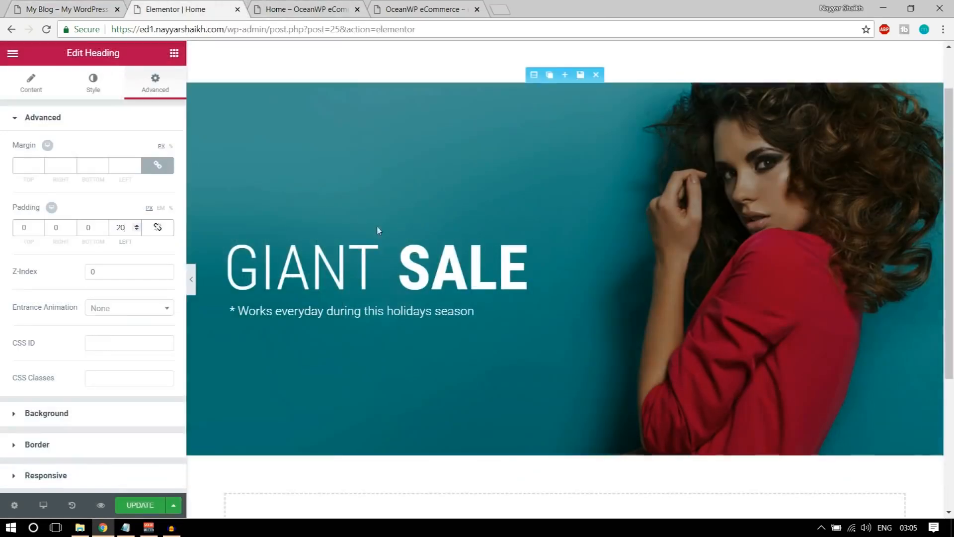
{"action": "mouse_move", "coordinate": [399, 238]}
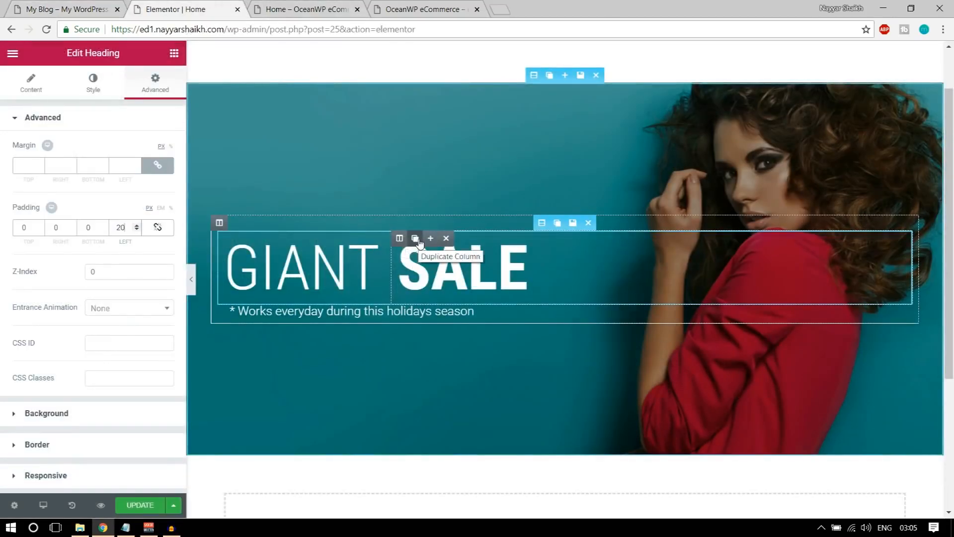
{"action": "left_click", "coordinate": [416, 239]}
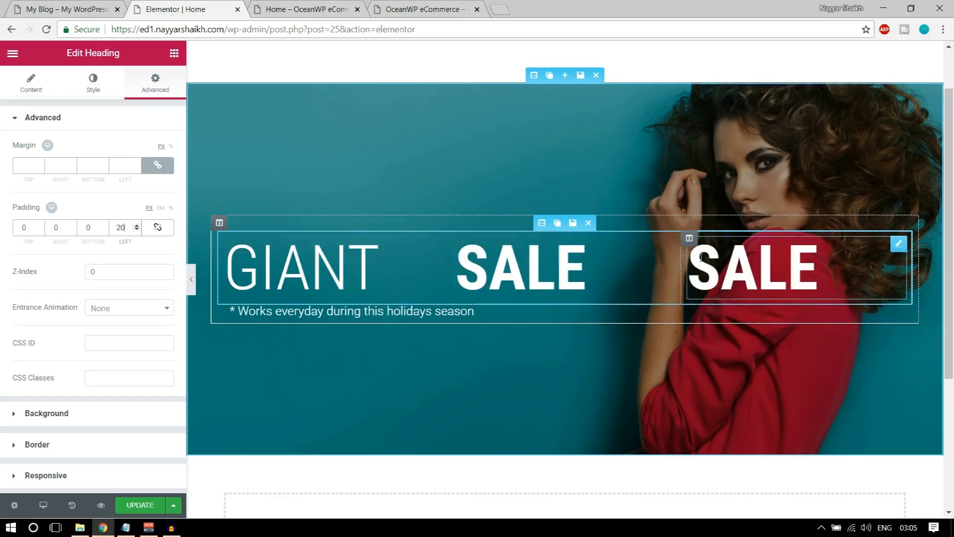
{"action": "mouse_move", "coordinate": [689, 240]}
{"action": "left_click_drag", "start_coordinate": [690, 240], "coordinate": [592, 271]}
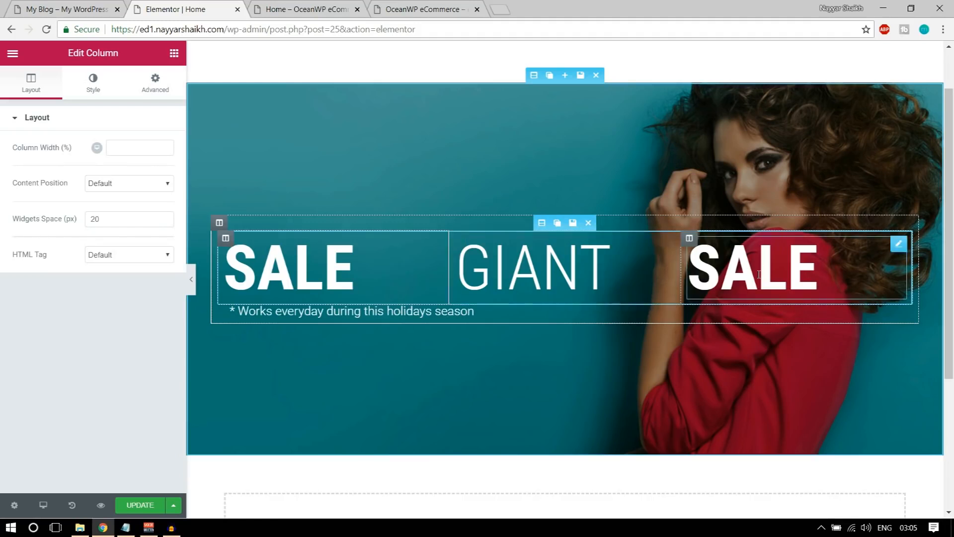
{"action": "key", "text": "ctrl+z"}
{"action": "key", "text": "ctrl+z"}
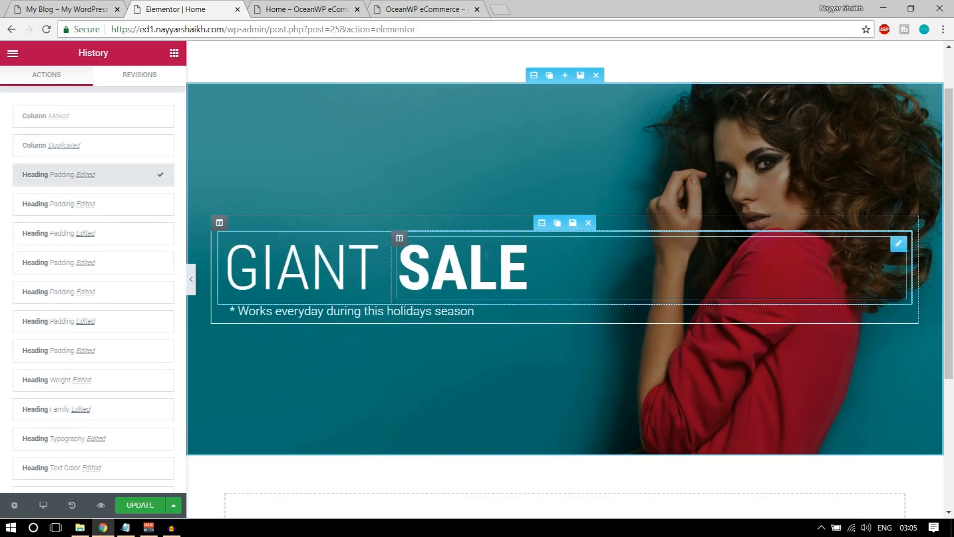
Duplicate the SALE heading widget and place the copy below the subtitle
{"action": "mouse_move", "coordinate": [897, 244]}
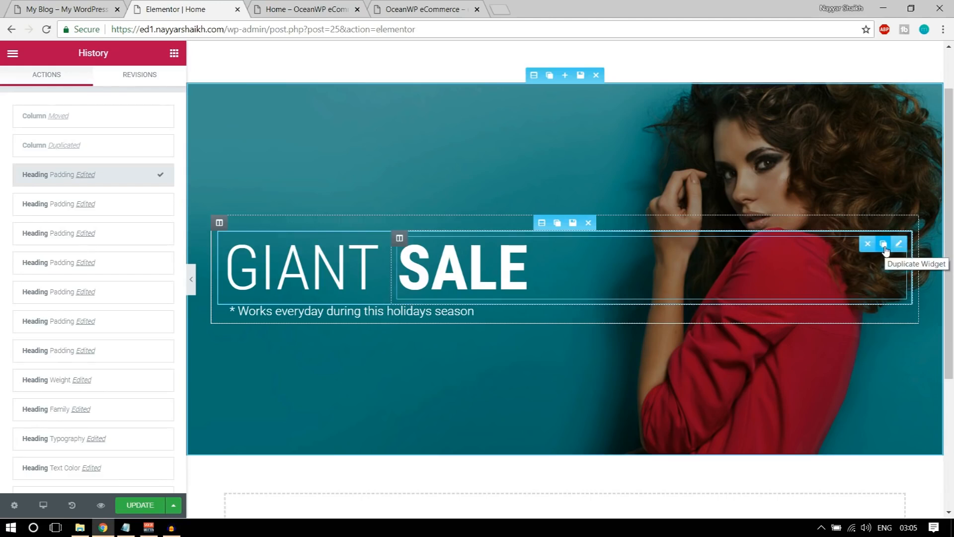
{"action": "left_click", "coordinate": [884, 244]}
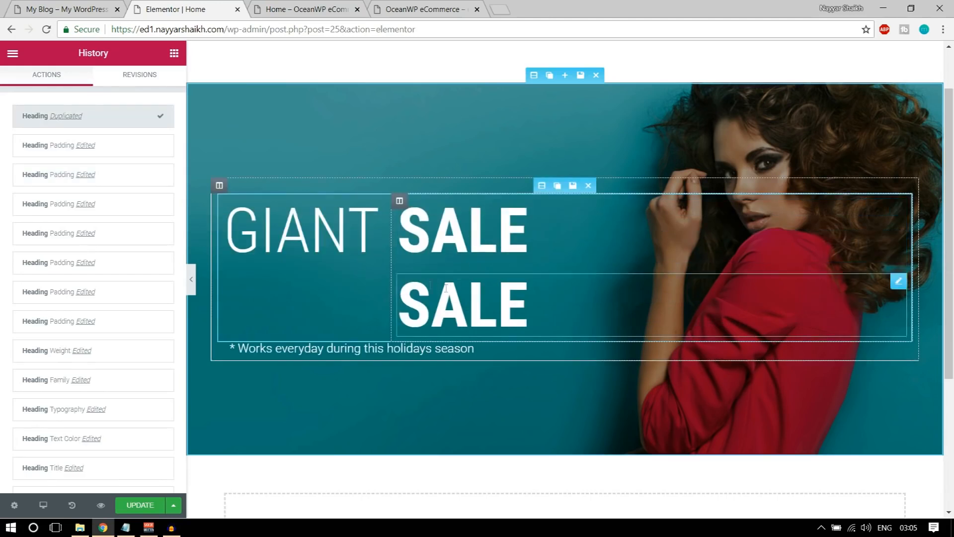
{"action": "left_click_drag", "start_coordinate": [893, 282], "coordinate": [311, 328]}
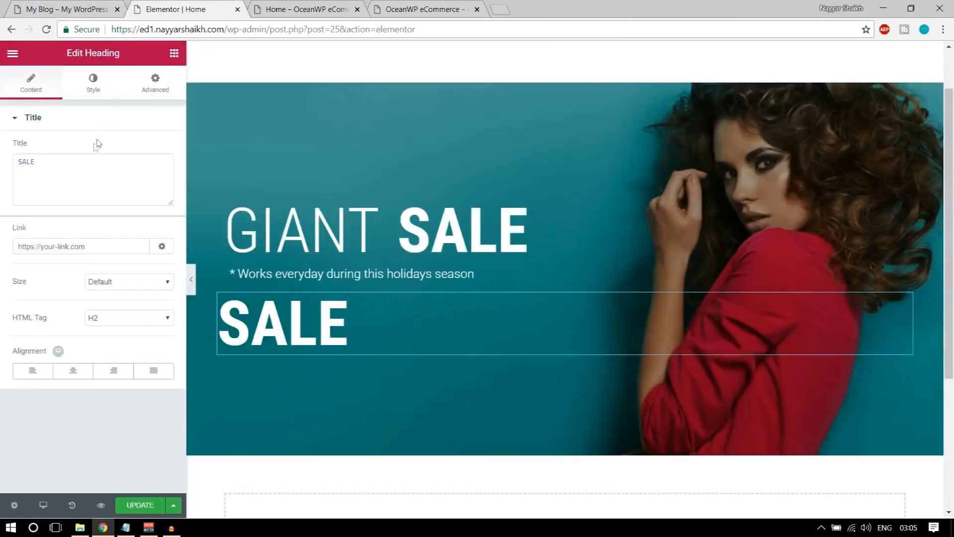
Replace the copied heading's title text with 70% OFF
{"action": "left_click", "coordinate": [85, 179]}
{"action": "key", "text": "ctrl+a"}
{"action": "type", "text": "70% OFF"}
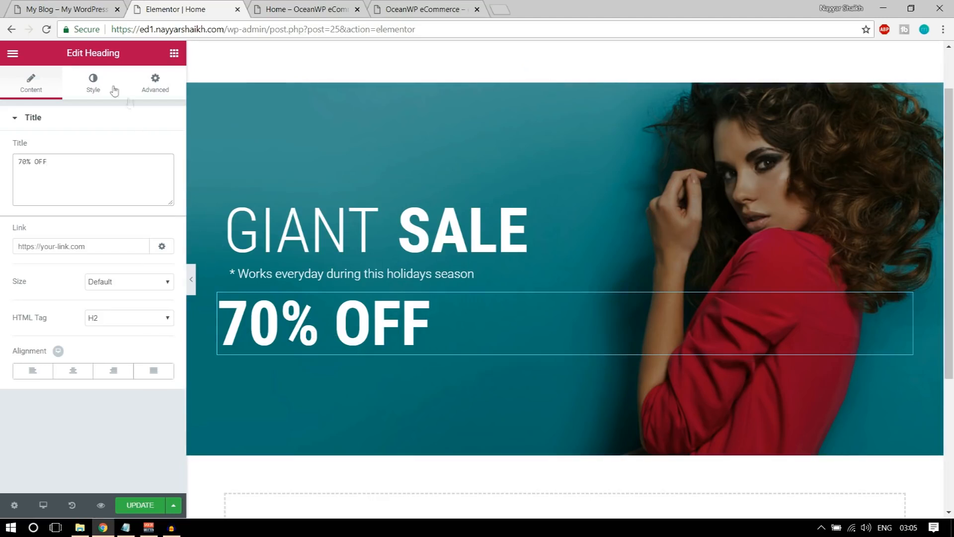
Set the 70% OFF heading's text colour to warm yellow #ffc342
{"action": "left_click", "coordinate": [83, 87]}
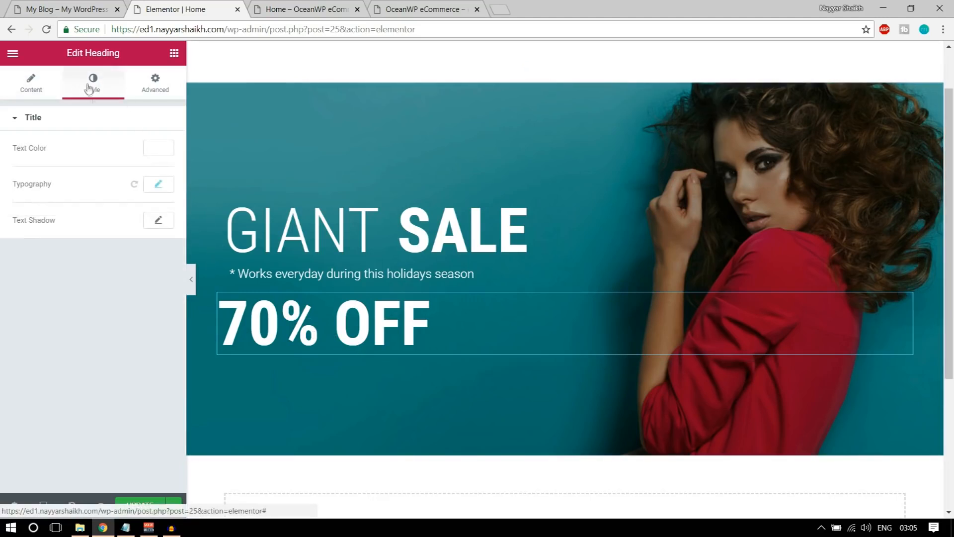
{"action": "left_click", "coordinate": [155, 151]}
{"action": "left_click", "coordinate": [59, 9]}
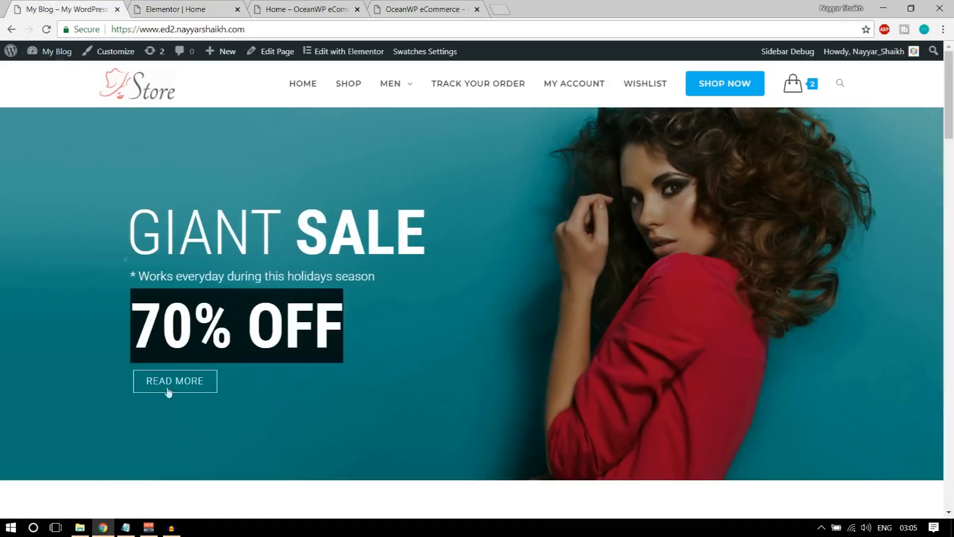
{"action": "left_click", "coordinate": [176, 335]}
{"action": "left_click", "coordinate": [175, 9]}
{"action": "left_click", "coordinate": [105, 272]}
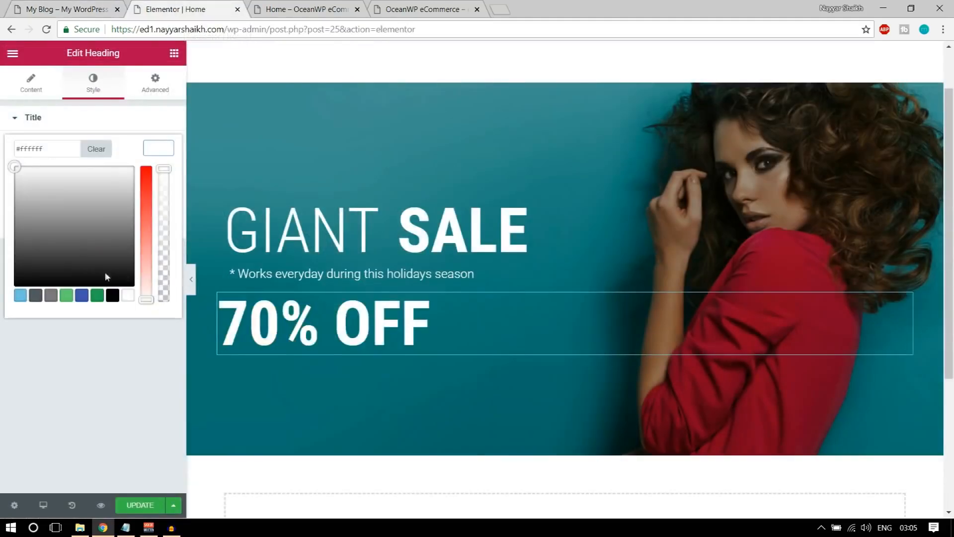
{"action": "left_click", "coordinate": [53, 296]}
{"action": "left_click_drag", "start_coordinate": [69, 254], "coordinate": [106, 223]}
{"action": "left_click", "coordinate": [147, 213]}
{"action": "left_click_drag", "start_coordinate": [76, 180], "coordinate": [28, 165]}
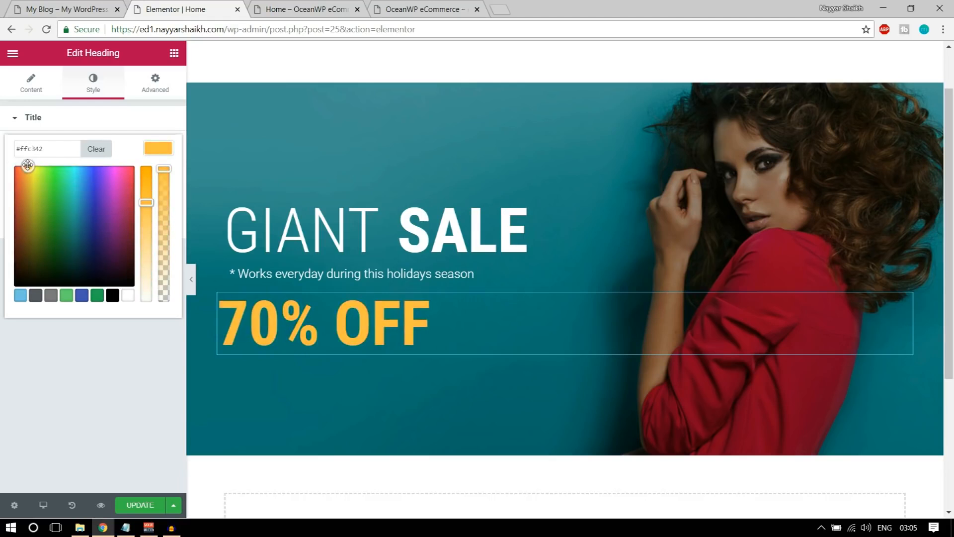
{"action": "left_click", "coordinate": [158, 148]}
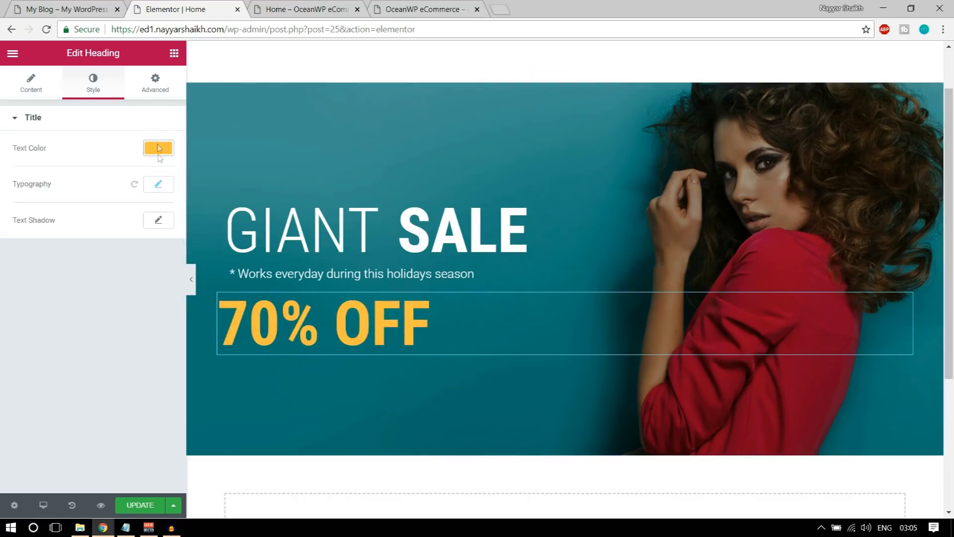
Add a soft translucent black text shadow with blur 33 to the heading
{"action": "left_click", "coordinate": [159, 221]}
{"action": "left_click_drag", "start_coordinate": [35, 285], "coordinate": [56, 287]}
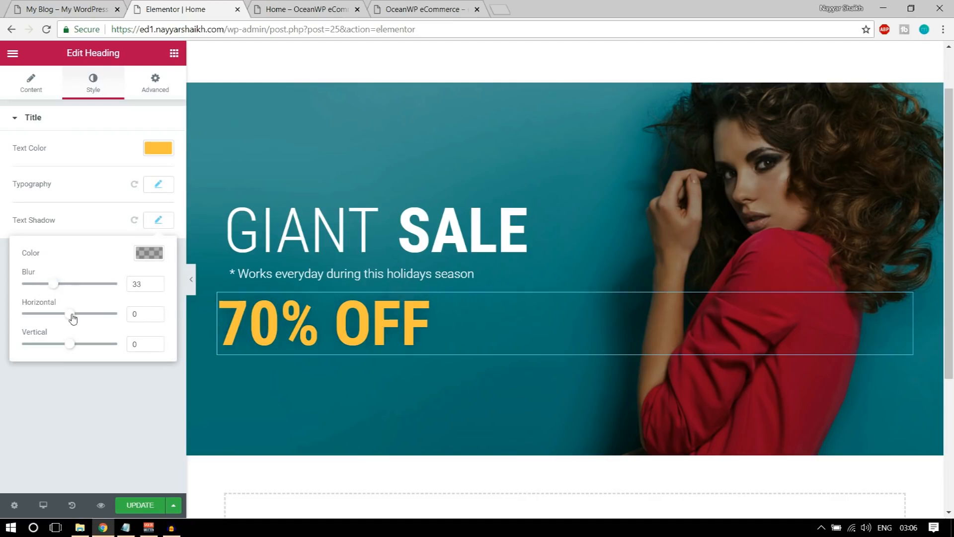
{"action": "left_click", "coordinate": [159, 257]}
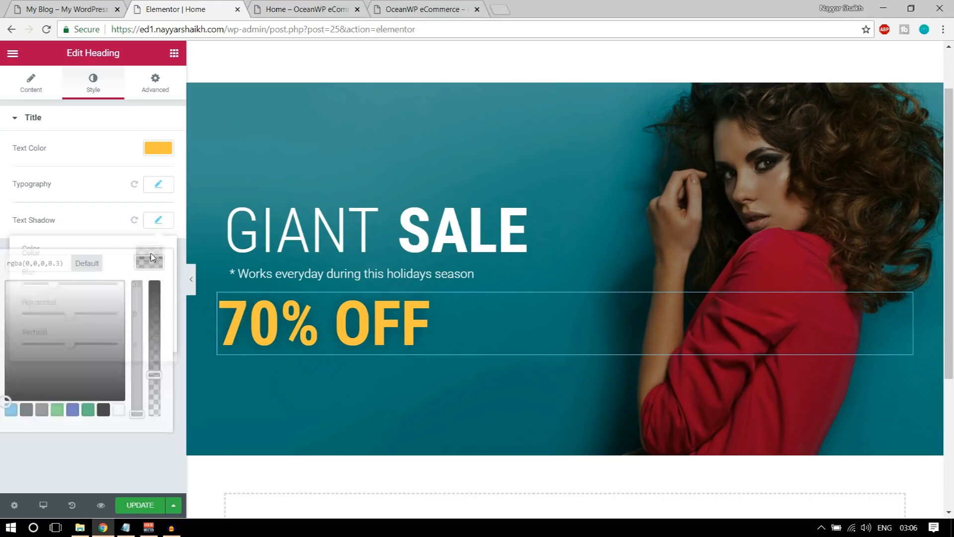
{"action": "left_click", "coordinate": [10, 412]}
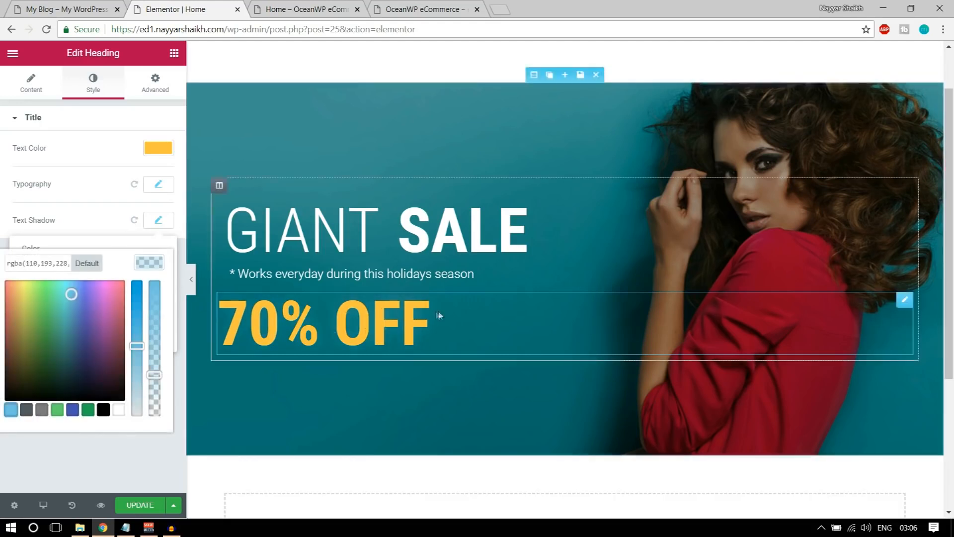
{"action": "left_click", "coordinate": [87, 411]}
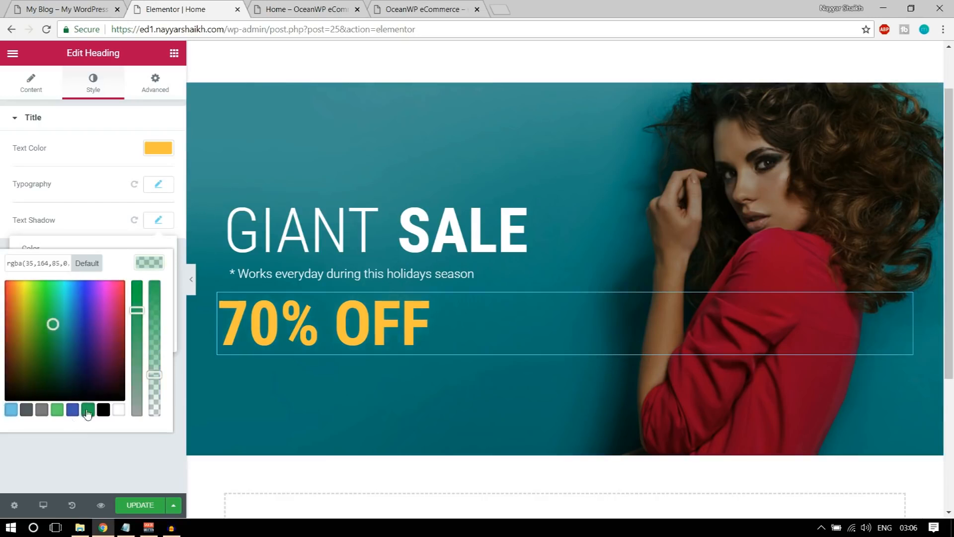
{"action": "left_click_drag", "start_coordinate": [49, 323], "coordinate": [80, 309]}
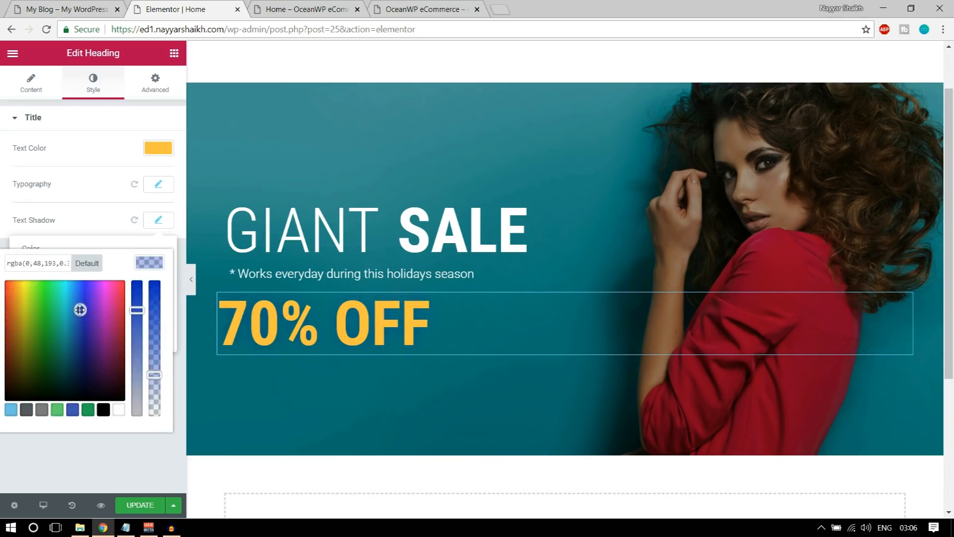
{"action": "left_click", "coordinate": [103, 411]}
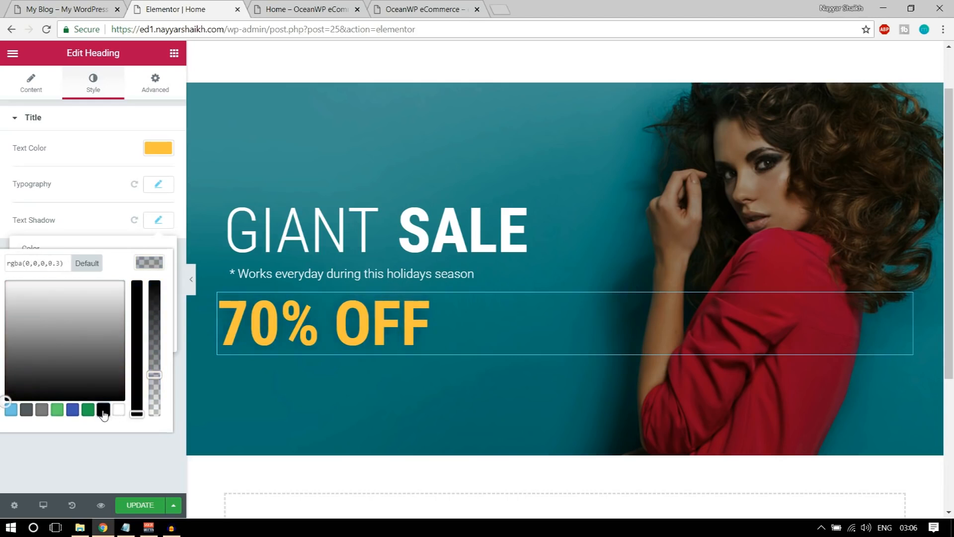
{"action": "left_click", "coordinate": [144, 267]}
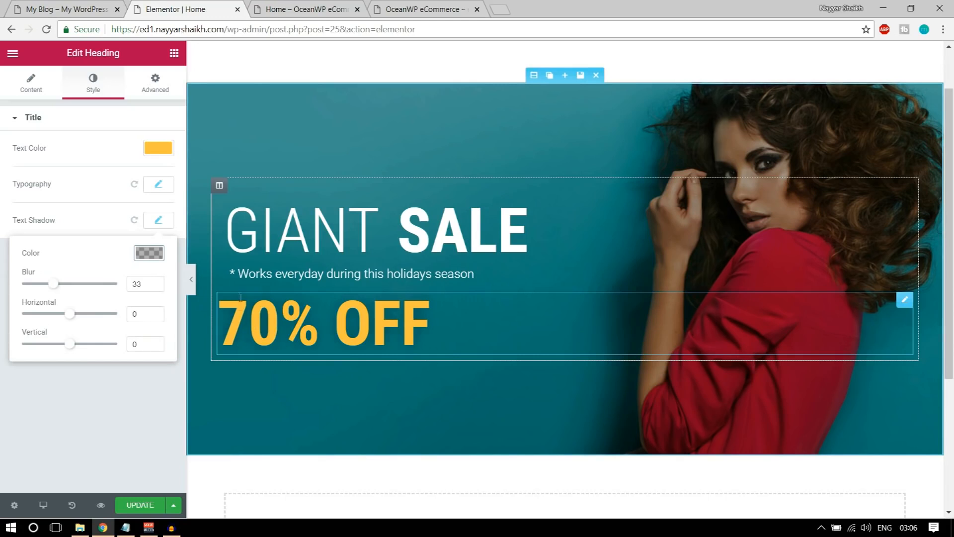
Give the heading 20 px left padding only and update the page
{"action": "left_click", "coordinate": [155, 89]}
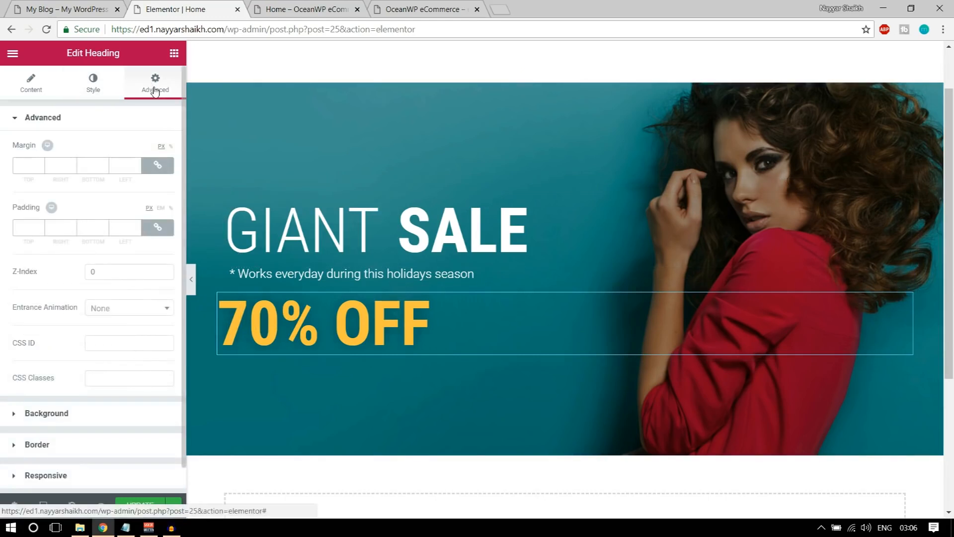
{"action": "left_click", "coordinate": [157, 227]}
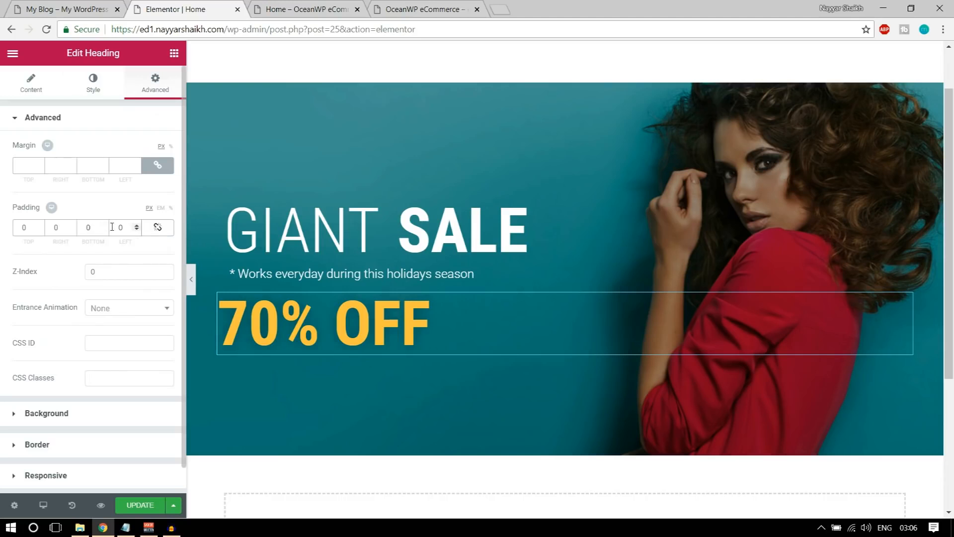
{"action": "double_click", "coordinate": [128, 226]}
{"action": "type", "text": "20"}
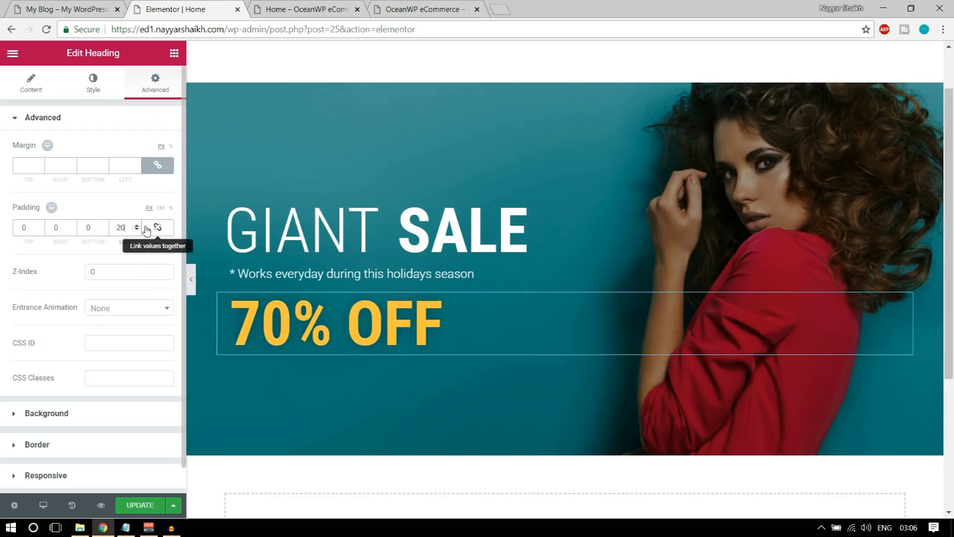
{"action": "left_click", "coordinate": [127, 506]}
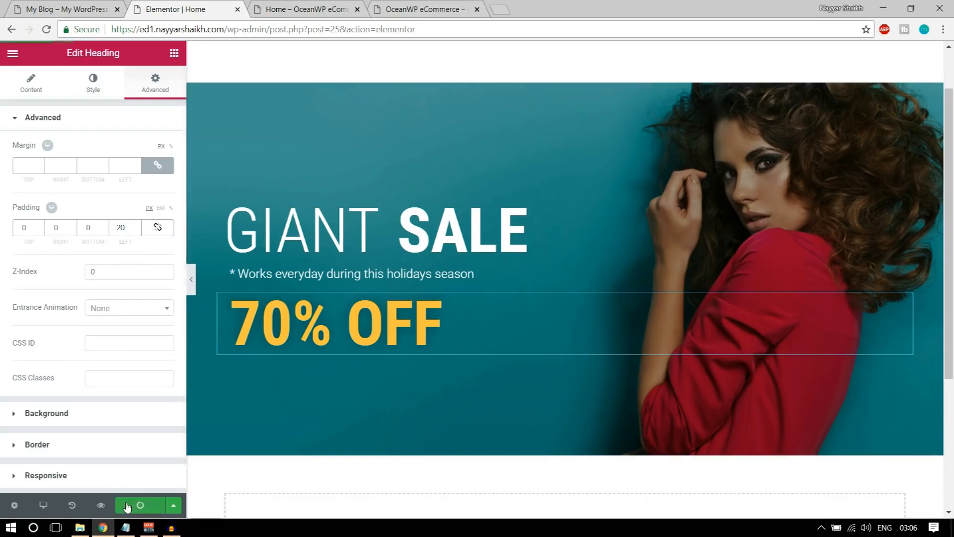
{"action": "left_click", "coordinate": [74, 9]}
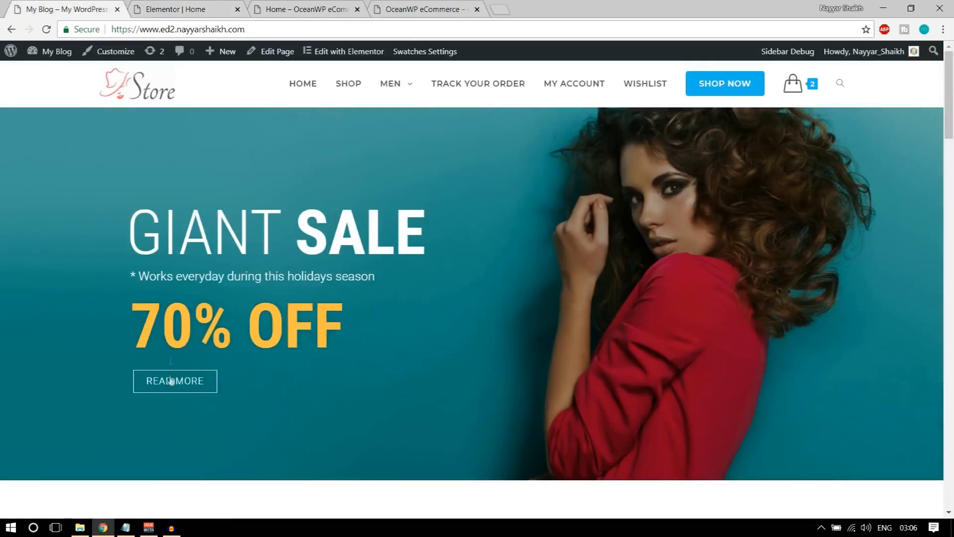
{"action": "left_click", "coordinate": [206, 9]}
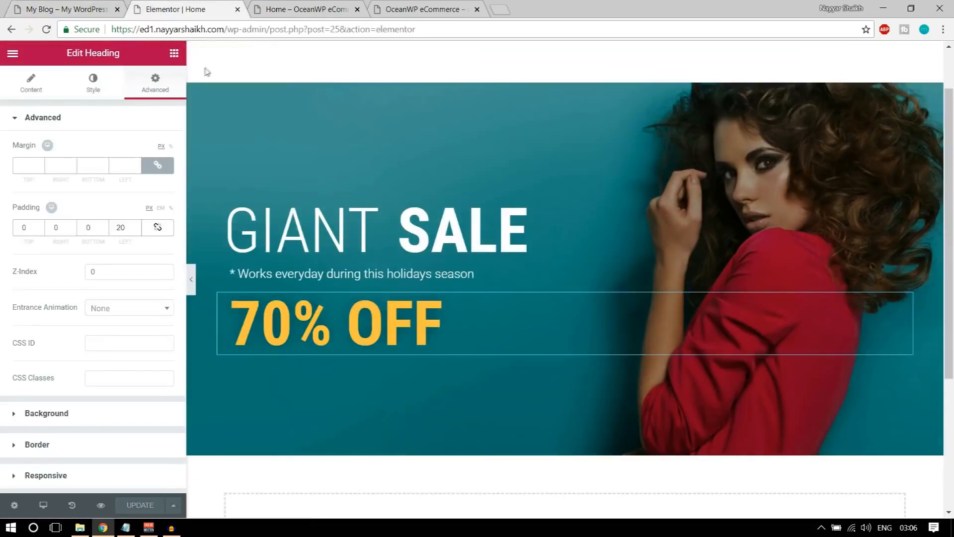
Add a Button widget below the 70% OFF heading in the hero
{"action": "left_click", "coordinate": [174, 53]}
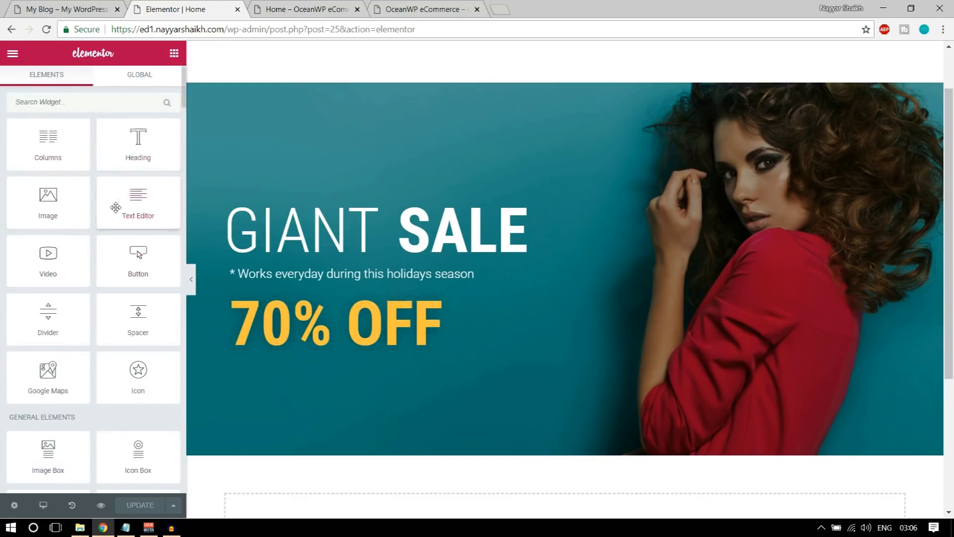
{"action": "scroll", "coordinate": [117, 278], "scroll_direction": "down", "scroll_amount": 7}
{"action": "scroll", "coordinate": [117, 312], "scroll_direction": "up", "scroll_amount": 7}
{"action": "left_click_drag", "start_coordinate": [127, 256], "coordinate": [320, 341]}
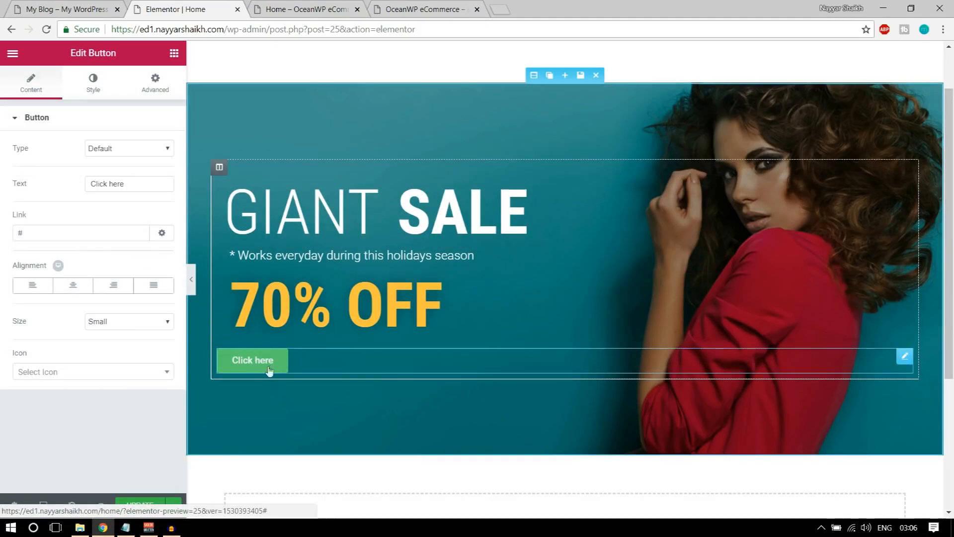
Change the button text from Click here to READ MORE
{"action": "left_click", "coordinate": [45, 7]}
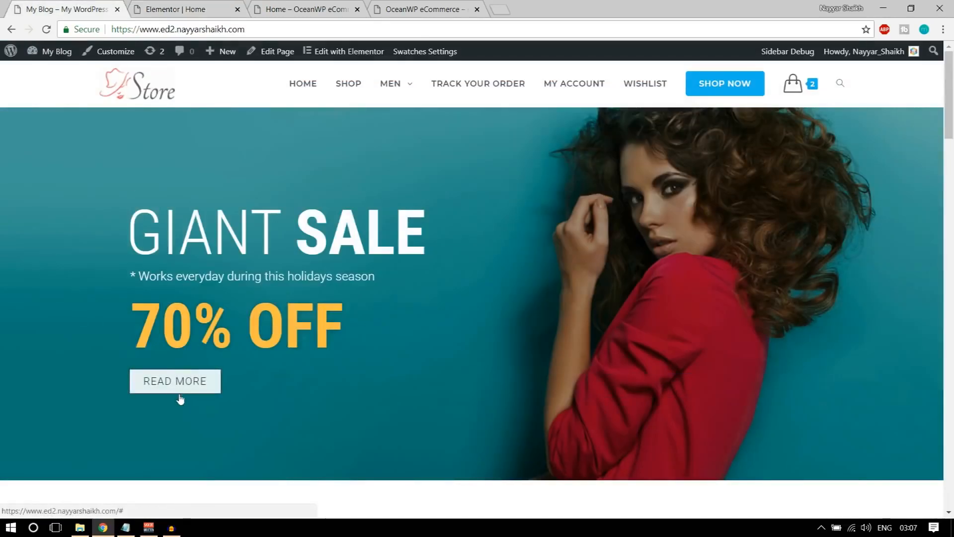
{"action": "left_click", "coordinate": [166, 7]}
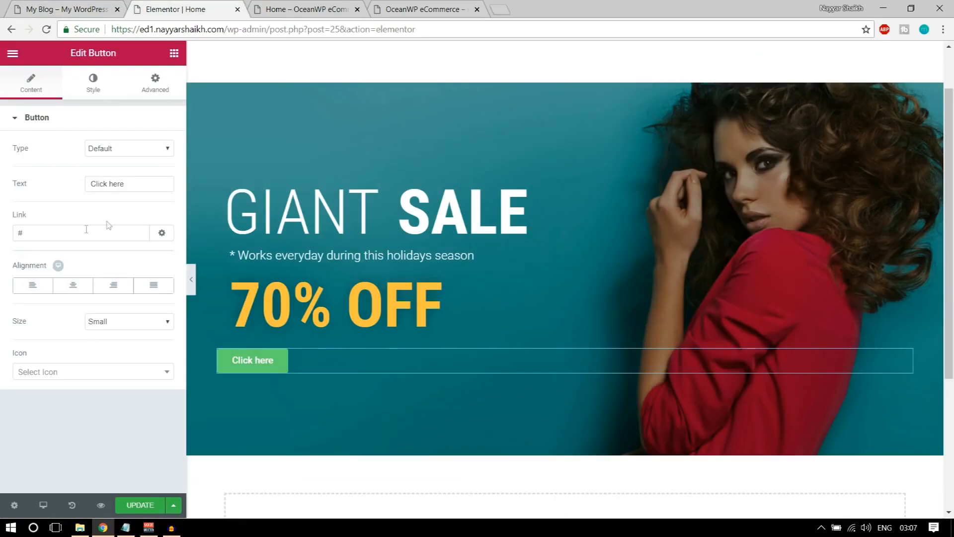
{"action": "left_click_drag", "start_coordinate": [131, 181], "coordinate": [72, 183]}
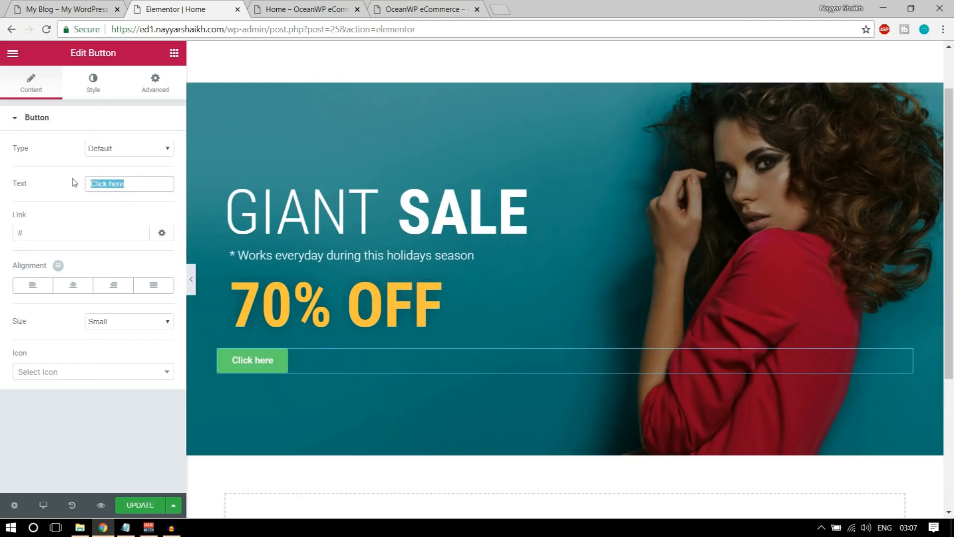
{"action": "type", "text": "READ "}
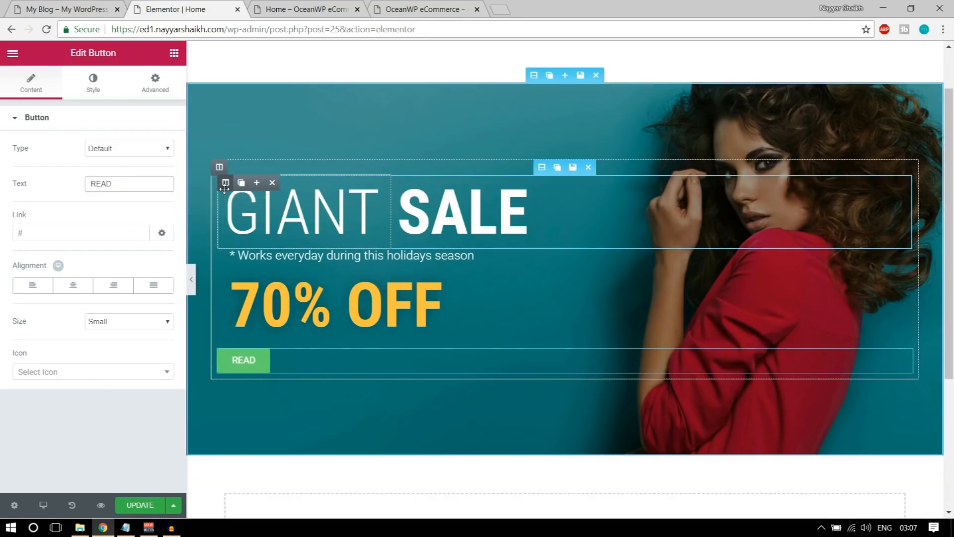
{"action": "type", "text": "MORE"}
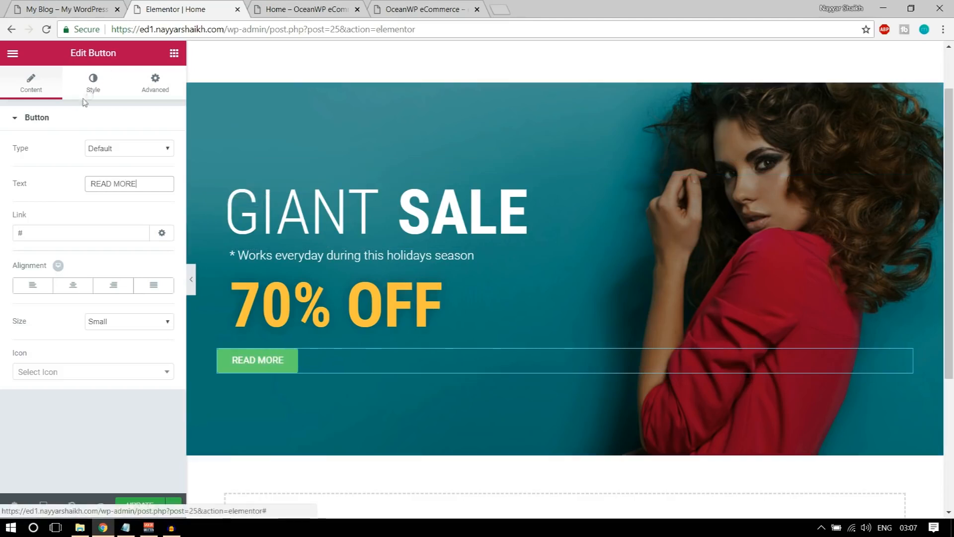
{"action": "left_click", "coordinate": [89, 93]}
{"action": "left_click", "coordinate": [60, 8]}
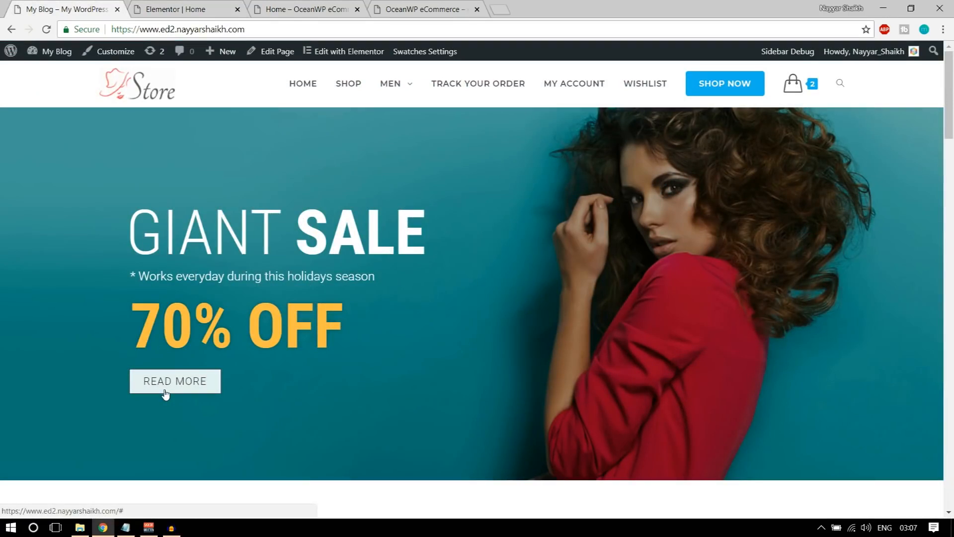
{"action": "key", "text": "ctrl+Tab"}
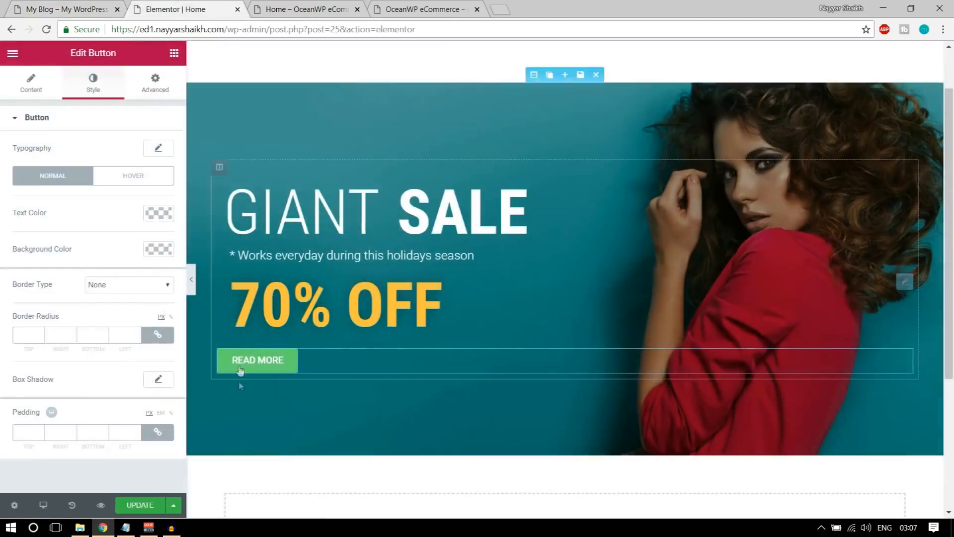
Set the READ MORE button's typography weight to 300
{"action": "left_click", "coordinate": [159, 149]}
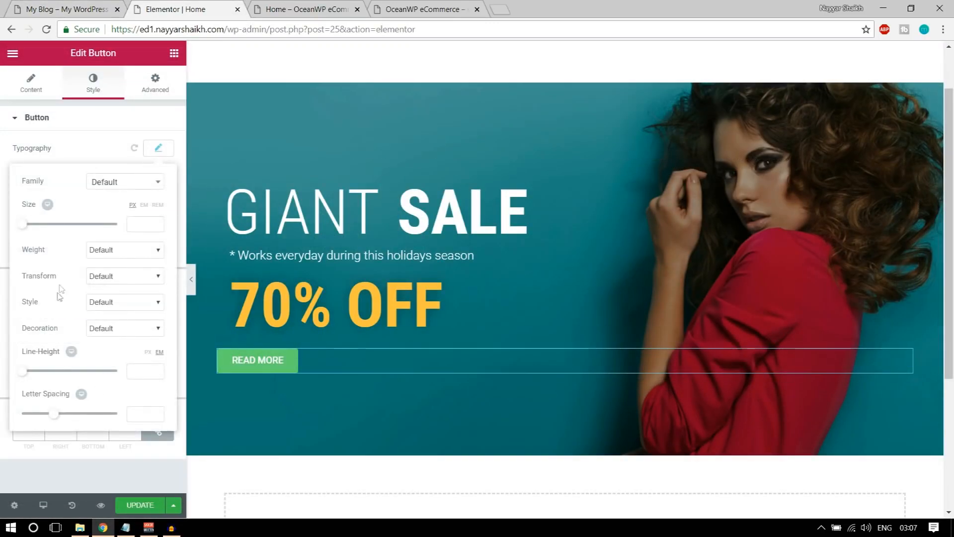
{"action": "left_click", "coordinate": [124, 249]}
{"action": "left_click", "coordinate": [114, 281]}
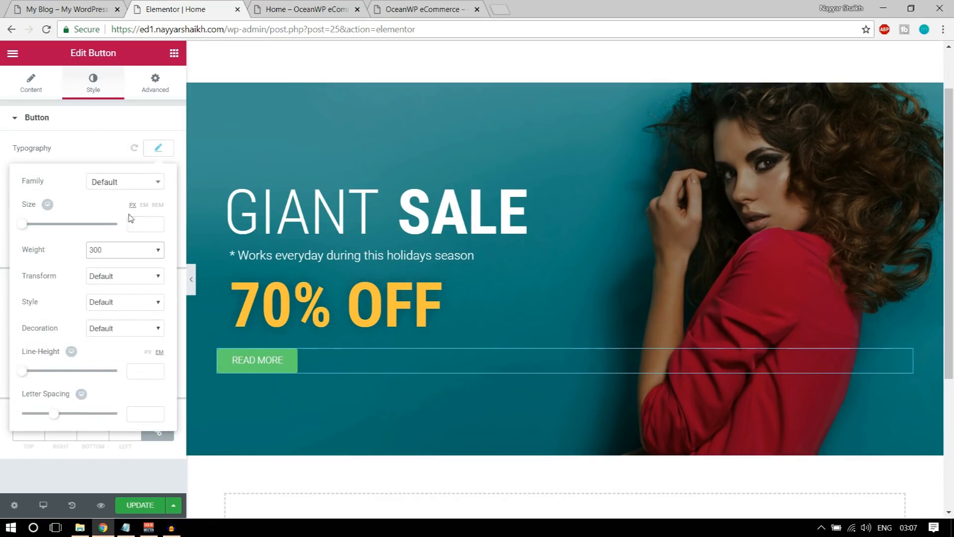
{"action": "left_click", "coordinate": [158, 148]}
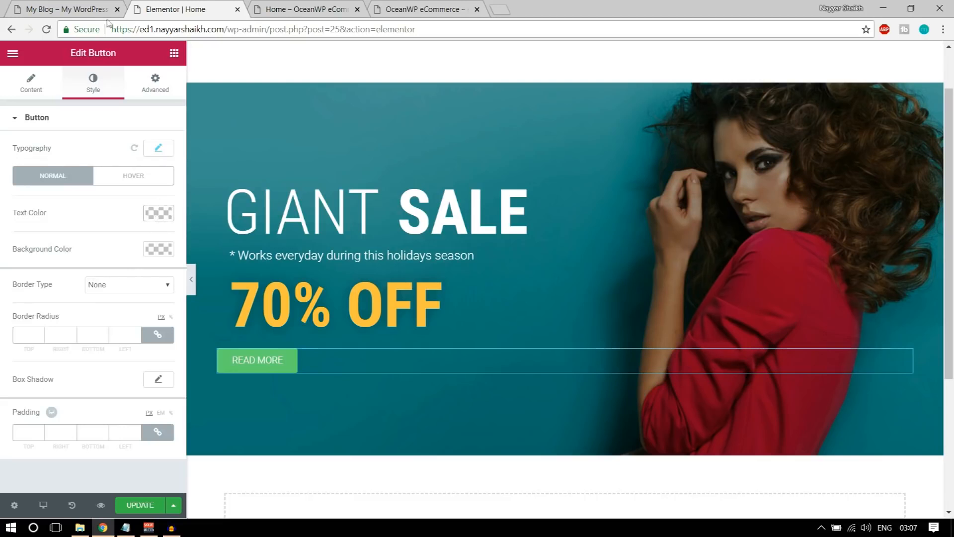
{"action": "left_click", "coordinate": [95, 5]}
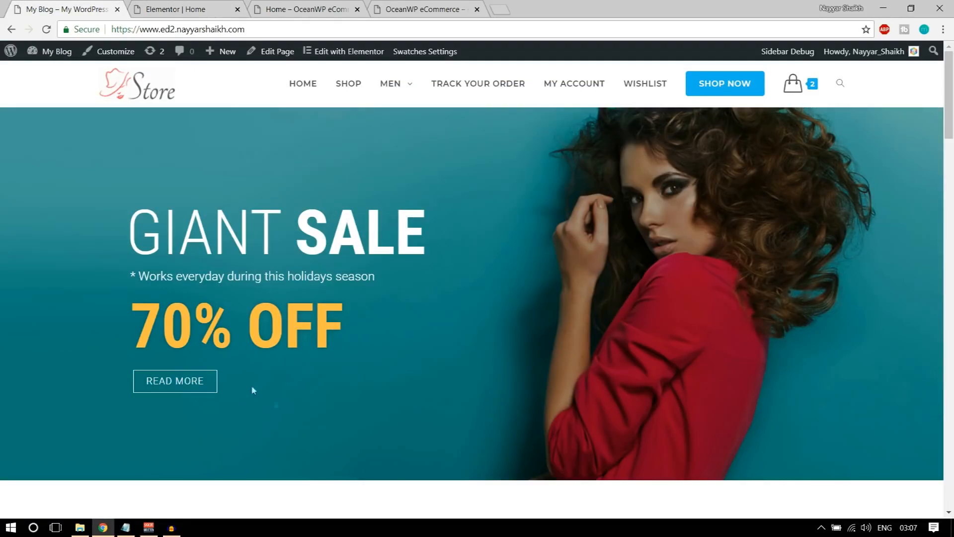
{"action": "left_click", "coordinate": [191, 6]}
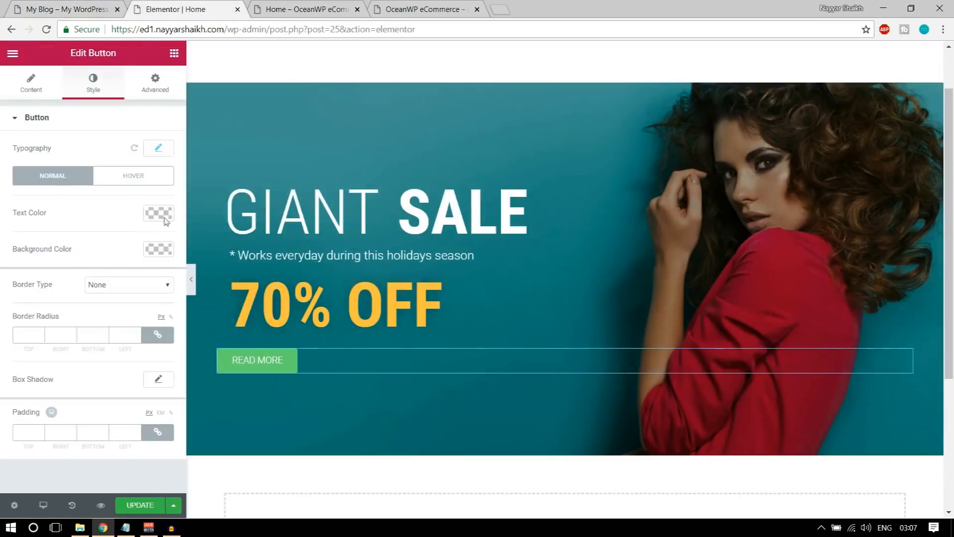
Make the button background fully transparent, rgba(0,0,0,0)
{"action": "left_click", "coordinate": [162, 255]}
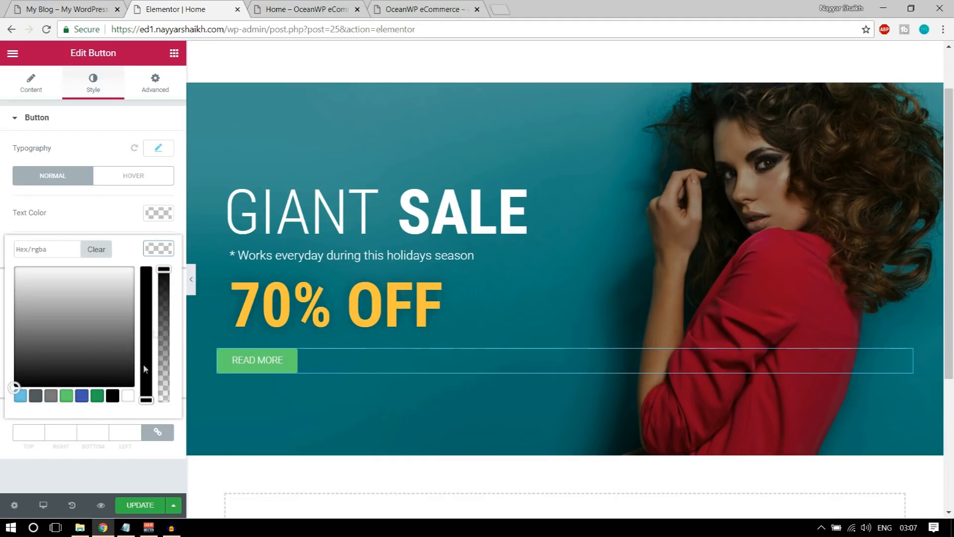
{"action": "left_click_drag", "start_coordinate": [165, 270], "coordinate": [163, 417]}
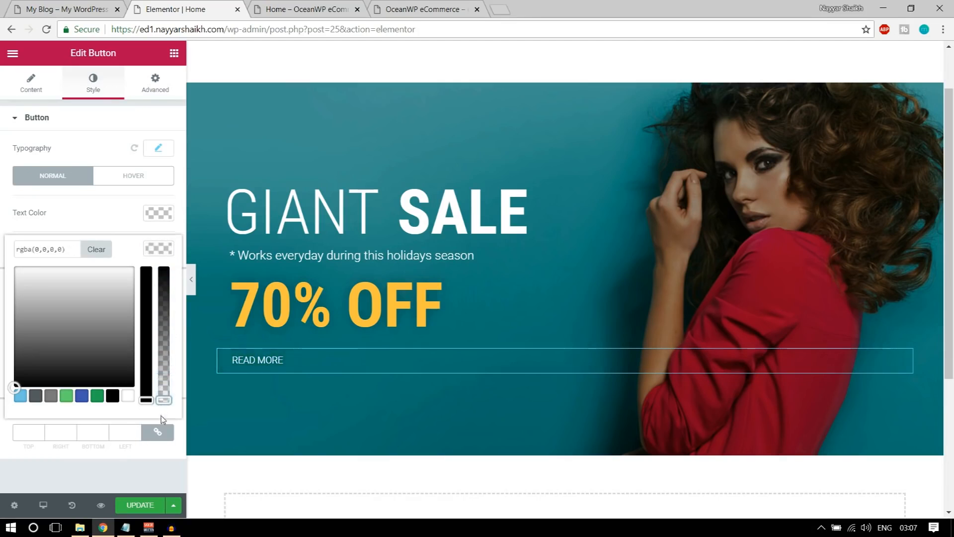
{"action": "left_click", "coordinate": [166, 251]}
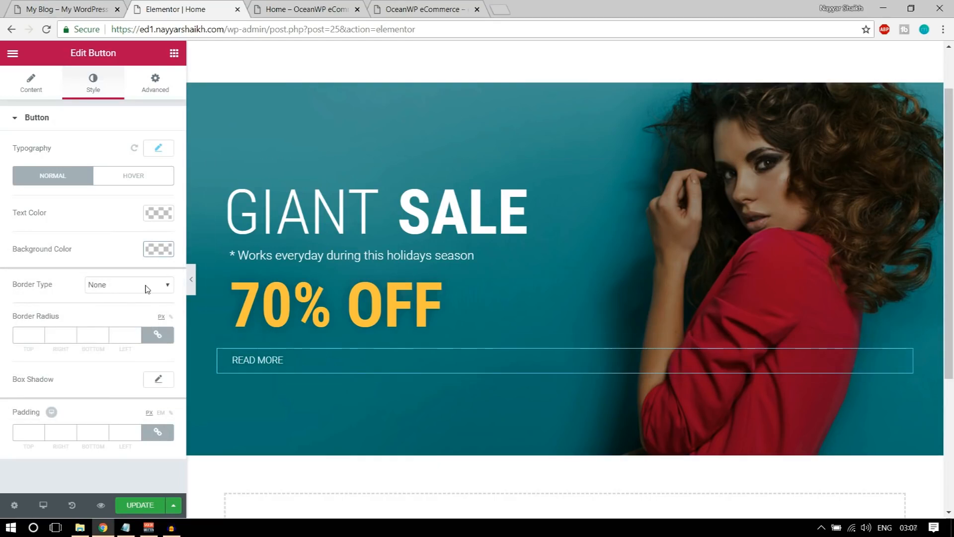
{"action": "left_click", "coordinate": [120, 288]}
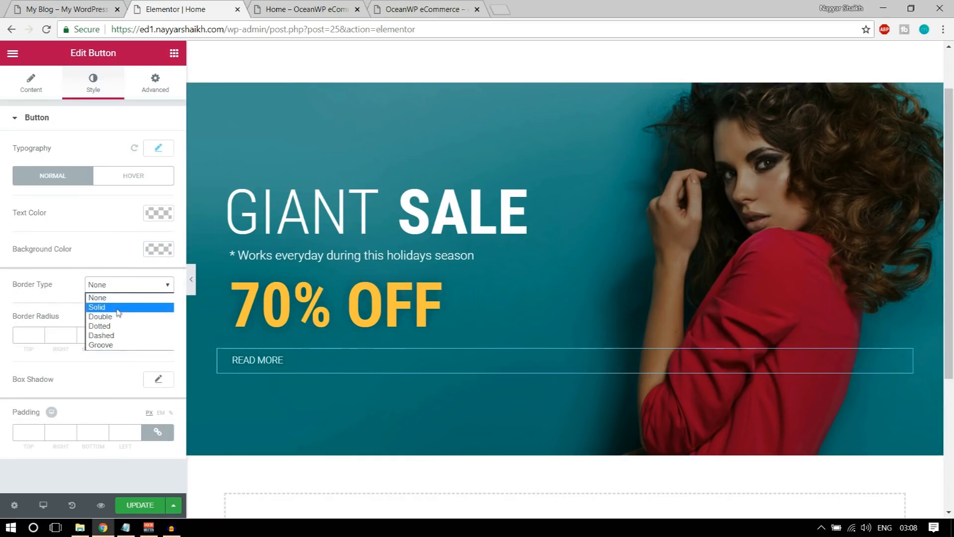
Give the READ MORE button a 1 px solid white #ffffff border
{"action": "left_click", "coordinate": [118, 308]}
{"action": "left_click", "coordinate": [40, 332]}
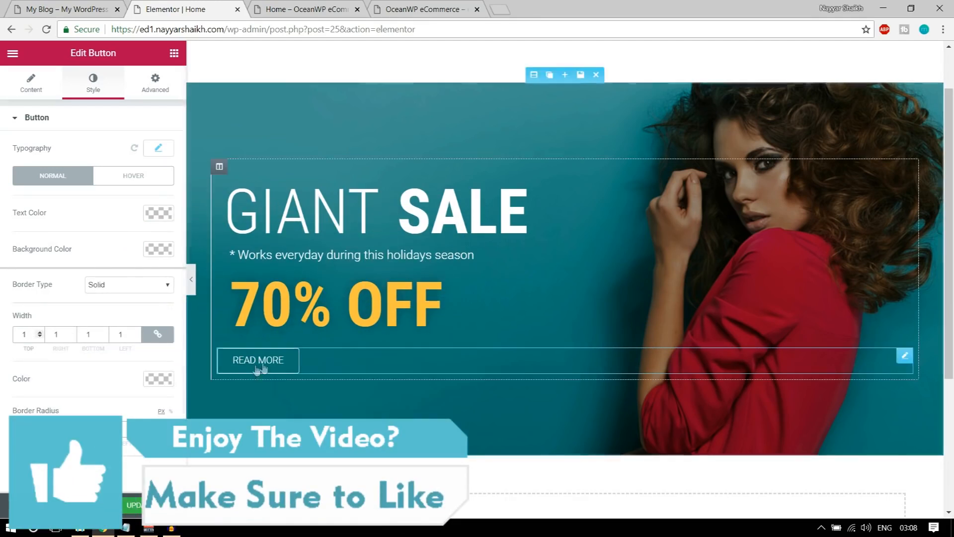
{"action": "scroll", "coordinate": [116, 376], "scroll_direction": "down", "scroll_amount": 1}
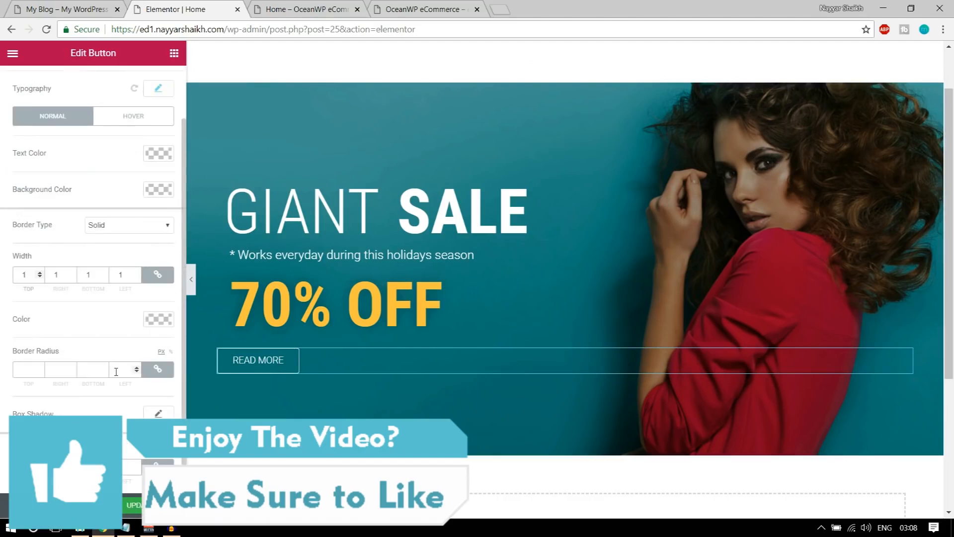
{"action": "left_click", "coordinate": [158, 319]}
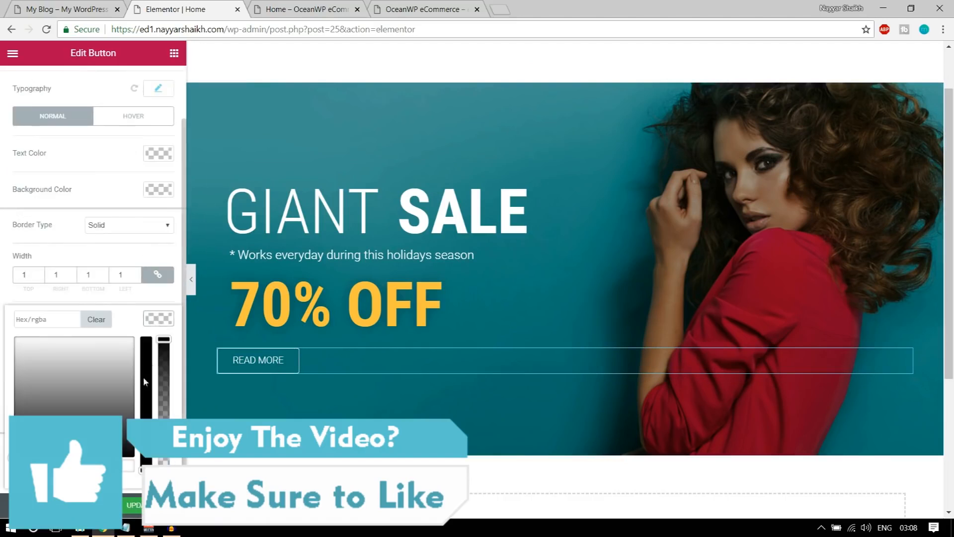
{"action": "left_click", "coordinate": [125, 470]}
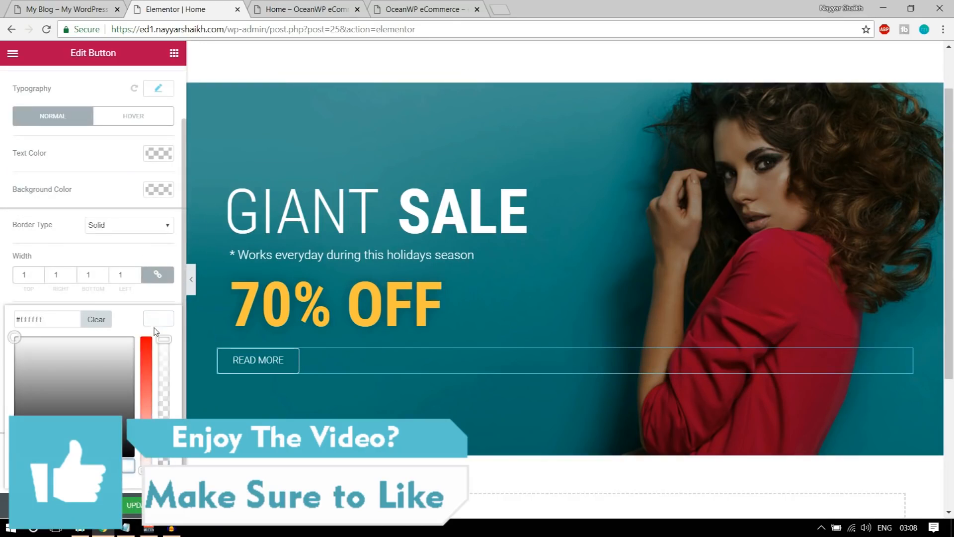
{"action": "left_click", "coordinate": [159, 321]}
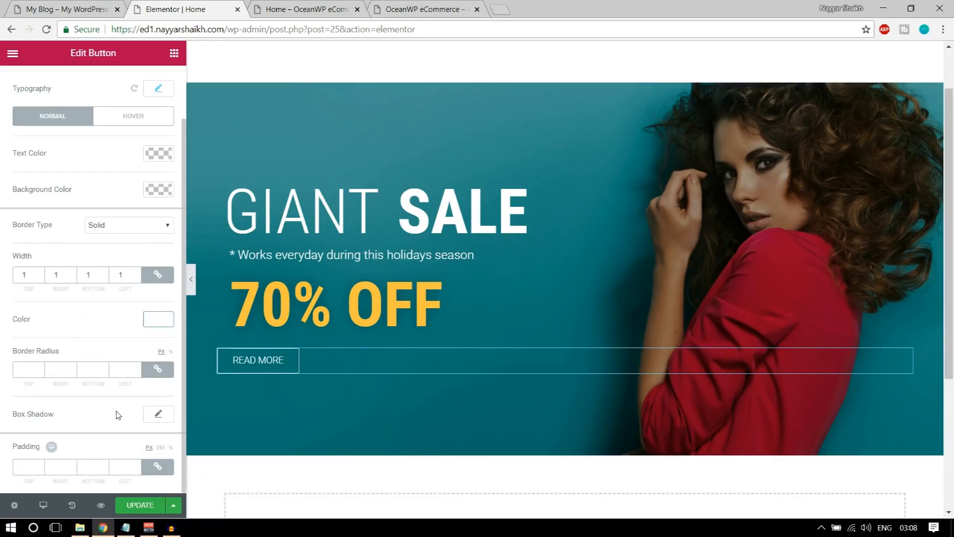
{"action": "scroll", "coordinate": [100, 419], "scroll_direction": "up", "scroll_amount": 1}
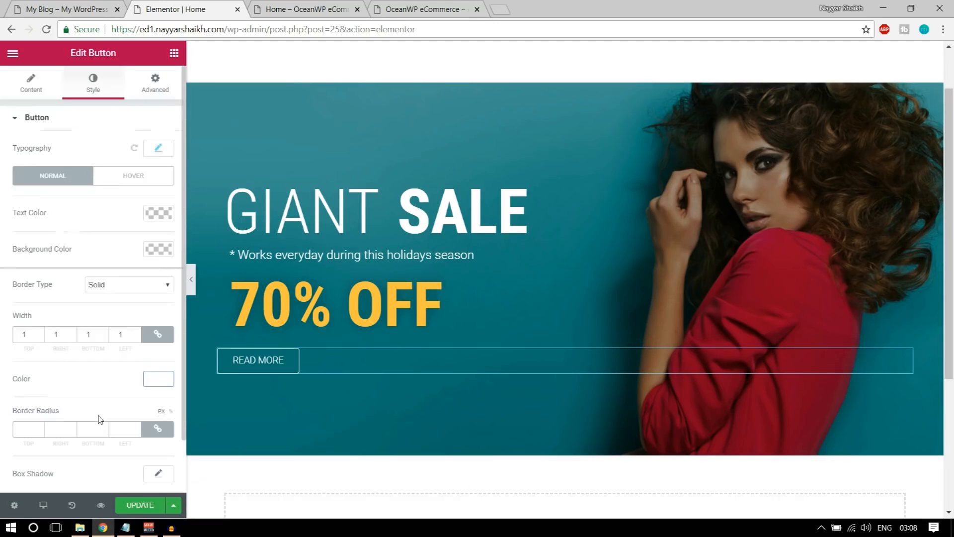
Set the button's left padding to 20 px, then compare with the live store homepage
{"action": "left_click", "coordinate": [154, 88]}
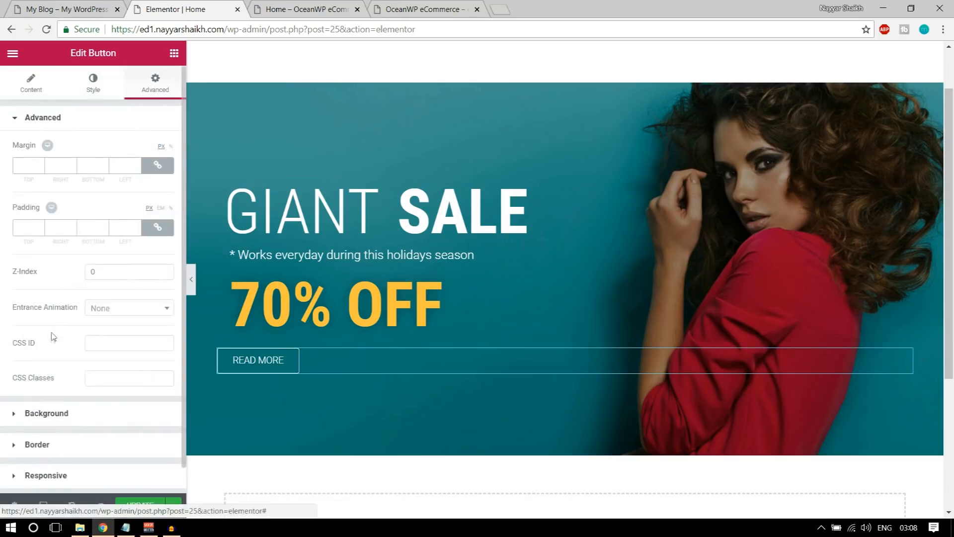
{"action": "left_click", "coordinate": [157, 227]}
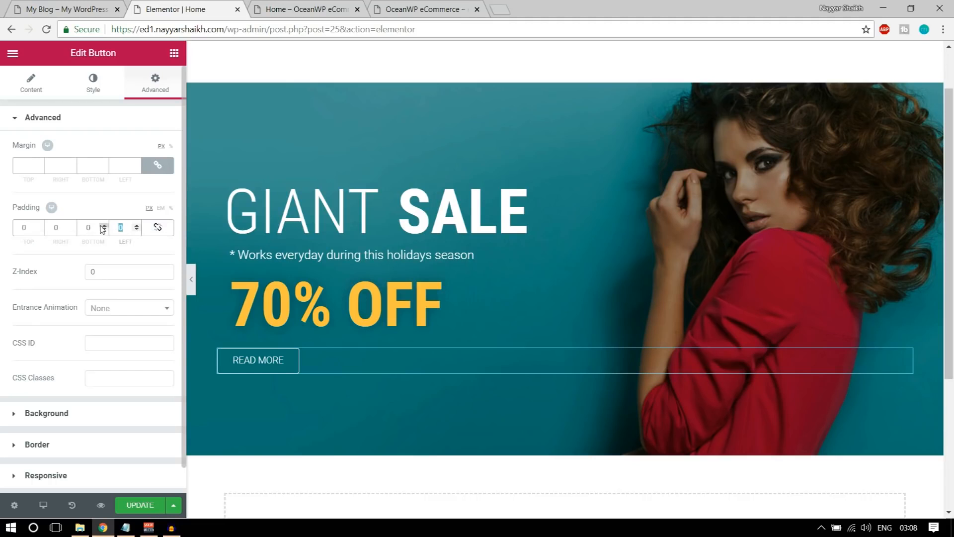
{"action": "type", "text": "20"}
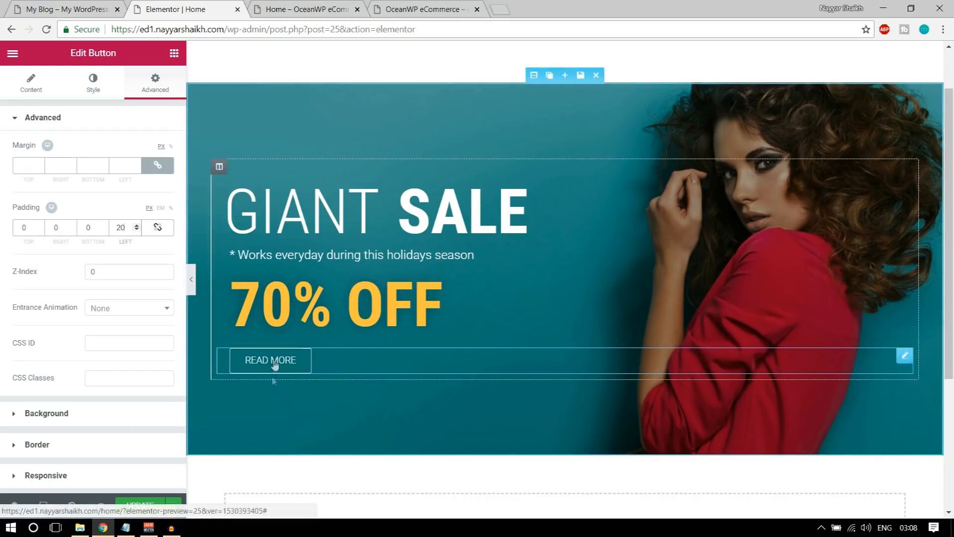
{"action": "left_click", "coordinate": [70, 11]}
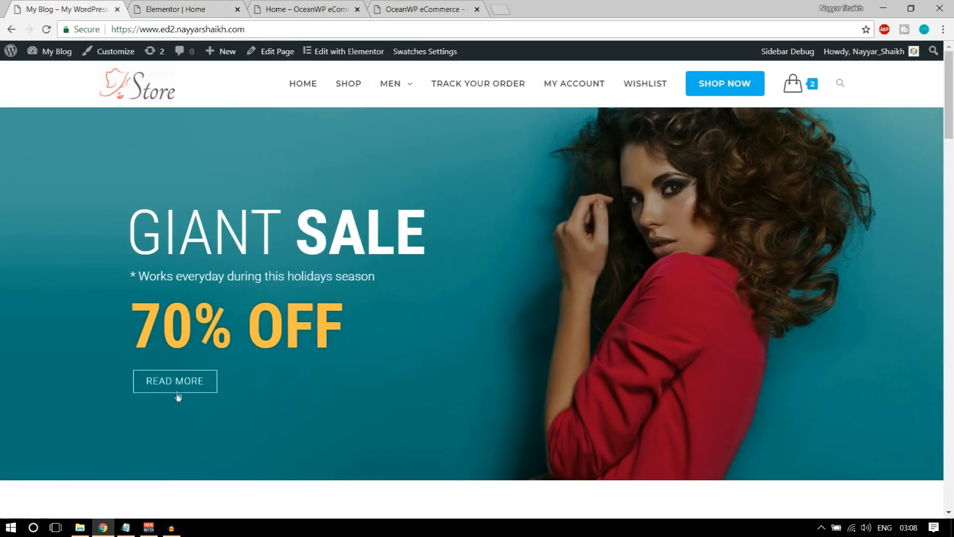
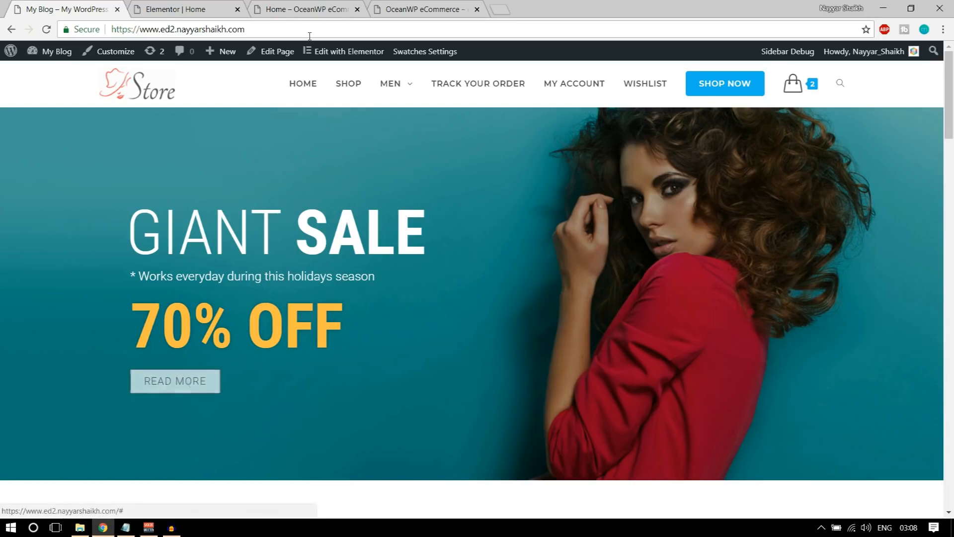
Check the page preview, then go back to the READ MORE button's Style settings
{"action": "left_click", "coordinate": [296, 5]}
{"action": "left_click", "coordinate": [202, 6]}
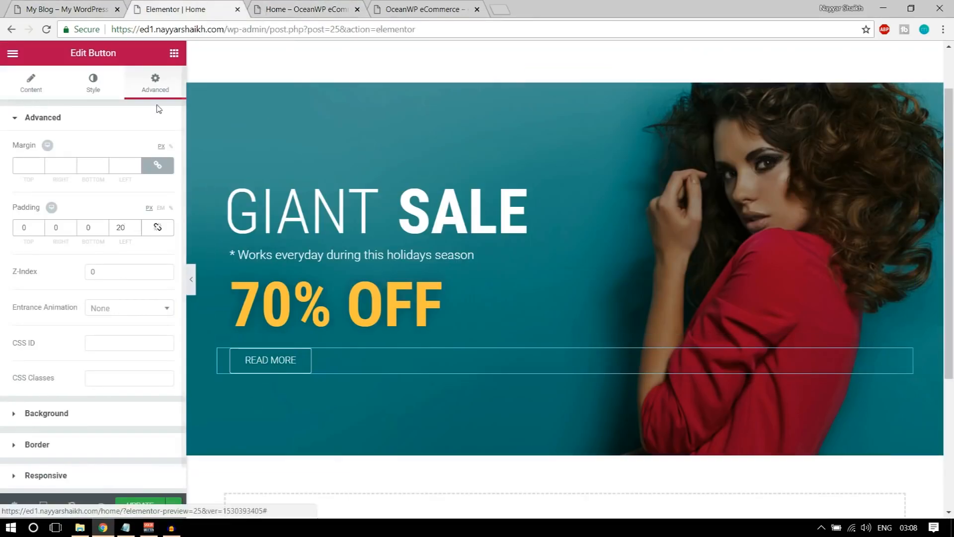
{"action": "left_click", "coordinate": [92, 84]}
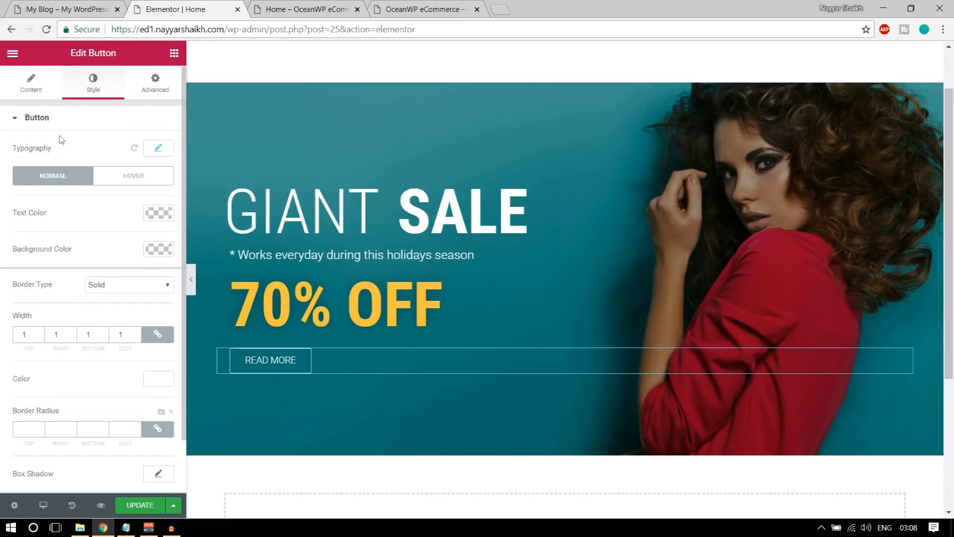
{"action": "scroll", "coordinate": [73, 230], "scroll_direction": "down", "scroll_amount": 1}
{"action": "scroll", "coordinate": [101, 318], "scroll_direction": "up", "scroll_amount": 1}
Give the button's hover state black text, a white background and a black border
{"action": "left_click", "coordinate": [134, 177]}
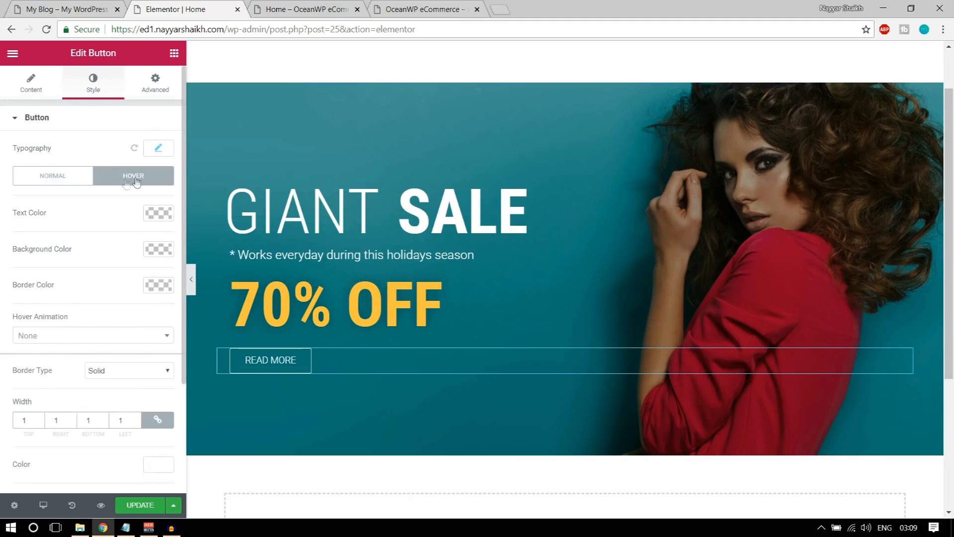
{"action": "left_click", "coordinate": [158, 214]}
{"action": "left_click", "coordinate": [113, 360]}
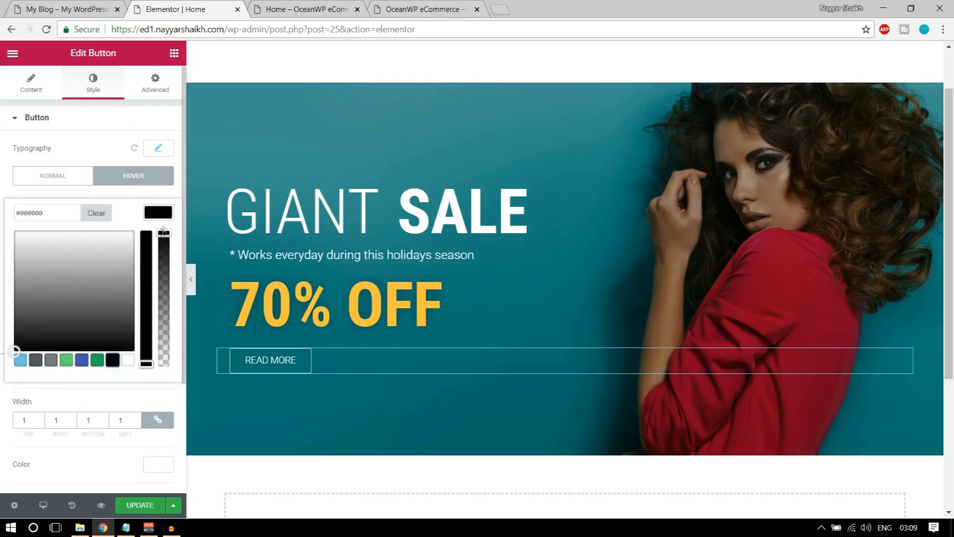
{"action": "left_click", "coordinate": [164, 215]}
{"action": "left_click", "coordinate": [159, 249]}
{"action": "left_click", "coordinate": [129, 396]}
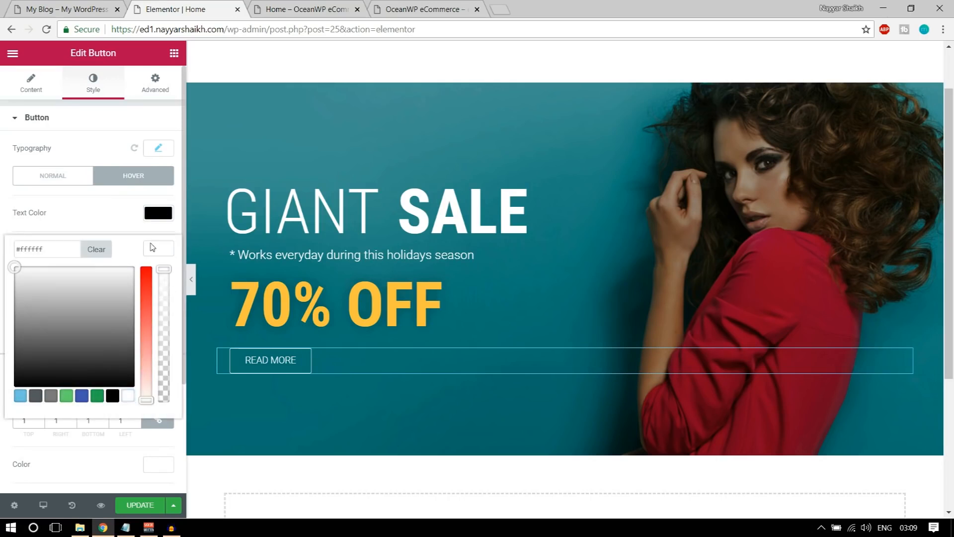
{"action": "left_click", "coordinate": [153, 247]}
{"action": "left_click", "coordinate": [160, 291]}
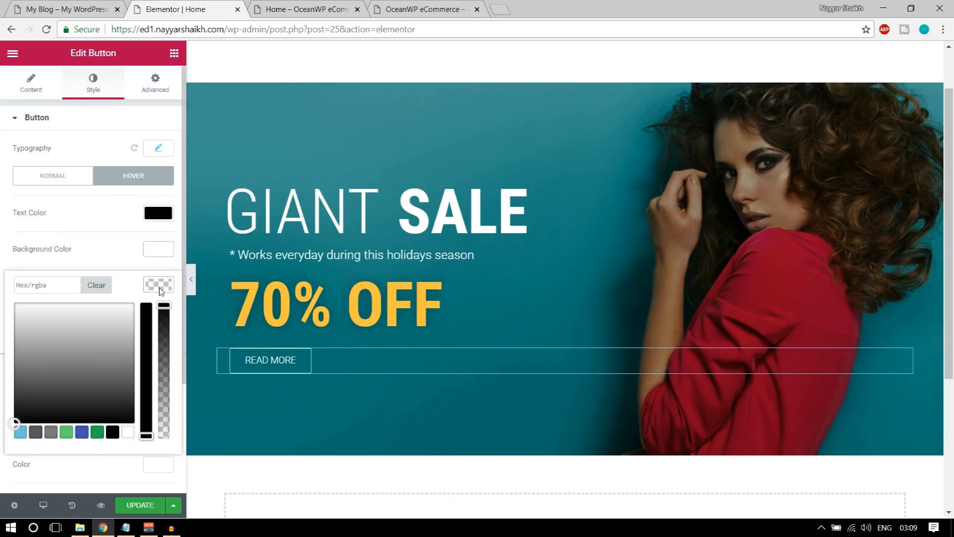
{"action": "left_click", "coordinate": [113, 432]}
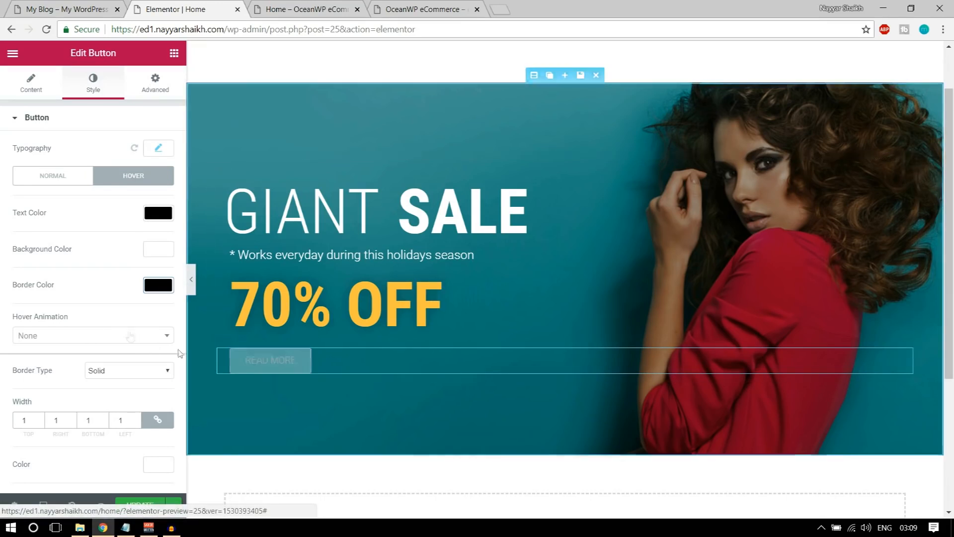
Set the button's hover animation to Bounce In and update the page
{"action": "left_click", "coordinate": [114, 337]}
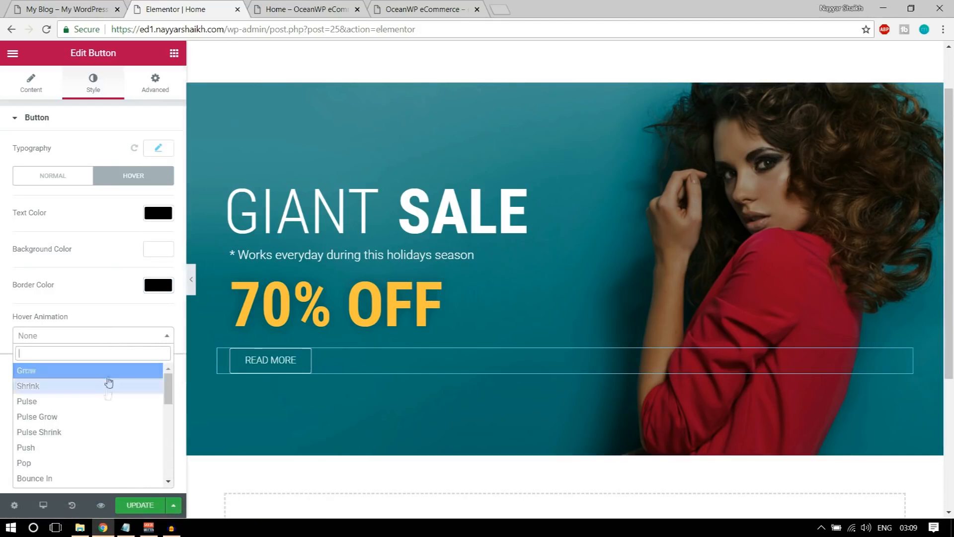
{"action": "scroll", "coordinate": [107, 413], "scroll_direction": "down", "scroll_amount": 3}
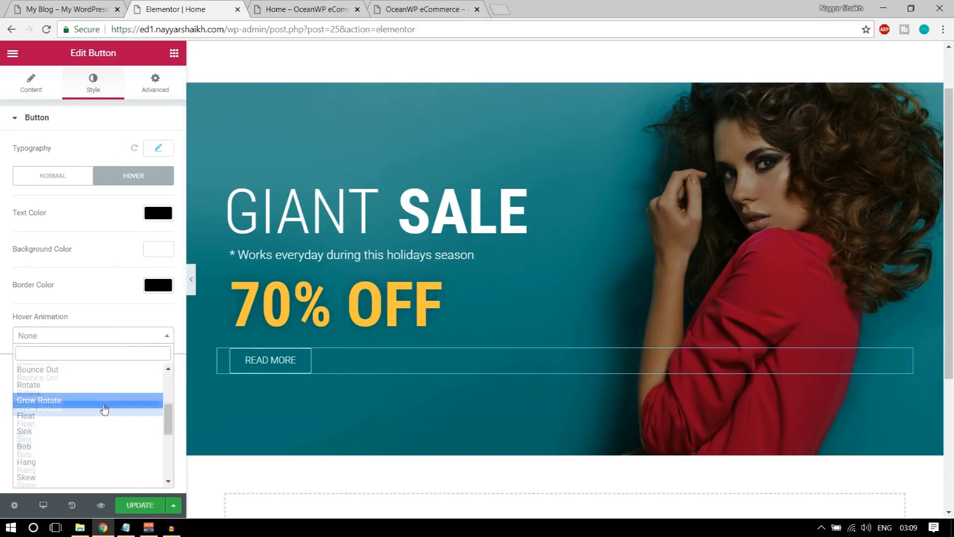
{"action": "scroll", "coordinate": [92, 417], "scroll_direction": "up", "scroll_amount": 2}
{"action": "left_click", "coordinate": [83, 418]}
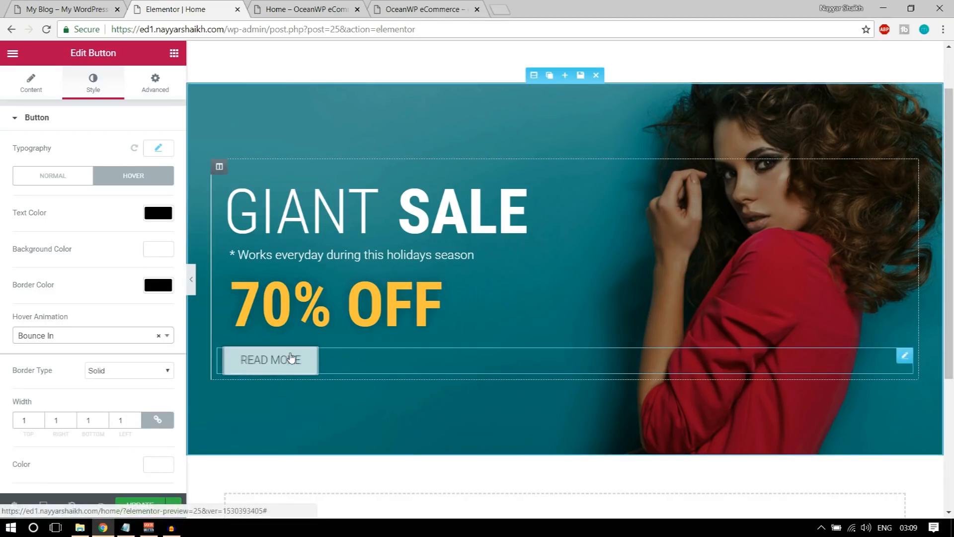
{"action": "left_click", "coordinate": [138, 506]}
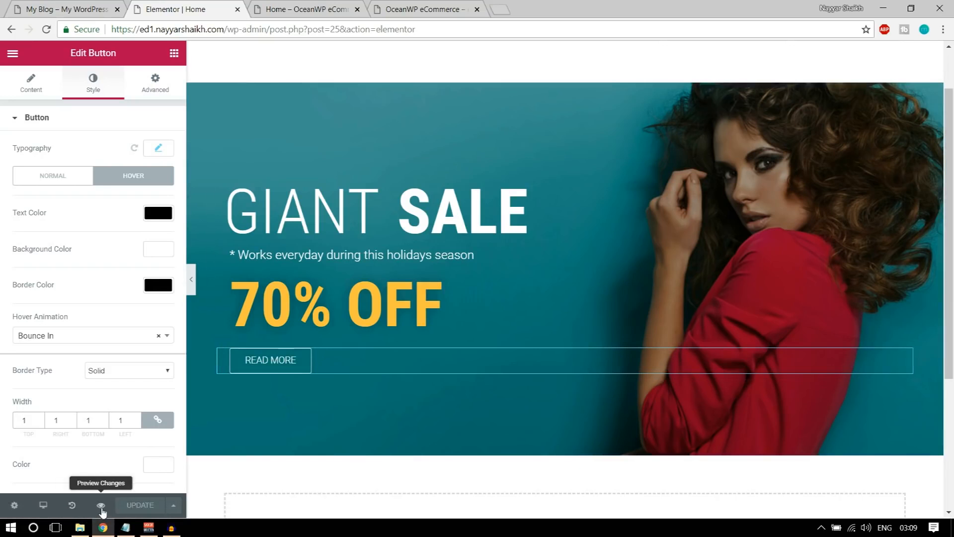
{"action": "left_click", "coordinate": [99, 505]}
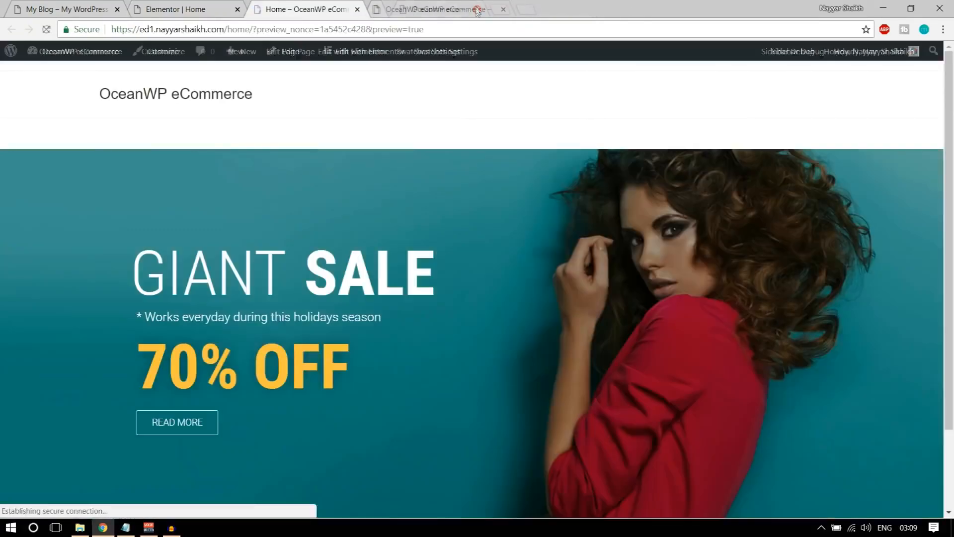
{"action": "left_click", "coordinate": [477, 9]}
{"action": "left_click", "coordinate": [477, 9]}
{"action": "scroll", "coordinate": [517, 219], "scroll_direction": "down", "scroll_amount": 2}
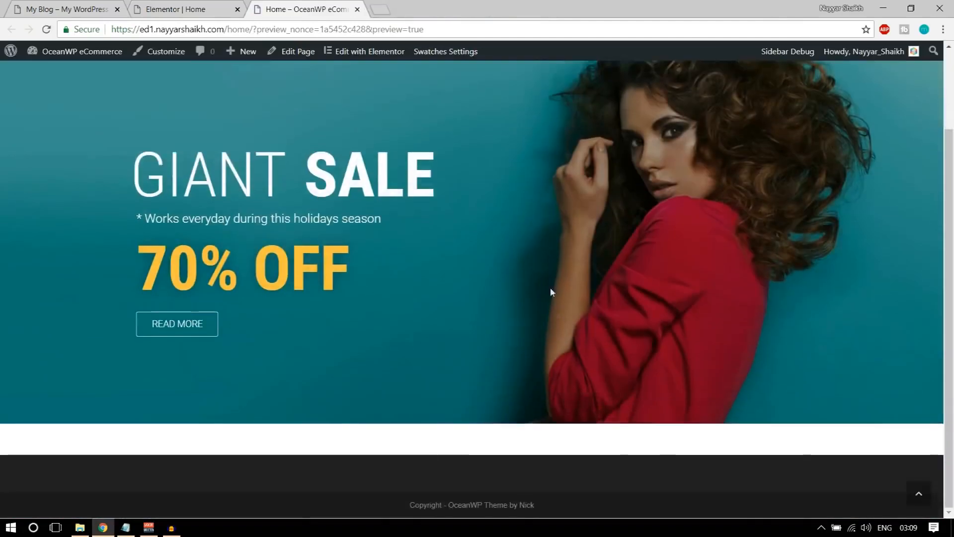
{"action": "scroll", "coordinate": [552, 299], "scroll_direction": "up", "scroll_amount": 2}
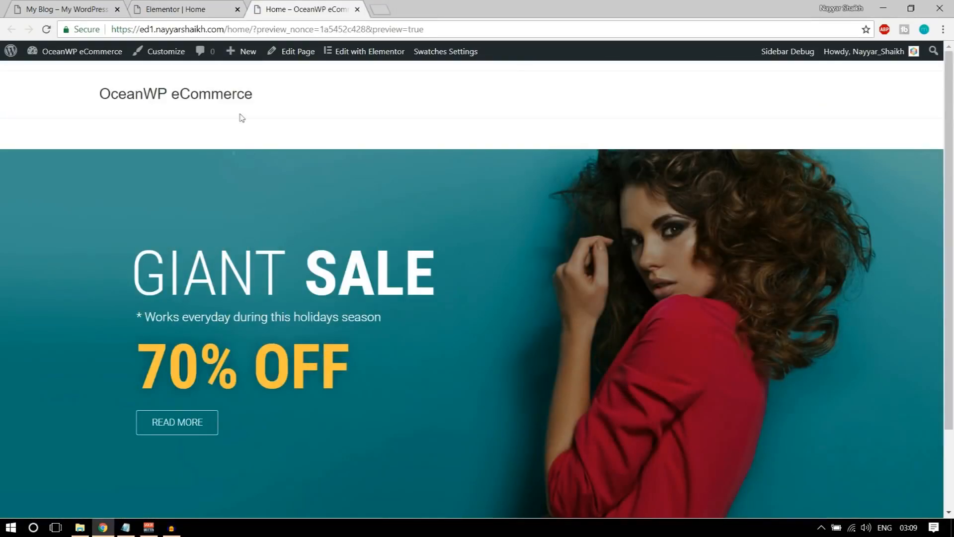
{"action": "scroll", "coordinate": [277, 362], "scroll_direction": "down", "scroll_amount": 2}
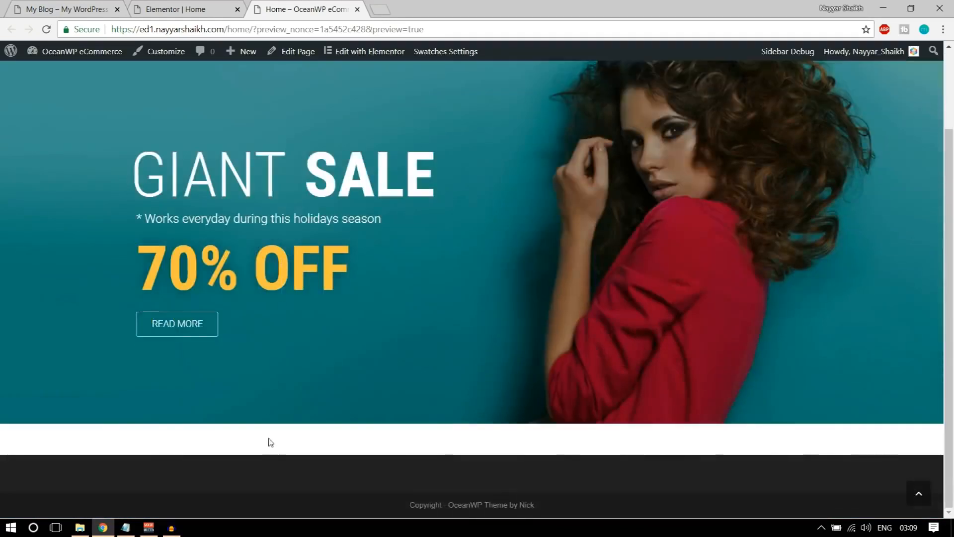
{"action": "scroll", "coordinate": [270, 441], "scroll_direction": "up", "scroll_amount": 2}
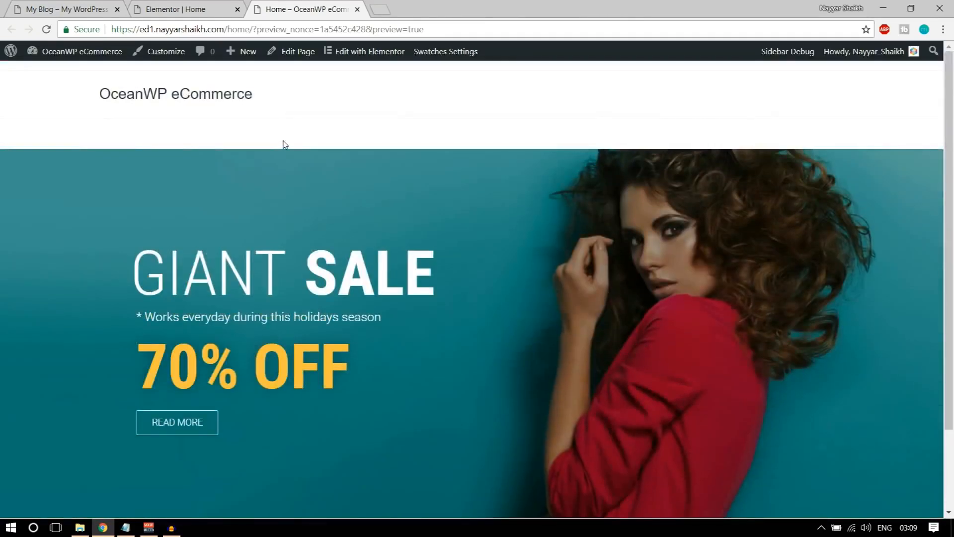
{"action": "left_click", "coordinate": [178, 10]}
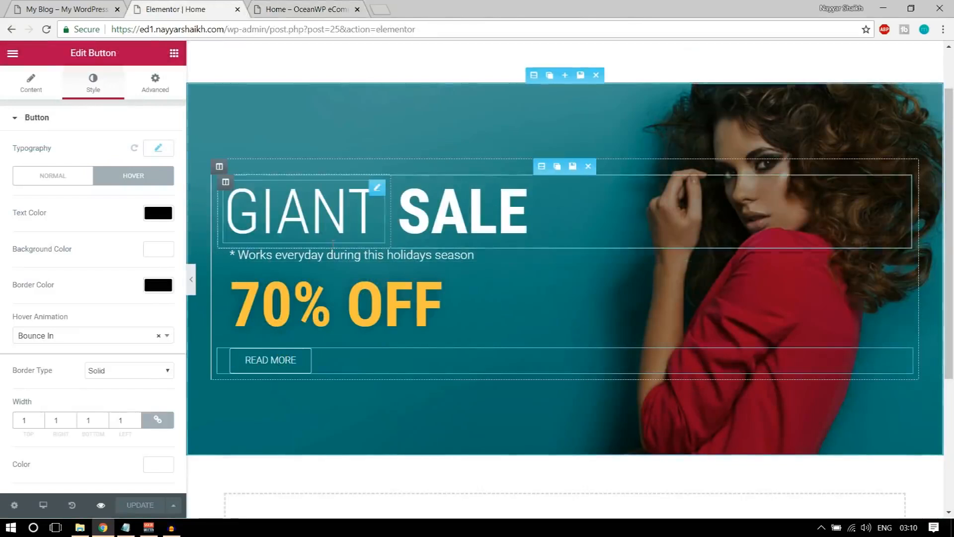
{"action": "left_click", "coordinate": [70, 10]}
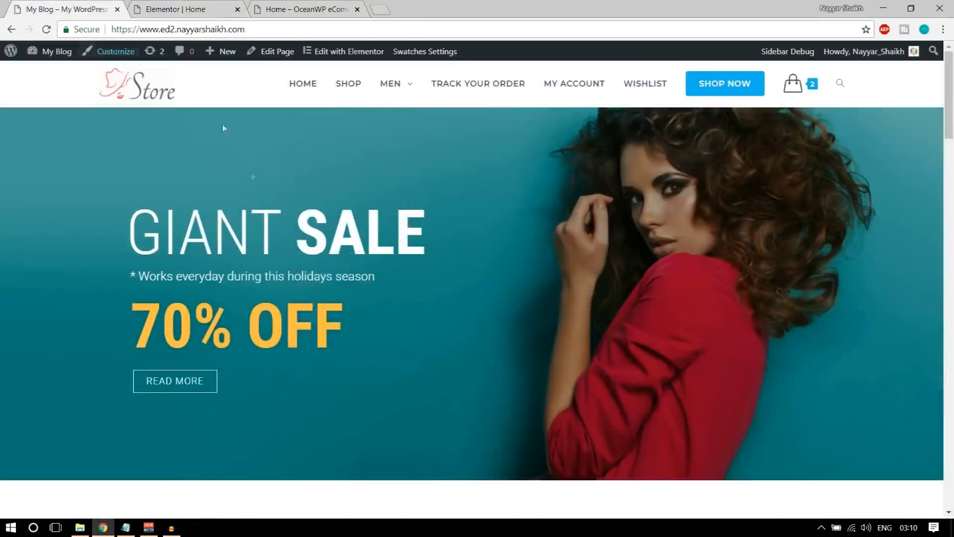
{"action": "scroll", "coordinate": [276, 279], "scroll_direction": "down", "scroll_amount": 1}
{"action": "scroll", "coordinate": [276, 279], "scroll_direction": "down", "scroll_amount": 3}
{"action": "scroll", "coordinate": [277, 296], "scroll_direction": "up", "scroll_amount": 4}
{"action": "scroll", "coordinate": [805, 227], "scroll_direction": "down", "scroll_amount": 7}
{"action": "scroll", "coordinate": [558, 363], "scroll_direction": "down", "scroll_amount": 10}
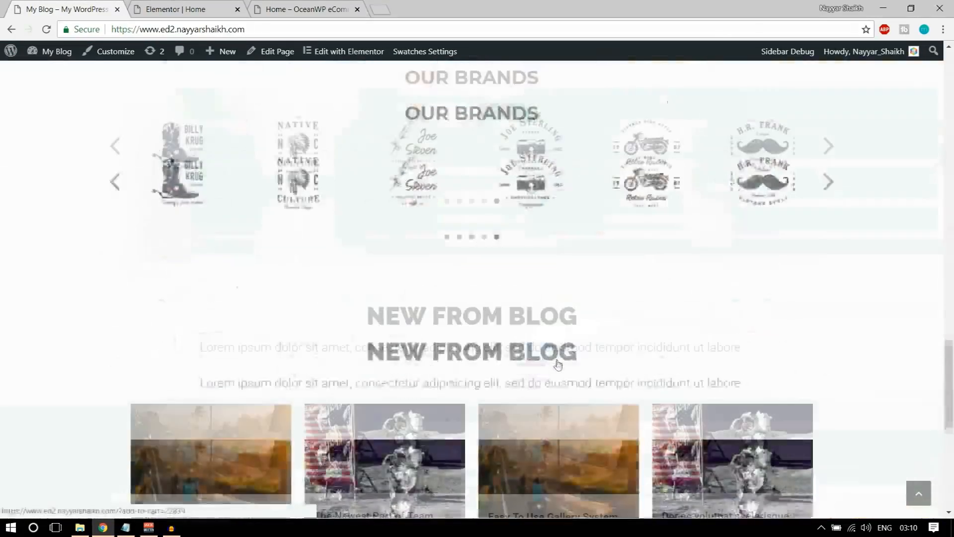
{"action": "scroll", "coordinate": [572, 373], "scroll_direction": "up", "scroll_amount": 8}
{"action": "scroll", "coordinate": [601, 389], "scroll_direction": "up", "scroll_amount": 10}
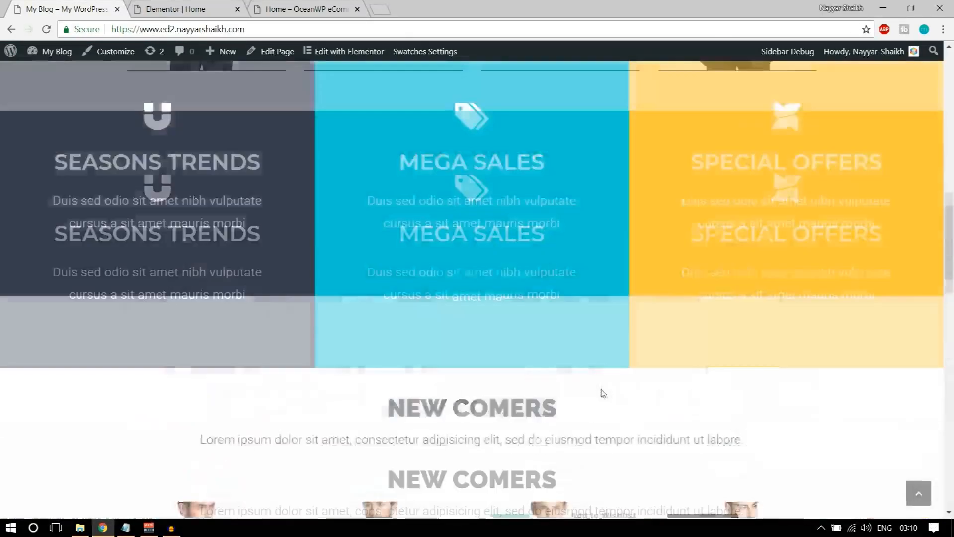
{"action": "scroll", "coordinate": [634, 327], "scroll_direction": "up", "scroll_amount": 3}
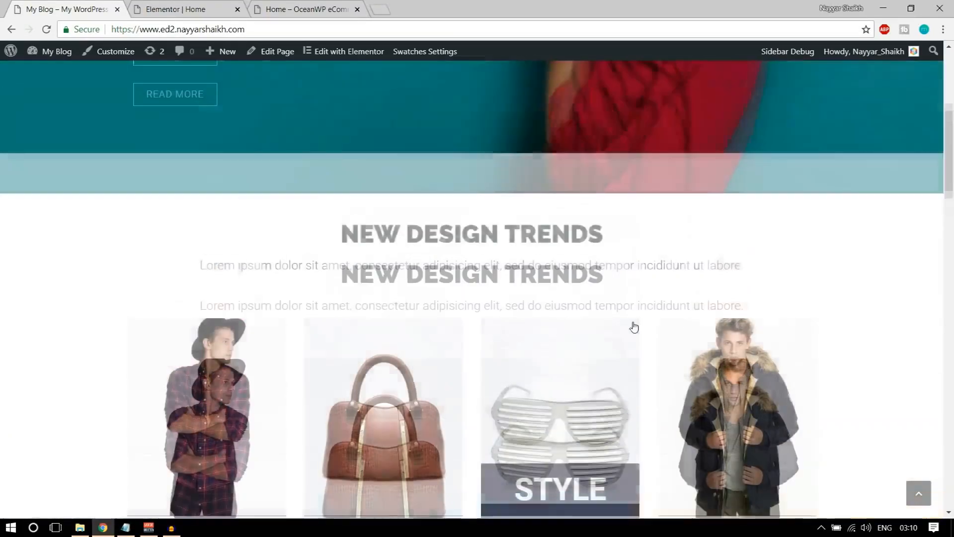
{"action": "scroll", "coordinate": [635, 326], "scroll_direction": "down", "scroll_amount": 3}
{"action": "scroll", "coordinate": [635, 326], "scroll_direction": "up", "scroll_amount": 2}
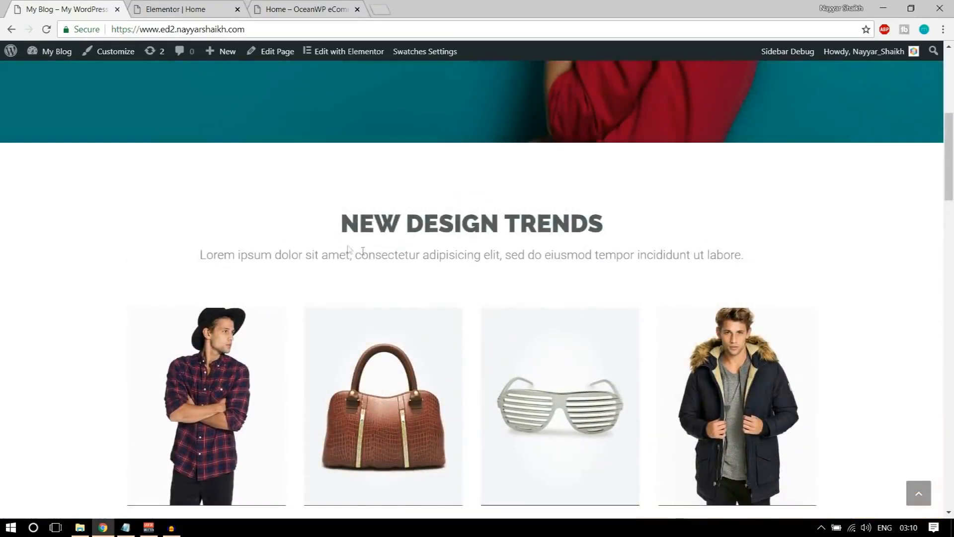
{"action": "double_click", "coordinate": [486, 256]}
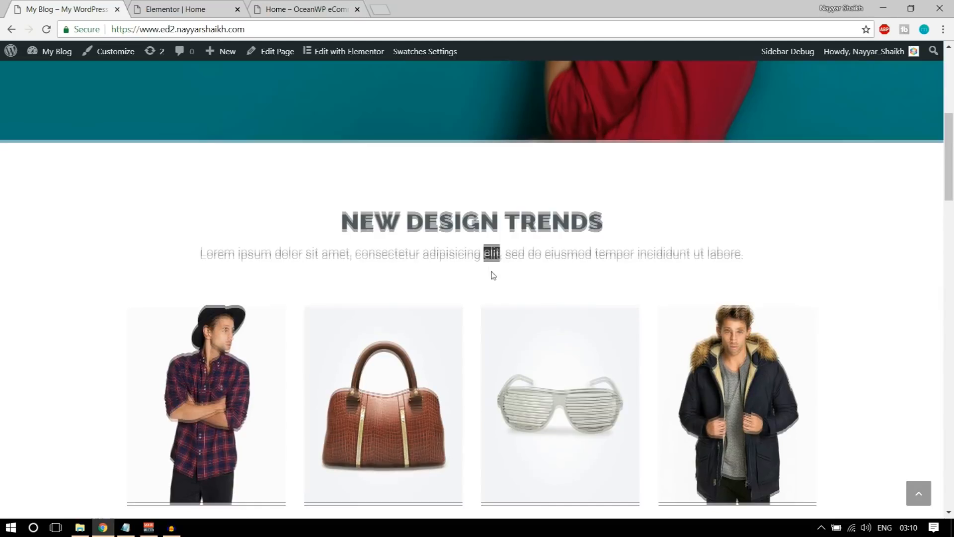
{"action": "scroll", "coordinate": [492, 273], "scroll_direction": "down", "scroll_amount": 3}
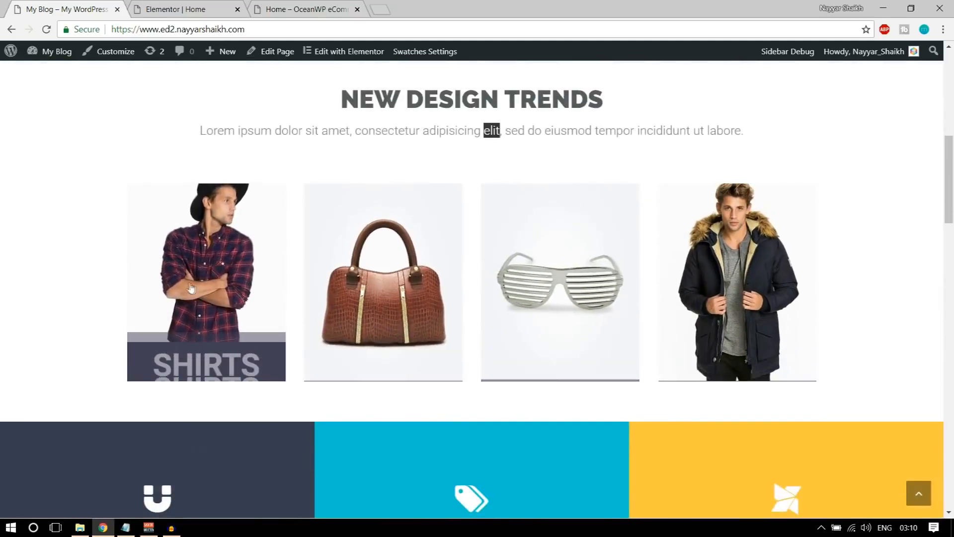
{"action": "scroll", "coordinate": [489, 352], "scroll_direction": "up", "scroll_amount": 8}
{"action": "scroll", "coordinate": [488, 352], "scroll_direction": "down", "scroll_amount": 8}
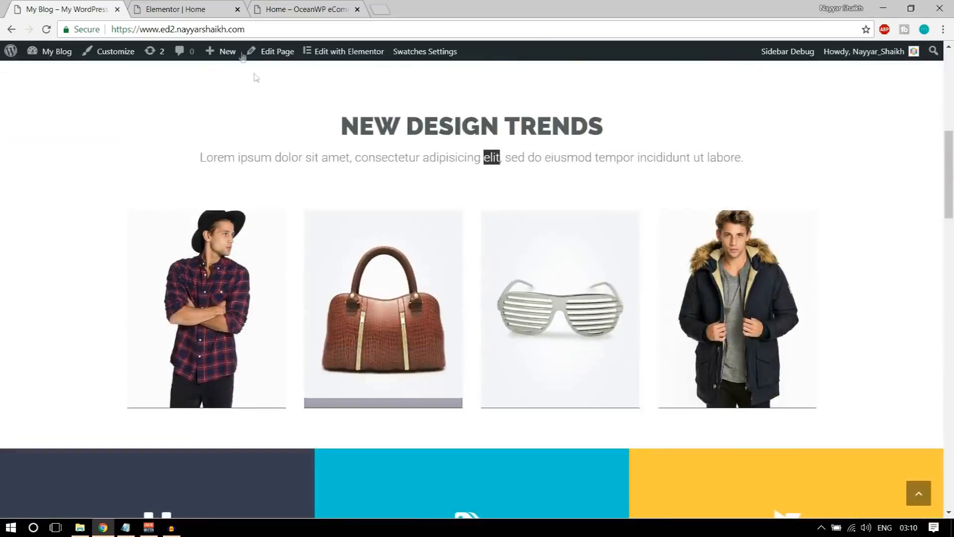
{"action": "left_click", "coordinate": [192, 5]}
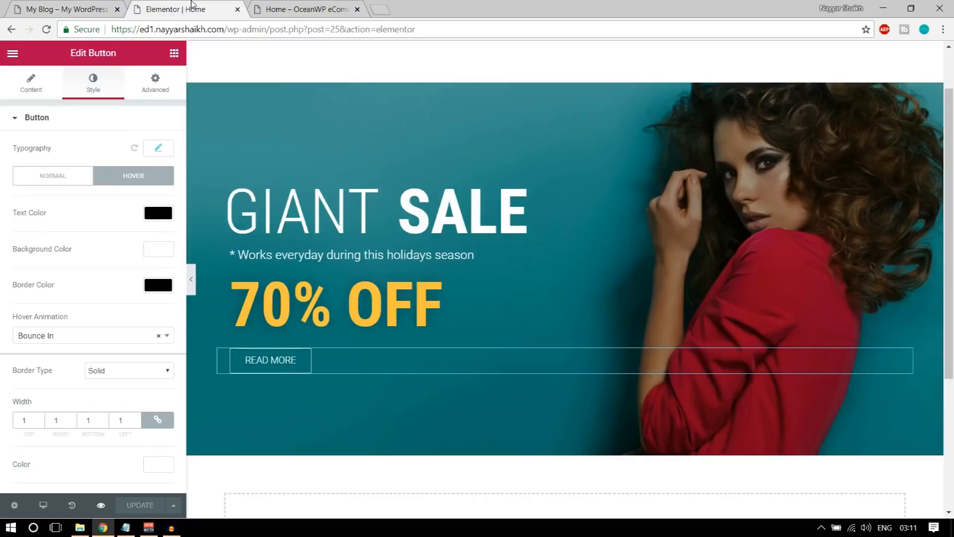
{"action": "left_click", "coordinate": [35, 4]}
{"action": "scroll", "coordinate": [444, 284], "scroll_direction": "down", "scroll_amount": 1}
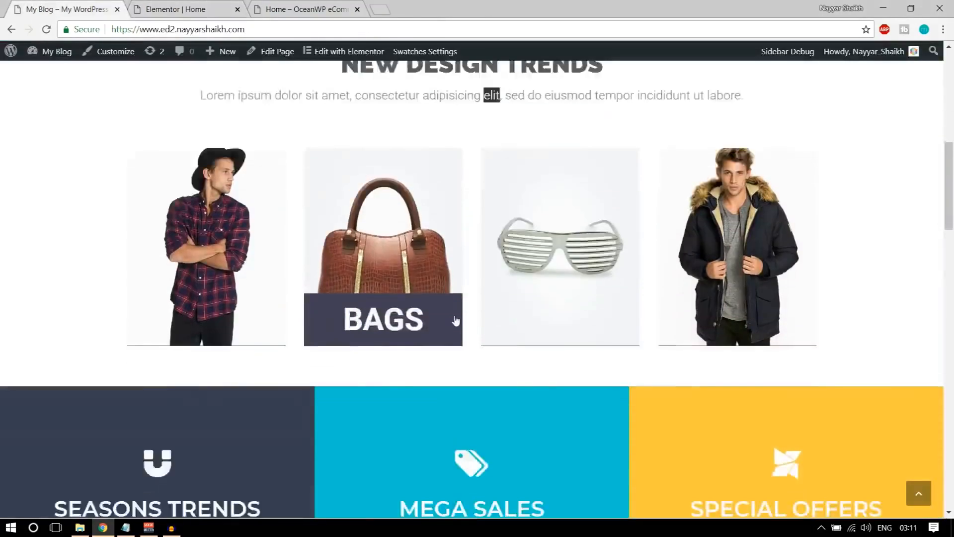
{"action": "scroll", "coordinate": [437, 276], "scroll_direction": "up", "scroll_amount": 3}
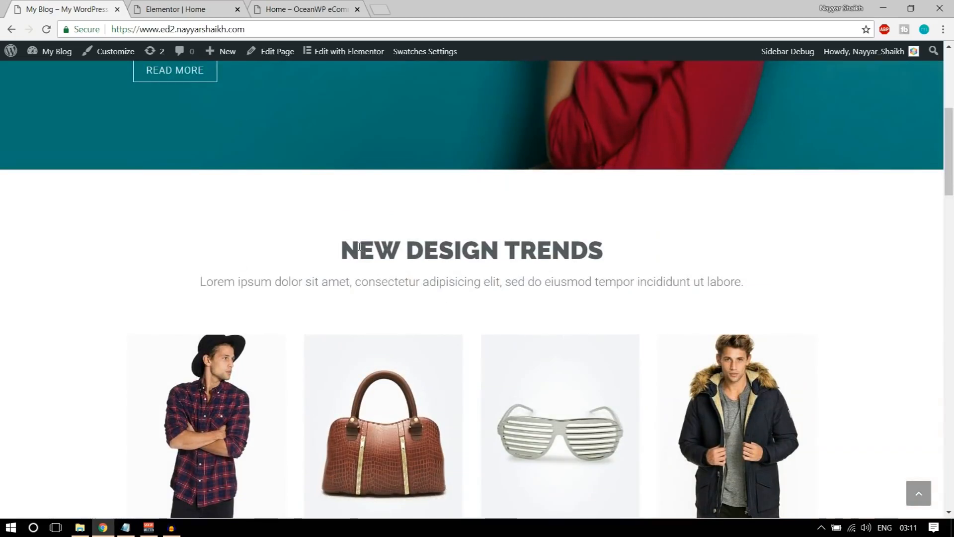
{"action": "left_click_drag", "start_coordinate": [342, 246], "coordinate": [606, 244]}
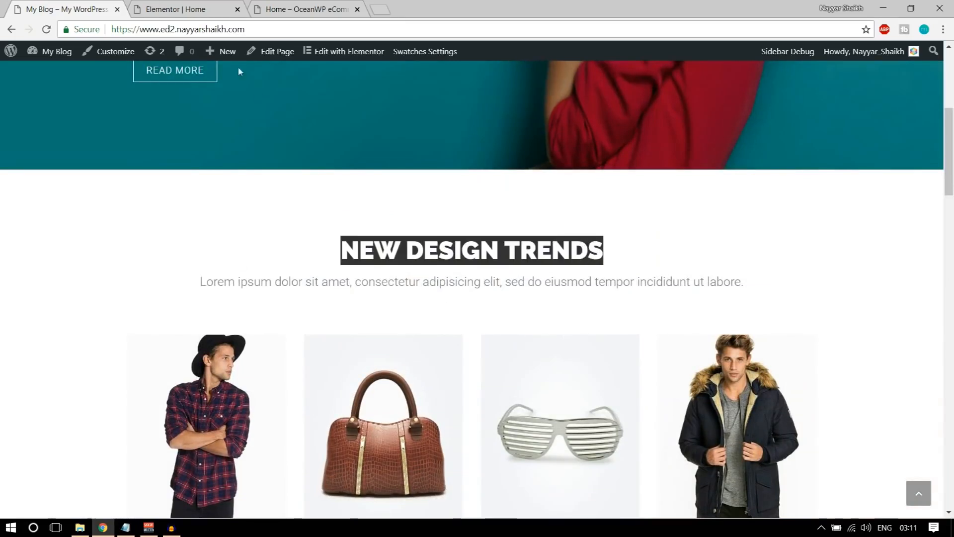
{"action": "left_click", "coordinate": [206, 5]}
{"action": "scroll", "coordinate": [494, 364], "scroll_direction": "down", "scroll_amount": 4}
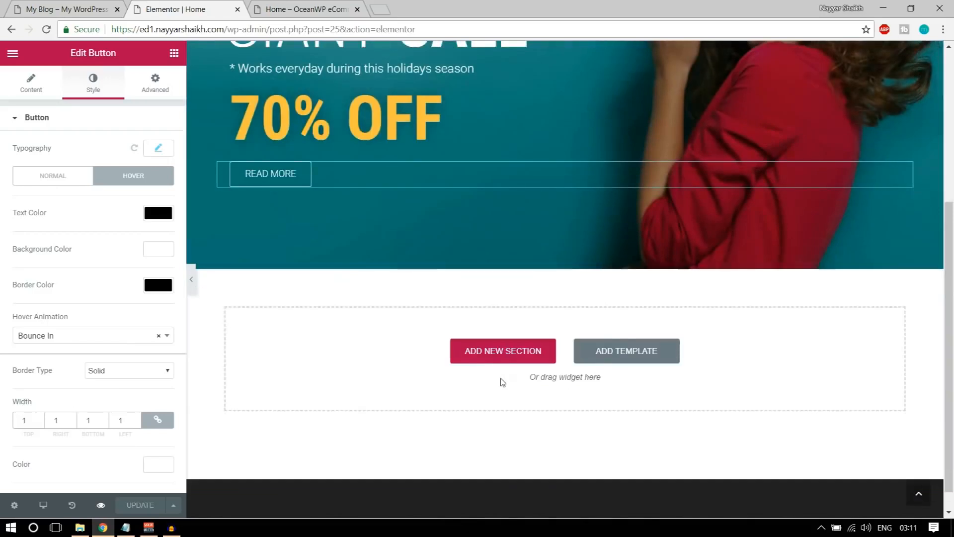
Add a centred Heading widget reading NEW DESIGN TRENDS below the sale banner
{"action": "scroll", "coordinate": [426, 366], "scroll_direction": "up", "scroll_amount": 3}
{"action": "scroll", "coordinate": [587, 393], "scroll_direction": "down", "scroll_amount": 2}
{"action": "left_click", "coordinate": [174, 54]}
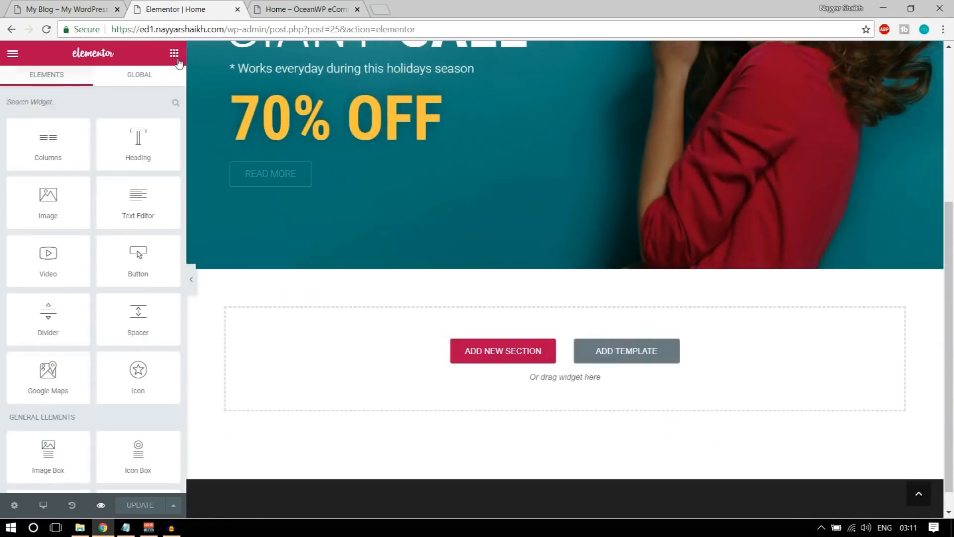
{"action": "left_click_drag", "start_coordinate": [121, 145], "coordinate": [577, 362]}
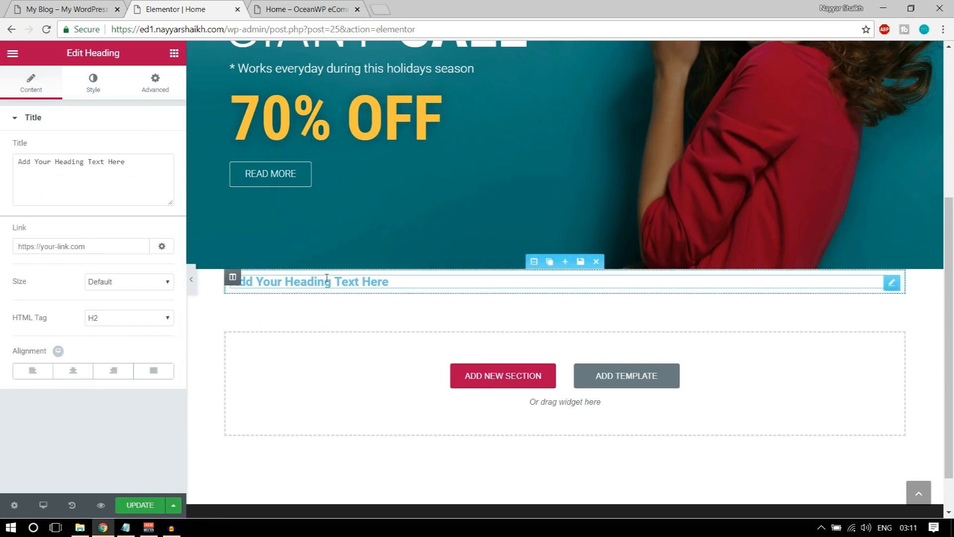
{"action": "triple_click", "coordinate": [120, 174]}
{"action": "type", "text": "NEW DESIGN TRENDS"}
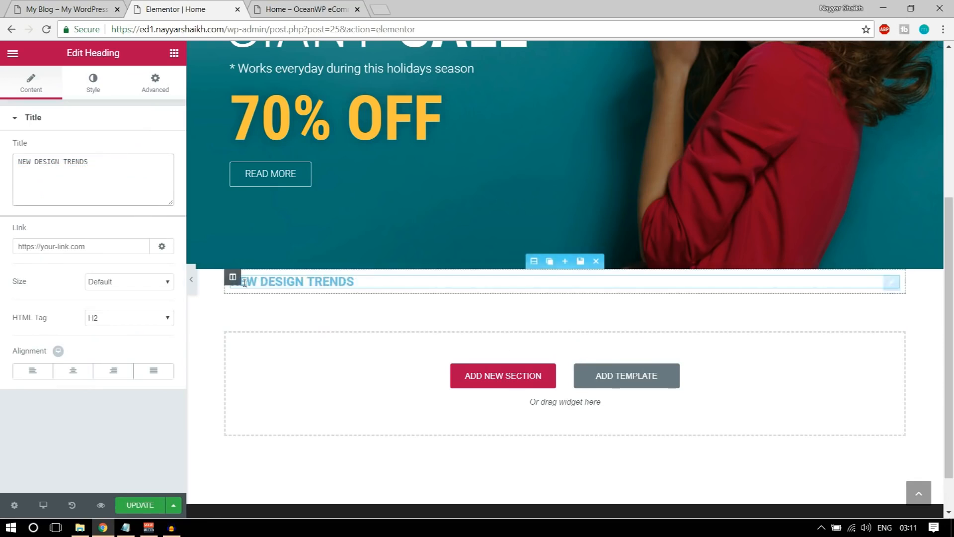
{"action": "left_click", "coordinate": [83, 376]}
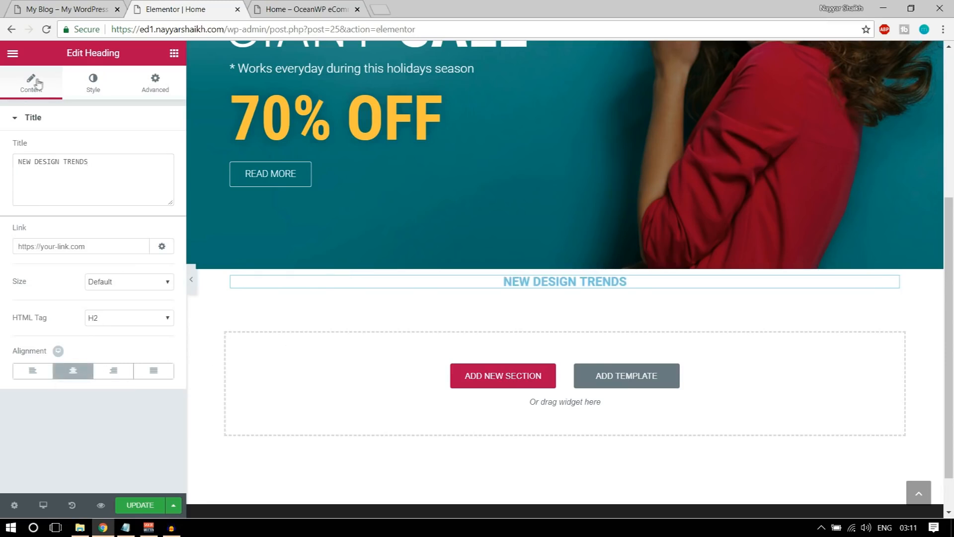
Set the heading text colour to dark grey #54595f
{"action": "left_click", "coordinate": [96, 88]}
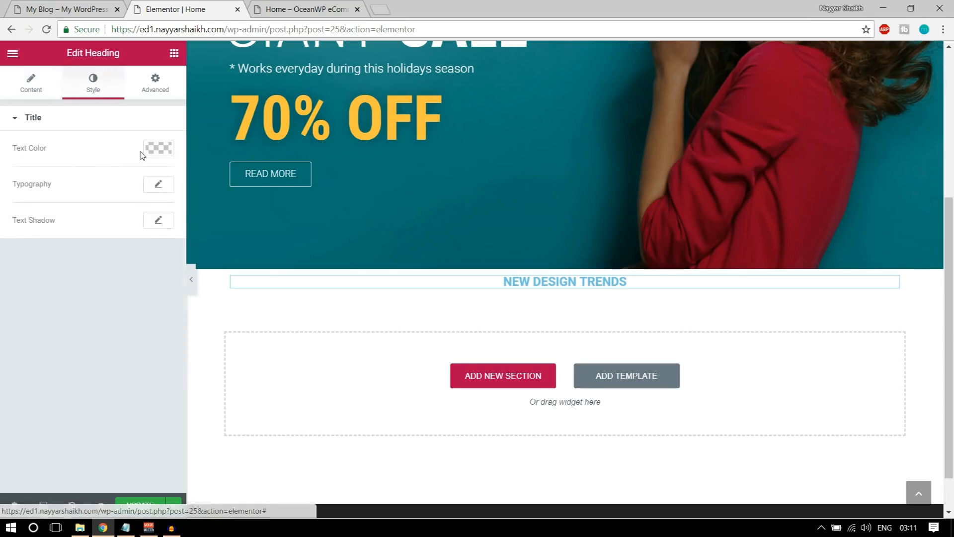
{"action": "left_click", "coordinate": [158, 147]}
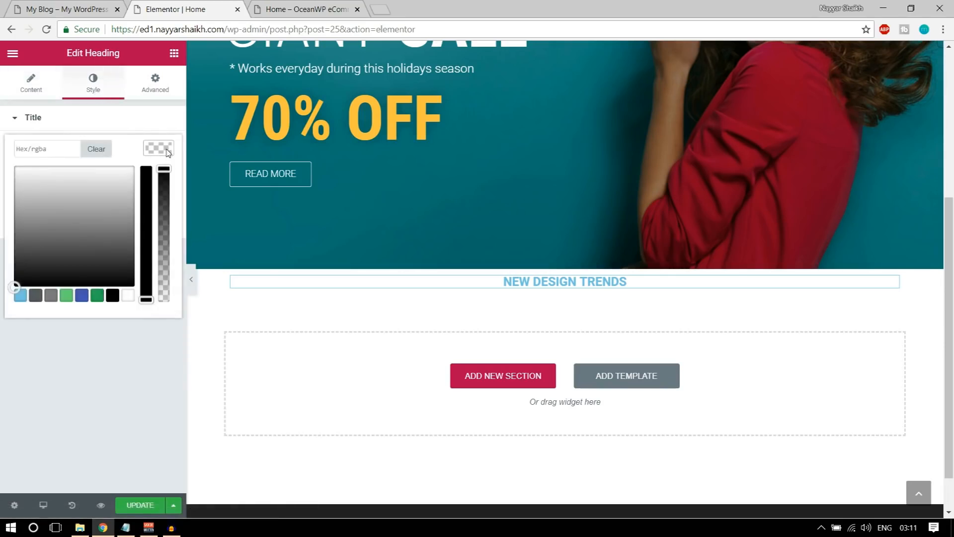
{"action": "left_click", "coordinate": [37, 298]}
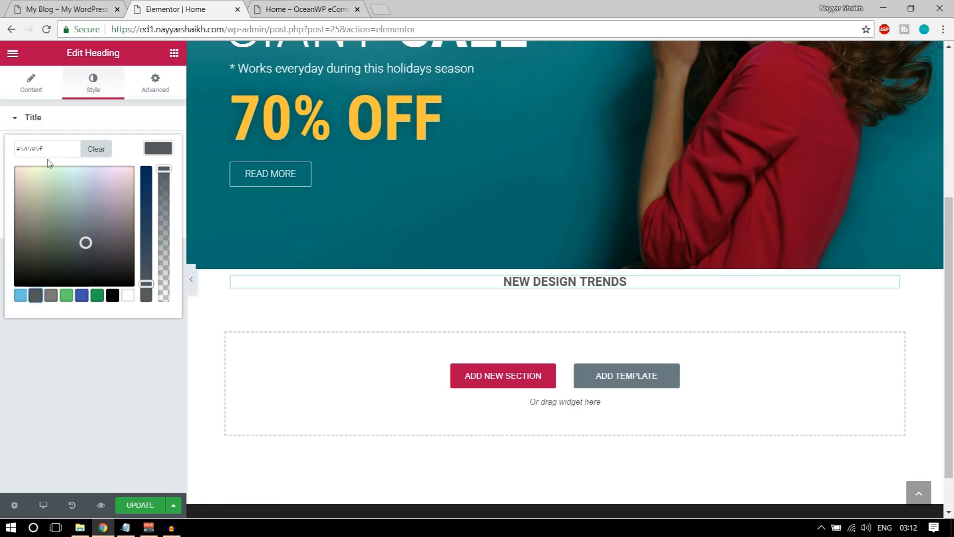
{"action": "left_click_drag", "start_coordinate": [55, 145], "coordinate": [26, 147]}
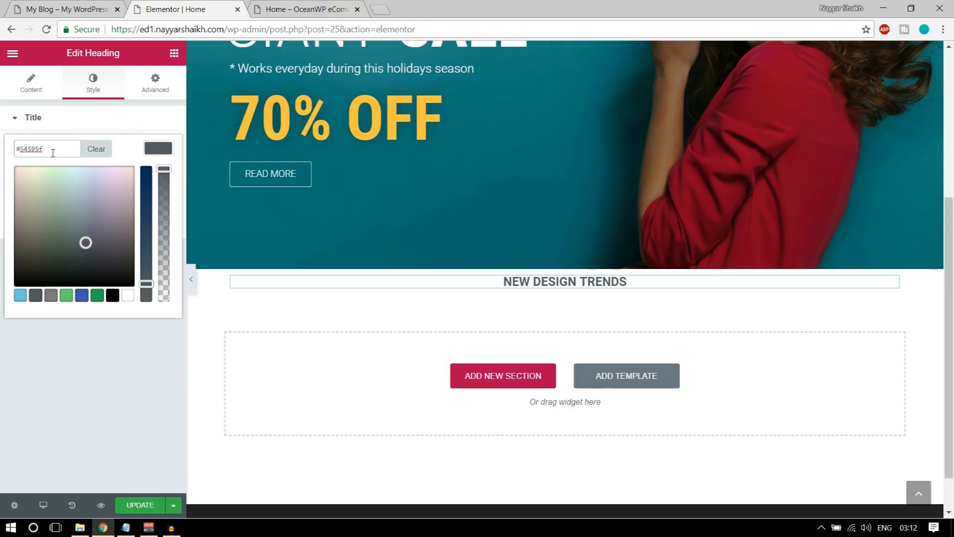
{"action": "left_click", "coordinate": [166, 148]}
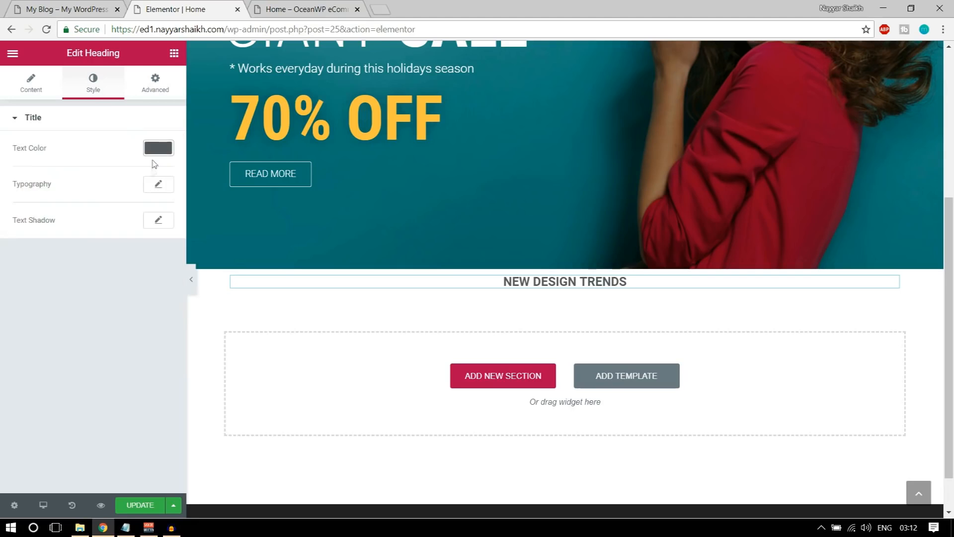
Set the heading typography to Raleway, 40 px, weight 900
{"action": "left_click", "coordinate": [157, 184]}
{"action": "left_click", "coordinate": [119, 225]}
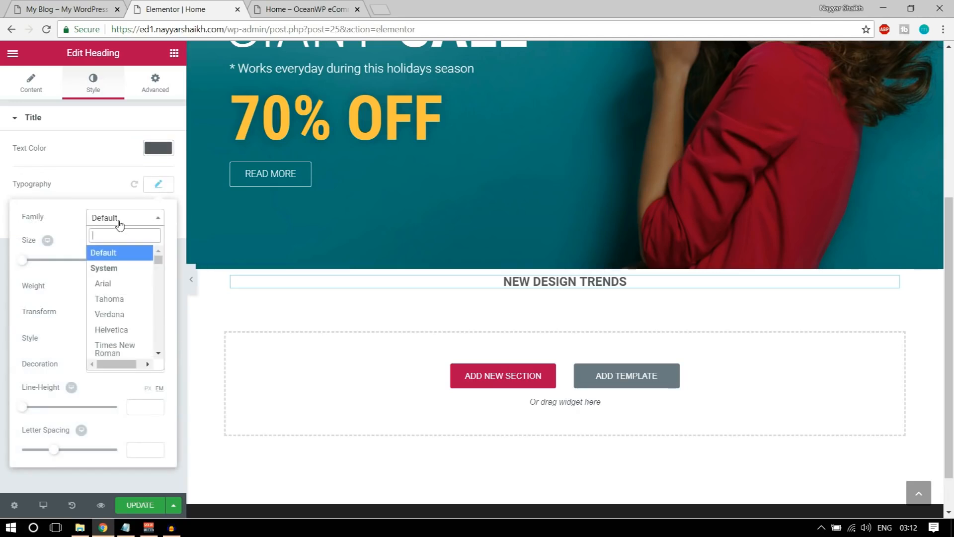
{"action": "type", "text": "rale"}
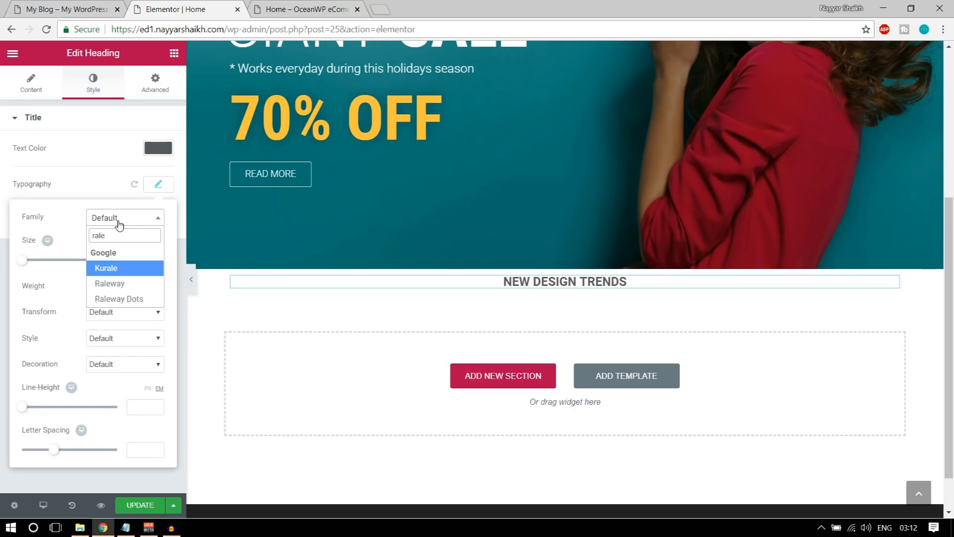
{"action": "left_click", "coordinate": [107, 283]}
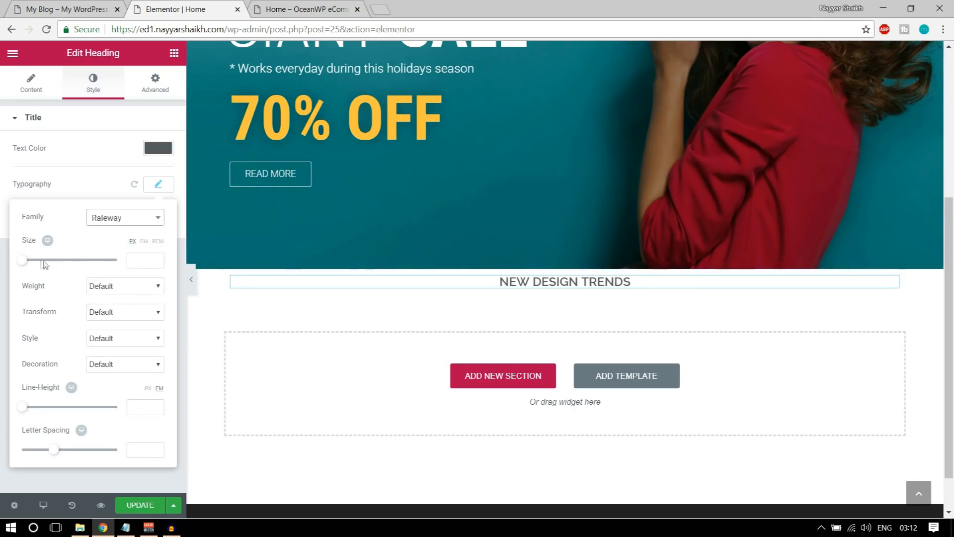
{"action": "left_click_drag", "start_coordinate": [22, 265], "coordinate": [48, 268]}
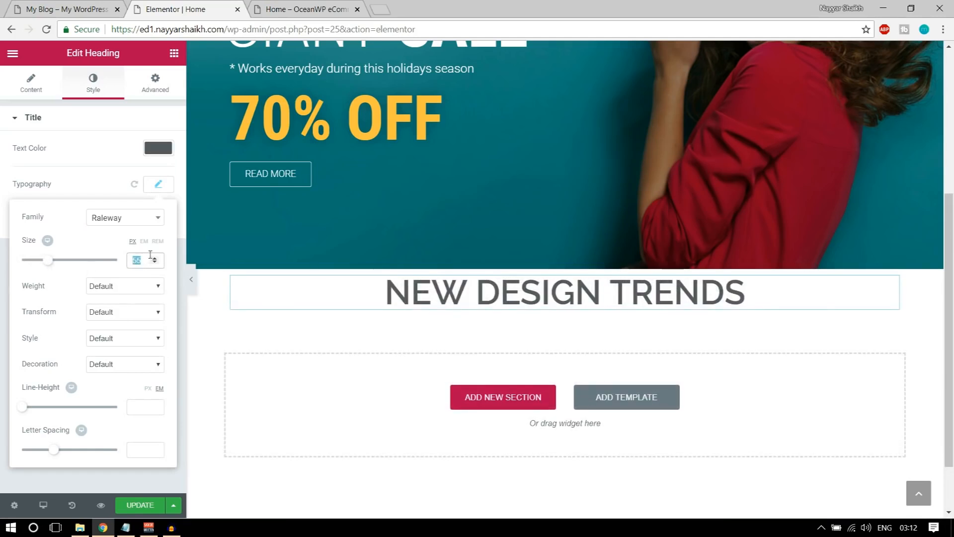
{"action": "type", "text": "40"}
{"action": "left_click", "coordinate": [128, 291]}
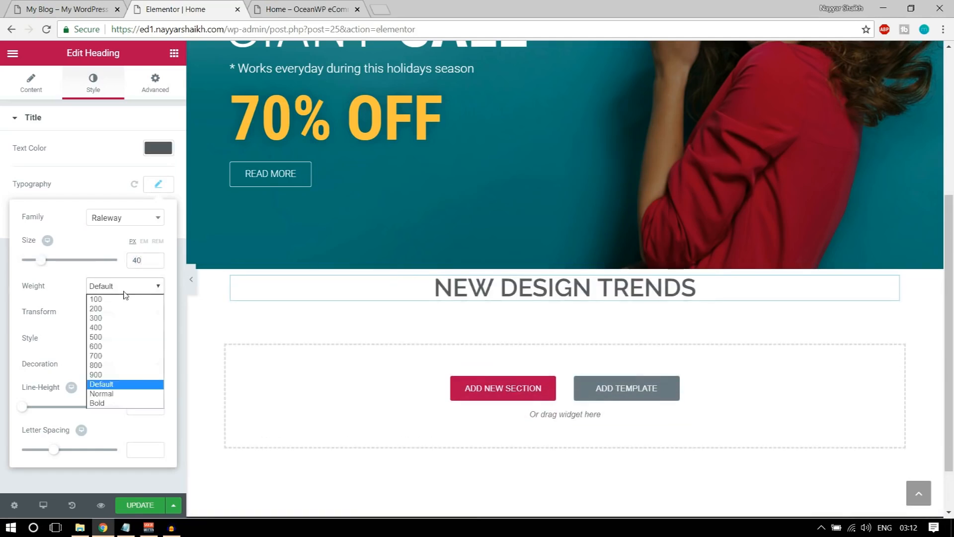
{"action": "left_click", "coordinate": [109, 375]}
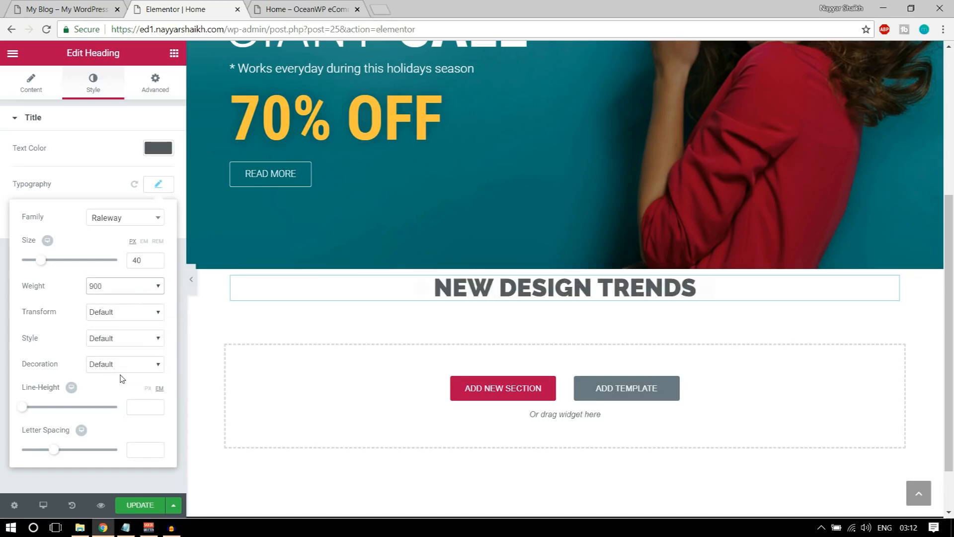
Compare the styled heading against the live store's heading
{"action": "left_click", "coordinate": [103, 9]}
{"action": "left_click", "coordinate": [445, 274]}
{"action": "left_click", "coordinate": [201, 8]}
{"action": "left_click", "coordinate": [90, 6]}
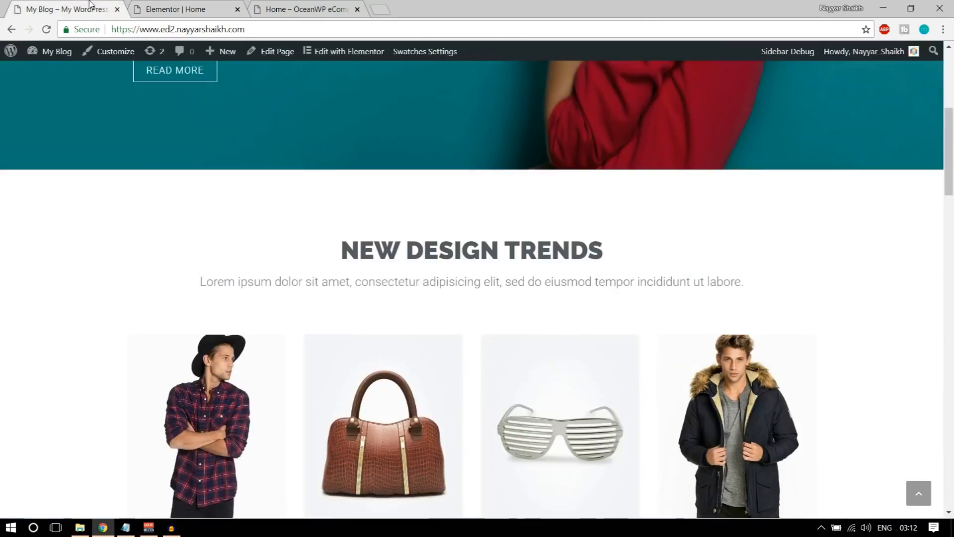
{"action": "left_click", "coordinate": [216, 4]}
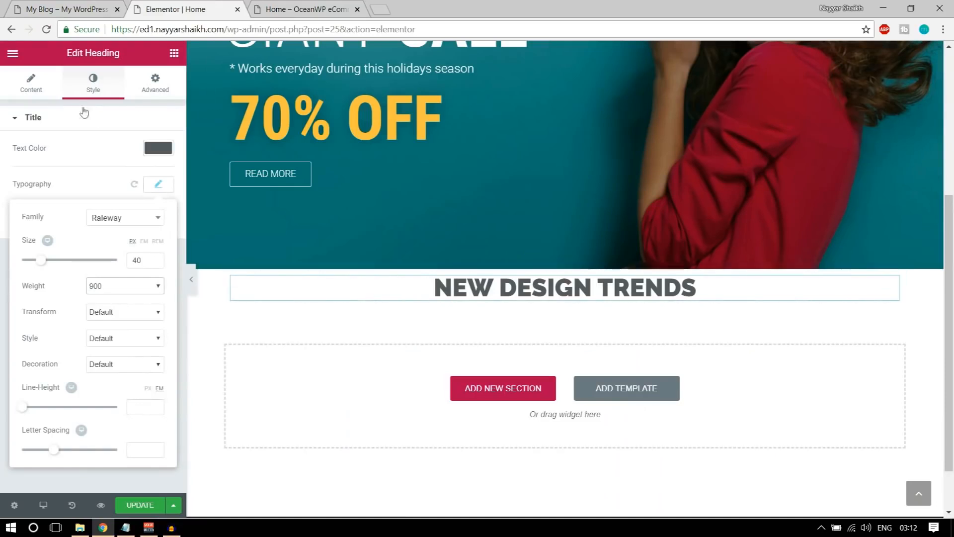
{"action": "left_click", "coordinate": [158, 148]}
{"action": "left_click", "coordinate": [155, 84]}
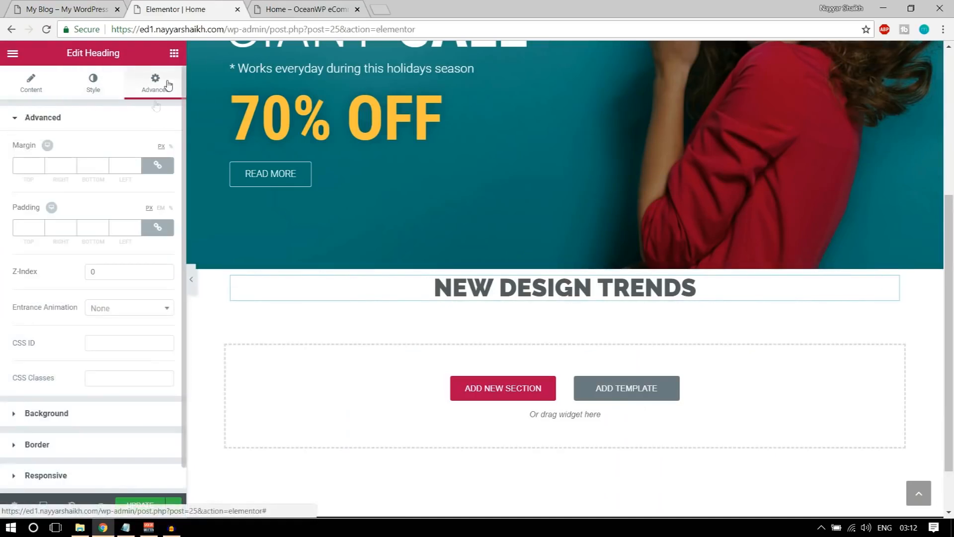
Give the heading 70 px top padding and copy the live site's Lorem ipsum subtitle
{"action": "left_click", "coordinate": [158, 228]}
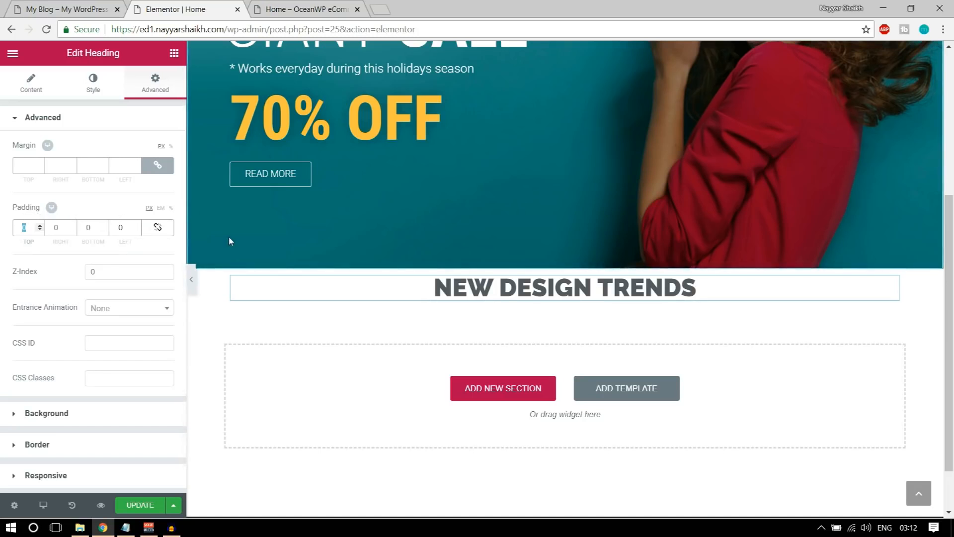
{"action": "type", "text": "90"}
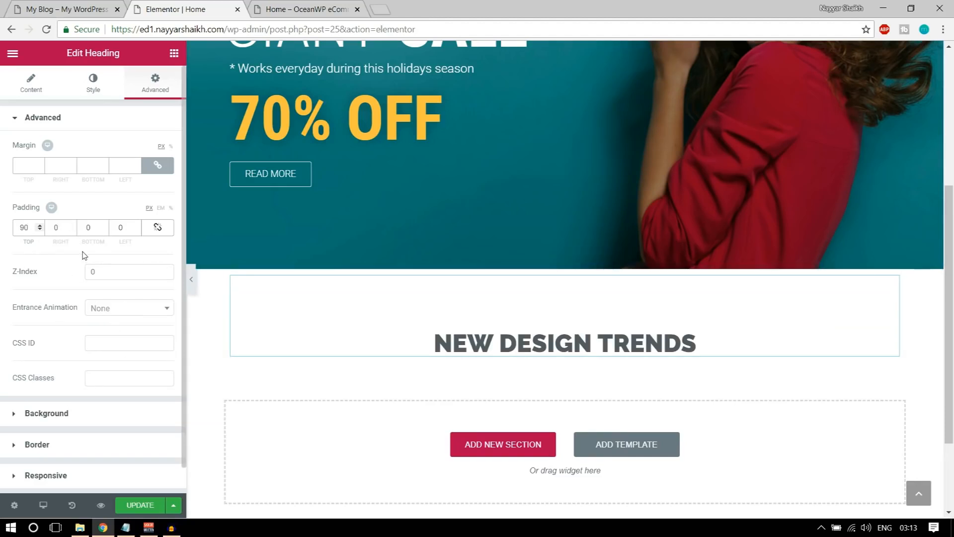
{"action": "type", "text": "60"}
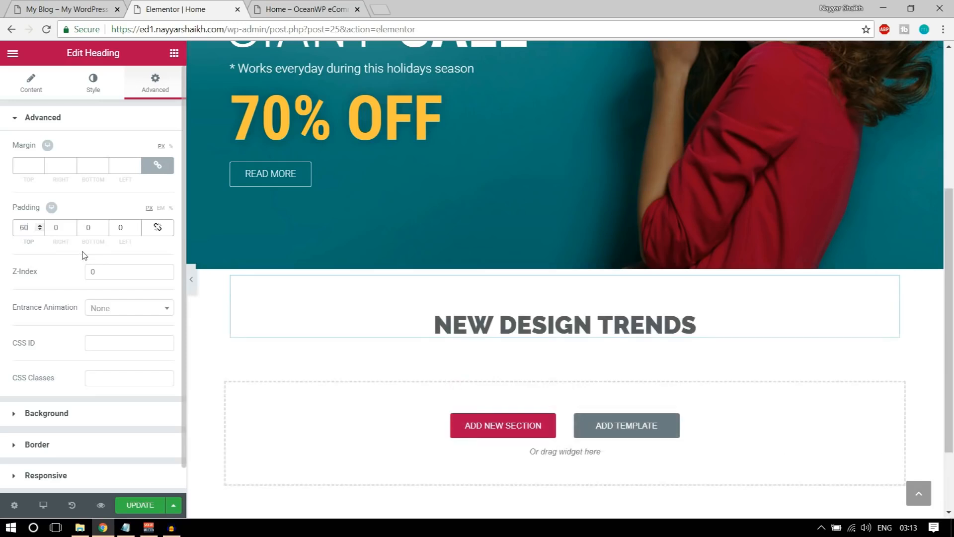
{"action": "type", "text": "70"}
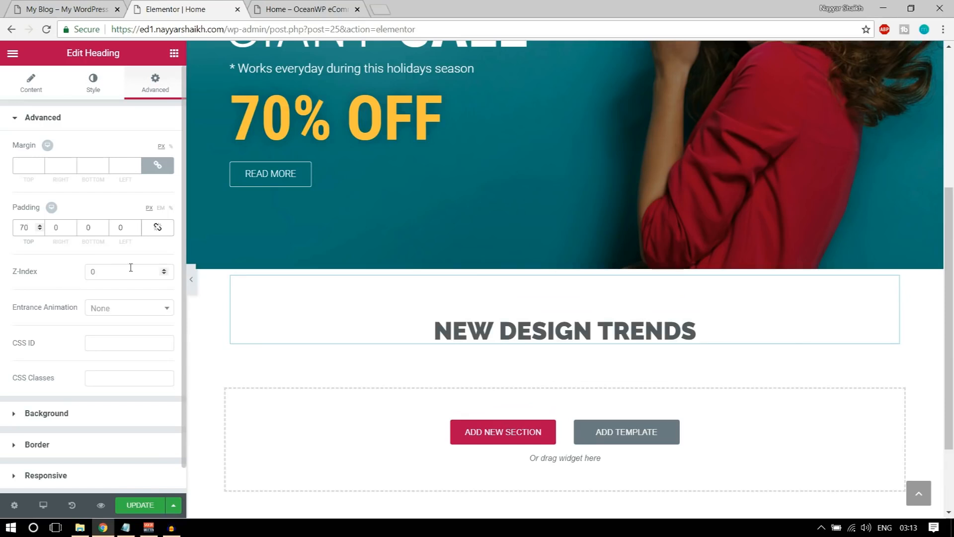
{"action": "left_click", "coordinate": [79, 7]}
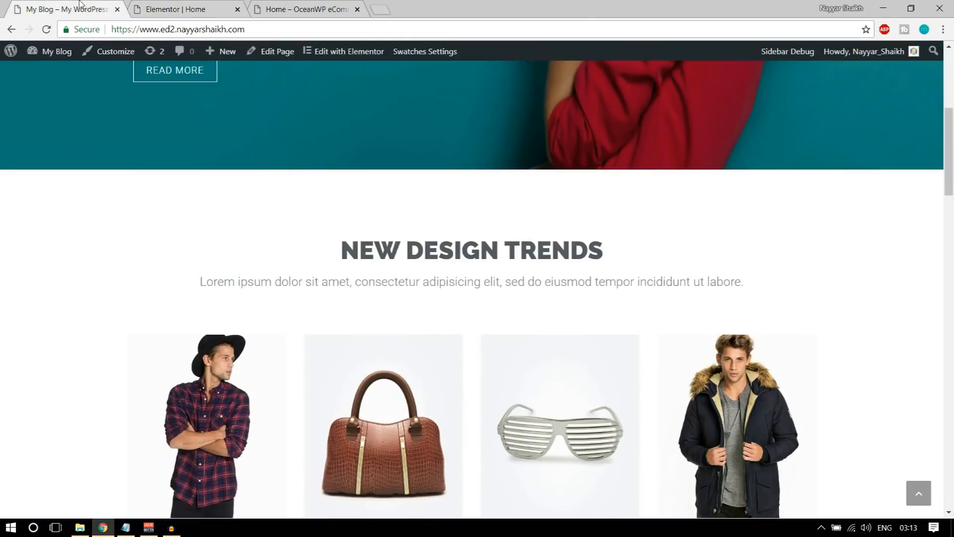
{"action": "left_click_drag", "start_coordinate": [203, 281], "coordinate": [746, 294]}
{"action": "key", "text": "ctrl+c"}
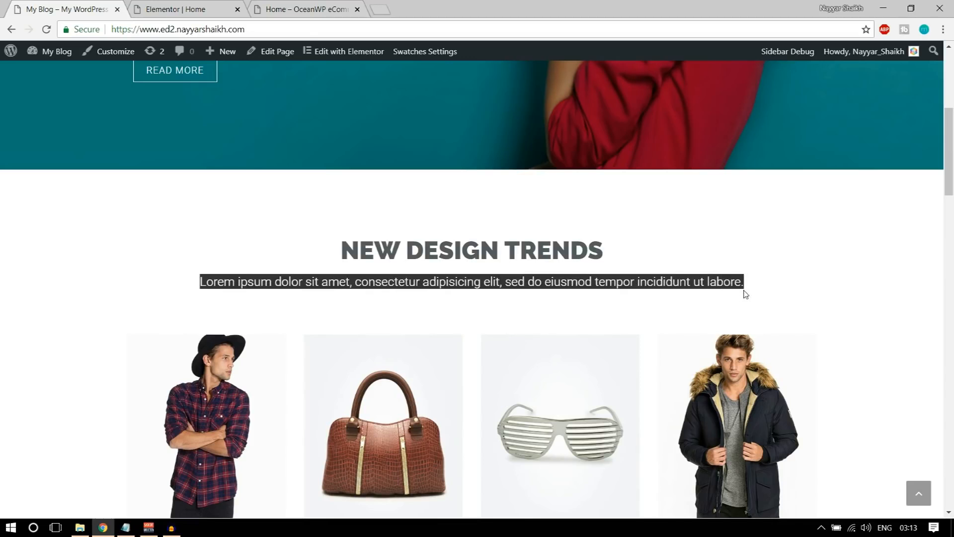
{"action": "left_click", "coordinate": [203, 7]}
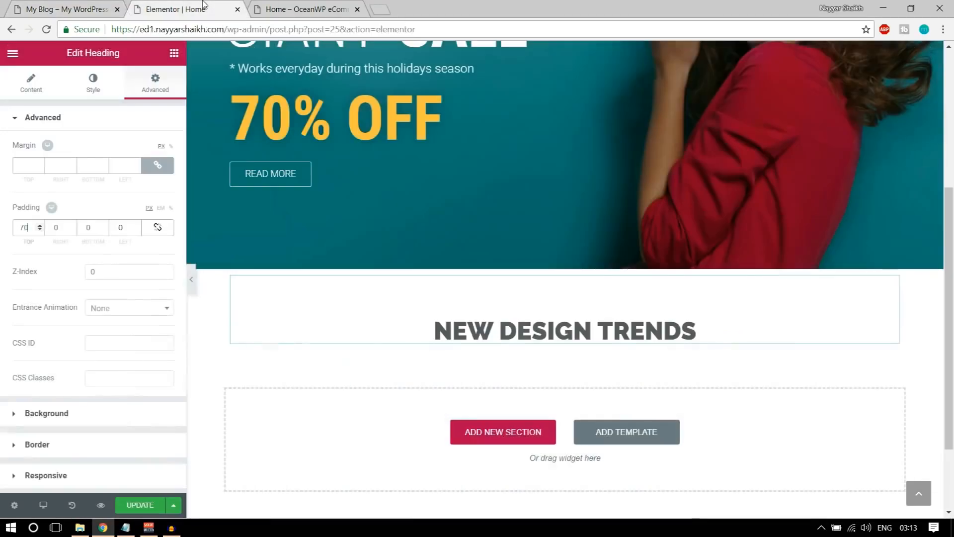
Add a centred heading below NEW DESIGN TRENDS containing the pasted Lorem ipsum subtitle
{"action": "left_click", "coordinate": [174, 55]}
{"action": "left_click_drag", "start_coordinate": [149, 142], "coordinate": [546, 343]}
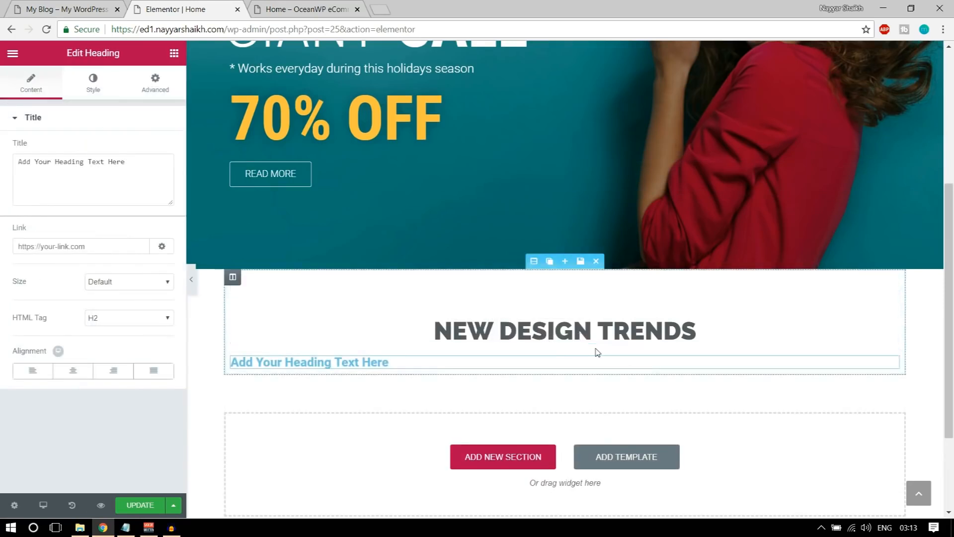
{"action": "triple_click", "coordinate": [50, 156]}
{"action": "key", "text": "ctrl+v"}
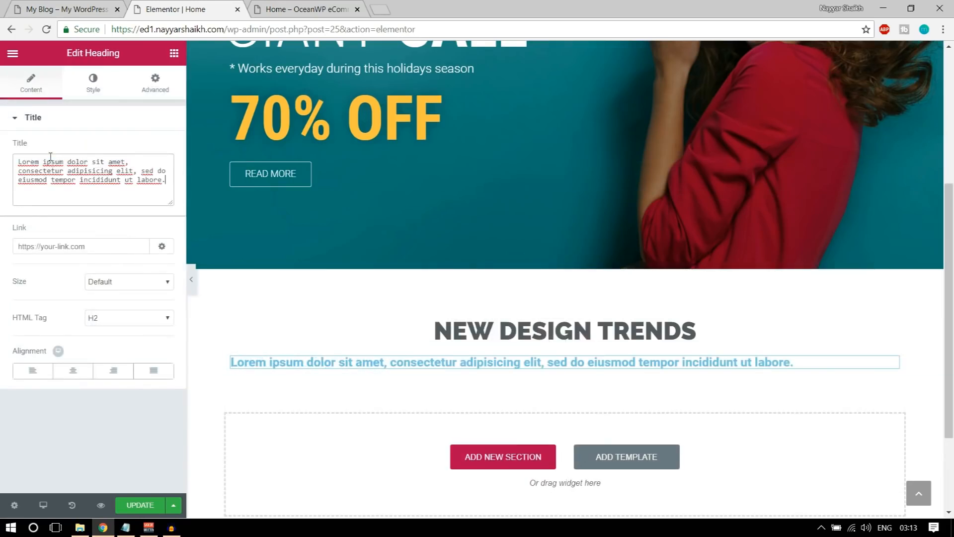
{"action": "left_click", "coordinate": [77, 374]}
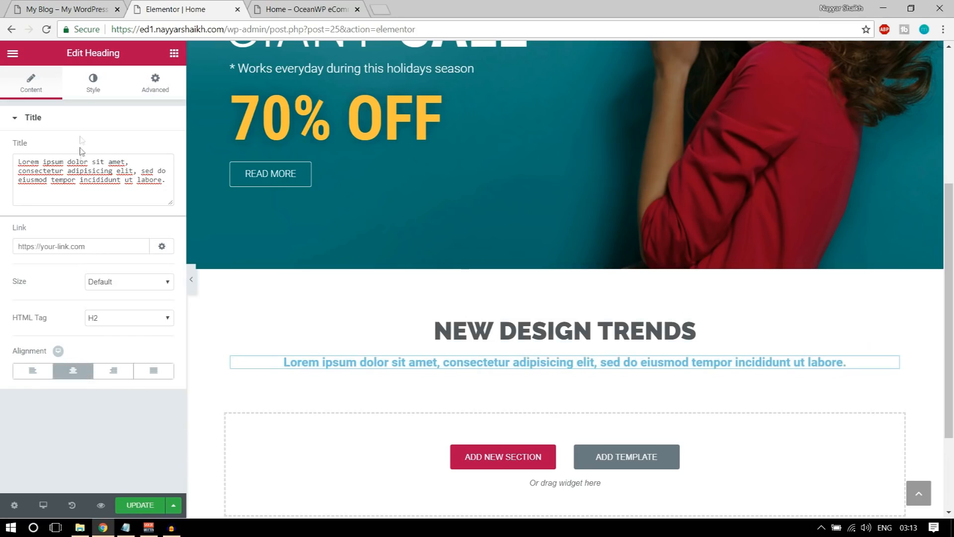
Make the subtitle text grey
{"action": "left_click", "coordinate": [92, 82]}
{"action": "left_click", "coordinate": [158, 149]}
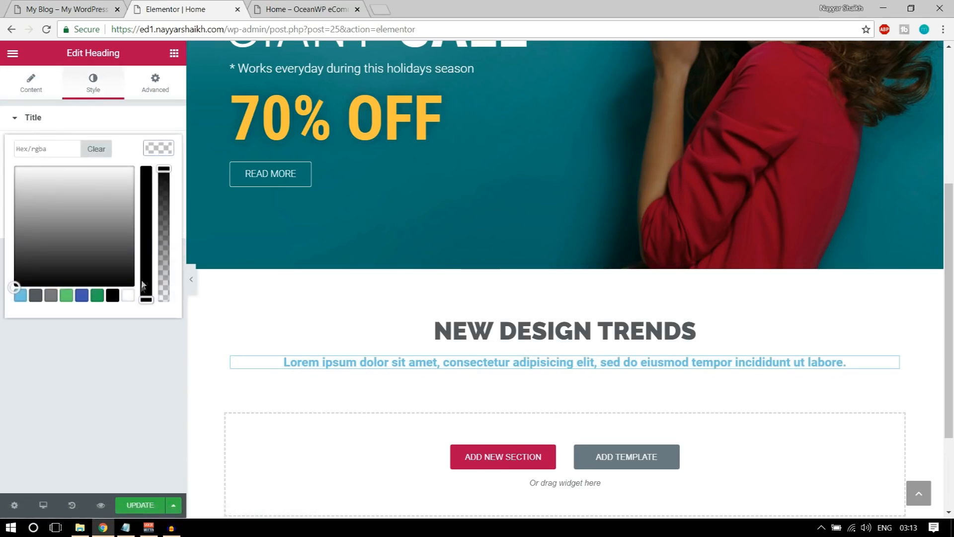
{"action": "left_click", "coordinate": [127, 297]}
{"action": "left_click", "coordinate": [158, 149]}
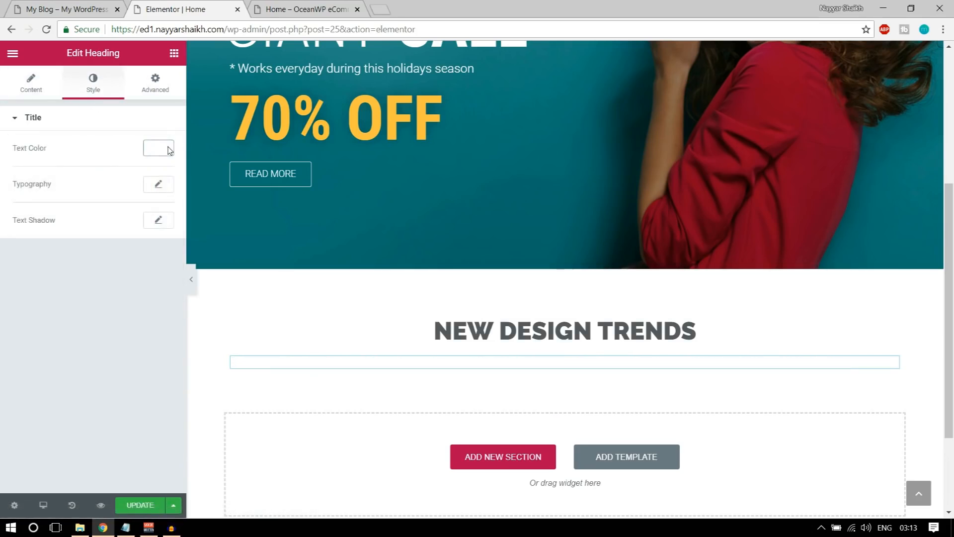
{"action": "left_click", "coordinate": [152, 150]}
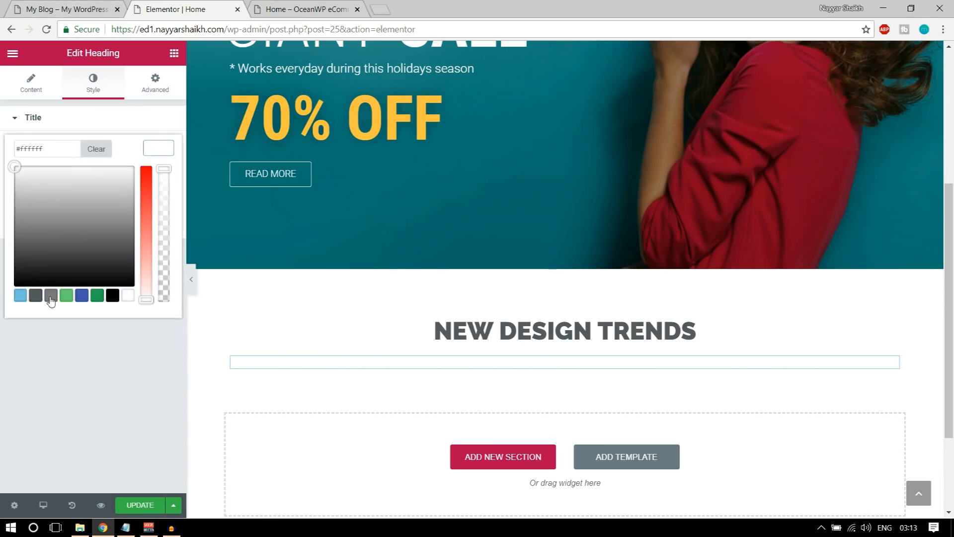
{"action": "left_click", "coordinate": [51, 296]}
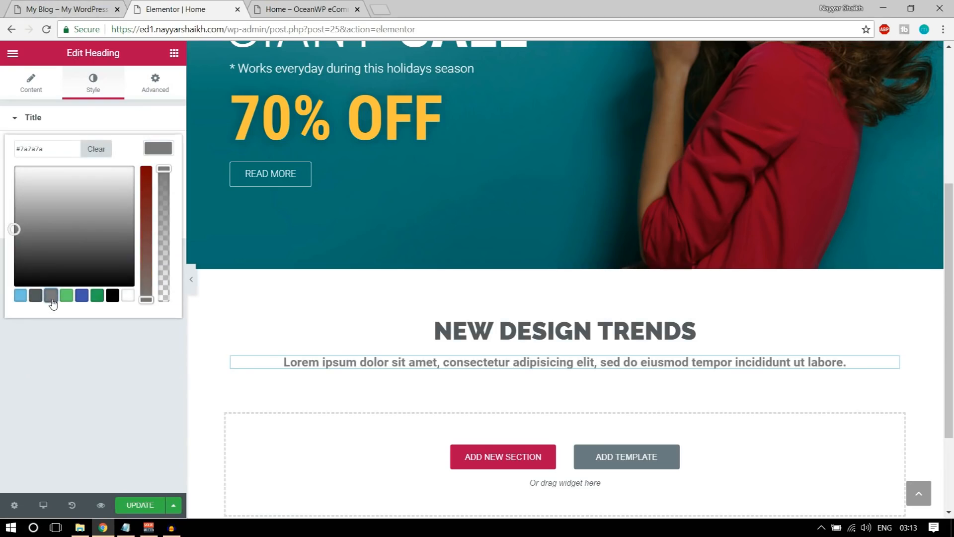
{"action": "left_click", "coordinate": [157, 149]}
Try the subtitle's font weight at 300, then at 400
{"action": "left_click", "coordinate": [158, 186]}
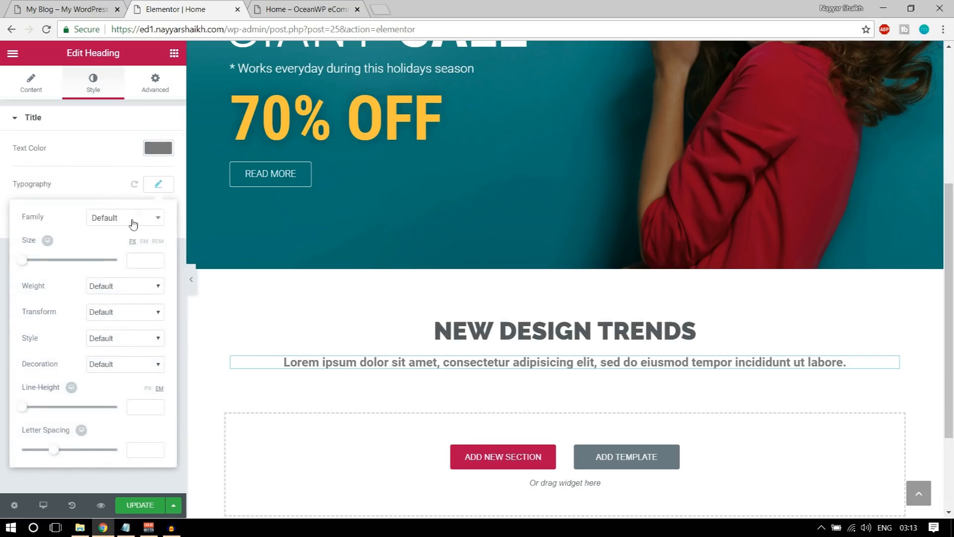
{"action": "left_click", "coordinate": [106, 288]}
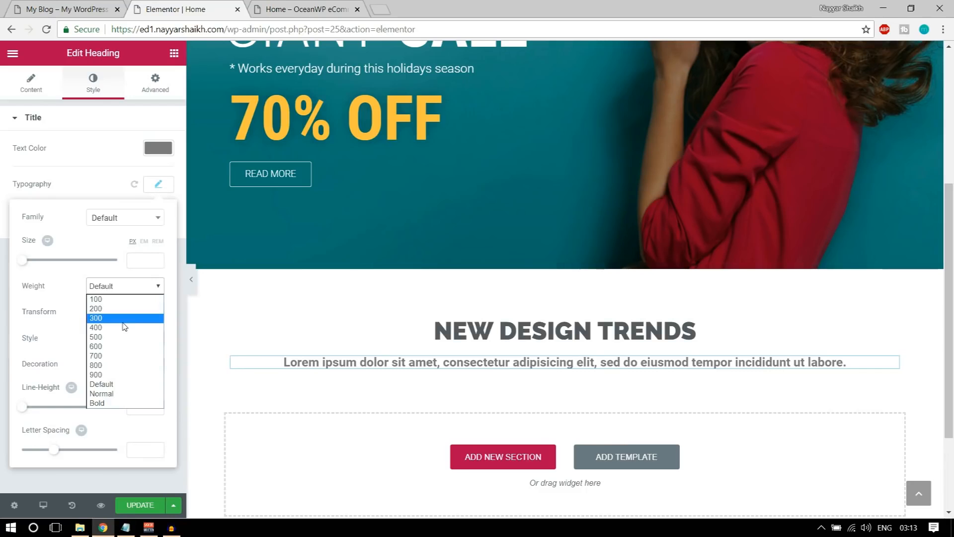
{"action": "left_click", "coordinate": [124, 318]}
{"action": "left_click", "coordinate": [124, 288]}
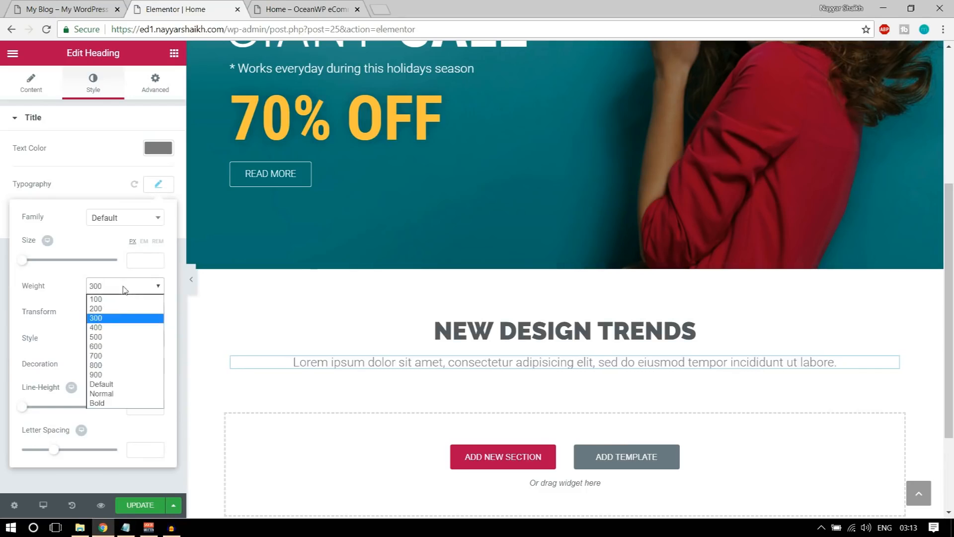
{"action": "left_click", "coordinate": [123, 330]}
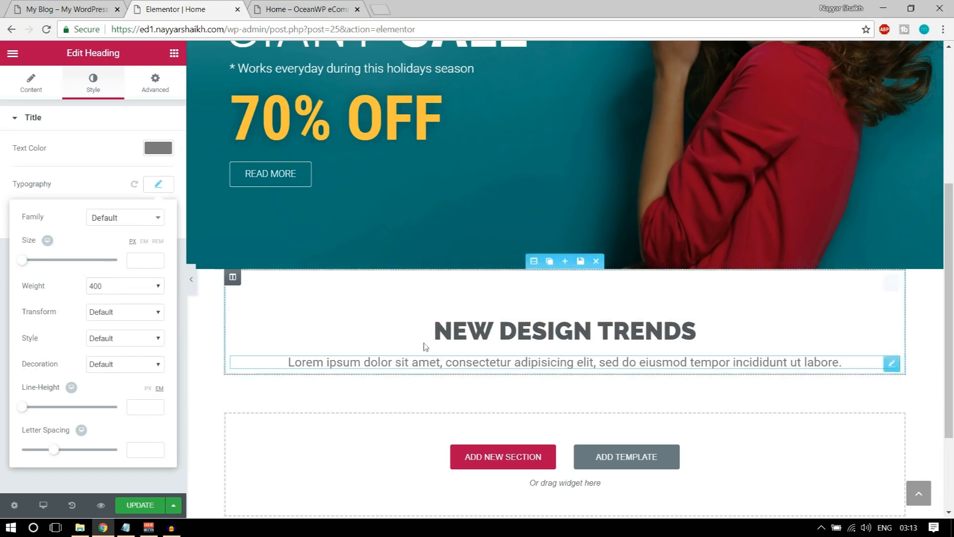
Compare with the reference My Blog subtitle and settle on font weight 300
{"action": "left_click", "coordinate": [61, 9]}
{"action": "left_click", "coordinate": [400, 301]}
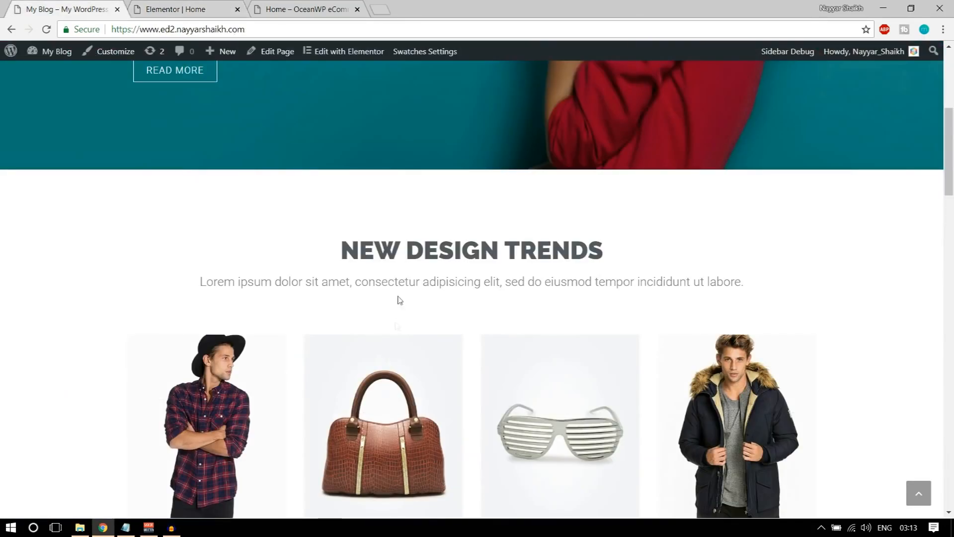
{"action": "left_click_drag", "start_coordinate": [363, 282], "coordinate": [500, 284]}
{"action": "left_click", "coordinate": [489, 302]}
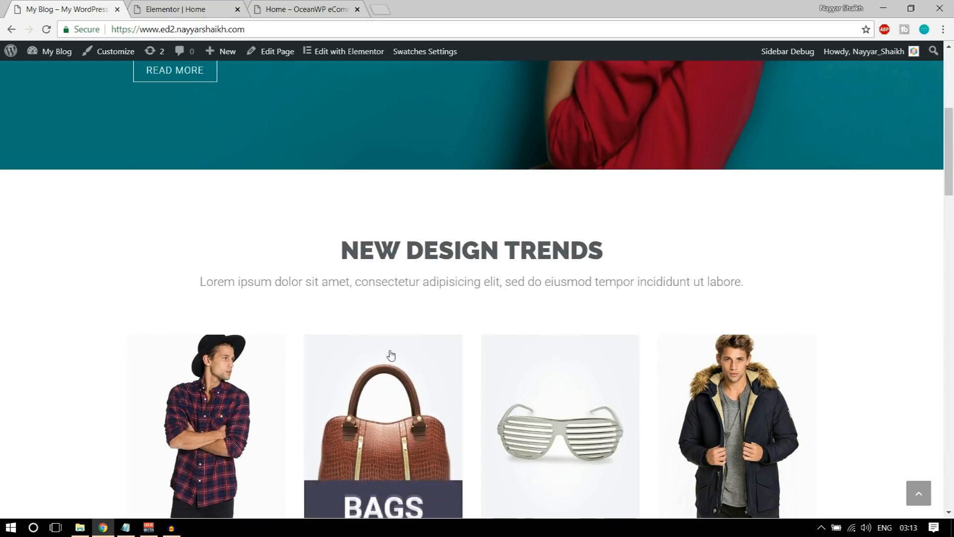
{"action": "left_click", "coordinate": [218, 9]}
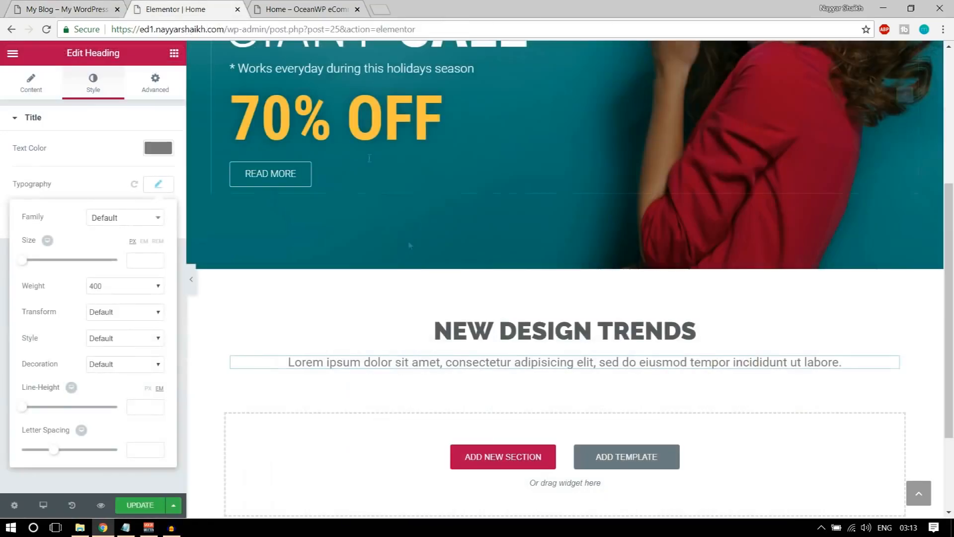
{"action": "left_click", "coordinate": [131, 284]}
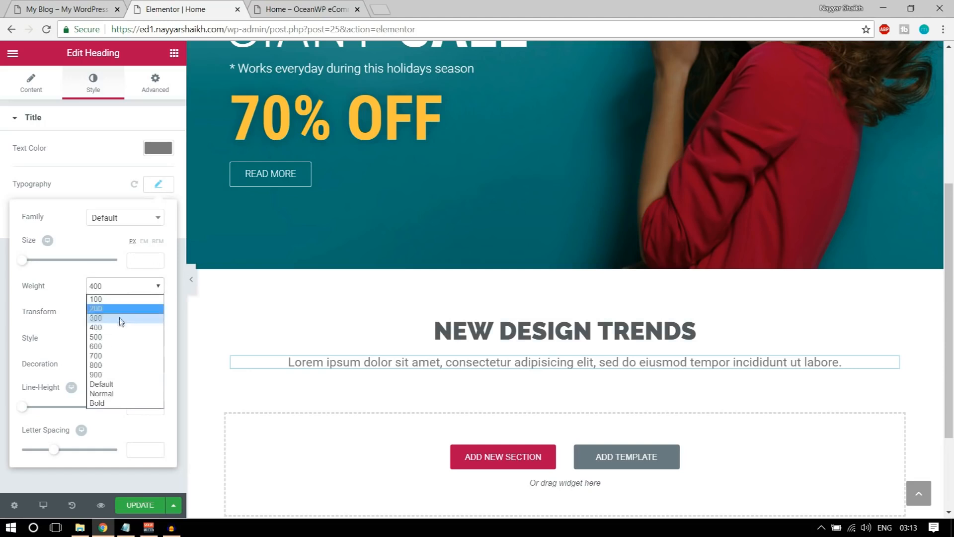
{"action": "left_click", "coordinate": [123, 318]}
{"action": "left_click", "coordinate": [154, 86]}
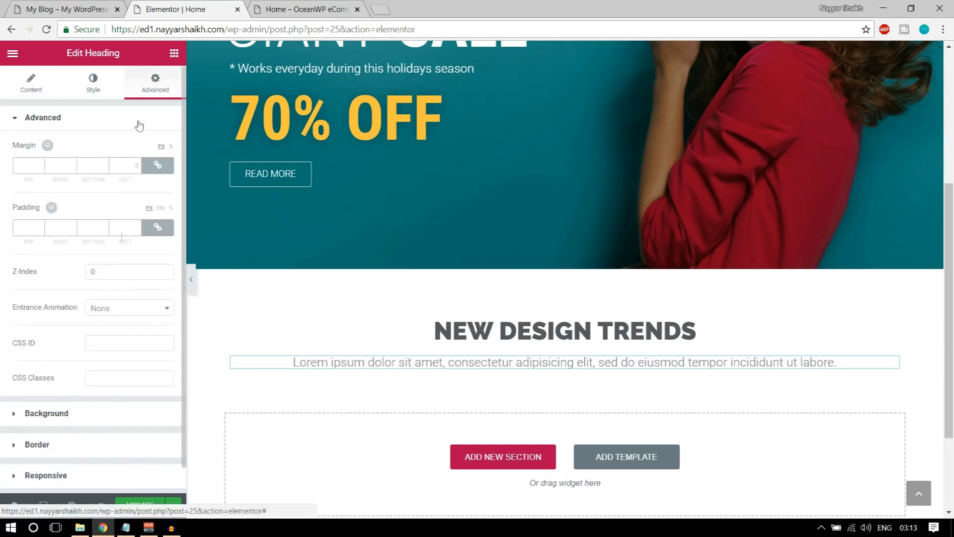
Give the subtitle 50 px bottom padding, update the page and check the preview
{"action": "left_click", "coordinate": [157, 227]}
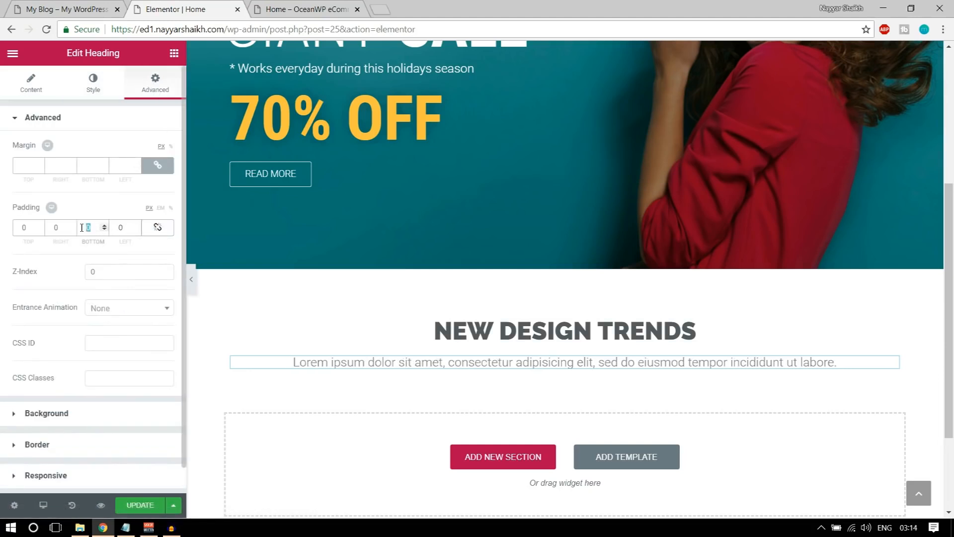
{"action": "type", "text": "50"}
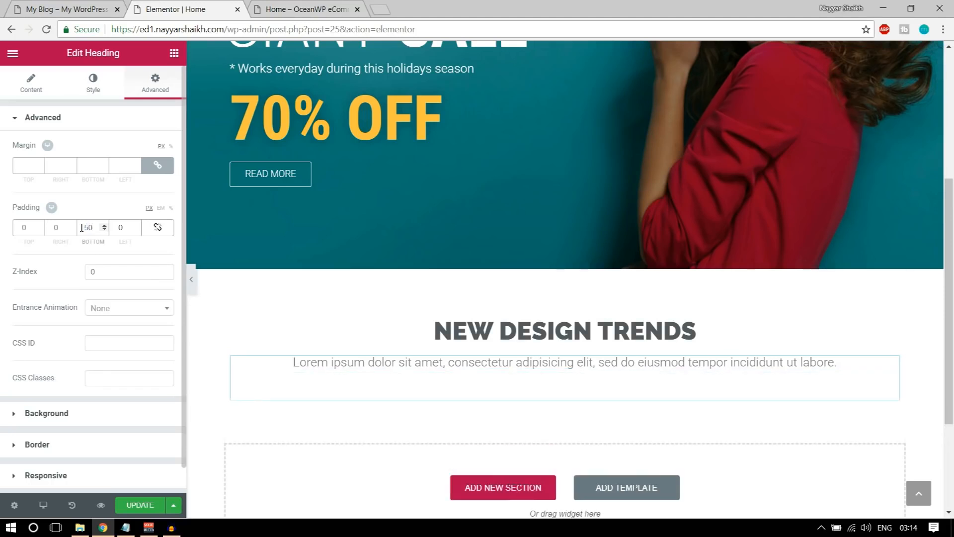
{"action": "left_click", "coordinate": [141, 505]}
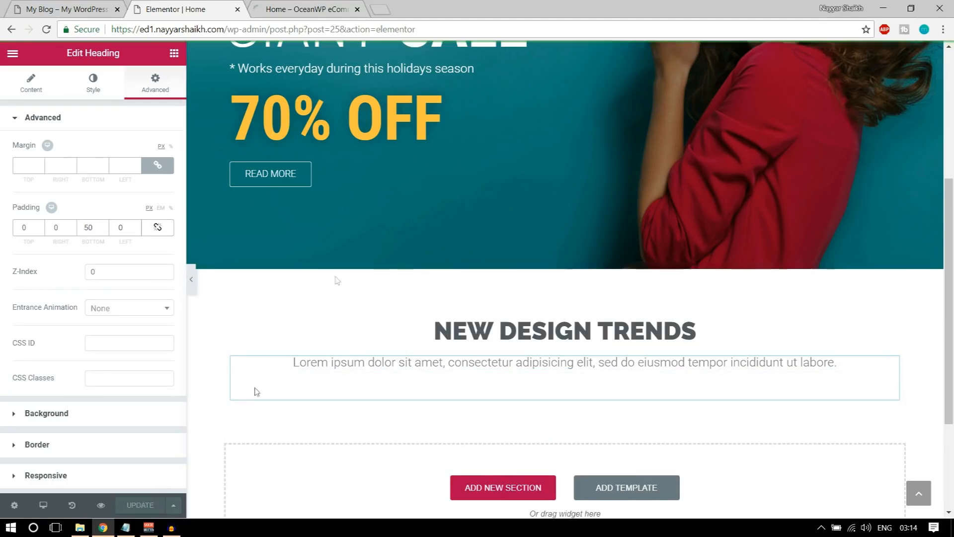
{"action": "left_click", "coordinate": [263, 6]}
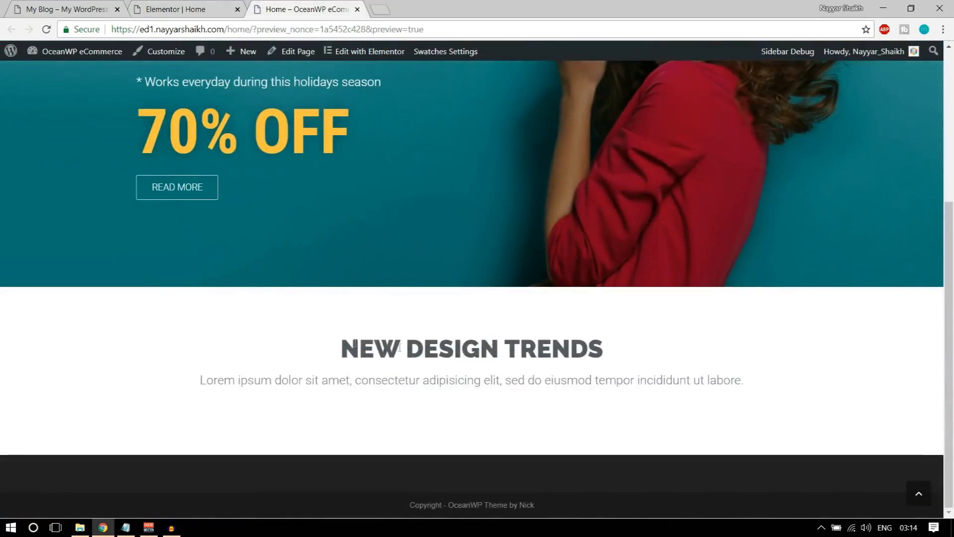
{"action": "left_click_drag", "start_coordinate": [357, 347], "coordinate": [777, 388]}
{"action": "left_click", "coordinate": [789, 391]}
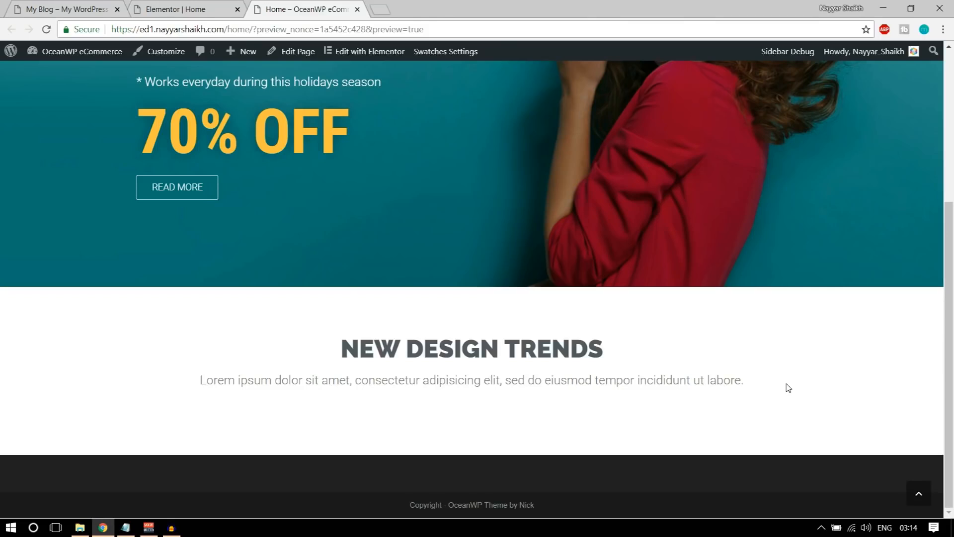
Browse the reference My Blog site's section headings and subtitles
{"action": "left_click", "coordinate": [71, 6]}
{"action": "left_click_drag", "start_coordinate": [332, 267], "coordinate": [405, 294]}
{"action": "scroll", "coordinate": [413, 278], "scroll_direction": "down", "scroll_amount": 1}
{"action": "left_click", "coordinate": [428, 261]}
{"action": "scroll", "coordinate": [506, 308], "scroll_direction": "down", "scroll_amount": 5}
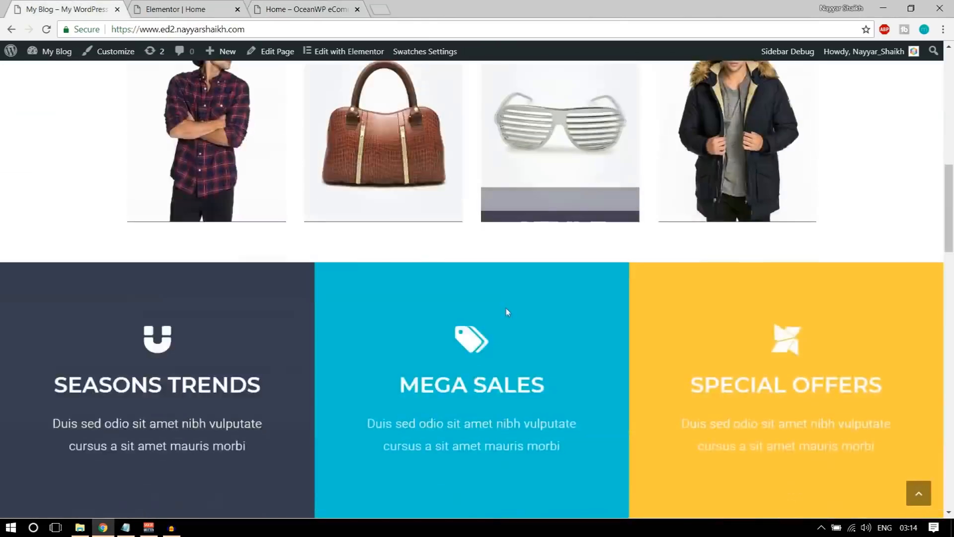
{"action": "scroll", "coordinate": [506, 312], "scroll_direction": "down", "scroll_amount": 6}
{"action": "left_click_drag", "start_coordinate": [402, 305], "coordinate": [486, 367]}
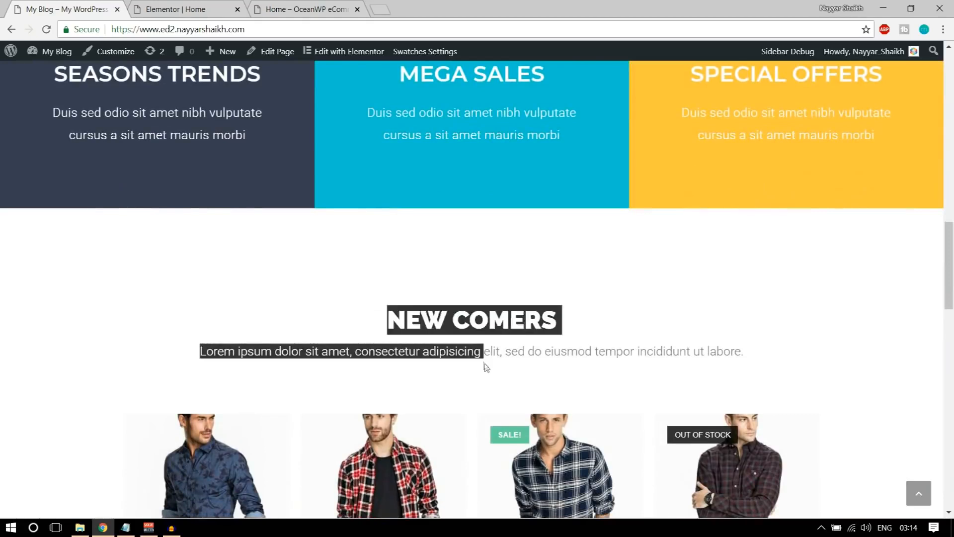
{"action": "scroll", "coordinate": [487, 368], "scroll_direction": "down", "scroll_amount": 12}
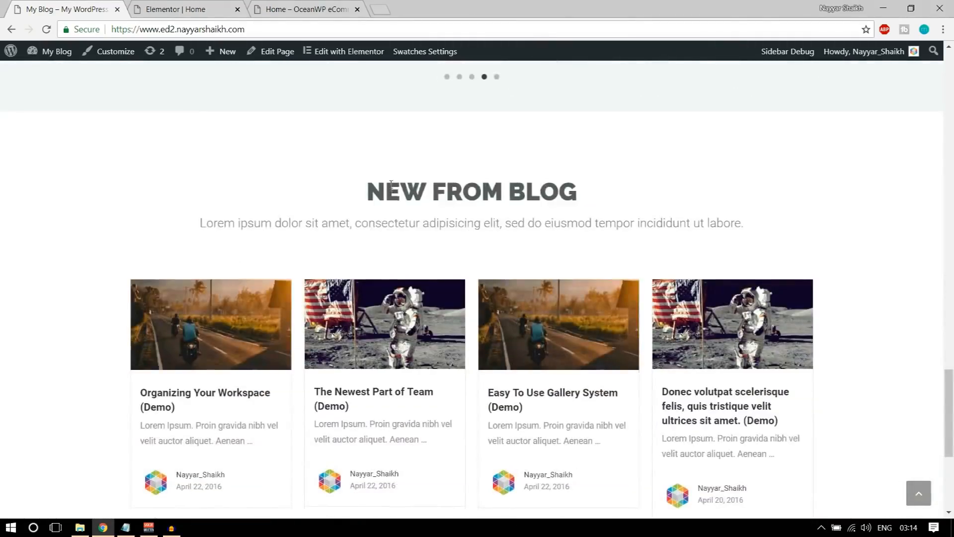
{"action": "left_click_drag", "start_coordinate": [391, 186], "coordinate": [605, 271]}
{"action": "left_click", "coordinate": [607, 273]}
{"action": "scroll", "coordinate": [637, 370], "scroll_direction": "down", "scroll_amount": 5}
{"action": "scroll", "coordinate": [631, 407], "scroll_direction": "up", "scroll_amount": 7}
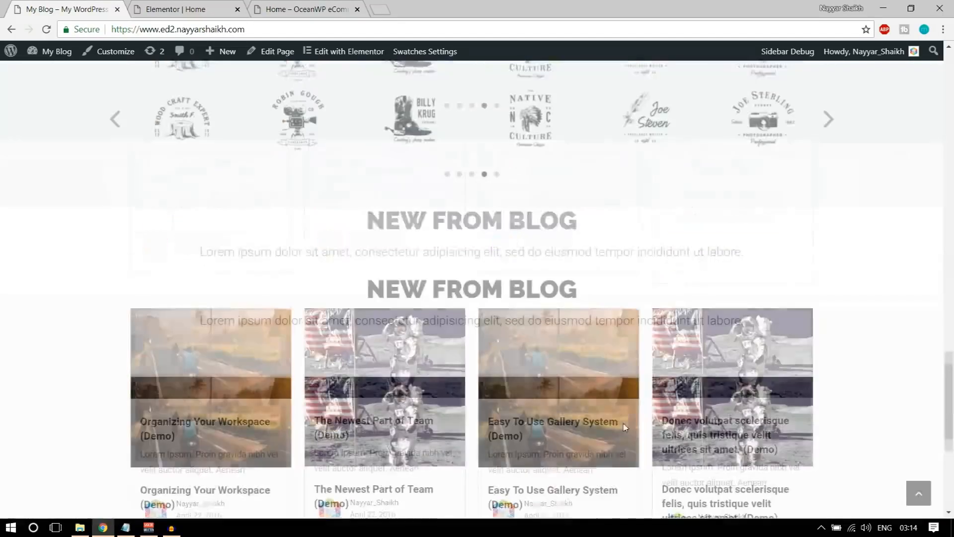
{"action": "scroll", "coordinate": [621, 428], "scroll_direction": "up", "scroll_amount": 10}
Save the NEW DESIGN TRENDS section as a library template named 'Title'
{"action": "key", "text": "ctrl+Tab"}
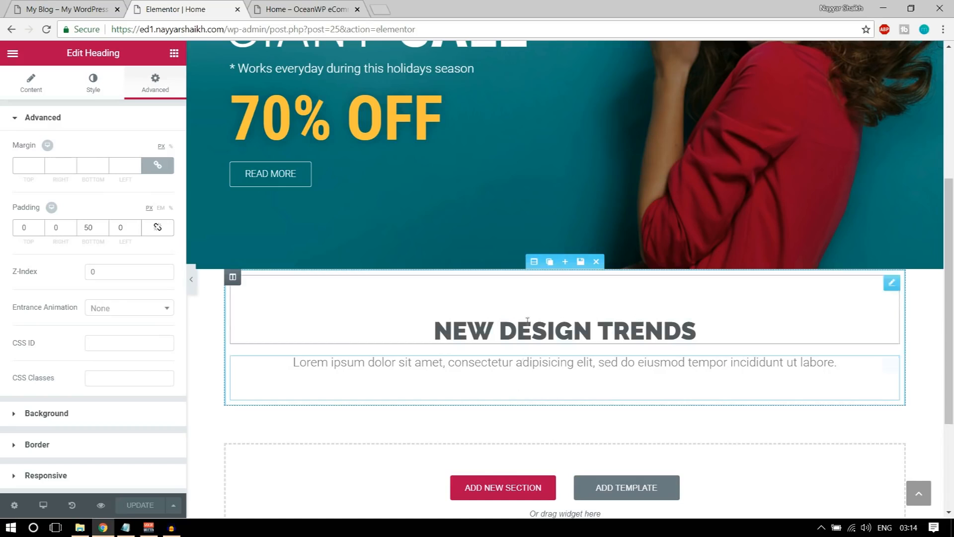
{"action": "left_click", "coordinate": [581, 262]}
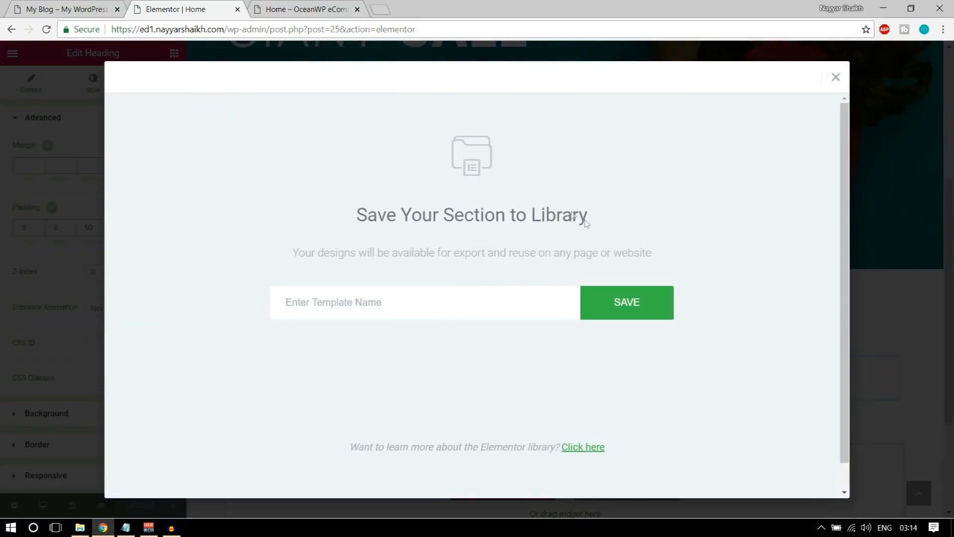
{"action": "left_click", "coordinate": [462, 309]}
{"action": "type", "text": "Title"}
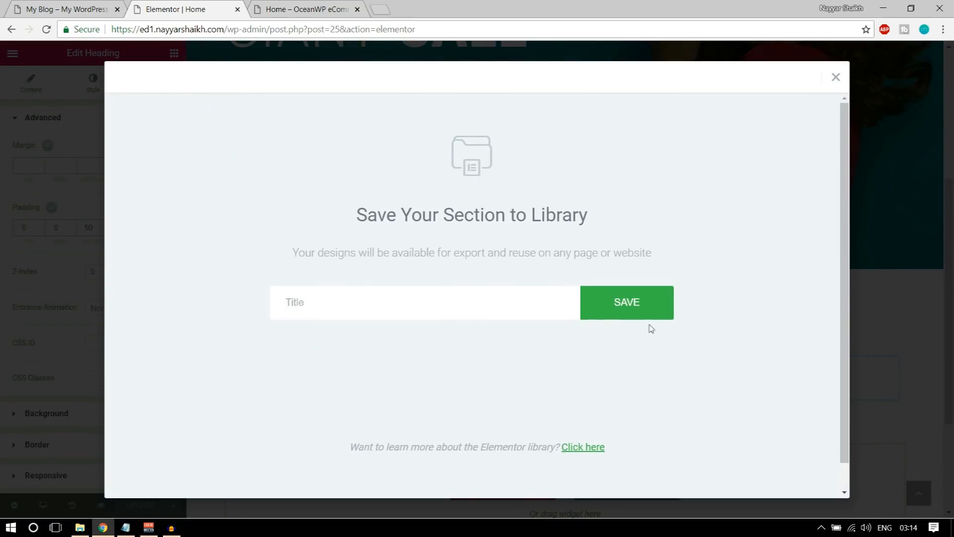
{"action": "left_click", "coordinate": [646, 311]}
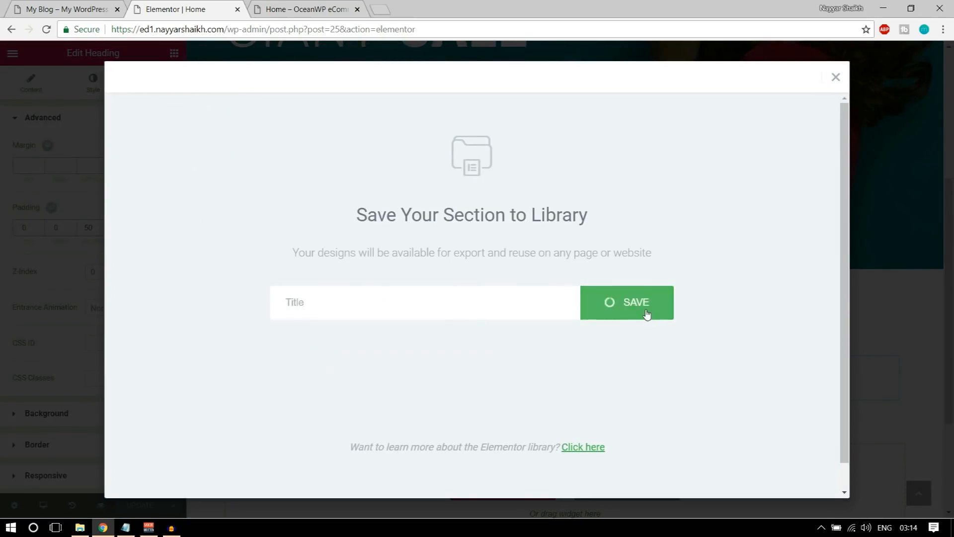
{"action": "left_click", "coordinate": [836, 77]}
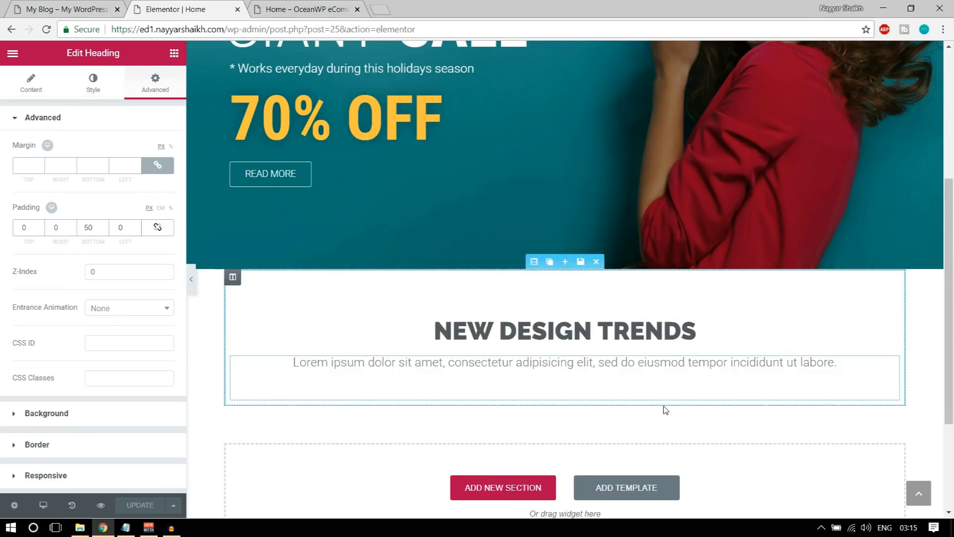
Add an inner section below the subtitle and duplicate columns to make four
{"action": "left_click", "coordinate": [44, 7]}
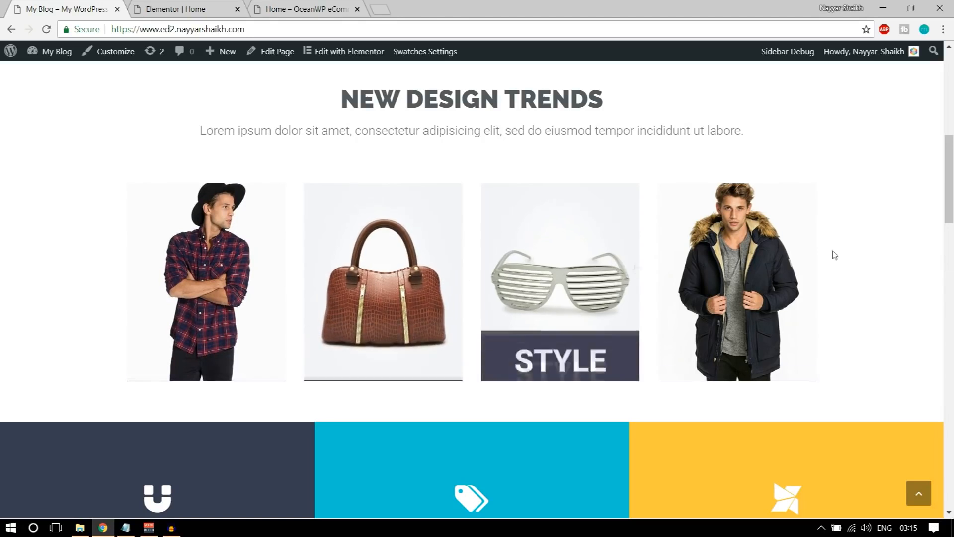
{"action": "left_click", "coordinate": [244, 11]}
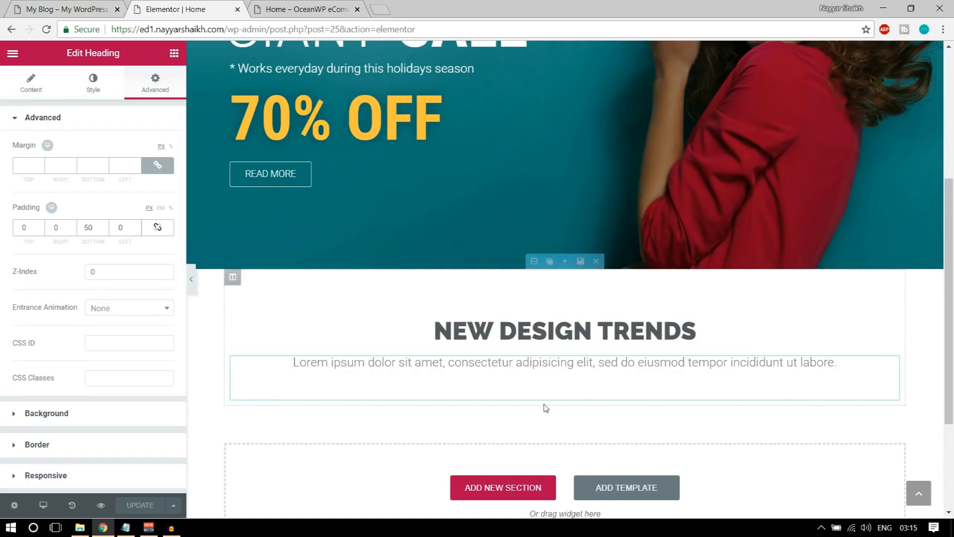
{"action": "left_click", "coordinate": [175, 54]}
{"action": "left_click_drag", "start_coordinate": [48, 144], "coordinate": [519, 390]}
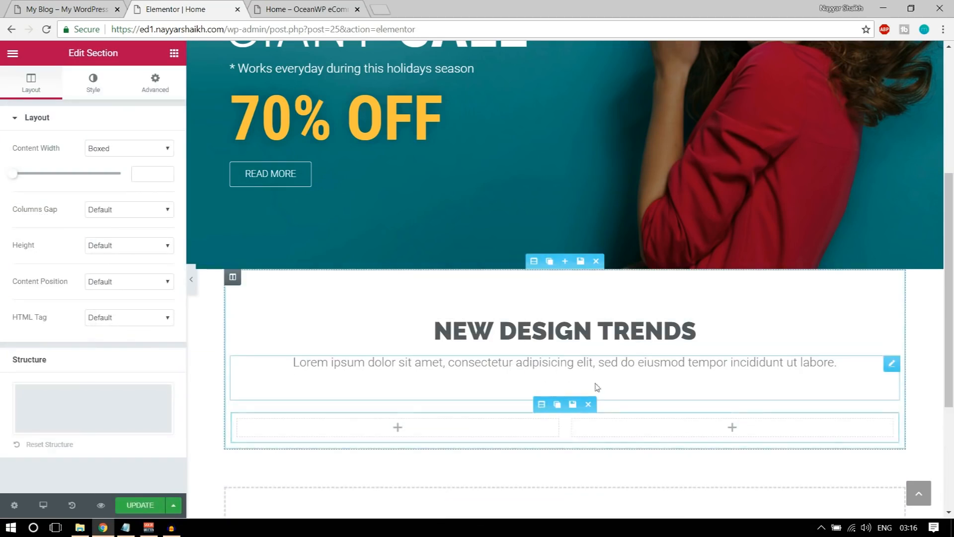
{"action": "scroll", "coordinate": [464, 326], "scroll_direction": "down", "scroll_amount": 2}
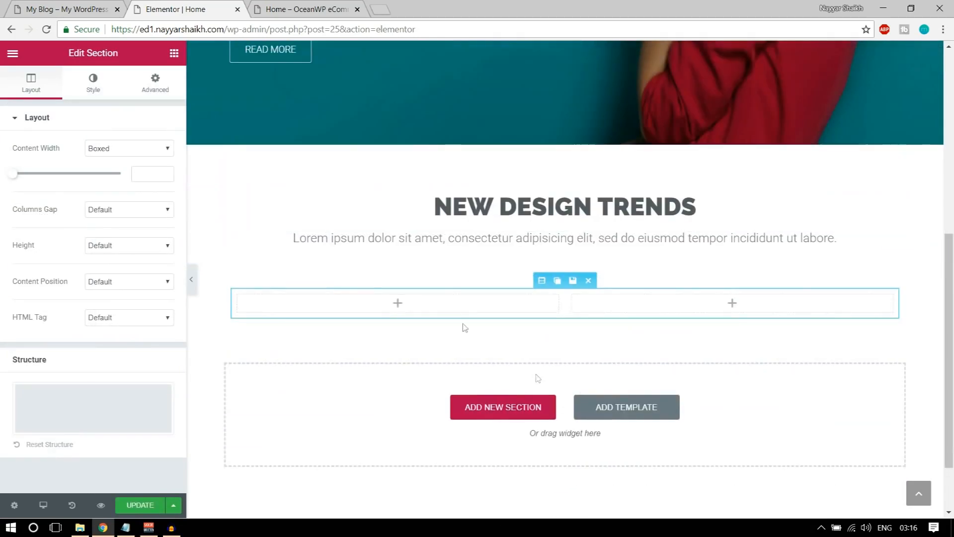
{"action": "left_click", "coordinate": [253, 296]}
{"action": "left_click", "coordinate": [253, 296]}
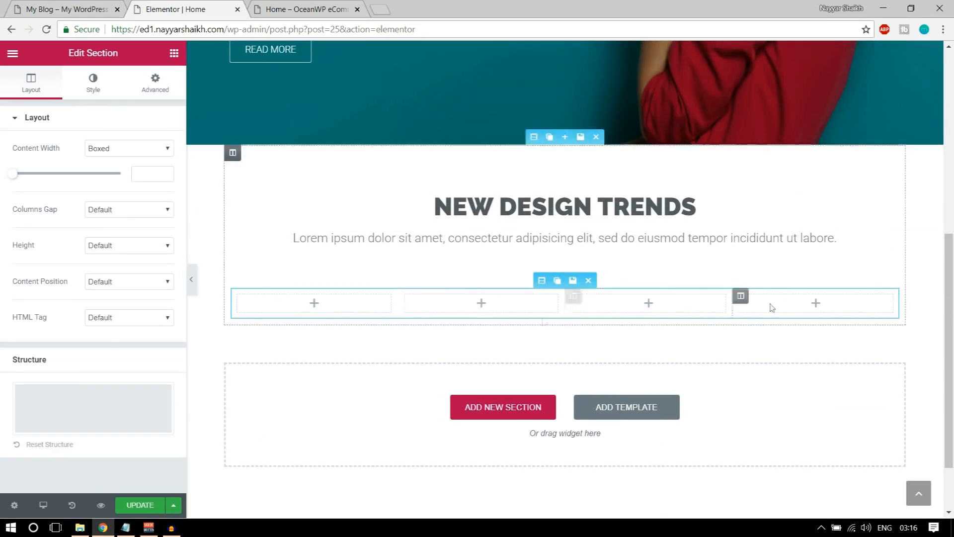
{"action": "left_click", "coordinate": [177, 56]}
{"action": "scroll", "coordinate": [135, 278], "scroll_direction": "down", "scroll_amount": 10}
Drag a Premium Banner from Premium Addons into the first of the four columns
{"action": "scroll", "coordinate": [133, 304], "scroll_direction": "down", "scroll_amount": 15}
{"action": "scroll", "coordinate": [134, 305], "scroll_direction": "down", "scroll_amount": 6}
{"action": "scroll", "coordinate": [132, 303], "scroll_direction": "up", "scroll_amount": 1}
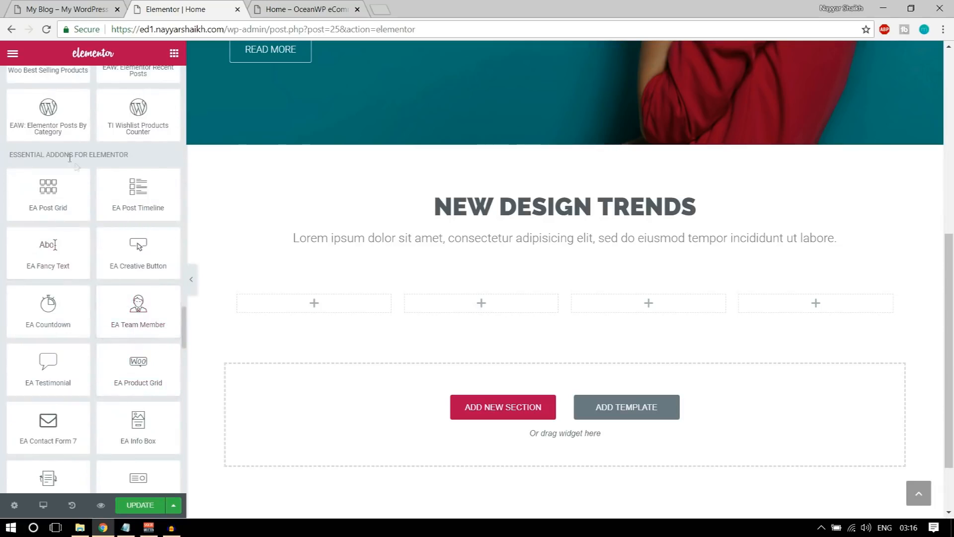
{"action": "scroll", "coordinate": [70, 158], "scroll_direction": "down", "scroll_amount": 8}
{"action": "scroll", "coordinate": [122, 243], "scroll_direction": "down", "scroll_amount": 3}
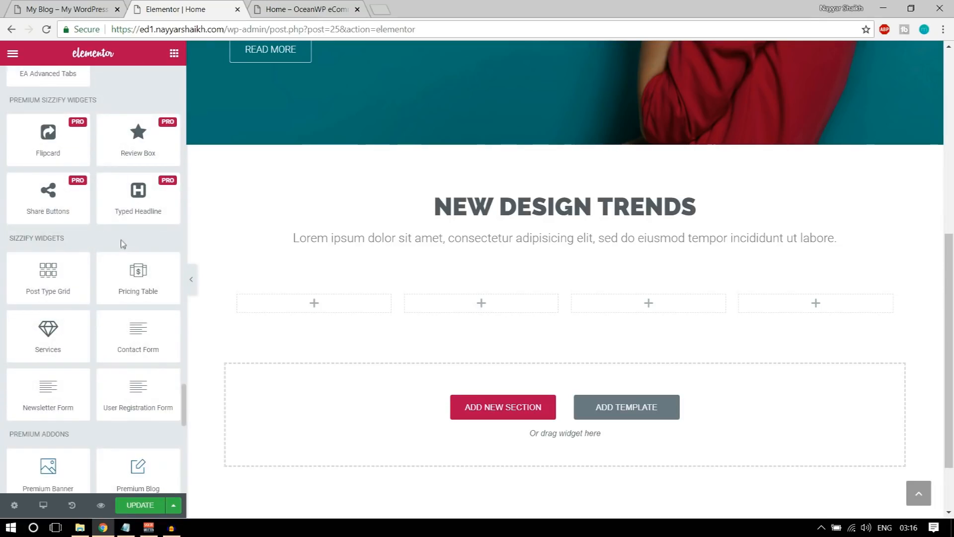
{"action": "scroll", "coordinate": [93, 263], "scroll_direction": "down", "scroll_amount": 6}
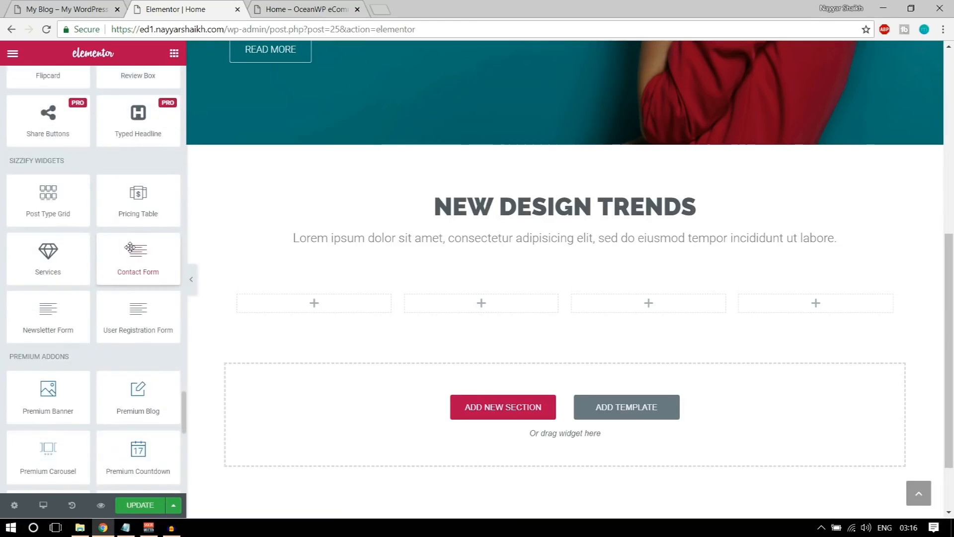
{"action": "left_click_drag", "start_coordinate": [56, 123], "coordinate": [4, 127]}
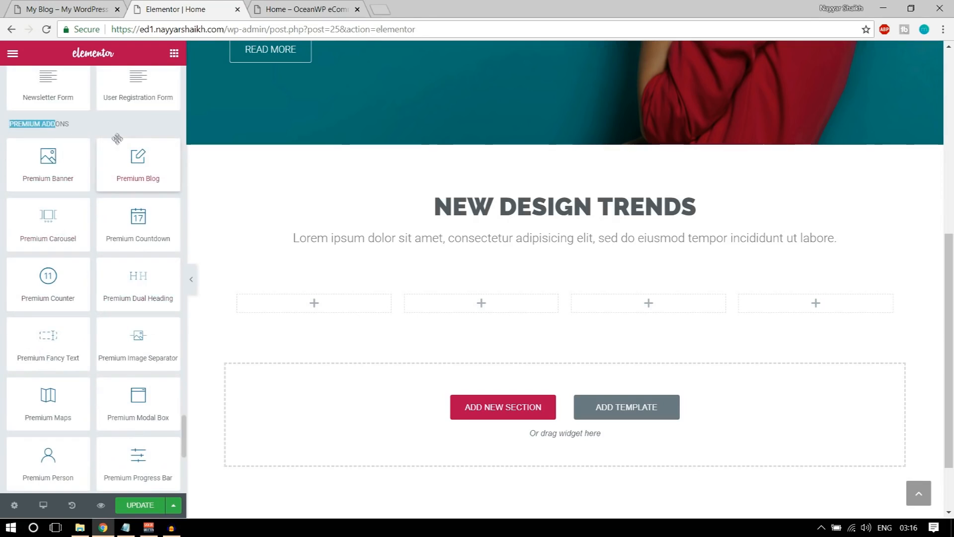
{"action": "left_click_drag", "start_coordinate": [34, 169], "coordinate": [321, 311]}
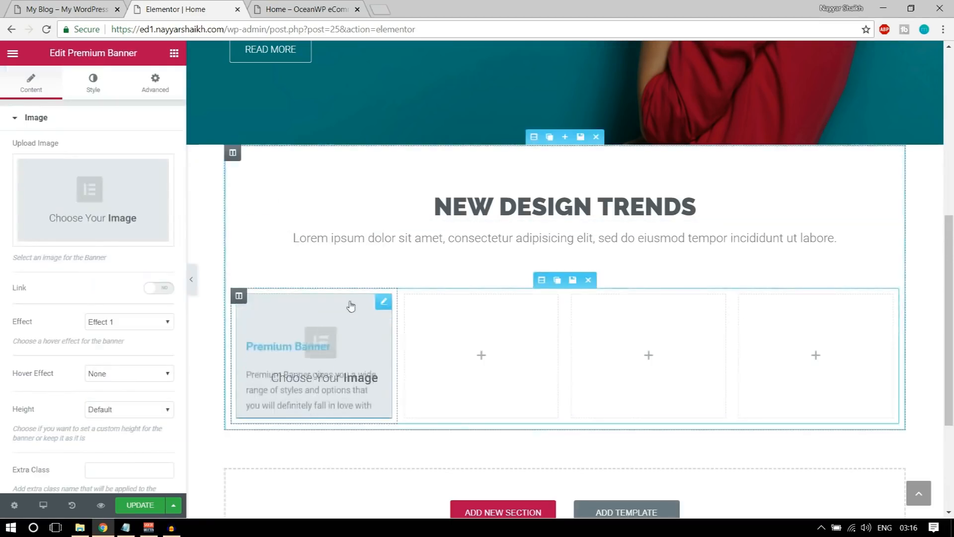
Upload 6_1-5-thegem-product-catalog.jpg and insert it as the first banner's image
{"action": "left_click", "coordinate": [99, 194]}
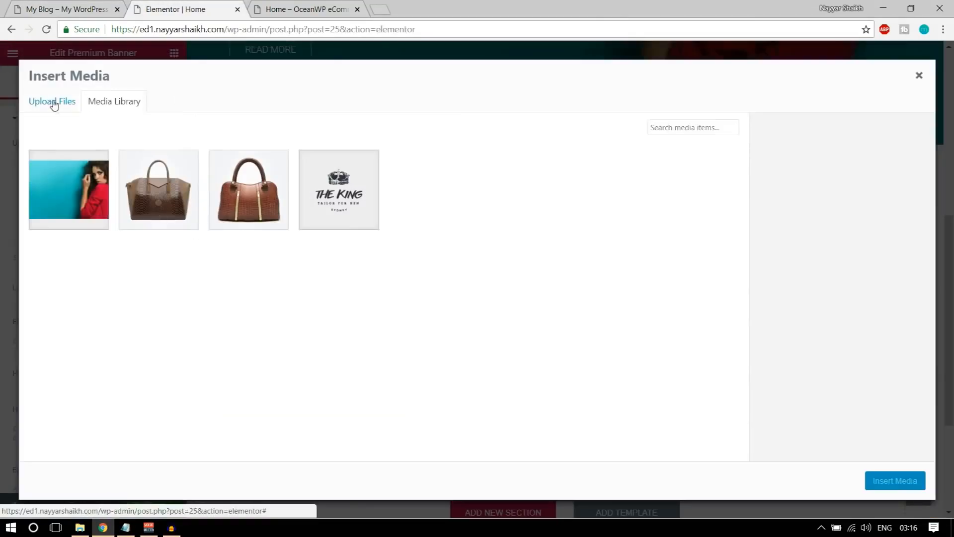
{"action": "left_click", "coordinate": [52, 101]}
{"action": "left_click", "coordinate": [477, 279]}
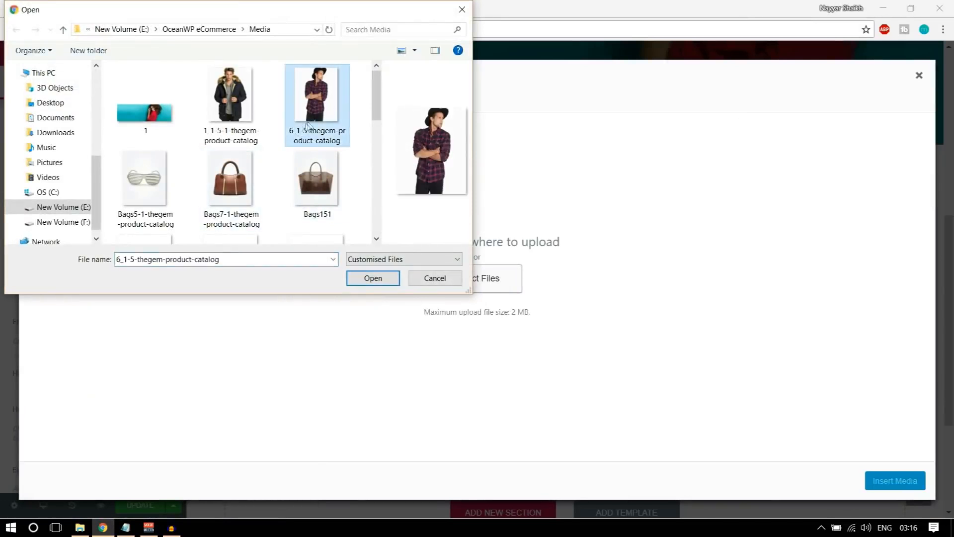
{"action": "left_click", "coordinate": [360, 277]}
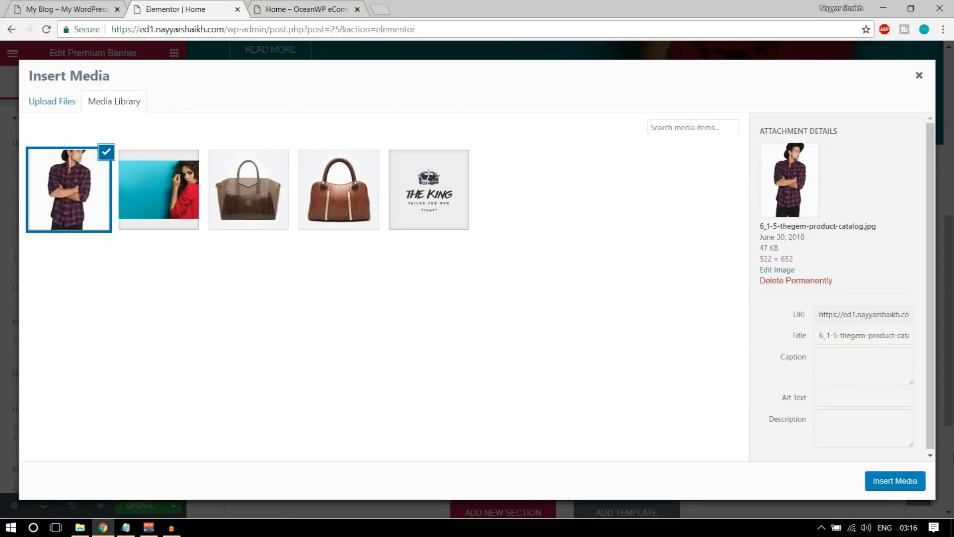
{"action": "left_click", "coordinate": [895, 481]}
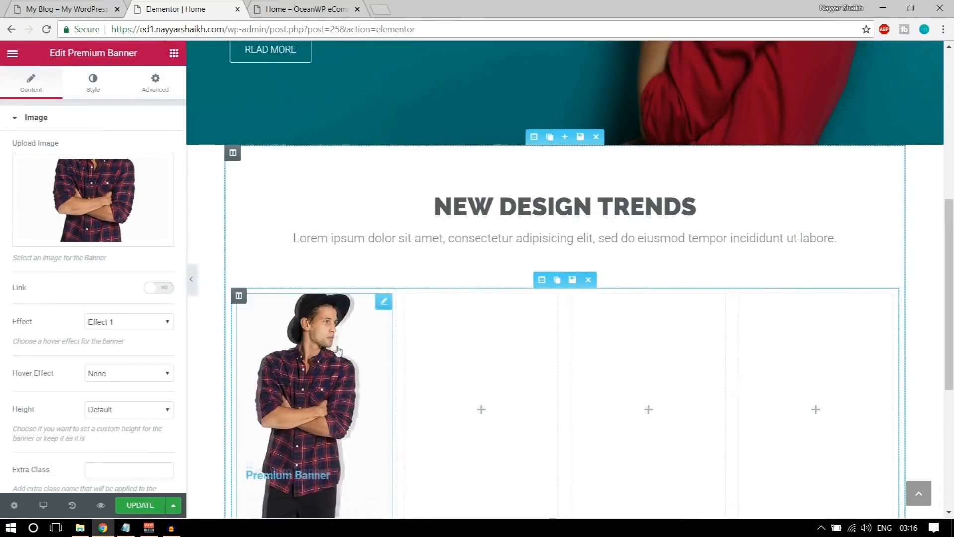
{"action": "scroll", "coordinate": [337, 350], "scroll_direction": "down", "scroll_amount": 3}
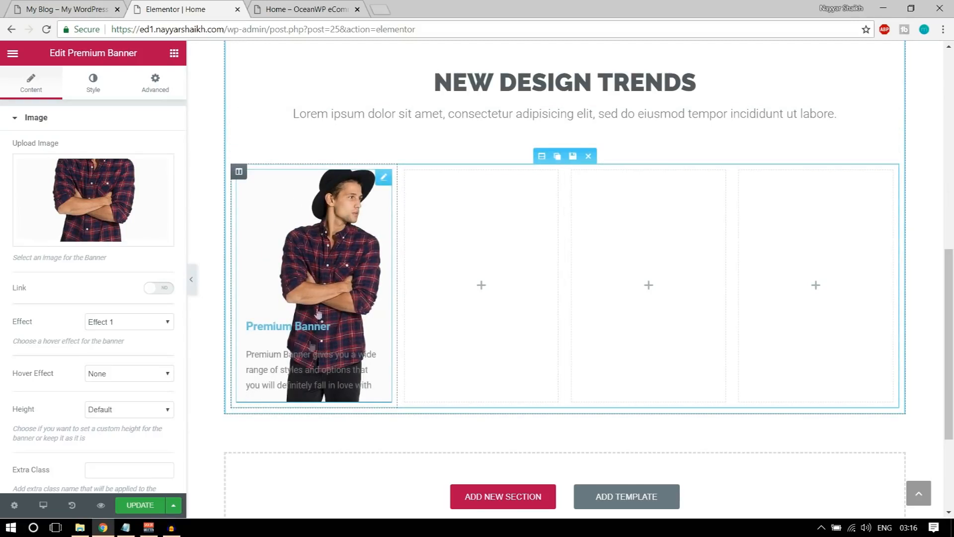
{"action": "left_click", "coordinate": [69, 9]}
{"action": "mouse_move", "coordinate": [243, 258]}
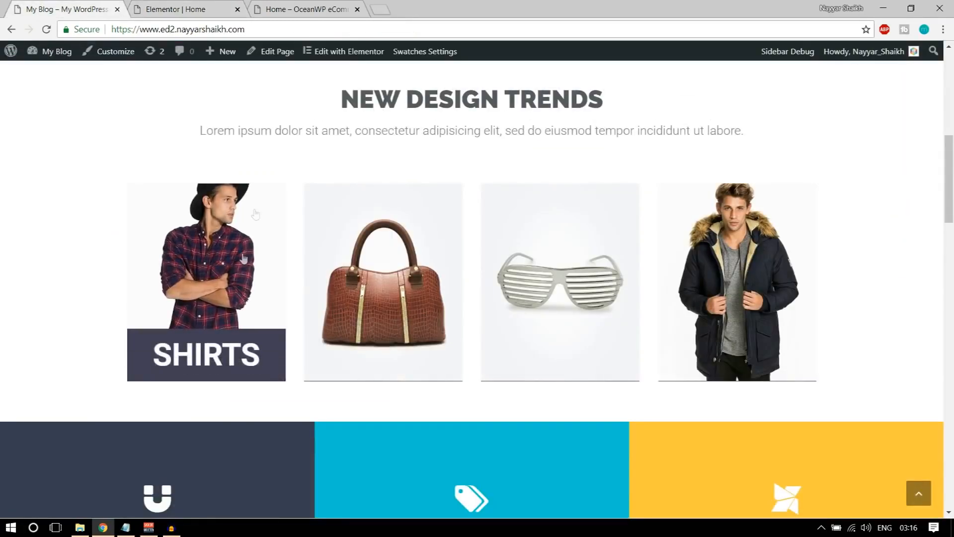
{"action": "left_click", "coordinate": [207, 7]}
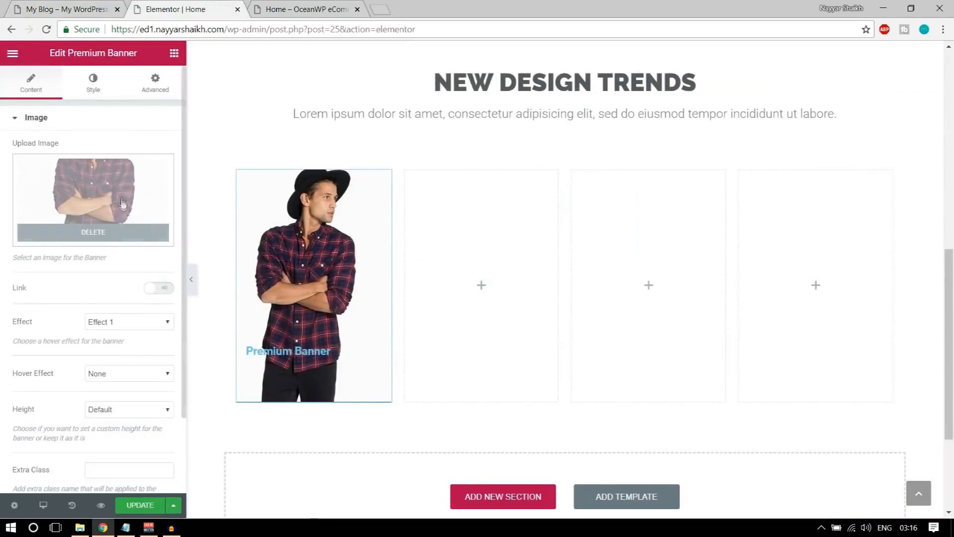
Set the first banner's effect to Effect 2 with a Zoom In hover effect
{"action": "scroll", "coordinate": [140, 300], "scroll_direction": "down", "scroll_amount": 2}
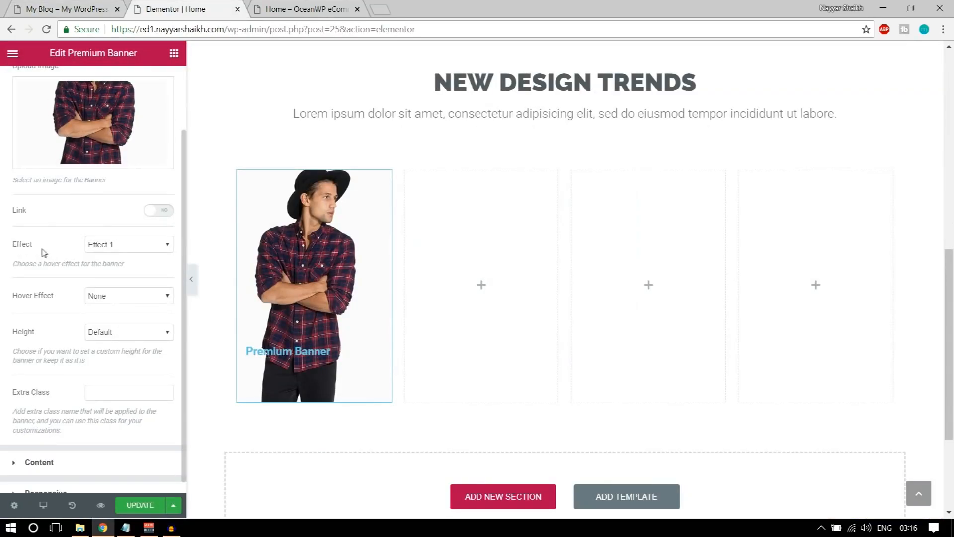
{"action": "left_click", "coordinate": [114, 247]}
{"action": "left_click", "coordinate": [120, 267]}
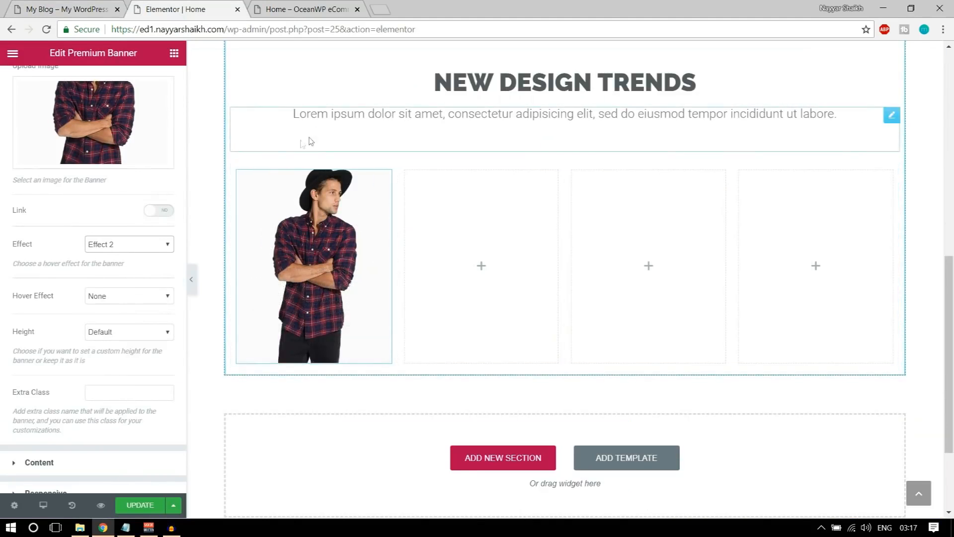
{"action": "scroll", "coordinate": [203, 260], "scroll_direction": "down", "scroll_amount": 1}
{"action": "left_click", "coordinate": [143, 296]}
{"action": "left_click", "coordinate": [131, 320]}
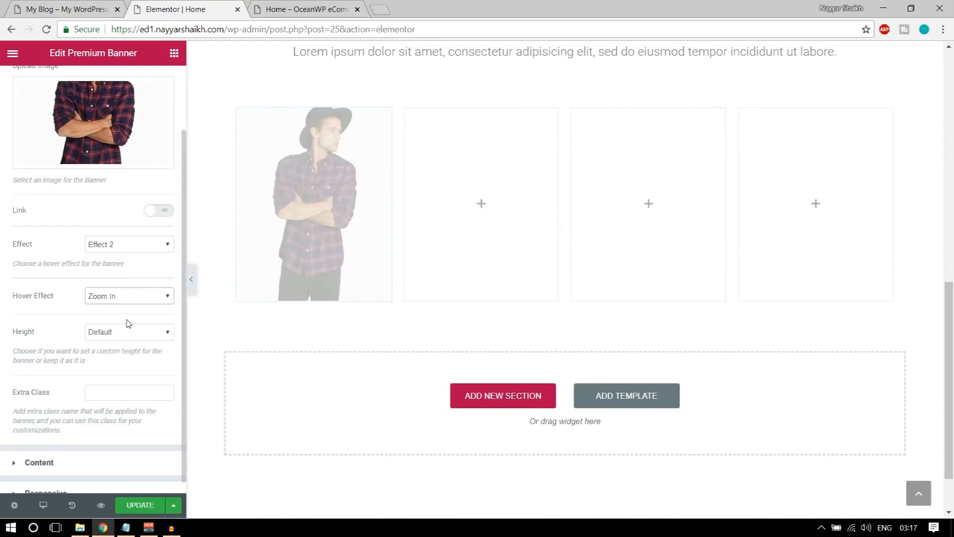
Try a Custom banner height, then set the height back to Default
{"action": "scroll", "coordinate": [179, 313], "scroll_direction": "up", "scroll_amount": 2}
{"action": "scroll", "coordinate": [192, 308], "scroll_direction": "up", "scroll_amount": 1}
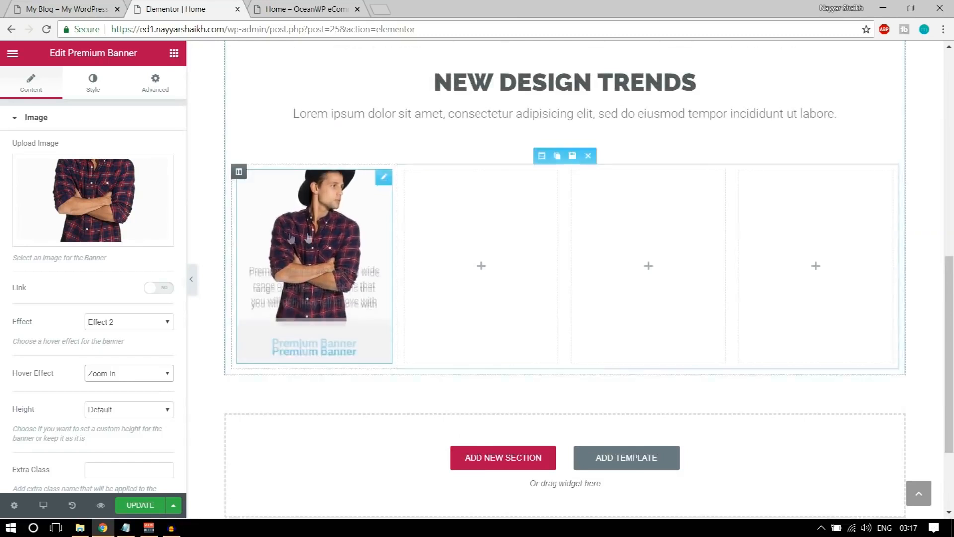
{"action": "scroll", "coordinate": [178, 288], "scroll_direction": "down", "scroll_amount": 2}
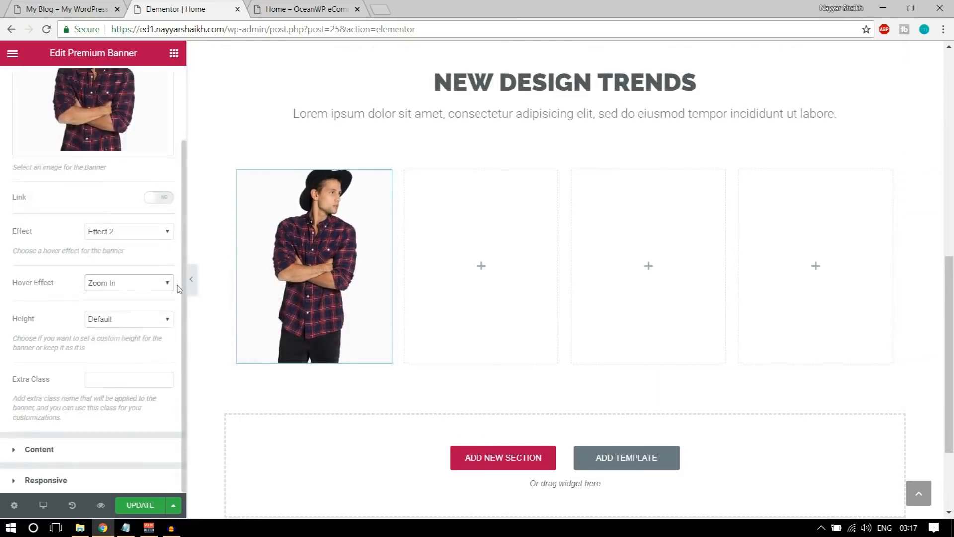
{"action": "left_click", "coordinate": [132, 320]}
{"action": "left_click", "coordinate": [124, 341]}
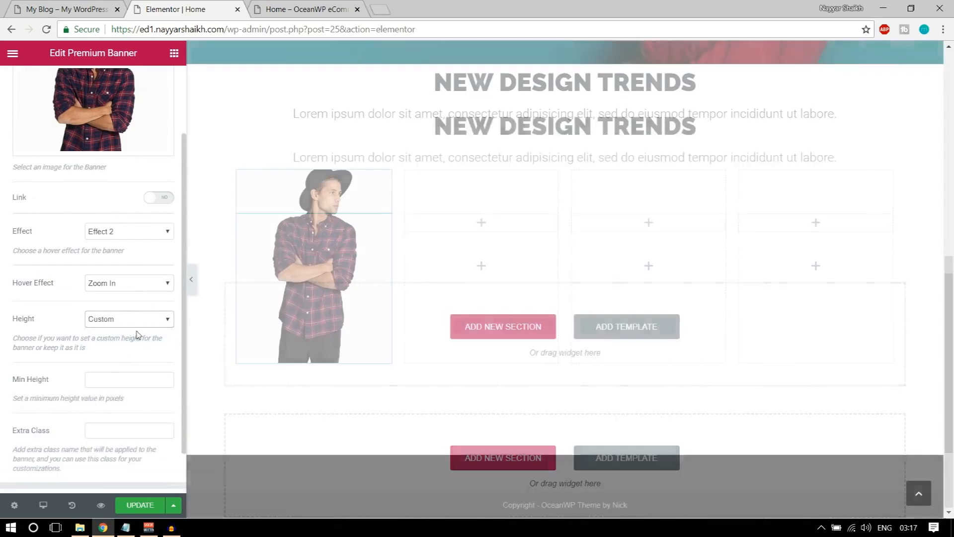
{"action": "left_click", "coordinate": [128, 316]}
{"action": "left_click", "coordinate": [123, 331]}
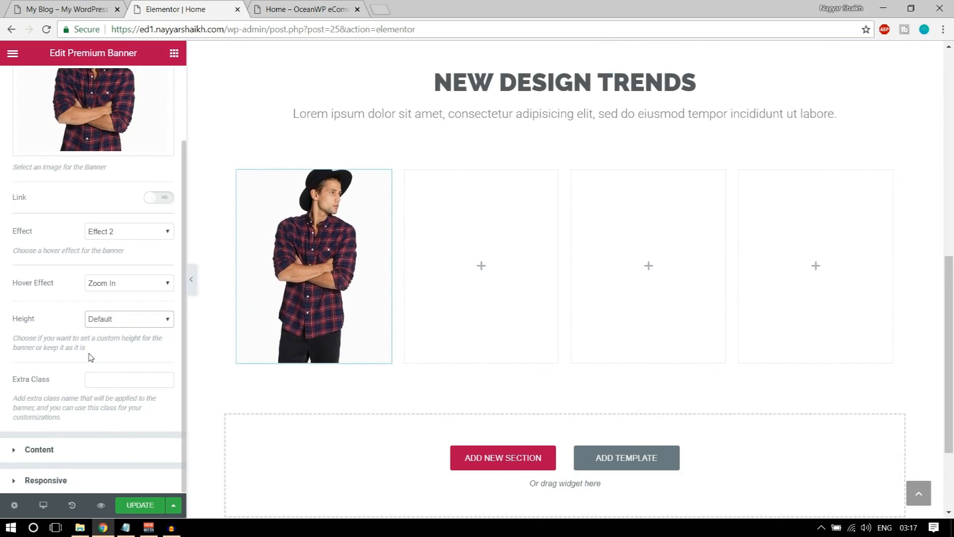
Delete the banner's description paragraph under Content
{"action": "left_click", "coordinate": [78, 456]}
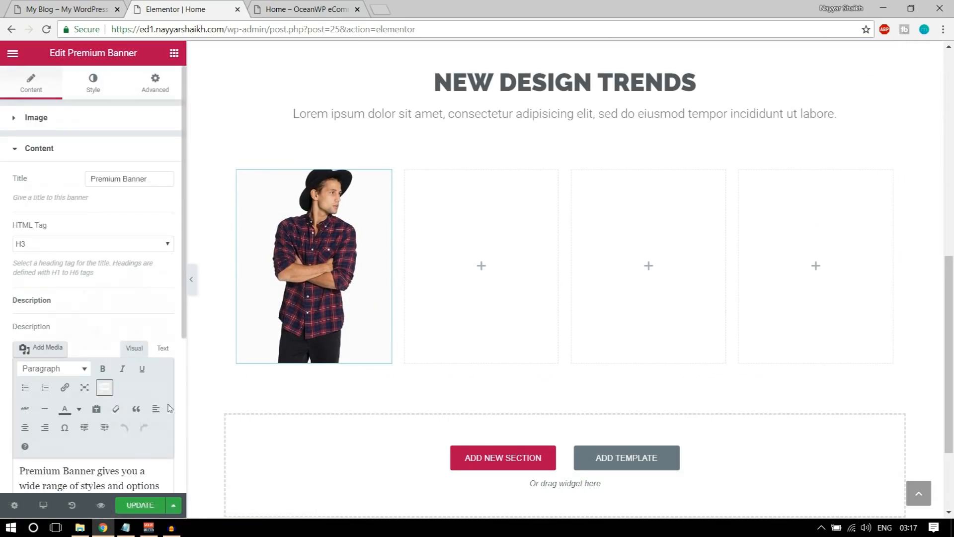
{"action": "scroll", "coordinate": [146, 379], "scroll_direction": "down", "scroll_amount": 5}
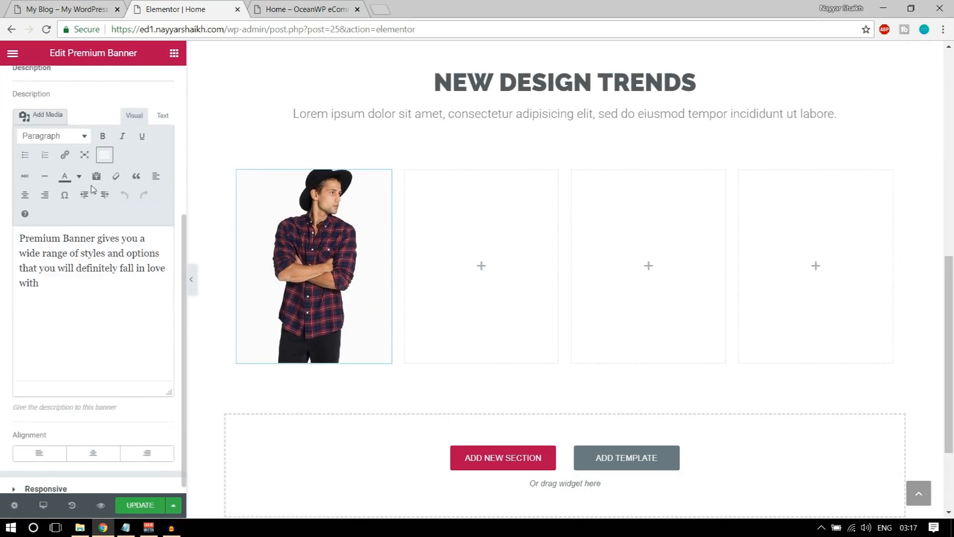
{"action": "scroll", "coordinate": [92, 189], "scroll_direction": "up", "scroll_amount": 3}
{"action": "scroll", "coordinate": [100, 243], "scroll_direction": "down", "scroll_amount": 3}
{"action": "left_click_drag", "start_coordinate": [103, 281], "coordinate": [7, 222]}
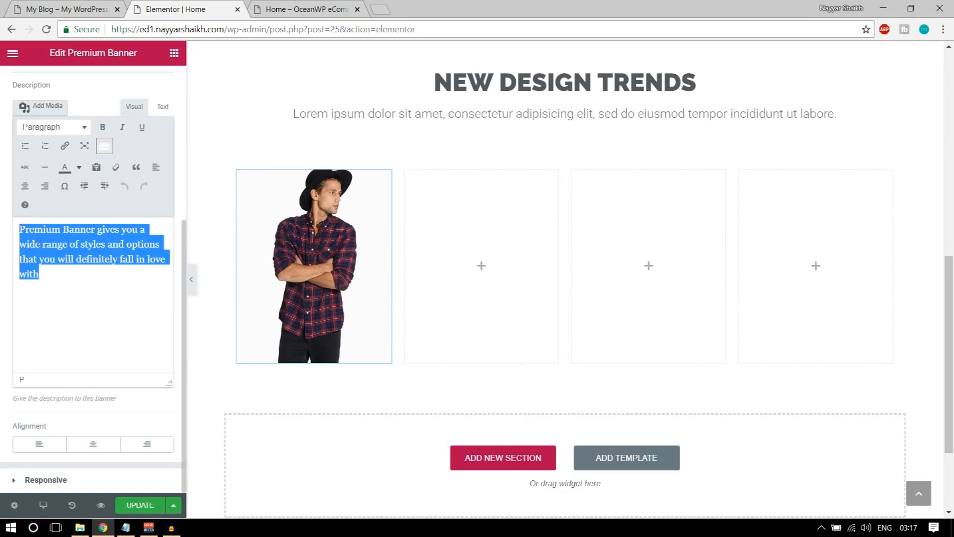
{"action": "key", "text": "BackSpace"}
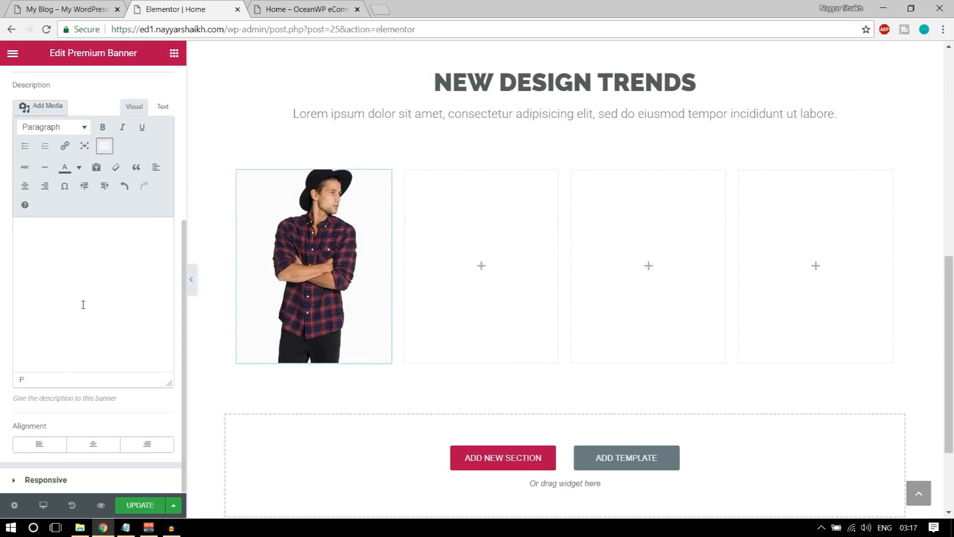
Replace the banner title text with SHIRTS
{"action": "scroll", "coordinate": [185, 195], "scroll_direction": "up", "scroll_amount": 5}
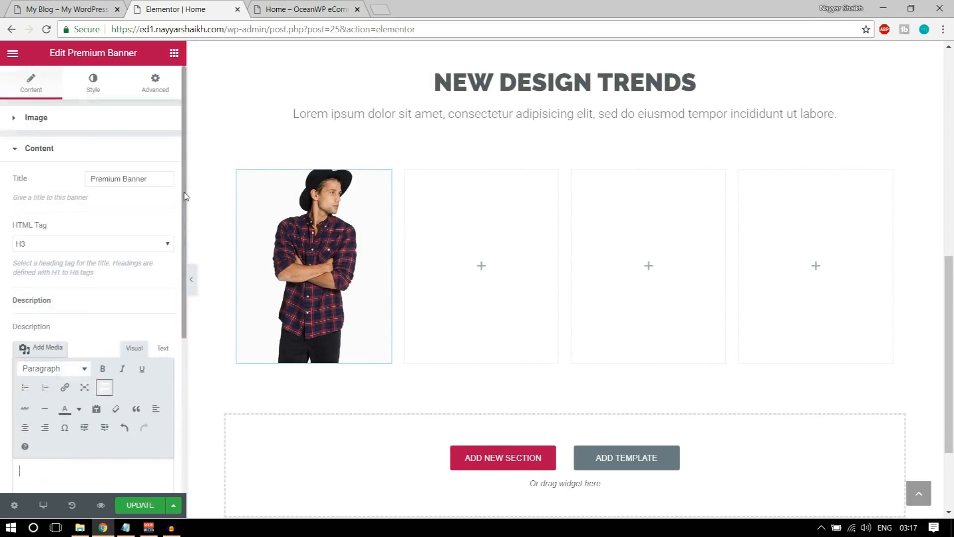
{"action": "left_click_drag", "start_coordinate": [155, 180], "coordinate": [89, 175]}
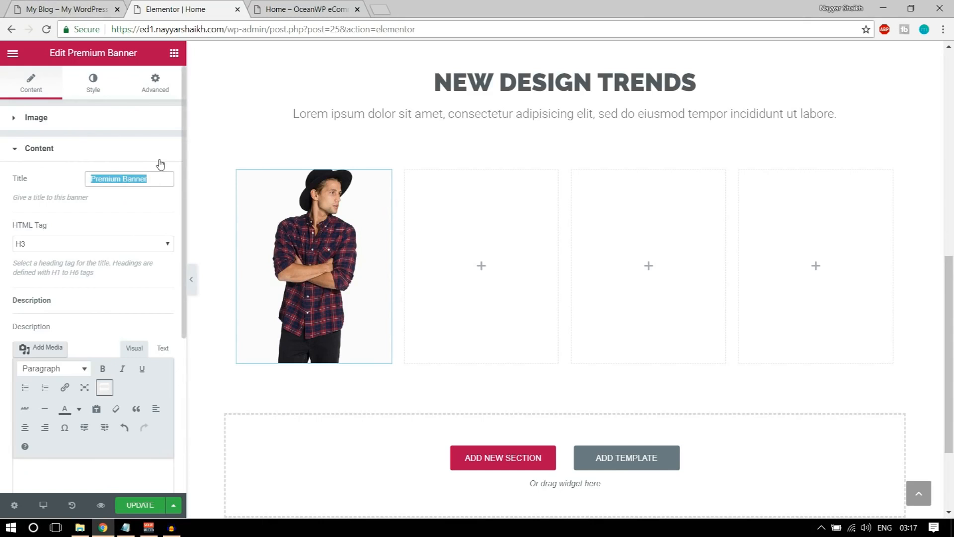
{"action": "type", "text": "SHIRTS"}
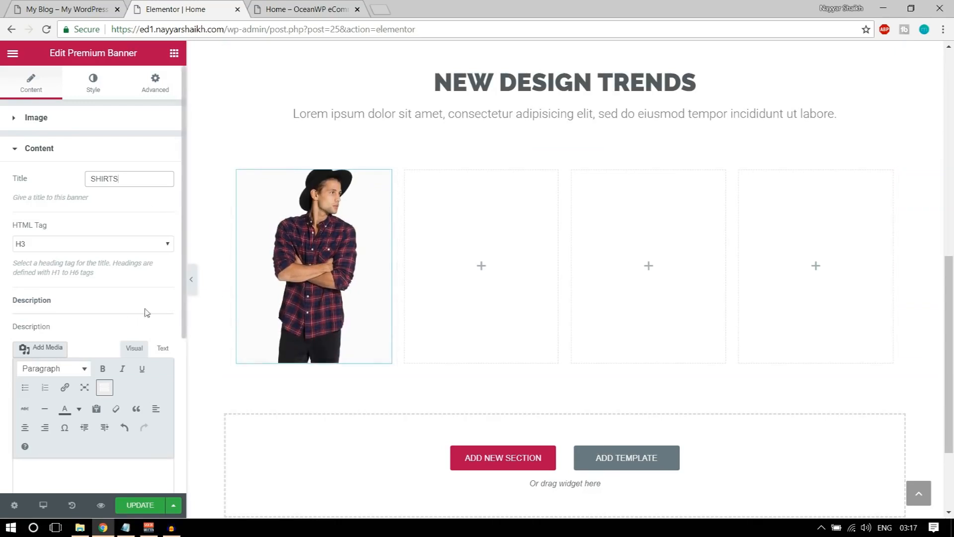
{"action": "scroll", "coordinate": [147, 344], "scroll_direction": "down", "scroll_amount": 5}
{"action": "scroll", "coordinate": [157, 376], "scroll_direction": "up", "scroll_amount": 5}
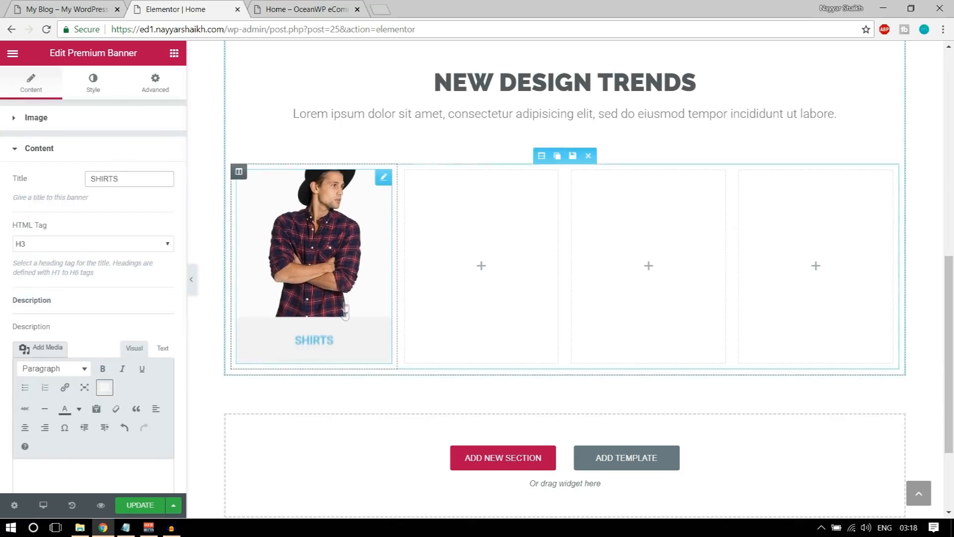
In Style, set the banner's image background colour to dark grey #54595f
{"action": "left_click", "coordinate": [97, 87]}
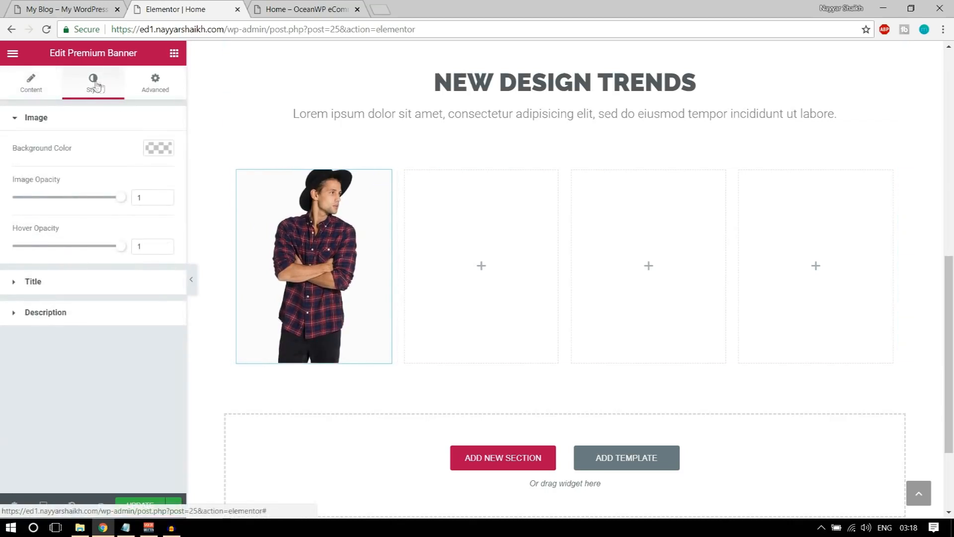
{"action": "left_click", "coordinate": [160, 149]}
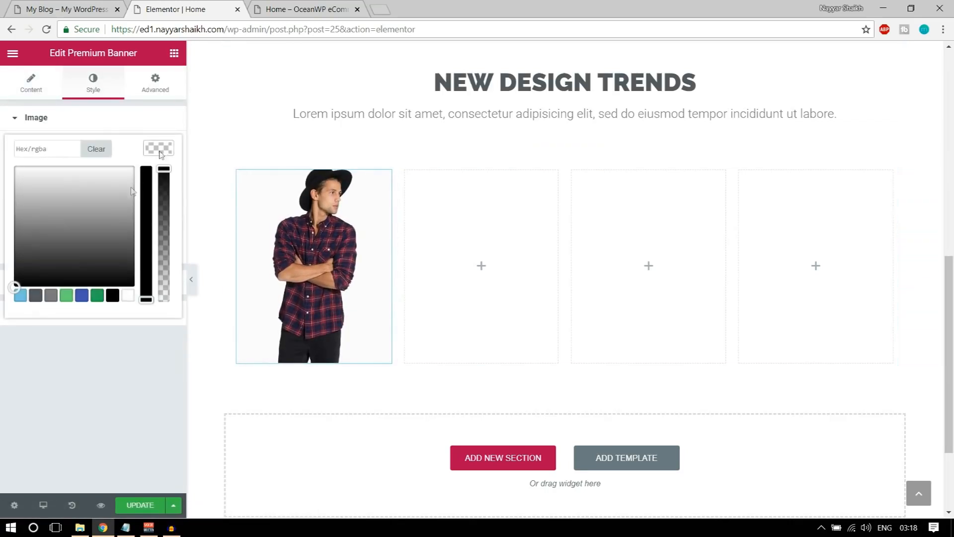
{"action": "left_click", "coordinate": [36, 298]}
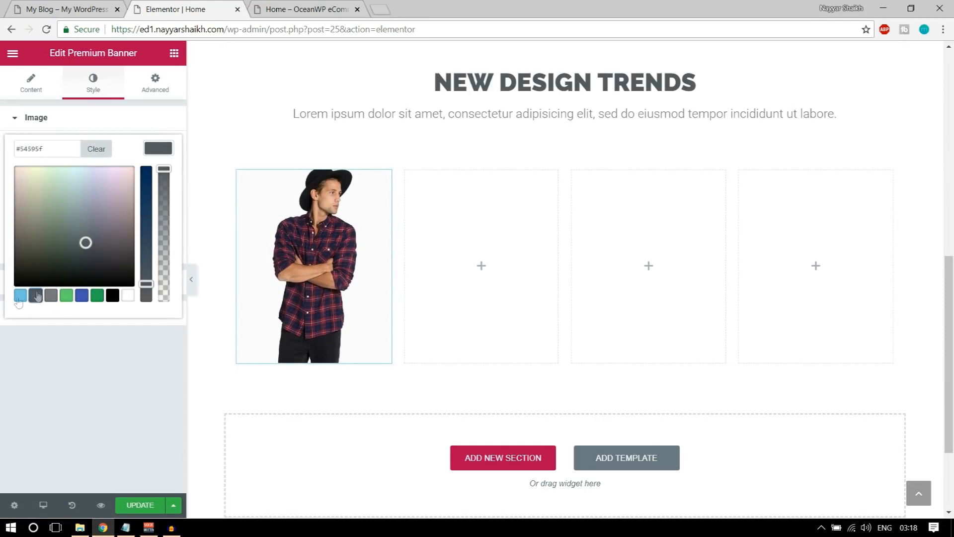
{"action": "left_click", "coordinate": [160, 148]}
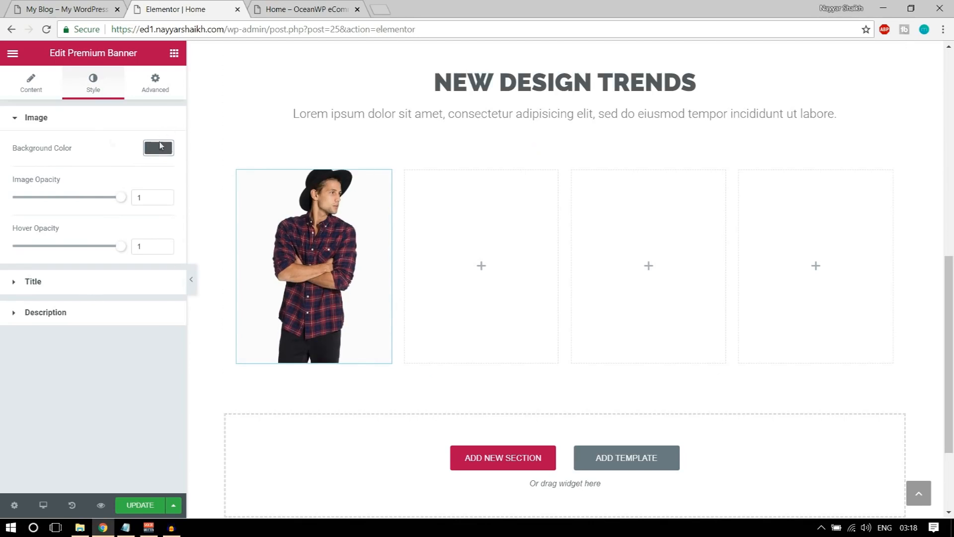
Make the SHIRTS title white on a #54595f dark grey title background
{"action": "left_click", "coordinate": [67, 291]}
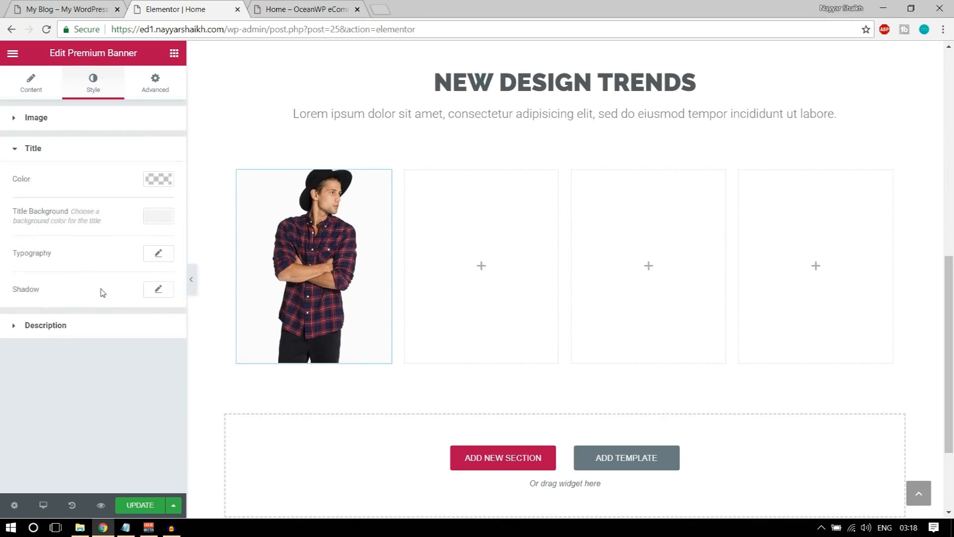
{"action": "left_click", "coordinate": [160, 180]}
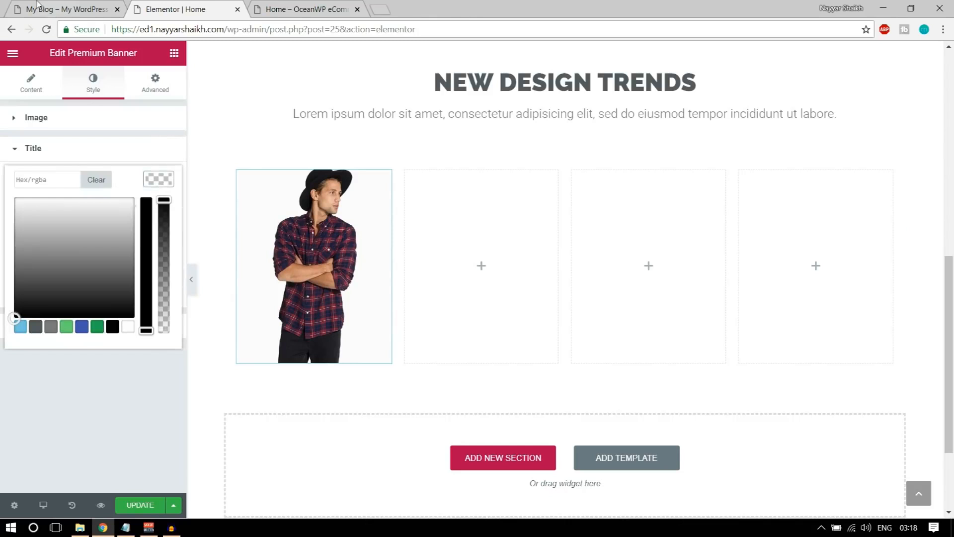
{"action": "left_click", "coordinate": [37, 5]}
{"action": "left_click", "coordinate": [176, 5]}
{"action": "left_click", "coordinate": [128, 328]}
{"action": "left_click", "coordinate": [157, 183]}
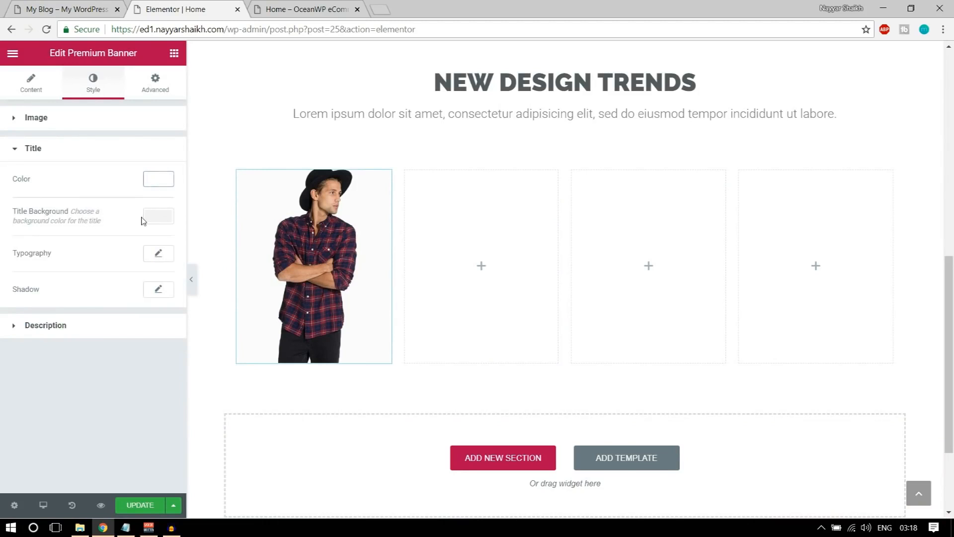
{"action": "left_click", "coordinate": [158, 216]}
{"action": "left_click", "coordinate": [36, 362]}
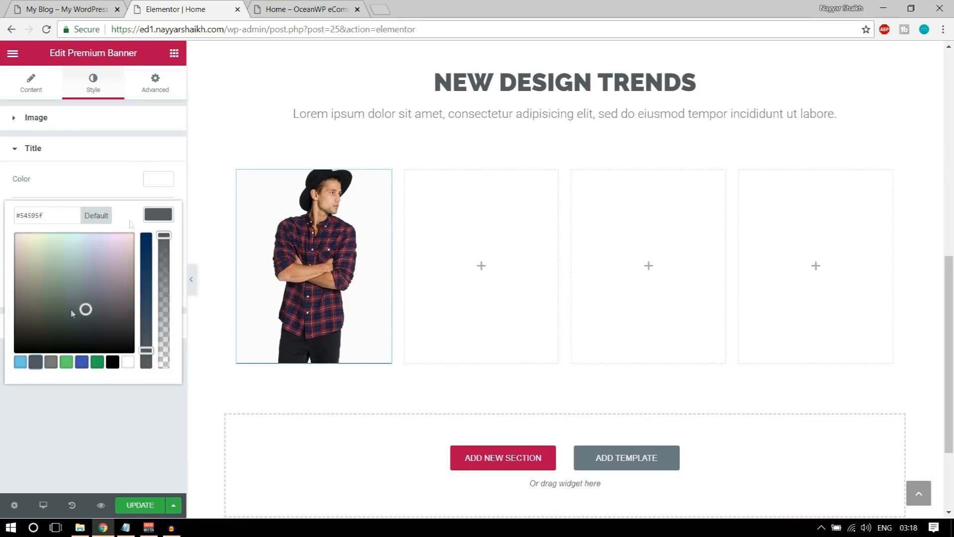
{"action": "left_click", "coordinate": [160, 217]}
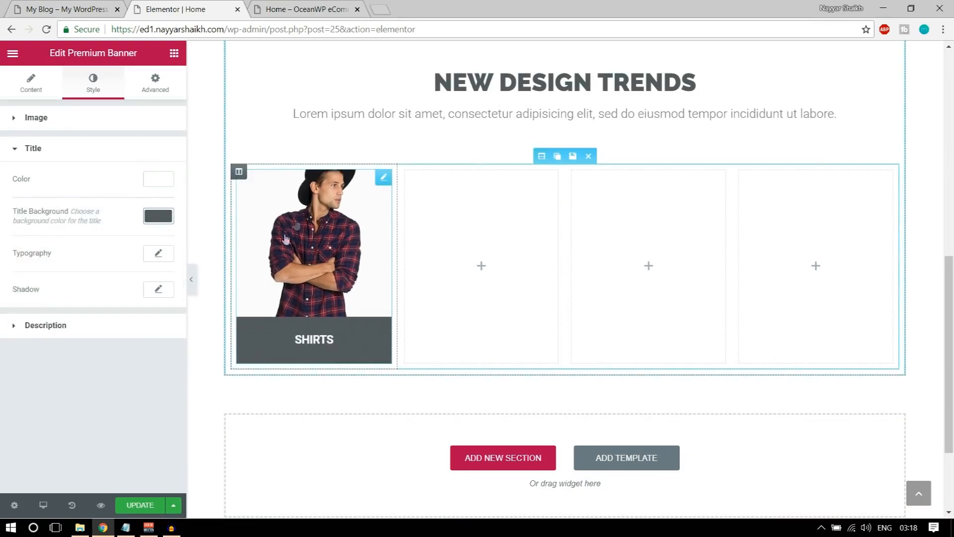
{"action": "left_click", "coordinate": [158, 254]}
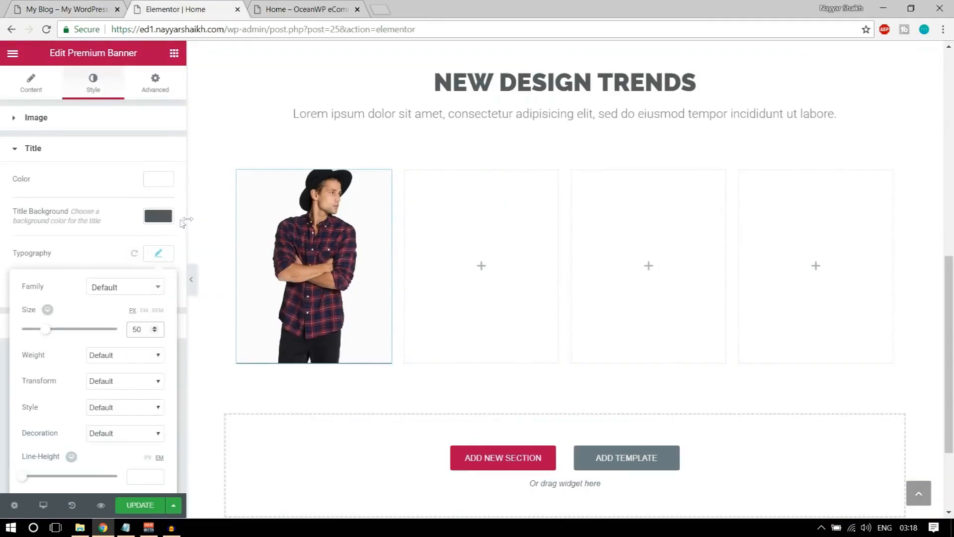
Shift the title bar to a darker blue-grey, set title line height 0.7, and save
{"action": "left_click", "coordinate": [164, 217]}
{"action": "left_click_drag", "start_coordinate": [145, 351], "coordinate": [146, 289]}
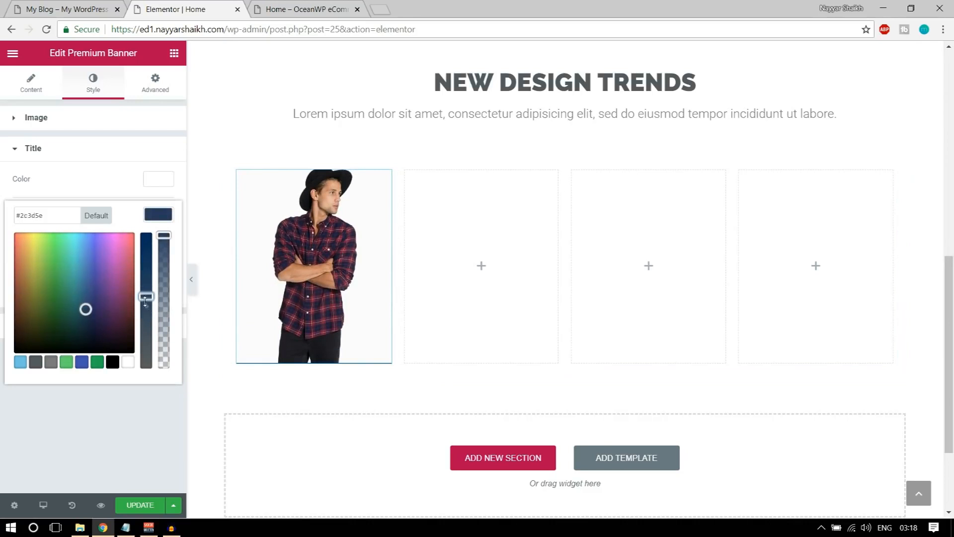
{"action": "left_click_drag", "start_coordinate": [86, 309], "coordinate": [85, 316]}
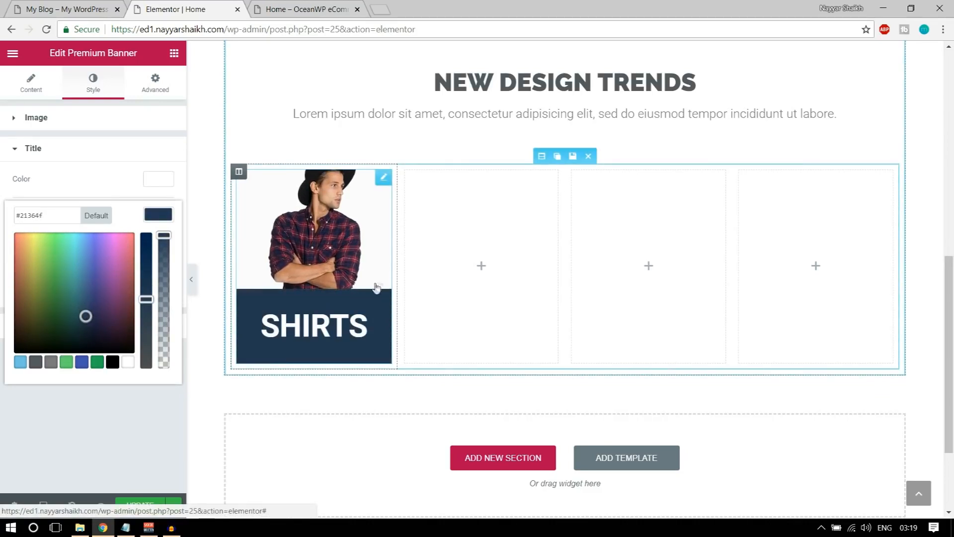
{"action": "left_click", "coordinate": [125, 171]}
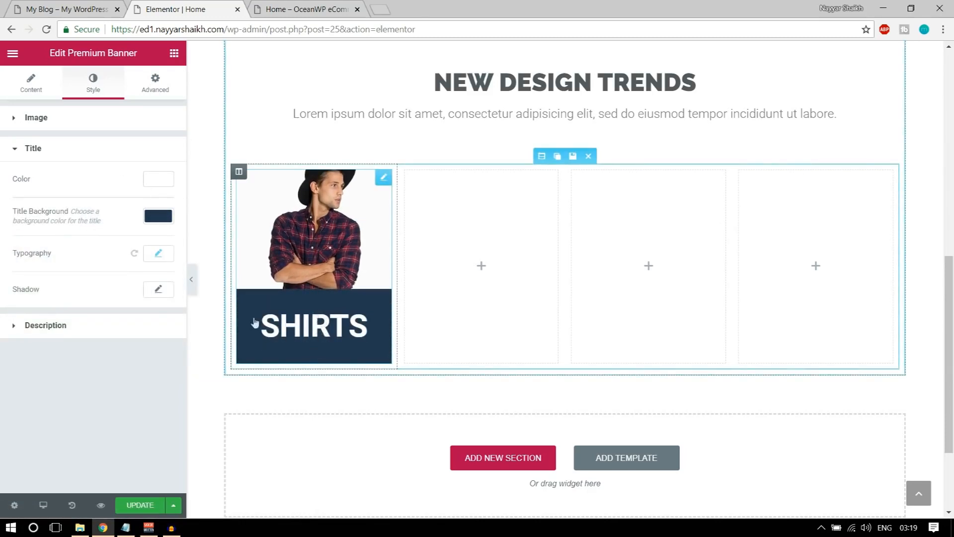
{"action": "left_click", "coordinate": [162, 258]}
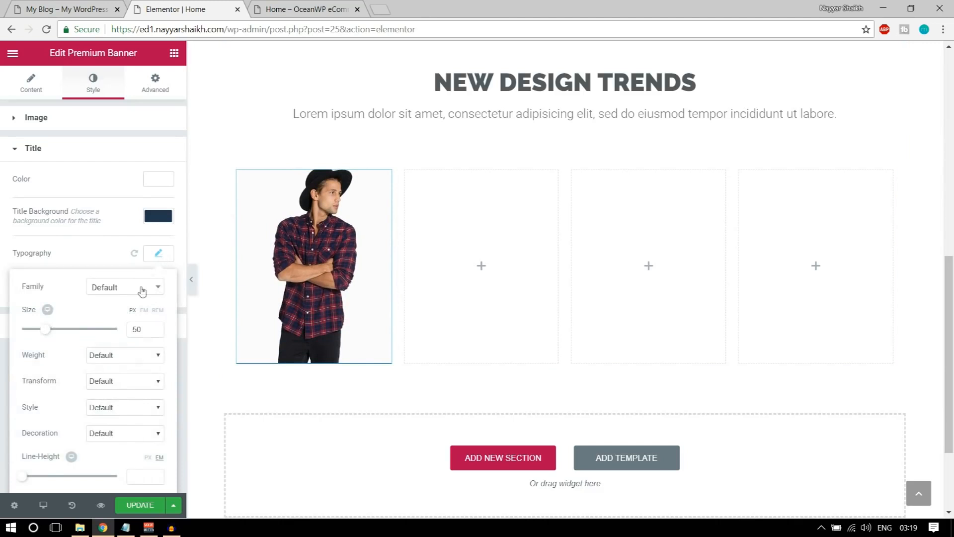
{"action": "scroll", "coordinate": [144, 313], "scroll_direction": "down", "scroll_amount": 1}
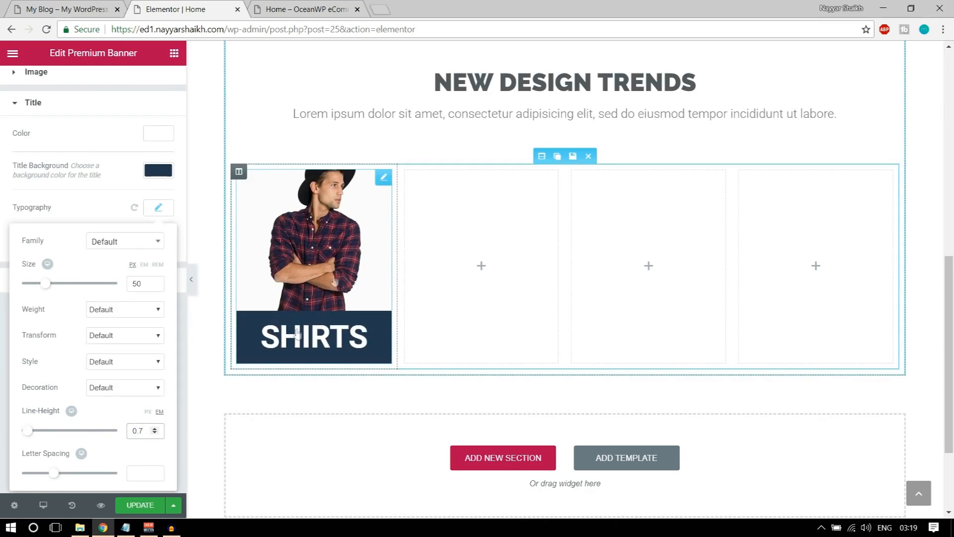
{"action": "left_click", "coordinate": [140, 505]}
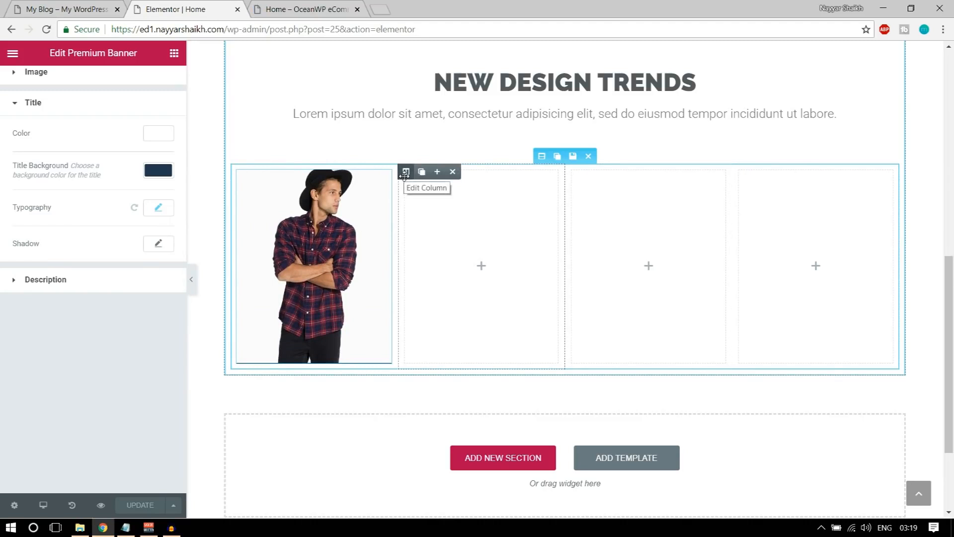
Duplicate the shirts banner column three times and delete one empty column
{"action": "left_click", "coordinate": [253, 173]}
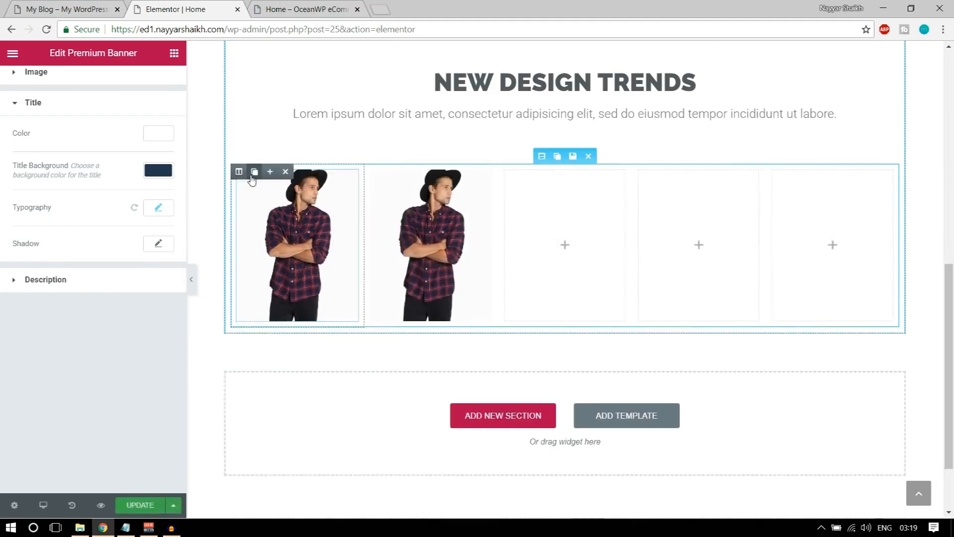
{"action": "left_click", "coordinate": [254, 172]}
{"action": "left_click", "coordinate": [254, 172]}
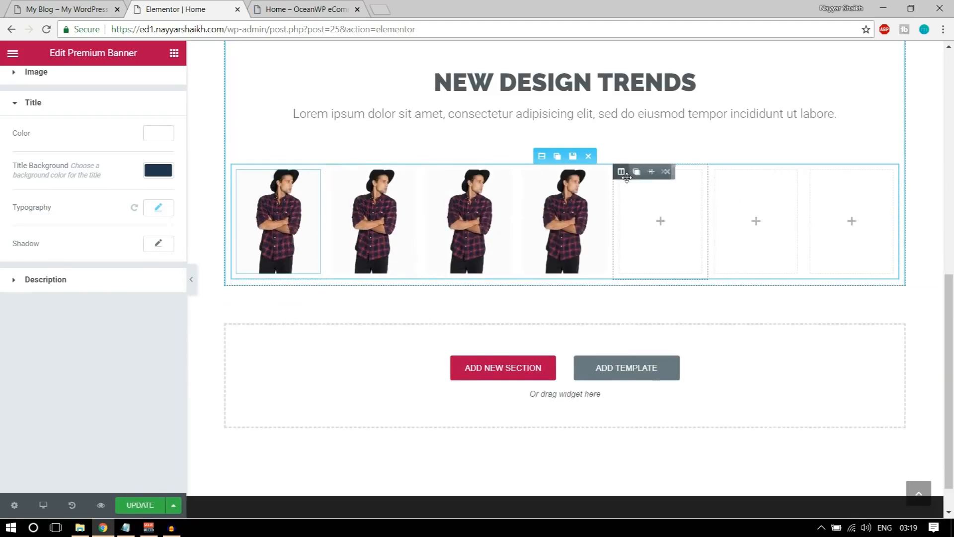
{"action": "left_click", "coordinate": [665, 171]}
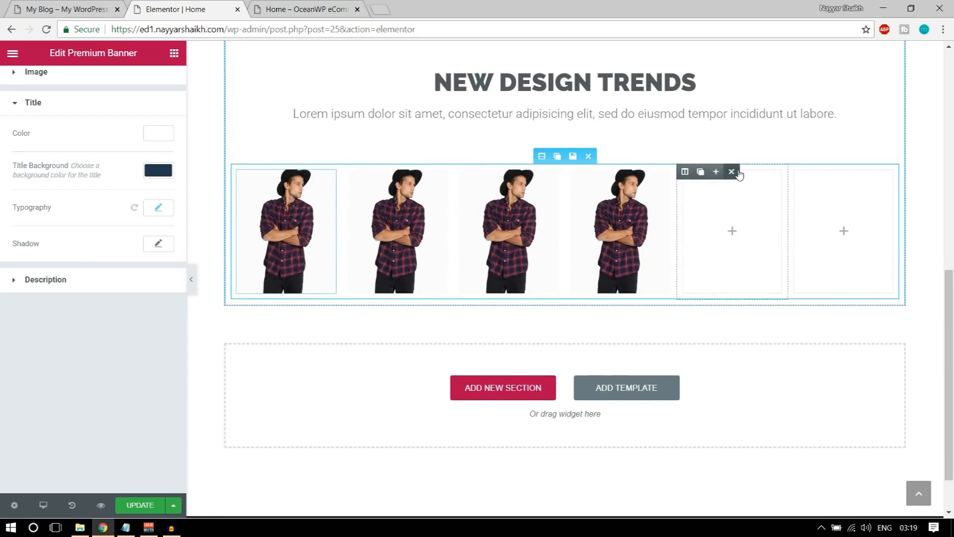
Remove the last two empty columns and give the second banner the brown handbag image
{"action": "left_click", "coordinate": [732, 172]}
{"action": "left_click", "coordinate": [823, 172]}
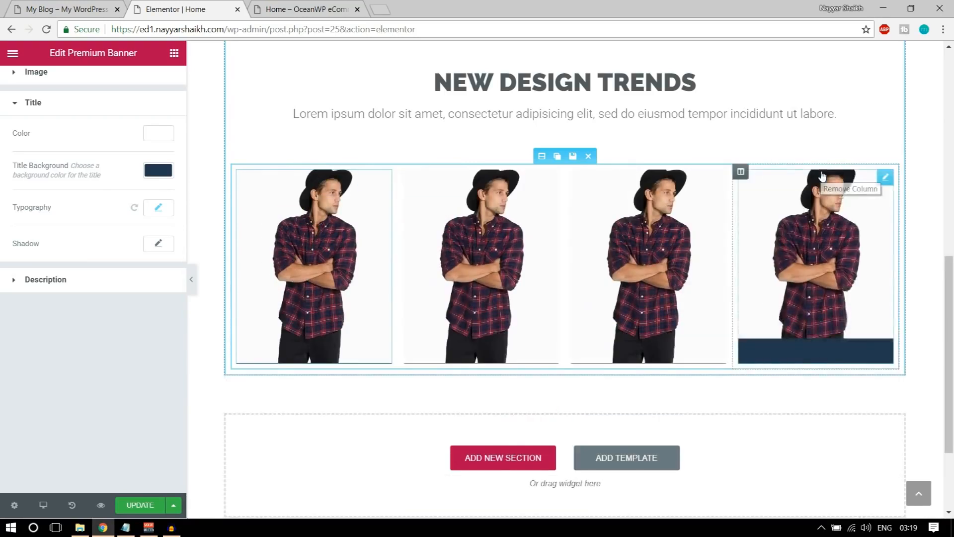
{"action": "left_click", "coordinate": [474, 224]}
{"action": "left_click", "coordinate": [121, 236]}
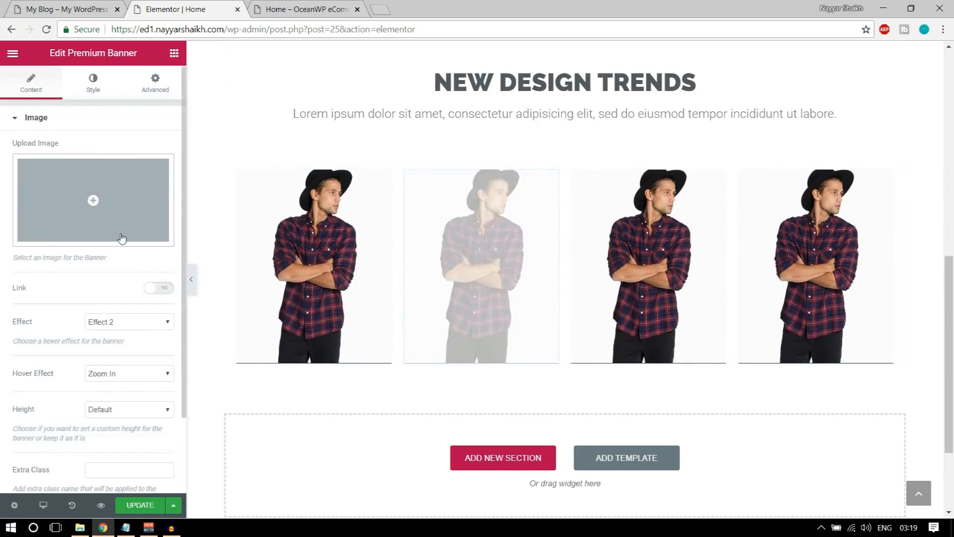
{"action": "left_click", "coordinate": [96, 4]}
{"action": "left_click", "coordinate": [189, 9]}
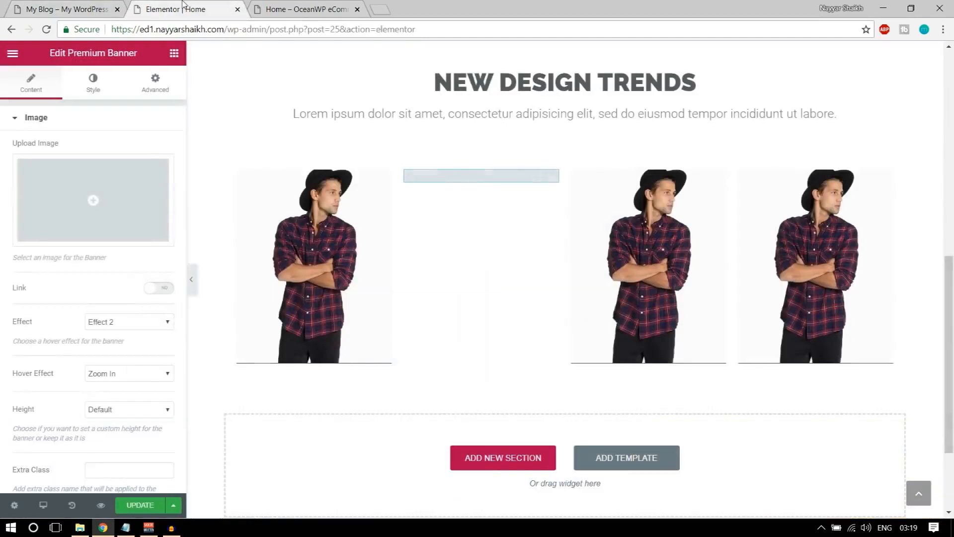
{"action": "left_click", "coordinate": [161, 228]}
{"action": "left_click", "coordinate": [317, 199]}
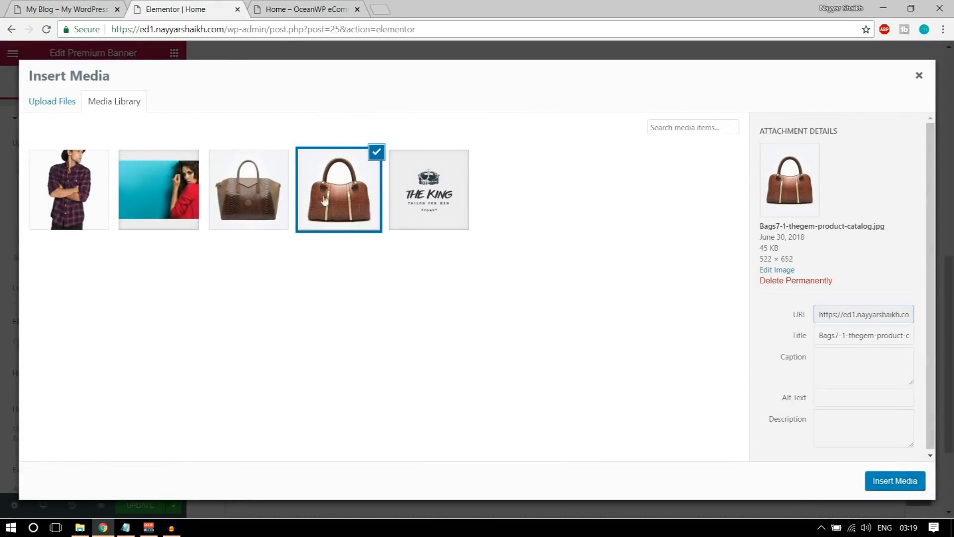
{"action": "left_click", "coordinate": [885, 480]}
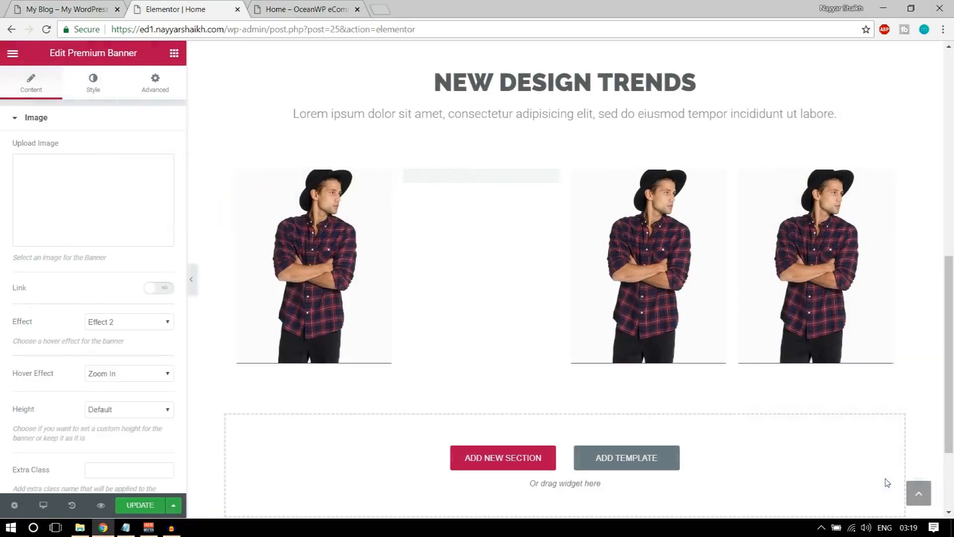
Title the second banner BAGS, save the page, and view the Home page preview
{"action": "scroll", "coordinate": [114, 343], "scroll_direction": "down", "scroll_amount": 2}
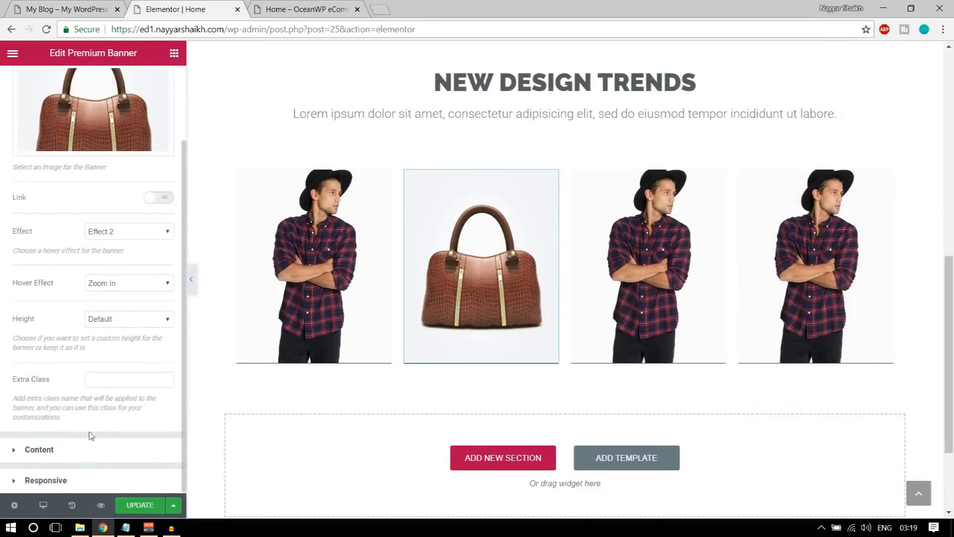
{"action": "left_click", "coordinate": [83, 450]}
{"action": "type", "text": "BAGS"}
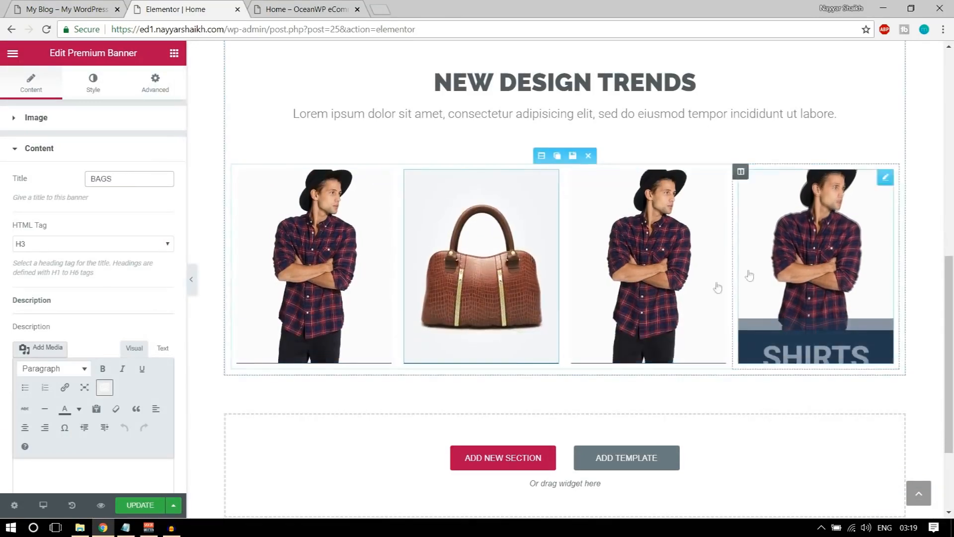
{"action": "left_click", "coordinate": [134, 506]}
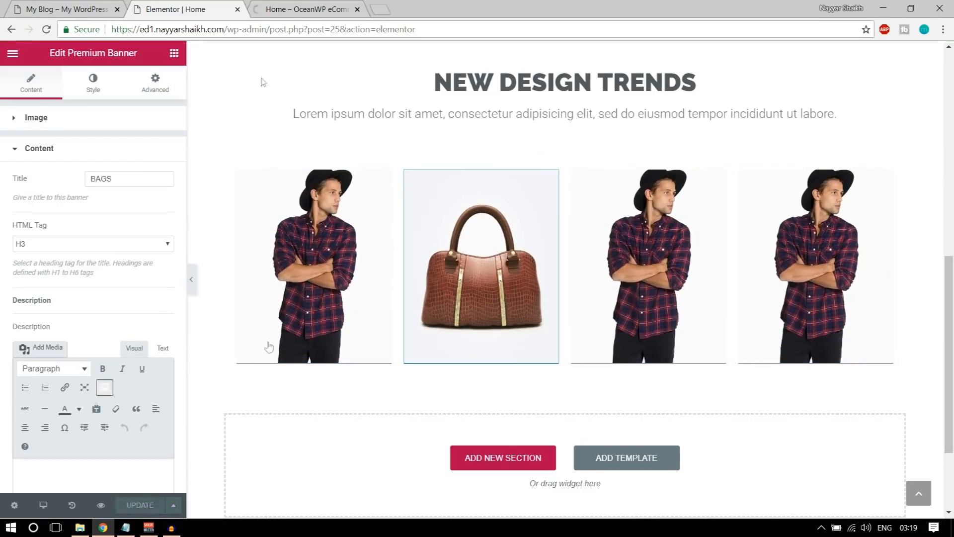
{"action": "left_click", "coordinate": [316, 10]}
{"action": "scroll", "coordinate": [624, 277], "scroll_direction": "down", "scroll_amount": 10}
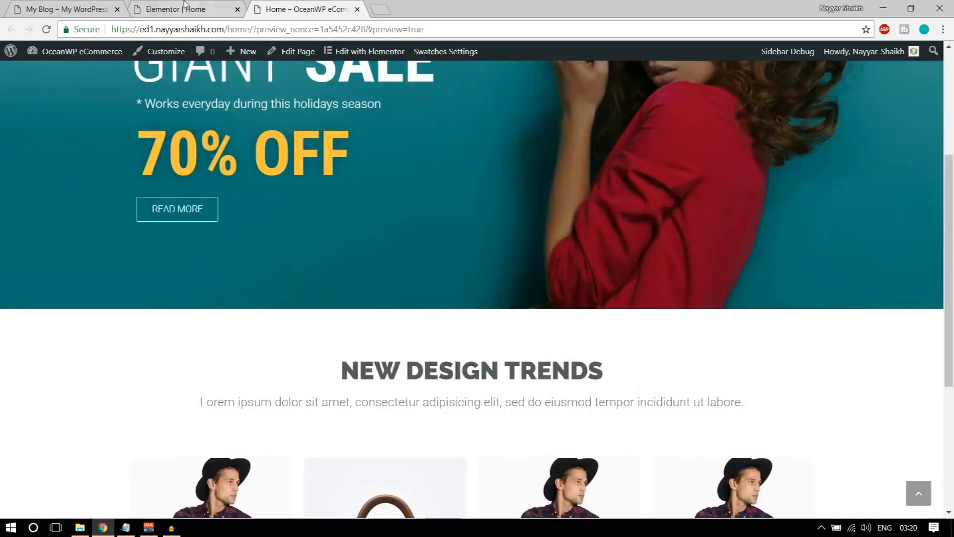
Look at the reference site's Seasons Trends, Mega Sales and Special Offers boxes, then return to Elementor
{"action": "left_click", "coordinate": [64, 8]}
{"action": "scroll", "coordinate": [345, 212], "scroll_direction": "down", "scroll_amount": 1}
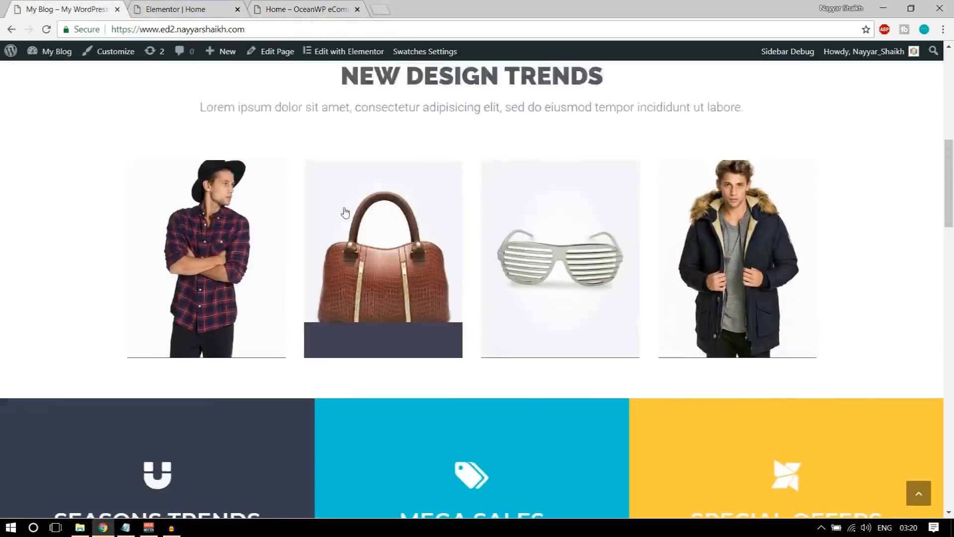
{"action": "scroll", "coordinate": [345, 212], "scroll_direction": "down", "scroll_amount": 6}
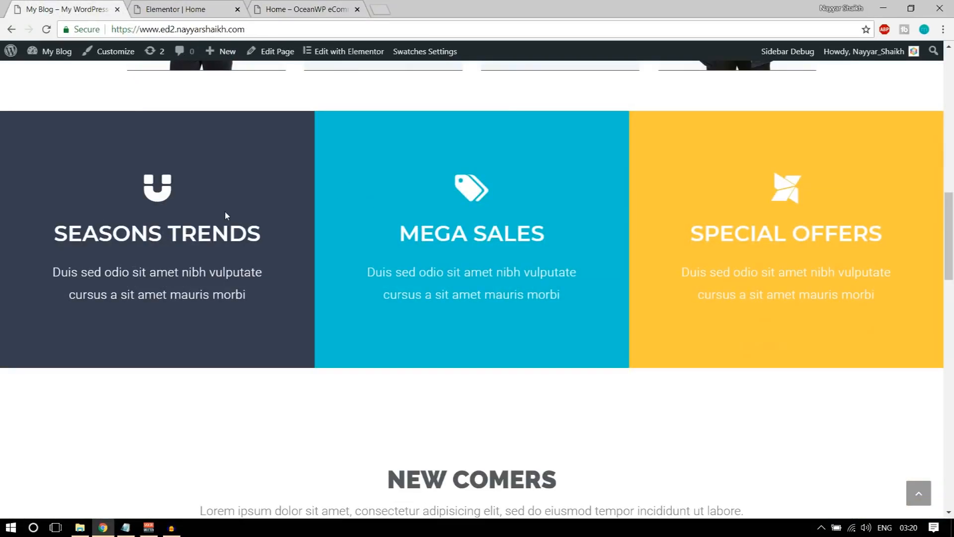
{"action": "left_click", "coordinate": [175, 6]}
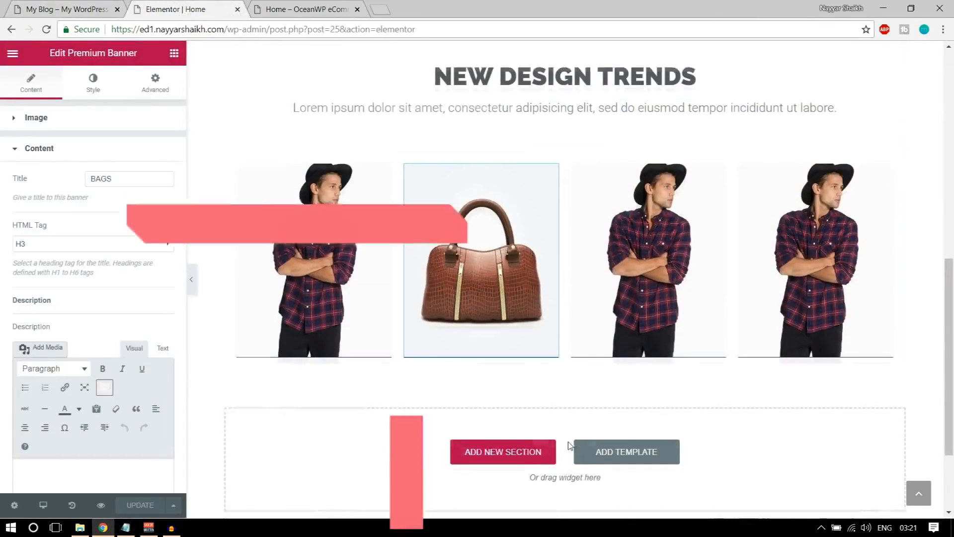
{"action": "scroll", "coordinate": [547, 448], "scroll_direction": "down", "scroll_amount": 3}
Add a columns section below the banners and duplicate a column to get three columns
{"action": "left_click", "coordinate": [175, 55]}
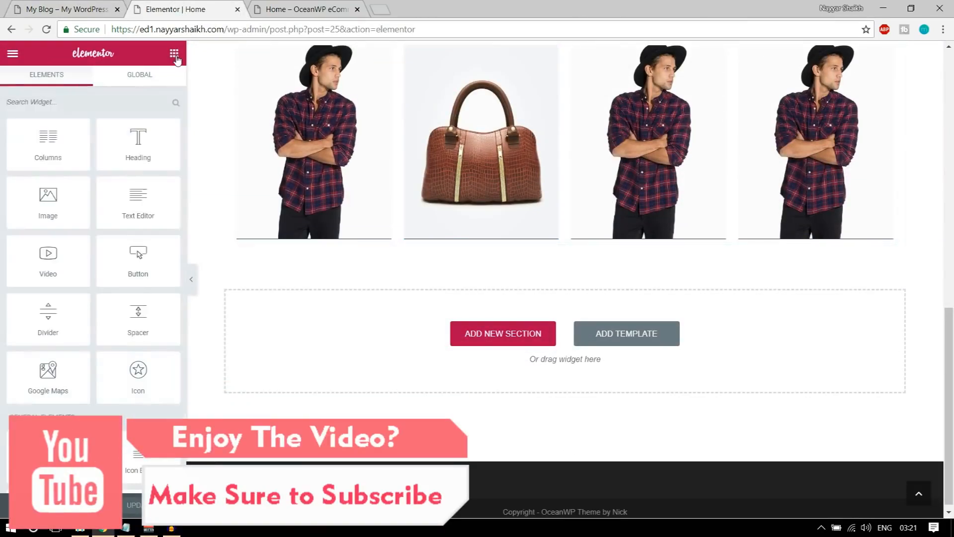
{"action": "left_click_drag", "start_coordinate": [54, 138], "coordinate": [476, 329]}
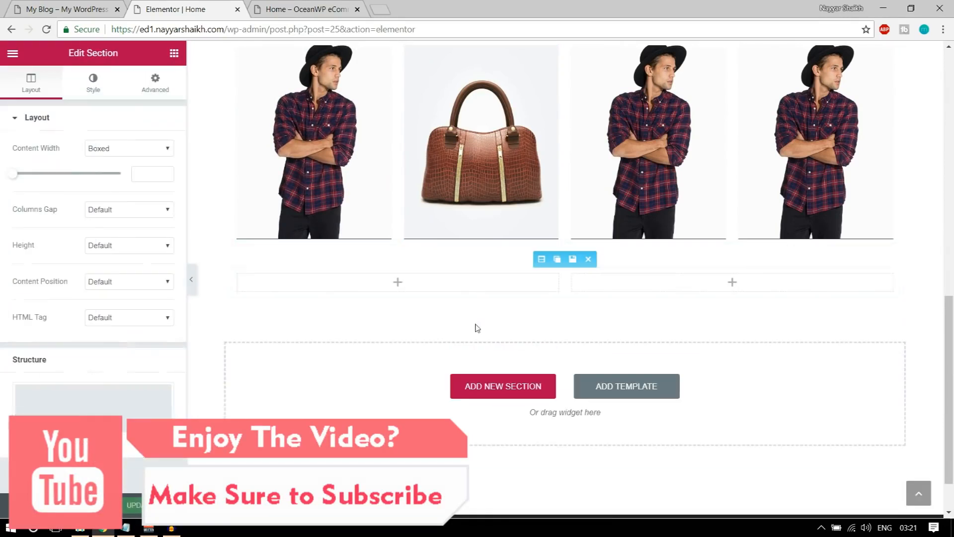
{"action": "mouse_move", "coordinate": [241, 276]}
{"action": "left_click", "coordinate": [255, 277]}
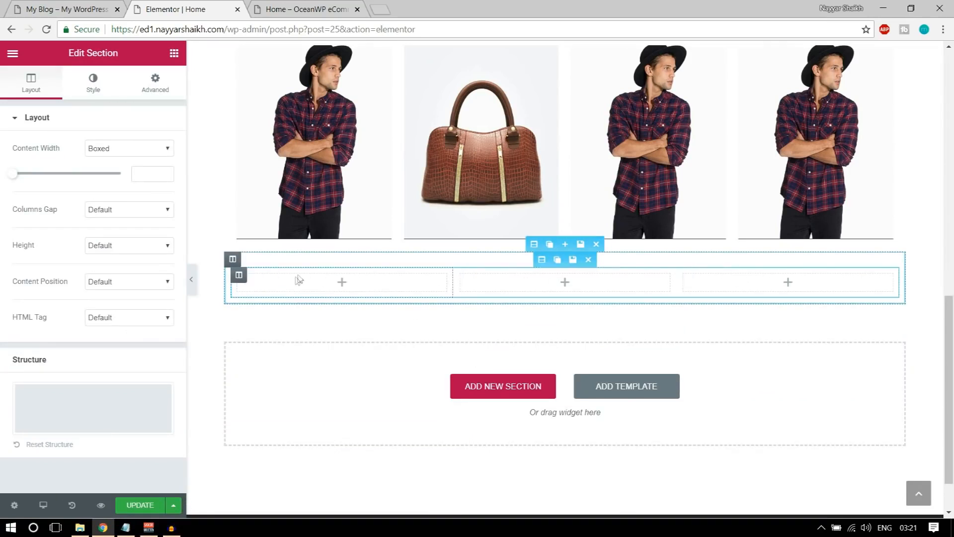
{"action": "left_click", "coordinate": [69, 7]}
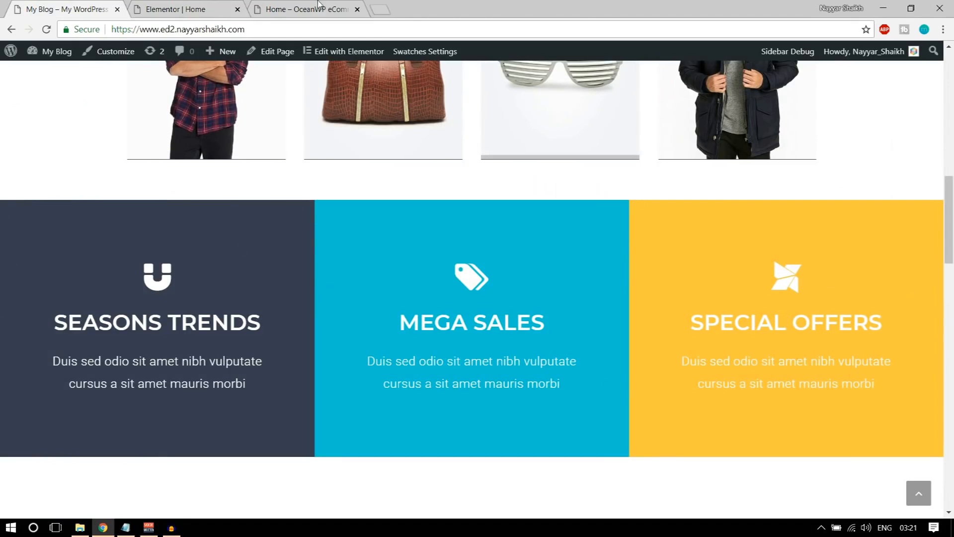
{"action": "left_click", "coordinate": [182, 9]}
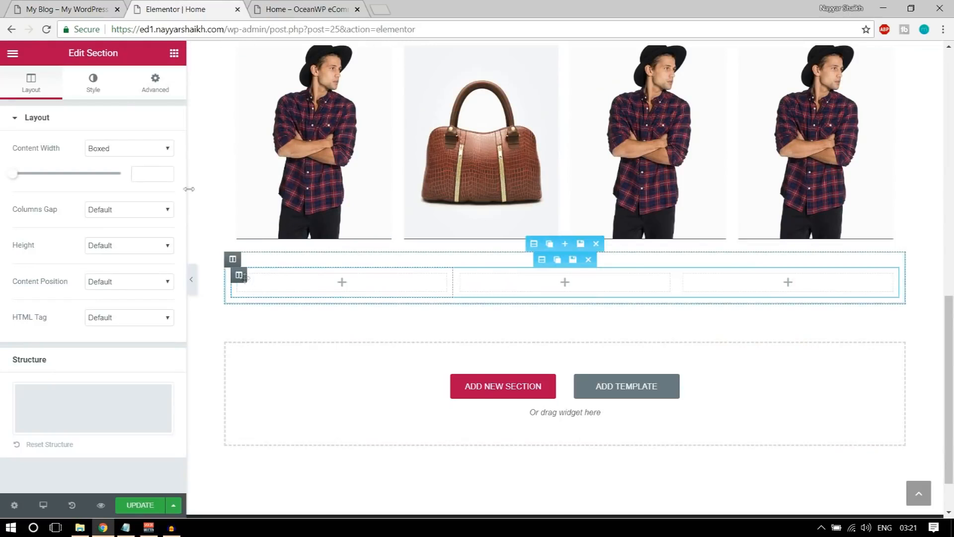
{"action": "left_click", "coordinate": [66, 4]}
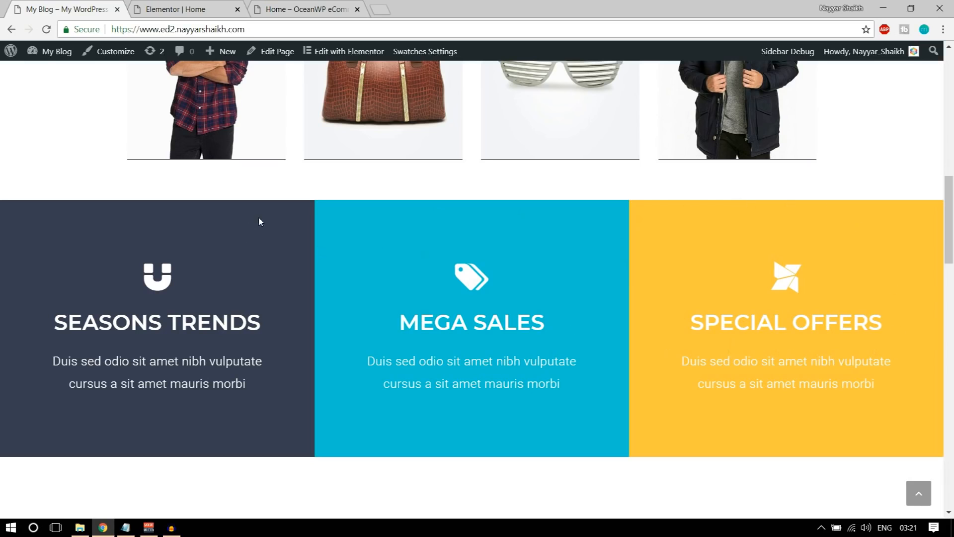
Inspect the live Seasons Trends column in DevTools: #393d50 background, 100px 75px padding
{"action": "scroll", "coordinate": [259, 218], "scroll_direction": "down", "scroll_amount": 1}
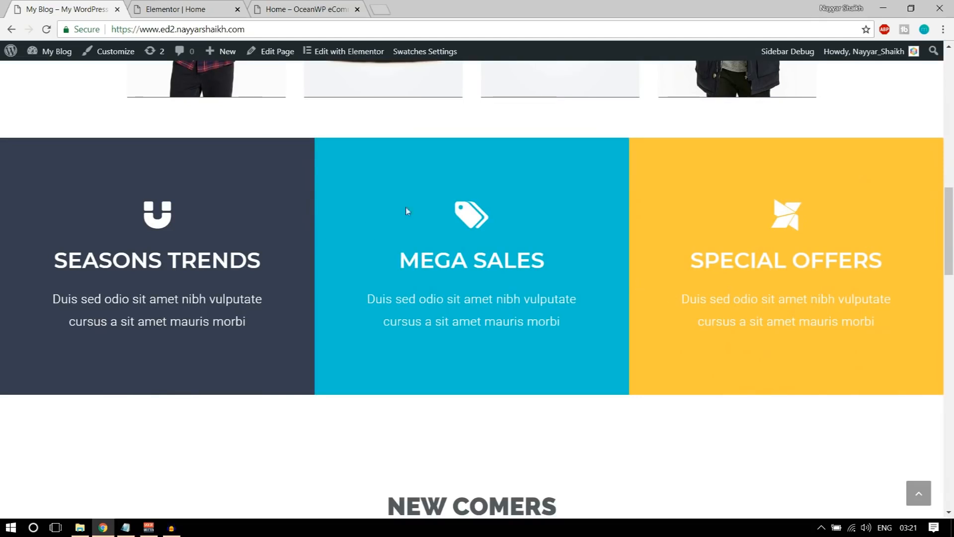
{"action": "right_click", "coordinate": [225, 164]}
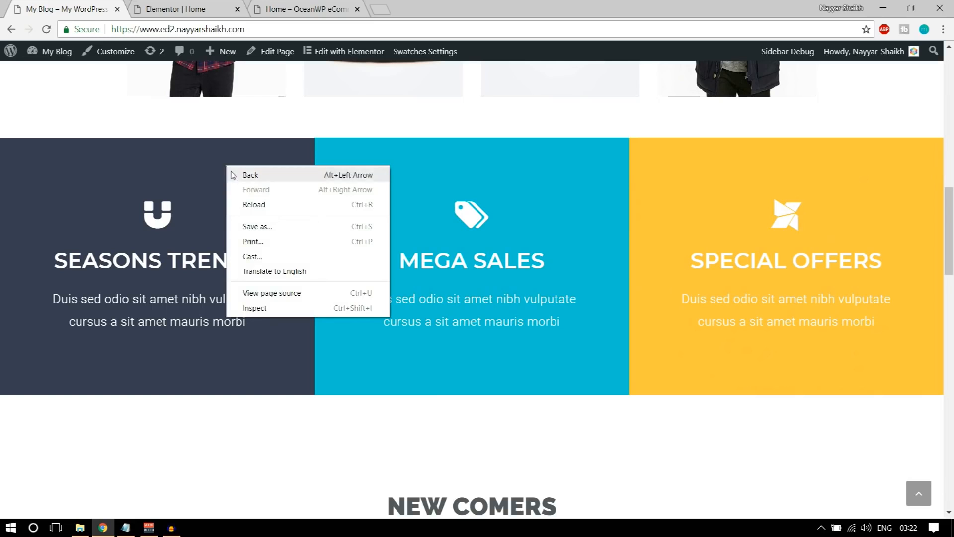
{"action": "right_click", "coordinate": [217, 150]}
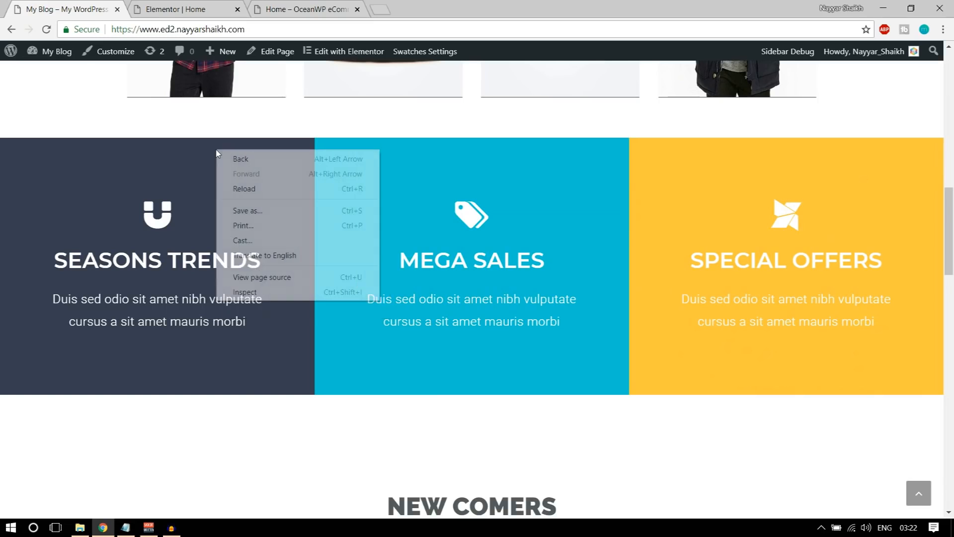
{"action": "left_click", "coordinate": [274, 294]}
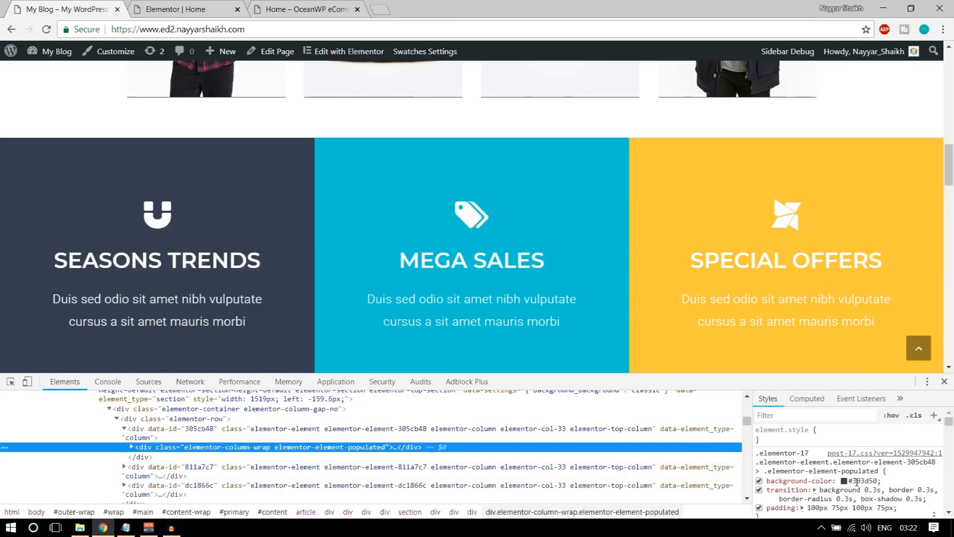
{"action": "left_click", "coordinate": [857, 482]}
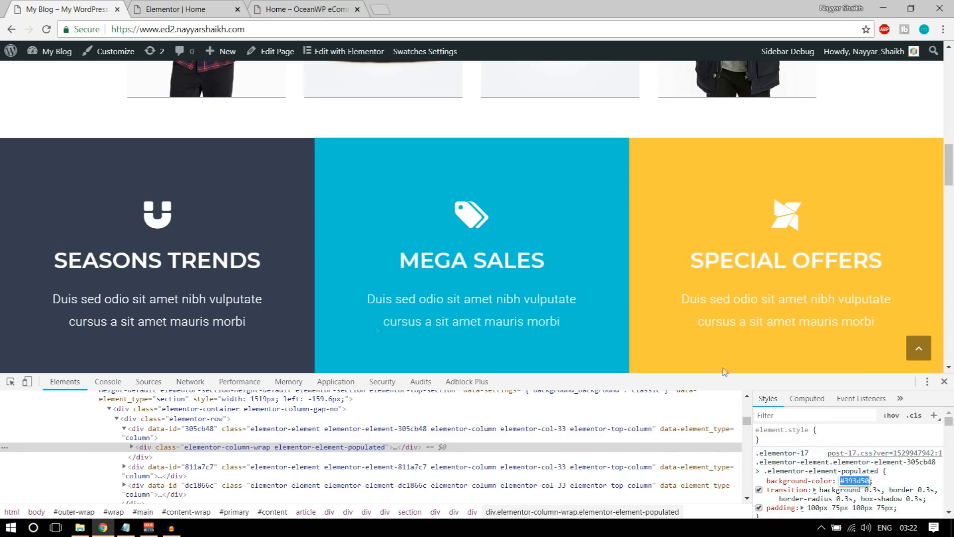
{"action": "left_click", "coordinate": [209, 10]}
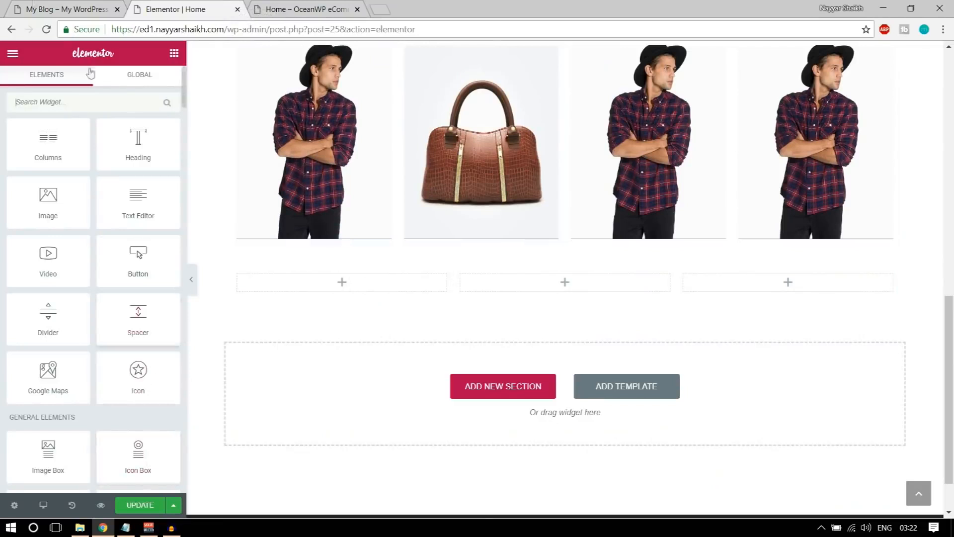
{"action": "left_click", "coordinate": [45, 9]}
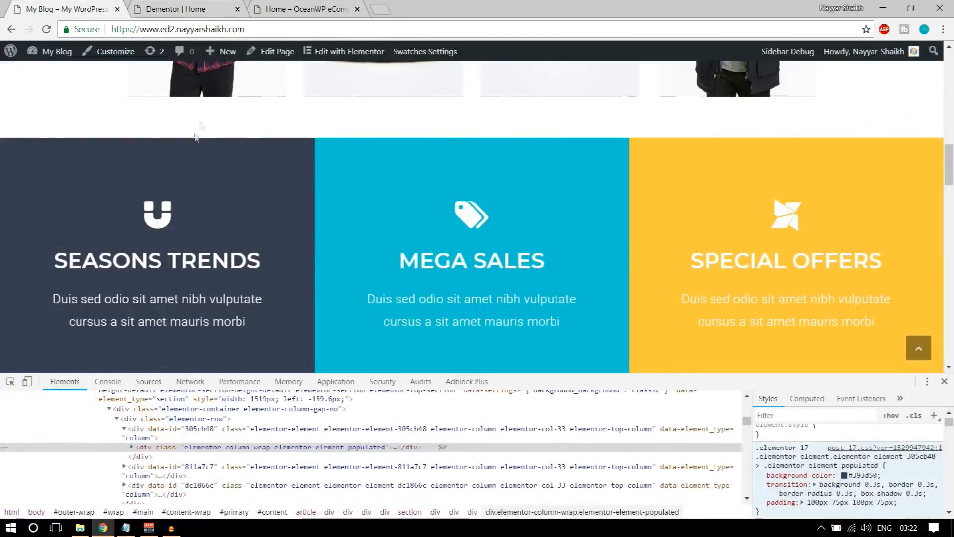
{"action": "left_click", "coordinate": [204, 9]}
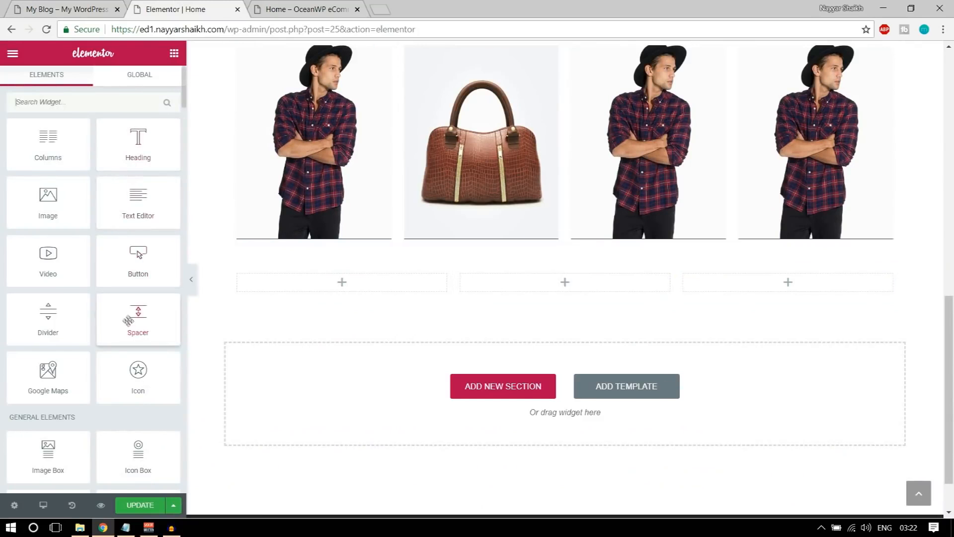
Place an Icon Box in the first empty column and set its icon to magnet
{"action": "scroll", "coordinate": [160, 323], "scroll_direction": "down", "scroll_amount": 2}
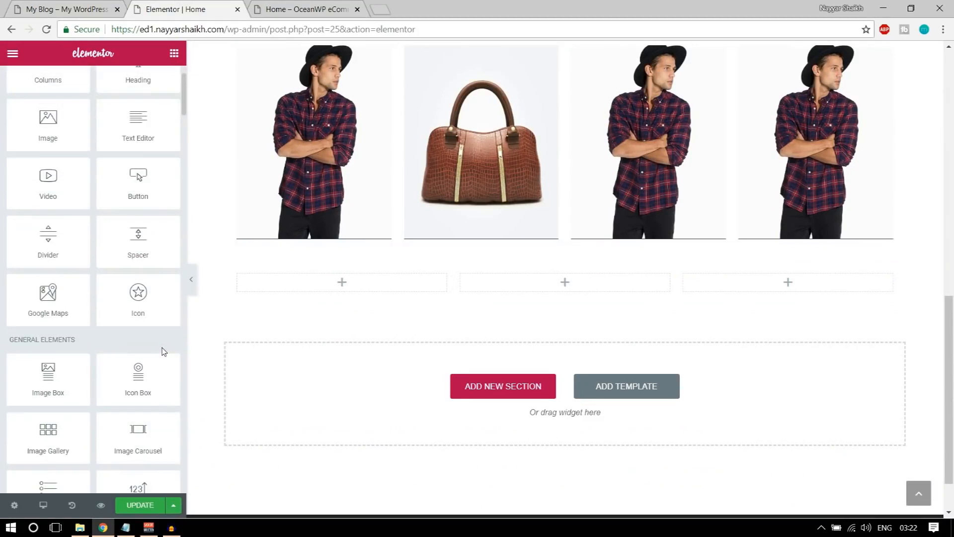
{"action": "left_click_drag", "start_coordinate": [136, 383], "coordinate": [370, 288]}
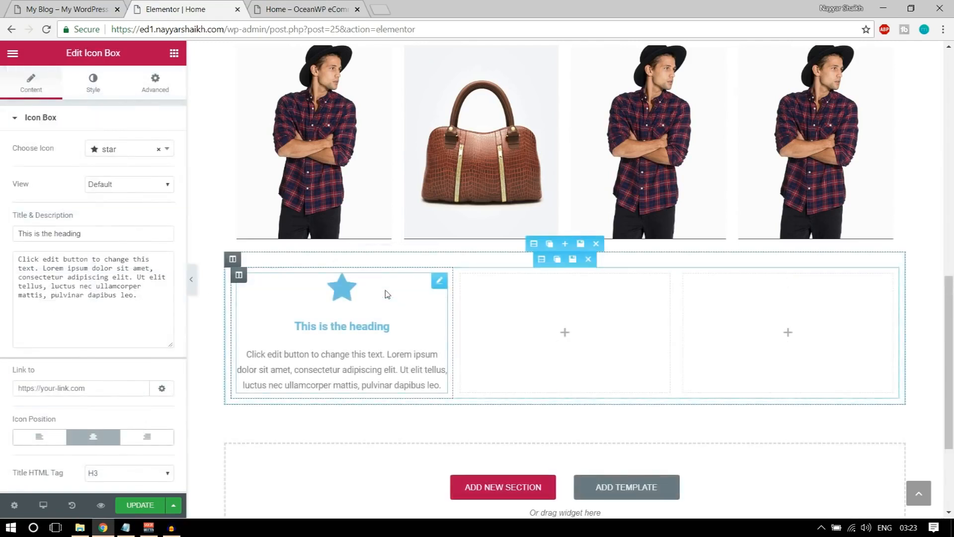
{"action": "left_click", "coordinate": [28, 6]}
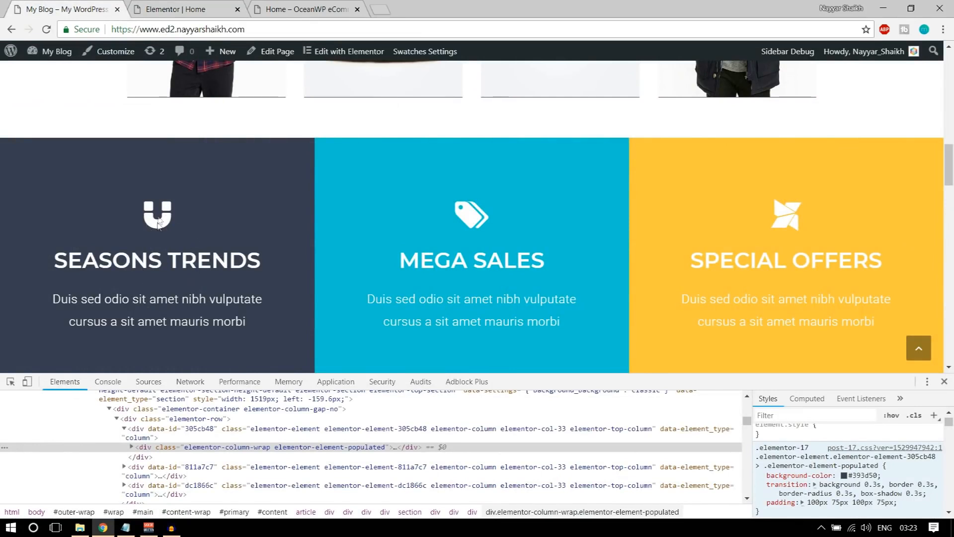
{"action": "left_click", "coordinate": [214, 6]}
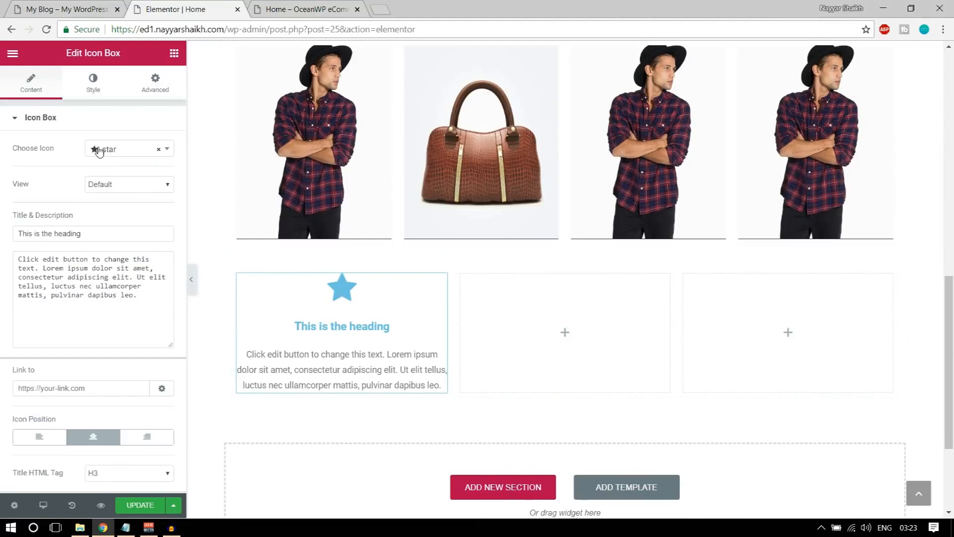
{"action": "left_click", "coordinate": [124, 150]}
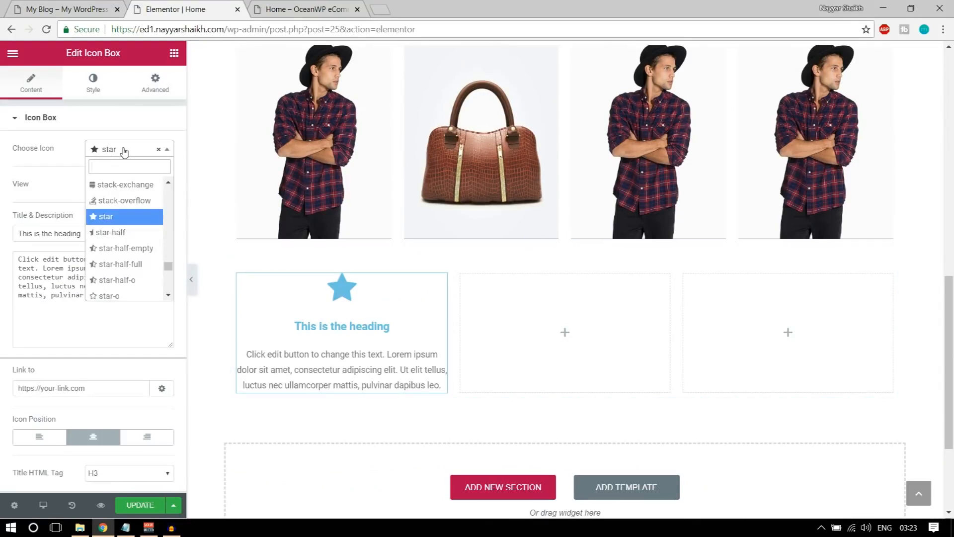
{"action": "type", "text": "magn"}
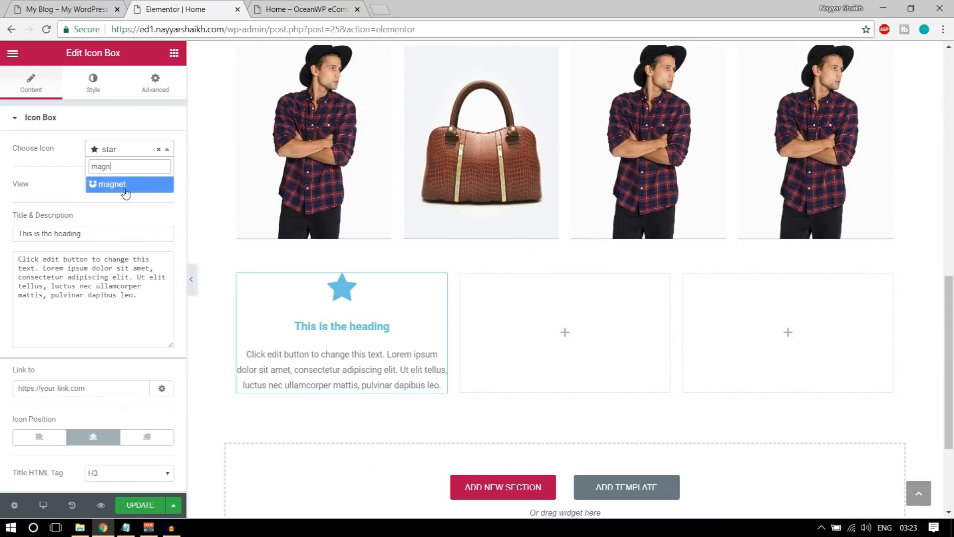
{"action": "left_click", "coordinate": [125, 185]}
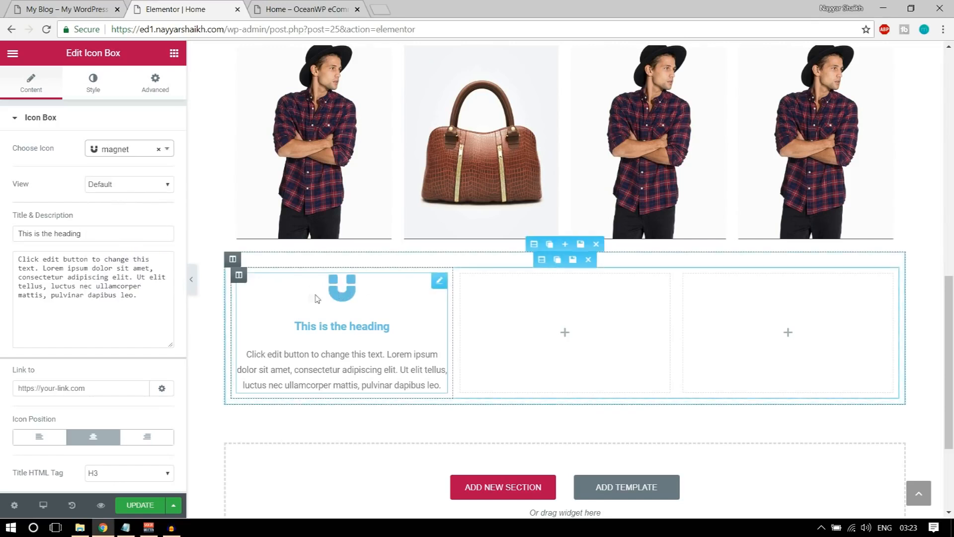
Copy the SEASONS TRENDS heading from the live site and select the placeholder title
{"action": "left_click", "coordinate": [82, 6]}
{"action": "left_click_drag", "start_coordinate": [48, 261], "coordinate": [262, 264]}
{"action": "key", "text": "ctrl+c"}
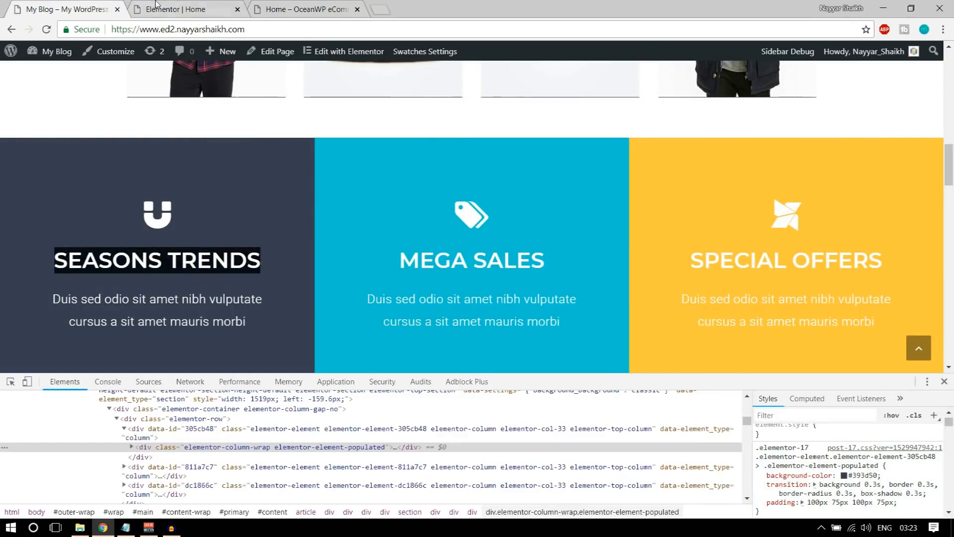
{"action": "left_click", "coordinate": [175, 9]}
{"action": "triple_click", "coordinate": [95, 233]}
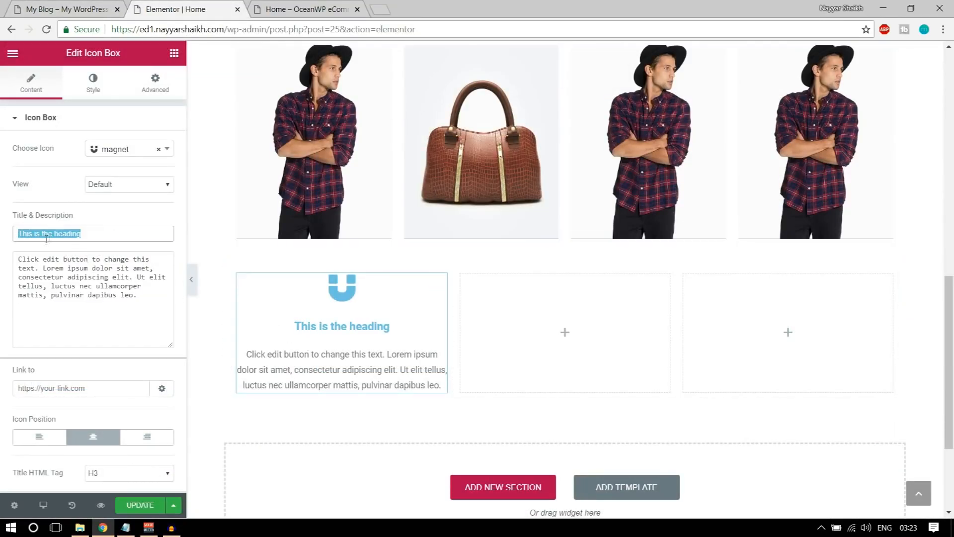
Paste SEASONS TRENDS as the title and the copied Duis sed odio text as description
{"action": "key", "text": "ctrl+v"}
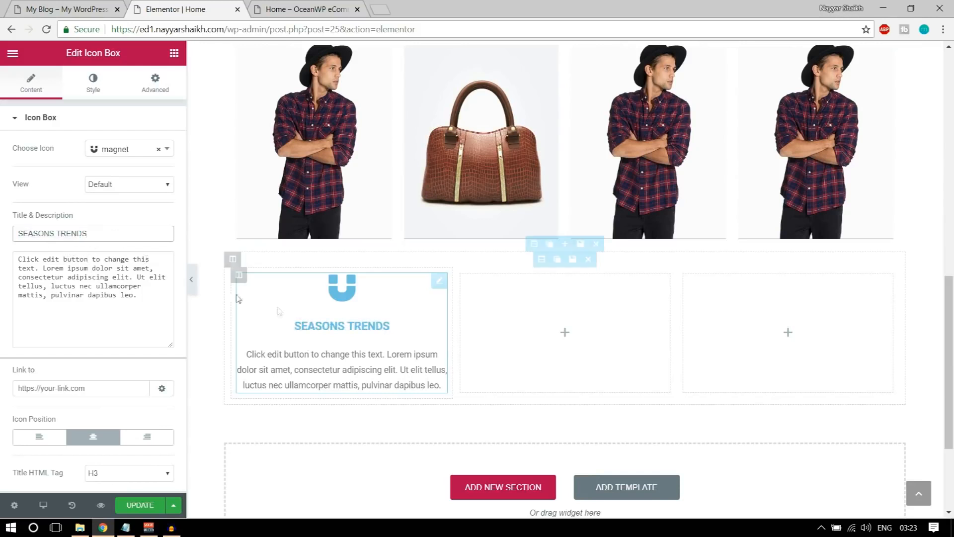
{"action": "left_click", "coordinate": [55, 4]}
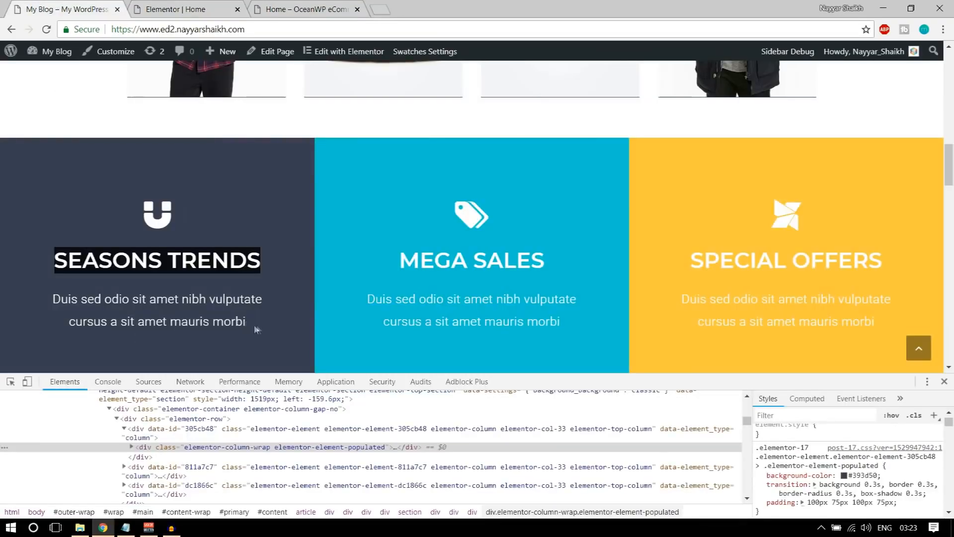
{"action": "left_click_drag", "start_coordinate": [254, 324], "coordinate": [51, 293]}
{"action": "key", "text": "ctrl+c"}
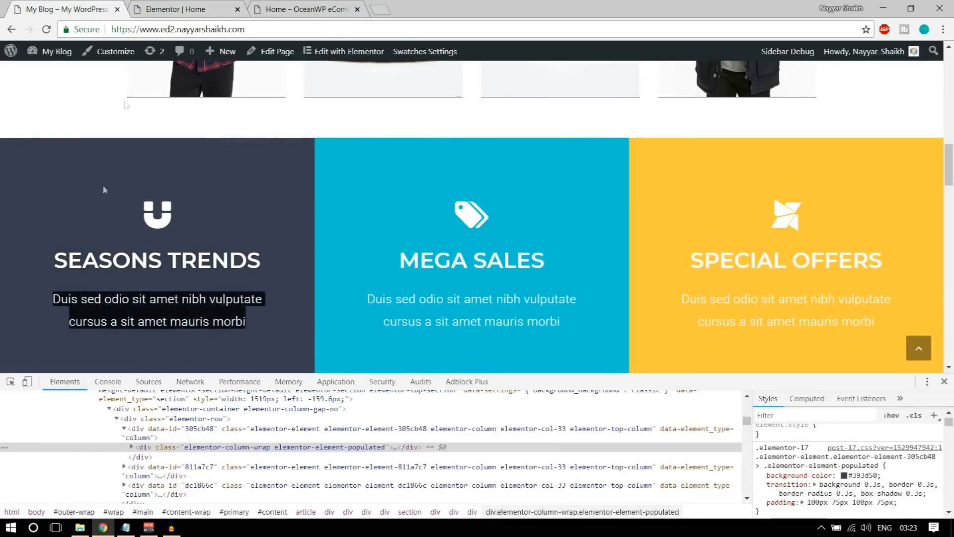
{"action": "left_click", "coordinate": [176, 9]}
{"action": "triple_click", "coordinate": [88, 272]}
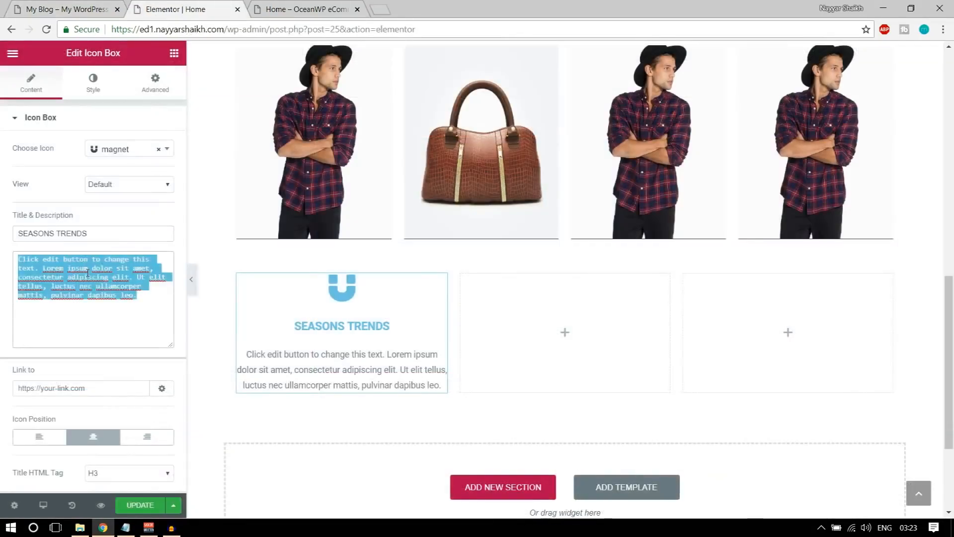
{"action": "key", "text": "ctrl+v"}
{"action": "left_click", "coordinate": [93, 436]}
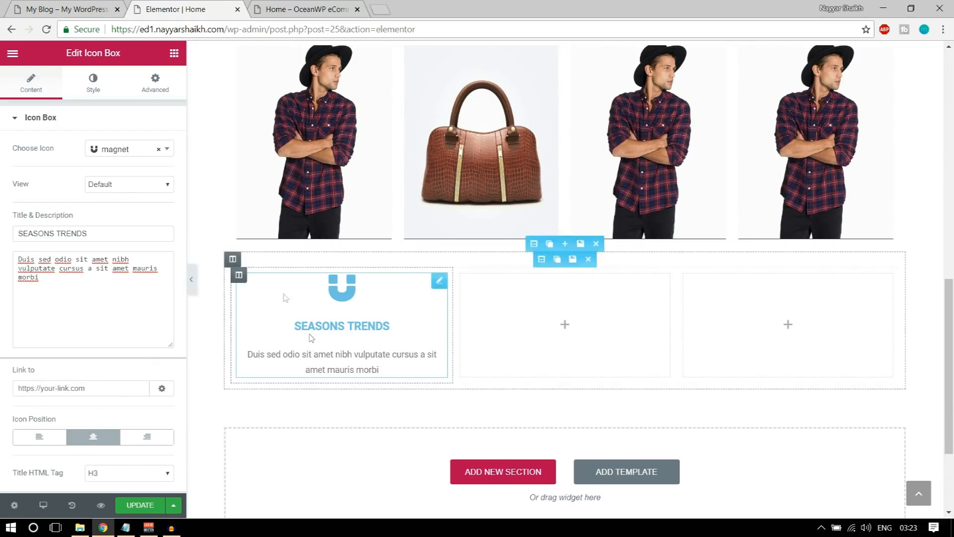
Set the icon box's icon primary colour to white
{"action": "left_click", "coordinate": [85, 89]}
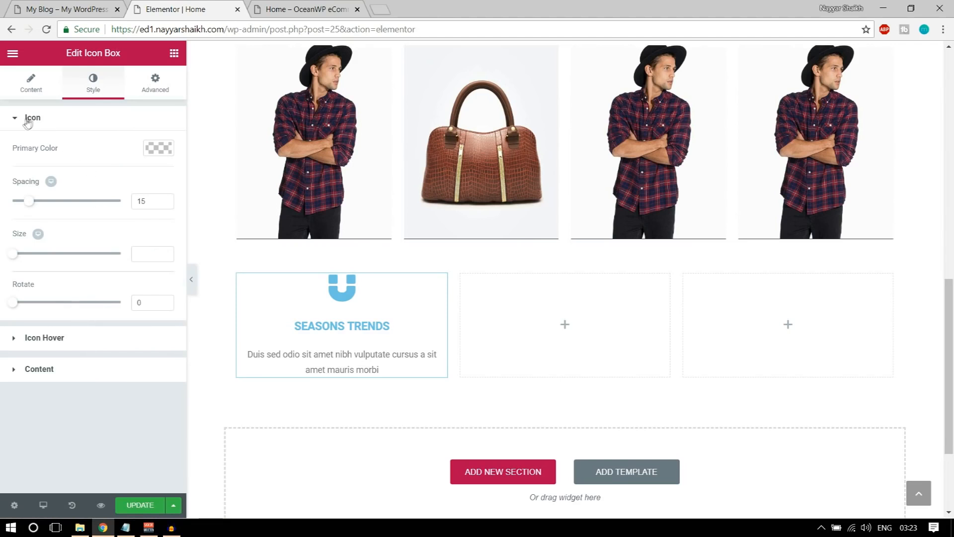
{"action": "left_click", "coordinate": [45, 11]}
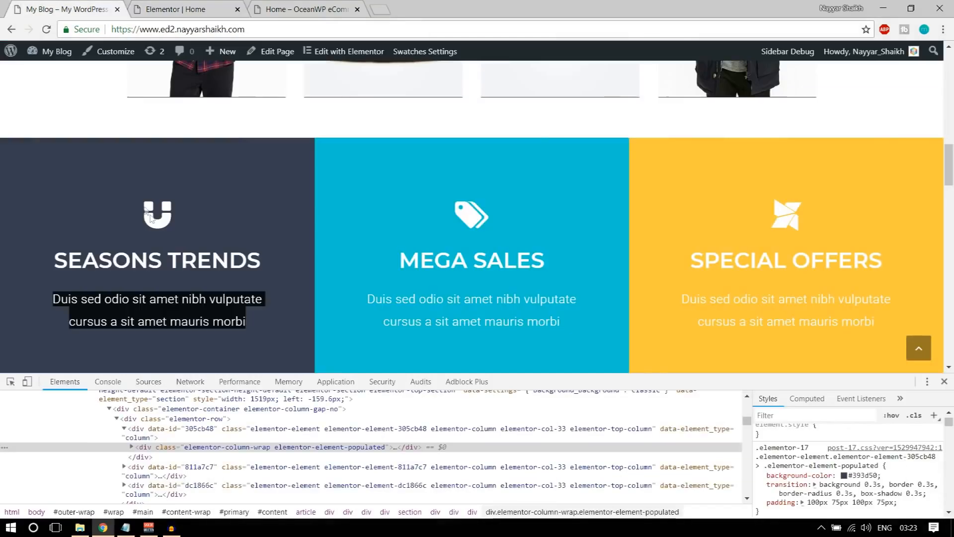
{"action": "left_click", "coordinate": [151, 233]}
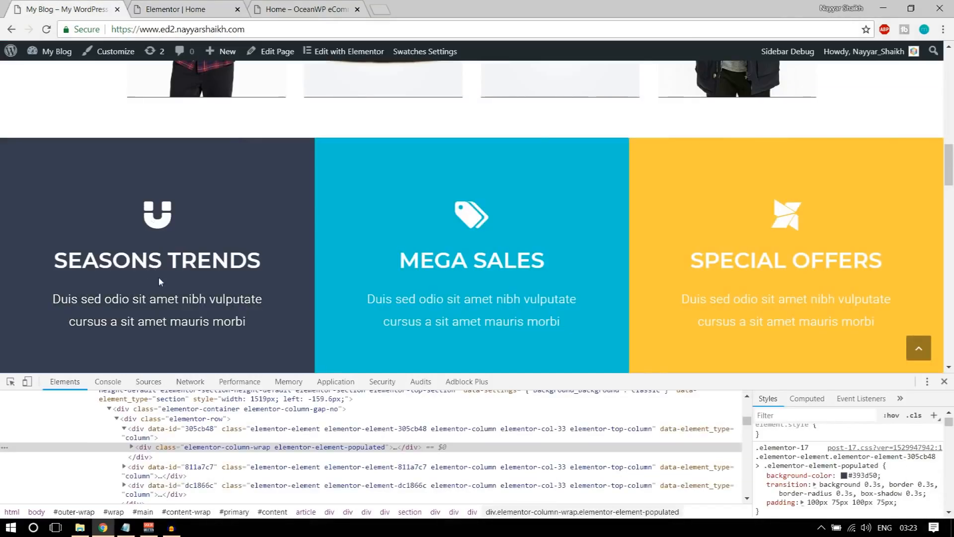
{"action": "left_click", "coordinate": [175, 9]}
{"action": "left_click", "coordinate": [158, 148]}
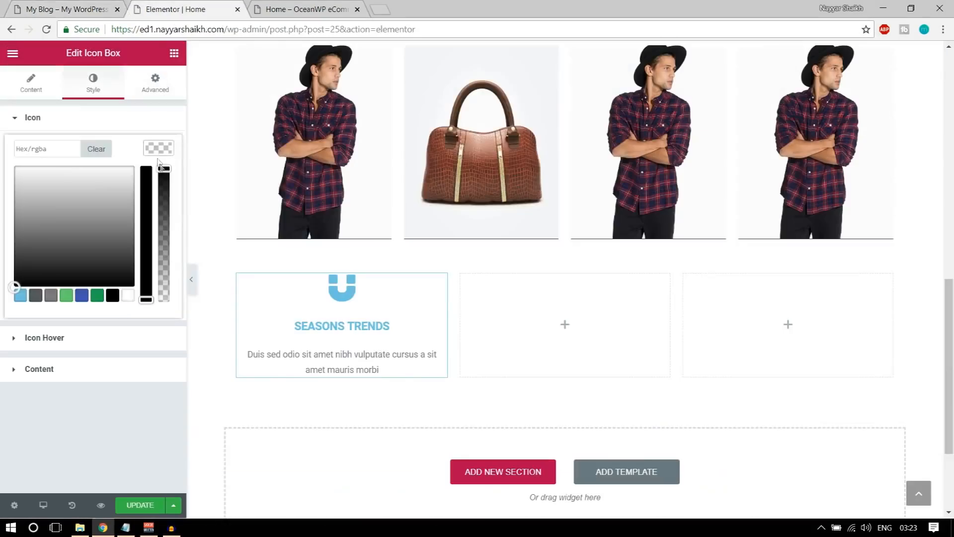
{"action": "left_click", "coordinate": [127, 296]}
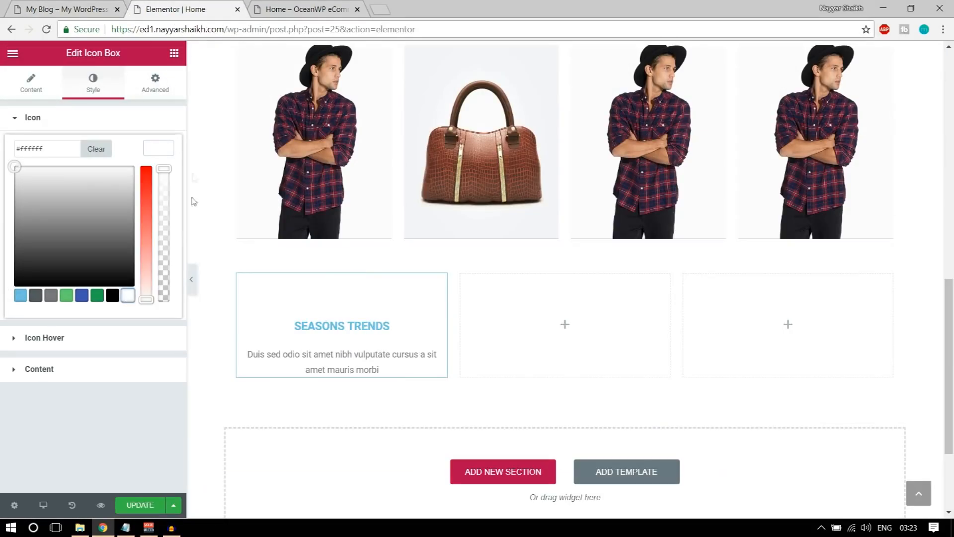
{"action": "left_click", "coordinate": [158, 148]}
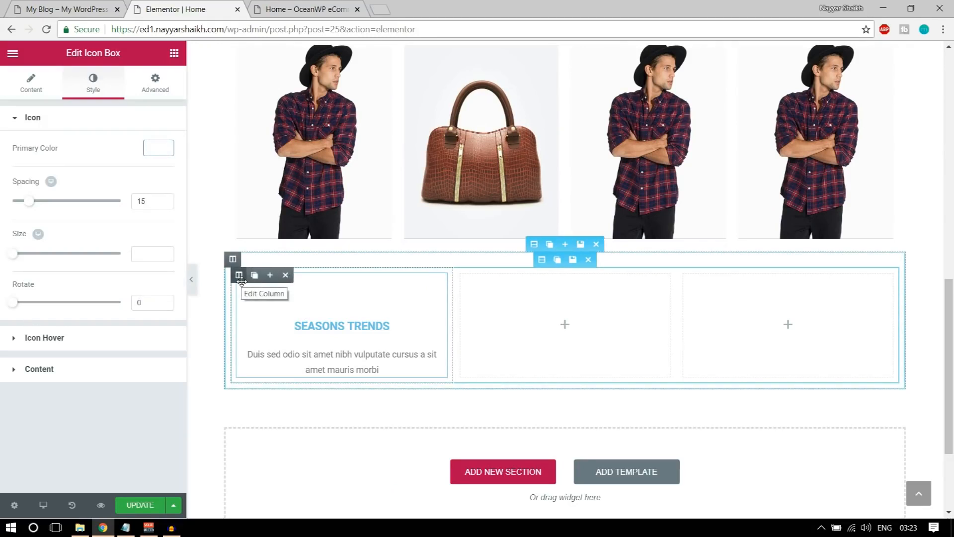
{"action": "left_click", "coordinate": [64, 9]}
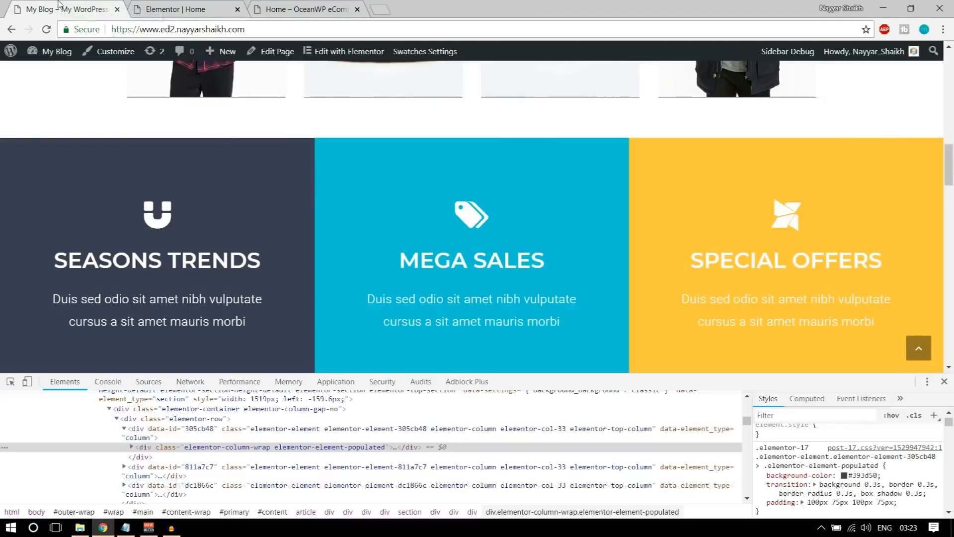
Give the Seasons Trends icon box a classic dark #393d50 background copied from the live site
{"action": "left_click", "coordinate": [867, 476]}
{"action": "key", "text": "ctrl+c"}
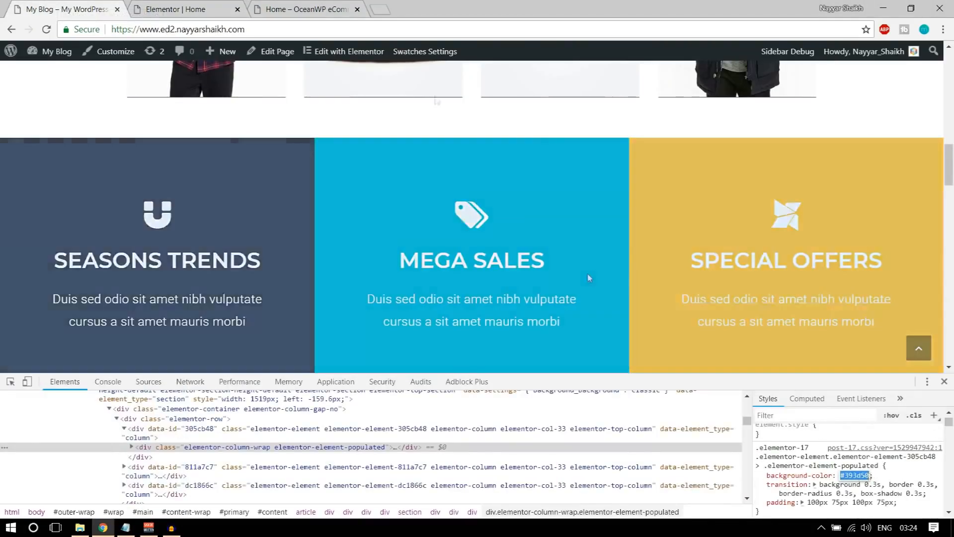
{"action": "left_click", "coordinate": [220, 5]}
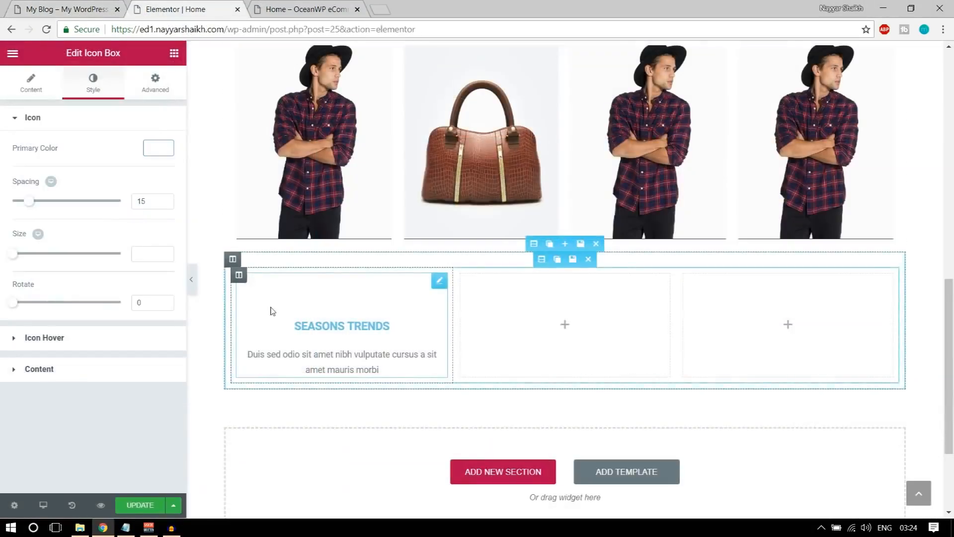
{"action": "left_click", "coordinate": [163, 89]}
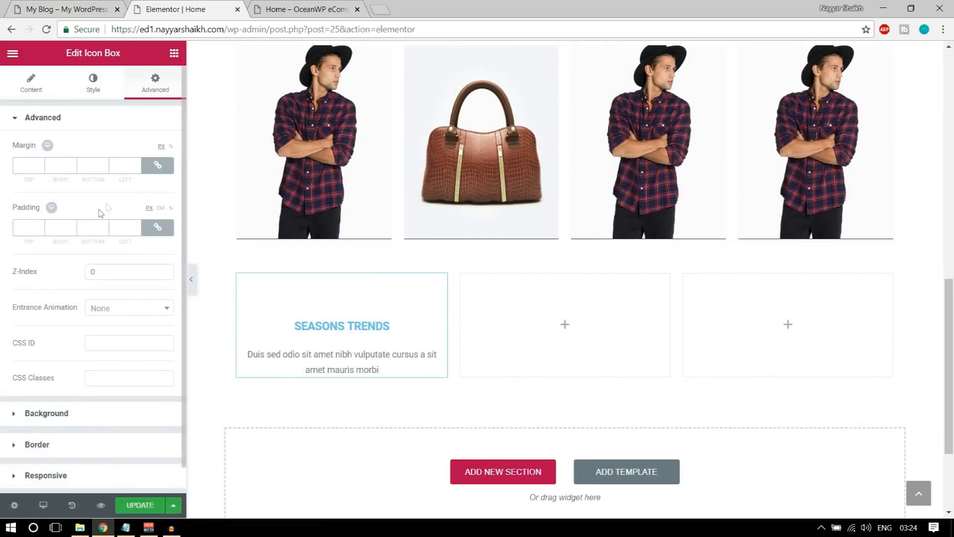
{"action": "left_click", "coordinate": [101, 417]}
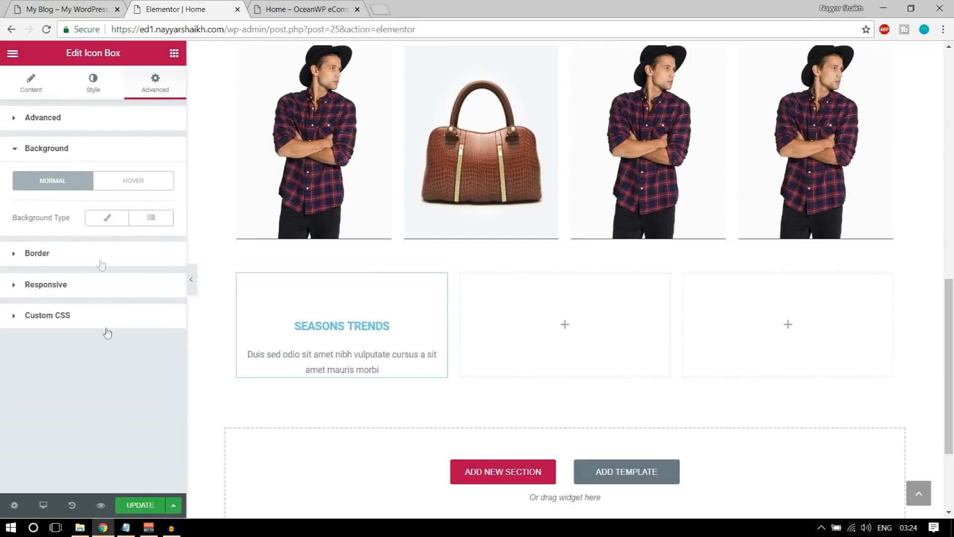
{"action": "left_click", "coordinate": [102, 220]}
{"action": "left_click", "coordinate": [166, 254]}
{"action": "left_click", "coordinate": [70, 257]}
{"action": "key", "text": "ctrl+v"}
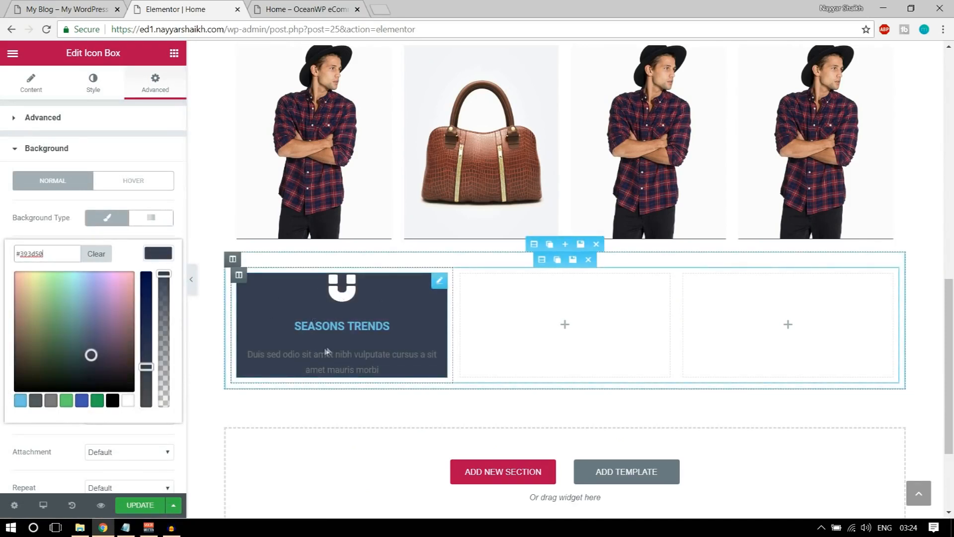
Nudge icon spacing to 16, reset icon size to default, and open the content style settings
{"action": "left_click", "coordinate": [91, 89]}
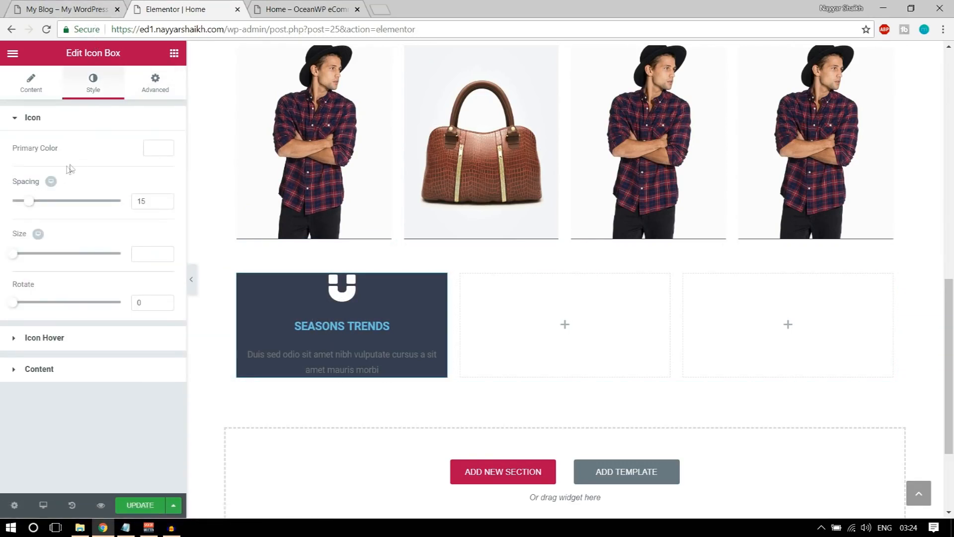
{"action": "left_click", "coordinate": [29, 207]}
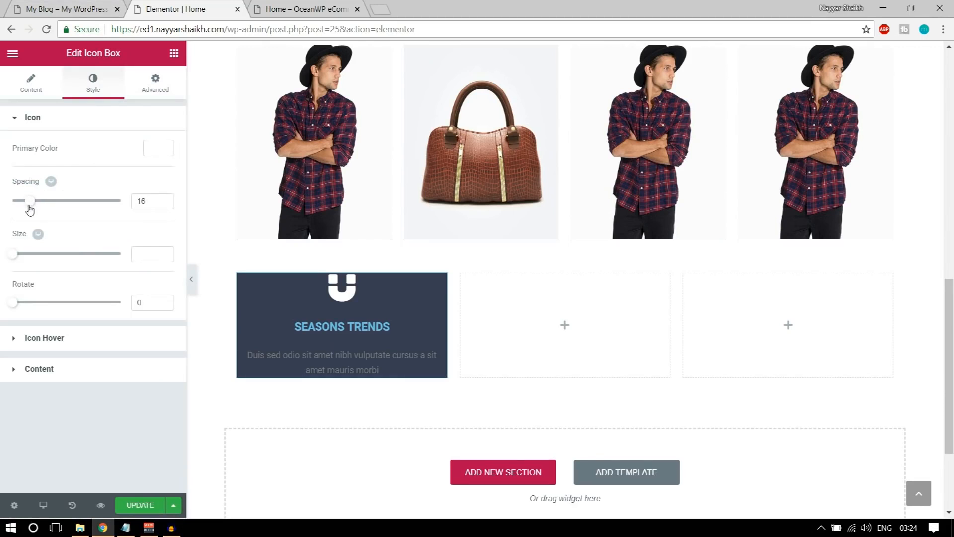
{"action": "left_click_drag", "start_coordinate": [17, 259], "coordinate": [56, 265]}
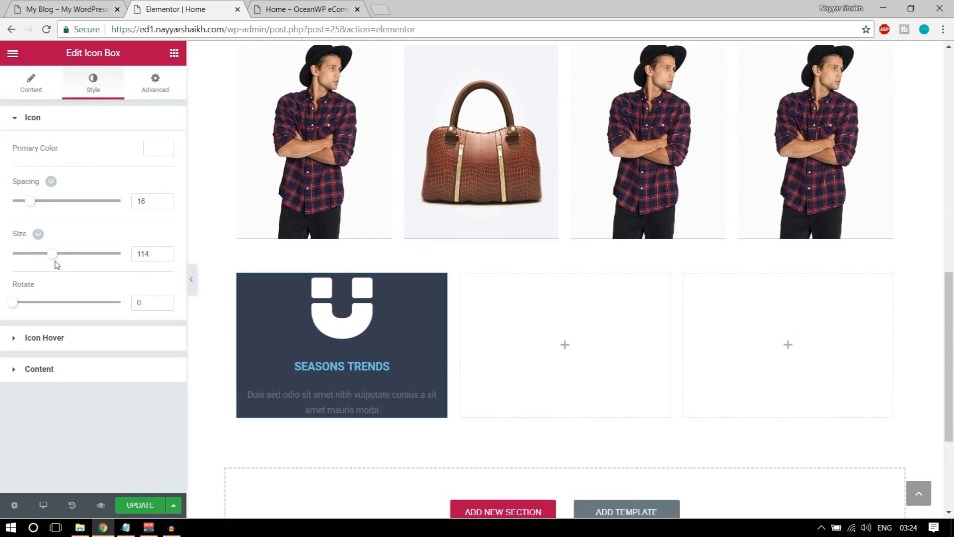
{"action": "double_click", "coordinate": [143, 255]}
{"action": "key", "text": "BackSpace"}
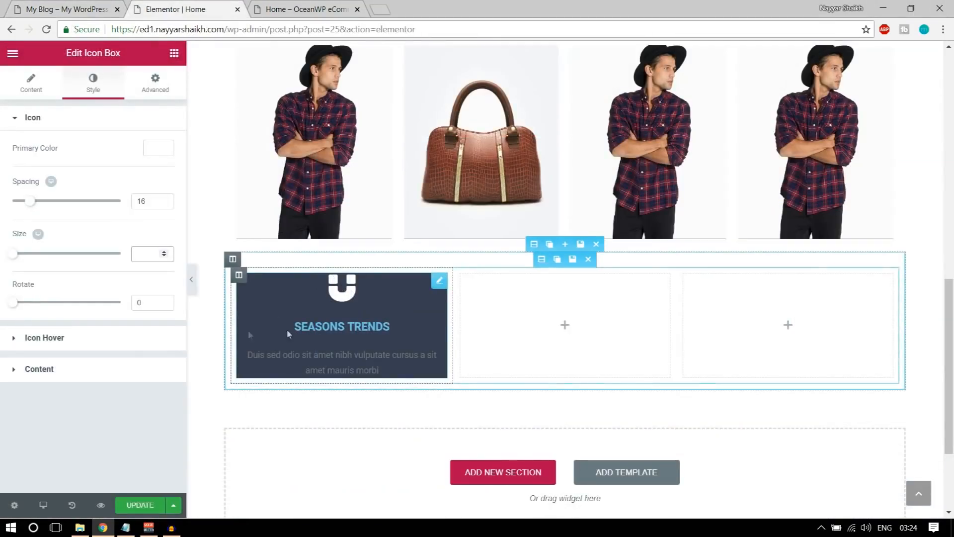
{"action": "left_click", "coordinate": [77, 379]}
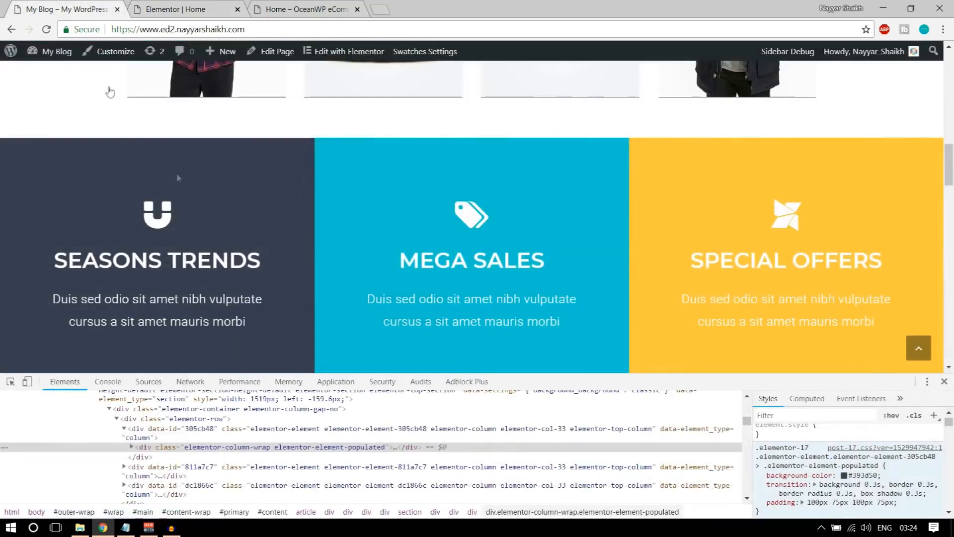
{"action": "left_click_drag", "start_coordinate": [52, 254], "coordinate": [264, 263]}
{"action": "left_click", "coordinate": [239, 261]}
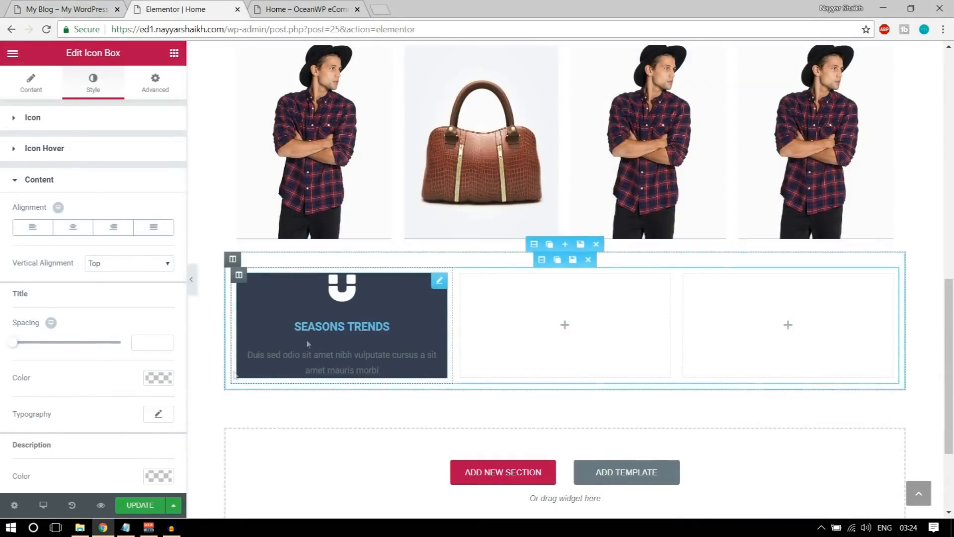
Make the Seasons Trends title colour white
{"action": "scroll", "coordinate": [131, 308], "scroll_direction": "down", "scroll_amount": 1}
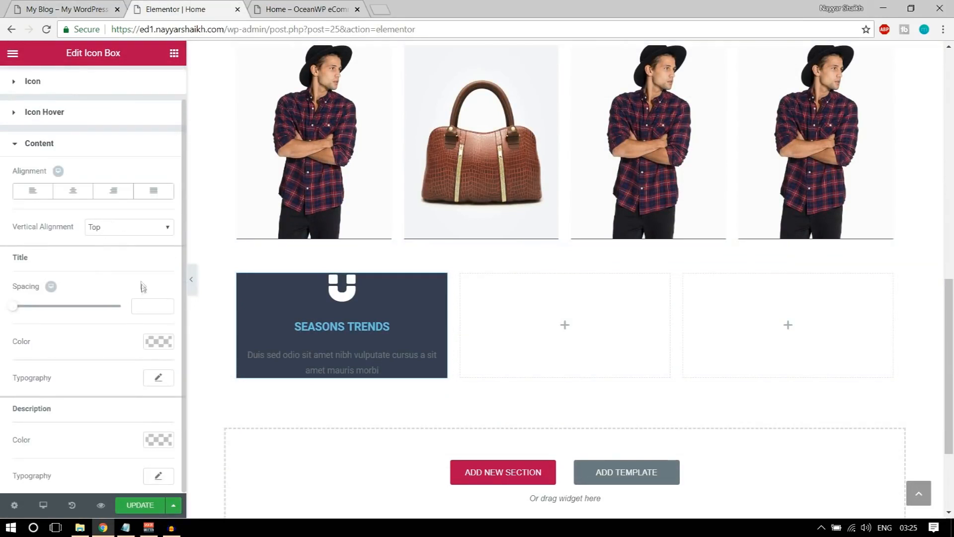
{"action": "left_click", "coordinate": [152, 345]}
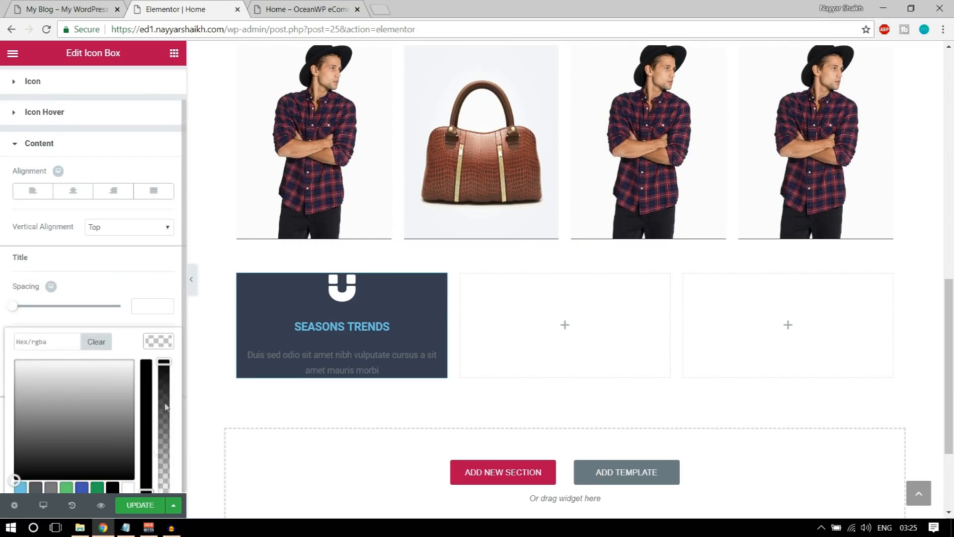
{"action": "left_click", "coordinate": [128, 489]}
{"action": "left_click", "coordinate": [149, 344]}
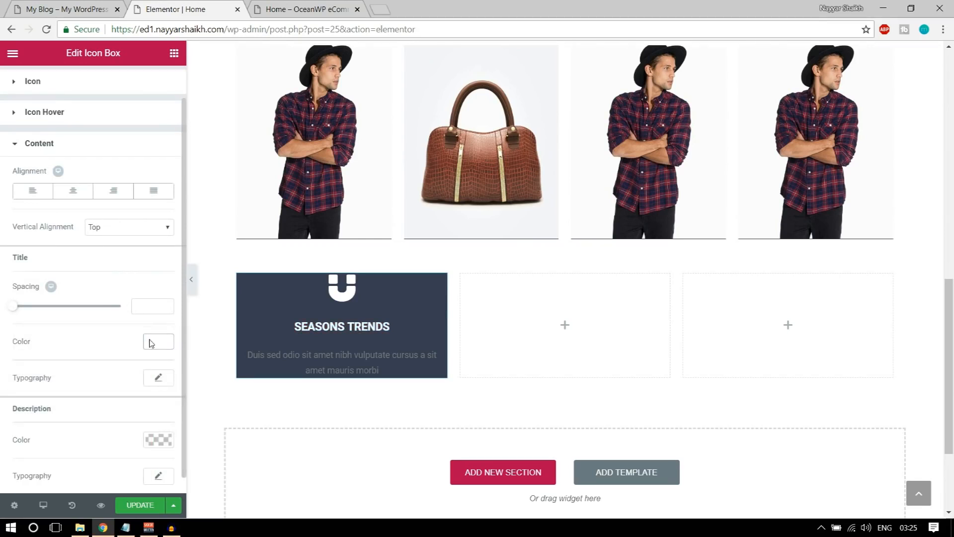
Set the title typography to Montserrat at 45 px and pick white for the description colour
{"action": "left_click", "coordinate": [160, 380]}
{"action": "scroll", "coordinate": [141, 380], "scroll_direction": "down", "scroll_amount": 3}
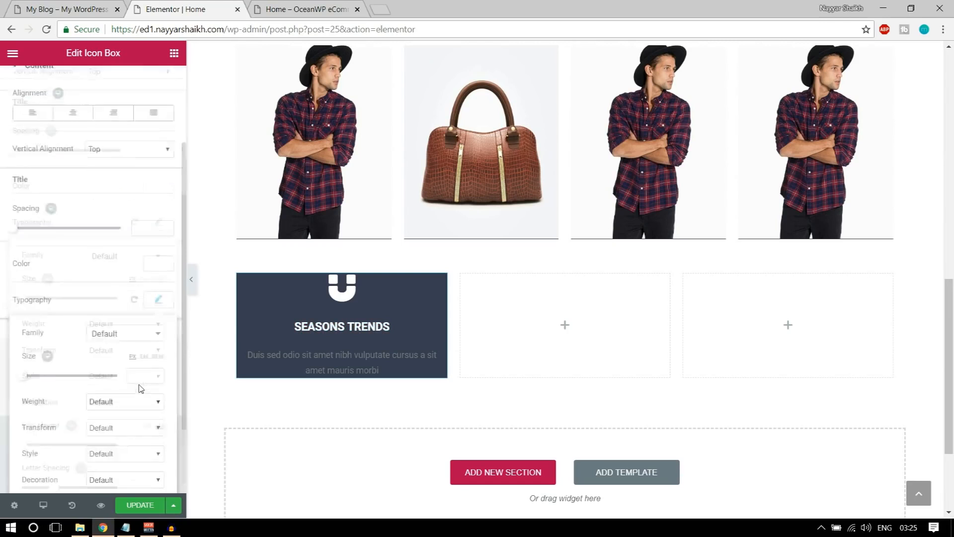
{"action": "left_click", "coordinate": [124, 241]}
{"action": "type", "text": "m"}
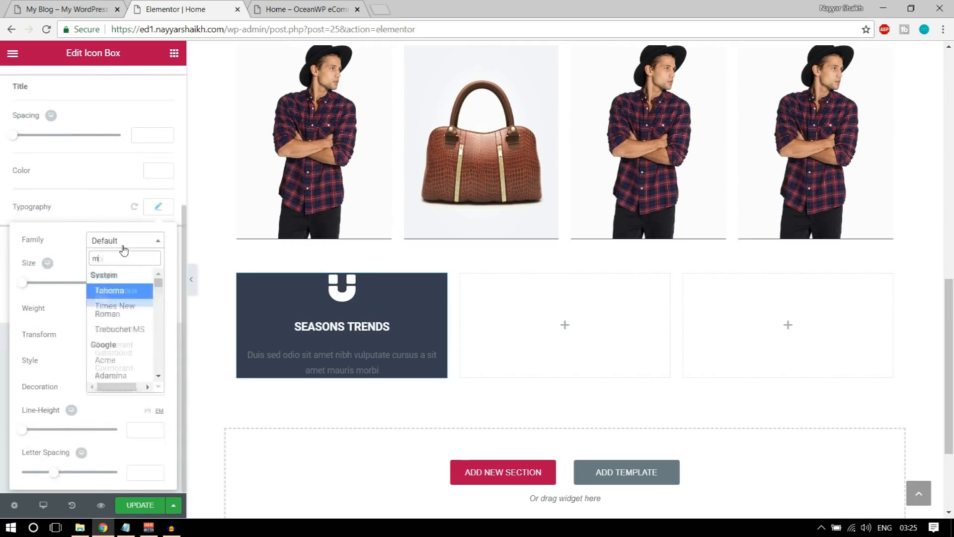
{"action": "type", "text": "onts"}
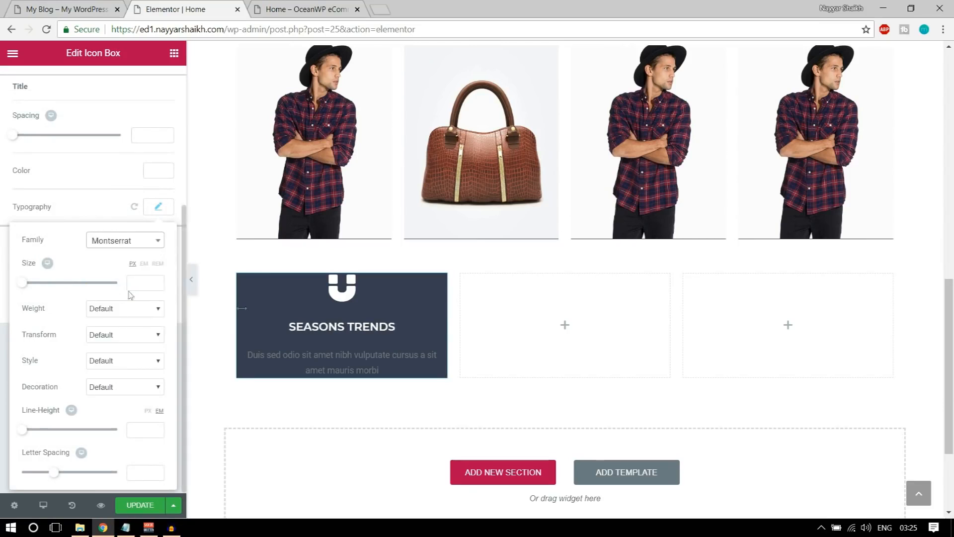
{"action": "left_click", "coordinate": [141, 284]}
{"action": "type", "text": "40"}
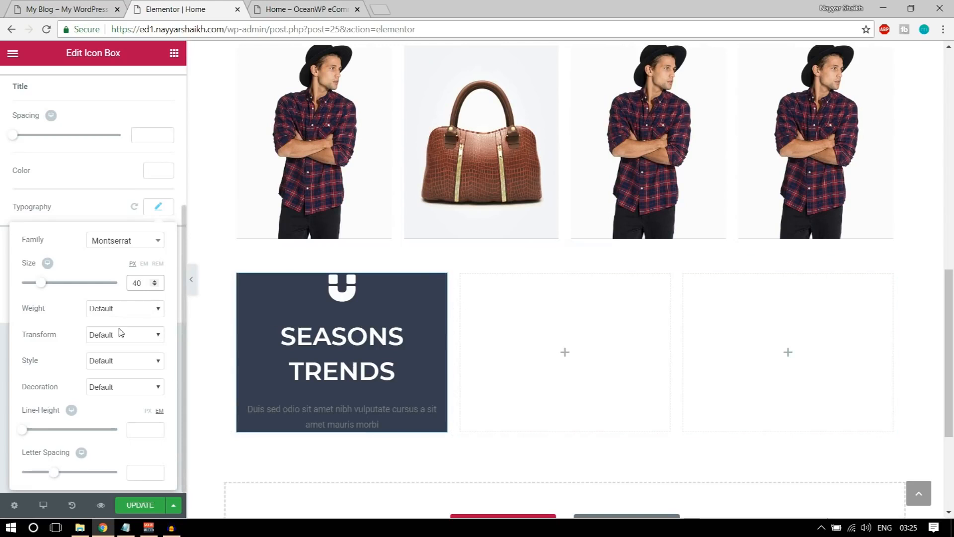
{"action": "type", "text": "45"}
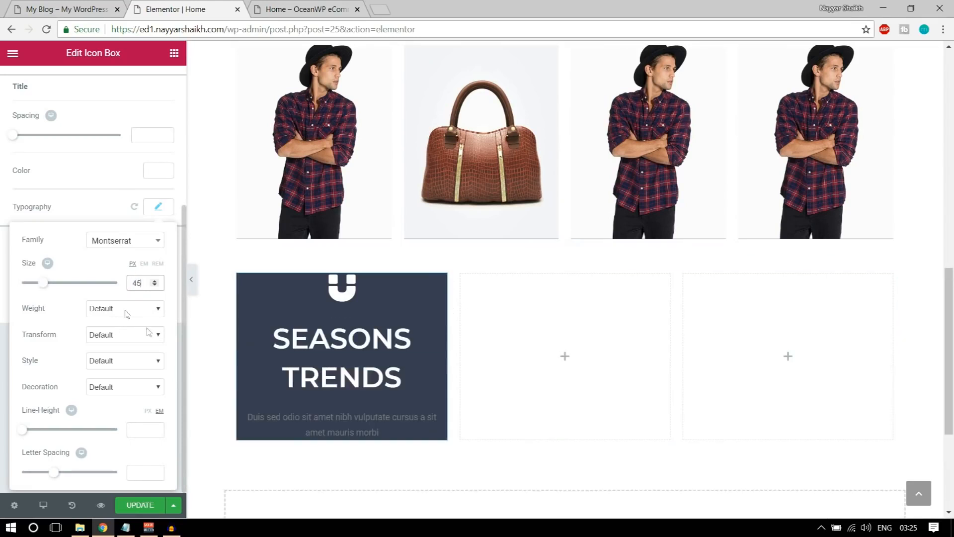
{"action": "left_click", "coordinate": [159, 213]}
{"action": "left_click", "coordinate": [161, 215]}
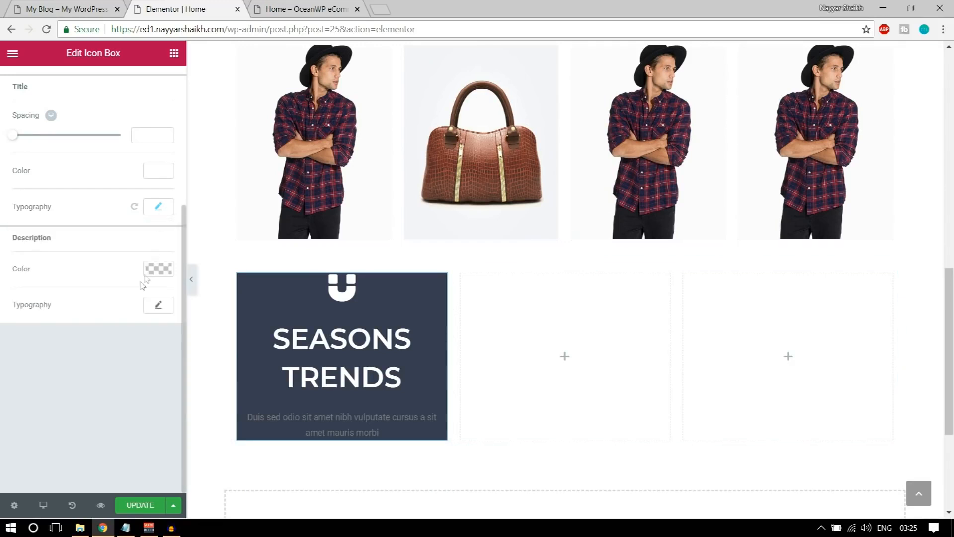
{"action": "left_click_drag", "start_coordinate": [14, 241], "coordinate": [61, 241]}
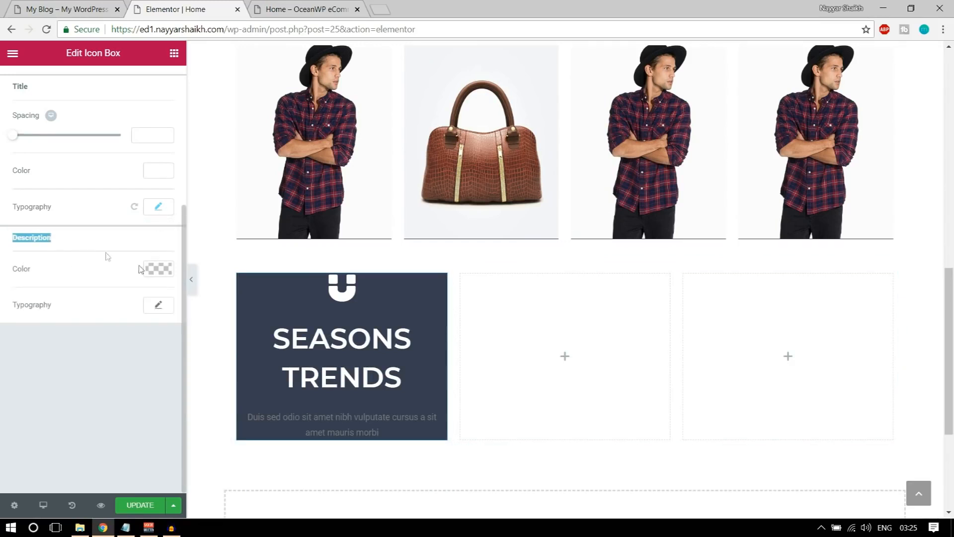
{"action": "left_click", "coordinate": [153, 273]}
{"action": "scroll", "coordinate": [162, 338], "scroll_direction": "up", "scroll_amount": 1}
Keep the description white and set its font family to Roboto
{"action": "left_click", "coordinate": [159, 325]}
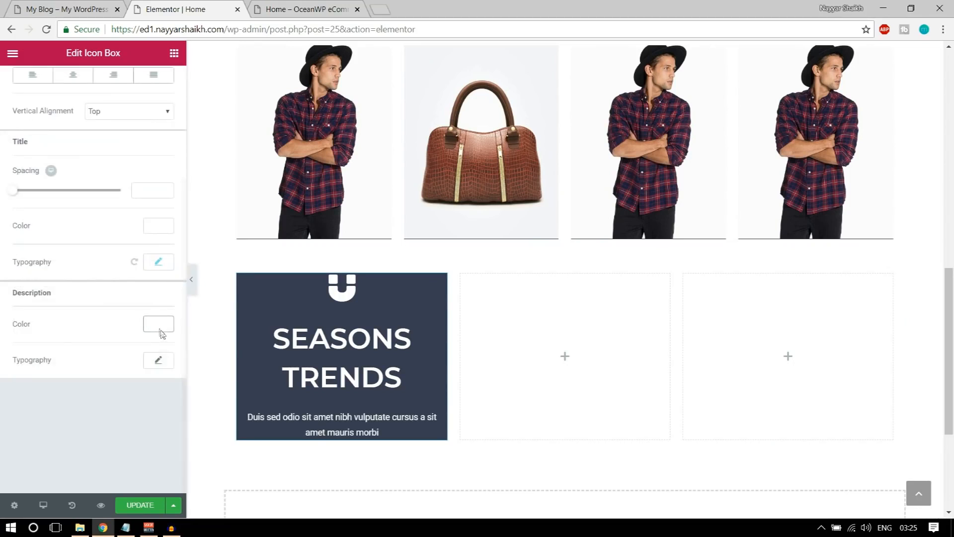
{"action": "left_click", "coordinate": [160, 361]}
{"action": "scroll", "coordinate": [157, 369], "scroll_direction": "down", "scroll_amount": 3}
{"action": "left_click", "coordinate": [119, 243]}
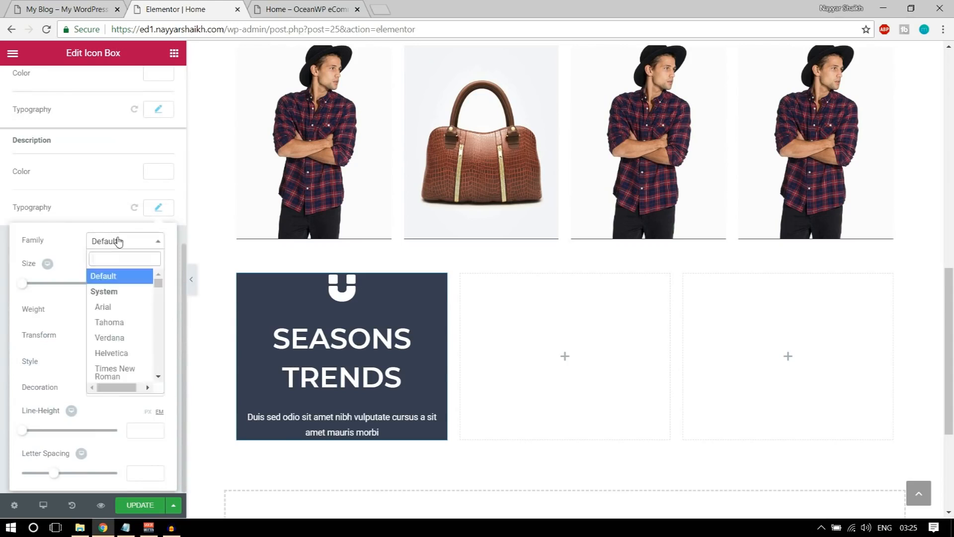
{"action": "type", "text": "roboto"}
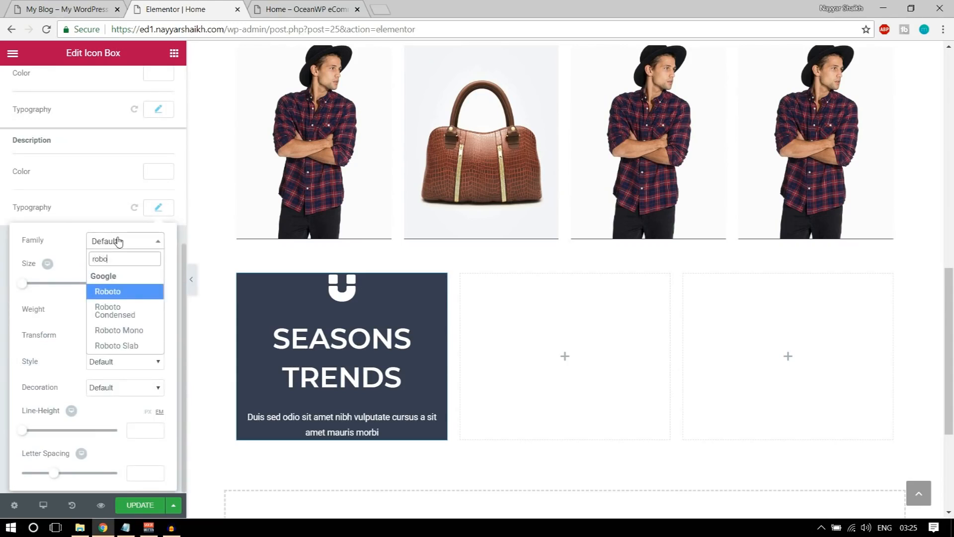
{"action": "key", "text": "Return"}
Settle the description text at 20 px with weight 400 after trying other sizes and weights
{"action": "left_click_drag", "start_coordinate": [21, 287], "coordinate": [34, 287]}
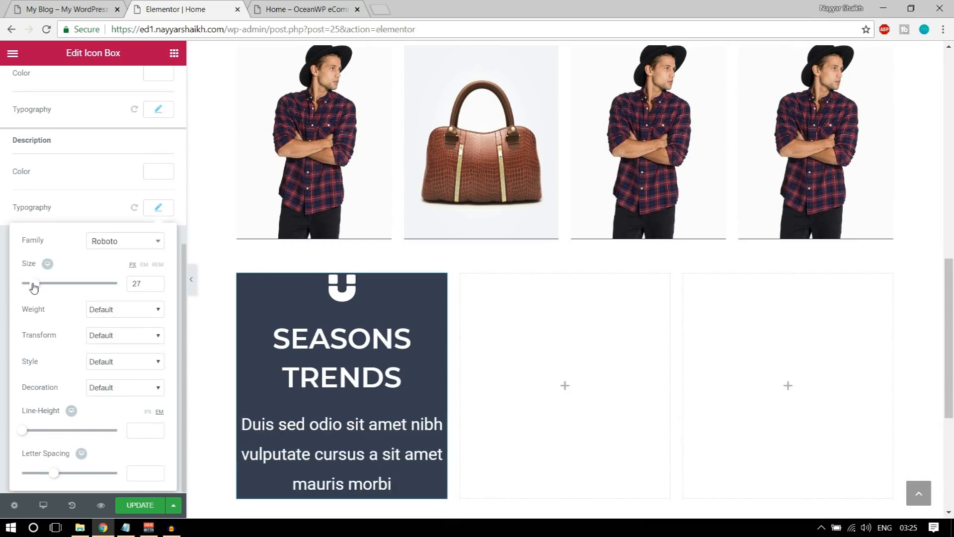
{"action": "type", "text": "30"}
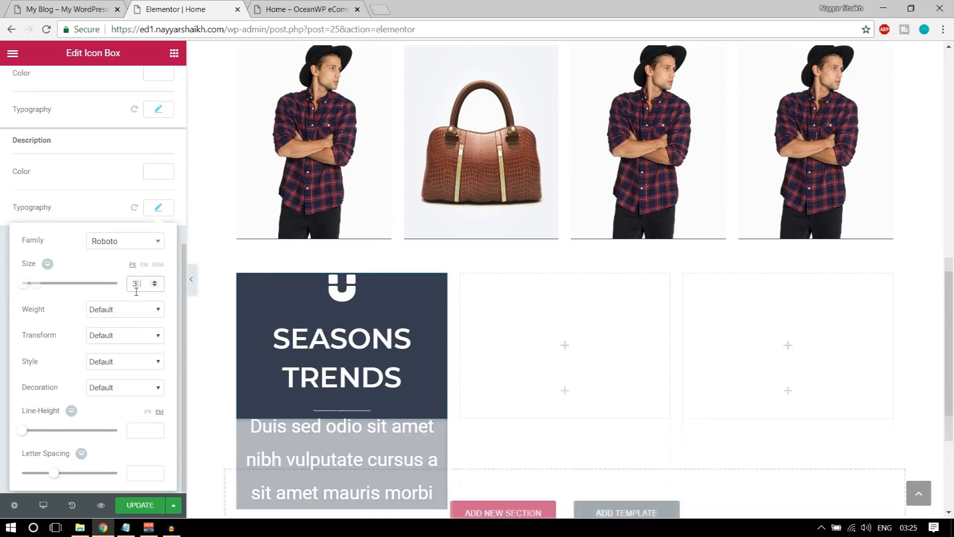
{"action": "left_click", "coordinate": [122, 310]}
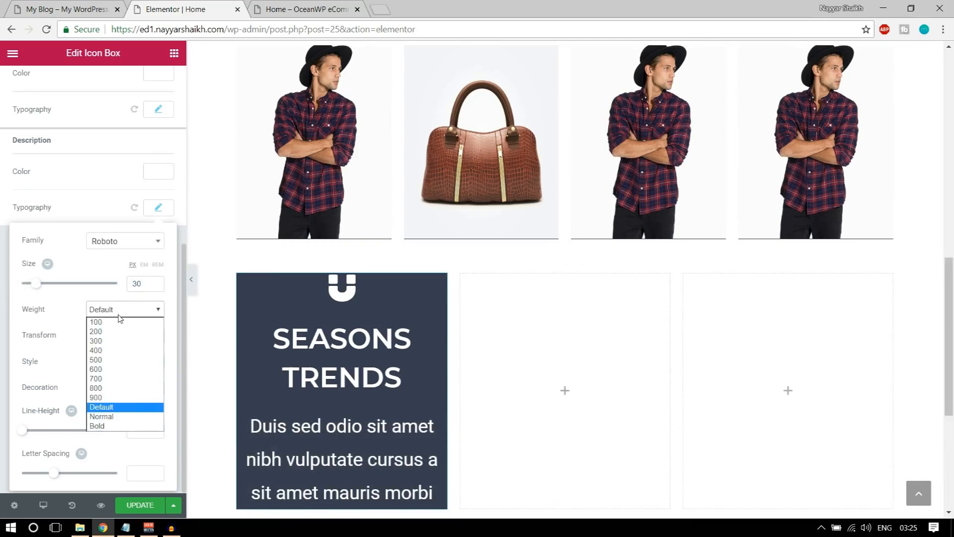
{"action": "left_click", "coordinate": [114, 351]}
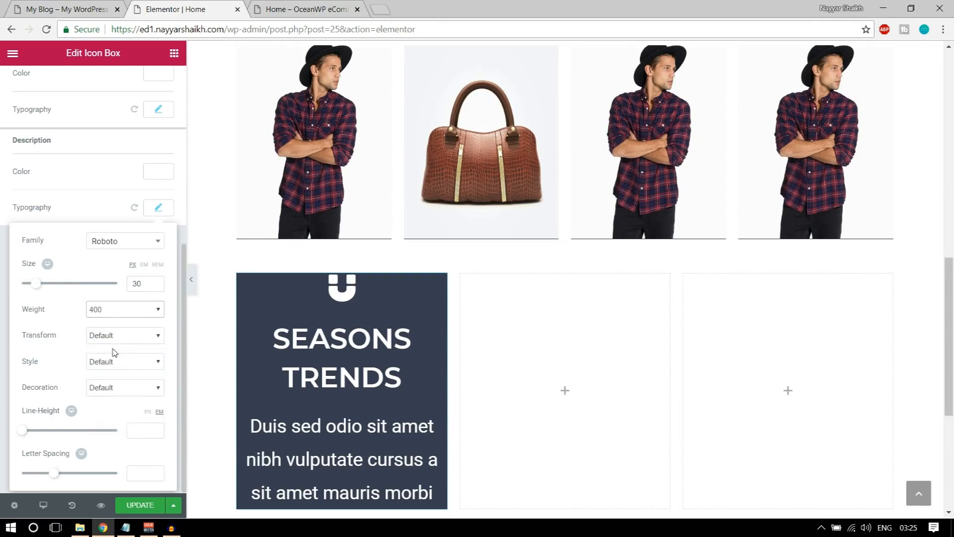
{"action": "left_click", "coordinate": [130, 314]}
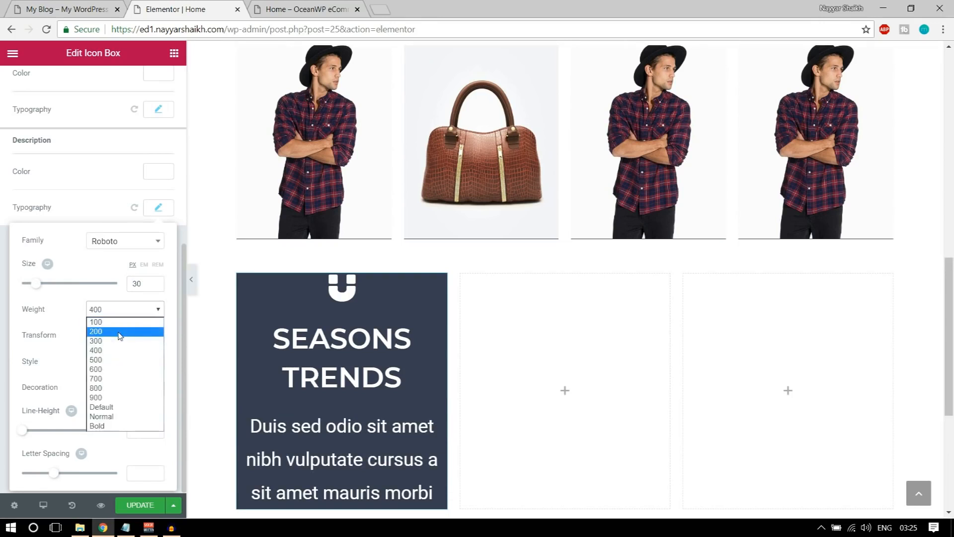
{"action": "left_click", "coordinate": [119, 335]}
{"action": "left_click", "coordinate": [154, 281]}
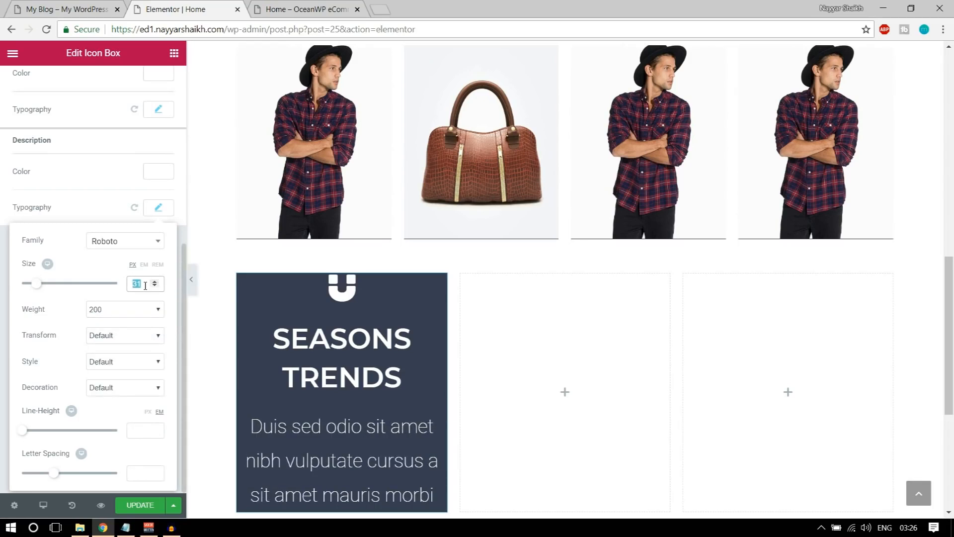
{"action": "type", "text": "20"}
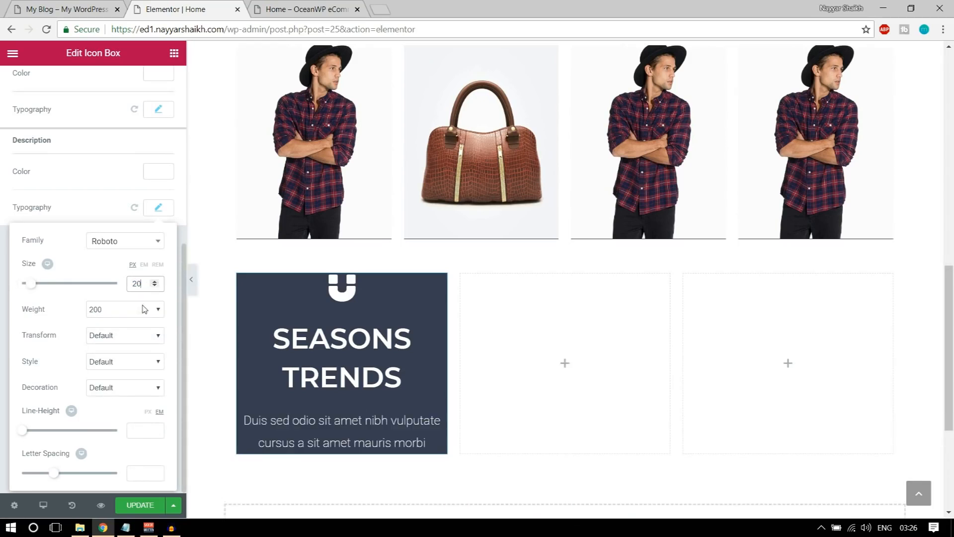
{"action": "left_click", "coordinate": [137, 311]}
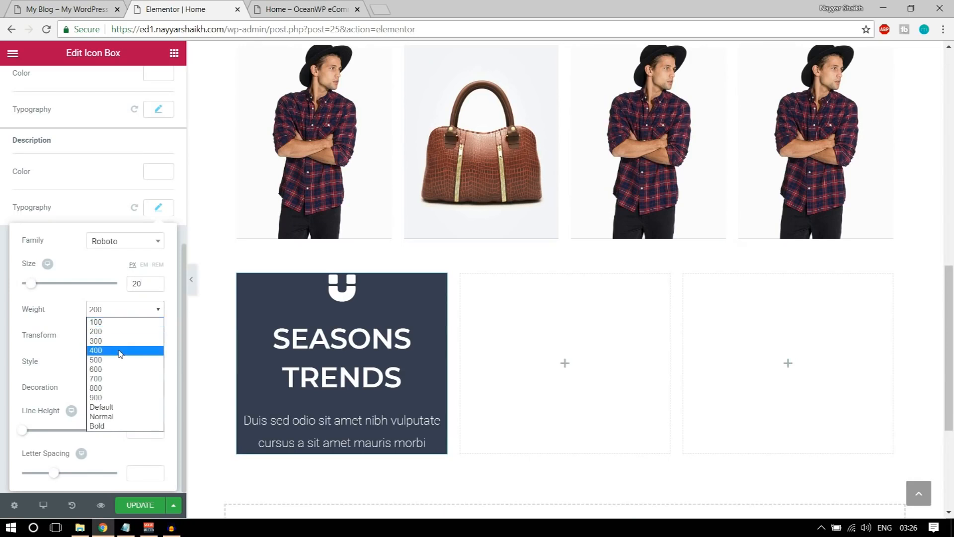
{"action": "left_click", "coordinate": [120, 351]}
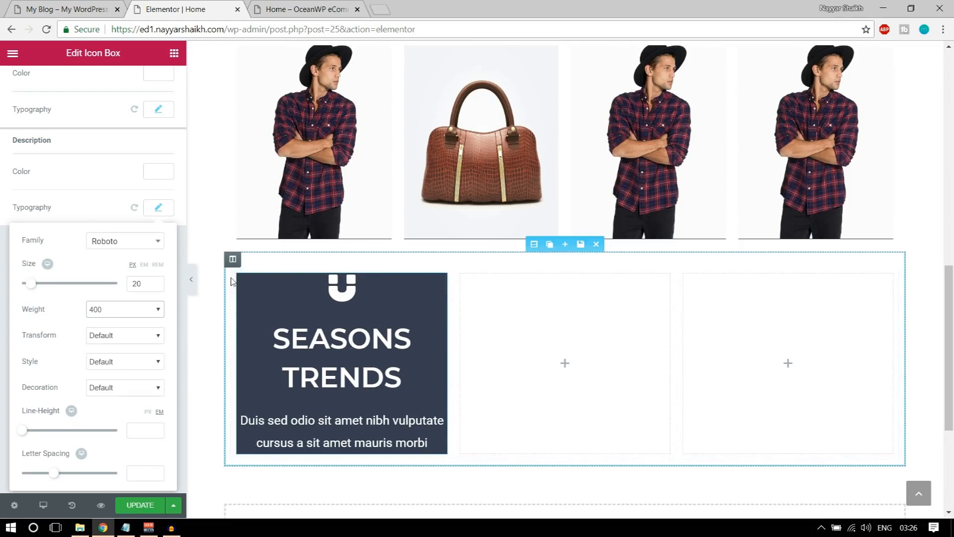
{"action": "left_click", "coordinate": [323, 305]}
Enter icon box padding of 100, 75, 100, 75 px for top, right, bottom, left
{"action": "scroll", "coordinate": [201, 264], "scroll_direction": "up", "scroll_amount": 5}
{"action": "scroll", "coordinate": [156, 230], "scroll_direction": "up", "scroll_amount": 6}
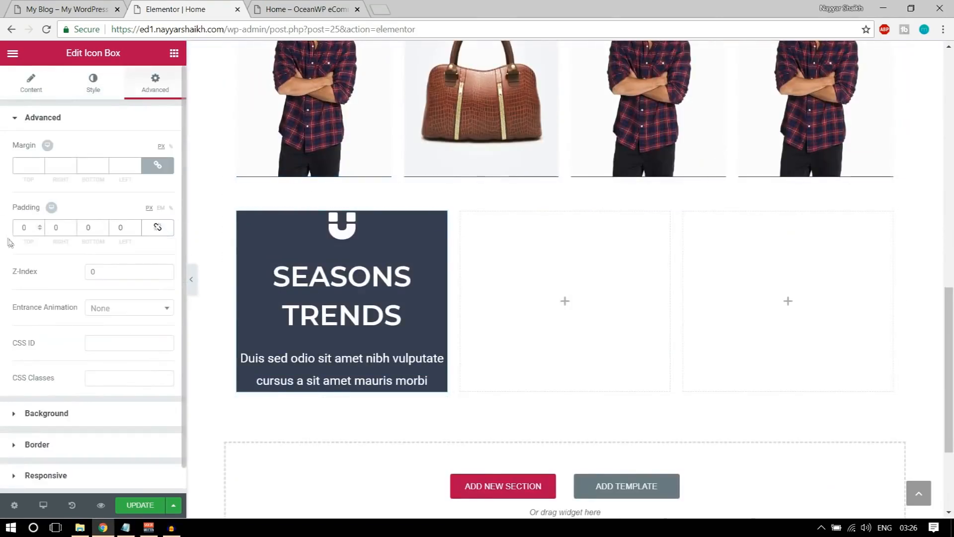
{"action": "type", "text": "100"}
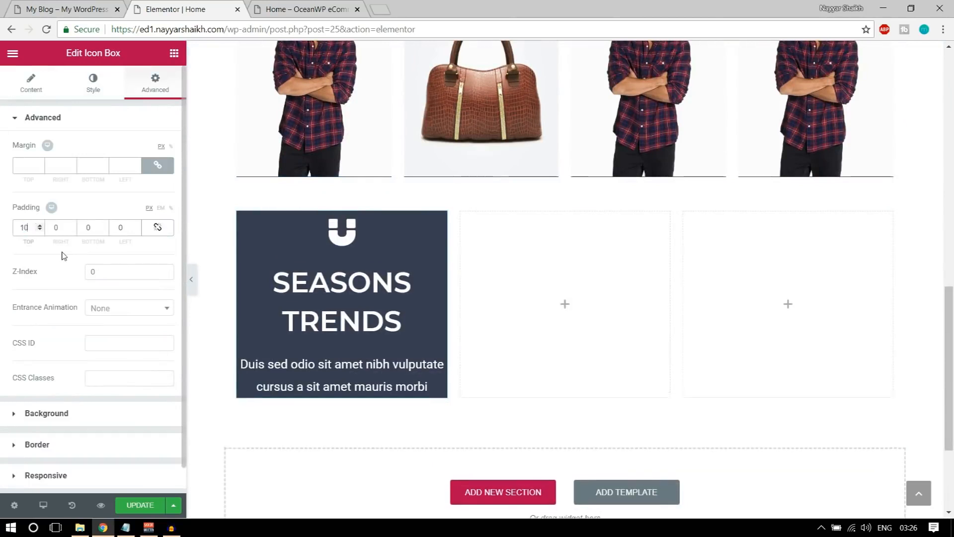
{"action": "key", "text": "Tab"}
{"action": "type", "text": "75"}
{"action": "key", "text": "Tab"}
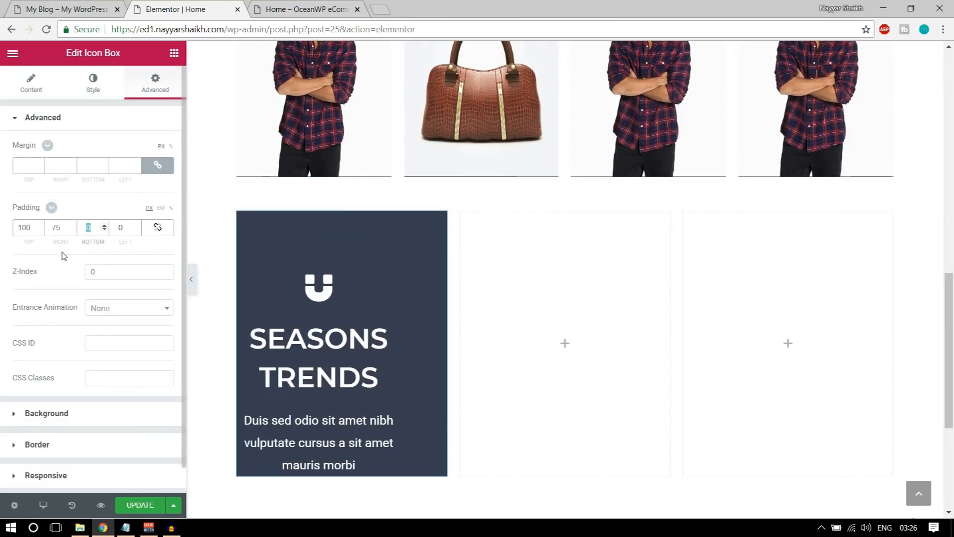
{"action": "type", "text": "100"}
{"action": "key", "text": "Tab"}
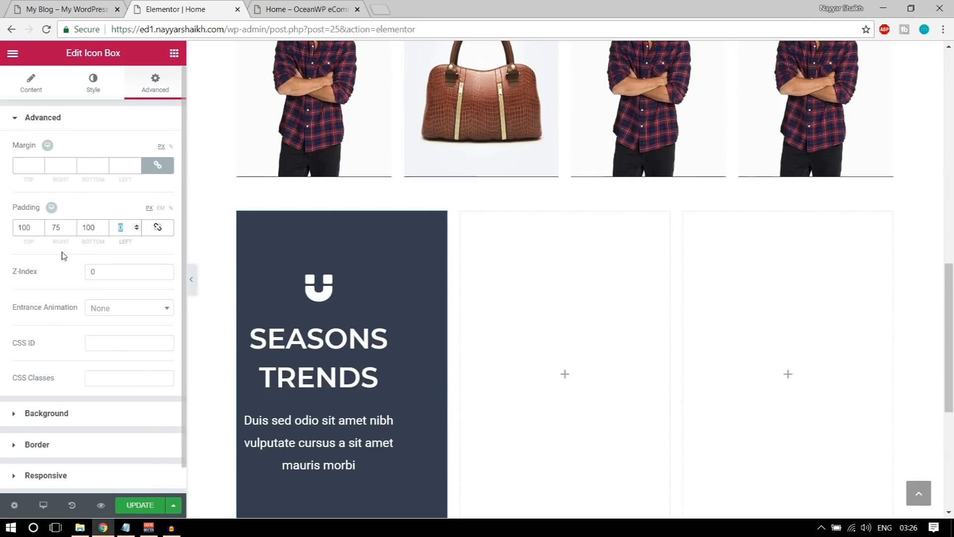
{"action": "type", "text": "75"}
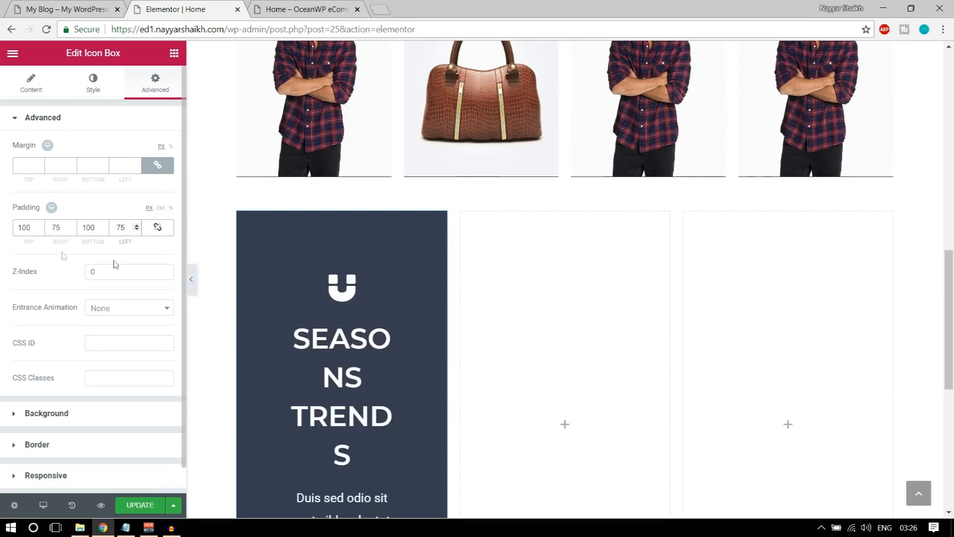
{"action": "scroll", "coordinate": [368, 297], "scroll_direction": "down", "scroll_amount": 3}
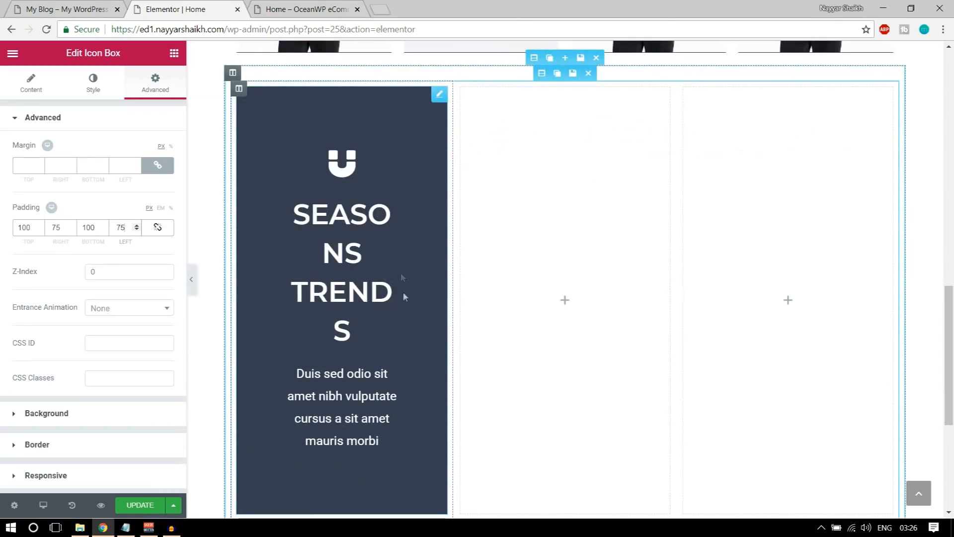
{"action": "scroll", "coordinate": [403, 293], "scroll_direction": "down", "scroll_amount": 1}
{"action": "scroll", "coordinate": [325, 331], "scroll_direction": "up", "scroll_amount": 2}
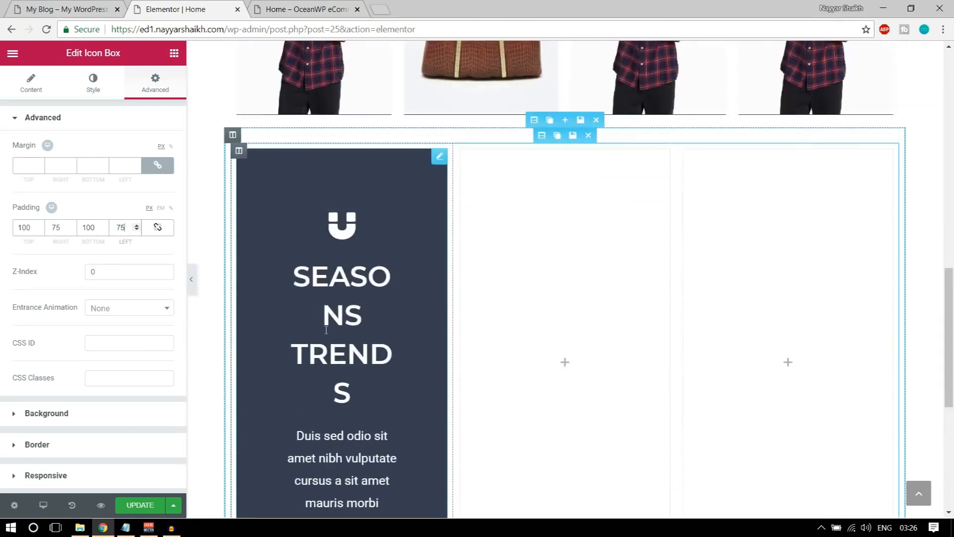
{"action": "scroll", "coordinate": [326, 330], "scroll_direction": "up", "scroll_amount": 1}
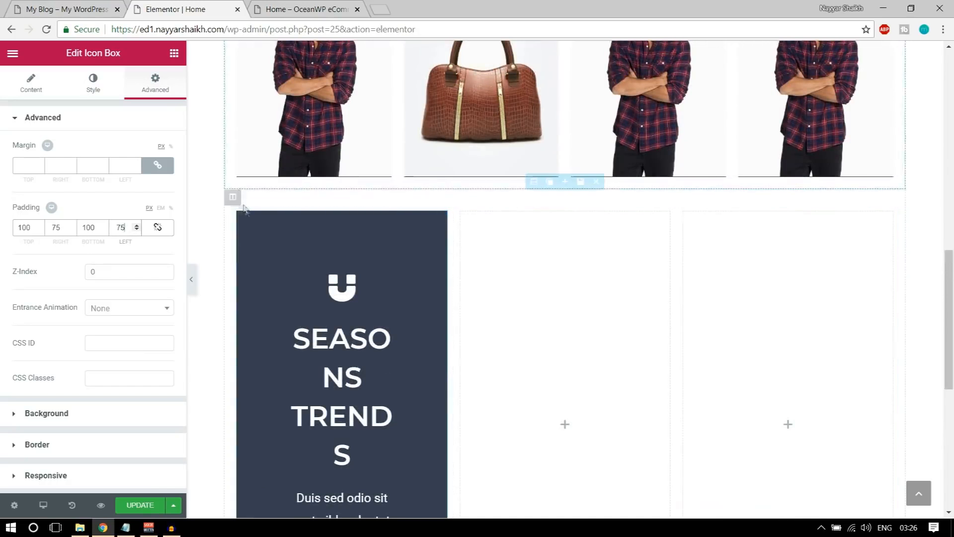
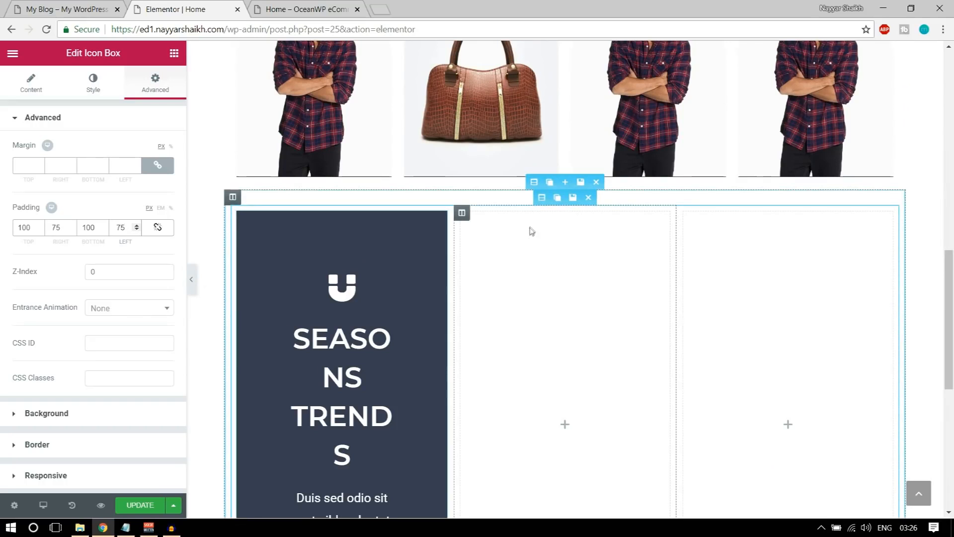
Switch the inner section's content width from Boxed to Full Width
{"action": "left_click", "coordinate": [540, 198]}
{"action": "left_click", "coordinate": [142, 149]}
{"action": "left_click", "coordinate": [120, 170]}
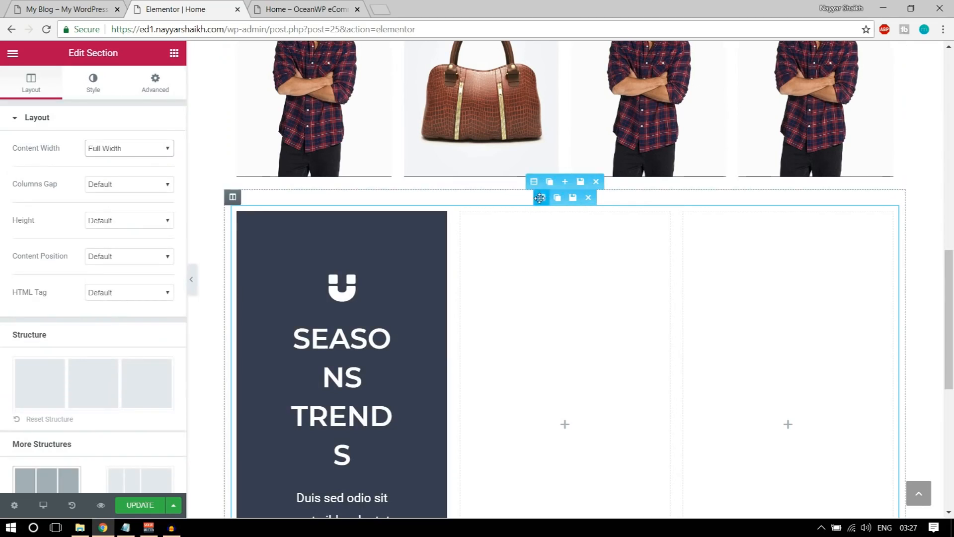
Stretch the outer section across the page and set its content width to Full Width
{"action": "left_click", "coordinate": [533, 182]}
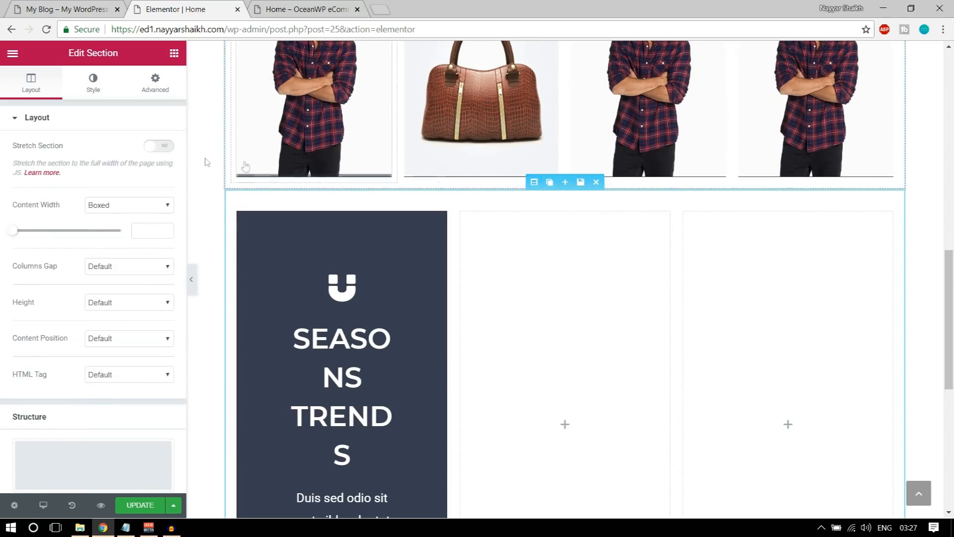
{"action": "left_click", "coordinate": [168, 149]}
{"action": "left_click", "coordinate": [168, 149]}
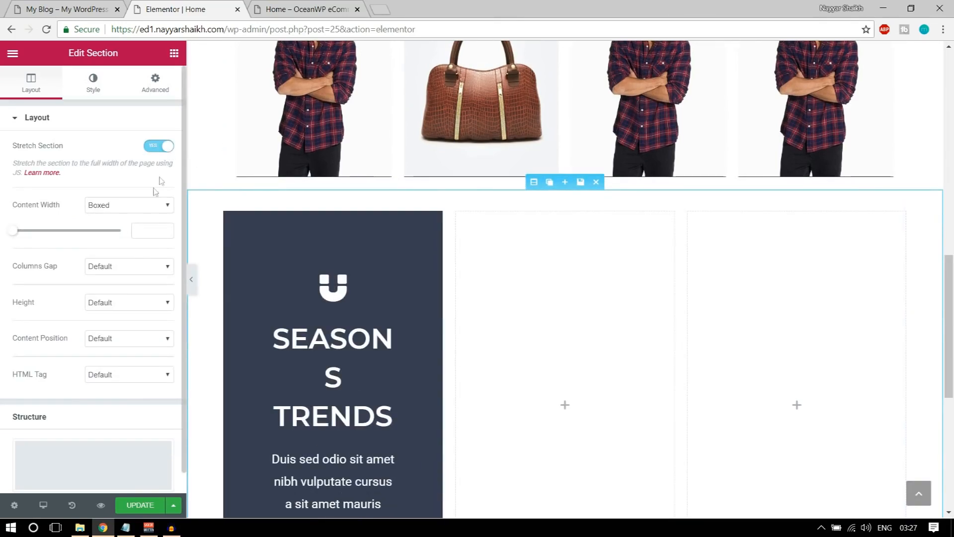
{"action": "left_click", "coordinate": [140, 207]}
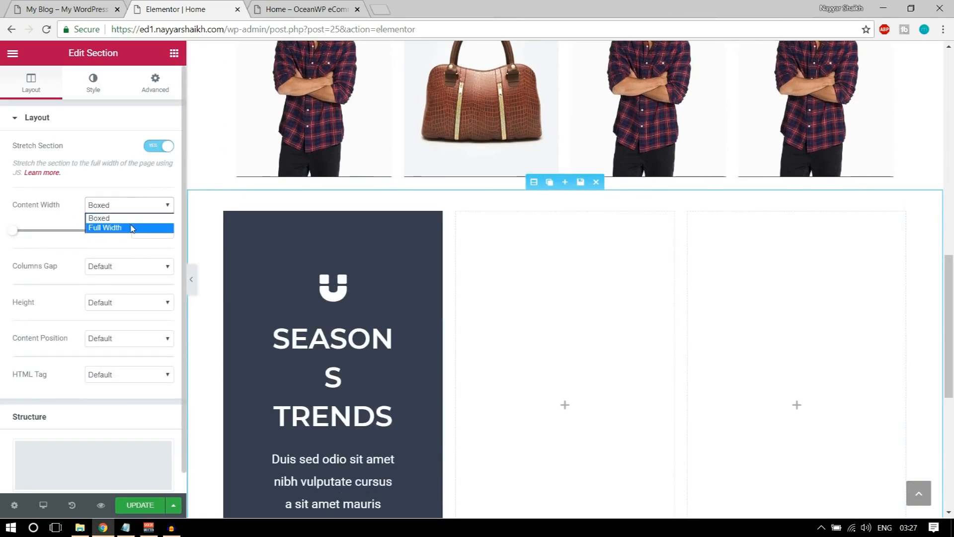
{"action": "left_click", "coordinate": [132, 224]}
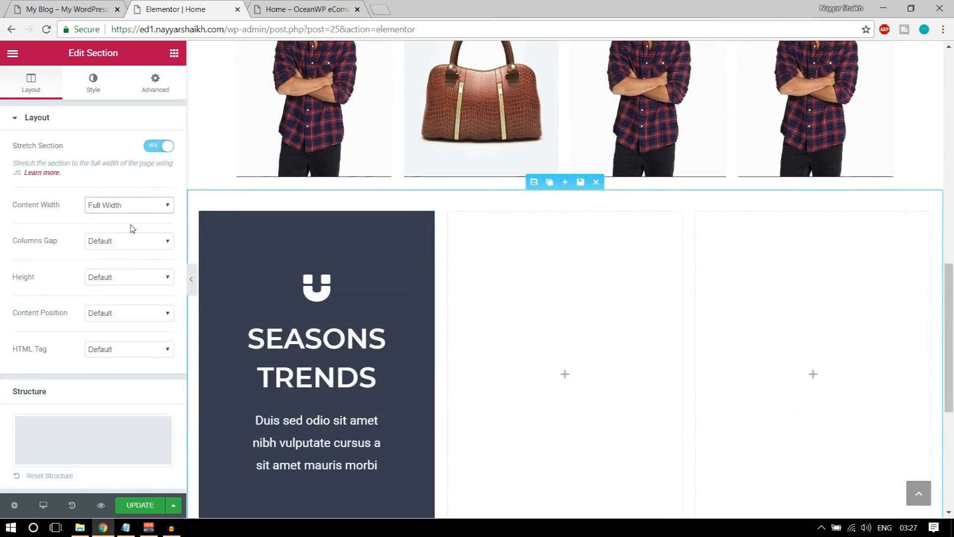
Preview the page with the panel hidden to check the wider SEASONS TRENDS column
{"action": "left_click", "coordinate": [192, 279]}
{"action": "left_click", "coordinate": [8, 285]}
{"action": "left_click", "coordinate": [336, 289]}
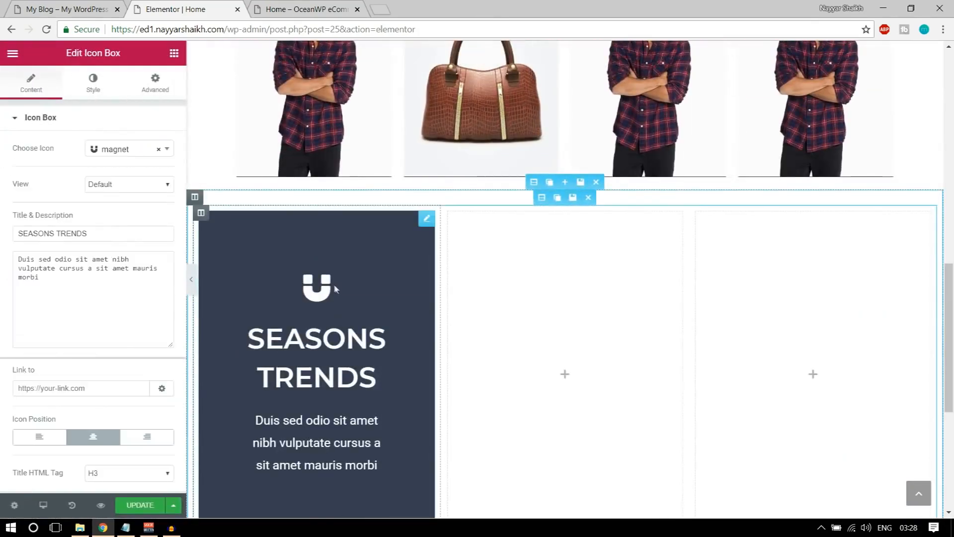
{"action": "left_click", "coordinate": [191, 280]}
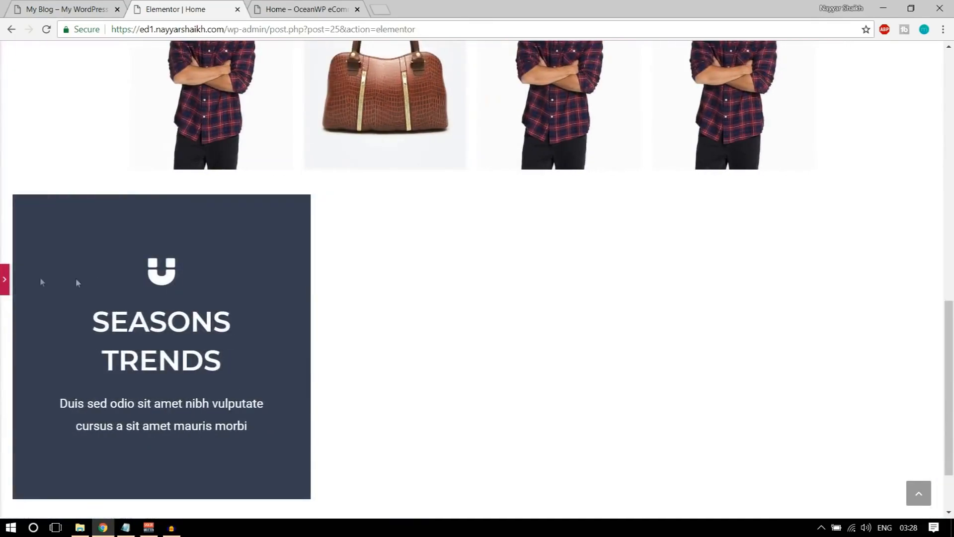
{"action": "scroll", "coordinate": [177, 377], "scroll_direction": "down", "scroll_amount": 2}
{"action": "scroll", "coordinate": [177, 376], "scroll_direction": "up", "scroll_amount": 4}
{"action": "scroll", "coordinate": [179, 373], "scroll_direction": "down", "scroll_amount": 4}
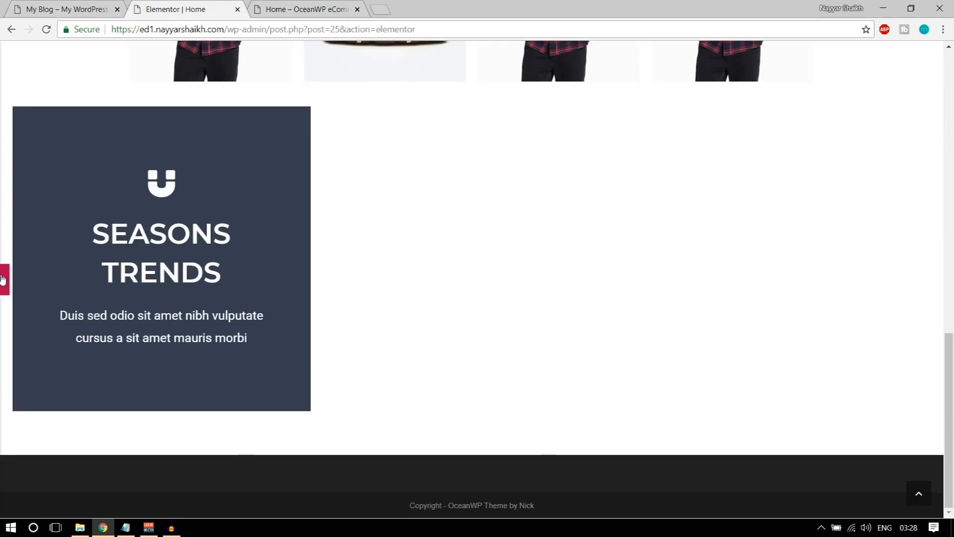
{"action": "left_click", "coordinate": [3, 279]}
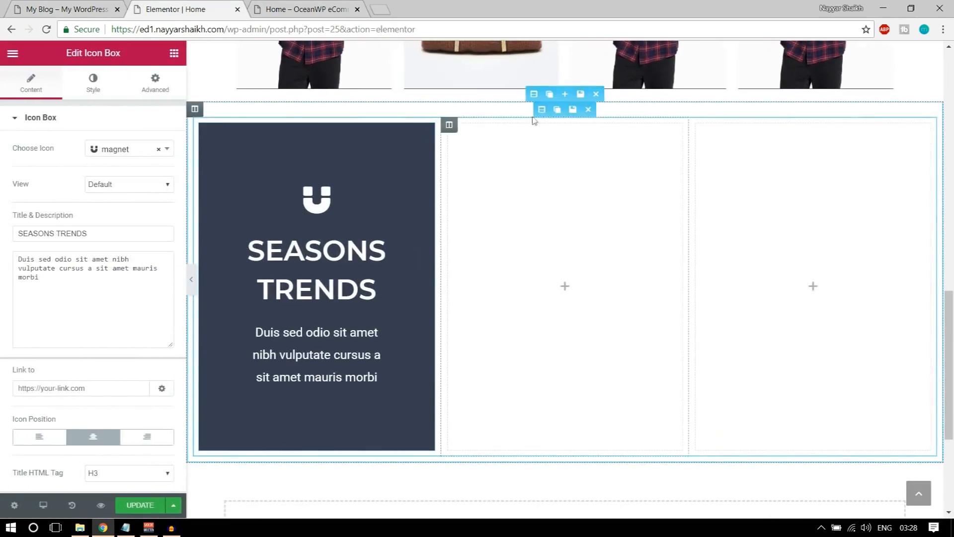
Set Columns Gap to No Gap on the inner and outer sections, then preview the result
{"action": "left_click", "coordinate": [541, 111]}
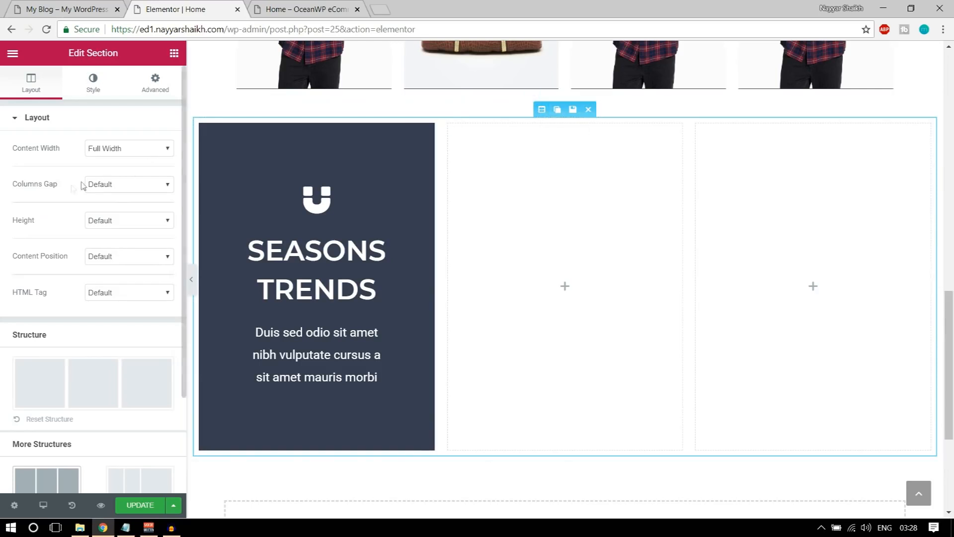
{"action": "left_click", "coordinate": [112, 186]}
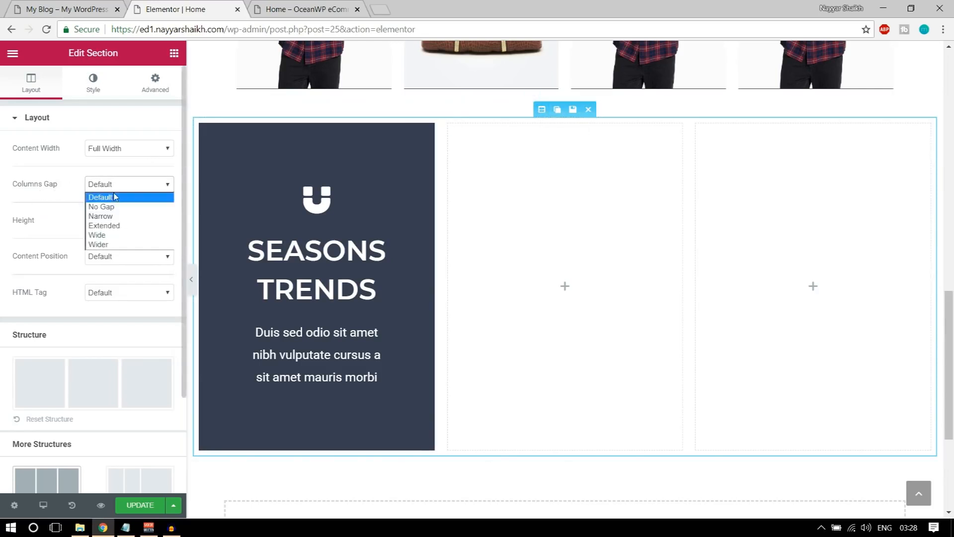
{"action": "left_click", "coordinate": [116, 206]}
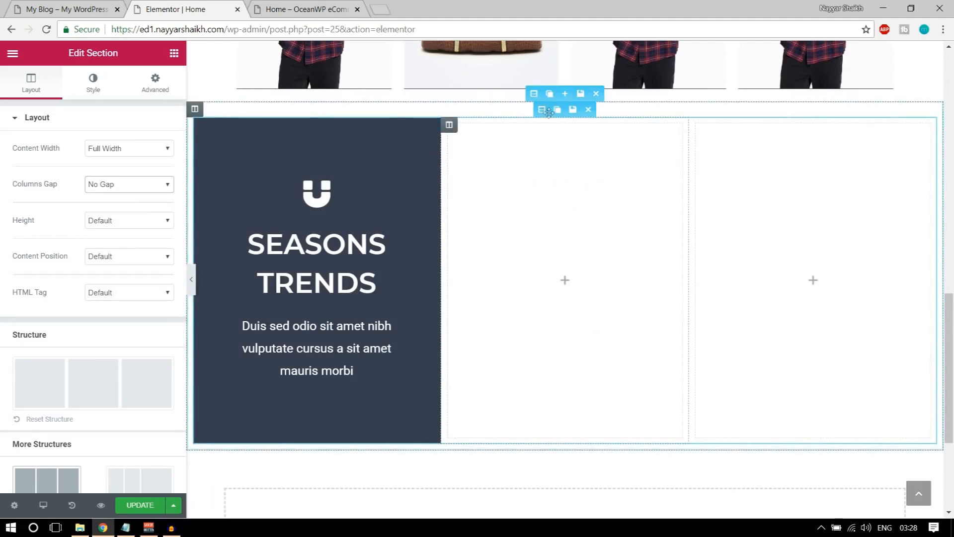
{"action": "left_click", "coordinate": [535, 94]}
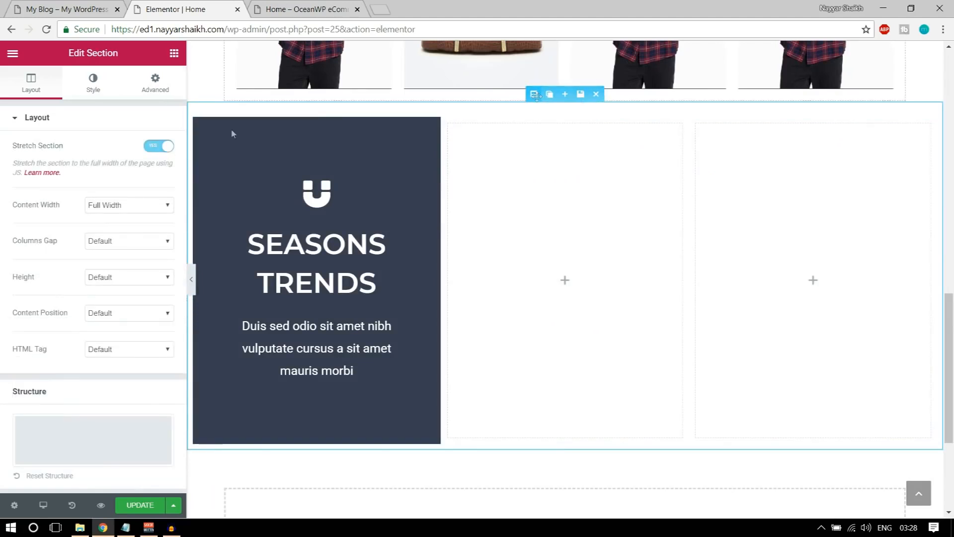
{"action": "left_click", "coordinate": [122, 240]}
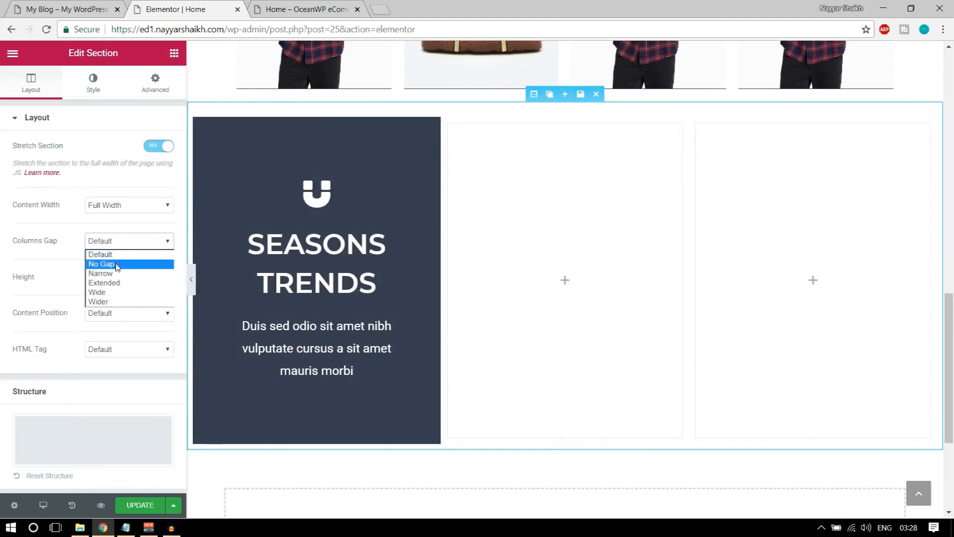
{"action": "left_click", "coordinate": [118, 267]}
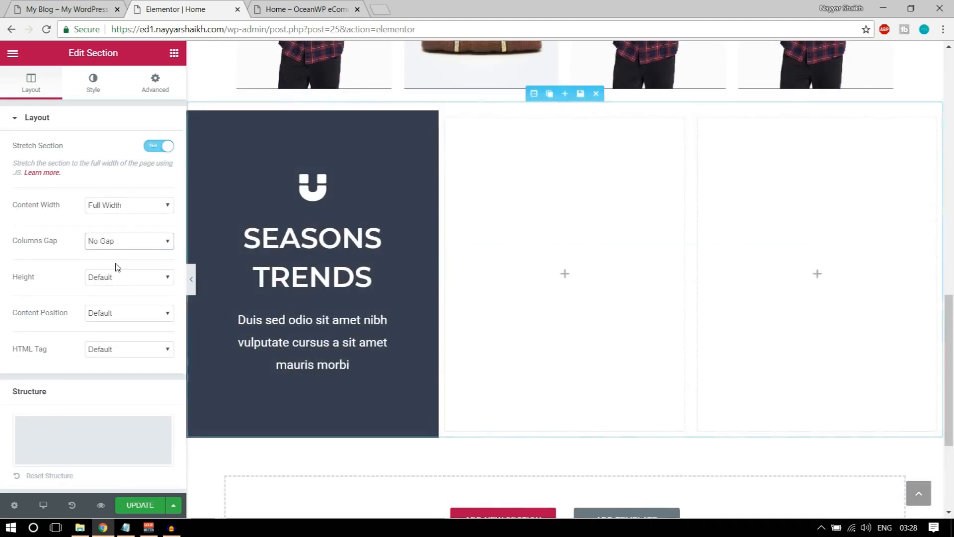
{"action": "left_click", "coordinate": [192, 279]}
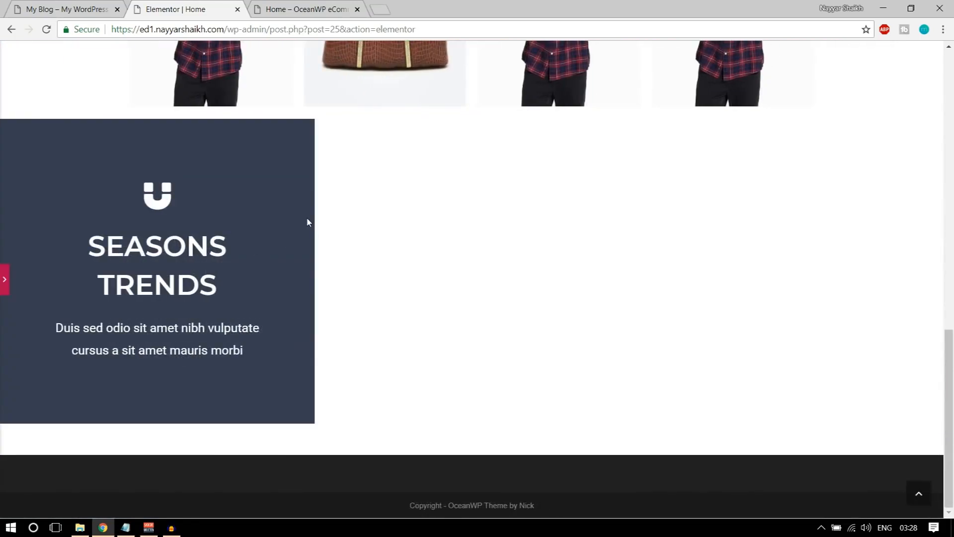
{"action": "left_click", "coordinate": [4, 282]}
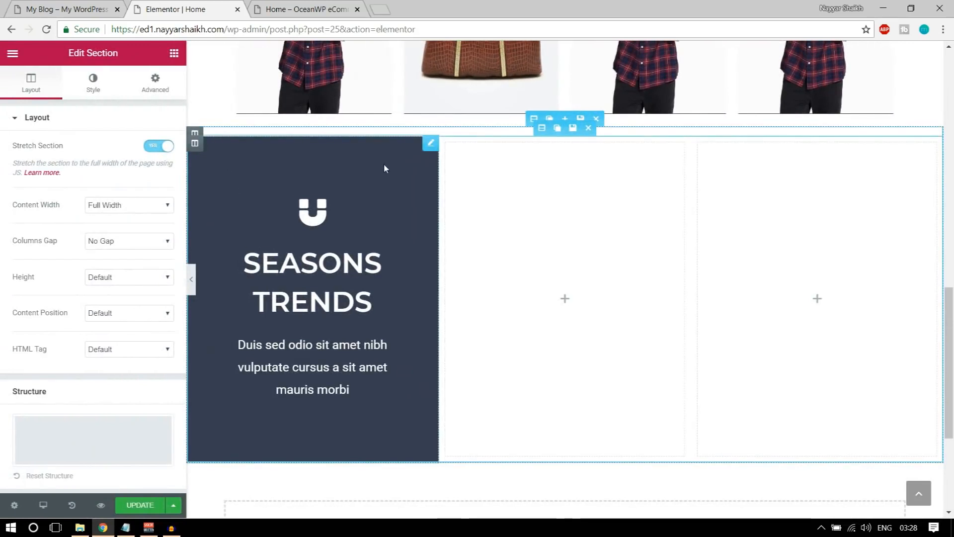
Duplicate the SEASONS TRENDS column twice and delete the leftover empty columns
{"action": "left_click", "coordinate": [211, 145]}
{"action": "left_click", "coordinate": [211, 145]}
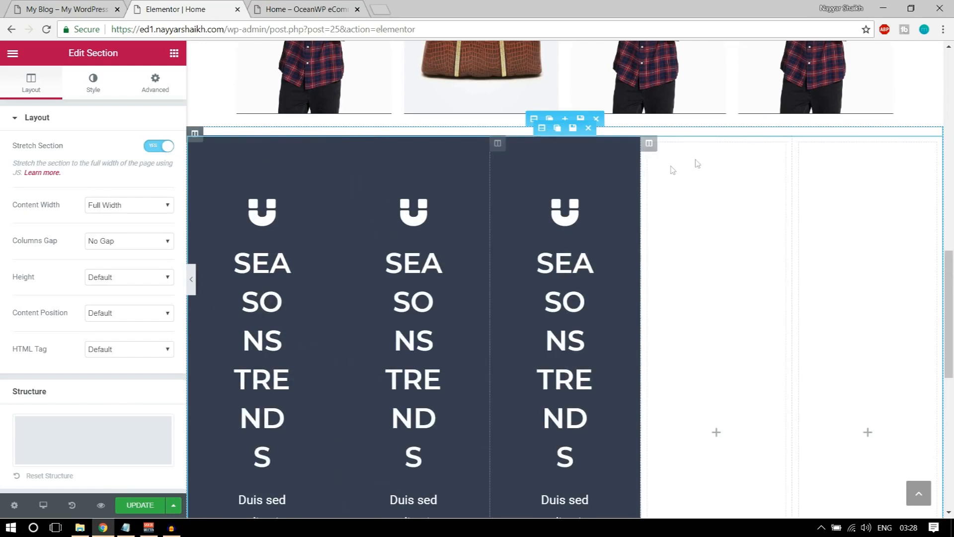
{"action": "left_click", "coordinate": [696, 144]}
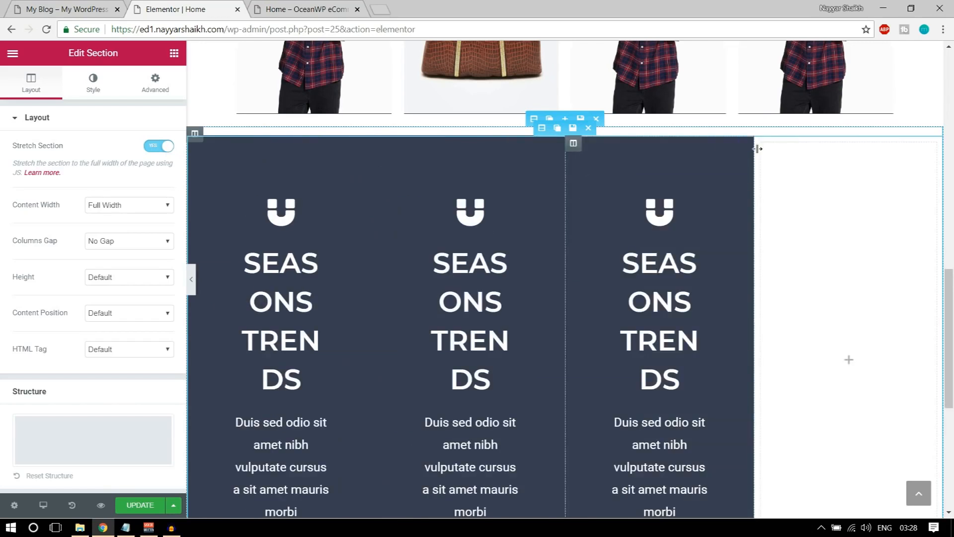
{"action": "left_click", "coordinate": [809, 144]}
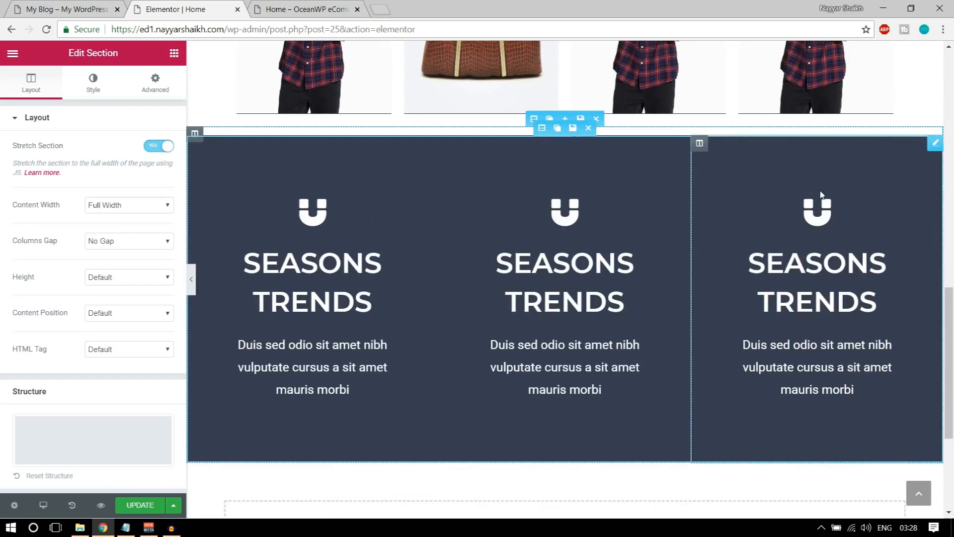
Give the middle icon box the tags icon, matching the reference site
{"action": "left_click", "coordinate": [555, 220]}
{"action": "left_click", "coordinate": [123, 150]}
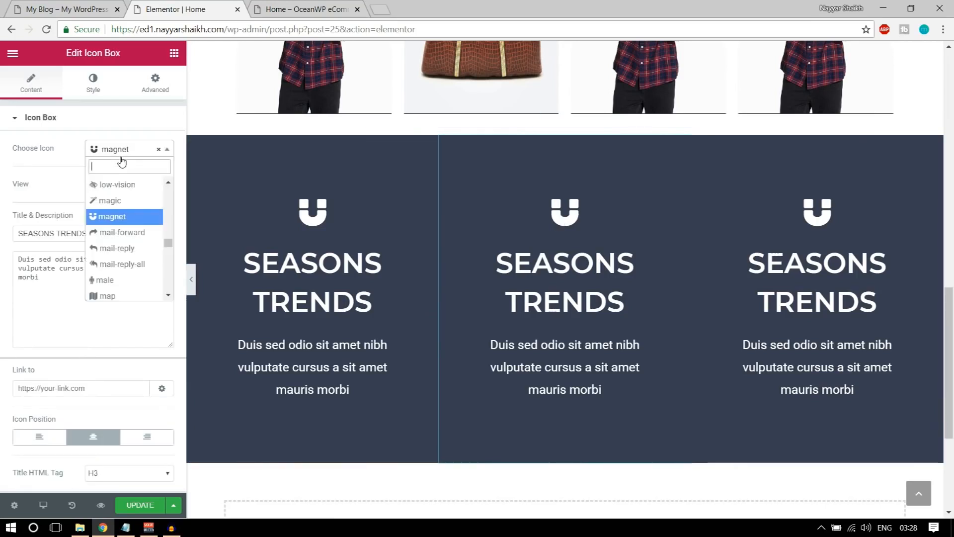
{"action": "left_click", "coordinate": [70, 14]}
{"action": "left_click", "coordinate": [185, 7]}
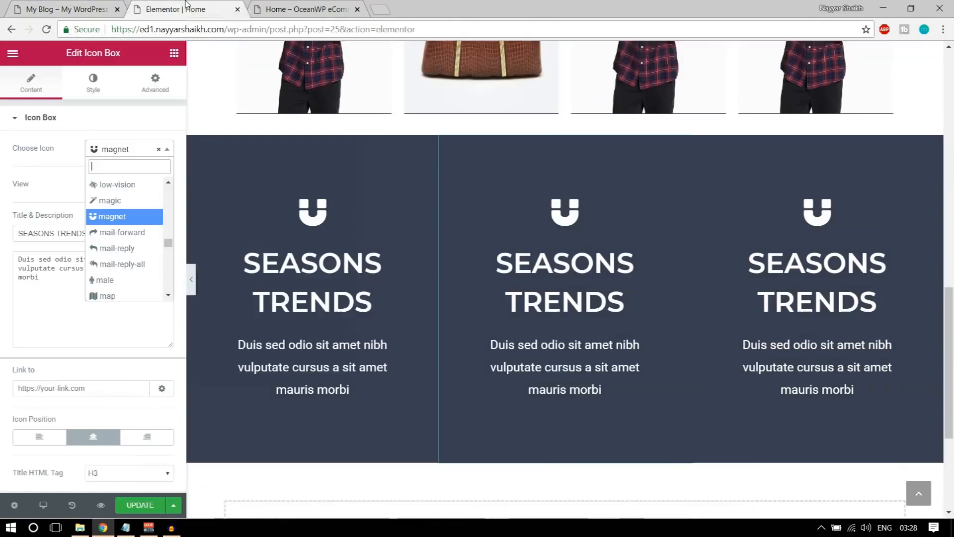
{"action": "type", "text": "tag"}
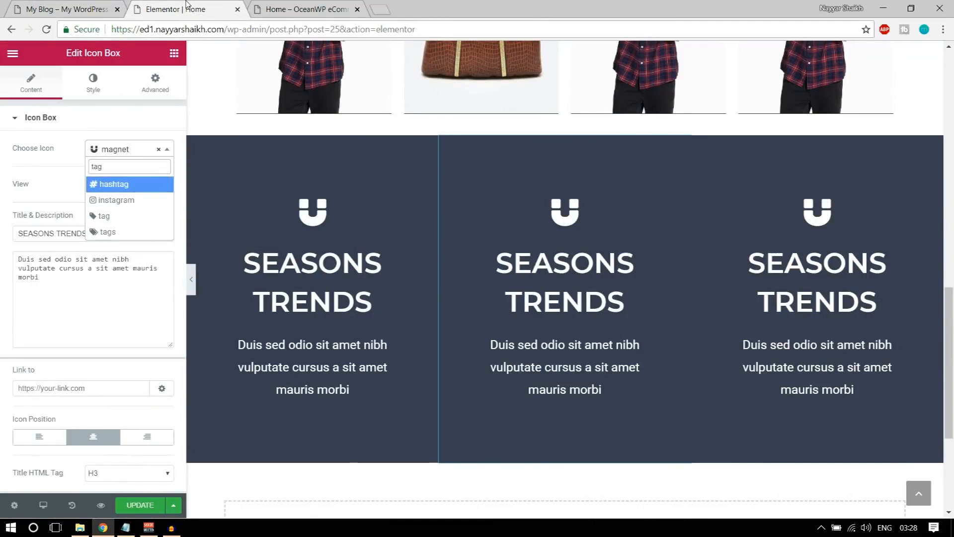
{"action": "left_click", "coordinate": [119, 235]}
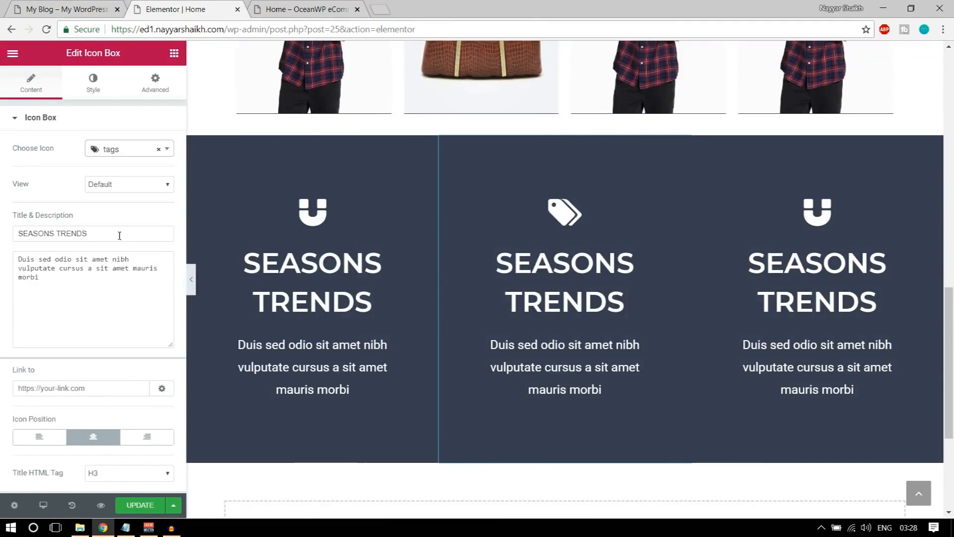
Retitle the middle box MEGA SALES using the heading copied from the reference site
{"action": "left_click", "coordinate": [83, 4]}
{"action": "left_click_drag", "start_coordinate": [400, 260], "coordinate": [555, 267]}
{"action": "key", "text": "ctrl+c"}
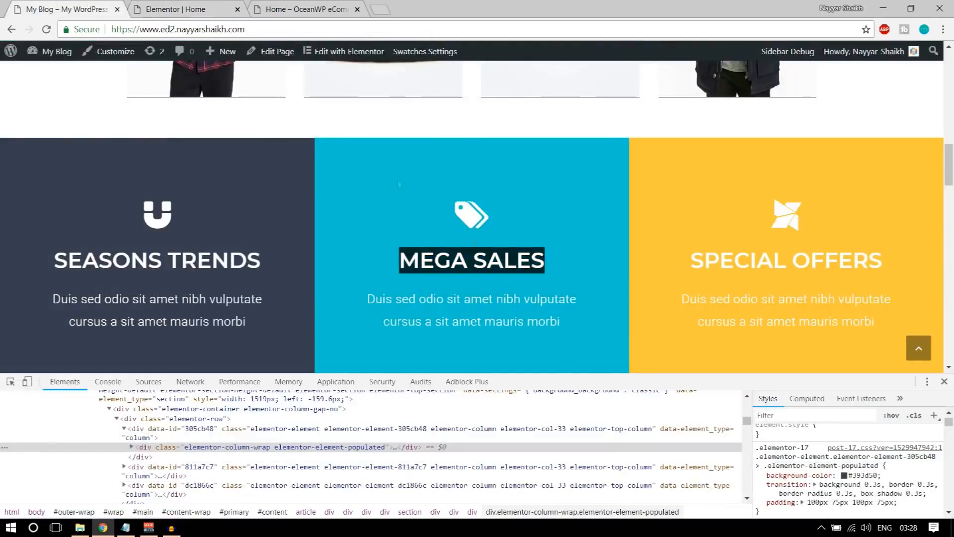
{"action": "left_click", "coordinate": [206, 8]}
{"action": "left_click", "coordinate": [514, 279]}
{"action": "key", "text": "ctrl+a"}
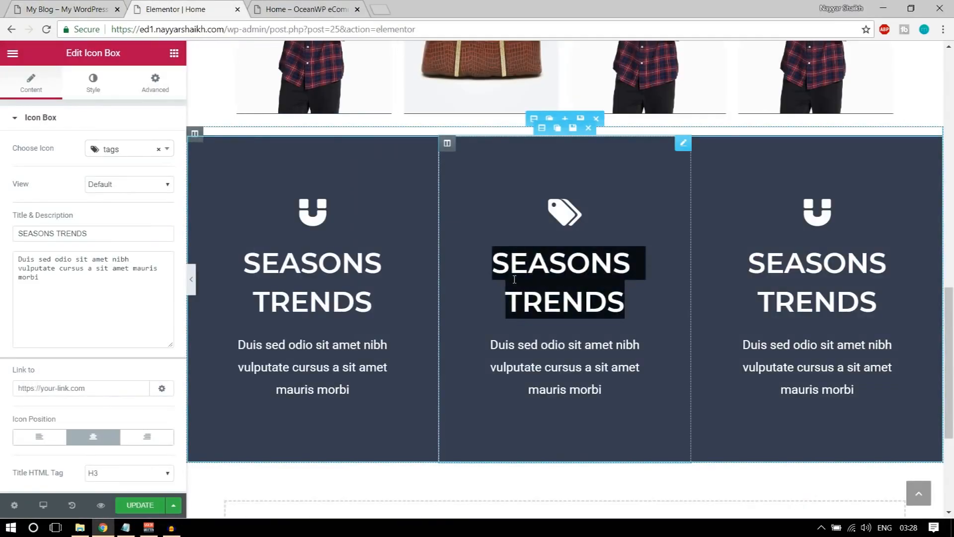
{"action": "key", "text": "ctrl+v"}
{"action": "triple_click", "coordinate": [95, 233]}
{"action": "key", "text": "ctrl+v"}
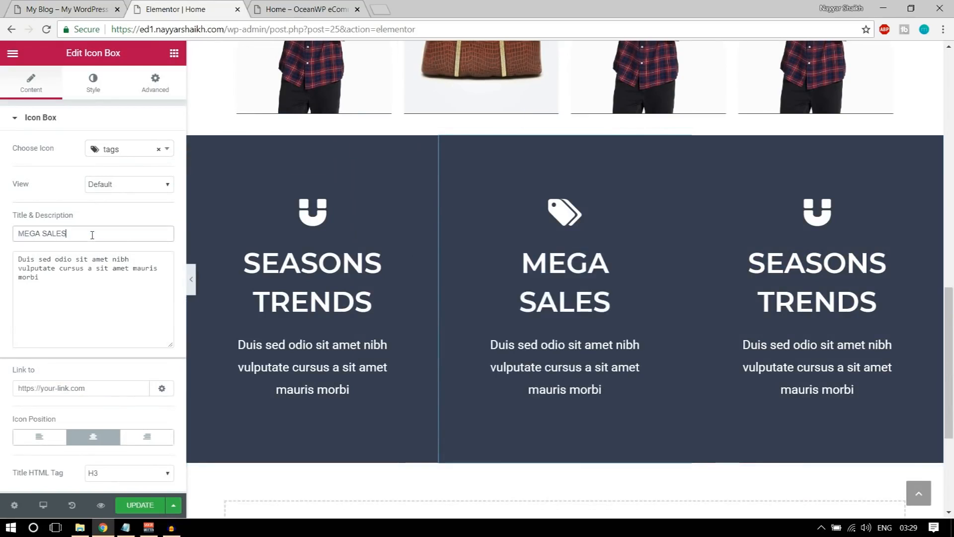
{"action": "left_click", "coordinate": [69, 6]}
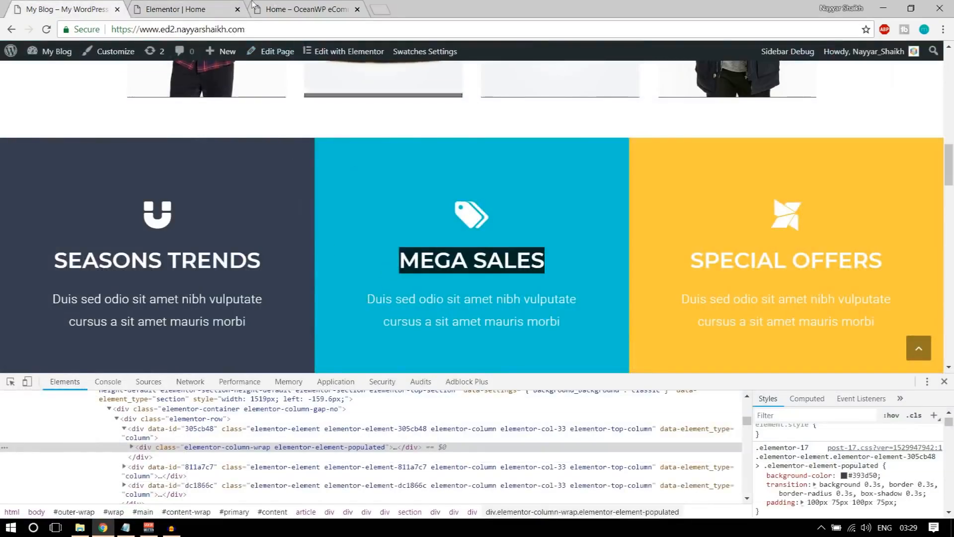
{"action": "left_click", "coordinate": [168, 10]}
Inspect the live site's MEGA SALES column to find its background colour #00c3d4
{"action": "left_click", "coordinate": [70, 9]}
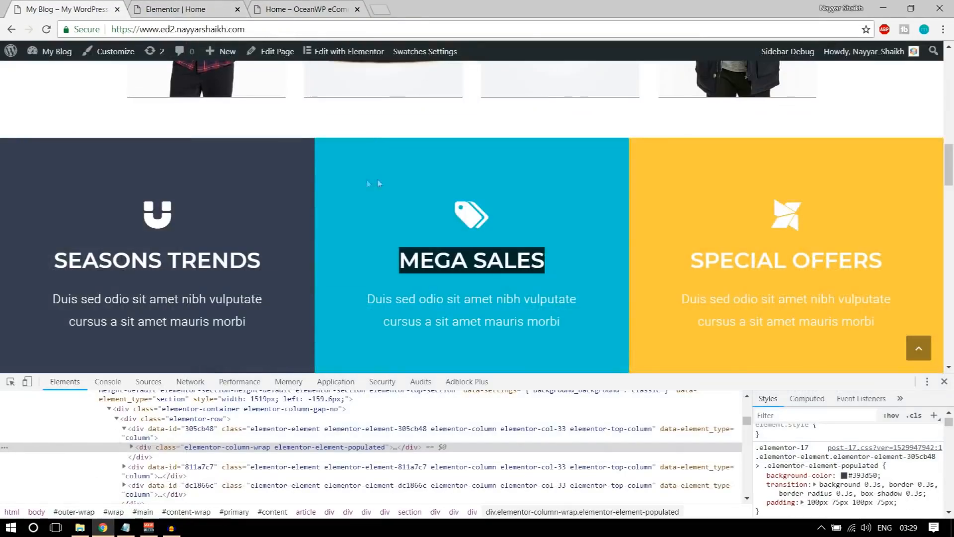
{"action": "right_click", "coordinate": [349, 169]}
{"action": "left_click", "coordinate": [380, 311]}
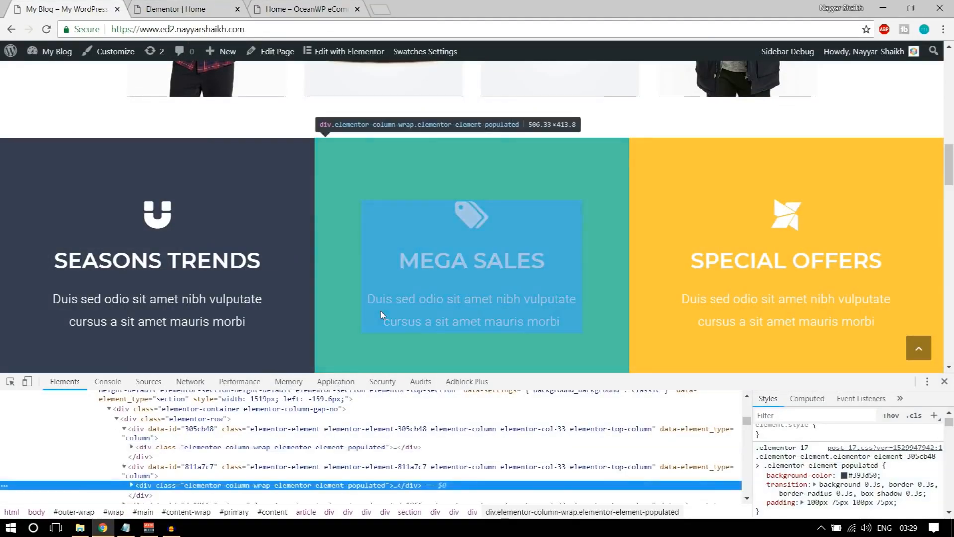
{"action": "left_click", "coordinate": [863, 476]}
{"action": "key", "text": "ctrl+c"}
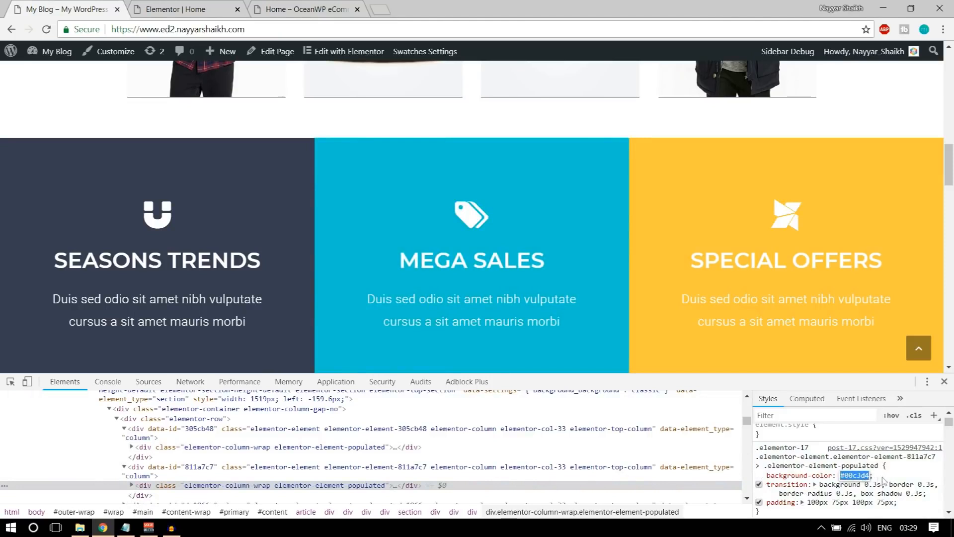
{"action": "left_click", "coordinate": [215, 6]}
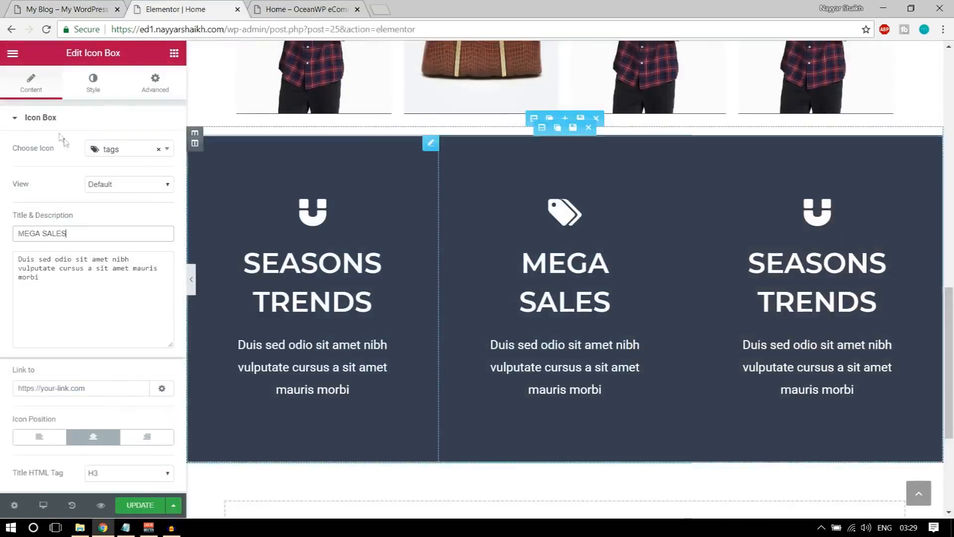
Give the middle icon box a solid #00c3d4 background under Advanced and preview it
{"action": "left_click", "coordinate": [82, 92]}
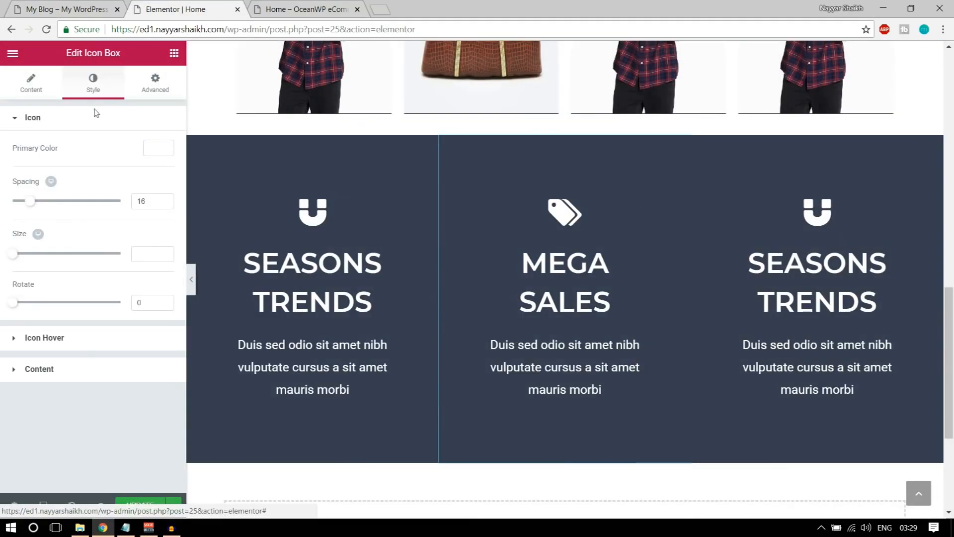
{"action": "left_click", "coordinate": [169, 91]}
{"action": "scroll", "coordinate": [81, 399], "scroll_direction": "down", "scroll_amount": 1}
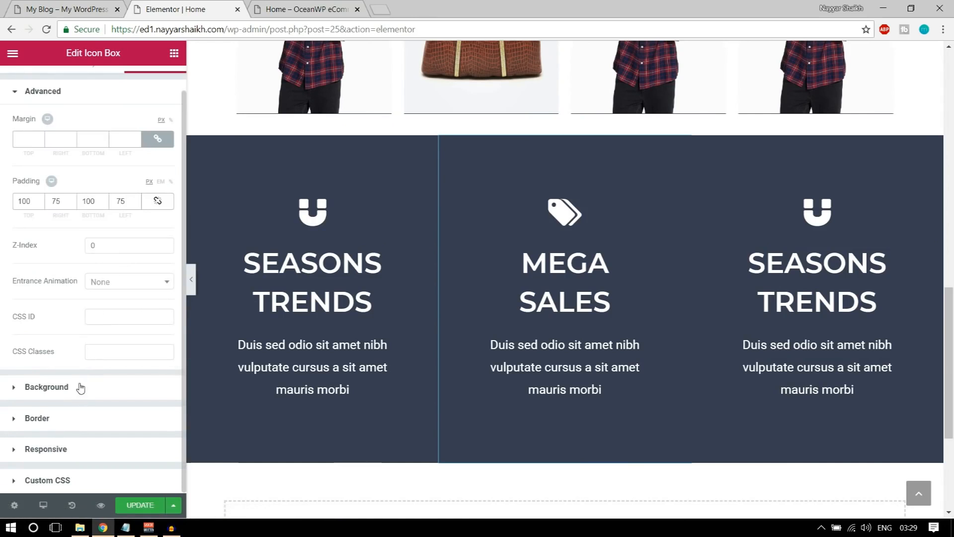
{"action": "left_click", "coordinate": [81, 388]}
{"action": "left_click", "coordinate": [158, 252]}
{"action": "left_click", "coordinate": [43, 255]}
{"action": "key", "text": "ctrl+a"}
{"action": "key", "text": "ctrl+v"}
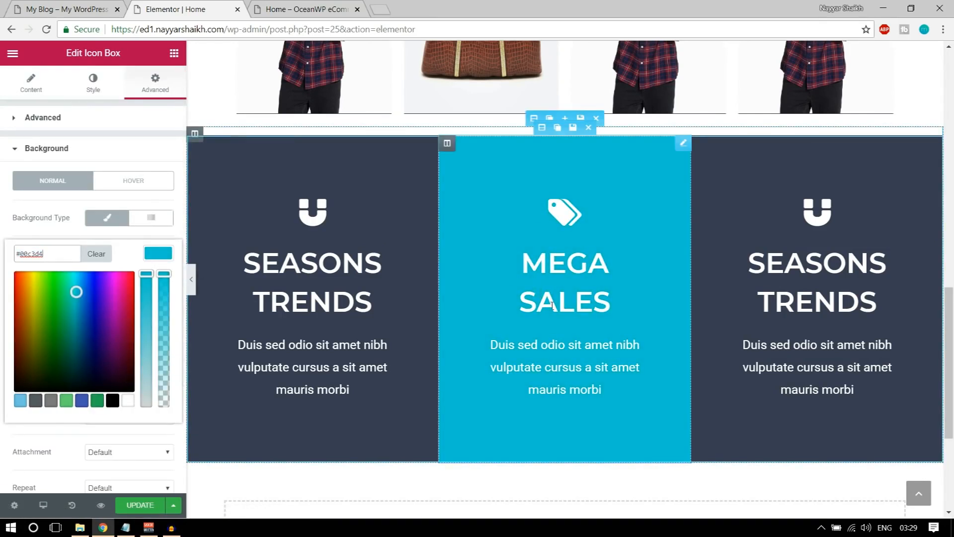
{"action": "left_click", "coordinate": [33, 86]}
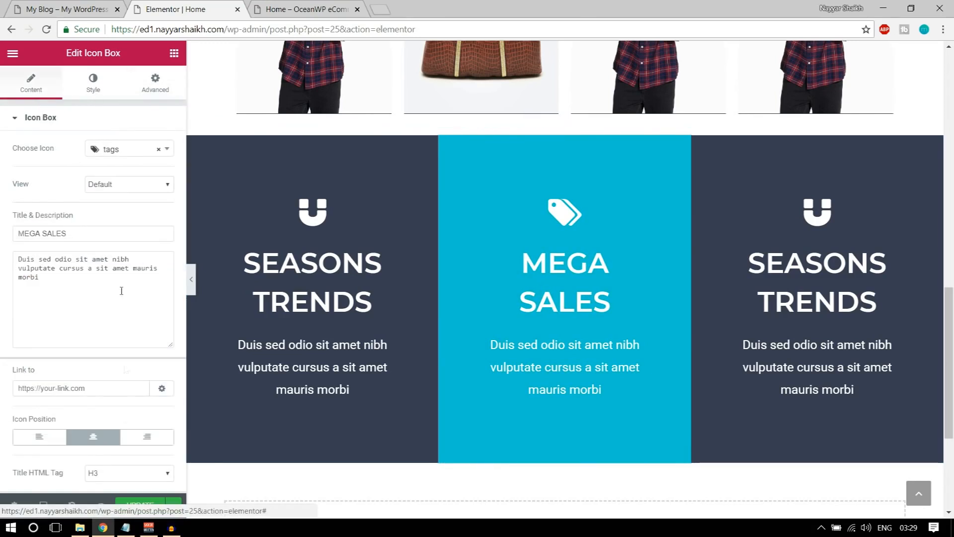
{"action": "left_click", "coordinate": [192, 280]}
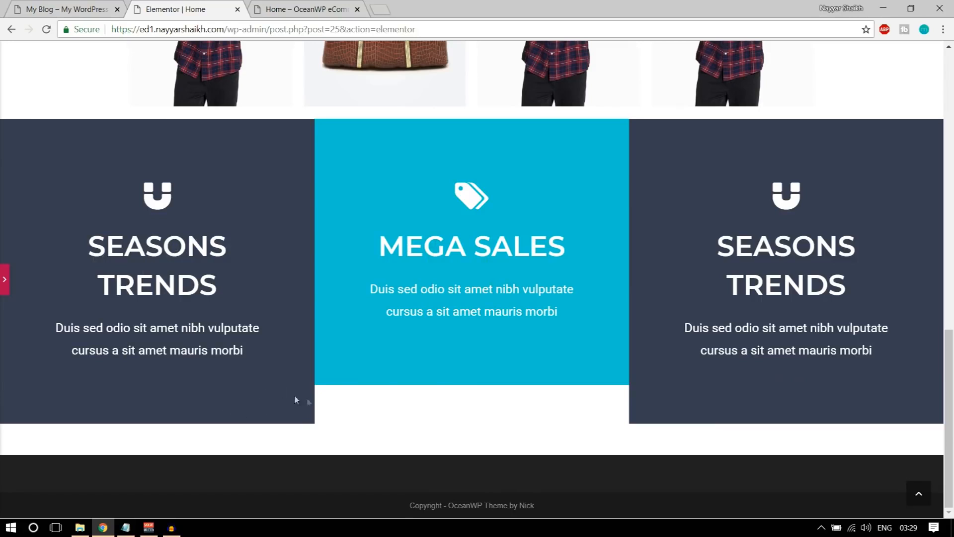
{"action": "left_click", "coordinate": [6, 286]}
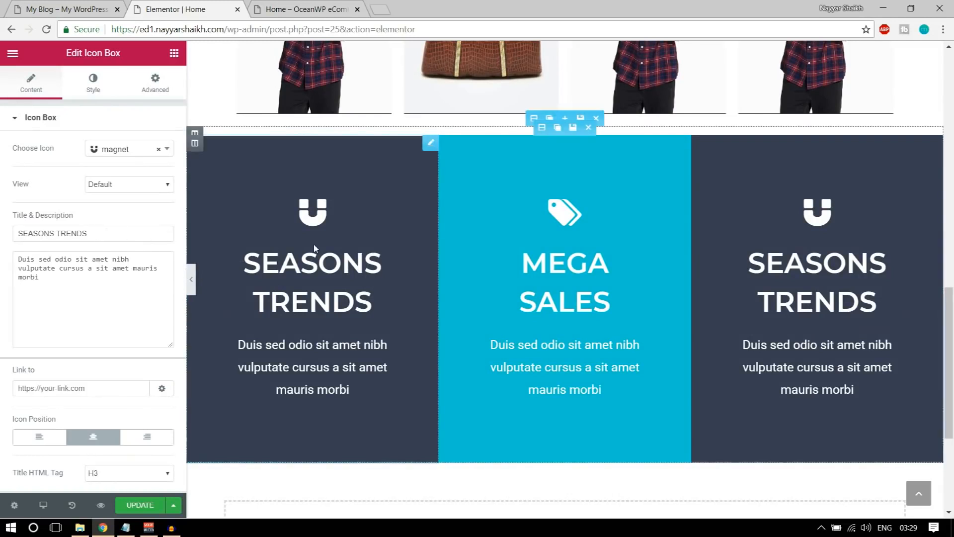
Correct the first box's title so it ends in 'NDS' (SEASONS TRENDS)
{"action": "left_click", "coordinate": [318, 266]}
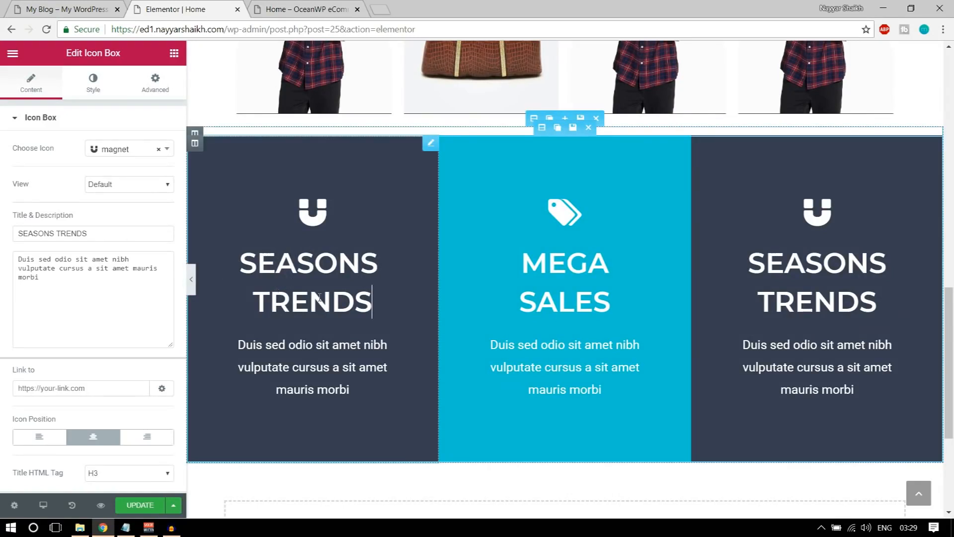
{"action": "key", "text": "BackSpace"}
{"action": "key", "text": "BackSpace"}
{"action": "key", "text": "BackSpace"}
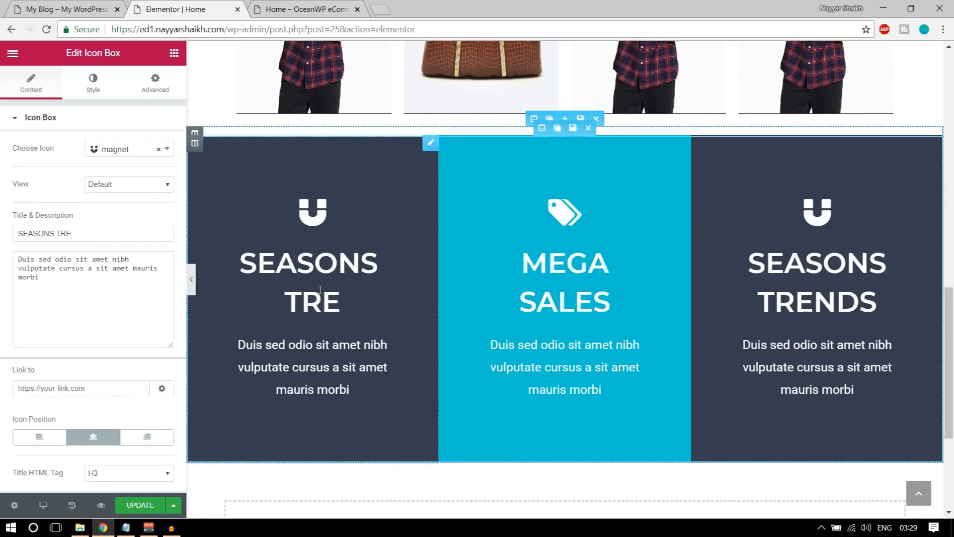
{"action": "type", "text": "NDS"}
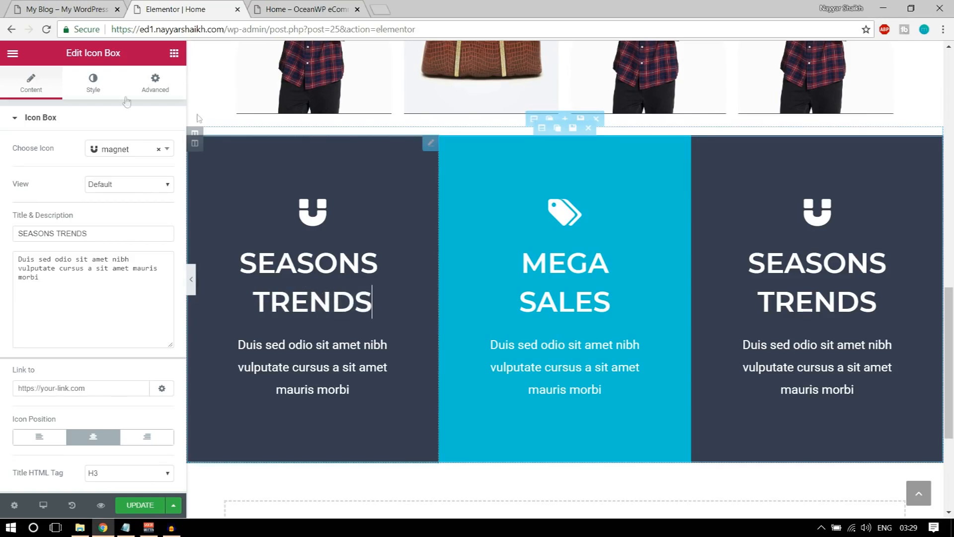
Try a 40 px title font size for the first box and preview it
{"action": "left_click", "coordinate": [94, 86]}
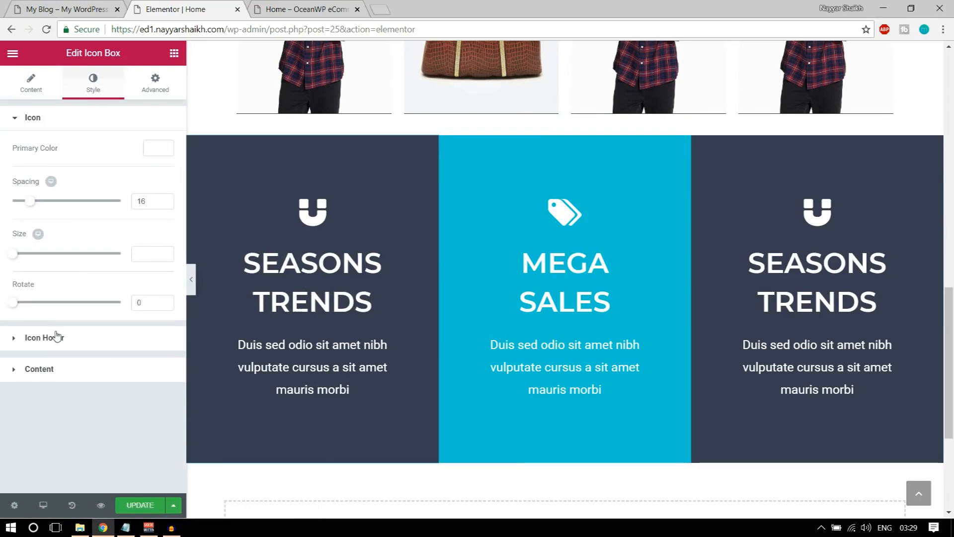
{"action": "left_click", "coordinate": [56, 337]}
{"action": "left_click", "coordinate": [72, 272]}
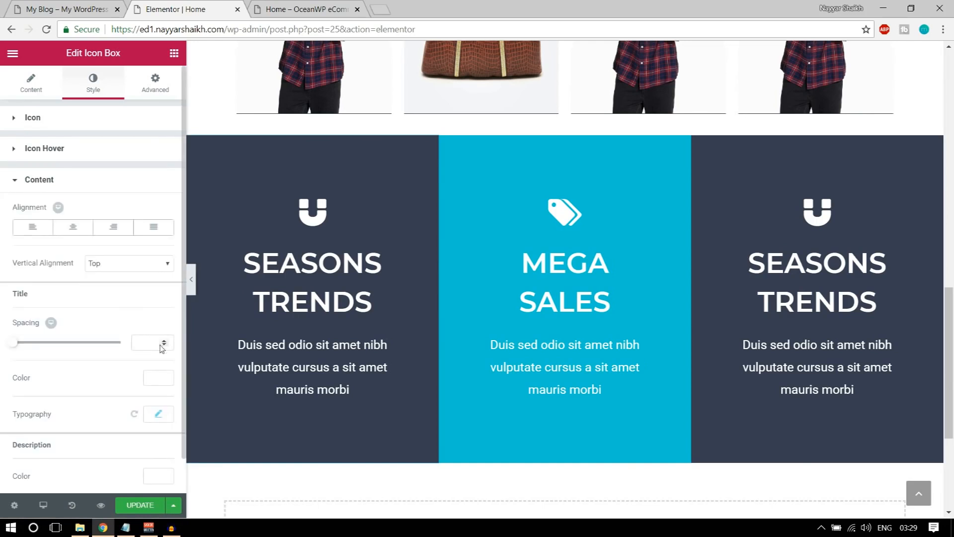
{"action": "scroll", "coordinate": [162, 348], "scroll_direction": "down", "scroll_amount": 1}
{"action": "left_click", "coordinate": [160, 379]}
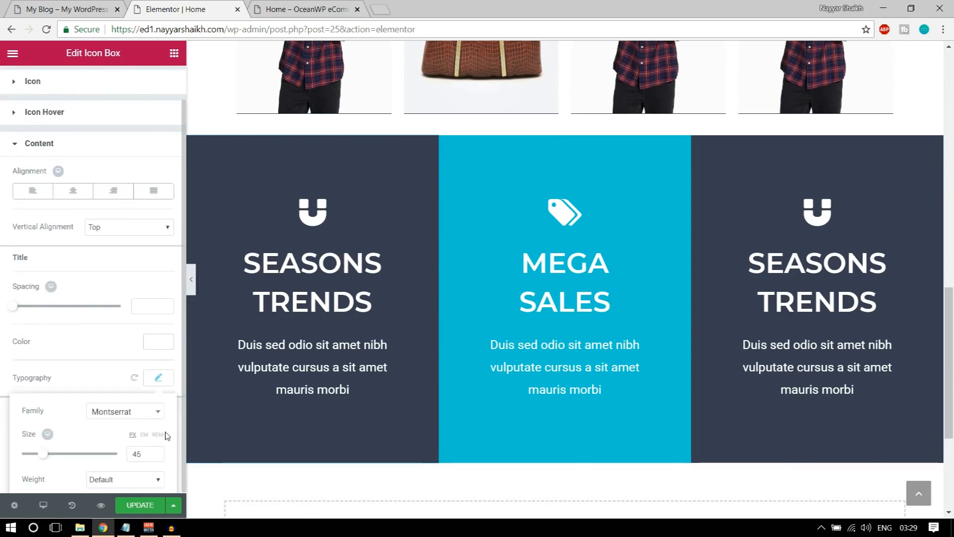
{"action": "scroll", "coordinate": [149, 422], "scroll_direction": "down", "scroll_amount": 3}
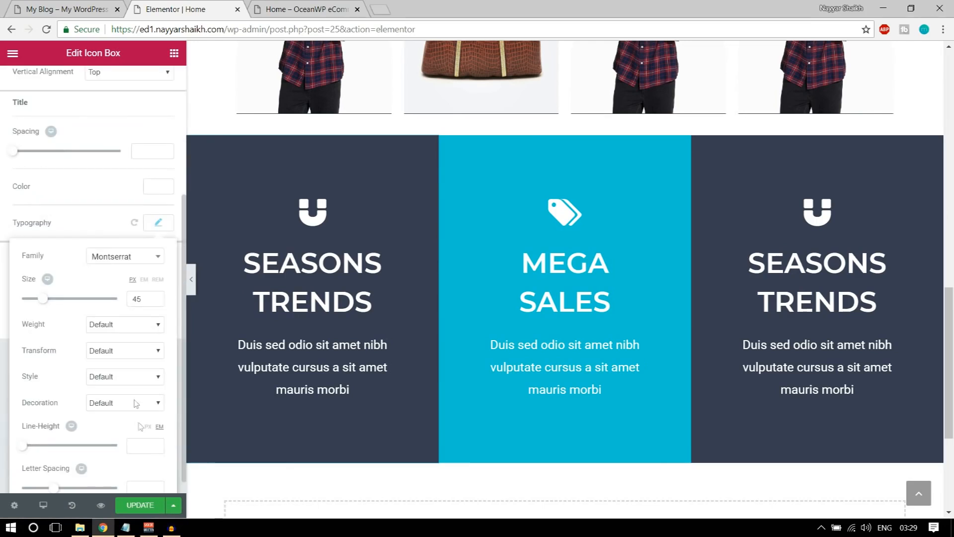
{"action": "left_click", "coordinate": [137, 298]}
{"action": "type", "text": "40"}
{"action": "left_click", "coordinate": [192, 292]}
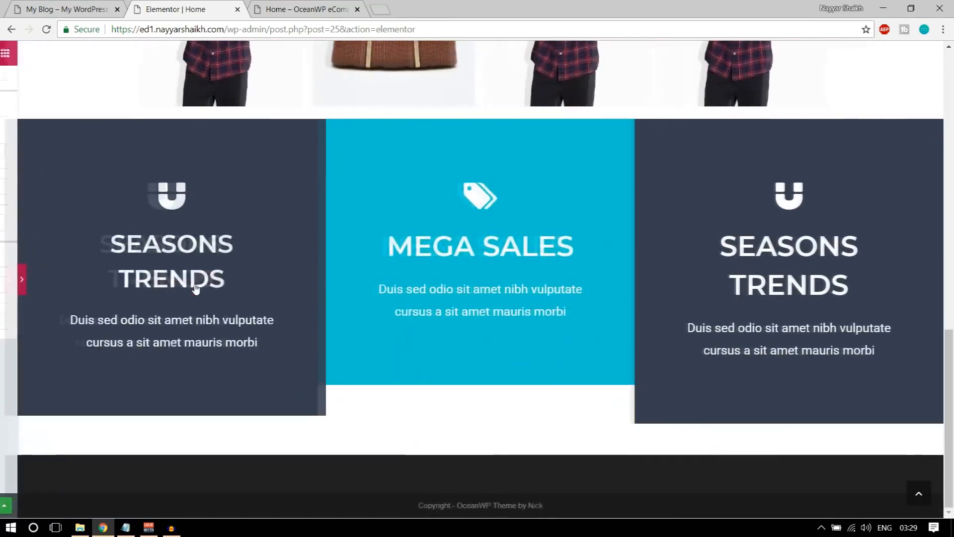
{"action": "left_click", "coordinate": [5, 280]}
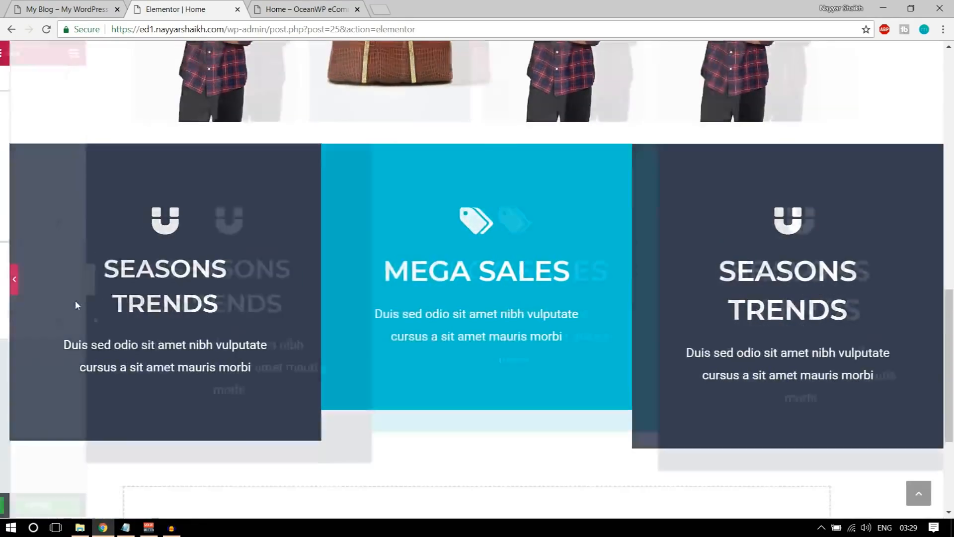
Change the title size to 35 and preview the page again
{"action": "left_click", "coordinate": [149, 329]}
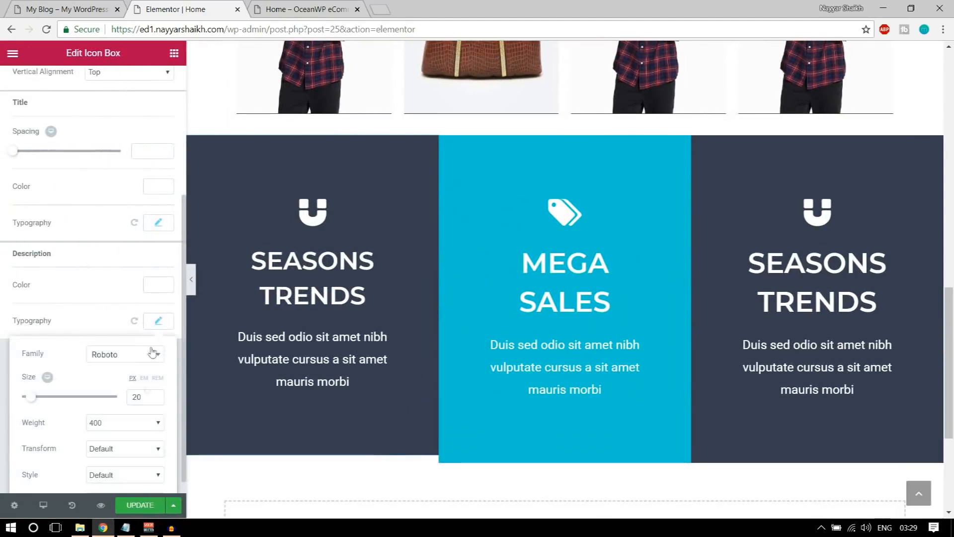
{"action": "scroll", "coordinate": [138, 426], "scroll_direction": "down", "scroll_amount": 2}
{"action": "left_click", "coordinate": [158, 132]}
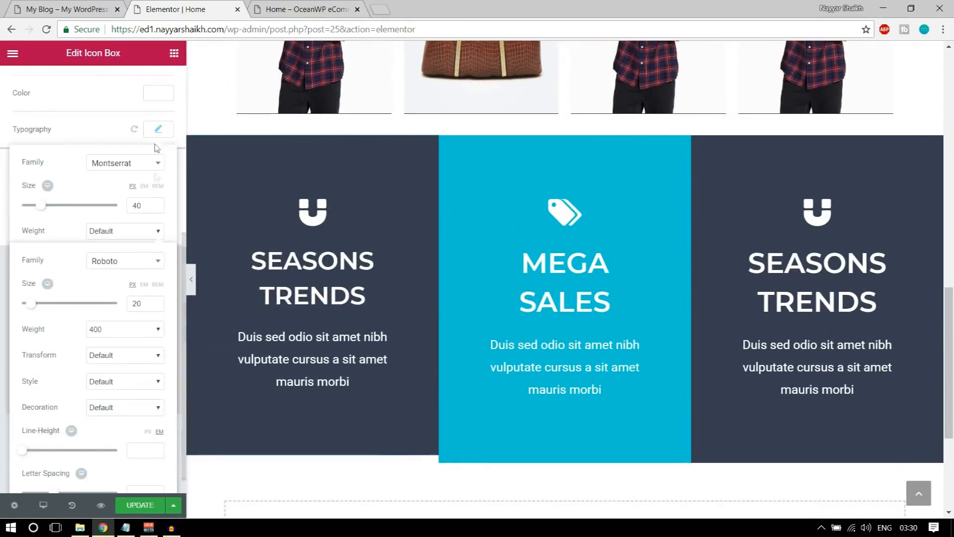
{"action": "double_click", "coordinate": [143, 207]}
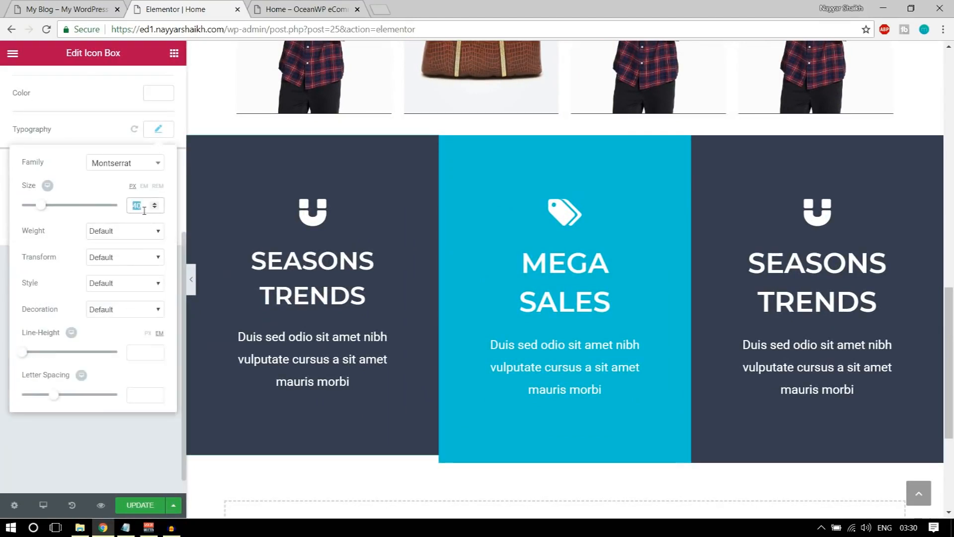
{"action": "type", "text": "35"}
{"action": "scroll", "coordinate": [144, 211], "scroll_direction": "up", "scroll_amount": 2}
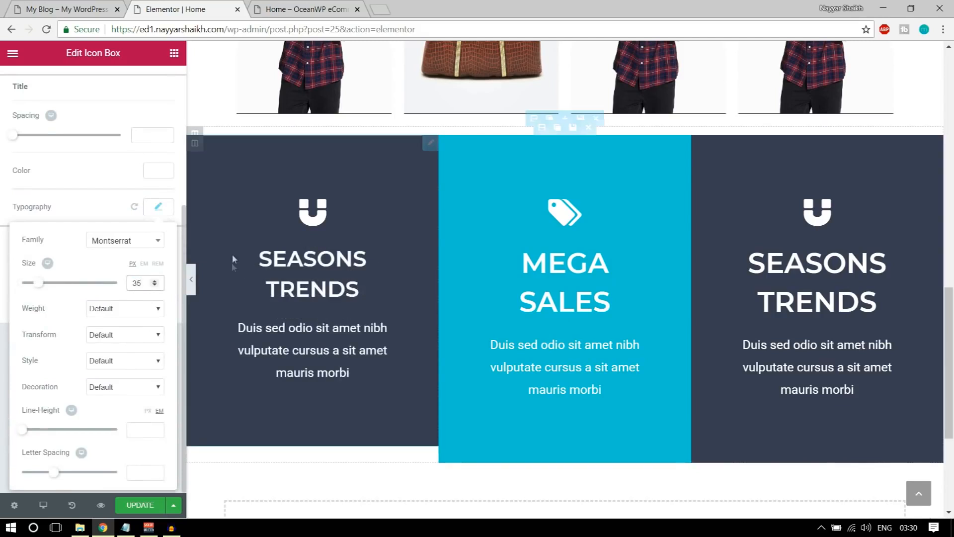
{"action": "left_click", "coordinate": [187, 281]}
{"action": "left_click", "coordinate": [189, 282]}
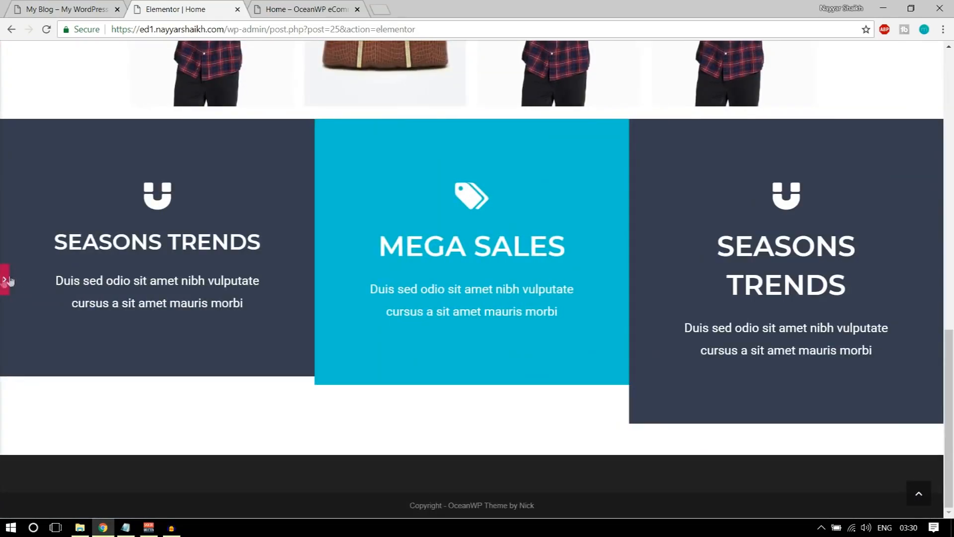
{"action": "left_click", "coordinate": [6, 280]}
Set the title size to 45 and update the page
{"action": "left_click", "coordinate": [158, 207]}
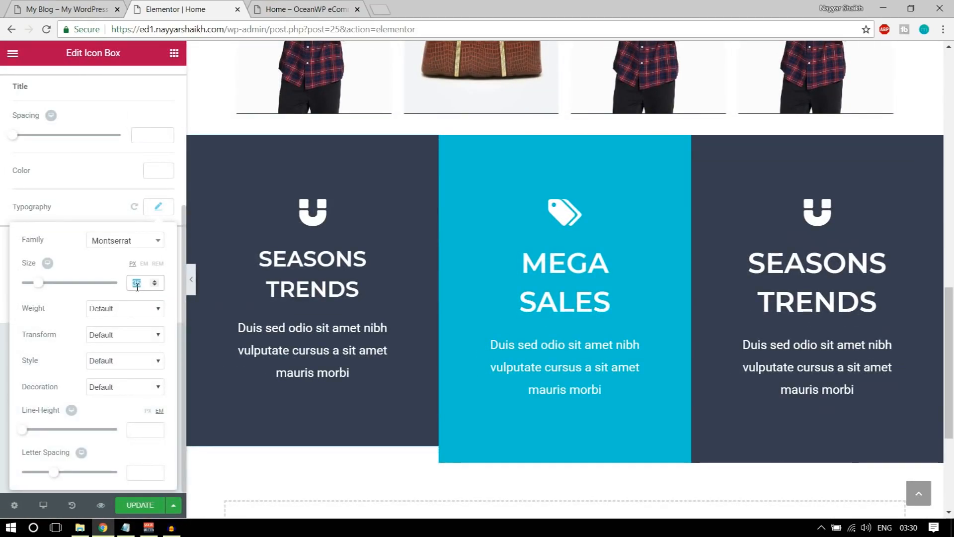
{"action": "type", "text": "45"}
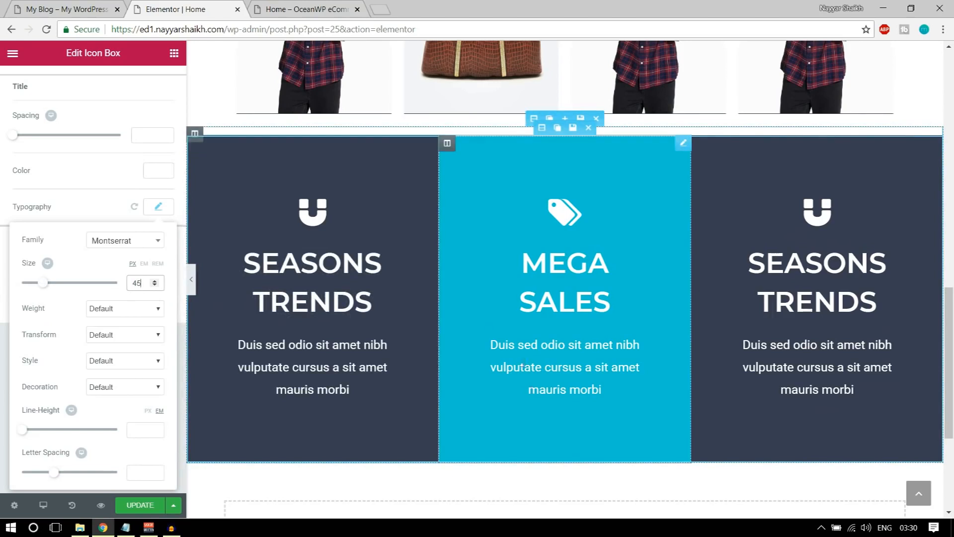
{"action": "left_click", "coordinate": [147, 506]}
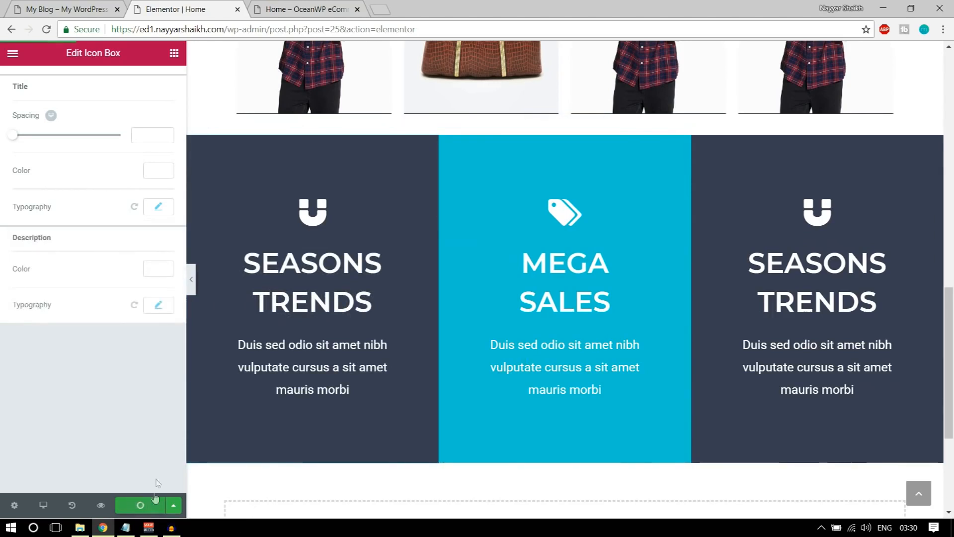
Preview the three columns, compare with the OceanWP eCommerce demo, then select the MEGA SALES title
{"action": "left_click", "coordinate": [191, 279]}
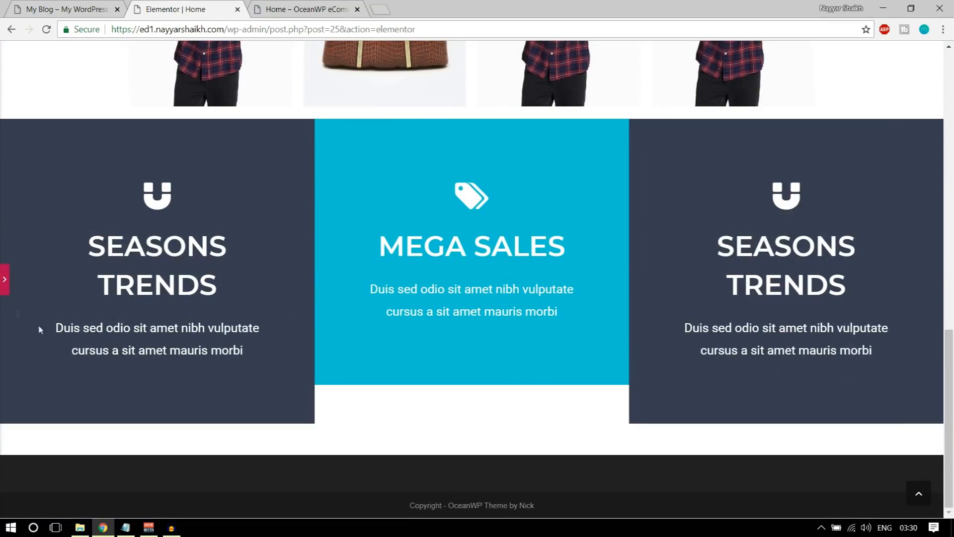
{"action": "left_click", "coordinate": [3, 283]}
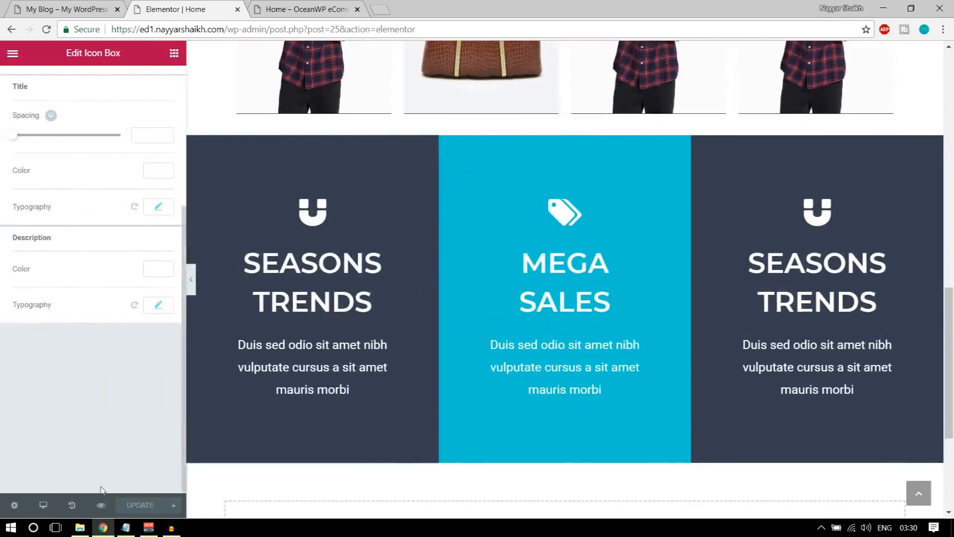
{"action": "left_click", "coordinate": [285, 9]}
{"action": "scroll", "coordinate": [491, 300], "scroll_direction": "down", "scroll_amount": 15}
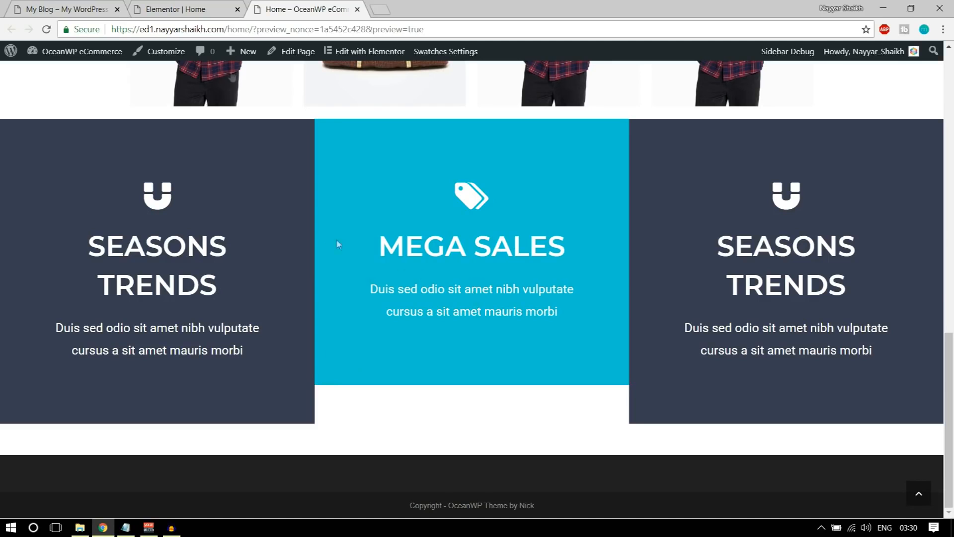
{"action": "left_click", "coordinate": [183, 5]}
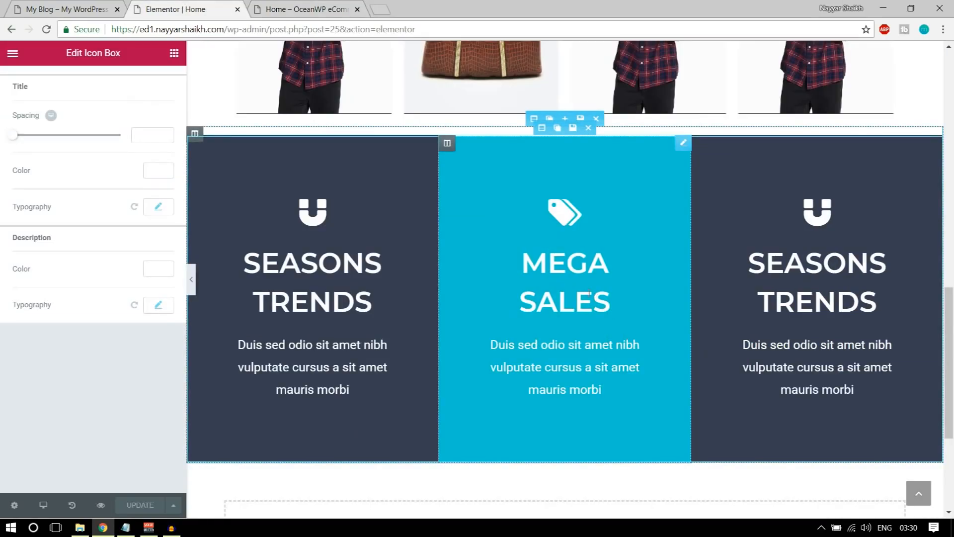
{"action": "left_click", "coordinate": [603, 301]}
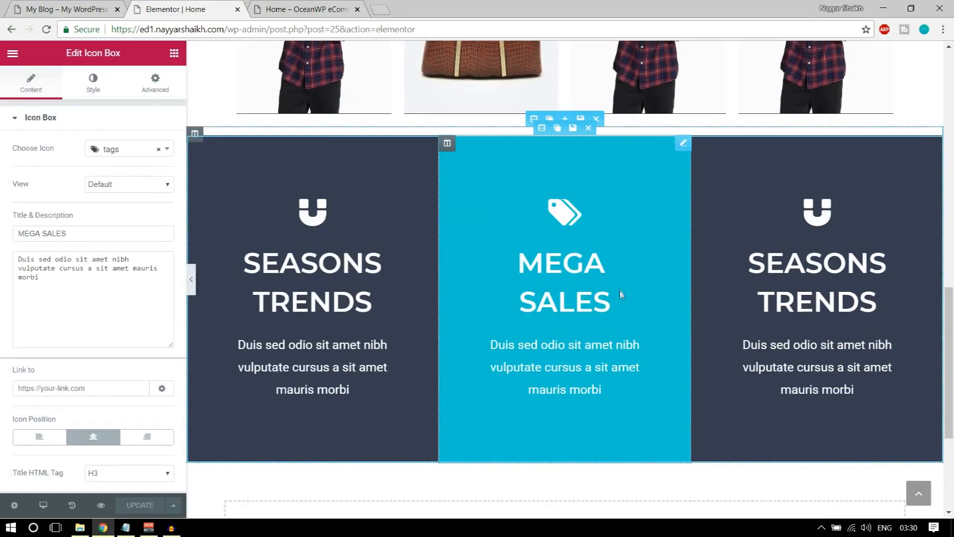
Prefix the middle title with SUPER, save, and check SUPER MEGA SALES in the live preview
{"action": "type", "text": "SUPER"}
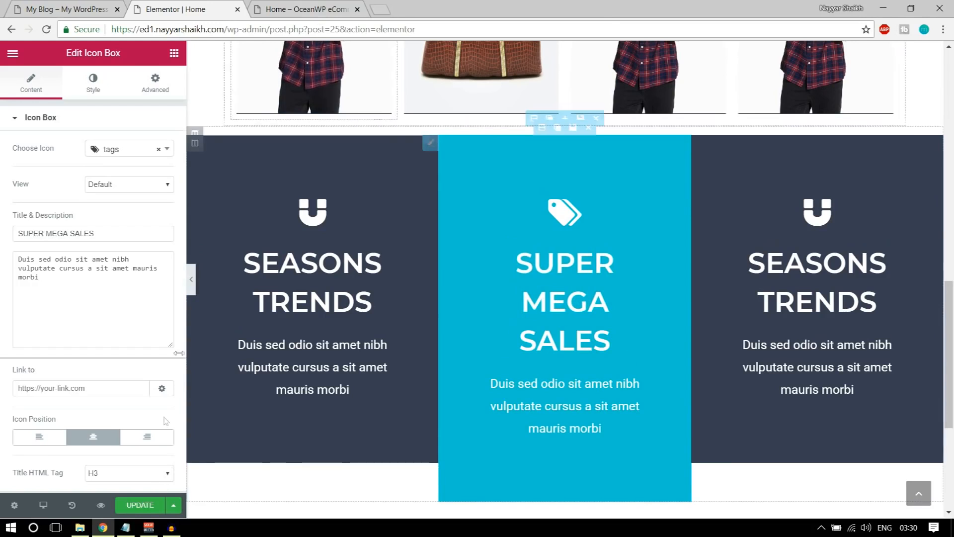
{"action": "left_click", "coordinate": [144, 505]}
{"action": "left_click", "coordinate": [101, 505]}
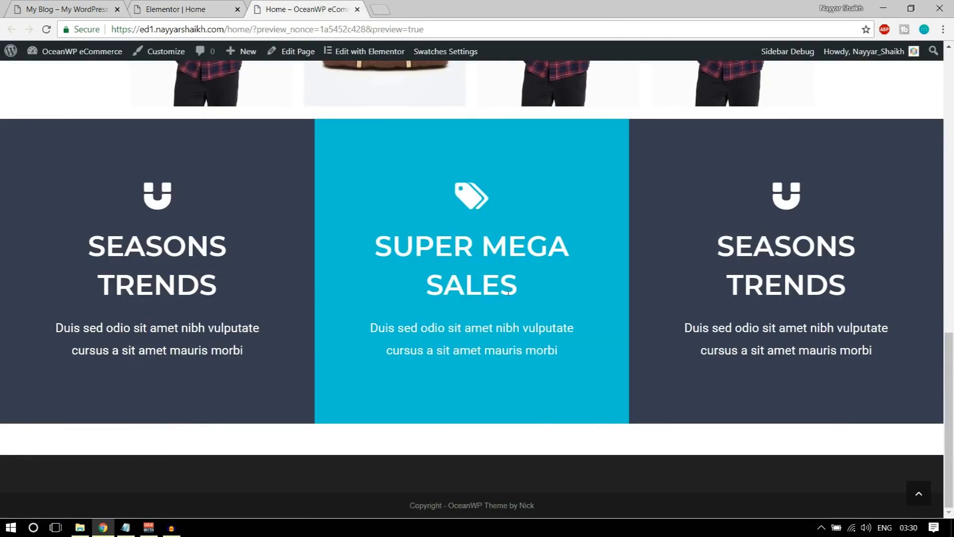
{"action": "left_click_drag", "start_coordinate": [373, 245], "coordinate": [556, 281]}
{"action": "left_click", "coordinate": [556, 281]}
{"action": "left_click_drag", "start_coordinate": [82, 250], "coordinate": [213, 245]}
{"action": "left_click_drag", "start_coordinate": [378, 243], "coordinate": [534, 277]}
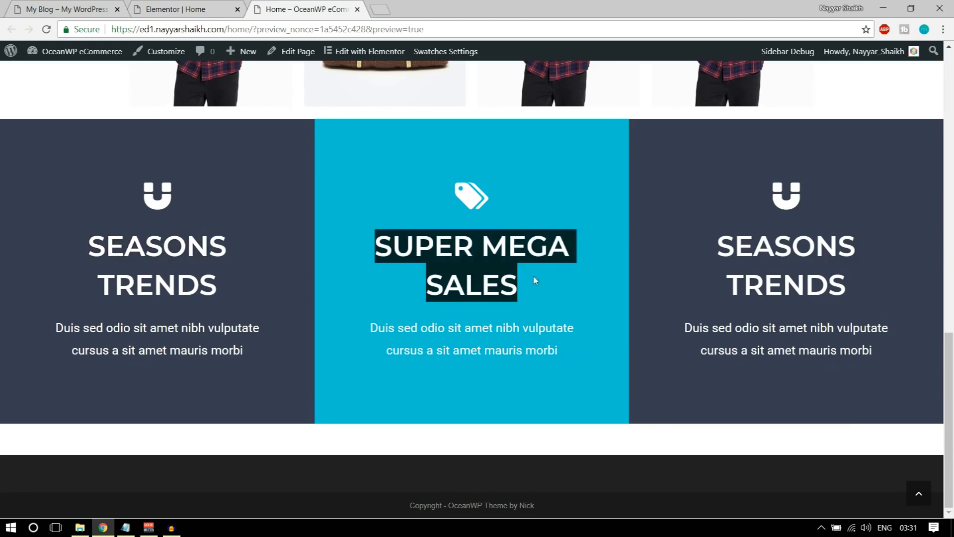
{"action": "left_click", "coordinate": [625, 279]}
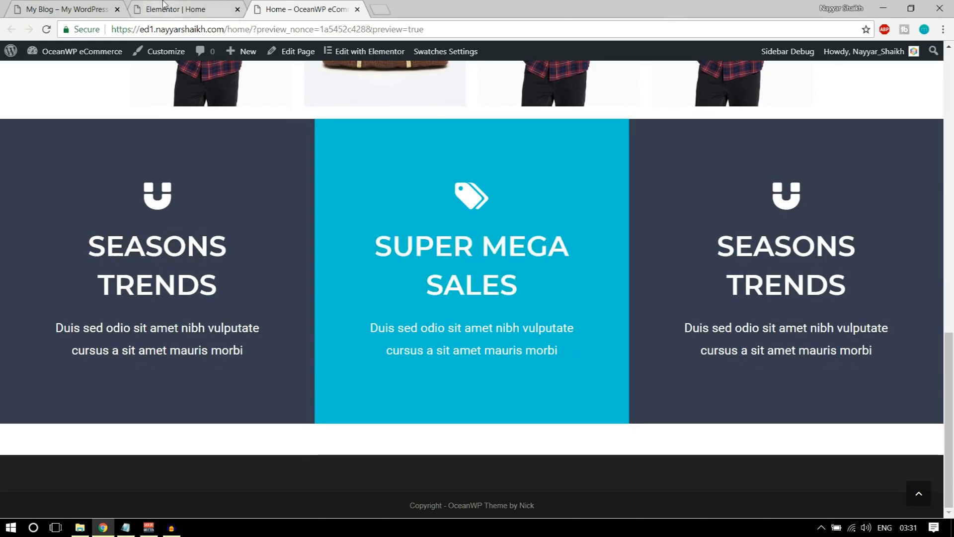
{"action": "left_click", "coordinate": [175, 9]}
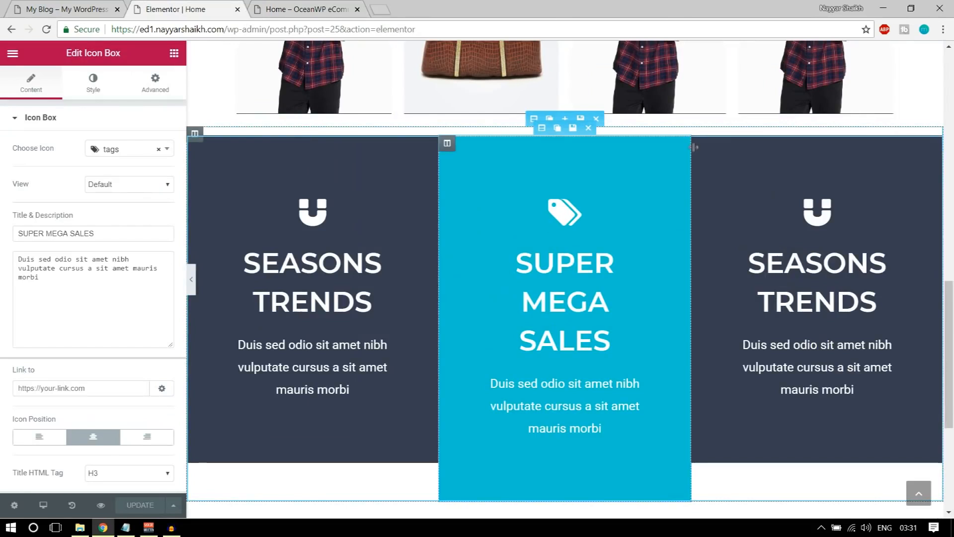
Compare the page with the live preview and the reference demo's New Comers section, then show the widget list
{"action": "left_click", "coordinate": [798, 214]}
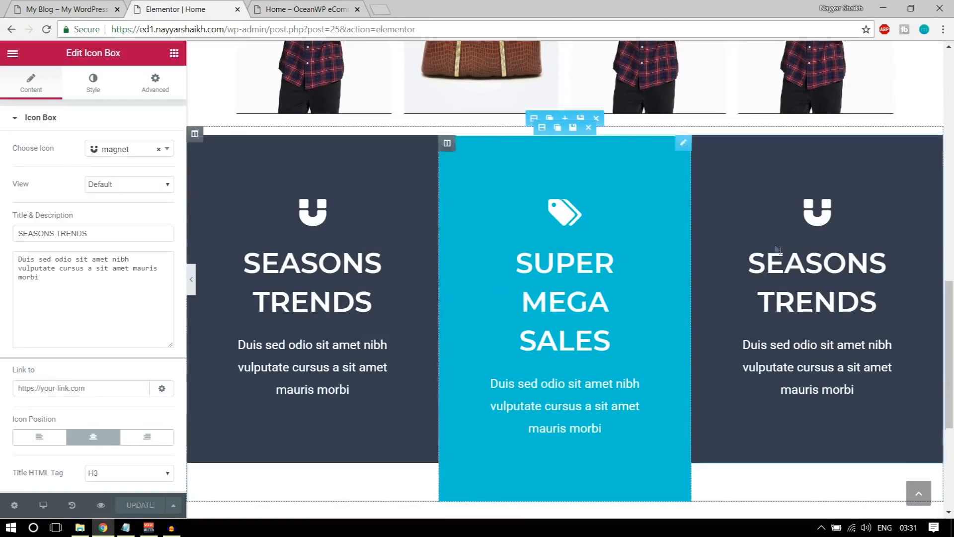
{"action": "key", "text": "ctrl+Tab"}
{"action": "scroll", "coordinate": [491, 301], "scroll_direction": "up", "scroll_amount": 4}
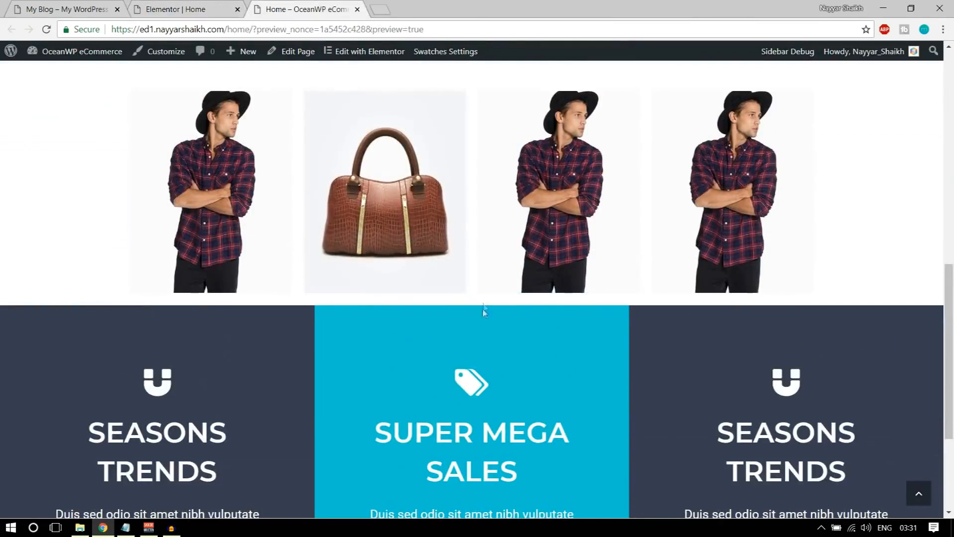
{"action": "left_click", "coordinate": [97, 4]}
{"action": "scroll", "coordinate": [462, 318], "scroll_direction": "up", "scroll_amount": 4}
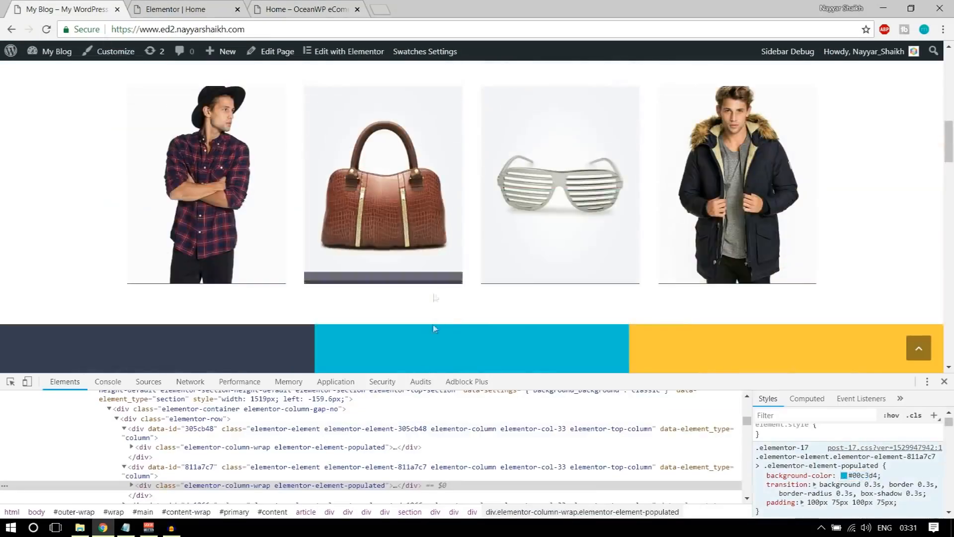
{"action": "scroll", "coordinate": [442, 315], "scroll_direction": "down", "scroll_amount": 7}
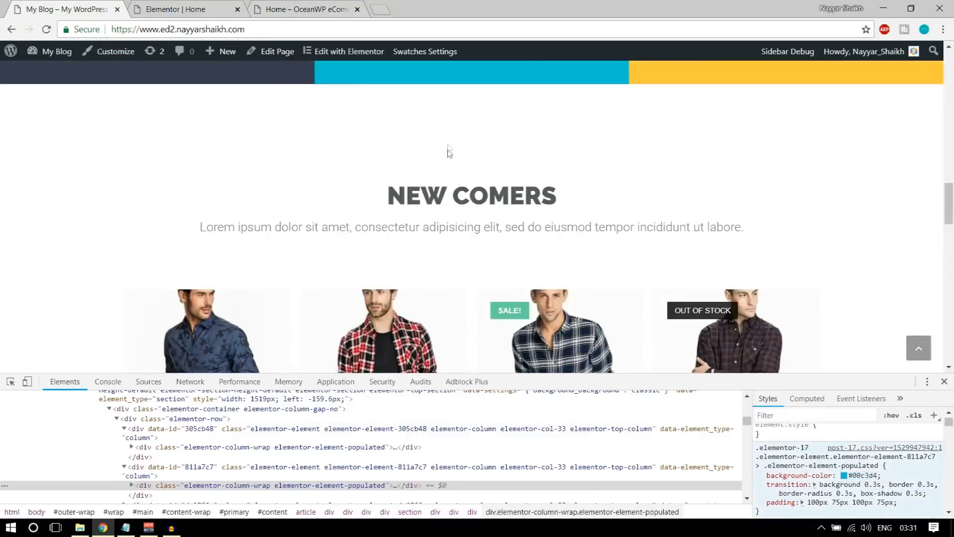
{"action": "scroll", "coordinate": [434, 179], "scroll_direction": "up", "scroll_amount": 7}
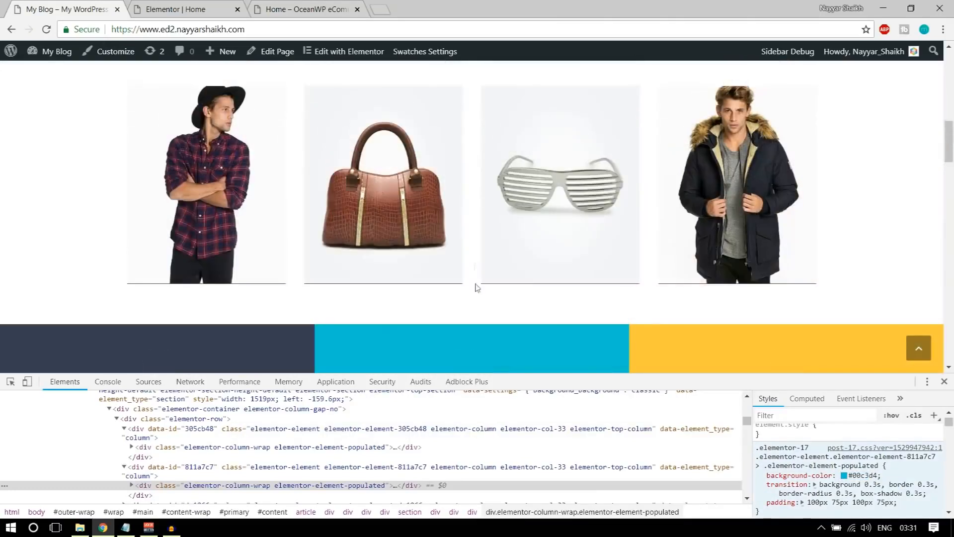
{"action": "left_click", "coordinate": [293, 7]}
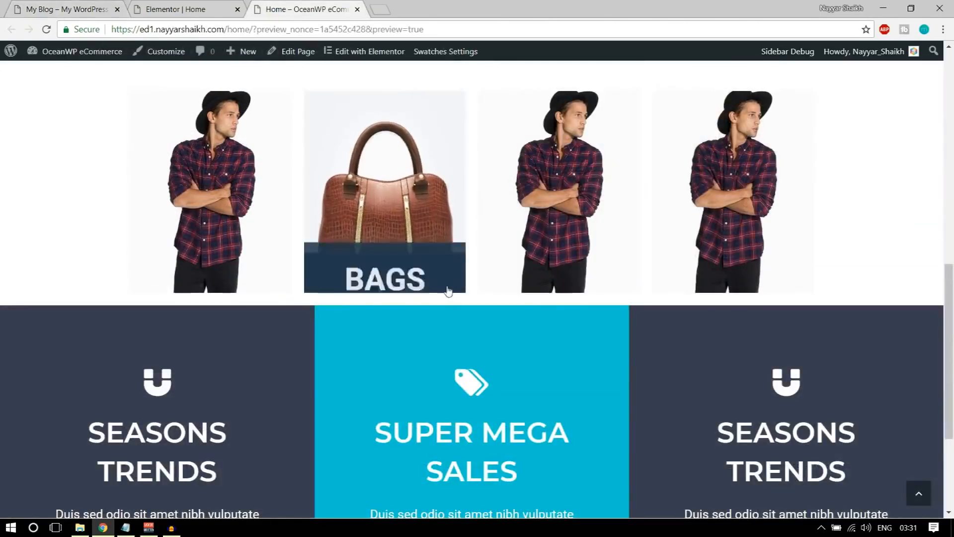
{"action": "left_click", "coordinate": [183, 7]}
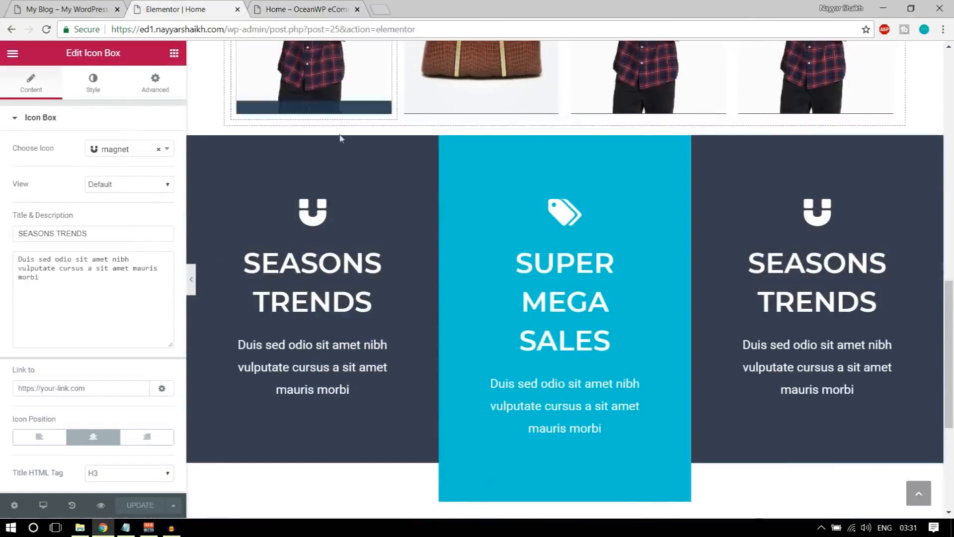
{"action": "scroll", "coordinate": [511, 234], "scroll_direction": "up", "scroll_amount": 1}
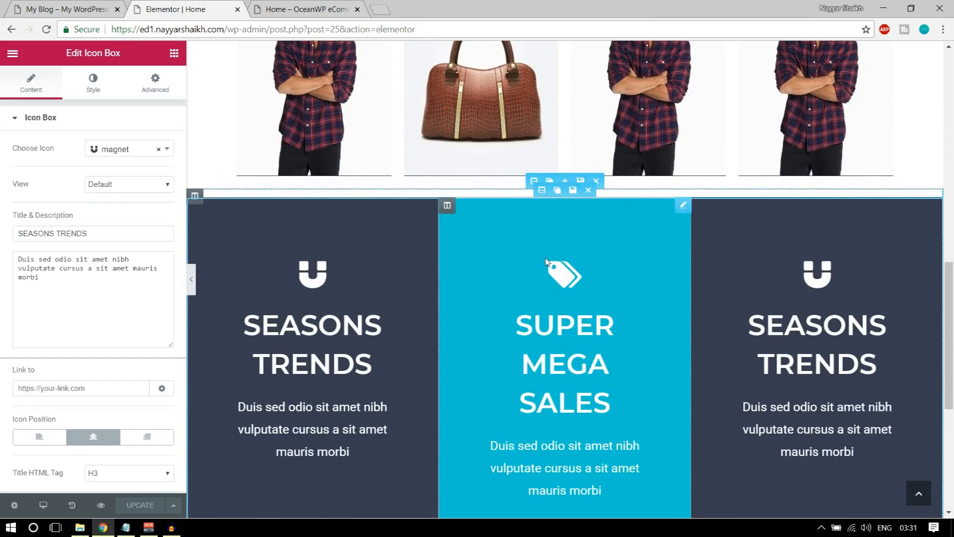
{"action": "scroll", "coordinate": [546, 262], "scroll_direction": "up", "scroll_amount": 1}
{"action": "left_click", "coordinate": [174, 53]}
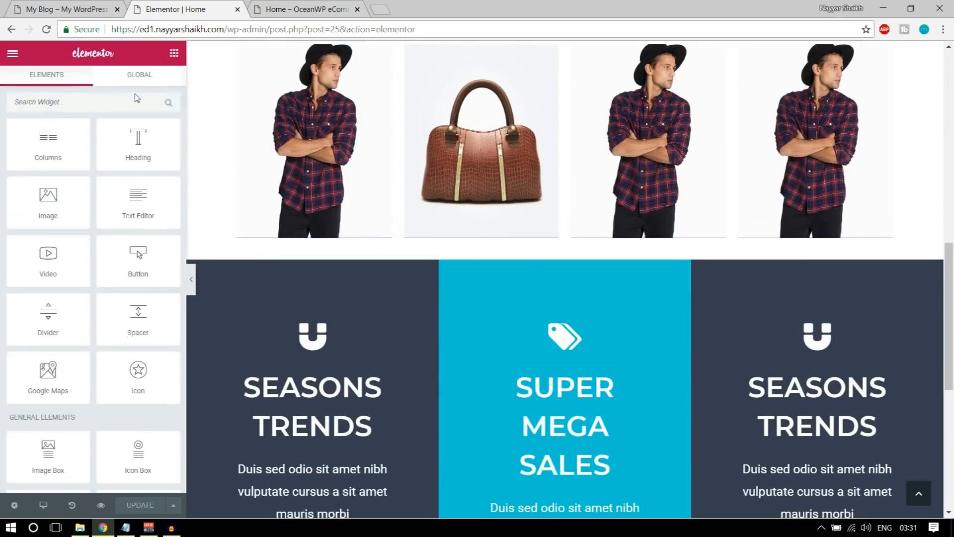
Try placing a Spacer between products and boxes, abandon it, and select the coloured-box section
{"action": "left_click_drag", "start_coordinate": [142, 314], "coordinate": [183, 259]}
{"action": "left_click_drag", "start_coordinate": [39, 259], "coordinate": [82, 249]}
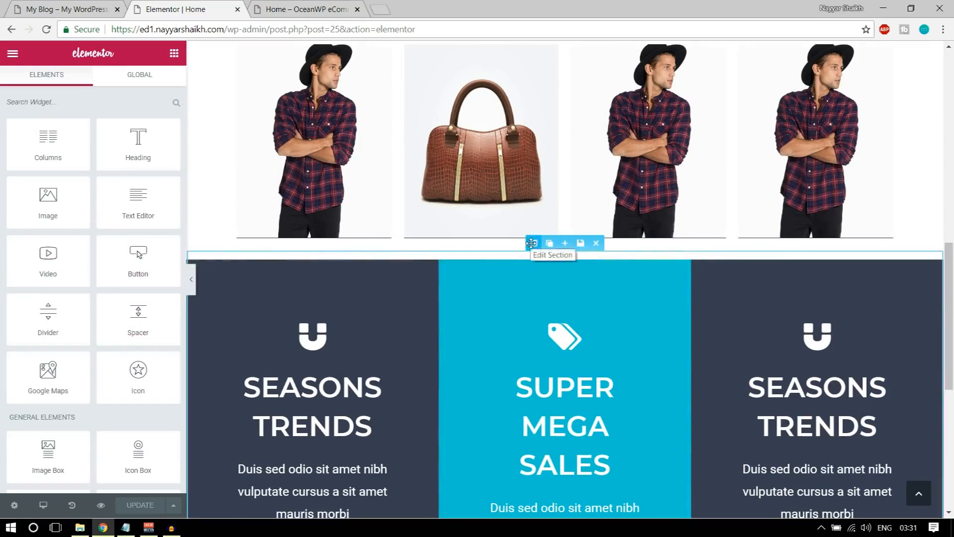
{"action": "scroll", "coordinate": [531, 243], "scroll_direction": "up", "scroll_amount": 5}
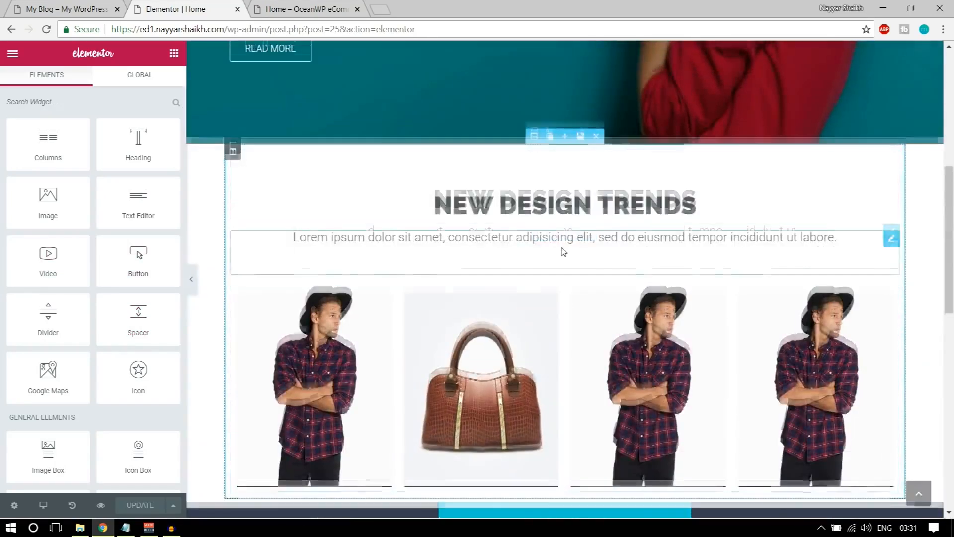
{"action": "scroll", "coordinate": [564, 251], "scroll_direction": "down", "scroll_amount": 1}
{"action": "scroll", "coordinate": [564, 251], "scroll_direction": "up", "scroll_amount": 1}
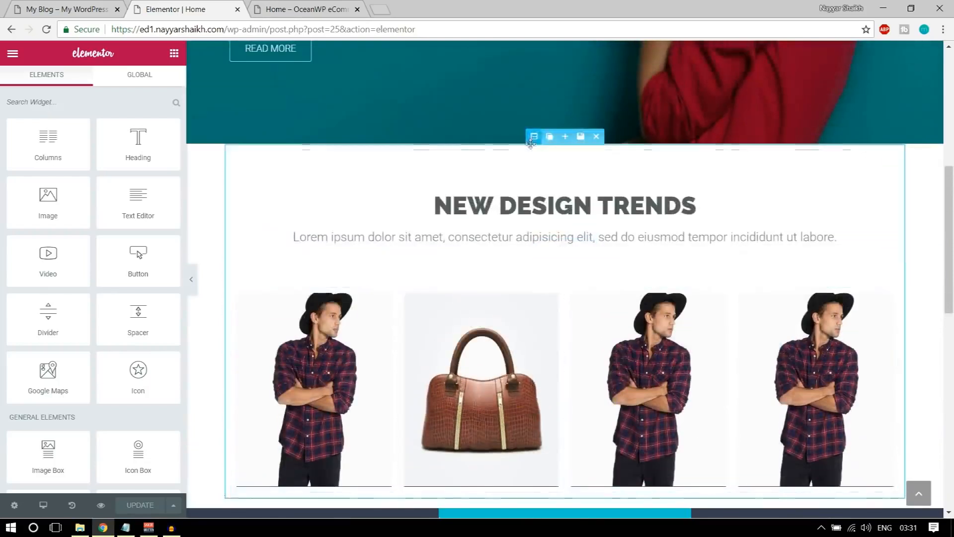
{"action": "scroll", "coordinate": [558, 283], "scroll_direction": "down", "scroll_amount": 5}
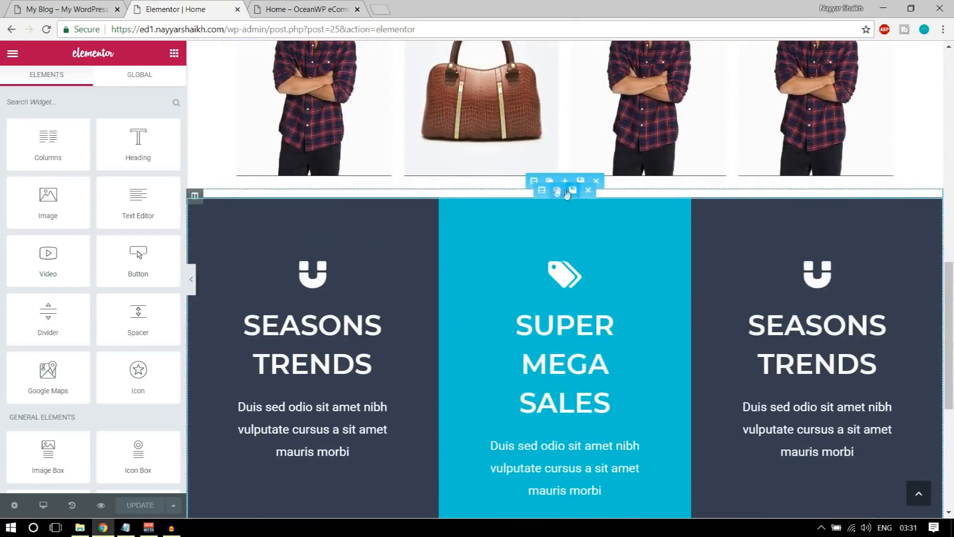
{"action": "left_click", "coordinate": [533, 180]}
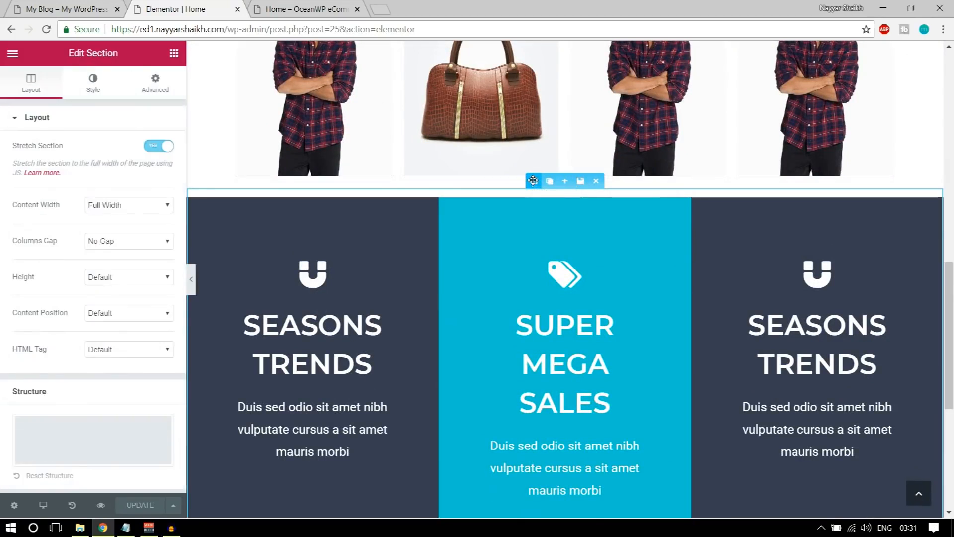
Unlink the section's padding, set Top to 100 px, and check it in the live preview
{"action": "left_click", "coordinate": [147, 87]}
{"action": "left_click", "coordinate": [156, 227]}
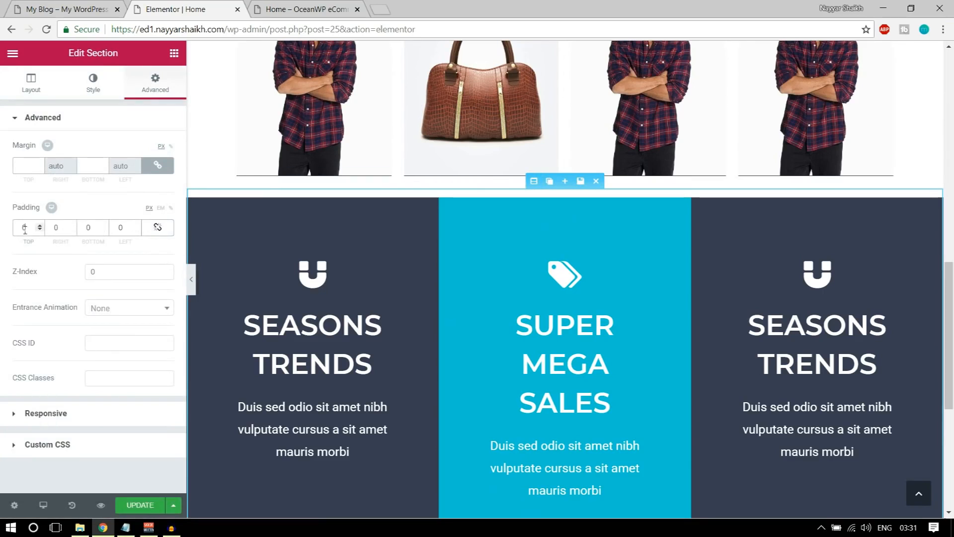
{"action": "type", "text": "100"}
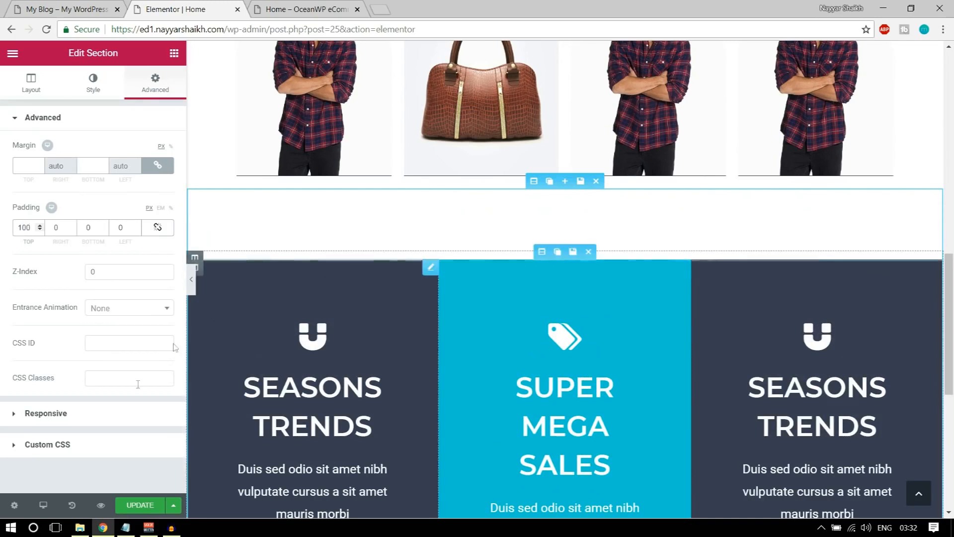
{"action": "left_click", "coordinate": [306, 9]}
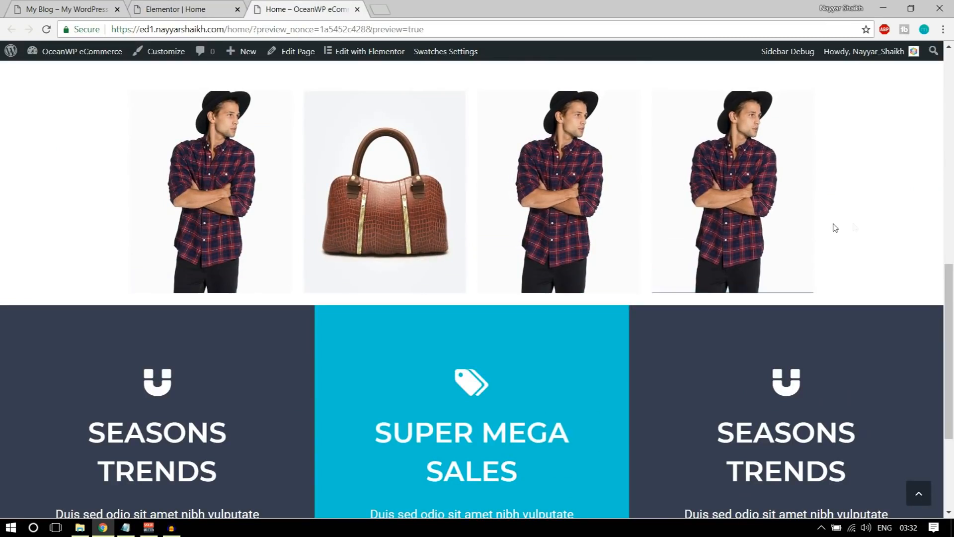
{"action": "key", "text": "ctrl+shift+Tab"}
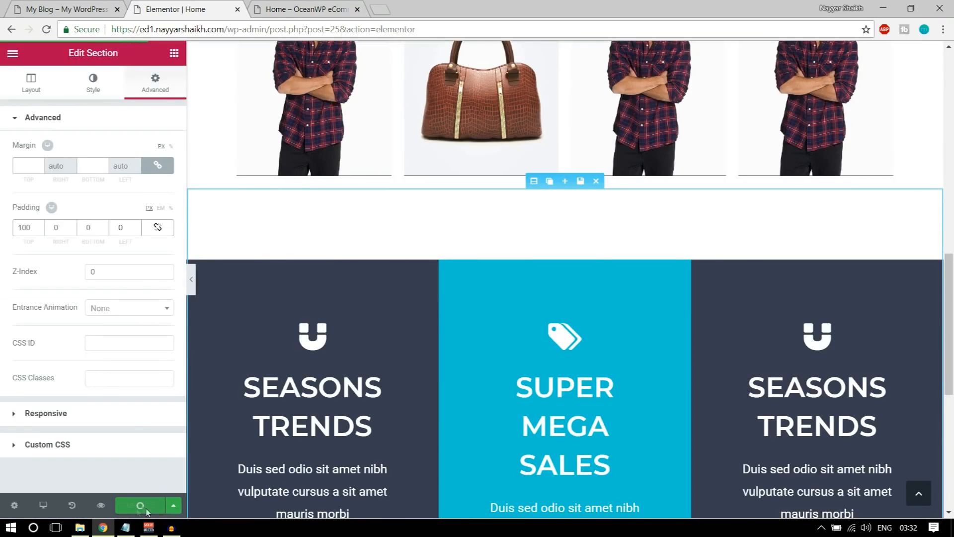
{"action": "key", "text": "ctrl+Tab"}
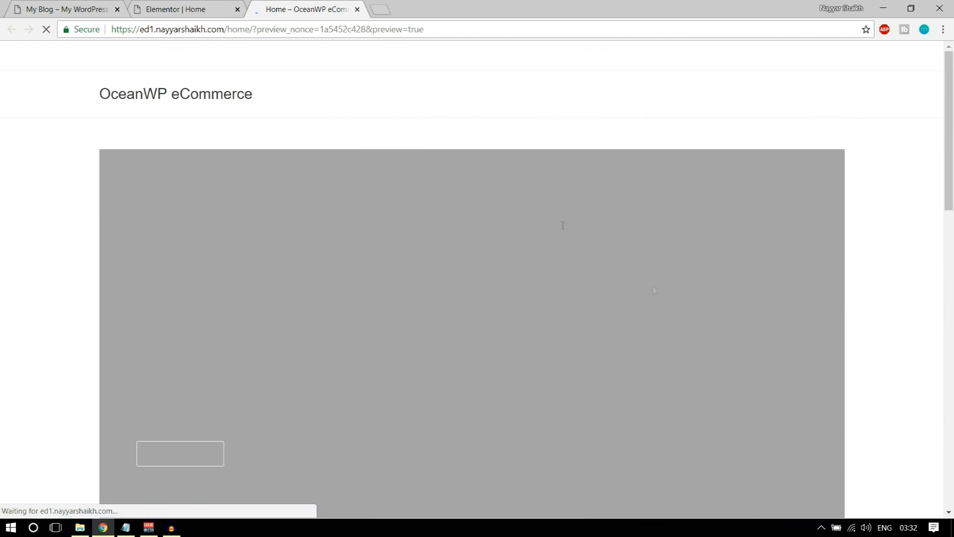
{"action": "scroll", "coordinate": [654, 308], "scroll_direction": "down", "scroll_amount": 15}
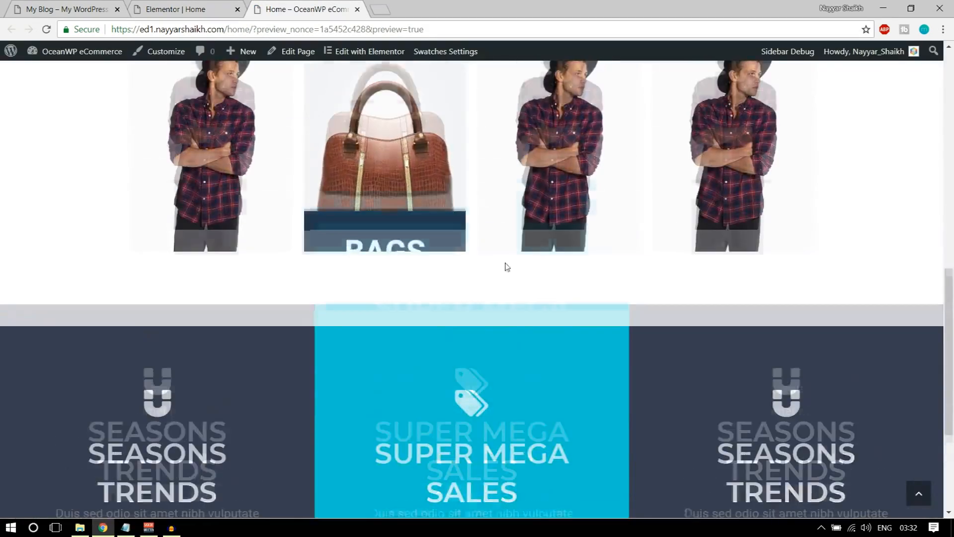
{"action": "scroll", "coordinate": [502, 279], "scroll_direction": "down", "scroll_amount": 4}
{"action": "key", "text": "ctrl+shift+Tab"}
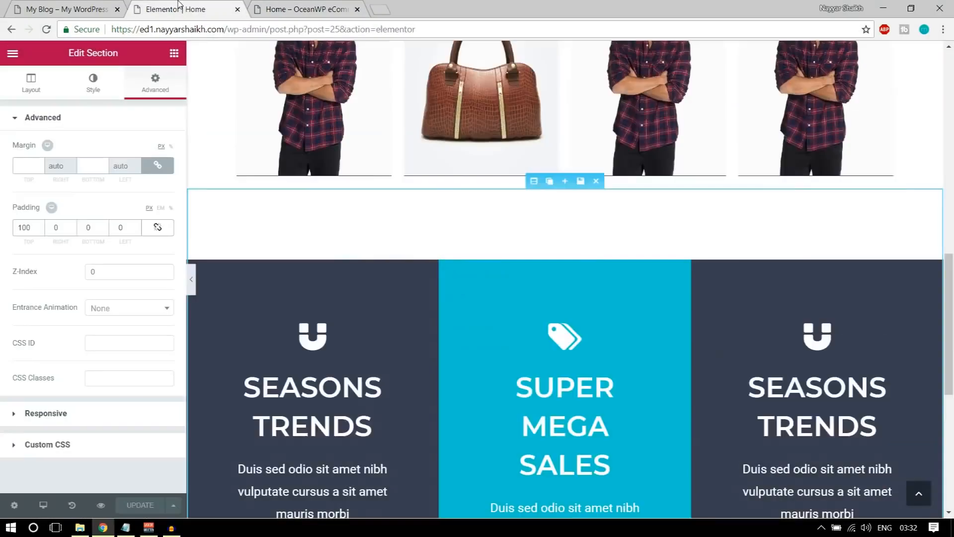
{"action": "scroll", "coordinate": [425, 315], "scroll_direction": "down", "scroll_amount": 7}
{"action": "key", "text": "ctrl+shift+Tab"}
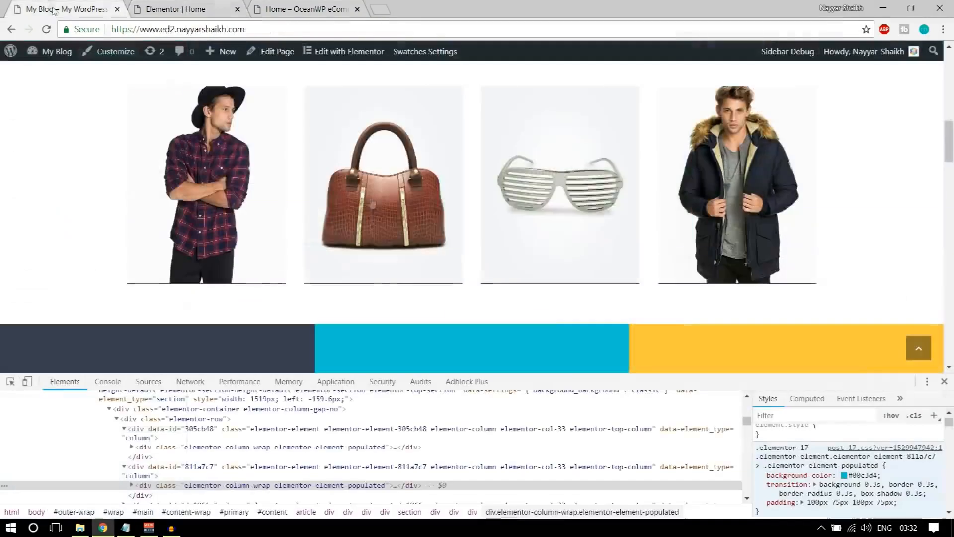
{"action": "scroll", "coordinate": [564, 311], "scroll_direction": "down", "scroll_amount": 8}
{"action": "scroll", "coordinate": [565, 310], "scroll_direction": "up", "scroll_amount": 4}
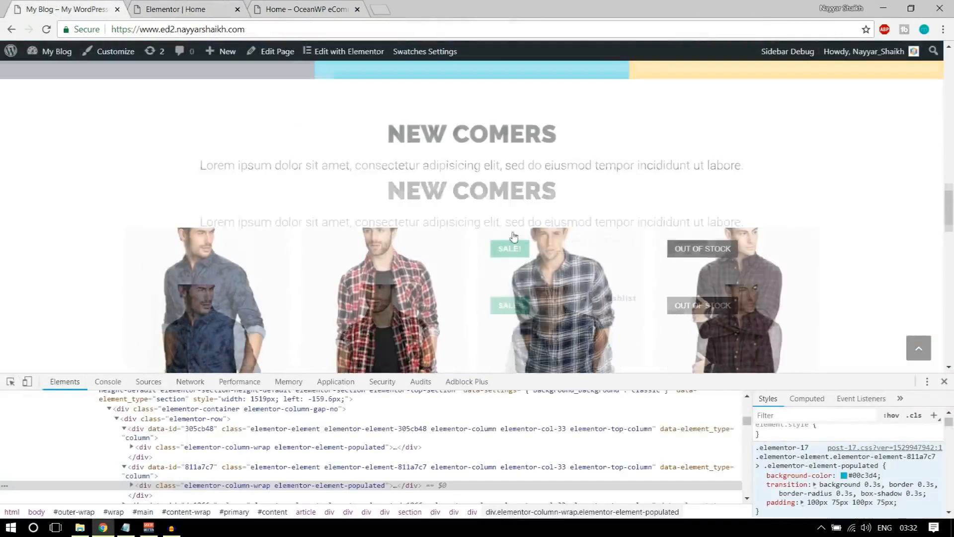
{"action": "scroll", "coordinate": [517, 320], "scroll_direction": "down", "scroll_amount": 2}
{"action": "left_click", "coordinate": [246, 6]}
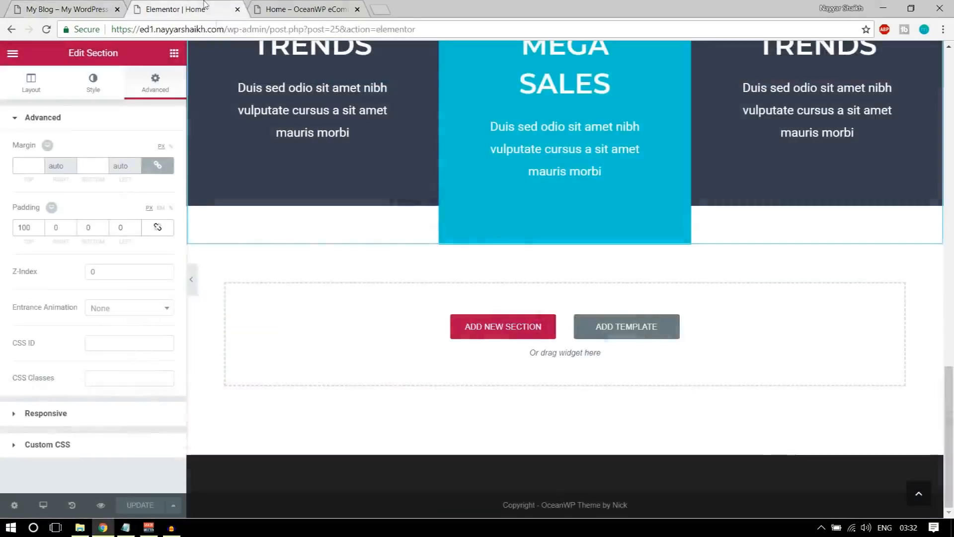
Insert the saved 'Title' section from My Templates below the coloured boxes
{"action": "scroll", "coordinate": [612, 374], "scroll_direction": "up", "scroll_amount": 20}
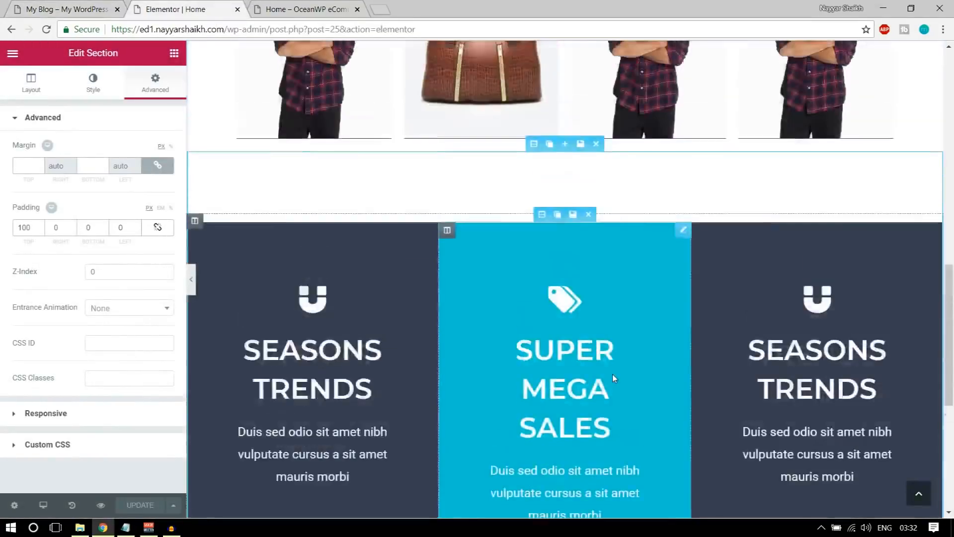
{"action": "scroll", "coordinate": [605, 367], "scroll_direction": "down", "scroll_amount": 20}
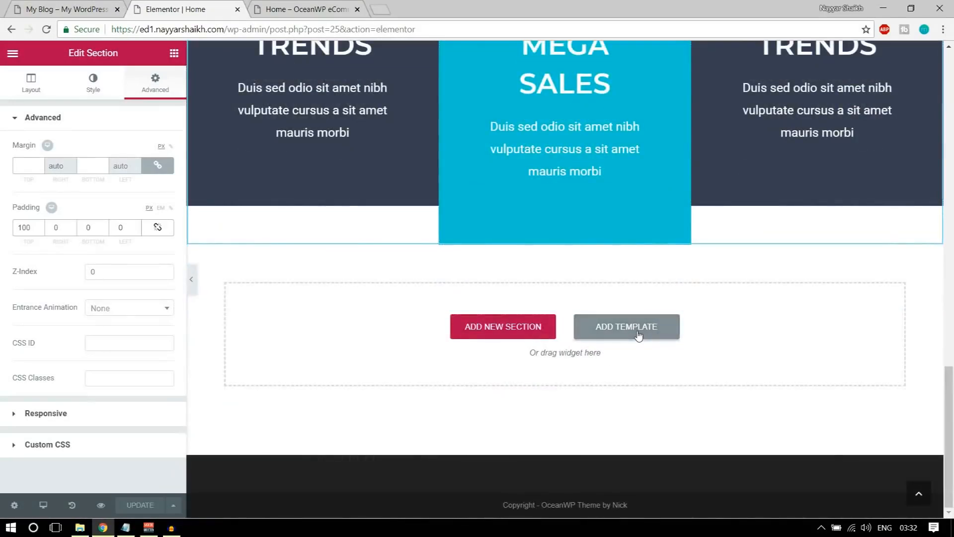
{"action": "left_click", "coordinate": [639, 336]}
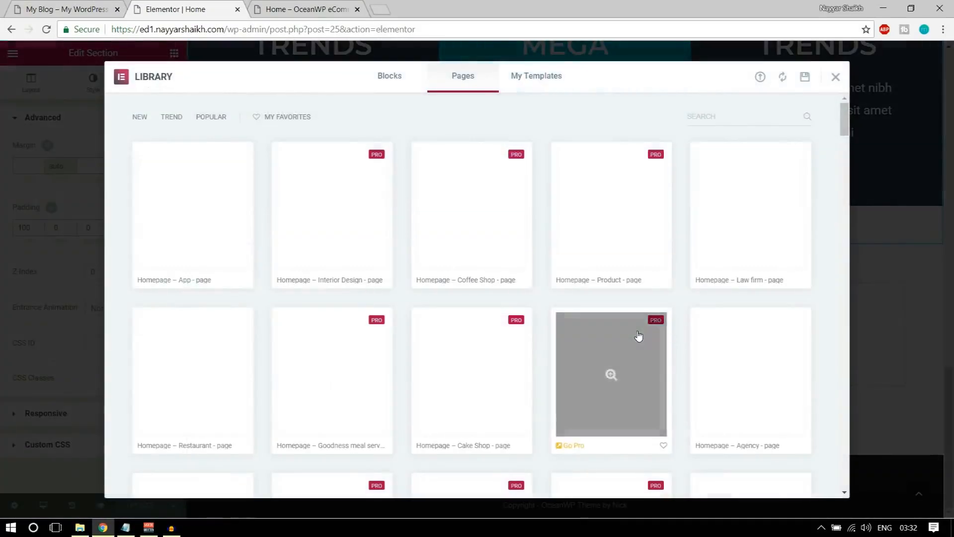
{"action": "left_click", "coordinate": [538, 80]}
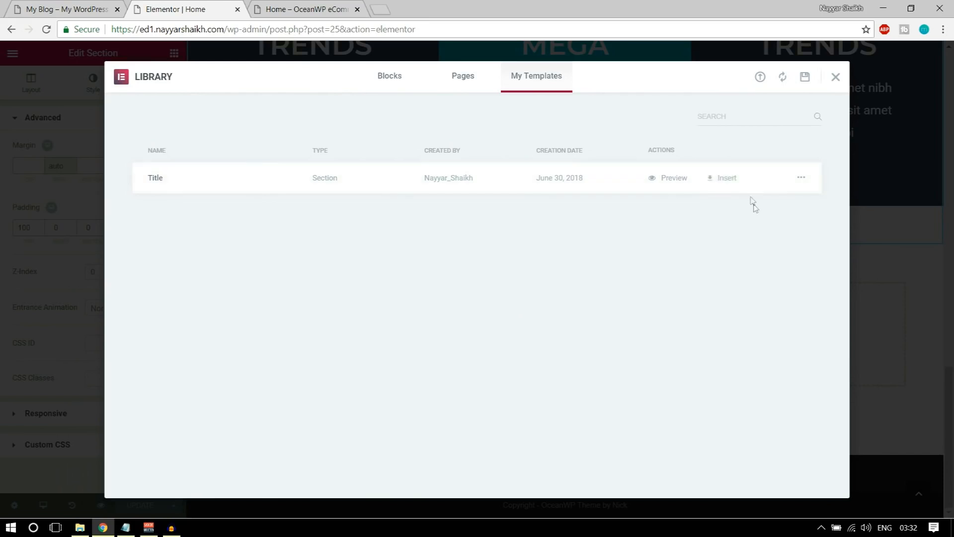
{"action": "left_click", "coordinate": [723, 178]}
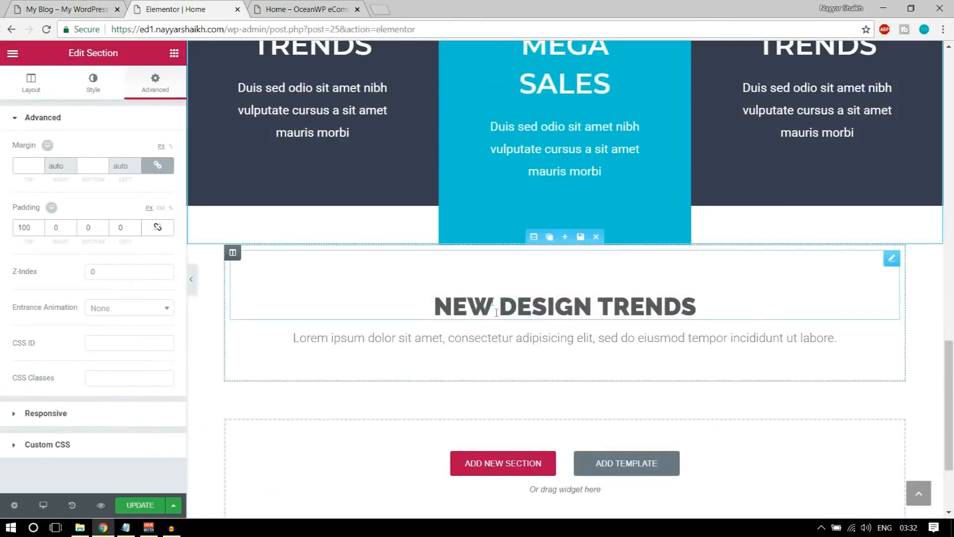
Retype the inserted heading as NEW COMERS and compare it with the live site
{"action": "triple_click", "coordinate": [496, 312]}
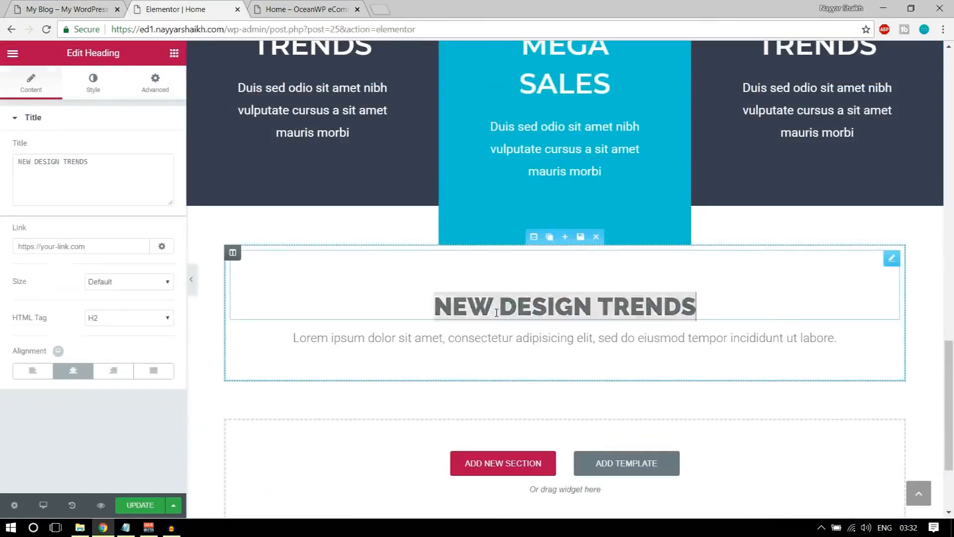
{"action": "type", "text": "NEW CO"}
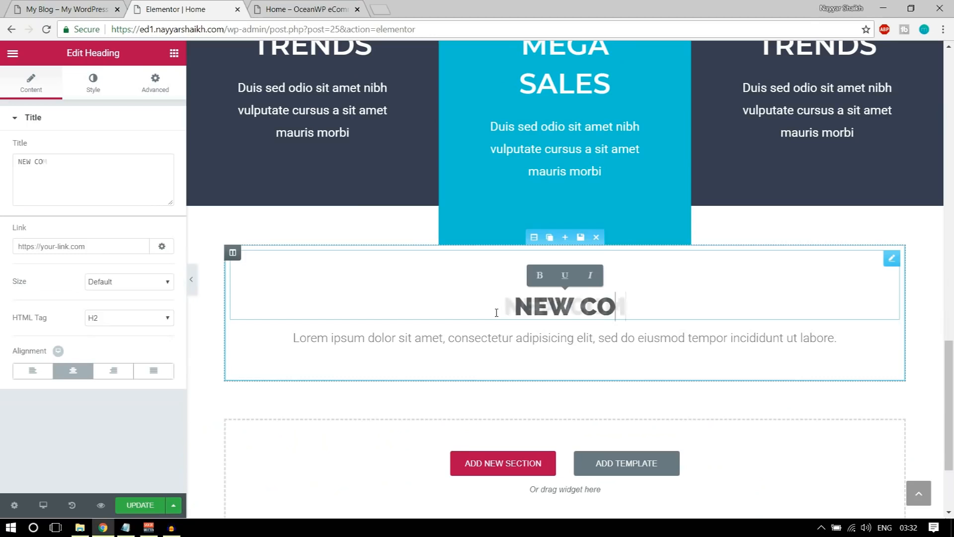
{"action": "type", "text": "MERS"}
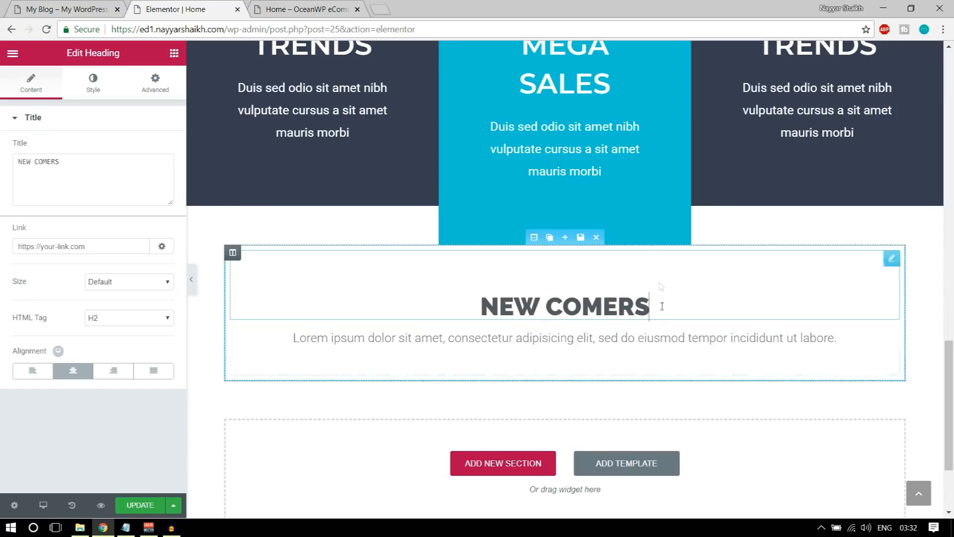
{"action": "left_click", "coordinate": [70, 5]}
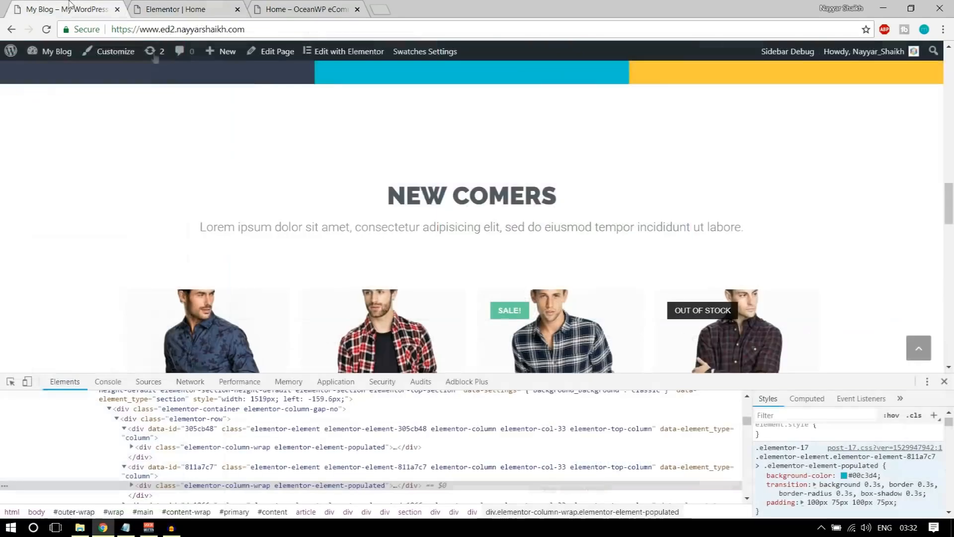
{"action": "left_click", "coordinate": [944, 381]}
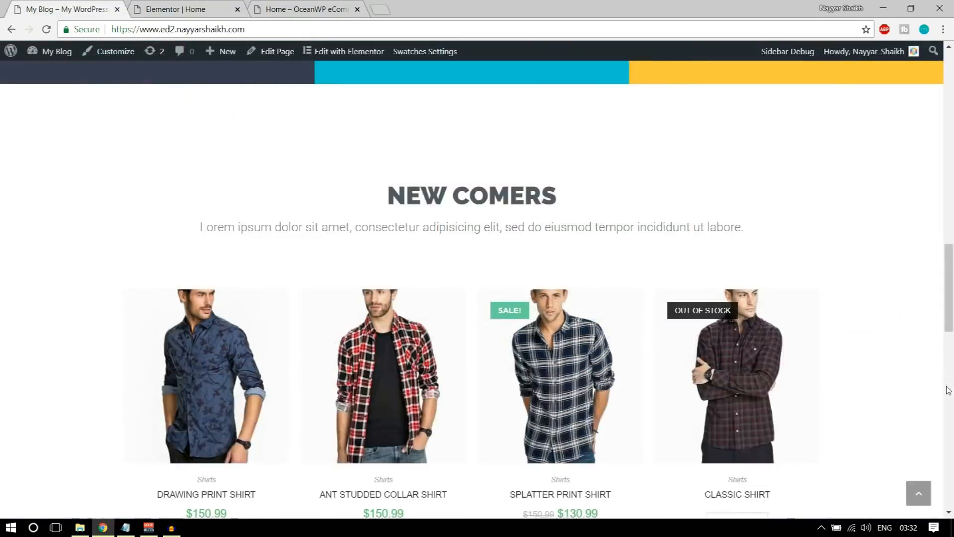
{"action": "scroll", "coordinate": [947, 389], "scroll_direction": "down", "scroll_amount": 2}
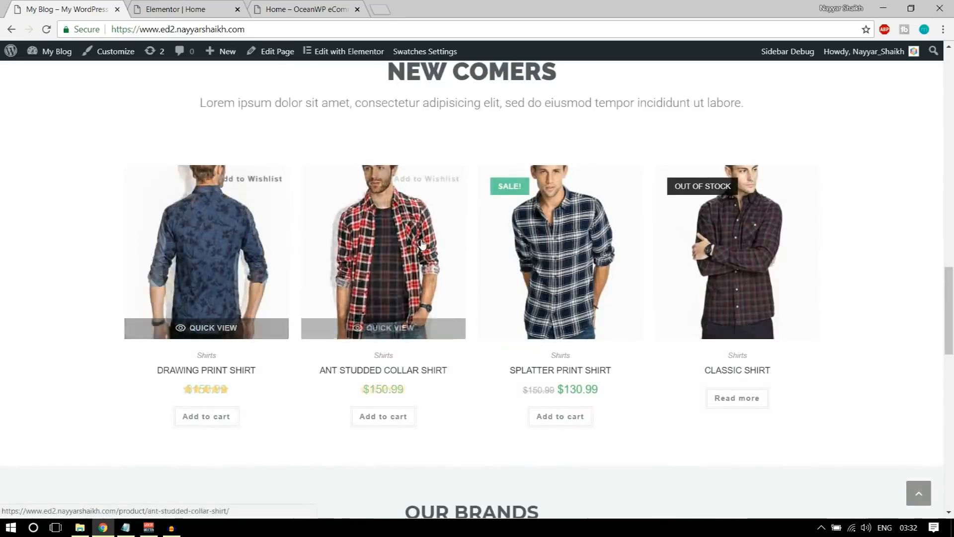
{"action": "scroll", "coordinate": [816, 294], "scroll_direction": "up", "scroll_amount": 1}
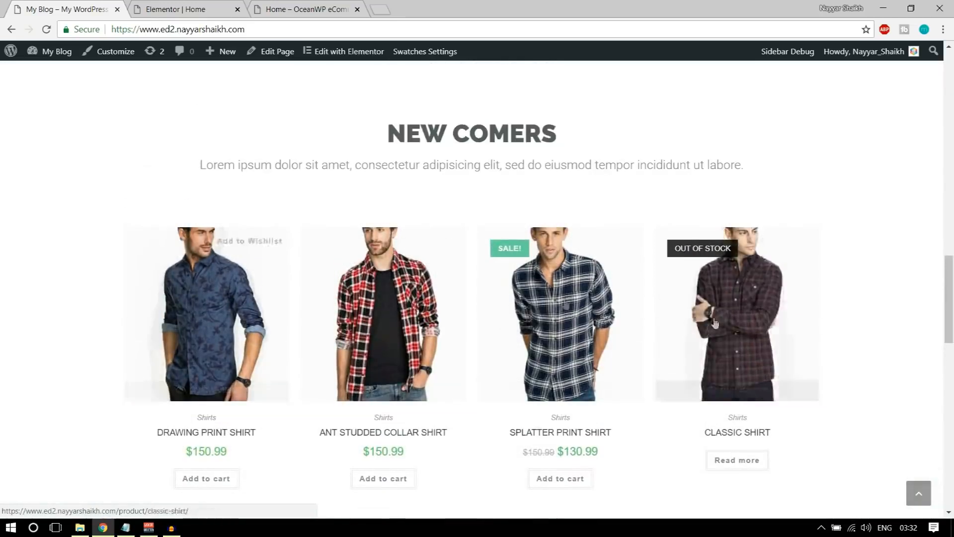
{"action": "left_click", "coordinate": [152, 11]}
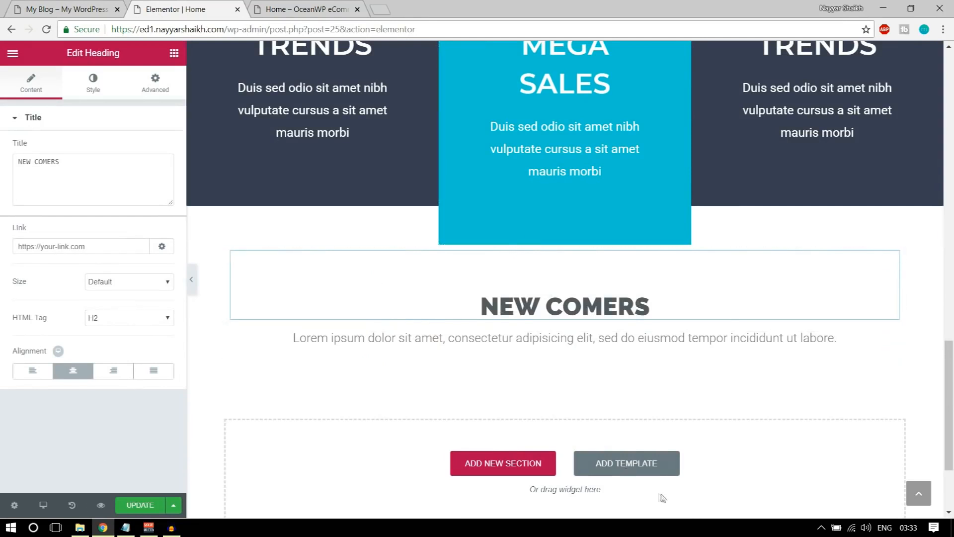
Add a Woo Recent Products widget below the NEW COMERS heading
{"action": "left_click", "coordinate": [175, 53]}
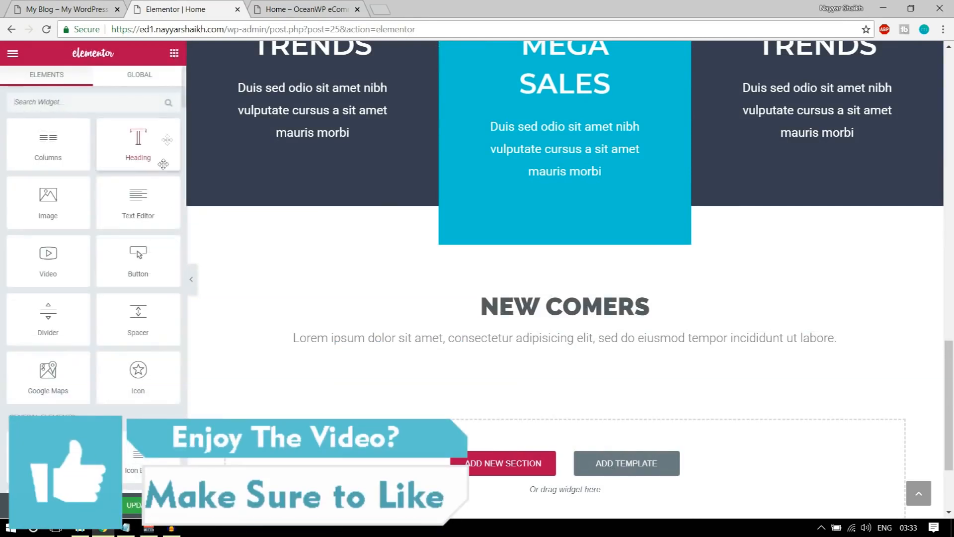
{"action": "scroll", "coordinate": [127, 363], "scroll_direction": "down", "scroll_amount": 10}
{"action": "scroll", "coordinate": [127, 363], "scroll_direction": "down", "scroll_amount": 15}
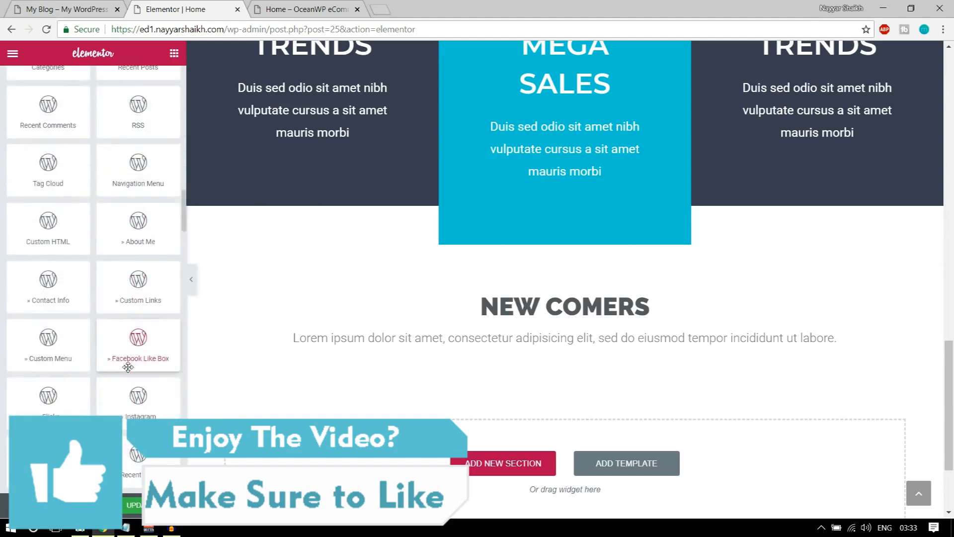
{"action": "scroll", "coordinate": [128, 383], "scroll_direction": "up", "scroll_amount": 10}
{"action": "scroll", "coordinate": [128, 382], "scroll_direction": "up", "scroll_amount": 2}
{"action": "scroll", "coordinate": [75, 274], "scroll_direction": "down", "scroll_amount": 4}
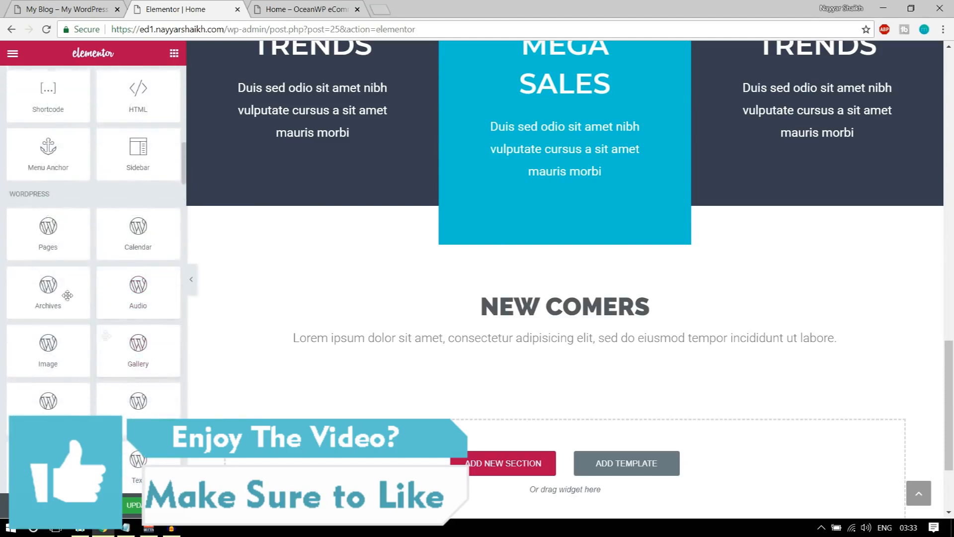
{"action": "scroll", "coordinate": [101, 328], "scroll_direction": "down", "scroll_amount": 12}
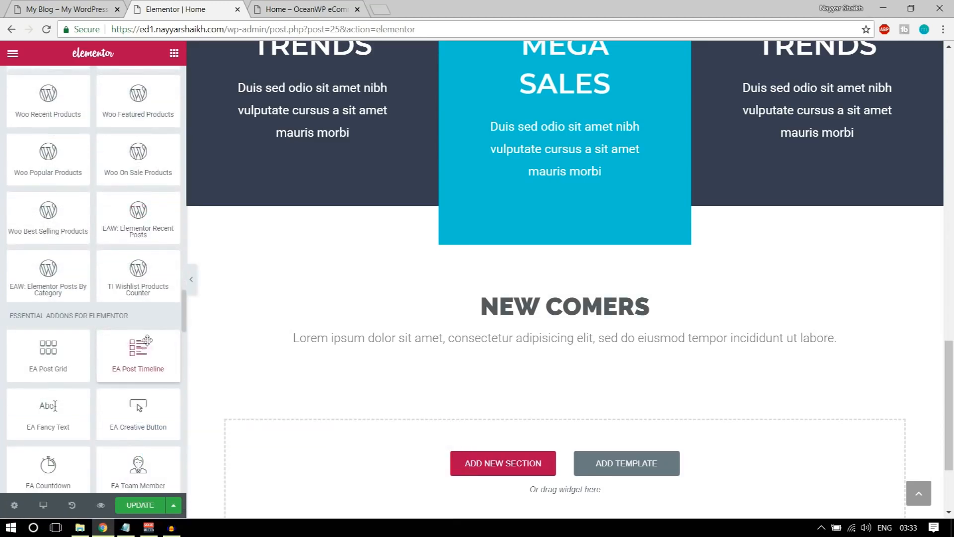
{"action": "scroll", "coordinate": [146, 318], "scroll_direction": "up", "scroll_amount": 3}
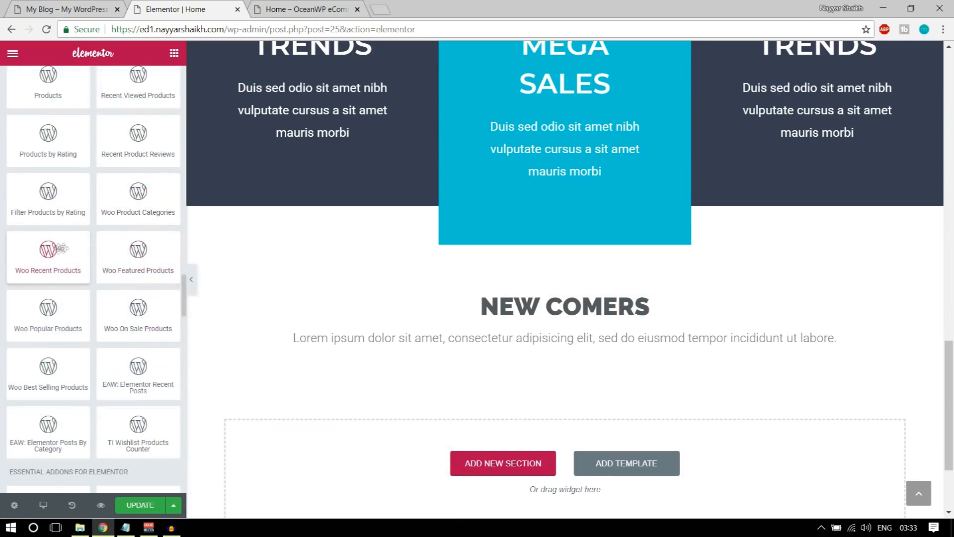
{"action": "left_click_drag", "start_coordinate": [45, 249], "coordinate": [525, 356]}
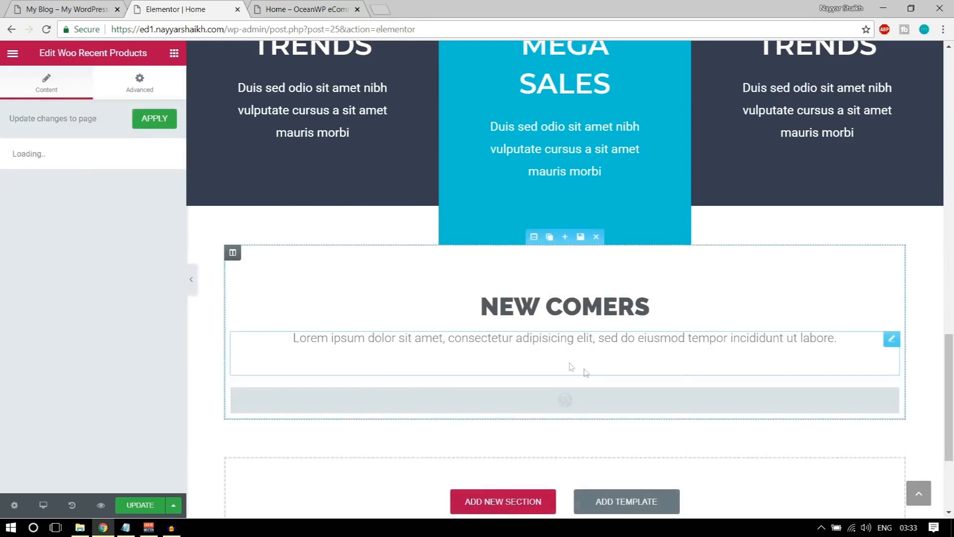
{"action": "scroll", "coordinate": [571, 355], "scroll_direction": "down", "scroll_amount": 3}
{"action": "scroll", "coordinate": [428, 283], "scroll_direction": "down", "scroll_amount": 2}
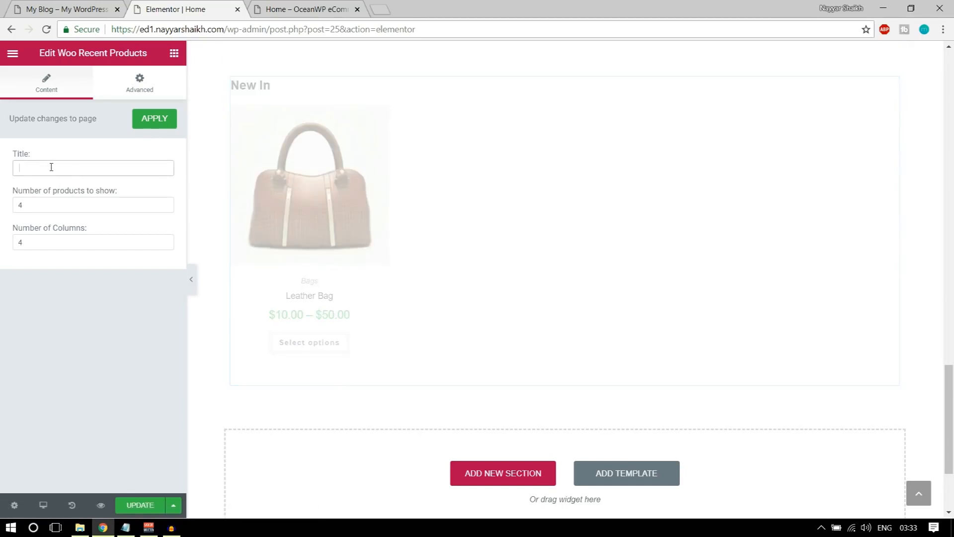
{"action": "scroll", "coordinate": [502, 279], "scroll_direction": "up", "scroll_amount": 2}
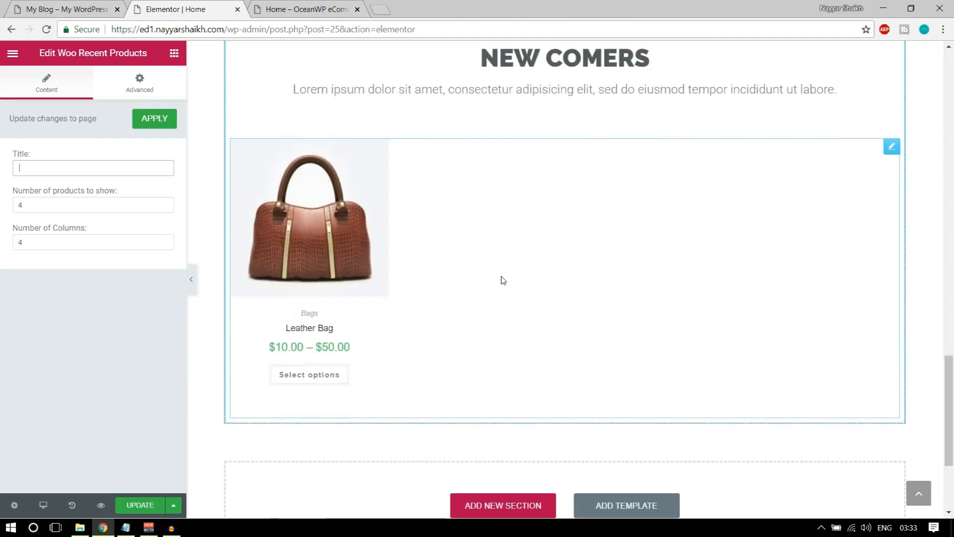
Adjust the number of products shown, comparing against the live site's product grid
{"action": "left_click", "coordinate": [16, 204]}
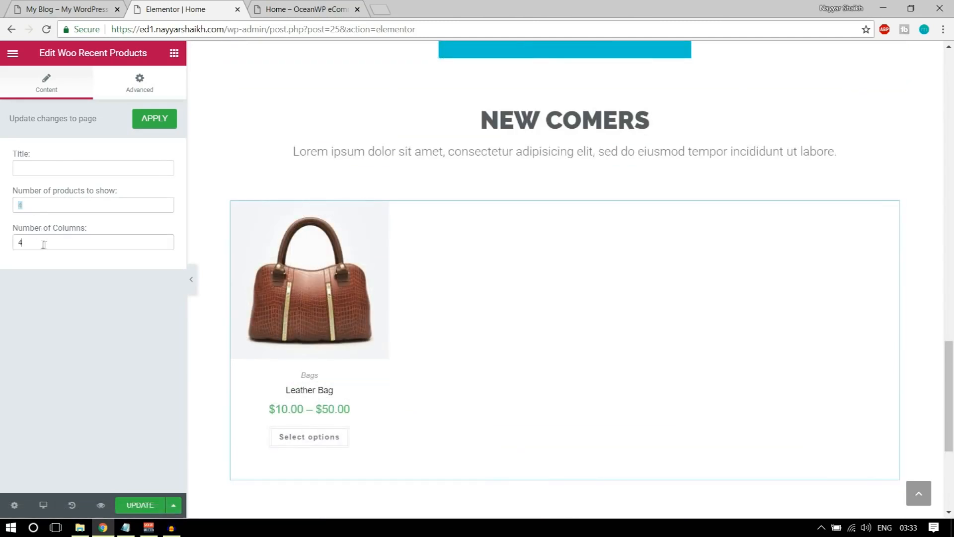
{"action": "key", "text": "shift+Tab"}
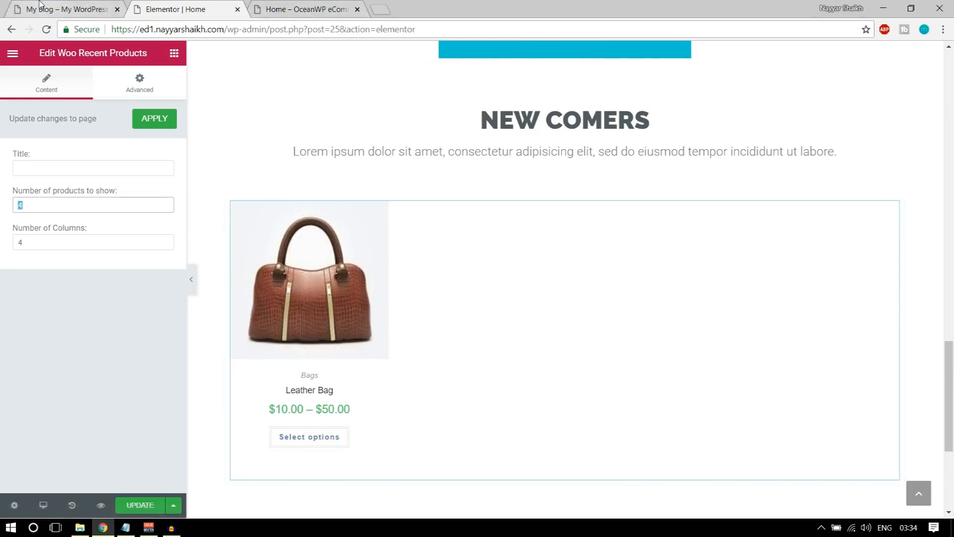
{"action": "left_click", "coordinate": [64, 9]}
{"action": "scroll", "coordinate": [652, 269], "scroll_direction": "down", "scroll_amount": 4}
{"action": "scroll", "coordinate": [658, 278], "scroll_direction": "down", "scroll_amount": 1}
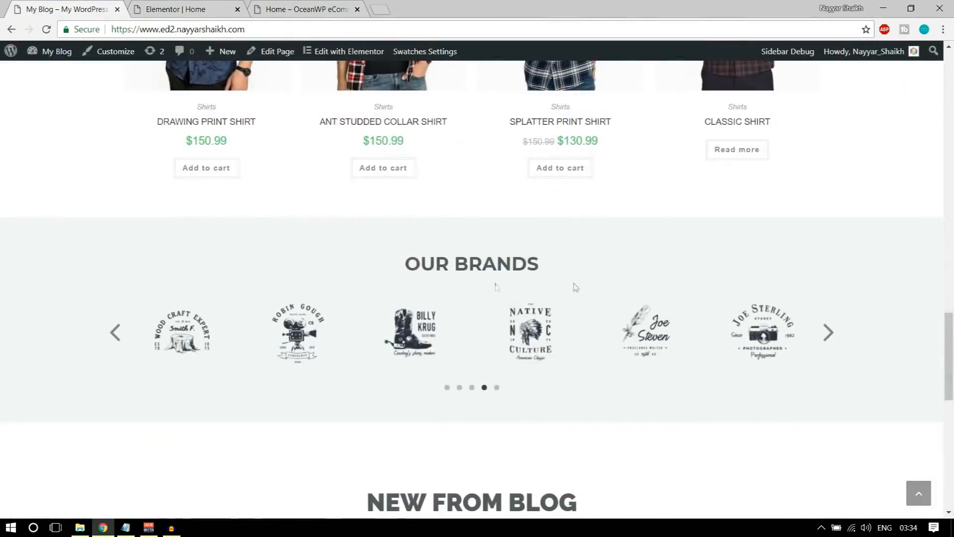
{"action": "scroll", "coordinate": [496, 291], "scroll_direction": "up", "scroll_amount": 2}
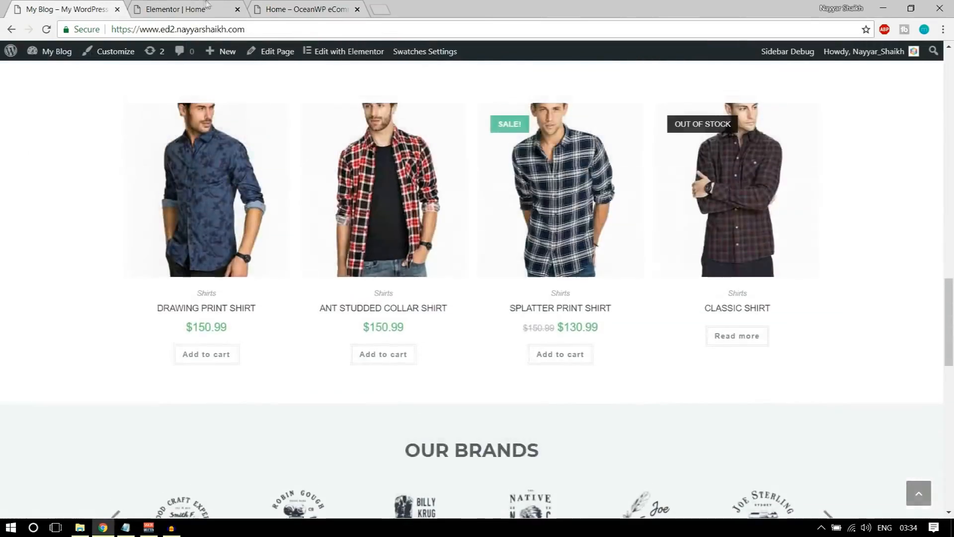
{"action": "left_click", "coordinate": [208, 9]}
{"action": "left_click", "coordinate": [79, 6]}
{"action": "left_click", "coordinate": [173, 5]}
Save the Home page, review the reloaded preview showing the Leather Bag, and return to the editor
{"action": "left_click", "coordinate": [142, 507]}
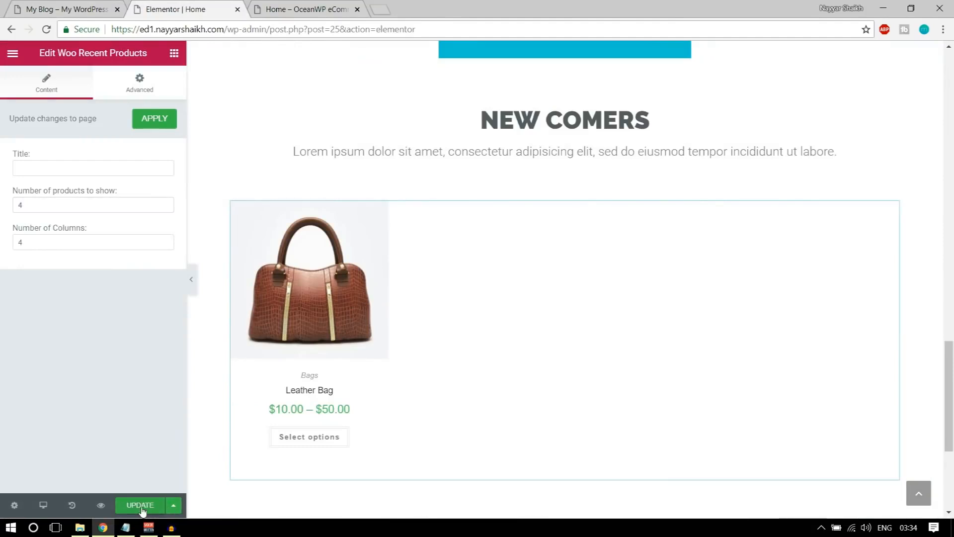
{"action": "left_click", "coordinate": [273, 6]}
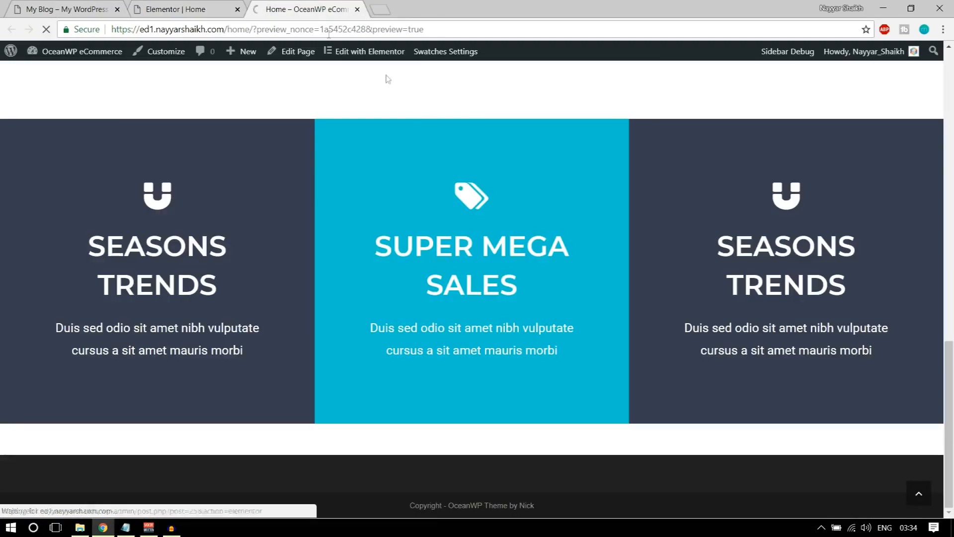
{"action": "scroll", "coordinate": [504, 270], "scroll_direction": "down", "scroll_amount": 20}
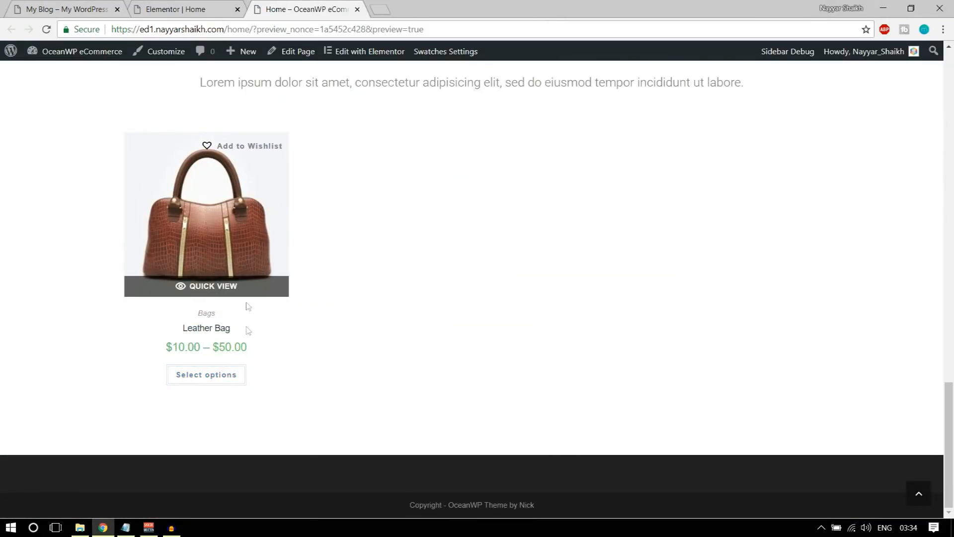
{"action": "left_click", "coordinate": [166, 6]}
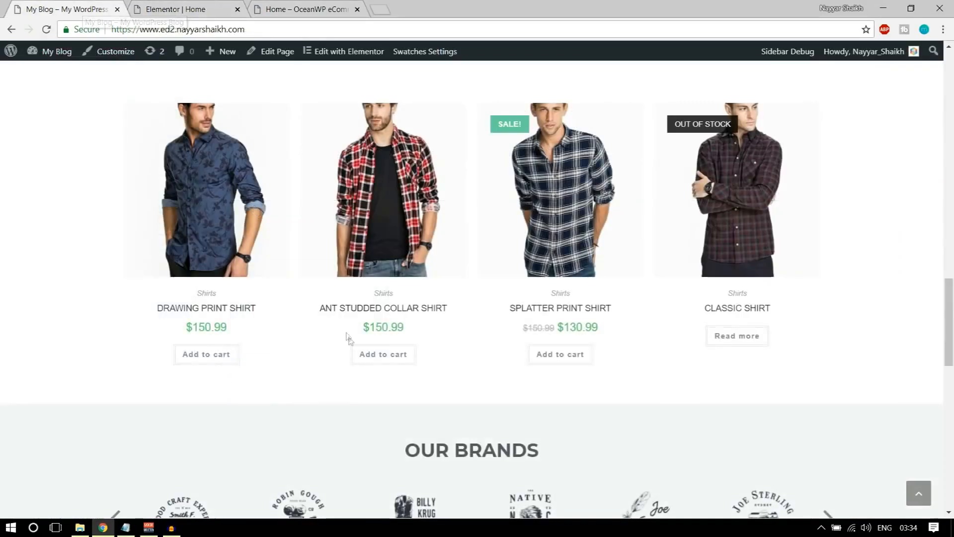
{"action": "scroll", "coordinate": [534, 243], "scroll_direction": "down", "scroll_amount": 3}
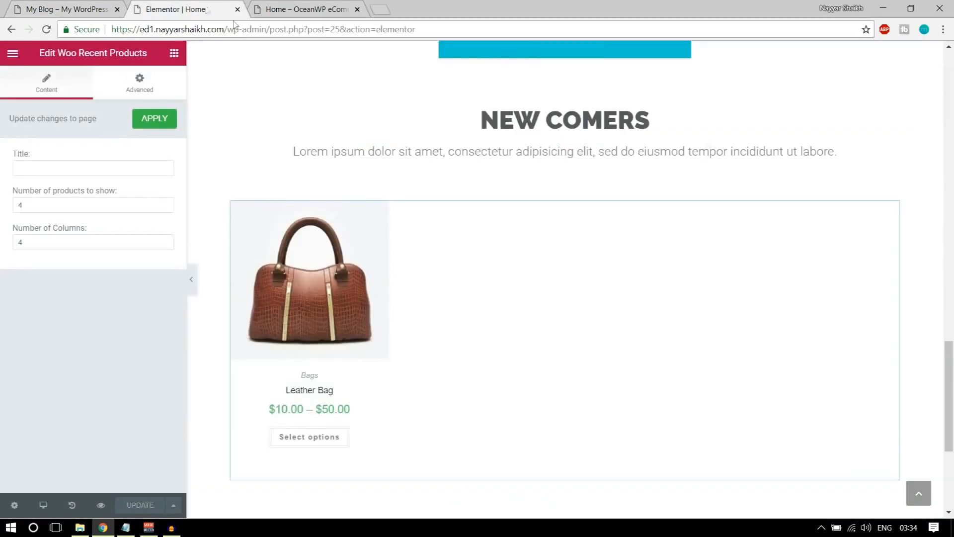
{"action": "scroll", "coordinate": [521, 351], "scroll_direction": "down", "scroll_amount": 5}
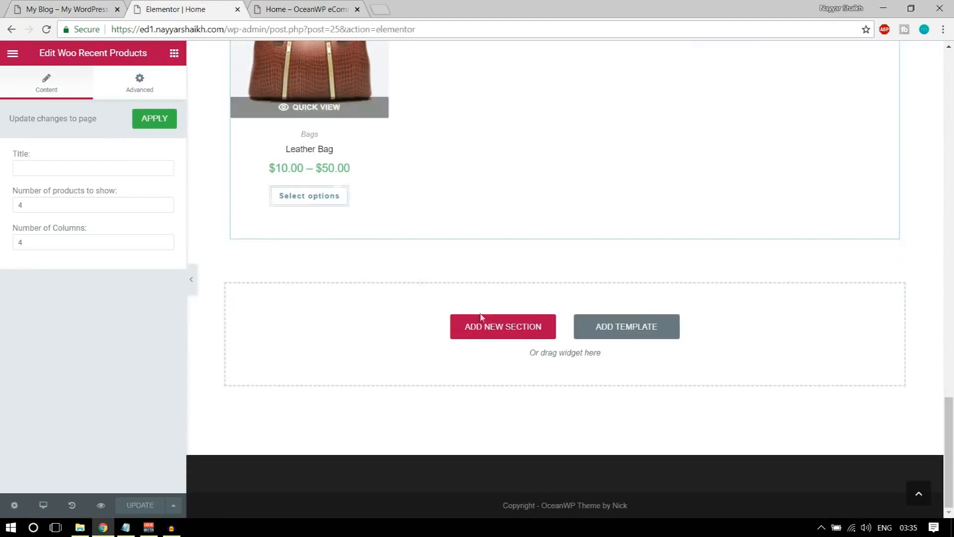
Place an Image Carousel widget below New Comers and open its Add Images gallery picker
{"action": "left_click", "coordinate": [174, 53]}
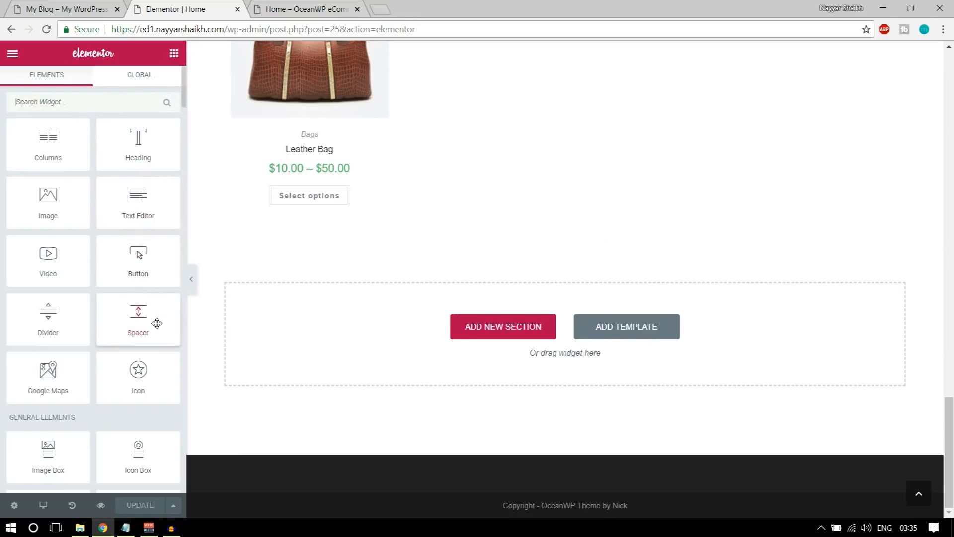
{"action": "scroll", "coordinate": [157, 323], "scroll_direction": "down", "scroll_amount": 8}
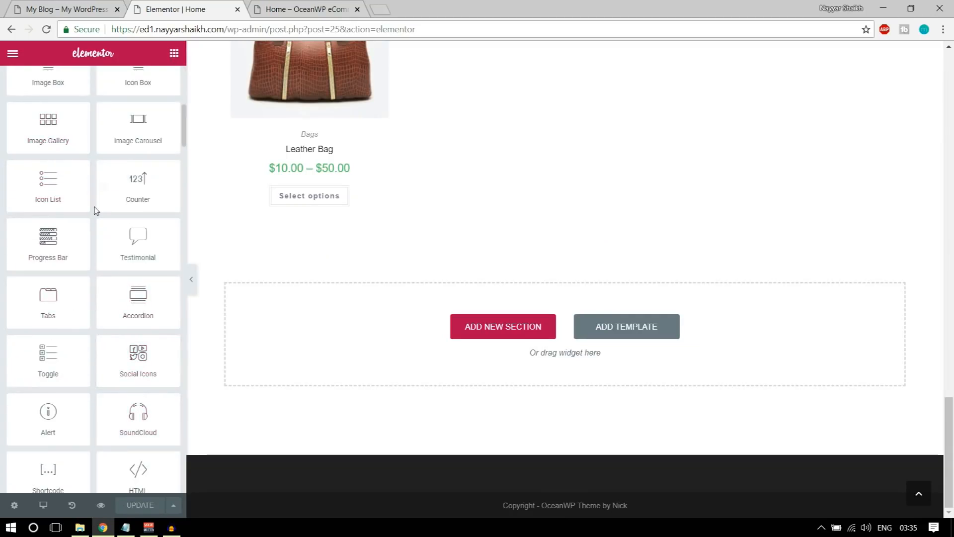
{"action": "left_click_drag", "start_coordinate": [138, 124], "coordinate": [448, 318]}
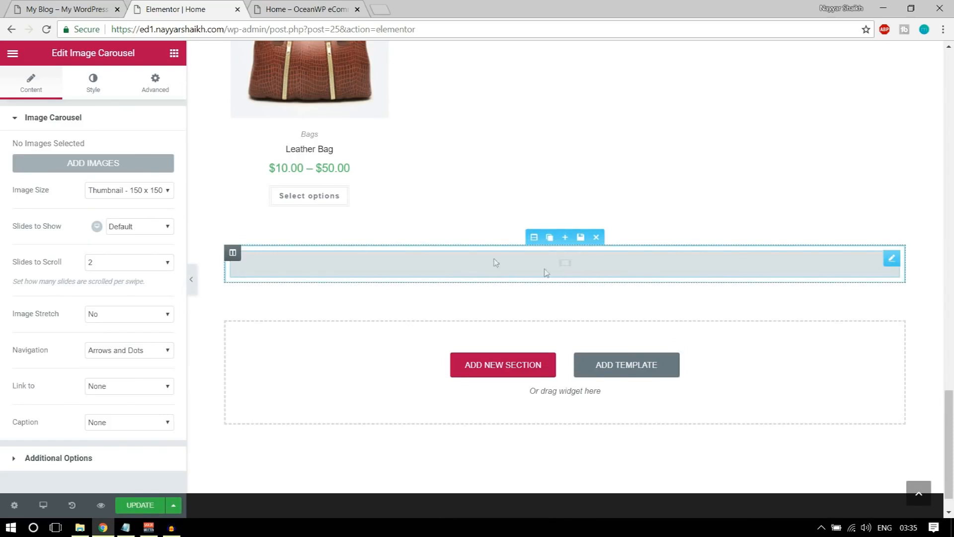
{"action": "left_click", "coordinate": [69, 8]}
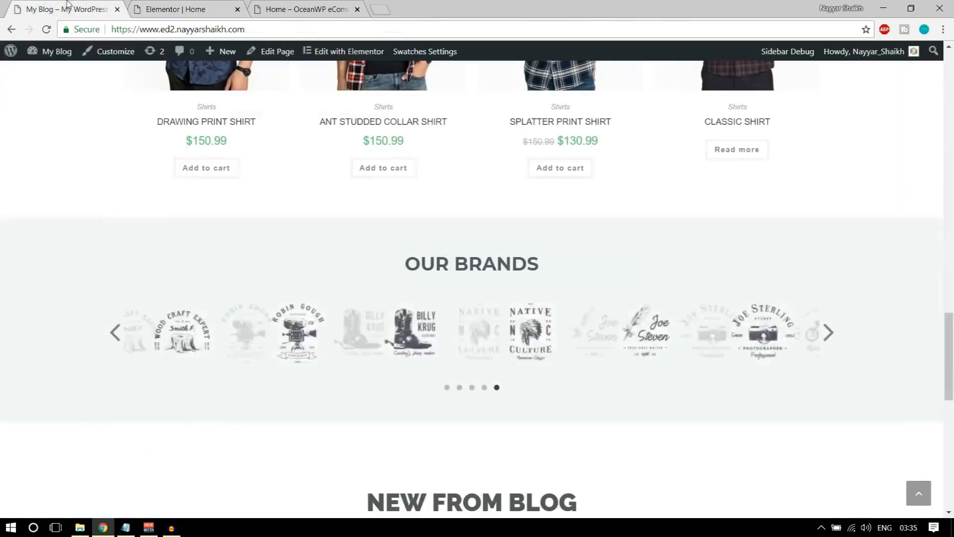
{"action": "left_click", "coordinate": [188, 6]}
{"action": "left_click", "coordinate": [105, 163]}
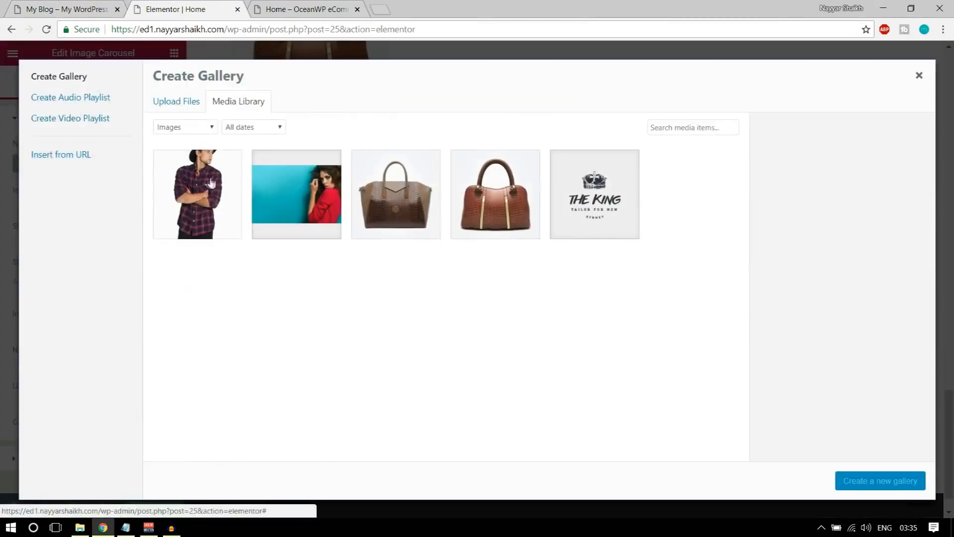
Upload the Client-Logo image files, including Client-Logo-20, to the media library
{"action": "left_click", "coordinate": [178, 100]}
{"action": "left_click", "coordinate": [532, 277]}
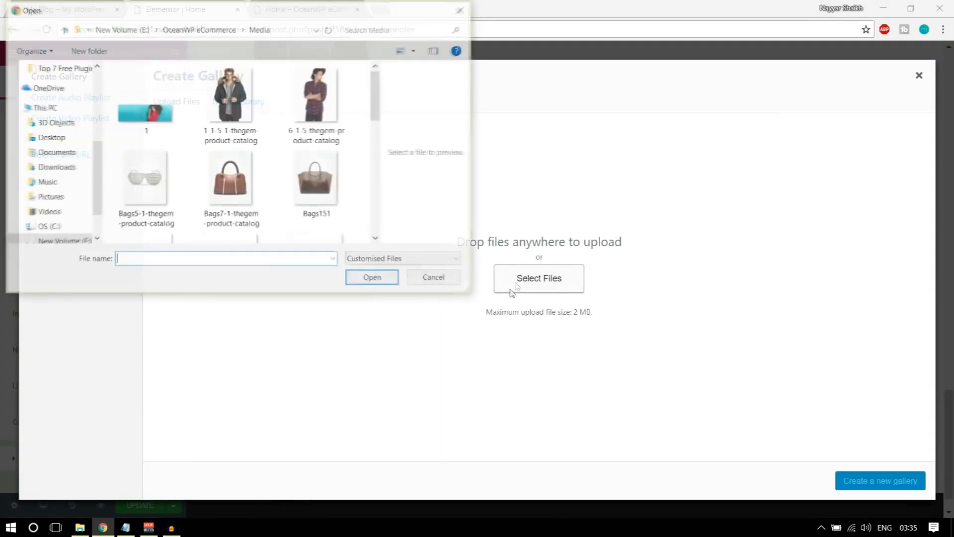
{"action": "scroll", "coordinate": [226, 206], "scroll_direction": "down", "scroll_amount": 5}
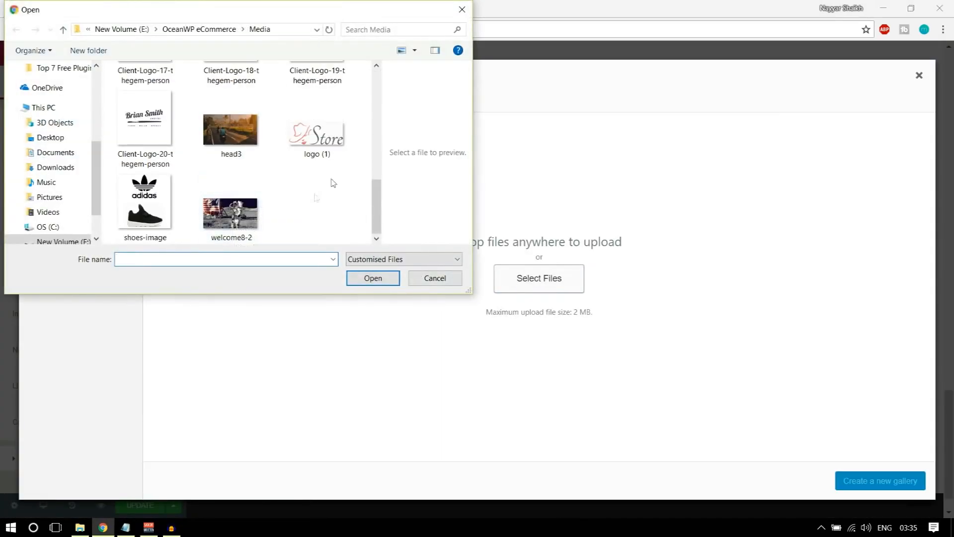
{"action": "scroll", "coordinate": [332, 182], "scroll_direction": "up", "scroll_amount": 1}
{"action": "left_click_drag", "start_coordinate": [365, 133], "coordinate": [233, 229]}
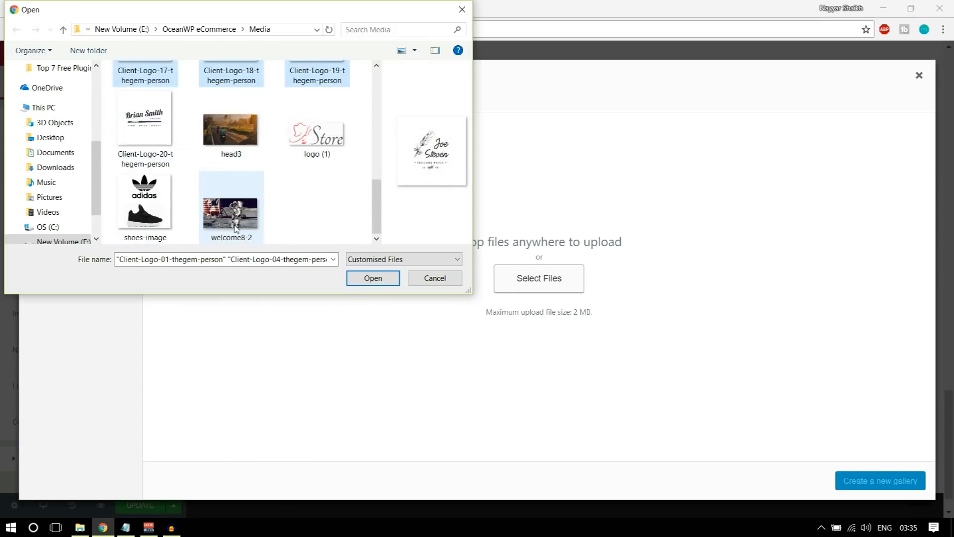
{"action": "left_click", "coordinate": [144, 127], "text": "ctrl"}
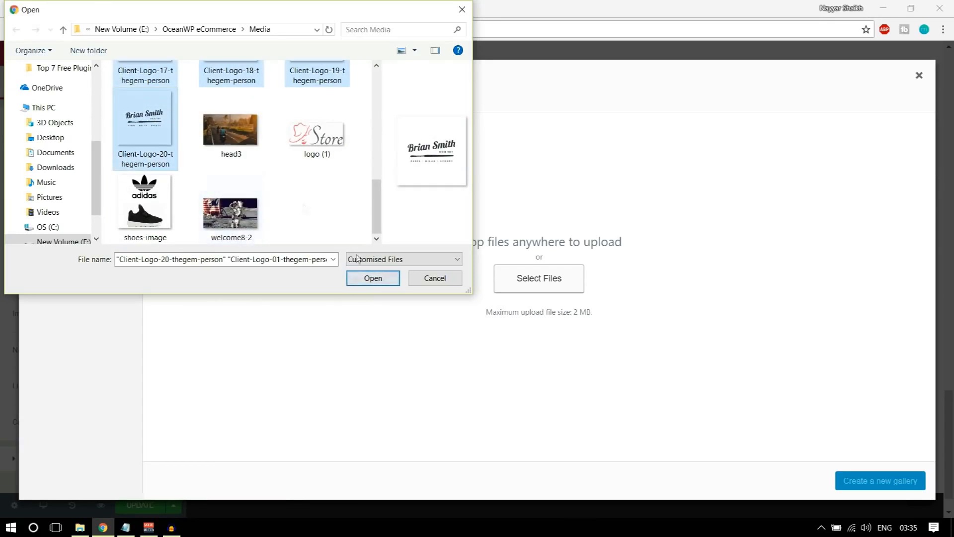
{"action": "left_click", "coordinate": [360, 279]}
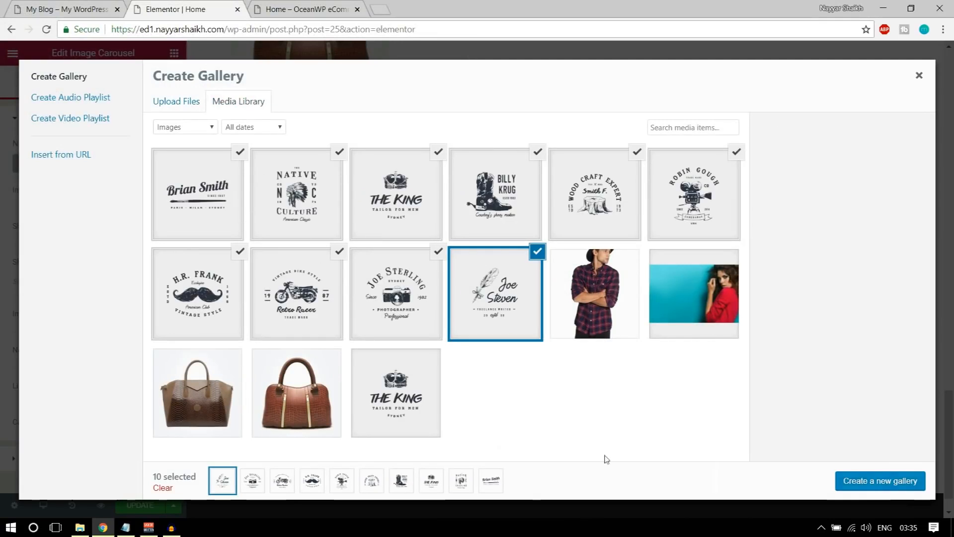
Create a gallery from the 11 uploaded logos and insert it into the carousel
{"action": "left_click", "coordinate": [857, 484]}
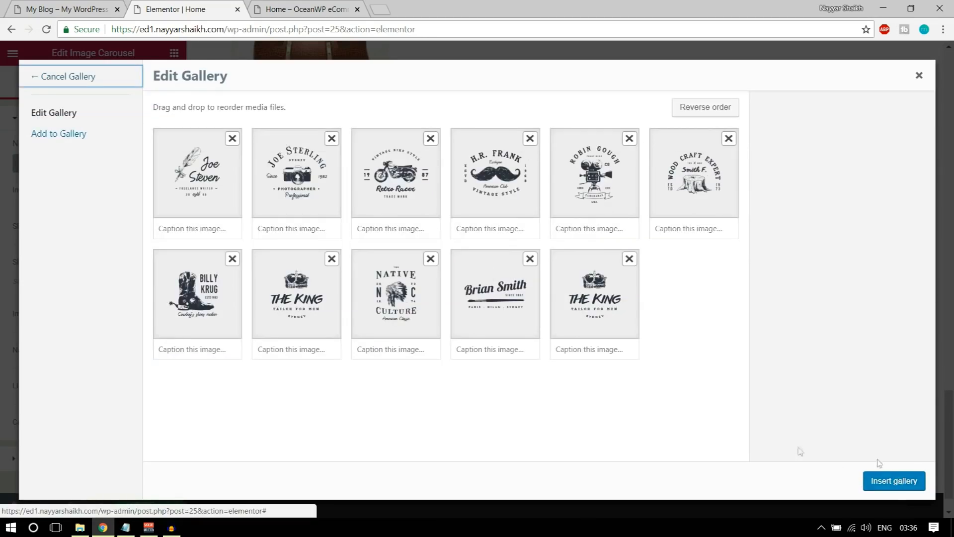
{"action": "left_click", "coordinate": [894, 480]}
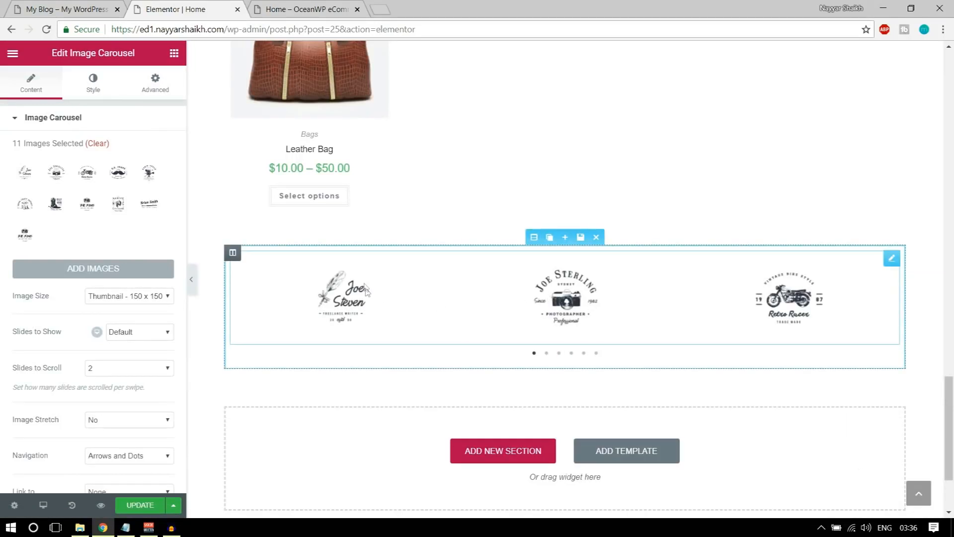
{"action": "scroll", "coordinate": [143, 300], "scroll_direction": "down", "scroll_amount": 3}
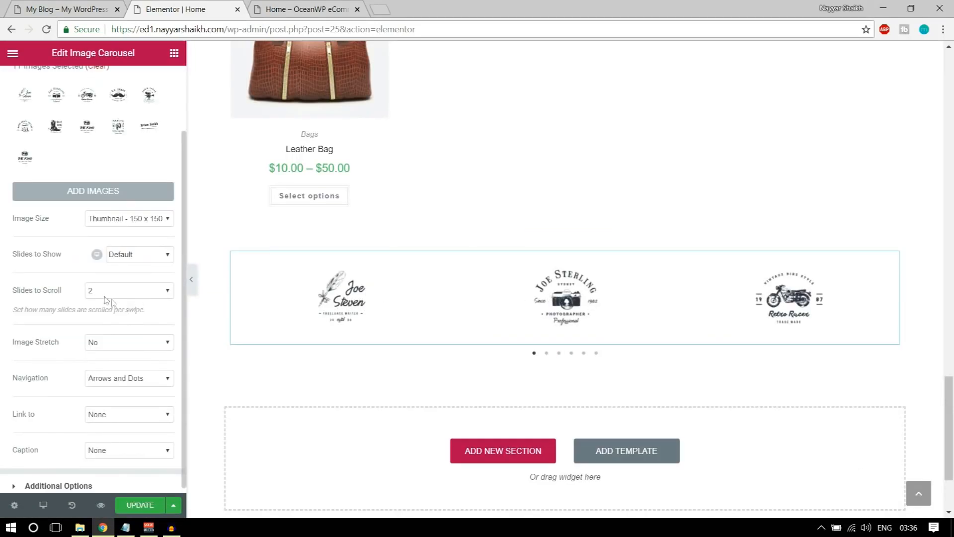
{"action": "left_click", "coordinate": [132, 255]}
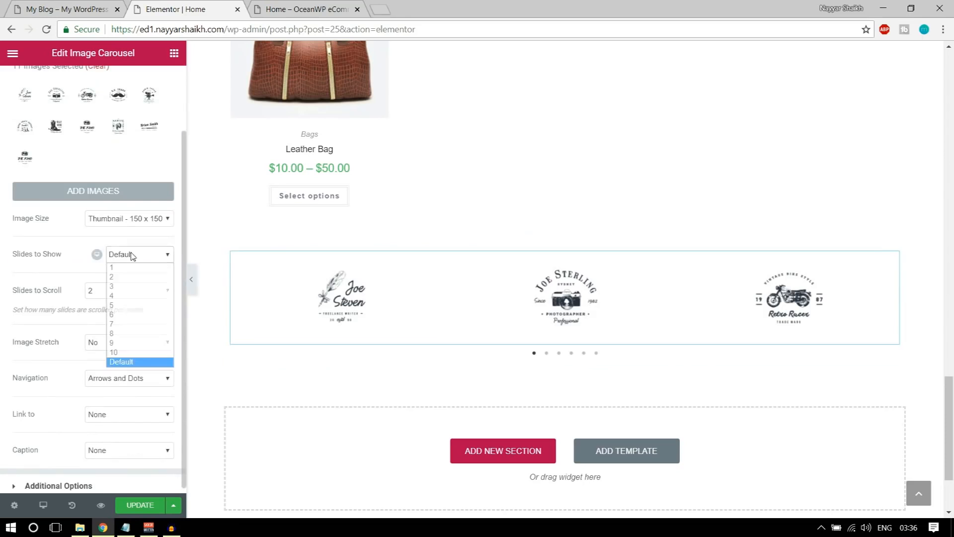
Set the carousel's Slides to Show to 6, checking it against the reference brands carousel
{"action": "left_click", "coordinate": [125, 315]}
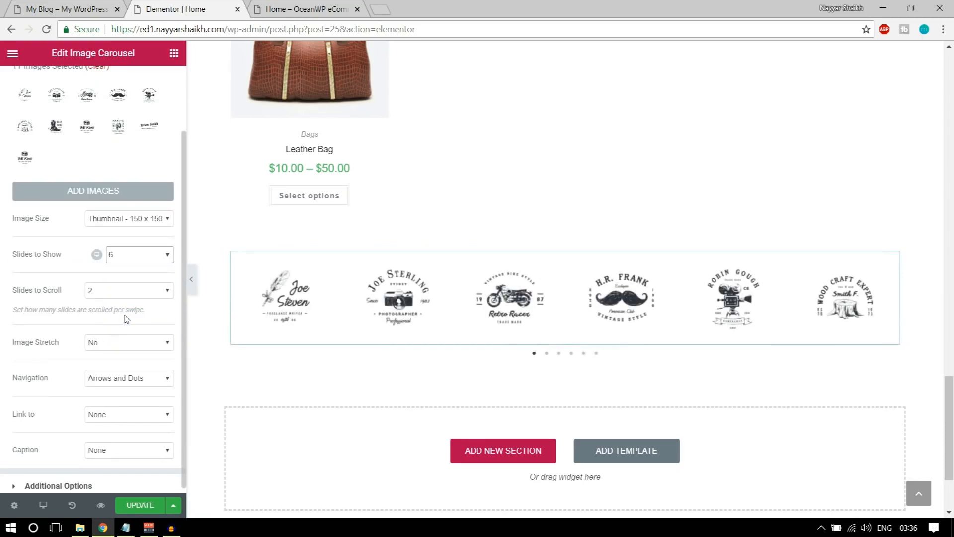
{"action": "left_click", "coordinate": [39, 7]}
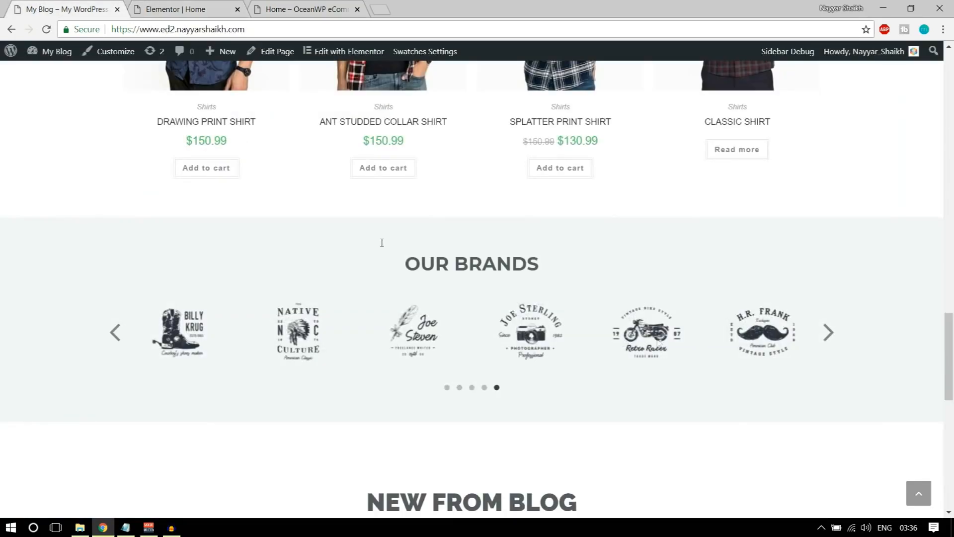
{"action": "left_click", "coordinate": [166, 5]}
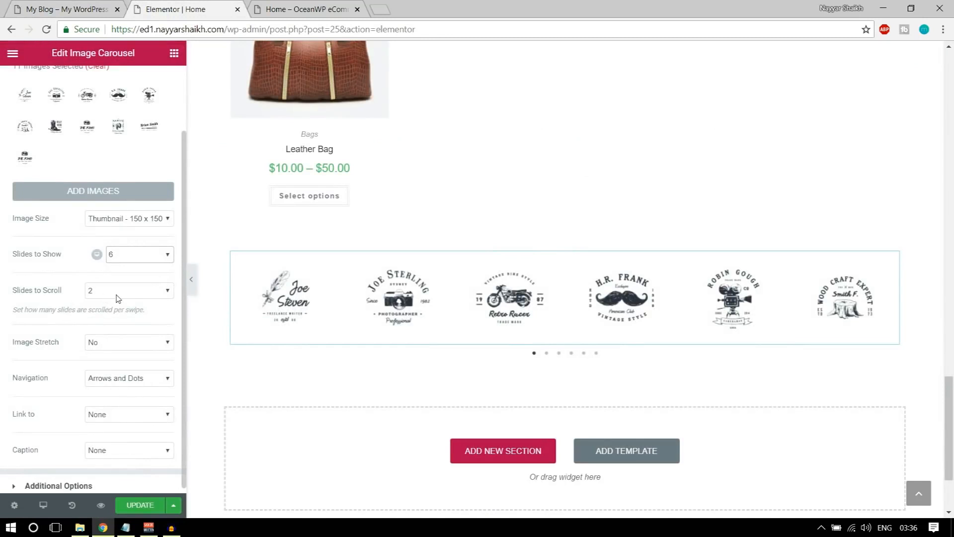
{"action": "scroll", "coordinate": [127, 318], "scroll_direction": "down", "scroll_amount": 1}
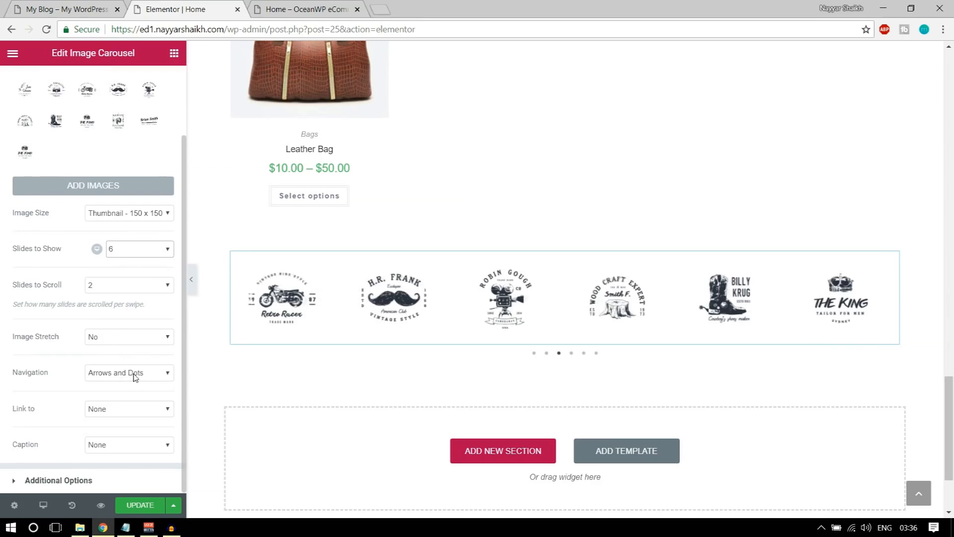
{"action": "left_click", "coordinate": [41, 8]}
{"action": "left_click", "coordinate": [117, 338]}
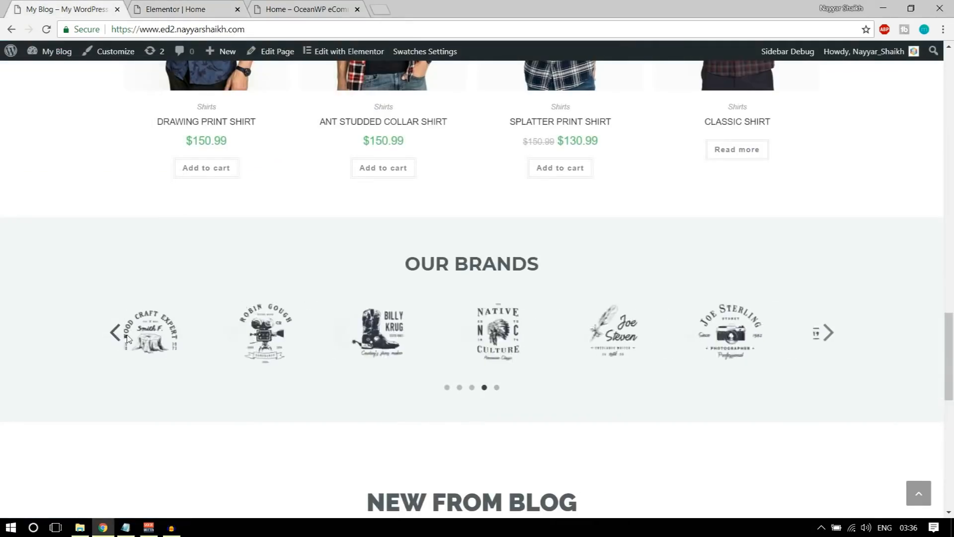
{"action": "left_click", "coordinate": [175, 9]}
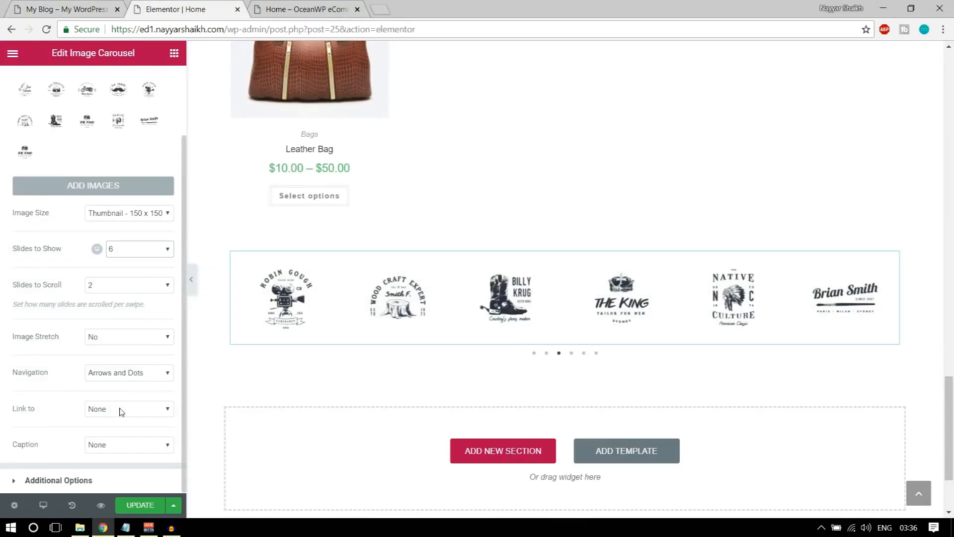
{"action": "left_click", "coordinate": [117, 482]}
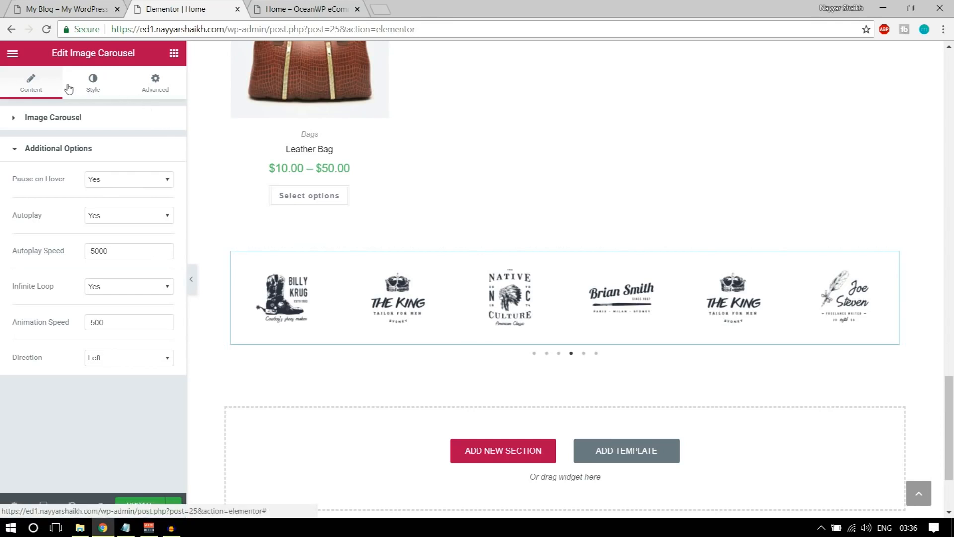
Make the carousel arrows black and position them outside the slides
{"action": "left_click", "coordinate": [92, 87]}
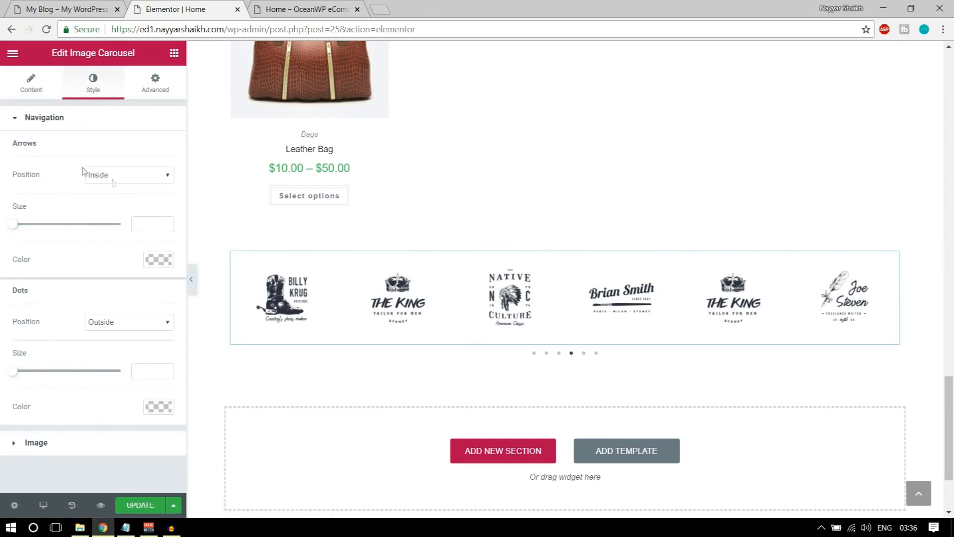
{"action": "left_click", "coordinate": [158, 262]}
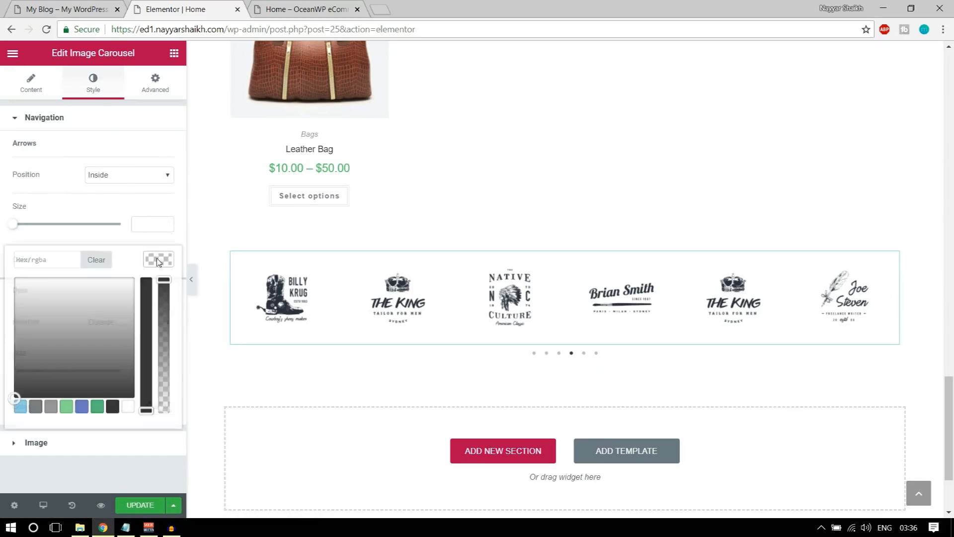
{"action": "left_click", "coordinate": [112, 407]}
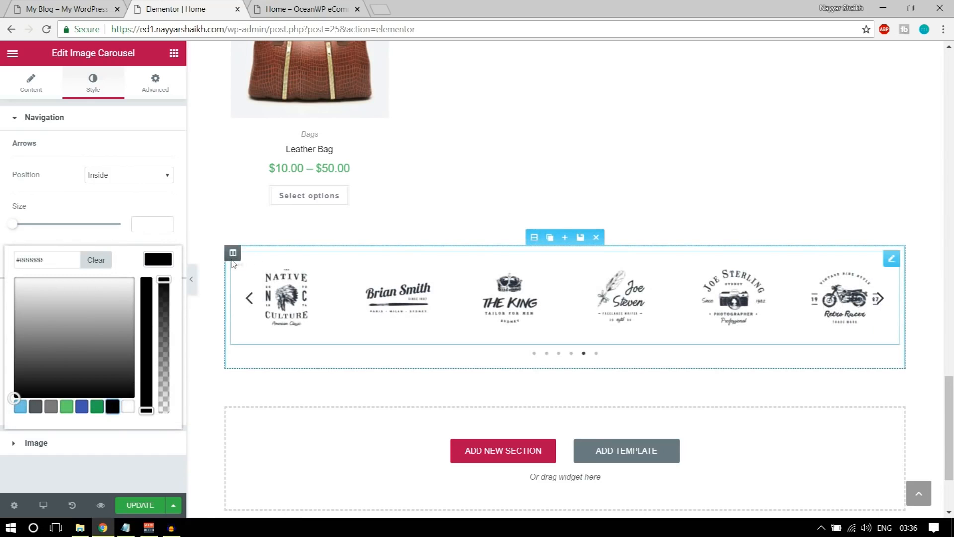
{"action": "left_click", "coordinate": [159, 261]}
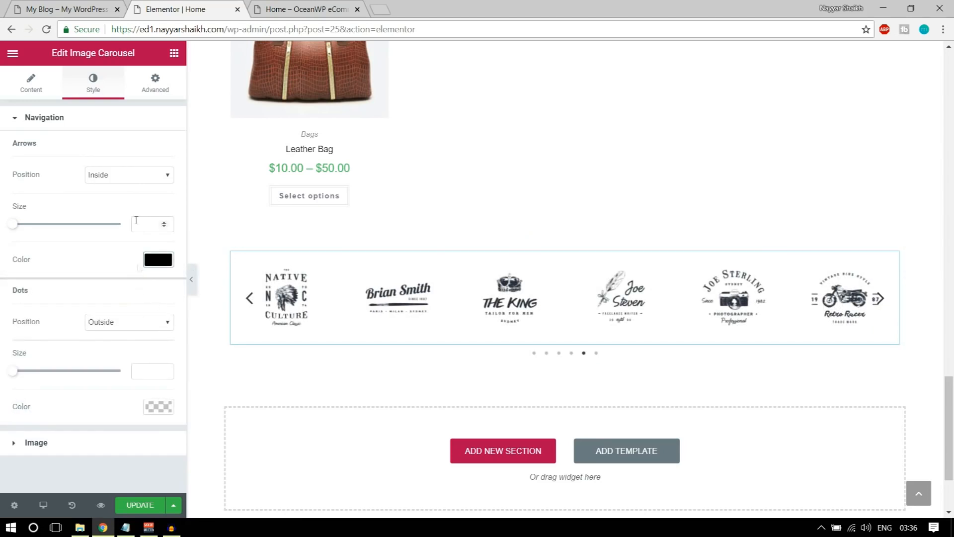
{"action": "left_click", "coordinate": [130, 177]}
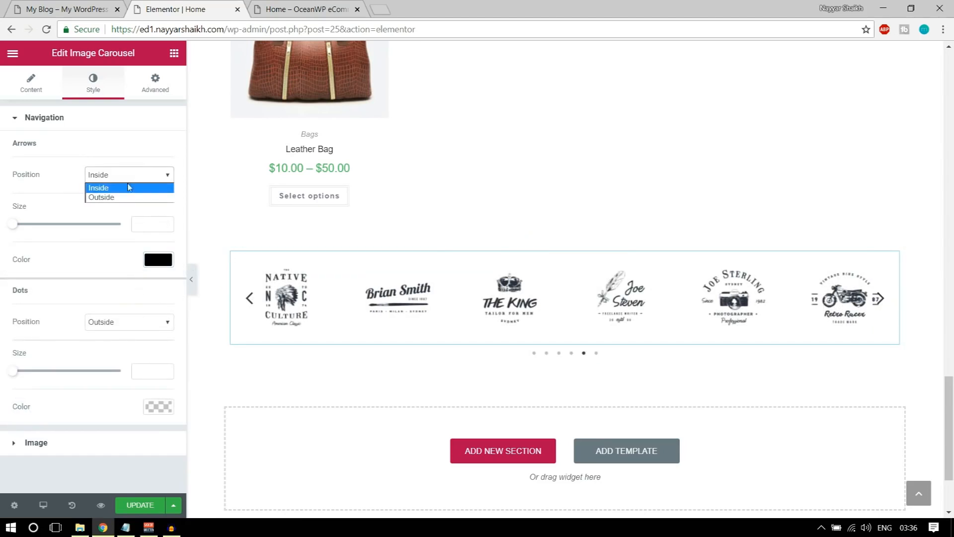
{"action": "left_click", "coordinate": [124, 198]}
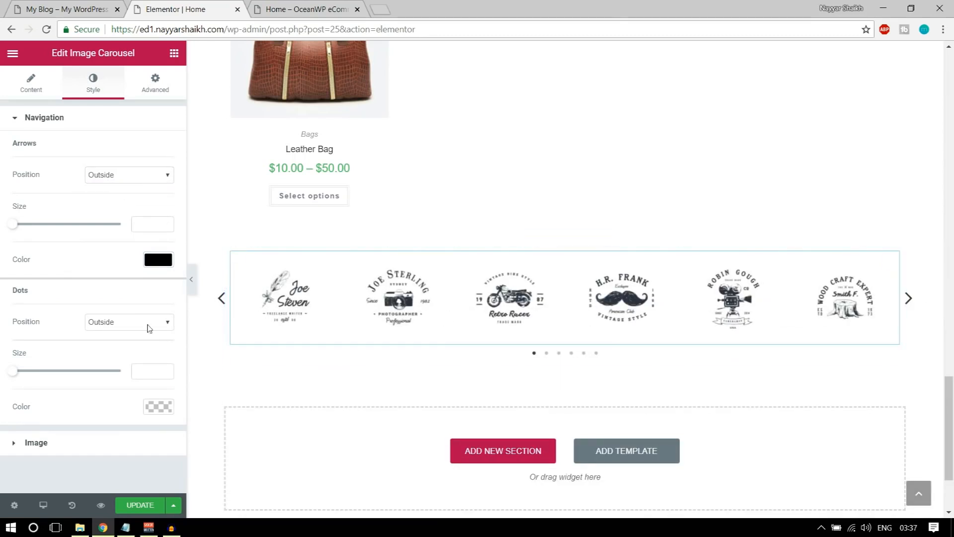
Make the dots black at size 10, enlarge the arrows to 60, and update the page
{"action": "left_click", "coordinate": [159, 406]}
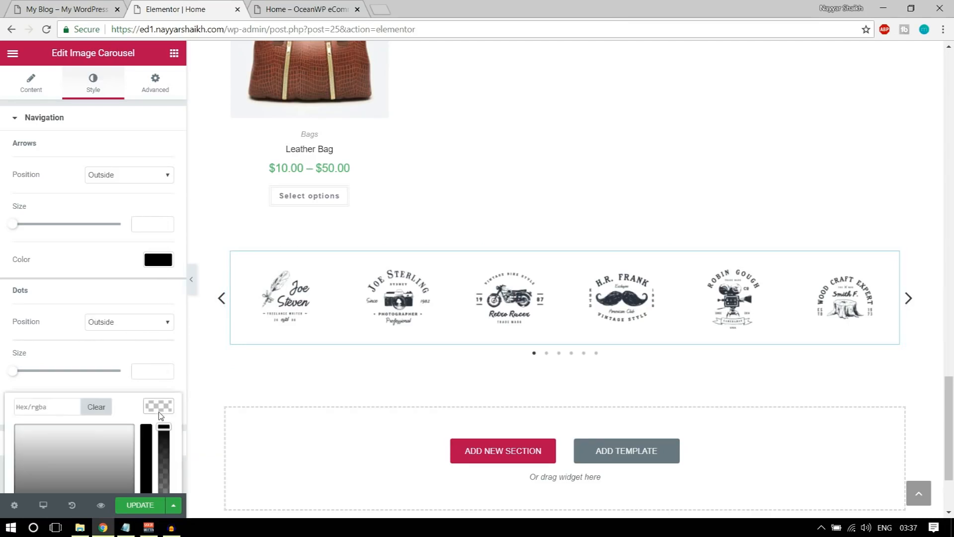
{"action": "scroll", "coordinate": [160, 418], "scroll_direction": "down", "scroll_amount": 2}
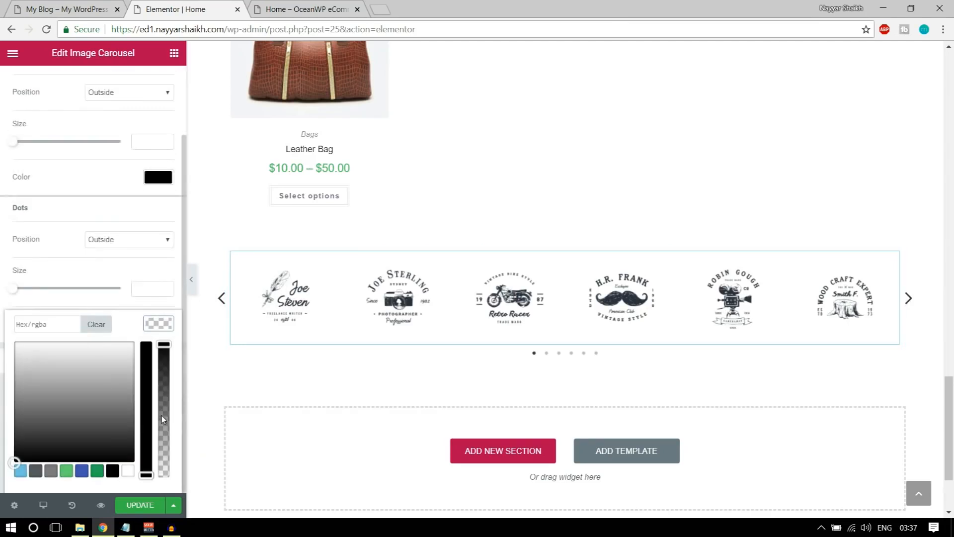
{"action": "left_click", "coordinate": [115, 470]}
{"action": "left_click", "coordinate": [161, 324]}
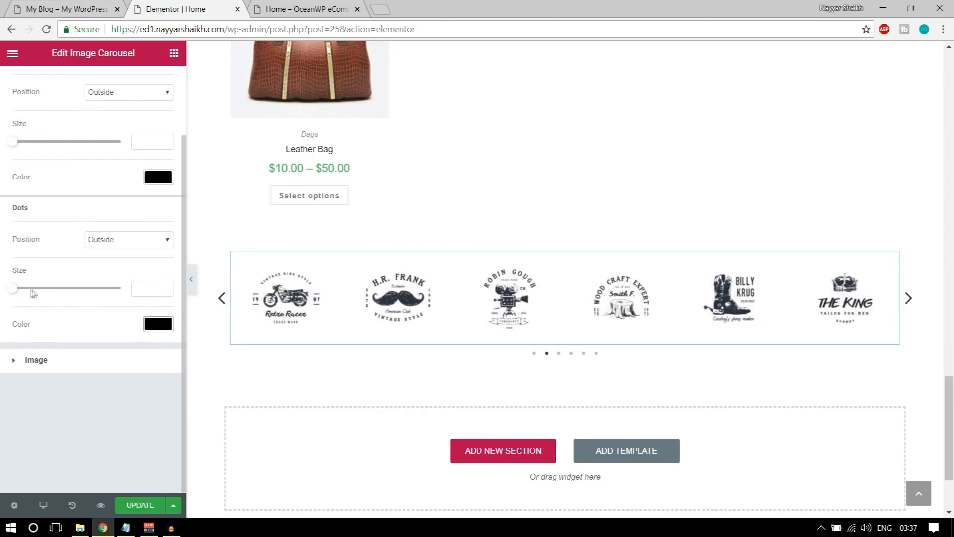
{"action": "left_click_drag", "start_coordinate": [17, 292], "coordinate": [36, 289]}
{"action": "scroll", "coordinate": [37, 292], "scroll_direction": "up", "scroll_amount": 2}
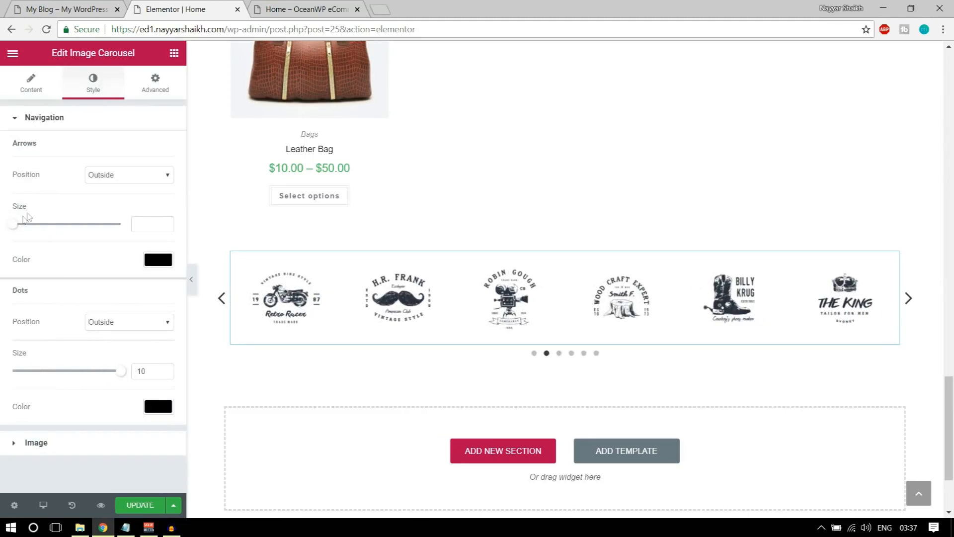
{"action": "left_click_drag", "start_coordinate": [16, 227], "coordinate": [105, 229]}
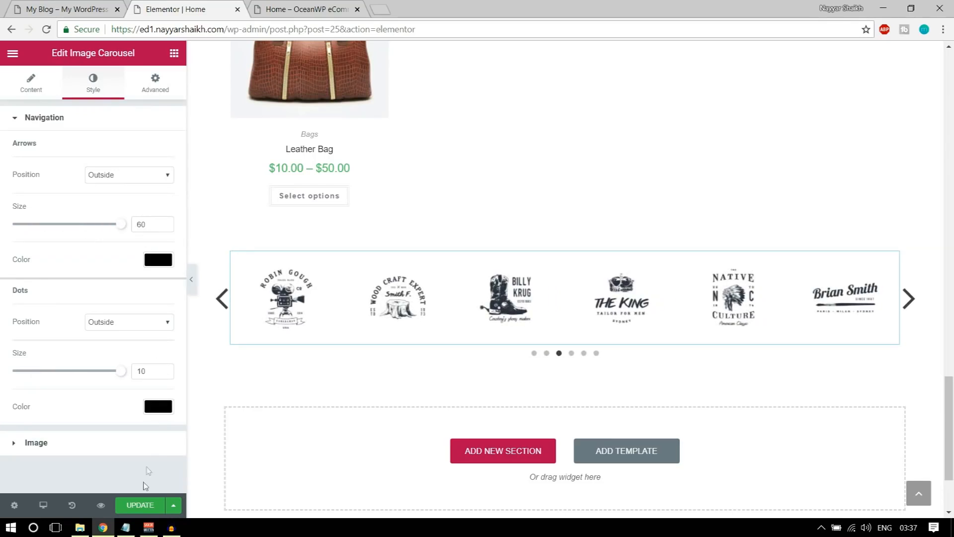
{"action": "left_click", "coordinate": [142, 505]}
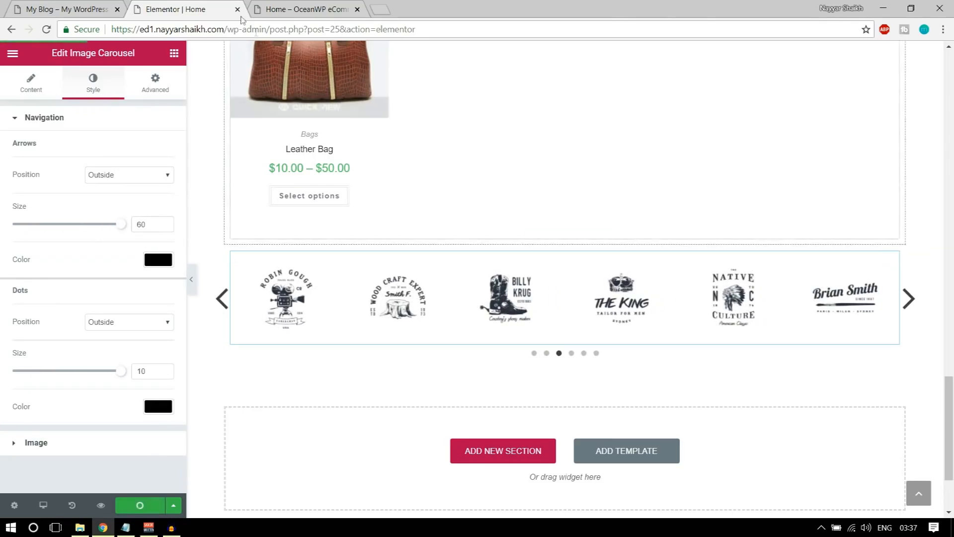
{"action": "left_click", "coordinate": [16, 5]}
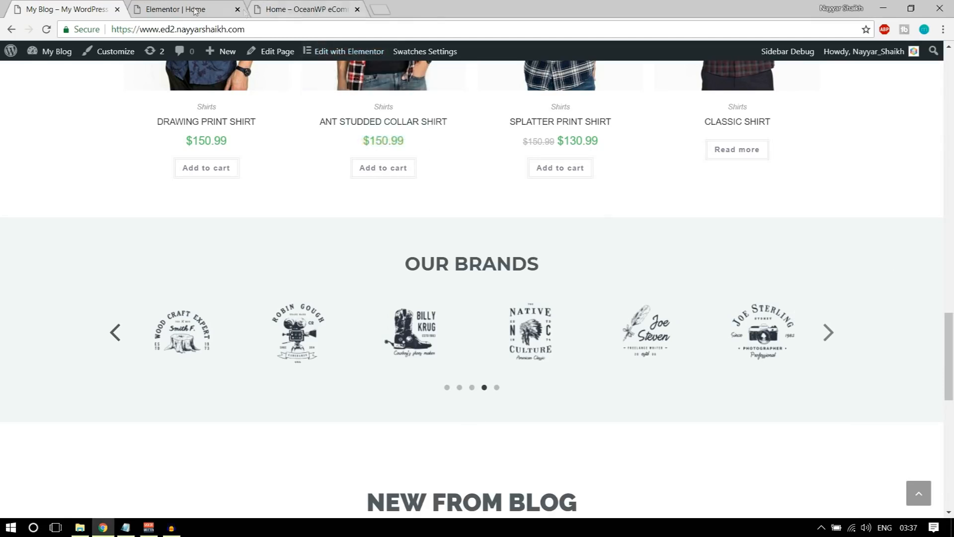
{"action": "left_click", "coordinate": [175, 9]}
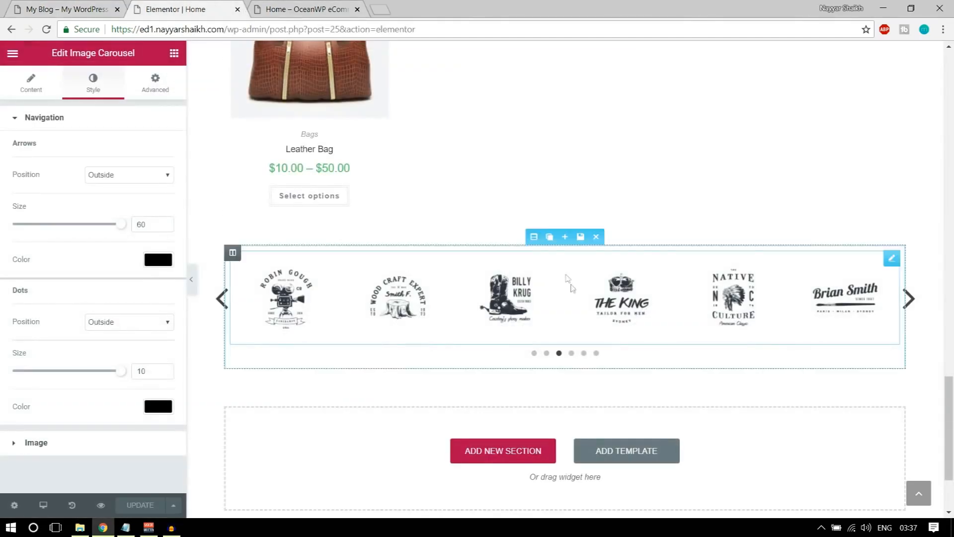
Give the logo carousel section a classic light grey #f2f2f2 background
{"action": "left_click", "coordinate": [537, 237]}
{"action": "left_click", "coordinate": [105, 85]}
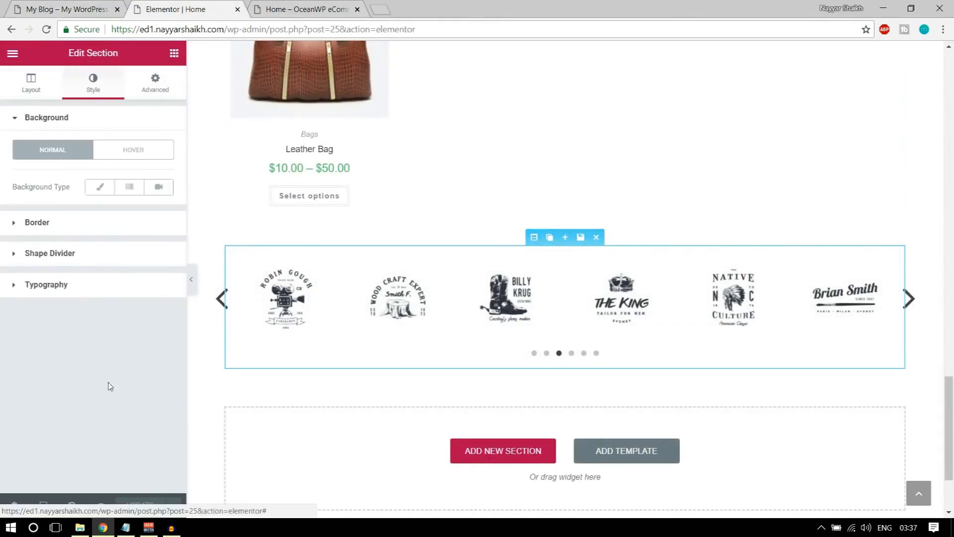
{"action": "left_click", "coordinate": [101, 188]}
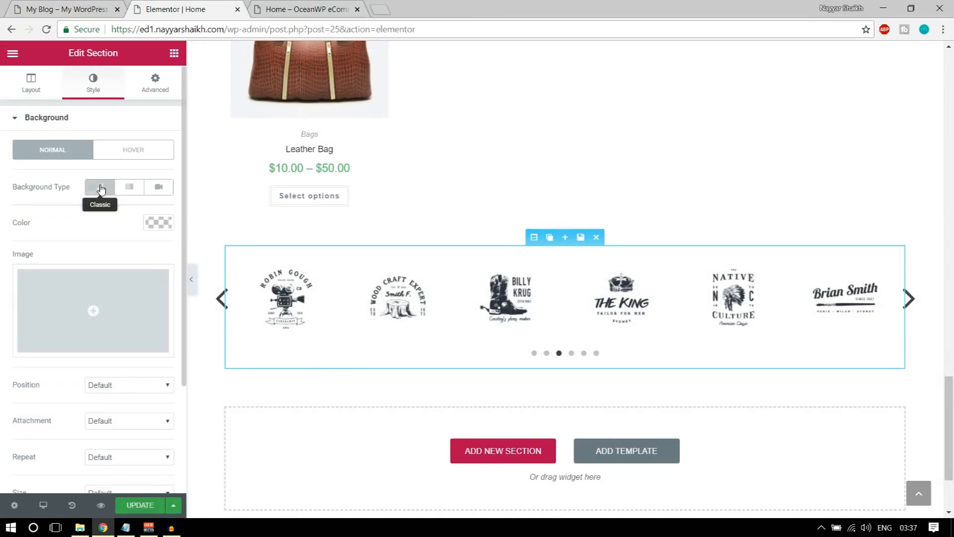
{"action": "left_click", "coordinate": [163, 225]}
{"action": "left_click", "coordinate": [52, 369]}
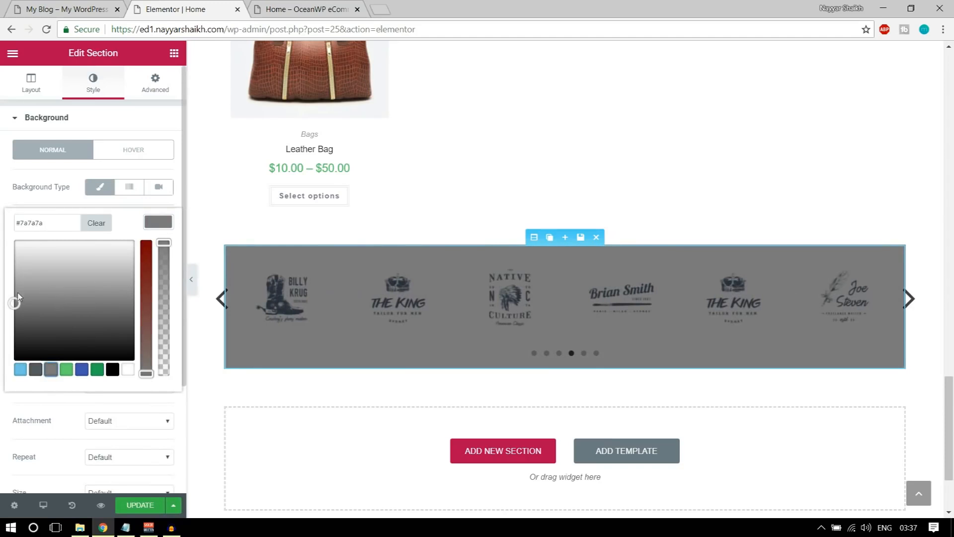
{"action": "left_click_drag", "start_coordinate": [9, 292], "coordinate": [7, 250]}
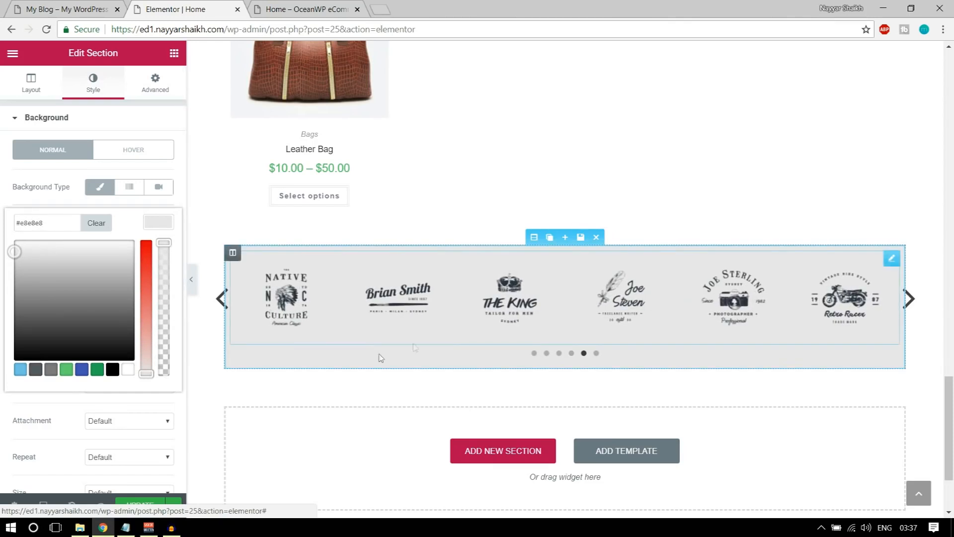
{"action": "left_click", "coordinate": [60, 9]}
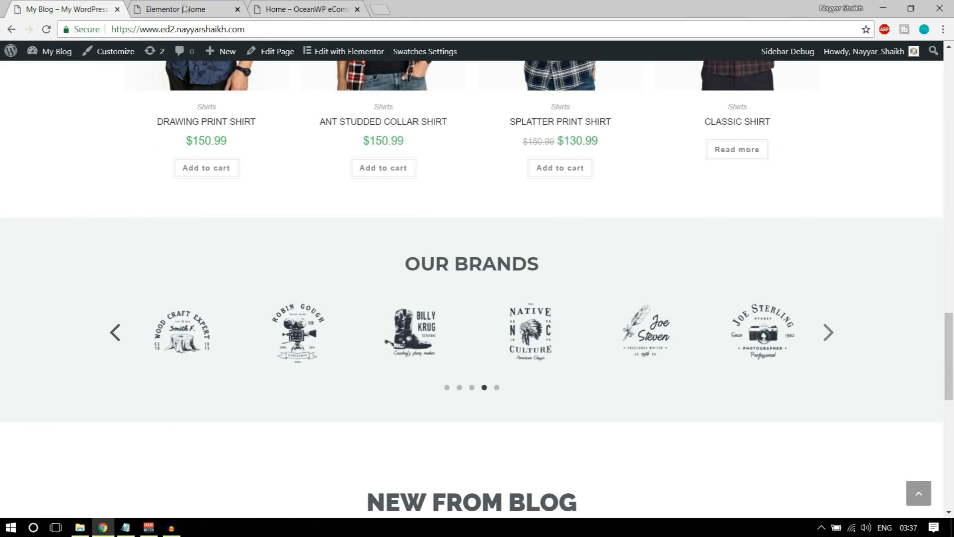
{"action": "left_click", "coordinate": [185, 9]}
{"action": "left_click_drag", "start_coordinate": [13, 250], "coordinate": [14, 246]}
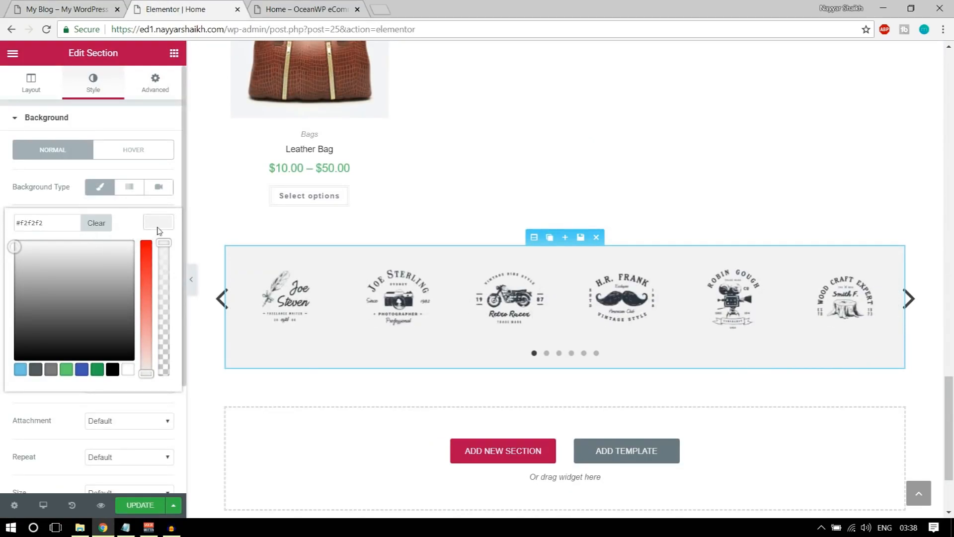
Stretch the section to full width and set its padding to 100 top and 50 bottom
{"action": "left_click", "coordinate": [31, 86]}
{"action": "left_click", "coordinate": [167, 147]}
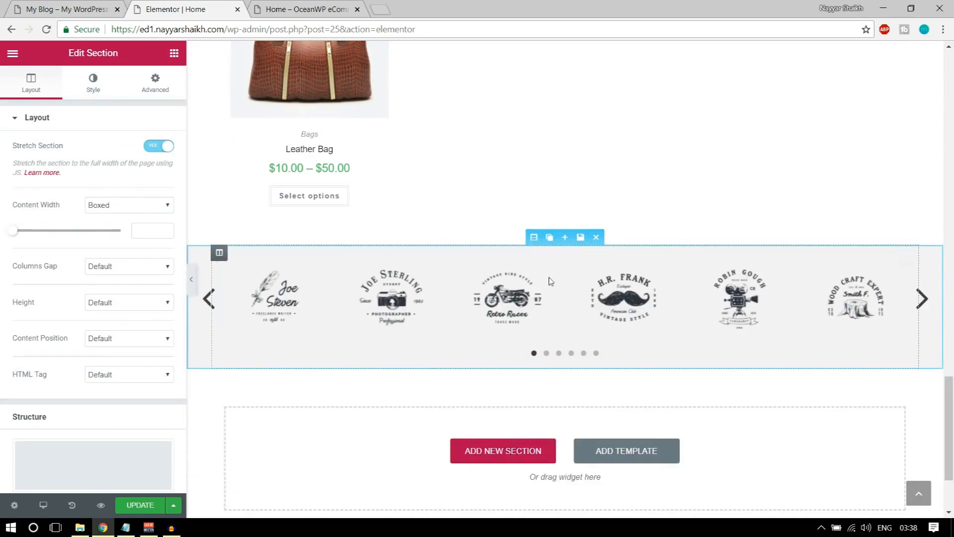
{"action": "left_click", "coordinate": [156, 88]}
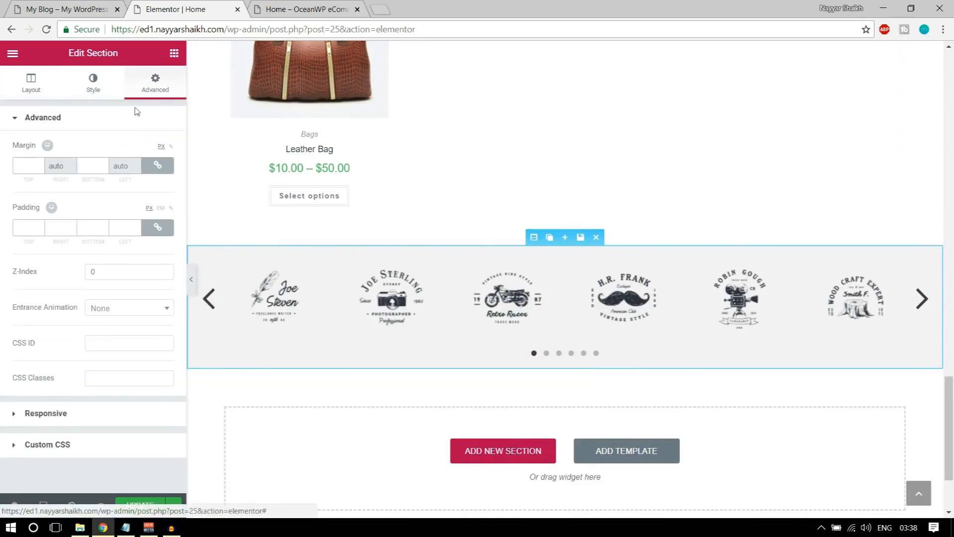
{"action": "left_click", "coordinate": [156, 228]}
{"action": "left_click", "coordinate": [36, 227]}
{"action": "type", "text": "100"}
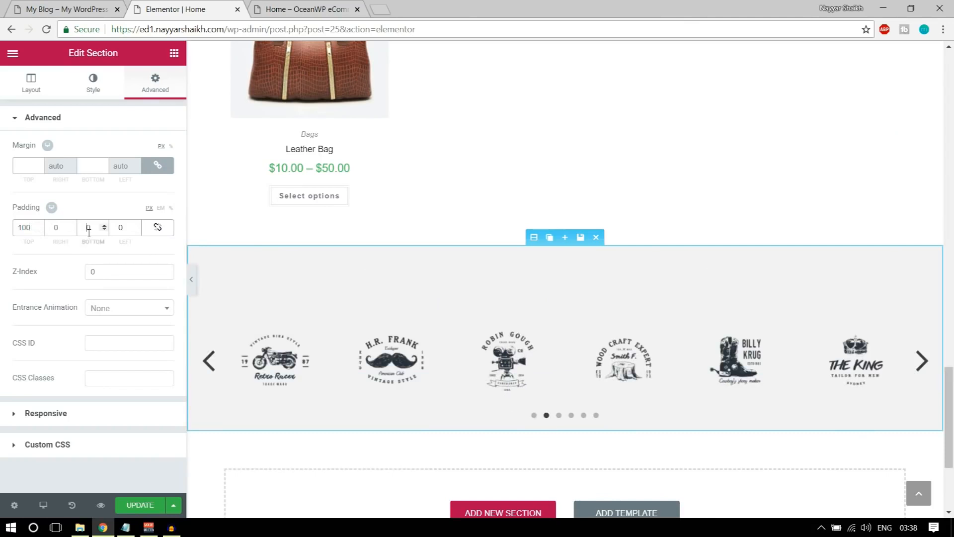
{"action": "type", "text": "50"}
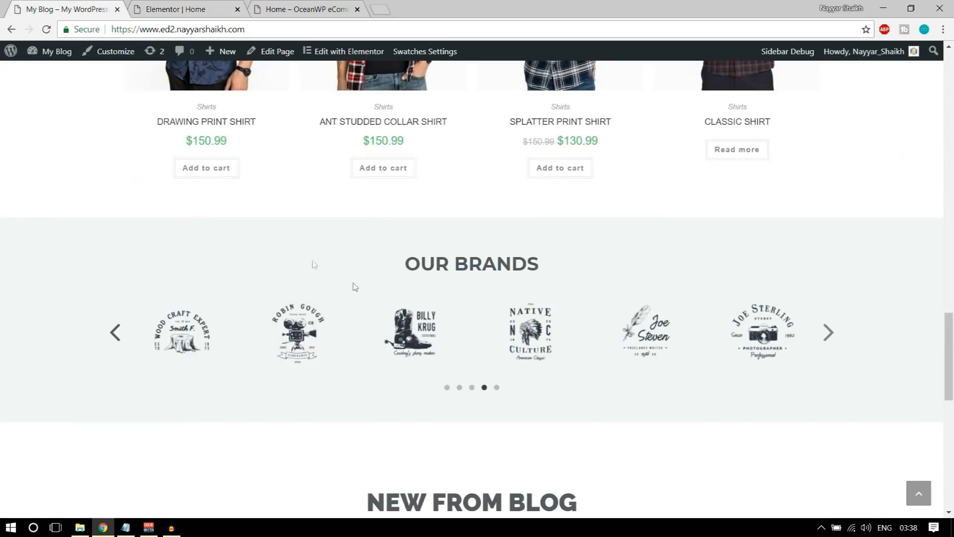
{"action": "left_click_drag", "start_coordinate": [411, 264], "coordinate": [593, 264]}
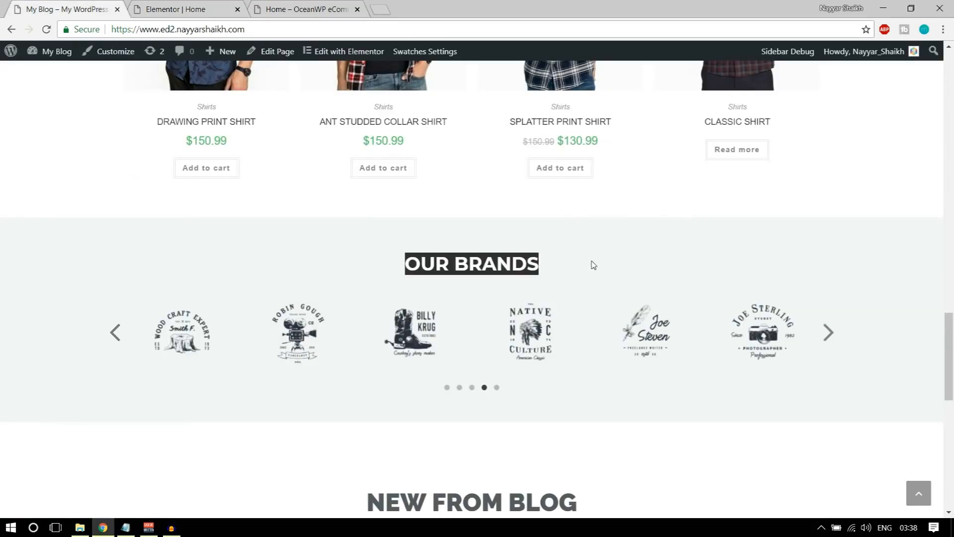
{"action": "left_click", "coordinate": [193, 6]}
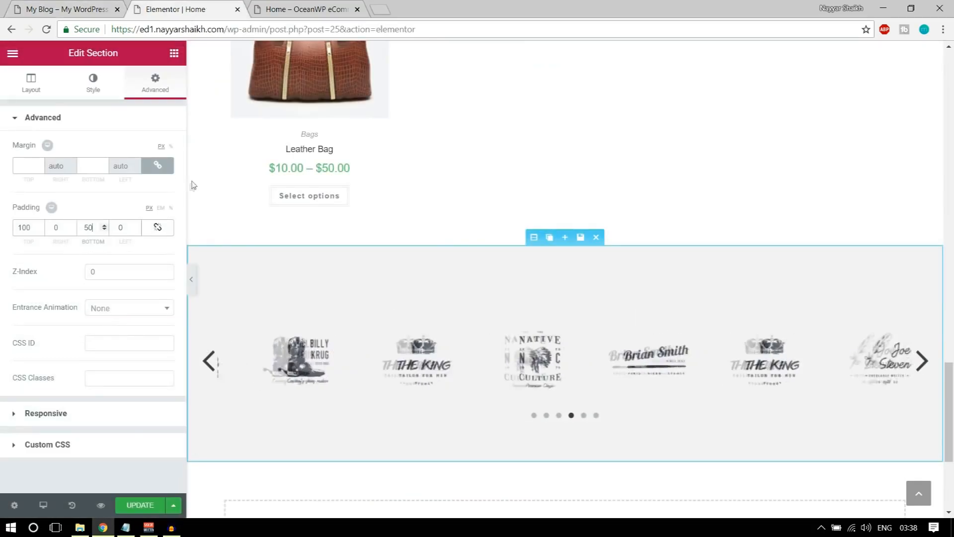
Add a centred, dark grey OUR BRANDS heading above the brand logos
{"action": "left_click", "coordinate": [174, 53]}
{"action": "left_click_drag", "start_coordinate": [153, 149], "coordinate": [542, 344]}
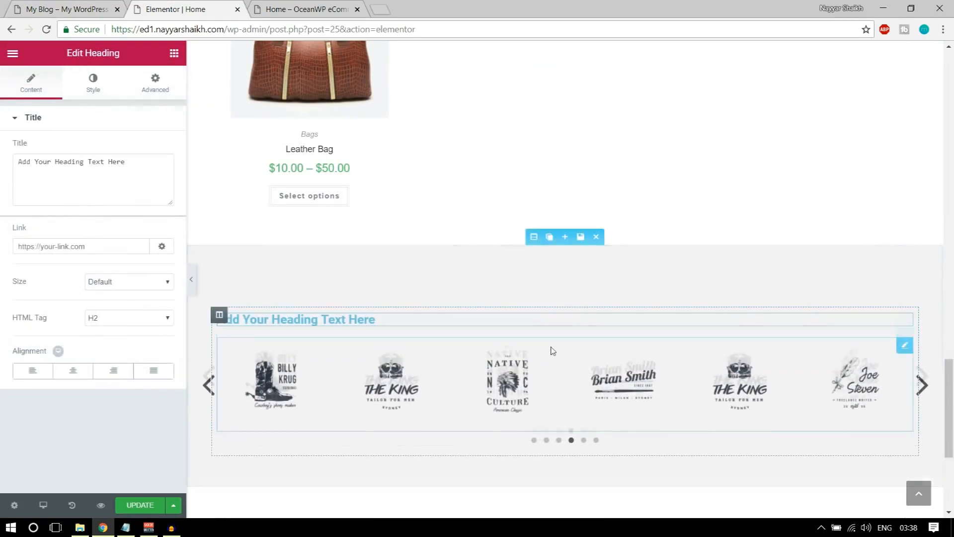
{"action": "triple_click", "coordinate": [88, 177]}
{"action": "type", "text": "OUR BRANDS"}
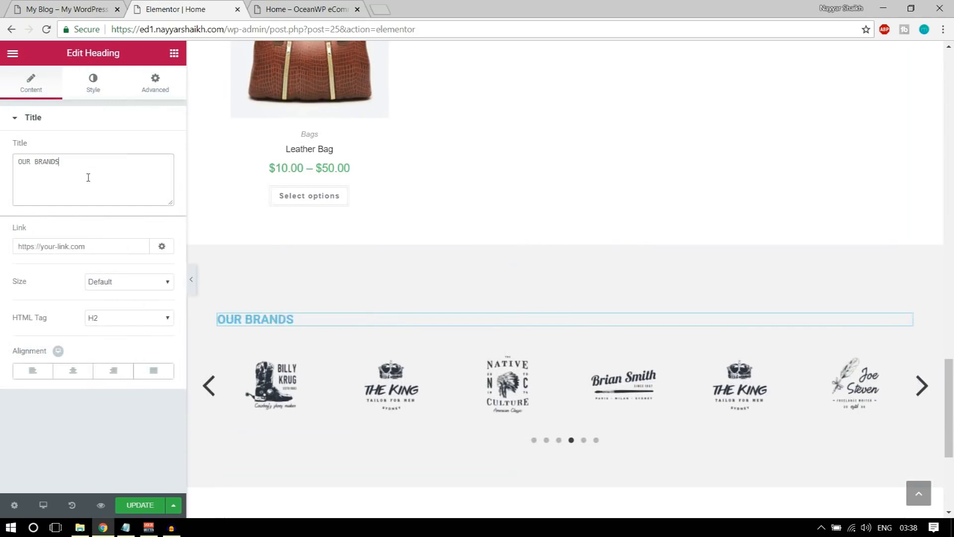
{"action": "left_click", "coordinate": [73, 372]}
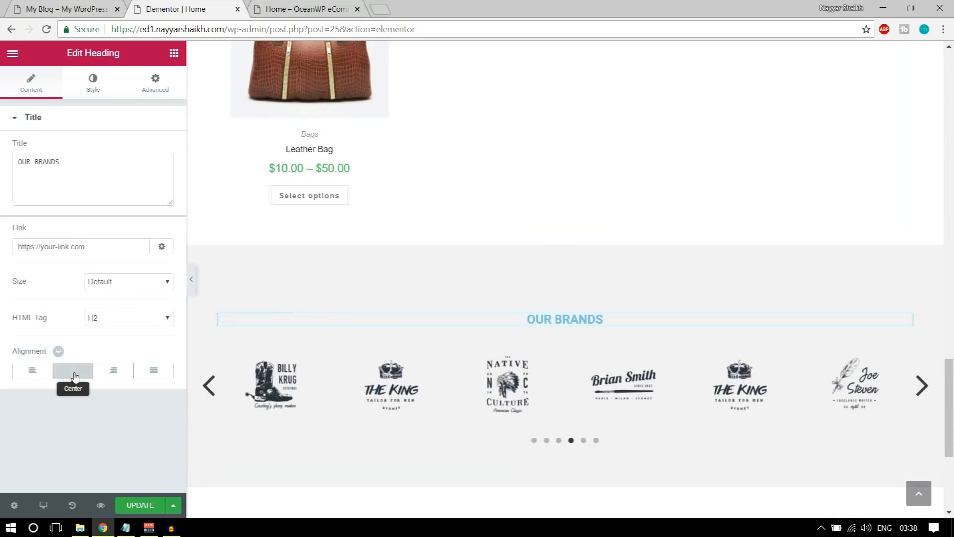
{"action": "left_click", "coordinate": [89, 80]}
{"action": "left_click", "coordinate": [158, 148]}
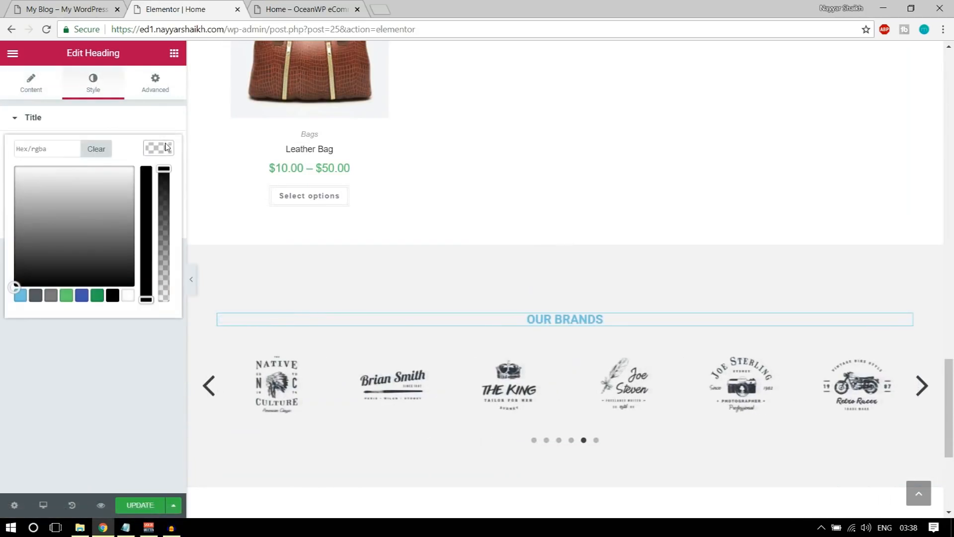
{"action": "left_click", "coordinate": [34, 295]}
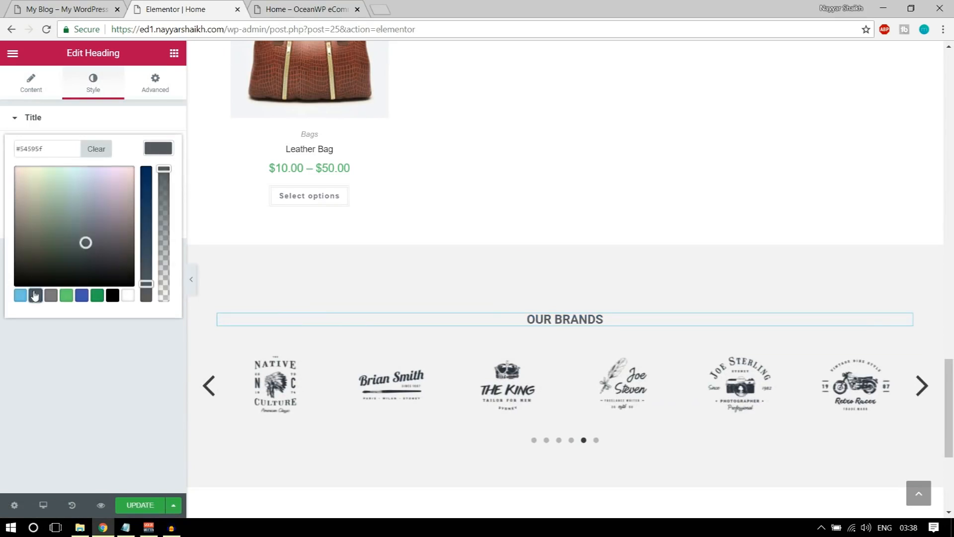
{"action": "left_click", "coordinate": [167, 150]}
Set the heading typography to Raleway, weight 800, size 31, and save the page
{"action": "left_click", "coordinate": [158, 184]}
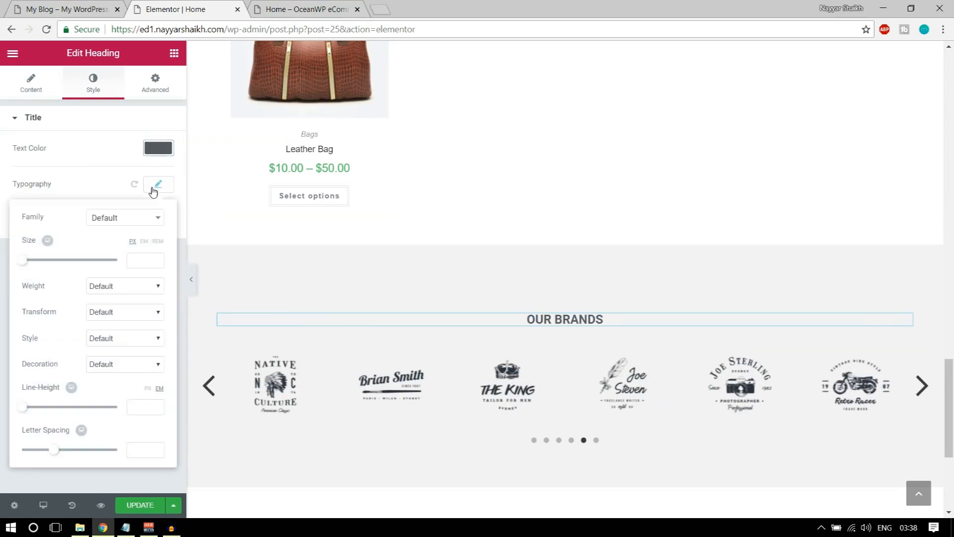
{"action": "left_click", "coordinate": [117, 219]}
{"action": "type", "text": "rale"}
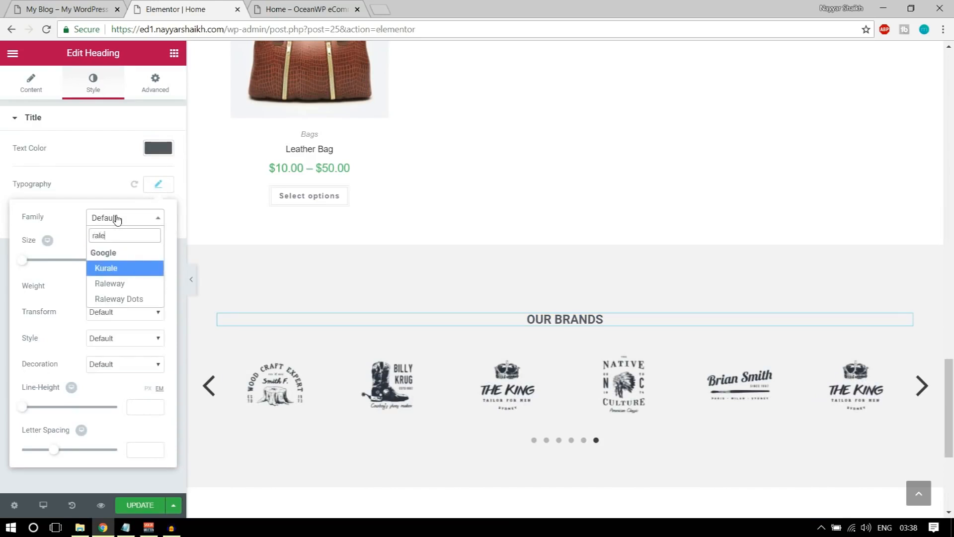
{"action": "left_click", "coordinate": [119, 284]}
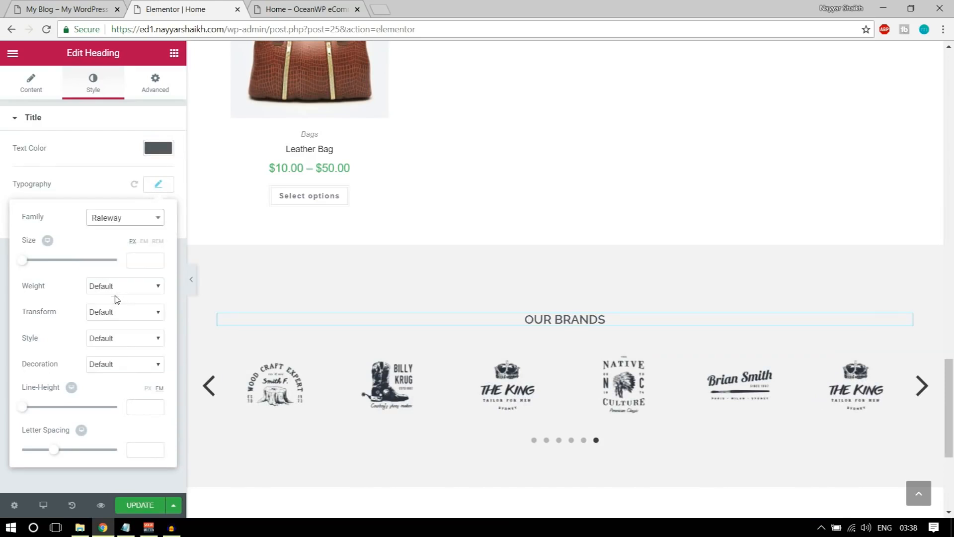
{"action": "left_click", "coordinate": [119, 286]}
{"action": "left_click", "coordinate": [125, 347]}
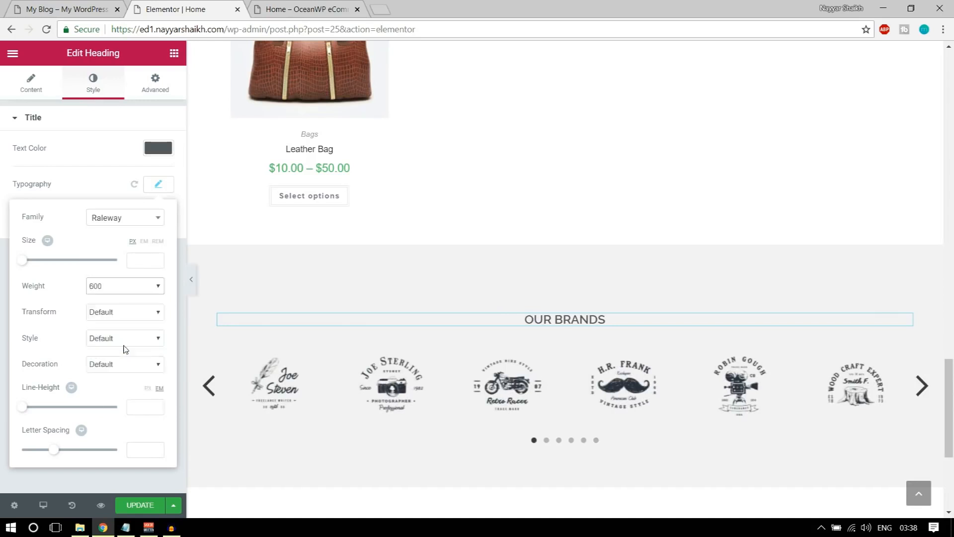
{"action": "left_click", "coordinate": [122, 286]}
{"action": "left_click", "coordinate": [117, 366]}
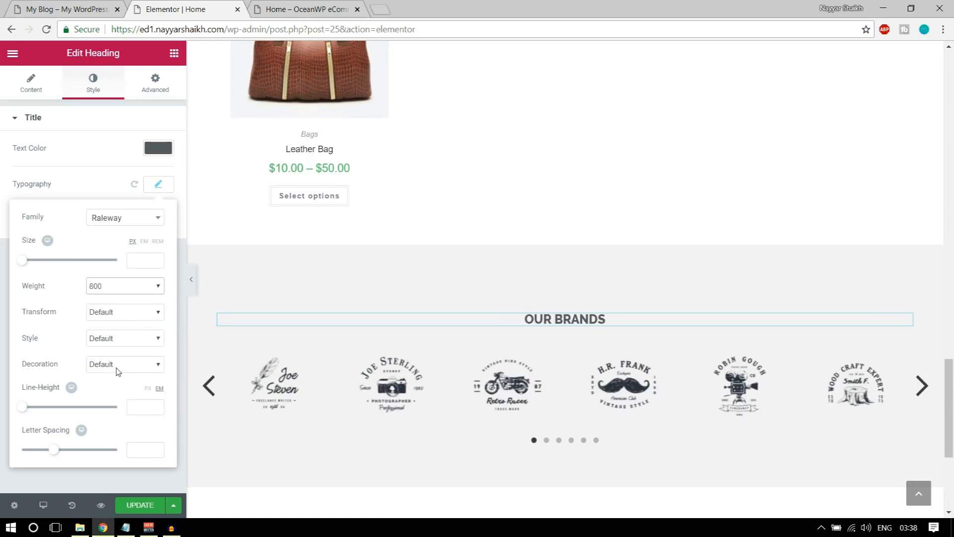
{"action": "left_click_drag", "start_coordinate": [25, 265], "coordinate": [40, 267]}
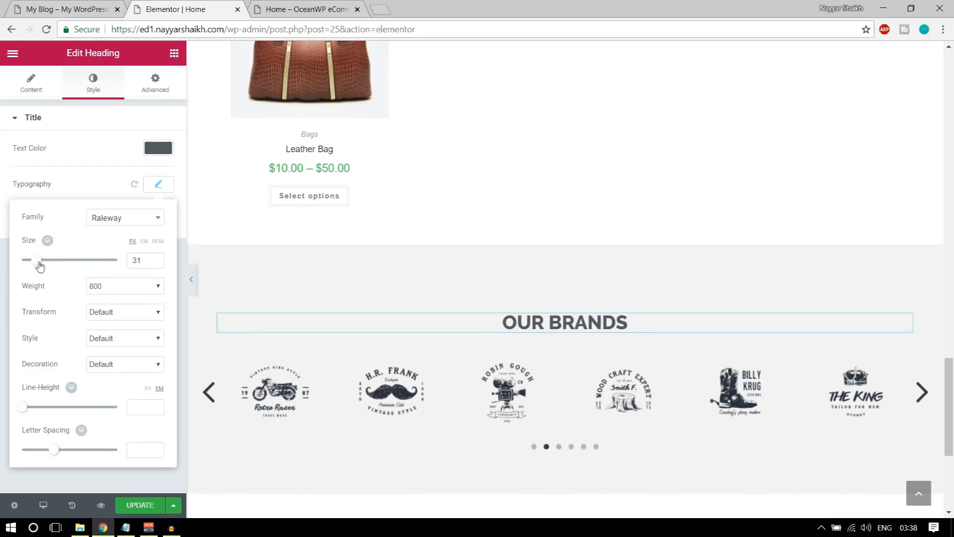
{"action": "left_click", "coordinate": [133, 505]}
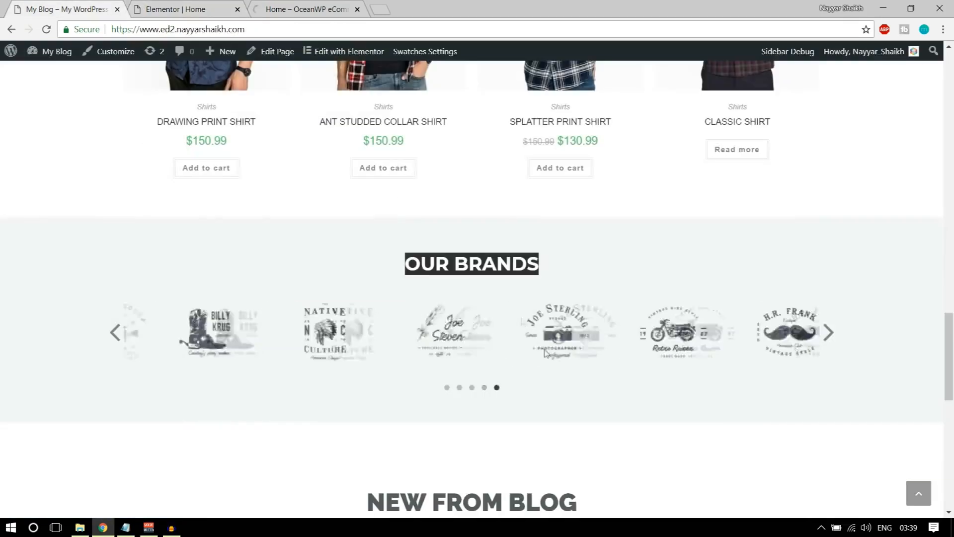
{"action": "scroll", "coordinate": [546, 353], "scroll_direction": "down", "scroll_amount": 7}
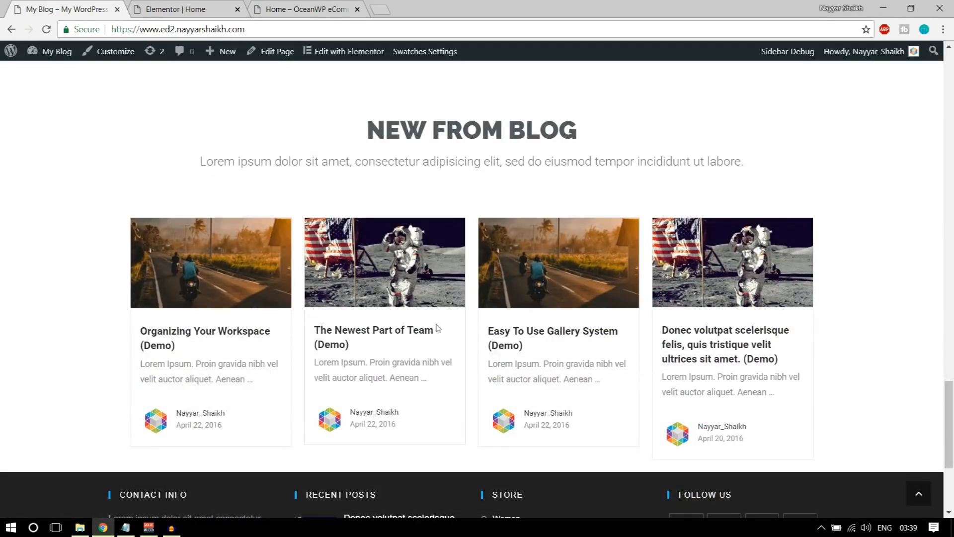
Insert the saved Title template as a new section below OUR BRANDS
{"action": "scroll", "coordinate": [706, 365], "scroll_direction": "up", "scroll_amount": 2}
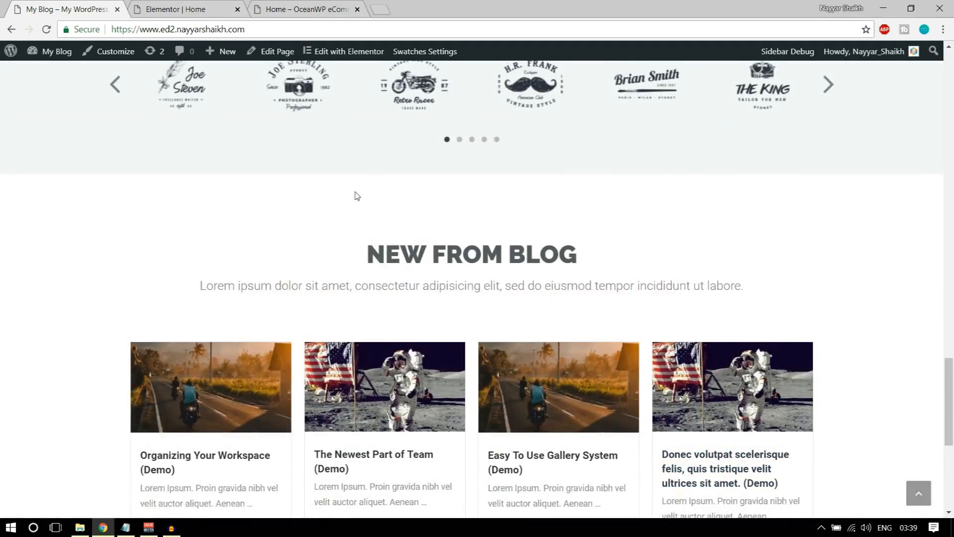
{"action": "left_click_drag", "start_coordinate": [370, 254], "coordinate": [577, 258]}
{"action": "left_click", "coordinate": [251, 10]}
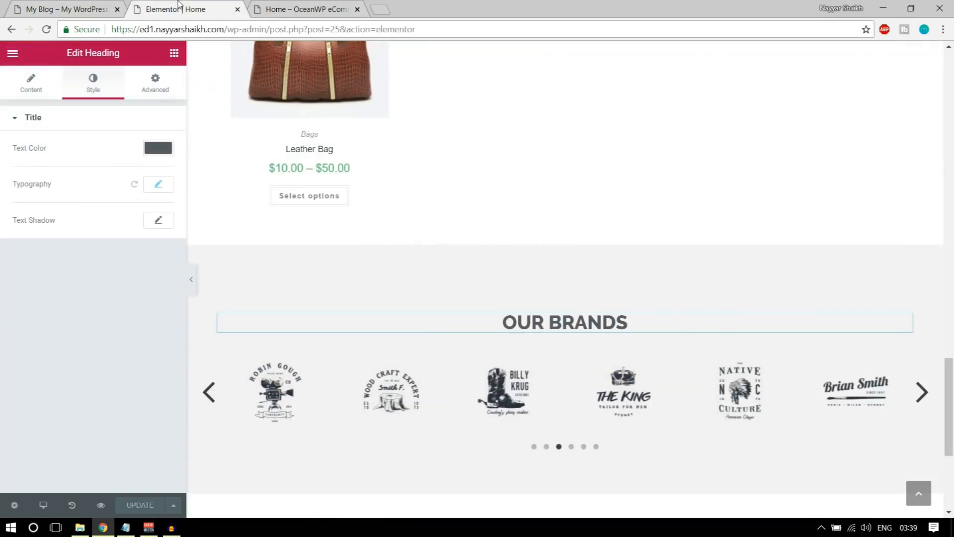
{"action": "scroll", "coordinate": [638, 375], "scroll_direction": "down", "scroll_amount": 5}
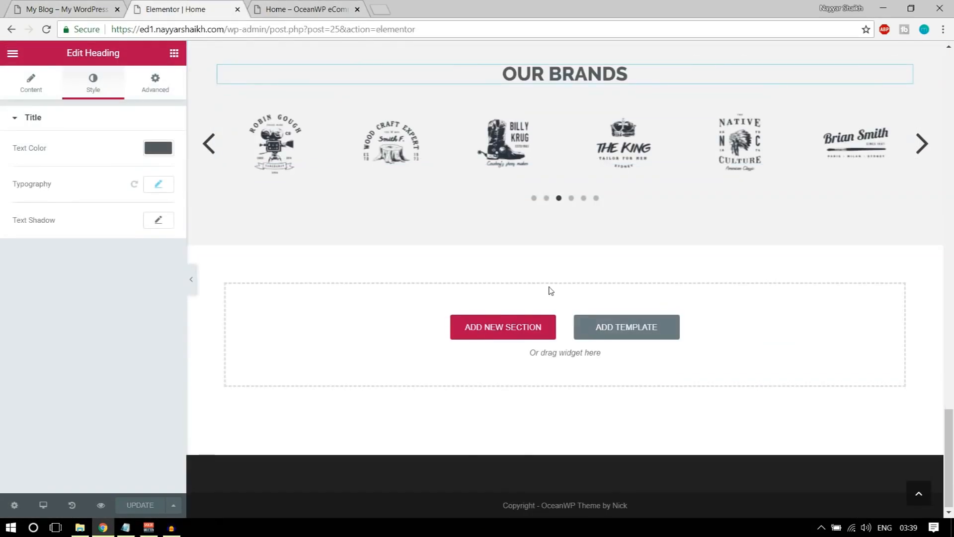
{"action": "left_click", "coordinate": [627, 327]}
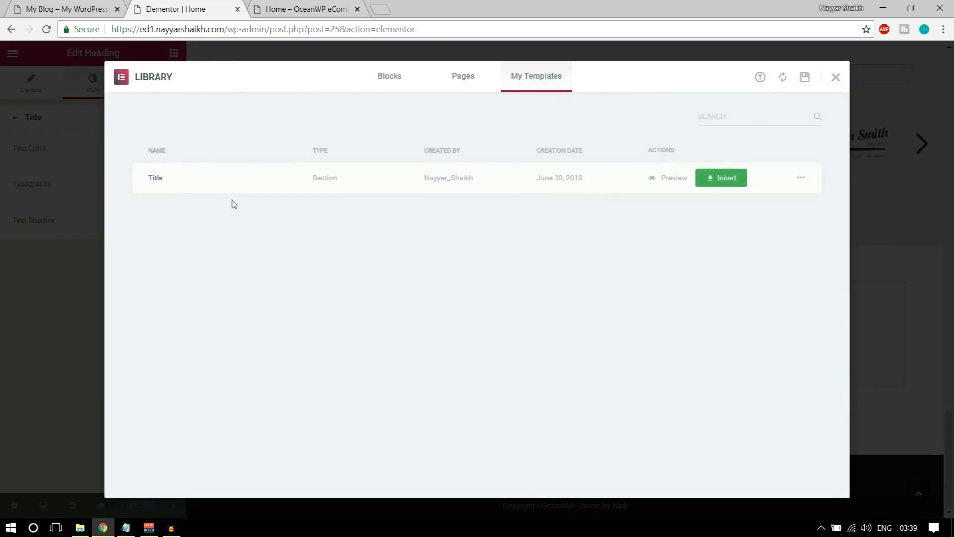
{"action": "left_click", "coordinate": [721, 177]}
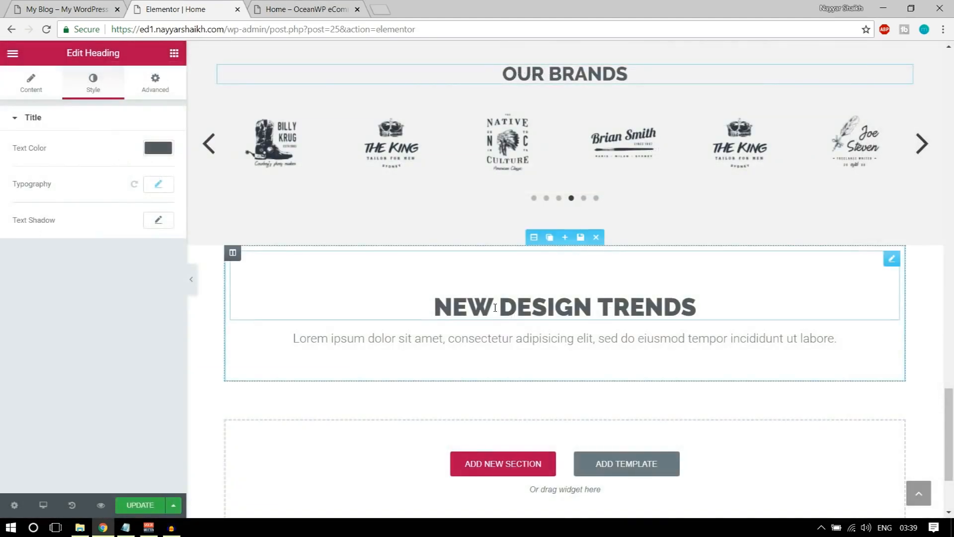
Retype the template heading as NEW FROM BLOG, matching the reference blog section
{"action": "left_click", "coordinate": [92, 4]}
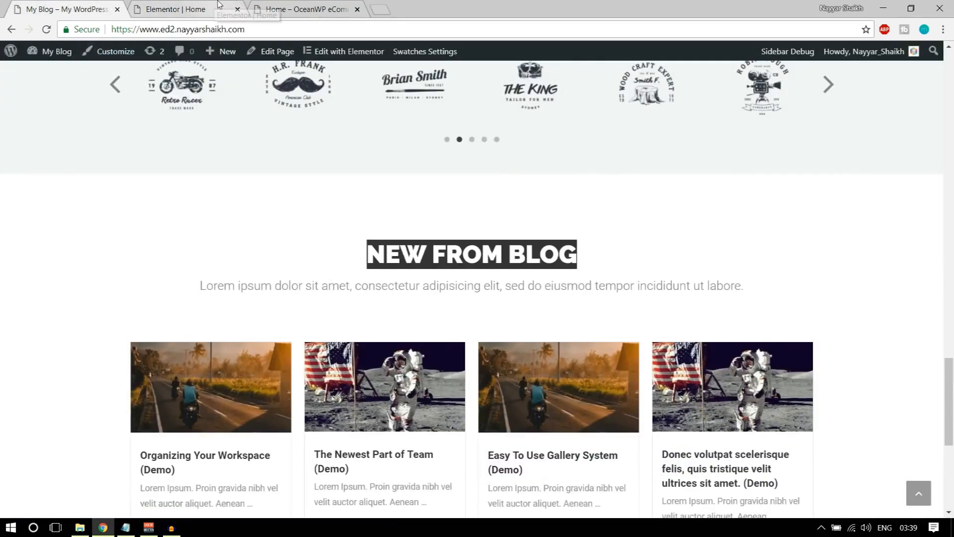
{"action": "left_click", "coordinate": [218, 9]}
{"action": "left_click", "coordinate": [526, 302]}
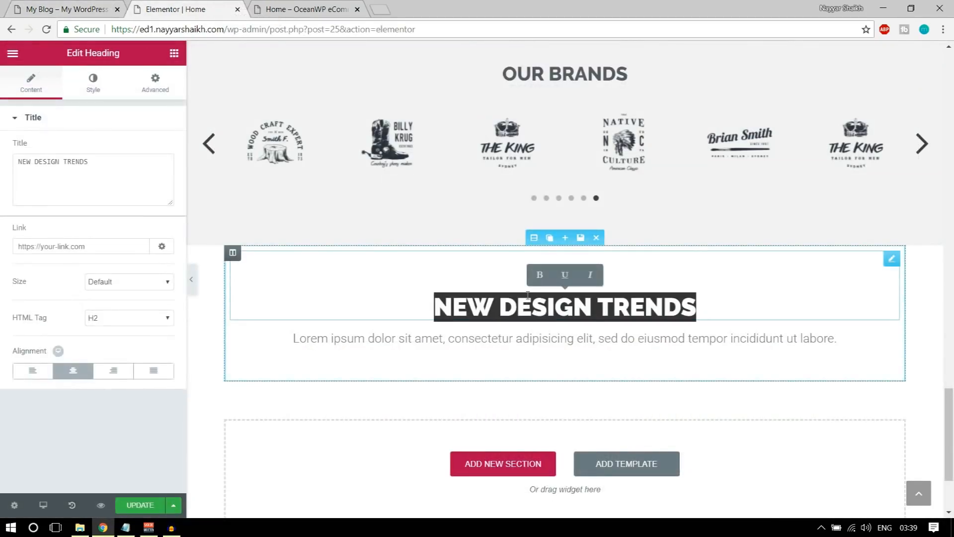
{"action": "type", "text": "NEW"}
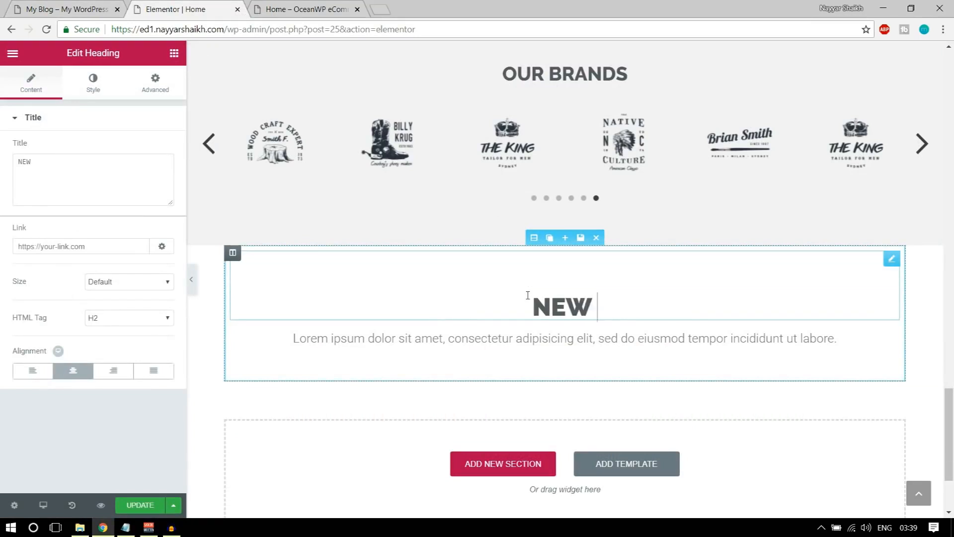
{"action": "type", "text": " FROM BLOG"}
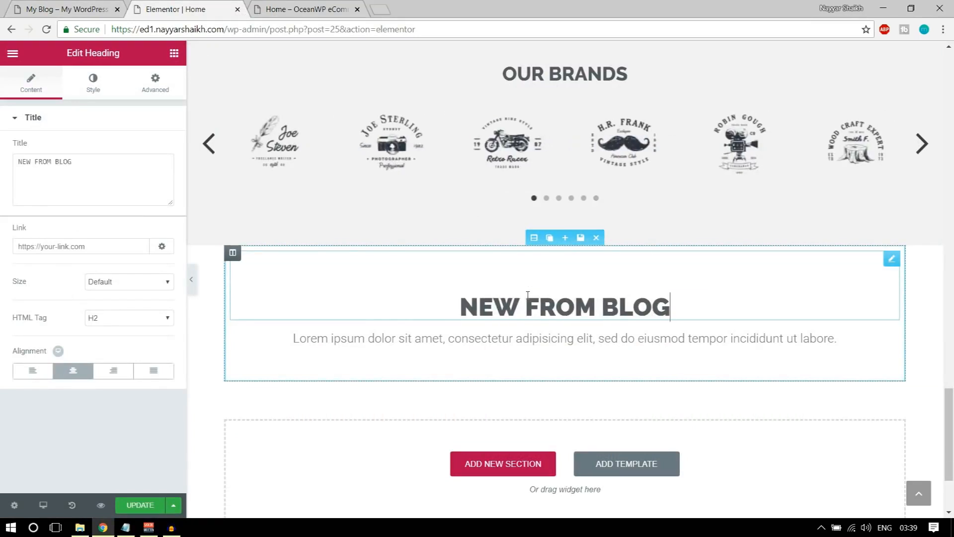
{"action": "left_click", "coordinate": [82, 11]}
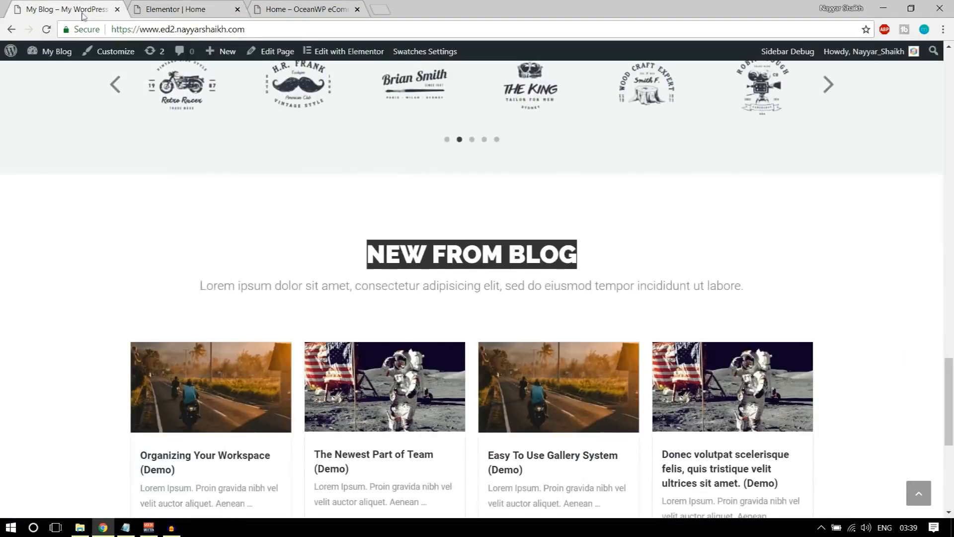
{"action": "scroll", "coordinate": [515, 387], "scroll_direction": "down", "scroll_amount": 3}
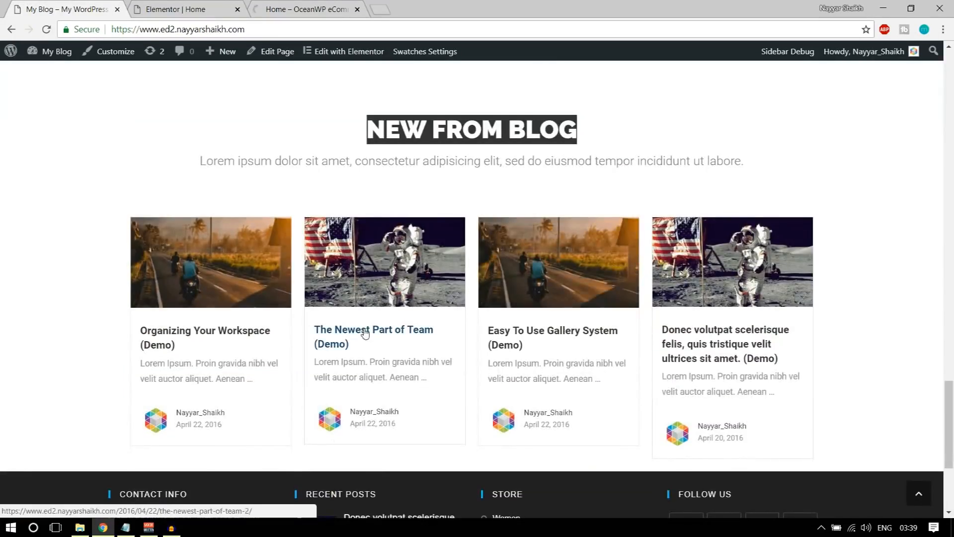
{"action": "left_click", "coordinate": [175, 9]}
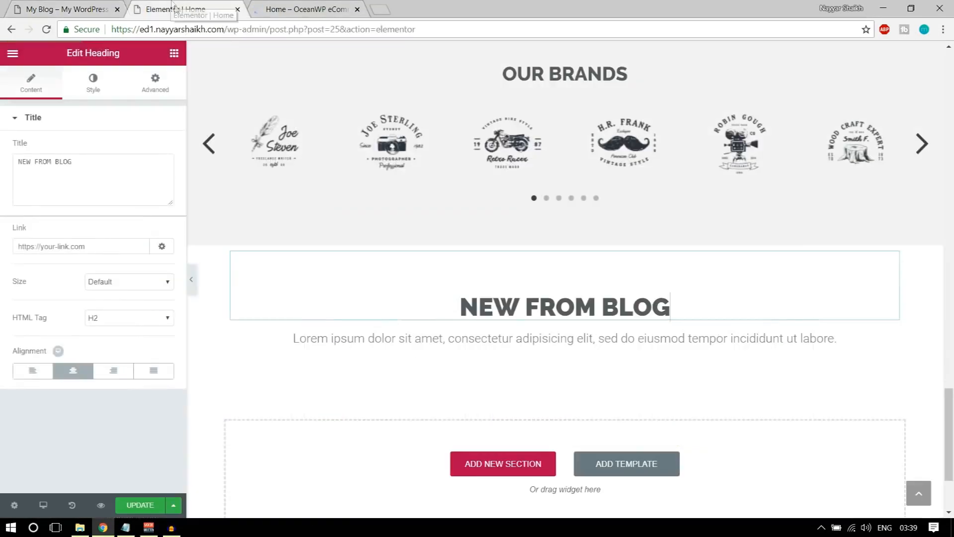
From the Home preview's admin-bar site menu, open the eCommerce site's admin Dashboard
{"action": "left_click", "coordinate": [302, 11]}
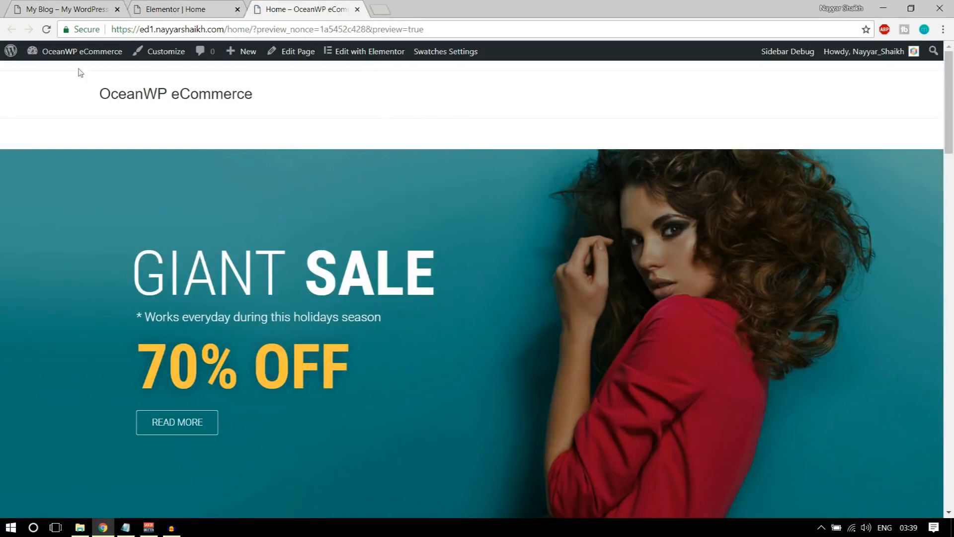
{"action": "mouse_move", "coordinate": [72, 54]}
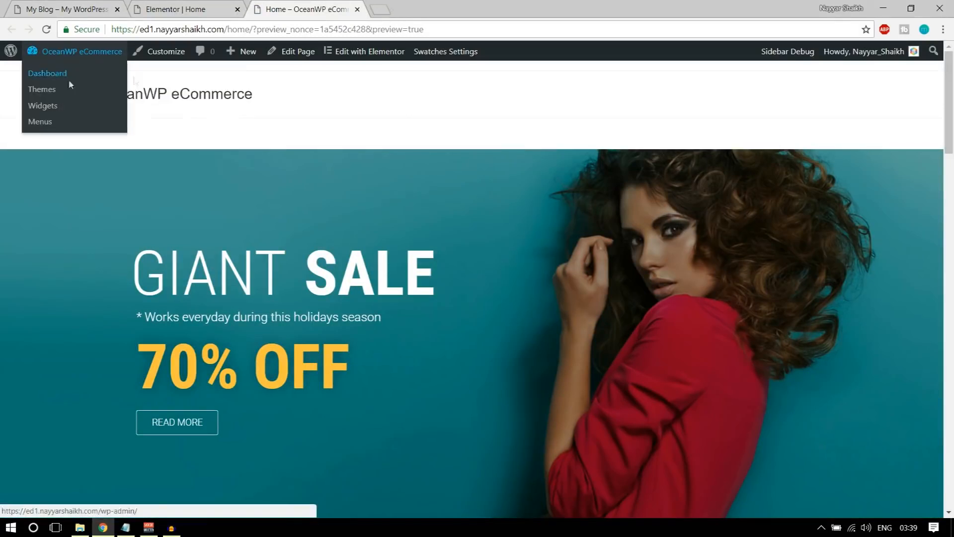
{"action": "left_click", "coordinate": [69, 79]}
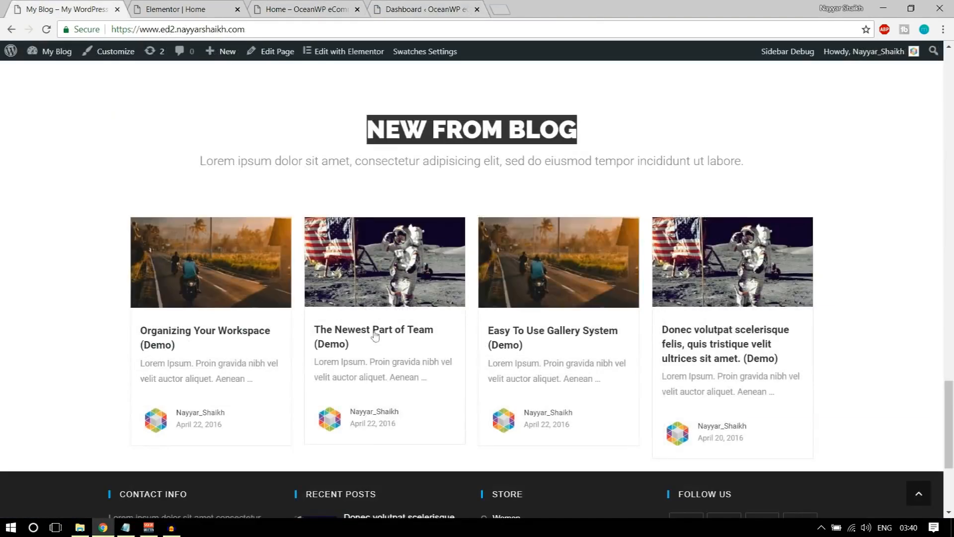
Look through the reference post 'Organizing Your Workspace (Demo)', then go back to the Dashboard tab
{"action": "left_click", "coordinate": [208, 332]}
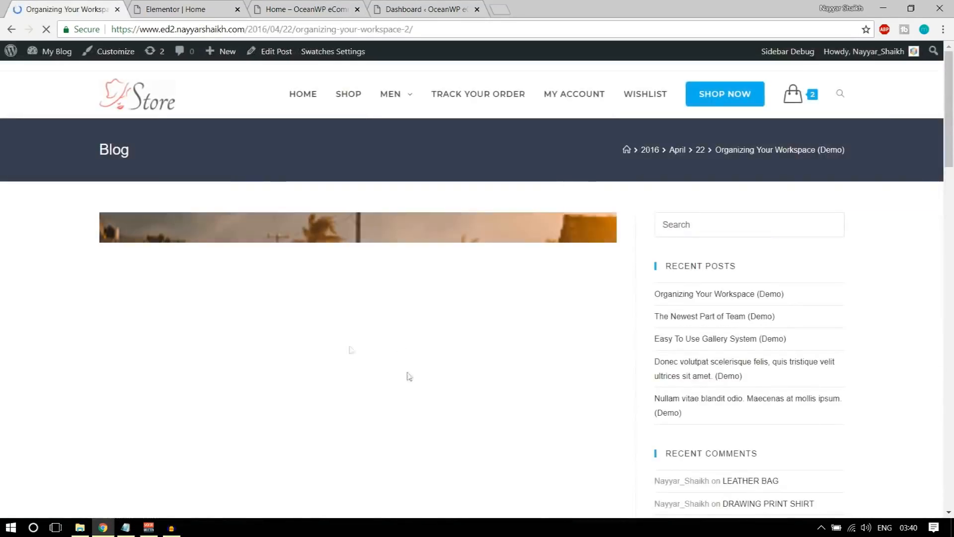
{"action": "scroll", "coordinate": [392, 331], "scroll_direction": "down", "scroll_amount": 10}
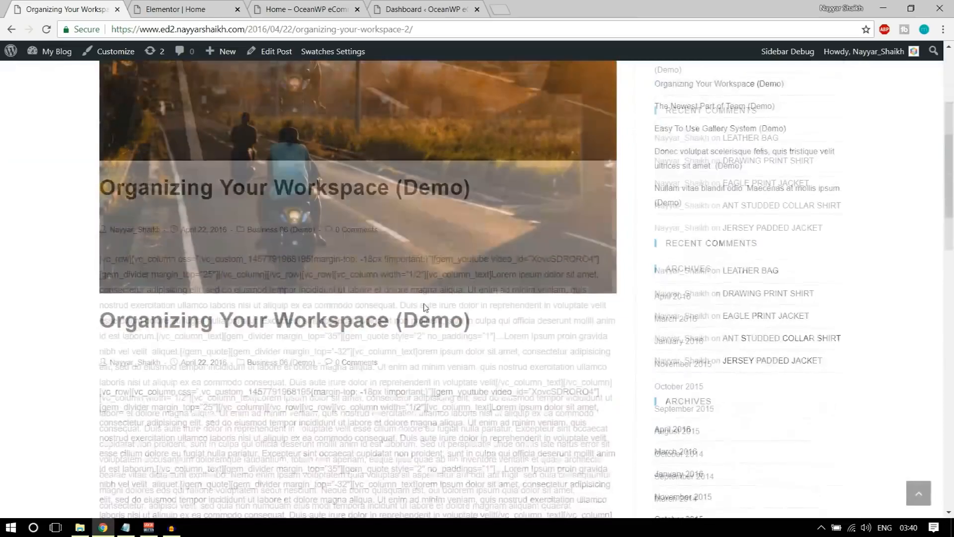
{"action": "scroll", "coordinate": [293, 318], "scroll_direction": "down", "scroll_amount": 5}
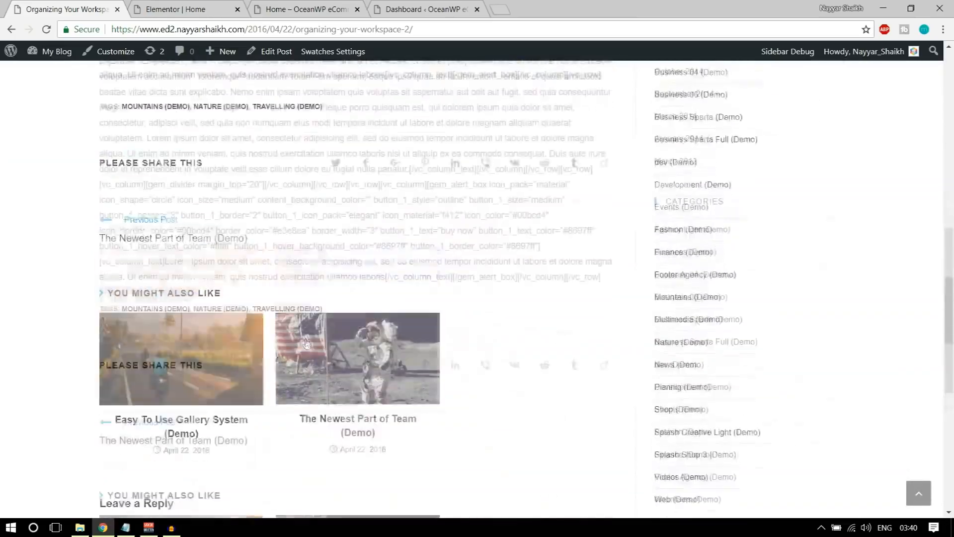
{"action": "scroll", "coordinate": [251, 315], "scroll_direction": "up", "scroll_amount": 10}
{"action": "scroll", "coordinate": [315, 189], "scroll_direction": "up", "scroll_amount": 1}
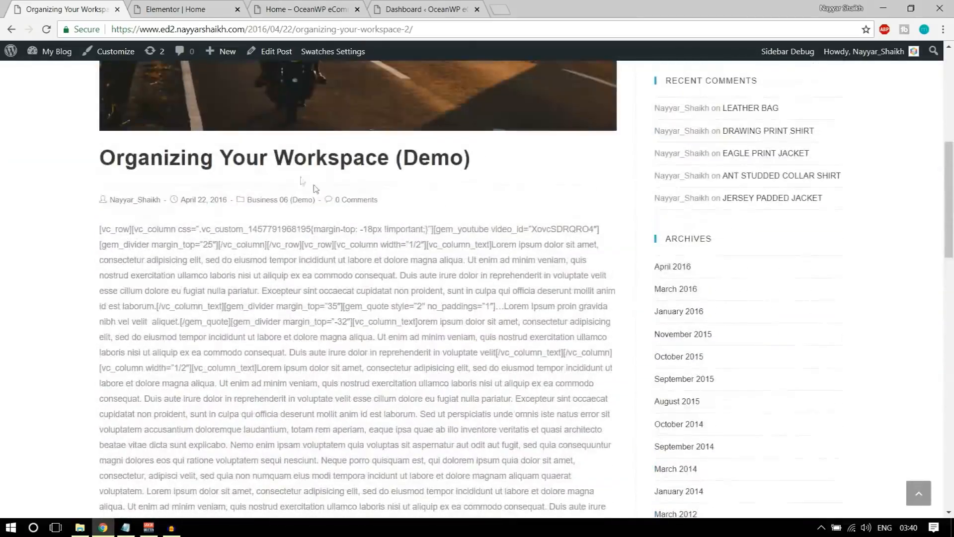
{"action": "left_click", "coordinate": [427, 5]}
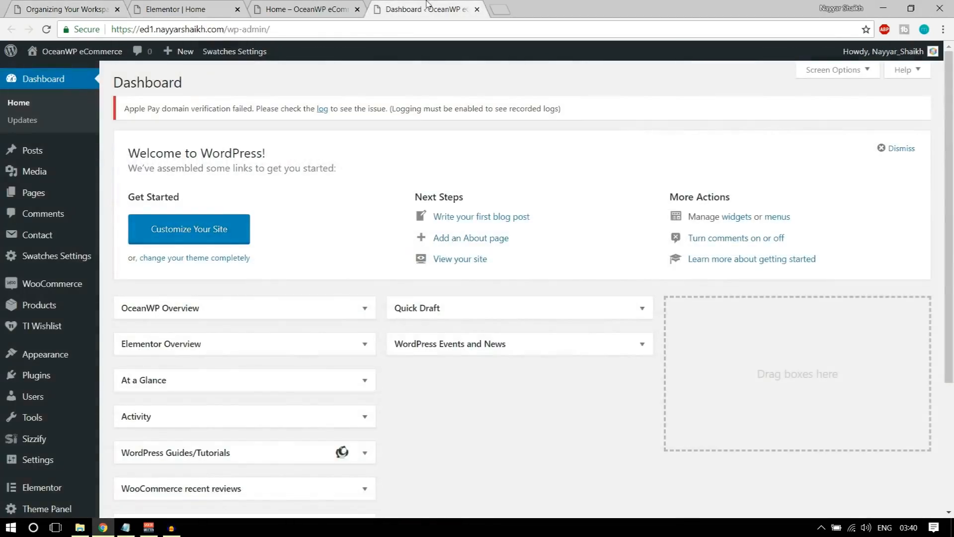
{"action": "mouse_move", "coordinate": [28, 152]}
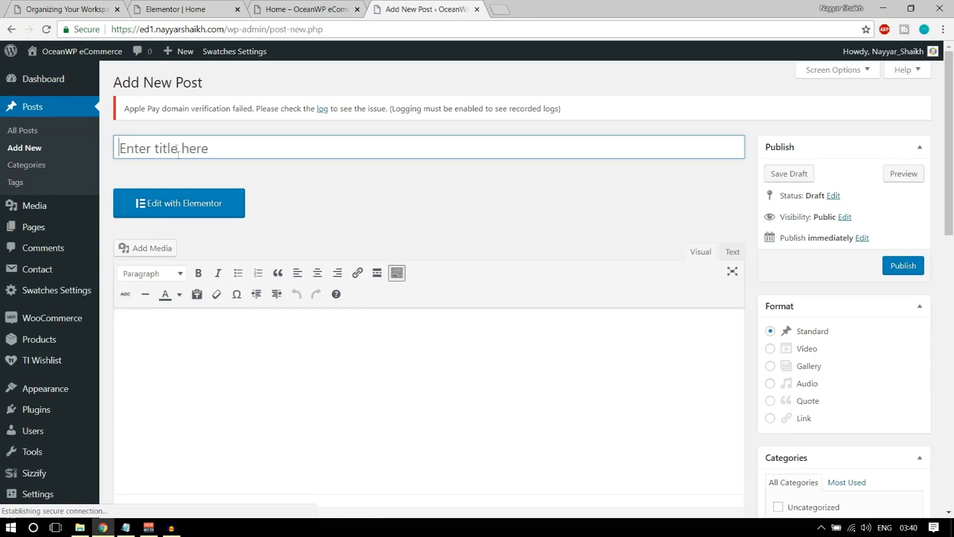
Title the new post 'Blog title comes here' with body text 'Content Comes Here'
{"action": "type", "text": "B"}
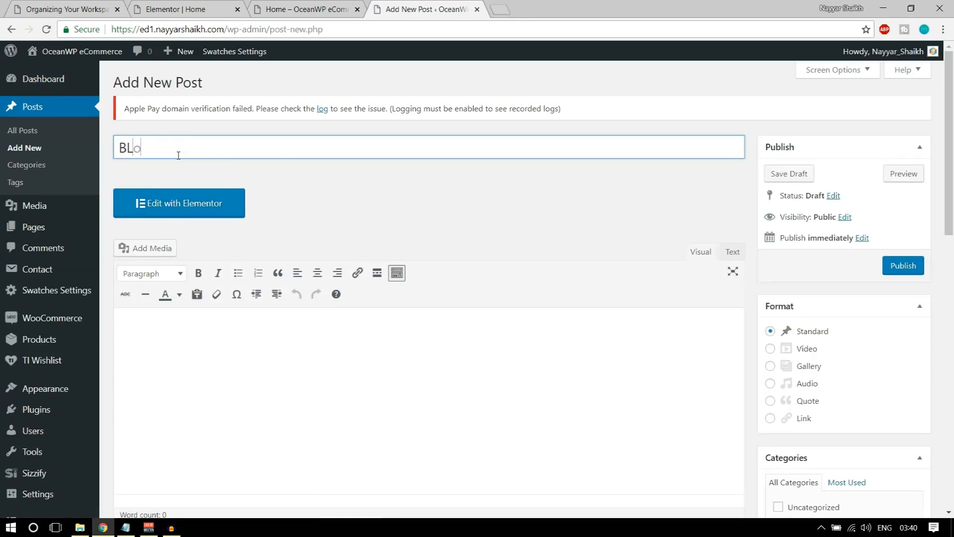
{"action": "type", "text": "log title comes here"}
{"action": "scroll", "coordinate": [243, 356], "scroll_direction": "down", "scroll_amount": 3}
{"action": "left_click", "coordinate": [244, 264]}
{"action": "type", "text": "C"}
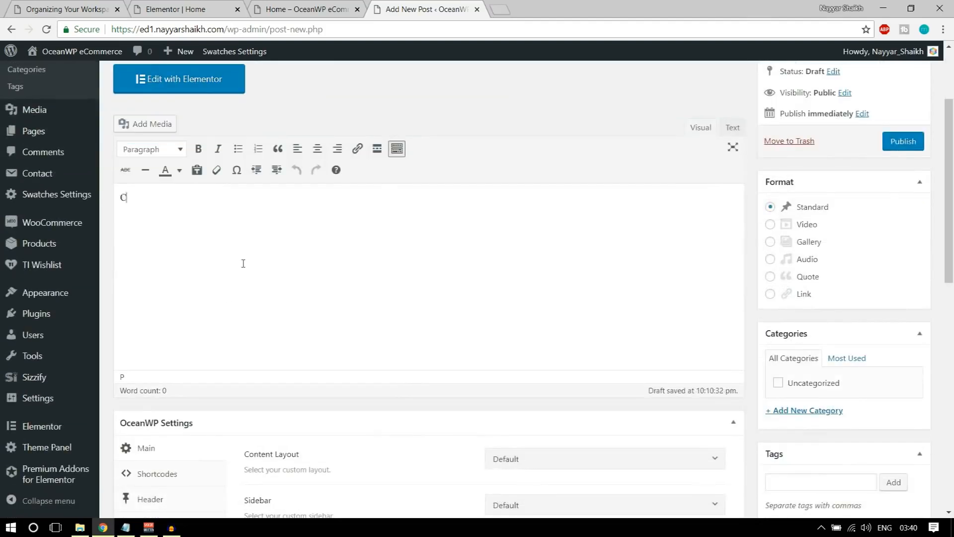
{"action": "type", "text": "ontent Comes Here"}
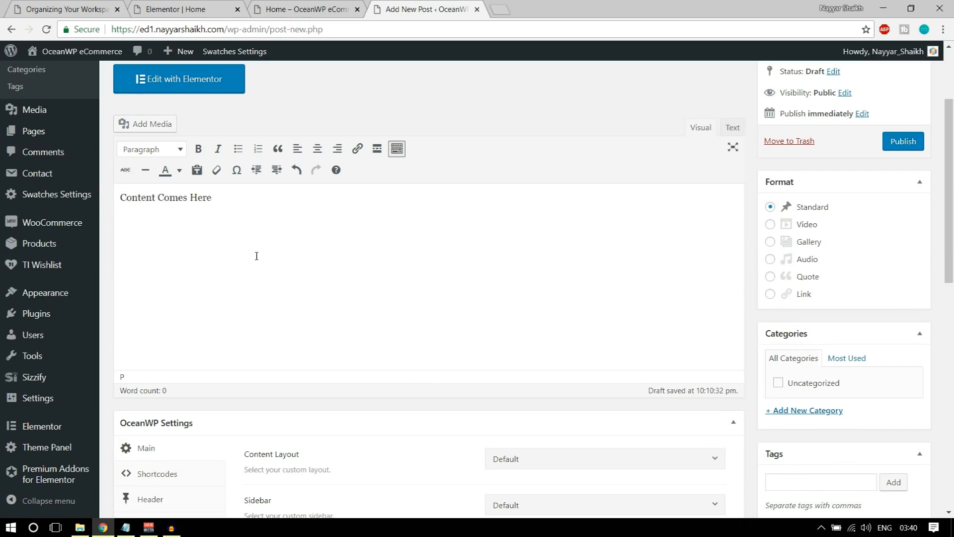
{"action": "key", "text": "shift+Left"}
{"action": "key", "text": "shift+Left"}
{"action": "key", "text": "shift+Left"}
{"action": "key", "text": "shift+Left"}
{"action": "key", "text": "shift+Left"}
{"action": "key", "text": "shift+Left"}
{"action": "key", "text": "shift+Left"}
Create a new Technology category and assign it to the post
{"action": "scroll", "coordinate": [748, 328], "scroll_direction": "down", "scroll_amount": 3}
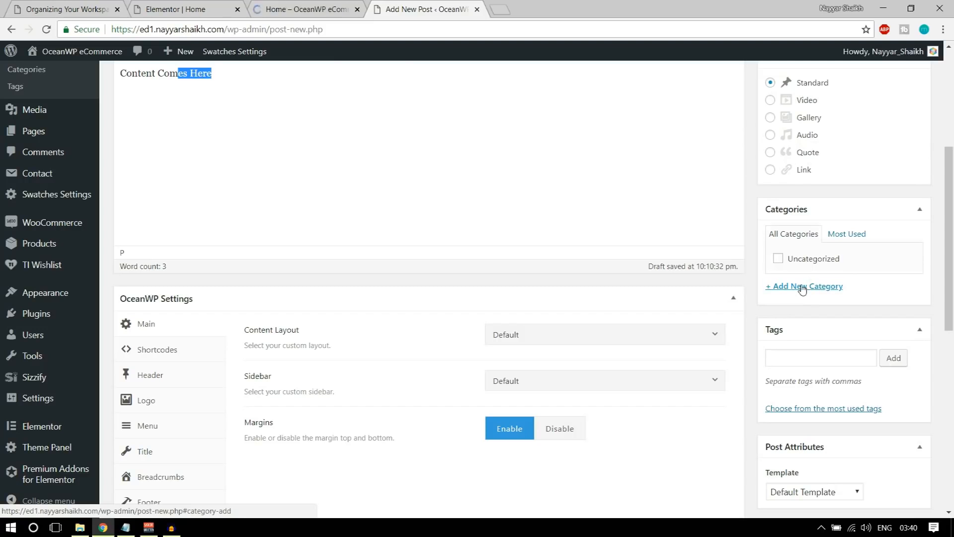
{"action": "left_click", "coordinate": [801, 287]}
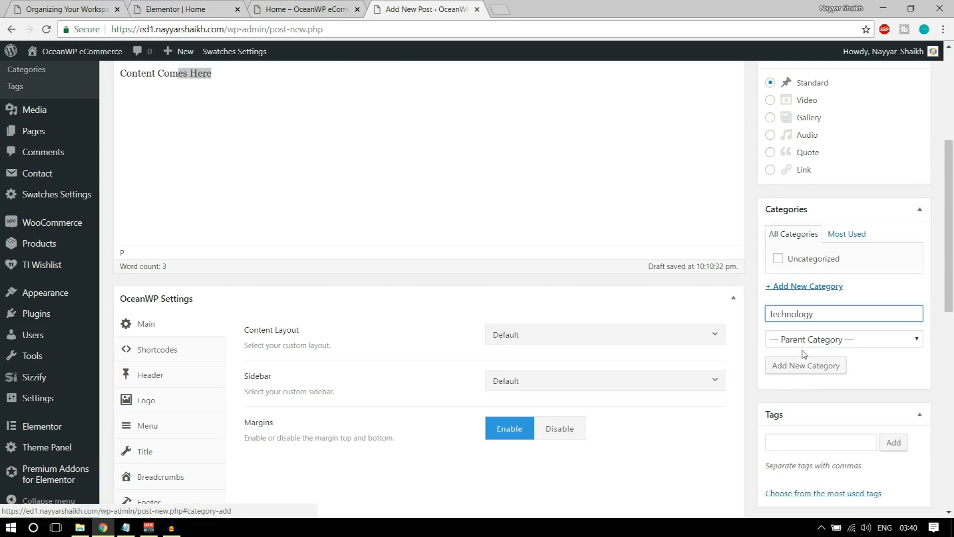
{"action": "left_click", "coordinate": [805, 365]}
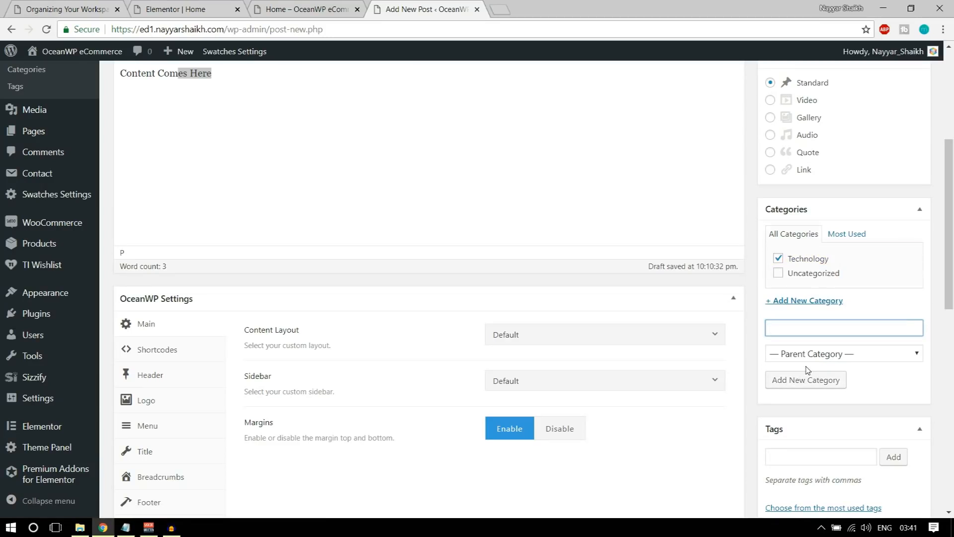
Upload head3.jpg as the featured image and publish the post
{"action": "scroll", "coordinate": [868, 410], "scroll_direction": "down", "scroll_amount": 5}
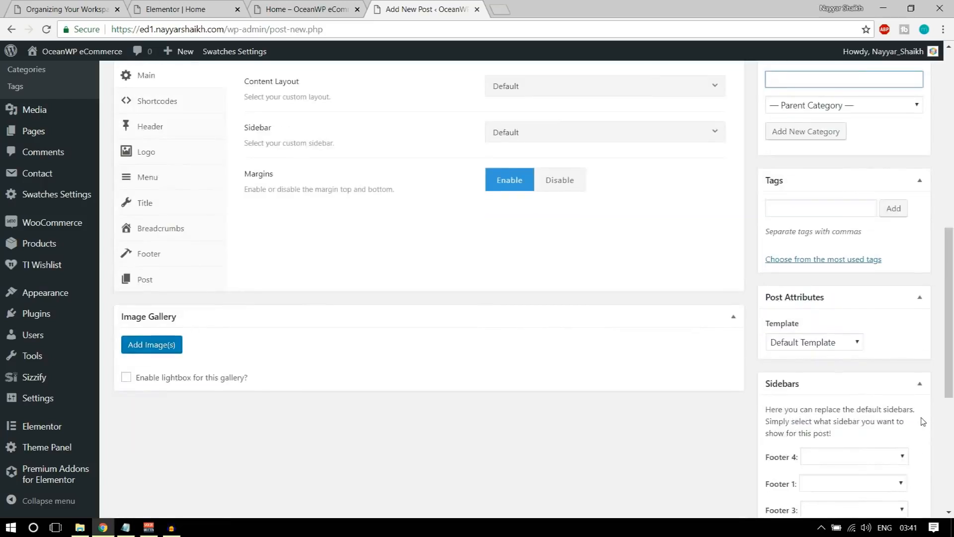
{"action": "scroll", "coordinate": [920, 420], "scroll_direction": "down", "scroll_amount": 6}
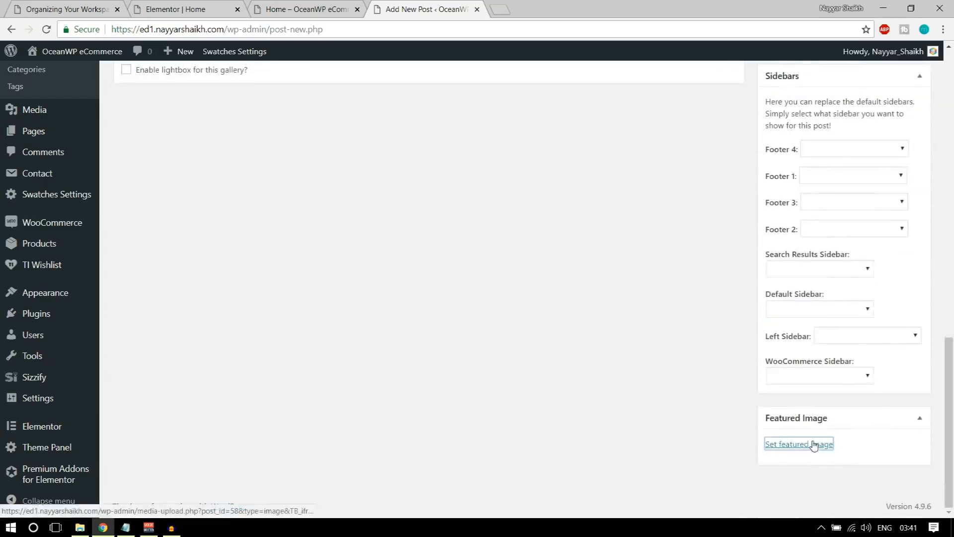
{"action": "left_click", "coordinate": [808, 443]}
{"action": "left_click", "coordinate": [51, 103]}
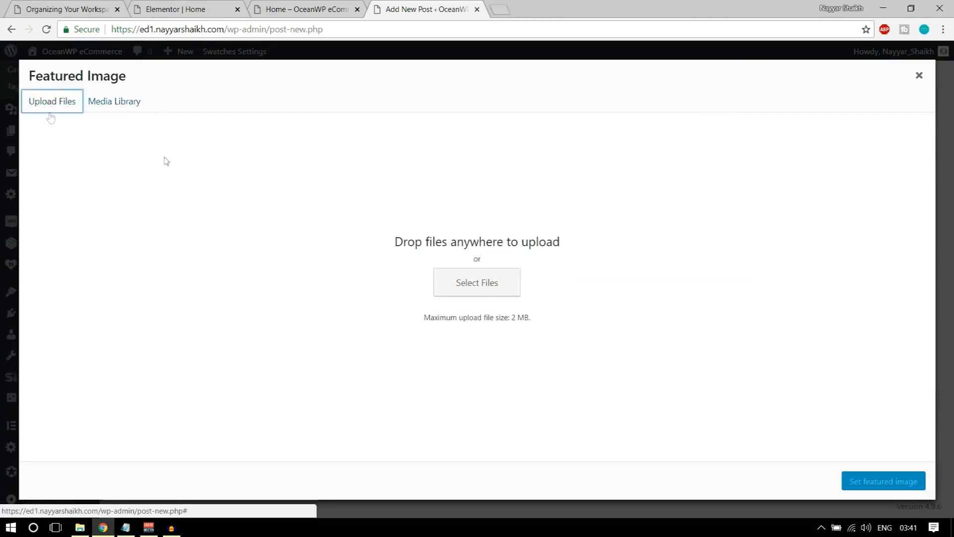
{"action": "left_click", "coordinate": [480, 292]}
{"action": "scroll", "coordinate": [230, 138], "scroll_direction": "down", "scroll_amount": 10}
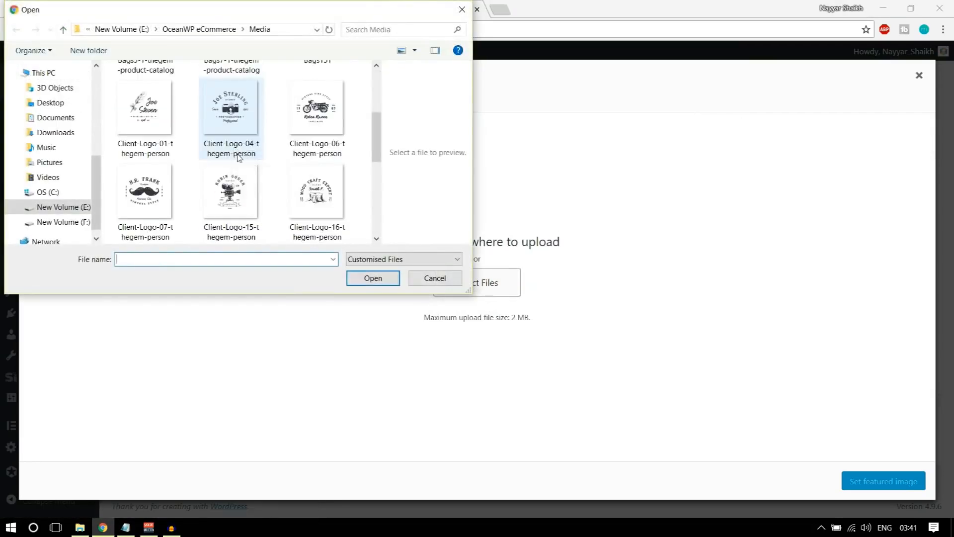
{"action": "left_click", "coordinate": [230, 130]}
{"action": "left_click", "coordinate": [362, 285]}
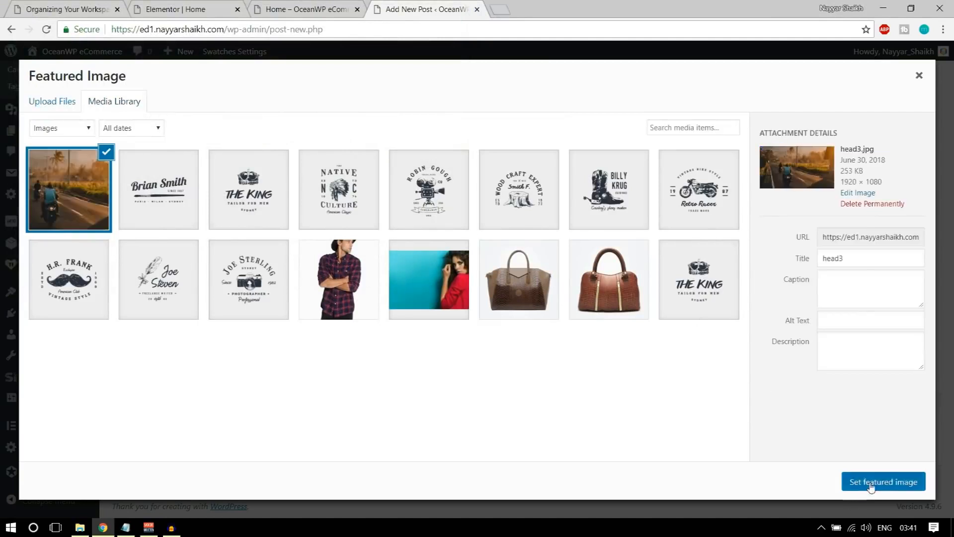
{"action": "left_click", "coordinate": [871, 489]}
{"action": "scroll", "coordinate": [871, 486], "scroll_direction": "up", "scroll_amount": 15}
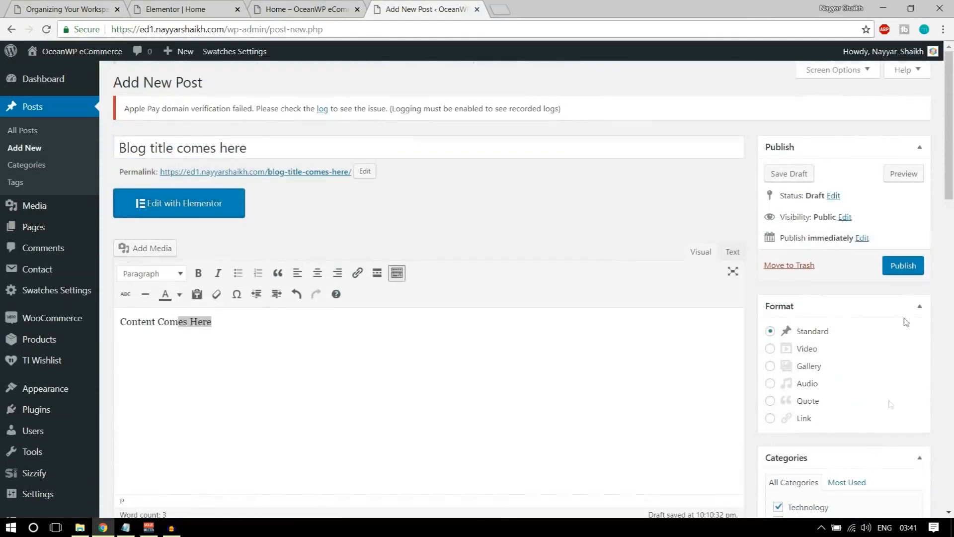
{"action": "left_click", "coordinate": [909, 274]}
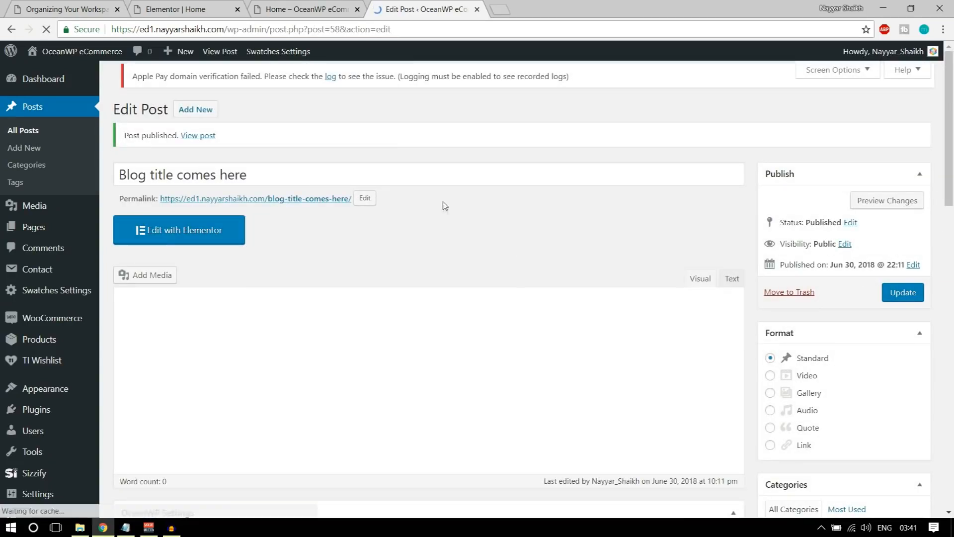
Save the Home page in Elementor and reload the editor to pick up the new post
{"action": "left_click", "coordinate": [320, 5]}
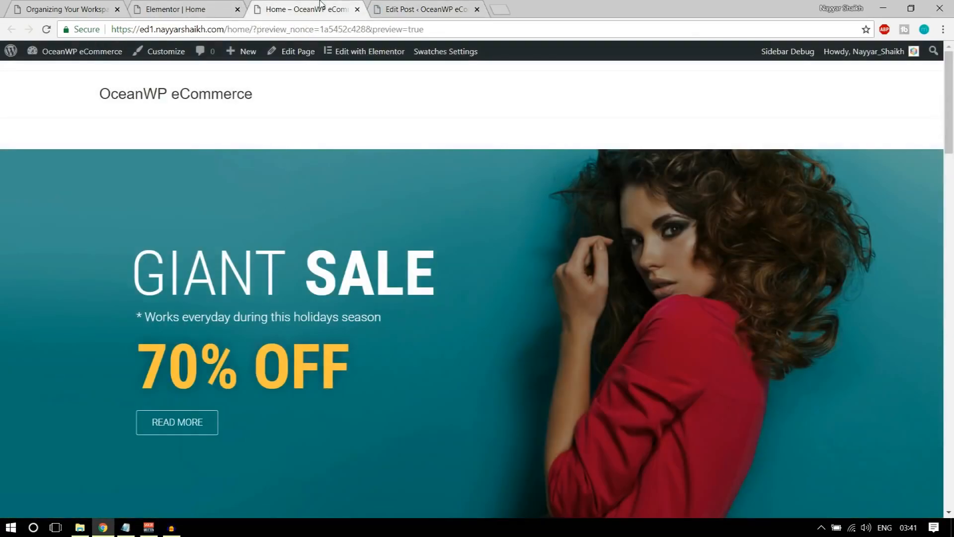
{"action": "left_click", "coordinate": [203, 6]}
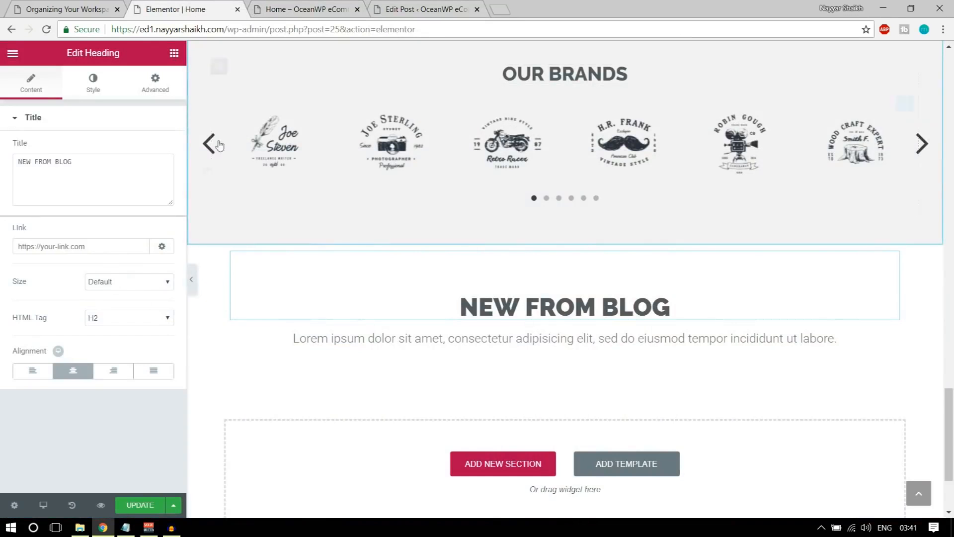
{"action": "left_click", "coordinate": [45, 30]}
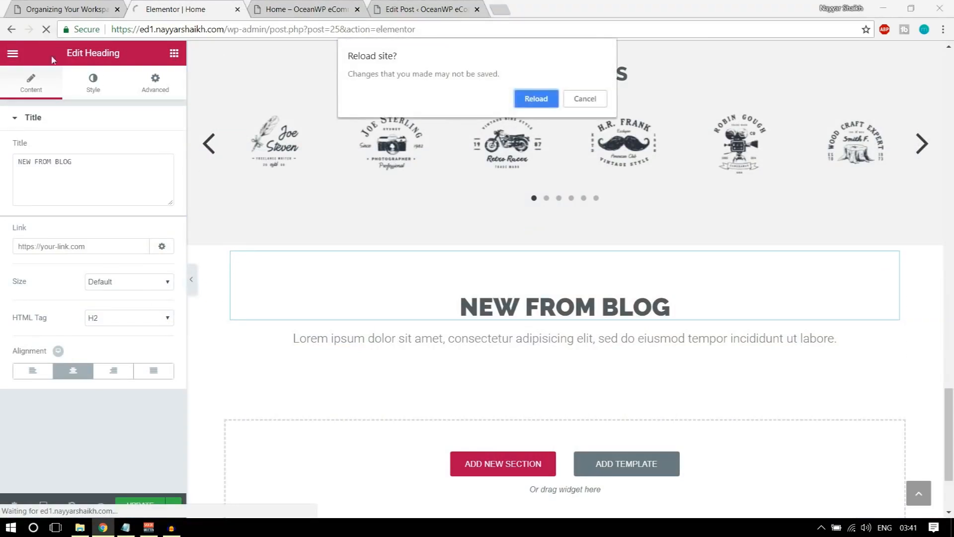
{"action": "left_click", "coordinate": [605, 99]}
{"action": "left_click", "coordinate": [125, 503]}
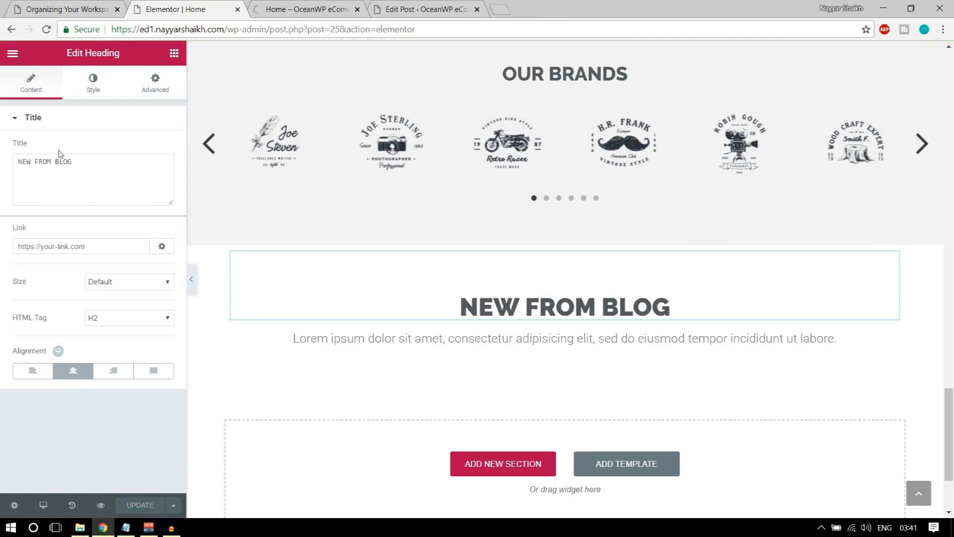
{"action": "left_click", "coordinate": [47, 29]}
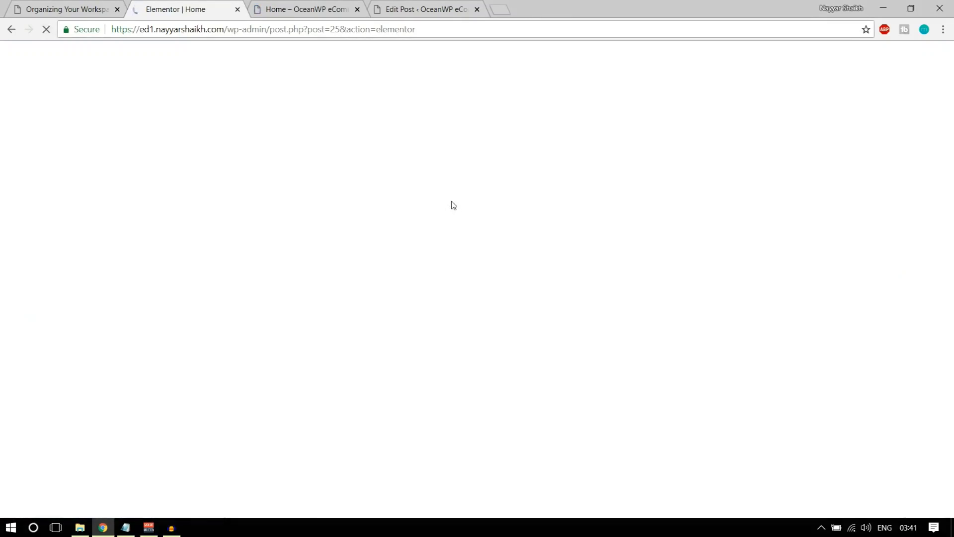
Drop the EA Post Grid widget into the empty section below the NEW FROM BLOG heading
{"action": "scroll", "coordinate": [353, 388], "scroll_direction": "down", "scroll_amount": 20}
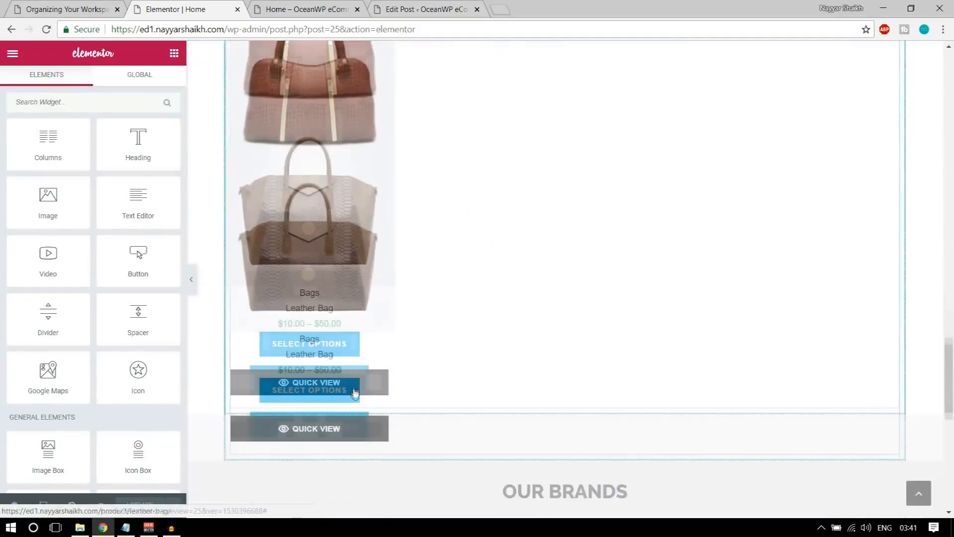
{"action": "scroll", "coordinate": [354, 393], "scroll_direction": "down", "scroll_amount": 10}
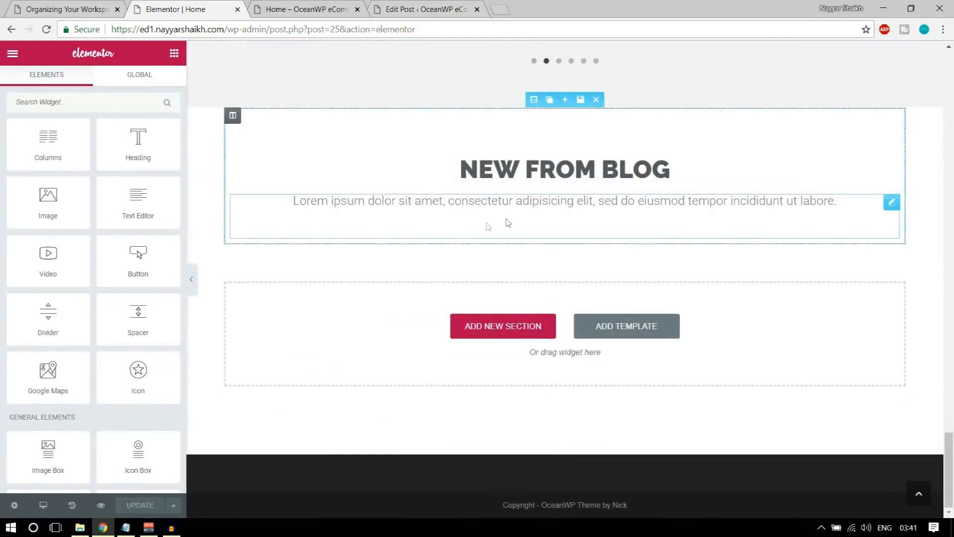
{"action": "scroll", "coordinate": [157, 248], "scroll_direction": "down", "scroll_amount": 12}
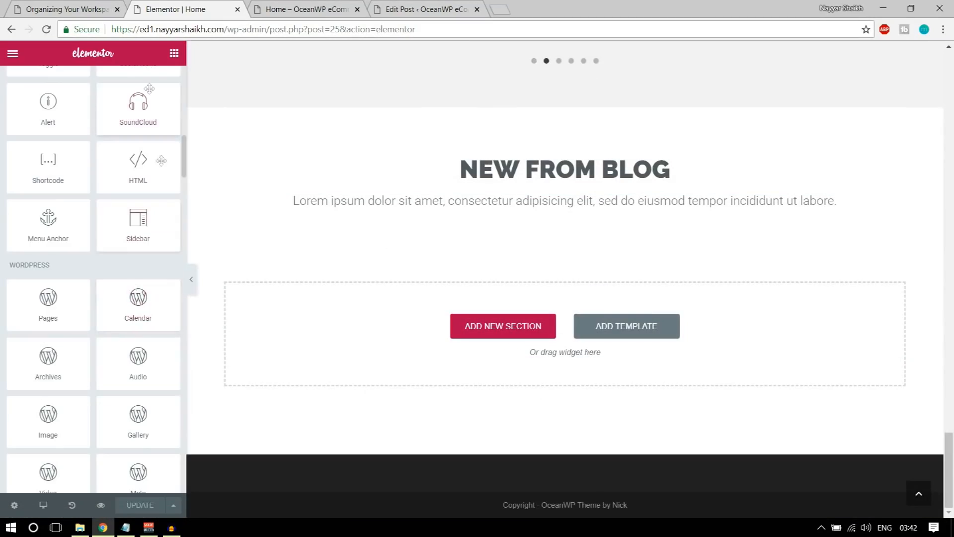
{"action": "scroll", "coordinate": [140, 249], "scroll_direction": "down", "scroll_amount": 15}
{"action": "scroll", "coordinate": [141, 299], "scroll_direction": "down", "scroll_amount": 10}
{"action": "left_click_drag", "start_coordinate": [10, 156], "coordinate": [101, 154]}
{"action": "left_click", "coordinate": [114, 153]}
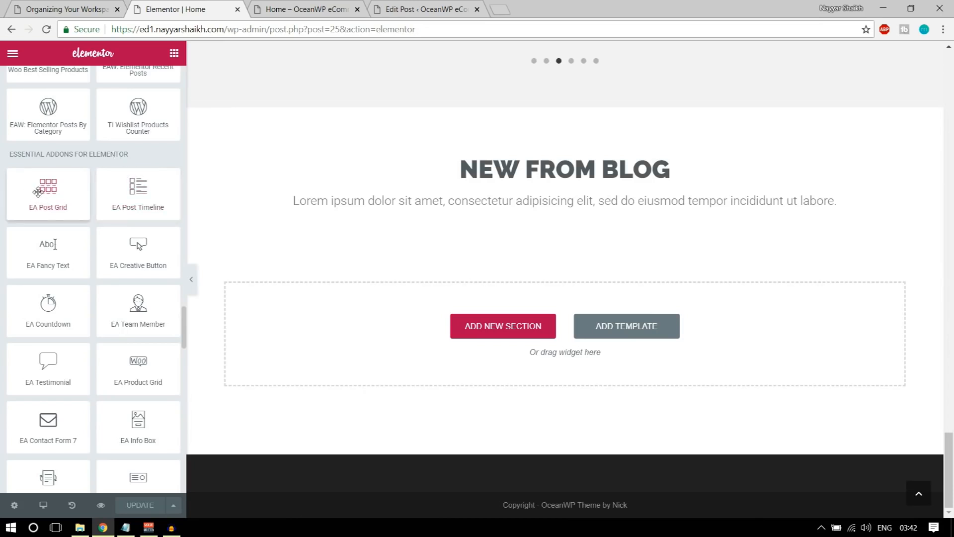
{"action": "left_click_drag", "start_coordinate": [38, 192], "coordinate": [444, 322]}
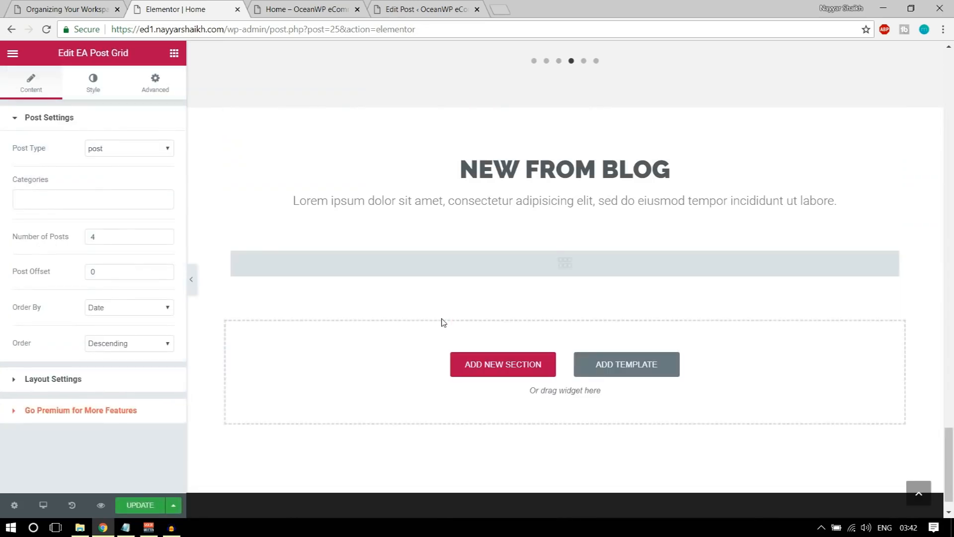
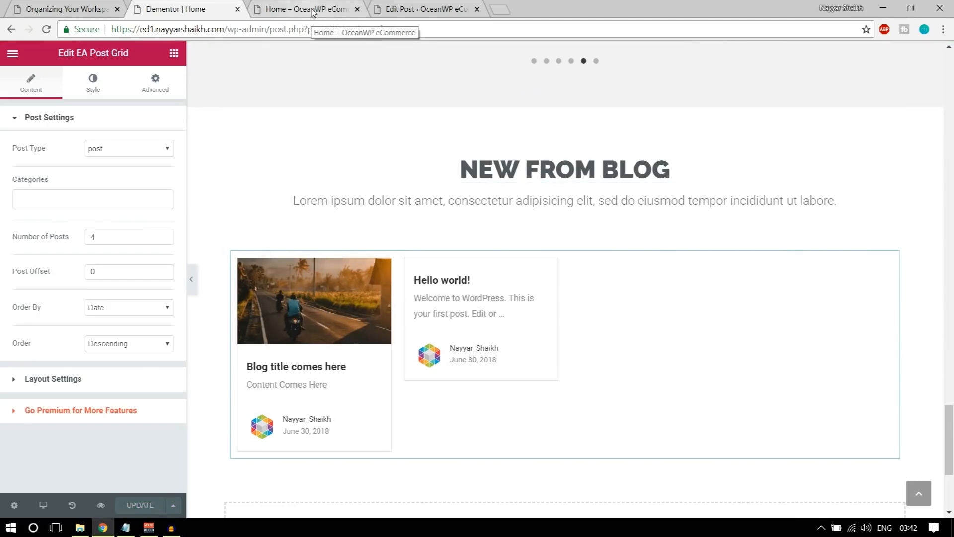
Preview the edited home page, checking the blog grid and advancing the brands carousel
{"action": "left_click", "coordinate": [101, 505]}
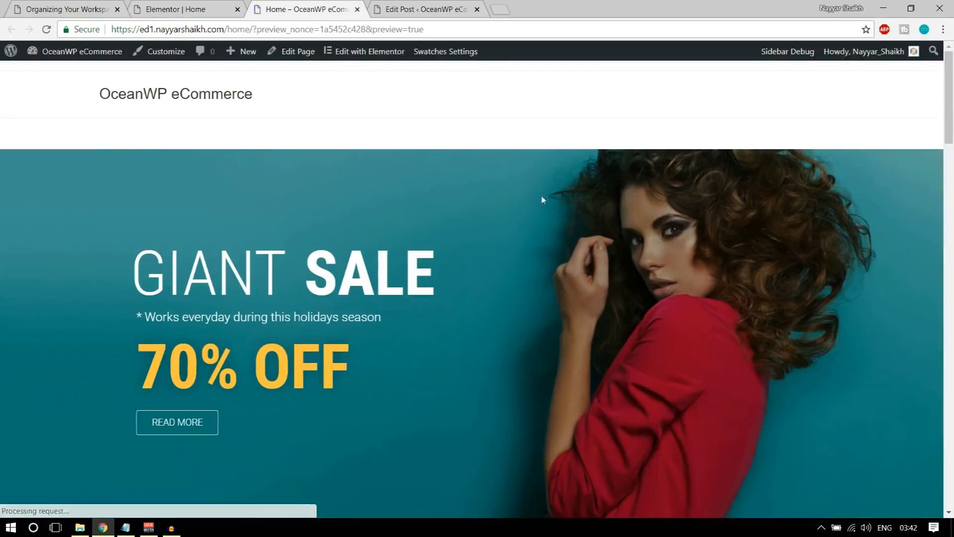
{"action": "scroll", "coordinate": [539, 348], "scroll_direction": "down", "scroll_amount": 10}
{"action": "scroll", "coordinate": [541, 353], "scroll_direction": "down", "scroll_amount": 15}
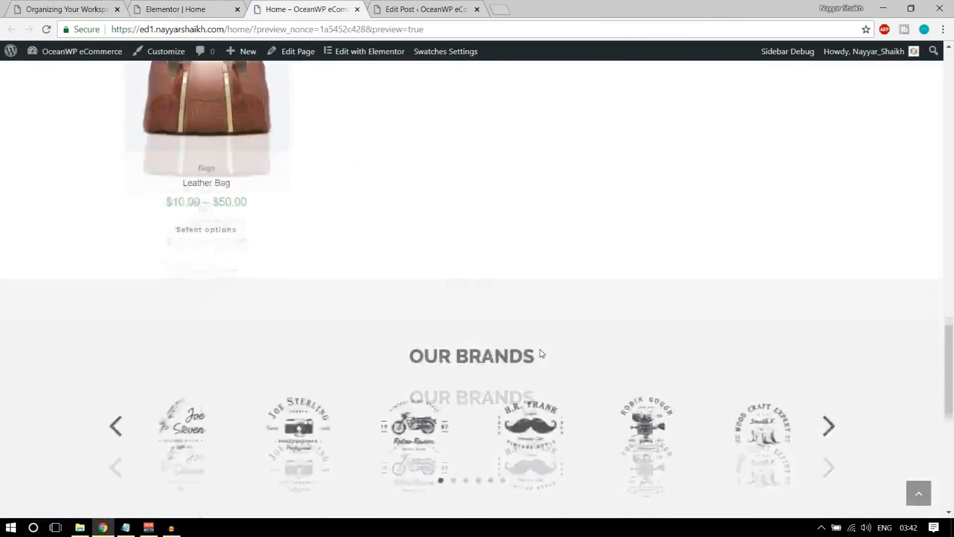
{"action": "scroll", "coordinate": [542, 353], "scroll_direction": "up", "scroll_amount": 6}
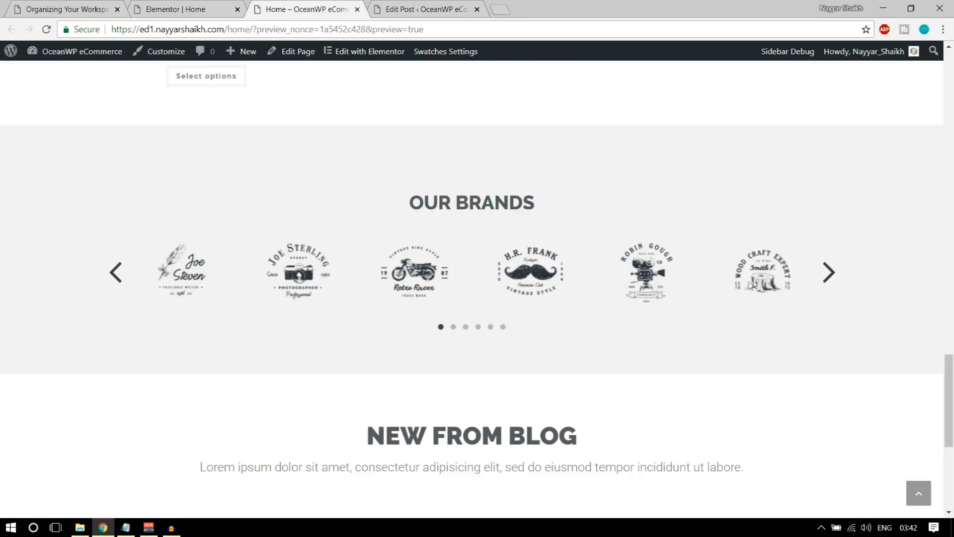
{"action": "left_click", "coordinate": [827, 271]}
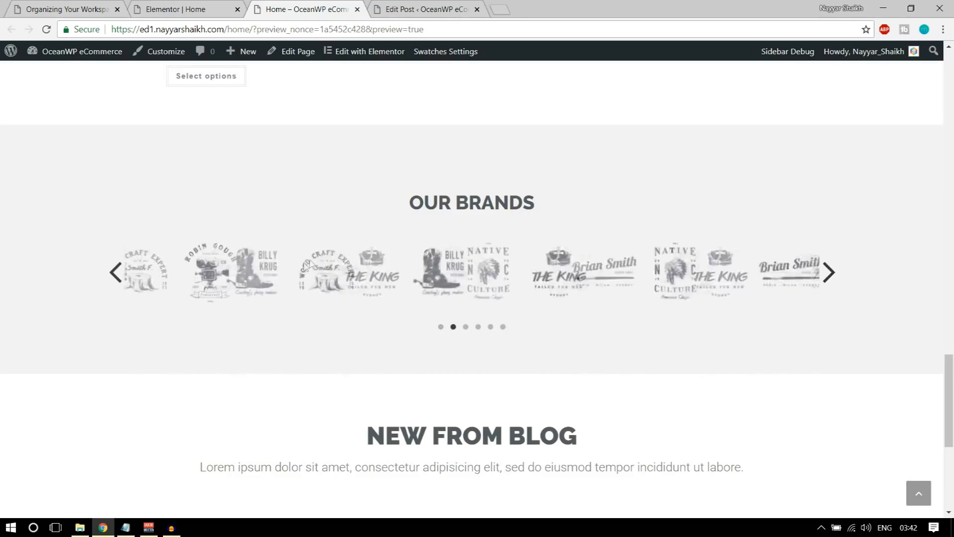
{"action": "scroll", "coordinate": [533, 263], "scroll_direction": "down", "scroll_amount": 6}
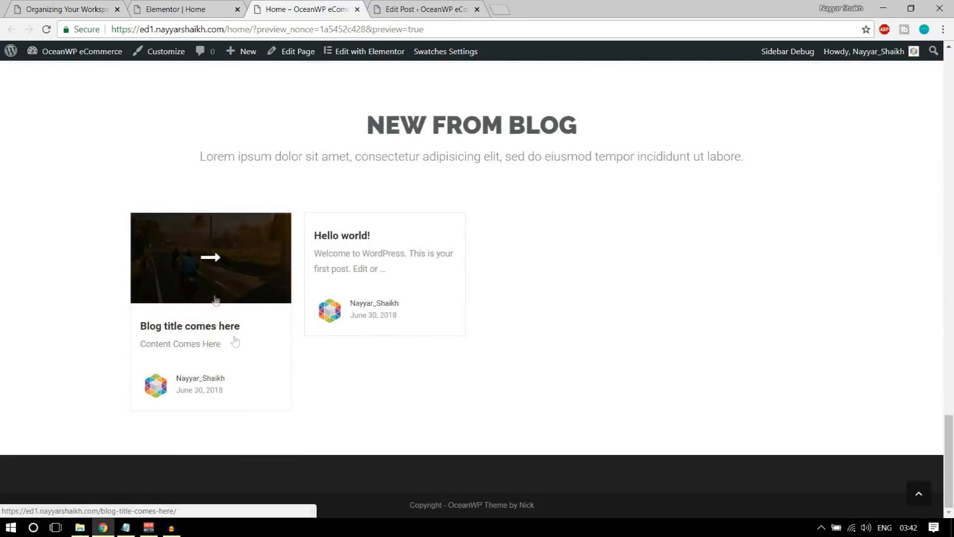
Reload the Organizing Your Workspace post page and scroll through it
{"action": "left_click", "coordinate": [196, 6]}
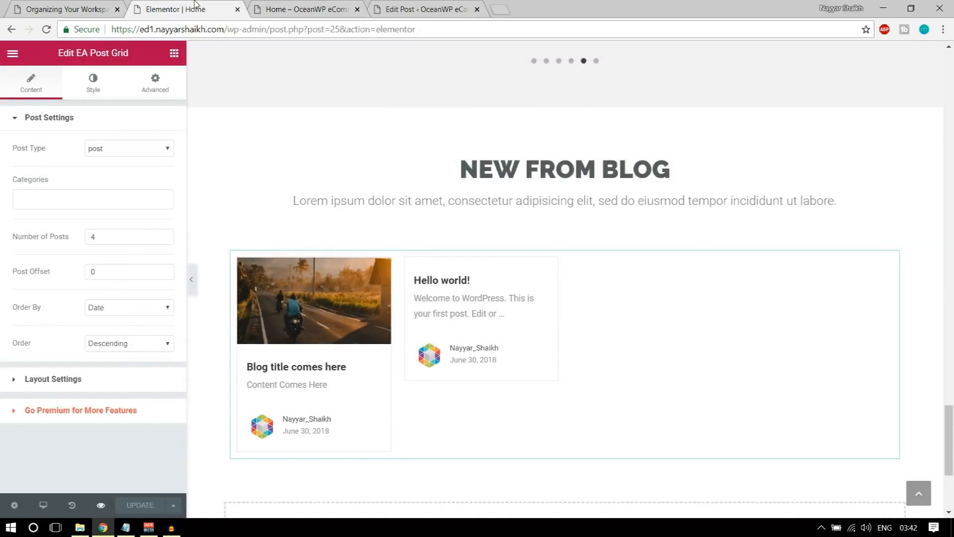
{"action": "left_click", "coordinate": [66, 7]}
{"action": "scroll", "coordinate": [472, 259], "scroll_direction": "down", "scroll_amount": 1}
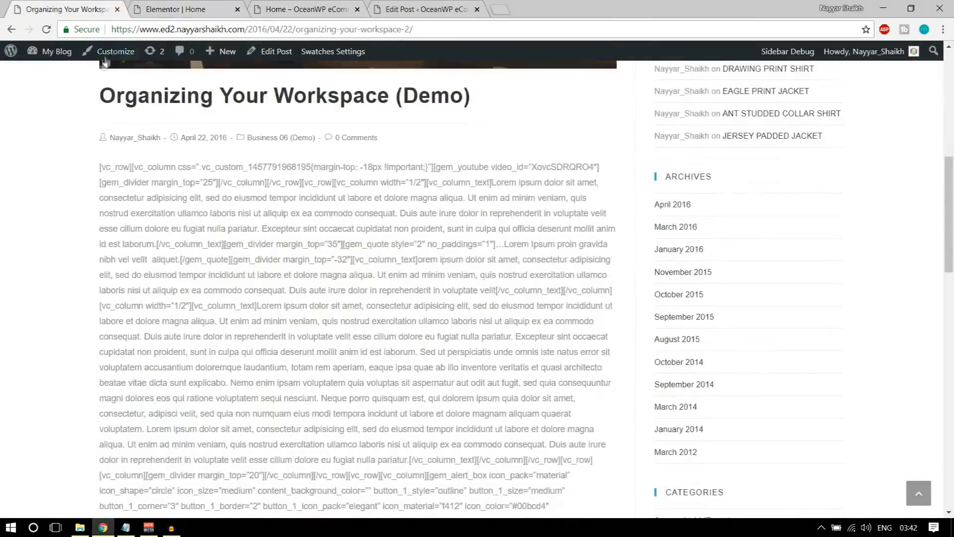
{"action": "key", "text": "F5"}
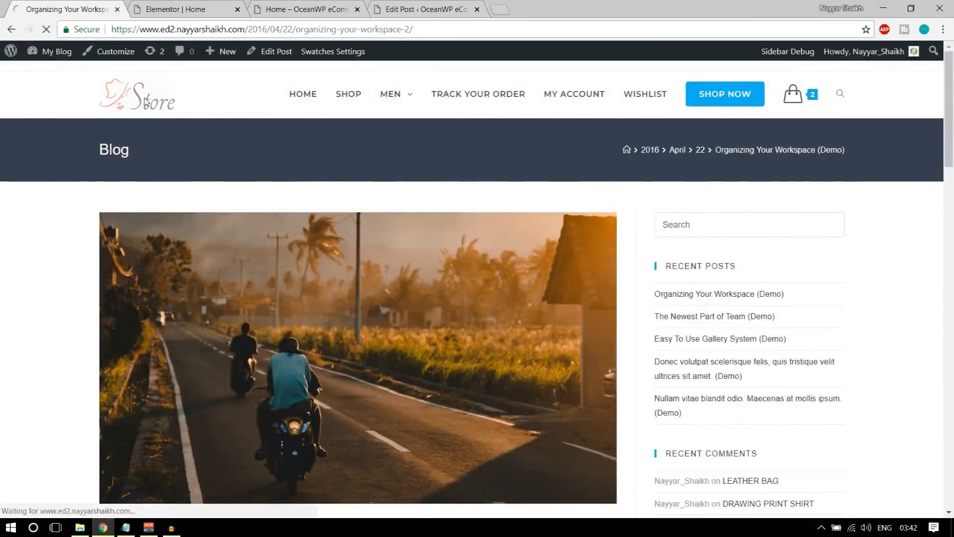
{"action": "scroll", "coordinate": [402, 246], "scroll_direction": "down", "scroll_amount": 20}
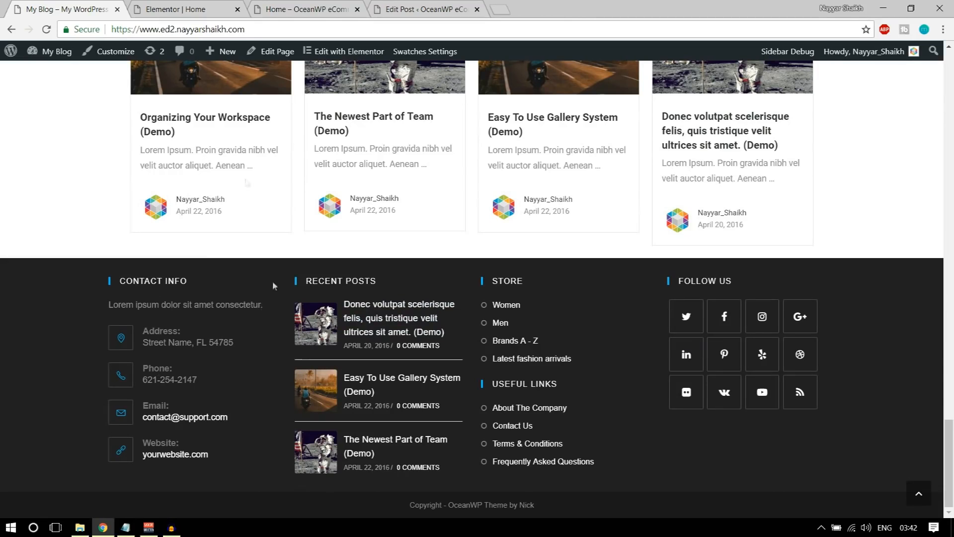
In the Elementor tab, strip the page path from the address, leaving the bare site URL
{"action": "left_click", "coordinate": [188, 9]}
{"action": "left_click", "coordinate": [306, 9]}
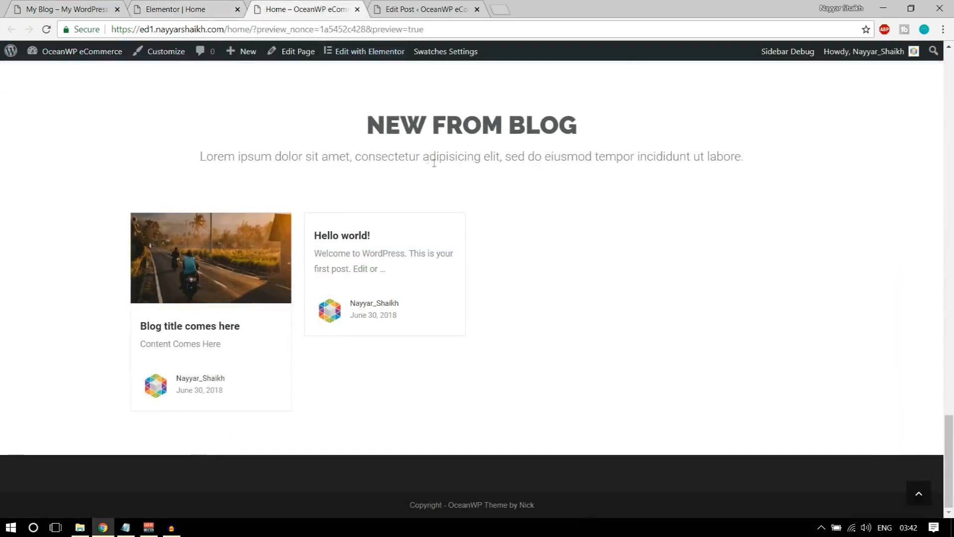
{"action": "left_click", "coordinate": [185, 5]}
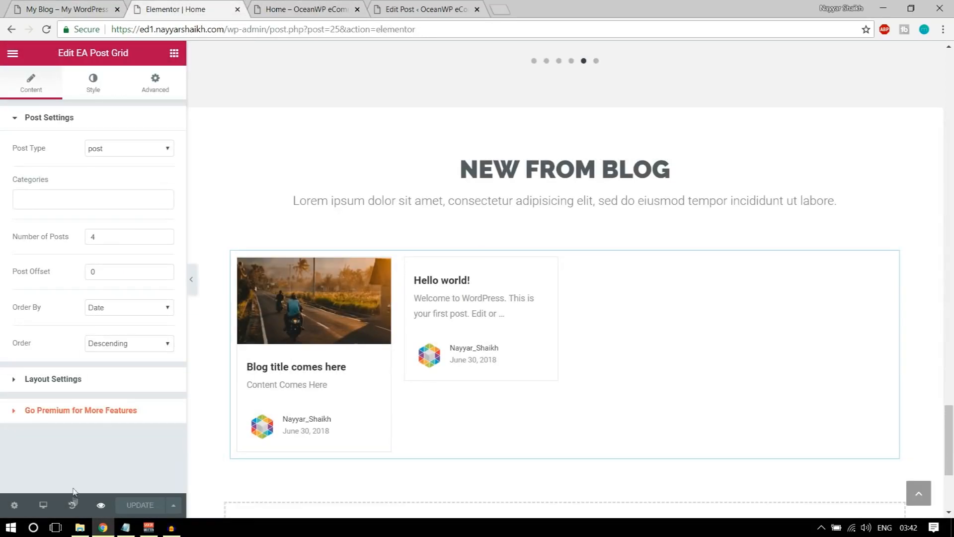
{"action": "left_click_drag", "start_coordinate": [224, 28], "coordinate": [503, 27]}
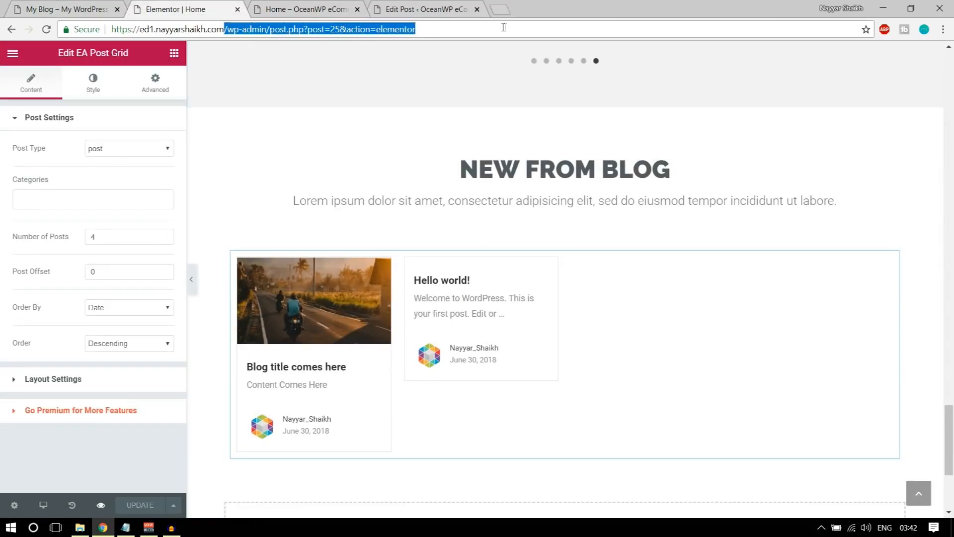
{"action": "key", "text": "BackSpace"}
Load the site's root address and compare it with the Home page preview
{"action": "key", "text": "Return"}
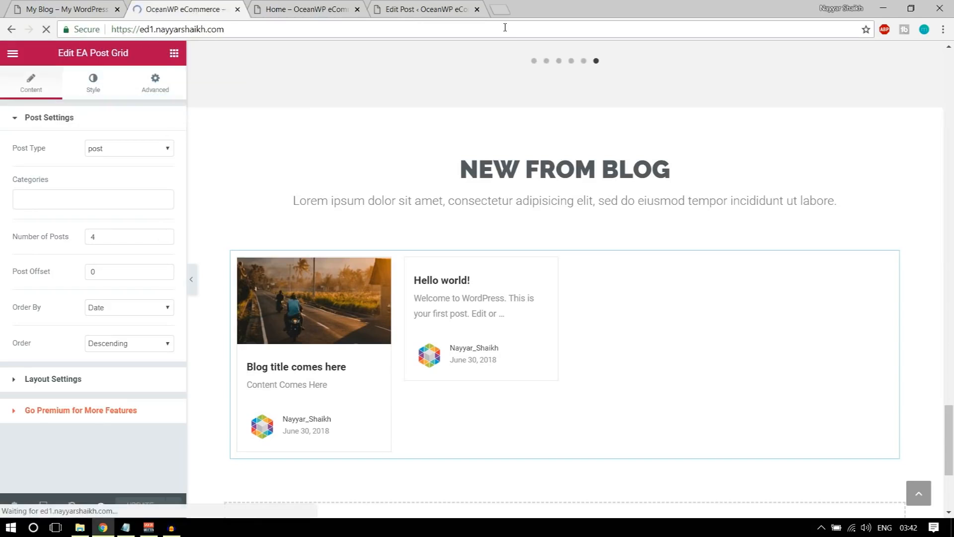
{"action": "scroll", "coordinate": [594, 345], "scroll_direction": "down", "scroll_amount": 2}
{"action": "scroll", "coordinate": [593, 344], "scroll_direction": "down", "scroll_amount": 5}
{"action": "scroll", "coordinate": [607, 383], "scroll_direction": "up", "scroll_amount": 8}
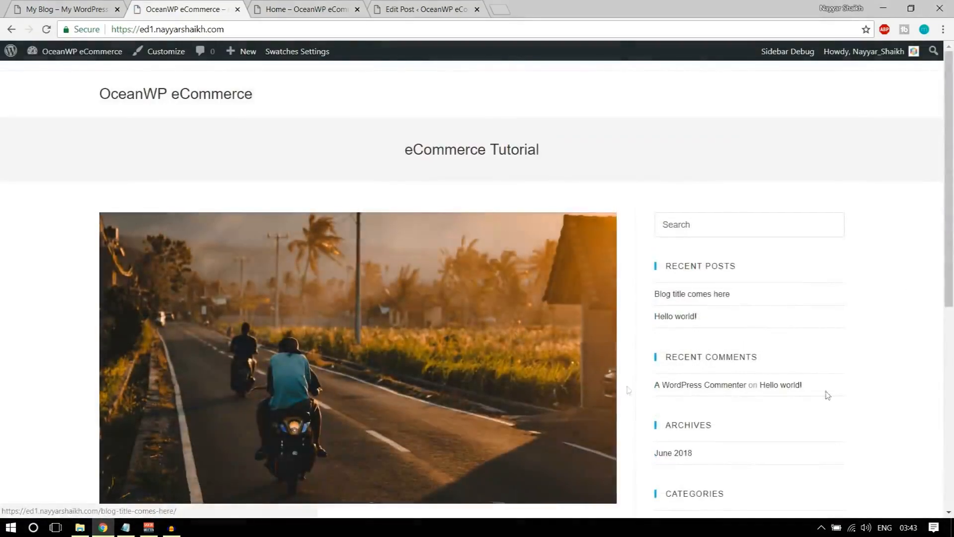
{"action": "left_click", "coordinate": [290, 7]}
{"action": "scroll", "coordinate": [466, 309], "scroll_direction": "up", "scroll_amount": 10}
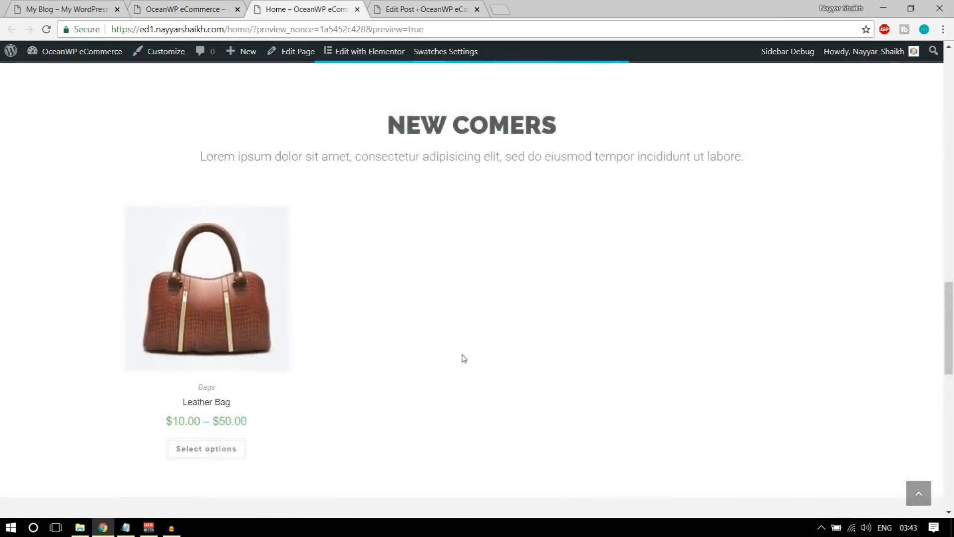
{"action": "scroll", "coordinate": [463, 358], "scroll_direction": "up", "scroll_amount": 10}
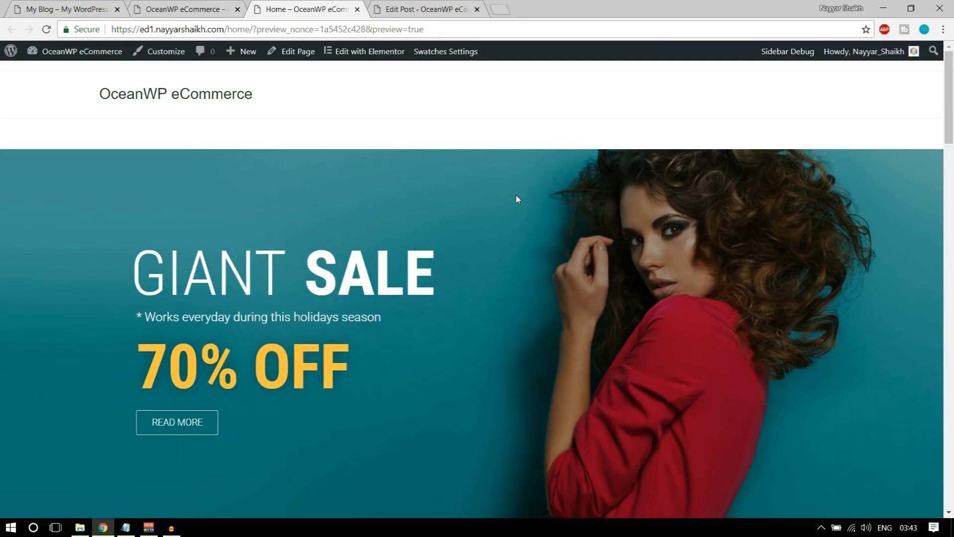
Reload the front page from its site title and check its domain against the preview
{"action": "left_click", "coordinate": [153, 7]}
{"action": "left_click", "coordinate": [194, 97]}
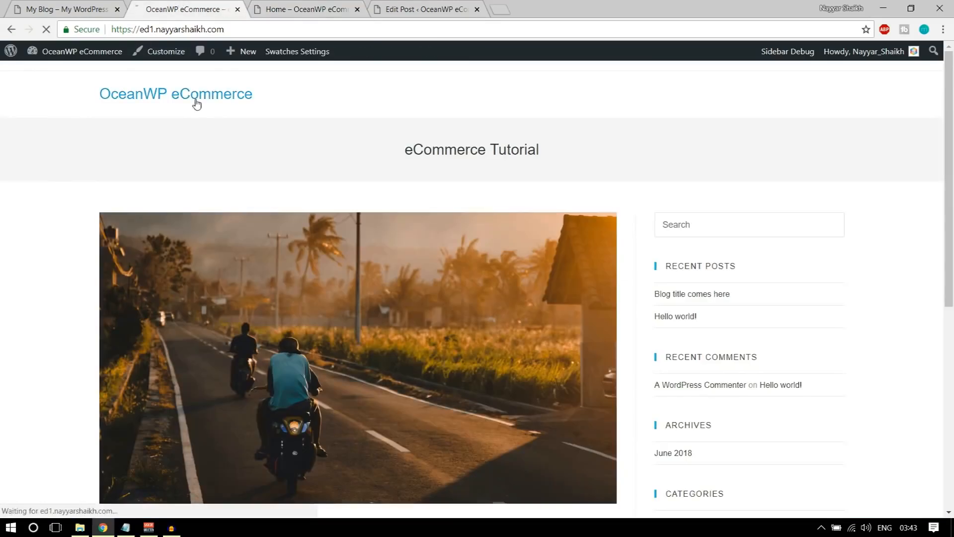
{"action": "left_click_drag", "start_coordinate": [154, 30], "coordinate": [258, 31]}
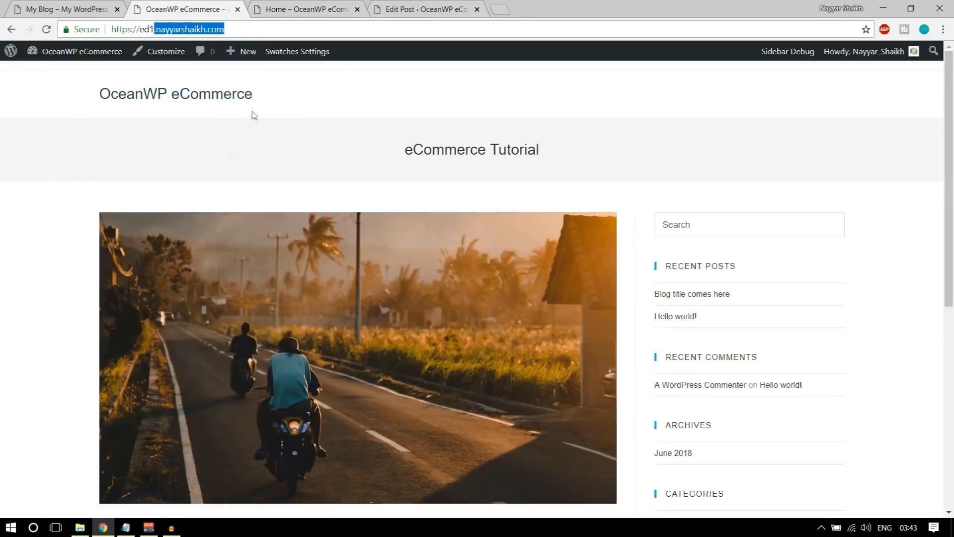
{"action": "left_click", "coordinate": [322, 6]}
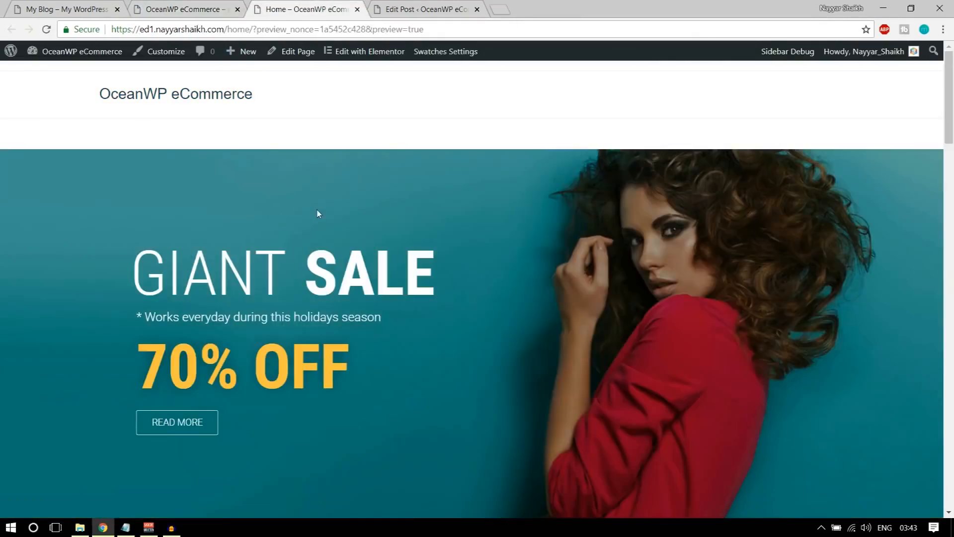
{"action": "left_click", "coordinate": [184, 9]}
Make Home the static homepage in Settings > Reading, save, and visit the site
{"action": "mouse_move", "coordinate": [64, 56]}
{"action": "left_click", "coordinate": [69, 77]}
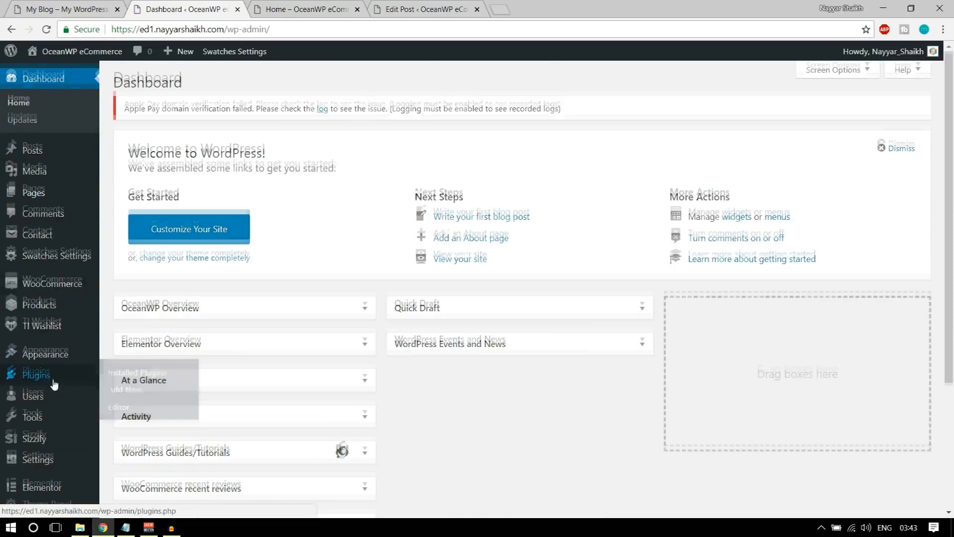
{"action": "scroll", "coordinate": [28, 387], "scroll_direction": "down", "scroll_amount": 4}
{"action": "mouse_move", "coordinate": [28, 408]}
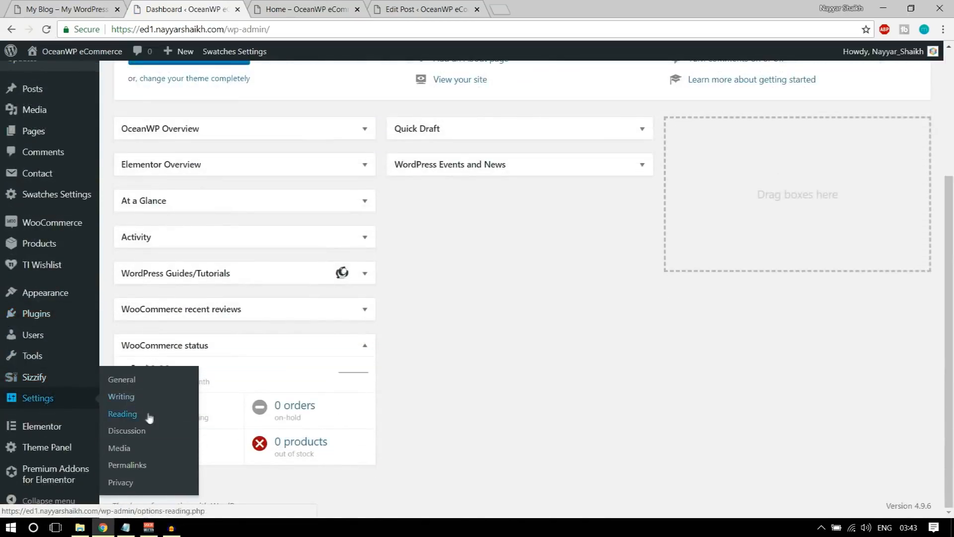
{"action": "left_click", "coordinate": [128, 393]}
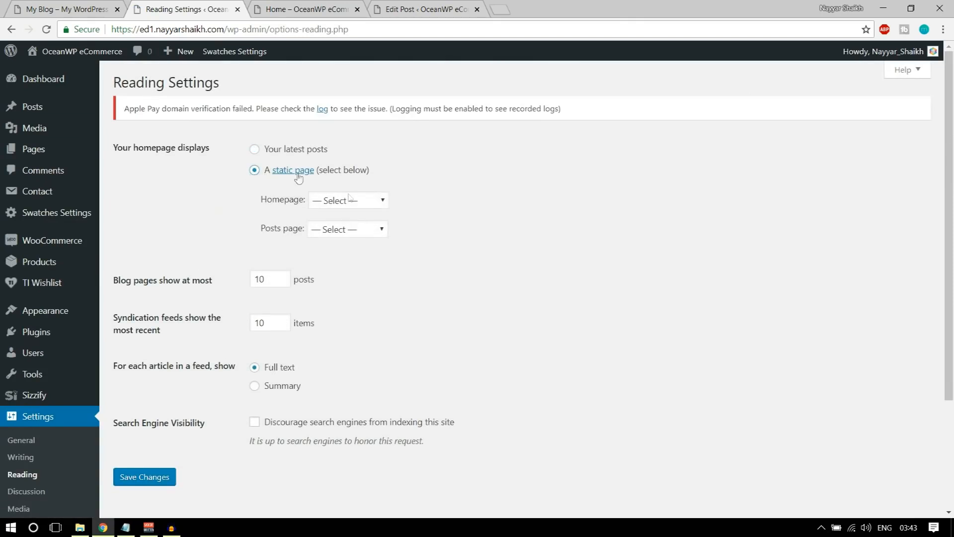
{"action": "left_click", "coordinate": [369, 200]}
{"action": "left_click", "coordinate": [355, 252]}
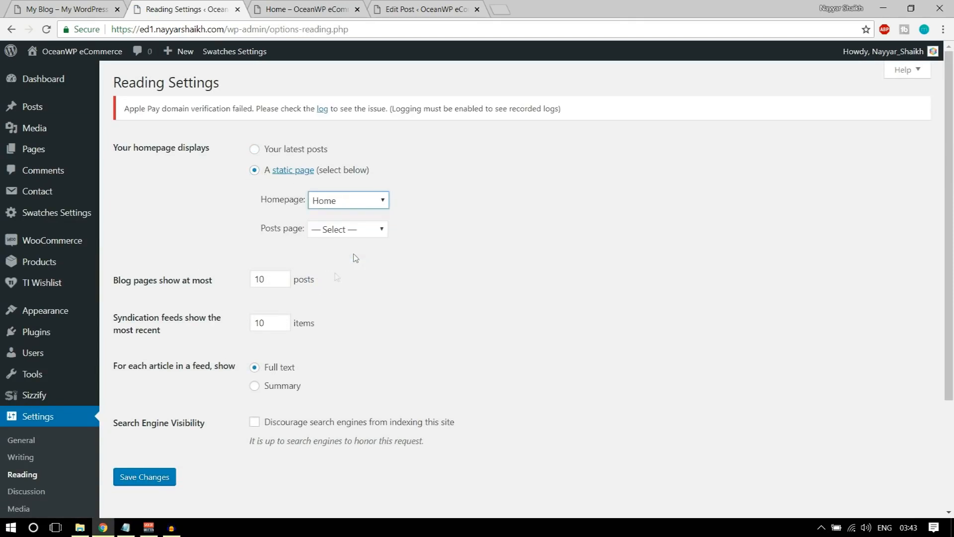
{"action": "left_click", "coordinate": [154, 477]}
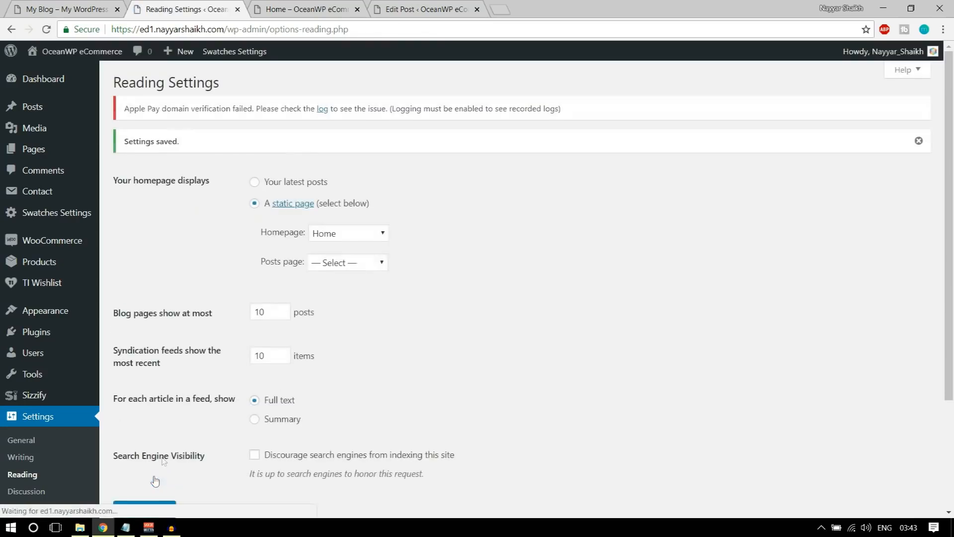
{"action": "mouse_move", "coordinate": [74, 51]}
{"action": "left_click", "coordinate": [55, 74]}
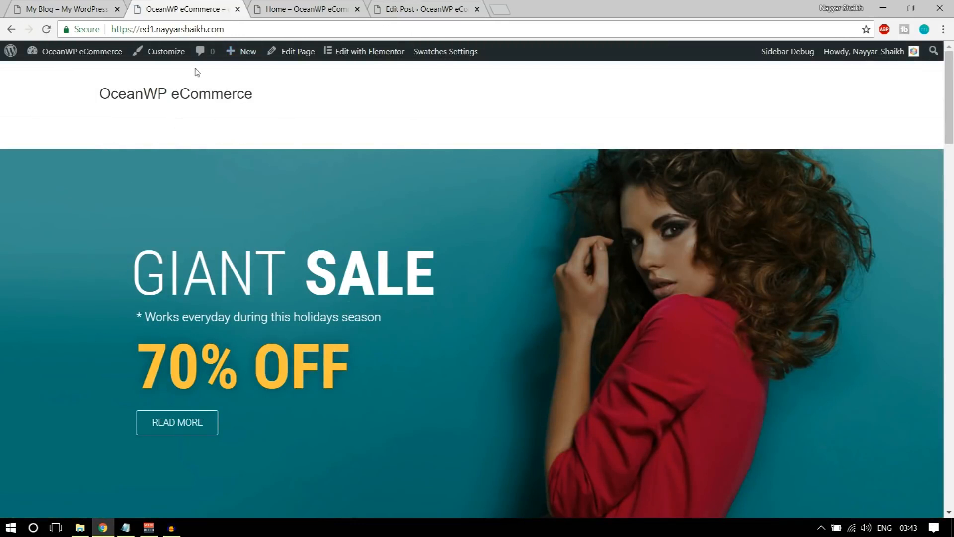
In the Home page editor, set OceanWP Margins to Disable and update the page
{"action": "right_click", "coordinate": [298, 56]}
{"action": "left_click", "coordinate": [306, 65]}
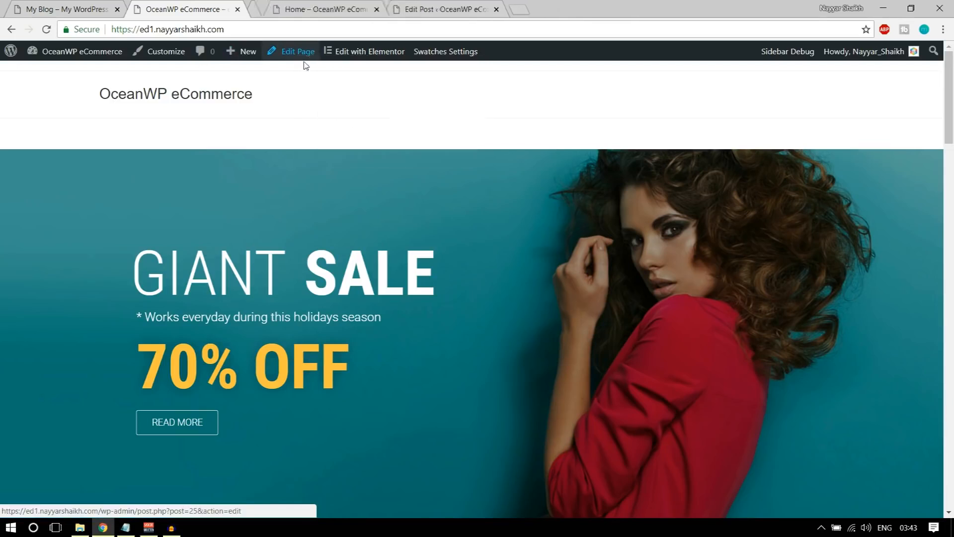
{"action": "left_click", "coordinate": [298, 9]}
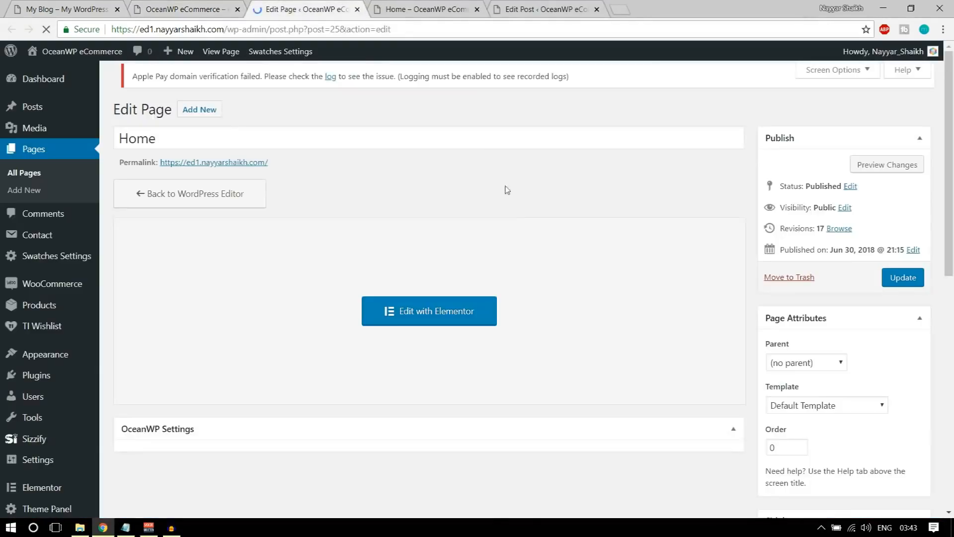
{"action": "scroll", "coordinate": [575, 299], "scroll_direction": "down", "scroll_amount": 7}
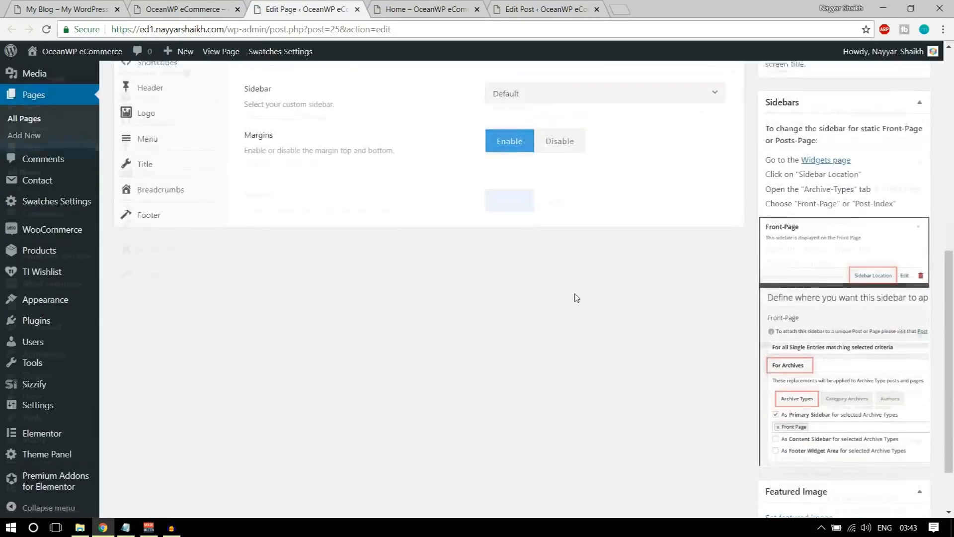
{"action": "scroll", "coordinate": [577, 297], "scroll_direction": "up", "scroll_amount": 3}
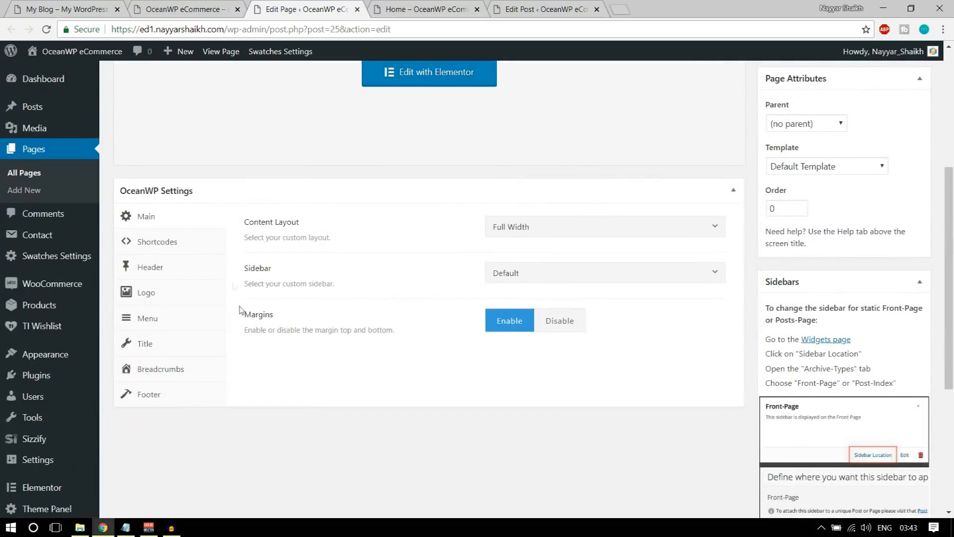
{"action": "left_click", "coordinate": [556, 325]}
{"action": "scroll", "coordinate": [556, 326], "scroll_direction": "up", "scroll_amount": 5}
{"action": "left_click", "coordinate": [895, 292]}
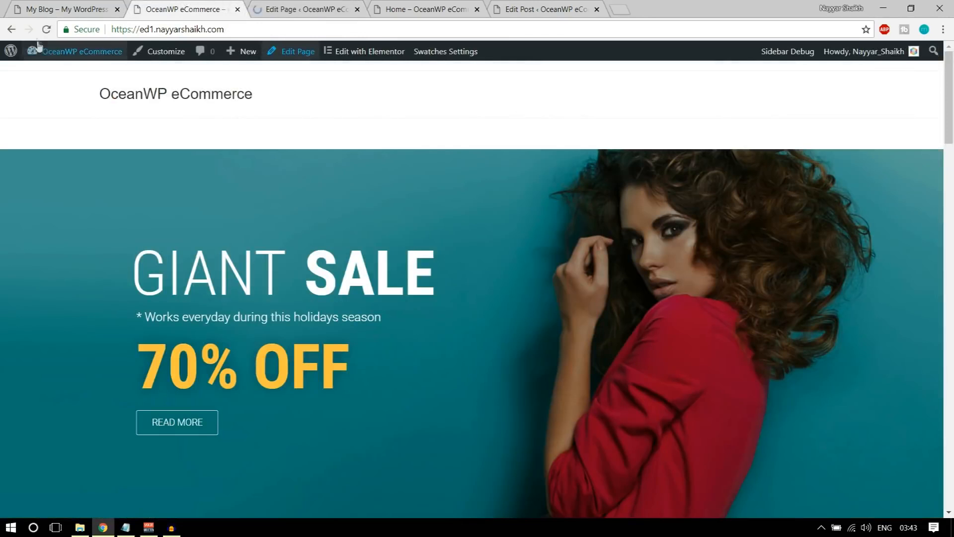
Reload the front page and compare its footer with the demo site's footer
{"action": "left_click", "coordinate": [40, 32]}
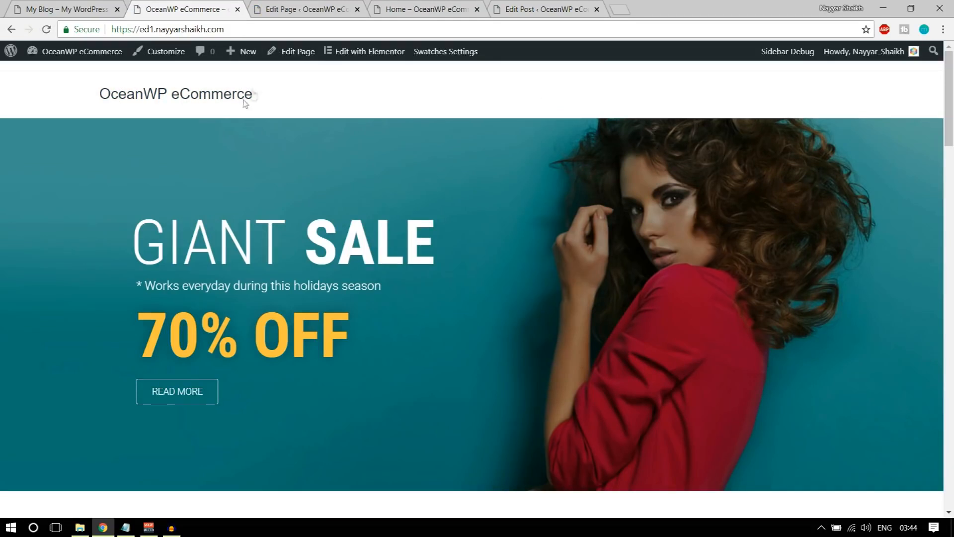
{"action": "scroll", "coordinate": [606, 184], "scroll_direction": "down", "scroll_amount": 20}
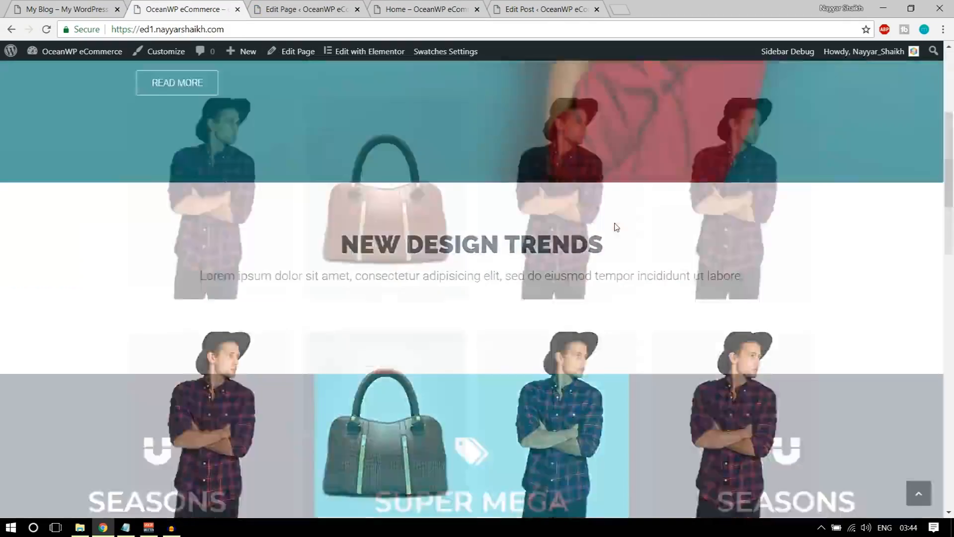
{"action": "scroll", "coordinate": [615, 226], "scroll_direction": "down", "scroll_amount": 10}
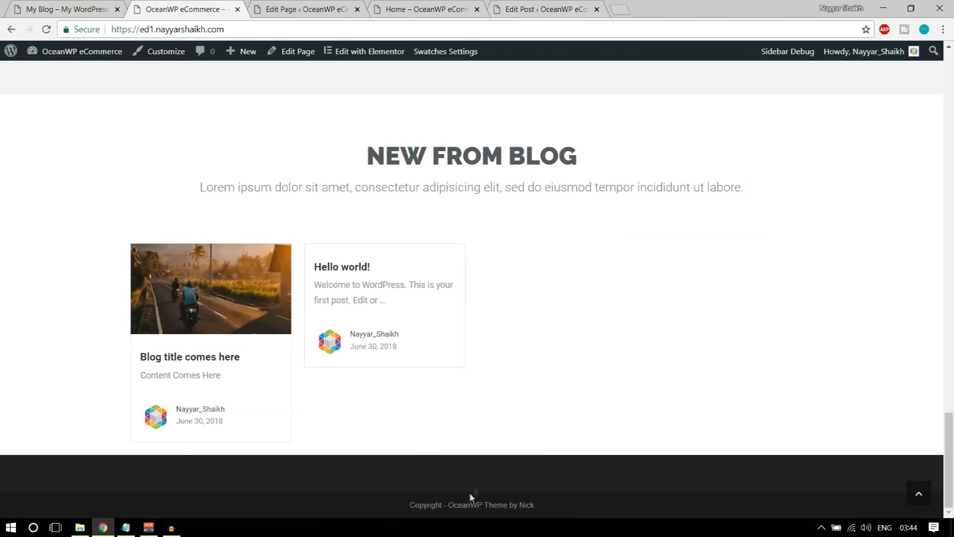
{"action": "left_click", "coordinate": [26, 6]}
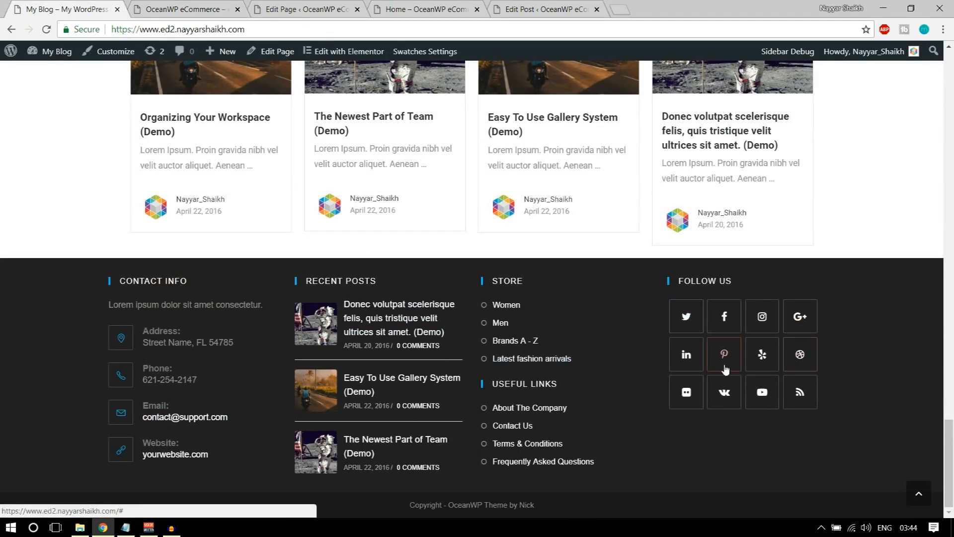
{"action": "left_click", "coordinate": [185, 6]}
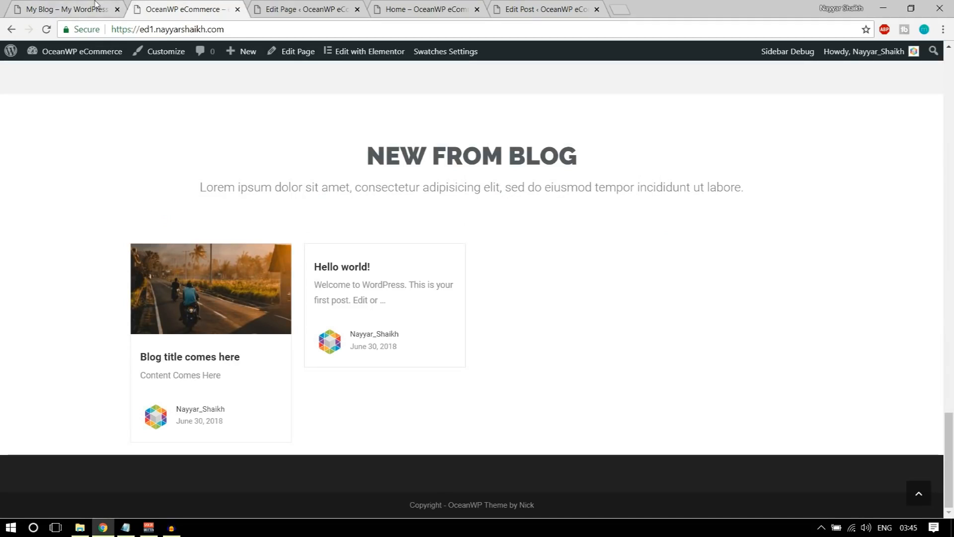
{"action": "left_click", "coordinate": [95, 5]}
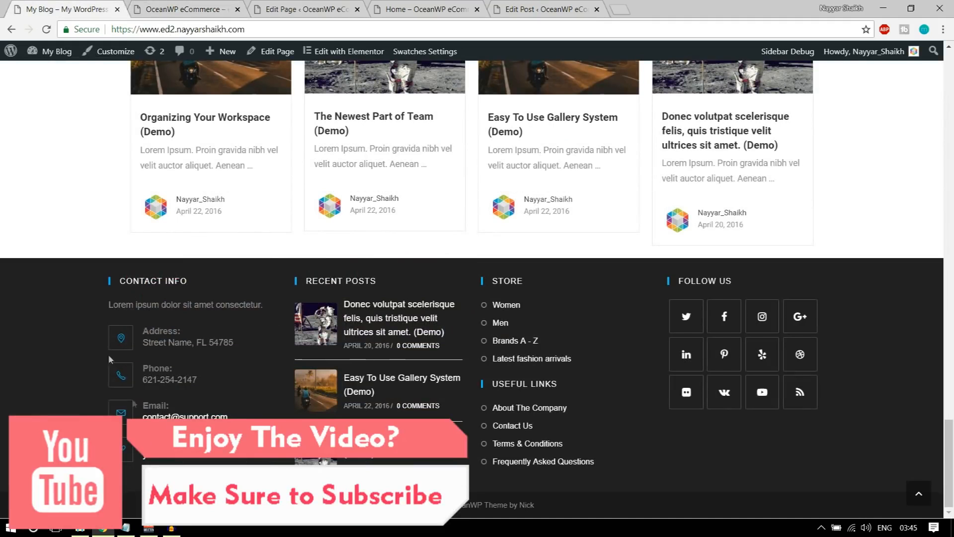
{"action": "left_click", "coordinate": [187, 5]}
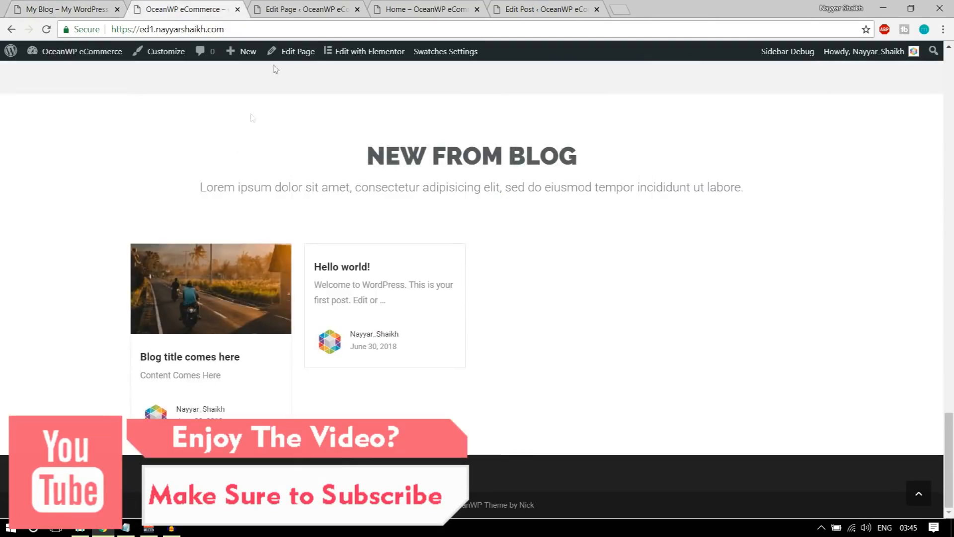
{"action": "left_click", "coordinate": [289, 10]}
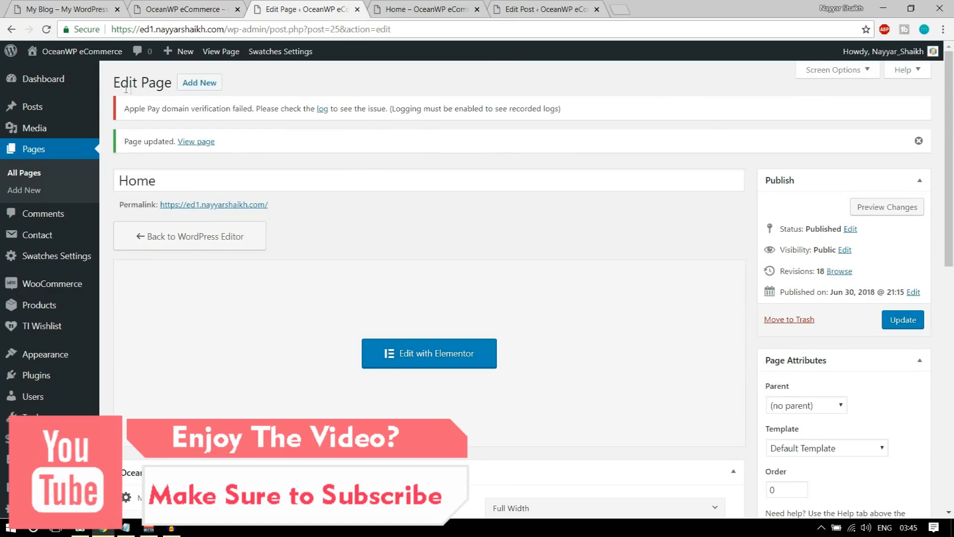
Go to Appearance > Widgets, scroll to the Footer 1–4 areas, and check the demo footer
{"action": "scroll", "coordinate": [42, 249], "scroll_direction": "down", "scroll_amount": 4}
{"action": "mouse_move", "coordinate": [43, 298]}
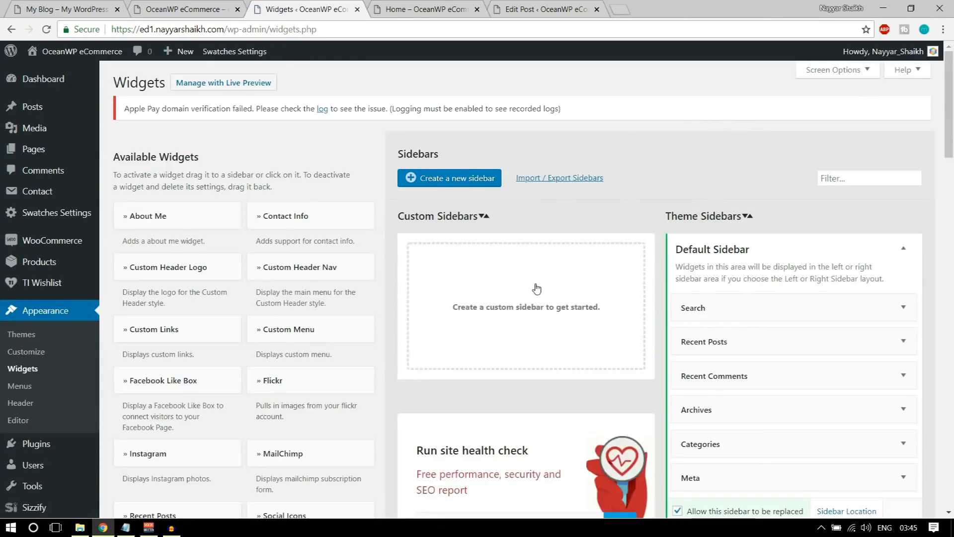
{"action": "scroll", "coordinate": [537, 287], "scroll_direction": "down", "scroll_amount": 4}
{"action": "scroll", "coordinate": [387, 211], "scroll_direction": "down", "scroll_amount": 4}
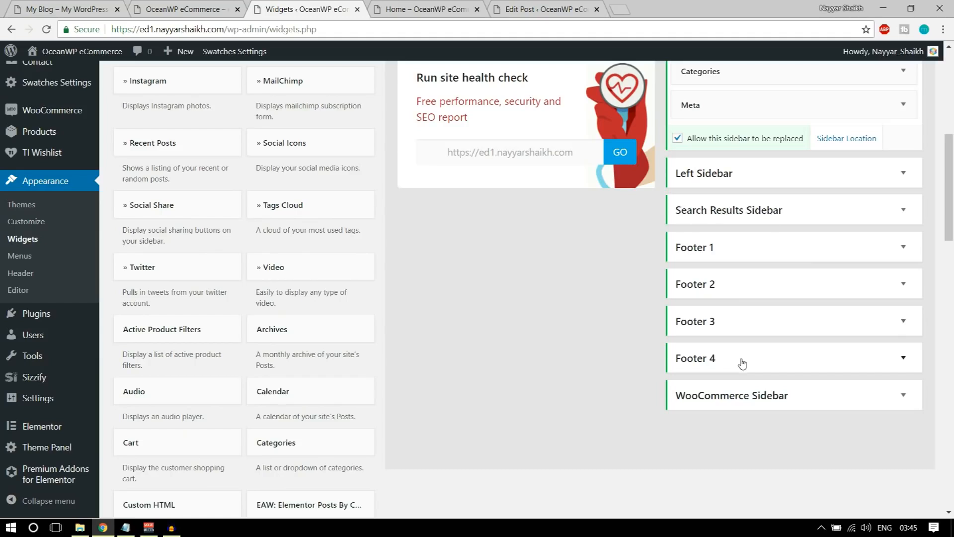
{"action": "left_click", "coordinate": [91, 6]}
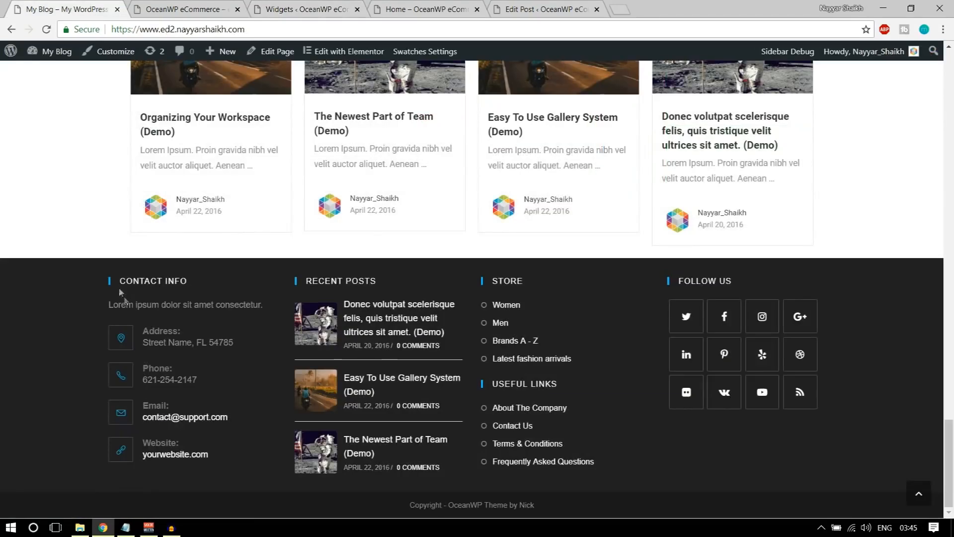
{"action": "left_click", "coordinate": [222, 12]}
Drag Contact Info into Footer 1 and compare its title and text with the demo footer's
{"action": "left_click", "coordinate": [313, 5]}
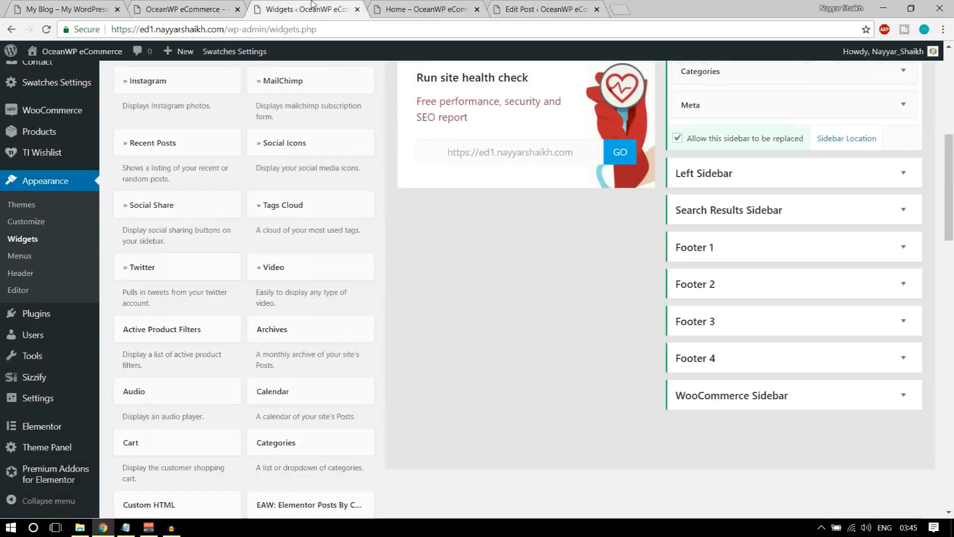
{"action": "scroll", "coordinate": [446, 255], "scroll_direction": "up", "scroll_amount": 5}
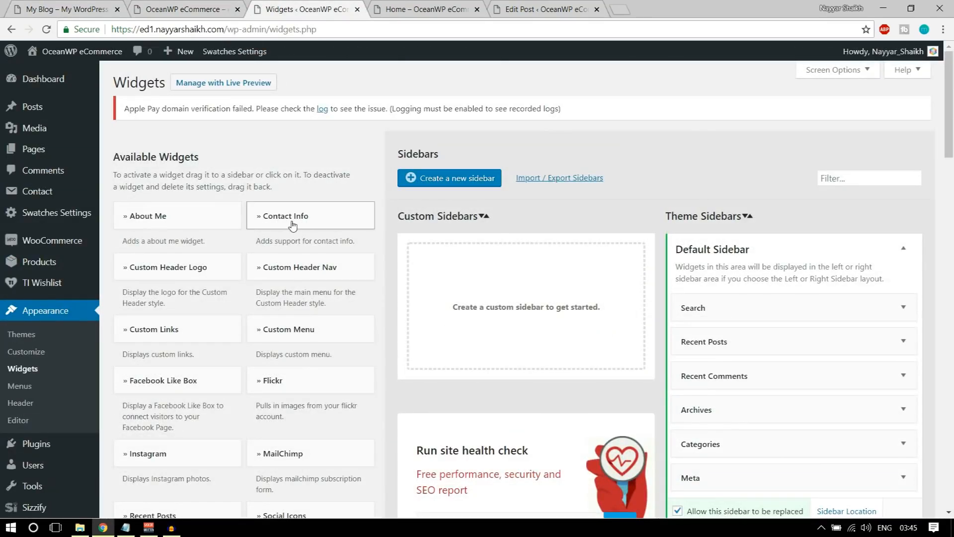
{"action": "left_click_drag", "start_coordinate": [290, 220], "coordinate": [748, 493]}
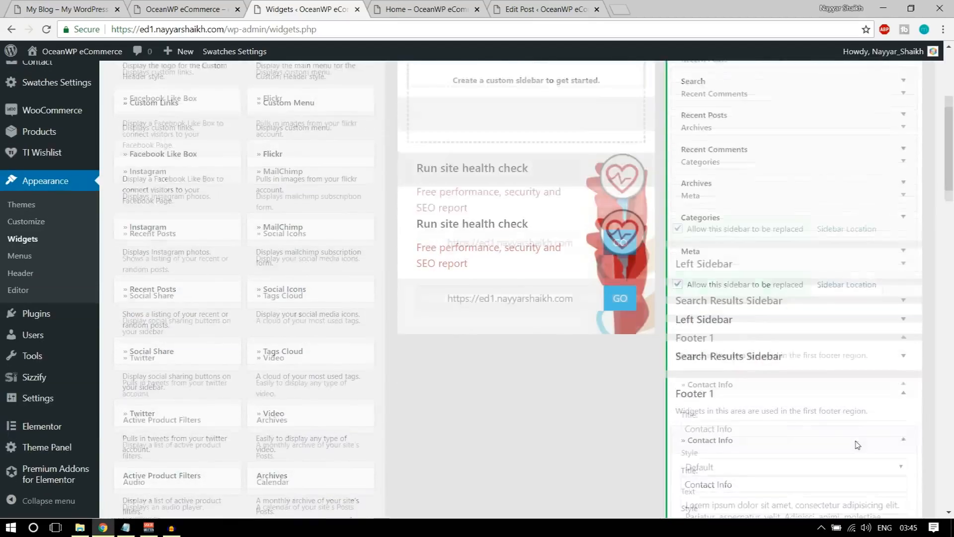
{"action": "scroll", "coordinate": [729, 295], "scroll_direction": "down", "scroll_amount": 3}
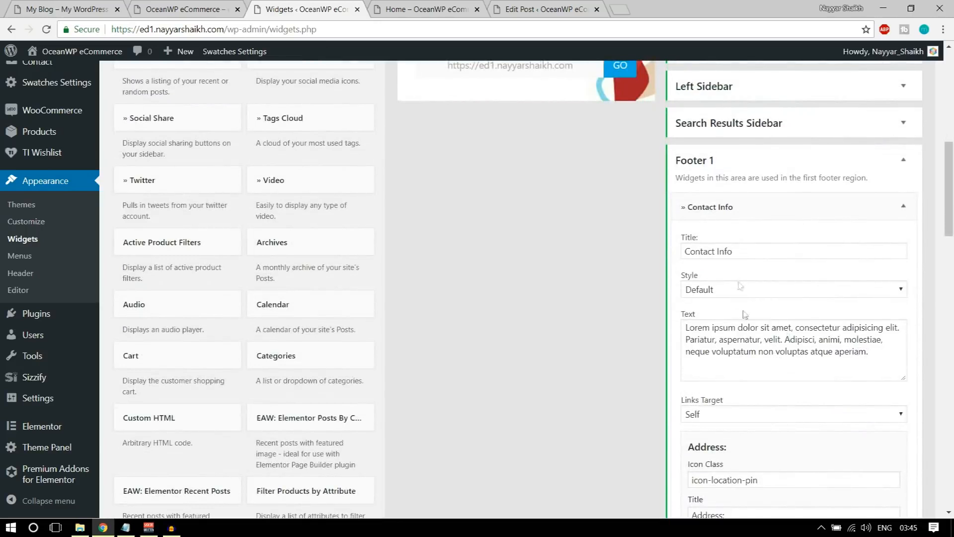
{"action": "left_click_drag", "start_coordinate": [750, 253], "coordinate": [675, 256]}
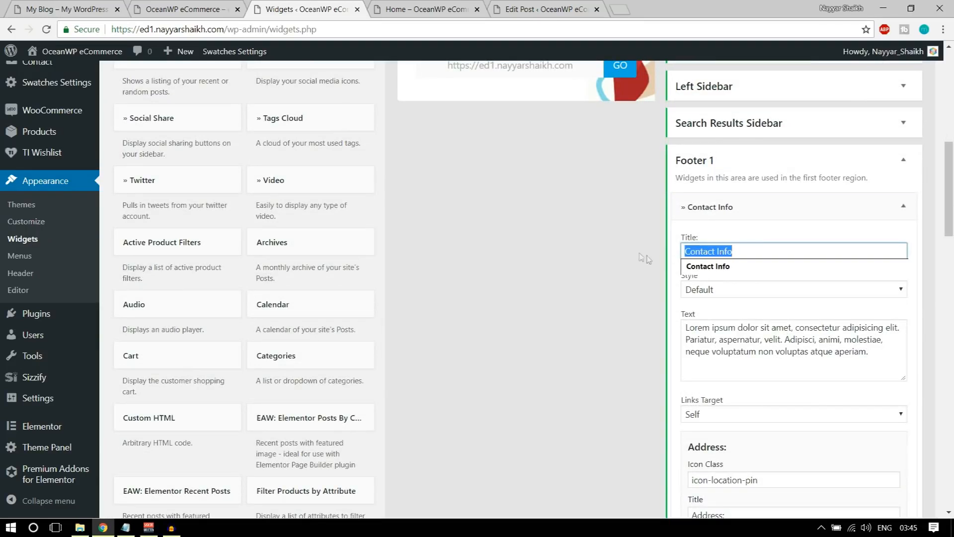
{"action": "left_click", "coordinate": [36, 8]}
{"action": "left_click_drag", "start_coordinate": [121, 278], "coordinate": [209, 282]}
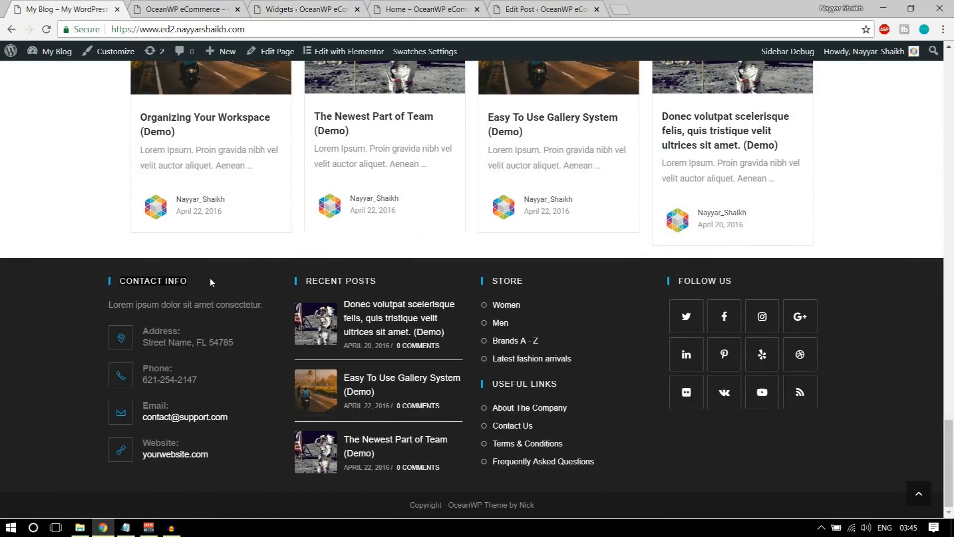
{"action": "left_click_drag", "start_coordinate": [110, 307], "coordinate": [266, 303]}
Move the widgets tab to second place and select the placeholder text from 'consectetur' onward
{"action": "left_click", "coordinate": [147, 6]}
{"action": "left_click", "coordinate": [410, 6]}
{"action": "left_click", "coordinate": [332, 6]}
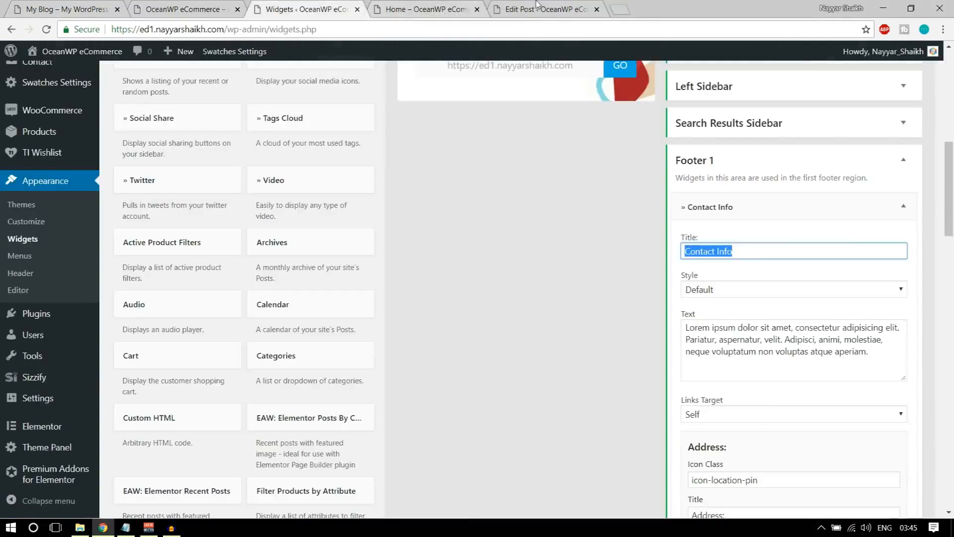
{"action": "left_click", "coordinate": [536, 6]}
{"action": "left_click", "coordinate": [215, 7]}
{"action": "left_click", "coordinate": [325, 6]}
{"action": "left_click_drag", "start_coordinate": [326, 6], "coordinate": [205, 6]}
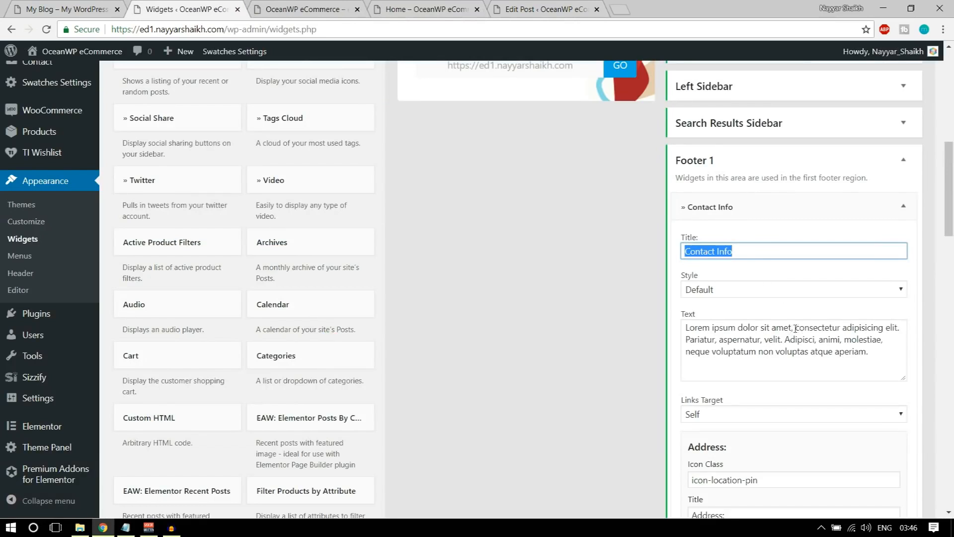
{"action": "left_click_drag", "start_coordinate": [795, 328], "coordinate": [883, 391]}
Trim the widget's placeholder text after 'consectetur' and review the Address fields
{"action": "key", "text": "BackSpace"}
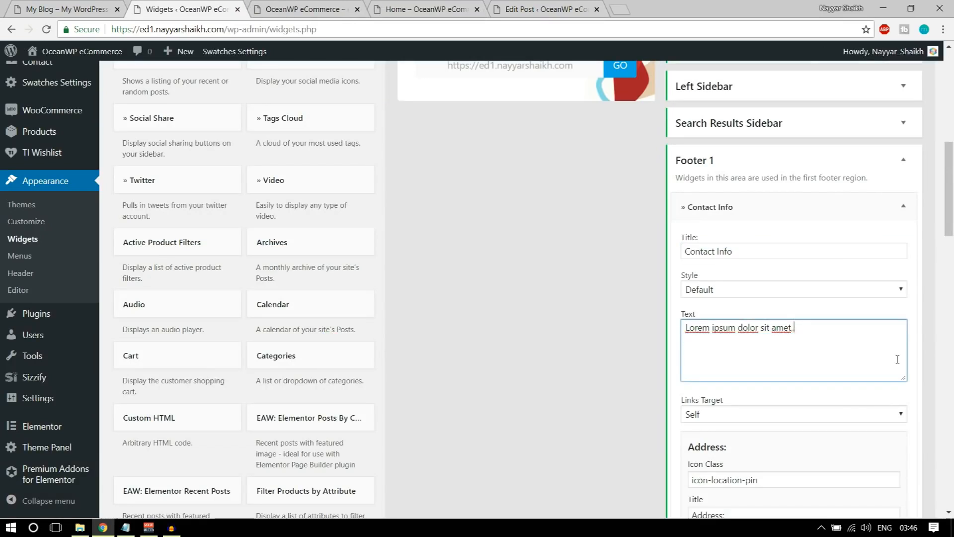
{"action": "scroll", "coordinate": [897, 359], "scroll_direction": "down", "scroll_amount": 4}
{"action": "left_click_drag", "start_coordinate": [783, 297], "coordinate": [768, 281]}
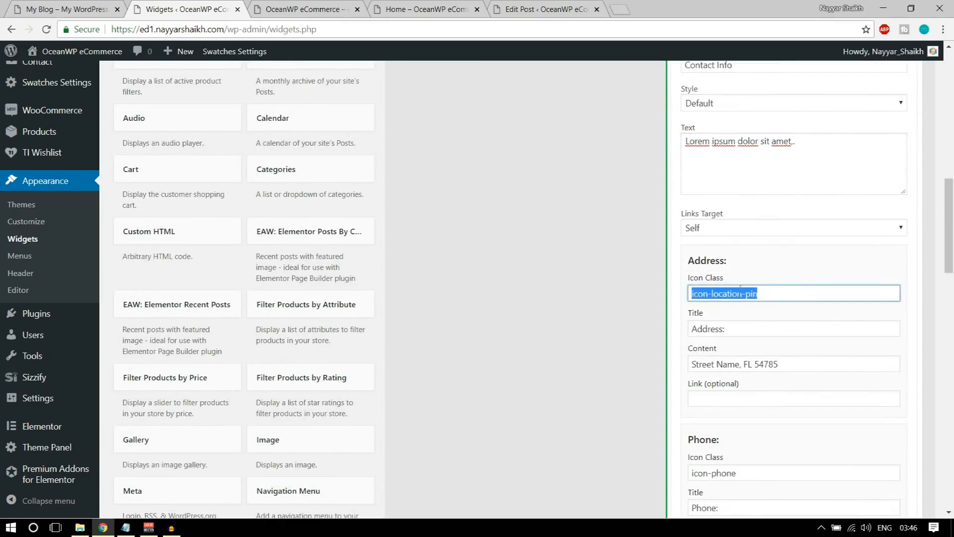
{"action": "scroll", "coordinate": [756, 266], "scroll_direction": "down", "scroll_amount": 3}
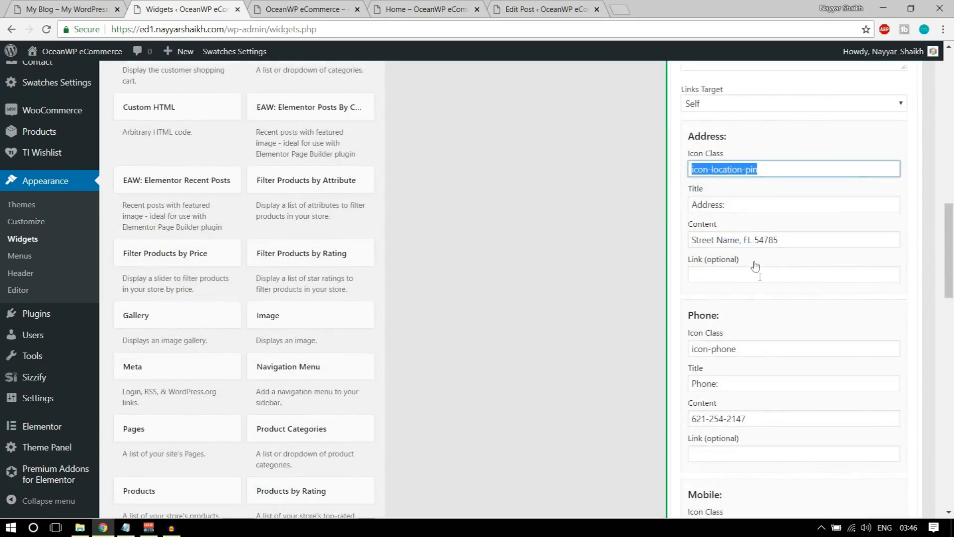
{"action": "triple_click", "coordinate": [722, 239]}
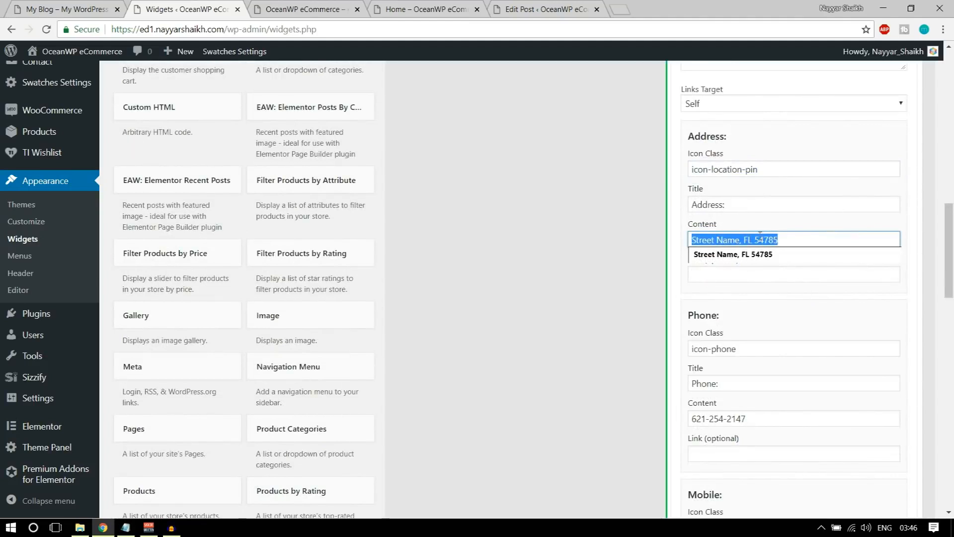
{"action": "left_click", "coordinate": [790, 237]}
{"action": "left_click", "coordinate": [788, 292]}
{"action": "scroll", "coordinate": [791, 298], "scroll_direction": "down", "scroll_amount": 2}
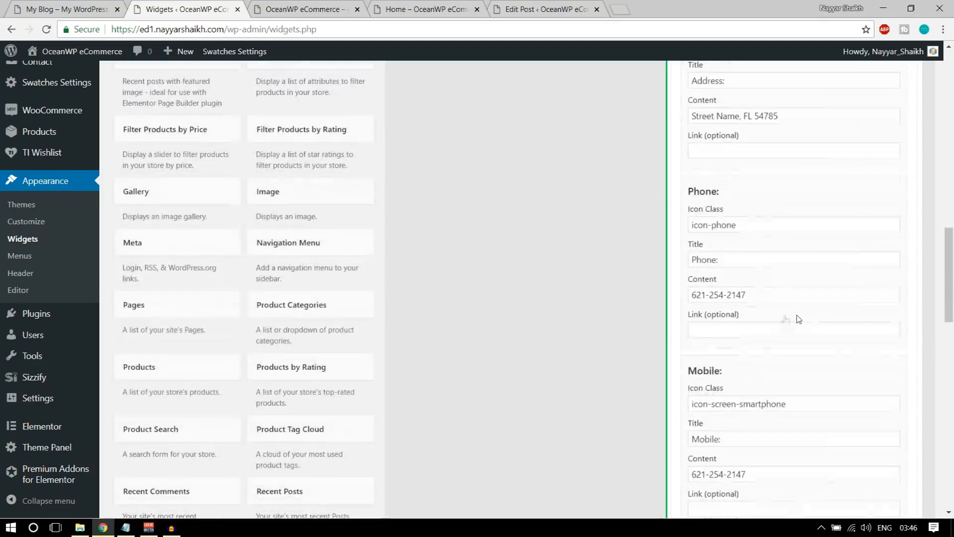
{"action": "scroll", "coordinate": [740, 233], "scroll_direction": "down", "scroll_amount": 2}
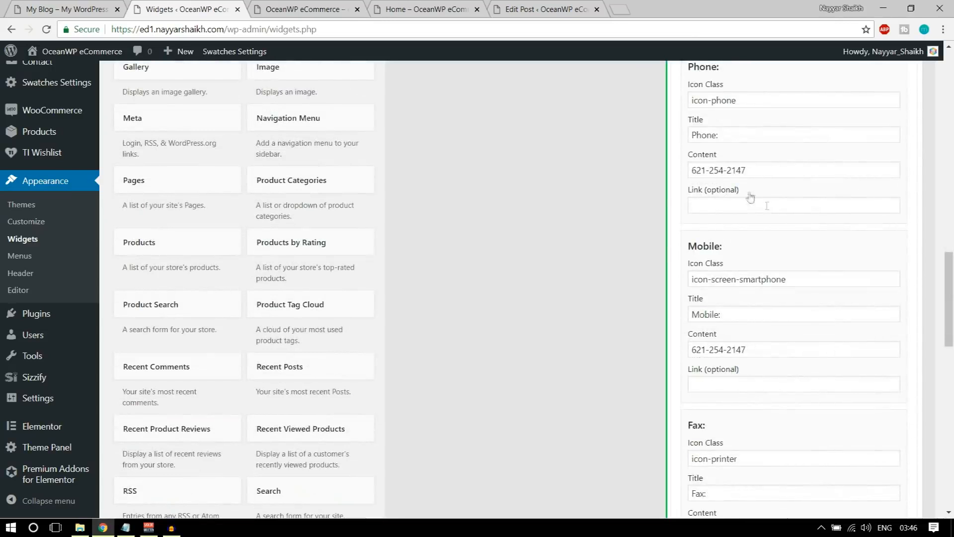
{"action": "scroll", "coordinate": [768, 287], "scroll_direction": "up", "scroll_amount": 3}
Clear the Phone icon, title and number, and the Fax icon, title and number
{"action": "triple_click", "coordinate": [768, 286]}
{"action": "key", "text": "BackSpace"}
{"action": "double_click", "coordinate": [709, 322]}
{"action": "key", "text": "BackSpace"}
{"action": "double_click", "coordinate": [734, 356]}
{"action": "key", "text": "BackSpace"}
{"action": "key", "text": "BackSpace"}
{"action": "key", "text": "BackSpace"}
{"action": "key", "text": "BackSpace"}
{"action": "key", "text": "BackSpace"}
{"action": "key", "text": "BackSpace"}
{"action": "key", "text": "BackSpace"}
{"action": "scroll", "coordinate": [768, 308], "scroll_direction": "down", "scroll_amount": 4}
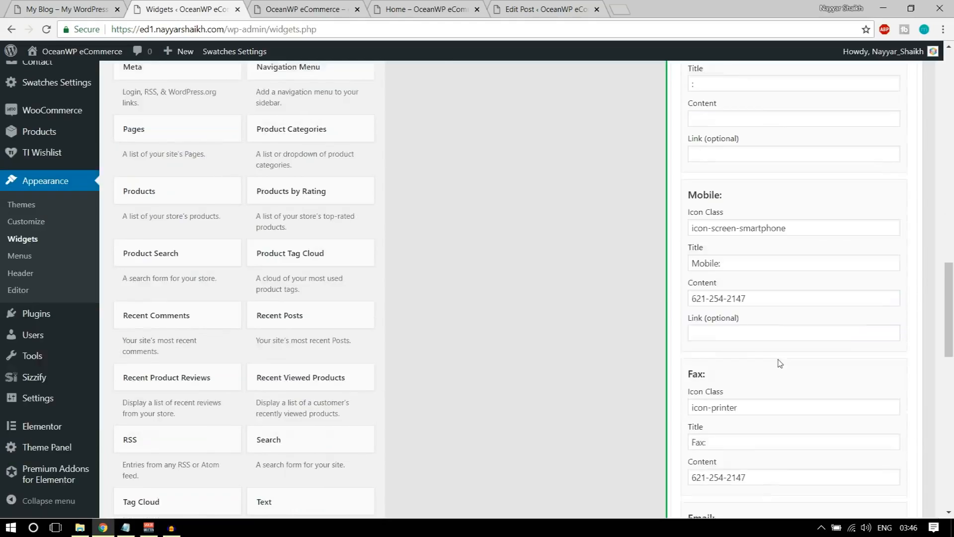
{"action": "scroll", "coordinate": [760, 258], "scroll_direction": "down", "scroll_amount": 2}
{"action": "triple_click", "coordinate": [752, 272]}
{"action": "key", "text": "BackSpace"}
{"action": "triple_click", "coordinate": [731, 307]}
{"action": "key", "text": "BackSpace"}
{"action": "triple_click", "coordinate": [686, 346]}
{"action": "key", "text": "BackSpace"}
Clear the Skype username and call text, save the widget, and collapse Footer 1
{"action": "scroll", "coordinate": [795, 355], "scroll_direction": "down", "scroll_amount": 4}
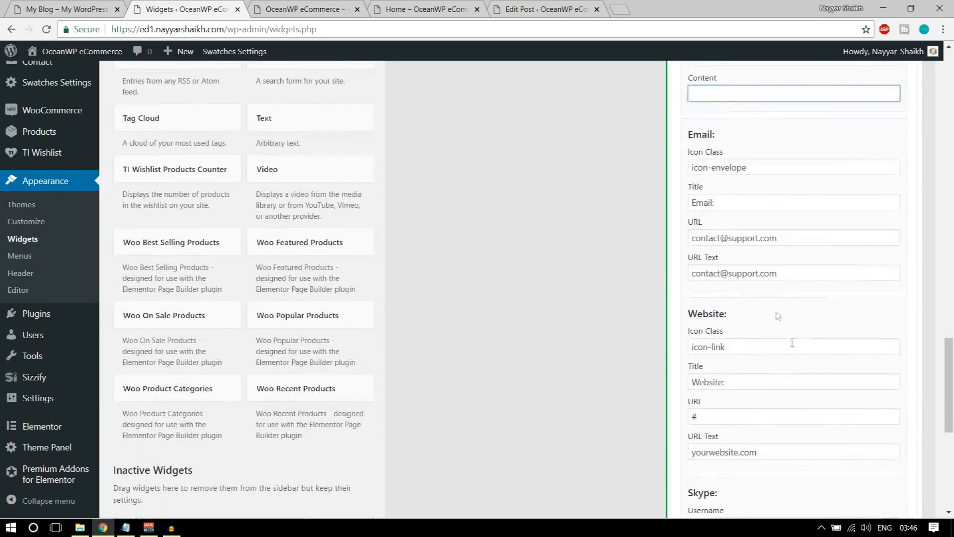
{"action": "scroll", "coordinate": [780, 335], "scroll_direction": "down", "scroll_amount": 4}
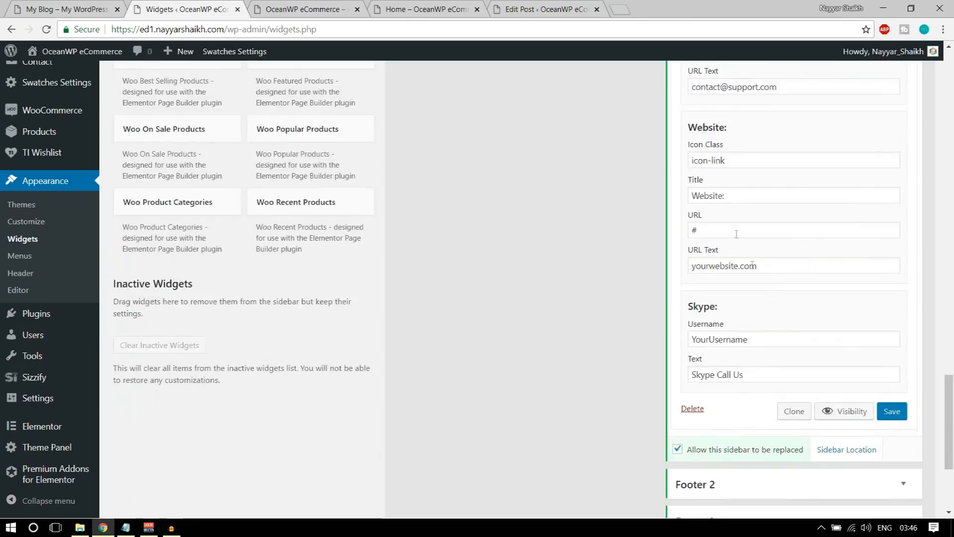
{"action": "scroll", "coordinate": [754, 241], "scroll_direction": "up", "scroll_amount": 2}
{"action": "scroll", "coordinate": [754, 241], "scroll_direction": "down", "scroll_amount": 1}
{"action": "left_click_drag", "start_coordinate": [756, 339], "coordinate": [650, 337]}
{"action": "key", "text": "BackSpace"}
{"action": "left_click_drag", "start_coordinate": [777, 369], "coordinate": [689, 374]}
{"action": "key", "text": "BackSpace"}
{"action": "left_click", "coordinate": [903, 417]}
{"action": "scroll", "coordinate": [907, 423], "scroll_direction": "up", "scroll_amount": 15}
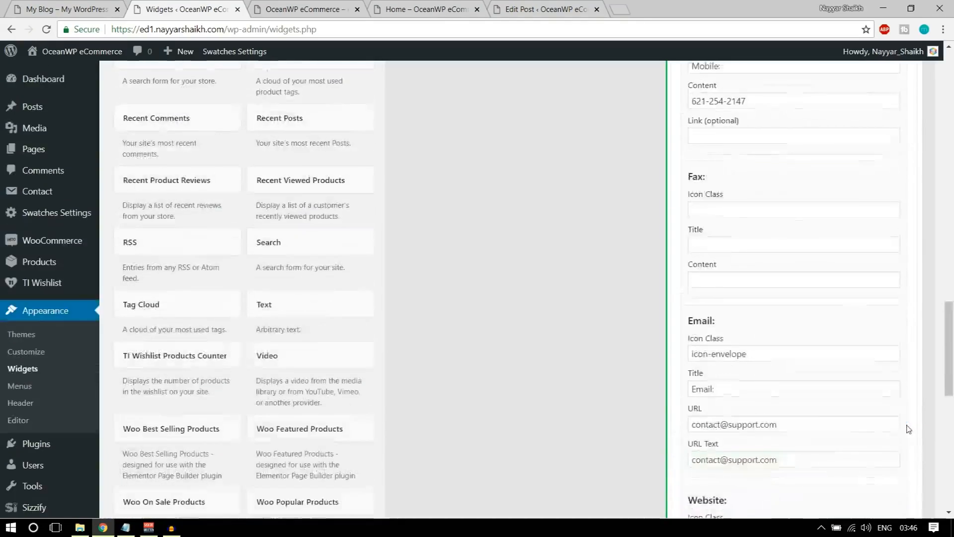
{"action": "scroll", "coordinate": [908, 427], "scroll_direction": "up", "scroll_amount": 5}
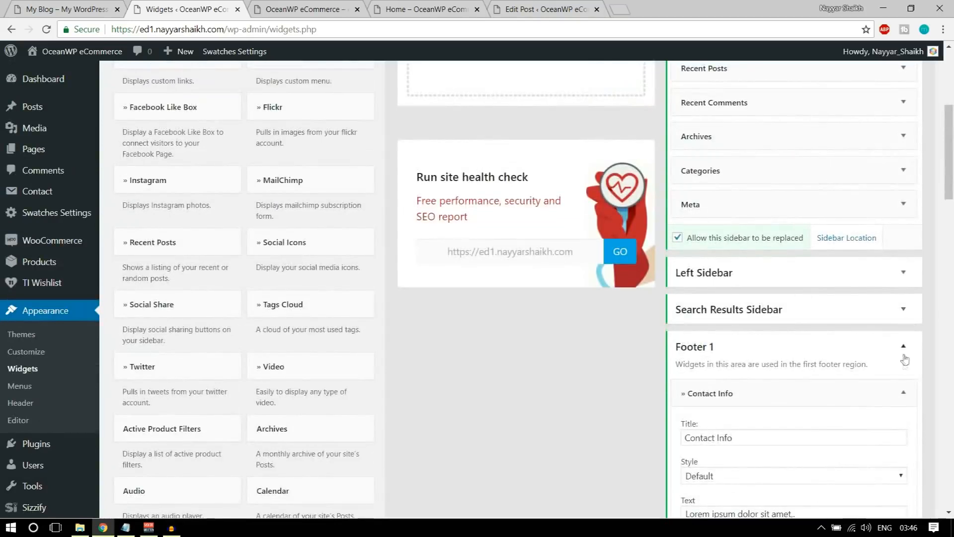
{"action": "left_click", "coordinate": [903, 346]}
{"action": "left_click", "coordinate": [316, 6]}
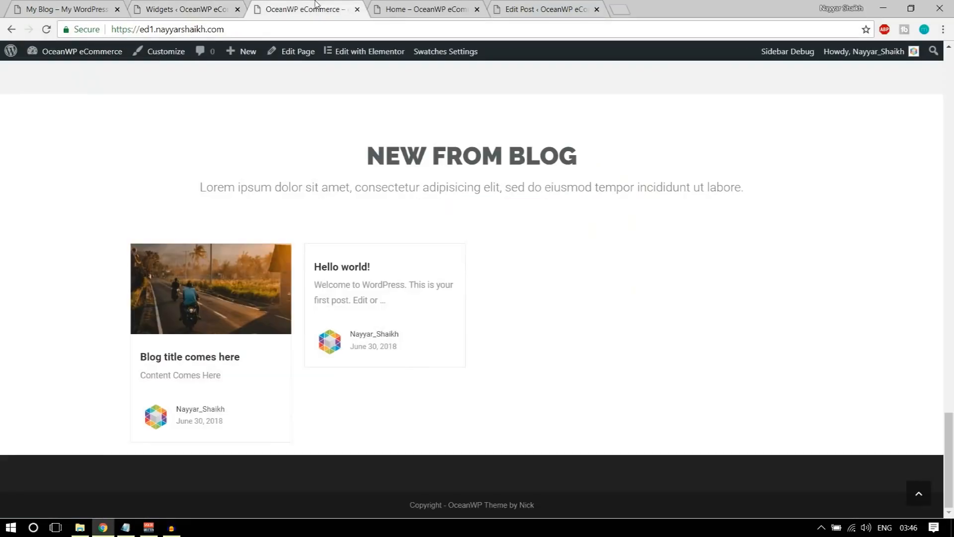
Reload the live site and check the Contact Info column in its footer
{"action": "left_click", "coordinate": [51, 30]}
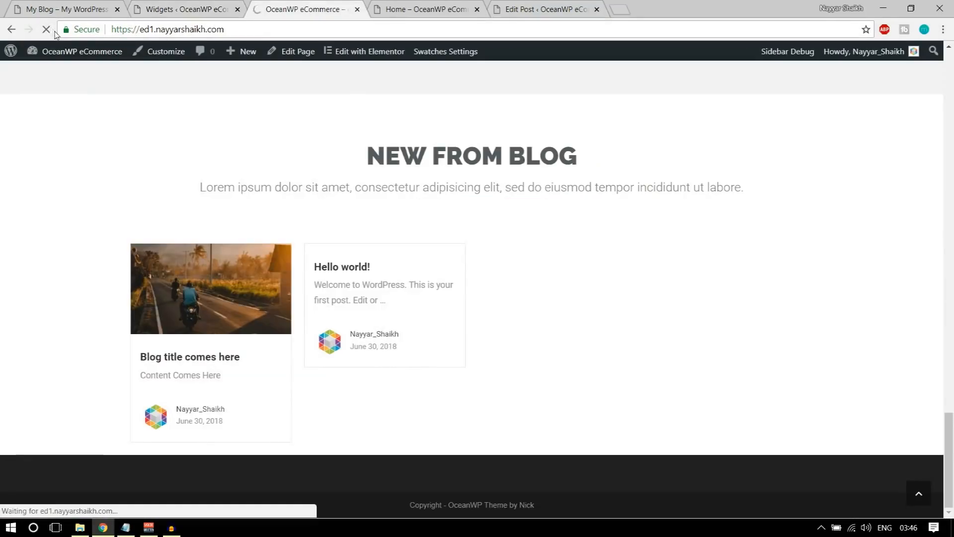
{"action": "scroll", "coordinate": [279, 307], "scroll_direction": "down", "scroll_amount": 3}
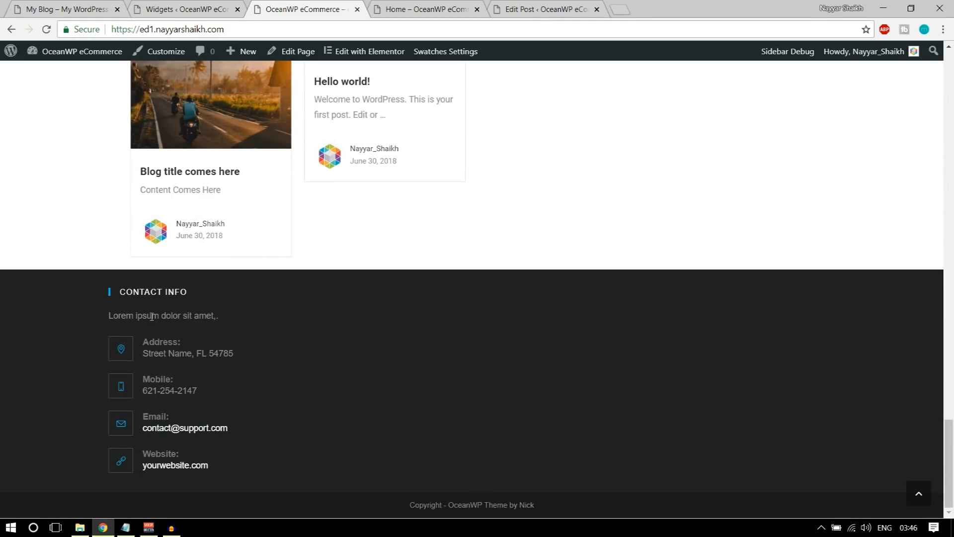
{"action": "left_click", "coordinate": [189, 9]}
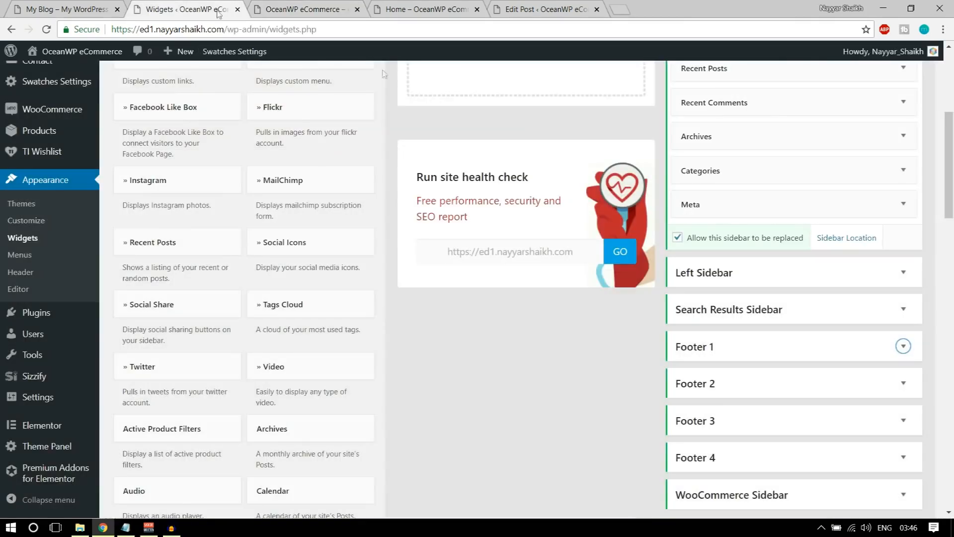
Expand Footer 1, review the Contact Info widget's address, mobile, email and website entries, then collapse it
{"action": "scroll", "coordinate": [882, 309], "scroll_direction": "down", "scroll_amount": 2}
{"action": "left_click", "coordinate": [800, 220]}
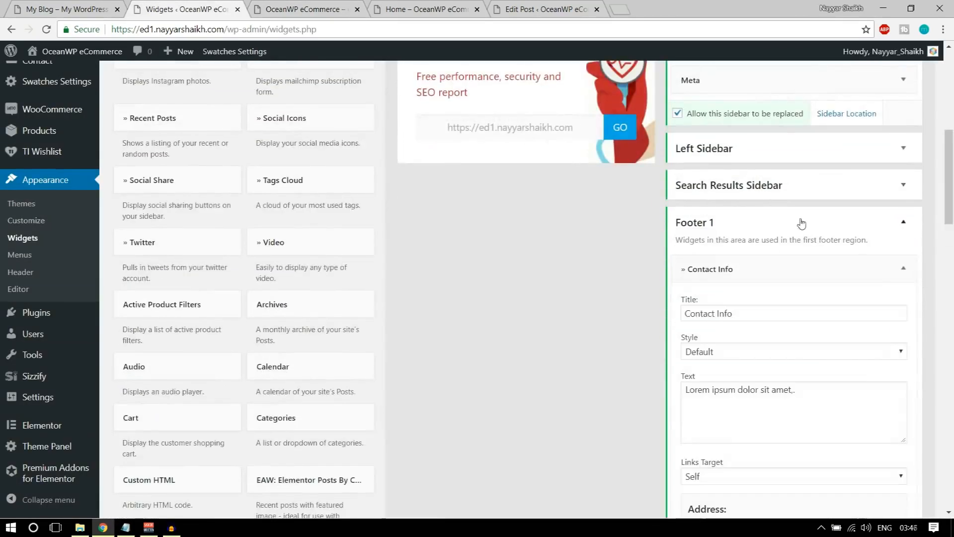
{"action": "scroll", "coordinate": [803, 275], "scroll_direction": "down", "scroll_amount": 1}
{"action": "scroll", "coordinate": [801, 368], "scroll_direction": "down", "scroll_amount": 3}
{"action": "left_click_drag", "start_coordinate": [769, 364], "coordinate": [681, 373]}
{"action": "scroll", "coordinate": [758, 361], "scroll_direction": "down", "scroll_amount": 6}
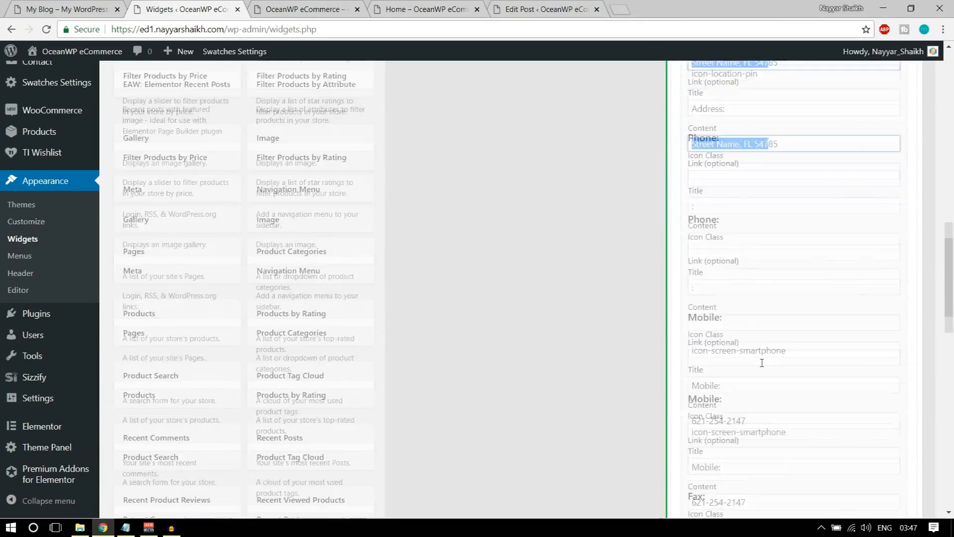
{"action": "left_click_drag", "start_coordinate": [749, 350], "coordinate": [661, 352]}
{"action": "scroll", "coordinate": [762, 372], "scroll_direction": "down", "scroll_amount": 6}
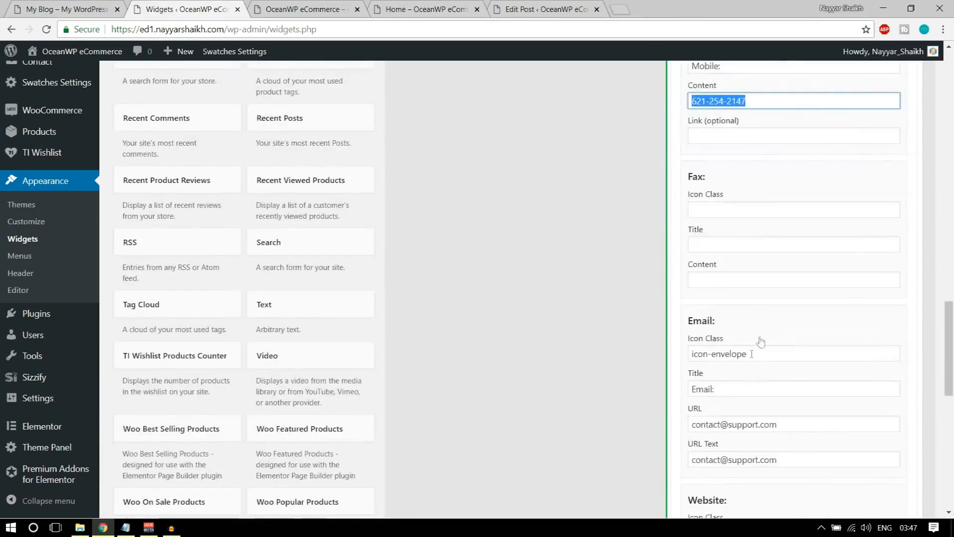
{"action": "scroll", "coordinate": [779, 370], "scroll_direction": "up", "scroll_amount": 5}
{"action": "scroll", "coordinate": [782, 374], "scroll_direction": "up", "scroll_amount": 10}
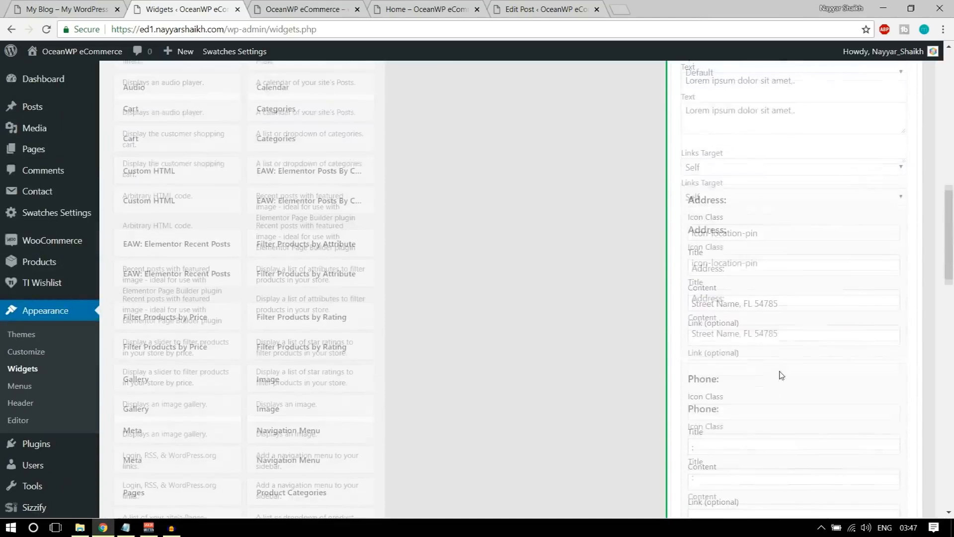
{"action": "left_click", "coordinate": [879, 209]}
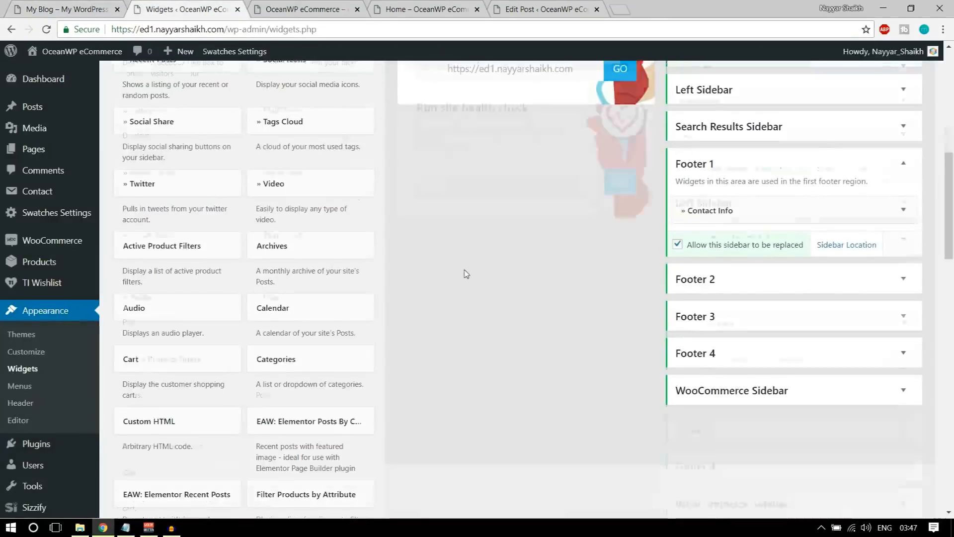
{"action": "scroll", "coordinate": [464, 271], "scroll_direction": "up", "scroll_amount": 4}
{"action": "scroll", "coordinate": [465, 275], "scroll_direction": "up", "scroll_amount": 3}
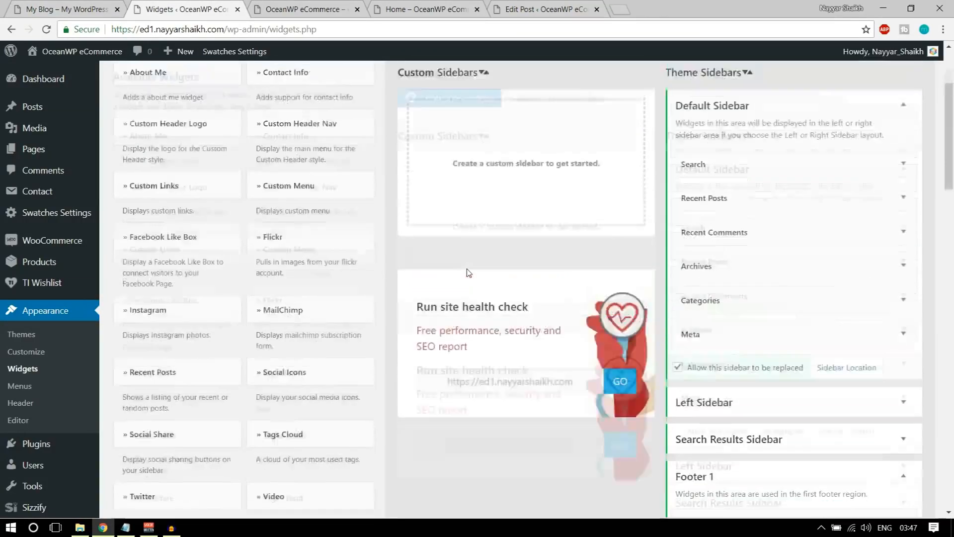
{"action": "scroll", "coordinate": [247, 301], "scroll_direction": "down", "scroll_amount": 3}
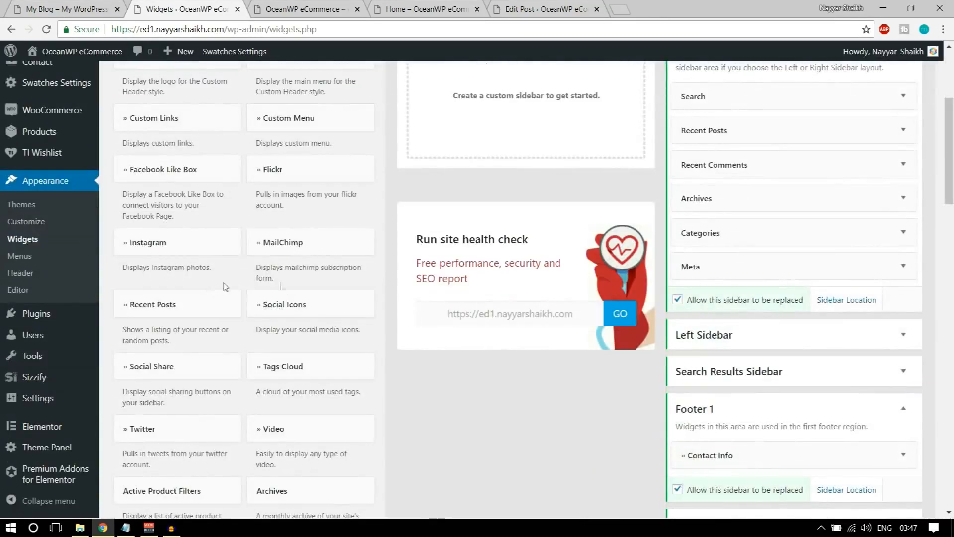
Add a Recent Posts widget to the Footer 2 area
{"action": "left_click", "coordinate": [171, 311]}
{"action": "left_click", "coordinate": [162, 279]}
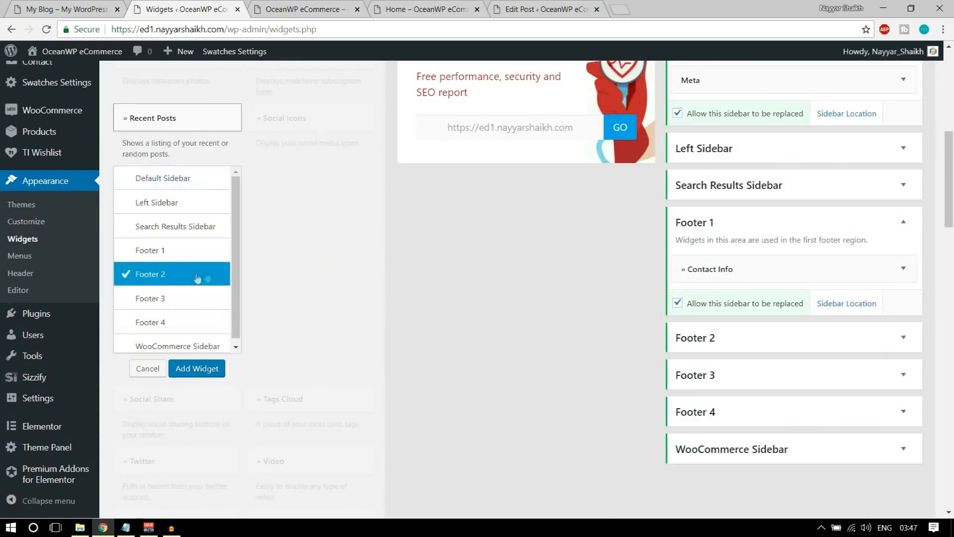
{"action": "left_click", "coordinate": [202, 368]}
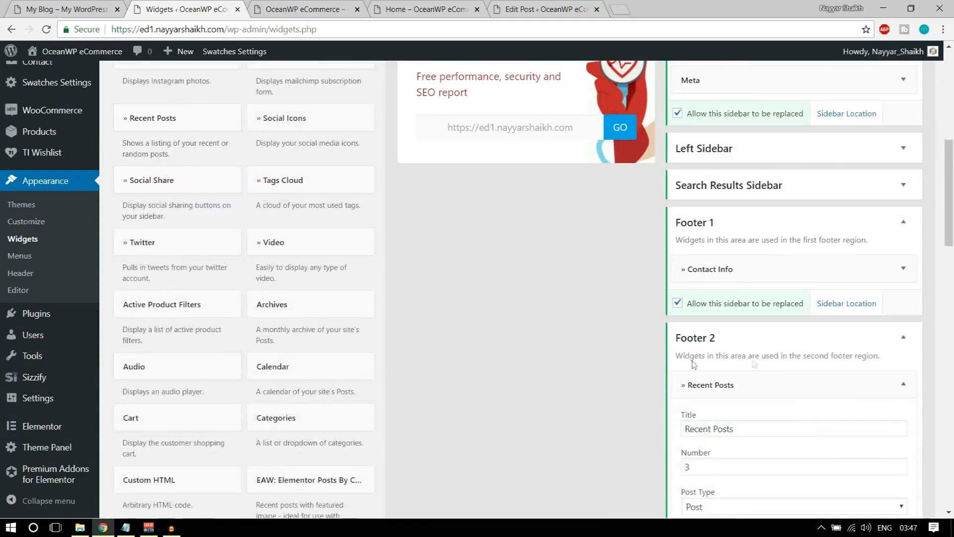
{"action": "scroll", "coordinate": [846, 352], "scroll_direction": "down", "scroll_amount": 5}
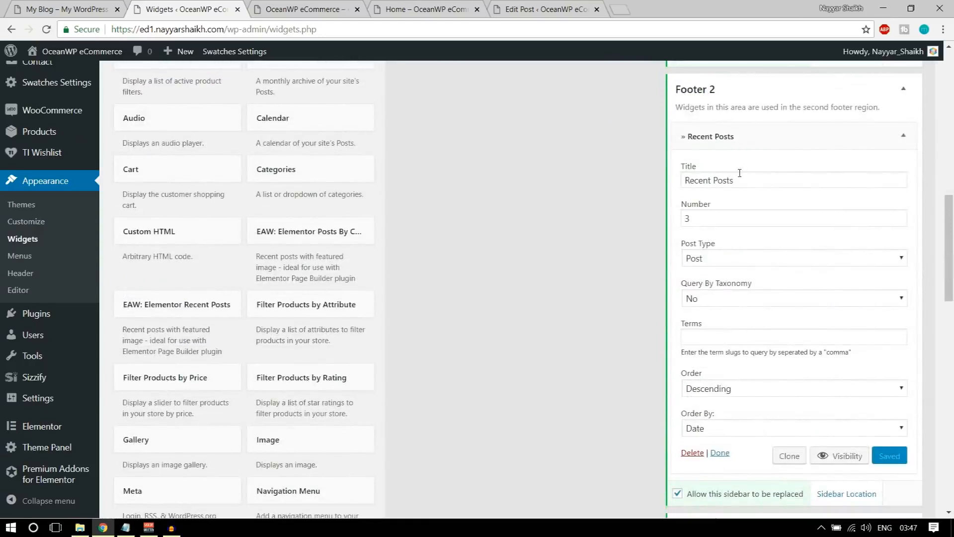
Check the reference footer, then adjust the Recent Posts widget's number of posts
{"action": "left_click", "coordinate": [82, 8]}
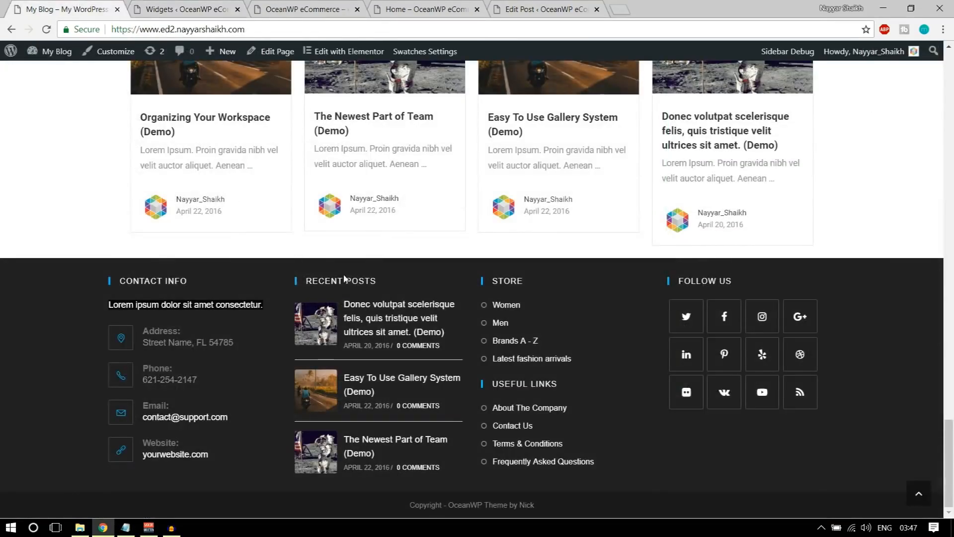
{"action": "left_click", "coordinate": [189, 7]}
{"action": "left_click", "coordinate": [686, 217]}
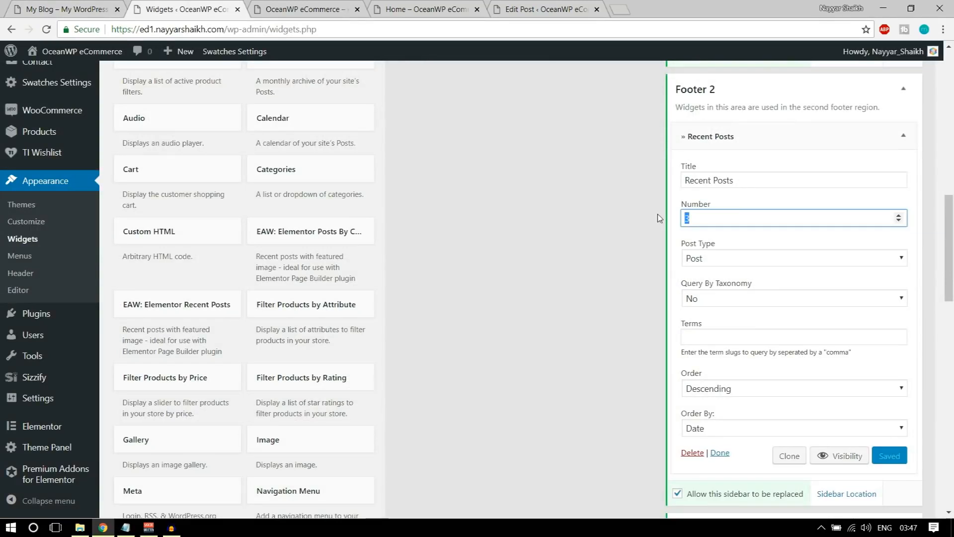
{"action": "left_click", "coordinate": [900, 139]}
Reload the live site and confirm Recent Posts now appears beside Contact Info, matching the reference
{"action": "left_click", "coordinate": [303, 9]}
{"action": "left_click", "coordinate": [46, 29]}
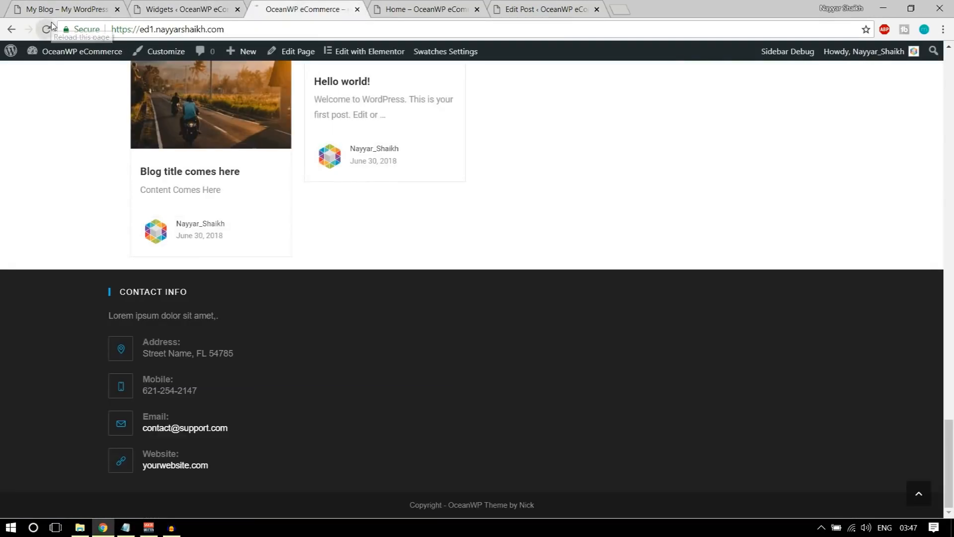
{"action": "left_click", "coordinate": [47, 28]}
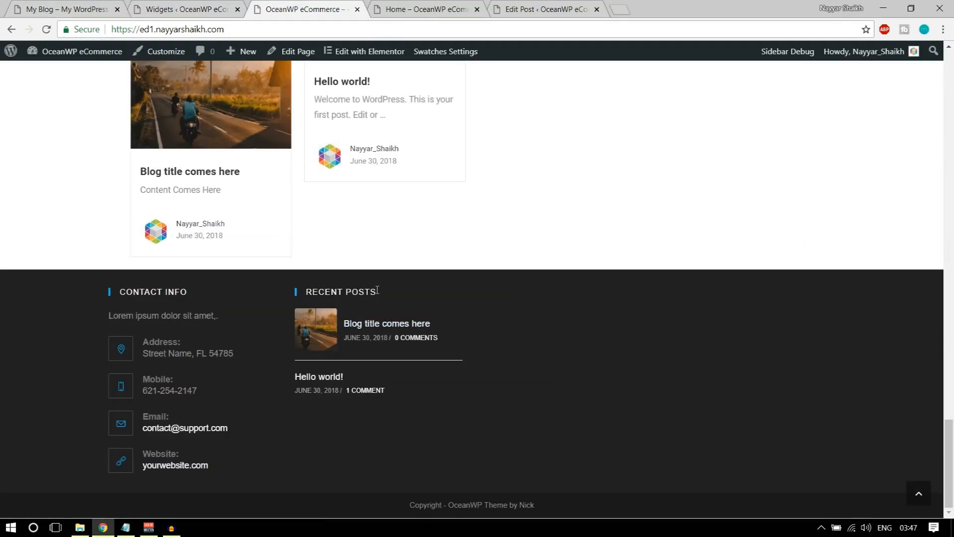
{"action": "left_click_drag", "start_coordinate": [377, 290], "coordinate": [305, 292]}
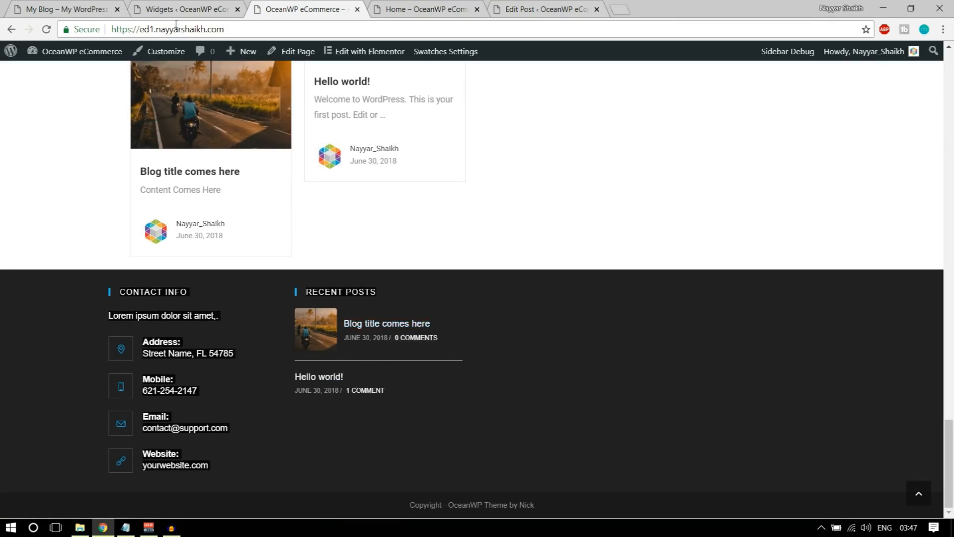
{"action": "left_click", "coordinate": [102, 6]}
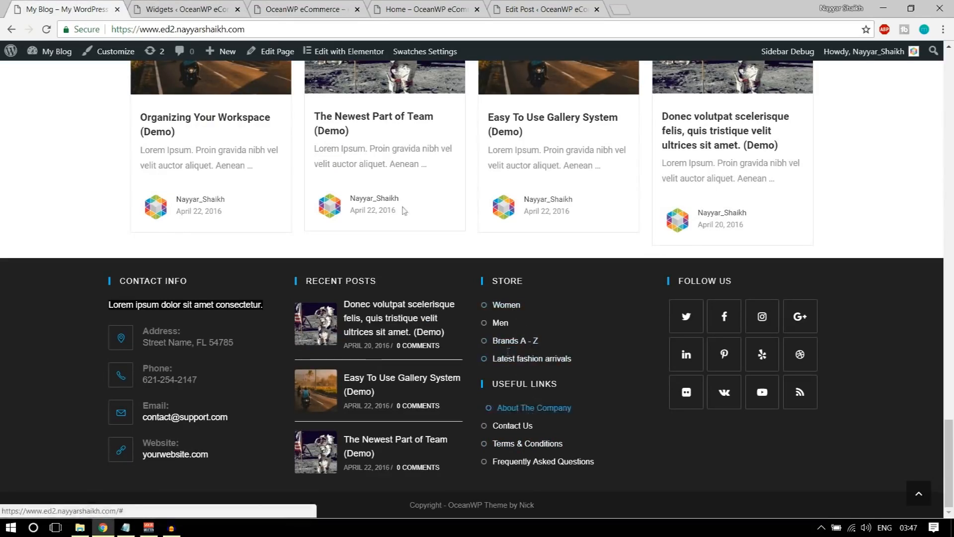
{"action": "left_click", "coordinate": [185, 9]}
Scroll back to Available Widgets and pick the Custom Links widget
{"action": "scroll", "coordinate": [408, 287], "scroll_direction": "up", "scroll_amount": 5}
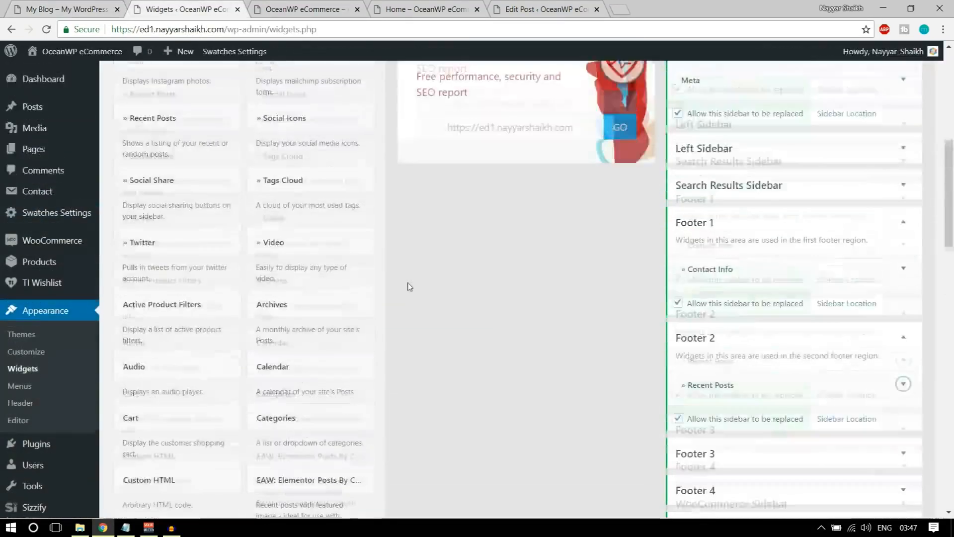
{"action": "scroll", "coordinate": [405, 281], "scroll_direction": "up", "scroll_amount": 6}
{"action": "scroll", "coordinate": [332, 273], "scroll_direction": "up", "scroll_amount": 3}
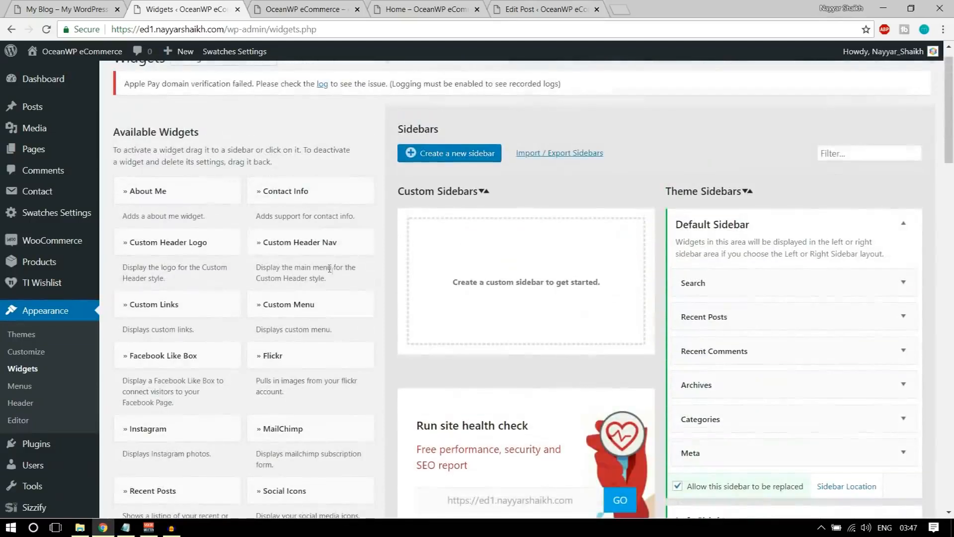
{"action": "left_click", "coordinate": [187, 309]}
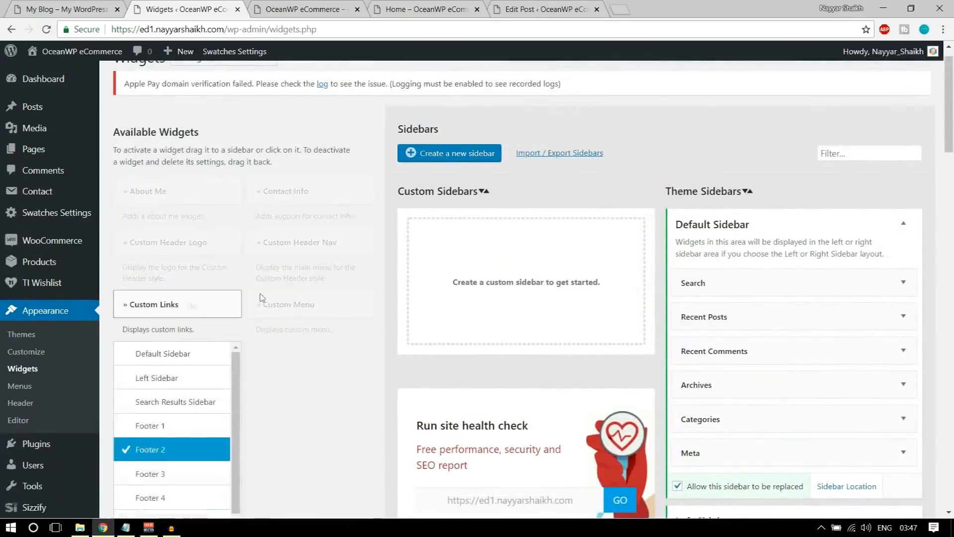
{"action": "scroll", "coordinate": [187, 309], "scroll_direction": "down", "scroll_amount": 5}
Add the Custom Links widget to Footer 3, checking the reference site's footer
{"action": "left_click", "coordinate": [146, 225]}
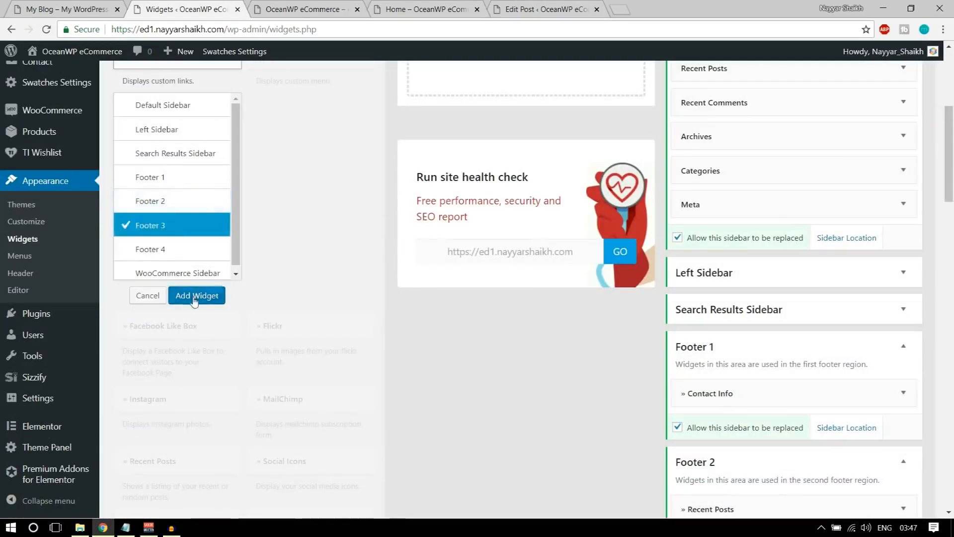
{"action": "left_click", "coordinate": [197, 295]}
{"action": "scroll", "coordinate": [610, 317], "scroll_direction": "down", "scroll_amount": 3}
{"action": "scroll", "coordinate": [609, 317], "scroll_direction": "up", "scroll_amount": 3}
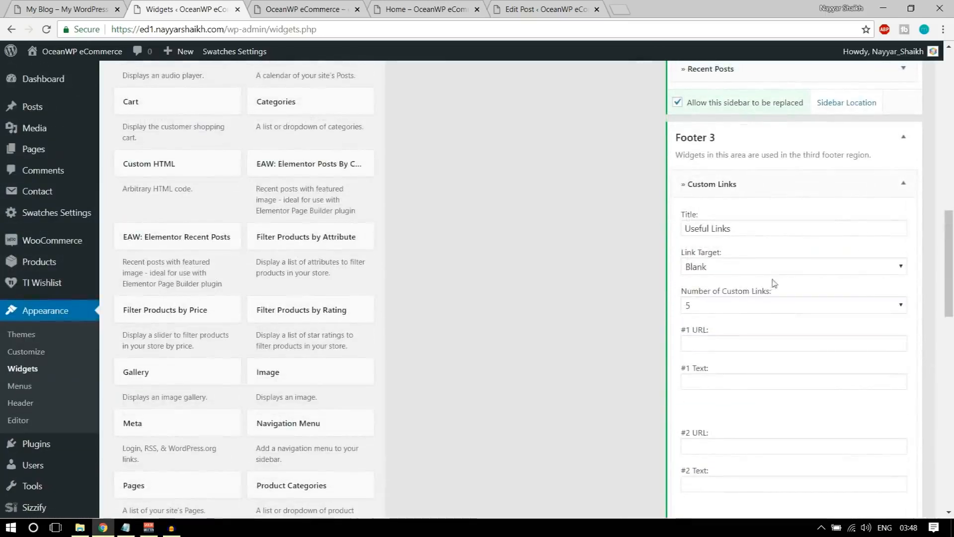
{"action": "left_click", "coordinate": [97, 6]}
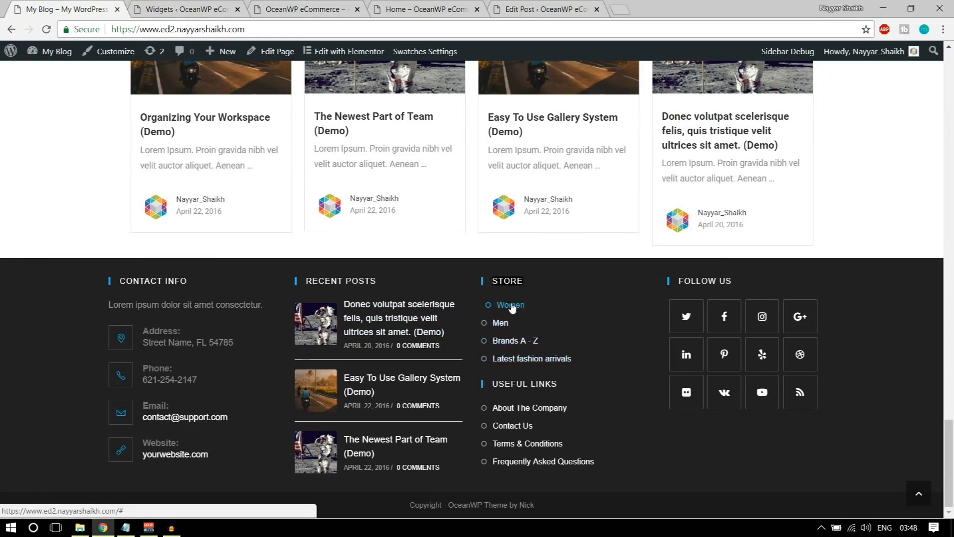
{"action": "left_click", "coordinate": [191, 4]}
Title the widget STORE and set it to 4 custom links
{"action": "triple_click", "coordinate": [749, 229]}
{"action": "type", "text": "STORE"}
{"action": "left_click", "coordinate": [762, 279]}
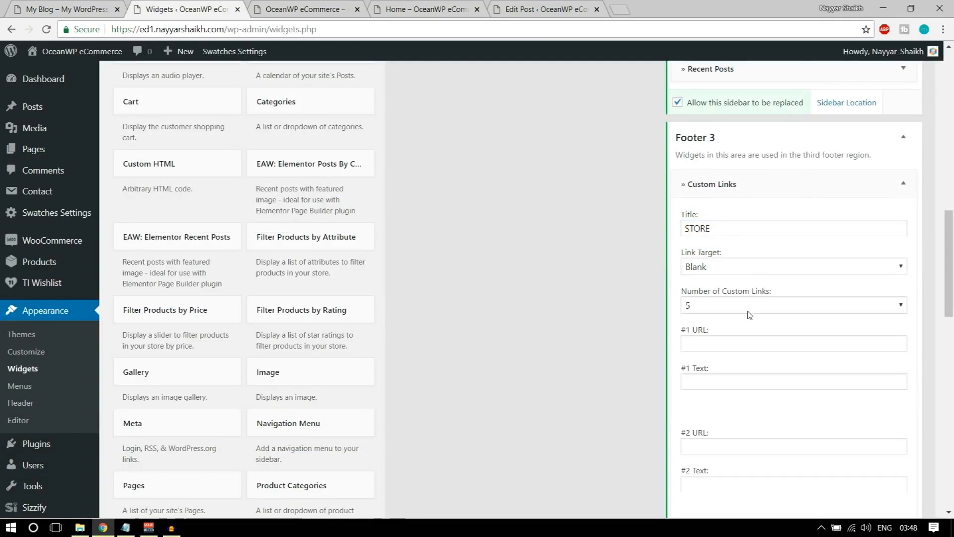
{"action": "scroll", "coordinate": [749, 313], "scroll_direction": "down", "scroll_amount": 1}
{"action": "left_click", "coordinate": [739, 247]}
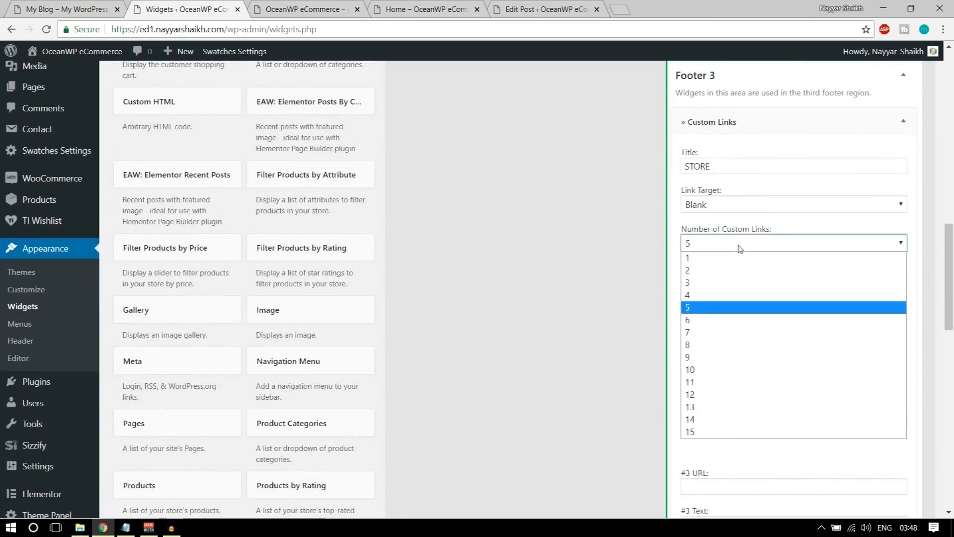
{"action": "left_click", "coordinate": [725, 294]}
Set the first link to URL # with text Women
{"action": "left_click", "coordinate": [737, 285]}
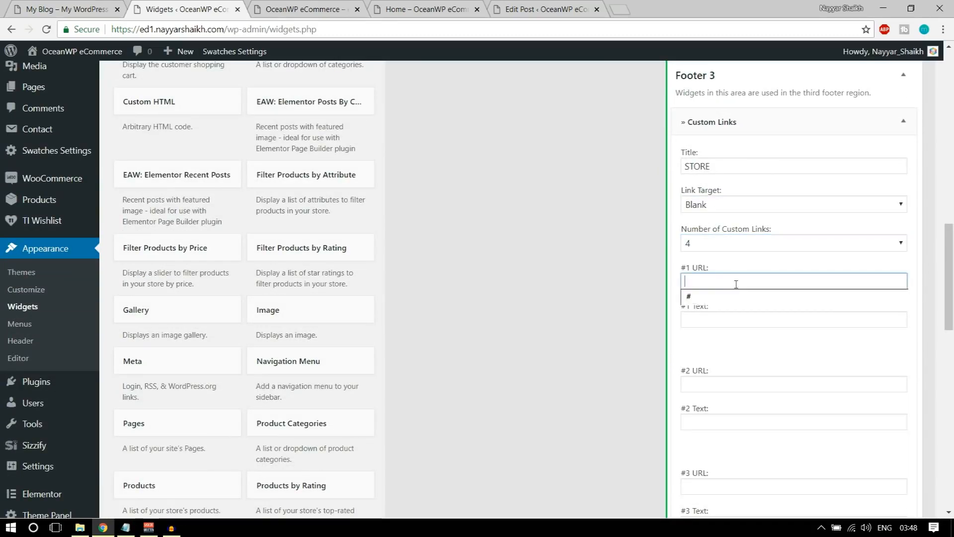
{"action": "scroll", "coordinate": [737, 286], "scroll_direction": "down", "scroll_amount": 1}
{"action": "type", "text": "#"}
{"action": "key", "text": "Tab"}
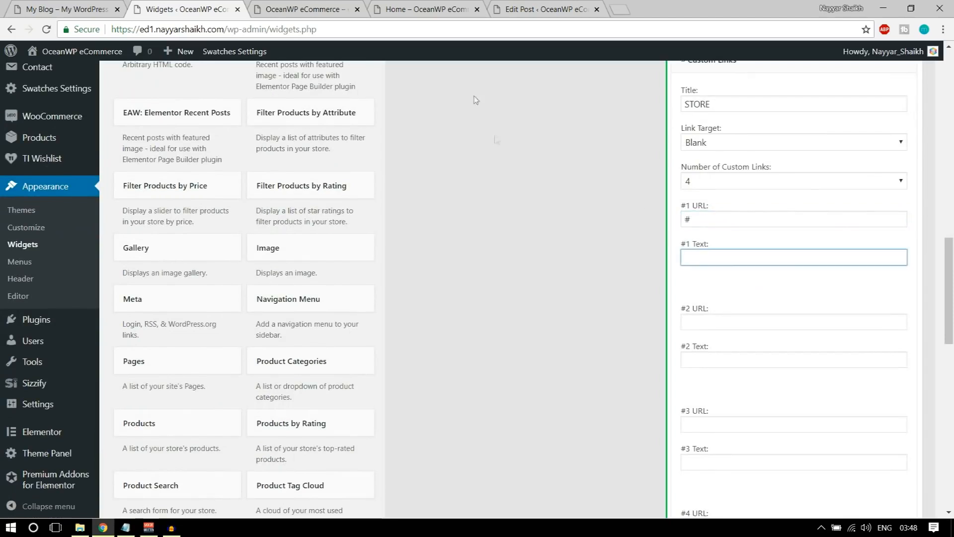
{"action": "left_click", "coordinate": [68, 6]}
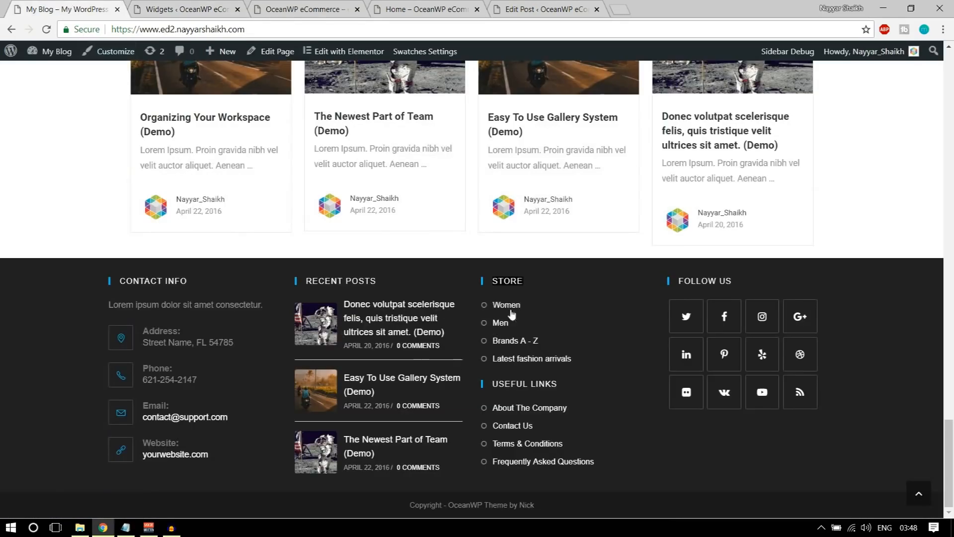
{"action": "left_click", "coordinate": [197, 6]}
{"action": "type", "text": "W"}
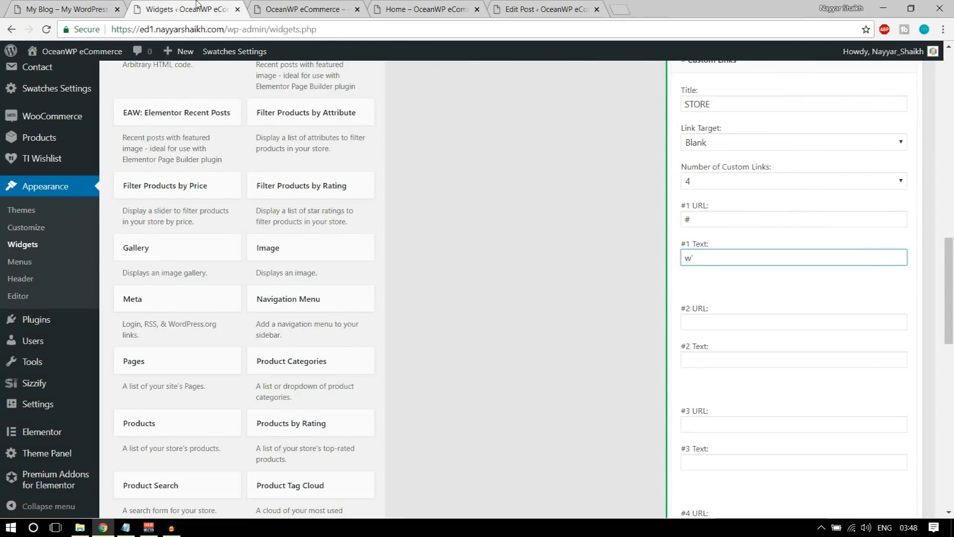
{"action": "key", "text": "ctrl+a"}
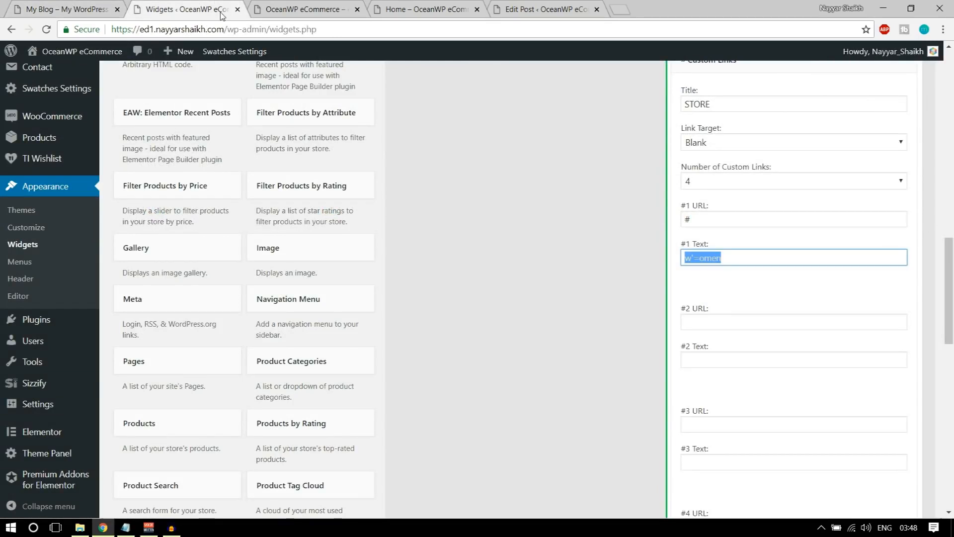
{"action": "type", "text": "W"}
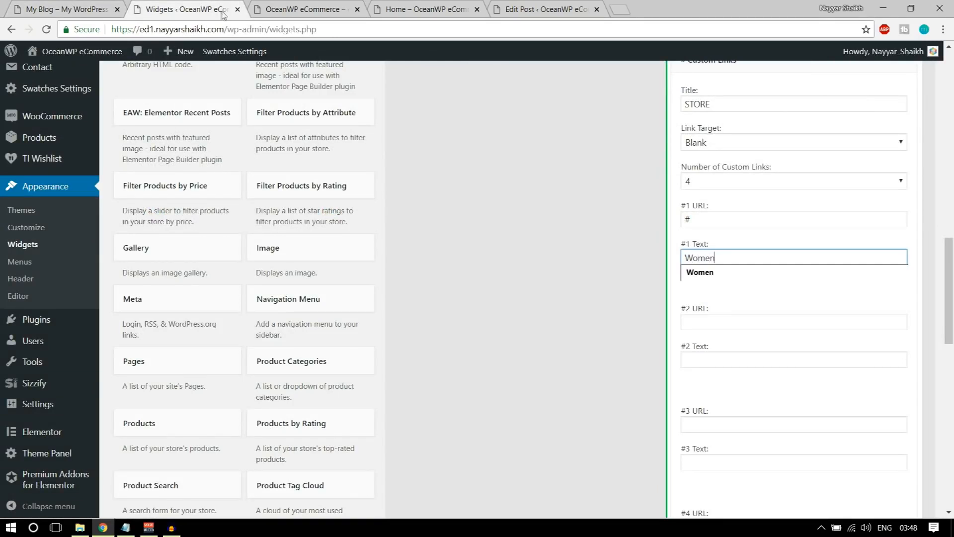
Set links two and three to # with texts Men and Brands A - Z
{"action": "left_click", "coordinate": [722, 321]}
{"action": "left_click", "coordinate": [719, 342]}
{"action": "left_click", "coordinate": [720, 358]}
{"action": "left_click", "coordinate": [717, 374]}
{"action": "scroll", "coordinate": [731, 389], "scroll_direction": "down", "scroll_amount": 2}
{"action": "left_click", "coordinate": [716, 300]}
{"action": "left_click", "coordinate": [716, 315]}
{"action": "left_click", "coordinate": [712, 336]}
{"action": "left_click", "coordinate": [726, 354]}
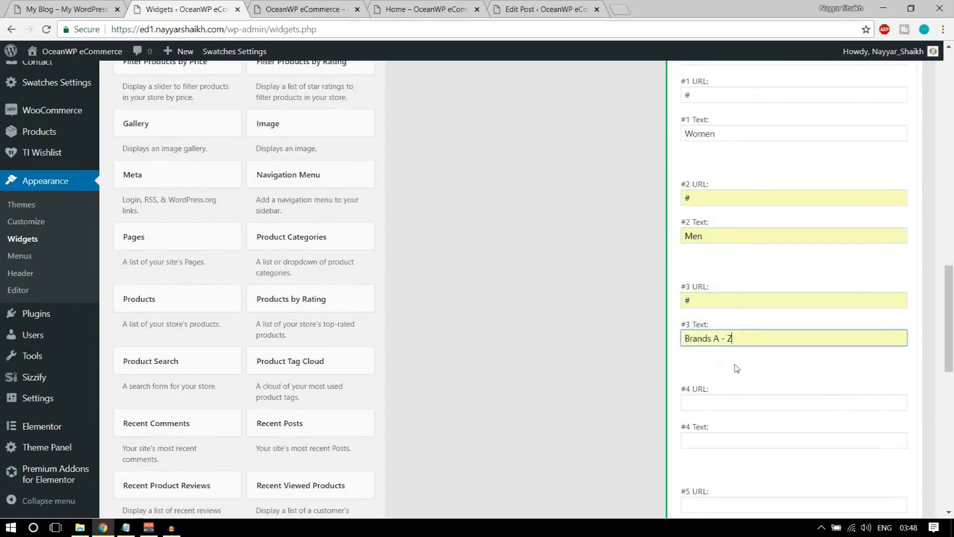
Add the fourth link, # 'Latest fashion arrivals', and save the STORE widget
{"action": "scroll", "coordinate": [734, 366], "scroll_direction": "down", "scroll_amount": 2}
{"action": "left_click", "coordinate": [711, 275]}
{"action": "left_click", "coordinate": [716, 294]}
{"action": "left_click", "coordinate": [715, 316]}
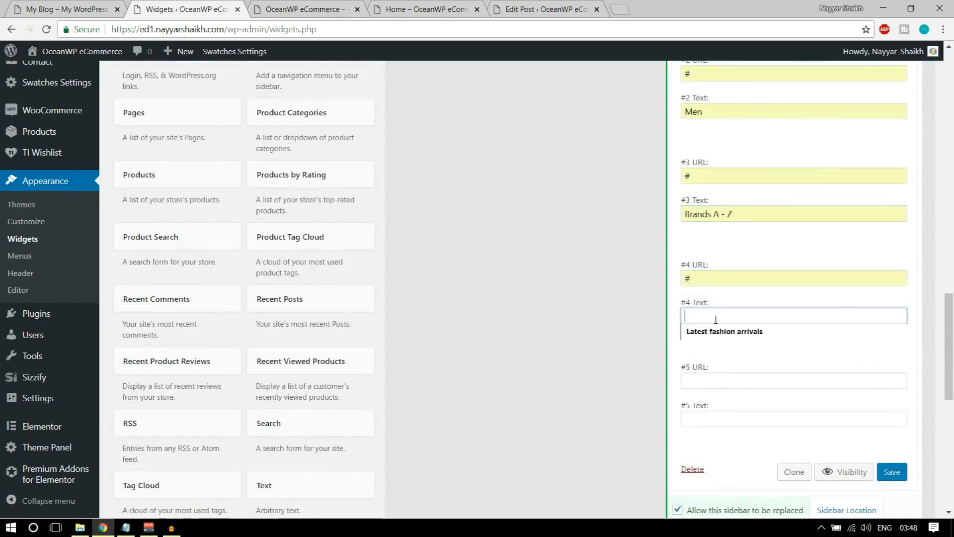
{"action": "left_click", "coordinate": [720, 333]}
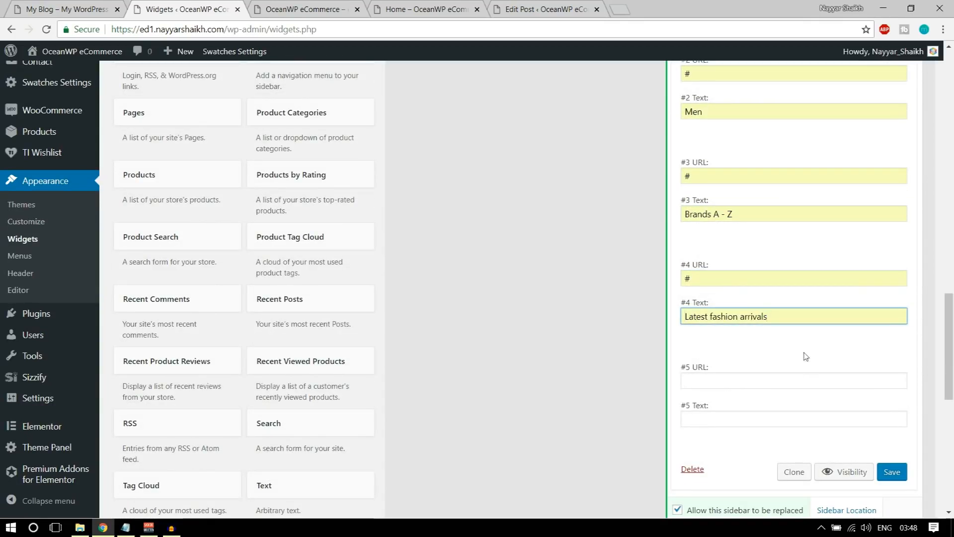
{"action": "left_click", "coordinate": [893, 473]}
{"action": "left_click", "coordinate": [323, 7]}
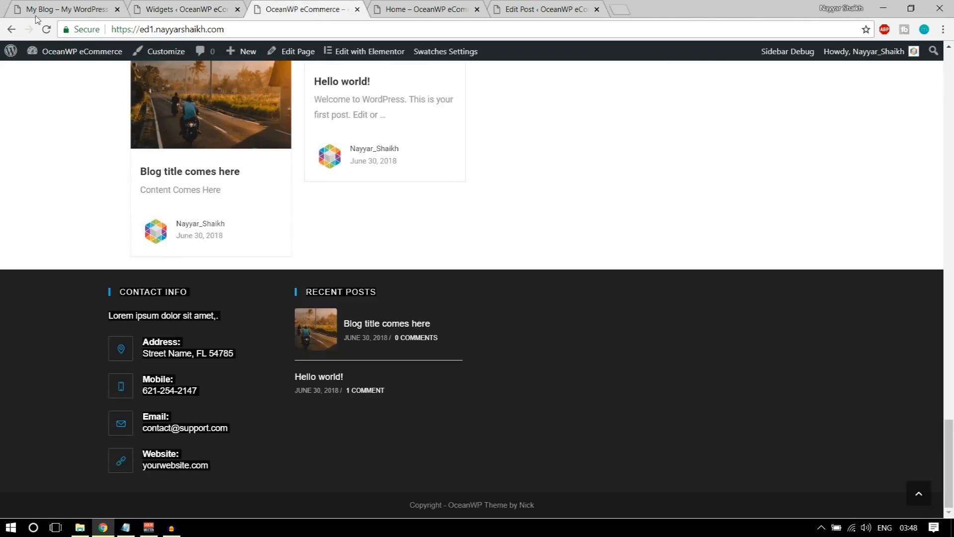
Reload the live site to see the STORE column, compare the reference's USEFUL LINKS, return to Widgets
{"action": "left_click", "coordinate": [46, 28]}
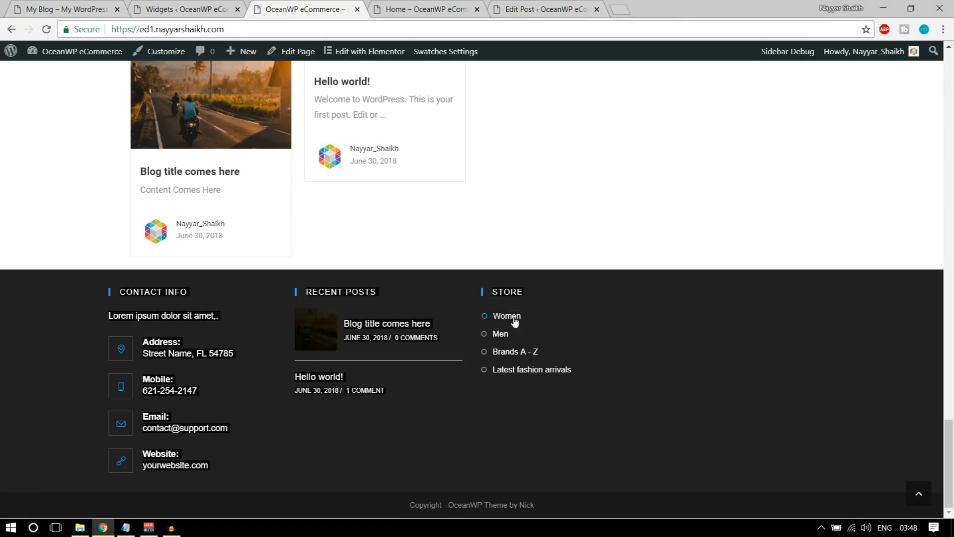
{"action": "key", "text": "ctrl+1"}
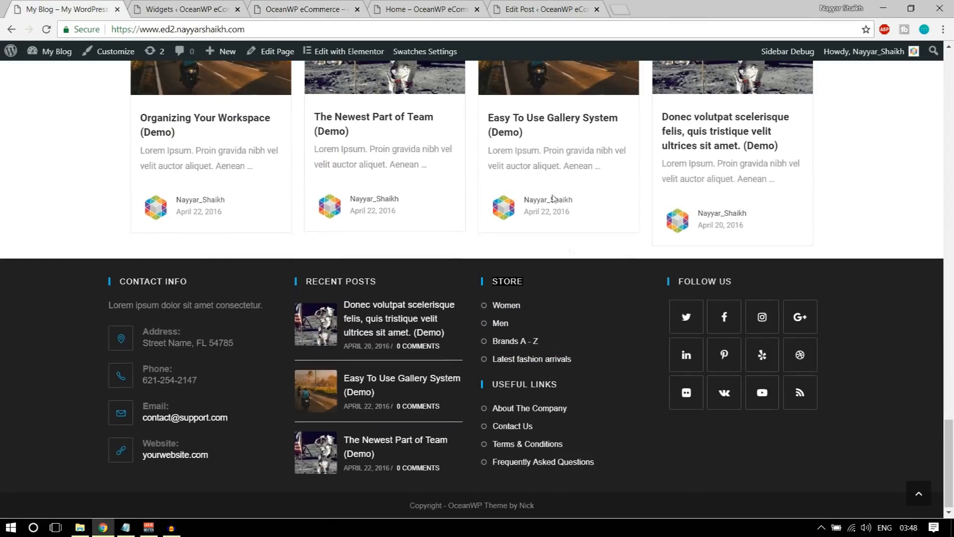
{"action": "left_click_drag", "start_coordinate": [563, 390], "coordinate": [517, 442]}
{"action": "left_click", "coordinate": [194, 6]}
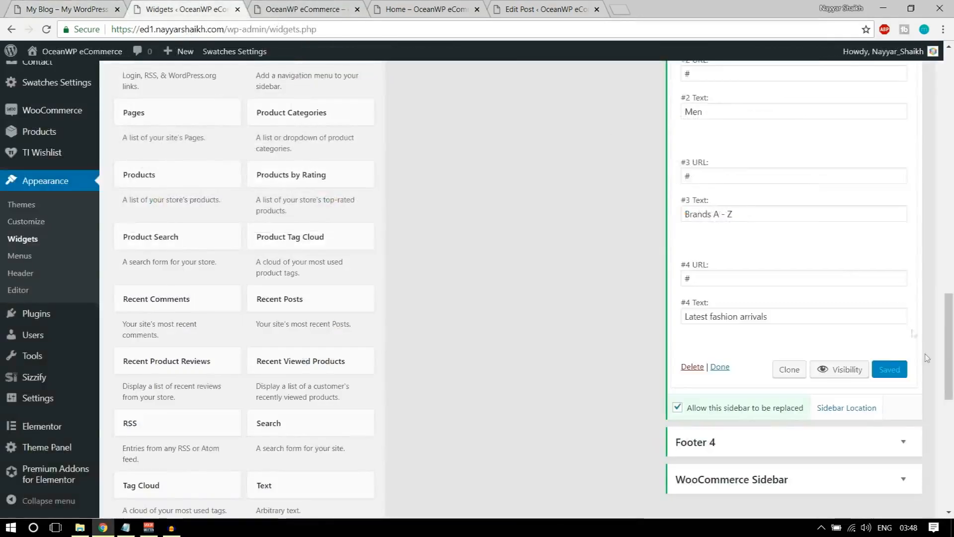
Collapse the Footer 3 area and add another Custom Links widget to it
{"action": "scroll", "coordinate": [920, 396], "scroll_direction": "up", "scroll_amount": 10}
{"action": "left_click", "coordinate": [914, 396]}
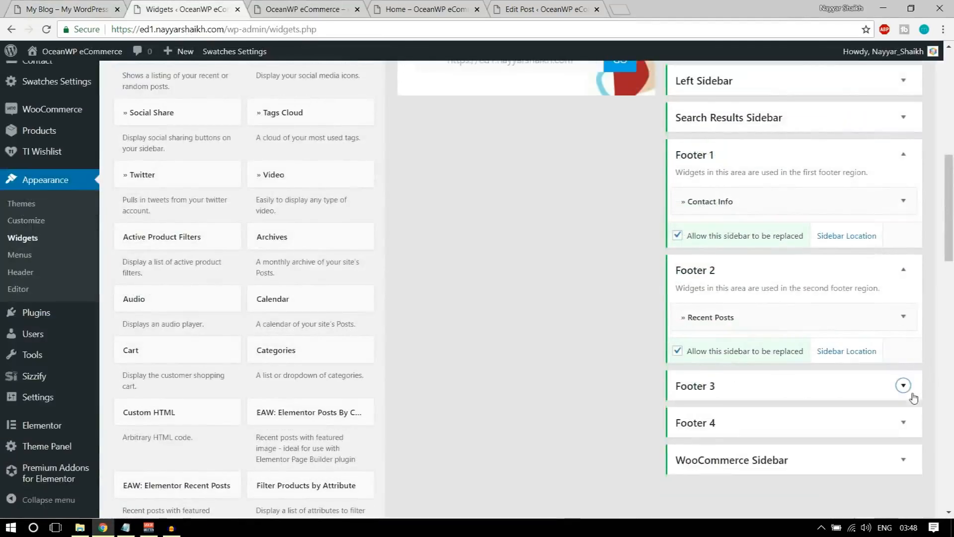
{"action": "scroll", "coordinate": [437, 266], "scroll_direction": "up", "scroll_amount": 6}
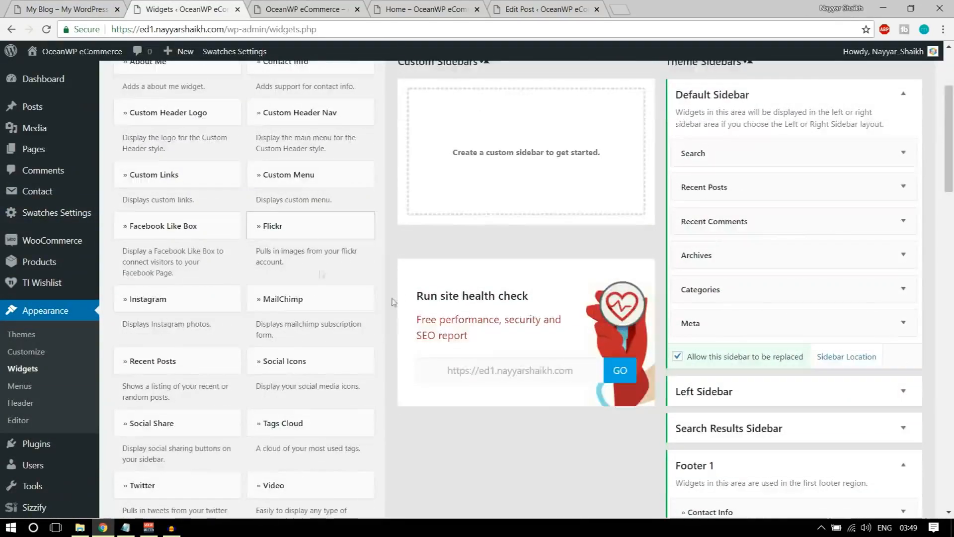
{"action": "scroll", "coordinate": [348, 258], "scroll_direction": "up", "scroll_amount": 3}
{"action": "scroll", "coordinate": [311, 332], "scroll_direction": "down", "scroll_amount": 5}
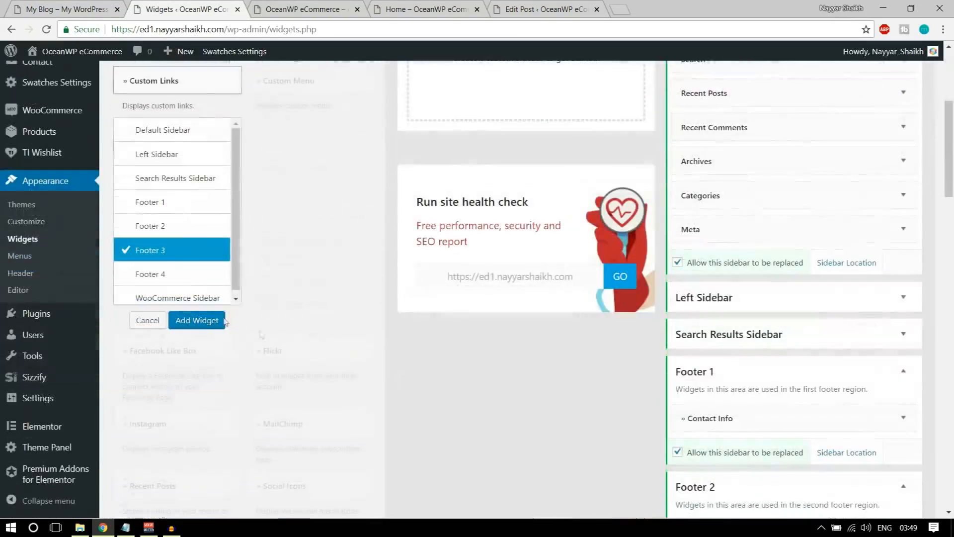
{"action": "left_click", "coordinate": [198, 320]}
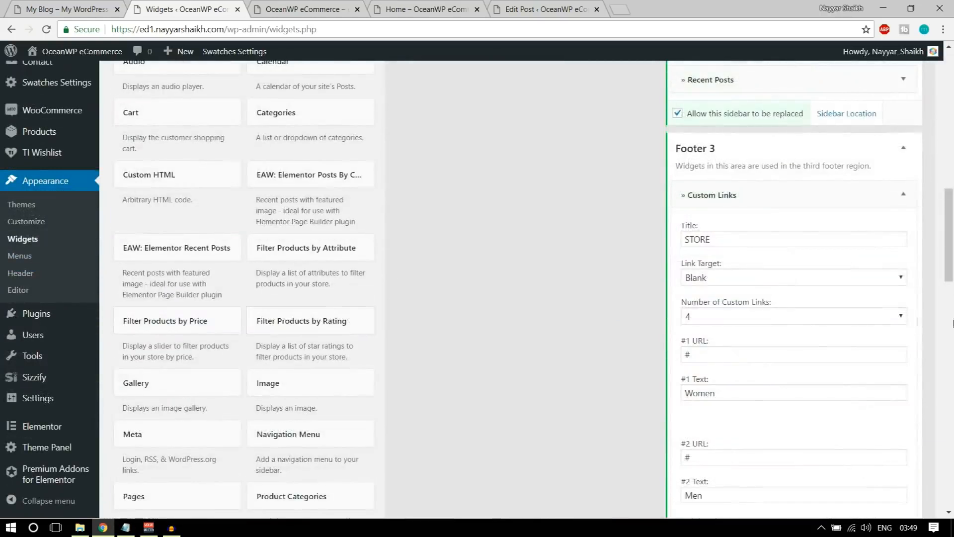
Retitle the new widget from STORE to 'Useful Links' and collapse the first Custom Links widget
{"action": "double_click", "coordinate": [762, 240]}
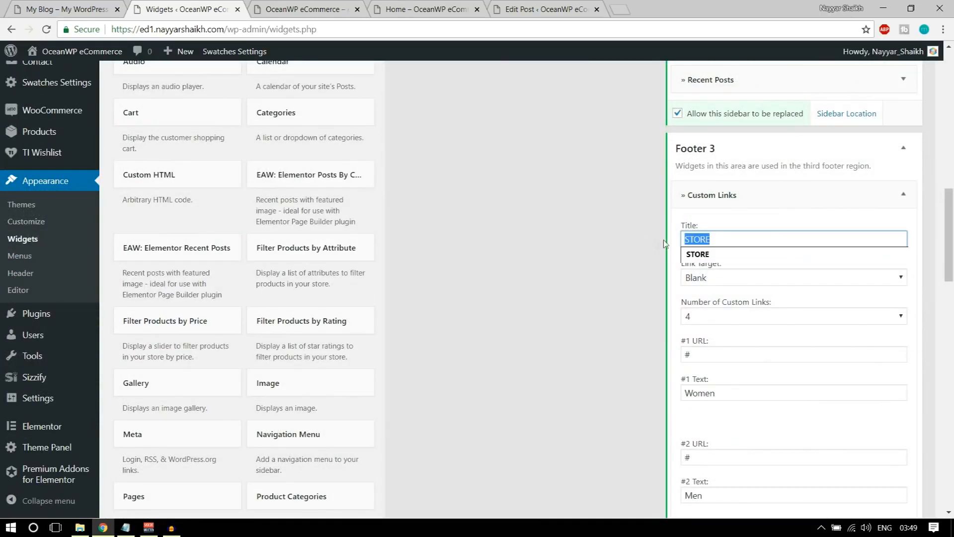
{"action": "key", "text": "BackSpace"}
{"action": "left_click", "coordinate": [765, 242]}
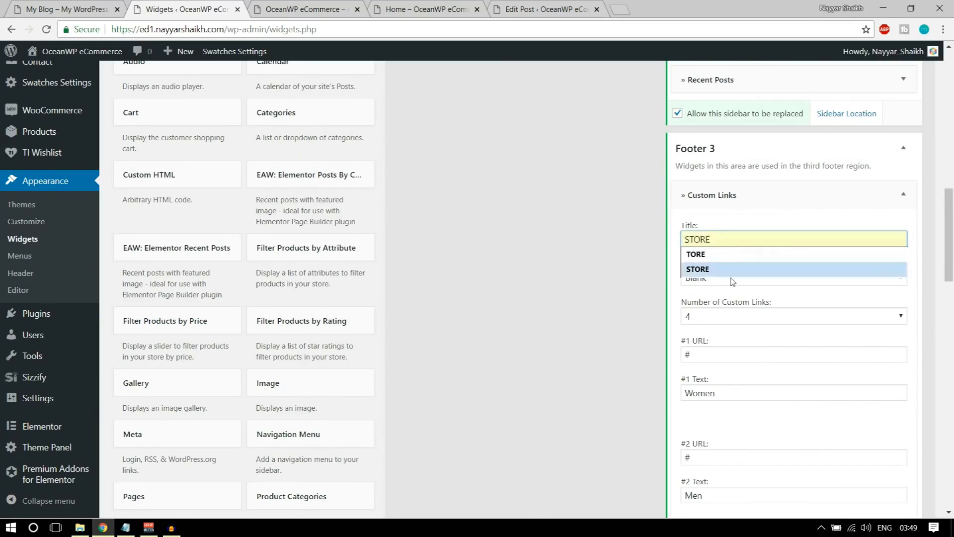
{"action": "type", "text": "u"}
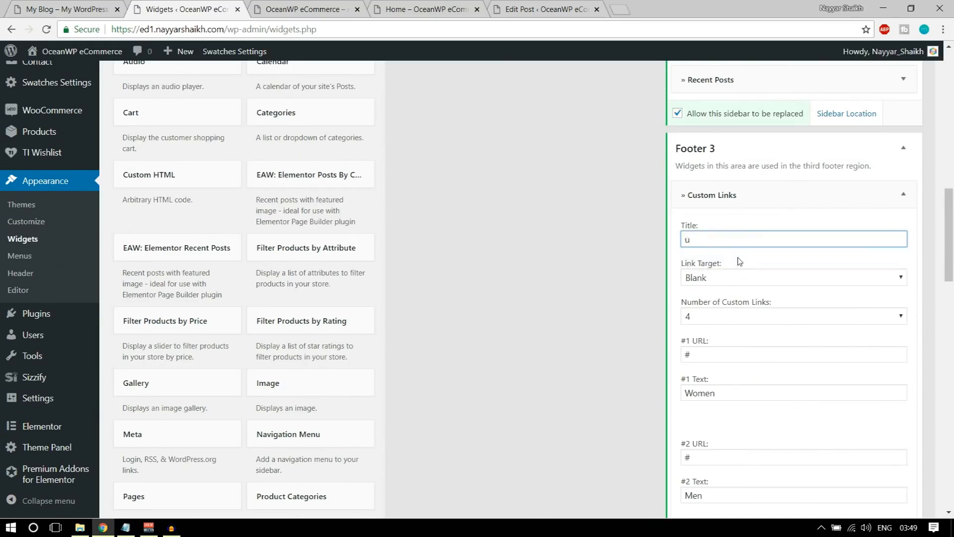
{"action": "key", "text": "BackSpace"}
{"action": "type", "text": "USEFUL LINKS"}
{"action": "scroll", "coordinate": [740, 295], "scroll_direction": "down", "scroll_amount": 2}
{"action": "left_click", "coordinate": [102, 7]}
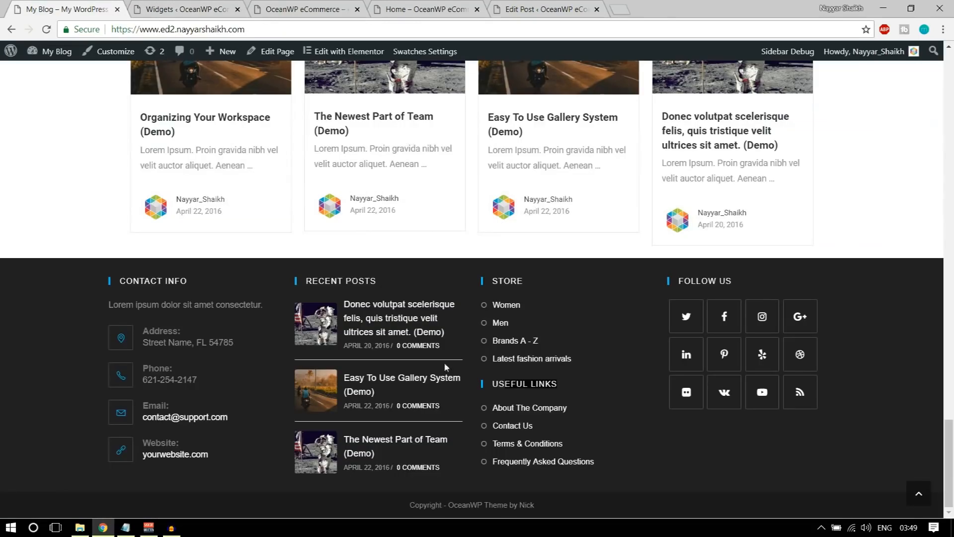
{"action": "left_click", "coordinate": [194, 6]}
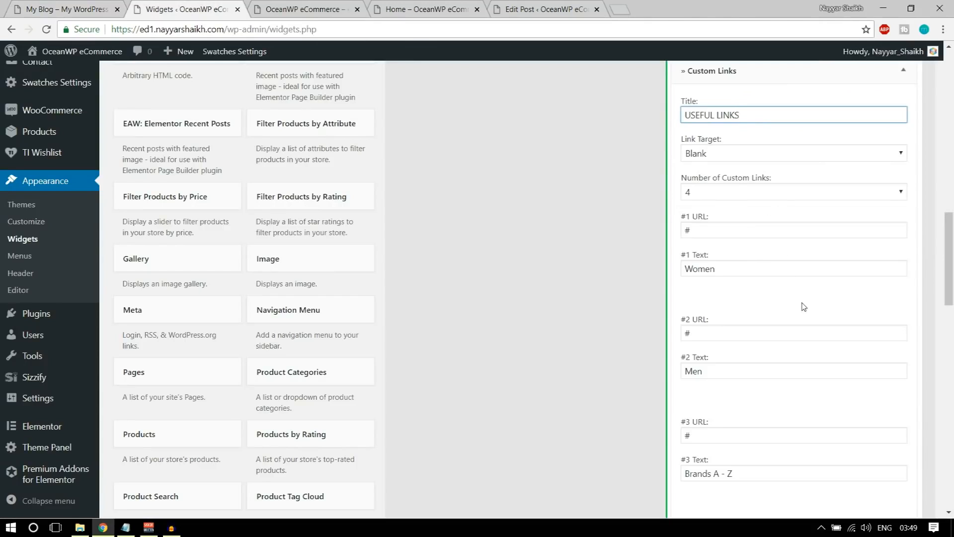
{"action": "scroll", "coordinate": [804, 306], "scroll_direction": "up", "scroll_amount": 3}
{"action": "left_click", "coordinate": [873, 257]}
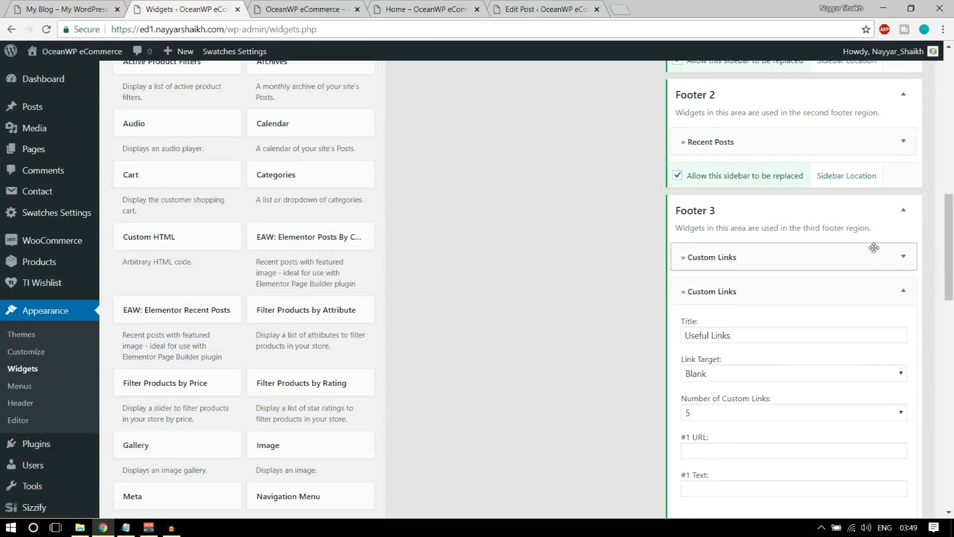
Set the Useful Links widget to four custom links, checking the reference site's entries
{"action": "scroll", "coordinate": [825, 268], "scroll_direction": "down", "scroll_amount": 2}
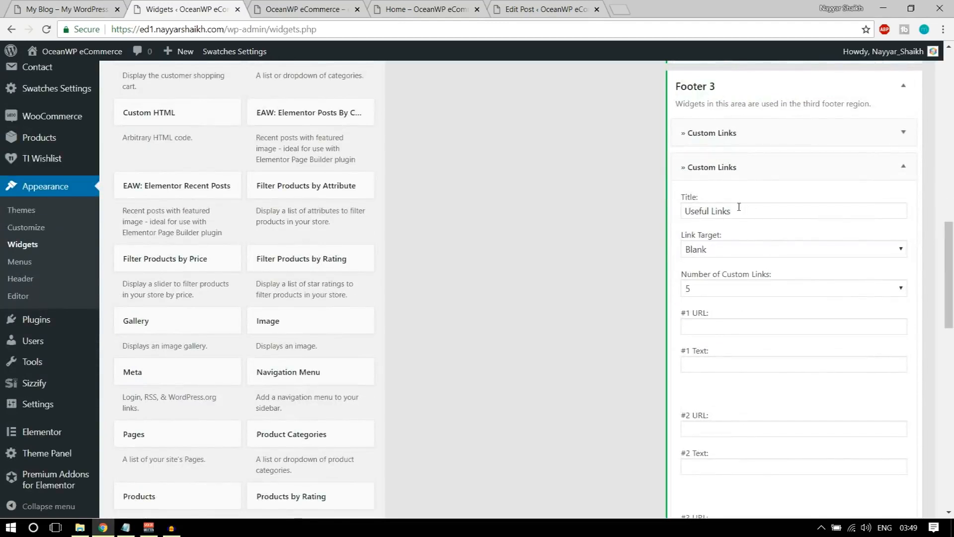
{"action": "scroll", "coordinate": [746, 219], "scroll_direction": "down", "scroll_amount": 1}
{"action": "left_click", "coordinate": [752, 229]}
{"action": "left_click", "coordinate": [716, 279]}
{"action": "left_click", "coordinate": [763, 269]}
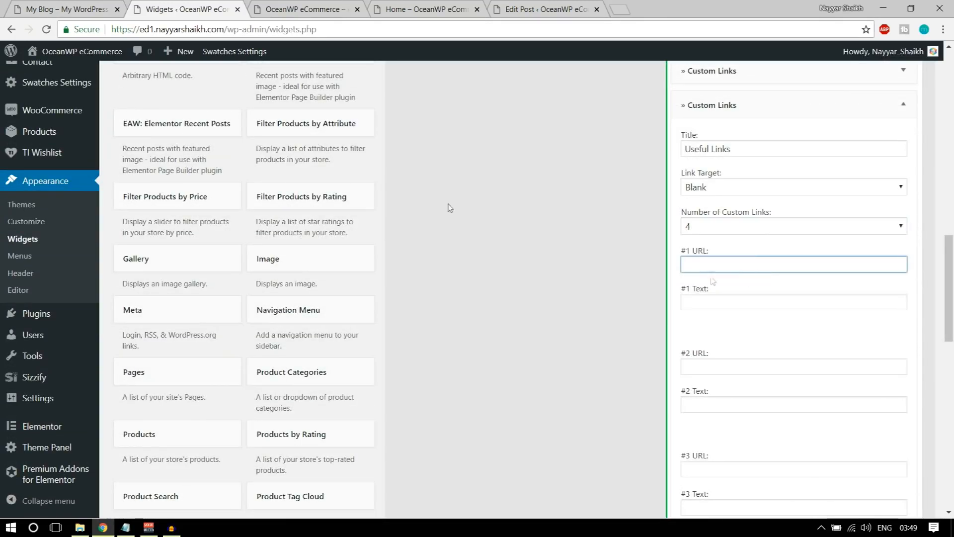
{"action": "left_click", "coordinate": [54, 5]}
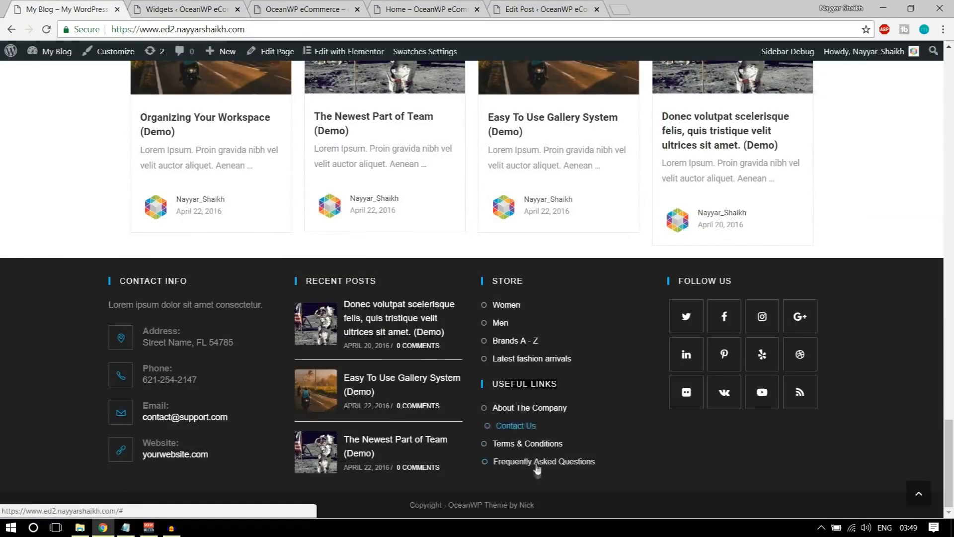
{"action": "left_click", "coordinate": [202, 14]}
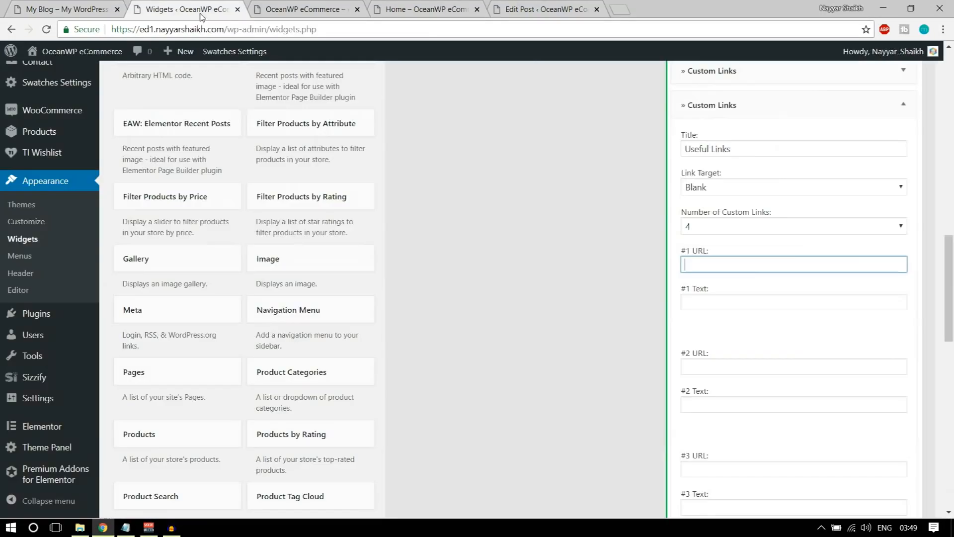
{"action": "key", "text": "shift+Tab"}
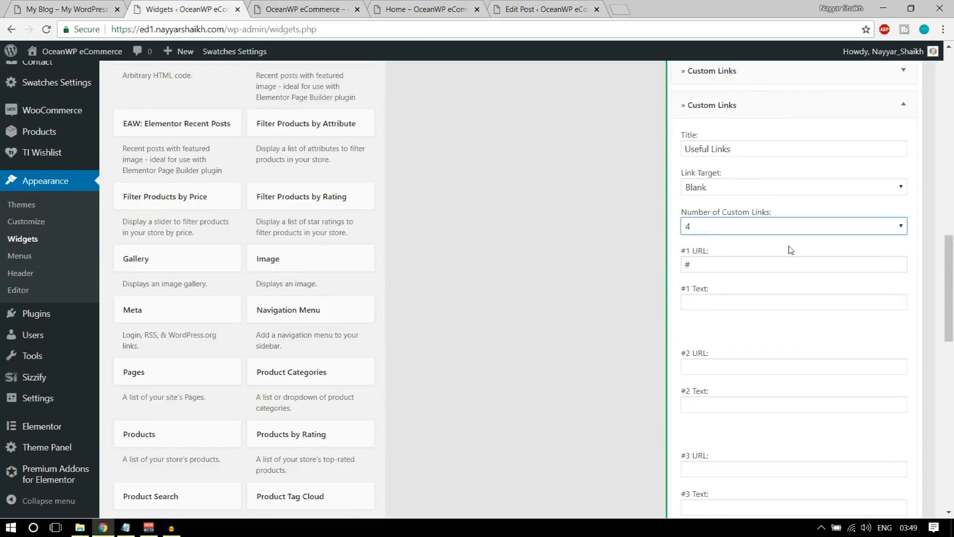
Enter 'About the Compnay' as the first link's text, save the widget, and view the live site
{"action": "left_click", "coordinate": [755, 302]}
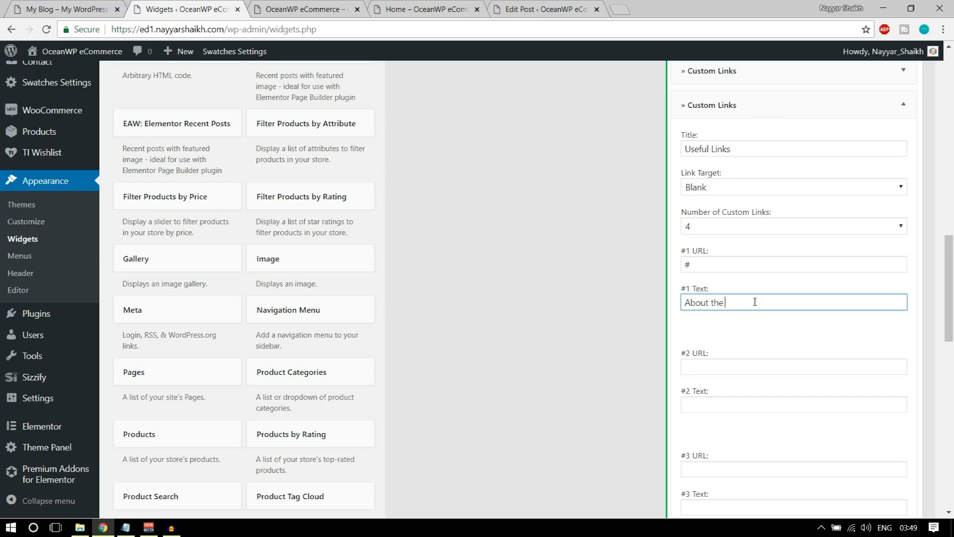
{"action": "scroll", "coordinate": [766, 313], "scroll_direction": "down", "scroll_amount": 10}
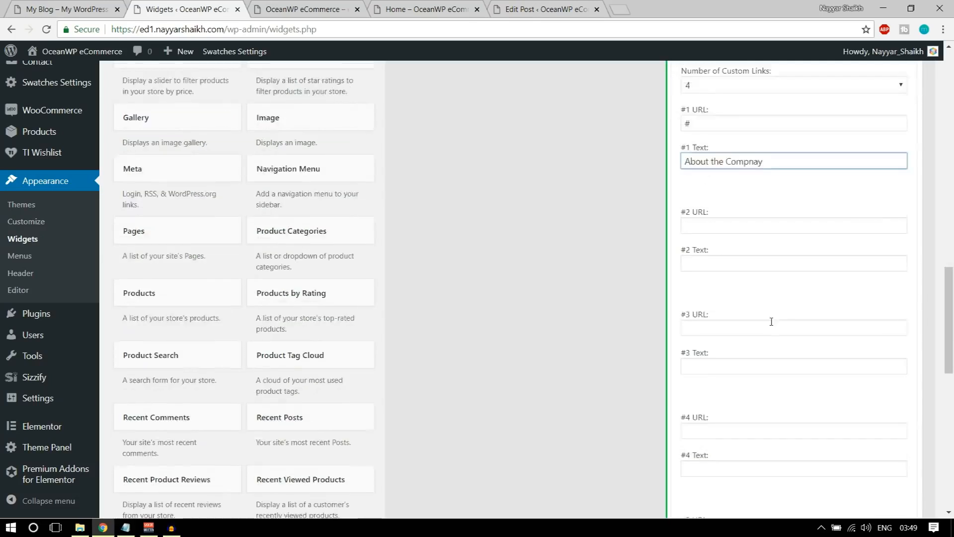
{"action": "left_click", "coordinate": [892, 269]}
{"action": "scroll", "coordinate": [904, 333], "scroll_direction": "up", "scroll_amount": 15}
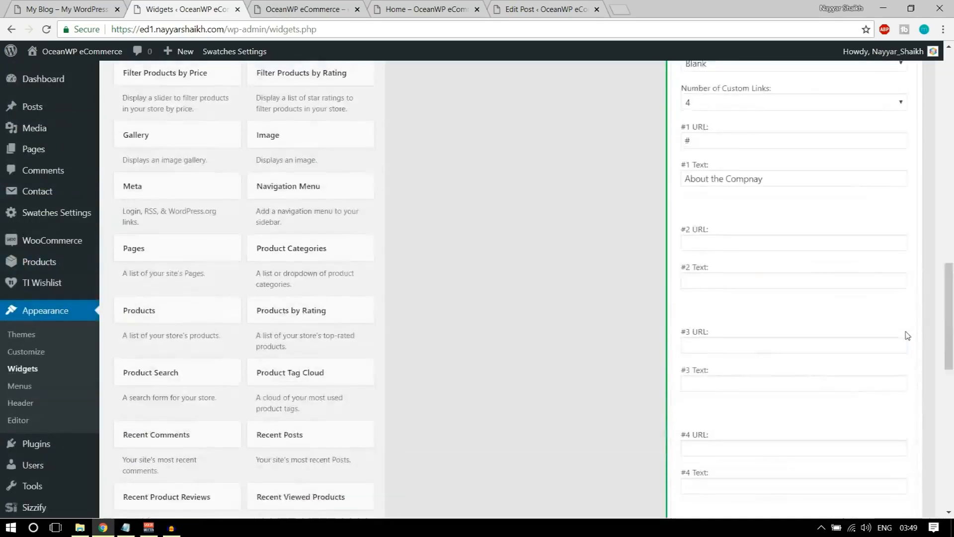
{"action": "left_click", "coordinate": [903, 273]}
{"action": "left_click", "coordinate": [272, 6]}
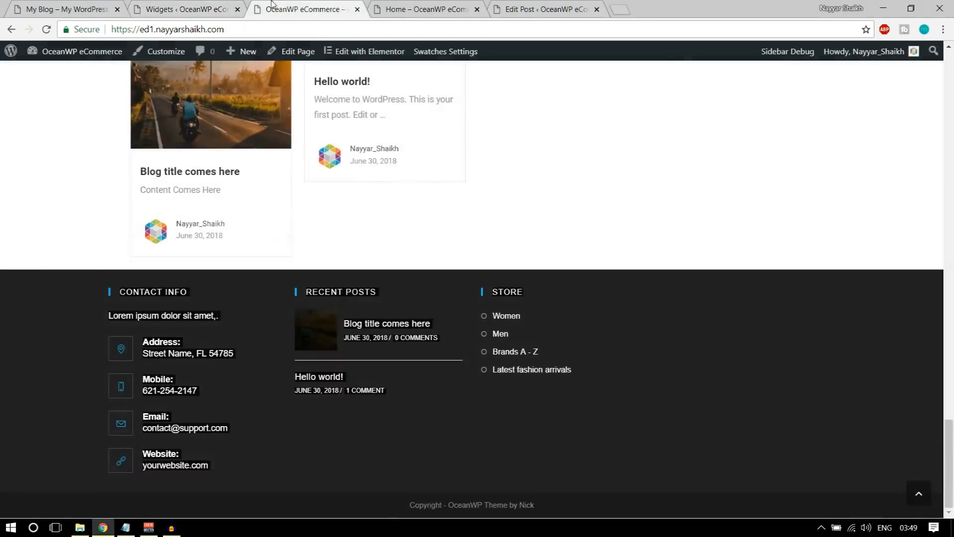
Reload the live site to confirm the Useful Links list, glance at the demo, then return to Widgets
{"action": "left_click", "coordinate": [46, 30]}
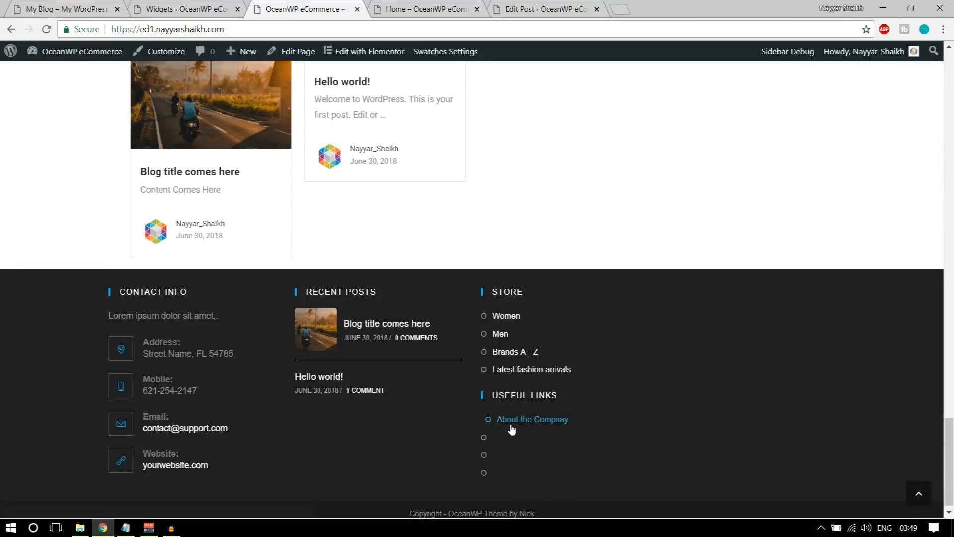
{"action": "key", "text": "ctrl+1"}
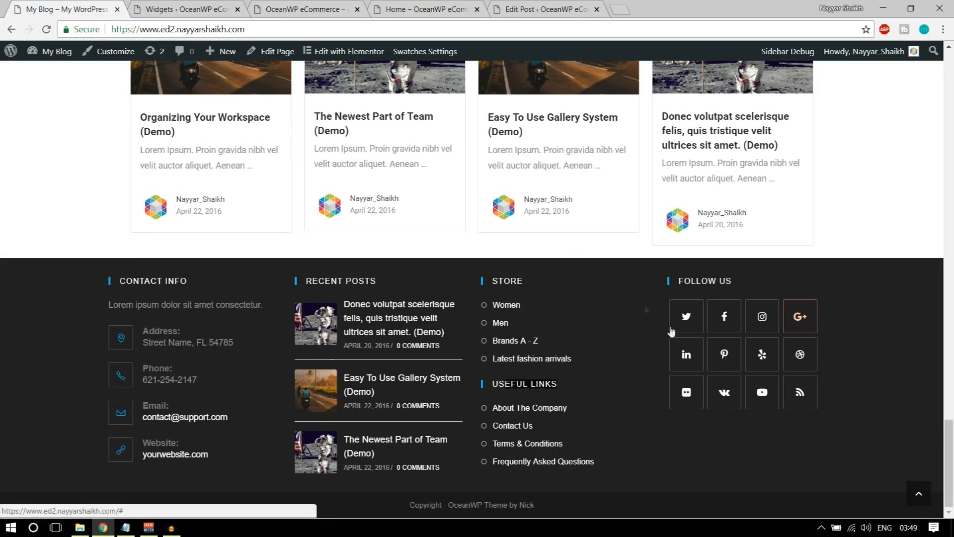
{"action": "left_click", "coordinate": [140, 6]}
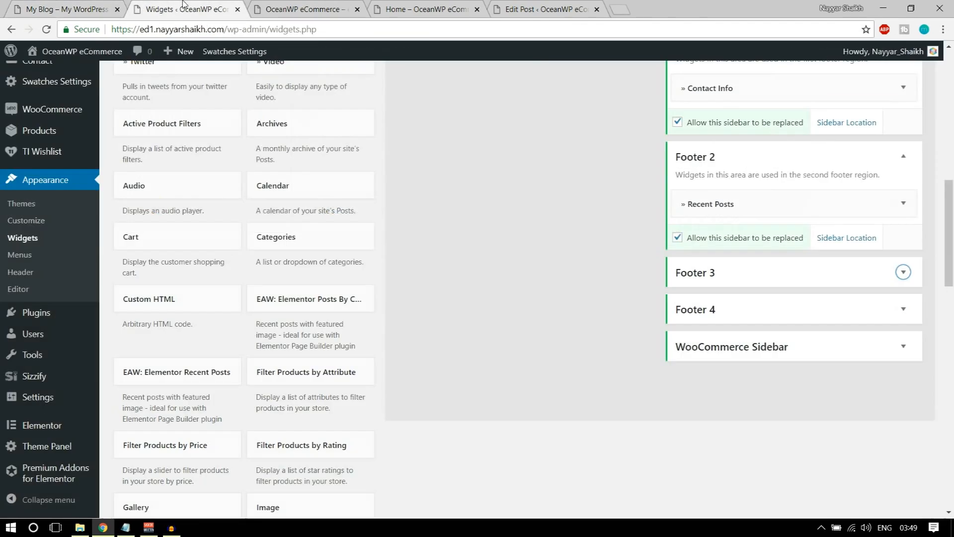
{"action": "scroll", "coordinate": [374, 225], "scroll_direction": "up", "scroll_amount": 10}
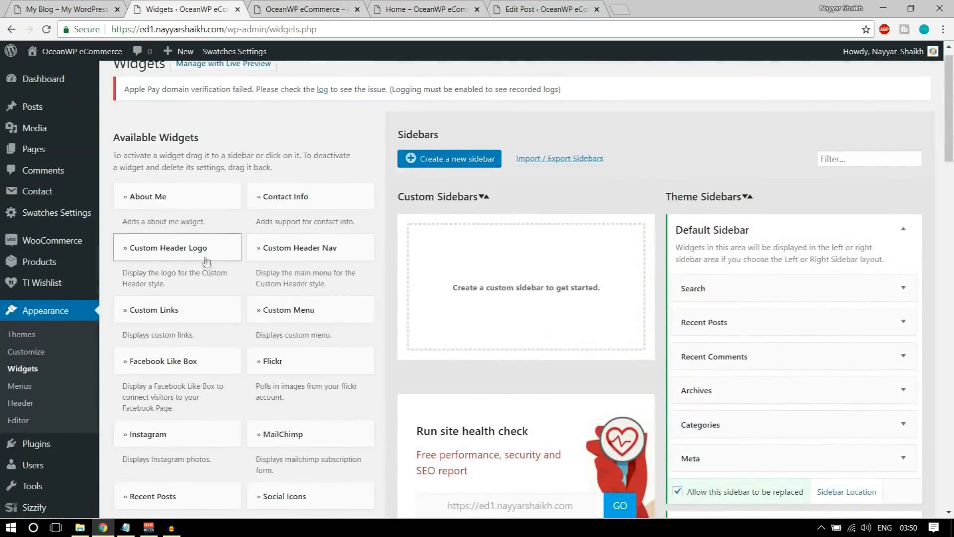
{"action": "scroll", "coordinate": [206, 264], "scroll_direction": "down", "scroll_amount": 1}
{"action": "scroll", "coordinate": [307, 258], "scroll_direction": "down", "scroll_amount": 1}
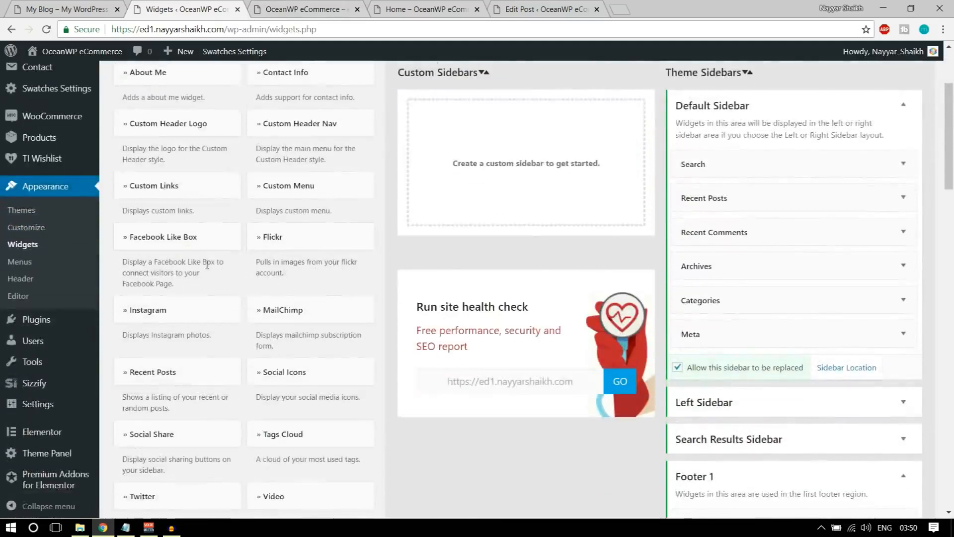
{"action": "scroll", "coordinate": [323, 243], "scroll_direction": "down", "scroll_amount": 2}
Add the Social Icons widget, titled Follow Us, to Footer 4
{"action": "left_click", "coordinate": [326, 246]}
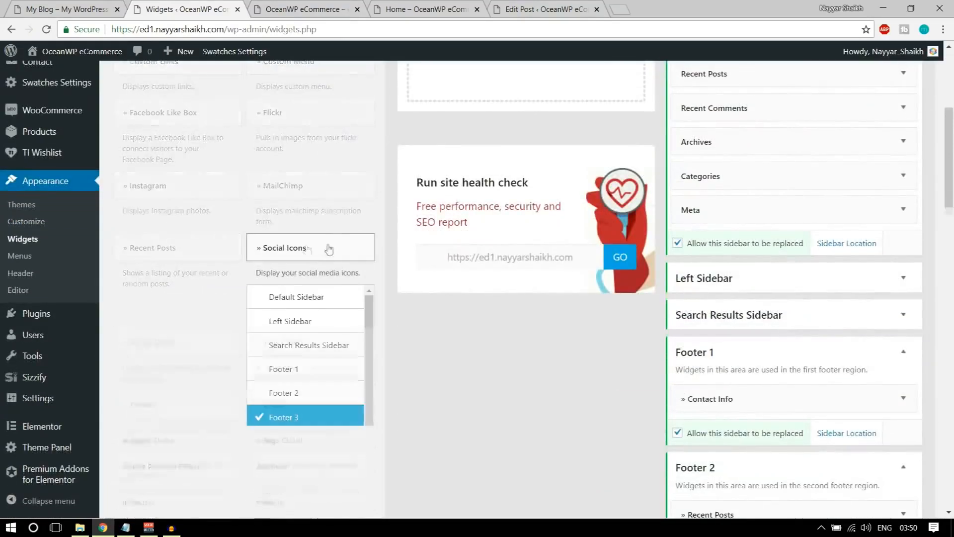
{"action": "scroll", "coordinate": [340, 249], "scroll_direction": "down", "scroll_amount": 2}
{"action": "left_click", "coordinate": [332, 318]}
{"action": "left_click", "coordinate": [331, 363]}
{"action": "scroll", "coordinate": [477, 322], "scroll_direction": "down", "scroll_amount": 8}
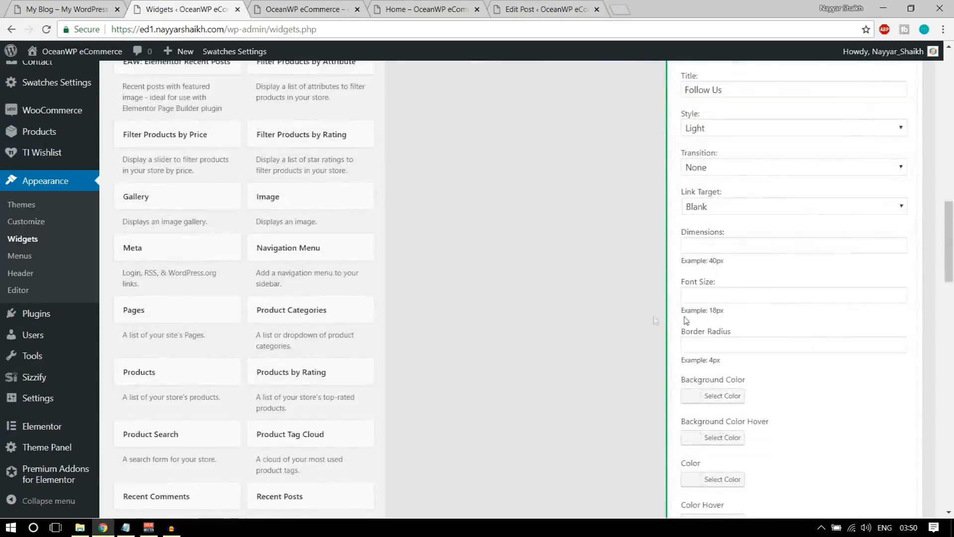
{"action": "scroll", "coordinate": [716, 319], "scroll_direction": "up", "scroll_amount": 3}
{"action": "left_click_drag", "start_coordinate": [764, 283], "coordinate": [666, 280]}
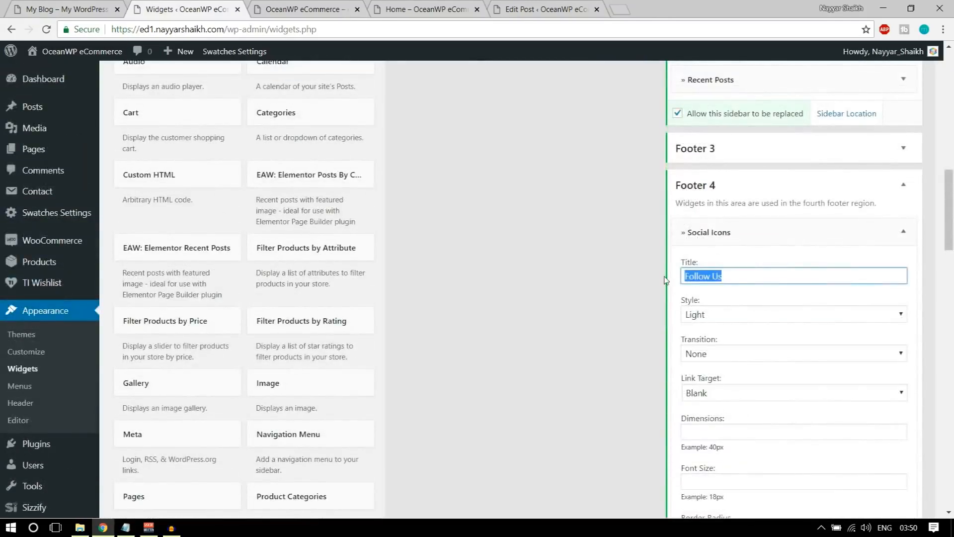
{"action": "scroll", "coordinate": [781, 295], "scroll_direction": "down", "scroll_amount": 12}
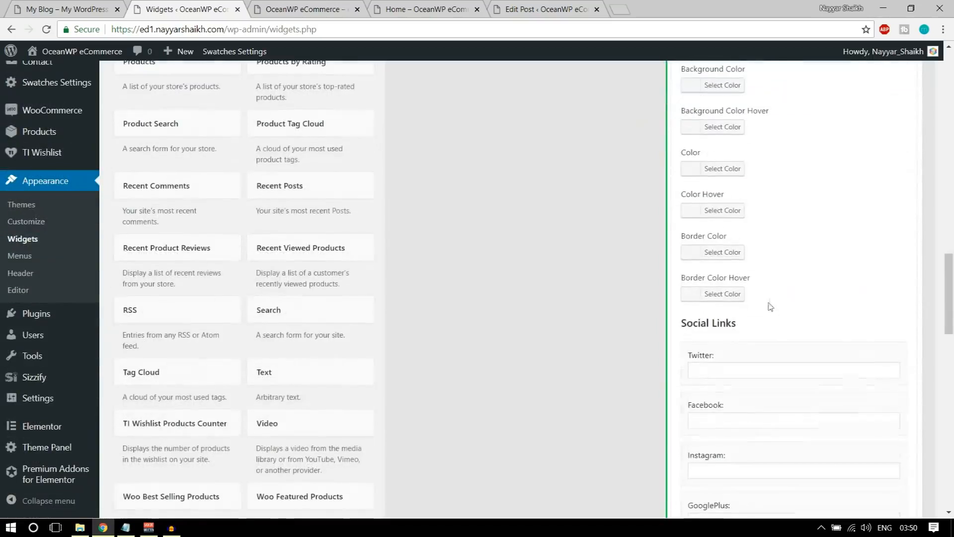
Enter # as the Twitter, Facebook and Instagram links
{"action": "left_click", "coordinate": [713, 249]}
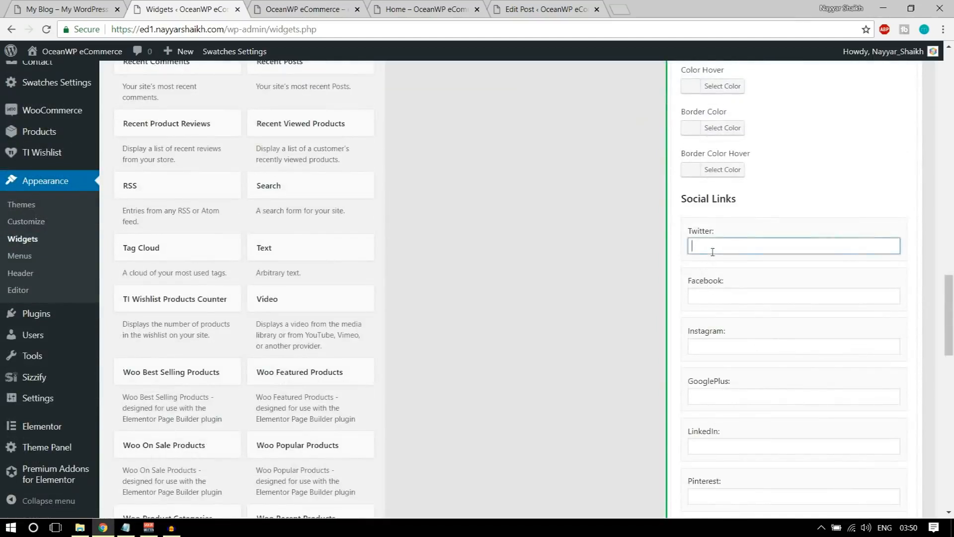
{"action": "type", "text": "#"}
{"action": "key", "text": "Tab"}
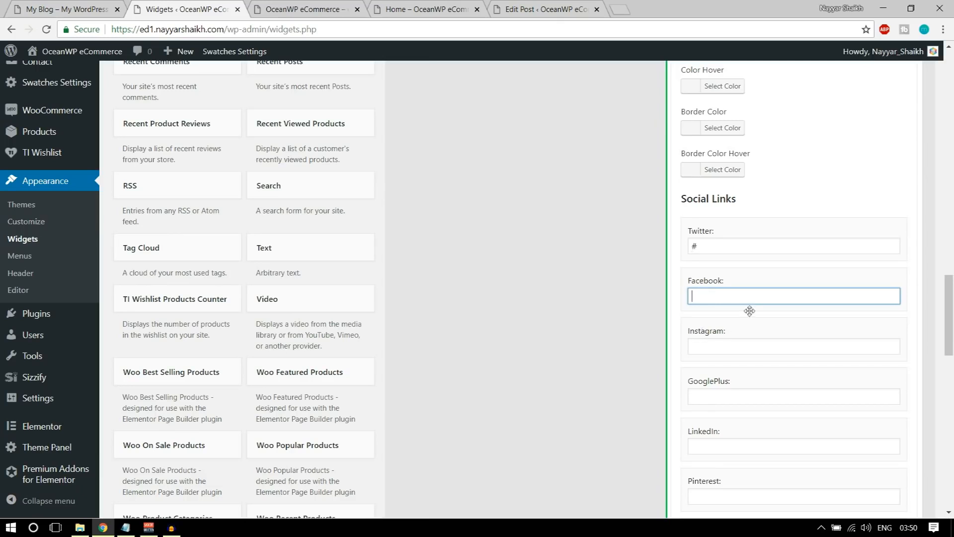
{"action": "double_click", "coordinate": [690, 246]}
{"action": "key", "text": "ctrl+c"}
{"action": "left_click", "coordinate": [719, 292]}
{"action": "key", "text": "ctrl+v"}
{"action": "key", "text": "ctrl+v"}
{"action": "left_click", "coordinate": [726, 348]}
Paste # into the GooglePlus, LinkedIn, Pinterest and Yelp link fields
{"action": "key", "text": "ctrl+v"}
{"action": "double_click", "coordinate": [718, 296]}
{"action": "scroll", "coordinate": [795, 381], "scroll_direction": "down", "scroll_amount": 2}
{"action": "left_click", "coordinate": [724, 272]}
{"action": "key", "text": "ctrl+v"}
{"action": "left_click", "coordinate": [725, 322]}
{"action": "key", "text": "ctrl+v"}
{"action": "left_click", "coordinate": [729, 372]}
Fill the Dribbble, Flickr, VK and GitHub links with #, save the widget, and view the live site
{"action": "key", "text": "ctrl+v"}
{"action": "left_click", "coordinate": [731, 422]}
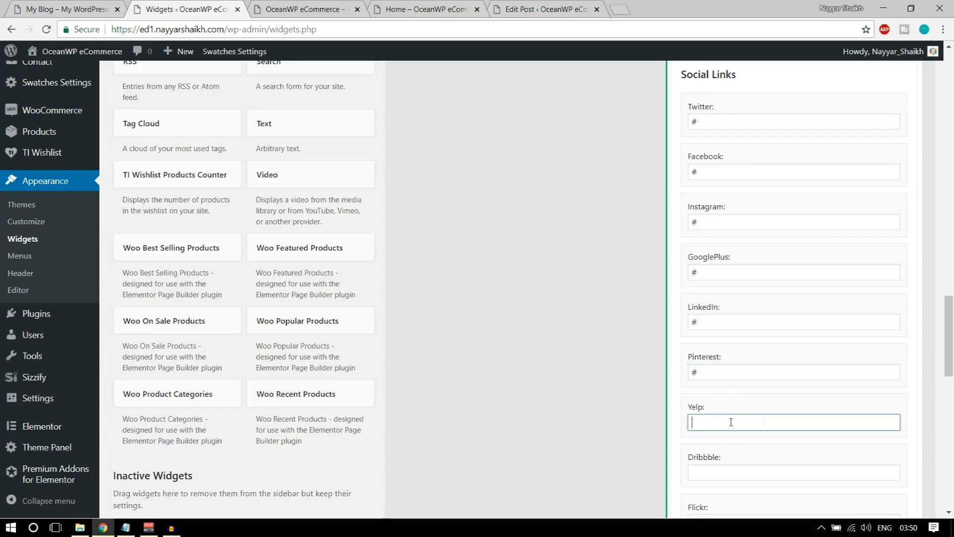
{"action": "scroll", "coordinate": [815, 424], "scroll_direction": "down", "scroll_amount": 5}
{"action": "left_click", "coordinate": [710, 233]}
{"action": "left_click", "coordinate": [725, 274]}
{"action": "left_click", "coordinate": [722, 323]}
{"action": "key", "text": "ctrl+v"}
{"action": "left_click", "coordinate": [742, 374]}
{"action": "key", "text": "ctrl+v"}
{"action": "scroll", "coordinate": [758, 388], "scroll_direction": "down", "scroll_amount": 6}
{"action": "scroll", "coordinate": [758, 389], "scroll_direction": "down", "scroll_amount": 5}
{"action": "left_click", "coordinate": [890, 330]}
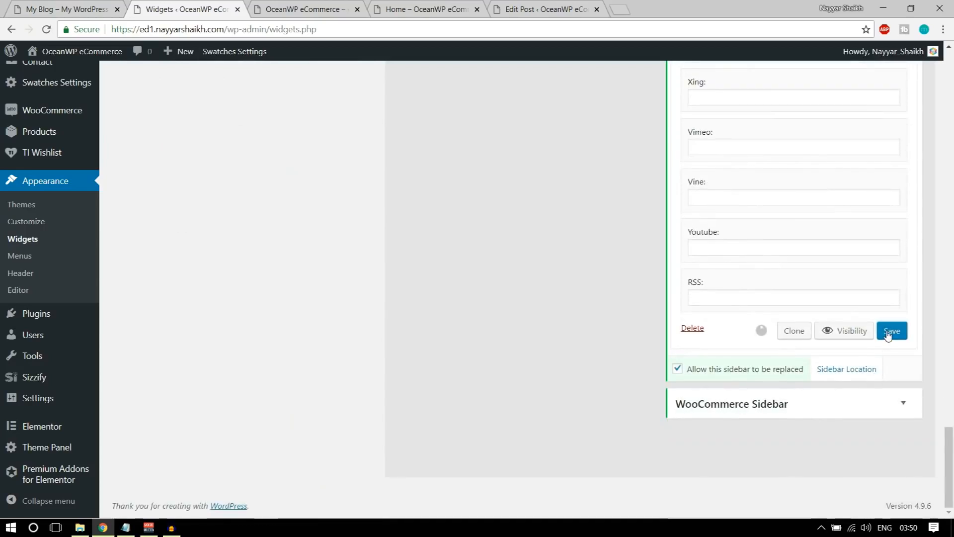
{"action": "left_click", "coordinate": [306, 9]}
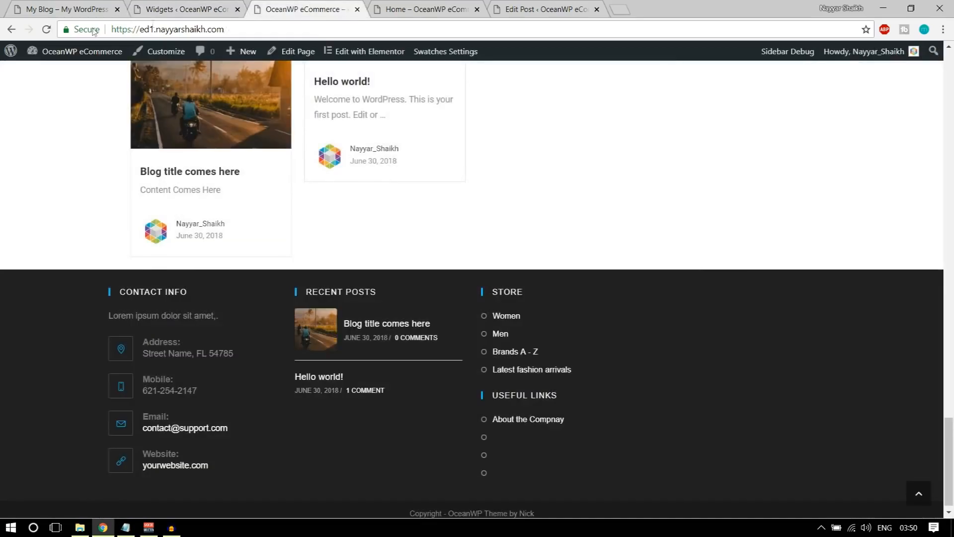
Reload the live site and scroll to the footer's new Follow Us social icons
{"action": "left_click", "coordinate": [47, 30]}
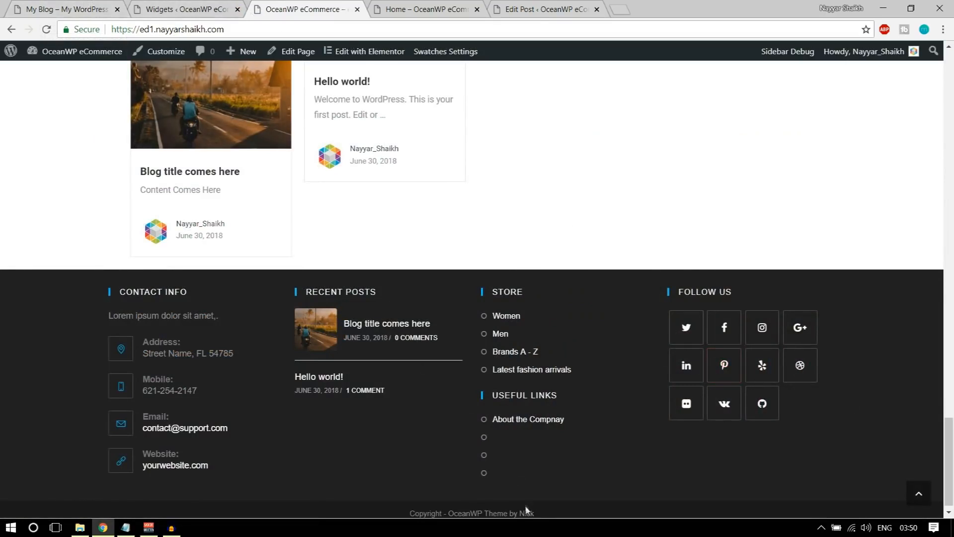
{"action": "scroll", "coordinate": [738, 442], "scroll_direction": "down", "scroll_amount": 1}
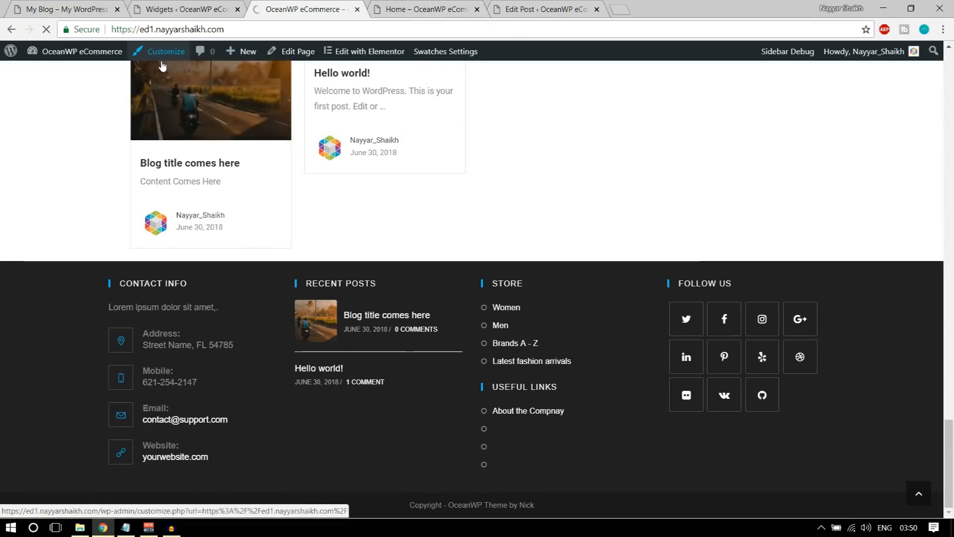
In the Footer Bottom settings, replace 'OceanWP' with 'BloggDude' in the copyright text
{"action": "scroll", "coordinate": [144, 386], "scroll_direction": "down", "scroll_amount": 3}
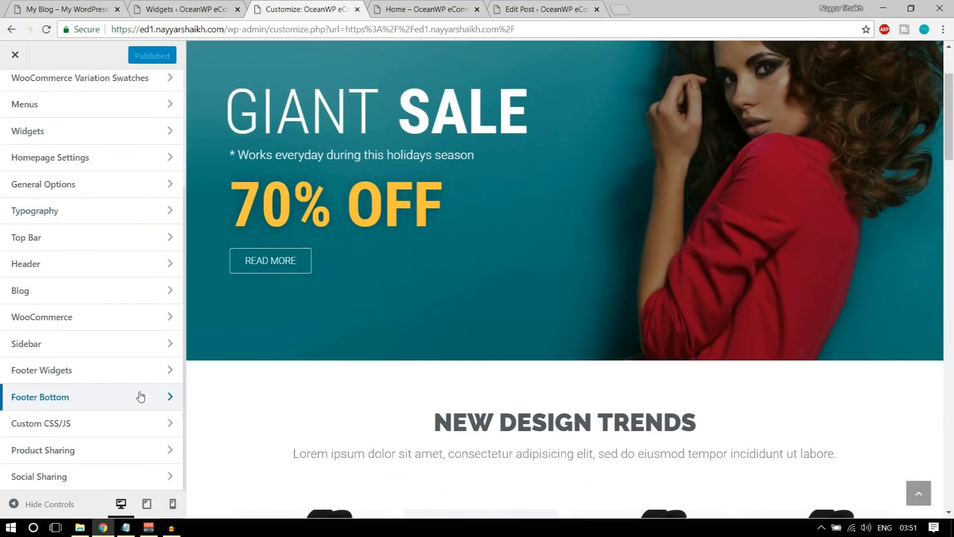
{"action": "left_click", "coordinate": [63, 401]}
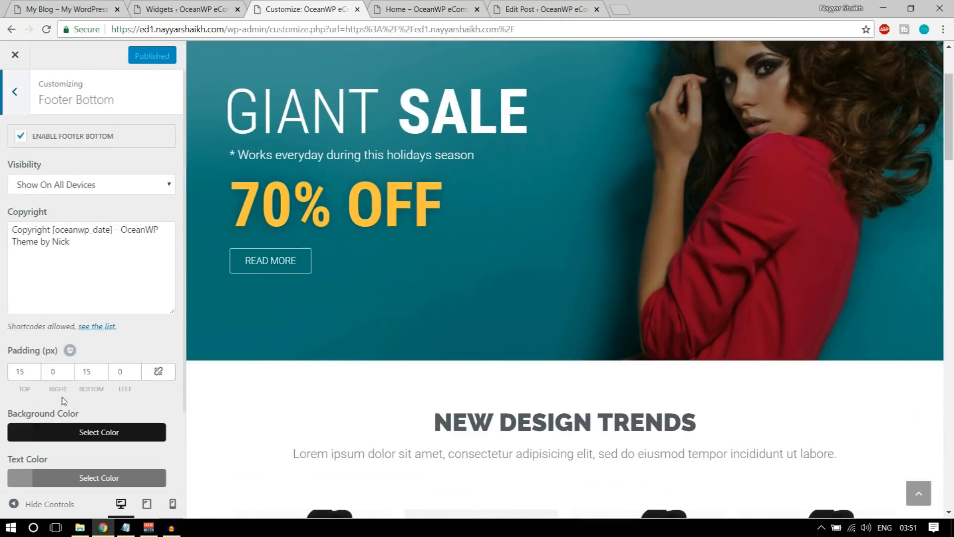
{"action": "left_click", "coordinate": [55, 242]}
{"action": "scroll", "coordinate": [80, 237], "scroll_direction": "down", "scroll_amount": 2}
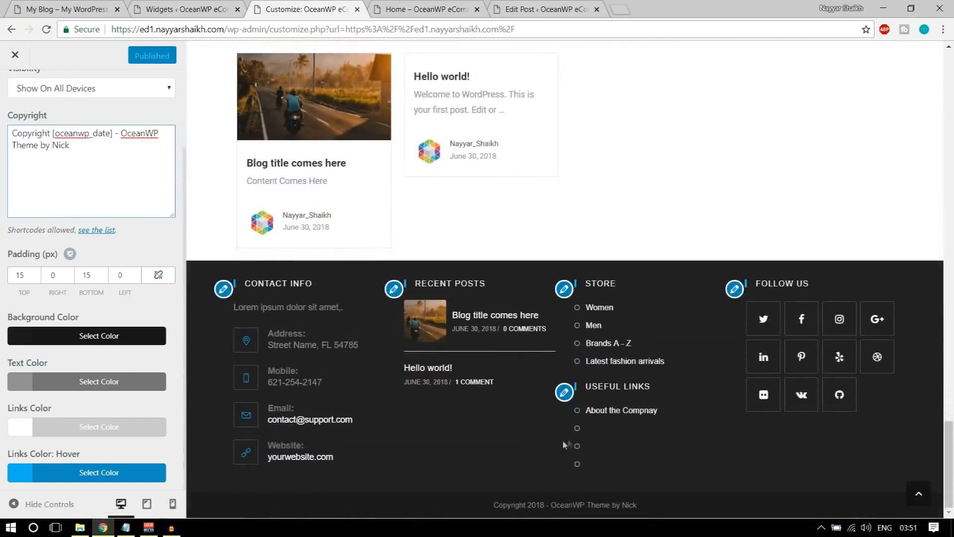
{"action": "left_click_drag", "start_coordinate": [123, 132], "coordinate": [153, 133]}
{"action": "type", "text": "BloggDude"}
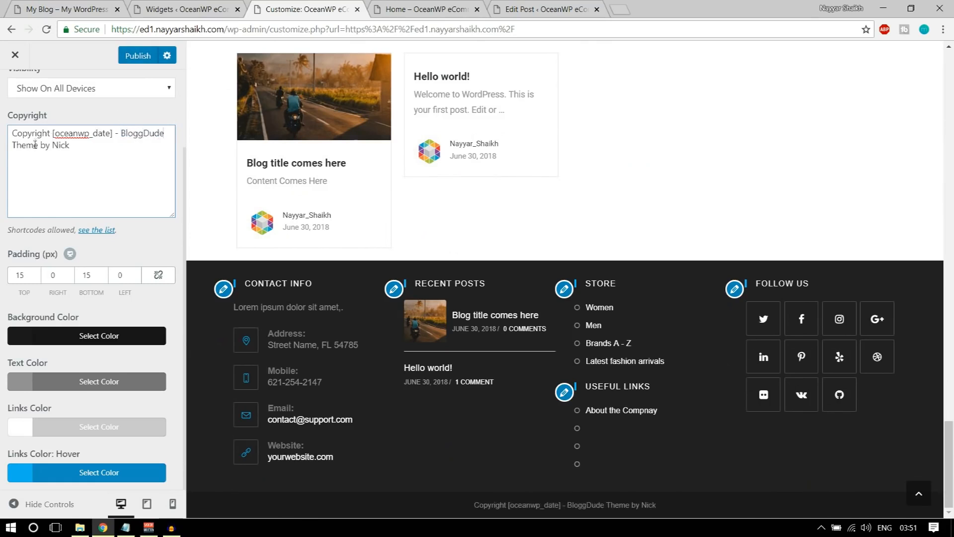
Put the site owner's name as author and 'Theme' as 'Website', then publish and close the Customizer
{"action": "left_click_drag", "start_coordinate": [54, 144], "coordinate": [71, 147]}
{"action": "type", "text": "Nayyar Shaikh"}
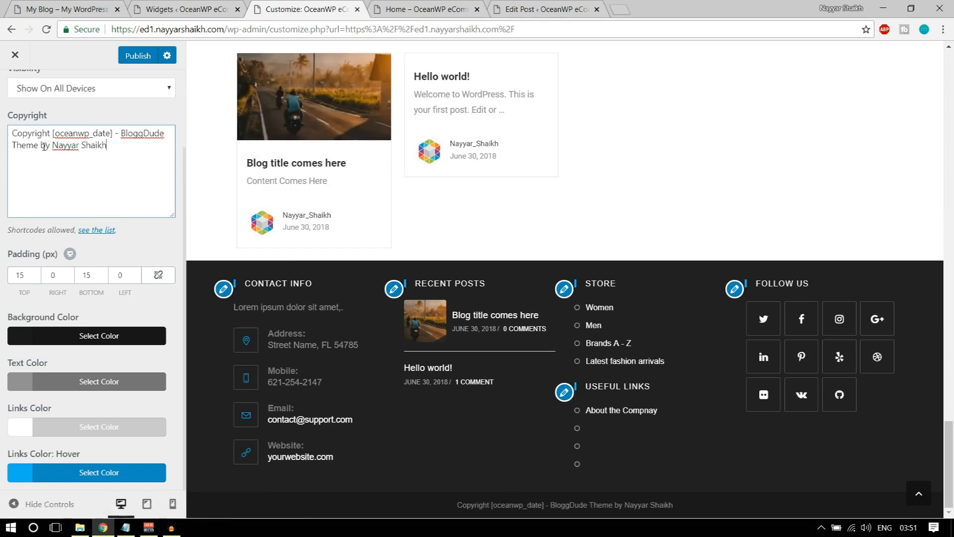
{"action": "left_click_drag", "start_coordinate": [32, 144], "coordinate": [16, 145]}
{"action": "type", "text": "Website"}
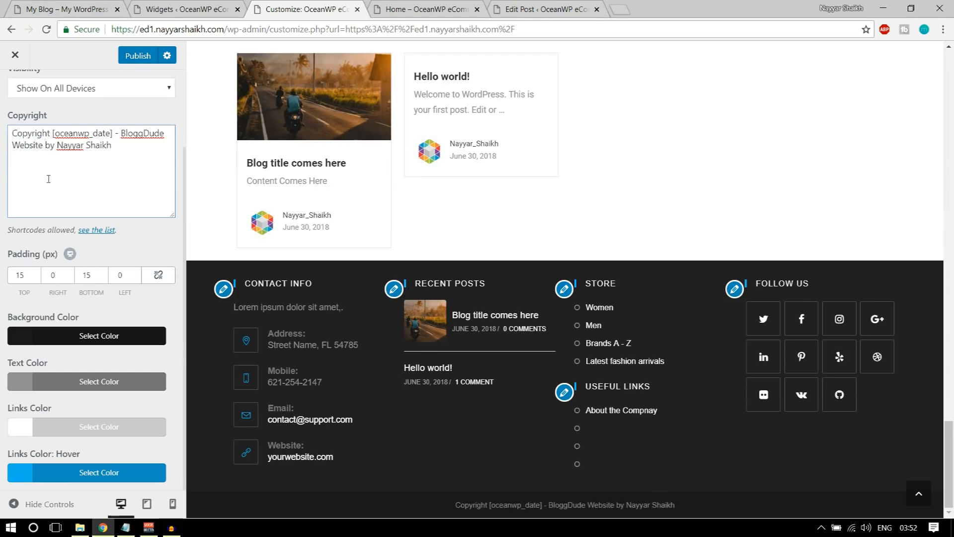
{"action": "left_click", "coordinate": [142, 64]}
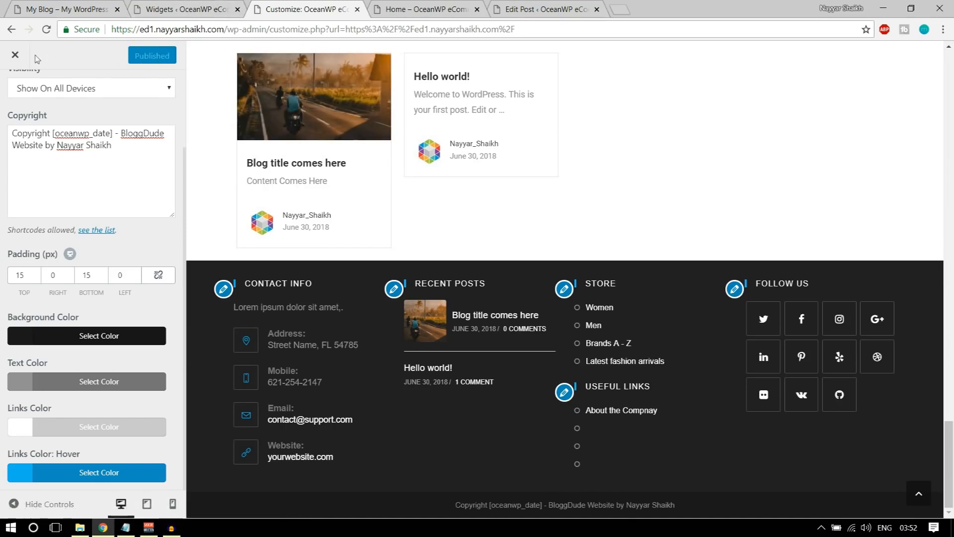
{"action": "left_click", "coordinate": [13, 59]}
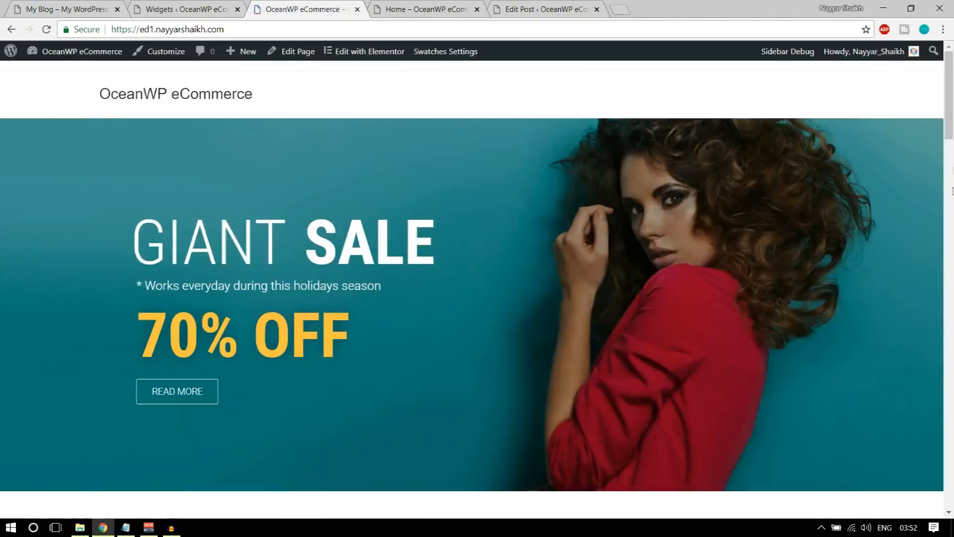
Return to the top of the home page and place the cursor after the site address
{"action": "left_click_drag", "start_coordinate": [953, 116], "coordinate": [953, 486]}
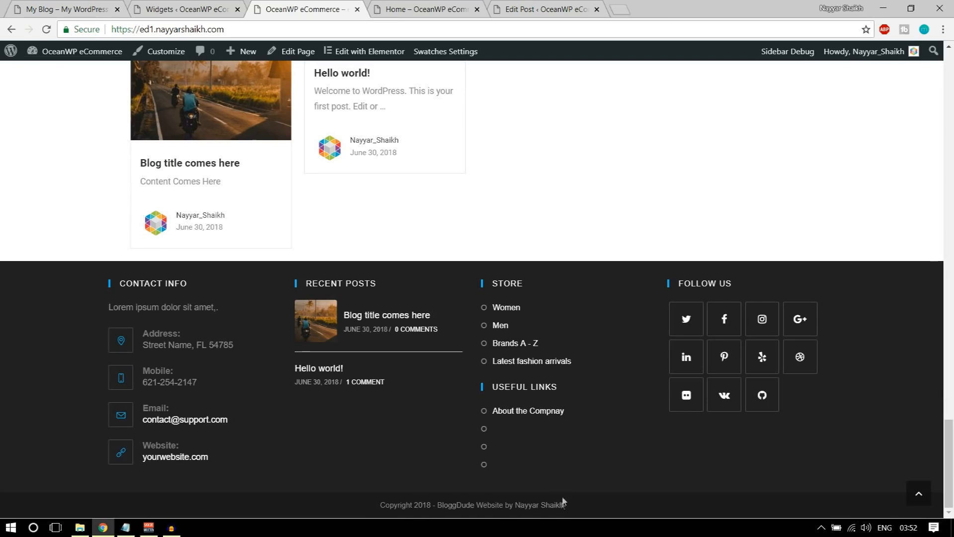
{"action": "scroll", "coordinate": [564, 502], "scroll_direction": "up", "scroll_amount": 5}
{"action": "left_click", "coordinate": [923, 493]}
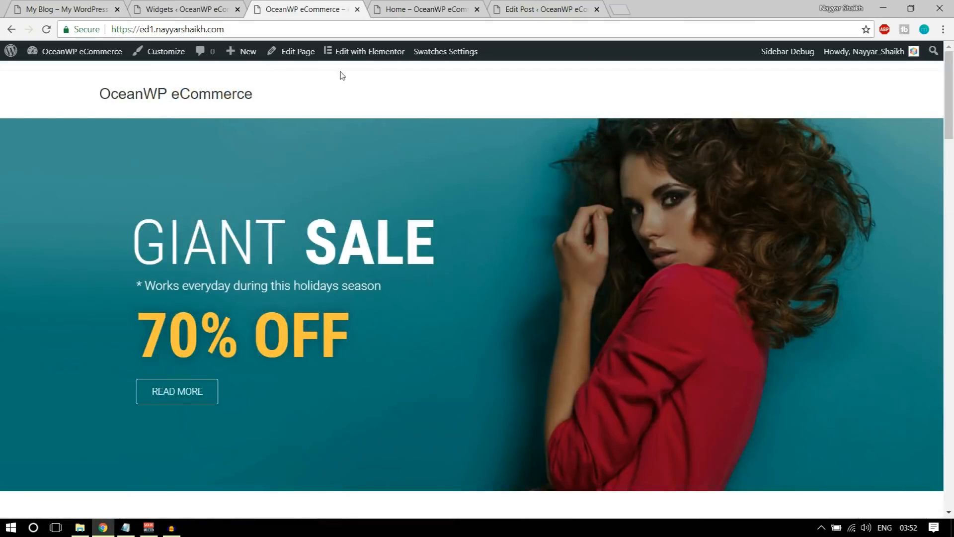
{"action": "left_click", "coordinate": [241, 28]}
{"action": "left_click", "coordinate": [241, 27]}
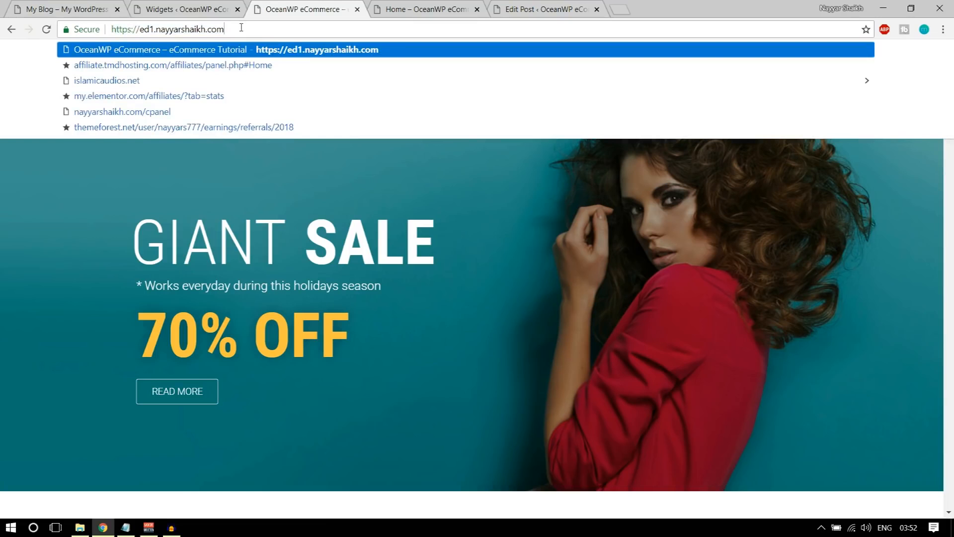
Load the OceanWP shop page by appending /shop to the site address
{"action": "type", "text": "/shop"}
{"action": "key", "text": "Return"}
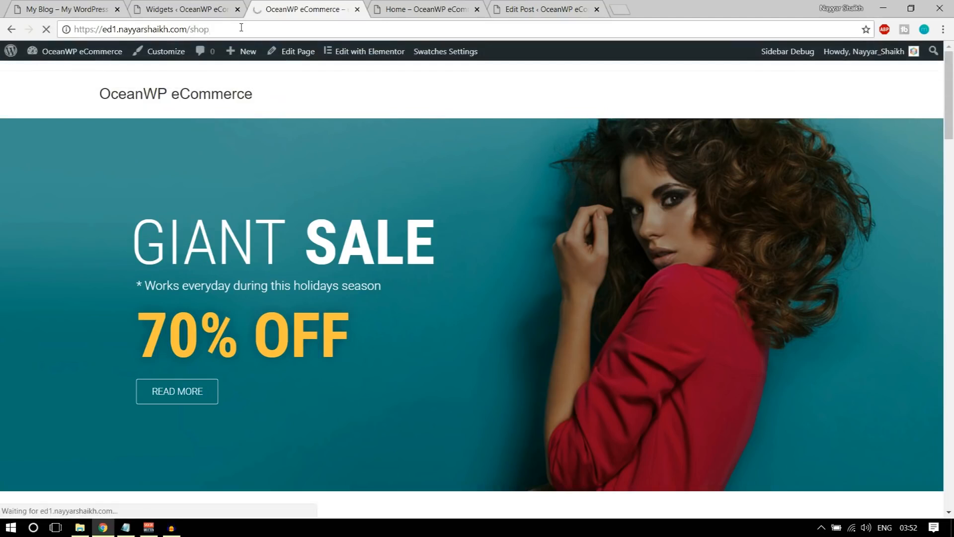
{"action": "scroll", "coordinate": [630, 262], "scroll_direction": "down", "scroll_amount": 8}
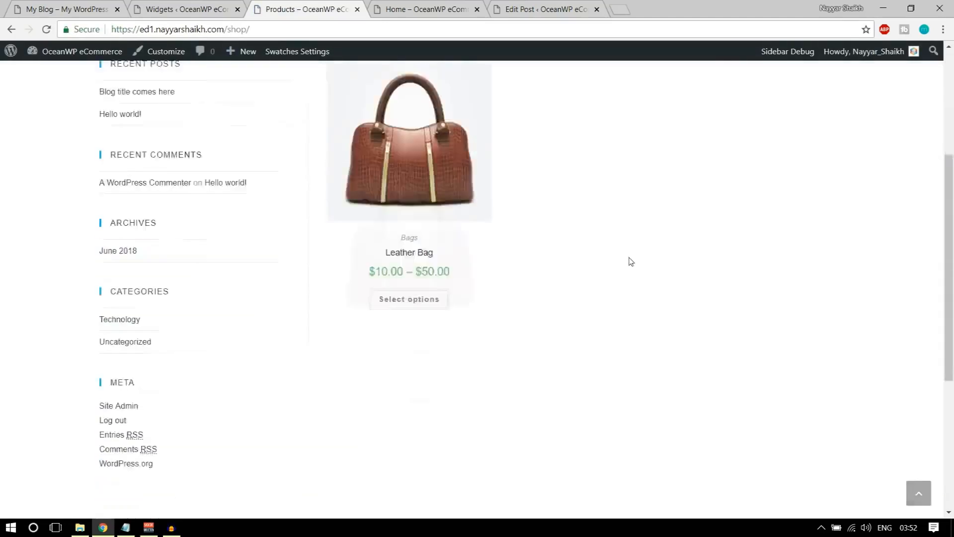
{"action": "scroll", "coordinate": [622, 267], "scroll_direction": "up", "scroll_amount": 7}
{"action": "scroll", "coordinate": [384, 305], "scroll_direction": "up", "scroll_amount": 1}
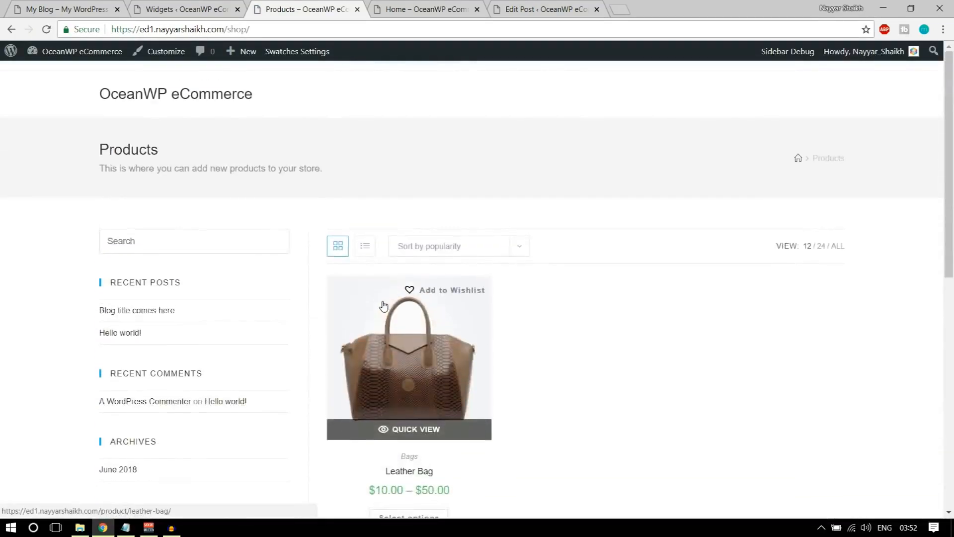
Open the Shop page of the My Blog store in its tab
{"action": "key", "text": "ctrl+1"}
{"action": "scroll", "coordinate": [469, 332], "scroll_direction": "up", "scroll_amount": 5}
{"action": "scroll", "coordinate": [470, 332], "scroll_direction": "up", "scroll_amount": 5}
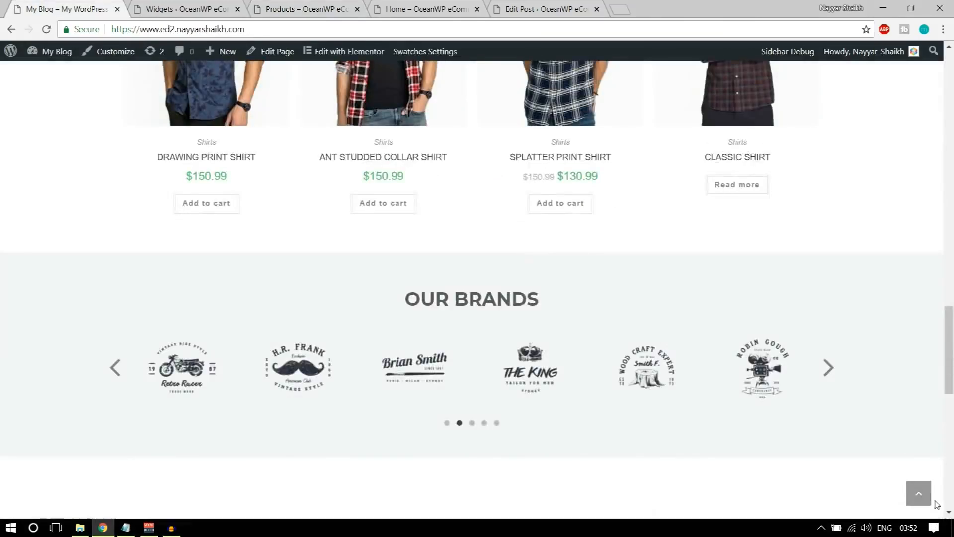
{"action": "scroll", "coordinate": [664, 309], "scroll_direction": "up", "scroll_amount": 10}
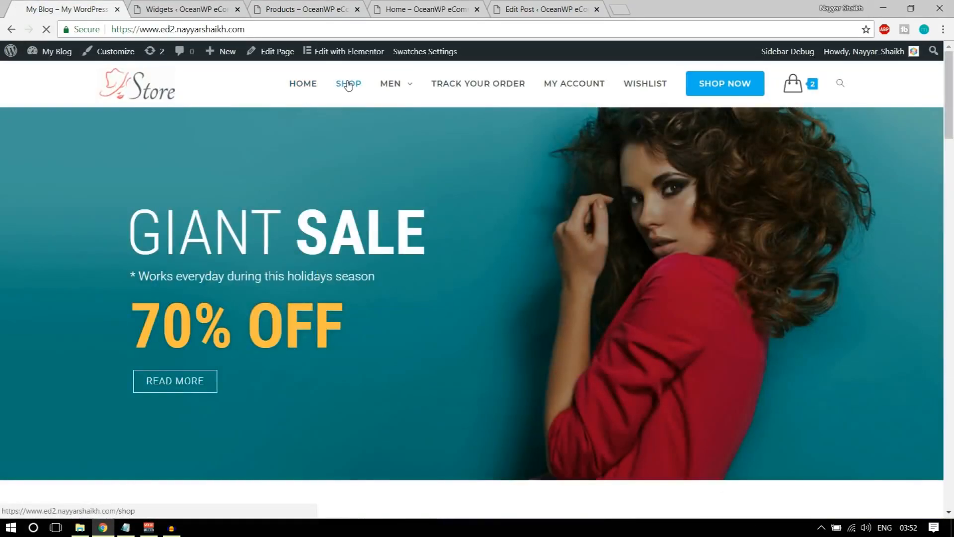
{"action": "left_click", "coordinate": [348, 85]}
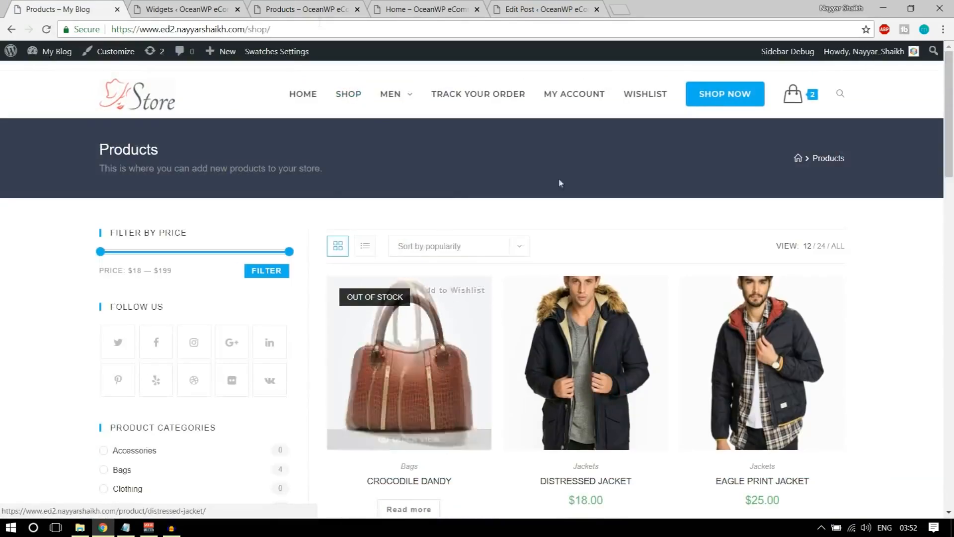
Close the Widgets admin tab
{"action": "left_click", "coordinate": [249, 5]}
{"action": "left_click", "coordinate": [278, 5]}
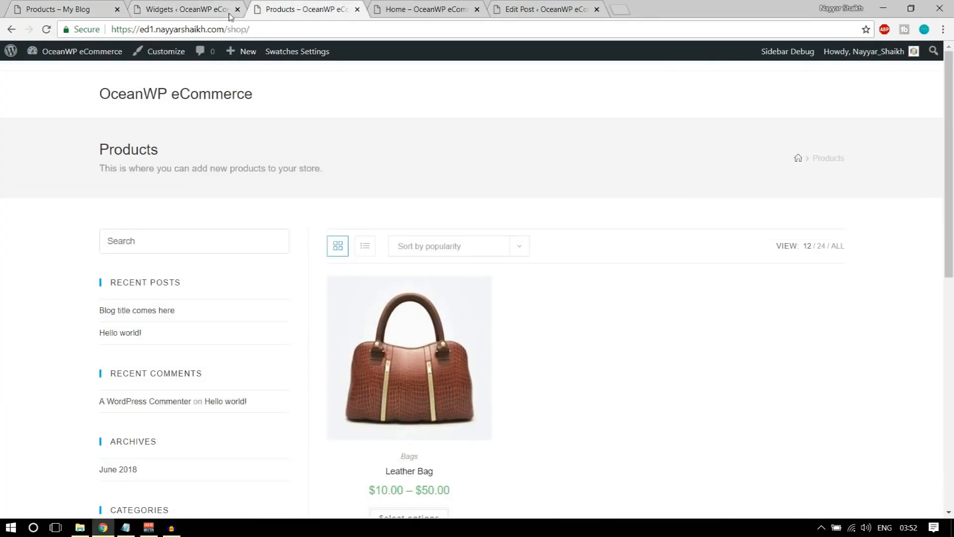
{"action": "left_click", "coordinate": [238, 10]}
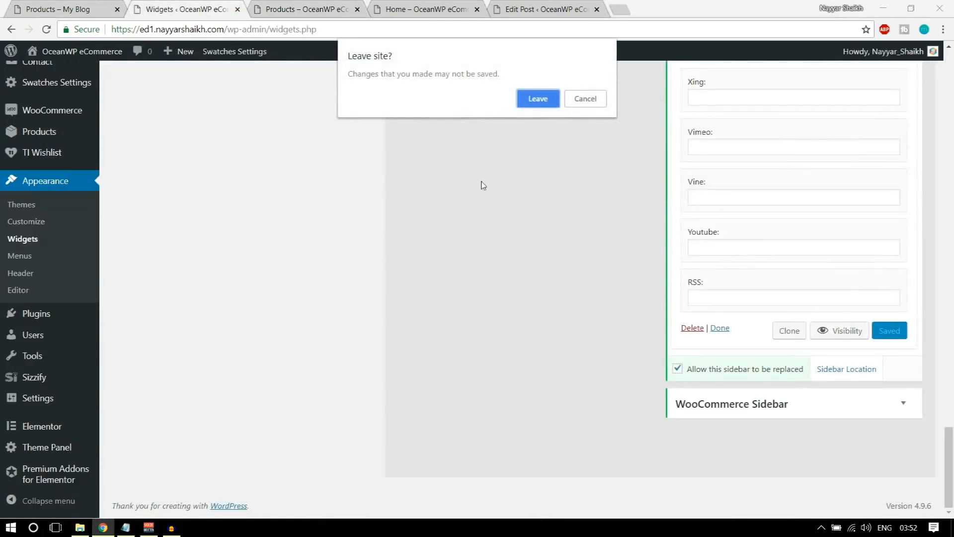
Confirm leaving the Widgets page so its tab closes
{"action": "left_click", "coordinate": [530, 99]}
{"action": "mouse_move", "coordinate": [473, 335]}
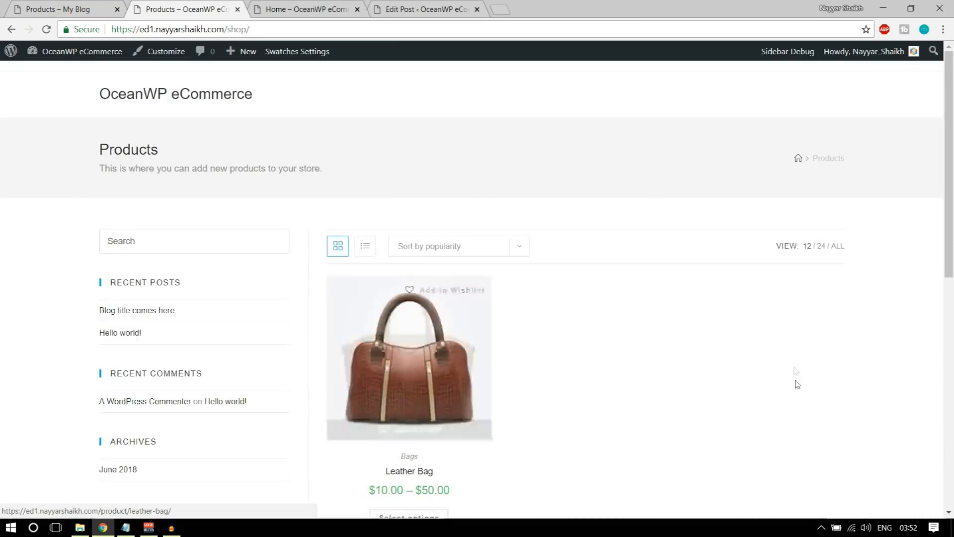
{"action": "scroll", "coordinate": [464, 254], "scroll_direction": "down", "scroll_amount": 6}
{"action": "scroll", "coordinate": [209, 281], "scroll_direction": "up", "scroll_amount": 6}
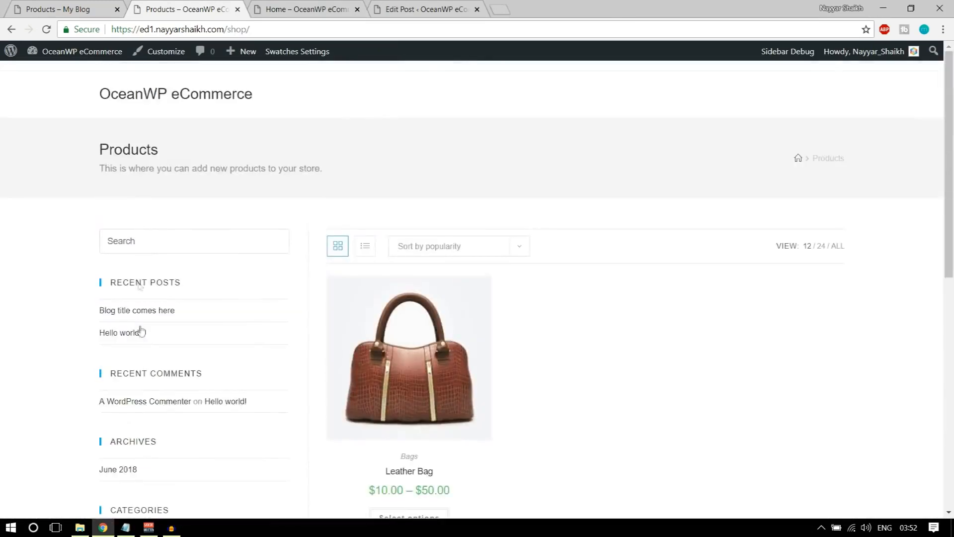
Browse the My Blog shop for comparison, then return to the OceanWP shop tab
{"action": "left_click", "coordinate": [40, 7]}
{"action": "scroll", "coordinate": [196, 332], "scroll_direction": "down", "scroll_amount": 7}
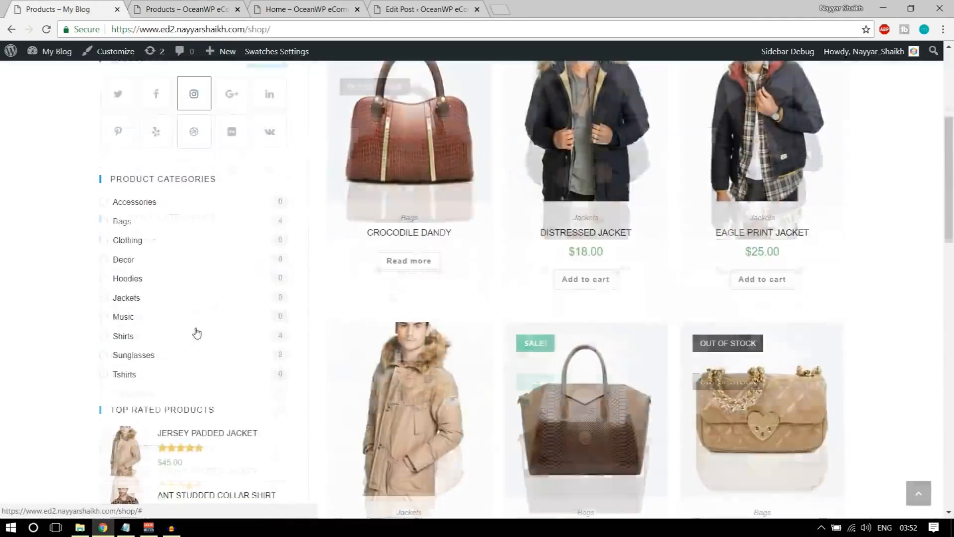
{"action": "scroll", "coordinate": [169, 238], "scroll_direction": "up", "scroll_amount": 3}
{"action": "scroll", "coordinate": [252, 217], "scroll_direction": "up", "scroll_amount": 4}
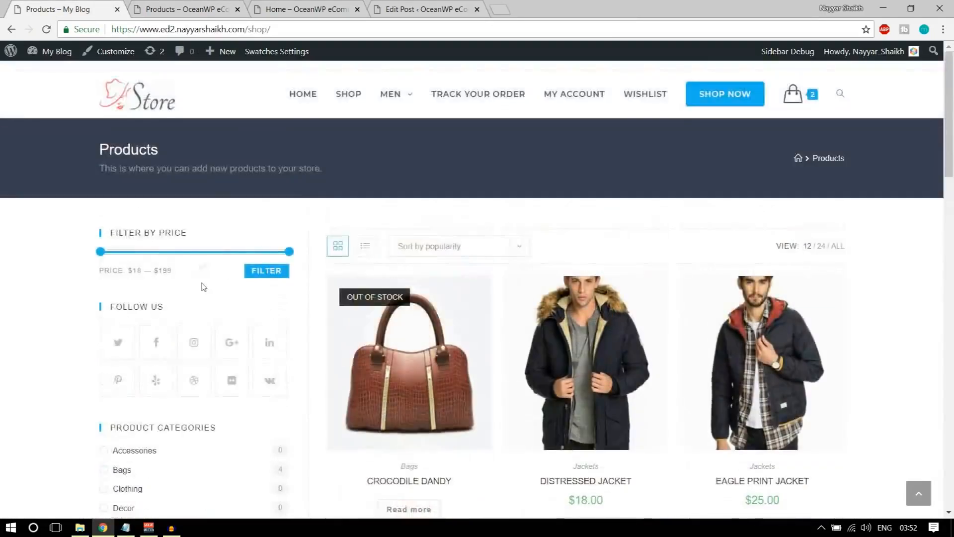
{"action": "scroll", "coordinate": [202, 283], "scroll_direction": "down", "scroll_amount": 5}
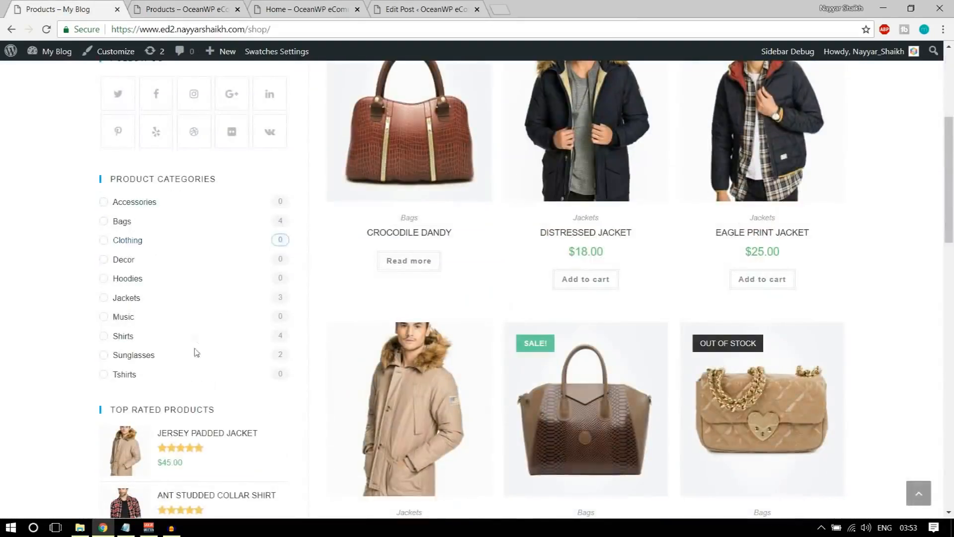
{"action": "scroll", "coordinate": [197, 353], "scroll_direction": "down", "scroll_amount": 4}
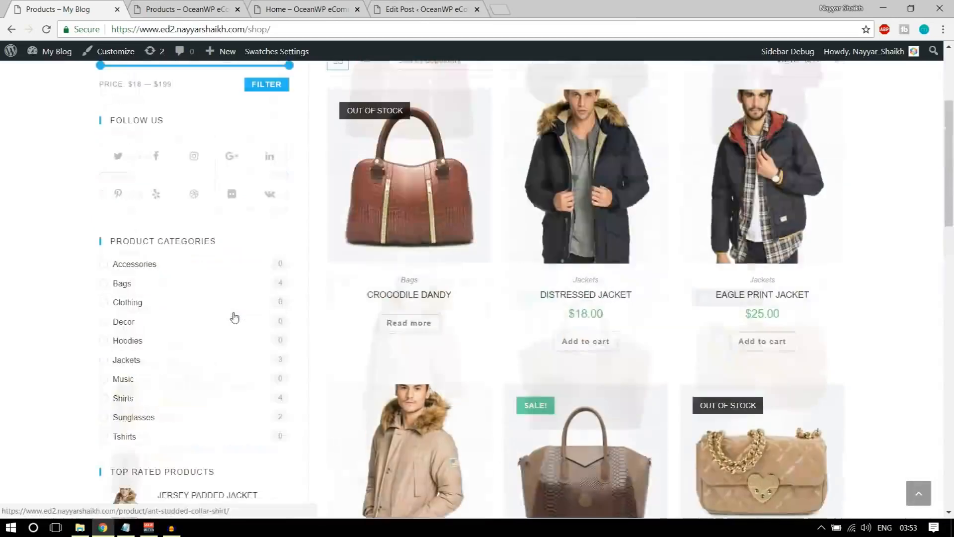
{"action": "scroll", "coordinate": [235, 318], "scroll_direction": "up", "scroll_amount": 3}
{"action": "scroll", "coordinate": [204, 260], "scroll_direction": "down", "scroll_amount": 1}
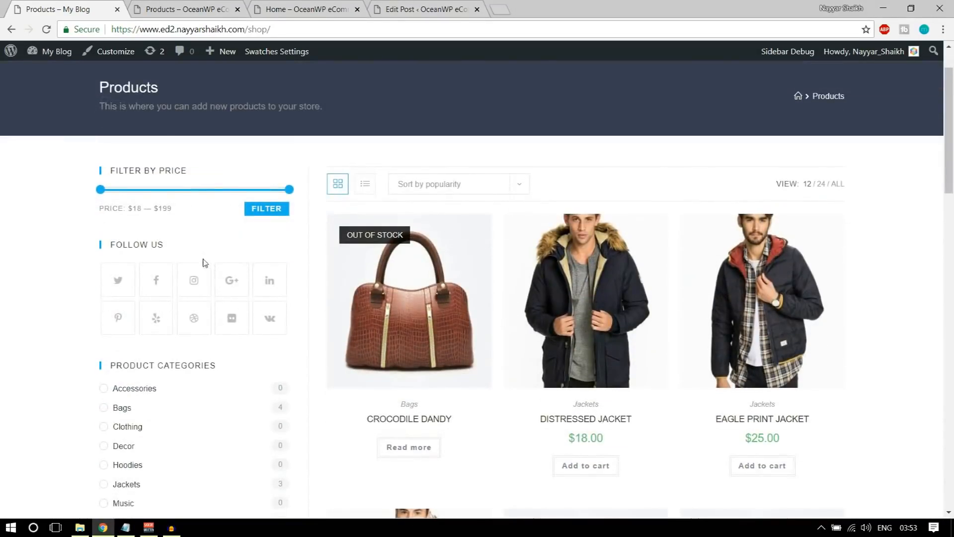
{"action": "scroll", "coordinate": [222, 316], "scroll_direction": "up", "scroll_amount": 1}
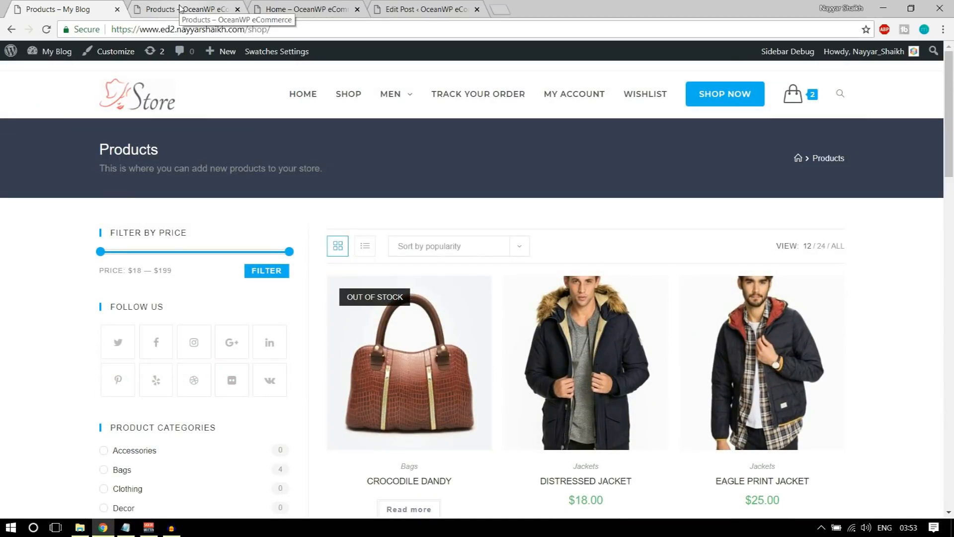
{"action": "left_click", "coordinate": [180, 9]}
{"action": "mouse_move", "coordinate": [105, 58]}
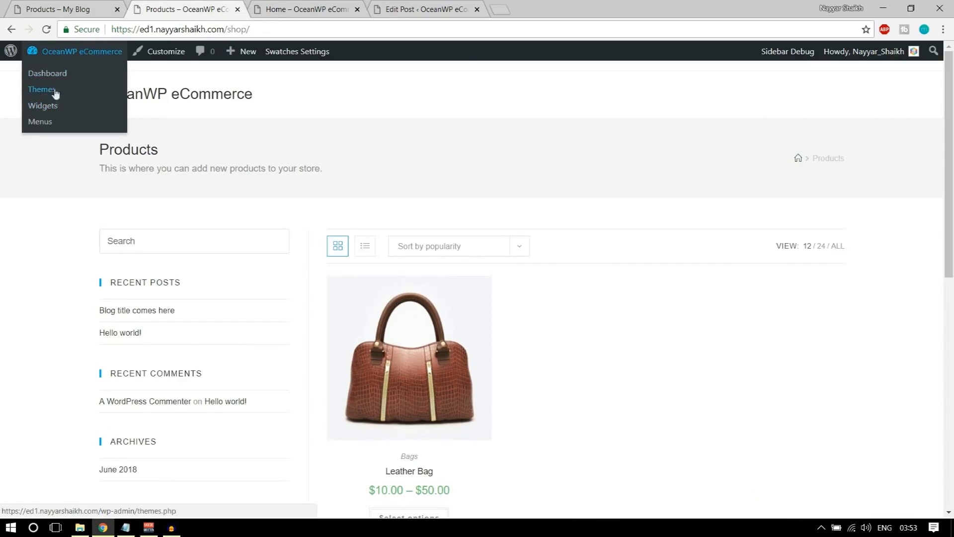
Open Widgets in a new tab and collapse the Default Sidebar to list all sidebars
{"action": "right_click", "coordinate": [44, 111]}
{"action": "left_click", "coordinate": [74, 121]}
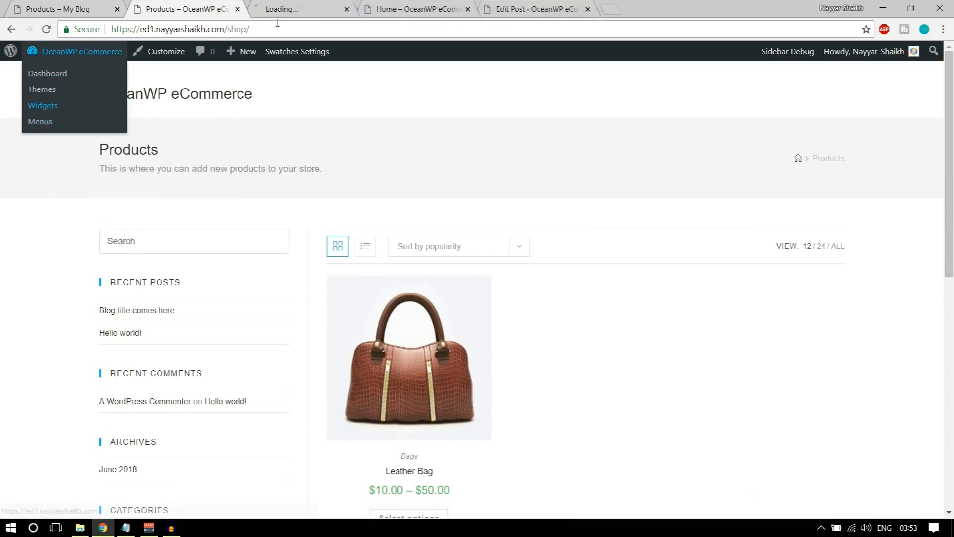
{"action": "left_click", "coordinate": [301, 6]}
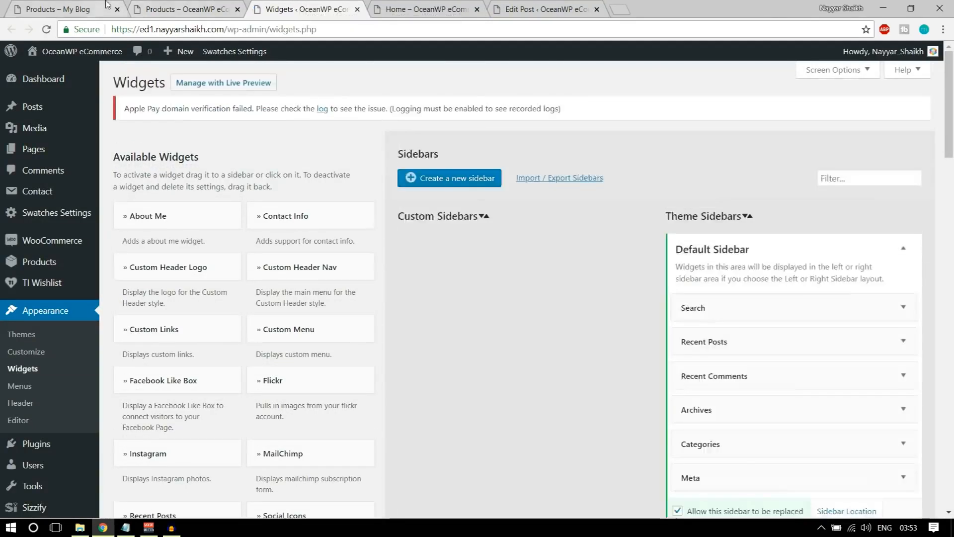
{"action": "left_click", "coordinate": [107, 7]}
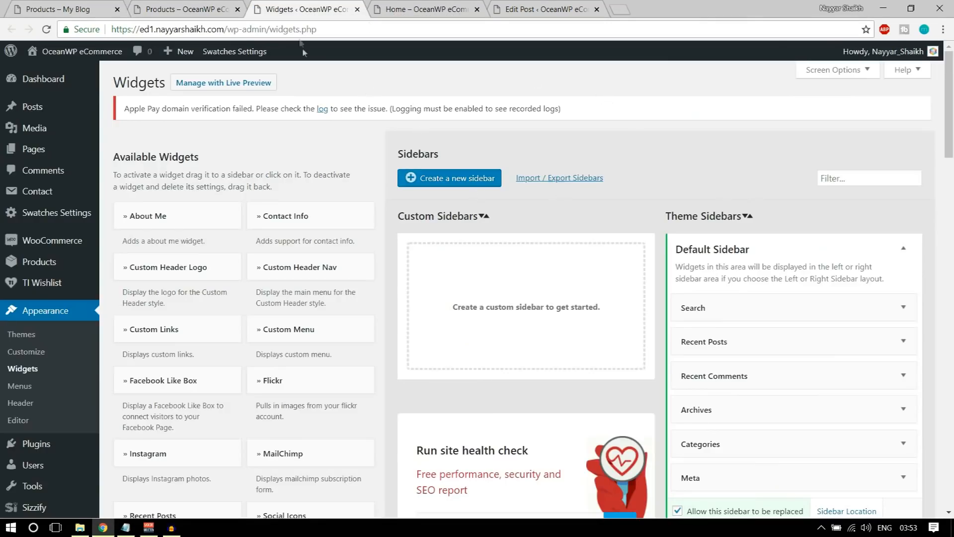
{"action": "scroll", "coordinate": [854, 156], "scroll_direction": "down", "scroll_amount": 1}
{"action": "left_click", "coordinate": [902, 187]}
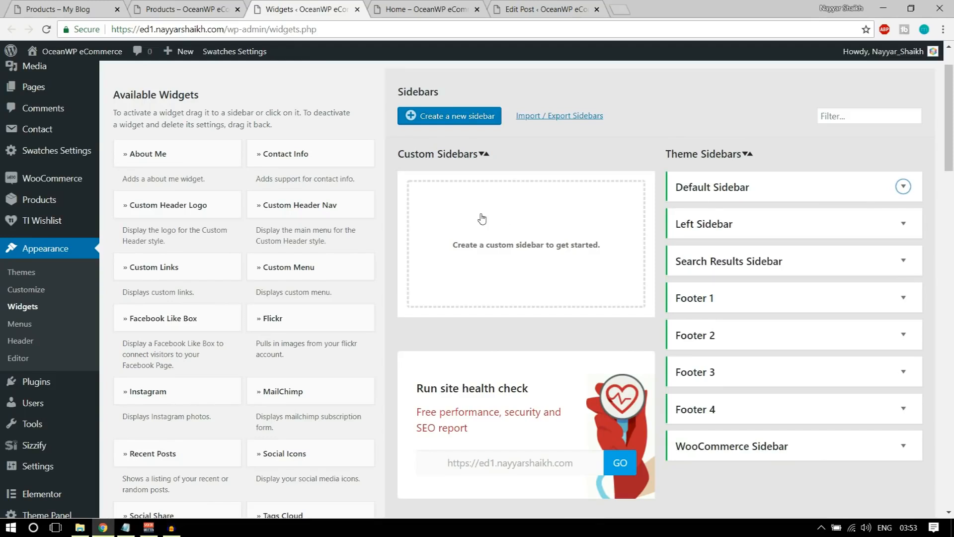
Add the Filter Products by Price widget to the WooCommerce Sidebar, titled 'Filter by price'
{"action": "scroll", "coordinate": [571, 254], "scroll_direction": "down", "scroll_amount": 1}
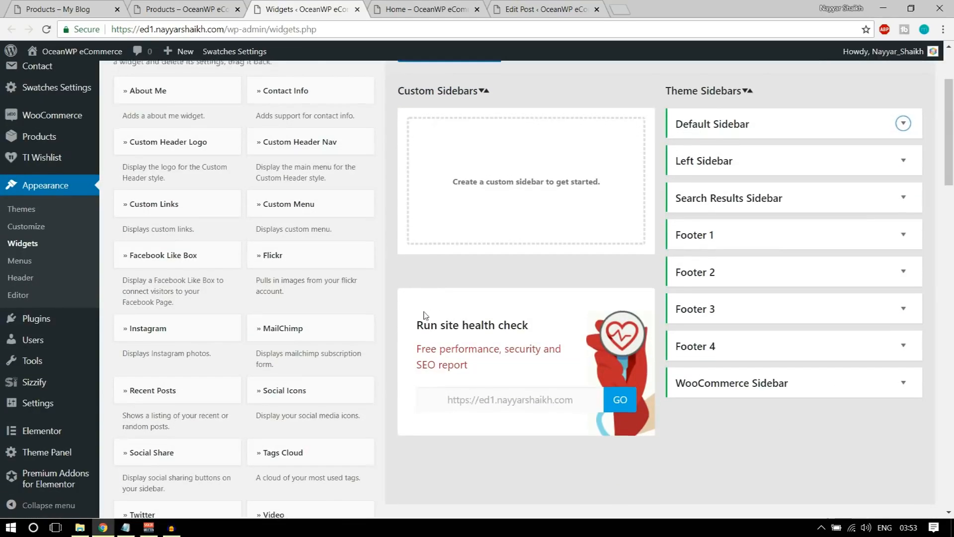
{"action": "scroll", "coordinate": [422, 321], "scroll_direction": "down", "scroll_amount": 9}
{"action": "scroll", "coordinate": [502, 313], "scroll_direction": "down", "scroll_amount": 1}
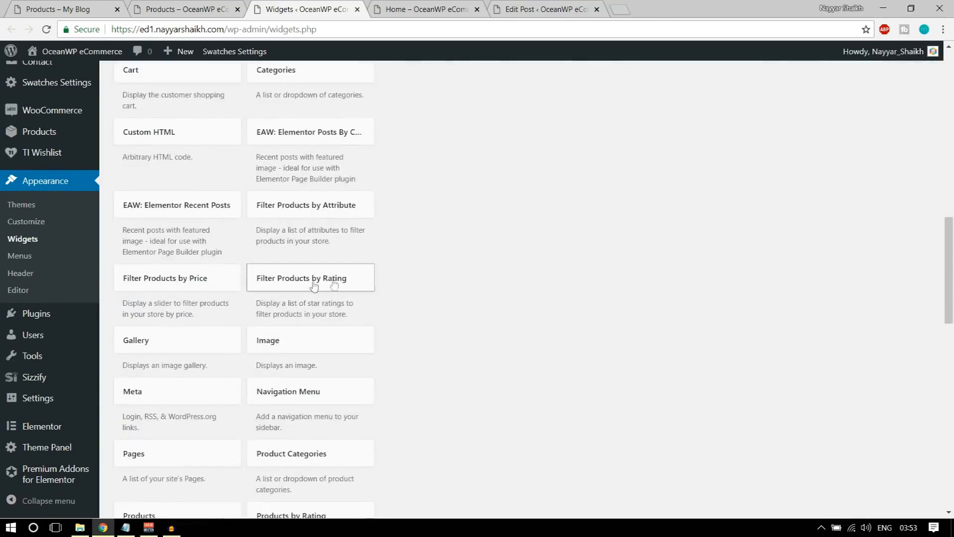
{"action": "scroll", "coordinate": [358, 294], "scroll_direction": "down", "scroll_amount": 1}
{"action": "left_click", "coordinate": [180, 226]}
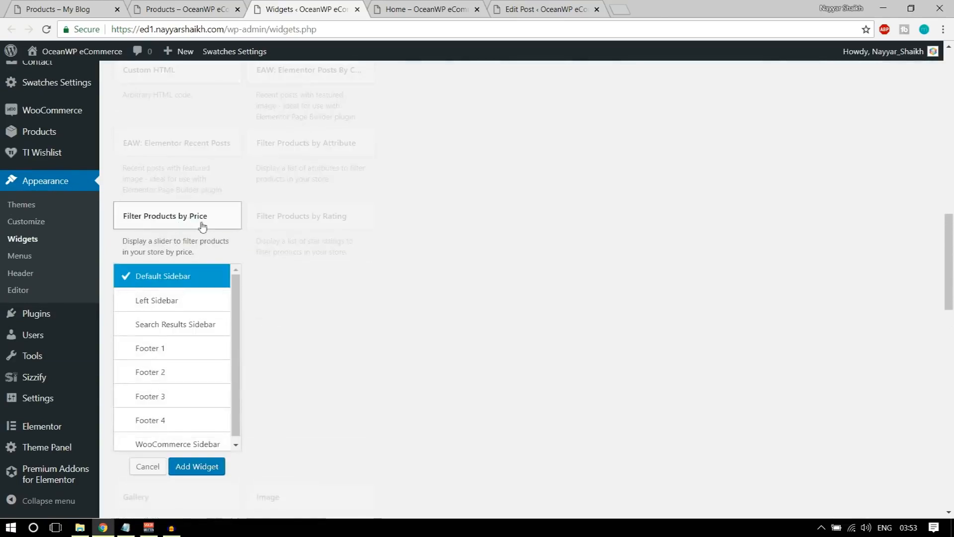
{"action": "scroll", "coordinate": [189, 378], "scroll_direction": "down", "scroll_amount": 1}
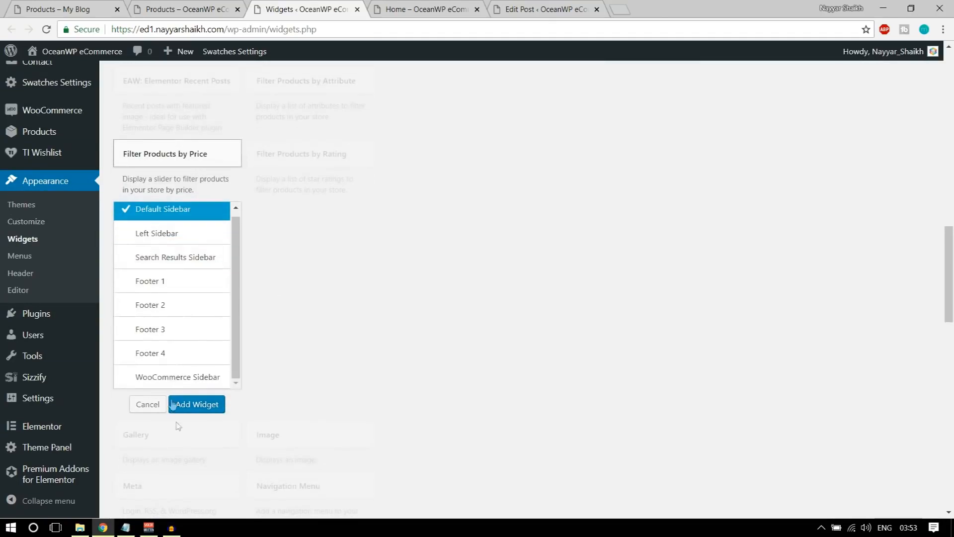
{"action": "left_click", "coordinate": [172, 376]}
{"action": "left_click", "coordinate": [200, 406]}
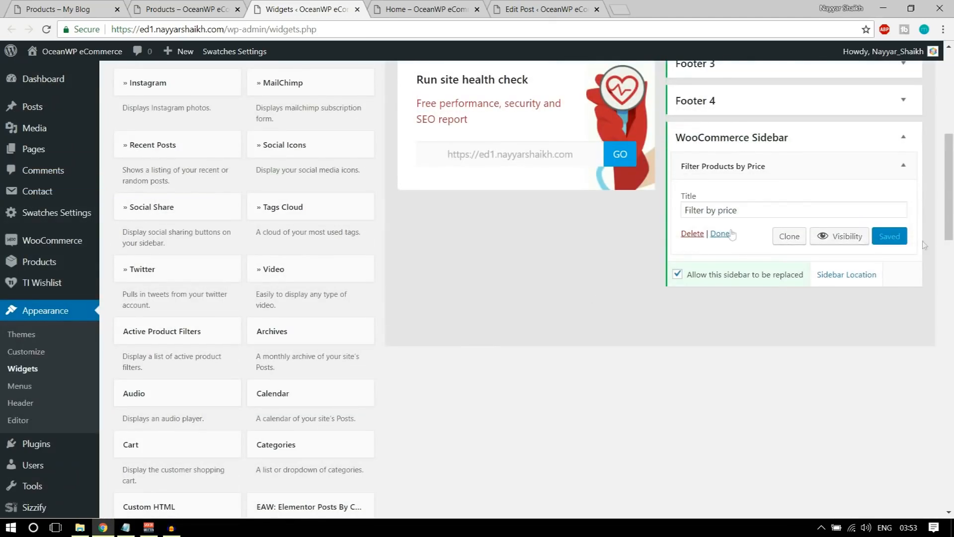
{"action": "double_click", "coordinate": [757, 209]}
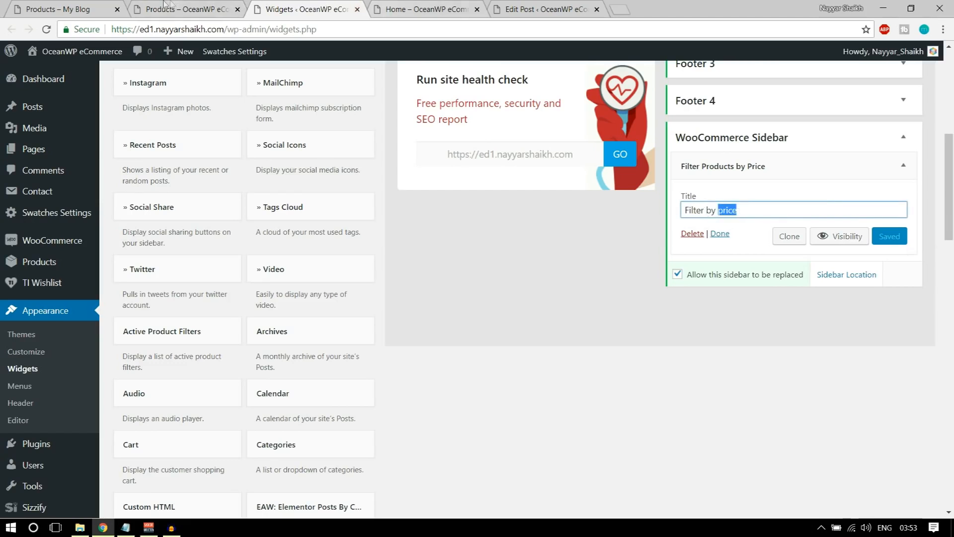
Reload the shop to see the price slider, compare with the My Blog shop, then return to Widgets
{"action": "left_click", "coordinate": [170, 6]}
{"action": "left_click", "coordinate": [48, 29]}
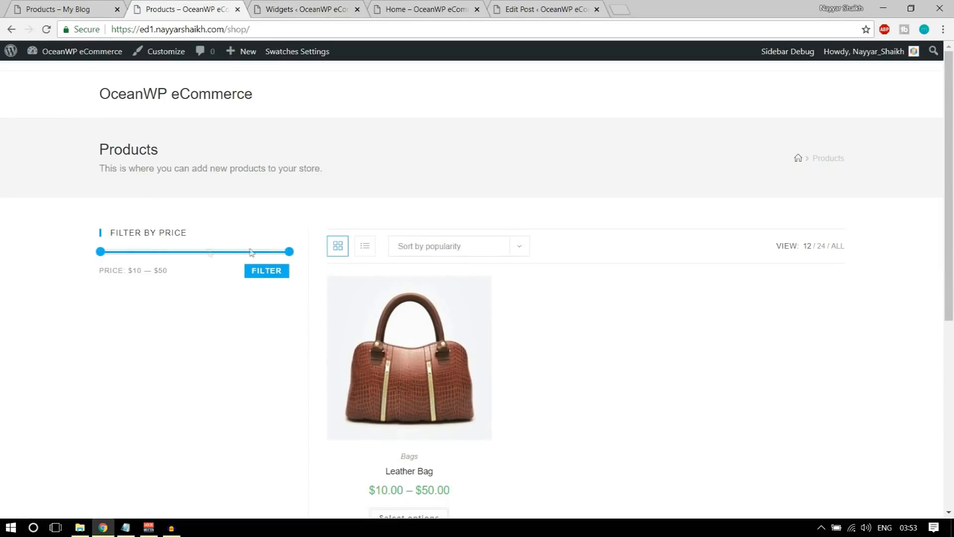
{"action": "left_click", "coordinate": [90, 5]}
{"action": "scroll", "coordinate": [249, 365], "scroll_direction": "down", "scroll_amount": 3}
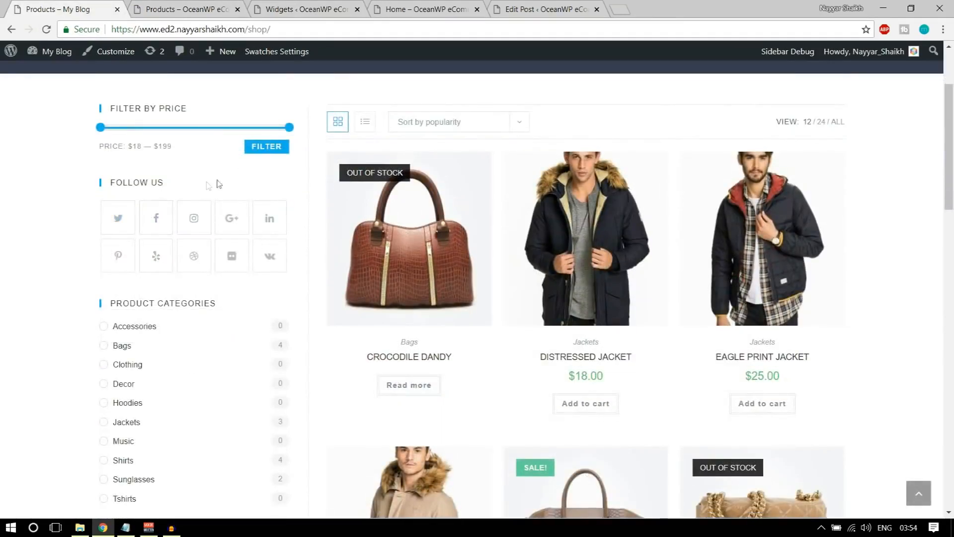
{"action": "left_click", "coordinate": [301, 9]}
{"action": "scroll", "coordinate": [335, 274], "scroll_direction": "up", "scroll_amount": 7}
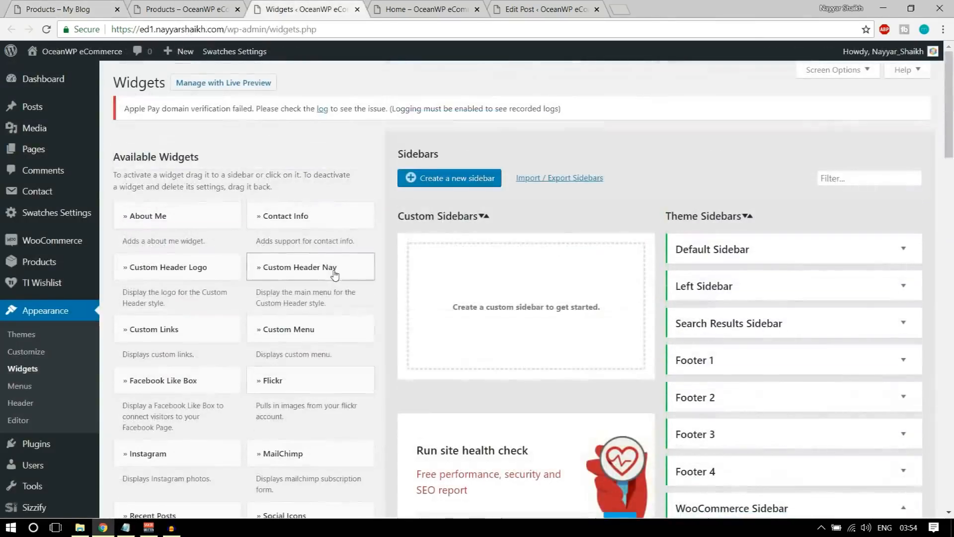
{"action": "scroll", "coordinate": [279, 291], "scroll_direction": "down", "scroll_amount": 3}
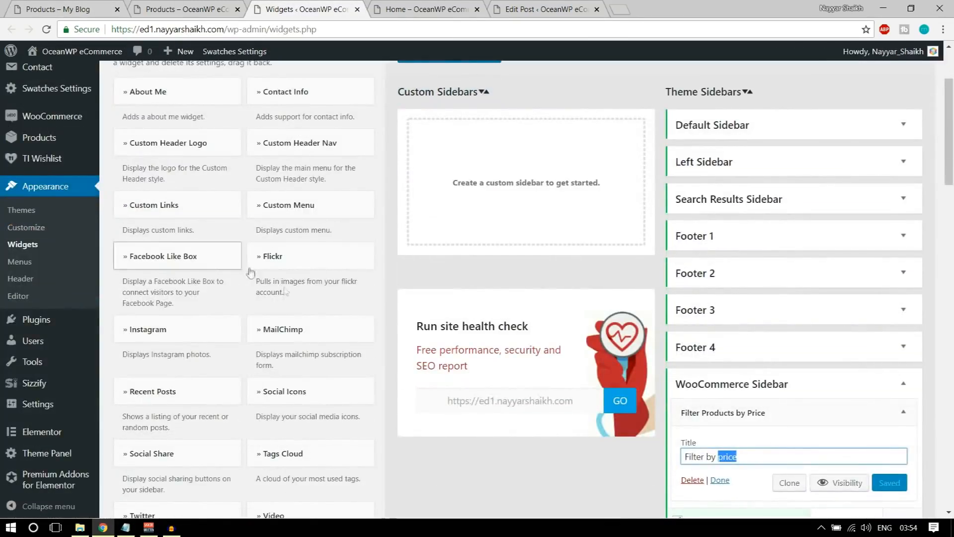
Add Social Icons to the WooCommerce Sidebar with Twitter, Facebook, Instagram, GooglePlus and LinkedIn links set to #
{"action": "left_click", "coordinate": [303, 391]}
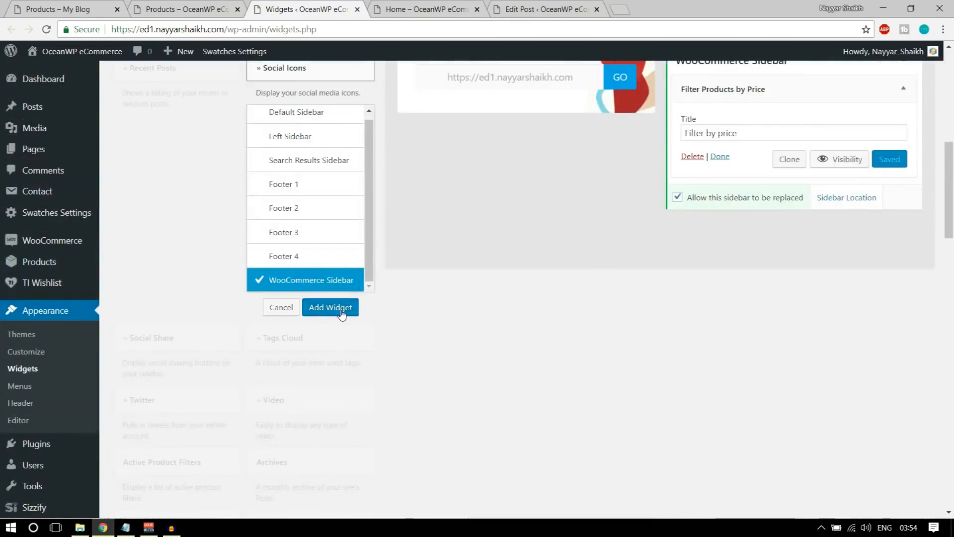
{"action": "left_click", "coordinate": [341, 311]}
{"action": "scroll", "coordinate": [768, 286], "scroll_direction": "down", "scroll_amount": 10}
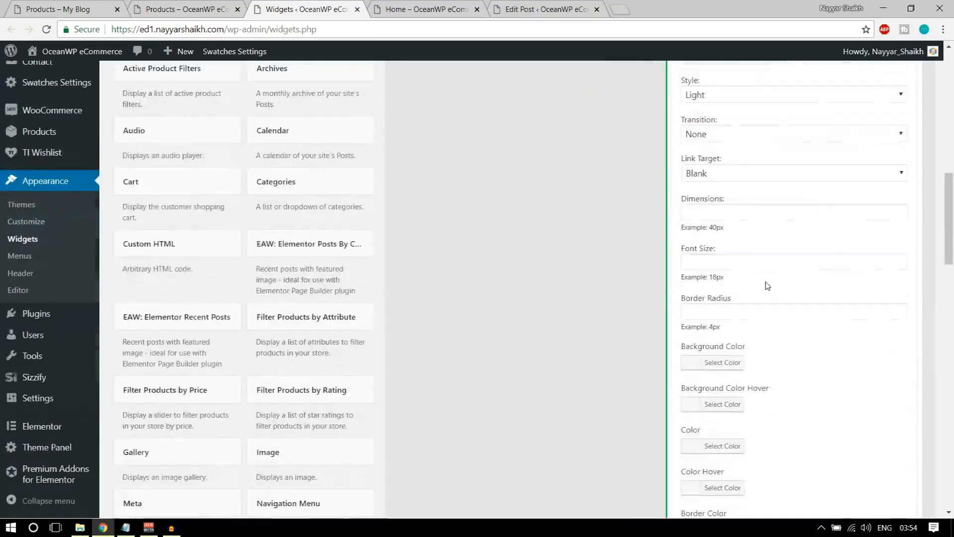
{"action": "left_click", "coordinate": [713, 209]}
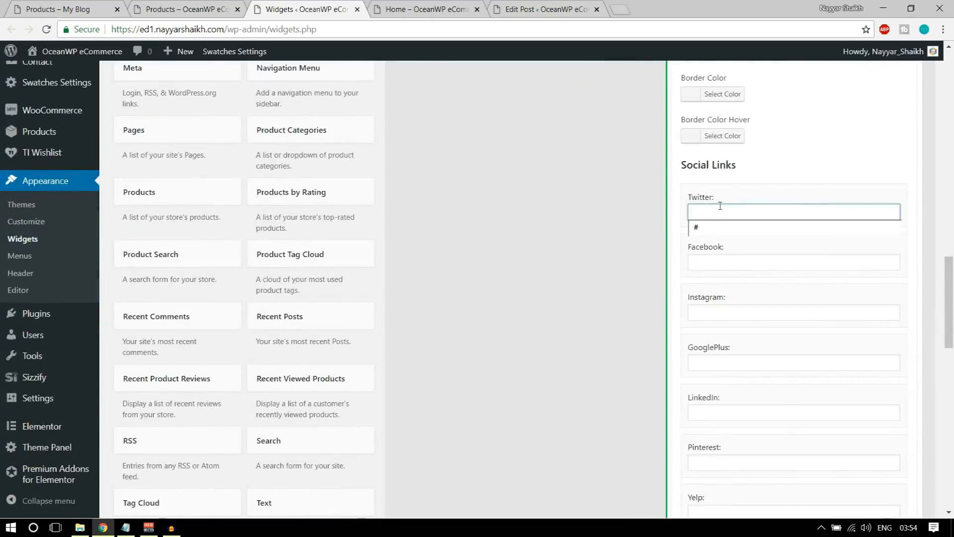
{"action": "left_click", "coordinate": [712, 225]}
{"action": "left_click", "coordinate": [711, 262]}
{"action": "left_click", "coordinate": [709, 274]}
{"action": "left_click", "coordinate": [711, 310]}
{"action": "left_click", "coordinate": [713, 326]}
{"action": "left_click", "coordinate": [721, 362]}
{"action": "left_click", "coordinate": [717, 378]}
{"action": "left_click", "coordinate": [719, 412]}
{"action": "left_click", "coordinate": [719, 428]}
{"action": "scroll", "coordinate": [735, 448], "scroll_direction": "down", "scroll_amount": 3}
Set the Pinterest, Yelp, Dribbble, VK and Flickr links to # and collapse the widget
{"action": "left_click", "coordinate": [720, 337]}
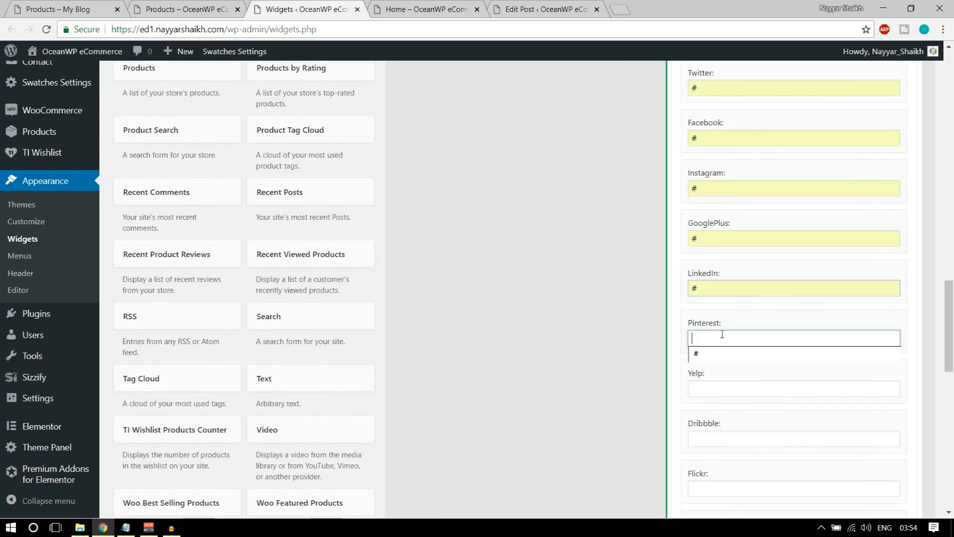
{"action": "left_click", "coordinate": [722, 355]}
{"action": "left_click", "coordinate": [723, 389]}
{"action": "left_click", "coordinate": [723, 405]}
{"action": "left_click", "coordinate": [708, 437]}
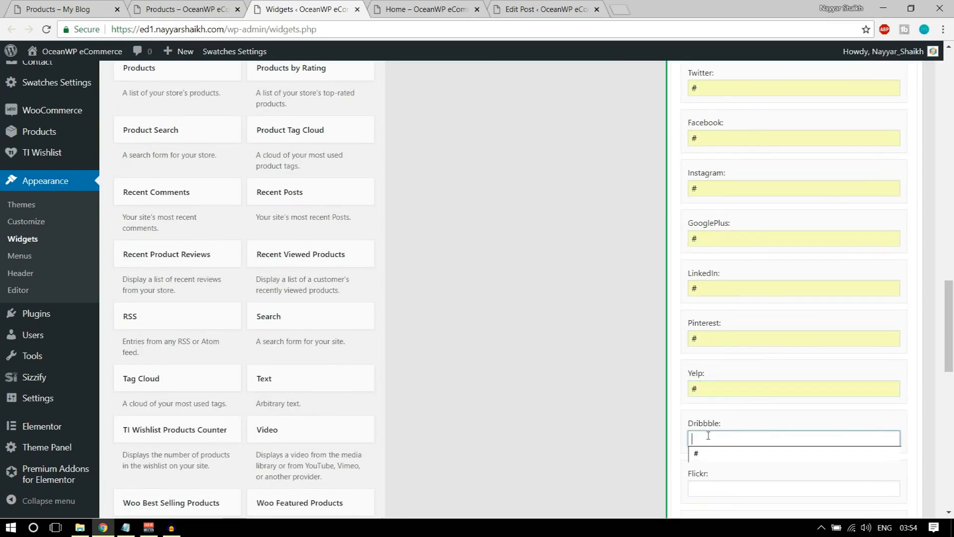
{"action": "left_click", "coordinate": [713, 452]}
{"action": "scroll", "coordinate": [716, 437], "scroll_direction": "down", "scroll_amount": 4}
{"action": "left_click", "coordinate": [718, 351]}
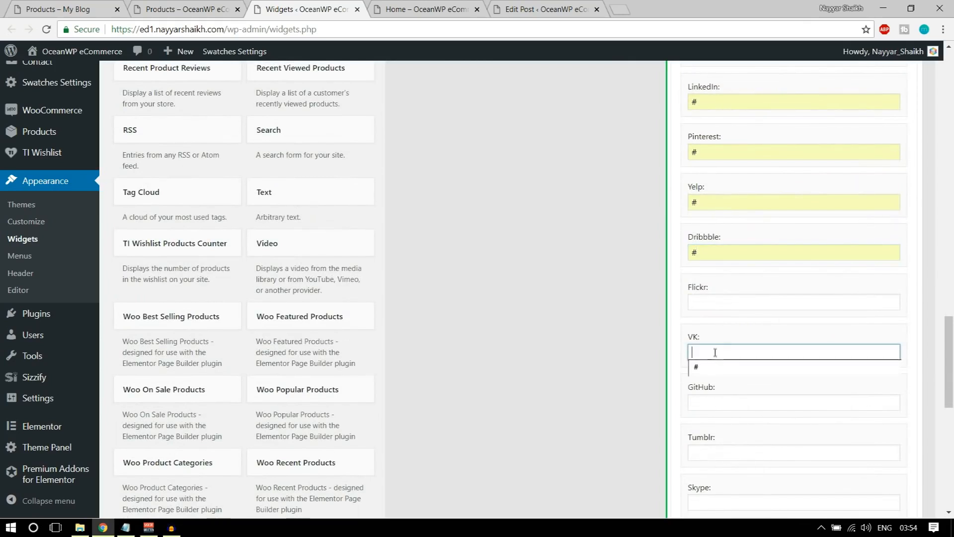
{"action": "left_click", "coordinate": [716, 368]}
{"action": "left_click", "coordinate": [719, 400]}
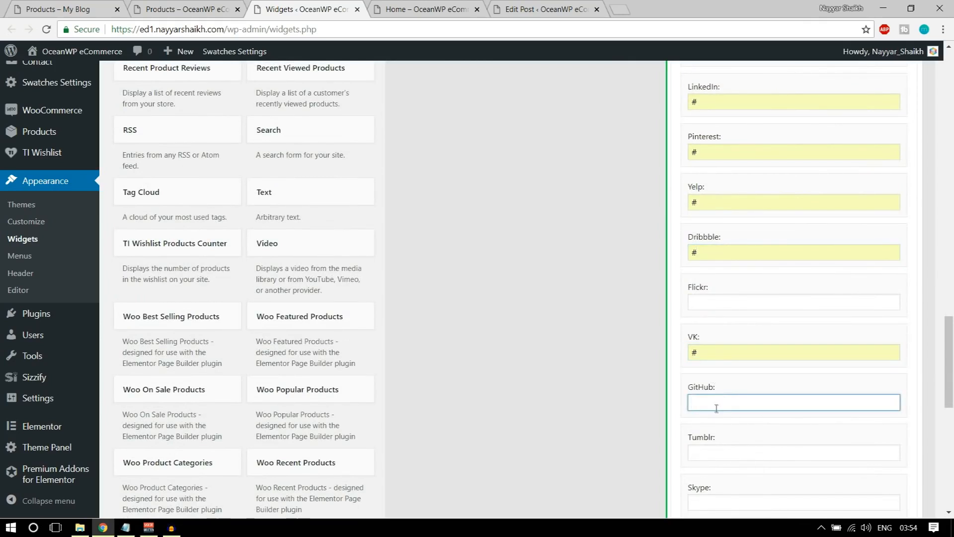
{"action": "left_click", "coordinate": [714, 303]}
{"action": "left_click", "coordinate": [723, 321]}
{"action": "scroll", "coordinate": [840, 412], "scroll_direction": "down", "scroll_amount": 9}
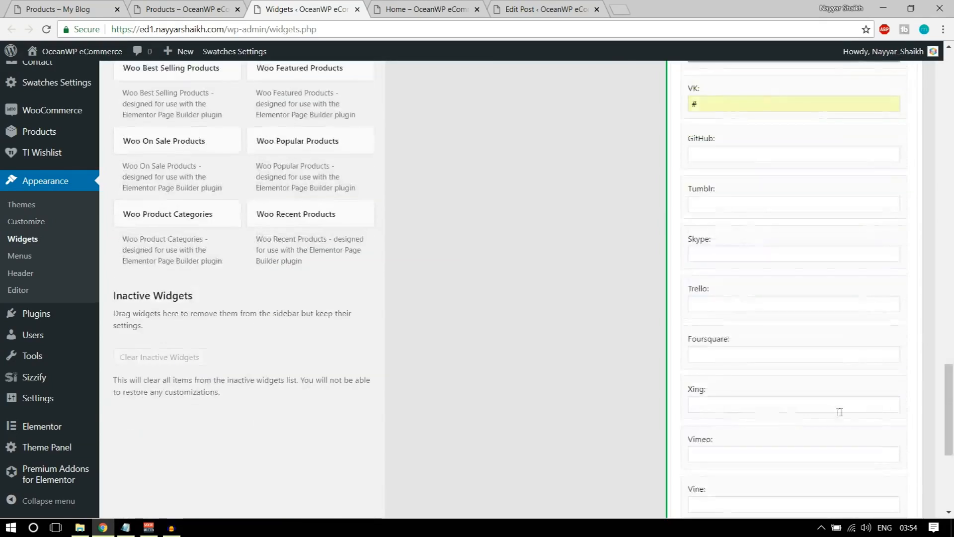
{"action": "scroll", "coordinate": [871, 427], "scroll_direction": "down", "scroll_amount": 2}
{"action": "scroll", "coordinate": [890, 397], "scroll_direction": "up", "scroll_amount": 20}
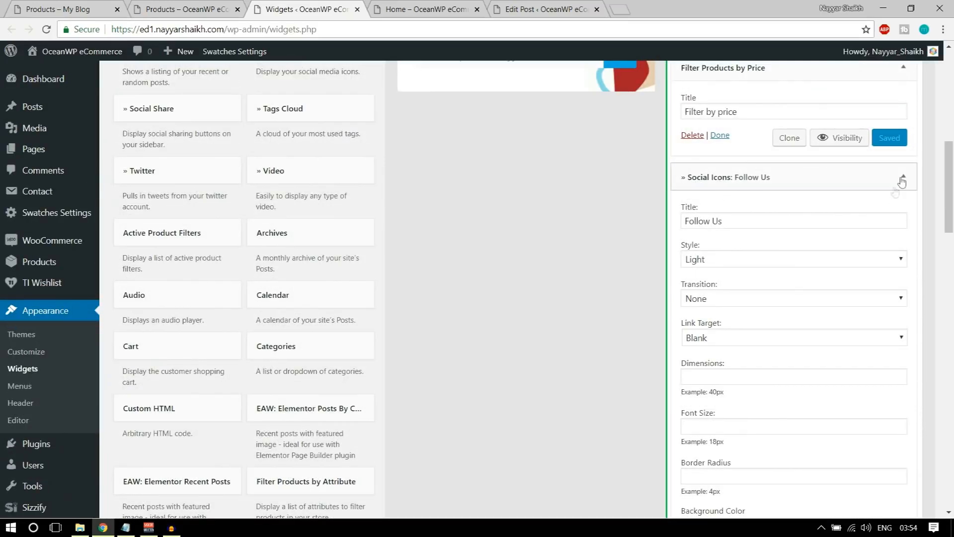
{"action": "left_click", "coordinate": [903, 177]}
{"action": "left_click", "coordinate": [169, 9]}
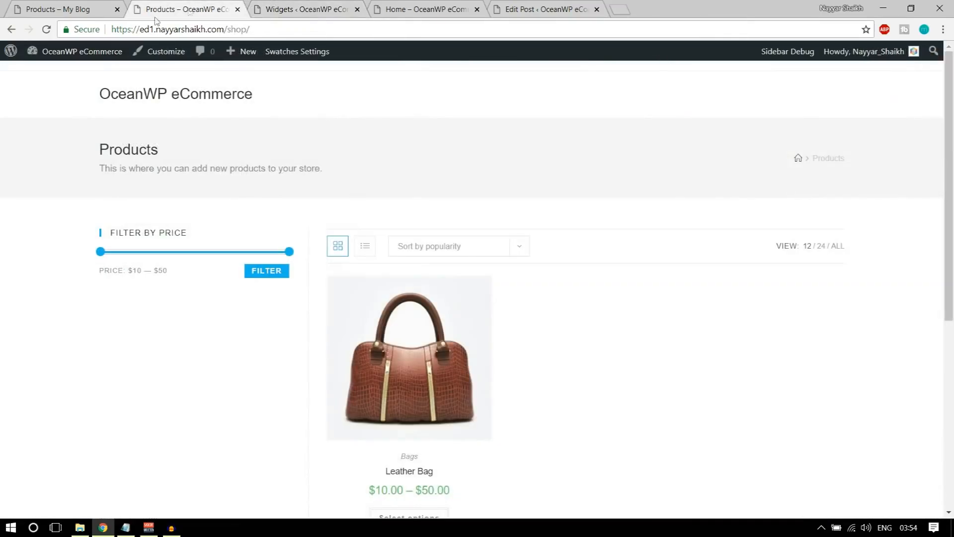
Reload the shop to see the Follow Us icons, compare with the My Blog shop, then return to Widgets
{"action": "left_click", "coordinate": [46, 29]}
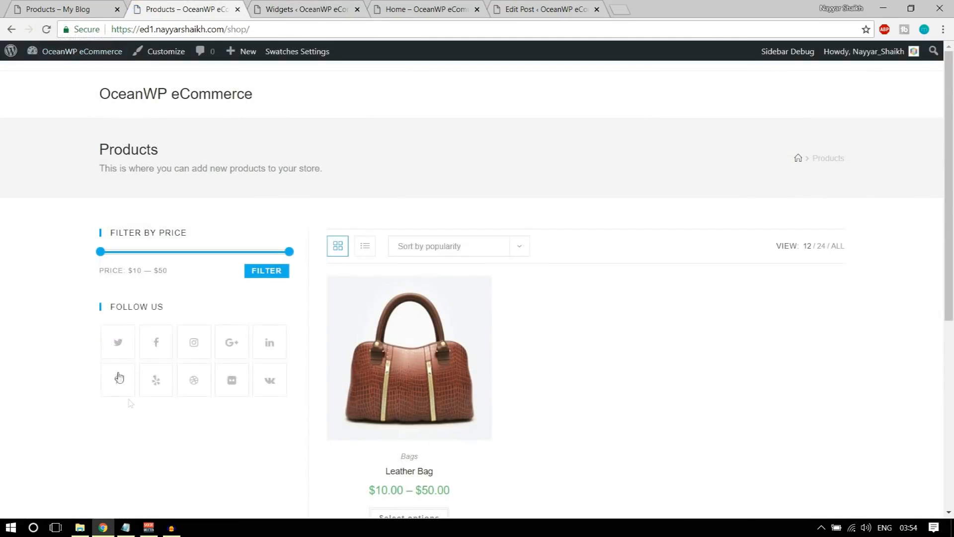
{"action": "left_click", "coordinate": [59, 6]}
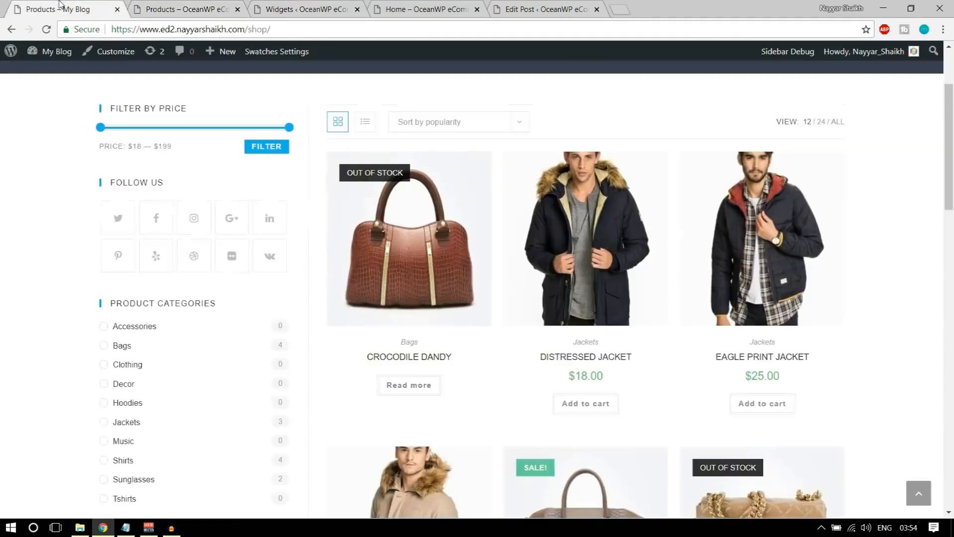
{"action": "scroll", "coordinate": [229, 220], "scroll_direction": "down", "scroll_amount": 3}
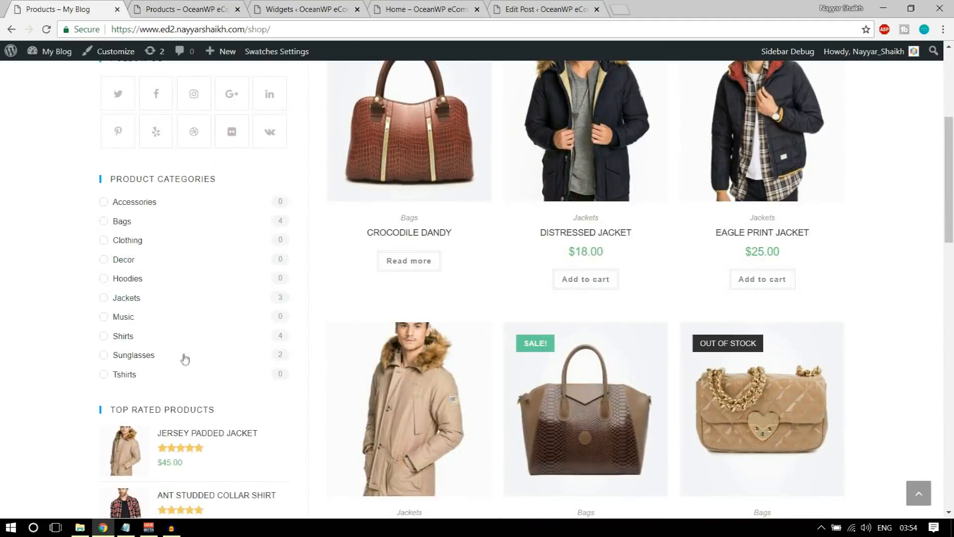
{"action": "left_click", "coordinate": [300, 6]}
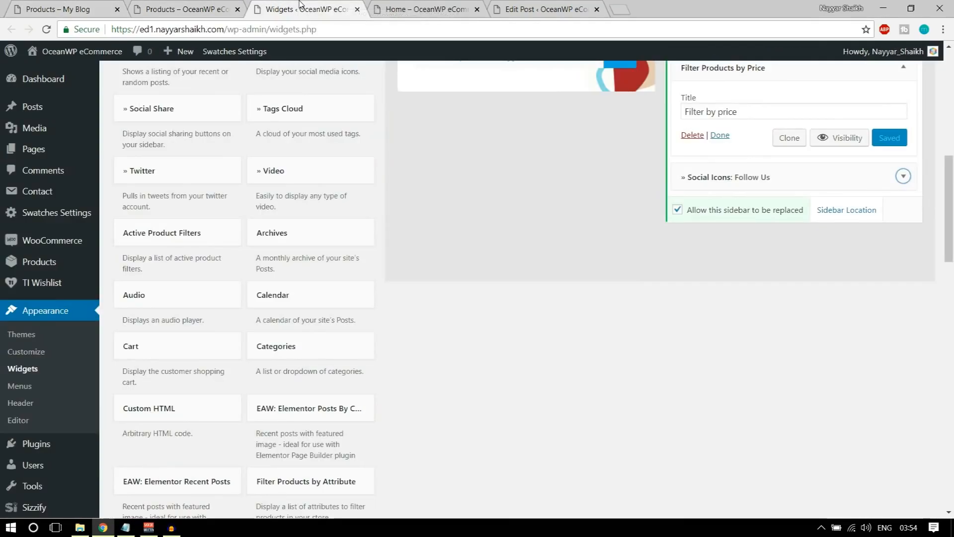
Add the Product Categories widget to the WooCommerce Sidebar with Show hierarchy turned off
{"action": "scroll", "coordinate": [516, 327], "scroll_direction": "down", "scroll_amount": 8}
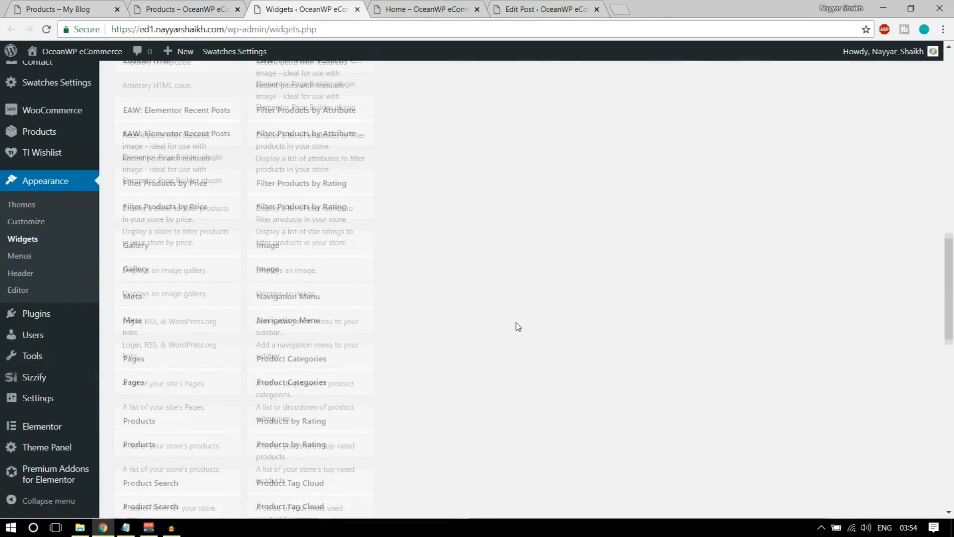
{"action": "scroll", "coordinate": [399, 260], "scroll_direction": "down", "scroll_amount": 6}
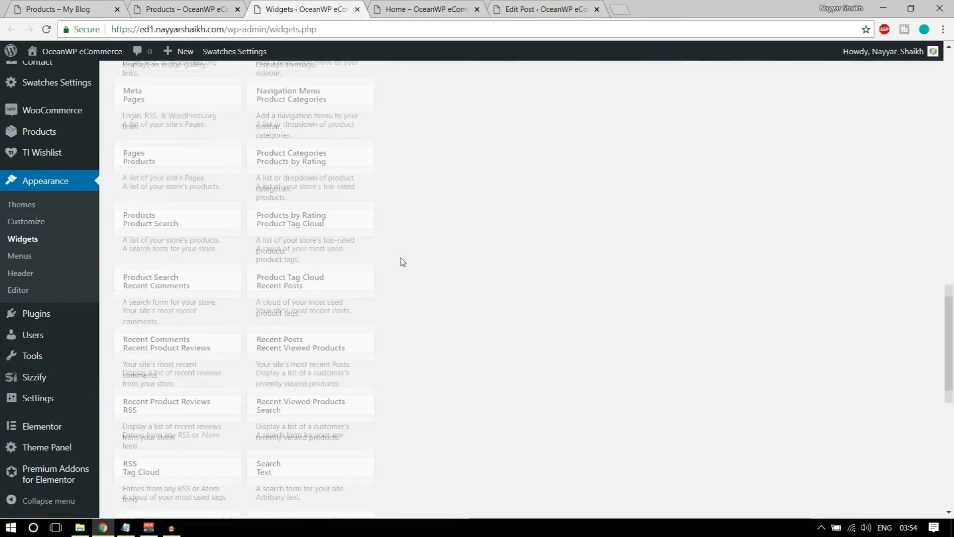
{"action": "scroll", "coordinate": [403, 261], "scroll_direction": "down", "scroll_amount": 2}
{"action": "scroll", "coordinate": [400, 256], "scroll_direction": "up", "scroll_amount": 5}
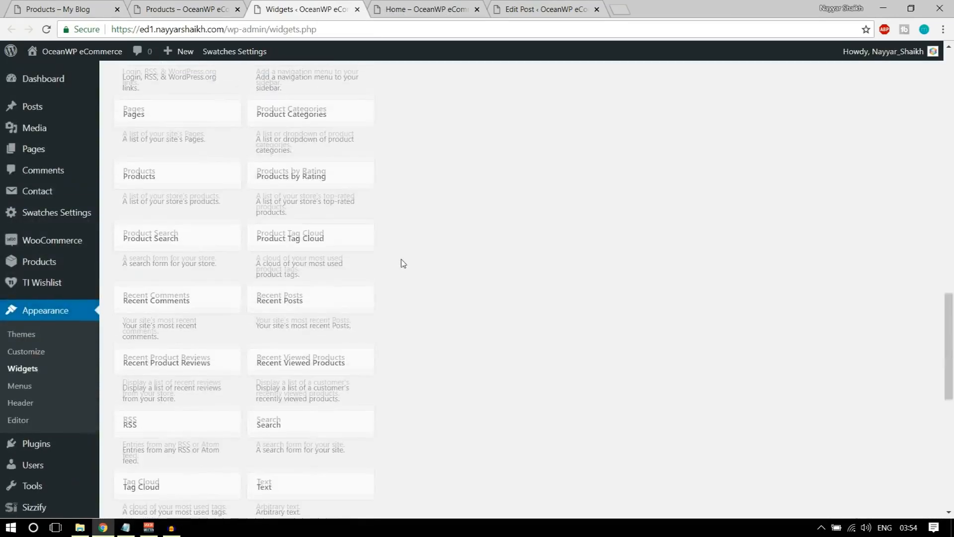
{"action": "left_click", "coordinate": [313, 171]}
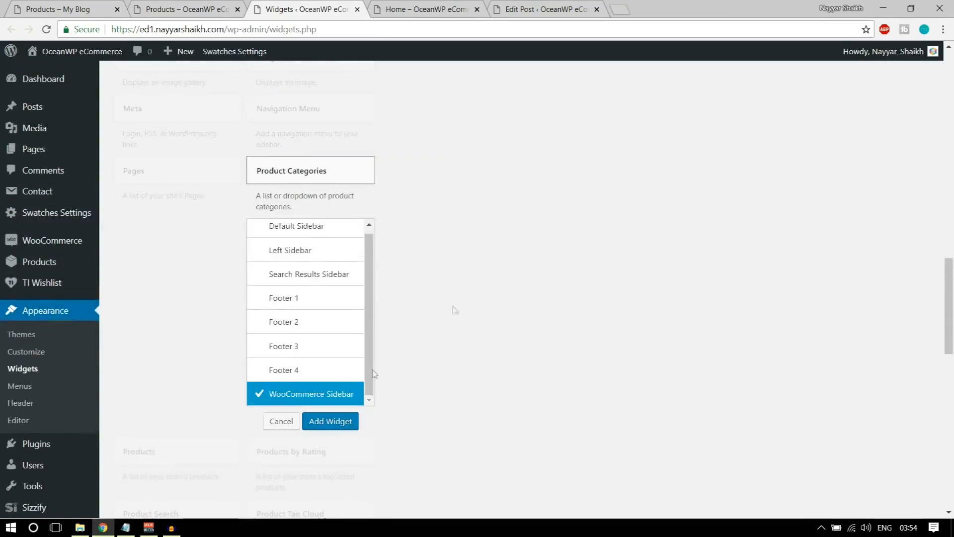
{"action": "left_click", "coordinate": [330, 421]}
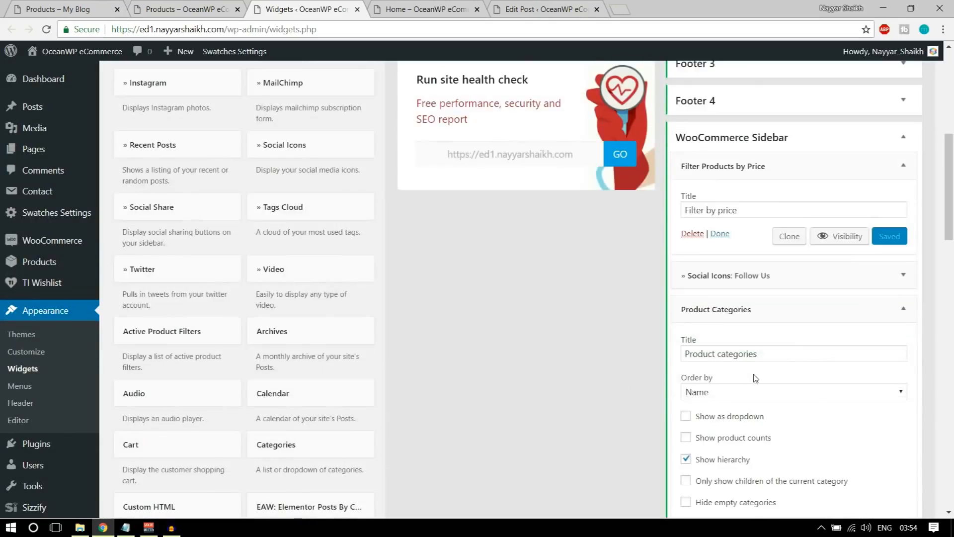
{"action": "scroll", "coordinate": [770, 268], "scroll_direction": "down", "scroll_amount": 3}
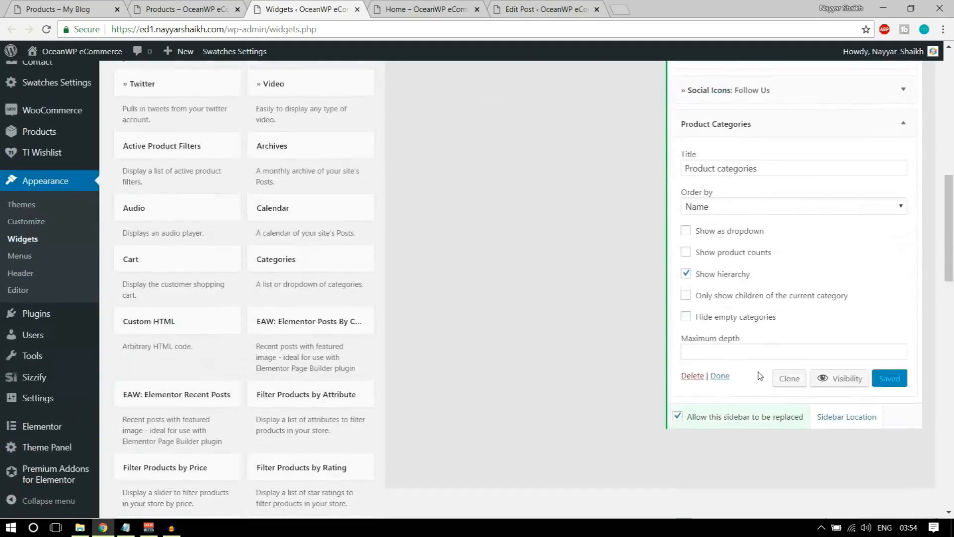
{"action": "left_click", "coordinate": [718, 278]}
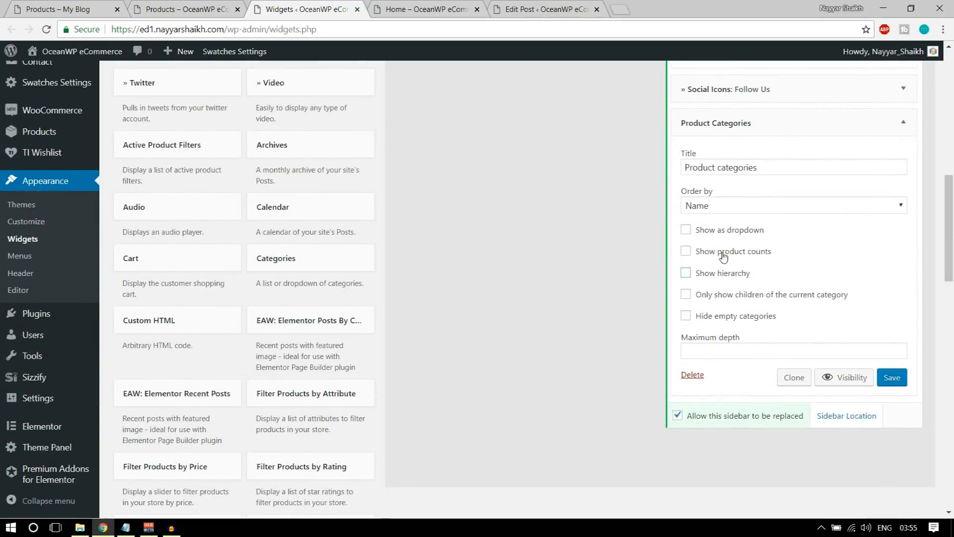
Check the reference store's category list, then reload the shop to see Bags 1 and Uncategorized 0
{"action": "left_click", "coordinate": [47, 6]}
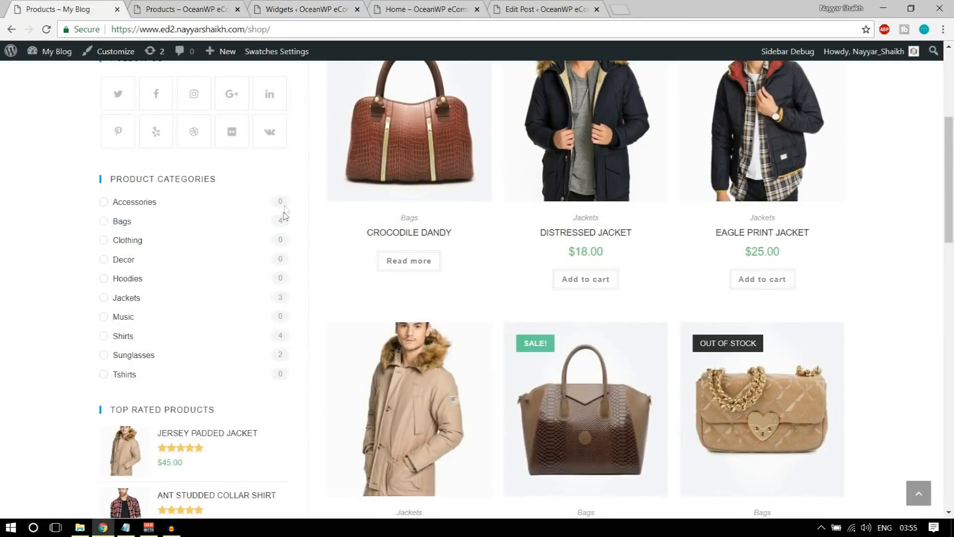
{"action": "left_click", "coordinate": [288, 5]}
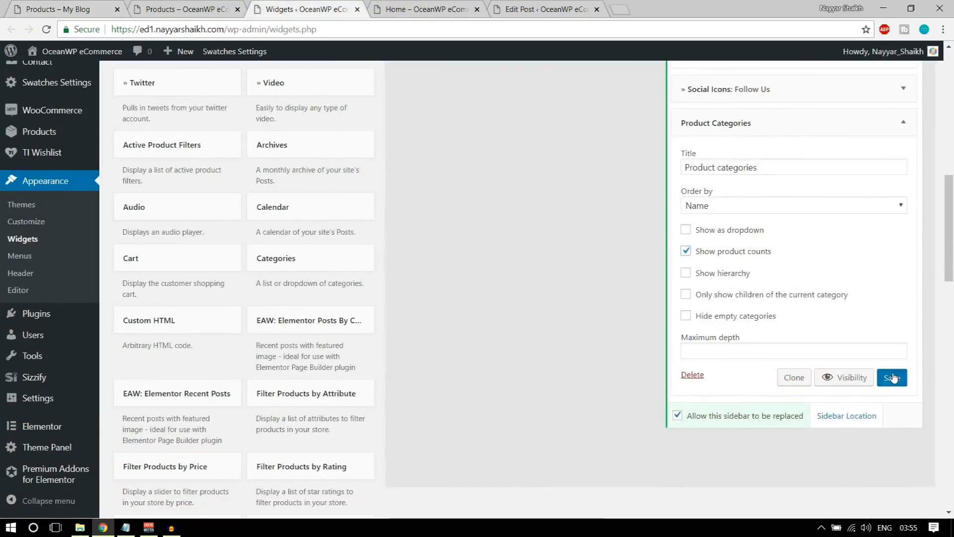
{"action": "left_click", "coordinate": [164, 9]}
{"action": "left_click", "coordinate": [46, 31]}
{"action": "scroll", "coordinate": [313, 221], "scroll_direction": "down", "scroll_amount": 4}
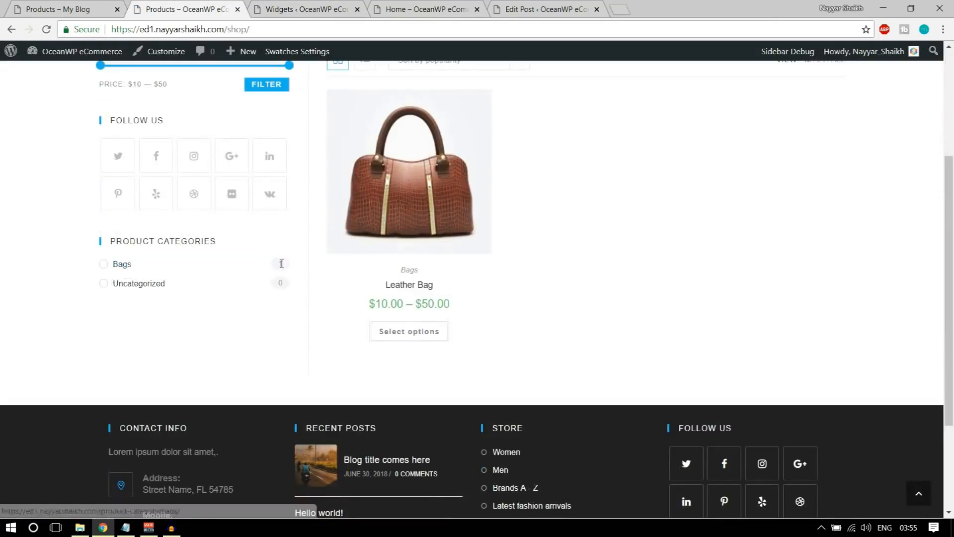
After checking the reference shop, add Filter Products by Rating to the WooCommerce Sidebar
{"action": "left_click", "coordinate": [47, 5]}
{"action": "scroll", "coordinate": [185, 268], "scroll_direction": "down", "scroll_amount": 3}
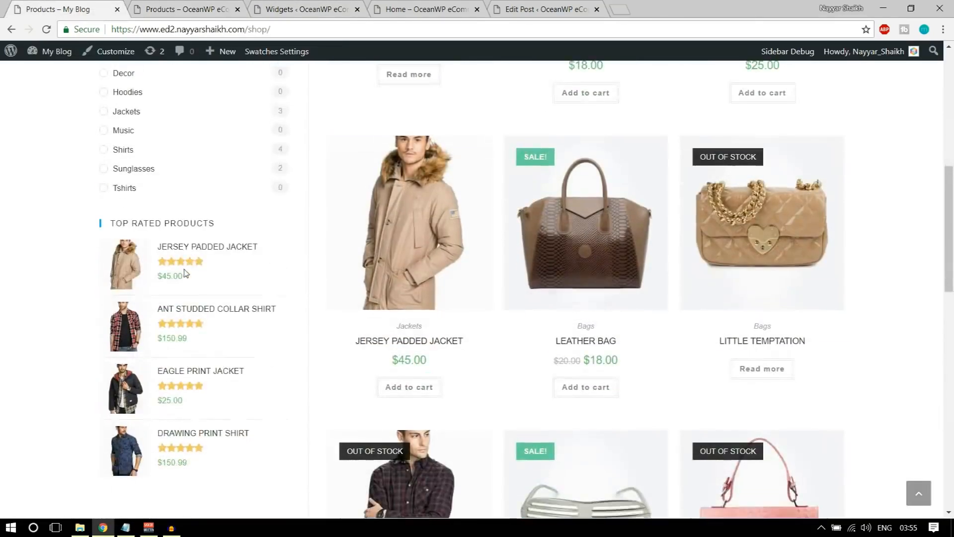
{"action": "left_click", "coordinate": [347, 7]}
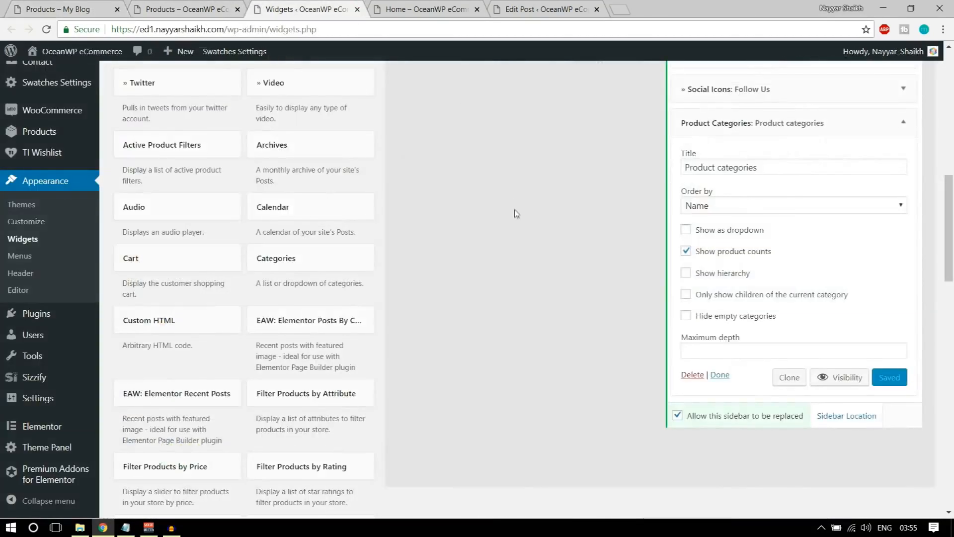
{"action": "scroll", "coordinate": [514, 210], "scroll_direction": "down", "scroll_amount": 5}
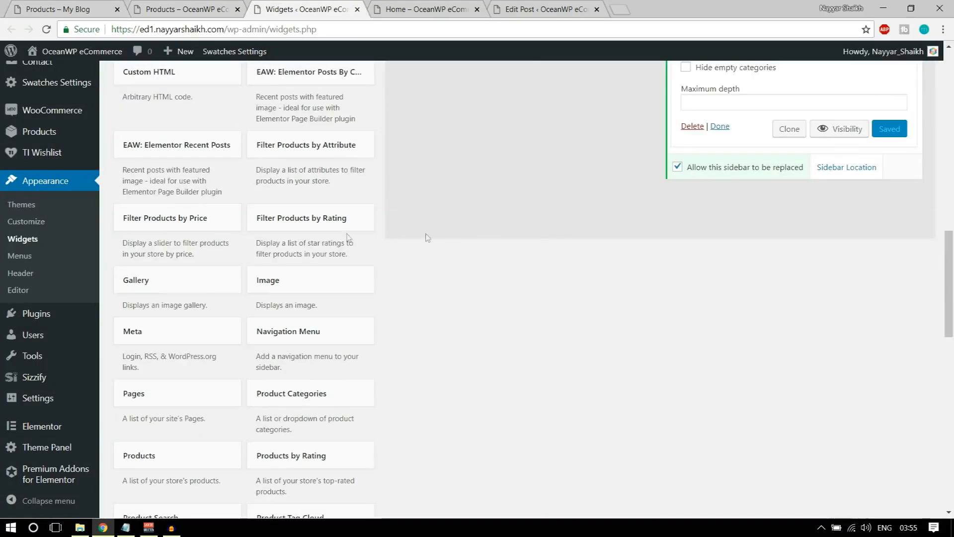
{"action": "left_click", "coordinate": [302, 219]}
{"action": "left_click", "coordinate": [321, 282]}
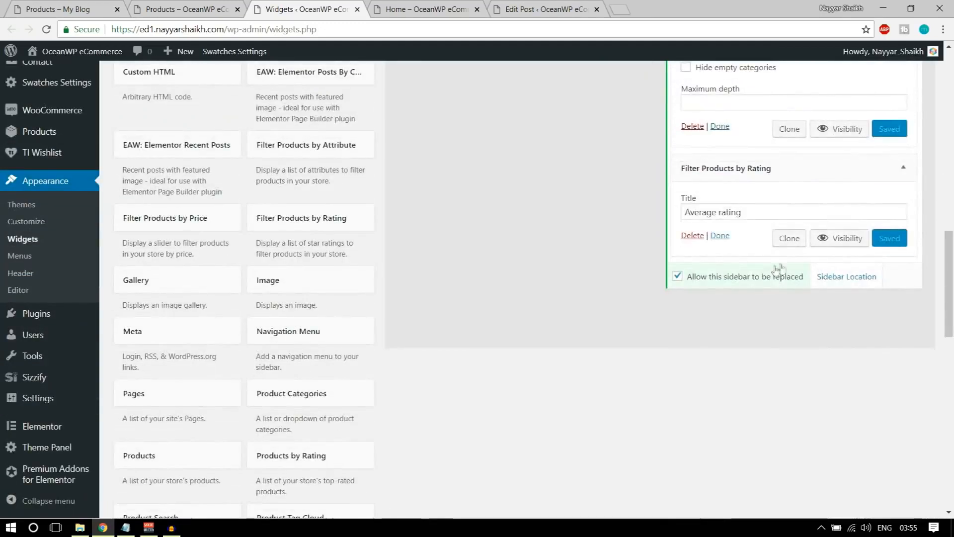
Reload the shop to see the Average rating widget, then open the Leather Bag product page
{"action": "left_click", "coordinate": [172, 11]}
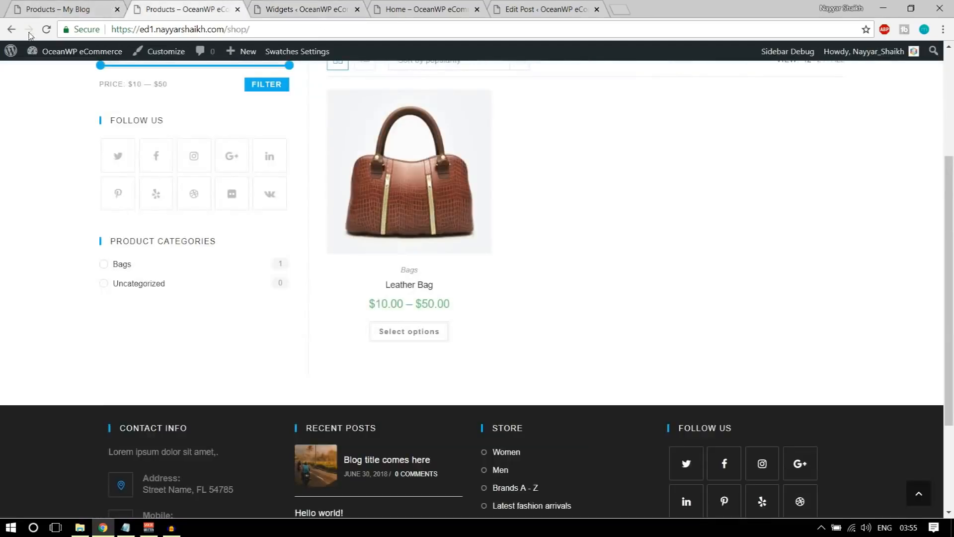
{"action": "left_click", "coordinate": [46, 30]}
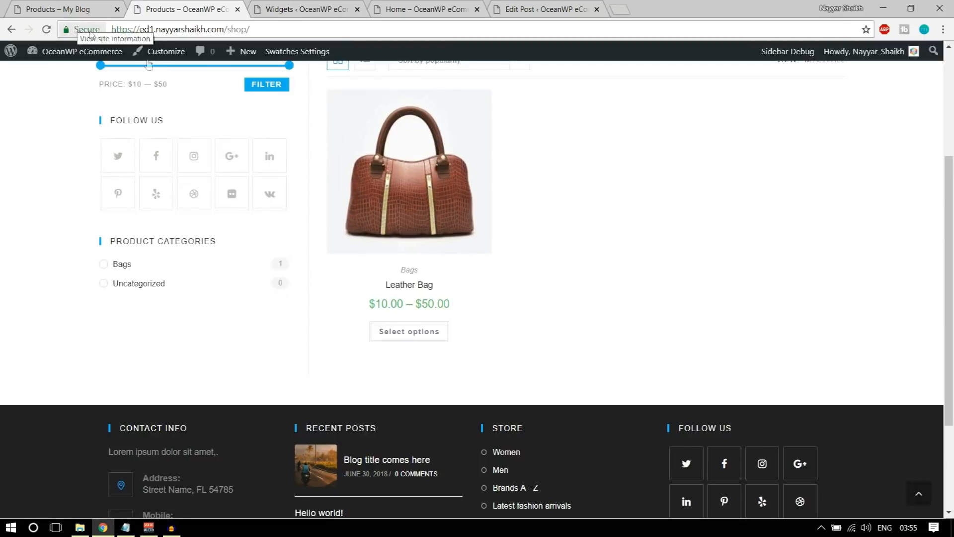
{"action": "scroll", "coordinate": [231, 328], "scroll_direction": "down", "scroll_amount": 3}
{"action": "scroll", "coordinate": [238, 327], "scroll_direction": "up", "scroll_amount": 4}
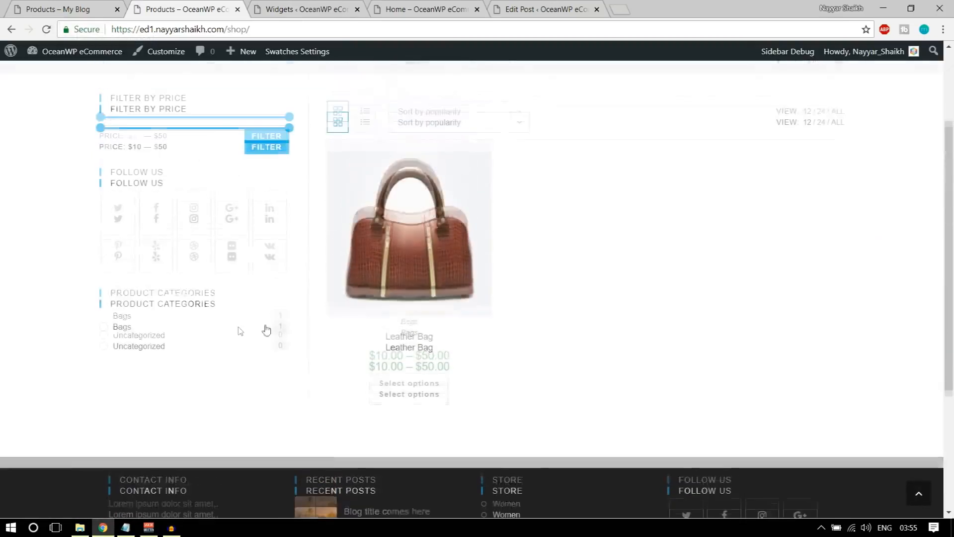
{"action": "left_click", "coordinate": [416, 269]}
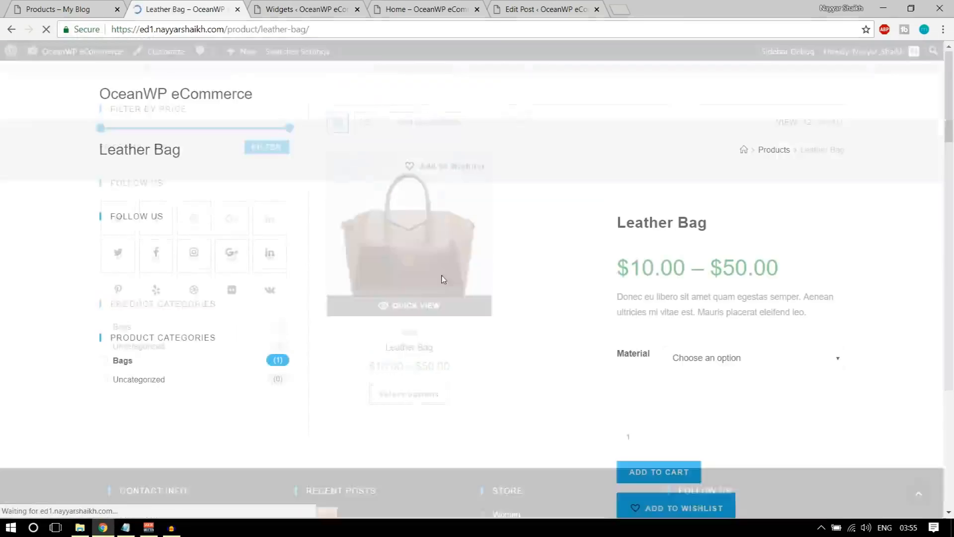
Post a five-star 'Good Product' review on the Leather Bag, then select the product path in the address bar
{"action": "scroll", "coordinate": [706, 273], "scroll_direction": "down", "scroll_amount": 5}
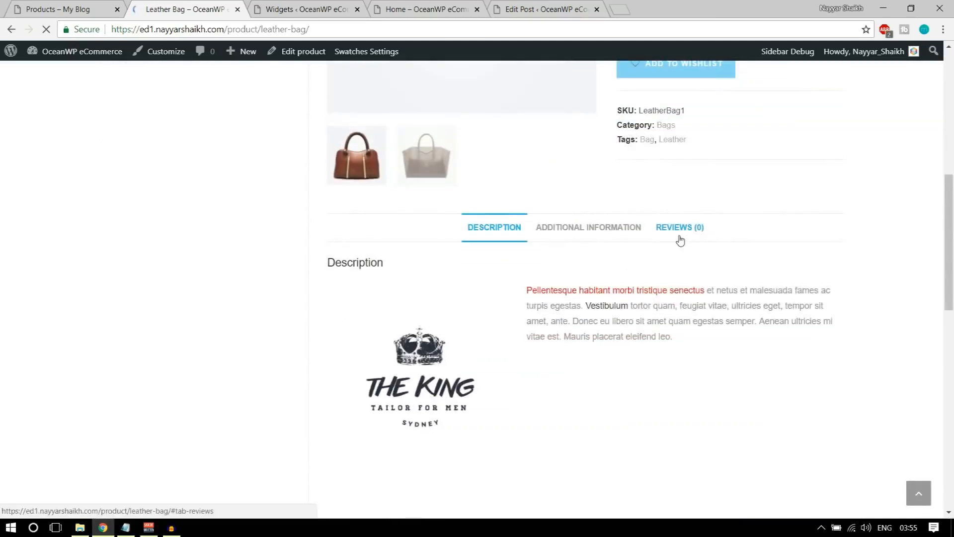
{"action": "left_click", "coordinate": [681, 238]}
{"action": "scroll", "coordinate": [580, 322], "scroll_direction": "down", "scroll_amount": 3}
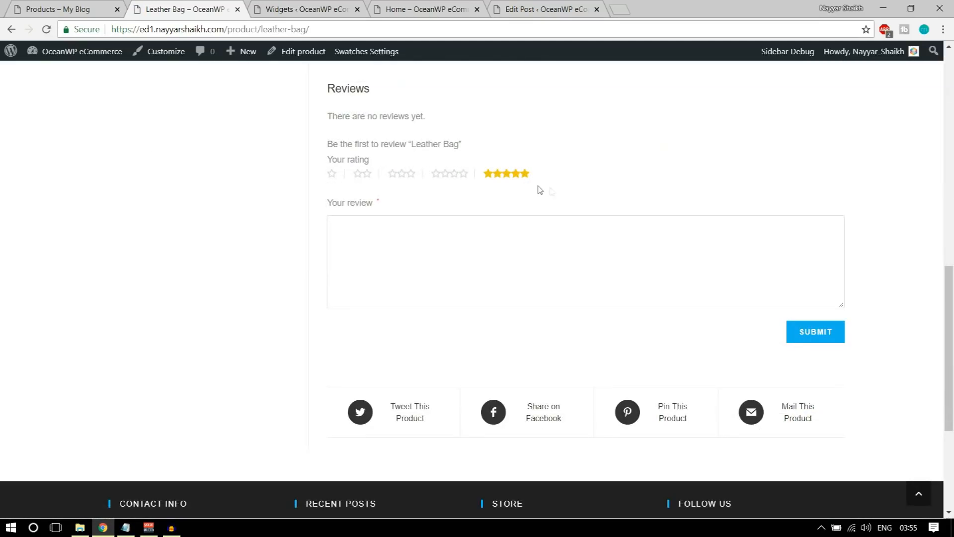
{"action": "left_click", "coordinate": [564, 260]}
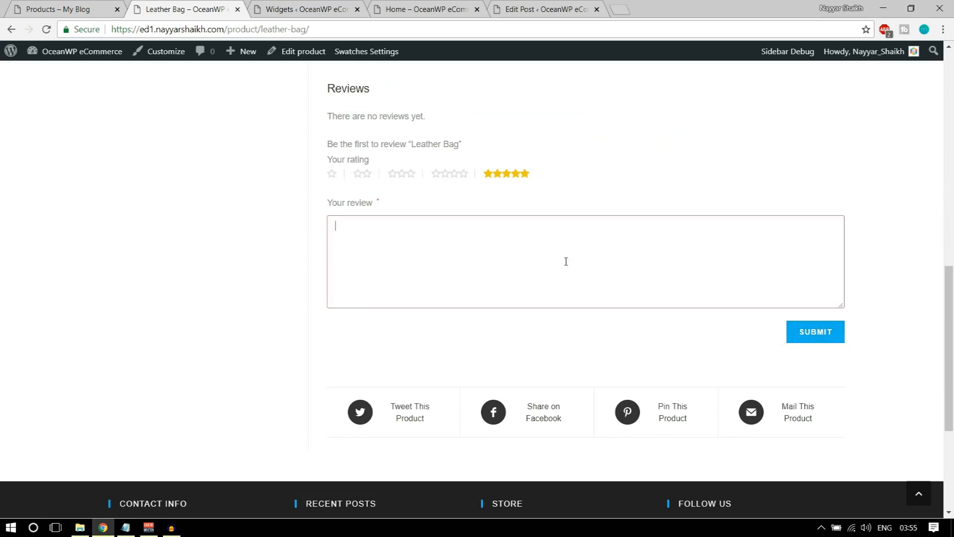
{"action": "type", "text": "Good Product"}
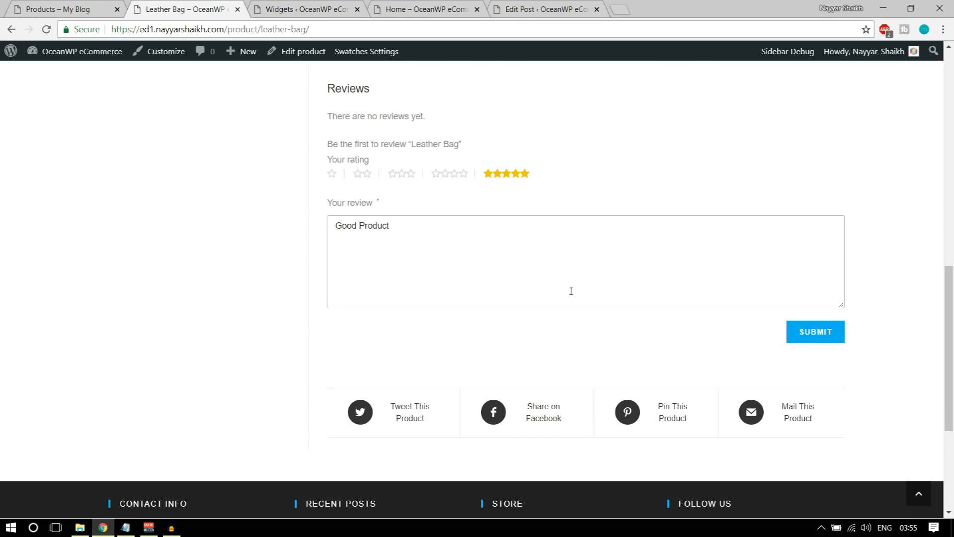
{"action": "left_click", "coordinate": [831, 336]}
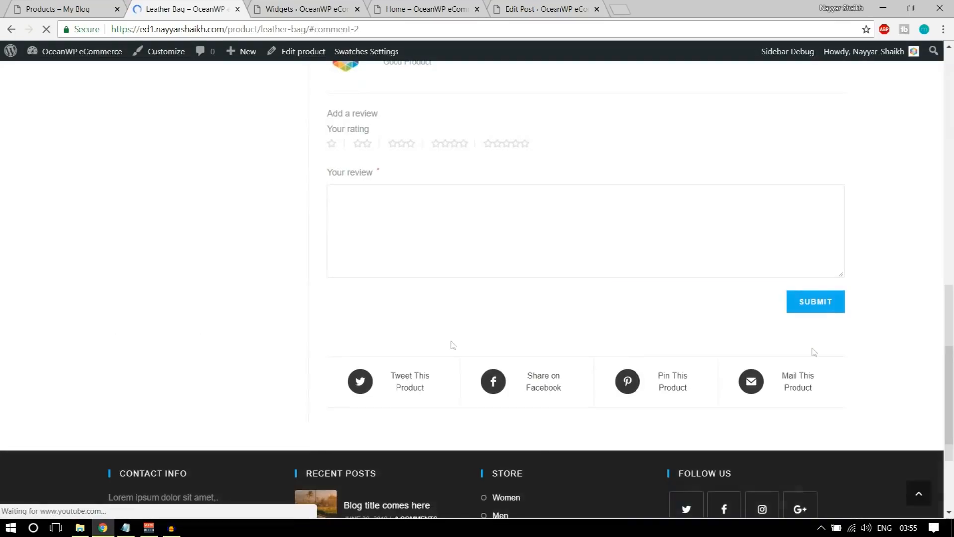
{"action": "scroll", "coordinate": [260, 331], "scroll_direction": "up", "scroll_amount": 1}
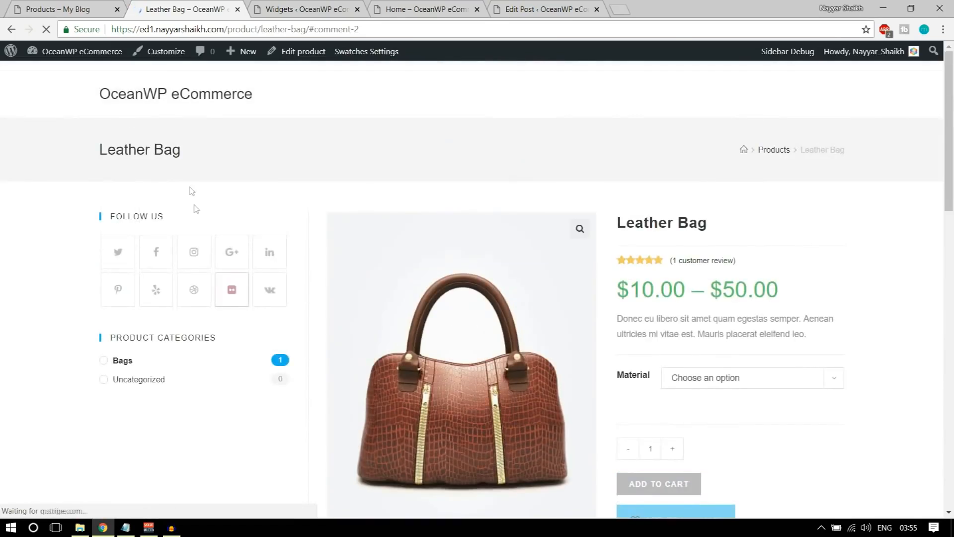
{"action": "left_click_drag", "start_coordinate": [228, 29], "coordinate": [397, 23]}
Load the shop page and look over its sidebar widgets
{"action": "type", "text": "shop"}
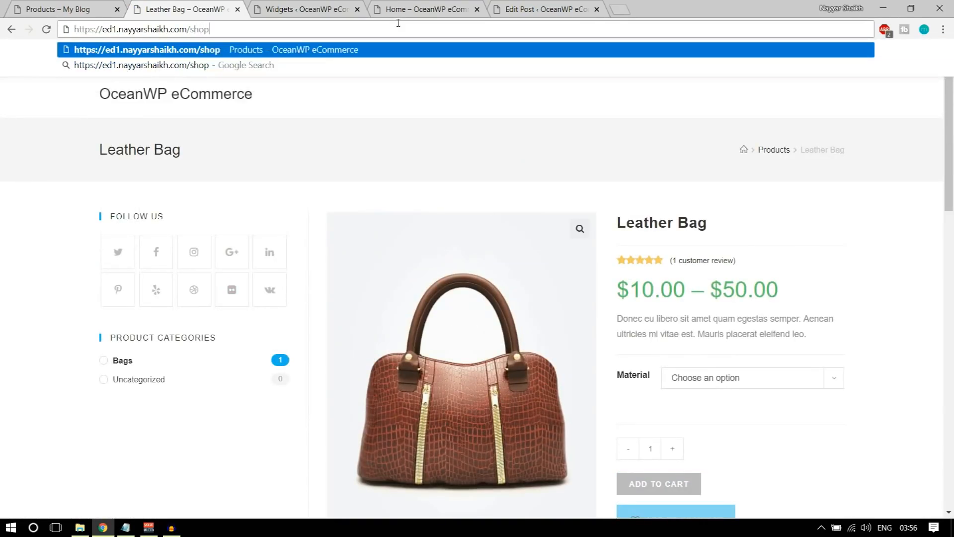
{"action": "key", "text": "Return"}
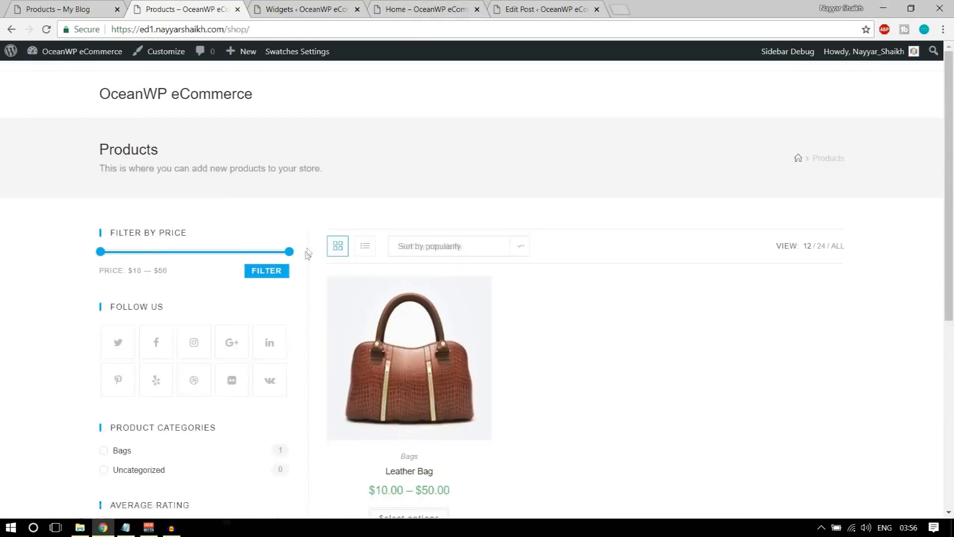
{"action": "scroll", "coordinate": [301, 265], "scroll_direction": "down", "scroll_amount": 5}
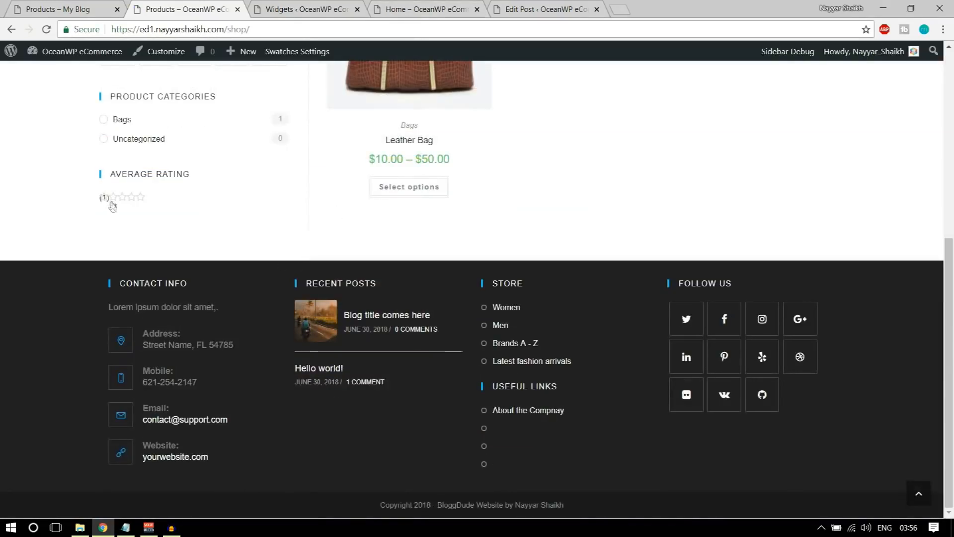
Delete the Filter Products by Rating widget from the WooCommerce Sidebar
{"action": "left_click", "coordinate": [303, 9]}
{"action": "scroll", "coordinate": [806, 314], "scroll_direction": "up", "scroll_amount": 4}
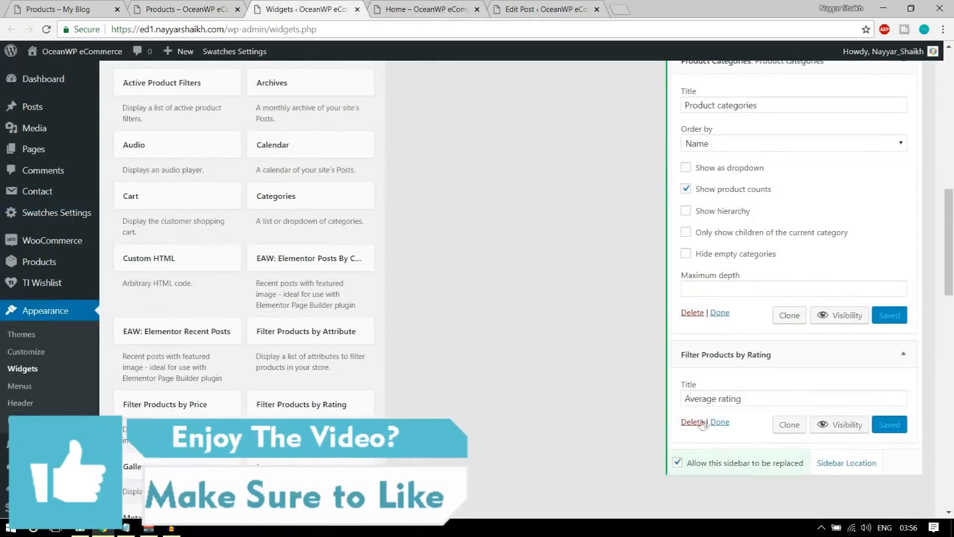
{"action": "left_click", "coordinate": [692, 422]}
Add a Products by Rating widget to the WooCommerce Sidebar and reload the shop to check it
{"action": "scroll", "coordinate": [795, 378], "scroll_direction": "up", "scroll_amount": 7}
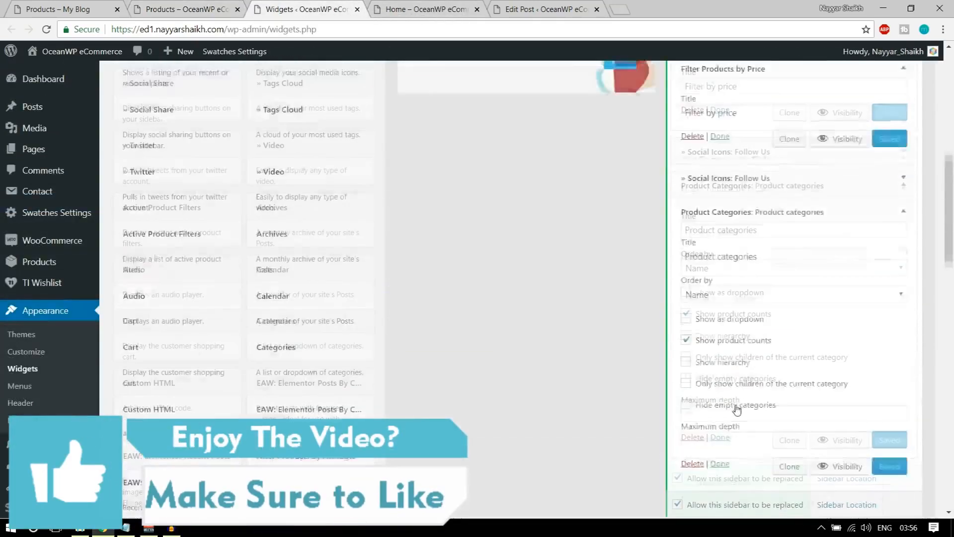
{"action": "left_click", "coordinate": [897, 284]}
{"action": "left_click", "coordinate": [901, 268]}
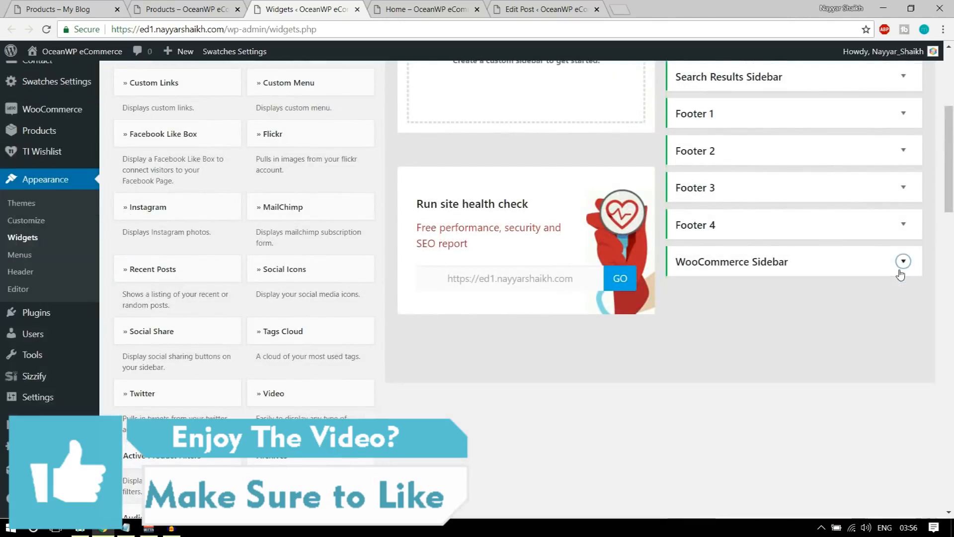
{"action": "left_click", "coordinate": [901, 271]}
{"action": "scroll", "coordinate": [495, 382], "scroll_direction": "down", "scroll_amount": 5}
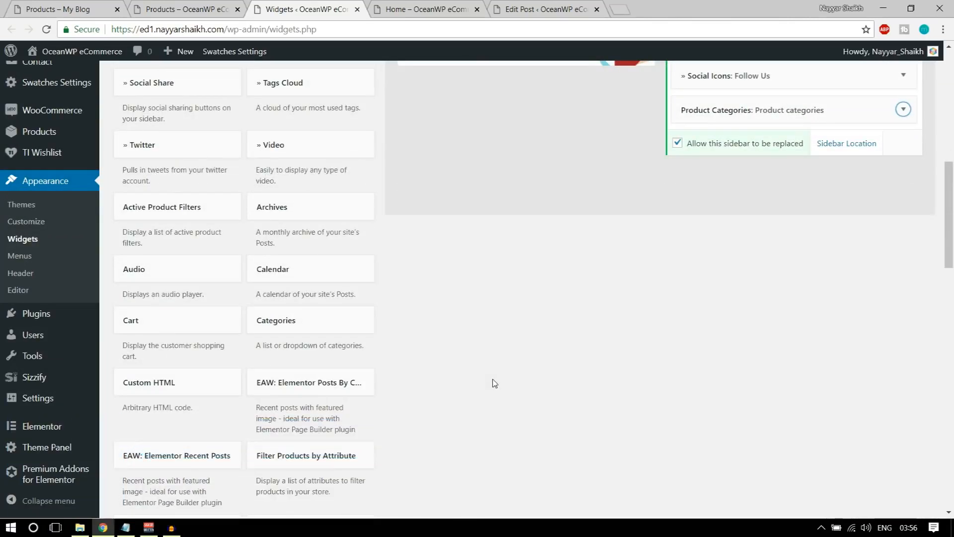
{"action": "scroll", "coordinate": [495, 383], "scroll_direction": "down", "scroll_amount": 5}
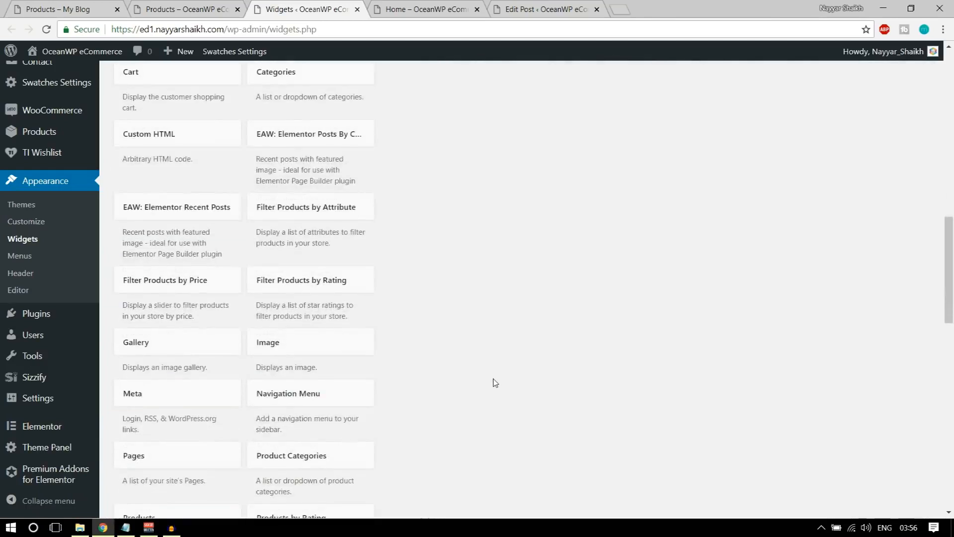
{"action": "scroll", "coordinate": [496, 383], "scroll_direction": "down", "scroll_amount": 5}
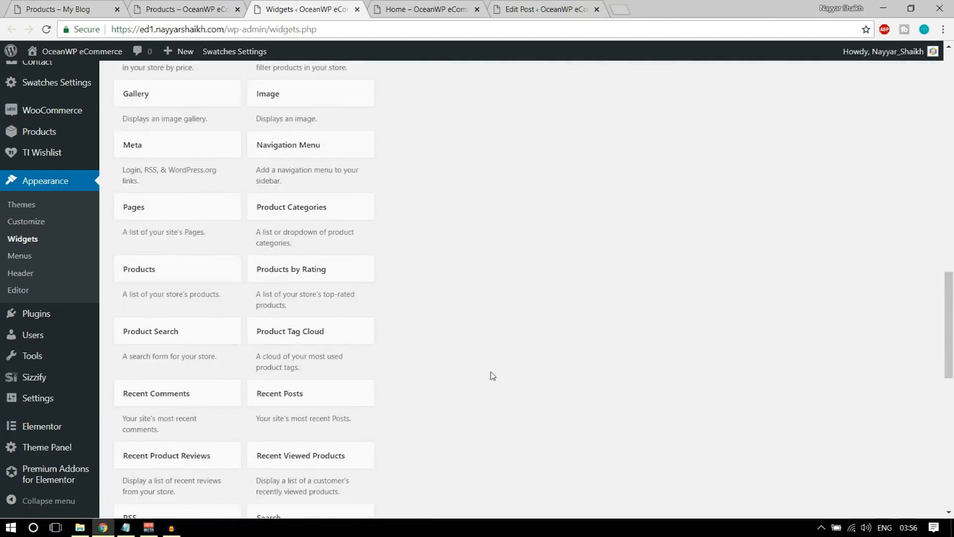
{"action": "left_click", "coordinate": [298, 269]}
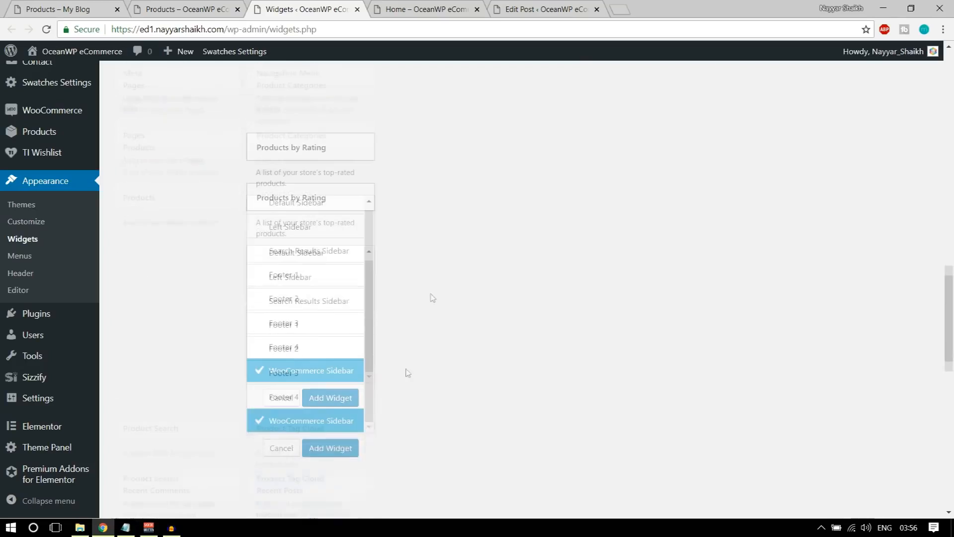
{"action": "left_click", "coordinate": [318, 402]}
{"action": "left_click", "coordinate": [791, 350]}
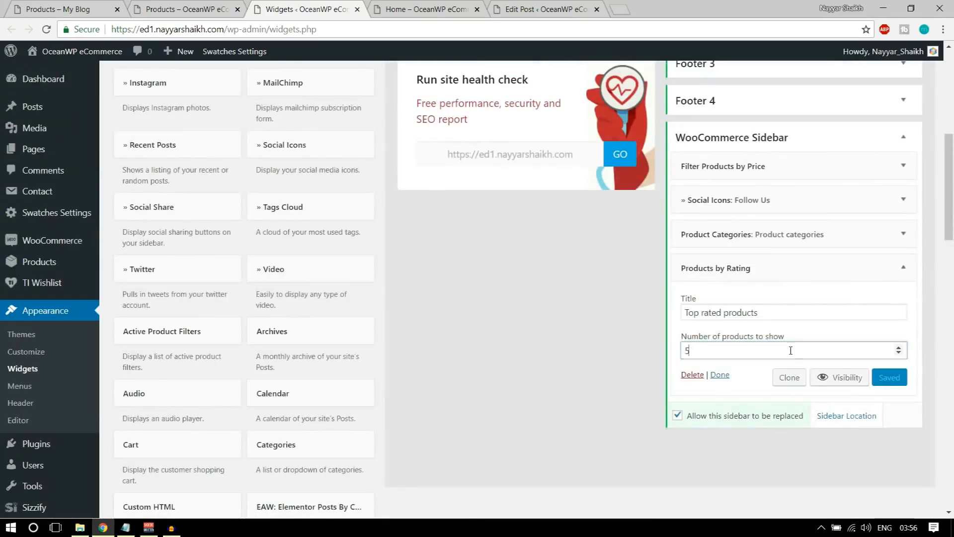
{"action": "left_click", "coordinate": [185, 7]}
{"action": "left_click", "coordinate": [45, 30]}
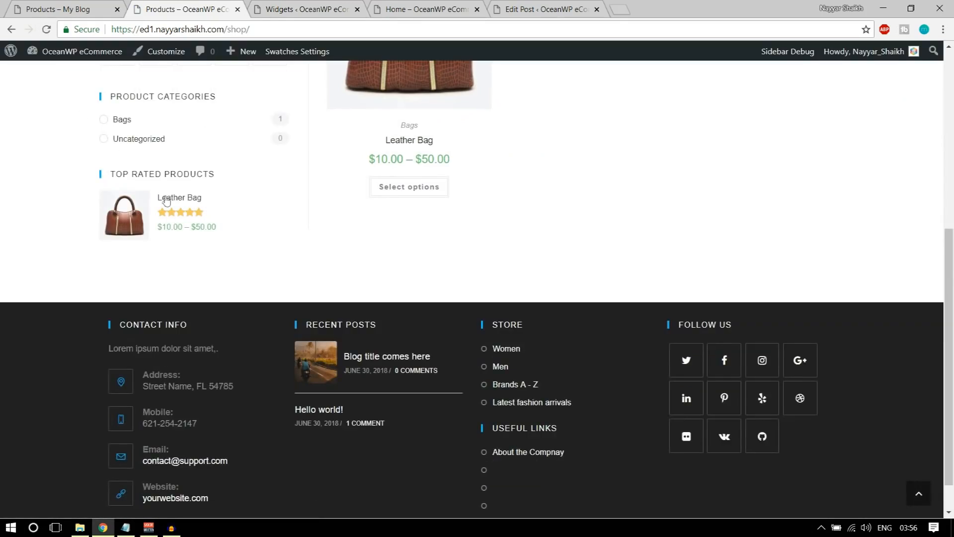
Review the shop page's sidebar and compare it with the other store's shop page
{"action": "scroll", "coordinate": [322, 274], "scroll_direction": "up", "scroll_amount": 6}
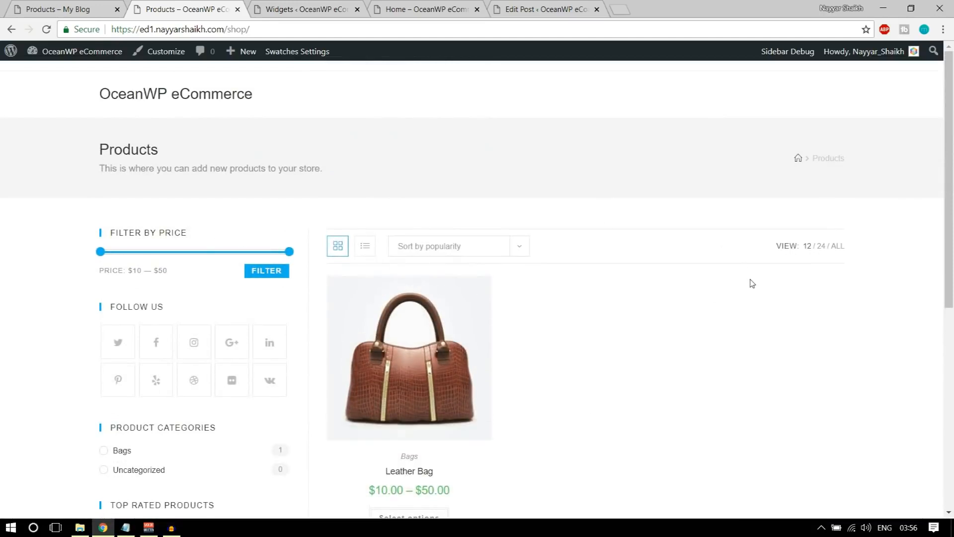
{"action": "scroll", "coordinate": [746, 282], "scroll_direction": "down", "scroll_amount": 5}
{"action": "scroll", "coordinate": [663, 284], "scroll_direction": "up", "scroll_amount": 5}
{"action": "mouse_move", "coordinate": [477, 293]}
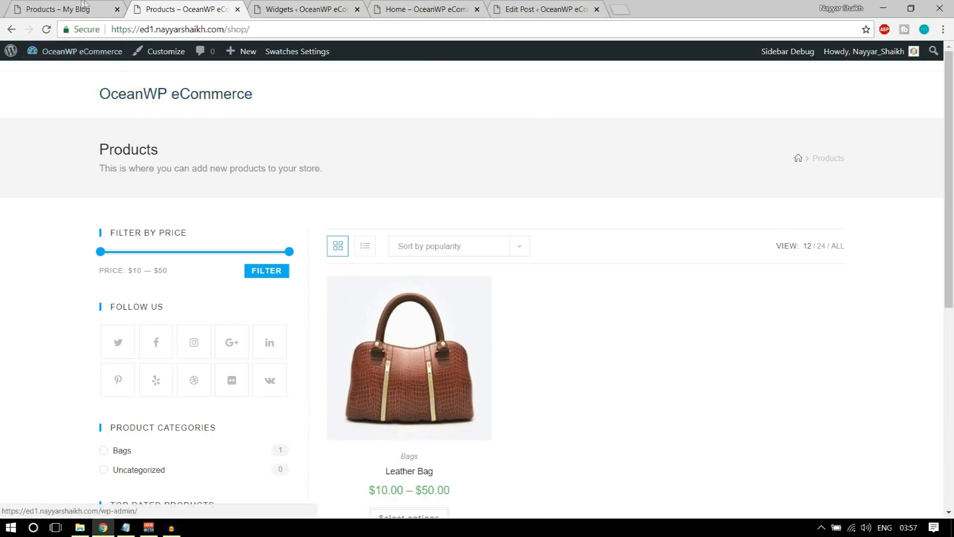
{"action": "key", "text": "ctrl+shift+Tab"}
{"action": "scroll", "coordinate": [447, 249], "scroll_direction": "up", "scroll_amount": 9}
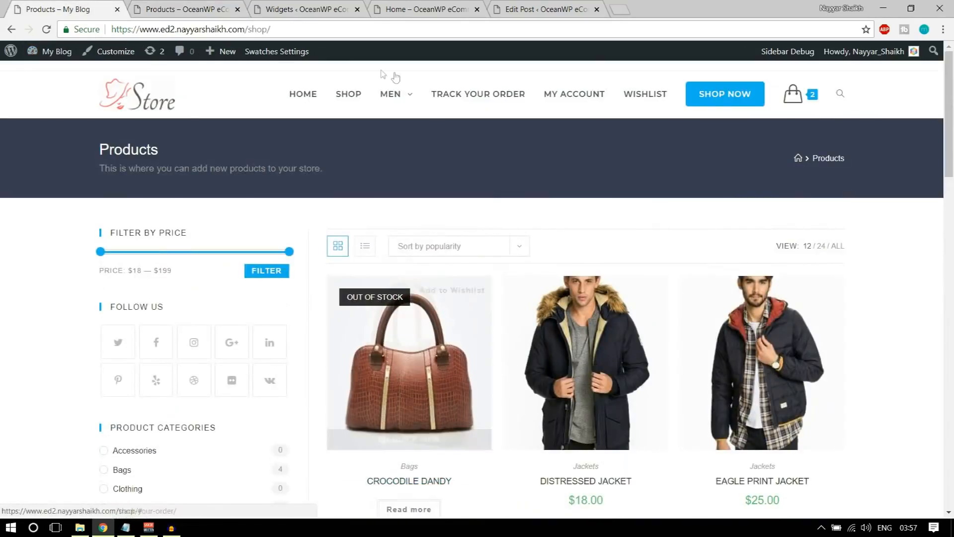
{"action": "mouse_move", "coordinate": [411, 103]}
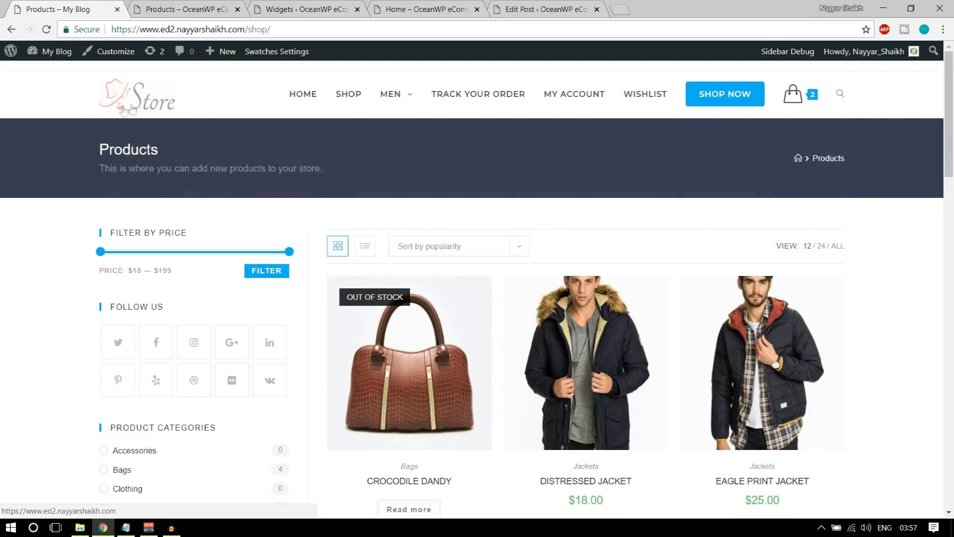
Return to the Widgets admin page and go to Appearance > Menus
{"action": "left_click", "coordinate": [330, 6]}
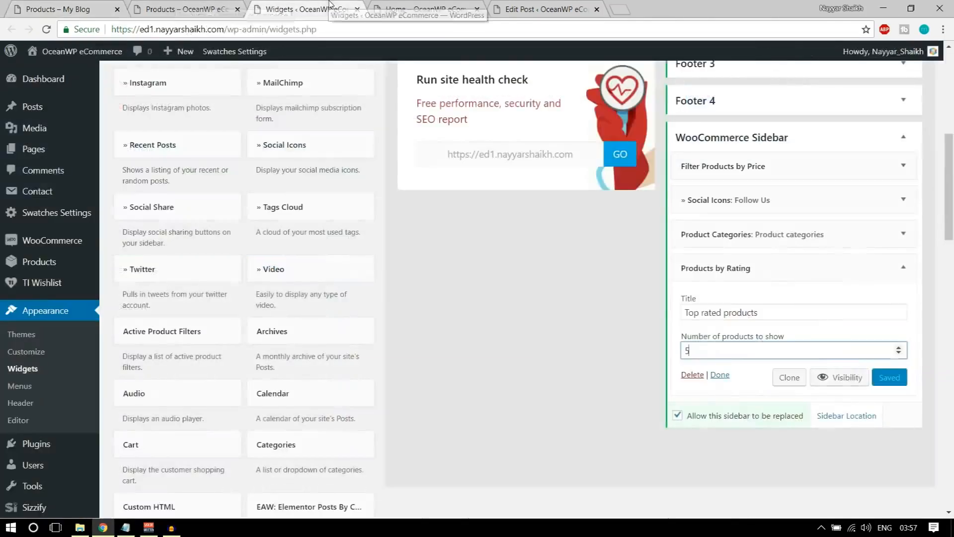
{"action": "scroll", "coordinate": [528, 268], "scroll_direction": "up", "scroll_amount": 8}
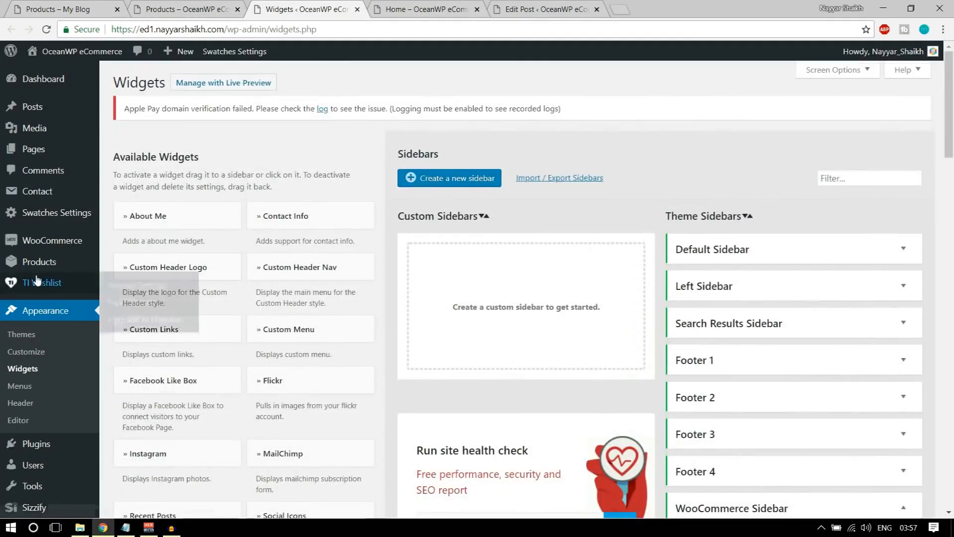
{"action": "left_click", "coordinate": [19, 386]}
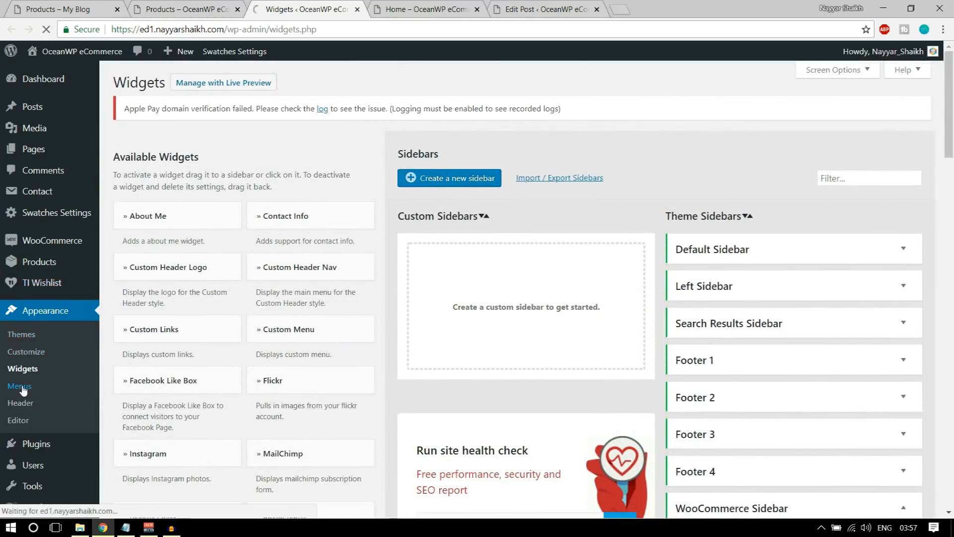
Create a menu named Main Menu assigned to the Main display location
{"action": "left_click", "coordinate": [457, 226]}
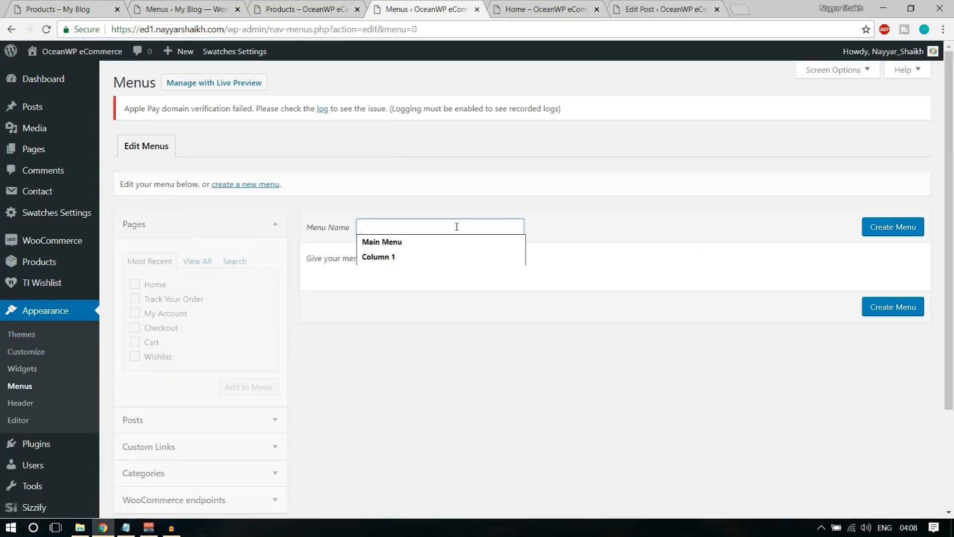
{"action": "left_click", "coordinate": [447, 243]}
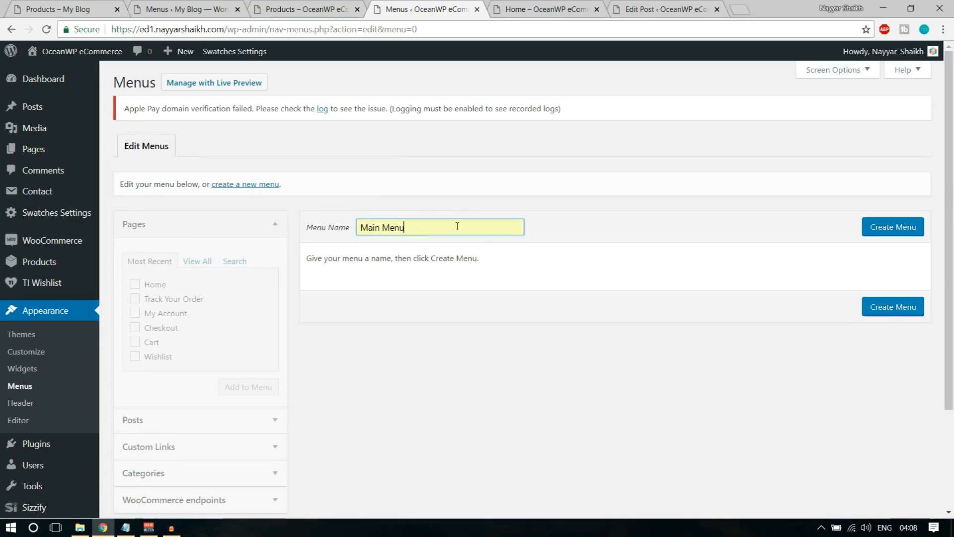
{"action": "left_click", "coordinate": [880, 232]}
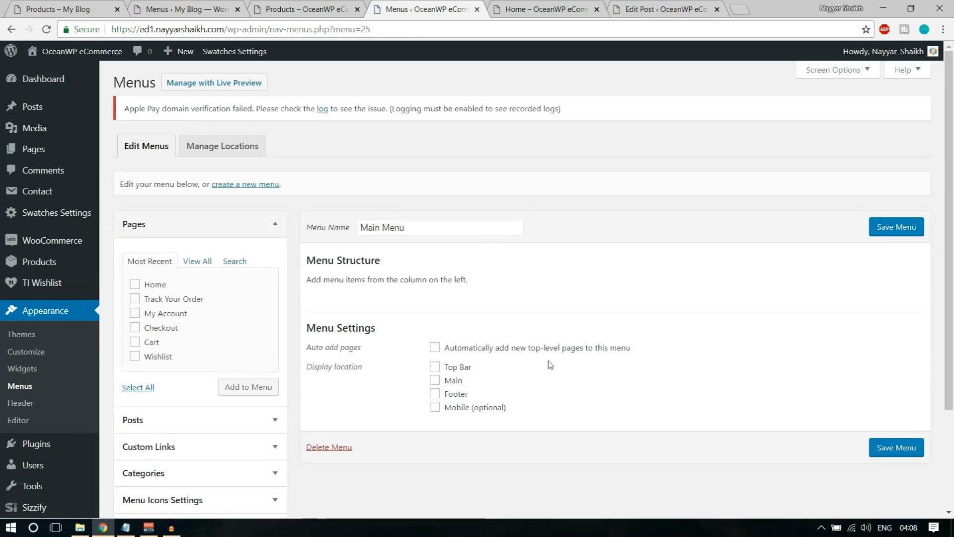
{"action": "left_click", "coordinate": [453, 381]}
{"action": "left_click", "coordinate": [876, 449]}
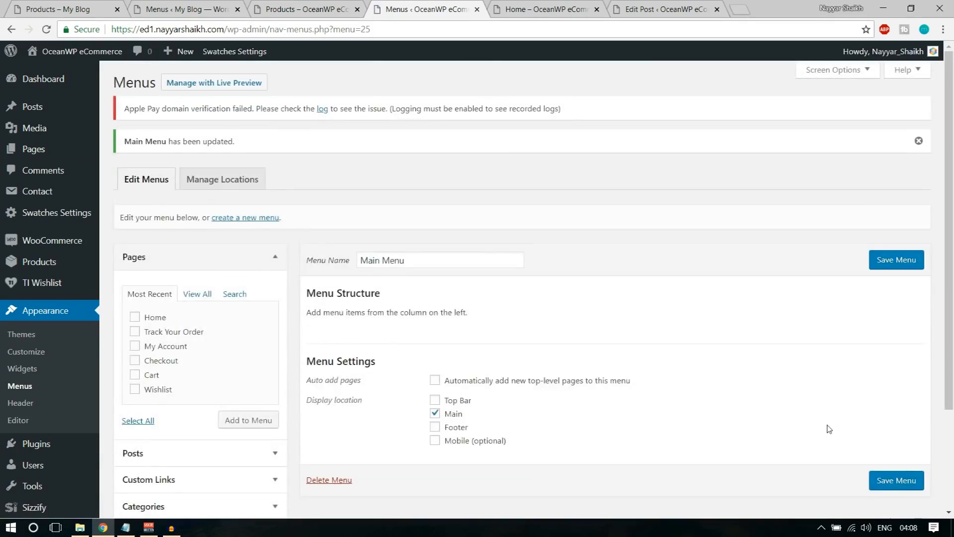
Add the Home, Track Your Order, My Account, Checkout, Cart and Wishlist pages and save the menu
{"action": "scroll", "coordinate": [689, 304], "scroll_direction": "down", "scroll_amount": 1}
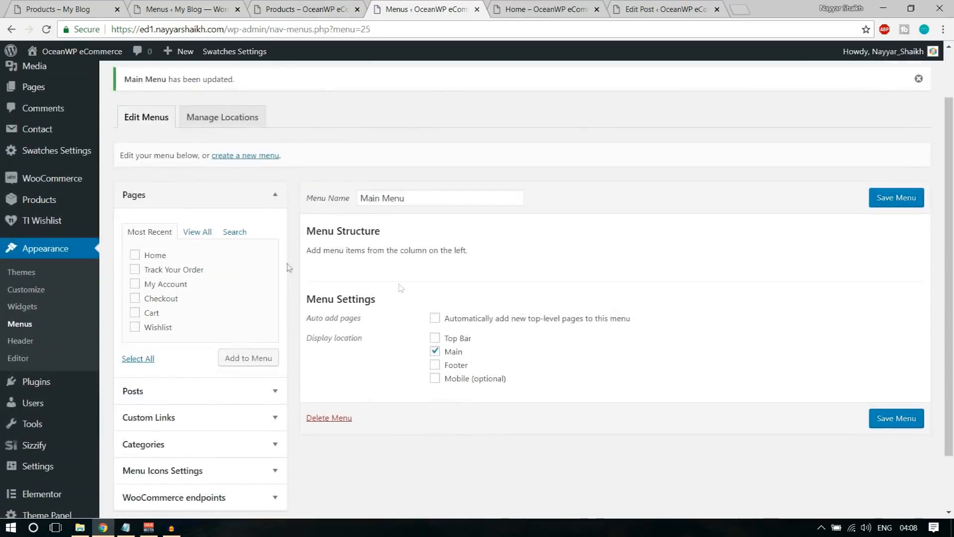
{"action": "left_click", "coordinate": [163, 256]}
{"action": "left_click", "coordinate": [164, 271]}
{"action": "left_click", "coordinate": [164, 285]}
{"action": "left_click", "coordinate": [164, 299]}
{"action": "left_click", "coordinate": [163, 314]}
{"action": "left_click", "coordinate": [158, 327]}
{"action": "left_click", "coordinate": [237, 365]}
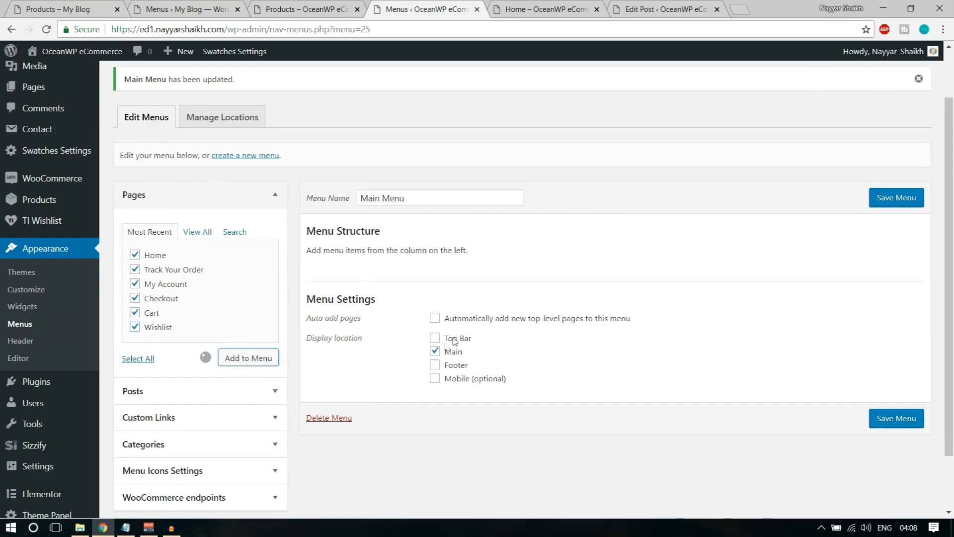
{"action": "scroll", "coordinate": [547, 348], "scroll_direction": "down", "scroll_amount": 3}
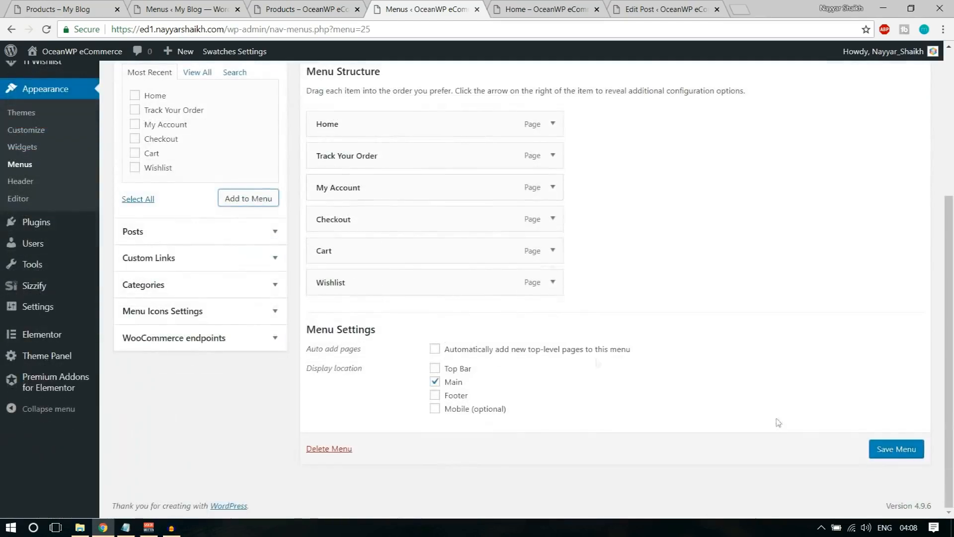
{"action": "left_click", "coordinate": [897, 451]}
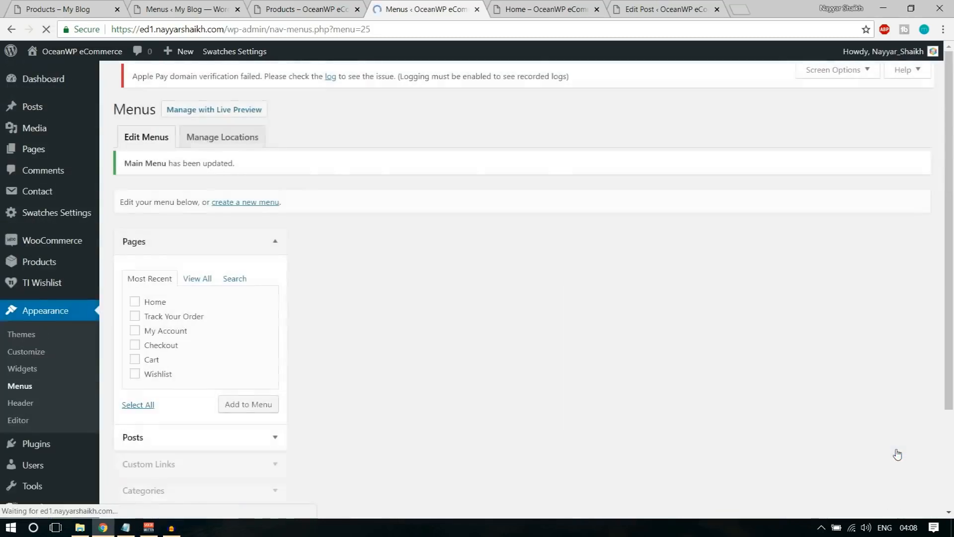
{"action": "left_click", "coordinate": [306, 9]}
Reload the shop to view the new Main Menu in the header
{"action": "left_click", "coordinate": [46, 30]}
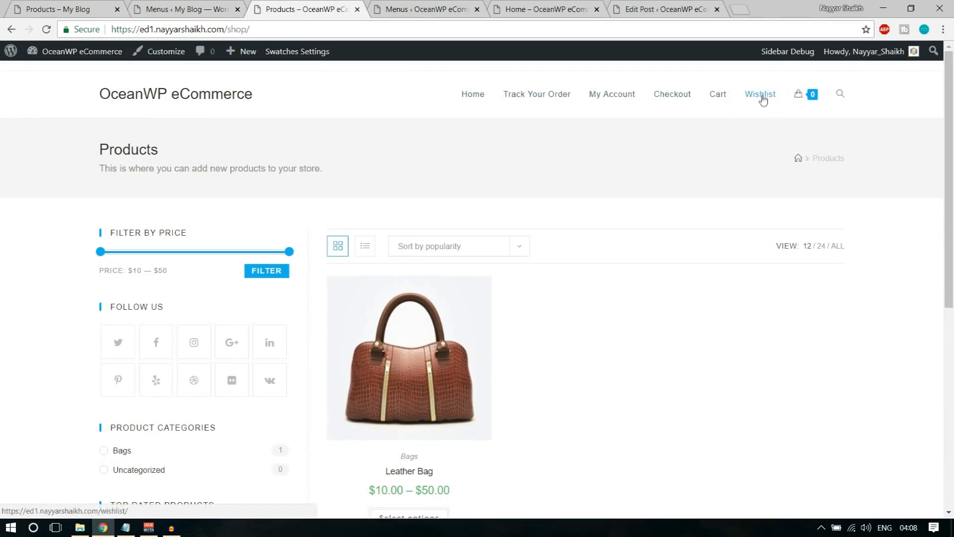
{"action": "left_click", "coordinate": [412, 9]}
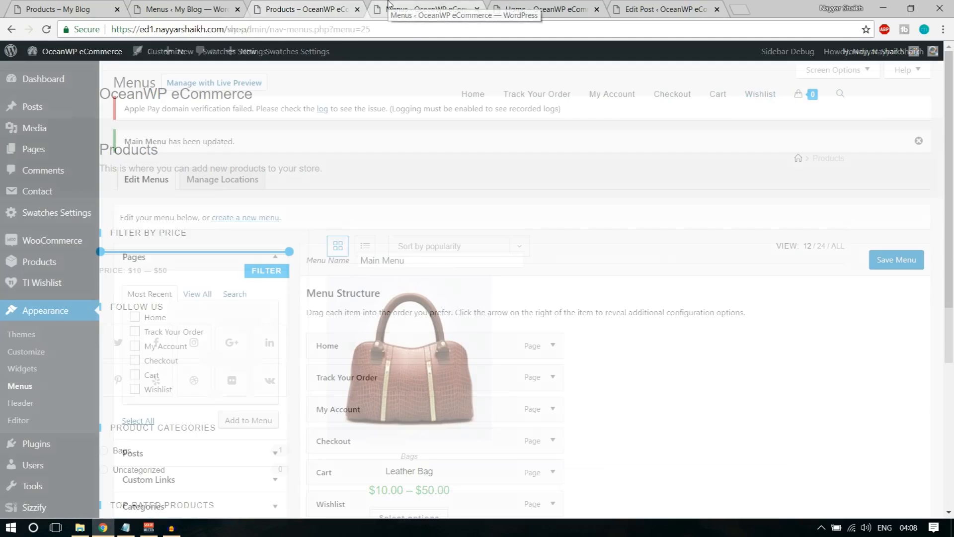
{"action": "scroll", "coordinate": [559, 203], "scroll_direction": "down", "scroll_amount": 4}
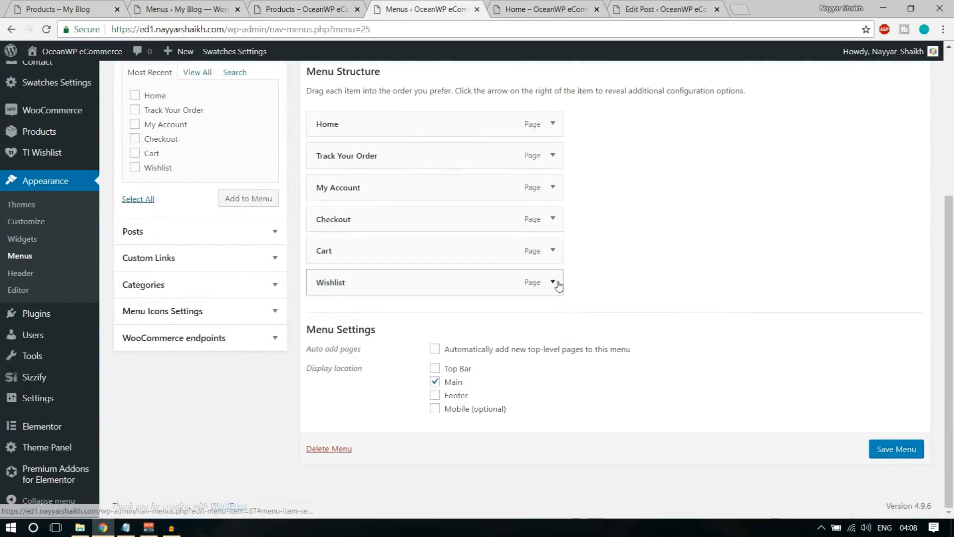
Give the Wishlist menu item the CSS class btn and save the menu
{"action": "left_click", "coordinate": [552, 281]}
{"action": "scroll", "coordinate": [754, 282], "scroll_direction": "down", "scroll_amount": 3}
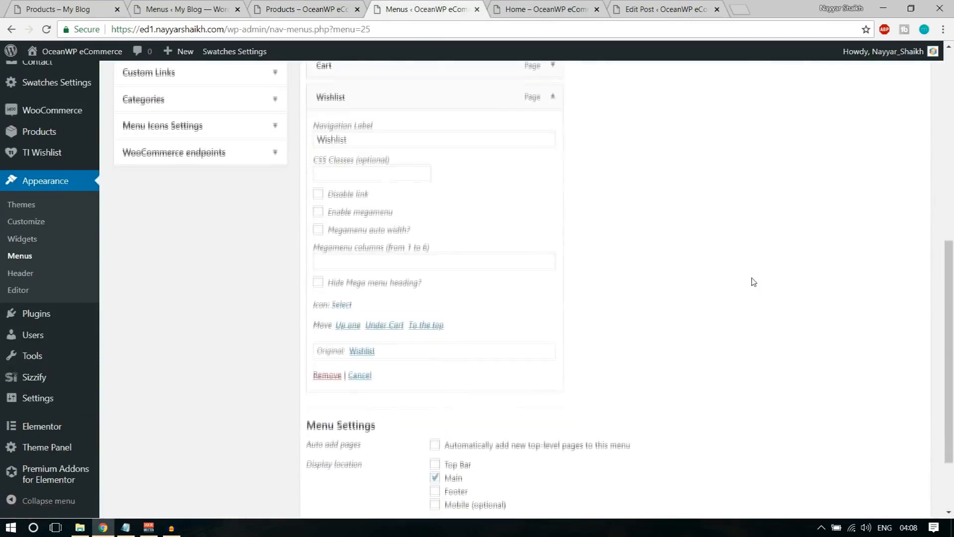
{"action": "left_click", "coordinate": [426, 261]}
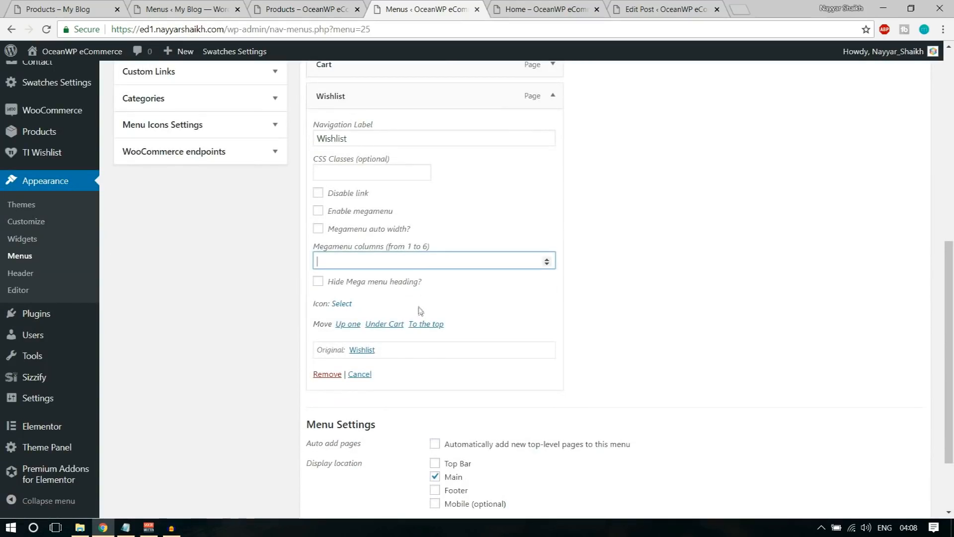
{"action": "left_click", "coordinate": [354, 169]}
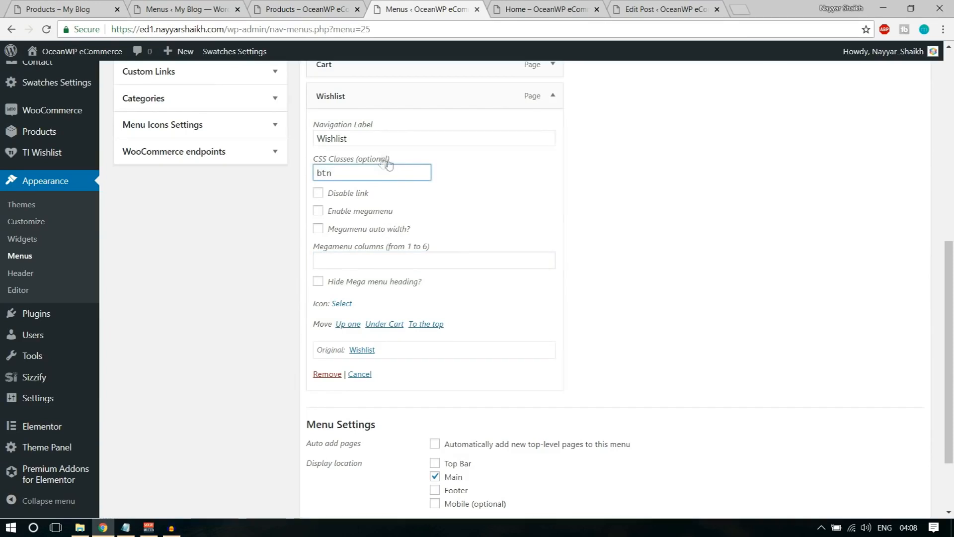
{"action": "key", "text": "Return"}
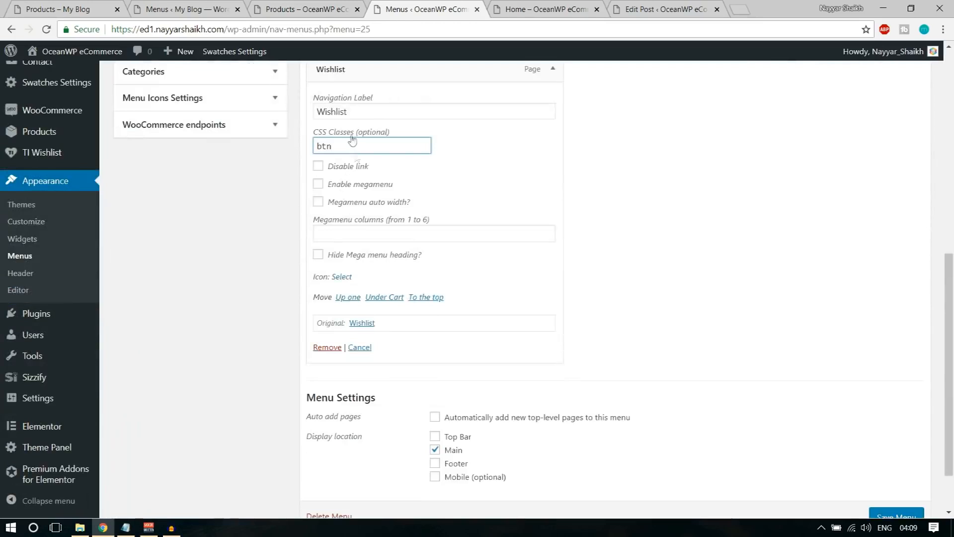
{"action": "left_click_drag", "start_coordinate": [315, 132], "coordinate": [428, 133]}
{"action": "scroll", "coordinate": [702, 256], "scroll_direction": "up", "scroll_amount": 6}
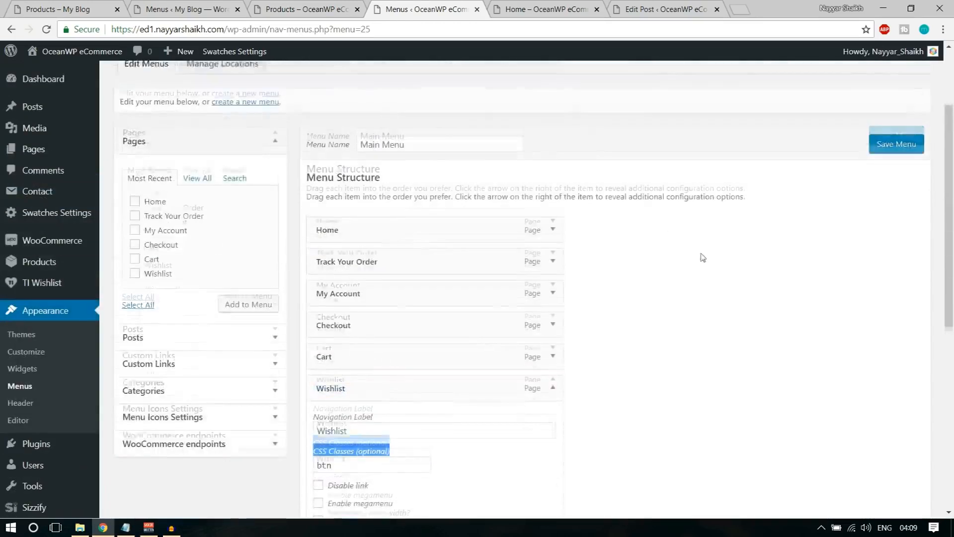
{"action": "scroll", "coordinate": [702, 257], "scroll_direction": "up", "scroll_amount": 3}
{"action": "left_click", "coordinate": [840, 70]}
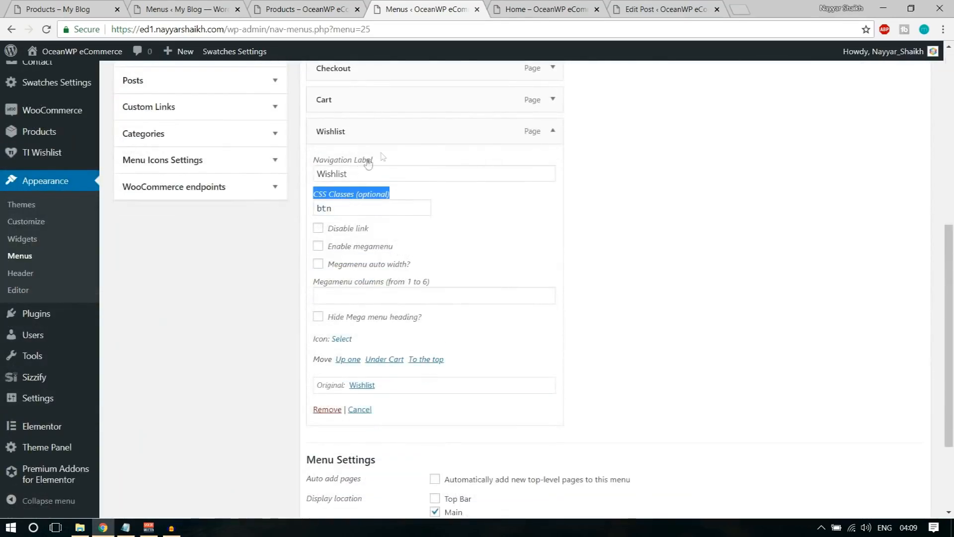
{"action": "left_click", "coordinate": [347, 203]}
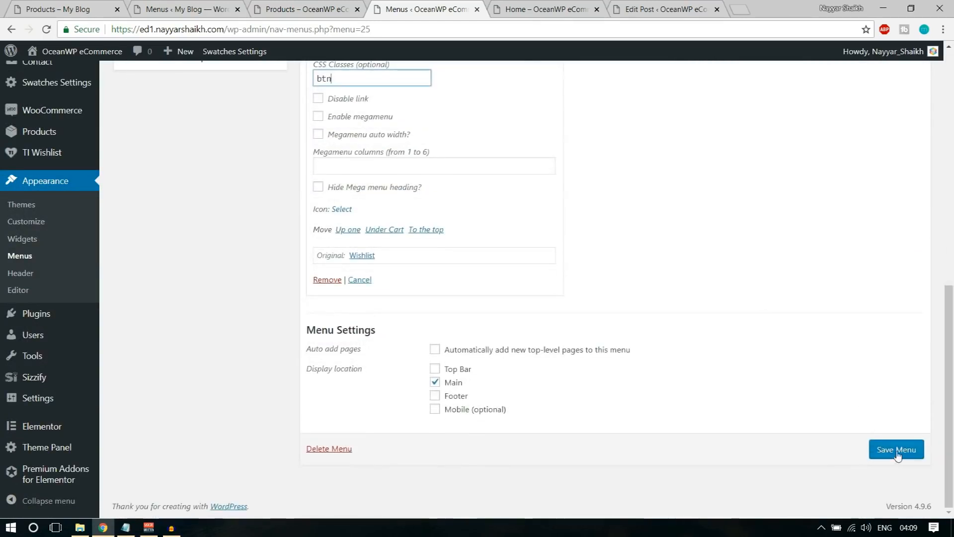
{"action": "left_click", "coordinate": [897, 451]}
Reload the shop to see Wishlist styled as a button, then return to the menu editor
{"action": "left_click", "coordinate": [303, 9]}
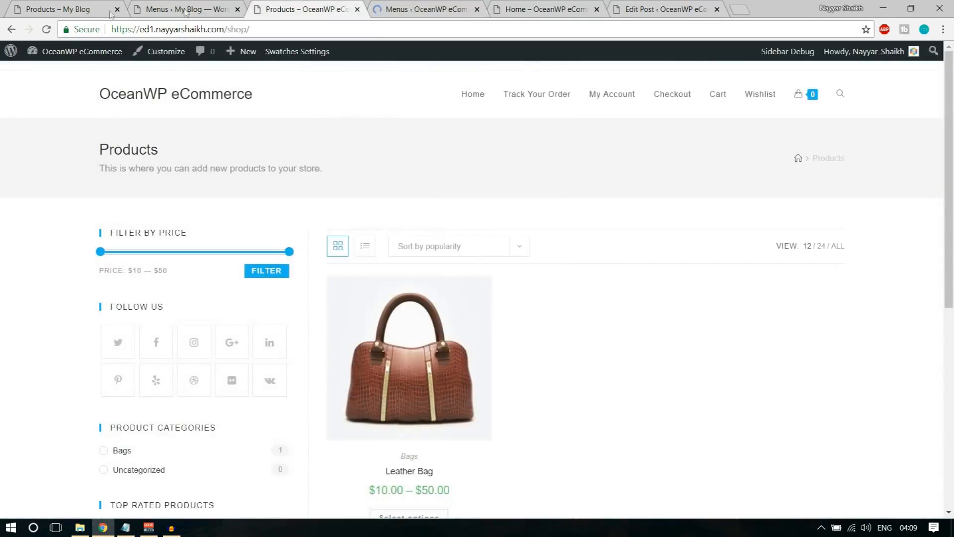
{"action": "left_click", "coordinate": [47, 29]}
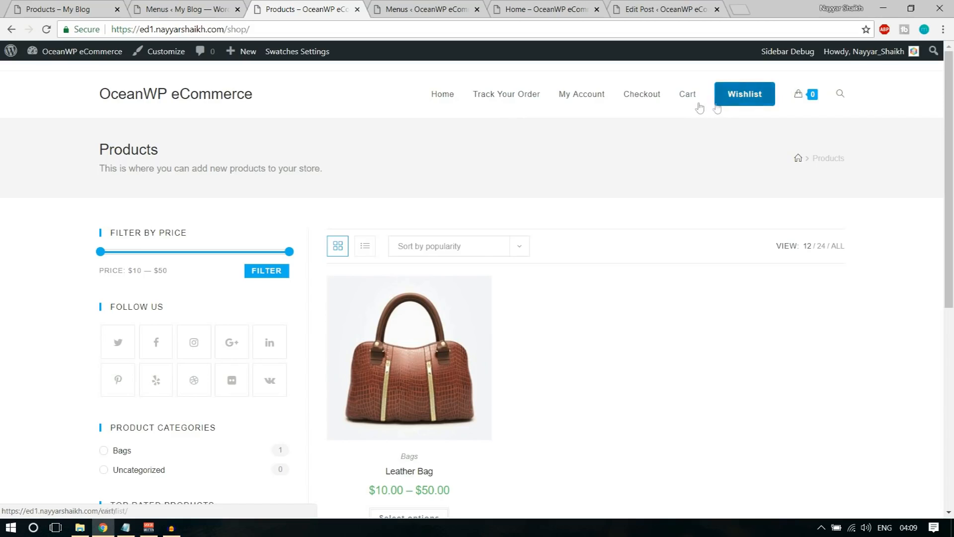
{"action": "left_click", "coordinate": [390, 6]}
{"action": "scroll", "coordinate": [720, 271], "scroll_direction": "down", "scroll_amount": 3}
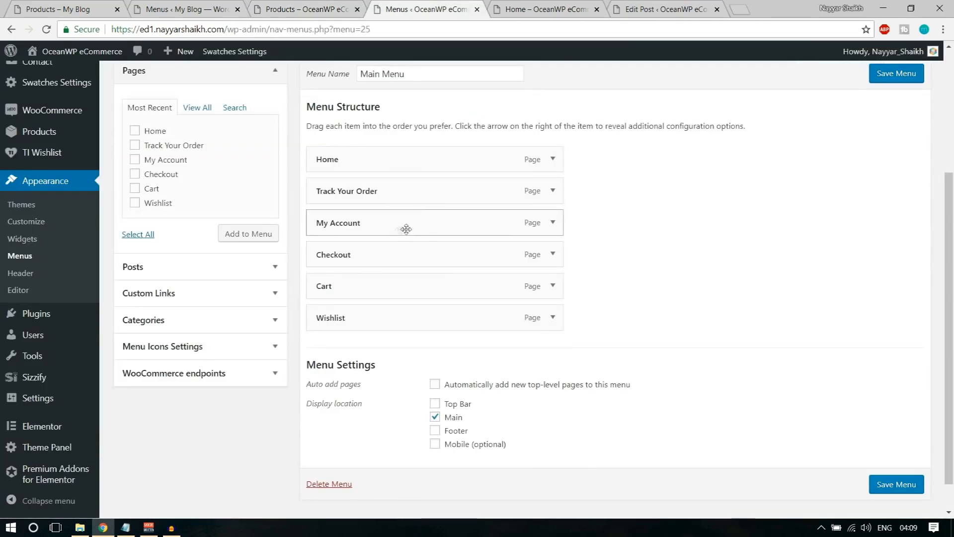
Add a Bags custom link with URL # to the menu
{"action": "left_click", "coordinate": [274, 75]}
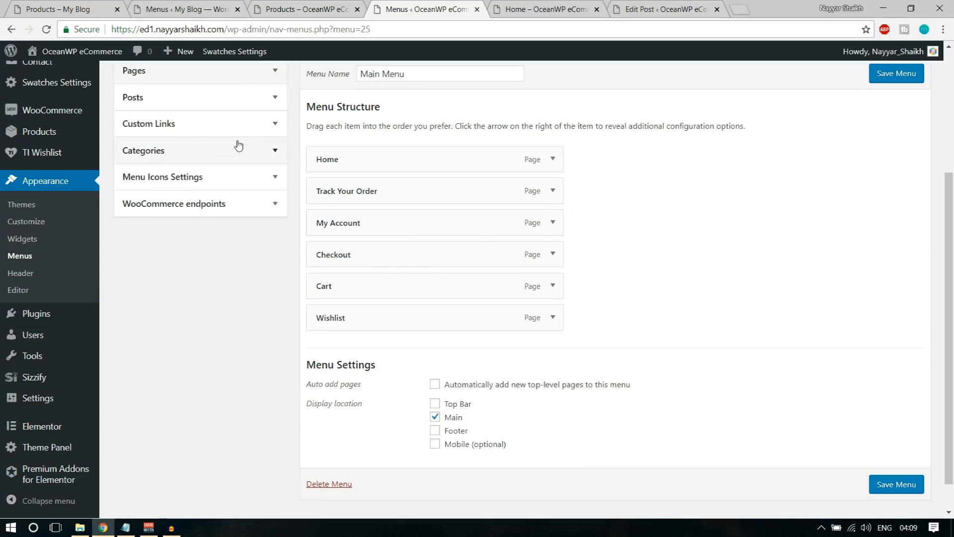
{"action": "left_click", "coordinate": [228, 124]}
{"action": "left_click", "coordinate": [225, 163]}
{"action": "triple_click", "coordinate": [224, 162]}
{"action": "type", "text": "#"}
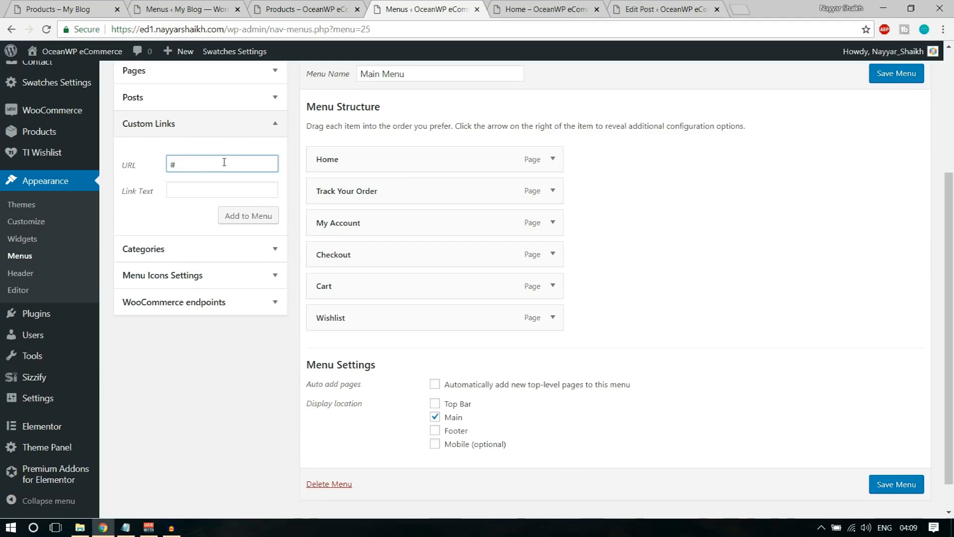
{"action": "key", "text": "Tab"}
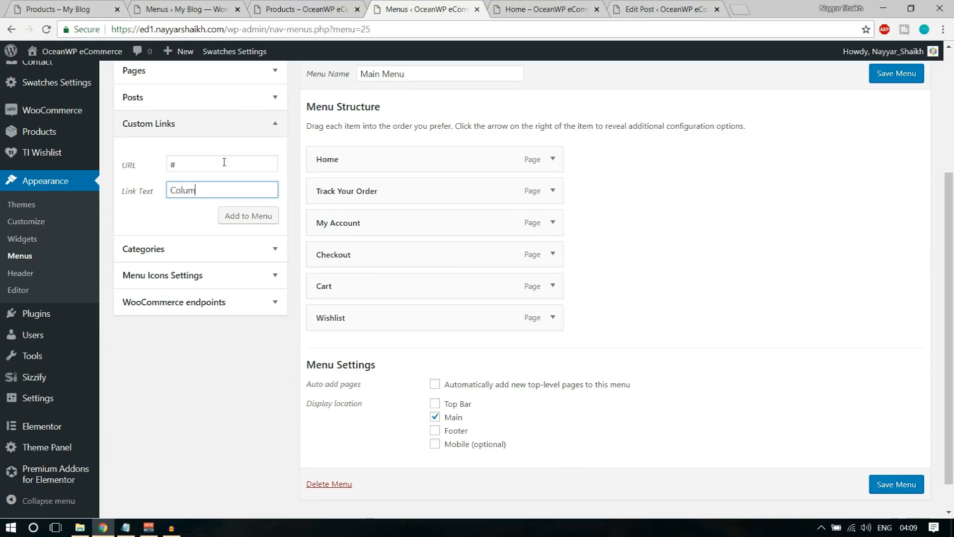
{"action": "key", "text": "ctrl+a"}
{"action": "type", "text": "Ba"}
{"action": "left_click", "coordinate": [249, 215]}
Add Shirts and Image custom links, both with URL #
{"action": "triple_click", "coordinate": [223, 163]}
{"action": "type", "text": "#"}
{"action": "key", "text": "Tab"}
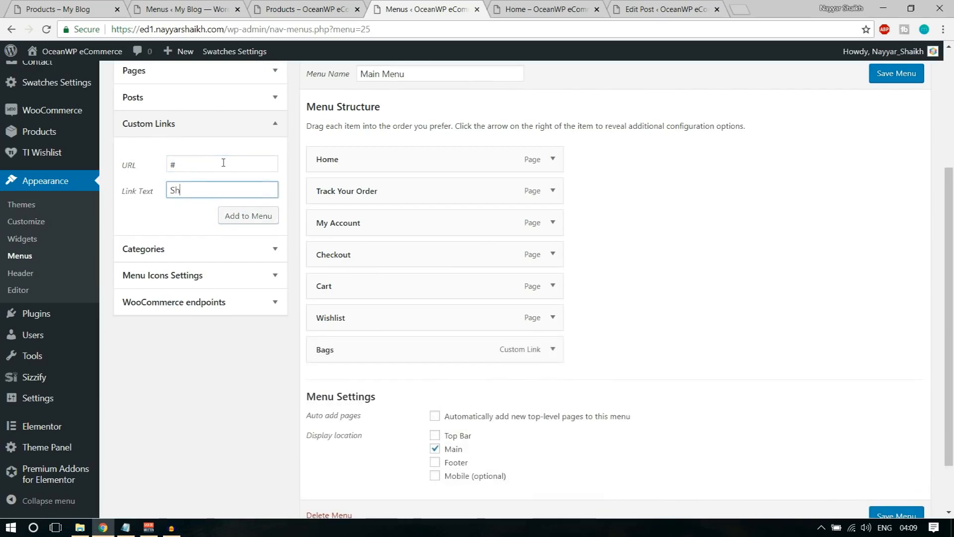
{"action": "left_click", "coordinate": [248, 216]}
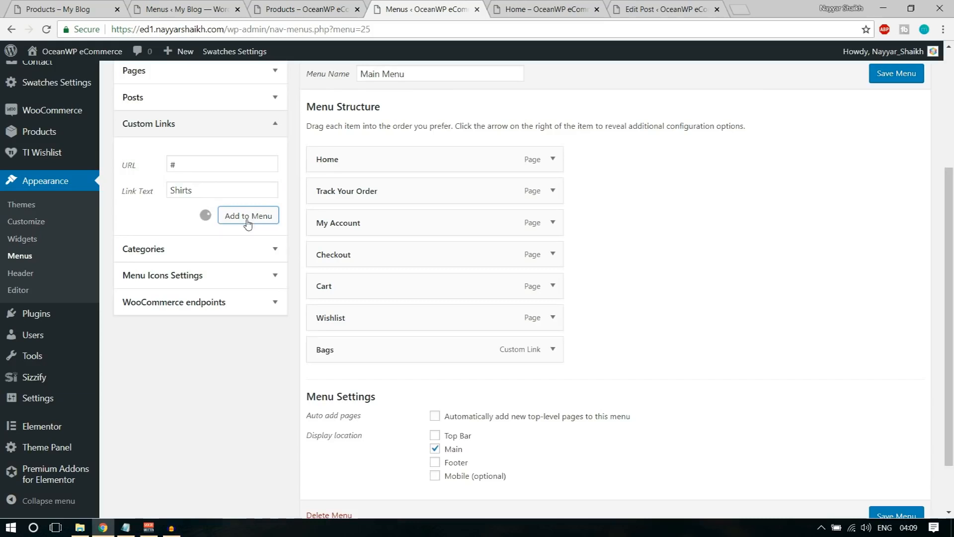
{"action": "triple_click", "coordinate": [215, 171]}
{"action": "type", "text": "#"}
{"action": "key", "text": "Tab"}
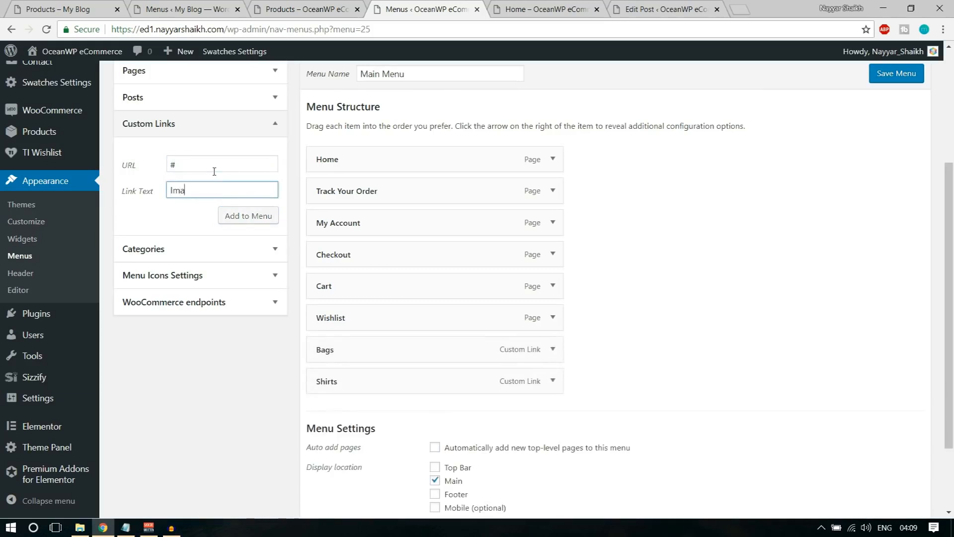
{"action": "type", "text": "Image"}
{"action": "left_click", "coordinate": [256, 215]}
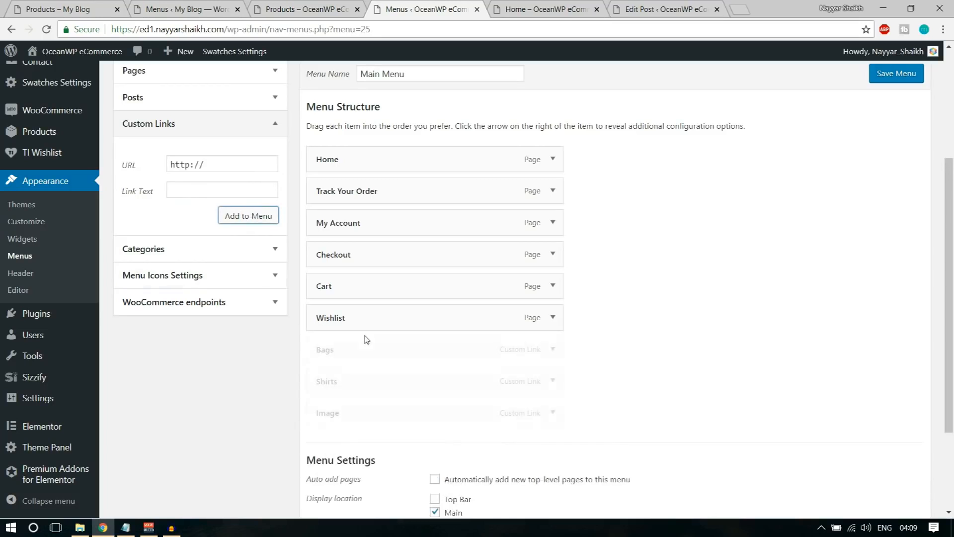
Nest Bags, Shirts and Image under My Account as sub items
{"action": "left_click_drag", "start_coordinate": [347, 354], "coordinate": [370, 246]}
{"action": "left_click_drag", "start_coordinate": [350, 381], "coordinate": [374, 285]}
{"action": "left_click_drag", "start_coordinate": [359, 420], "coordinate": [392, 322]}
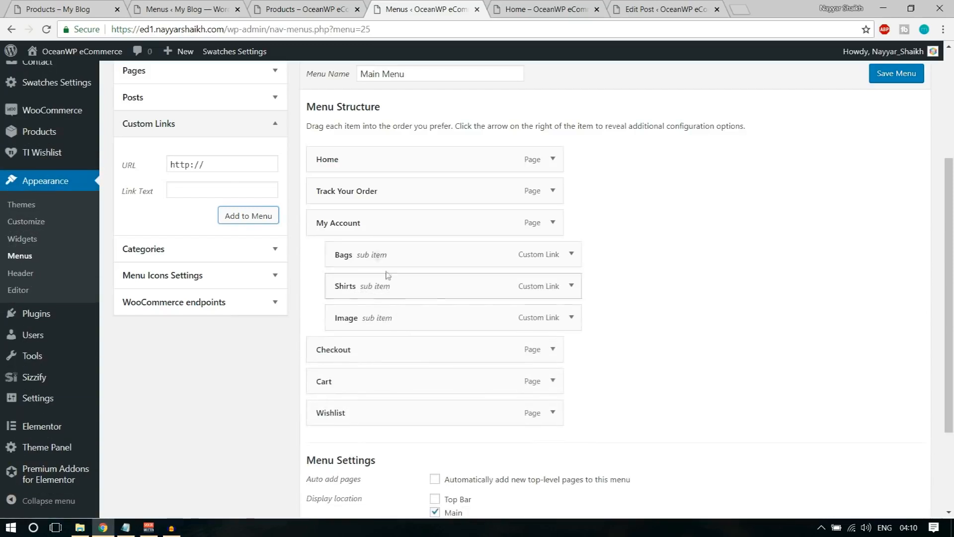
Enable the mega menu on My Account with 3 columns
{"action": "left_click", "coordinate": [553, 224]}
{"action": "scroll", "coordinate": [607, 260], "scroll_direction": "down", "scroll_amount": 3}
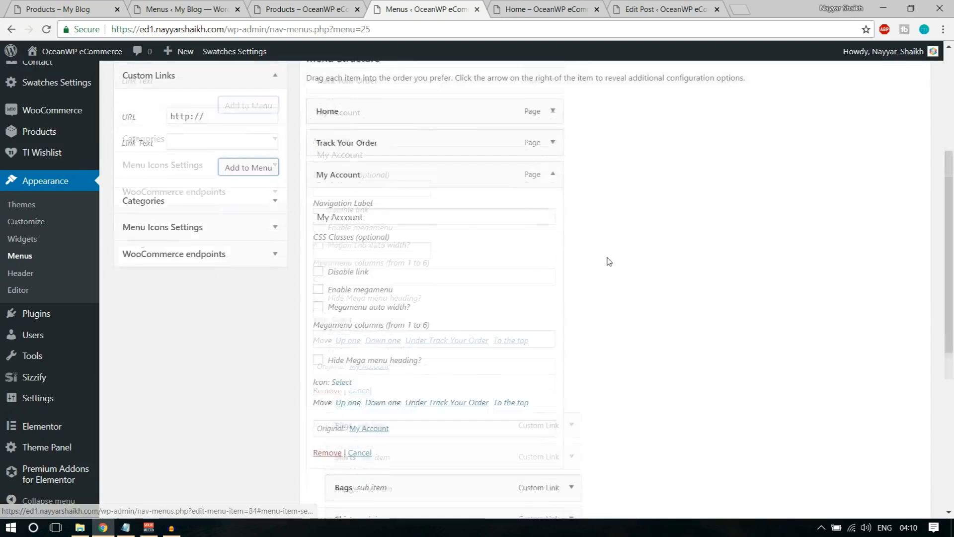
{"action": "left_click", "coordinate": [359, 215]}
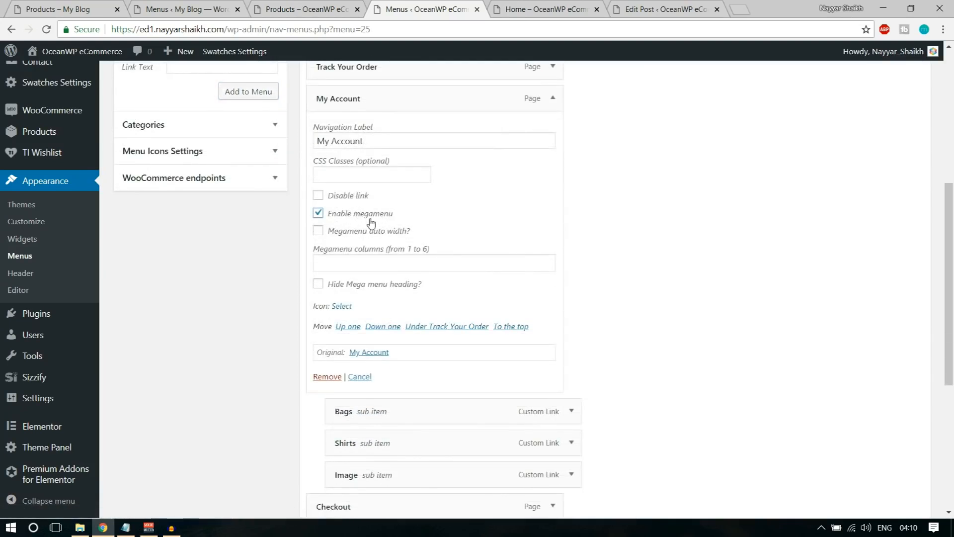
{"action": "left_click", "coordinate": [376, 260]}
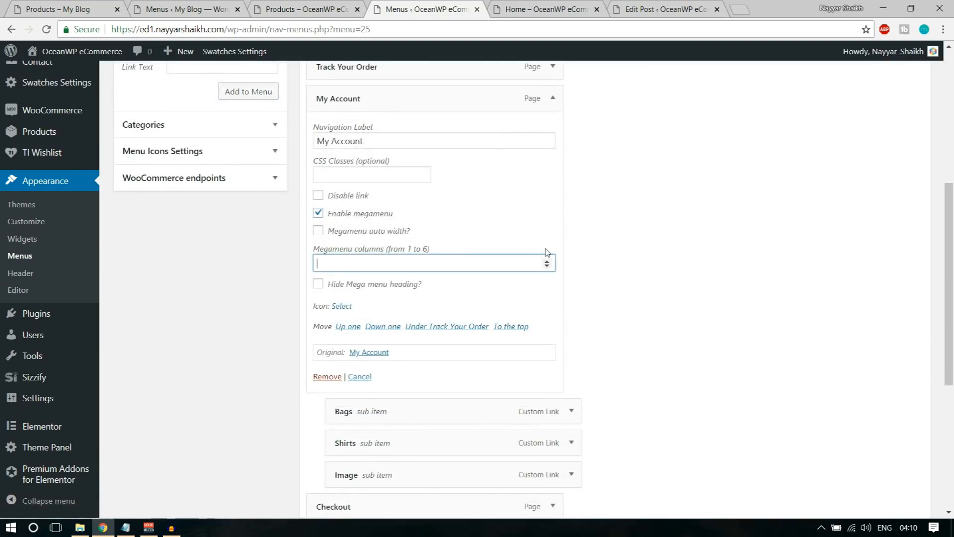
{"action": "type", "text": "3"}
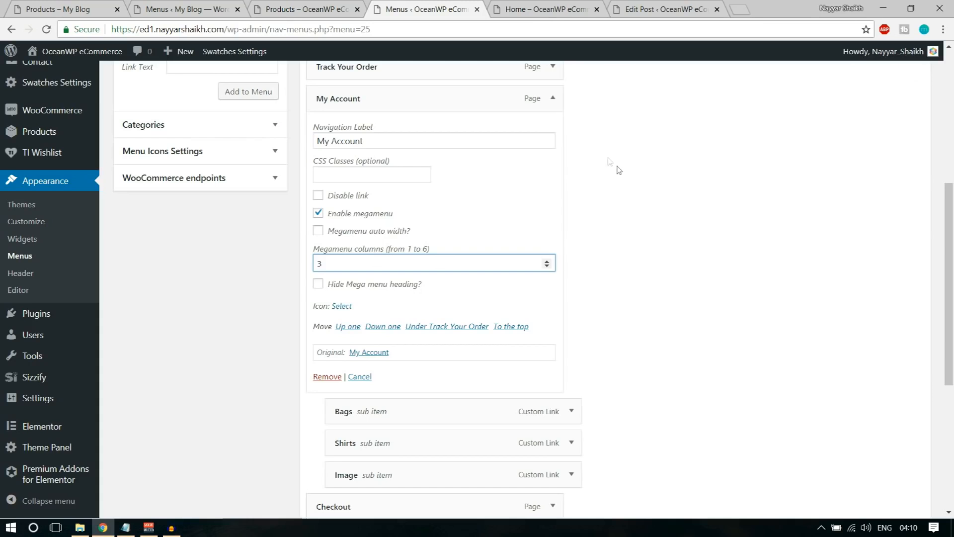
{"action": "left_click", "coordinate": [551, 99]}
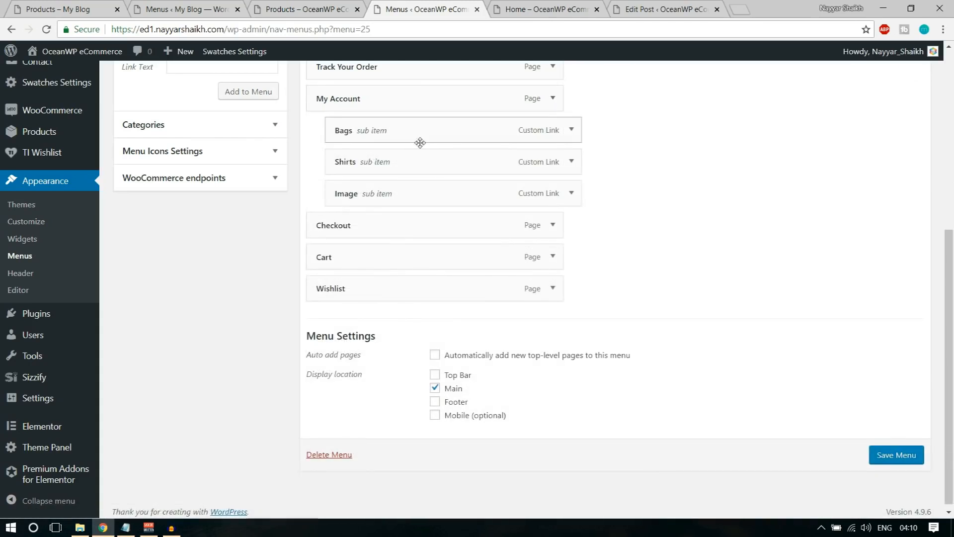
{"action": "scroll", "coordinate": [419, 143], "scroll_direction": "up", "scroll_amount": 1}
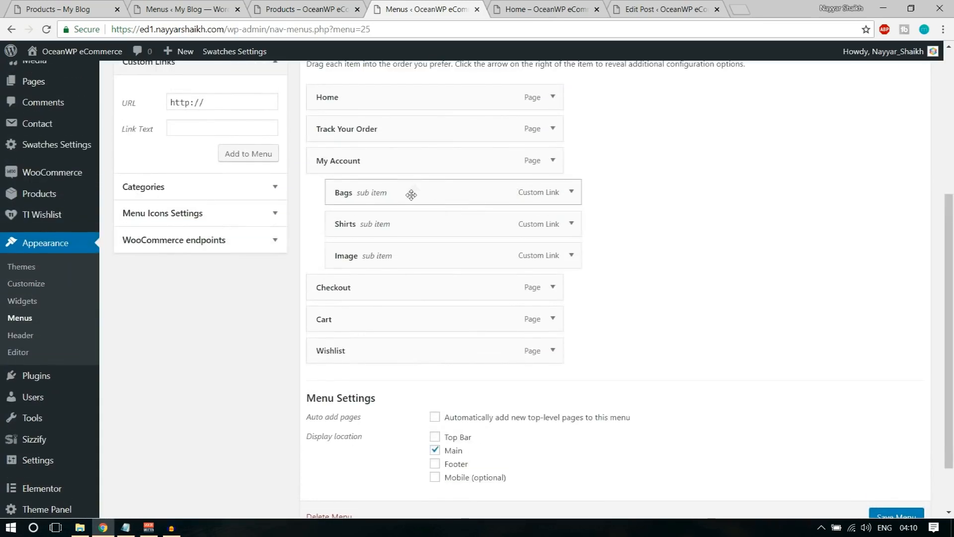
Add a Leather Bag custom link with URL # and start a PU Bags link with URL #
{"action": "left_click", "coordinate": [239, 102]}
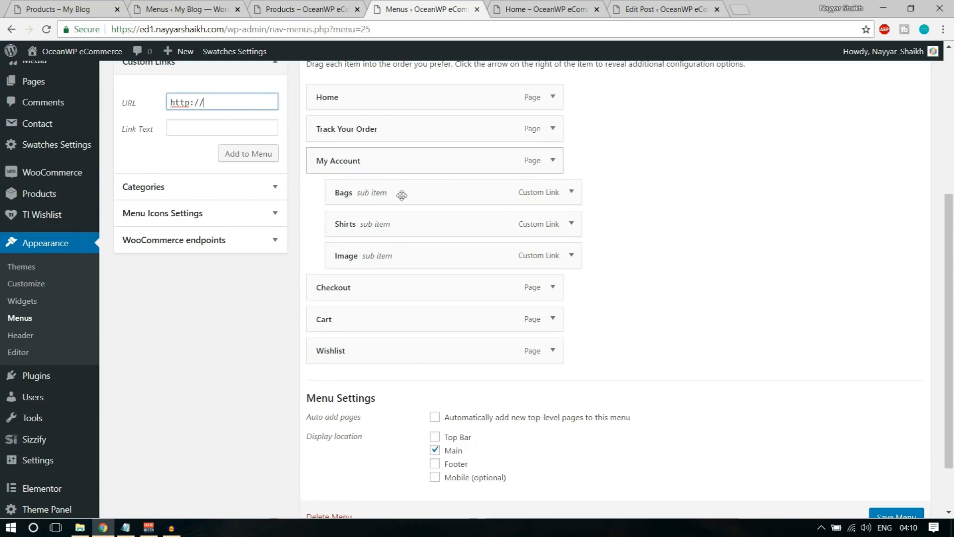
{"action": "key", "text": "ctrl+a"}
{"action": "type", "text": "#"}
{"action": "key", "text": "Tab"}
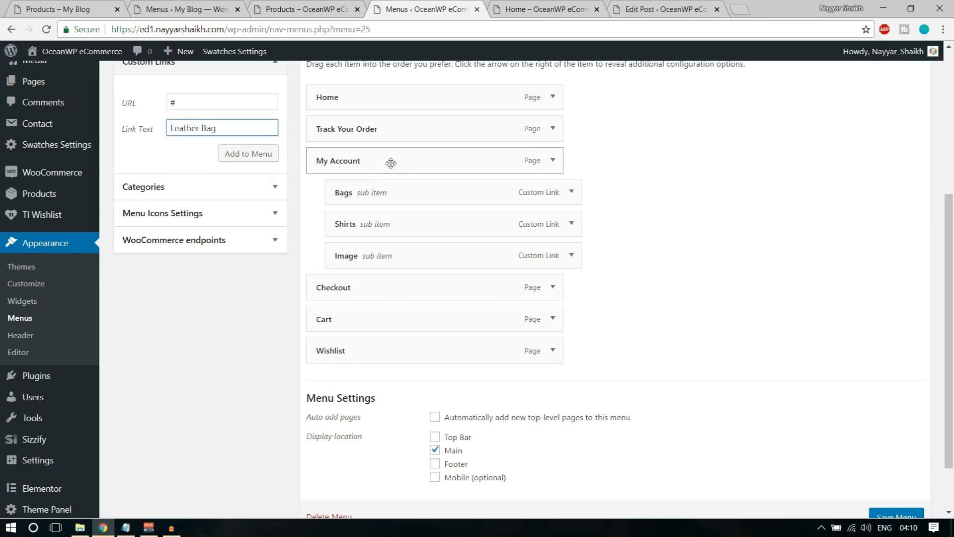
{"action": "left_click", "coordinate": [248, 153]}
{"action": "left_click", "coordinate": [232, 101]}
{"action": "key", "text": "ctrl+a"}
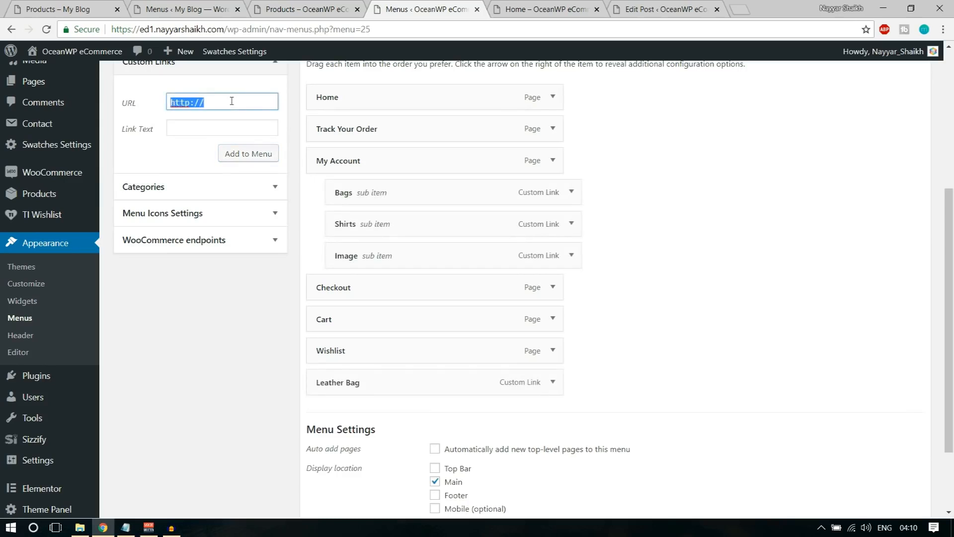
{"action": "type", "text": "#"}
{"action": "key", "text": "Tab"}
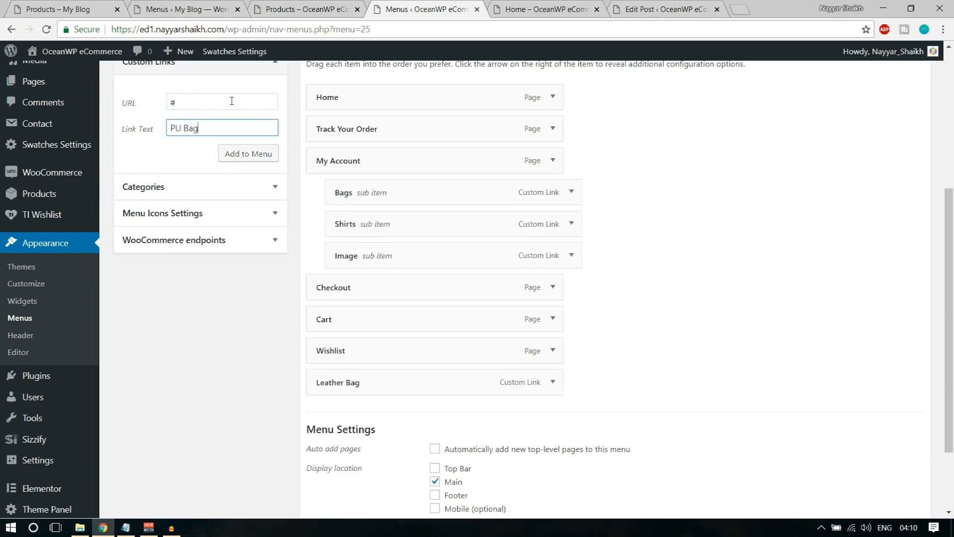
{"action": "left_click", "coordinate": [154, 107]}
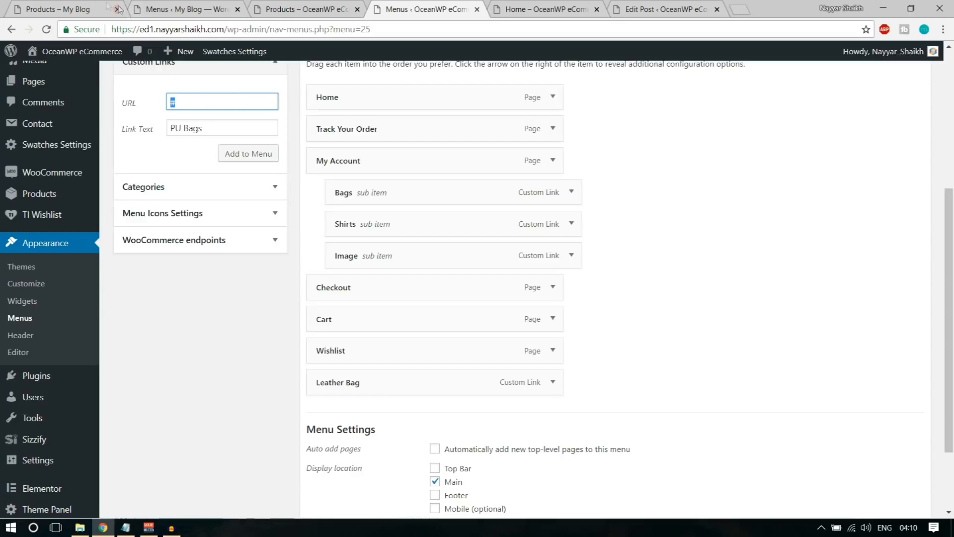
{"action": "left_click", "coordinate": [92, 8]}
{"action": "scroll", "coordinate": [113, 298], "scroll_direction": "down", "scroll_amount": 4}
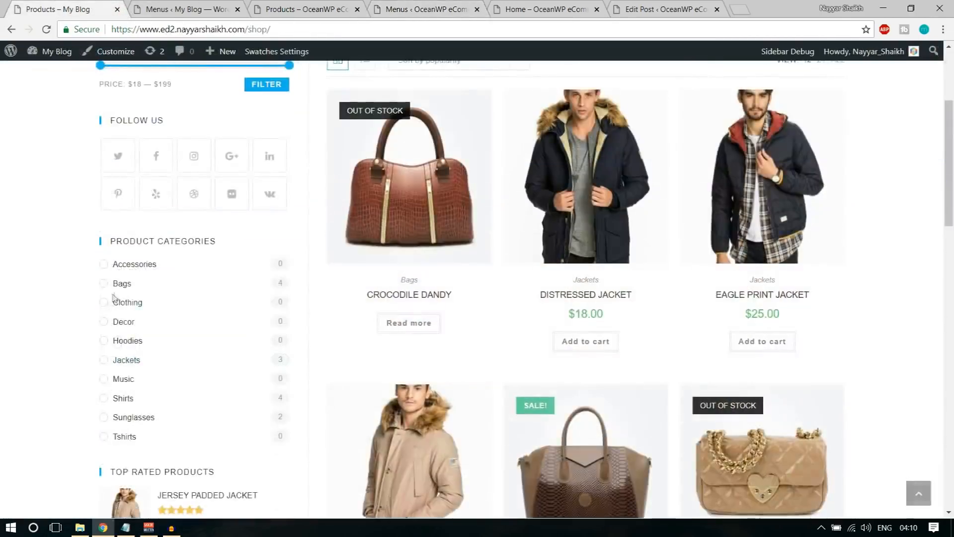
{"action": "right_click", "coordinate": [127, 360]}
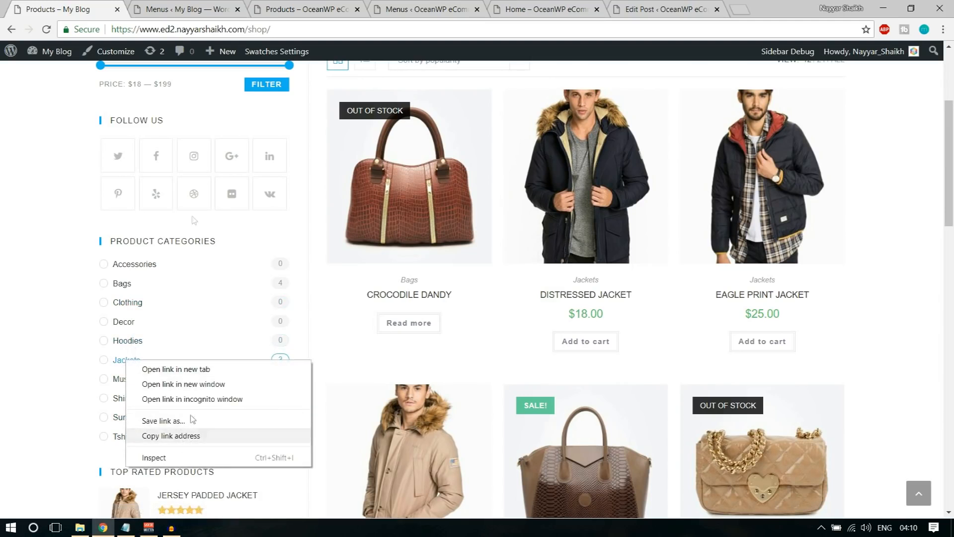
{"action": "left_click", "coordinate": [146, 5]}
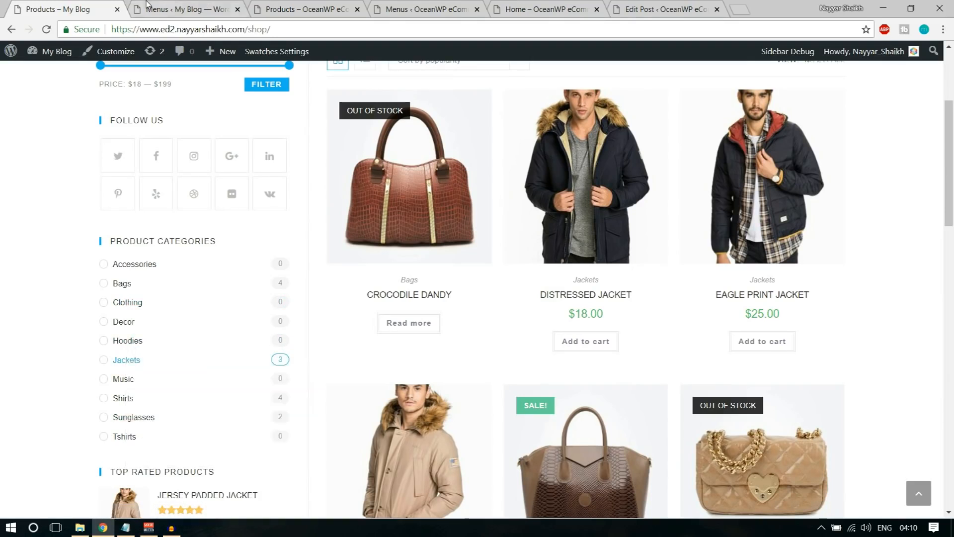
{"action": "left_click", "coordinate": [292, 5]}
{"action": "left_click", "coordinate": [183, 6]}
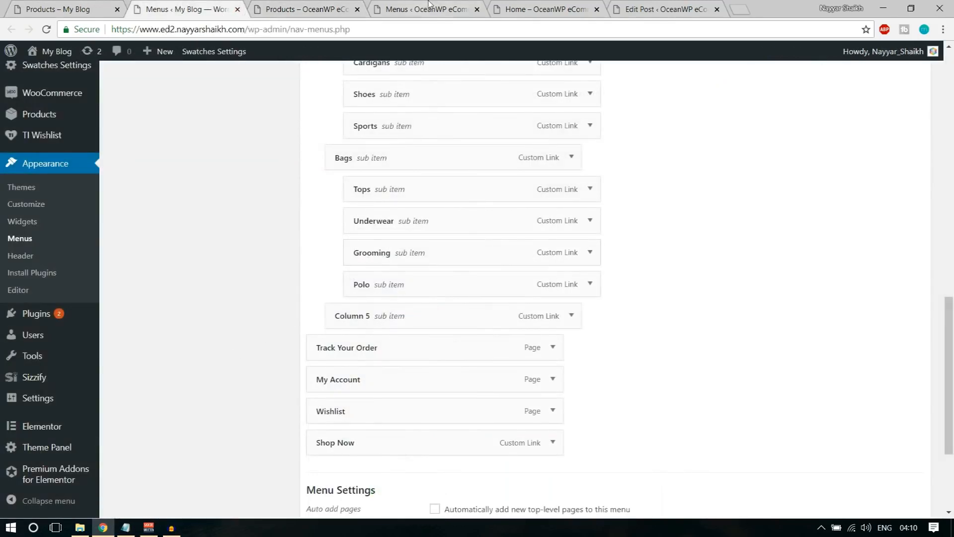
{"action": "left_click", "coordinate": [426, 9]}
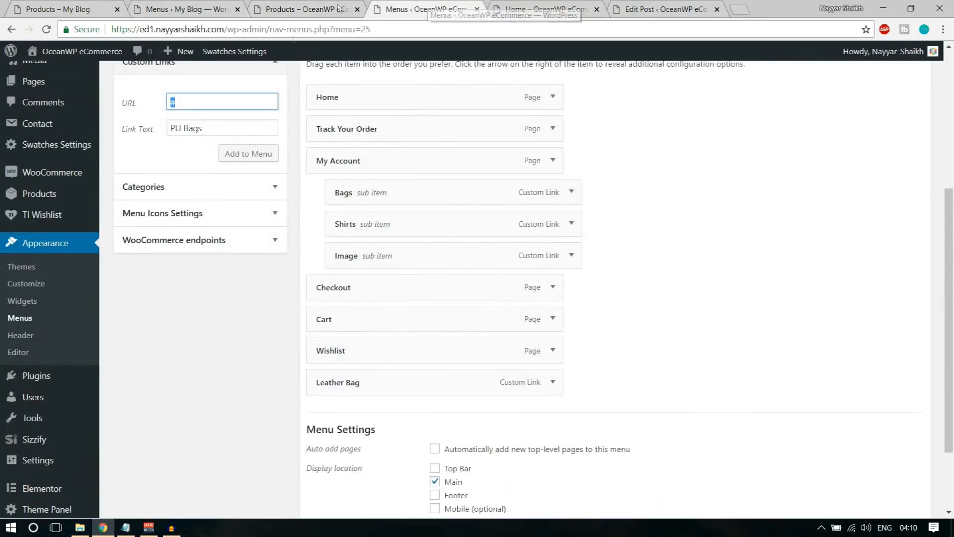
Add PU Bags, More Bags and Etc. custom links to the menu
{"action": "left_click", "coordinate": [255, 155]}
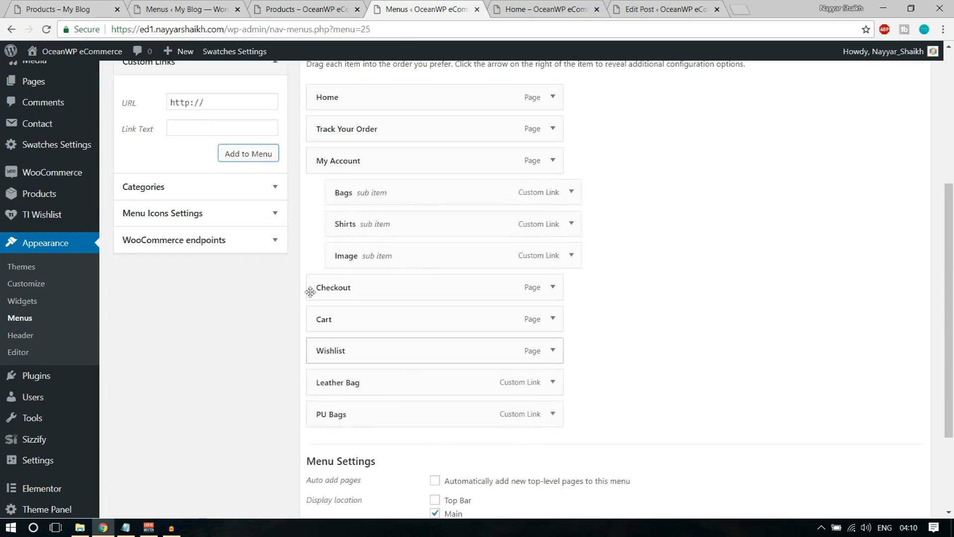
{"action": "triple_click", "coordinate": [239, 99]}
{"action": "key", "text": "Tab"}
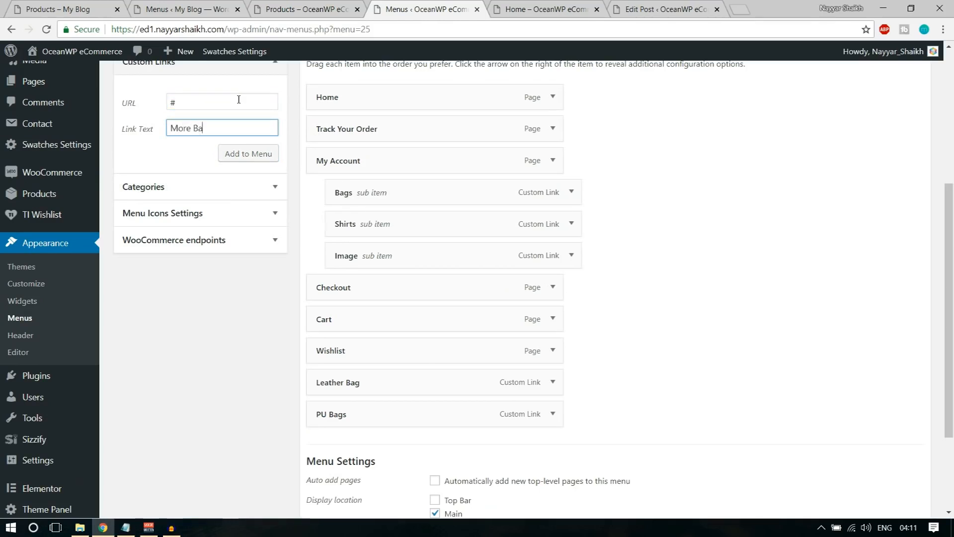
{"action": "type", "text": "More Bags"}
{"action": "left_click", "coordinate": [237, 158]}
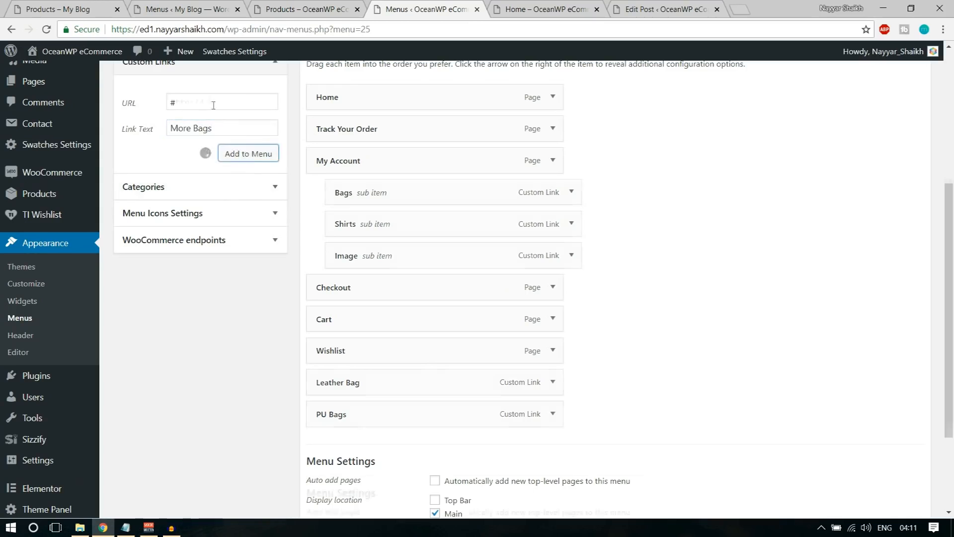
{"action": "left_click", "coordinate": [209, 100]}
{"action": "triple_click", "coordinate": [209, 99]}
{"action": "key", "text": "Tab"}
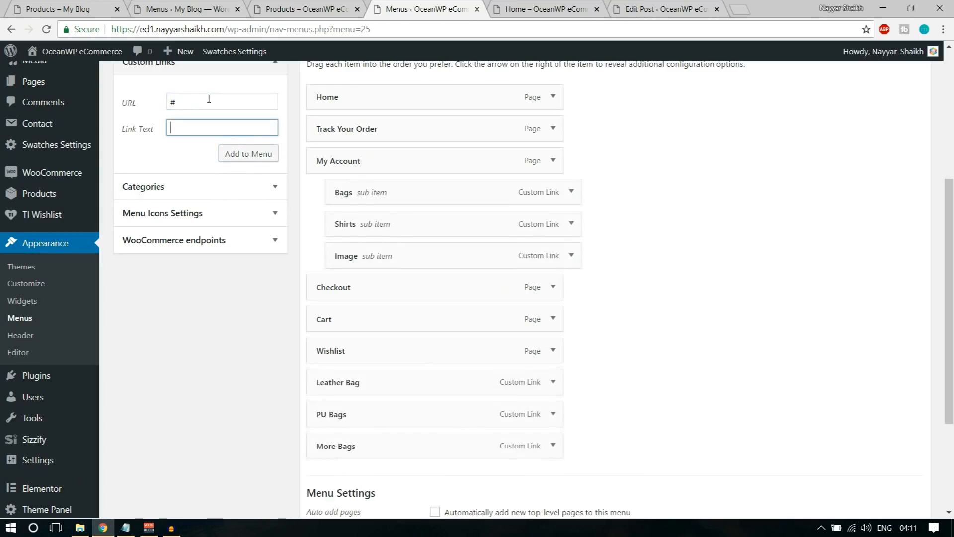
{"action": "type", "text": "Etc."}
{"action": "left_click", "coordinate": [242, 153]}
Nest Leather Bag, PU Bags, More Bags and Etc. under Bags in that order
{"action": "left_click_drag", "start_coordinate": [392, 385], "coordinate": [427, 218]}
{"action": "left_click_drag", "start_coordinate": [373, 417], "coordinate": [407, 281]}
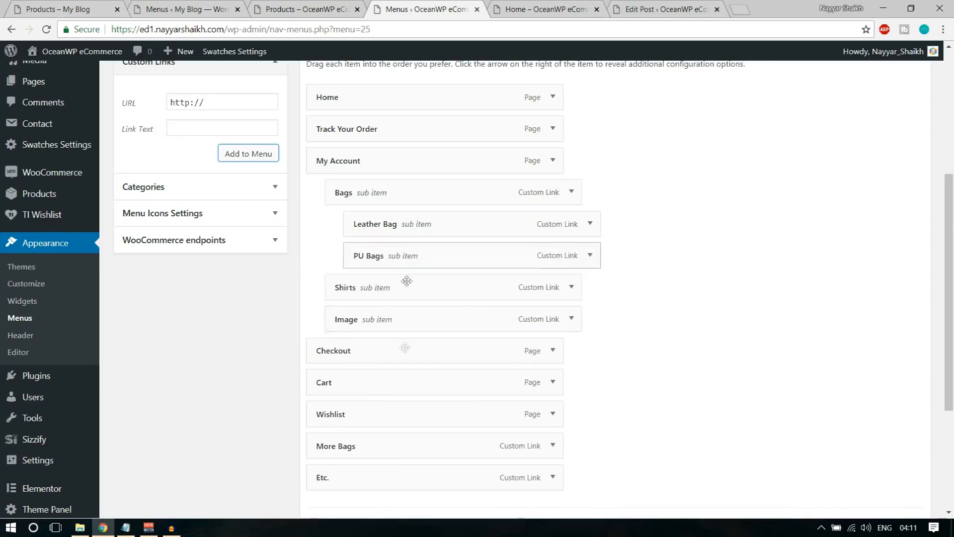
{"action": "left_click_drag", "start_coordinate": [384, 444], "coordinate": [433, 288]}
{"action": "left_click_drag", "start_coordinate": [383, 482], "coordinate": [437, 322]}
{"action": "scroll", "coordinate": [750, 374], "scroll_direction": "down", "scroll_amount": 4}
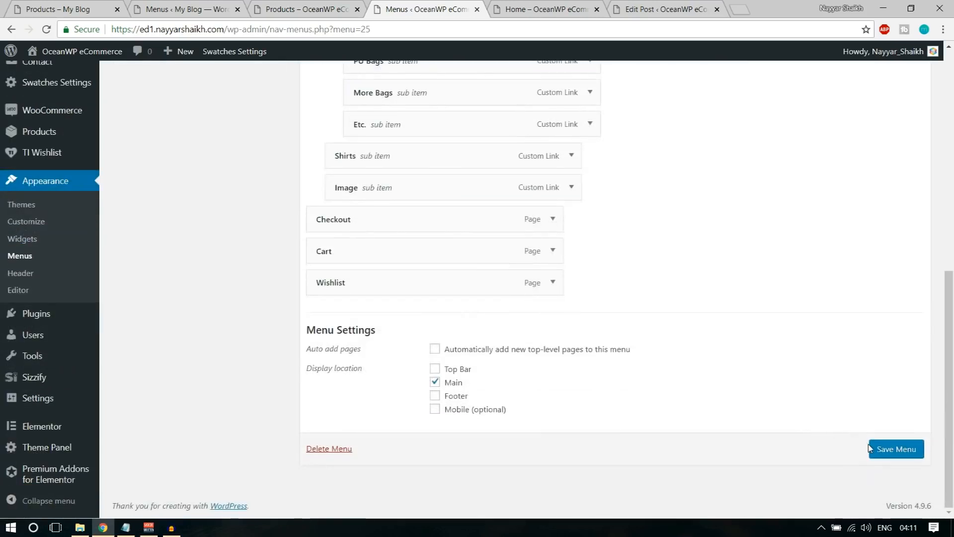
Save the Main Menu and reload the shop to preview My Account's three-column mega menu
{"action": "left_click", "coordinate": [897, 454]}
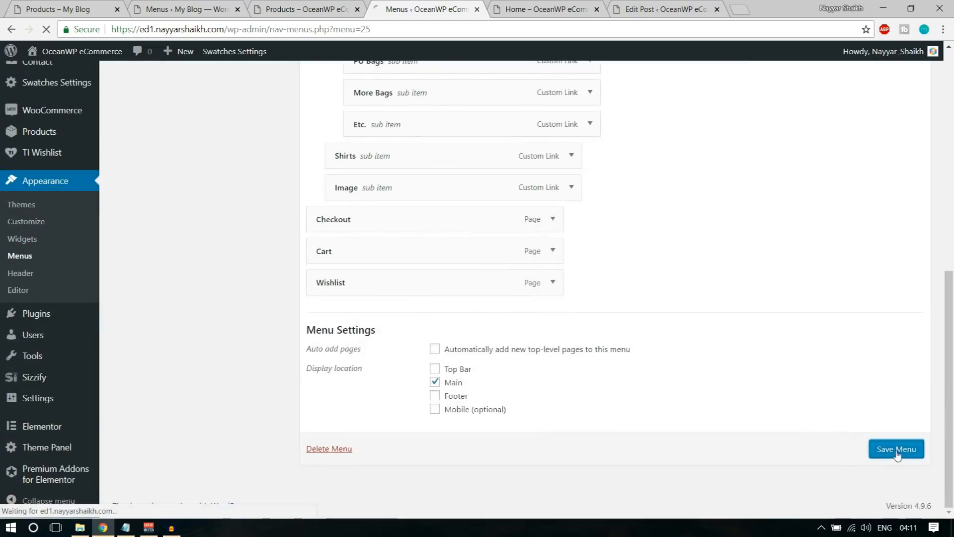
{"action": "left_click", "coordinate": [315, 9]}
{"action": "left_click", "coordinate": [46, 29]}
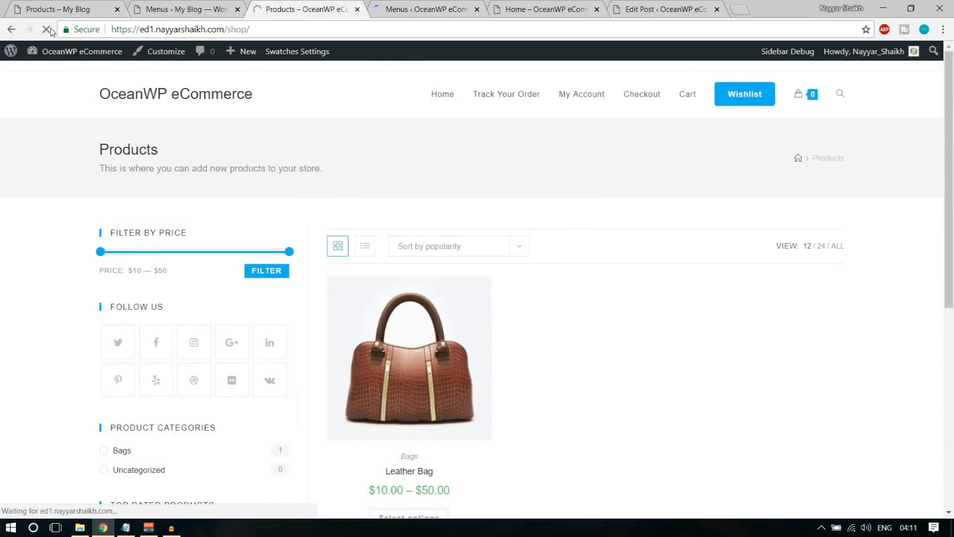
{"action": "mouse_move", "coordinate": [575, 107]}
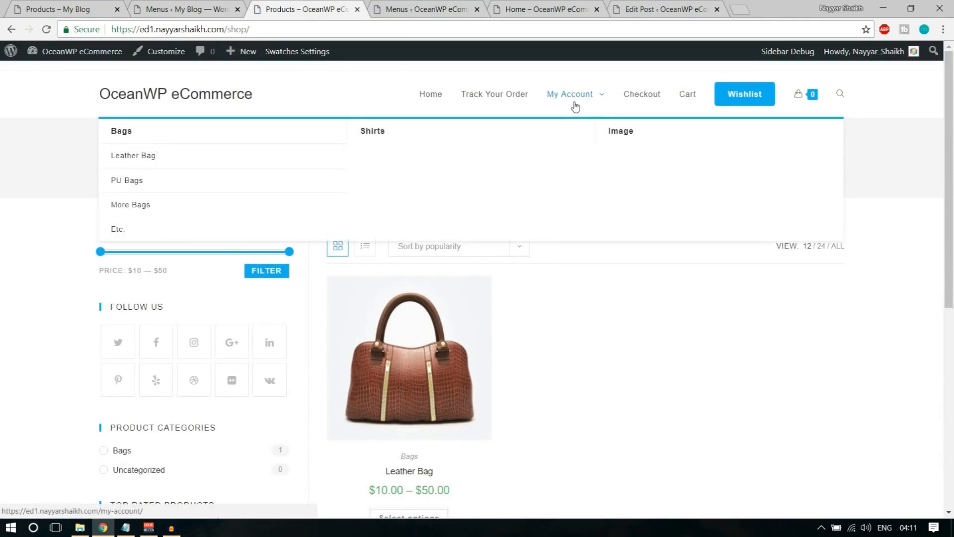
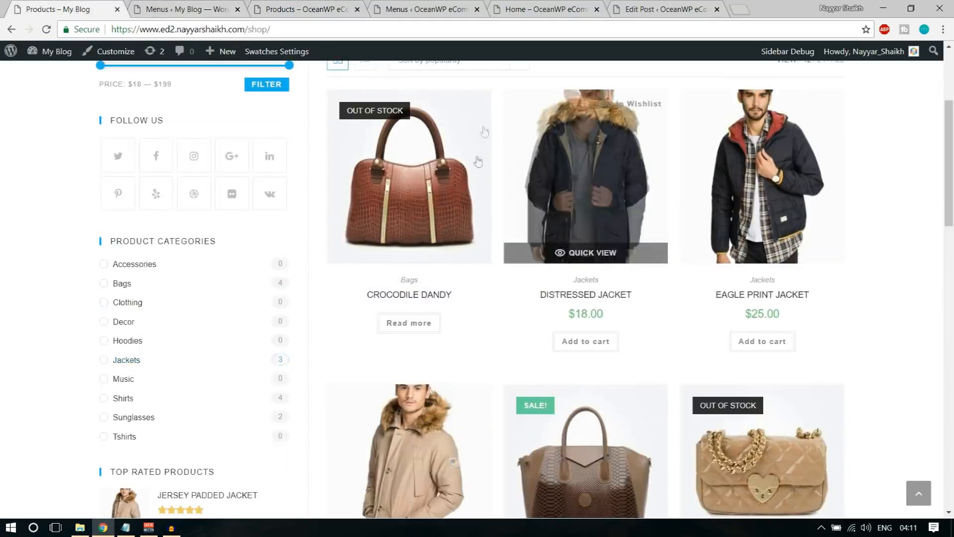
Compare the demo store's MEN mega menu, then return to the Main Menu editor tab
{"action": "scroll", "coordinate": [474, 253], "scroll_direction": "up", "scroll_amount": 4}
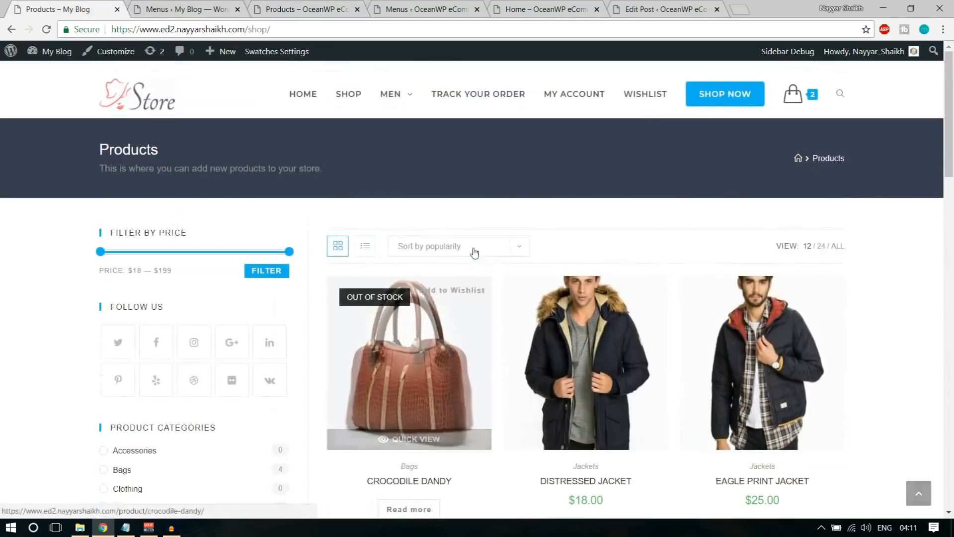
{"action": "mouse_move", "coordinate": [392, 95]}
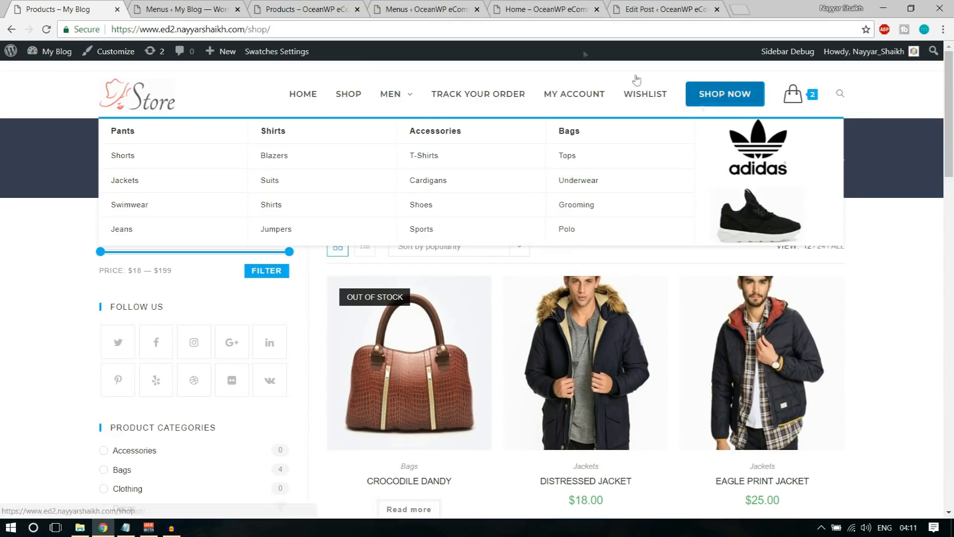
{"action": "left_click", "coordinate": [426, 8]}
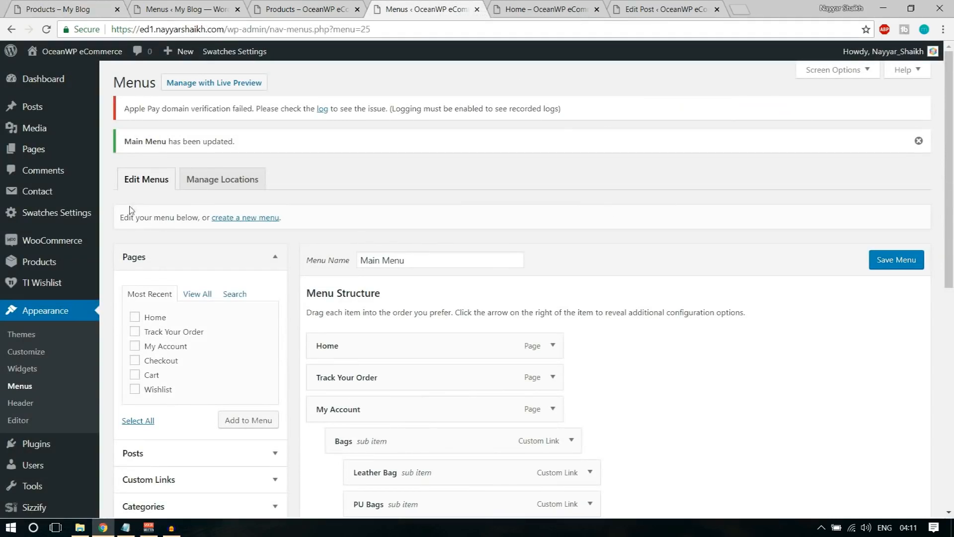
Open Appearance > Widgets in a new browser tab and switch to it
{"action": "scroll", "coordinate": [133, 206], "scroll_direction": "down", "scroll_amount": 1}
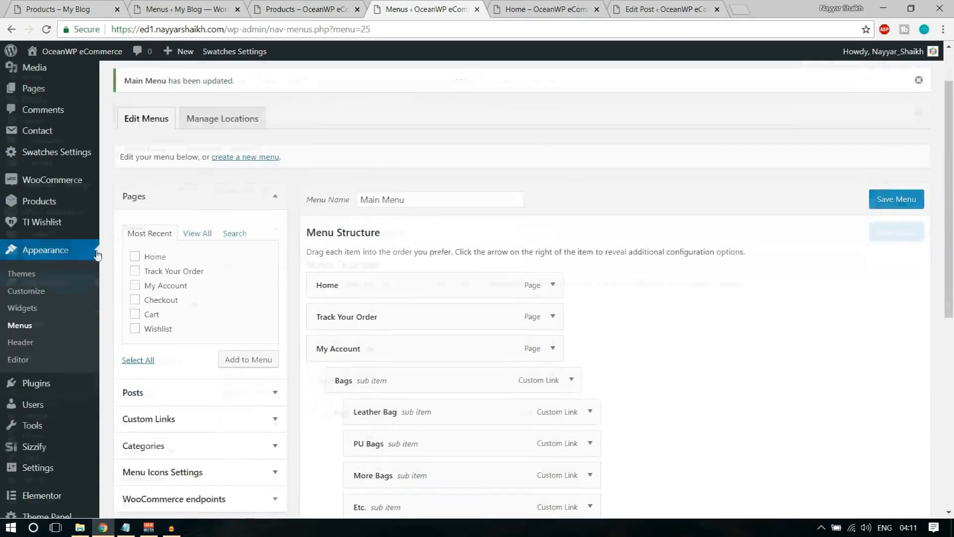
{"action": "right_click", "coordinate": [32, 309]}
{"action": "left_click", "coordinate": [41, 315]}
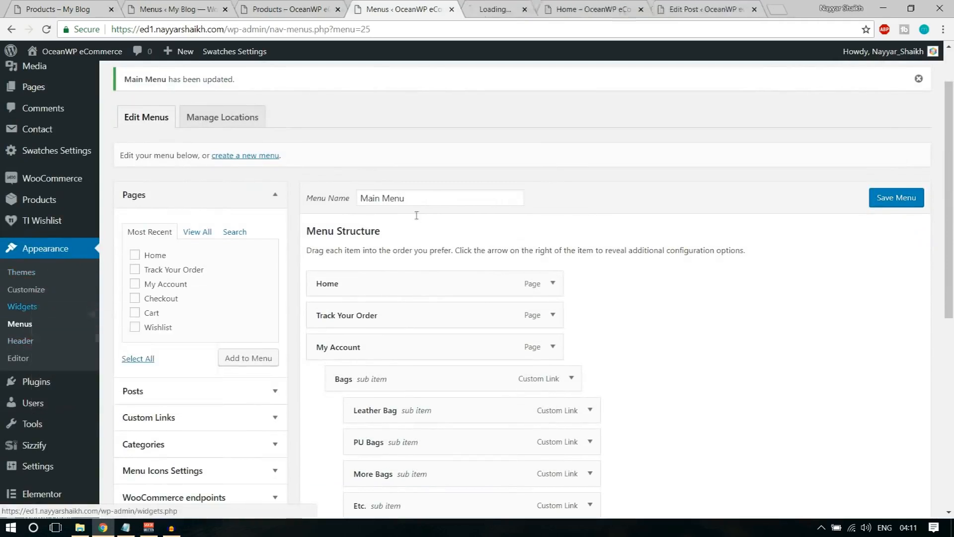
{"action": "left_click", "coordinate": [490, 8]}
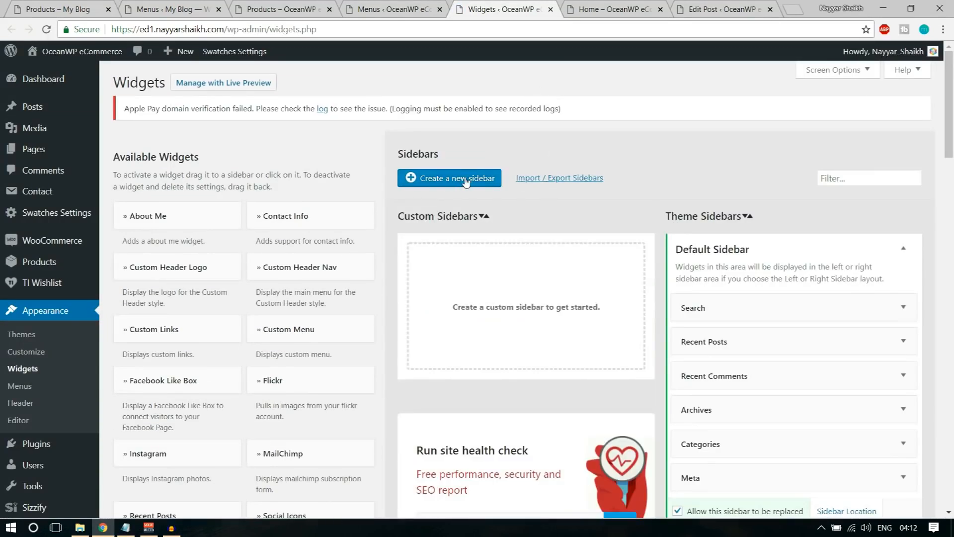
Create a custom sidebar named 'Menu Image' and reload the Widgets page to list it
{"action": "left_click", "coordinate": [466, 179]}
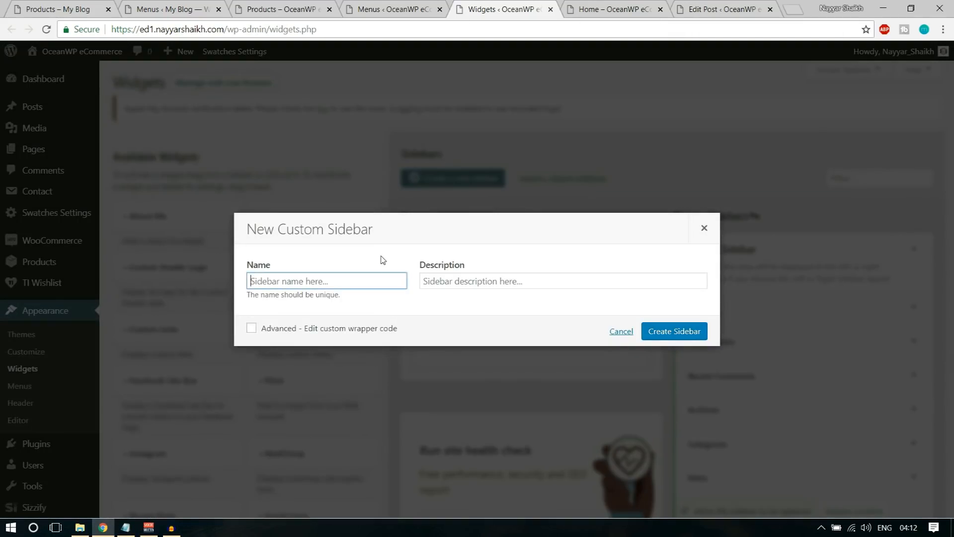
{"action": "type", "text": "Menu"}
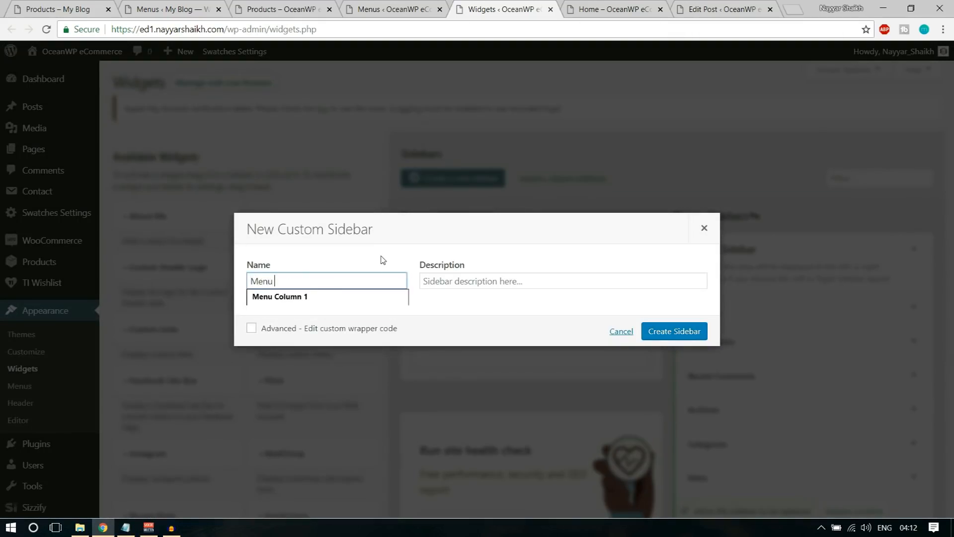
{"action": "type", "text": " Image"}
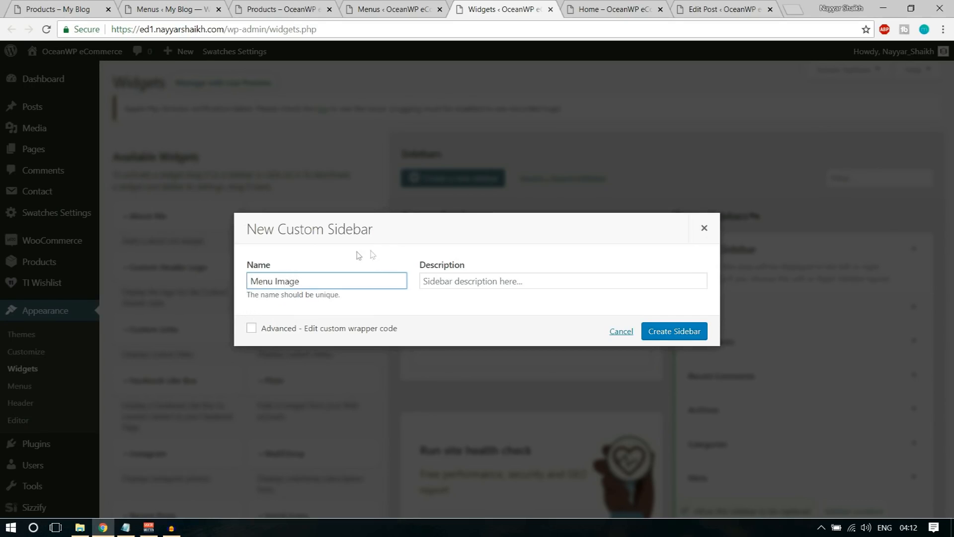
{"action": "left_click", "coordinate": [664, 335]}
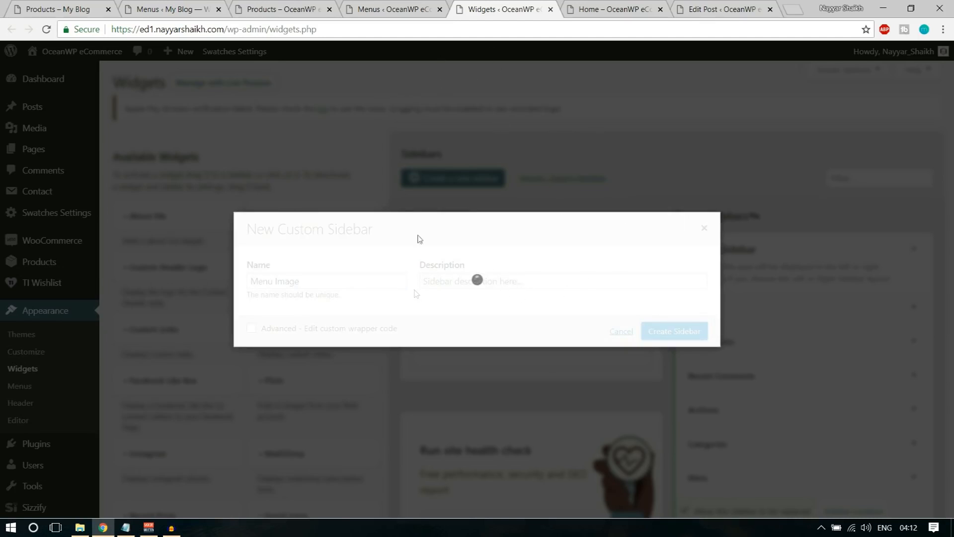
{"action": "left_click", "coordinate": [536, 29]}
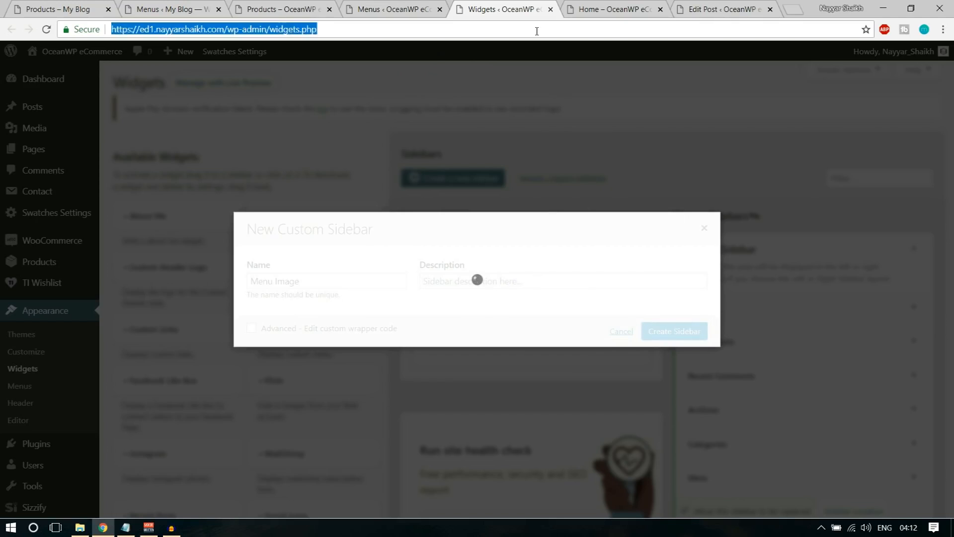
{"action": "key", "text": "Return"}
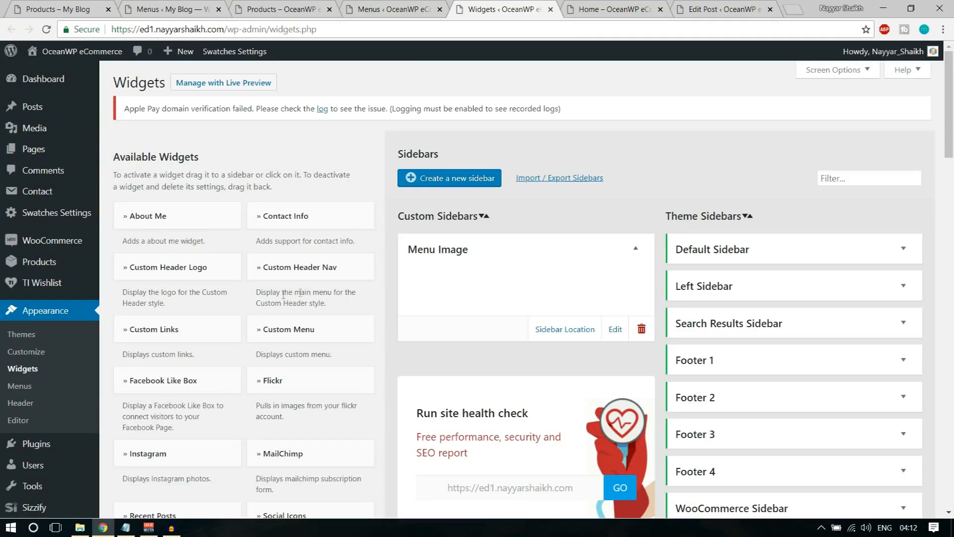
Add an Image widget to the Menu Image sidebar
{"action": "scroll", "coordinate": [307, 292], "scroll_direction": "down", "scroll_amount": 1}
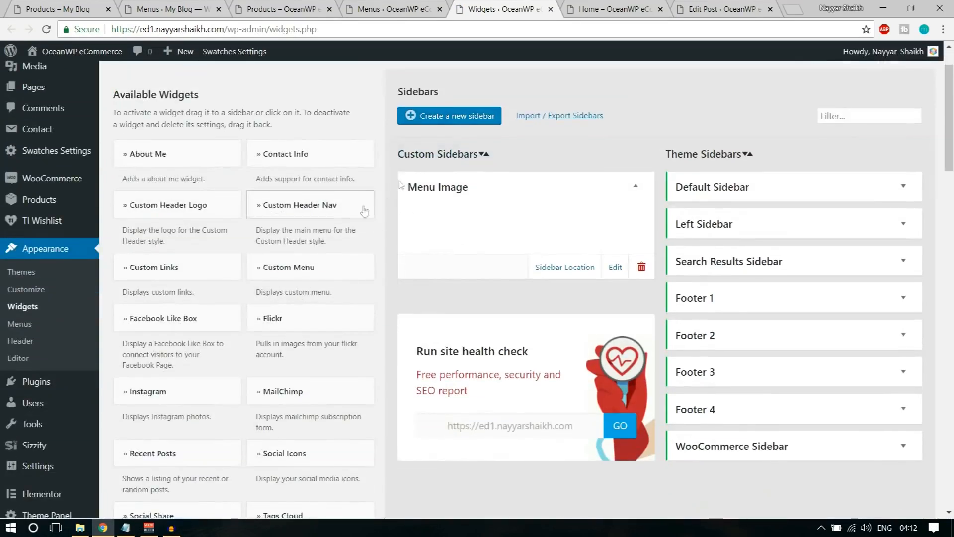
{"action": "scroll", "coordinate": [312, 279], "scroll_direction": "down", "scroll_amount": 6}
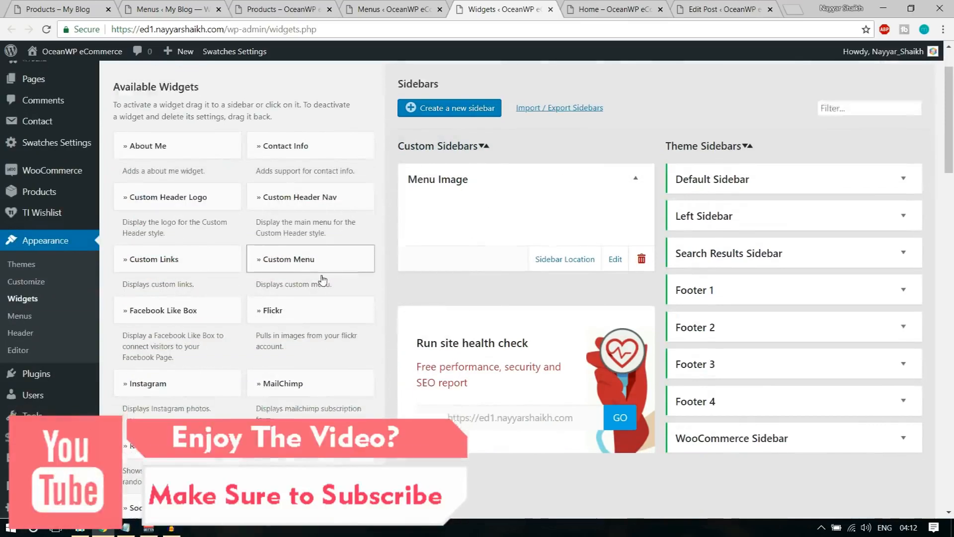
{"action": "scroll", "coordinate": [324, 281], "scroll_direction": "down", "scroll_amount": 7}
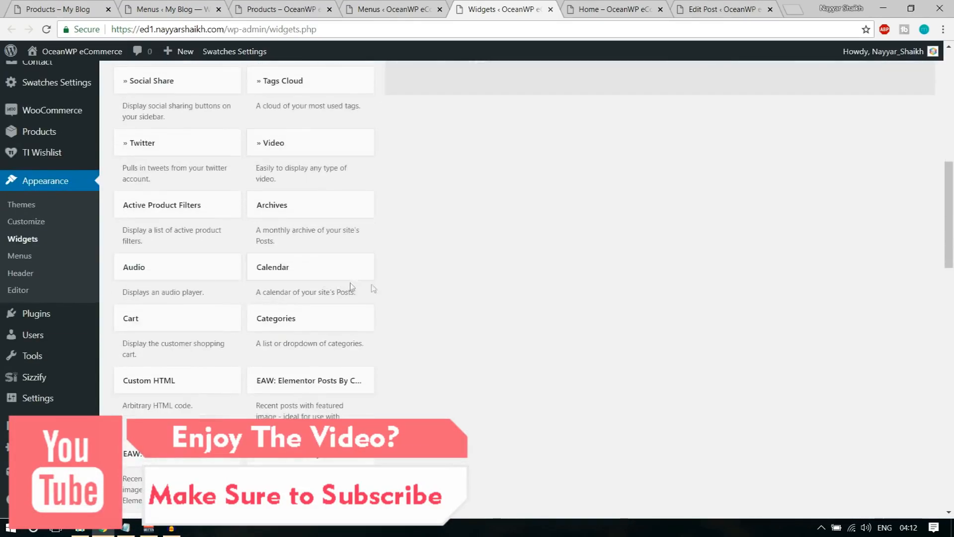
{"action": "left_click", "coordinate": [340, 224]}
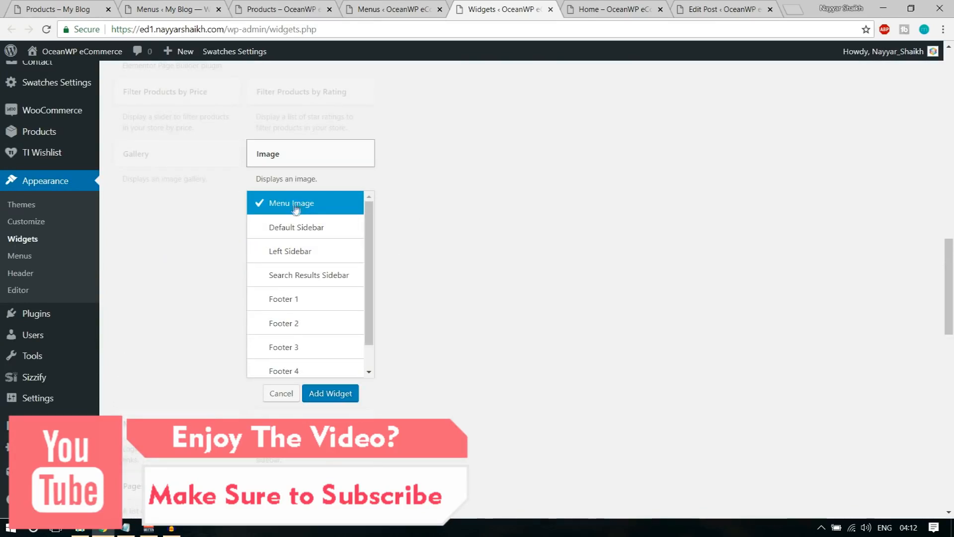
{"action": "left_click", "coordinate": [339, 397]}
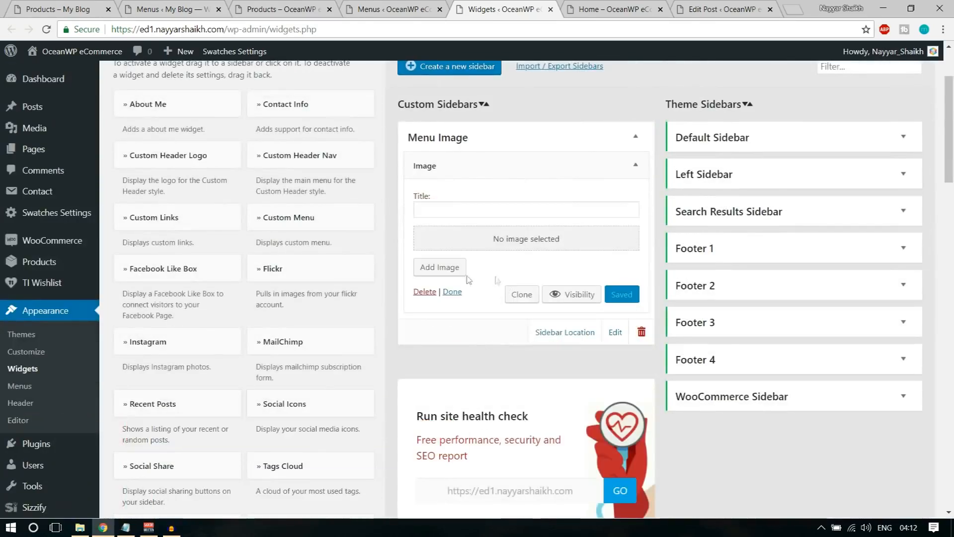
Upload shoes-image into the Image widget and save the widget
{"action": "left_click", "coordinate": [418, 267]}
{"action": "left_click", "coordinate": [173, 102]}
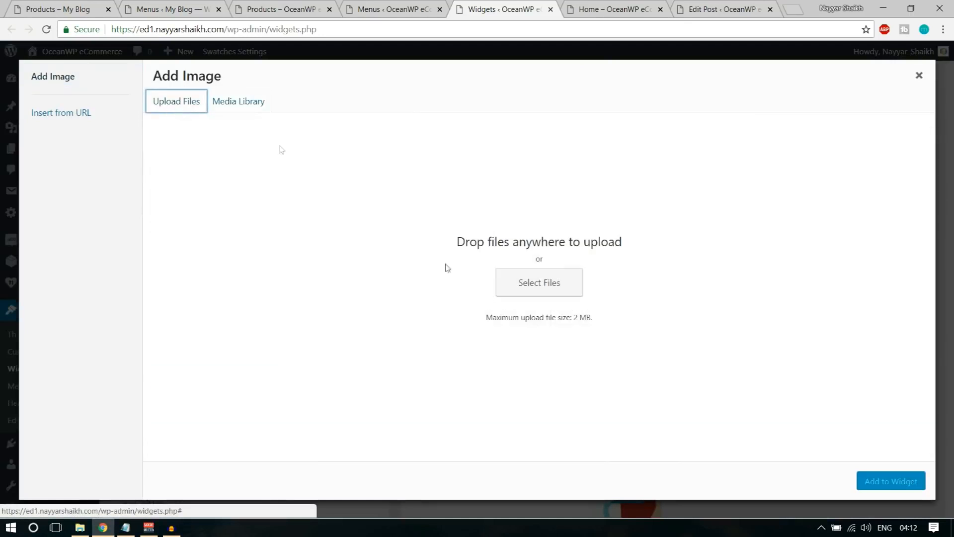
{"action": "left_click", "coordinate": [535, 291]}
{"action": "scroll", "coordinate": [308, 169], "scroll_direction": "down", "scroll_amount": 10}
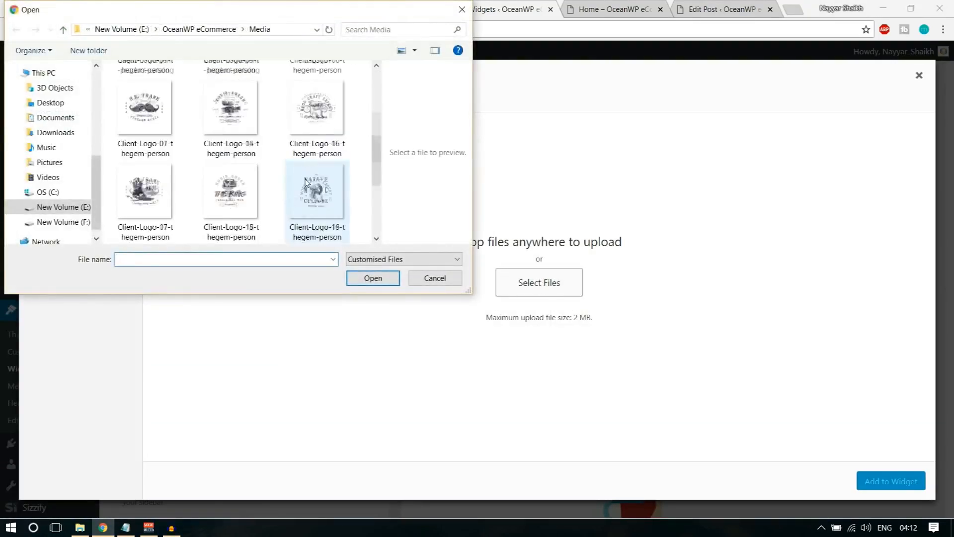
{"action": "left_click", "coordinate": [144, 204]}
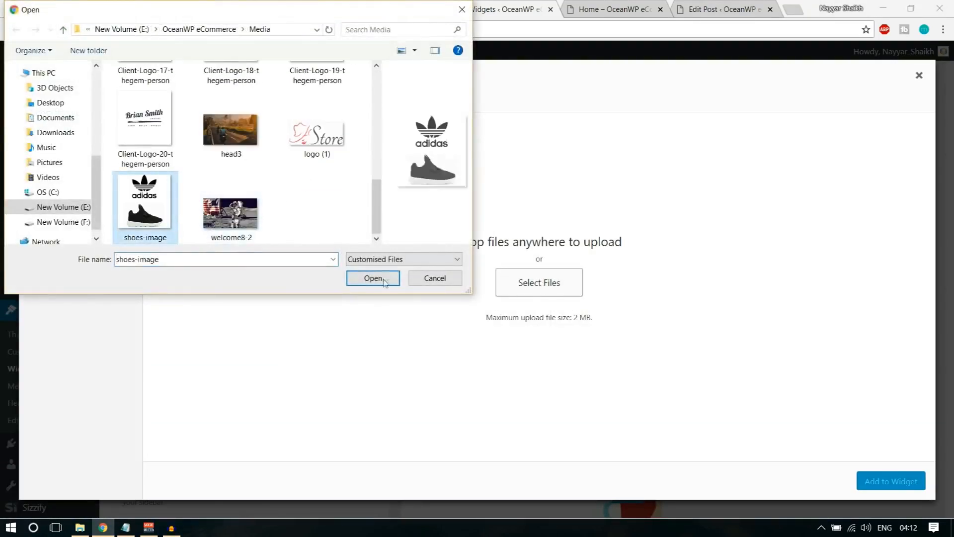
{"action": "left_click", "coordinate": [372, 278]}
{"action": "left_click", "coordinate": [890, 481]}
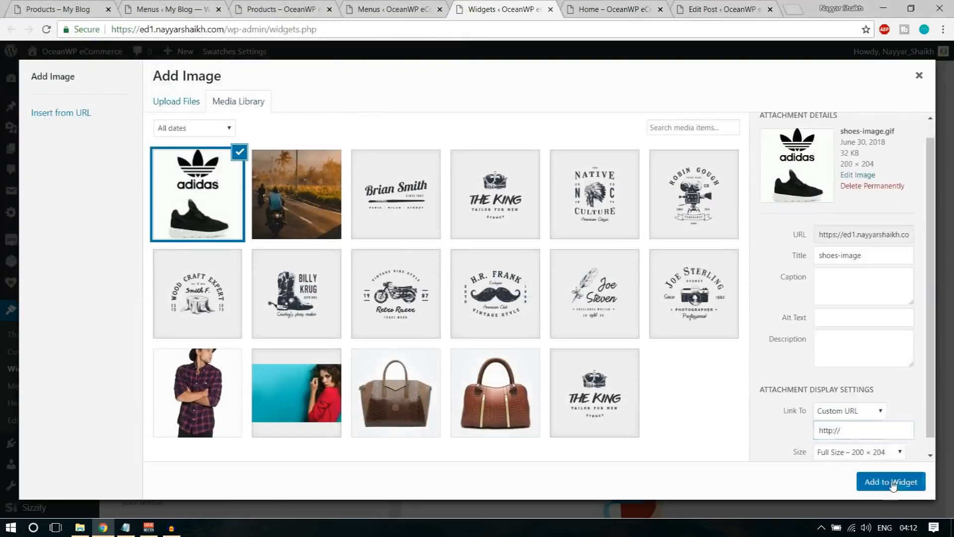
{"action": "left_click", "coordinate": [625, 434]}
Reload the menu editor and expand the Image menu item's settings
{"action": "left_click", "coordinate": [431, 6]}
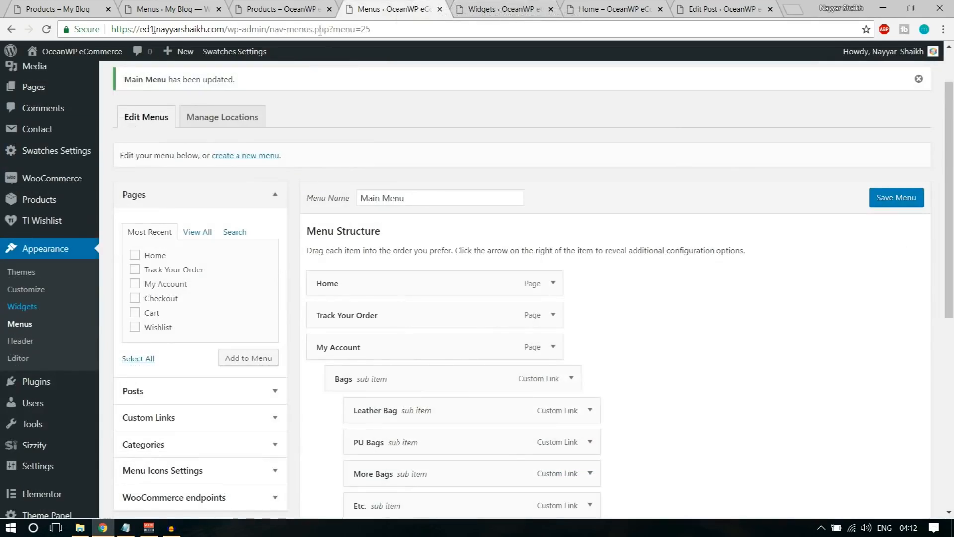
{"action": "left_click", "coordinate": [42, 31]}
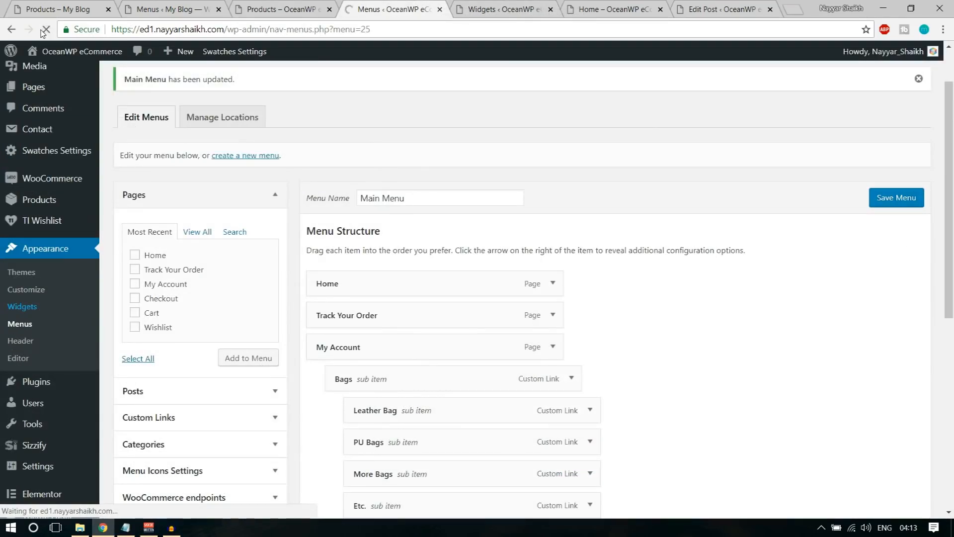
{"action": "scroll", "coordinate": [691, 253], "scroll_direction": "down", "scroll_amount": 7}
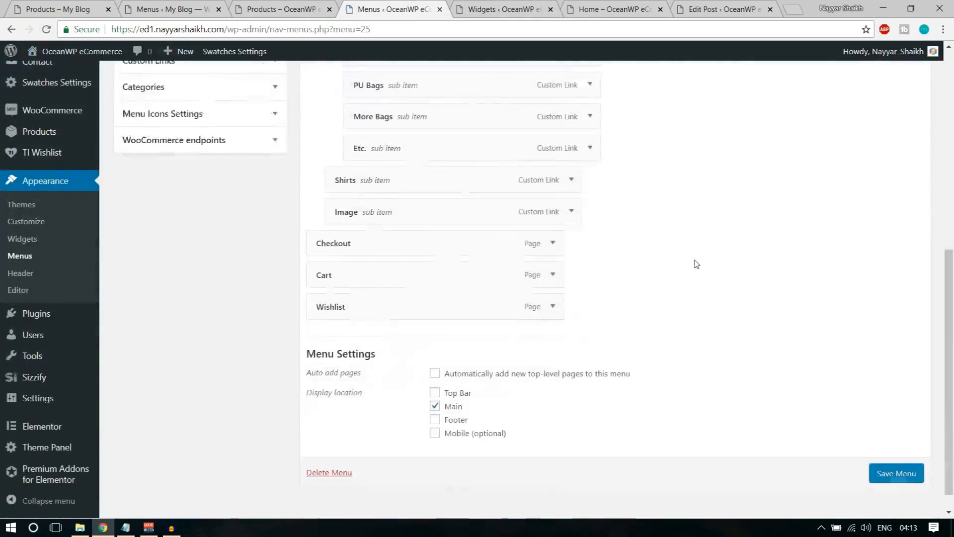
{"action": "scroll", "coordinate": [697, 264], "scroll_direction": "down", "scroll_amount": 1}
{"action": "scroll", "coordinate": [662, 265], "scroll_direction": "up", "scroll_amount": 5}
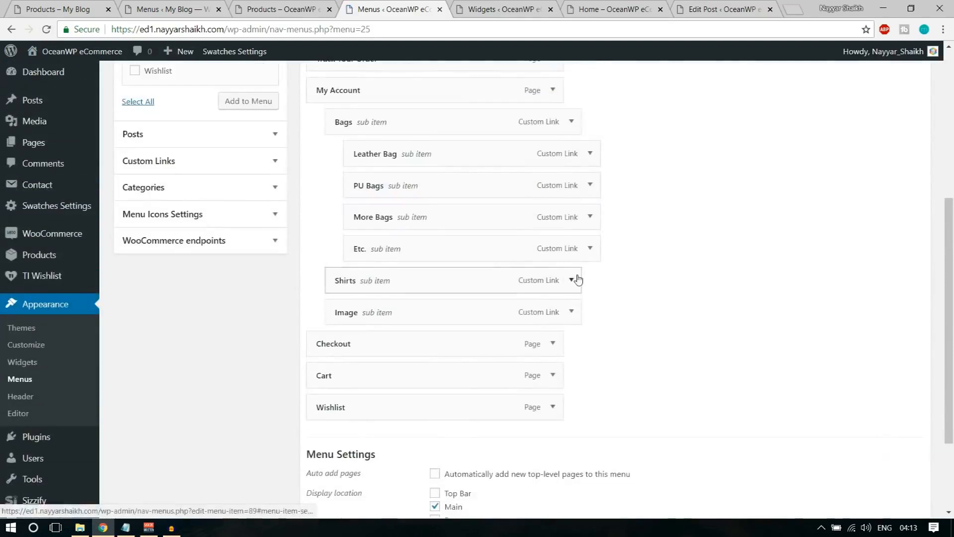
{"action": "left_click", "coordinate": [571, 312]}
{"action": "left_click", "coordinate": [571, 312]}
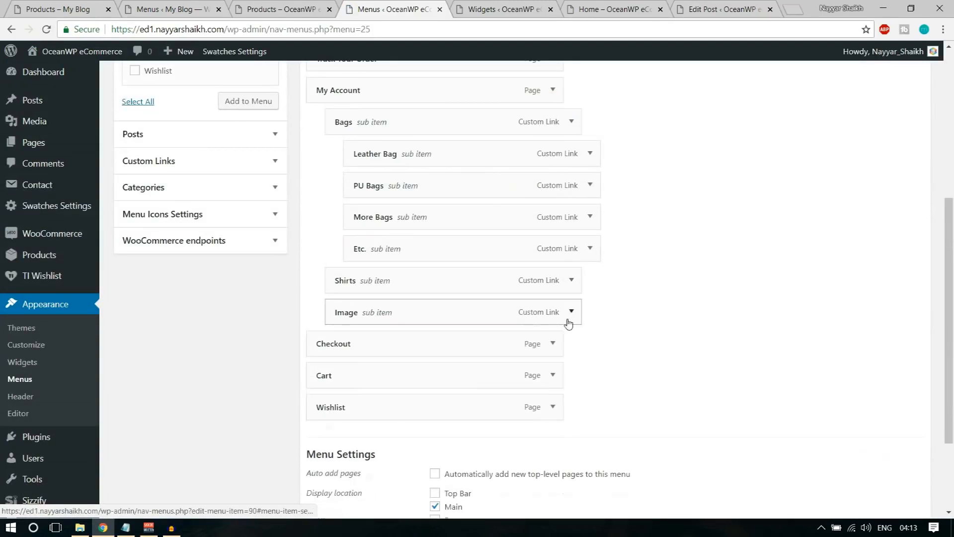
{"action": "left_click", "coordinate": [570, 312]}
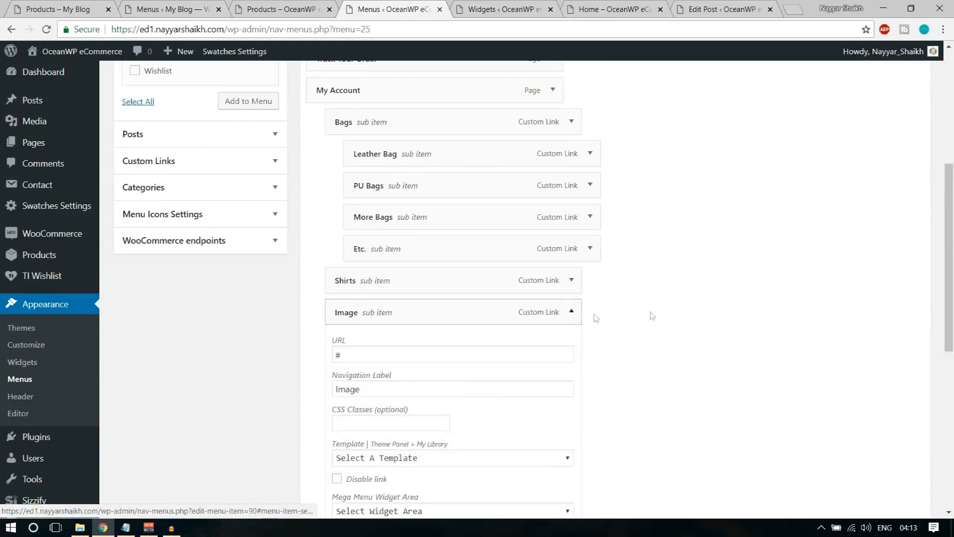
{"action": "scroll", "coordinate": [658, 314], "scroll_direction": "down", "scroll_amount": 5}
Set the Image item's Mega Menu Widget Area to Menu Image, save the menu, and view the shop
{"action": "left_click", "coordinate": [460, 215]}
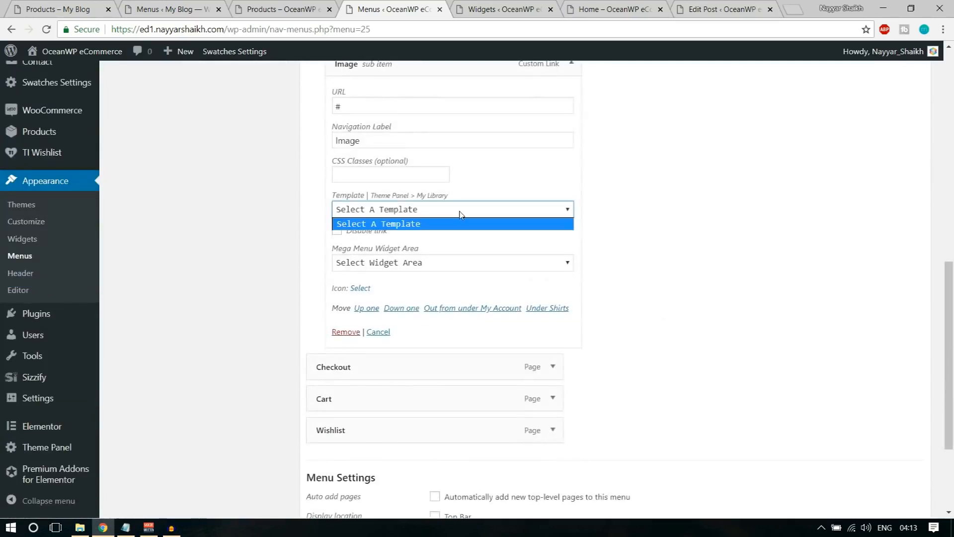
{"action": "left_click", "coordinate": [461, 214]}
{"action": "left_click", "coordinate": [427, 266]}
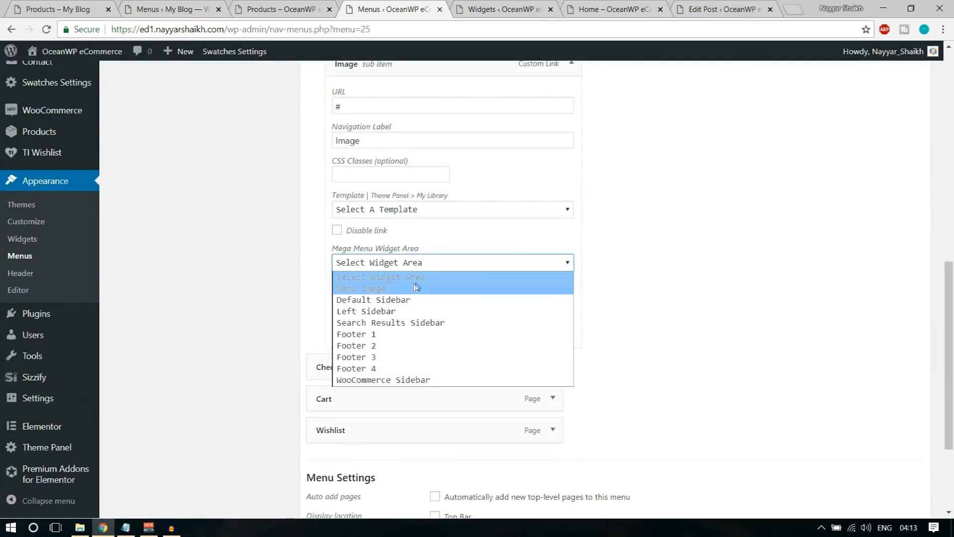
{"action": "left_click", "coordinate": [400, 288]}
{"action": "scroll", "coordinate": [707, 305], "scroll_direction": "down", "scroll_amount": 2}
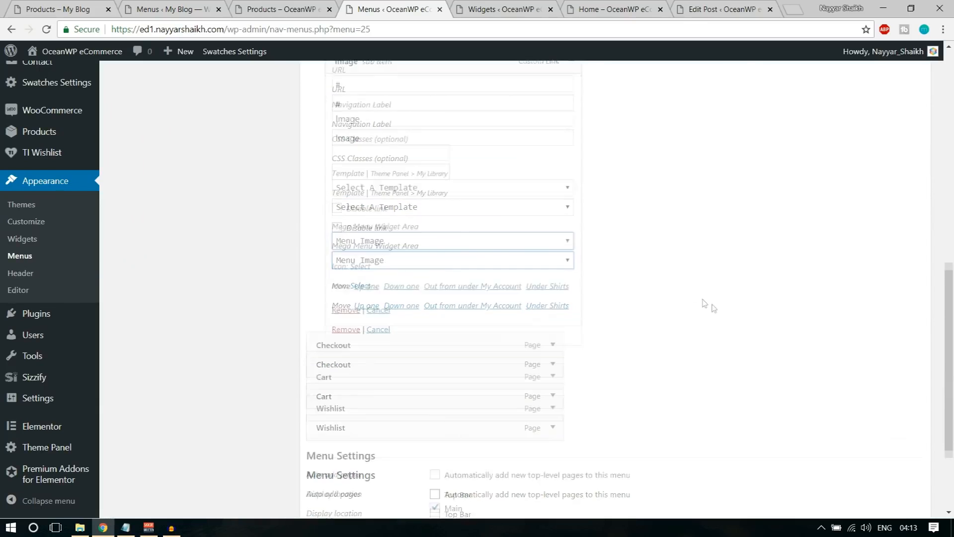
{"action": "left_click", "coordinate": [904, 475]}
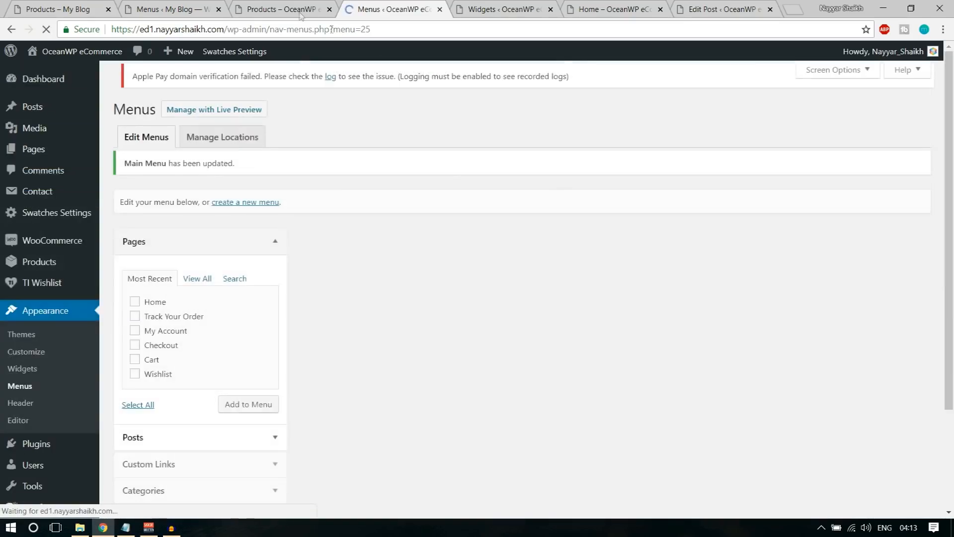
{"action": "left_click", "coordinate": [281, 9]}
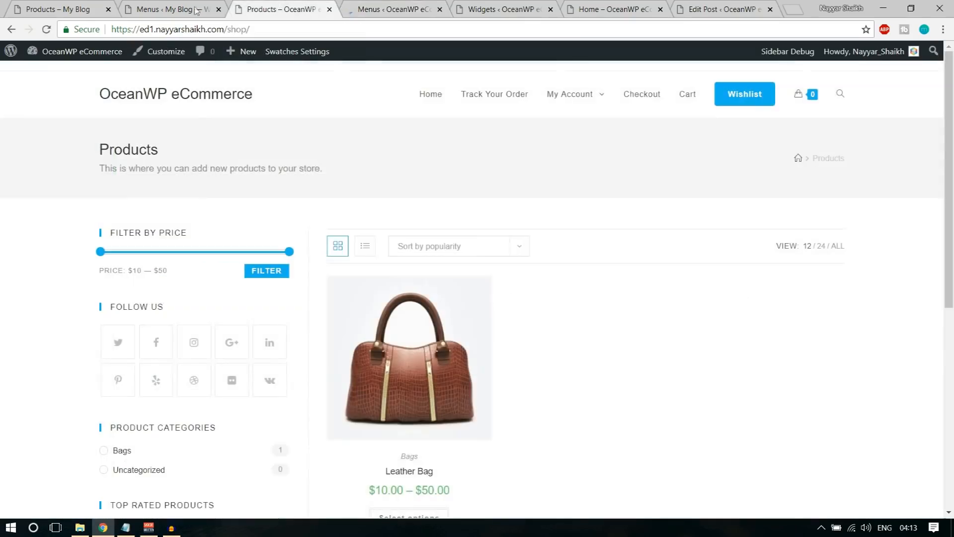
Reload the shop to preview My Account's Bags, Shirts and Image mega menu columns
{"action": "left_click", "coordinate": [47, 29]}
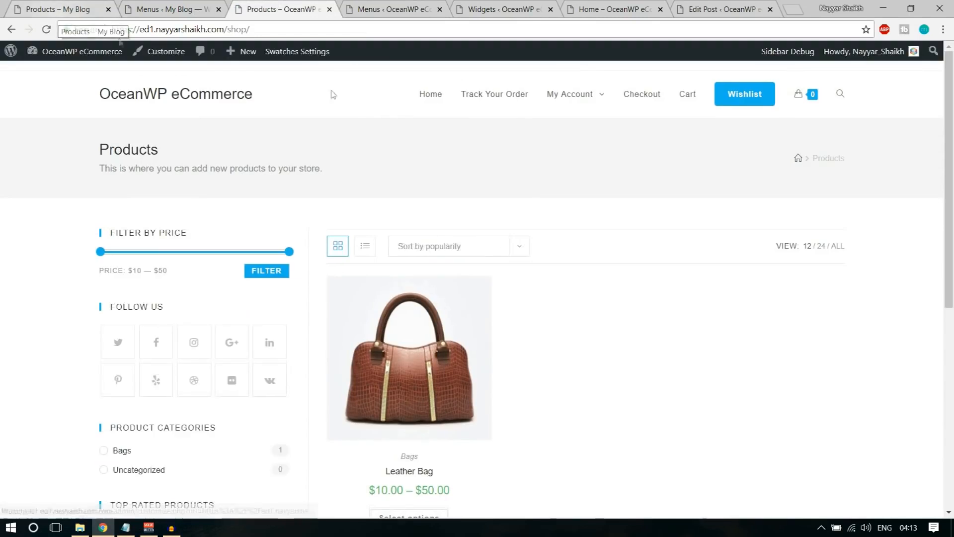
{"action": "mouse_move", "coordinate": [584, 103]}
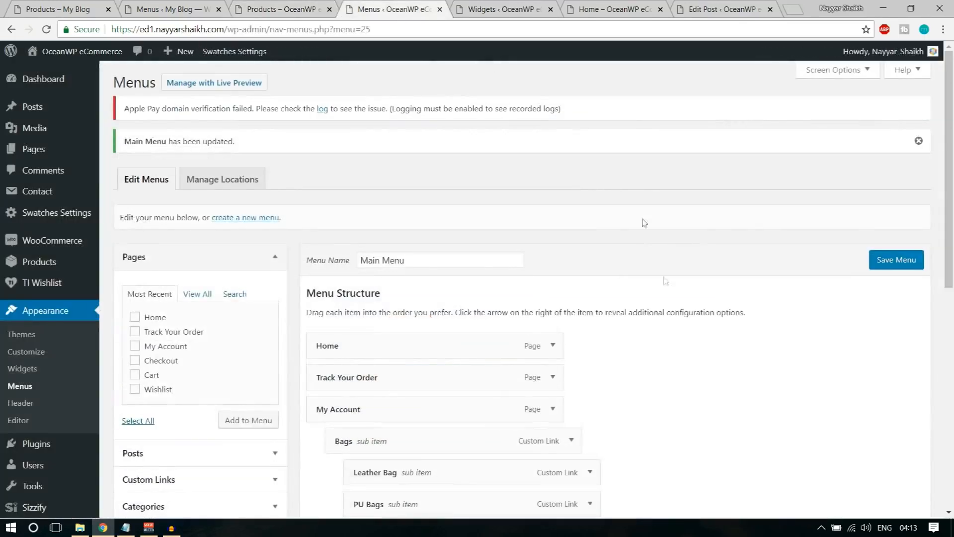
{"action": "scroll", "coordinate": [666, 303], "scroll_direction": "down", "scroll_amount": 10}
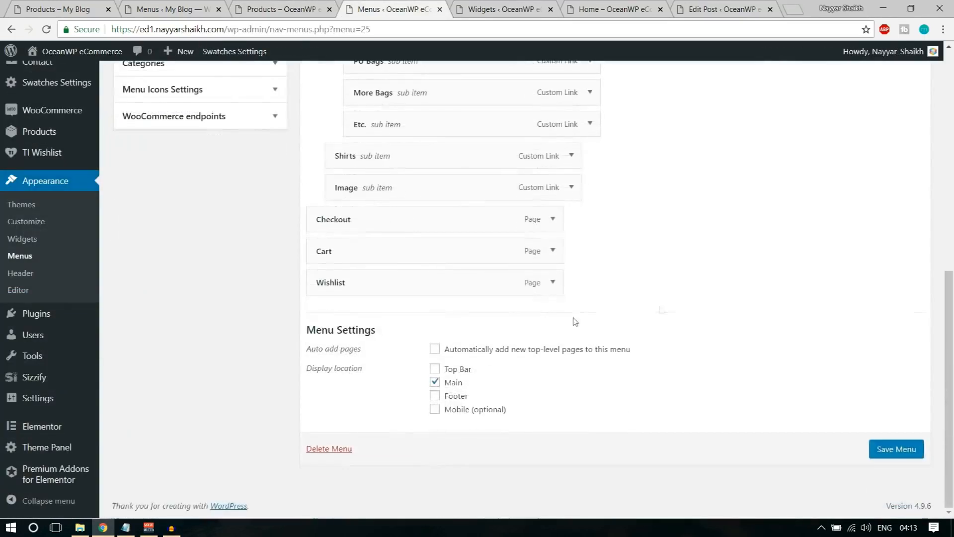
Give the Image menu item the CSS class 'hide-head', save the menu, and view the shop
{"action": "scroll", "coordinate": [512, 241], "scroll_direction": "up", "scroll_amount": 1}
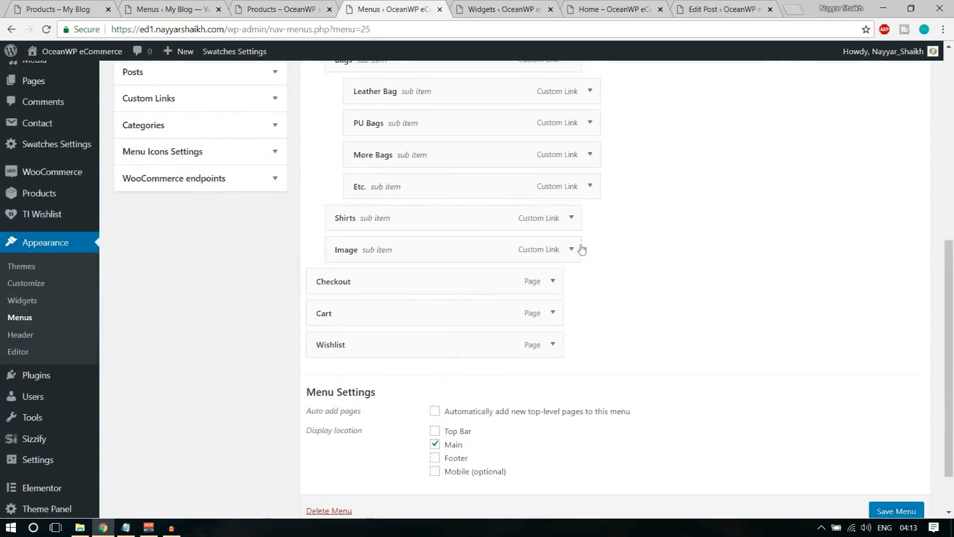
{"action": "left_click", "coordinate": [571, 249]}
{"action": "scroll", "coordinate": [360, 273], "scroll_direction": "down", "scroll_amount": 2}
{"action": "left_click", "coordinate": [353, 233]}
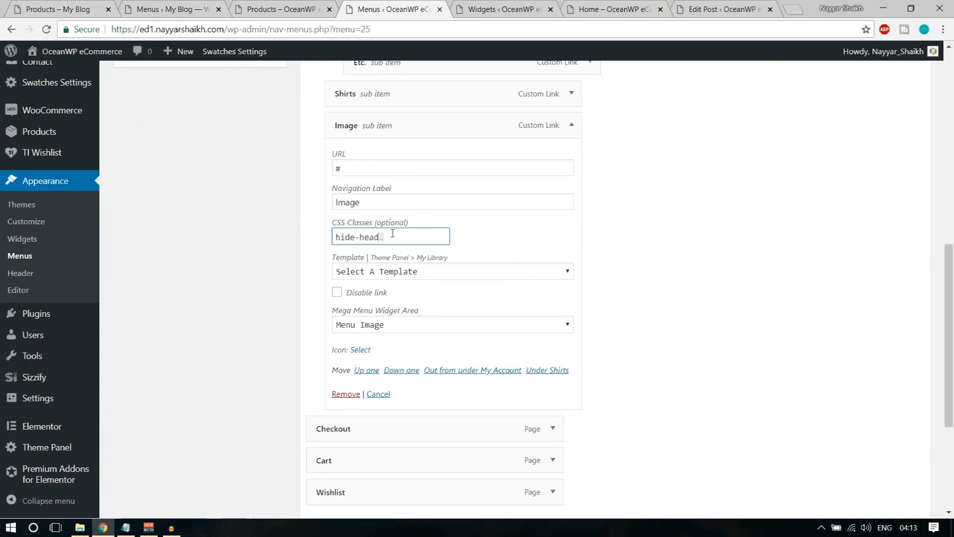
{"action": "scroll", "coordinate": [448, 259], "scroll_direction": "down", "scroll_amount": 4}
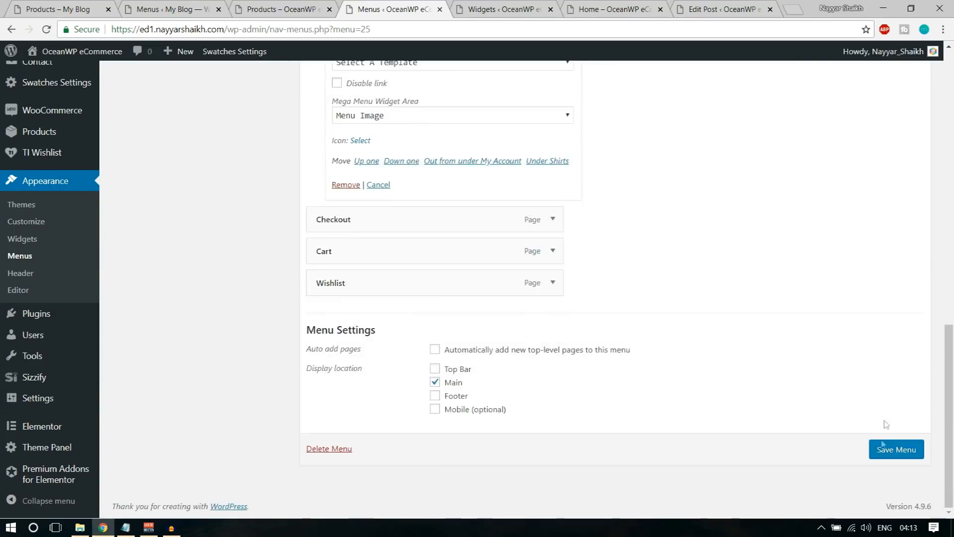
{"action": "left_click", "coordinate": [884, 452]}
{"action": "left_click", "coordinate": [293, 6]}
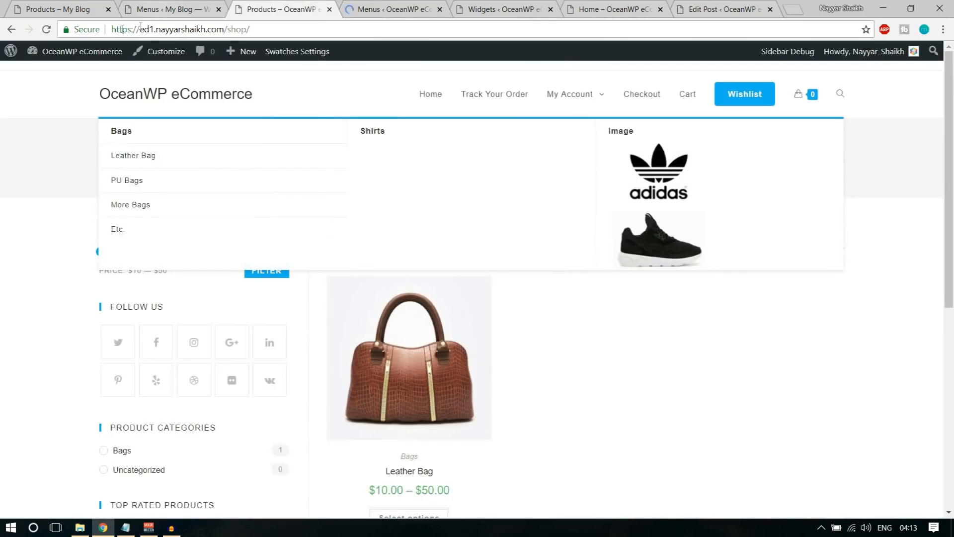
Reload the shop to confirm the Image column has no heading, then launch the Customizer
{"action": "left_click", "coordinate": [46, 30]}
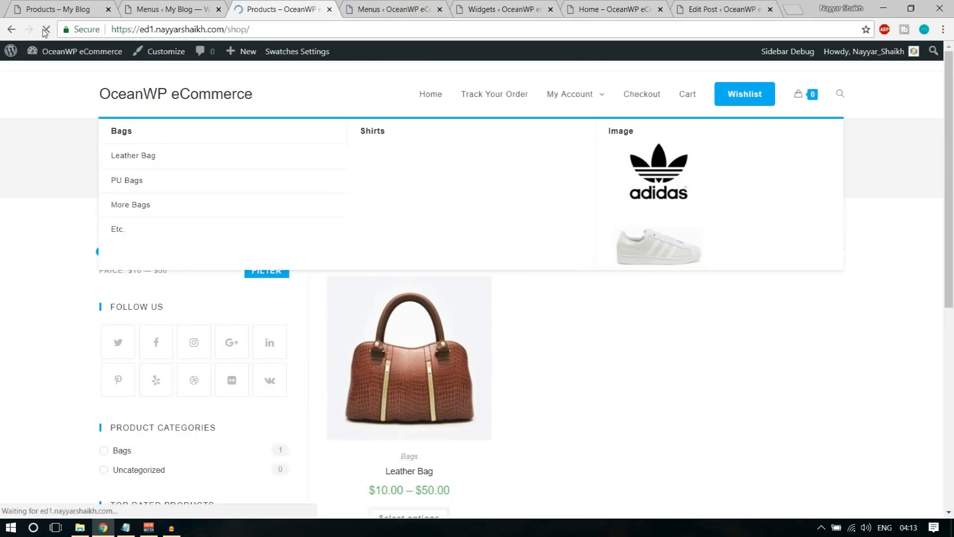
{"action": "mouse_move", "coordinate": [595, 99]}
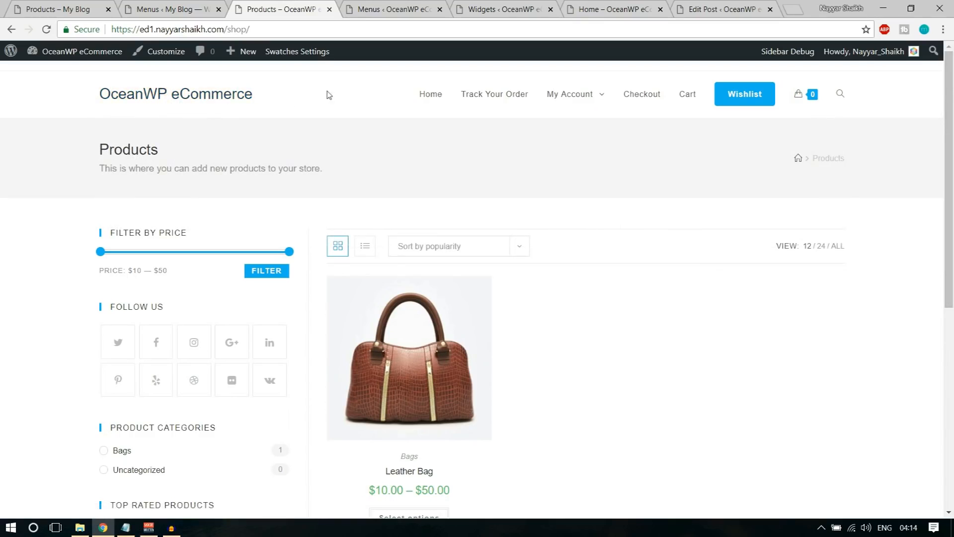
{"action": "left_click", "coordinate": [160, 54]}
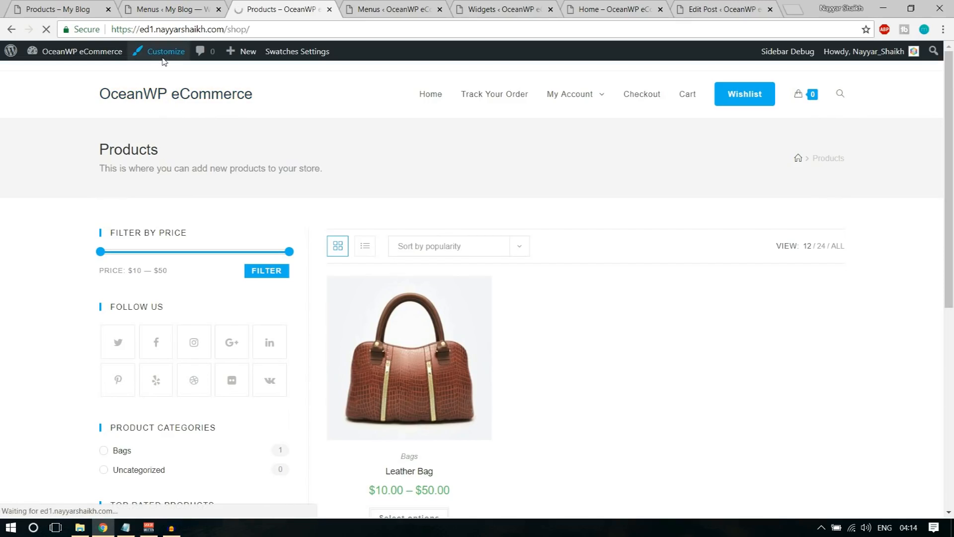
Set the header logo to the uploaded 'logo (1)' Store image, skipping cropping
{"action": "scroll", "coordinate": [120, 328], "scroll_direction": "down", "scroll_amount": 3}
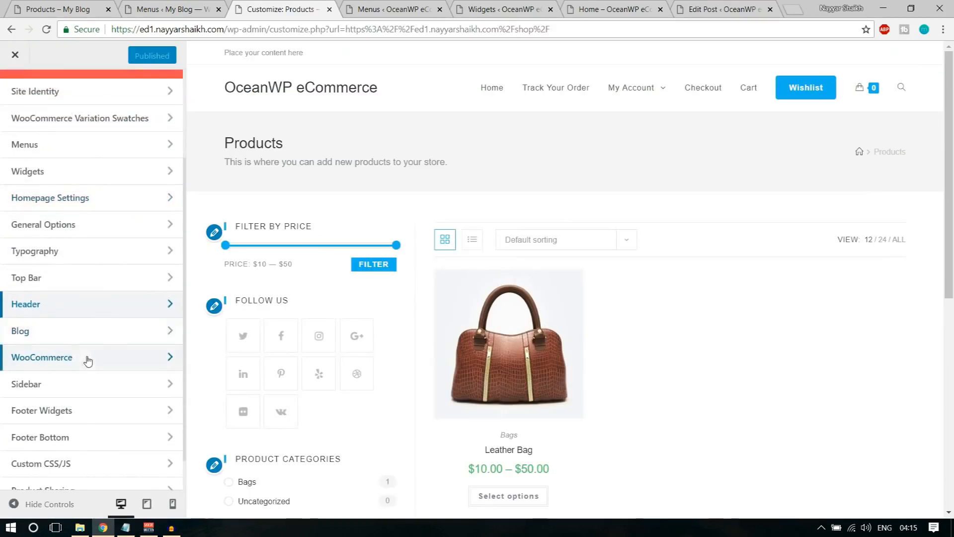
{"action": "left_click", "coordinate": [53, 309]}
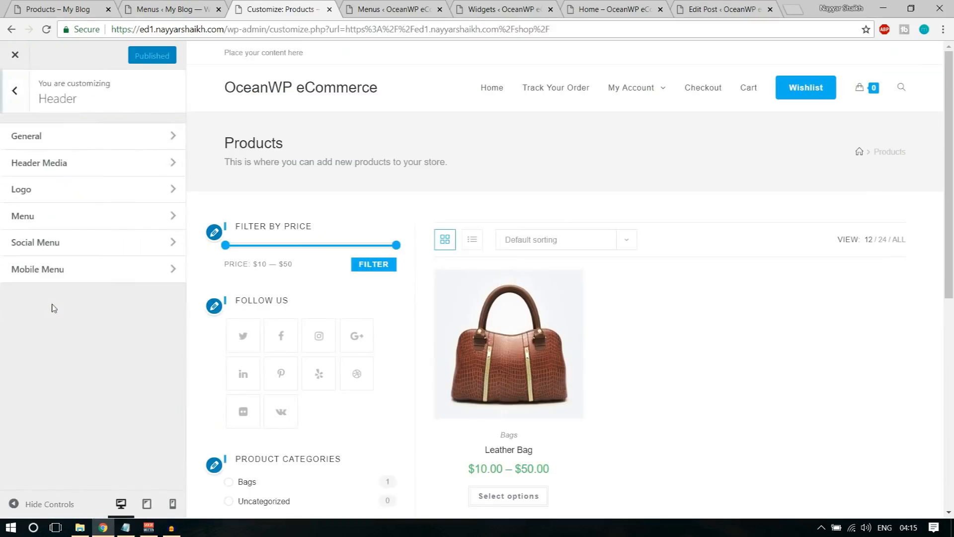
{"action": "left_click", "coordinate": [71, 199]}
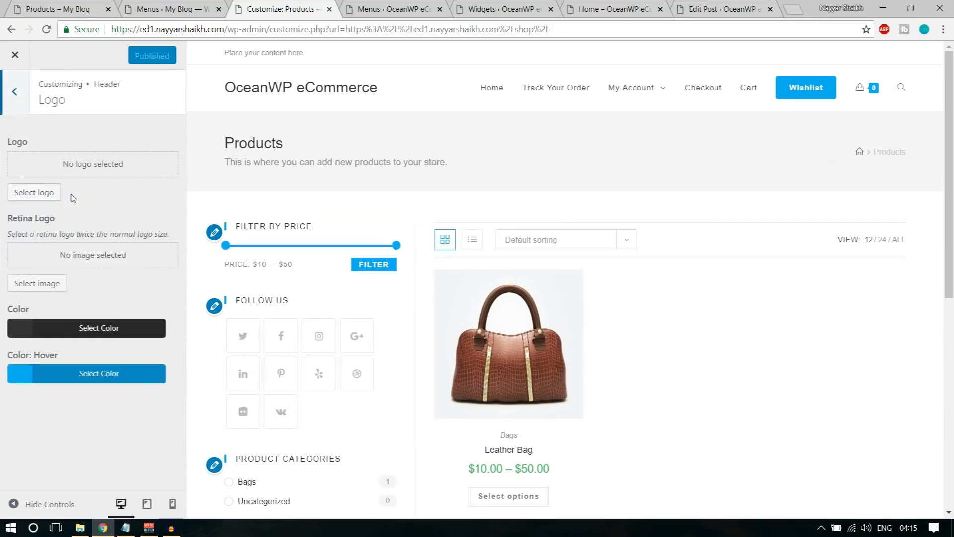
{"action": "left_click", "coordinate": [45, 197]}
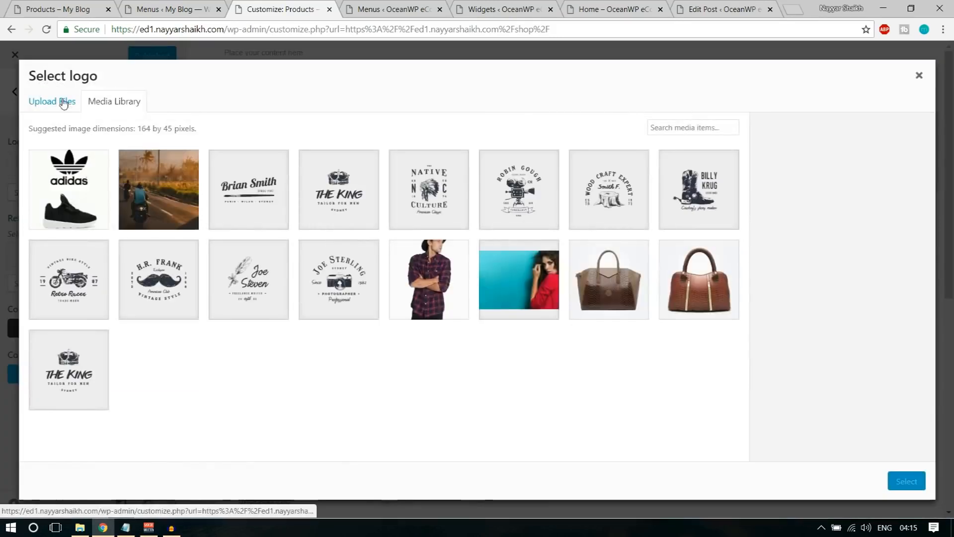
{"action": "left_click", "coordinate": [65, 107]}
{"action": "left_click", "coordinate": [440, 283]}
{"action": "scroll", "coordinate": [277, 177], "scroll_direction": "down", "scroll_amount": 2}
{"action": "scroll", "coordinate": [274, 192], "scroll_direction": "down", "scroll_amount": 4}
{"action": "left_click", "coordinate": [325, 137]}
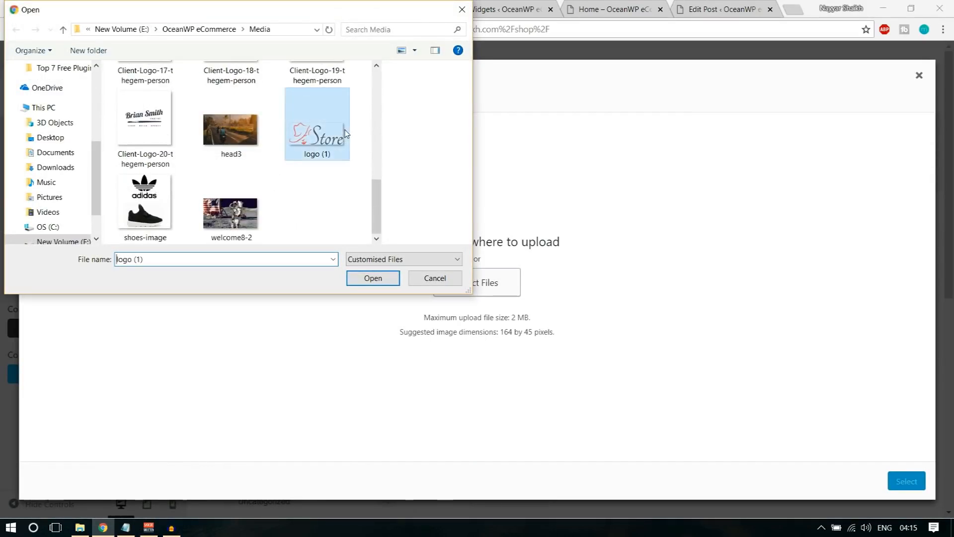
{"action": "left_click", "coordinate": [361, 281]}
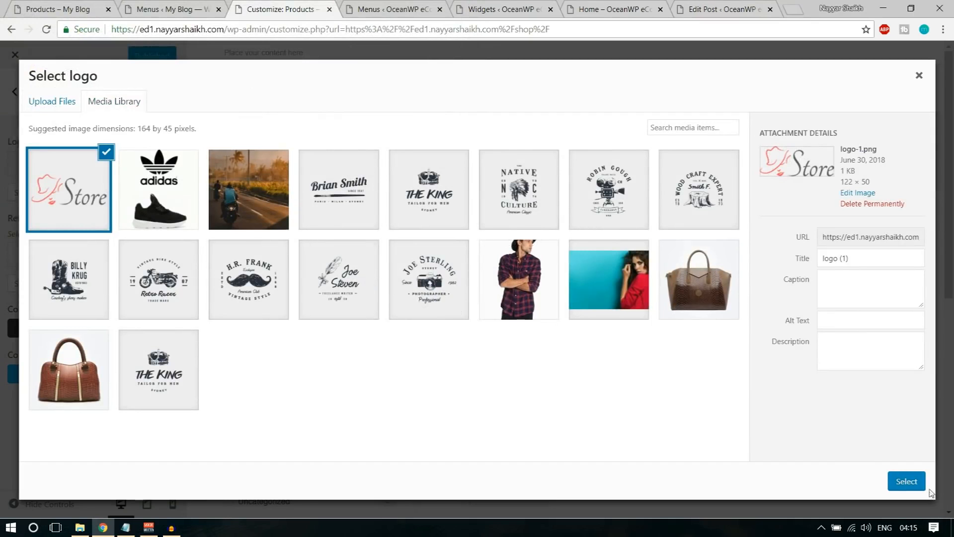
{"action": "left_click", "coordinate": [908, 481]}
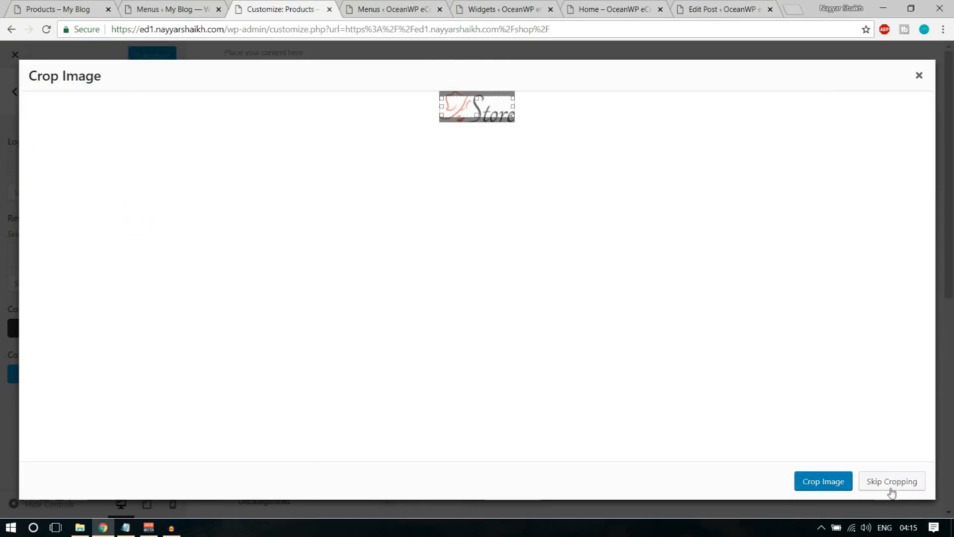
{"action": "left_click", "coordinate": [891, 482]}
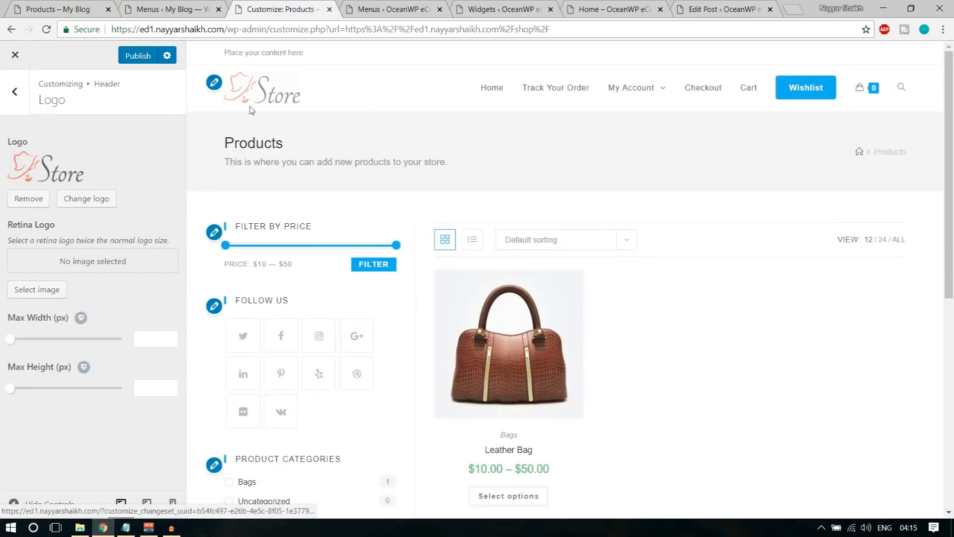
Compare with the reference store, then return to the Customizer's main sections list
{"action": "key", "text": "ctrl+1"}
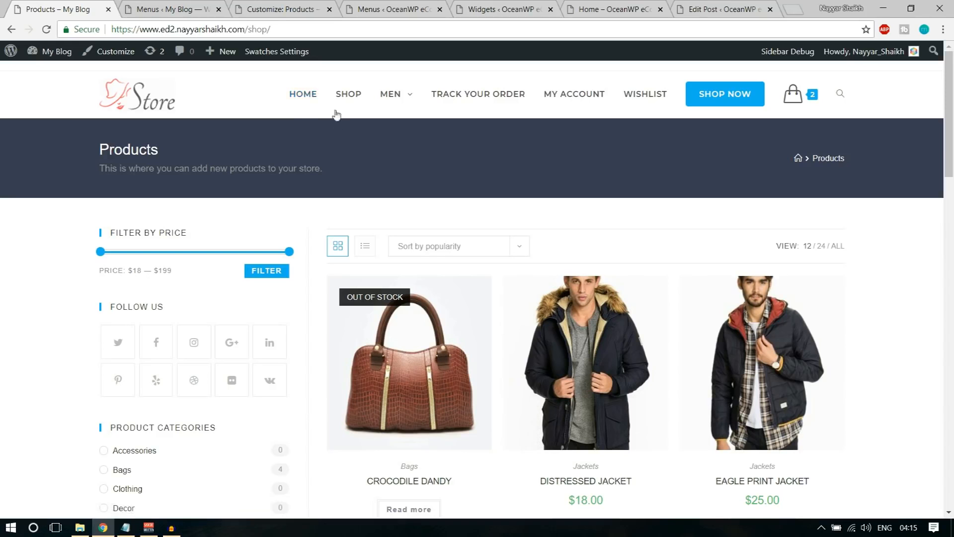
{"action": "left_click", "coordinate": [158, 7]}
{"action": "left_click", "coordinate": [281, 9]}
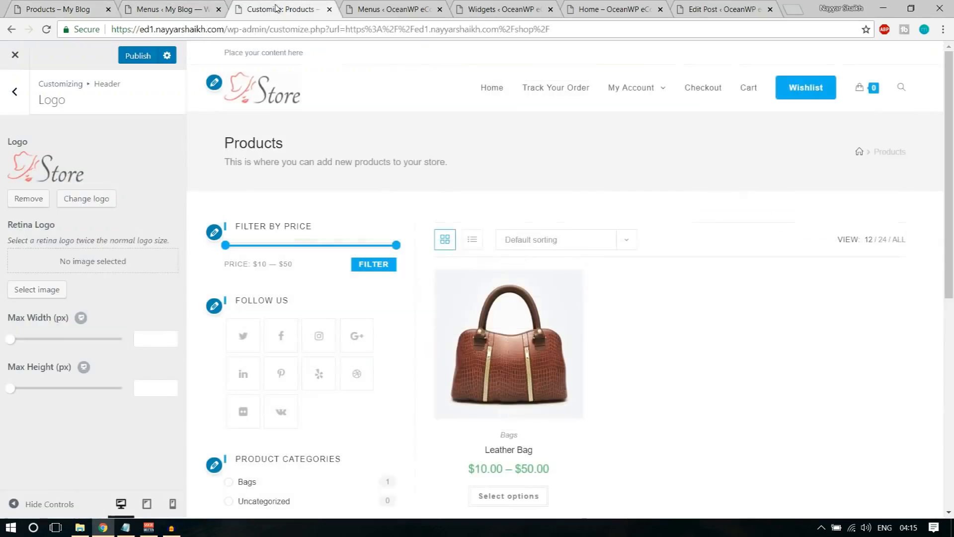
{"action": "left_click", "coordinate": [9, 100]}
{"action": "left_click", "coordinate": [9, 101]}
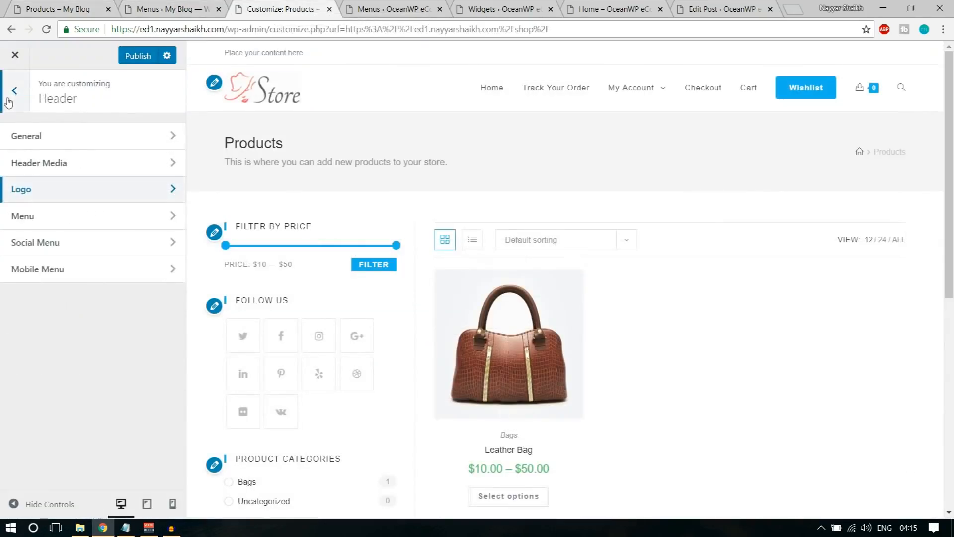
Set the Main Menu typography font to Montserrat and the font size to 20
{"action": "left_click", "coordinate": [76, 256]}
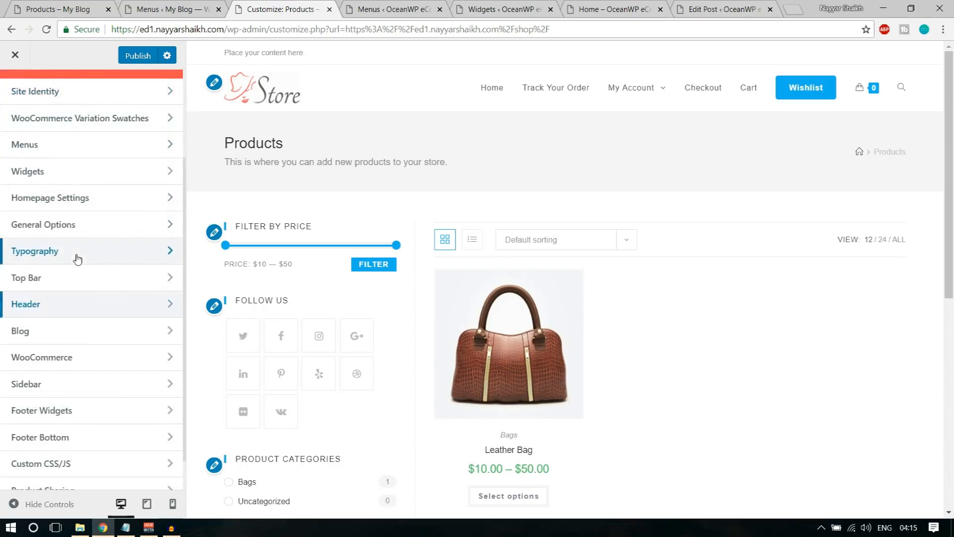
{"action": "scroll", "coordinate": [102, 293], "scroll_direction": "down", "scroll_amount": 1}
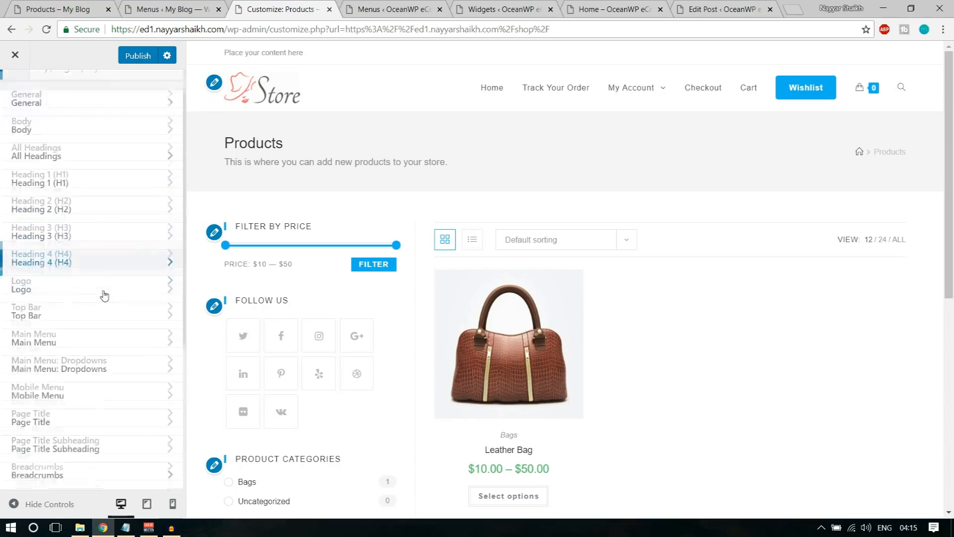
{"action": "left_click", "coordinate": [74, 319]}
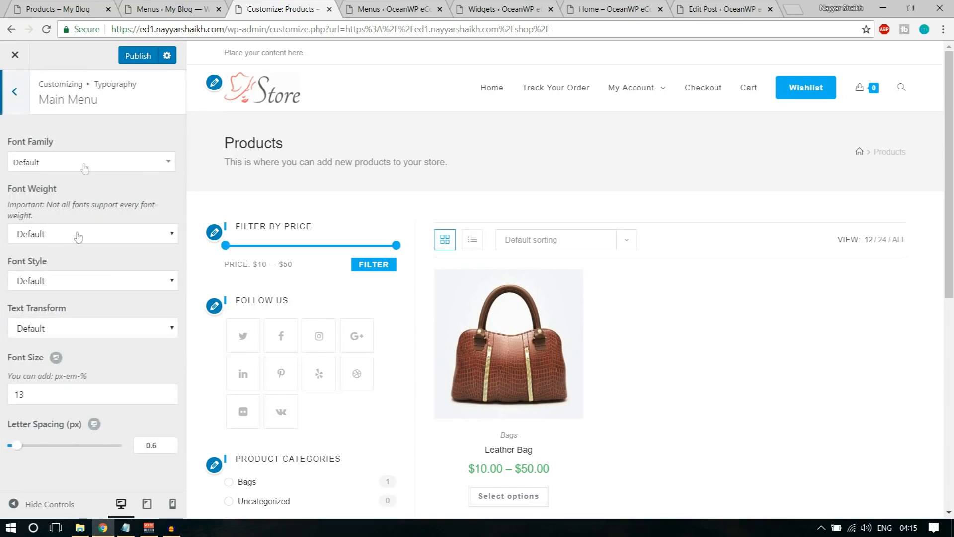
{"action": "left_click", "coordinate": [85, 168]}
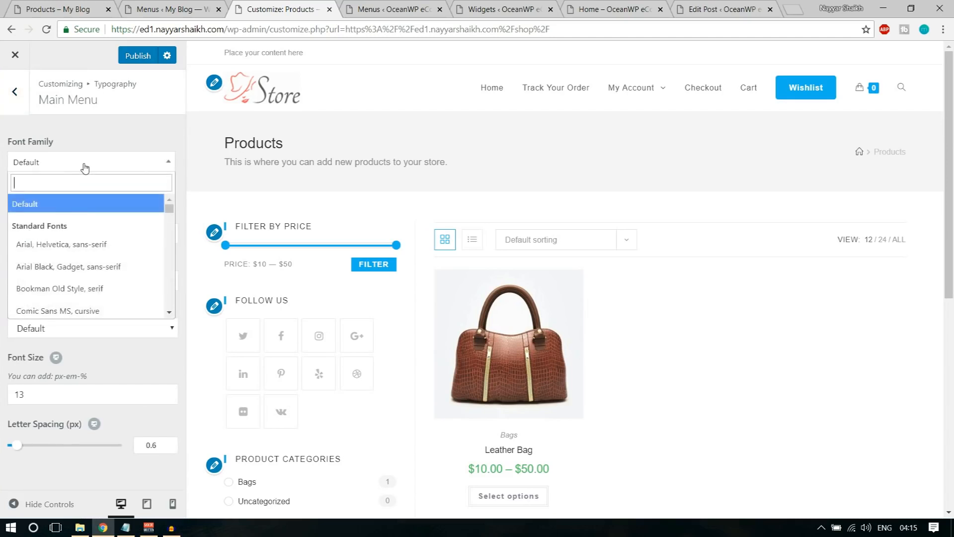
{"action": "type", "text": "mont"}
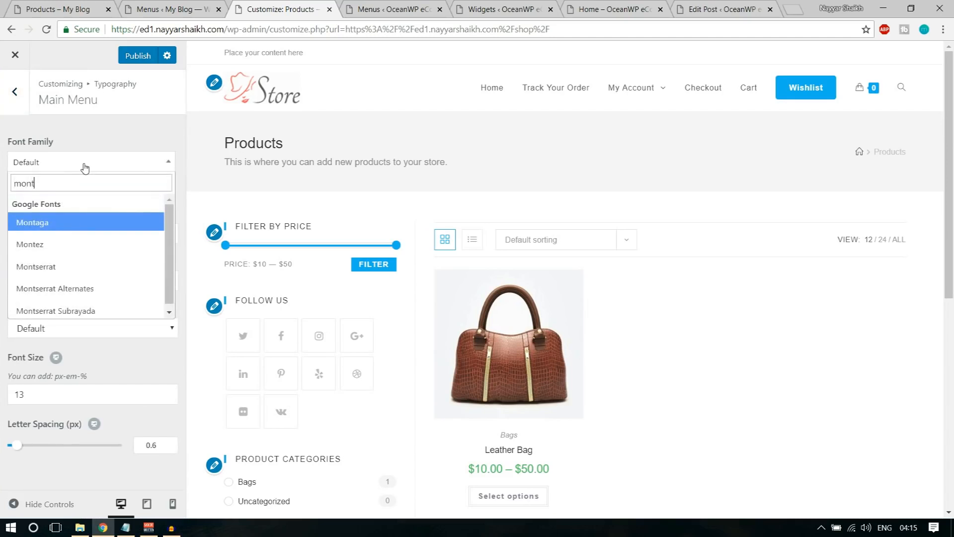
{"action": "type", "text": "se"}
{"action": "left_click", "coordinate": [65, 229]}
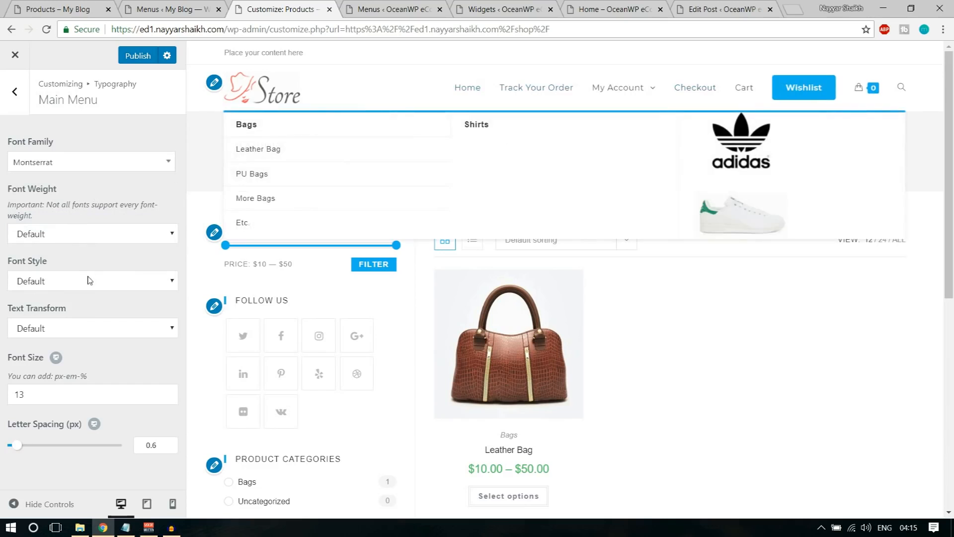
{"action": "left_click_drag", "start_coordinate": [39, 400], "coordinate": [1, 401]}
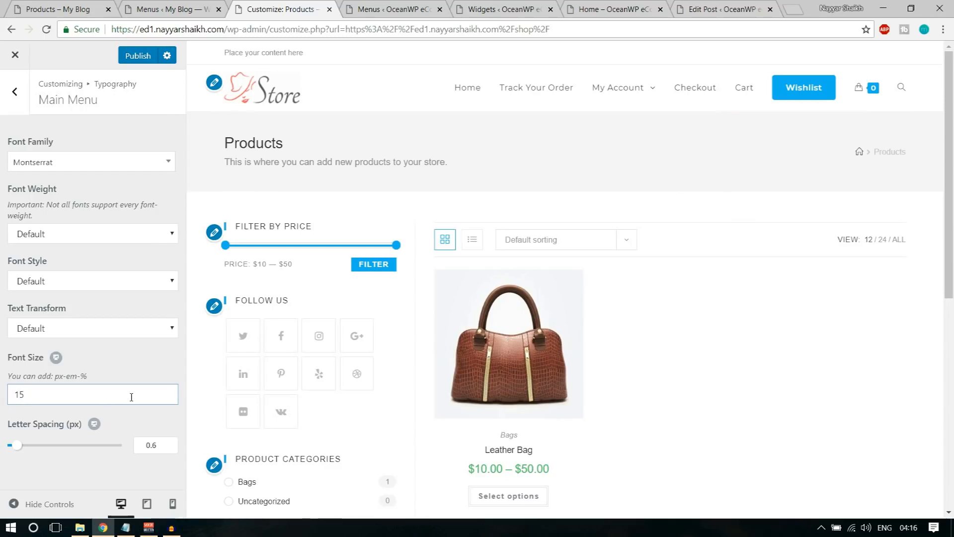
{"action": "left_click", "coordinate": [145, 372]}
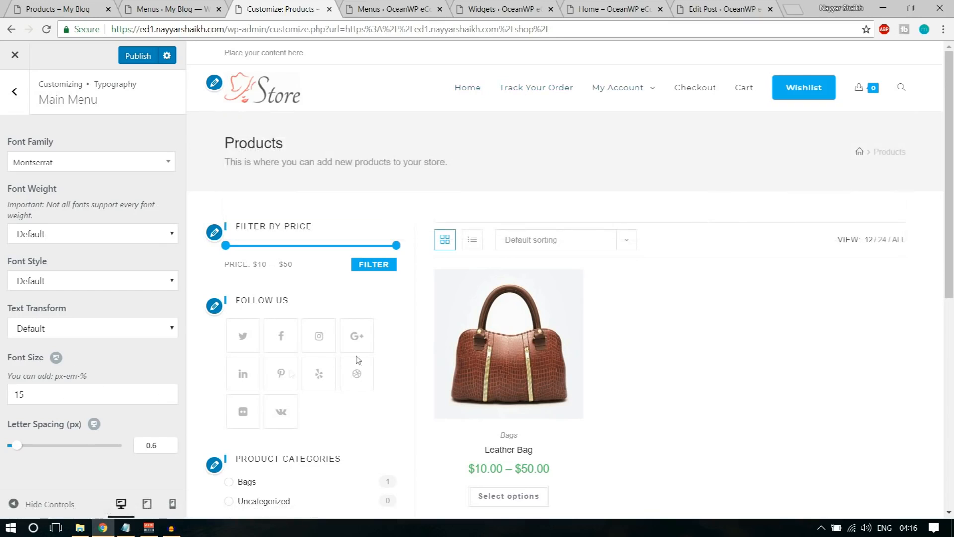
{"action": "left_click_drag", "start_coordinate": [58, 392], "coordinate": [1, 393]}
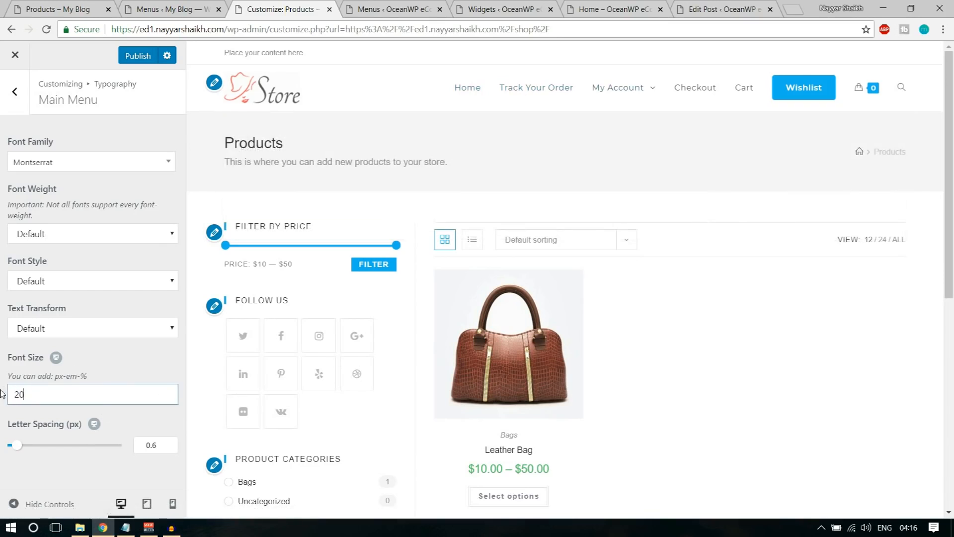
{"action": "left_click", "coordinate": [128, 379]}
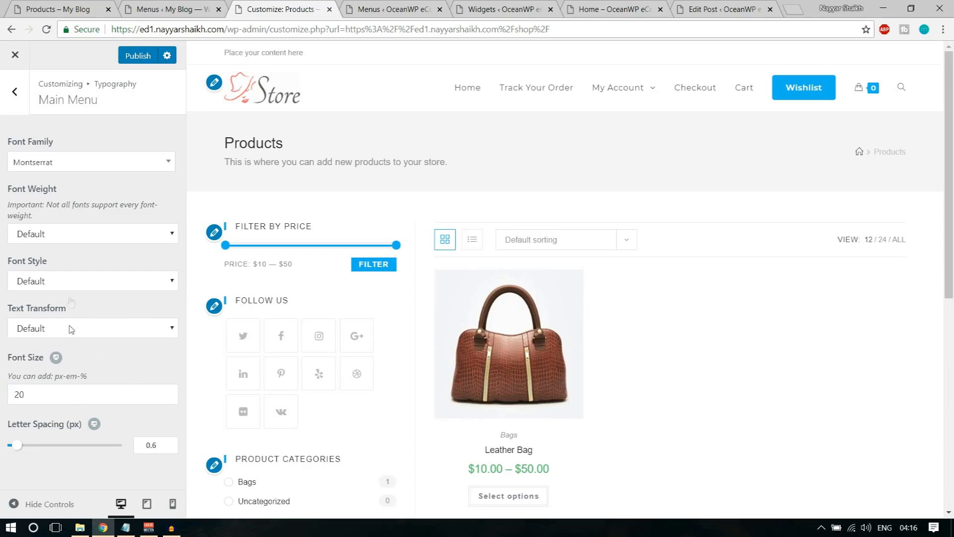
Set the Main Menu text transform to Uppercase and font weight to Semibold 600
{"action": "left_click", "coordinate": [72, 284]}
{"action": "left_click", "coordinate": [72, 297]}
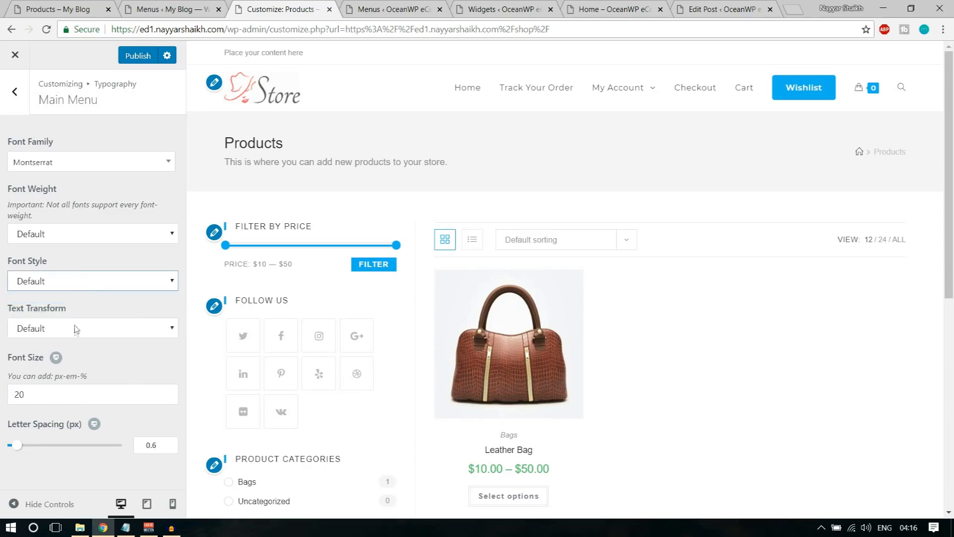
{"action": "left_click", "coordinate": [75, 328]}
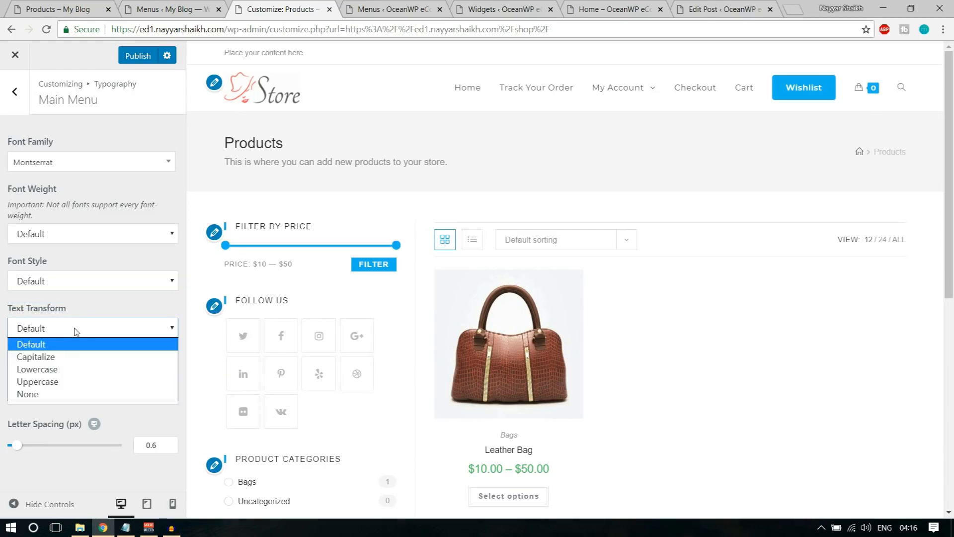
{"action": "left_click", "coordinate": [70, 381]}
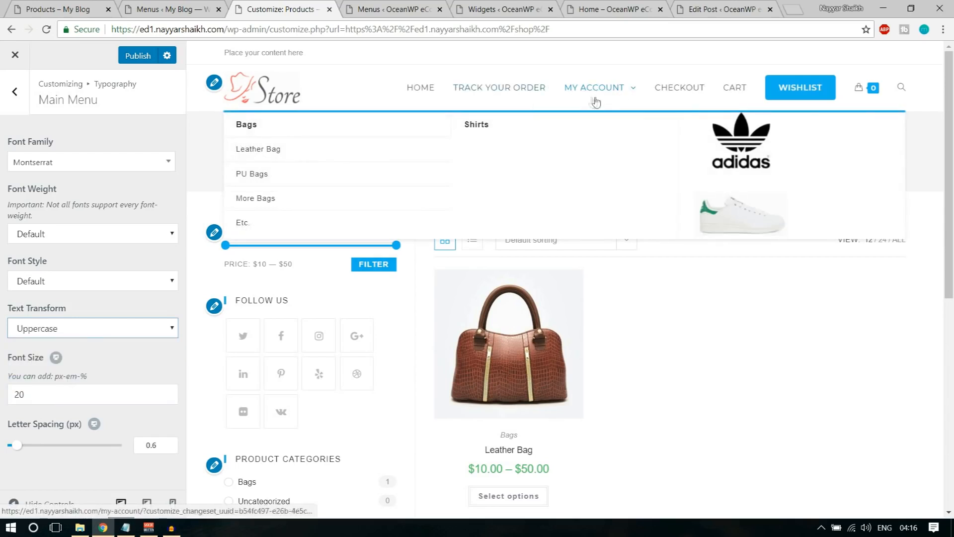
{"action": "left_click", "coordinate": [75, 285]}
{"action": "left_click", "coordinate": [71, 238]}
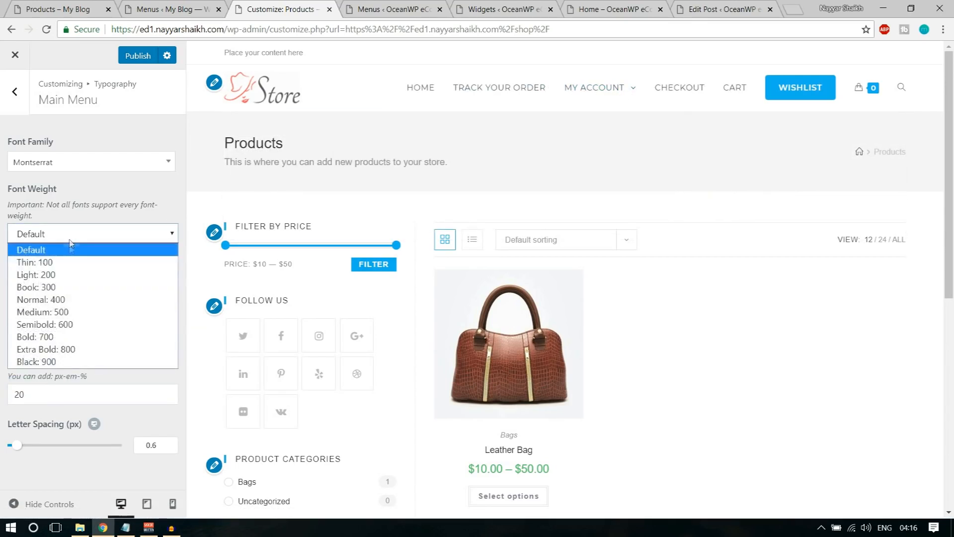
{"action": "left_click", "coordinate": [72, 326]}
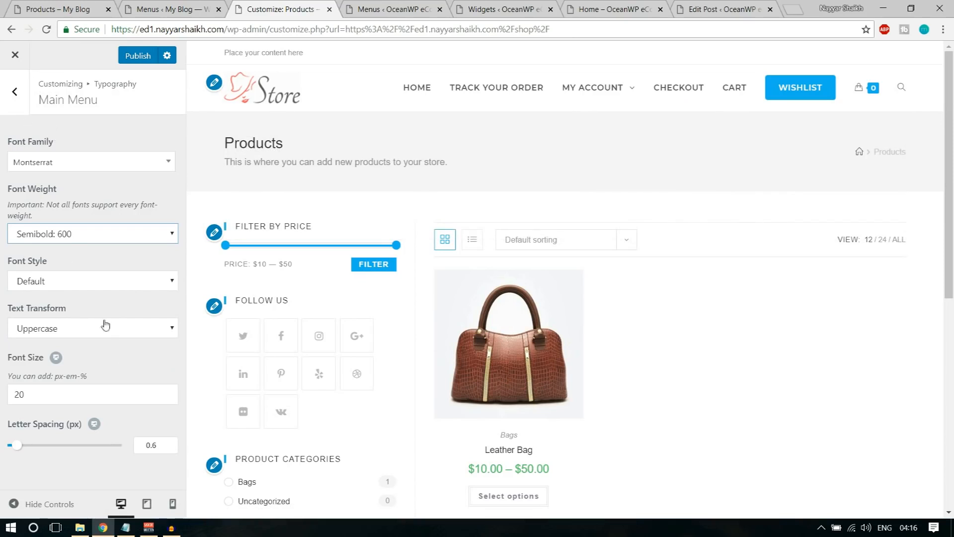
{"action": "left_click", "coordinate": [14, 91]}
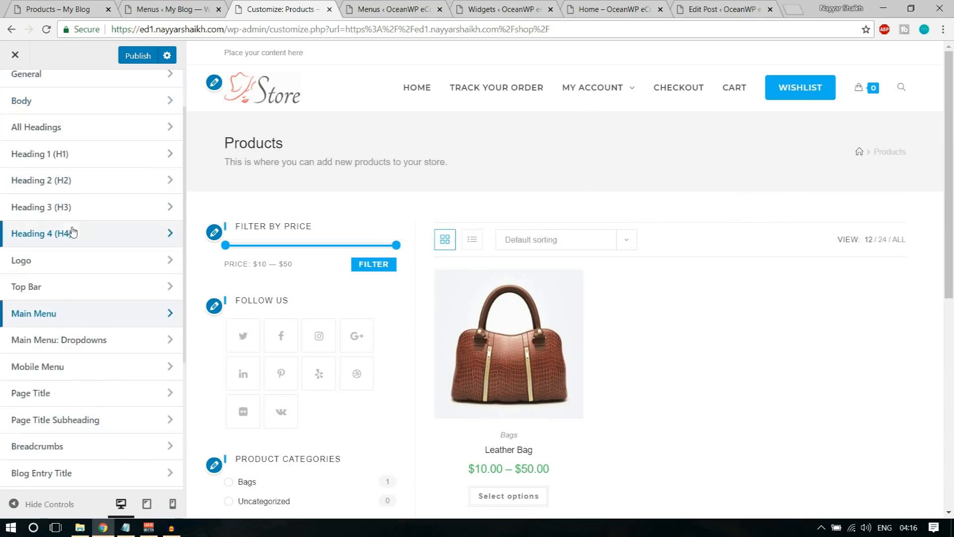
Return to the top-level Customizer panel list and scroll through it
{"action": "scroll", "coordinate": [47, 188], "scroll_direction": "up", "scroll_amount": 2}
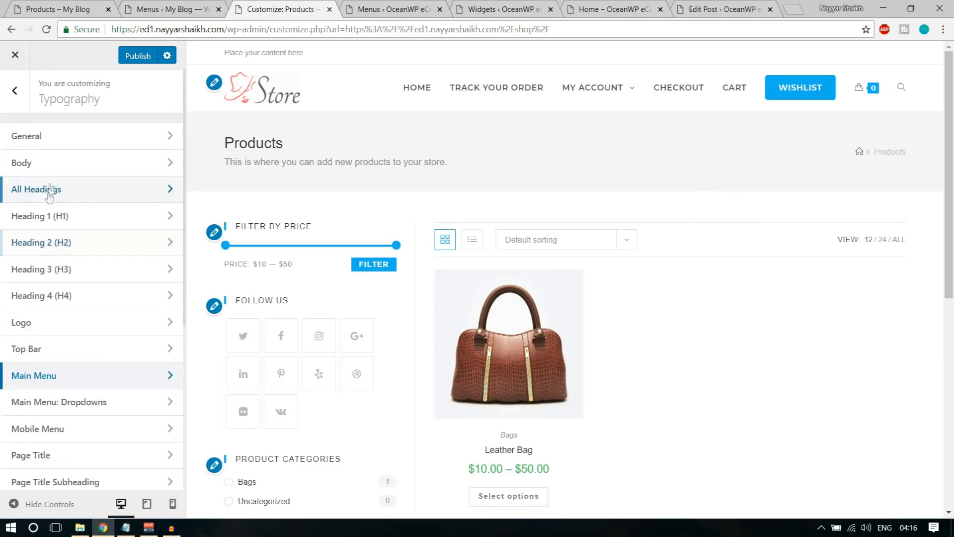
{"action": "left_click", "coordinate": [15, 95]}
{"action": "mouse_move", "coordinate": [869, 101]}
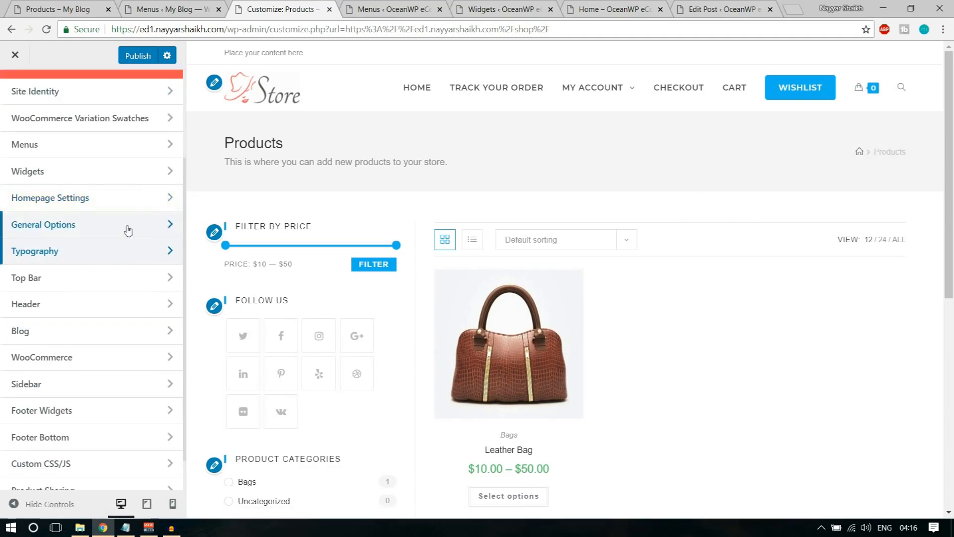
{"action": "scroll", "coordinate": [79, 308], "scroll_direction": "down", "scroll_amount": 1}
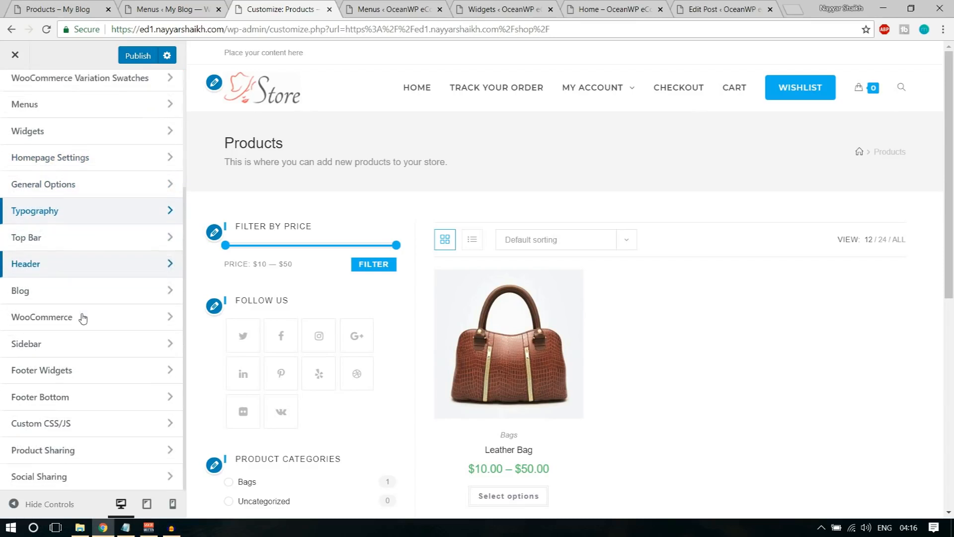
{"action": "scroll", "coordinate": [83, 318], "scroll_direction": "up", "scroll_amount": 3}
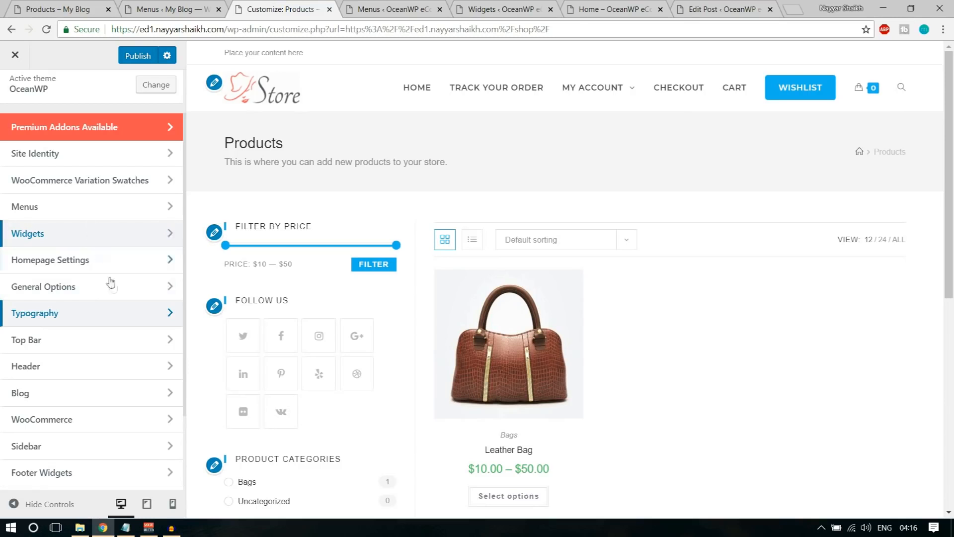
{"action": "scroll", "coordinate": [111, 285], "scroll_direction": "down", "scroll_amount": 2}
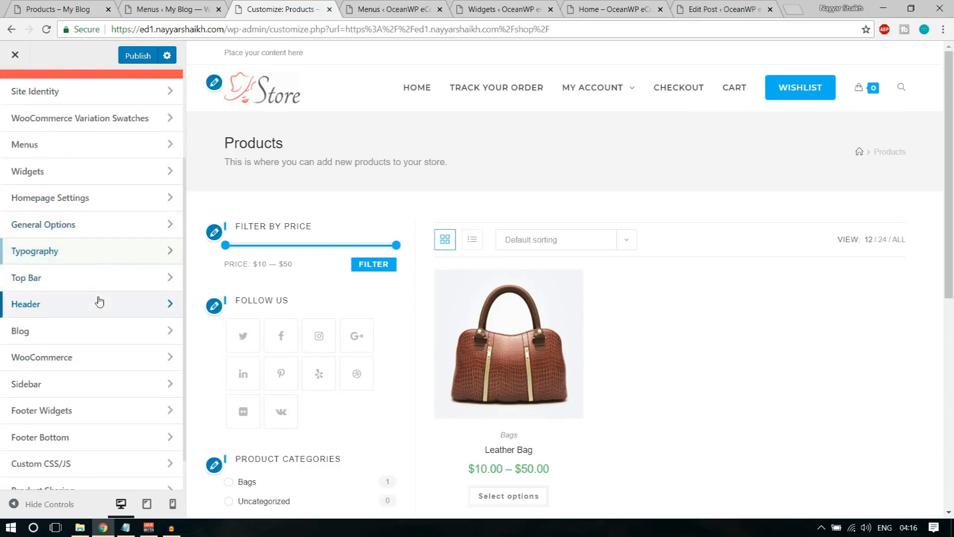
Look through the Header media and general Top Bar settings, then go back to the root panel
{"action": "left_click", "coordinate": [99, 301]}
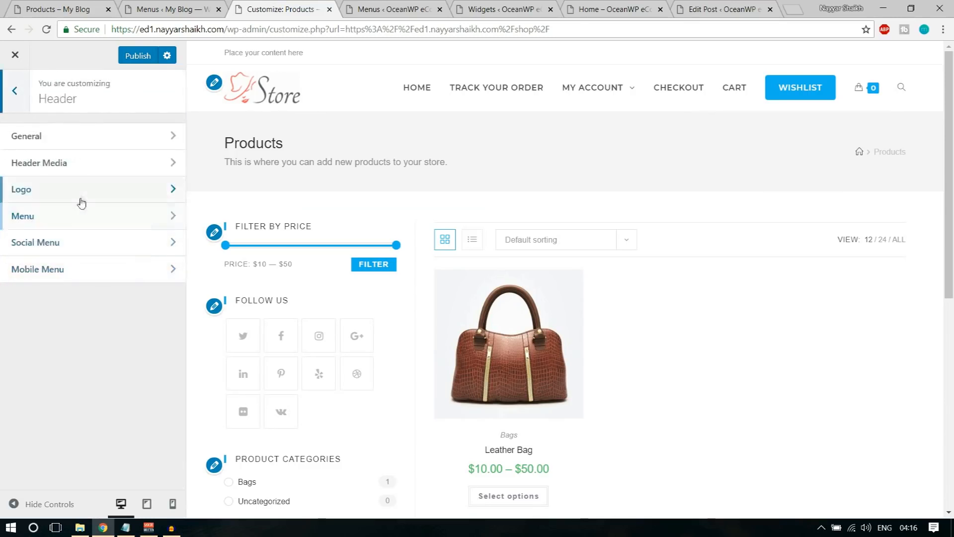
{"action": "left_click", "coordinate": [87, 159]}
{"action": "scroll", "coordinate": [124, 332], "scroll_direction": "down", "scroll_amount": 2}
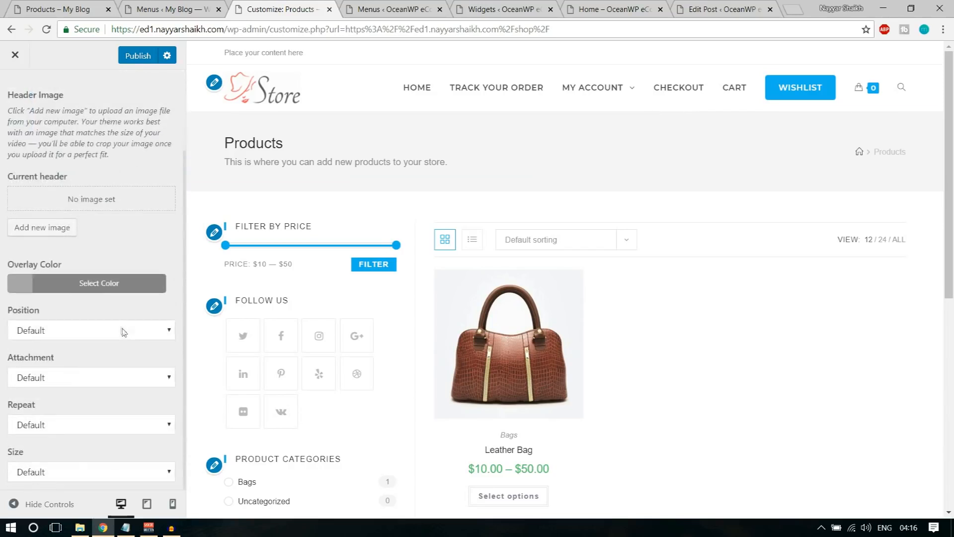
{"action": "scroll", "coordinate": [121, 329], "scroll_direction": "up", "scroll_amount": 2}
{"action": "left_click", "coordinate": [18, 99]}
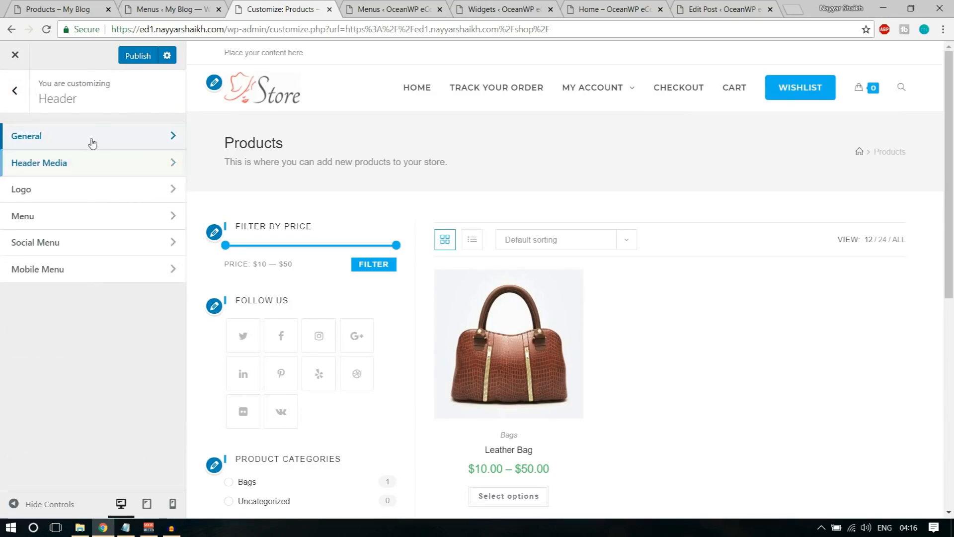
{"action": "left_click", "coordinate": [121, 141]}
{"action": "scroll", "coordinate": [123, 223], "scroll_direction": "down", "scroll_amount": 3}
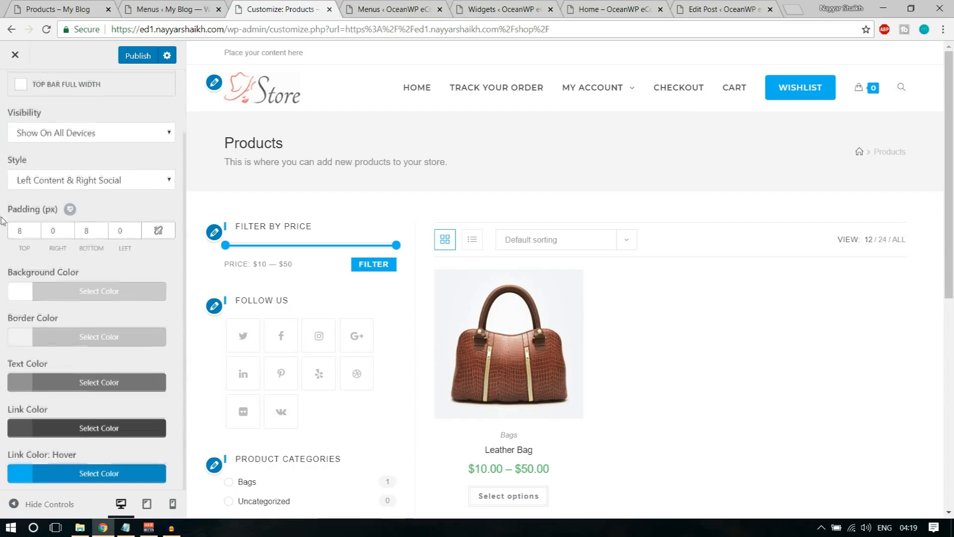
{"action": "scroll", "coordinate": [1, 147], "scroll_direction": "up", "scroll_amount": 2}
{"action": "left_click", "coordinate": [10, 97]}
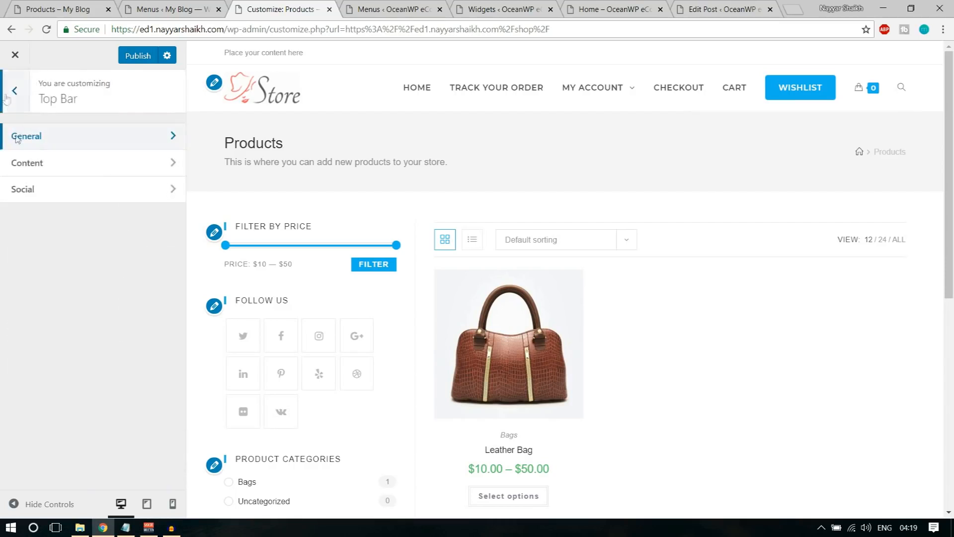
{"action": "left_click", "coordinate": [7, 99]}
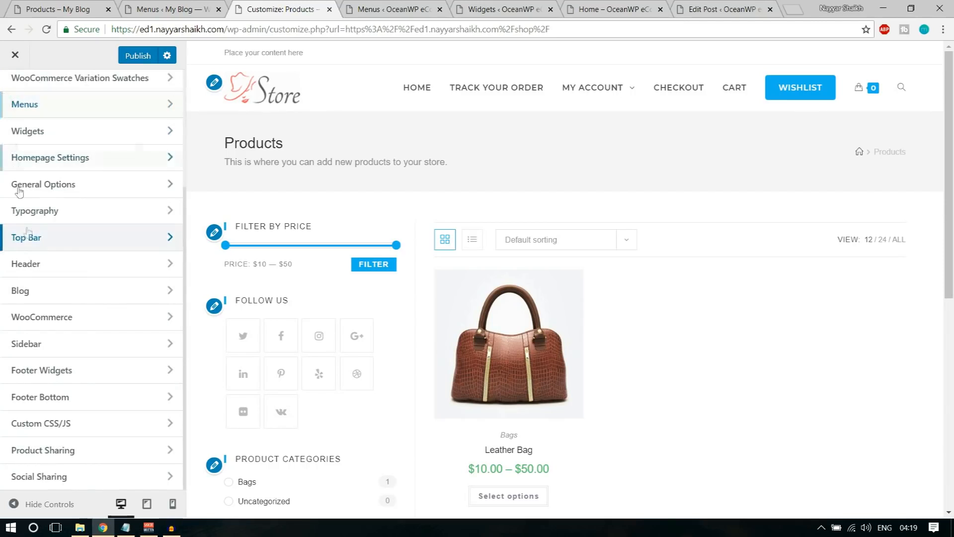
Compare the Customizer against the reference shop page and the Menus admin page
{"action": "scroll", "coordinate": [43, 293], "scroll_direction": "up", "scroll_amount": 2}
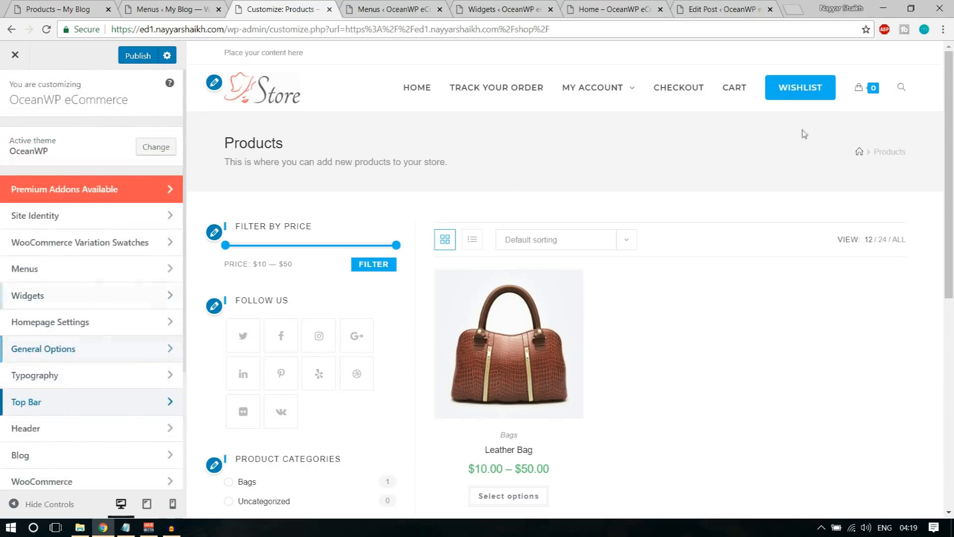
{"action": "left_click", "coordinate": [118, 7]}
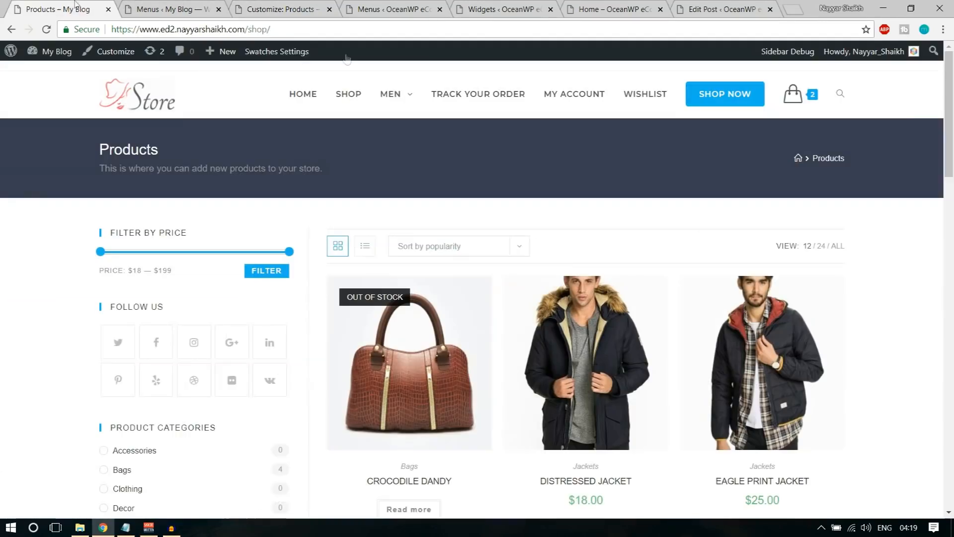
{"action": "mouse_move", "coordinate": [790, 102]}
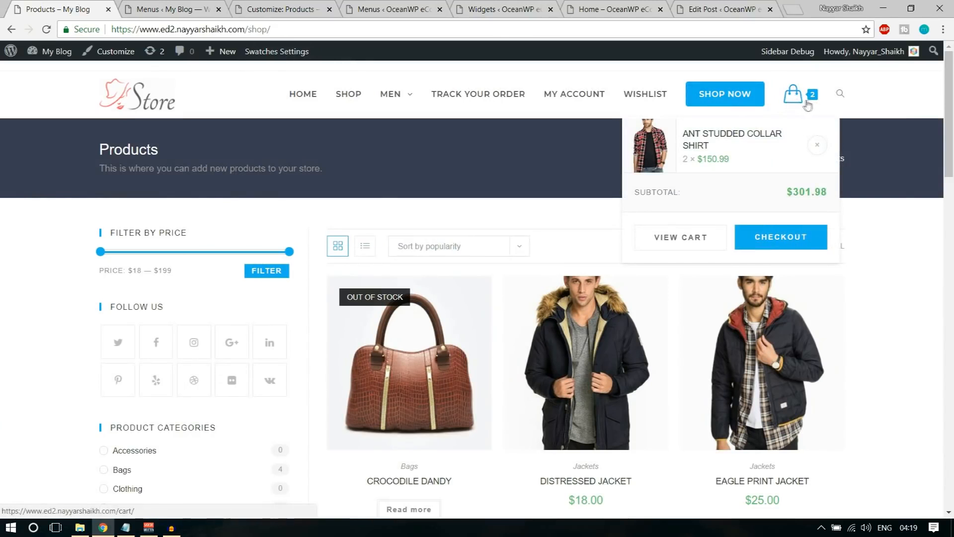
{"action": "left_click", "coordinate": [164, 5]}
{"action": "left_click", "coordinate": [278, 8]}
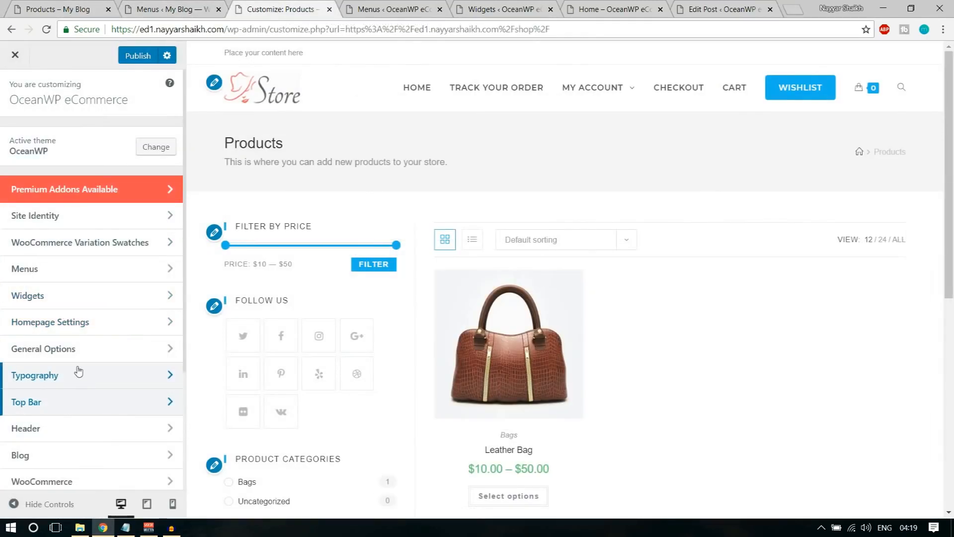
{"action": "scroll", "coordinate": [78, 385], "scroll_direction": "down", "scroll_amount": 3}
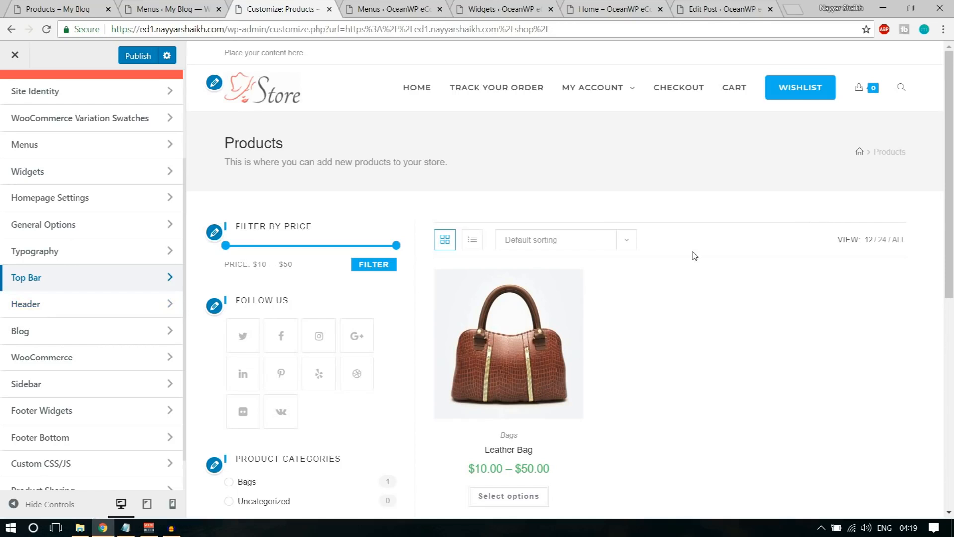
{"action": "left_click", "coordinate": [70, 8]}
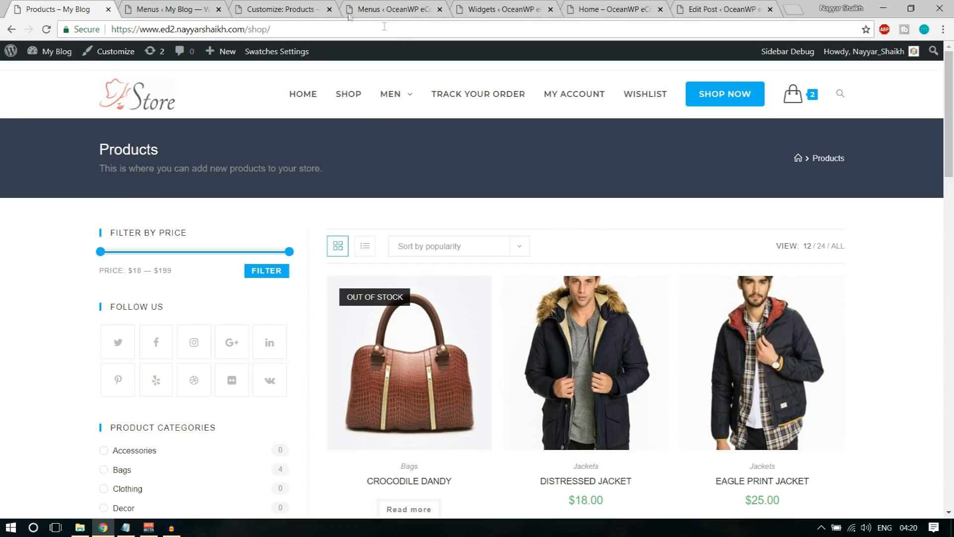
{"action": "left_click", "coordinate": [161, 7]}
{"action": "left_click", "coordinate": [301, 7]}
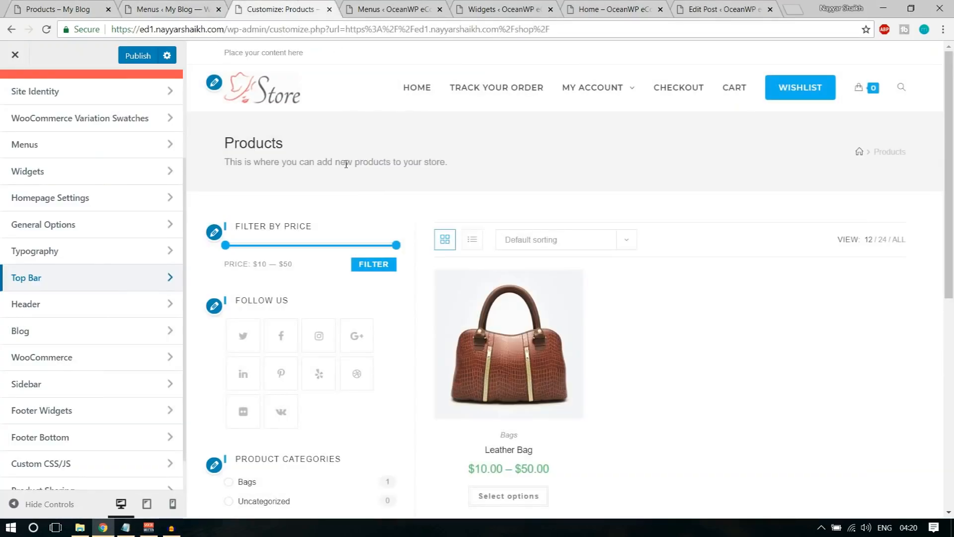
Check the reference shop and Menus pages once more, then open General Options
{"action": "left_click", "coordinate": [43, 4]}
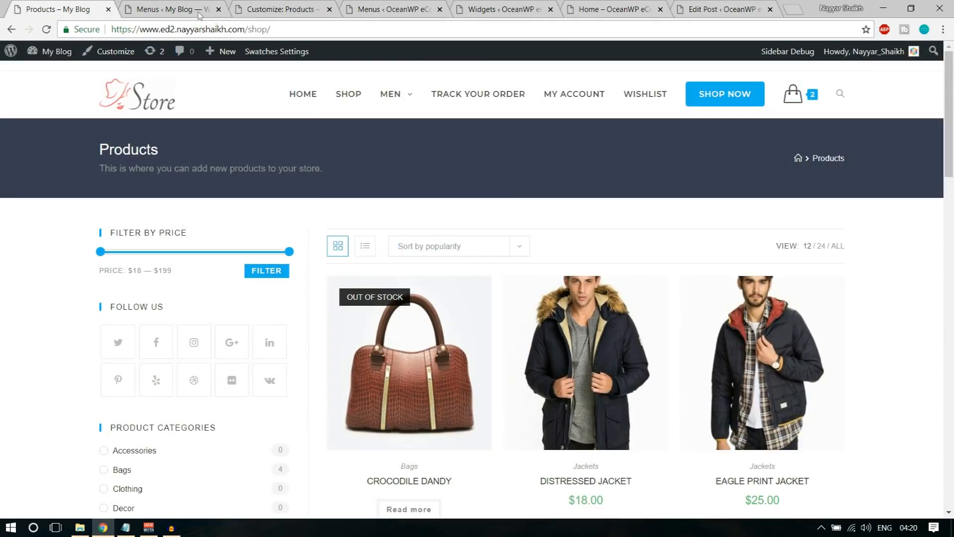
{"action": "left_click", "coordinate": [175, 6]}
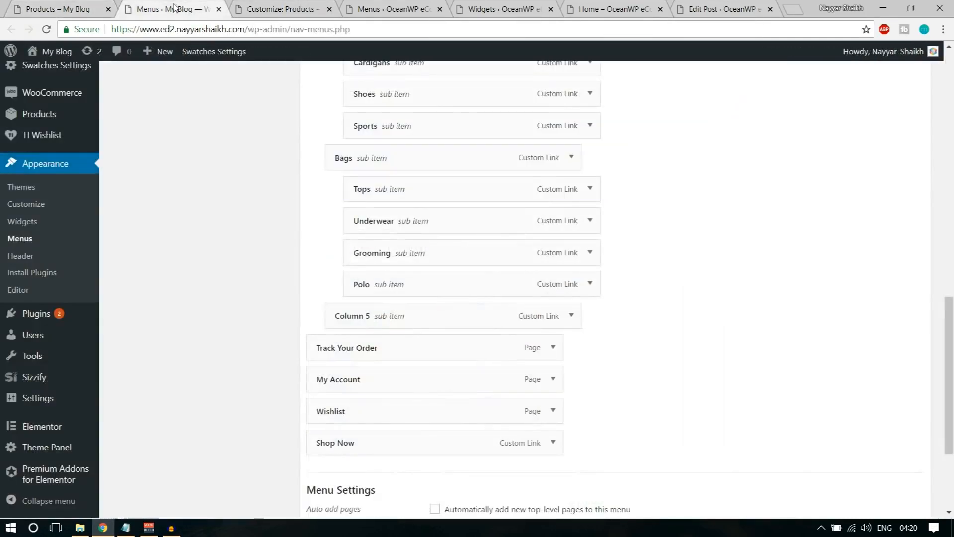
{"action": "left_click", "coordinate": [258, 6]}
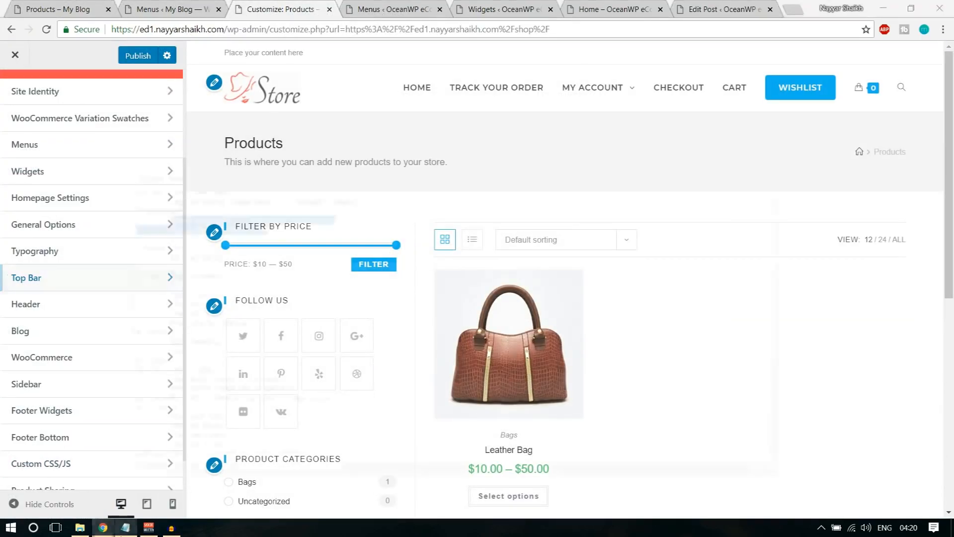
{"action": "scroll", "coordinate": [134, 326], "scroll_direction": "up", "scroll_amount": 3}
{"action": "scroll", "coordinate": [133, 324], "scroll_direction": "down", "scroll_amount": 1}
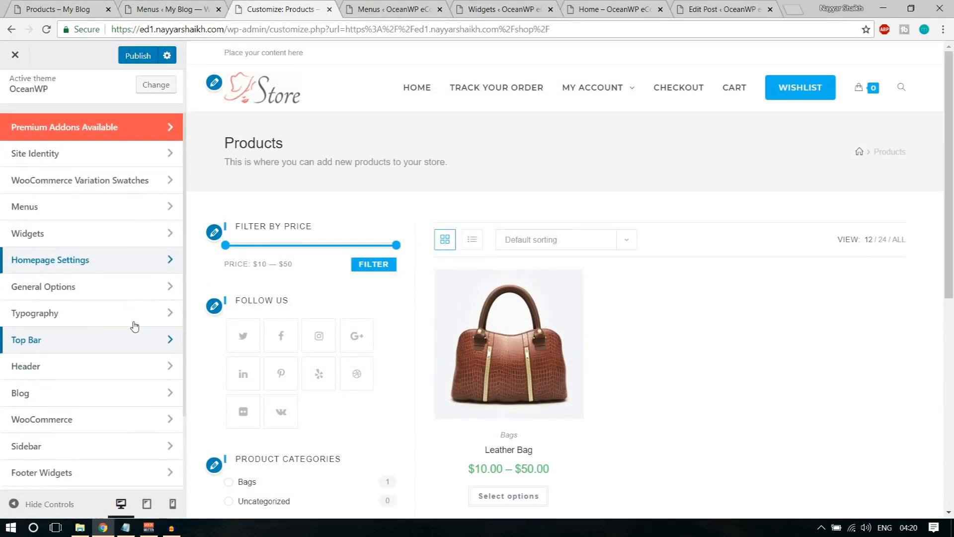
{"action": "left_click", "coordinate": [98, 289]}
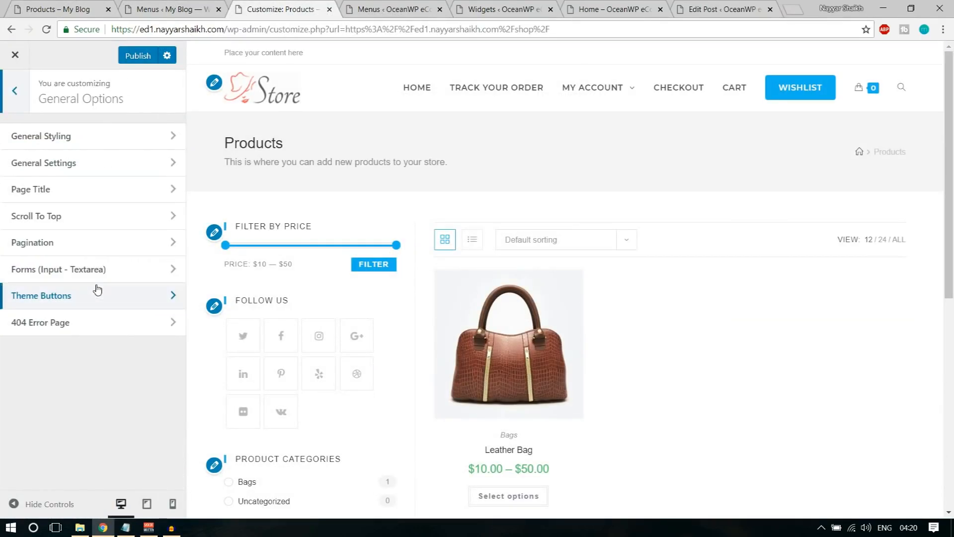
In Page Title settings, try black and grey backgrounds, settling on blue
{"action": "left_click", "coordinate": [73, 194]}
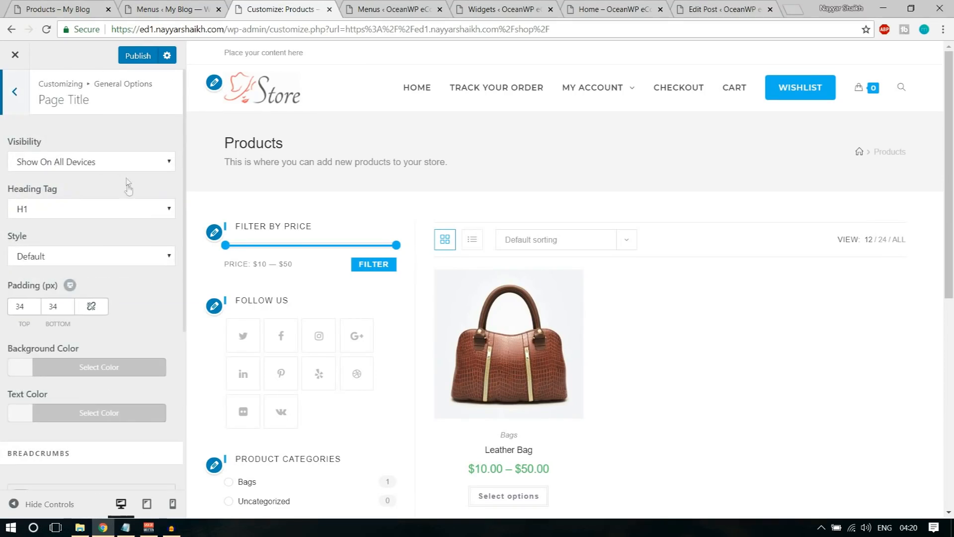
{"action": "left_click", "coordinate": [112, 368]}
{"action": "scroll", "coordinate": [112, 369], "scroll_direction": "down", "scroll_amount": 4}
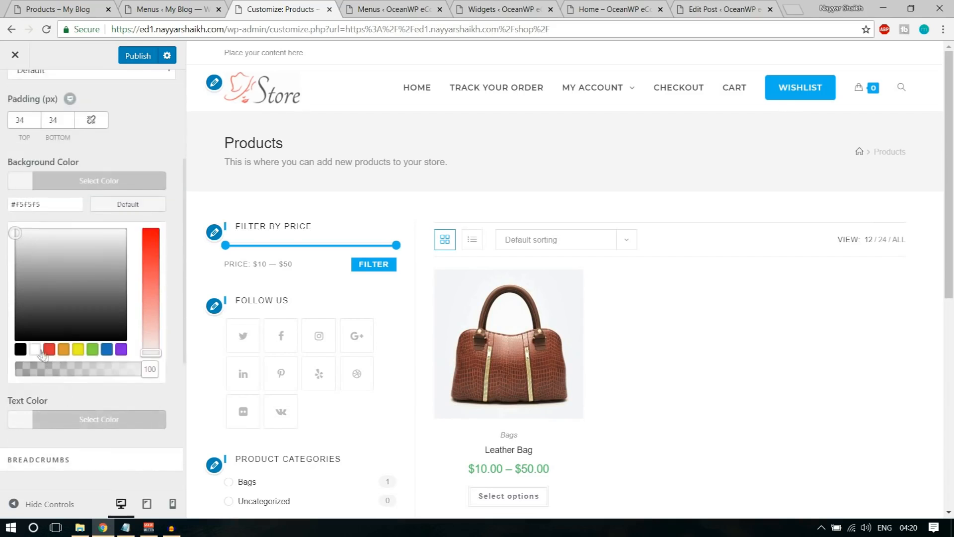
{"action": "left_click", "coordinate": [21, 349]}
{"action": "left_click_drag", "start_coordinate": [84, 297], "coordinate": [74, 322]}
{"action": "left_click", "coordinate": [107, 350]}
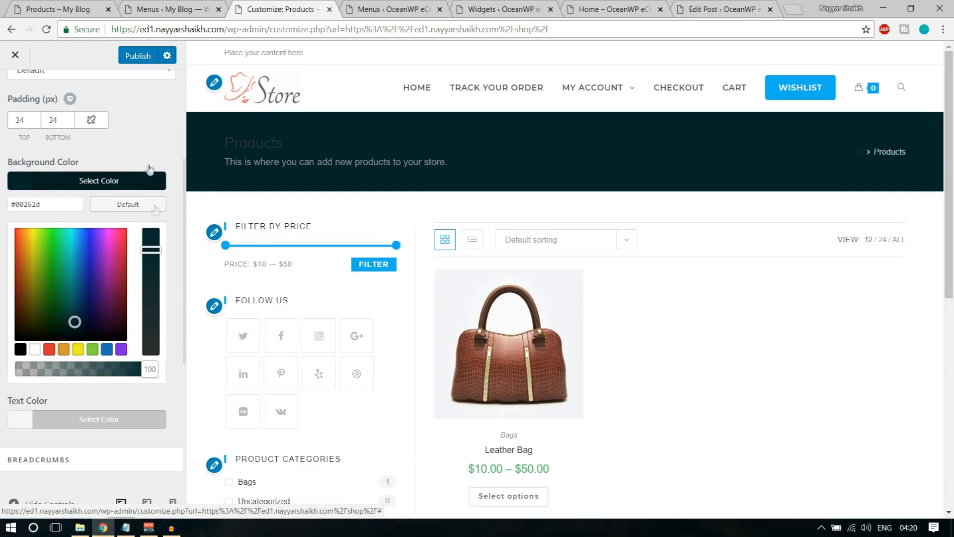
{"action": "left_click", "coordinate": [138, 181]}
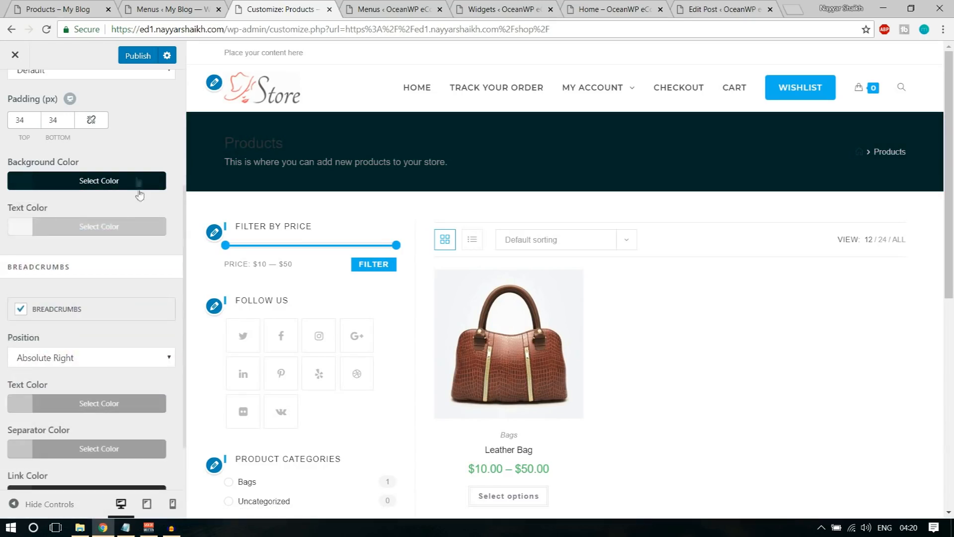
{"action": "scroll", "coordinate": [155, 289], "scroll_direction": "up", "scroll_amount": 2}
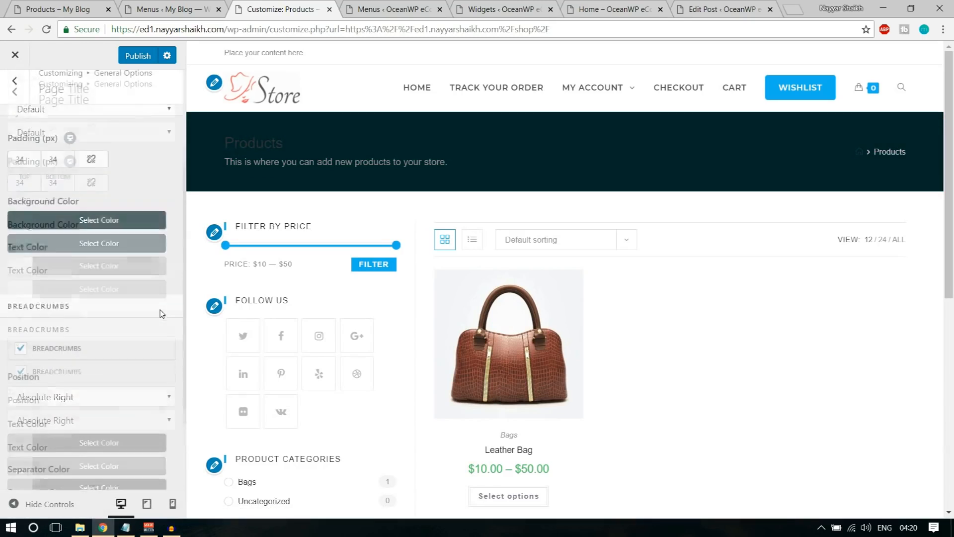
Make the Products page title text colour white
{"action": "left_click", "coordinate": [107, 291]}
{"action": "left_click", "coordinate": [35, 457]}
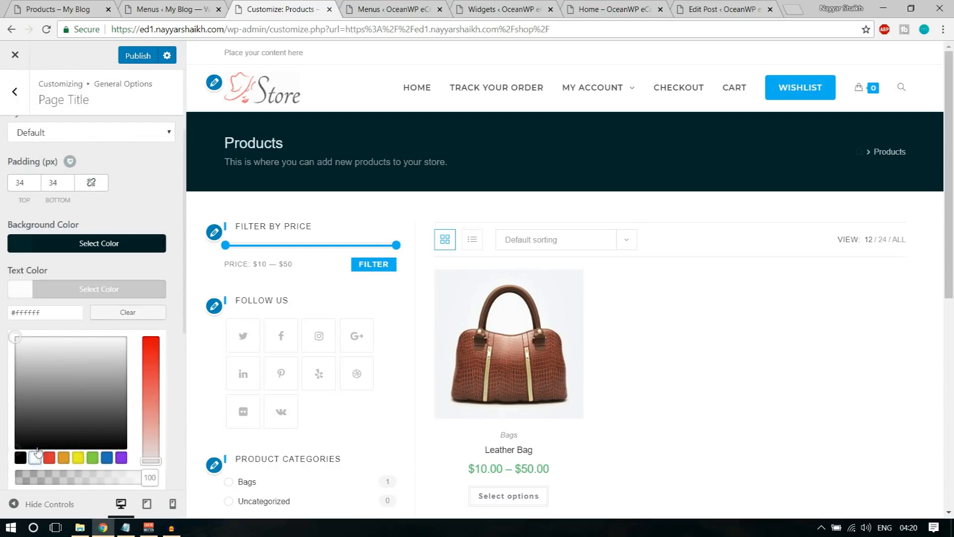
{"action": "left_click", "coordinate": [135, 291]}
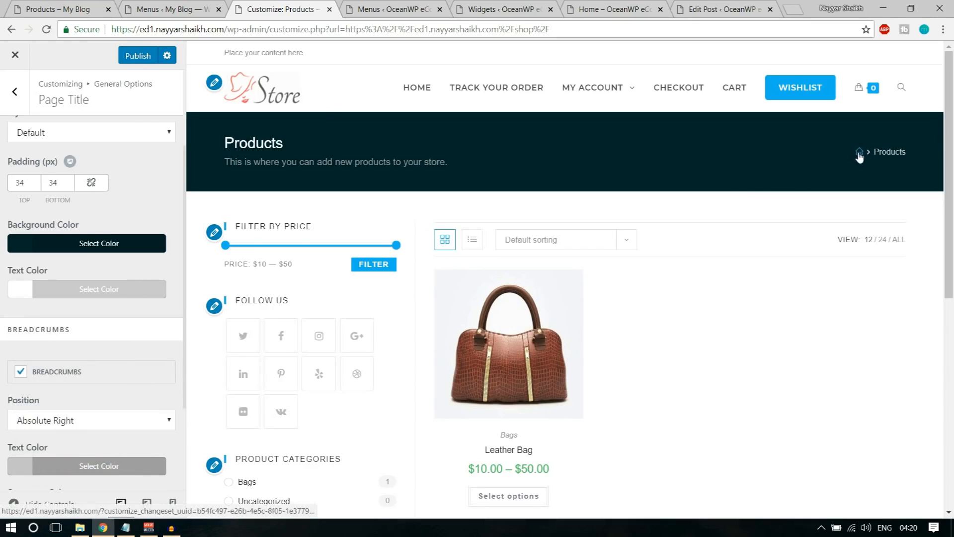
{"action": "scroll", "coordinate": [154, 344], "scroll_direction": "down", "scroll_amount": 1}
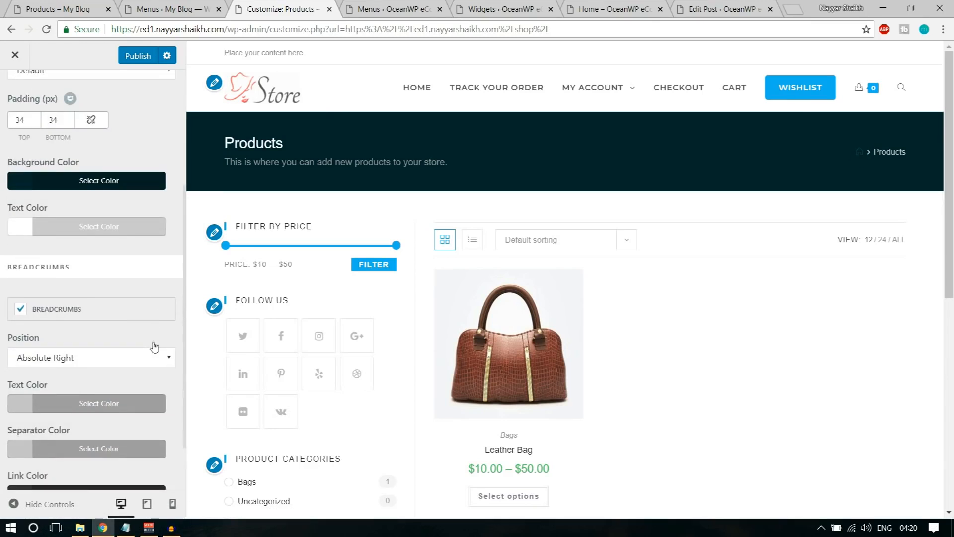
{"action": "scroll", "coordinate": [151, 343], "scroll_direction": "up", "scroll_amount": 3}
{"action": "scroll", "coordinate": [149, 302], "scroll_direction": "down", "scroll_amount": 3}
{"action": "scroll", "coordinate": [150, 305], "scroll_direction": "down", "scroll_amount": 1}
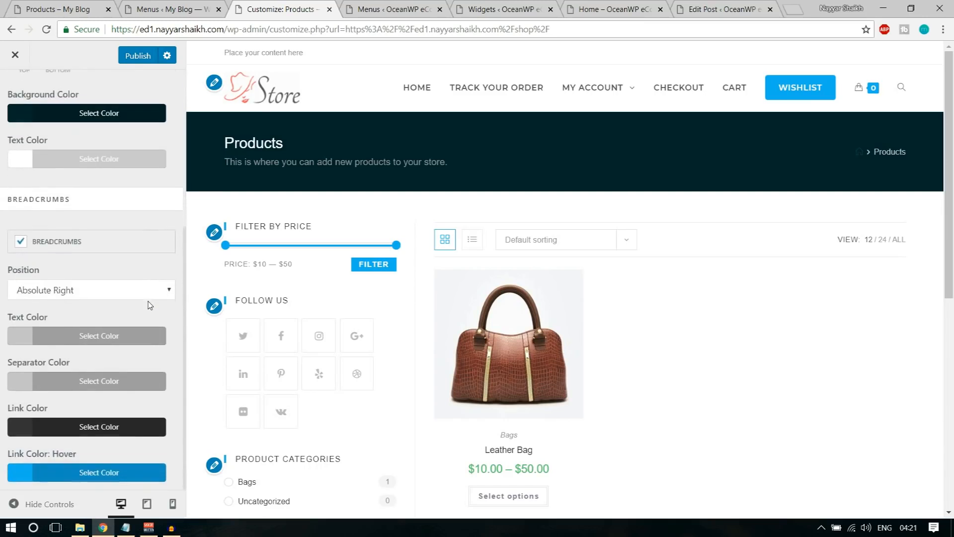
Set both the breadcrumb text colour and separator colour to white
{"action": "left_click", "coordinate": [92, 337]}
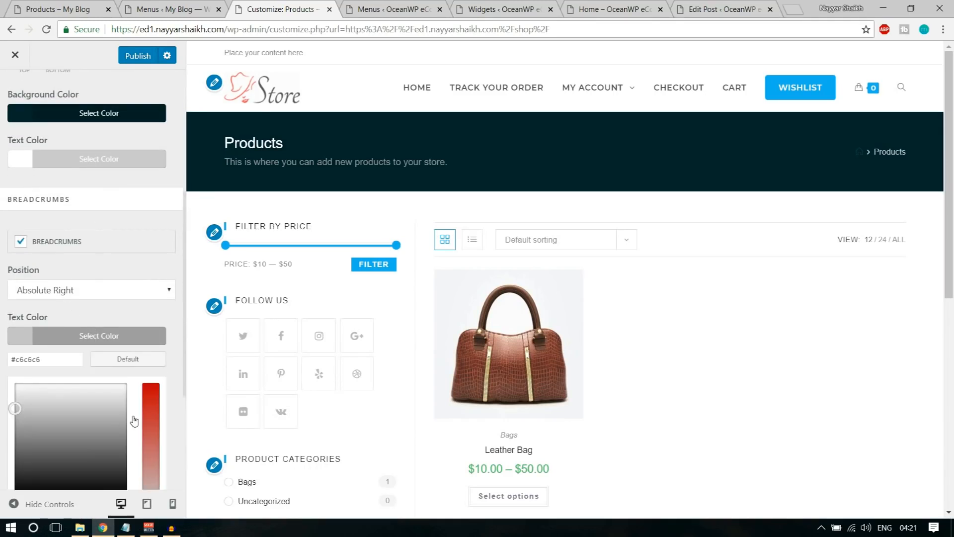
{"action": "scroll", "coordinate": [65, 368], "scroll_direction": "down", "scroll_amount": 3}
{"action": "left_click", "coordinate": [32, 320]}
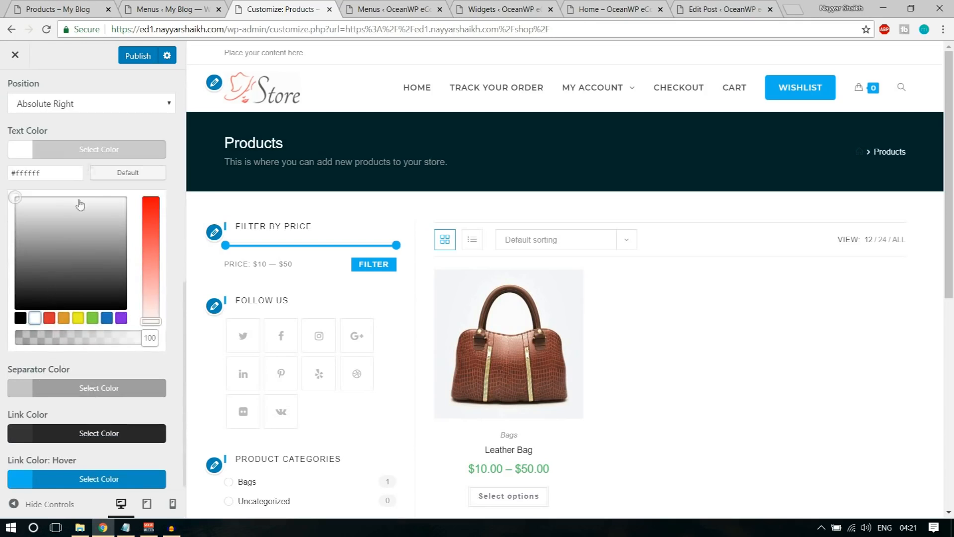
{"action": "left_click", "coordinate": [92, 150]}
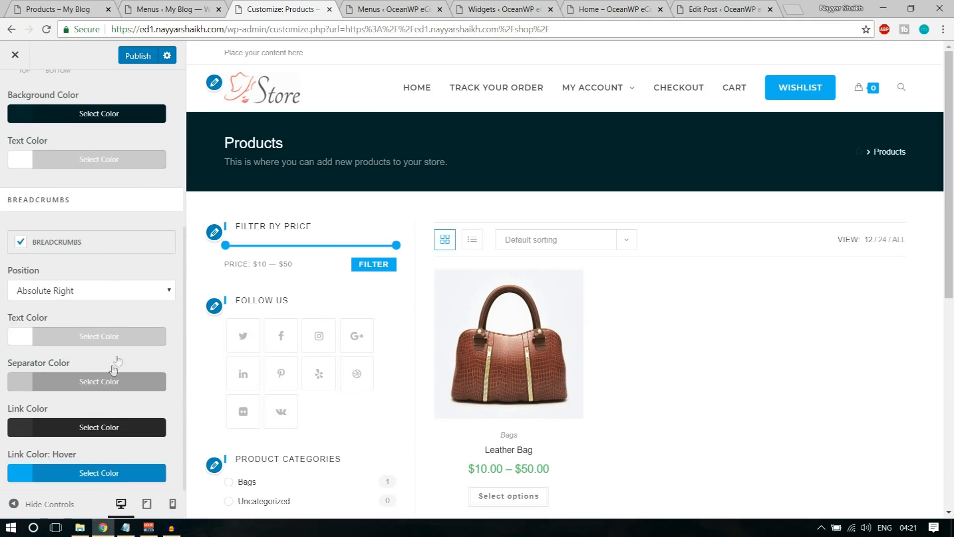
{"action": "left_click", "coordinate": [92, 383]}
{"action": "scroll", "coordinate": [74, 428], "scroll_direction": "down", "scroll_amount": 3}
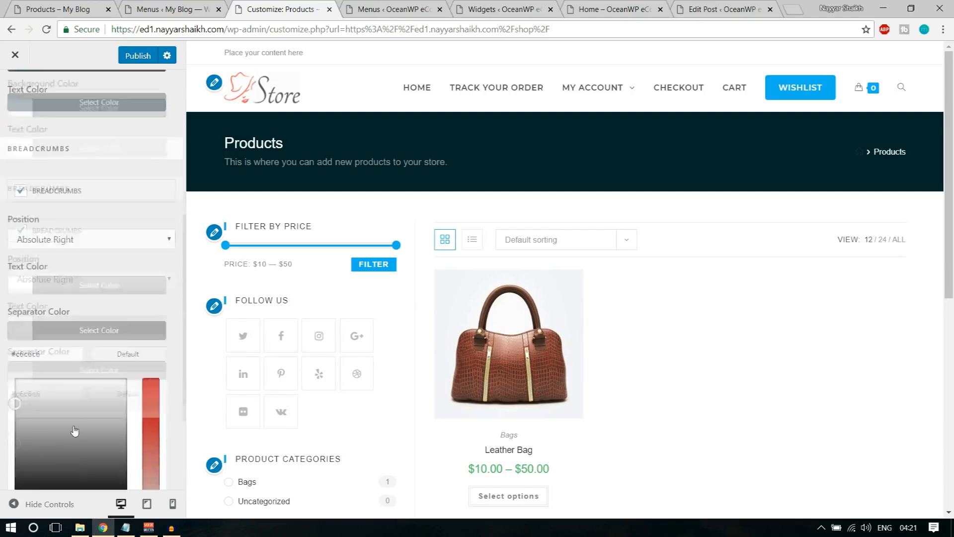
{"action": "left_click", "coordinate": [37, 365]}
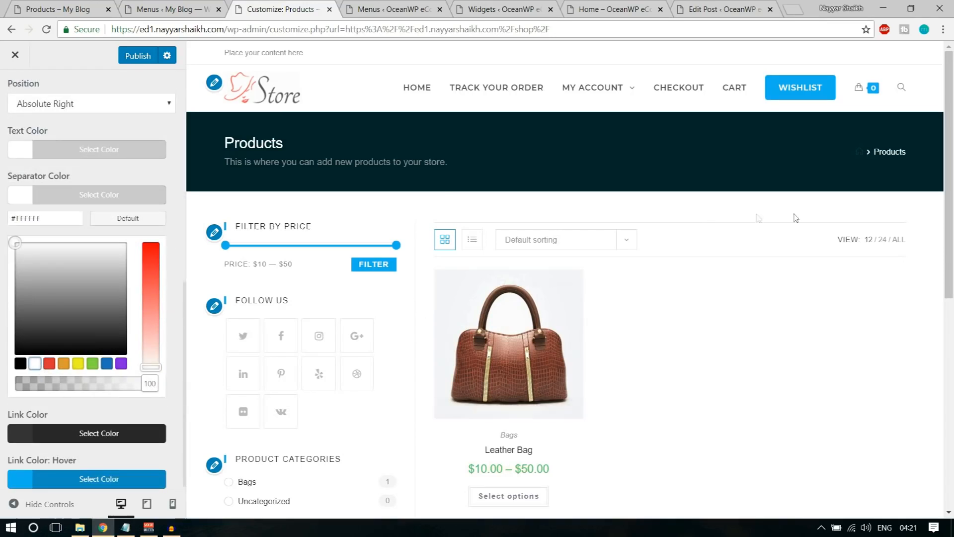
{"action": "left_click", "coordinate": [124, 236]}
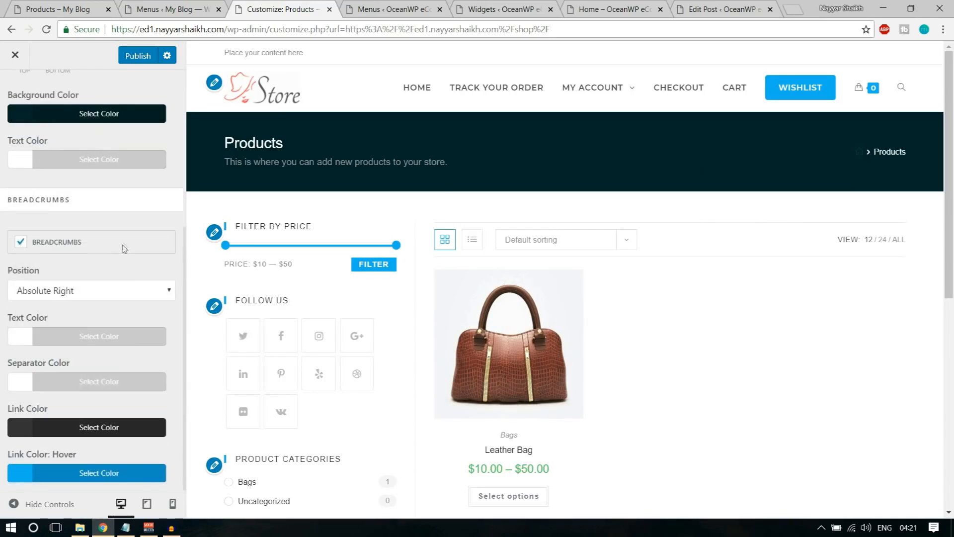
Set the breadcrumb link colour to red (#dd3333) after trying blue
{"action": "left_click", "coordinate": [93, 428]}
{"action": "scroll", "coordinate": [92, 425], "scroll_direction": "down", "scroll_amount": 4}
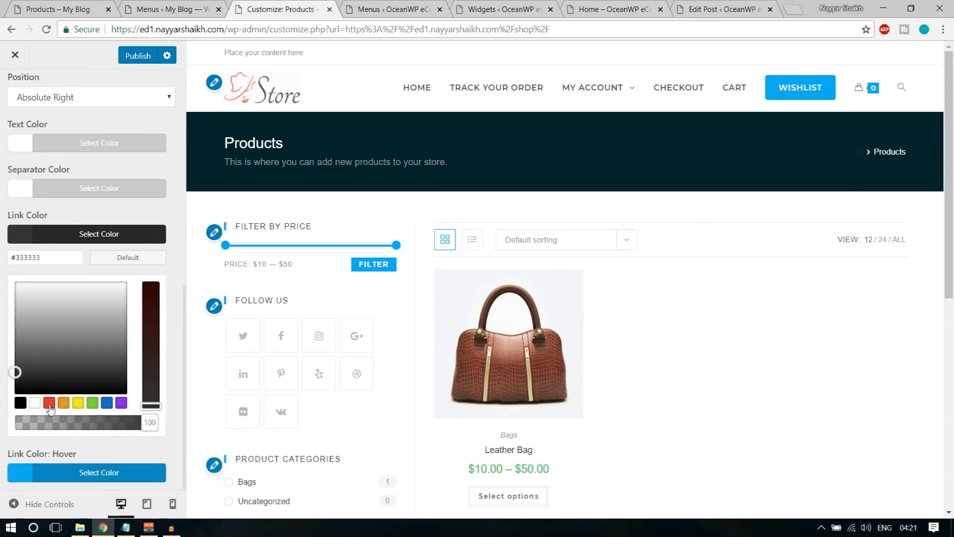
{"action": "left_click", "coordinate": [107, 403]}
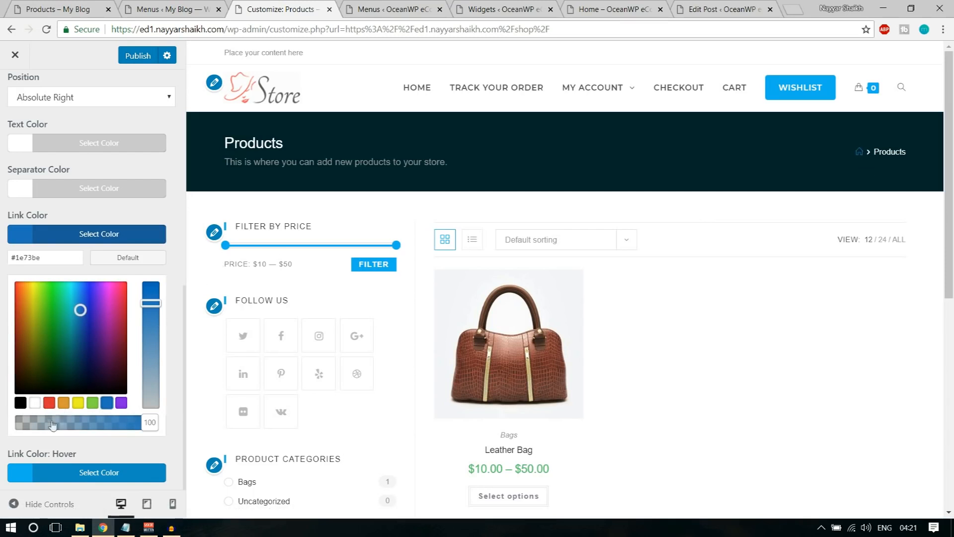
{"action": "left_click", "coordinate": [49, 403]}
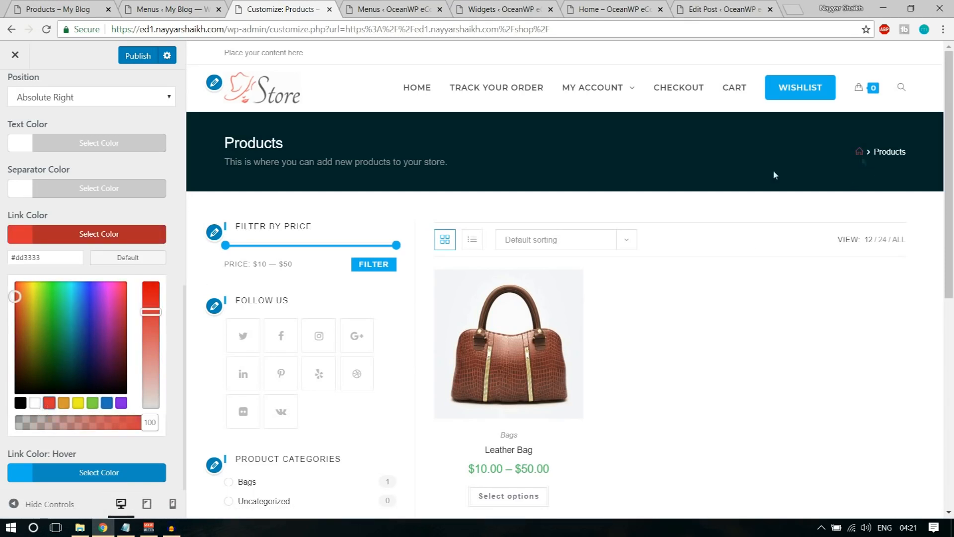
{"action": "left_click", "coordinate": [141, 236]}
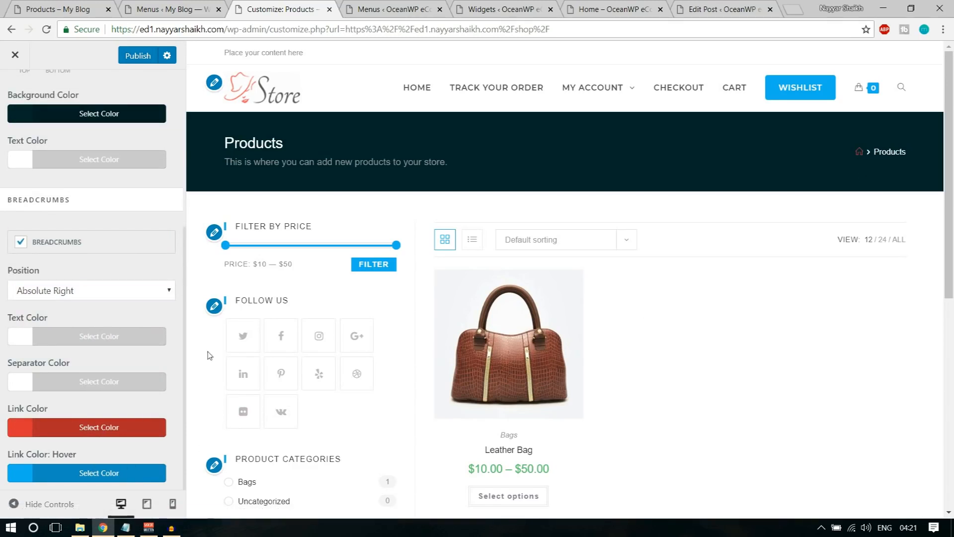
{"action": "scroll", "coordinate": [149, 199], "scroll_direction": "up", "scroll_amount": 5}
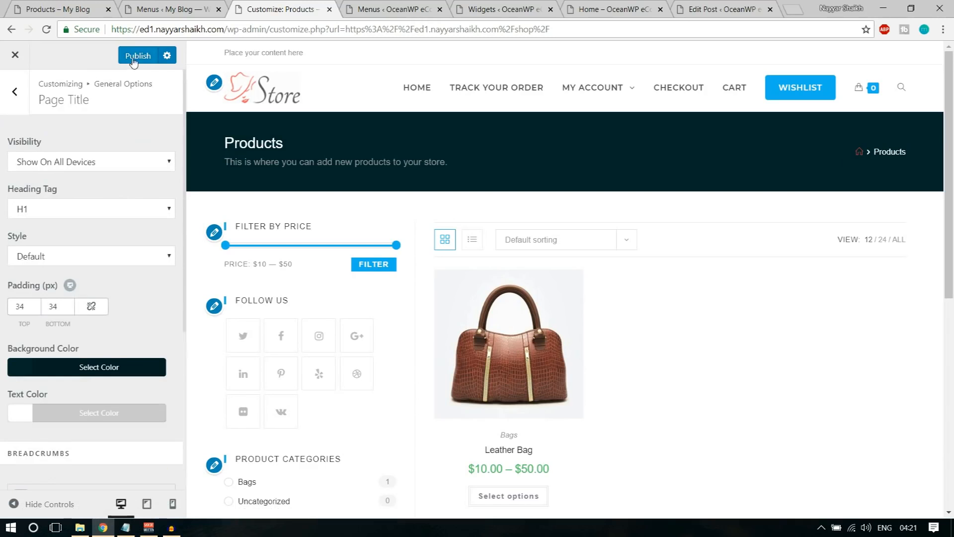
Publish the page title colour changes and back out through Pagination to the main Customizer sections
{"action": "left_click", "coordinate": [144, 57]}
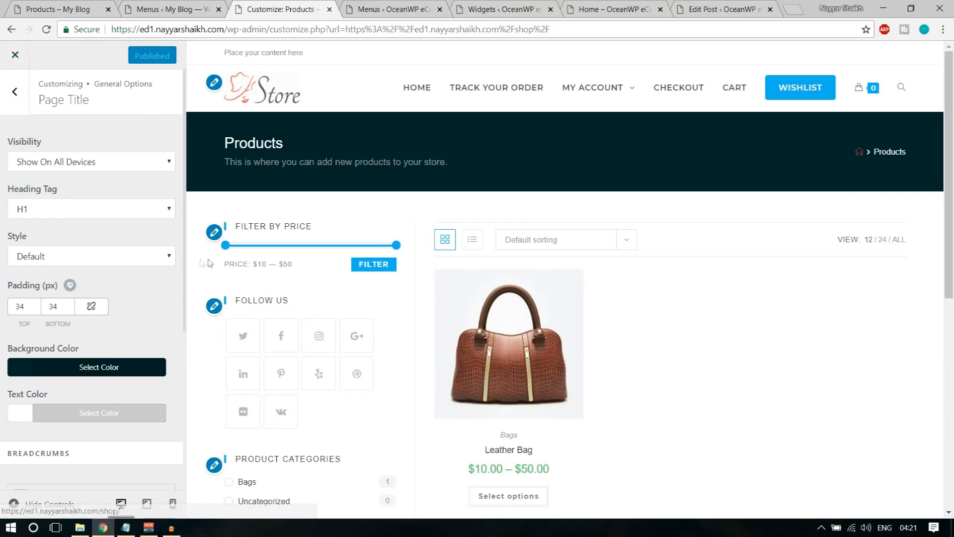
{"action": "left_click", "coordinate": [15, 92]}
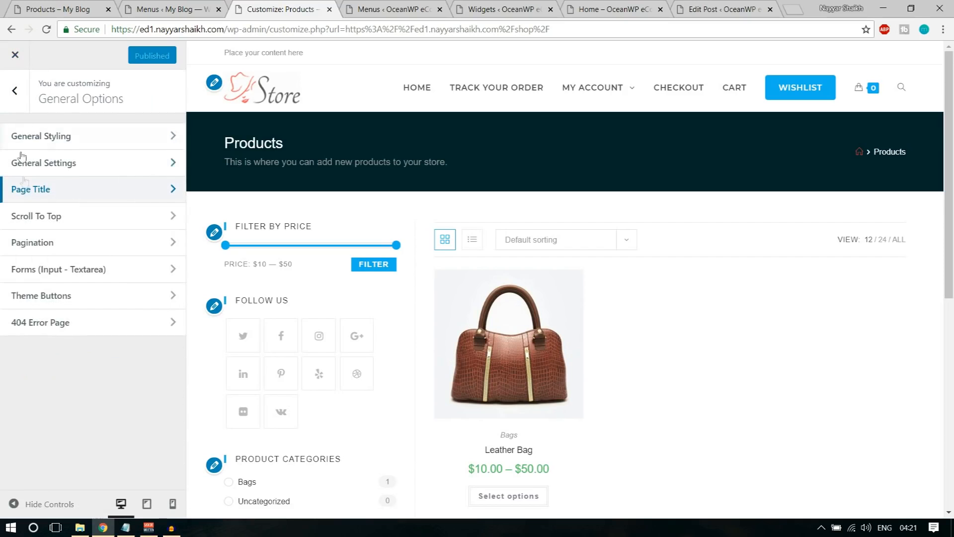
{"action": "left_click", "coordinate": [63, 252]}
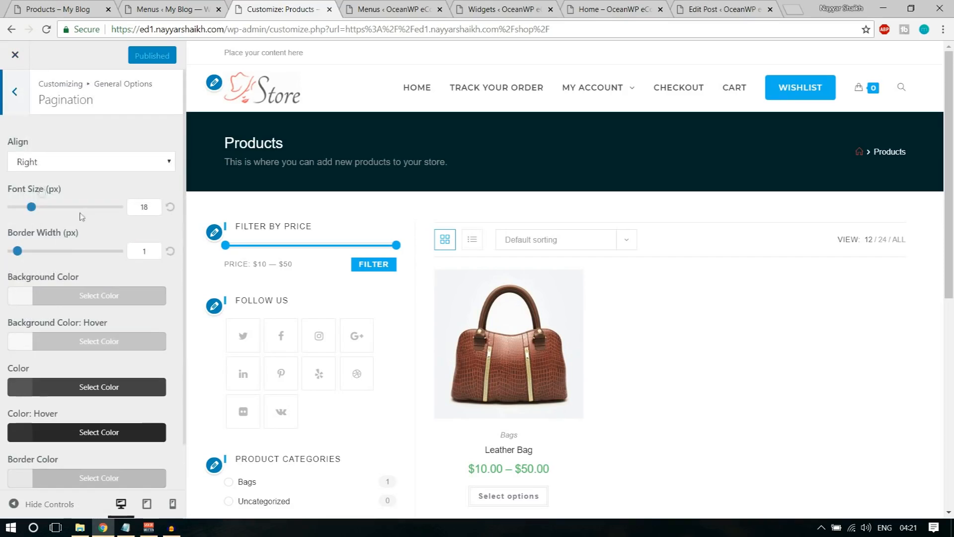
{"action": "left_click", "coordinate": [12, 93]}
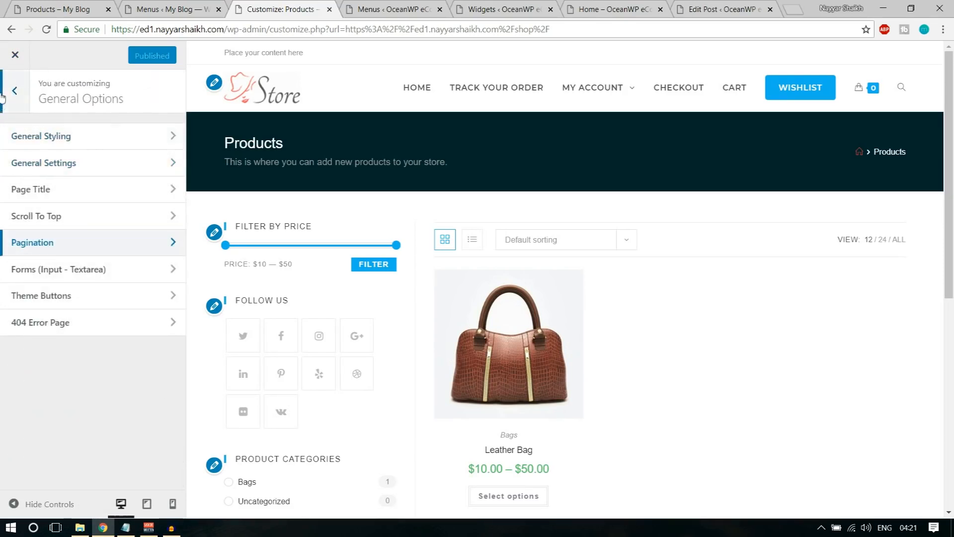
{"action": "left_click", "coordinate": [14, 92]}
{"action": "scroll", "coordinate": [76, 339], "scroll_direction": "down", "scroll_amount": 2}
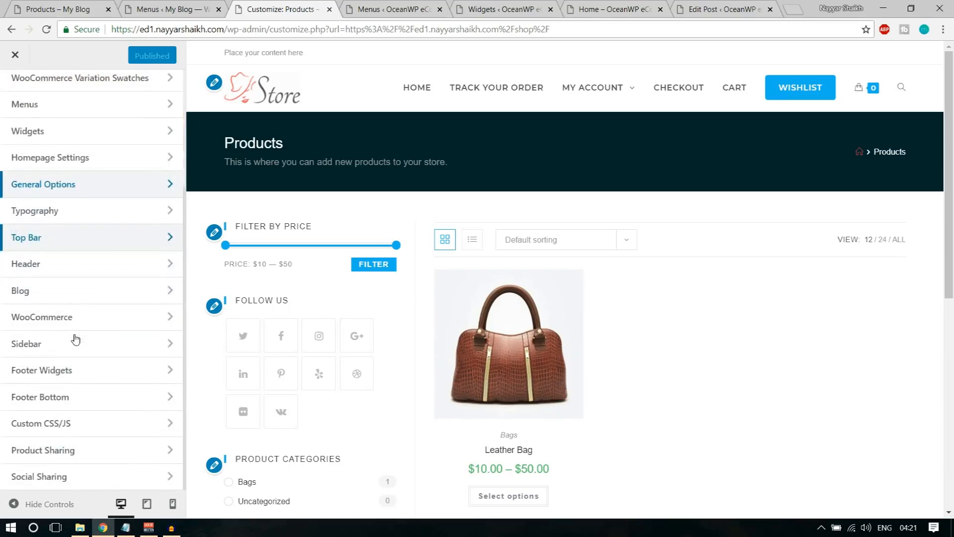
{"action": "scroll", "coordinate": [91, 324], "scroll_direction": "up", "scroll_amount": 3}
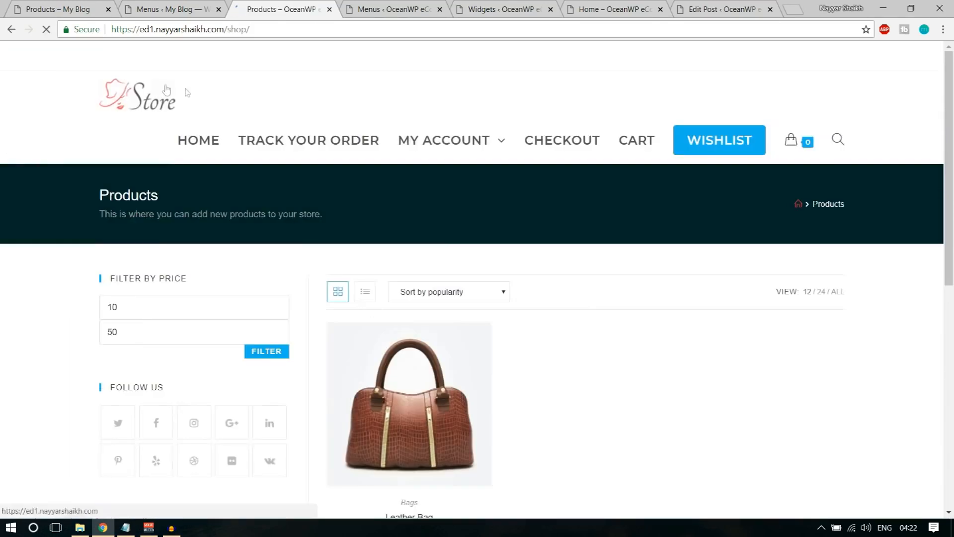
Zoom the OceanWP shop page out to 90% and compare it with the other blog's shop
{"action": "scroll", "coordinate": [746, 352], "scroll_direction": "down", "scroll_amount": 8}
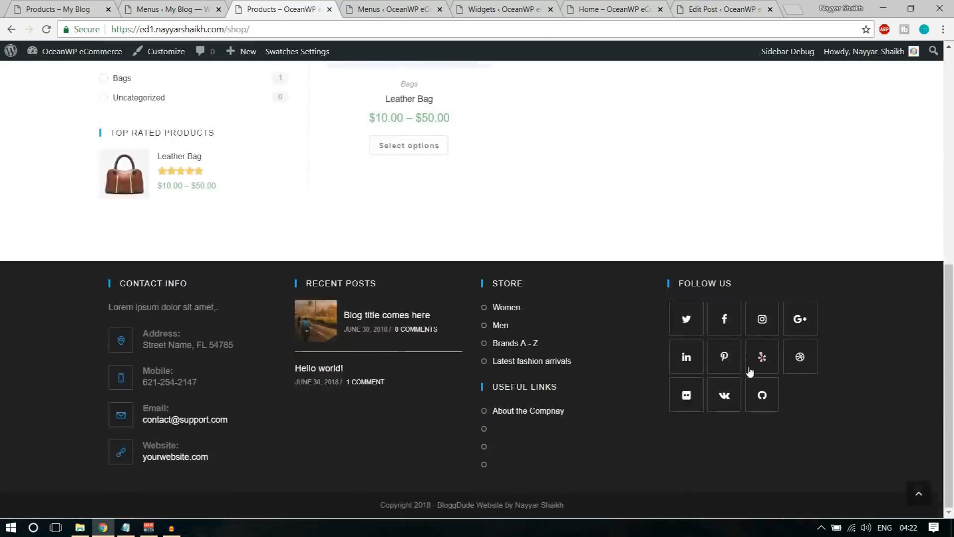
{"action": "scroll", "coordinate": [749, 376], "scroll_direction": "up", "scroll_amount": 7}
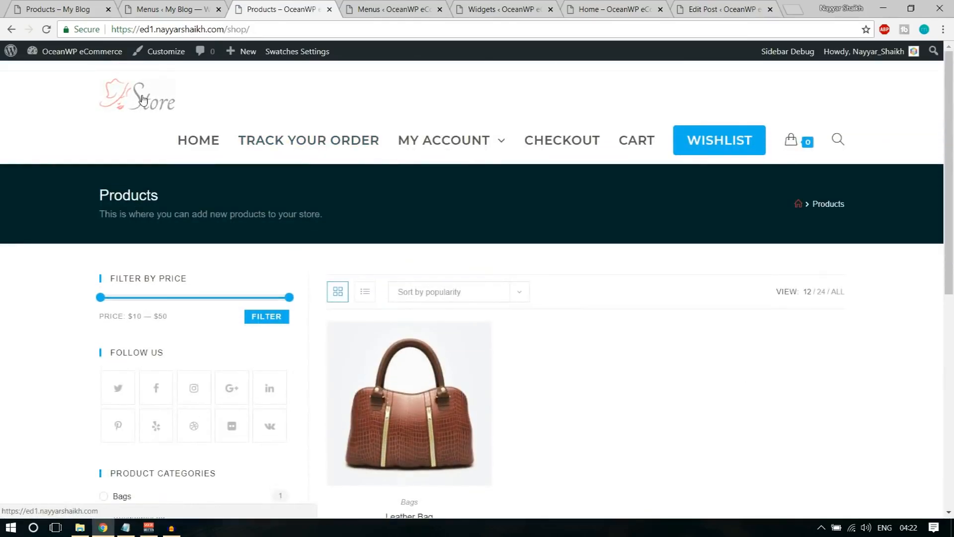
{"action": "key", "text": "ctrl+minus"}
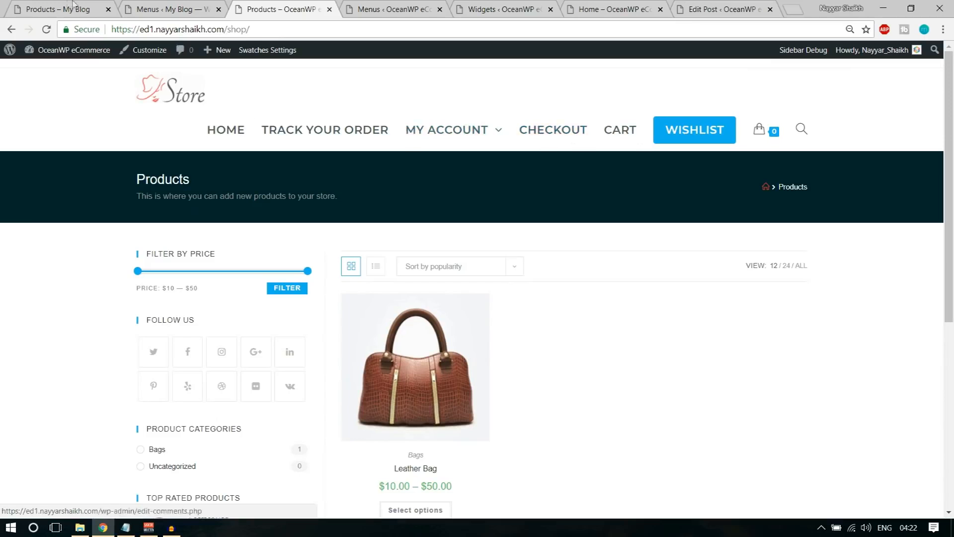
{"action": "left_click", "coordinate": [90, 9]}
{"action": "left_click", "coordinate": [336, 5]}
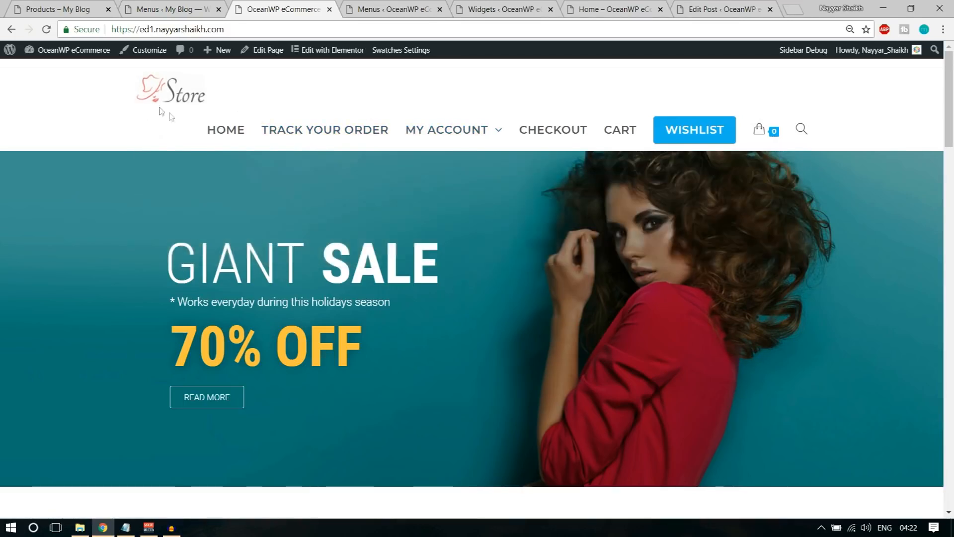
{"action": "scroll", "coordinate": [160, 112], "scroll_direction": "down", "scroll_amount": 1}
{"action": "scroll", "coordinate": [327, 271], "scroll_direction": "down", "scroll_amount": 15}
{"action": "left_click_drag", "start_coordinate": [948, 320], "coordinate": [950, 65]}
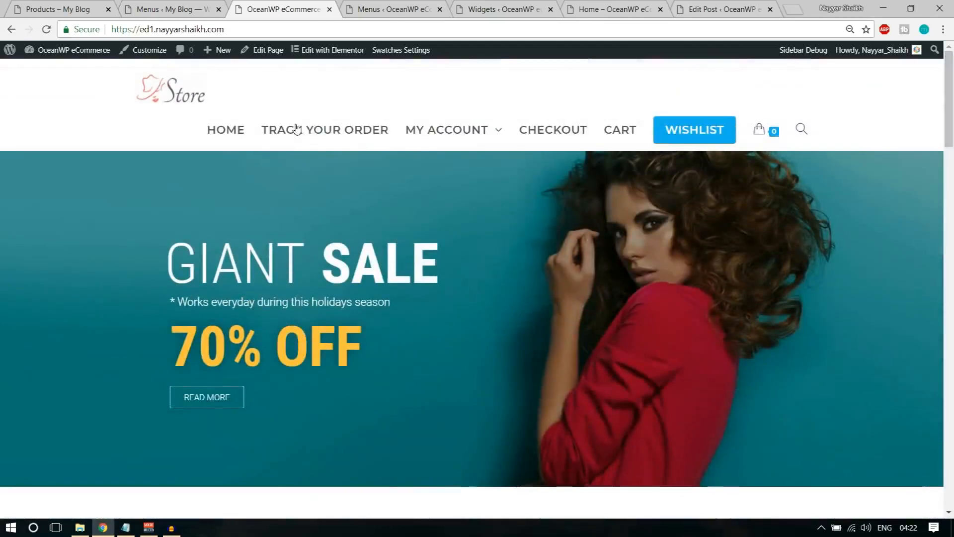
Load the shop page by adding /sho to the site address
{"action": "left_click", "coordinate": [257, 31]}
{"action": "left_click", "coordinate": [258, 31]}
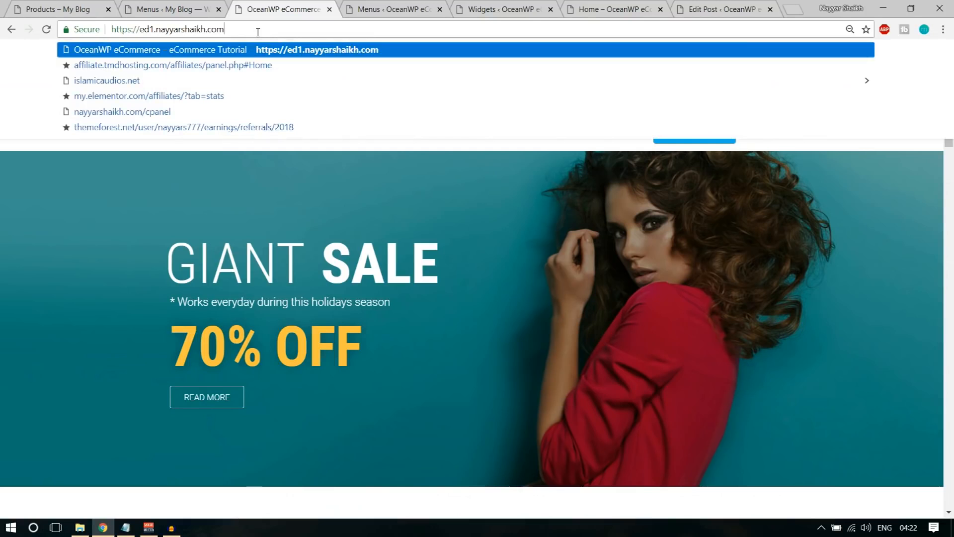
{"action": "left_click", "coordinate": [347, 277]}
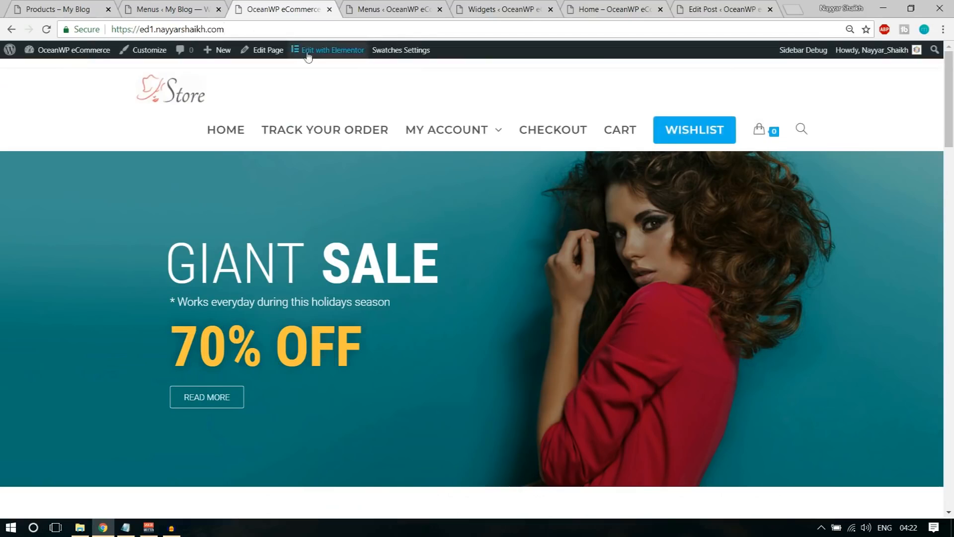
{"action": "left_click", "coordinate": [249, 31]}
{"action": "left_click", "coordinate": [249, 32]}
{"action": "type", "text": "/shop"}
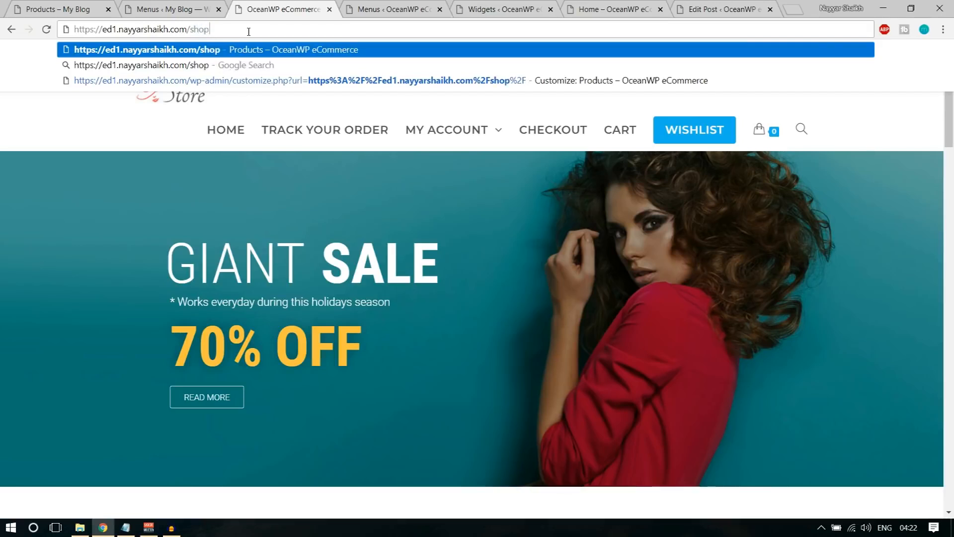
{"action": "key", "text": "Return"}
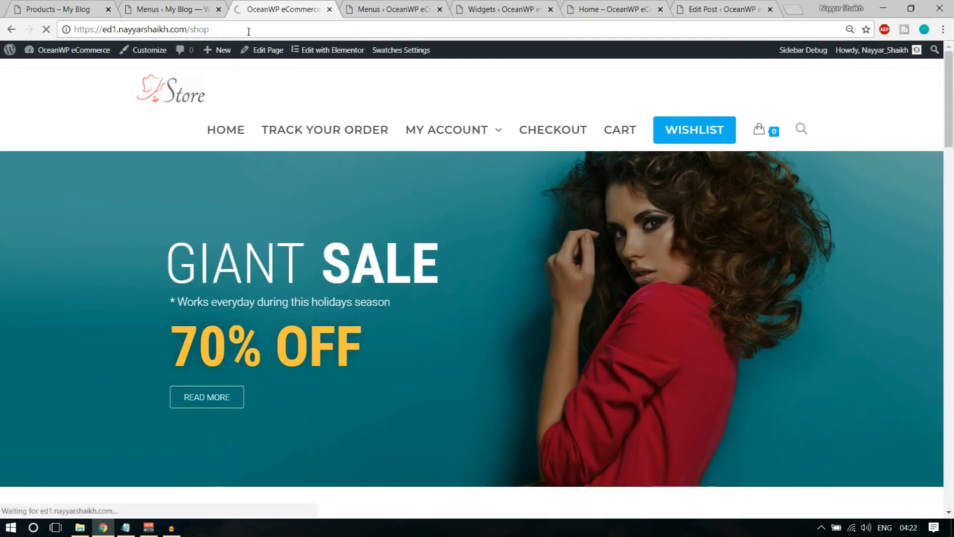
{"action": "scroll", "coordinate": [223, 383], "scroll_direction": "down", "scroll_amount": 6}
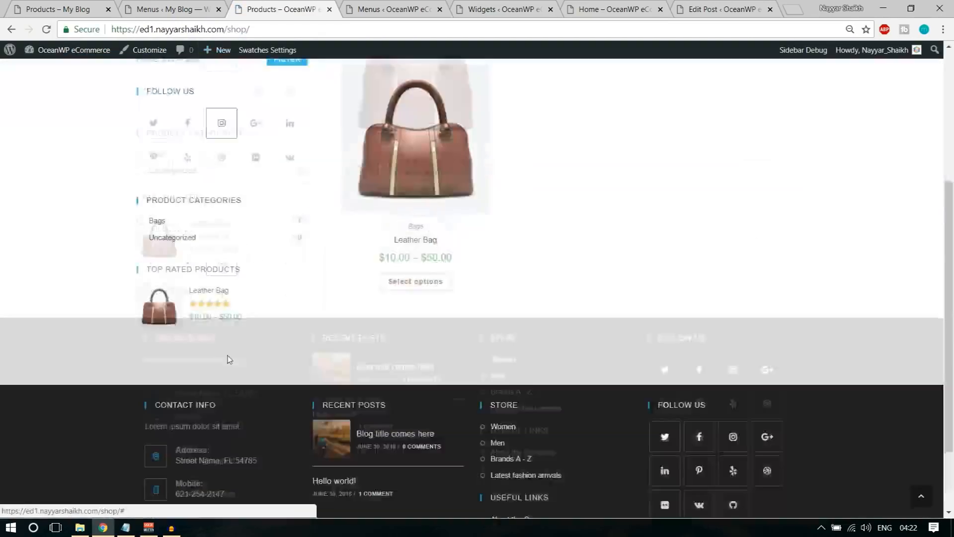
{"action": "scroll", "coordinate": [223, 382], "scroll_direction": "up", "scroll_amount": 6}
Open the Track Your Order page from the main menu and look over its form
{"action": "left_click", "coordinate": [323, 134]}
{"action": "scroll", "coordinate": [613, 215], "scroll_direction": "down", "scroll_amount": 5}
{"action": "scroll", "coordinate": [645, 230], "scroll_direction": "up", "scroll_amount": 5}
{"action": "scroll", "coordinate": [681, 330], "scroll_direction": "down", "scroll_amount": 1}
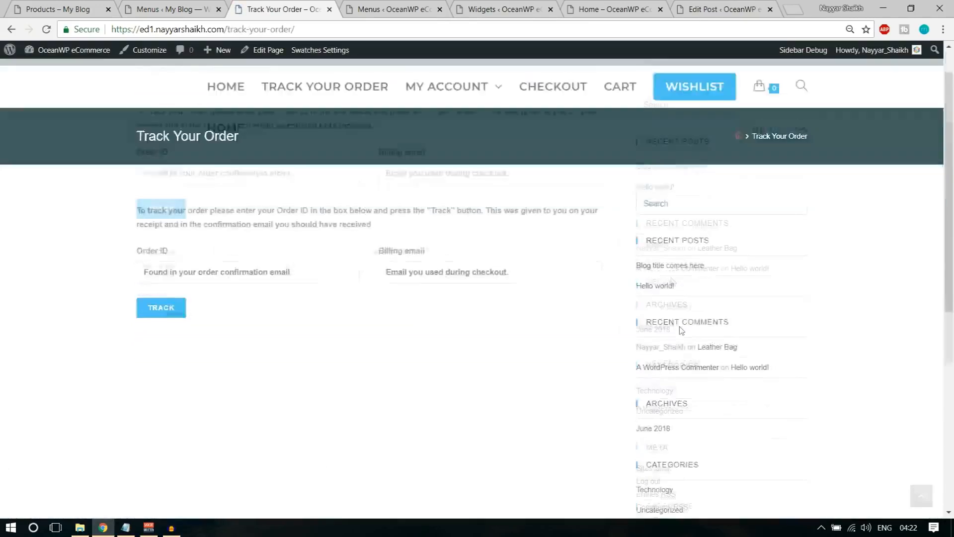
{"action": "scroll", "coordinate": [677, 448], "scroll_direction": "up", "scroll_amount": 4}
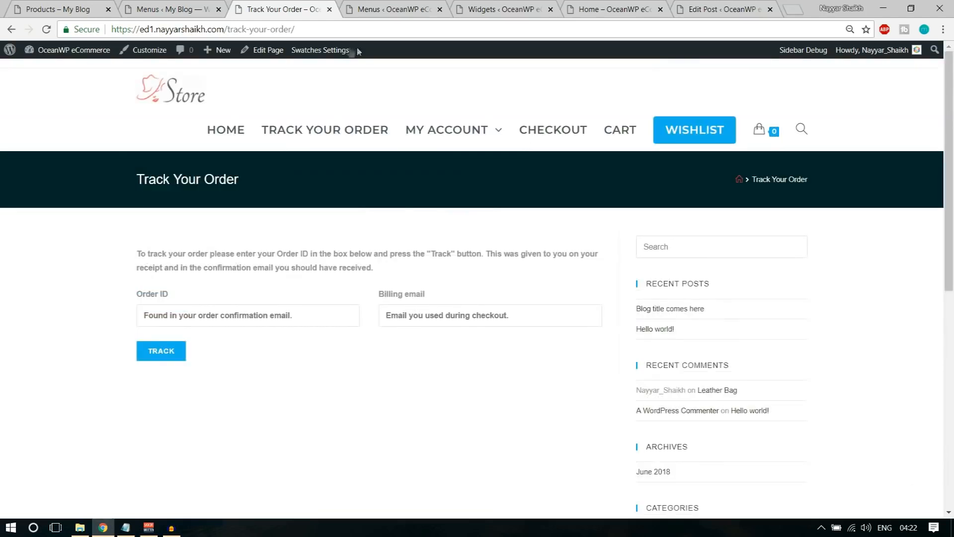
{"action": "right_click", "coordinate": [272, 54]}
Set the Track Your Order page's content layout to Full Width, update it, and reload the live page
{"action": "left_click", "coordinate": [318, 60]}
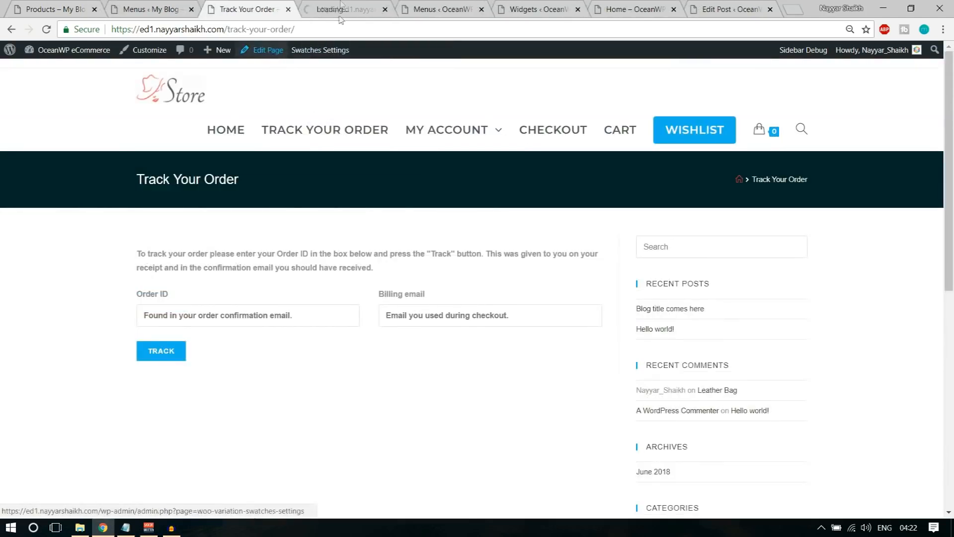
{"action": "left_click", "coordinate": [342, 9]}
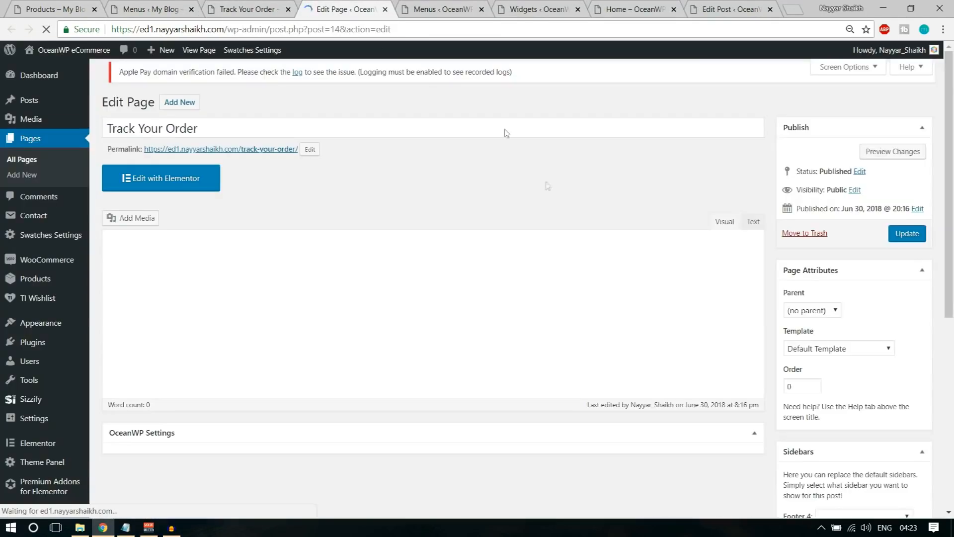
{"action": "scroll", "coordinate": [569, 241], "scroll_direction": "down", "scroll_amount": 6}
{"action": "left_click", "coordinate": [526, 174]}
{"action": "left_click", "coordinate": [543, 269]}
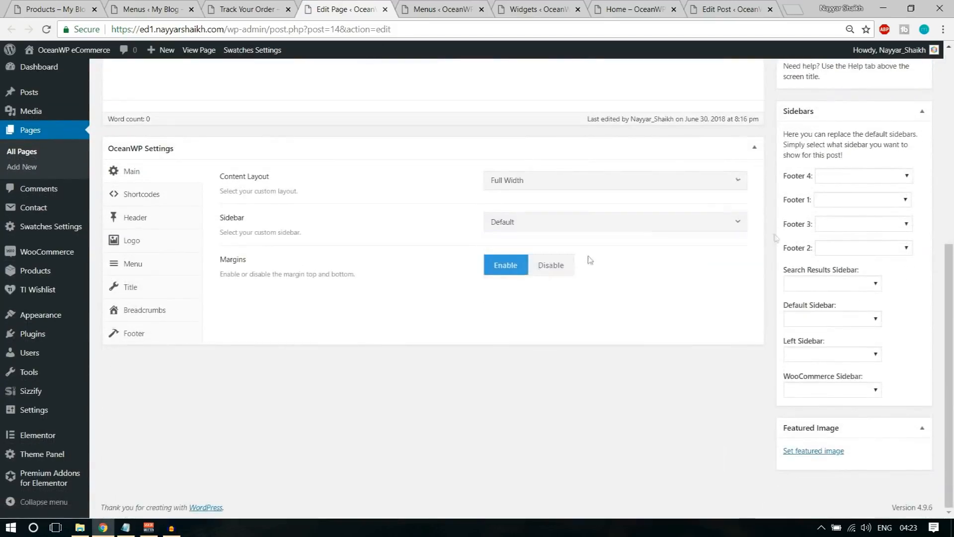
{"action": "scroll", "coordinate": [898, 243], "scroll_direction": "up", "scroll_amount": 6}
{"action": "left_click", "coordinate": [907, 204]}
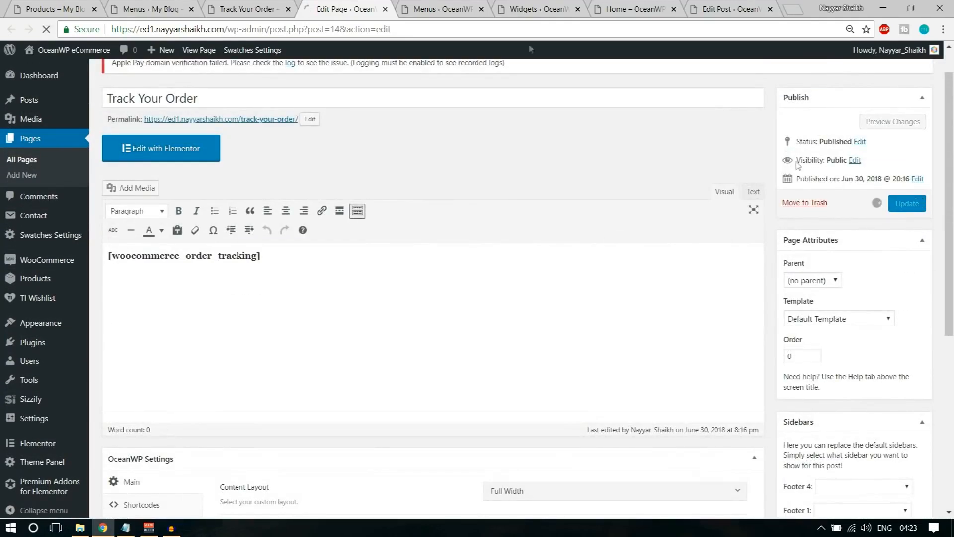
{"action": "left_click", "coordinate": [245, 7]}
{"action": "left_click", "coordinate": [46, 30]}
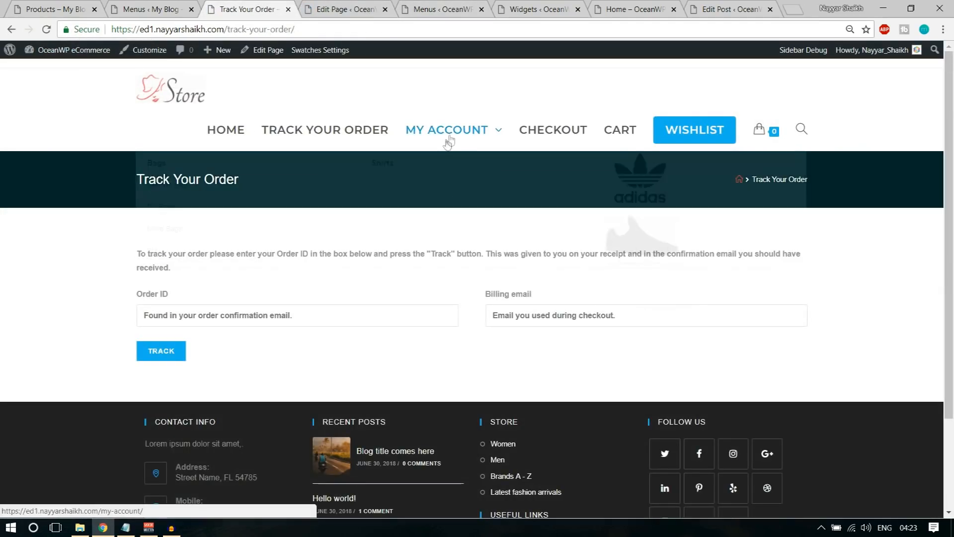
Give the My Account page a Full Width content layout, update it, and reload it
{"action": "left_click", "coordinate": [456, 136]}
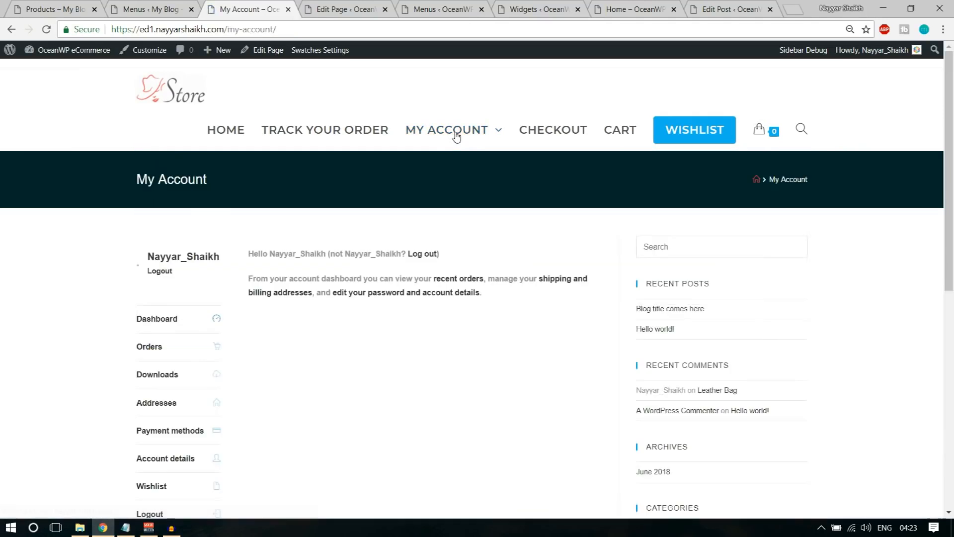
{"action": "left_click", "coordinate": [386, 9]}
{"action": "right_click", "coordinate": [251, 51]}
{"action": "left_click", "coordinate": [260, 61]}
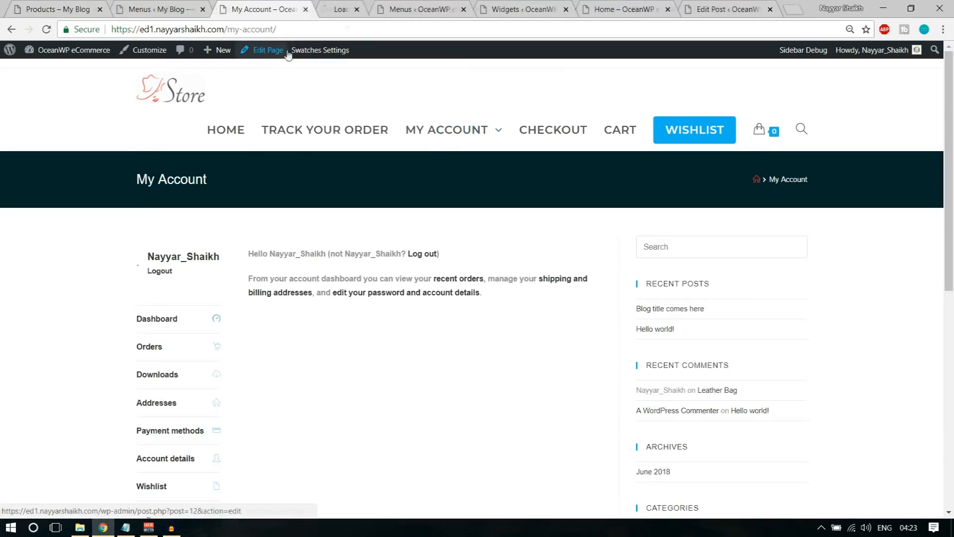
{"action": "left_click", "coordinate": [364, 5]}
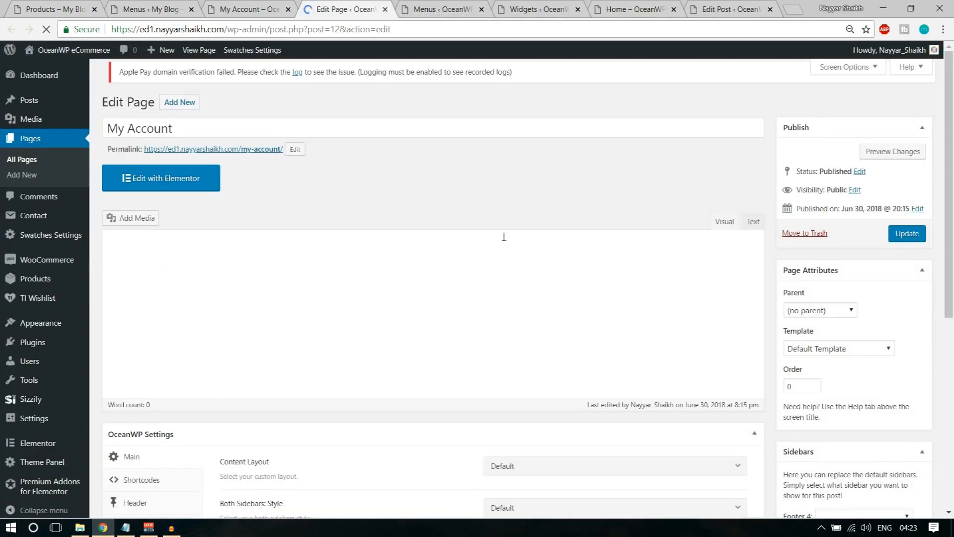
{"action": "scroll", "coordinate": [502, 235], "scroll_direction": "down", "scroll_amount": 3}
{"action": "scroll", "coordinate": [505, 241], "scroll_direction": "down", "scroll_amount": 3}
{"action": "left_click", "coordinate": [512, 179]}
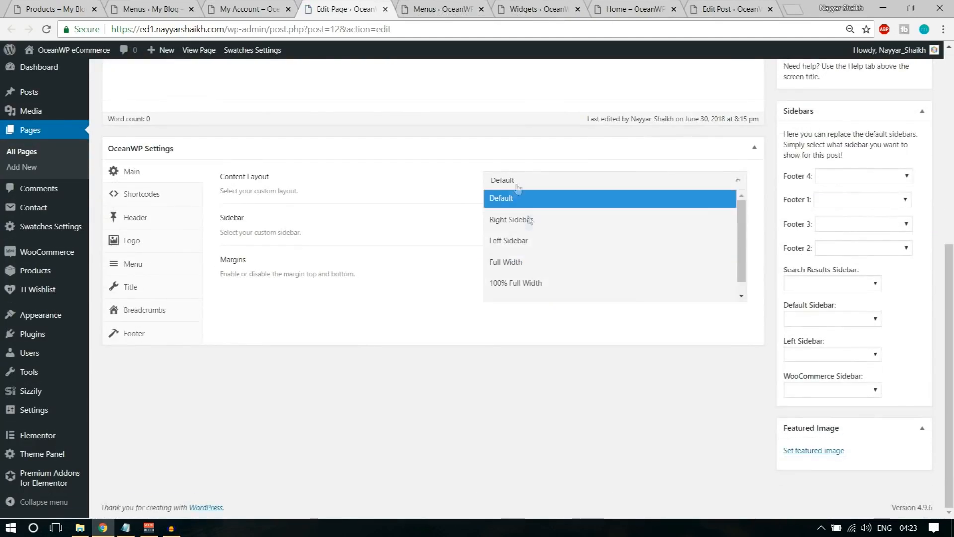
{"action": "left_click", "coordinate": [537, 268]}
{"action": "scroll", "coordinate": [577, 270], "scroll_direction": "up", "scroll_amount": 7}
{"action": "left_click", "coordinate": [905, 245]}
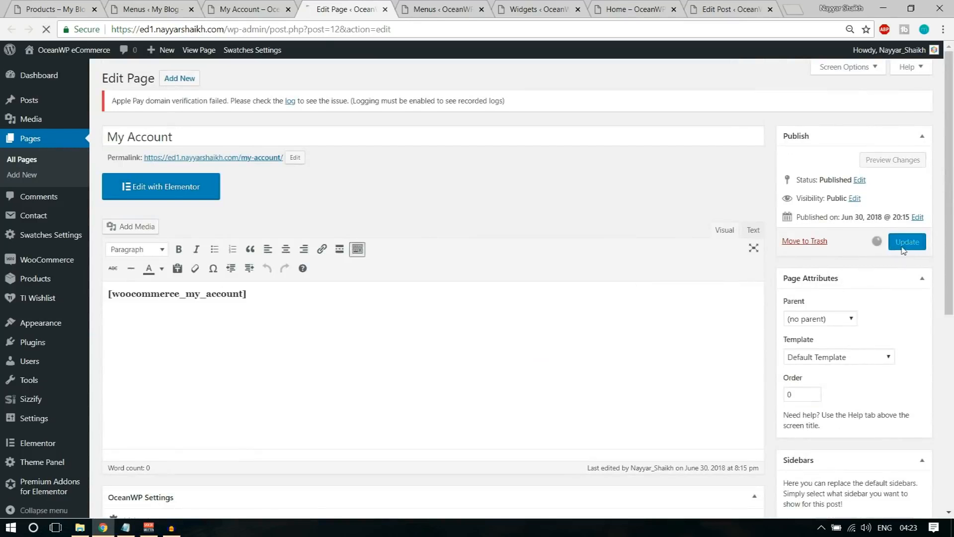
{"action": "left_click", "coordinate": [263, 8]}
{"action": "left_click", "coordinate": [46, 28]}
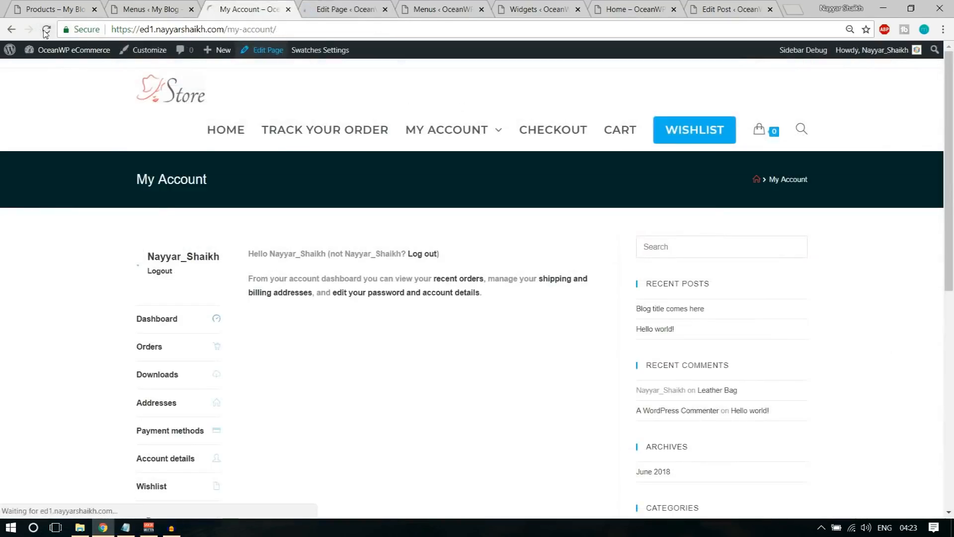
Switch the Cart page to the Full Width content layout, update it, and reload it
{"action": "left_click", "coordinate": [568, 144]}
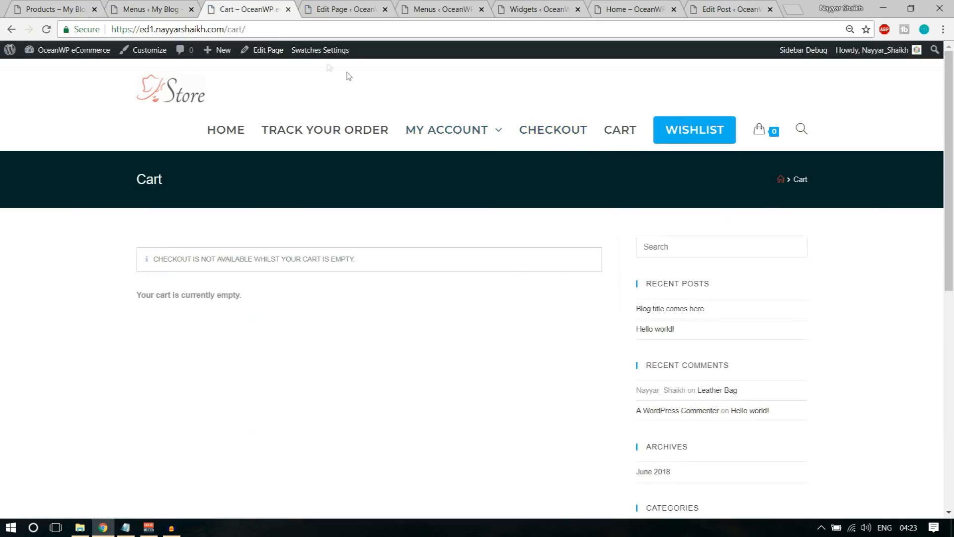
{"action": "right_click", "coordinate": [279, 50]}
{"action": "left_click", "coordinate": [318, 58]}
{"action": "left_click", "coordinate": [342, 9]}
{"action": "left_click", "coordinate": [304, 9]}
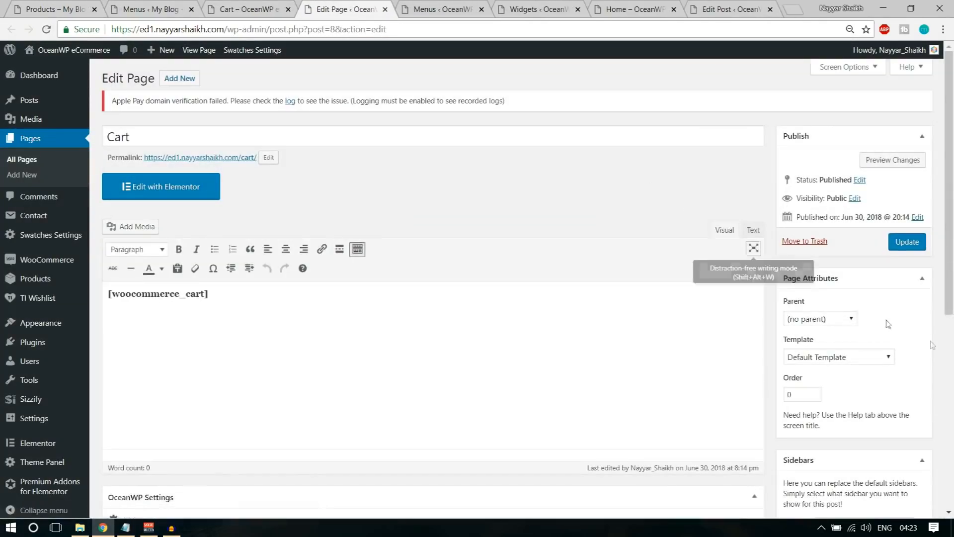
{"action": "scroll", "coordinate": [650, 338], "scroll_direction": "down", "scroll_amount": 5}
{"action": "left_click", "coordinate": [571, 189]}
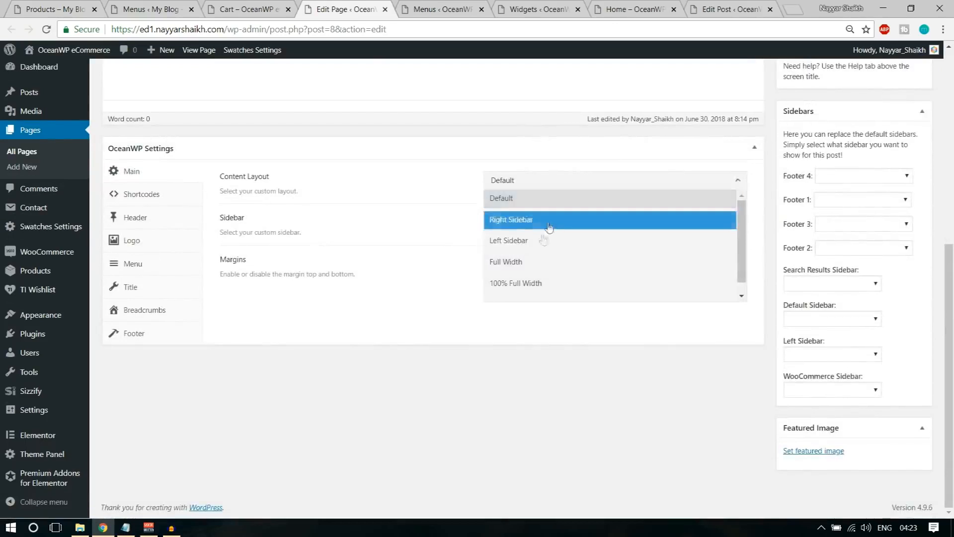
{"action": "left_click", "coordinate": [541, 260]}
{"action": "scroll", "coordinate": [572, 343], "scroll_direction": "up", "scroll_amount": 3}
{"action": "scroll", "coordinate": [573, 343], "scroll_direction": "up", "scroll_amount": 3}
{"action": "left_click", "coordinate": [907, 203]}
{"action": "left_click", "coordinate": [267, 6]}
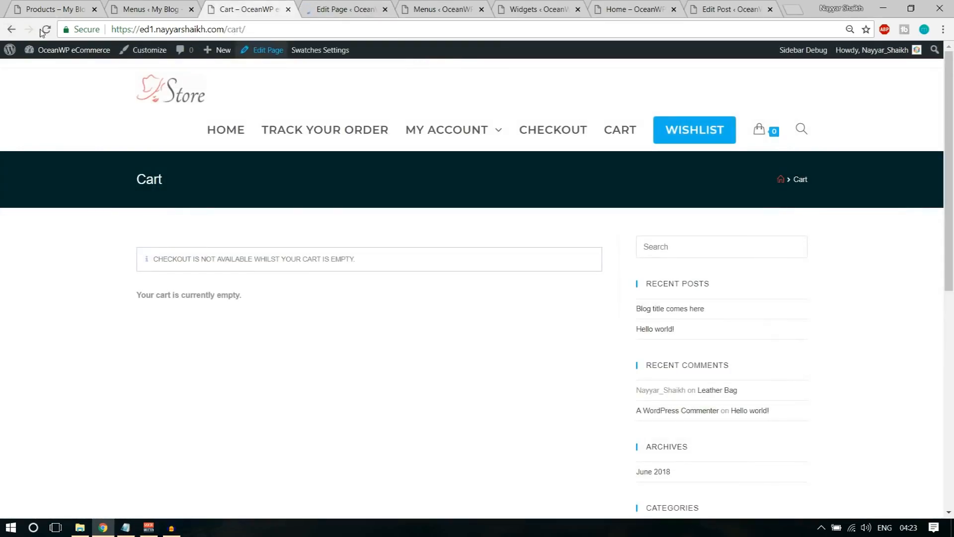
{"action": "left_click", "coordinate": [42, 30]}
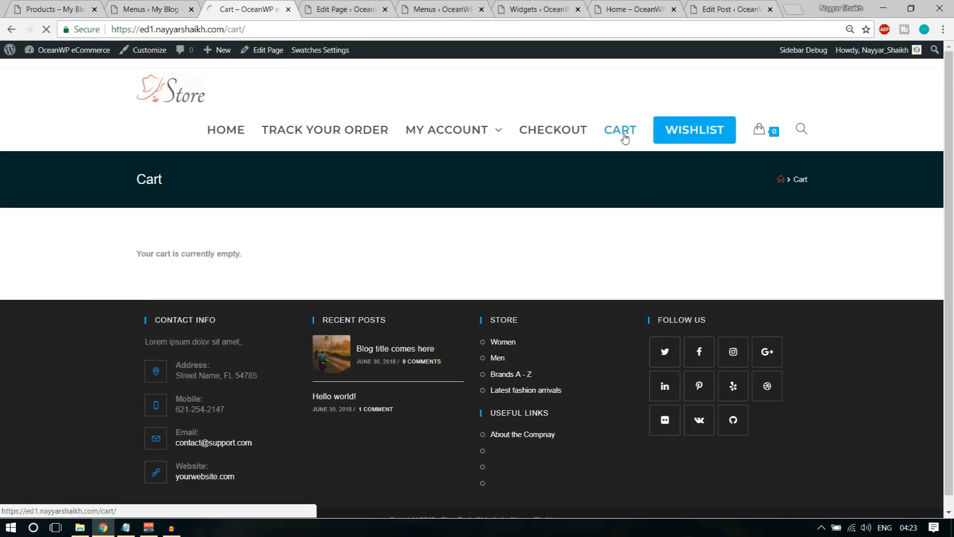
Set the Wishlist page's content layout to Full Width, update it, and check the live page
{"action": "left_click", "coordinate": [703, 137]}
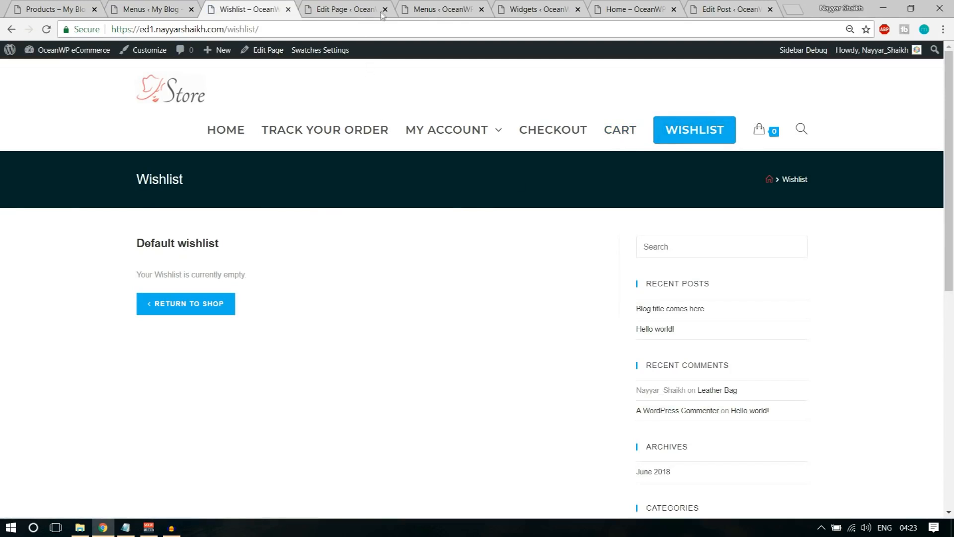
{"action": "left_click", "coordinate": [386, 8]}
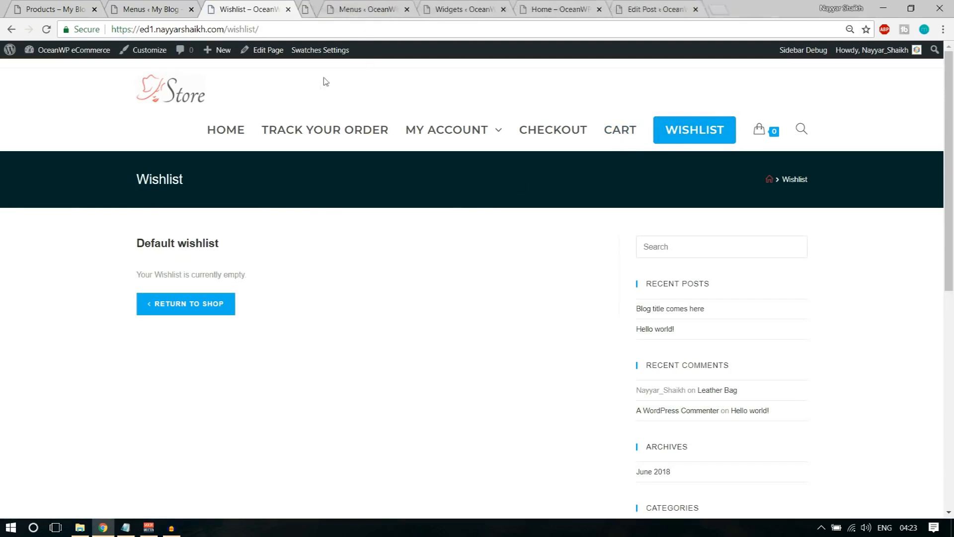
{"action": "right_click", "coordinate": [280, 58]}
{"action": "left_click", "coordinate": [286, 66]}
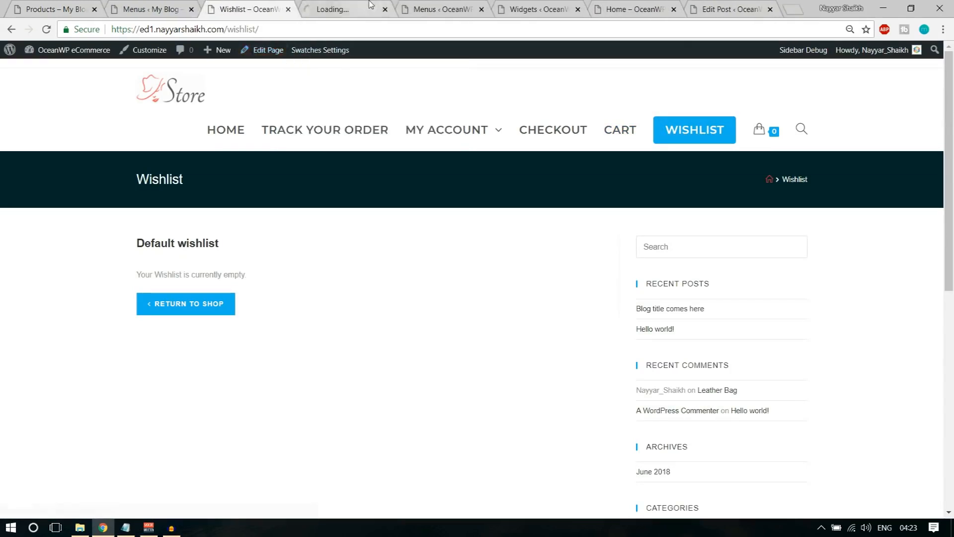
{"action": "left_click", "coordinate": [343, 8]}
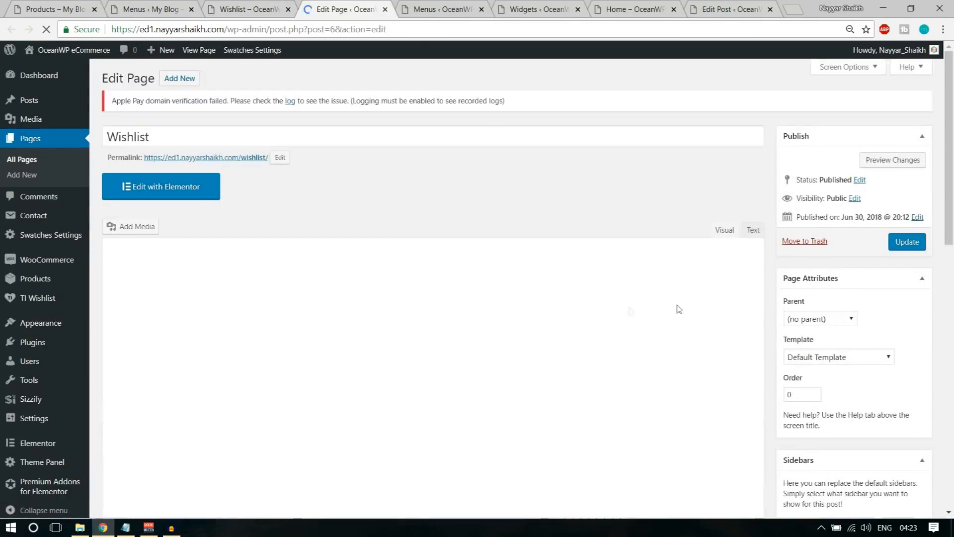
{"action": "scroll", "coordinate": [678, 307], "scroll_direction": "down", "scroll_amount": 6}
{"action": "left_click", "coordinate": [563, 183]}
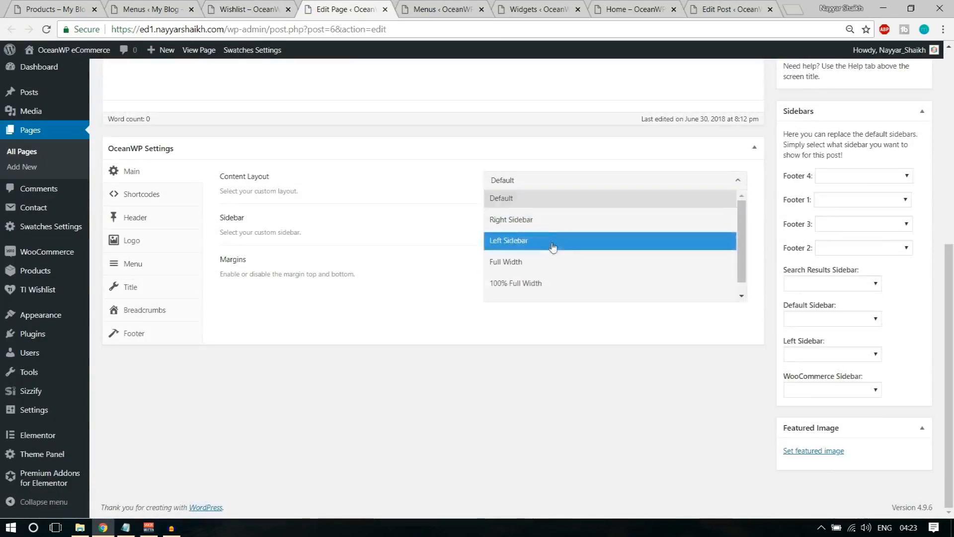
{"action": "left_click", "coordinate": [552, 261]}
{"action": "scroll", "coordinate": [784, 301], "scroll_direction": "up", "scroll_amount": 6}
{"action": "left_click", "coordinate": [921, 209]}
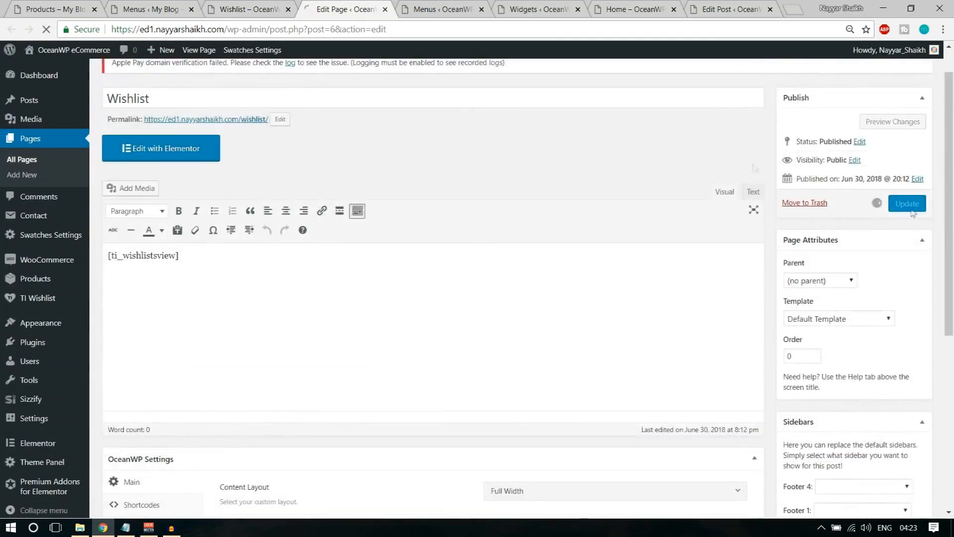
{"action": "left_click", "coordinate": [247, 9]}
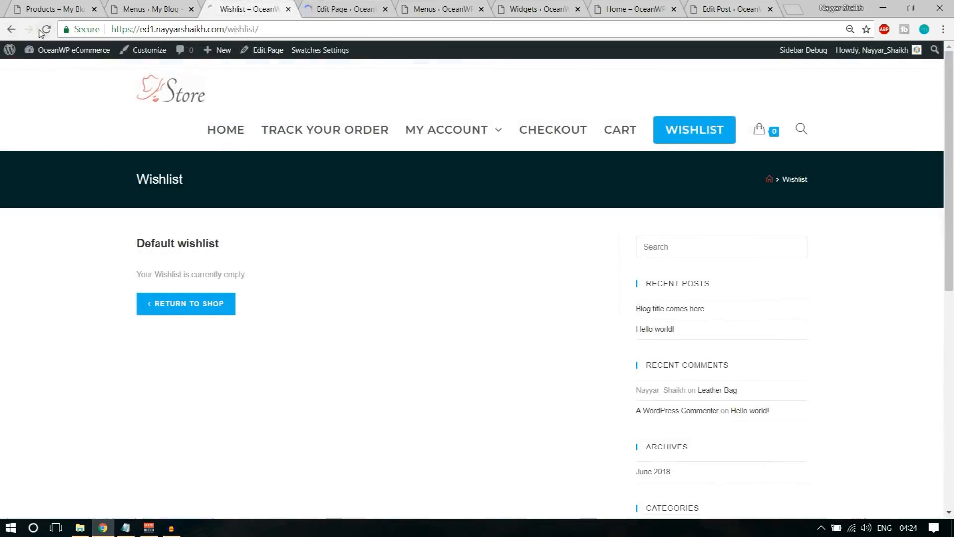
{"action": "left_click", "coordinate": [41, 29]}
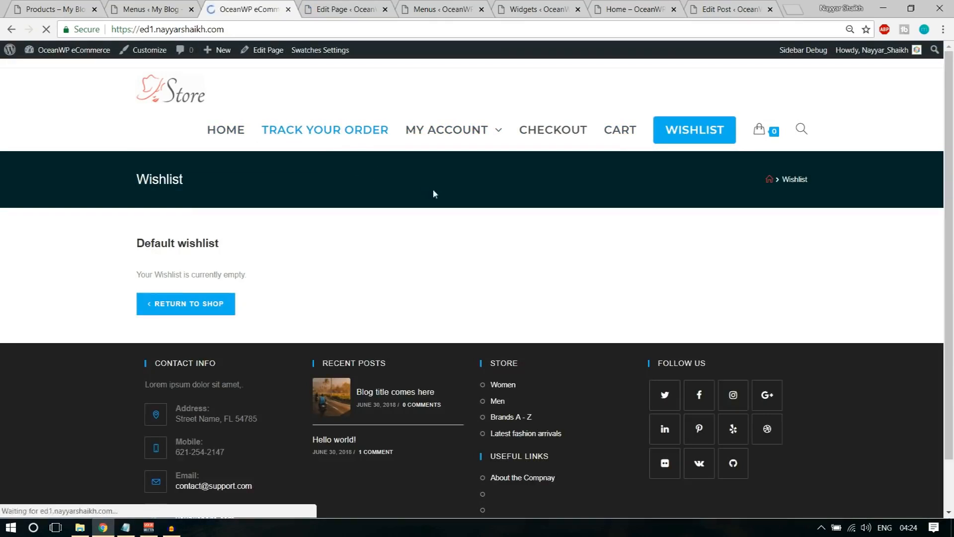
Open the Leather Bag product page from the home page
{"action": "scroll", "coordinate": [519, 251], "scroll_direction": "down", "scroll_amount": 12}
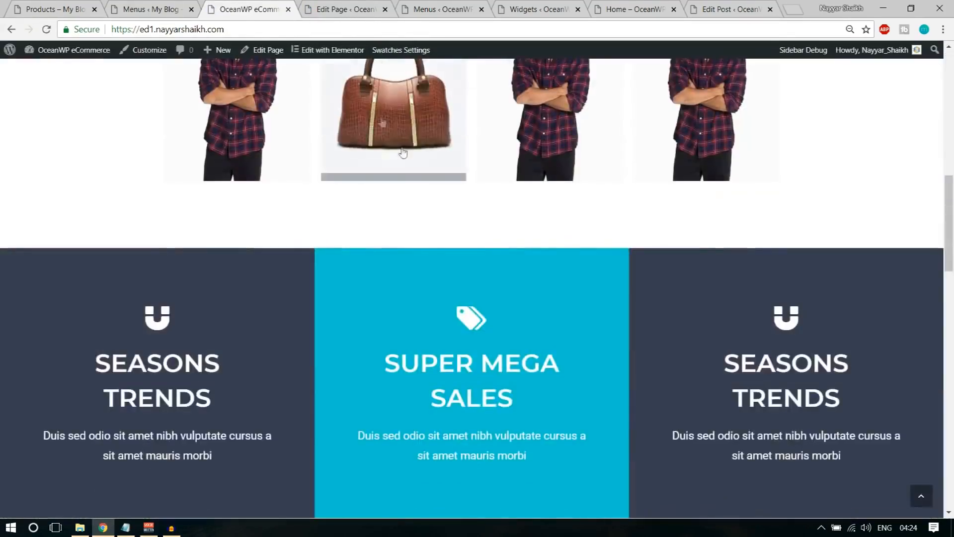
{"action": "scroll", "coordinate": [433, 205], "scroll_direction": "down", "scroll_amount": 8}
{"action": "scroll", "coordinate": [433, 208], "scroll_direction": "down", "scroll_amount": 3}
{"action": "left_click", "coordinate": [258, 188]}
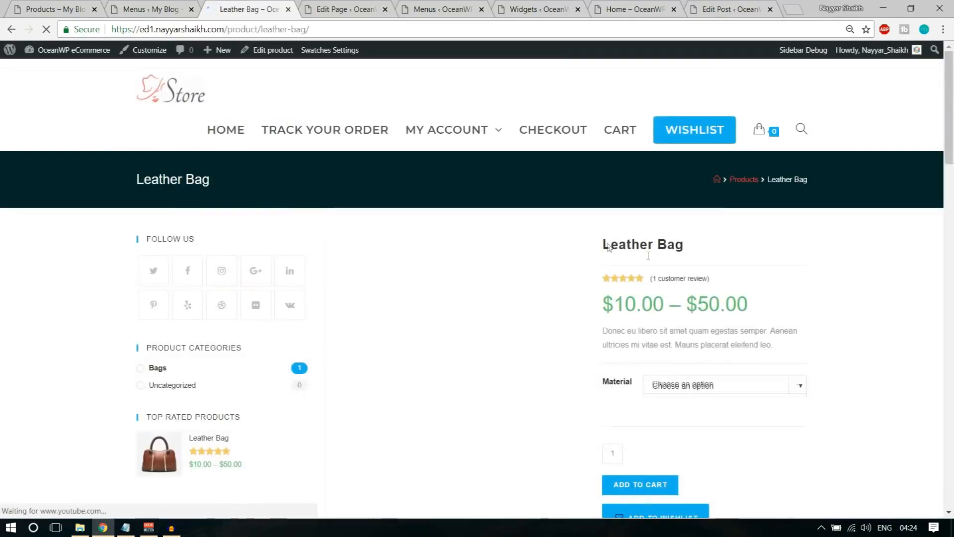
Add the Leather Bag with Leather material to the cart and proceed to checkout
{"action": "scroll", "coordinate": [693, 266], "scroll_direction": "down", "scroll_amount": 4}
{"action": "left_click", "coordinate": [726, 197]}
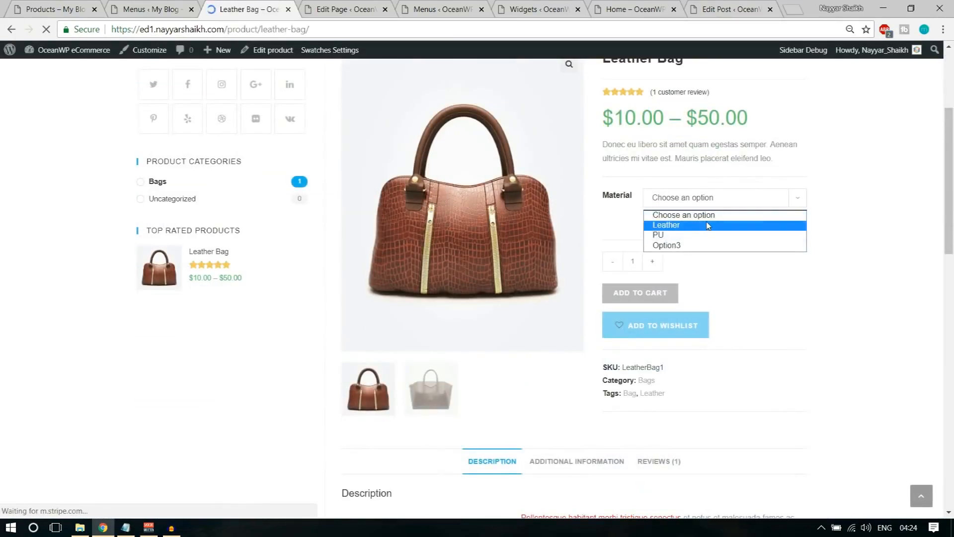
{"action": "left_click", "coordinate": [708, 225]}
{"action": "left_click", "coordinate": [650, 338]}
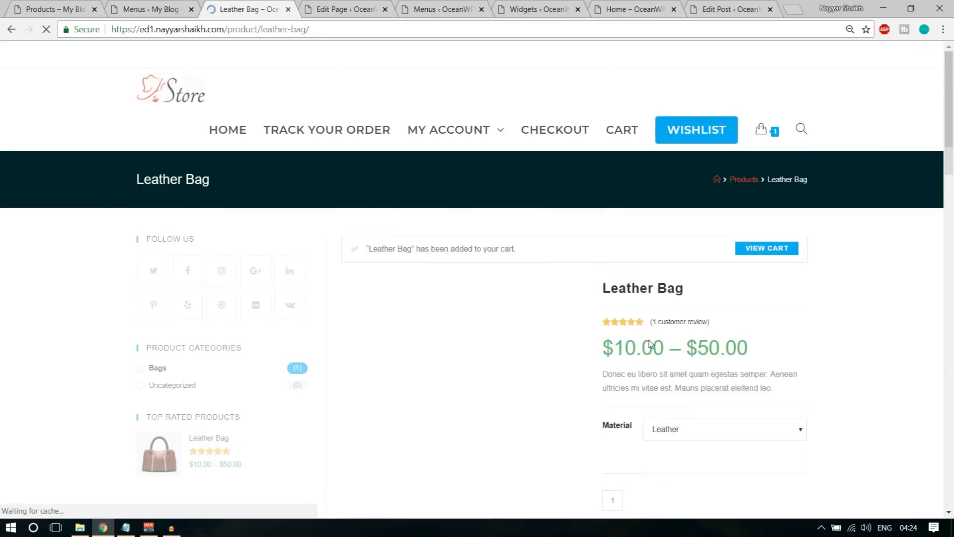
{"action": "mouse_move", "coordinate": [760, 141]}
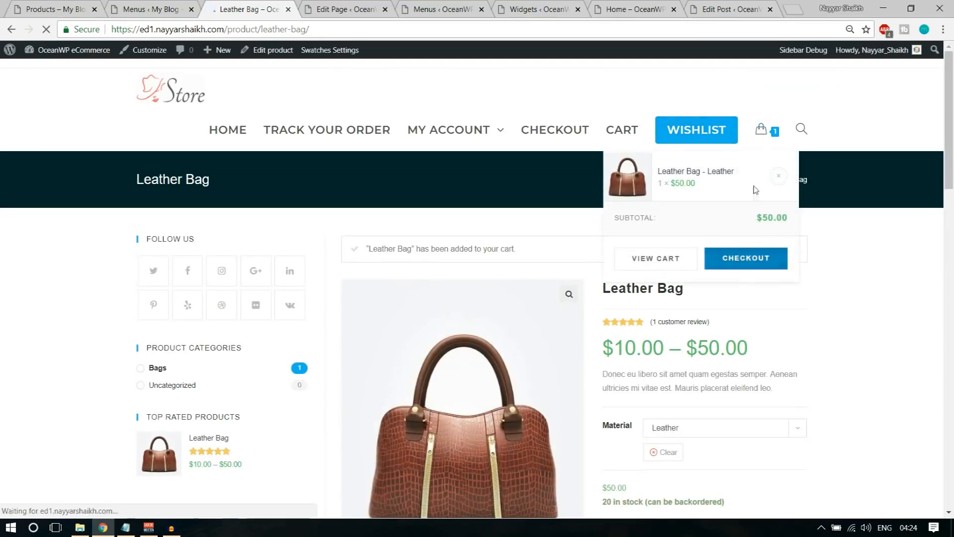
{"action": "left_click", "coordinate": [745, 268]}
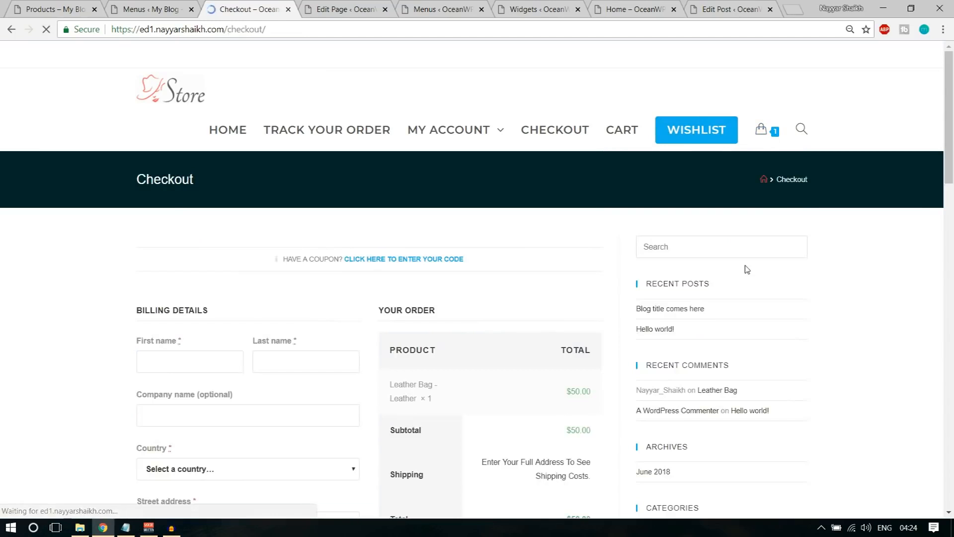
Autofill the checkout billing fields from the saved browser details
{"action": "scroll", "coordinate": [180, 228], "scroll_direction": "down", "scroll_amount": 3}
{"action": "left_click", "coordinate": [180, 237]}
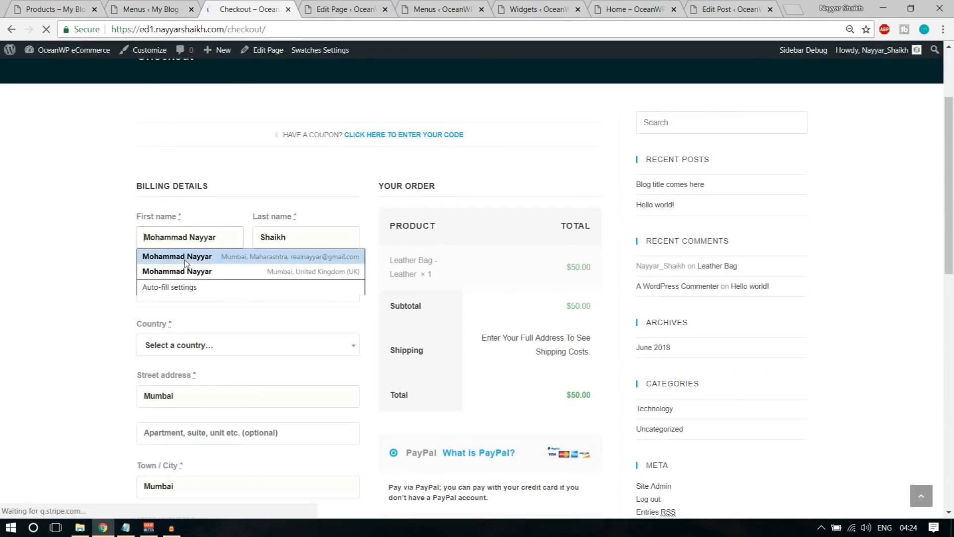
{"action": "left_click", "coordinate": [187, 260]}
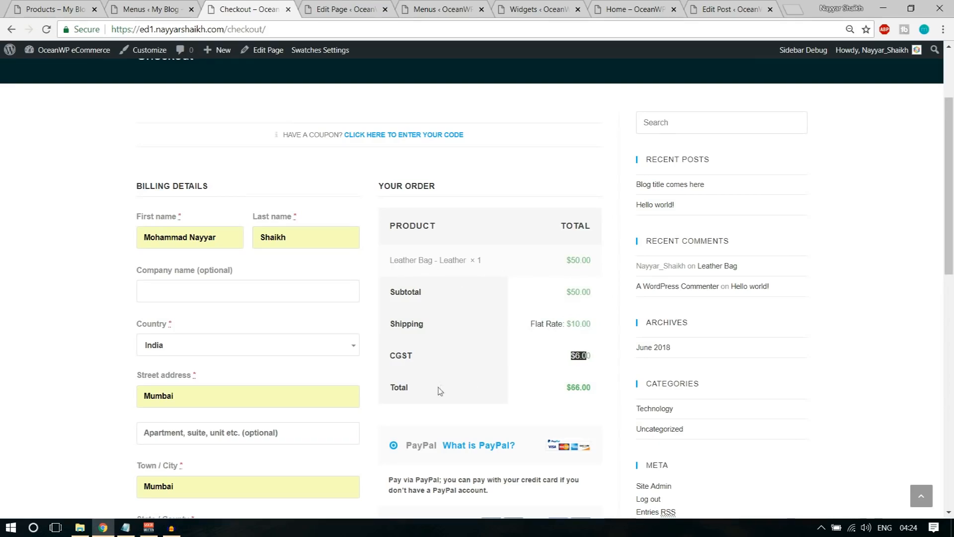
Pay by Credit Card with the Stripe test card and submit the order
{"action": "scroll", "coordinate": [497, 401], "scroll_direction": "down", "scroll_amount": 5}
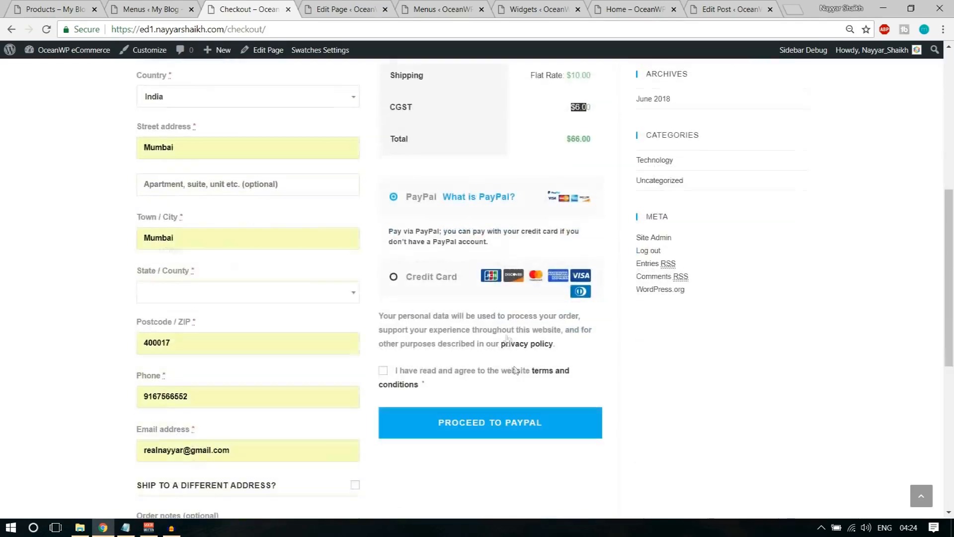
{"action": "left_click", "coordinate": [405, 281]}
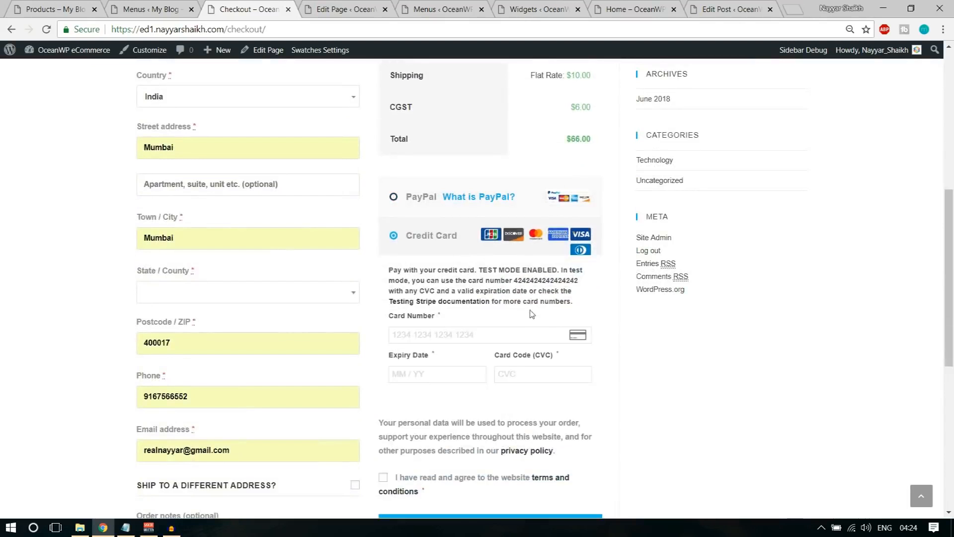
{"action": "scroll", "coordinate": [497, 298], "scroll_direction": "down", "scroll_amount": 1}
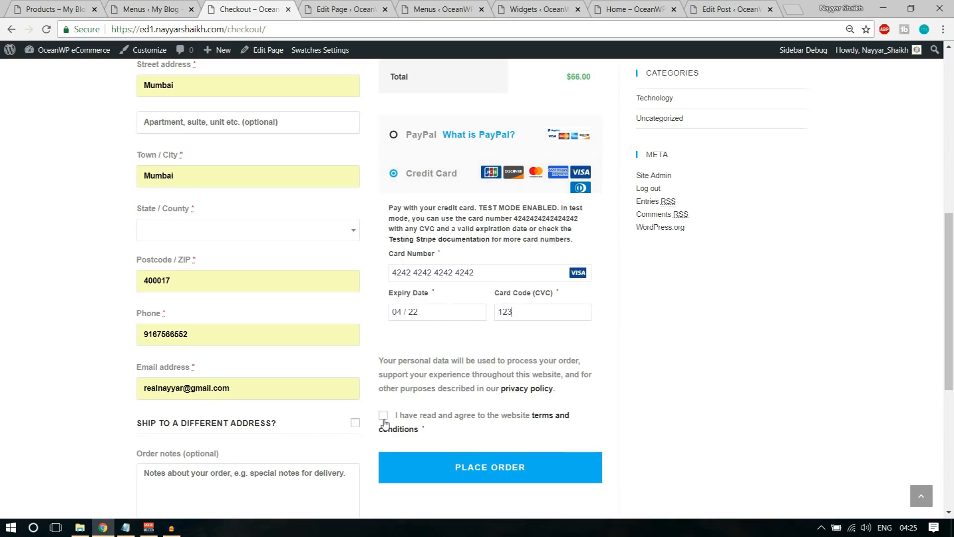
{"action": "left_click", "coordinate": [489, 466]}
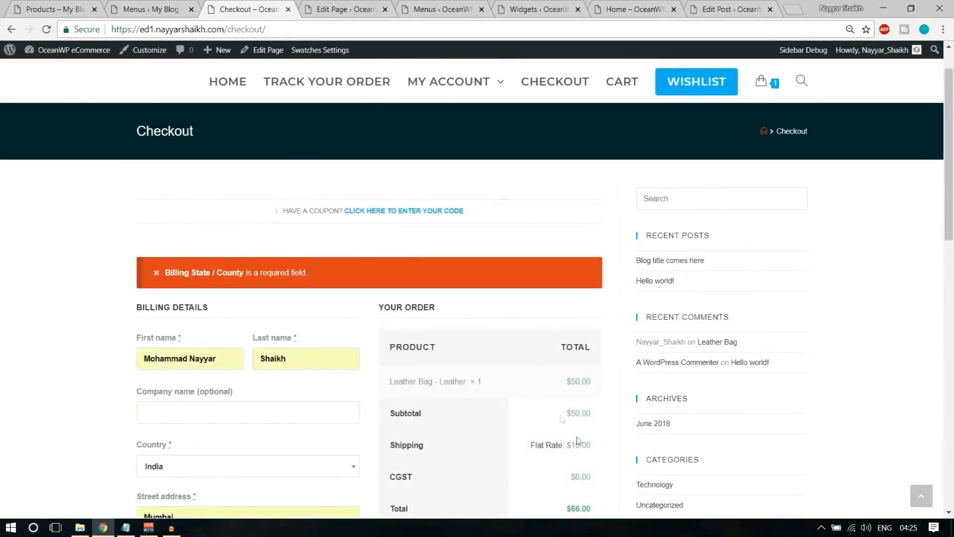
Keep India as the billing country
{"action": "scroll", "coordinate": [286, 301], "scroll_direction": "down", "scroll_amount": 3}
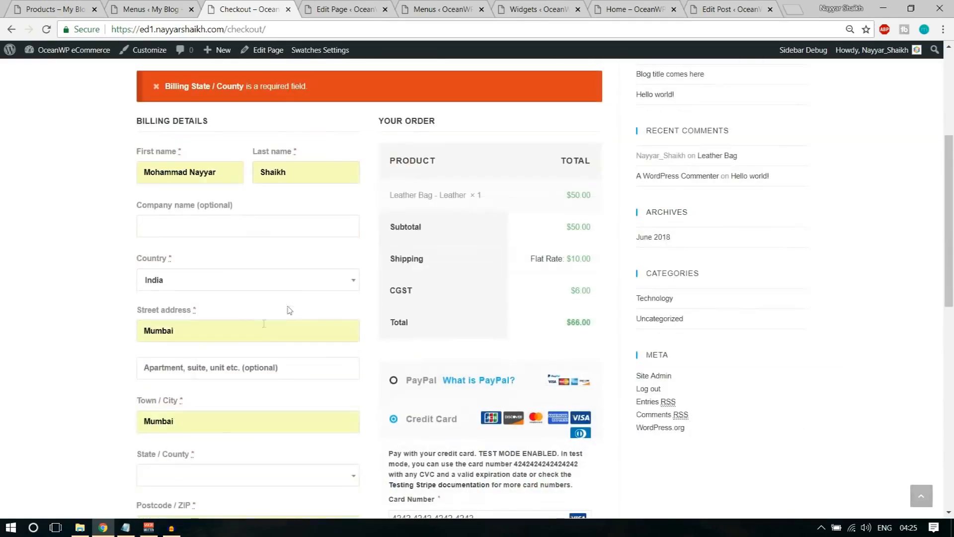
{"action": "left_click", "coordinate": [214, 281]}
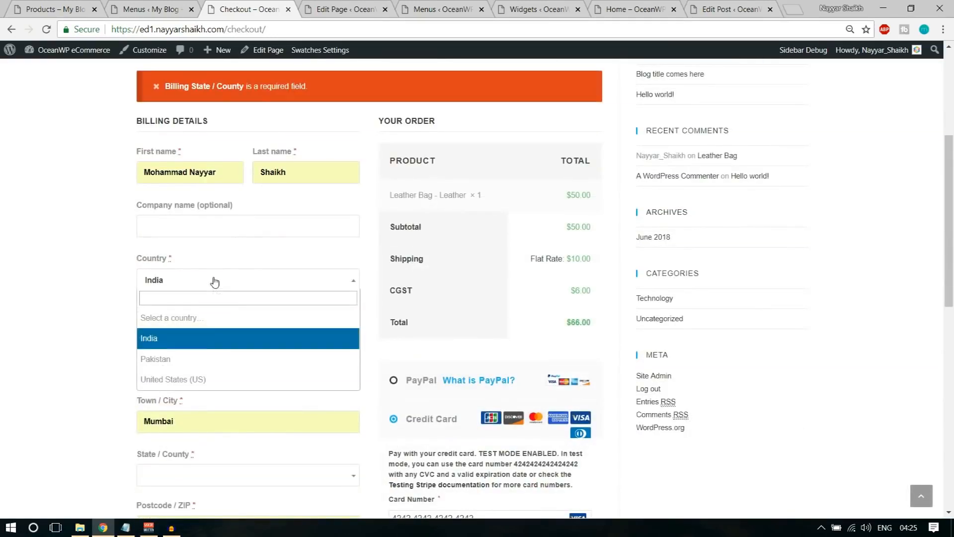
{"action": "left_click", "coordinate": [202, 341]}
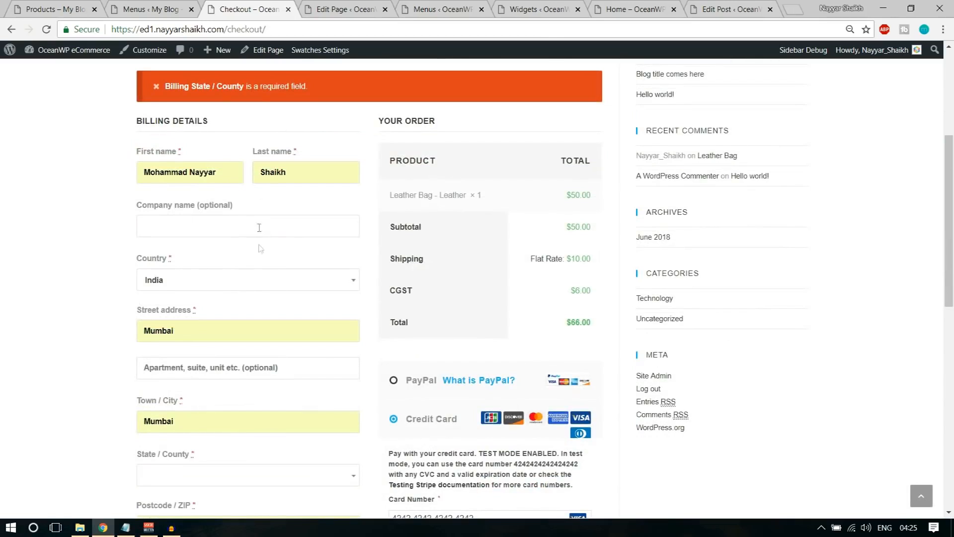
{"action": "scroll", "coordinate": [262, 296], "scroll_direction": "down", "scroll_amount": 2}
{"action": "scroll", "coordinate": [263, 298], "scroll_direction": "down", "scroll_amount": 1}
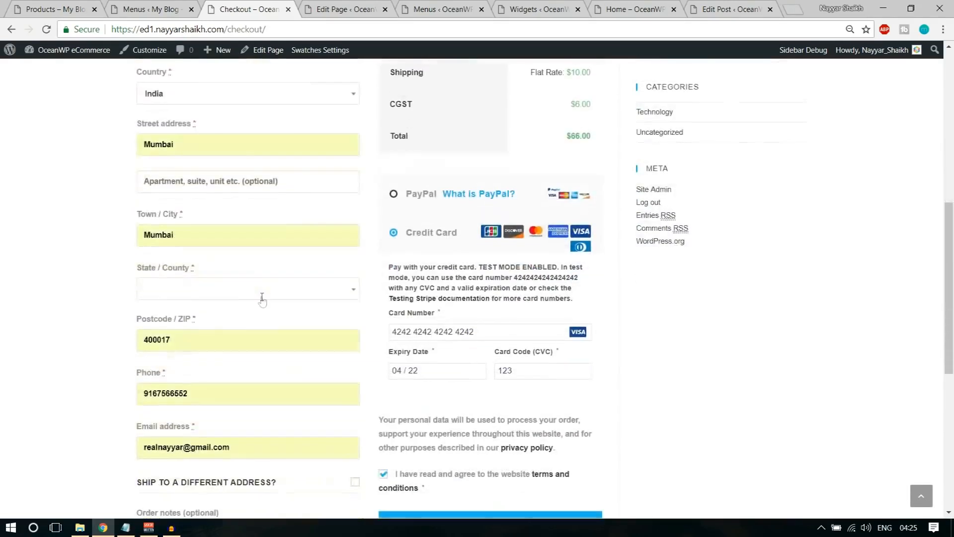
Choose Maharashtra as billing state, re-enter card number 4242, and place the test order
{"action": "left_click", "coordinate": [222, 228]}
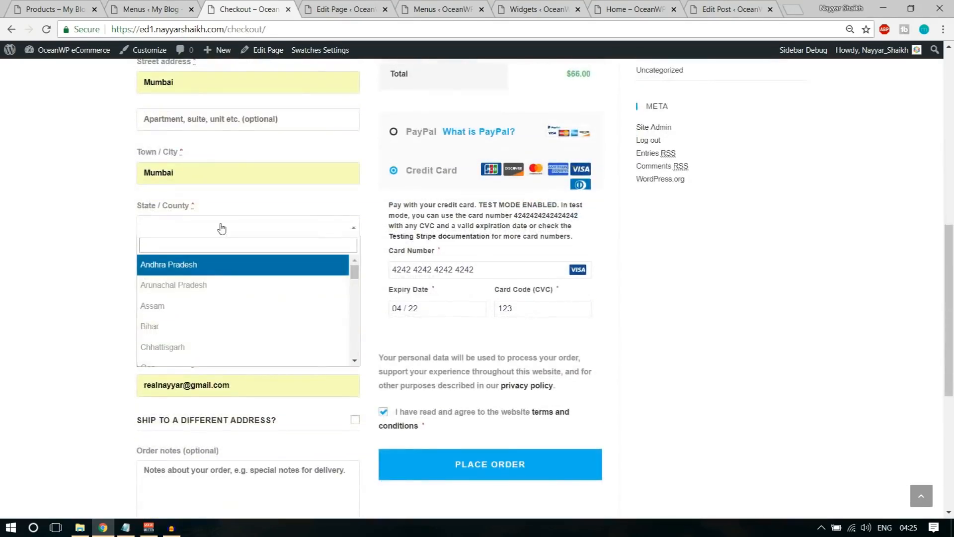
{"action": "type", "text": "mah"}
{"action": "type", "text": "mag"}
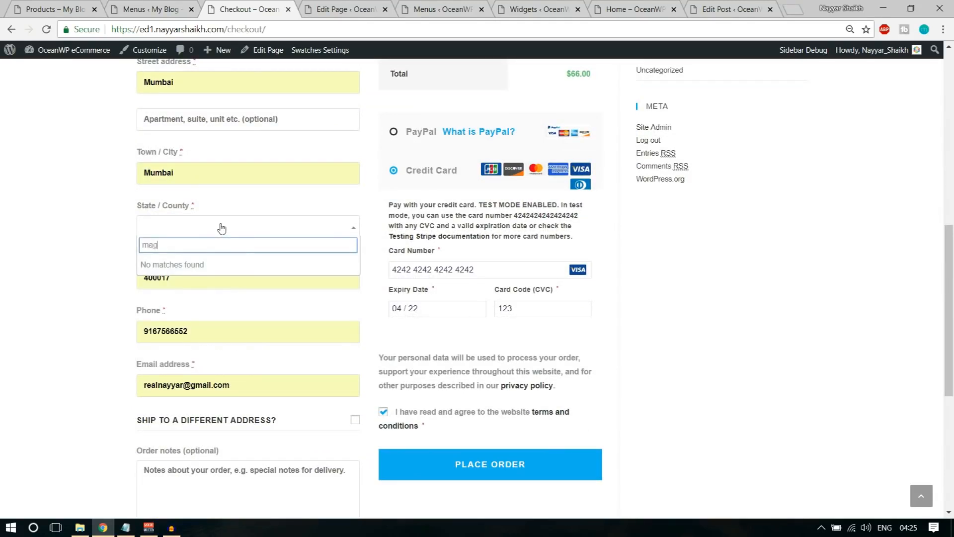
{"action": "key", "text": "BackSpace"}
{"action": "type", "text": "ha"}
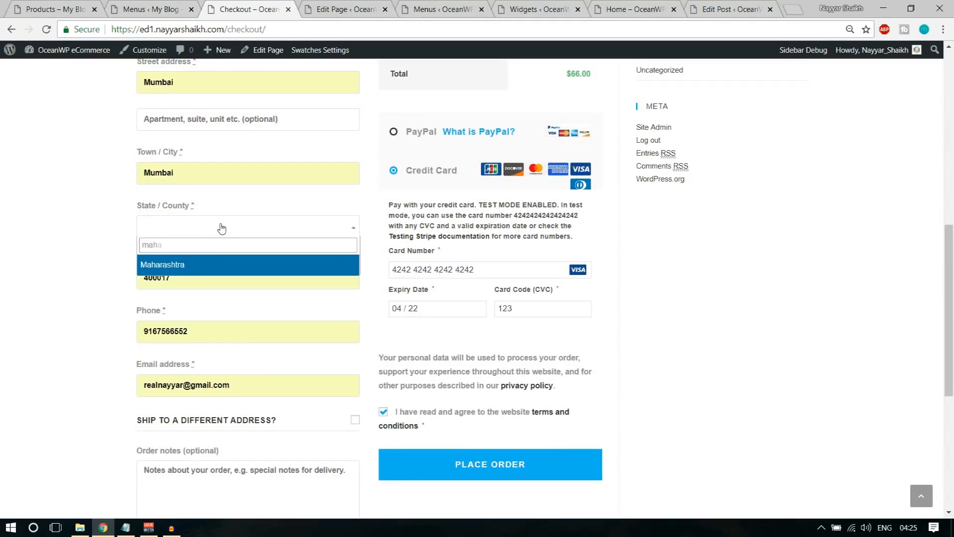
{"action": "left_click", "coordinate": [222, 265]}
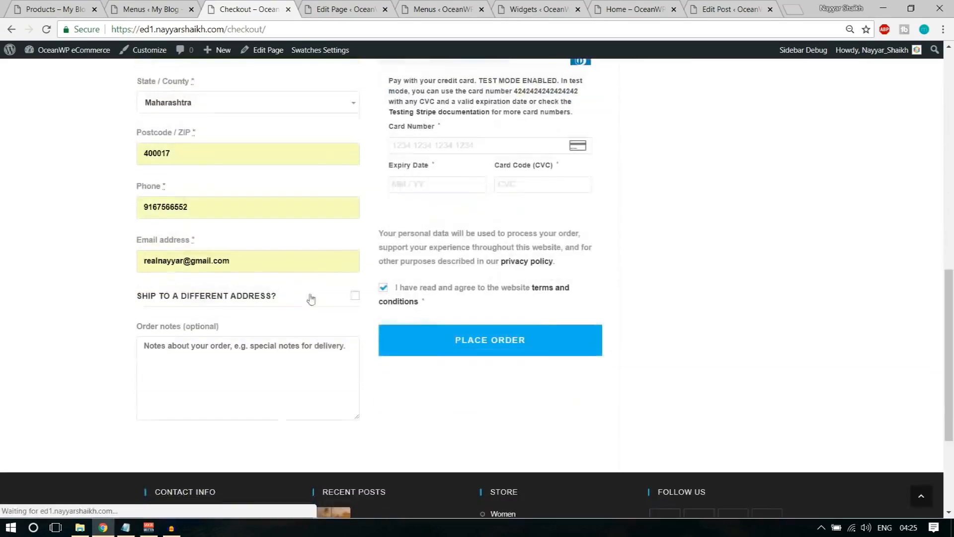
{"action": "type", "text": "4242 4242 4242 4242"}
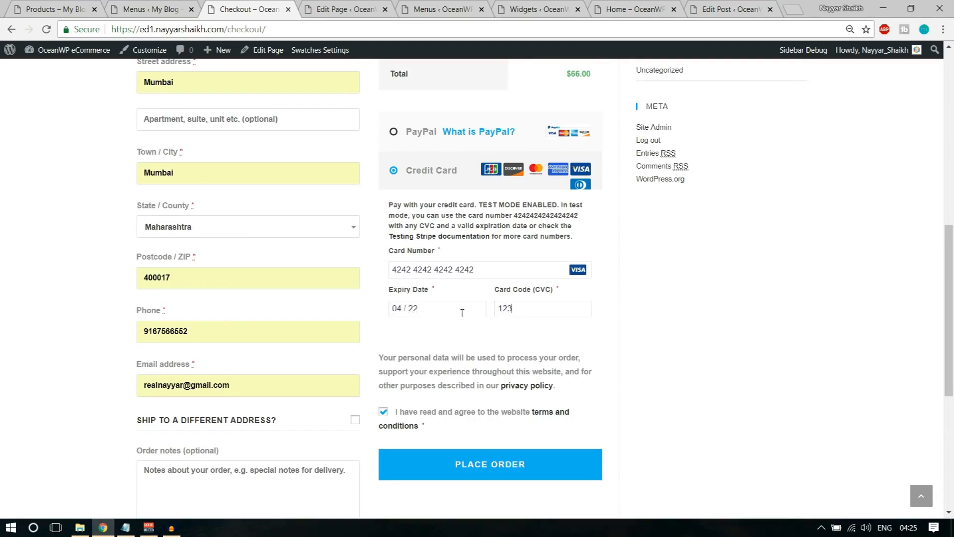
{"action": "left_click", "coordinate": [465, 454]}
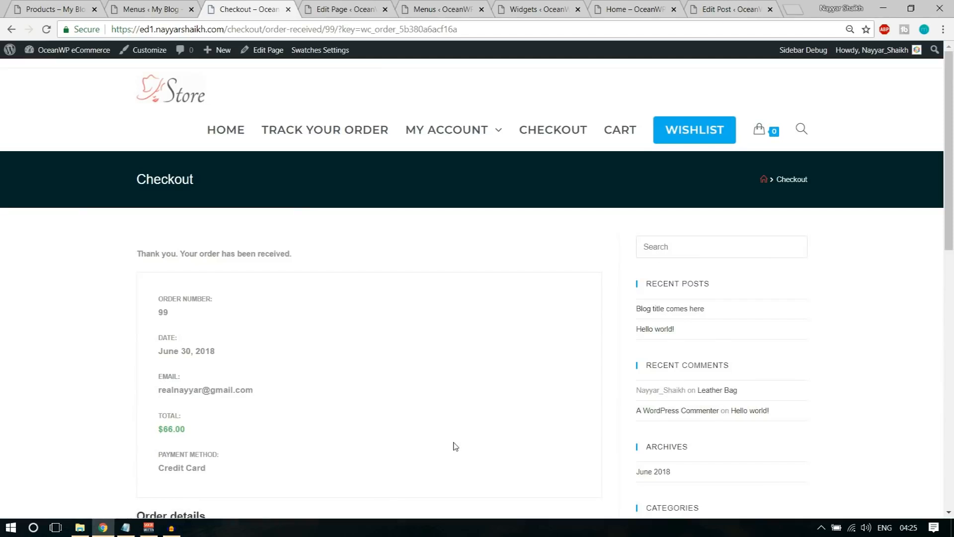
Open the Checkout page editor in a new tab and close the Wishlist editor
{"action": "scroll", "coordinate": [456, 445], "scroll_direction": "down", "scroll_amount": 8}
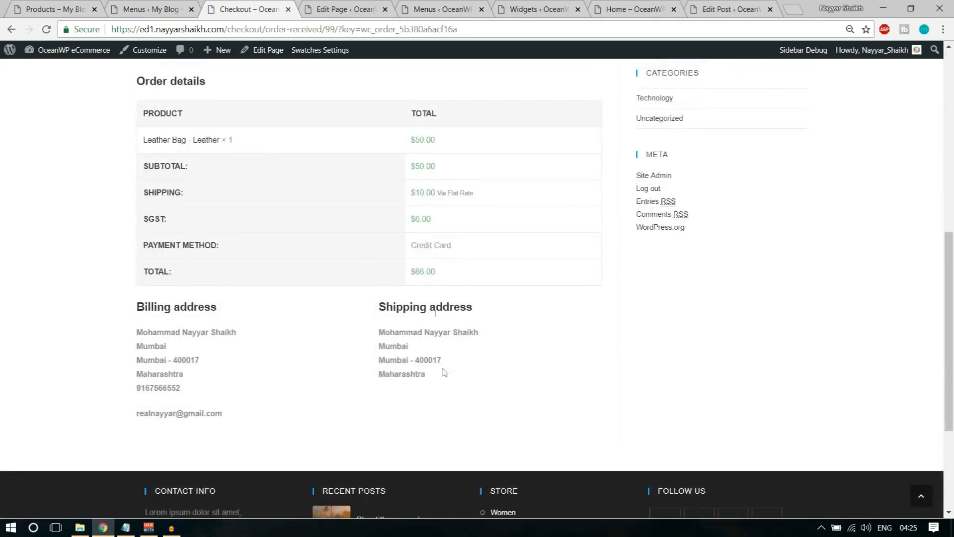
{"action": "scroll", "coordinate": [503, 336], "scroll_direction": "up", "scroll_amount": 8}
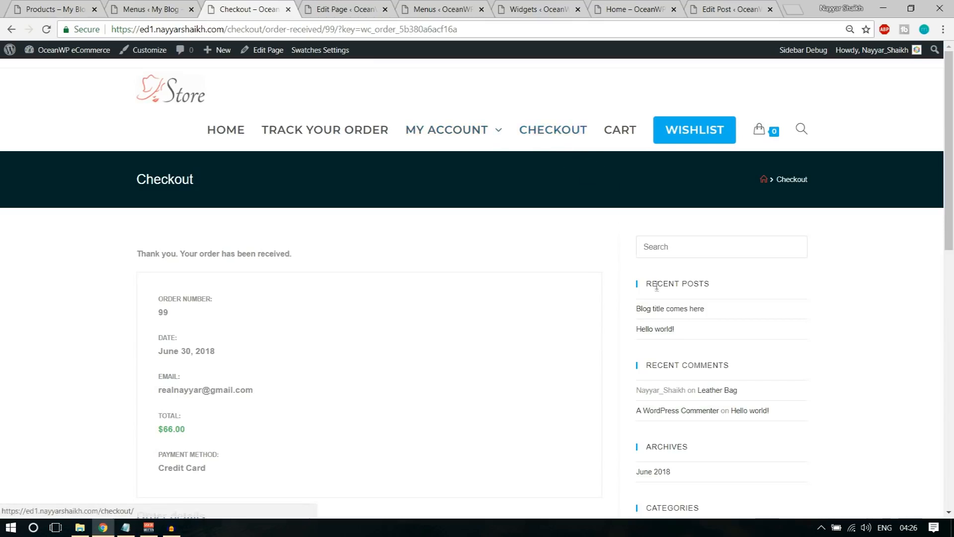
{"action": "scroll", "coordinate": [572, 258], "scroll_direction": "down", "scroll_amount": 5}
{"action": "scroll", "coordinate": [594, 293], "scroll_direction": "up", "scroll_amount": 5}
{"action": "right_click", "coordinate": [274, 54]}
{"action": "left_click", "coordinate": [284, 66]}
{"action": "left_click", "coordinate": [335, 14]}
{"action": "left_click", "coordinate": [342, 9]}
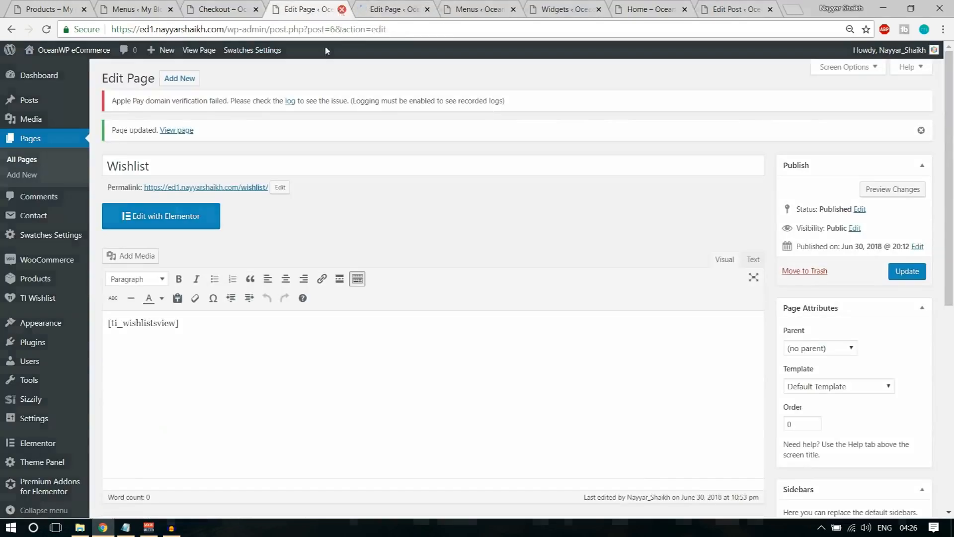
Set the Checkout page's OceanWP Content Layout to Full Width and update it
{"action": "scroll", "coordinate": [525, 199], "scroll_direction": "down", "scroll_amount": 7}
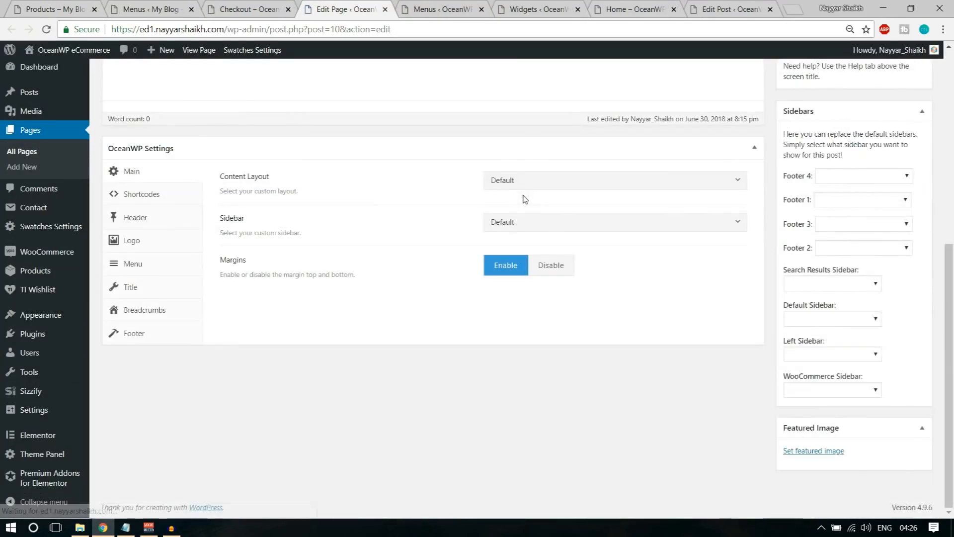
{"action": "left_click", "coordinate": [550, 185]}
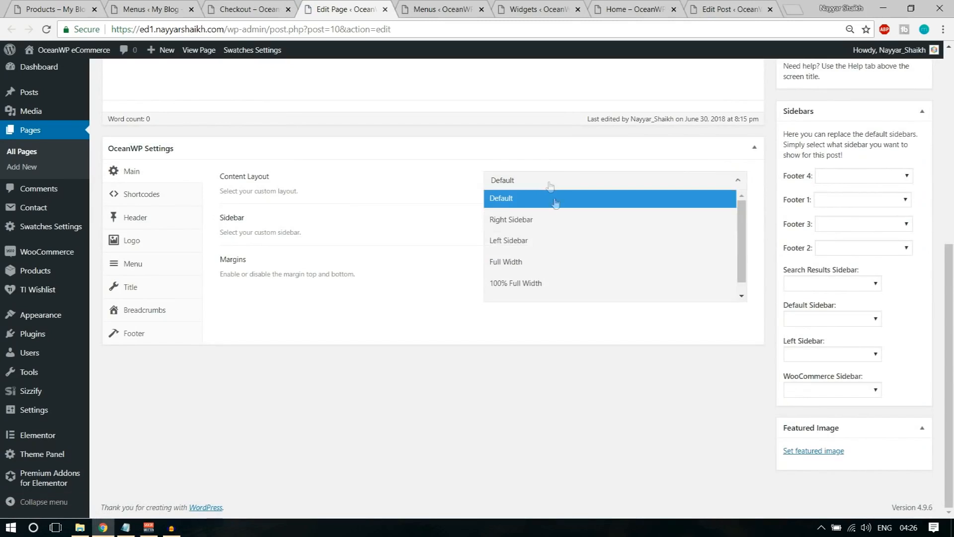
{"action": "left_click", "coordinate": [558, 263]}
{"action": "scroll", "coordinate": [560, 281], "scroll_direction": "up", "scroll_amount": 6}
{"action": "left_click", "coordinate": [907, 203]}
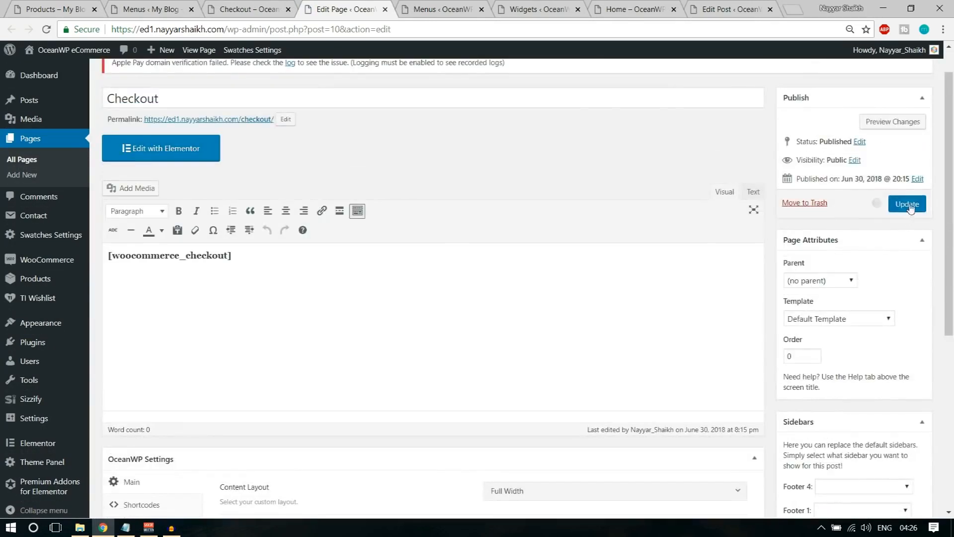
Reload the order-received page to check the full-width layout
{"action": "left_click", "coordinate": [249, 9]}
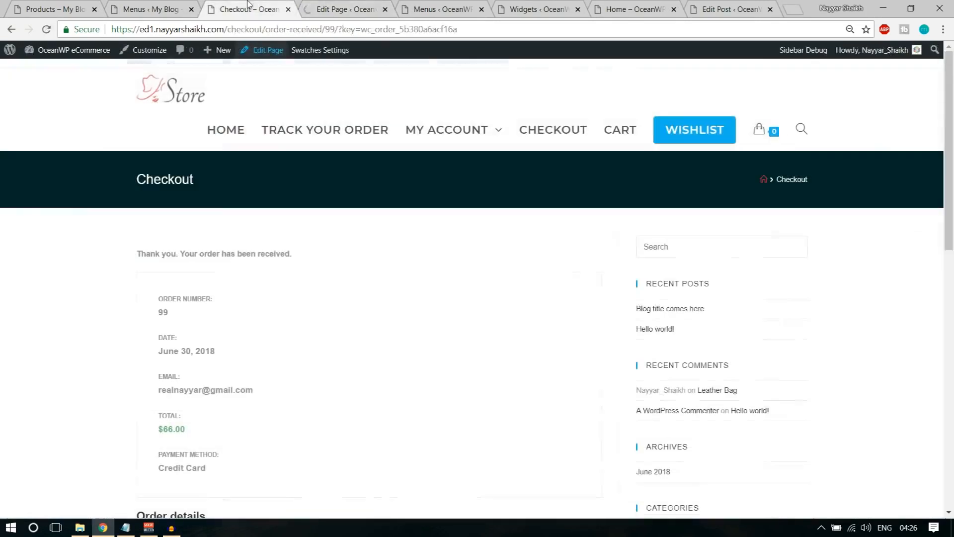
{"action": "left_click", "coordinate": [46, 30]}
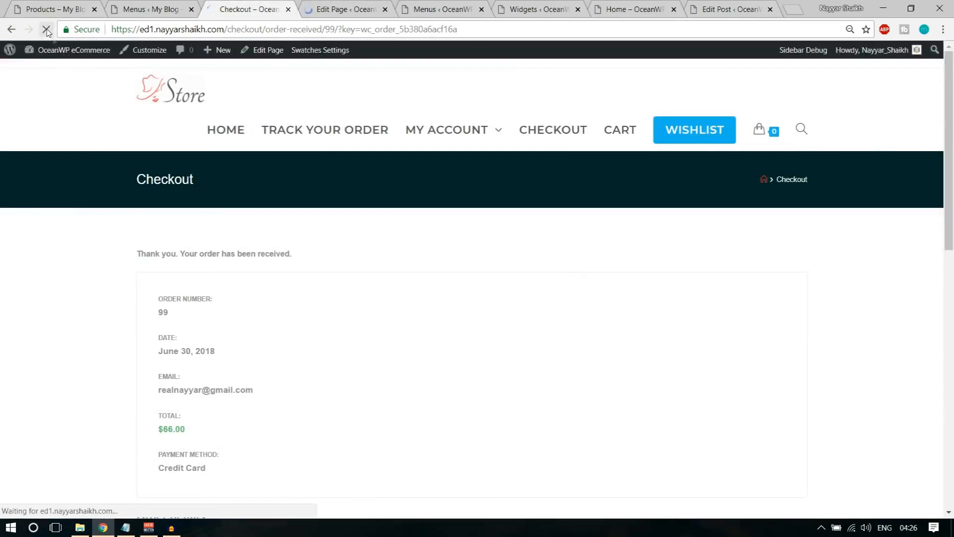
{"action": "scroll", "coordinate": [267, 283], "scroll_direction": "down", "scroll_amount": 10}
{"action": "scroll", "coordinate": [294, 346], "scroll_direction": "up", "scroll_amount": 4}
{"action": "scroll", "coordinate": [293, 346], "scroll_direction": "up", "scroll_amount": 5}
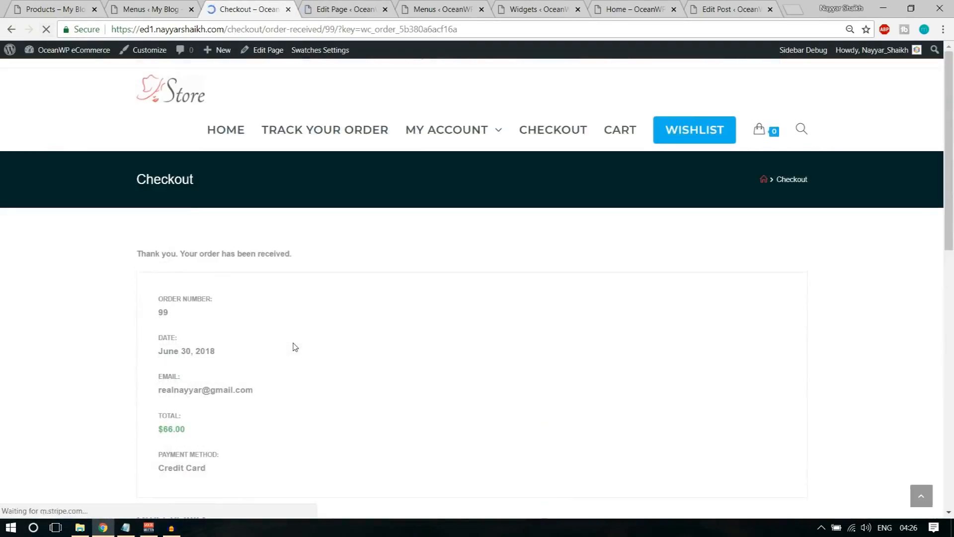
Return to the store home page and close the leftover editor and admin tabs
{"action": "left_click", "coordinate": [182, 101]}
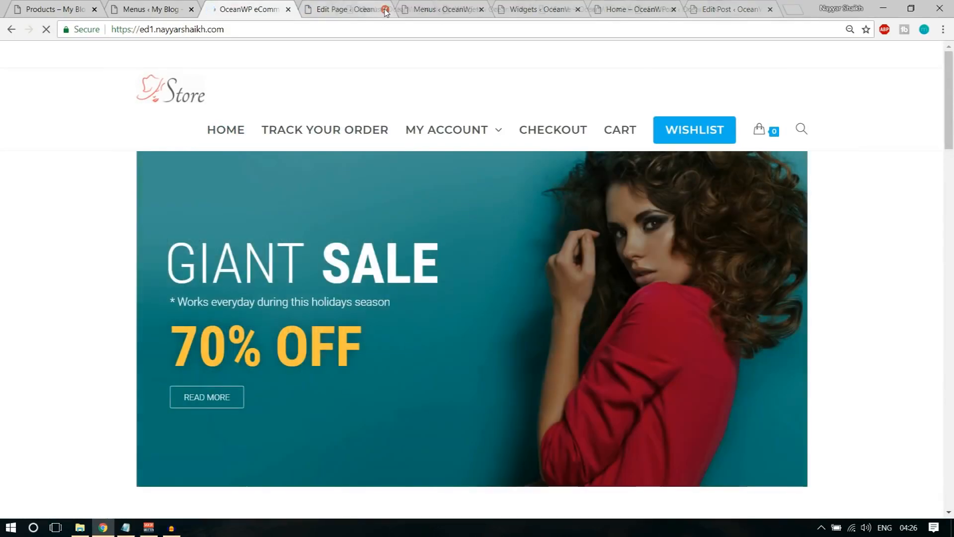
{"action": "left_click", "coordinate": [385, 10]}
{"action": "left_click", "coordinate": [386, 10]}
{"action": "left_click", "coordinate": [386, 9]}
{"action": "left_click", "coordinate": [385, 9]}
{"action": "left_click", "coordinate": [386, 9]}
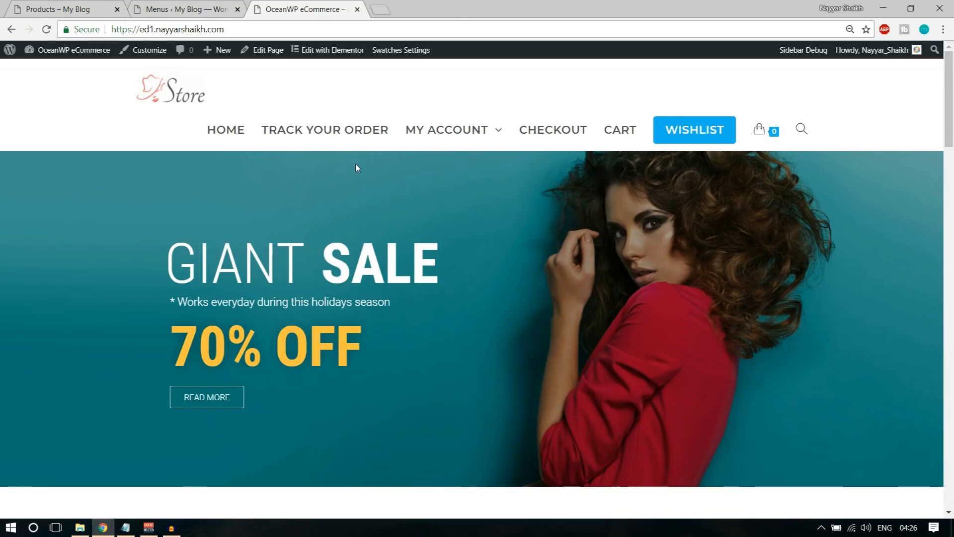
{"action": "scroll", "coordinate": [332, 300], "scroll_direction": "down", "scroll_amount": 6}
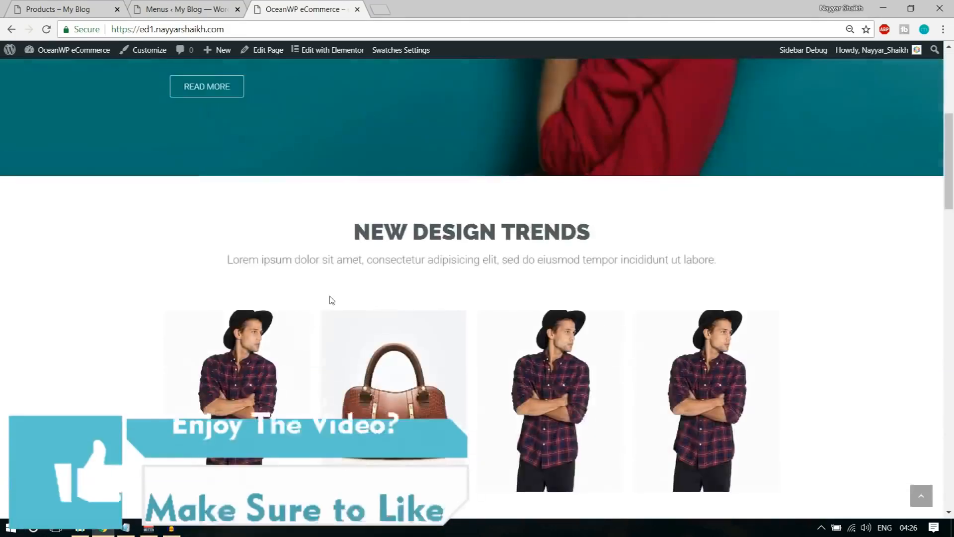
{"action": "scroll", "coordinate": [332, 300], "scroll_direction": "down", "scroll_amount": 20}
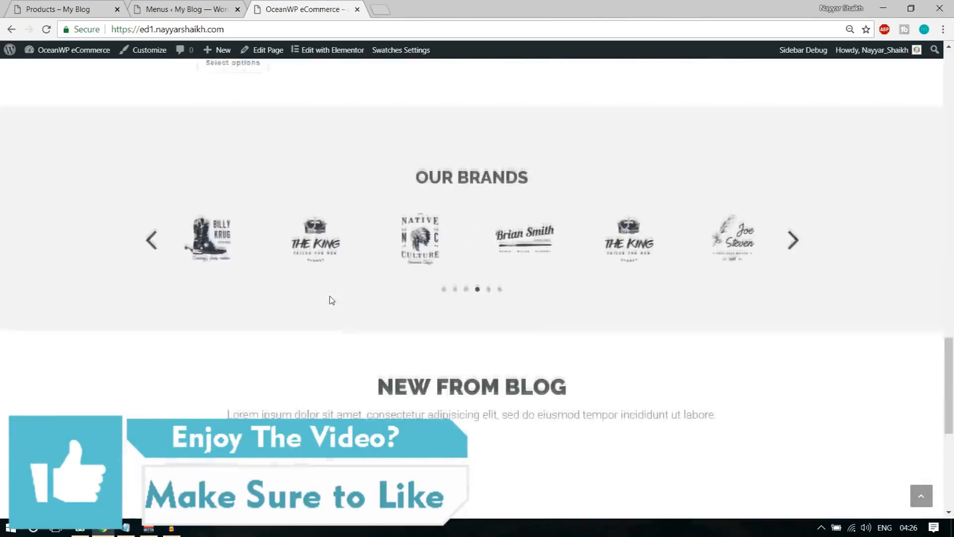
{"action": "scroll", "coordinate": [332, 300], "scroll_direction": "down", "scroll_amount": 8}
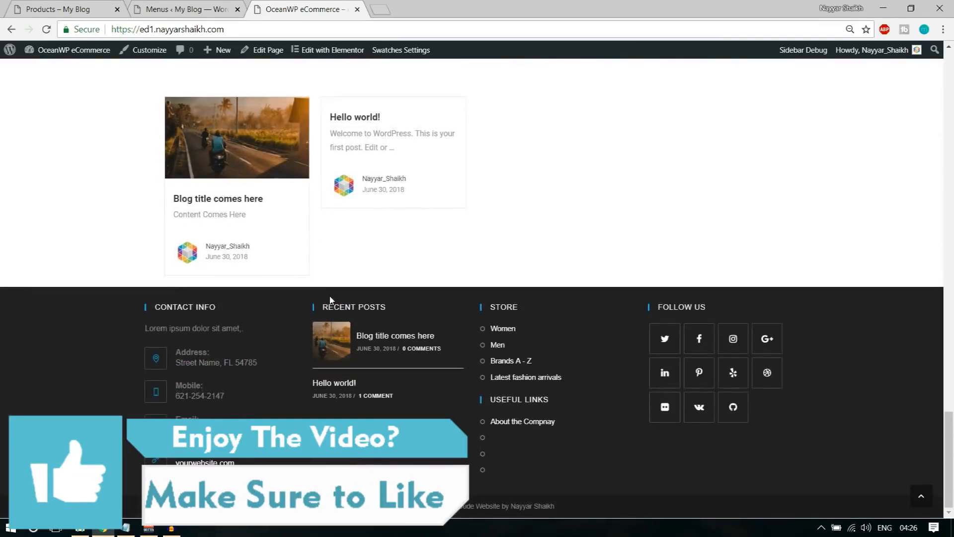